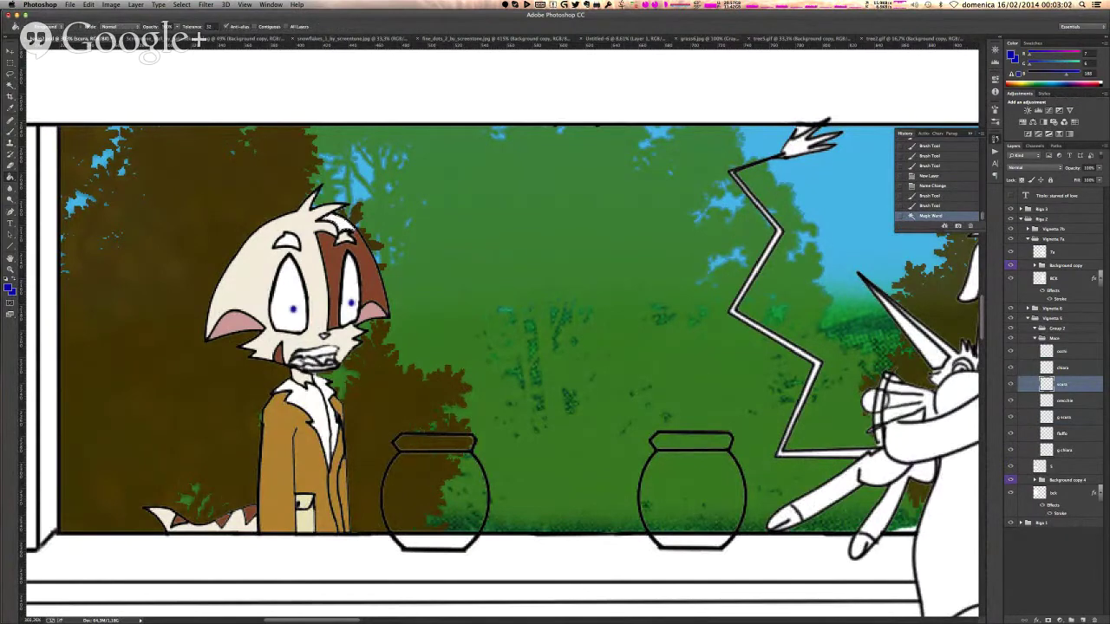
left_click(1021, 84)
left_click(341, 224)
key("super+z")
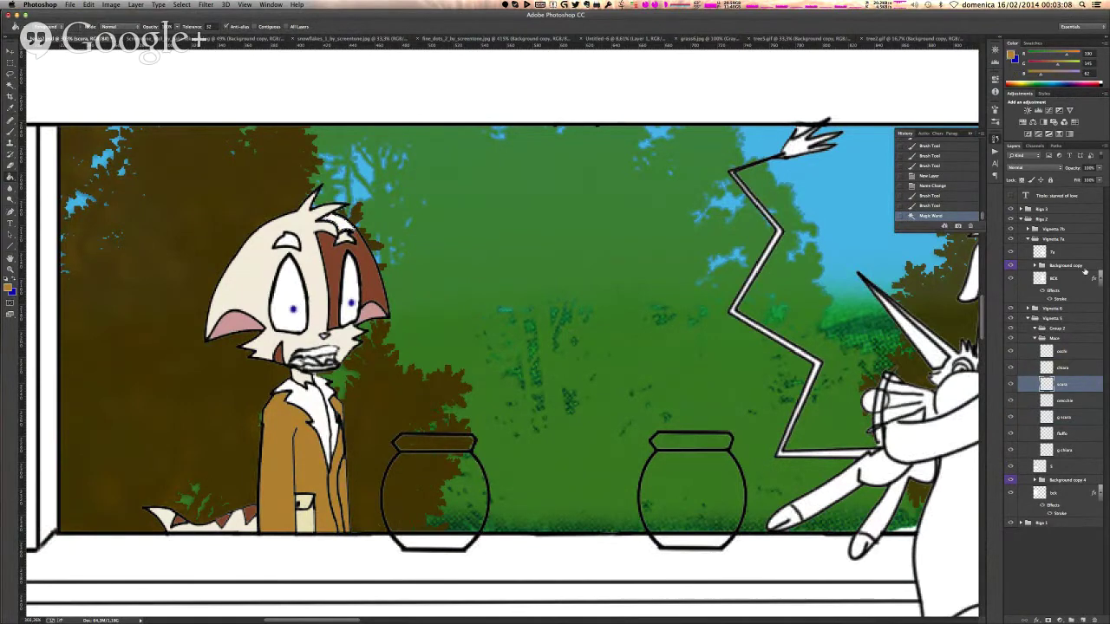
left_click(341, 225)
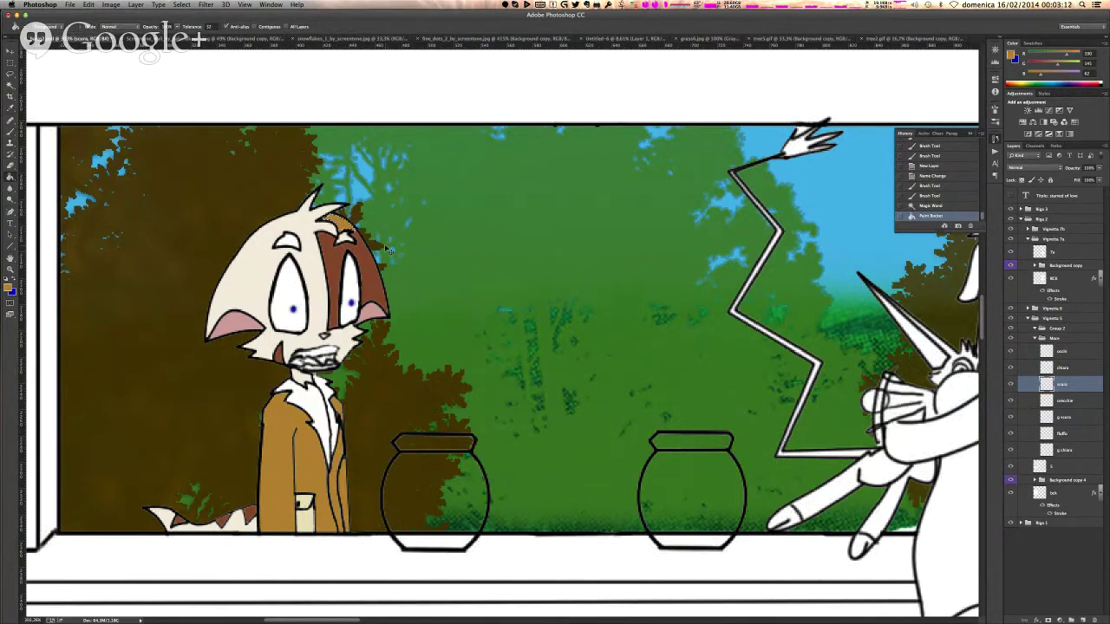
key("super+z")
- Sample the brown of the cat's dark face patch, fill the selected hair area above it, and clear the selection
left_click(345, 246, "alt")
left_click(342, 223)
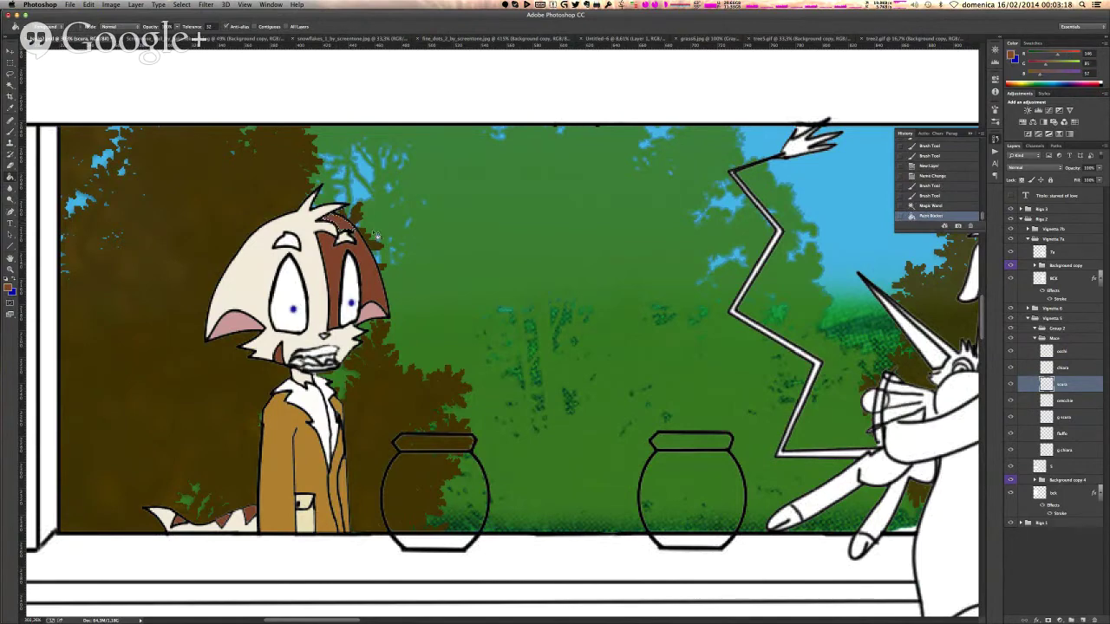
key("super+d")
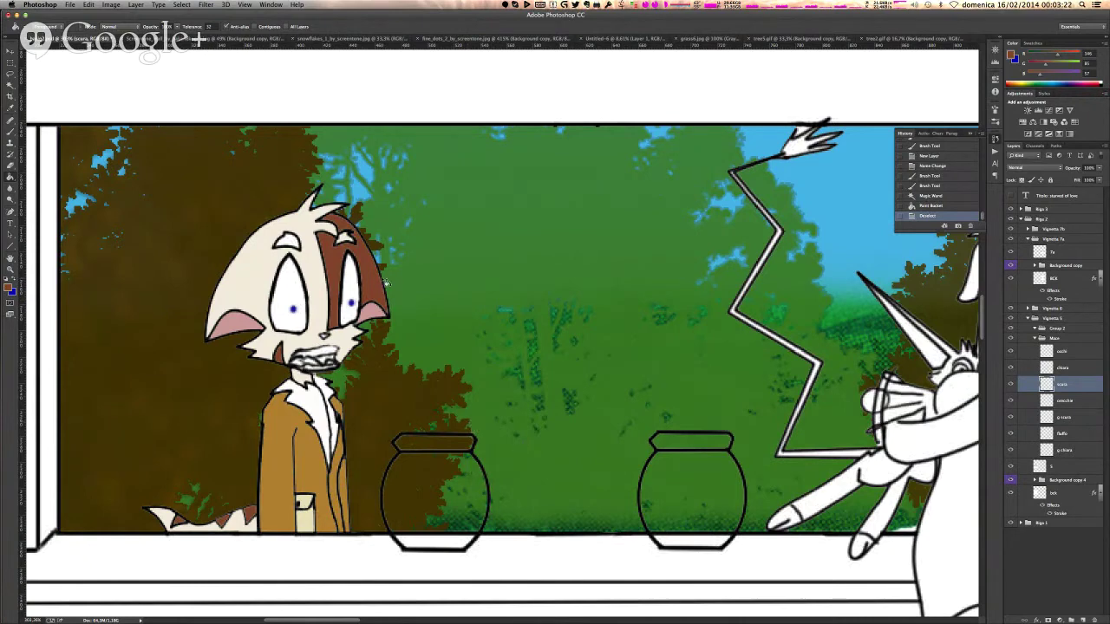
- Select the white eyebrow on the cream side of the cat's face, fill it with the same brown, and deselect
key("w")
left_click(286, 239)
key("g")
left_click(286, 240)
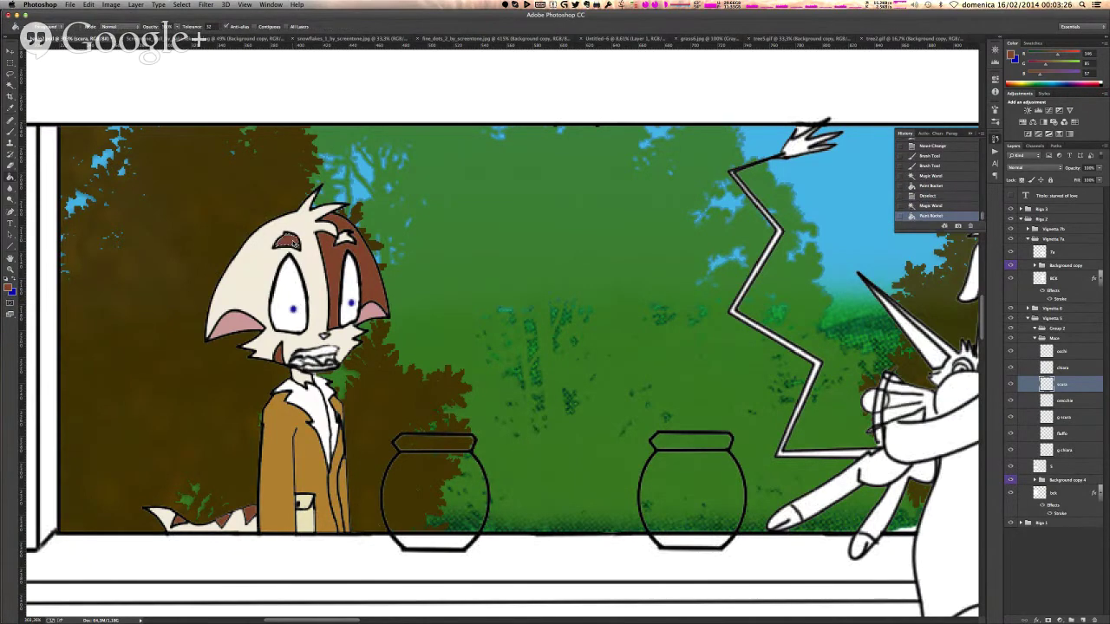
key("ctrl+d")
- Add a new layer directly below the eyes layer and fill the cat's inner mouth areas with dark pink 9d5b5d
left_click(1070, 368)
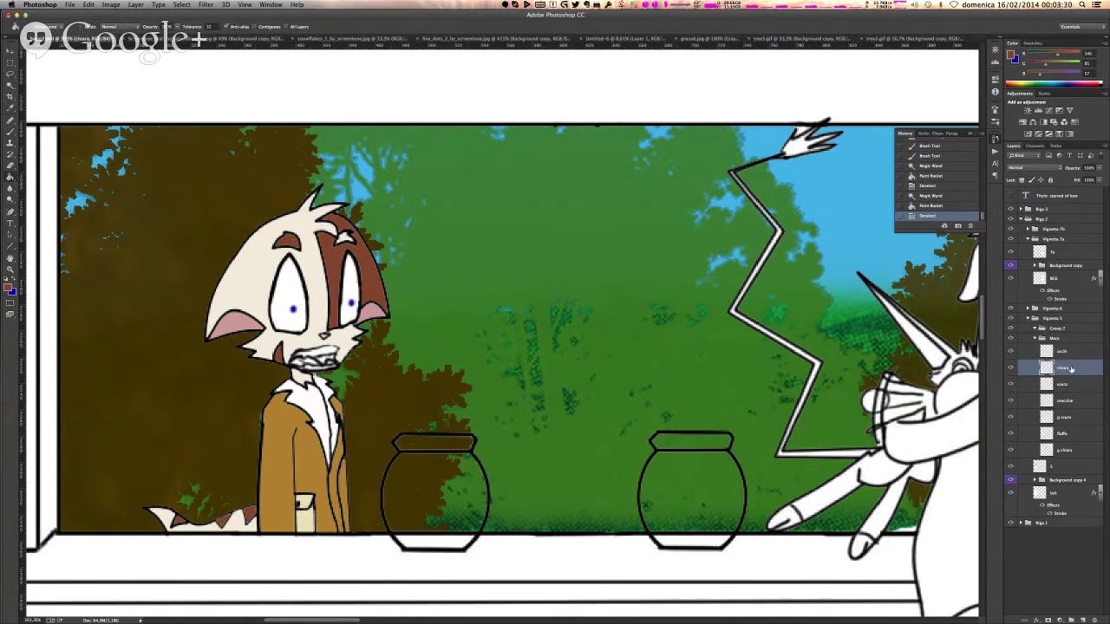
left_click(1082, 619)
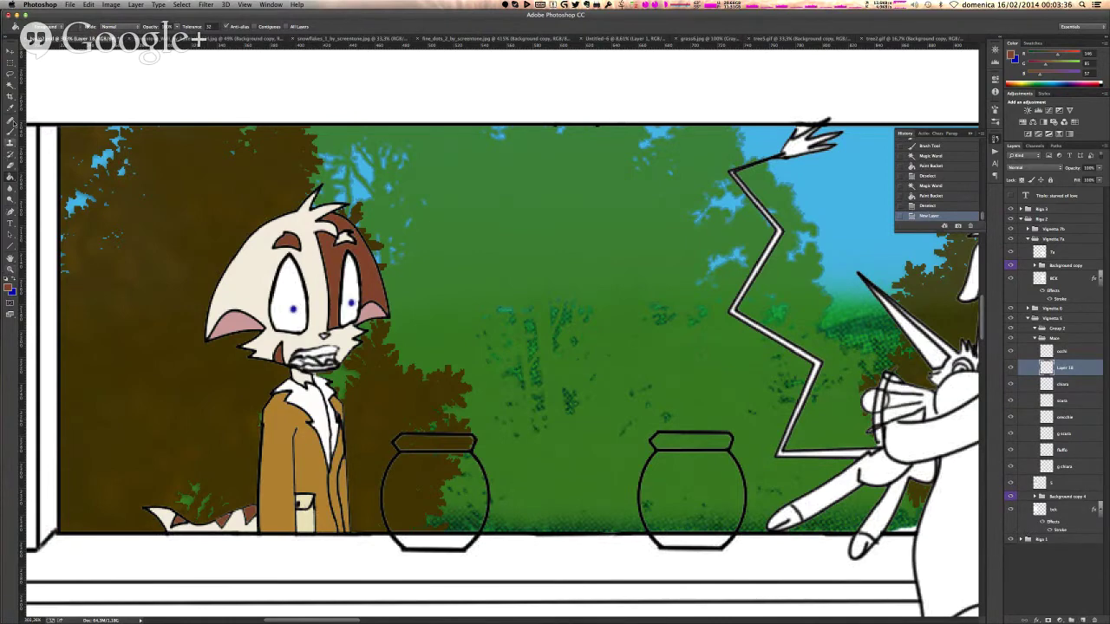
left_click(10, 85)
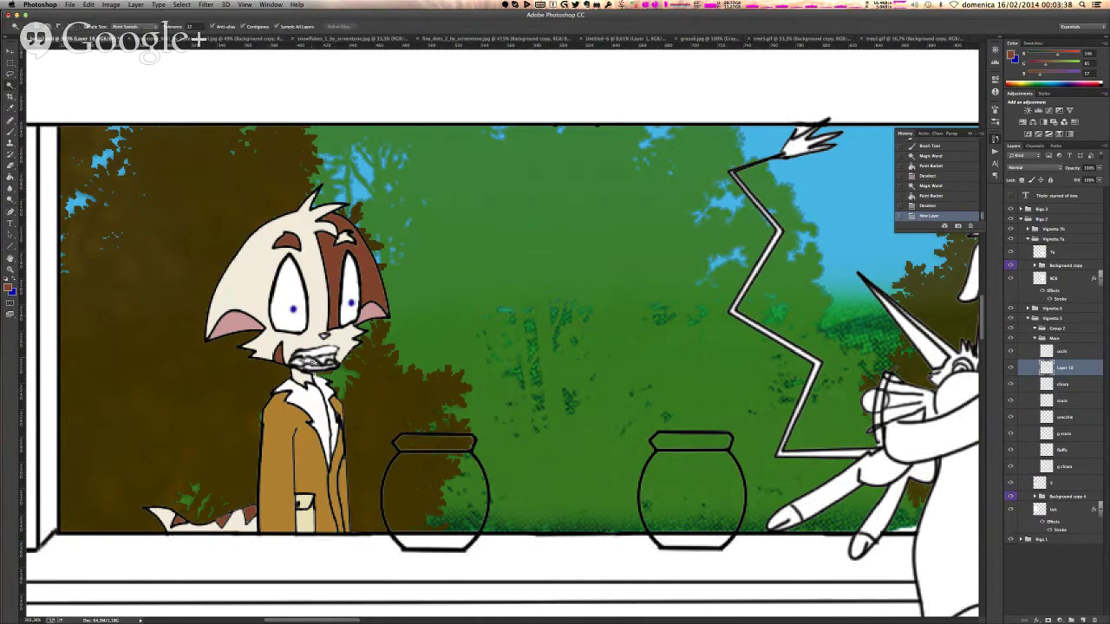
left_click(309, 362)
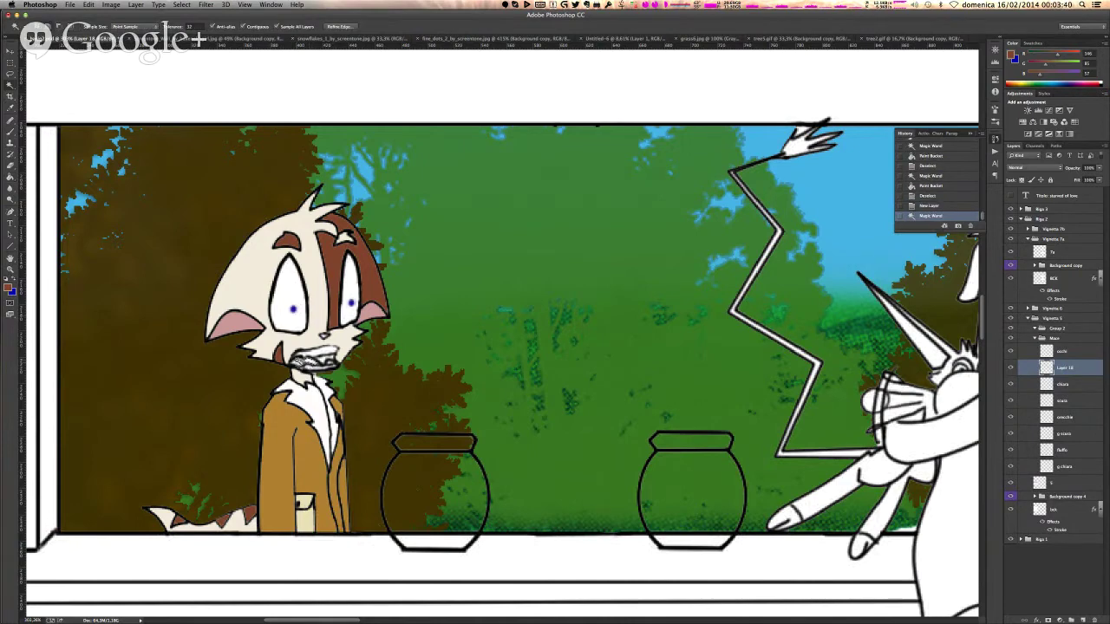
left_click(301, 364)
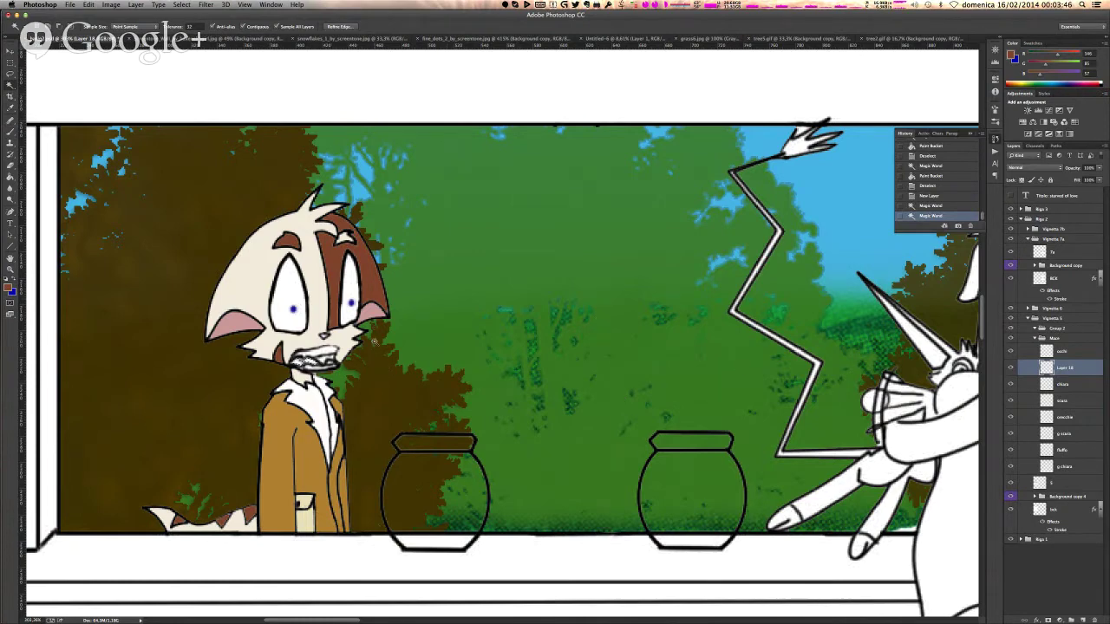
key("g")
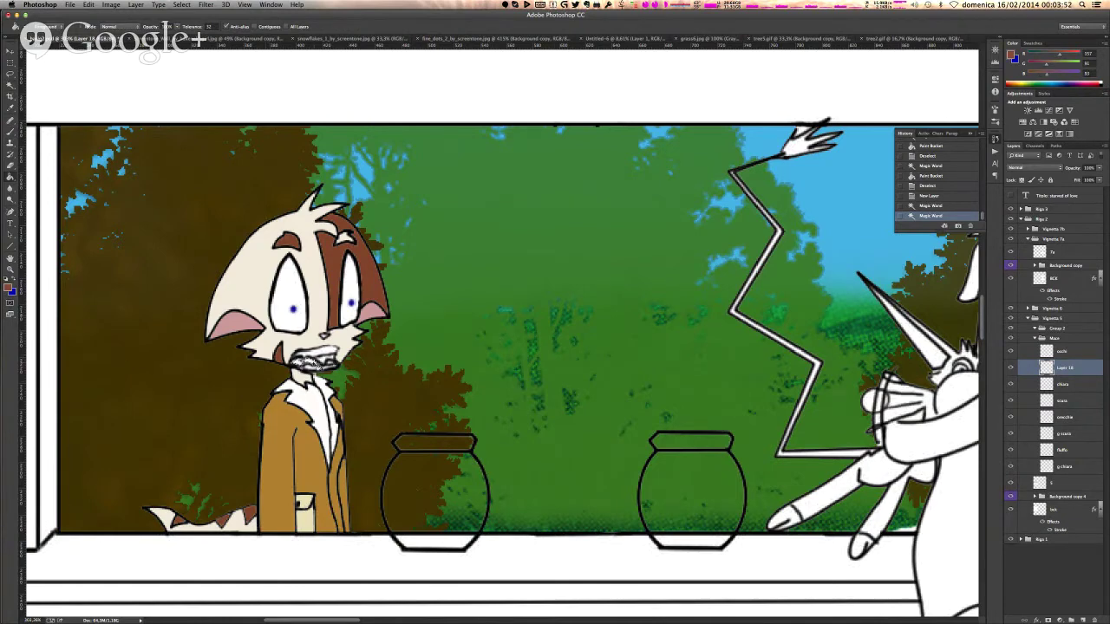
left_click(314, 362)
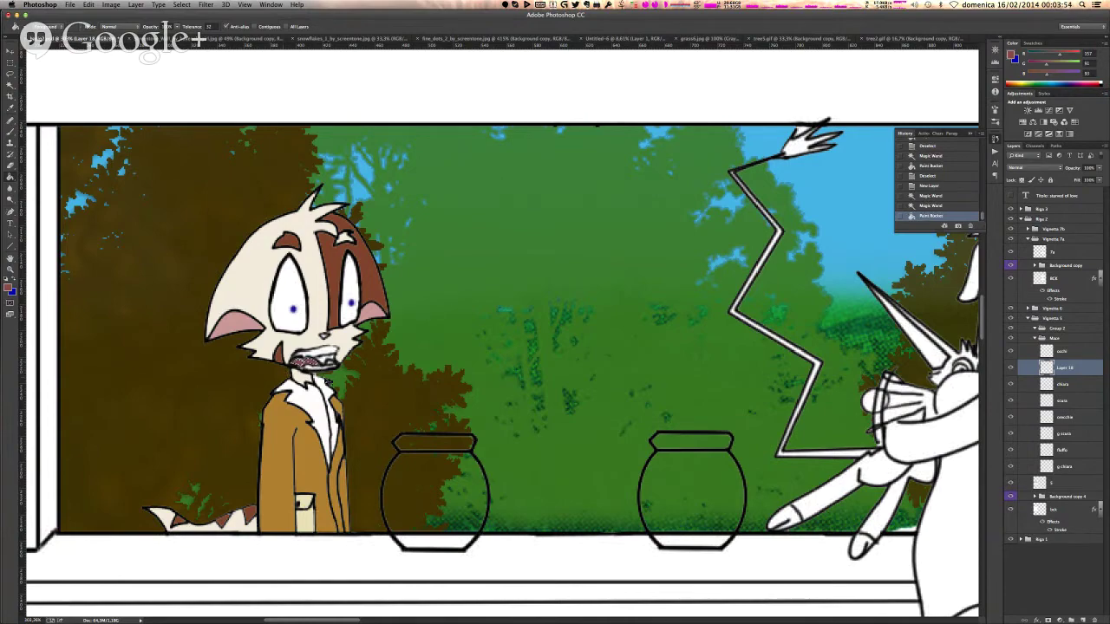
key("super+d")
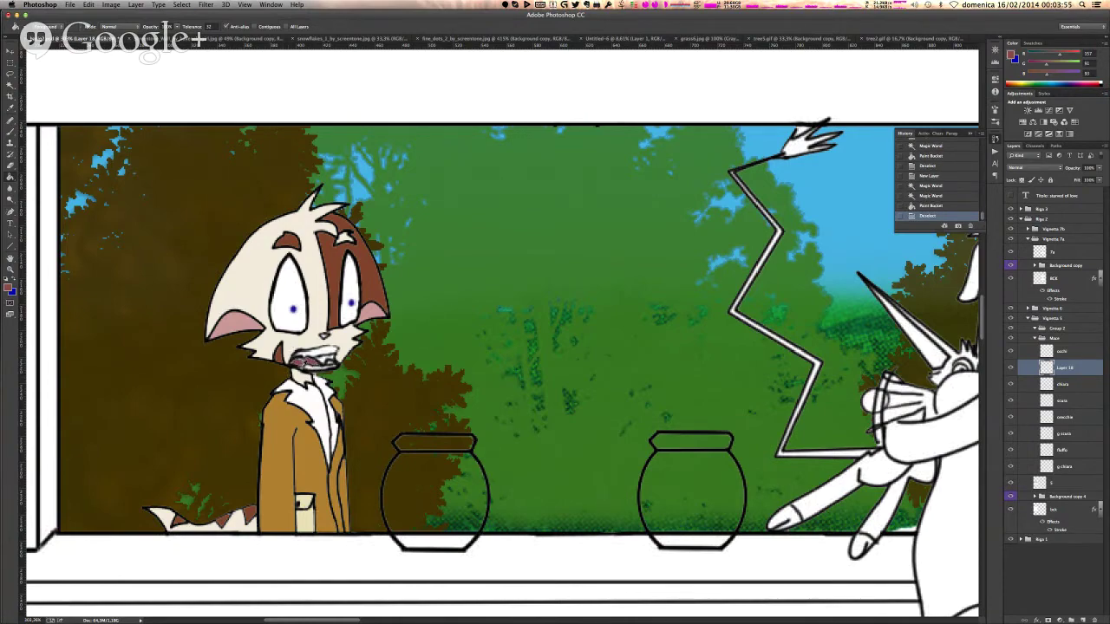
- Brush dark pink over the unfilled pixels between the coloured areas inside the cat's mouth
scroll(303, 364, "up", 10)
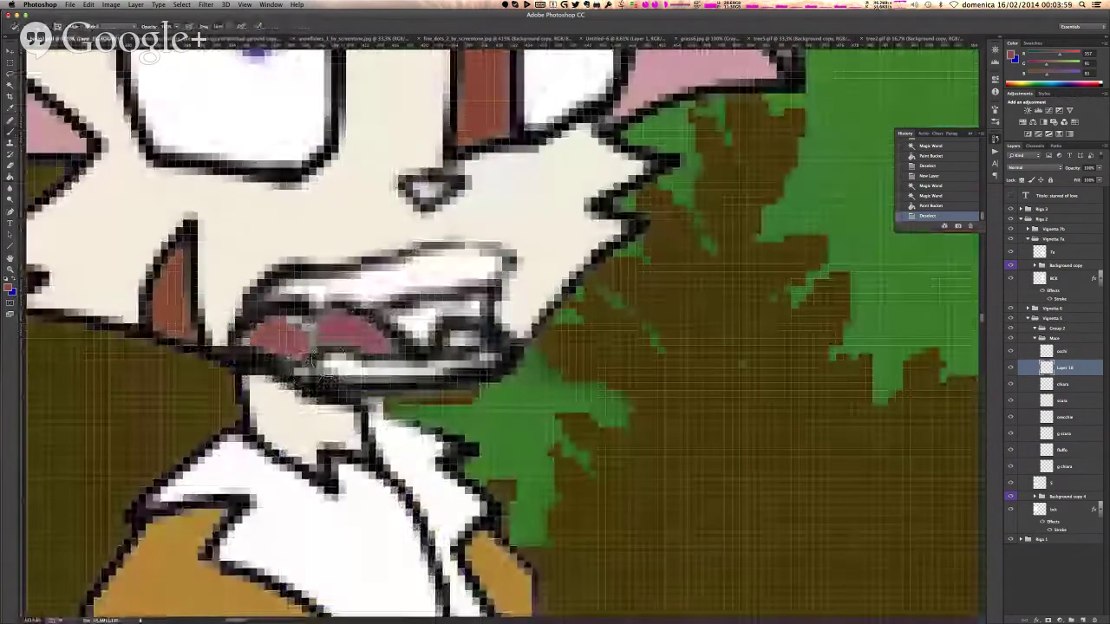
right_click(302, 360)
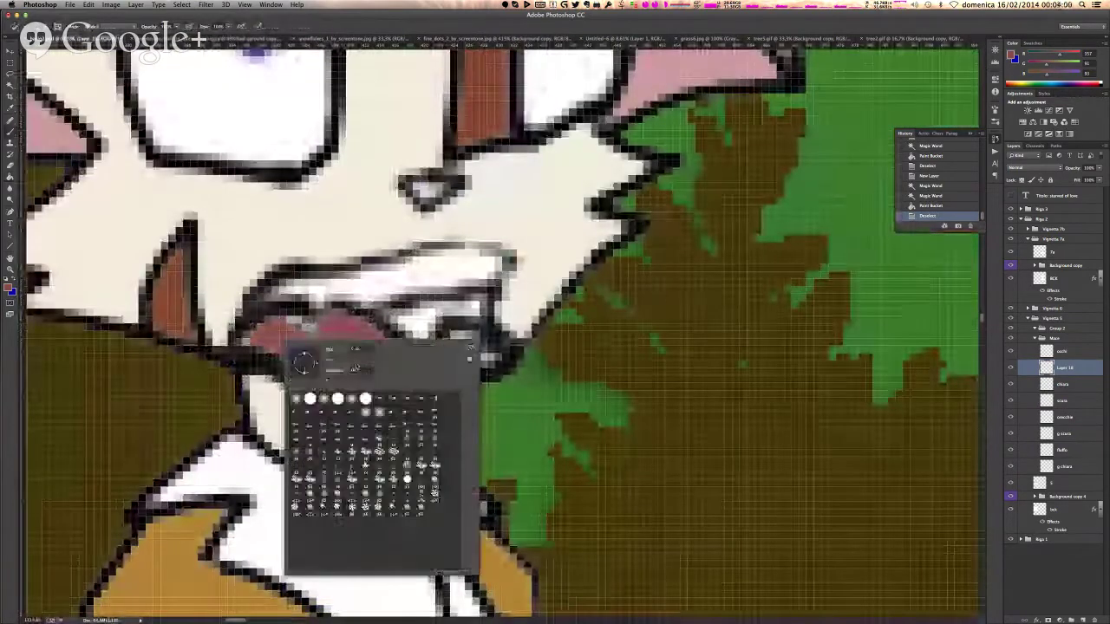
left_click(297, 328)
left_click(306, 329)
left_click(303, 329)
left_click(299, 337)
left_click(305, 341)
left_click(296, 332)
left_click(295, 333)
left_click(296, 333)
left_click(295, 332)
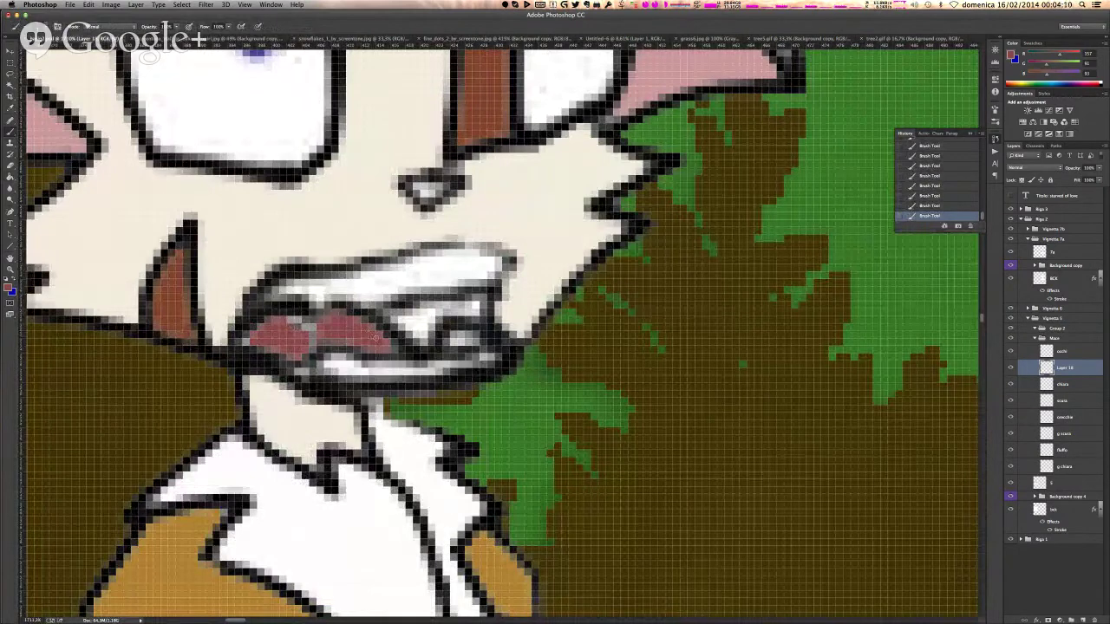
- Rename the new mouth colour layer to Bocca
double_click(1066, 370)
type("bocca")
key("Return")
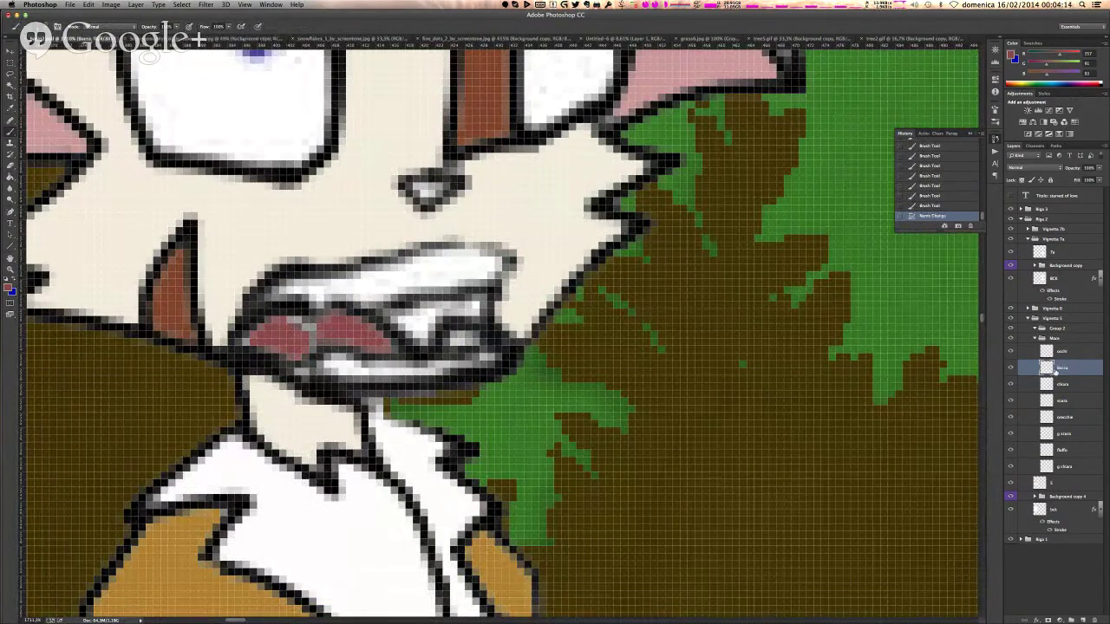
- Brighten the foreground dark pink to 76% brightness, giving colour c37174
left_click(8, 287)
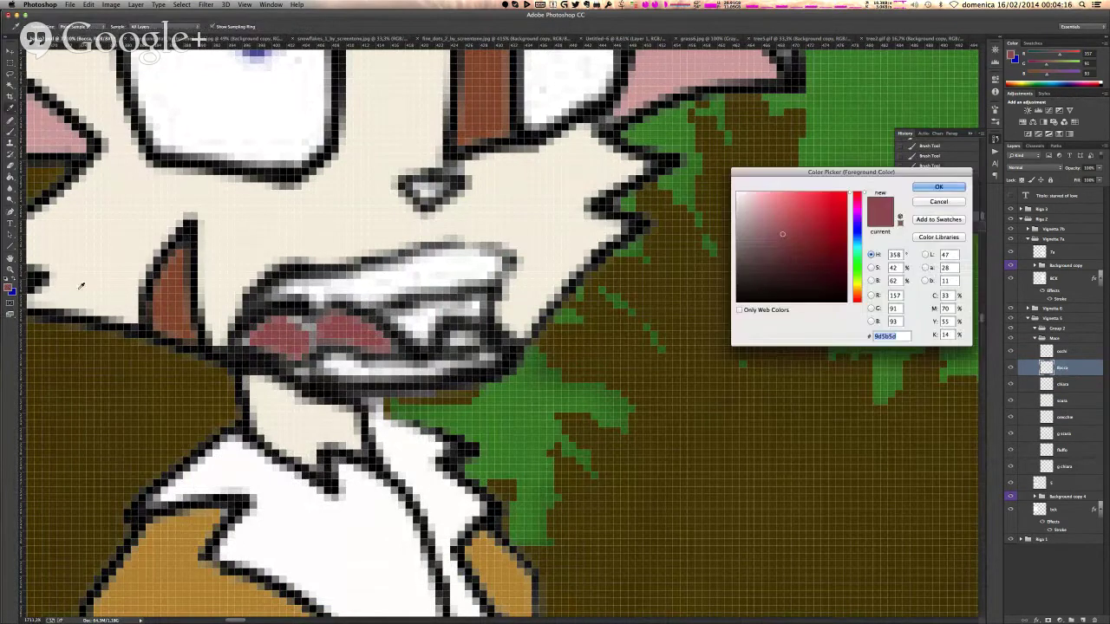
left_click(871, 281)
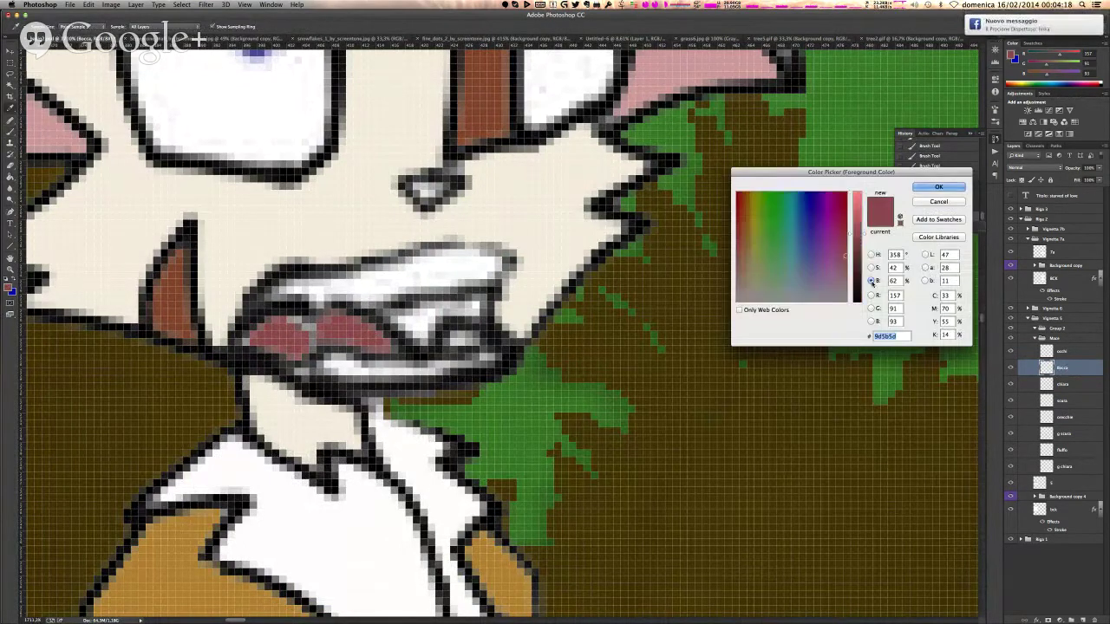
left_click_drag(864, 235, 864, 219)
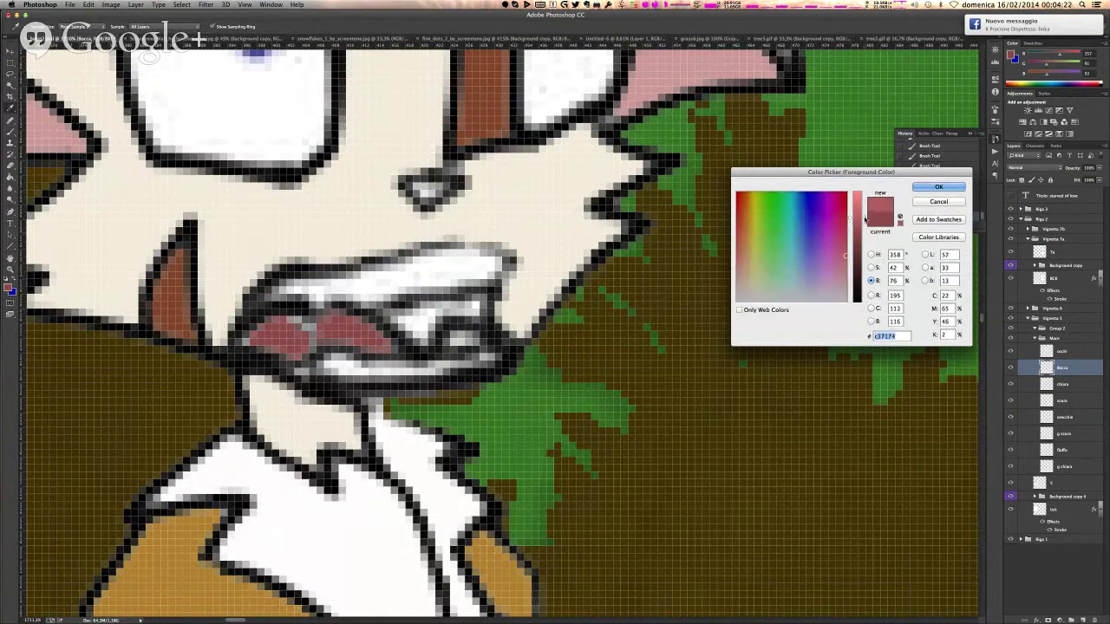
left_click(938, 187)
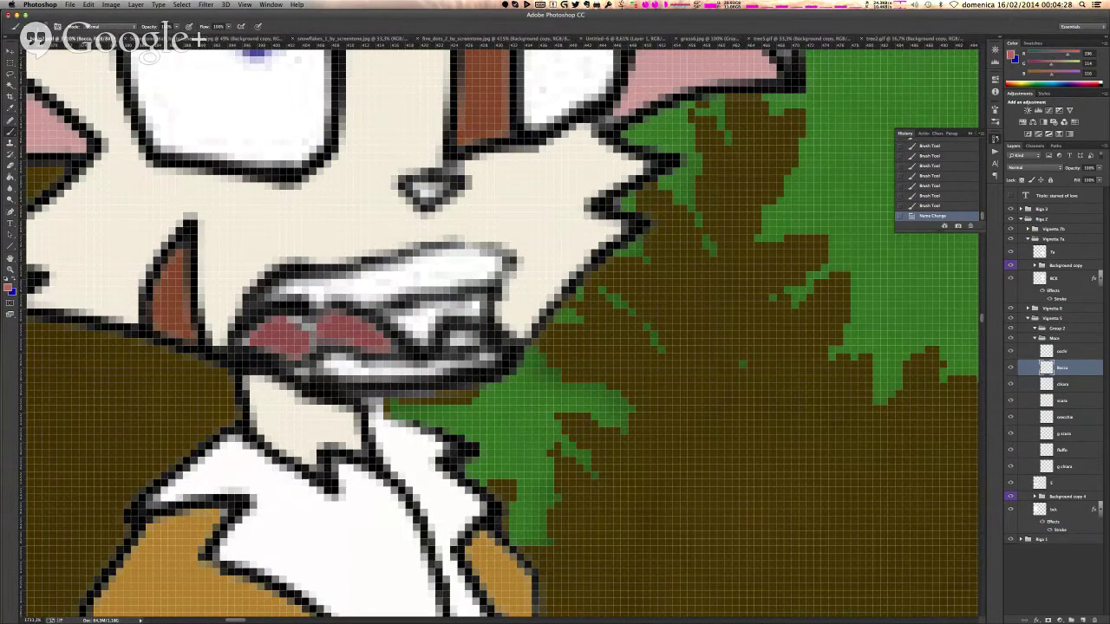
- Switch to Chrome, open Facebook in a new tab, and go to the account's own profile page
key("super+Tab")
key("super+Tab")
key("super+Tab")
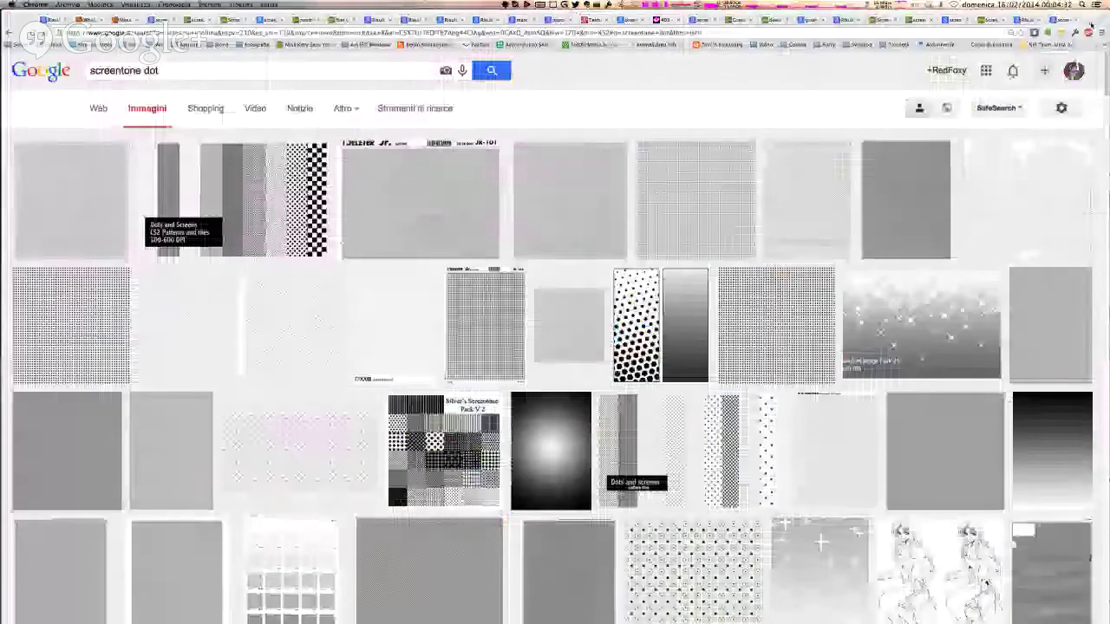
left_click(1090, 24)
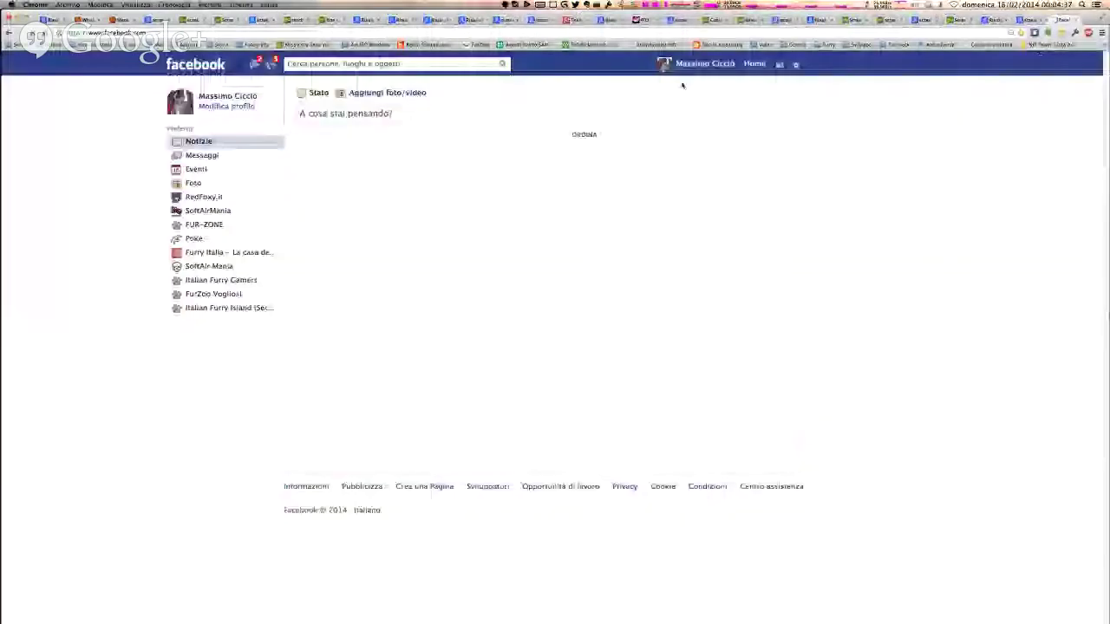
left_click(705, 64)
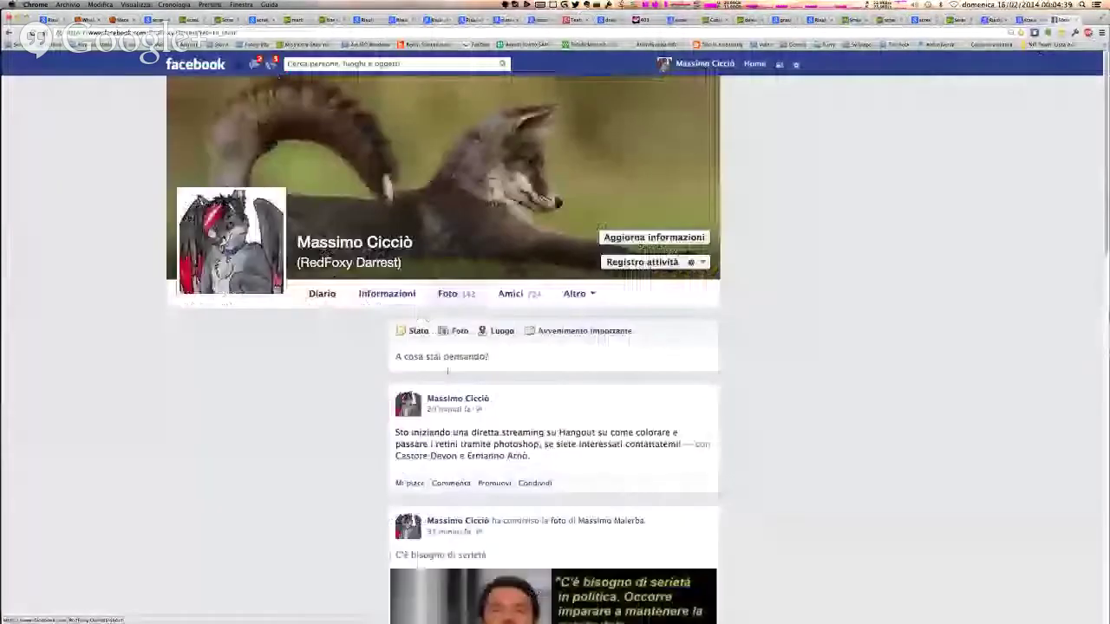
scroll(451, 394, "down", 1)
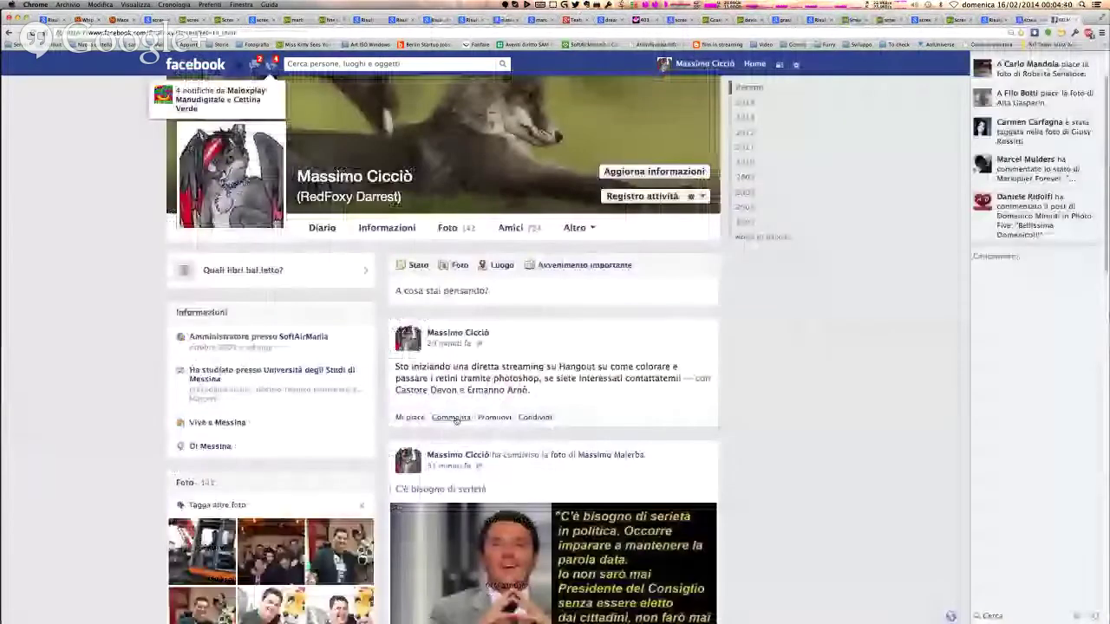
left_click(706, 330)
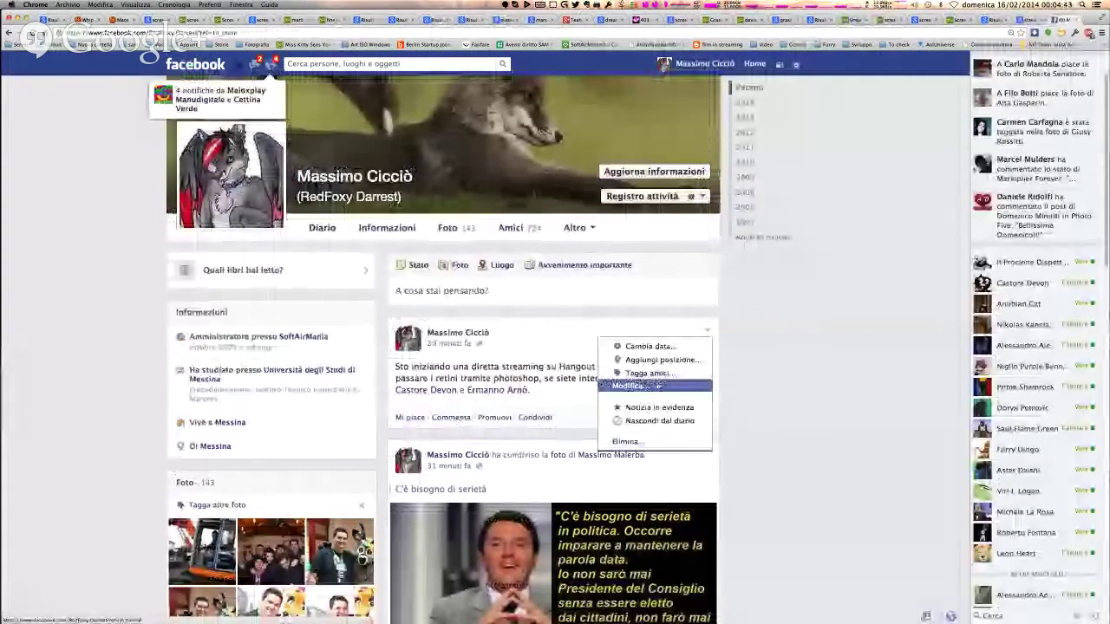
left_click(657, 386)
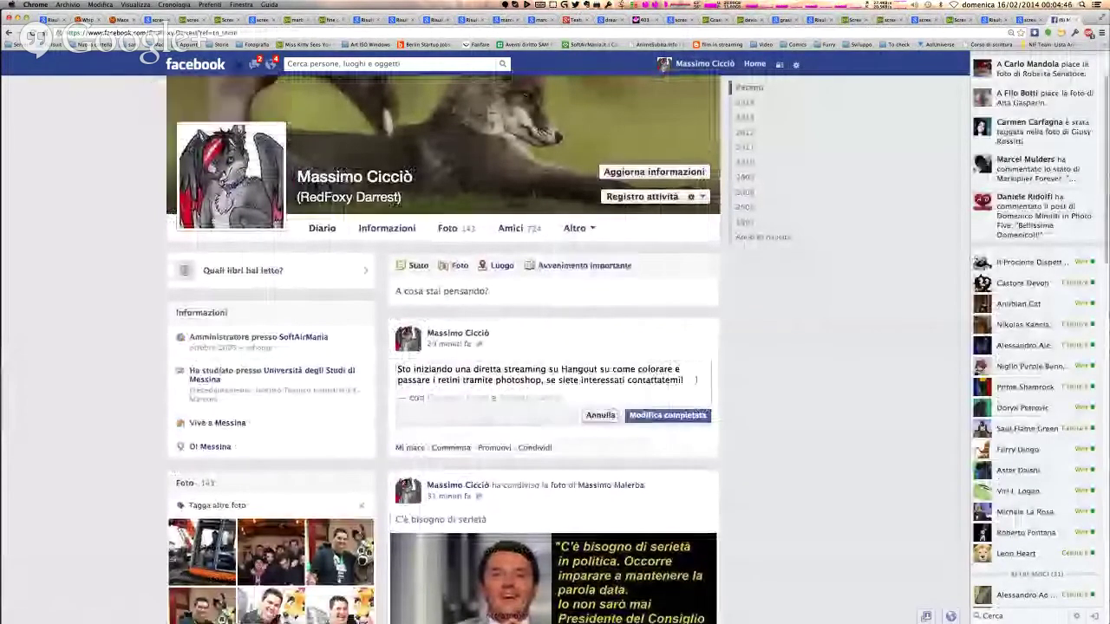
key("Return")
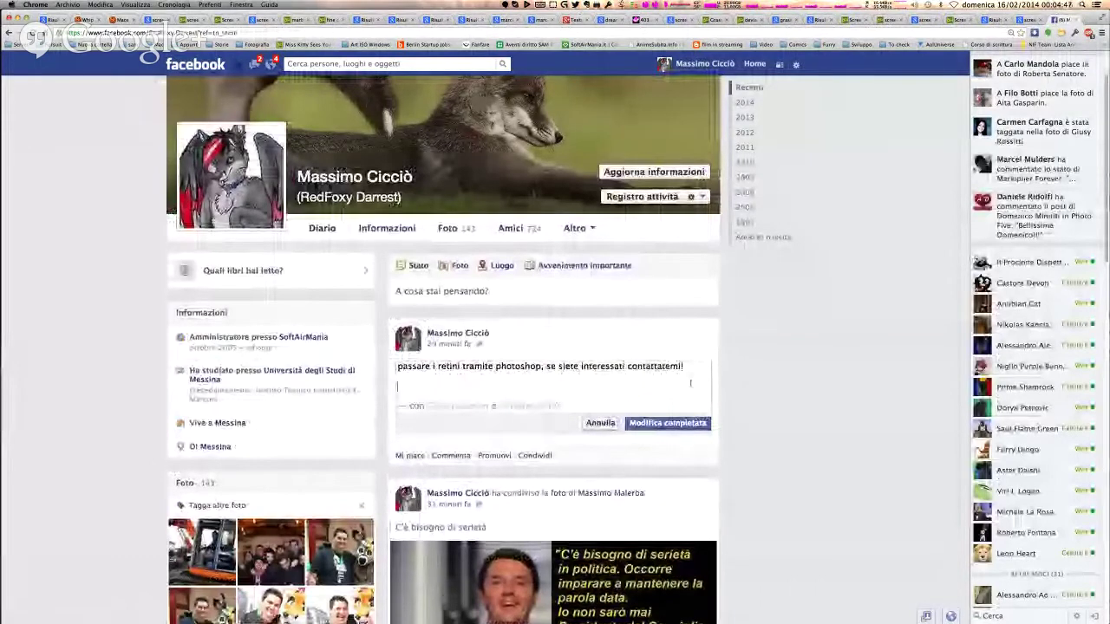
type("http://youtu.be/NpqQLI4s-lg")
left_click(683, 424)
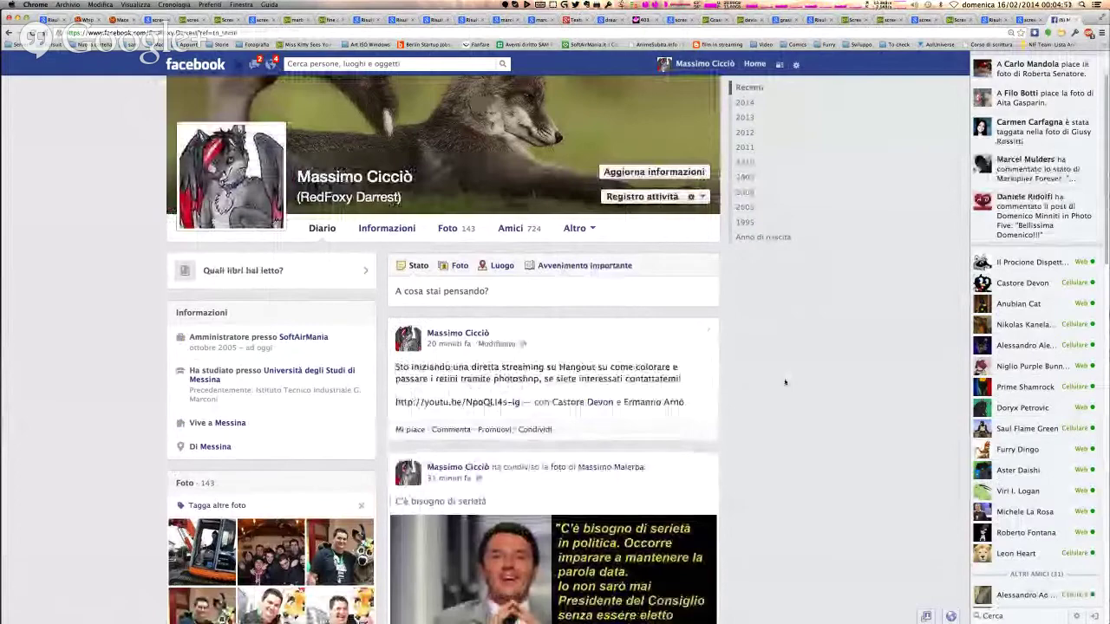
- Close the Facebook tab and switch back to the comic page in Photoshop
key("super+w")
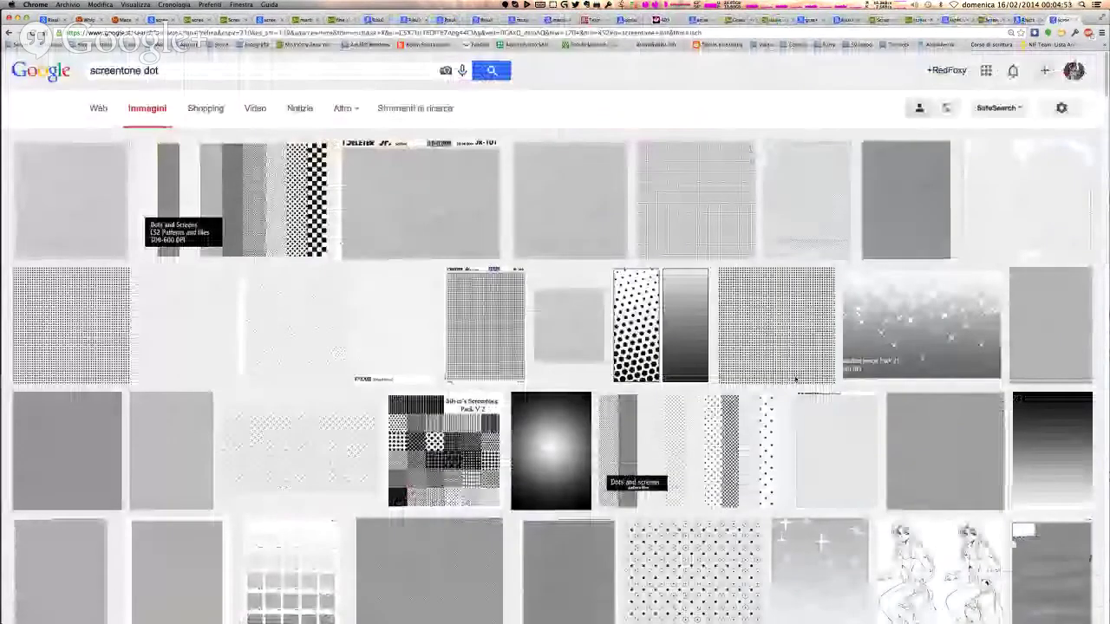
key("super+Tab")
key("super+Tab")
key("super+Tab")
key("super+Tab")
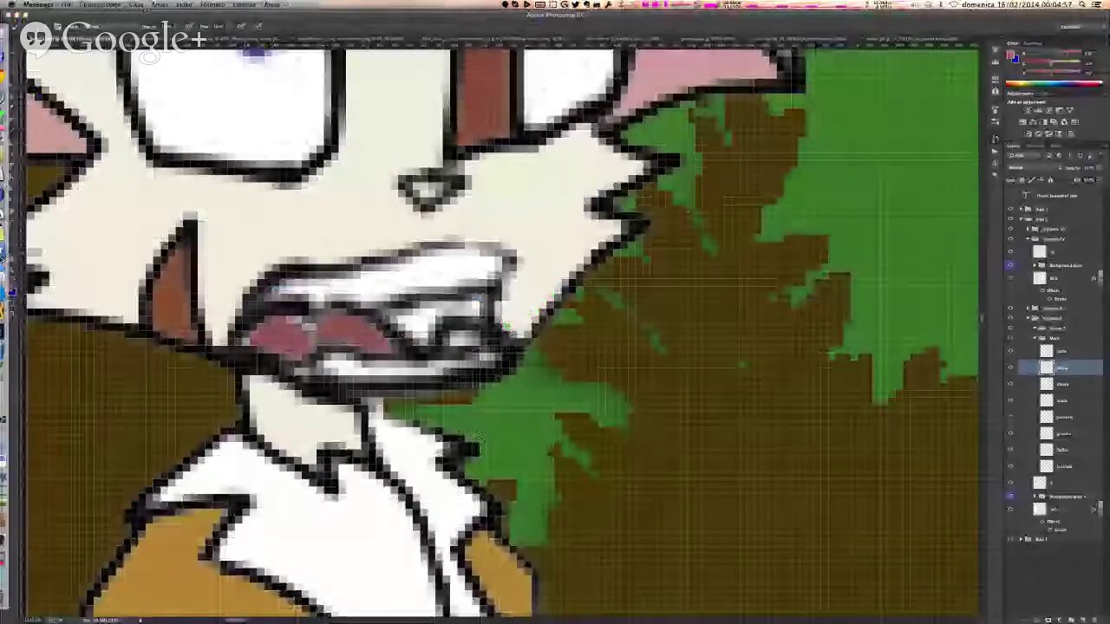
left_click(14, 275)
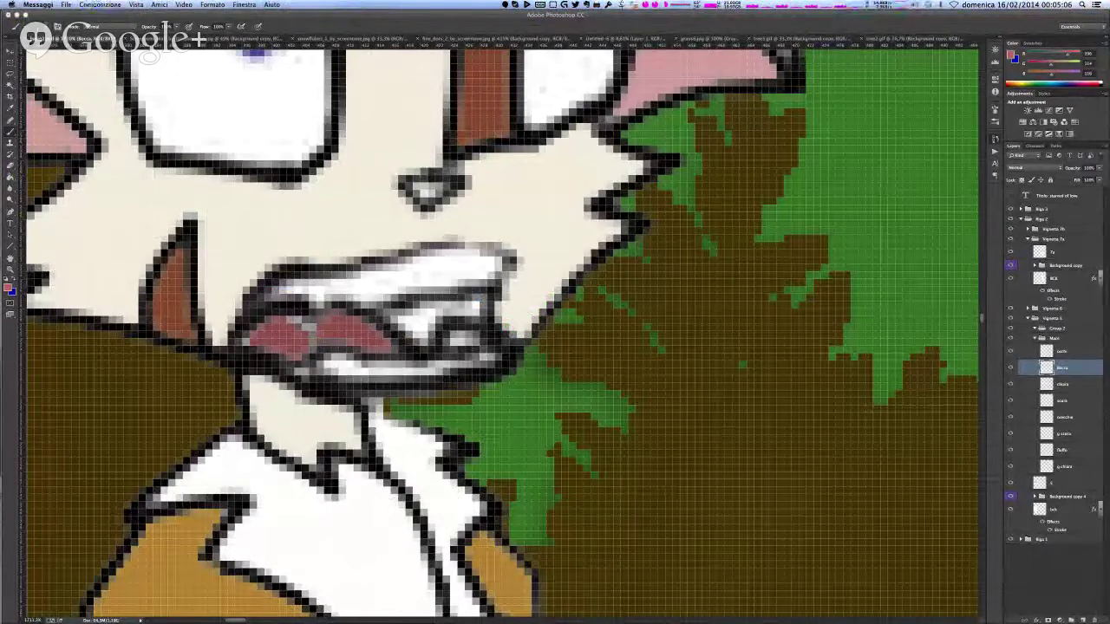
scroll(498, 310, "up", 1)
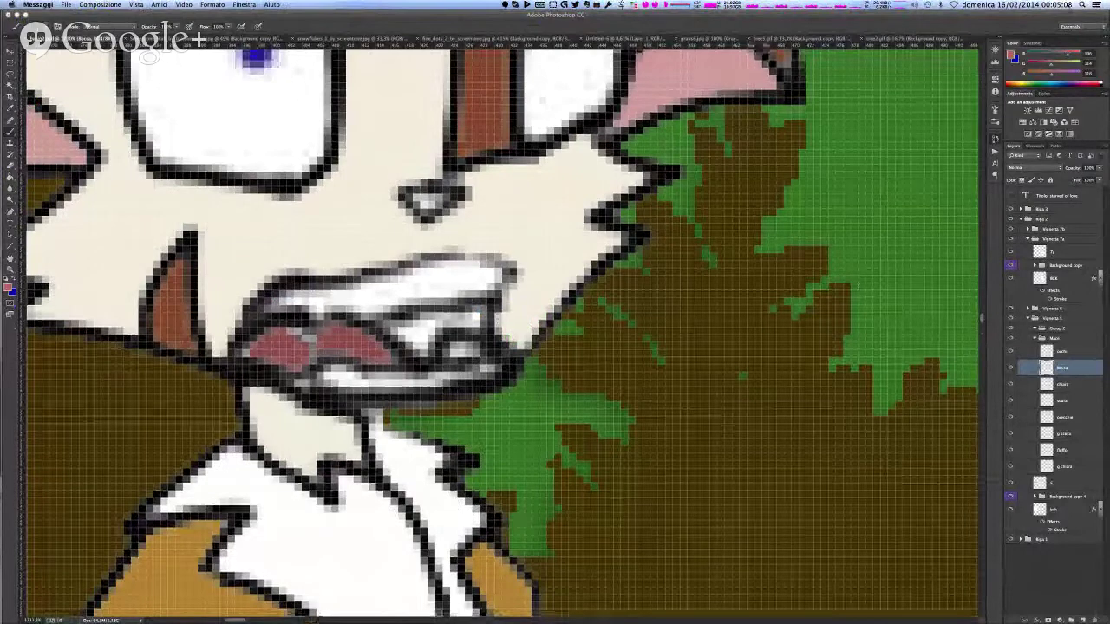
left_click(328, 362)
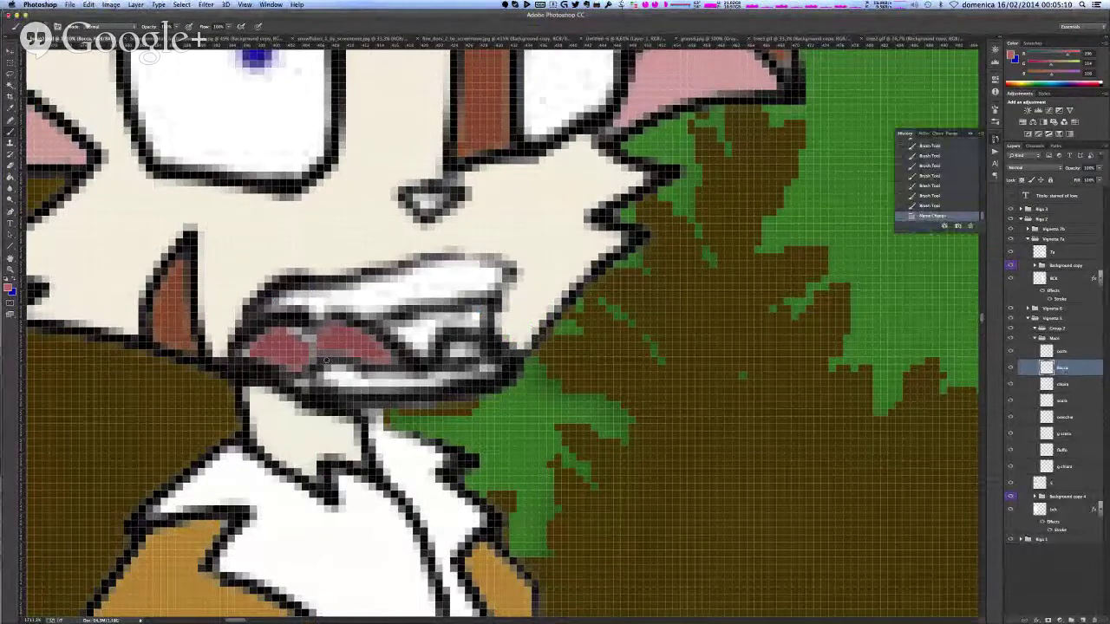
key("w")
left_click(418, 334)
key("b")
key("ctrl+d")
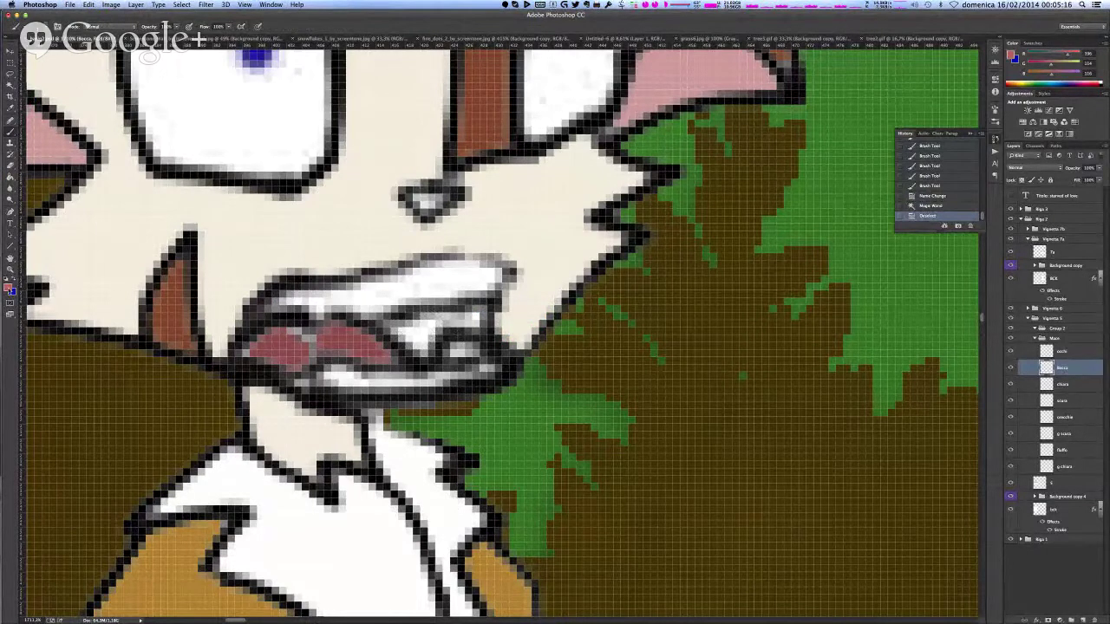
- Brighten the foreground pink and paint the unfilled tongue area on the right side of the cat's mouth with it
left_click(9, 289)
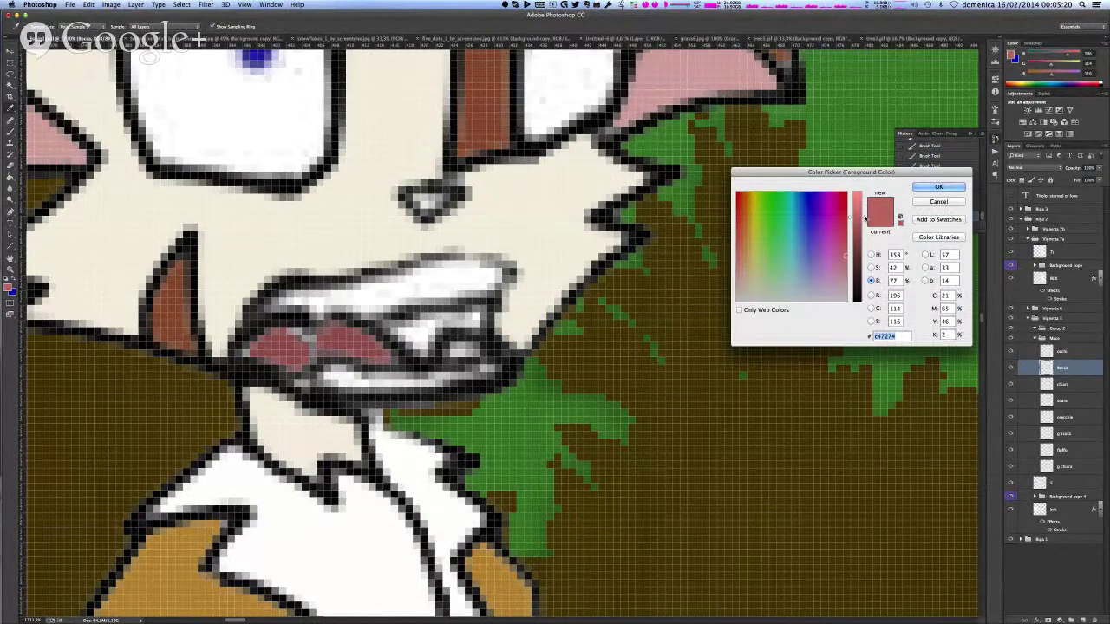
left_click_drag(865, 219, 865, 208)
left_click(939, 187)
mouse_move(424, 333)
left_mouse_down()
mouse_move(404, 331)
mouse_move(473, 320)
mouse_move(430, 331)
mouse_move(424, 344)
left_mouse_up()
left_click(422, 346)
left_click(423, 349)
left_click(418, 327)
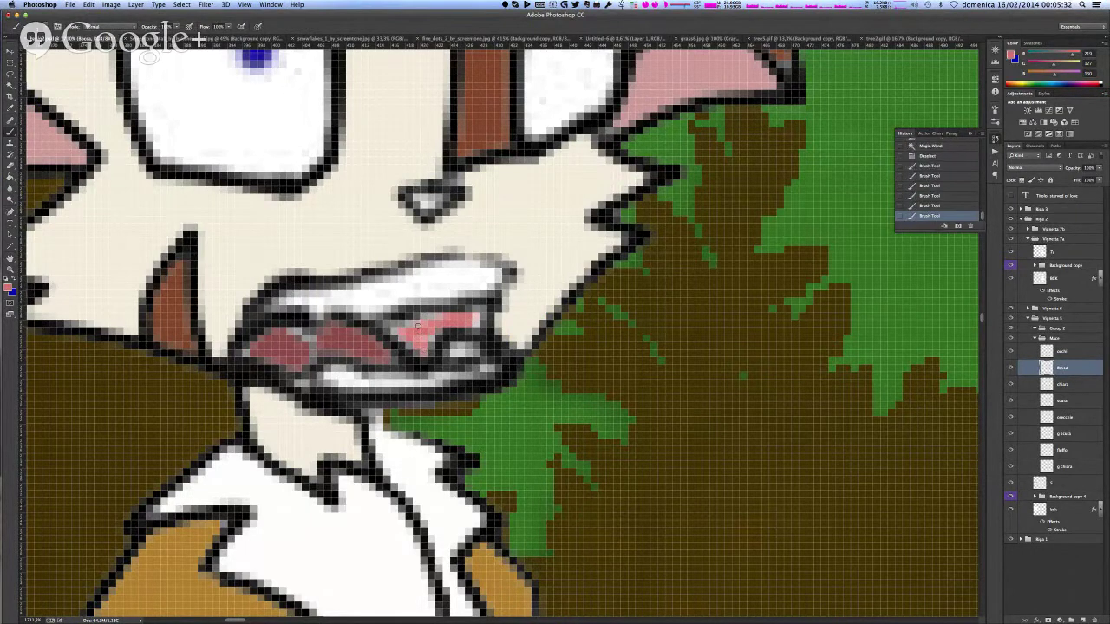
left_click_drag(404, 332, 396, 331)
left_click(395, 332)
left_click(428, 338)
left_click(428, 322)
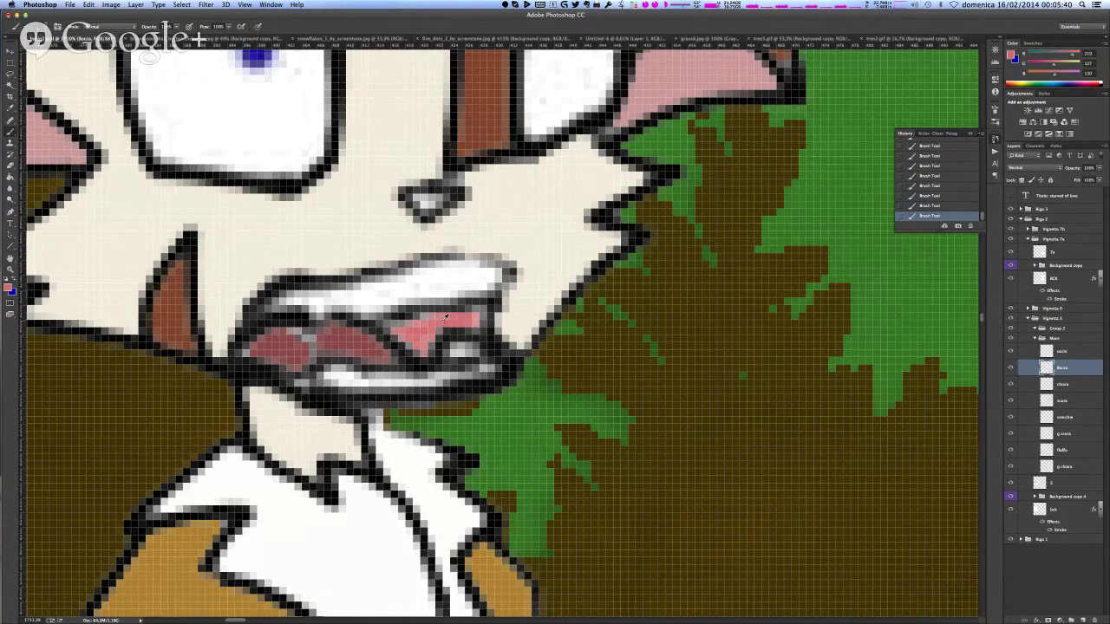
- Sample the dark pink inside the cat's mouth and darken it to 49% brightness, giving colour 7d484a
scroll(445, 319, "down", 6)
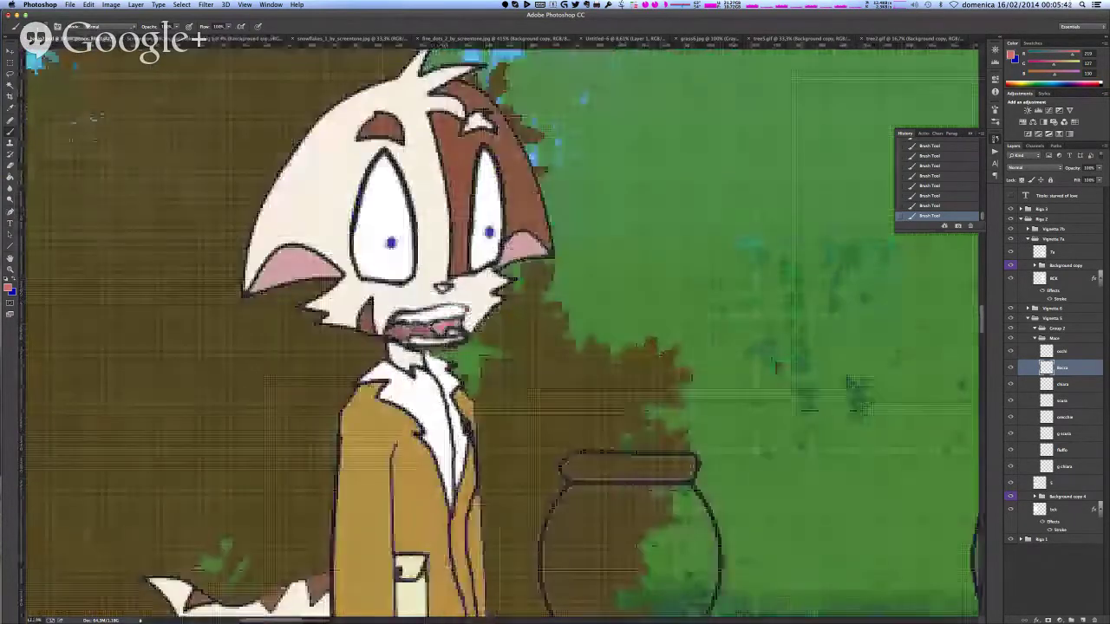
scroll(444, 319, "down", 2)
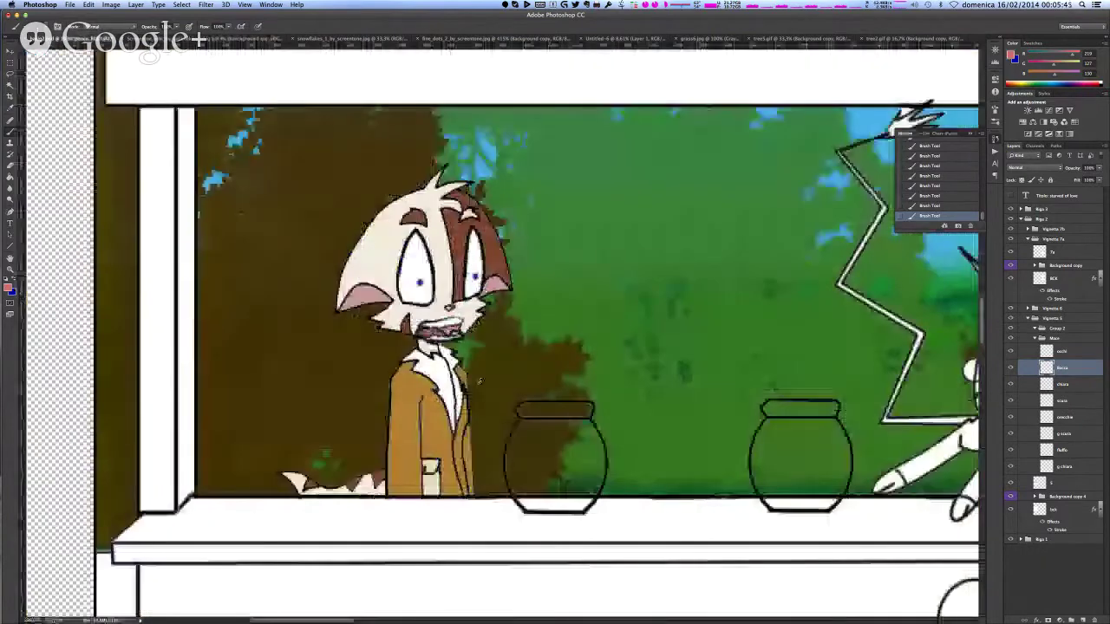
key("super+plus")
key("super+plus")
key("super+plus")
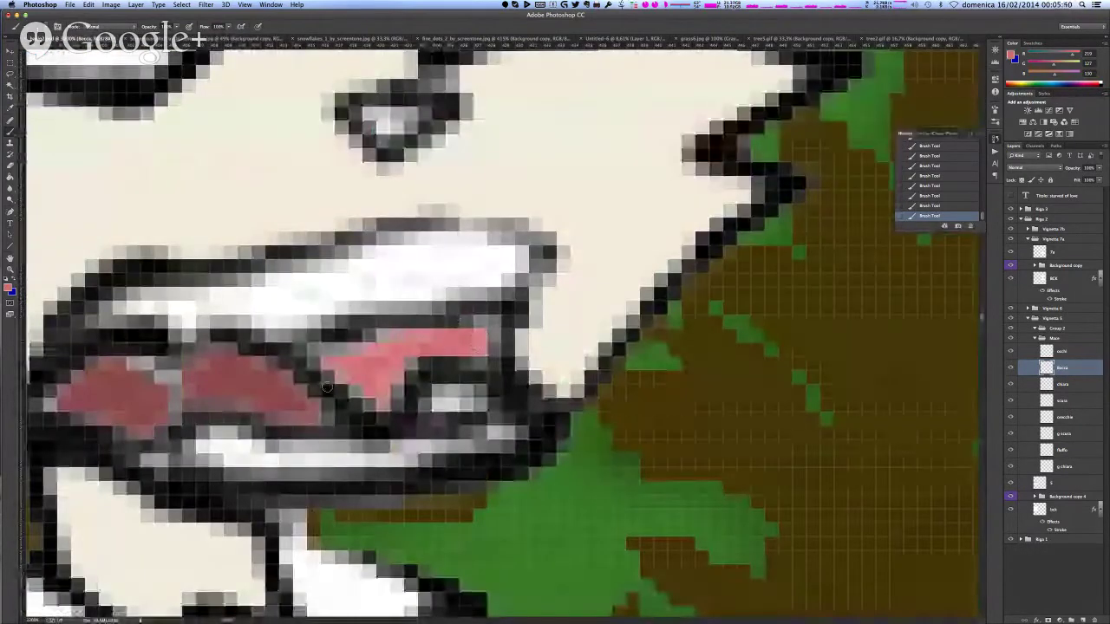
left_click(166, 397, "alt")
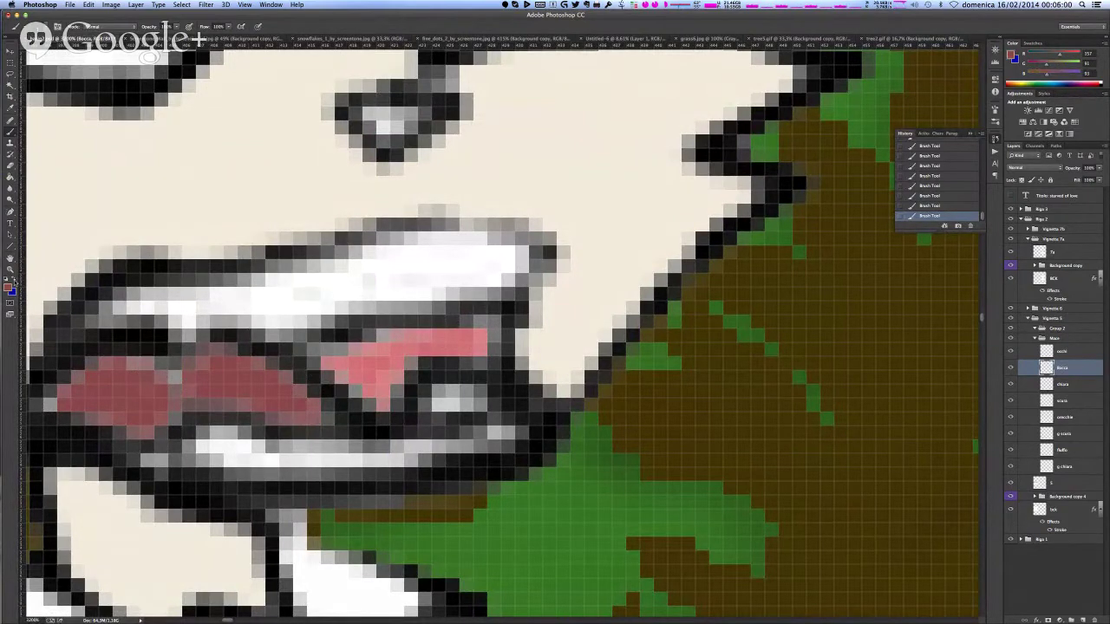
left_click(8, 291)
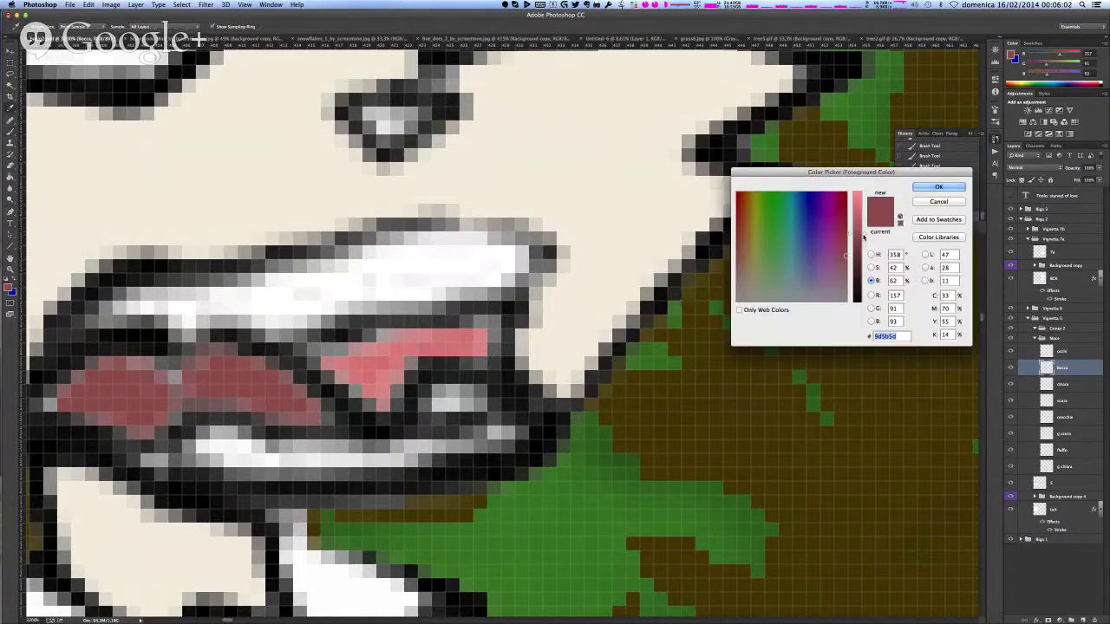
left_click_drag(865, 235, 865, 251)
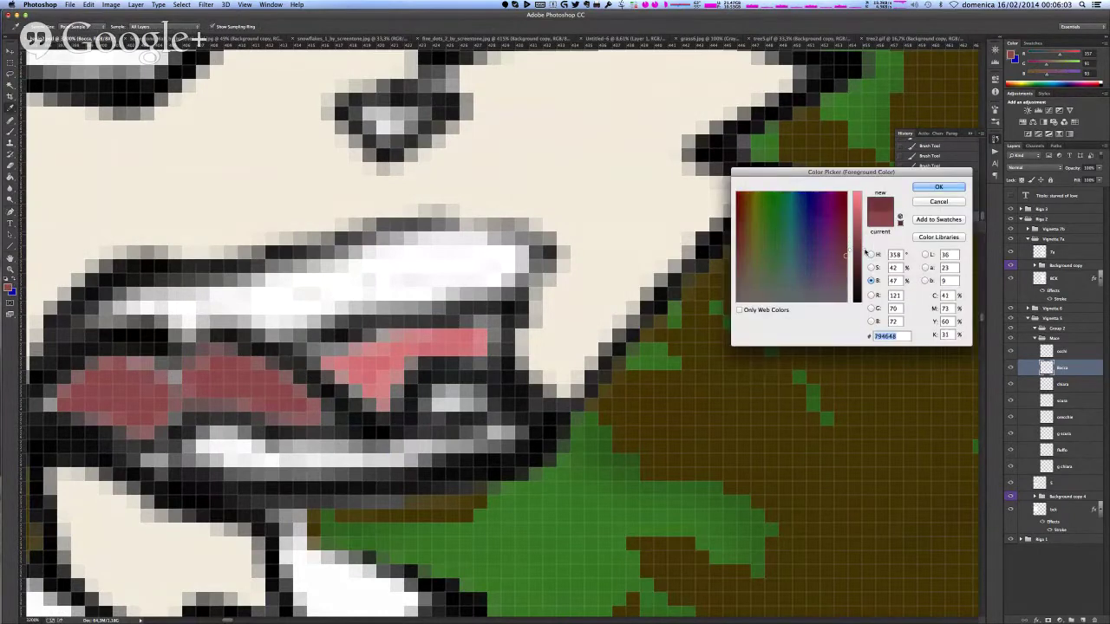
left_click(174, 380)
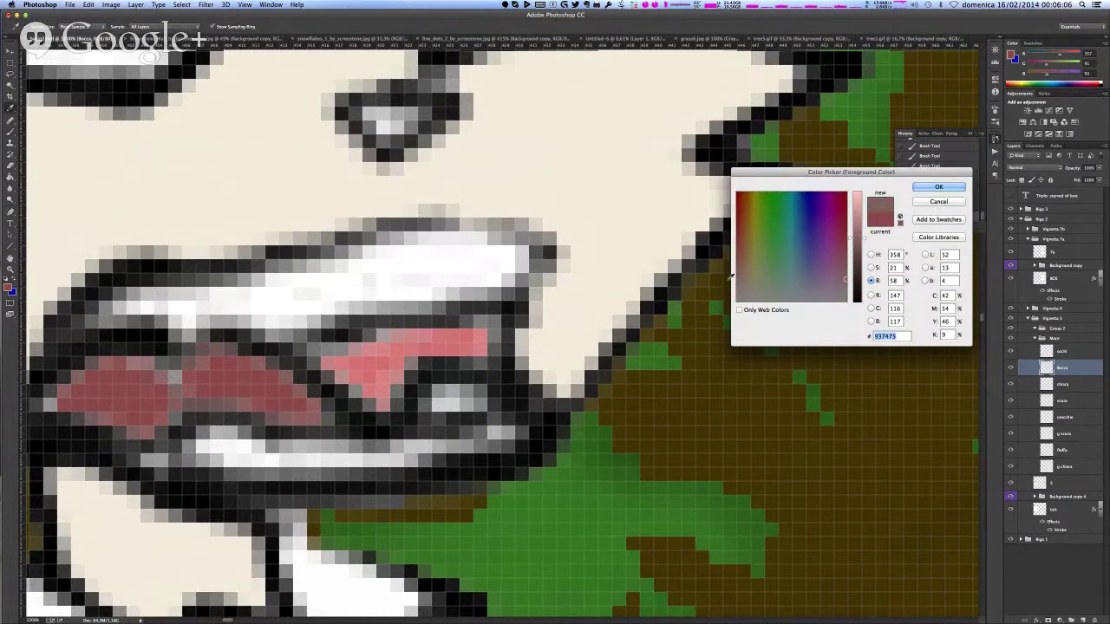
left_click(881, 220)
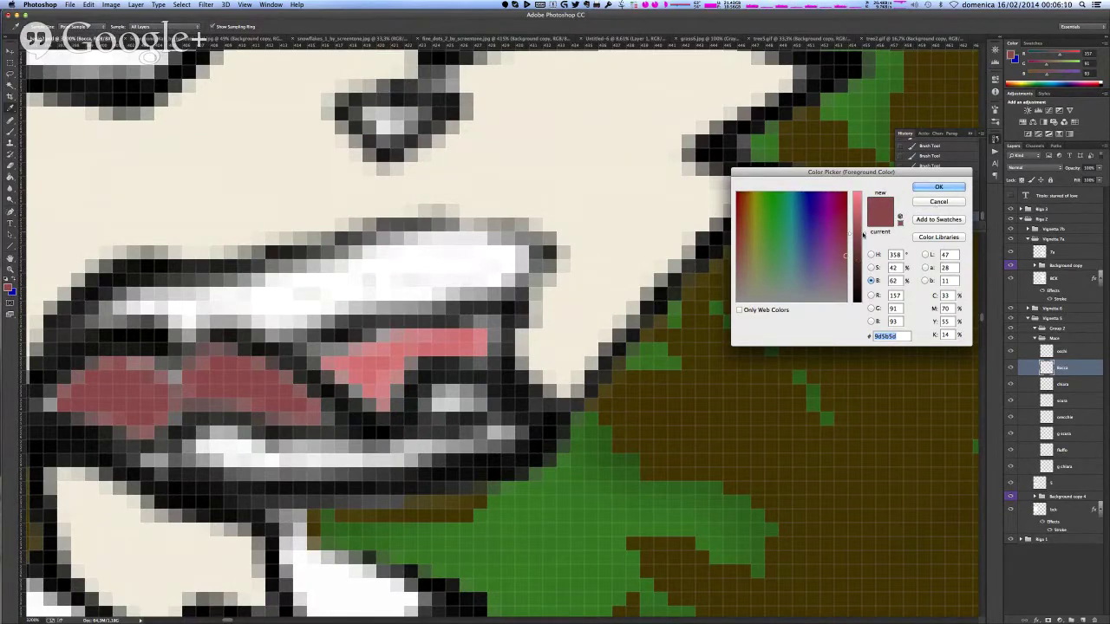
left_click_drag(863, 236, 864, 251)
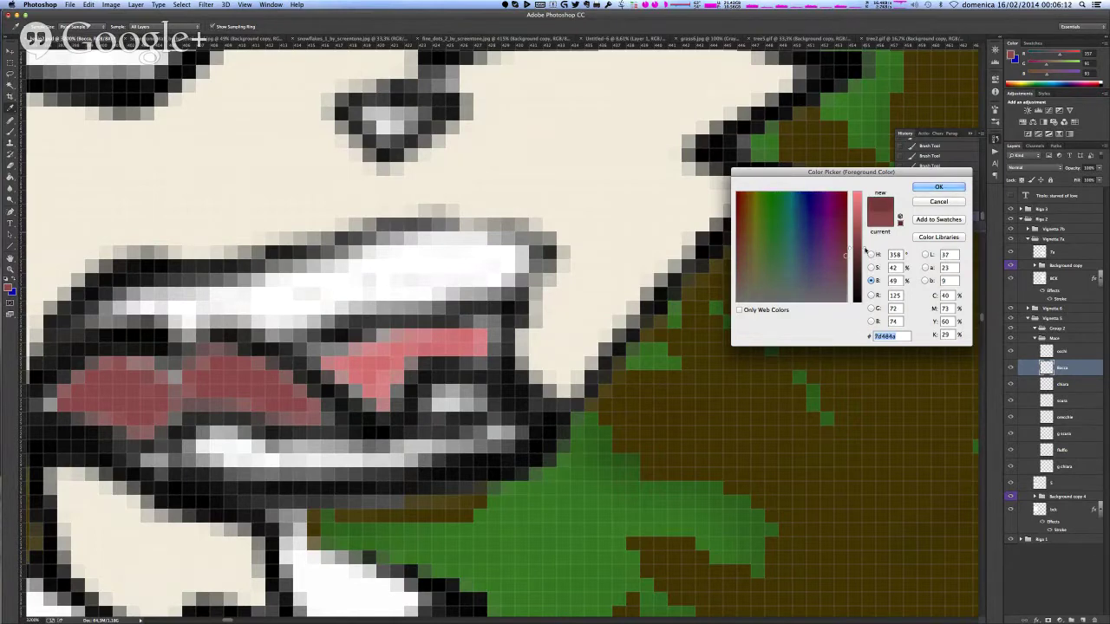
left_click(938, 187)
- Paint the grey gap and upper edge pixels between the two dark pink areas of the mouth with the darkened colour
left_click(177, 392)
left_click(176, 379)
left_click(166, 377)
left_click(154, 366)
left_click(140, 365)
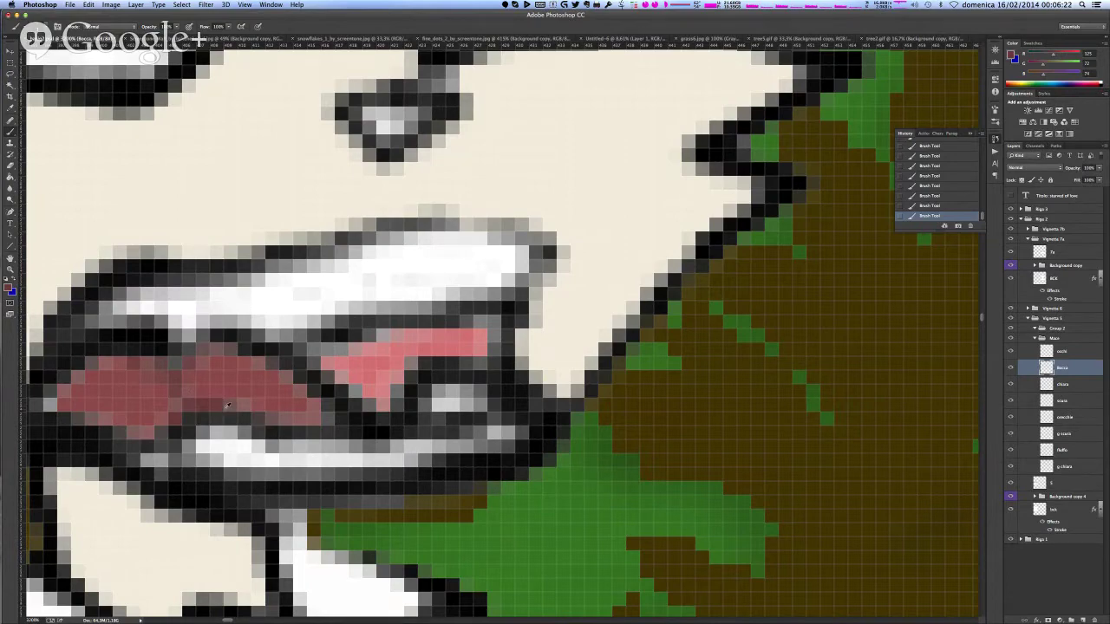
- Sample the lighter pink inside the cat's mouth and touch up the edge pixels of that area
scroll(227, 406, "down", 6)
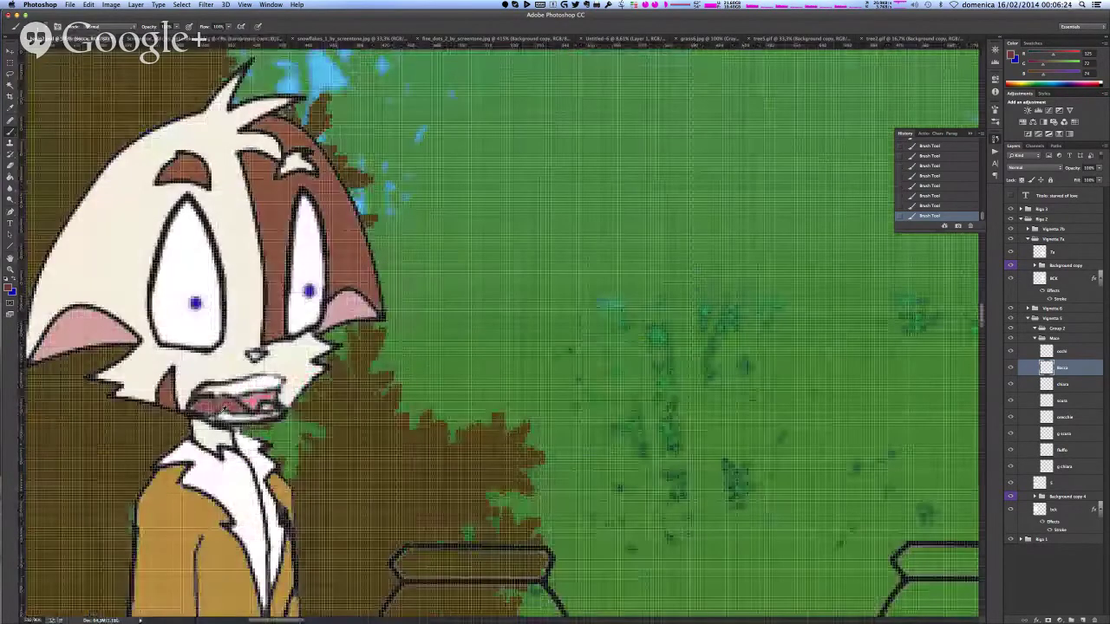
scroll(240, 413, "down", 2)
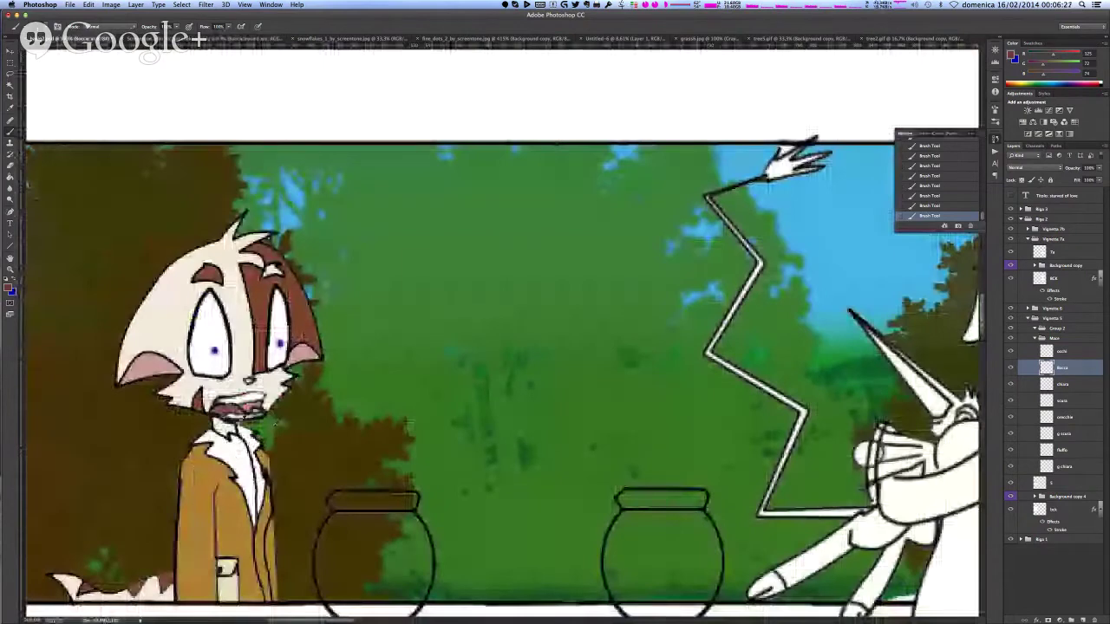
scroll(243, 420, "up", 8)
left_click(301, 310, "alt")
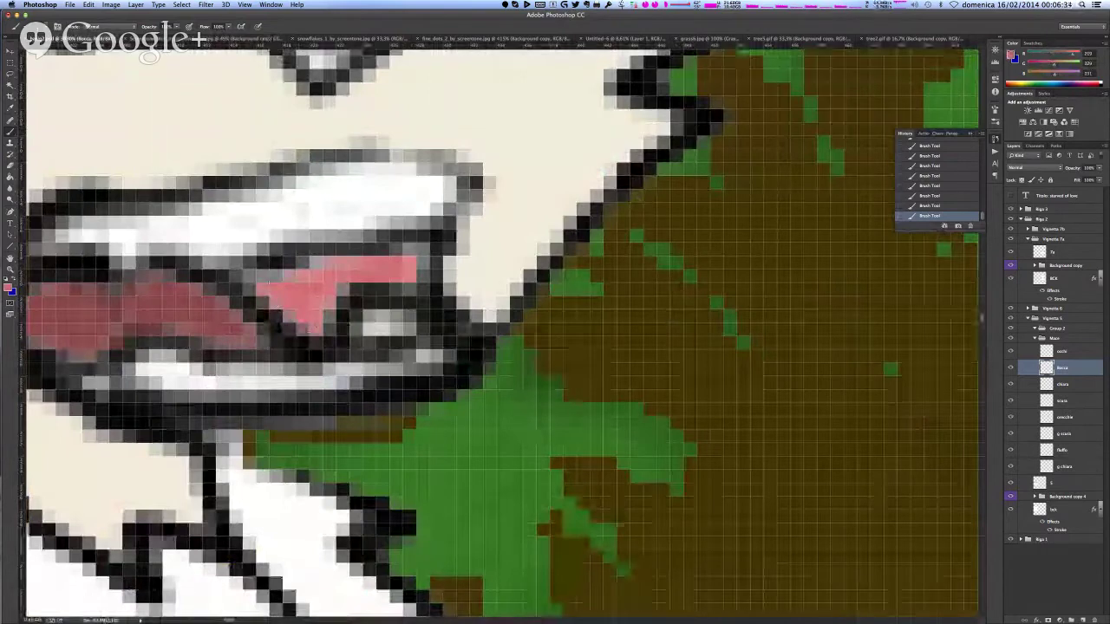
left_click(230, 568, "alt")
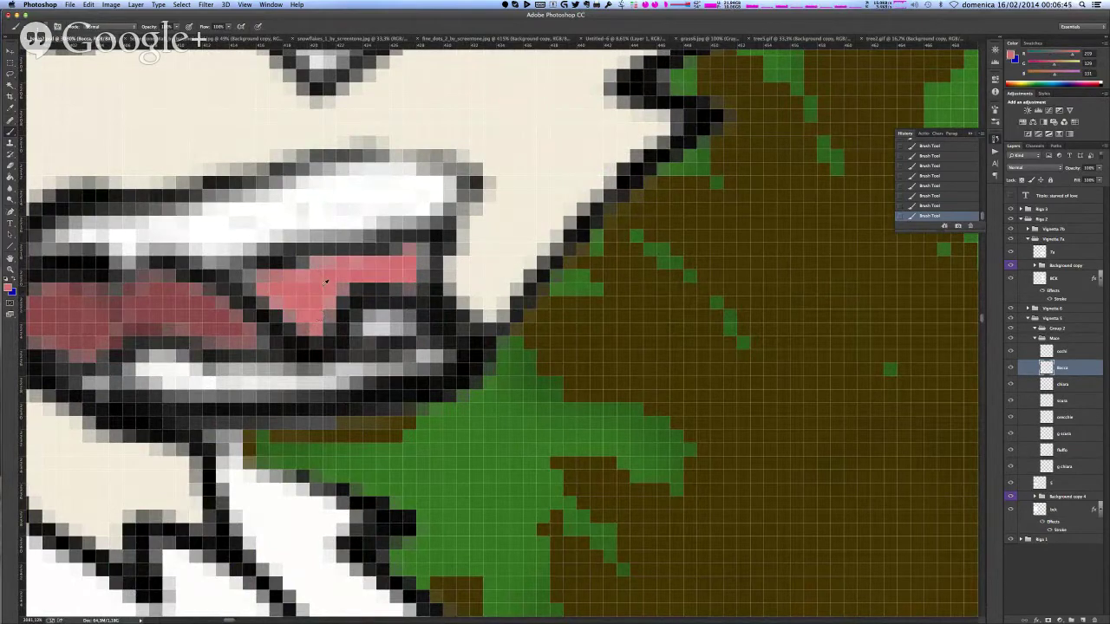
- Examine the cat's coloured mouth within the whole panel, and the uncoloured characters beside the jars
scroll(326, 281, "down", 5)
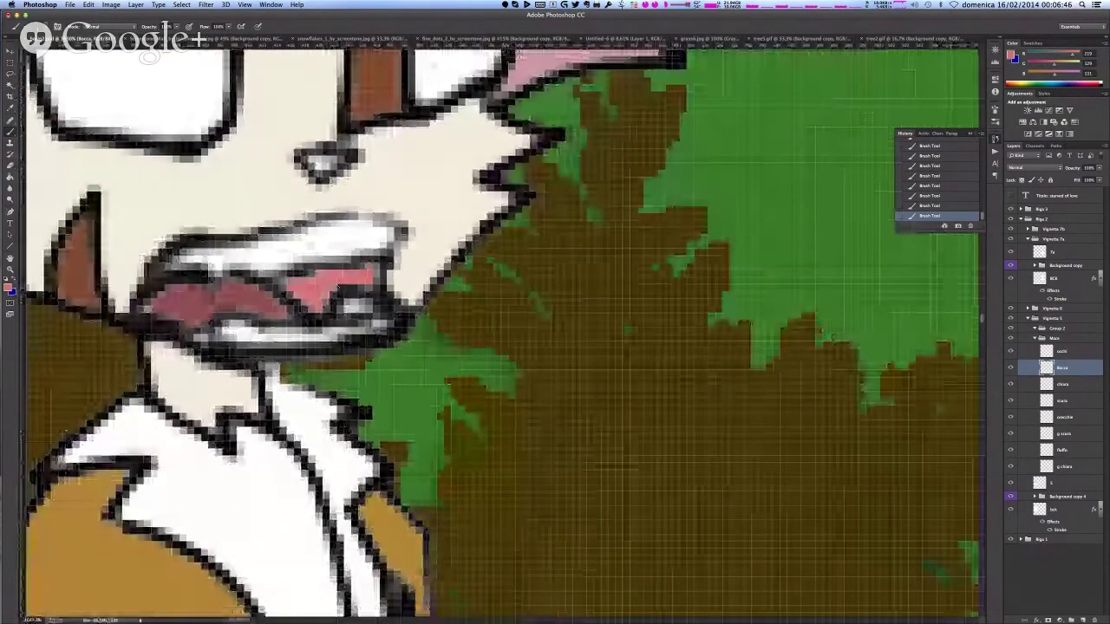
scroll(338, 289, "down", 3)
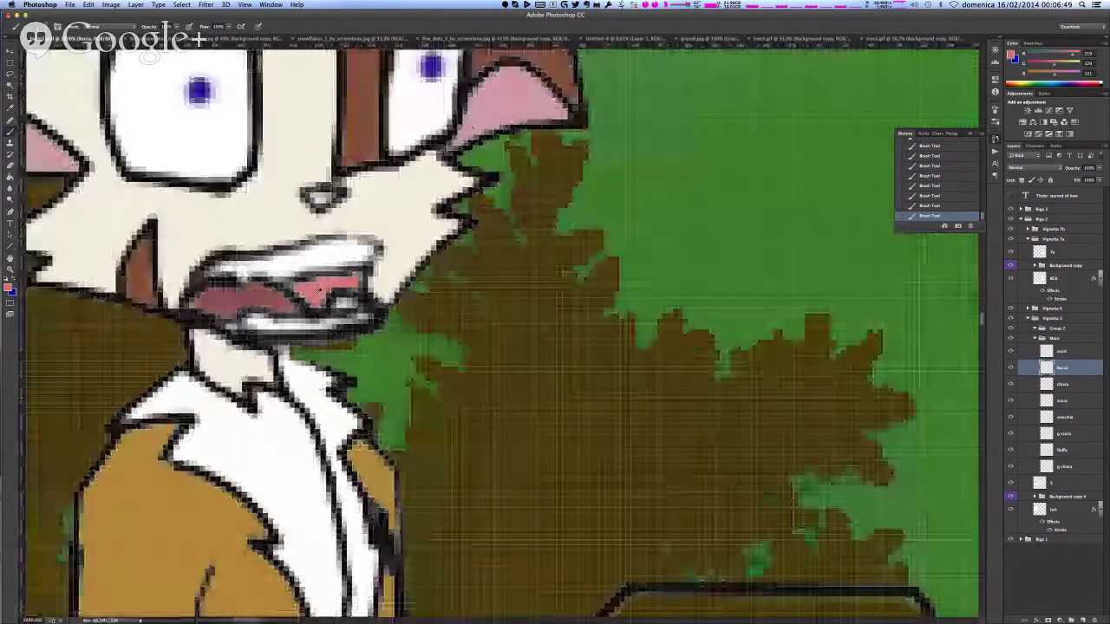
scroll(320, 291, "down", 1)
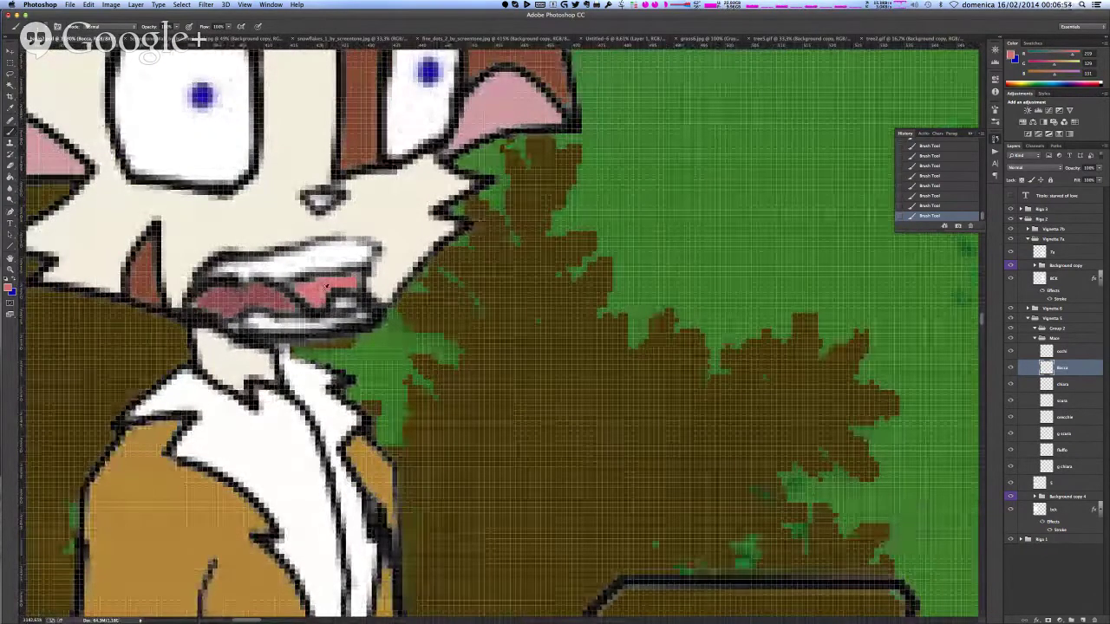
scroll(328, 286, "down", 1)
scroll(329, 286, "down", 3)
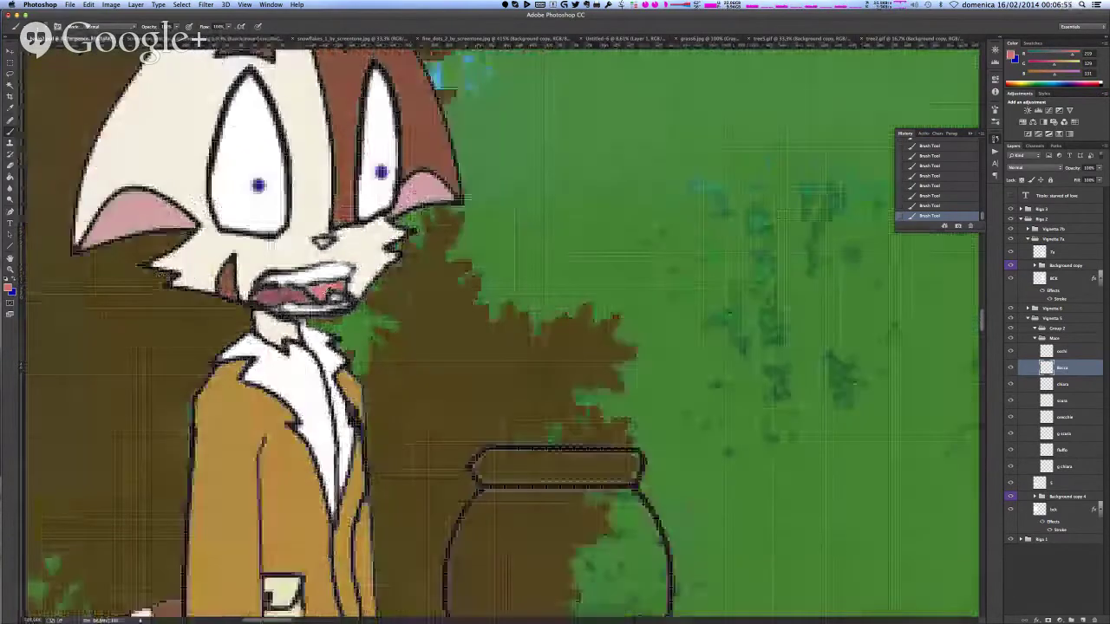
scroll(321, 290, "down", 5)
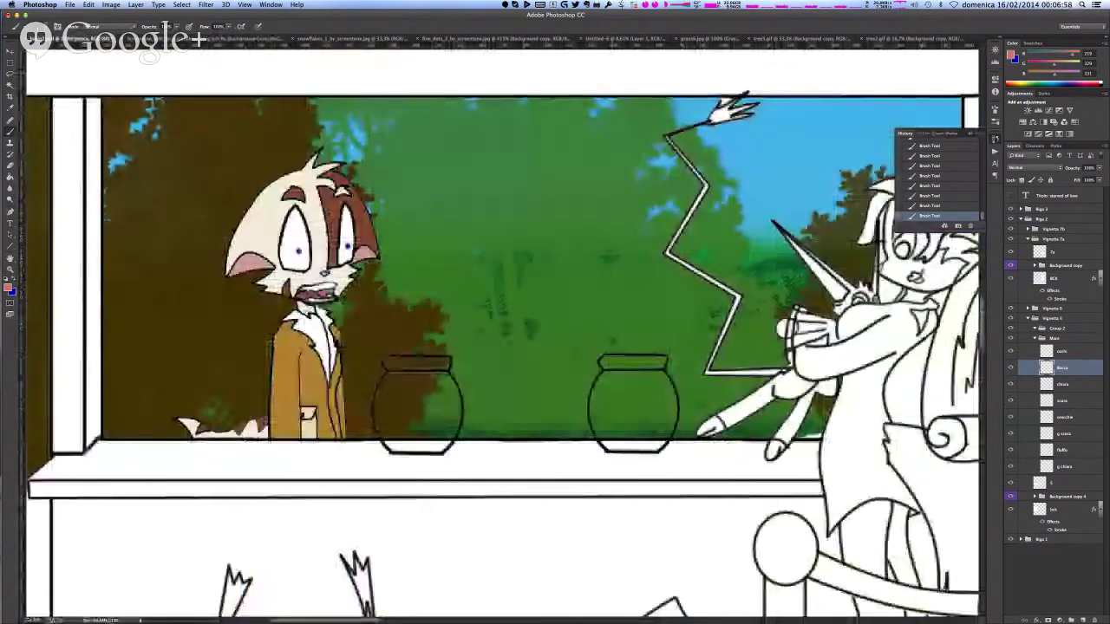
scroll(301, 621, "right", 2)
left_click_drag(301, 621, 338, 617)
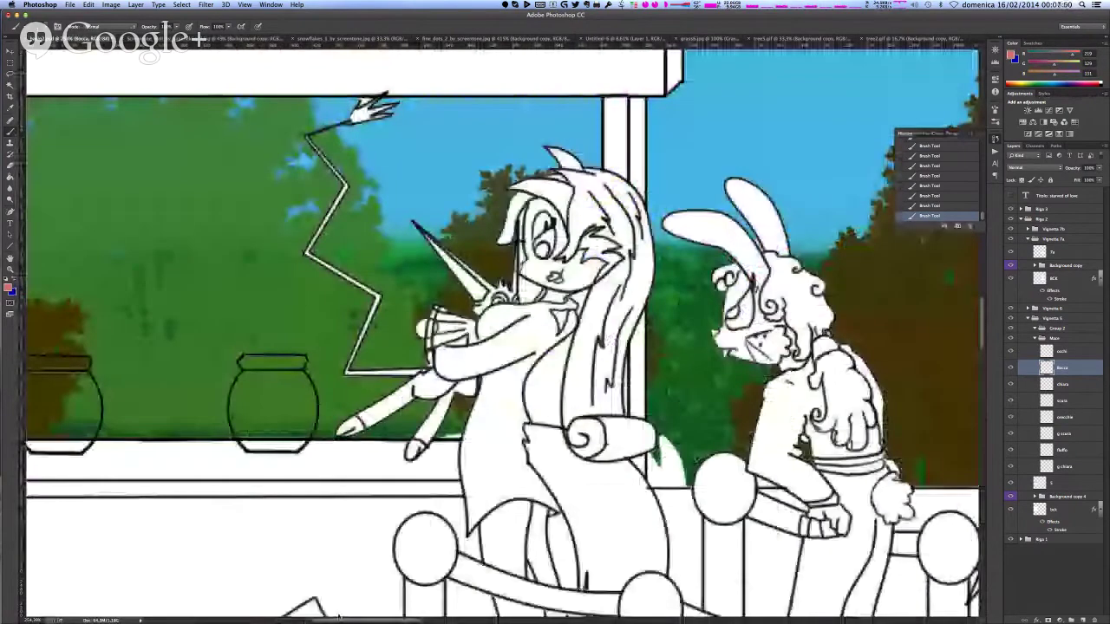
scroll(474, 334, "up", 3)
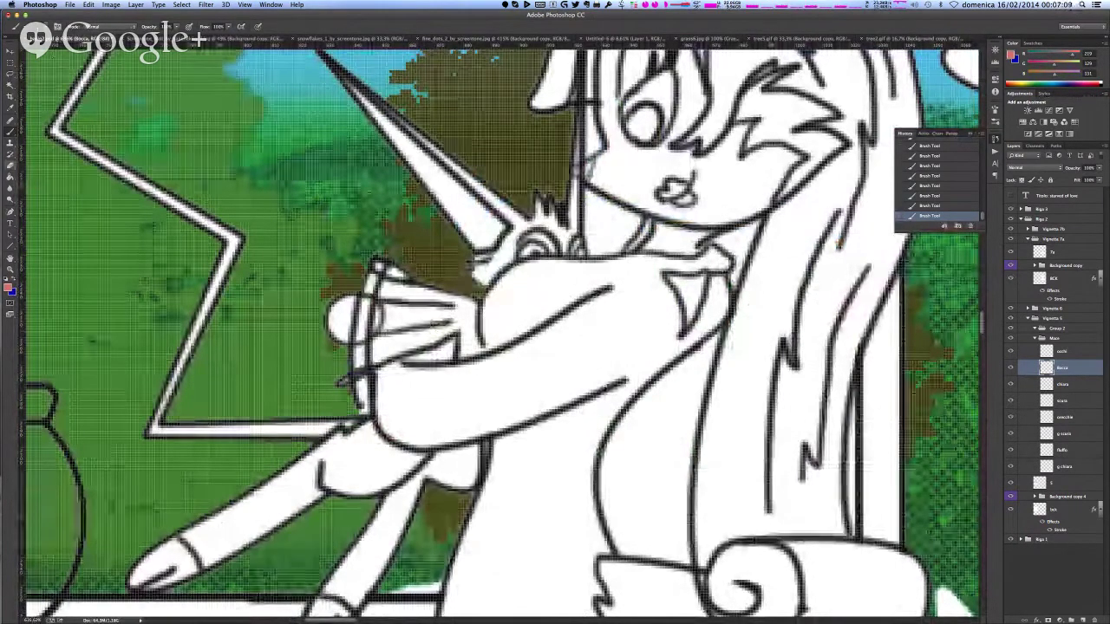
- Rename the Group 2 layer group for the next character and add three new layers inside it
double_click(1056, 328)
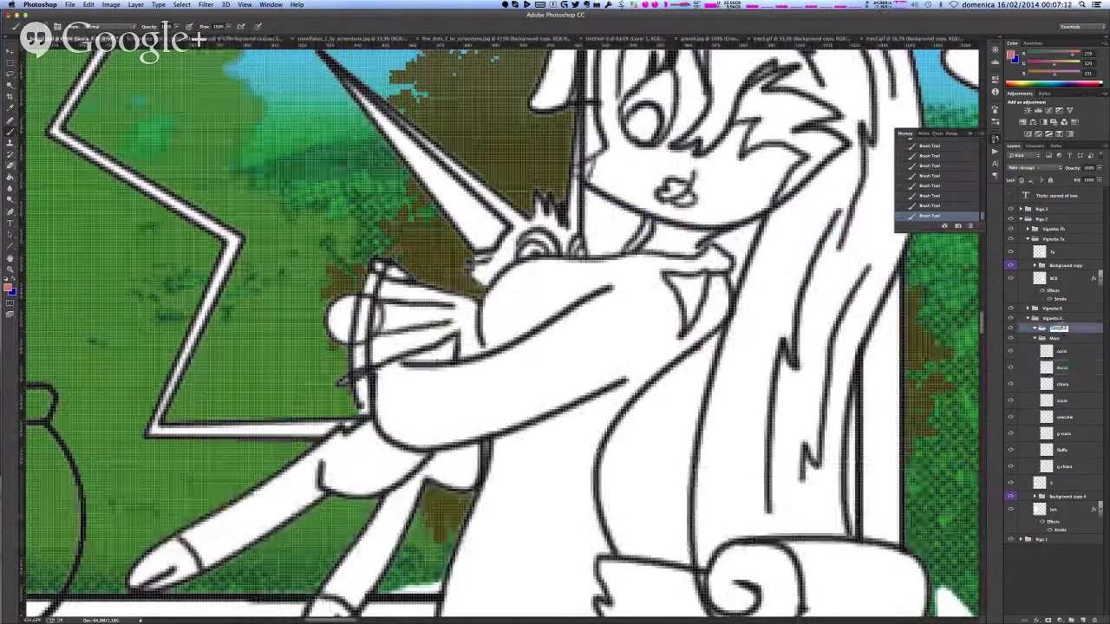
type("white")
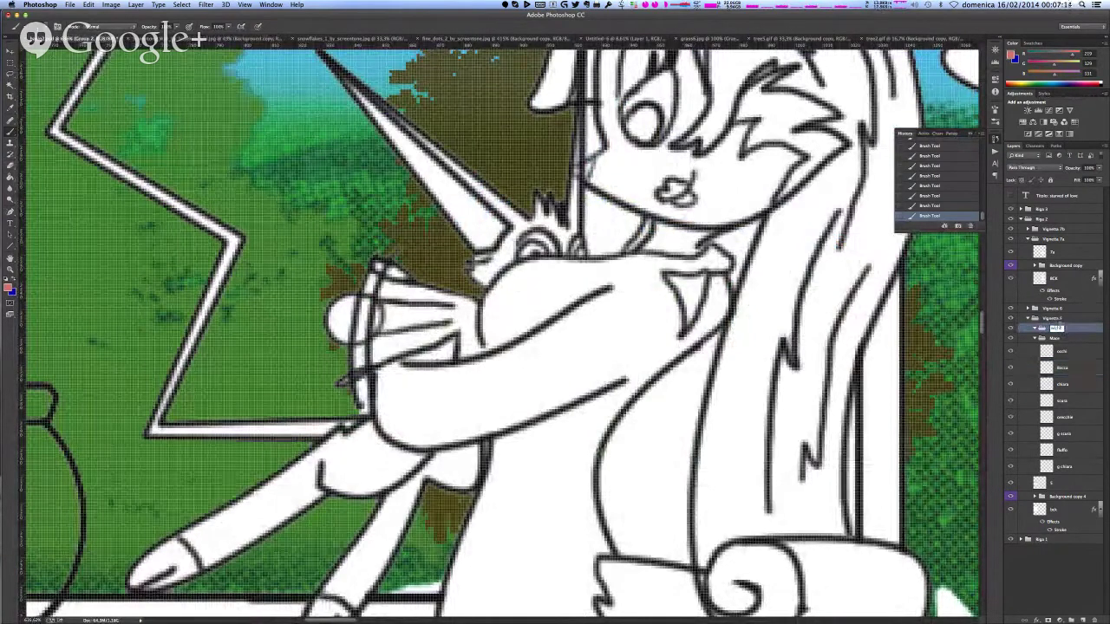
key("Return")
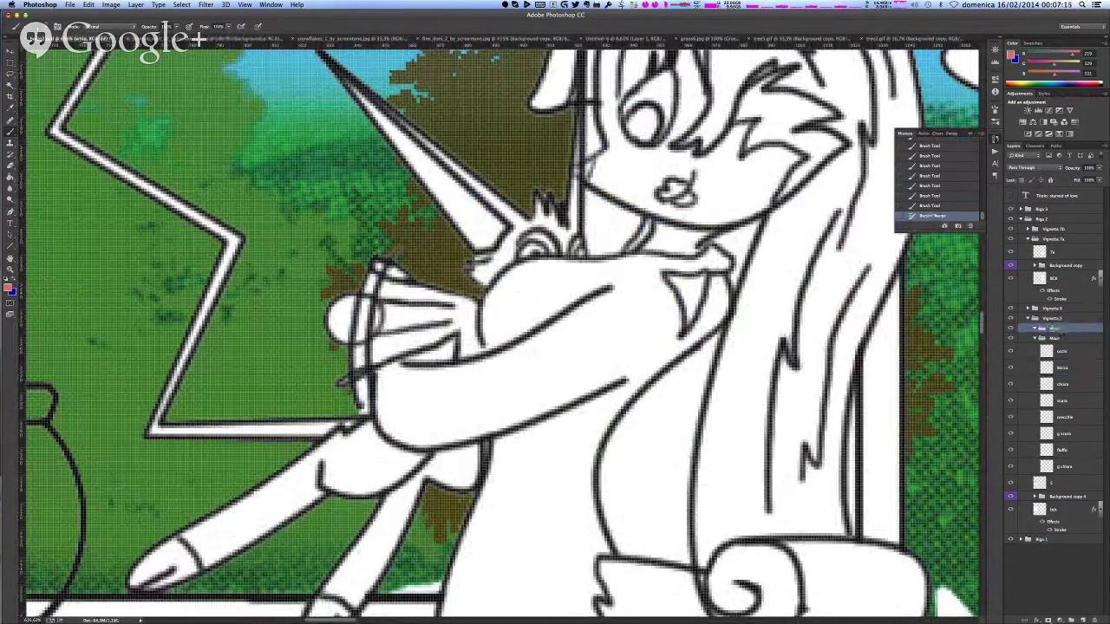
left_click(1083, 620)
left_click(1083, 620)
left_click(1082, 620)
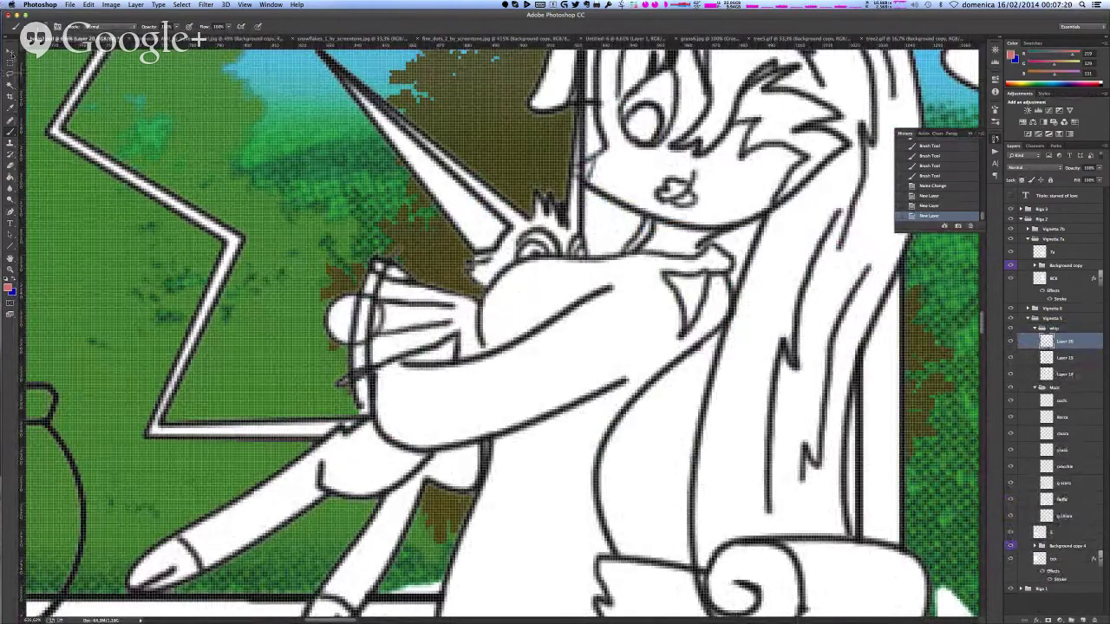
- Select the horned creature's extended leg, lower body and lower zigzag tail segments with the Magic Wand
left_click(9, 85)
left_click(360, 469)
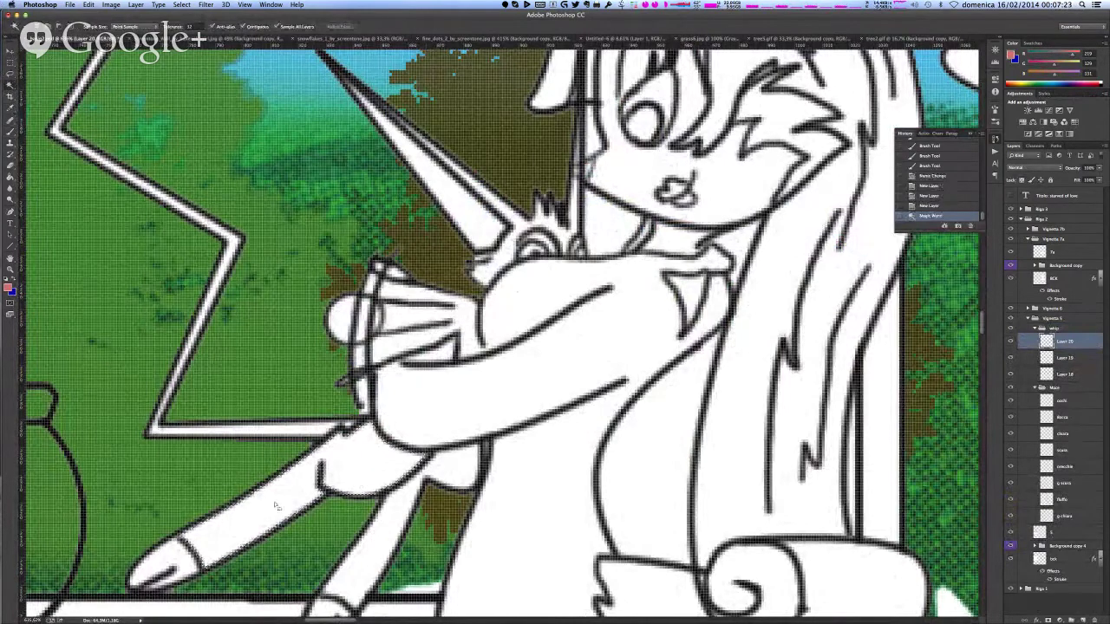
left_click(451, 473, "shift")
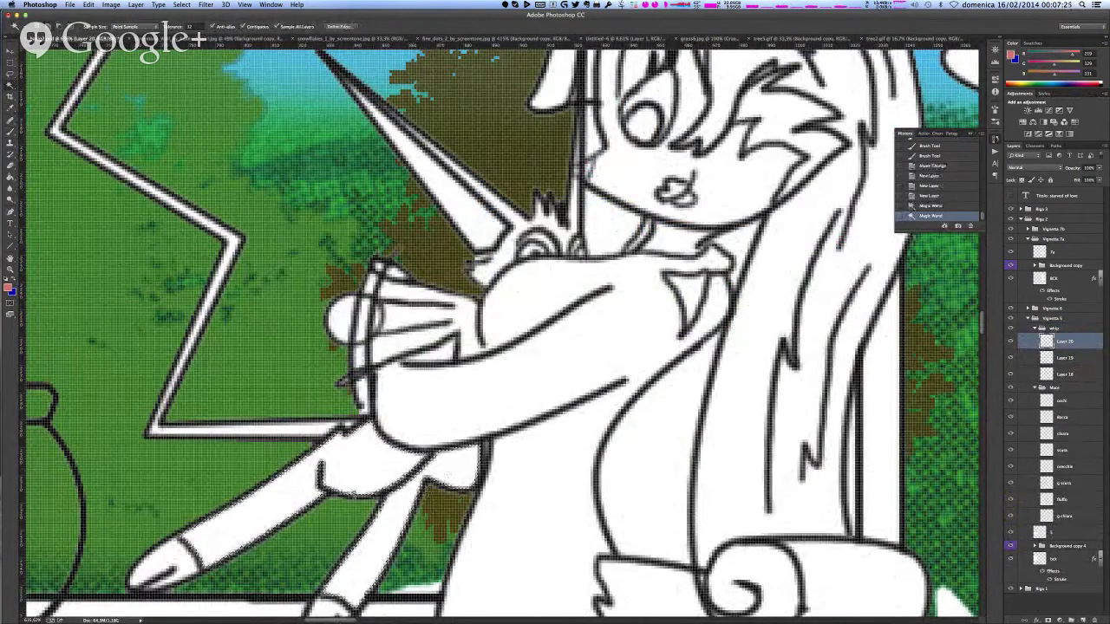
left_click(219, 431, "shift")
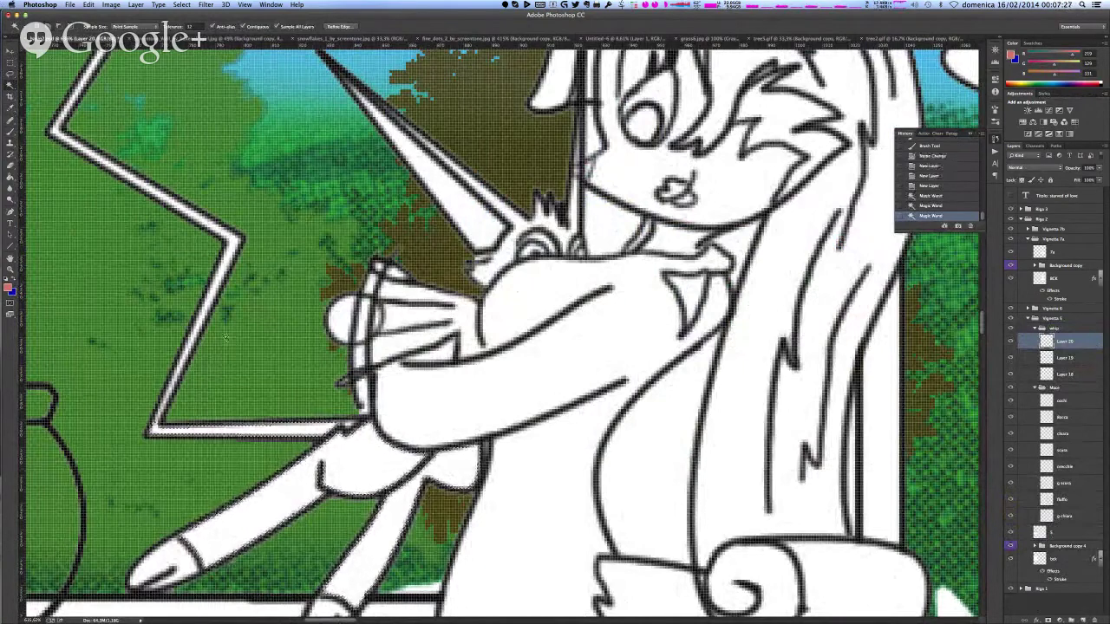
left_click(228, 251, "shift")
left_click(71, 100, "shift")
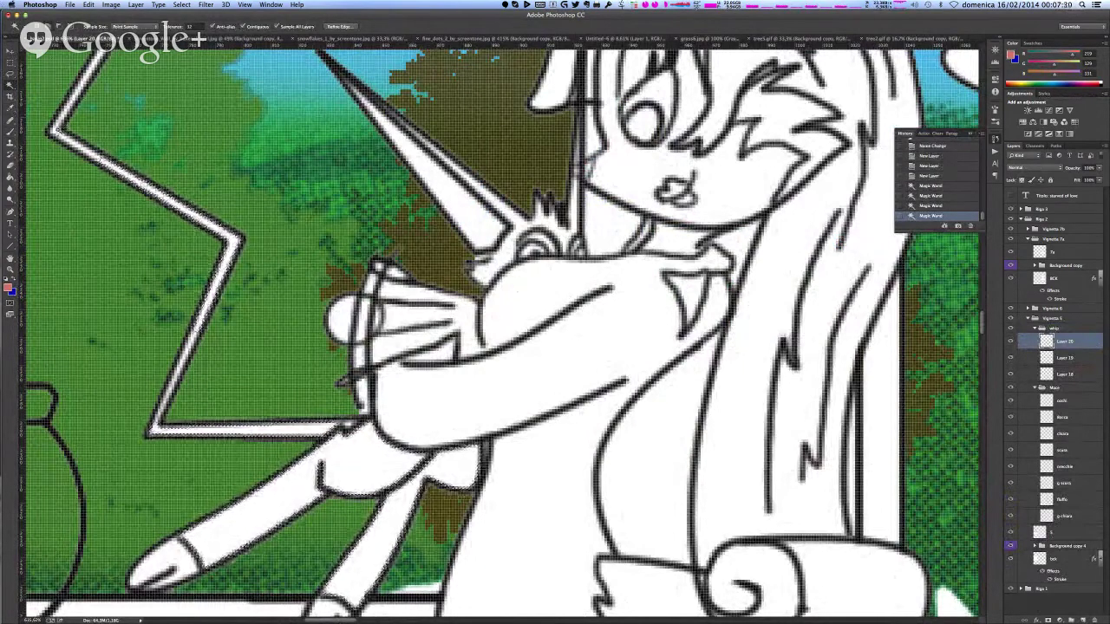
- Add the white fur areas of the creature's head around the horns to the selection
scroll(109, 119, "up", 1)
scroll(109, 119, "up", 5)
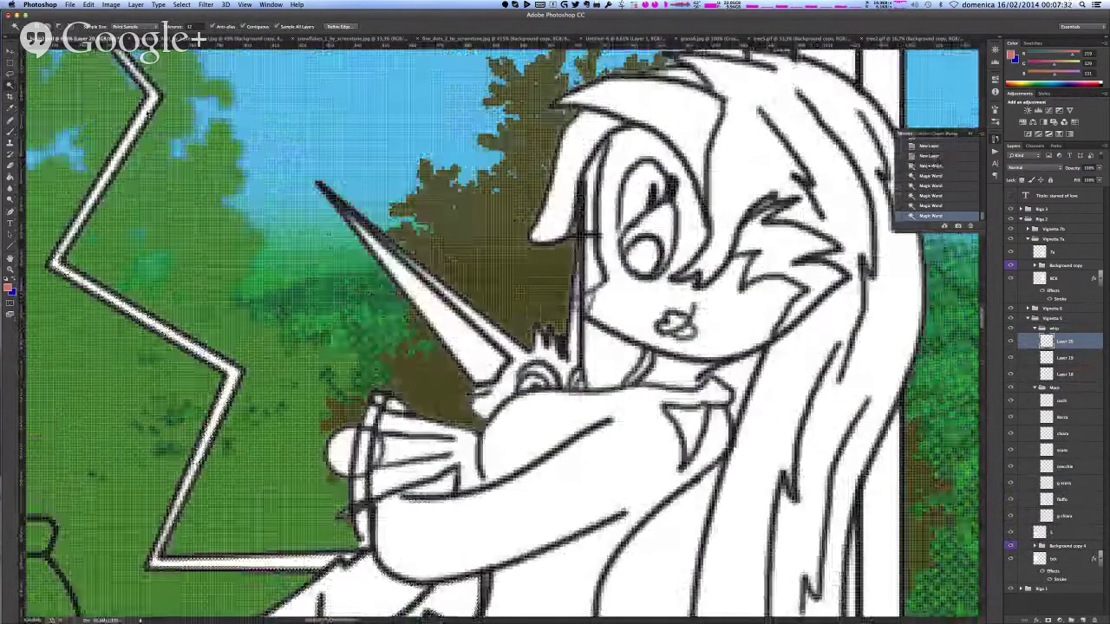
scroll(111, 120, "up", 3)
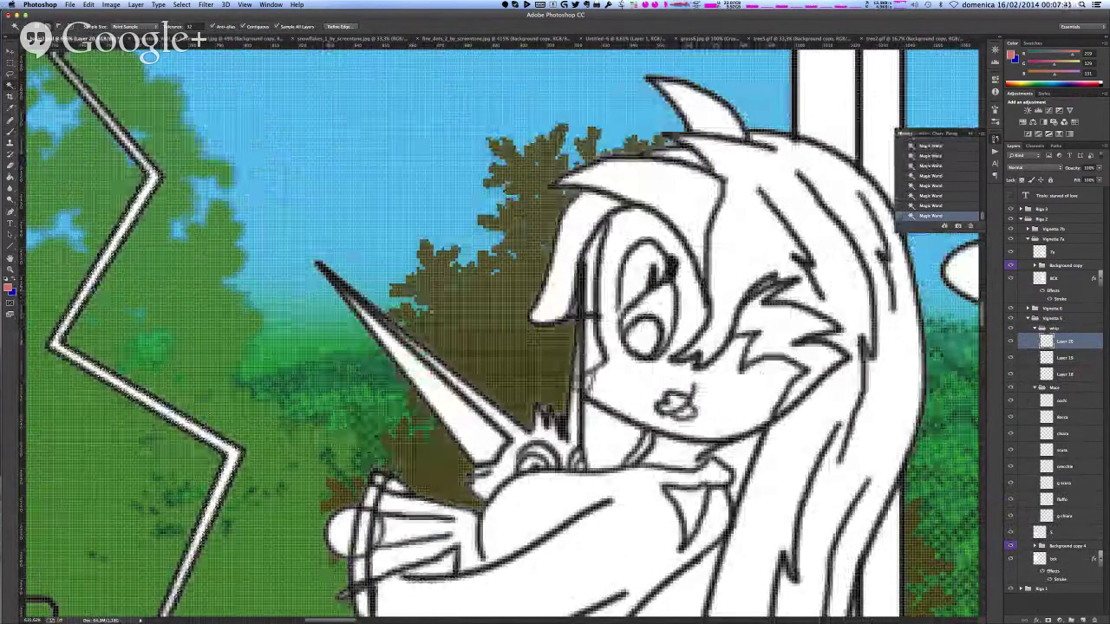
scroll(500, 332, "down", 5)
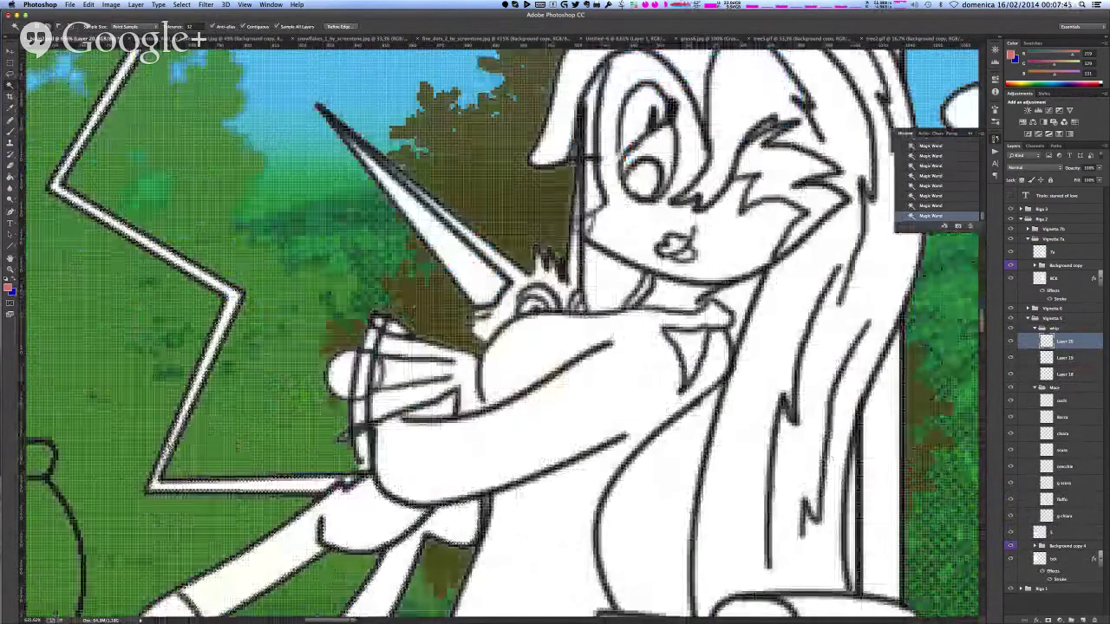
- Add the tail's joint beside the leg and the white strips of the fan-shaped part near the hand to the selection
scroll(166, 452, "up", 3)
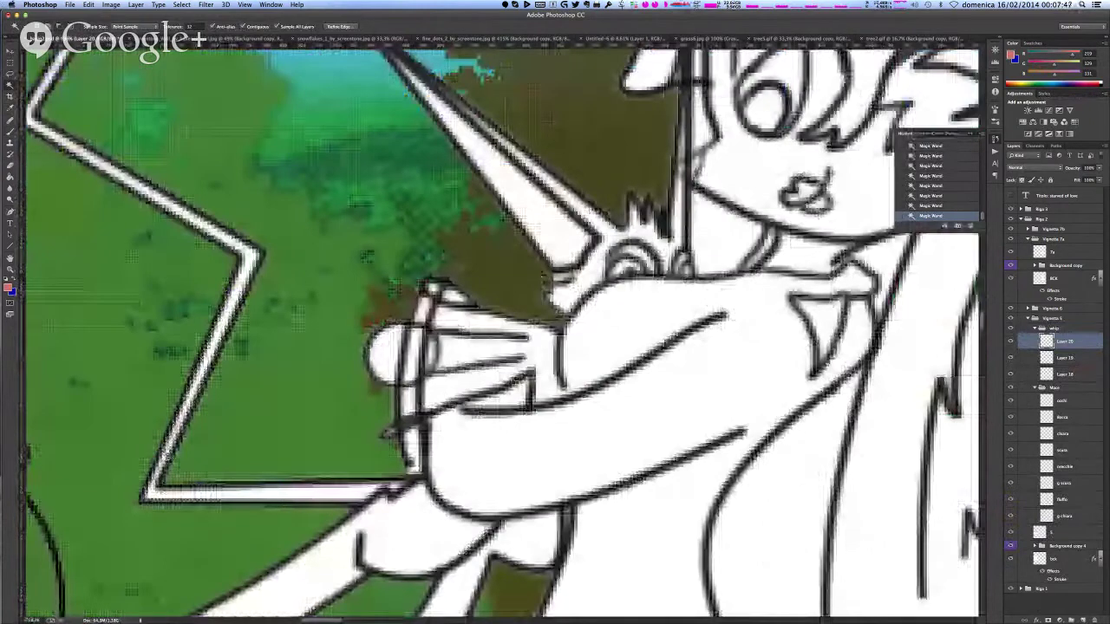
scroll(173, 459, "up", 3)
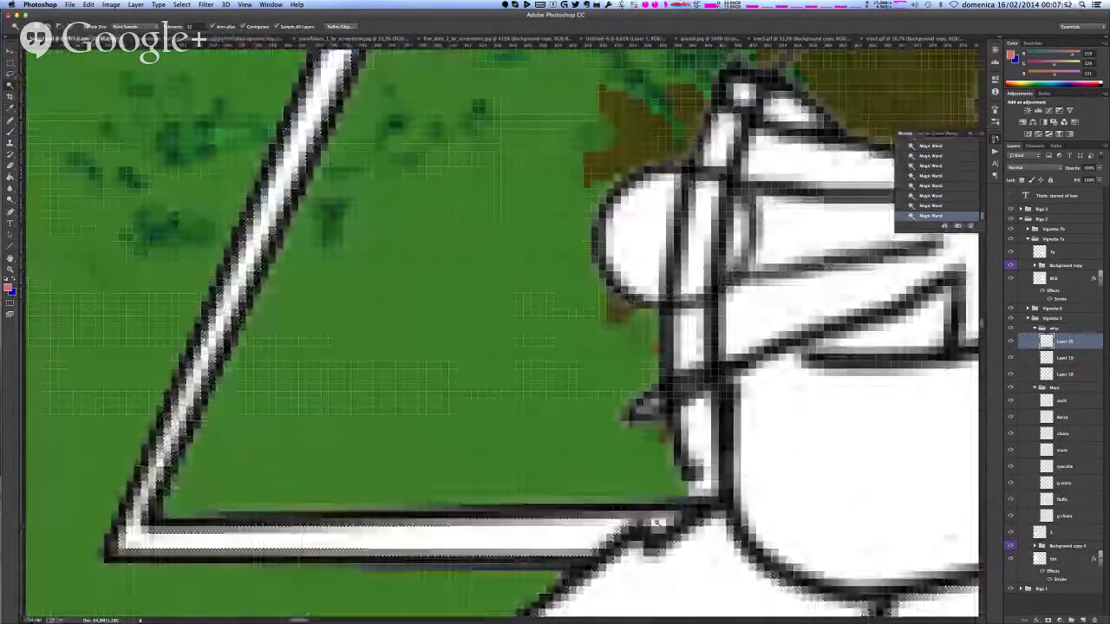
scroll(656, 522, "down", 4)
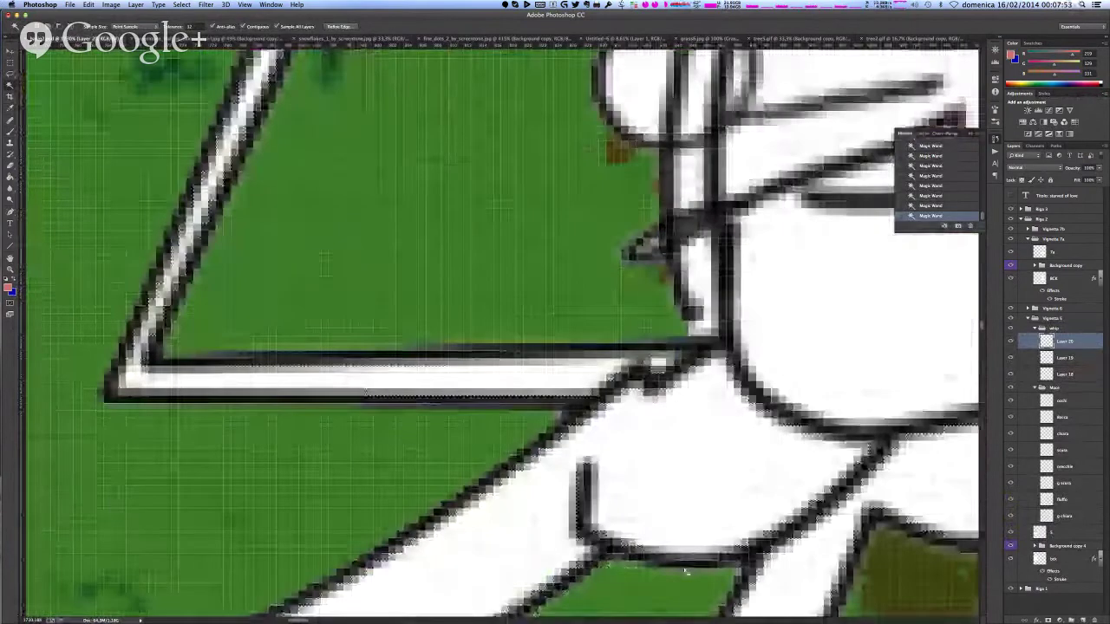
scroll(684, 564, "down", 5)
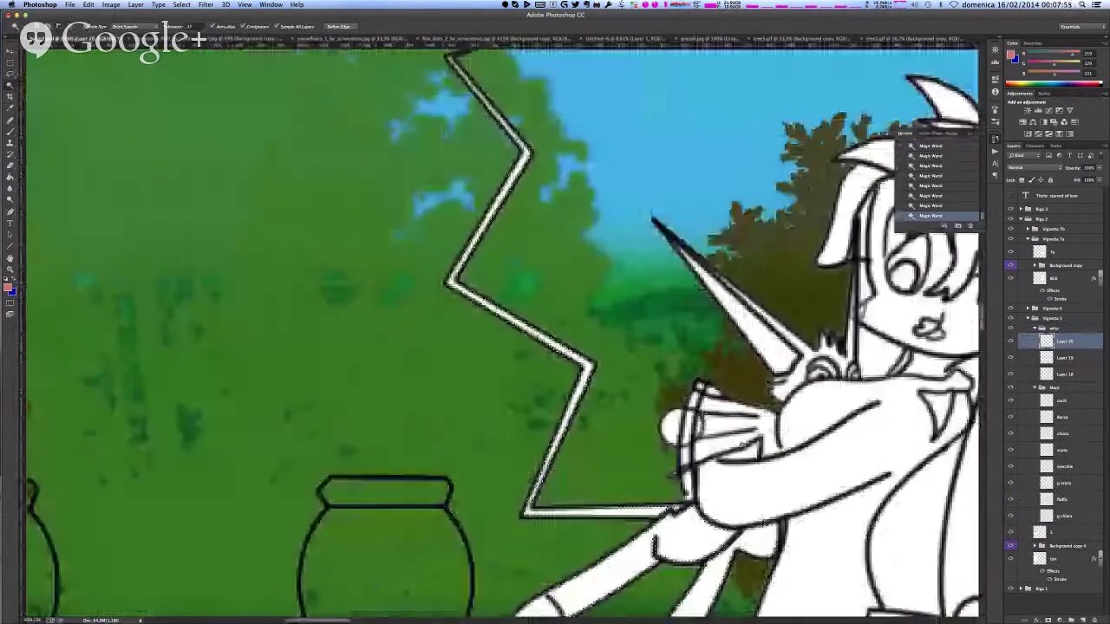
scroll(764, 441, "up", 3)
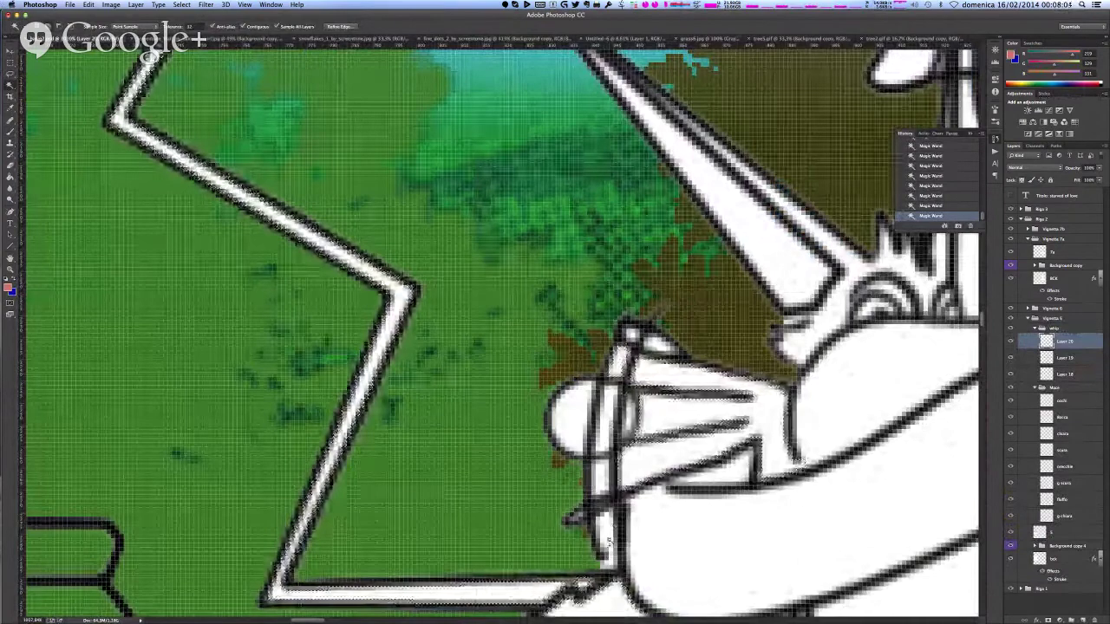
key("super+c")
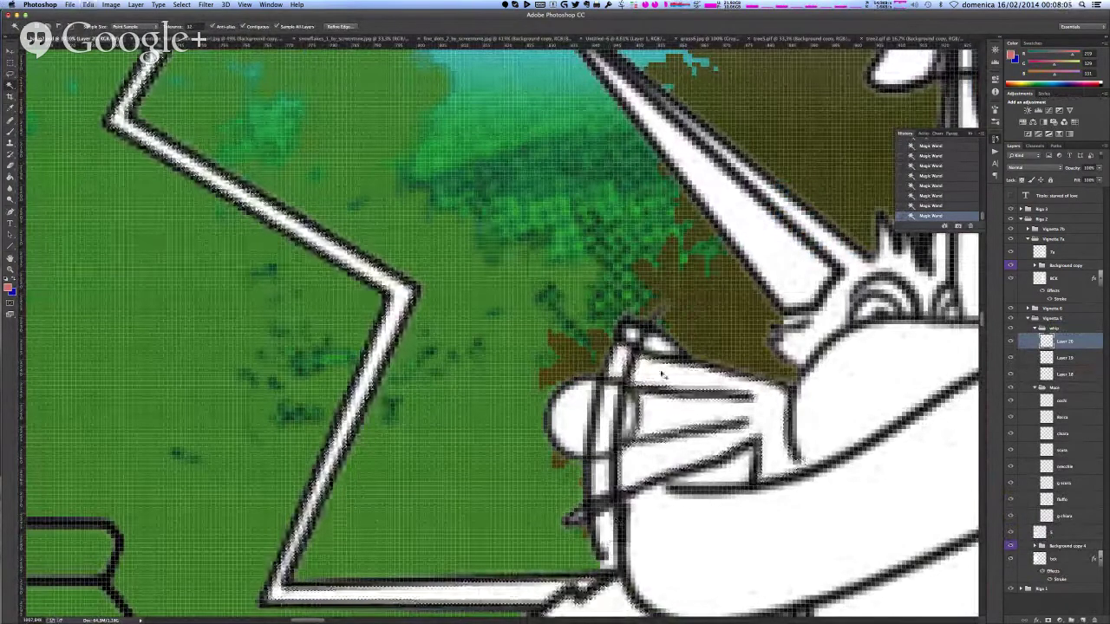
key("super+z")
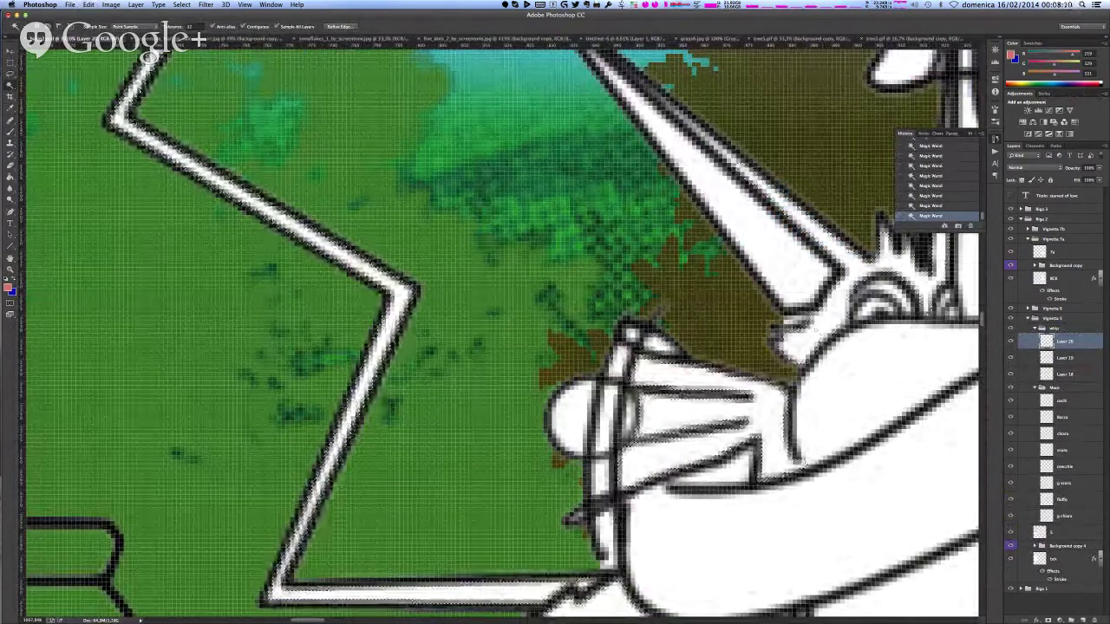
- Extend the selection through the narrow upper segments of the zigzag tail, up to the bend below the tufted tip
scroll(947, 267, "up", 5)
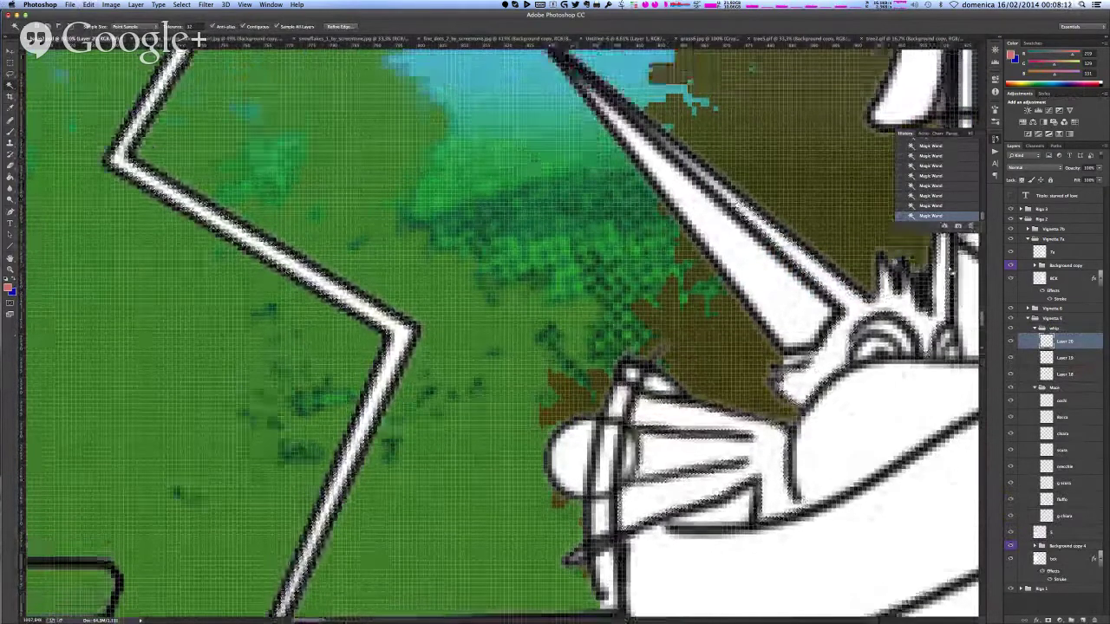
scroll(903, 354, "down", 5)
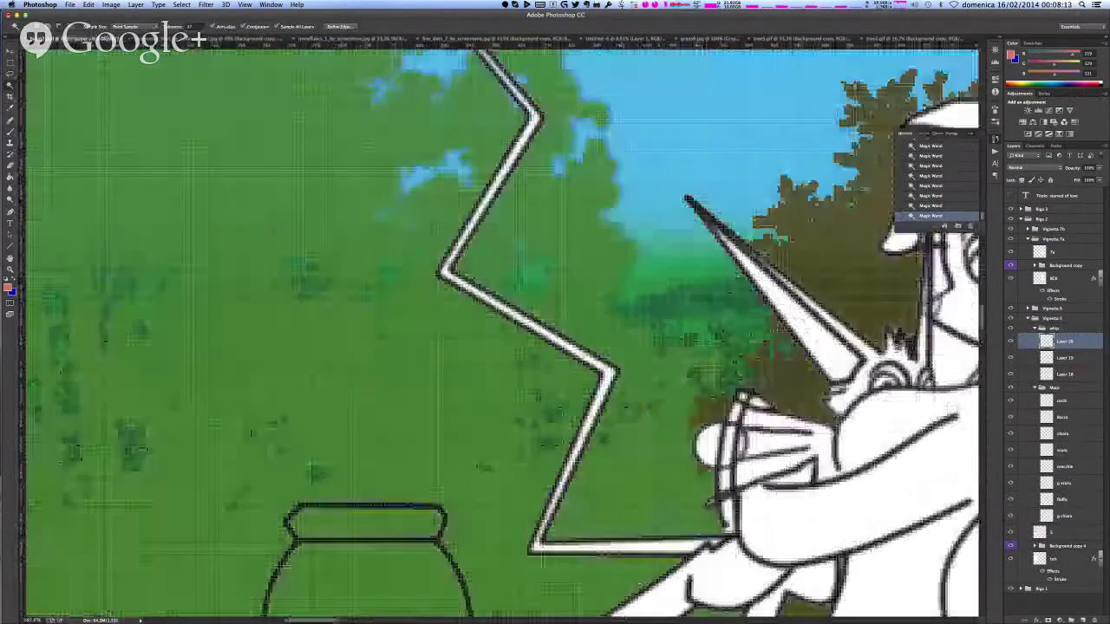
scroll(889, 338, "down", 2)
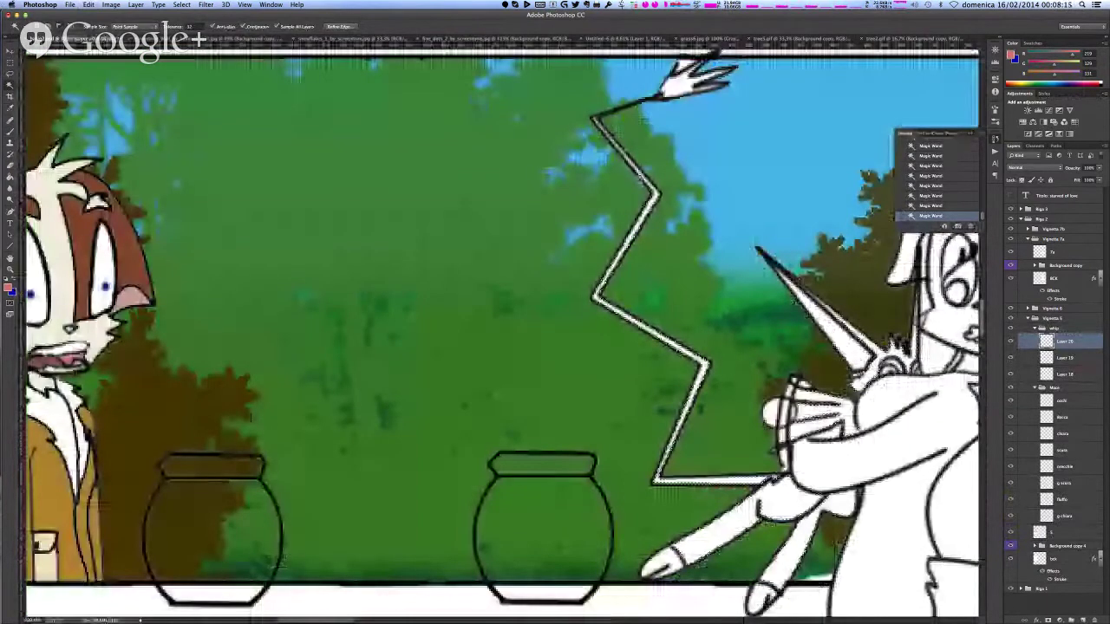
scroll(646, 178, "up", 5)
scroll(576, 151, "up", 2)
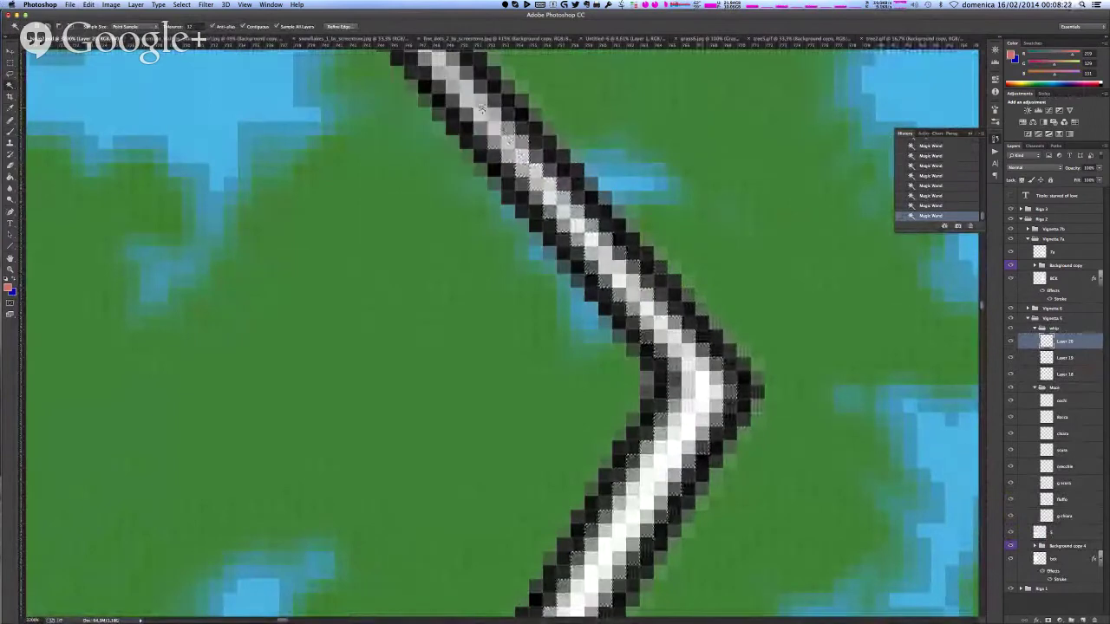
scroll(427, 98, "up", 3)
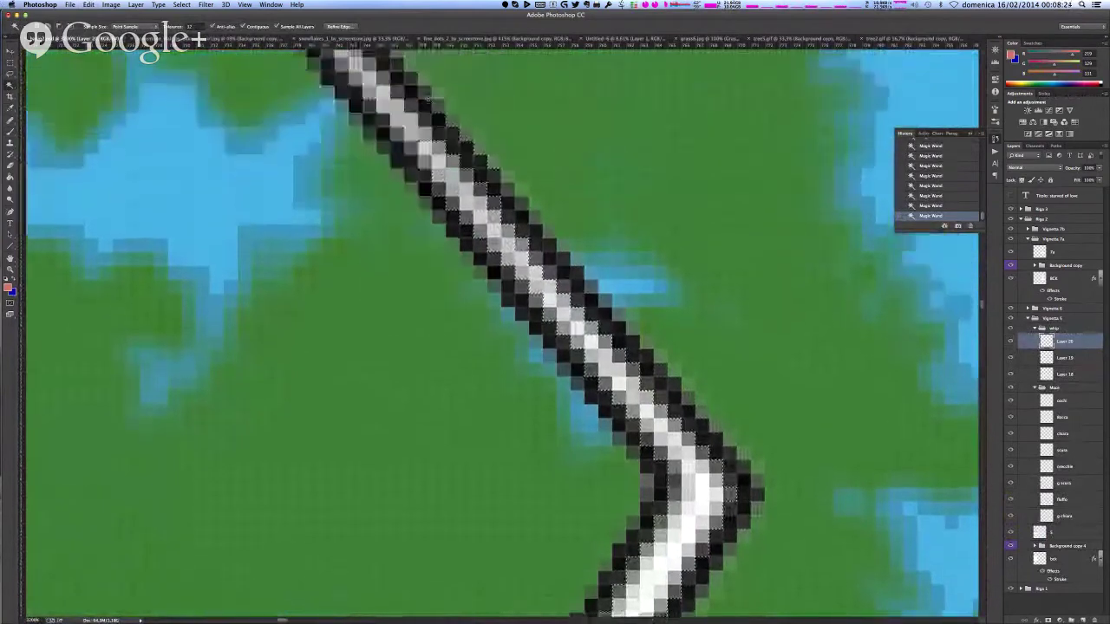
scroll(428, 98, "up", 2)
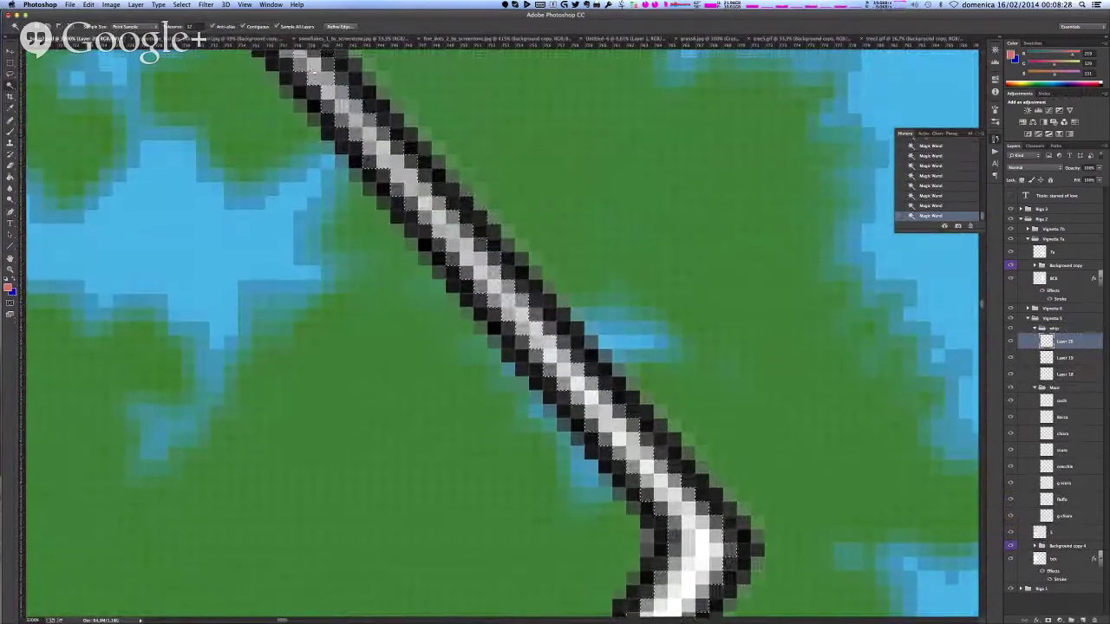
scroll(310, 71, "right", 3)
scroll(286, 121, "up", 1)
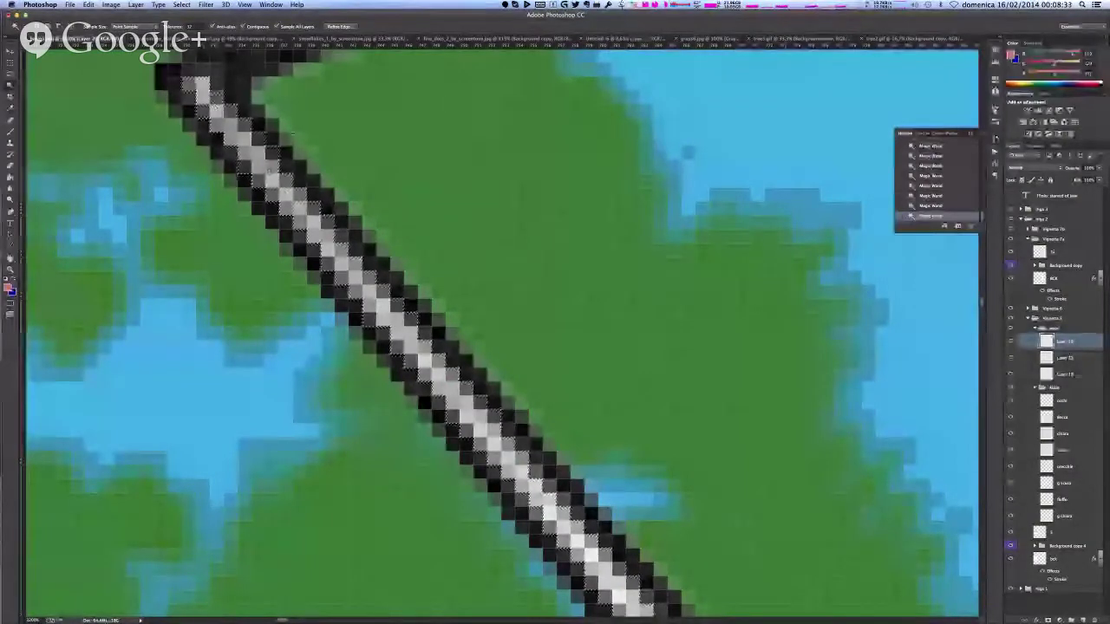
scroll(501, 175, "up", 3)
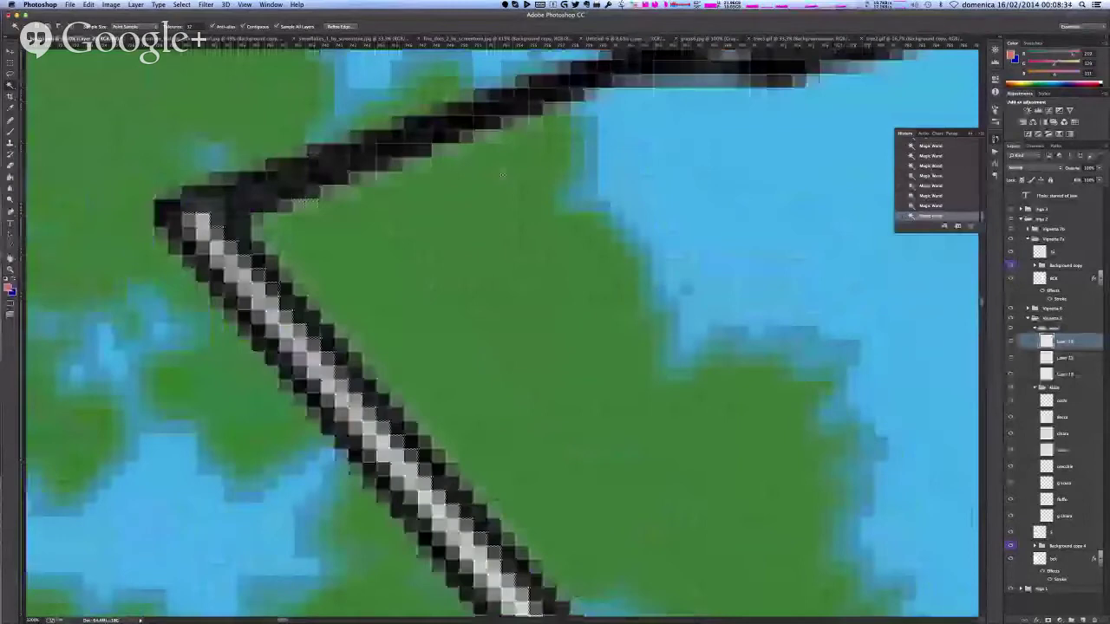
scroll(502, 175, "down", 10)
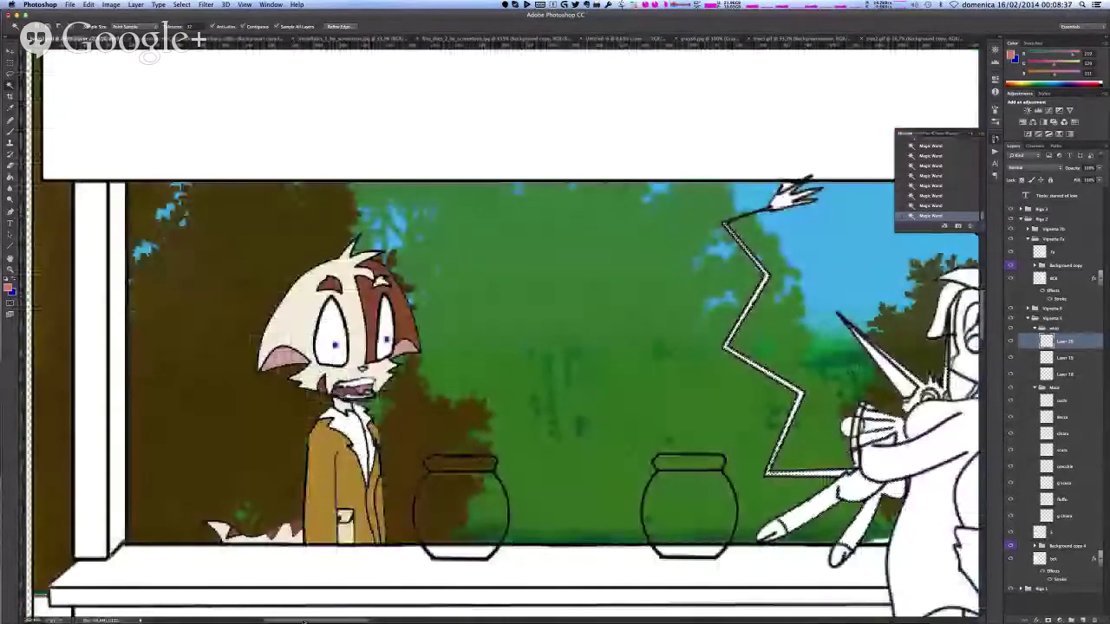
- Add the thin white strip between the creature's head and the long-haired character's face to the selection
left_click_drag(303, 621, 347, 622)
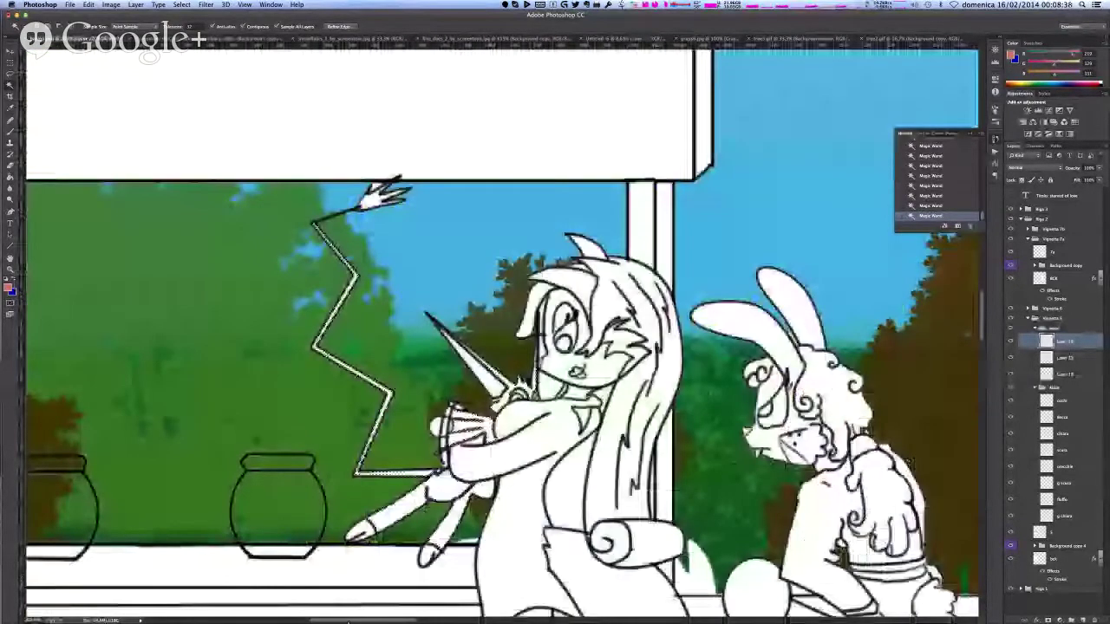
scroll(537, 355, "up", 3)
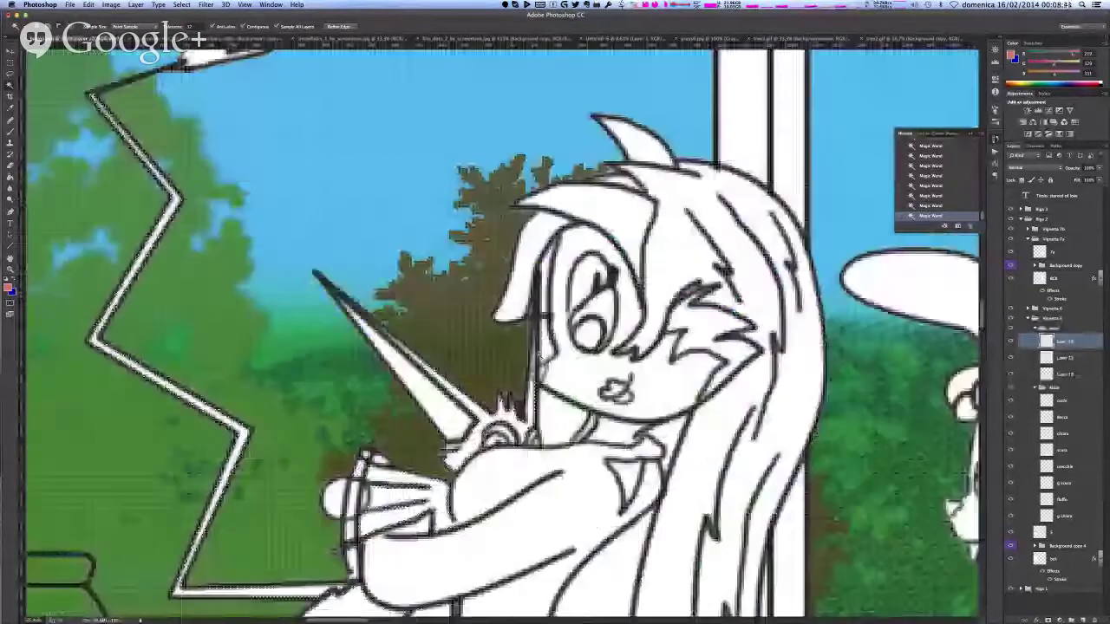
key("ctrl+plus")
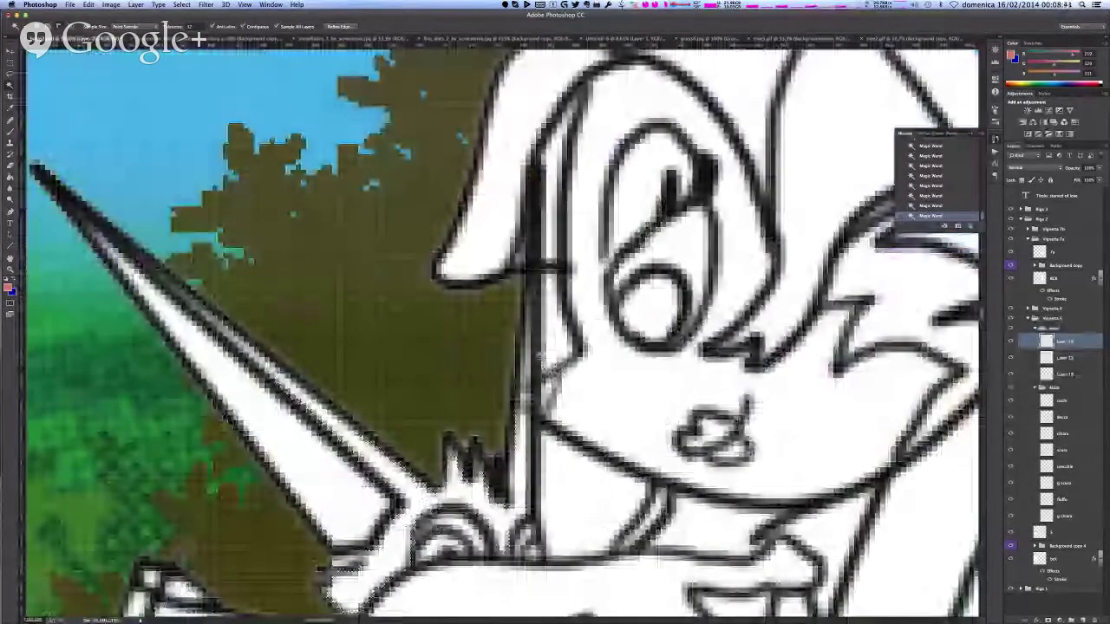
scroll(539, 355, "up", 1)
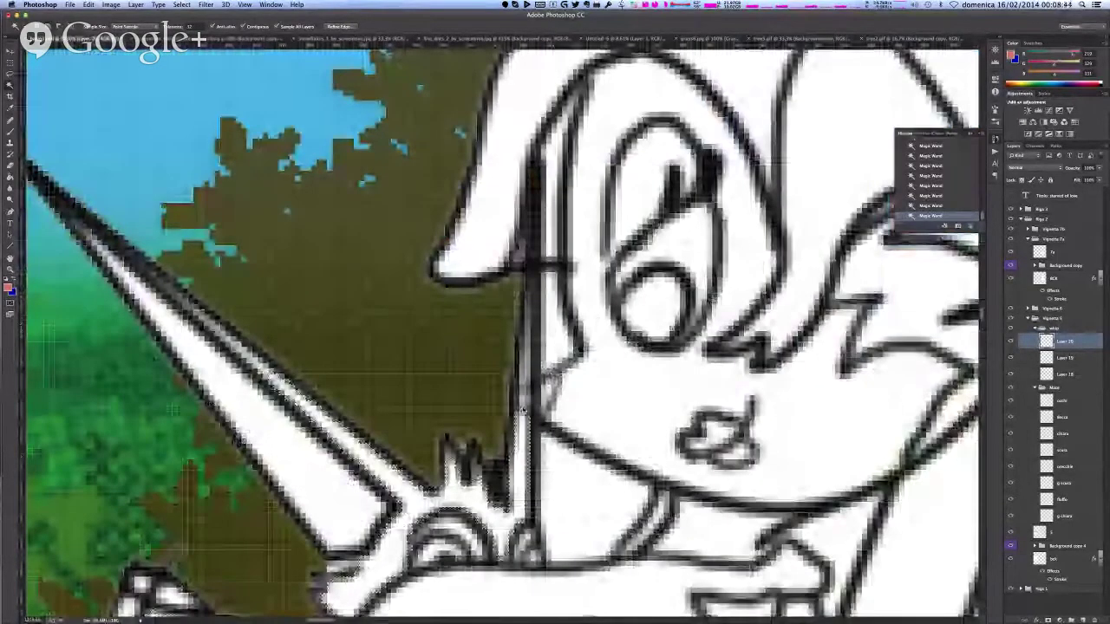
- Rename the topmost of the three new layers and fill the selected creature areas on it with light blue
double_click(1065, 342)
type("mani")
key("Return")
key("Return")
key("g")
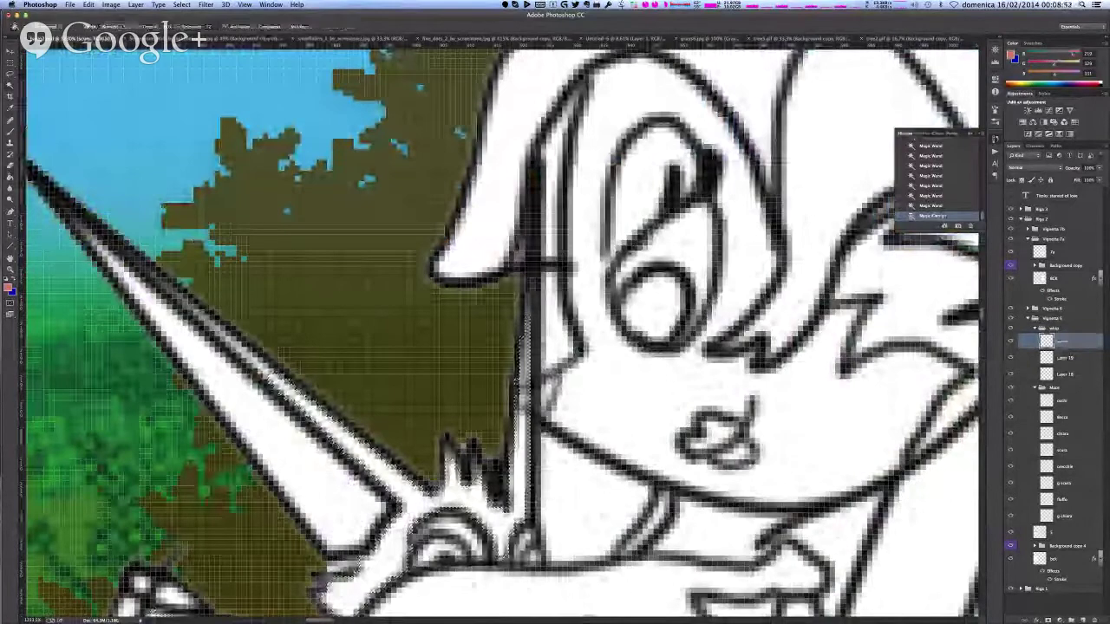
left_click(332, 469, "alt")
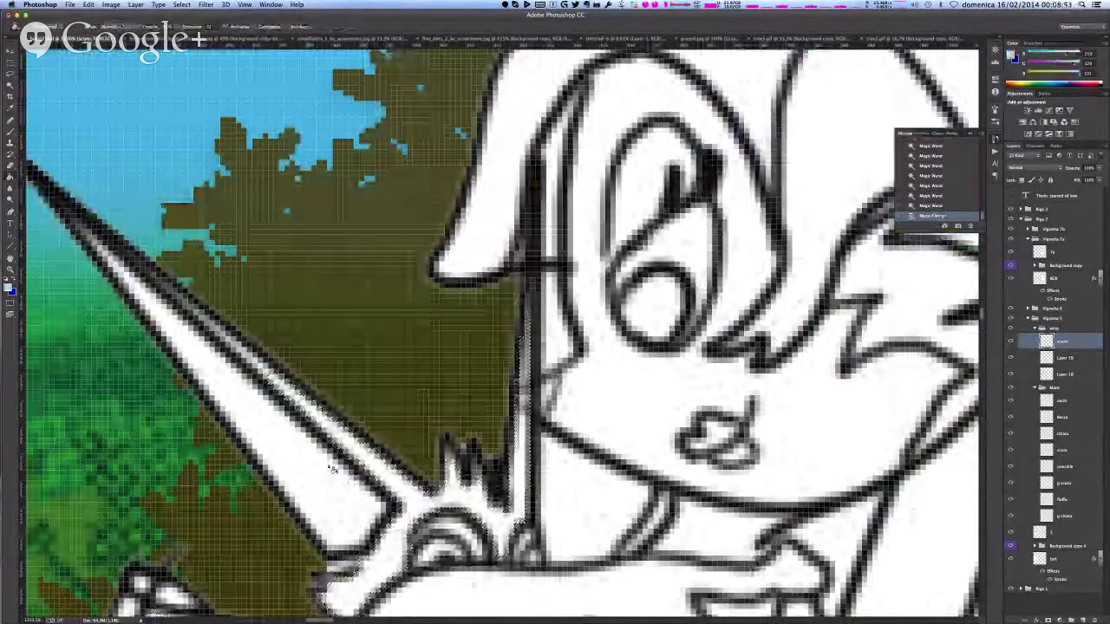
left_click(415, 466)
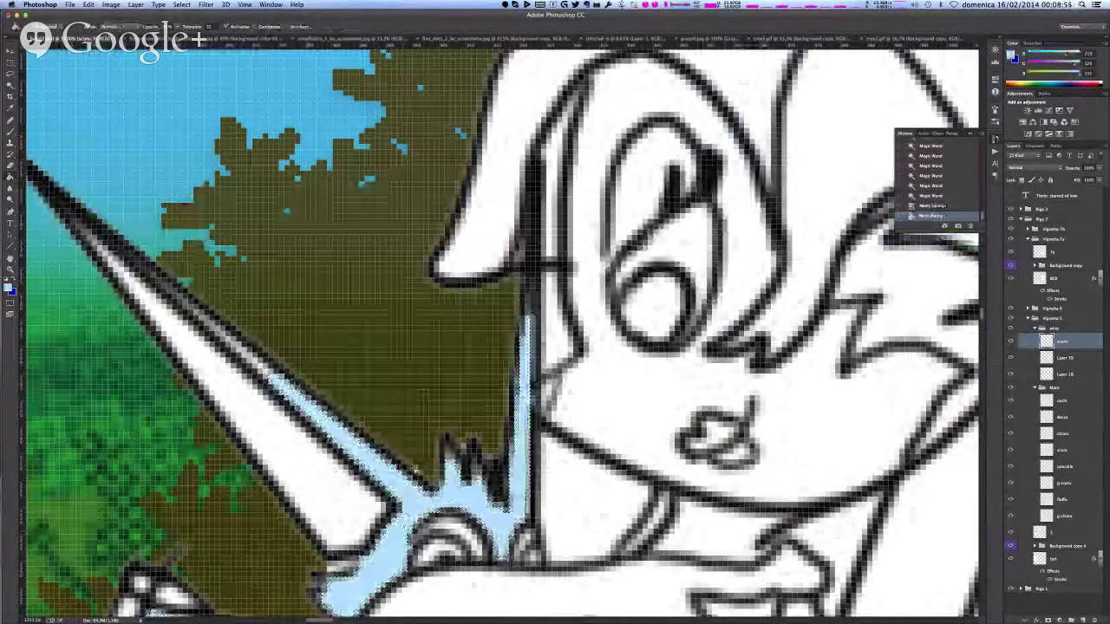
- Check the light blue fill on the creature's body and tail, then inspect the tail's tufted tip up close
scroll(416, 468, "down", 2)
scroll(419, 454, "down", 3)
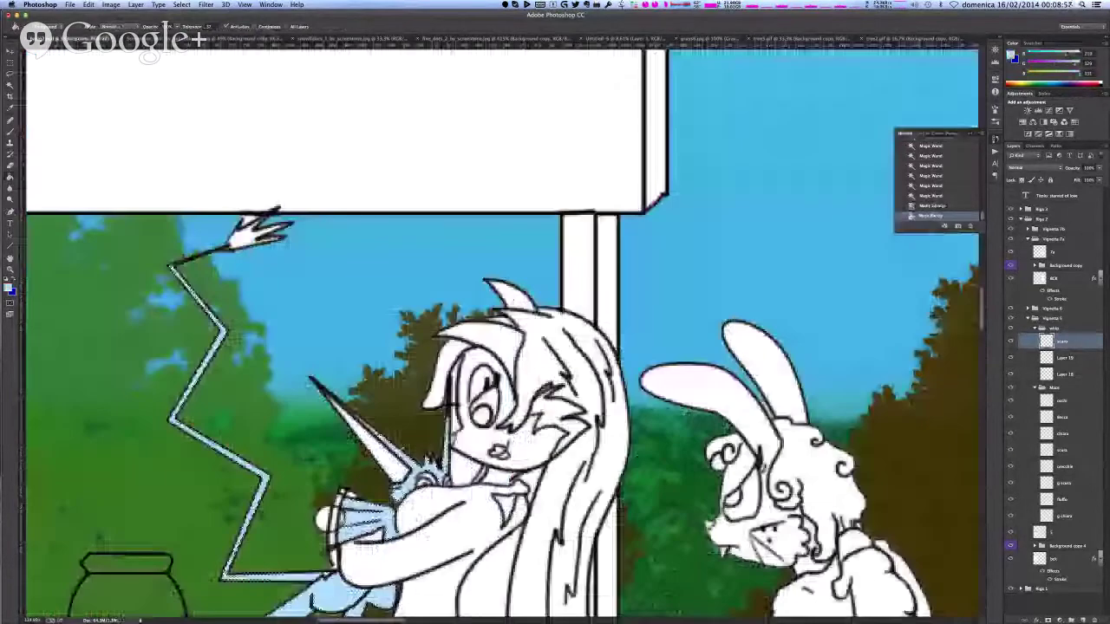
scroll(419, 456, "up", 1)
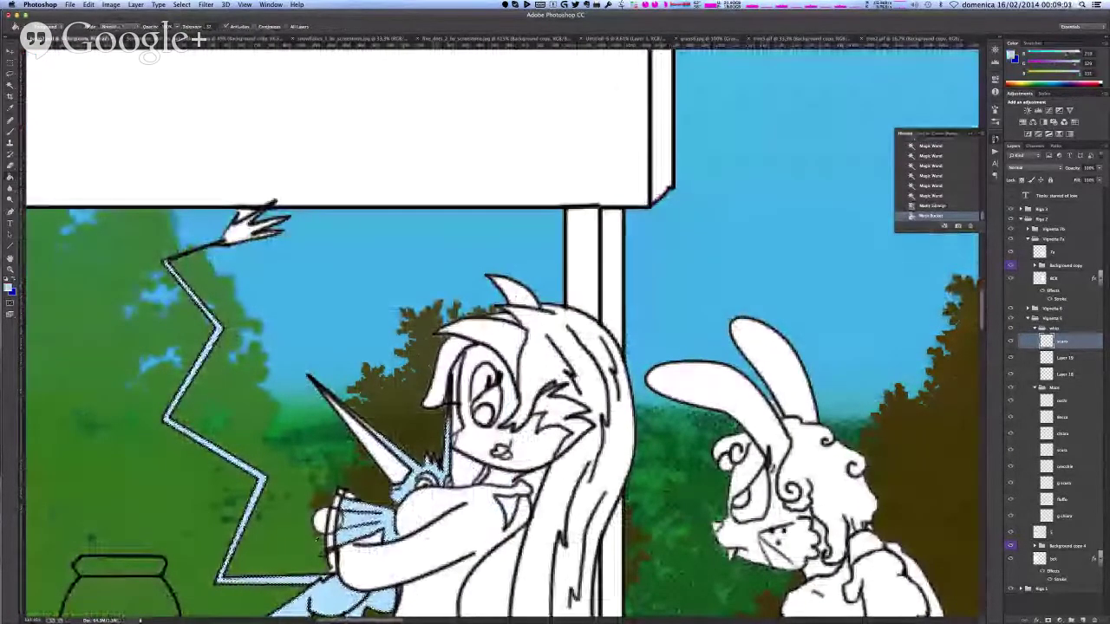
scroll(312, 546, "up", 1)
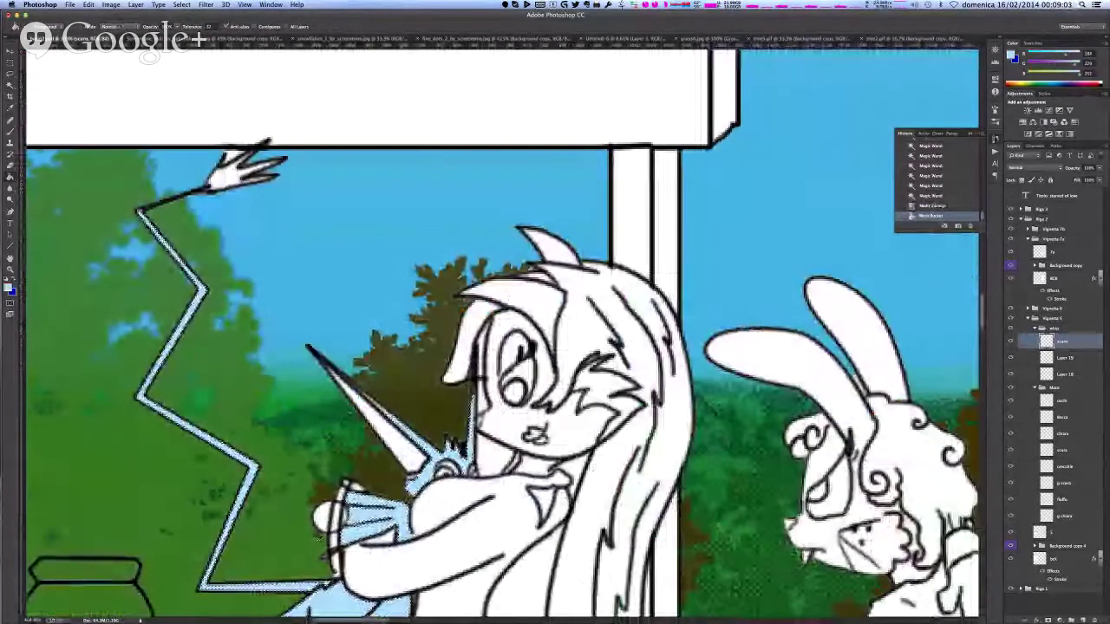
scroll(318, 531, "down", 1)
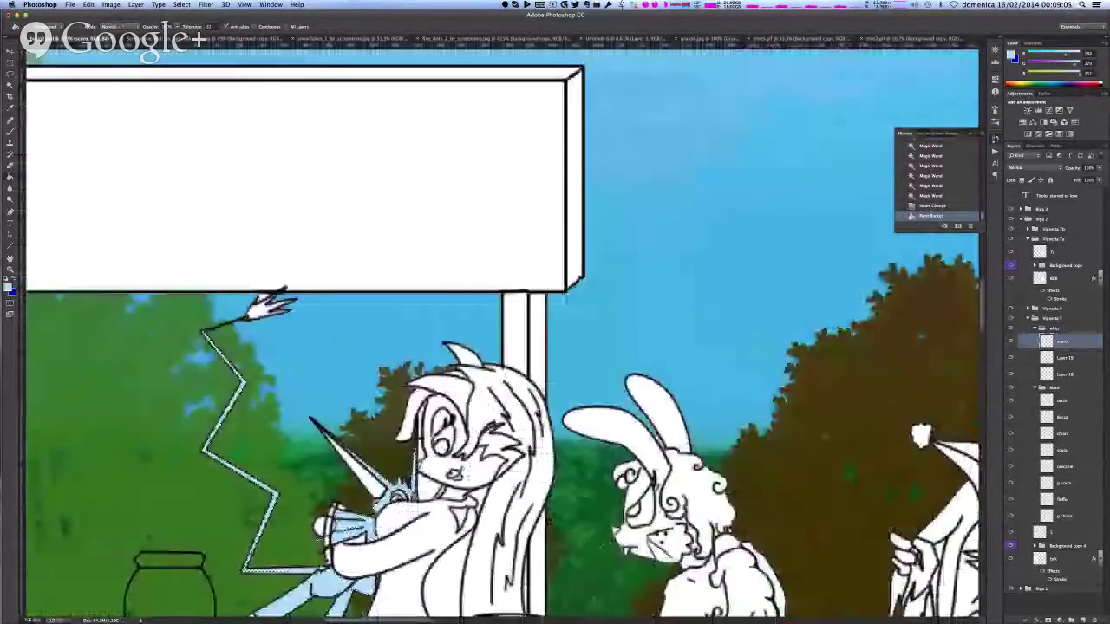
scroll(263, 291, "up", 5)
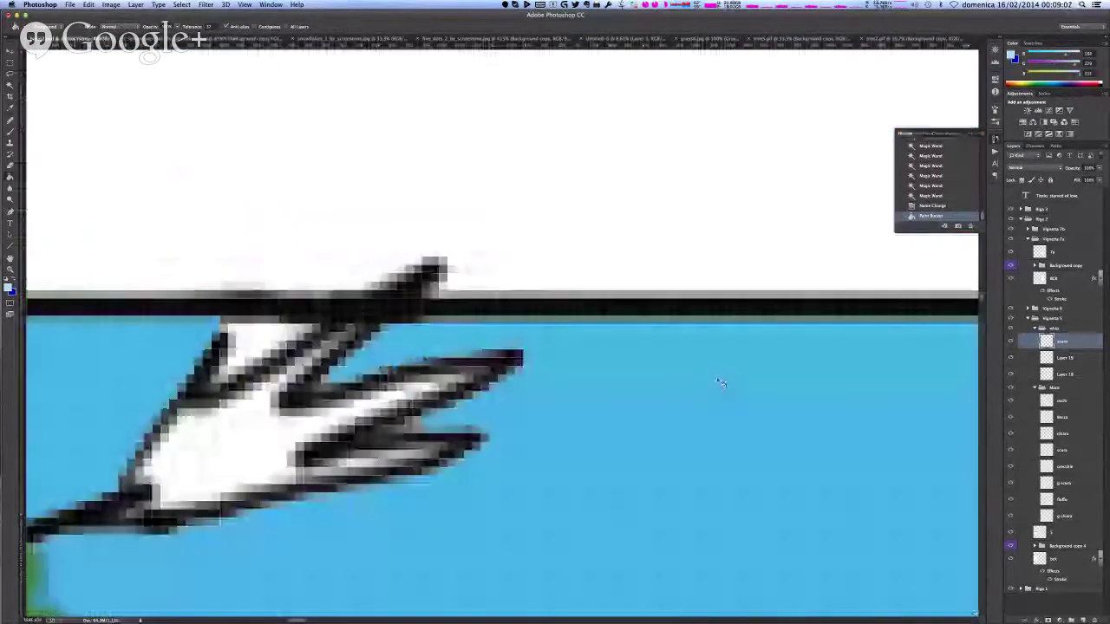
- On the line-art layer below the character groups, select and delete the white patch between the tail tuft's outermost spikes and the panel border
left_click(1054, 531)
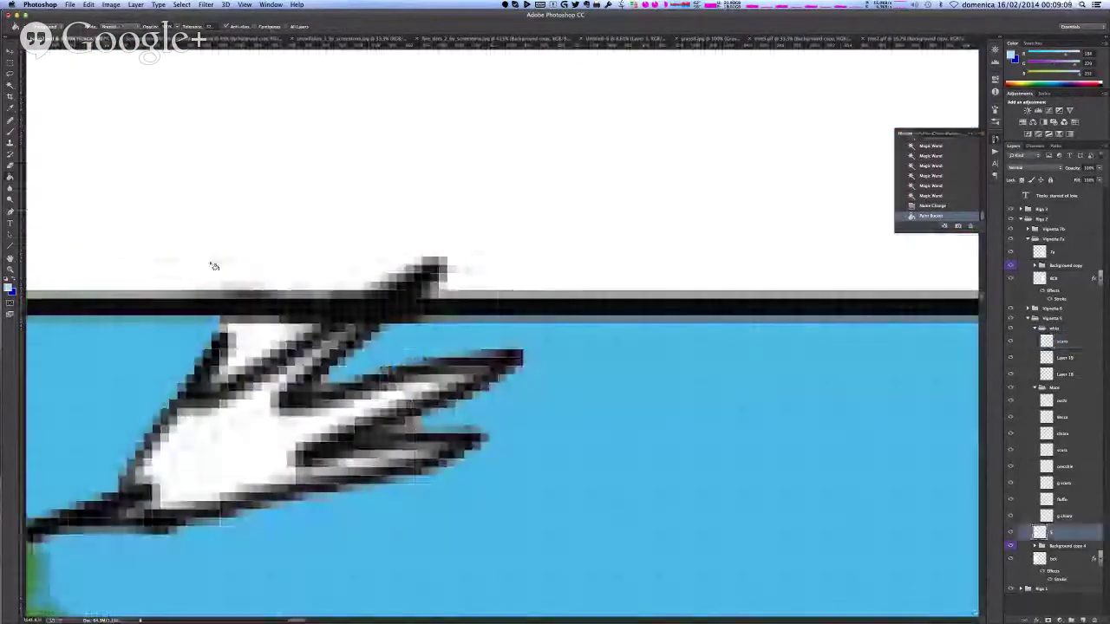
left_click(9, 85)
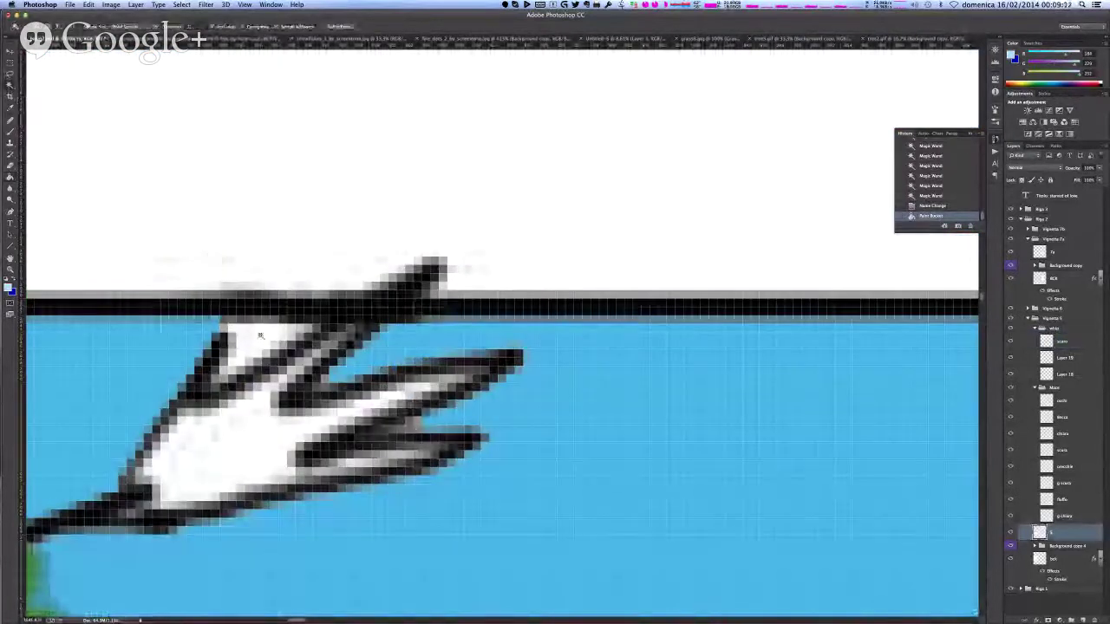
left_click_drag(259, 334, 261, 339)
key("Delete")
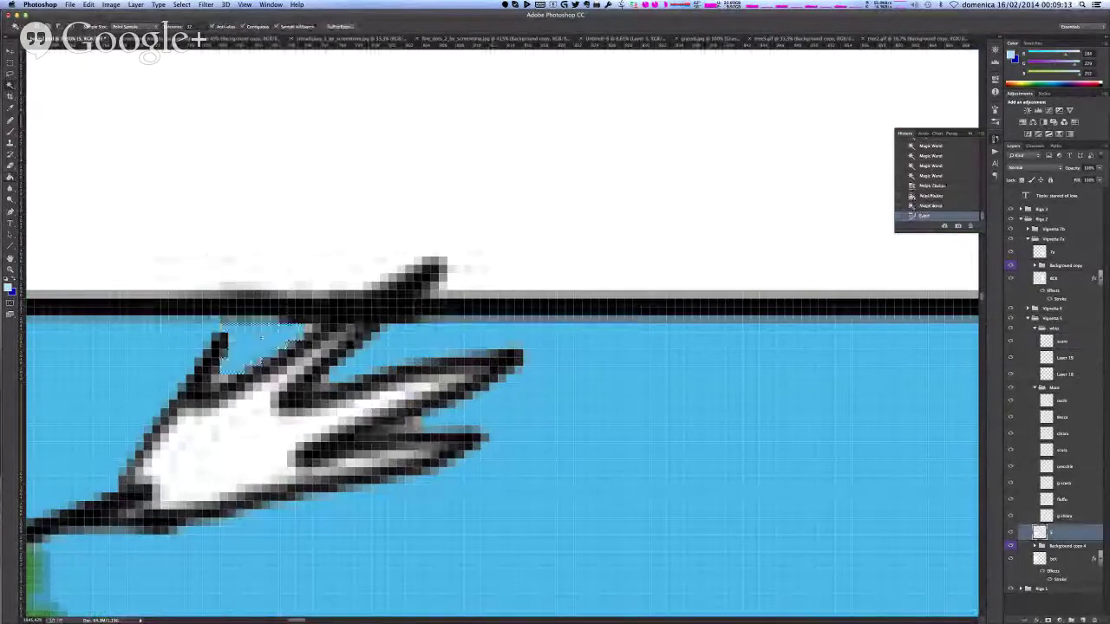
- Clear the selection and erase the leftover light pixels along the panel border around the tail tuft's spikes
key("shift+w")
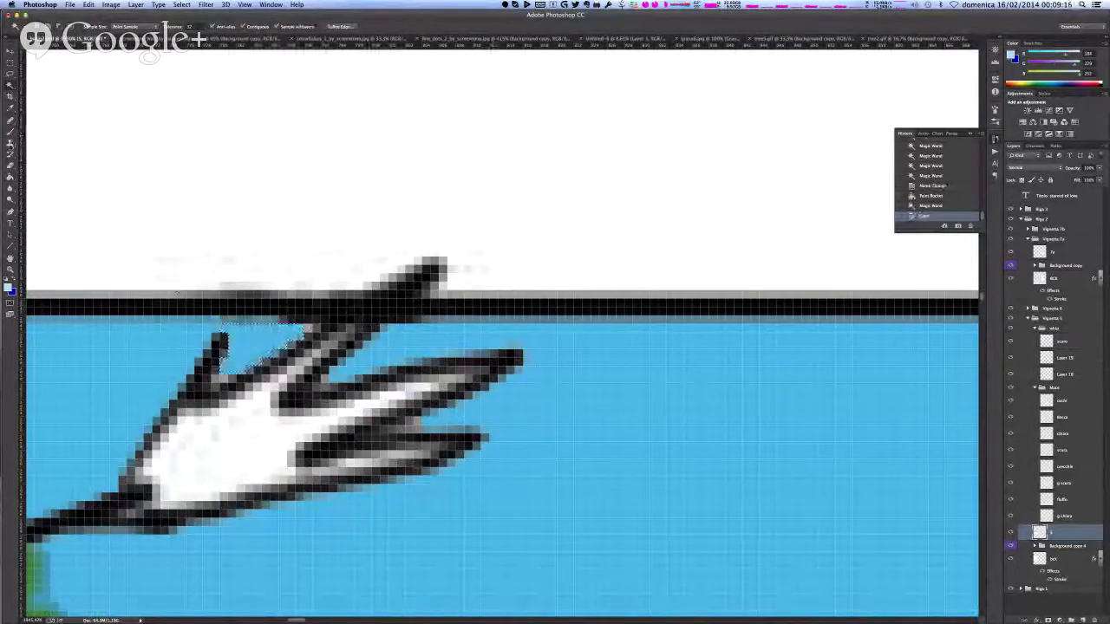
key("shift+w")
key("super+d")
key("e")
left_click_drag(289, 323, 211, 322)
left_click(300, 328)
left_click(303, 327)
left_click(304, 325)
left_click(300, 322)
left_click(307, 324)
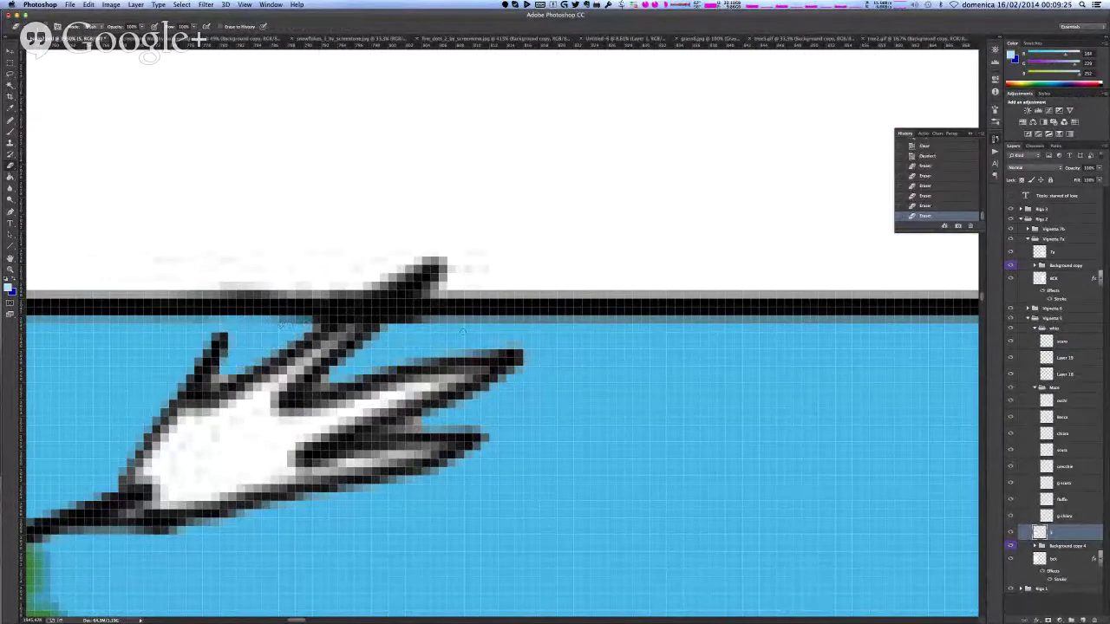
left_click(404, 323)
left_click(409, 323)
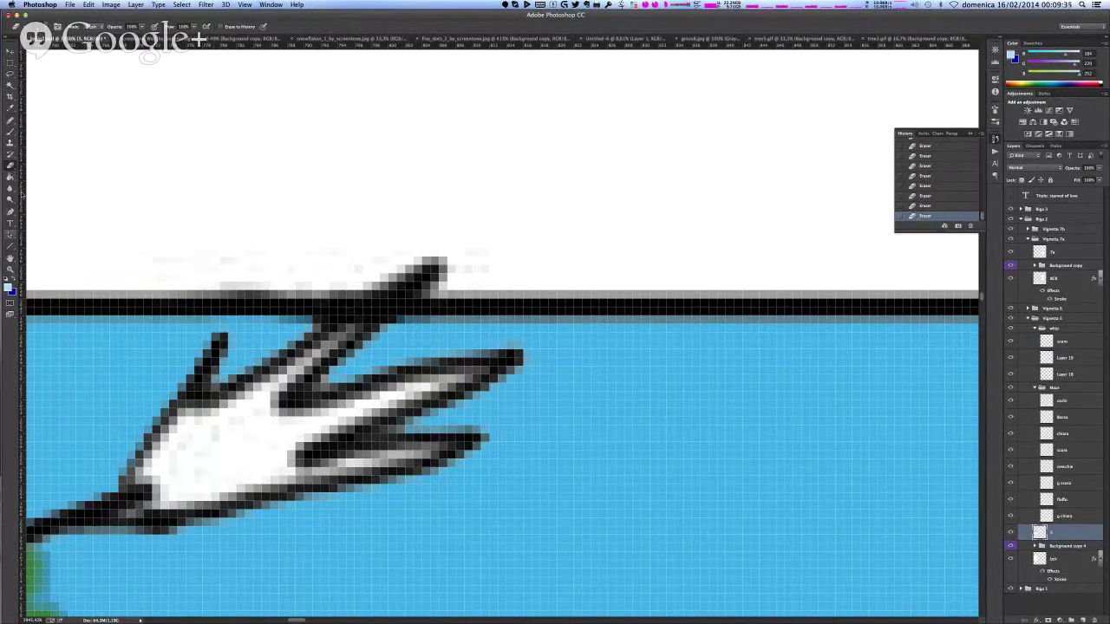
- Select the white interior of the tail tuft with the Magic Wand, including its three narrow spikes
left_click(13, 86)
left_click(273, 425)
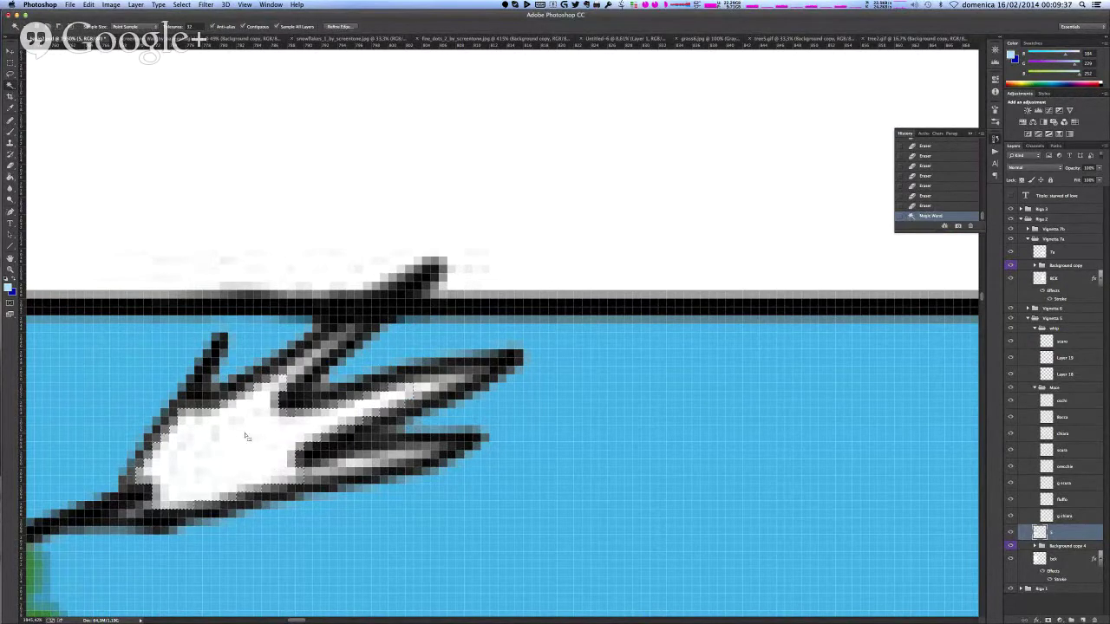
left_click(303, 366, "shift")
left_click(347, 333, "shift")
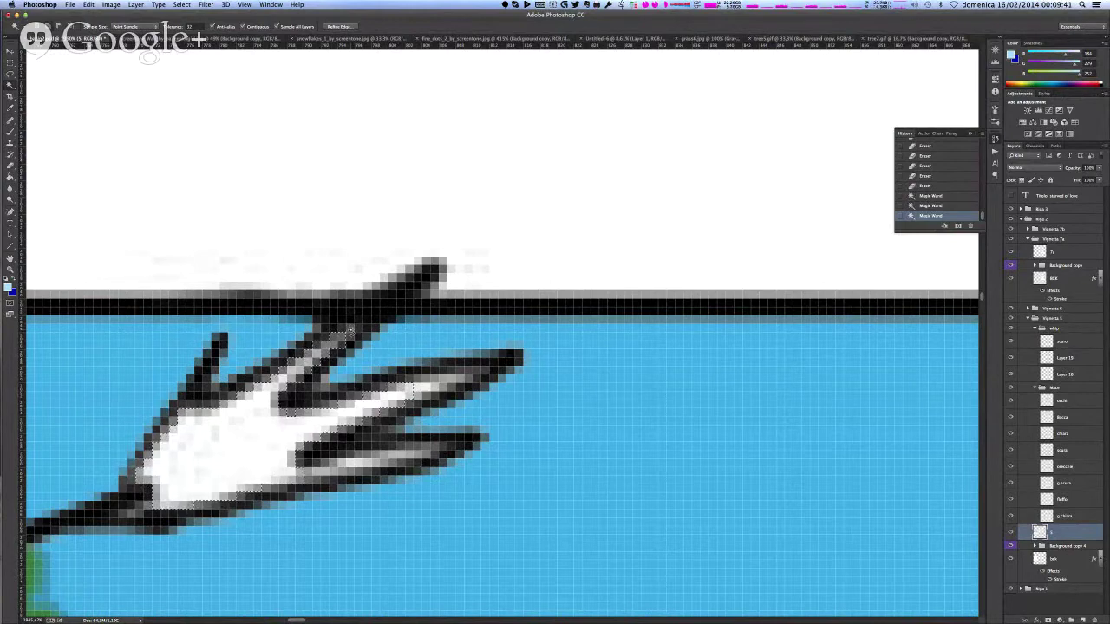
left_click(427, 385)
left_click(431, 386)
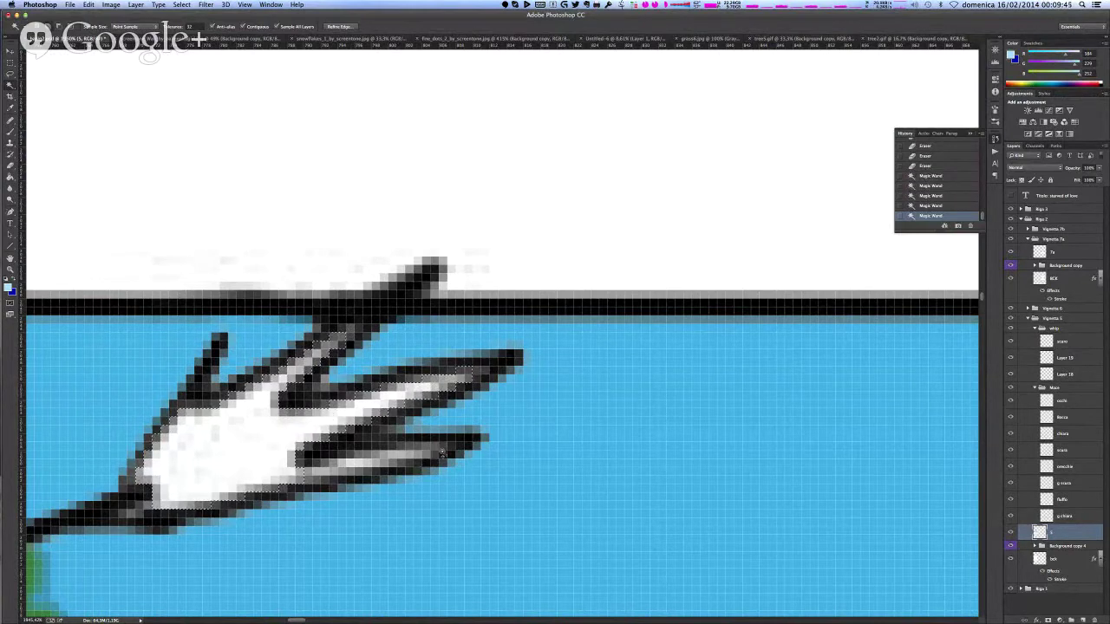
left_click(375, 460)
left_click(327, 470)
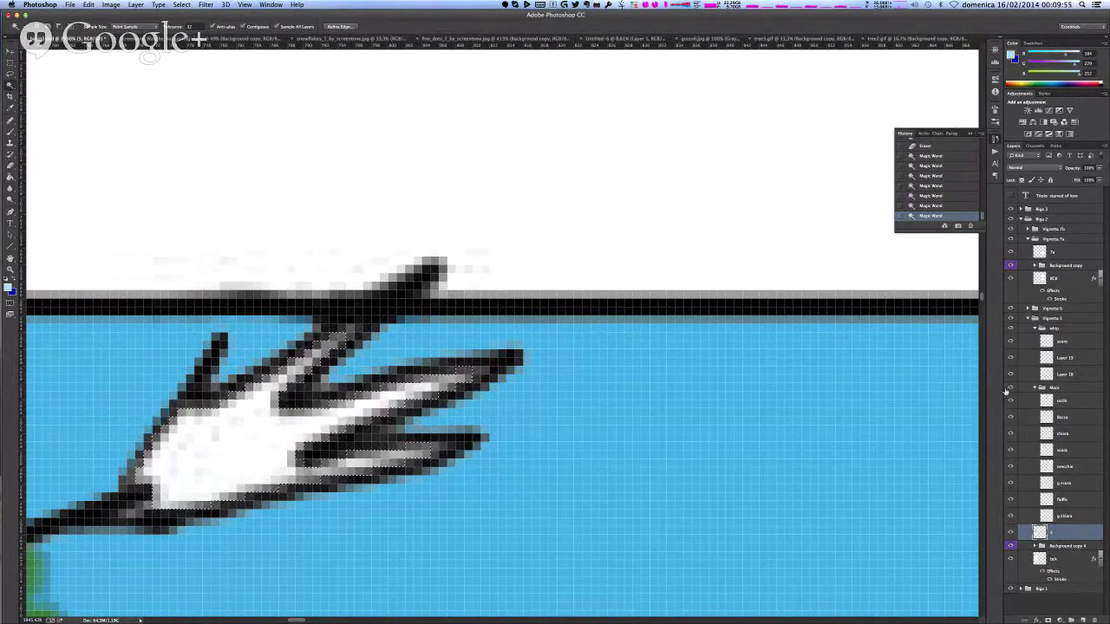
- Make the middle of the three new layers active and add the creature's round white part and the adjoining vertical bands to the selection
left_click(1075, 358)
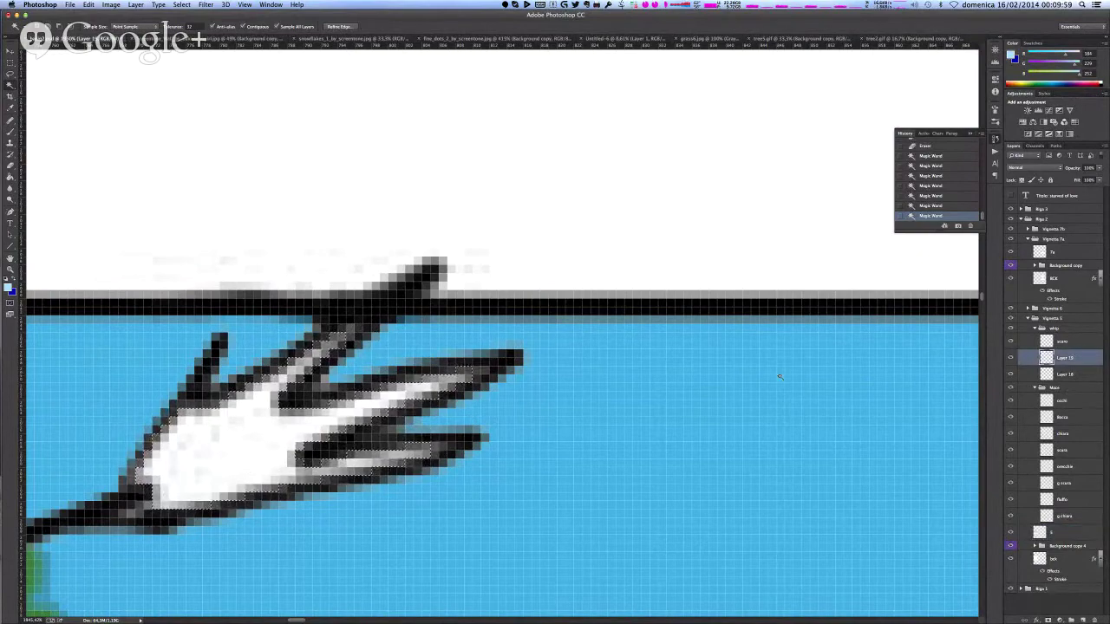
scroll(779, 377, "down", 10)
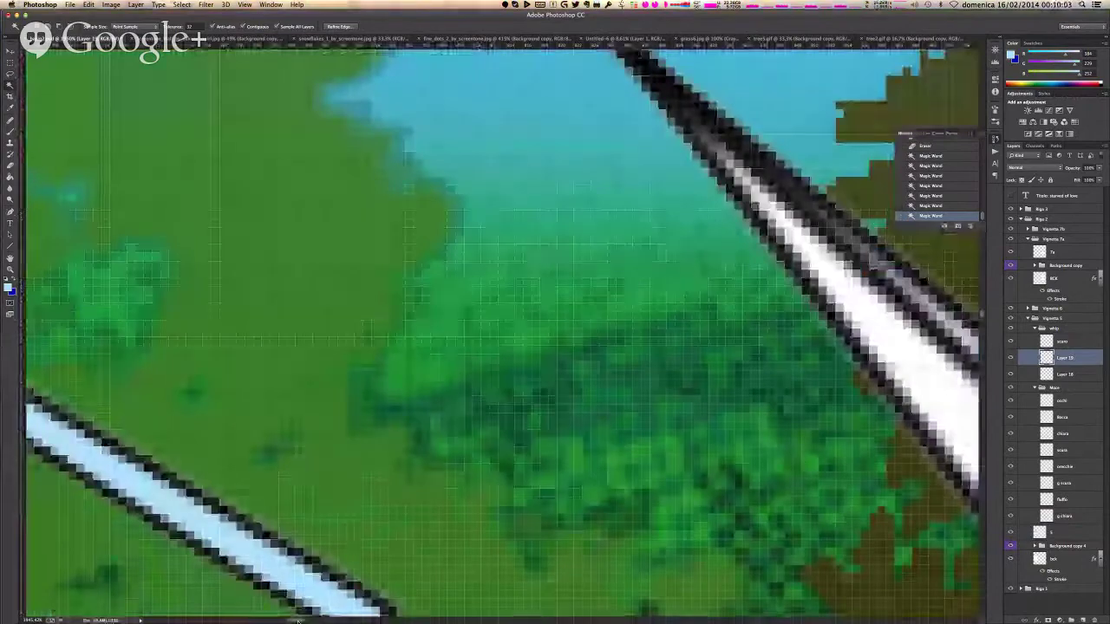
scroll(799, 389, "right", 15)
scroll(499, 329, "left", 10)
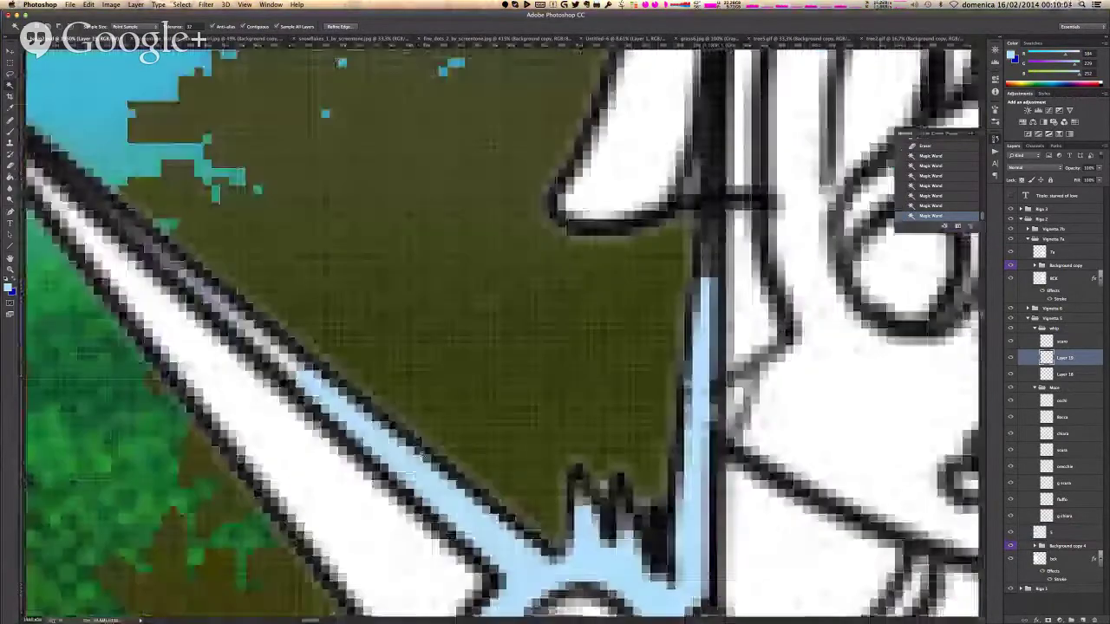
scroll(498, 329, "down", 5)
scroll(498, 329, "right", 4)
left_click(97, 303, "shift")
left_click(144, 320, "shift")
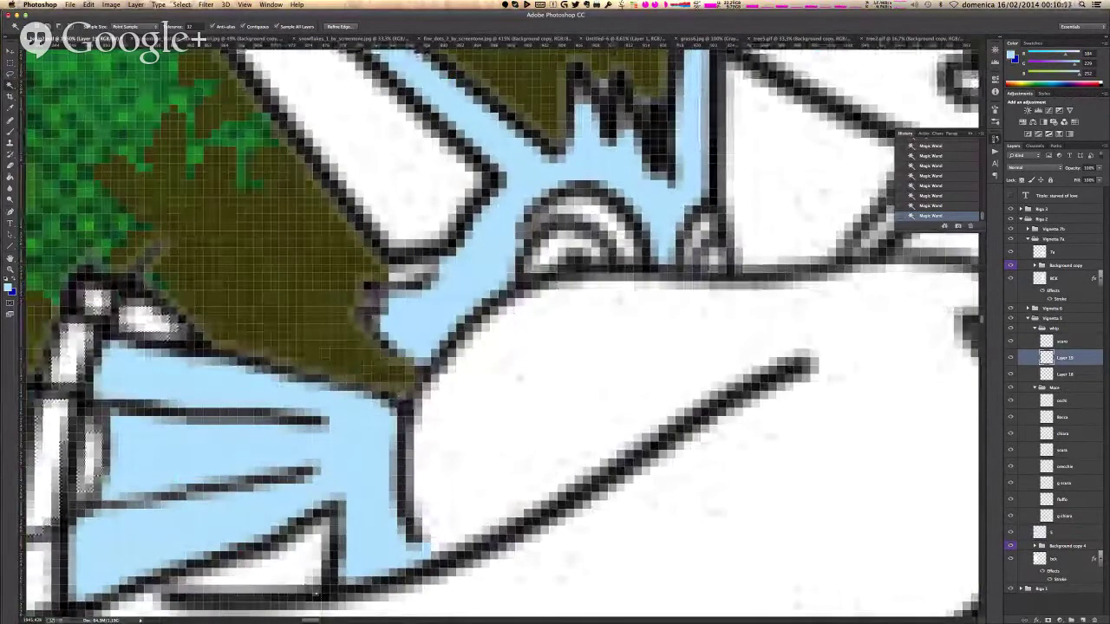
left_click_drag(313, 621, 308, 620)
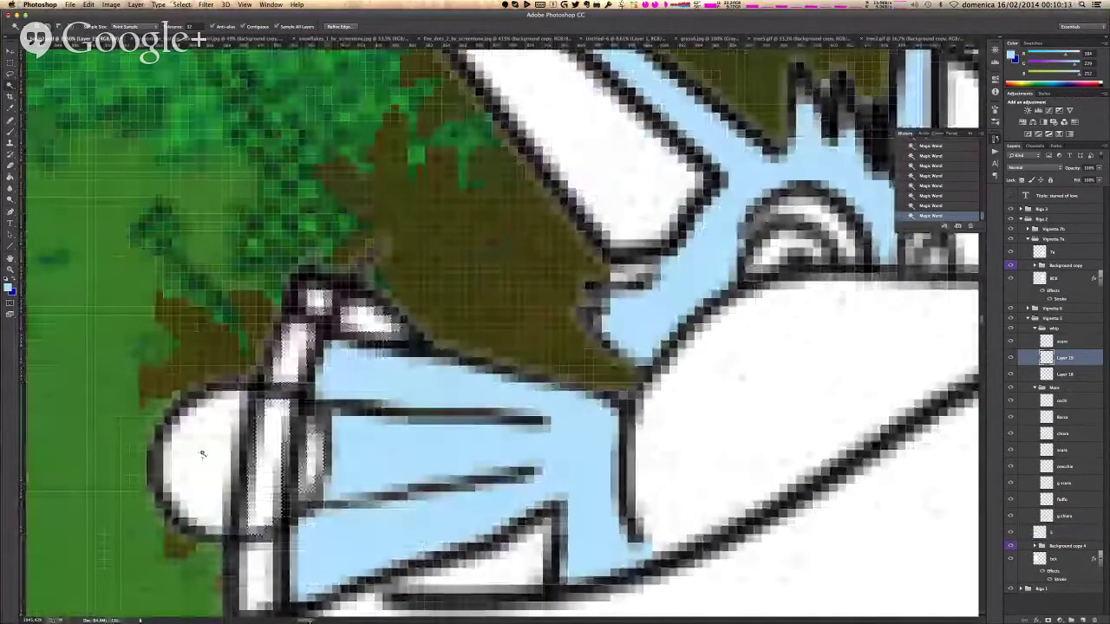
scroll(203, 454, "down", 5)
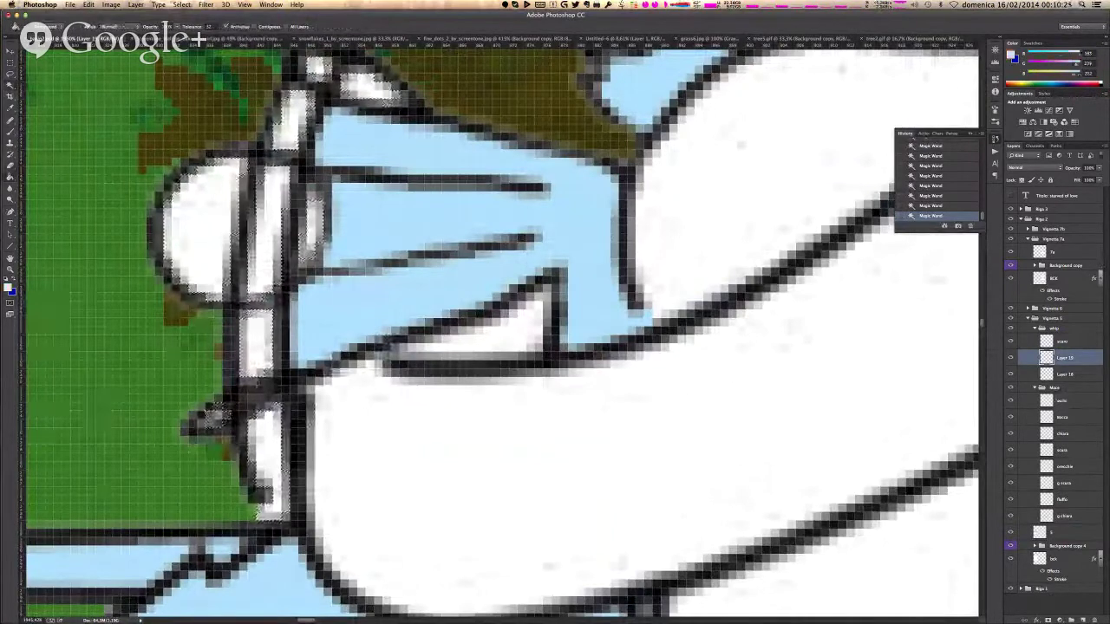
- Fill the selected tail tuft, round part and bands with pale peach on the middle layer
key("g")
left_click(278, 451, "alt")
left_click(278, 451)
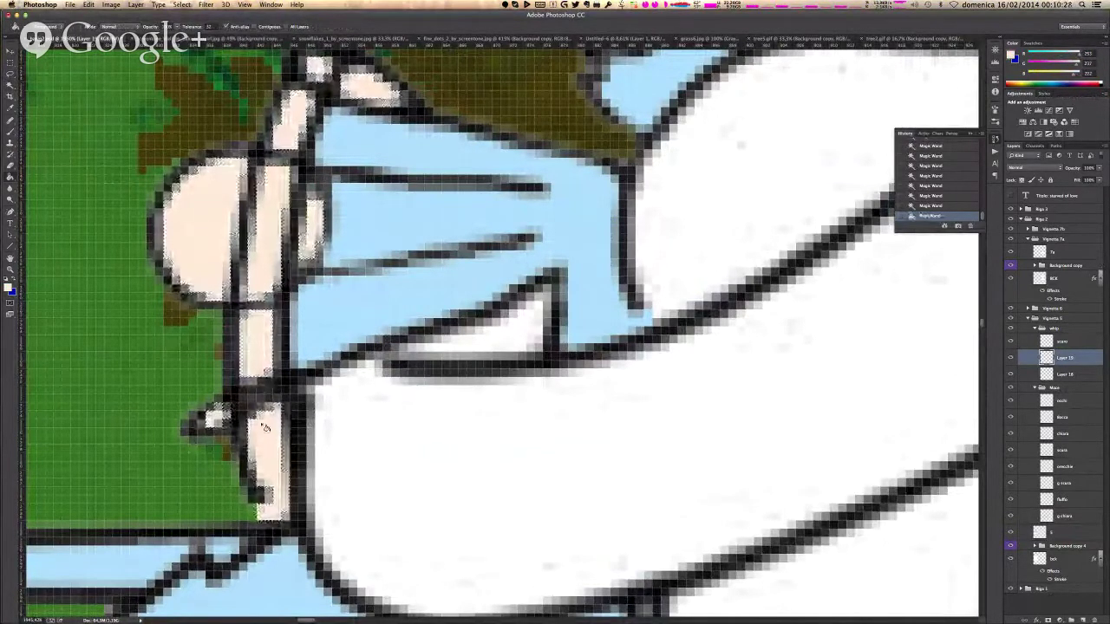
scroll(265, 427, "down", 5)
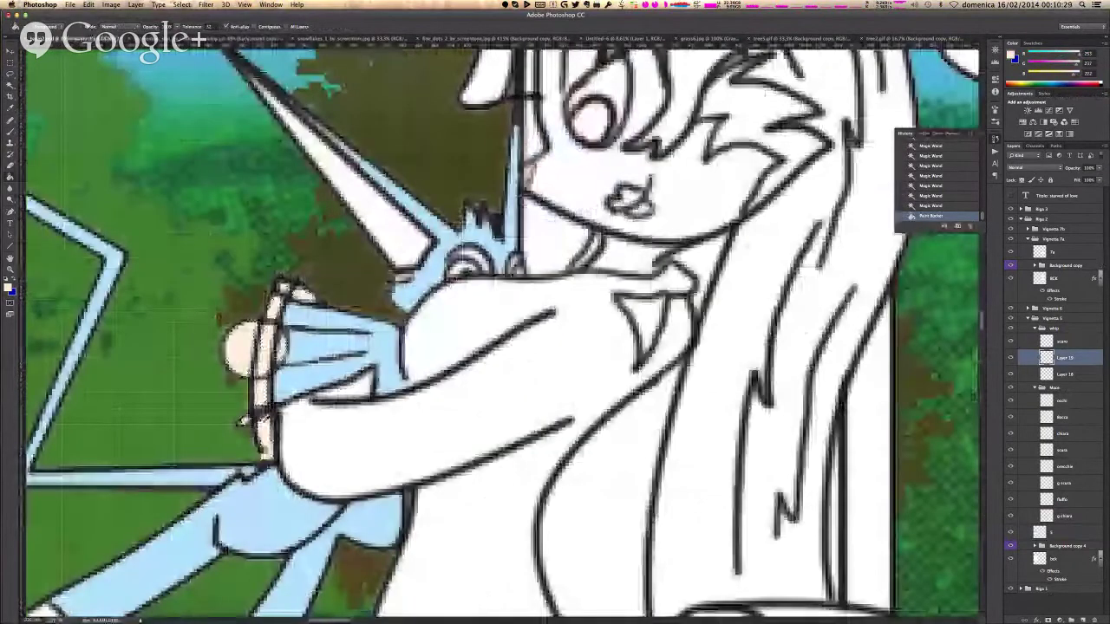
scroll(263, 269, "down", 5)
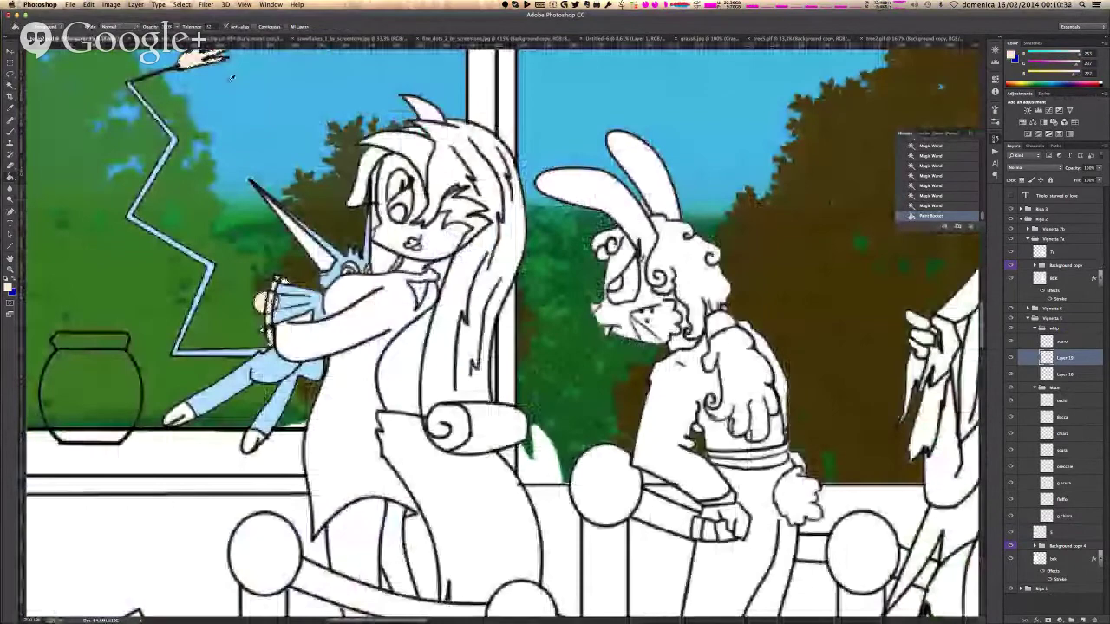
scroll(231, 78, "down", 2)
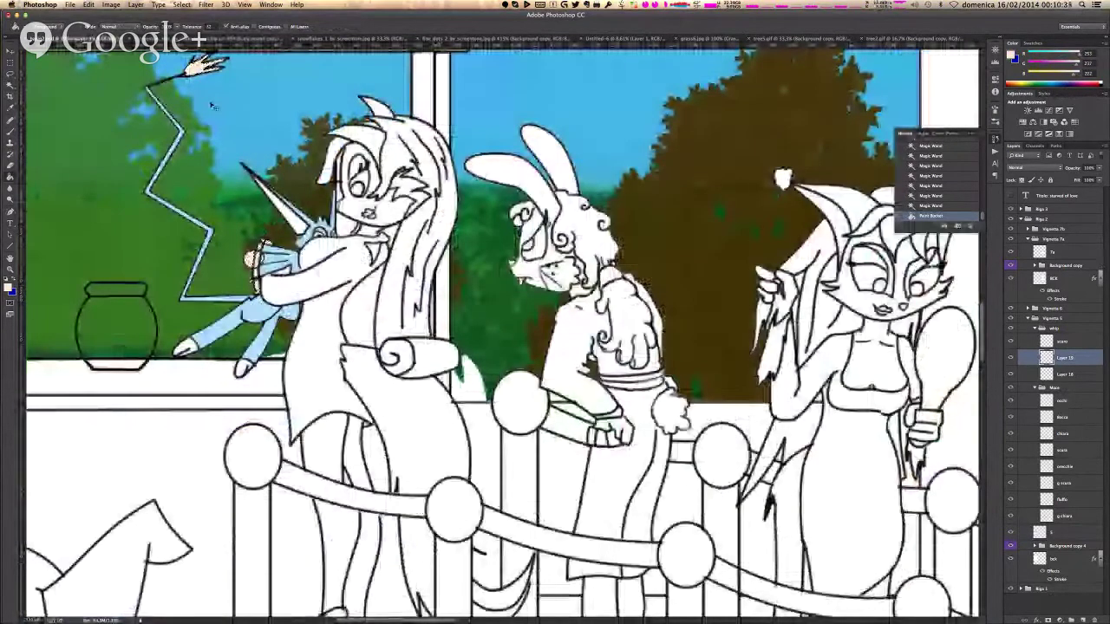
scroll(182, 52, "up", 2)
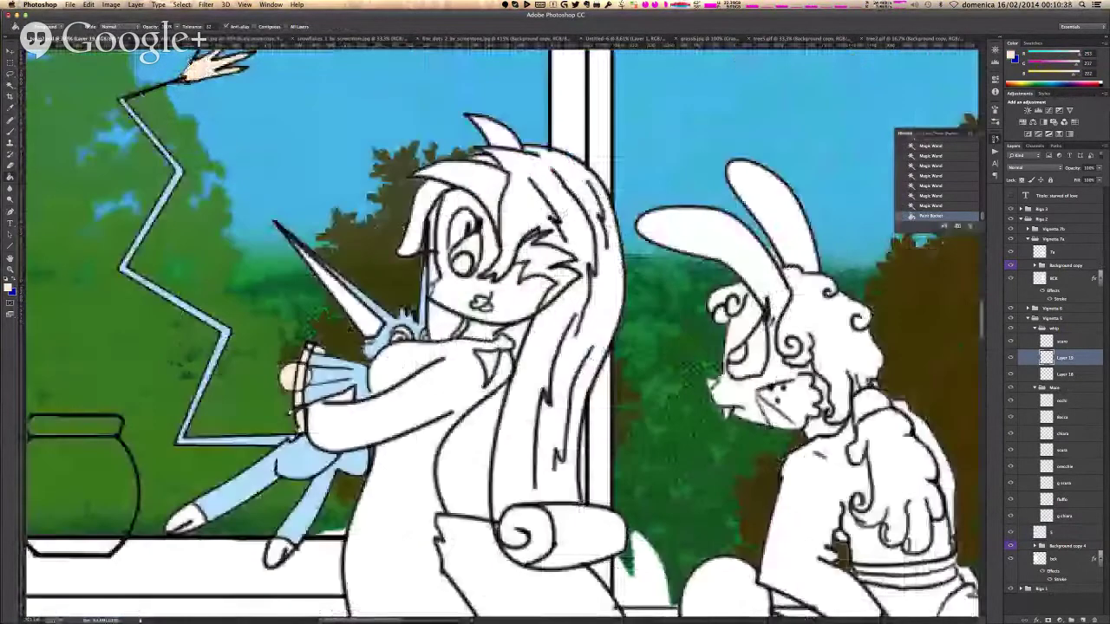
- On the light blue layer, clear the selection and paint light blue along the unfilled narrow strip beside the creature's horn
scroll(325, 273, "up", 3)
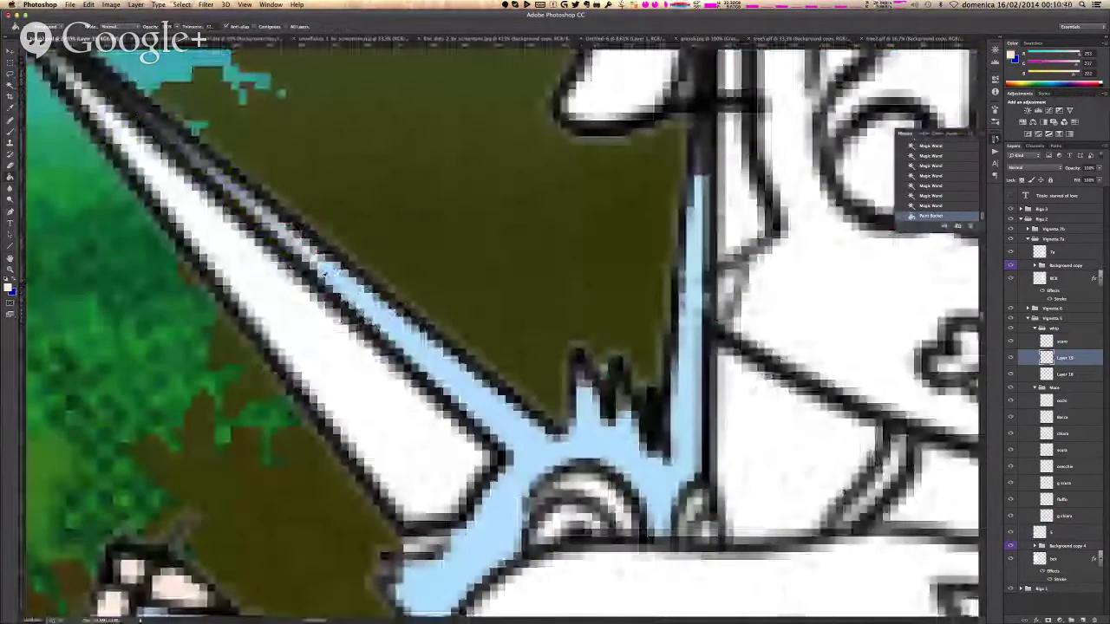
left_click(1064, 343)
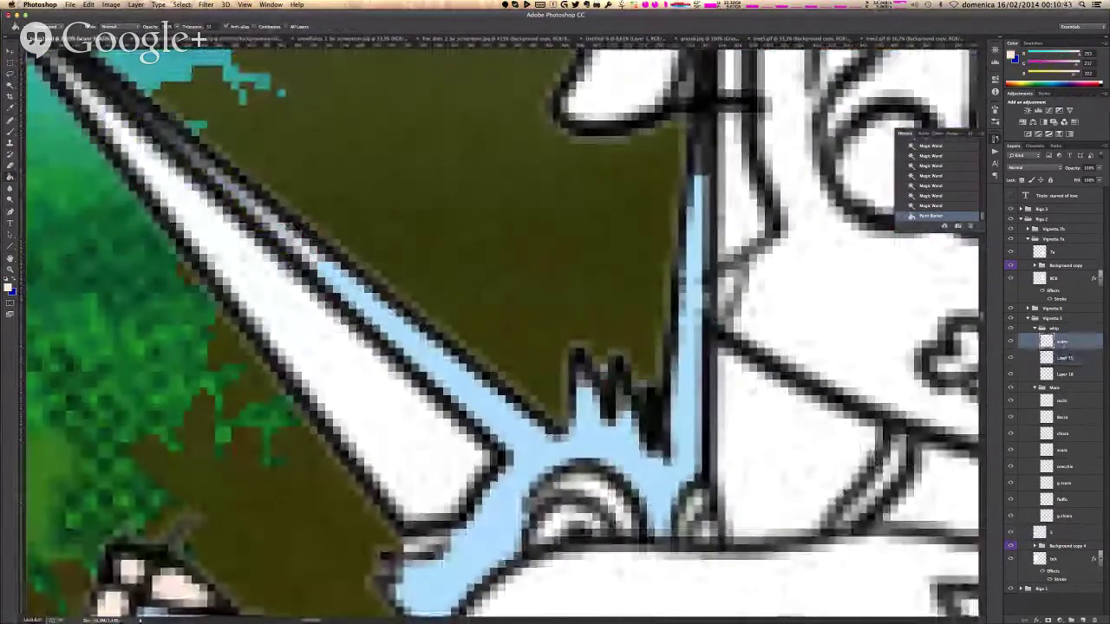
scroll(163, 206, "up", 3)
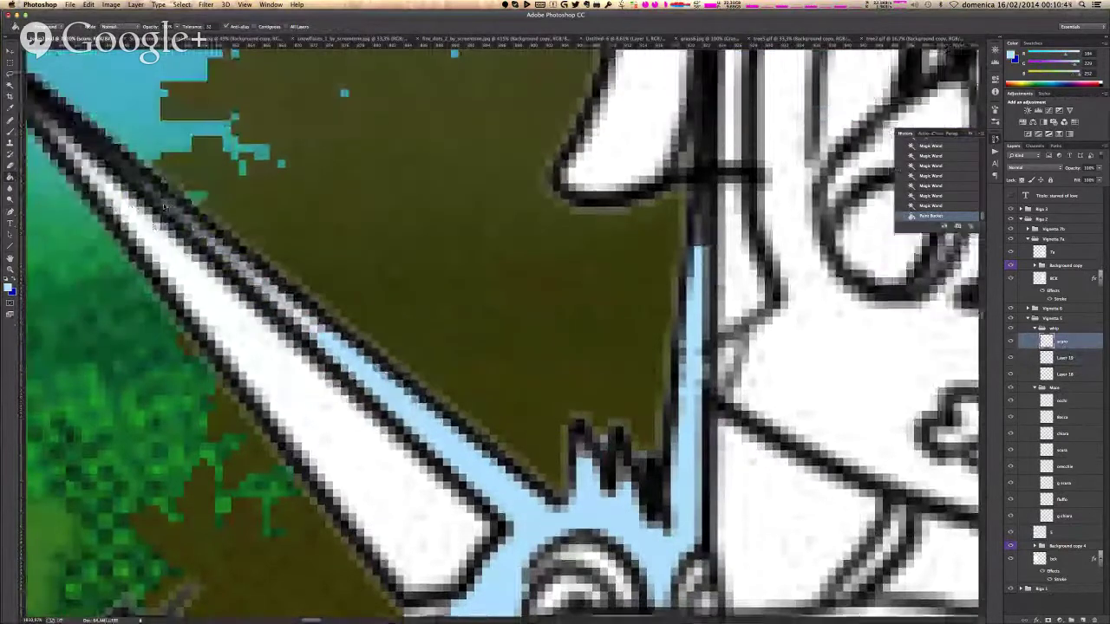
left_click(11, 132)
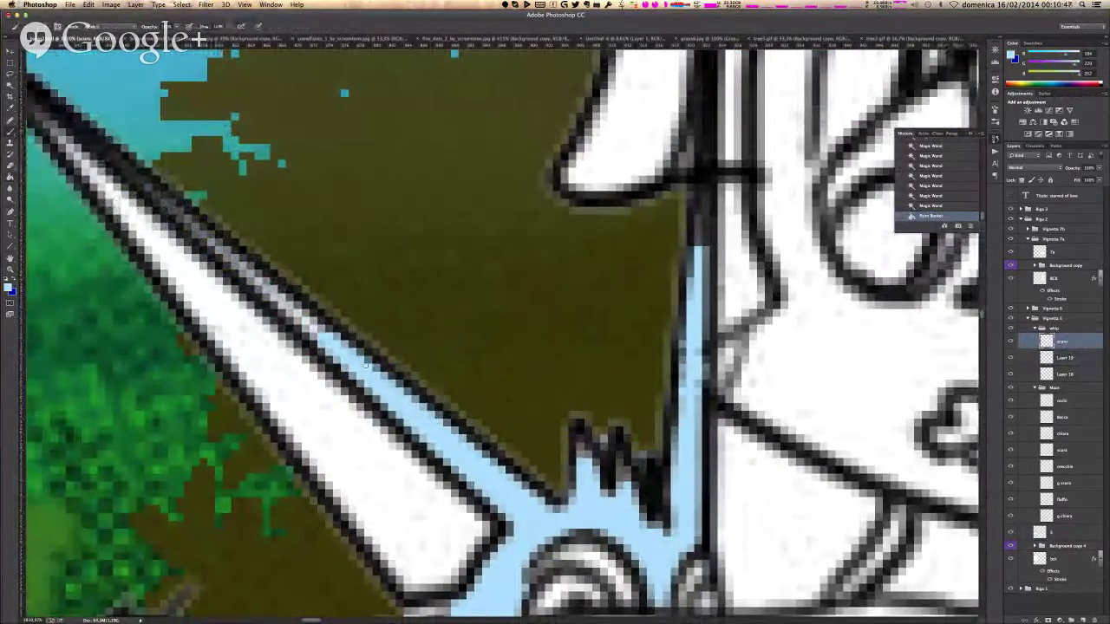
left_click_drag(317, 333, 310, 322)
key("ctrl+d")
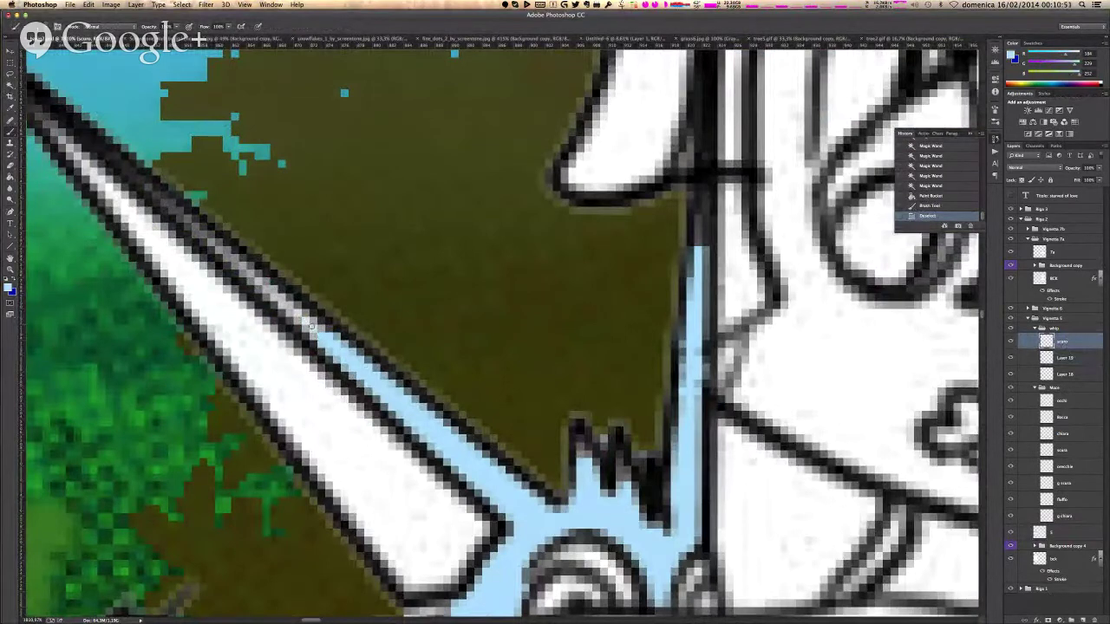
left_click_drag(290, 307, 164, 200)
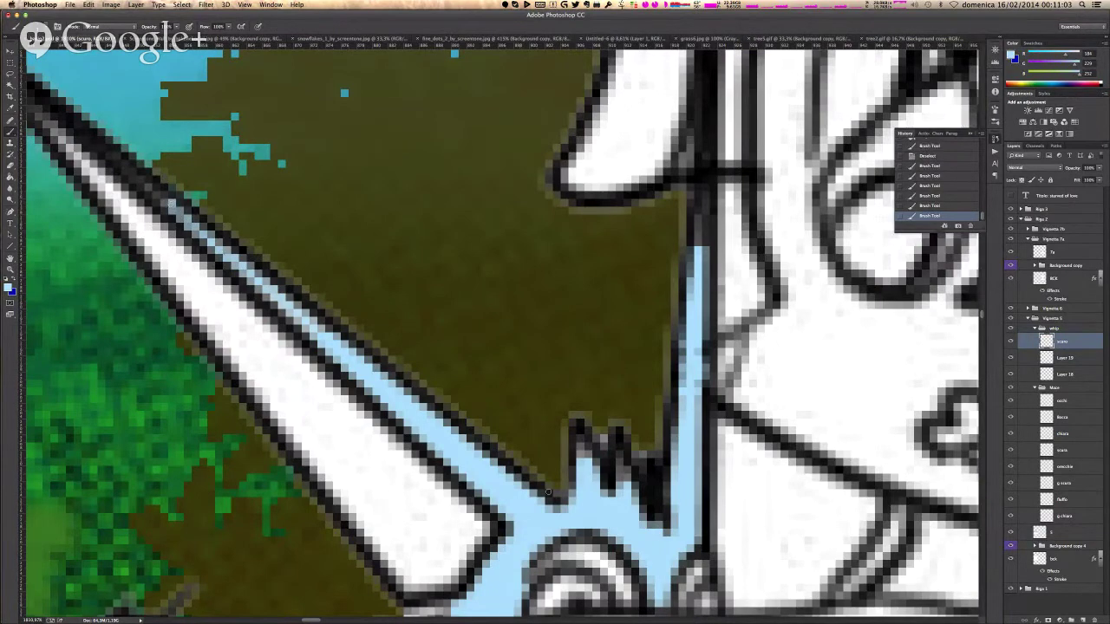
- Dab light blue into the small gaps between the hair spikes on top of the creature's head
left_click(625, 487)
left_click(626, 476)
left_click(578, 455)
key("super+minus")
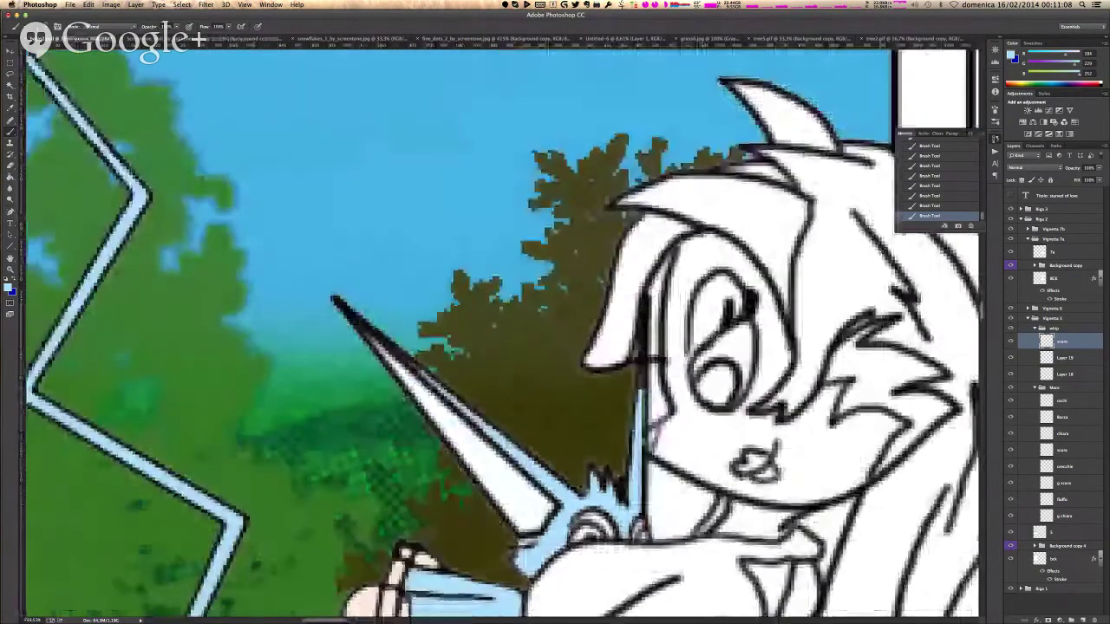
- Rename the layer holding the pale peach fill to "Chiaro"
scroll(606, 347, "down", 2)
left_click(1063, 358)
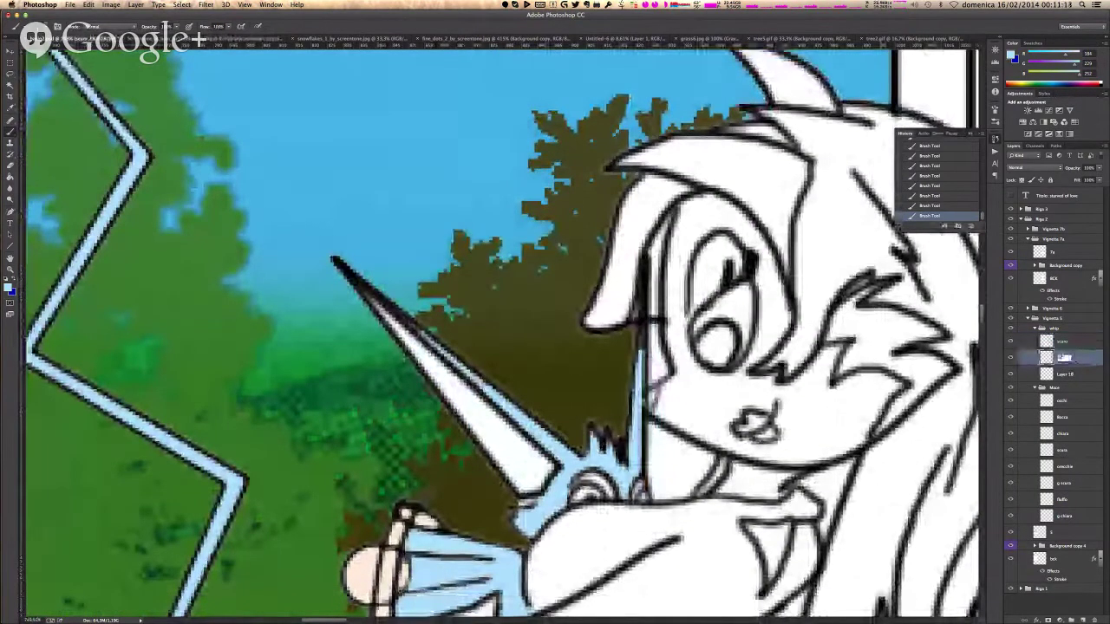
type("chiaro")
key("Return")
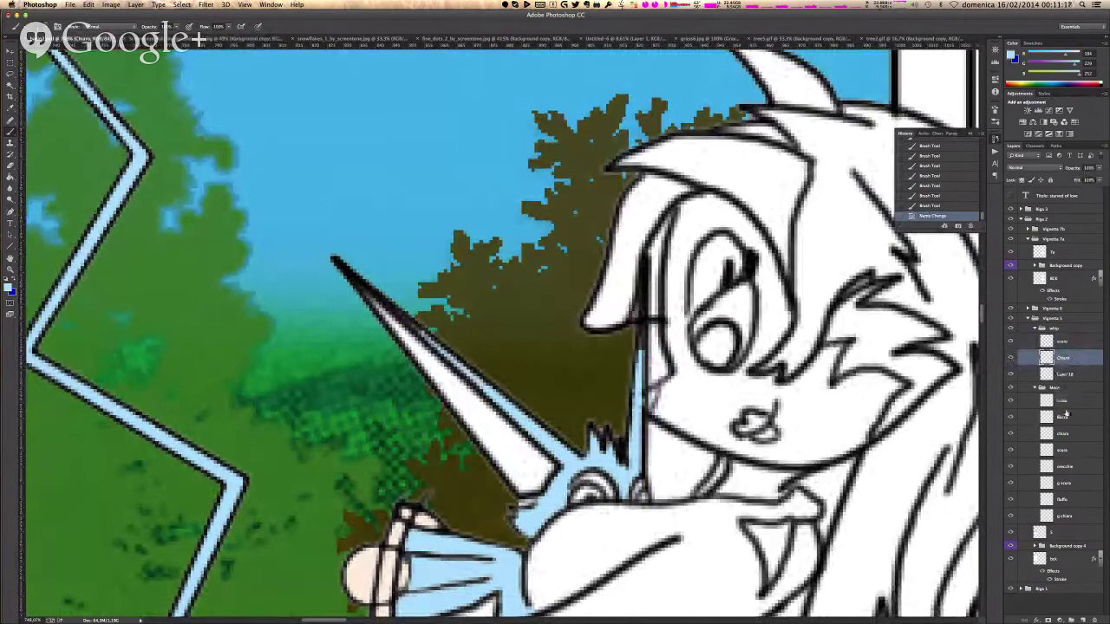
- Make the lowest of the three new layers active and select the horn's white interior with the Magic Wand, extending towards its tip
double_click(1067, 375)
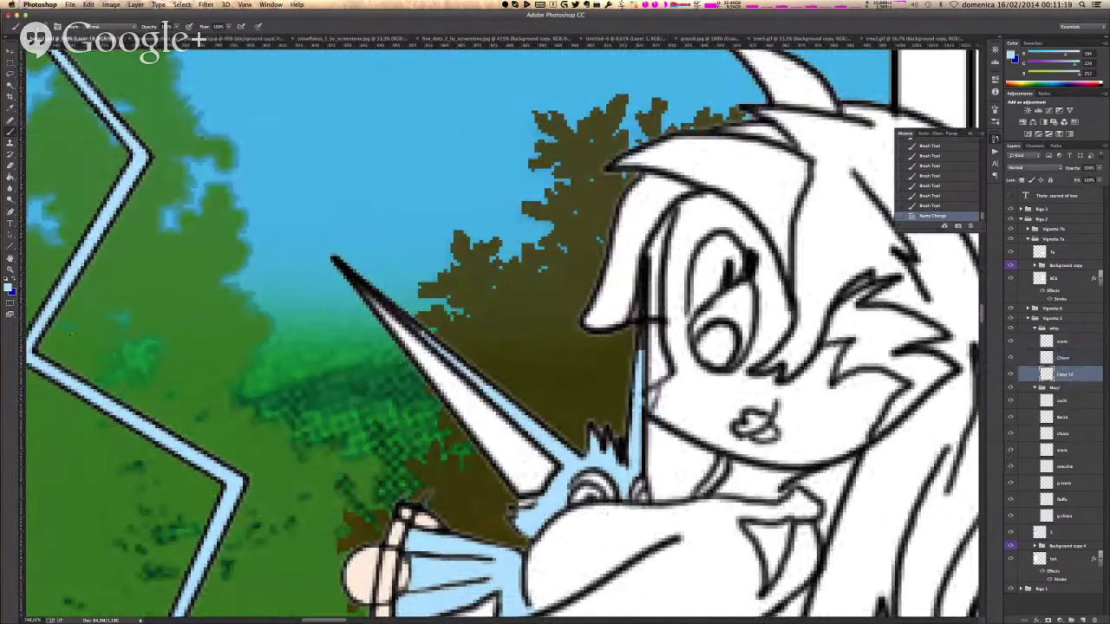
left_click(11, 85)
left_click(483, 422)
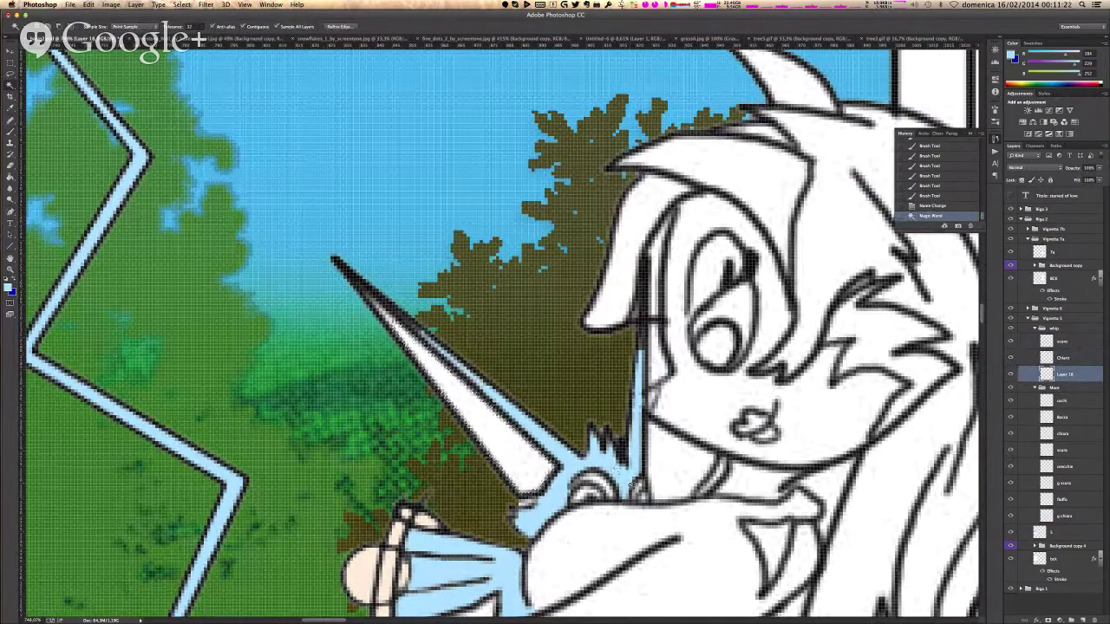
left_click(531, 463)
left_click(532, 462)
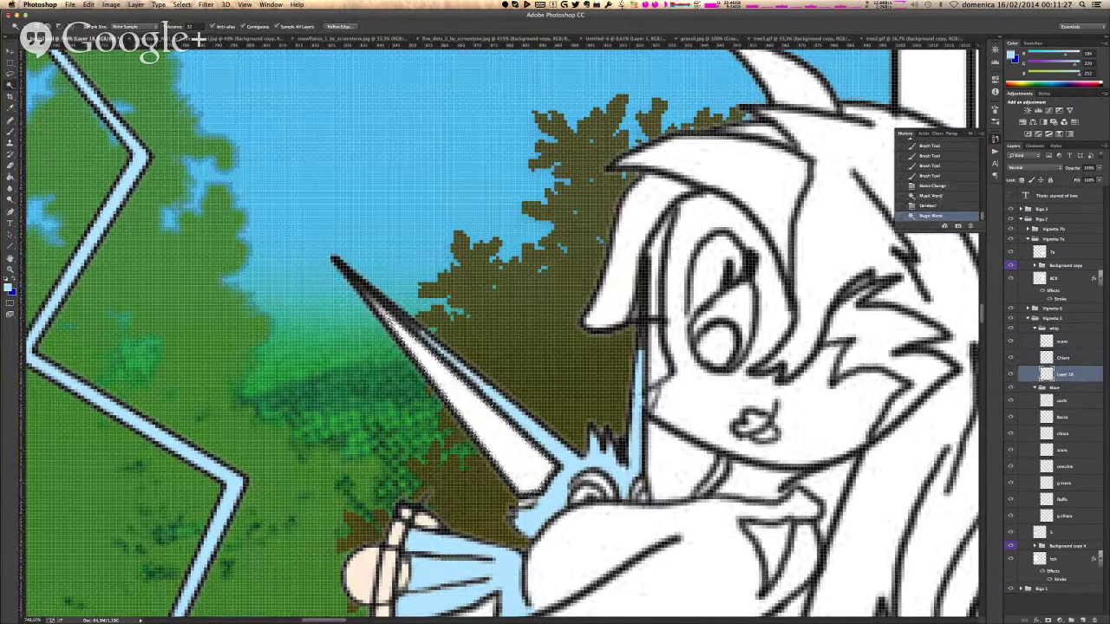
left_click(379, 309)
left_click(379, 309)
key("super+z")
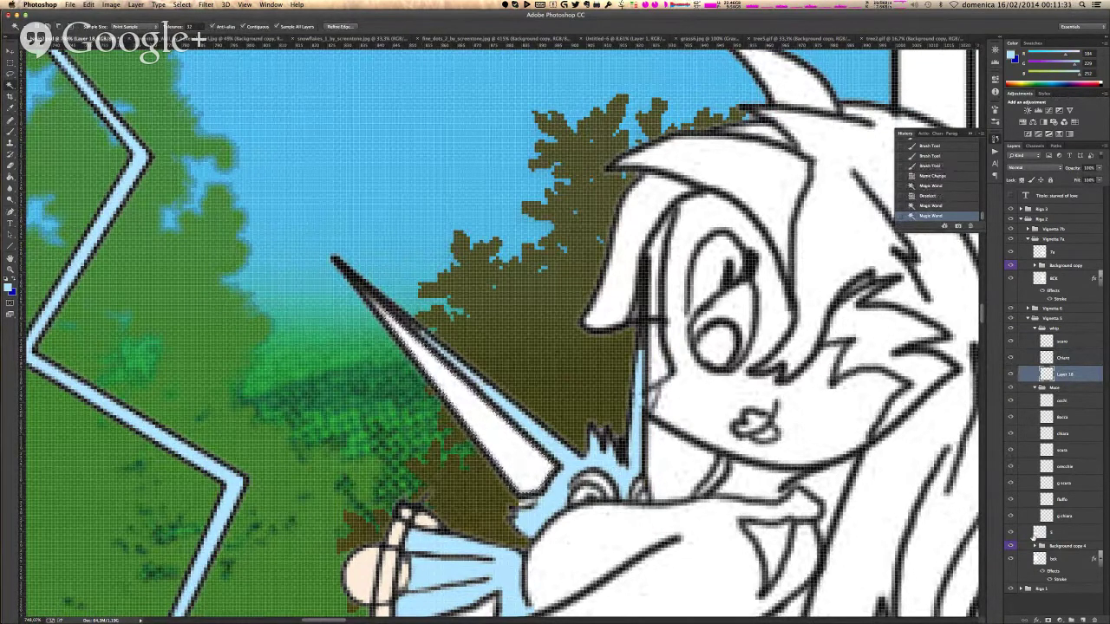
- Fill the selected horn with light pink on the lowest of the three layers and clear the selection
key("g")
left_click_drag(490, 431, 486, 428)
key("b")
key("super+d")
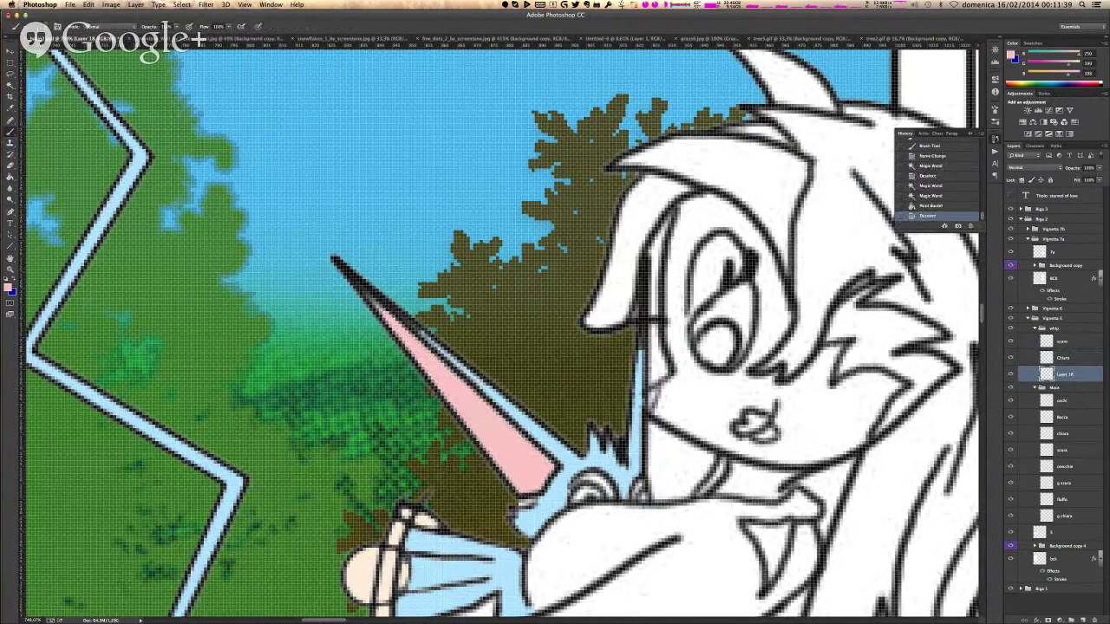
- Touch up the light pink near the horn's tip and rename its layer to "orecchie"
left_click_drag(385, 315, 375, 300)
left_click(377, 301)
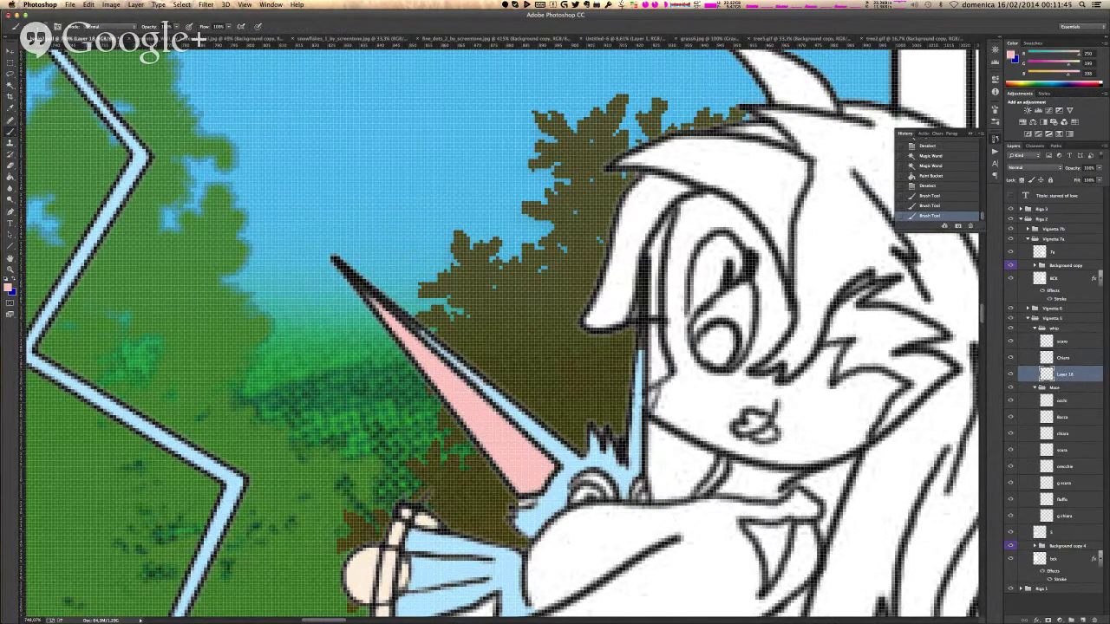
double_click(1063, 374)
type("orecchie")
key("Return")
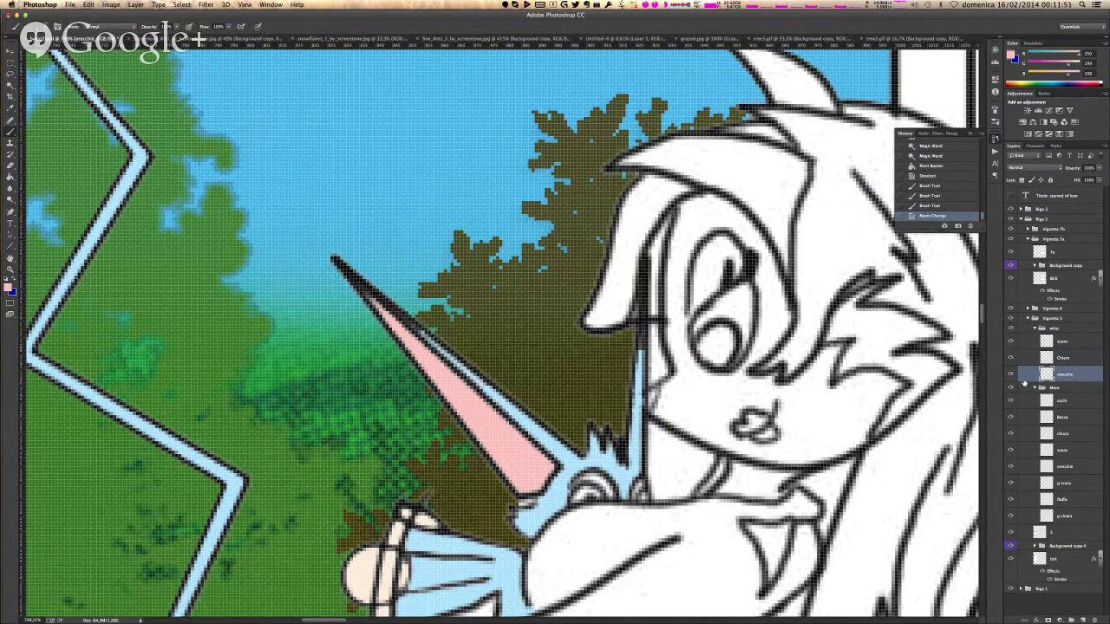
- On a new layer, select the upper lids of both creature eyes with the Magic Wand, fill them with muted blue and deselect
left_click(1084, 620)
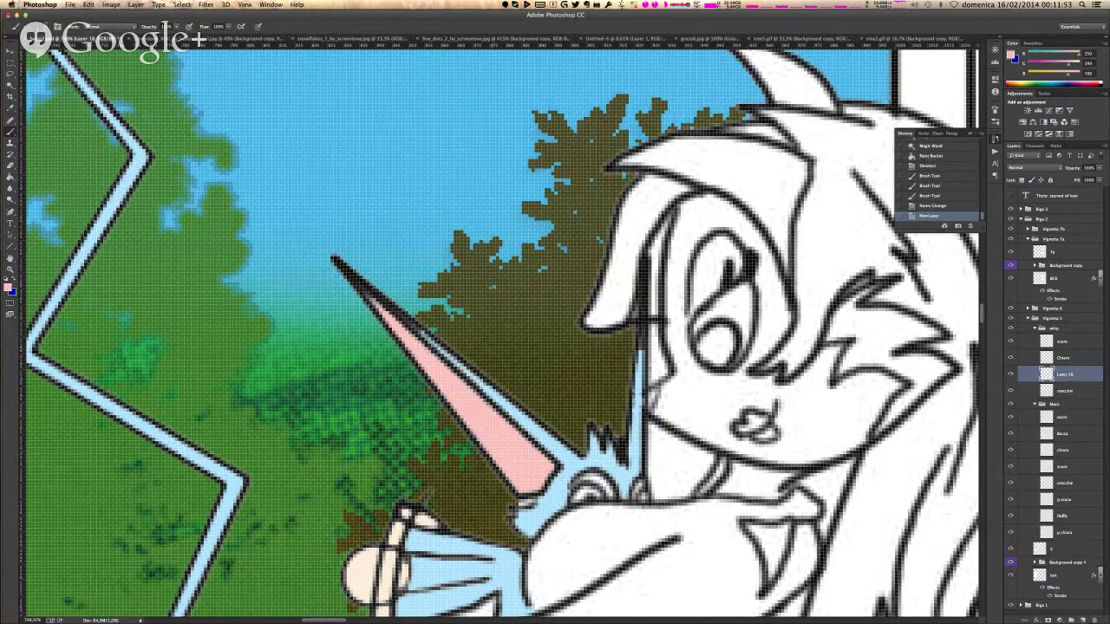
left_click(10, 85)
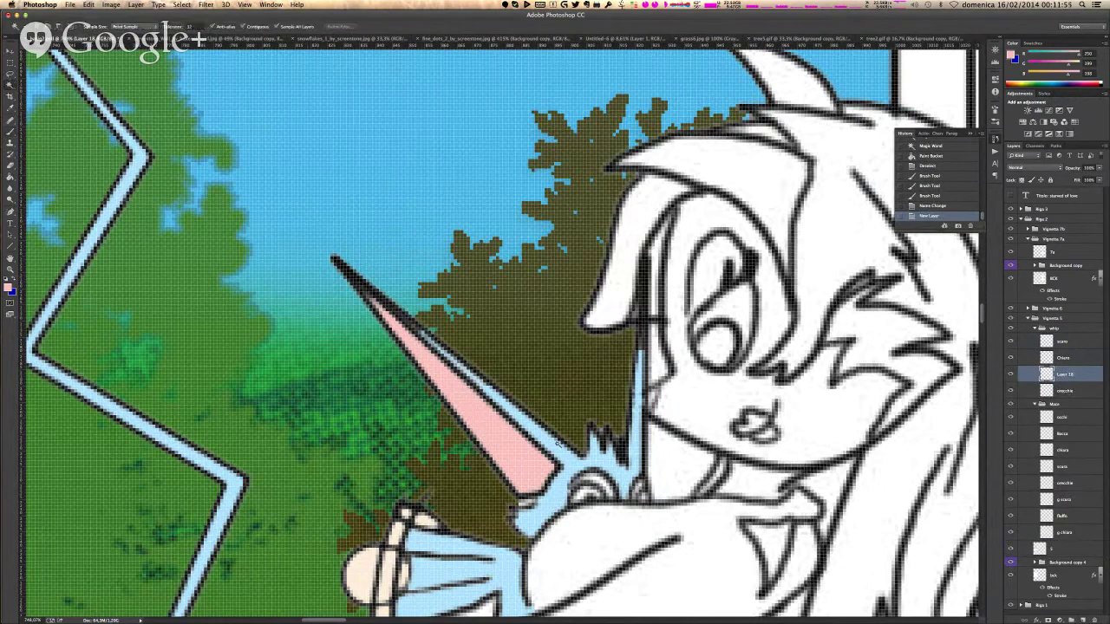
left_click(602, 486)
left_click(642, 487)
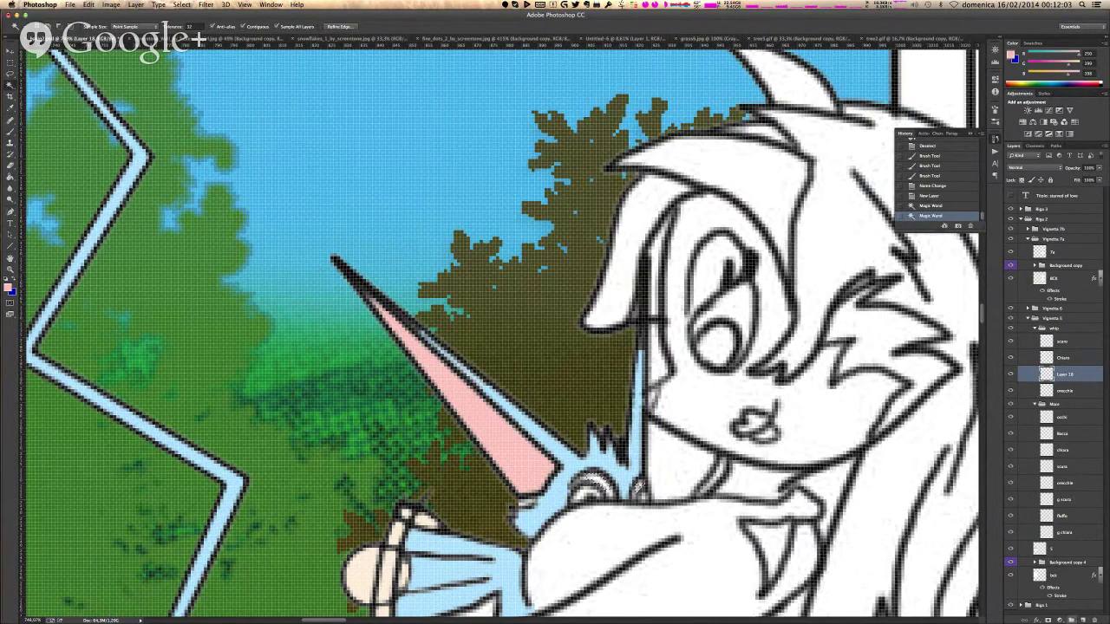
key("g")
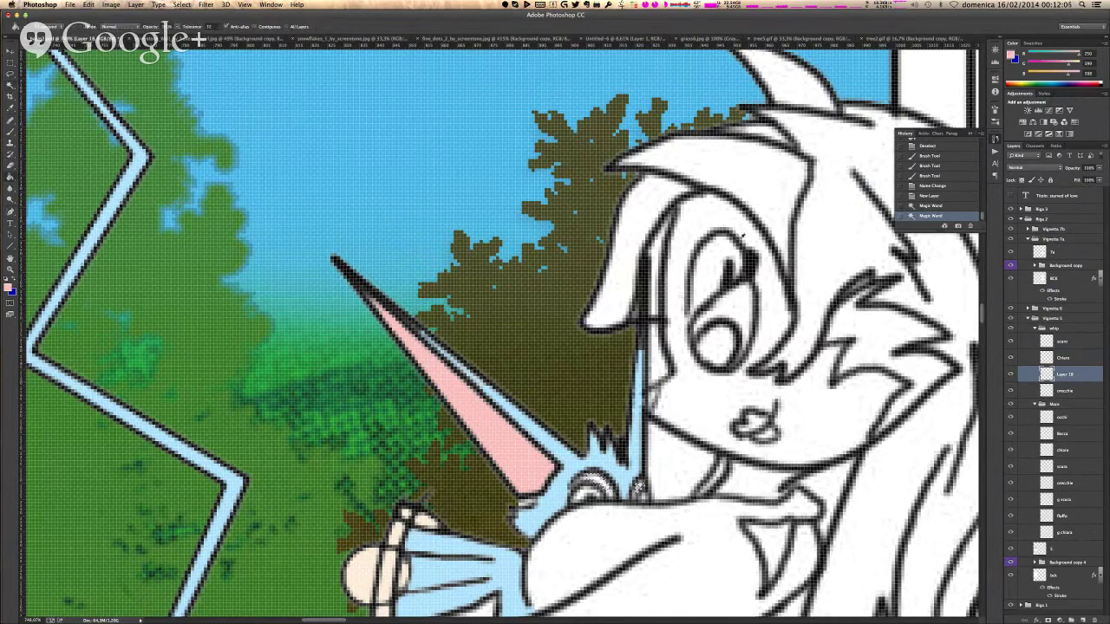
left_click(641, 487, "alt")
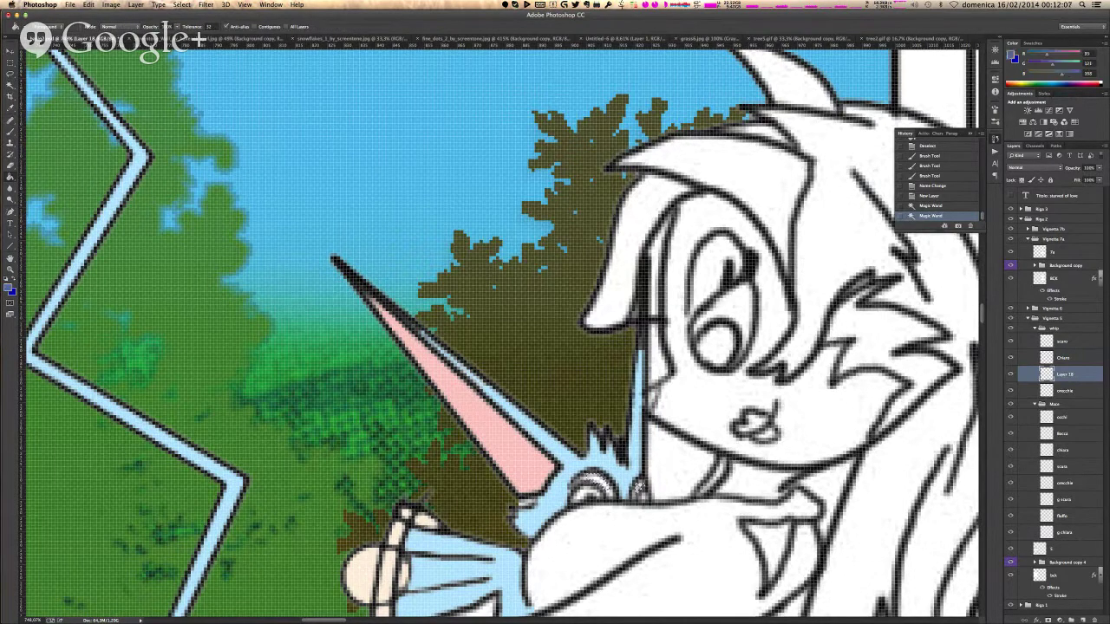
left_click(640, 487)
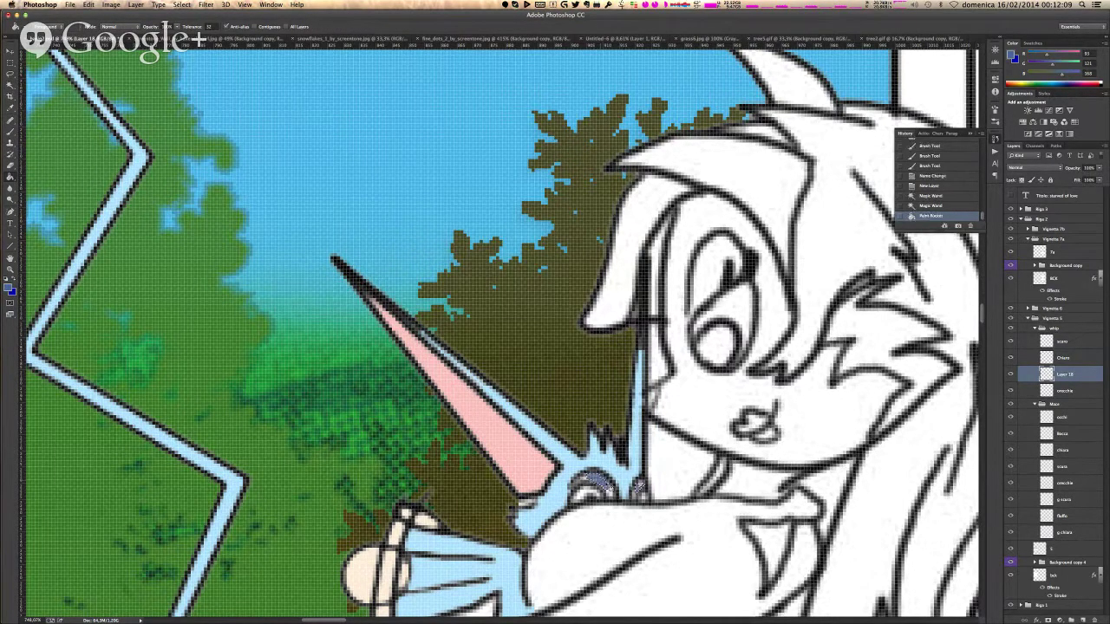
key("super+d")
- Brush muted blue into the unfilled pixels along the edges and lower ends of both eyelids
scroll(604, 485, "up", 5)
key("b")
left_click(544, 462)
left_click(538, 463)
left_click(535, 464)
left_click(532, 466)
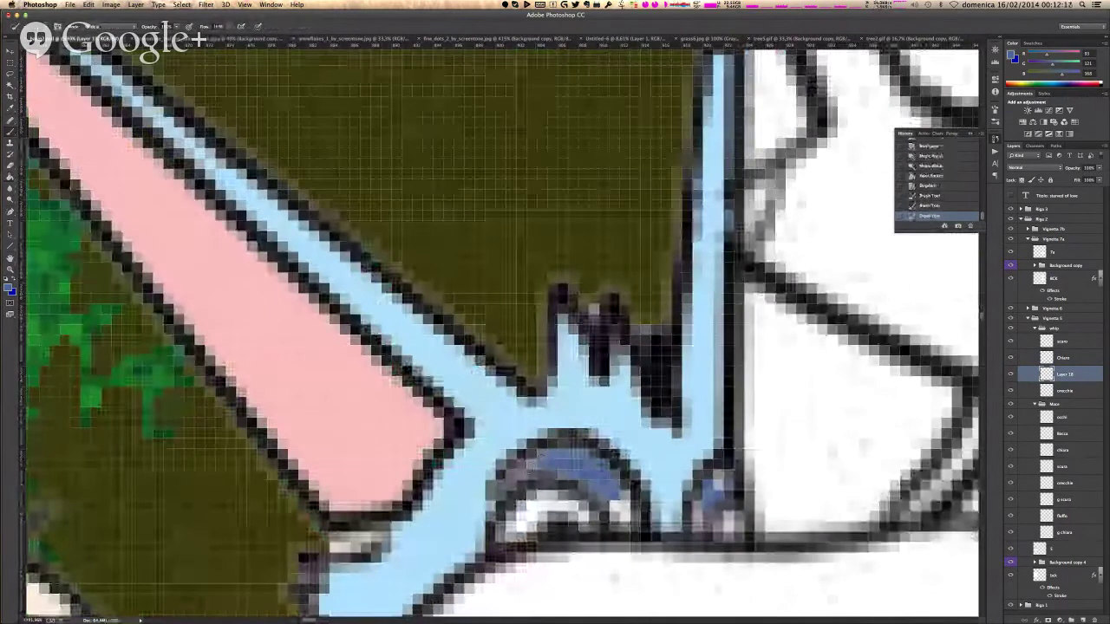
left_click_drag(531, 465, 521, 475)
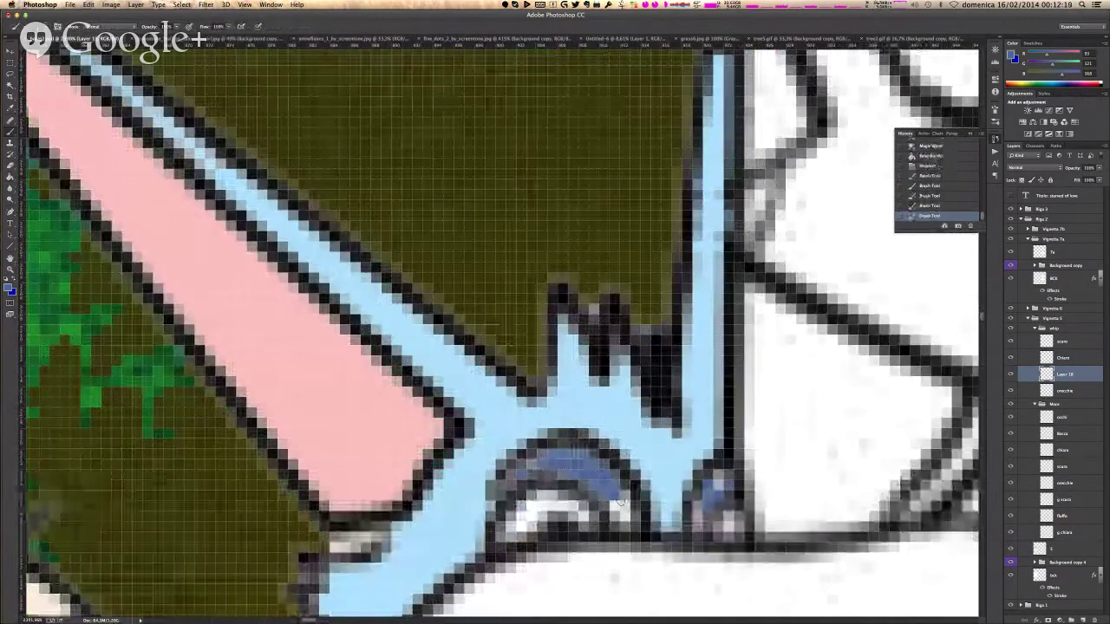
left_click(621, 507)
left_click(625, 515)
left_click(623, 507)
left_click(719, 485)
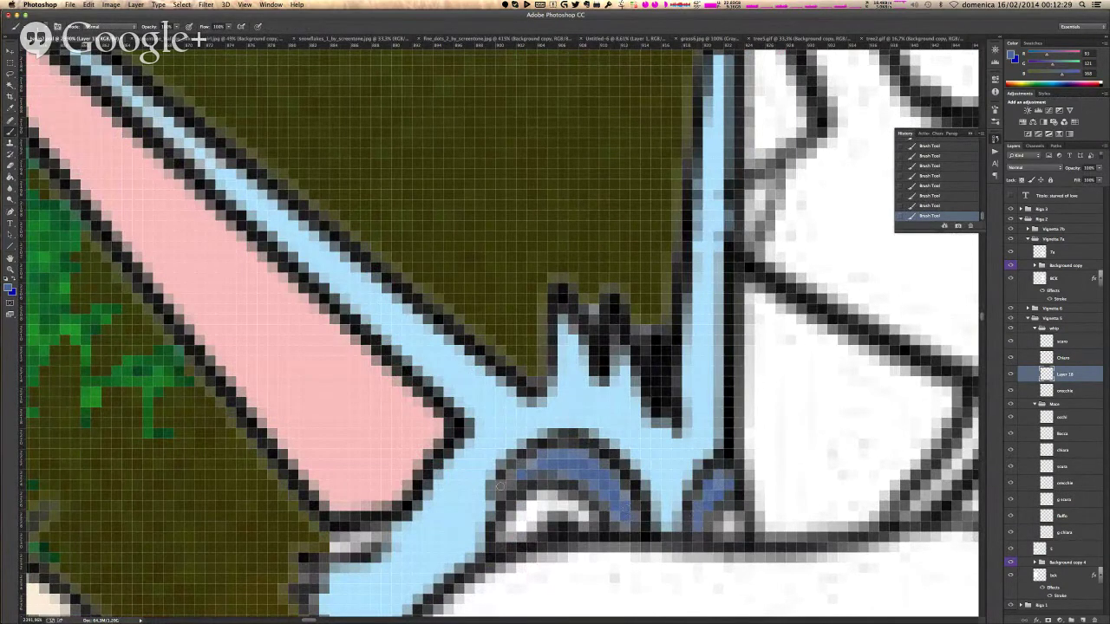
left_click_drag(524, 470, 537, 461)
- Rename the layer holding the muted blue eyelid fill to "cont occhi"
scroll(537, 461, "down", 2)
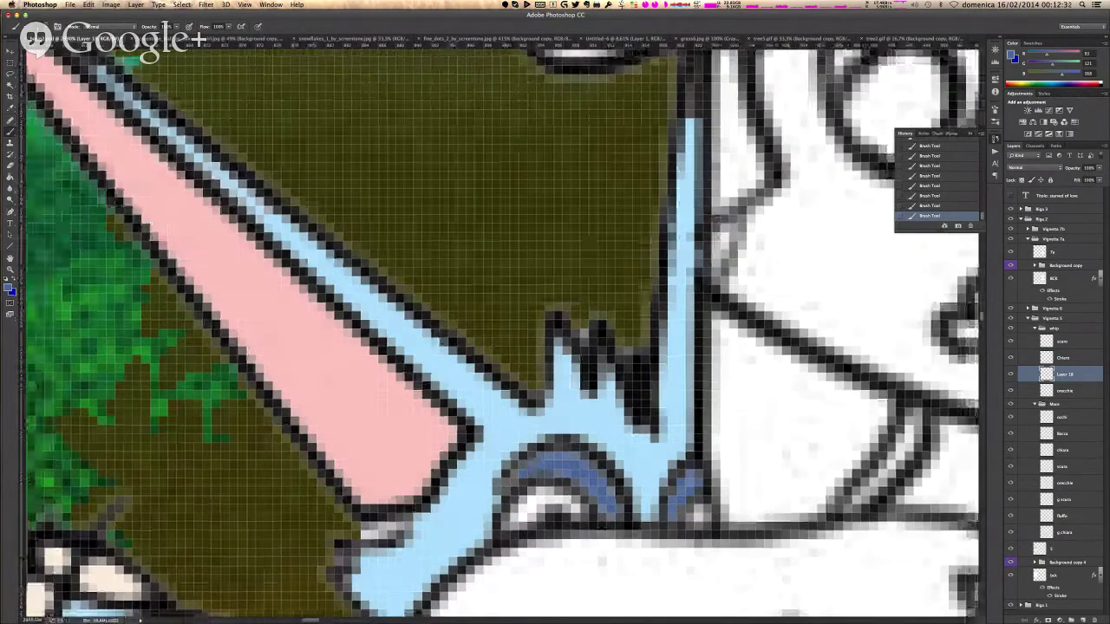
double_click(1064, 374)
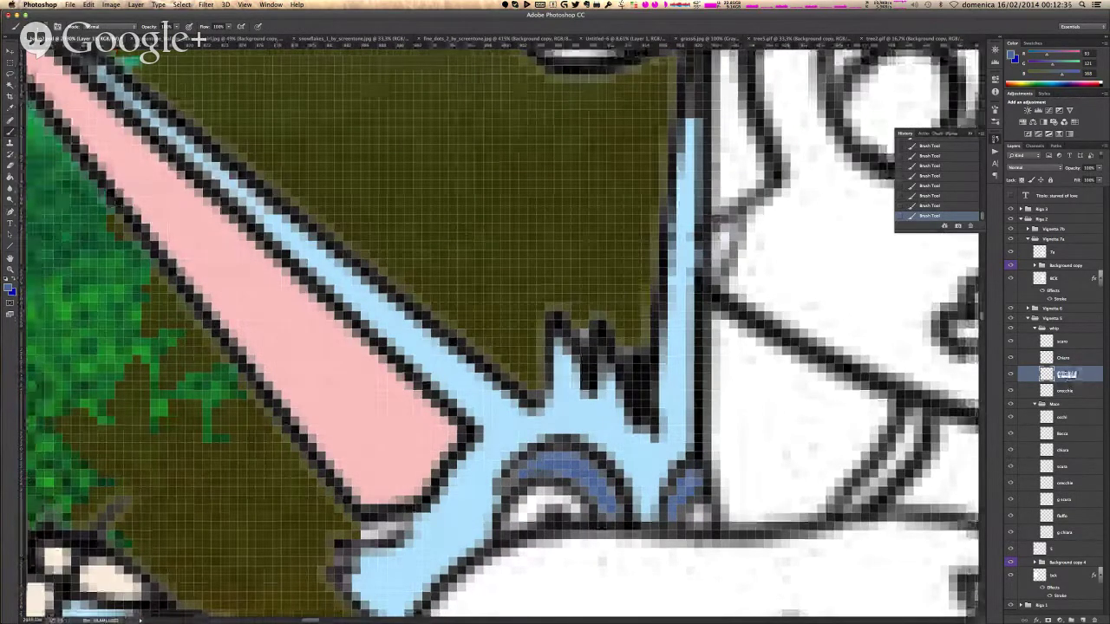
type("ombretto")
key("Return")
- On the "scuro" layer, paint the small white gap under the horn's base with light blue sampled from the body
left_click(1049, 342)
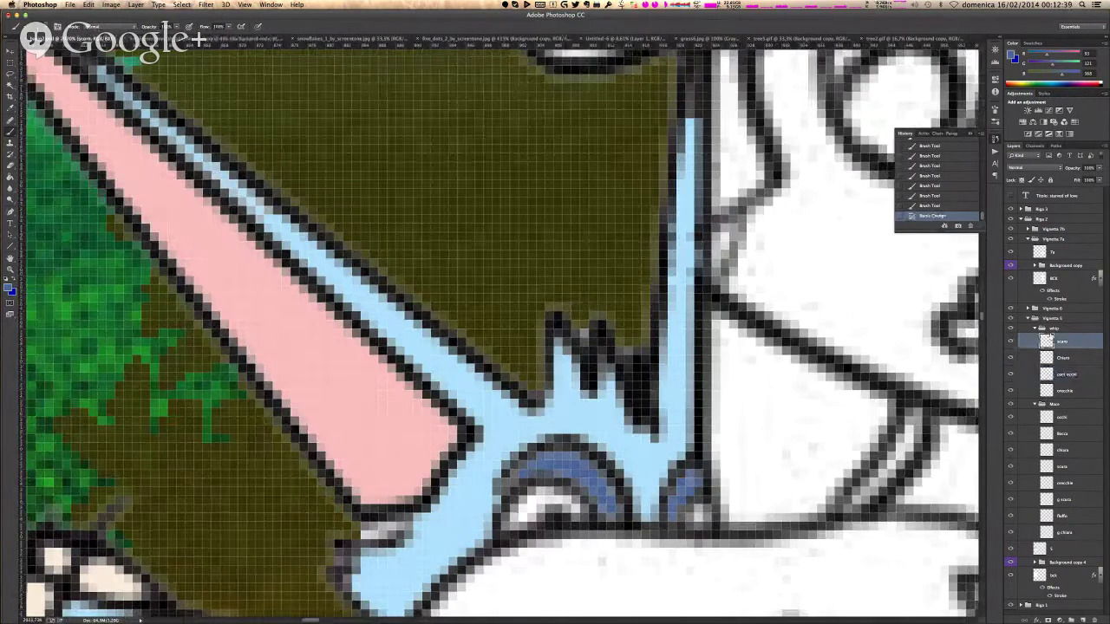
left_click(442, 520, "alt")
left_click_drag(390, 526, 365, 536)
left_click(374, 528)
left_click(375, 530)
left_click(402, 530)
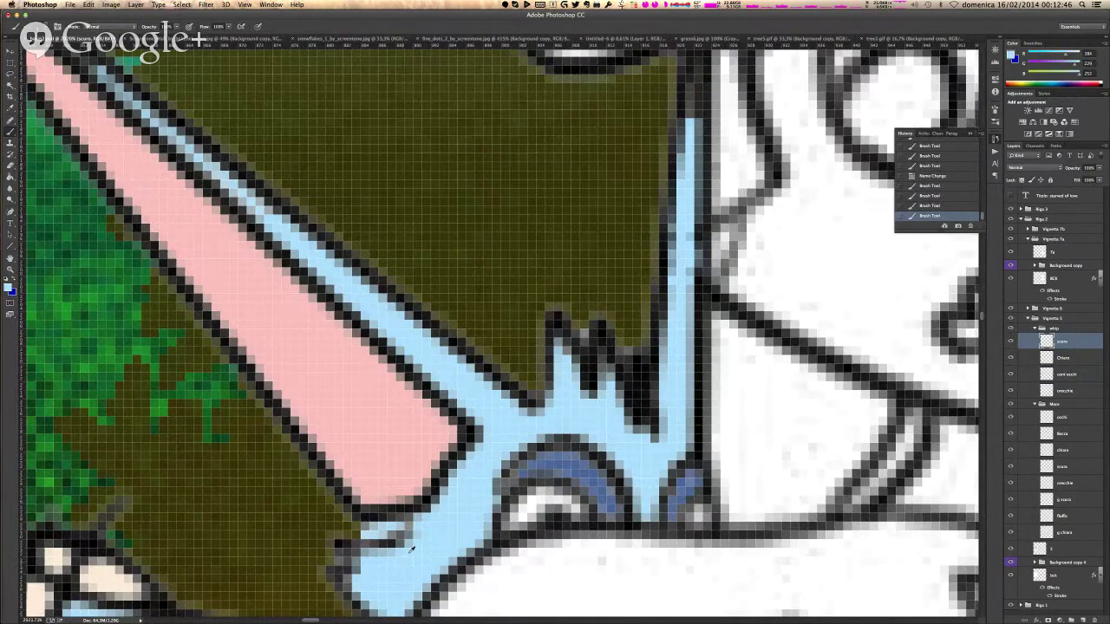
- Look through the Vignetta 3 and Vignetta 4 layer groups for the creature's earlier colour layers
scroll(410, 548, "down", 6)
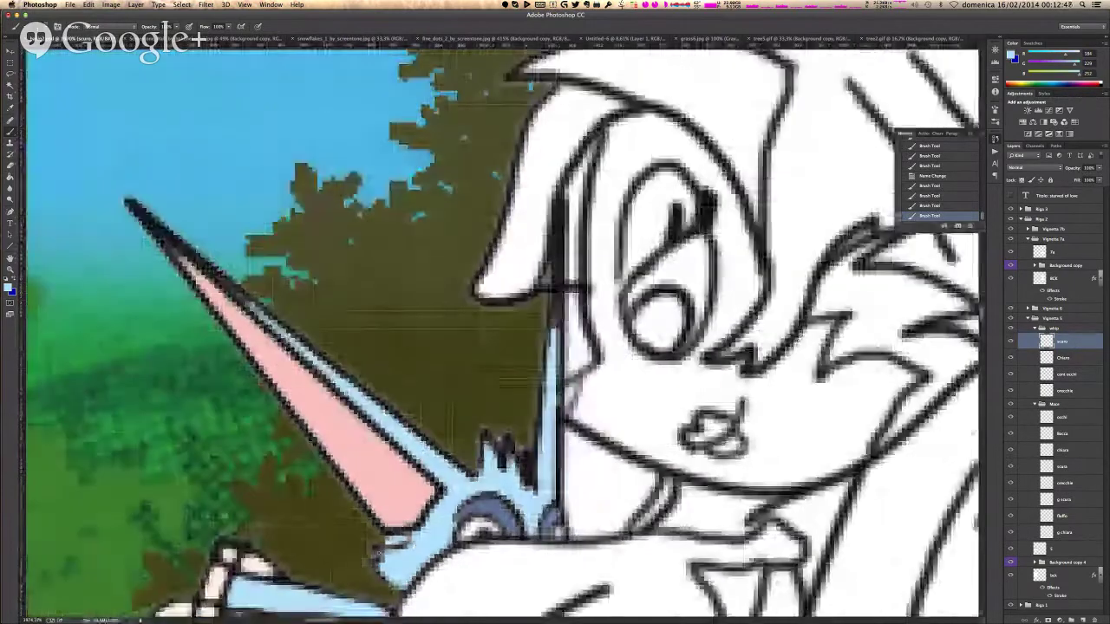
scroll(372, 547, "down", 5)
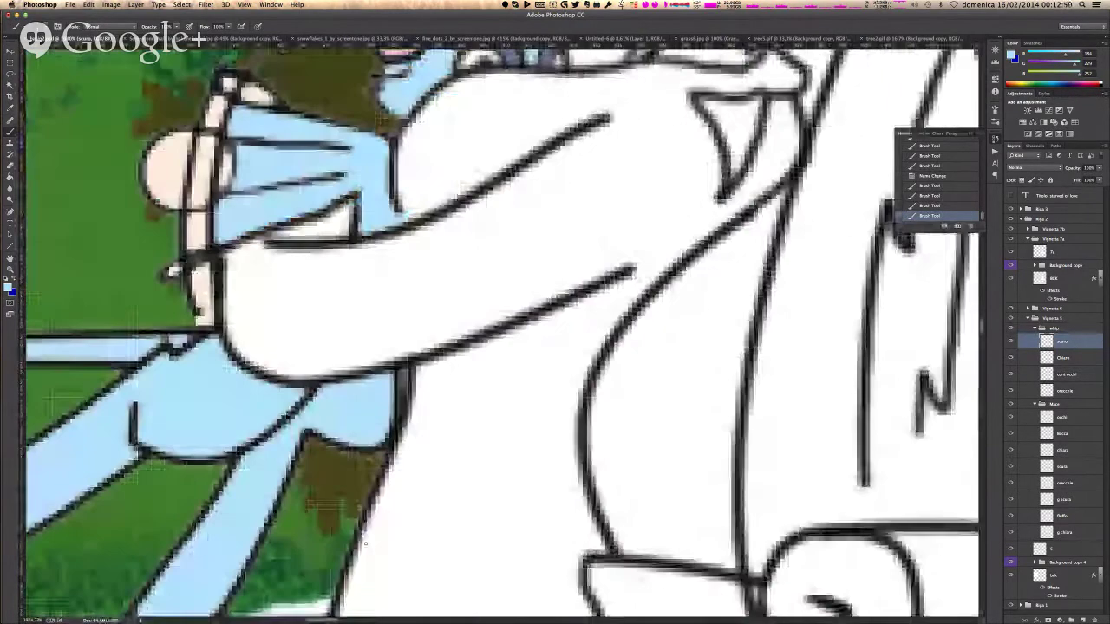
scroll(365, 543, "down", 3)
scroll(365, 544, "up", 5)
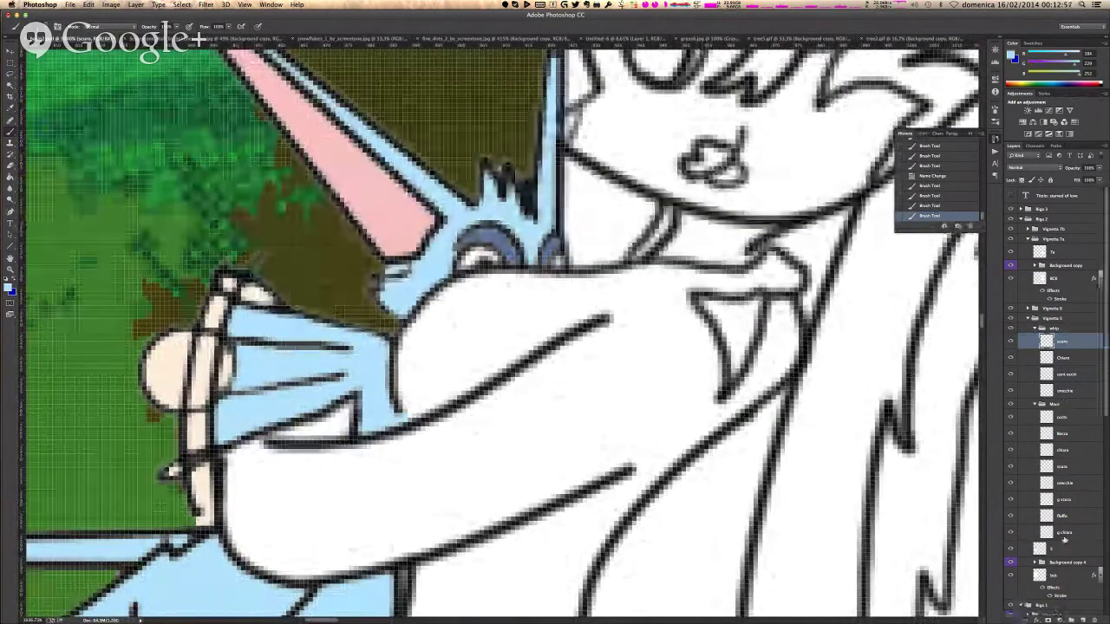
scroll(1075, 385, "down", 4)
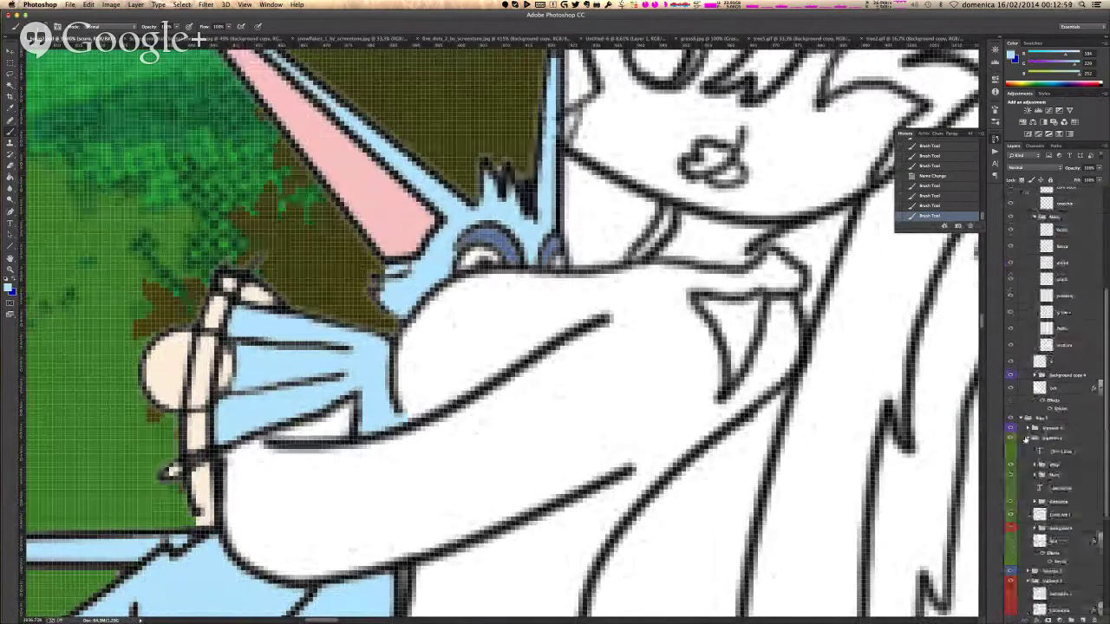
left_click(1040, 466)
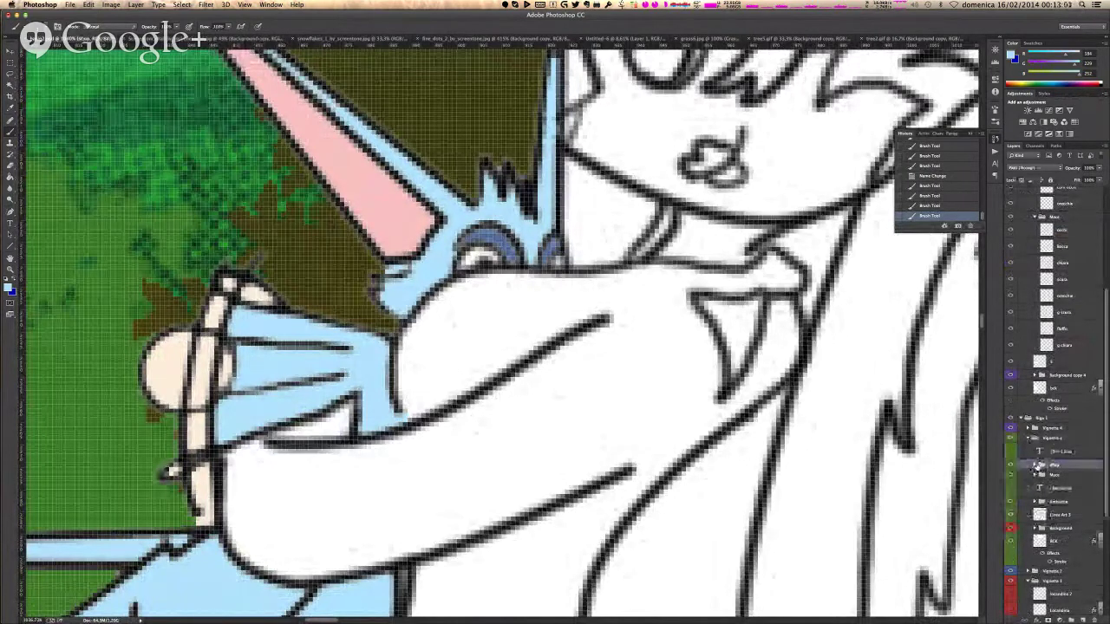
scroll(1054, 479, "down", 5)
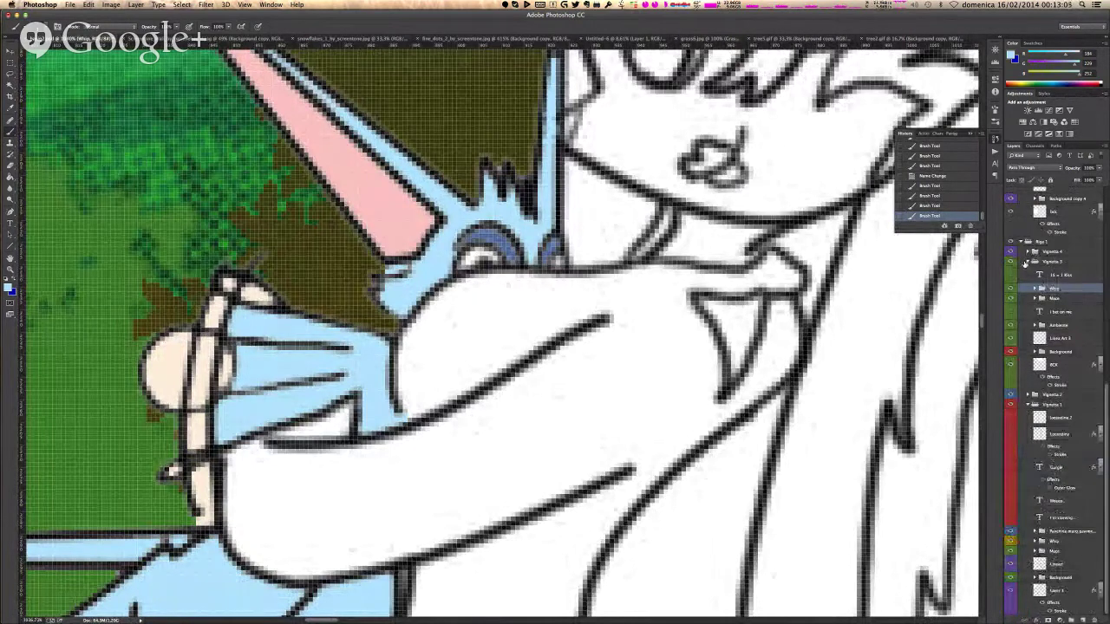
left_click(1028, 262)
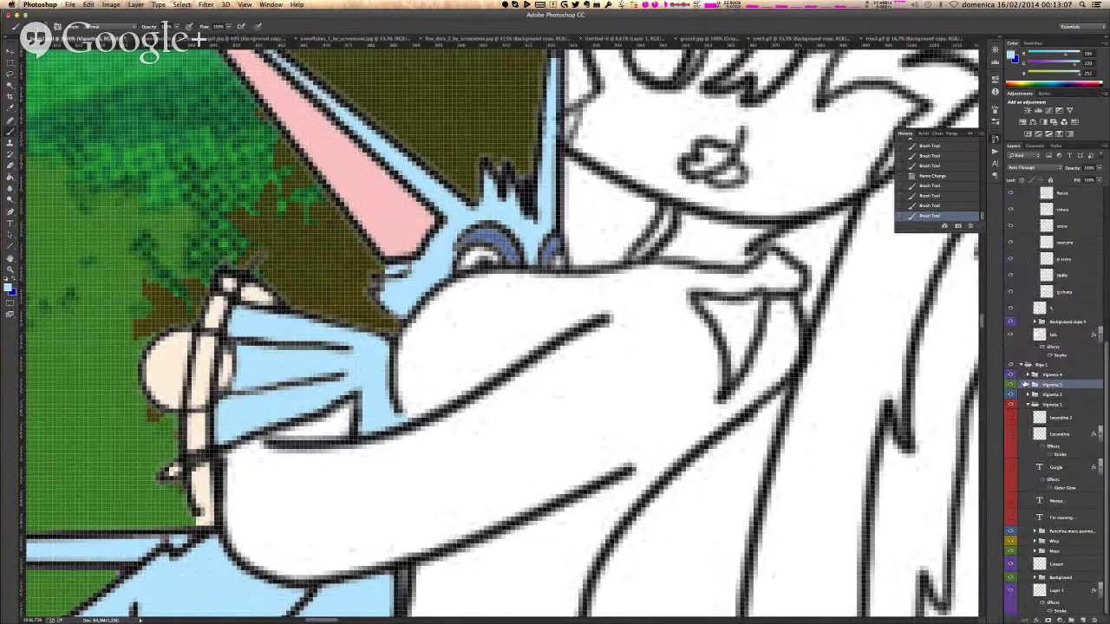
left_click(1028, 375)
left_click(1039, 396)
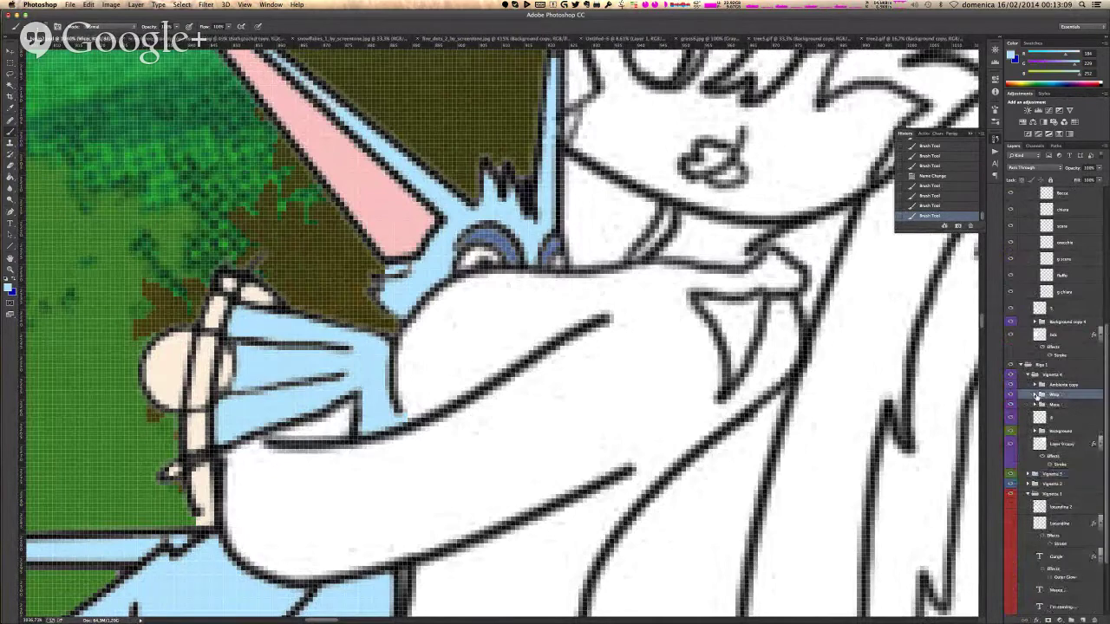
left_click(1028, 376)
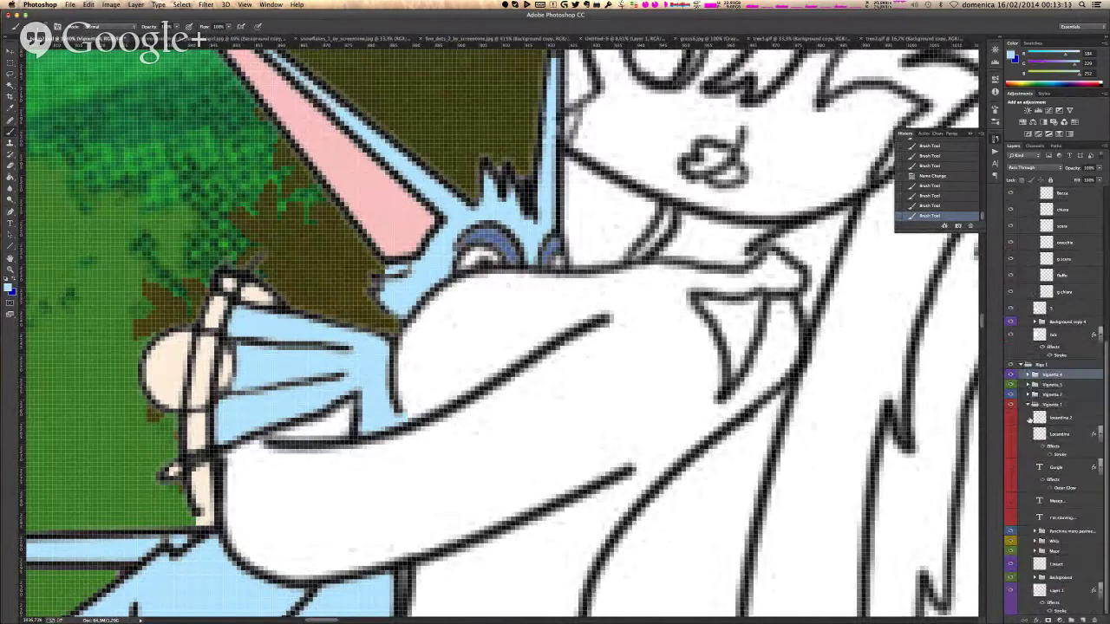
- Expand the creature's Wisp layer groups inside Vignetta 1 and Vignetta 3
left_click(1027, 405)
left_click(1028, 611)
scroll(1041, 520, "down", 5)
left_click(1036, 541)
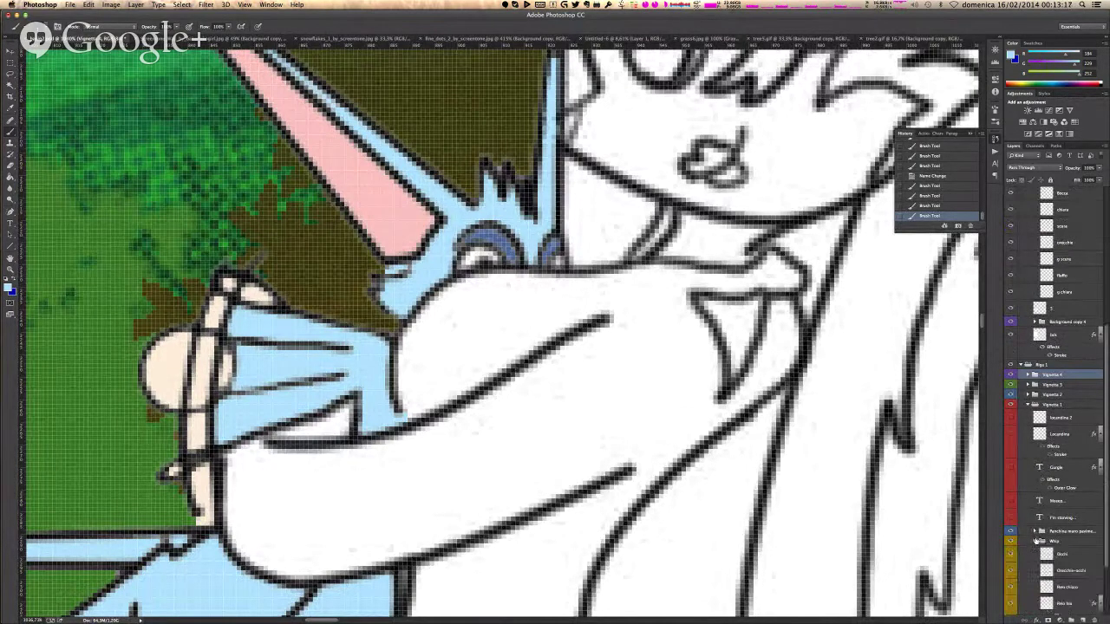
scroll(1037, 485, "down", 4)
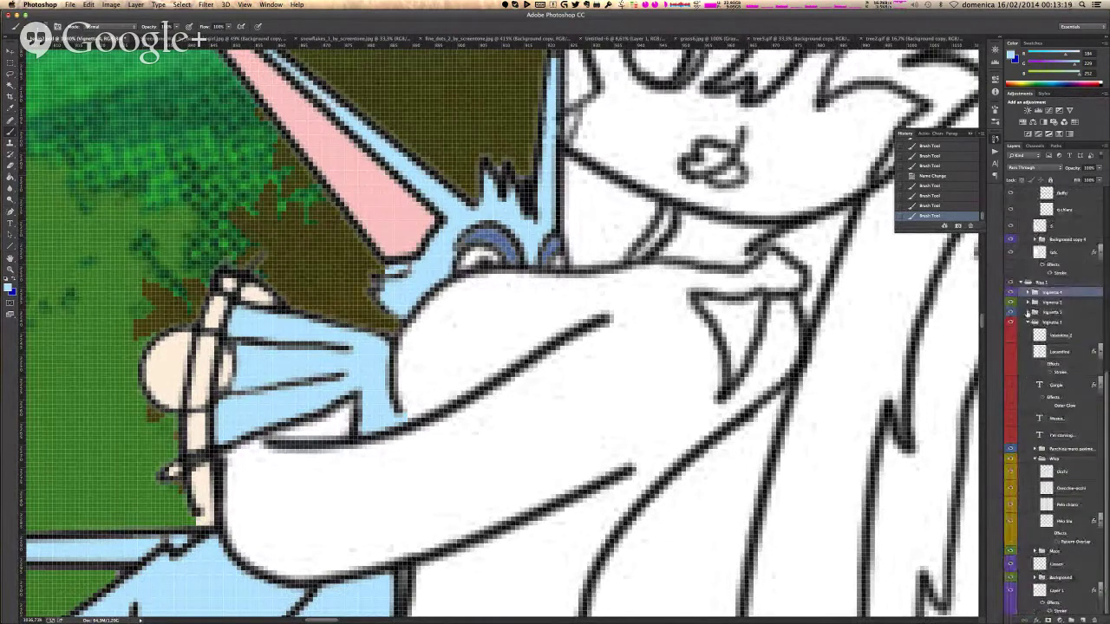
left_click(1027, 312)
left_click(1027, 314)
left_click(1028, 303)
left_click(1041, 326)
scroll(1049, 312, "down", 5)
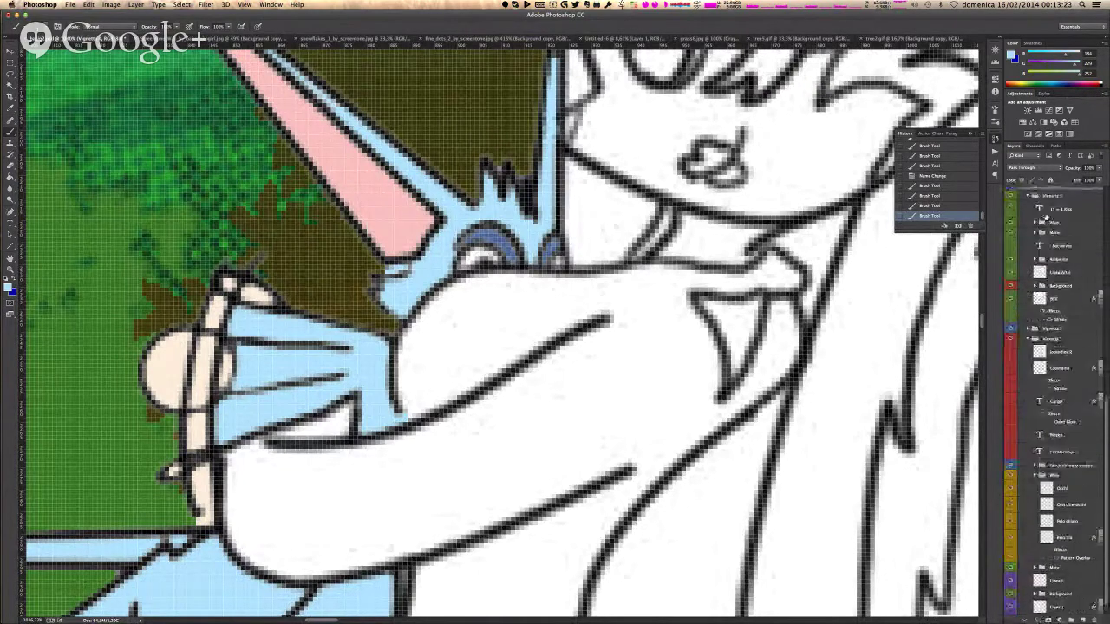
- Copy the Pattern Overlay layer style from the "Pelo blu" layer in Vignetta 1's Wisp group
scroll(1079, 360, "down", 2)
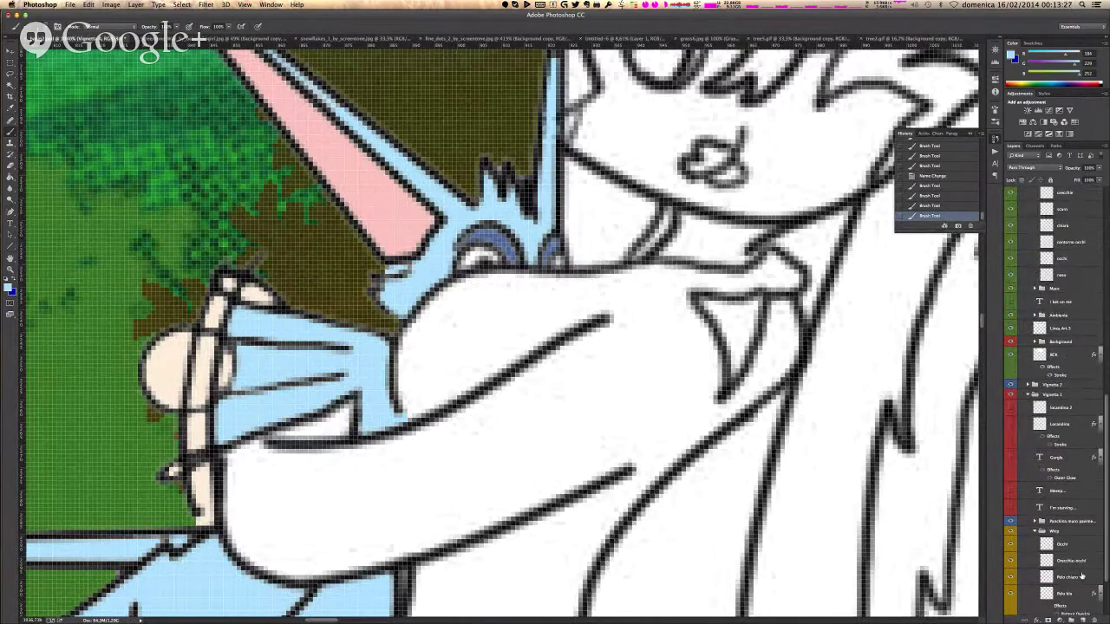
scroll(1072, 590, "down", 3)
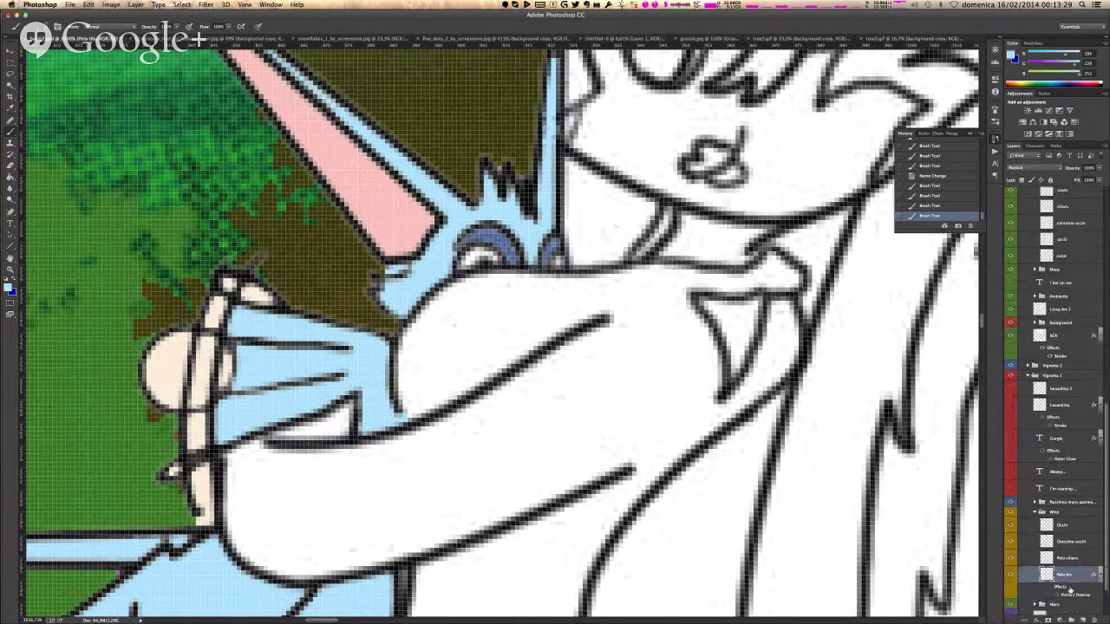
right_click(1069, 536)
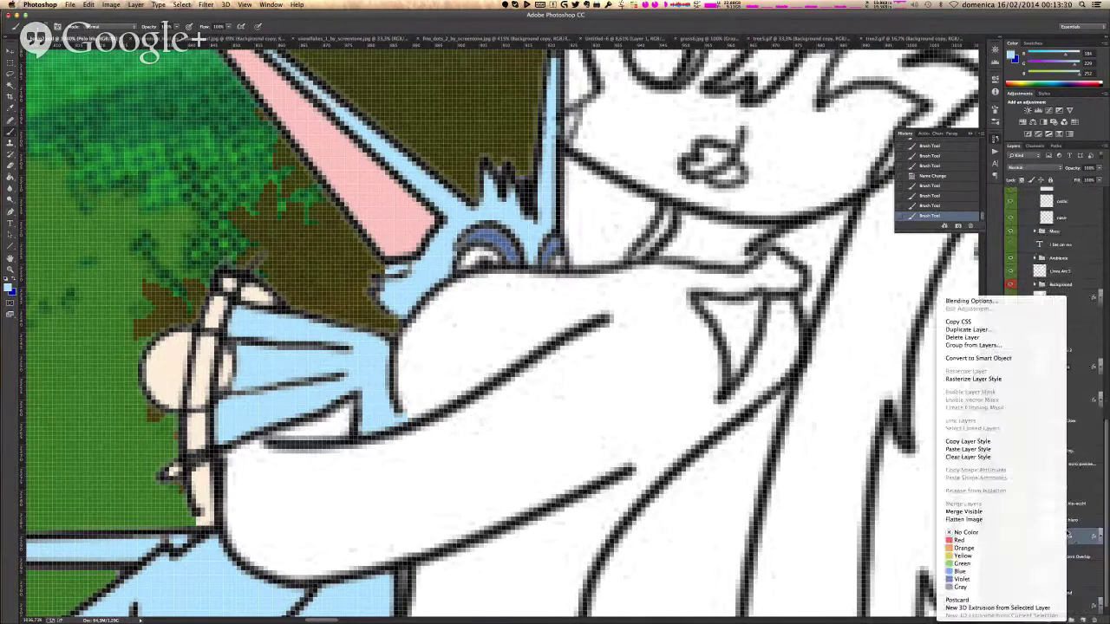
left_click(1016, 445)
- Paste the copied layer style onto the "scuro" layer in Vignetta 3's Wisp group
scroll(1065, 286, "up", 6)
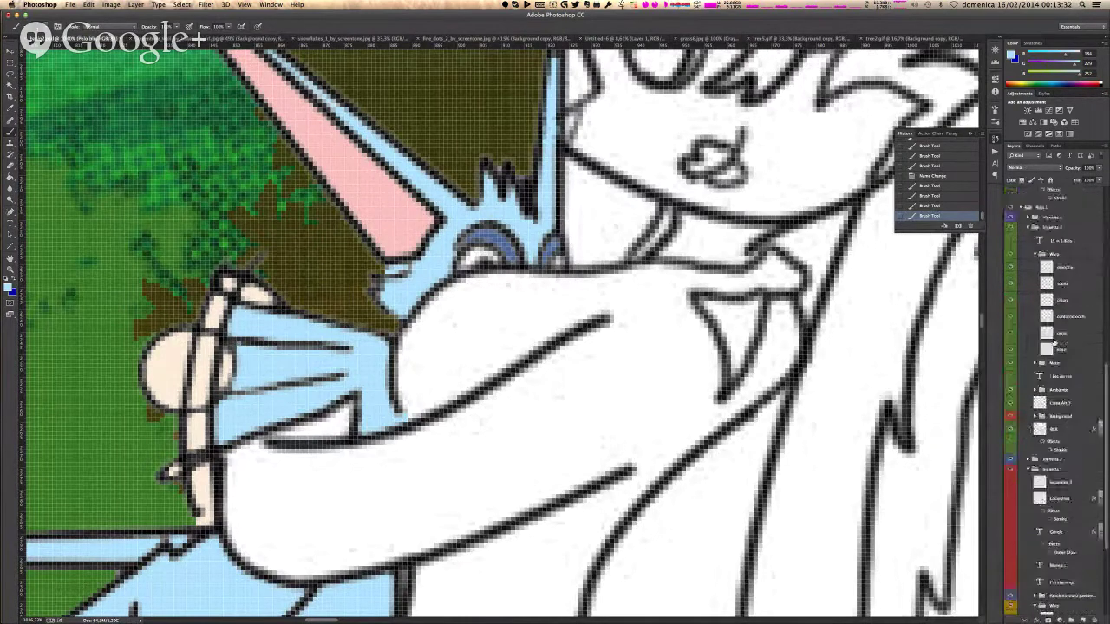
right_click(1065, 283)
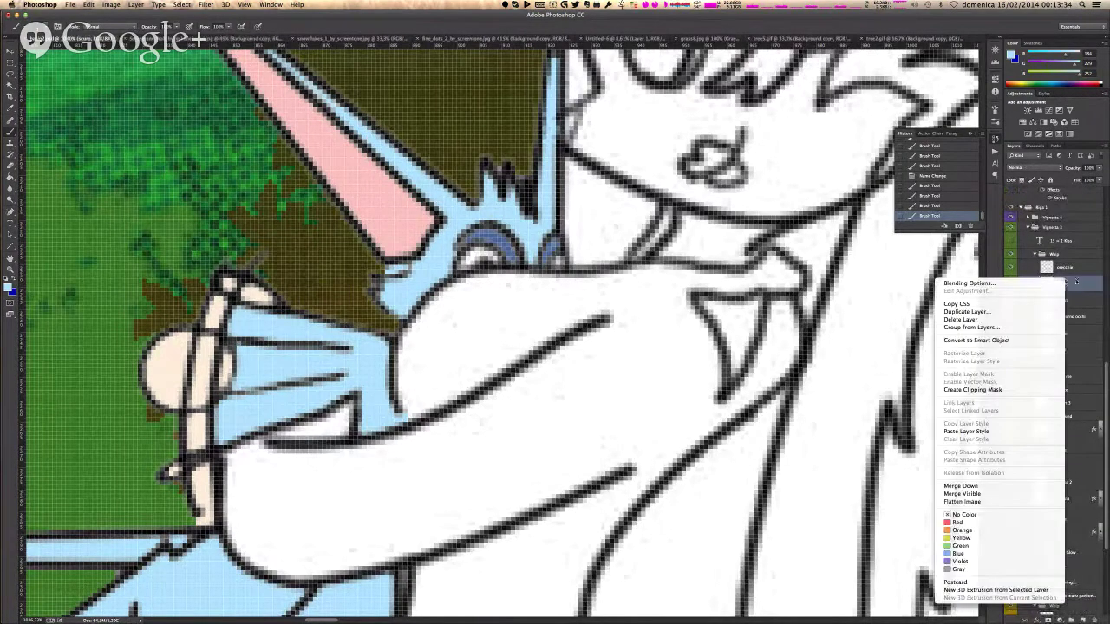
left_click(1013, 430)
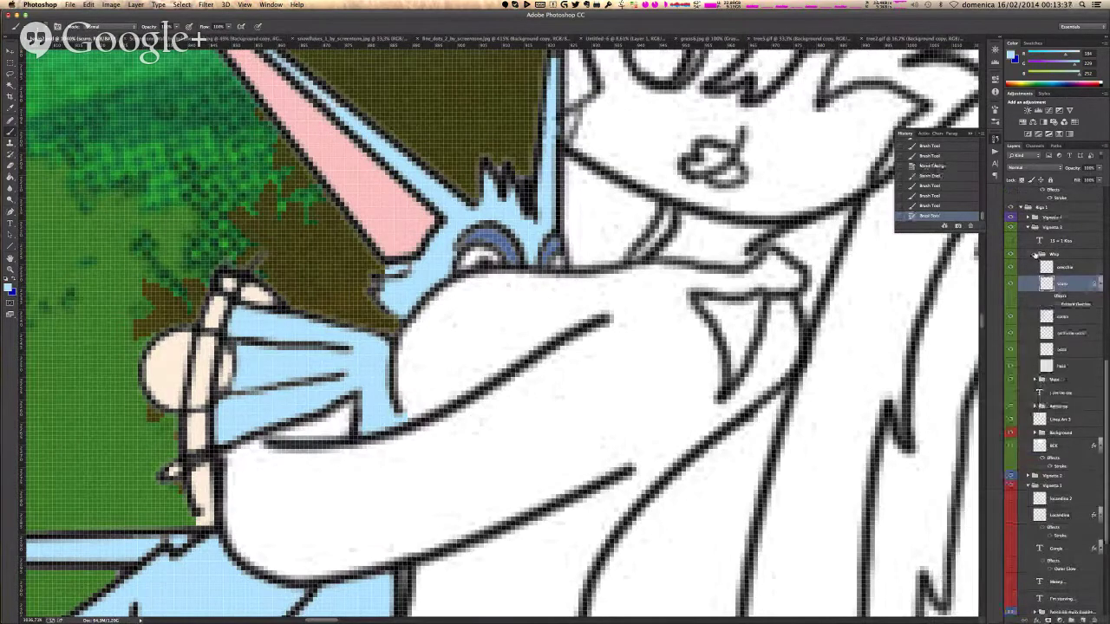
scroll(1049, 273, "up", 5)
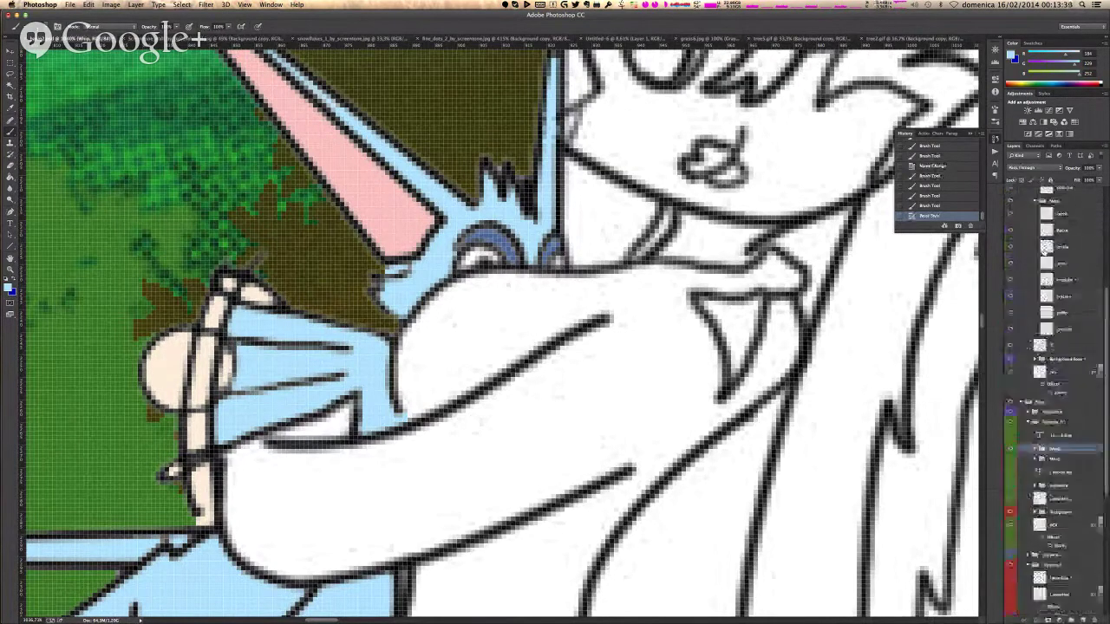
scroll(1053, 269, "up", 5)
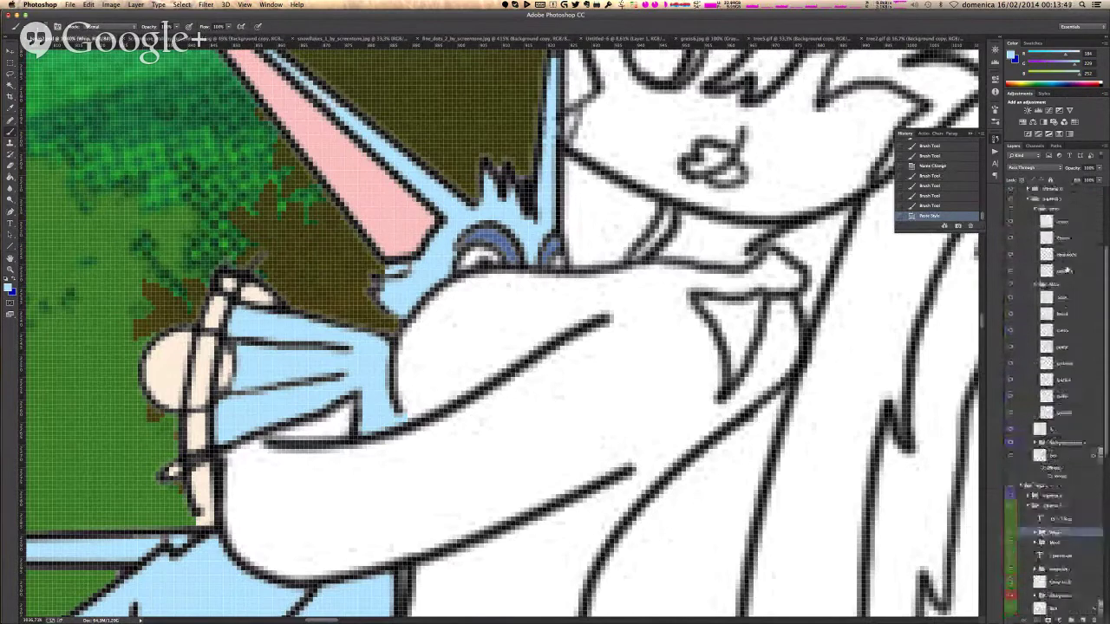
- Paste the copied layer style onto the "scuro" layer in Vignetta 5's Wisp group and turn its effects on
right_click(1069, 239)
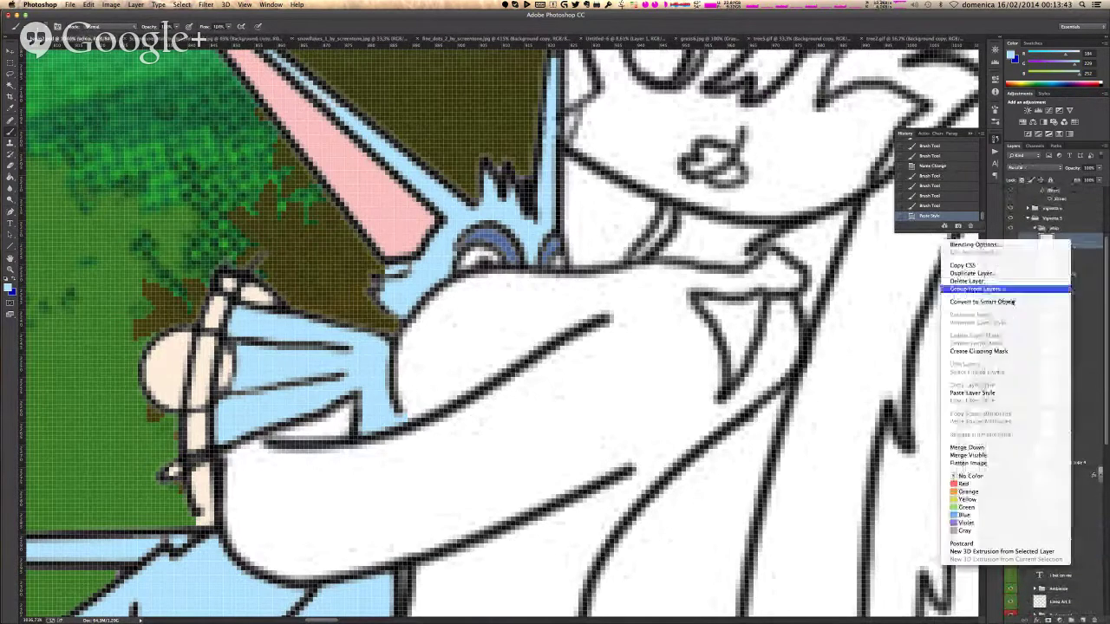
left_click(980, 393)
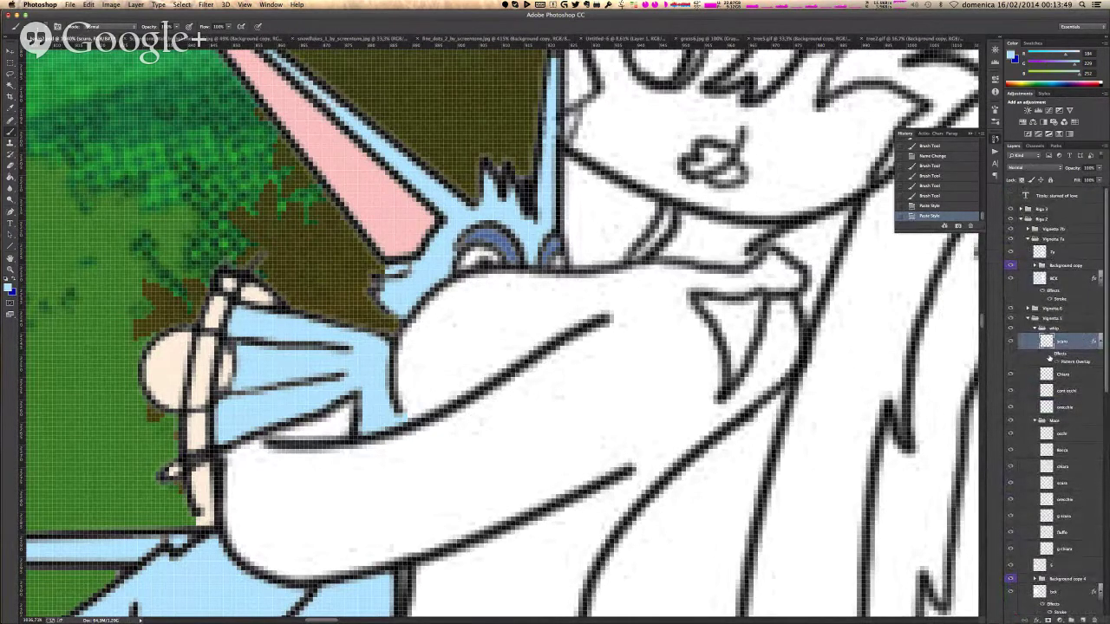
left_click(1049, 354)
- Turn on the pasted layer effects of the "scuro" layer in Vignetta 3's Wisp group, then collapse that group
scroll(1049, 350, "down", 10)
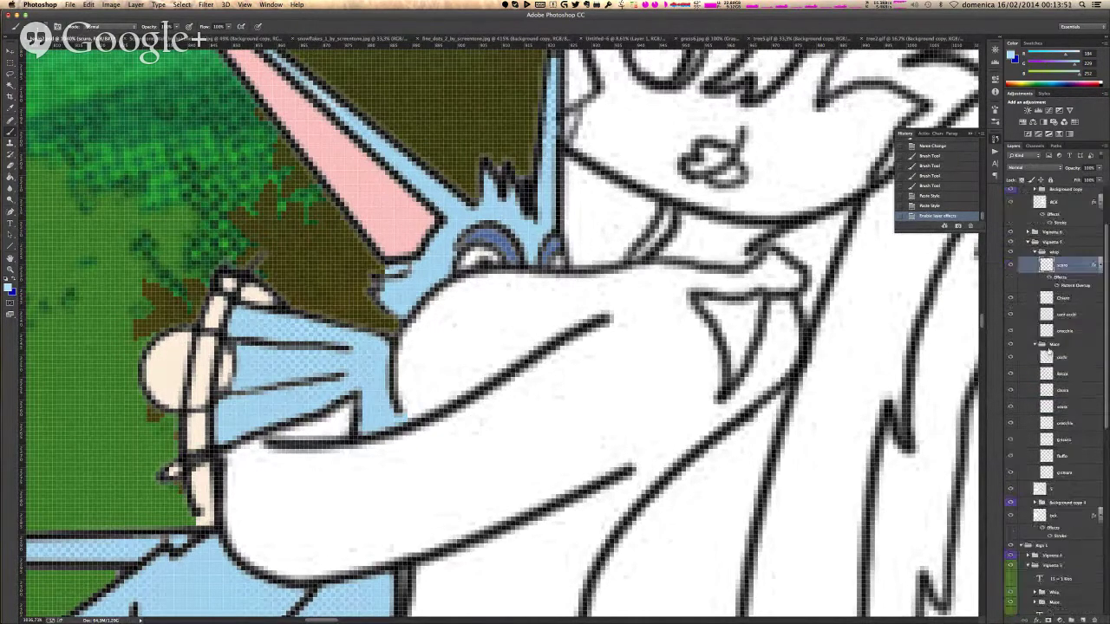
scroll(1049, 350, "down", 1)
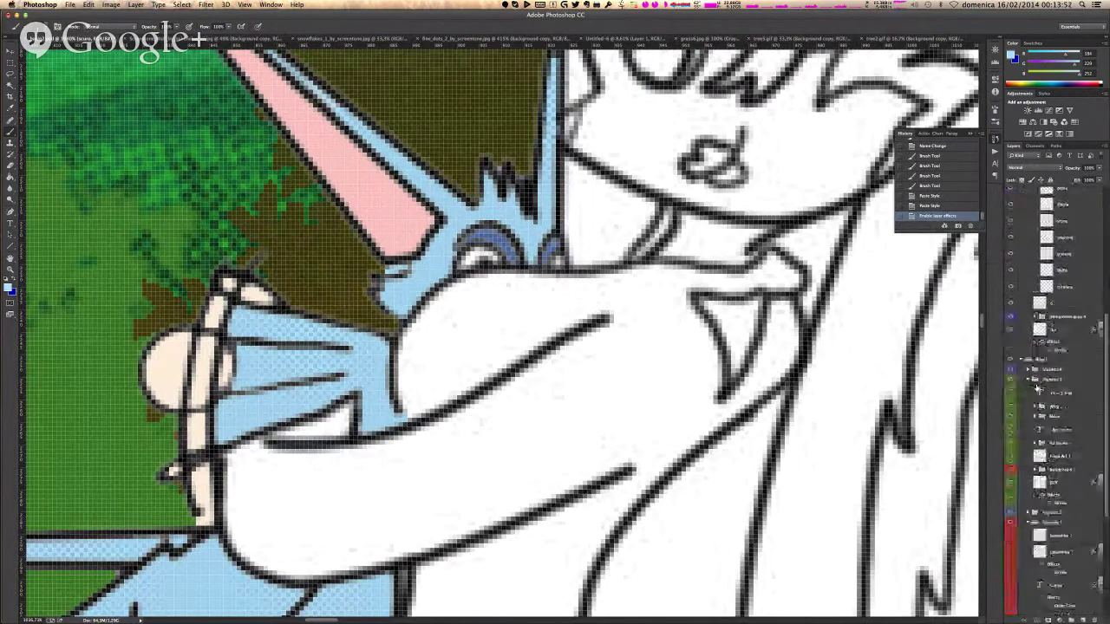
left_click(1036, 405)
left_click(1050, 450)
left_click(1035, 406)
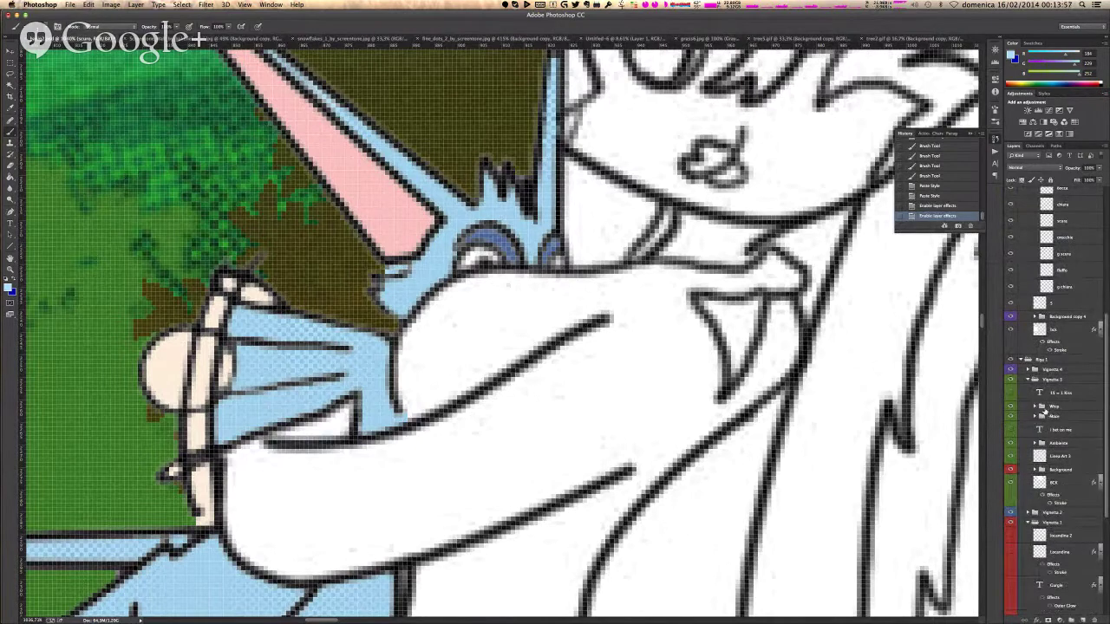
- Paste the copied layer style onto the "scuro" layer in Vignetta 4's Wisp group and turn its effects on
scroll(1044, 411, "down", 1)
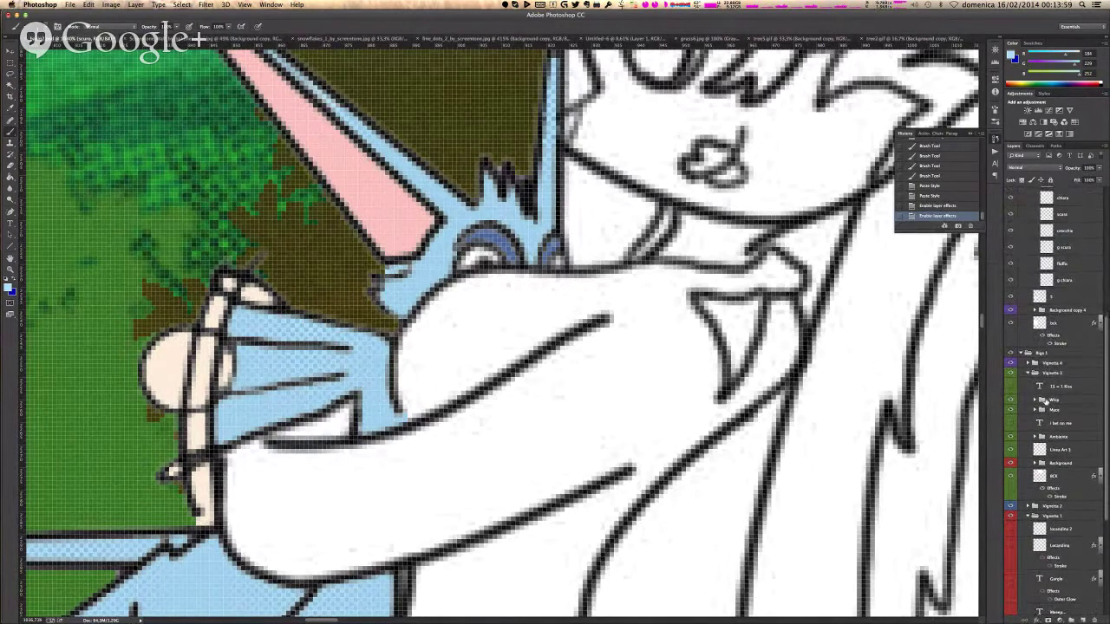
scroll(1045, 382, "down", 1)
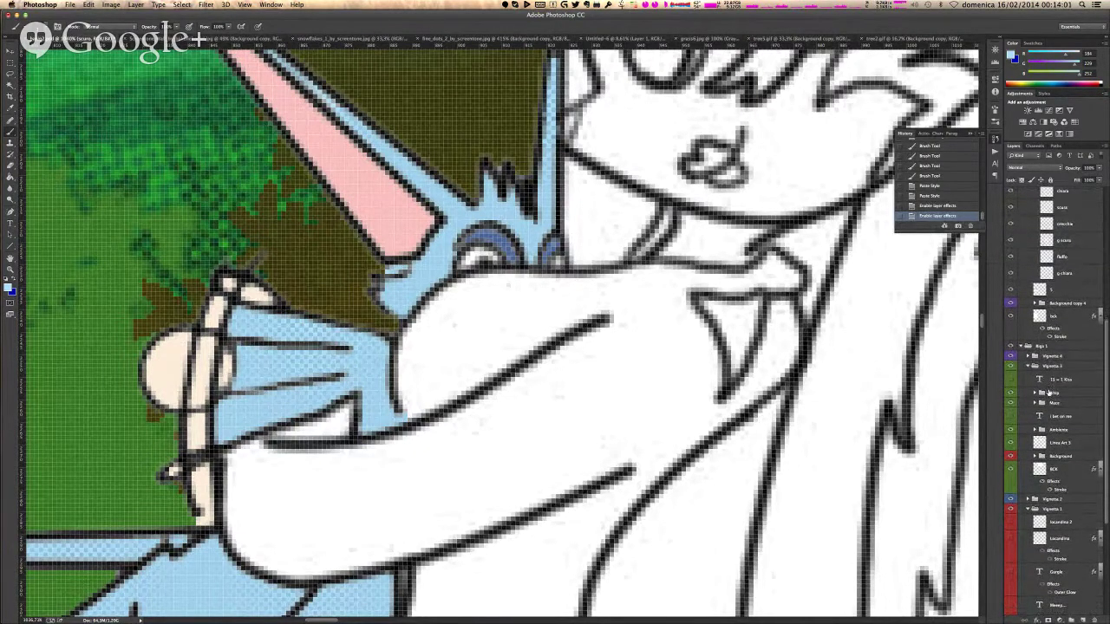
left_click(1028, 355)
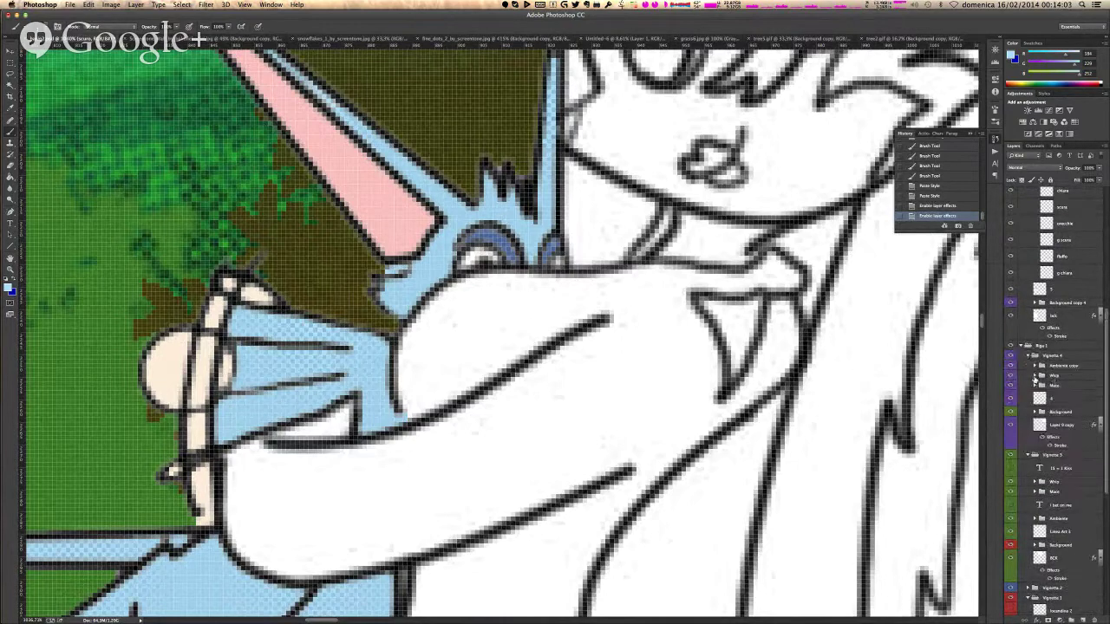
left_click(1034, 376)
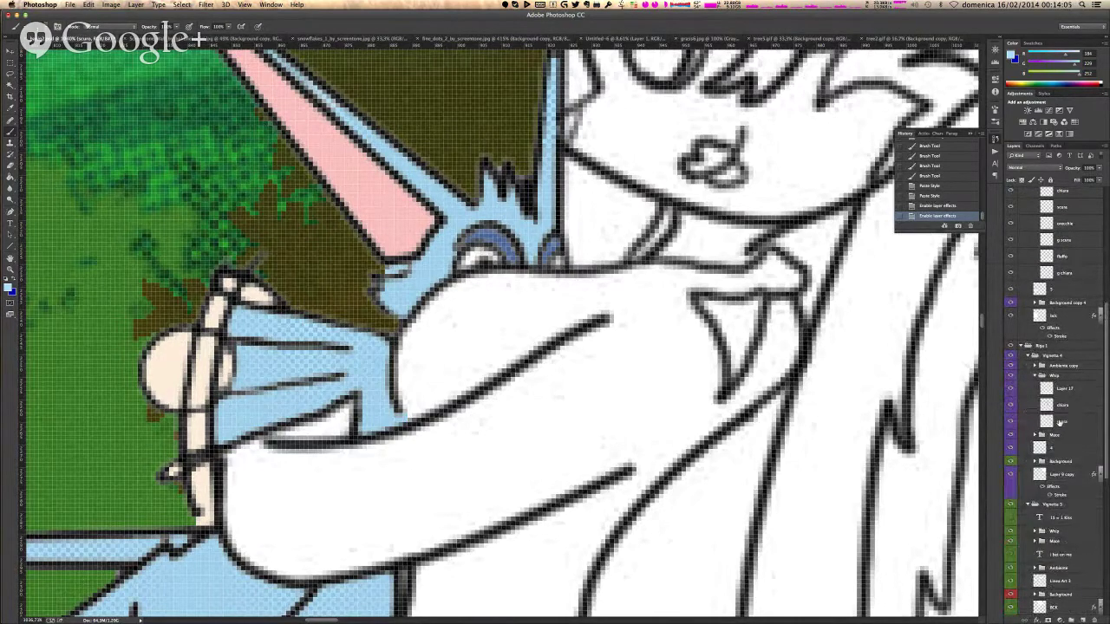
left_click(1063, 422)
right_click(1066, 422)
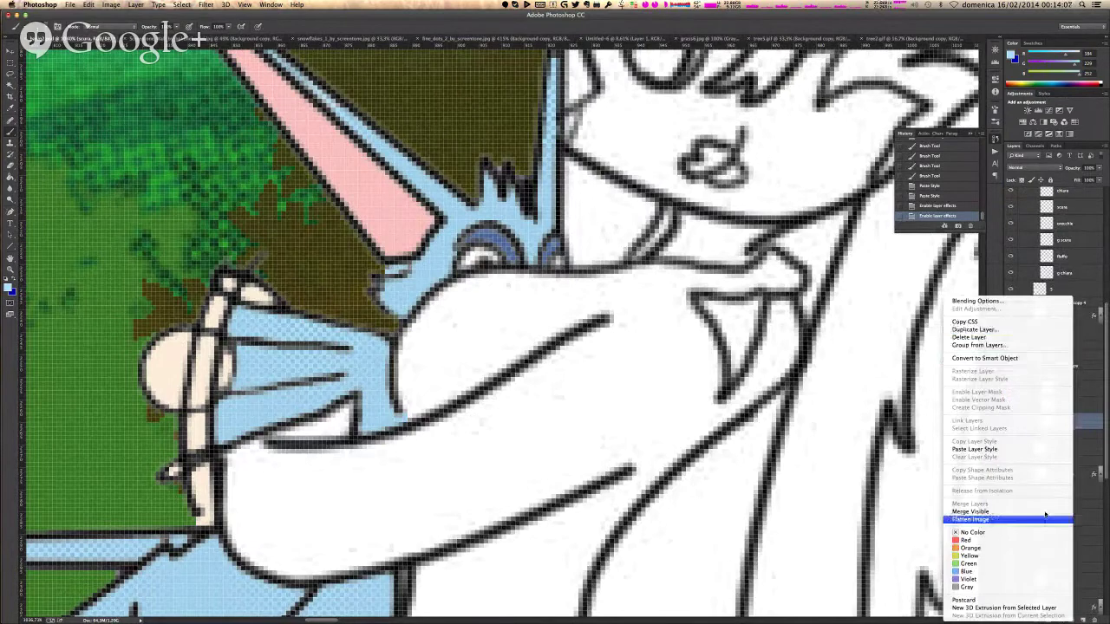
left_click(1021, 449)
left_click(1050, 434)
right_click(1071, 422)
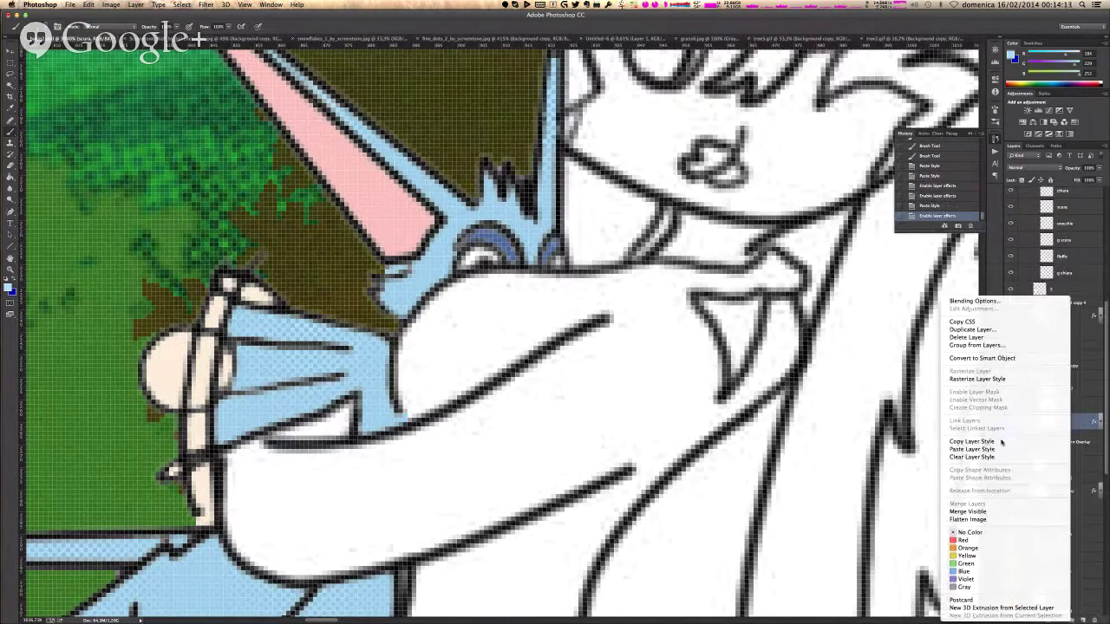
left_click(1070, 433)
- Look over the upper and lower rows of comic panels to examine the creature's fur pattern in each panel
scroll(1070, 417, "down", 1)
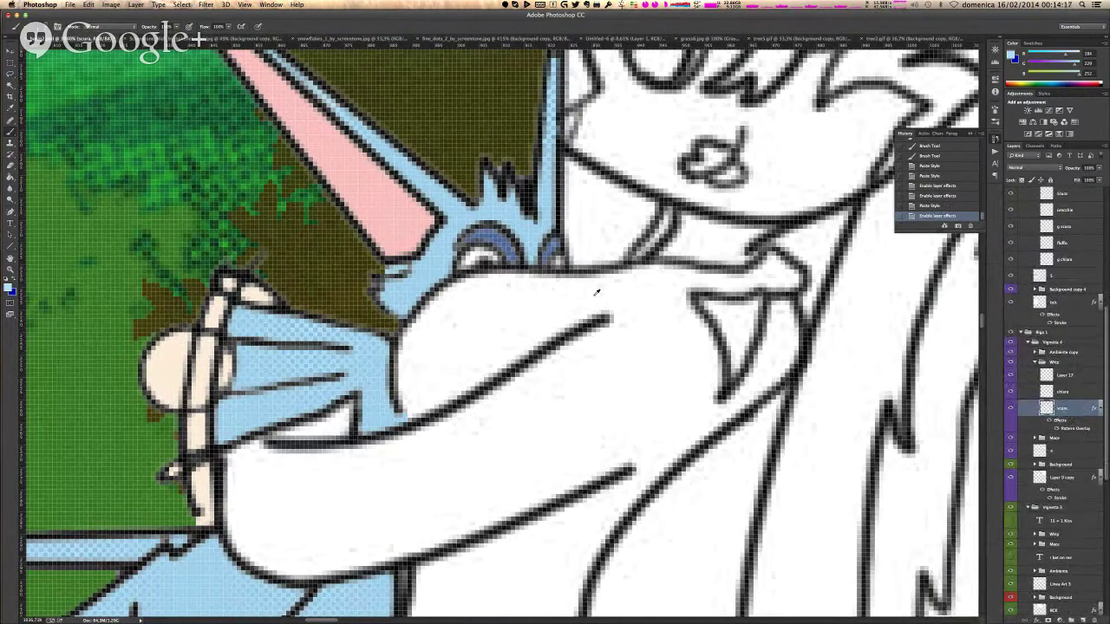
scroll(597, 292, "down", 1)
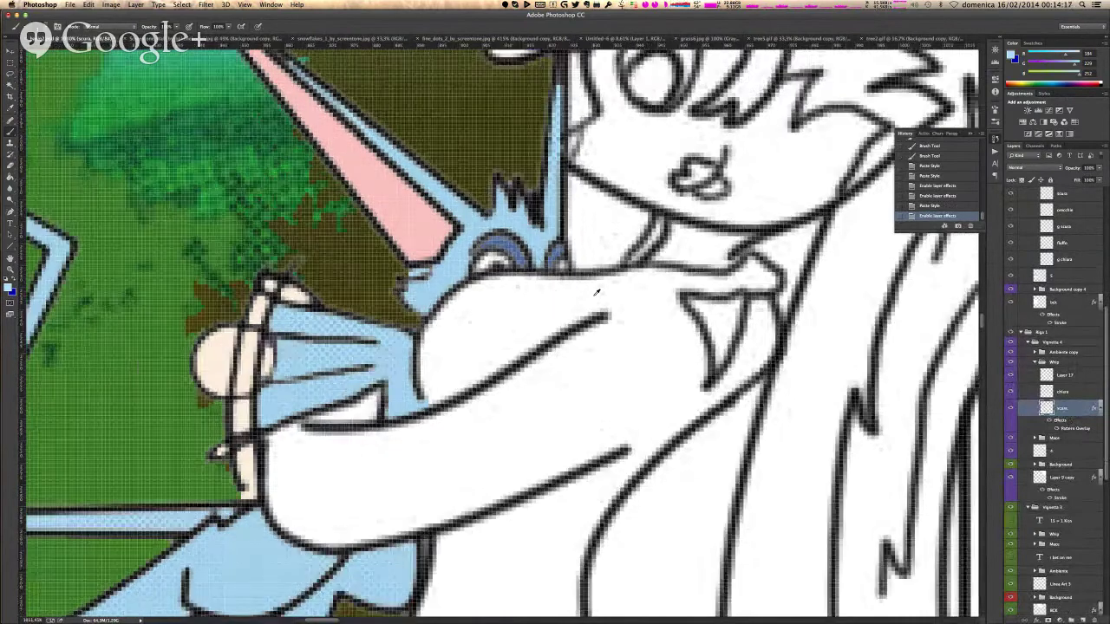
scroll(597, 292, "down", 3)
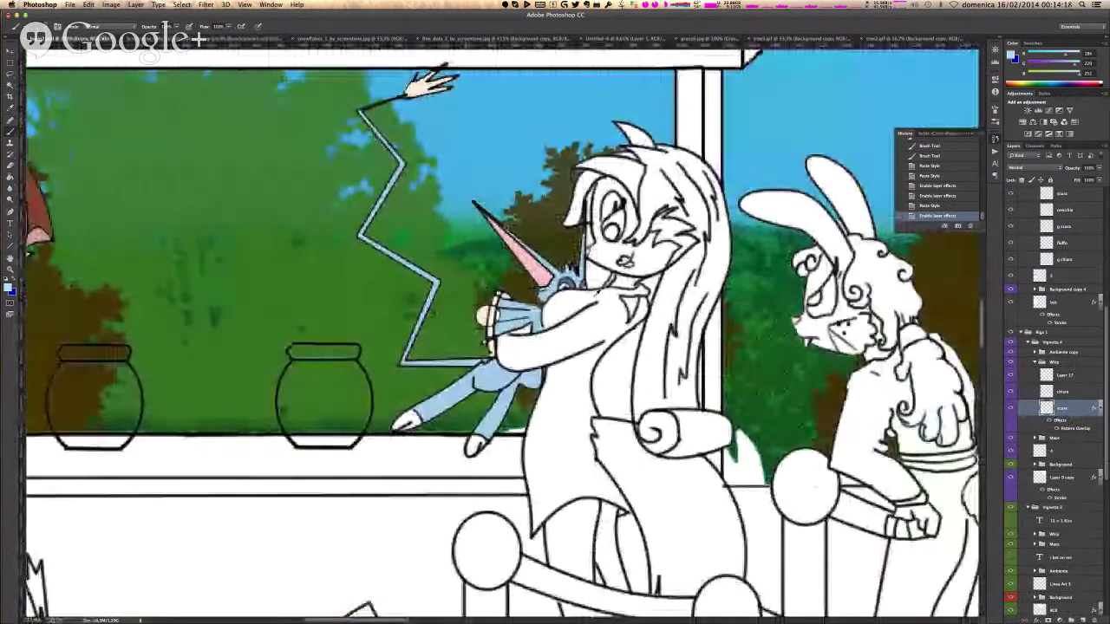
scroll(596, 292, "down", 3)
scroll(751, 147, "up", 2)
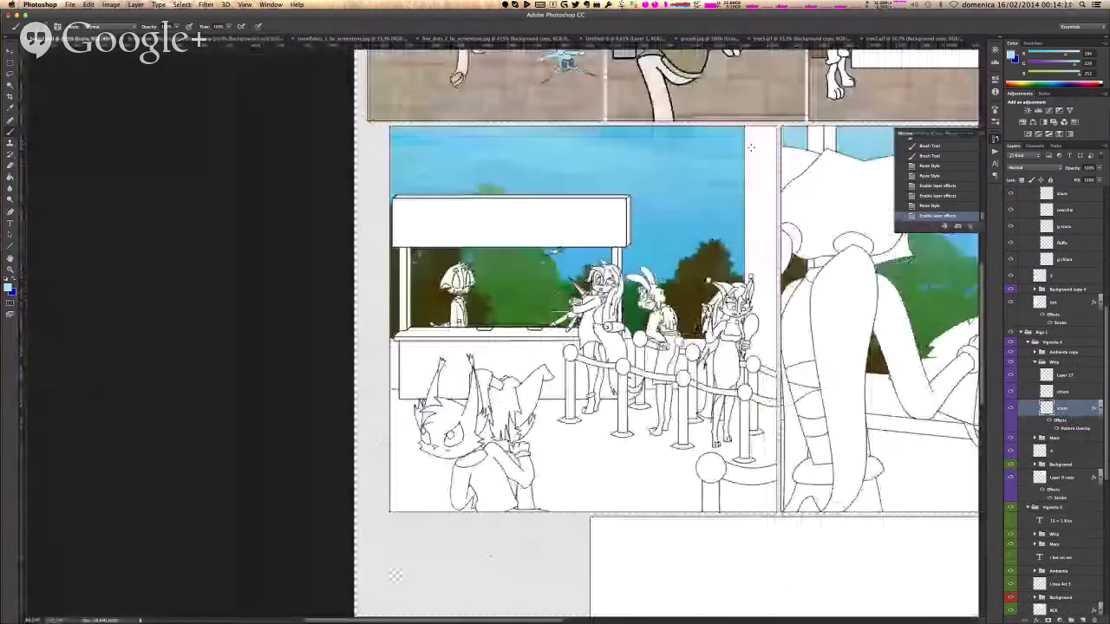
scroll(751, 147, "up", 5)
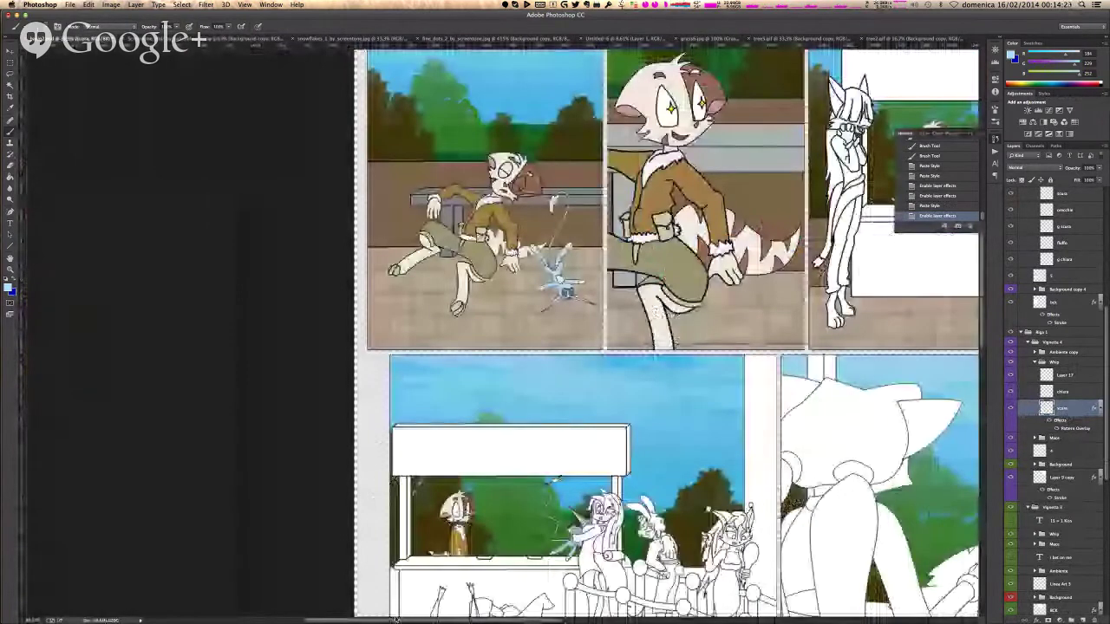
scroll(394, 618, "right", 4)
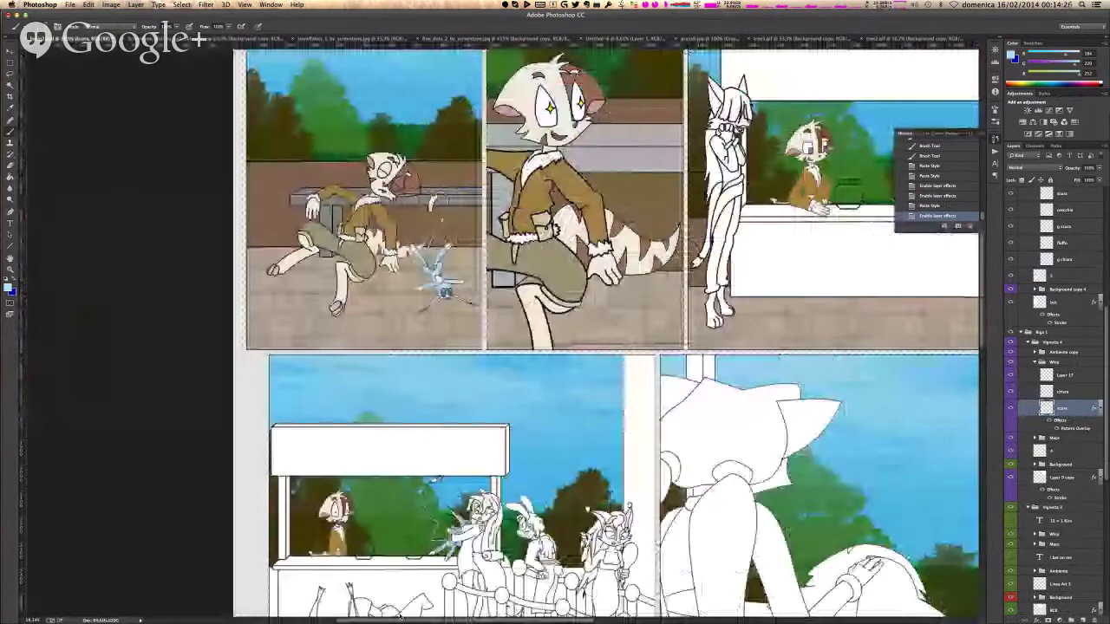
left_click_drag(400, 619, 510, 612)
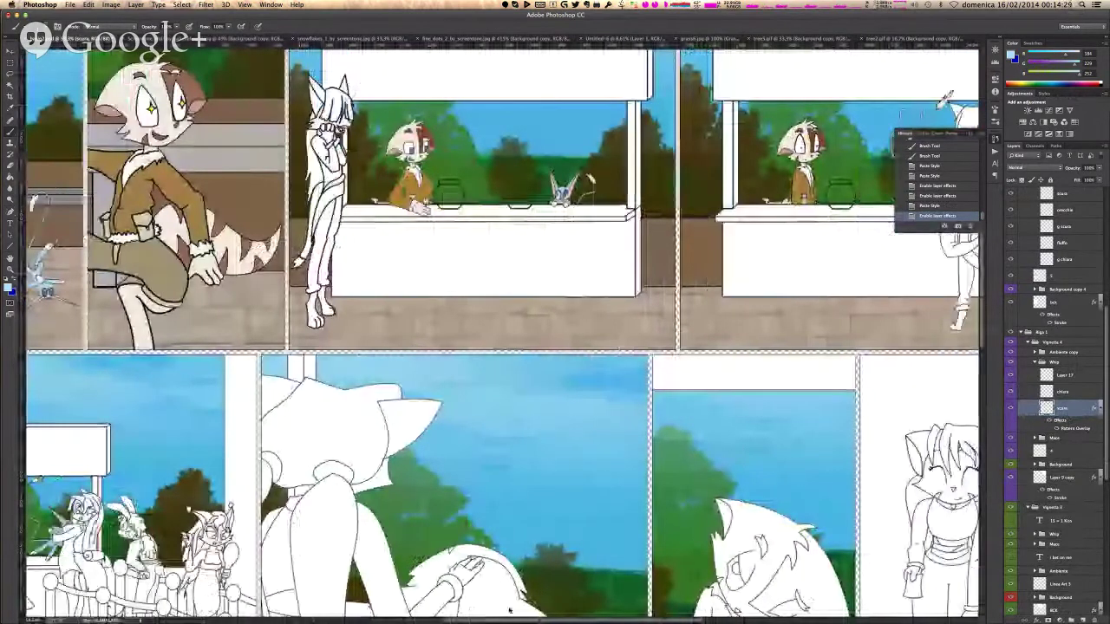
scroll(510, 610, "right", 3)
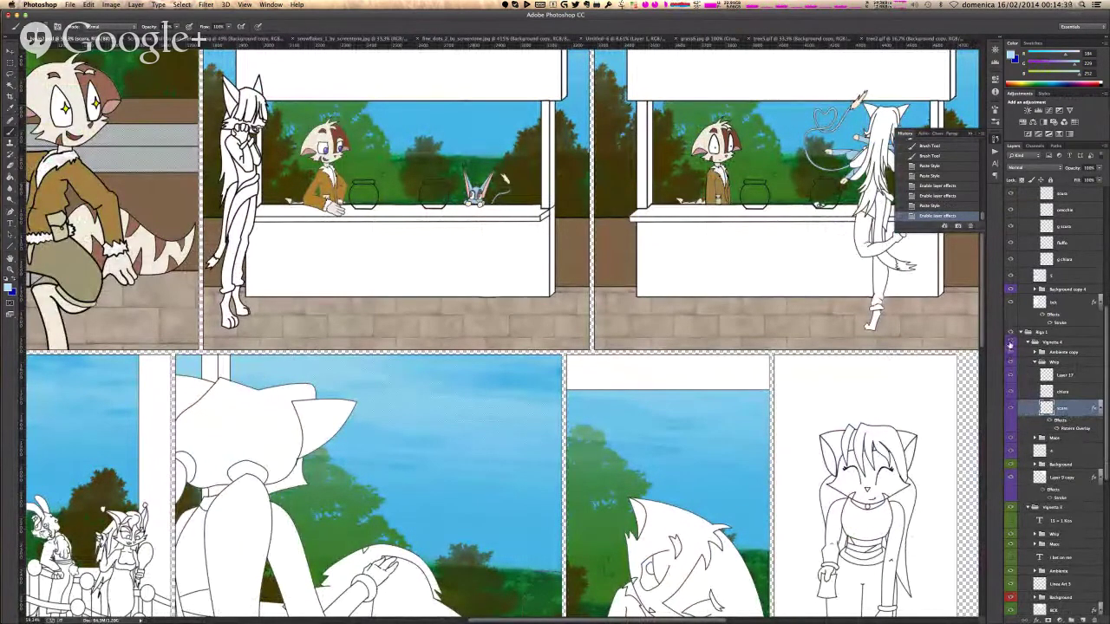
- Check Layer 17 in Vignetta 4's Wisp group for content by toggling visibility and loading its selection, then delete it
left_click(1009, 344)
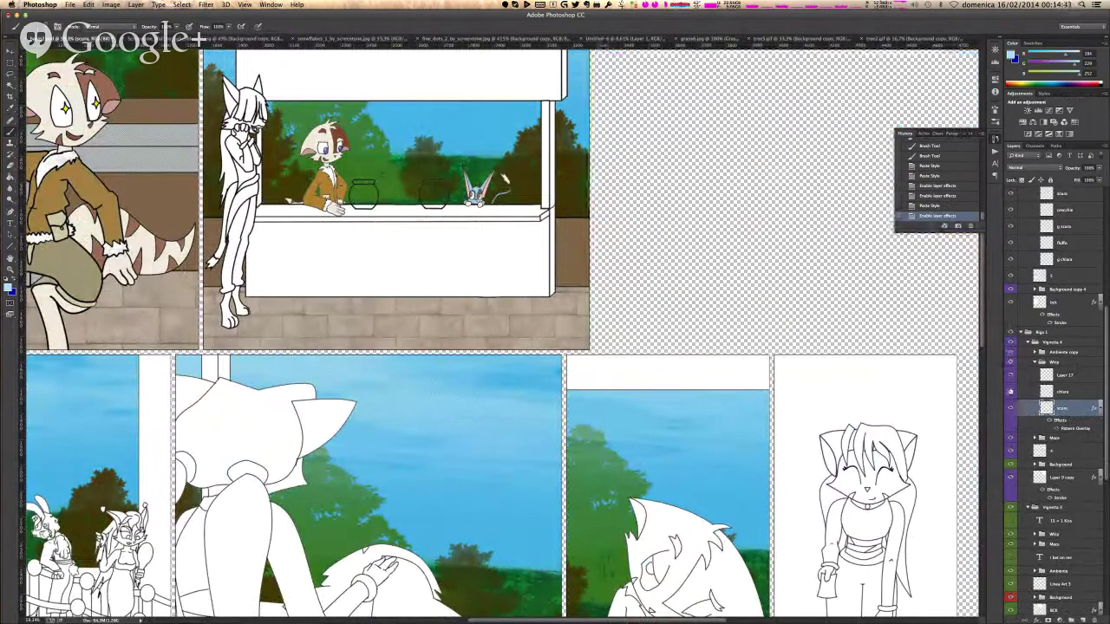
left_click(1012, 376)
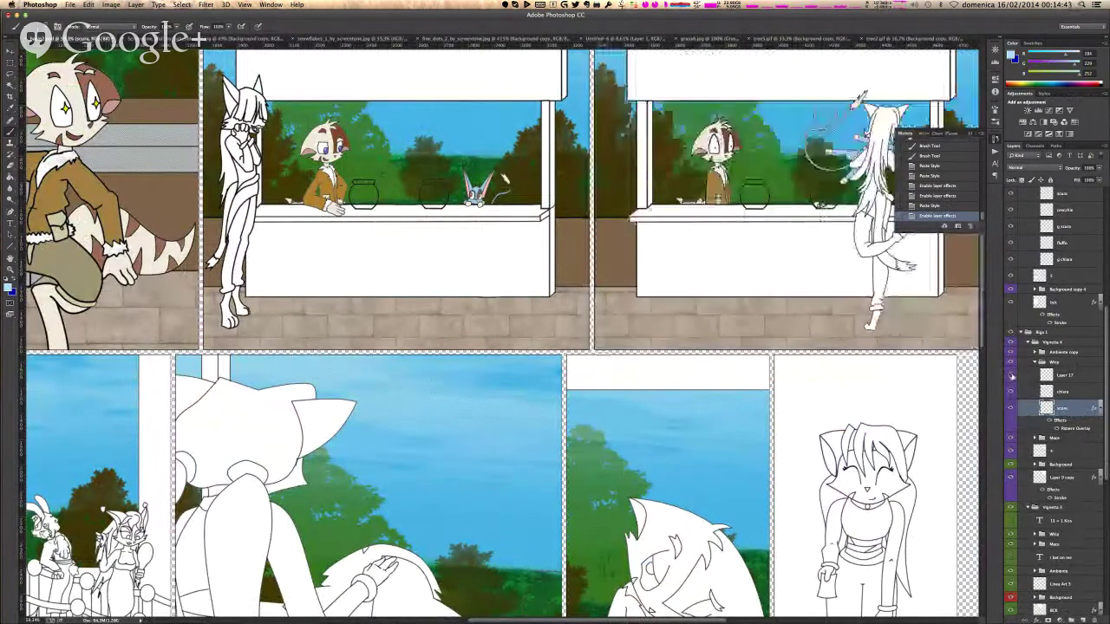
left_click(1012, 377)
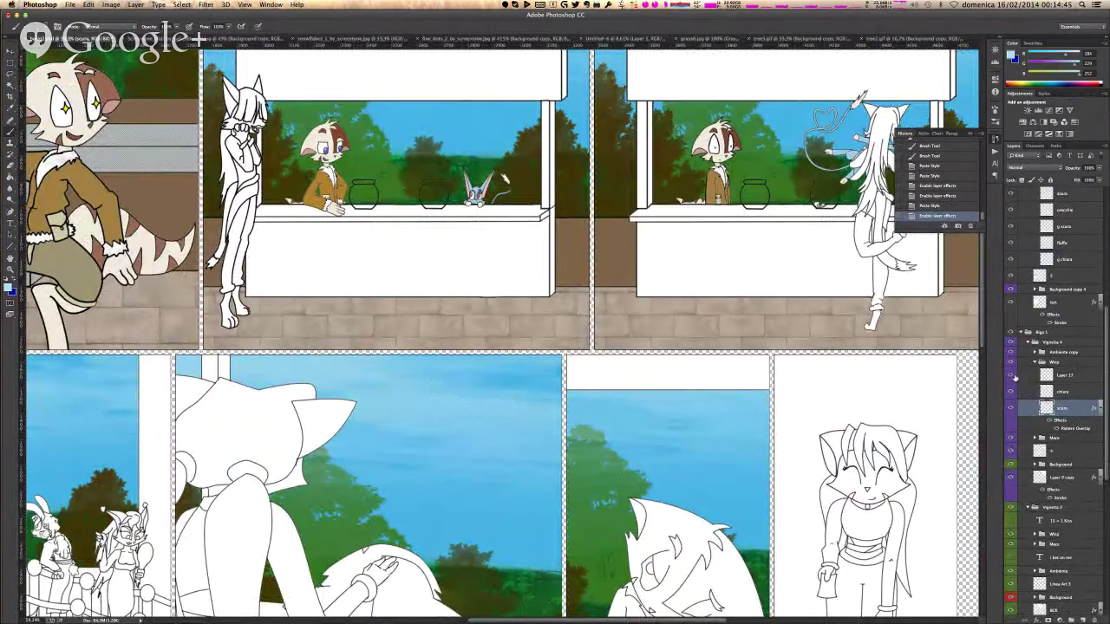
left_click(1047, 375)
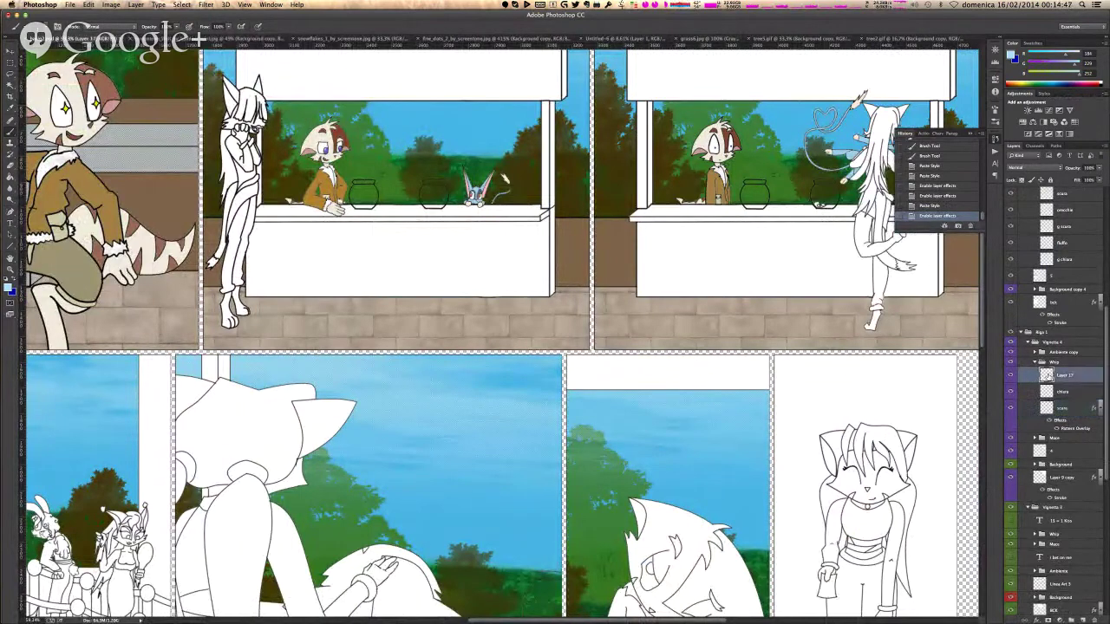
left_click(1047, 375, "super")
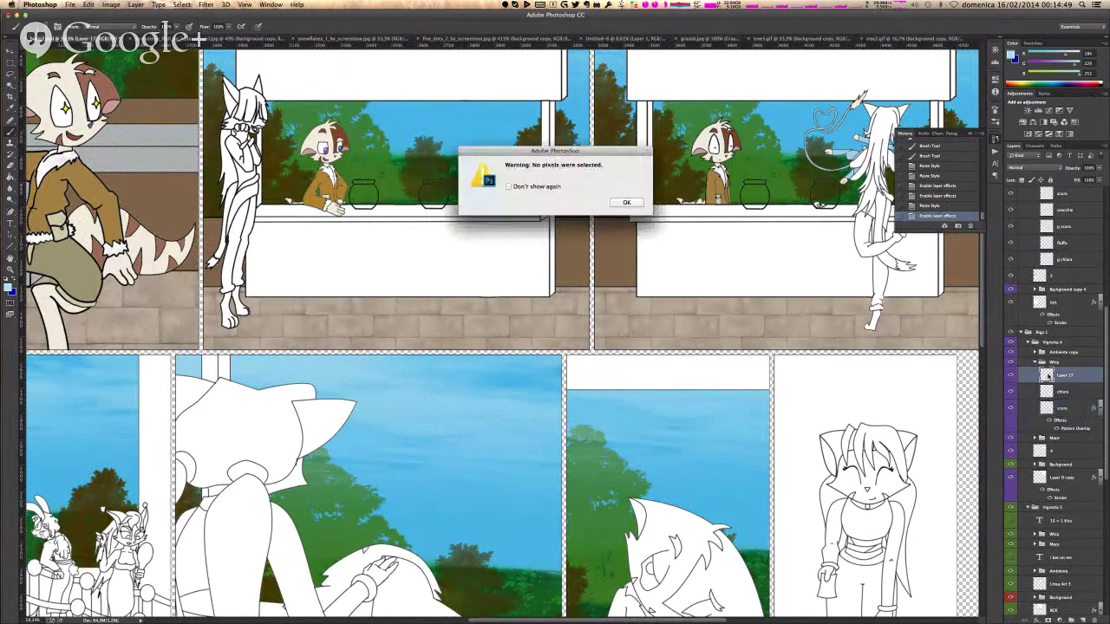
left_click(635, 203)
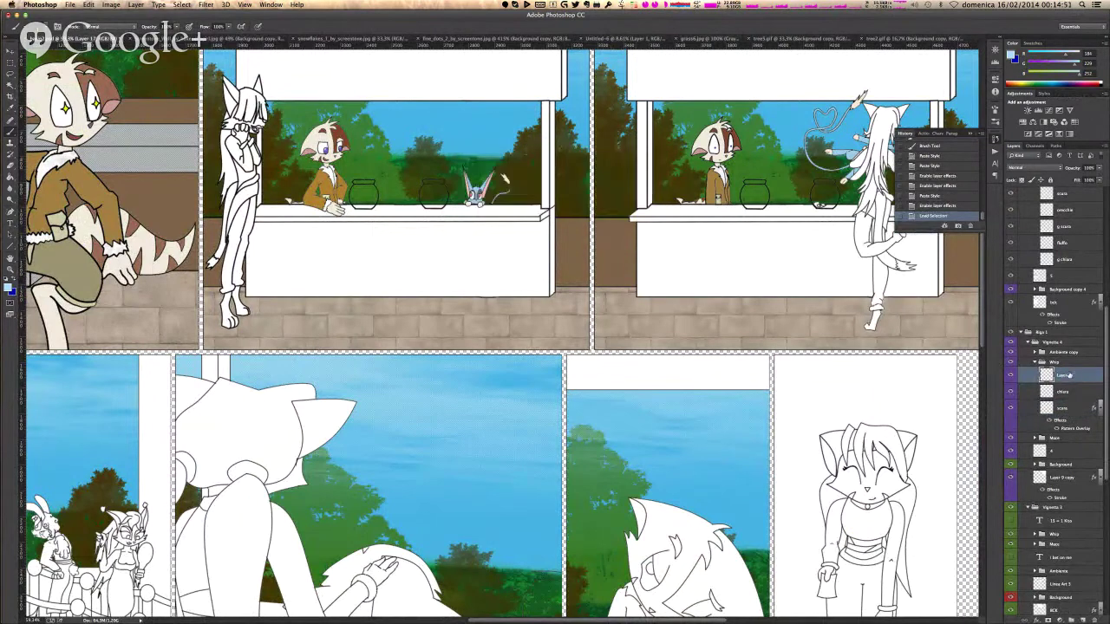
scroll(1088, 599, "down", 1)
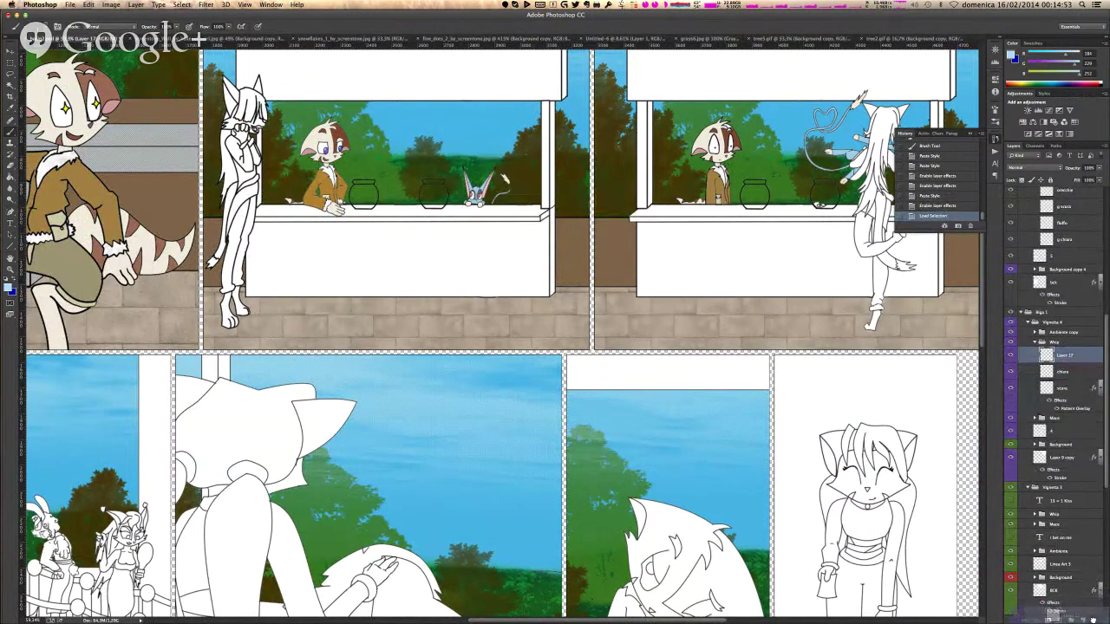
left_click(1093, 620)
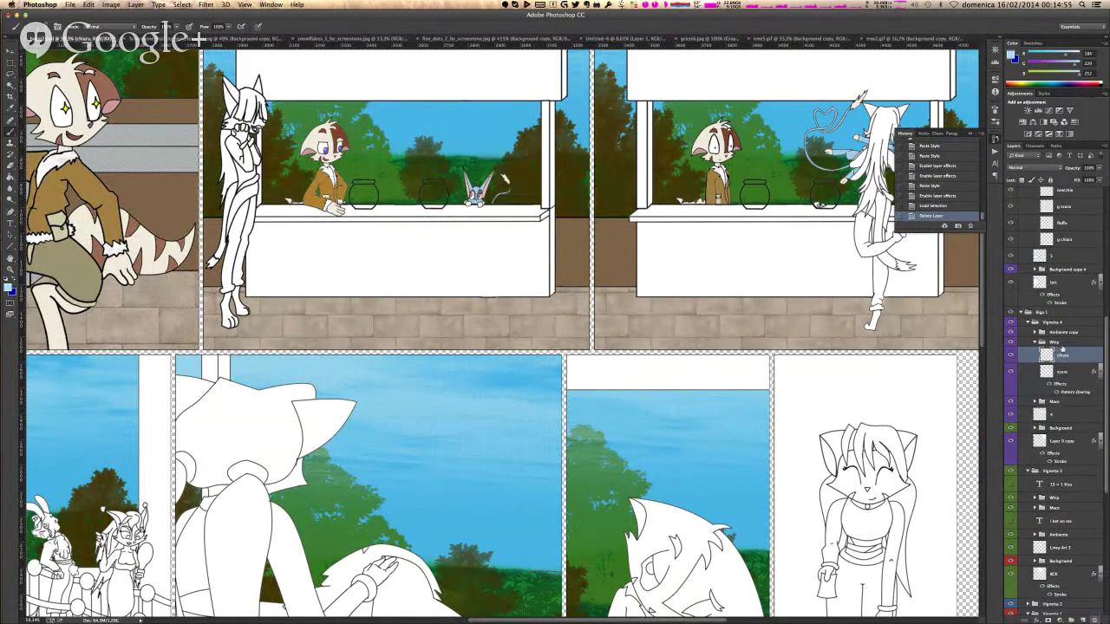
- Collapse the Vignetta 4 and Vignetta 3 layer groups and expand Vignetta 2 to inspect its layers
left_click(1052, 342)
left_click(1034, 342)
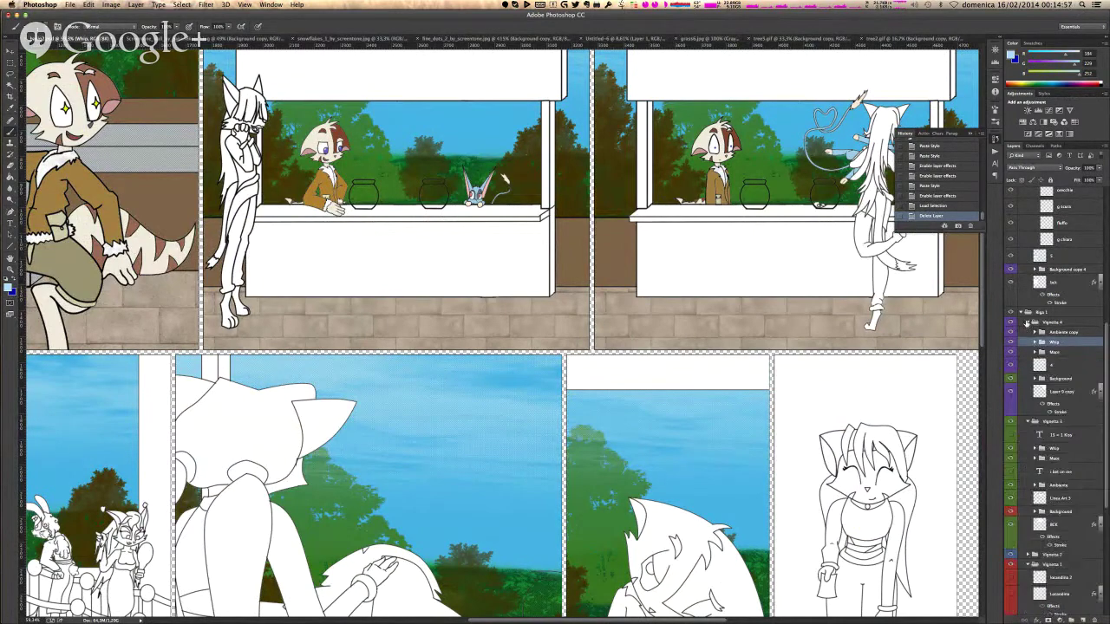
left_click(1026, 323)
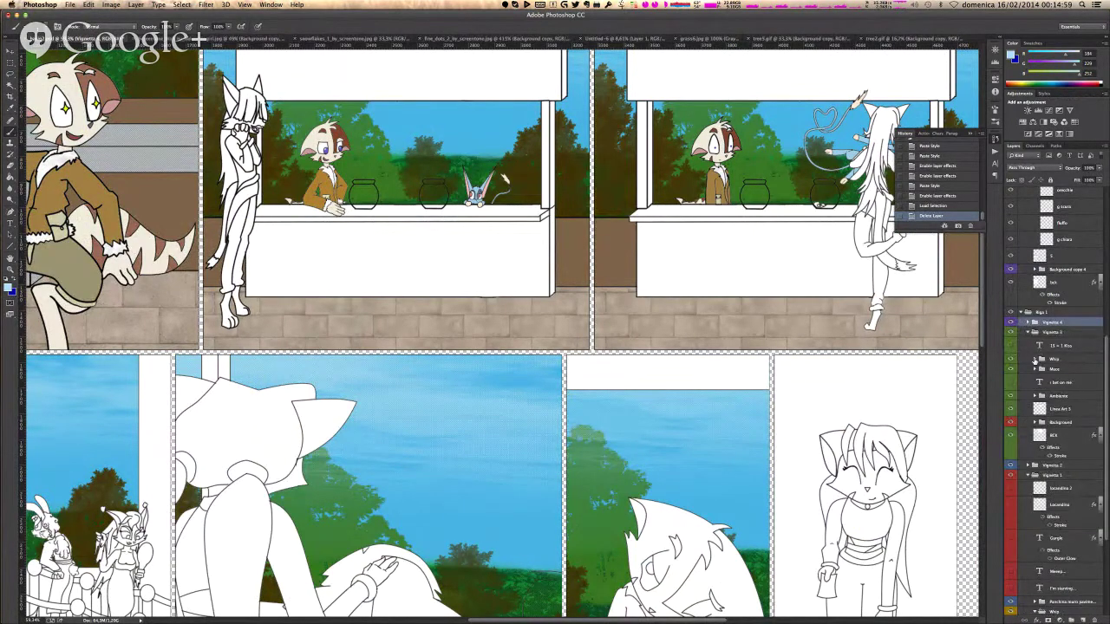
left_click(1034, 359)
left_click(1034, 359)
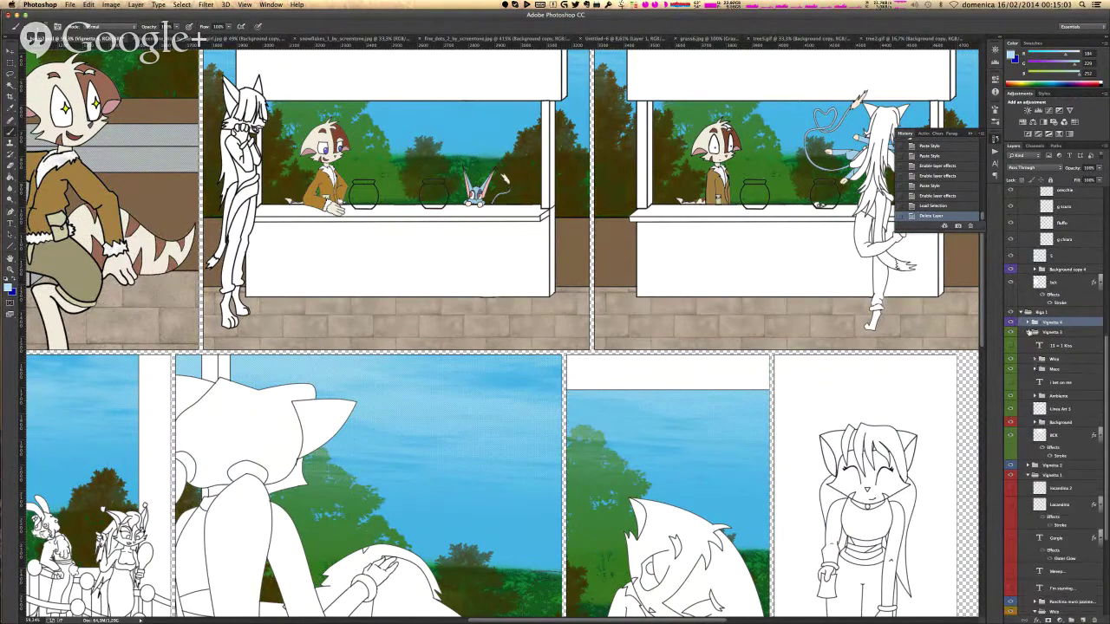
left_click(1027, 332)
left_click(1025, 343)
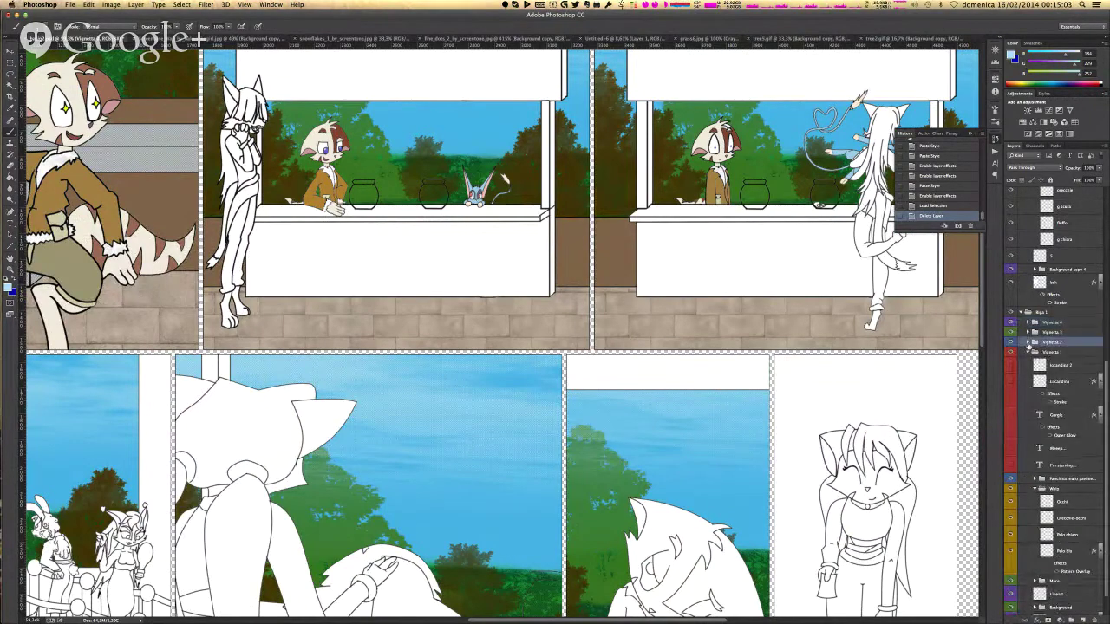
left_click(1026, 342)
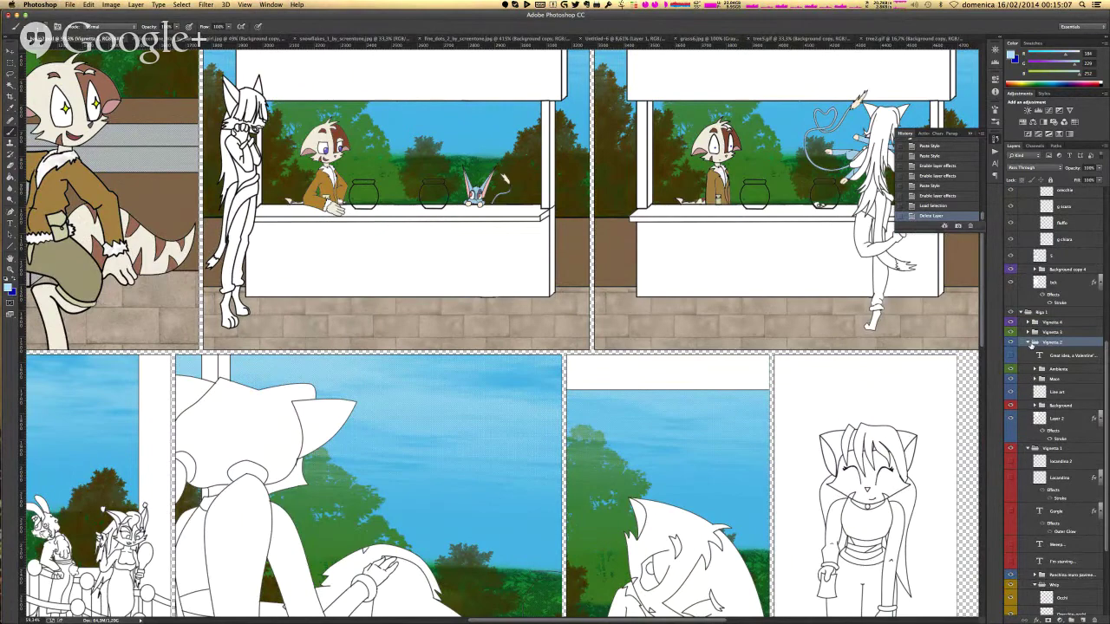
- Collapse the Wisp group inside Vignetta 1 and expand the character group directly beneath it
scroll(1046, 414, "down", 5)
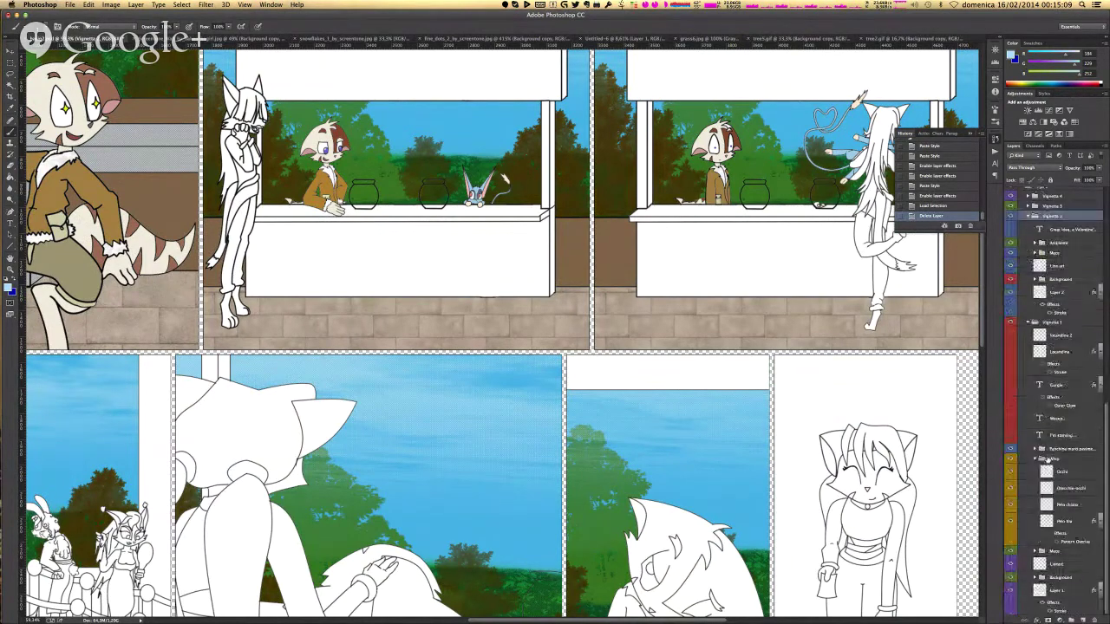
left_click(1035, 459)
left_click(1033, 460)
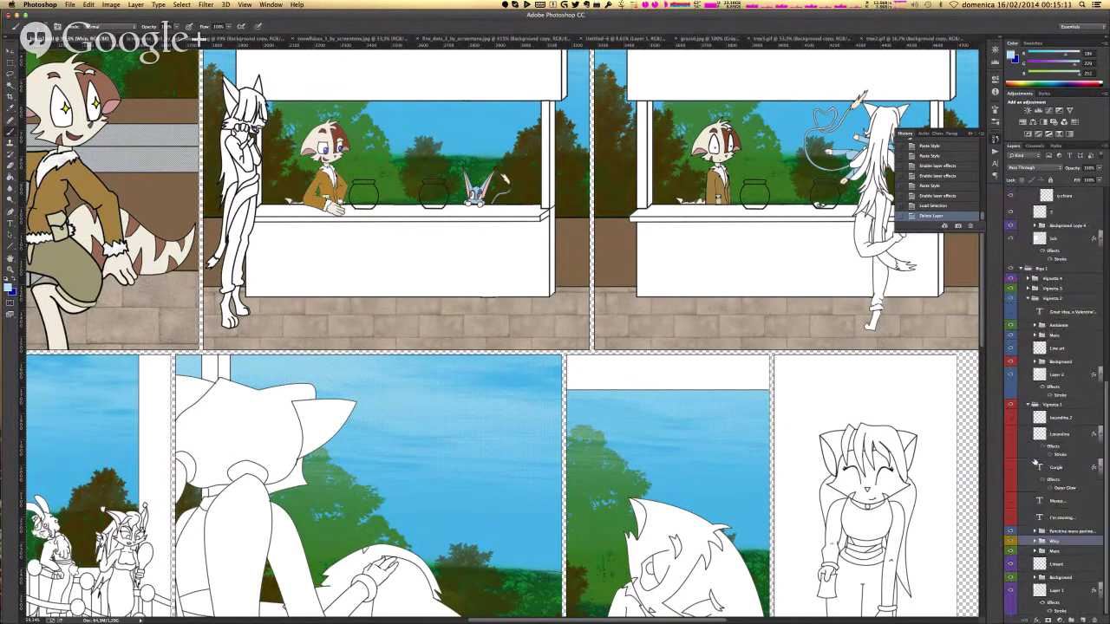
left_click(1035, 552)
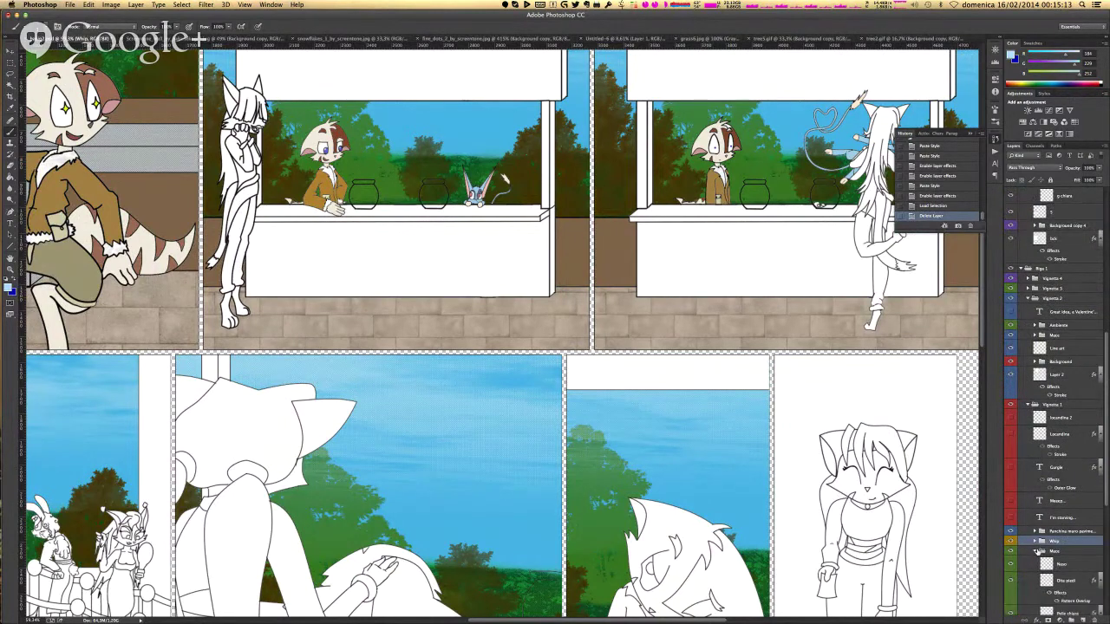
- Check the character group's layers in Vignetta 2, collapse Vignetta 2, and expand the character group in Vignetta 3
scroll(1058, 533, "down", 3)
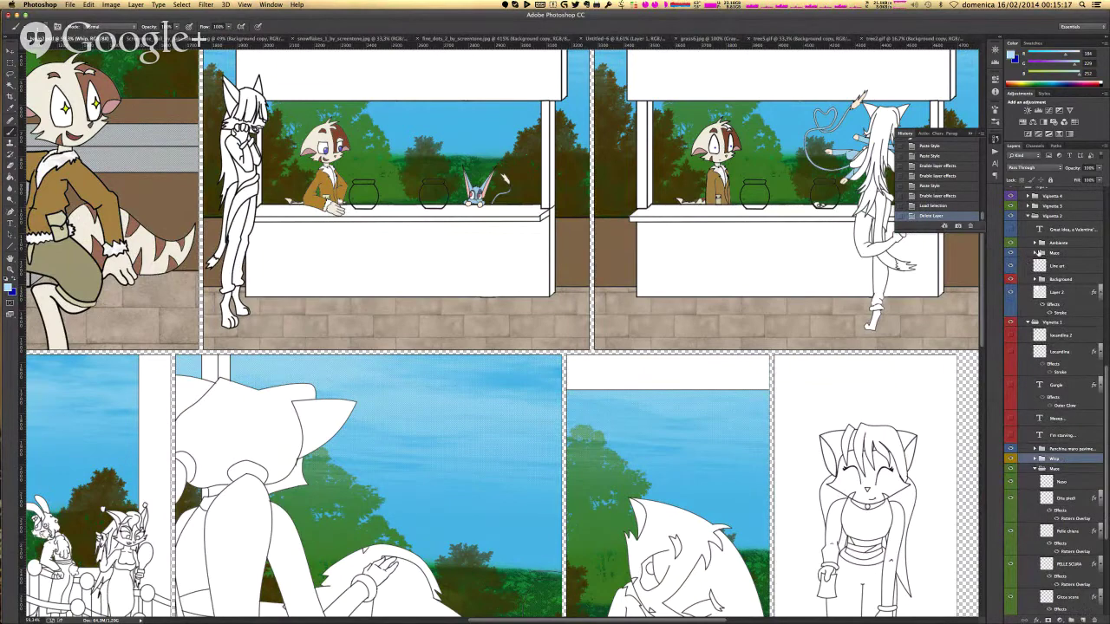
left_click(1036, 253)
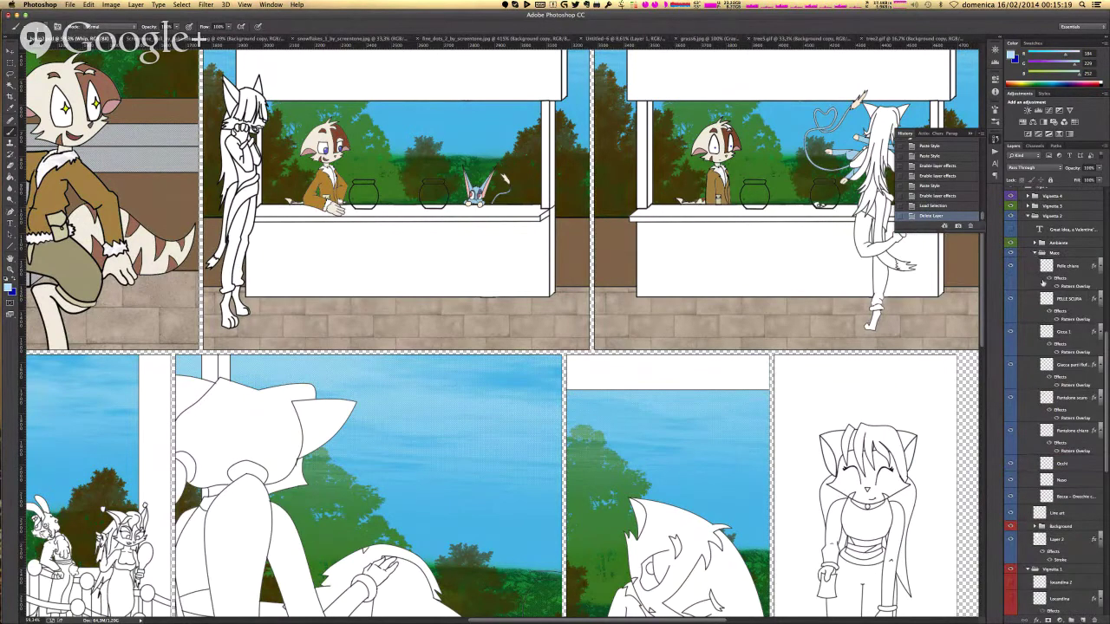
left_click(1035, 254)
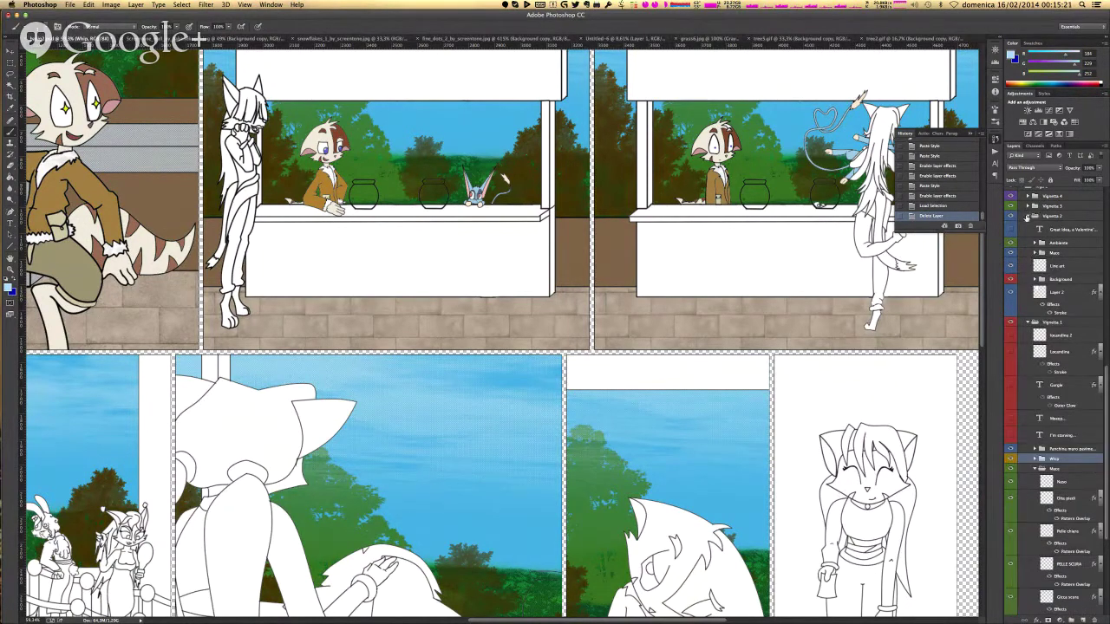
left_click(1027, 216)
left_click(1028, 207)
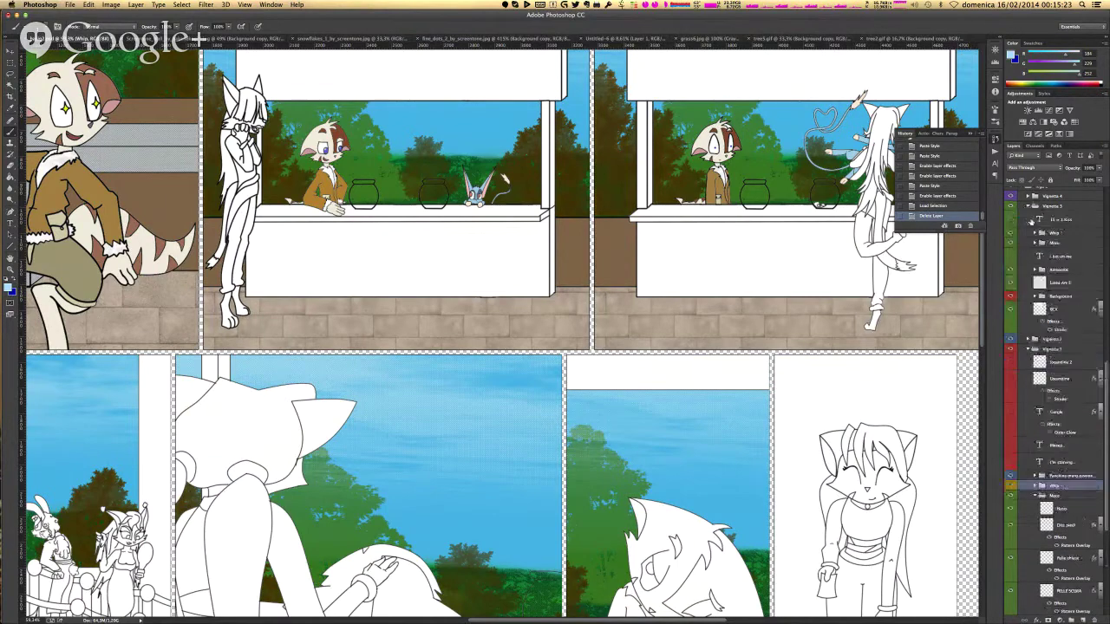
left_click(1034, 244)
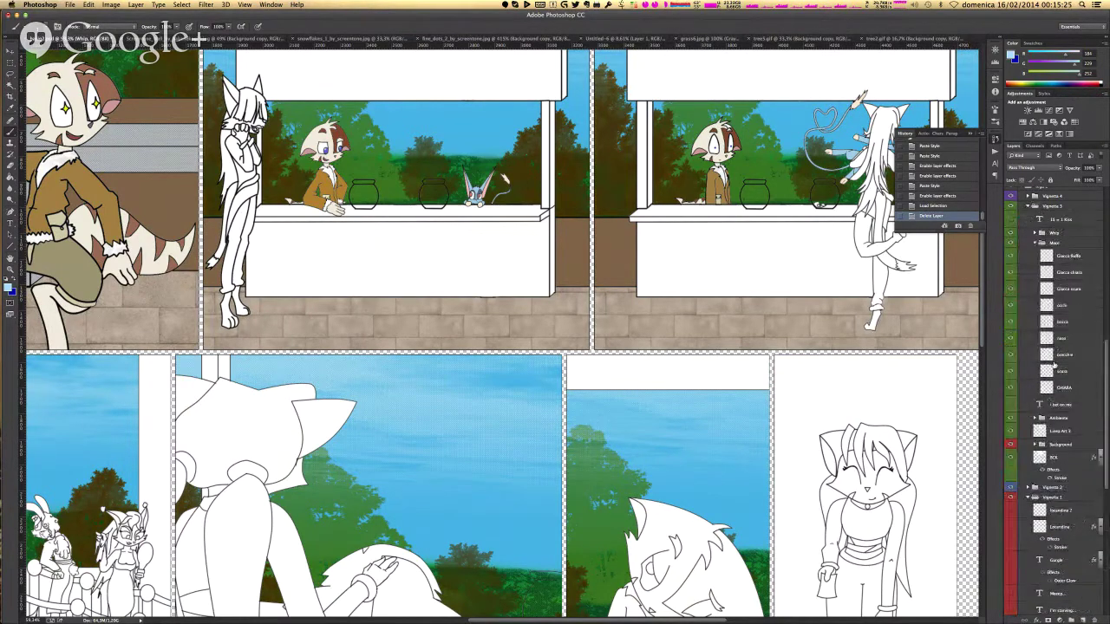
- Copy the layer style of Vignetta 1's Pelle chiara layer onto the CHIARA layer in Vignetta 3's character group
scroll(1057, 390, "down", 4)
scroll(1067, 449, "down", 5)
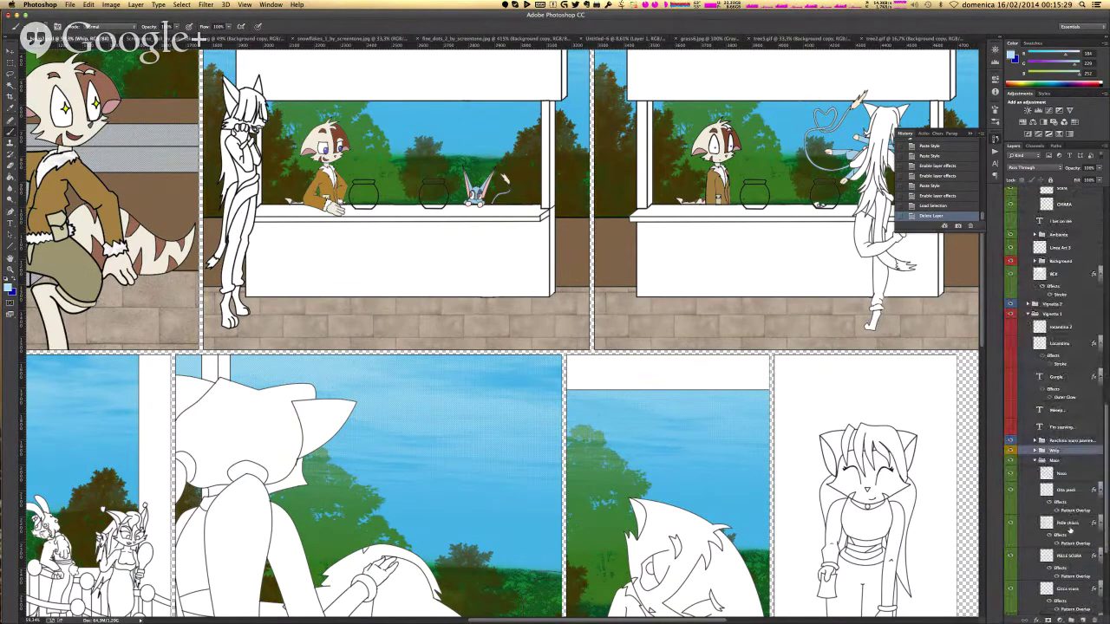
left_click(1070, 525)
right_click(1070, 525)
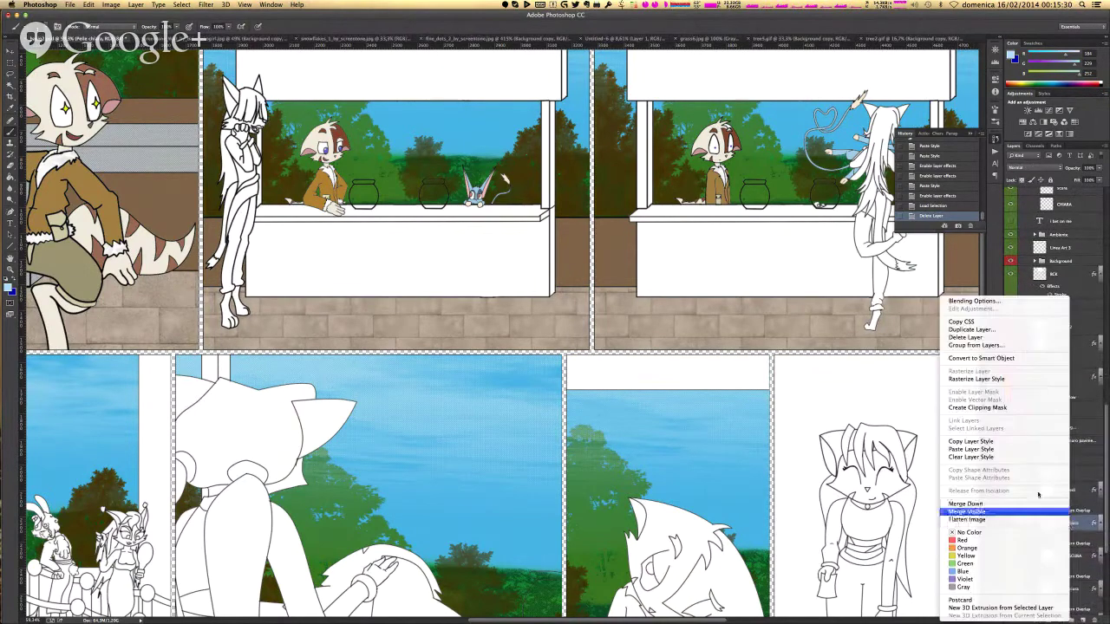
left_click(1018, 443)
scroll(1072, 261, "up", 5)
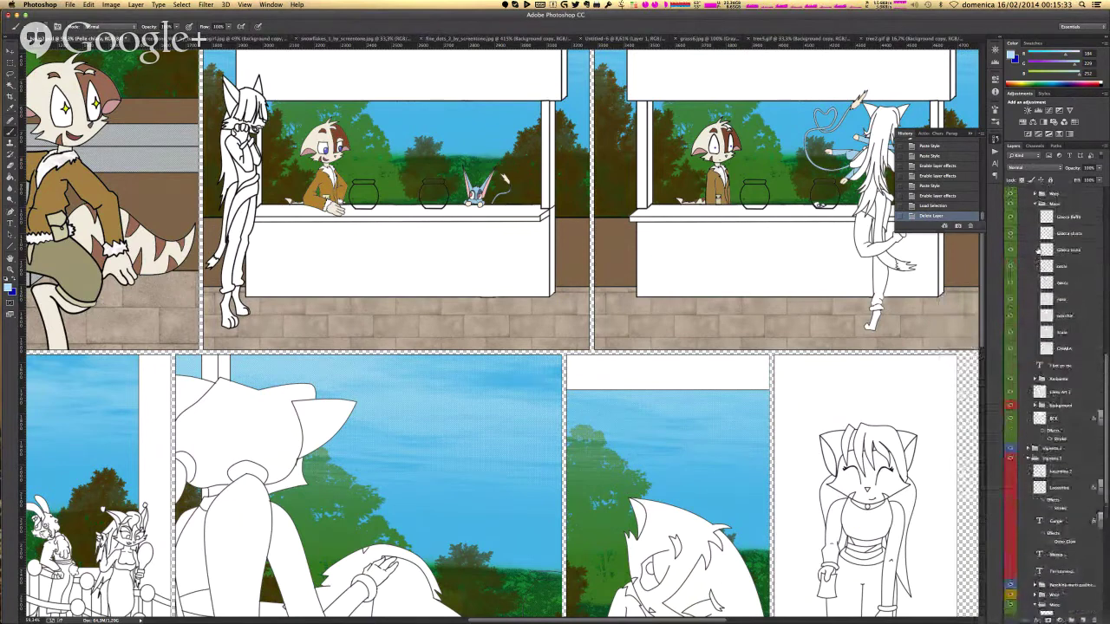
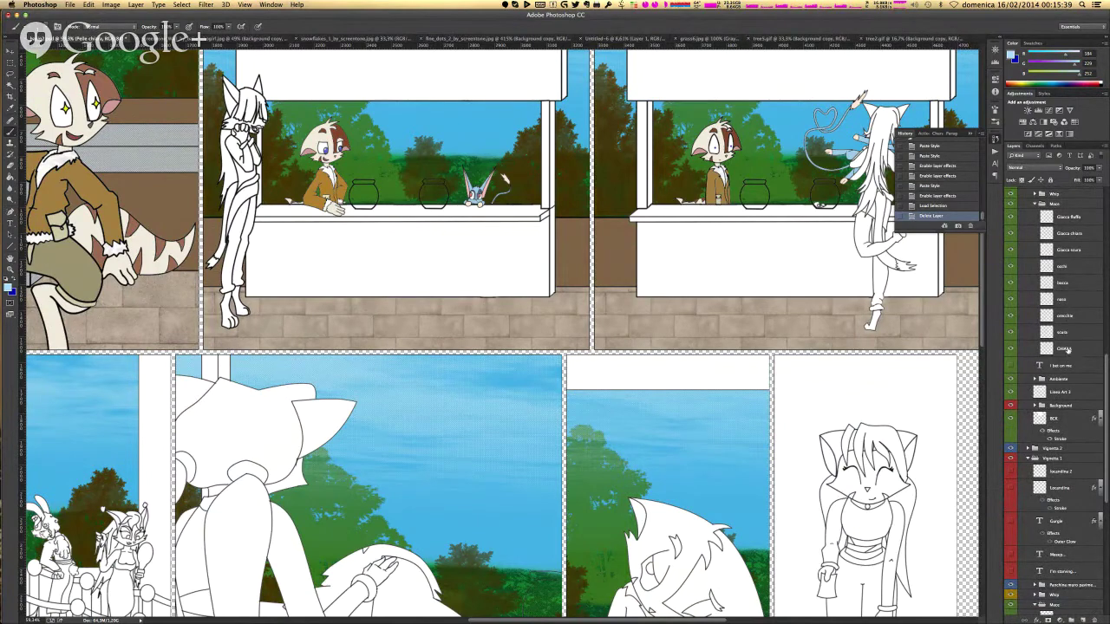
right_click(1068, 349)
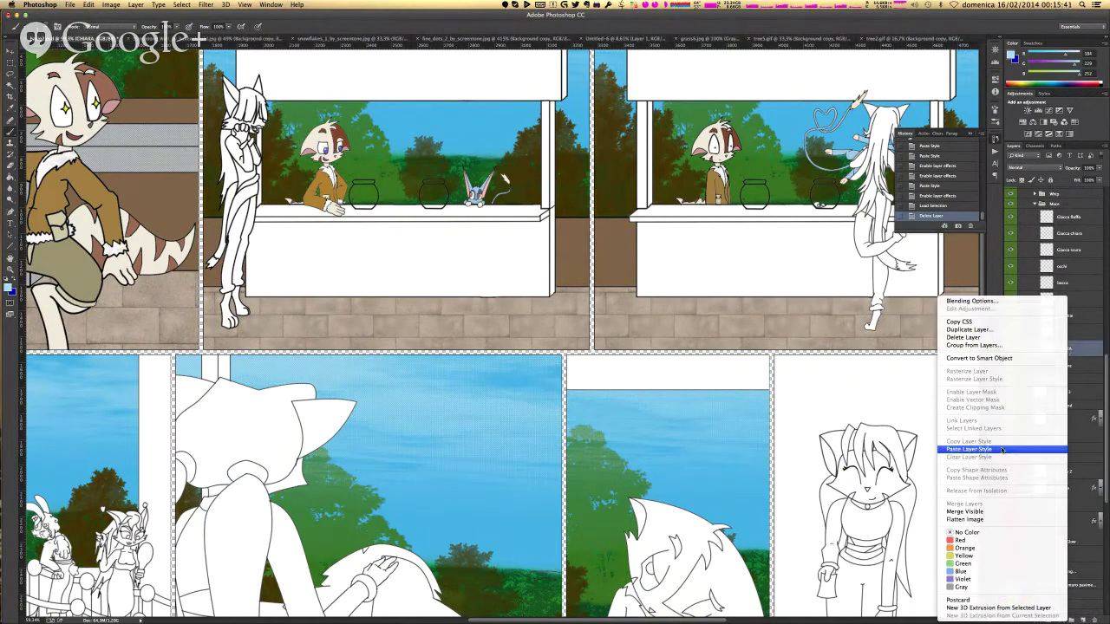
left_click(1001, 449)
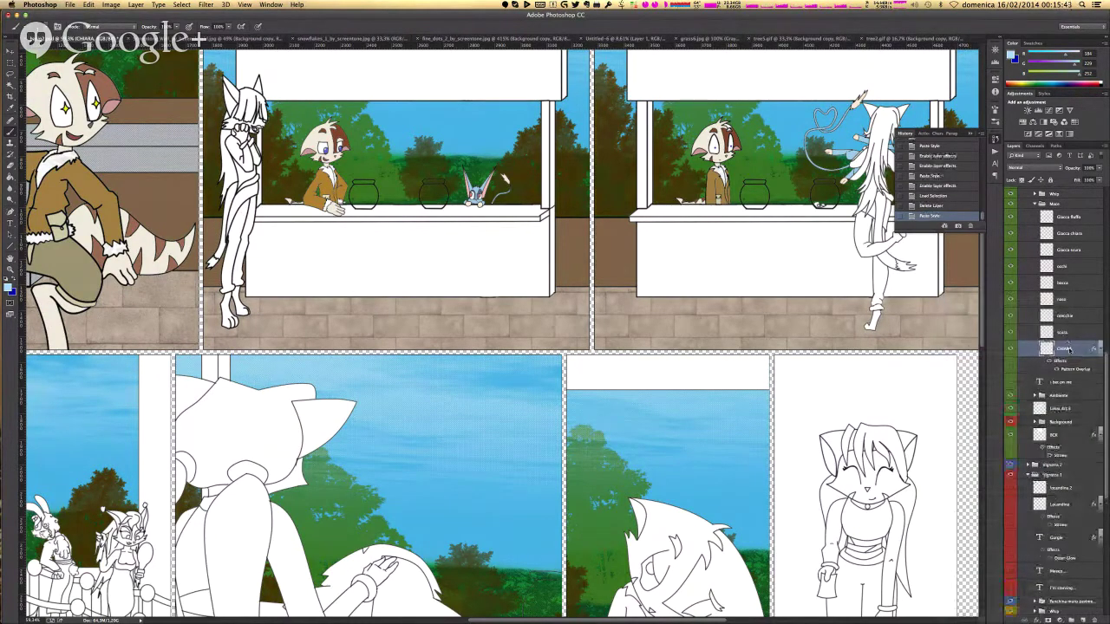
- Copy the layer style of Vignetta 1's PELLE SCURA layer onto the dark fur layer directly above CHIARA in Vignetta 3
scroll(1058, 416, "down", 3)
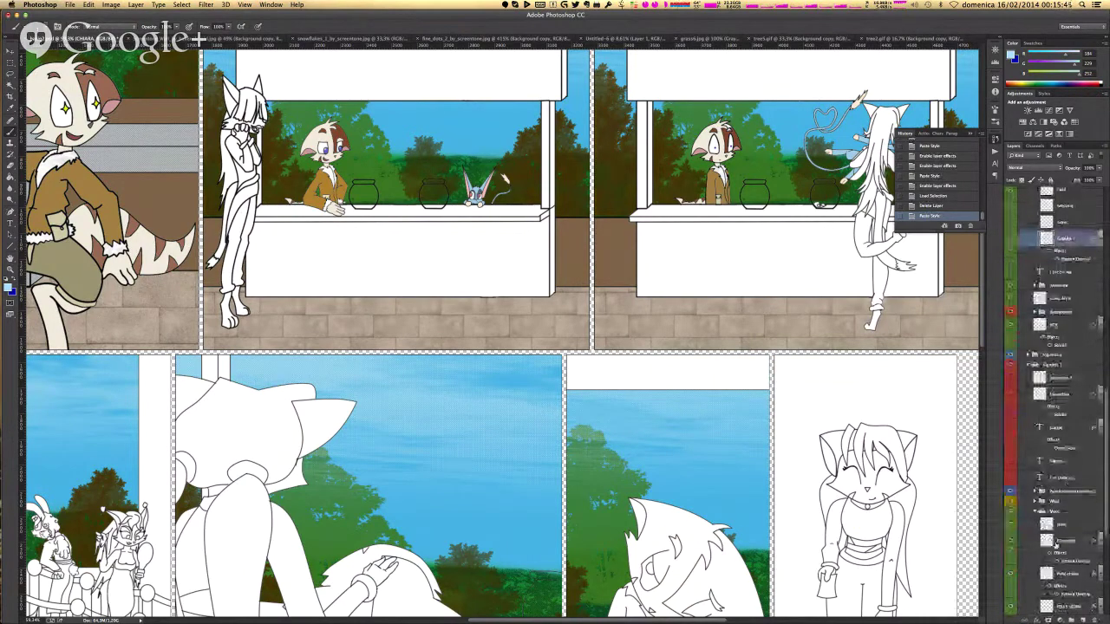
scroll(1067, 581, "down", 1)
right_click(1057, 506)
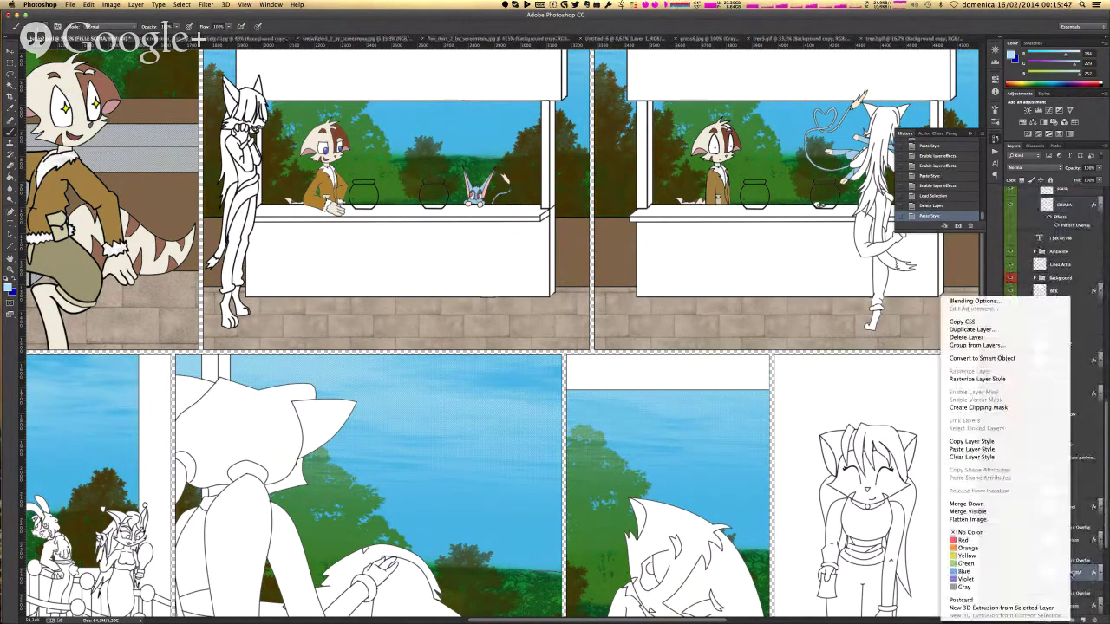
left_click(1012, 443)
scroll(1065, 371, "up", 2)
scroll(1066, 371, "up", 2)
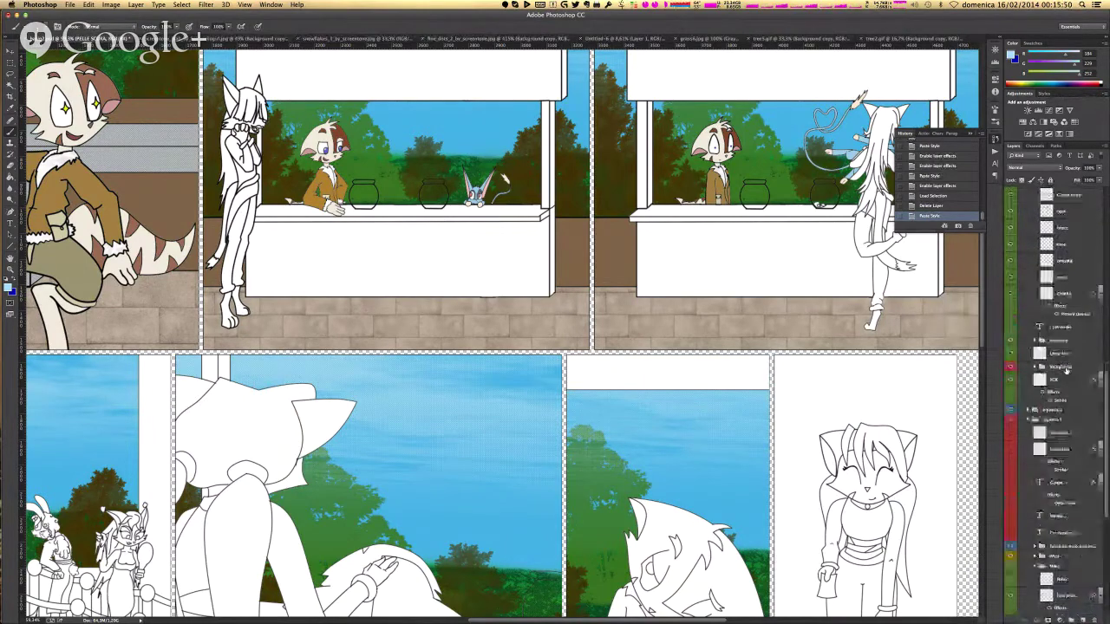
left_click(1066, 282)
right_click(1065, 281)
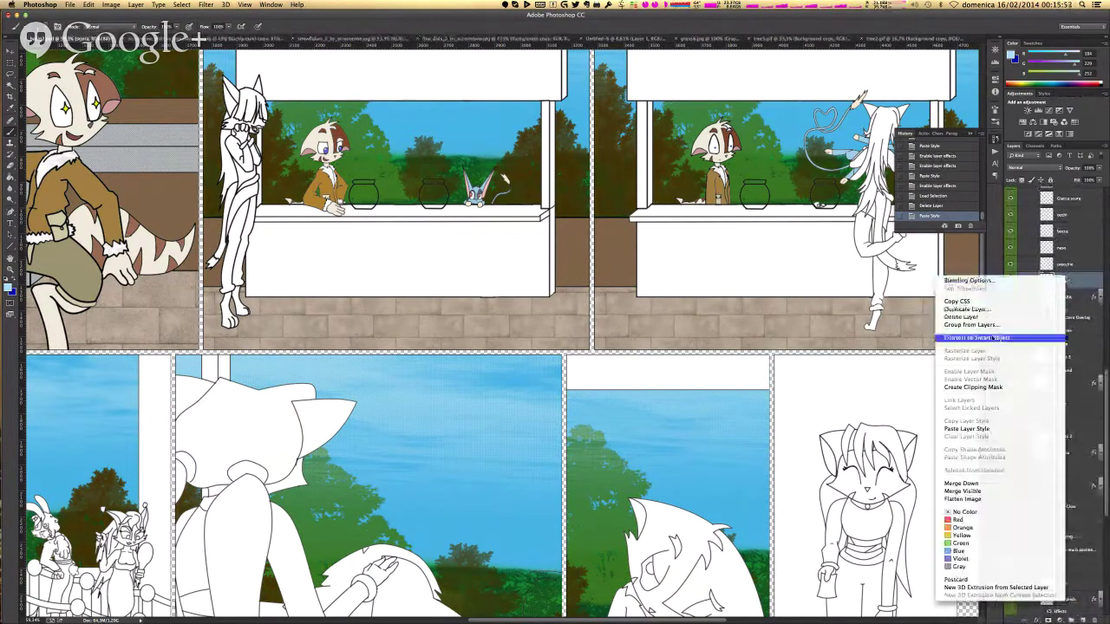
left_click(969, 428)
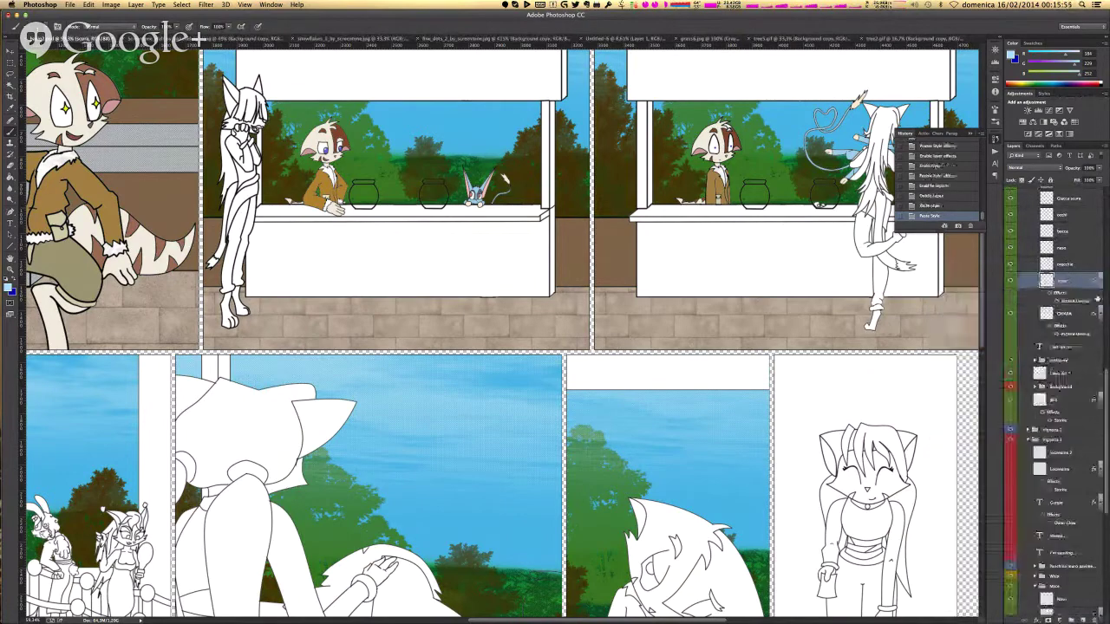
- Collapse the effects lists of Vignetta 3's two fur layers and BCK, and of Vignetta 1's Locandina and Google layers
left_click(1098, 313)
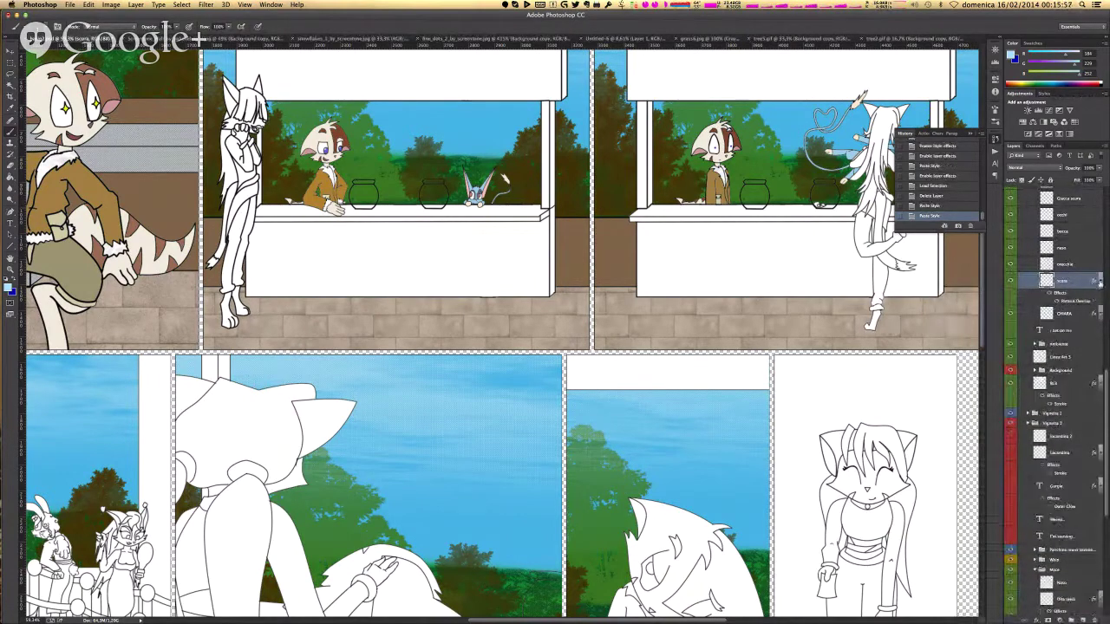
left_click(1098, 280)
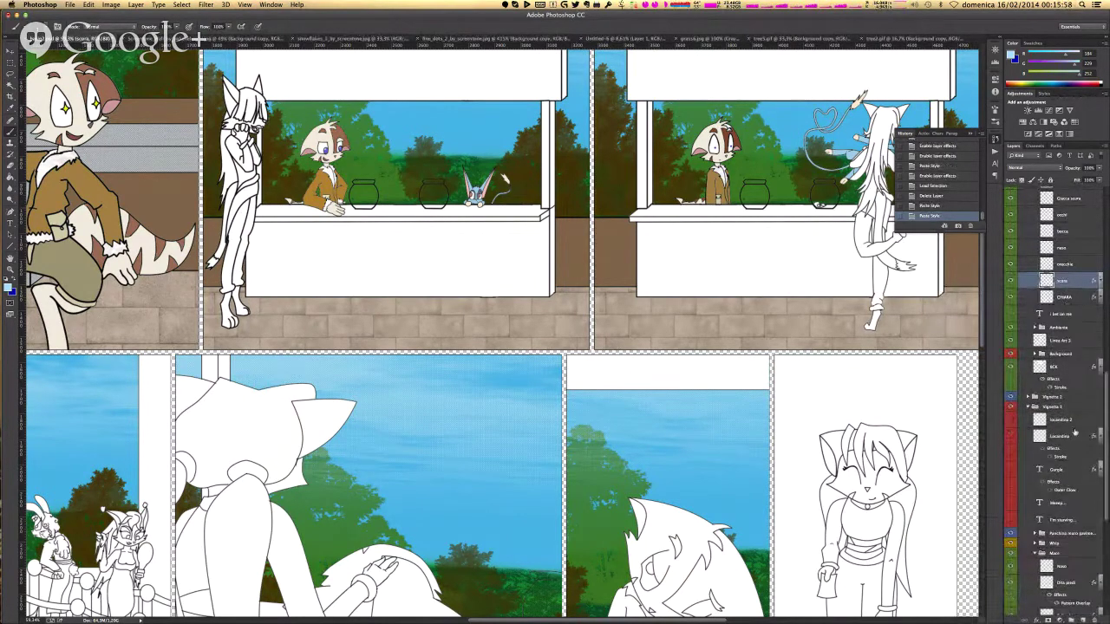
left_click(1100, 368)
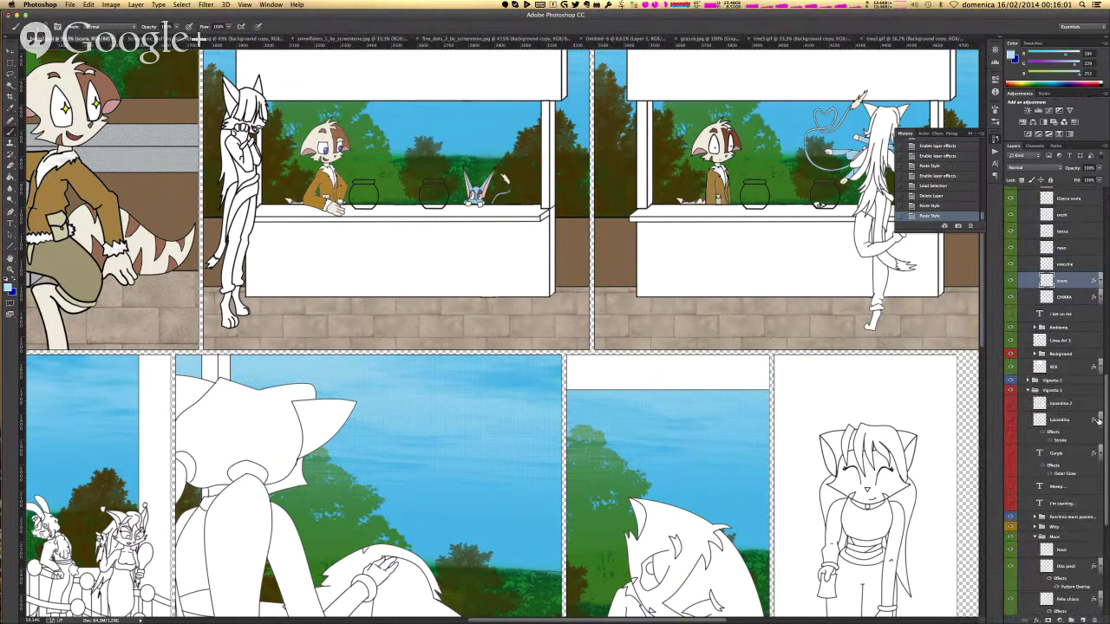
left_click(1100, 419)
left_click(1099, 437)
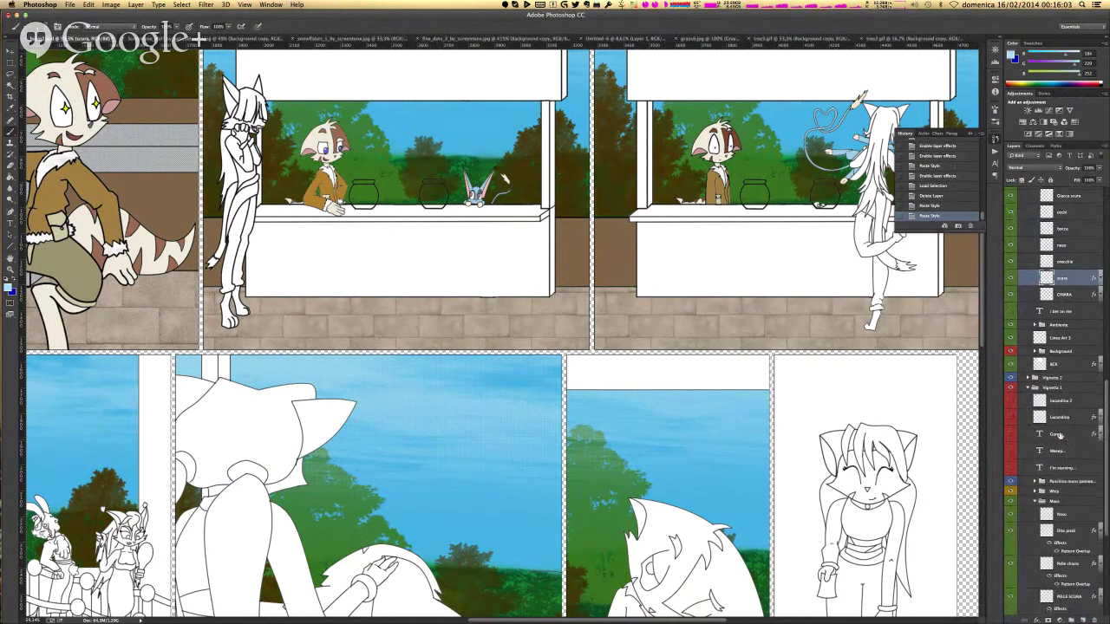
- Copy the layer style of Vignetta 1's Giacca scura layer onto the Giacca scura layer in Vignetta 3
scroll(1075, 486, "down", 1)
scroll(1066, 546, "down", 2)
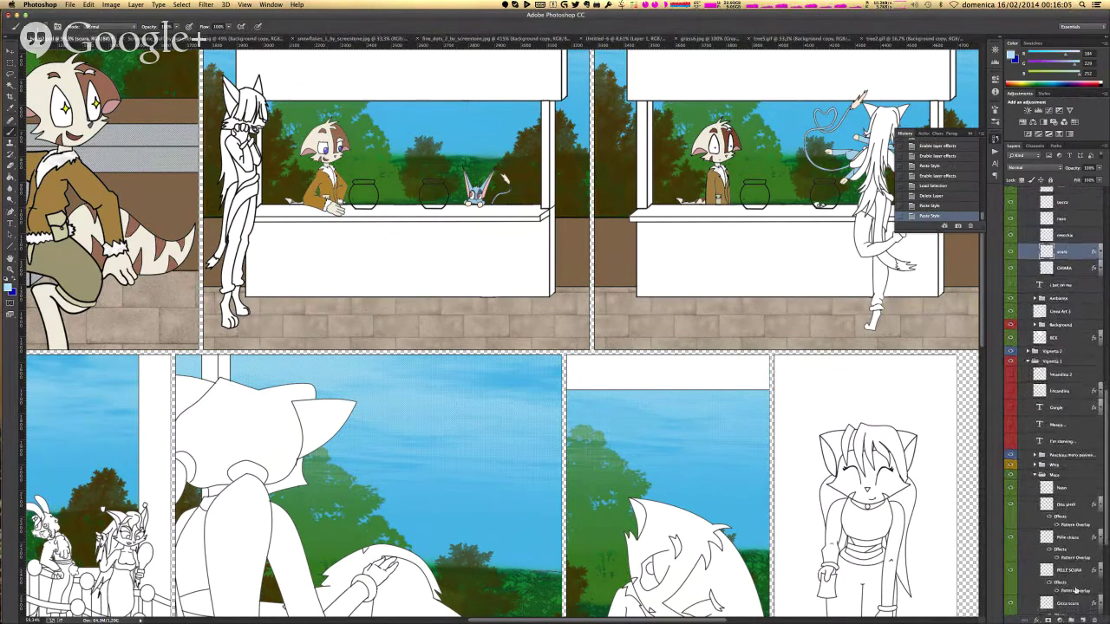
right_click(1073, 587)
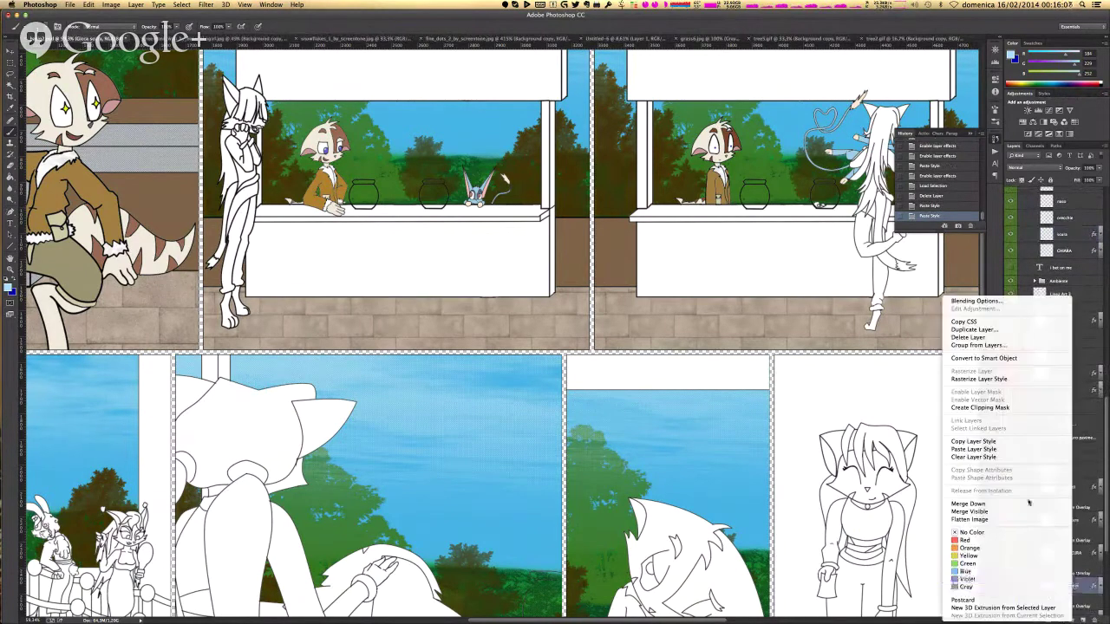
left_click(971, 439)
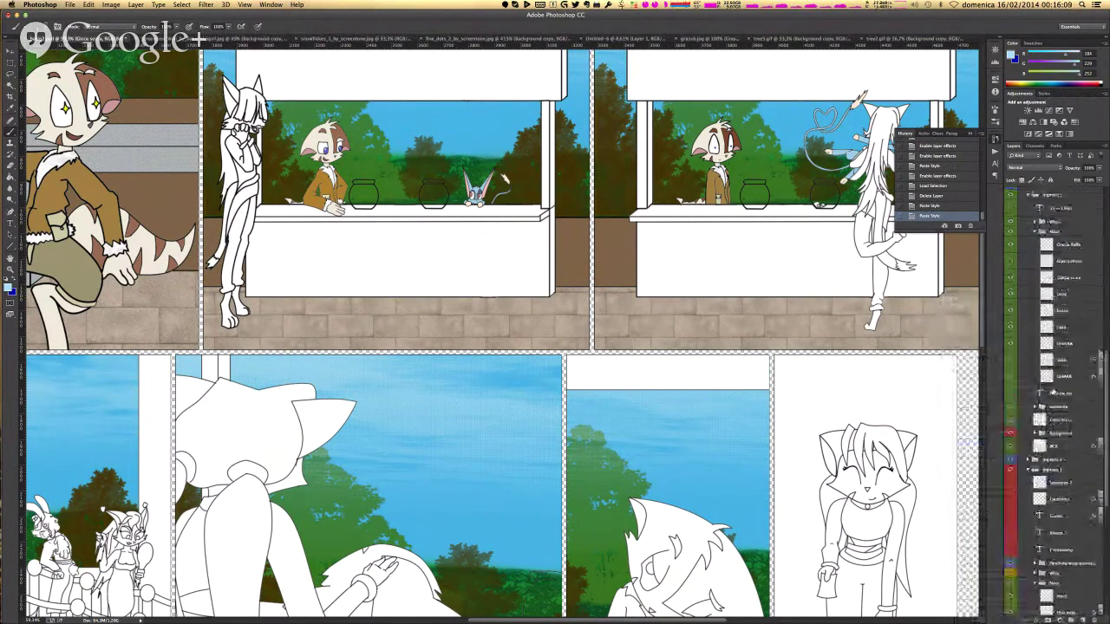
right_click(1047, 295)
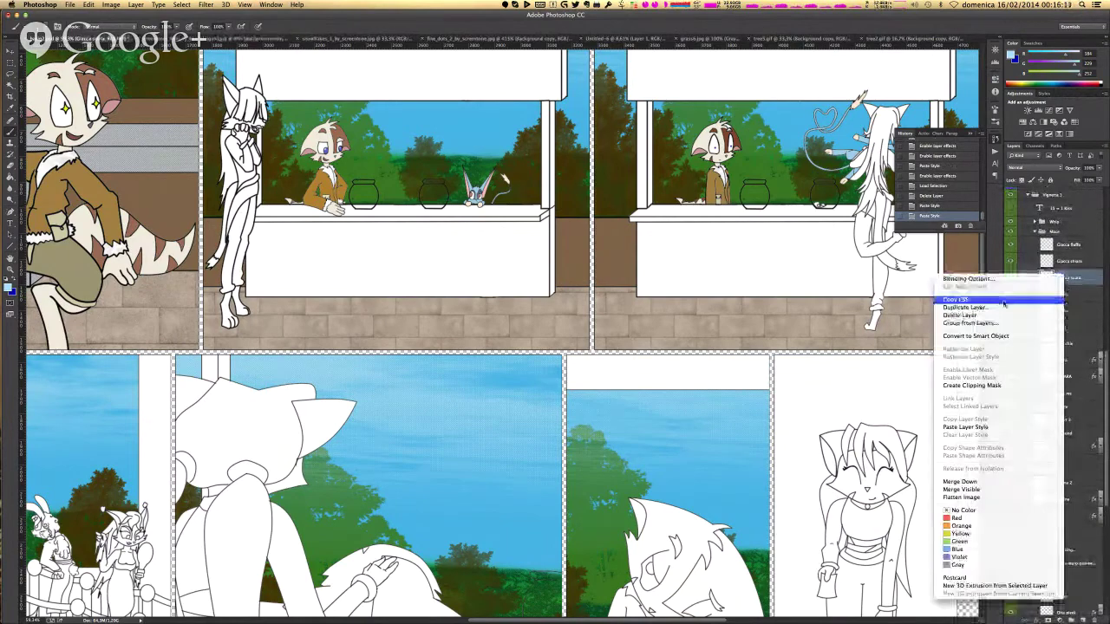
left_click(965, 427)
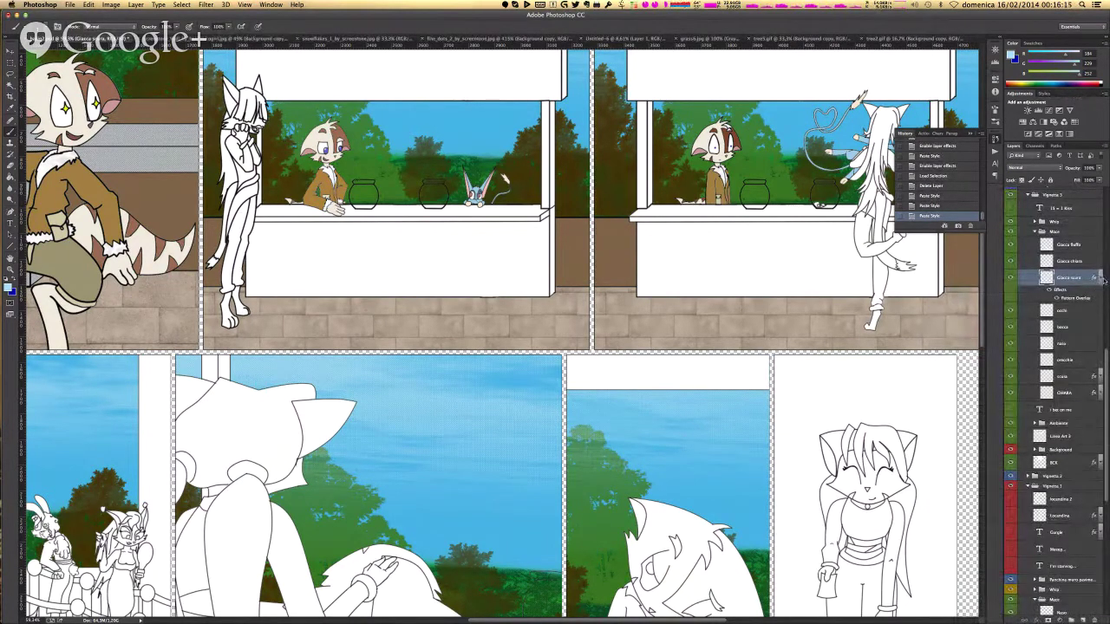
- Copy the layer style of Vignetta 1's fluffy jacket parts layer onto the fluffy jacket layer at the head of Vignetta 3's character group
scroll(1073, 413, "down", 5)
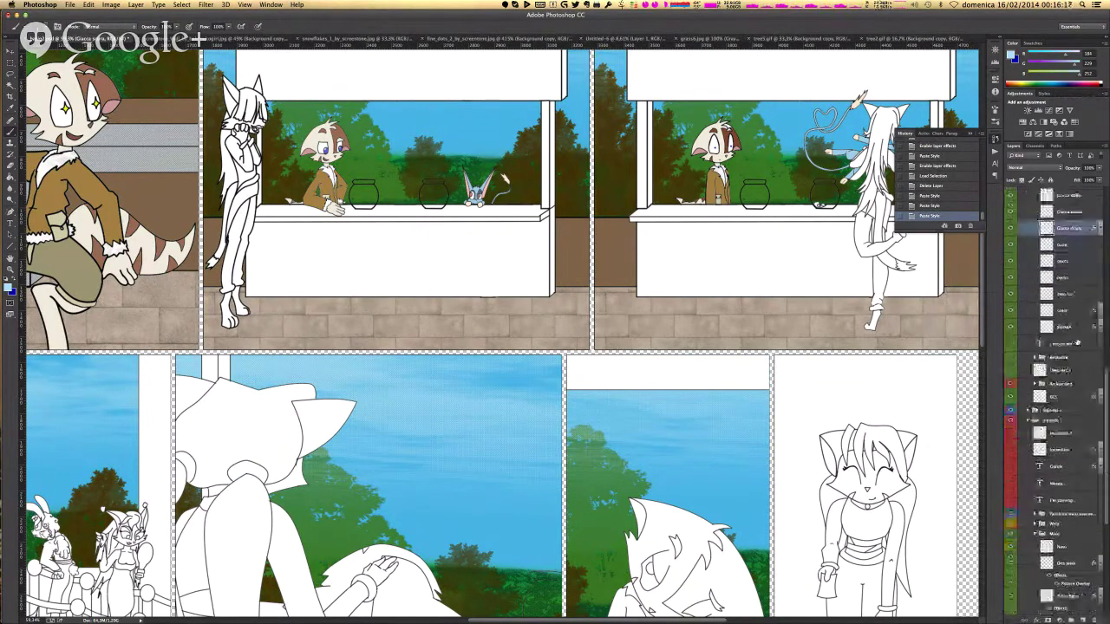
scroll(1073, 529, "down", 1)
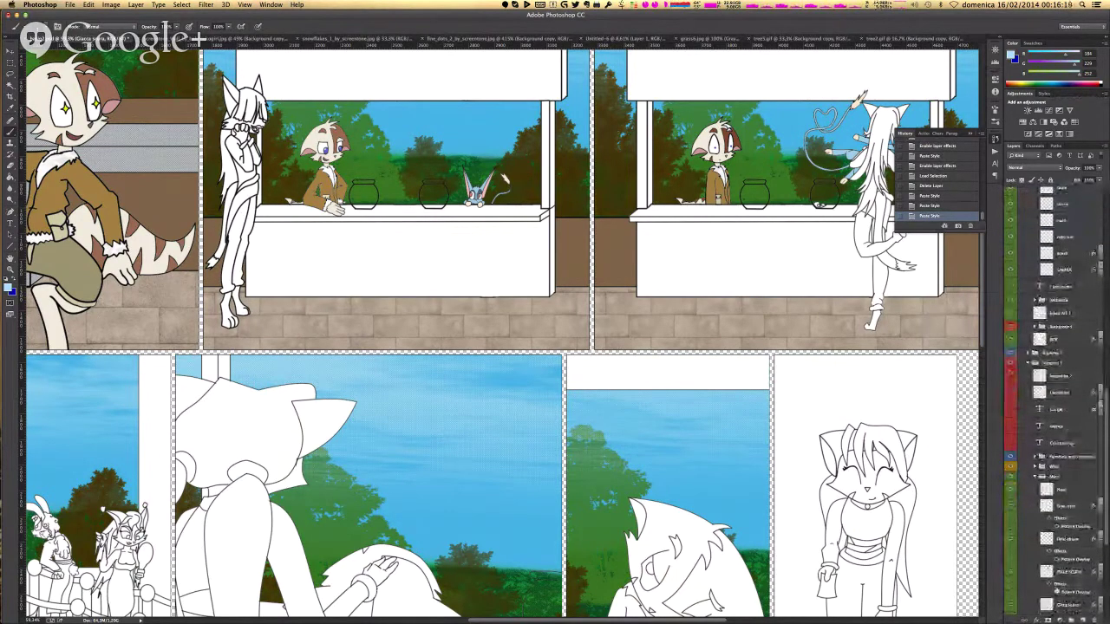
scroll(1069, 585, "down", 3)
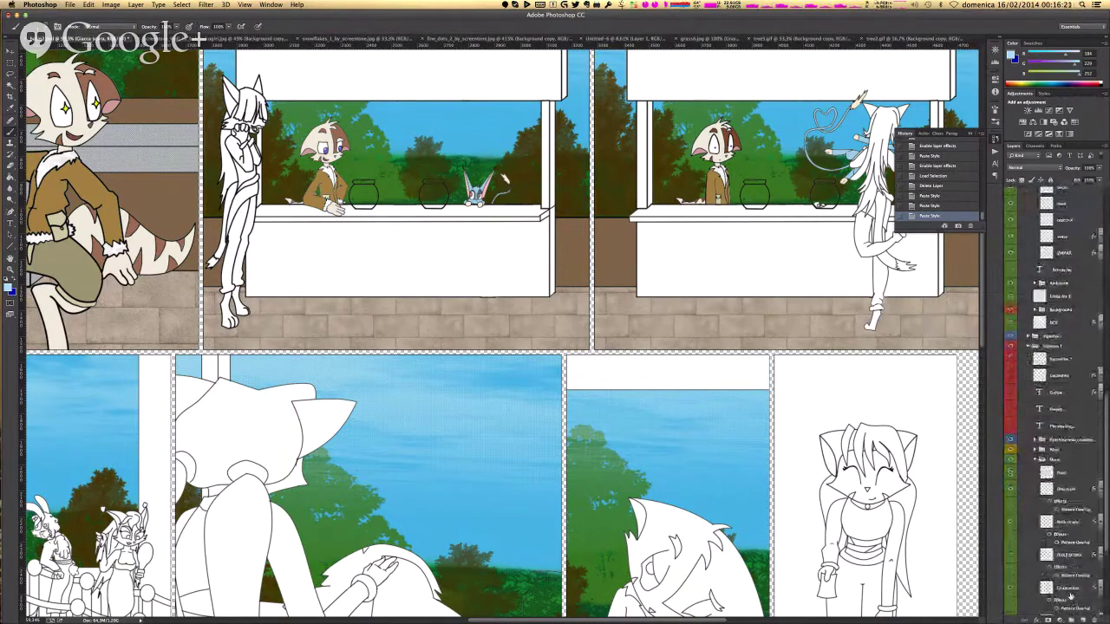
left_click(1071, 586)
scroll(1072, 587, "down", 3)
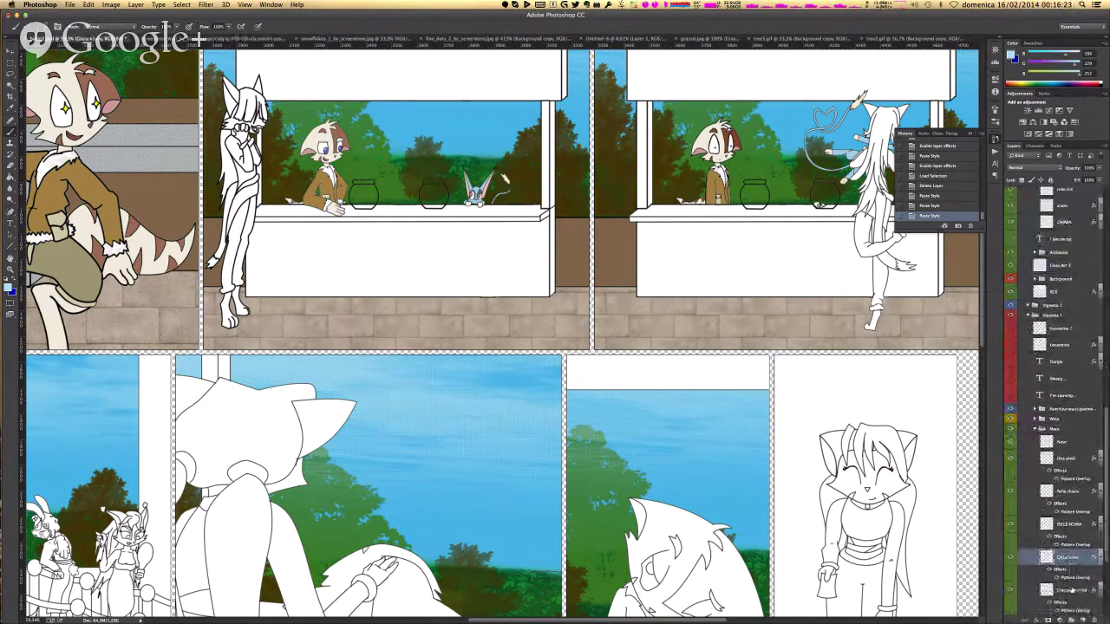
left_click(1066, 589)
right_click(1063, 588)
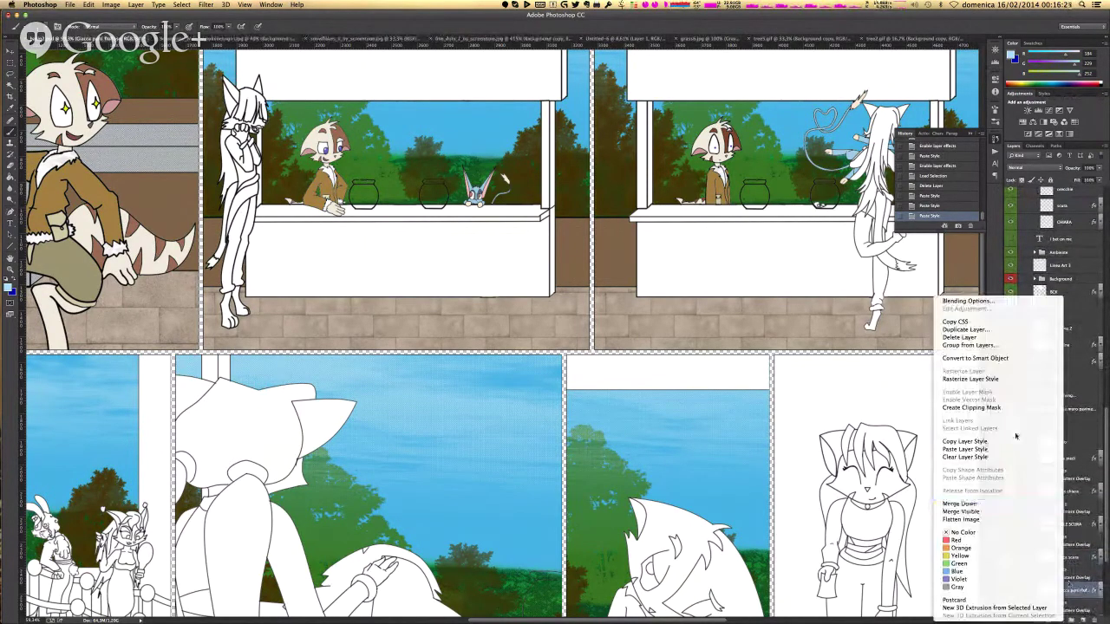
left_click(986, 446)
scroll(1030, 405, "up", 5)
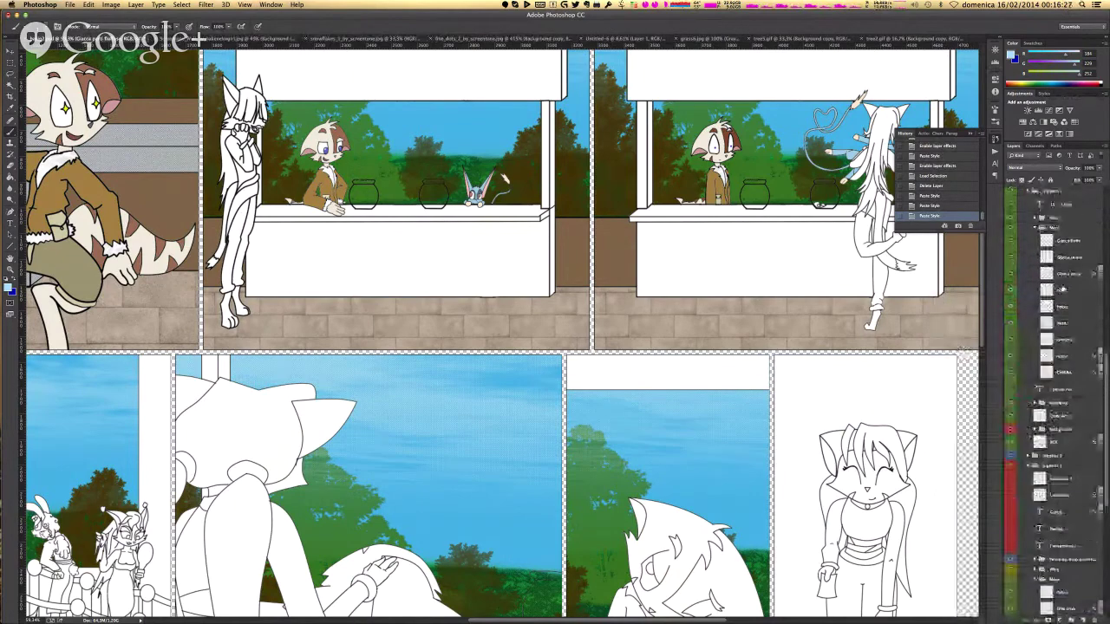
right_click(1082, 239)
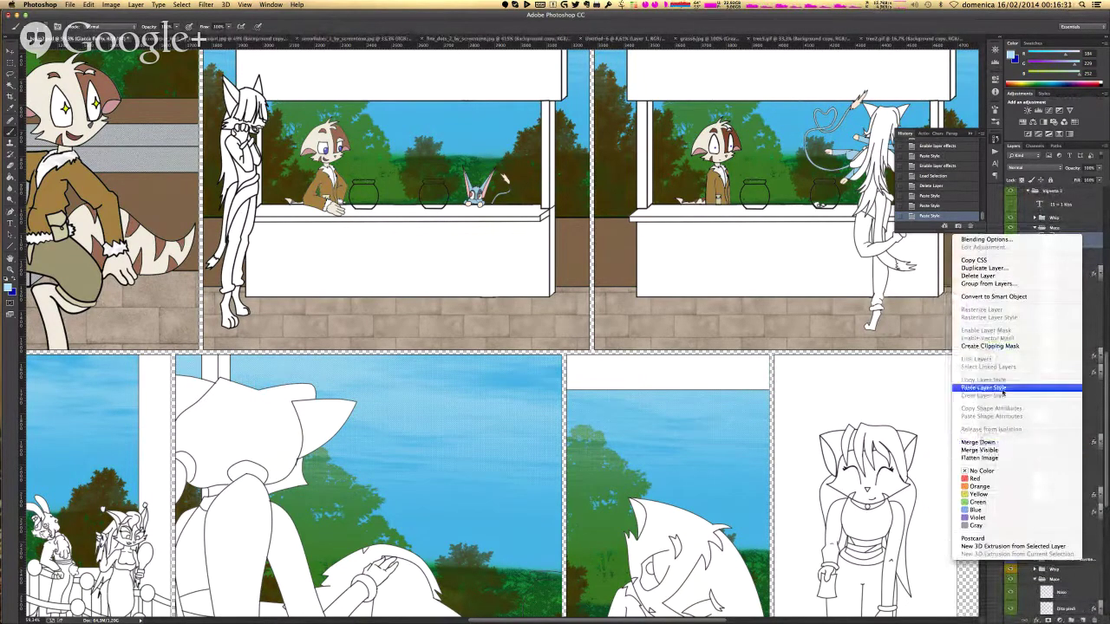
left_click(983, 388)
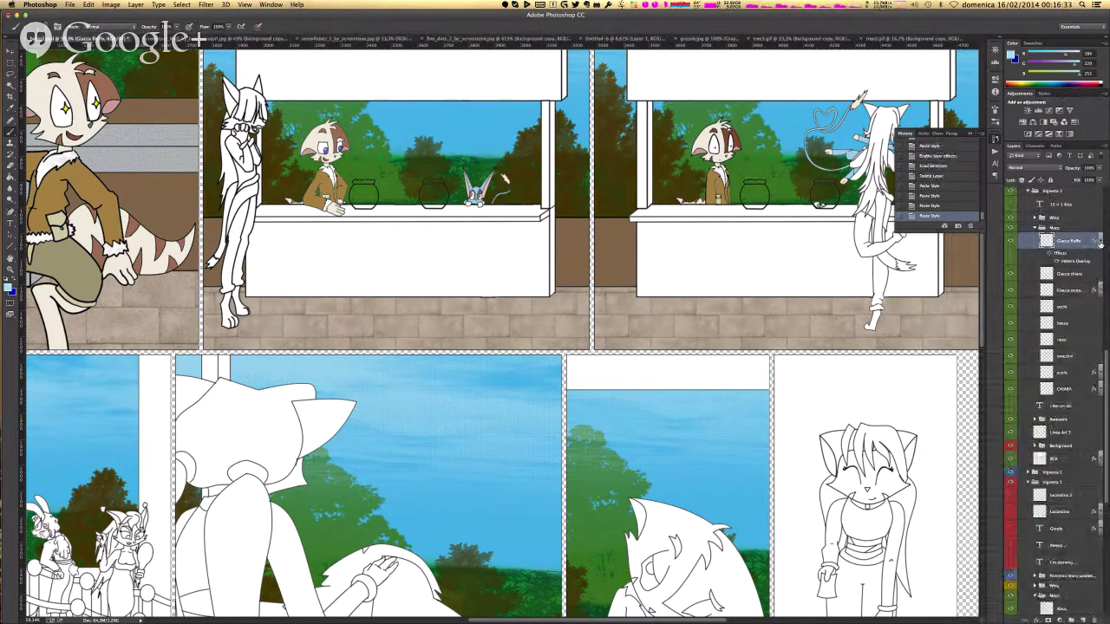
- Copy the layer style of Vignetta 1's Pantalone chiaro layer onto the Giacca chiara layer in Vignetta 3
scroll(1060, 368, "down", 5)
scroll(1060, 368, "down", 2)
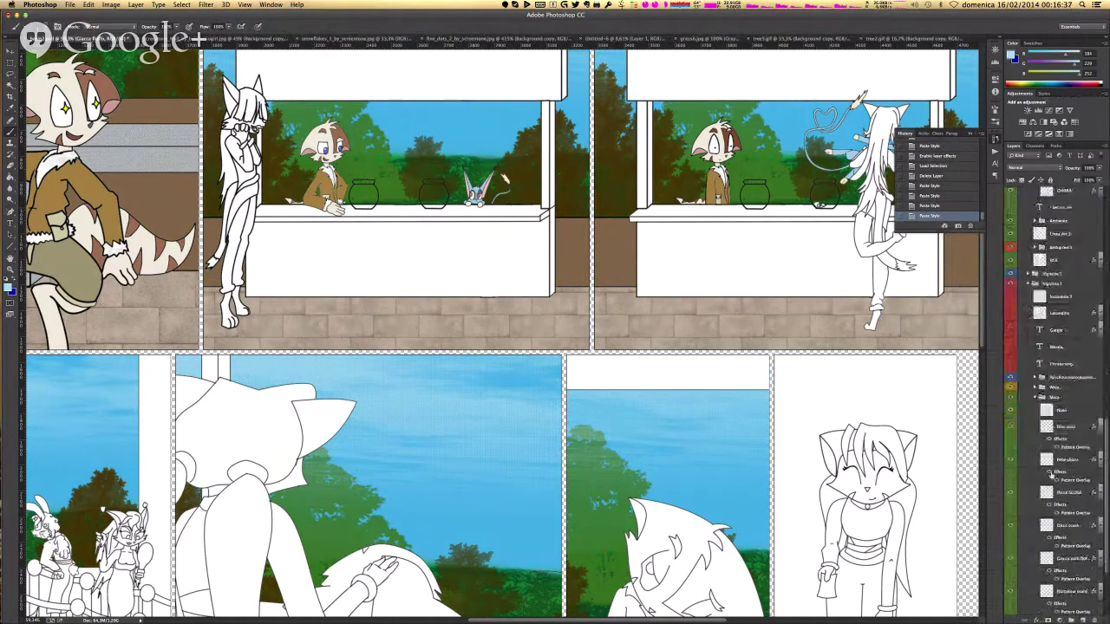
scroll(1066, 529, "down", 1)
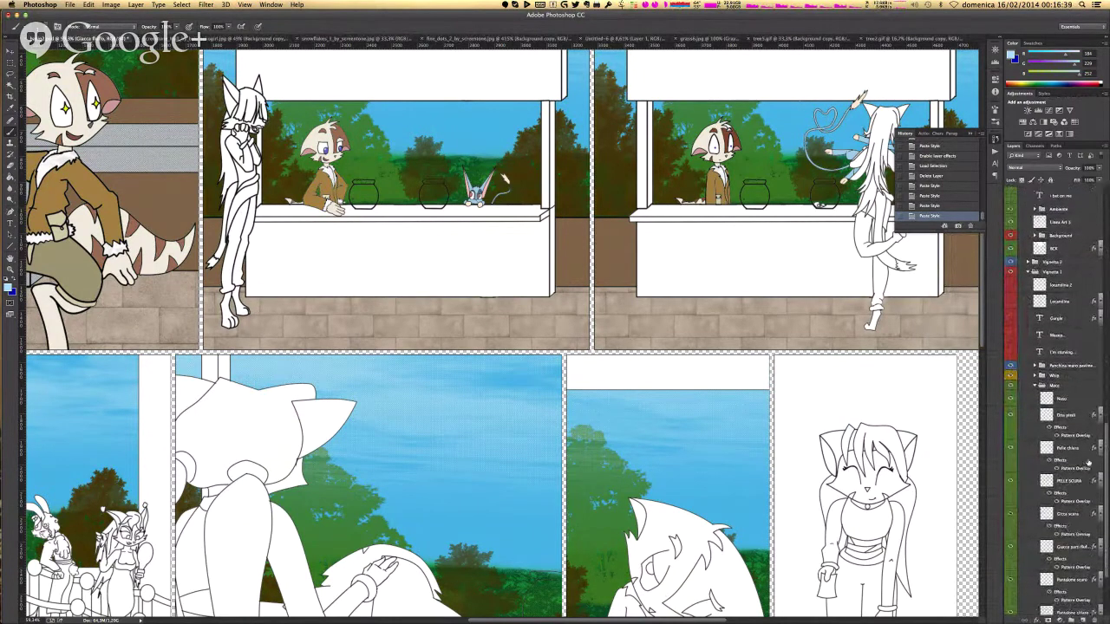
scroll(1083, 464, "down", 1)
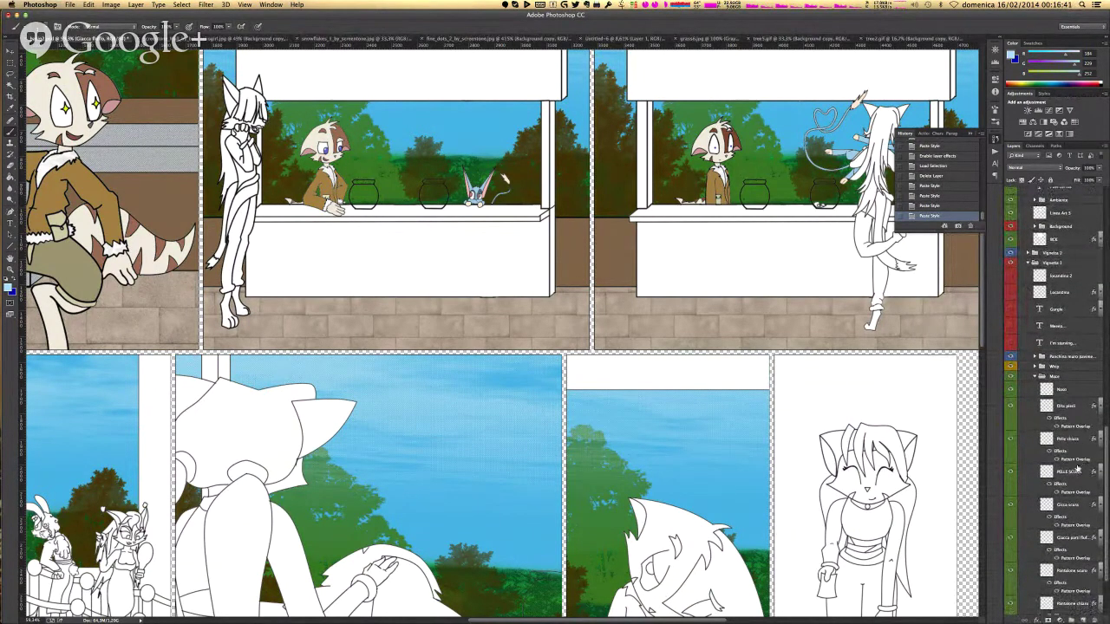
scroll(1077, 470, "down", 1)
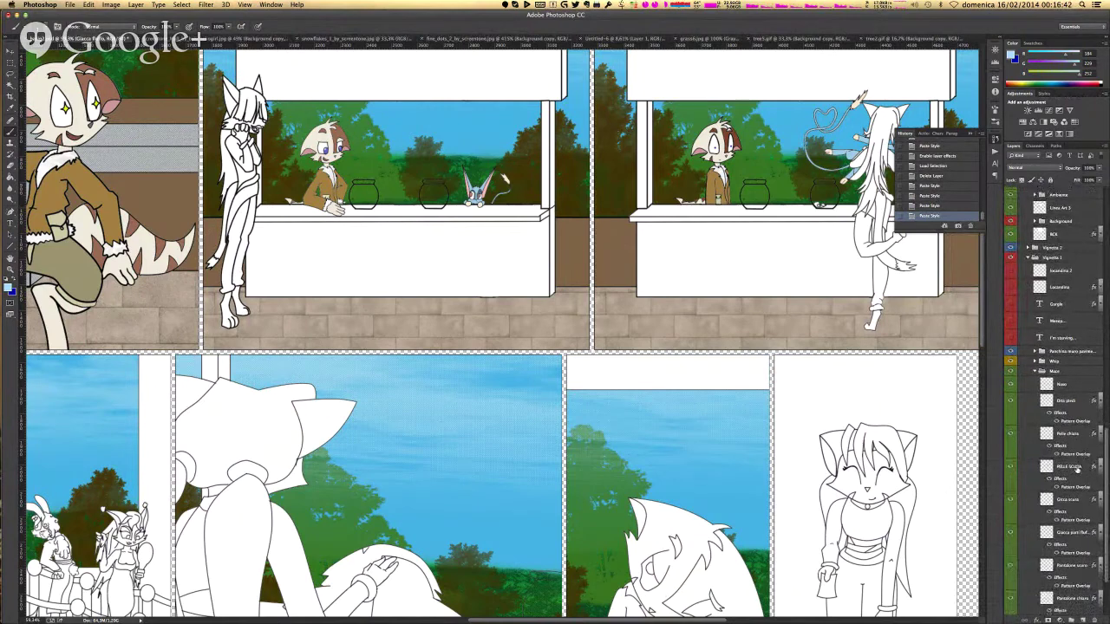
left_click(1070, 568)
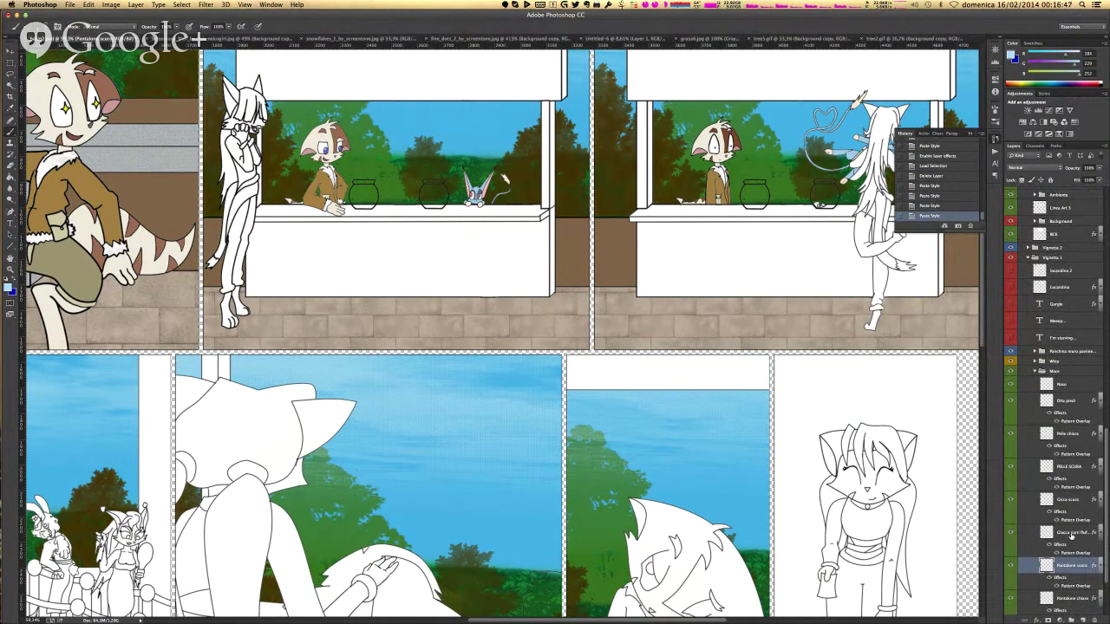
left_click(1071, 536)
left_click(1074, 568)
scroll(1073, 598, "down", 1)
right_click(1075, 594)
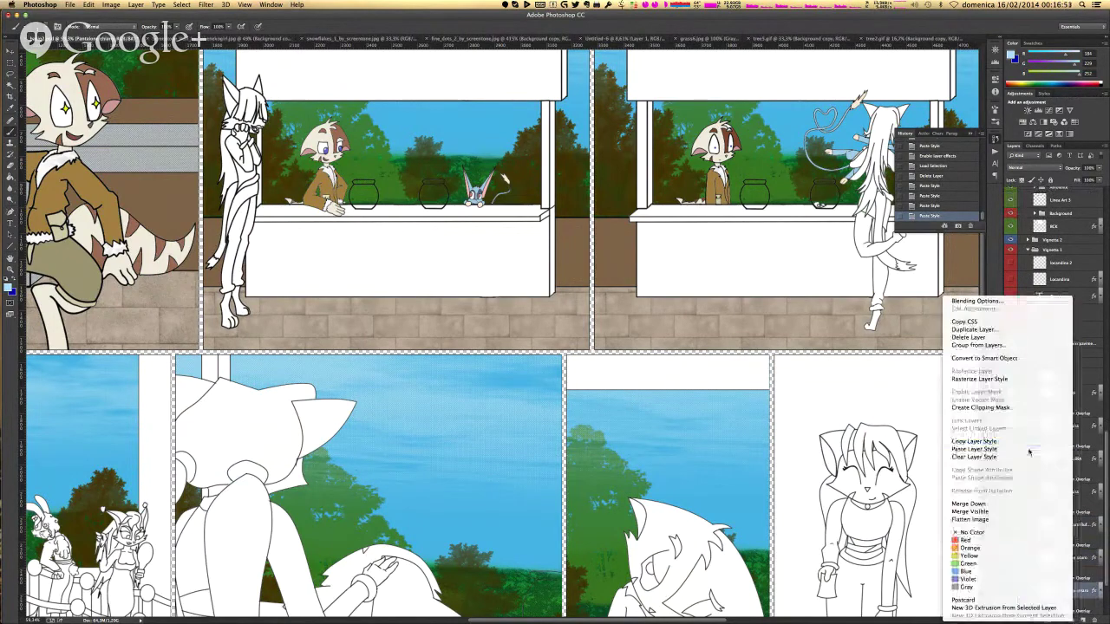
left_click(1023, 449)
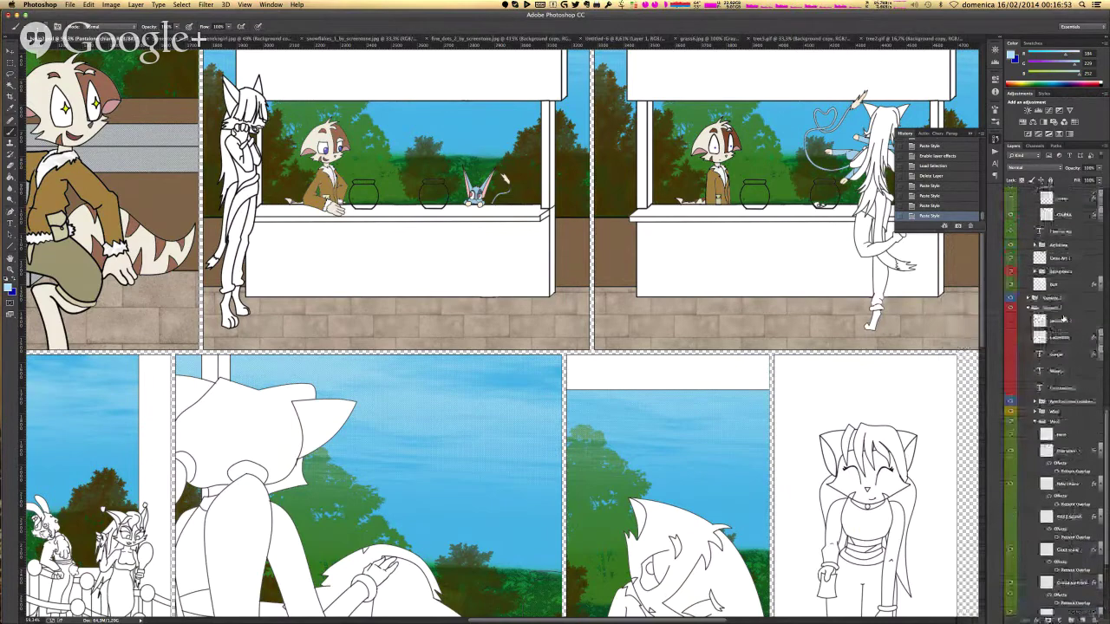
scroll(1063, 317, "up", 4)
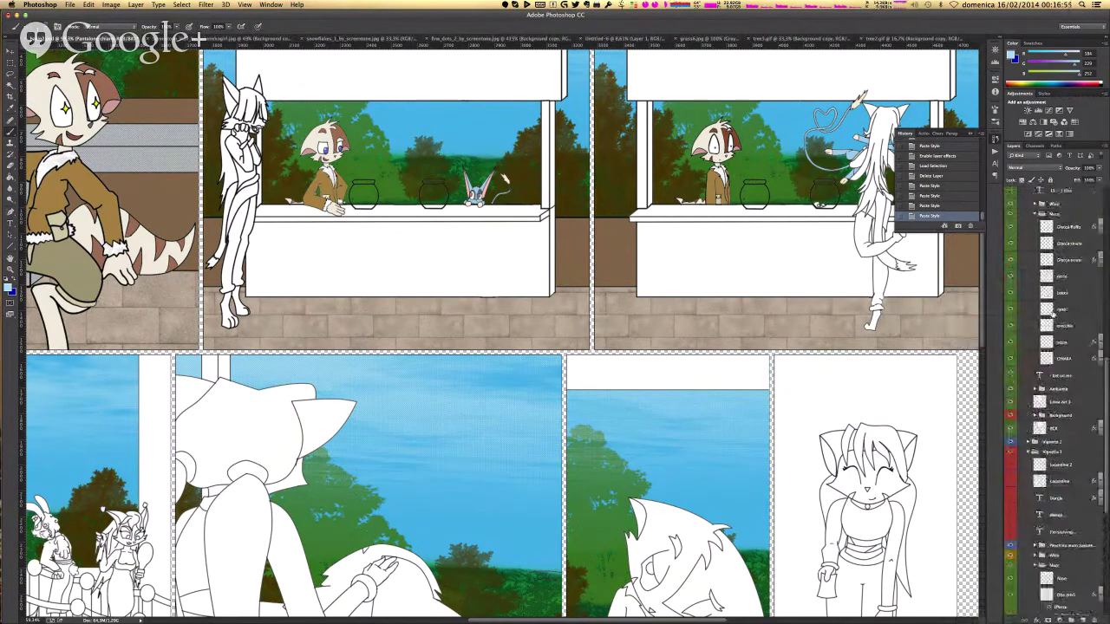
right_click(1079, 245)
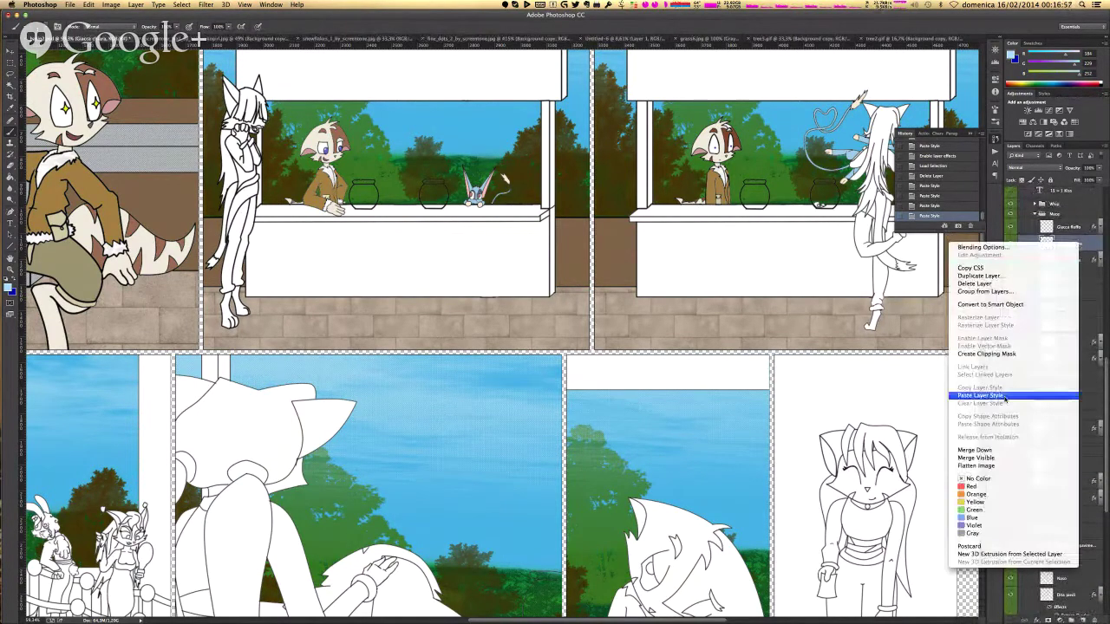
left_click(980, 395)
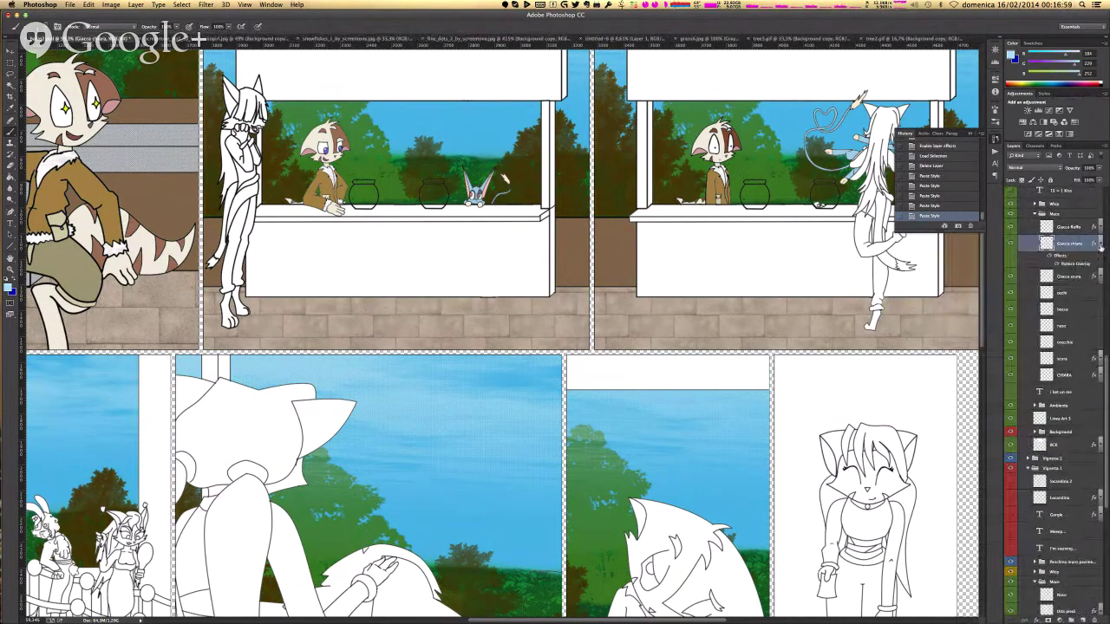
- Collapse the Giacca chiara effects list in Vignetta 3, Vignetta 1's character group, and the Vignetta 1 group itself
left_click(1099, 244)
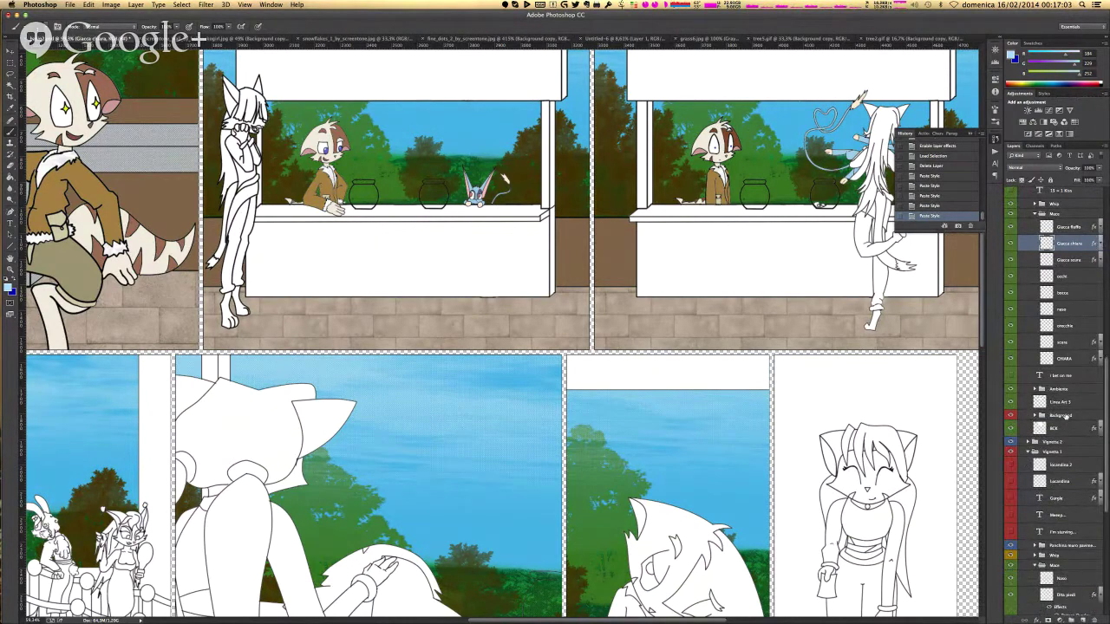
left_click(1037, 564)
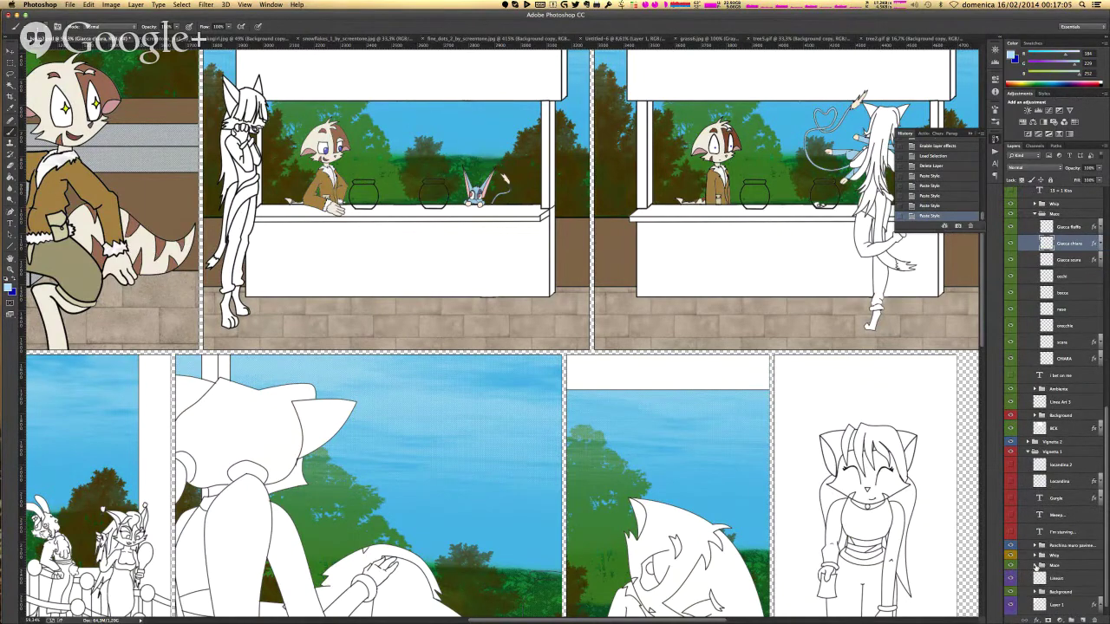
left_click(1028, 453)
- Copy the layer style of Vignetta 3's Giacca chiara layer onto the g chiara layer in the row group above Riga 1
scroll(1037, 345, "up", 2)
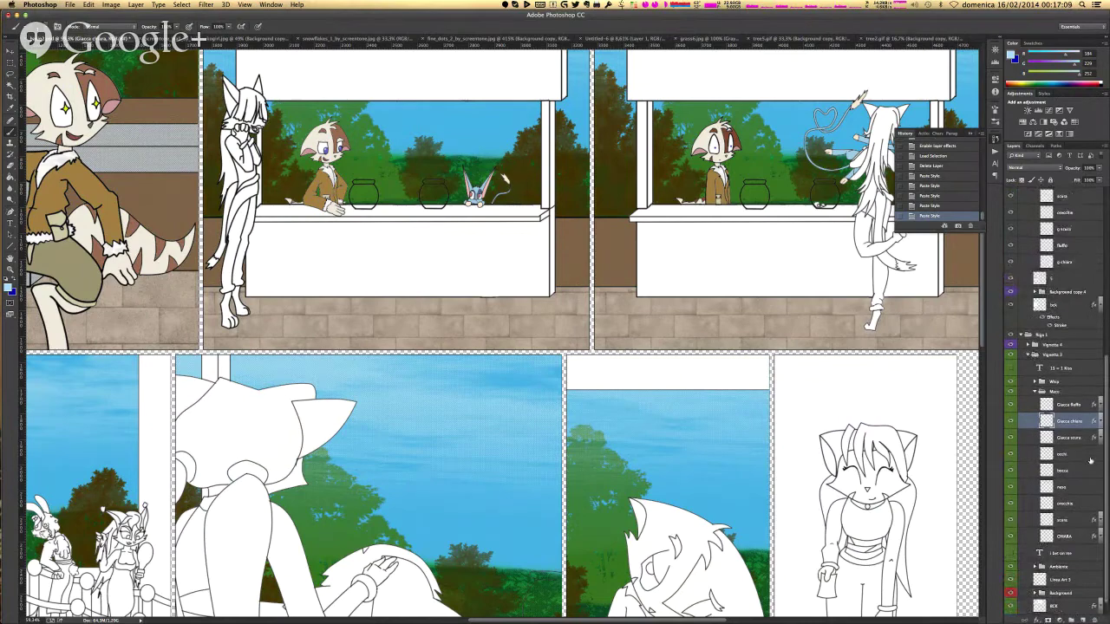
right_click(1079, 420)
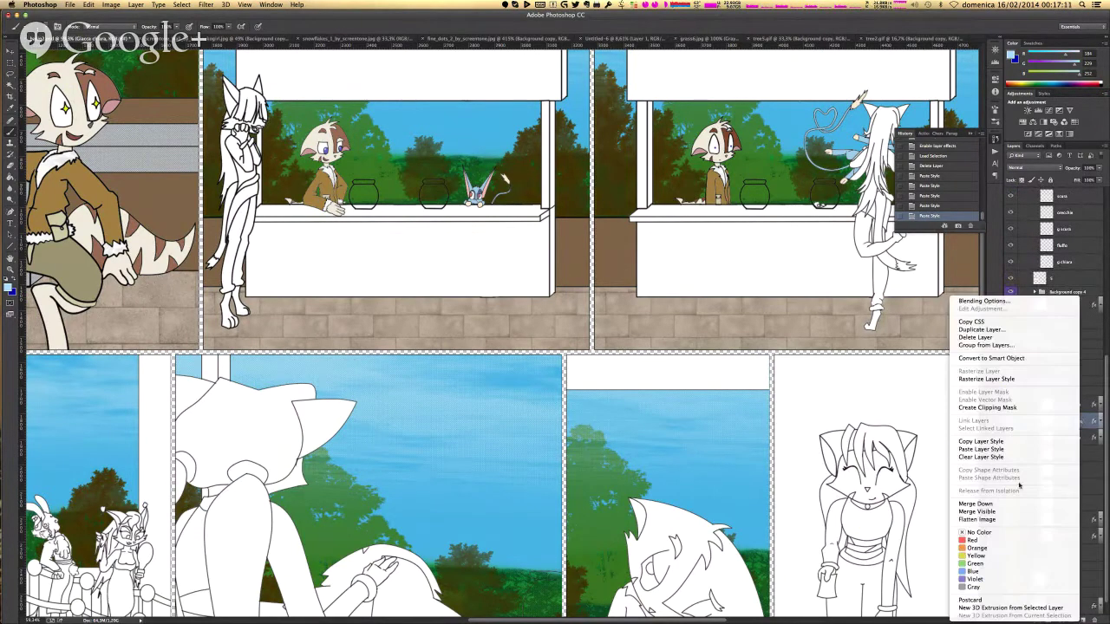
left_click(1023, 441)
left_click(1066, 261)
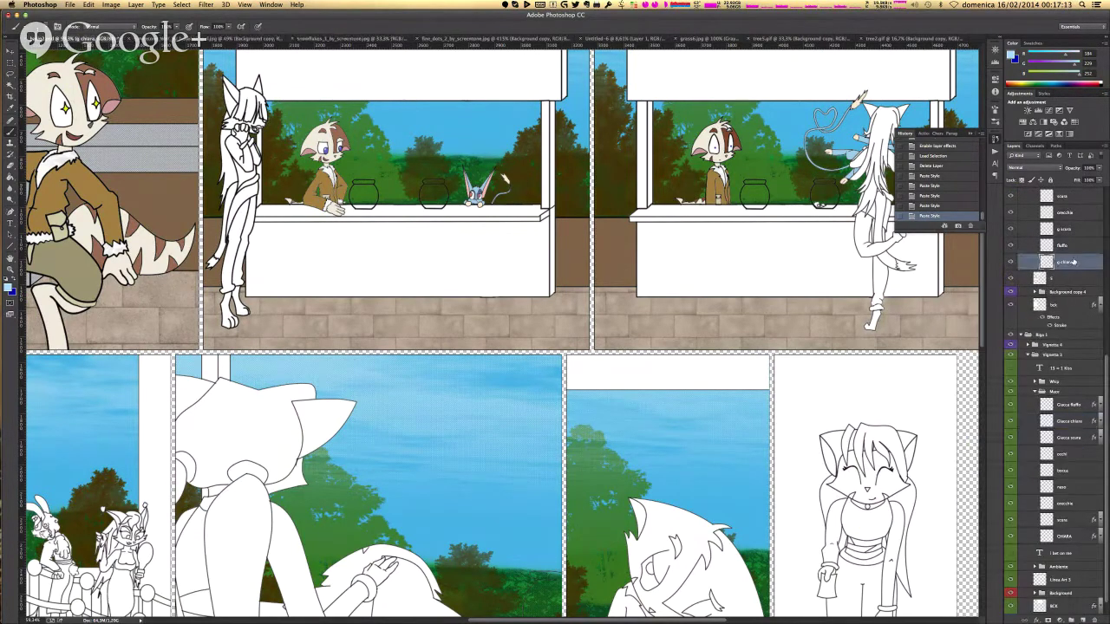
right_click(1072, 260)
left_click(1003, 410)
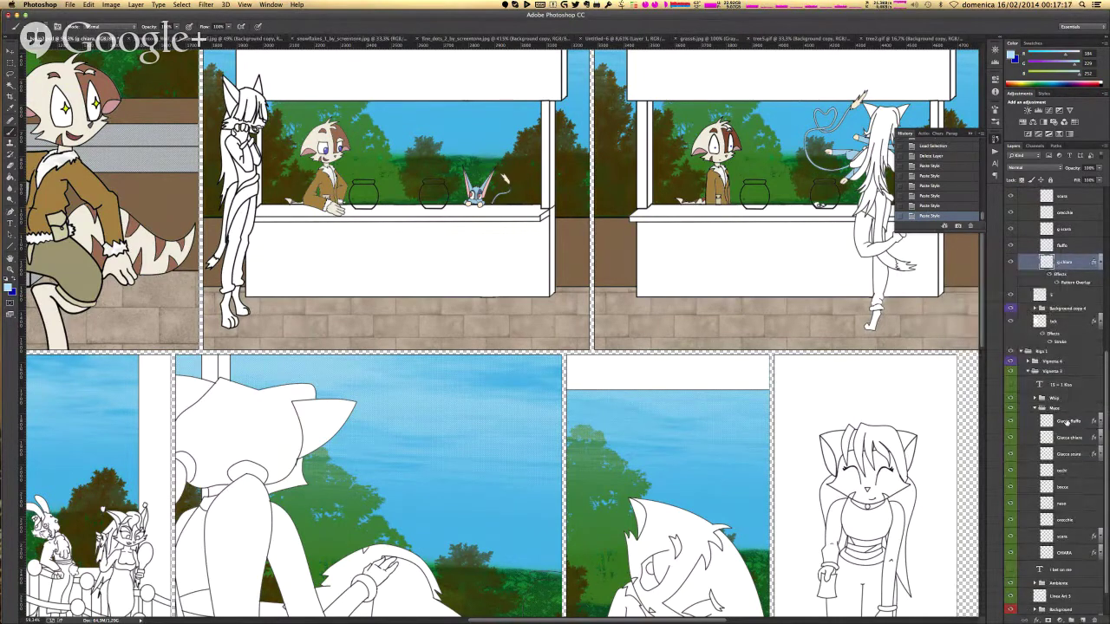
- Copy the layer style of Vignetta 3's Giacca fluffo layer onto the fluffo layer directly above g chiara
right_click(1068, 422)
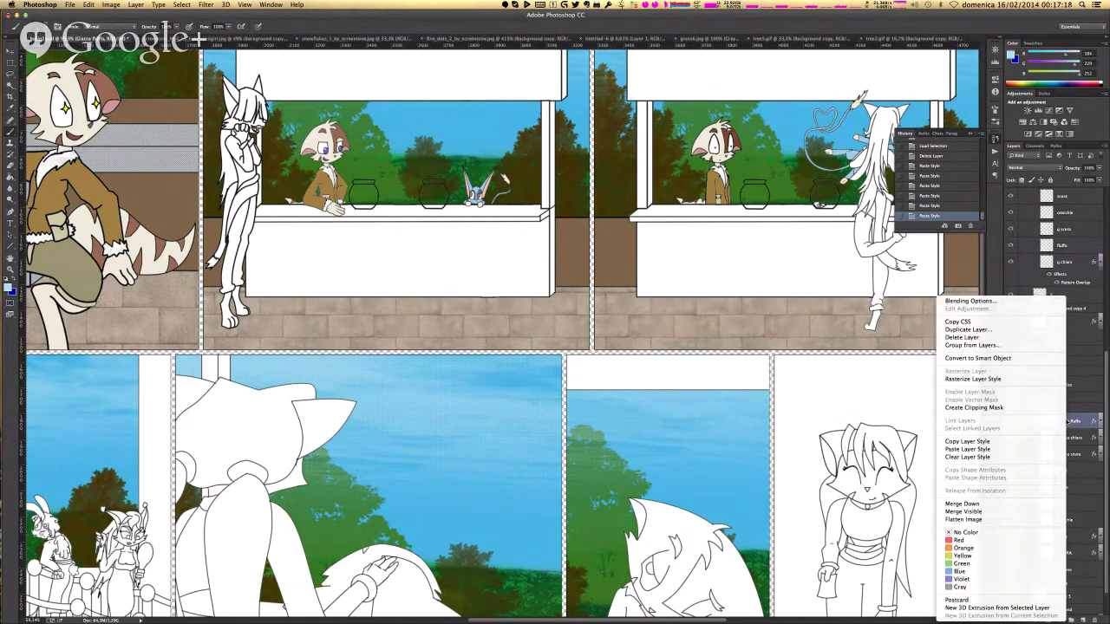
left_click(993, 449)
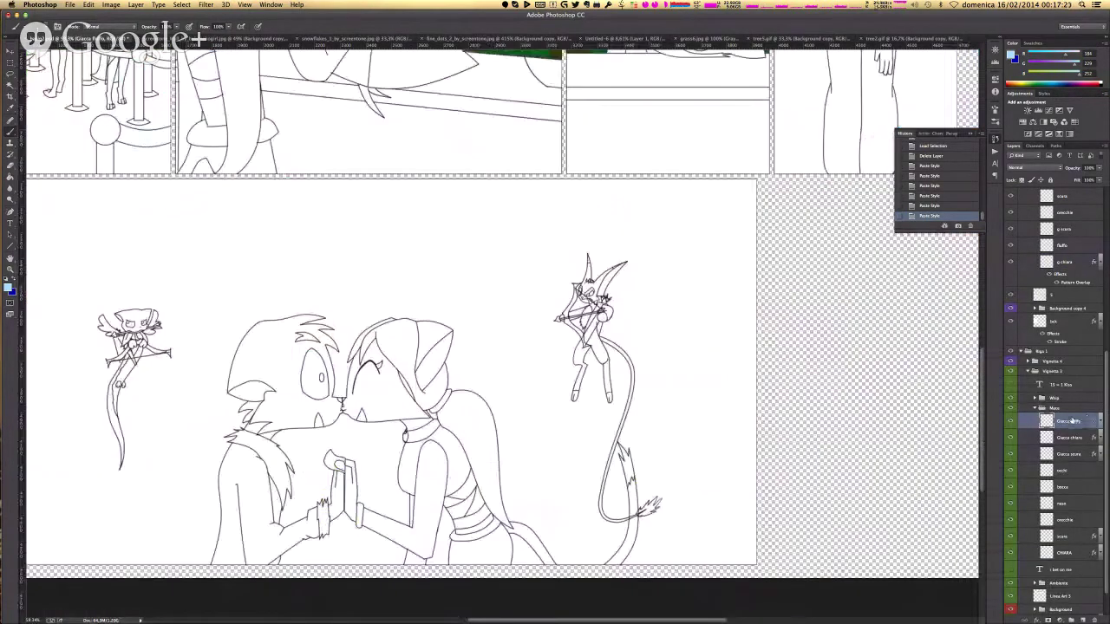
right_click(1073, 422)
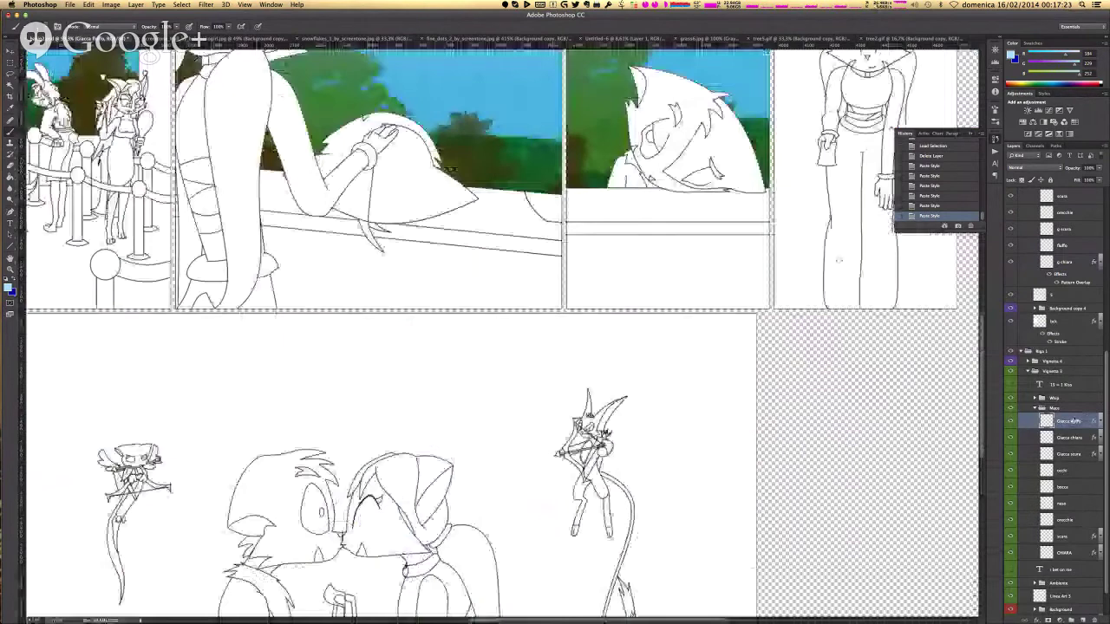
scroll(838, 260, "up", 10)
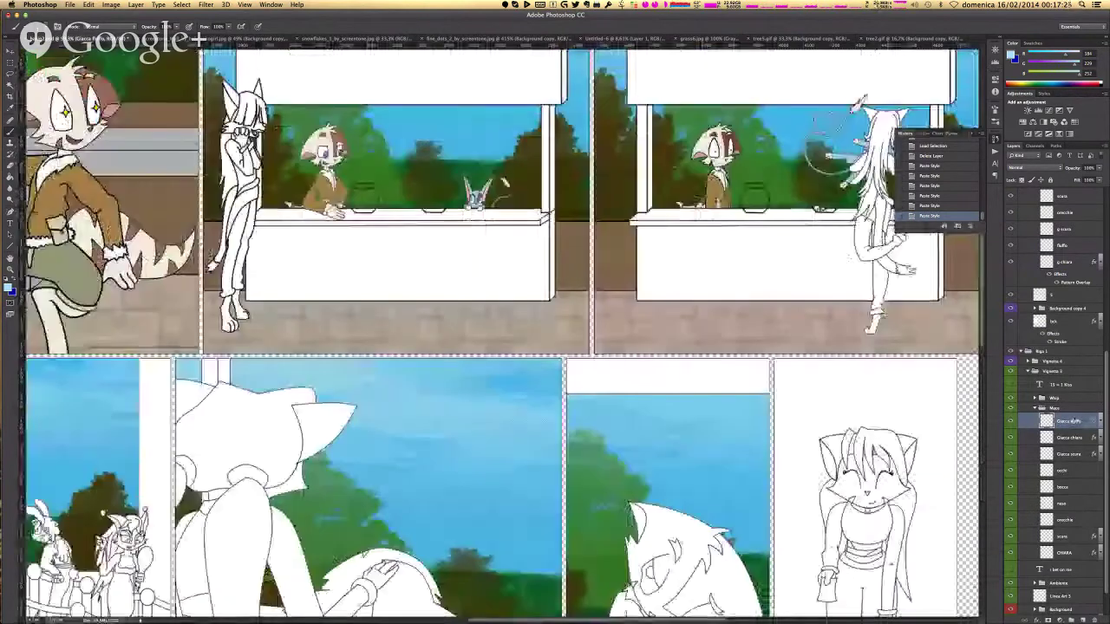
left_click(1076, 249)
right_click(1076, 249)
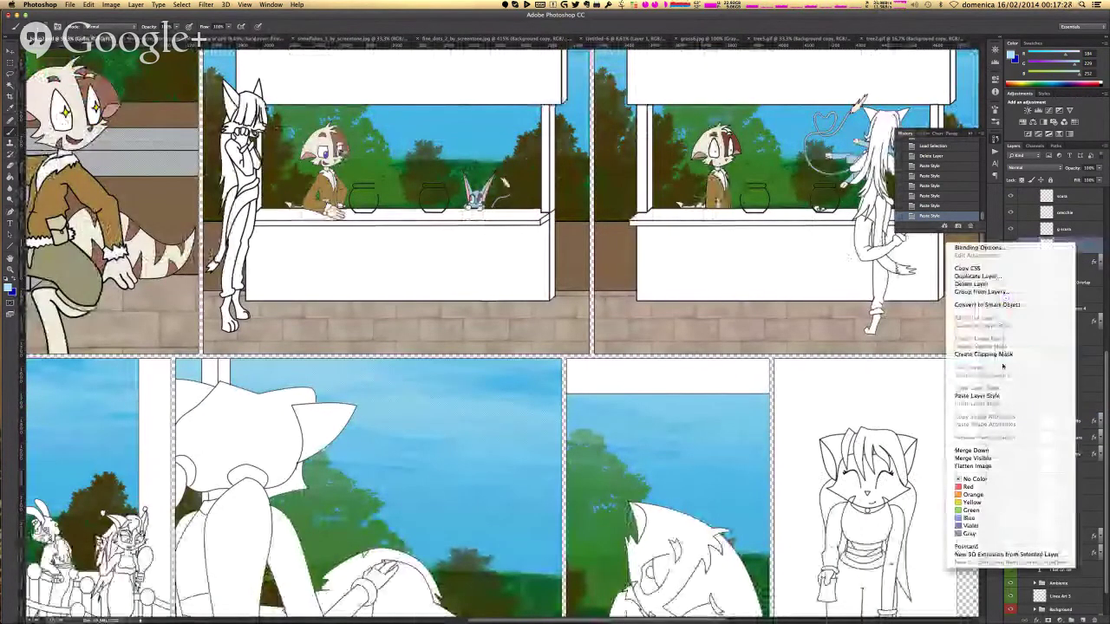
left_click(988, 395)
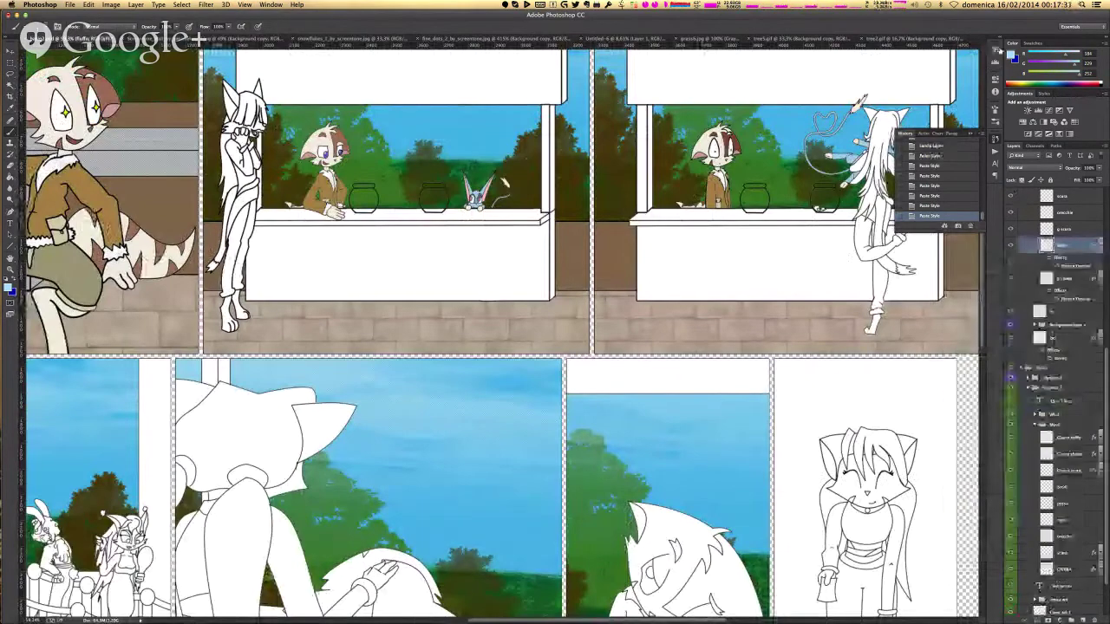
- Examine the coloured character behind the stall up close in the first panel of the second row, using the Navigator
left_click(996, 51)
left_click_drag(945, 61, 936, 65)
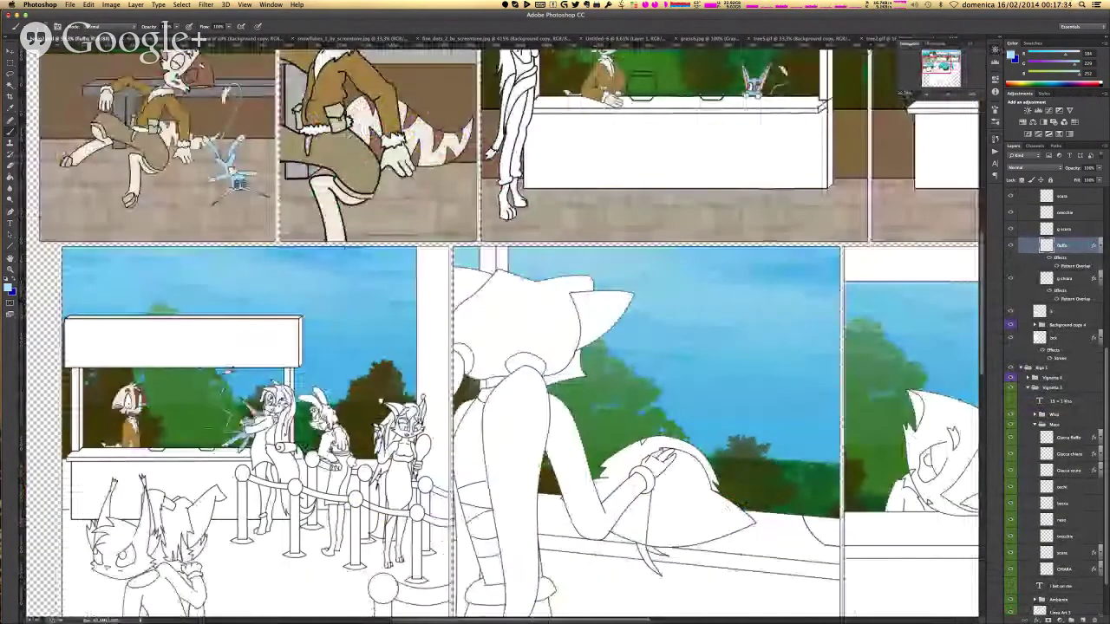
left_click(971, 94)
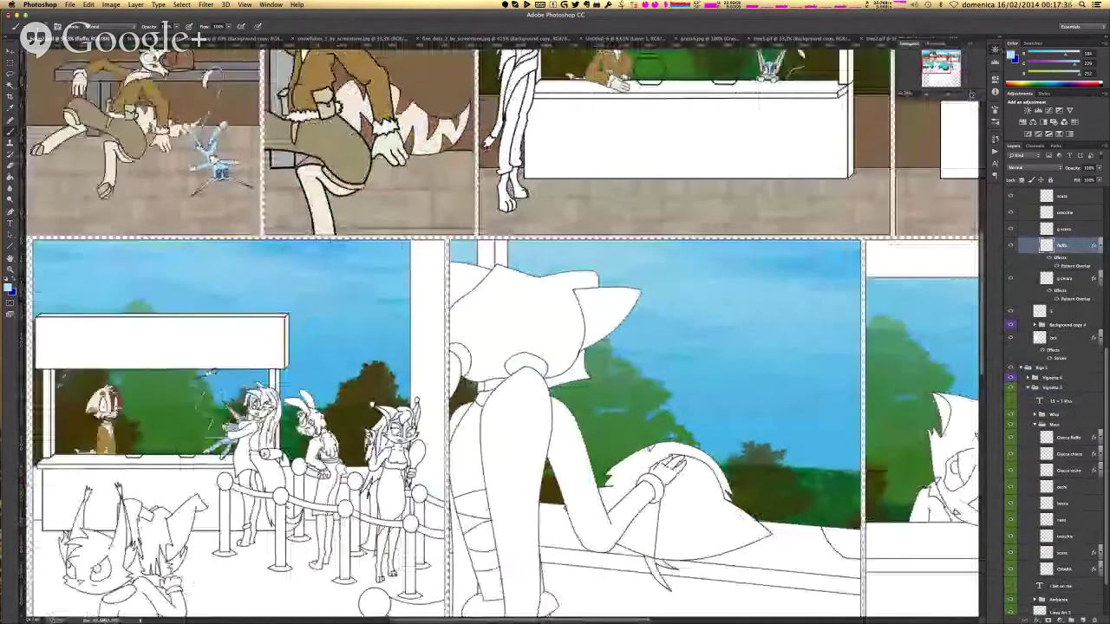
left_click_drag(947, 95, 955, 94)
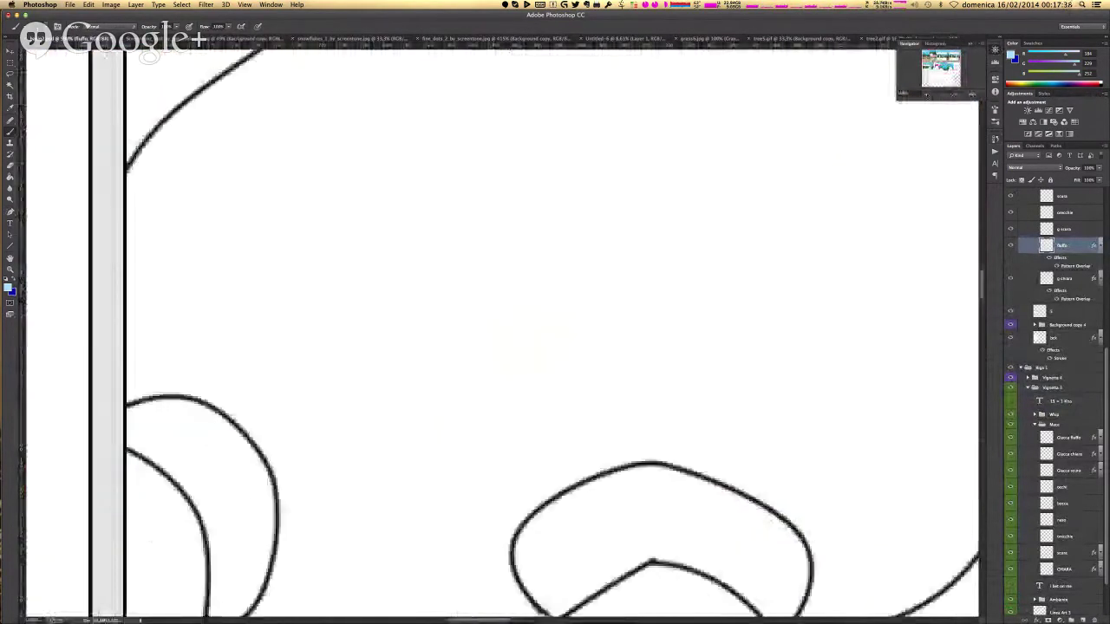
left_click(926, 95)
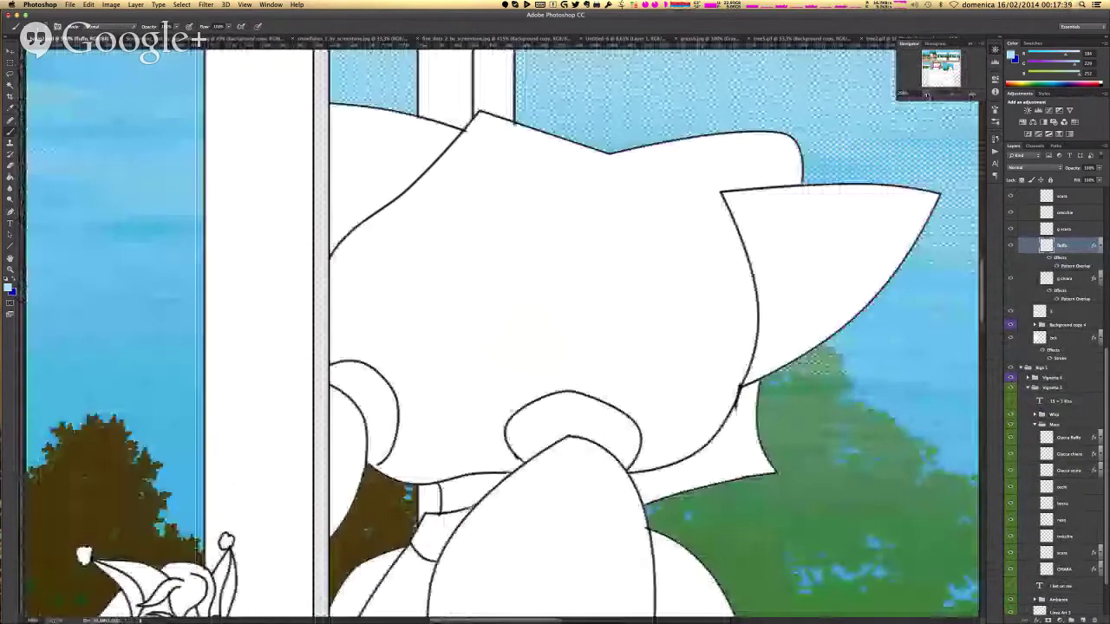
left_click(927, 95)
left_click(927, 67)
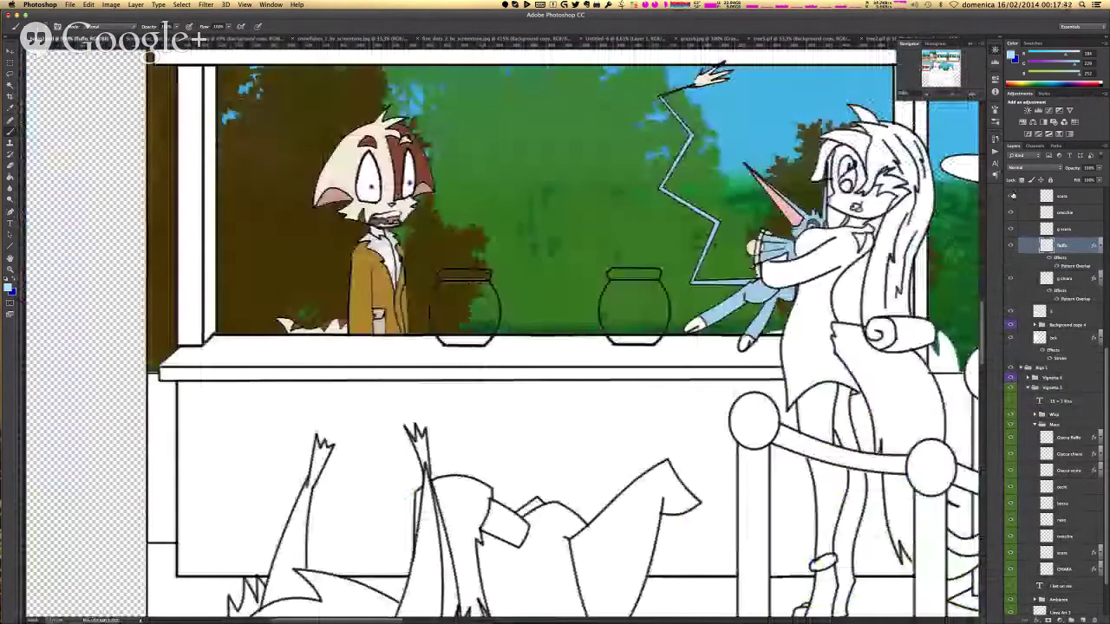
- Copy the layer style of Vignetta 3's Giacca scura layer onto the g scura layer directly above fluffo
left_click(1066, 471)
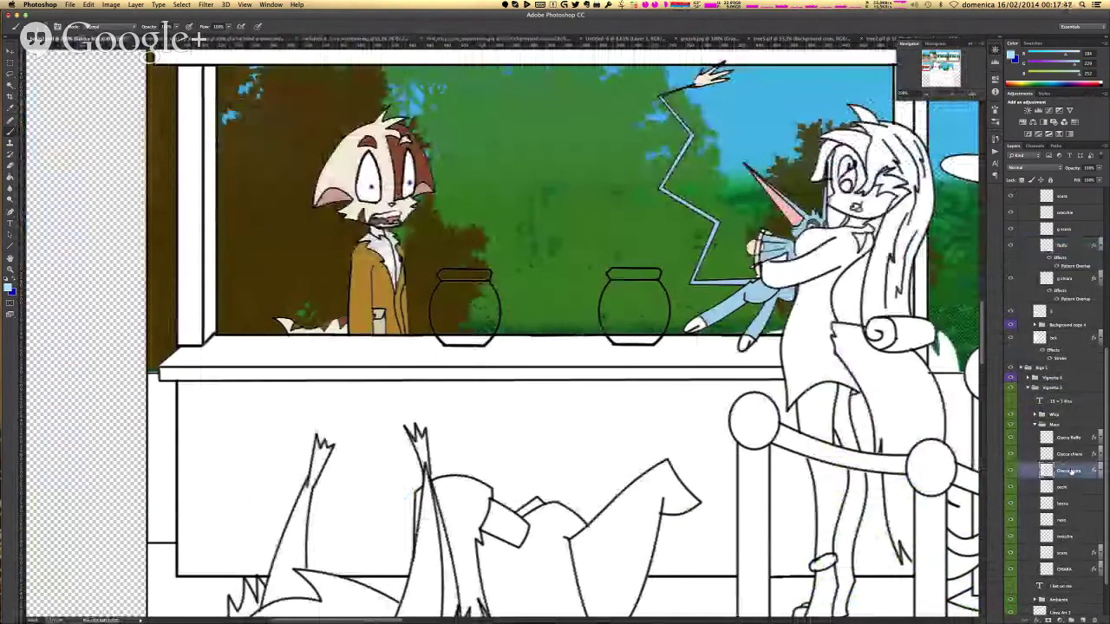
right_click(1073, 471)
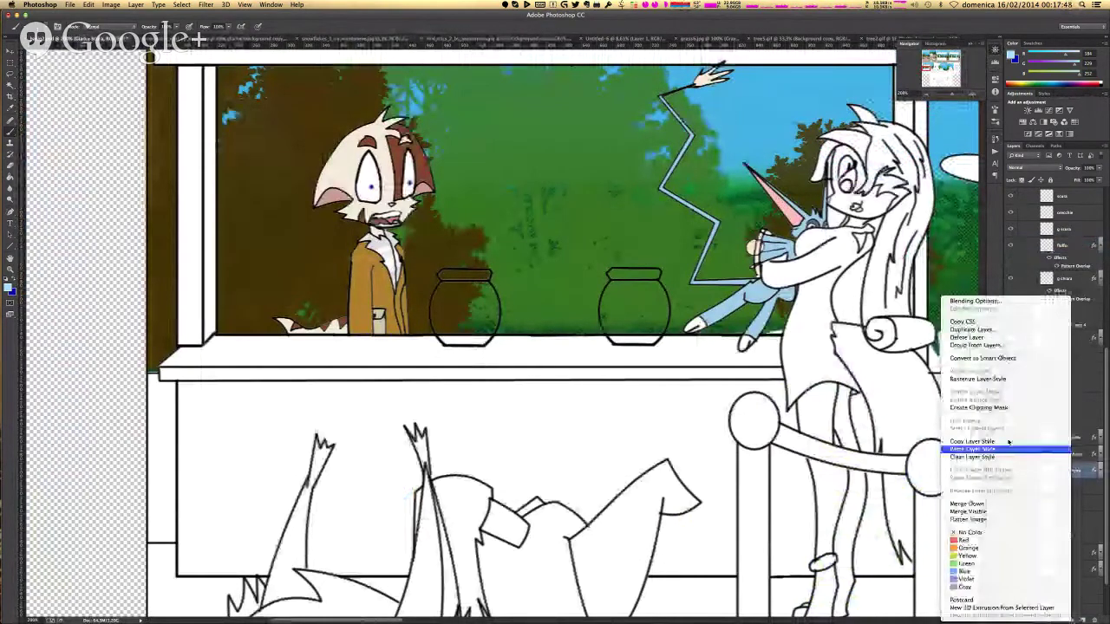
left_click(1009, 448)
right_click(1072, 228)
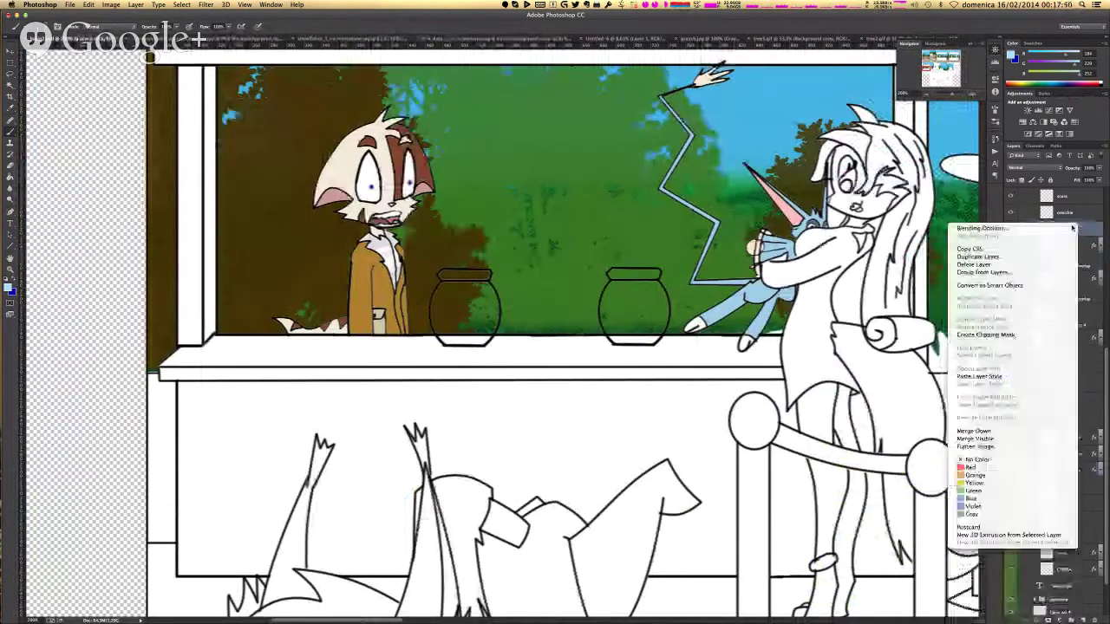
left_click(1015, 373)
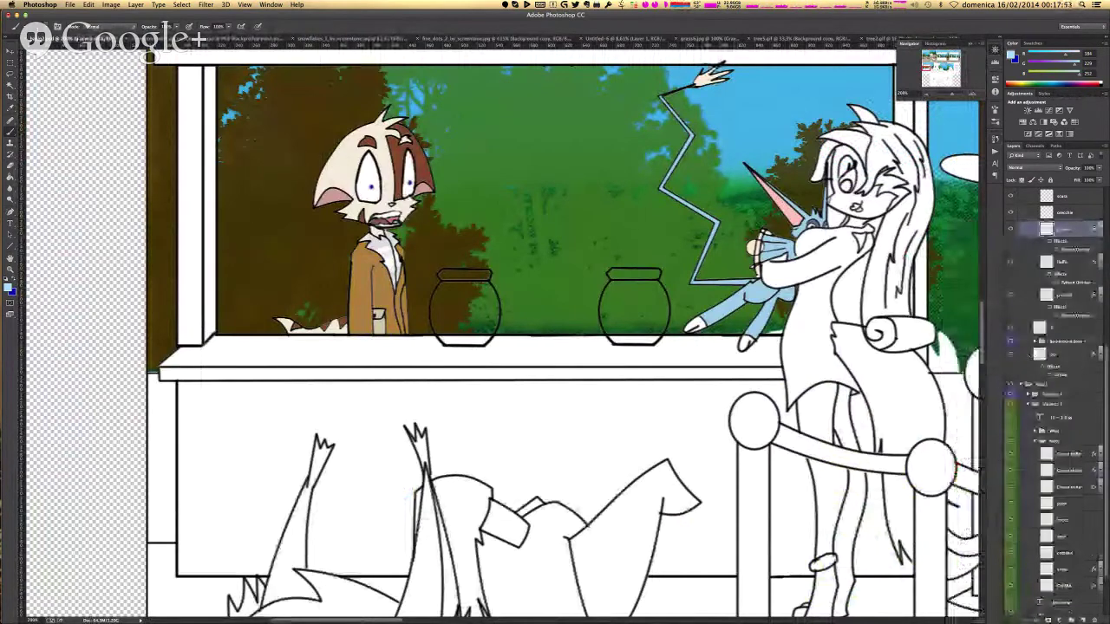
- Collapse the effects lists of the g scura, fluffo and g chiara layers and of the stroked layer below Background copy 4
left_click(1101, 353)
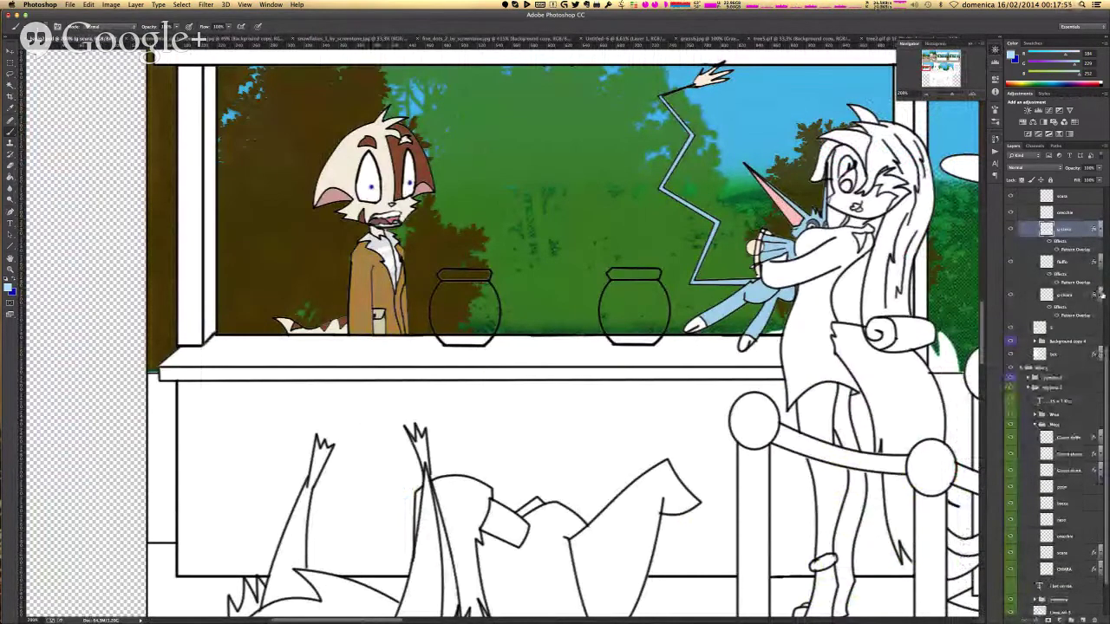
left_click(1101, 295)
left_click(1100, 262)
left_click(1101, 230)
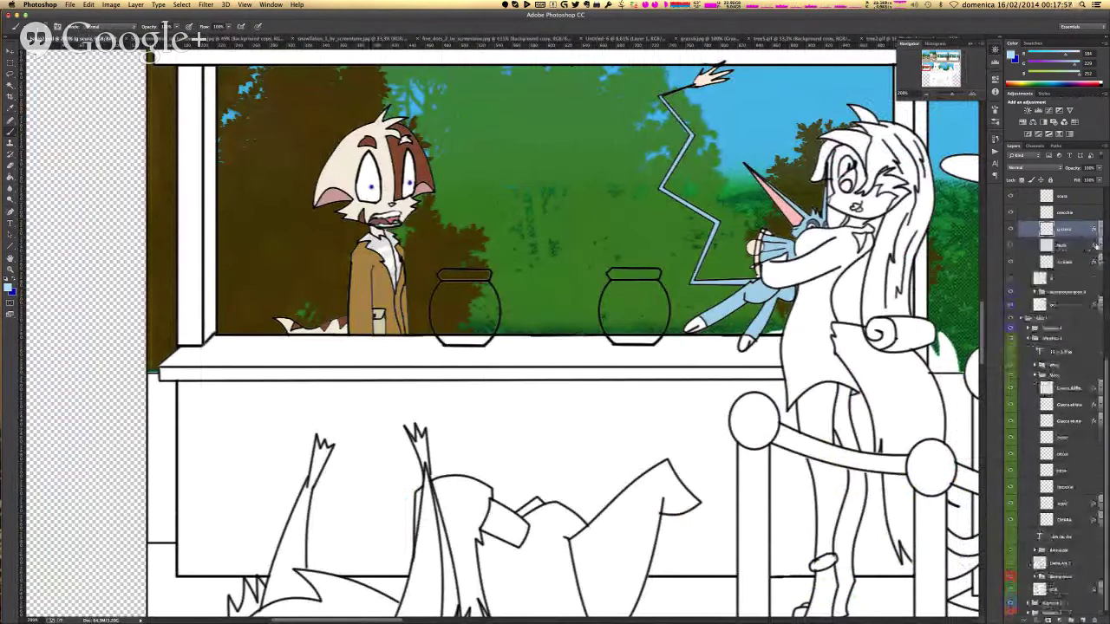
scroll(1082, 281, "up", 1)
scroll(1081, 278, "up", 2)
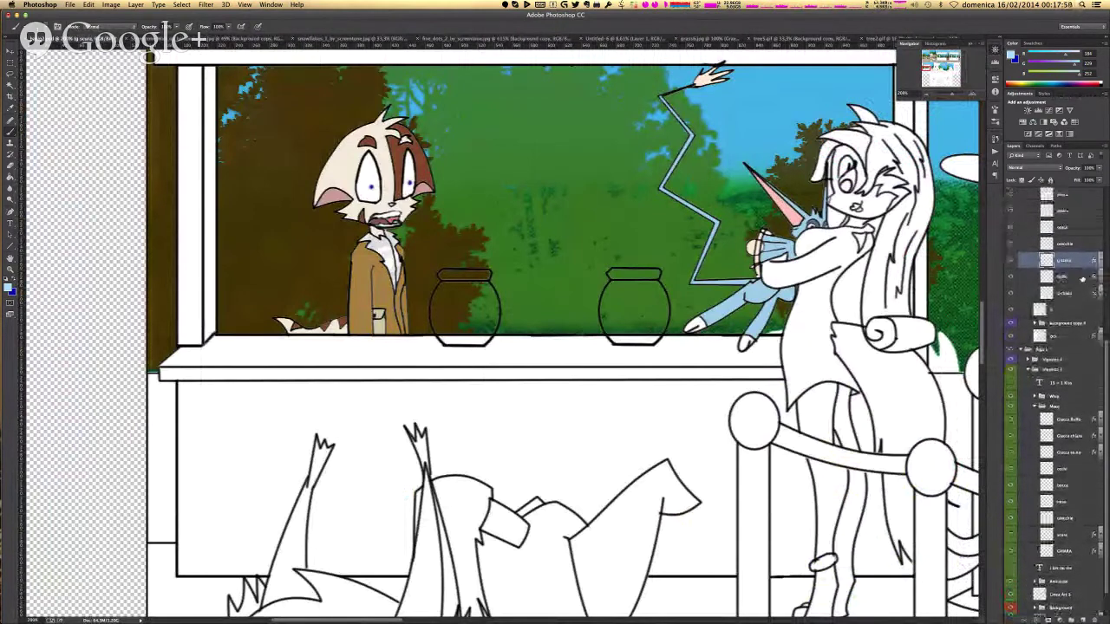
scroll(1081, 278, "up", 1)
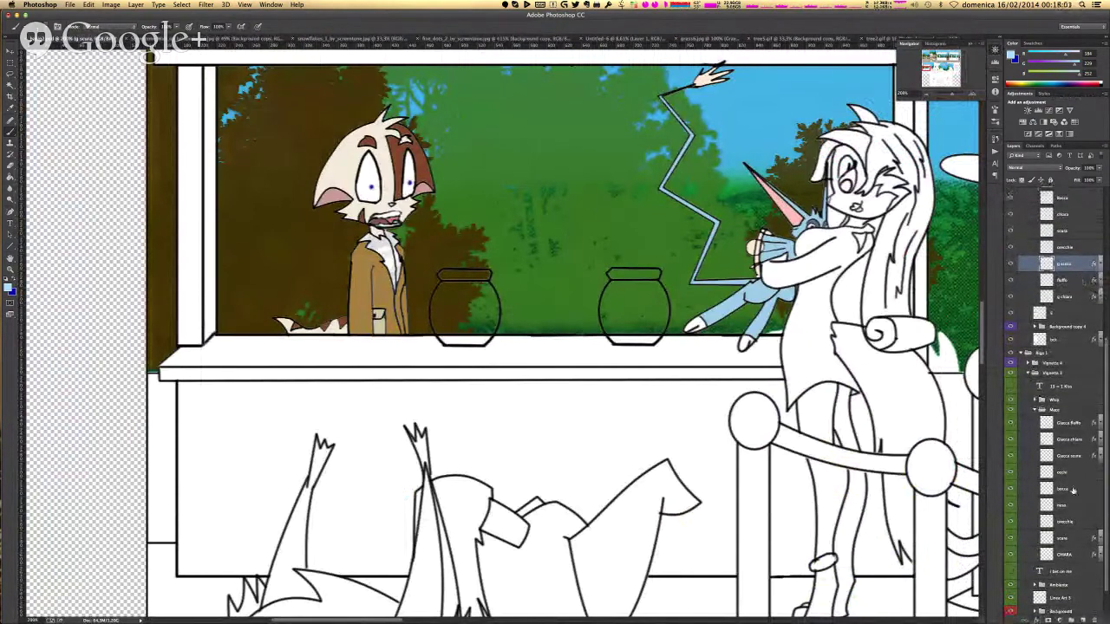
- Copy the layer style of Vignetta 3's scuro layer, directly above CHIARA, onto the matching layer directly below chiara in Vignetta 5
right_click(1068, 537)
left_click(1032, 441)
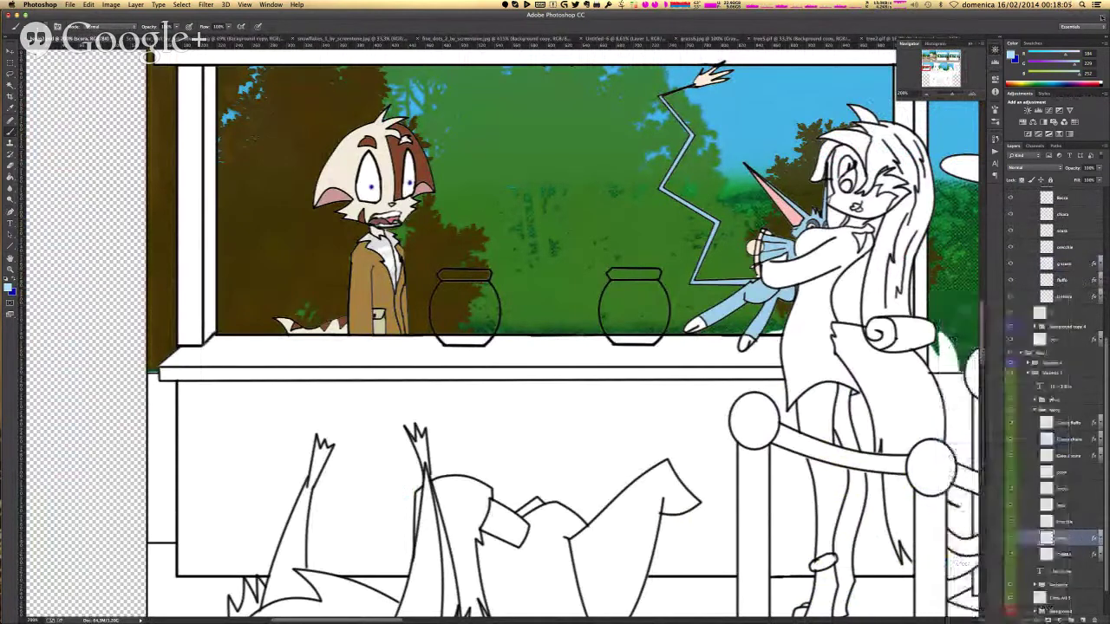
right_click(1075, 228)
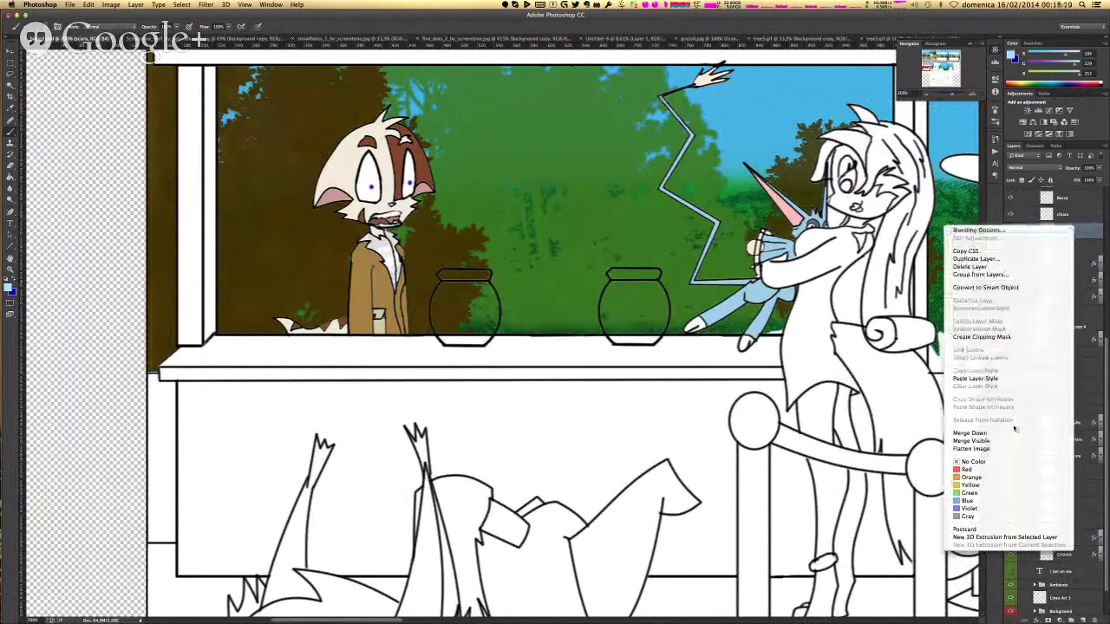
left_click(988, 378)
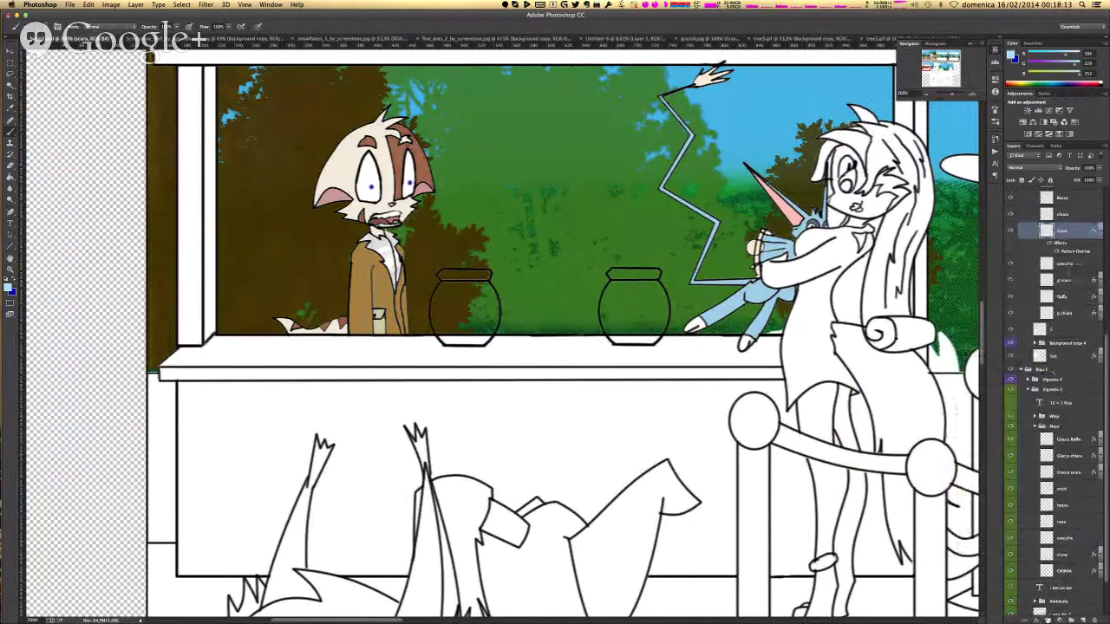
- Copy the layer style of Vignetta 3's CHIARA layer onto Vignetta 5's chiara layer and collapse that layer's effects list
right_click(1078, 571)
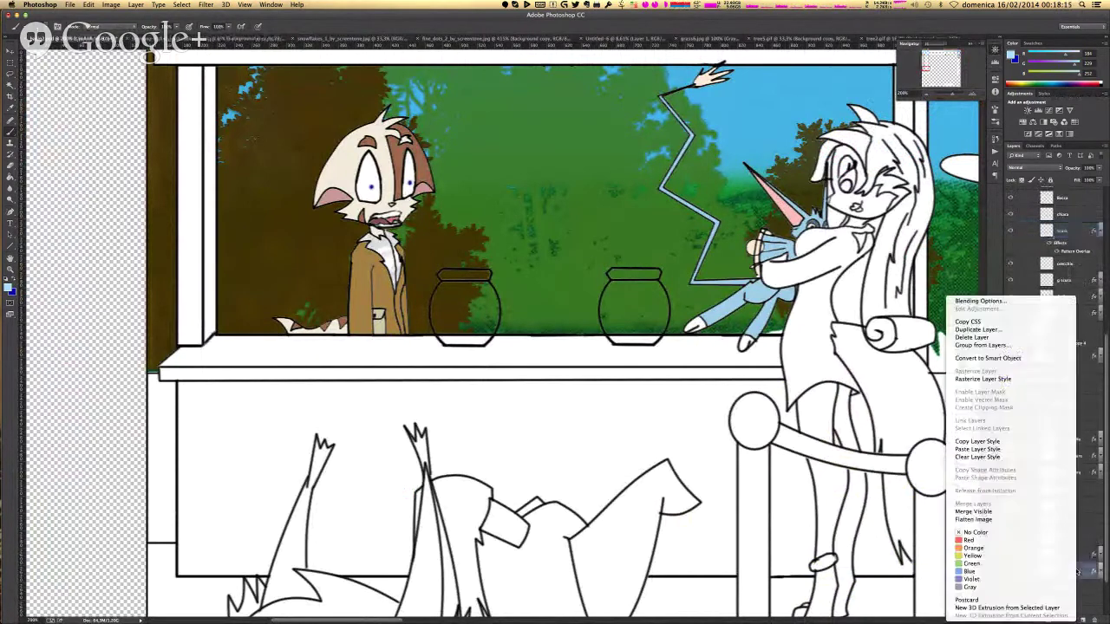
left_click(1014, 442)
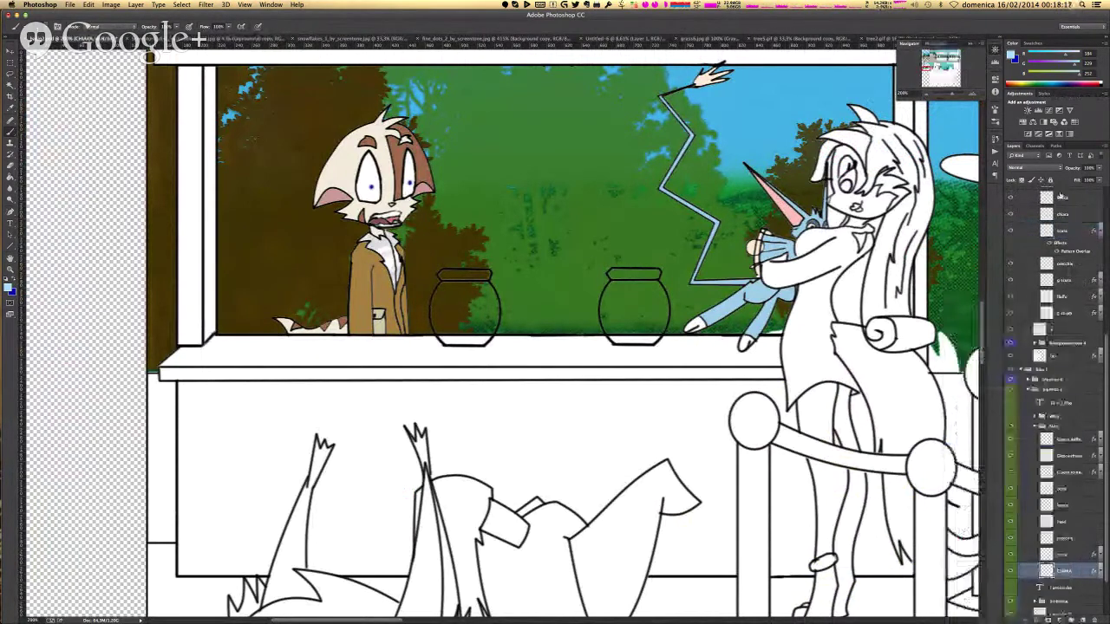
right_click(1078, 214)
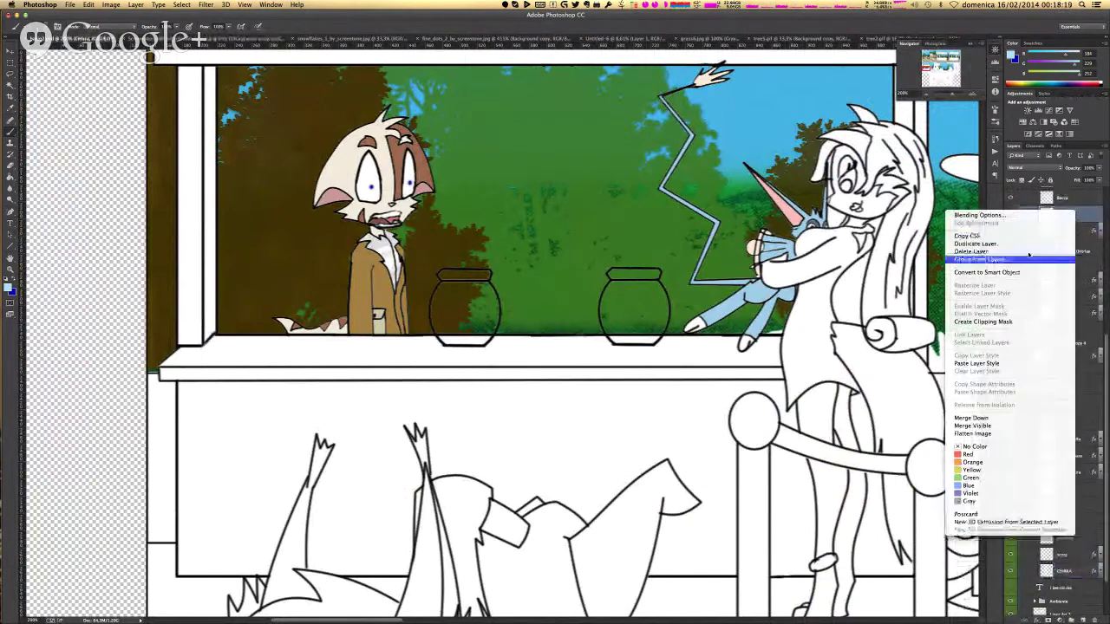
left_click(998, 363)
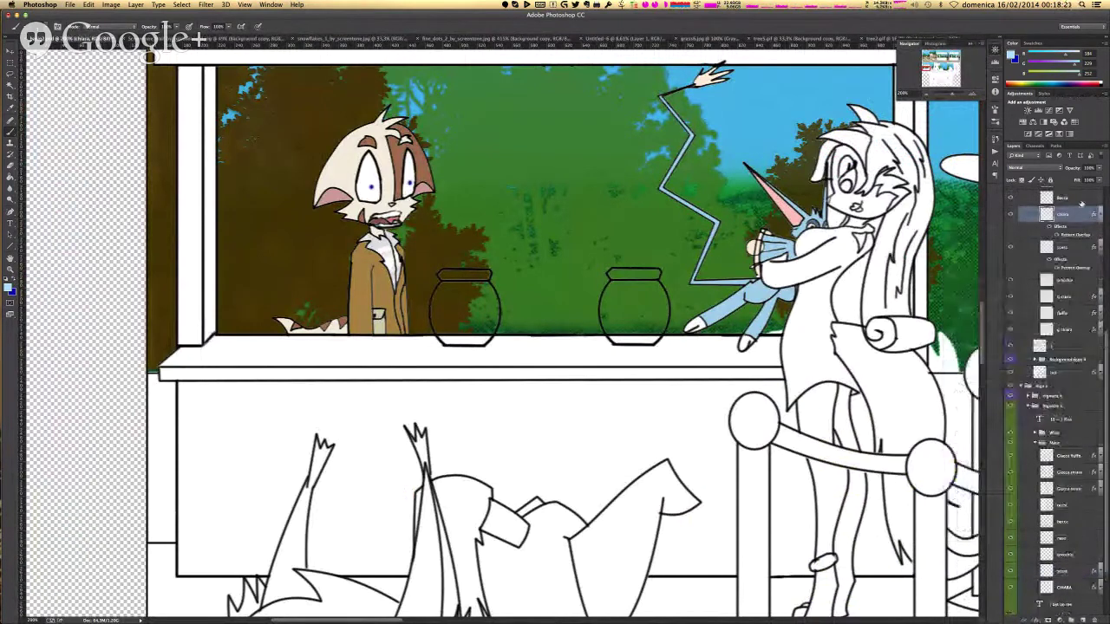
left_click(1099, 213)
scroll(1080, 218, "up", 3)
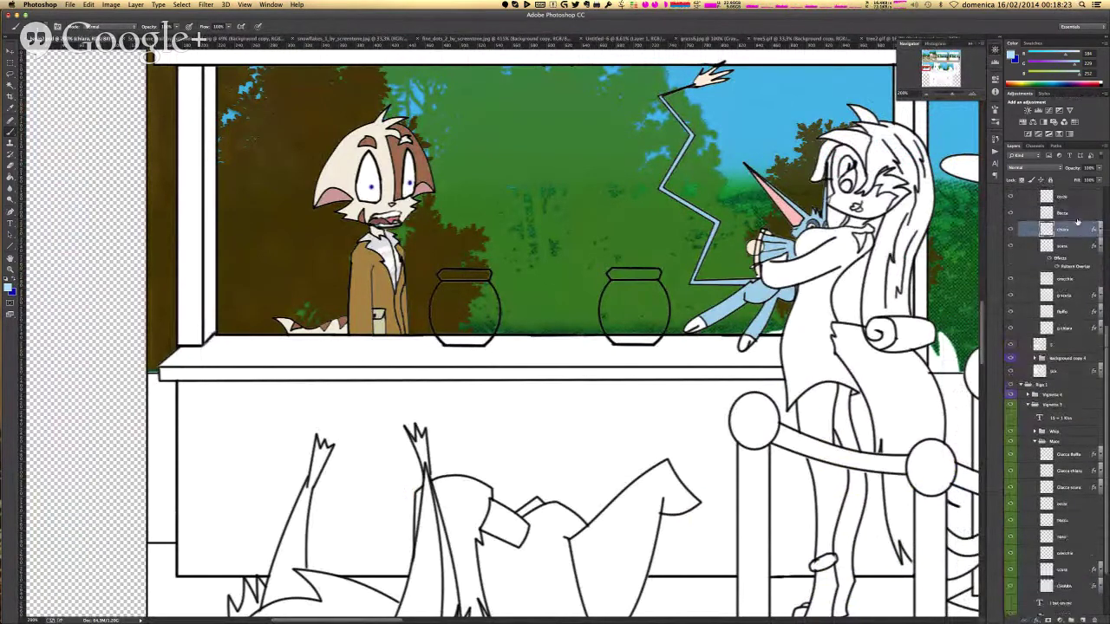
- Collapse the character groups in Vignetta 5 and Vignetta 3, along with the whole Riga 1 group
left_click(1034, 233)
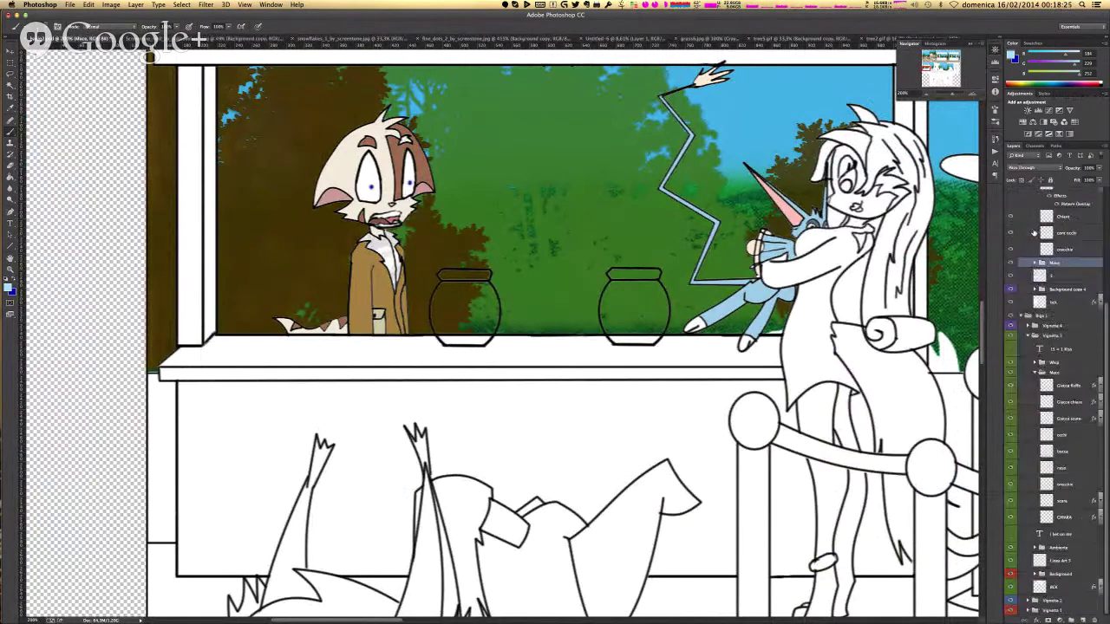
scroll(1034, 233, "up", 4)
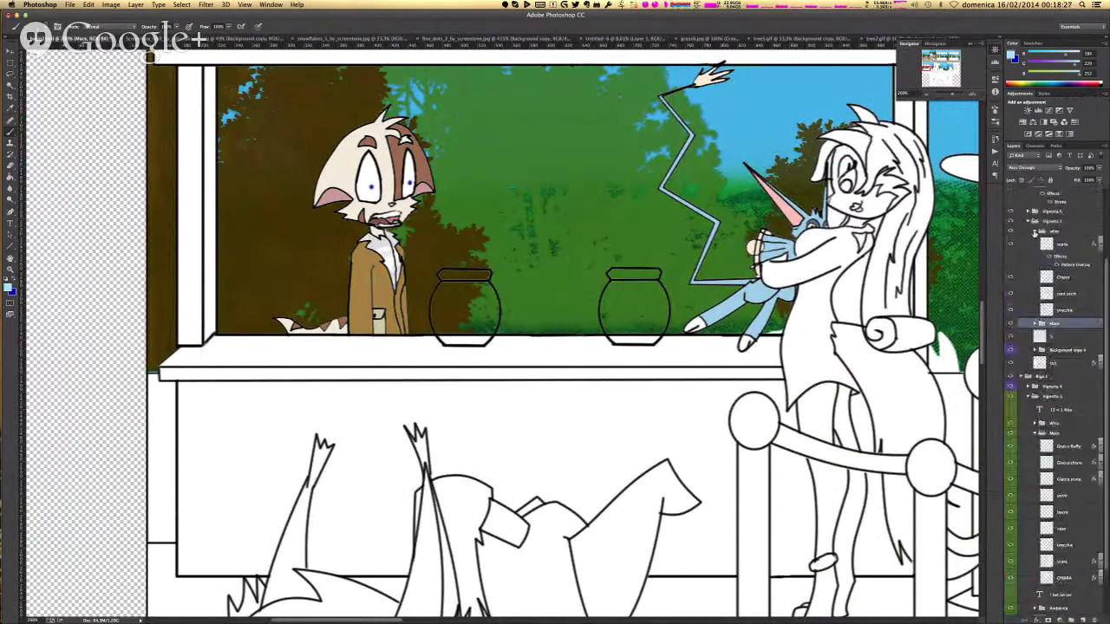
left_click(1035, 233)
left_click(1034, 372)
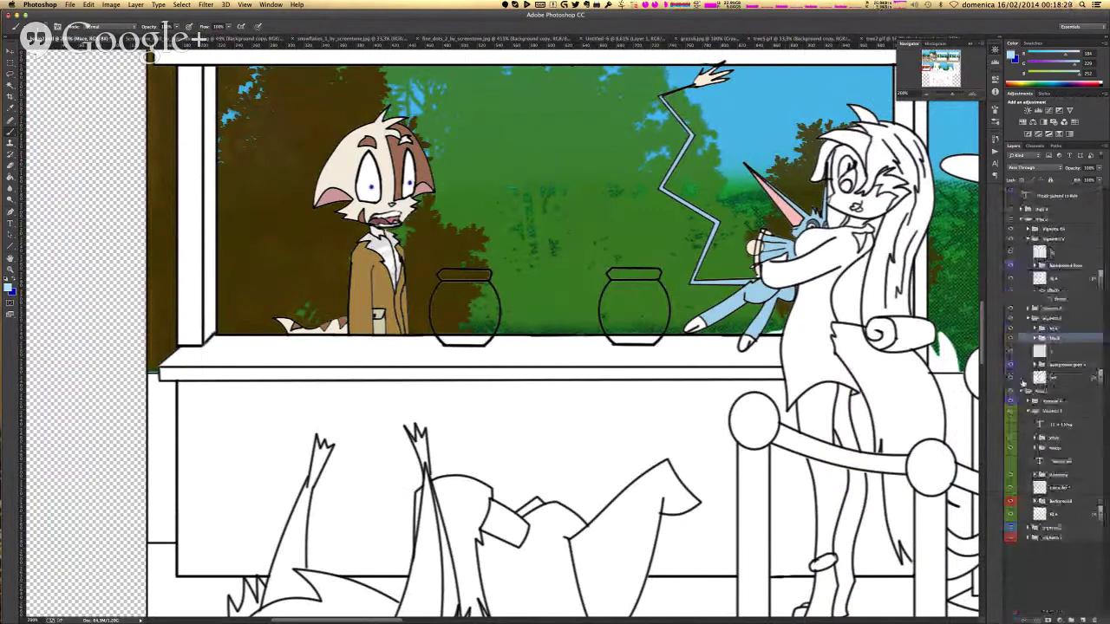
left_click(1029, 405)
left_click(1029, 411)
left_click(1022, 391)
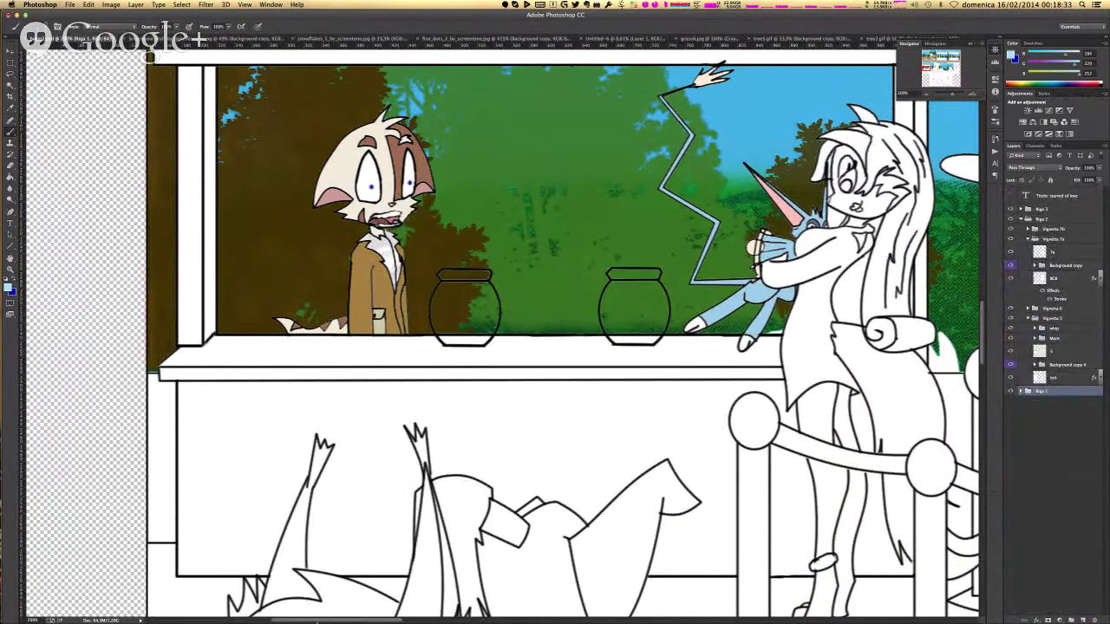
- Collapse the Vignetta 5 group, expand Vignetta 6, and select the line art layer at the top of that group
left_click_drag(320, 621, 330, 621)
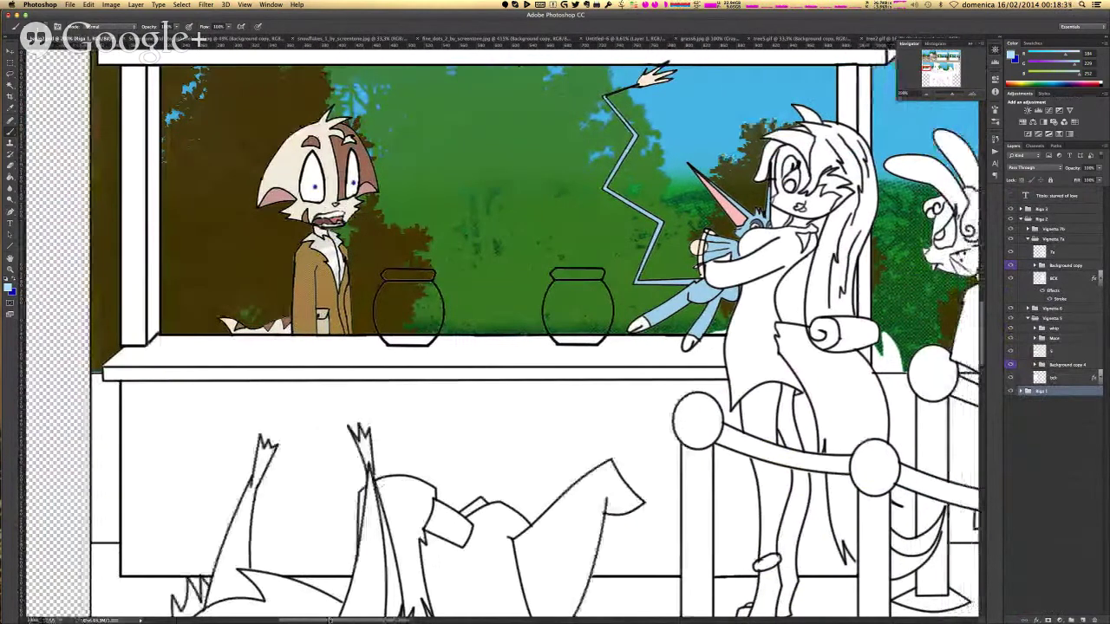
left_click_drag(329, 621, 509, 590)
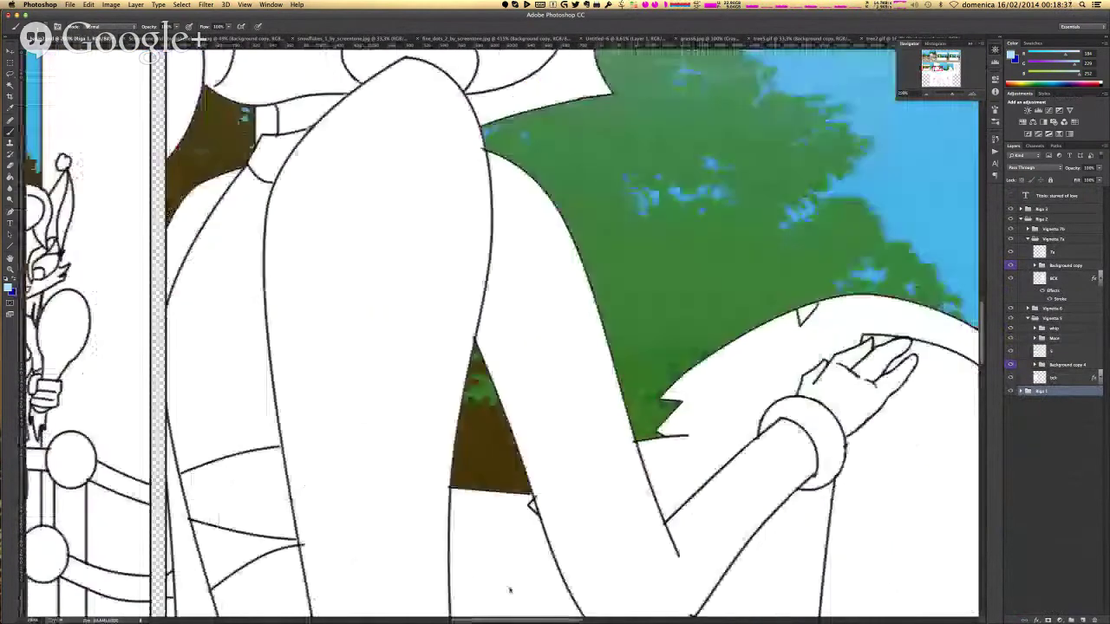
scroll(510, 590, "right", 10)
scroll(510, 589, "down", 3)
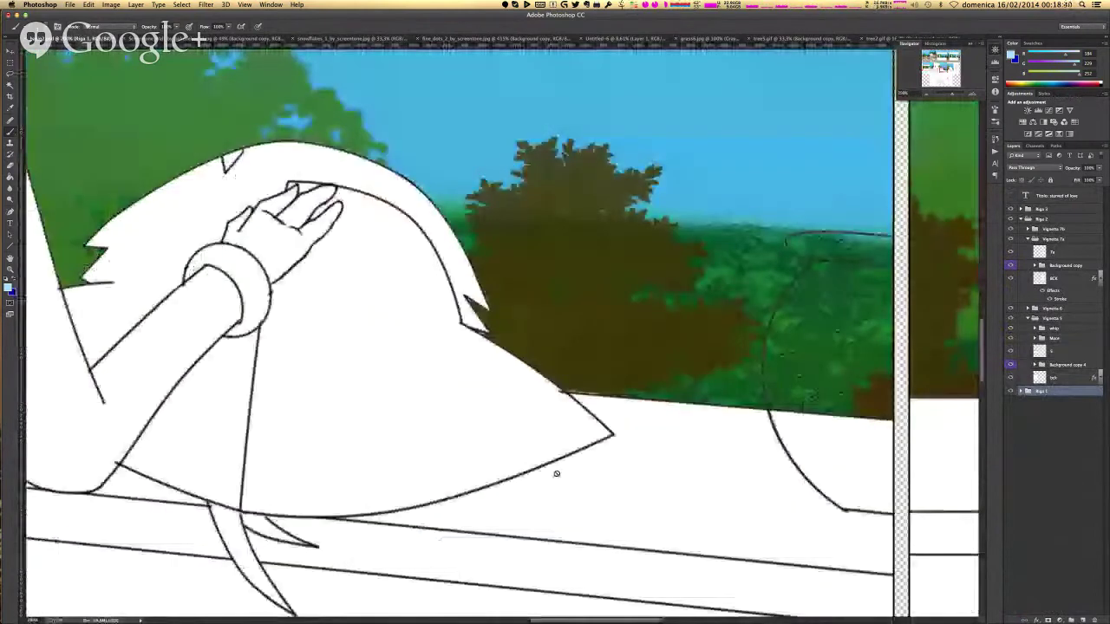
left_click(10, 119)
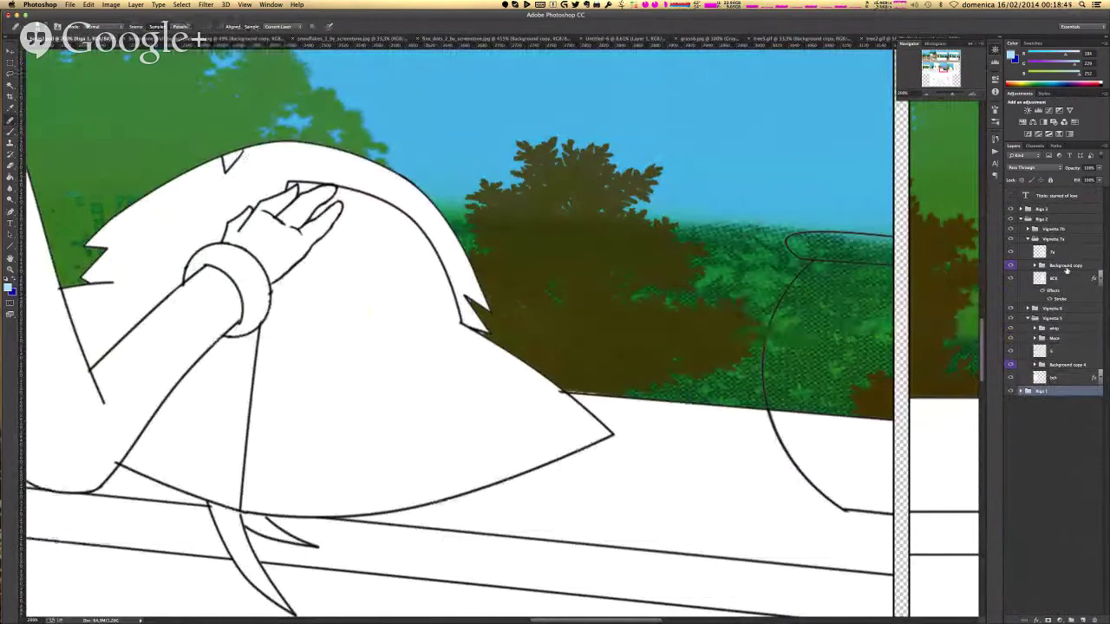
scroll(768, 309, "down", 2)
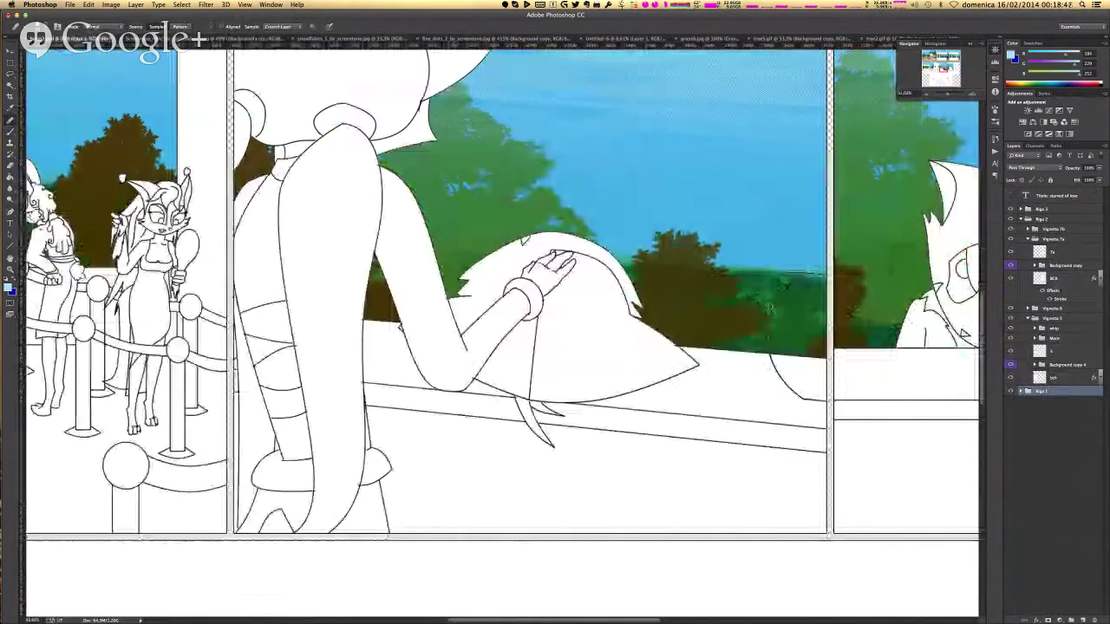
scroll(769, 309, "down", 2)
scroll(524, 355, "down", 4)
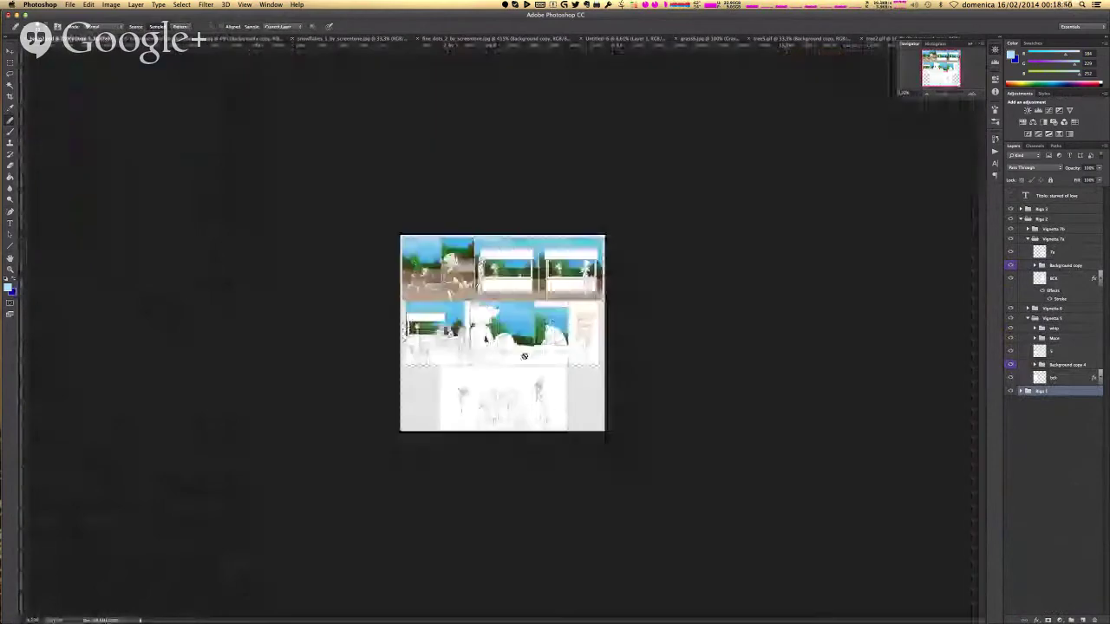
scroll(524, 355, "up", 5)
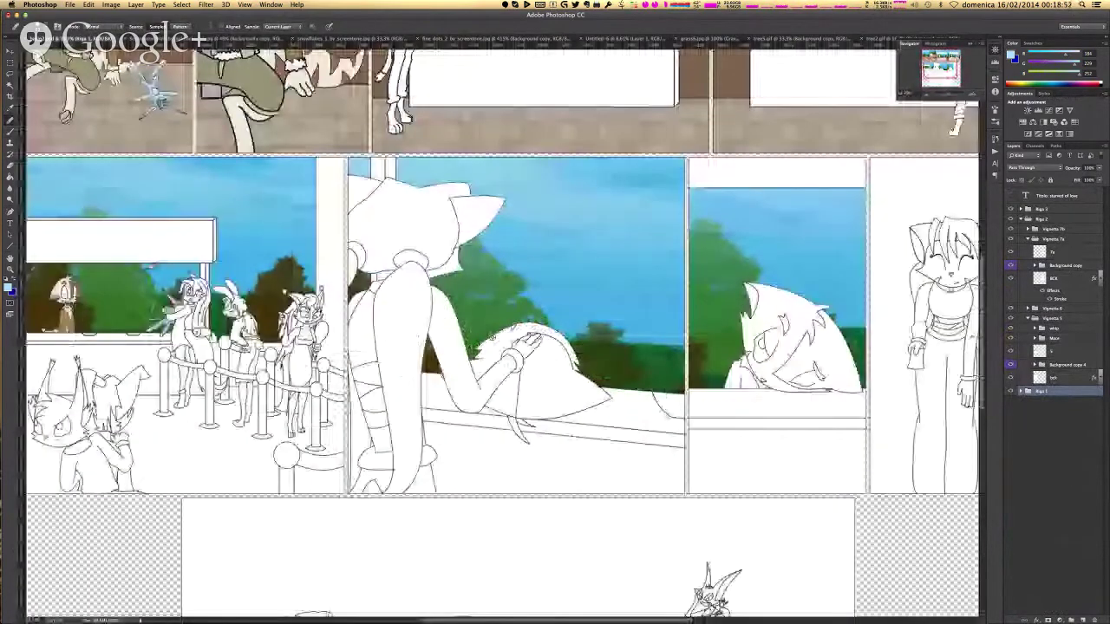
scroll(494, 346, "up", 2)
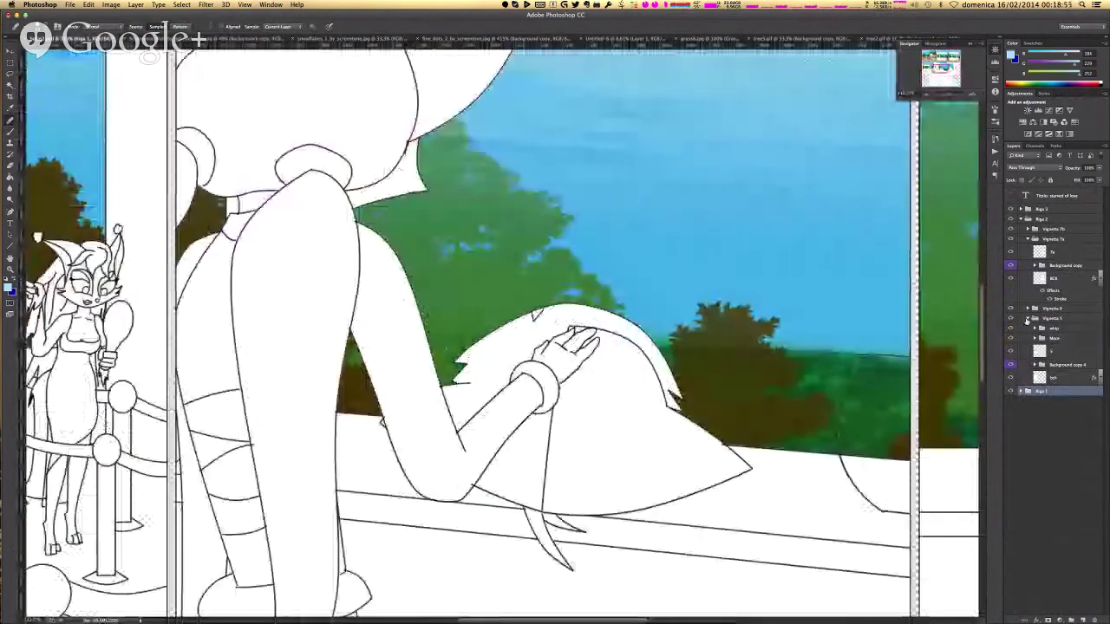
left_click(1027, 318)
left_click(1027, 309)
left_click(1067, 321)
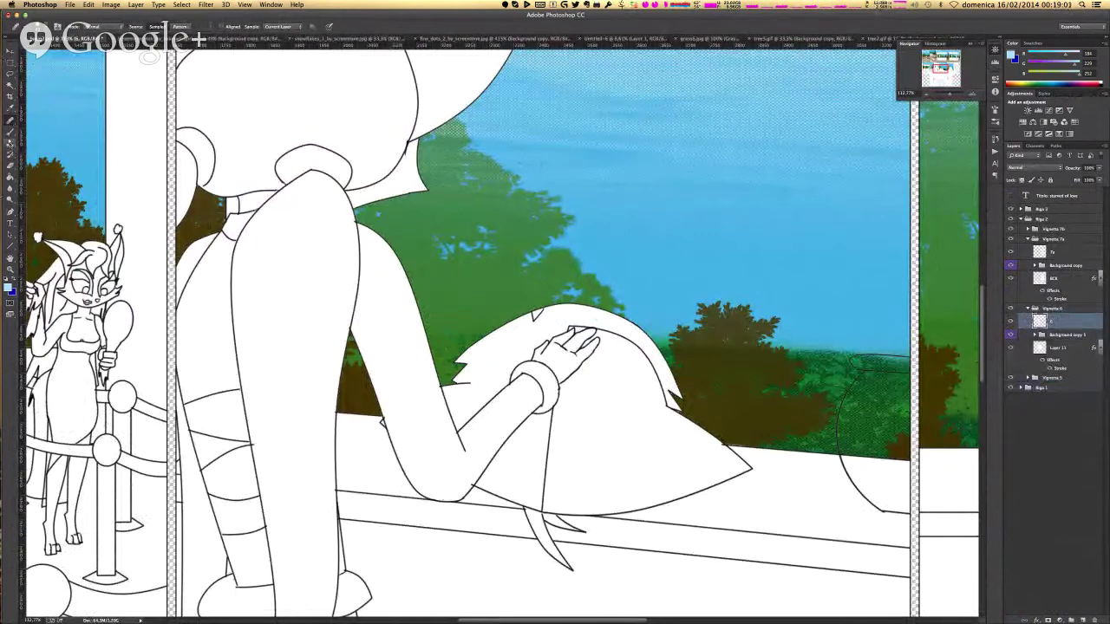
- Activate the Brush tool and set the foreground colour to pure white, RGB 255, 255, 255
left_click(10, 166)
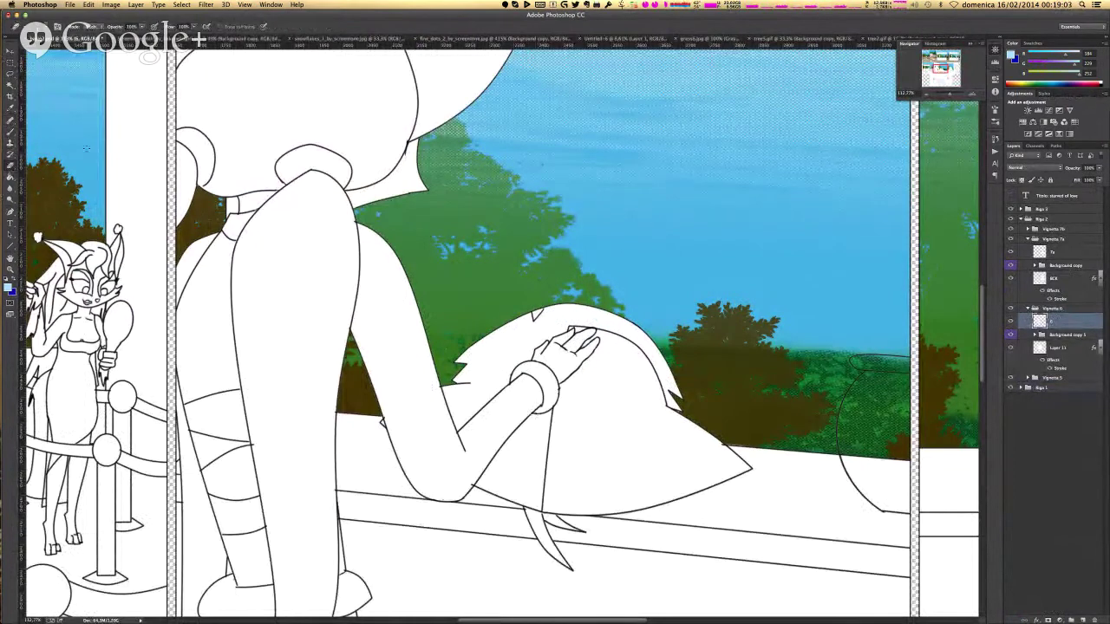
left_click(10, 135)
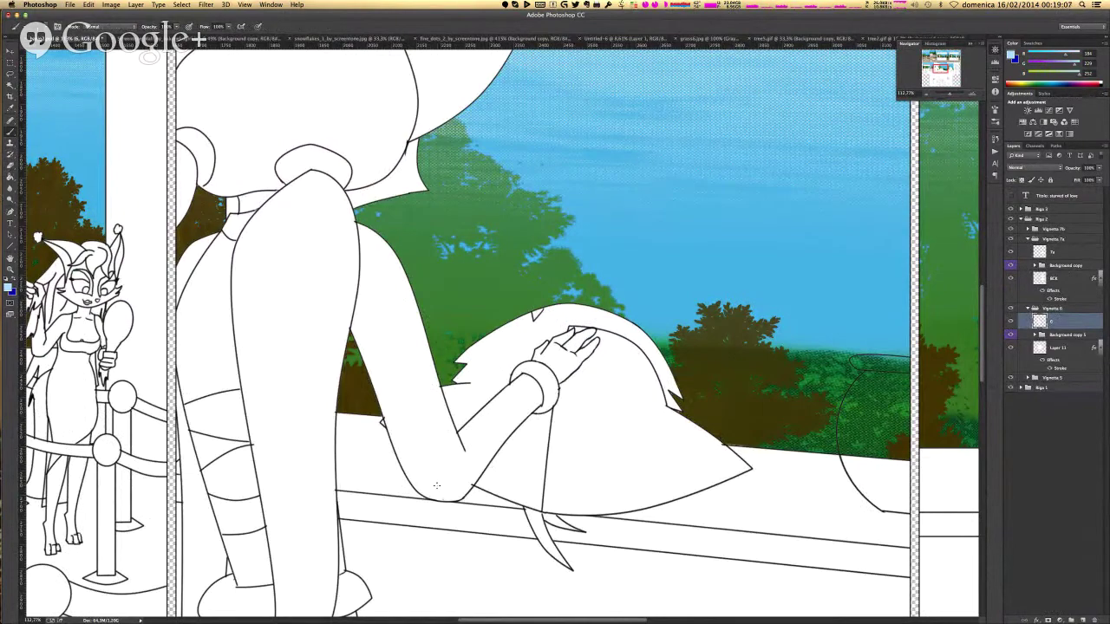
scroll(443, 488, "up", 6)
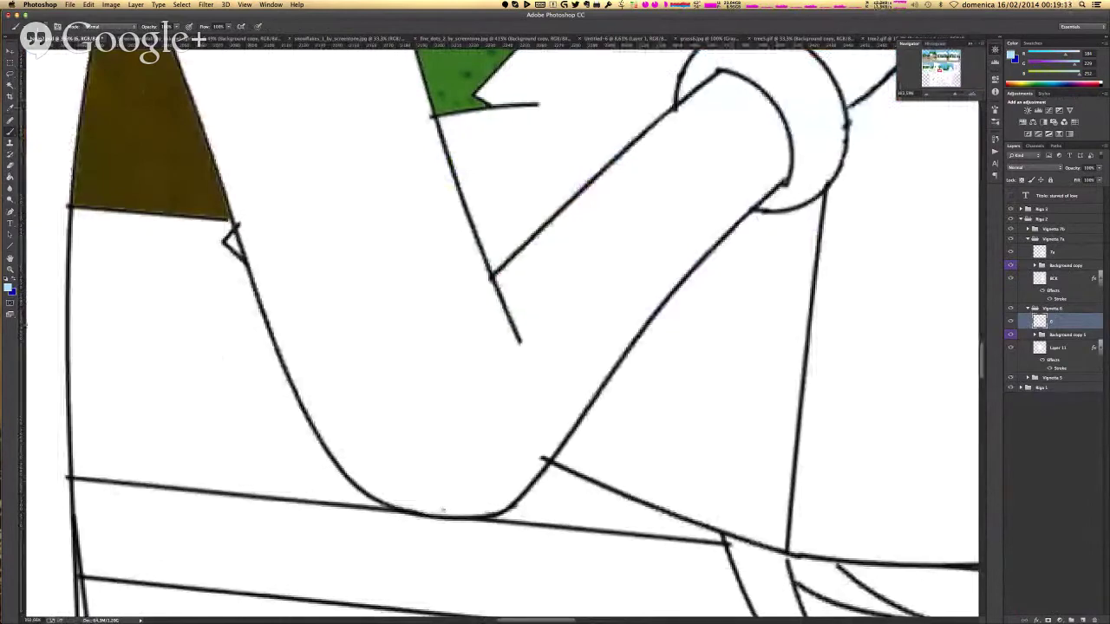
left_click(8, 287)
left_click(673, 345)
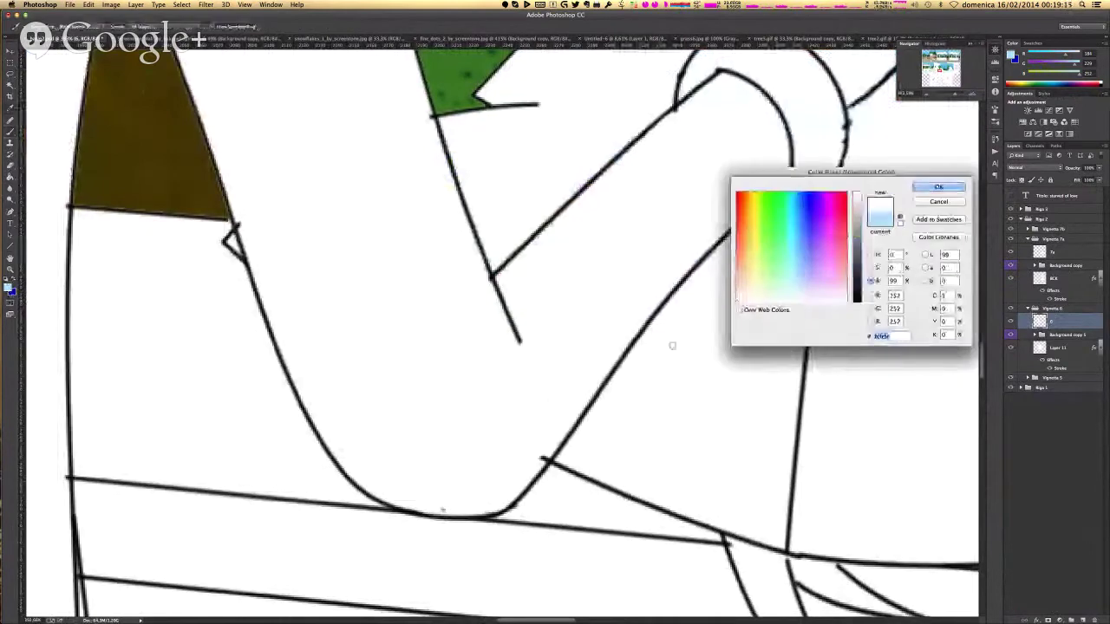
left_click(871, 254)
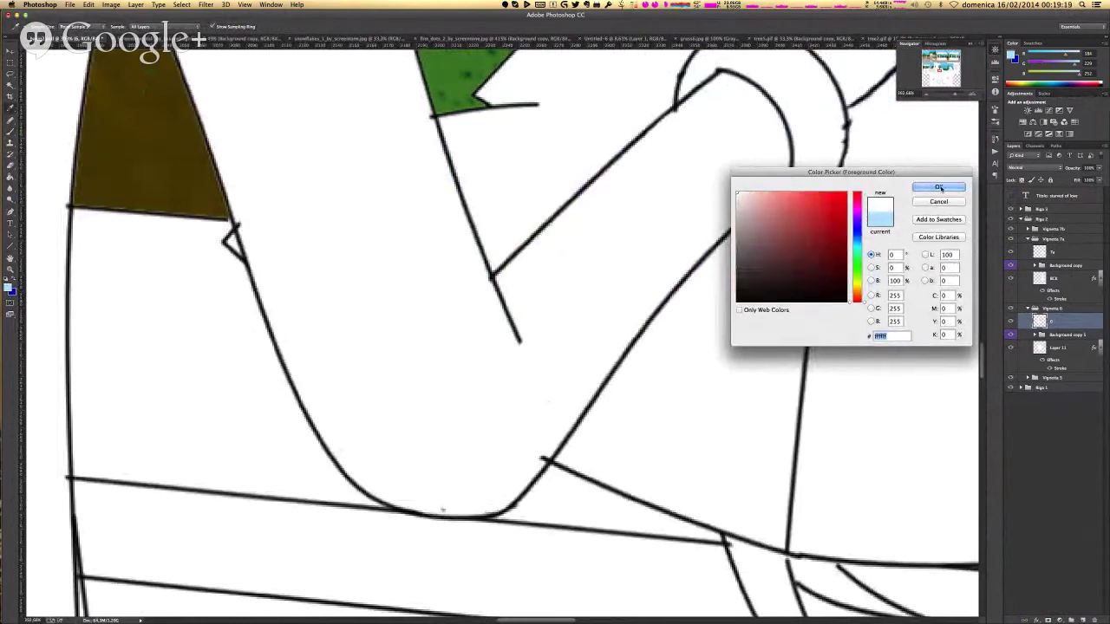
left_click(936, 187)
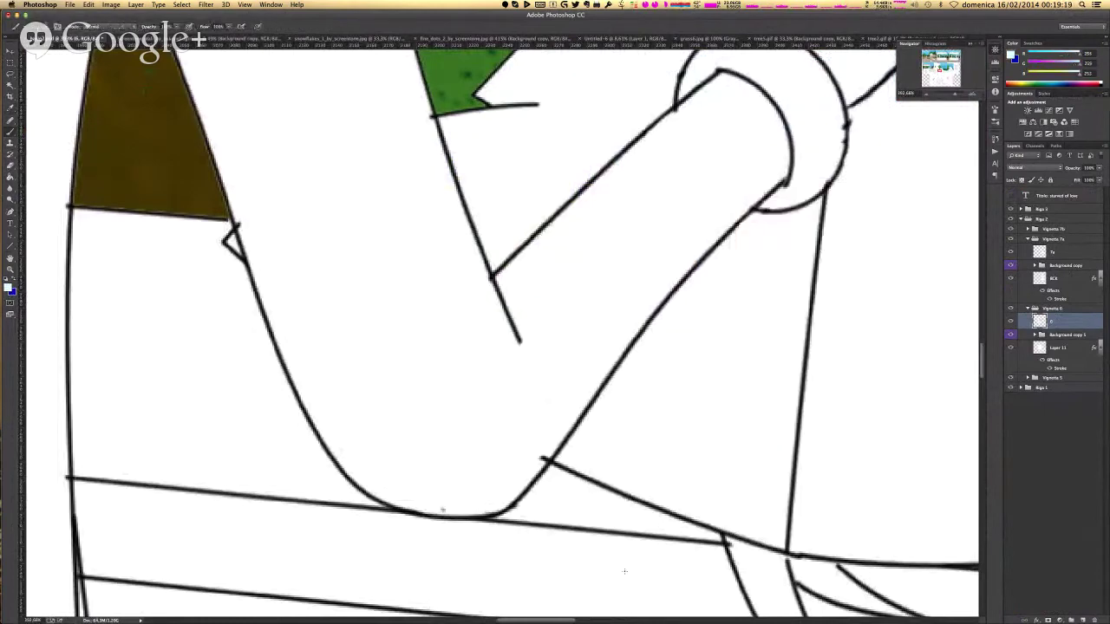
- Resize the brush and paint out the line ends that cross the arm's outline near the elbow and below the brown background area
right_click(445, 500)
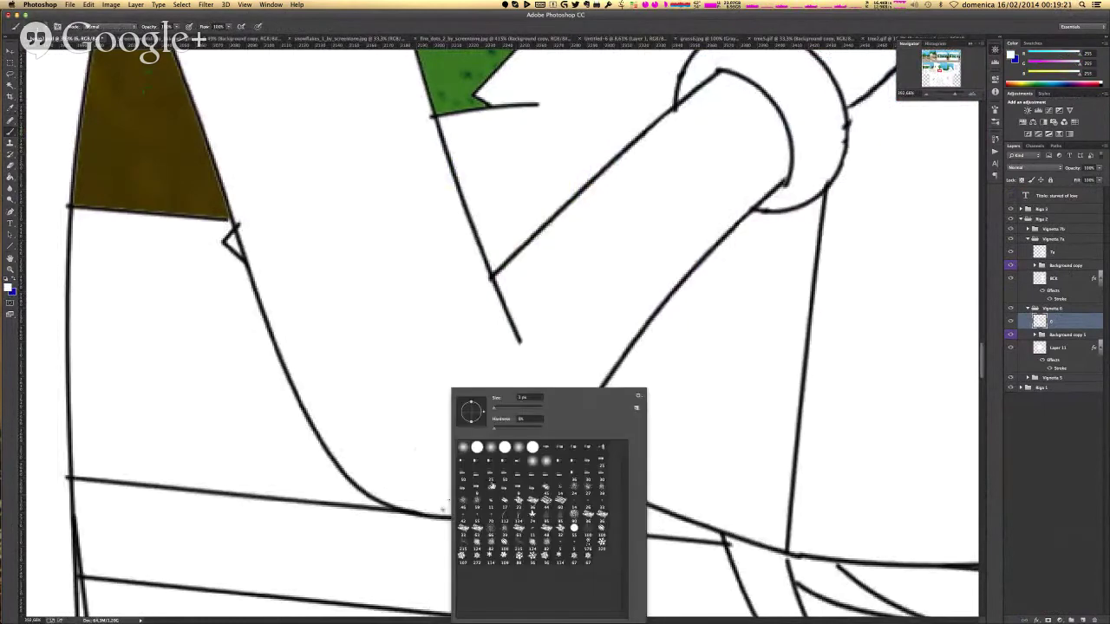
left_click(414, 453)
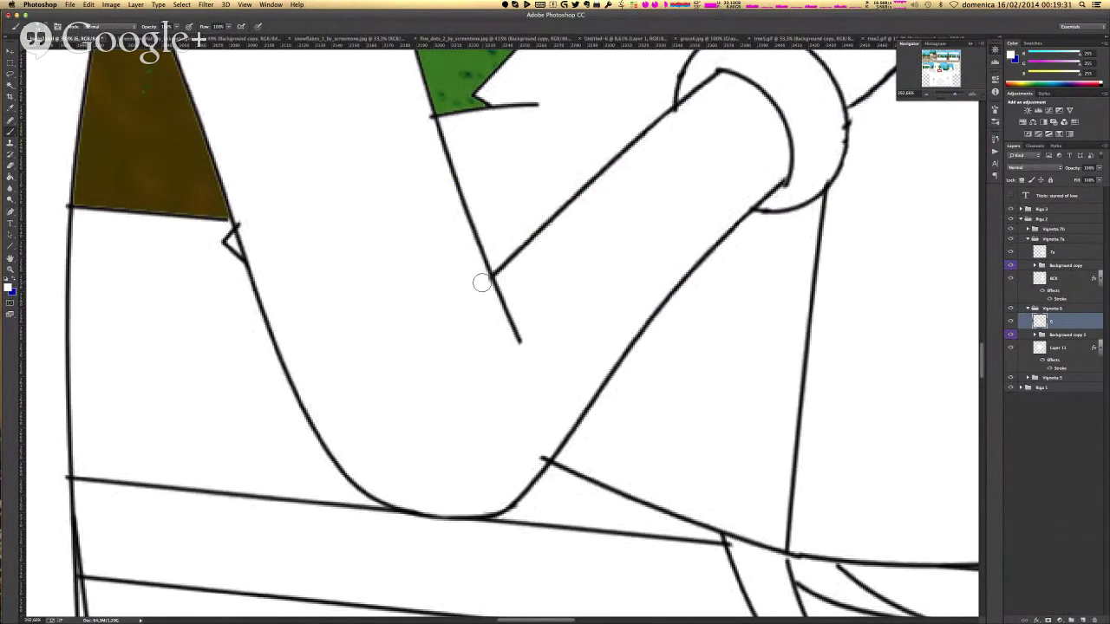
left_click_drag(537, 450, 540, 454)
right_click(505, 424)
left_click(533, 448)
left_click(262, 209)
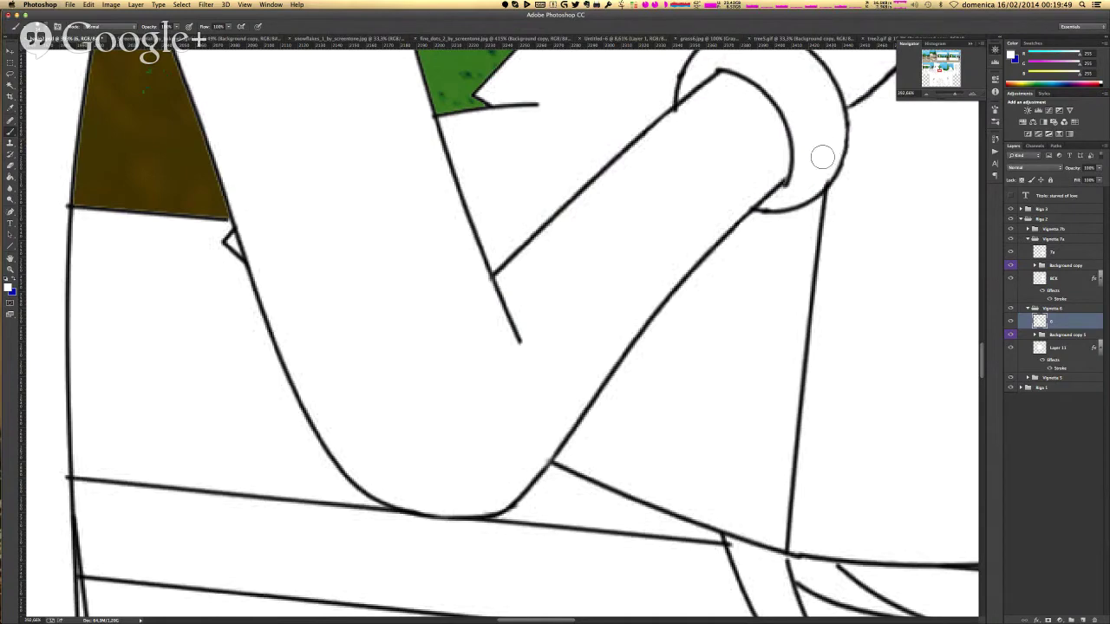
- Resize the brush and paint out the end of the counter's upper line that overshoots the curved pointed strand
scroll(751, 277, "down", 5)
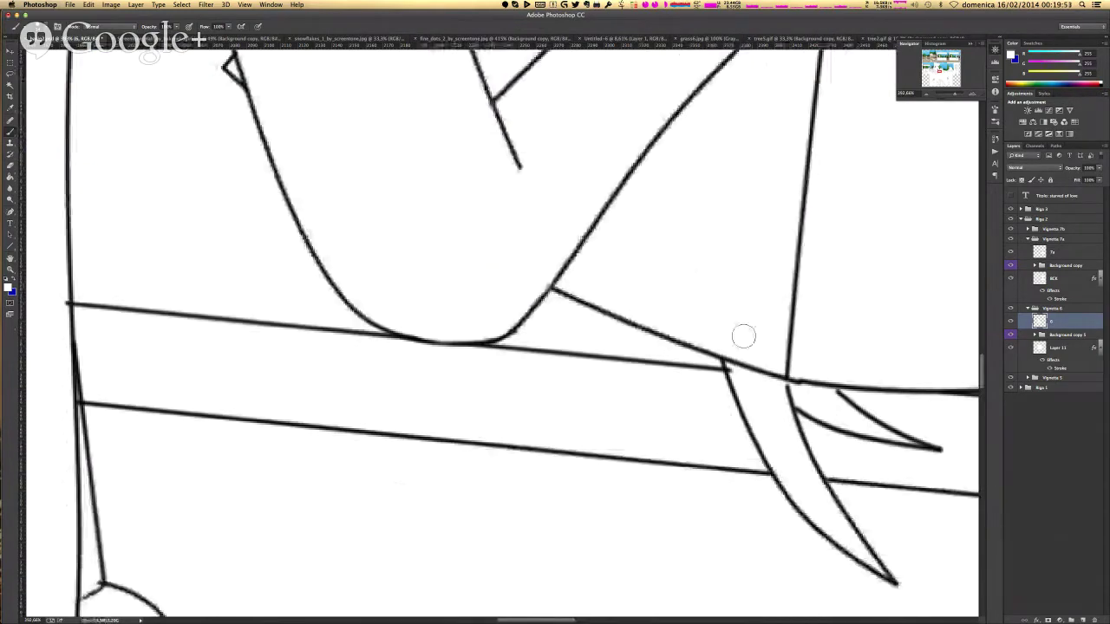
right_click(774, 392)
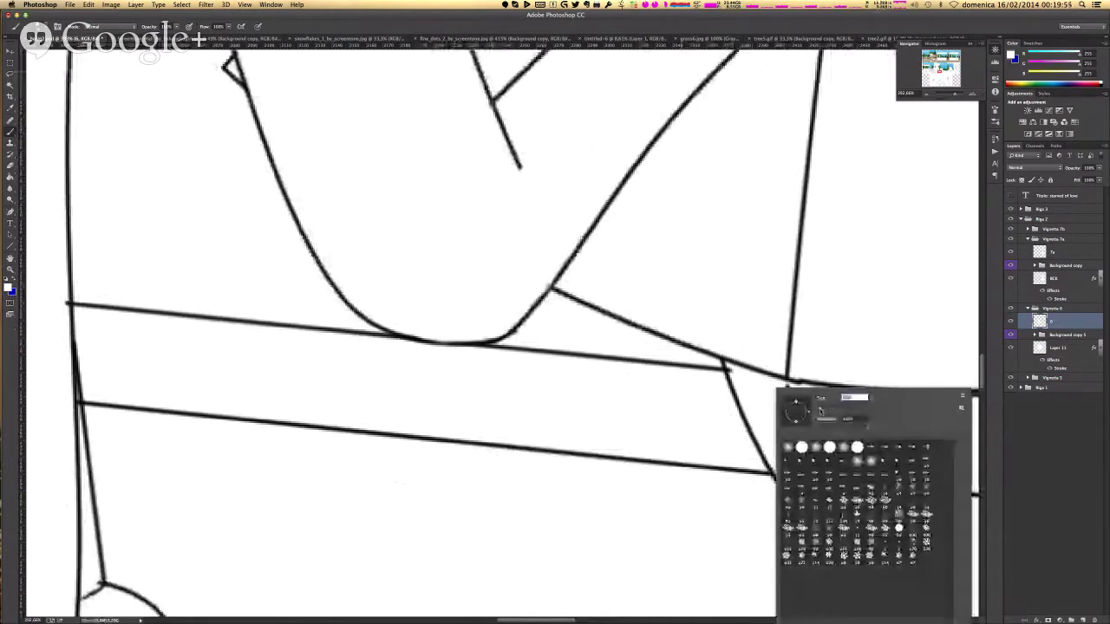
left_click(732, 370)
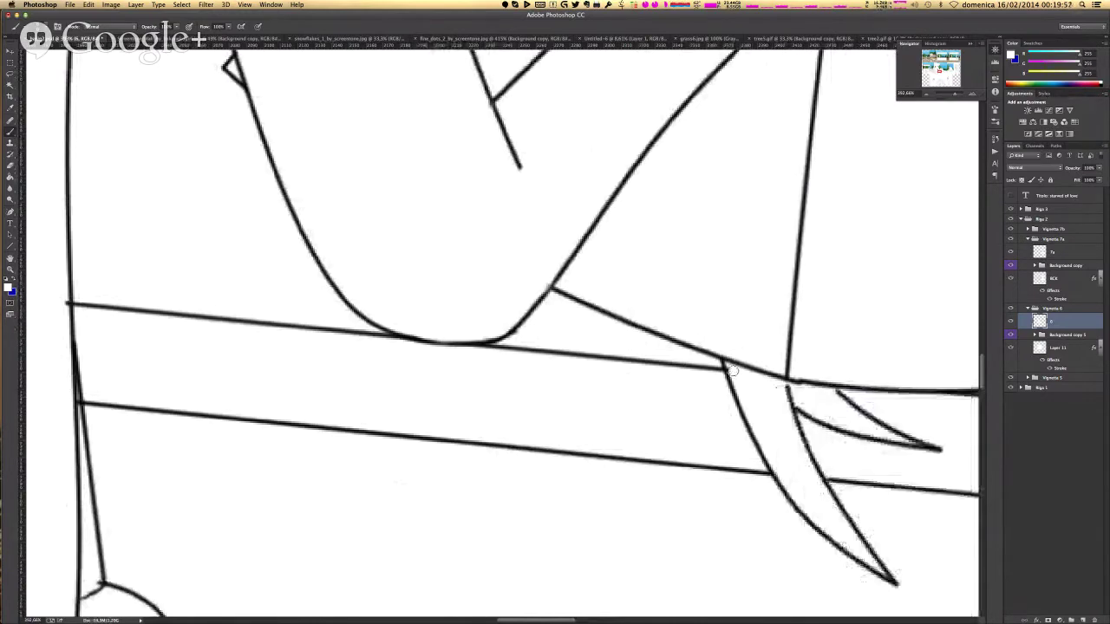
scroll(785, 401, "down", 2)
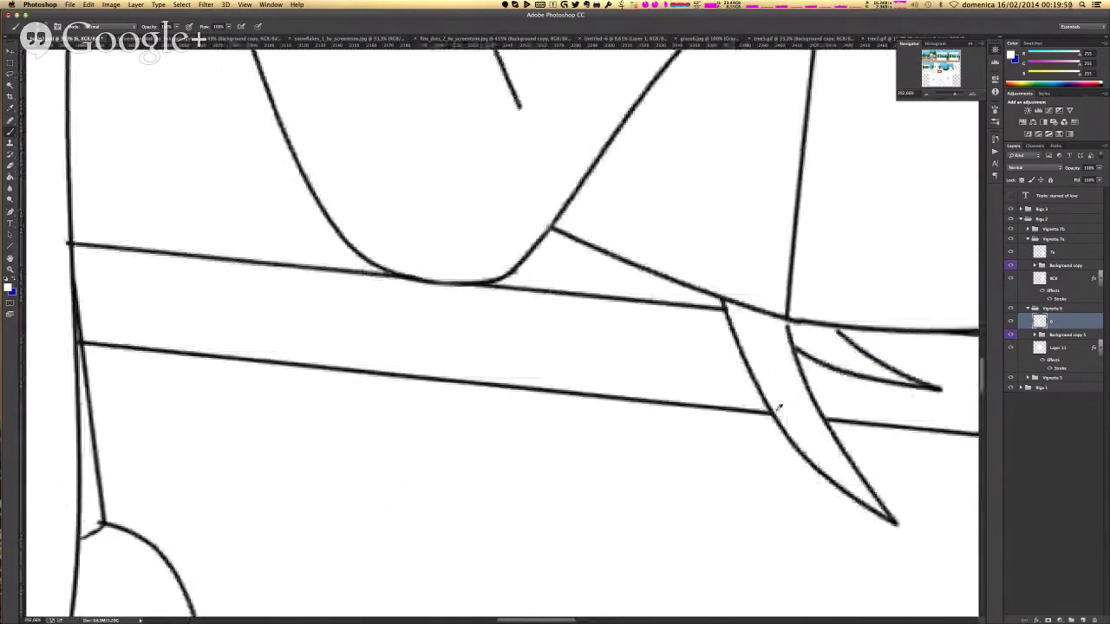
scroll(777, 408, "down", 5)
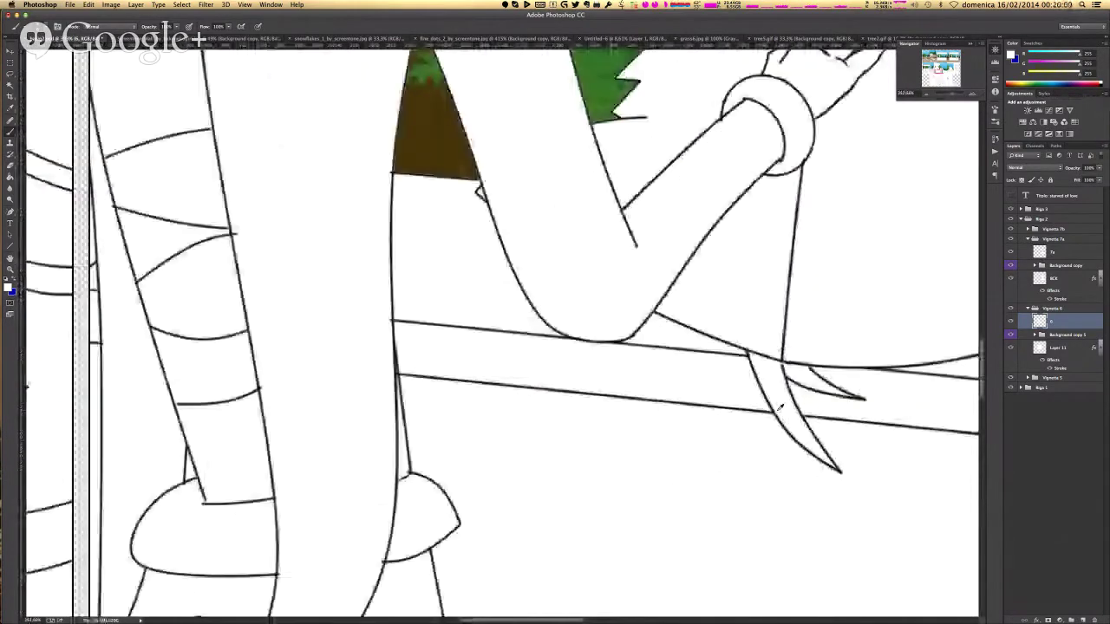
- Examine Vignetta 6's line art around the hand, furry edge, counter, neck and ear for stray or overshooting lines
scroll(779, 408, "down", 3)
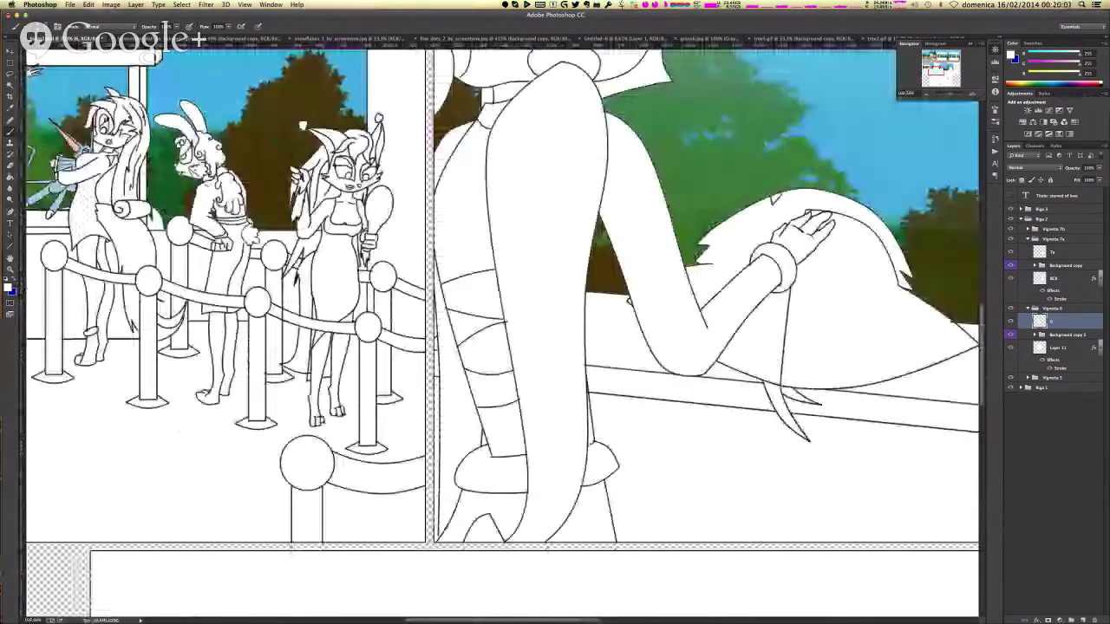
scroll(784, 194, "up", 5)
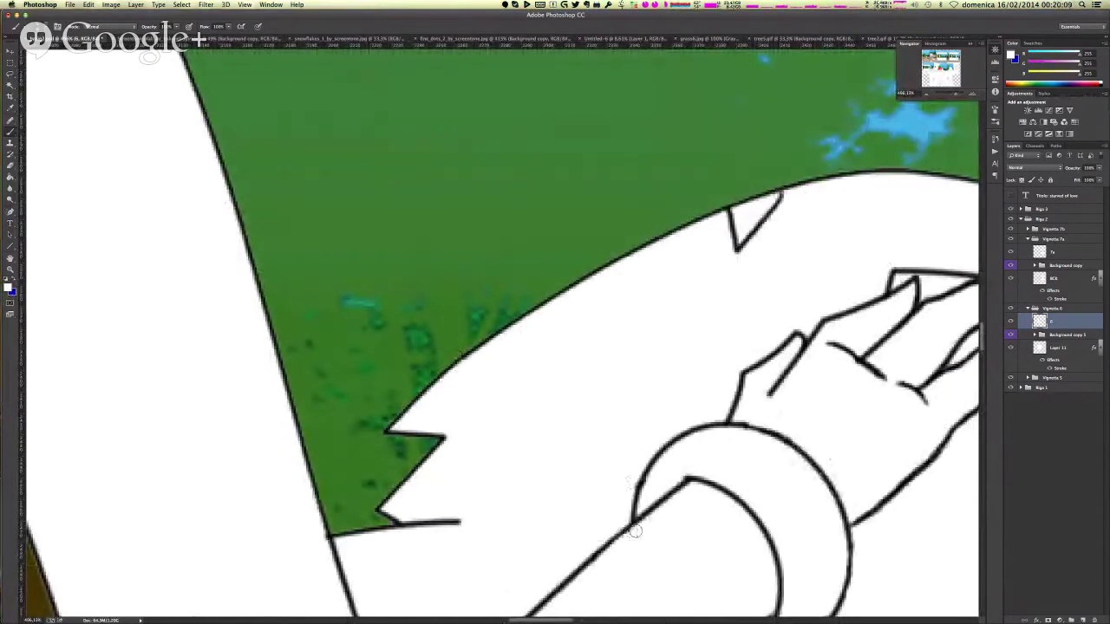
left_click_drag(537, 621, 598, 620)
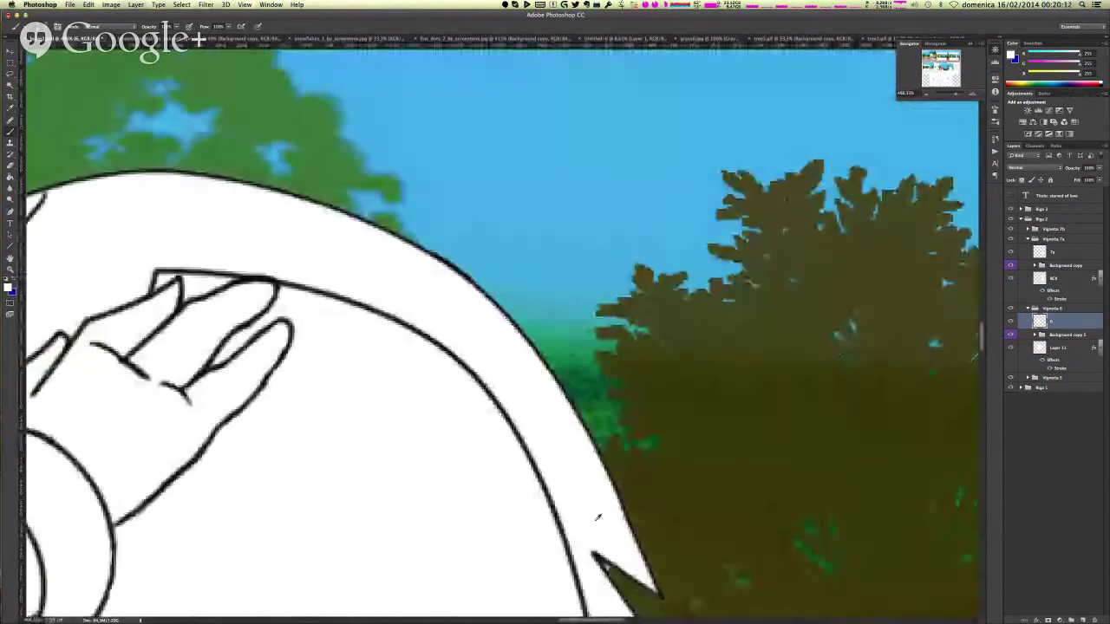
scroll(598, 517, "down", 5)
scroll(681, 476, "up", 5)
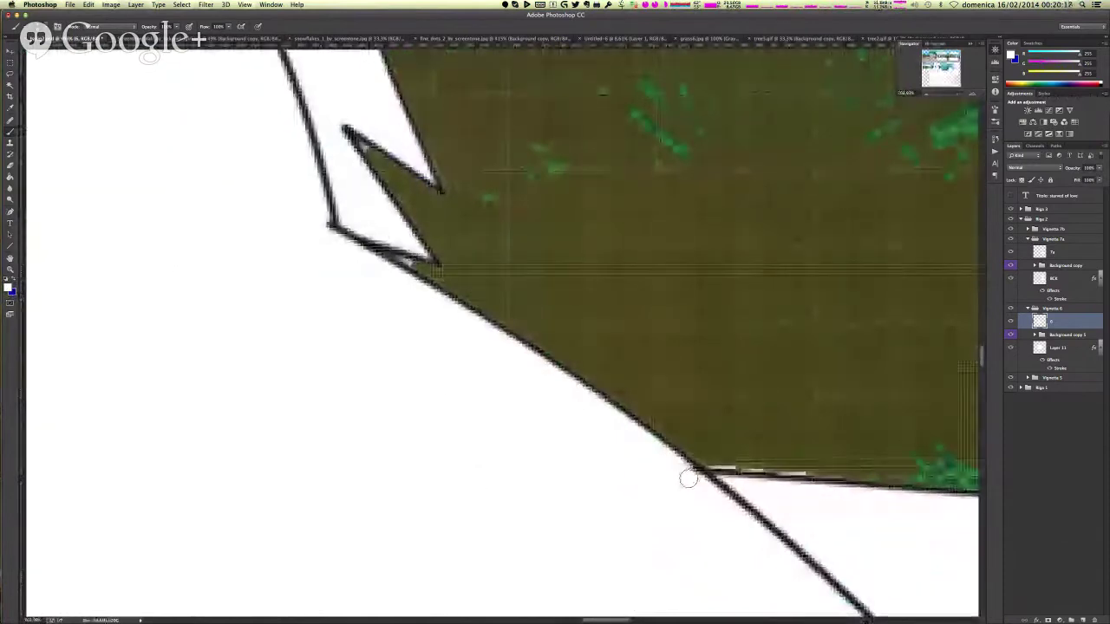
scroll(670, 479, "down", 5)
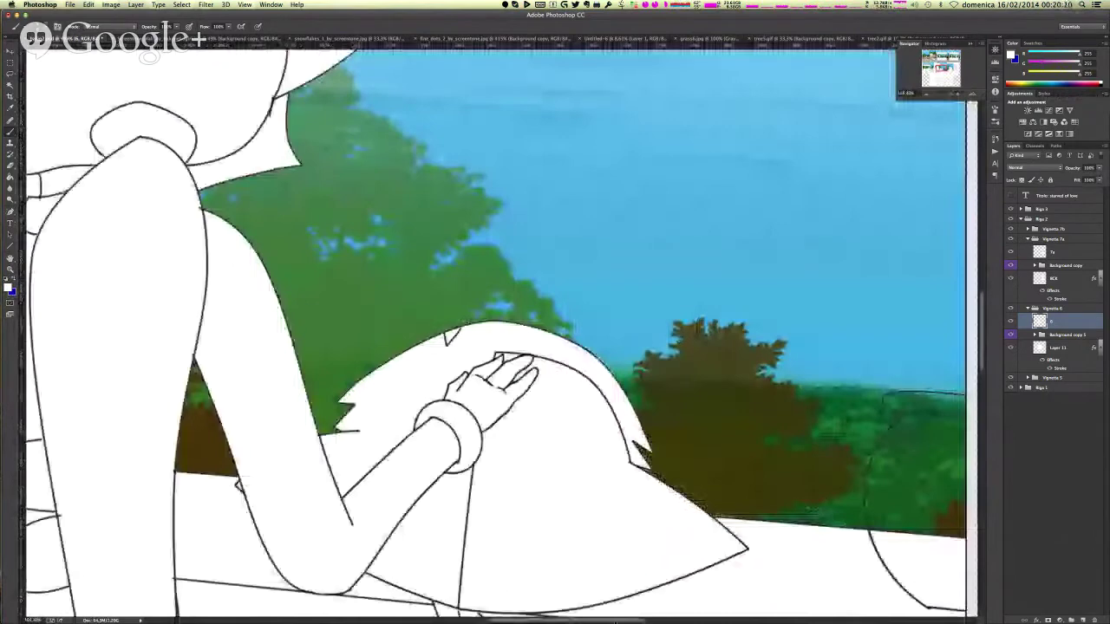
left_click_drag(616, 621, 557, 621)
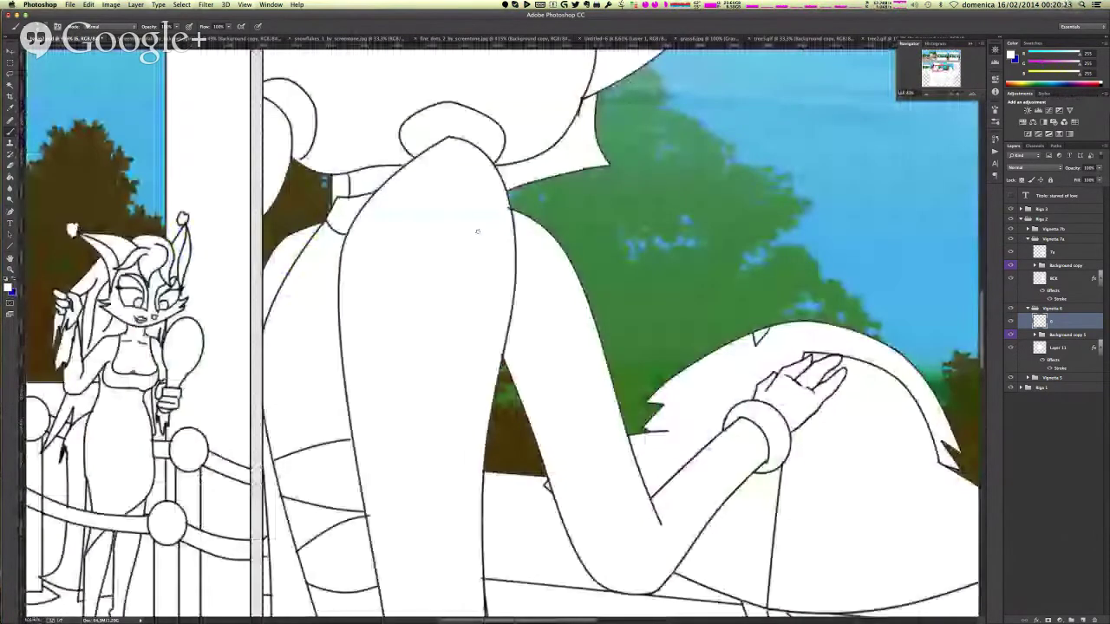
scroll(329, 182, "up", 5)
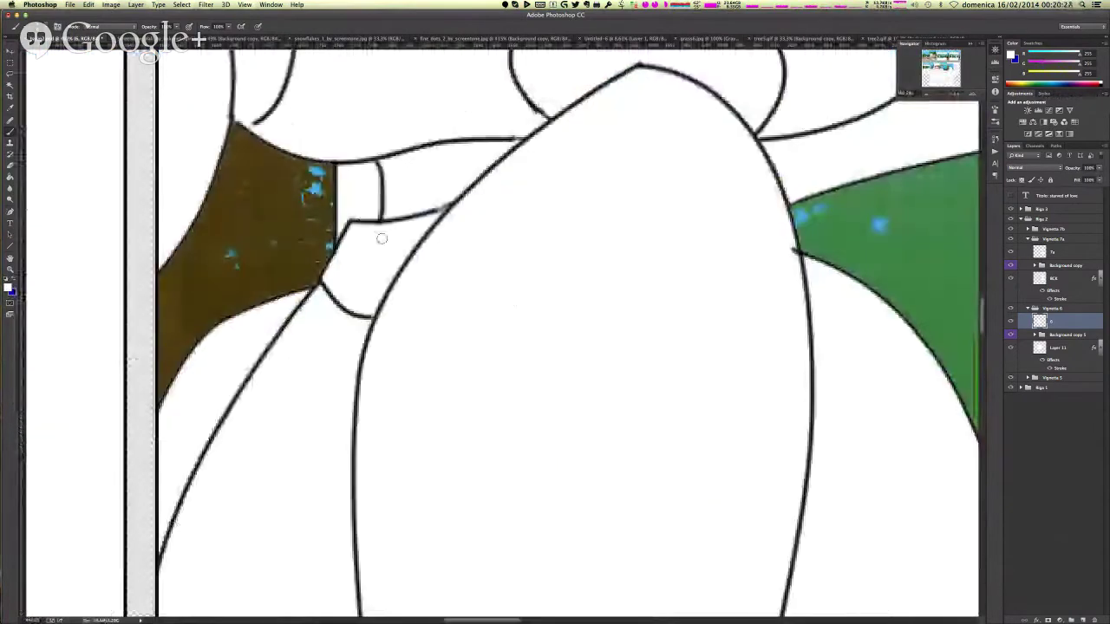
scroll(381, 239, "down", 3)
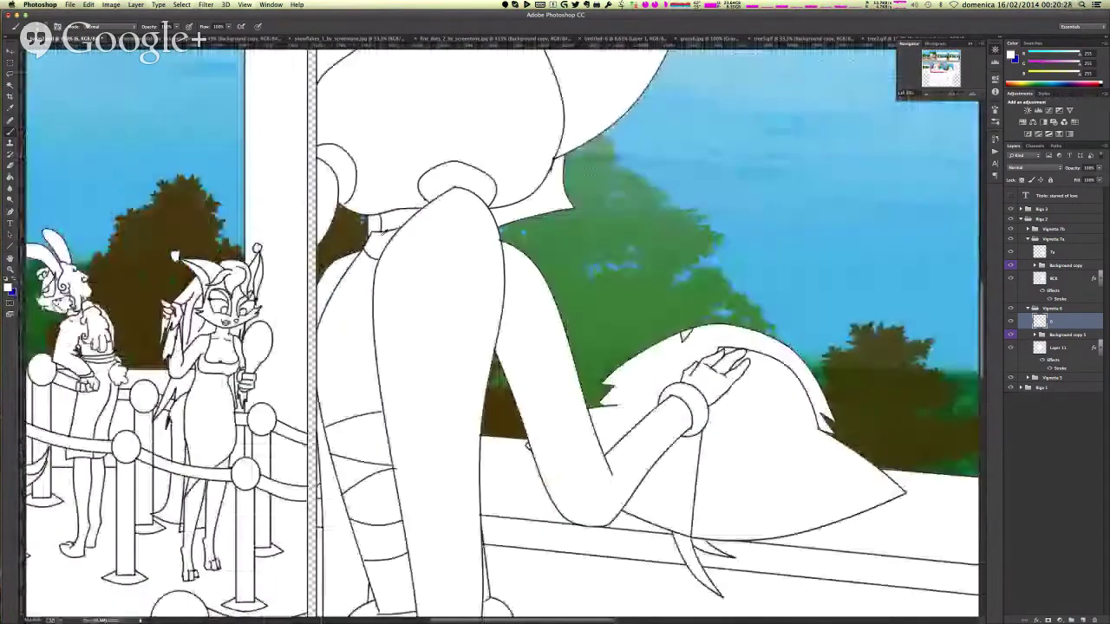
scroll(525, 207, "up", 3)
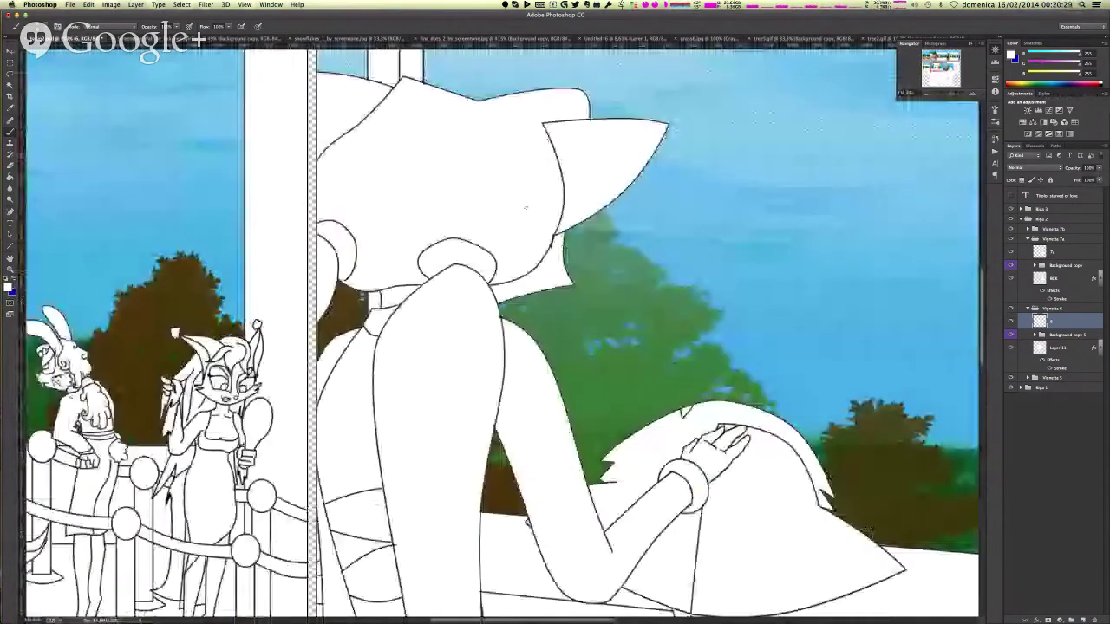
scroll(524, 207, "up", 5)
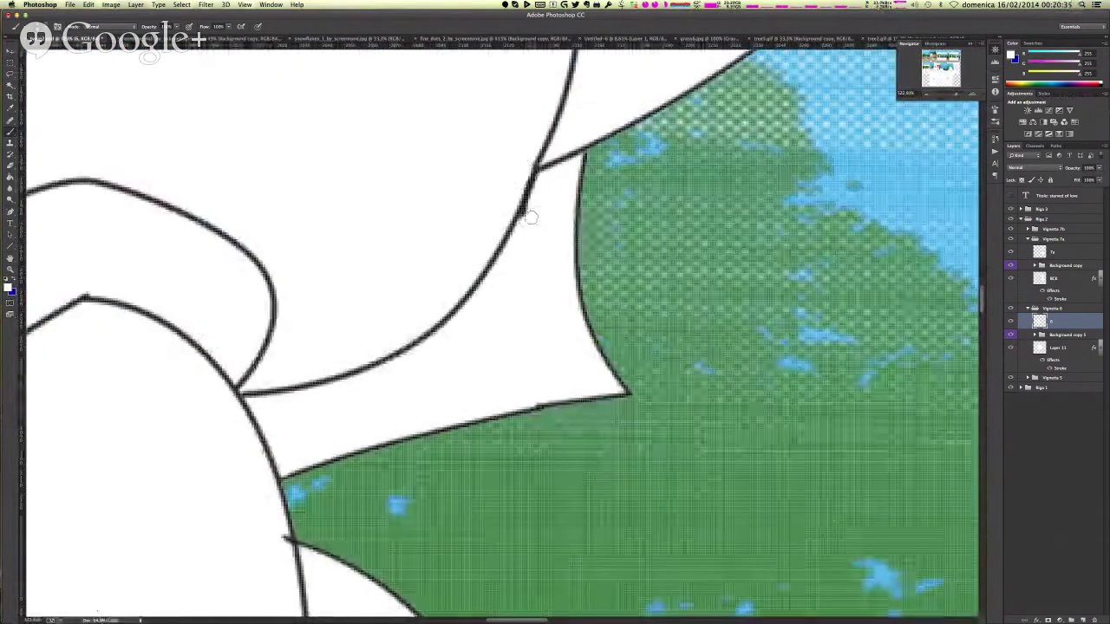
scroll(535, 313, "down", 5)
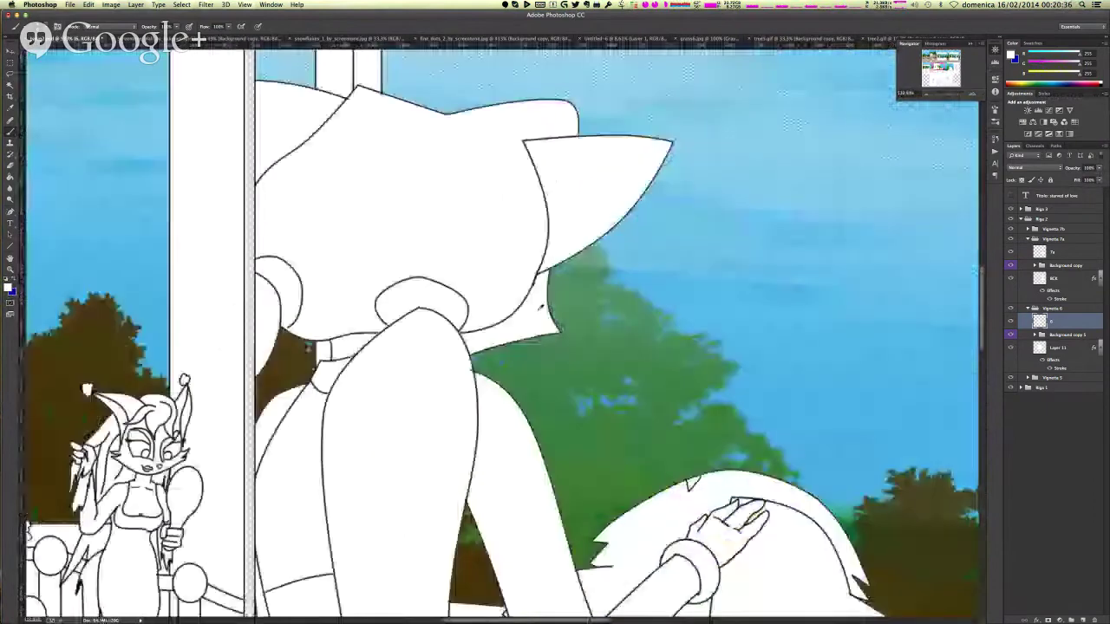
scroll(540, 306, "down", 2)
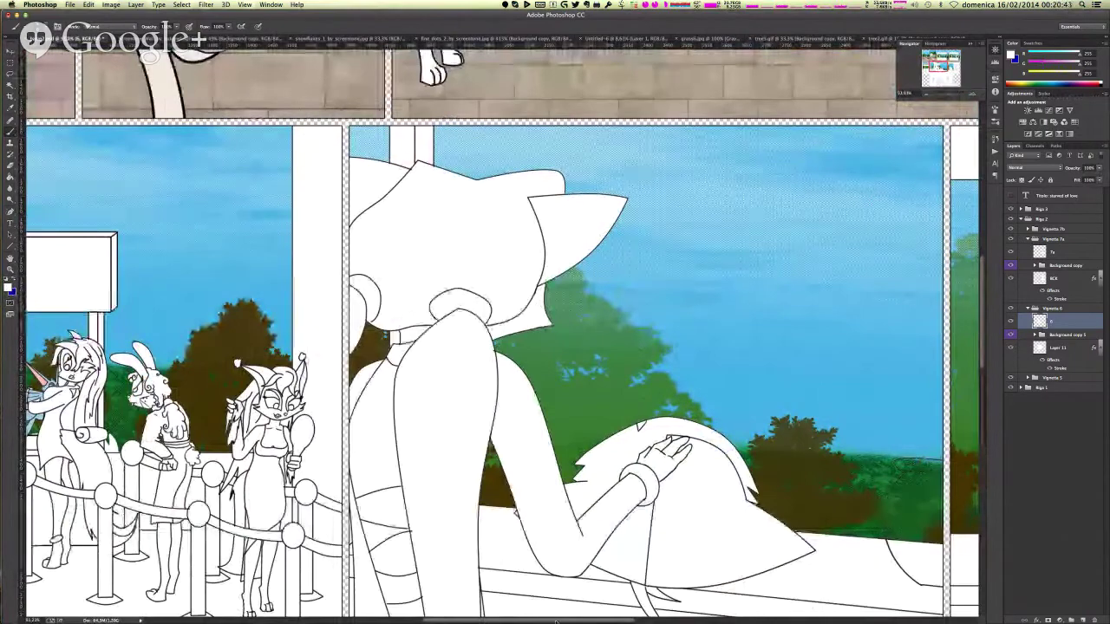
scroll(568, 622, "right", 3)
scroll(572, 622, "right", 3)
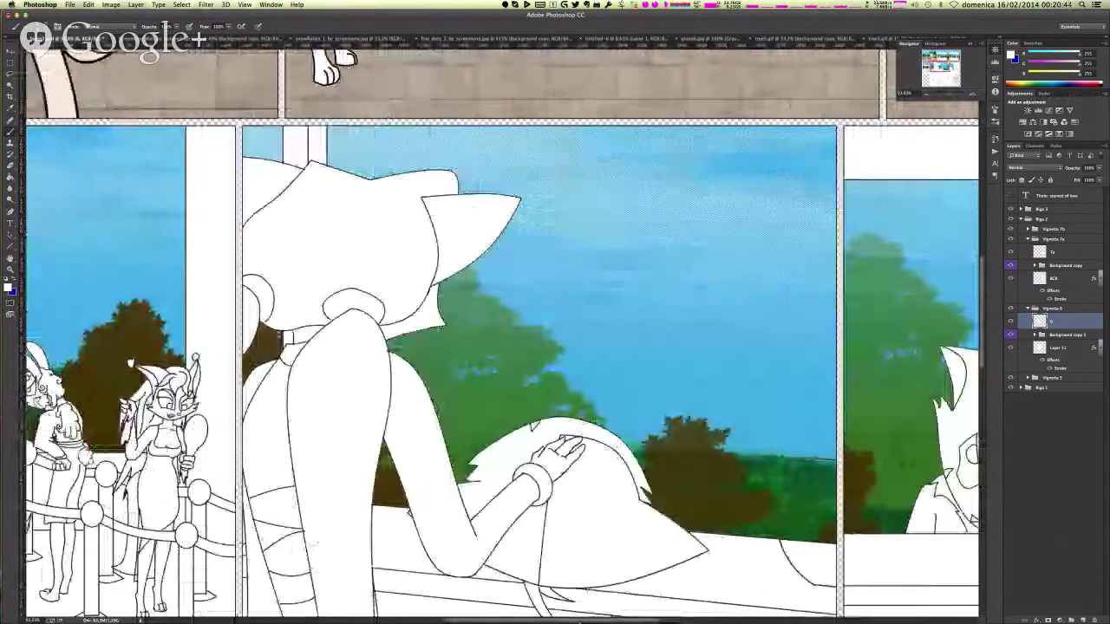
scroll(580, 621, "right", 1)
- Create and rename a new group at the top of Vignetta 6, and add two empty layers inside it
left_click(1048, 619)
double_click(1037, 320)
type("C")
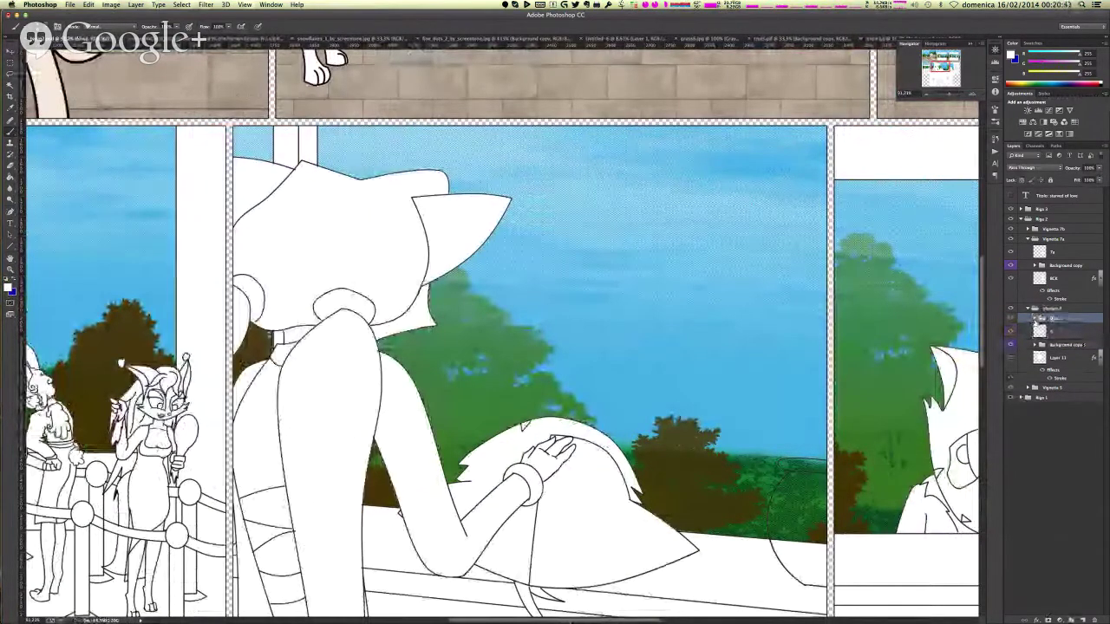
key("Return")
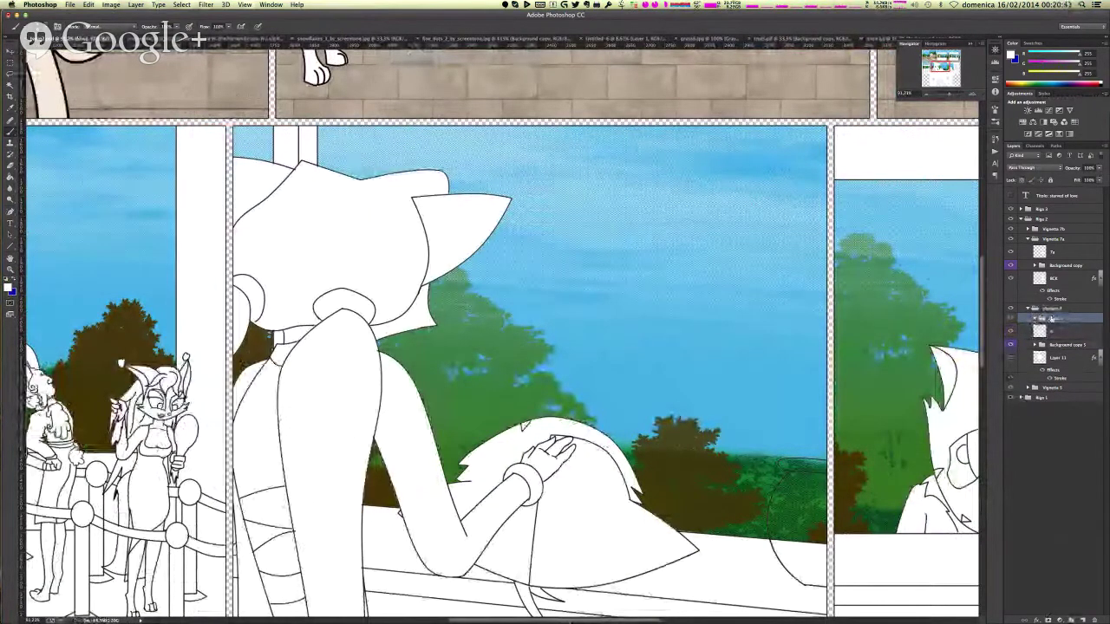
left_click(1080, 621)
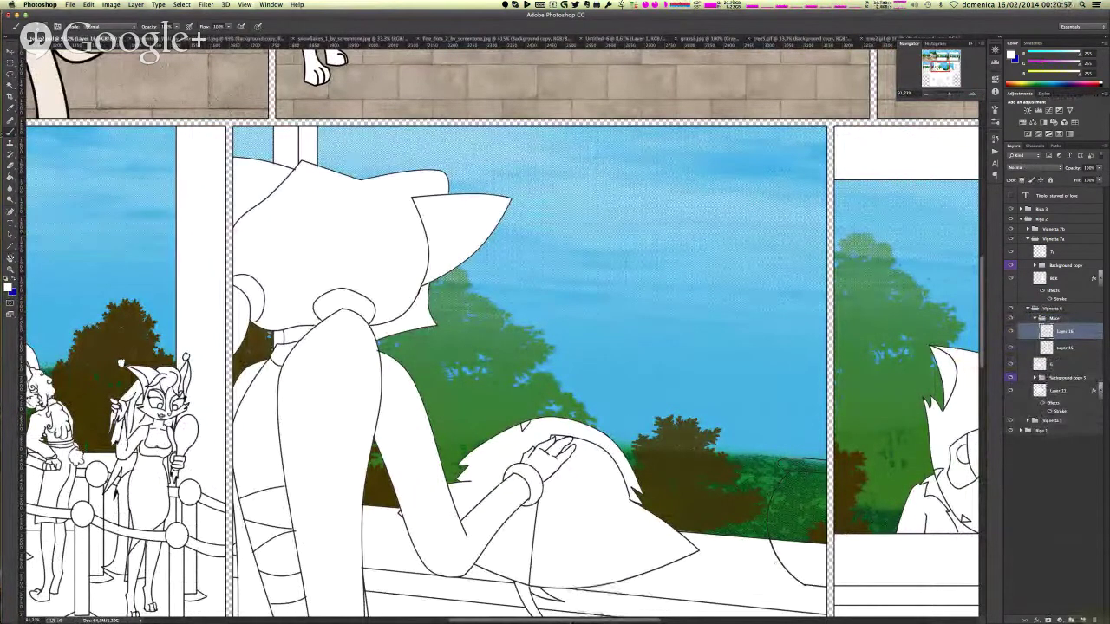
key("q")
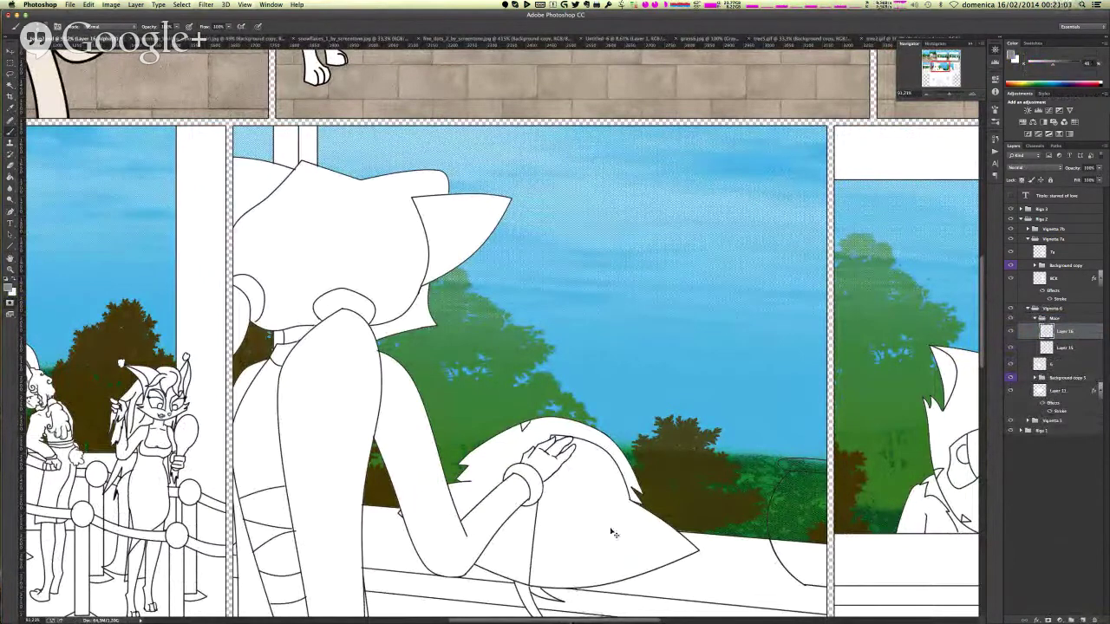
key("w")
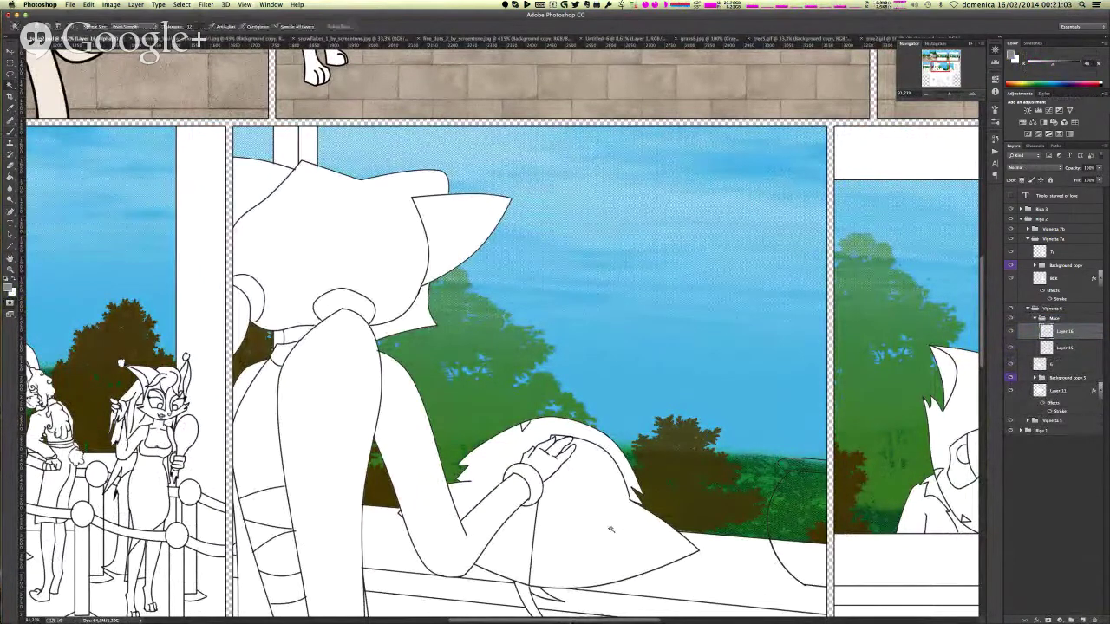
left_click(611, 530)
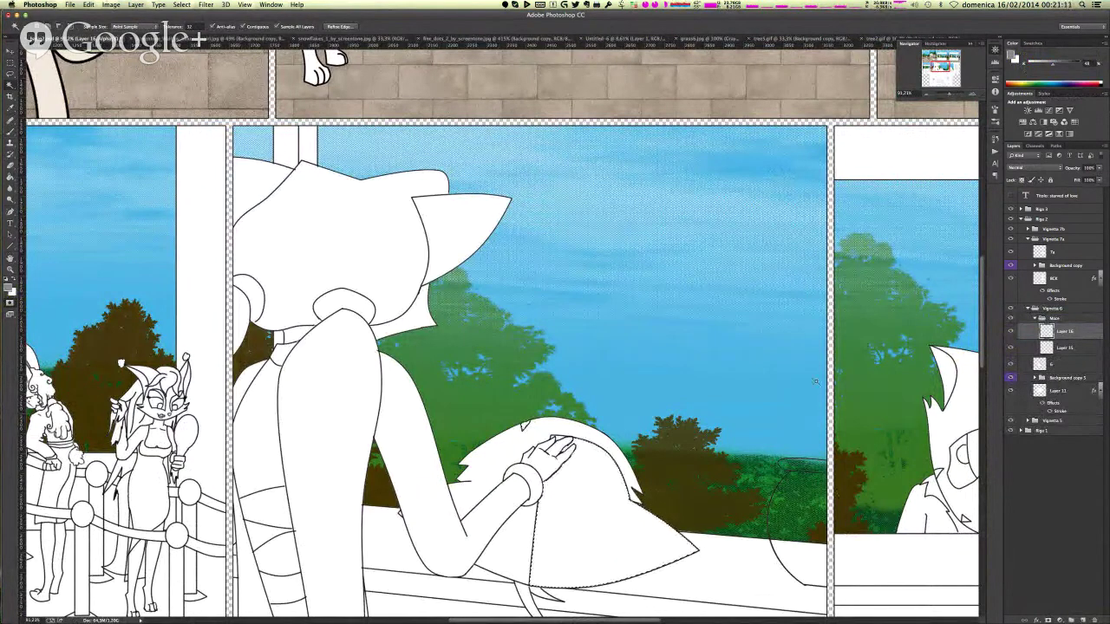
key("g")
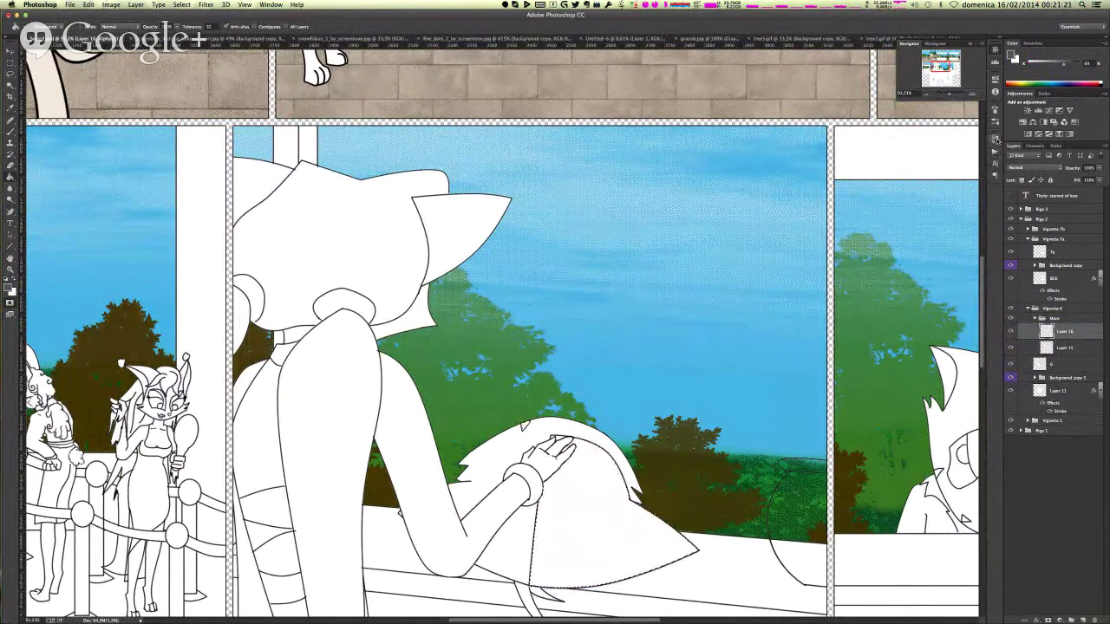
left_click(996, 139)
scroll(946, 202, "up", 3)
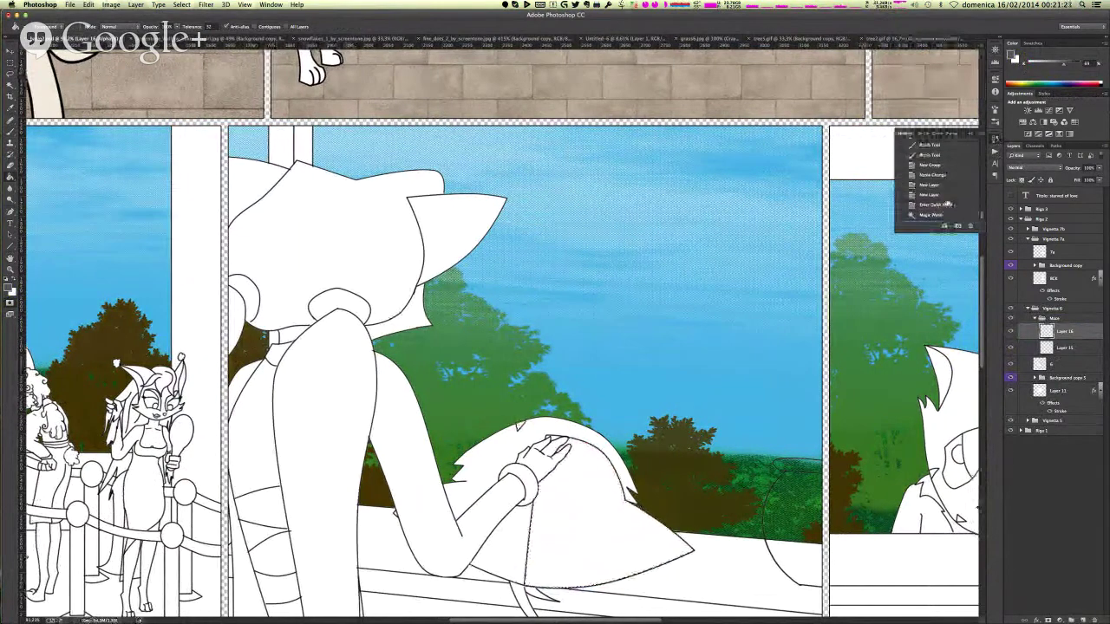
scroll(947, 202, "down", 3)
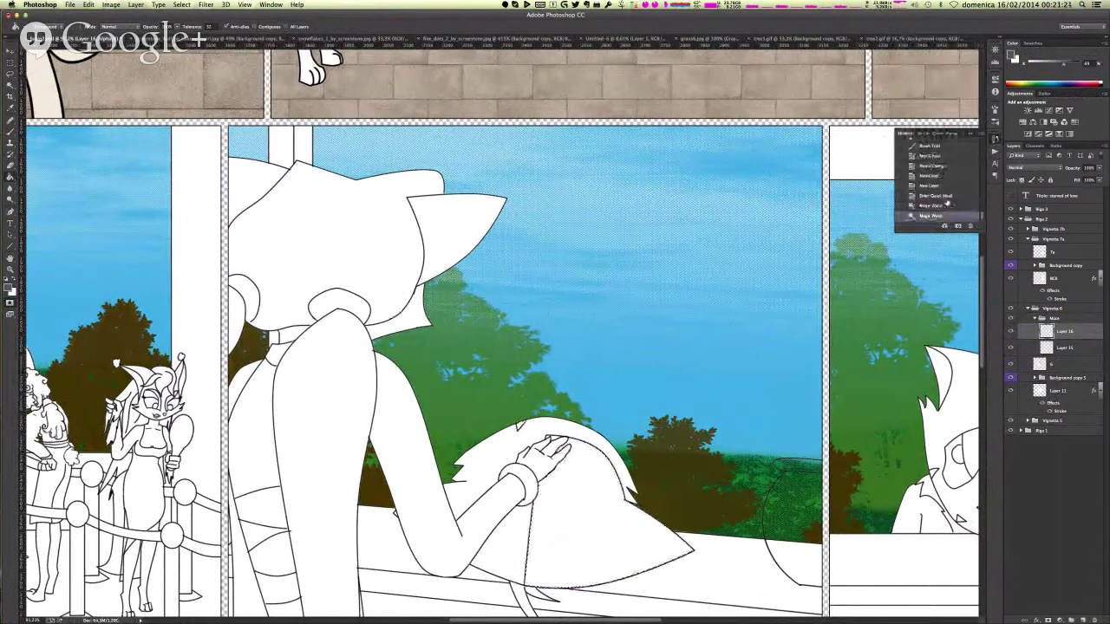
key("w")
key("q")
- Try filling the large area under the hand and the small triangular notch with white, and revert in the history
left_click(588, 510)
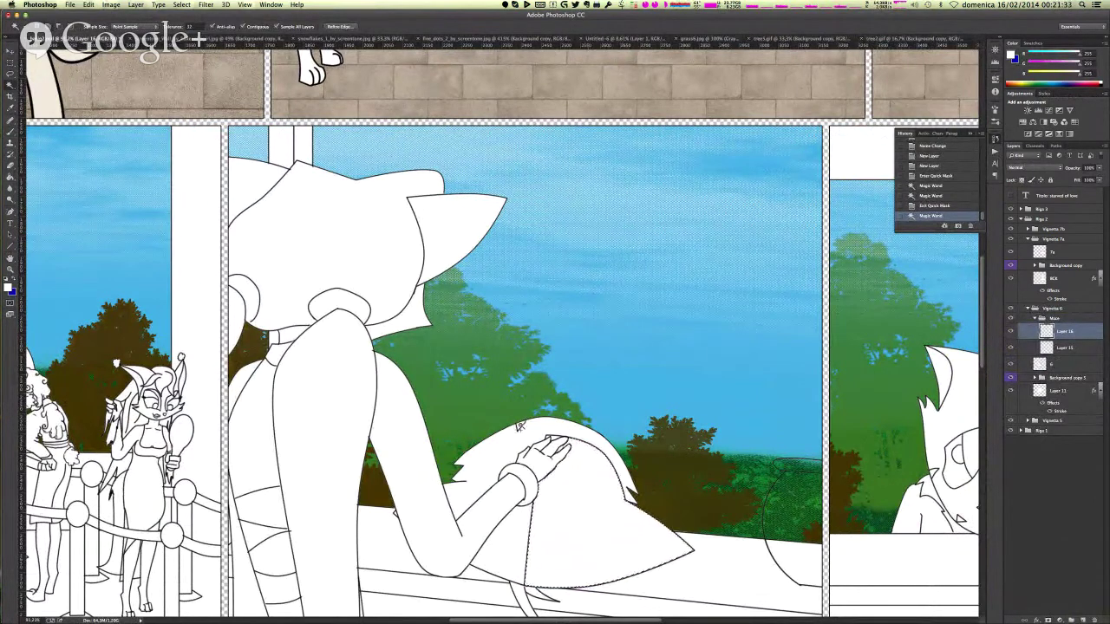
left_click(520, 425, "shift")
key("g")
left_click(575, 512)
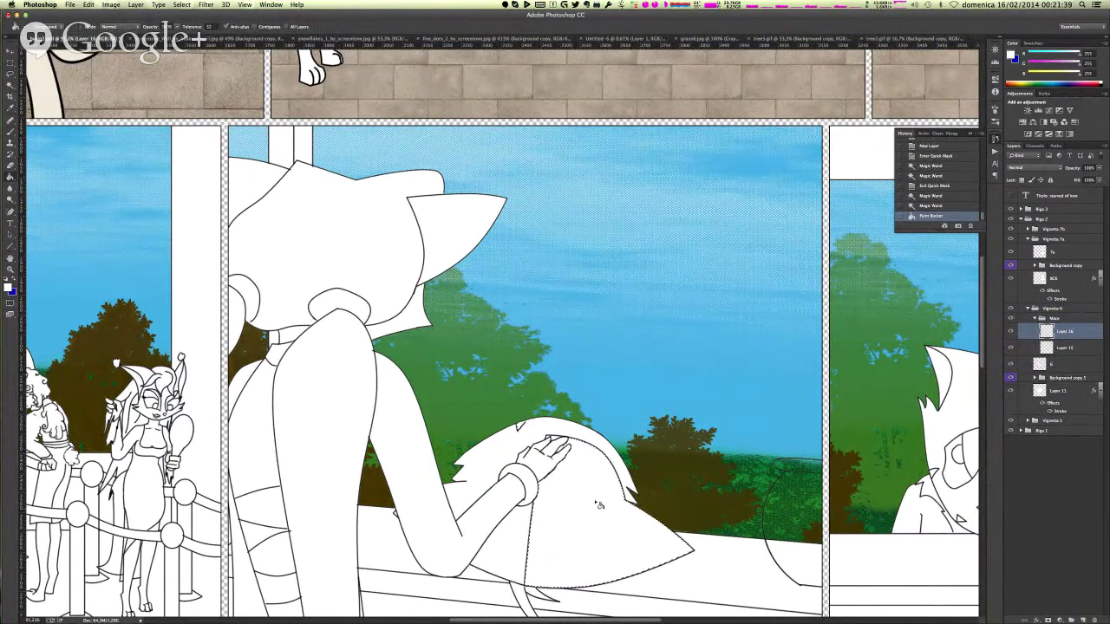
left_click(932, 187)
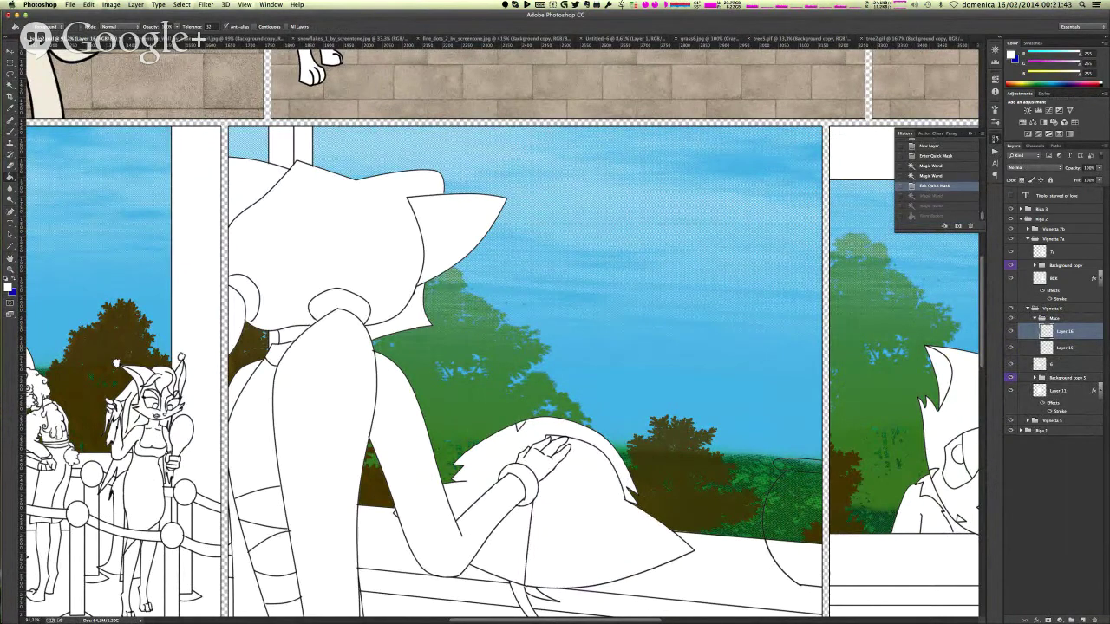
- Set the foreground colour to reddish brown, select the large area under the hand plus the triangular notch, and fill them
left_click(1012, 85)
key("w")
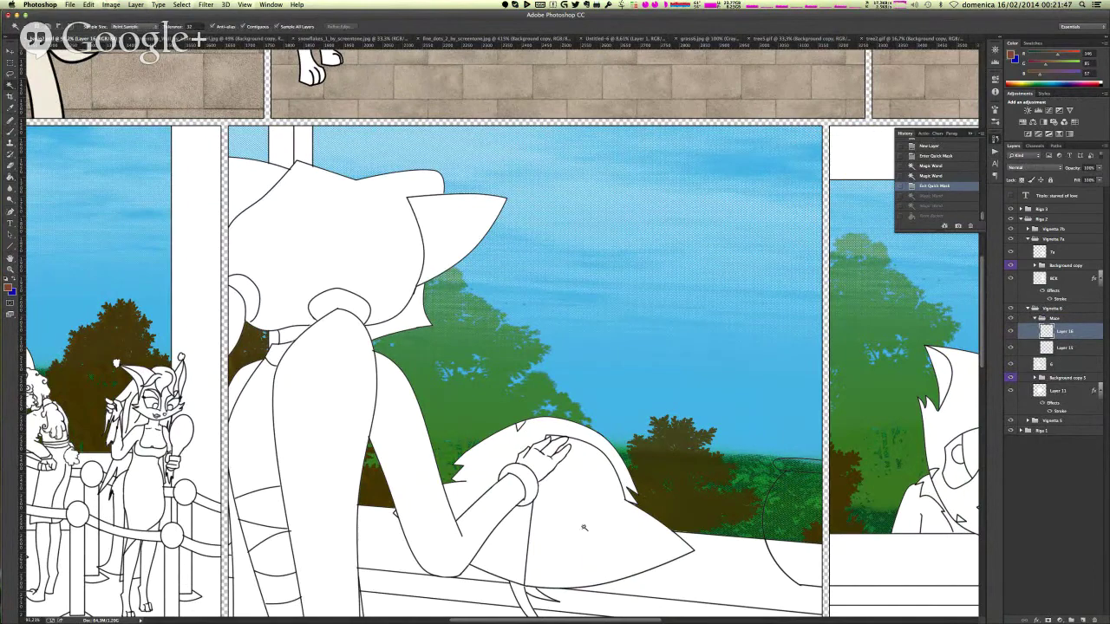
left_click(583, 527)
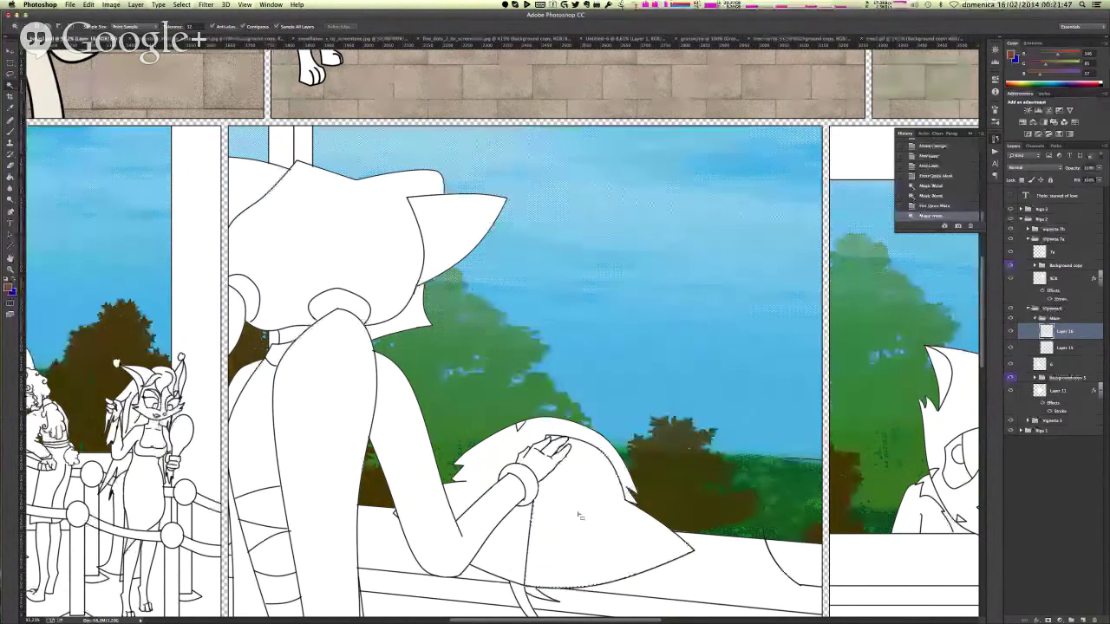
left_click(524, 426, "shift")
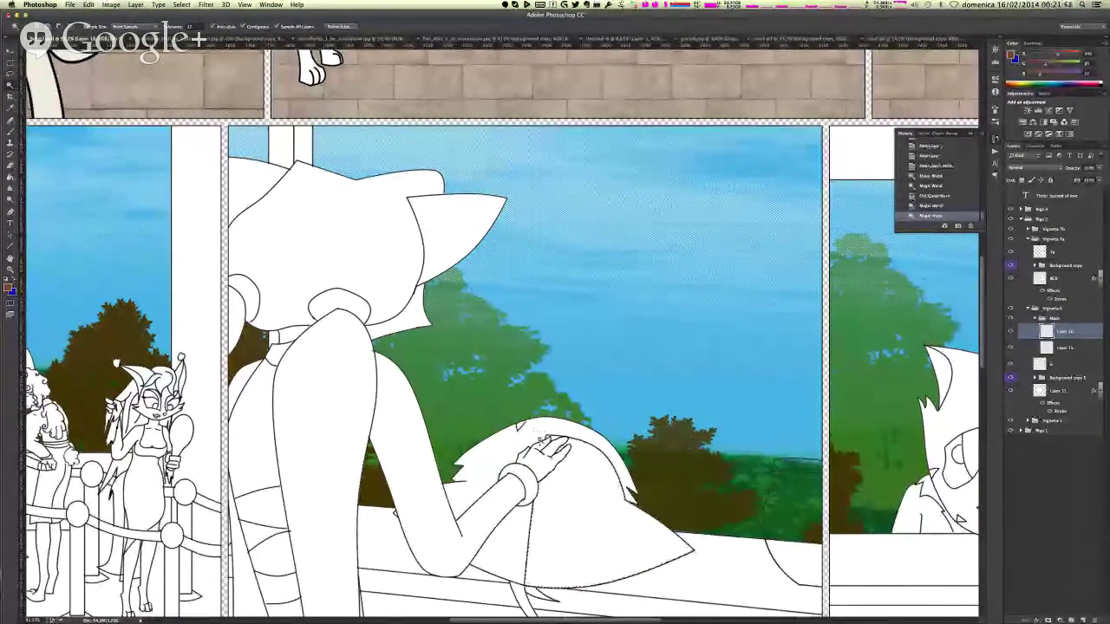
key("g")
key("g")
left_click(577, 522)
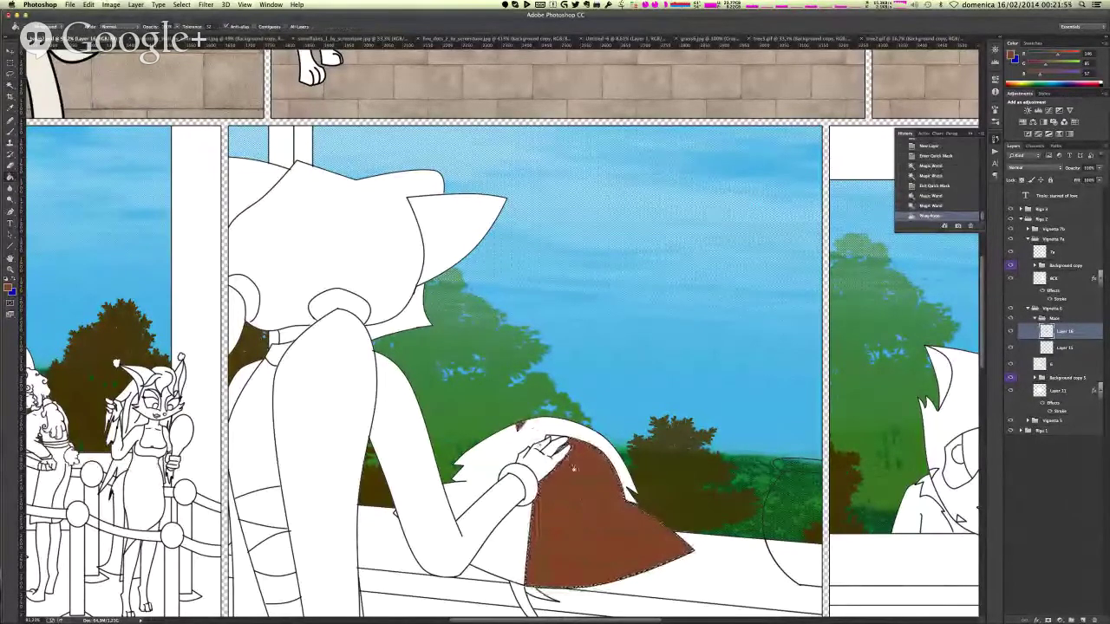
- Select the small gaps between the fingertips and the furry shape's inner outline, fill them with reddish brown, and deselect
key("w")
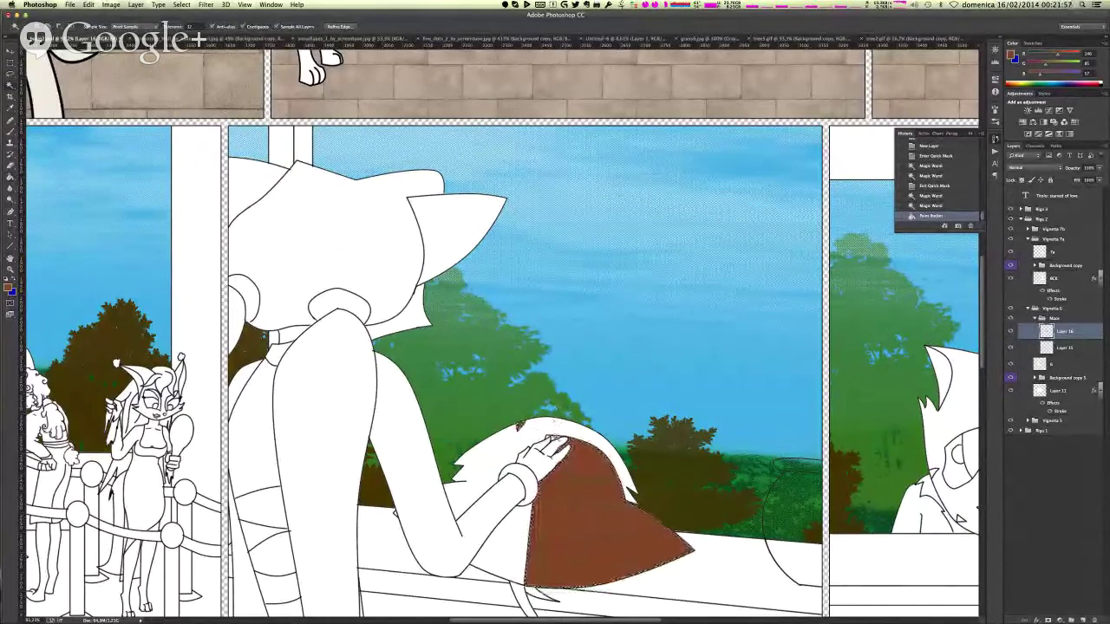
scroll(543, 431, "up", 1)
scroll(548, 438, "up", 4)
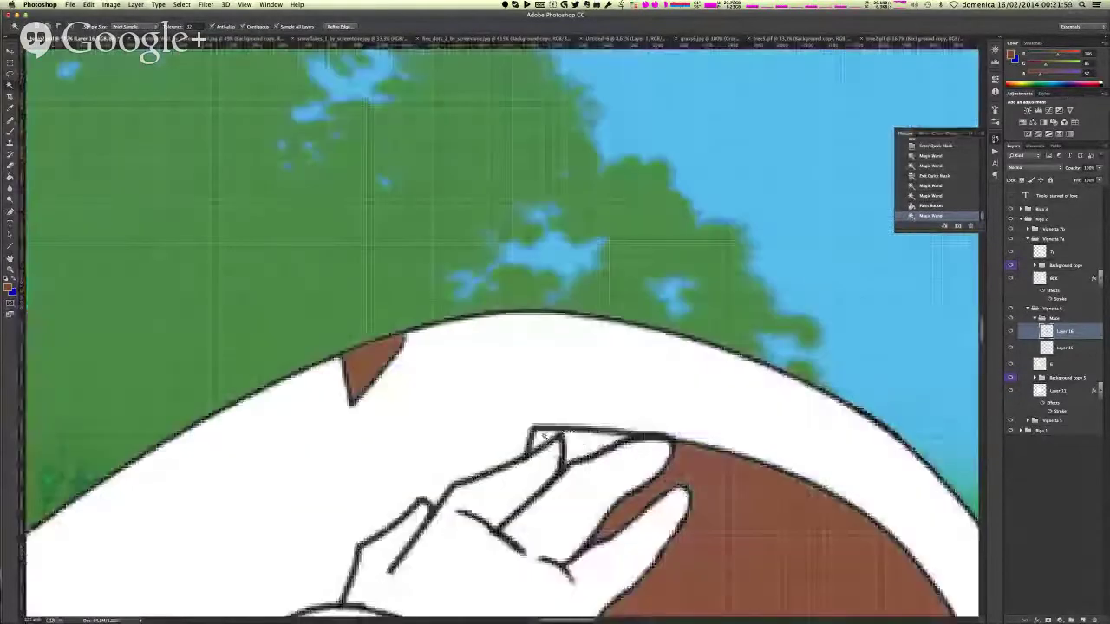
left_click(570, 443)
key("g")
left_click(579, 444)
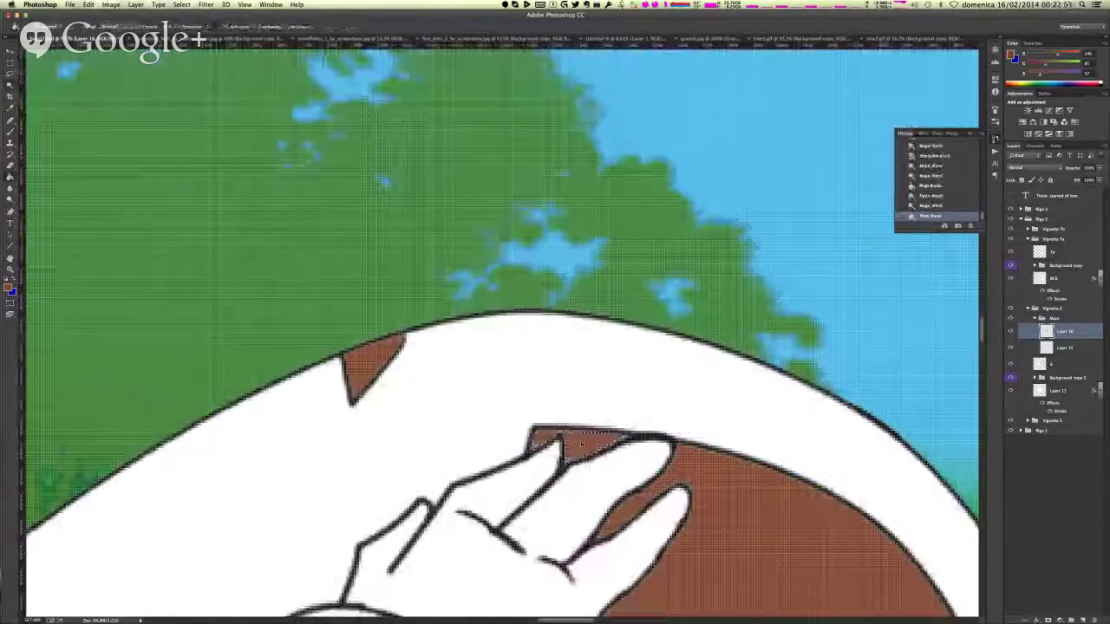
key("ctrl+d")
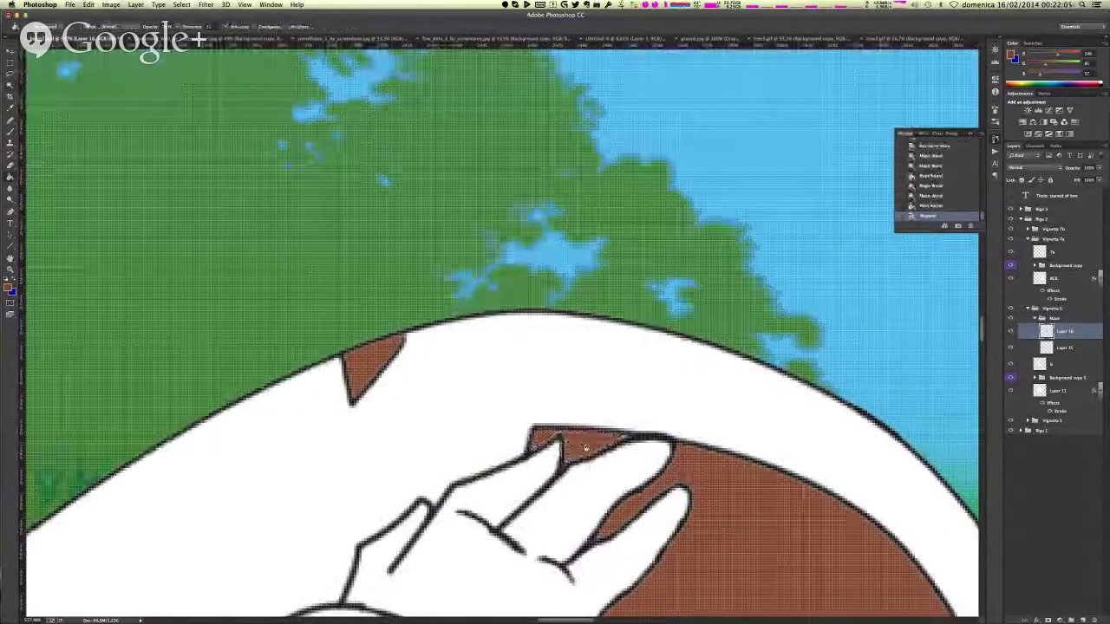
- Resize the brush and dab reddish brown over the unfilled spots beside the fingers and along the inner outline
left_click(10, 143)
right_click(654, 406)
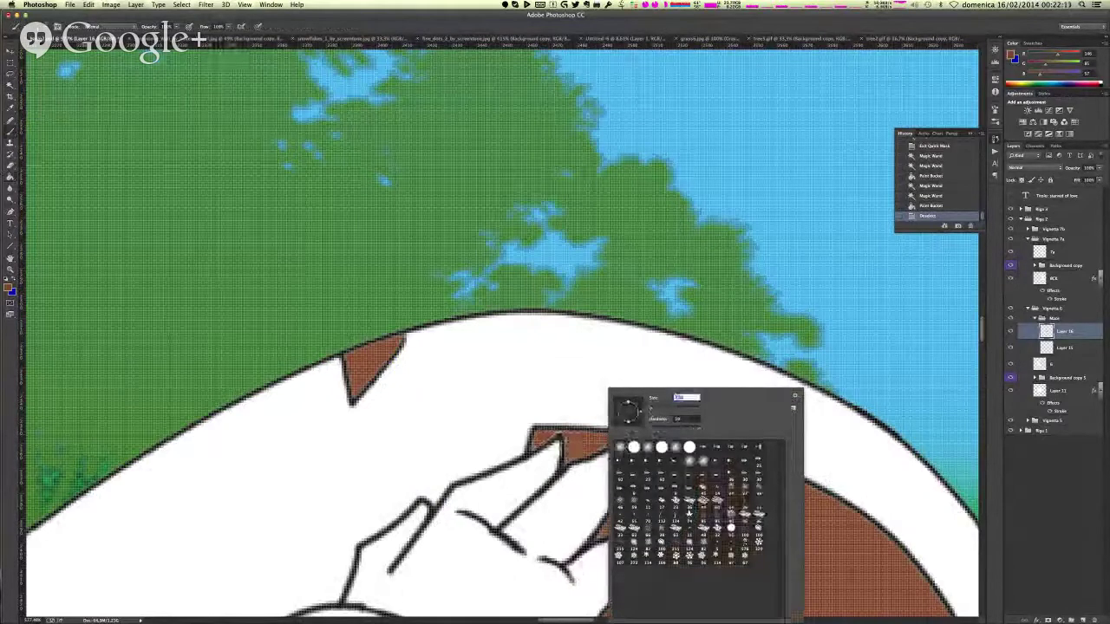
left_click(598, 442)
left_click(643, 484)
left_click(641, 437)
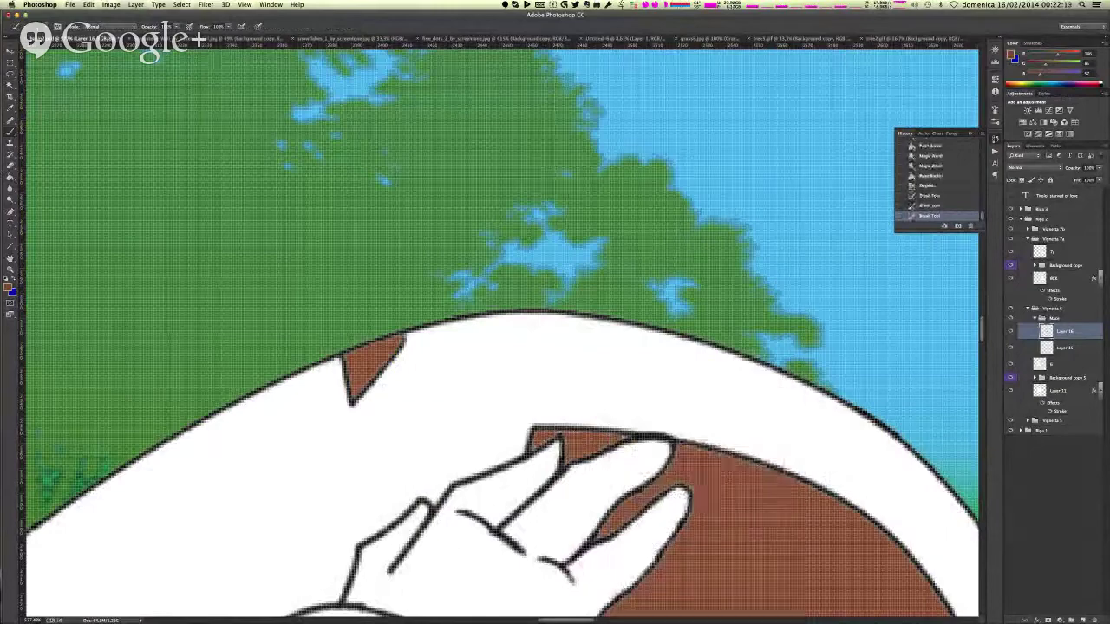
- Dab reddish brown over the remaining unfilled spots around the fingertips and along the hand's edge
left_click(653, 479)
left_click(695, 497)
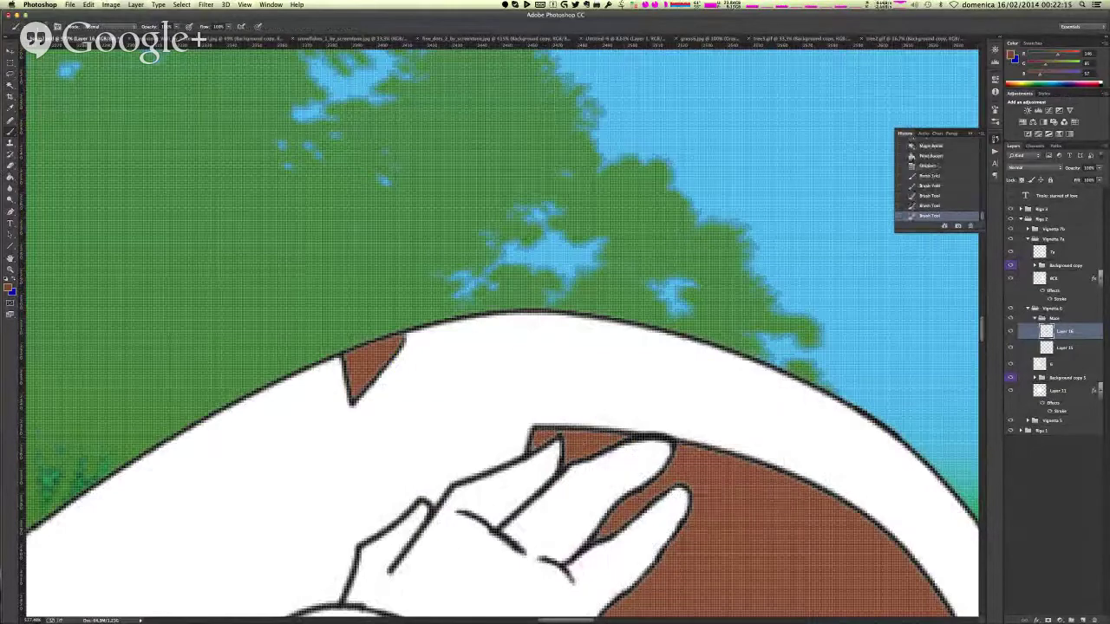
scroll(499, 334, "down", 4)
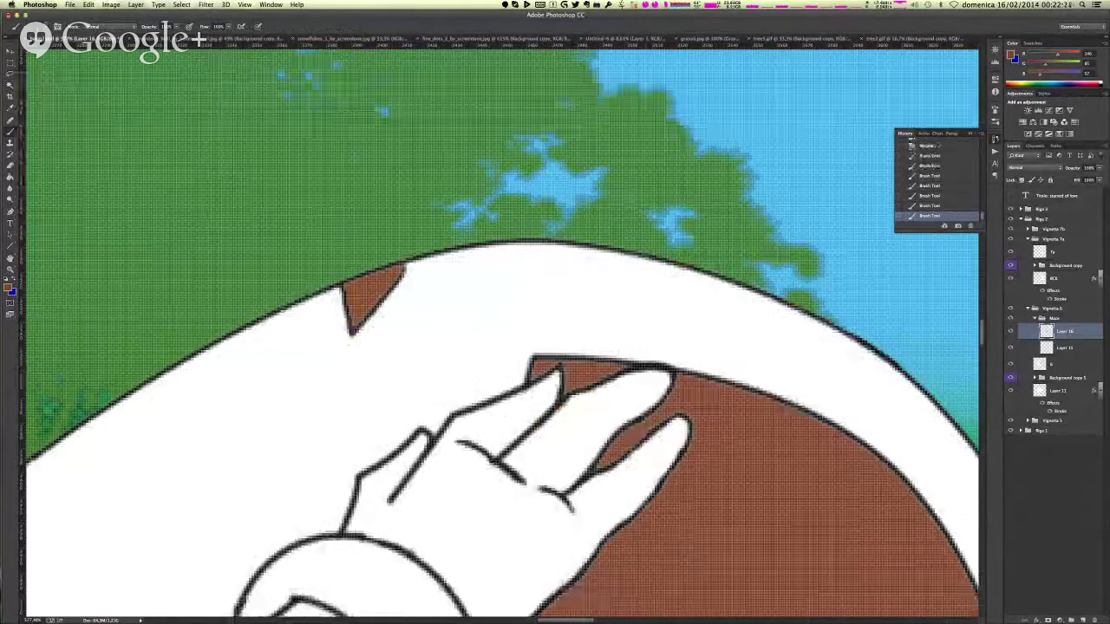
left_click(638, 446)
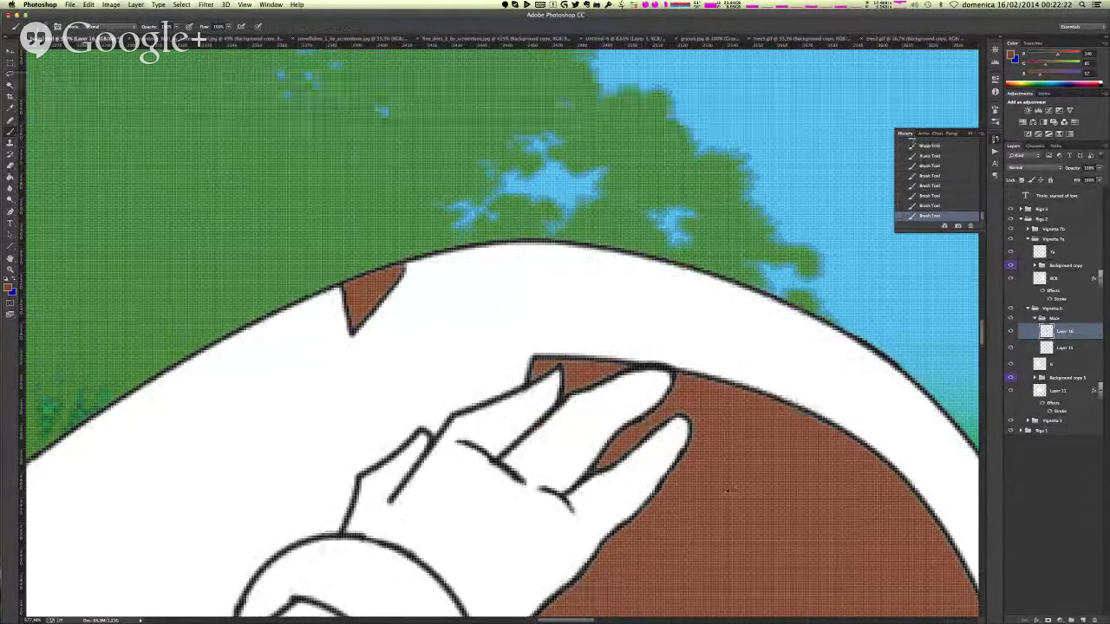
- Rename the layer holding the reddish brown fill as Scuro
scroll(728, 491, "down", 5)
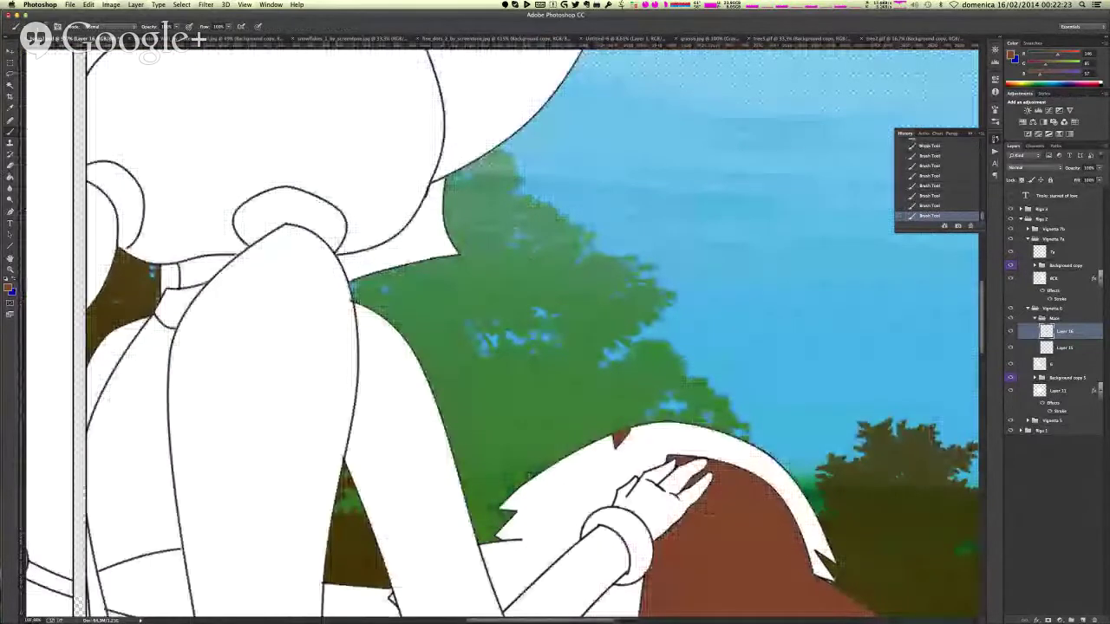
scroll(768, 273, "down", 3)
double_click(1064, 331)
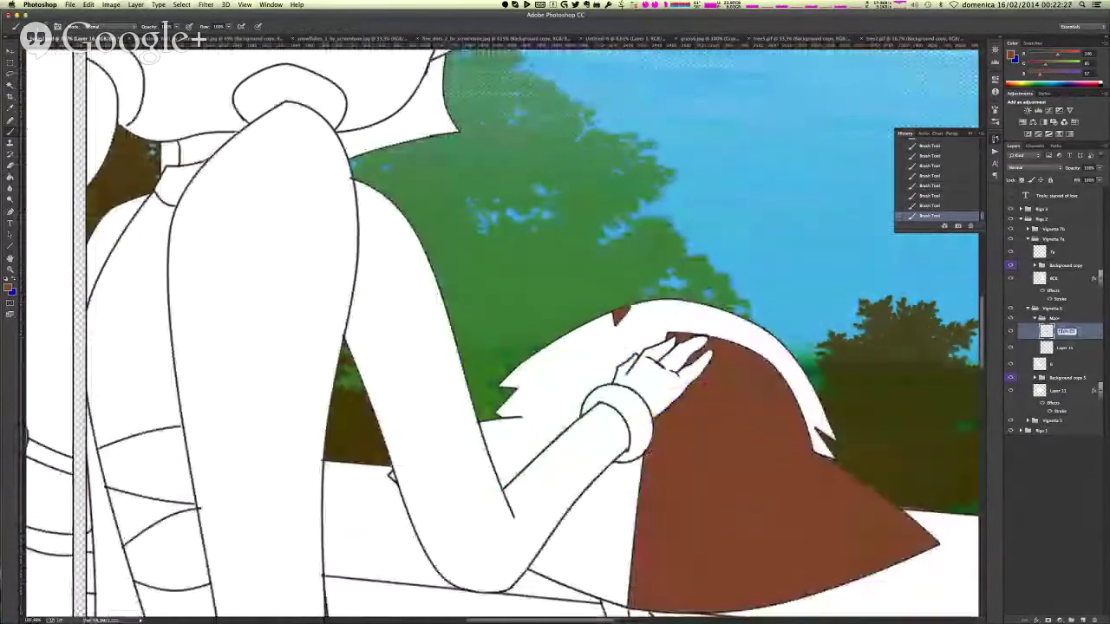
type("Scuro")
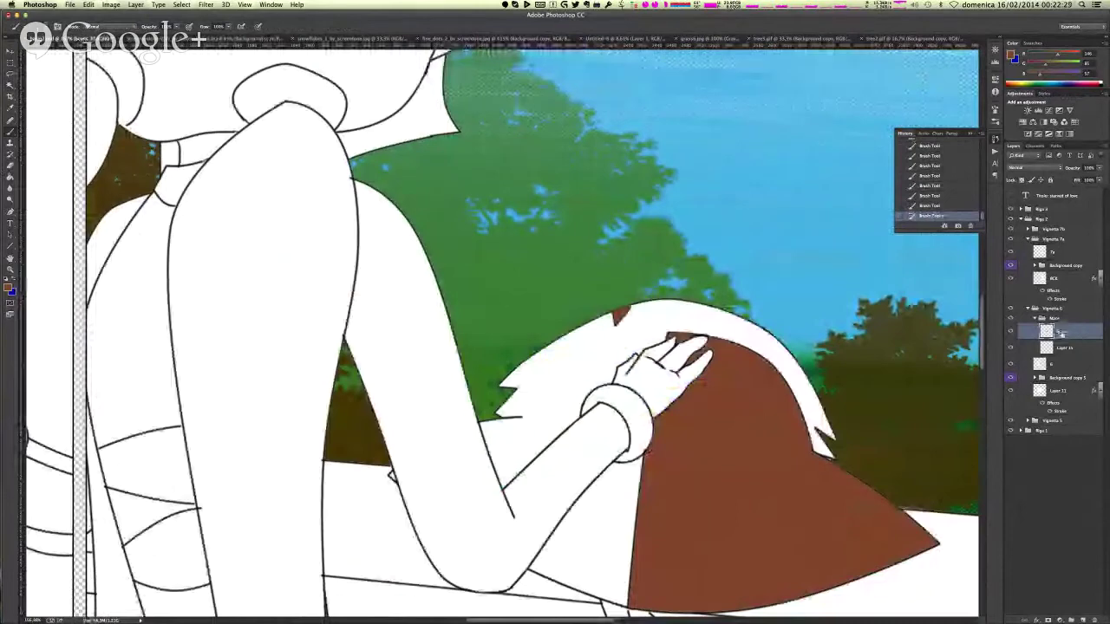
- On the empty layer below Scuro, select the white hair areas around the arm plus the small strands underneath, and fill them with cream
left_click(1062, 348)
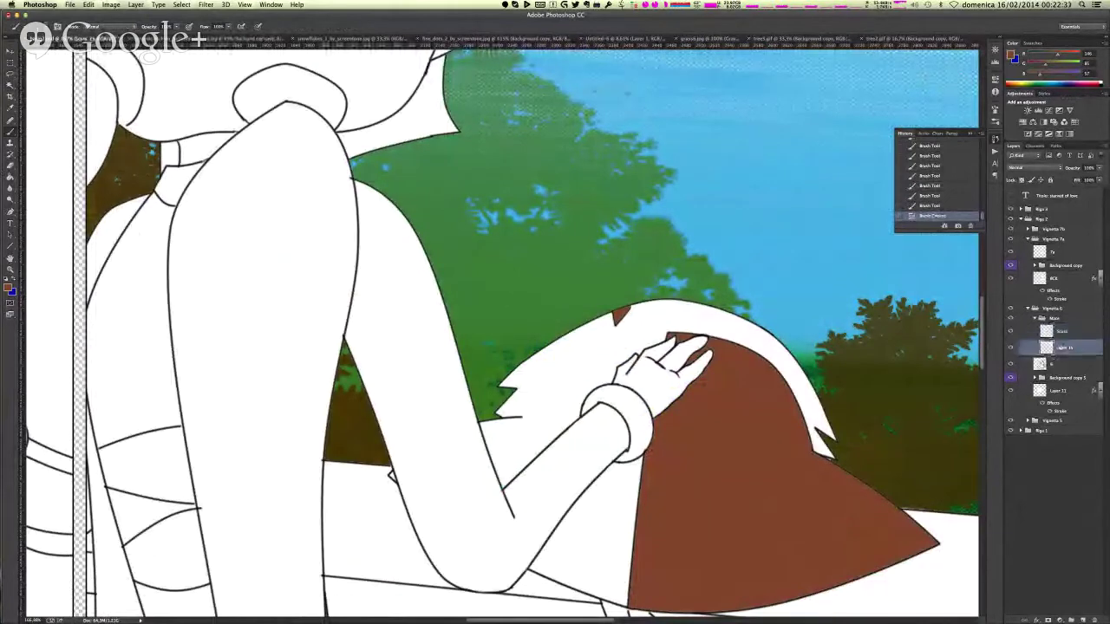
key("w")
left_click(584, 367)
left_click(591, 514, "shift")
left_click(608, 606, "shift")
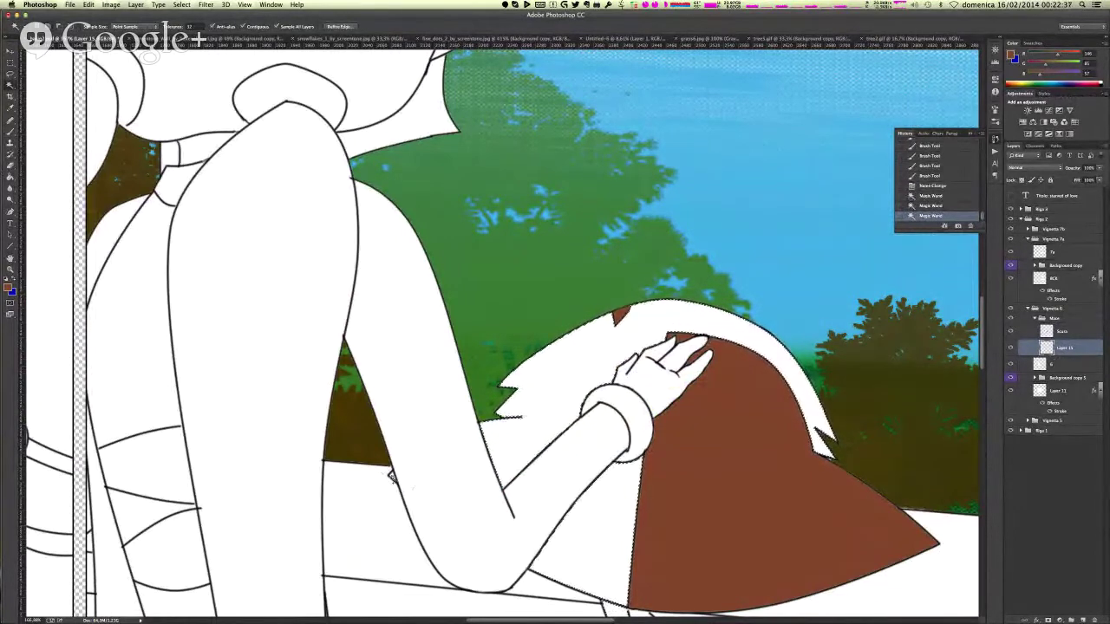
left_click(720, 544, "shift")
scroll(719, 544, "down", 3)
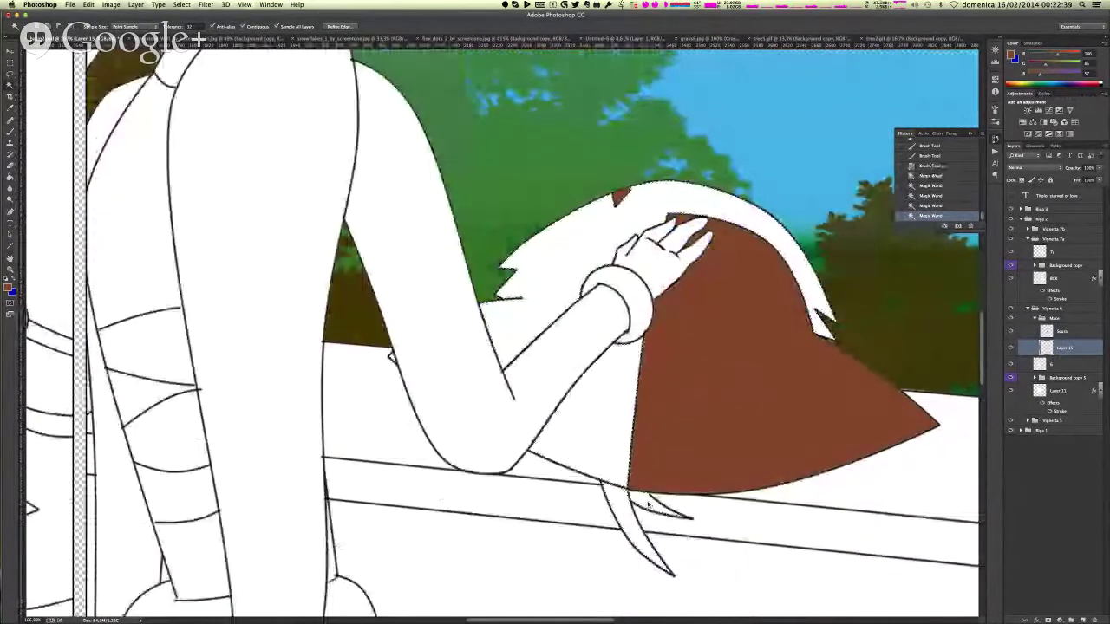
key("g")
left_click(652, 503, "alt")
key("g")
left_click(624, 396)
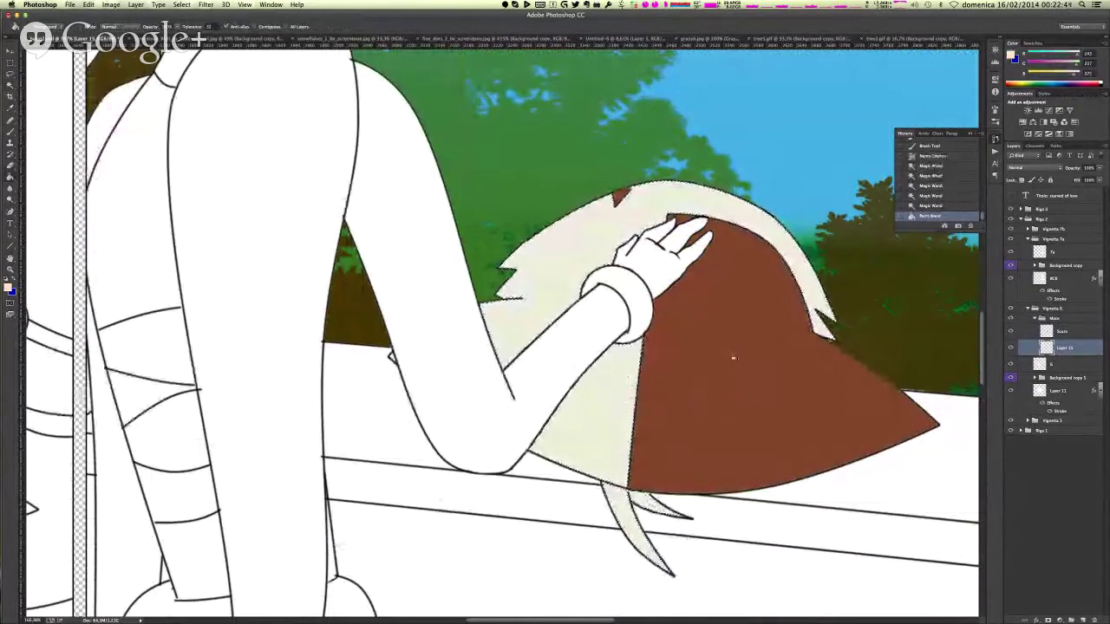
- Deselect and rename the layer holding the cream fill as Chiaro
scroll(781, 373, "up", 2)
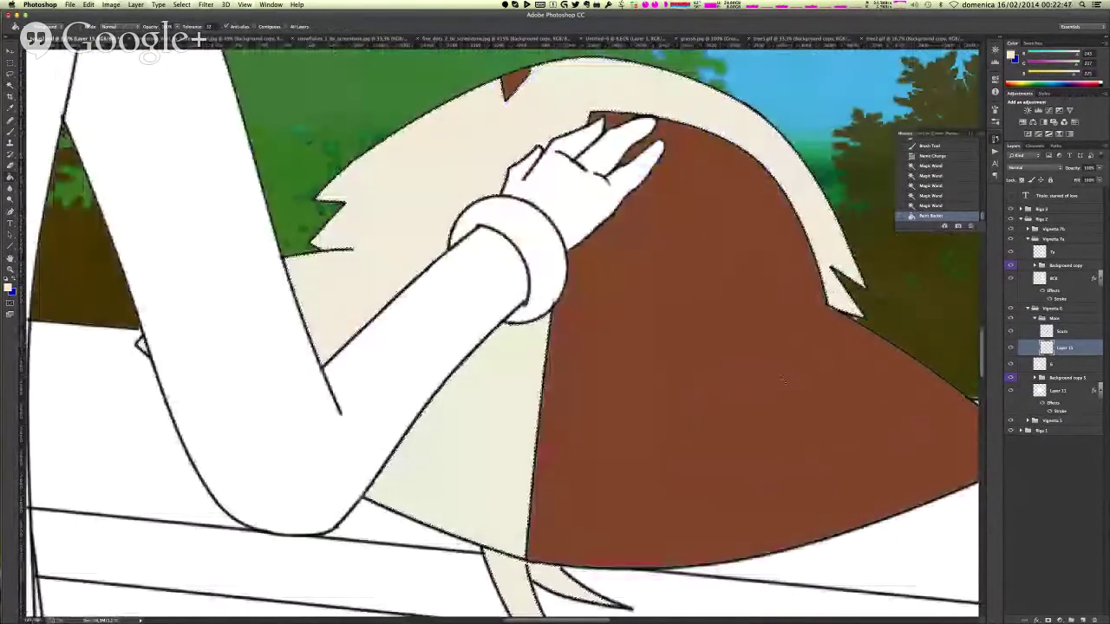
double_click(1063, 347)
type("Capo")
key("Return")
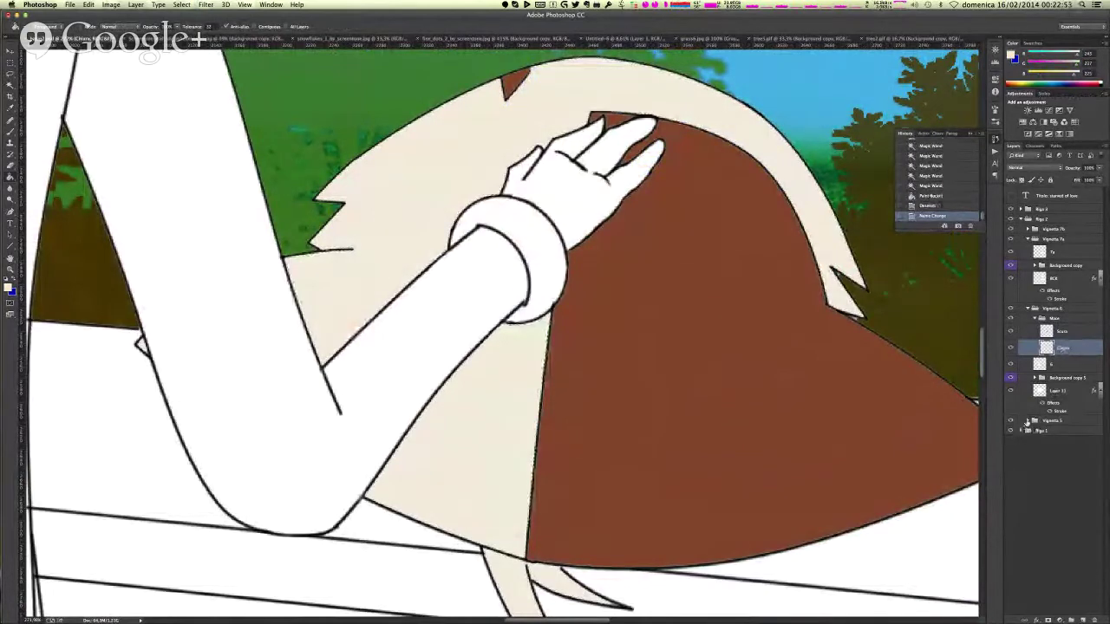
- Copy the layer style of Vignetta 5's chiaro layer and paste it onto Vignetta 6's Chiaro layer
left_click(1026, 420)
left_click(1034, 439)
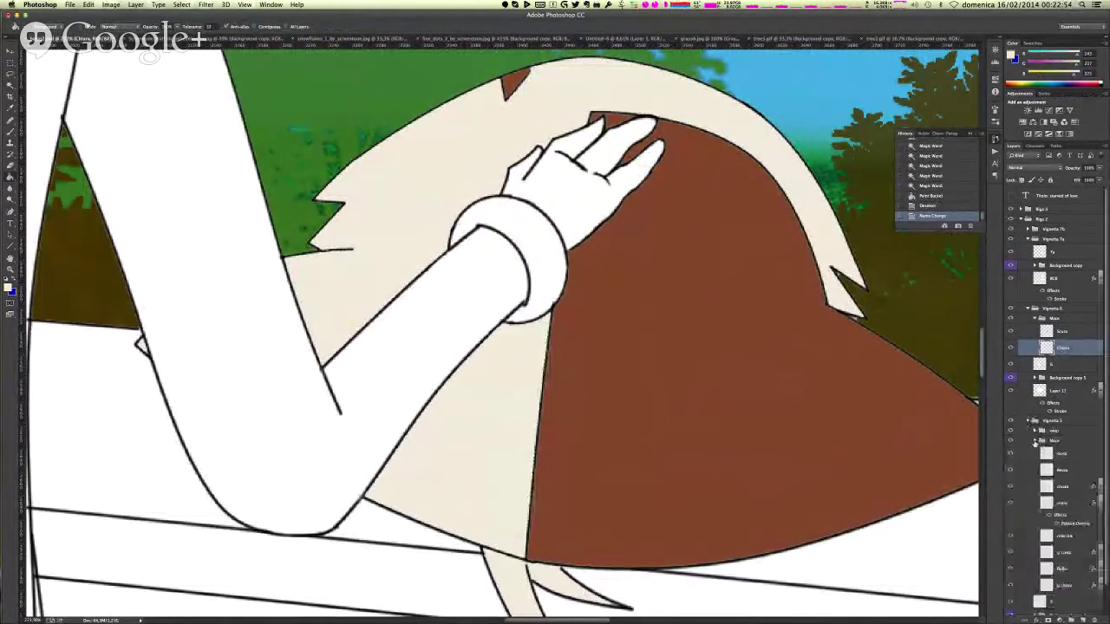
right_click(1075, 488)
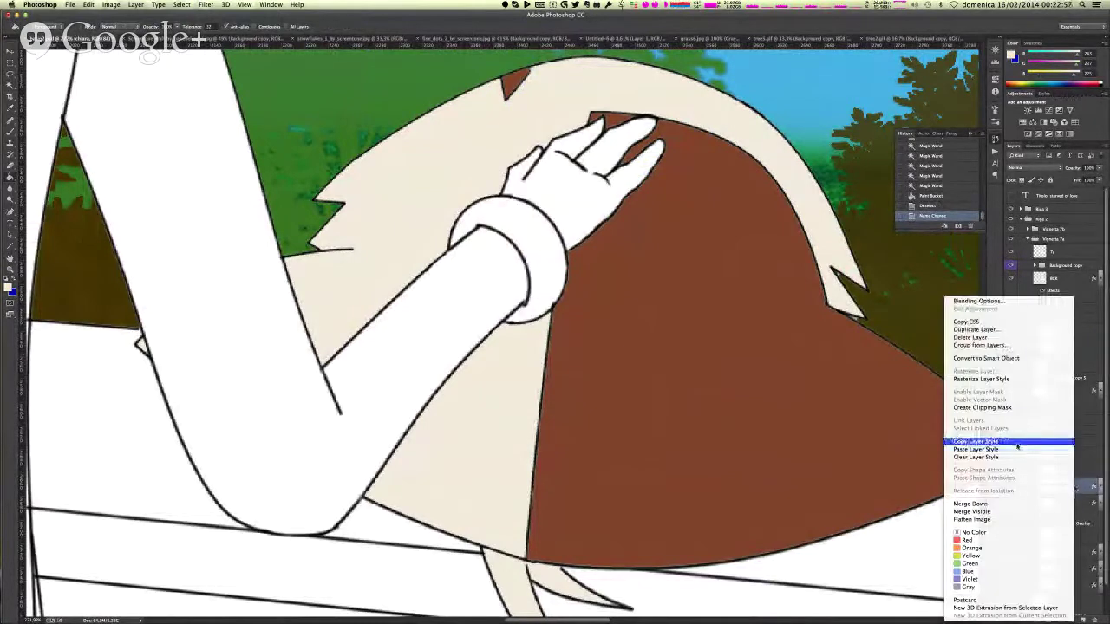
left_click(1017, 444)
right_click(1075, 347)
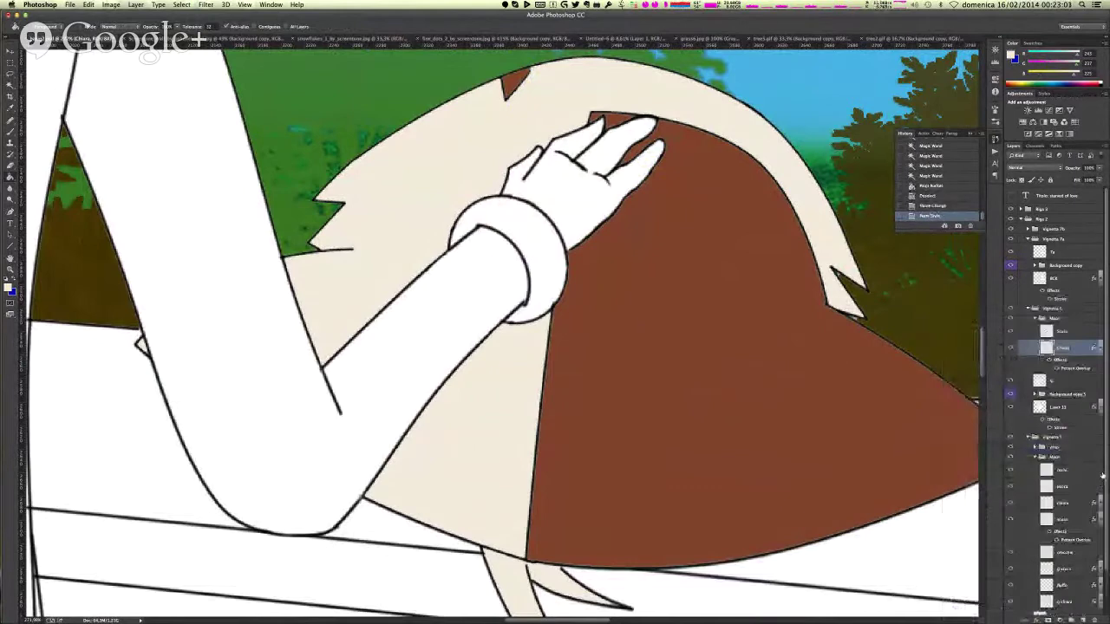
- Copy the layer style of Vignetta 5's scuro layer and paste it onto Vignetta 6's Scuro layer
right_click(1071, 519)
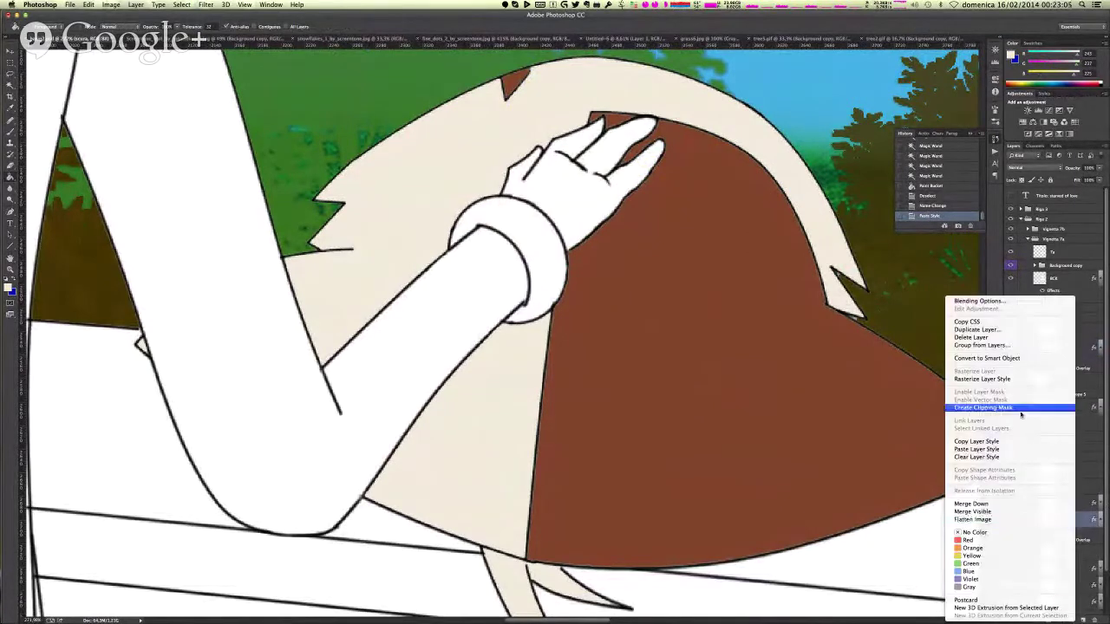
left_click(1012, 443)
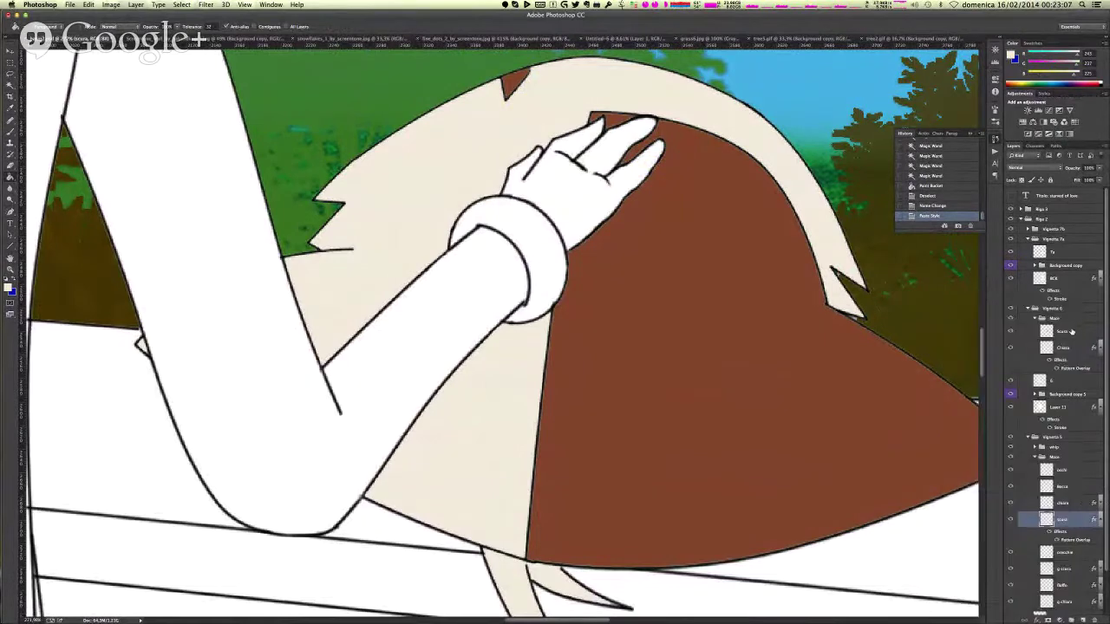
right_click(1075, 331)
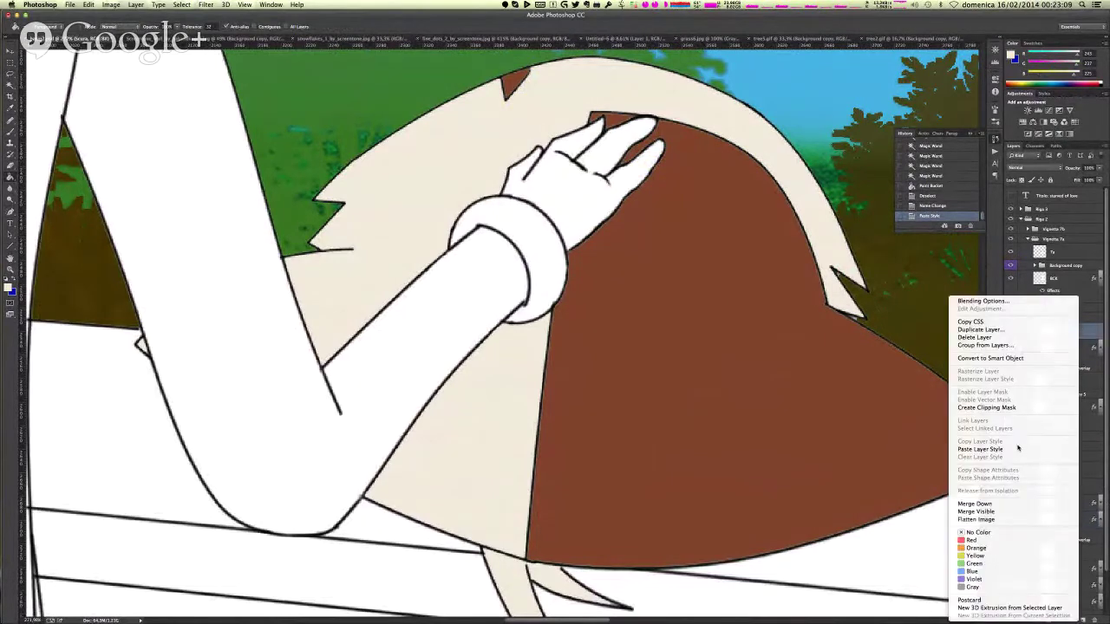
left_click(1017, 449)
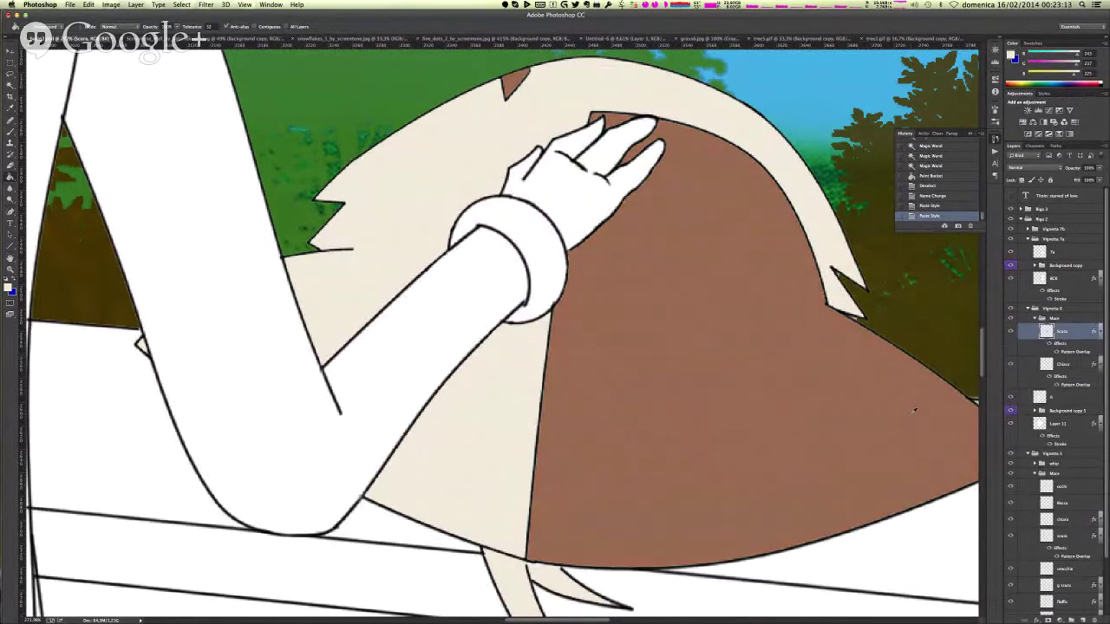
- Collapse the Vignetta 6 group and create a new group above the 7a line art layer in Vignetta 7a
scroll(913, 411, "down", 6)
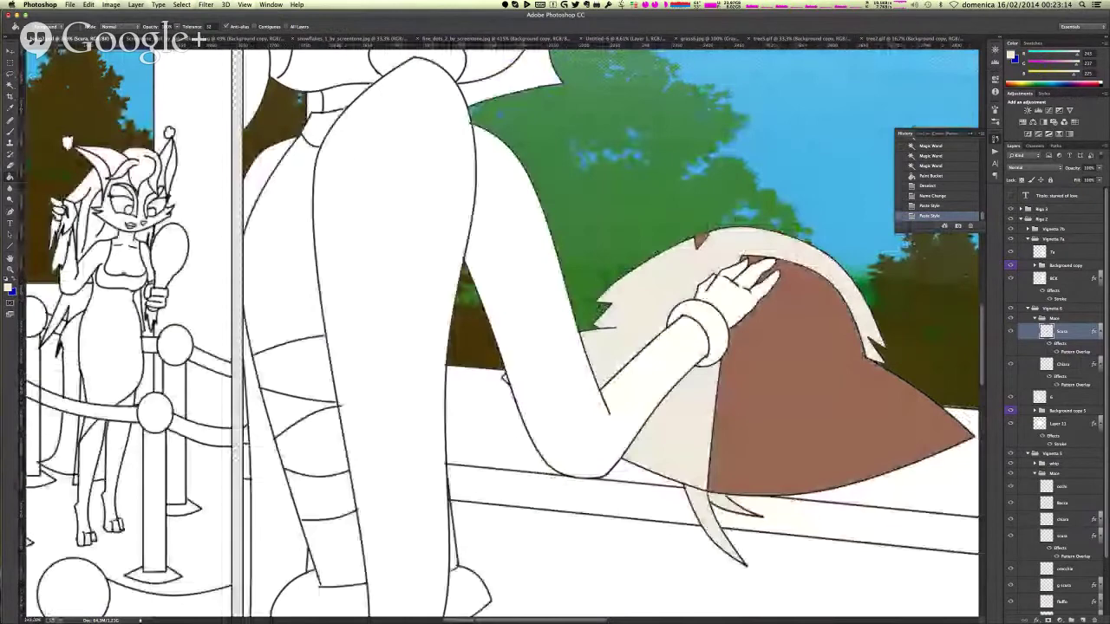
left_click(746, 620)
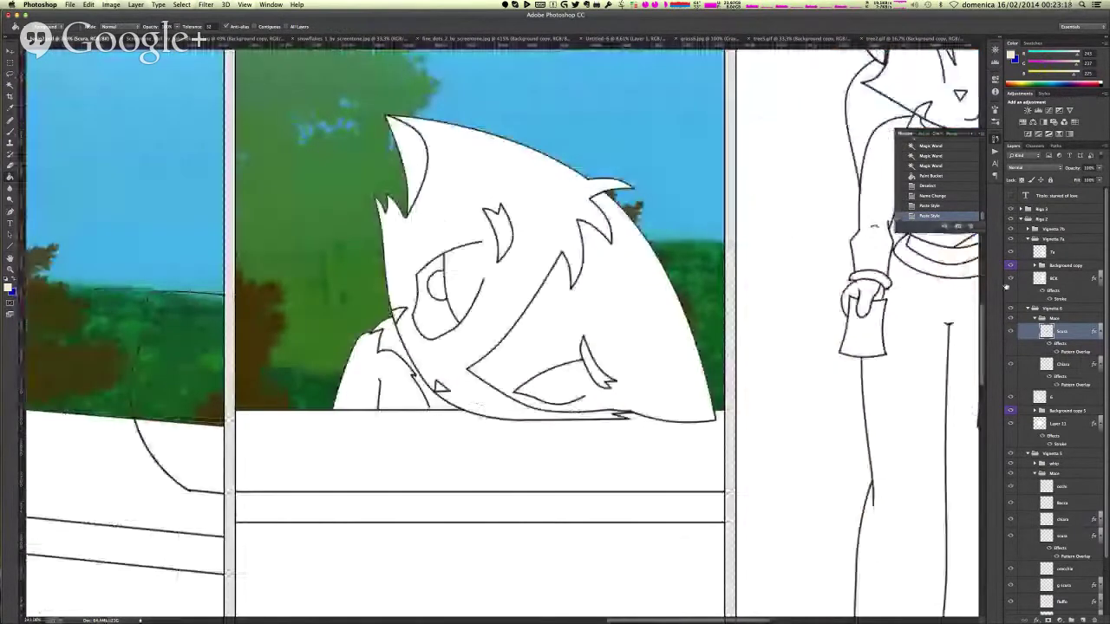
left_click(1035, 318)
left_click(1028, 309)
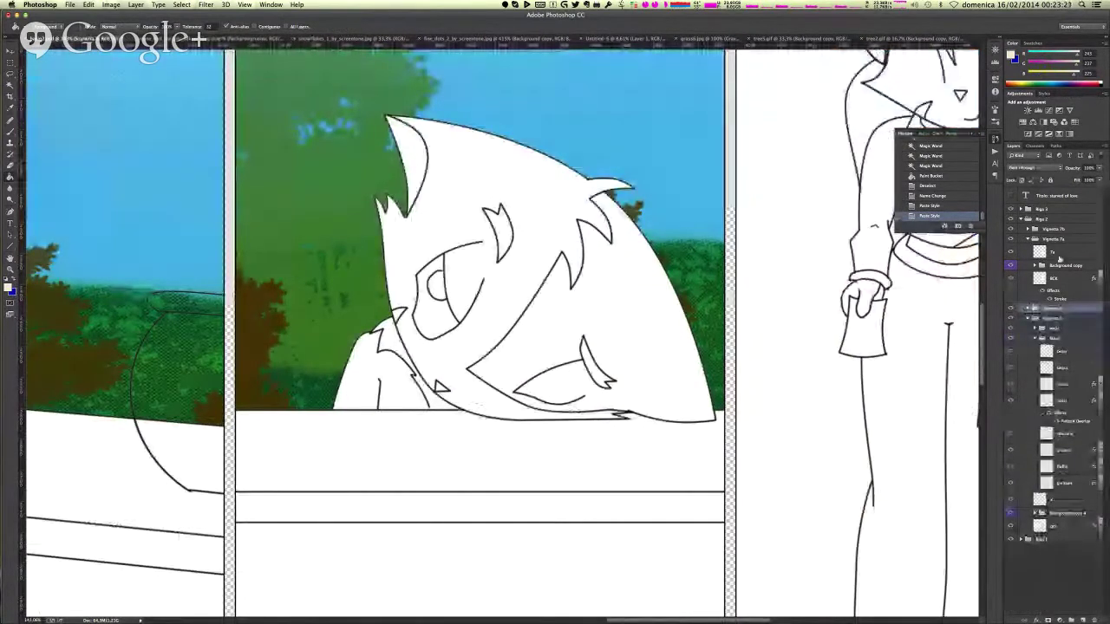
left_click(1054, 254)
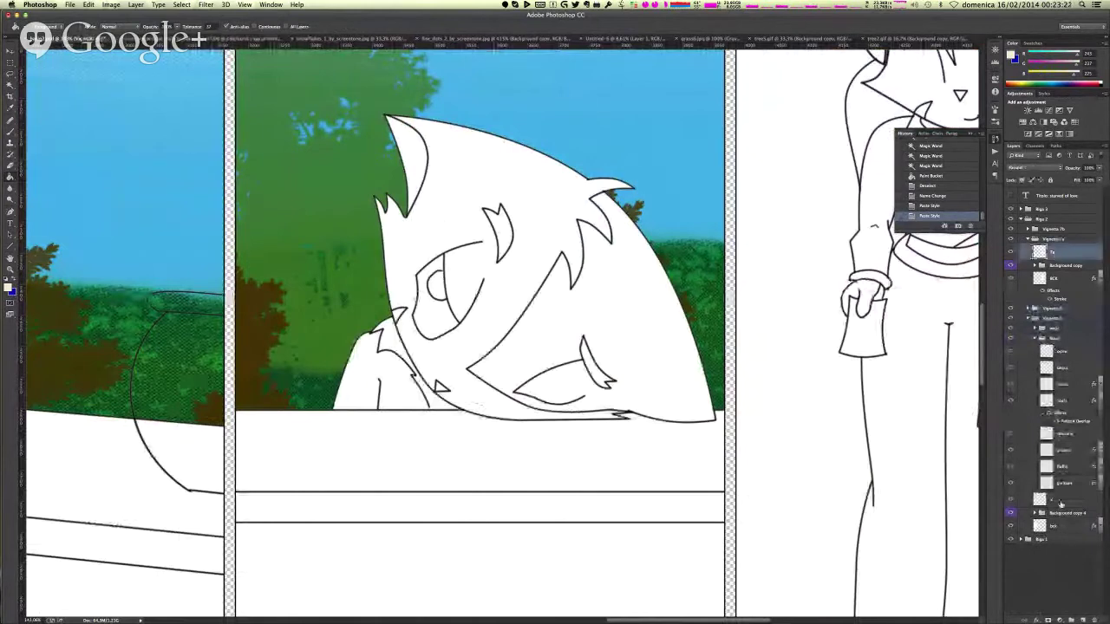
left_click(1070, 620)
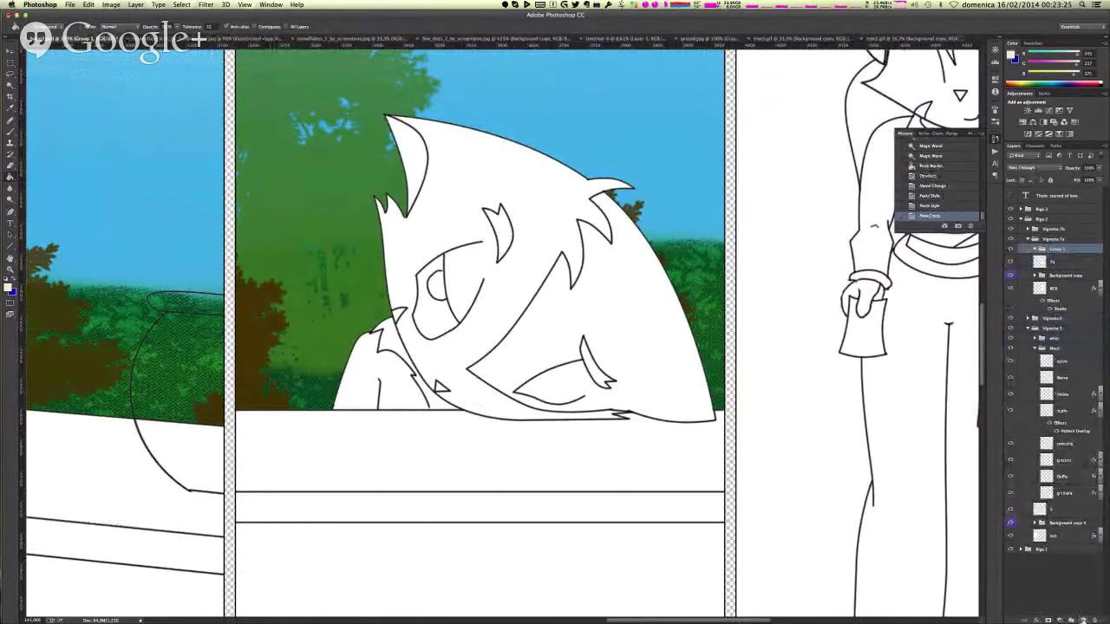
- Add five empty layers inside the new Vignetta 7a group
left_click(1083, 621)
left_click(1083, 621)
left_click(1083, 621)
left_click(1083, 621)
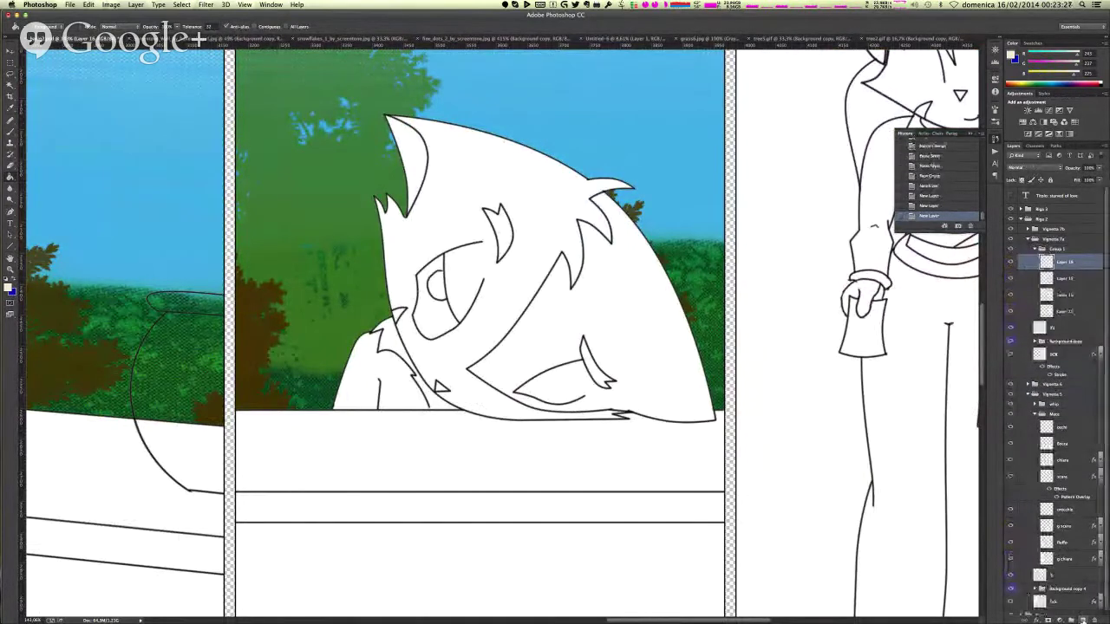
left_click(1083, 621)
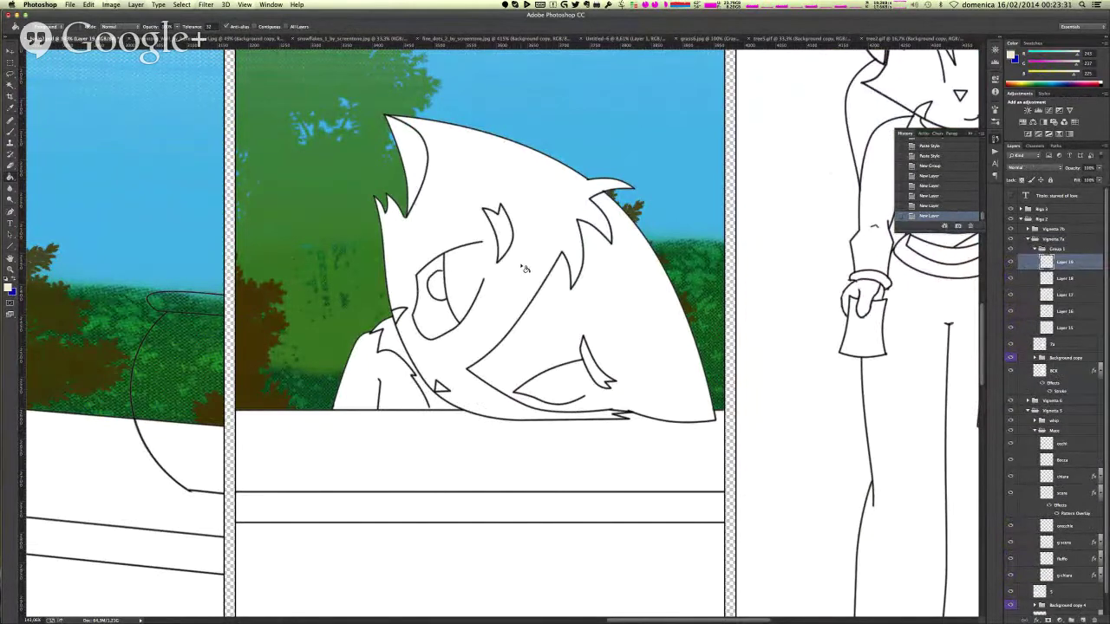
- Select the light hair and face area plus the tuft above the closed eye, and fill them with cream on the topmost new layer
left_click(10, 84)
left_click(10, 85)
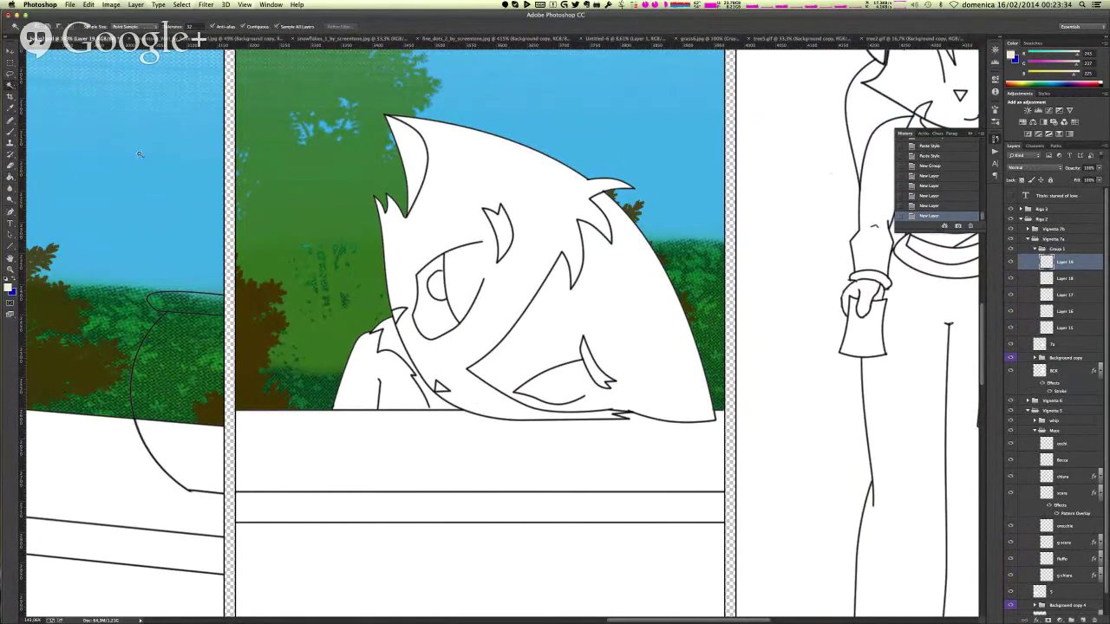
left_click(464, 163)
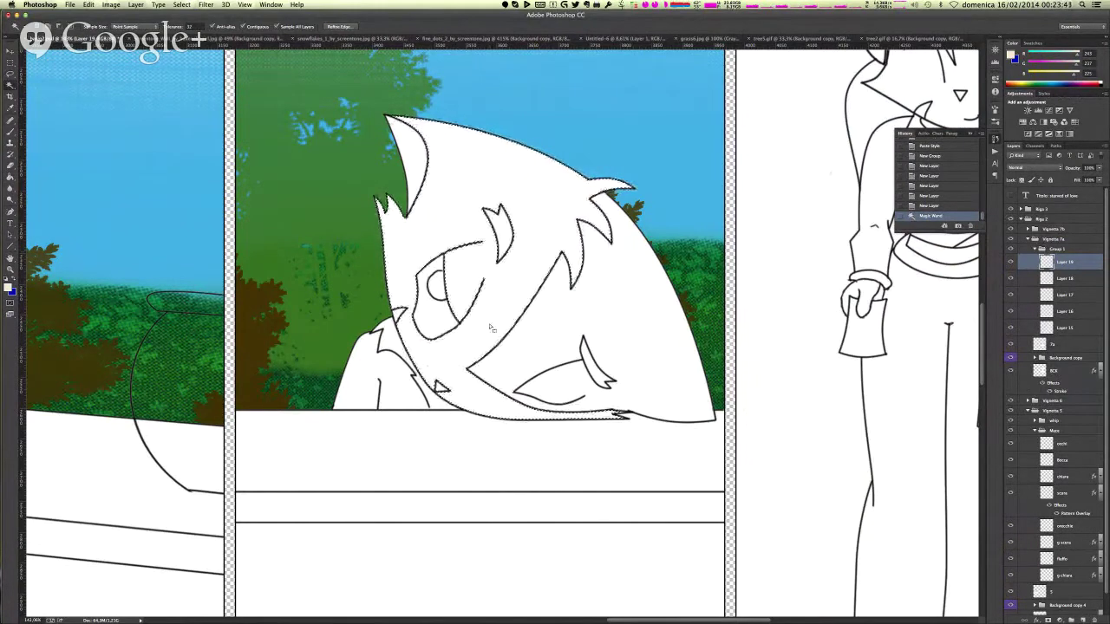
left_click(574, 370)
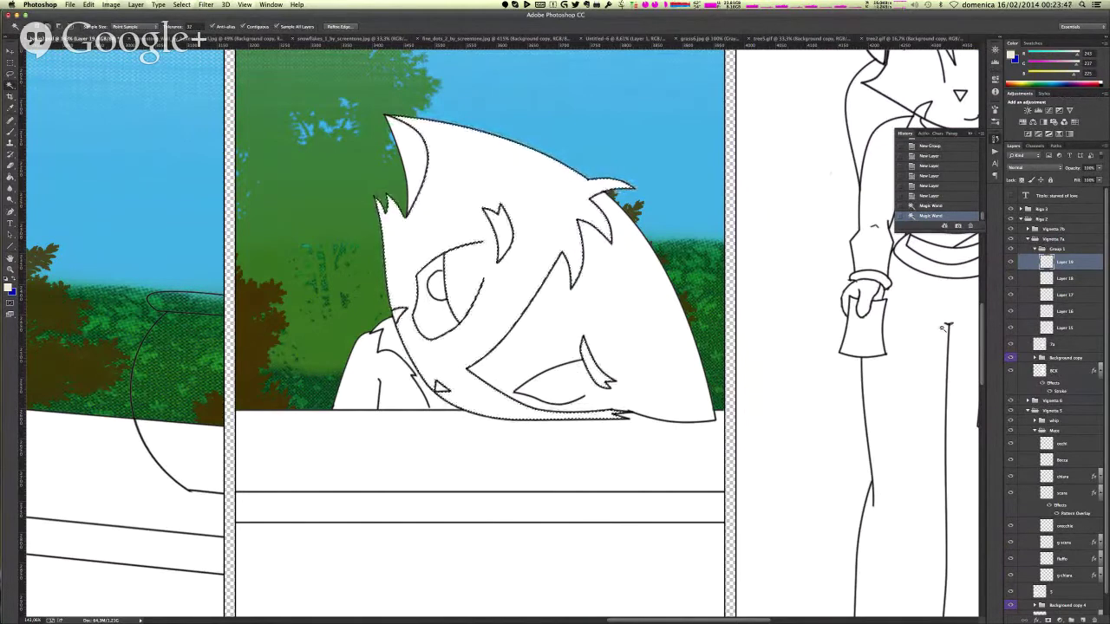
key("g")
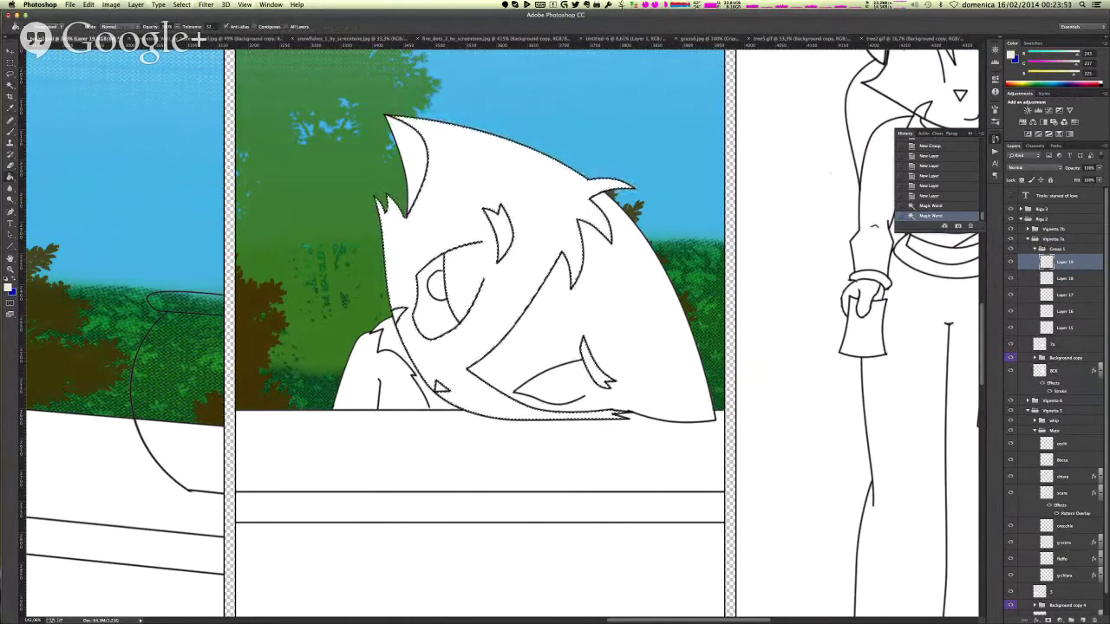
left_click(557, 221)
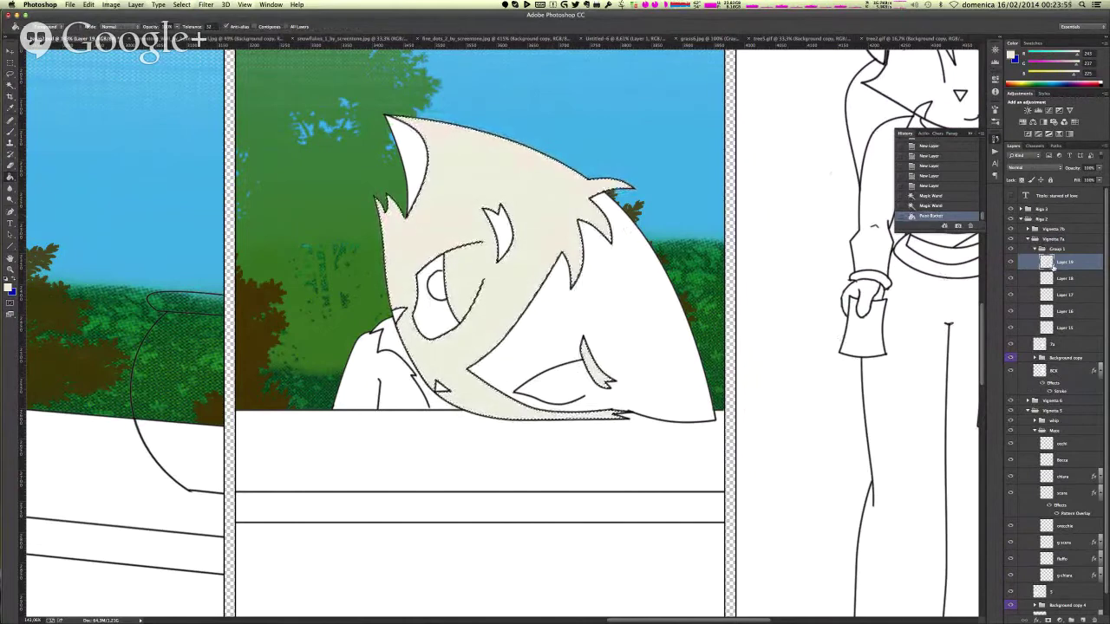
- Rename the cream-filled layer in Vignetta 7a as chiaro and clear the selection
double_click(1066, 262)
type("chiara")
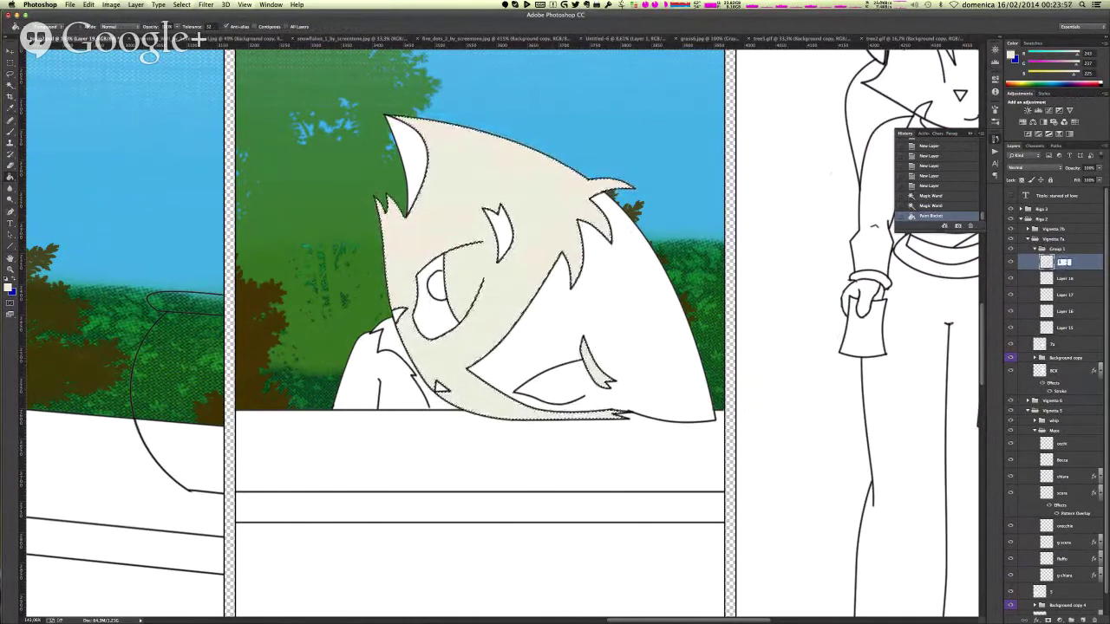
key("Return")
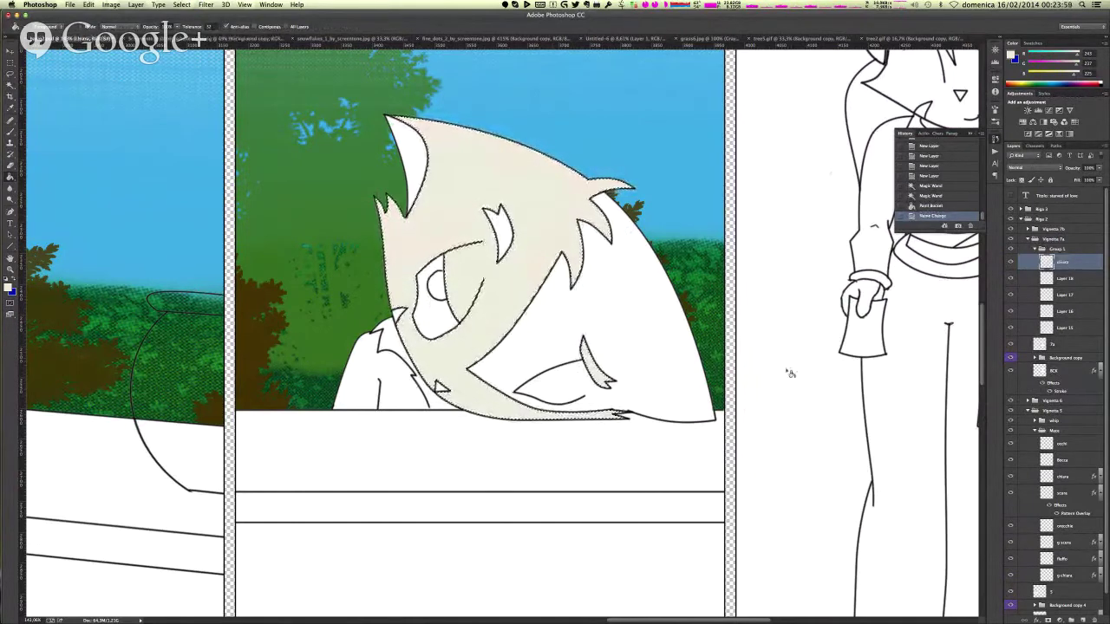
key("ctrl+d")
- Select the large dark side of the head, the forehead marking and the small patch by the collar, and fill them brown on the layer below chiaro
key("w")
left_click(502, 230)
left_click(639, 298, "shift")
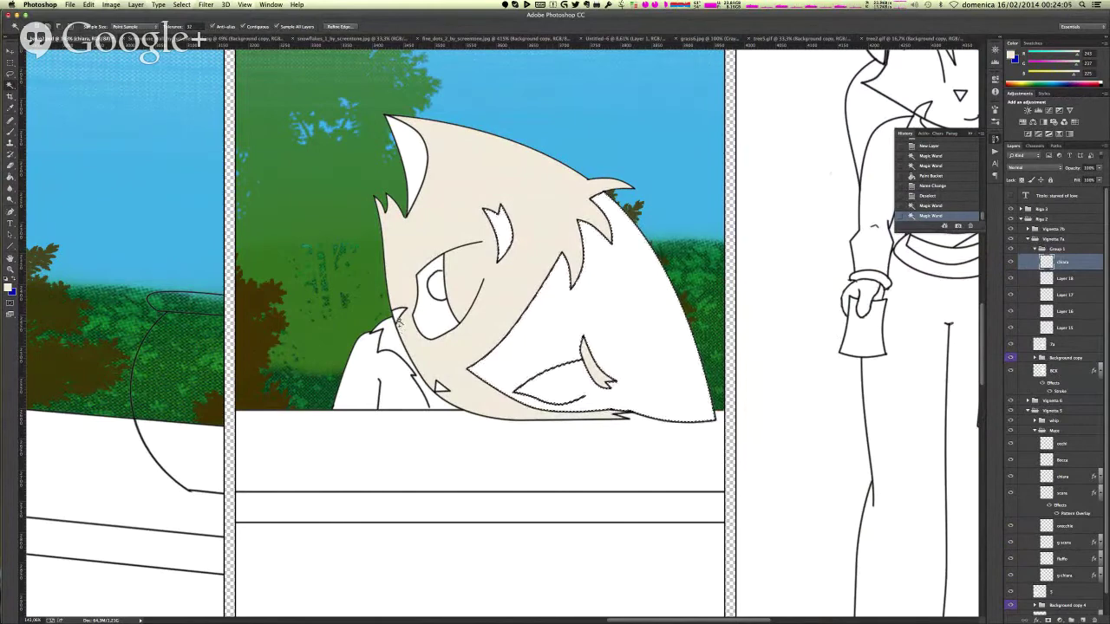
left_click(399, 314, "shift")
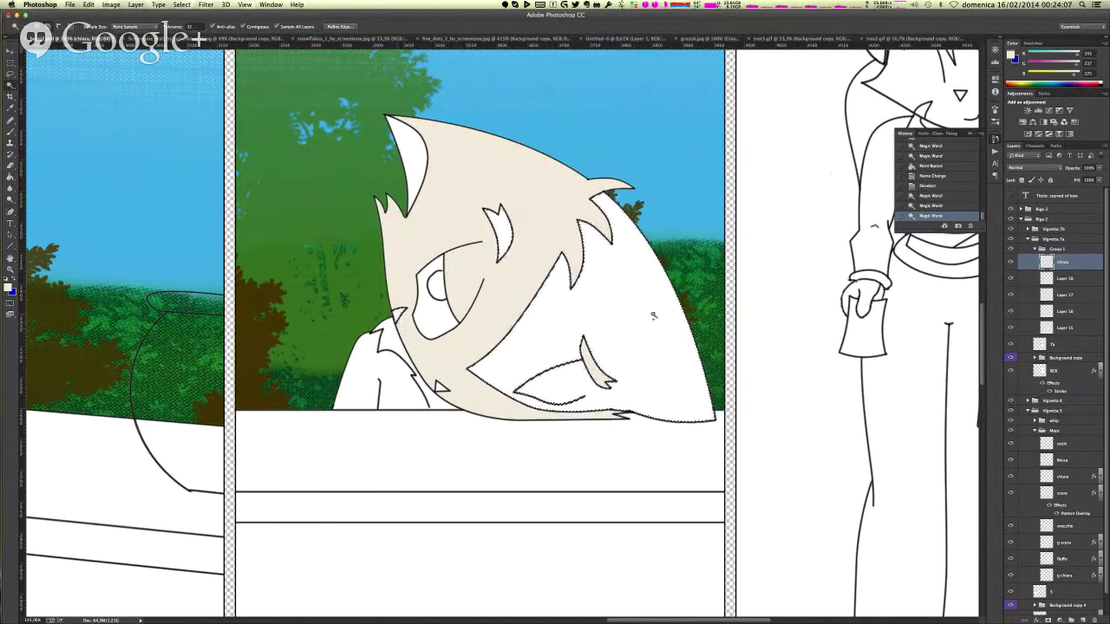
left_click(1066, 278)
key("g")
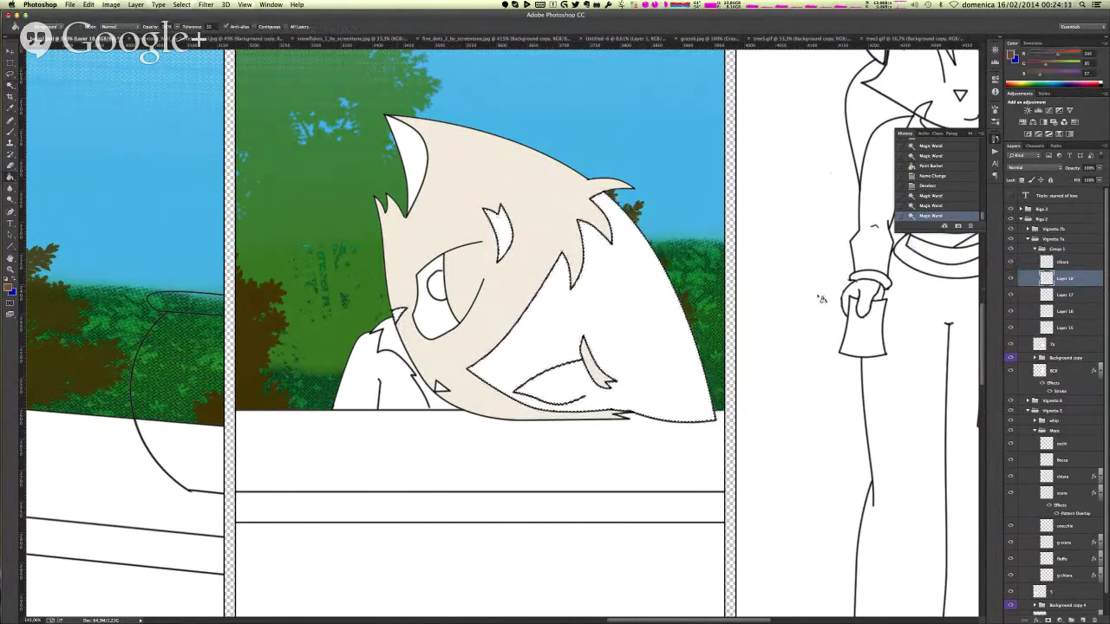
left_click(592, 298)
key("ctrl+d")
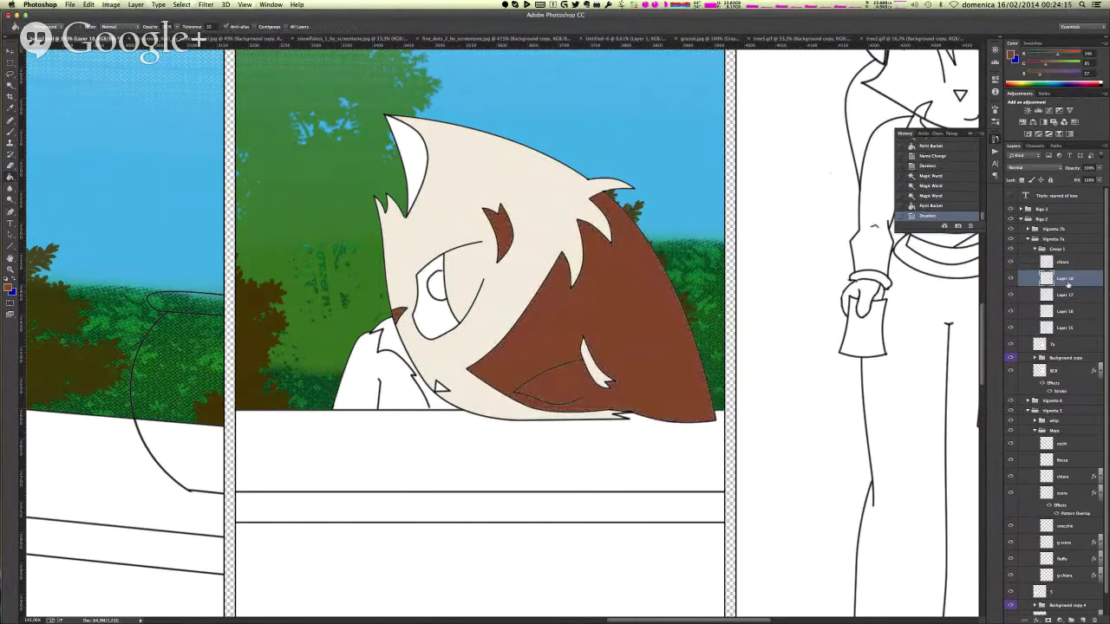
- Rename the brown-filled layer in Vignetta 7a as scuro
double_click(1068, 282)
key("Escape")
double_click(1066, 278)
type("scuro")
key("Return")
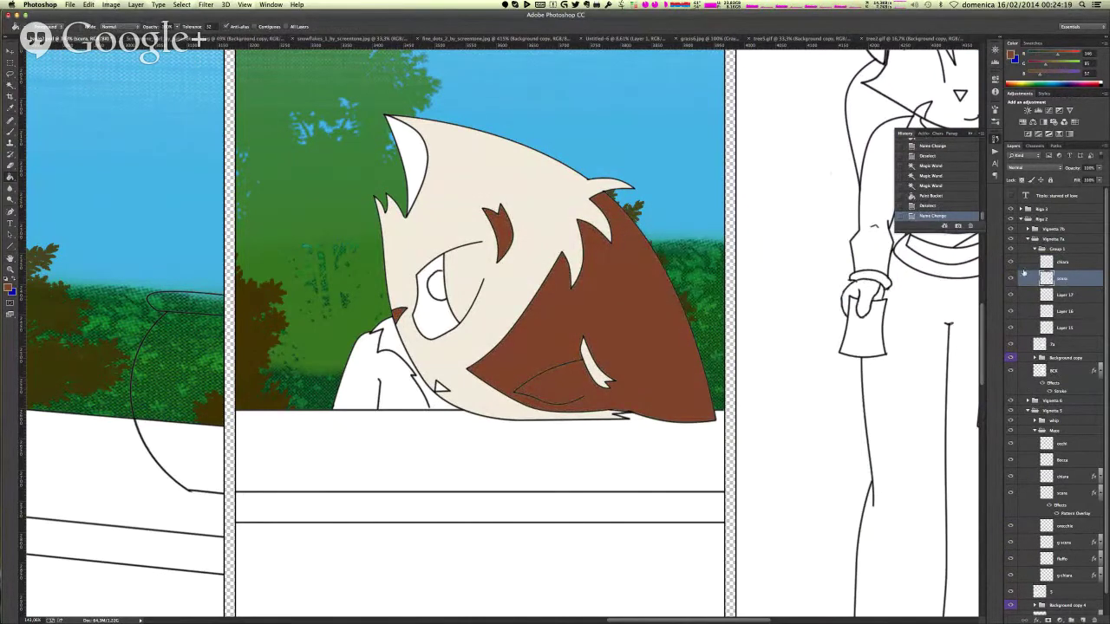
- Select the character's inner ear and fill it with pink on the empty layer below scuro
left_click(1075, 295)
key("w")
left_click(412, 160)
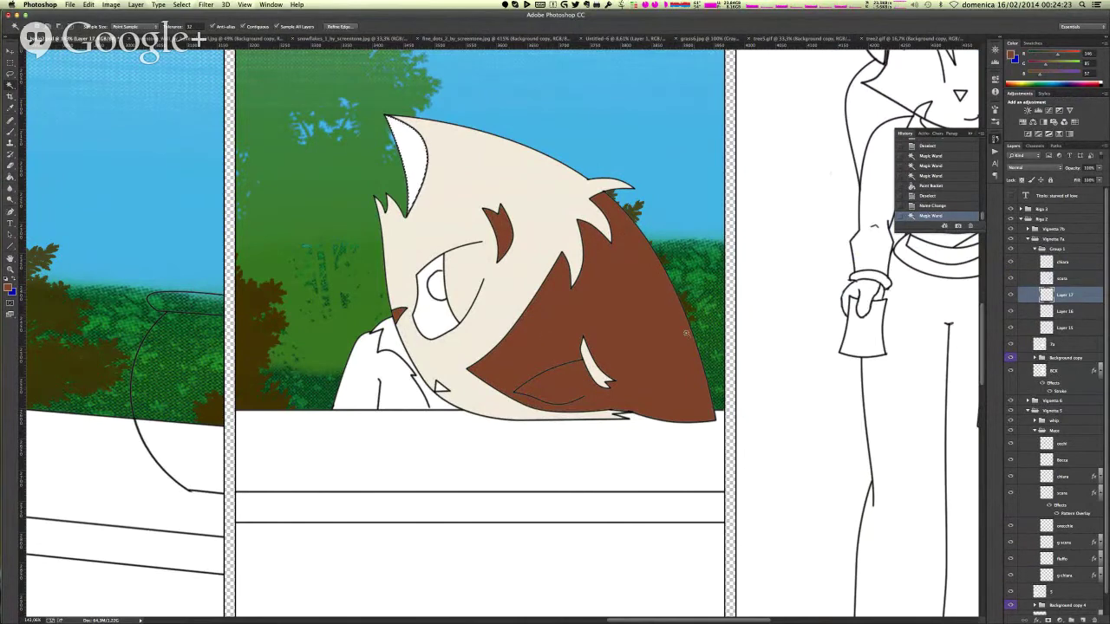
key("g")
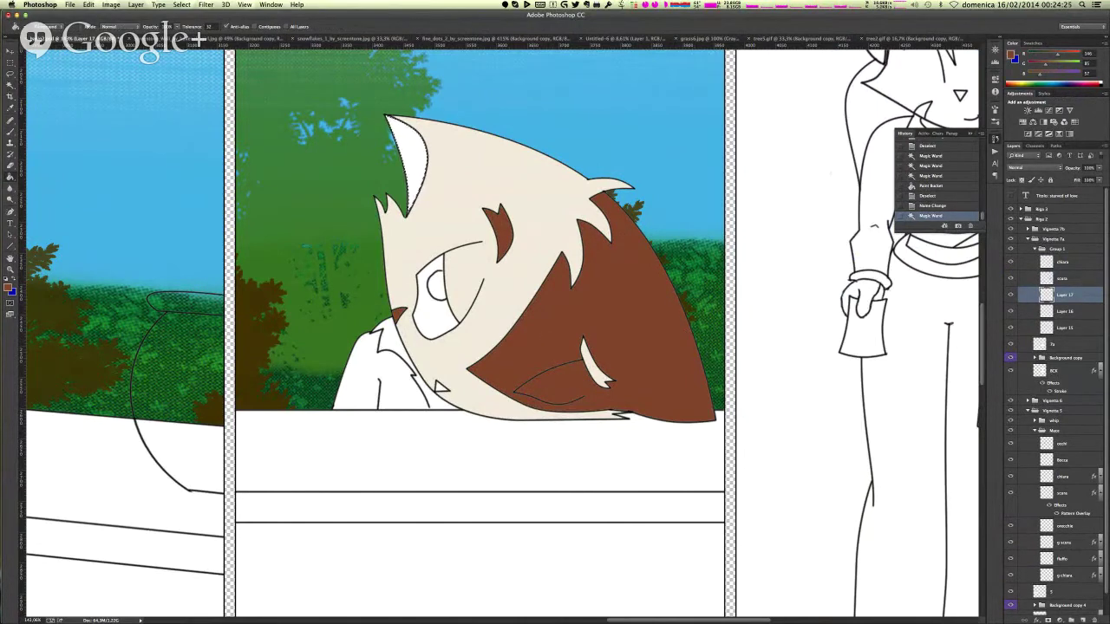
left_click(1094, 81)
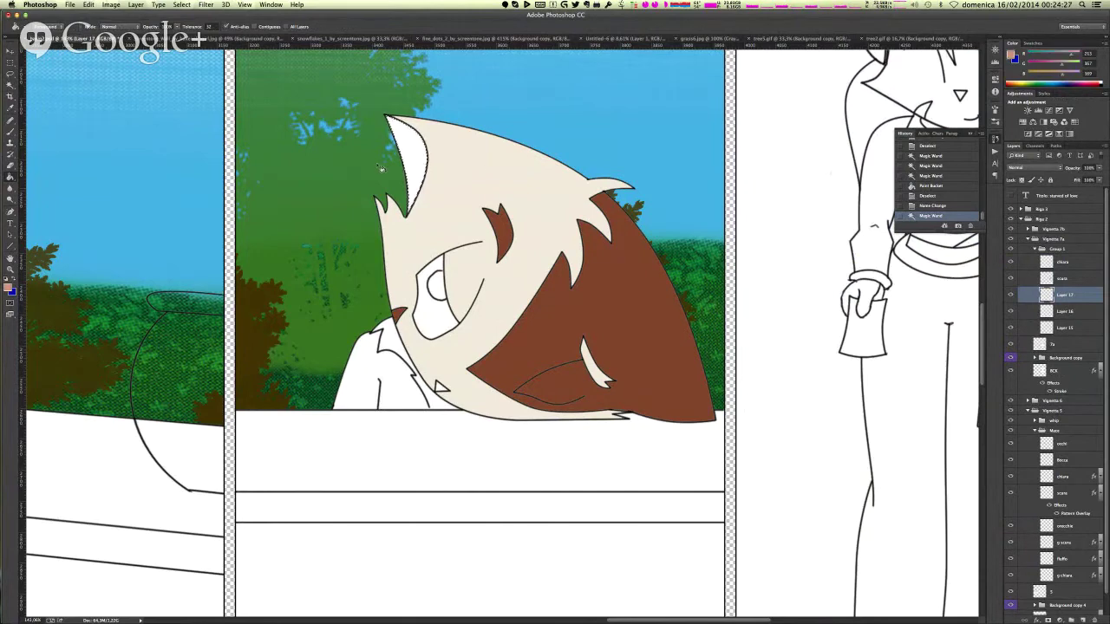
left_click(408, 161)
- Rename the pink-filled ear layer as orecchie
double_click(1064, 296)
type("orecchie")
key("Return")
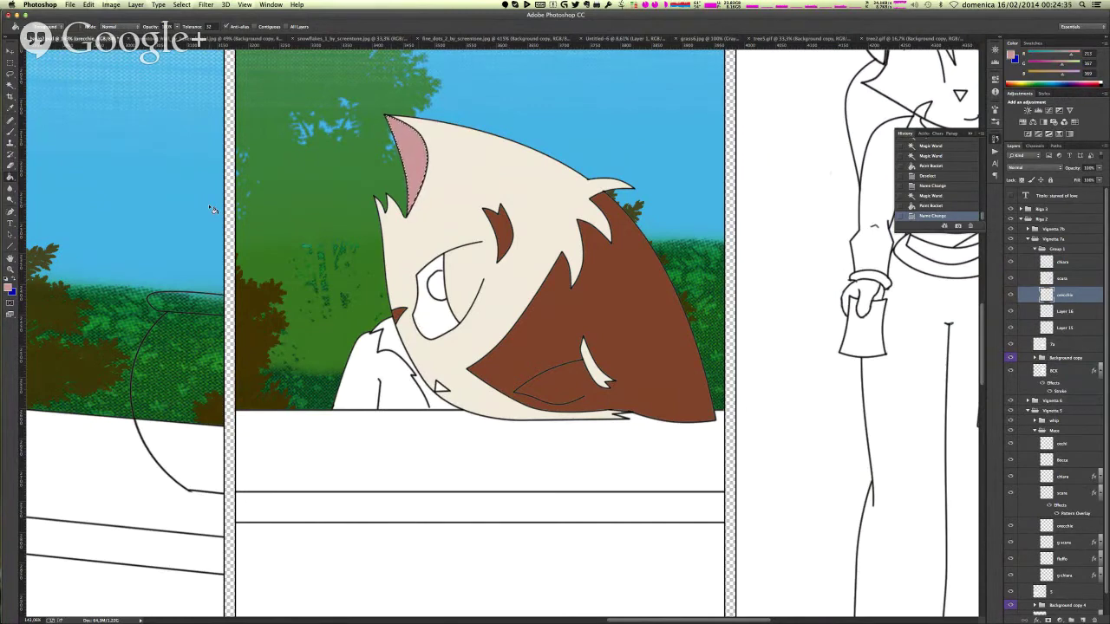
- Fill the open eye's iris with dark blue on the layer below orecchie, clear the selection, and lower that layer's fill opacity to about 55%
key("w")
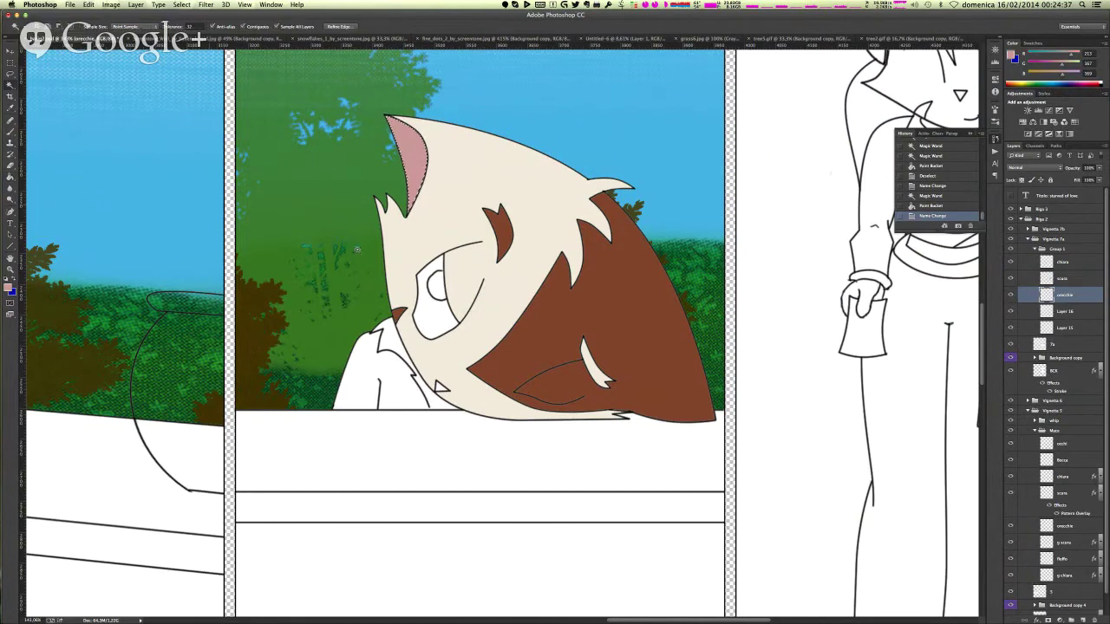
left_click(437, 288)
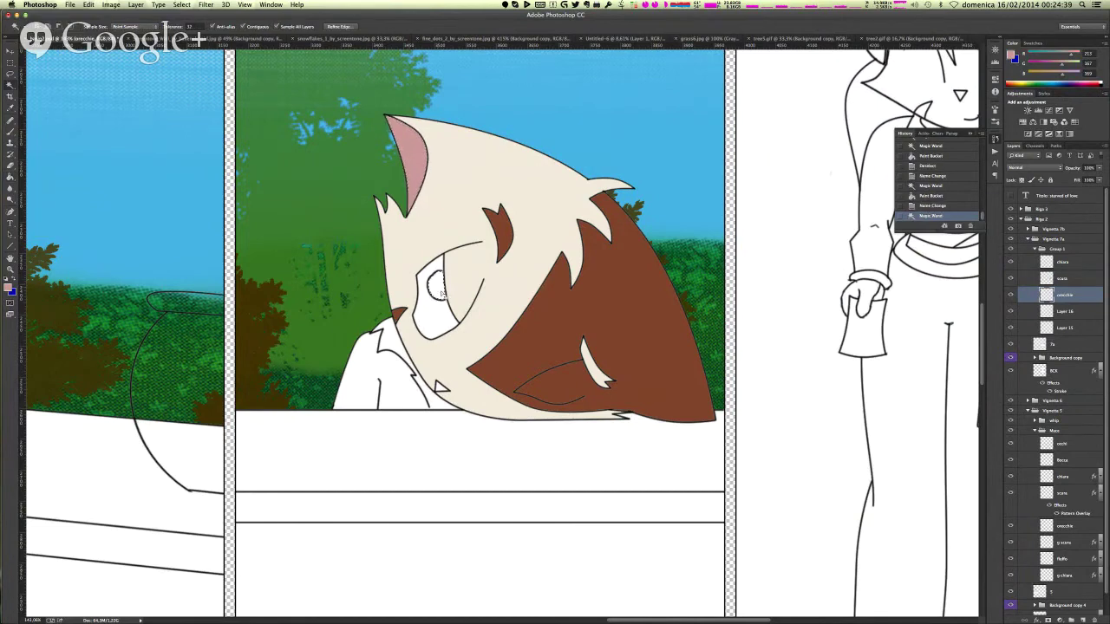
key("alt+bracketleft")
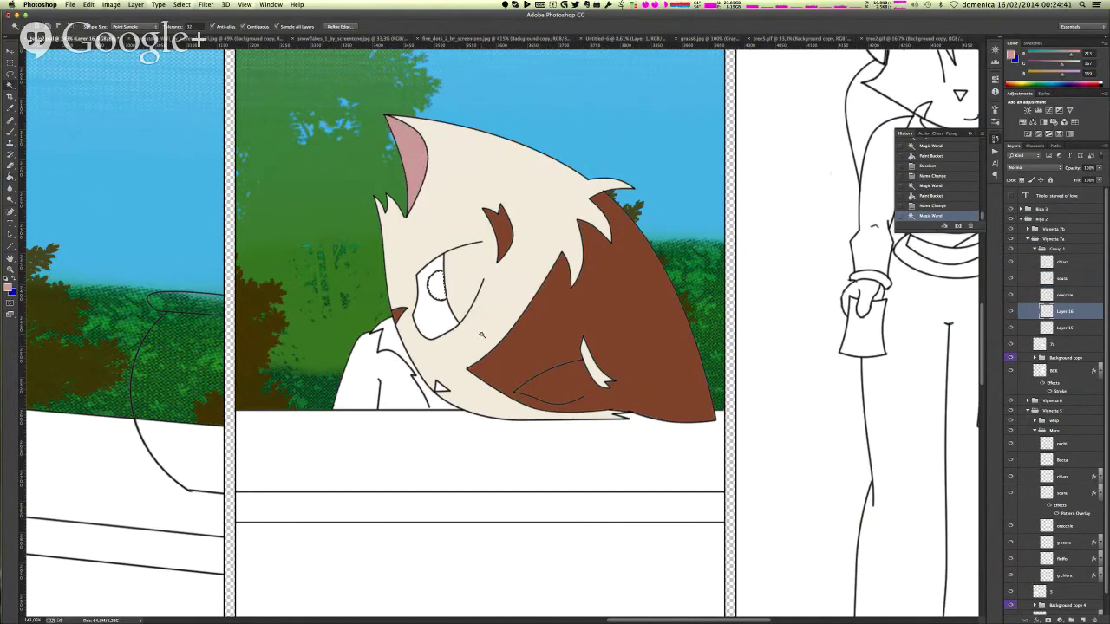
key("g")
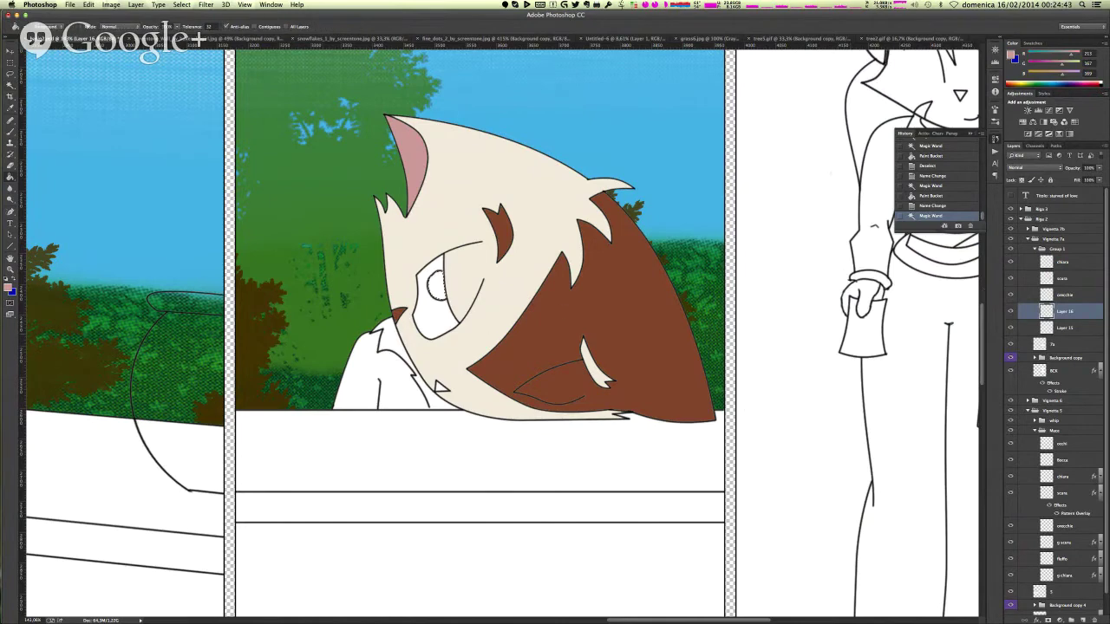
left_click(1067, 85)
left_click(437, 286)
key("super+d")
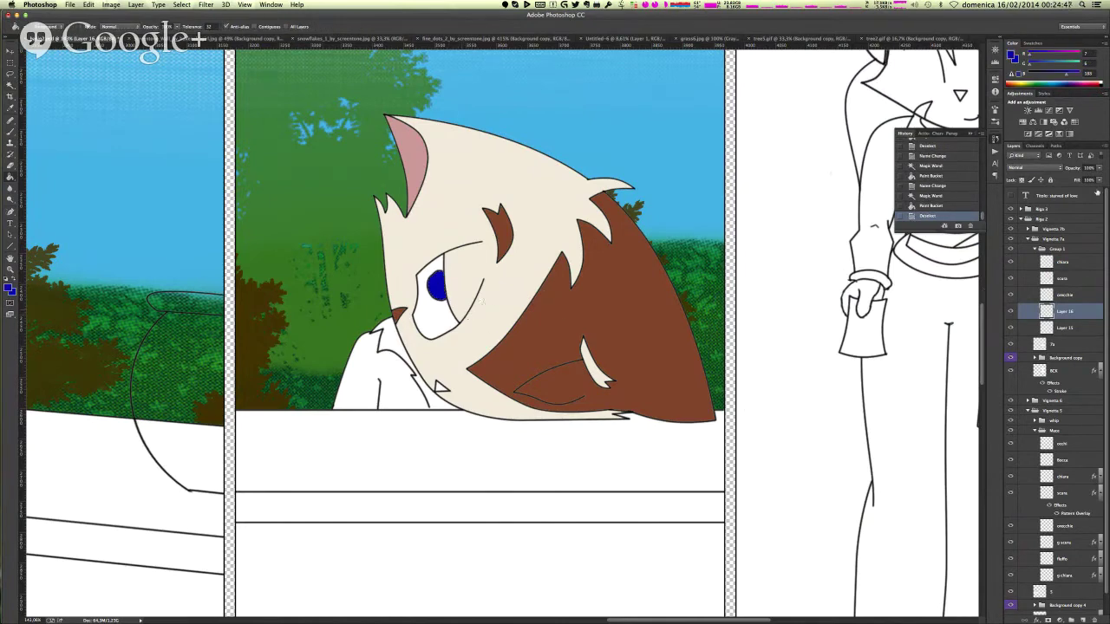
left_click(1081, 189)
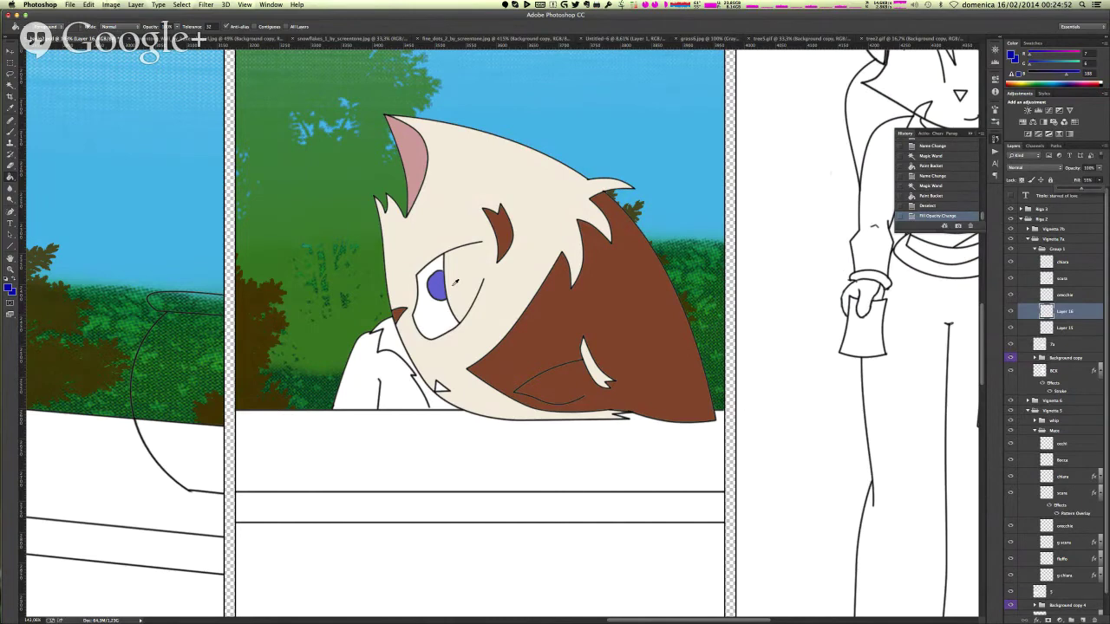
- Reduce the brush size and paint a single dark blue dab on the upper part of the character's iris
scroll(454, 282, "up", 4)
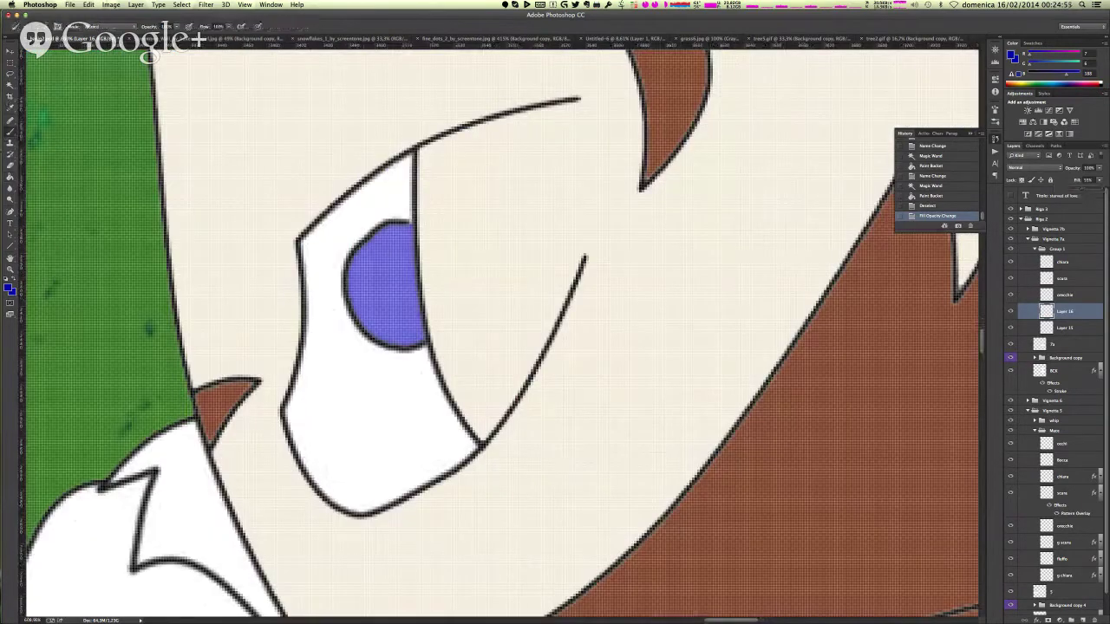
right_click(583, 258)
left_click_drag(445, 285, 443, 284)
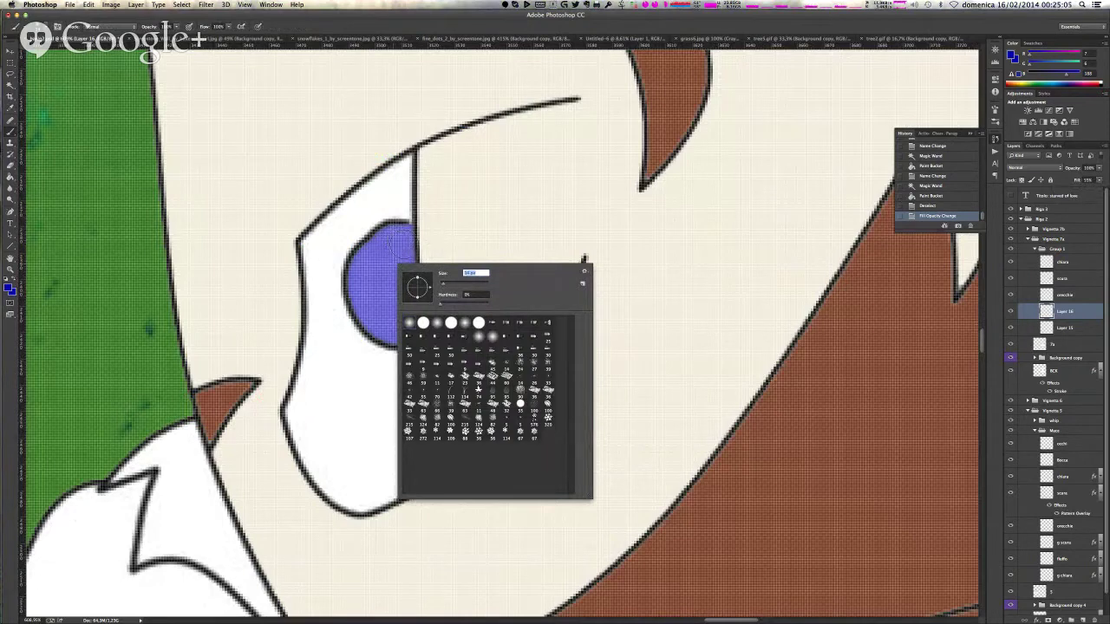
left_click_drag(442, 285, 441, 285)
key("Return")
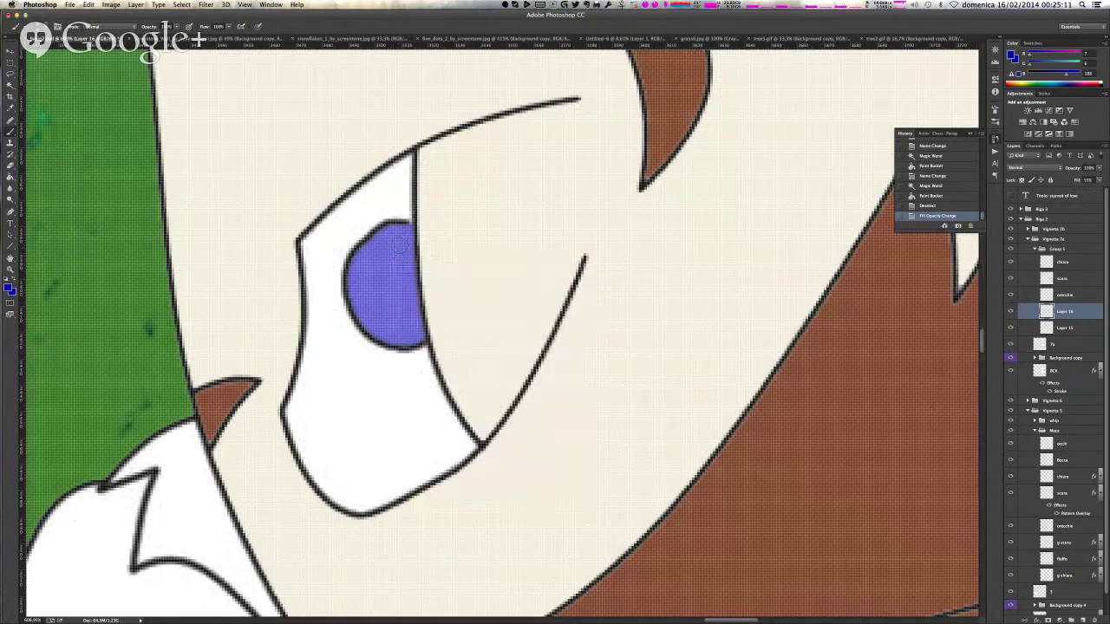
left_click(405, 241)
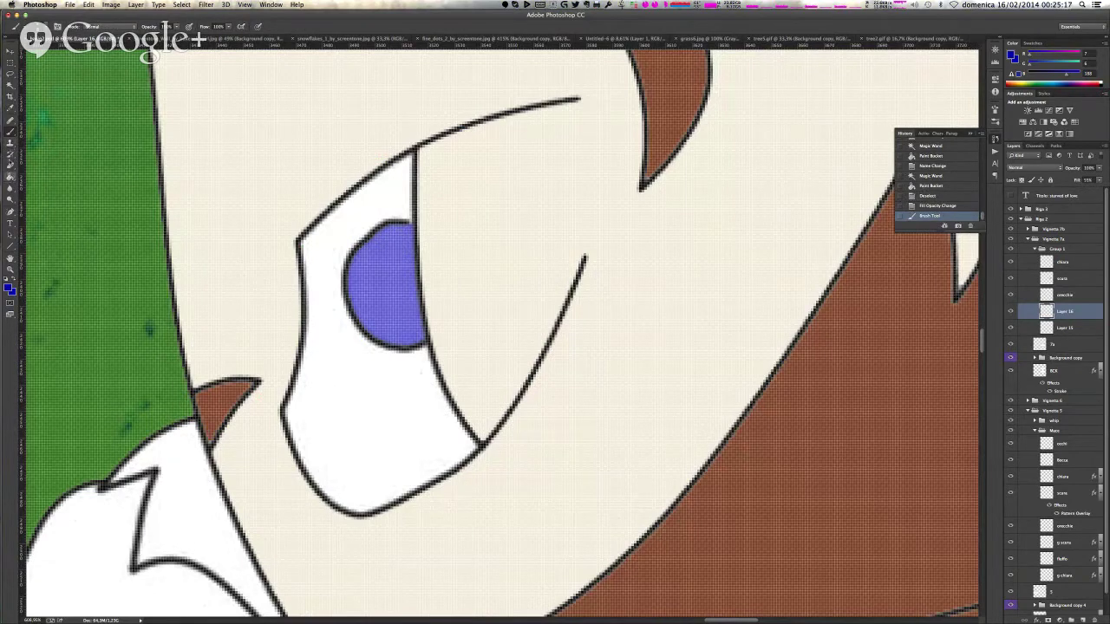
- Try to erase a small soft round highlight in the blue iris, and undo the eraser marks
left_click(11, 164)
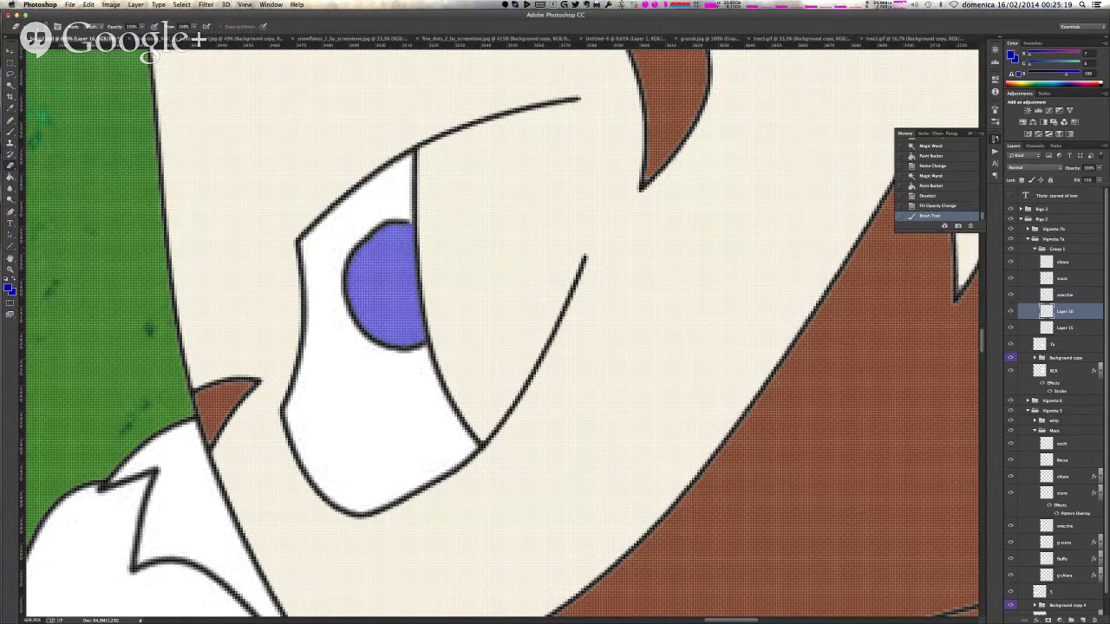
right_click(407, 244)
double_click(483, 252)
key("shift+Up")
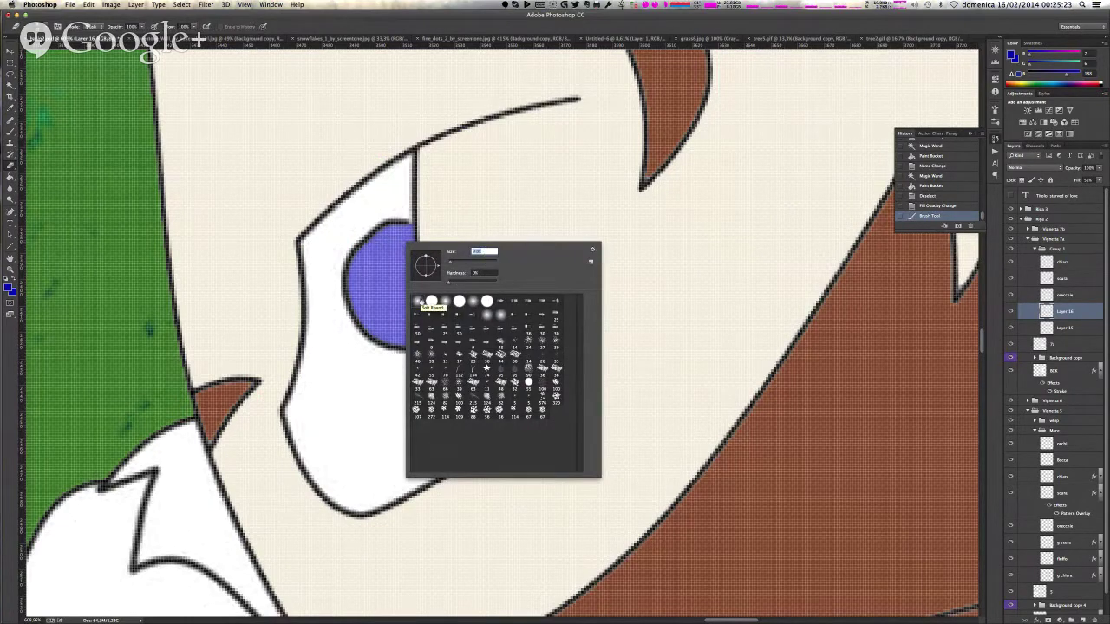
left_click(400, 239)
key("super+z")
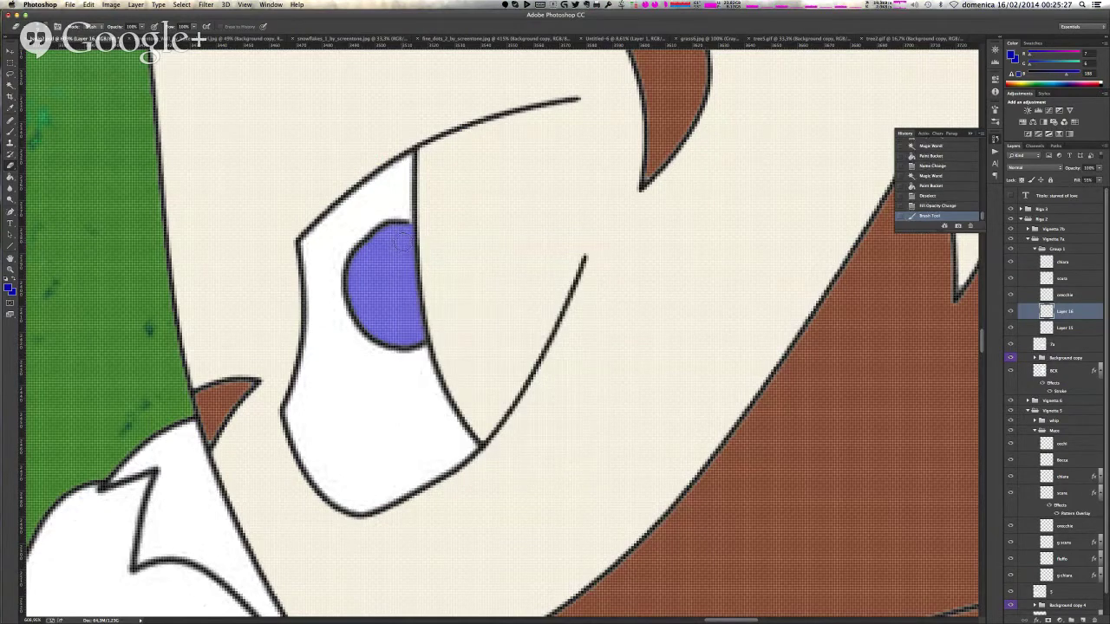
left_click(403, 242)
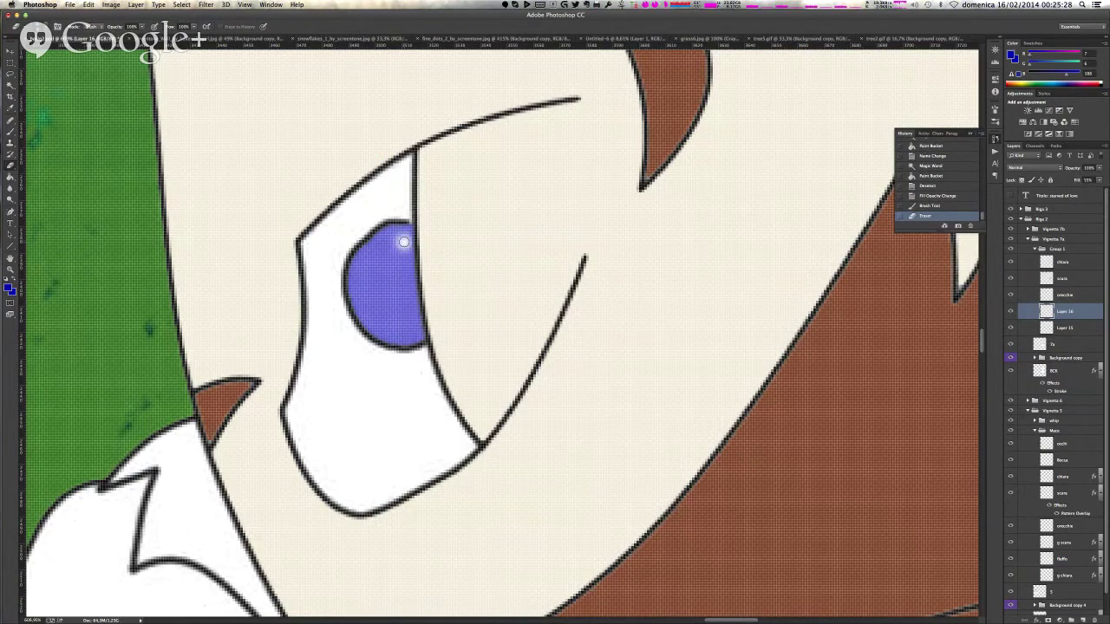
scroll(403, 242, "down", 10)
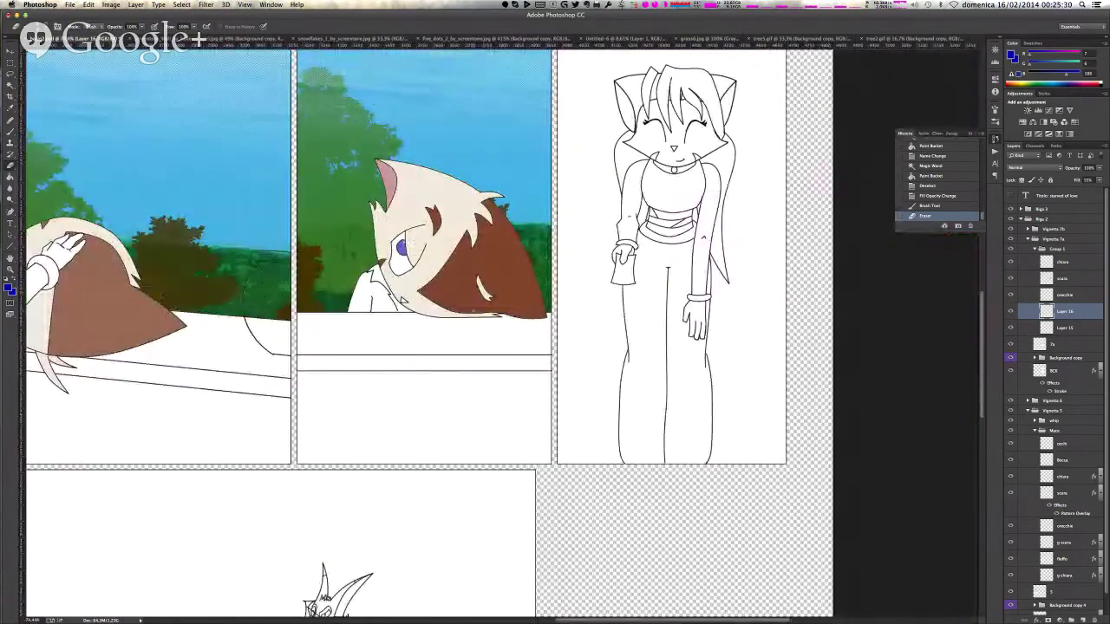
scroll(403, 247, "up", 2)
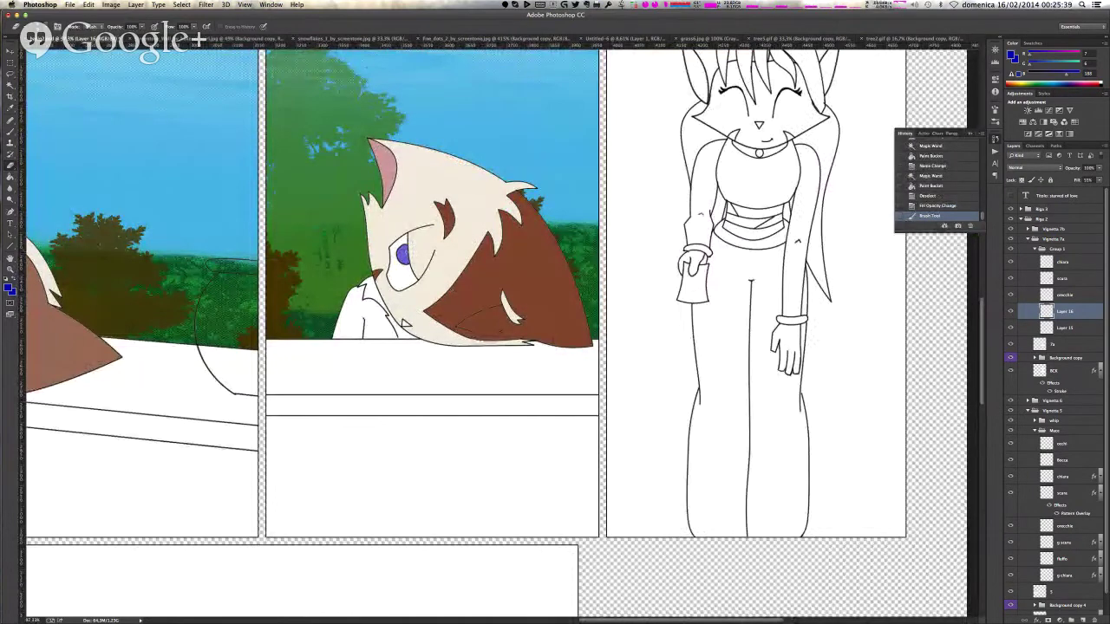
left_click_drag(518, 314, 509, 297)
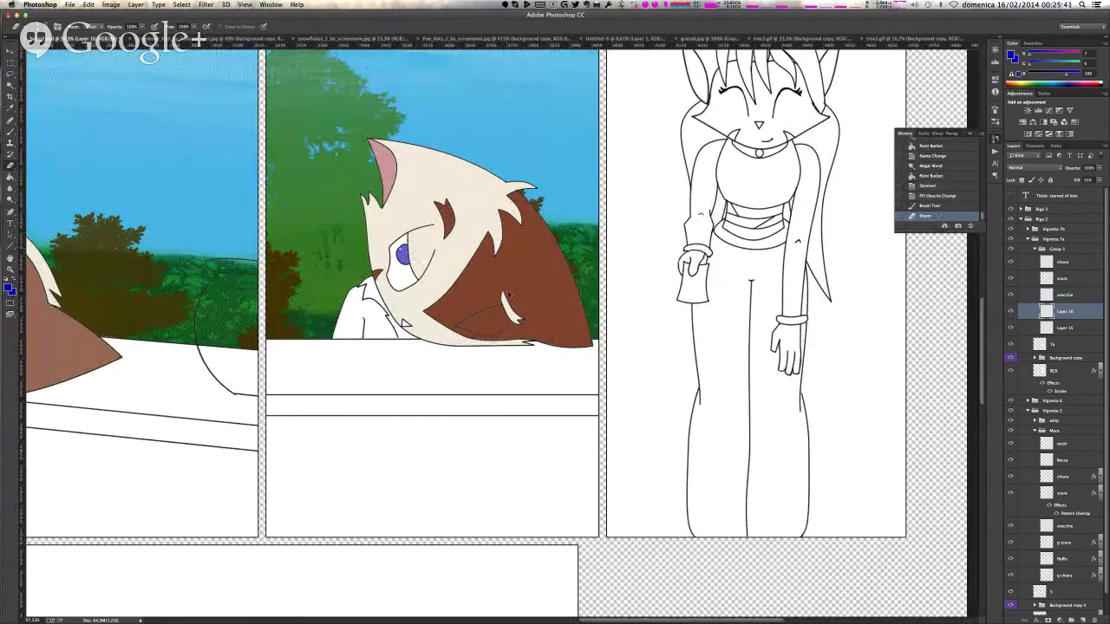
key("ctrl+z")
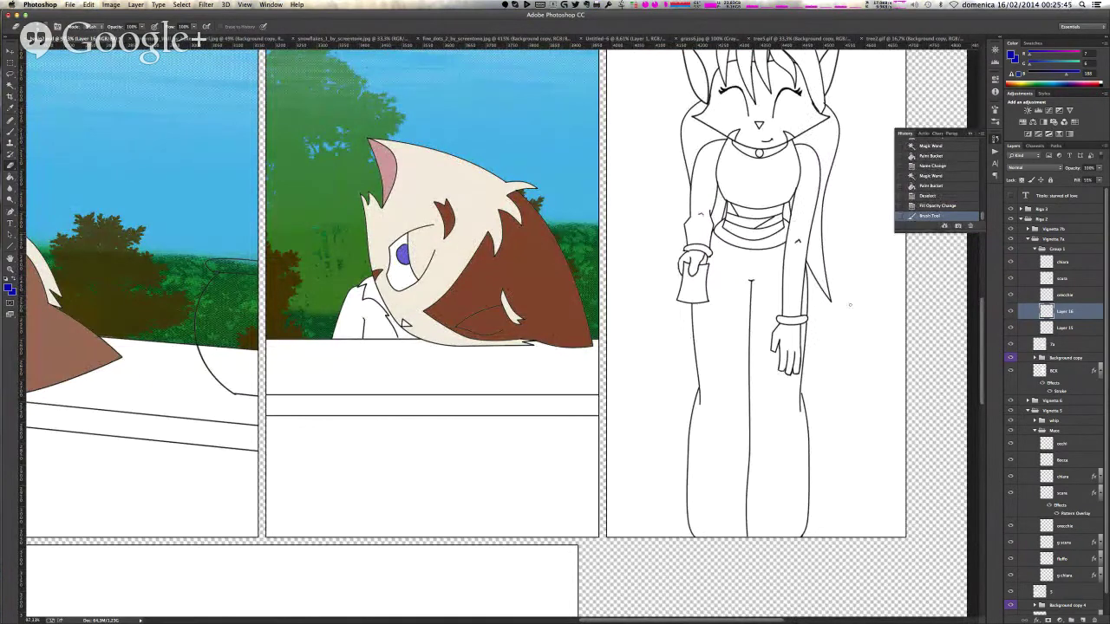
- Rename the eye colour layer as Occhi and add two new layers directly above Layer 15
double_click(1066, 312)
type("bocca")
key("Return")
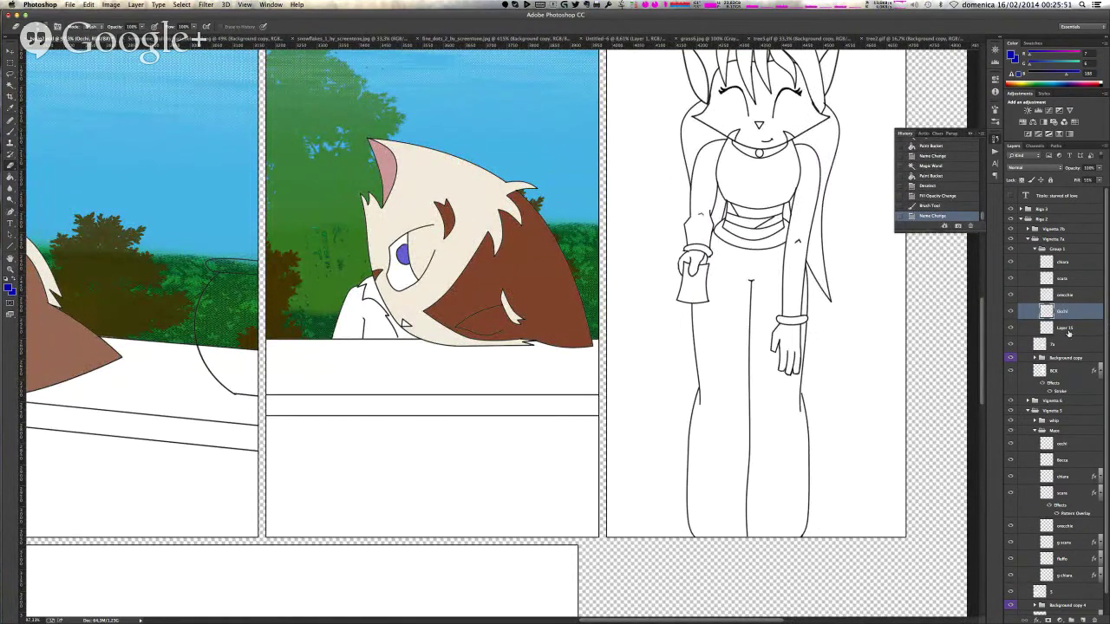
left_click(1068, 329)
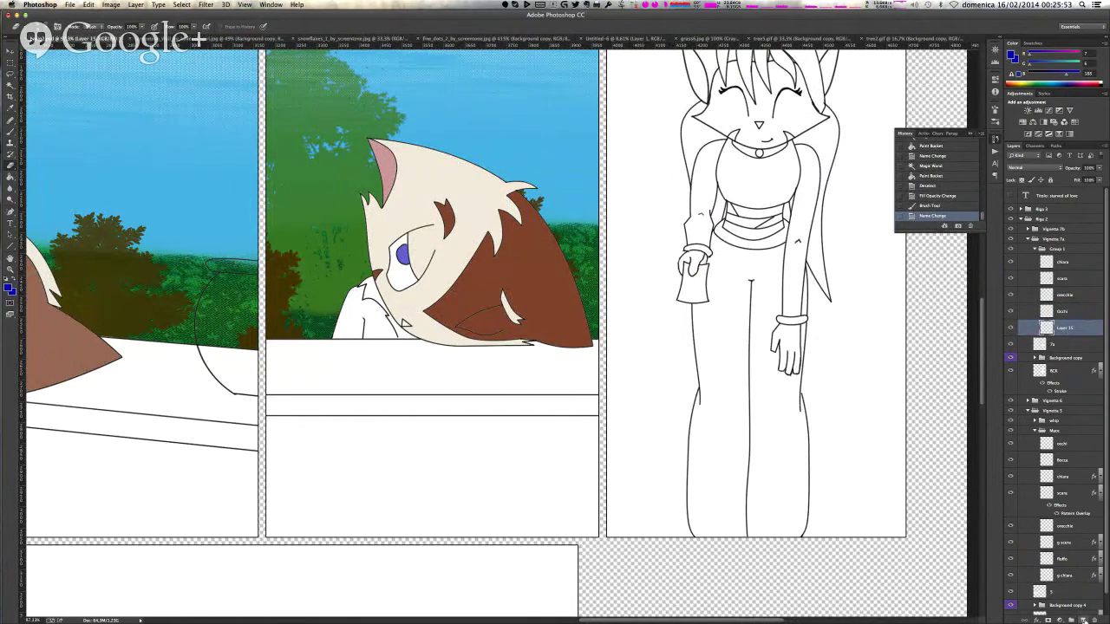
left_click(1083, 620)
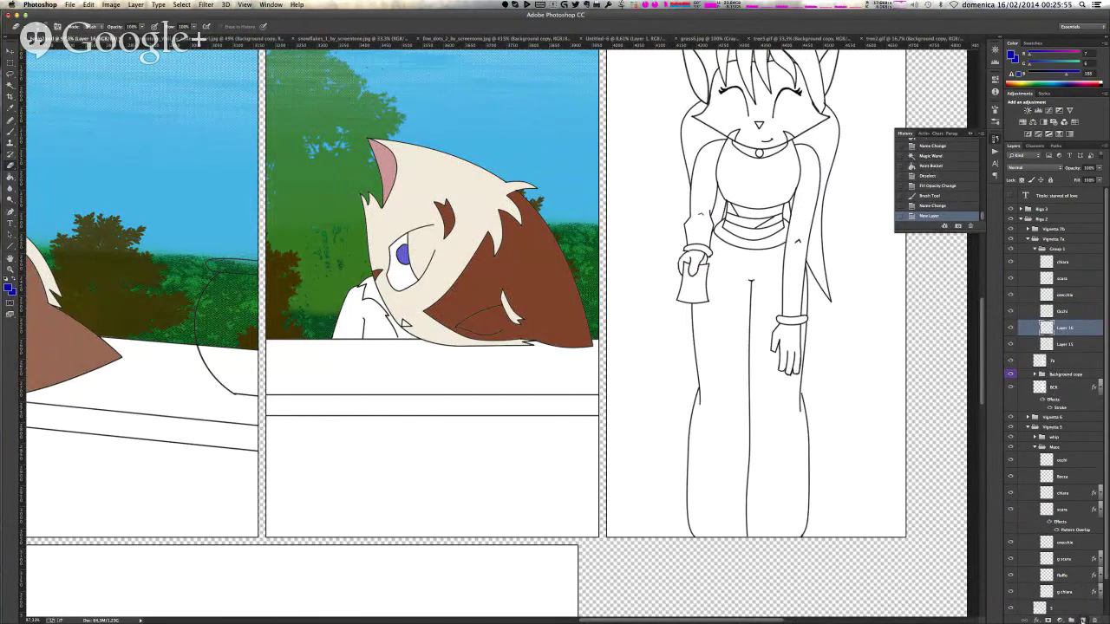
left_click(1083, 620)
- Fill the character's triangular nose with sampled grey on the upper new layer and rename that layer as naso
key("w")
left_click(642, 316)
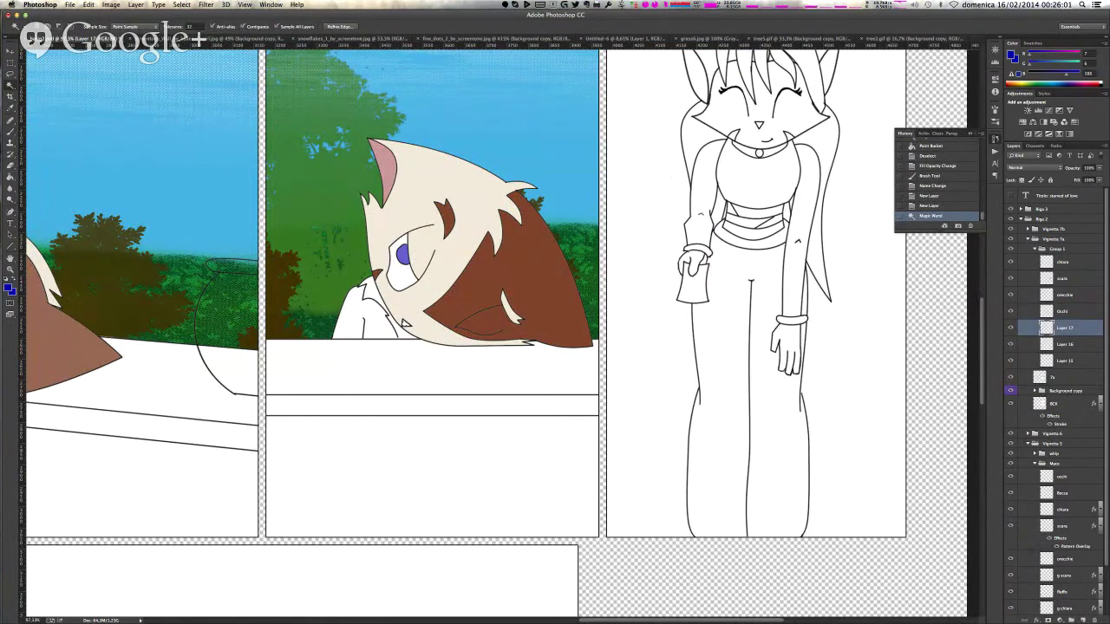
key("g")
left_click(404, 325, "alt")
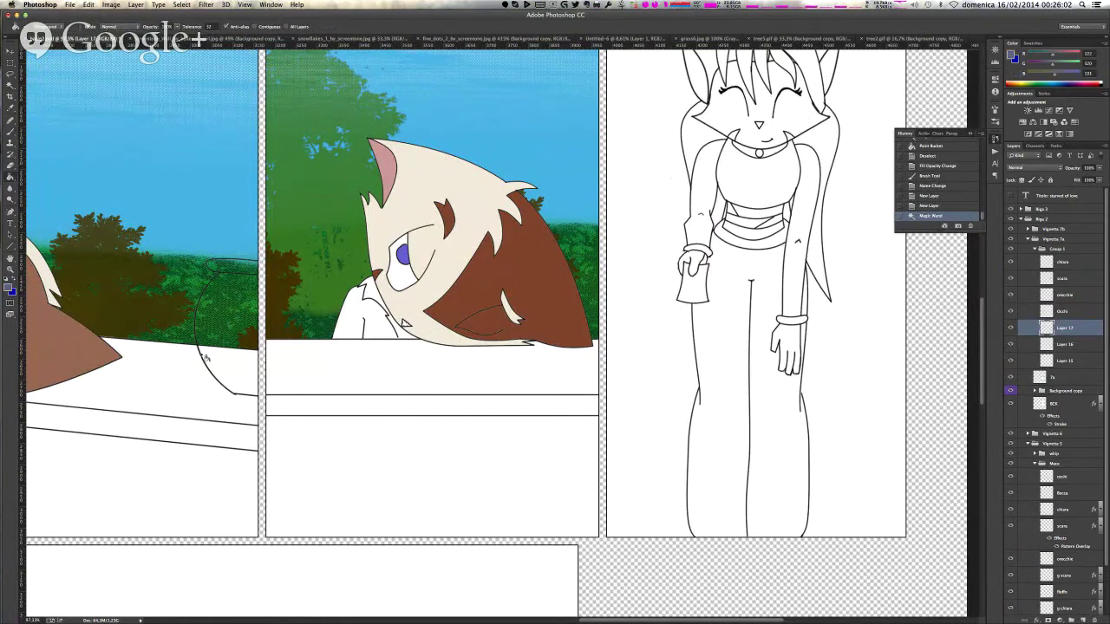
left_click(404, 325)
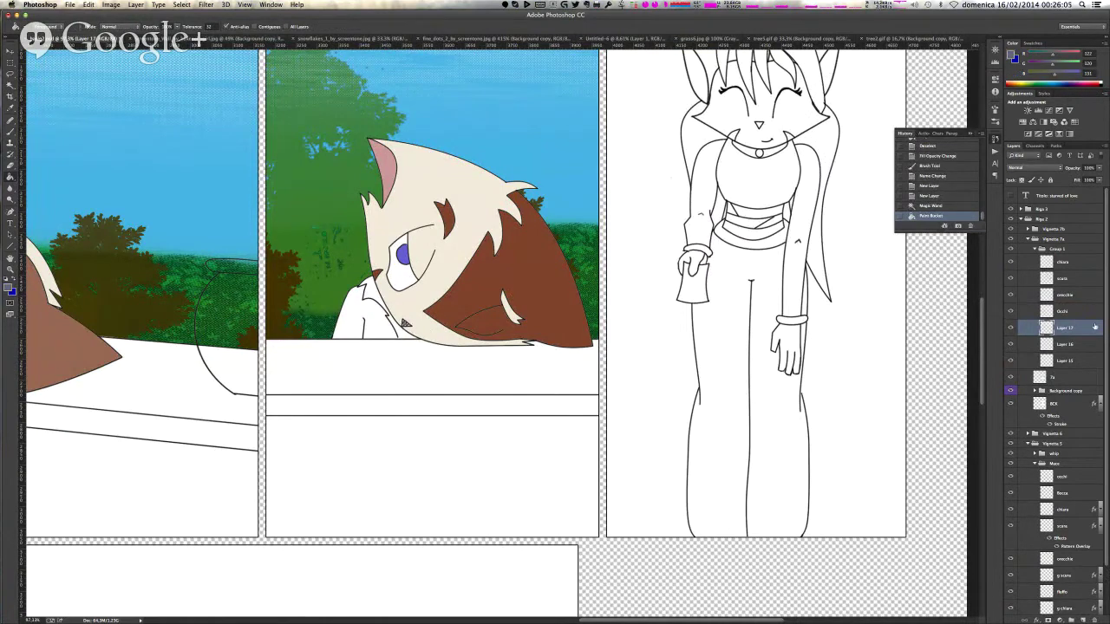
double_click(1067, 329)
type("naso")
key("Return")
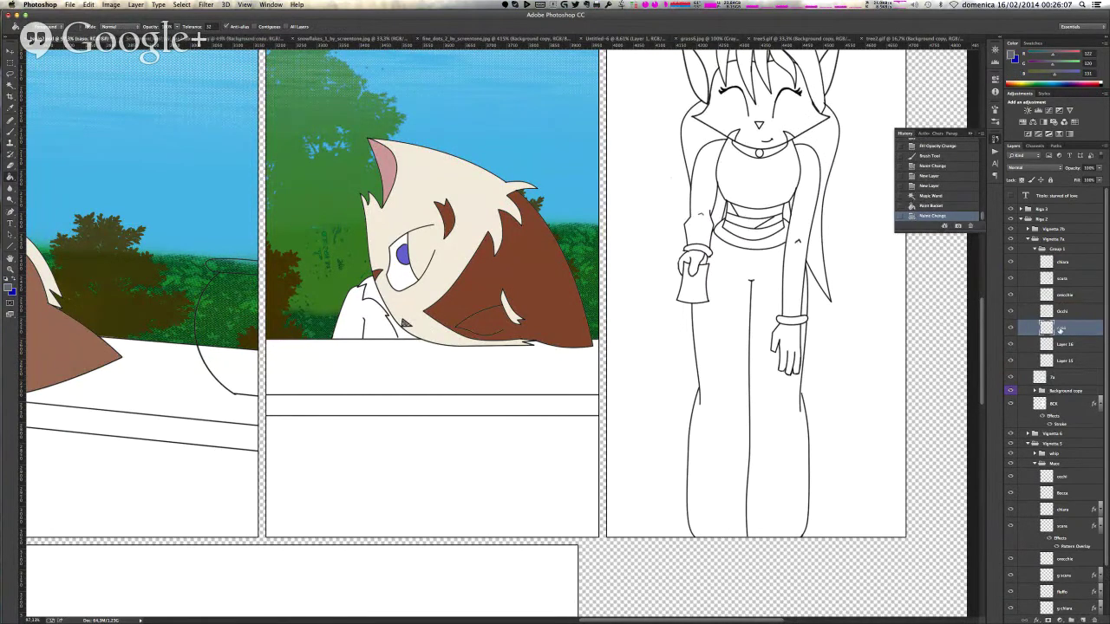
key("super+d")
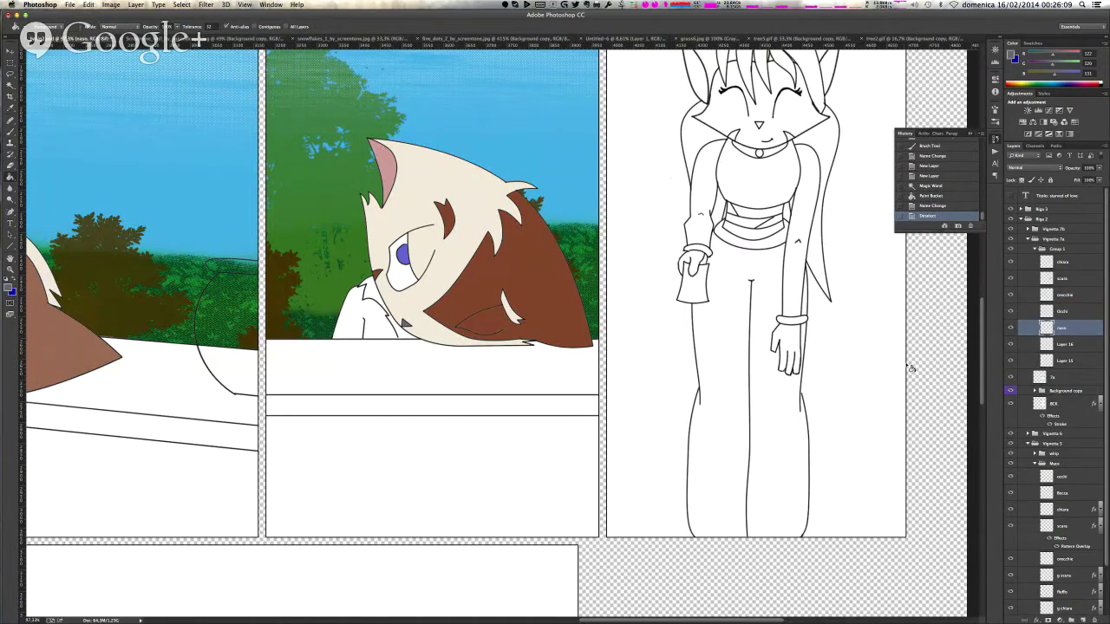
- Rename the new layer below naso as g.scuro
double_click(1065, 344)
type("d")
type(".scura")
key("Return")
key("w")
left_click(378, 321)
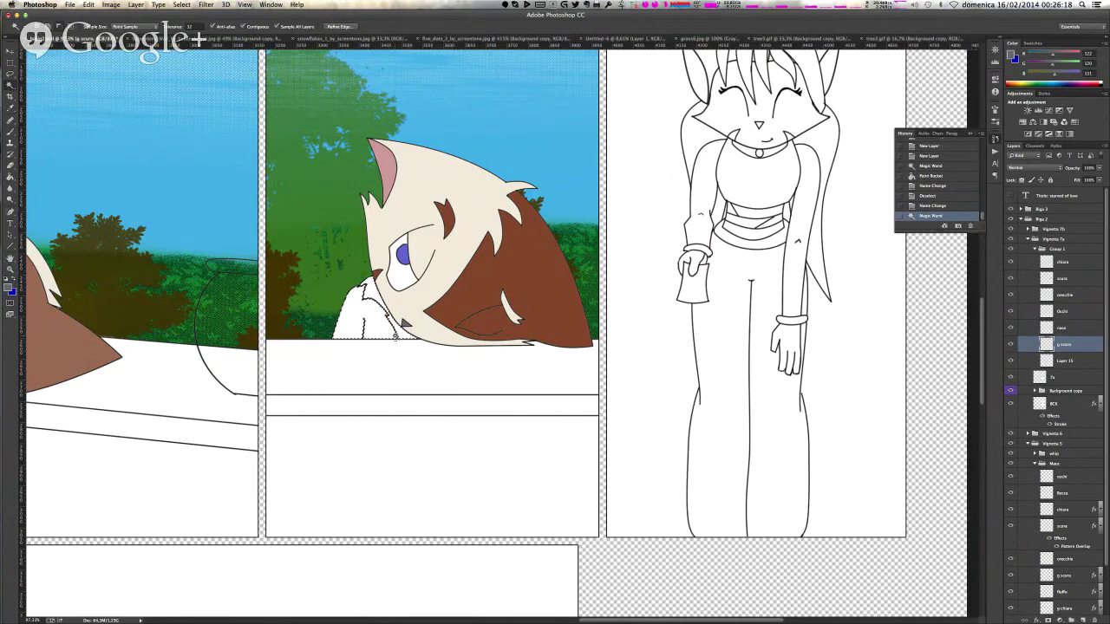
scroll(414, 348, "up", 2)
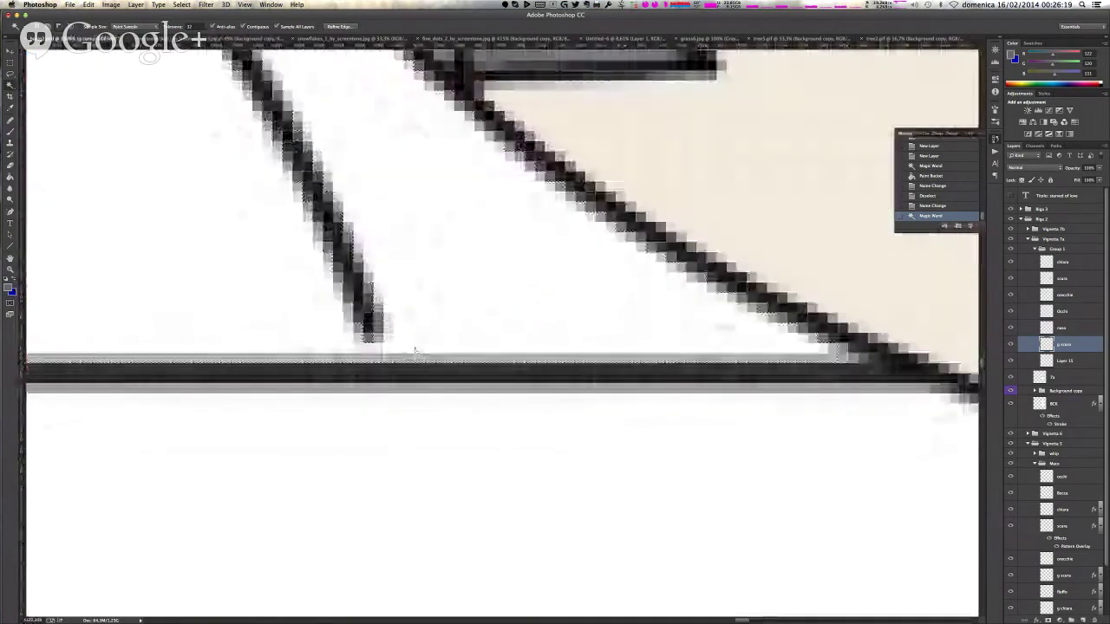
key("super+d")
- Close the gap between the jacket's edge line and the horizontal line with small black brush dabs on the 7a line-art layer
left_click(1052, 377)
left_click(10, 131)
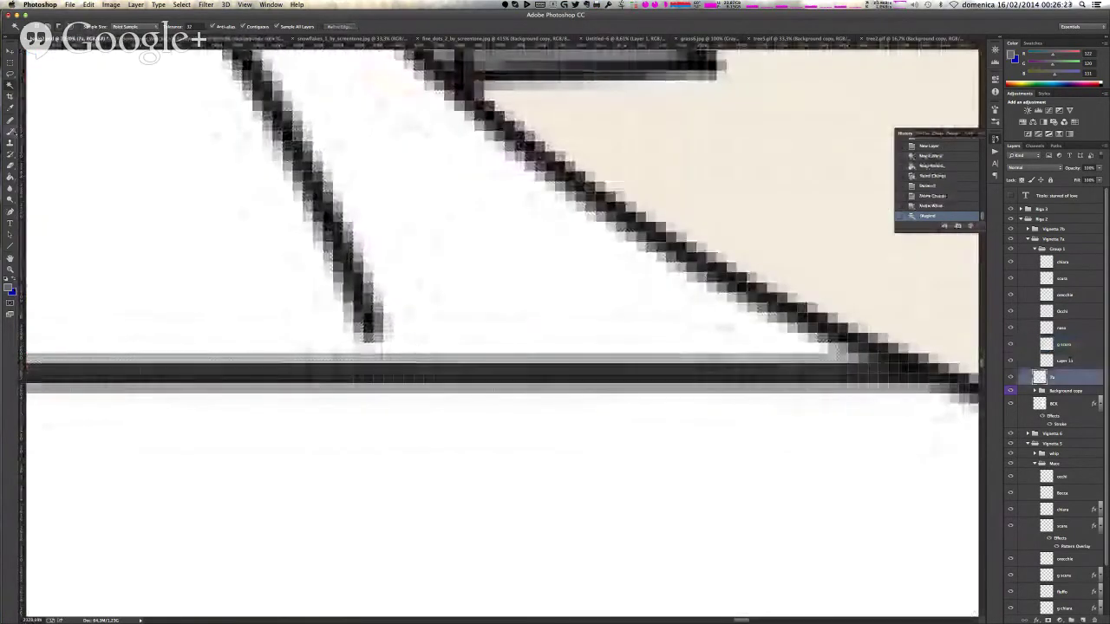
left_click(9, 289)
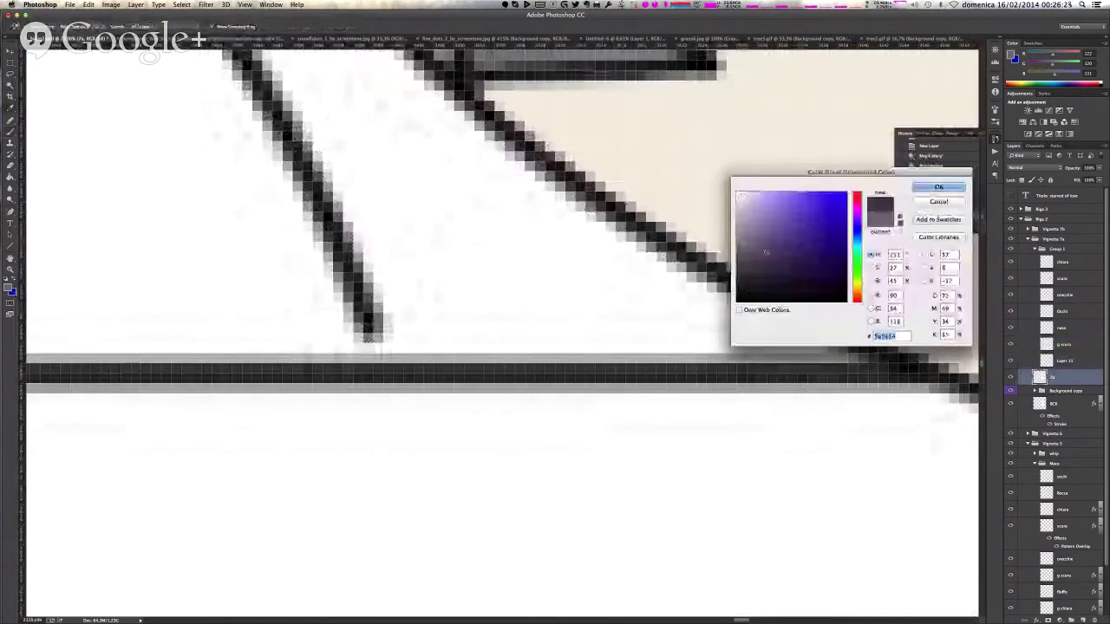
left_click(949, 179)
right_click(434, 348)
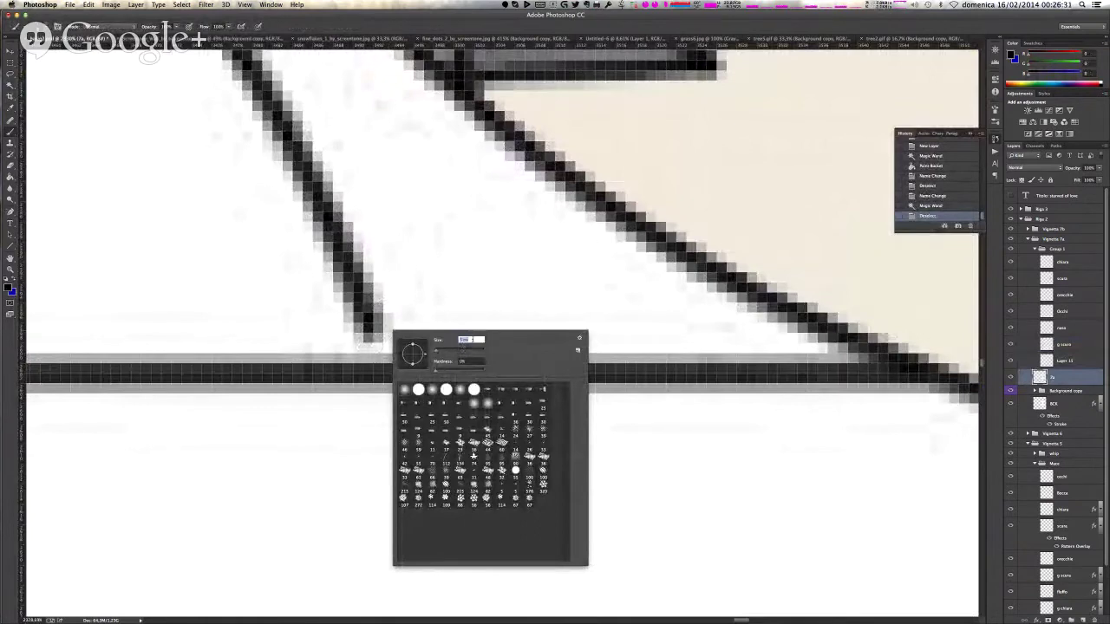
left_click(375, 343)
left_click(371, 343)
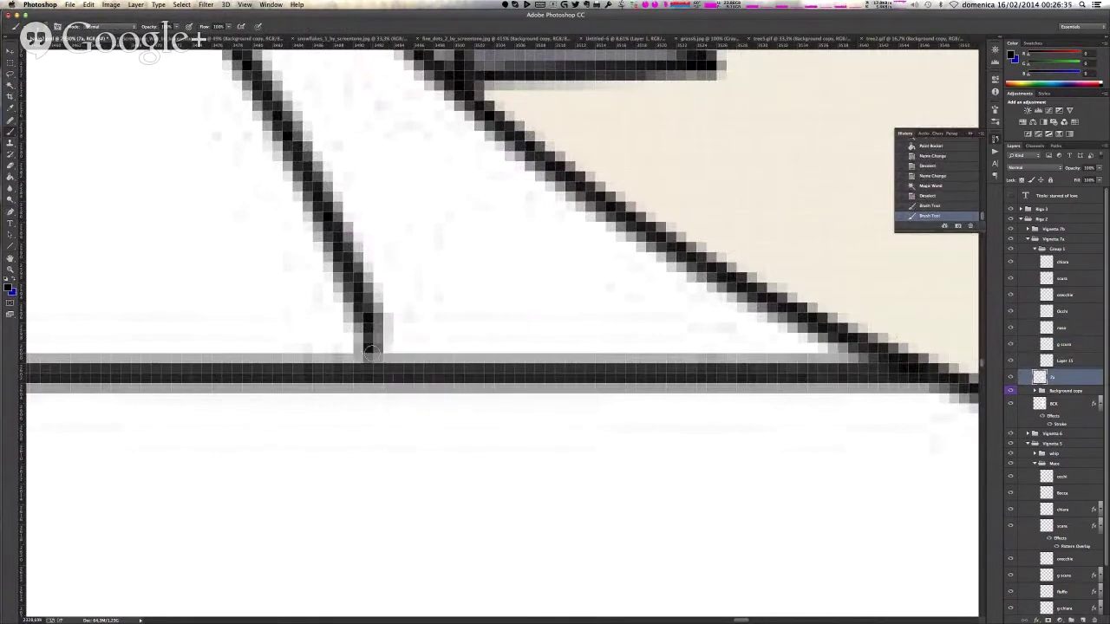
left_click(371, 347)
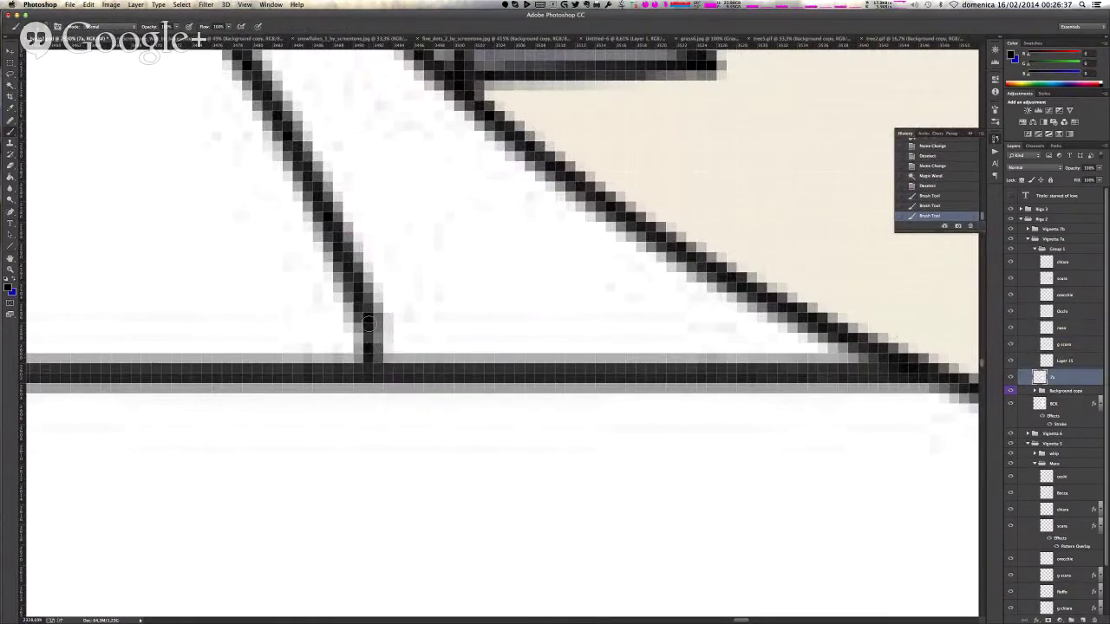
left_click(368, 336)
- Select the white jacket area, fill it with ochre brown on the g.scuro layer, and clear the selection
scroll(416, 317, "down", 5)
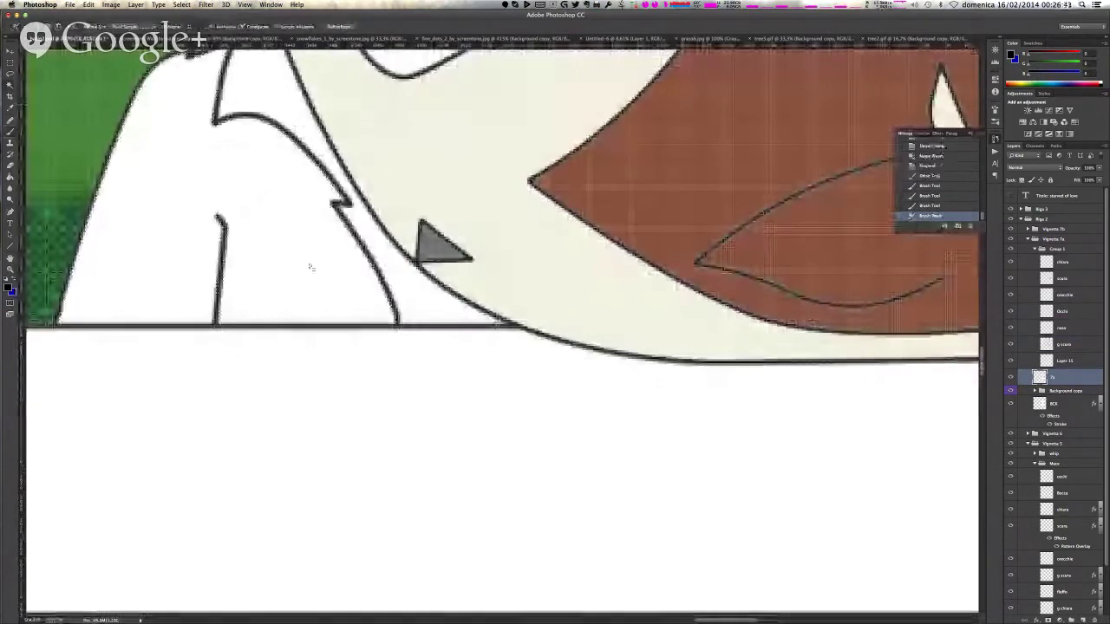
key("w")
left_click(815, 387)
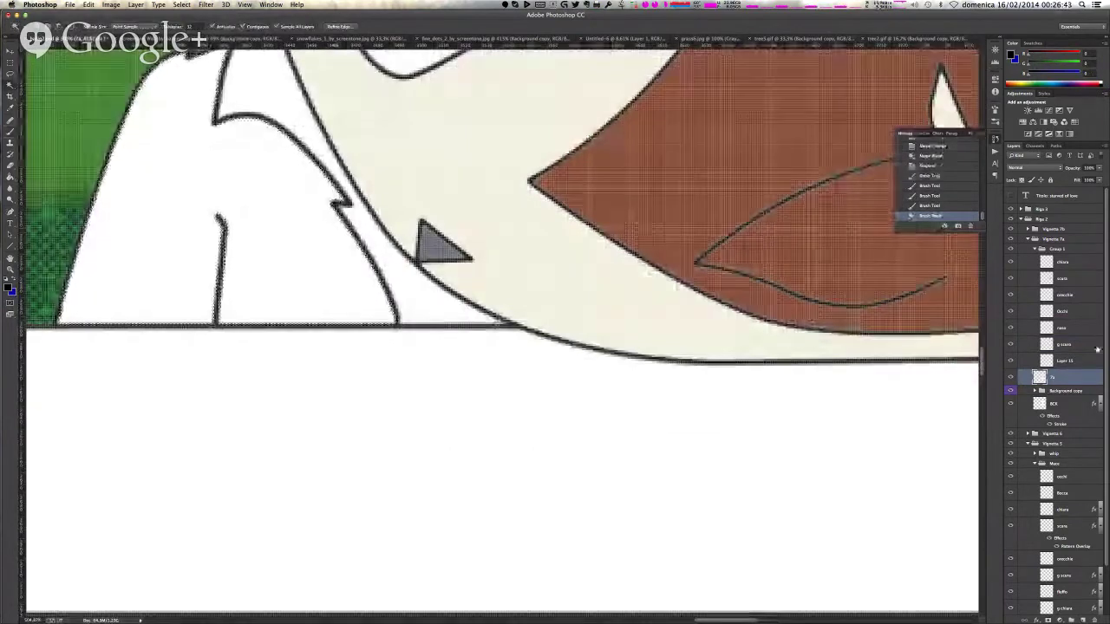
left_click(1062, 344)
key("g")
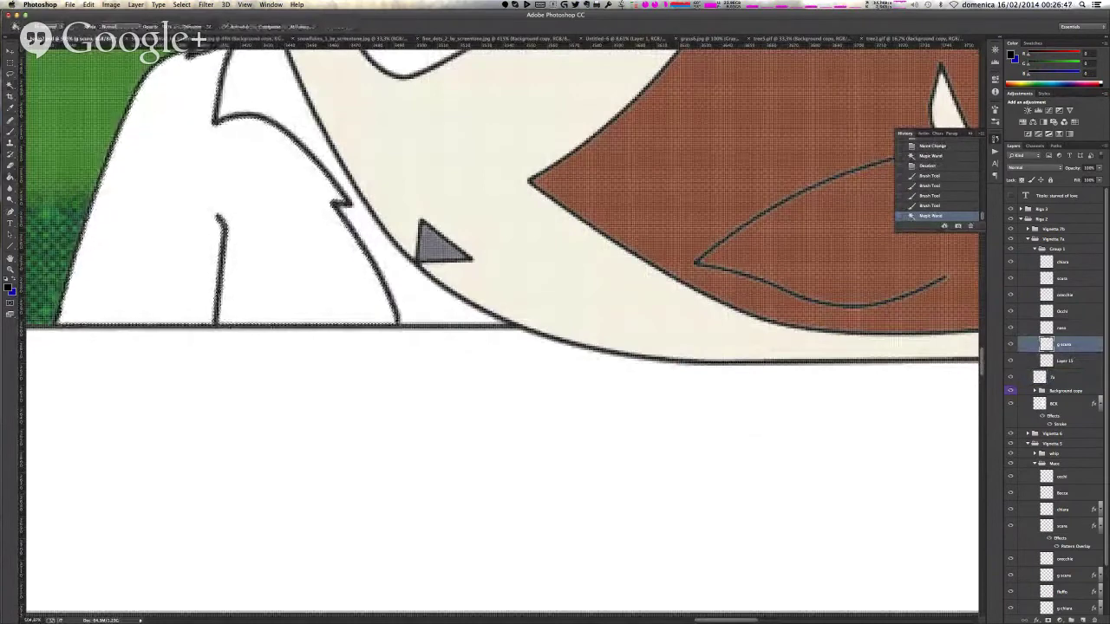
left_click(313, 262)
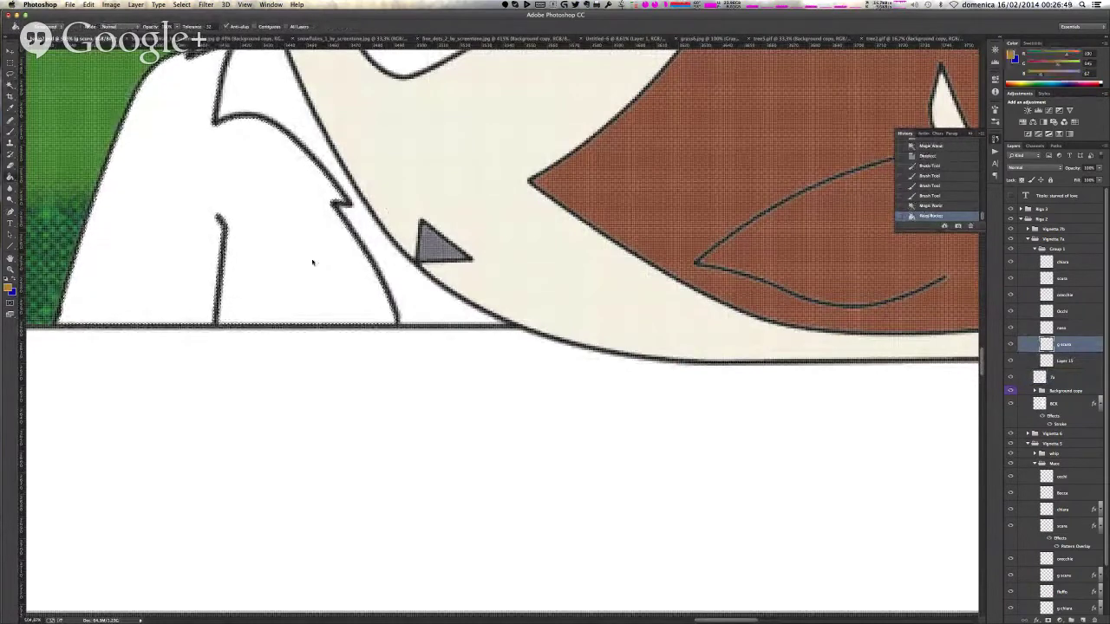
key("super+d")
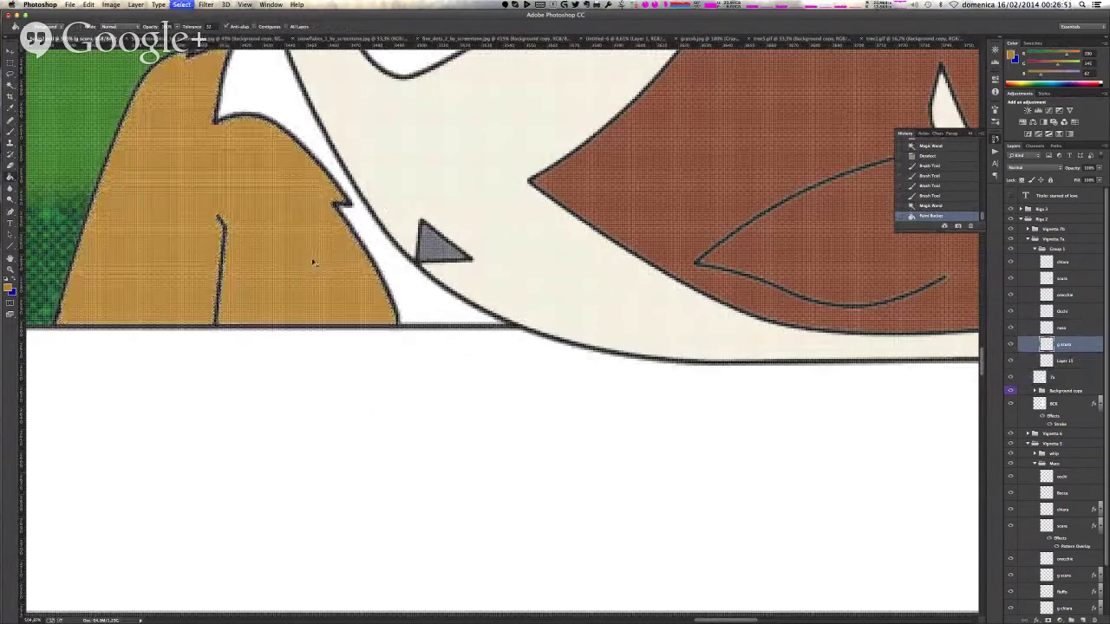
- Select the jacket's empty collar area and fill it with sampled near-white on the layer below g.scuro
key("w")
left_click(487, 303)
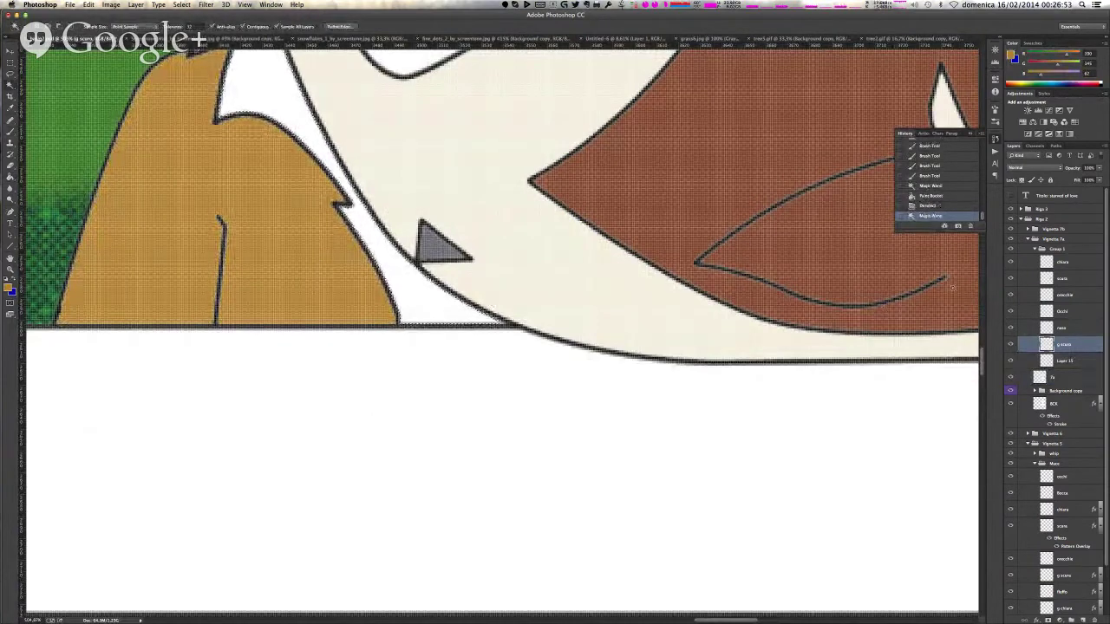
left_click(1075, 358)
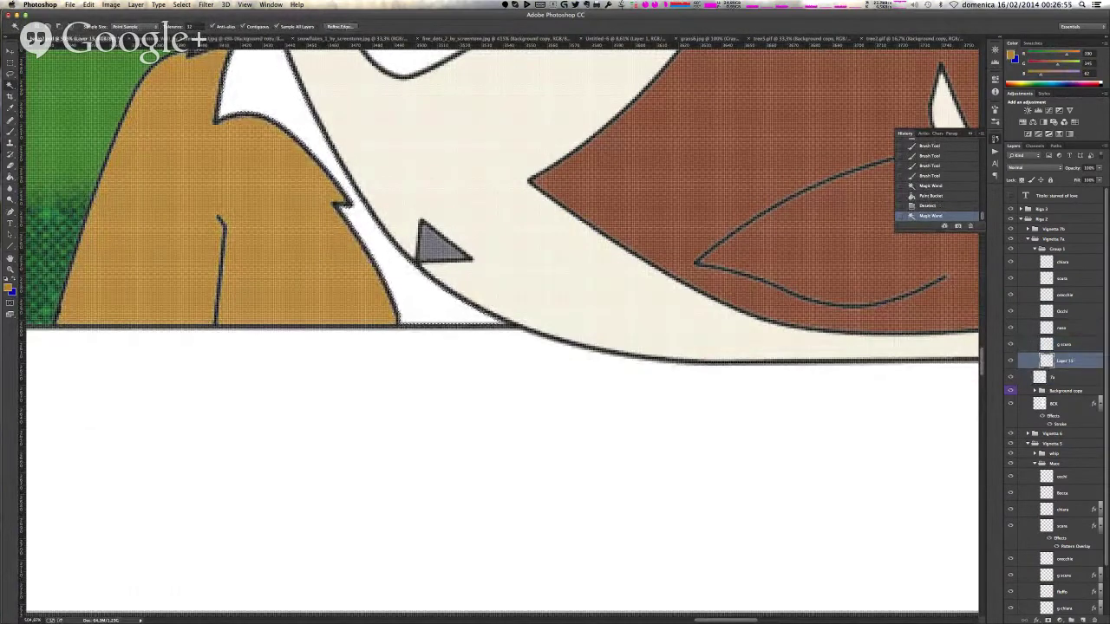
key("g")
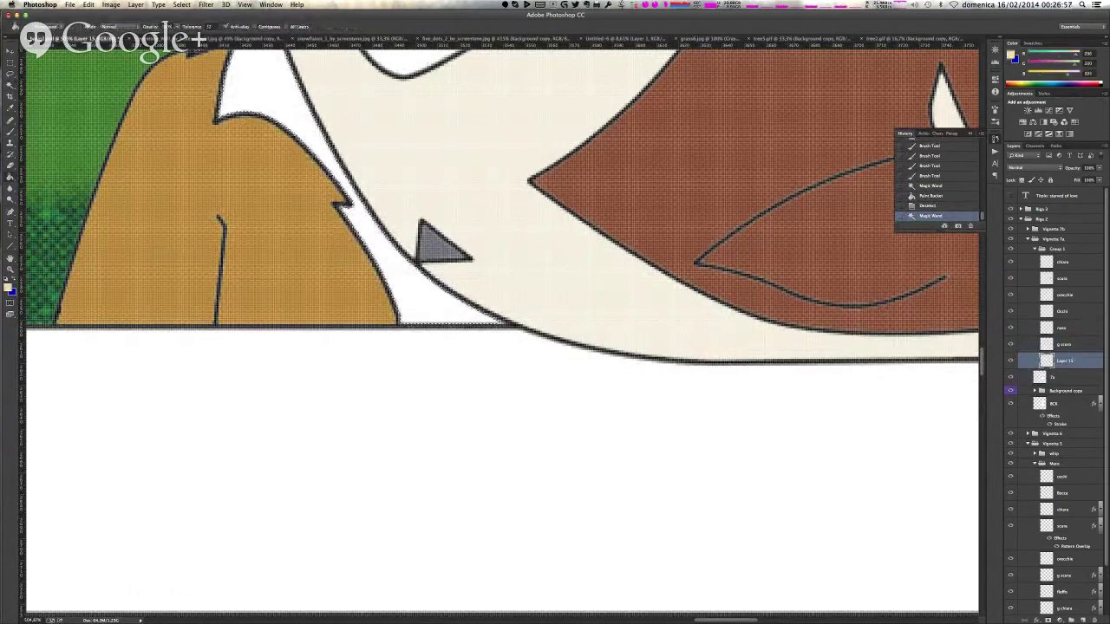
left_click(602, 329, "alt")
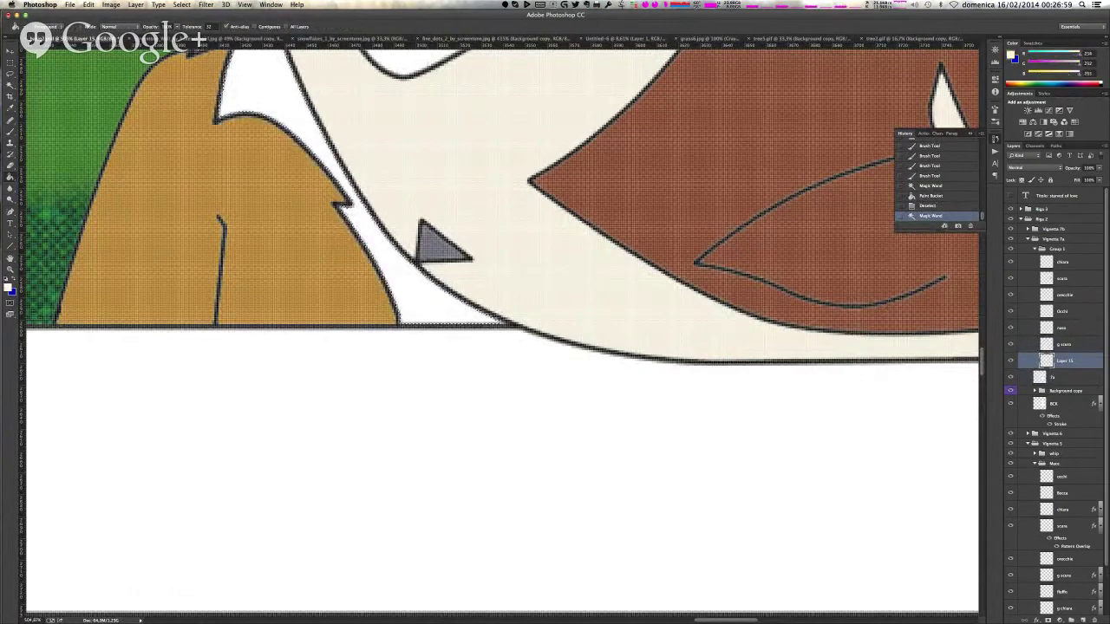
left_click(410, 283)
- Rename the layer holding the collar's white fill as g.fluffo
double_click(1065, 361)
type("g.c")
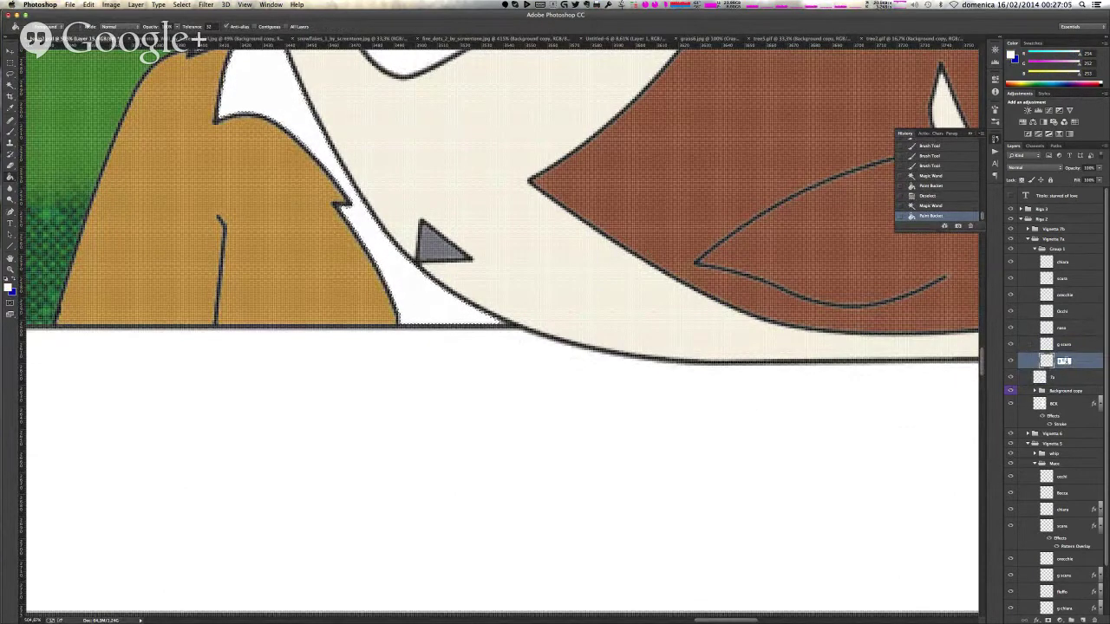
type(" fluffo")
key("Return")
- Copy the layer style from the g.scuro layer in Vignetta 5 and paste it onto Vignetta 7a's g.scuro layer
scroll(1078, 518, "down", 1)
scroll(1076, 518, "down", 1)
right_click(1075, 523)
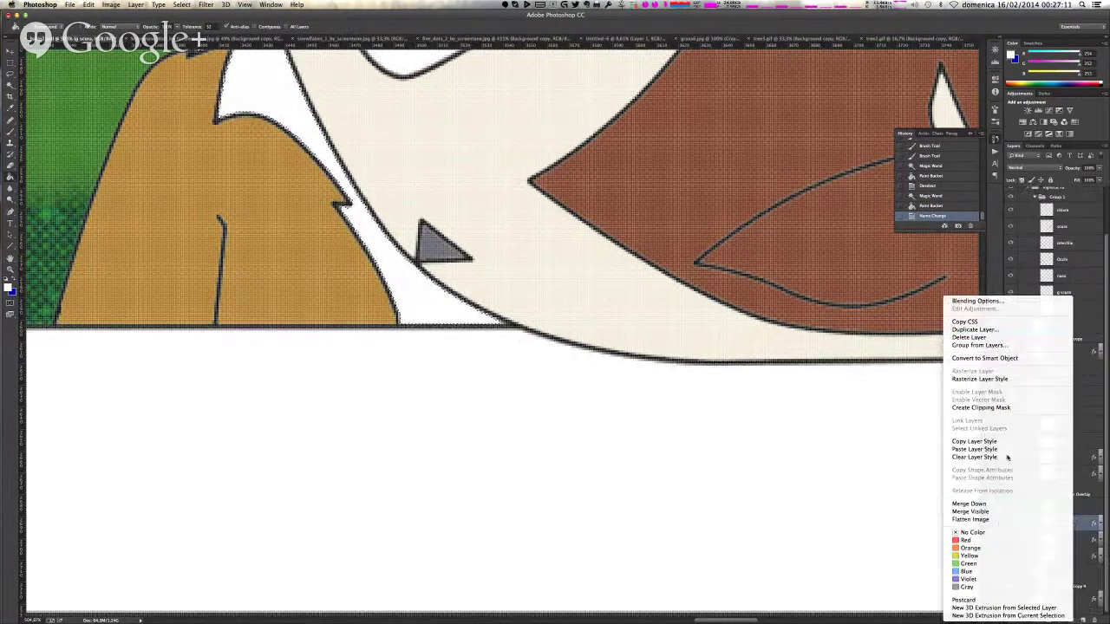
left_click(1026, 441)
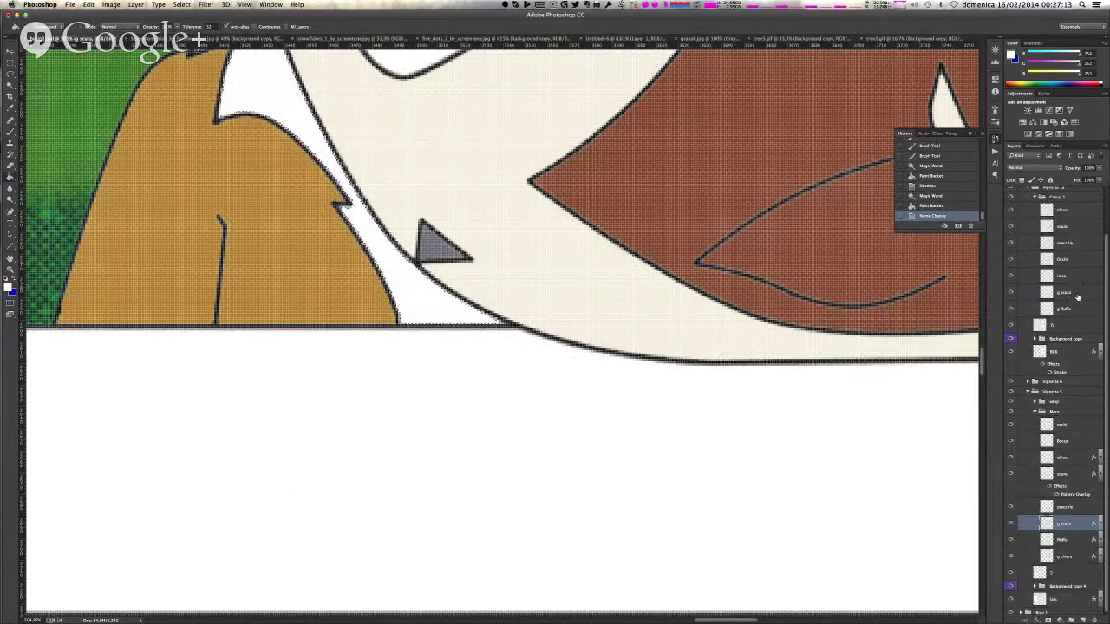
right_click(1077, 296)
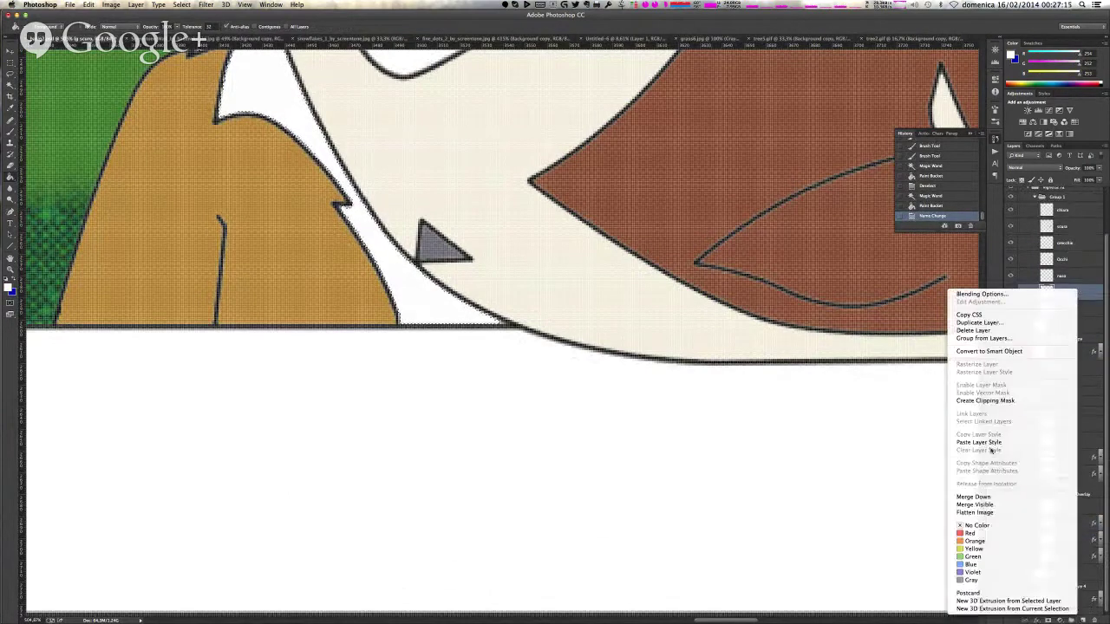
left_click(991, 442)
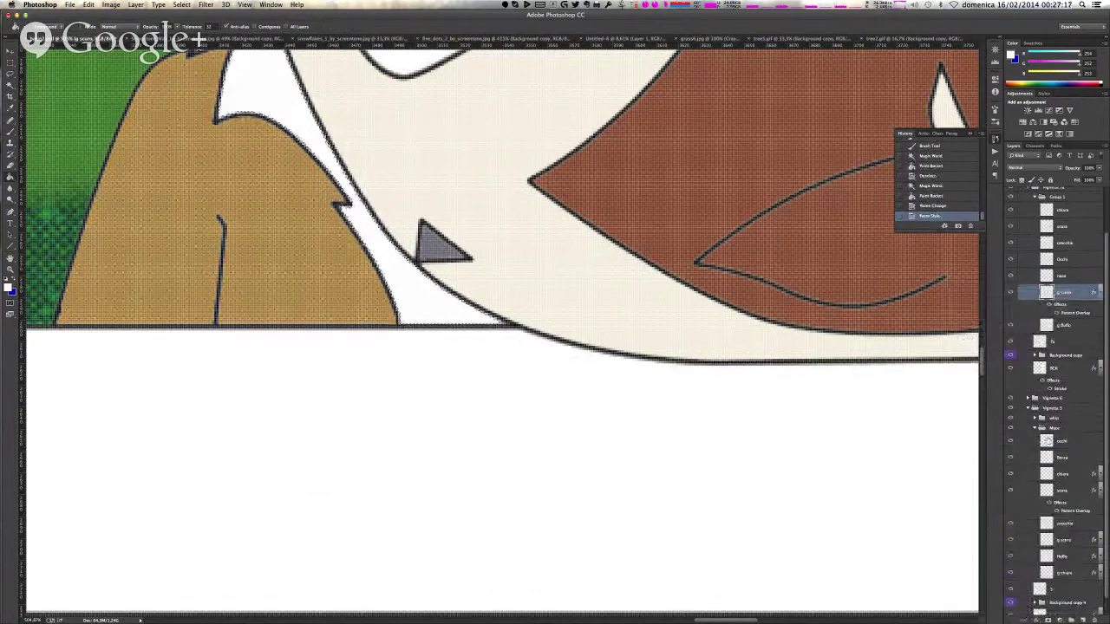
- Copy the layer style of the fluffo layer in Vignetta 5
left_click(1075, 555)
right_click(1075, 555)
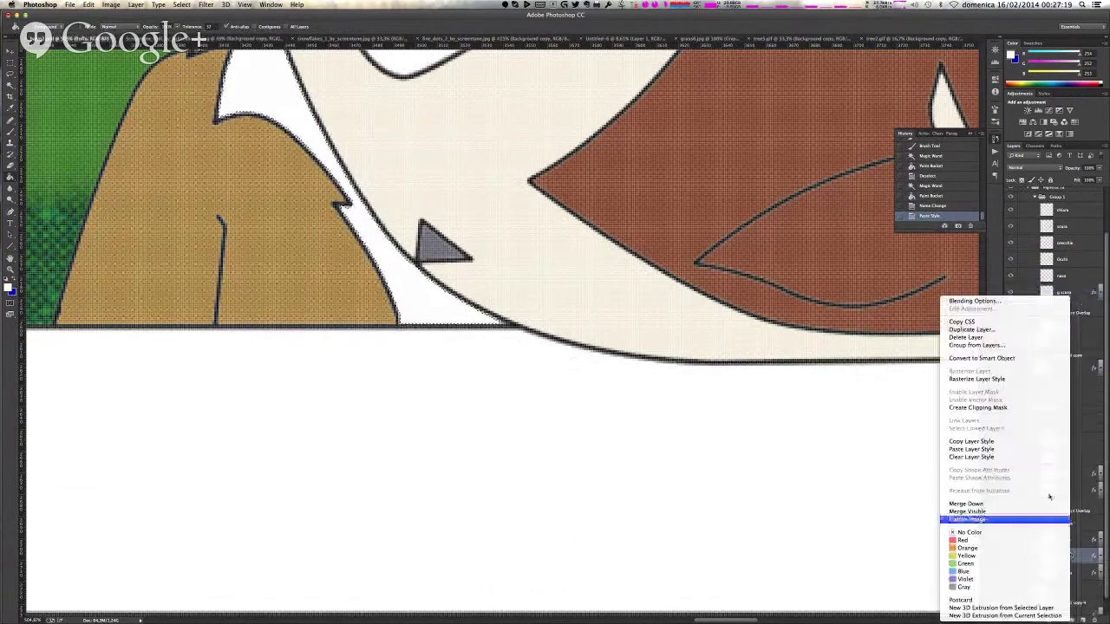
left_click(971, 441)
left_click(1077, 275)
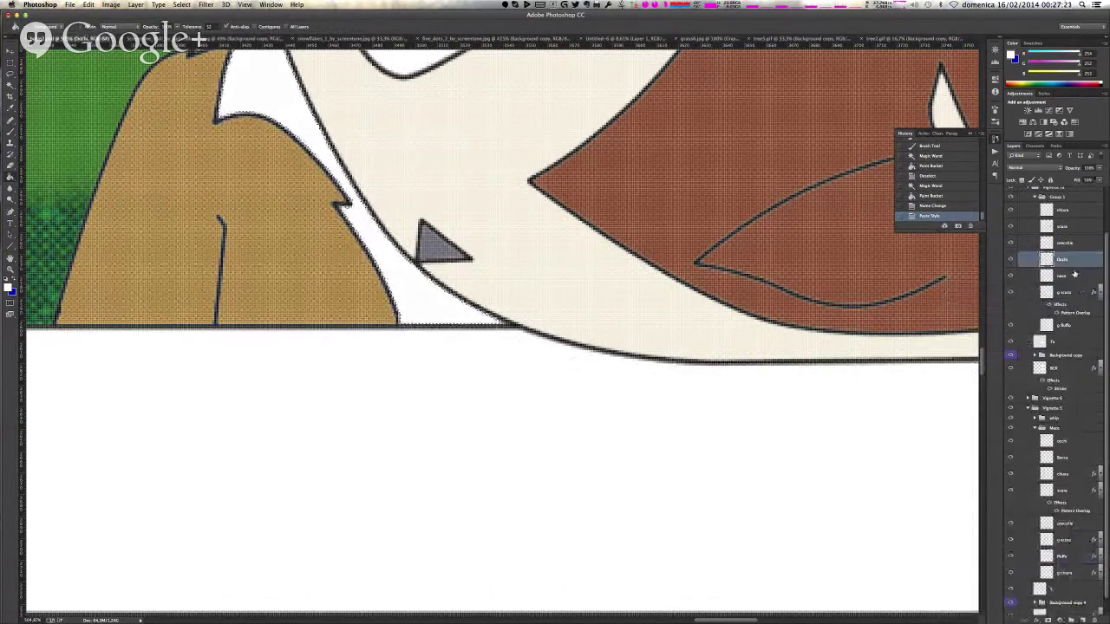
right_click(1075, 274)
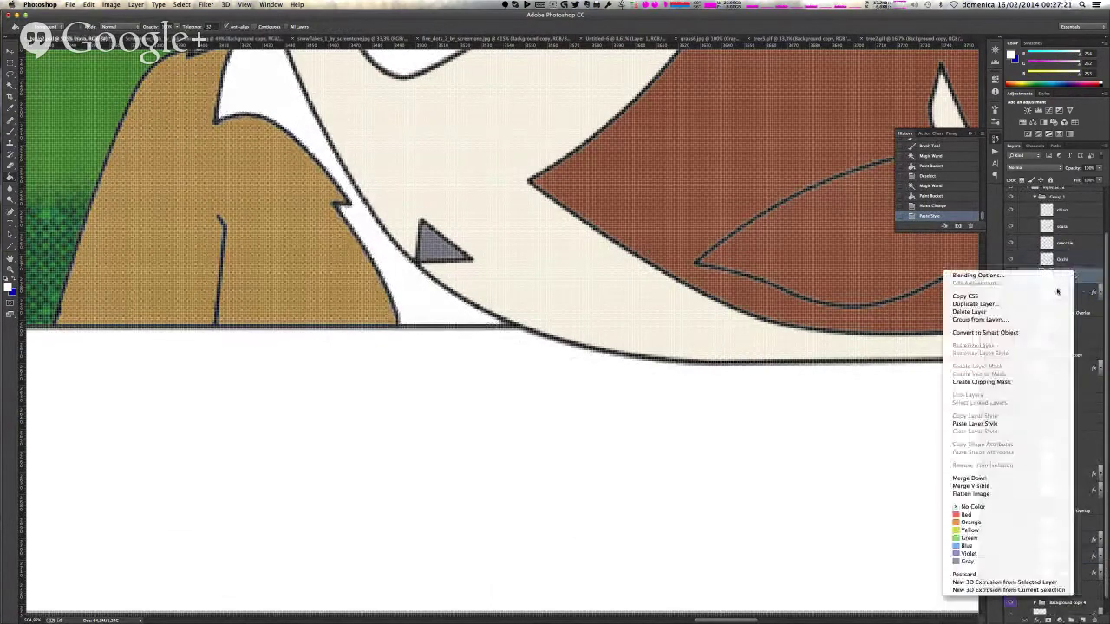
left_click(1018, 423)
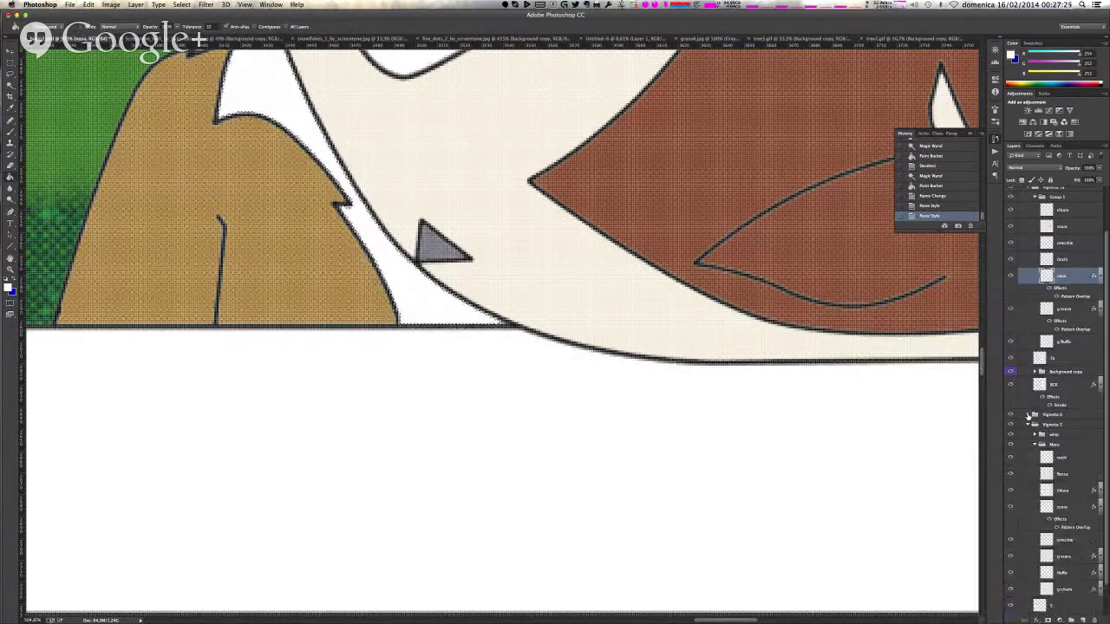
key("super+z")
- Paste the copied fluffo layer style onto the g.fluffo layer in Vignetta 7a
right_click(1066, 328)
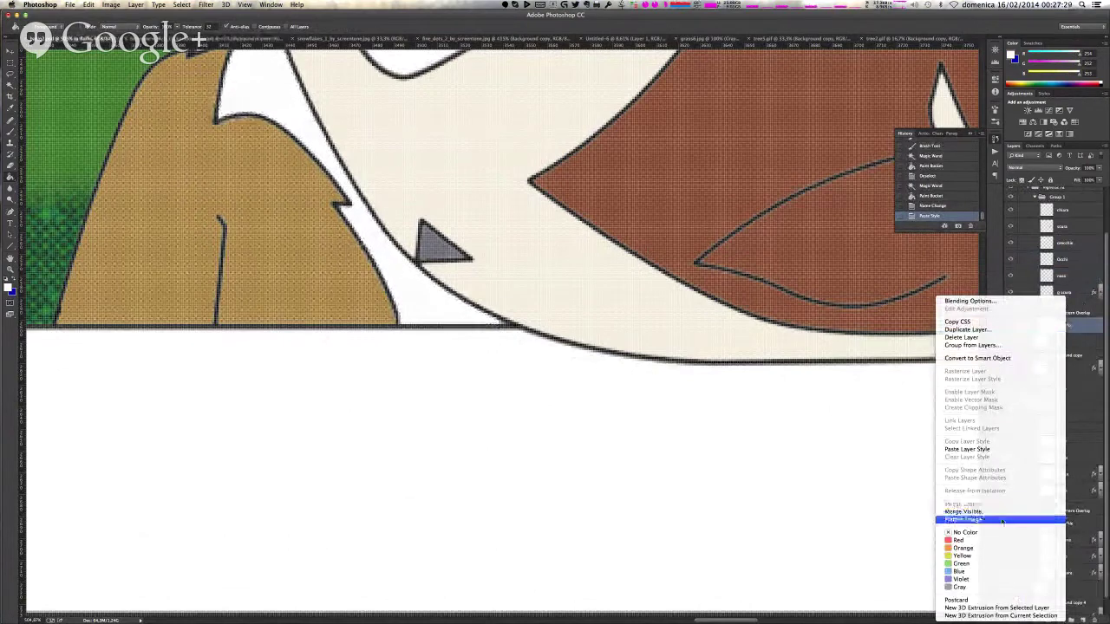
left_click(1005, 451)
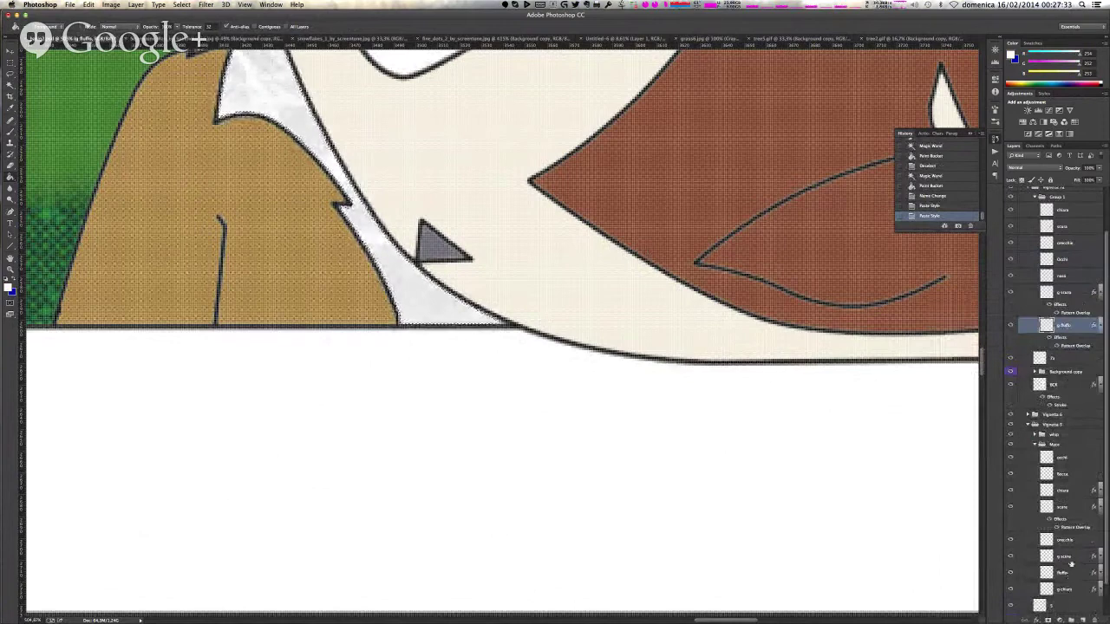
- Copy the layer style from the scuro layer in Vignetta 5 and paste it onto Vignetta 7a's scuro layer
left_click(1072, 508)
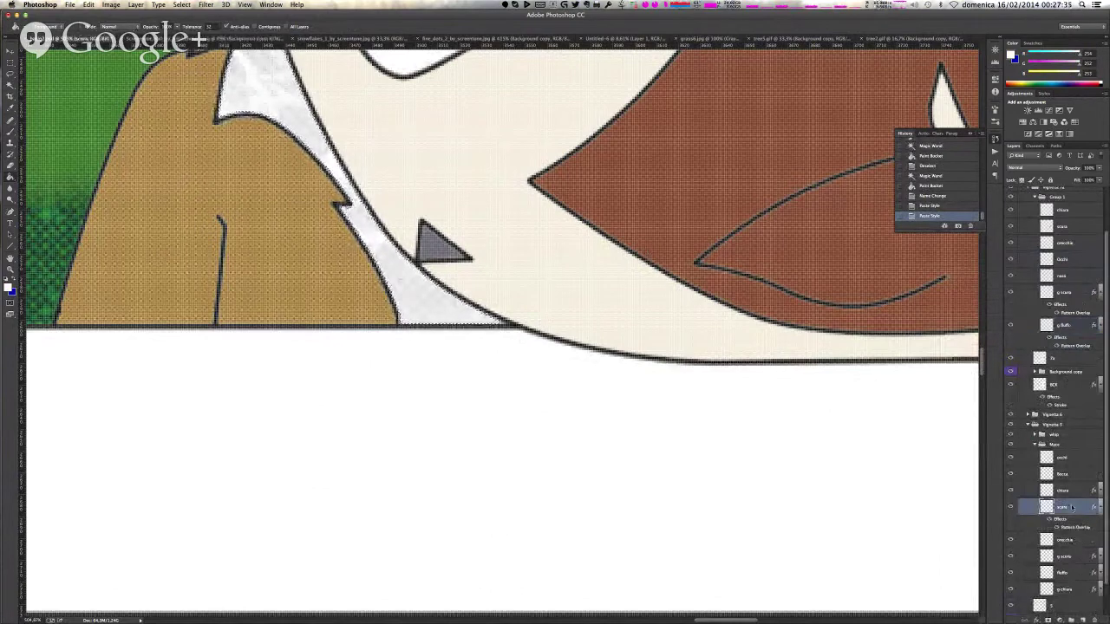
right_click(1073, 506)
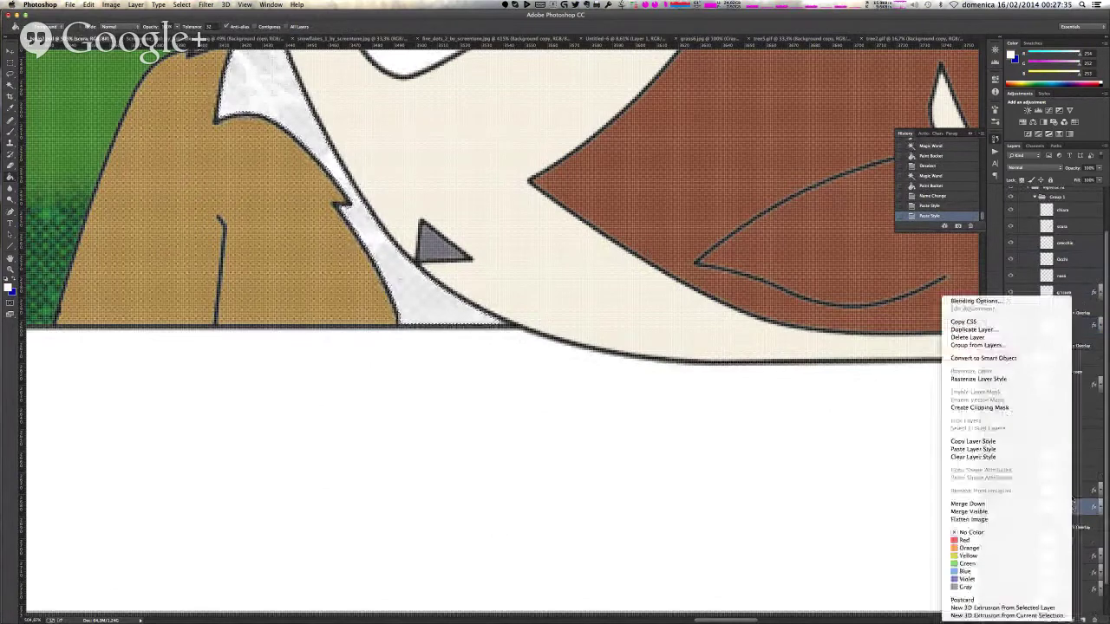
left_click(1021, 443)
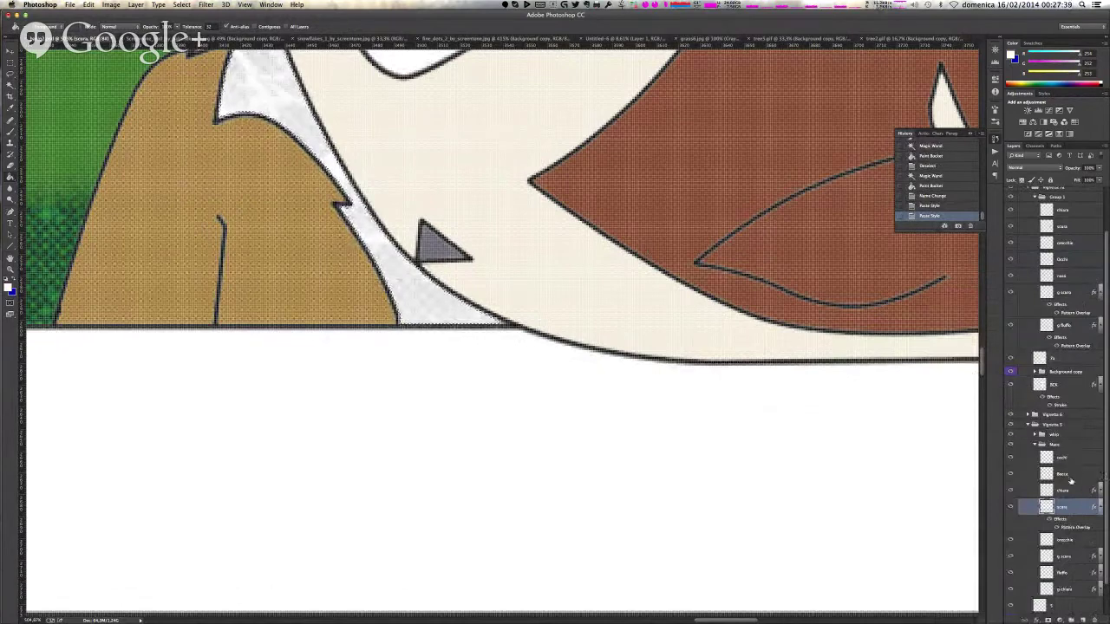
right_click(1075, 226)
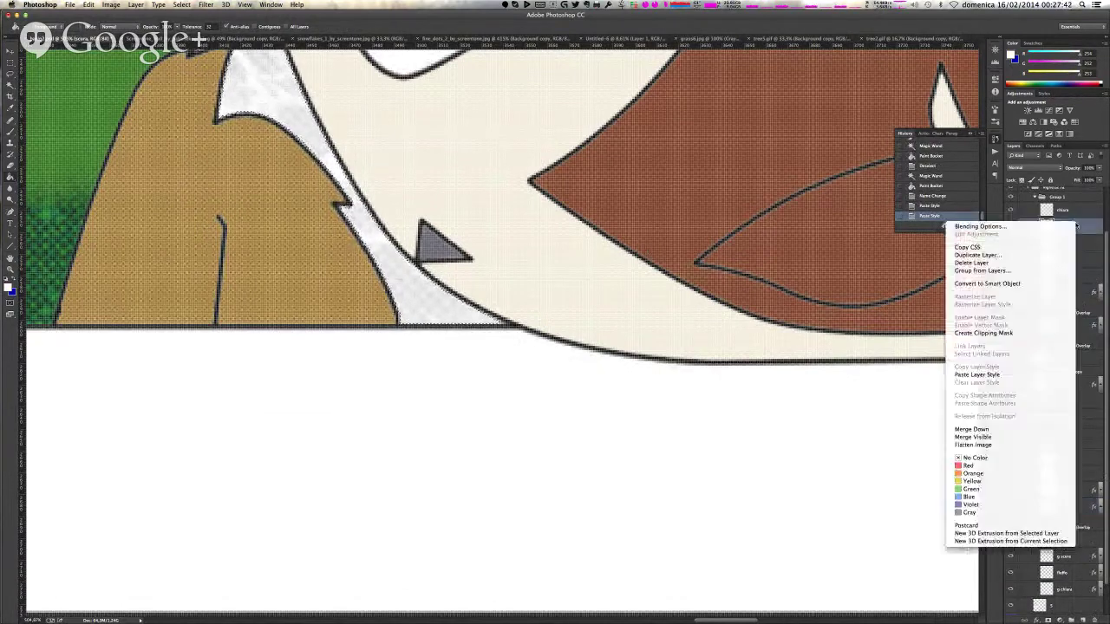
left_click(1023, 373)
- Copy the chiaro layer's style from Vignetta 5 onto Vignetta 7a's chiaro layer and clear the collar selection
right_click(1063, 506)
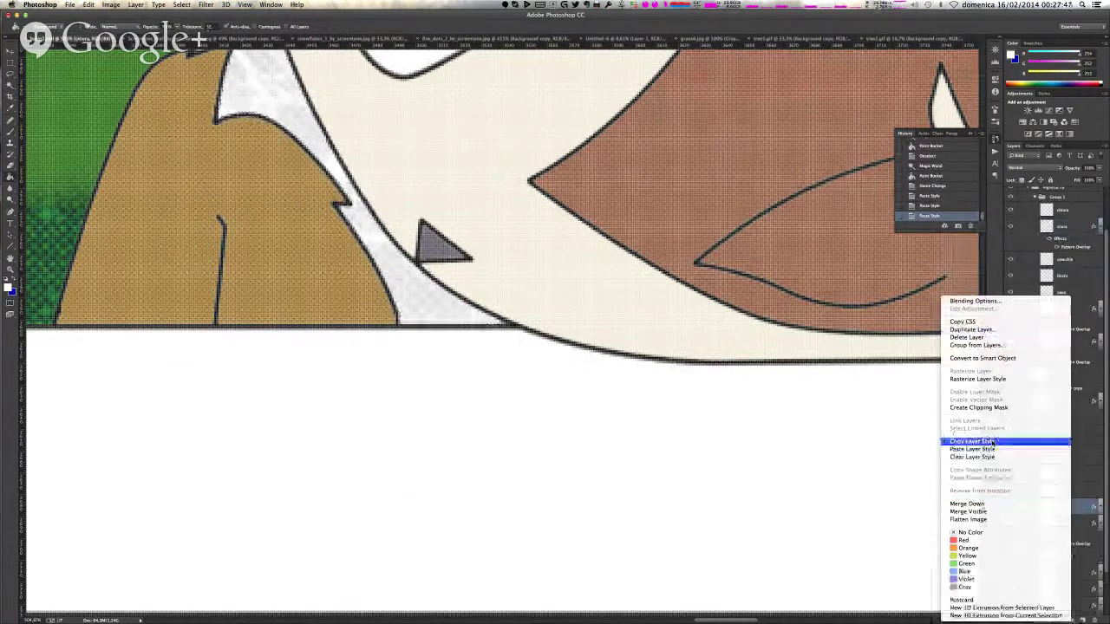
left_click(972, 449)
right_click(1073, 209)
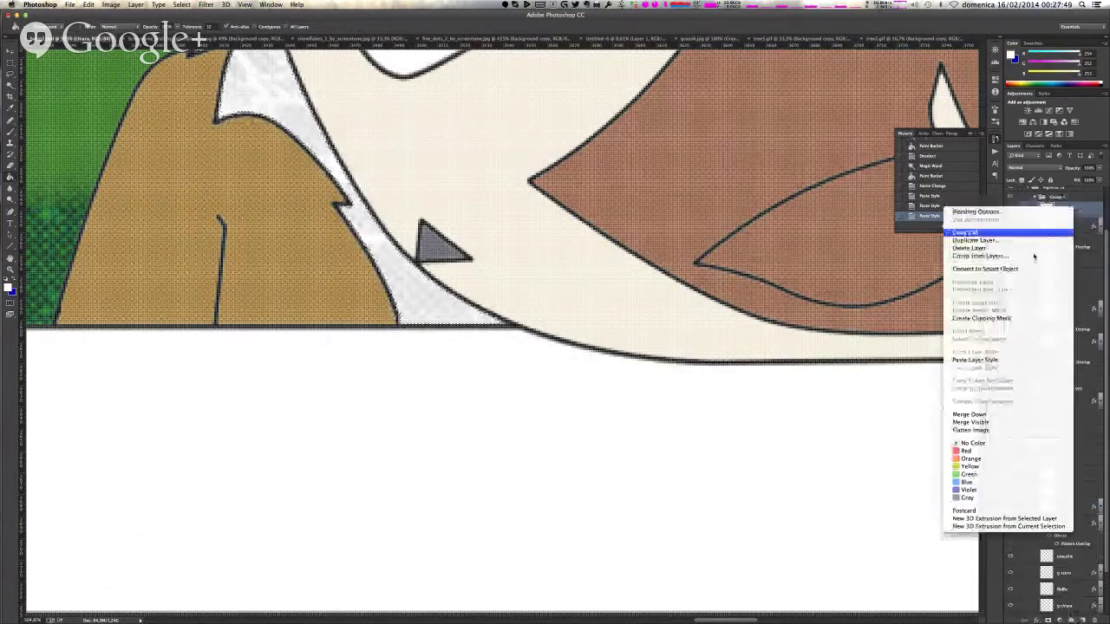
left_click(992, 360)
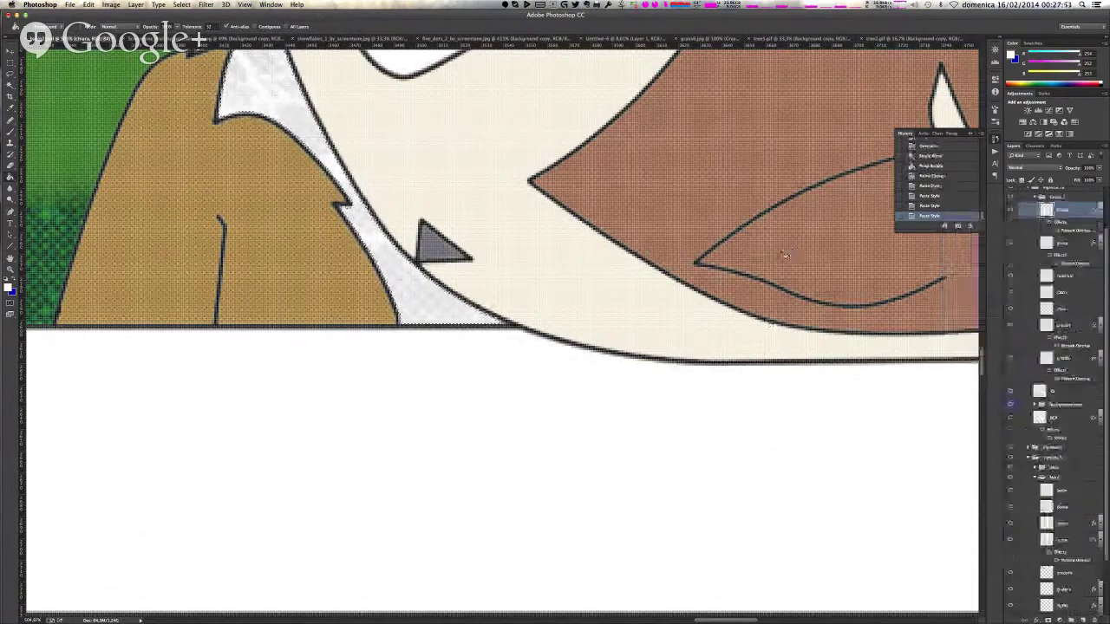
scroll(785, 254, "up", 5)
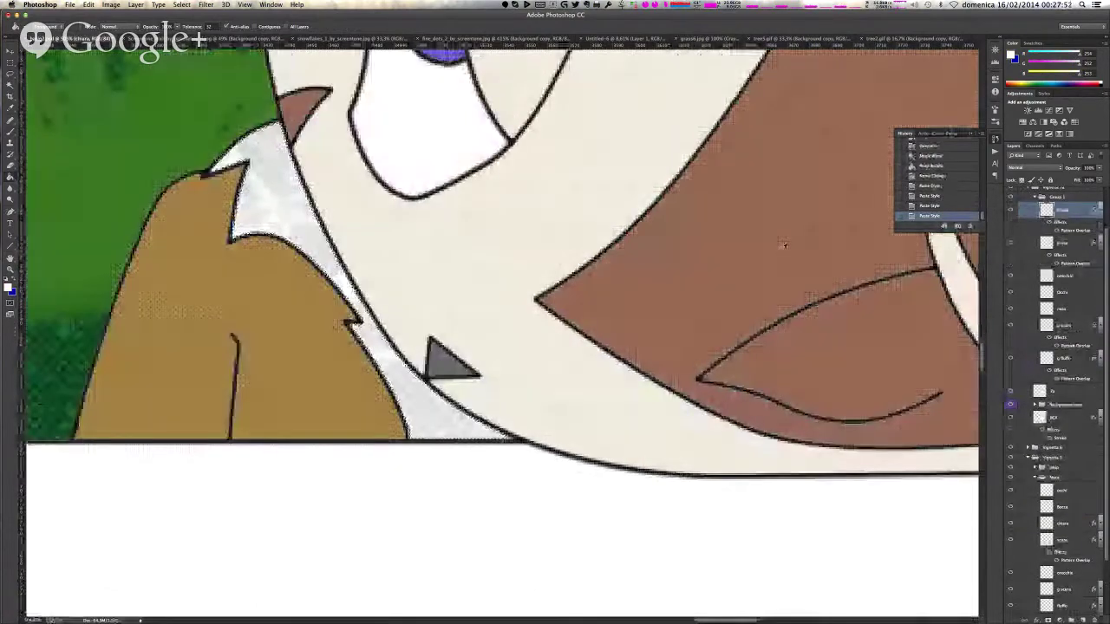
scroll(785, 246, "down", 3)
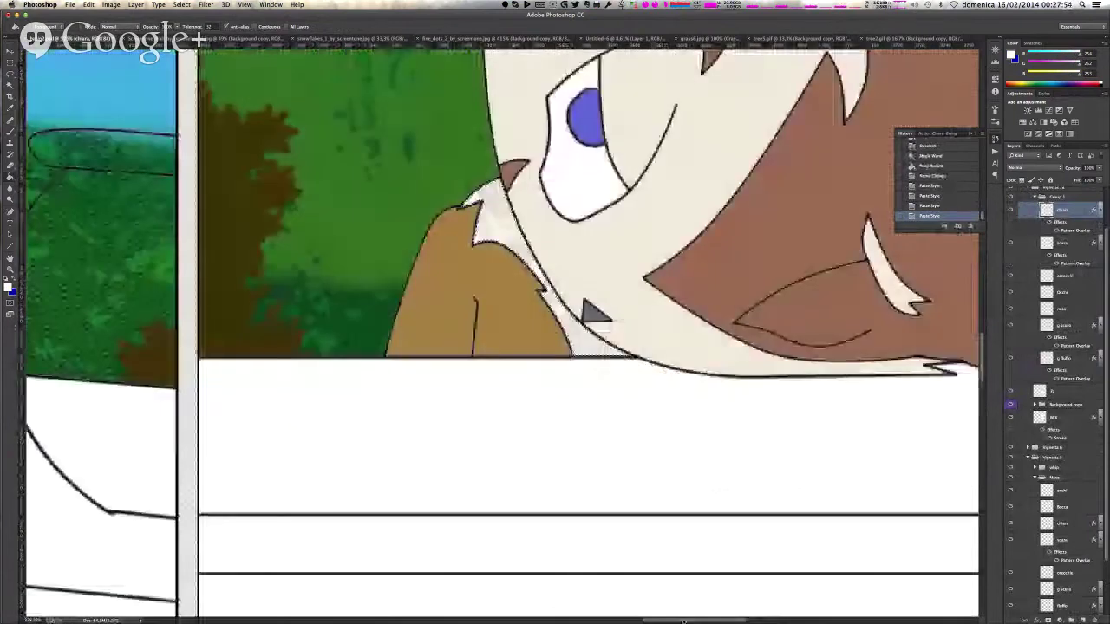
scroll(645, 338, "right", 5)
scroll(646, 338, "down", 3)
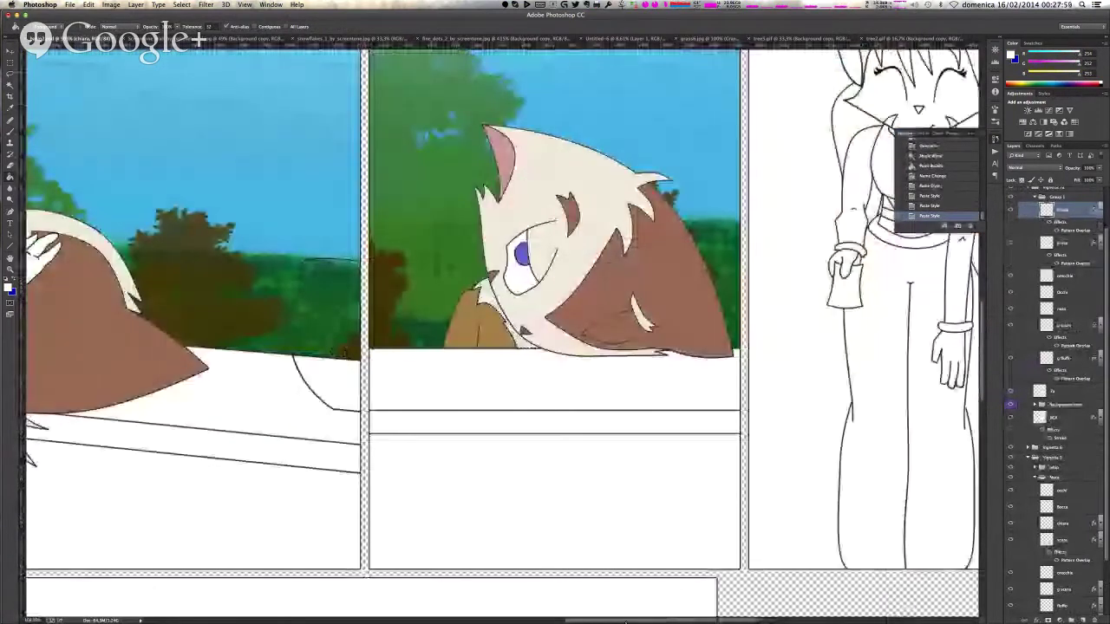
key("super+d")
scroll(641, 620, "left", 1)
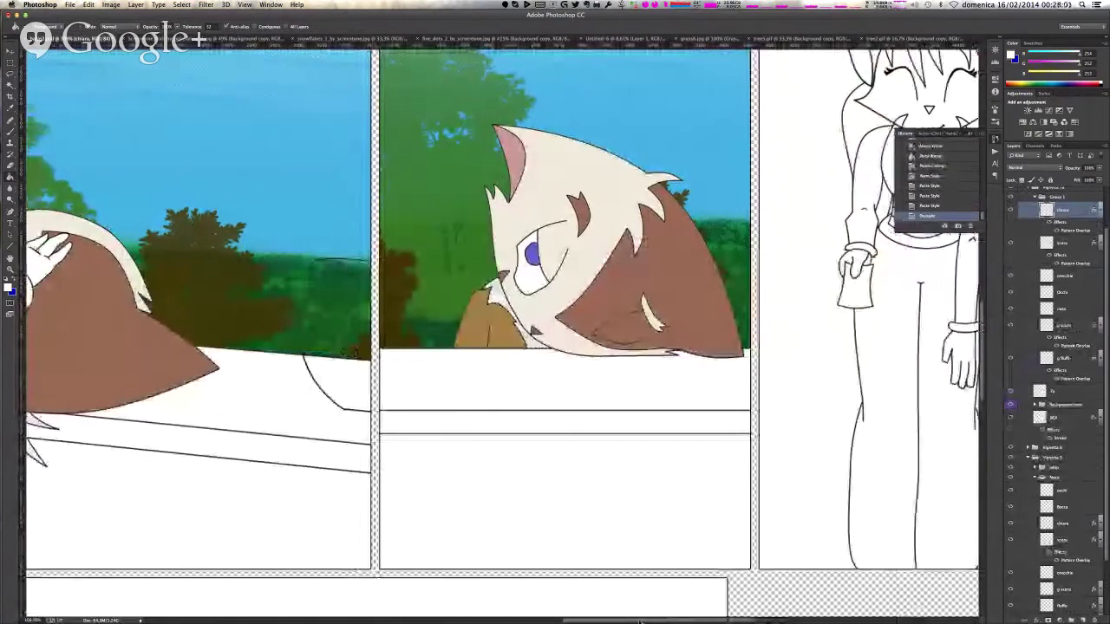
scroll(640, 621, "left", 1)
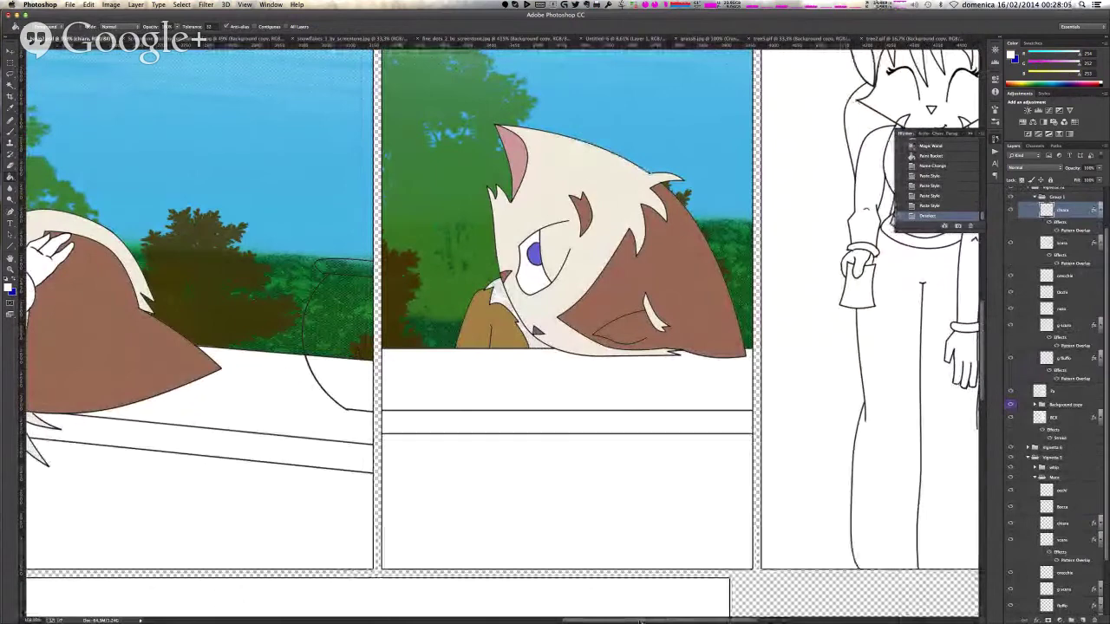
- Collapse Group 1 and Vignetta 7a, expand the Riga 3 group for the kissing panel, and save the document
left_click_drag(640, 620, 513, 621)
left_click_drag(983, 365, 989, 478)
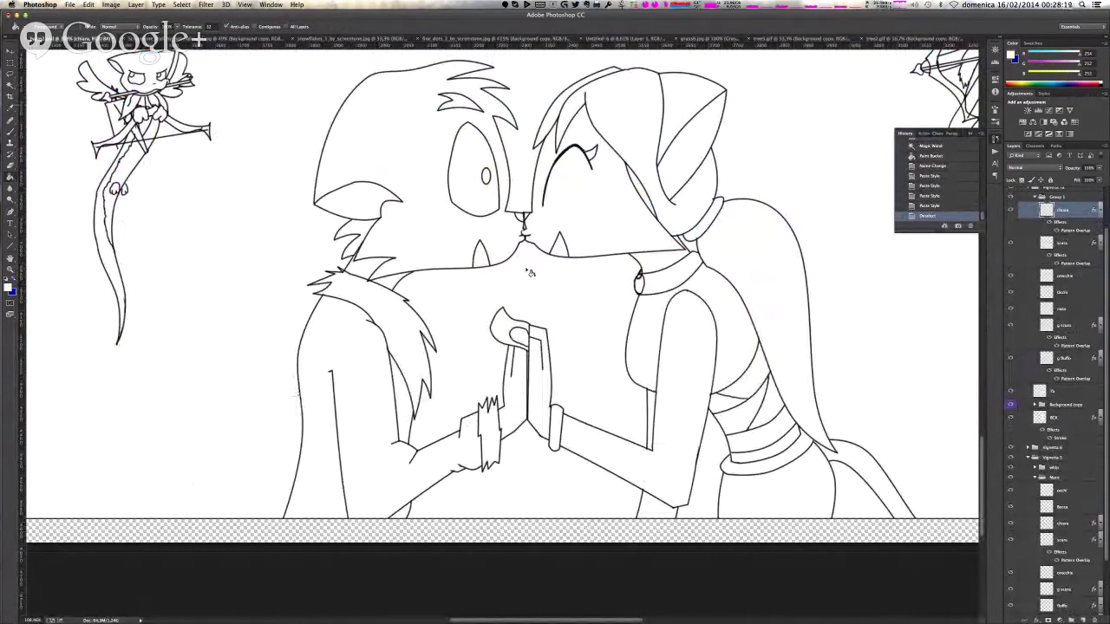
scroll(1027, 218, "up", 1)
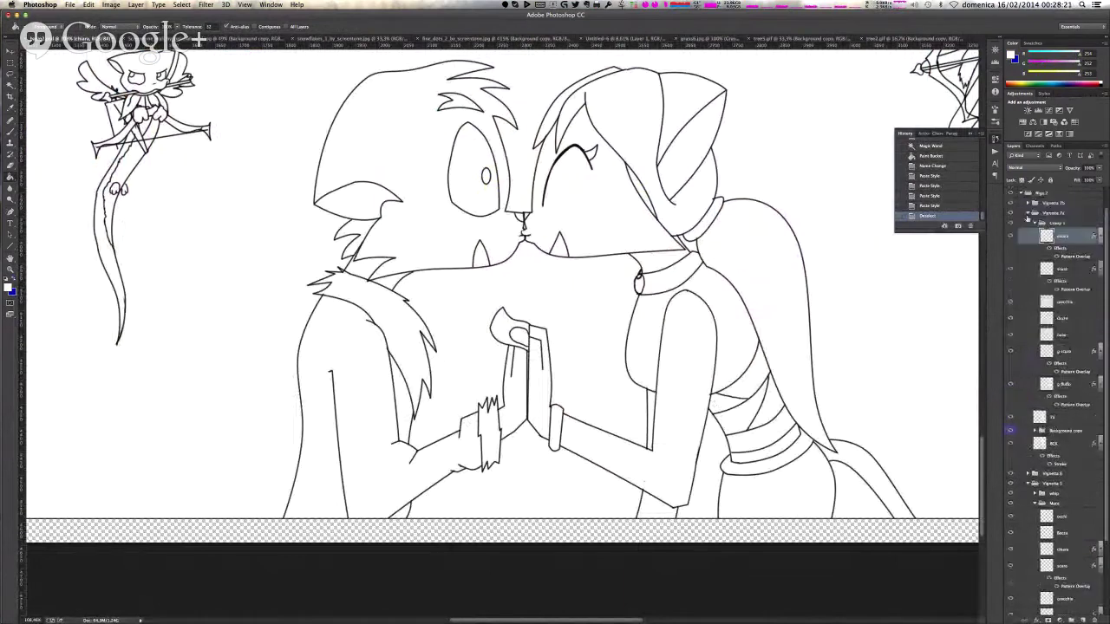
left_click(1034, 223)
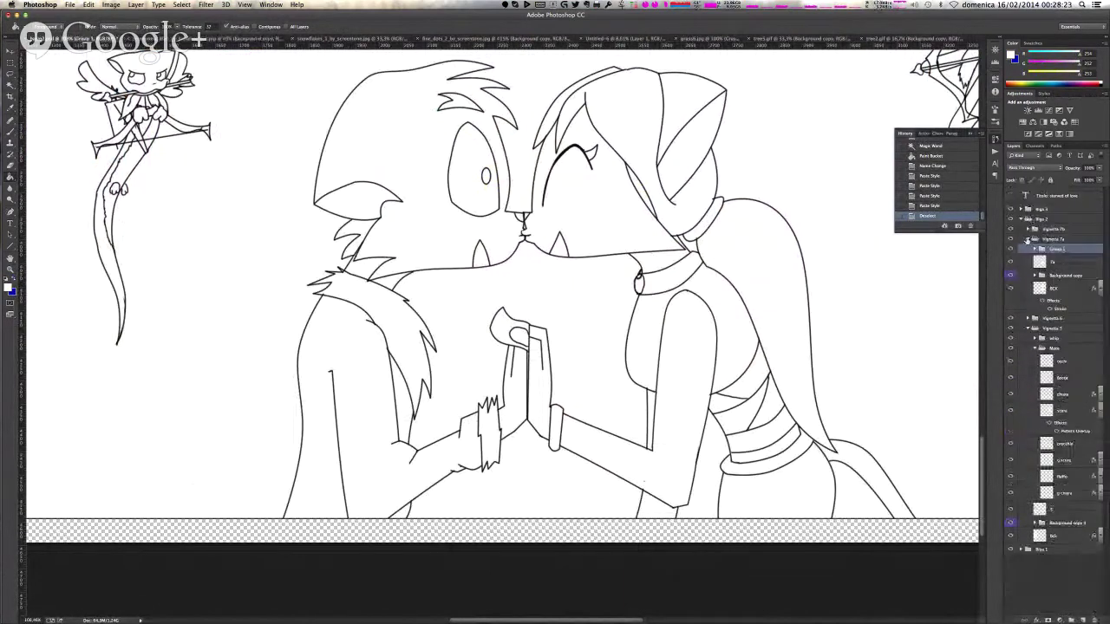
left_click(1027, 239)
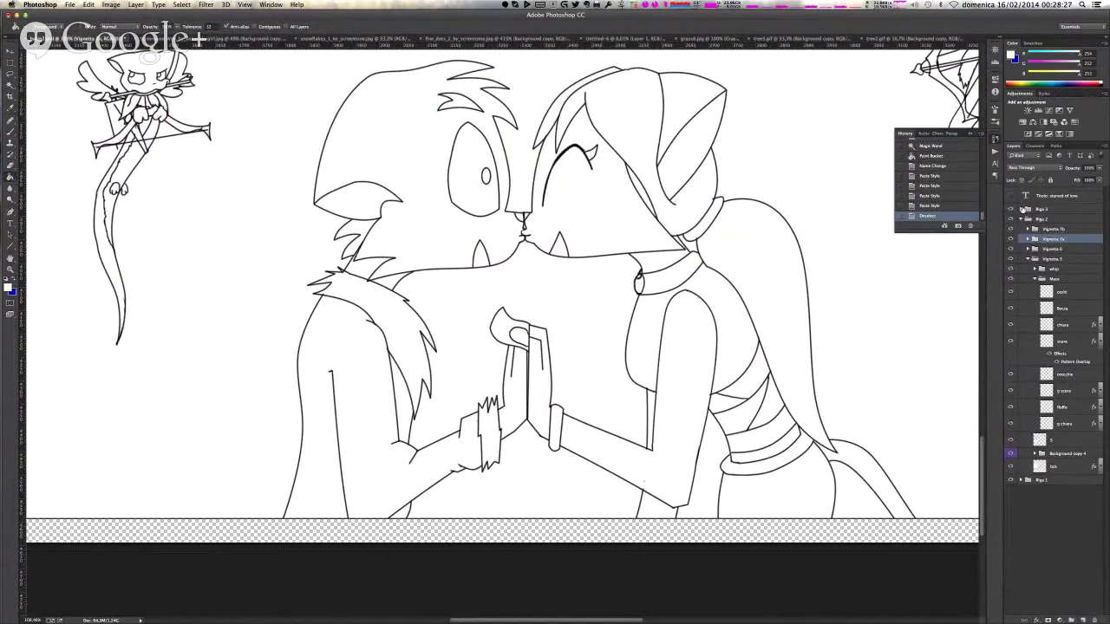
left_click(1020, 209)
key("super+s")
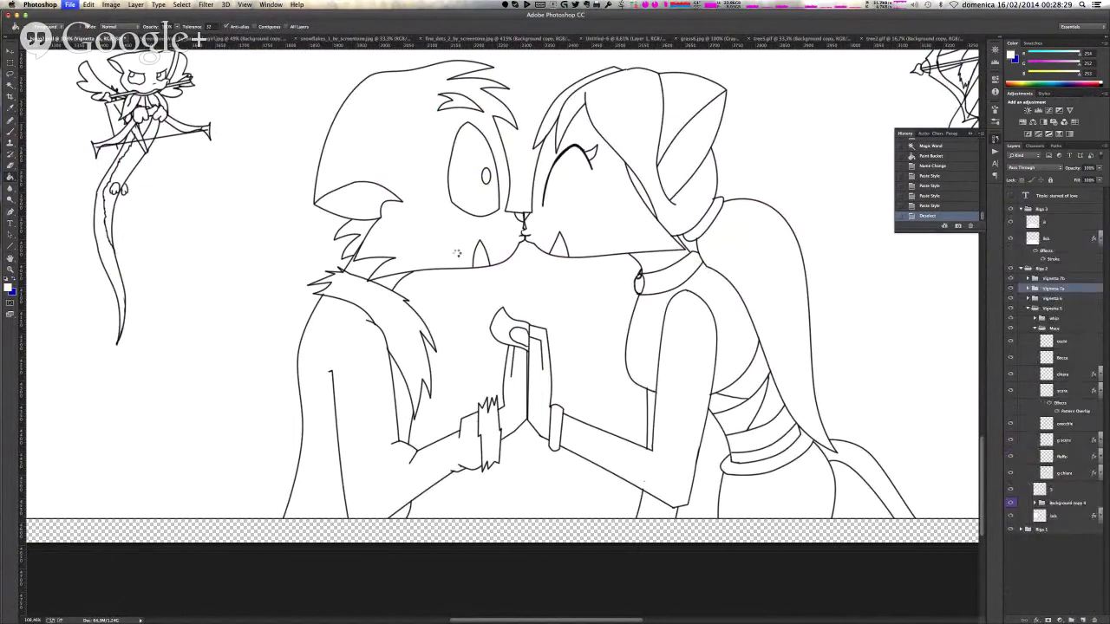
key("super+Tab")
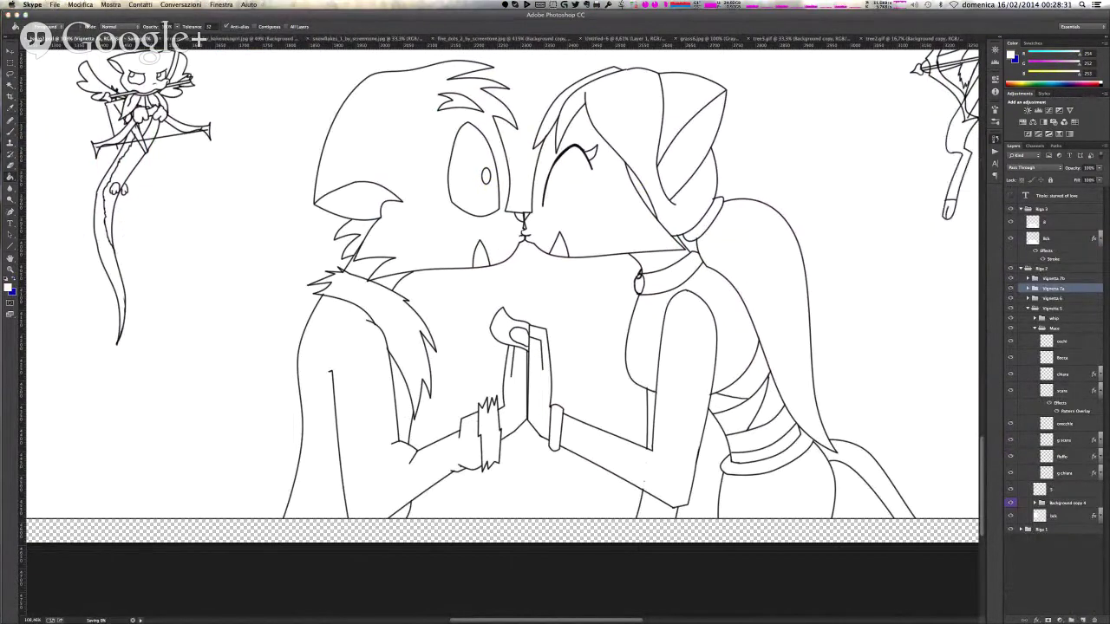
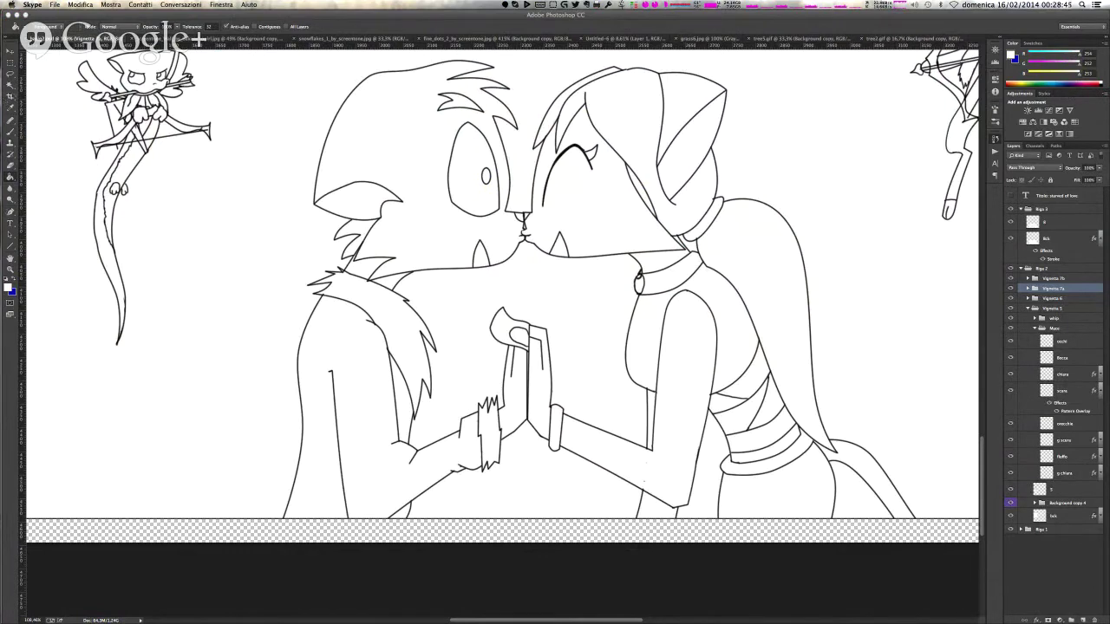
- Create a group above the layers in Riga 3 and give it the same name as the character group in Vignetta 5
left_click(8, 84)
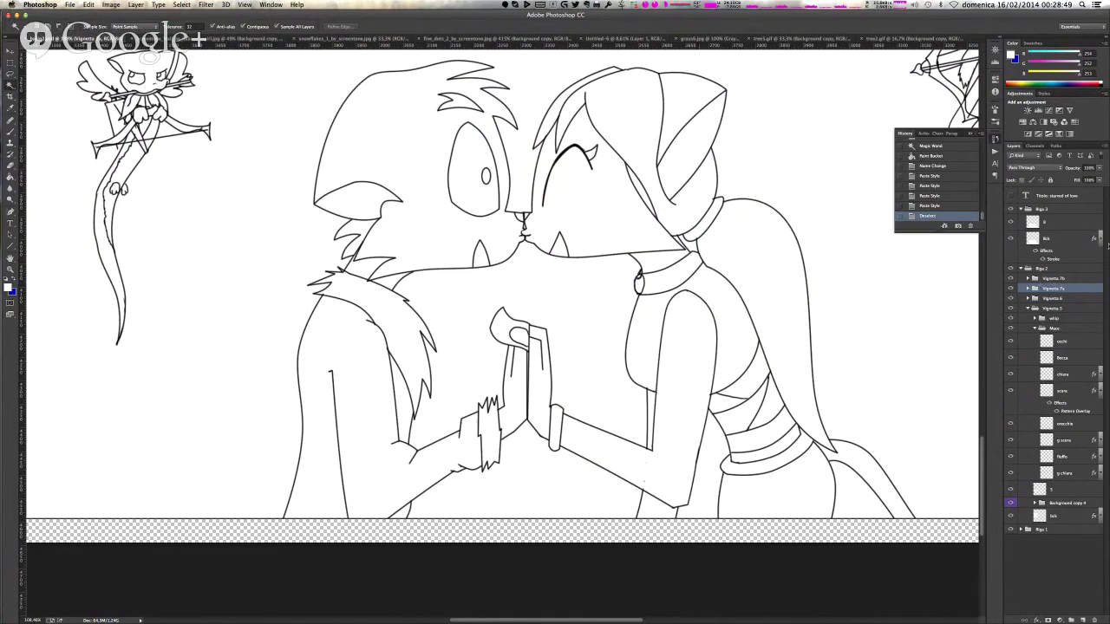
left_click(1068, 226)
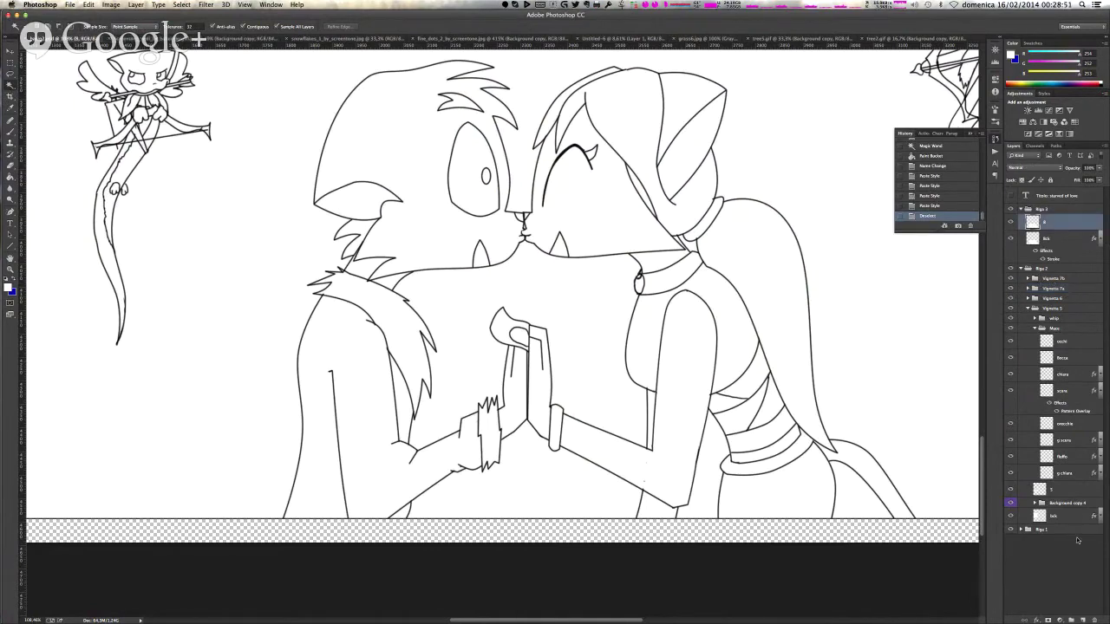
left_click(1072, 621)
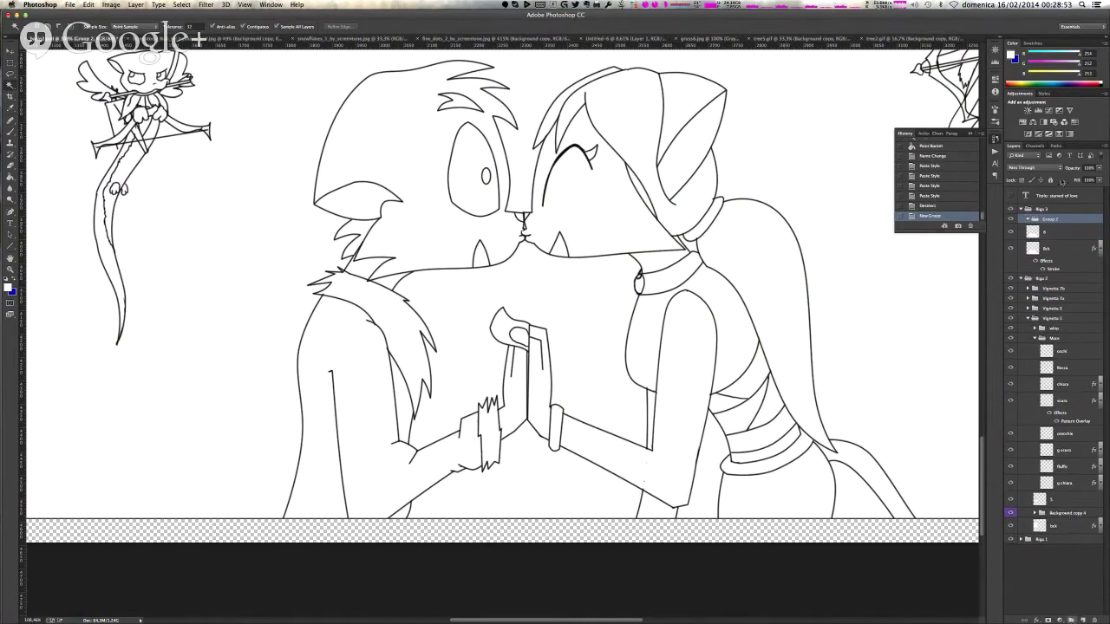
double_click(1050, 220)
type("Ma")
key("Return")
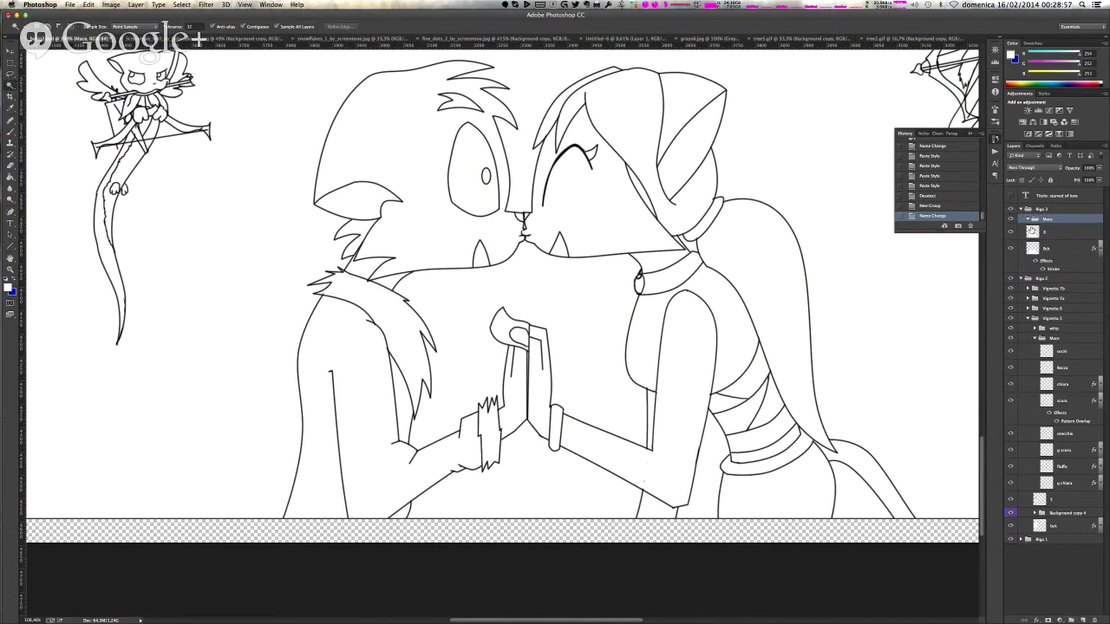
- Add six empty layers inside the new character group in Riga 3
left_click(1082, 621)
left_click(1082, 621)
left_click(1082, 621)
left_click(1082, 621)
left_click(1082, 621)
left_click(1082, 621)
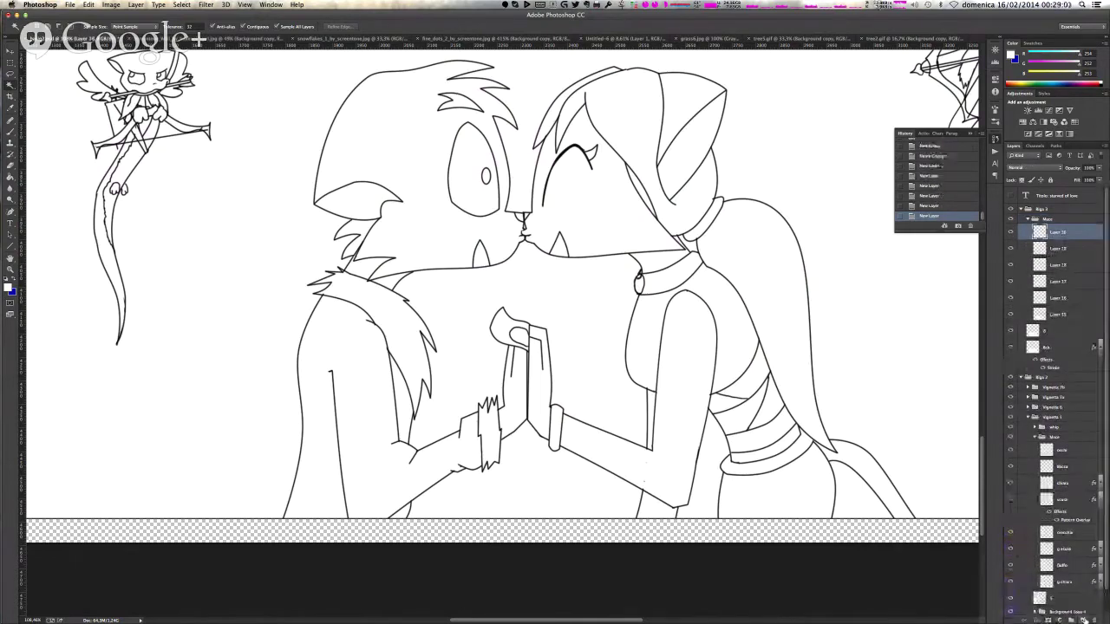
- Select the male cat's face, neck fur and raised palm and fill them with pale cream on the group's uppermost layer
left_click(452, 172)
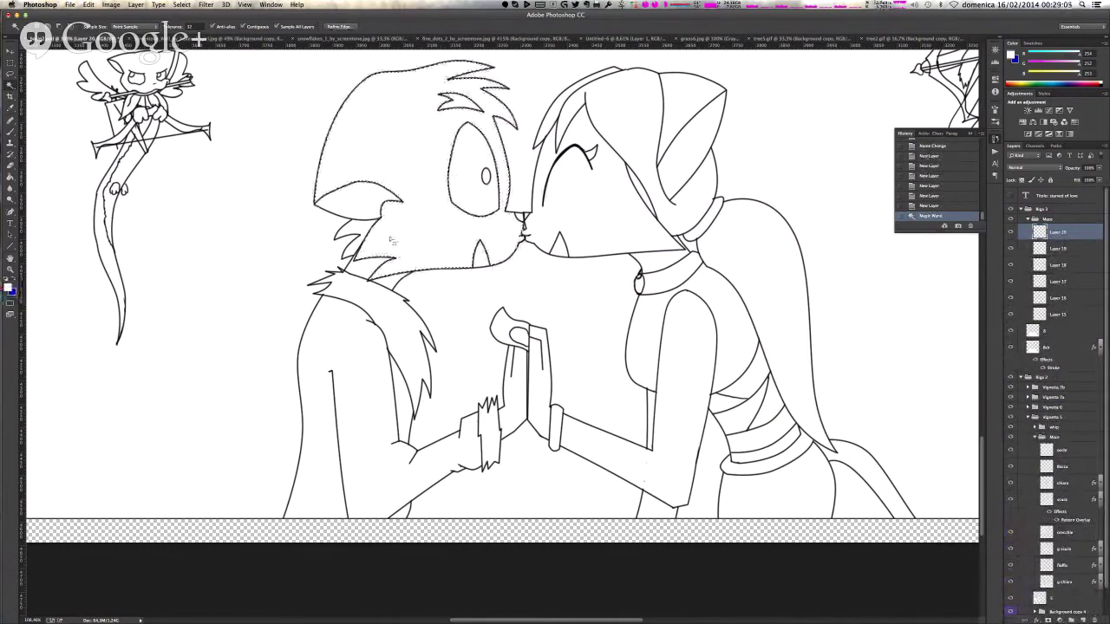
left_click(372, 266, "shift")
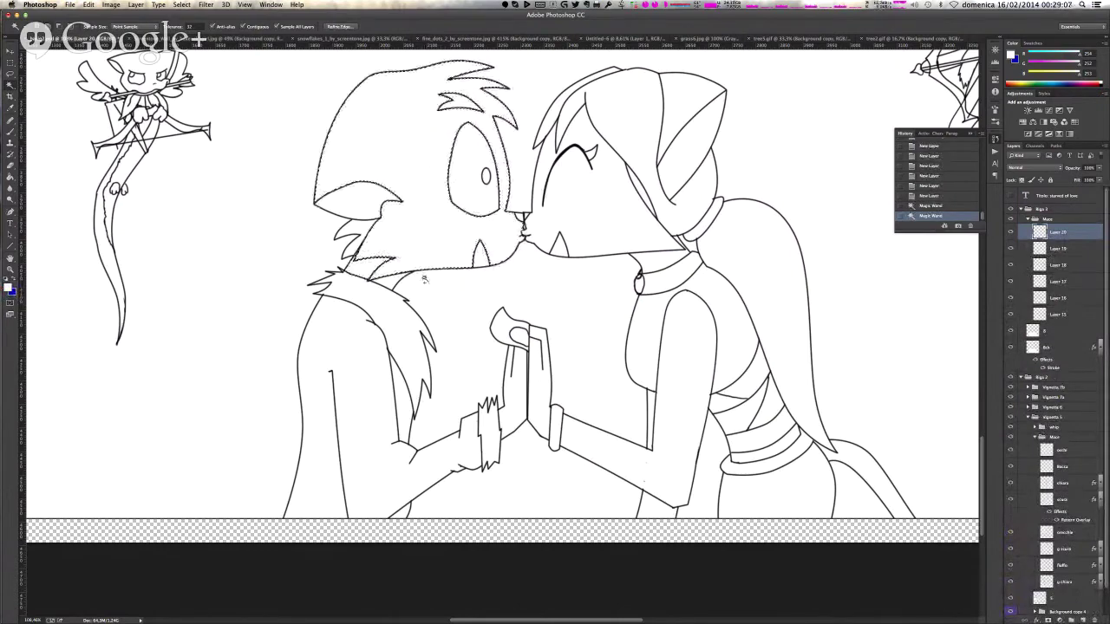
left_click(518, 404, "shift")
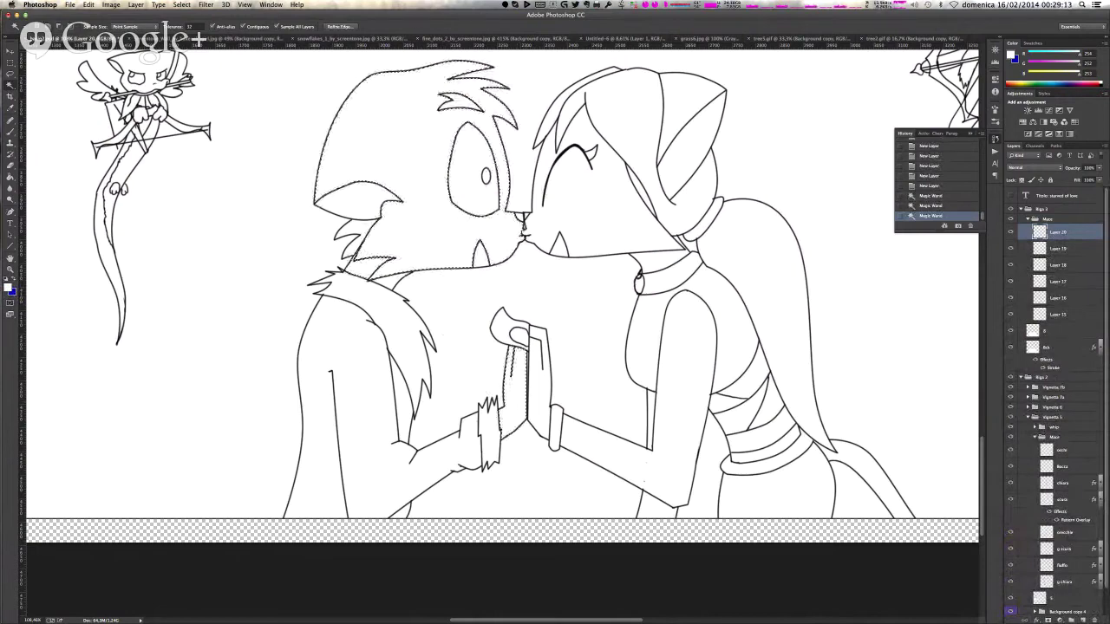
key("super+Tab")
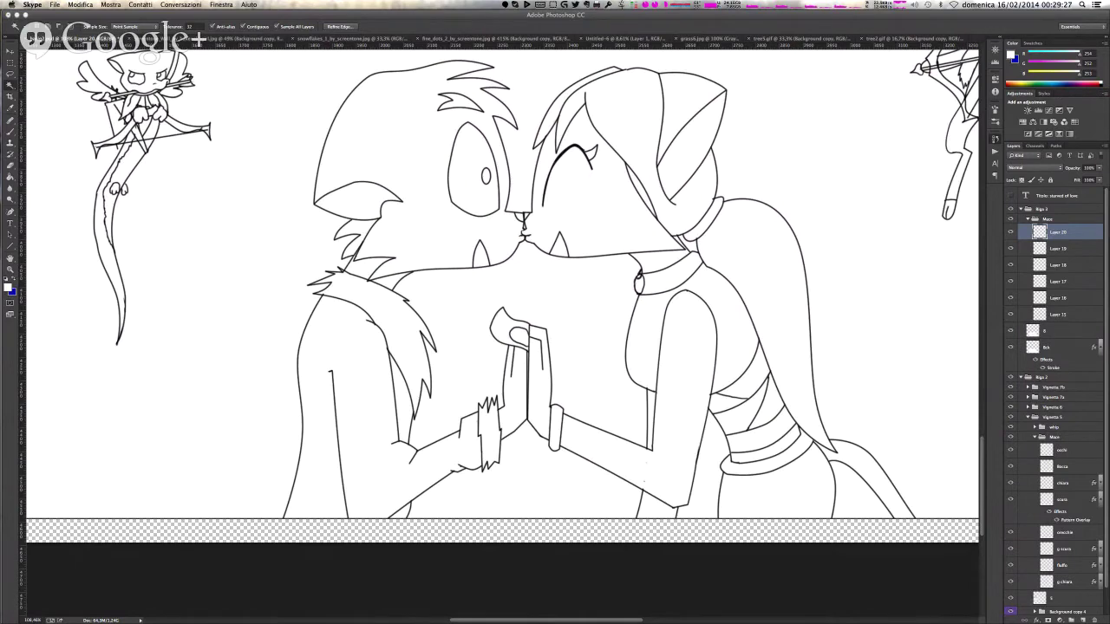
left_click(452, 230)
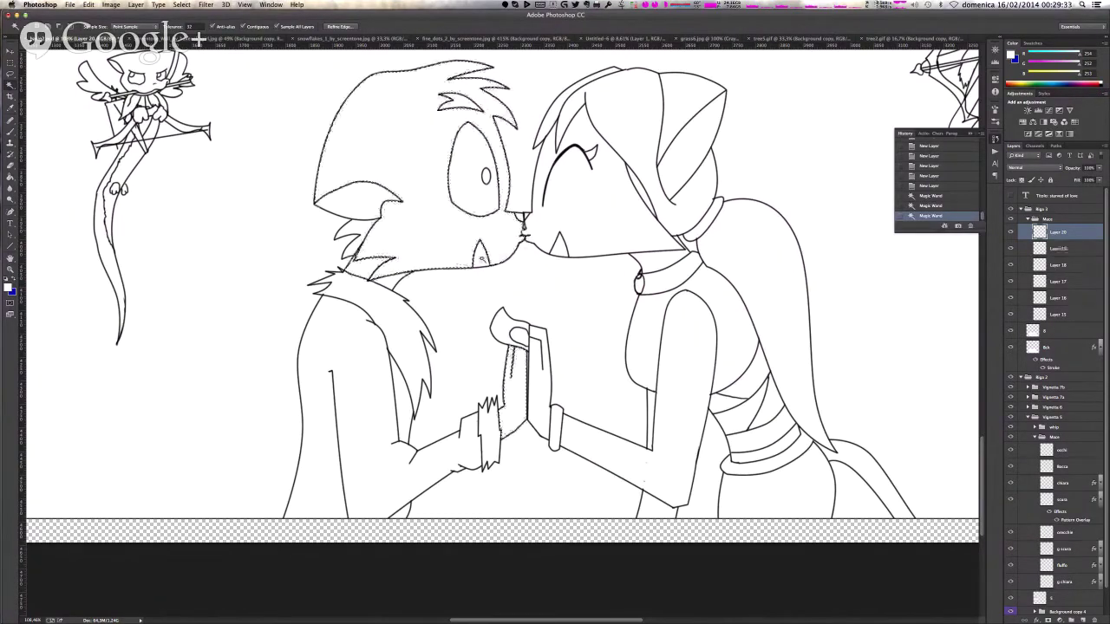
key("g")
left_click(482, 255, "alt")
left_click(417, 233)
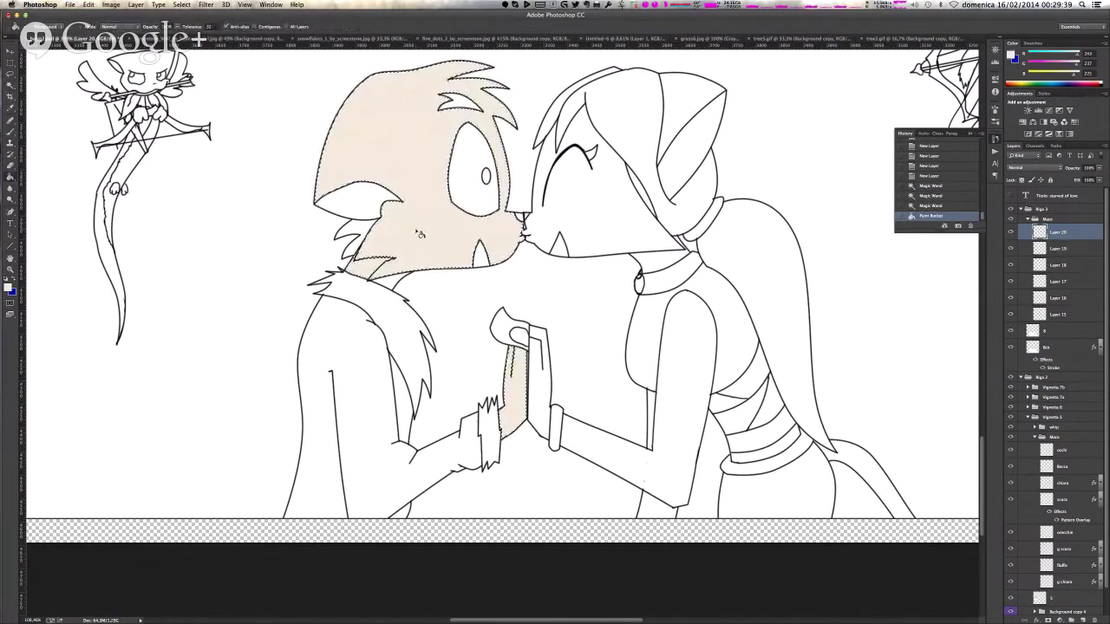
- Fill the small unpainted neck area beside the fur collar with the same cream colour and clear the selection
key("w")
left_click(391, 283, "shift")
key("super+d")
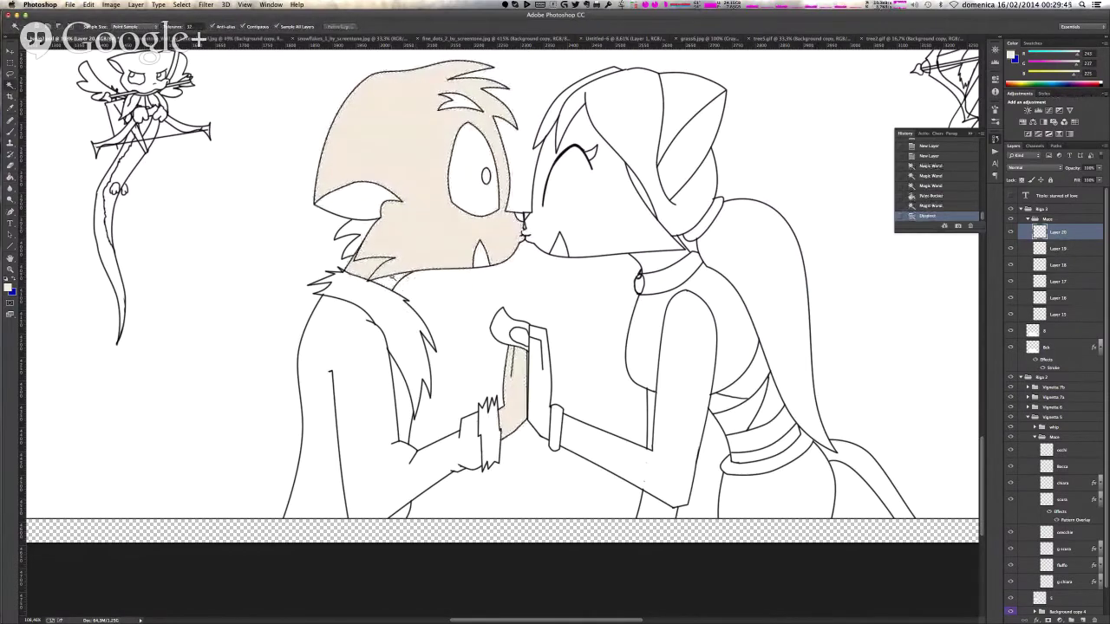
left_click(392, 282)
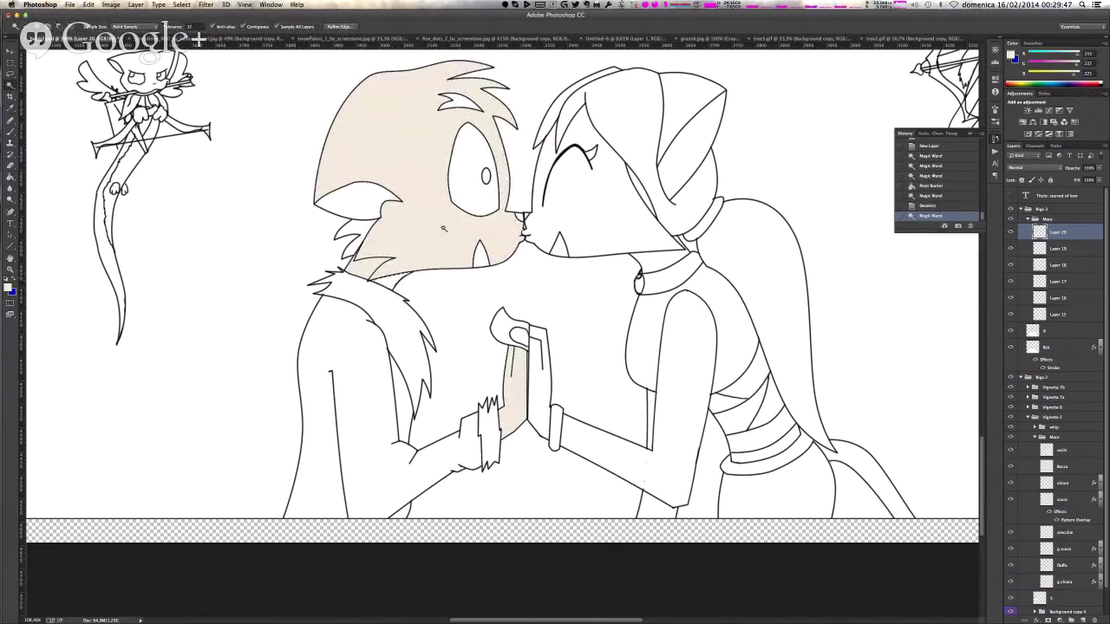
key("g")
left_click(394, 279)
key("super+d")
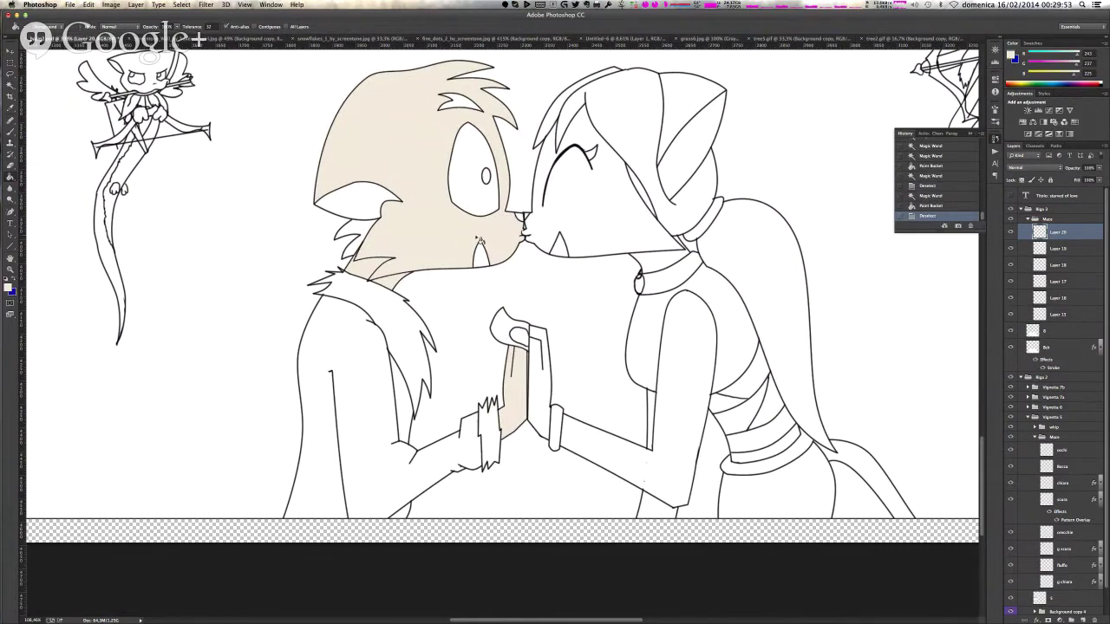
- Rename the cream-filled layer as Chiaro and the layer below it as scuro
double_click(1059, 232)
type("g.chiara")
key("Return")
double_click(1057, 249)
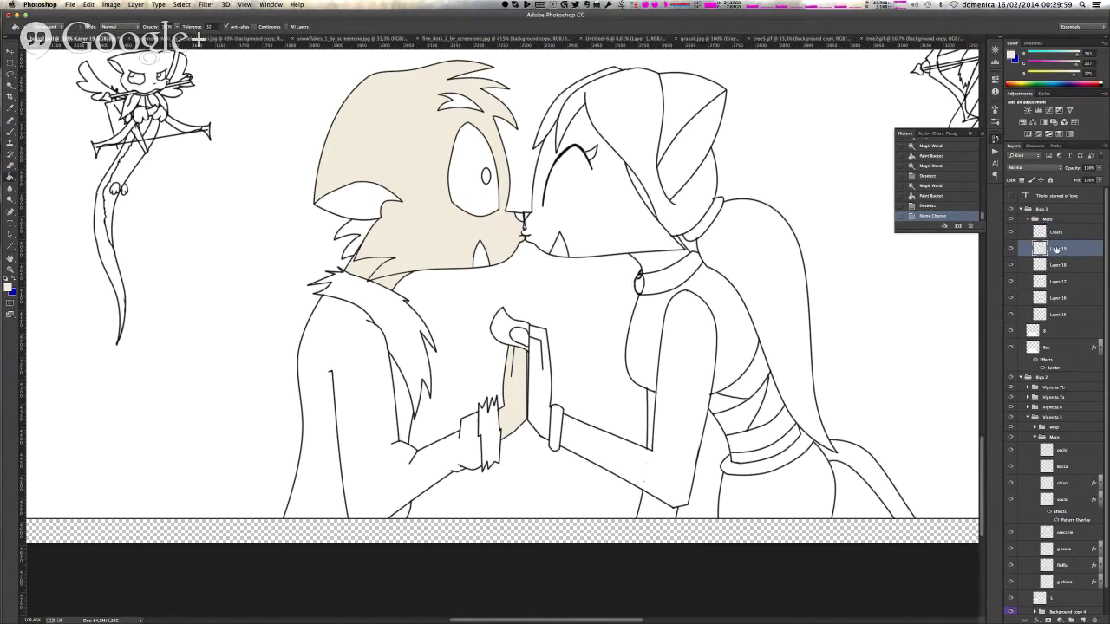
type("scura")
key("Return")
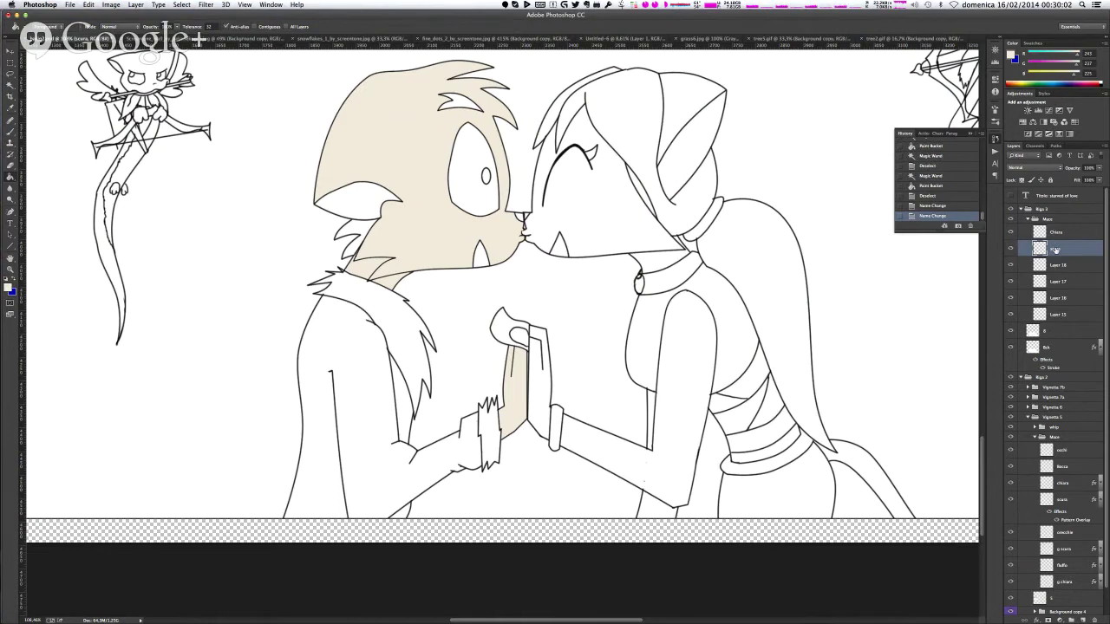
- Fill the male cat's forehead tuft, nape fur and cheek marking with reddish brown on the scuro layer, then deselect
key("w")
left_click(460, 102)
left_click(359, 227, "shift")
left_click(482, 258, "shift")
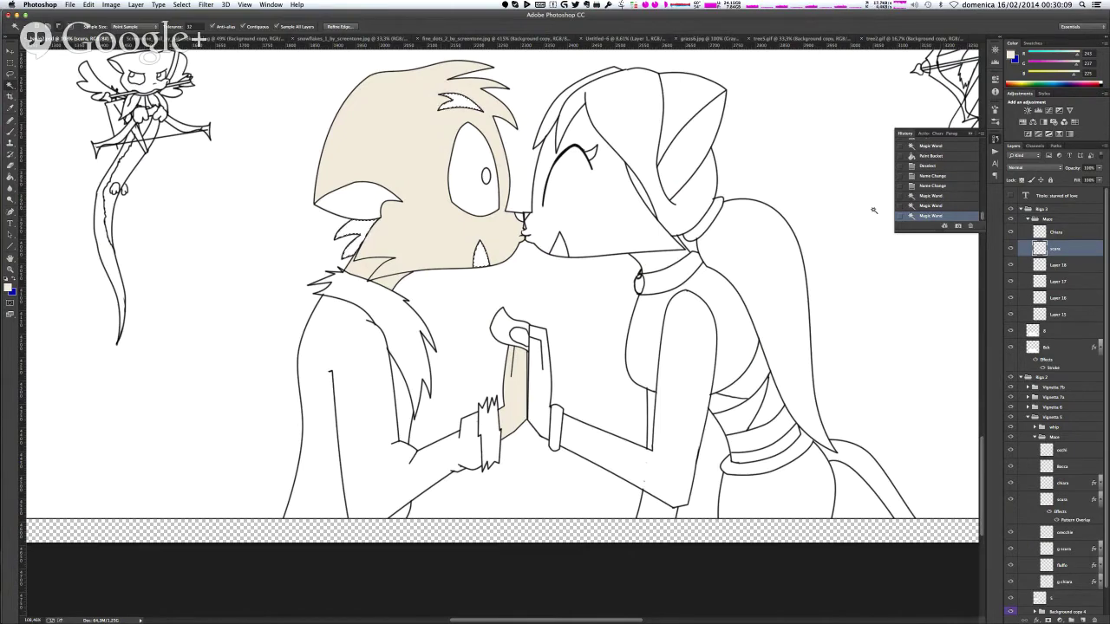
key("g")
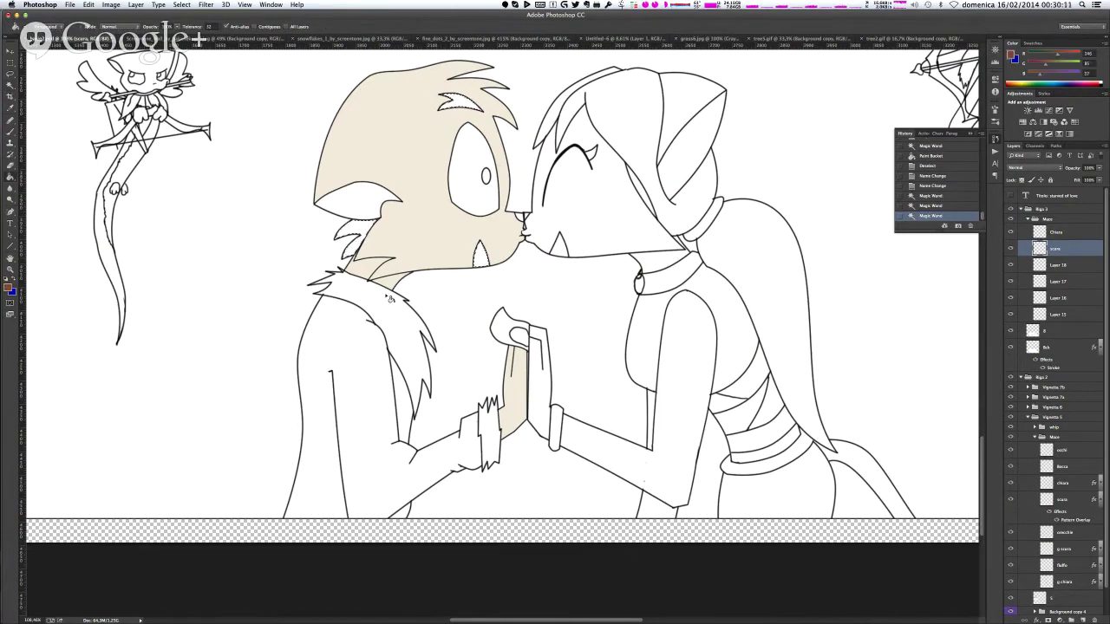
left_click(361, 231)
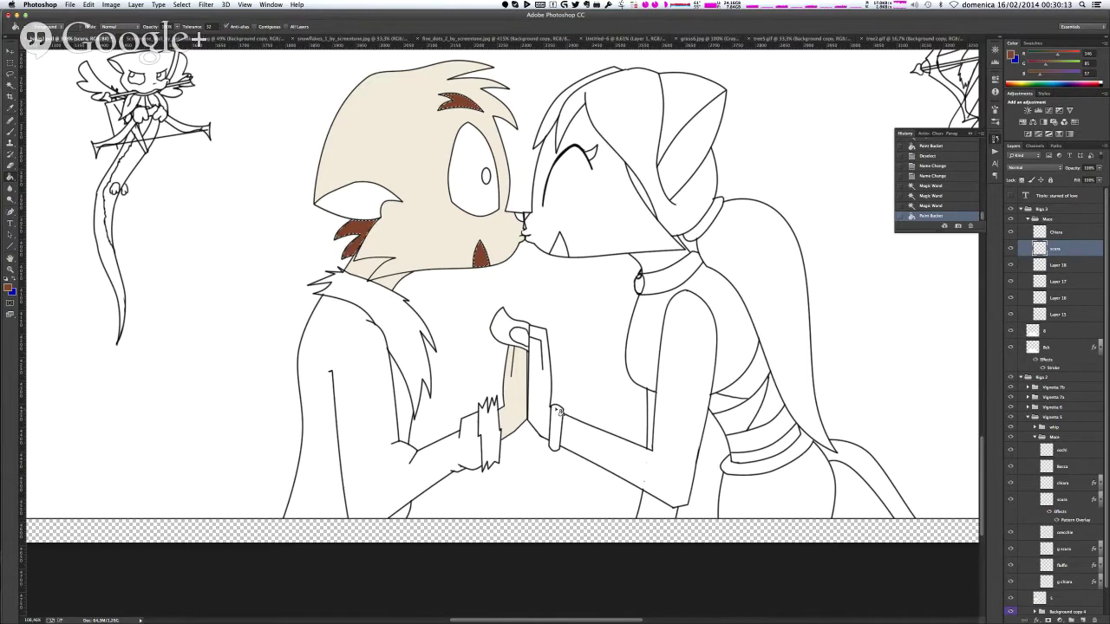
key("ctrl+d")
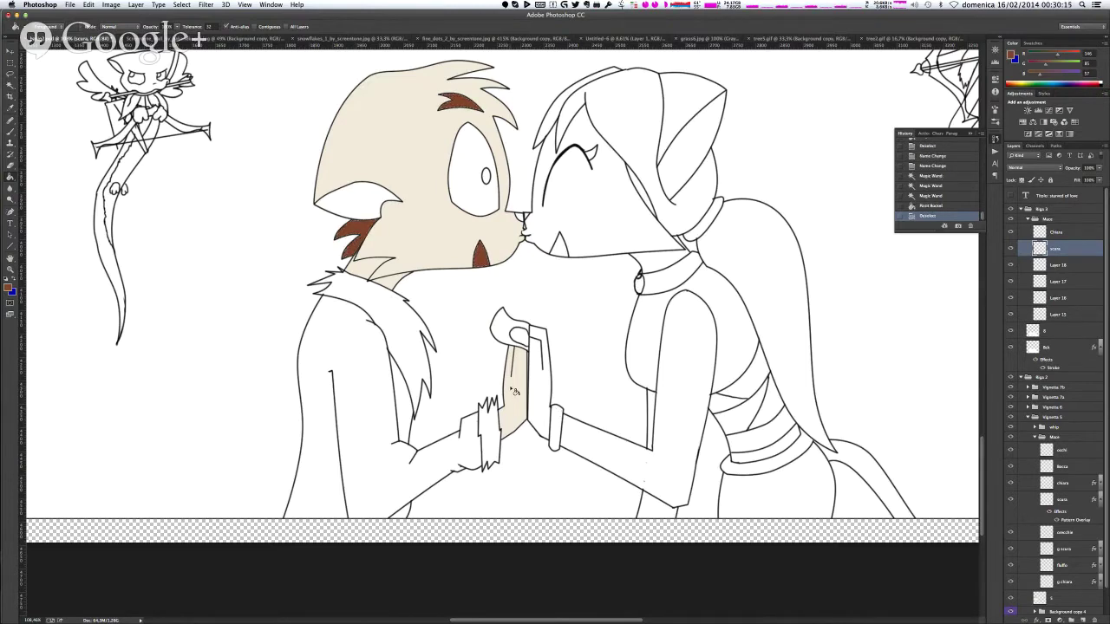
- Rename the layer below scuro as orecchie
double_click(1059, 265)
type("ma")
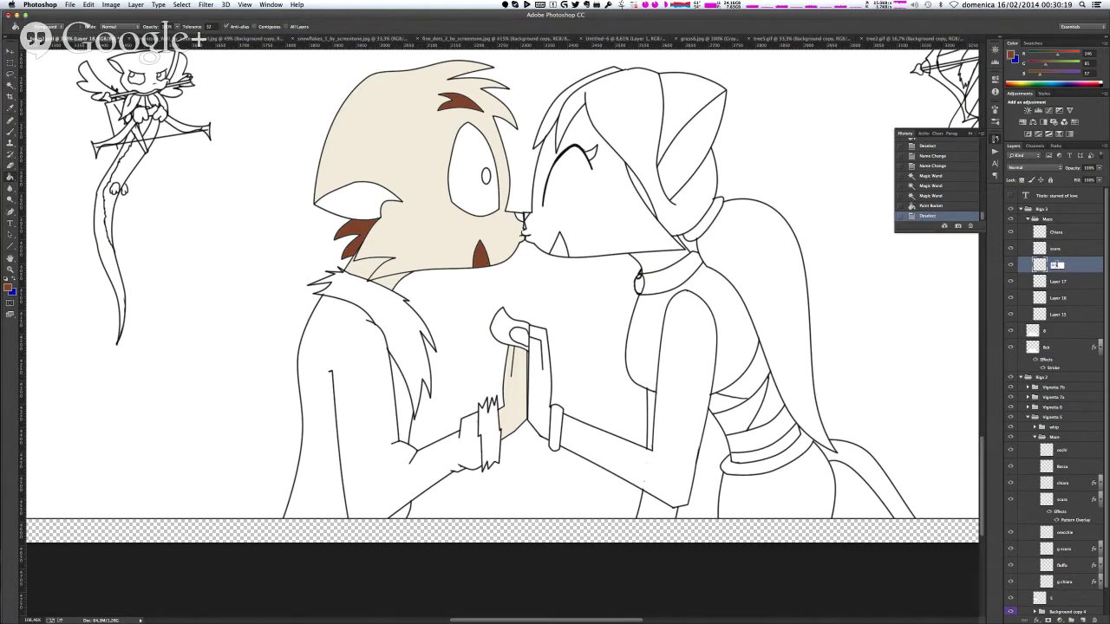
type("ecchie")
key("Return")
- Fill the male cat's ear with dusty pink on the orecchie layer and clear the selection
key("q")
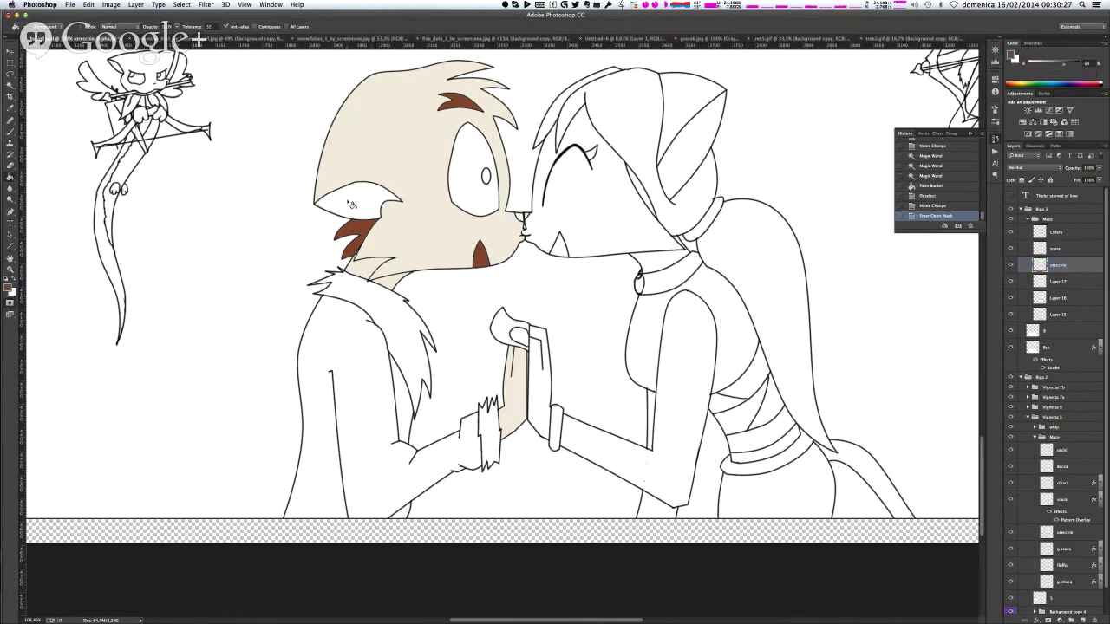
key("q")
left_click(350, 203)
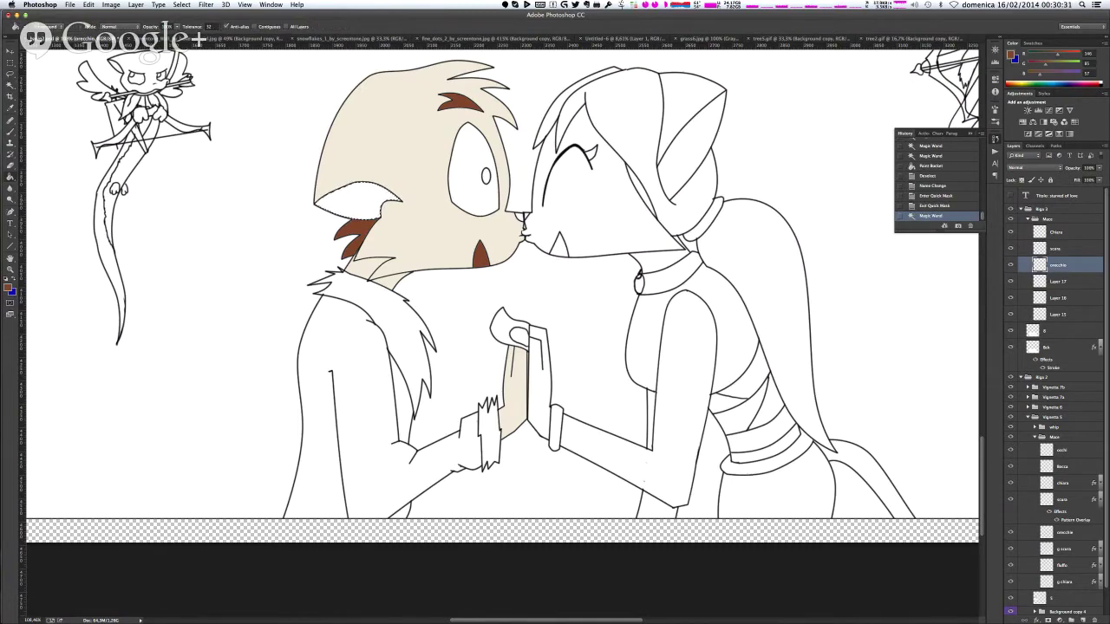
left_click(369, 208, "alt")
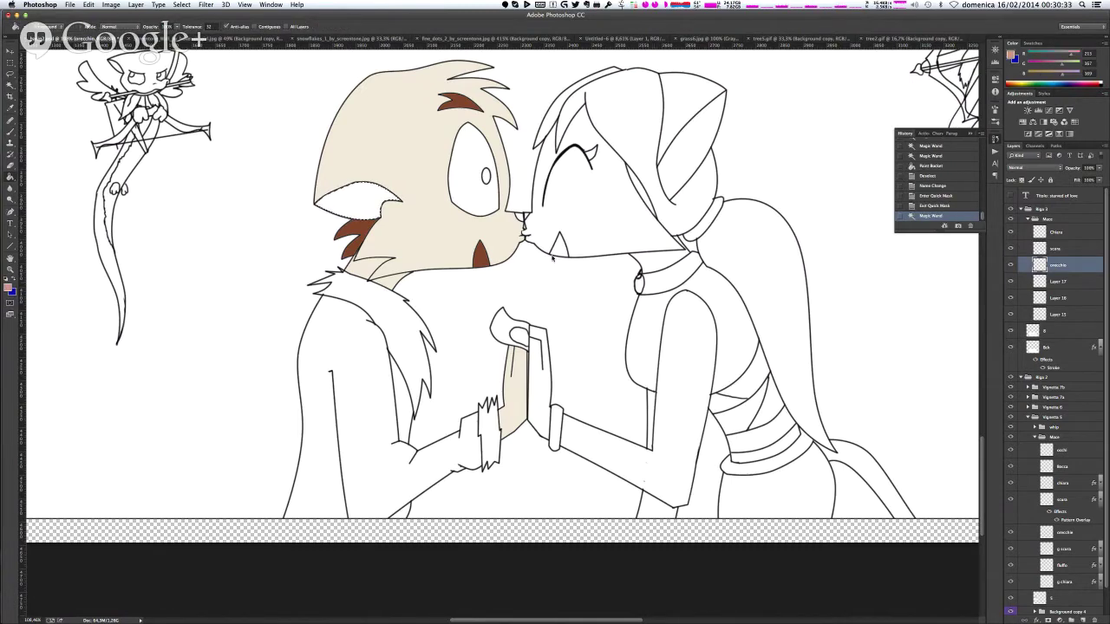
left_click(369, 209)
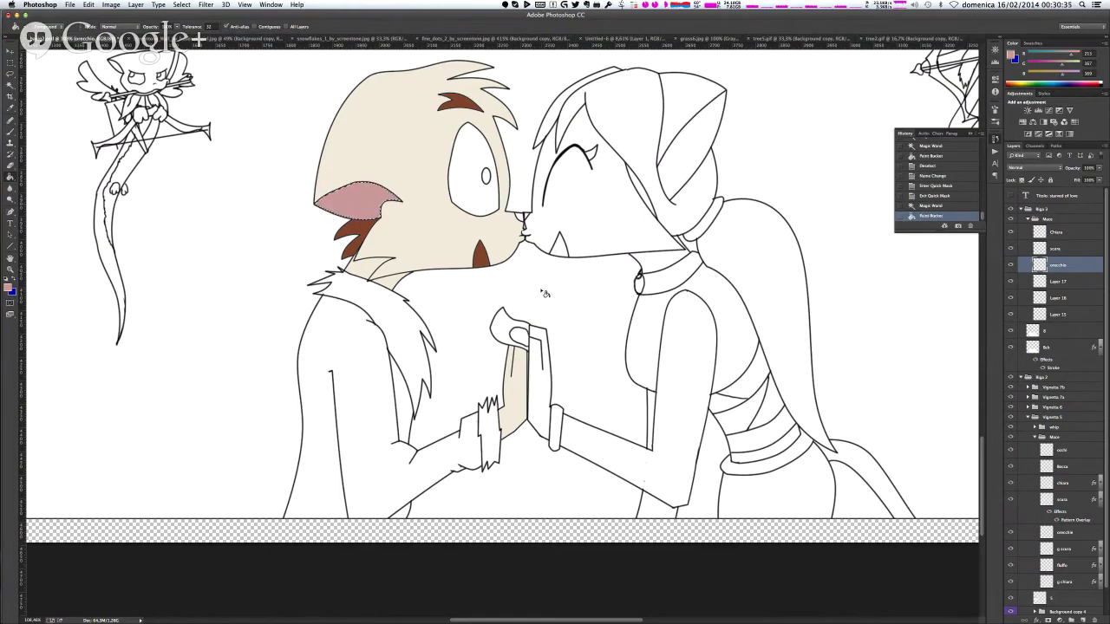
key("super+d")
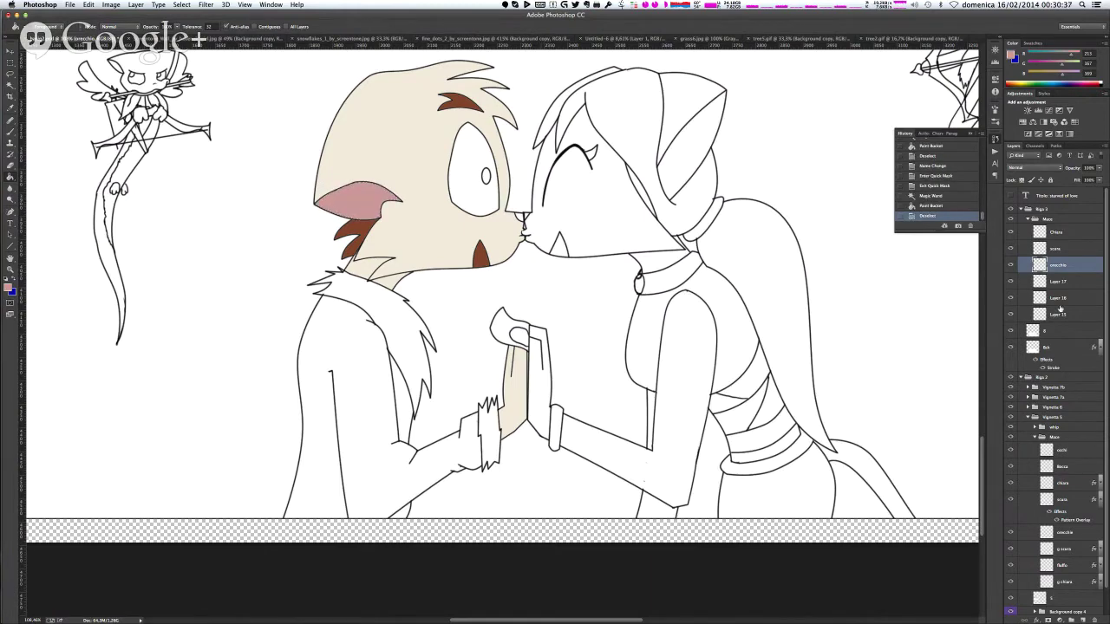
- Select the jacket's body and sleeve areas and fill them with golden brown on the layer below orecchie
left_click(1072, 281)
key("w")
left_click(349, 354)
left_click(400, 395, "shift")
left_click(402, 434, "shift")
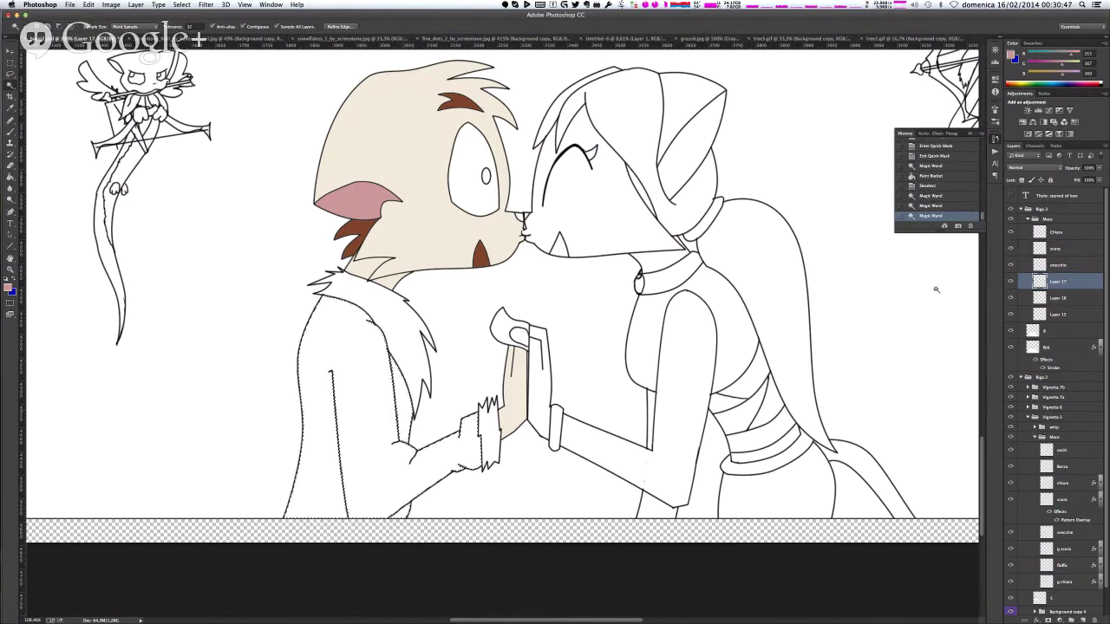
key("g")
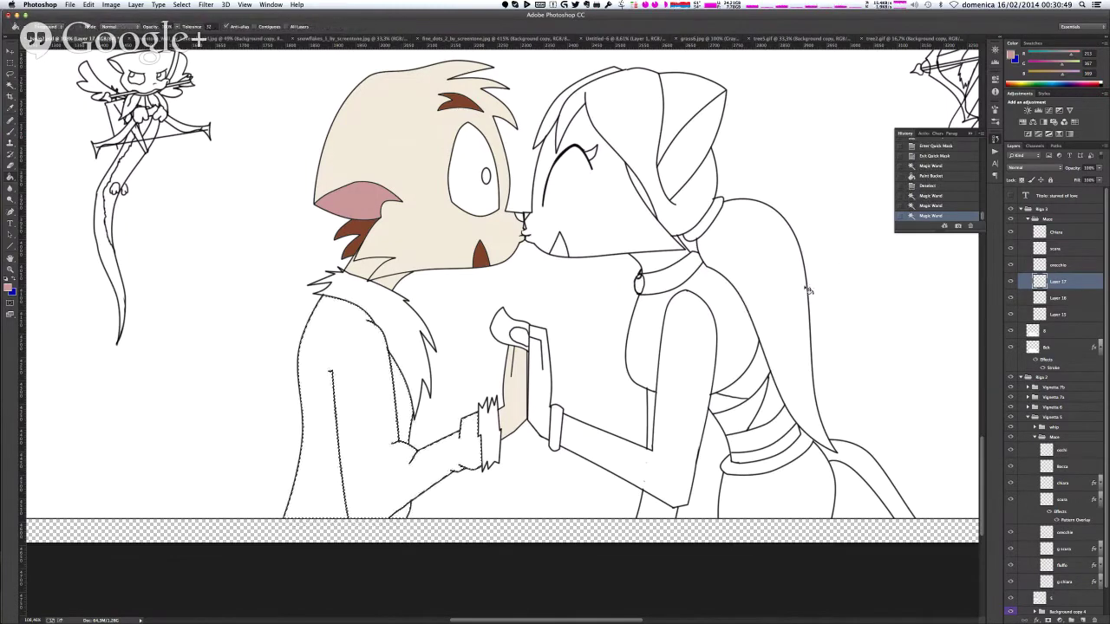
left_click(1106, 286, "alt")
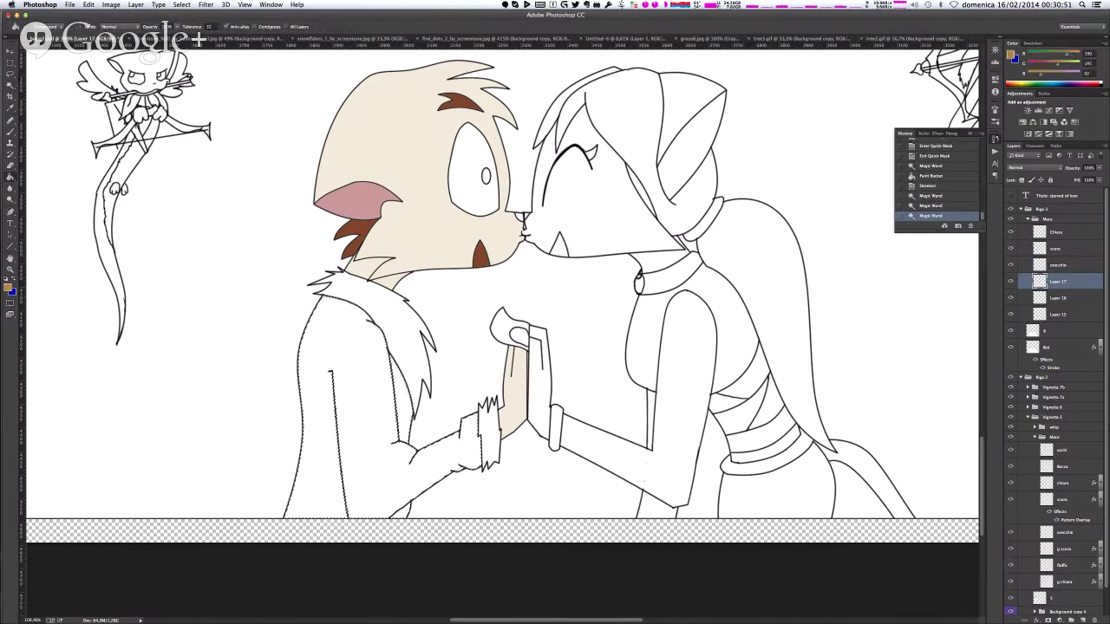
left_click(366, 365)
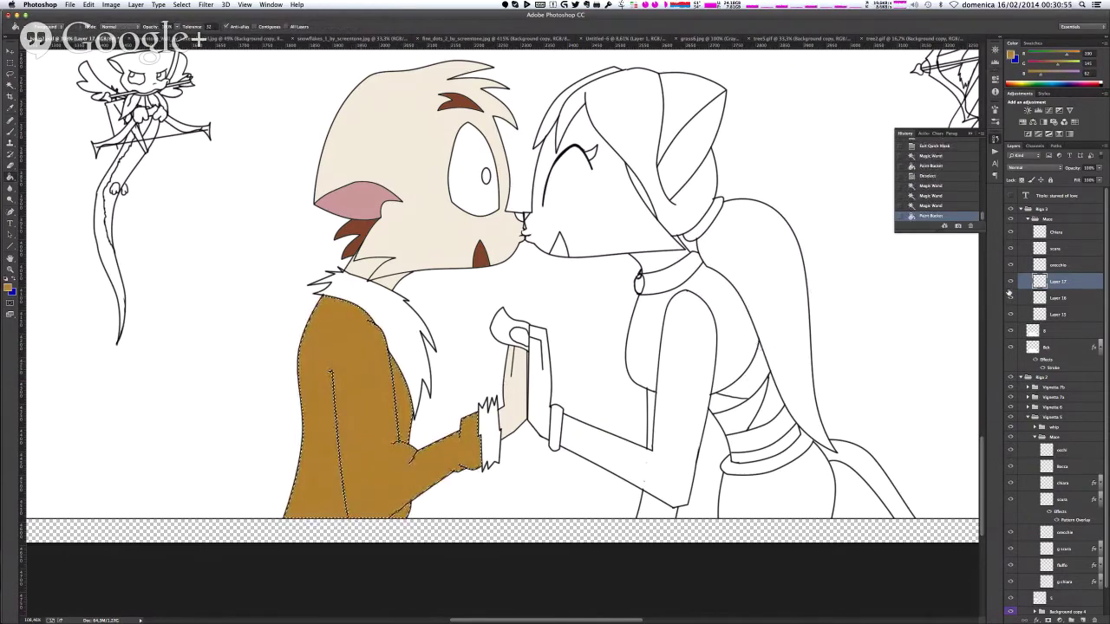
- Rename the jacket's fill layer as g.scuro and clear the jacket selection
double_click(1058, 282)
type("g scura")
key("Return")
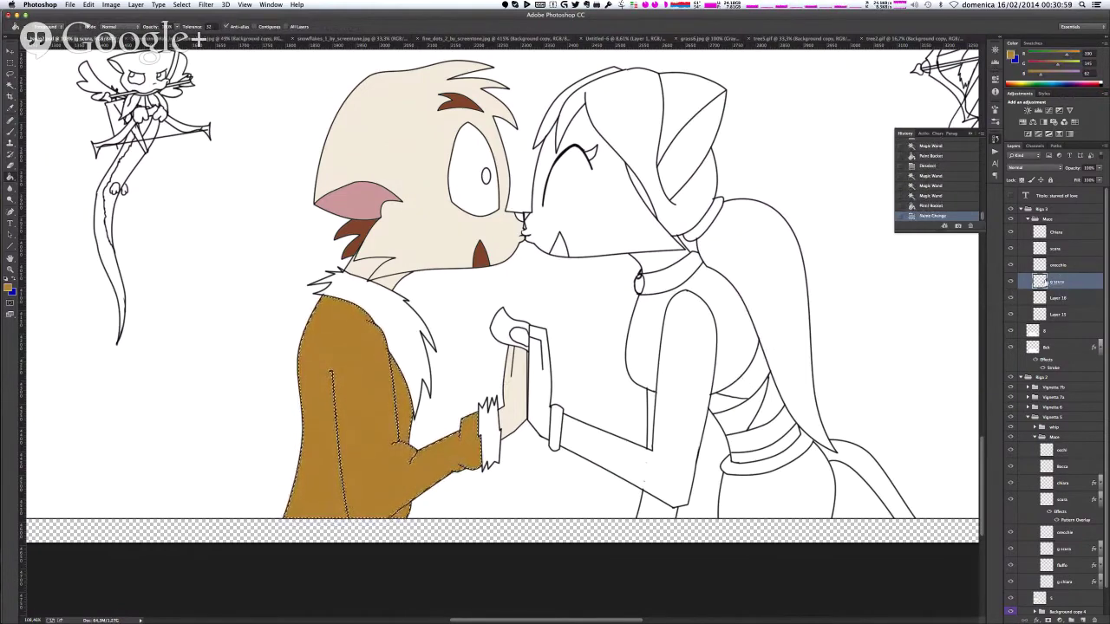
key("super+d")
- Select the jacket's fur collar and cuff, and rename the layer below g.scuro as g.fluffo
key("w")
left_click(400, 325)
left_click(492, 446, "shift")
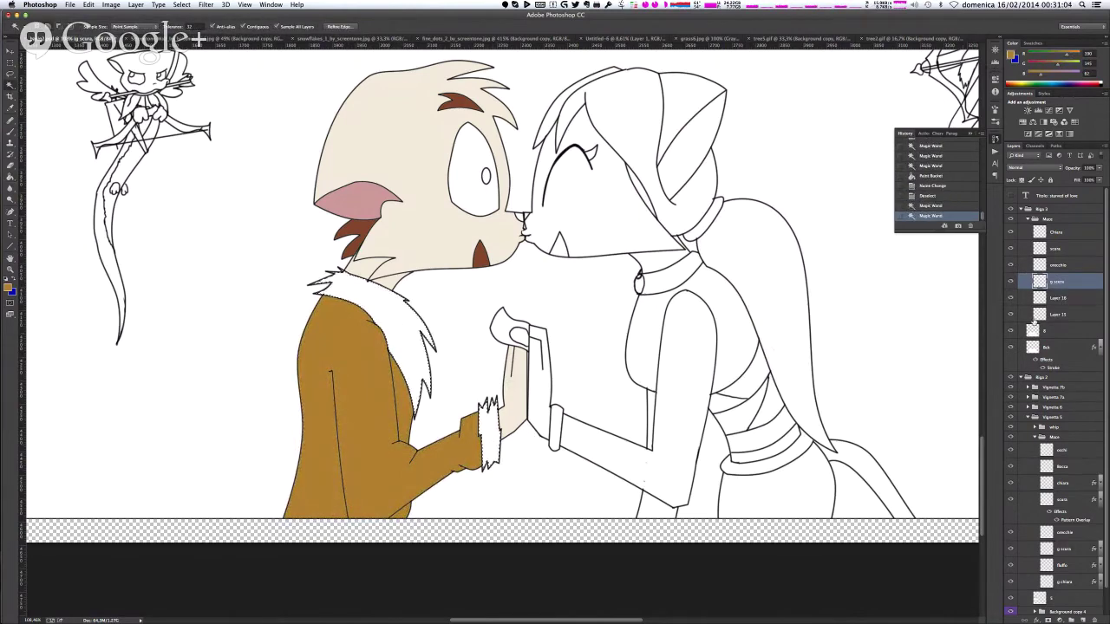
left_click(1054, 299)
double_click(1055, 298)
type("fluffo")
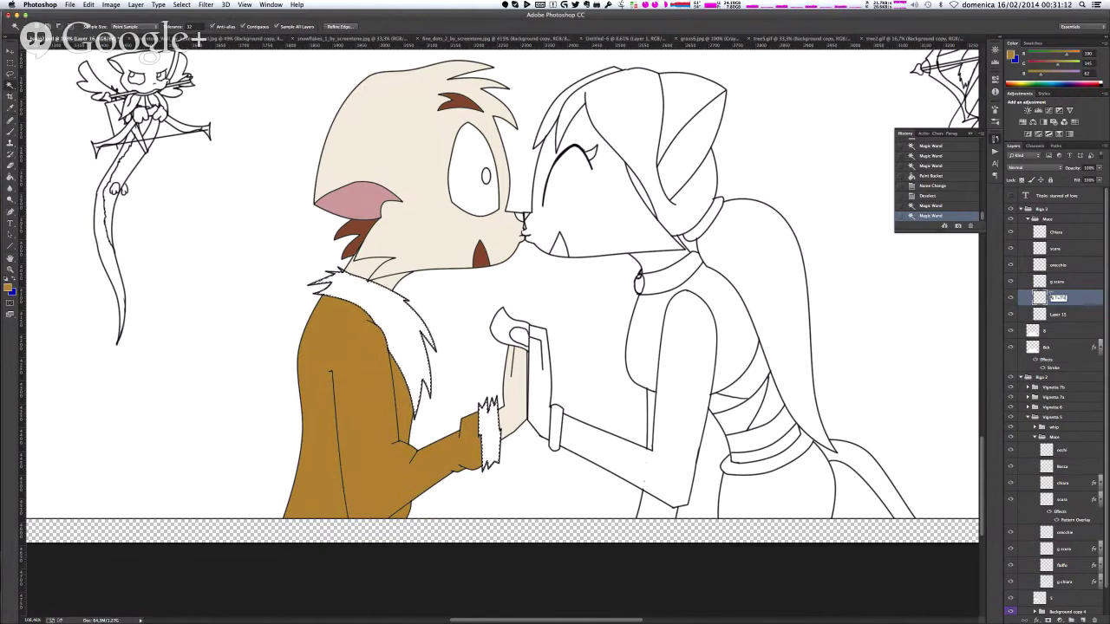
key("Return")
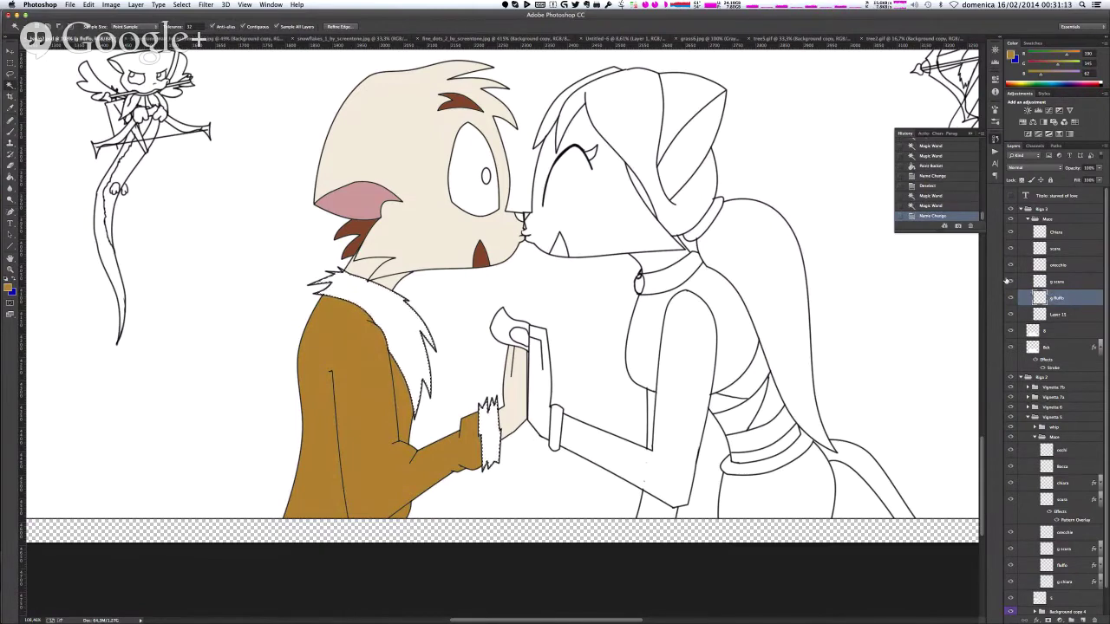
- Fill the selected collar and cuff with off-white on the g.fluffo layer
type("12fx")
left_click(375, 295)
left_click(375, 296)
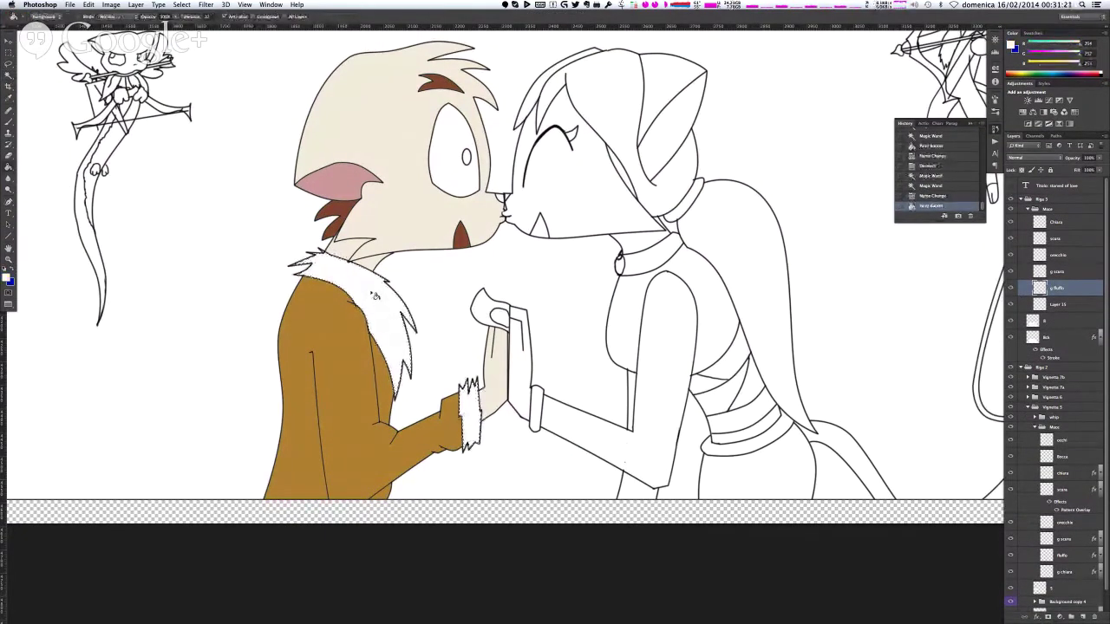
- Rename the layer below g.fluffo as occhi
double_click(1055, 305)
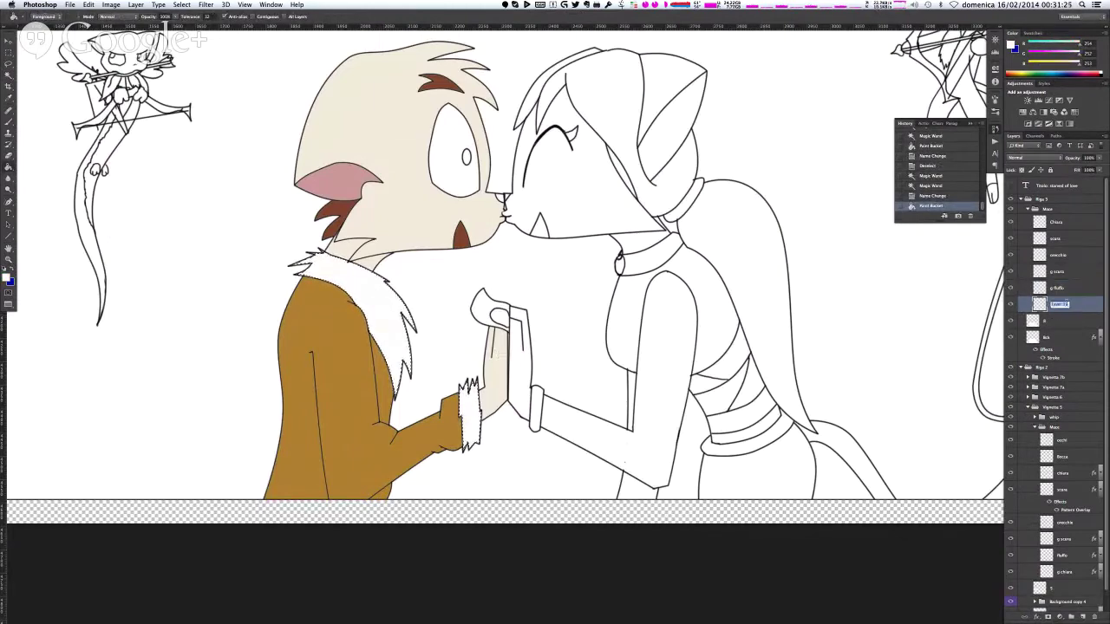
type("occhi")
key("Return")
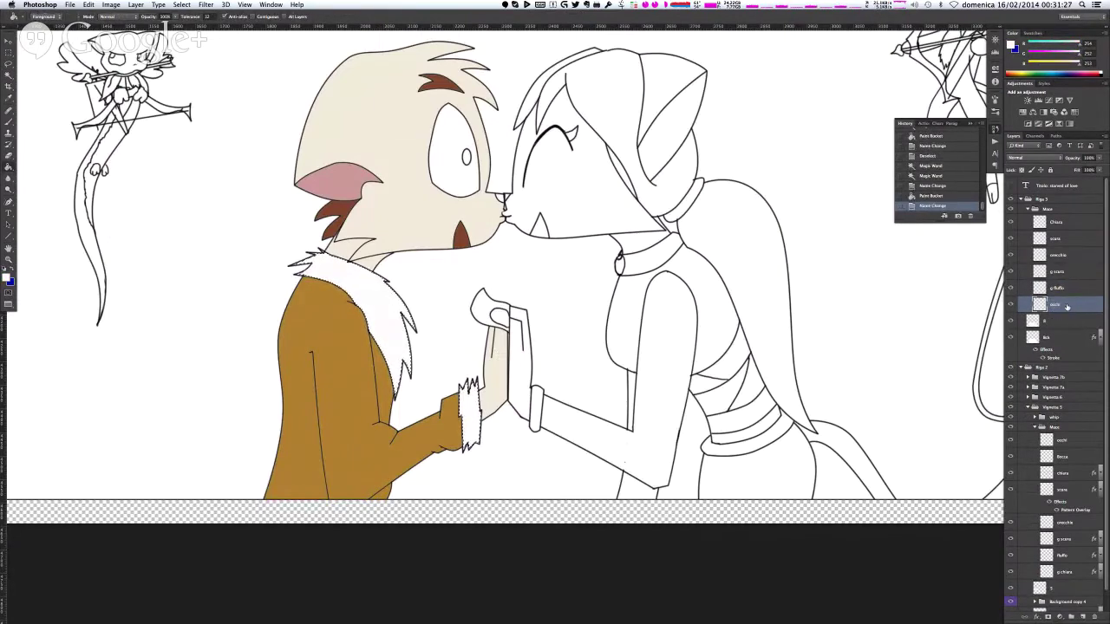
- Select the small oval inside the male cat's eye and fill it with dark blue on the occhi layer
key("w")
left_click(465, 156)
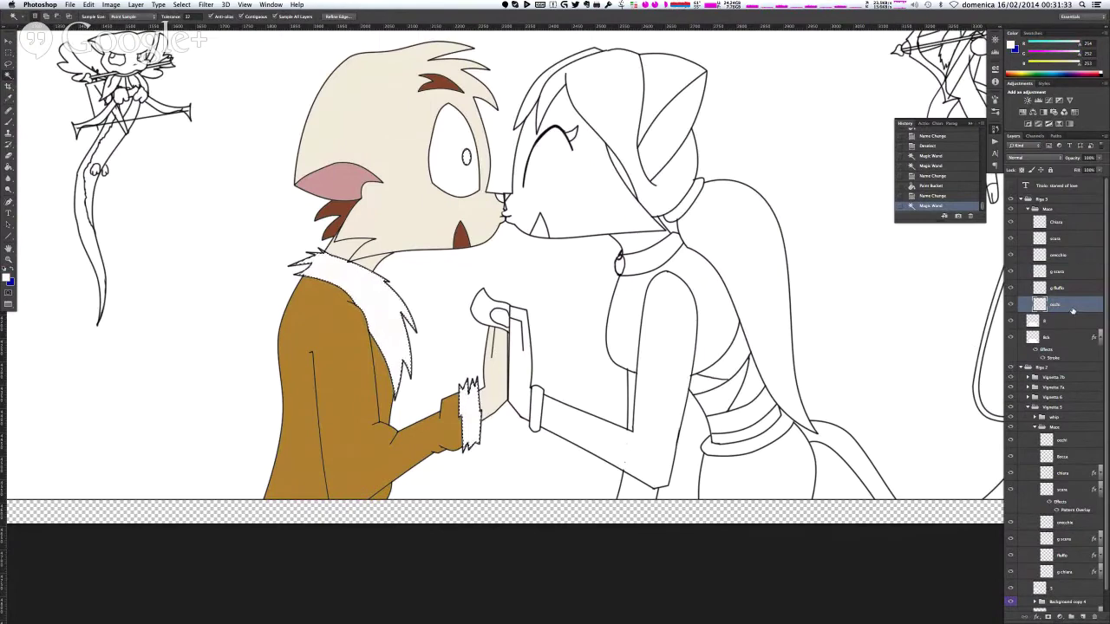
key("g")
key("x")
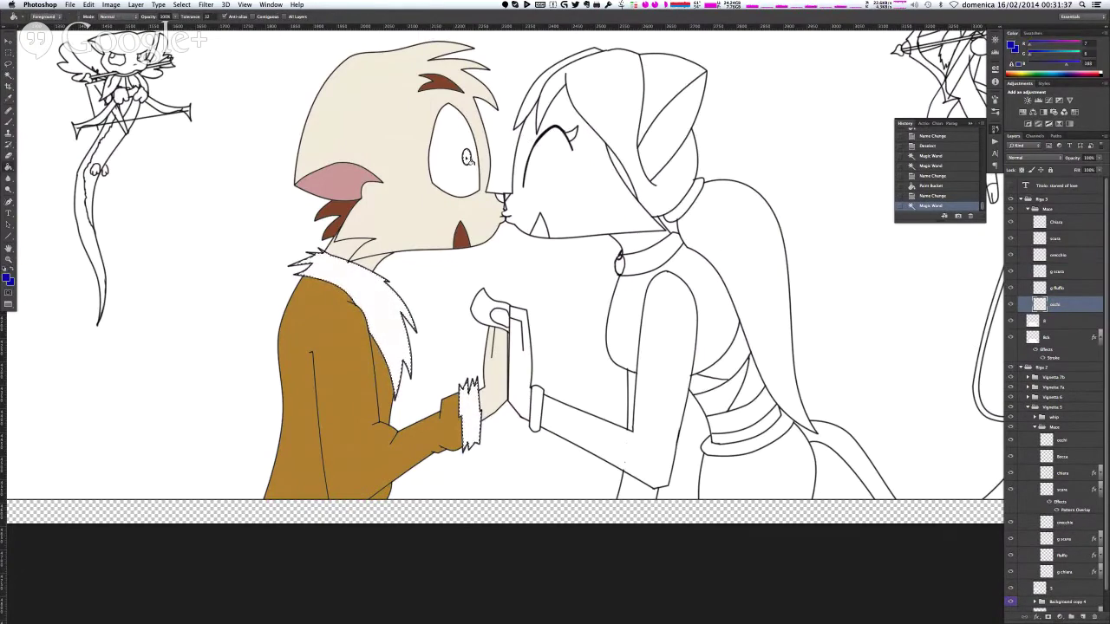
left_click(466, 158)
- Set the occhi layer's fill opacity to 50% and clear the selection
left_click(1089, 170)
type("50")
key("Return")
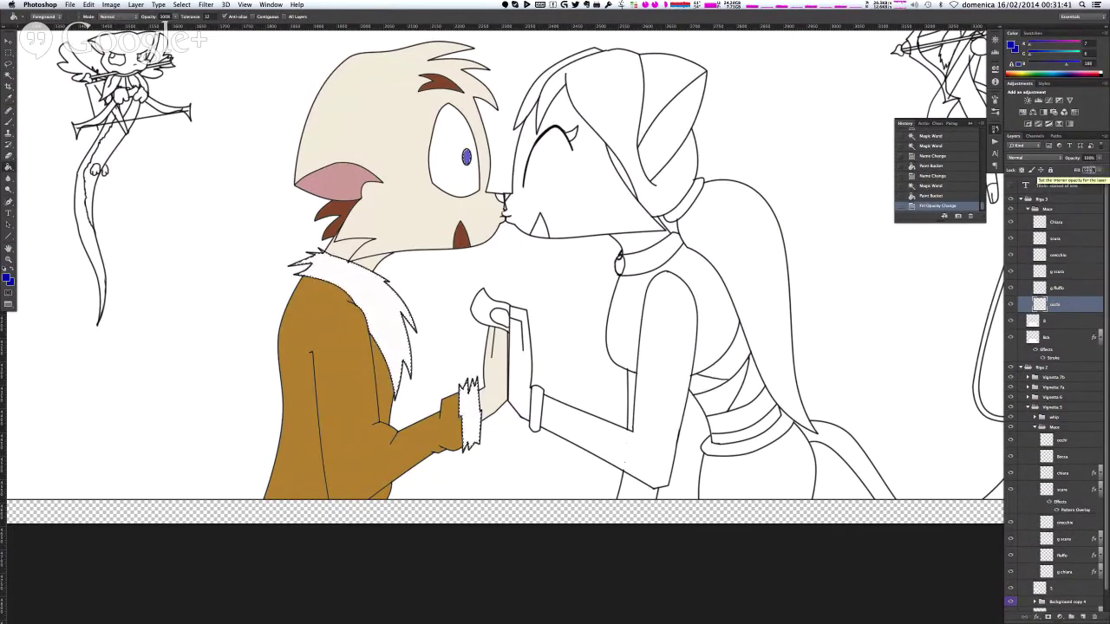
key("ctrl+d")
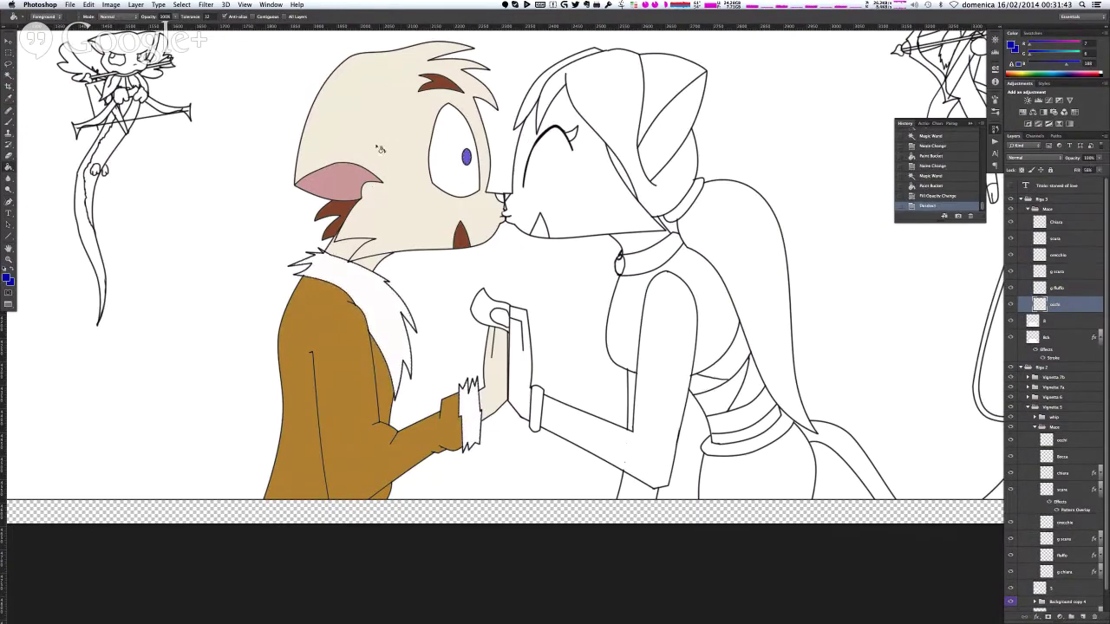
- Lighten the centre of the male cat's blue iris with the Eraser on the occhi layer
left_click(10, 157)
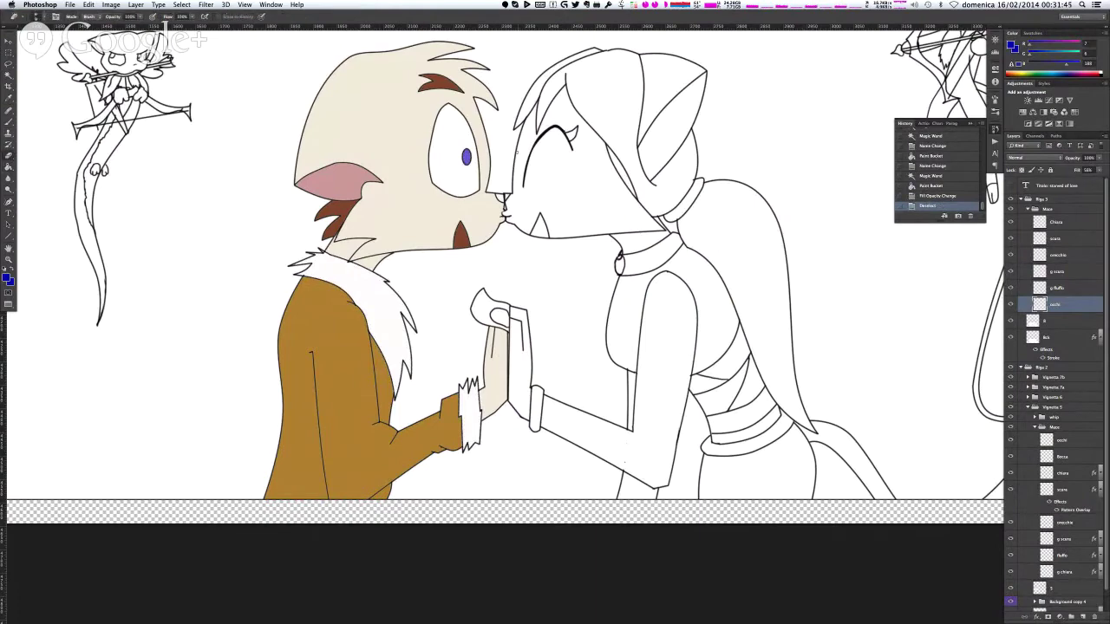
left_click(466, 156)
left_click(466, 157)
left_click(624, 442)
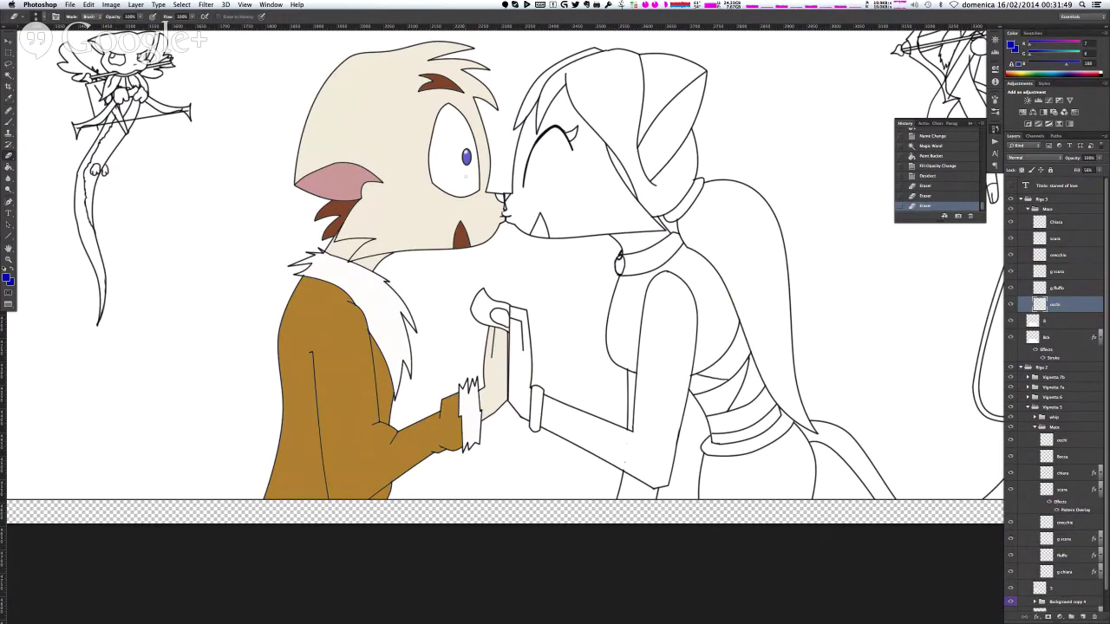
- Add a new layer between g.fluffo and occhi and name it naso
left_click(1083, 614)
double_click(1060, 304)
type("ak")
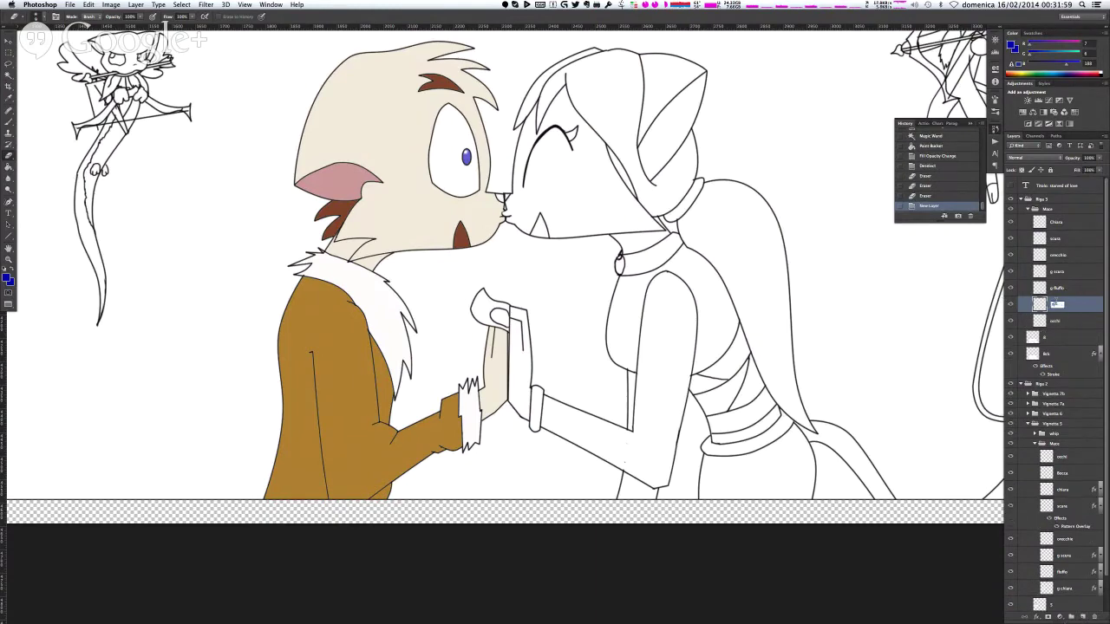
key("Return")
- Fill the male cat's nose with medium grey on the naso layer and clear the selection
key("g")
left_click(464, 156, "alt")
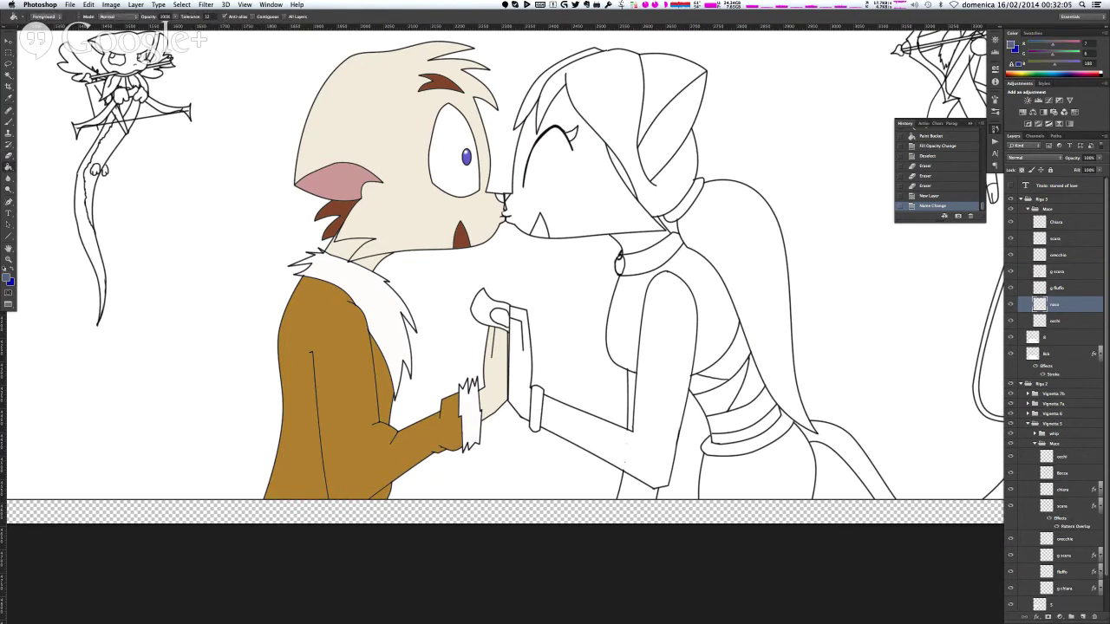
key("w")
left_click(501, 198)
key("g")
left_click(501, 198)
key("super+d")
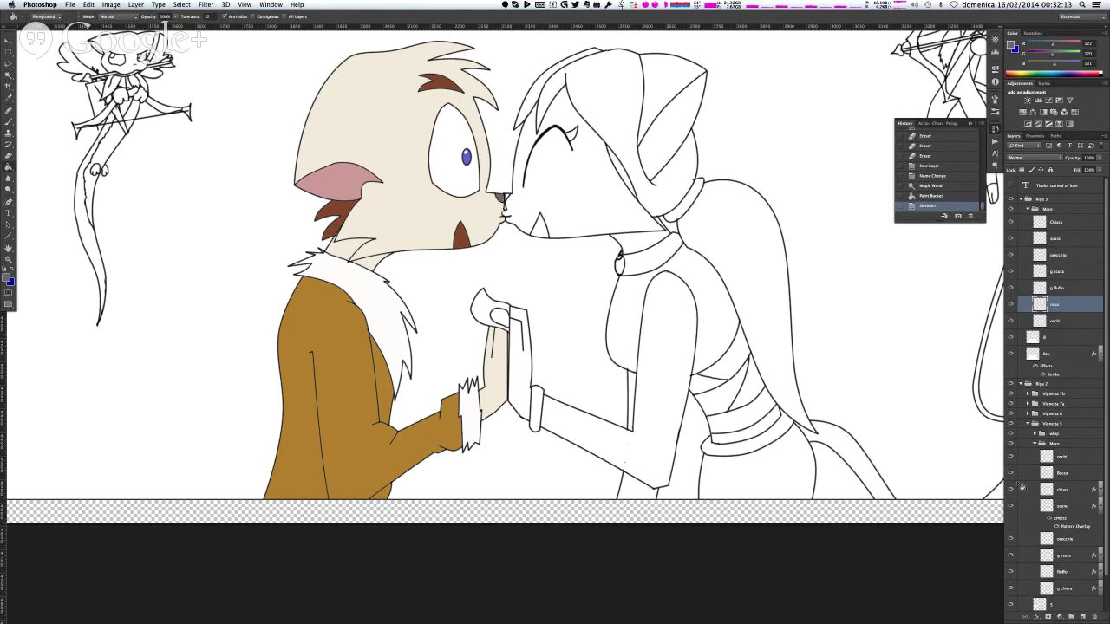
- Copy the layer style from Vignetta 5's chiaro layer onto the Chiaro layer in Riga 3
right_click(1067, 490)
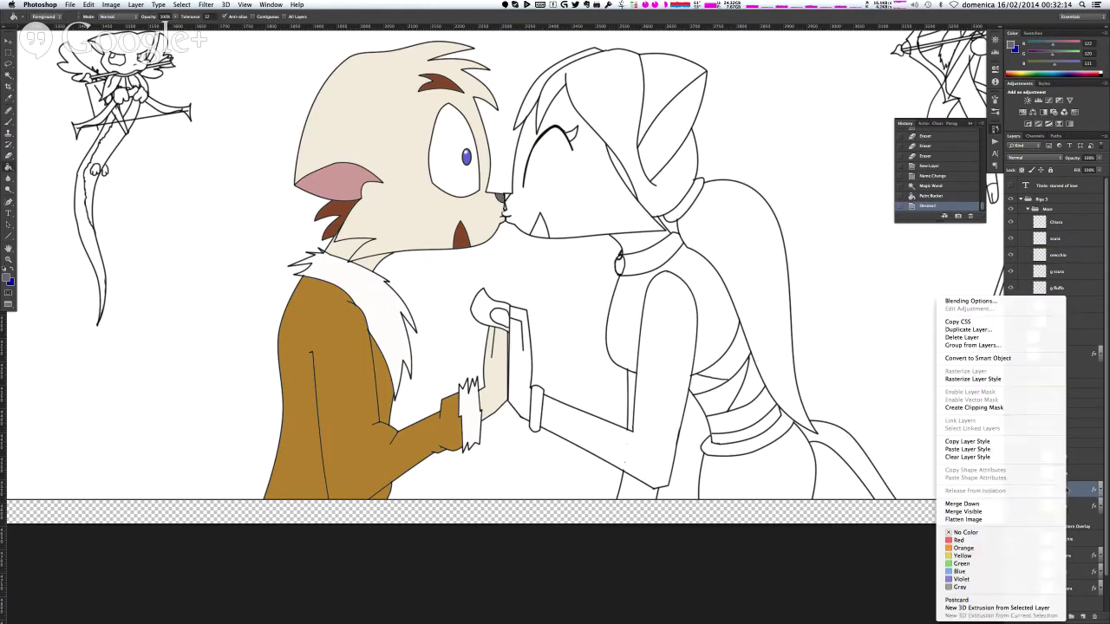
left_click(1009, 442)
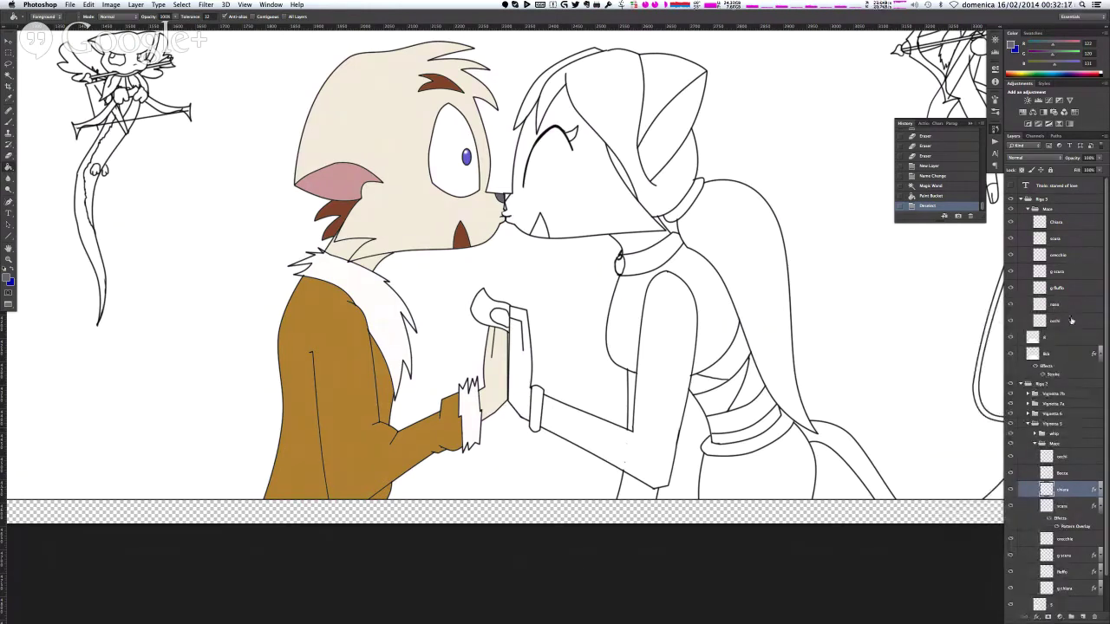
right_click(1077, 223)
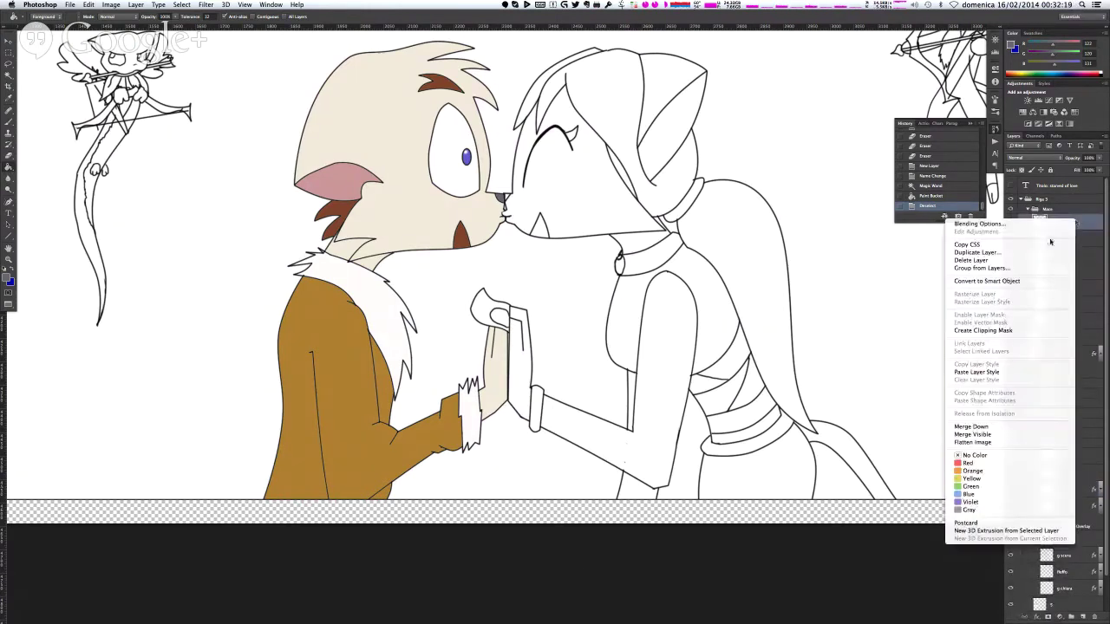
left_click(1005, 370)
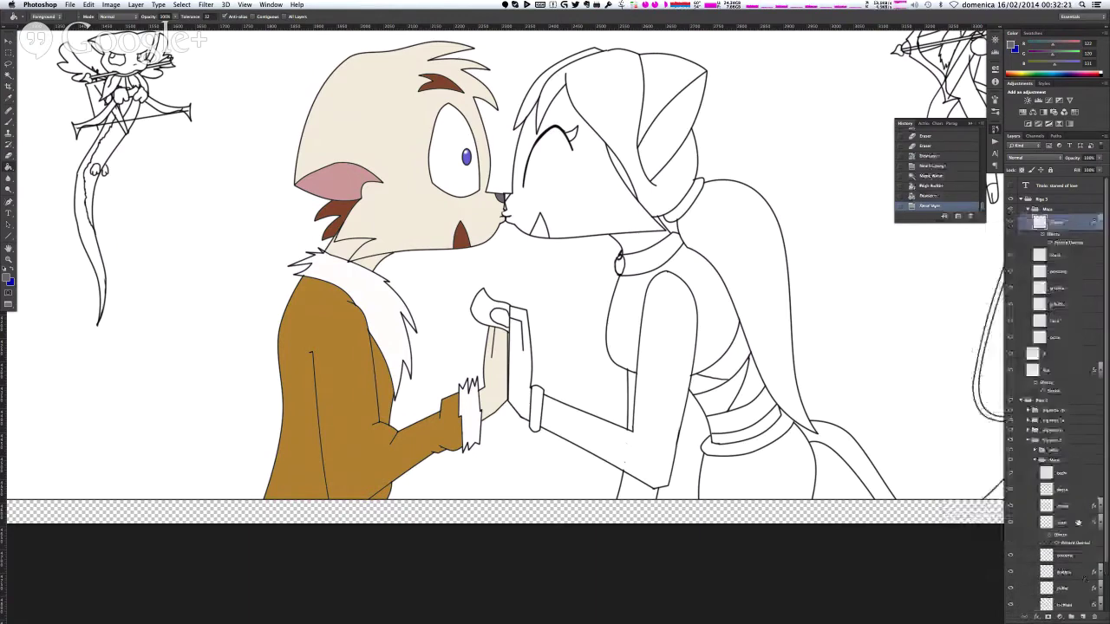
- Copy the layer style from Vignetta 5's scuro layer onto the scuro layer in Riga 3
left_click(1075, 524)
right_click(1075, 524)
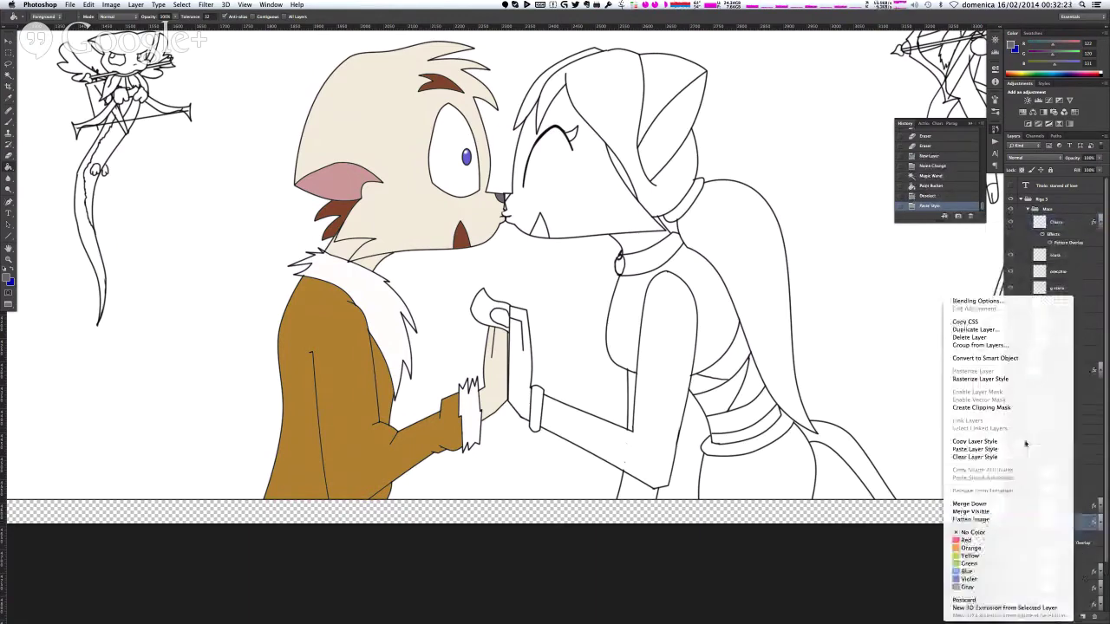
left_click(950, 440)
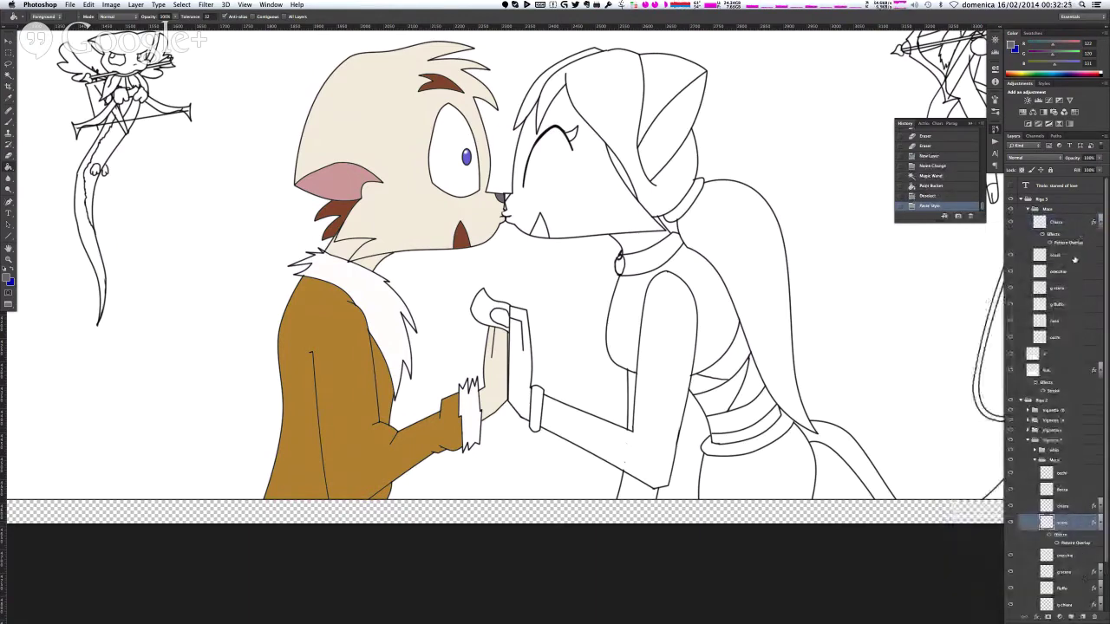
right_click(1075, 259)
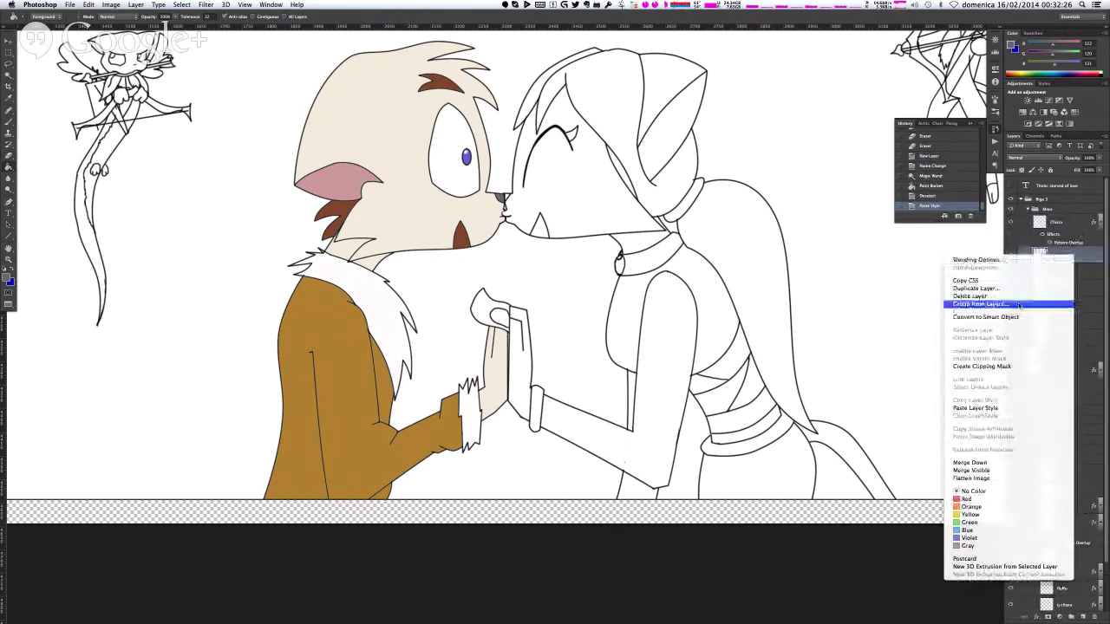
left_click(1012, 409)
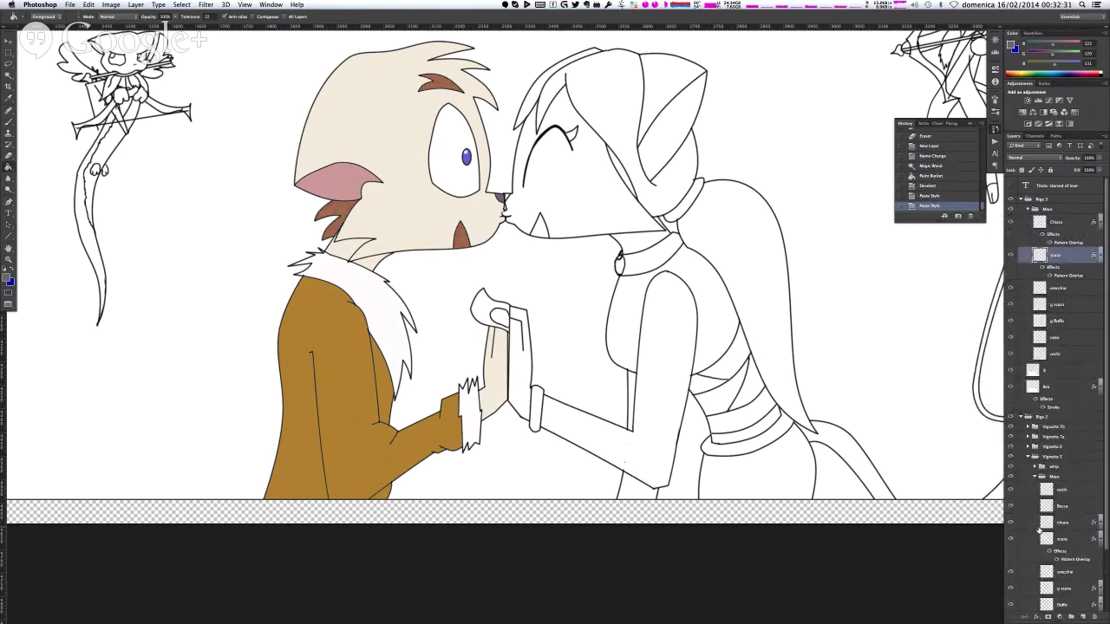
- Copy the layer style from Vignetta 5's g.scuro layer onto the g.scuro layer in Riga 3
right_click(1075, 590)
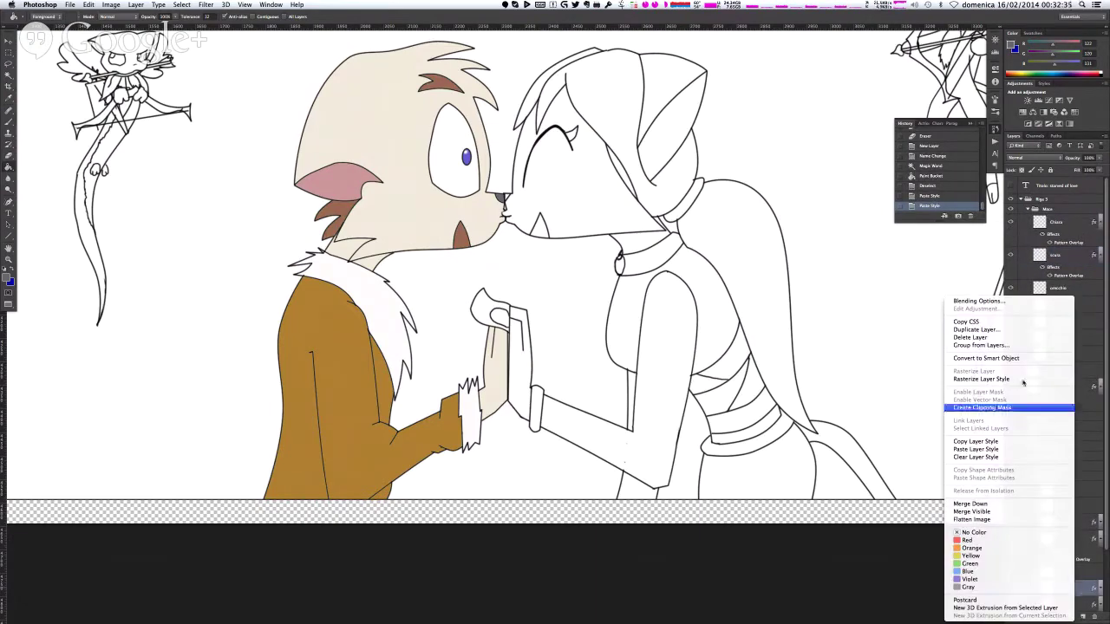
left_click(975, 441)
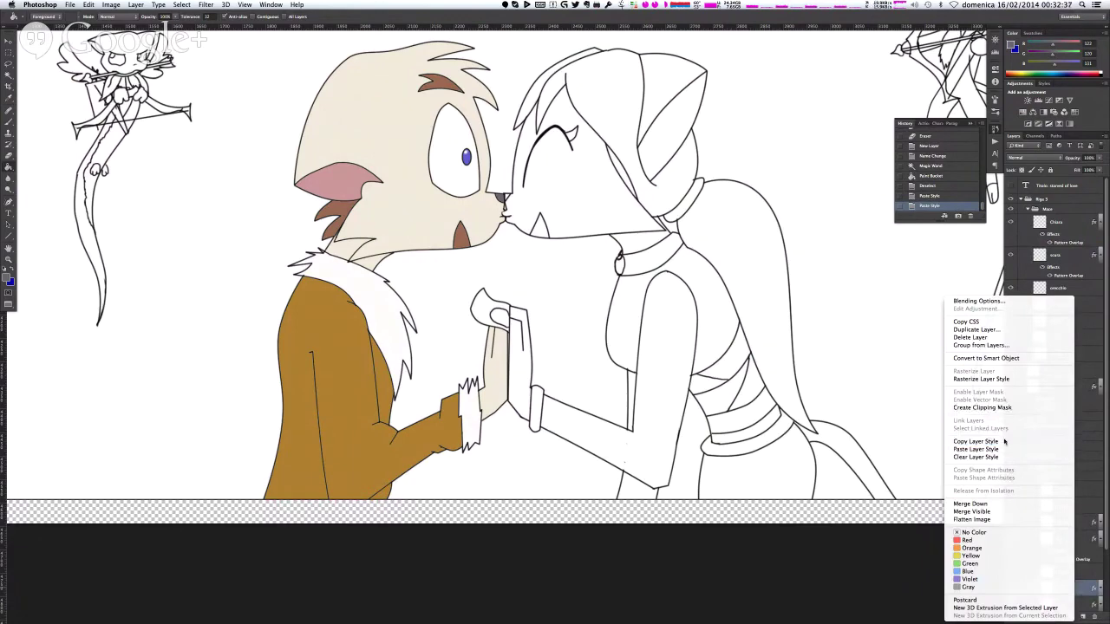
right_click(1075, 305)
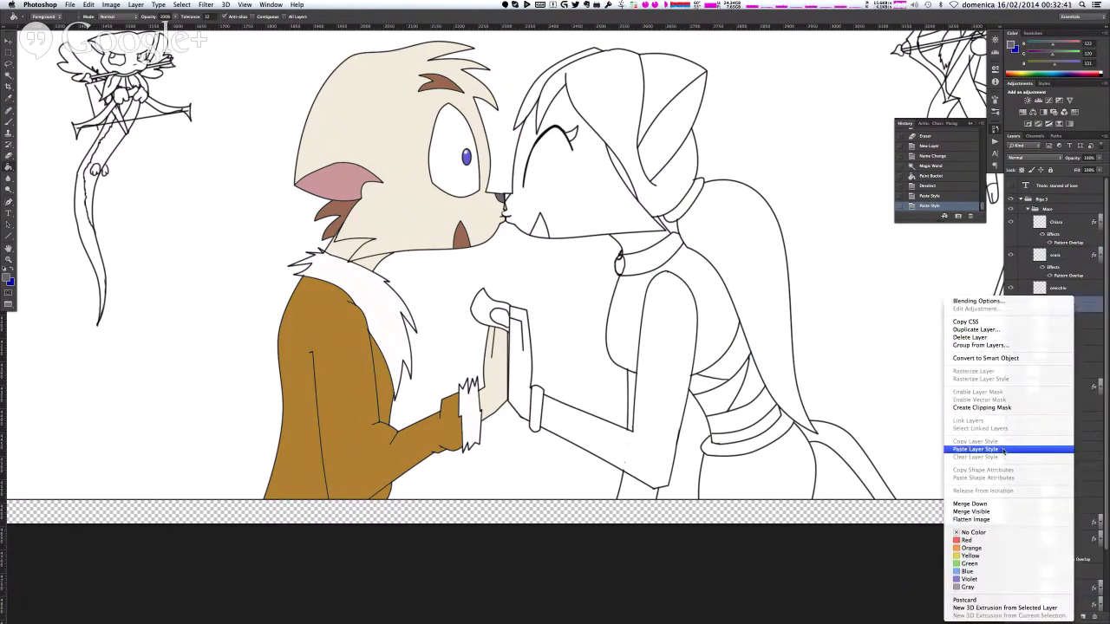
left_click(976, 449)
- Copy the layer style from Vignetta 5's fluffo layer onto the g.fluffo layer in Riga 3
scroll(1078, 546, "down", 1)
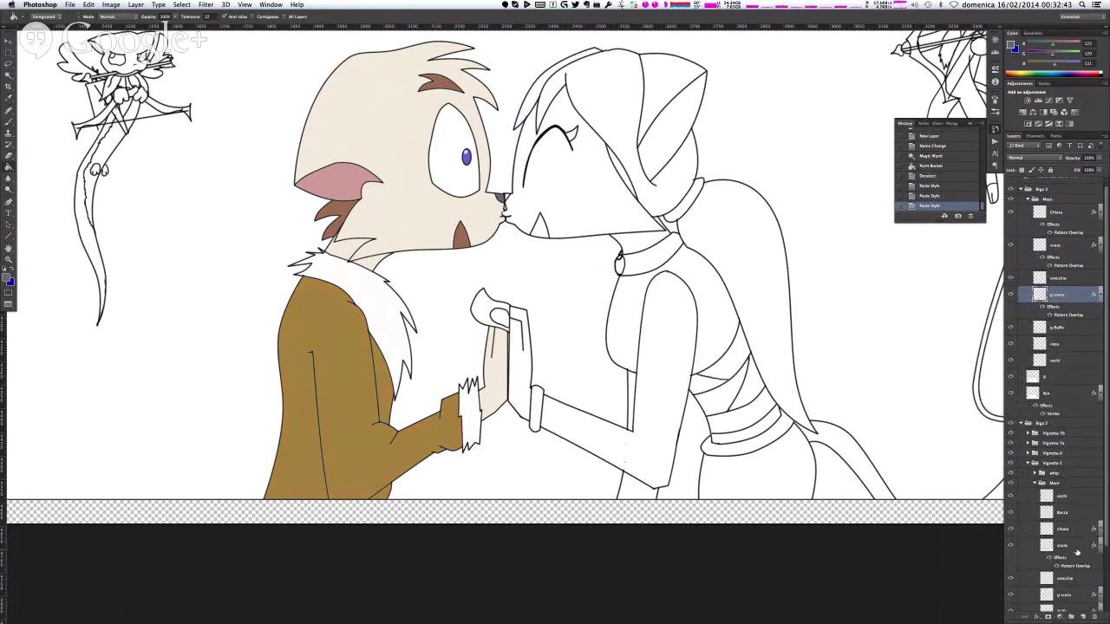
scroll(1077, 546, "down", 1)
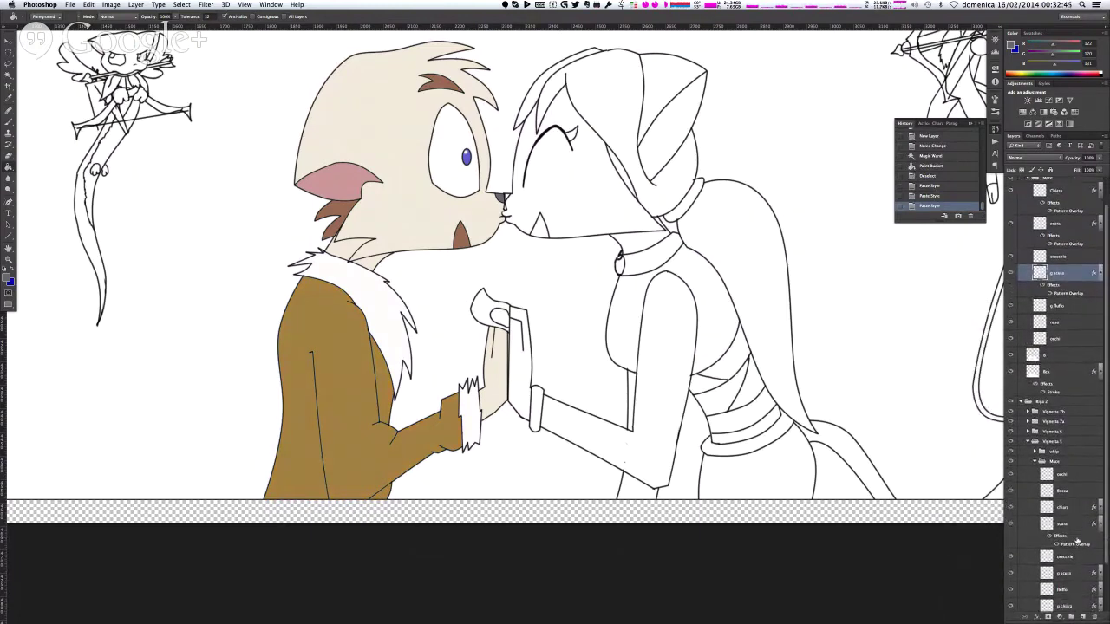
scroll(1074, 596, "down", 1)
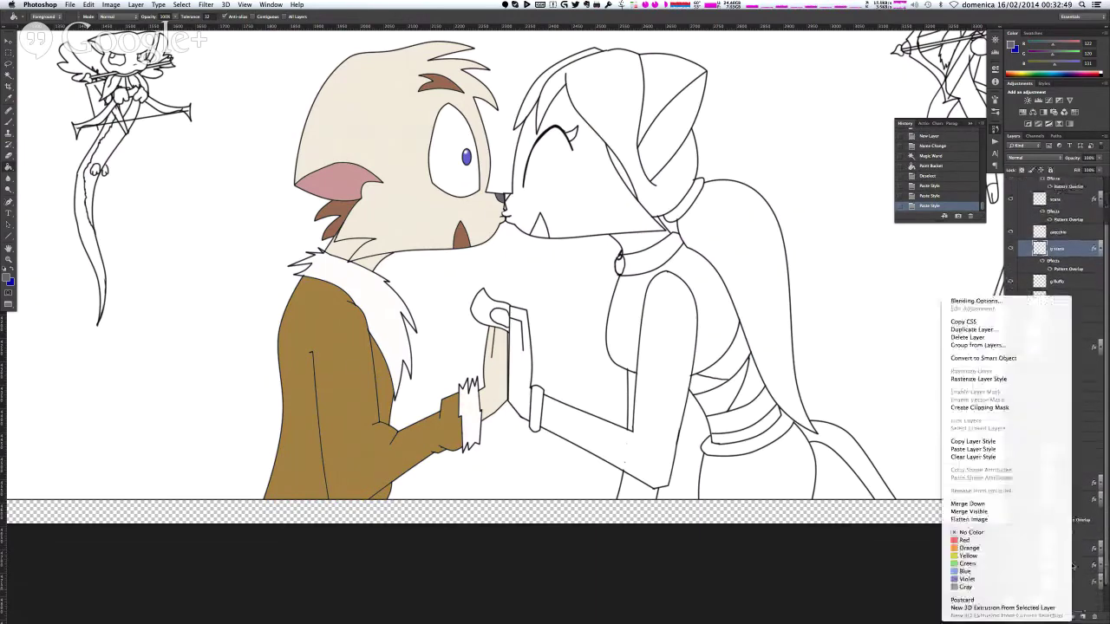
right_click(1075, 567)
left_click(1011, 442)
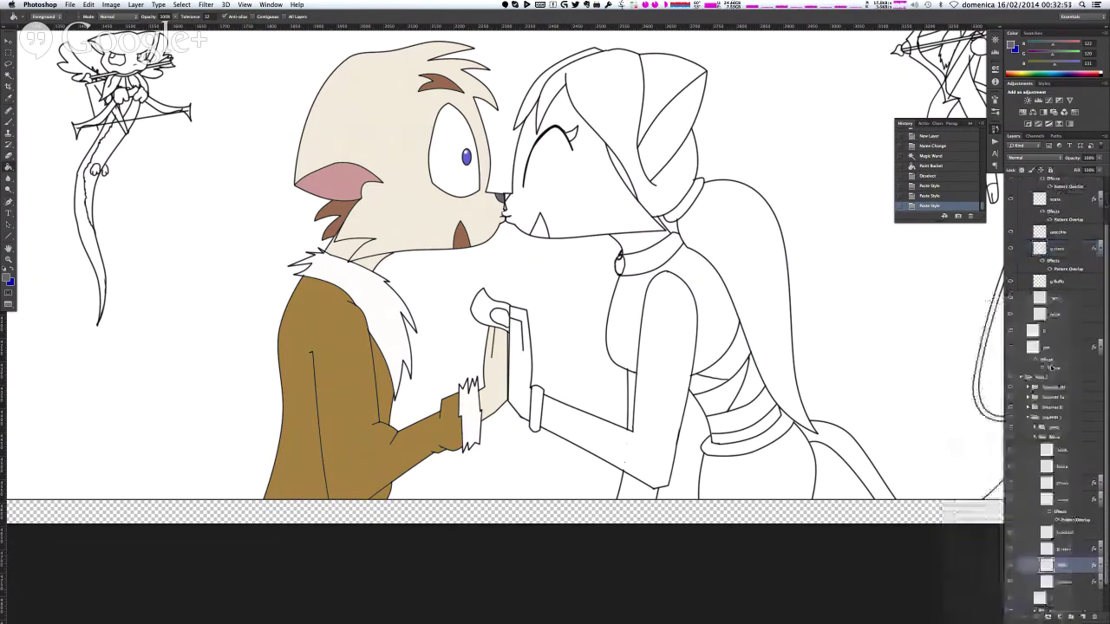
scroll(1054, 354, "up", 3)
right_click(1067, 338)
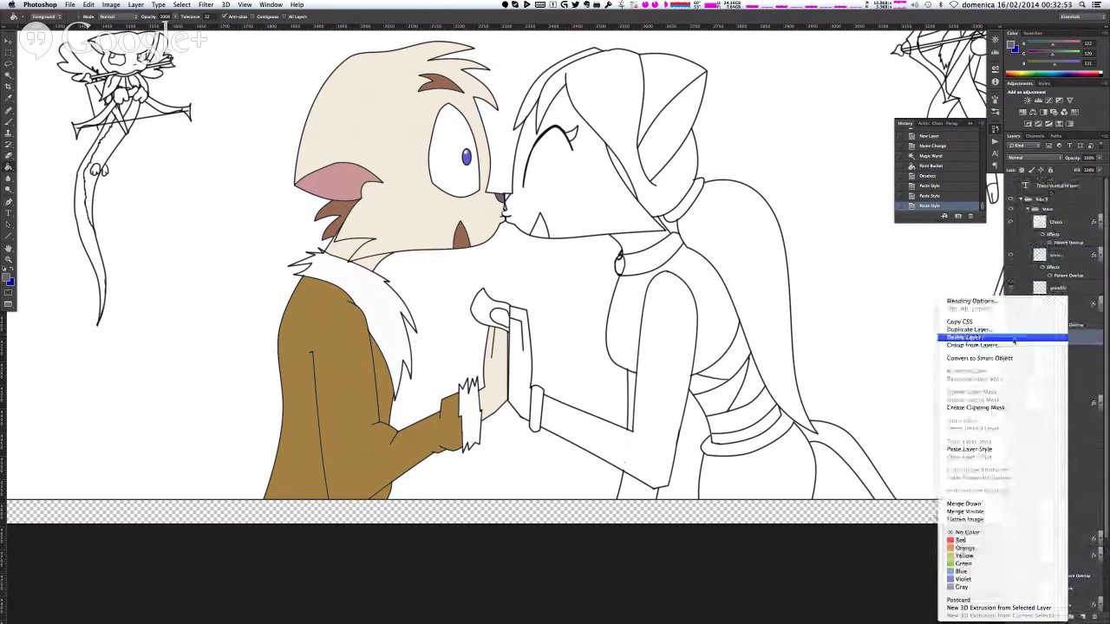
left_click(997, 449)
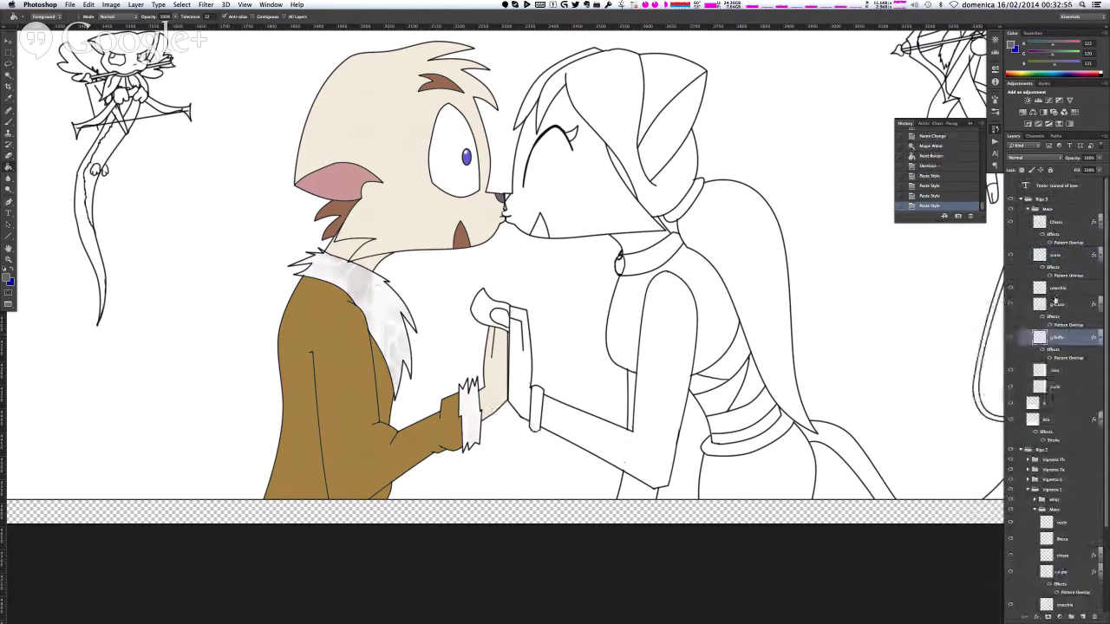
- Reposition the g.fluffo layer's pattern overlay over the fur collar and increase the pattern's scale
double_click(1066, 357)
left_click_drag(381, 311, 412, 319)
left_click_drag(417, 319, 421, 289)
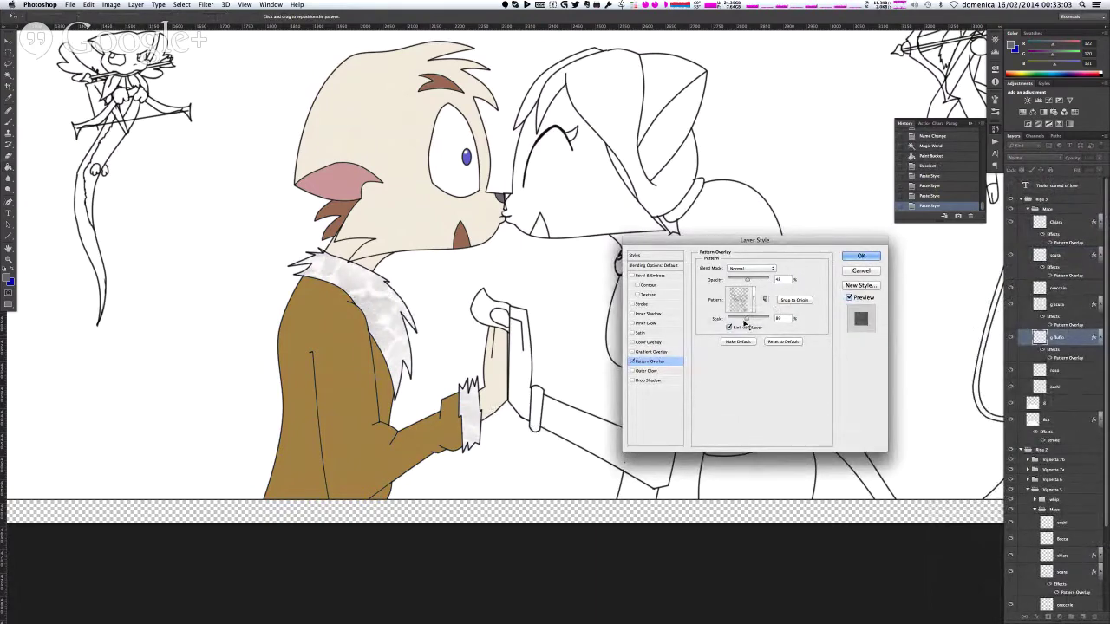
left_click_drag(747, 320, 750, 320)
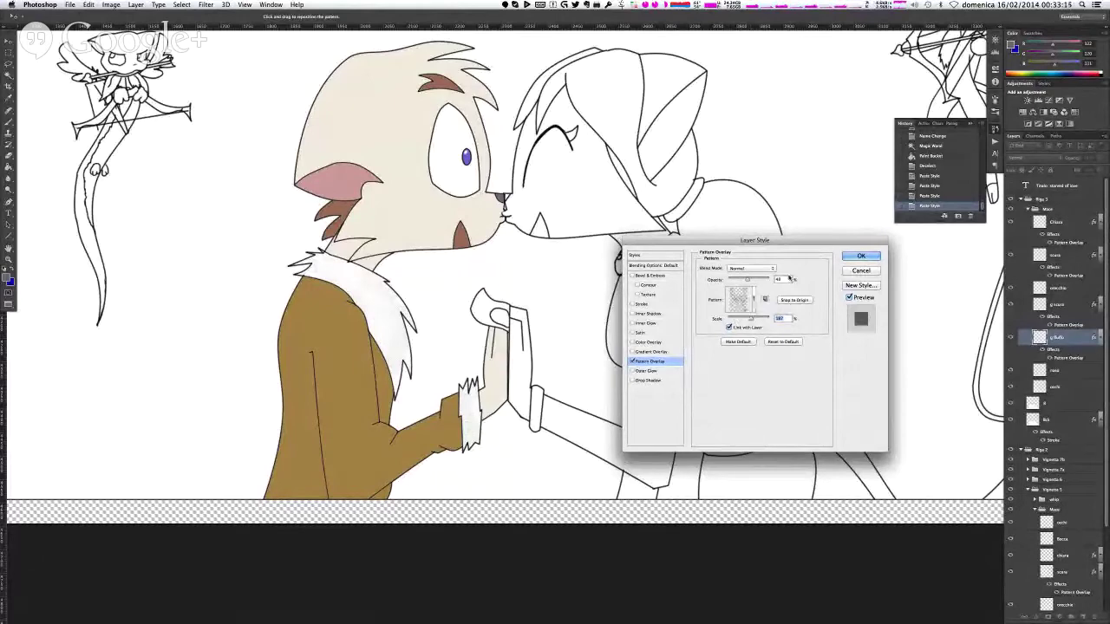
left_click(878, 255)
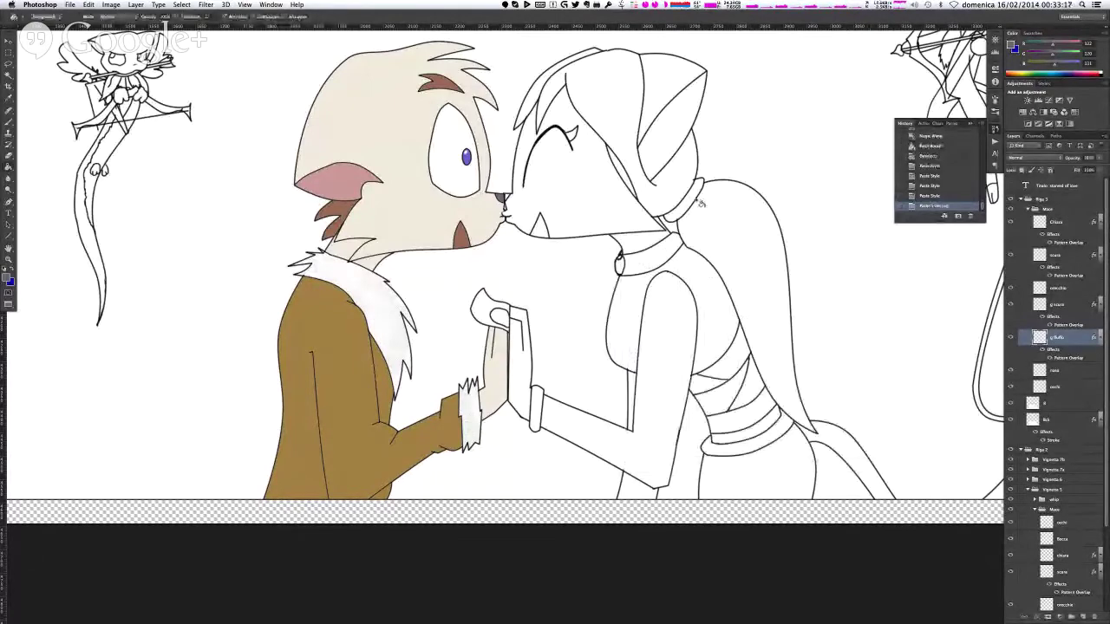
- Create a layer group named whip in Riga 3, above the collapsed group of the male cat's layers
scroll(696, 208, "up", 1)
scroll(696, 208, "up", 5)
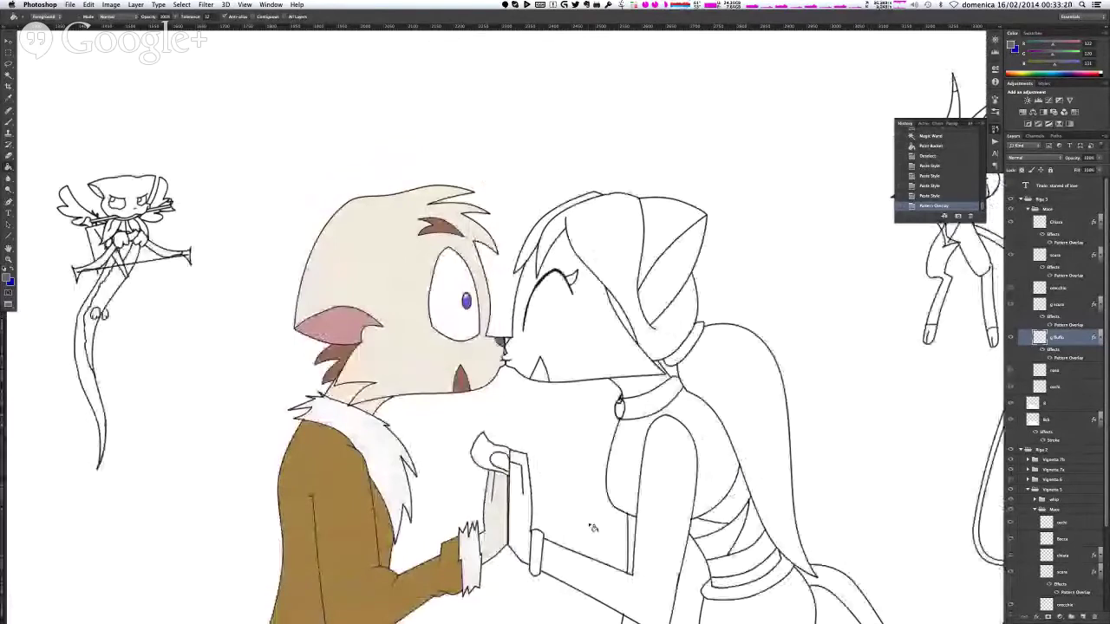
key("f")
key("f")
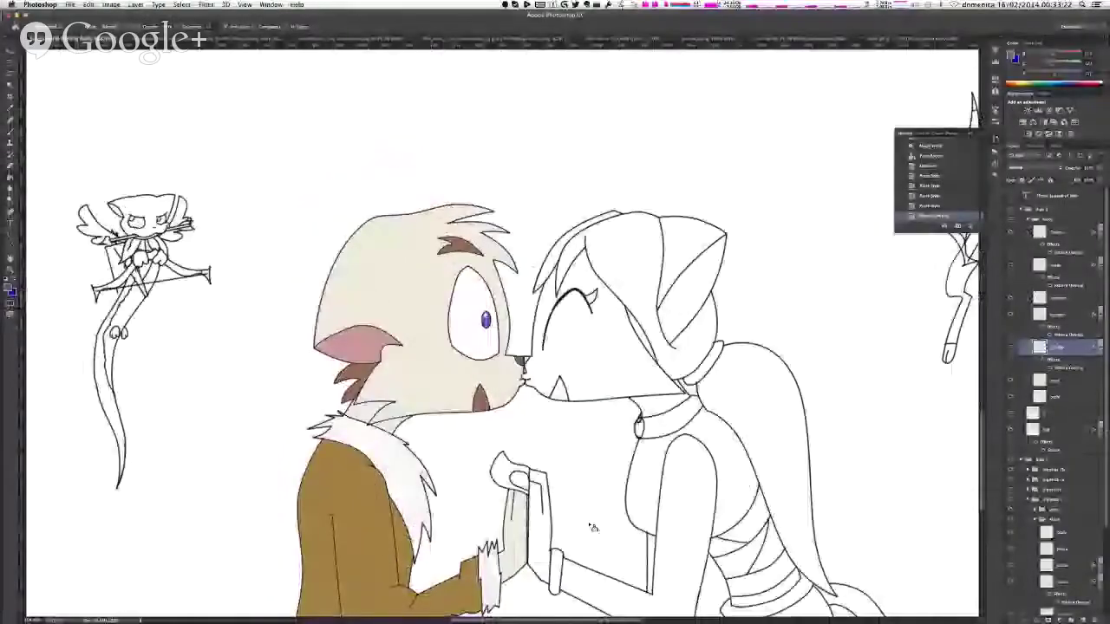
scroll(593, 527, "right", 8)
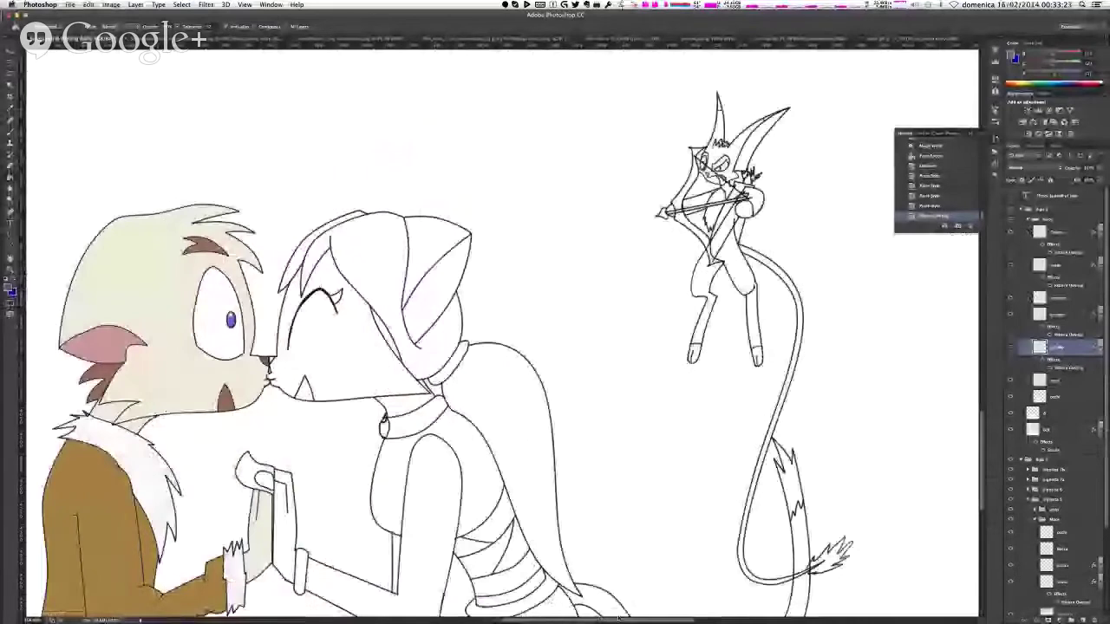
left_click_drag(618, 618, 635, 619)
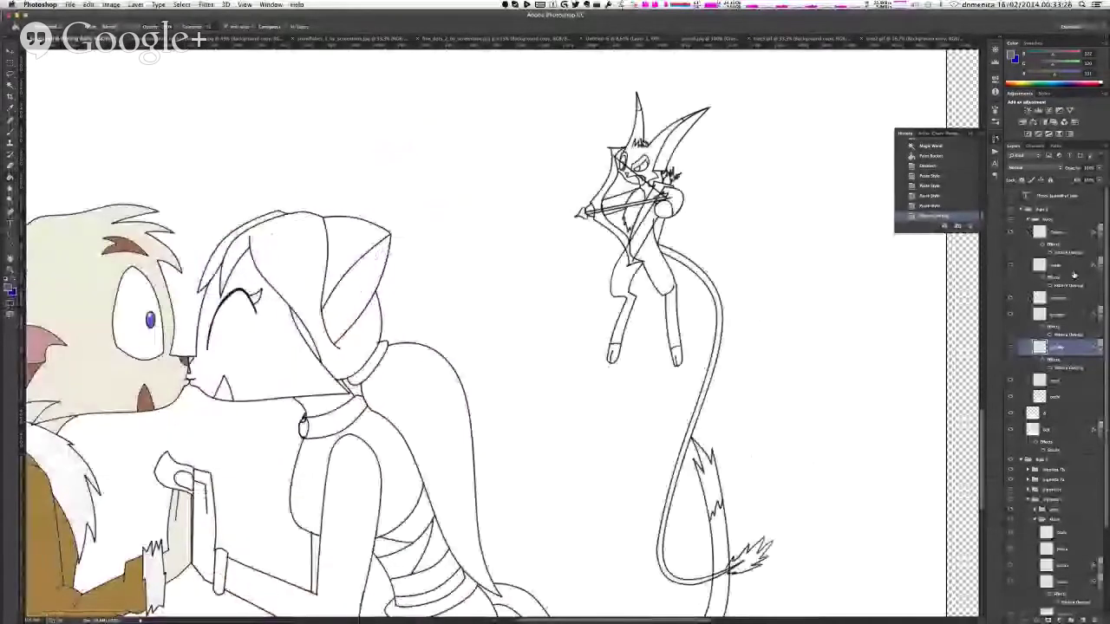
left_click(1028, 222)
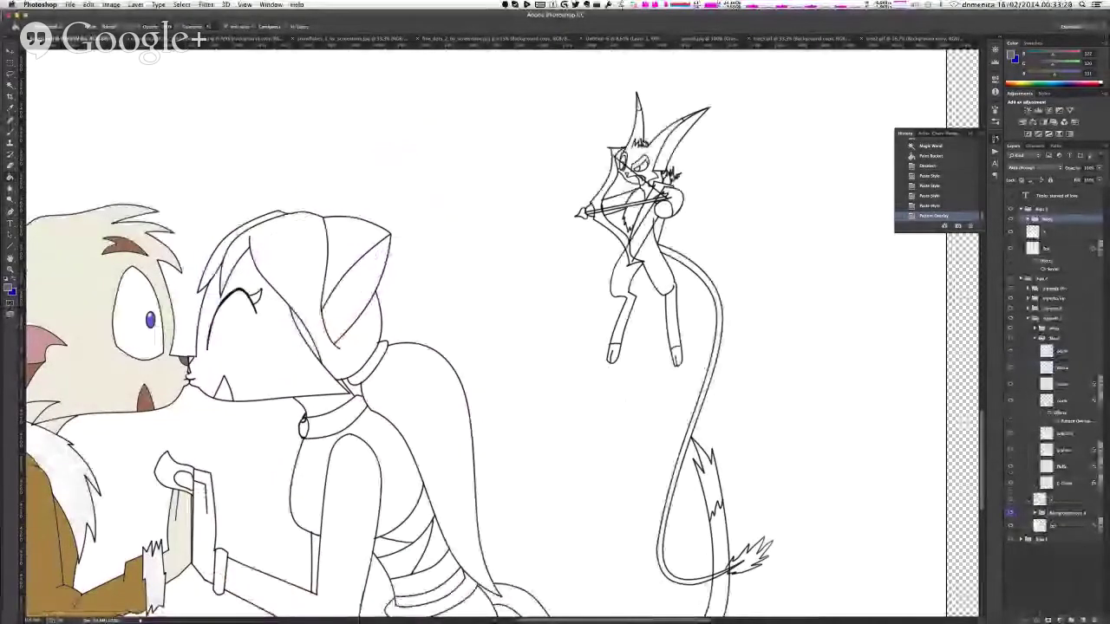
left_click(1070, 619)
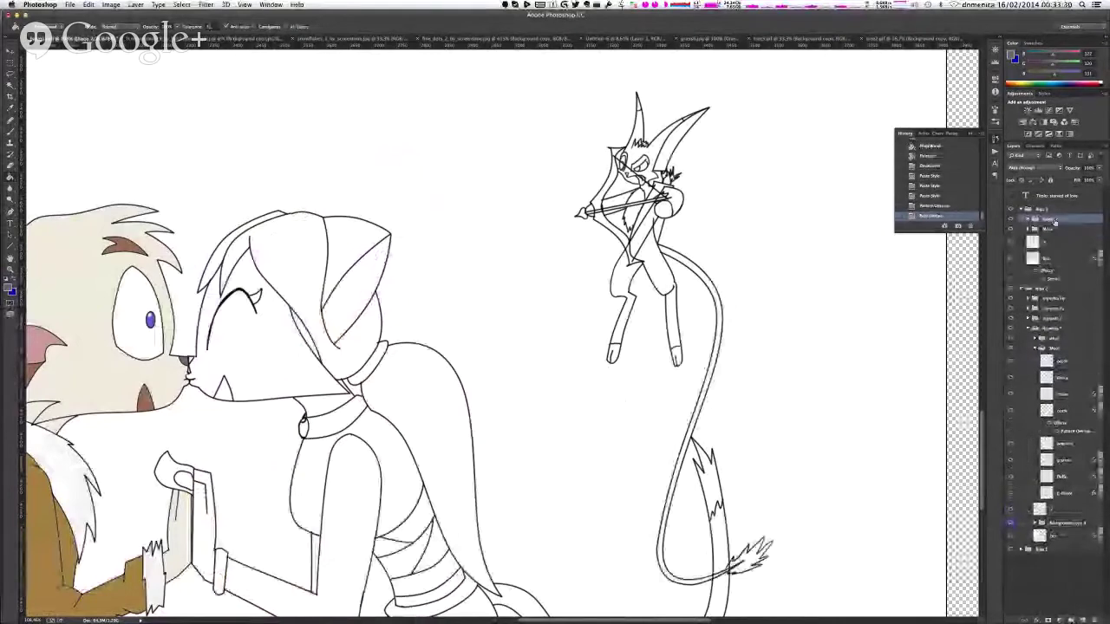
key("Return")
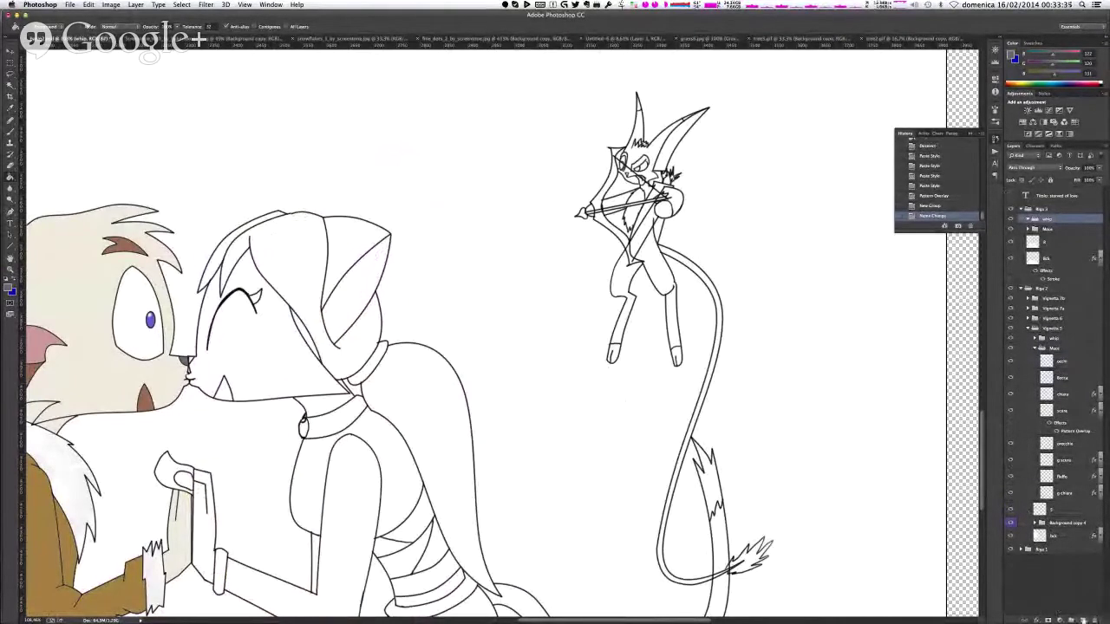
- Add three empty layers inside Riga 3's new whip group
left_click(1082, 620)
left_click(1083, 620)
left_click(1083, 619)
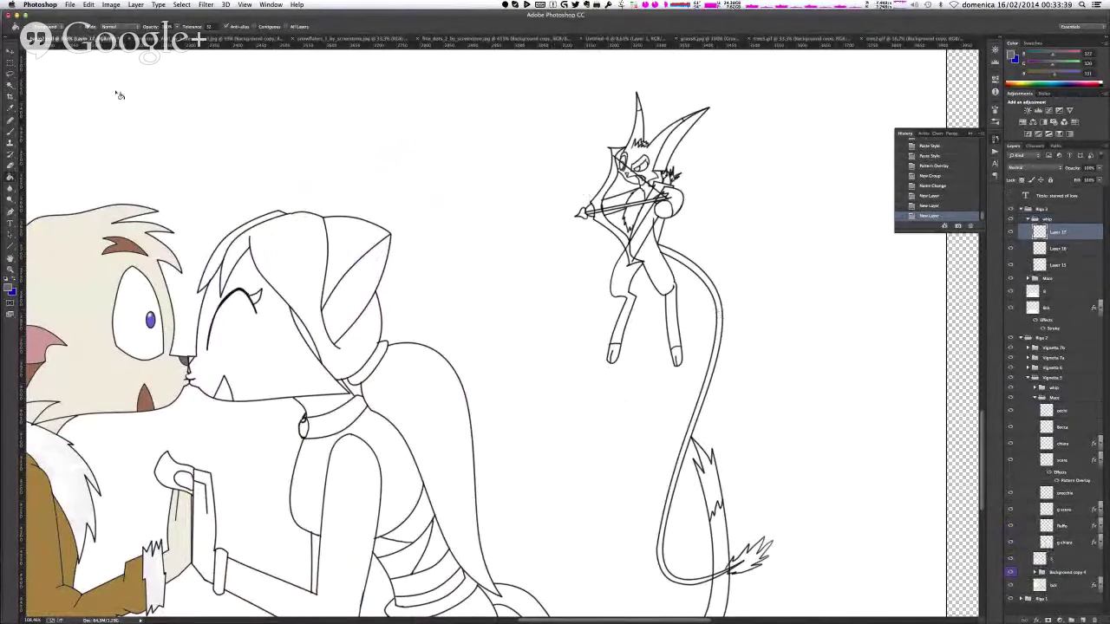
- Try to select the horned archer's legs, body, horns and thin tail with the Magic Wand
left_click(11, 85)
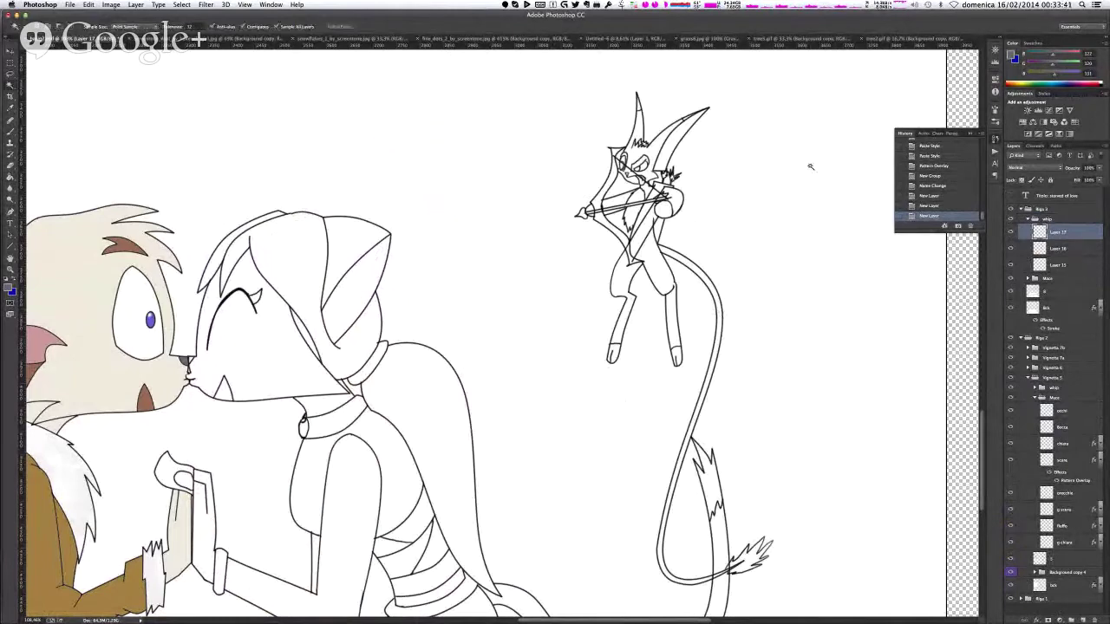
left_click(662, 270)
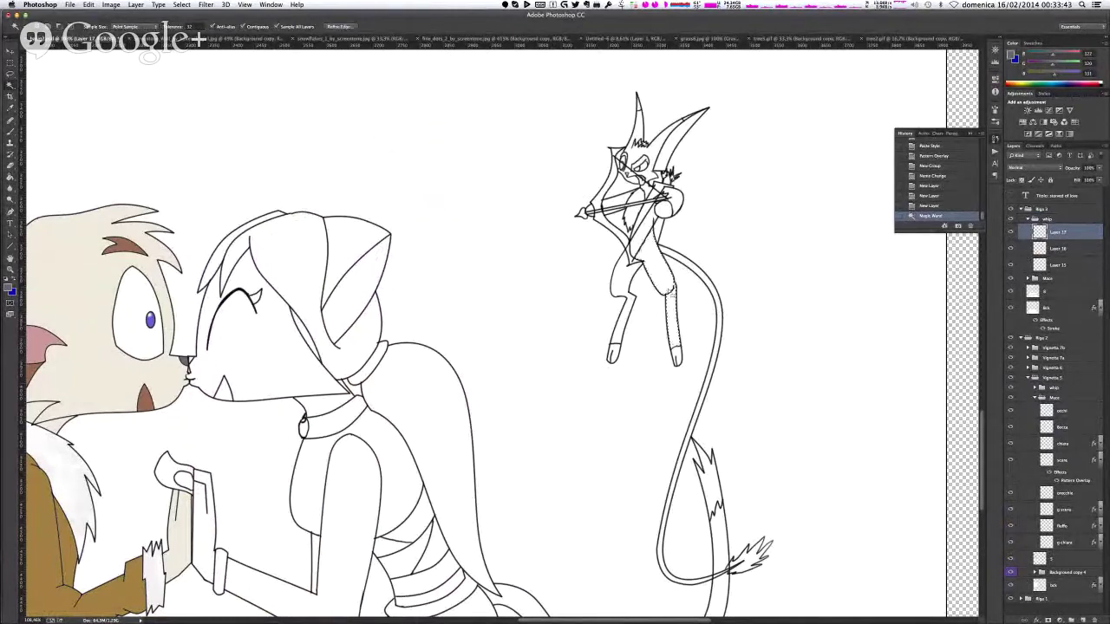
left_click(620, 274, "shift")
left_click(645, 230, "shift")
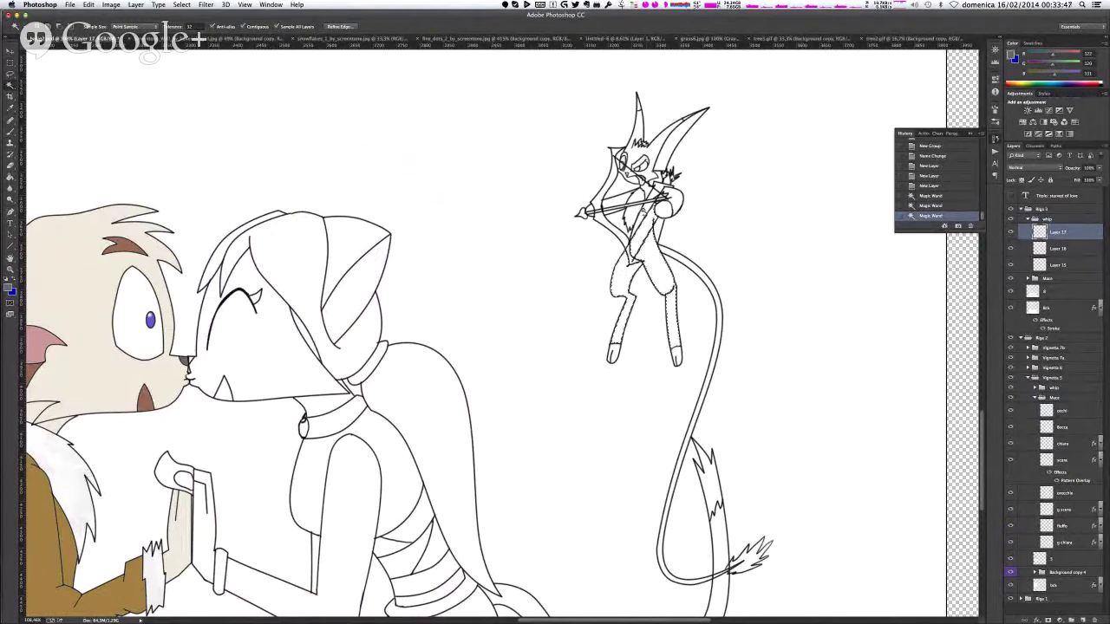
left_click(645, 211, "shift")
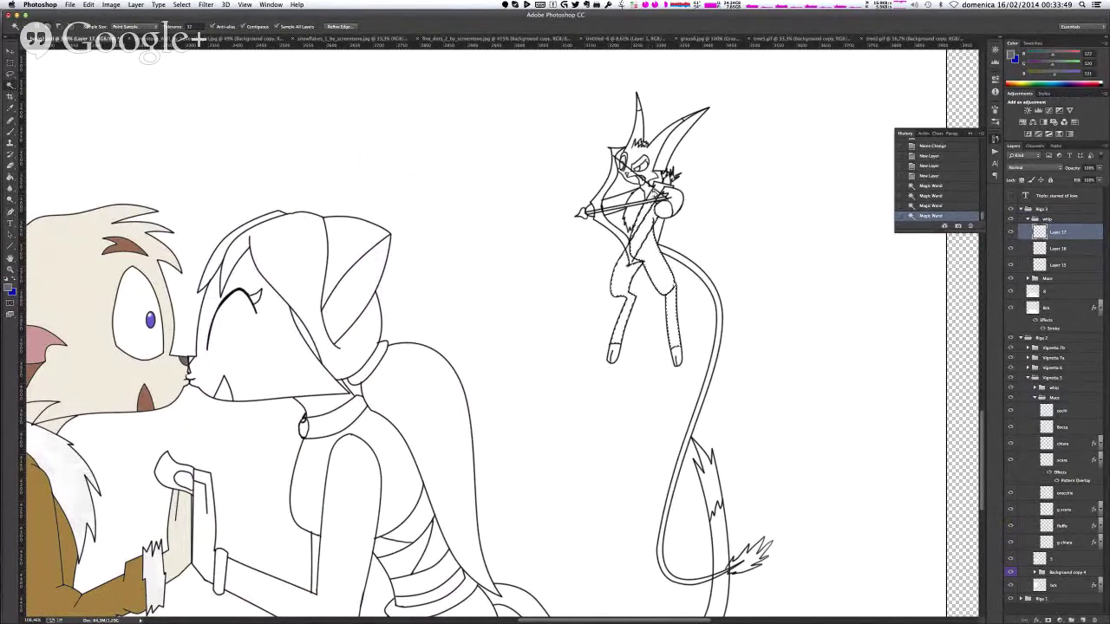
left_click(615, 201, "shift")
left_click(613, 202, "shift")
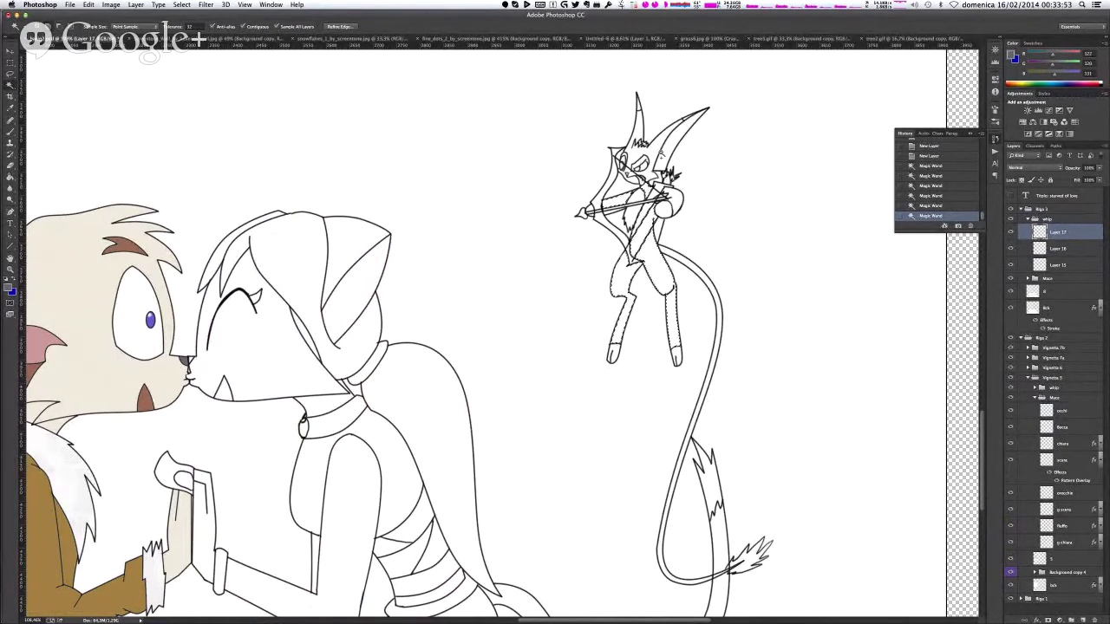
left_click(639, 216, "shift")
left_click(641, 223, "shift")
left_click(699, 420, "shift")
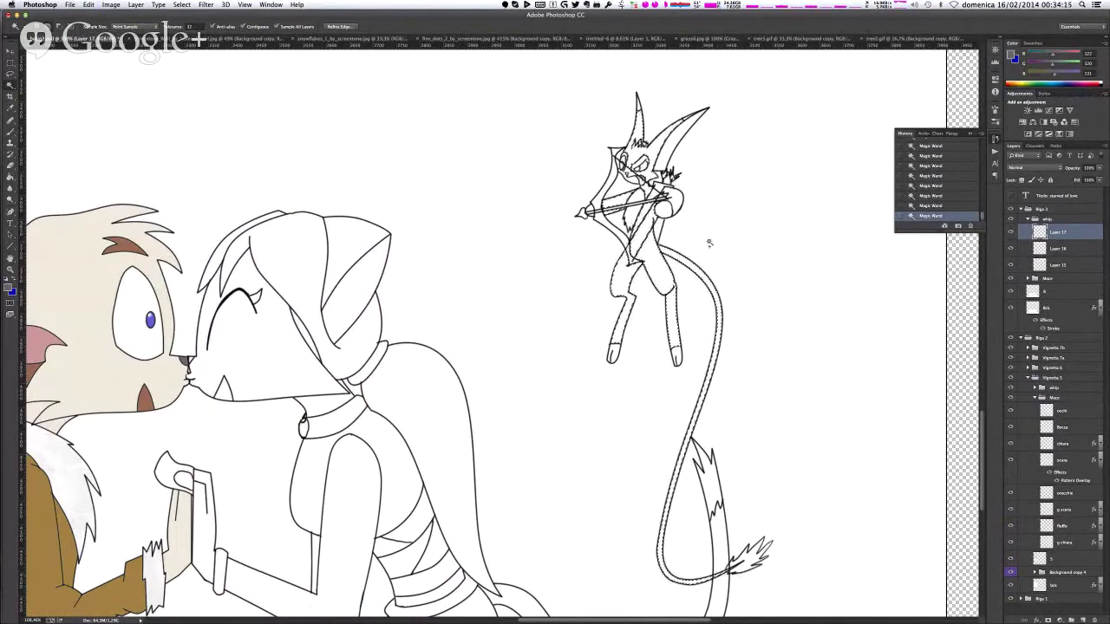
key("super+d")
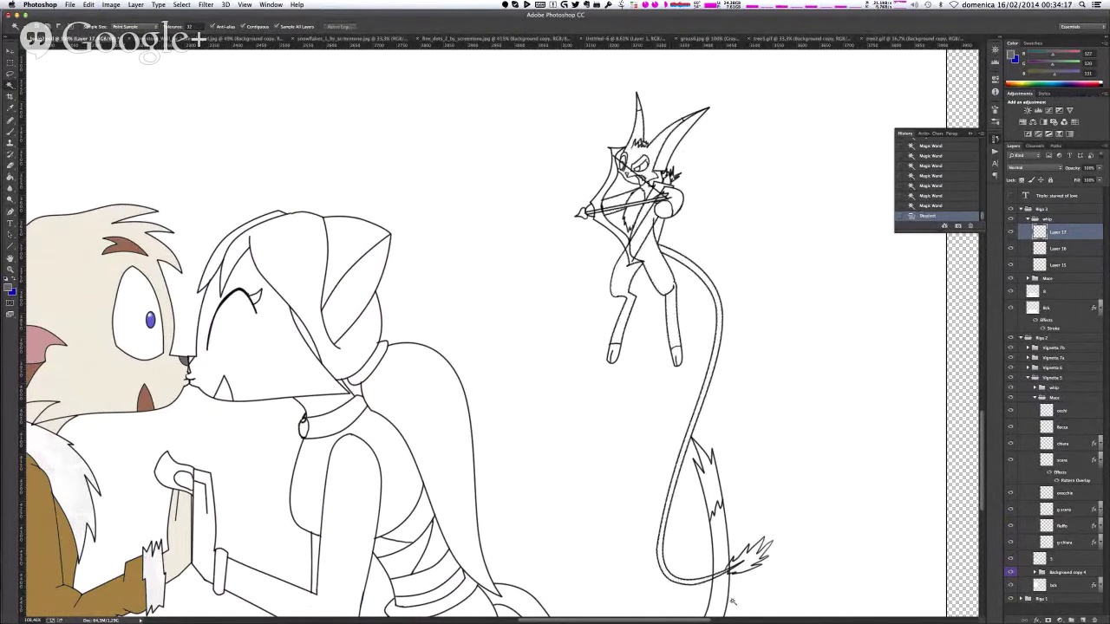
- Paint over the large tail's outline with a white brush where it crosses the inside of the archer's thin tail
scroll(711, 578, "up", 10)
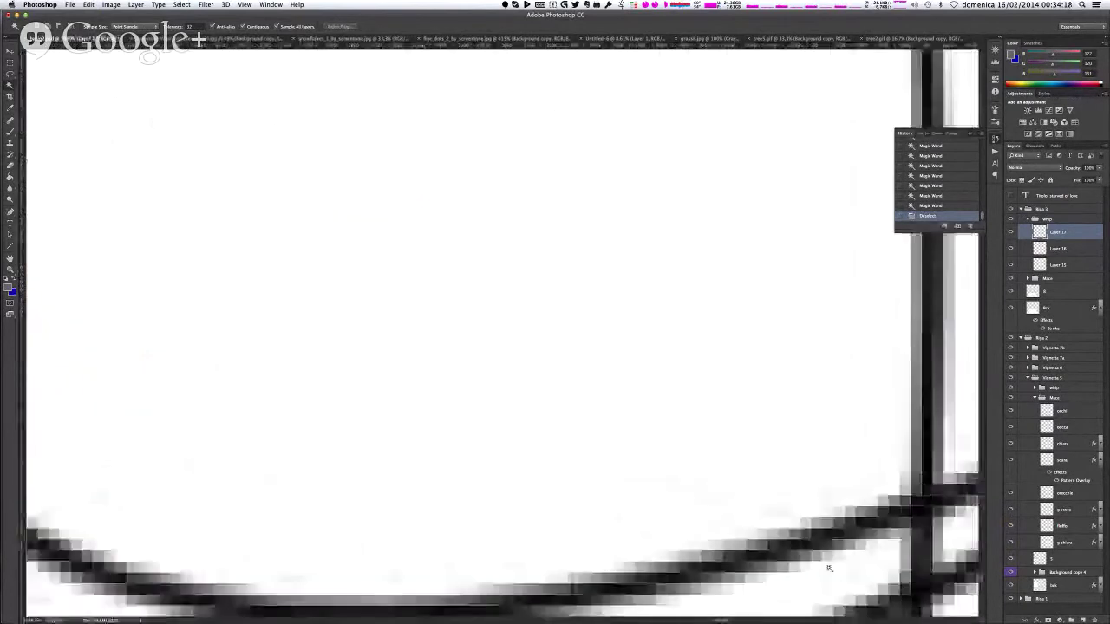
scroll(829, 568, "down", 3)
key("b")
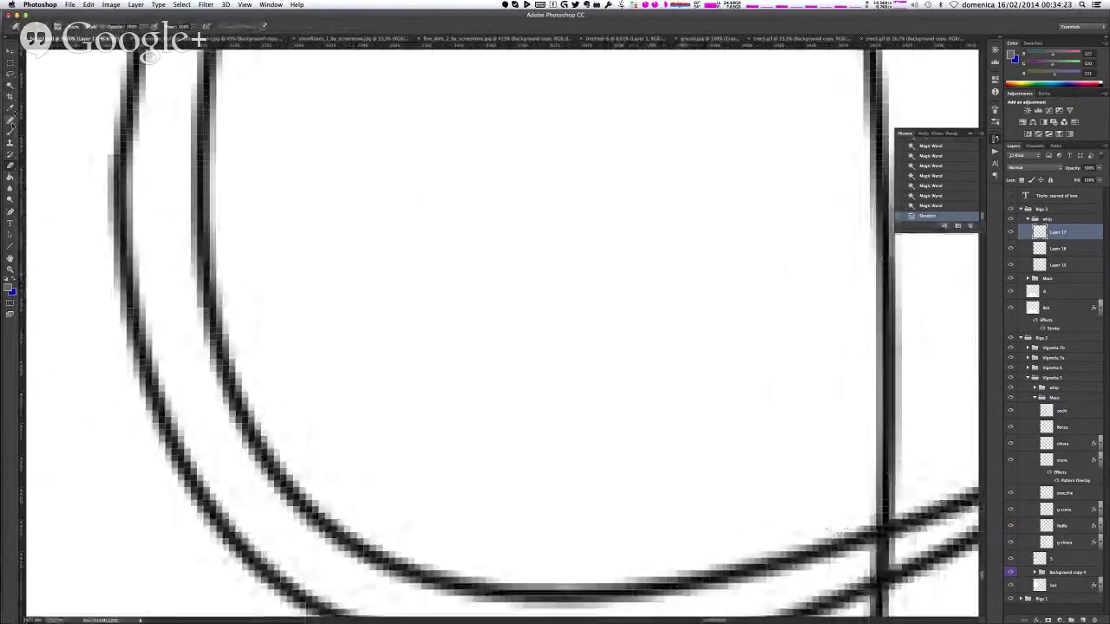
left_click(10, 289)
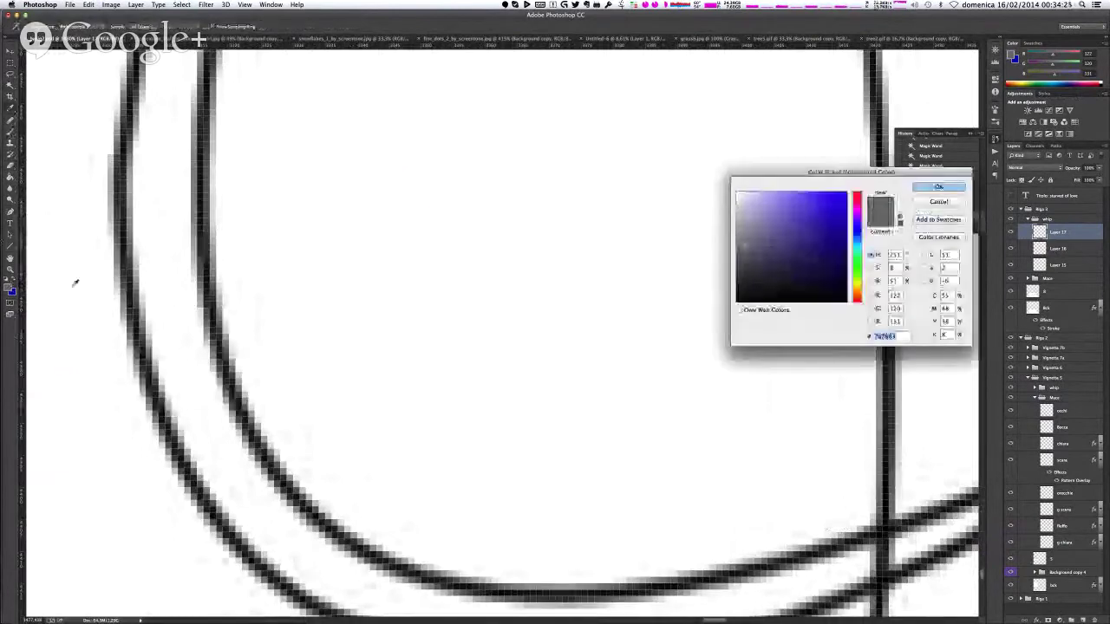
left_click(737, 193)
left_click(939, 187)
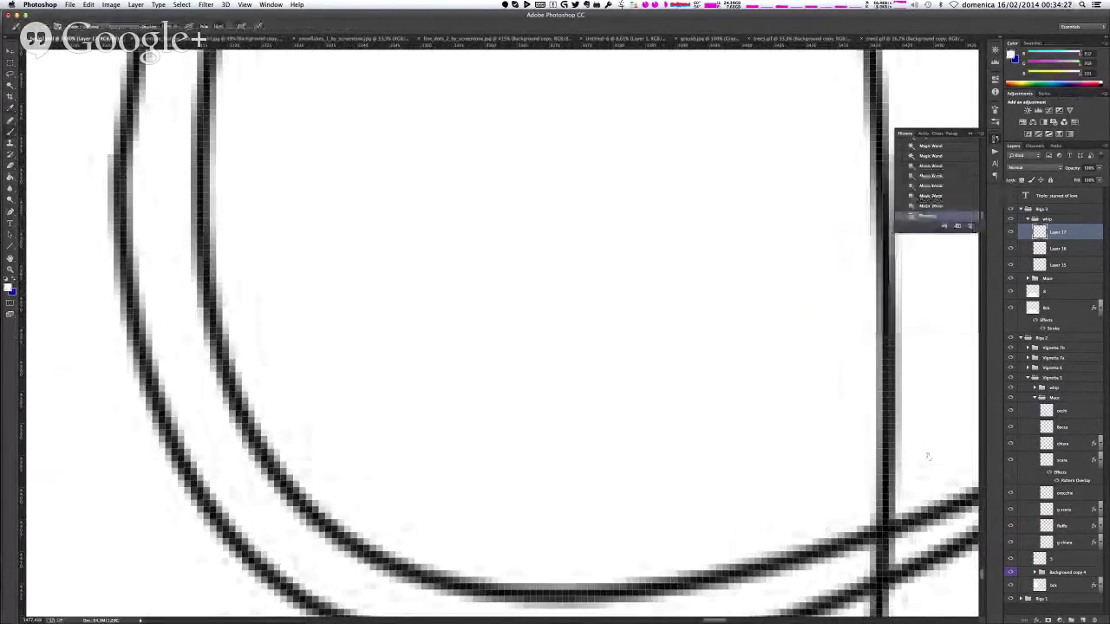
right_click(926, 457)
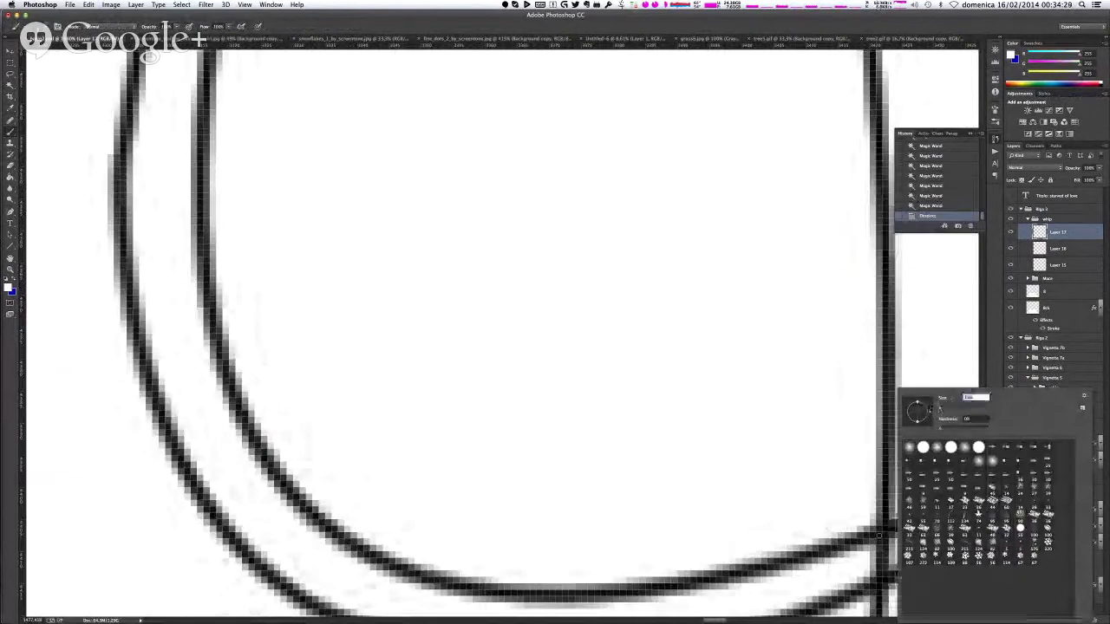
mouse_move(878, 536)
left_mouse_down()
mouse_move(876, 572)
mouse_move(892, 561)
mouse_move(876, 564)
left_mouse_up()
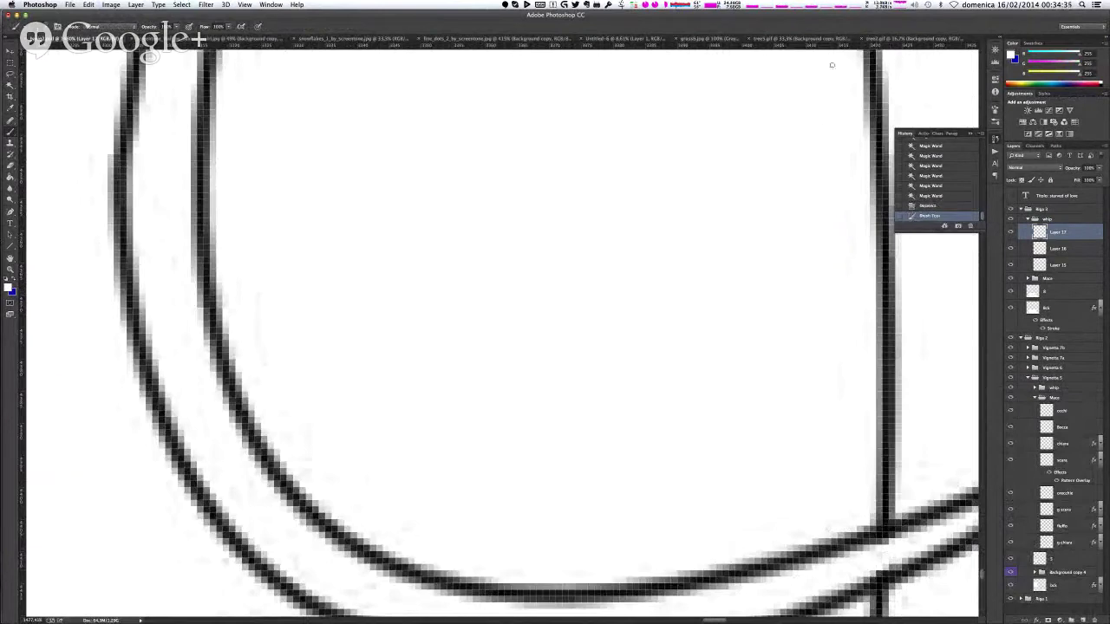
- Try to paint out the short line between the archer's elbow and tail base with a larger white brush
scroll(817, 86, "up", 10)
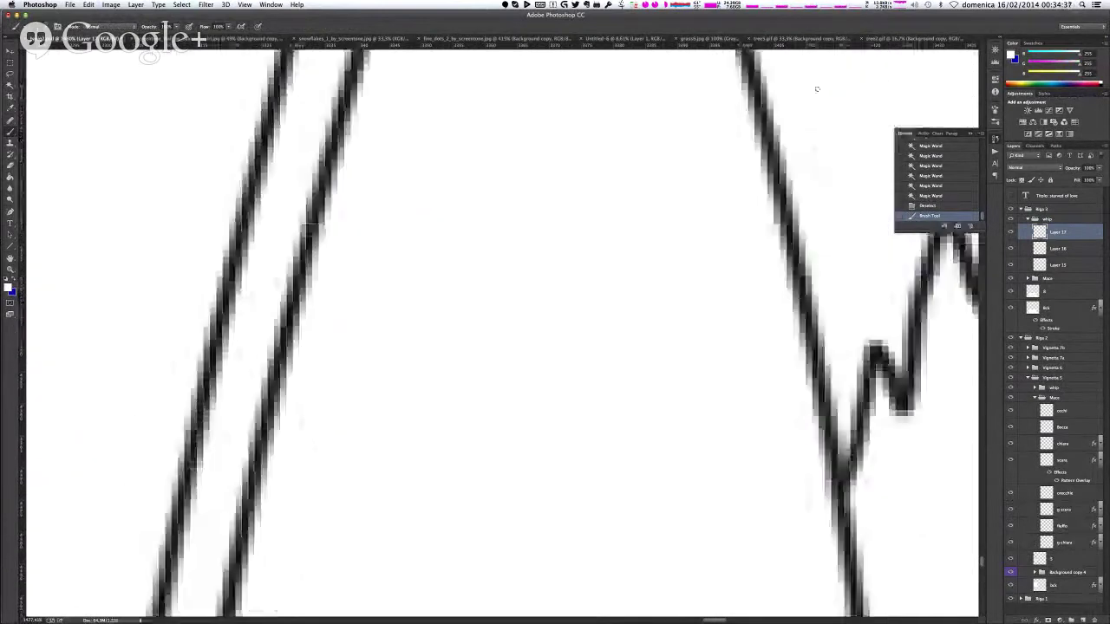
scroll(816, 89, "up", 10)
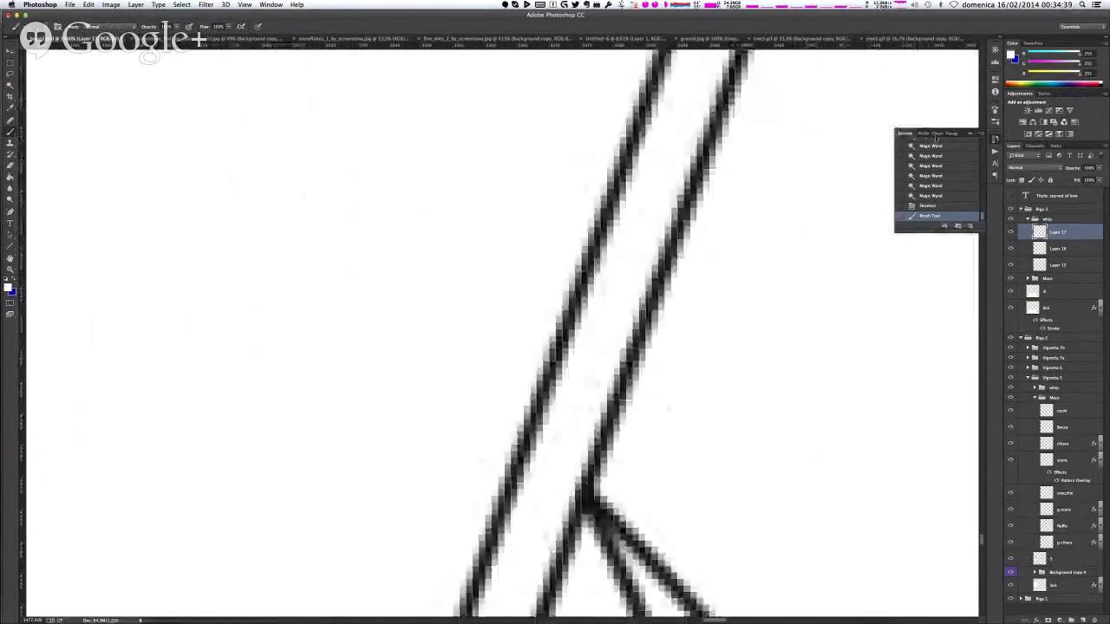
scroll(791, 204, "down", 10)
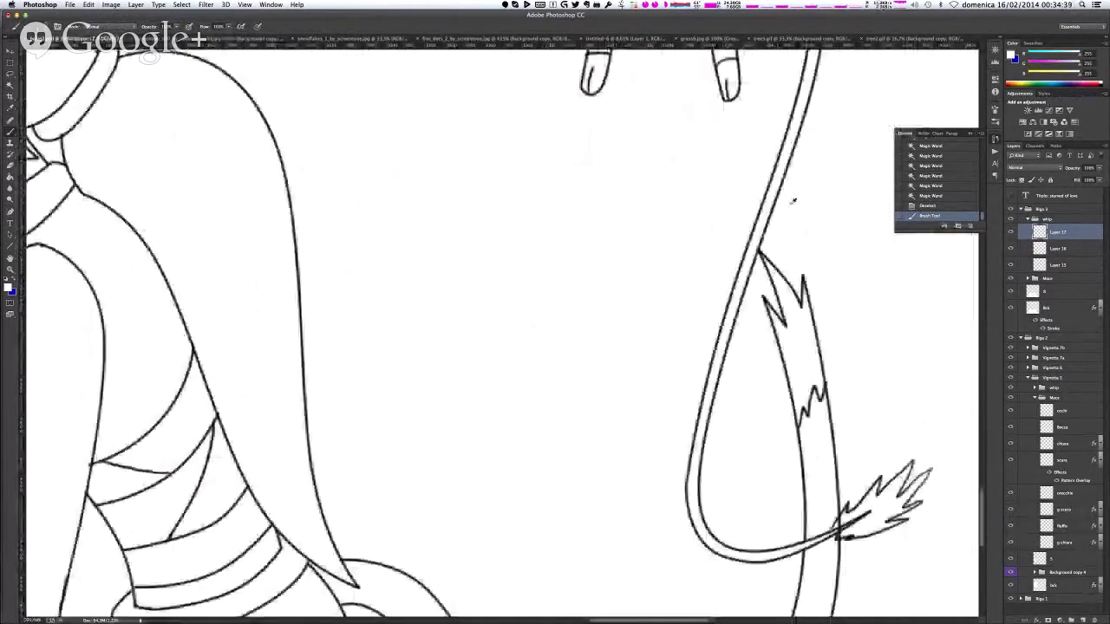
scroll(792, 200, "down", 3)
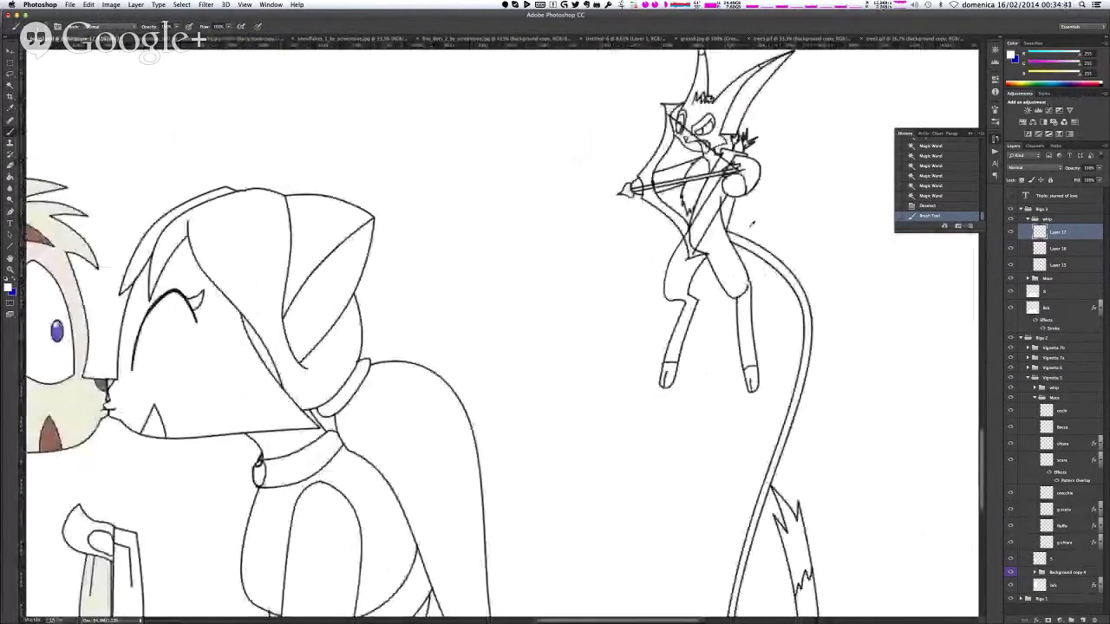
scroll(752, 224, "up", 5)
right_click(802, 253)
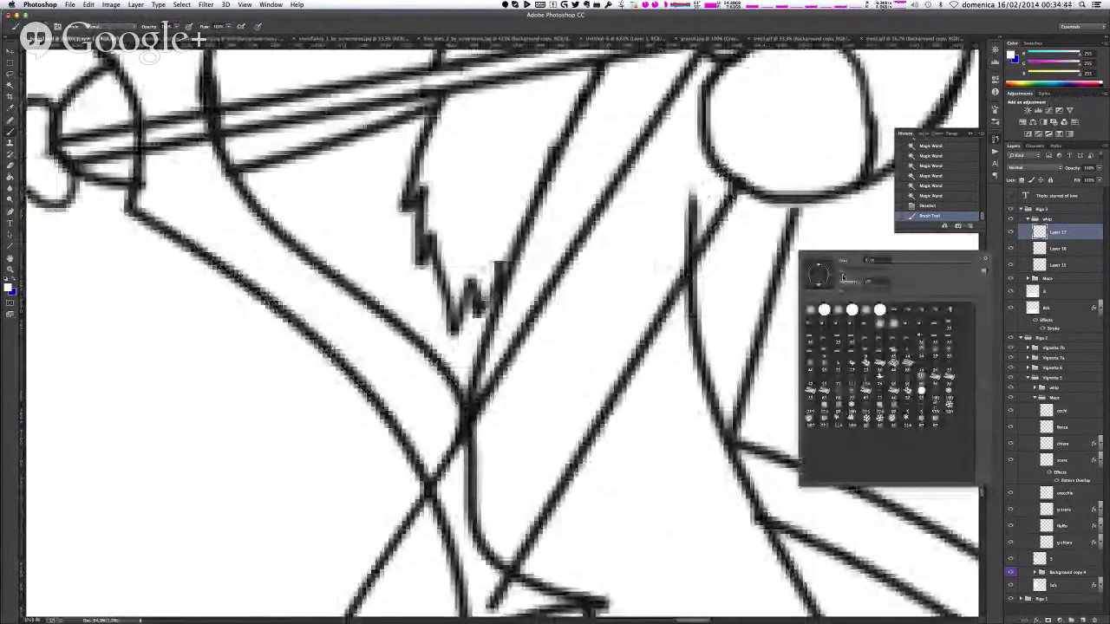
left_click(792, 243)
left_click(798, 253)
left_click_drag(796, 253, 775, 347)
right_click(800, 312)
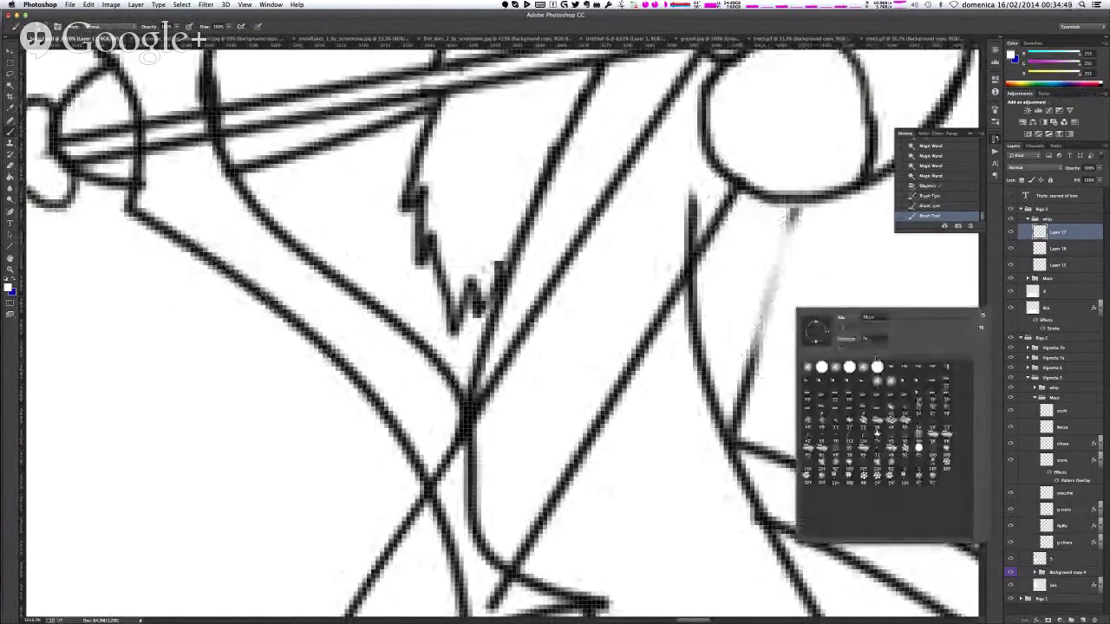
left_click(789, 249)
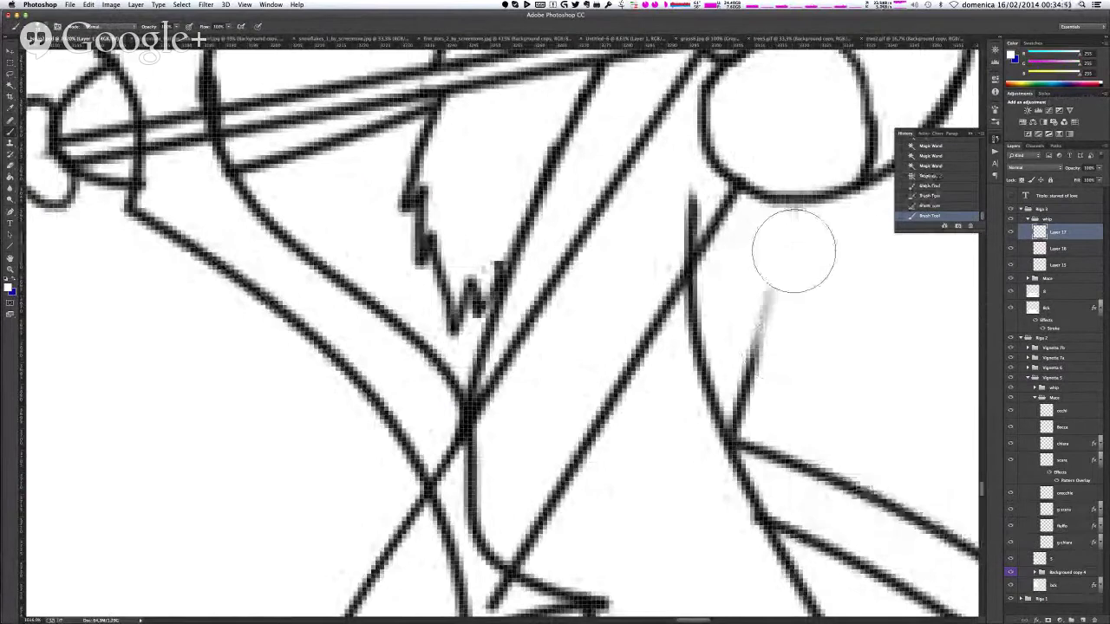
mouse_move(794, 254)
left_mouse_down()
mouse_move(778, 290)
mouse_move(783, 354)
mouse_move(768, 394)
left_mouse_up()
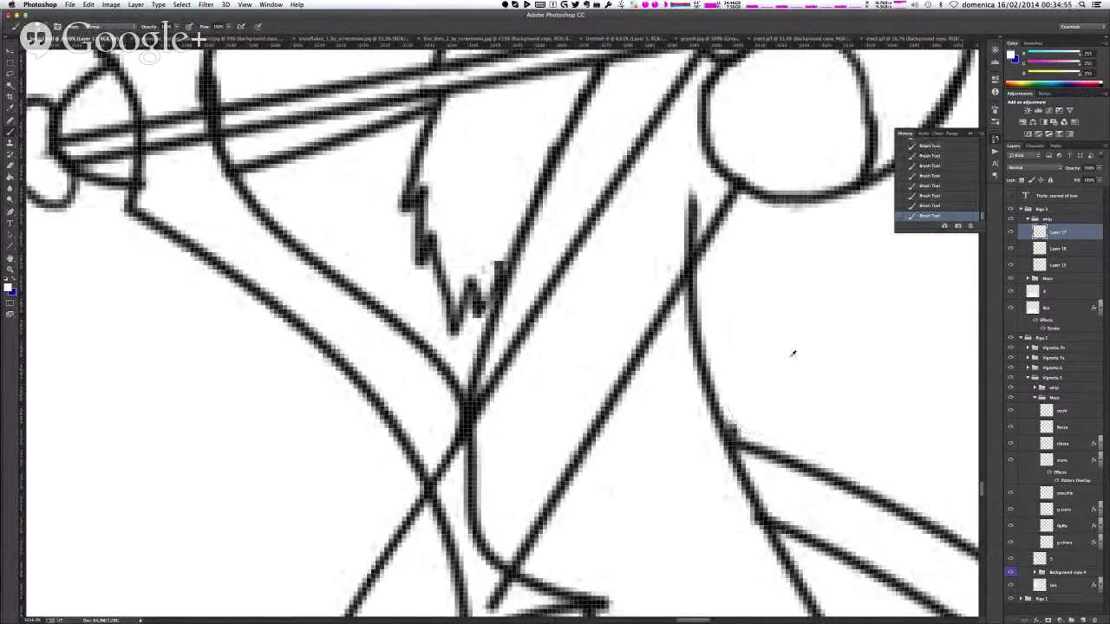
scroll(792, 354, "down", 1)
scroll(792, 353, "down", 5, "alt")
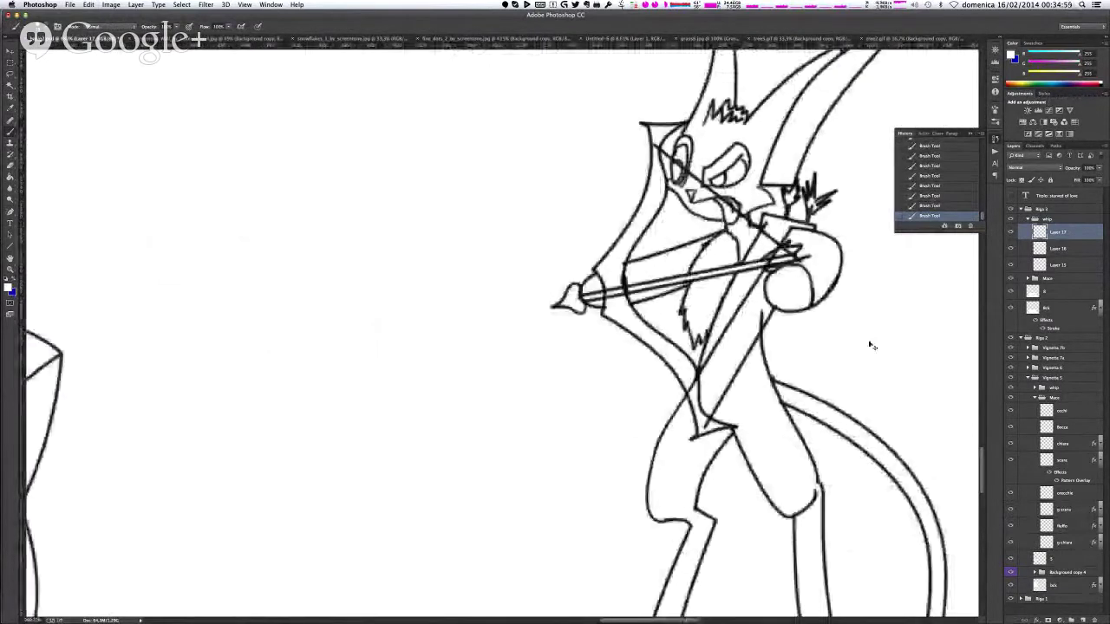
- Undo the white brush strokes over the line below the archer's elbow
key("super+alt+z")
key("super+alt+z")
key("super+alt+z")
key("super+alt+z")
key("super+alt+z")
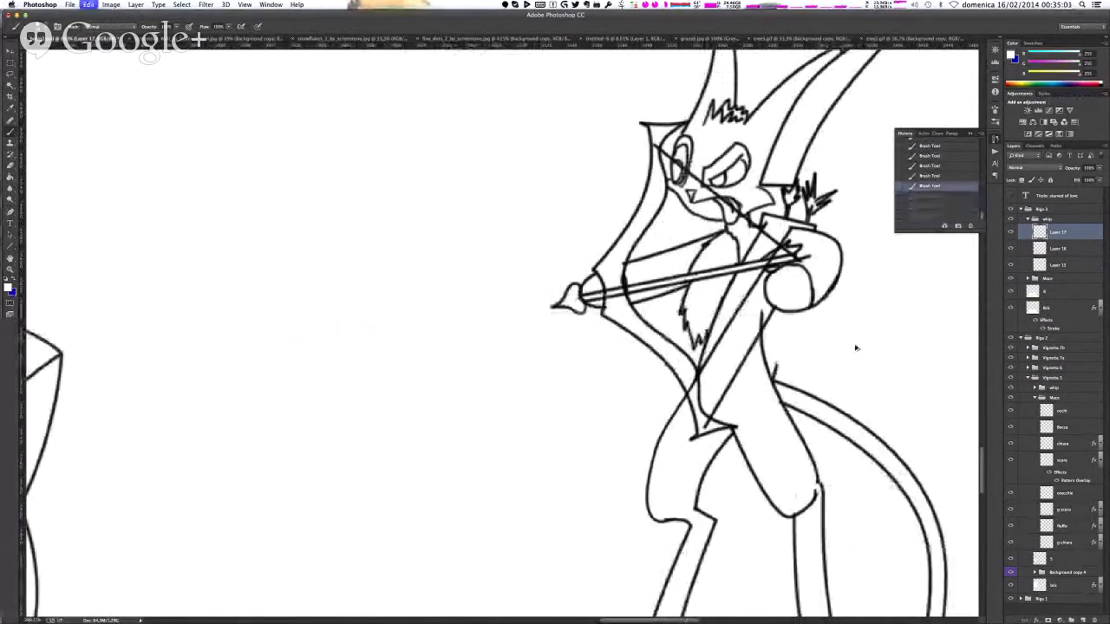
key("super+alt+z")
key("super+alt+z")
key("super+alt+z")
key("super+alt+z")
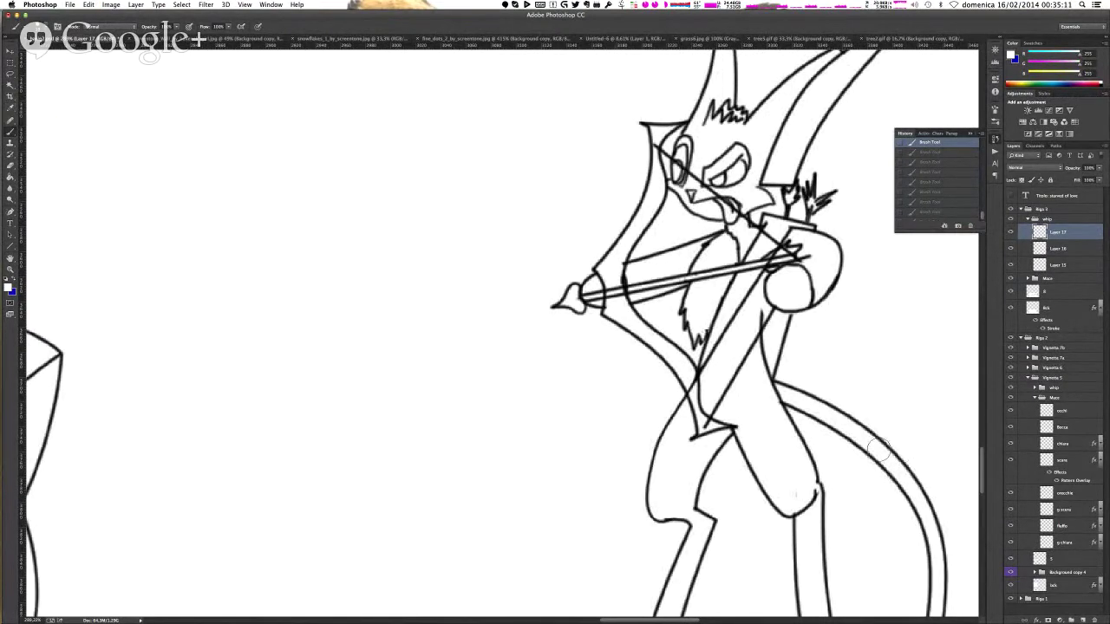
- Erase the white brush paint on Layer 17 where the archer's thin tail crosses the large tail
scroll(878, 449, "down", 15)
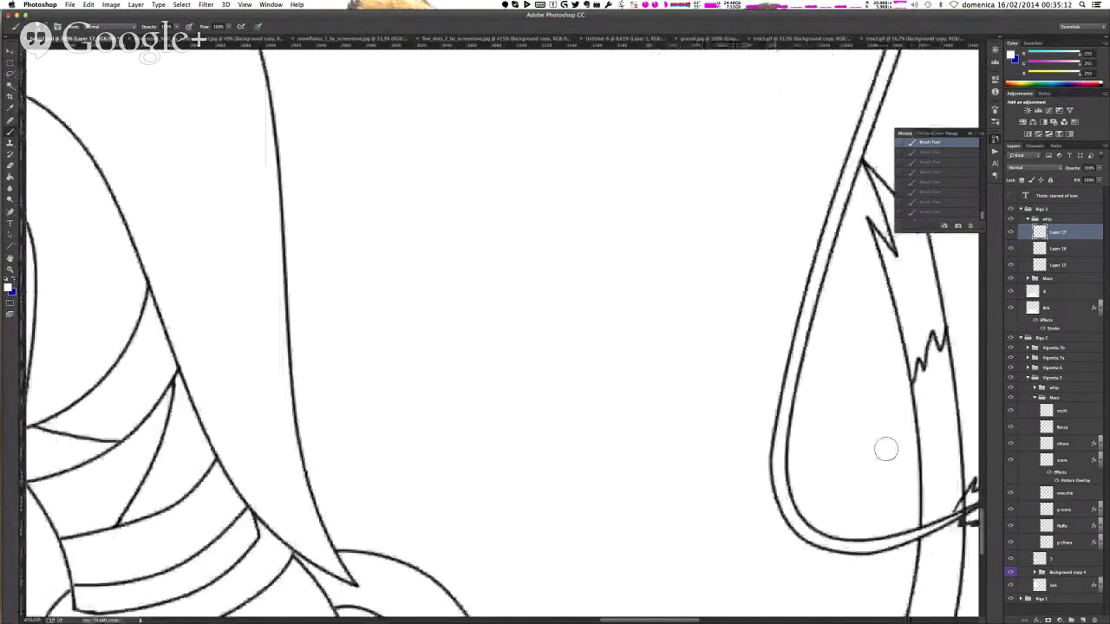
scroll(886, 449, "down", 3)
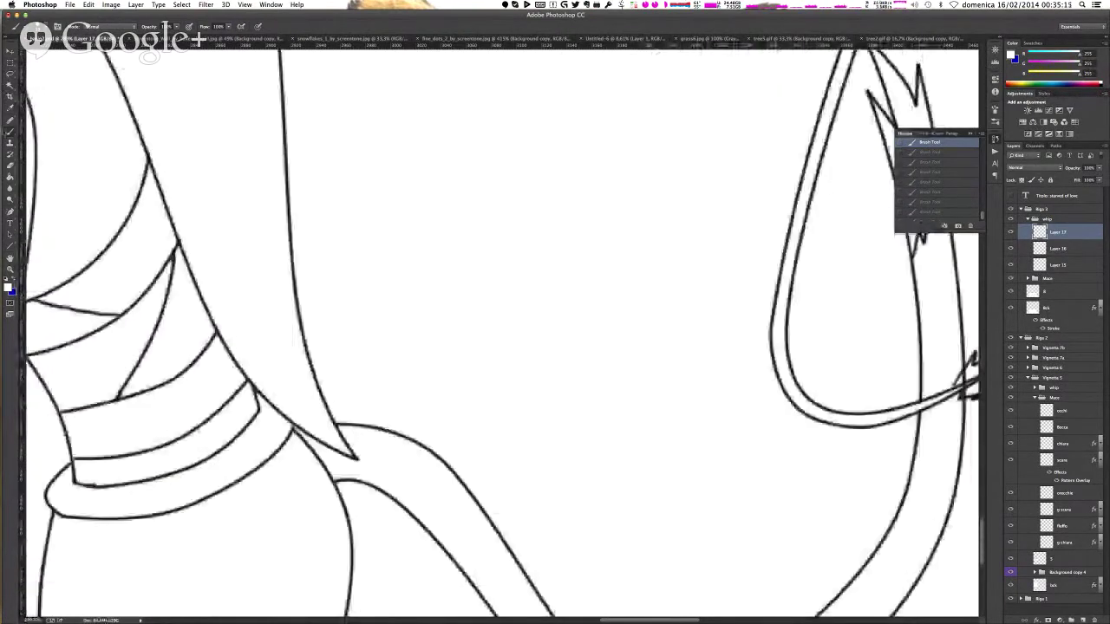
key("e")
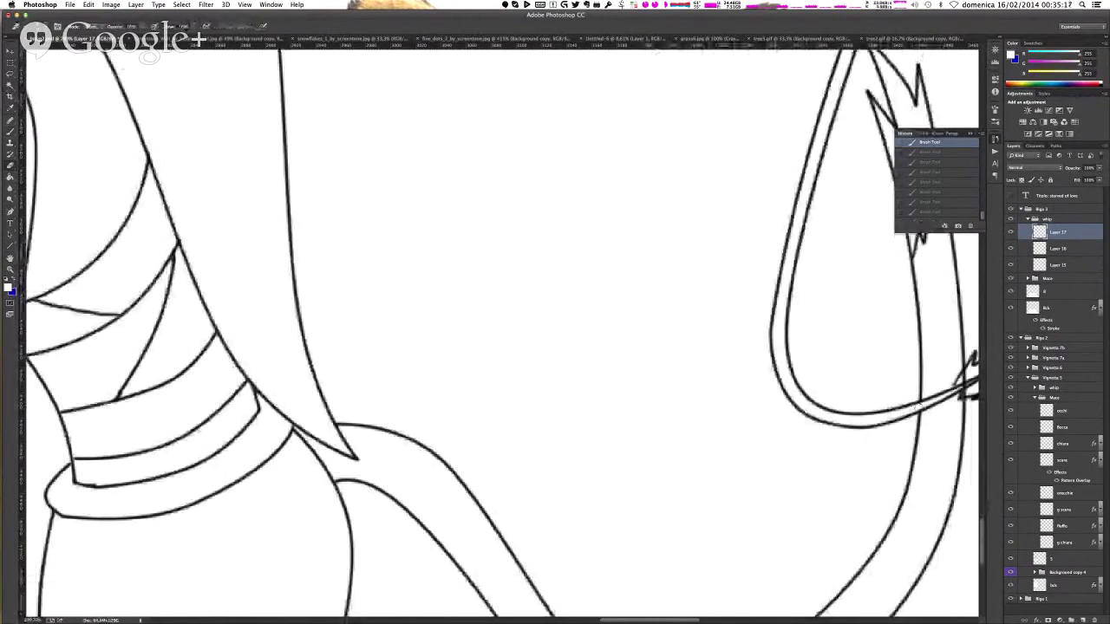
left_click_drag(916, 393, 922, 417)
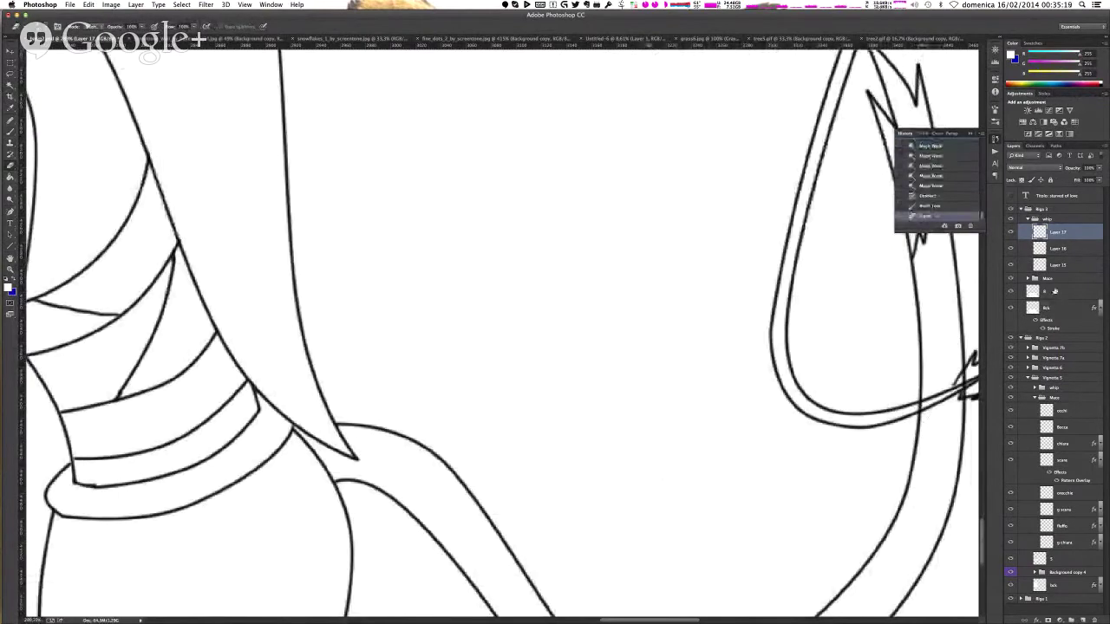
- Paint out the large tail's outline inside the archer's thin tail with a white brush on the line-art layer
left_click(1056, 293)
scroll(932, 401, "up", 6)
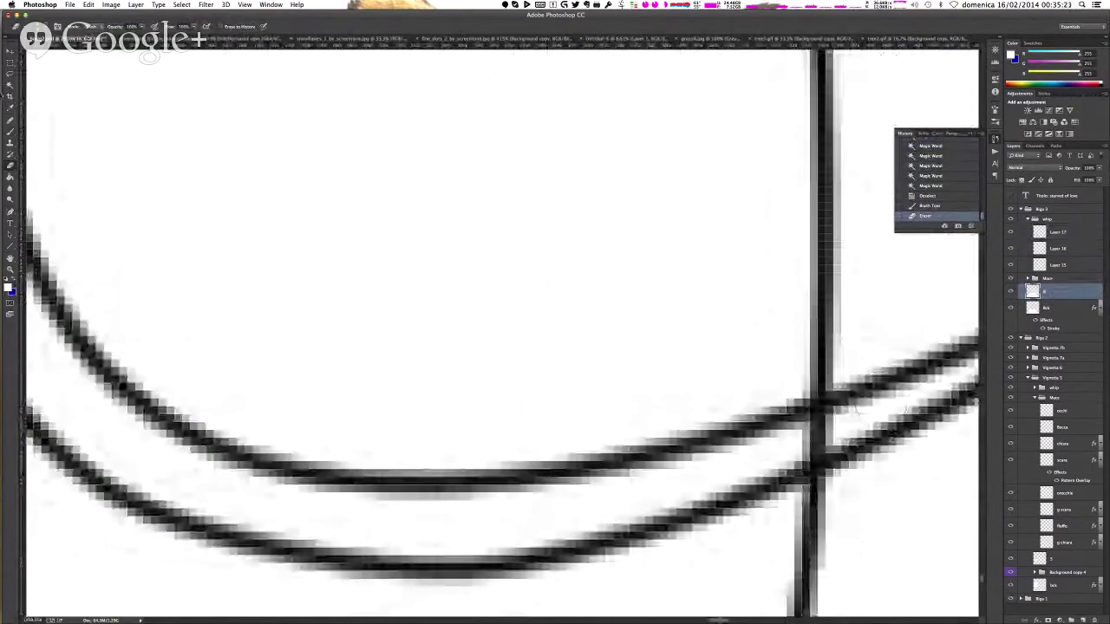
right_click(831, 388)
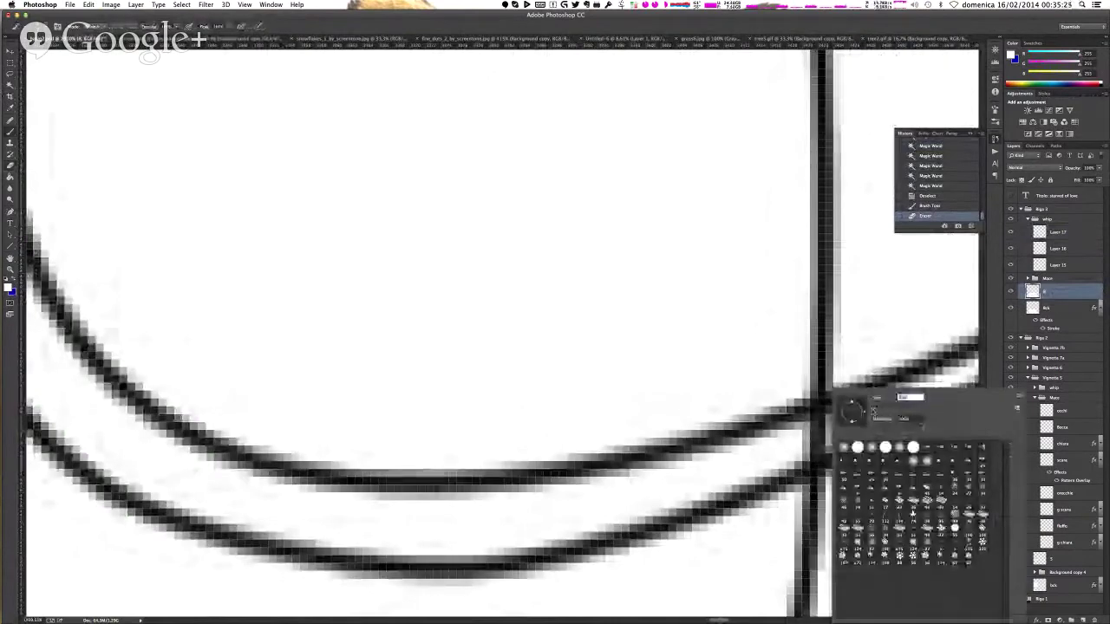
mouse_move(813, 439)
left_mouse_down()
mouse_move(828, 423)
mouse_move(817, 422)
mouse_move(823, 432)
mouse_move(803, 453)
mouse_move(831, 441)
mouse_move(810, 450)
mouse_move(805, 440)
mouse_move(841, 425)
left_mouse_up()
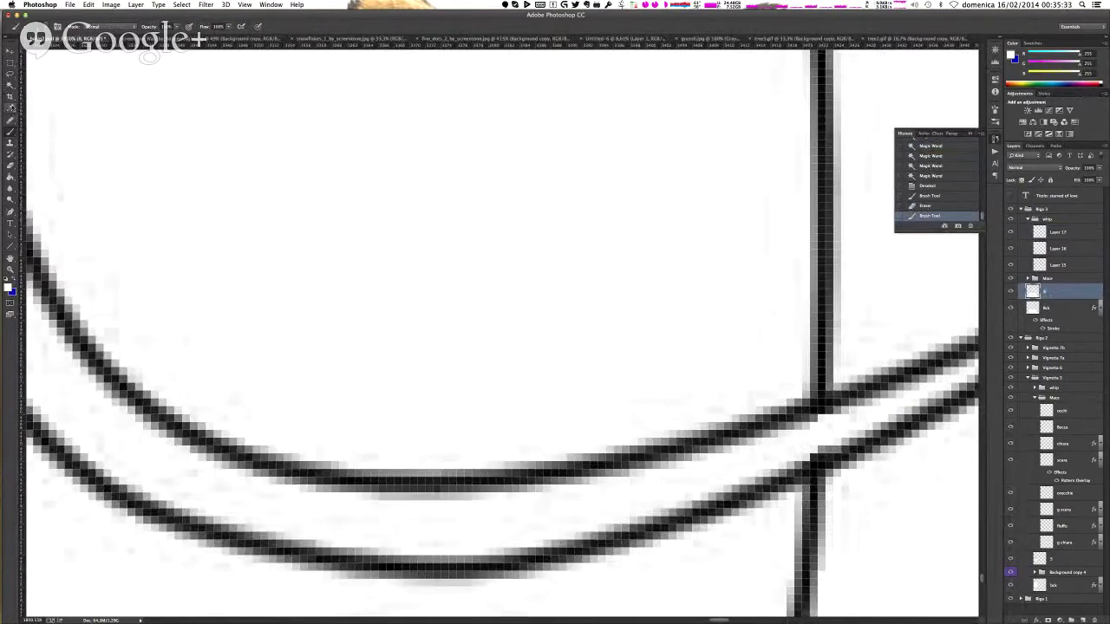
- Select the horned archer's thin tail and legs with the Magic Wand
left_click(9, 86)
left_click(421, 520)
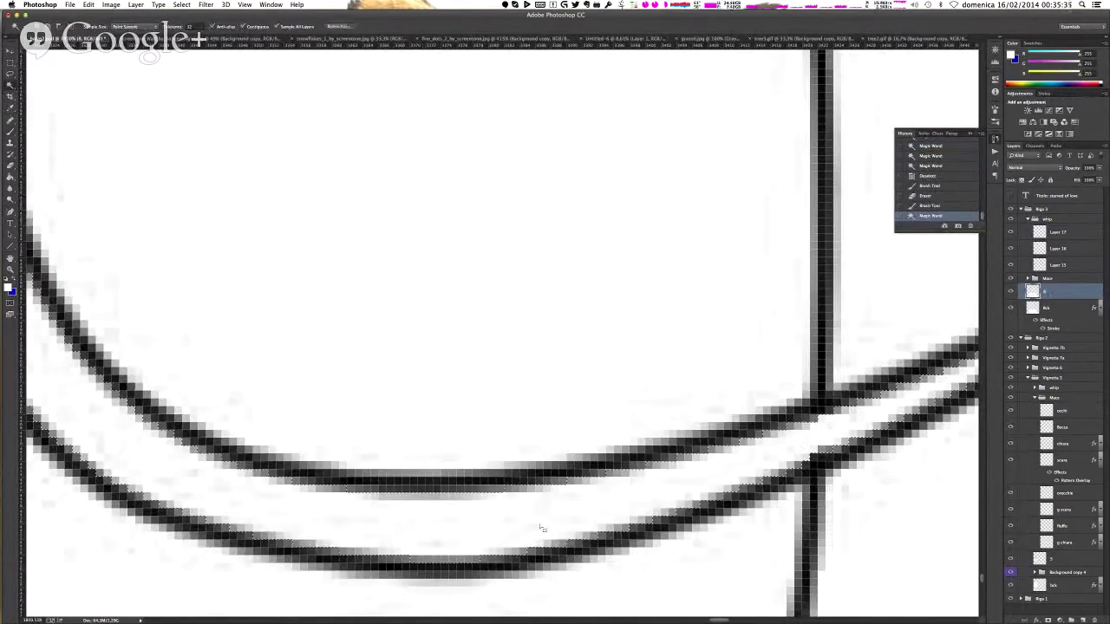
scroll(540, 525, "down", 3)
scroll(540, 525, "down", 4)
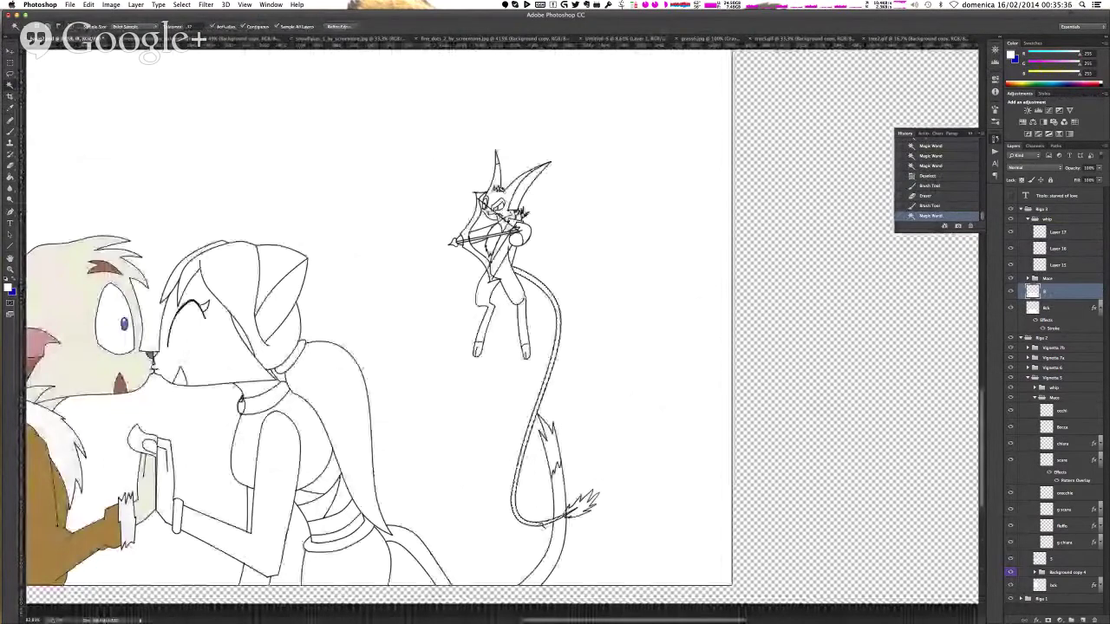
scroll(539, 433, "up", 3)
left_click(539, 432)
left_click(534, 461)
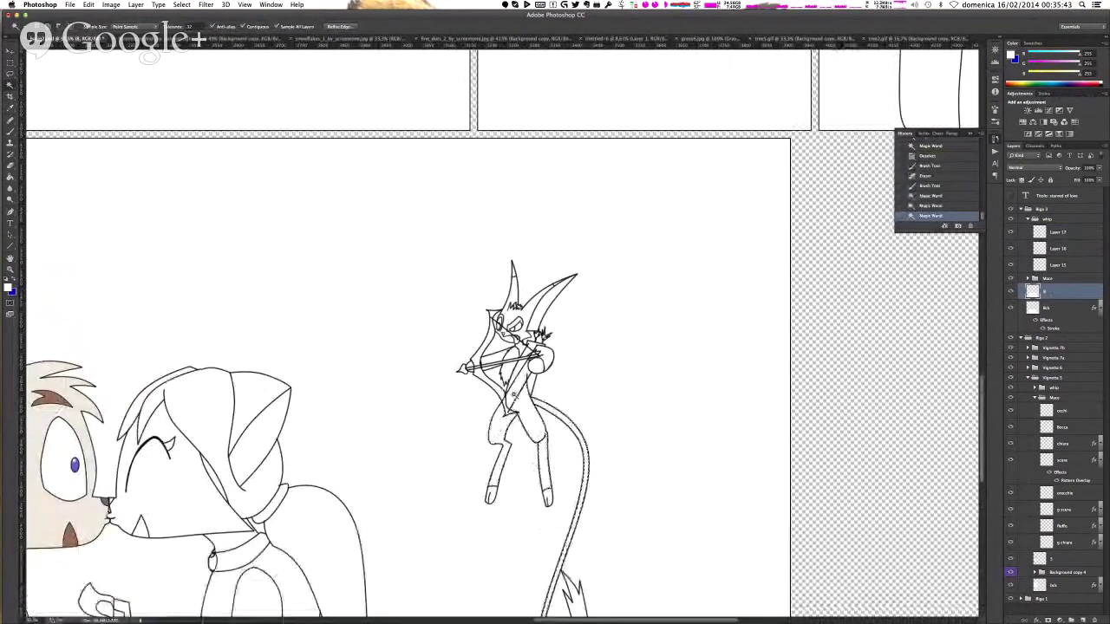
- Add the archer's torso, head, horns and arms to the Magic Wand selection
left_click(515, 393)
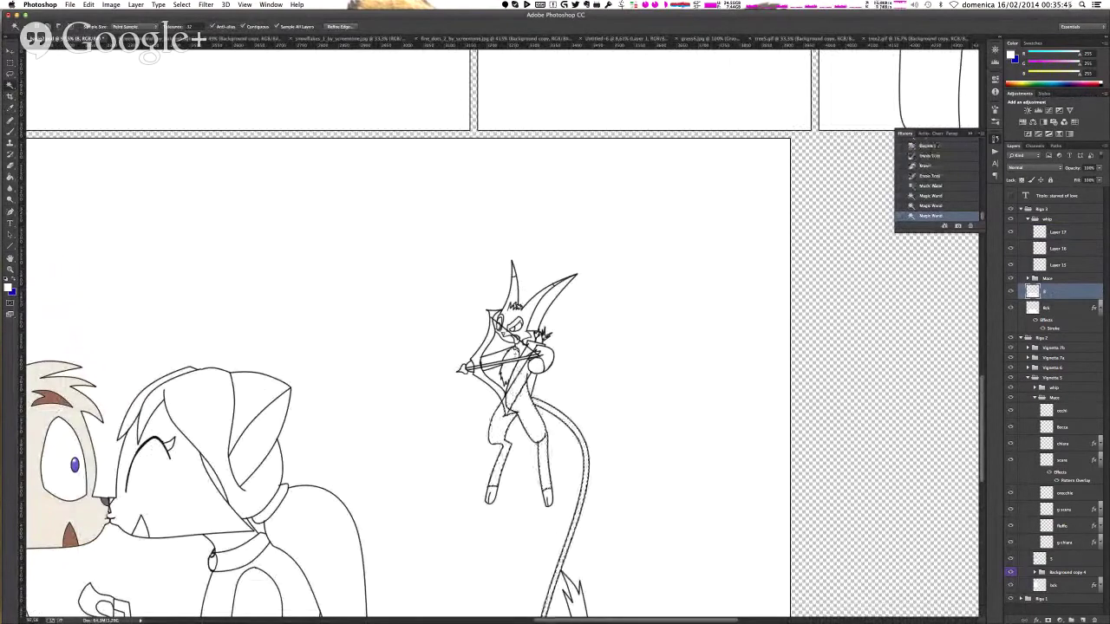
left_click(520, 349)
left_click(524, 328)
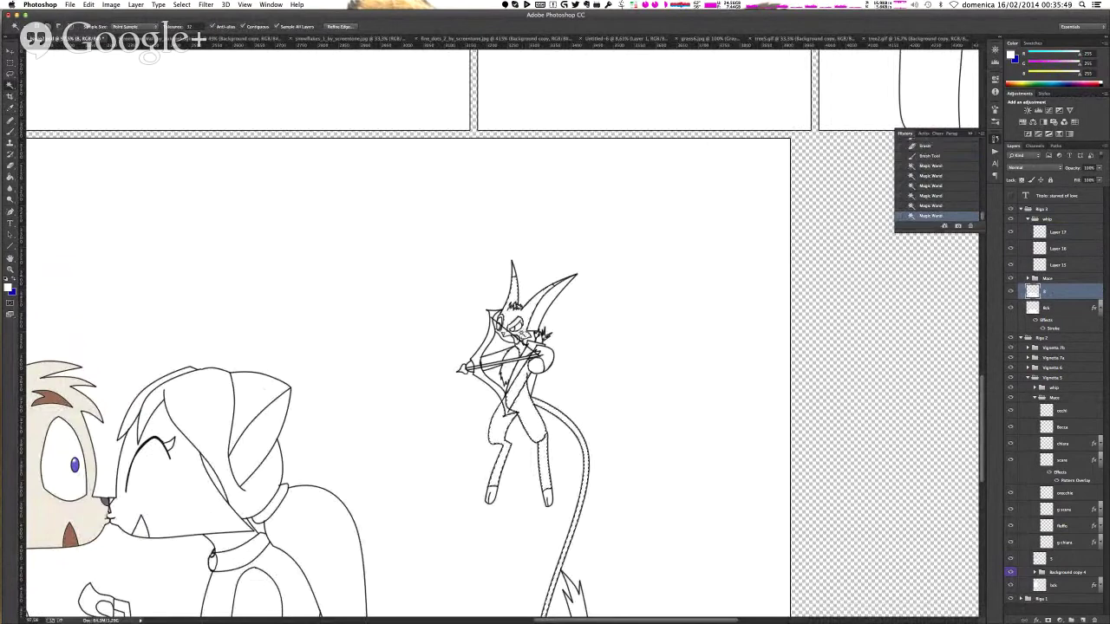
left_click(553, 588, "shift")
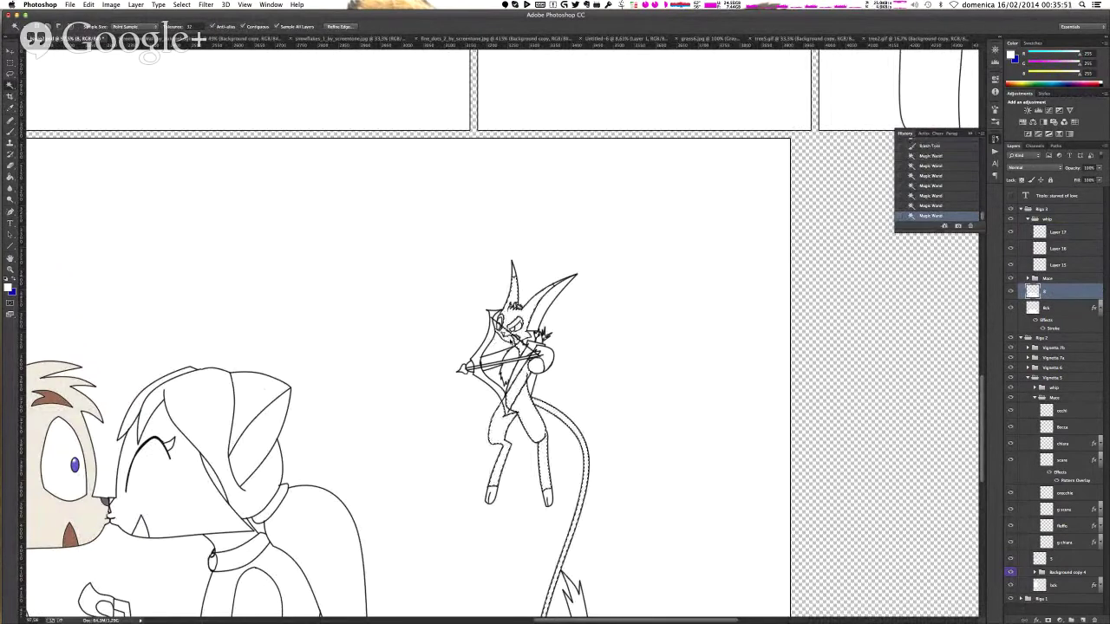
left_click(495, 358)
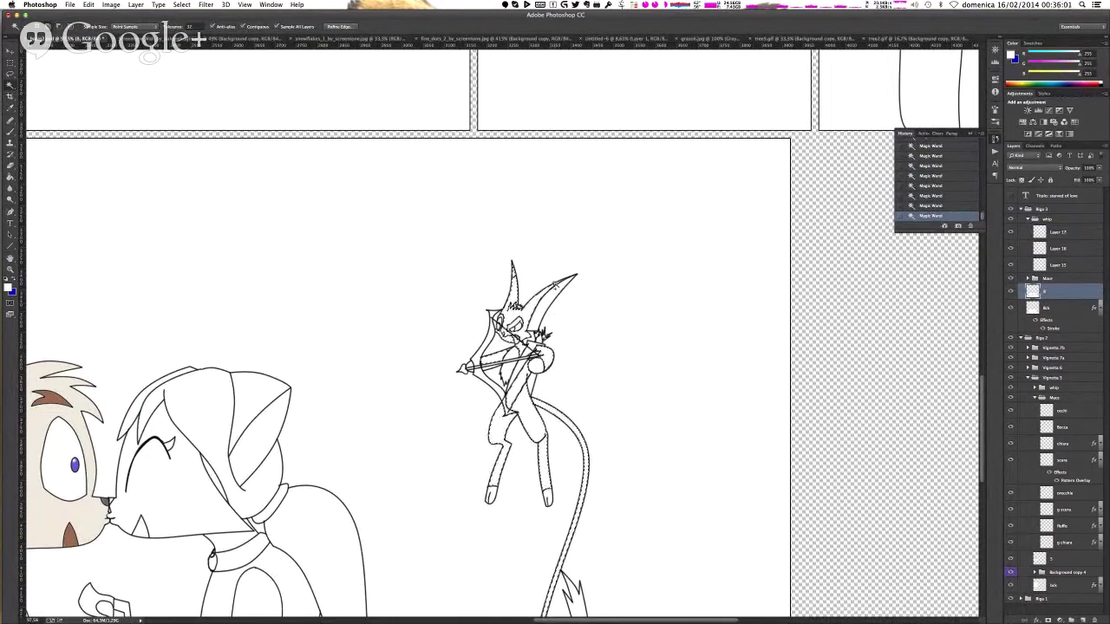
scroll(555, 292, "up", 6)
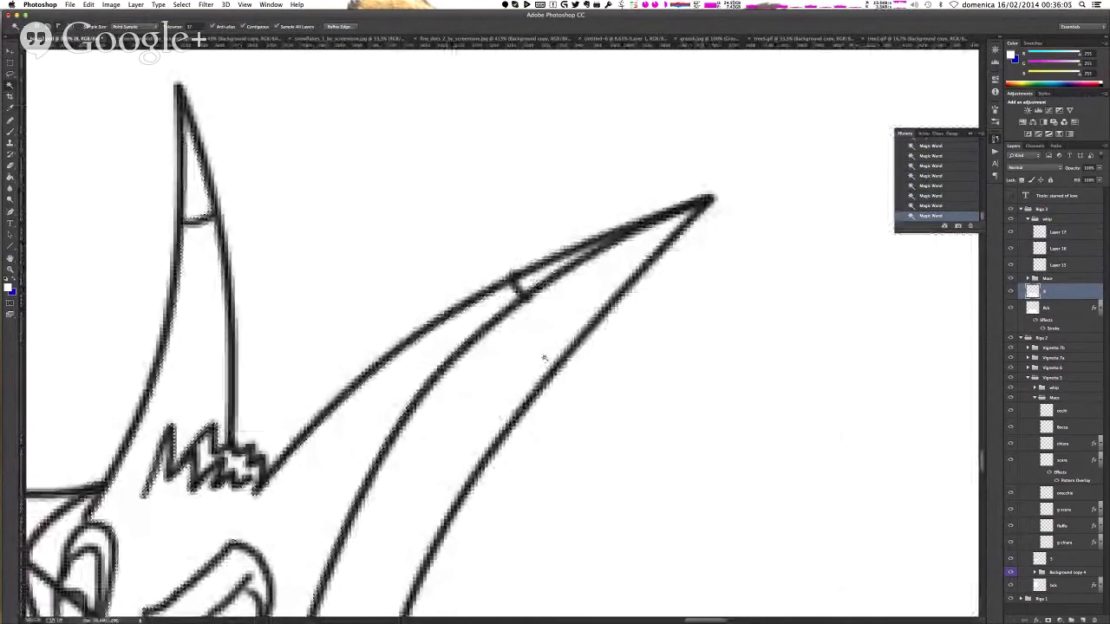
scroll(545, 359, "down", 6)
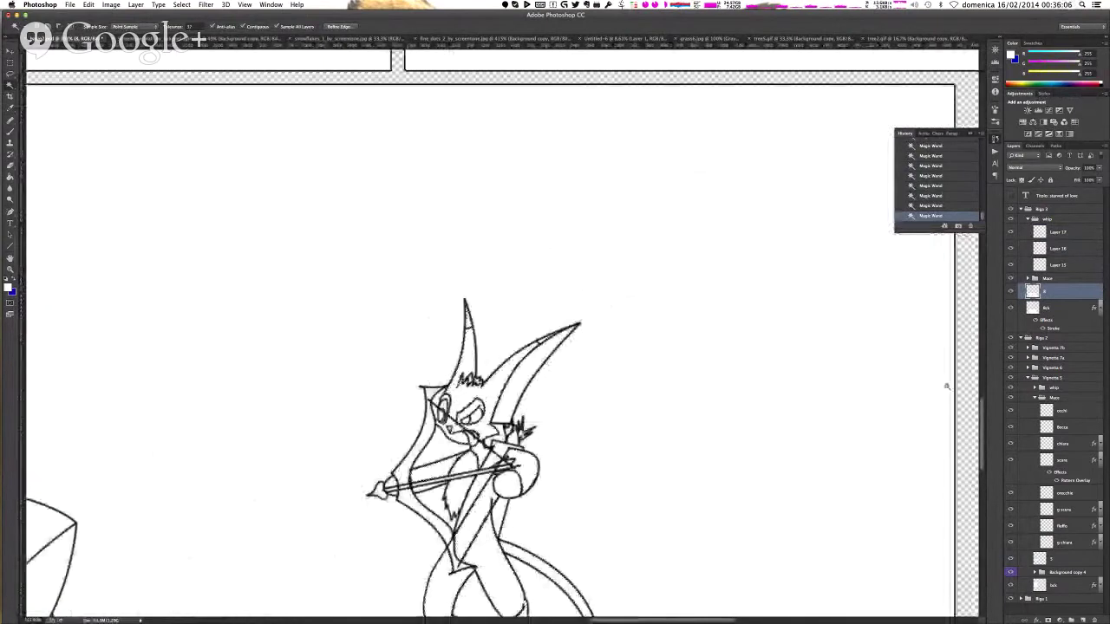
- Fill the archer's selected areas with light blue (#b8e5fc) on Layer 17 in the whip group
left_click(1059, 232)
key("b")
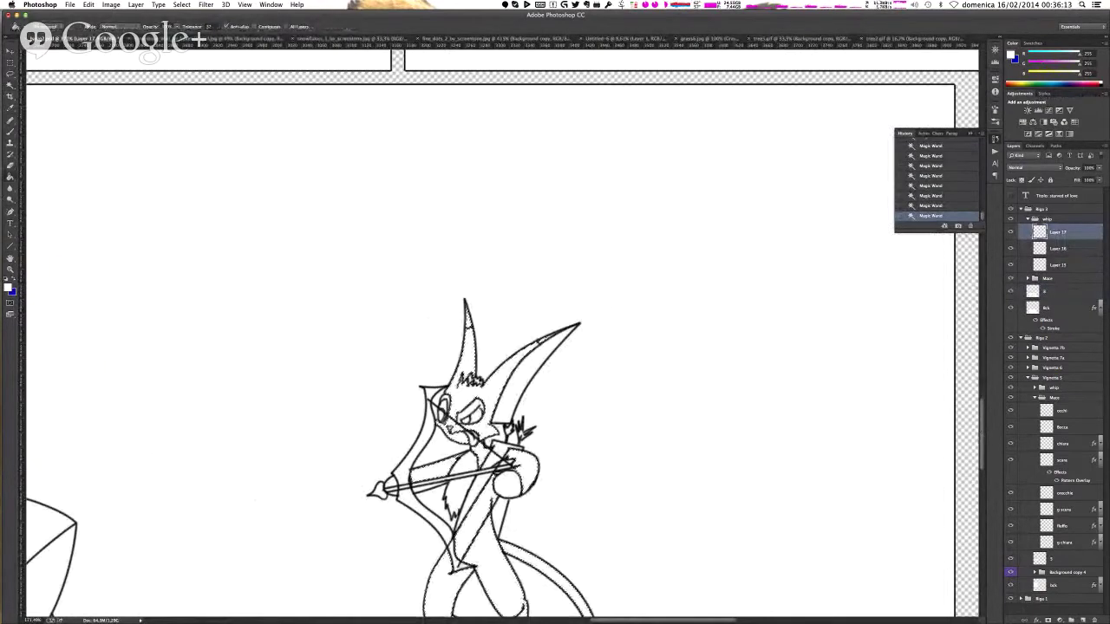
left_click(1057, 82)
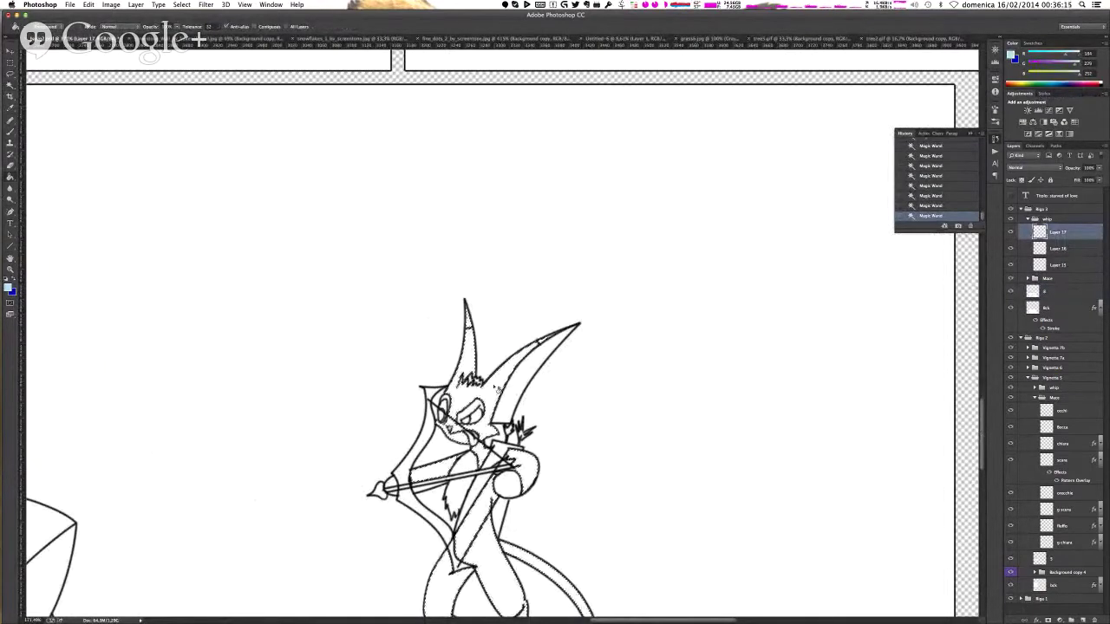
left_click(506, 381)
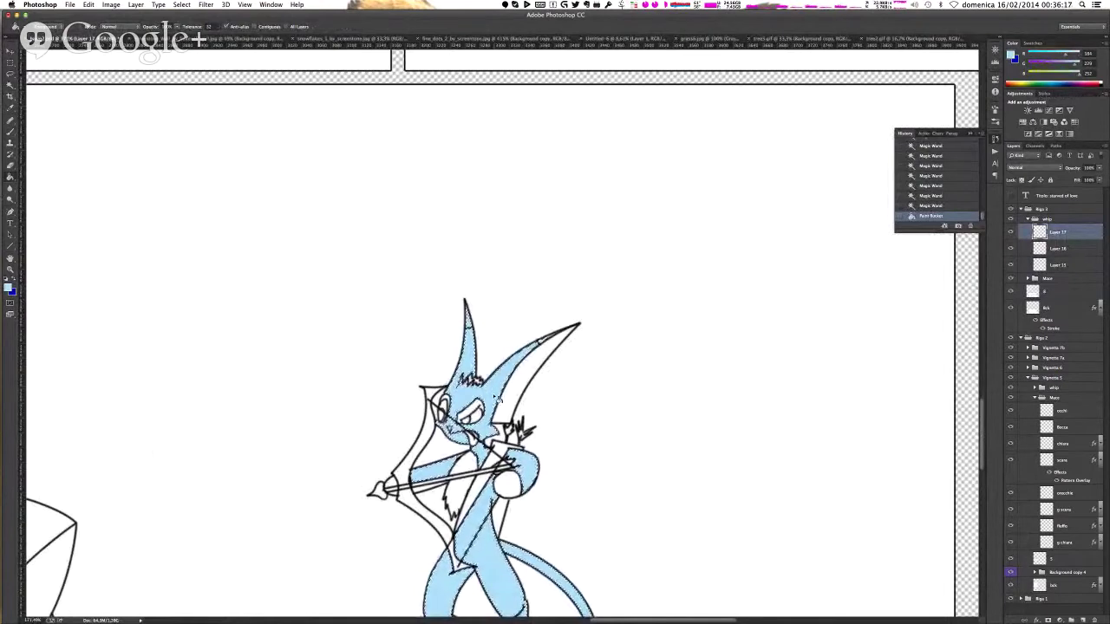
- Select the missed strip of the archer's forearm below the arrow, fill it with the same light blue and clear the selection
key("w")
left_click(423, 491)
key("super+d")
left_click(437, 491)
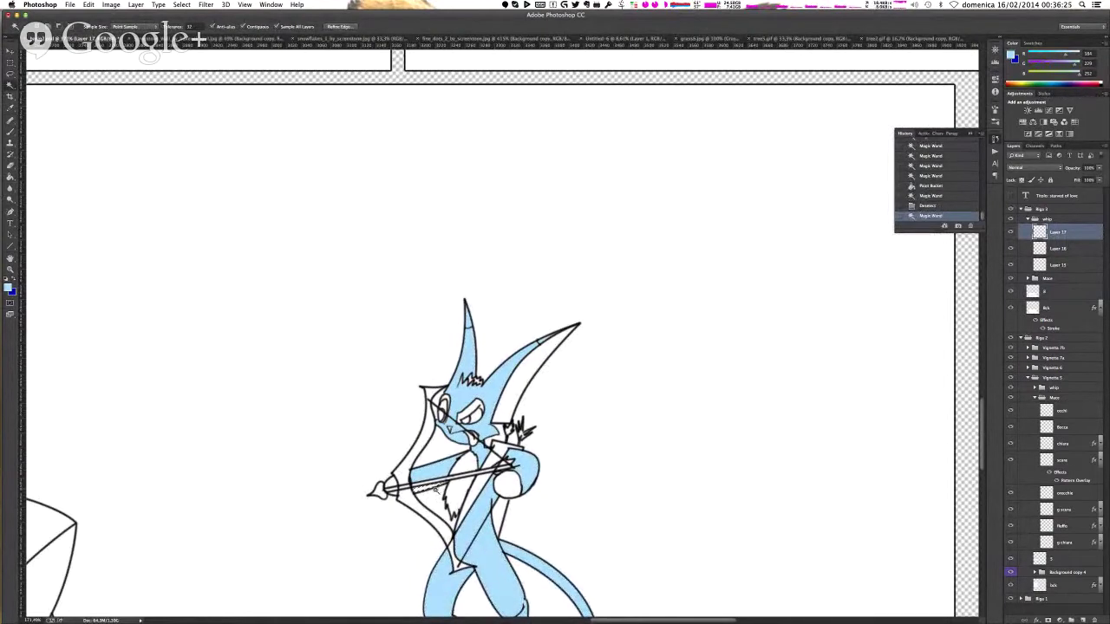
key("g")
left_click(424, 489)
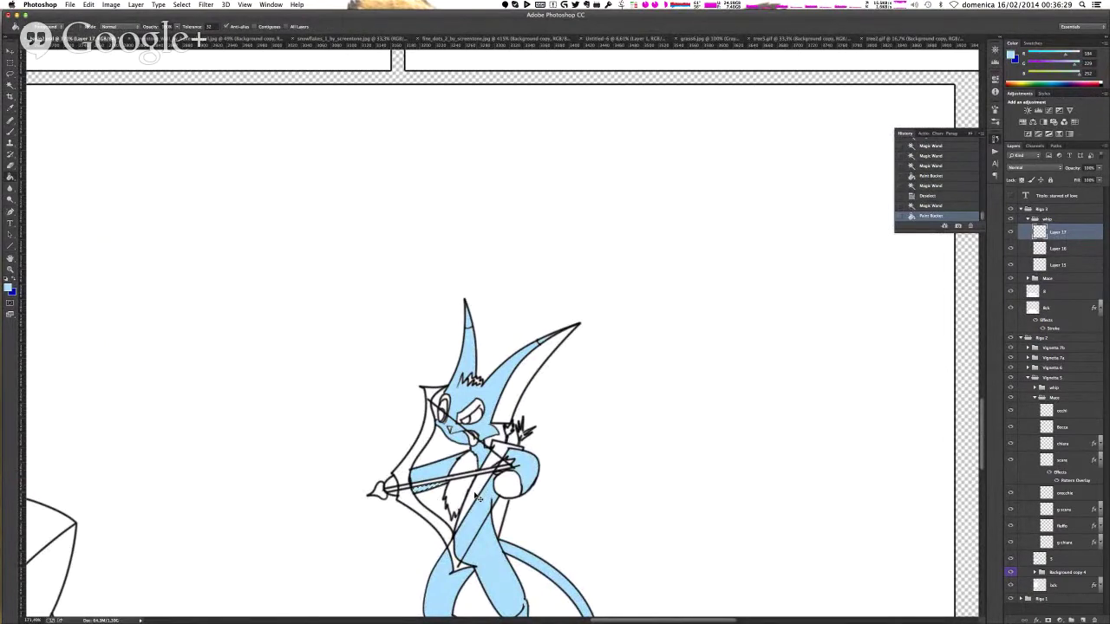
key("super+d")
- Inspect the blue fill over the archer's legs, tail, face, torso and arms for missed areas
scroll(490, 507, "down", 10)
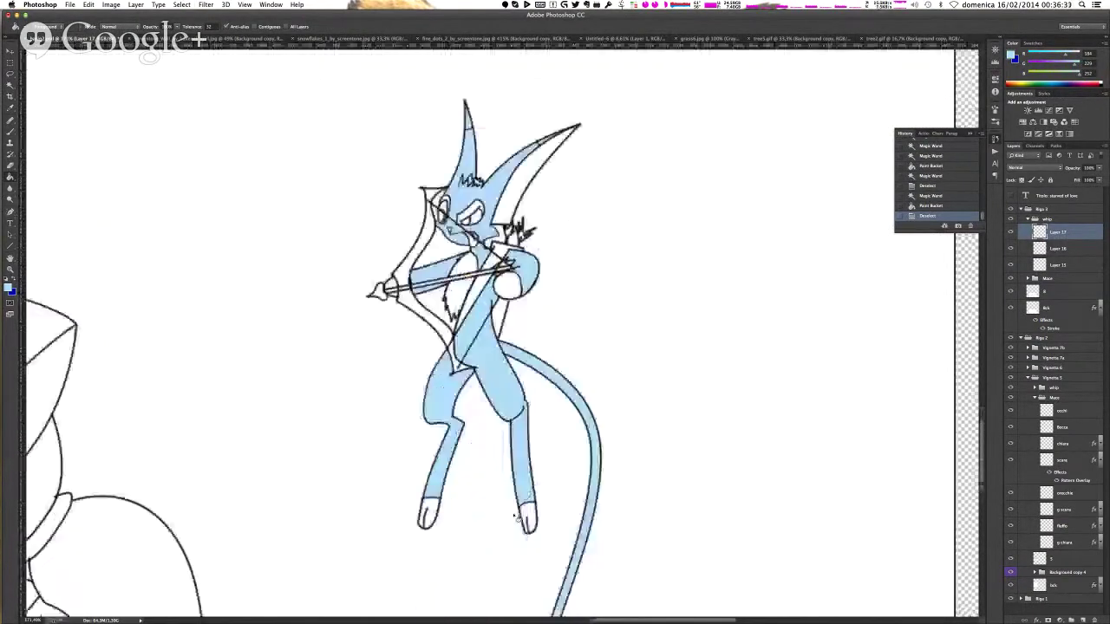
scroll(518, 518, "up", 3)
scroll(518, 519, "up", 3)
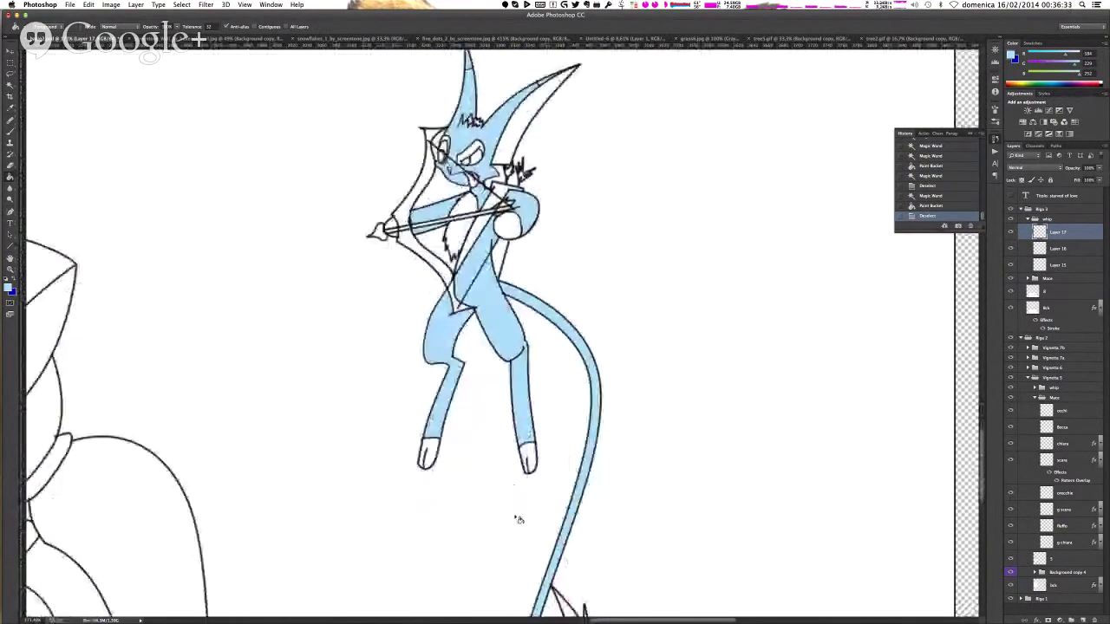
scroll(518, 519, "up", 3)
scroll(519, 518, "up", 2)
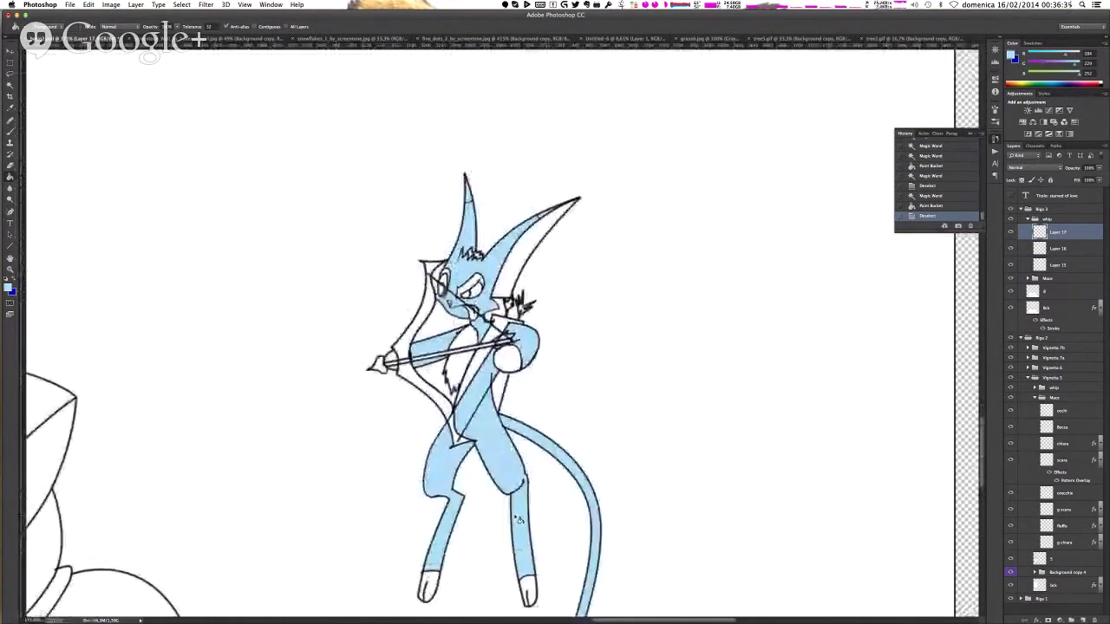
scroll(525, 507, "up", 2)
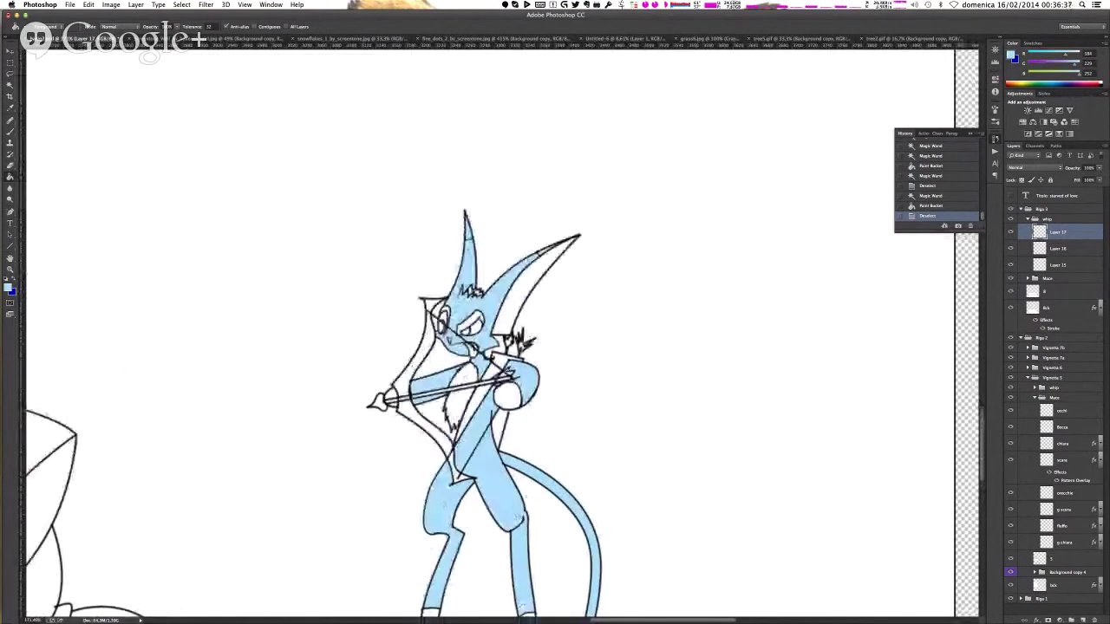
scroll(499, 375, "up", 6)
scroll(501, 377, "down", 5)
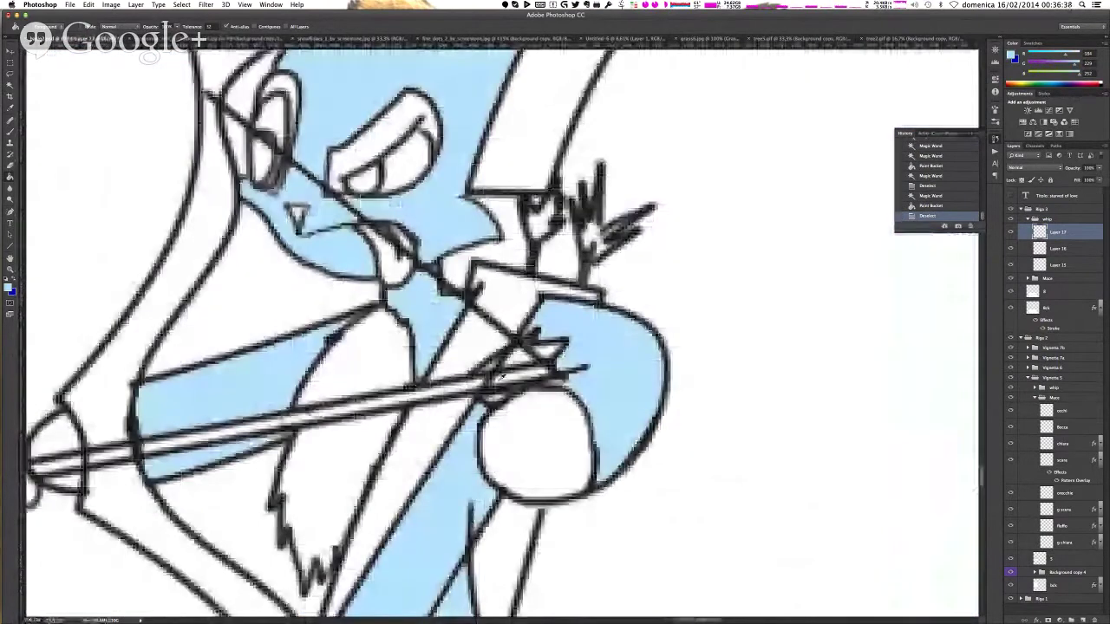
scroll(501, 377, "down", 4)
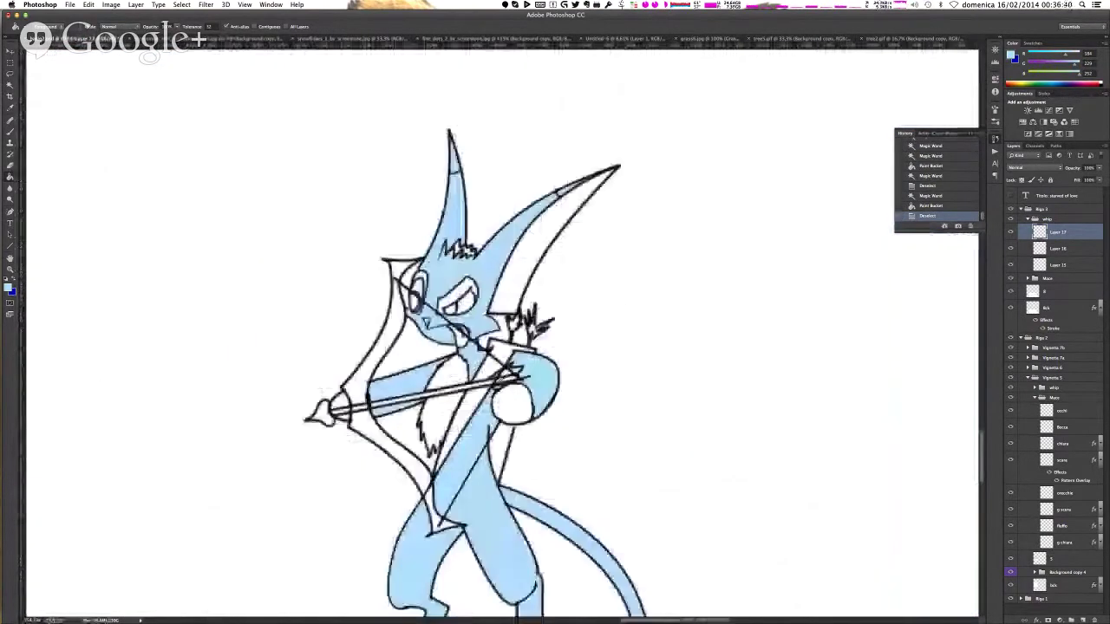
- Rename the archer's blue fill layer, Layer 17, as scura
double_click(1059, 233)
type("scura")
key("Return")
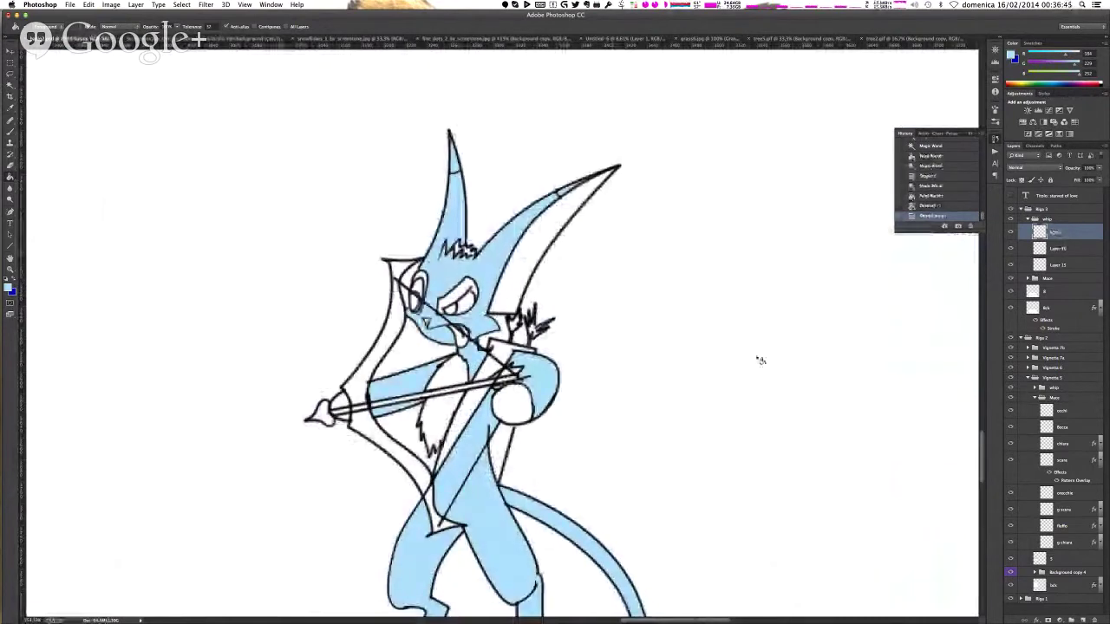
- Try to select the archer's hands, chest fur and tail tuft with the Magic Wand
key("w")
key("shift+w")
left_click(344, 414)
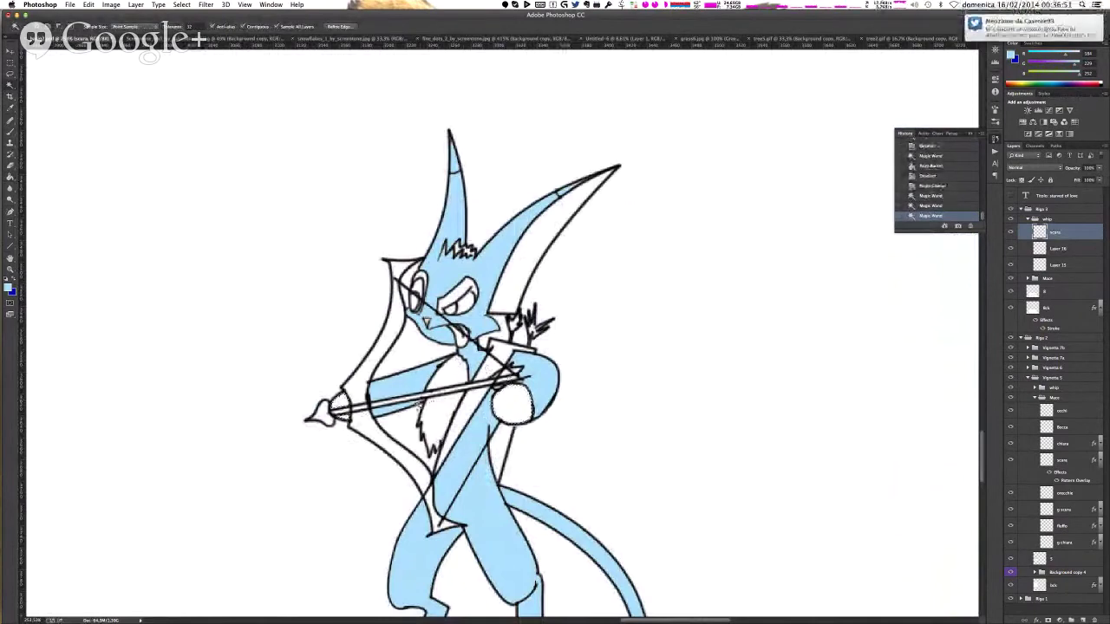
left_click(438, 417, "shift")
left_click(452, 372, "shift")
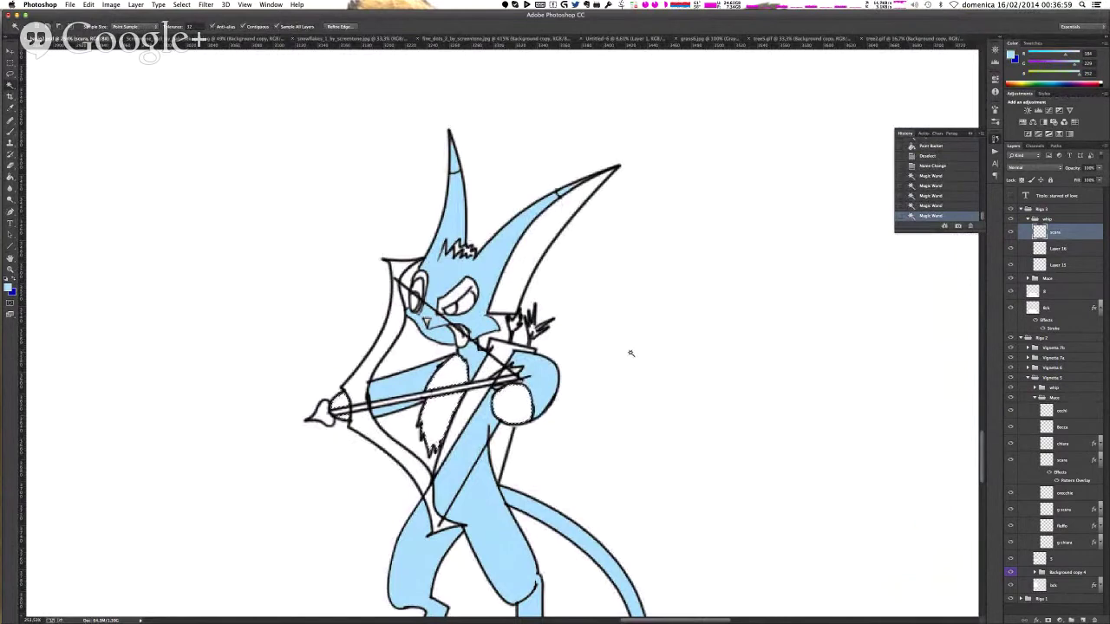
scroll(630, 355, "down", 10)
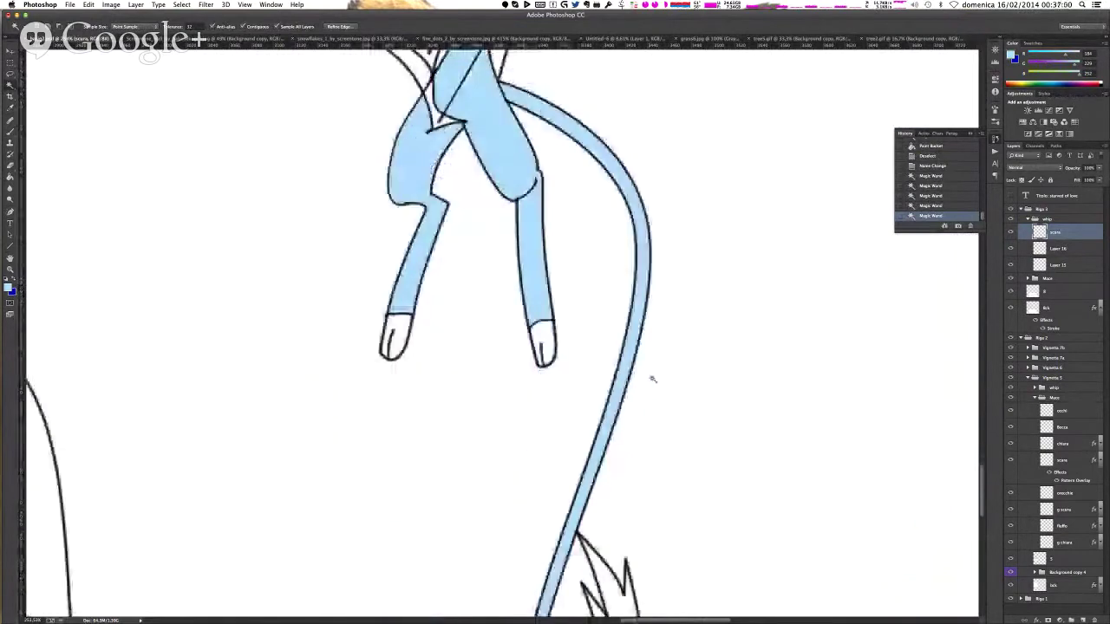
scroll(653, 379, "down", 10)
left_click(696, 535)
key("super+d")
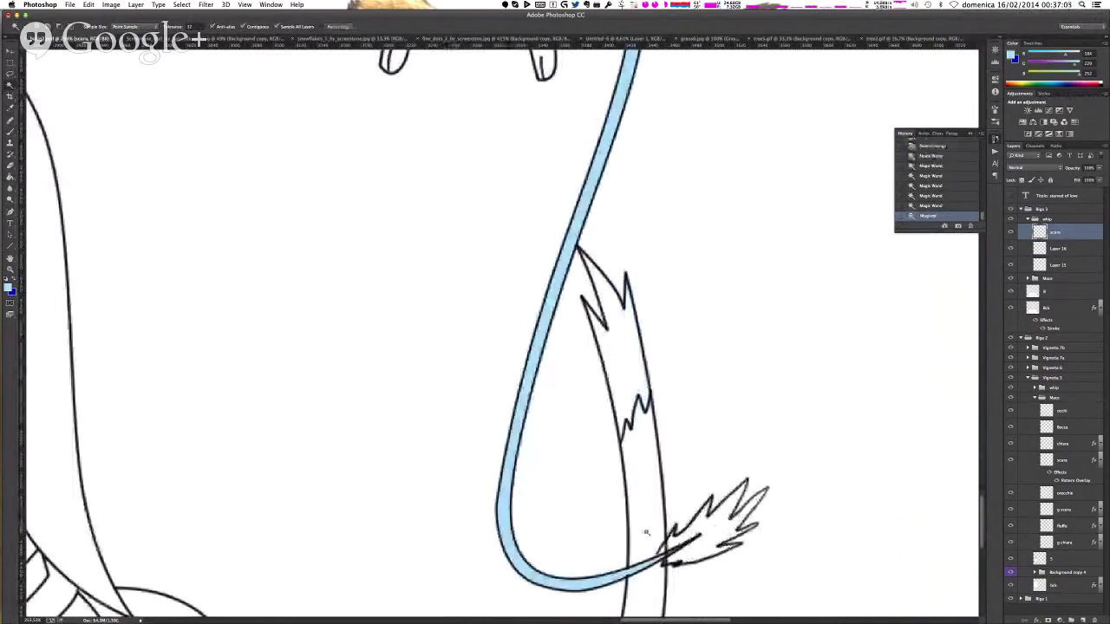
- On the line-art layer below the Maso group, paint white over the vertical outline crossing the upper part of the archer's tail tuft
scroll(650, 534, "up", 2)
scroll(664, 580, "up", 3)
scroll(663, 583, "up", 10)
scroll(663, 583, "down", 4)
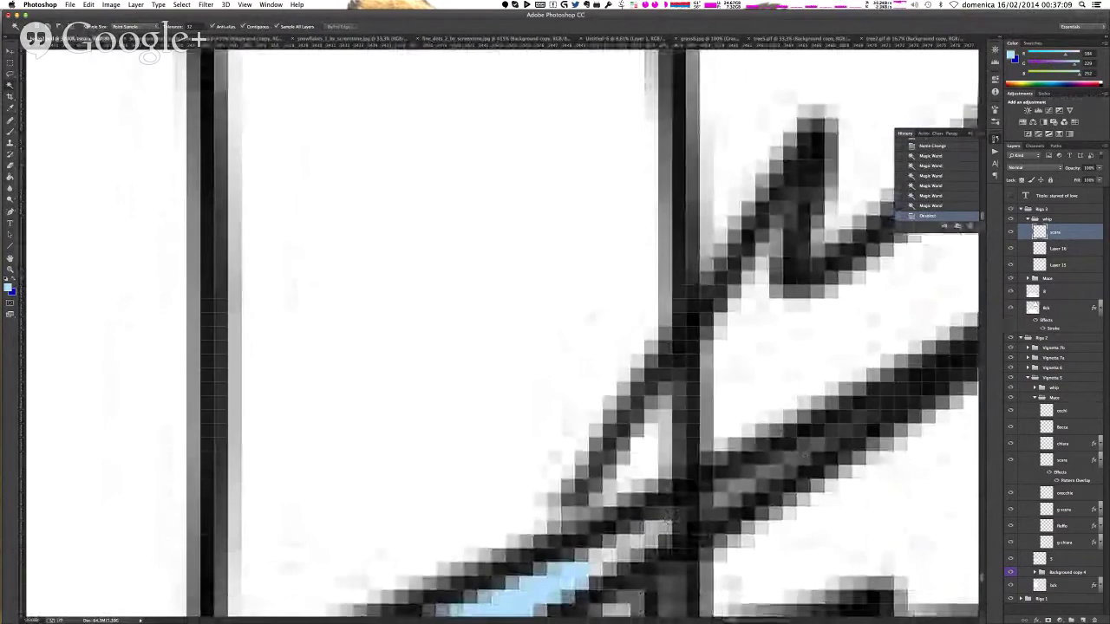
left_click(1053, 291)
left_click(10, 130)
left_click(11, 289)
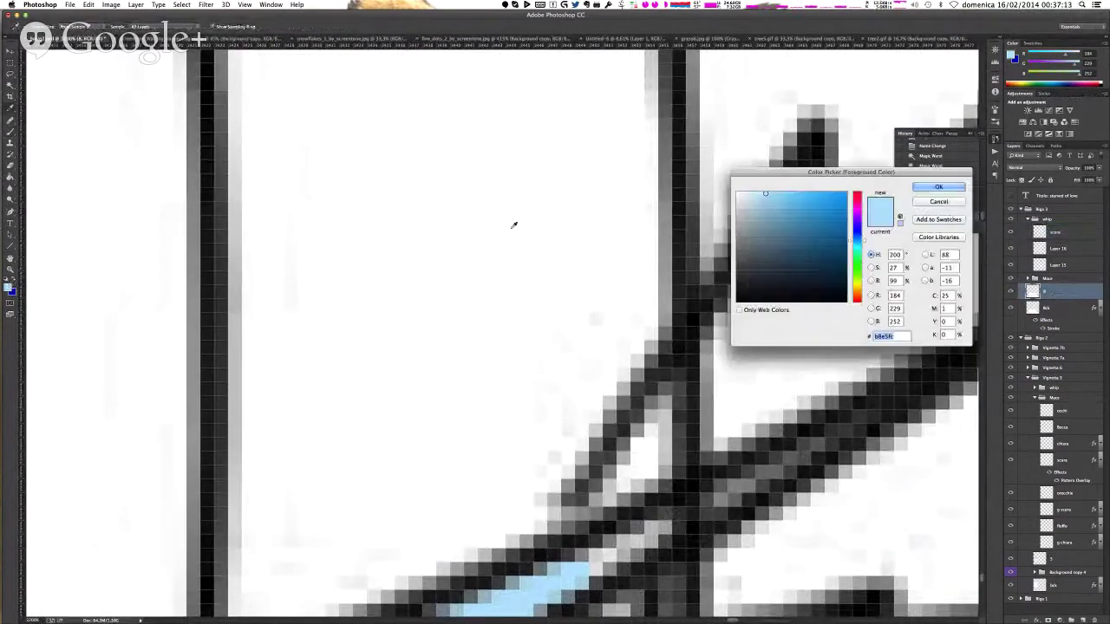
left_click(937, 188)
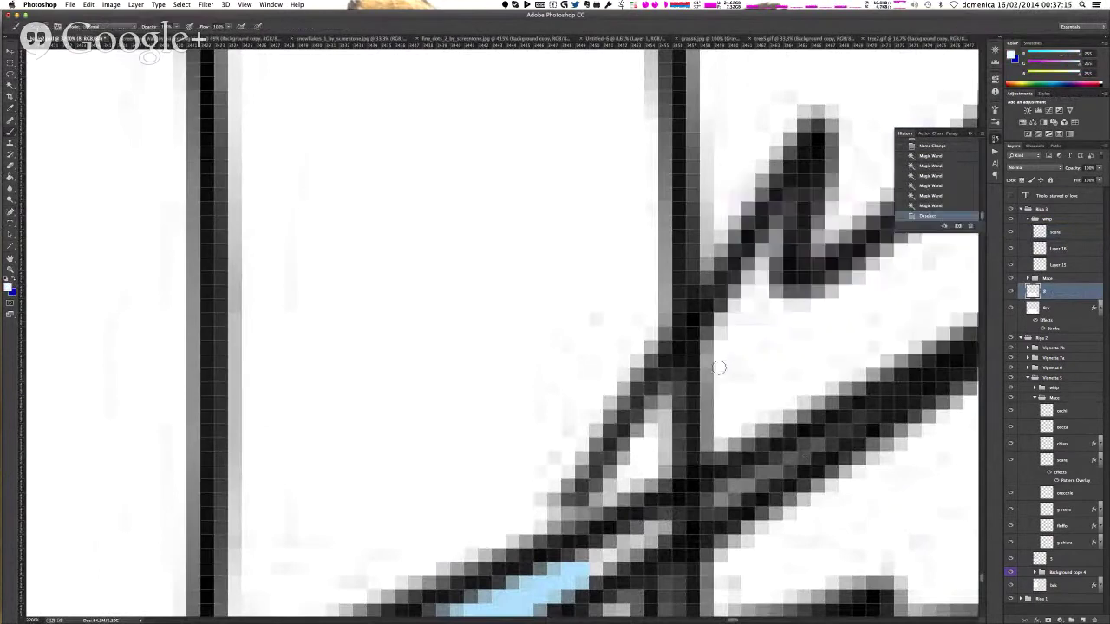
mouse_move(707, 367)
left_mouse_down()
mouse_move(680, 394)
mouse_move(702, 365)
mouse_move(675, 430)
mouse_move(703, 392)
mouse_move(659, 458)
mouse_move(714, 405)
mouse_move(679, 454)
mouse_move(716, 430)
mouse_move(672, 455)
mouse_move(708, 394)
mouse_move(658, 439)
mouse_move(700, 396)
mouse_move(700, 379)
mouse_move(689, 401)
mouse_move(682, 393)
mouse_move(695, 369)
mouse_move(680, 379)
mouse_move(695, 386)
mouse_move(698, 435)
left_mouse_up()
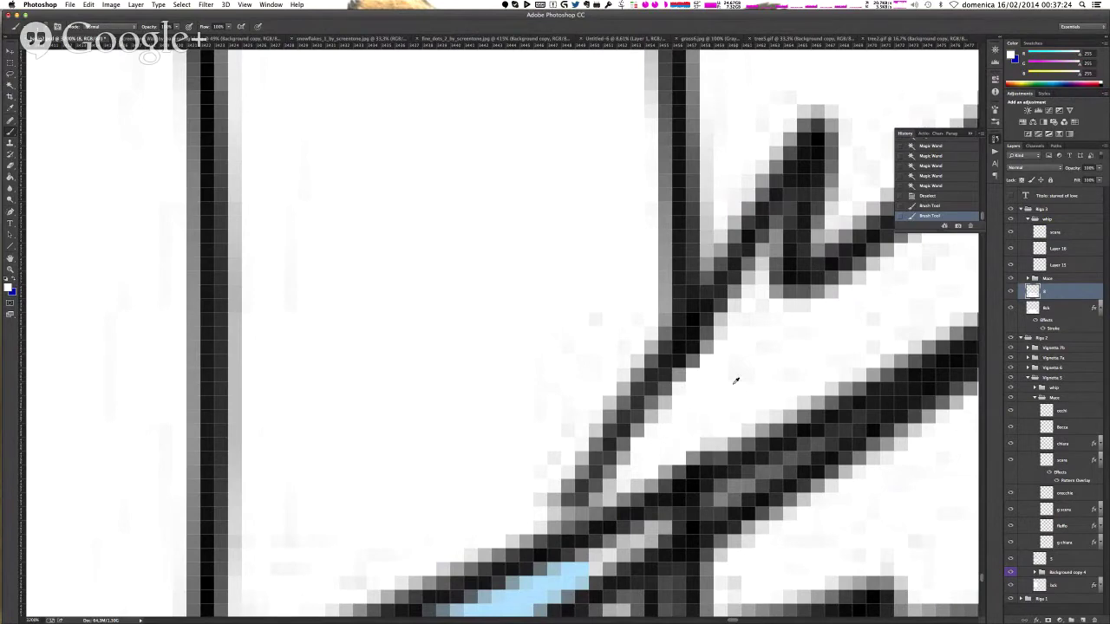
- Paint white over the remaining piece of that vertical outline inside the tuft, just below the tail tip
scroll(735, 379, "down", 6)
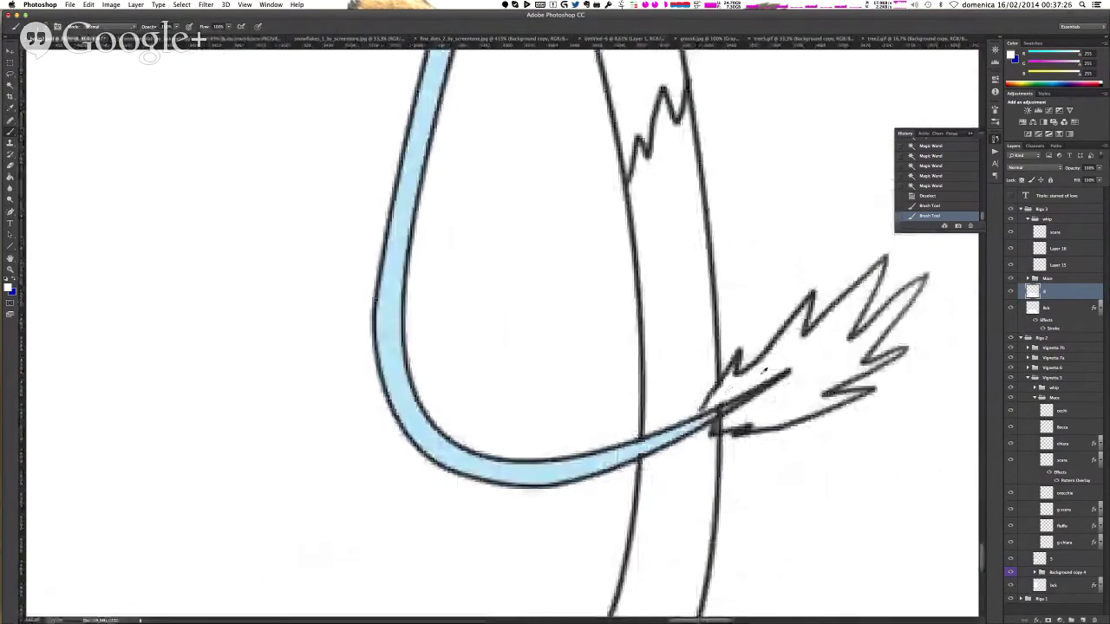
scroll(720, 415, "up", 4)
left_click_drag(699, 452, 702, 468)
left_click(703, 458)
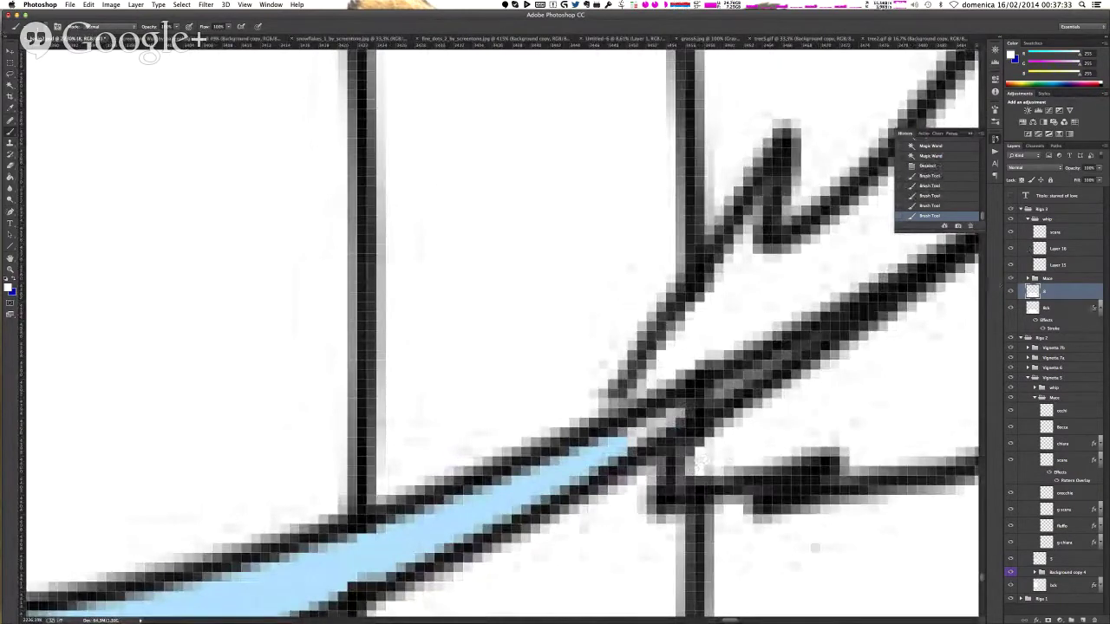
- On Layer 18, select the archer's tail tuft, feet, hands and chest fur with the Magic Wand
left_click(1063, 249)
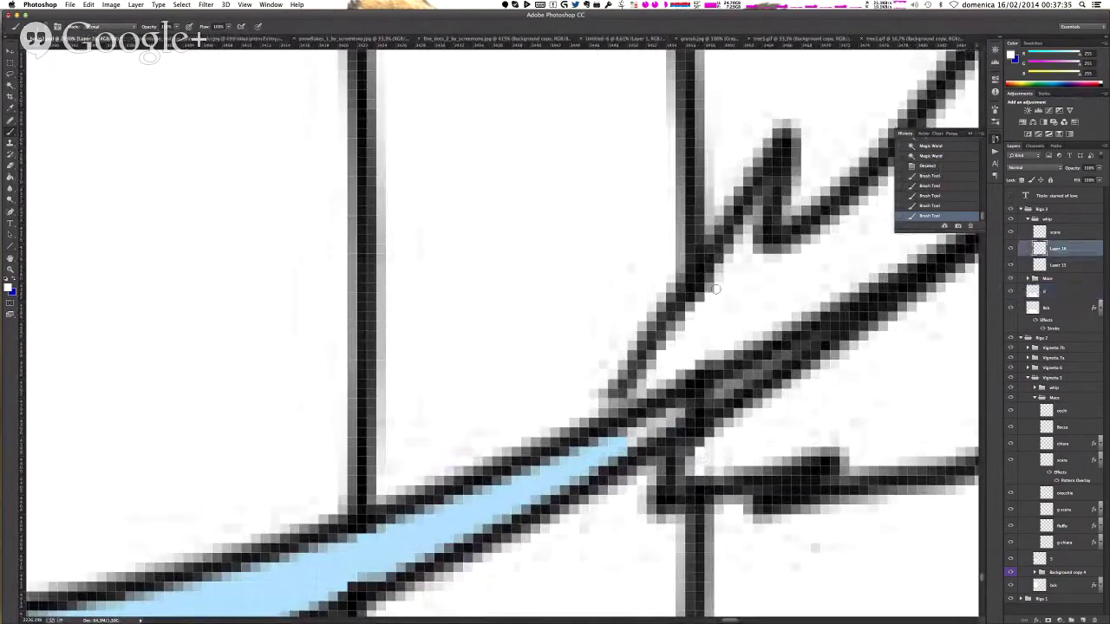
key("w")
left_click(763, 302)
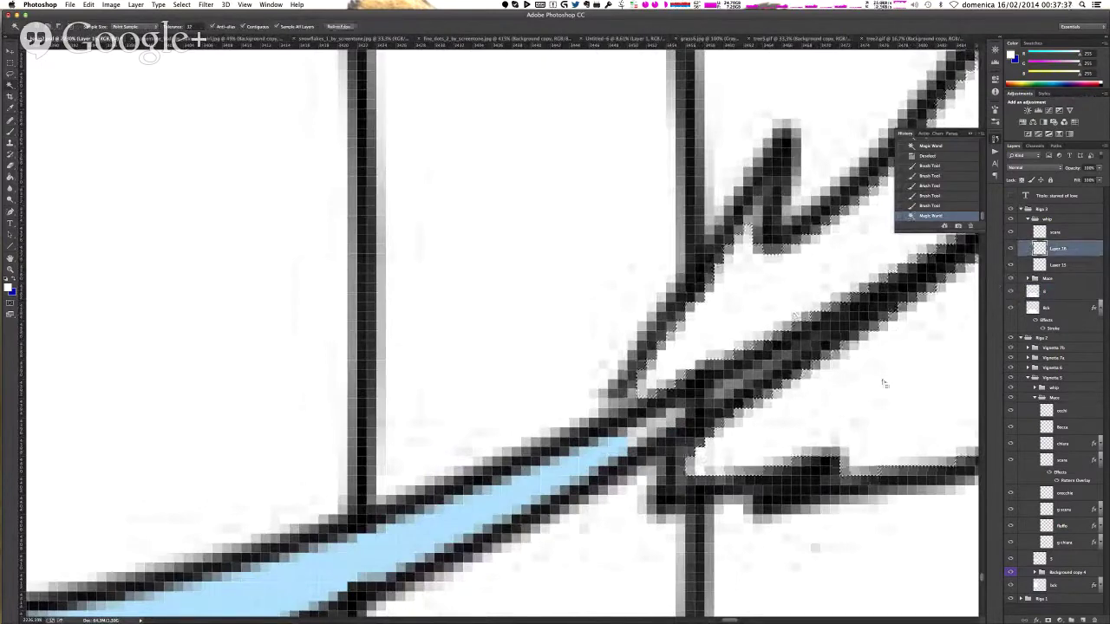
scroll(882, 382, "down", 10)
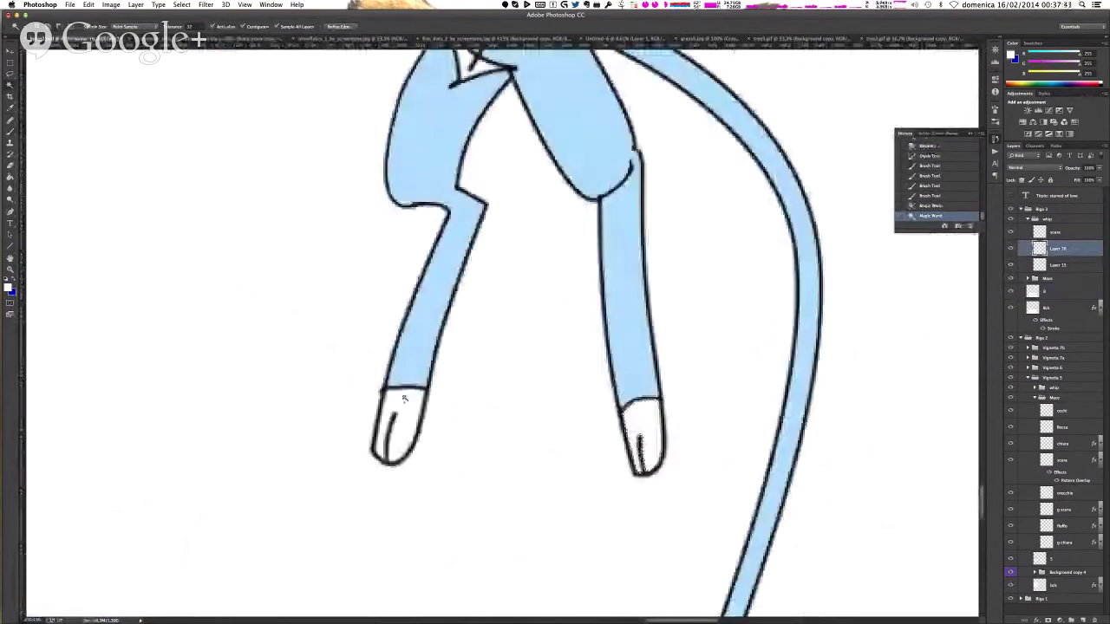
scroll(404, 399, "up", 5)
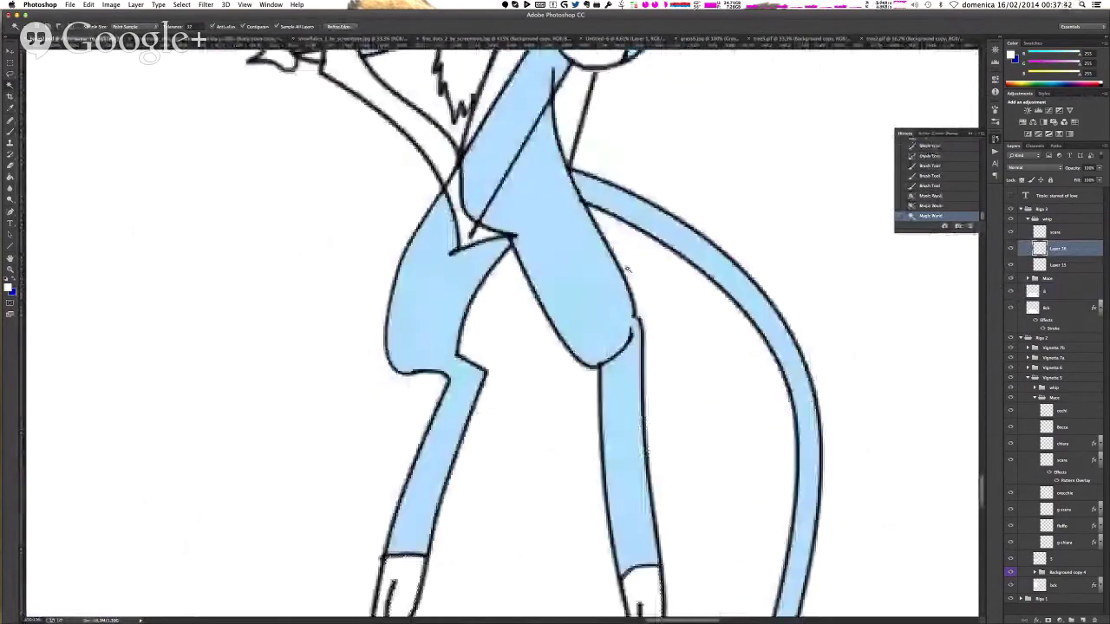
scroll(628, 269, "up", 2)
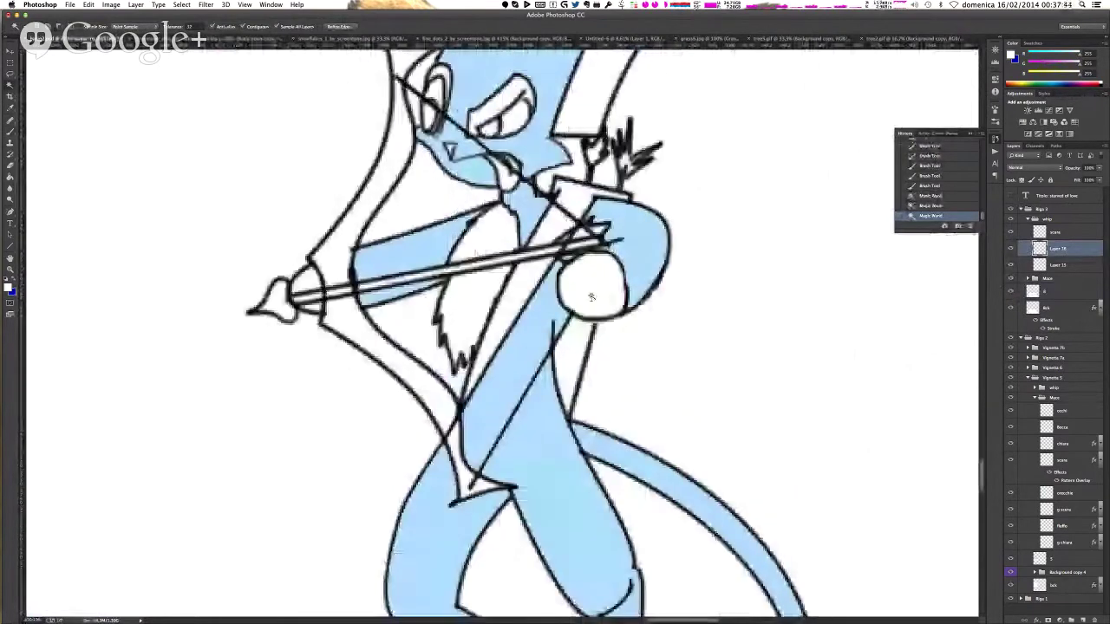
left_click(590, 297)
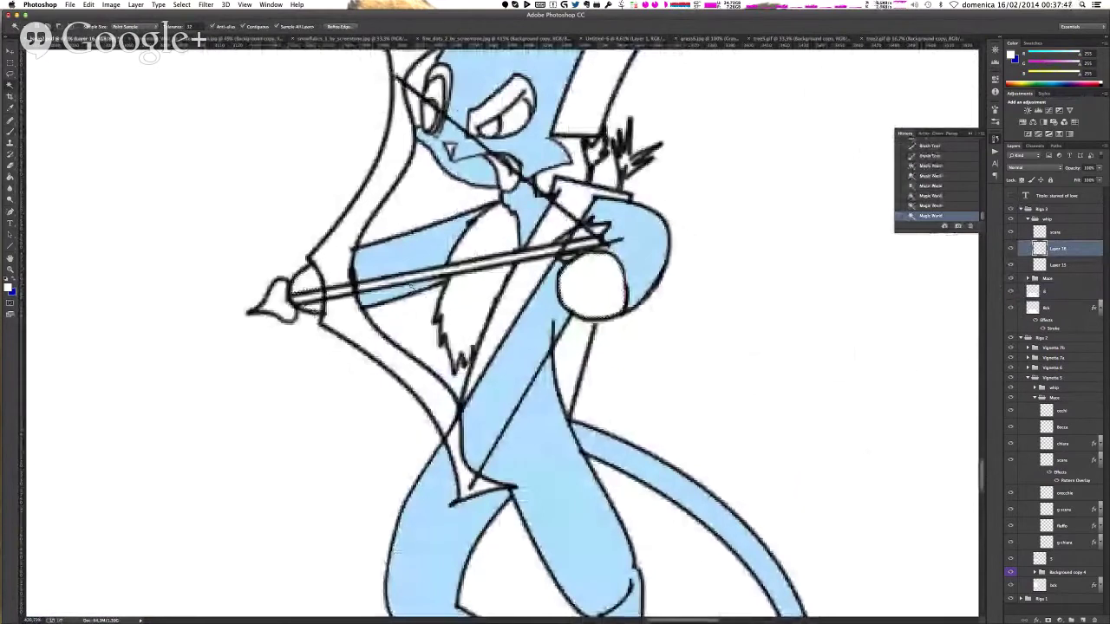
scroll(582, 238, "up", 4)
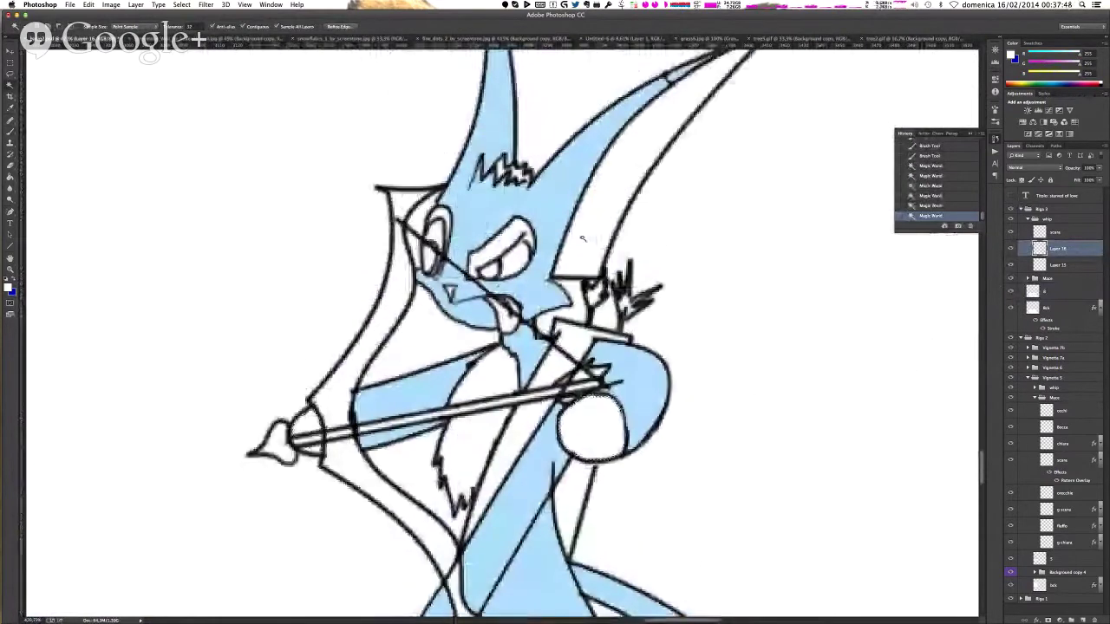
scroll(583, 238, "up", 2)
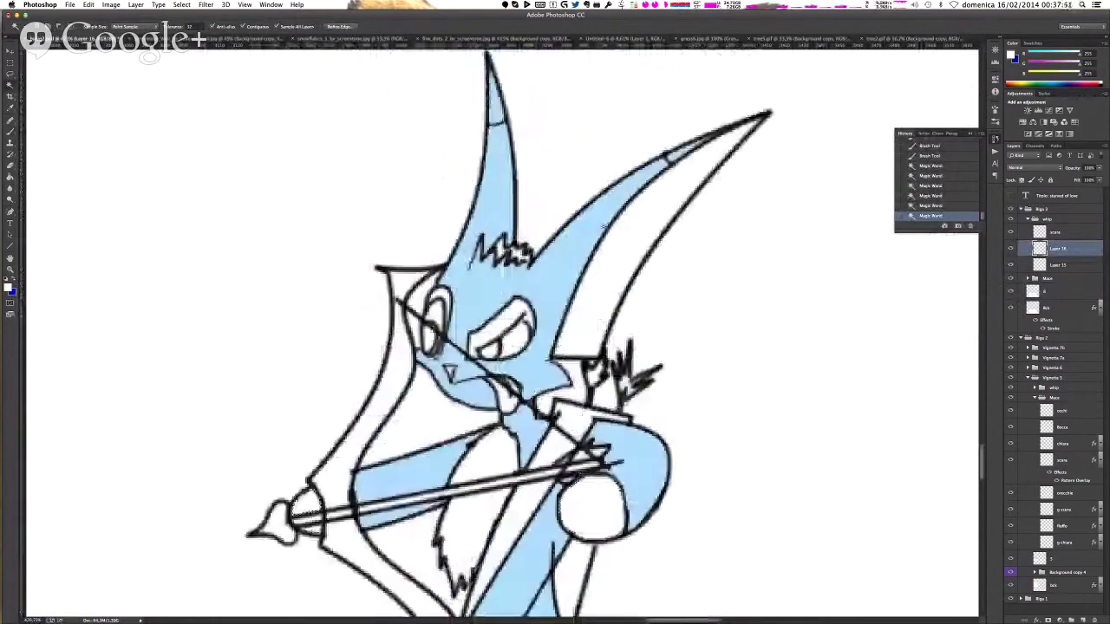
scroll(482, 340, "down", 4)
left_click(482, 340)
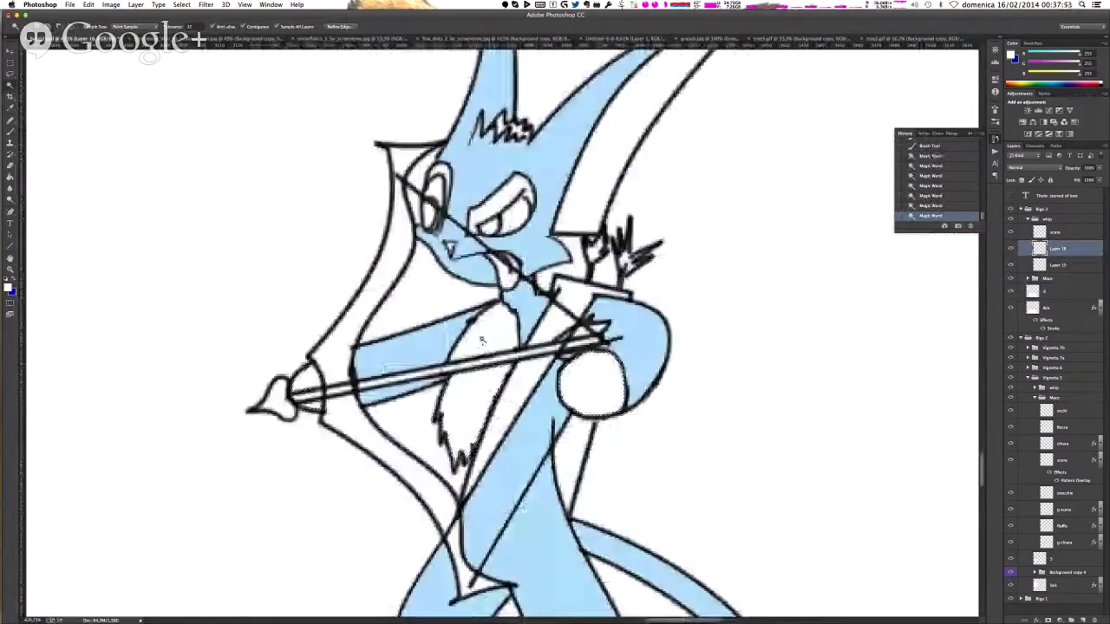
left_click(482, 340)
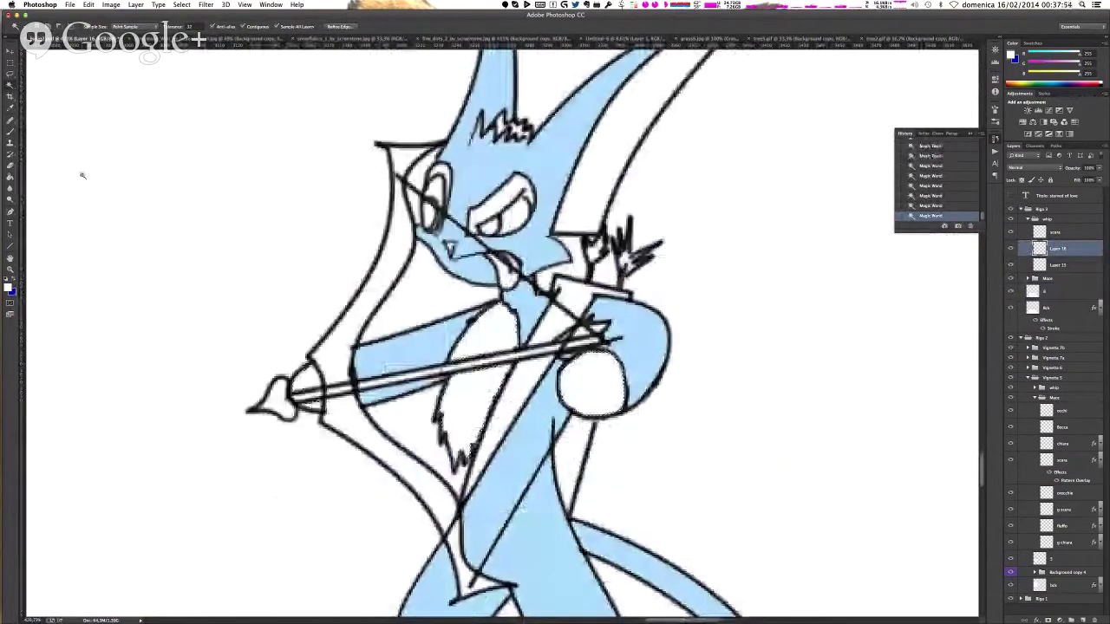
- Fill the selected areas with light peach, clear the selection and rename Layer 18 as chiara
left_click(11, 177)
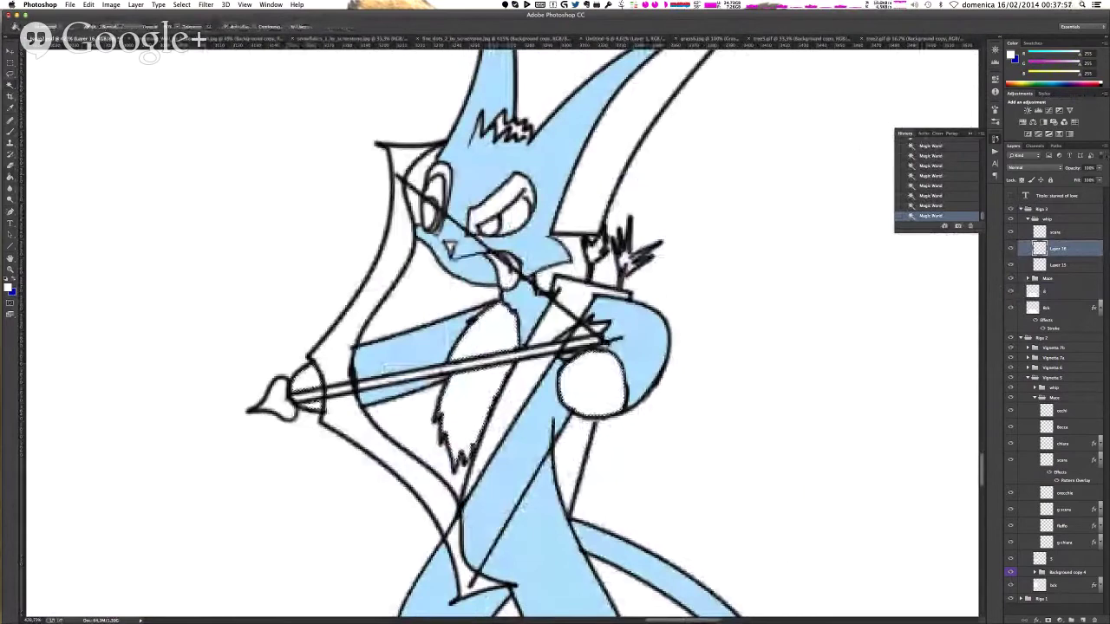
left_click(467, 413)
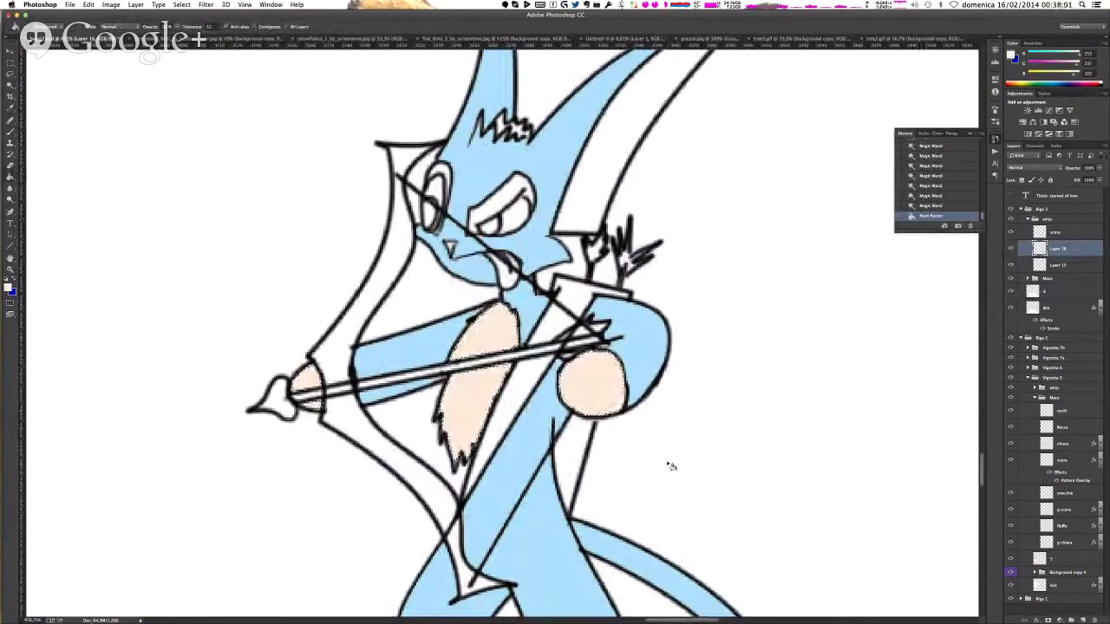
key("super+d")
double_click(1057, 250)
type("chiara")
key("Return")
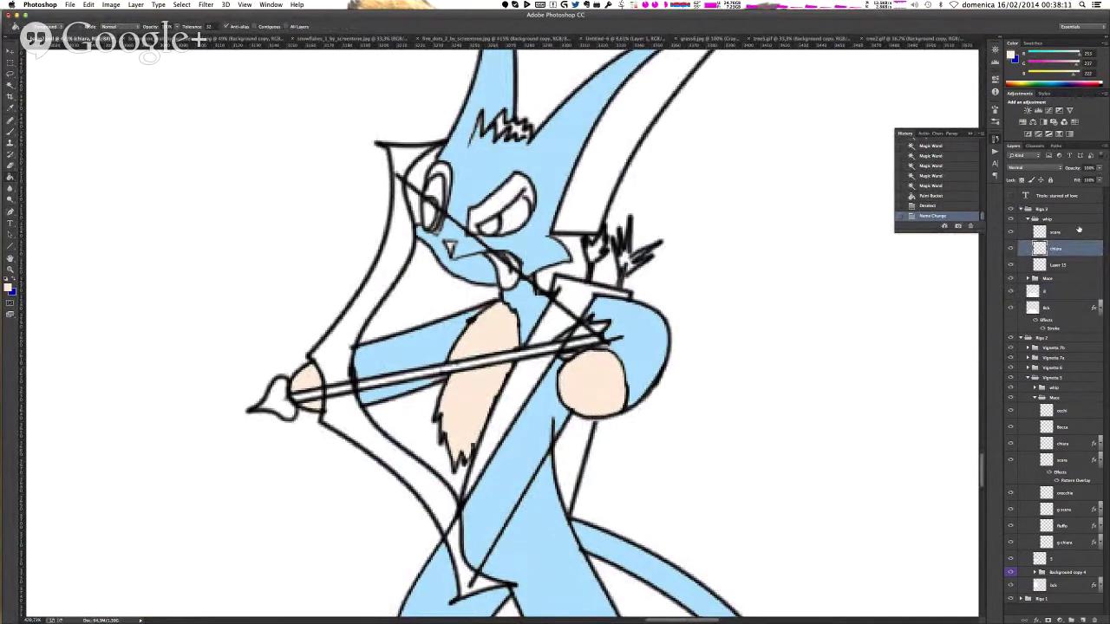
- On the scura layer, select the white gaps in the archer's hair tuft, fill them with the sampled light blue and deselect
left_click(1056, 233)
left_click(444, 332)
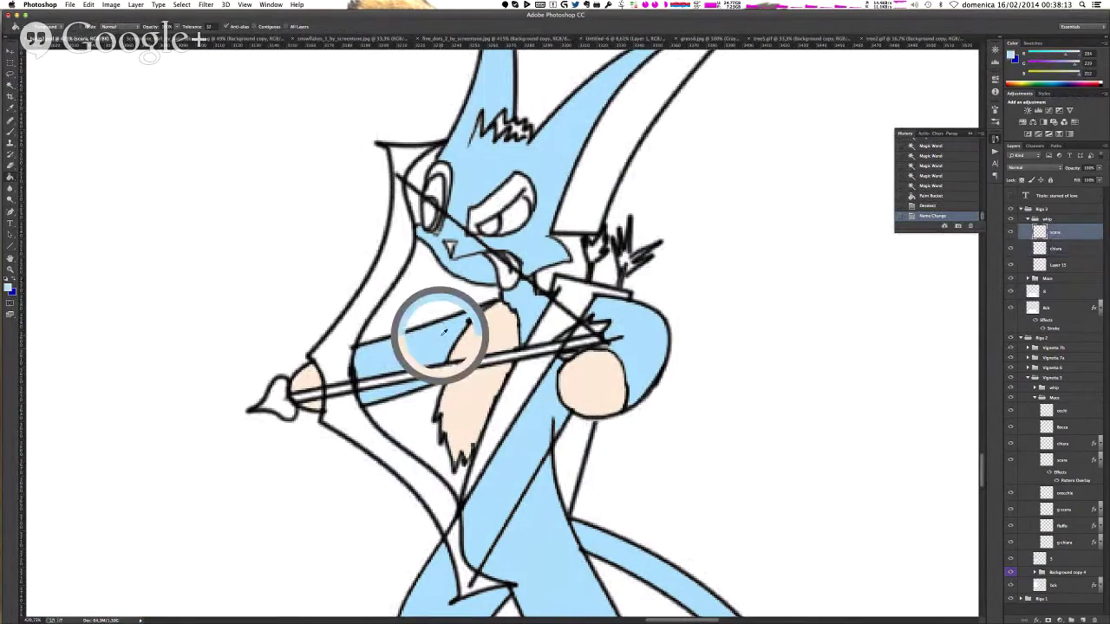
scroll(543, 164, "up", 3)
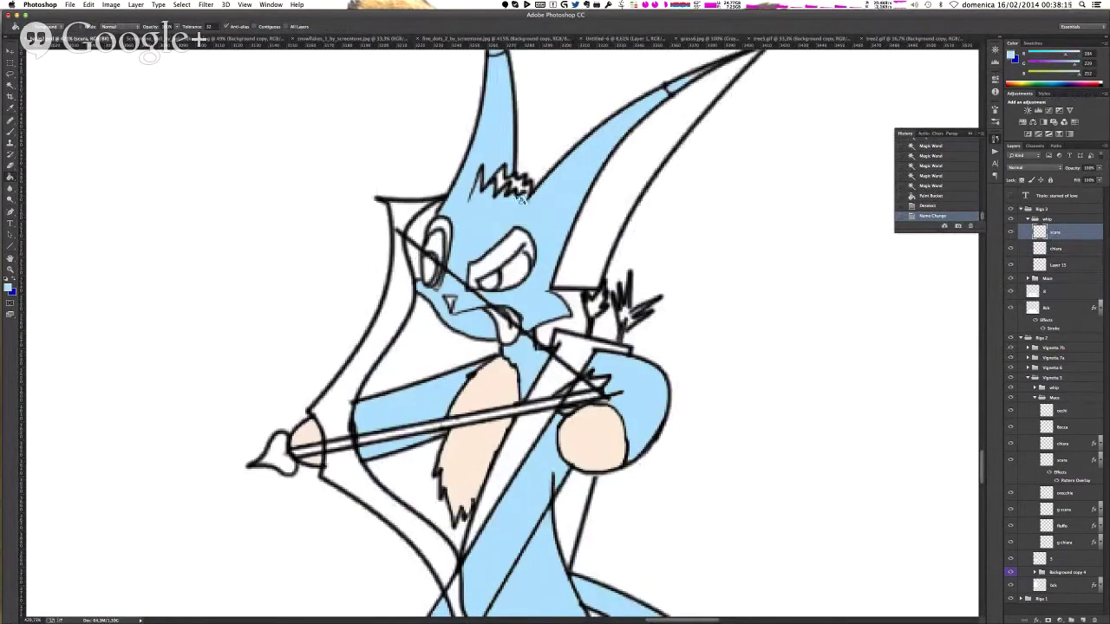
key("w")
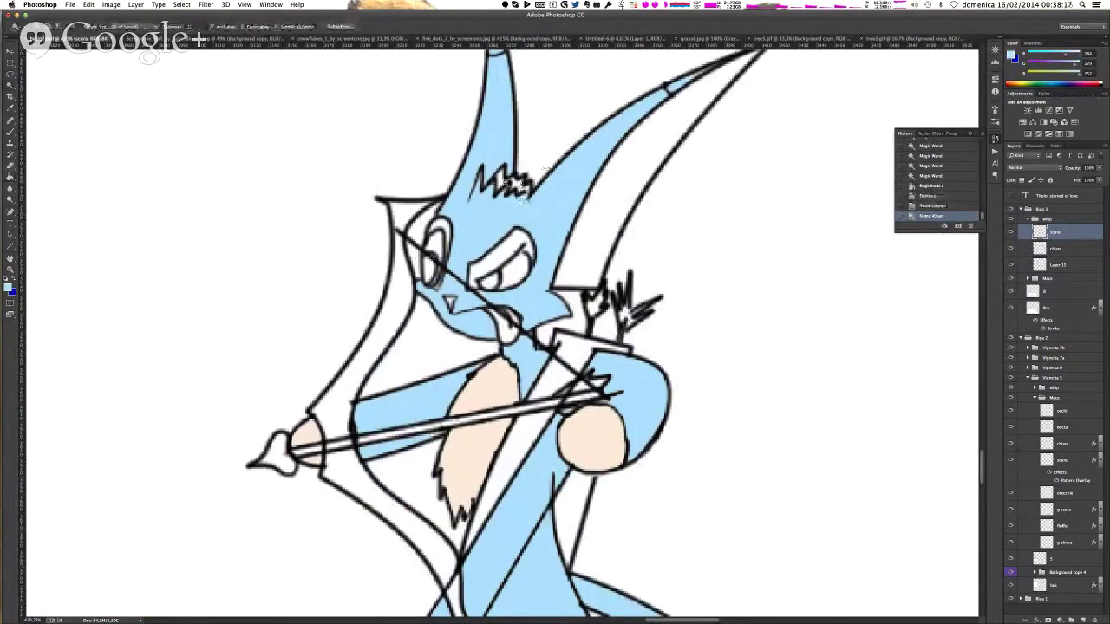
left_click(522, 194)
left_click(501, 186)
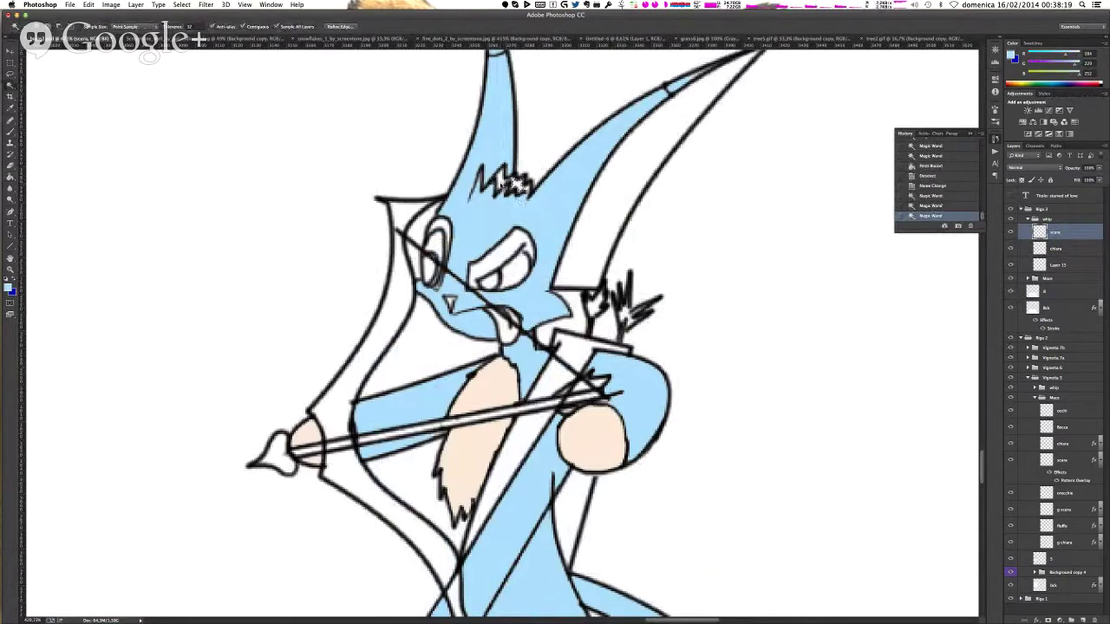
left_click(524, 187)
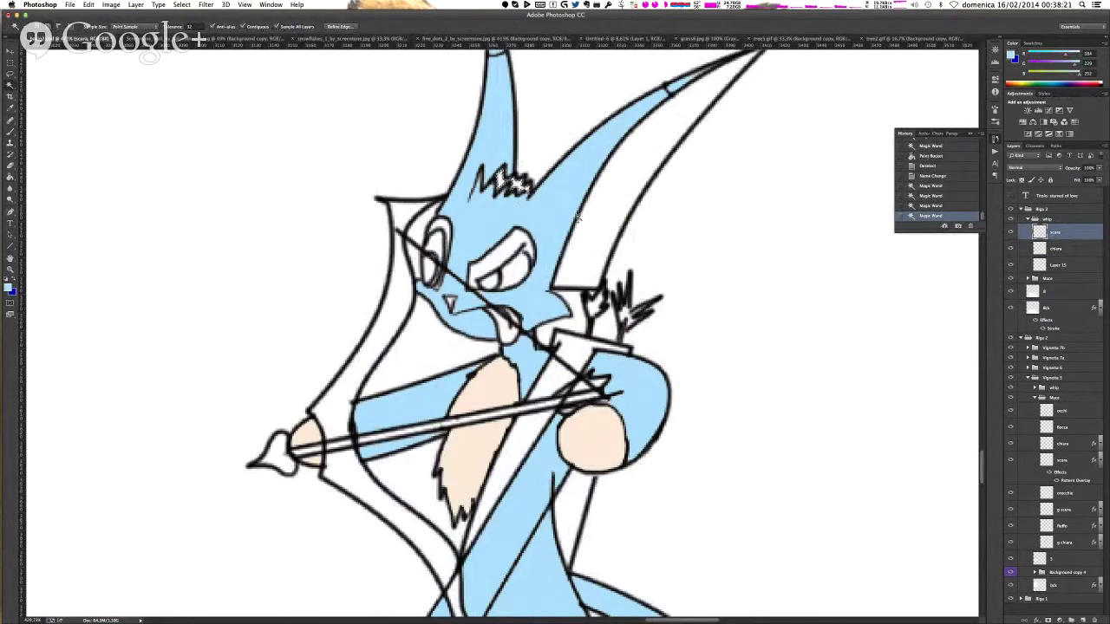
key("g")
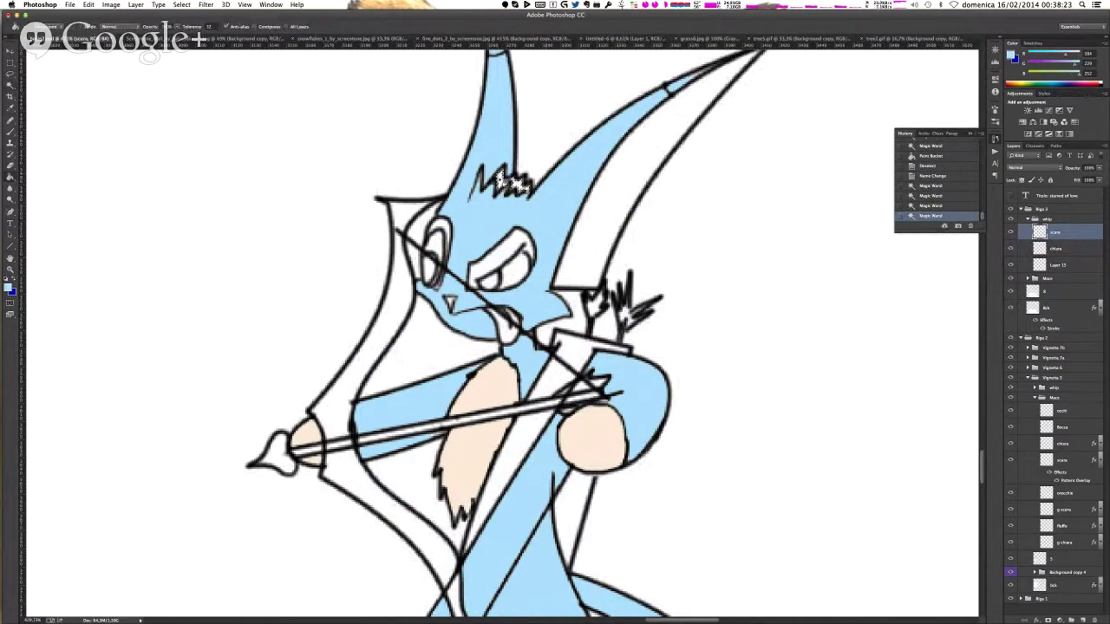
left_click(501, 180)
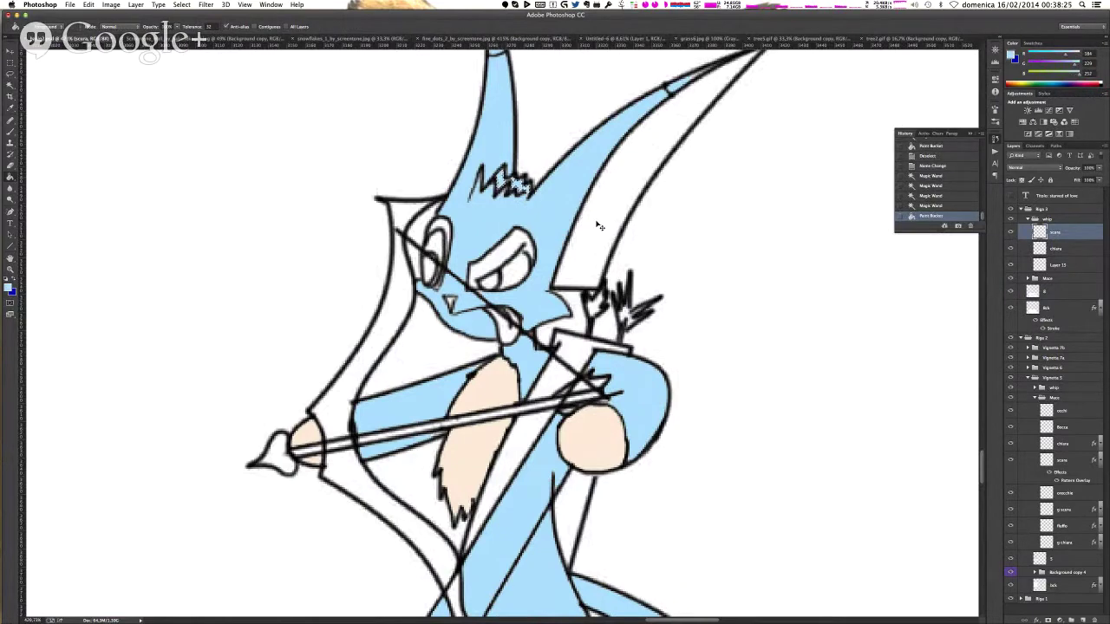
key("ctrl+d")
- Brush light blue over the missed pixels between the spikes of the archer's hair tuft
scroll(478, 177, "up", 10)
key("b")
left_click(500, 219)
left_click(501, 209)
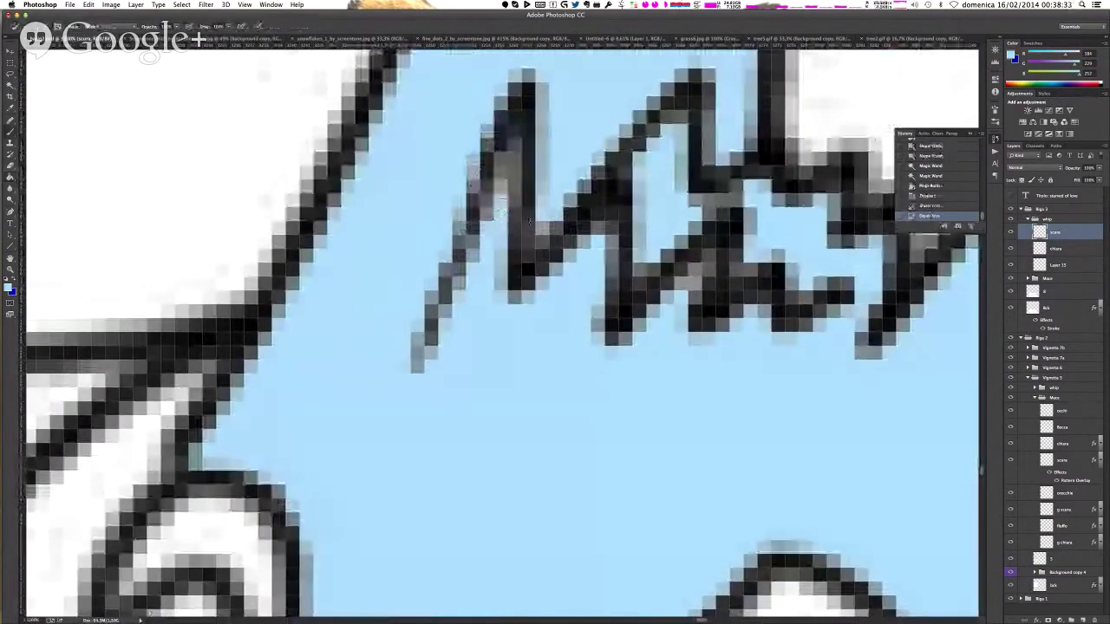
left_click(545, 222)
left_click(594, 241)
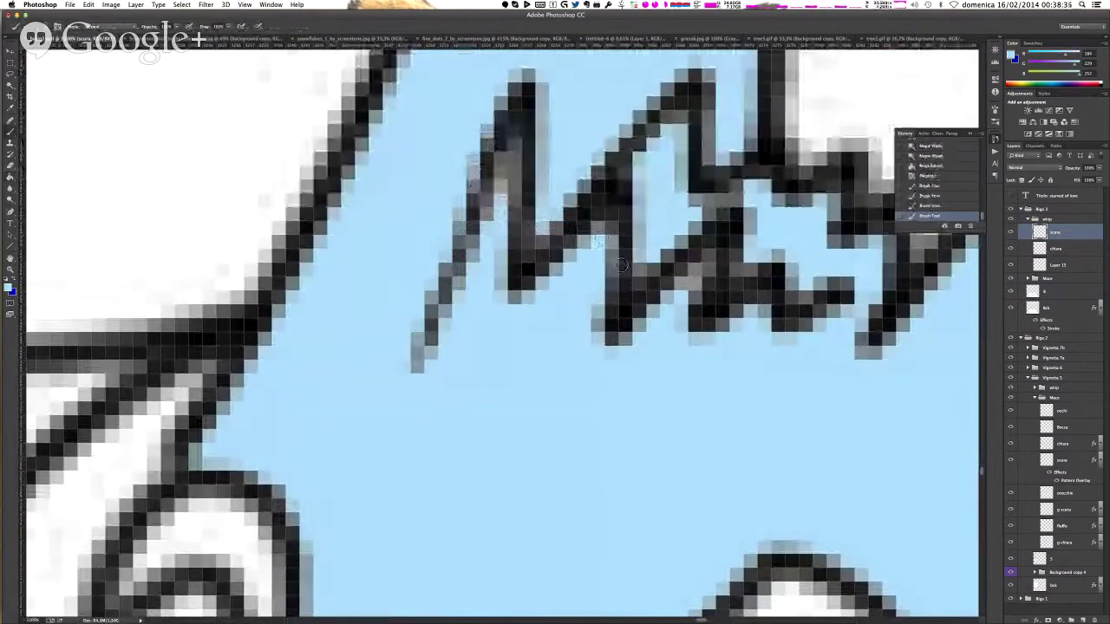
- Paint the missed narrow tip of the archer's slanted horn with light blue
scroll(685, 250, "down", 3)
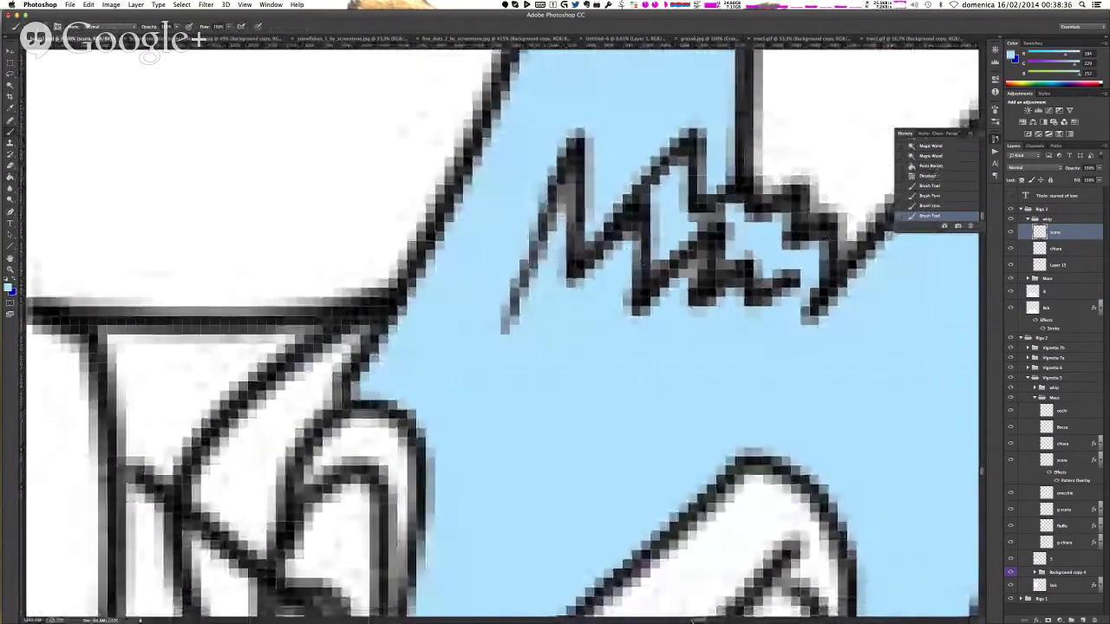
left_click_drag(704, 620, 717, 621)
scroll(780, 368, "up", 5)
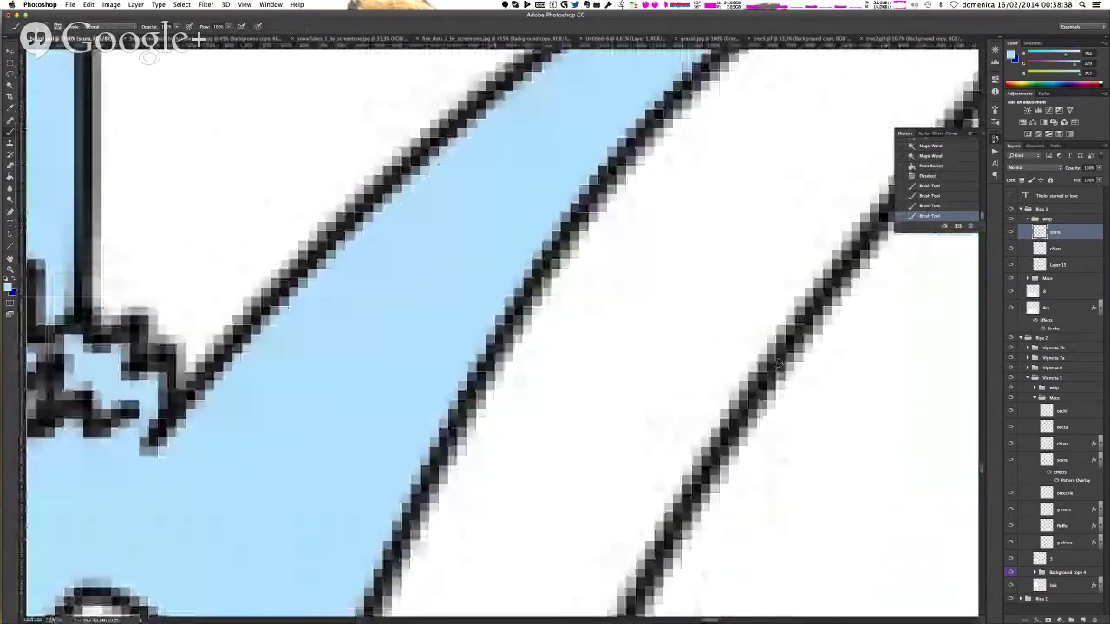
scroll(791, 356, "down", 3)
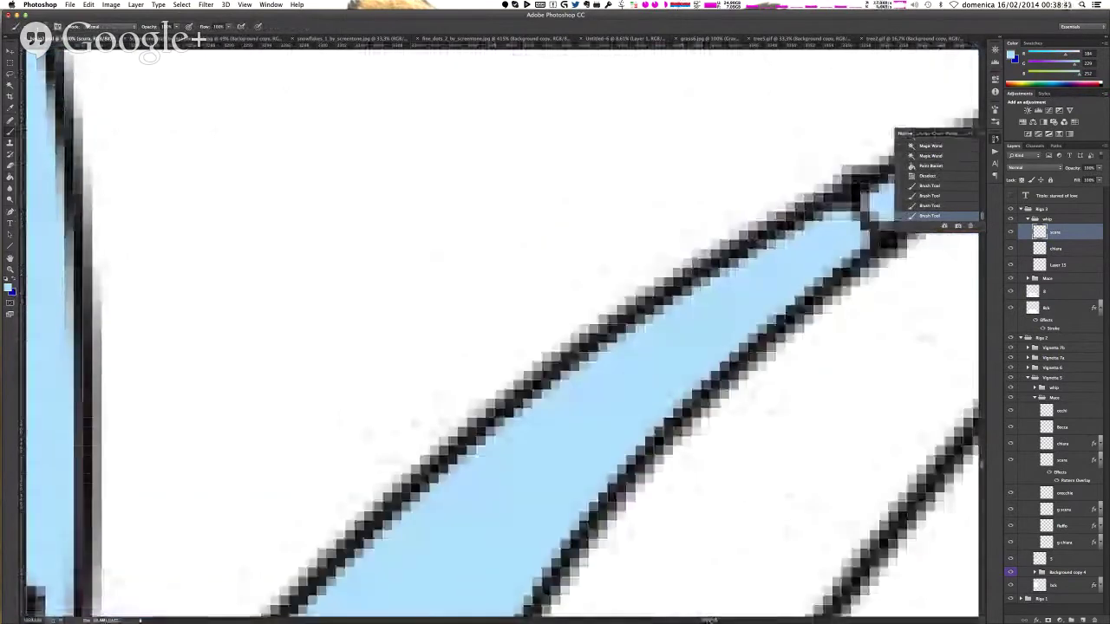
scroll(512, 357, "up", 3)
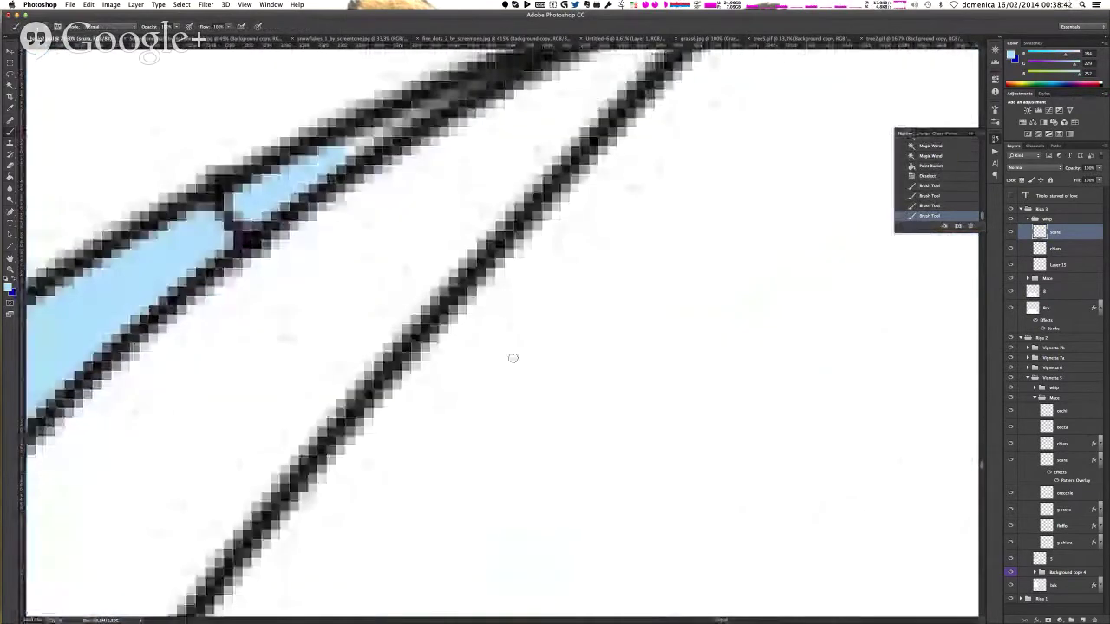
left_click_drag(349, 150, 417, 112)
left_click(351, 145)
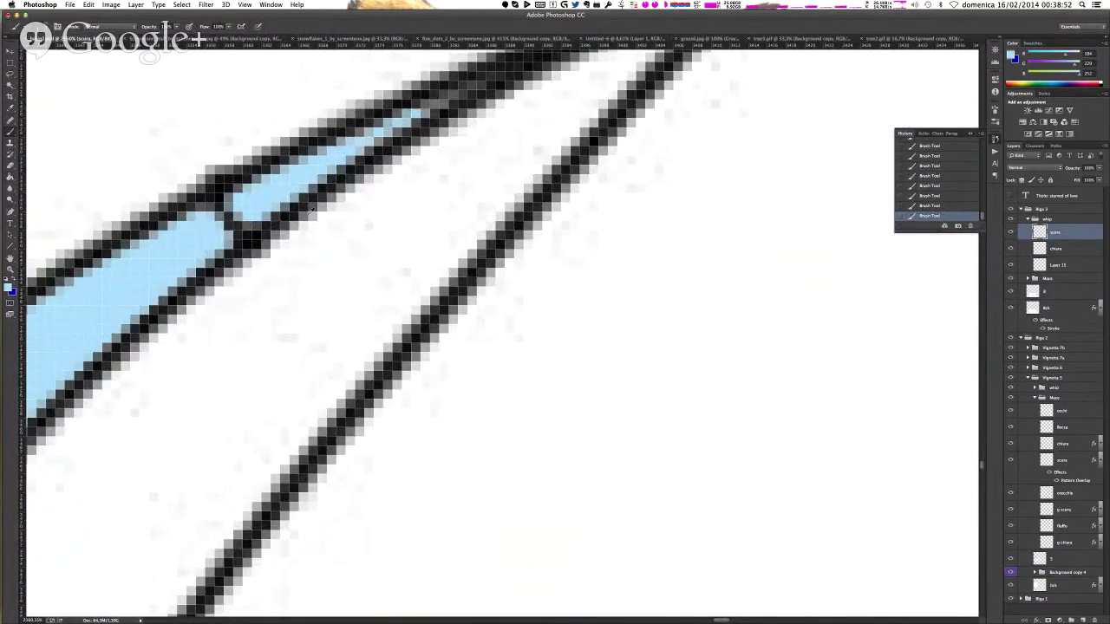
- Examine the archer's horns, hair tuft and face up close for gaps left in the light blue colouring
scroll(310, 212, "down", 10)
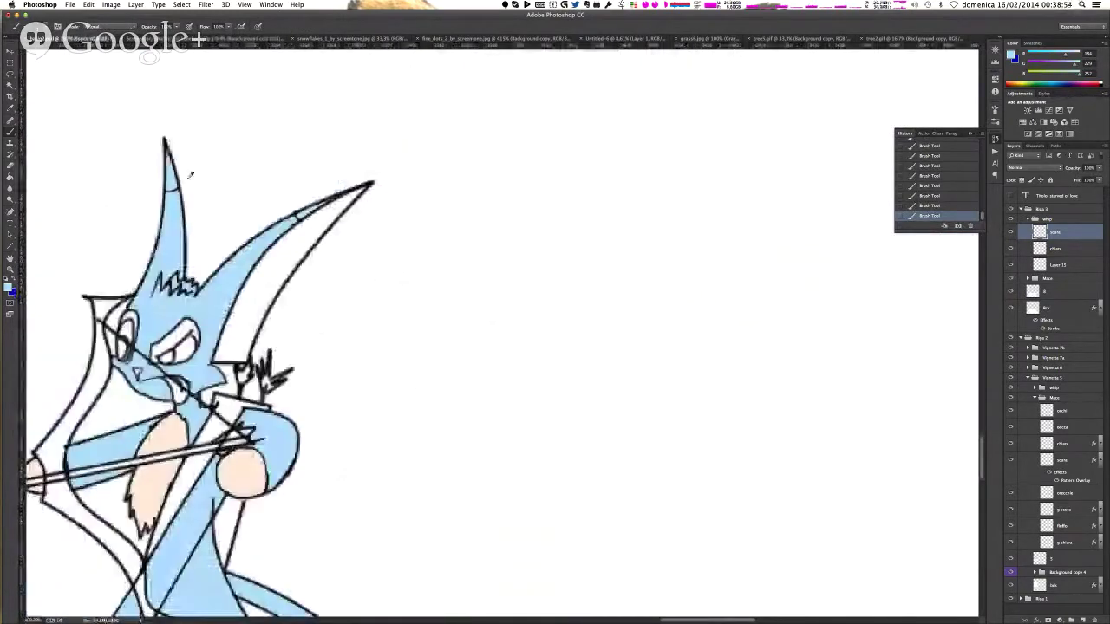
scroll(190, 175, "up", 10)
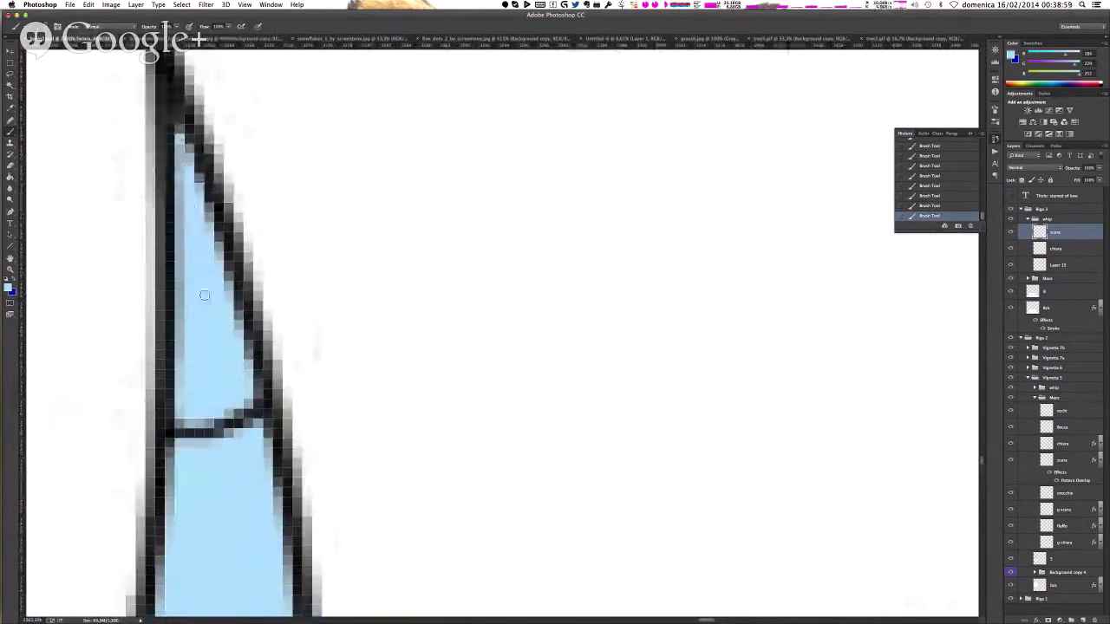
scroll(217, 312, "down", 2)
scroll(286, 409, "down", 5)
scroll(317, 414, "up", 5)
scroll(317, 414, "down", 10)
scroll(318, 416, "down", 4)
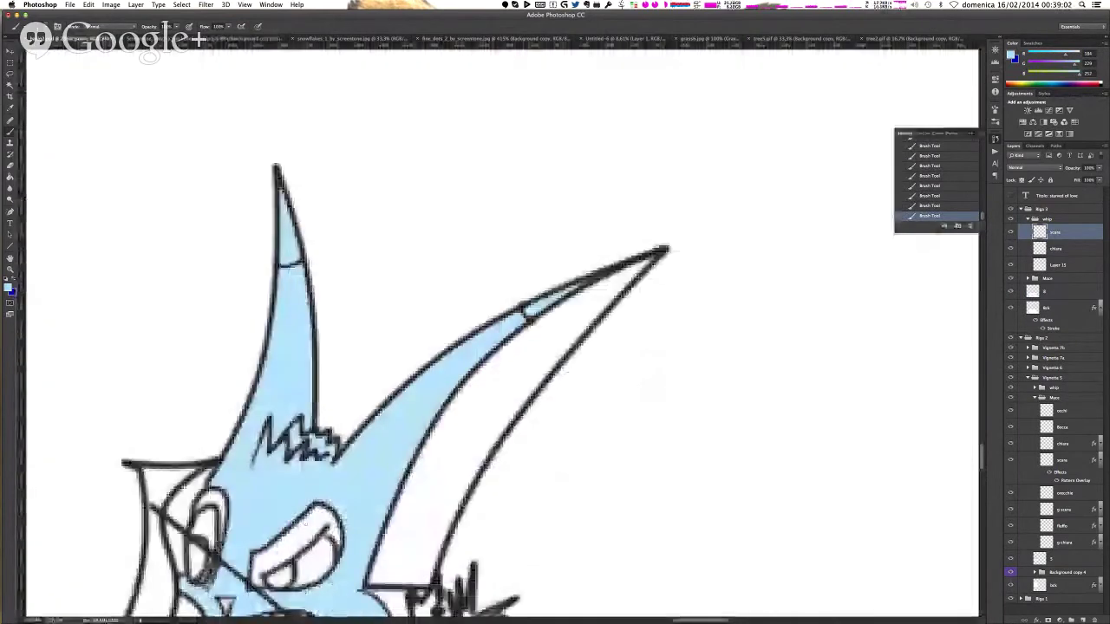
scroll(340, 347, "up", 8)
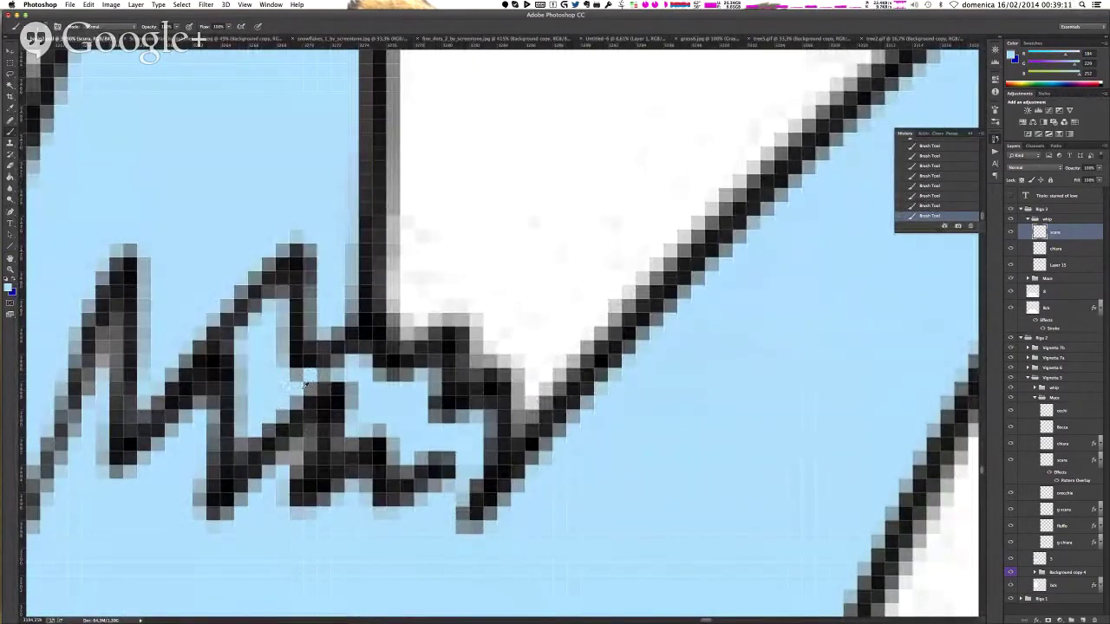
scroll(312, 374, "down", 2)
scroll(369, 388, "down", 5)
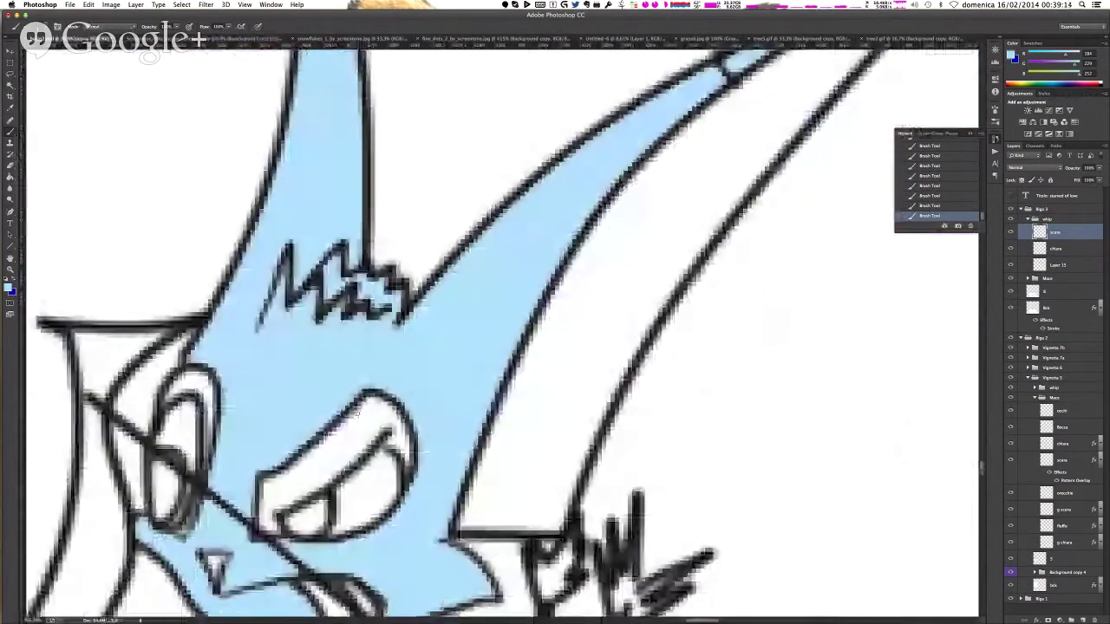
scroll(889, 276, "down", 3)
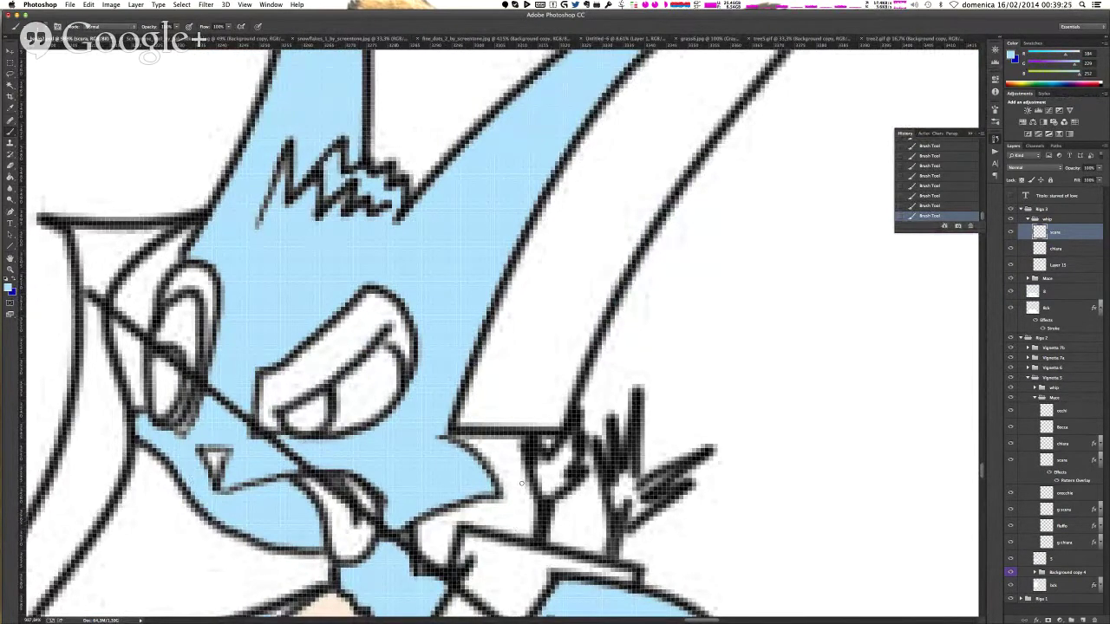
- On the empty layer below chiara, select the bands around both of the archer's eyes, fill them with dark blue and deselect
left_click(1066, 263)
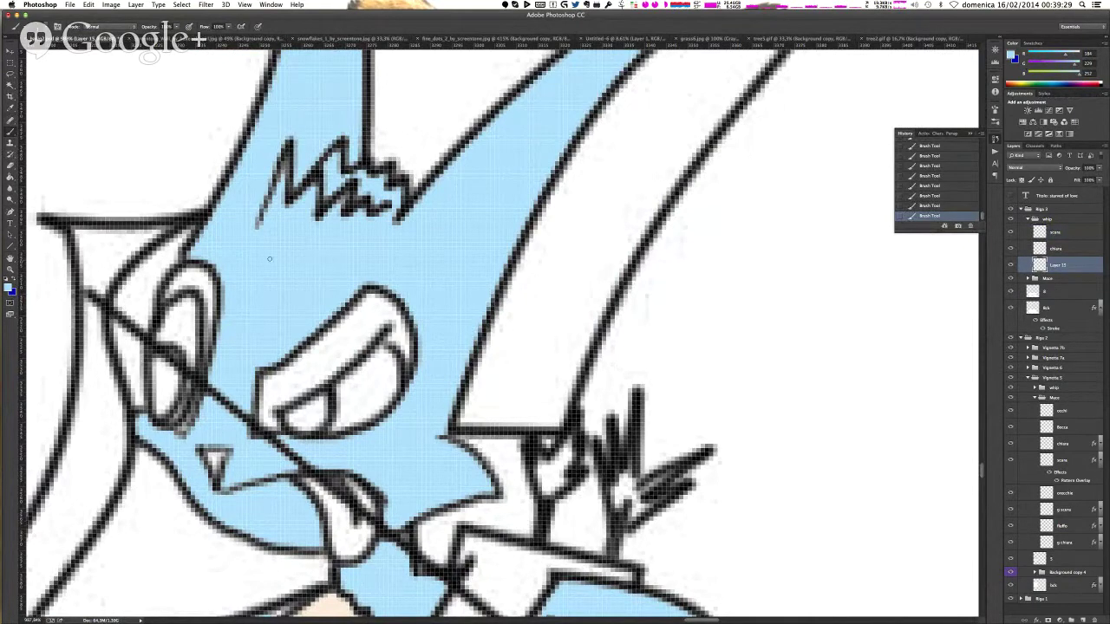
key("w")
left_click(323, 365)
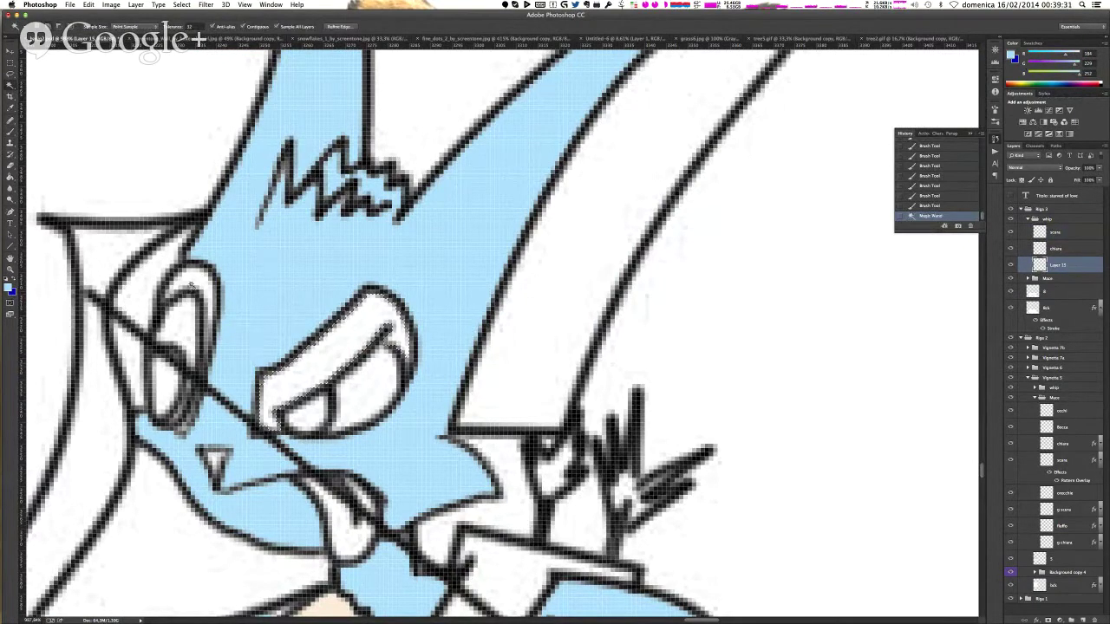
left_click(364, 314)
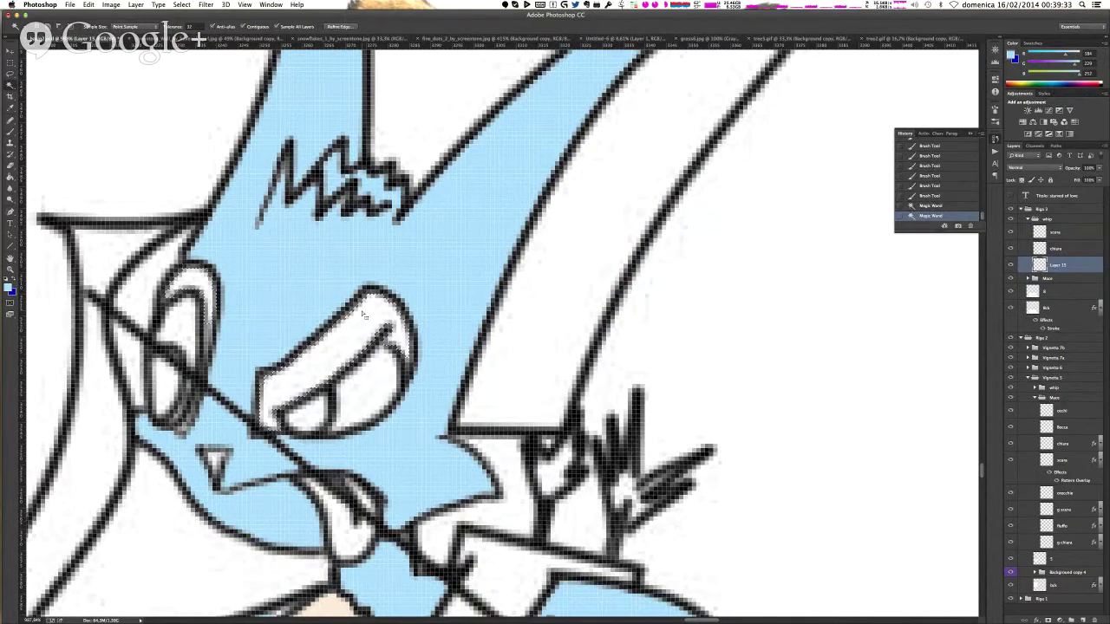
key("g")
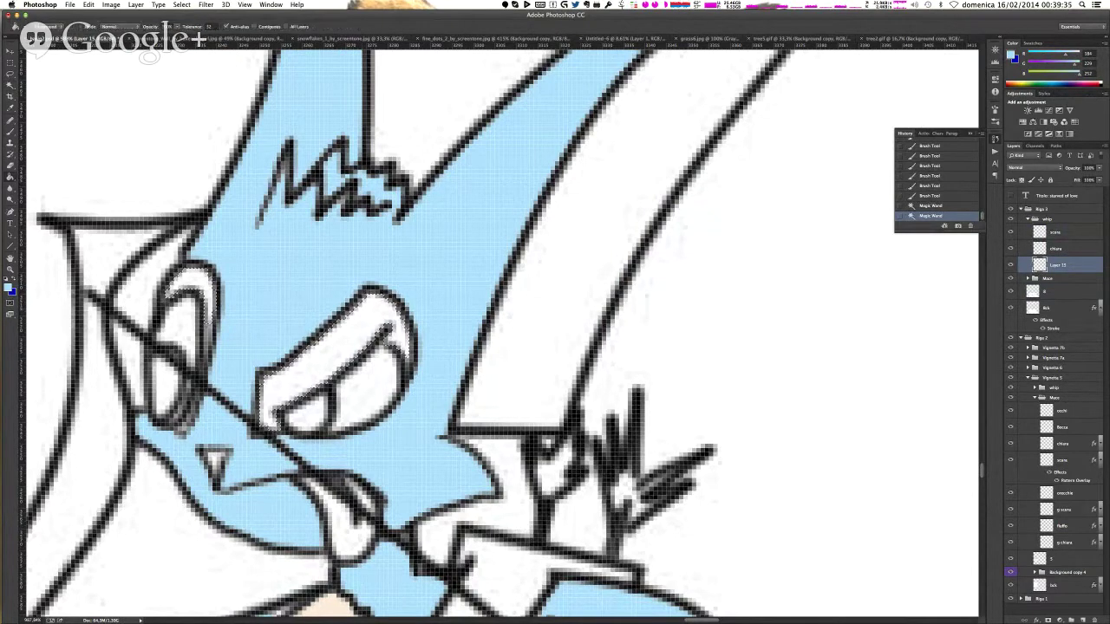
left_click(420, 260, "alt")
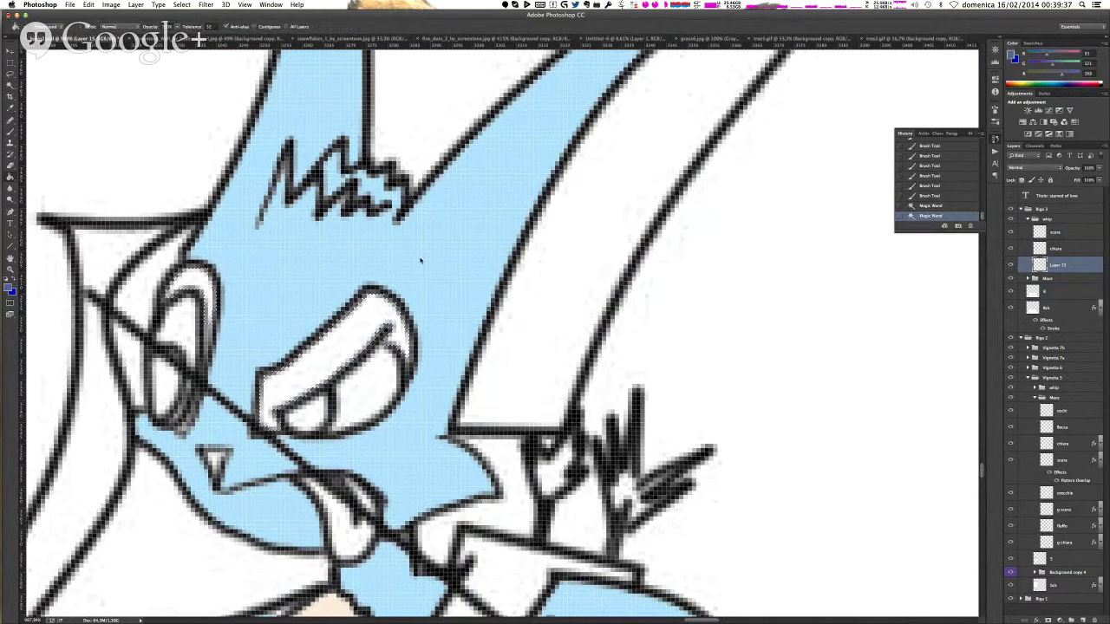
left_click(337, 358)
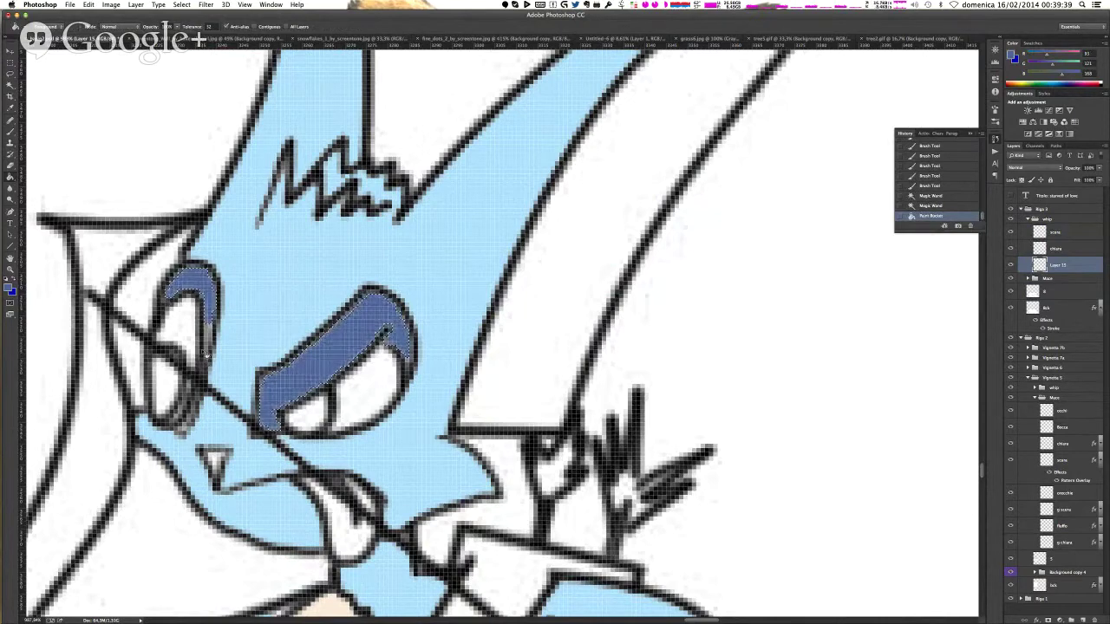
key("ctrl+d")
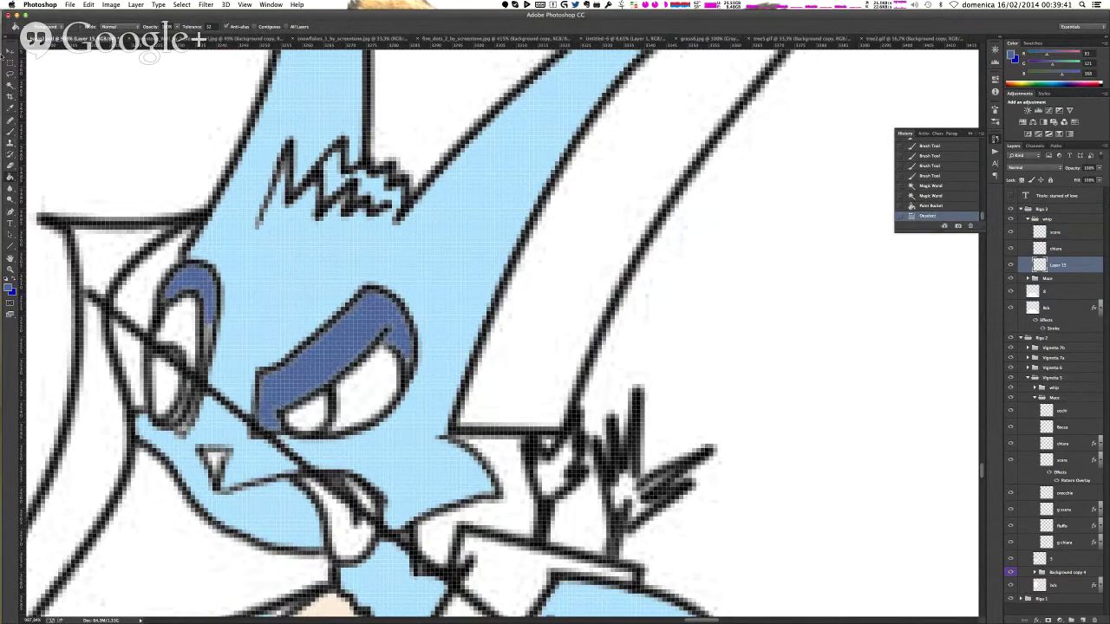
- Brush dark blue over the missed narrow strip along the side and lower edge of the archer's partly hidden eye
left_click(10, 132)
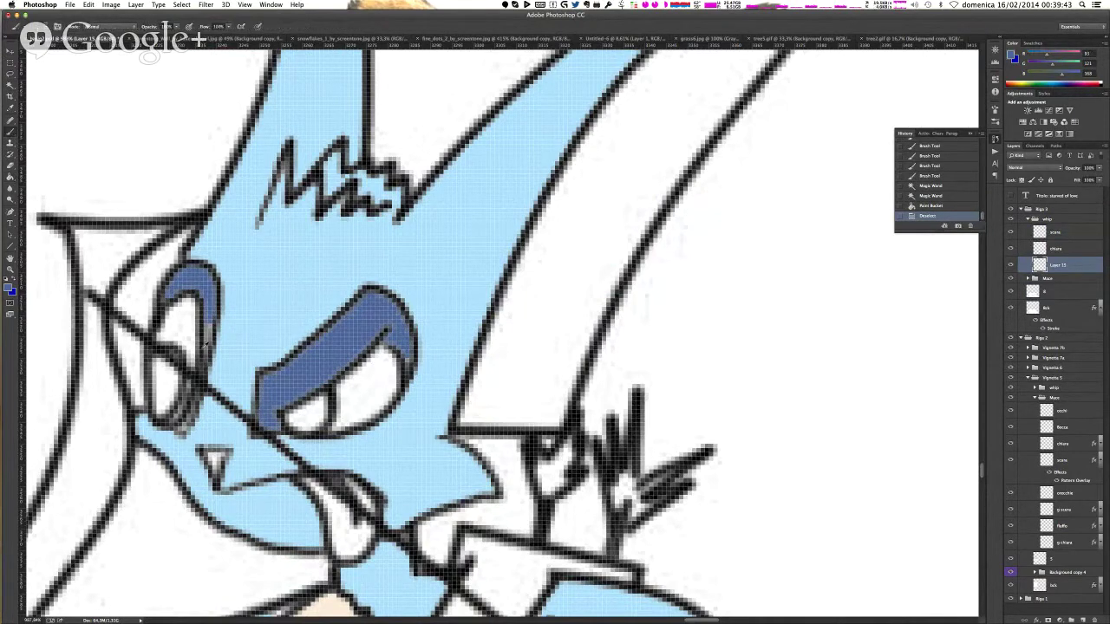
scroll(205, 346, "up", 5)
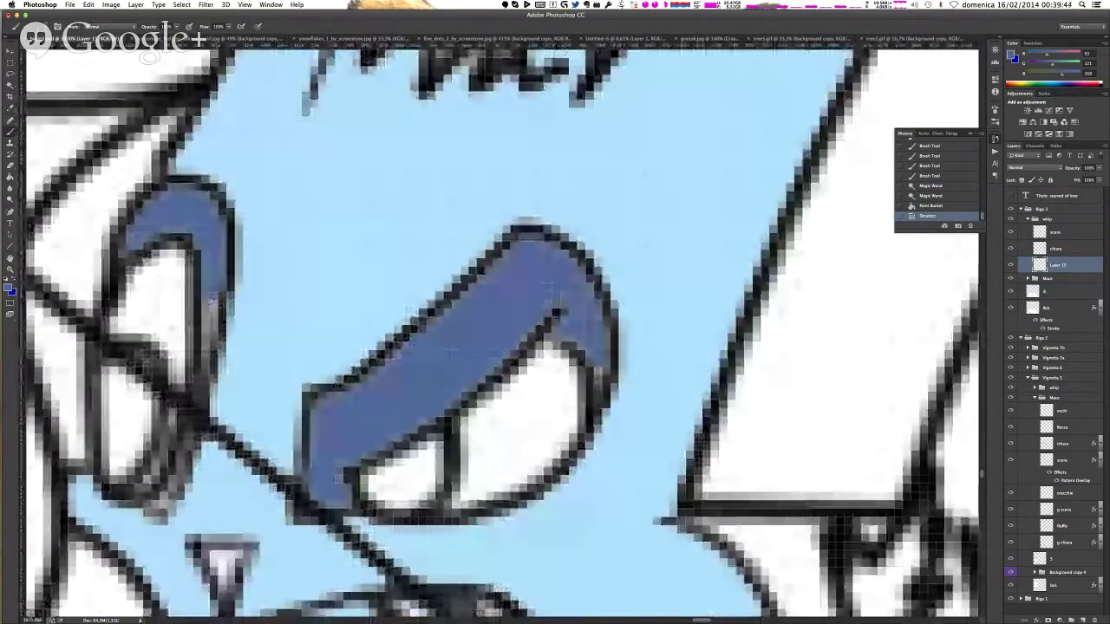
left_click_drag(212, 304, 204, 366)
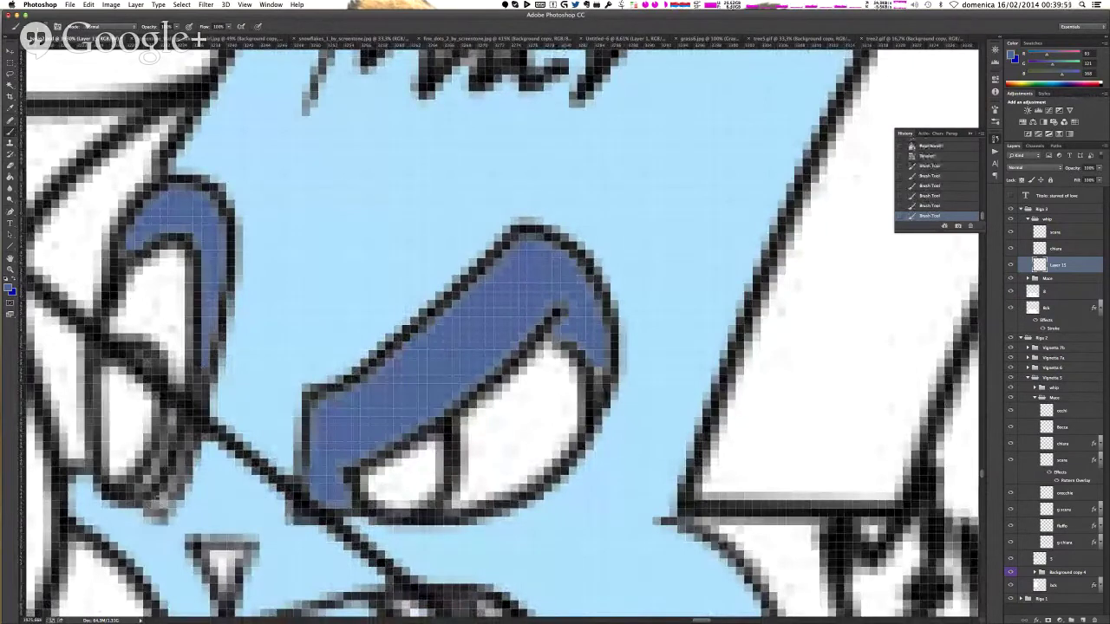
left_click(156, 505)
left_click(158, 503)
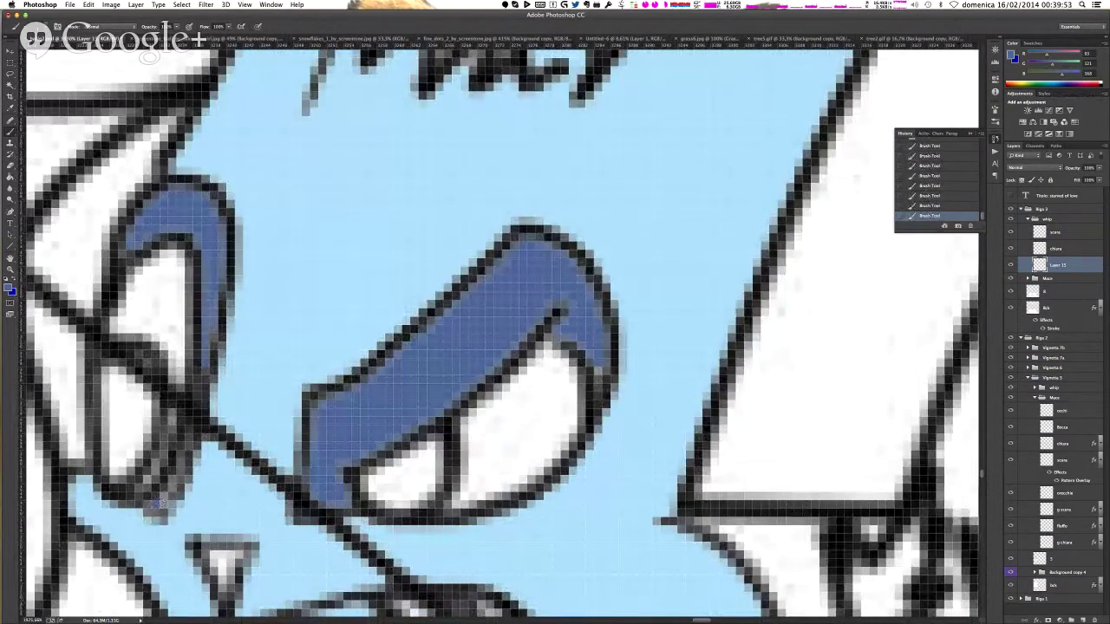
left_click_drag(168, 490, 189, 440)
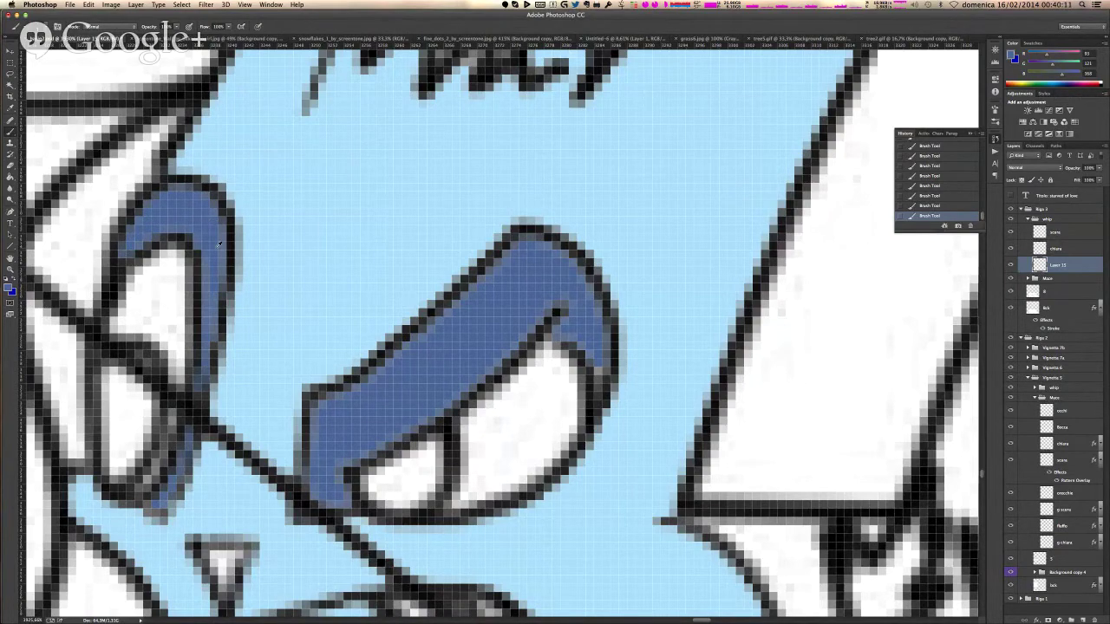
- Rename the layer holding the dark blue eye bands as contorno occhi
scroll(219, 244, "down", 1)
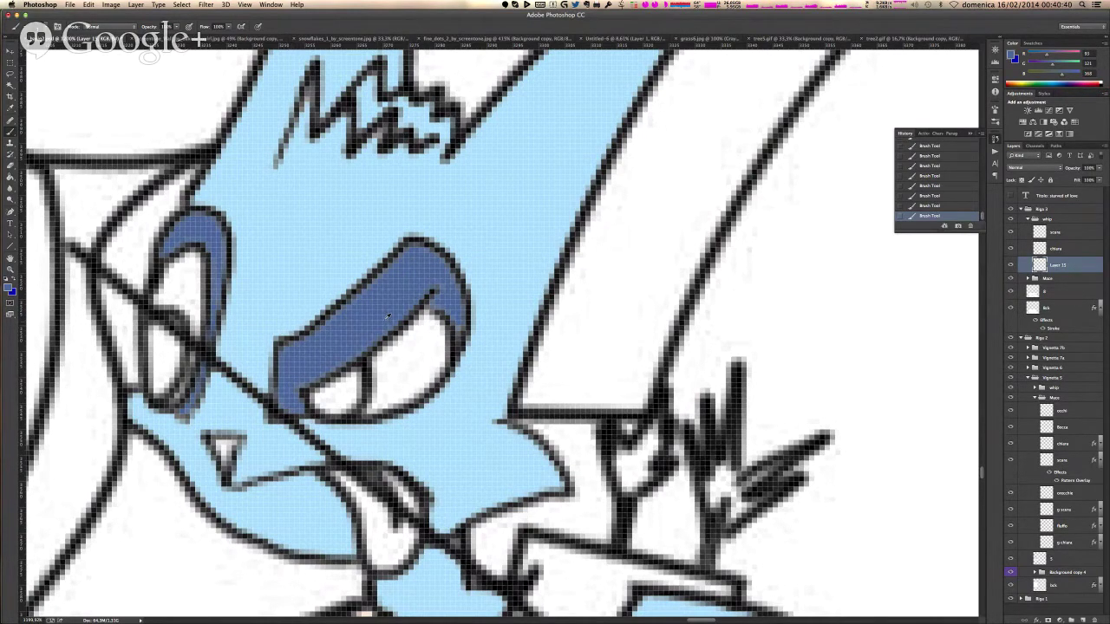
scroll(388, 317, "down", 5)
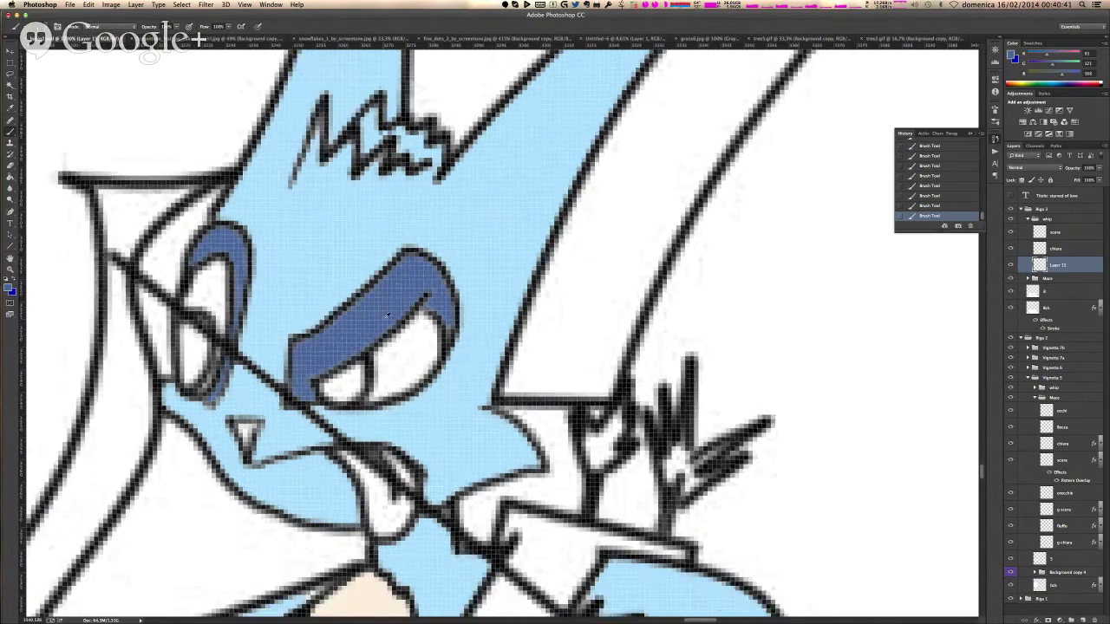
scroll(368, 301, "up", 3)
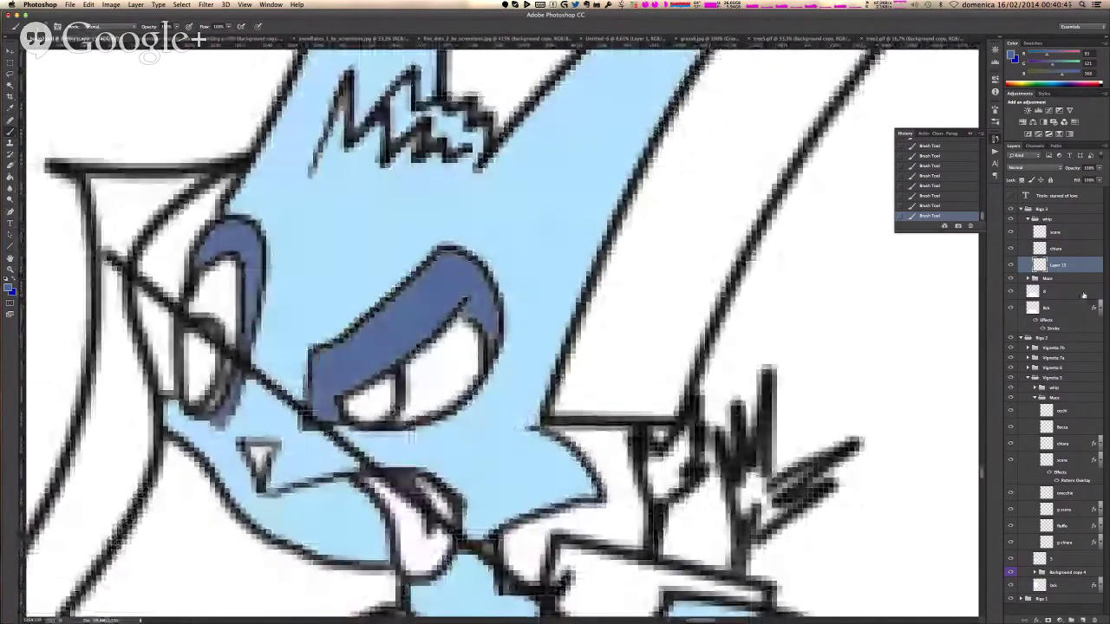
double_click(1058, 265)
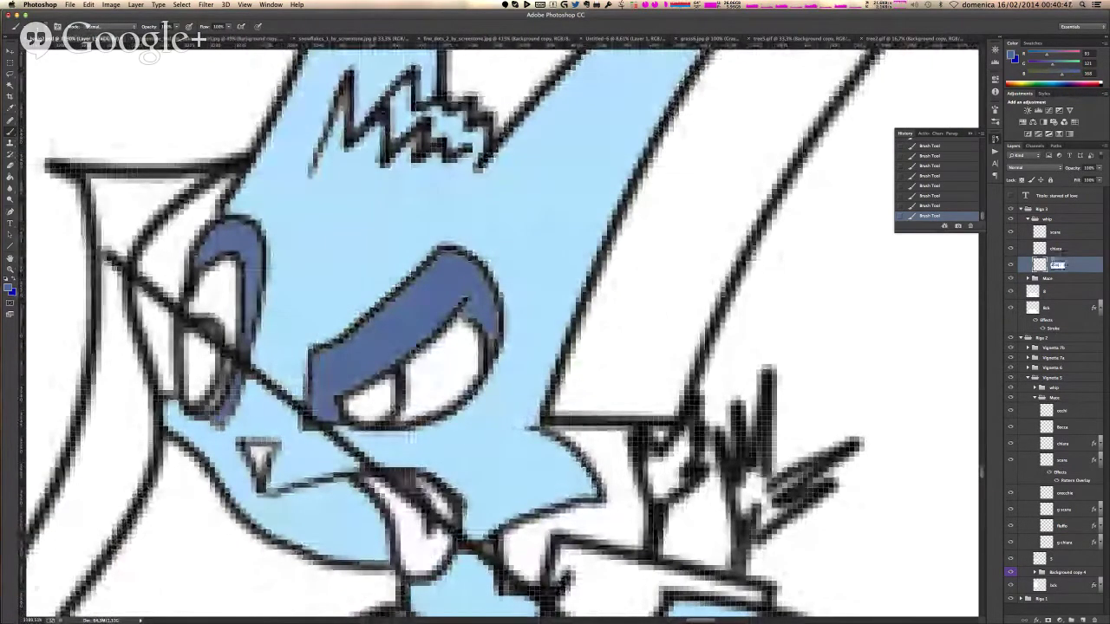
type("contorno occhi")
key("Return")
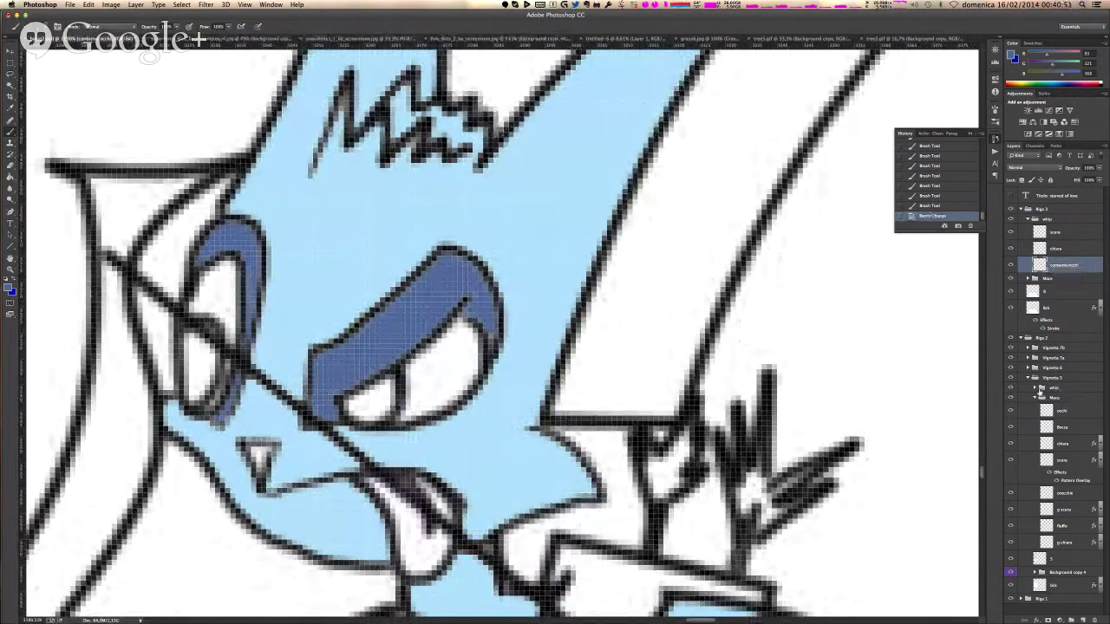
- Copy the Pattern Overlay style from the scura layer in Vignetta 5's whip group and paste it onto Riga 3's scura layer
left_click(1033, 389)
right_click(1053, 401)
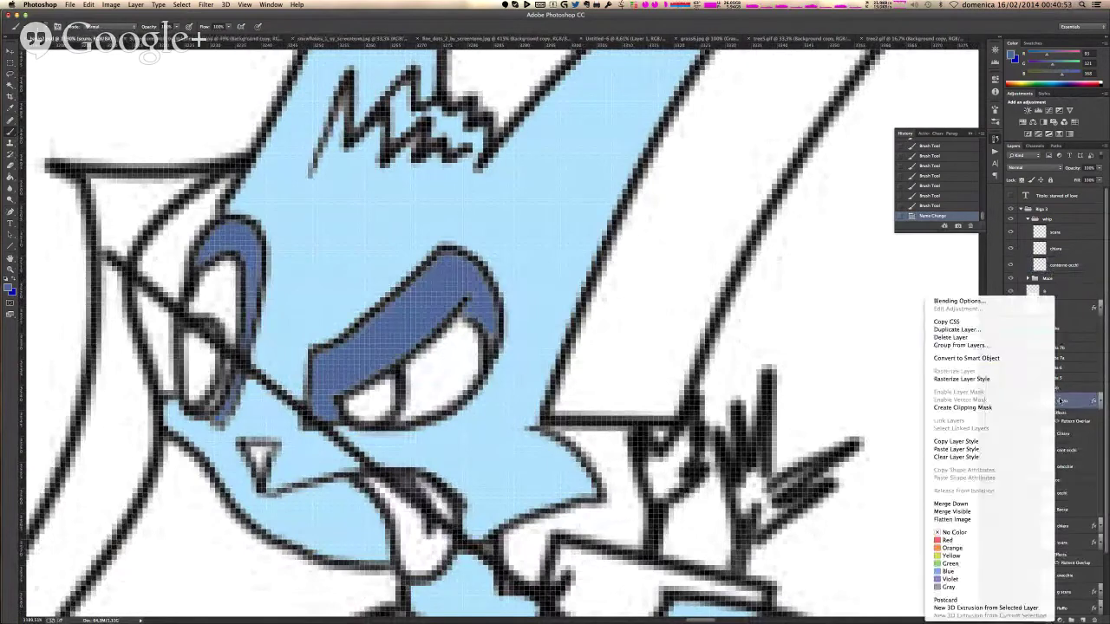
left_click(979, 443)
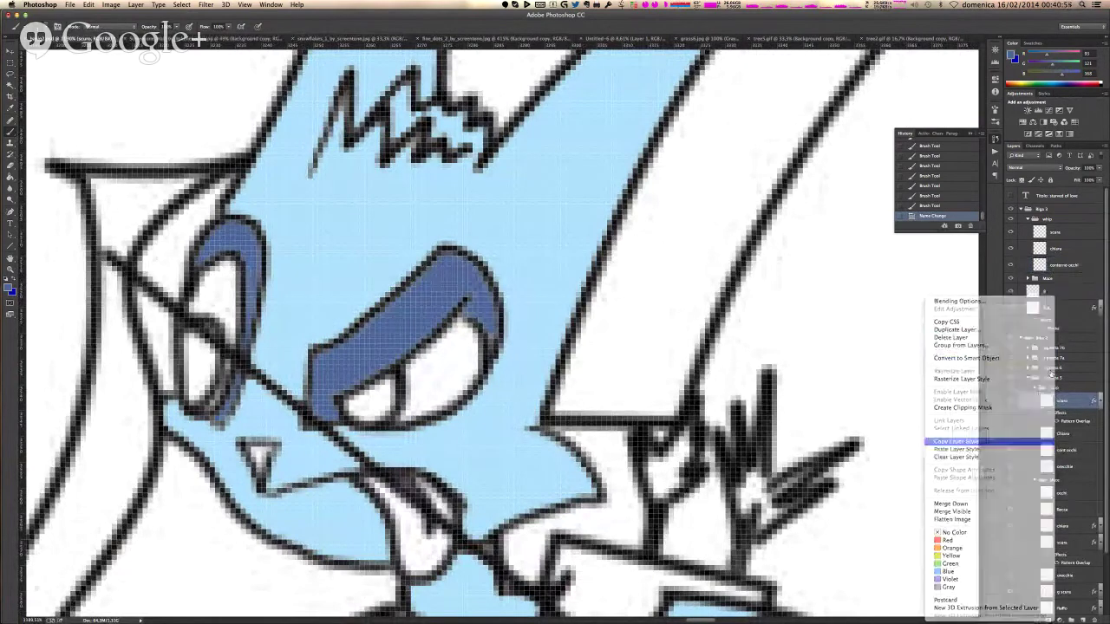
left_click(1036, 388)
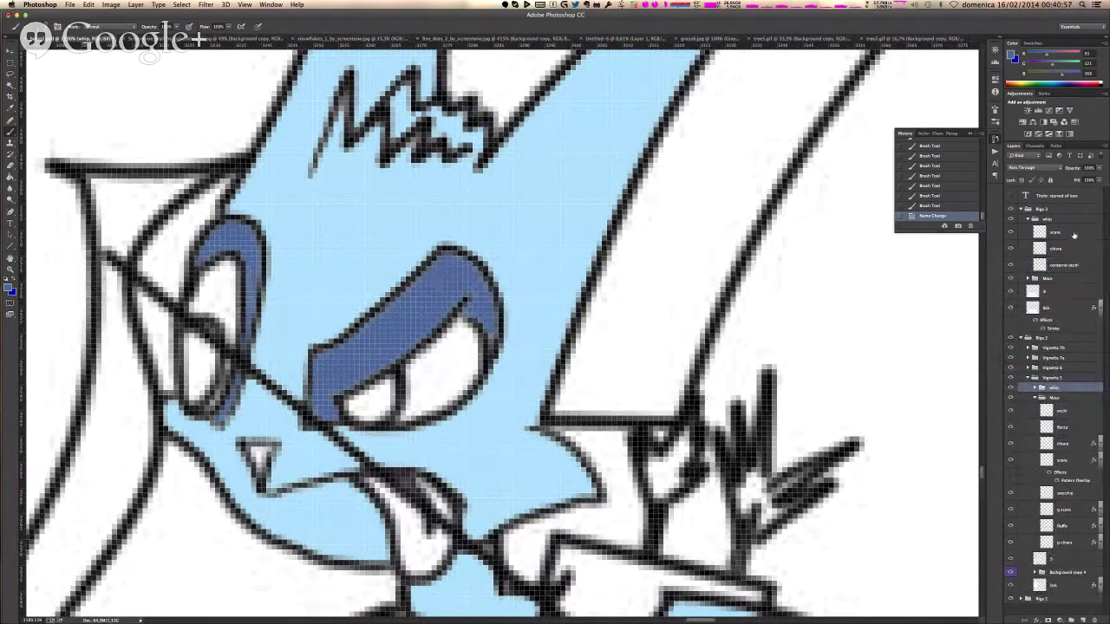
right_click(1073, 232)
left_click(1018, 381)
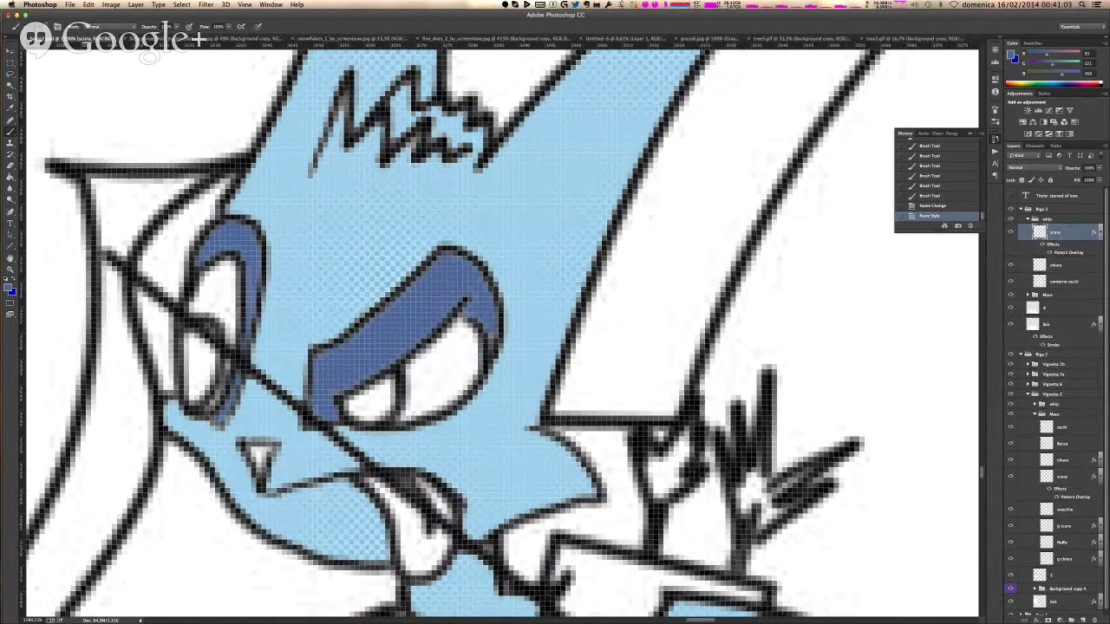
left_click(1099, 232)
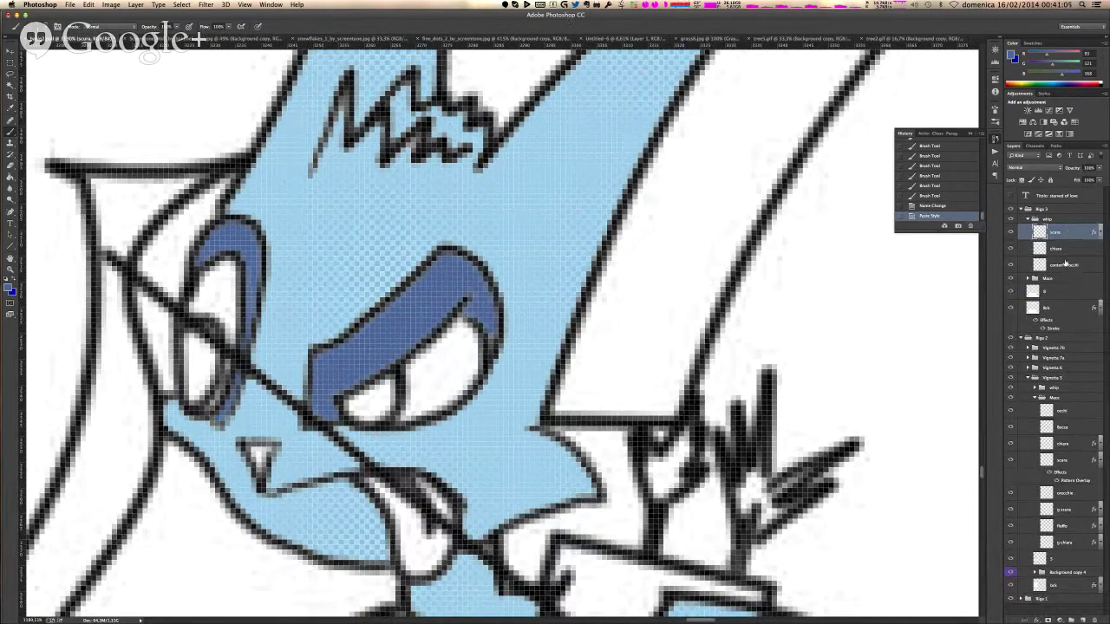
- Add a new layer directly above contorno occhi and name it occhi
left_click(1063, 265)
left_click(1083, 621)
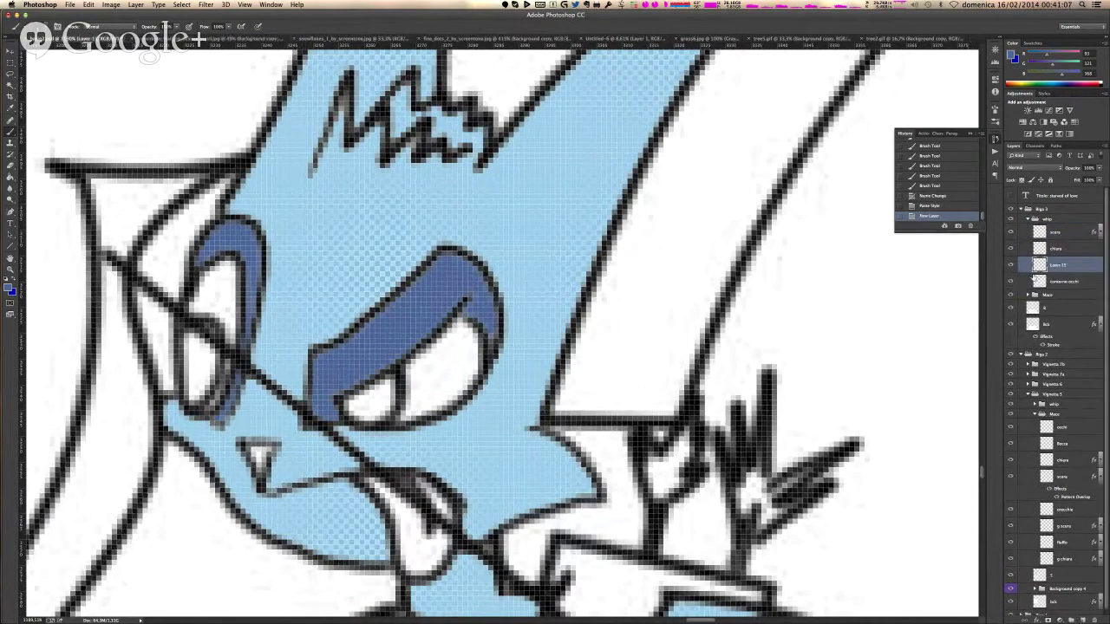
double_click(1052, 265)
type("occhi")
key("Return")
- Select the irises of both of the archer's eyes and fill them with red on the occhi layer
right_click(353, 192)
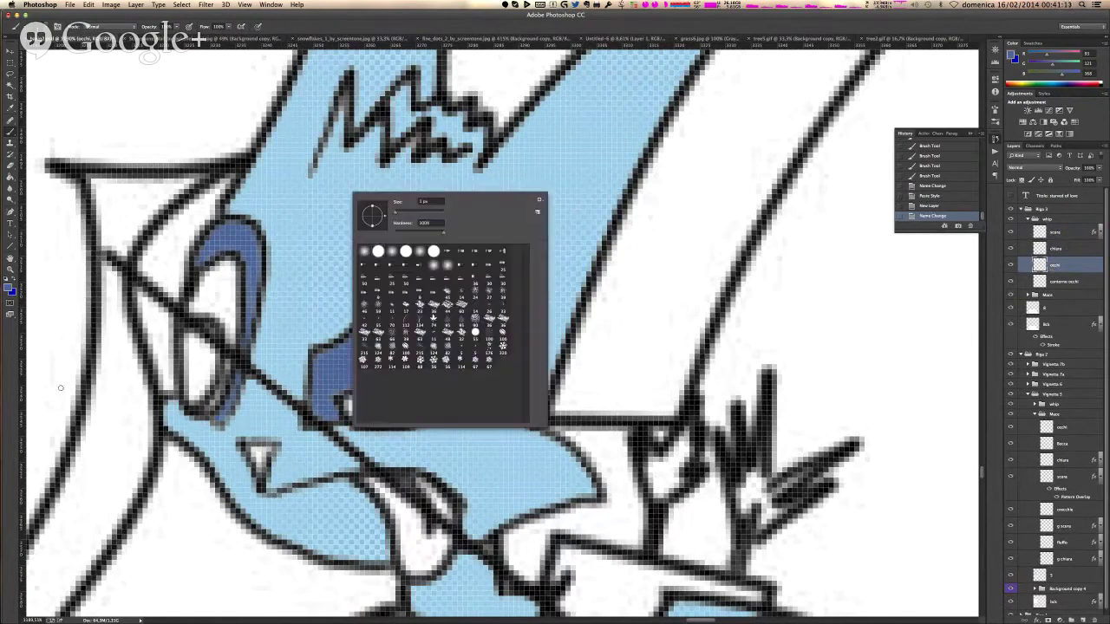
key("Escape")
key("w")
left_click(204, 364)
left_click(377, 408, "shift")
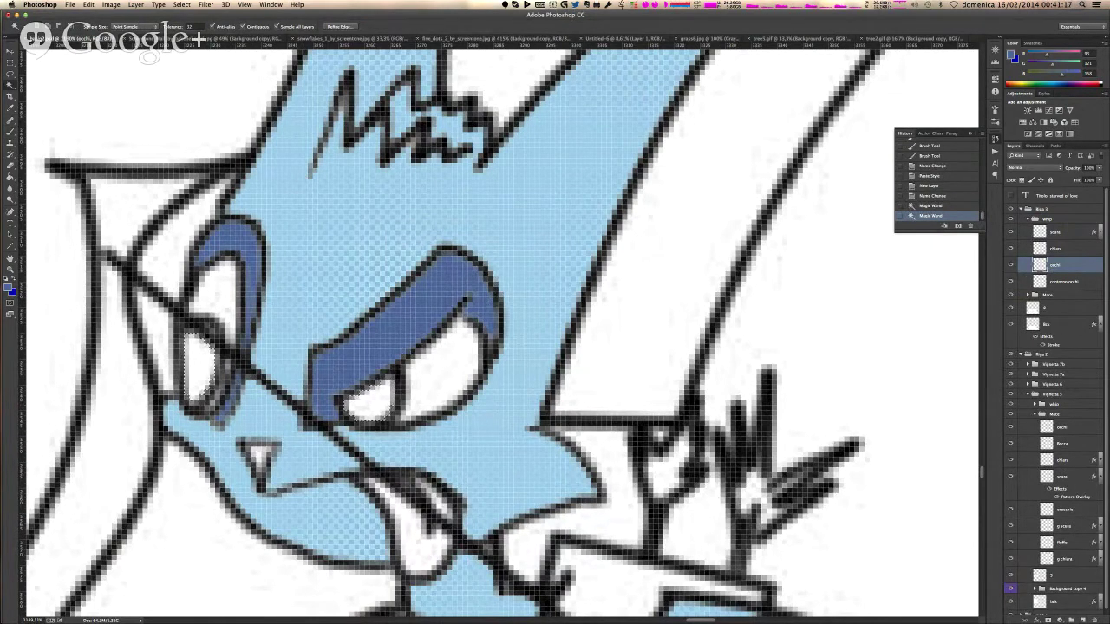
key("g")
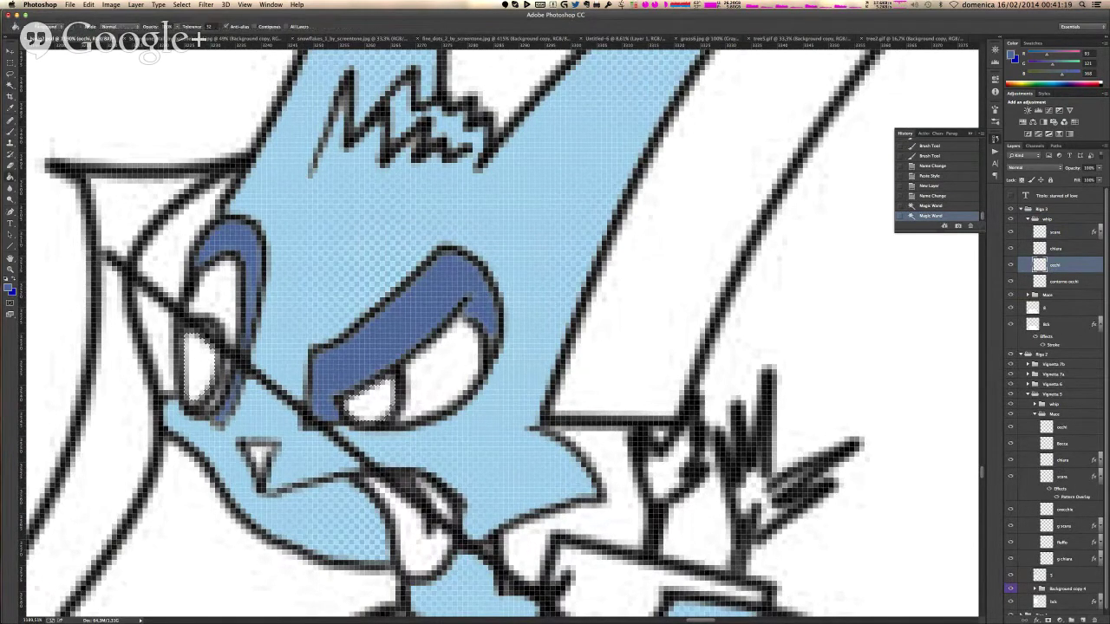
left_click(197, 362)
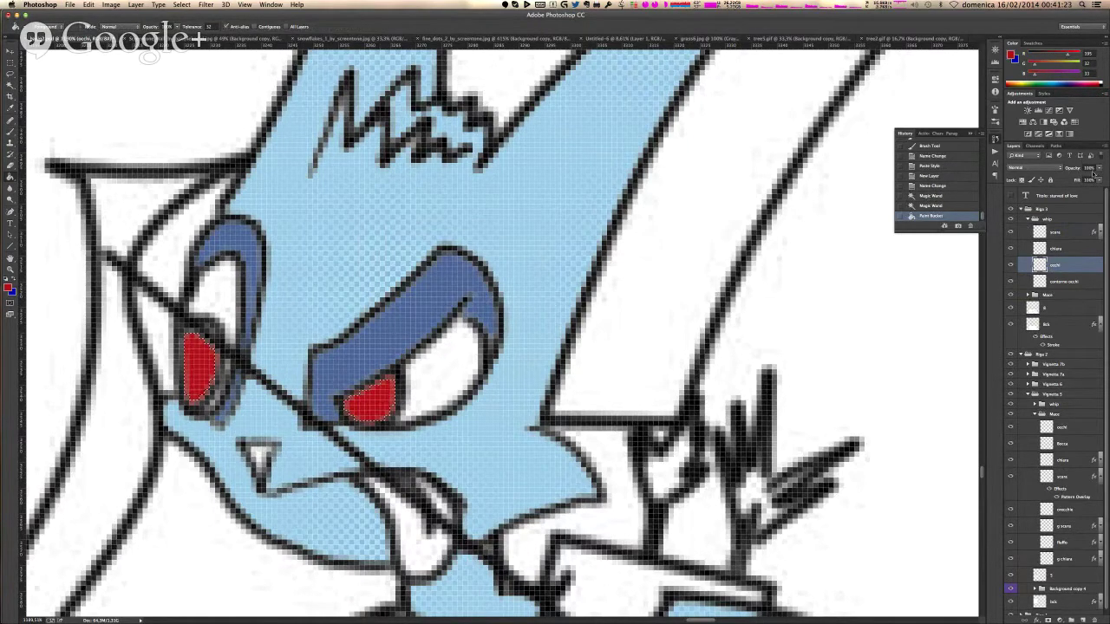
- Lower the occhi layer's fill opacity to 70% and clear the iris selection
left_click_drag(1093, 180, 1061, 184)
type("70")
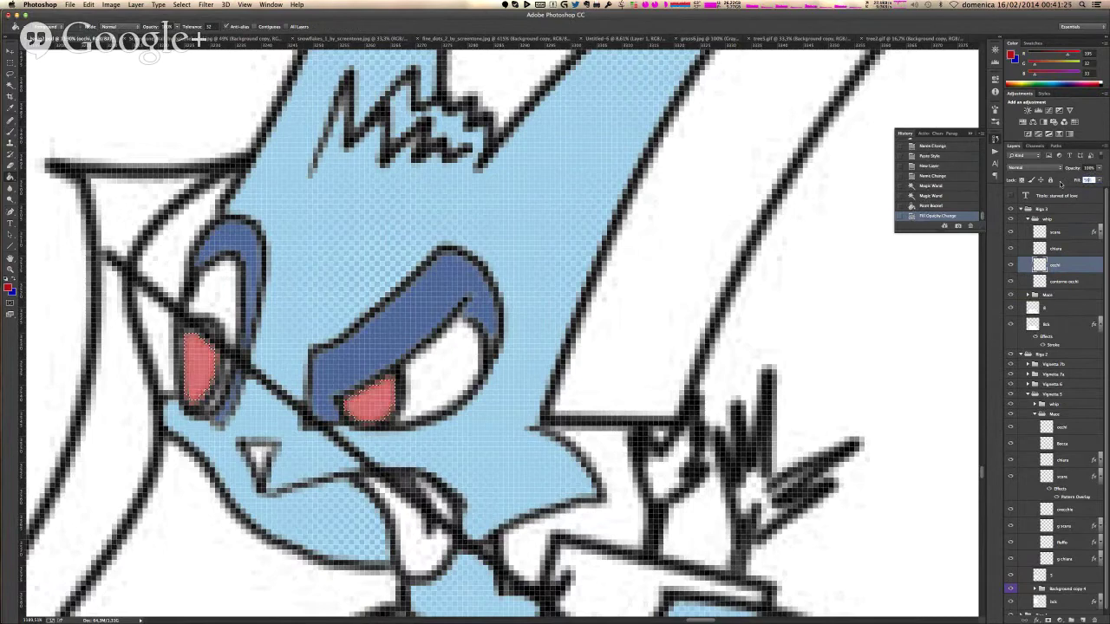
key("super+d")
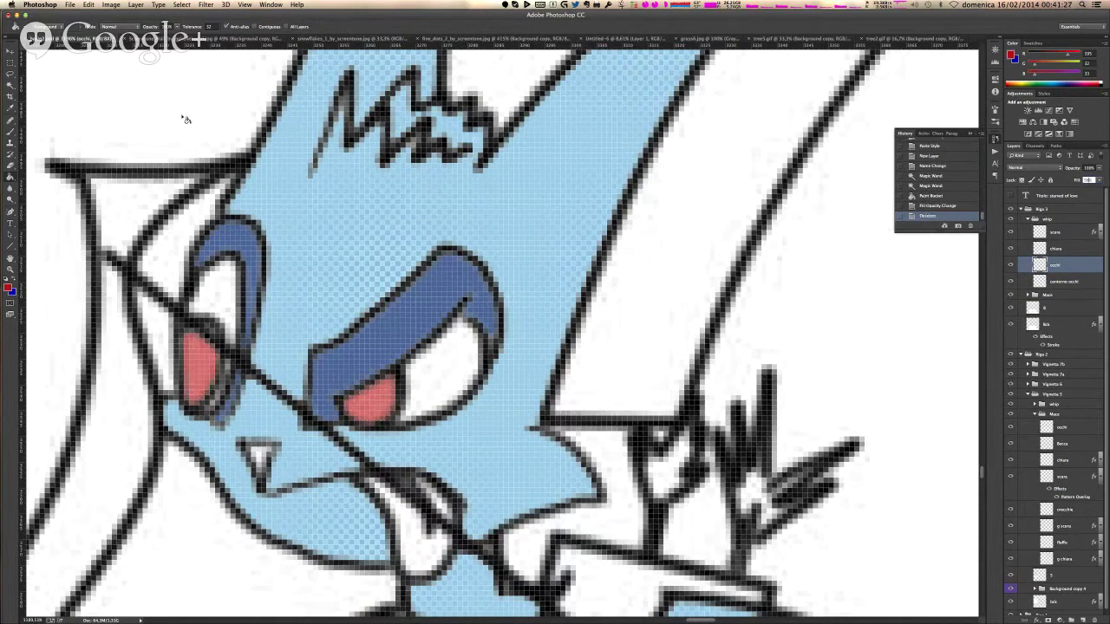
- Set the foreground colour to white and paint a small highlight in the archer's right-hand iris on the occhi layer
left_click(8, 287)
left_click_drag(742, 196, 735, 190)
left_click(957, 188)
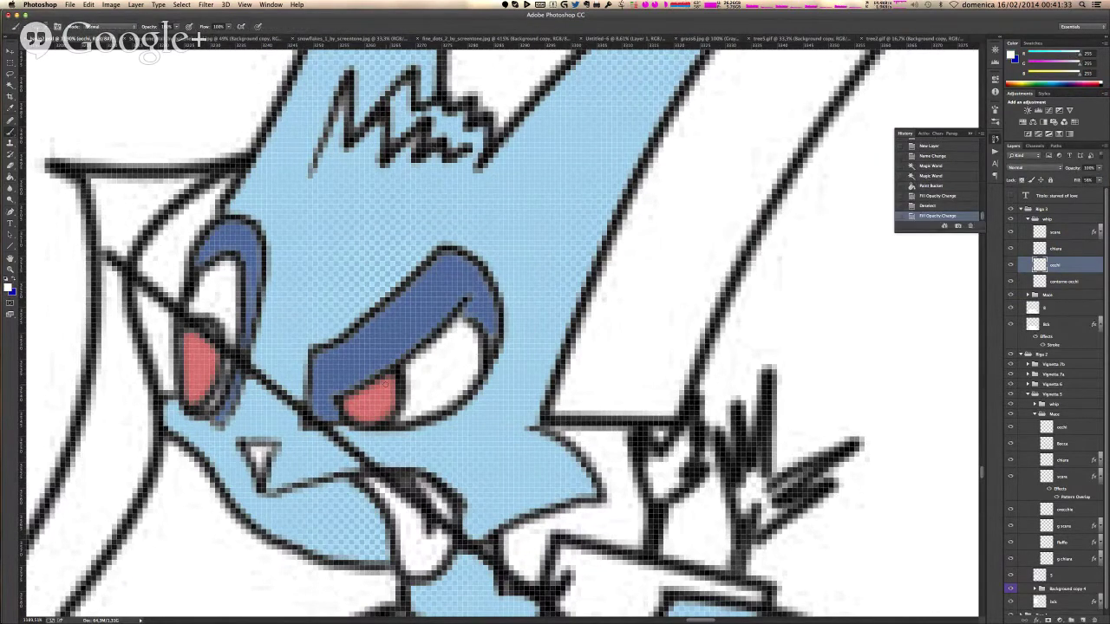
left_click(387, 382)
left_click(387, 383)
left_click(387, 382)
left_click(387, 383)
left_click(387, 382)
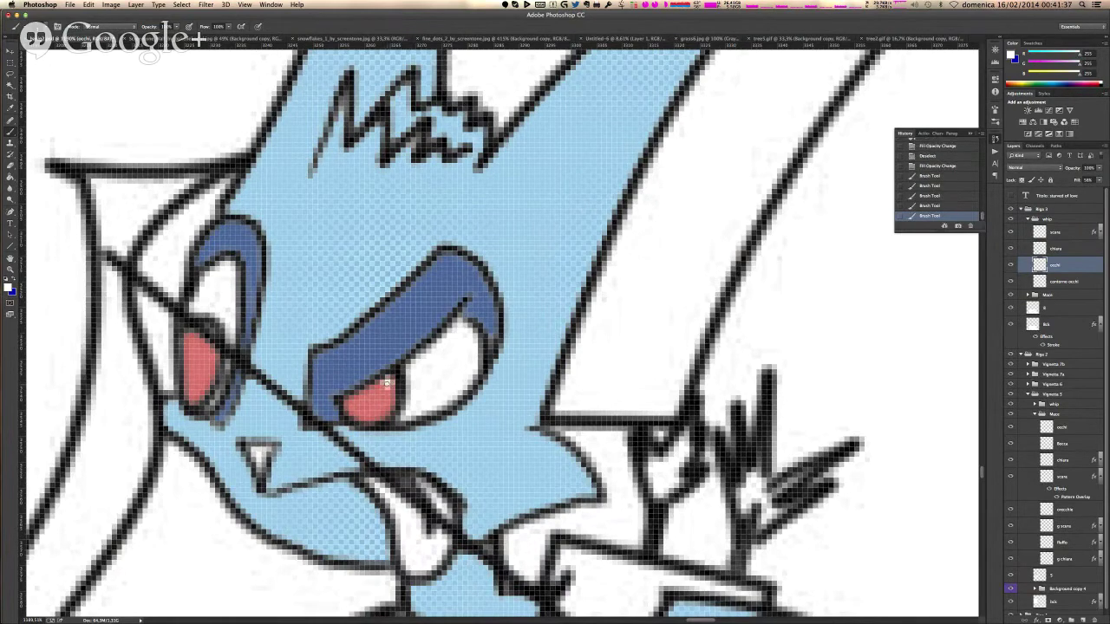
- Paint a matching white highlight in the left-hand iris and touch up the right-hand one
left_click(198, 344)
left_click(199, 343)
left_click(198, 344)
left_click(197, 344)
left_click(385, 380)
left_click(200, 346)
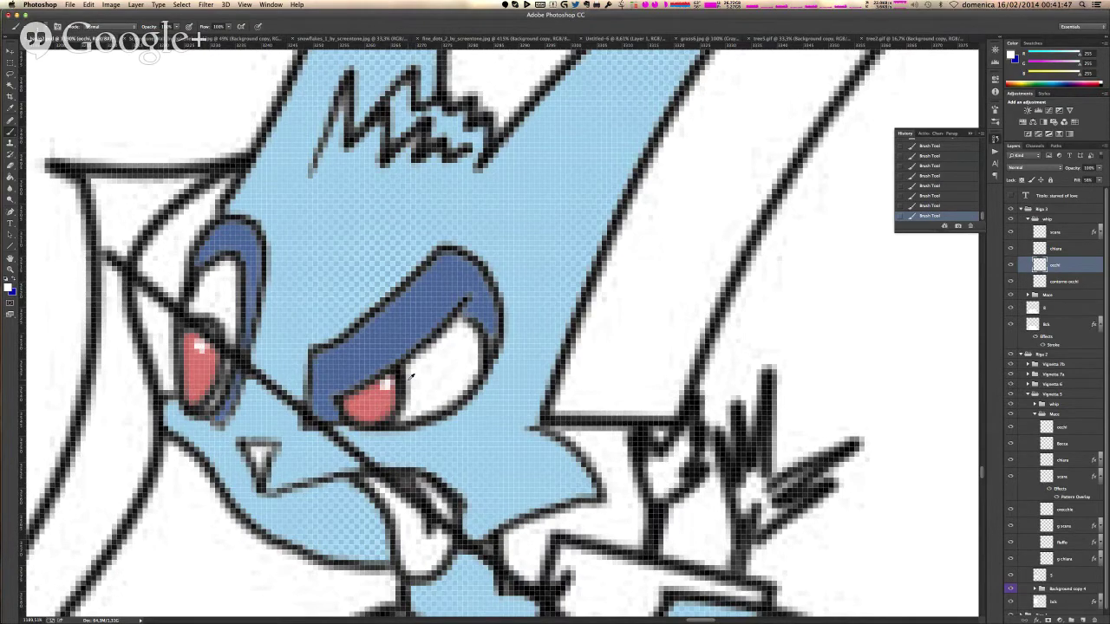
- Paint over the left-hand iris's white highlight with the iris red
scroll(412, 377, "down", 10)
scroll(368, 367, "up", 15)
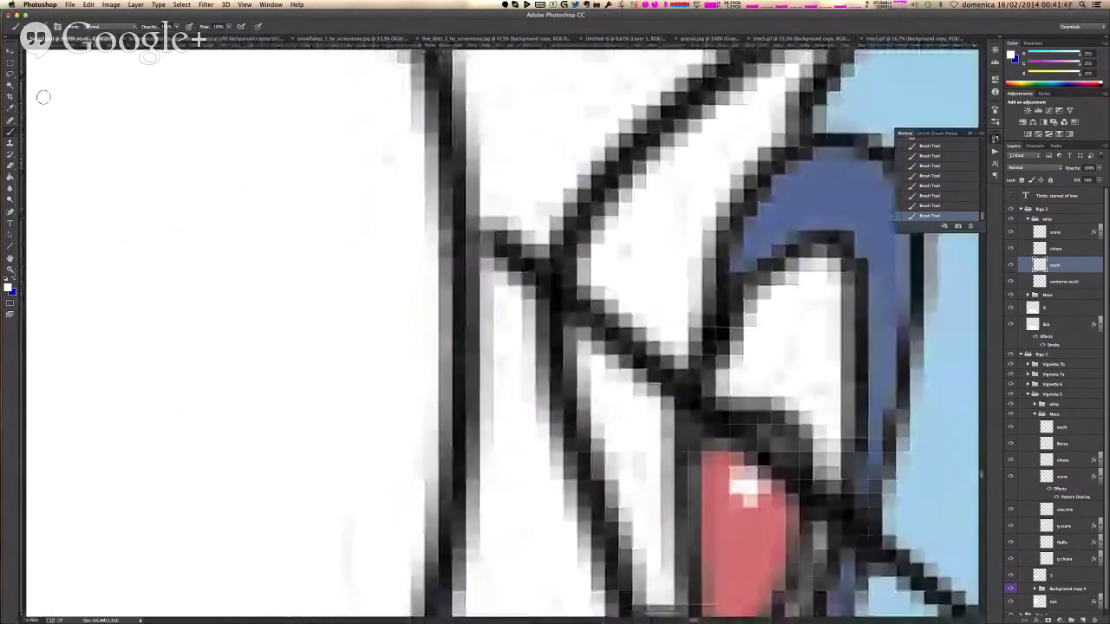
key("x")
left_click(739, 510, "alt")
left_click(750, 500)
mouse_move(741, 494)
left_mouse_down()
mouse_move(745, 477)
mouse_move(754, 488)
mouse_move(751, 473)
left_mouse_up()
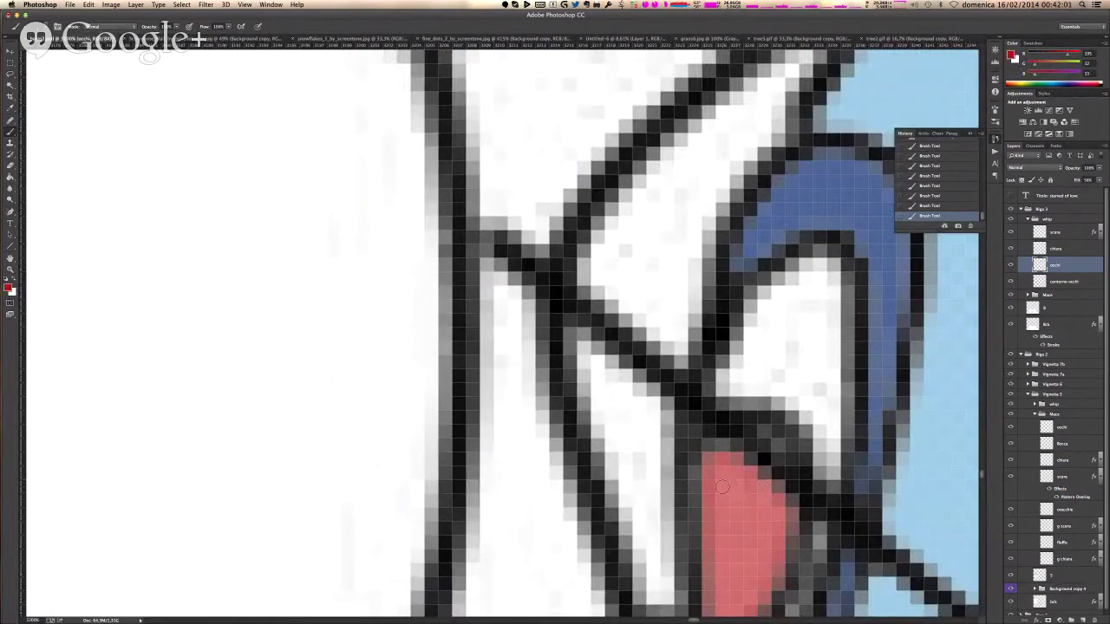
- Repaint the left-hand eye's white highlight near the upper right edge of the iris
left_click(13, 281)
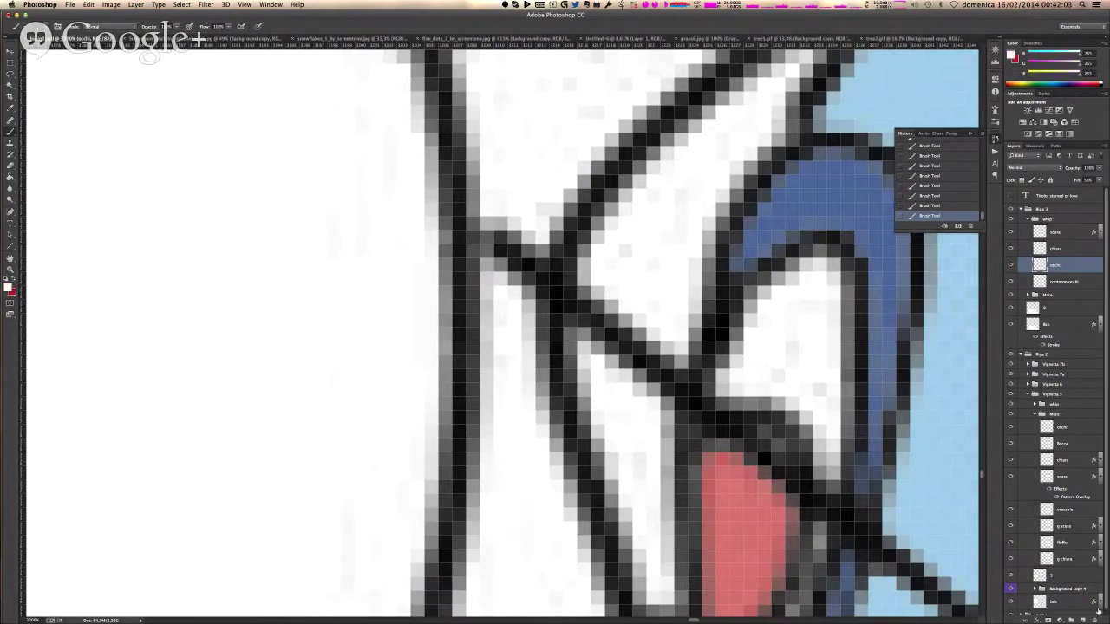
left_click(767, 488)
left_click(778, 511)
left_click(772, 504)
left_click(767, 501)
left_click(770, 501)
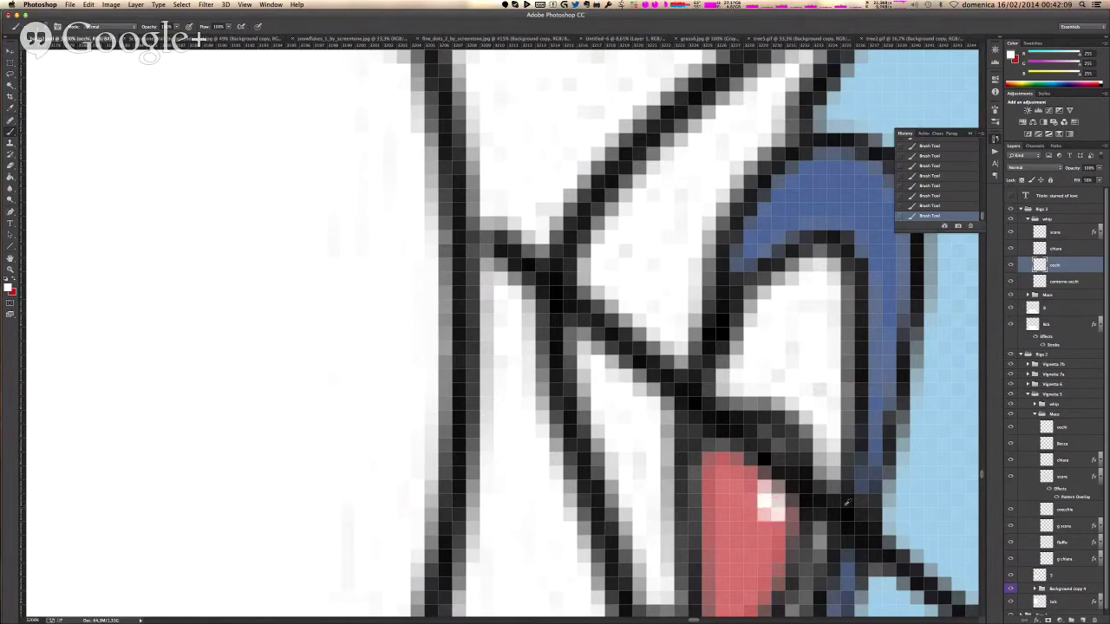
- Add a new layer directly above occhi and name it lingua
scroll(847, 503, "down", 5)
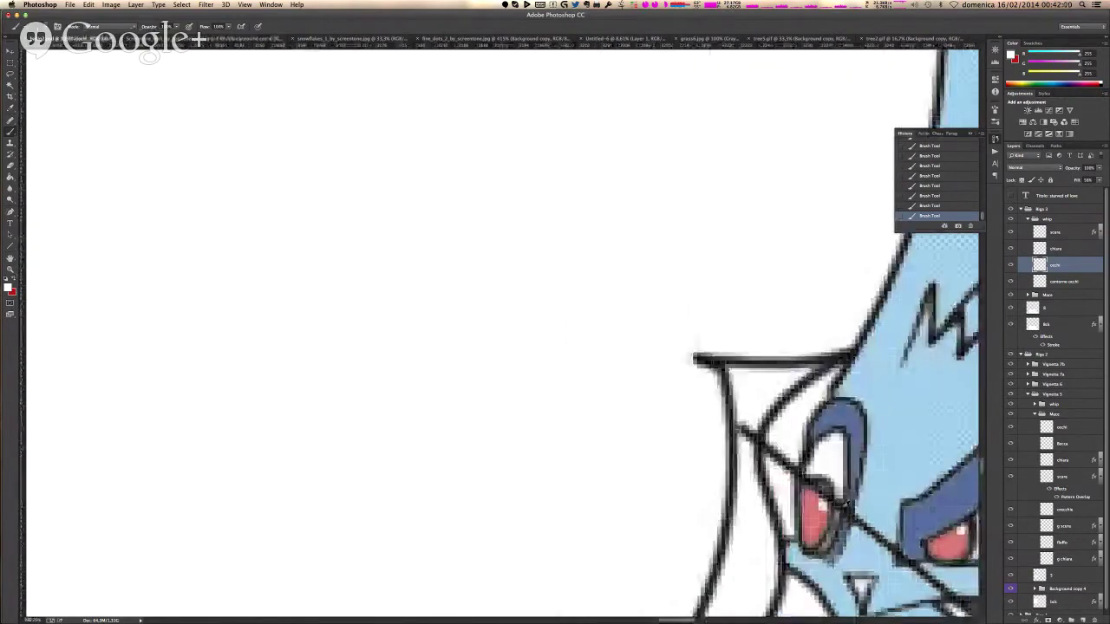
scroll(847, 503, "right", 5)
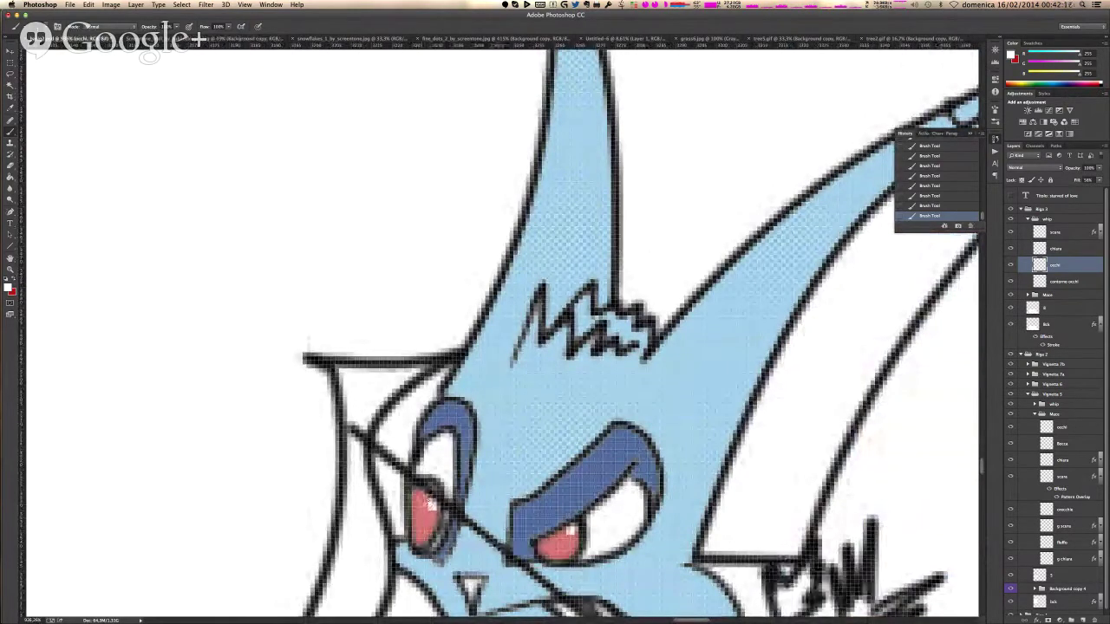
scroll(587, 540, "down", 3)
scroll(585, 540, "down", 3)
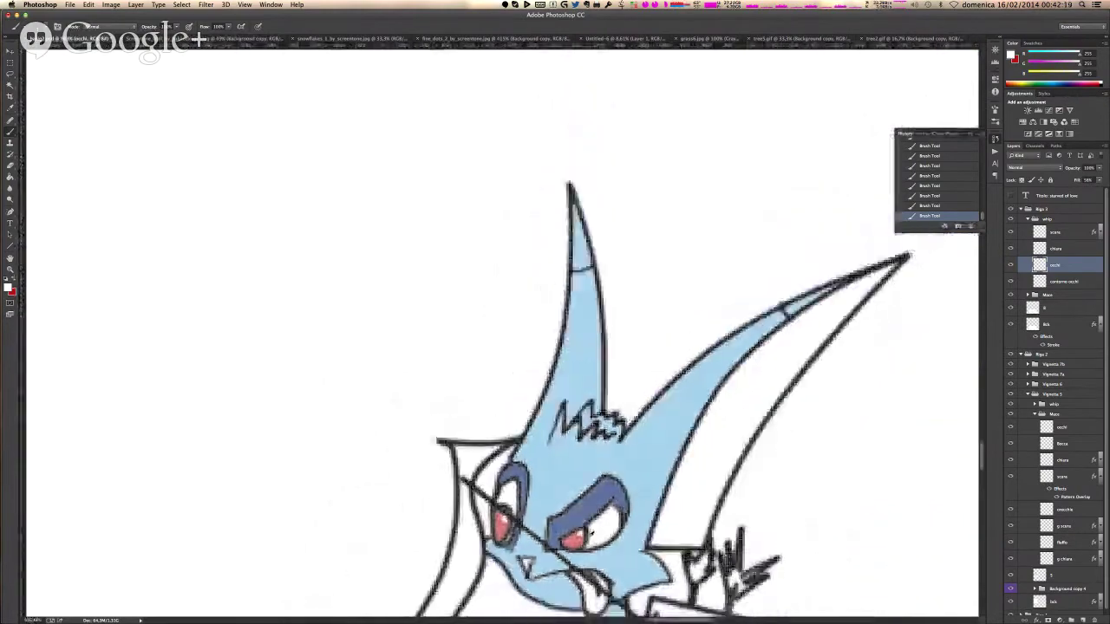
scroll(586, 540, "down", 3)
scroll(585, 540, "down", 2)
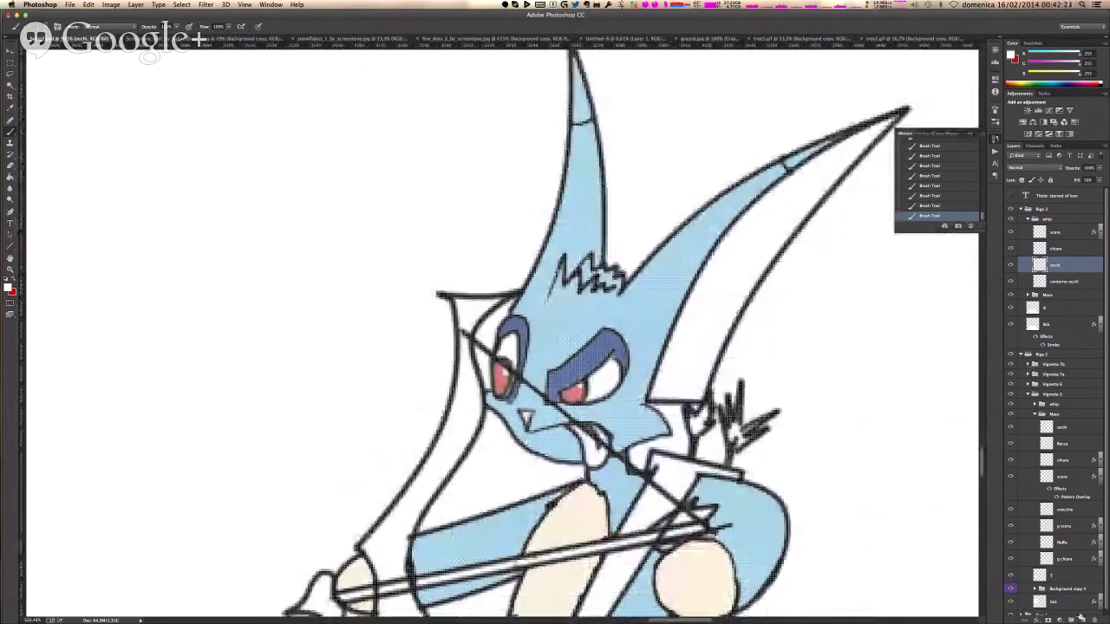
left_click(1082, 620)
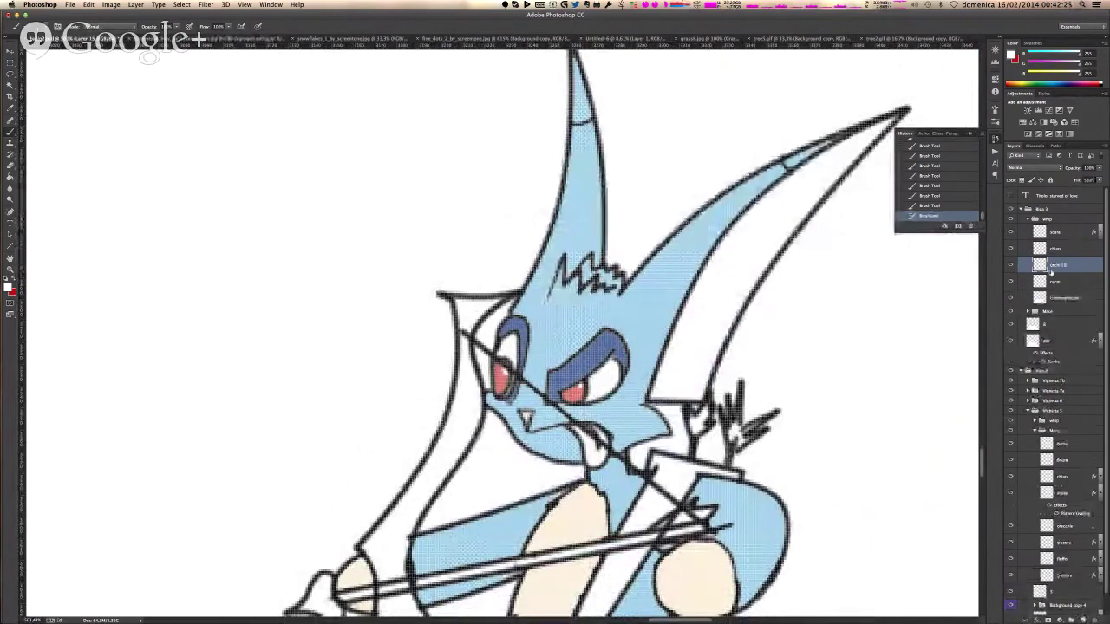
double_click(1058, 265)
type("lingua")
key("Return")
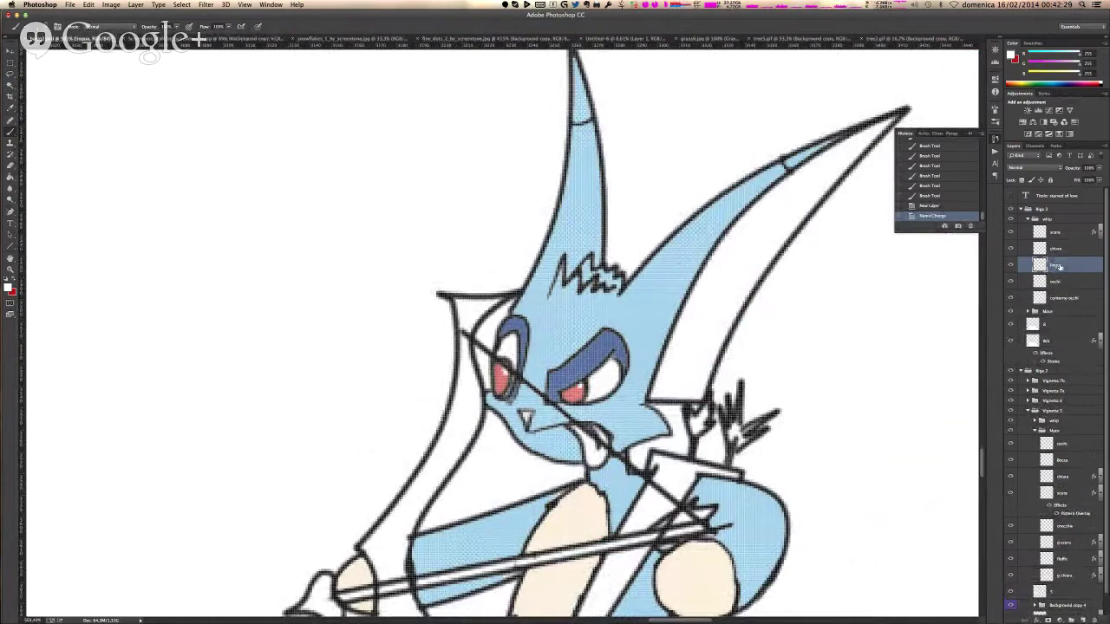
- Select both parts of the archer's tongue, fill them with dark red on the lingua layer, and clear the selection
scroll(596, 435, "down", 5)
scroll(597, 436, "up", 10)
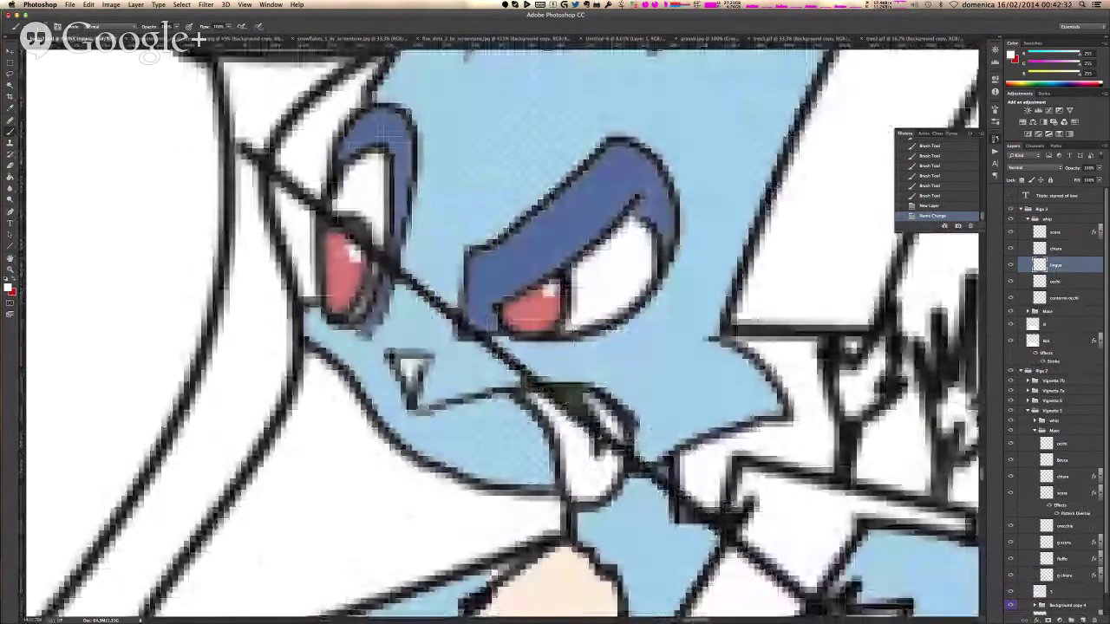
key("w")
left_click(591, 465)
left_click(619, 426, "shift")
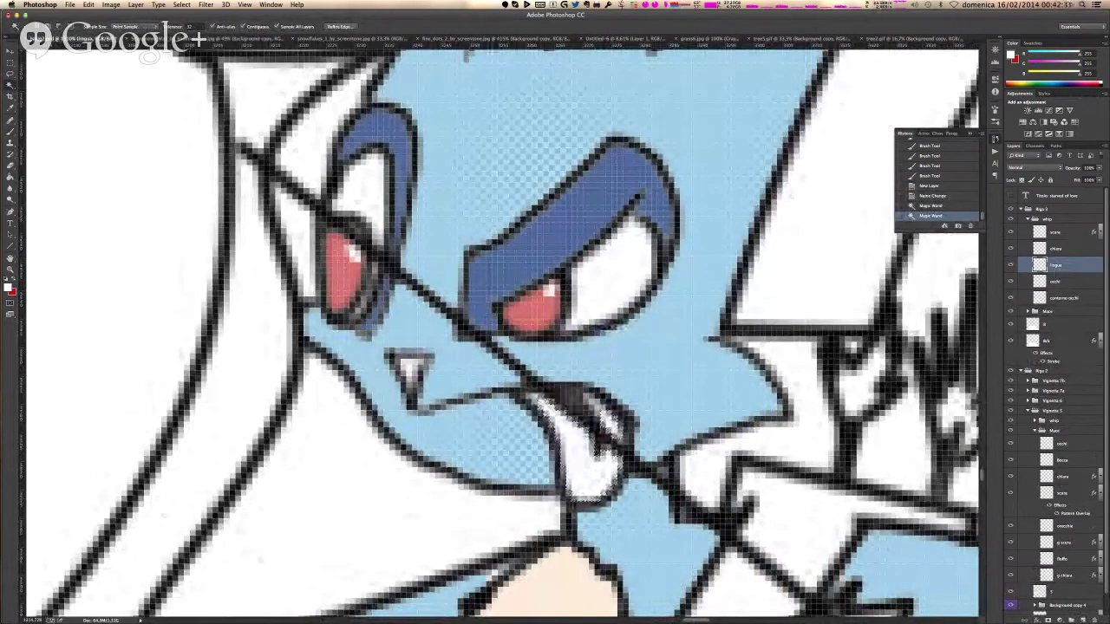
key("g")
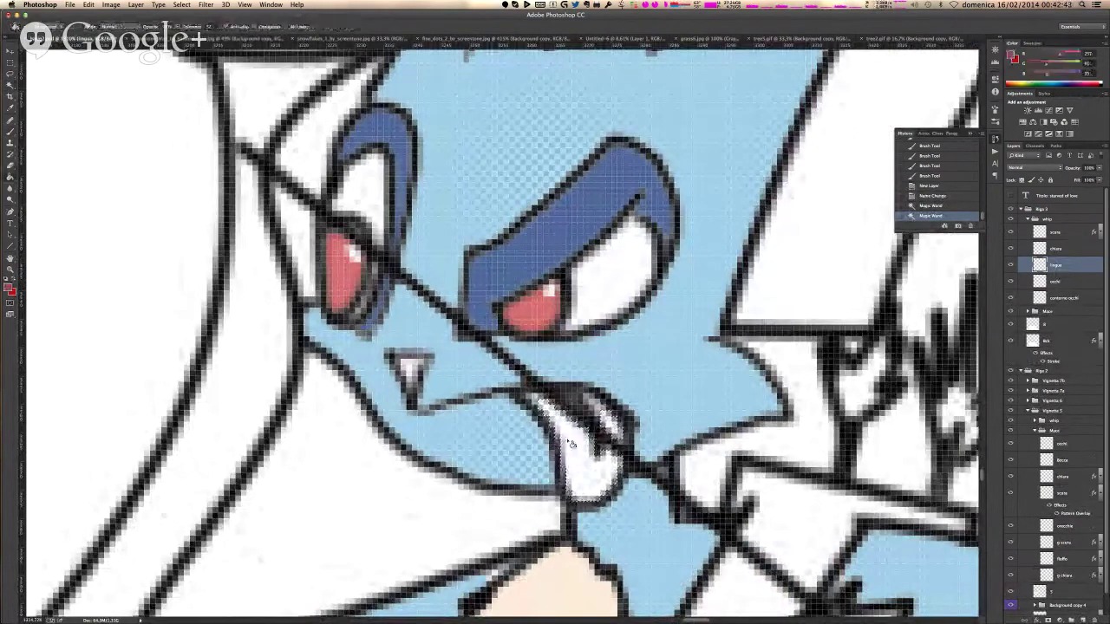
left_click(589, 474)
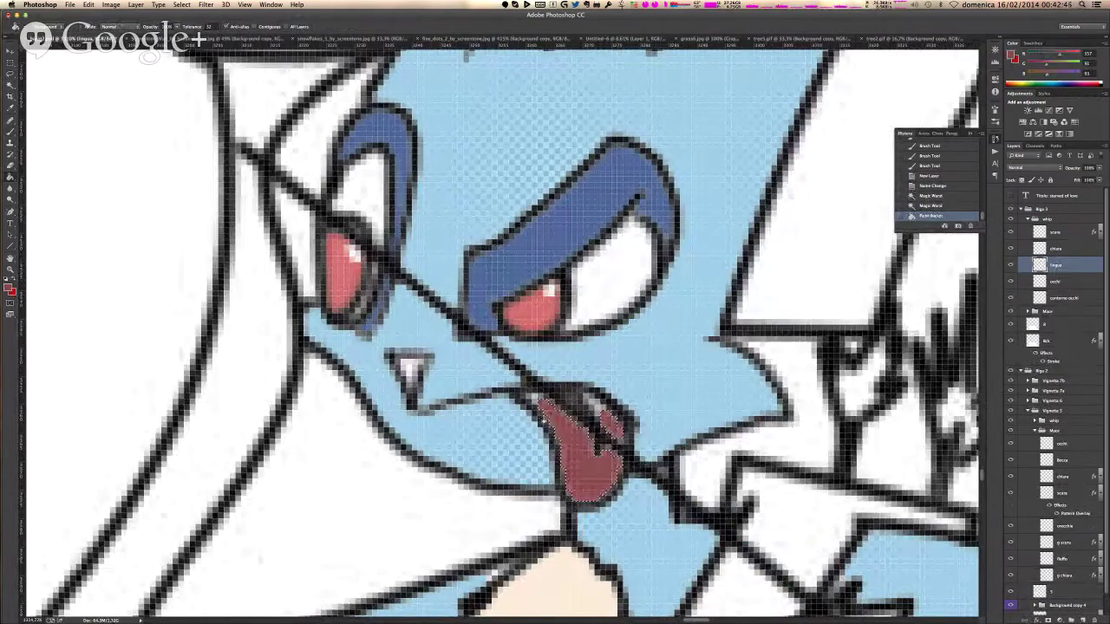
key("ctrl+d")
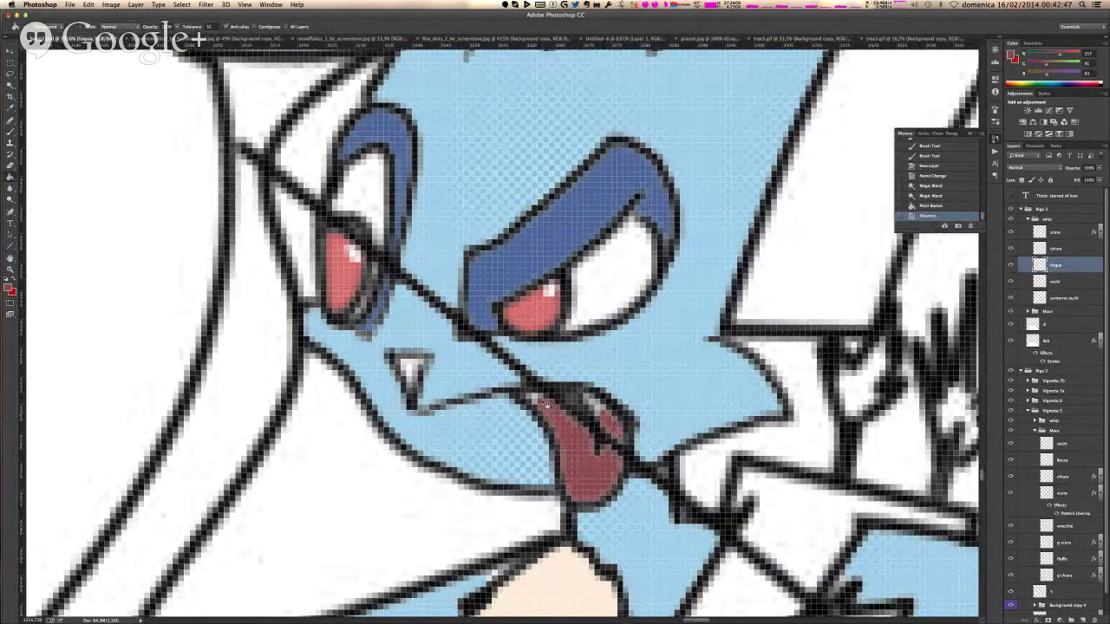
- Brush the same dark red over the unfilled pixels at the upper edges of the tongue
left_click(10, 130)
left_click(536, 400)
left_click(531, 396)
left_click(538, 400)
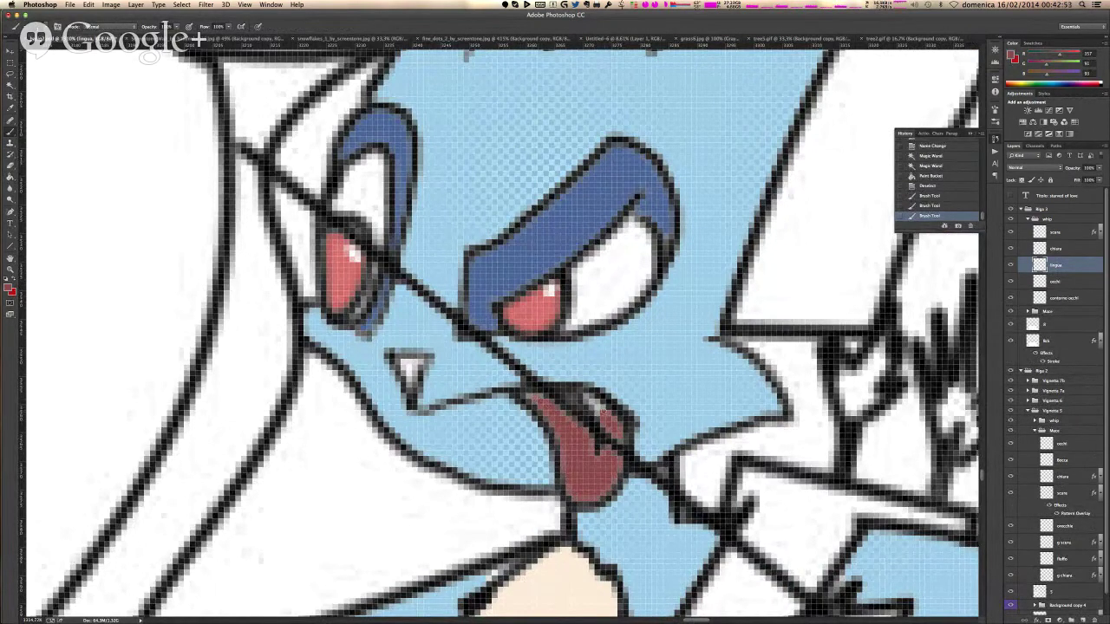
left_click(607, 409)
left_click(631, 428)
left_click(596, 407)
left_click(586, 397)
- Lower the lingua layer's fill opacity
left_click(1089, 180)
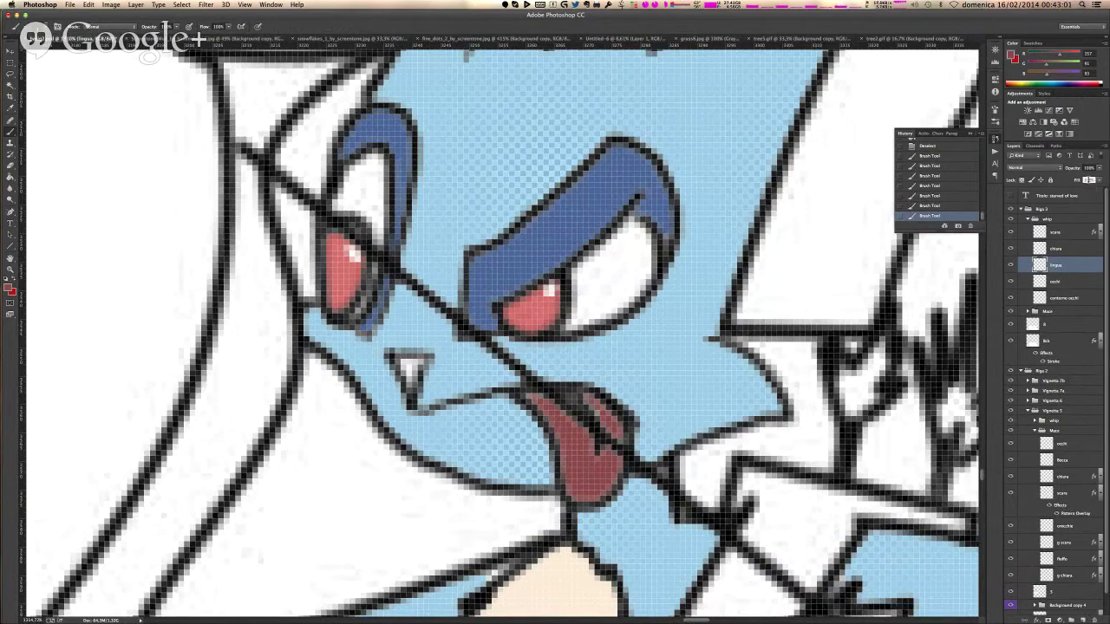
left_click(1099, 181)
left_click_drag(1086, 189, 1087, 189)
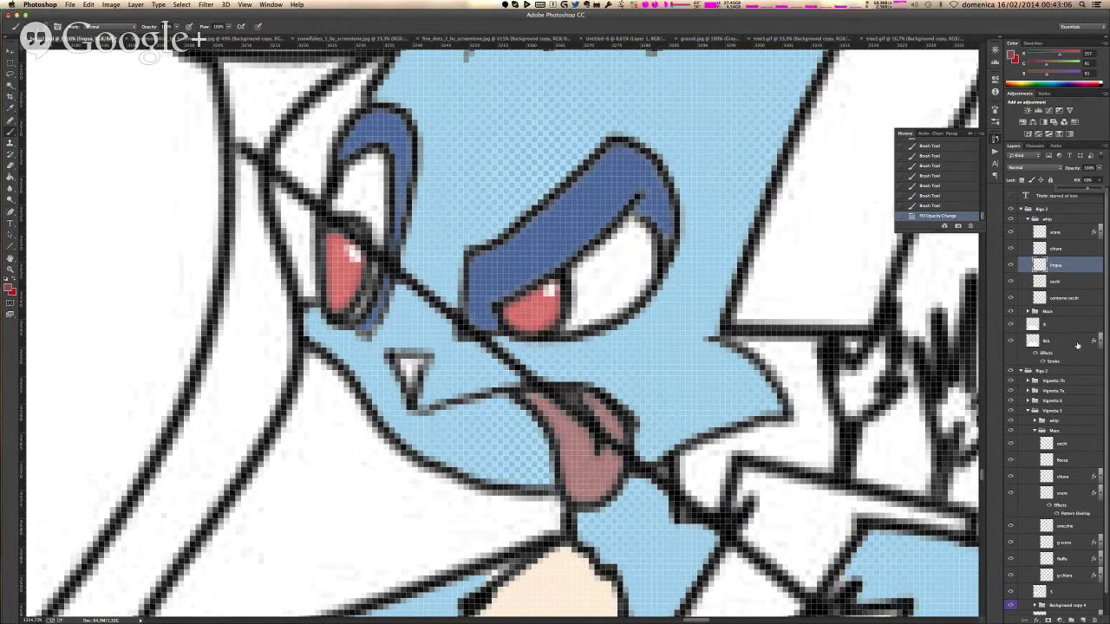
- Add a new layer directly above lingua and name it naso
left_click(1084, 620)
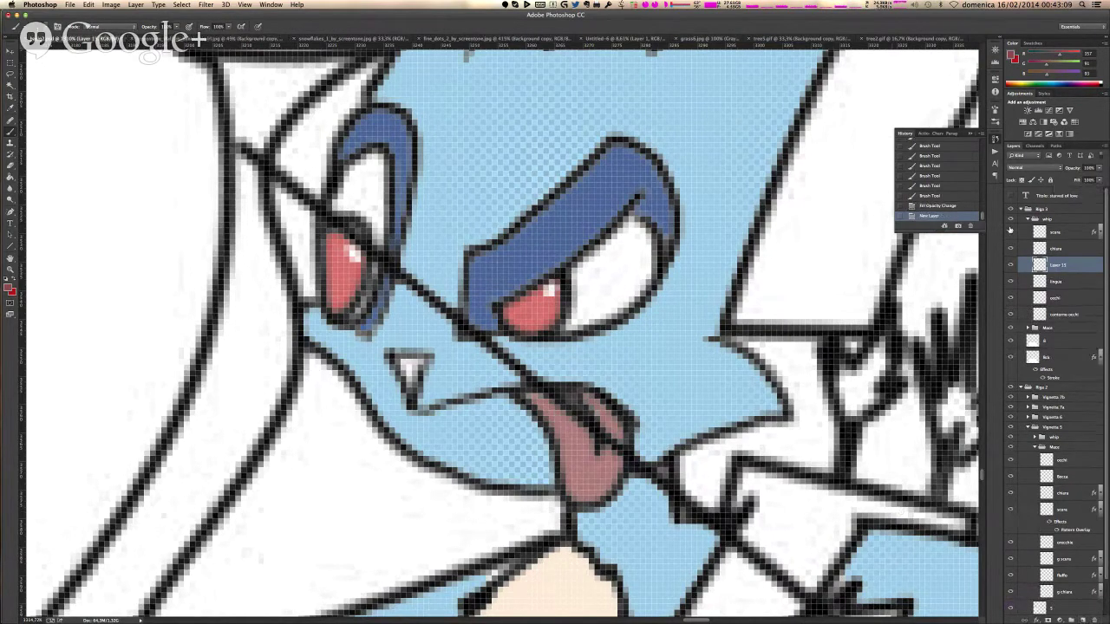
double_click(1054, 265)
type("naso")
key("Return")
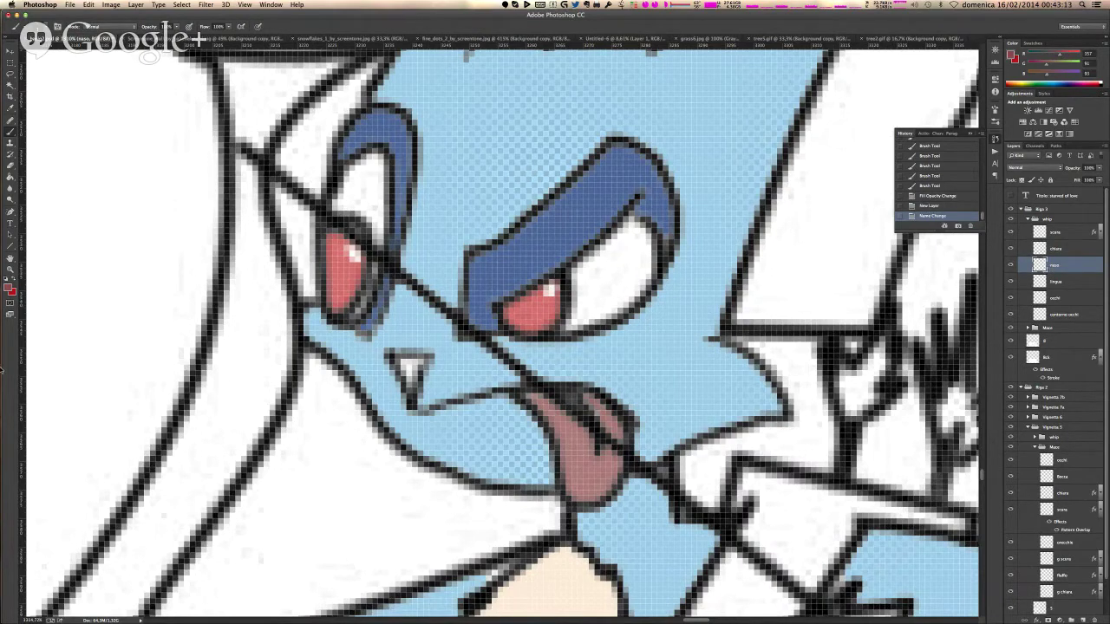
left_click(10, 84)
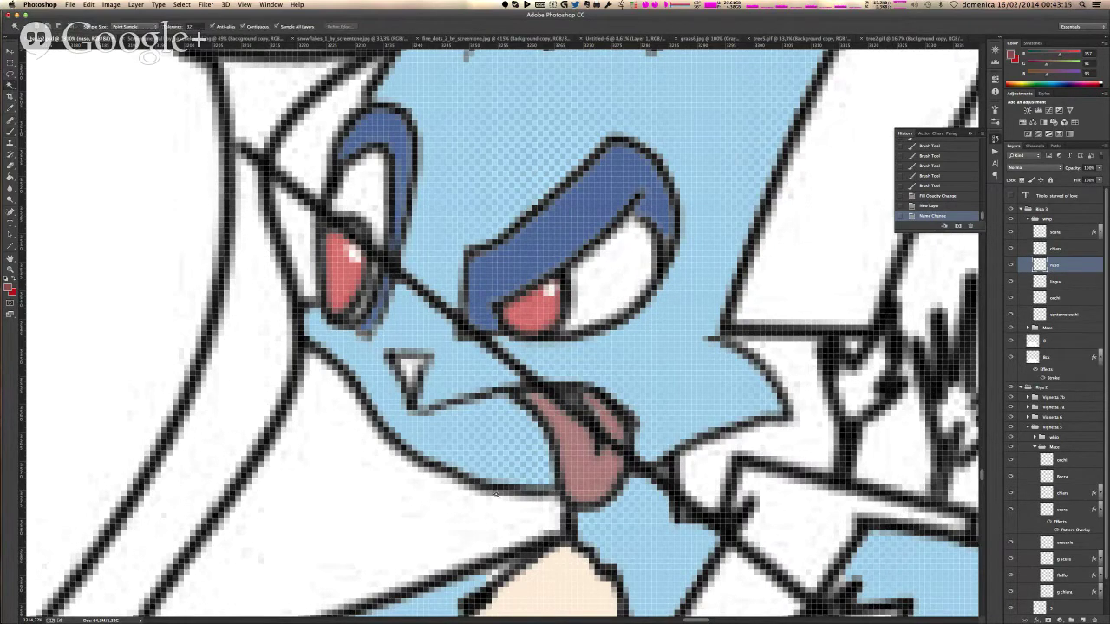
left_click(408, 366)
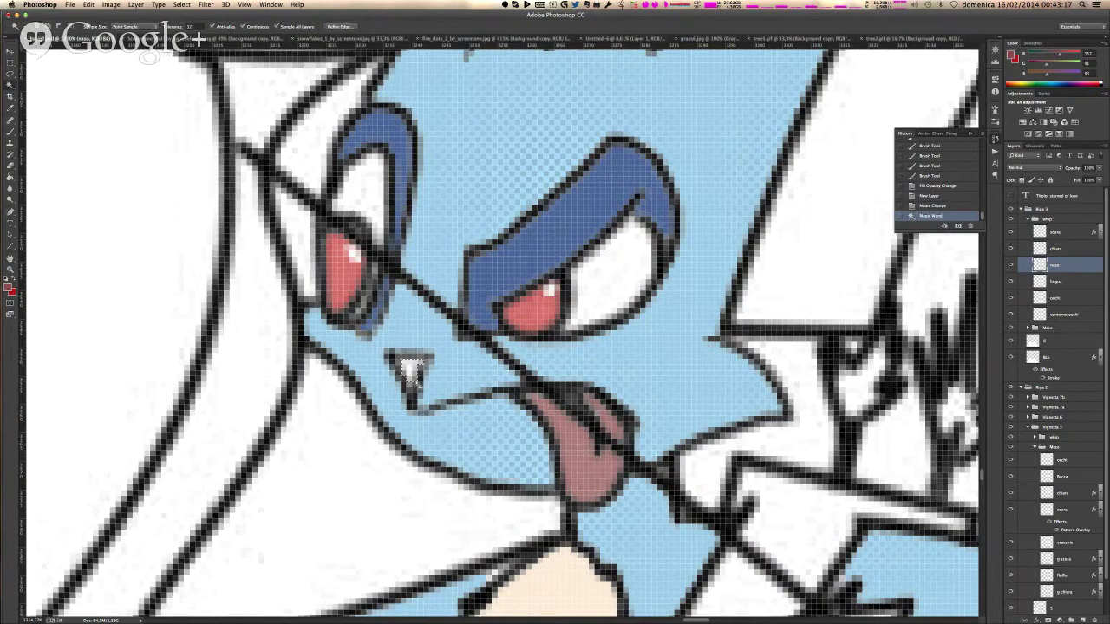
key("super+d")
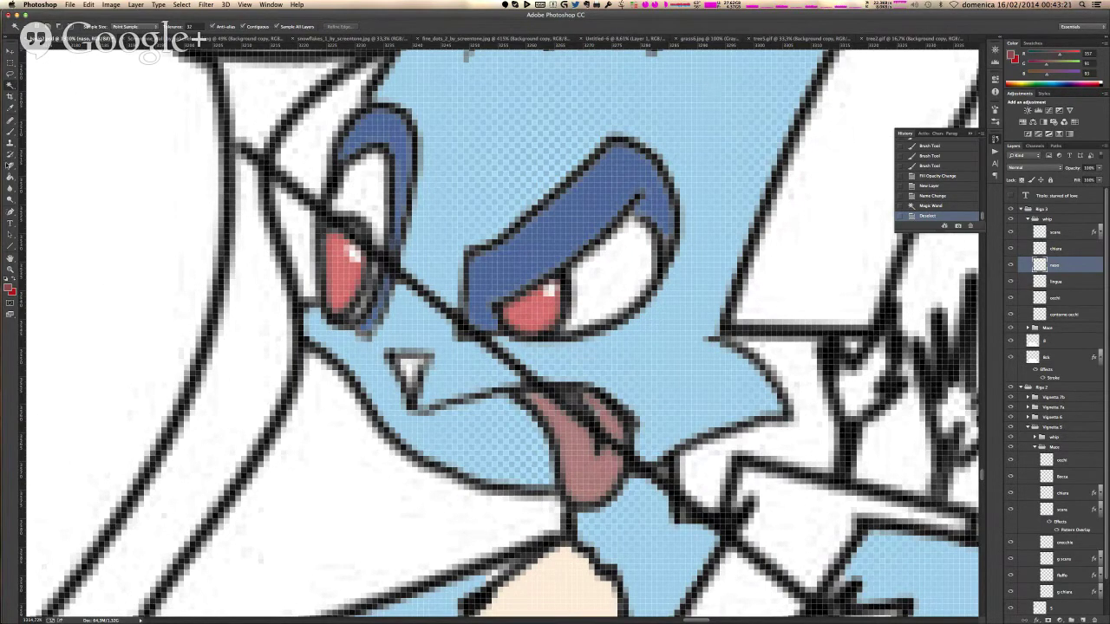
- Sample a light grey from the archer's nose and brush it over the inside of the nose on the naso layer
left_click(11, 128)
left_click(410, 371, "alt")
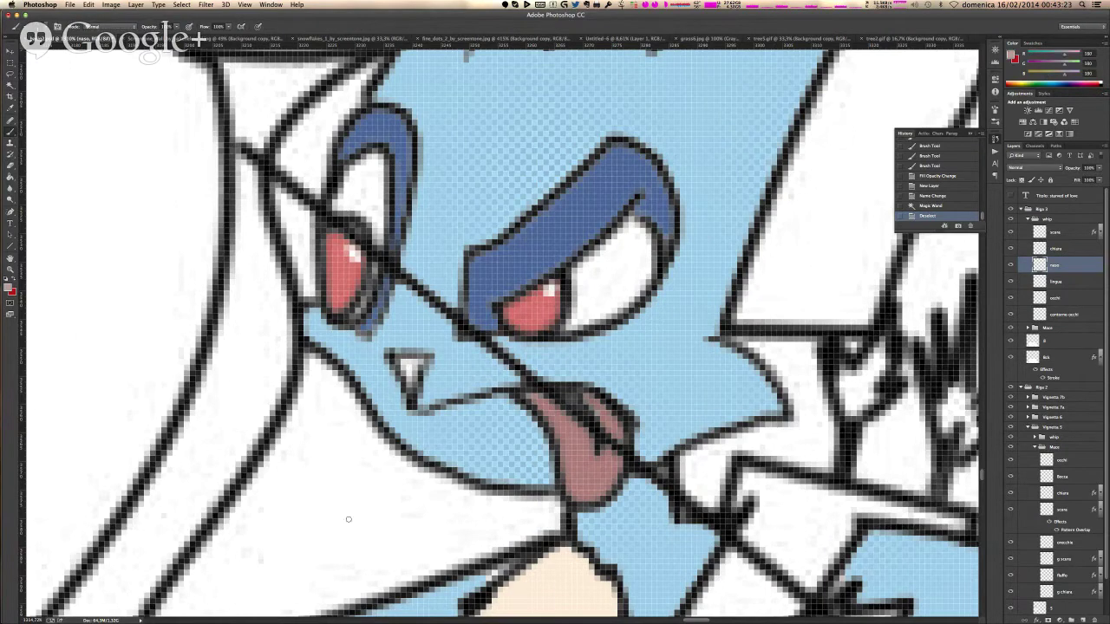
left_click(403, 362)
left_click(406, 366)
left_click(407, 370)
left_click(407, 371)
left_click(413, 368)
left_click(415, 368)
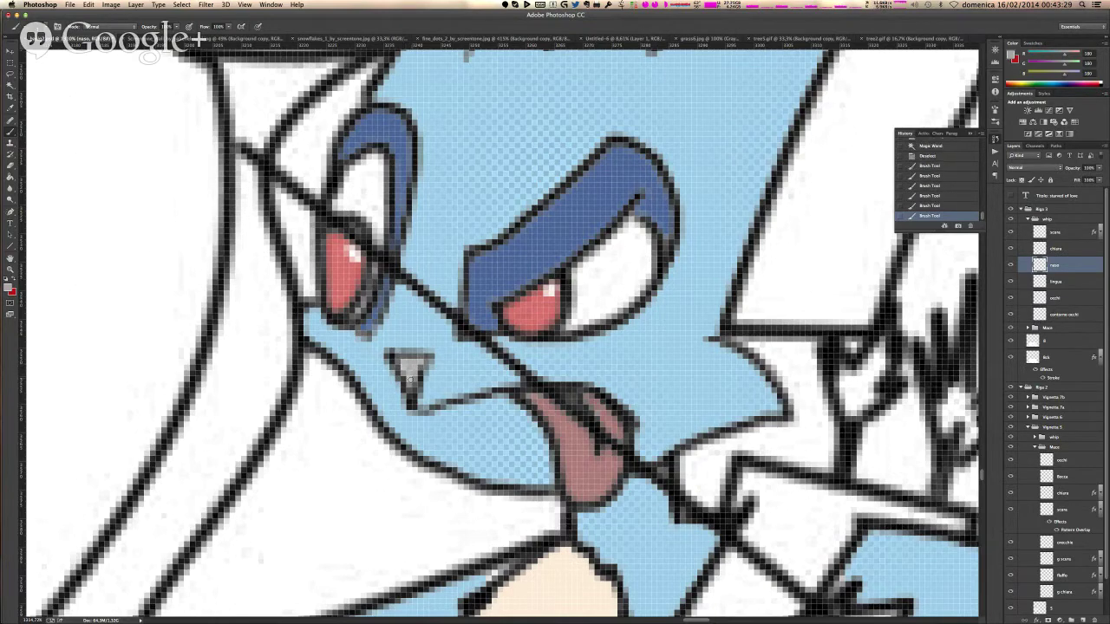
left_click(415, 368)
left_click(417, 365)
- On Riga 3's line-art layer, set the foreground colour to white and paint out the hand and bow lines crossing the arrow's shaft
scroll(420, 372, "down", 10)
scroll(546, 507, "down", 2)
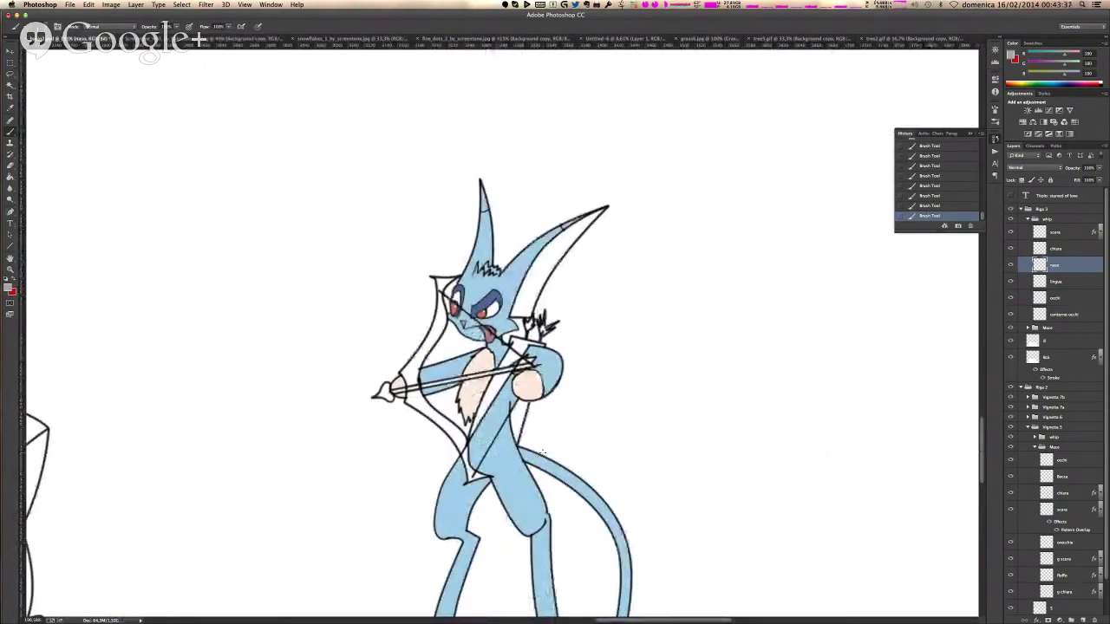
scroll(413, 392, "up", 1)
scroll(412, 392, "up", 8)
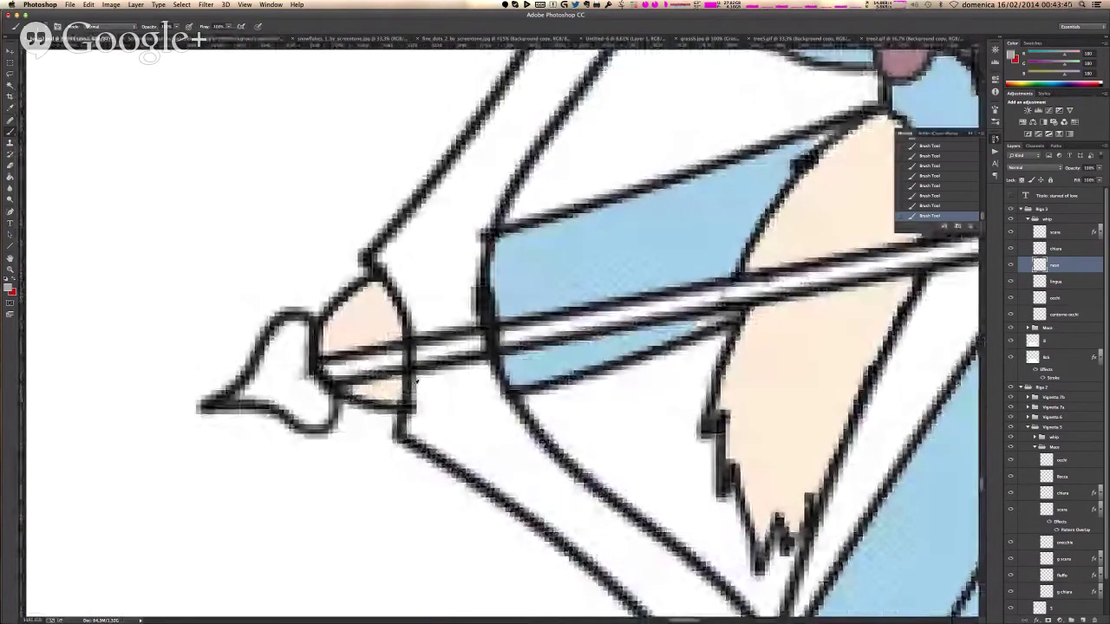
left_click(1056, 340)
left_click(11, 289)
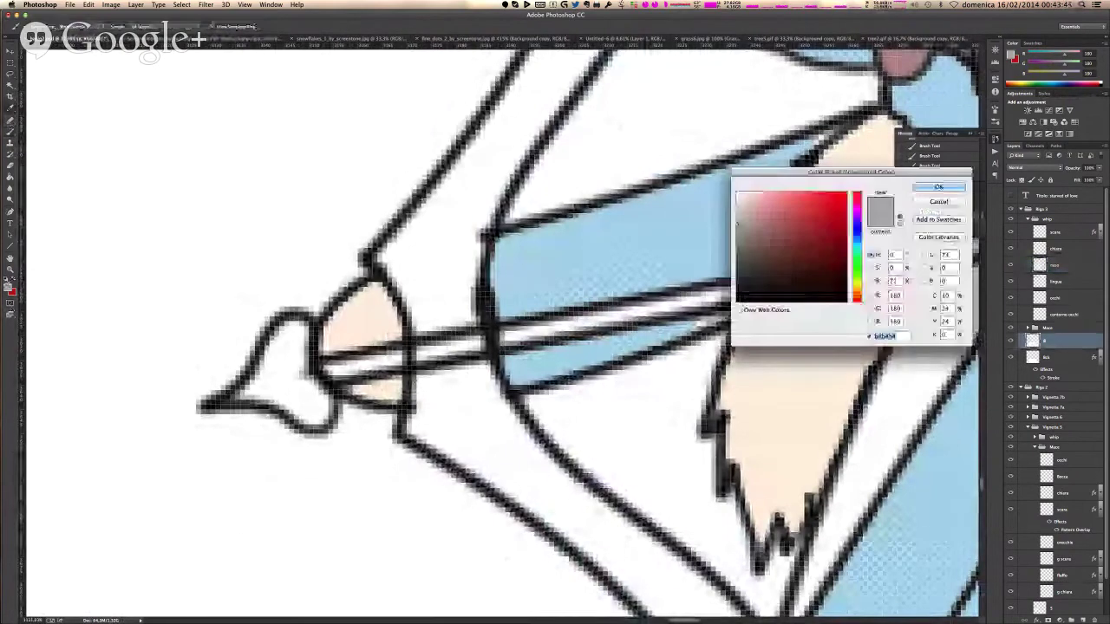
key("Return")
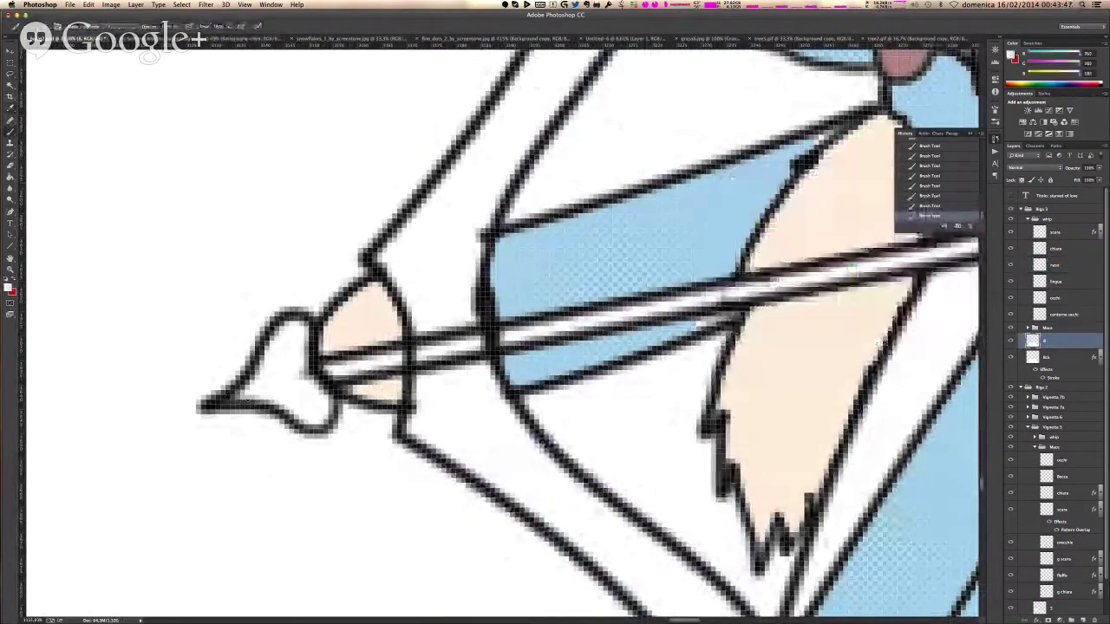
left_click(410, 351)
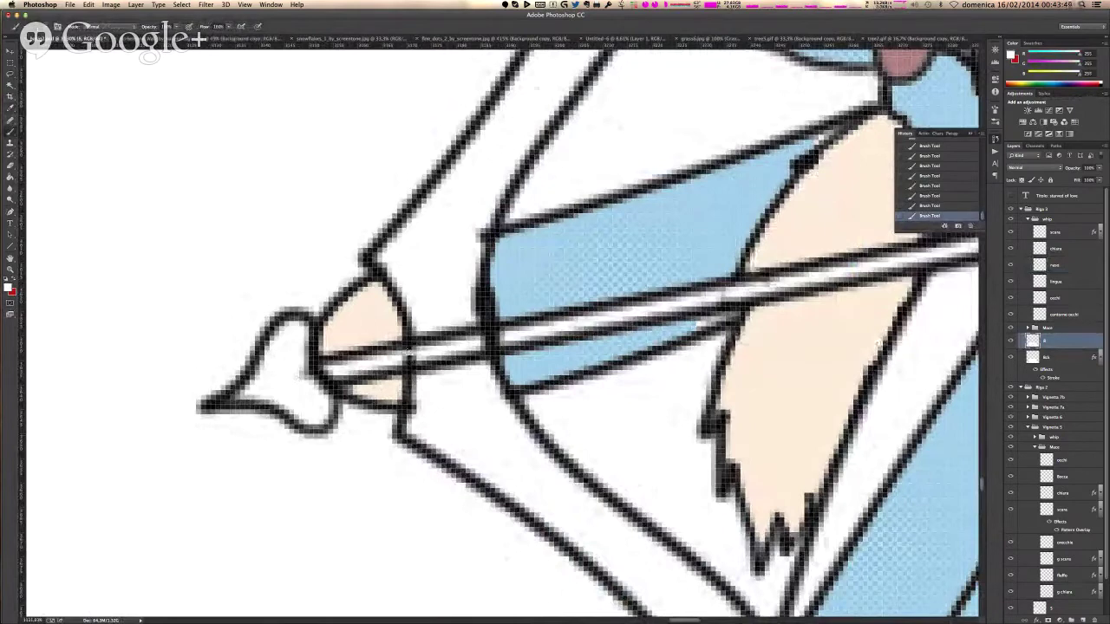
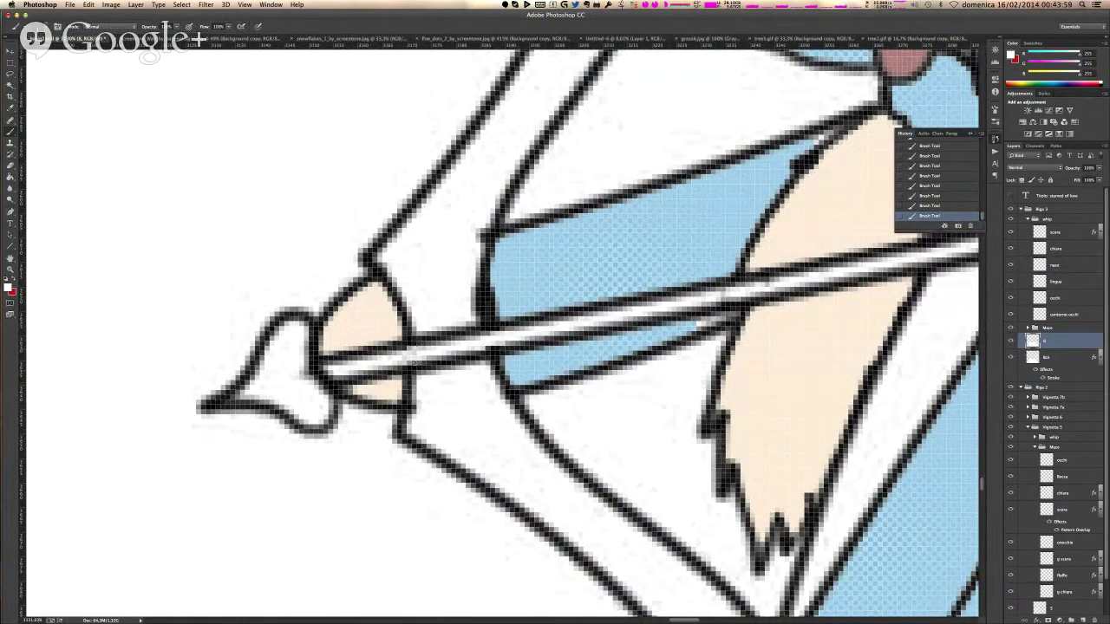
- Undo the last white brush touch-ups near the tail end of the arrow's shaft
scroll(713, 136, "right", 10)
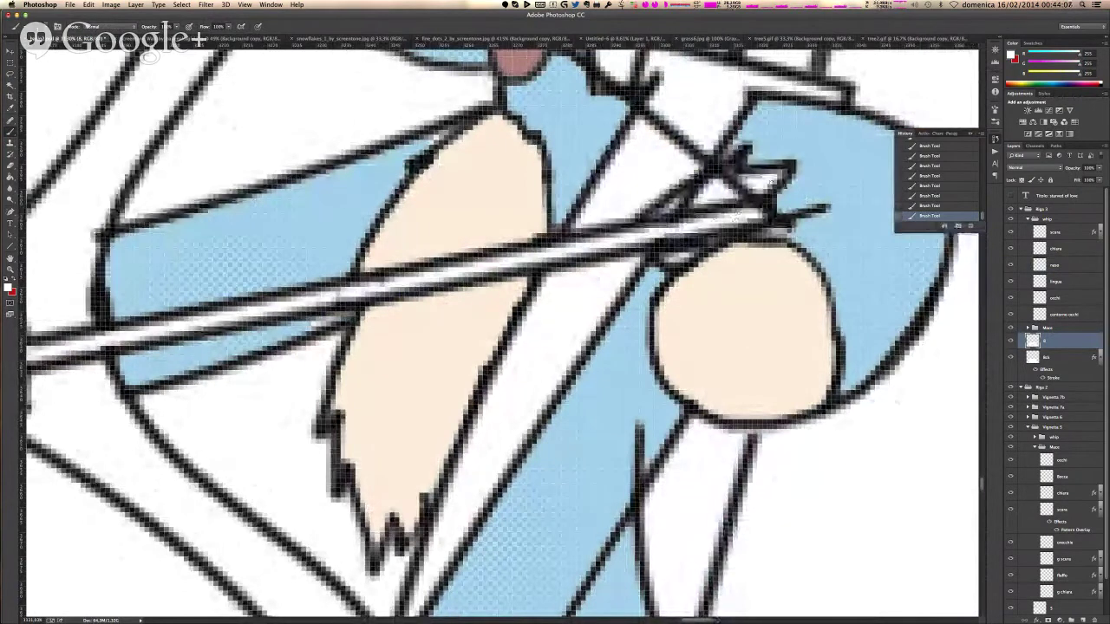
key("super+z")
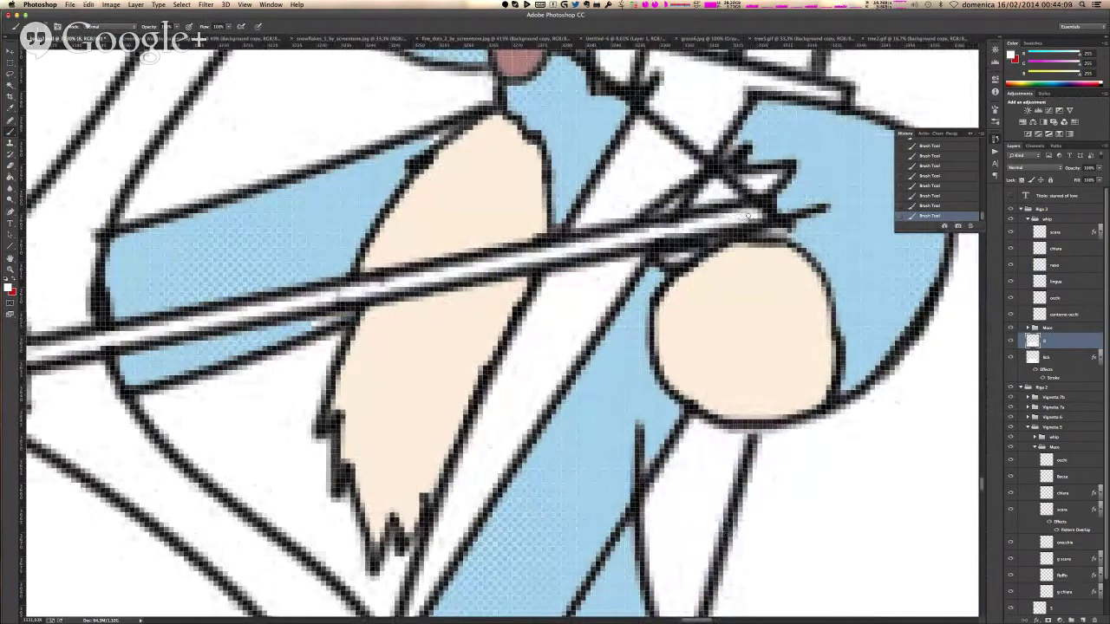
key("super+z")
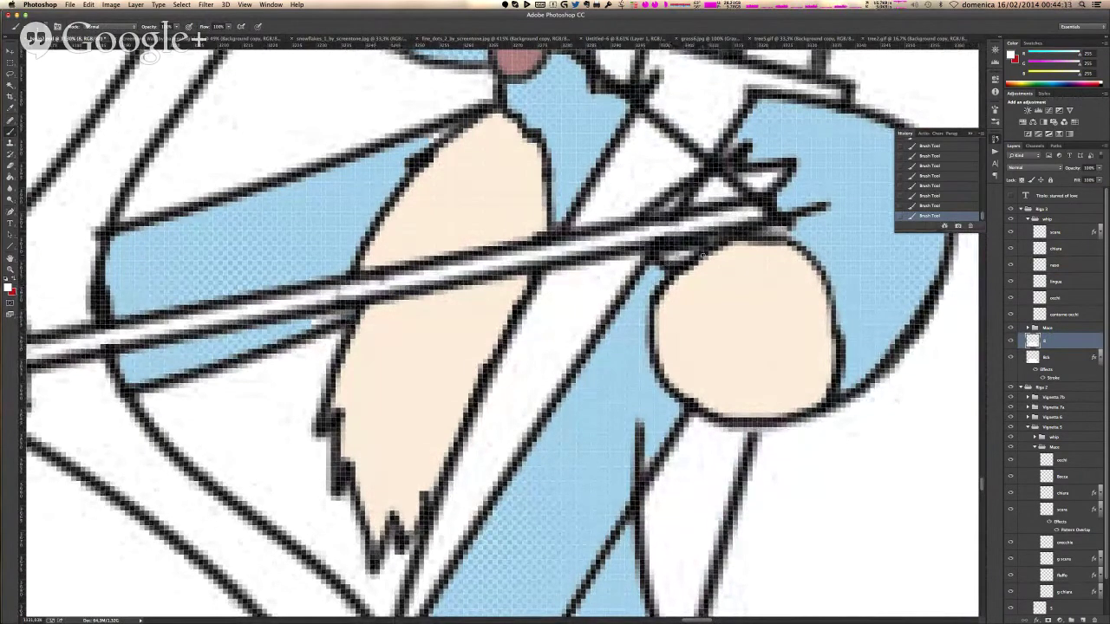
scroll(592, 235, "down", 2)
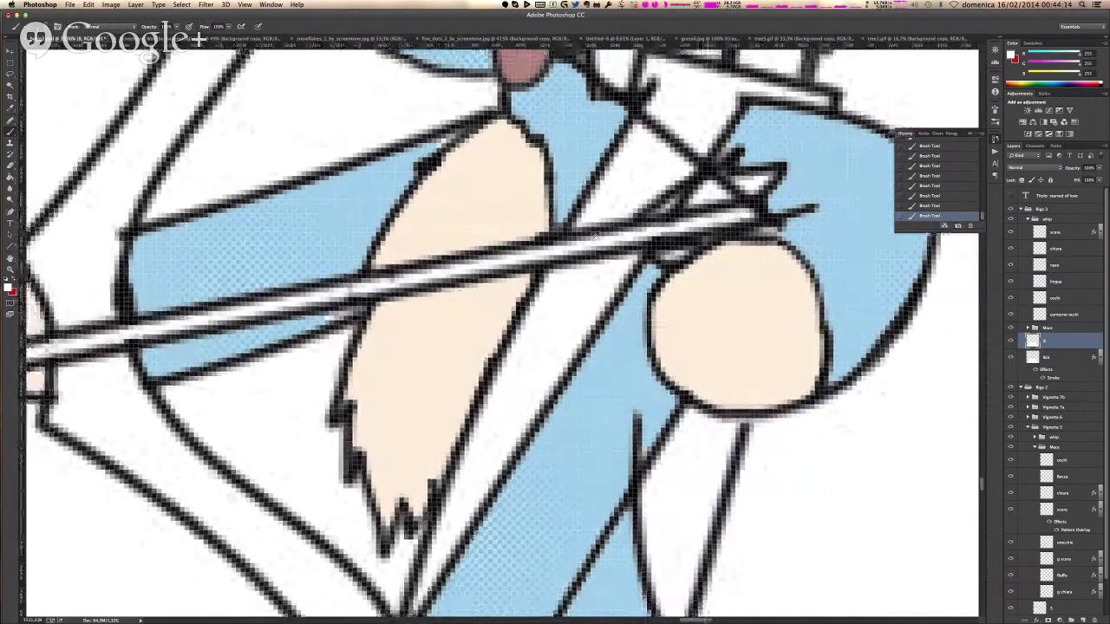
scroll(593, 235, "down", 2)
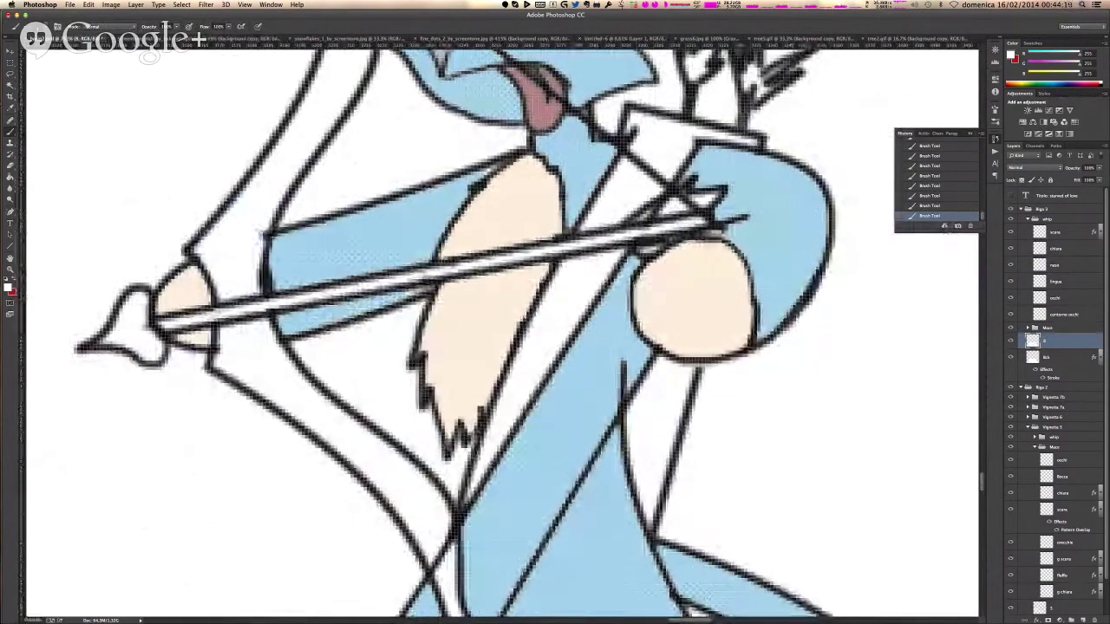
- Create a new group at the top of the whip group and name it freccia
left_click(1027, 220)
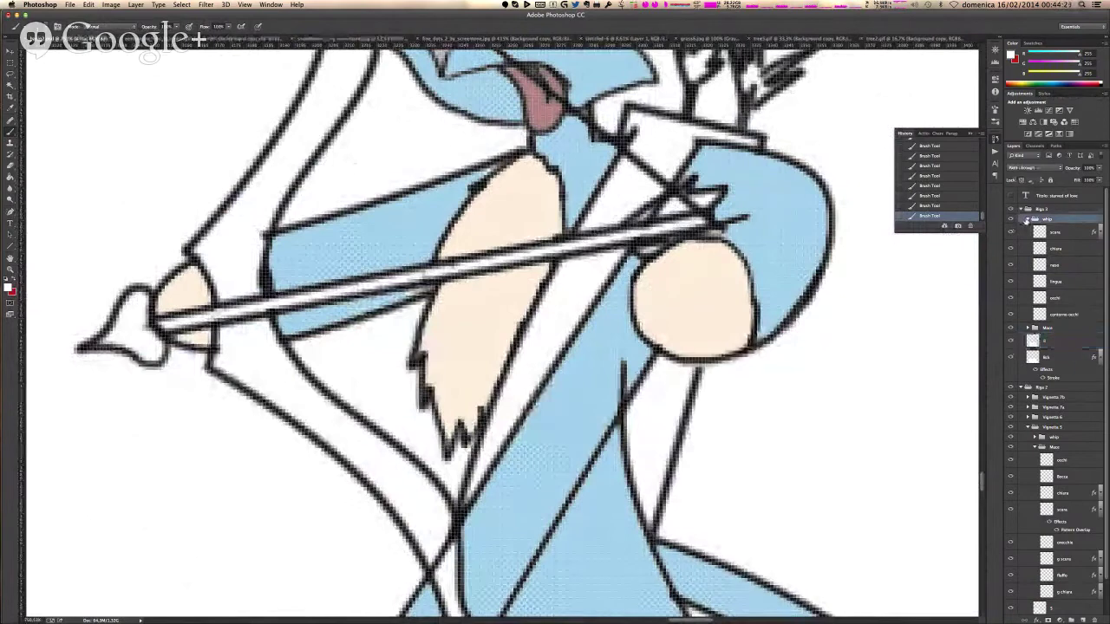
left_click(1028, 220)
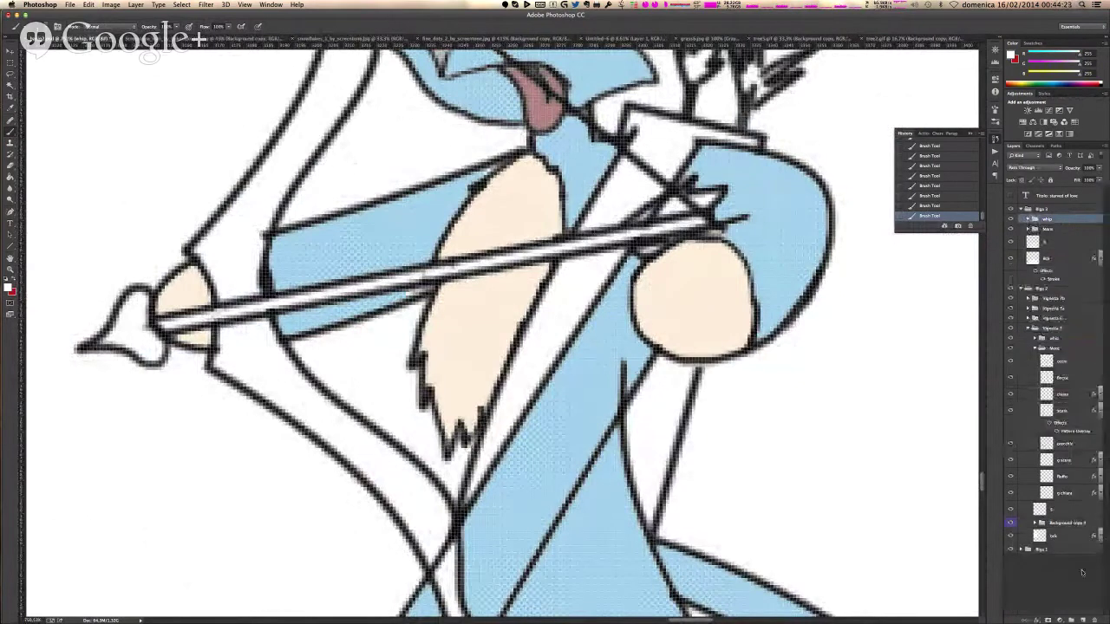
left_click(1029, 220)
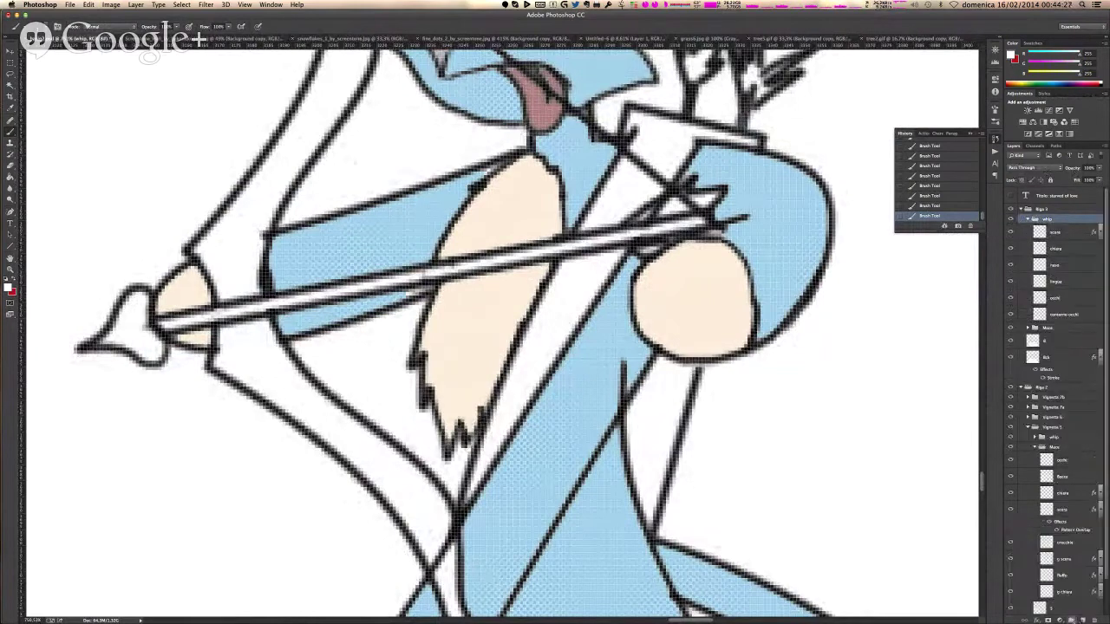
left_click(1071, 620)
left_click_drag(1052, 218, 1059, 228)
double_click(1058, 228)
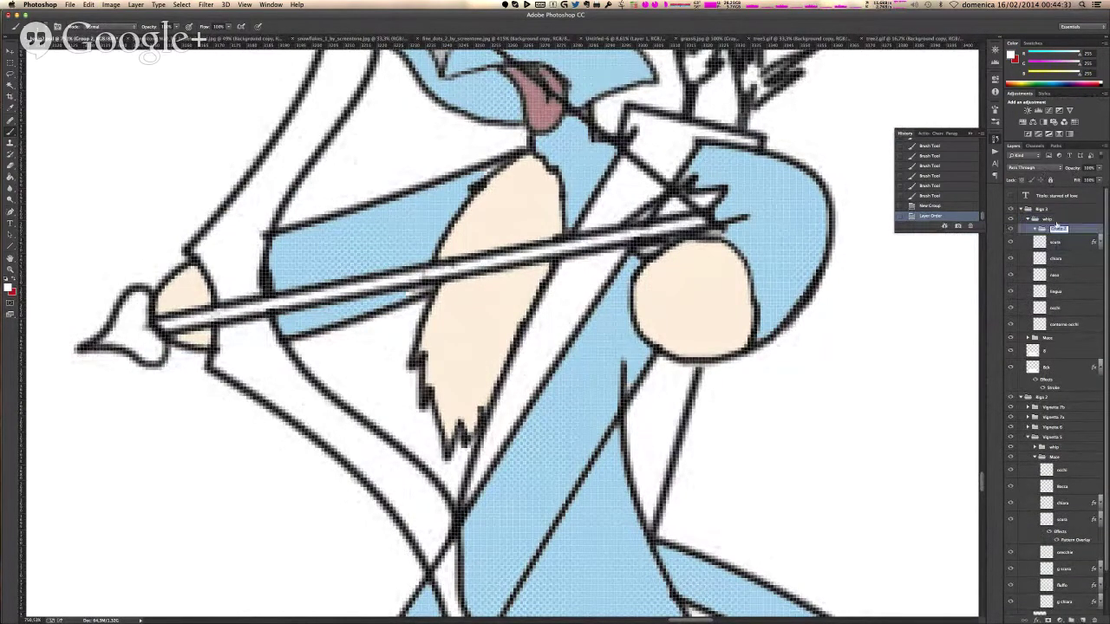
type("testa")
type("eccia")
key("Return")
- Select the inside of the heart-shaped arrowhead and fill it with red on a new layer in the freccia group
left_click(10, 85)
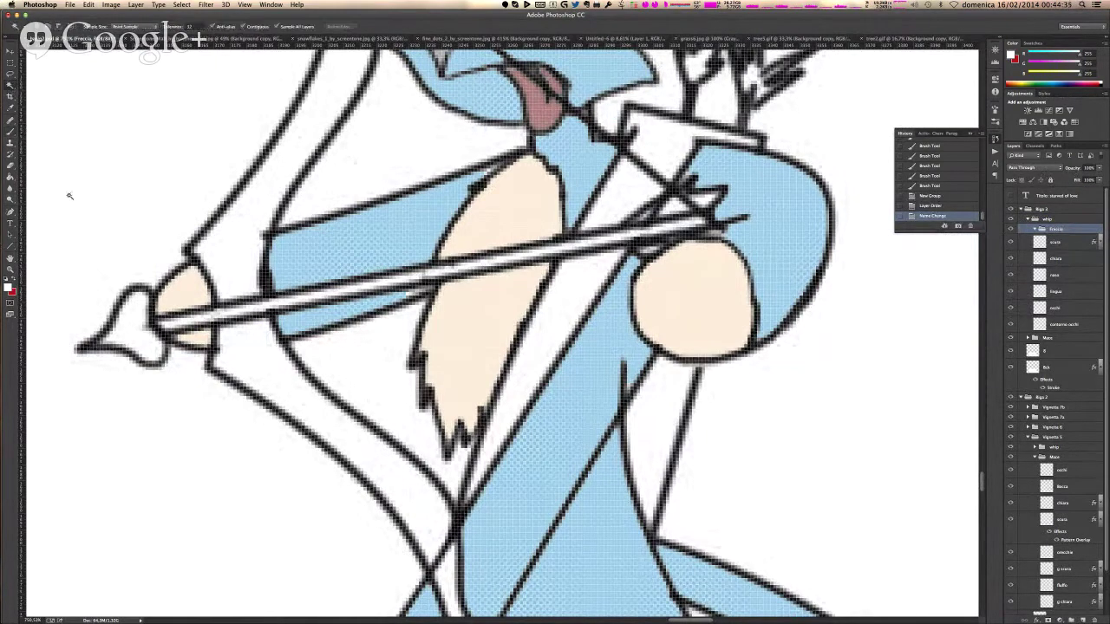
left_click(132, 338)
key("x")
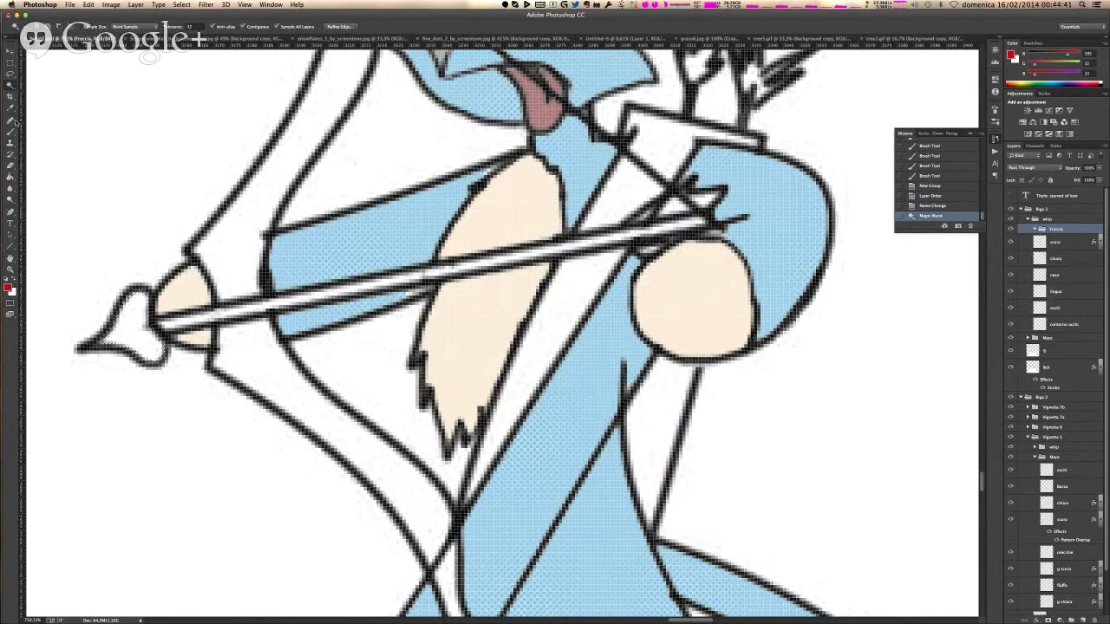
key("g")
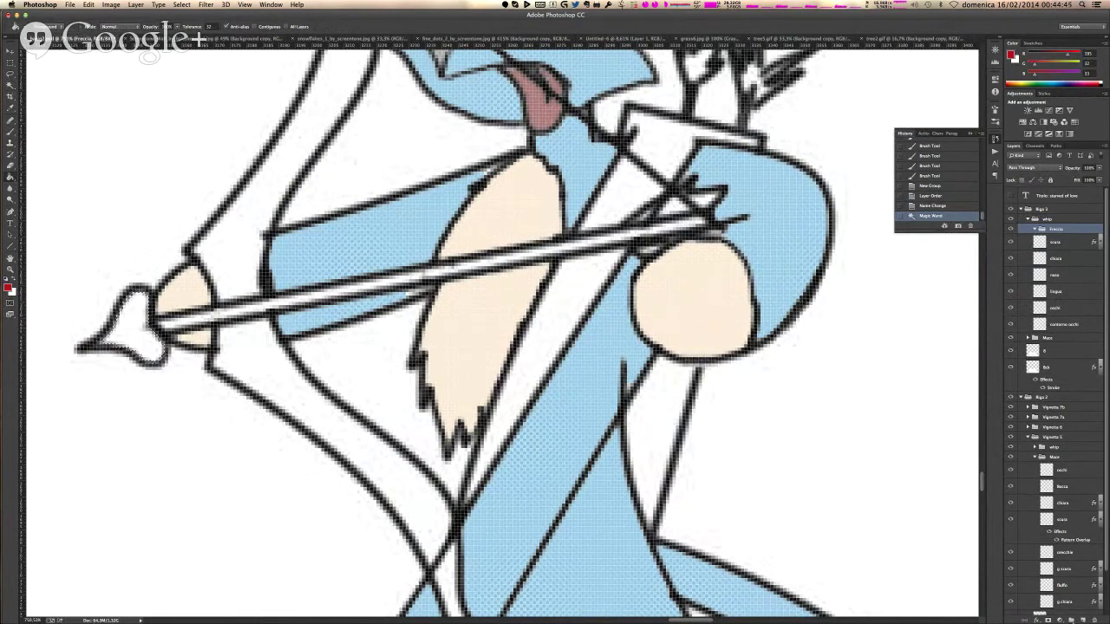
left_click(1068, 619)
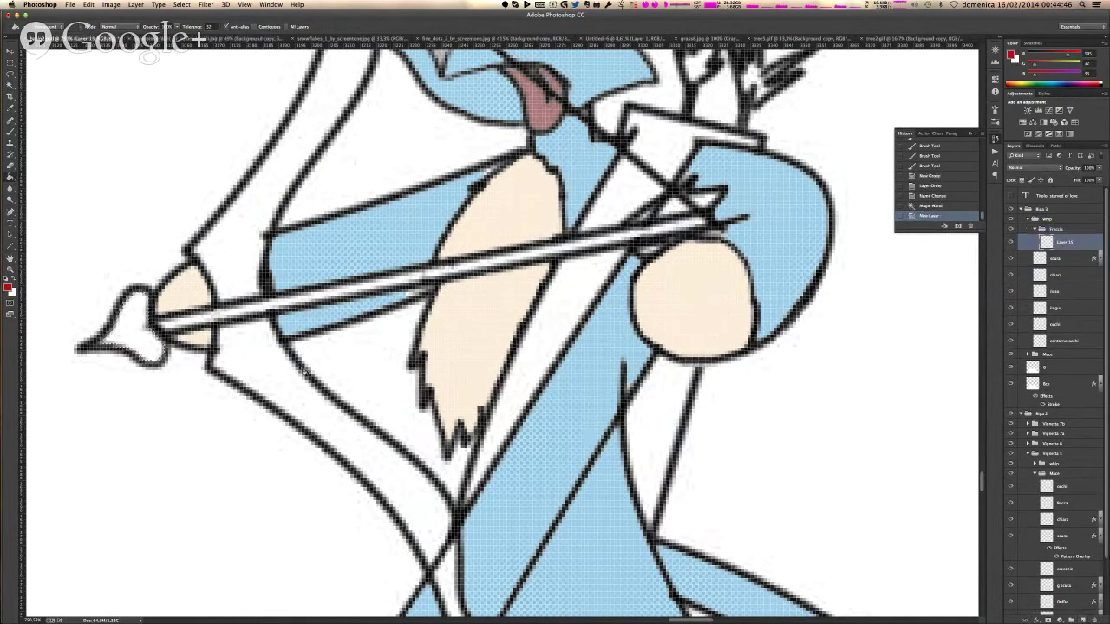
left_click(125, 314)
key("super+d")
- Brush the same red over the unfilled pixels at the arrowhead's tip and inner edges
left_click(10, 130)
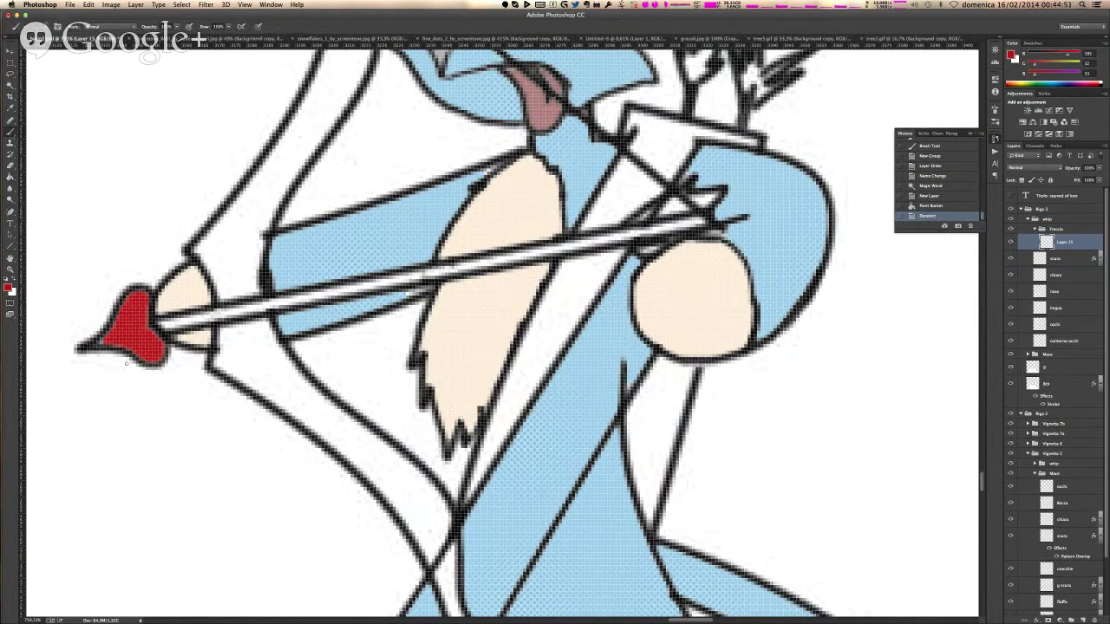
left_click(101, 341)
left_click(152, 349)
left_click(153, 323)
- Select the white inside of the arrow's shaft, including the section crossing the chest
left_click(11, 85)
left_click(313, 300)
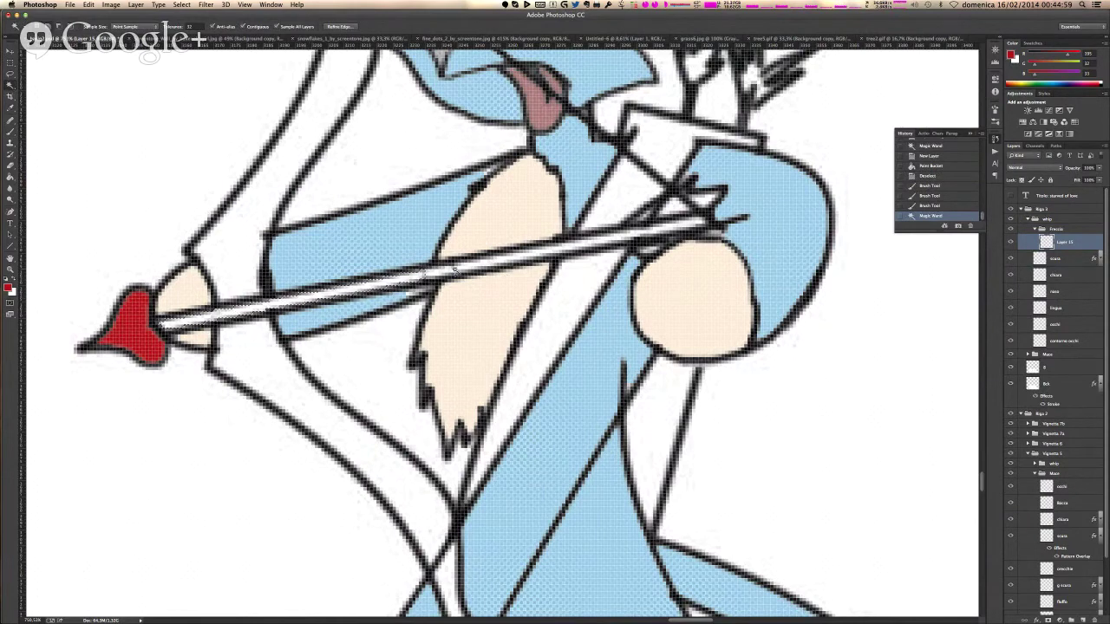
left_click(454, 272, "shift")
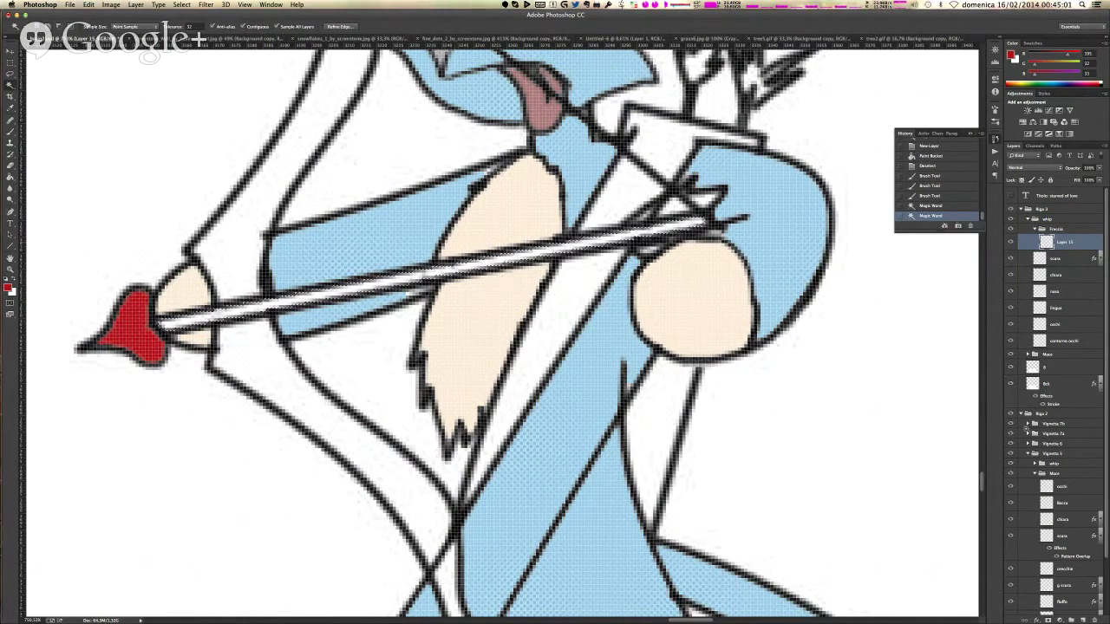
- Rename the red arrowhead's layer punta and add a new layer directly above it
double_click(1069, 243)
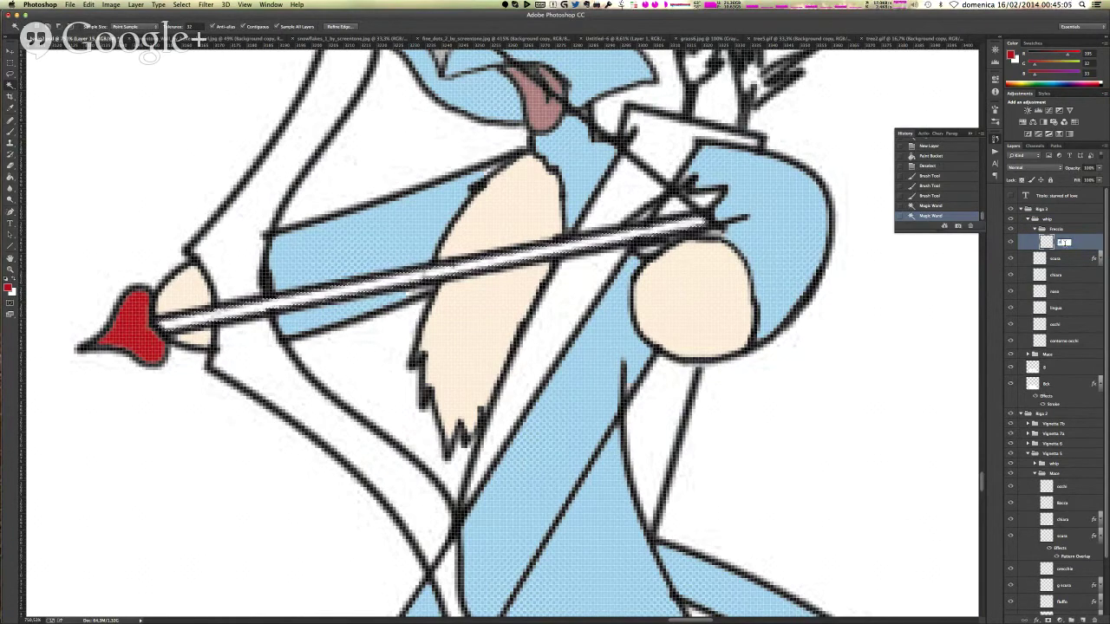
type("punta")
key("Return")
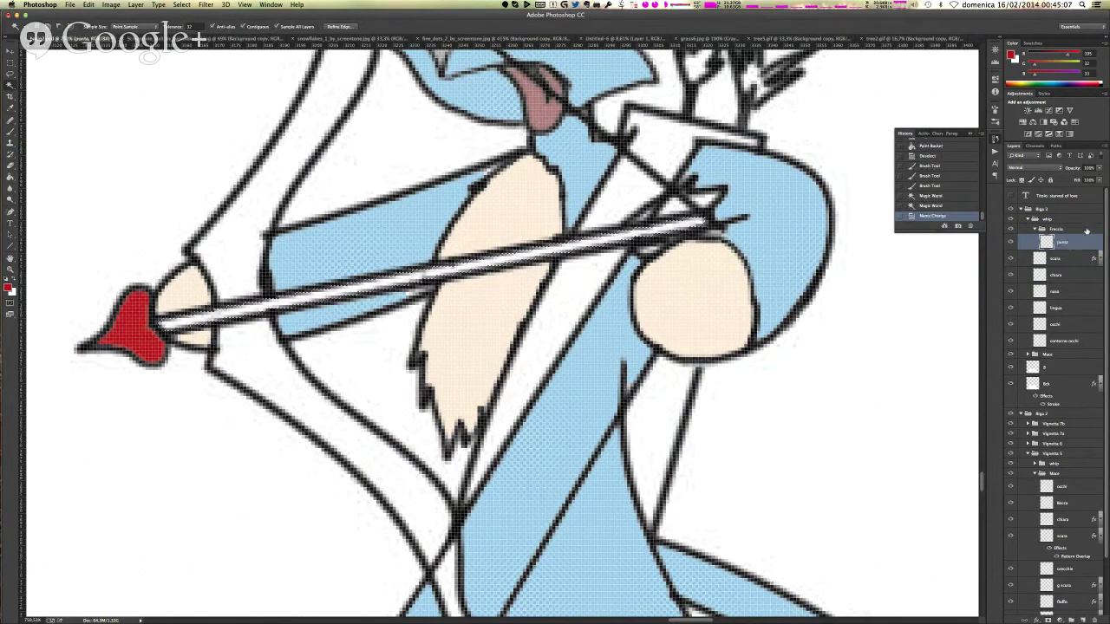
left_click(1081, 619)
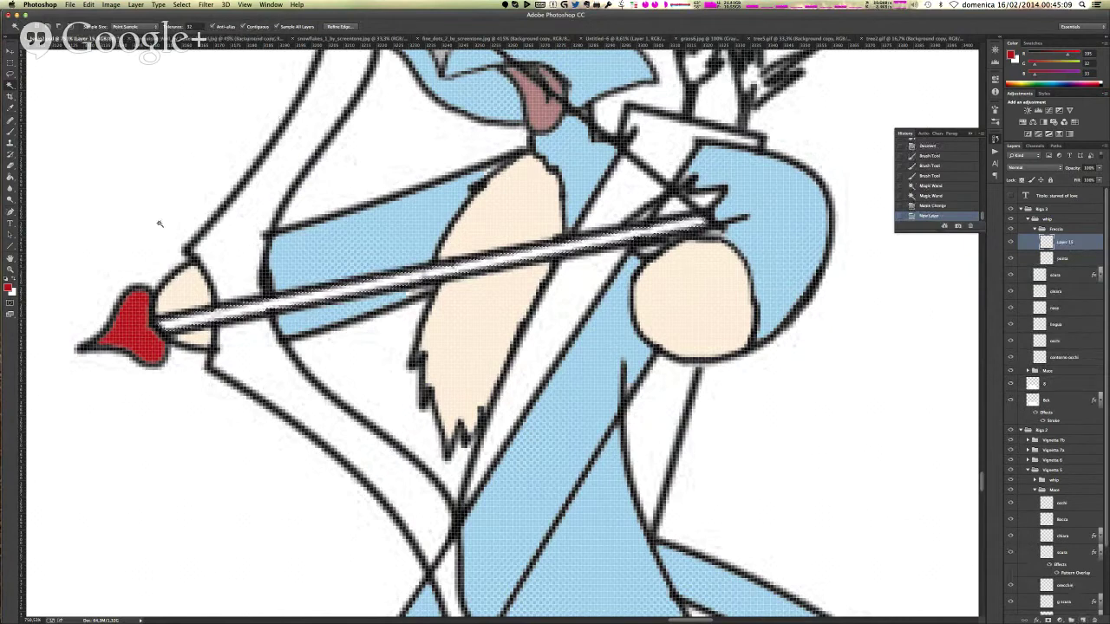
left_click(8, 288)
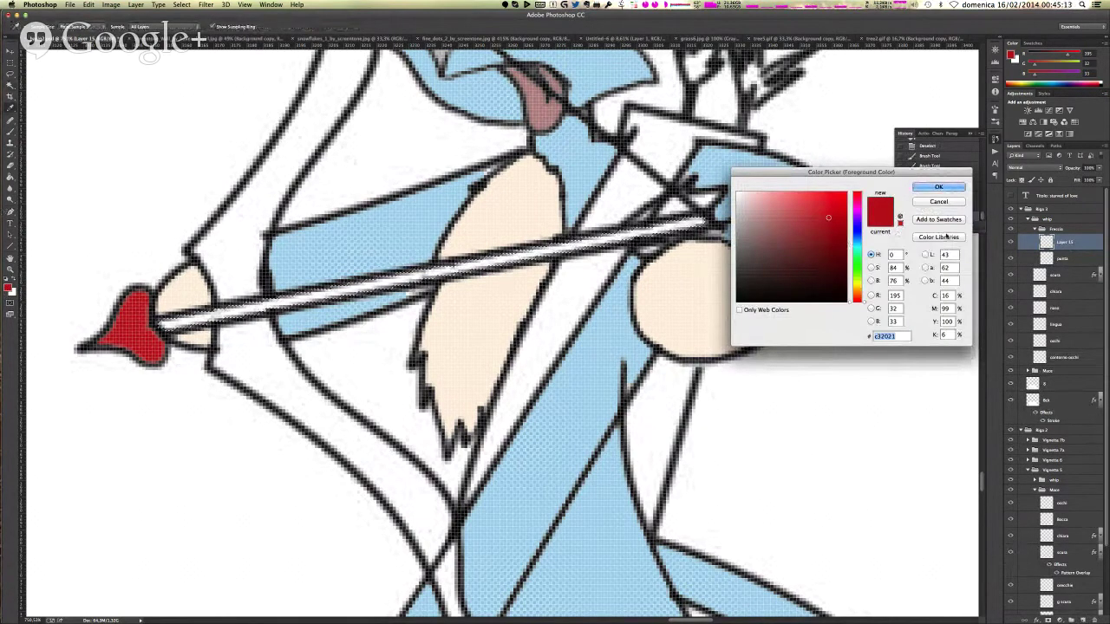
left_click(932, 238)
left_click(830, 292)
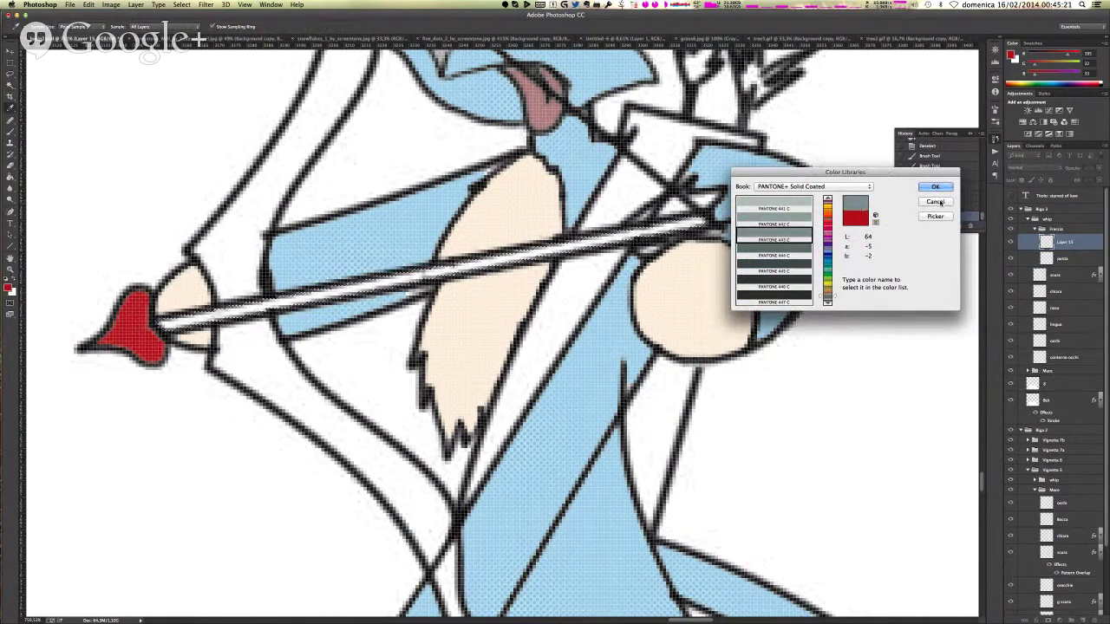
left_click(932, 187)
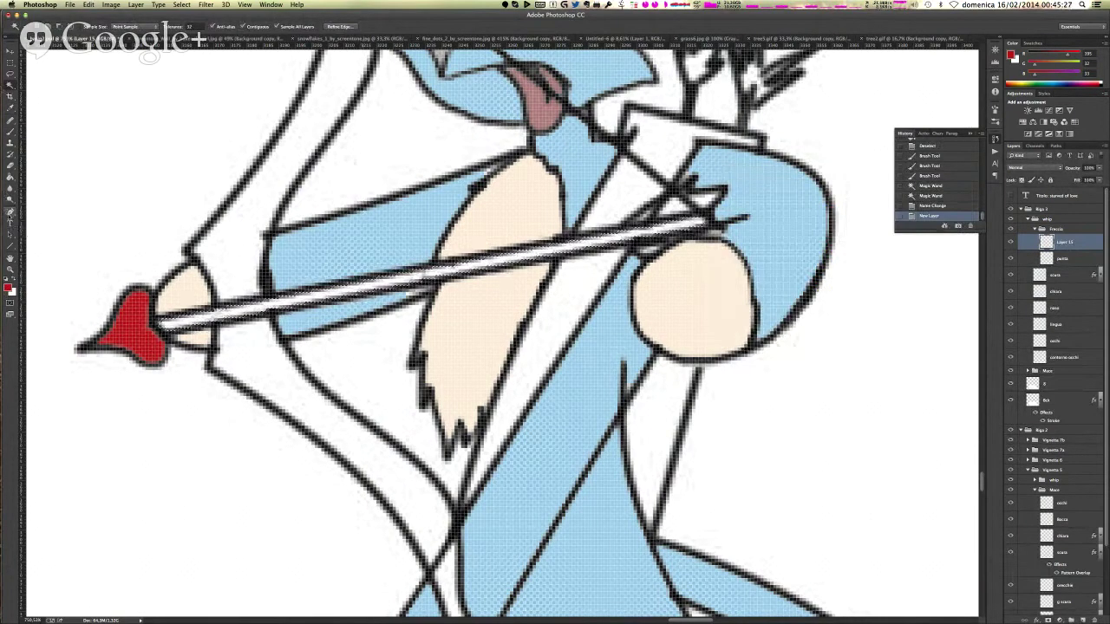
- Choose the grey preset for the Gradient tool and try a gradient along the full length of the selected shaft
left_click(11, 177)
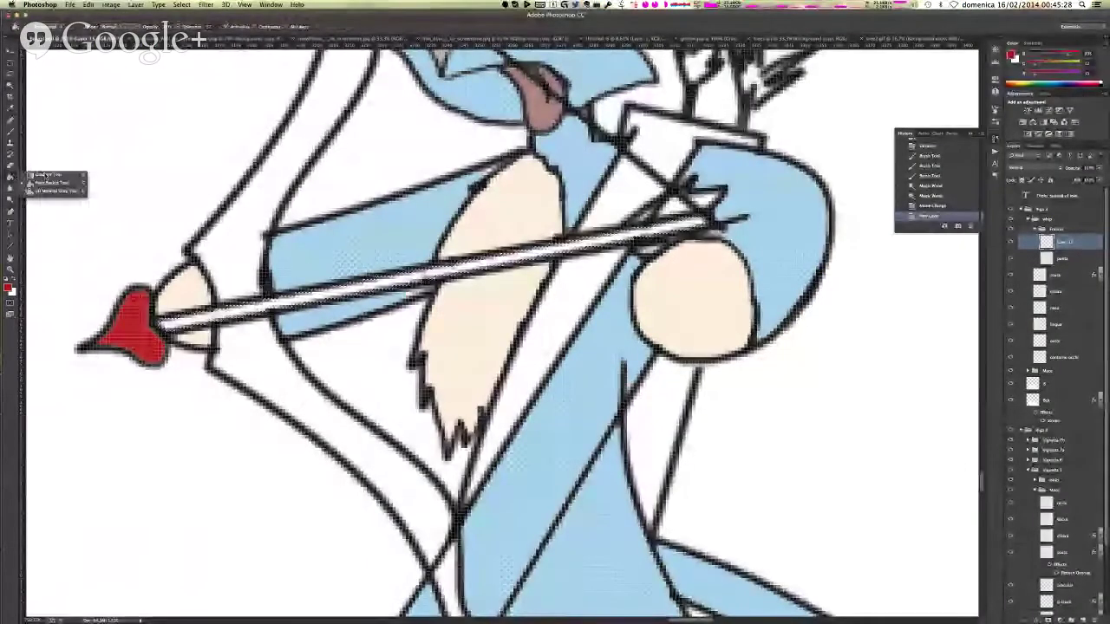
left_click_drag(45, 176, 45, 176)
left_click(61, 27)
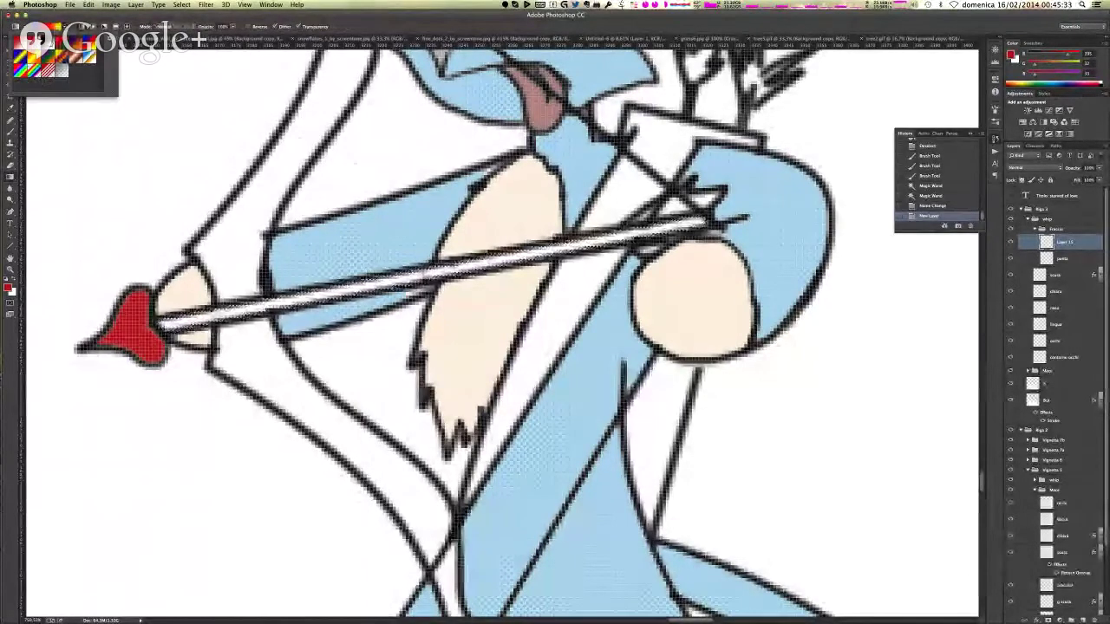
left_click(62, 76)
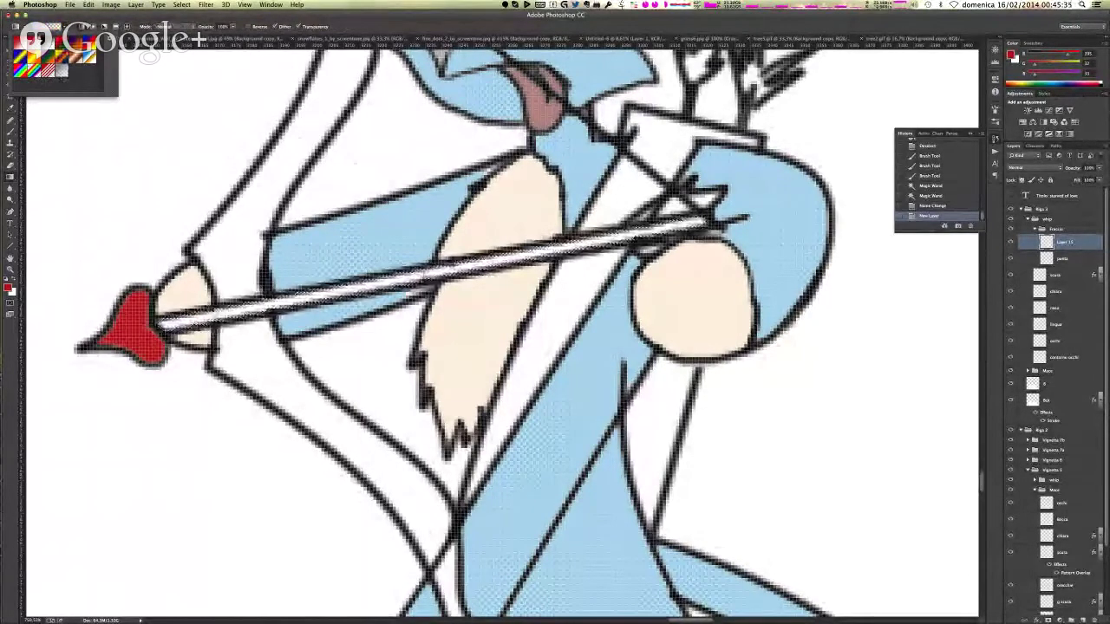
left_click_drag(163, 323, 709, 222)
key("super+z")
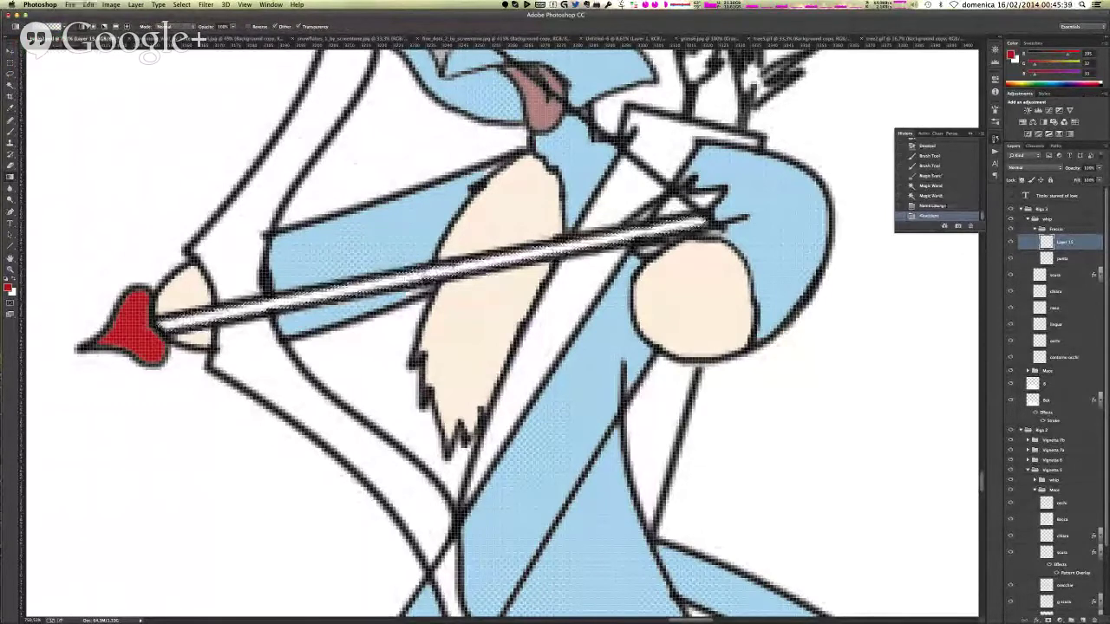
- Try short gradients in both directions across the middle of the selected arrow shaft, undoing each attempt
left_click_drag(404, 279, 444, 272)
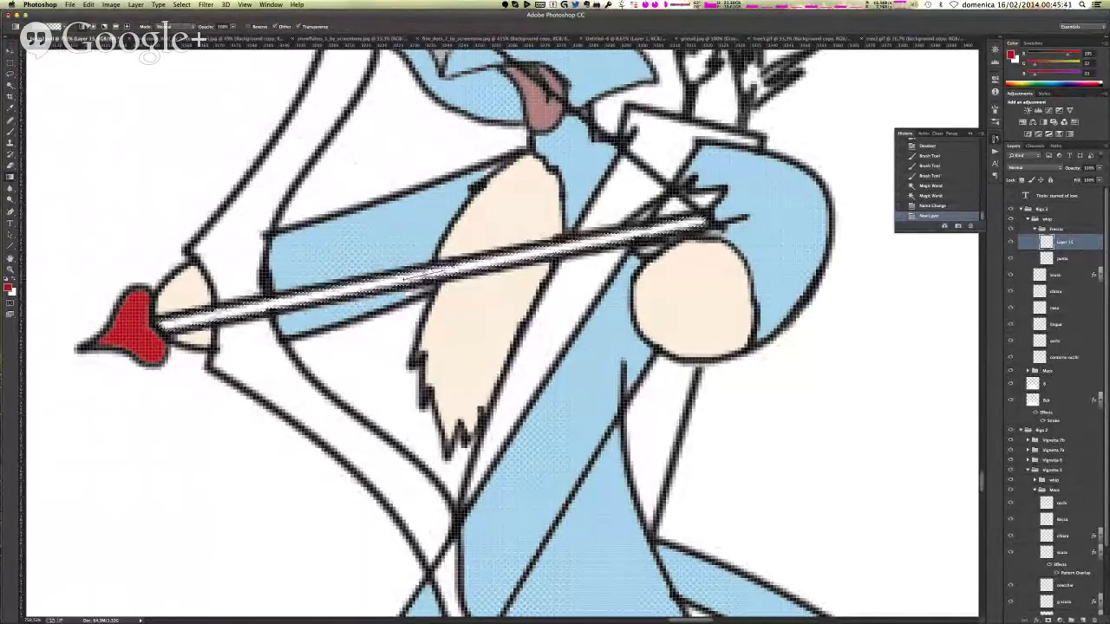
key("super+shift+z")
key("super+z")
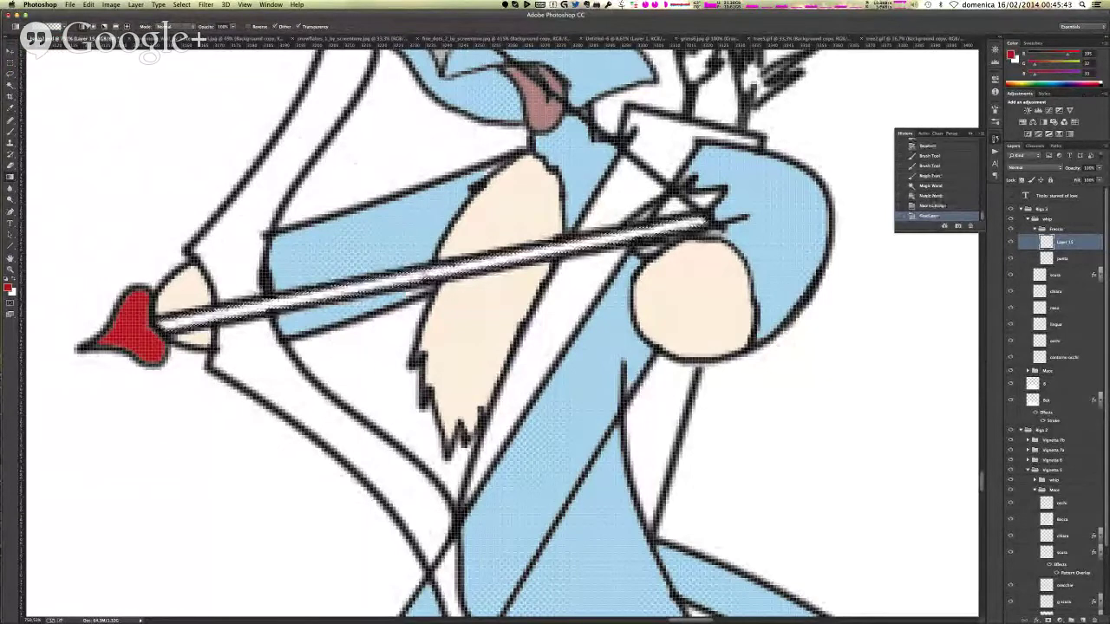
key("super+z")
right_click(442, 267)
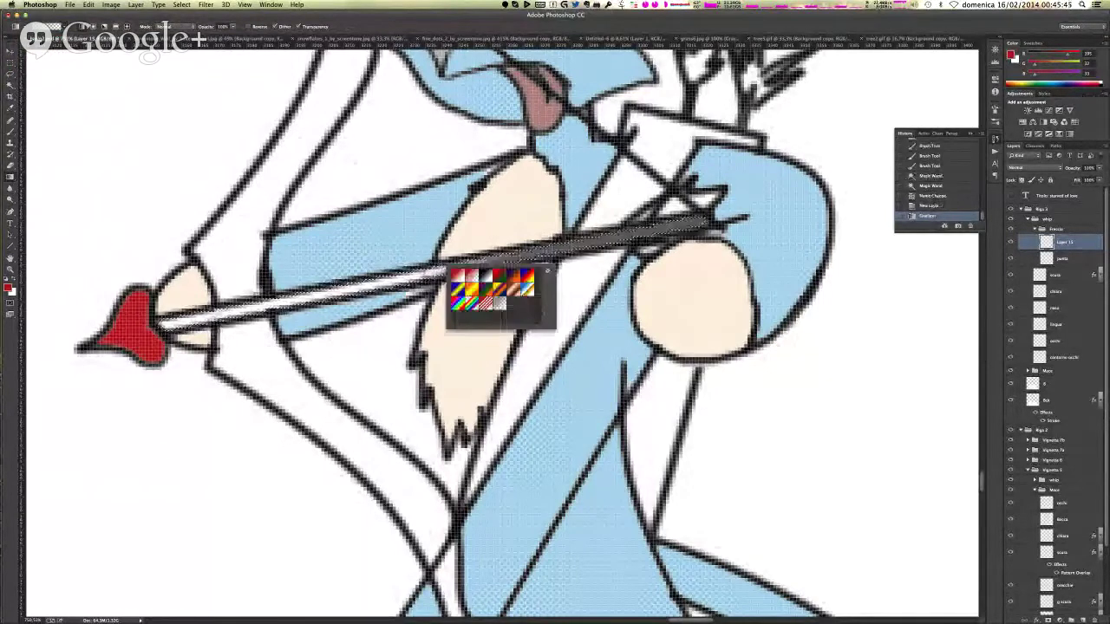
key("Escape")
key("super+z")
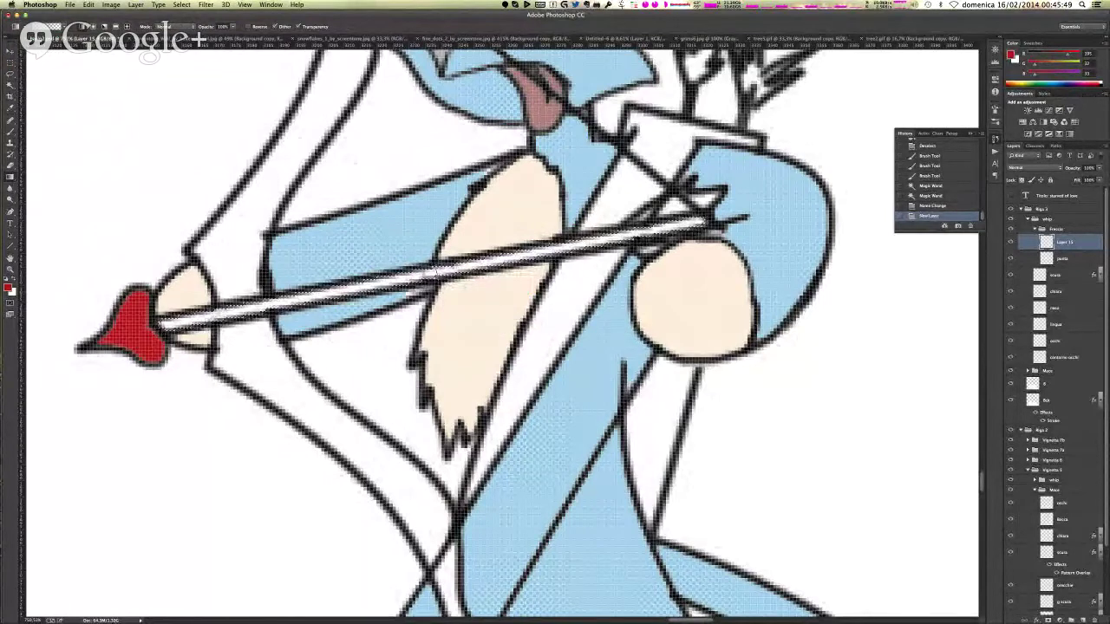
left_click_drag(438, 273, 392, 281)
key("super+z")
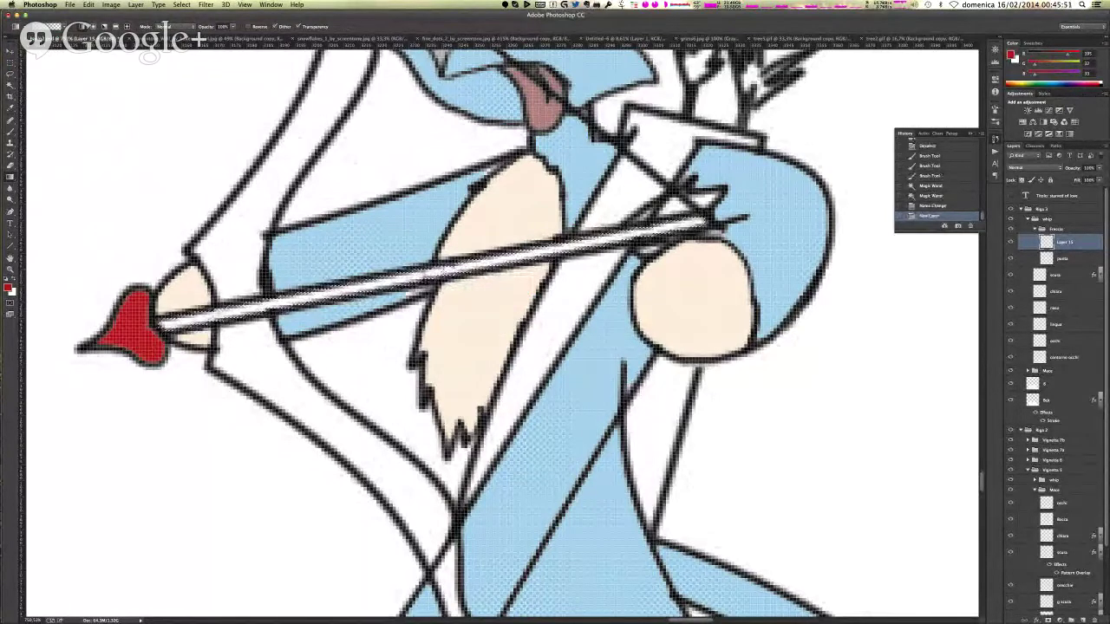
- Compare further gradient attempts on the selected shaft, including a diagonal one drawn below the chest, and undo them
key("super+z")
key("super+z")
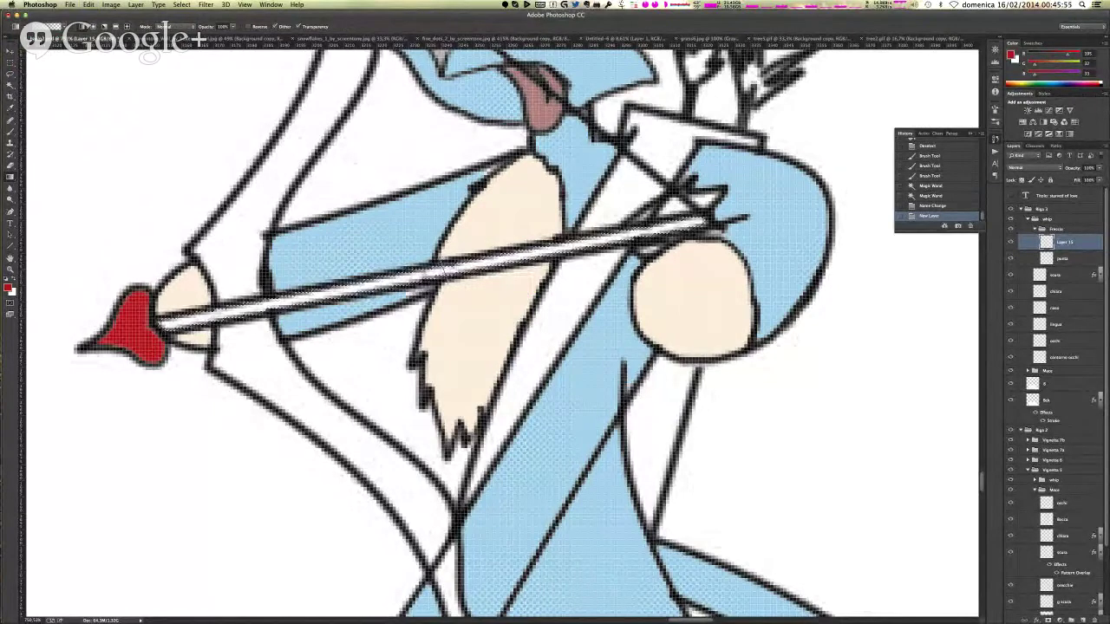
key("super+z")
key("super+z")
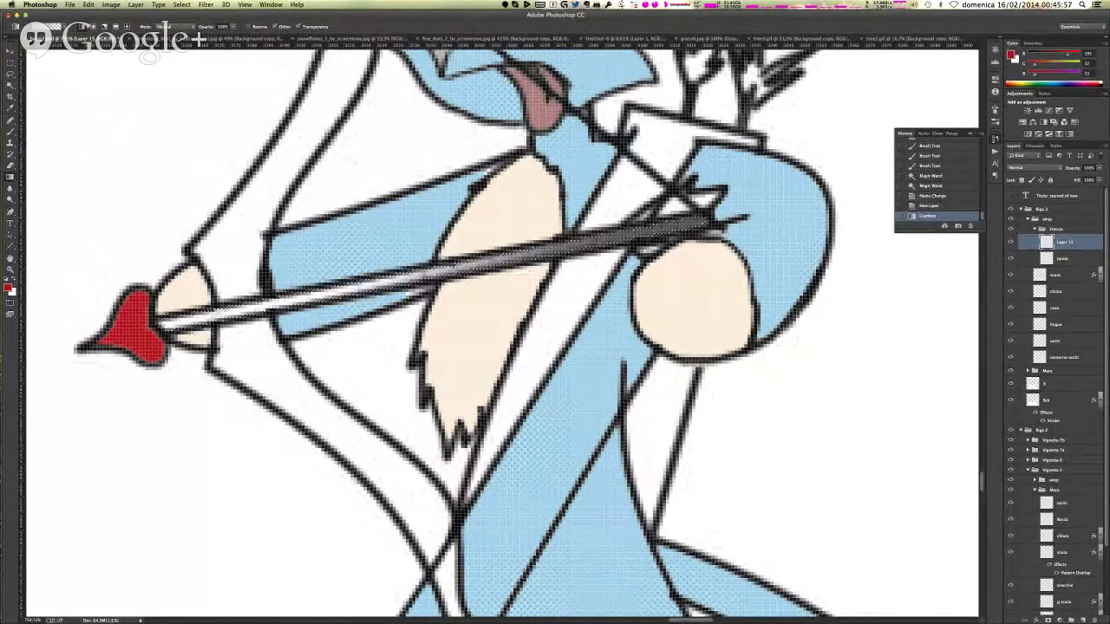
key("super+z")
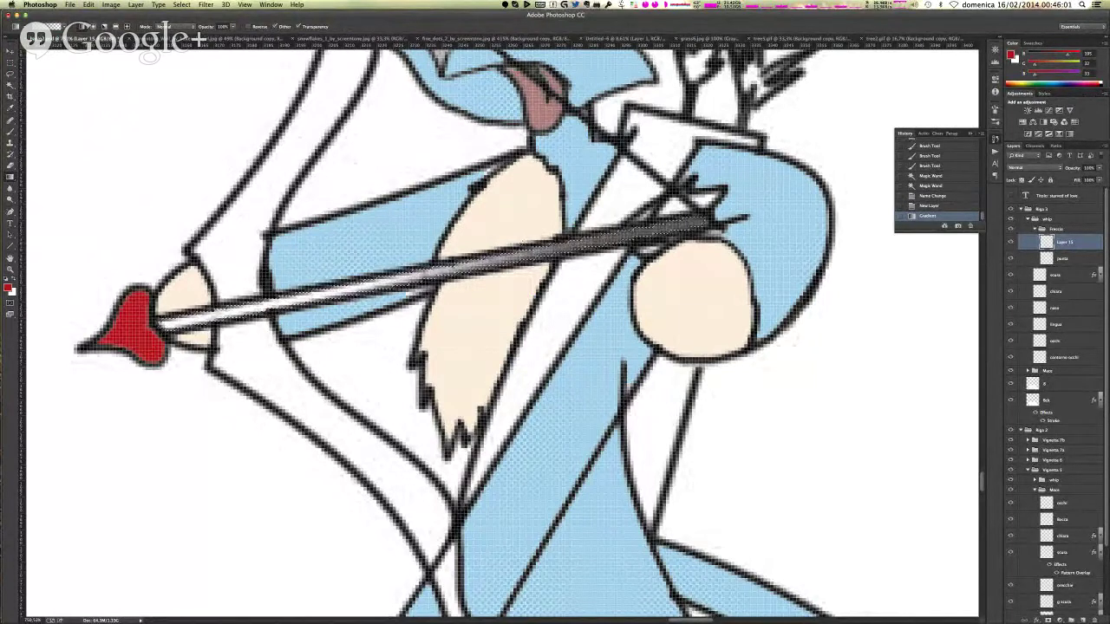
scroll(527, 263, "down", 5)
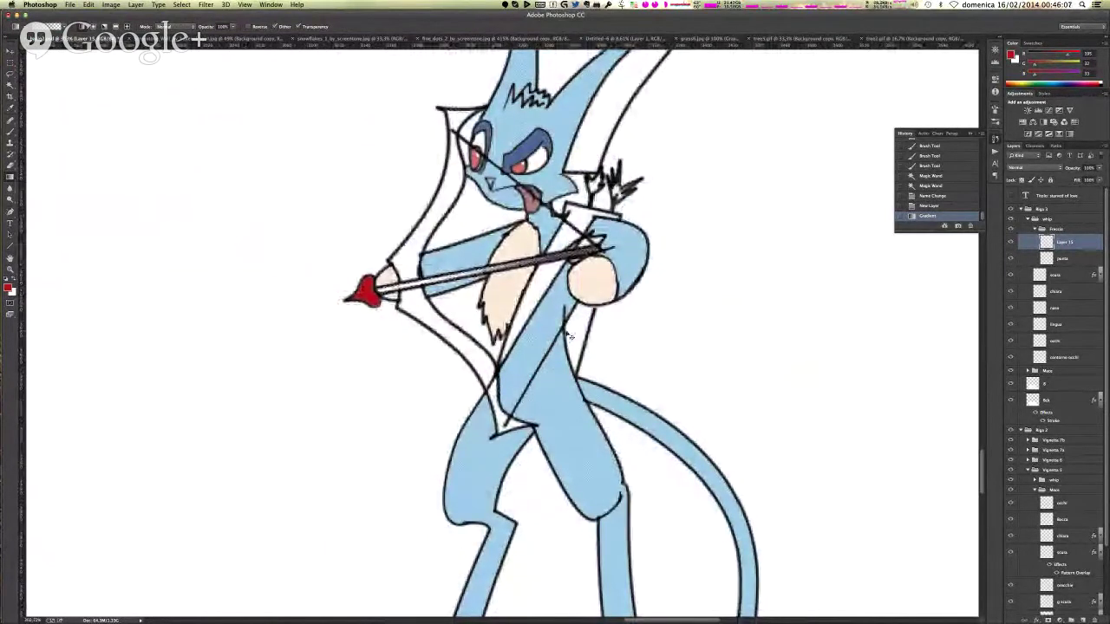
left_click_drag(559, 323, 521, 294)
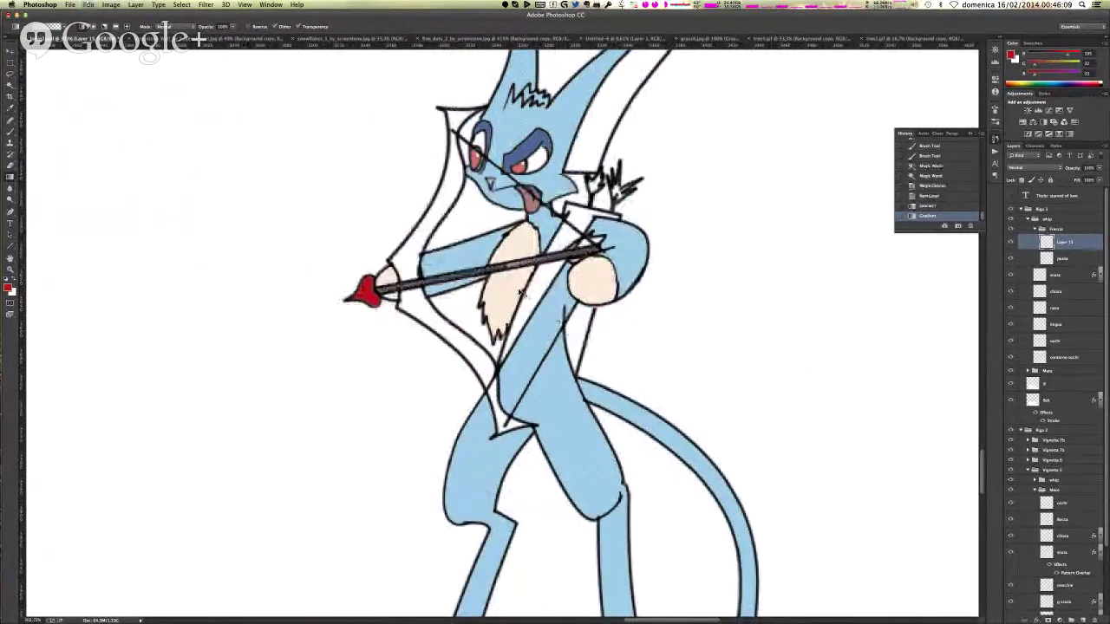
key("super+z")
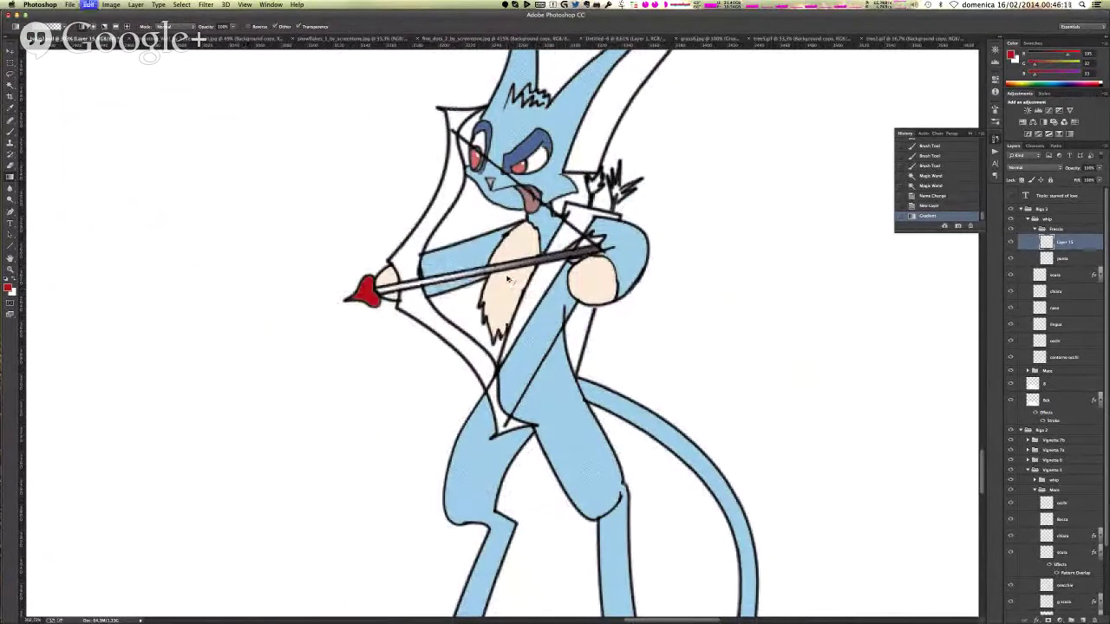
key("super+z")
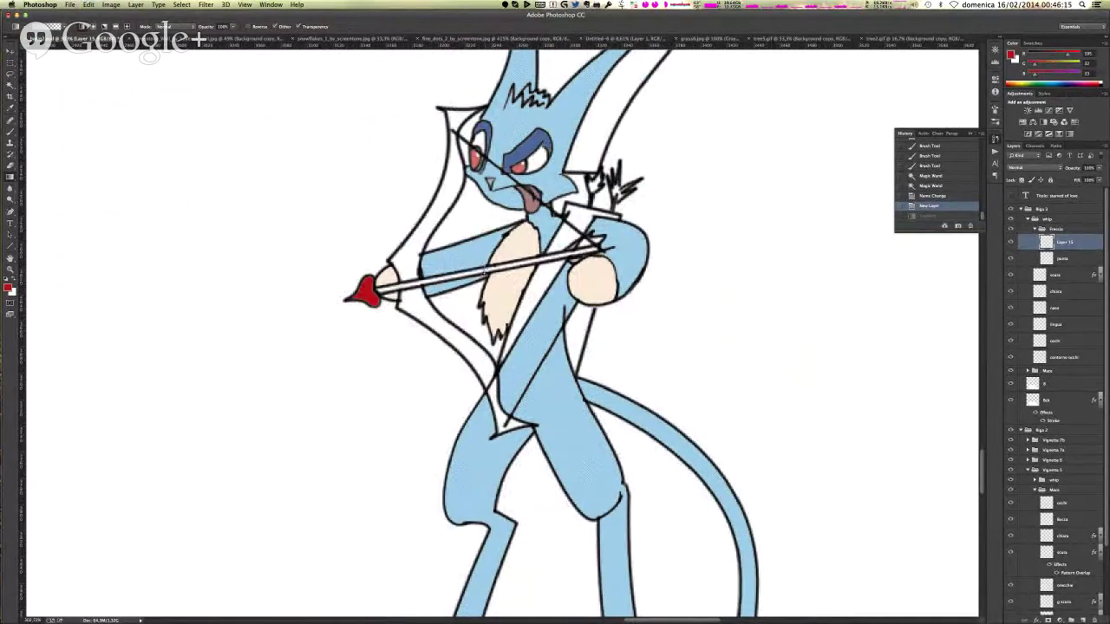
- Settle on a gradient for the shaft that leaves the arrowhead half white and turns the tail half dark grey
key("super+z")
key("super+z")
key("super+z")
key("super+z")
key("super+z")
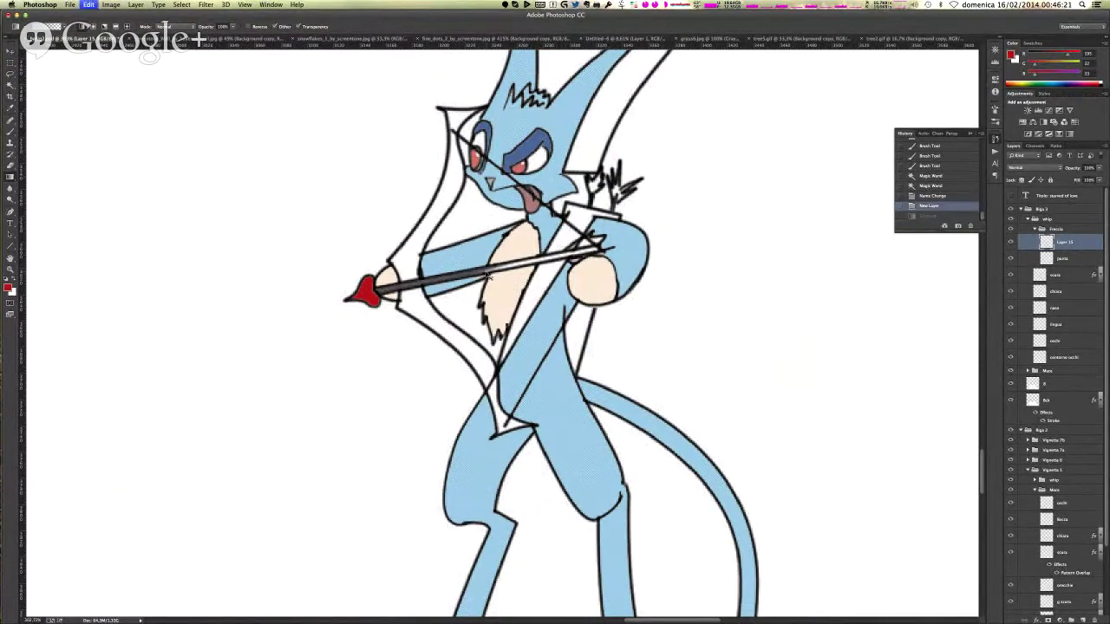
key("super+z")
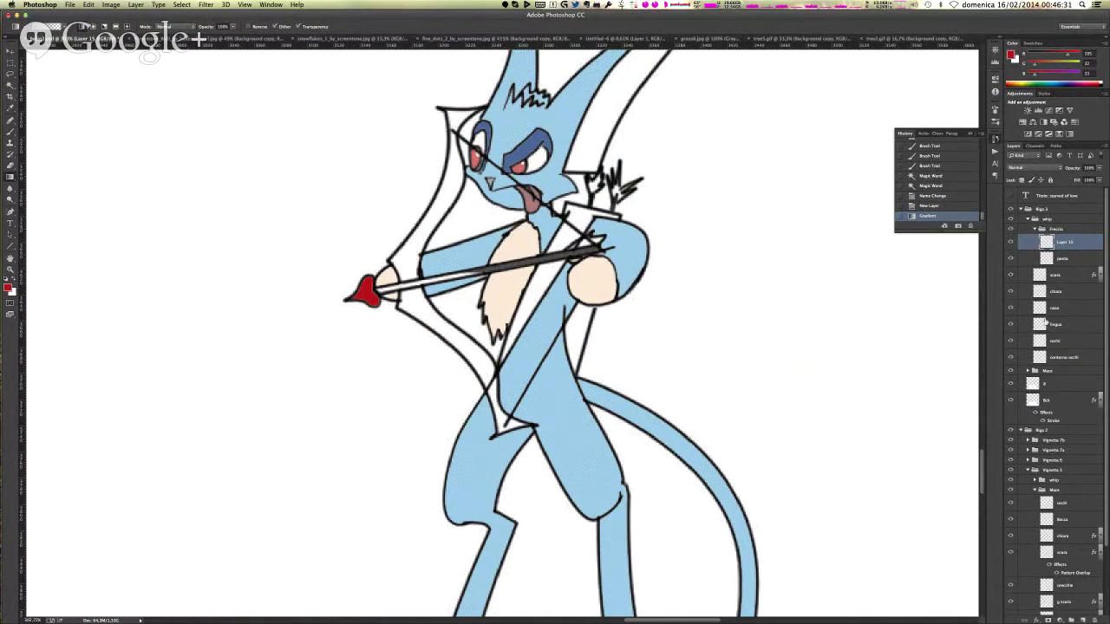
- Rename the freccia group as freccia arco
double_click(1059, 229)
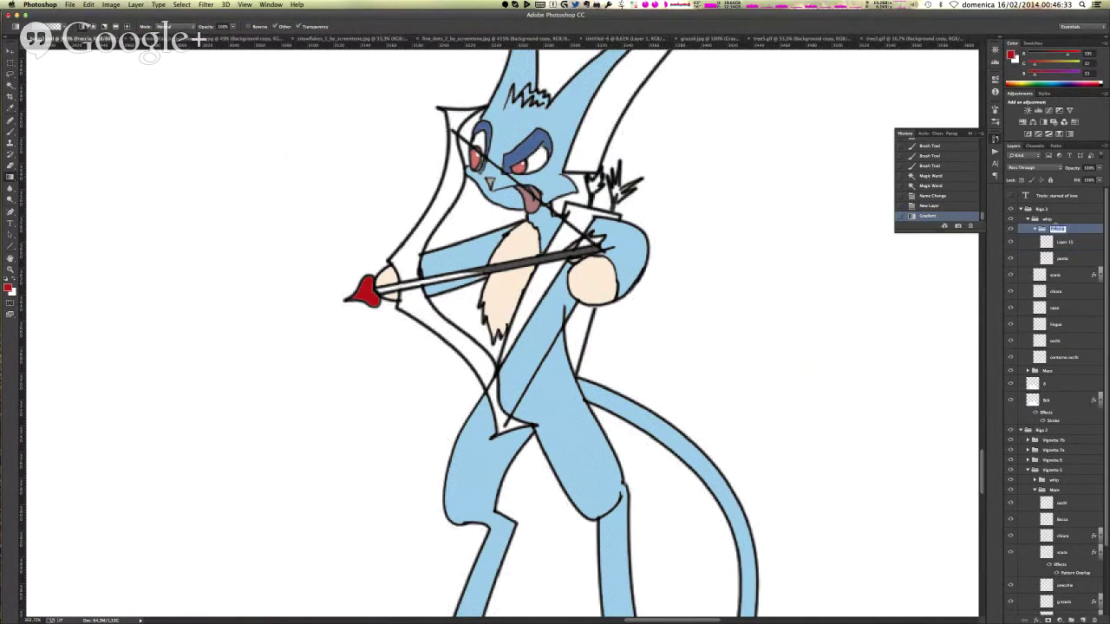
key("Return")
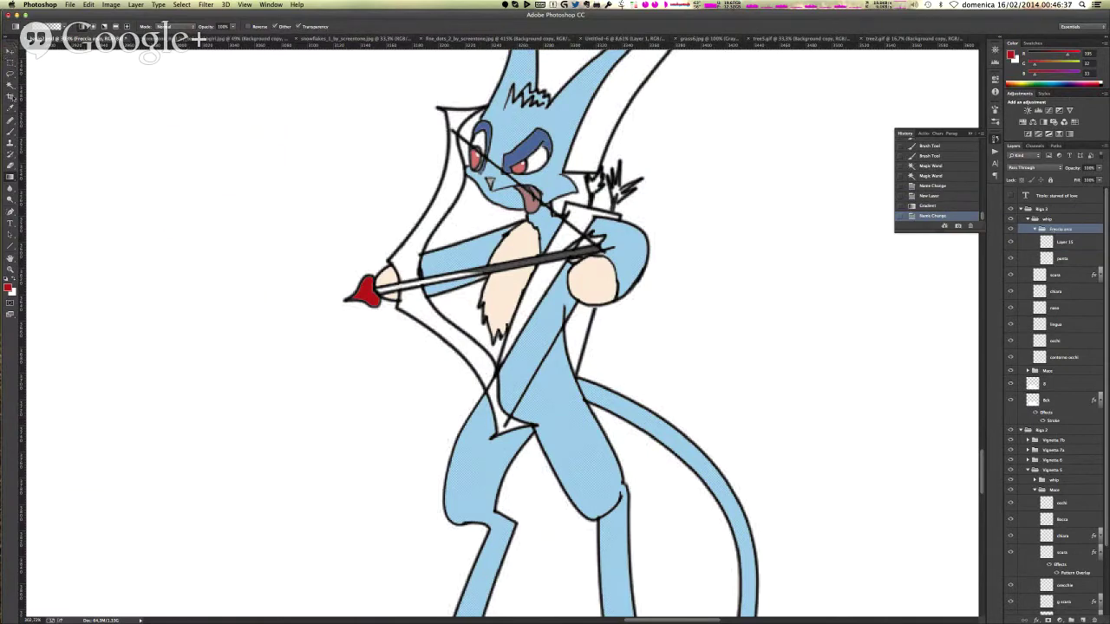
- Clear the selection and brush white on the line-art layer over the stray black pixels where the arm's upper outline meets the bow
left_click(10, 85)
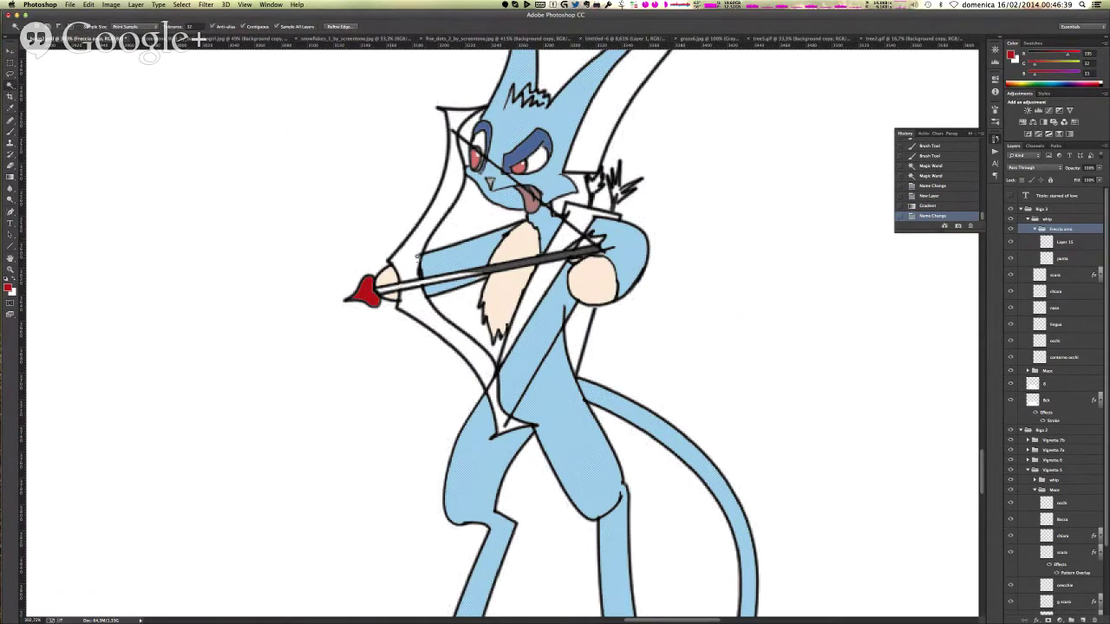
scroll(418, 257, "up", 5)
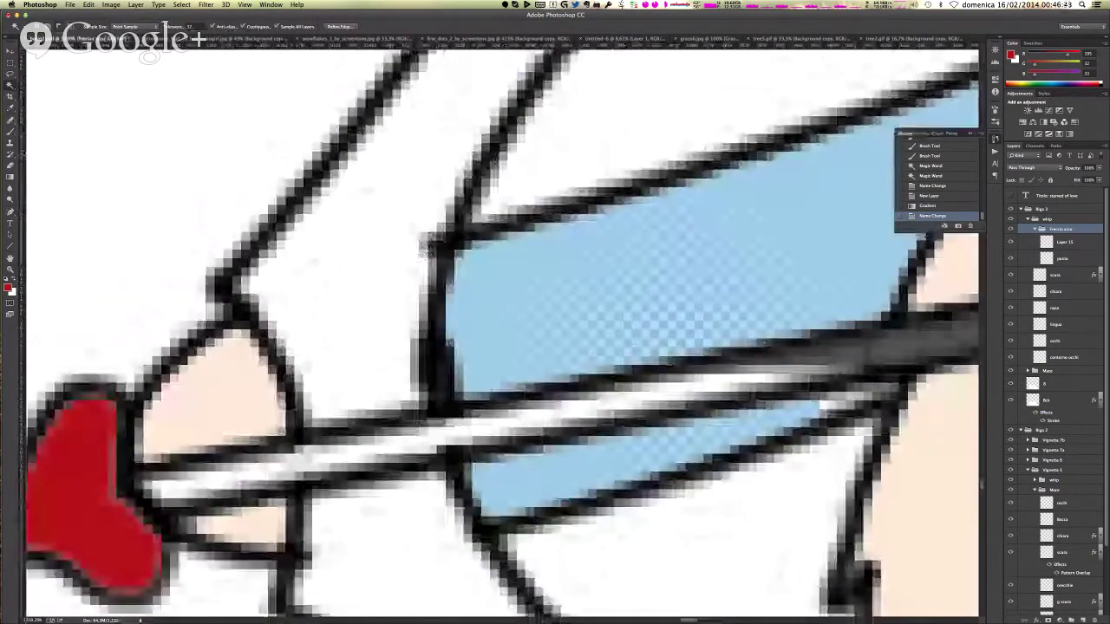
left_click(11, 165)
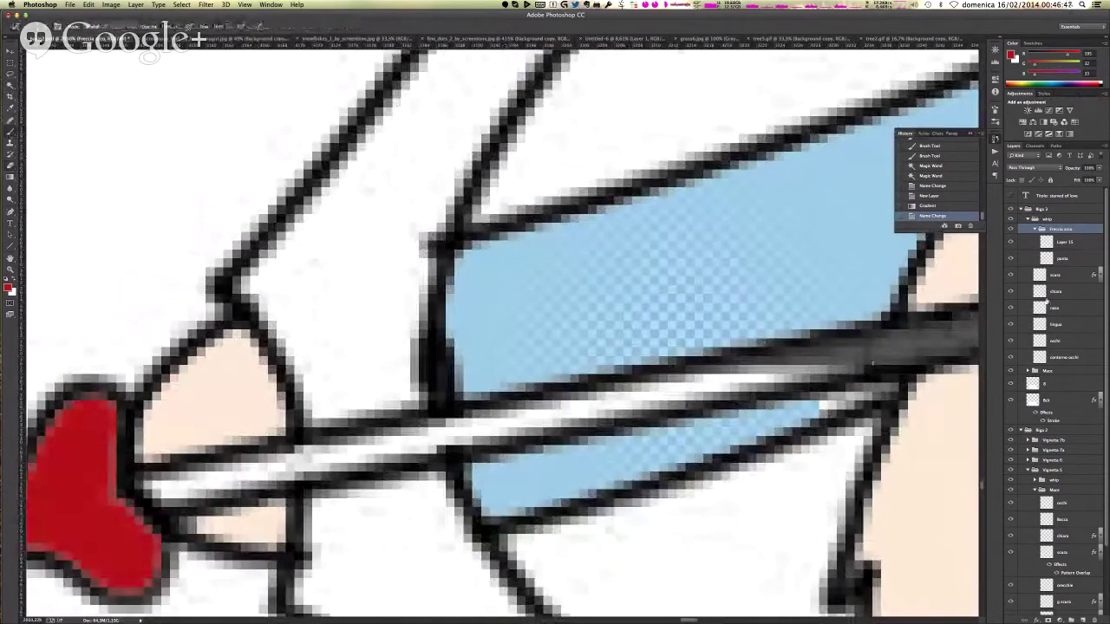
key("b")
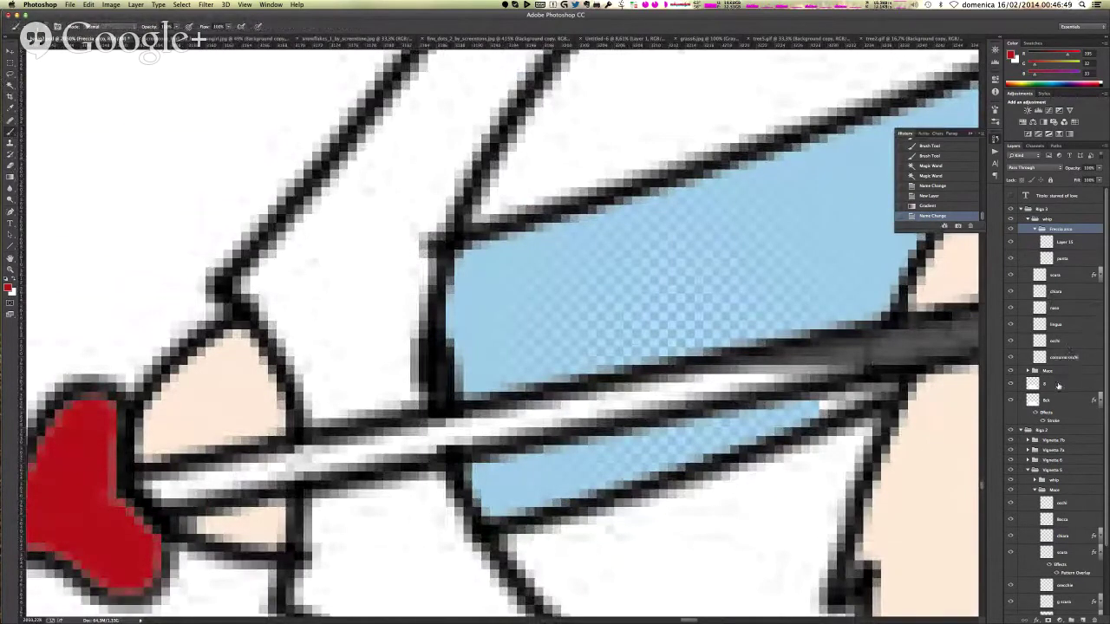
left_click(1058, 385)
key("x")
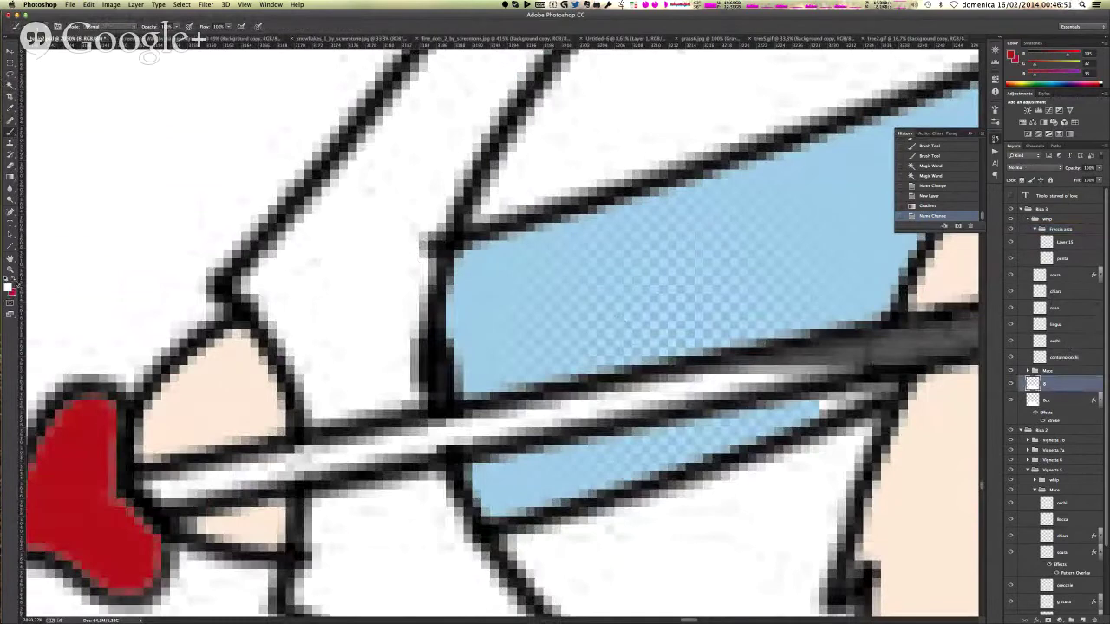
left_click(7, 287)
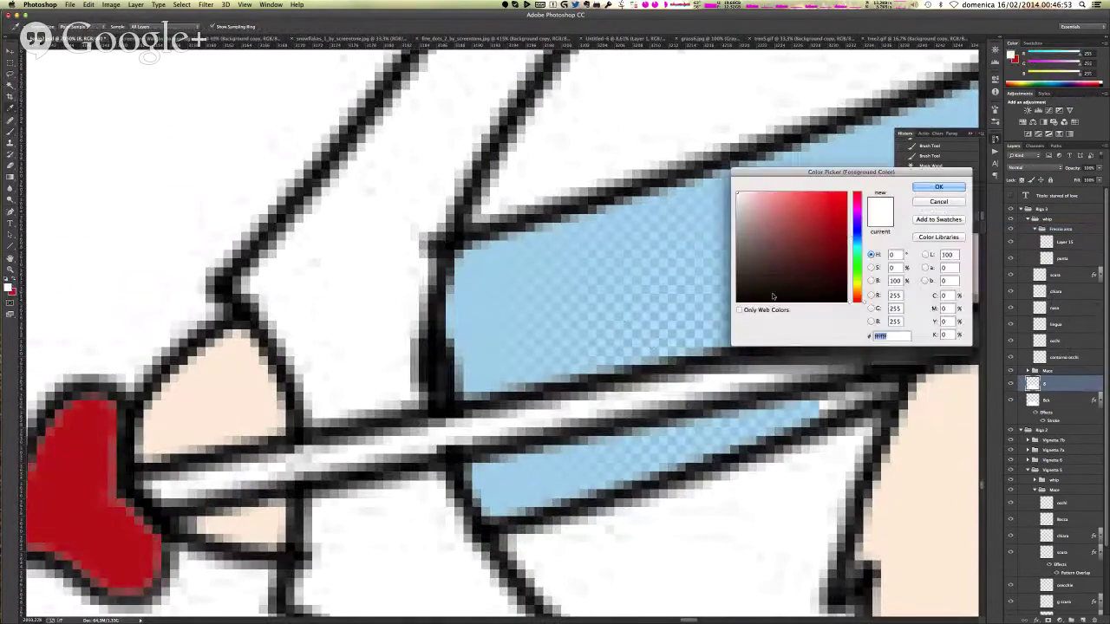
key("Return")
left_click(427, 248)
key("super+d")
mouse_move(426, 239)
left_mouse_down()
mouse_move(427, 250)
mouse_move(423, 229)
left_mouse_up()
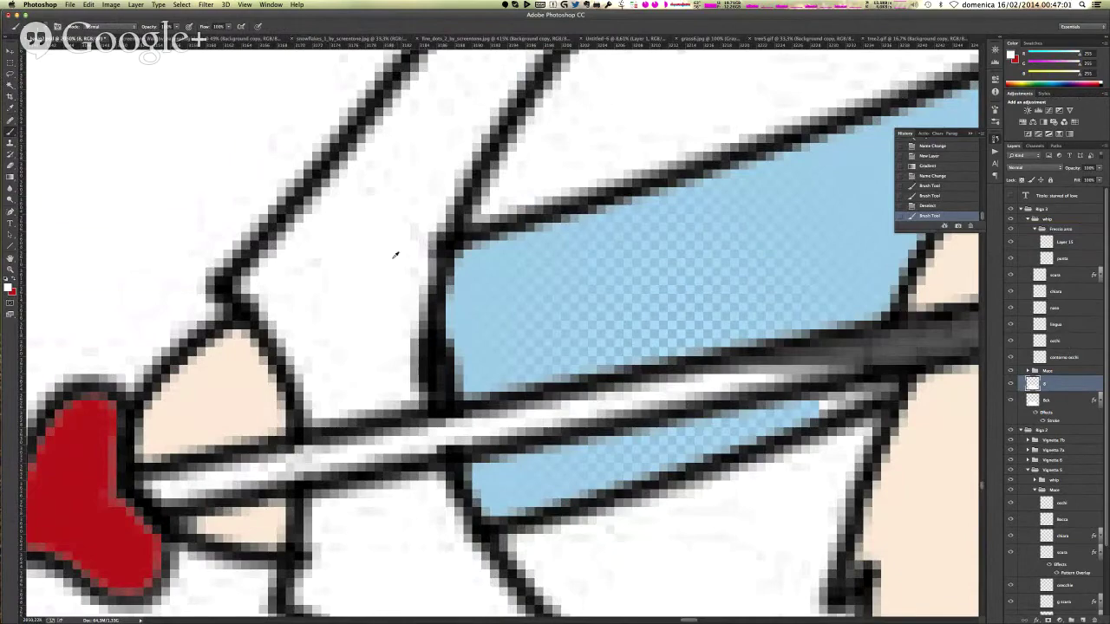
- Rename the arrow shaft's layer freccia and add a new layer named arco directly above it
scroll(395, 255, "down", 6)
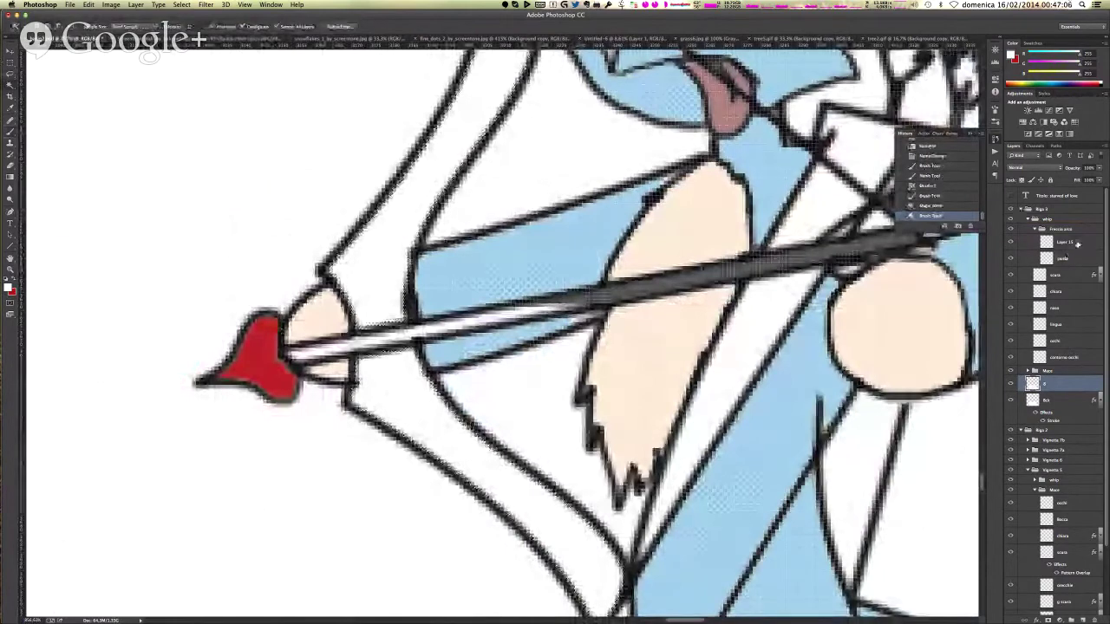
double_click(1064, 242)
type("legno")
key("Return")
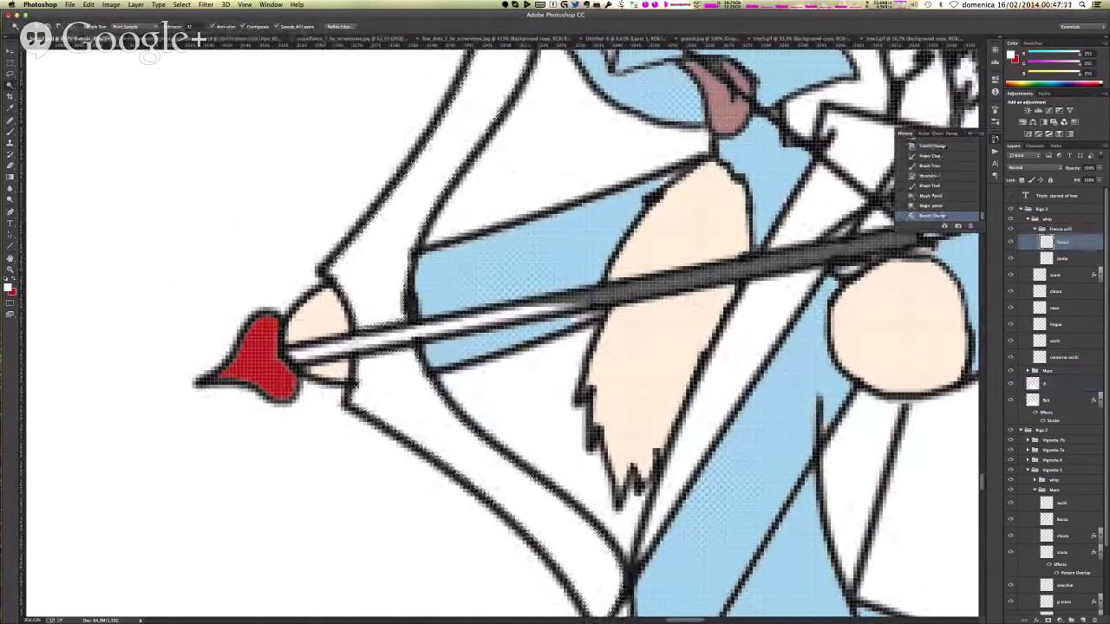
left_click(1082, 620)
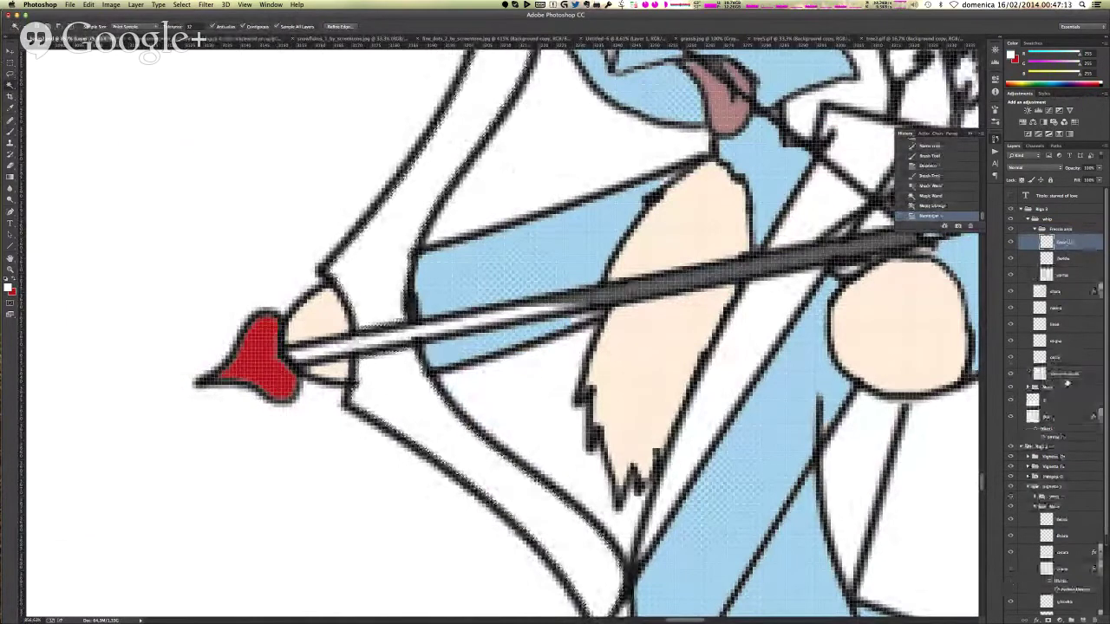
double_click(1065, 242)
type("arco")
key("Return")
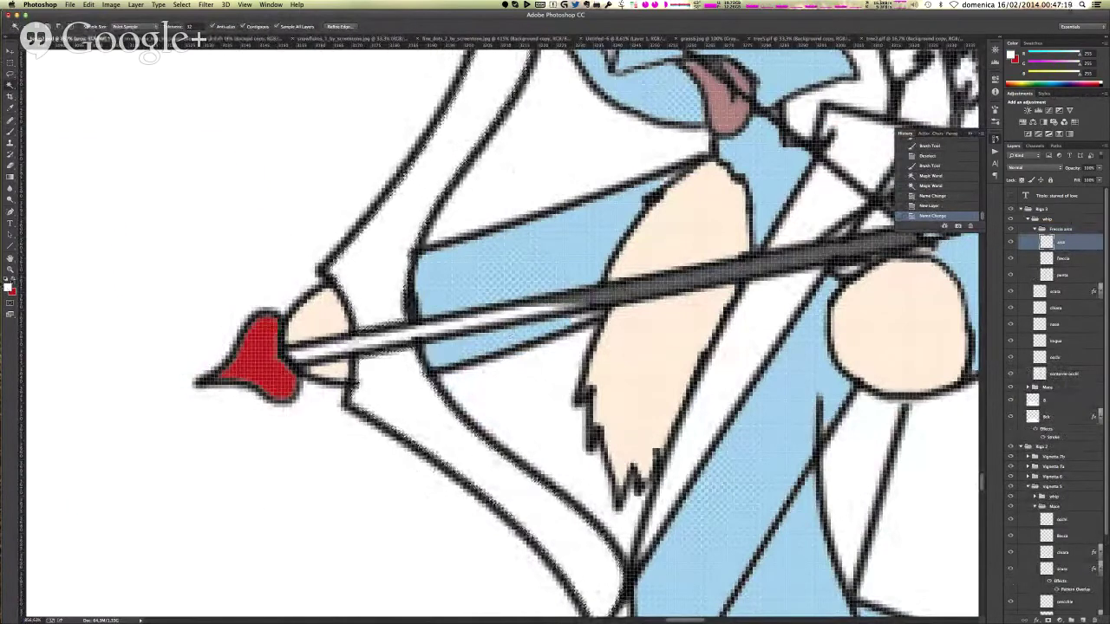
- Set the foreground colour to the light brown PANTONE 4655 C from the PANTONE+ Solid Coated library
left_click(9, 288)
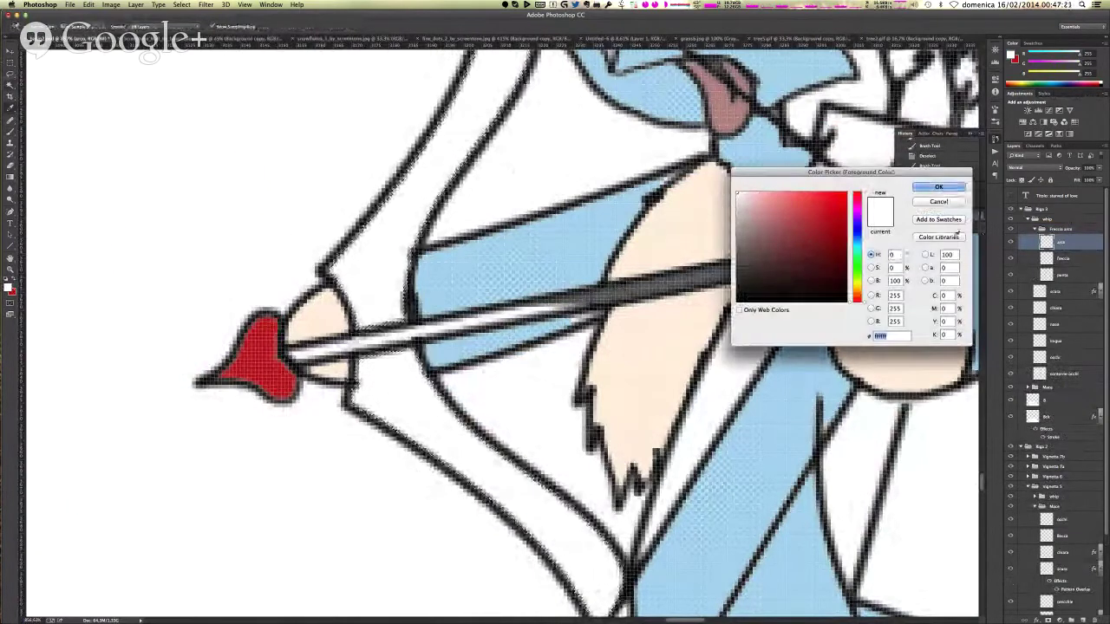
left_click(938, 237)
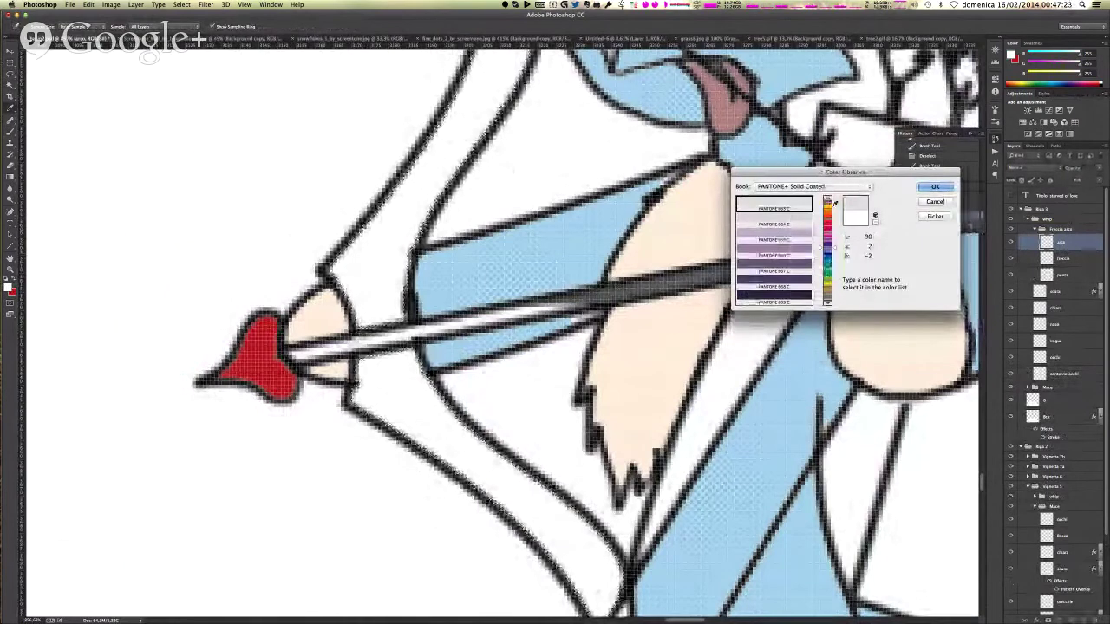
left_click(824, 265)
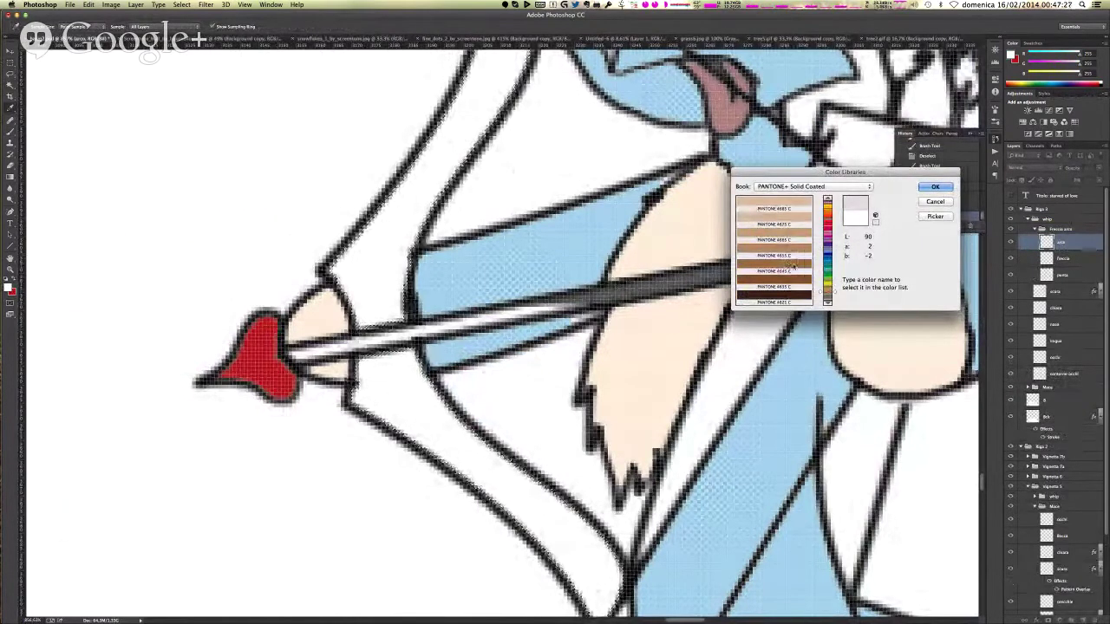
left_click(806, 260)
left_click(788, 250)
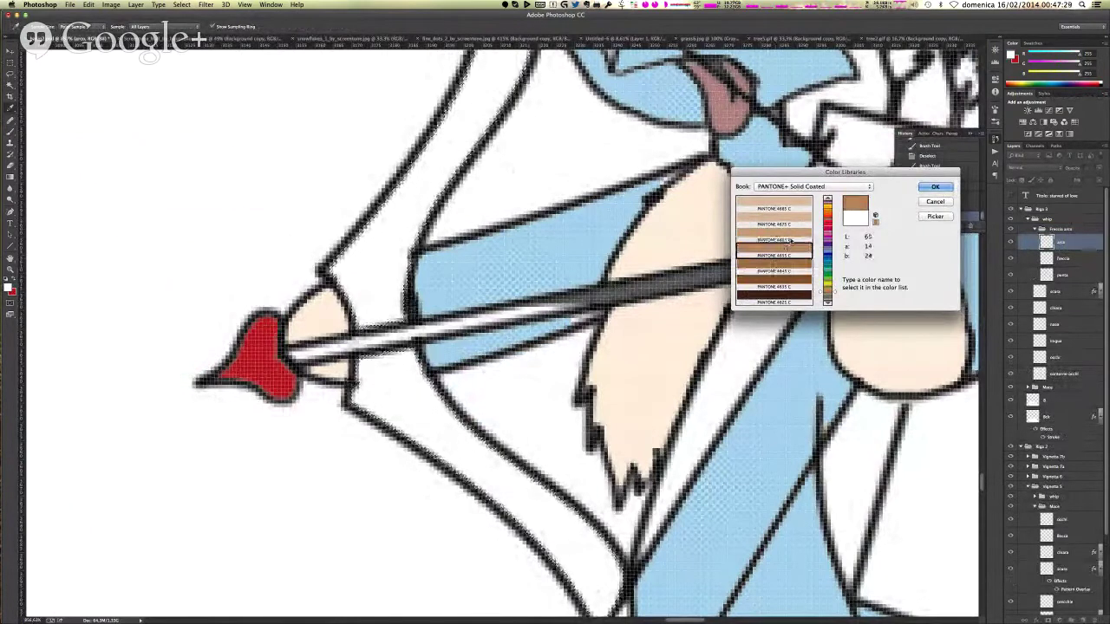
left_click(933, 187)
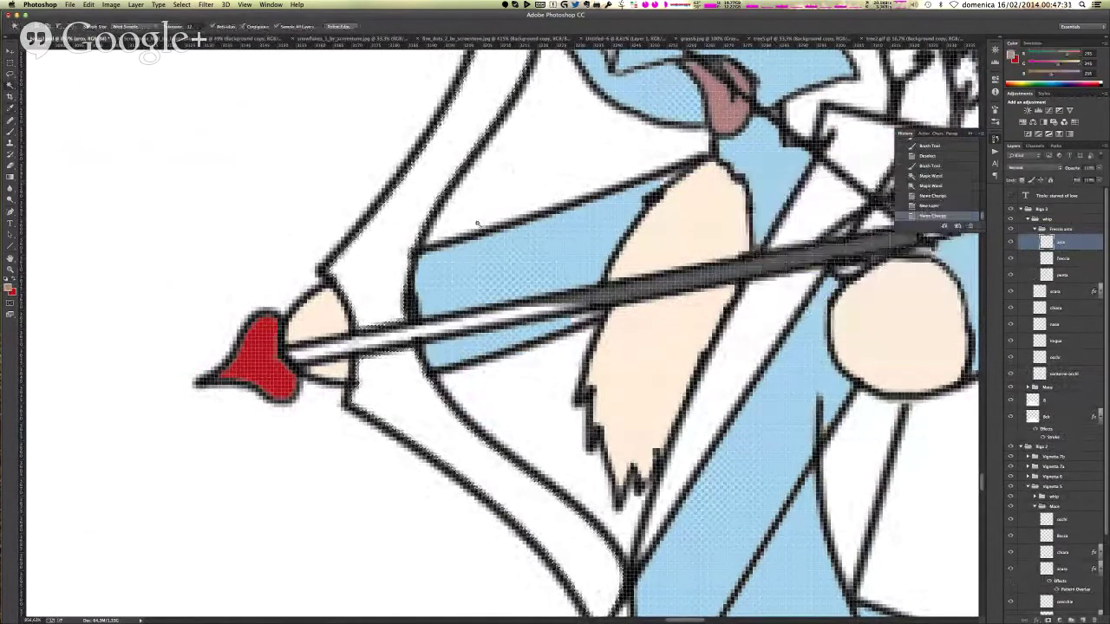
- Fill the bow's upper and lower limbs with the light brown on the arco layer using the Paint Bucket
key("g")
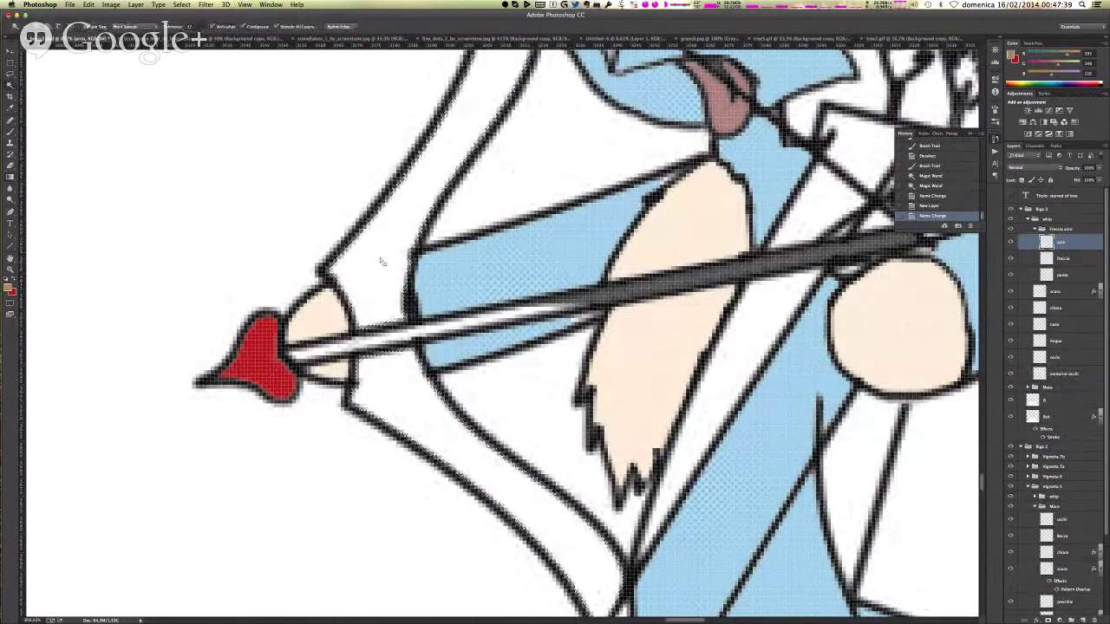
left_click(11, 176)
left_click(39, 185)
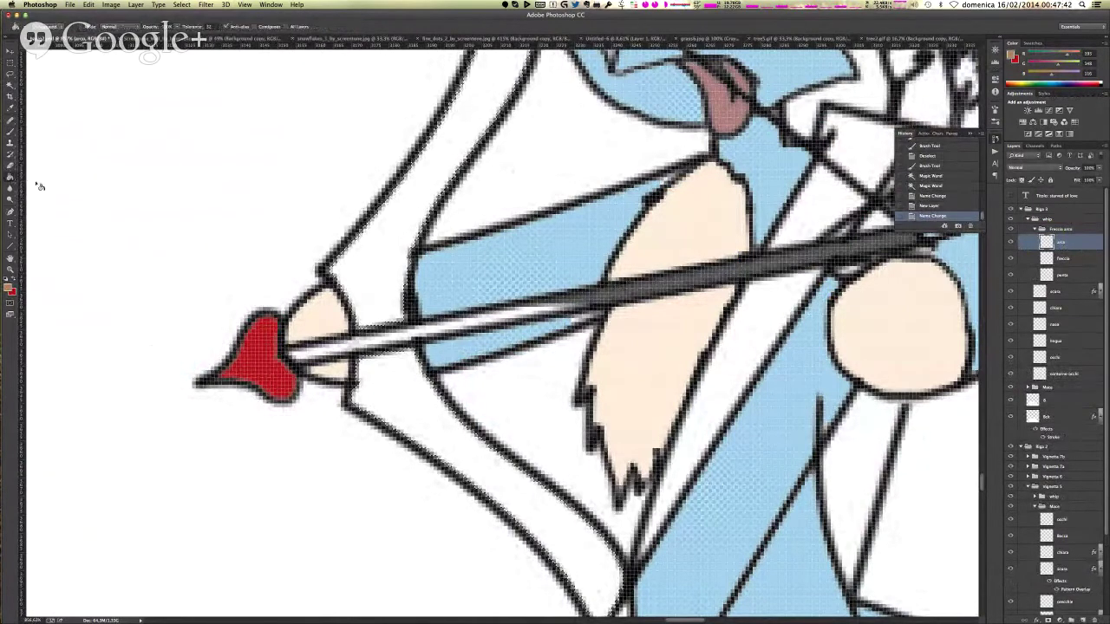
left_click(381, 269)
key("super+minus")
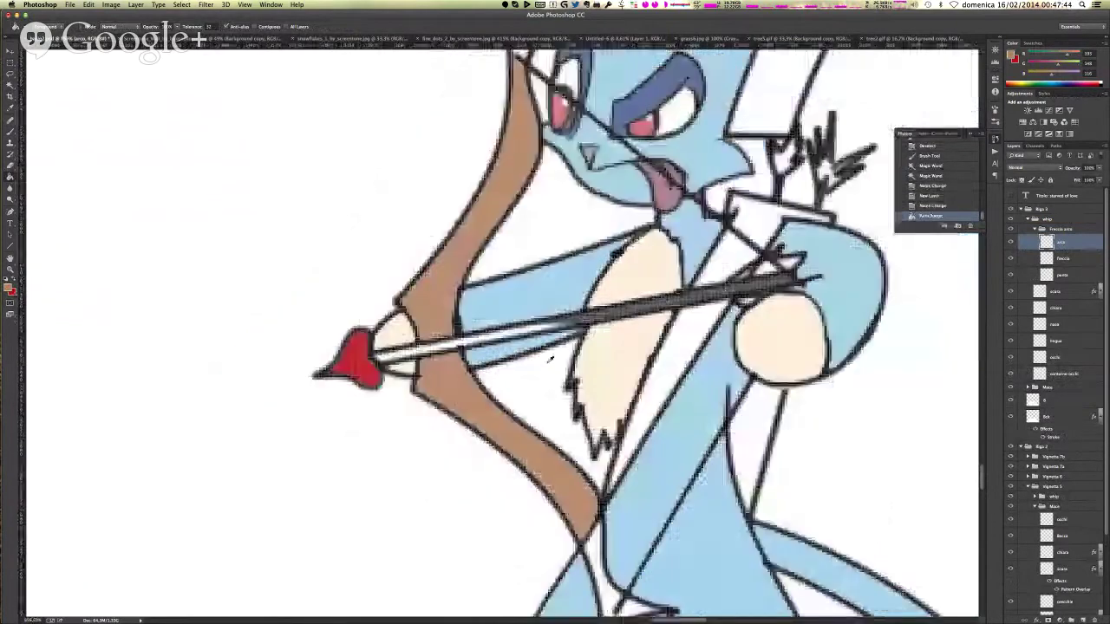
- Select the bow's uncoloured upper and lower tips with the Magic Wand, fill them with the light brown on the arco layer, and deselect
scroll(551, 359, "down", 3)
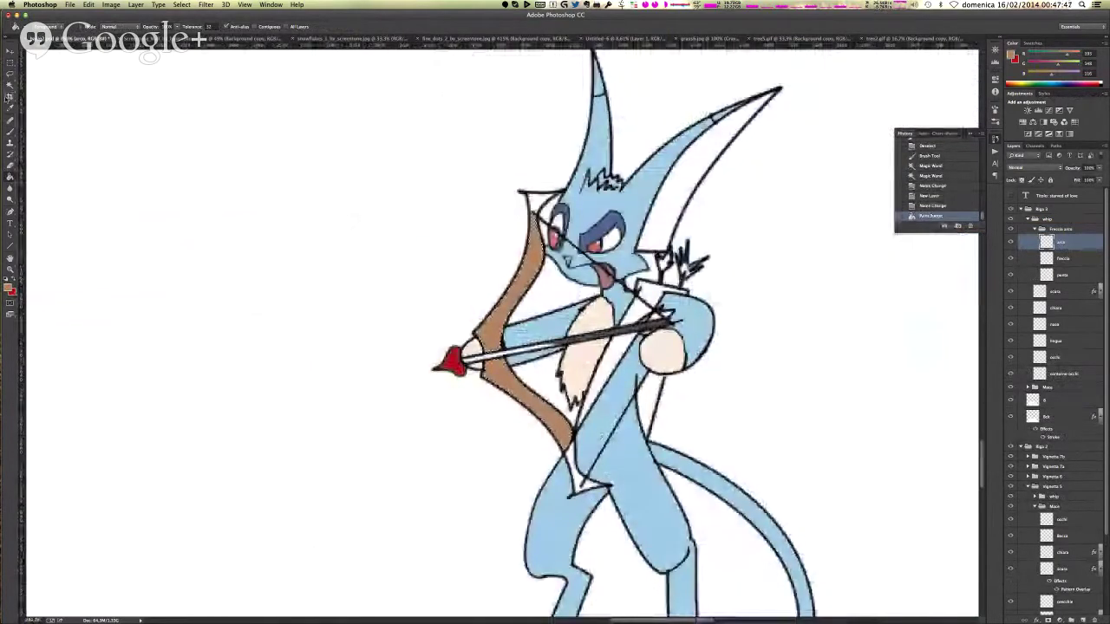
key("super+d")
key("super+d")
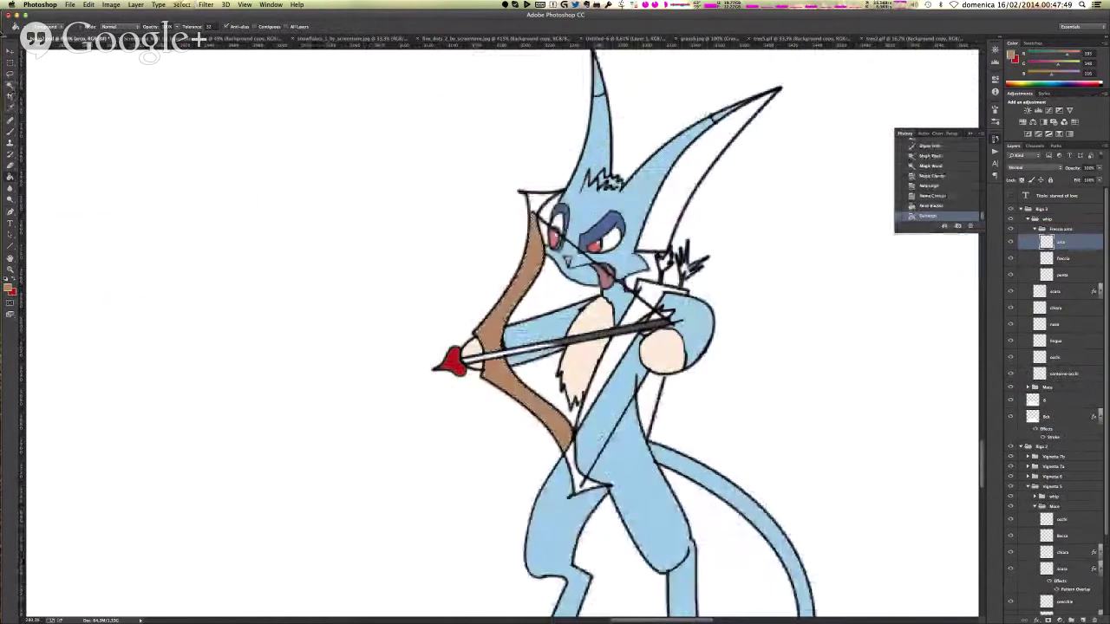
left_click(12, 84)
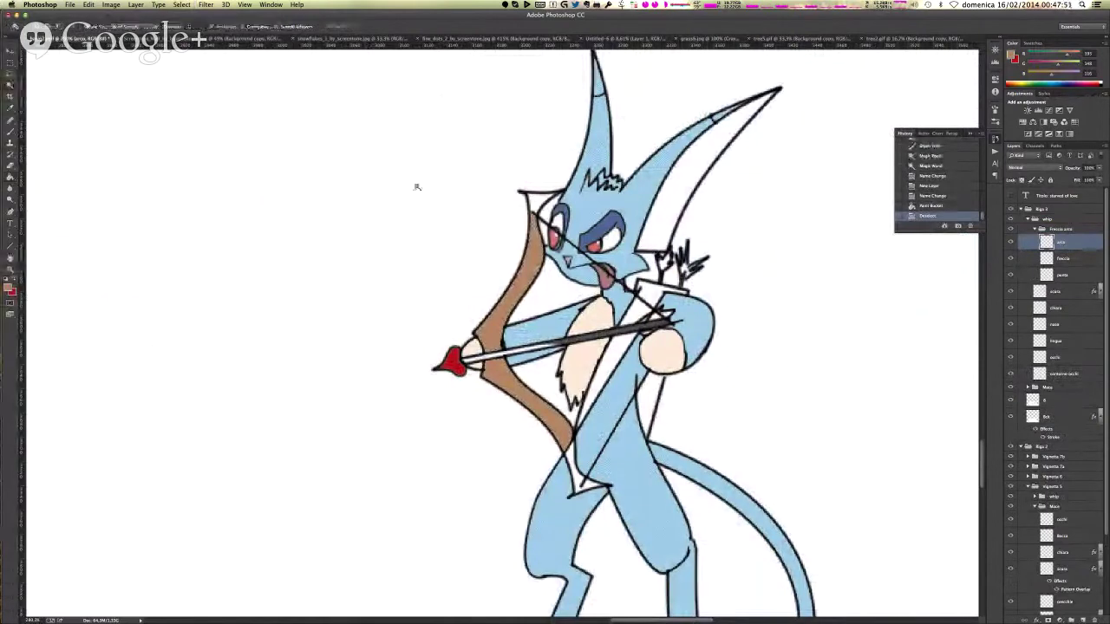
key("shift+w")
left_click(537, 199)
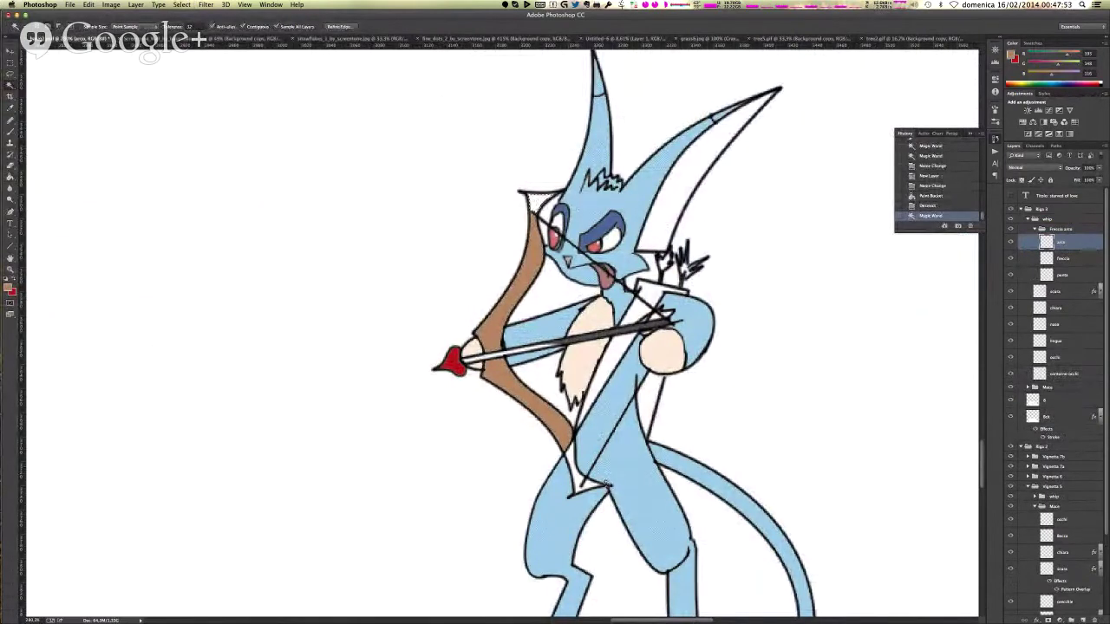
left_click(572, 459, "shift")
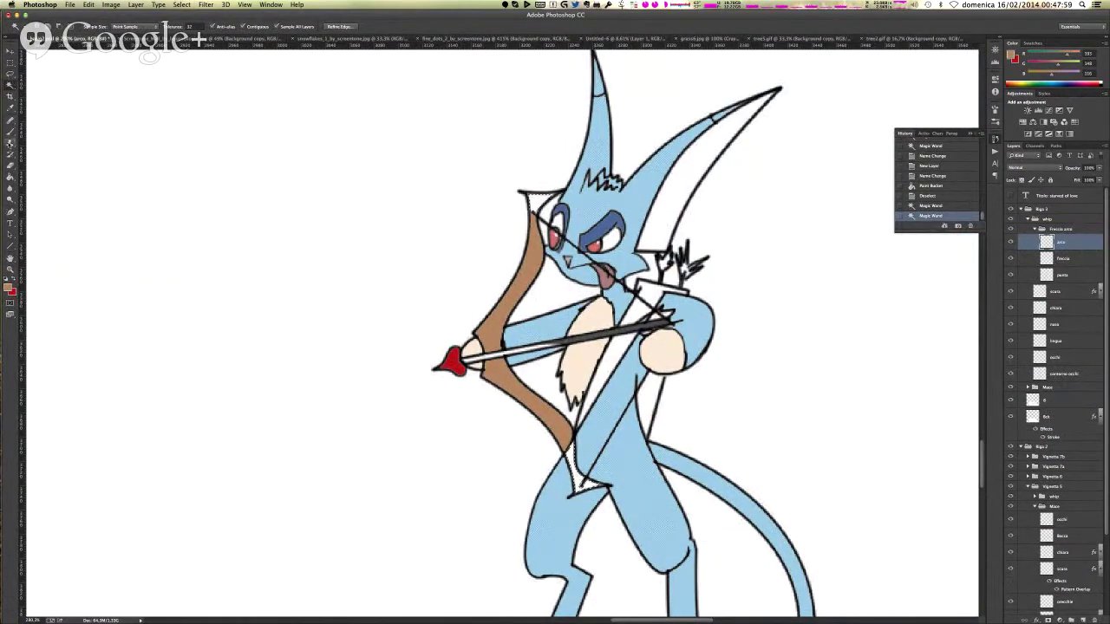
left_click(10, 176)
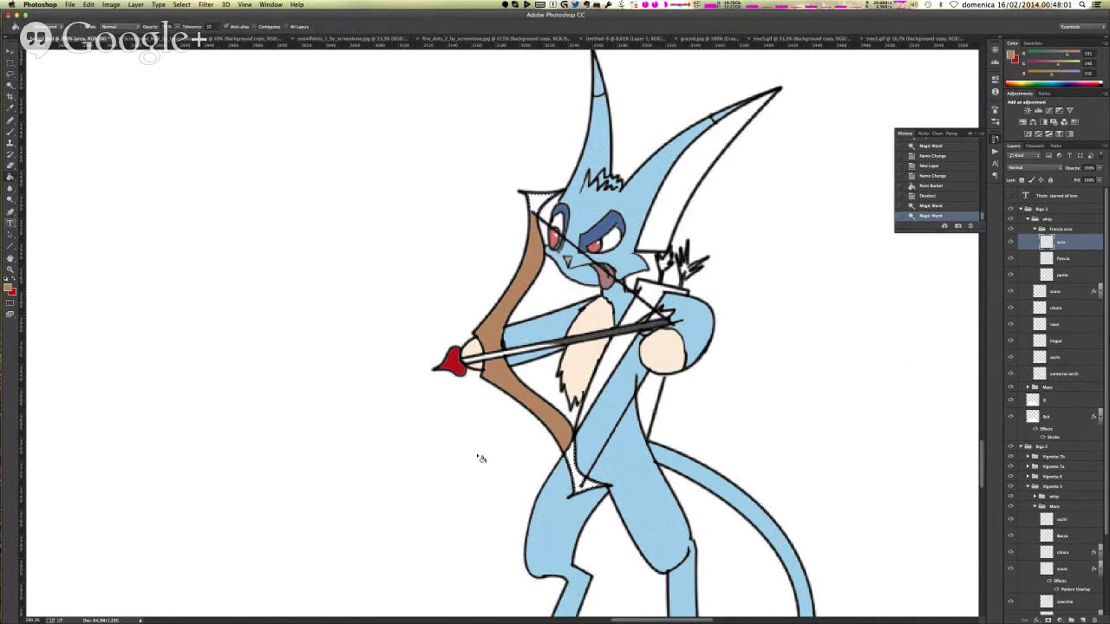
left_click(575, 467)
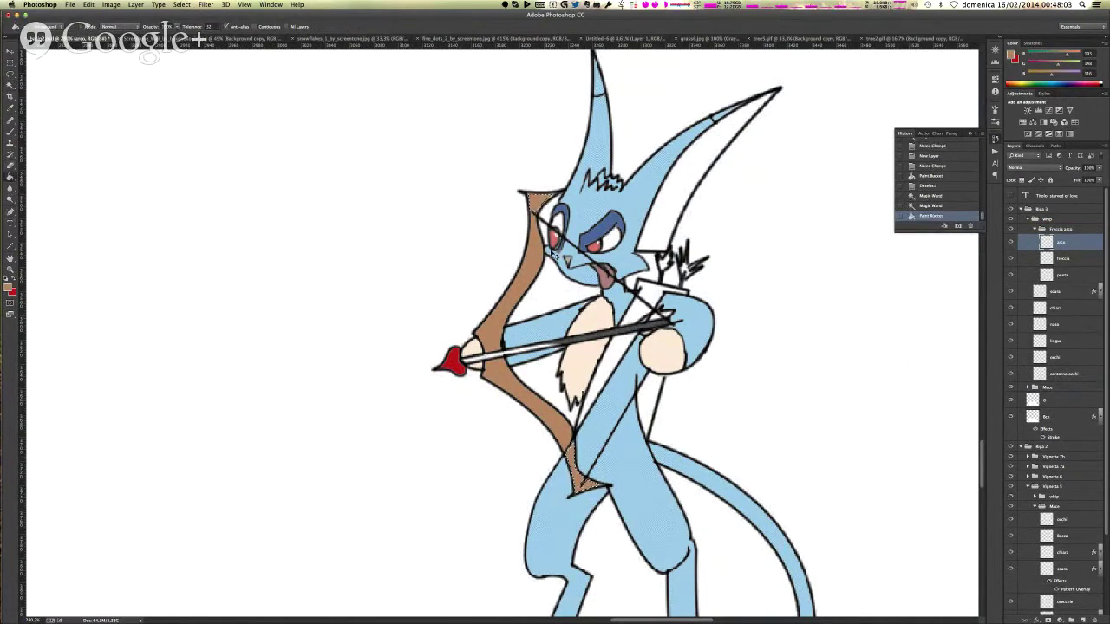
key("ctrl+d")
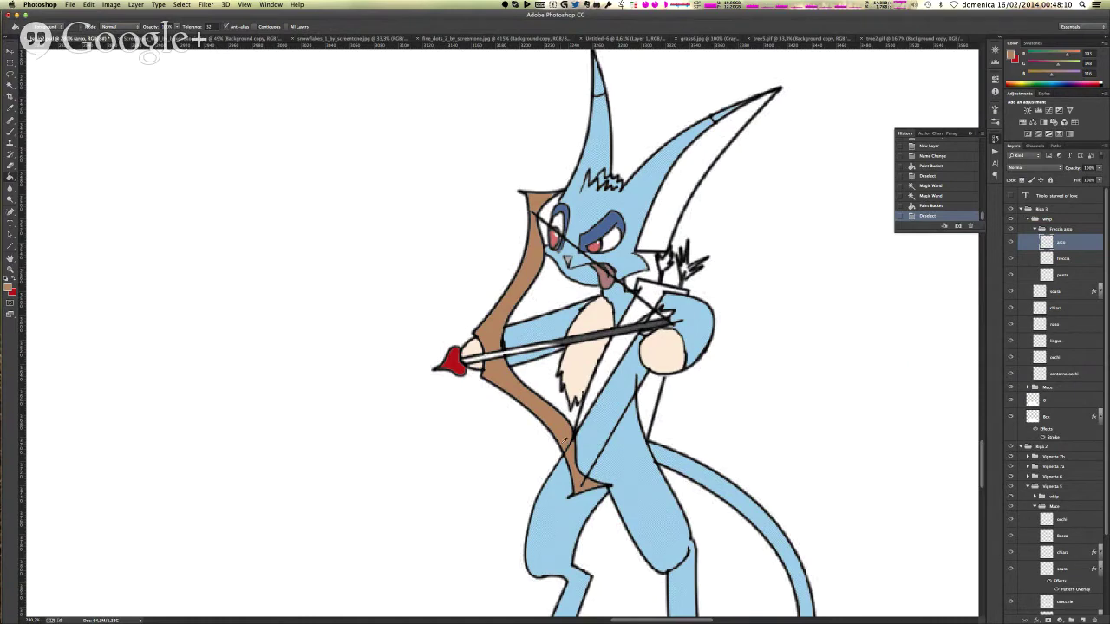
- Brush white on the line-art layer over the stray black line crossing the bow's lower limb beside the archer's hip
scroll(565, 441, "up", 5)
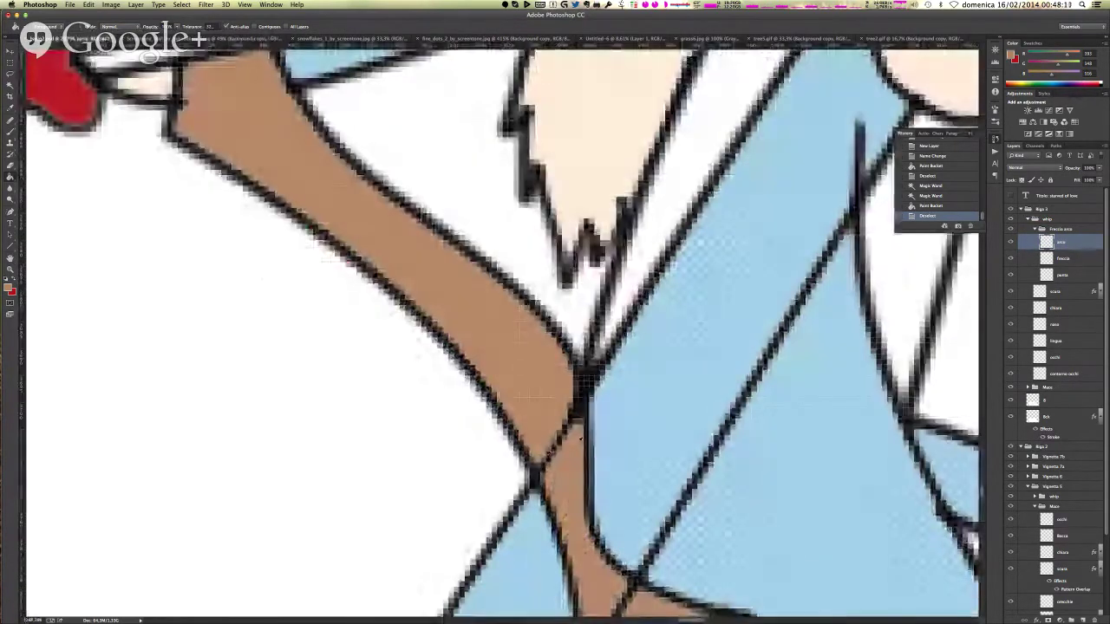
left_click(1046, 400)
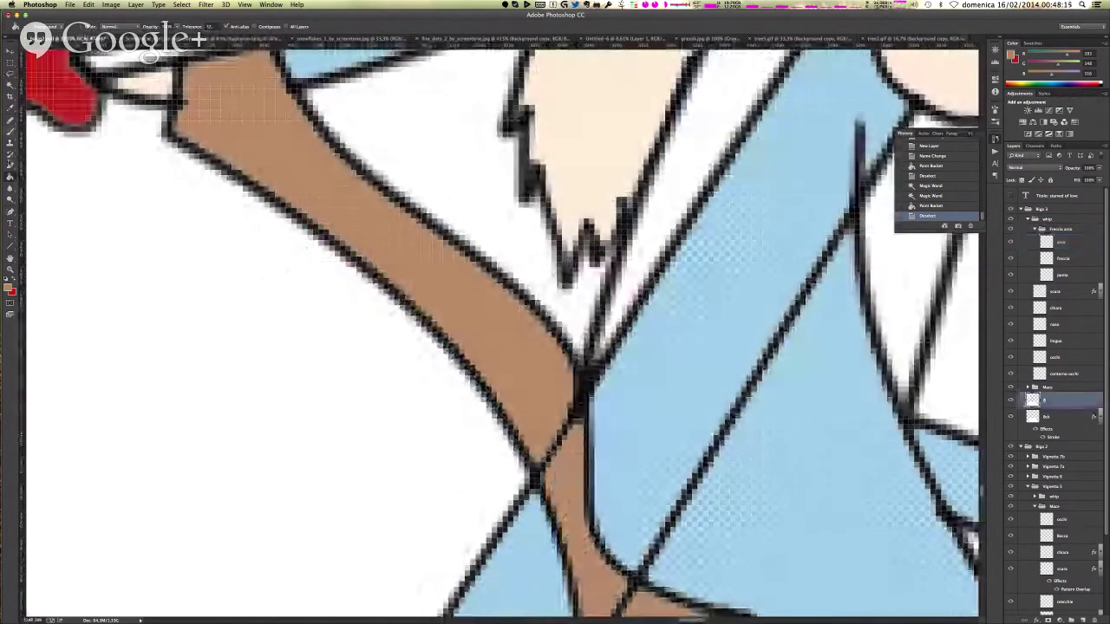
left_click(13, 280)
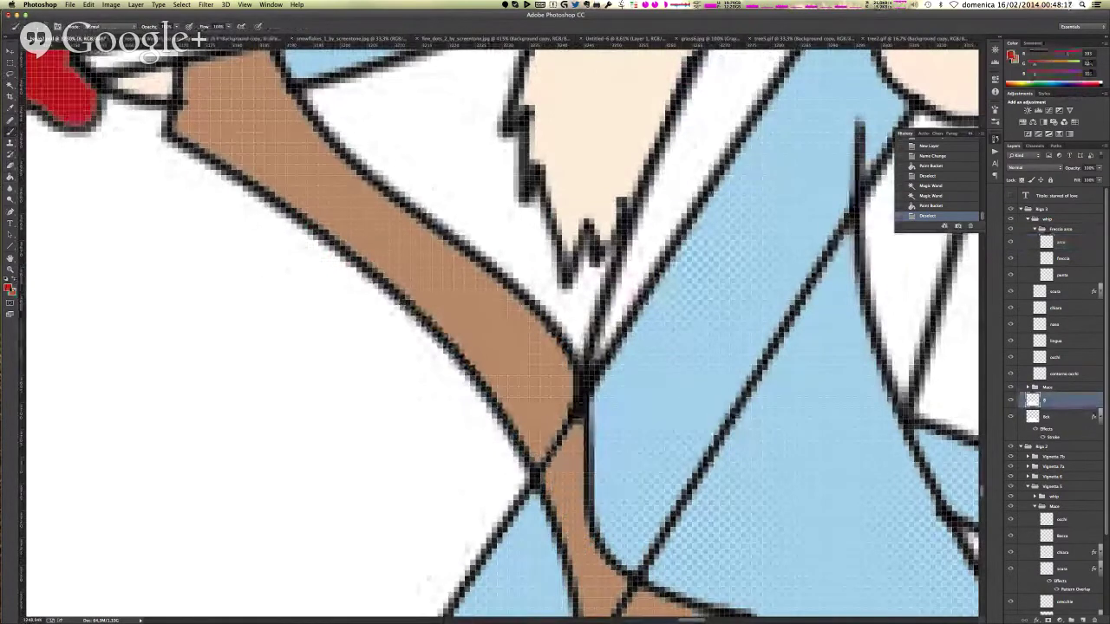
left_click(7, 287)
left_click(741, 195)
left_click(939, 187)
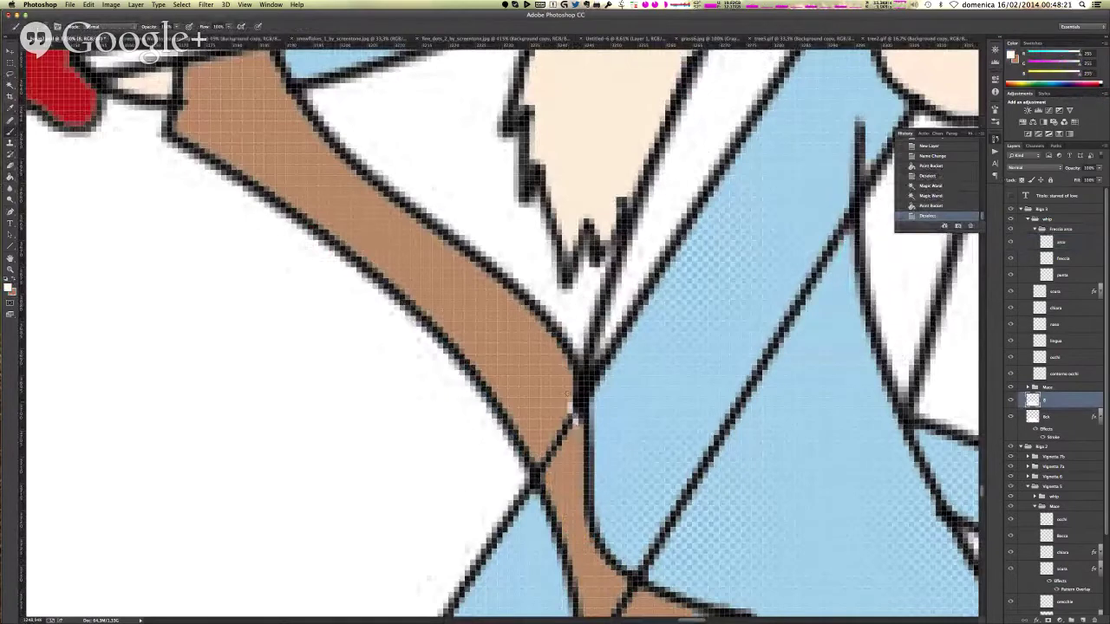
mouse_move(574, 410)
left_mouse_down()
mouse_move(579, 419)
mouse_move(577, 384)
mouse_move(576, 414)
mouse_move(544, 474)
mouse_move(580, 399)
mouse_move(577, 428)
mouse_move(575, 401)
left_mouse_up()
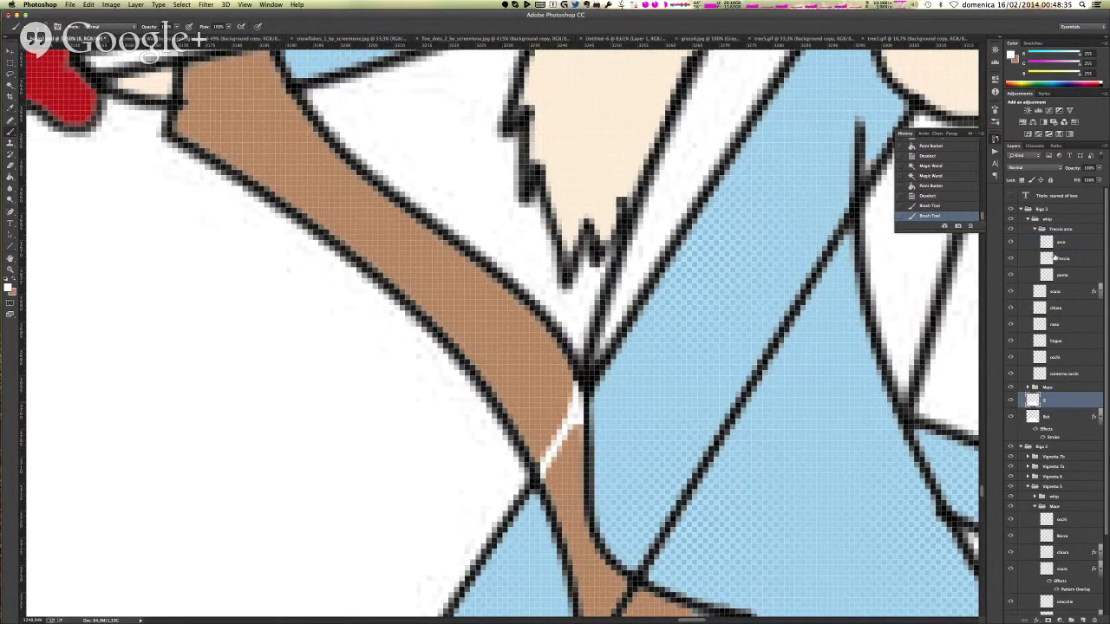
- Brush the light brown on the arco layer over the white gap in the bow's lower limb
left_click(1067, 245)
left_click(616, 477, "alt")
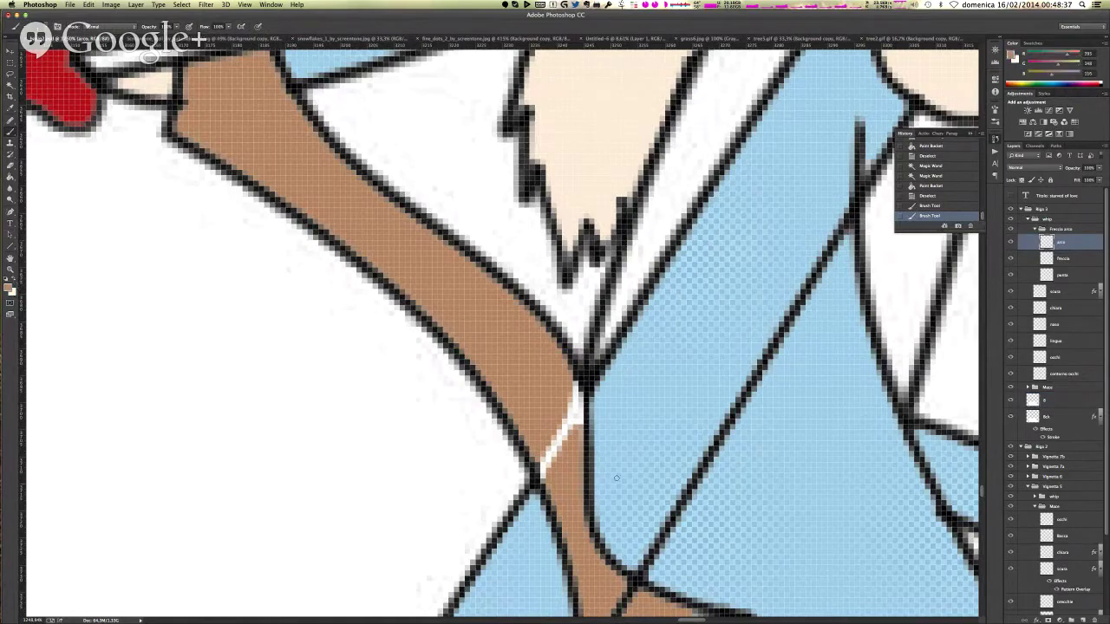
right_click(556, 456)
left_click(556, 452)
mouse_move(555, 449)
left_mouse_down()
mouse_move(555, 460)
mouse_move(576, 389)
mouse_move(578, 426)
mouse_move(566, 428)
mouse_move(543, 475)
mouse_move(549, 457)
left_mouse_up()
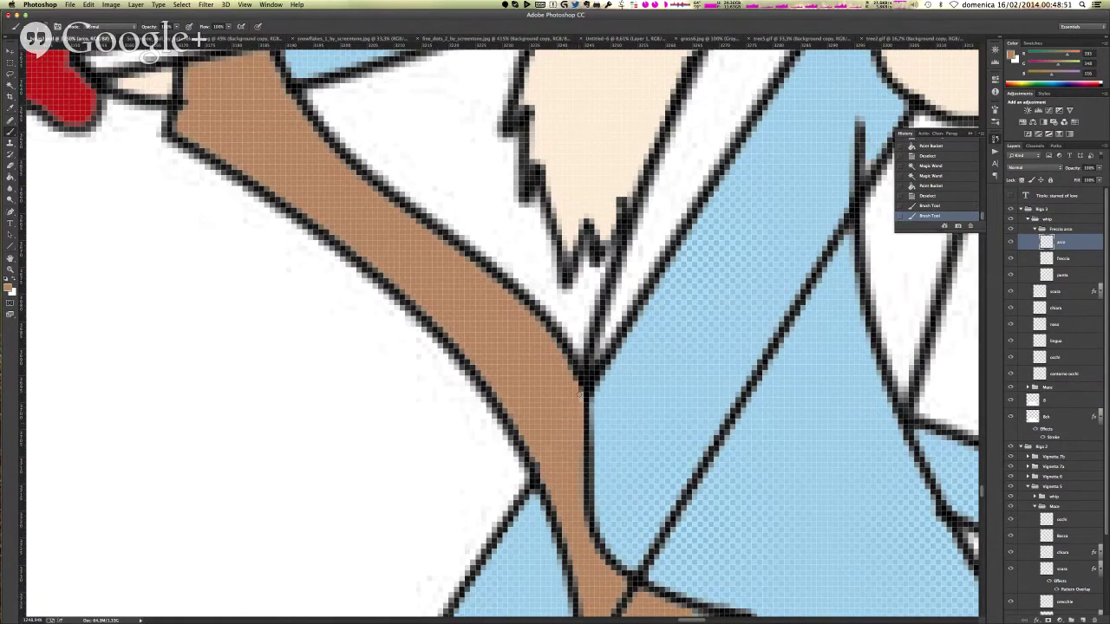
left_click_drag(558, 356, 581, 417)
- Select the quiver's white areas across the archer's chest, at its upper opening and behind the back with the Magic Wand
scroll(587, 415, "down", 6)
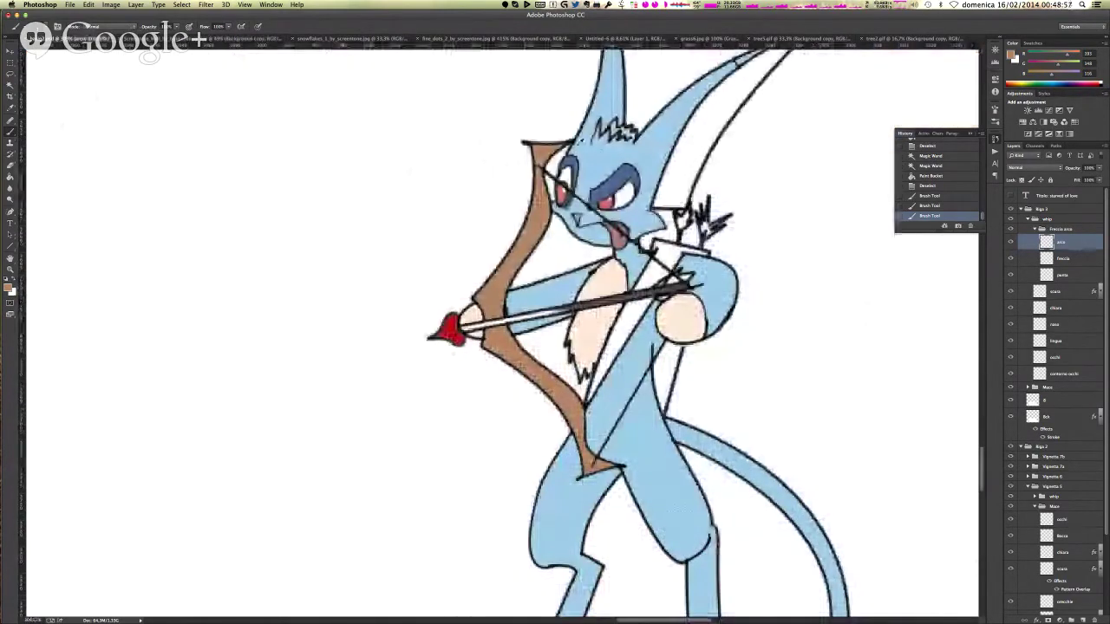
scroll(527, 147, "up", 8)
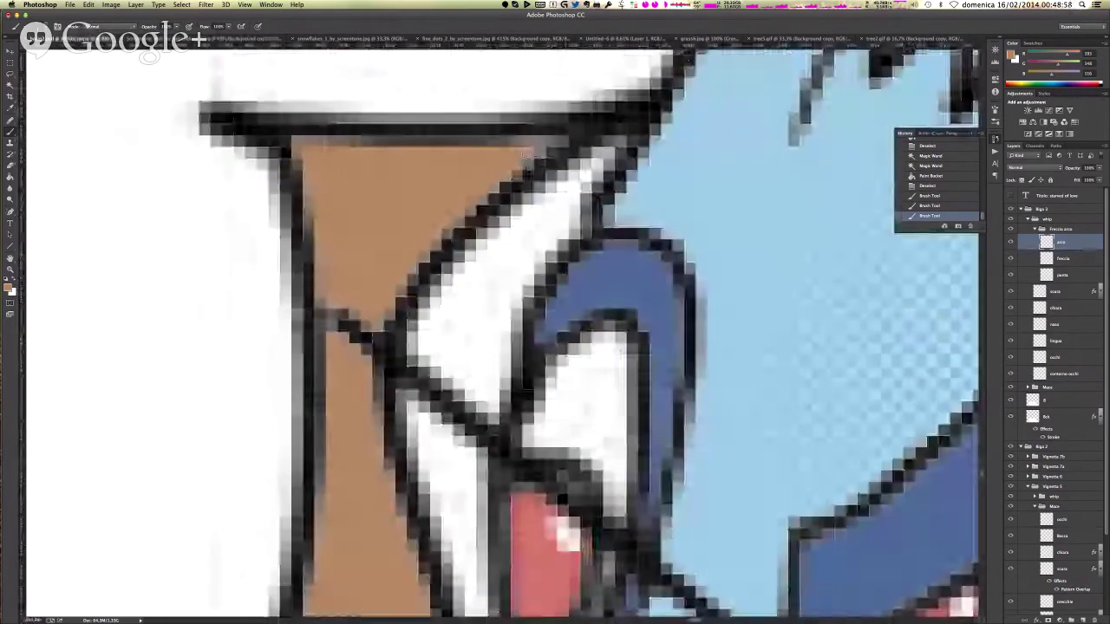
scroll(700, 358, "down", 5)
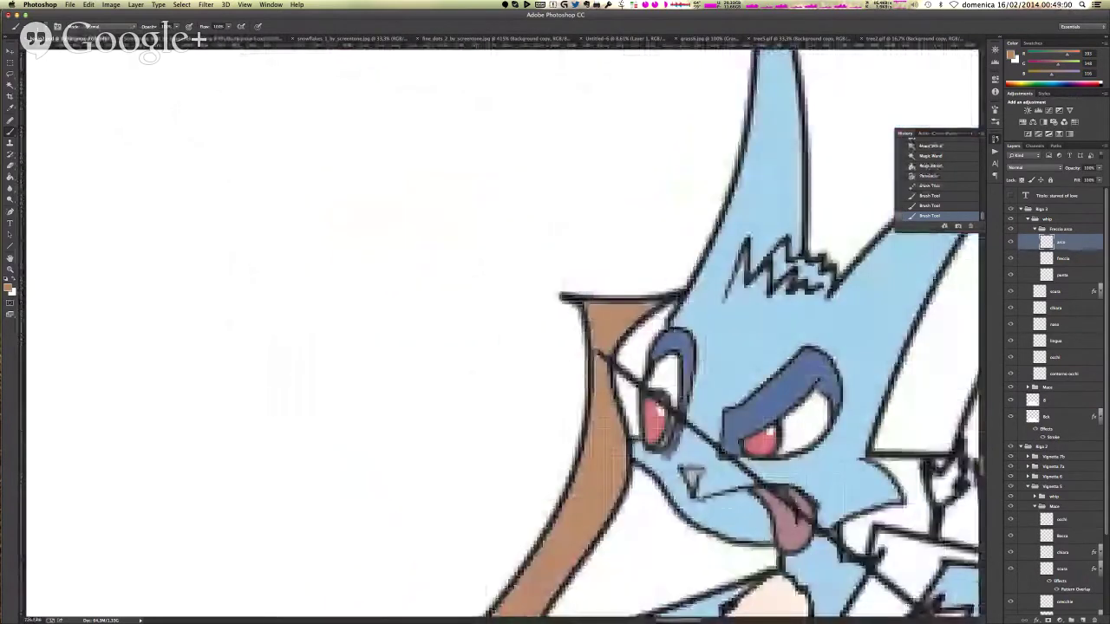
scroll(700, 358, "up", 2)
scroll(699, 358, "down", 5)
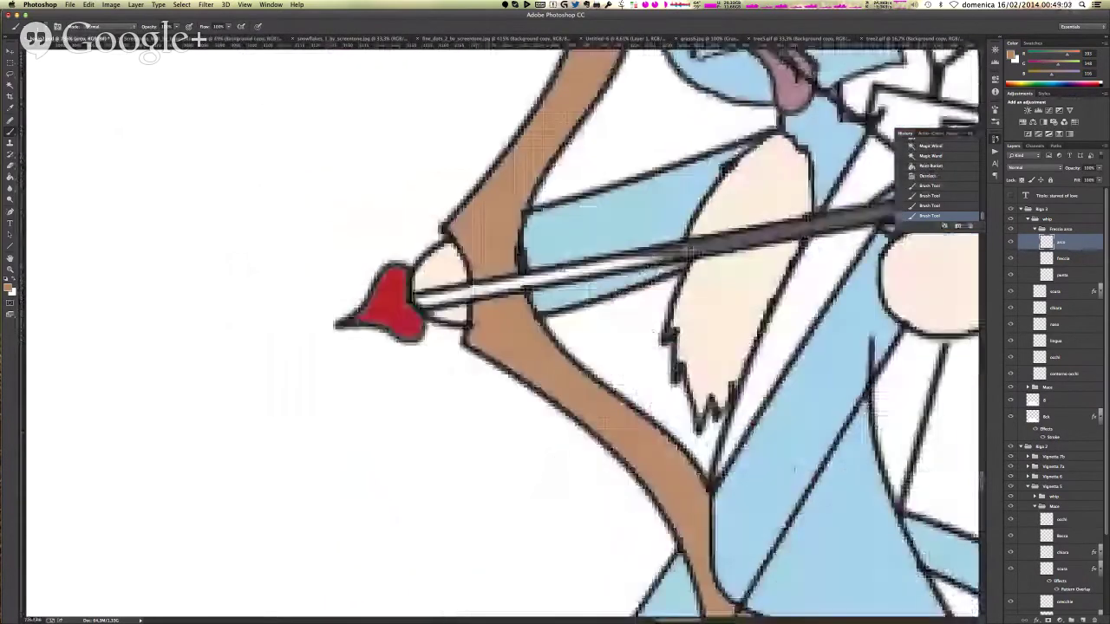
scroll(795, 470, "down", 2)
scroll(864, 440, "down", 5)
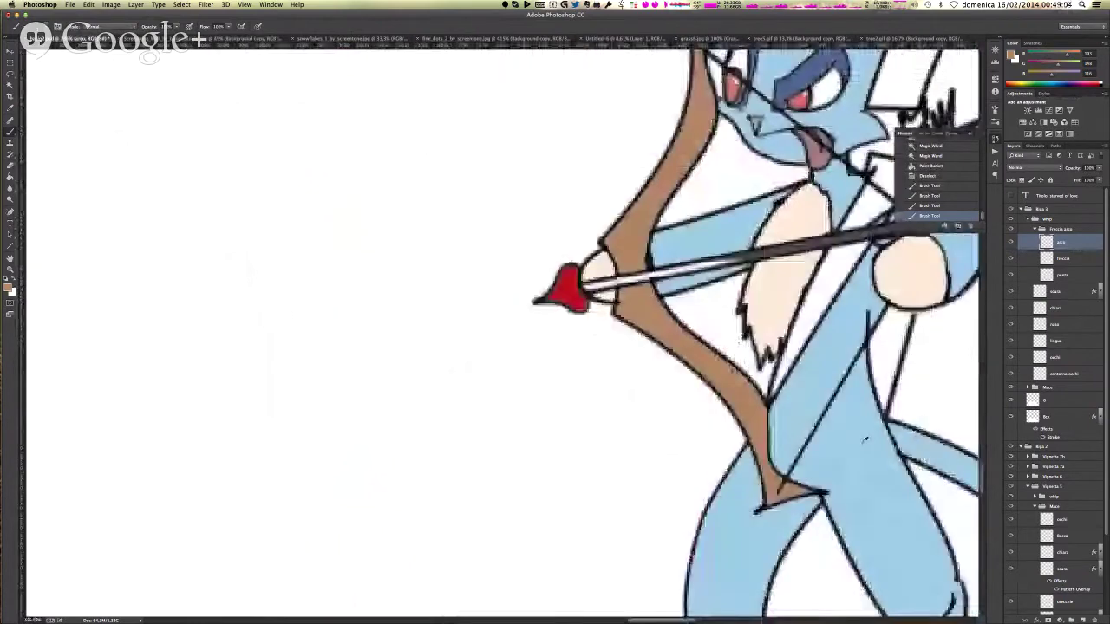
left_click_drag(670, 620, 711, 621)
key("w")
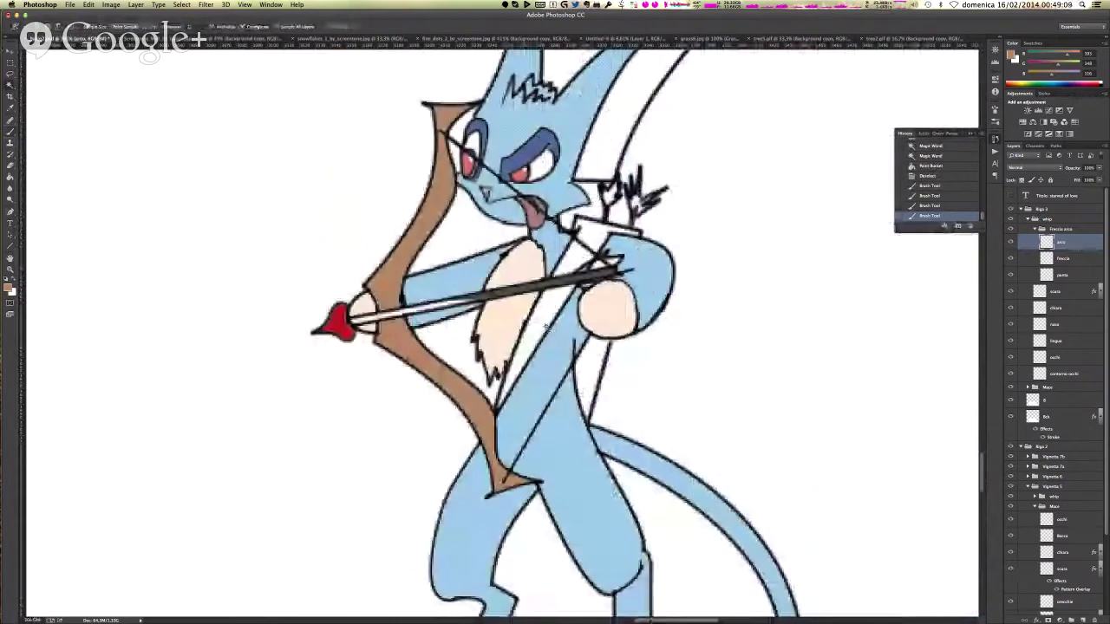
left_click(596, 228)
left_click(602, 236, "shift")
left_click(598, 368, "shift")
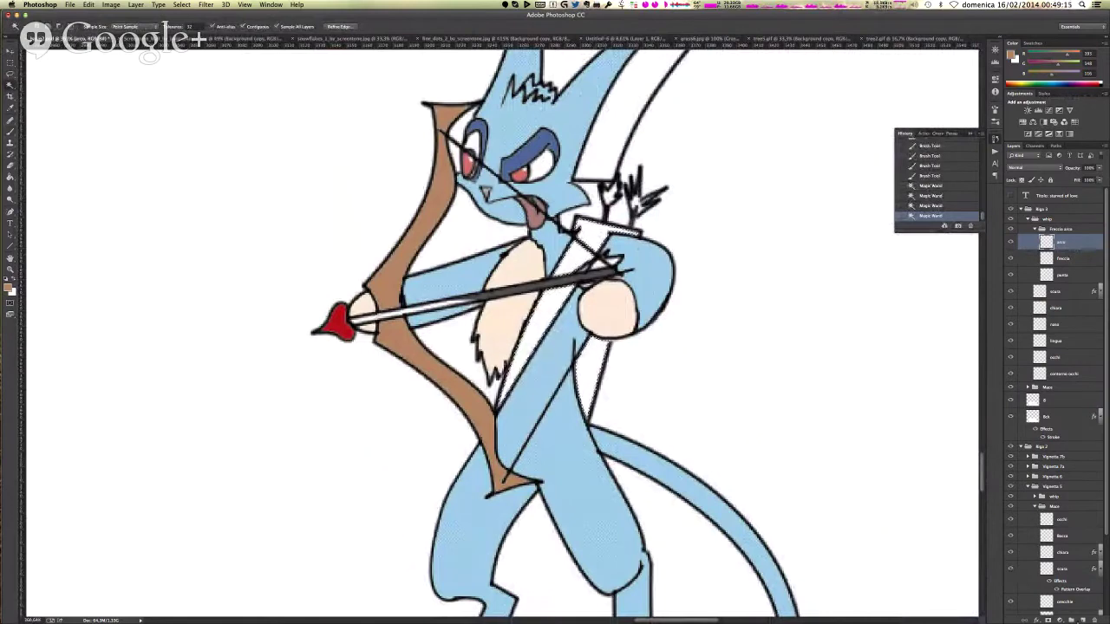
- Add a new layer named faretra directly above the arco layer
left_click(1082, 619)
double_click(1065, 242)
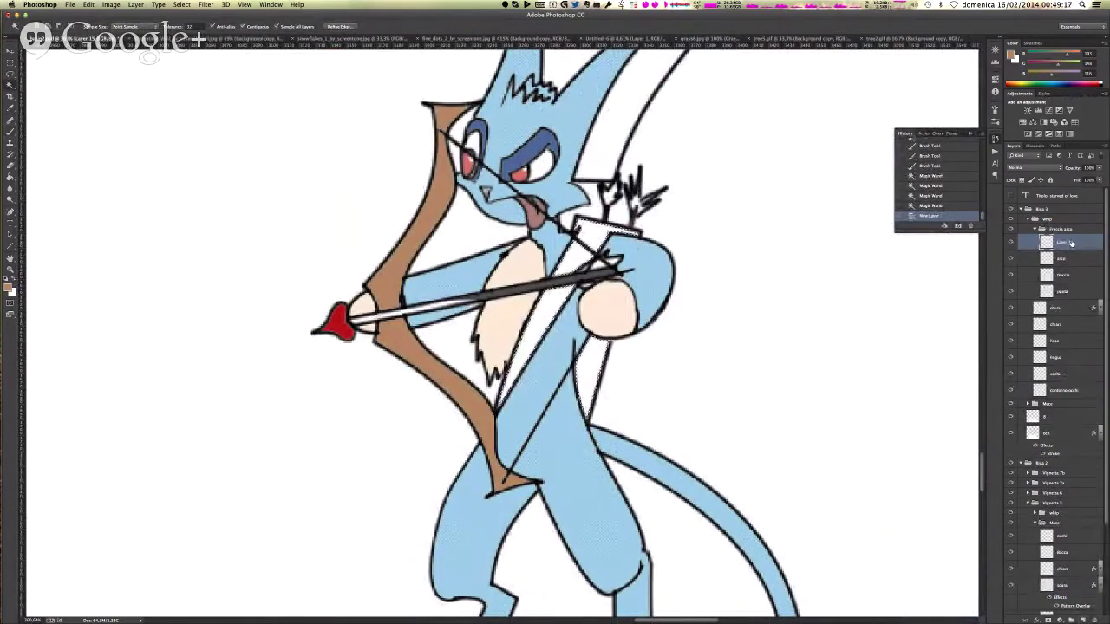
type("faretra")
key("Return")
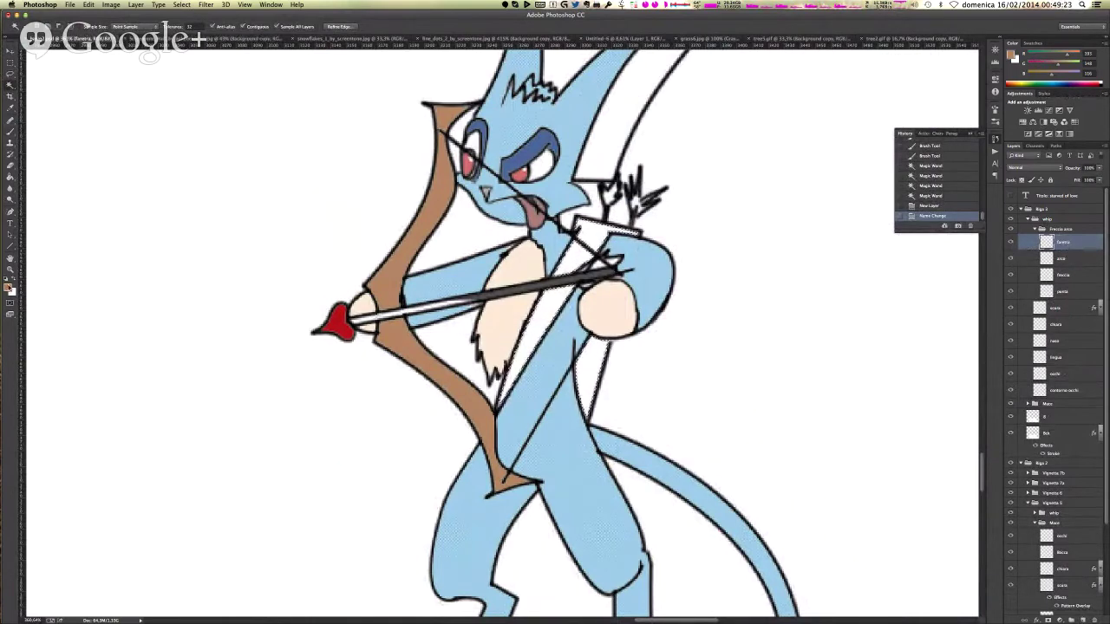
- Set the foreground colour to PANTONE 123 C from the PANTONE+ Solid Coated library and fill the selected quiver areas with it
left_click(10, 287)
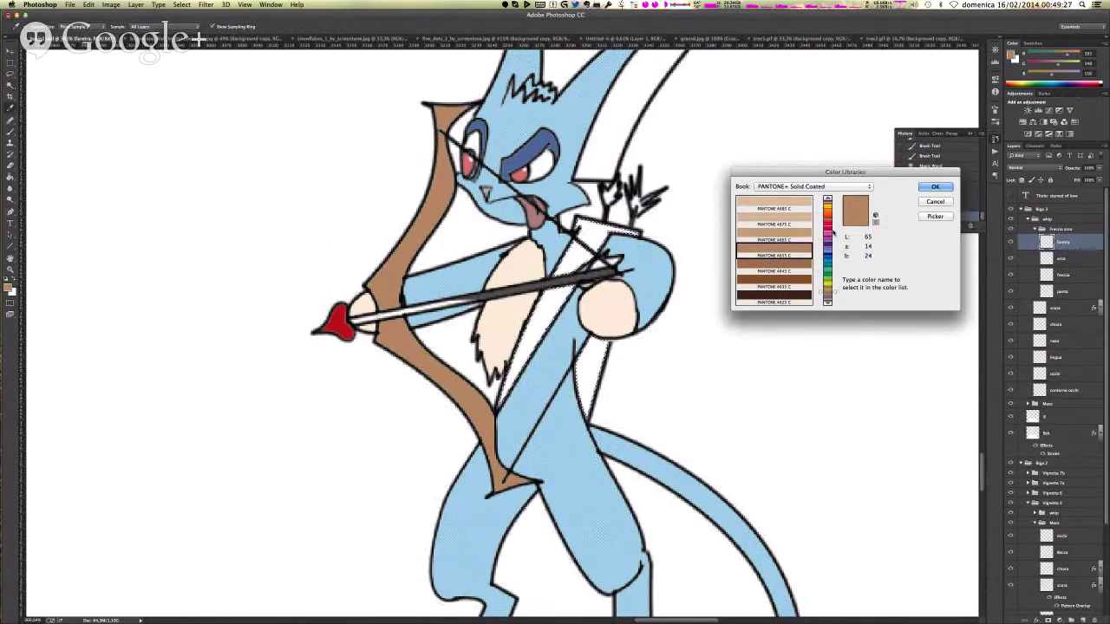
left_click(830, 208)
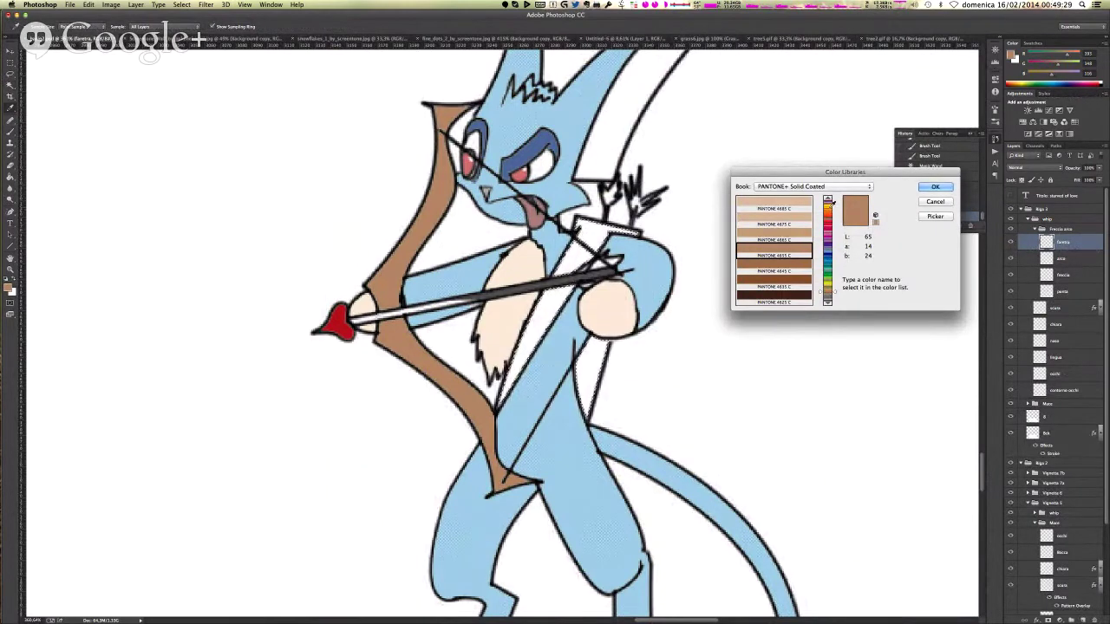
left_click(790, 248)
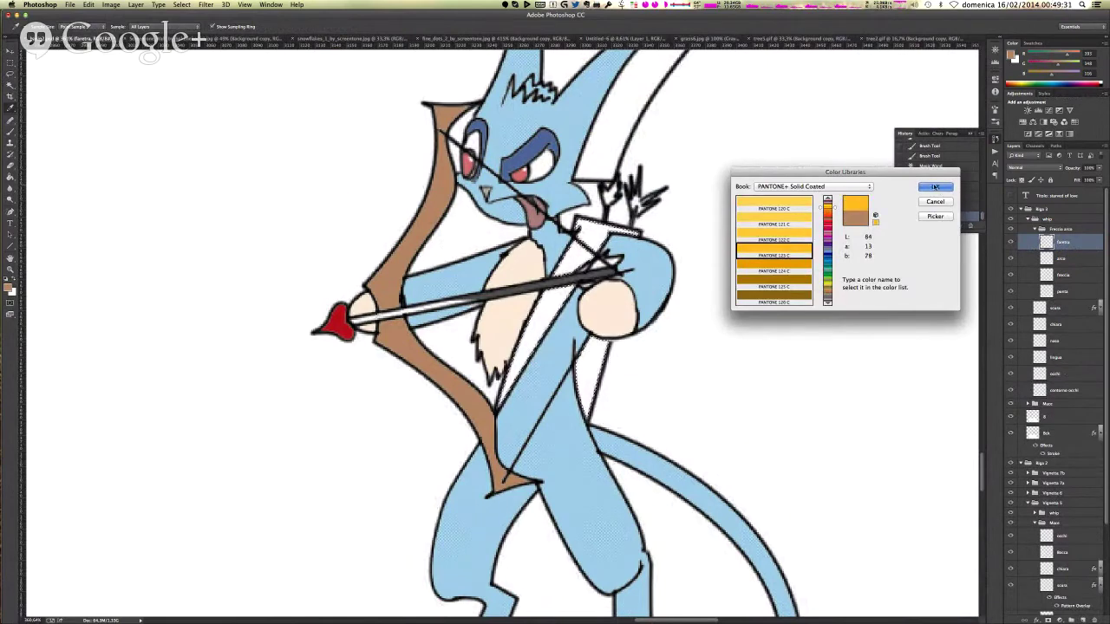
left_click(935, 186)
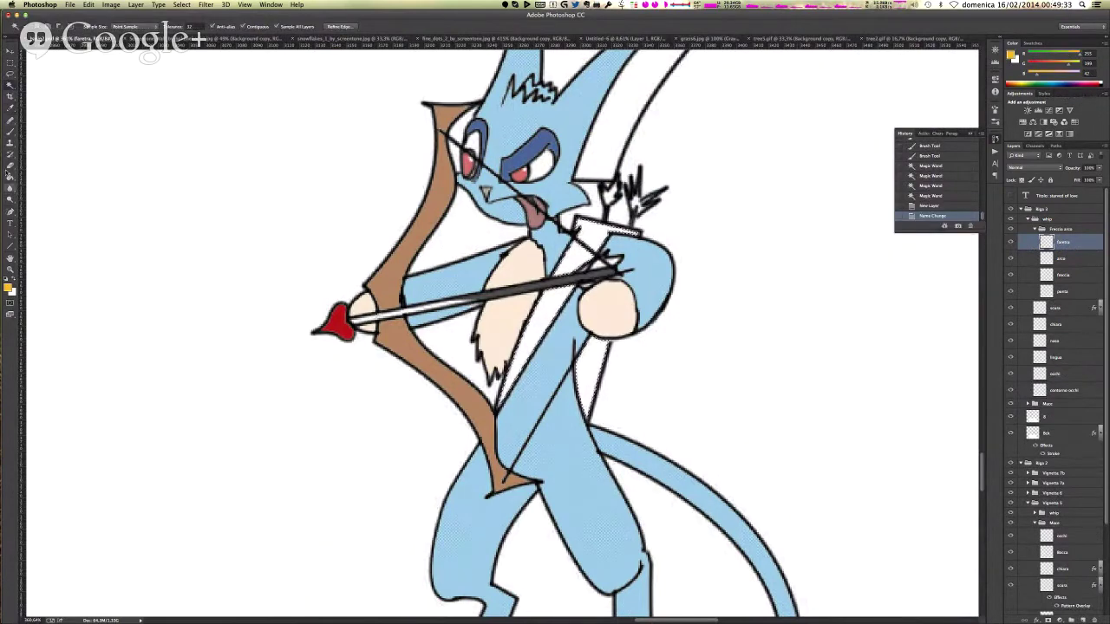
left_click(10, 177)
left_click(540, 324)
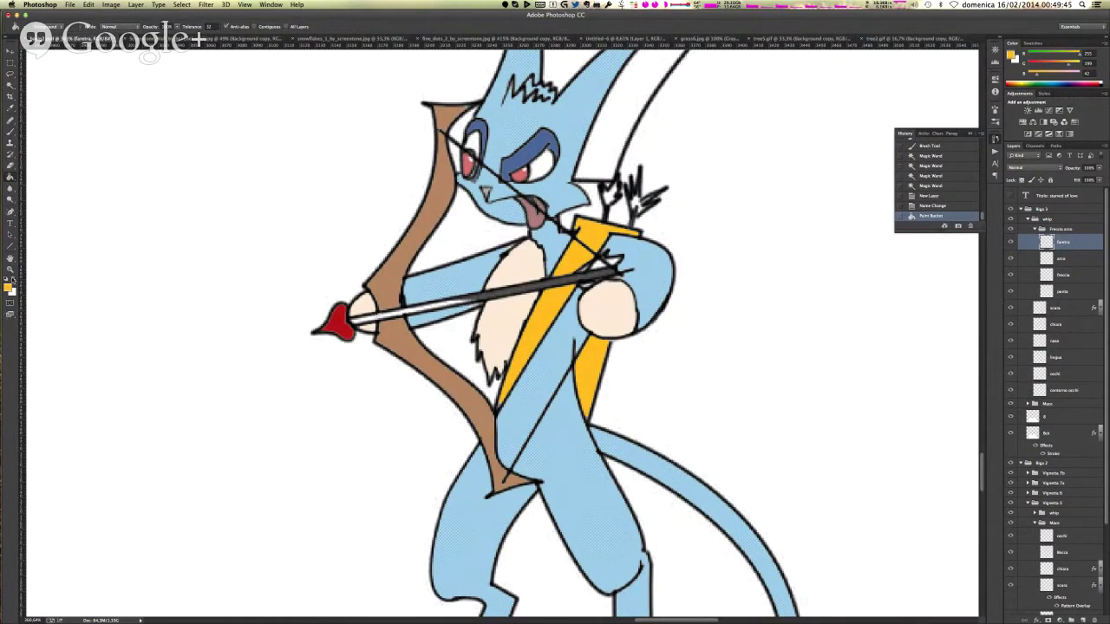
- Set the foreground colour to a light yellow-green from the PANTONE+ Solid Coated library
left_click(9, 289)
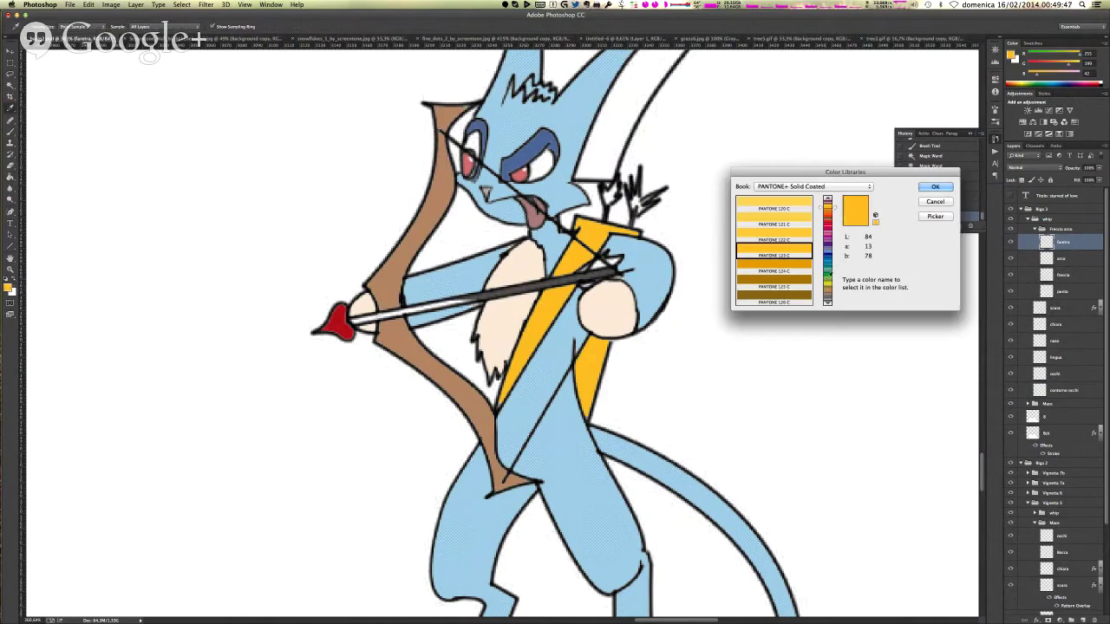
left_click(830, 276)
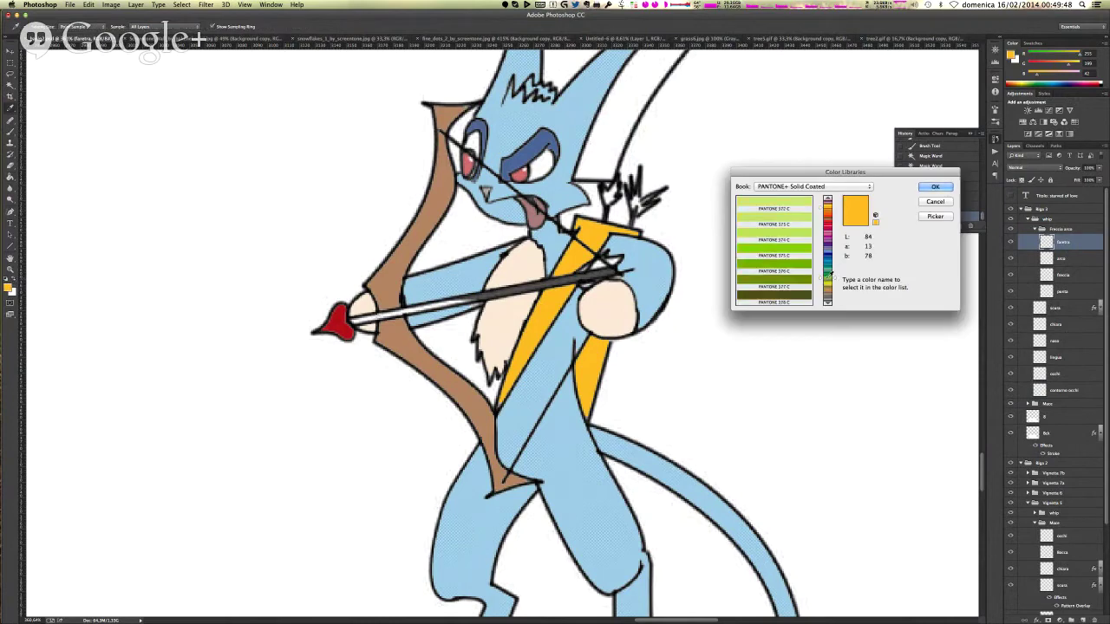
left_click(776, 235)
left_click(929, 189)
key("g")
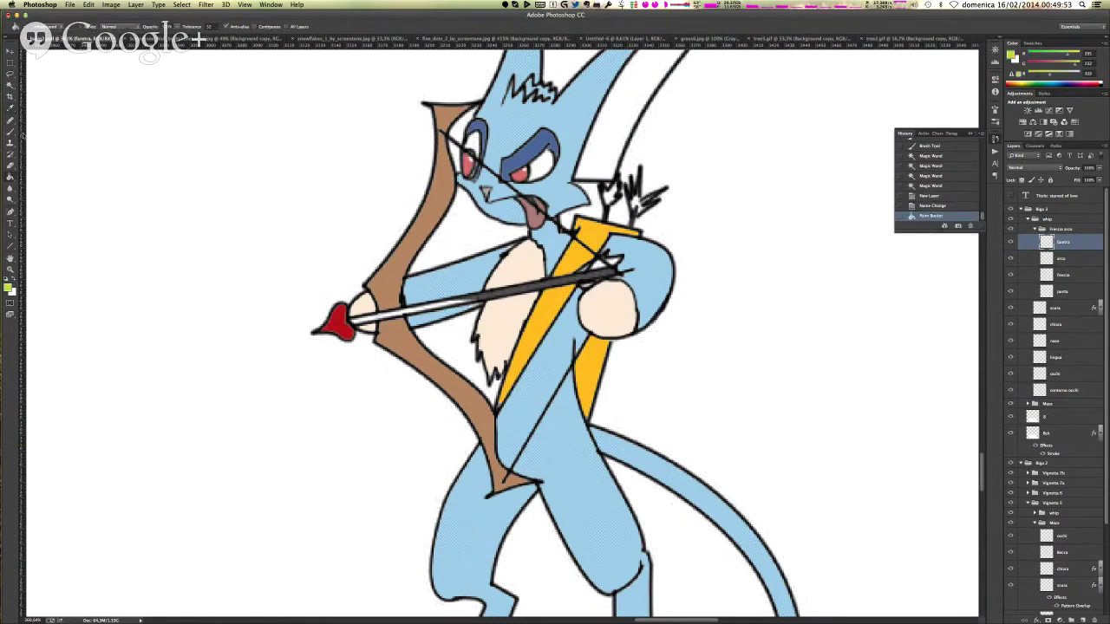
- Select the white feather areas of the nocked arrow and the arrows in the quiver with the Magic Wand
left_click(11, 87)
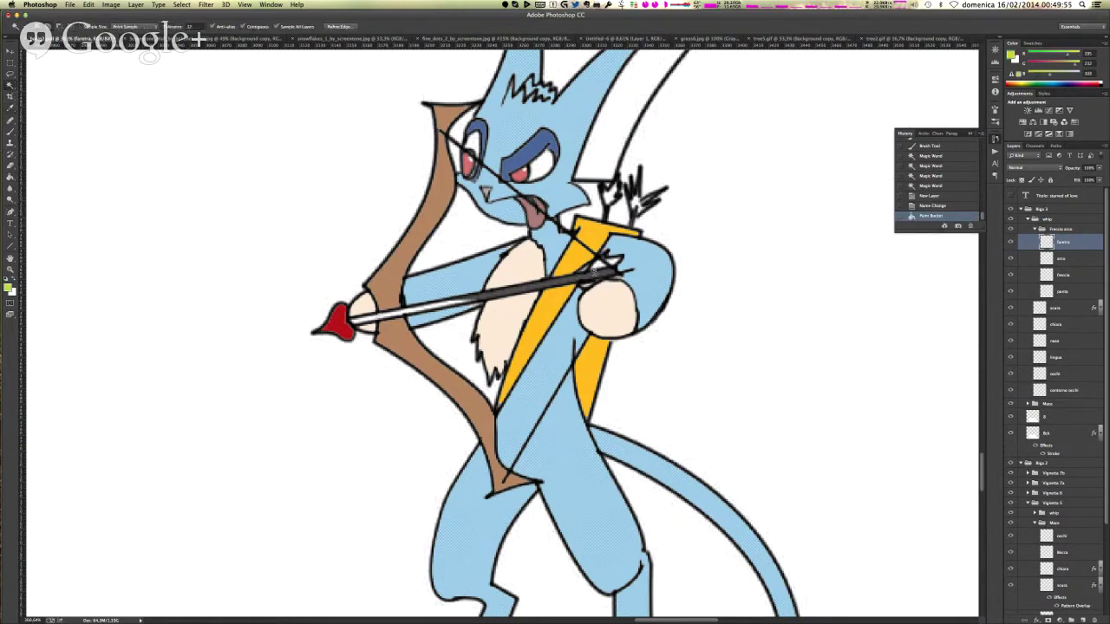
left_click(600, 261)
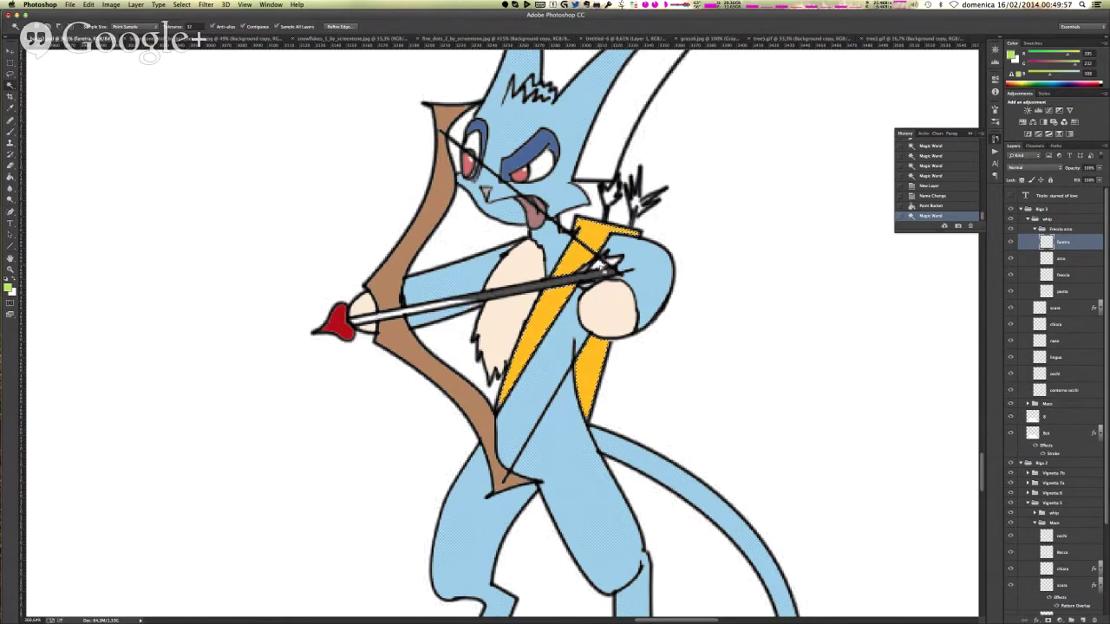
key("super+d")
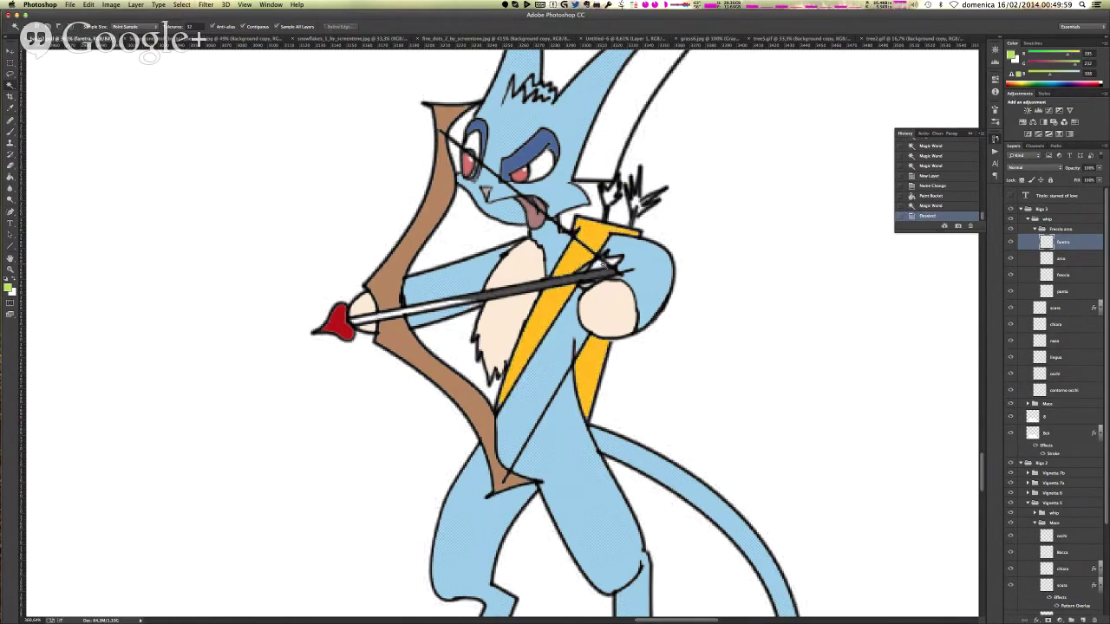
left_click(598, 268)
left_click(613, 261, "shift")
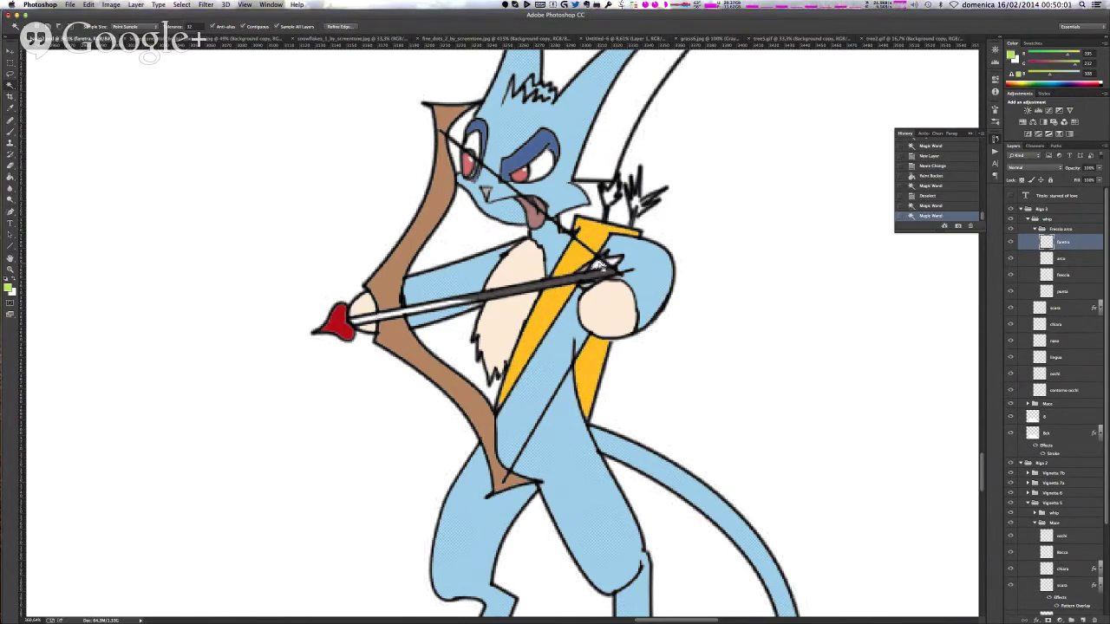
left_click(610, 262)
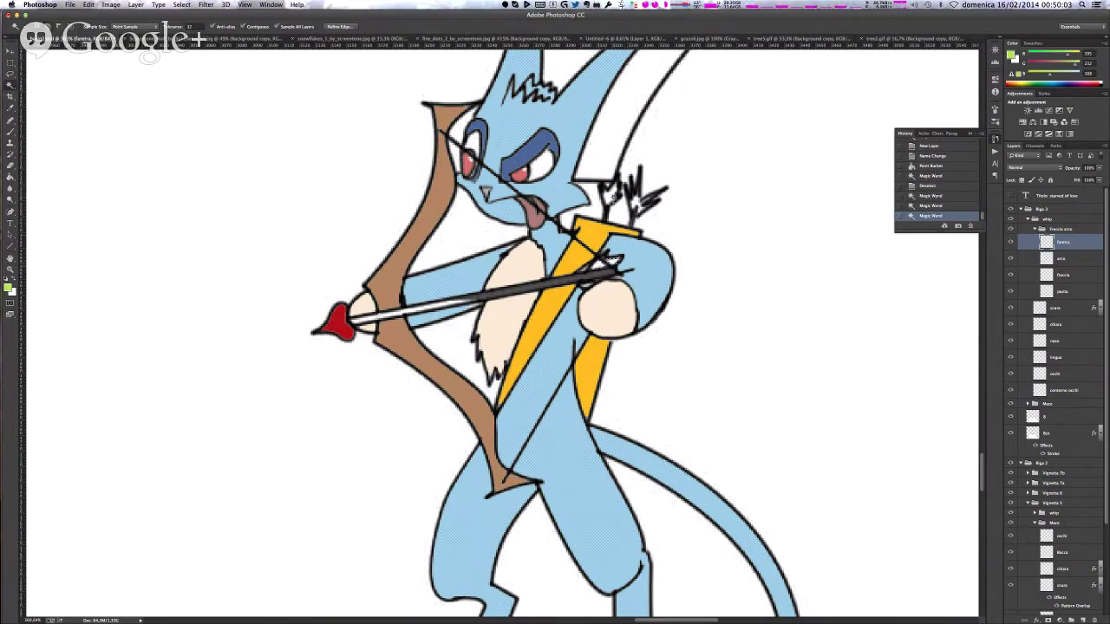
left_click(611, 194)
left_click(611, 196)
left_click(637, 206)
- Fill the selected feather areas with the light green using the Paint Bucket, and clear the selection
left_click(10, 176)
left_click(695, 274)
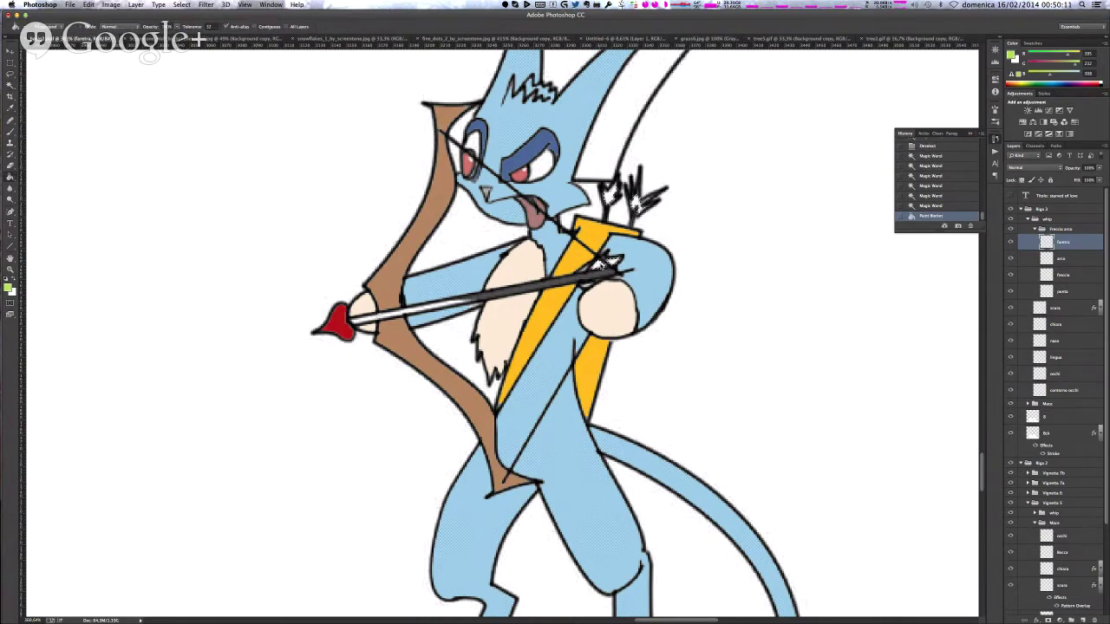
key("super+d")
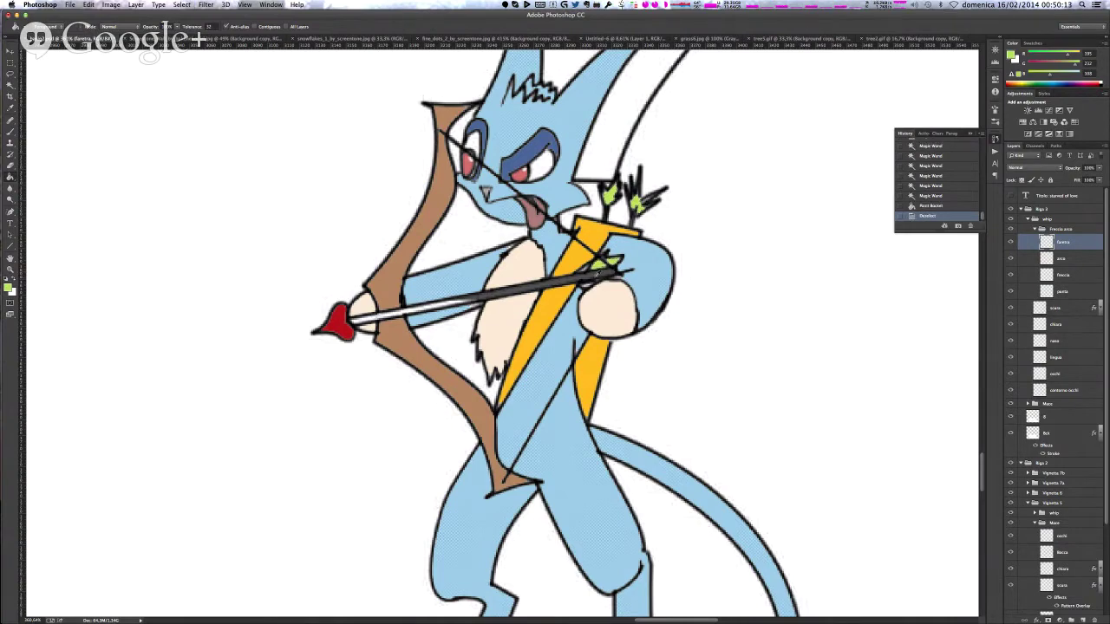
- Brush light green into the remaining white gaps of the nocked arrow's feathers, above and below the shaft
scroll(597, 274, "up", 10)
key("b")
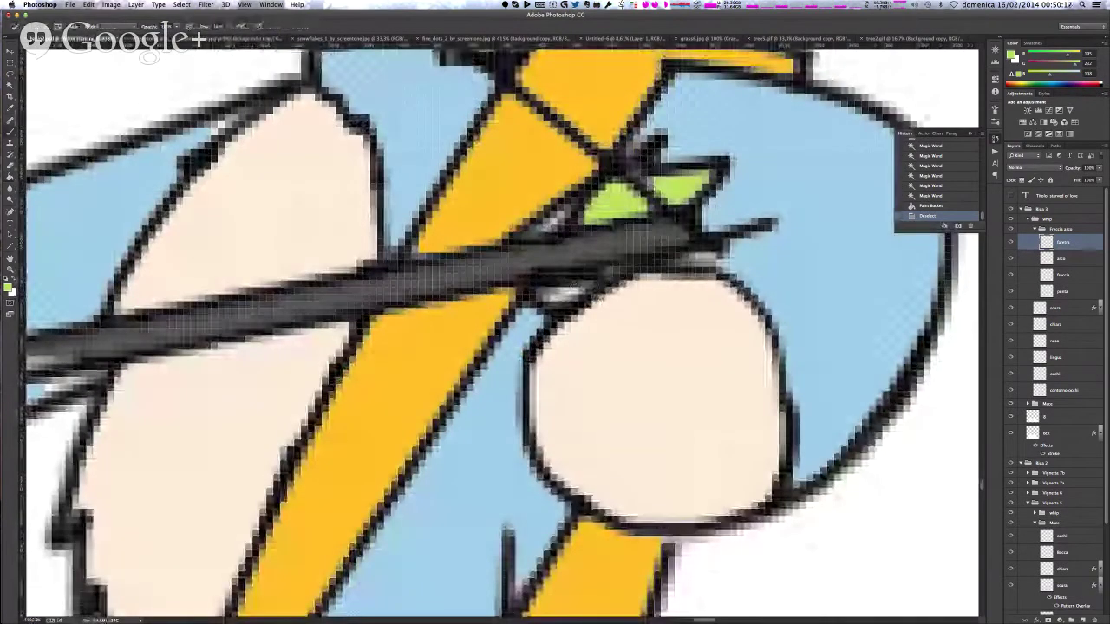
left_click(561, 296)
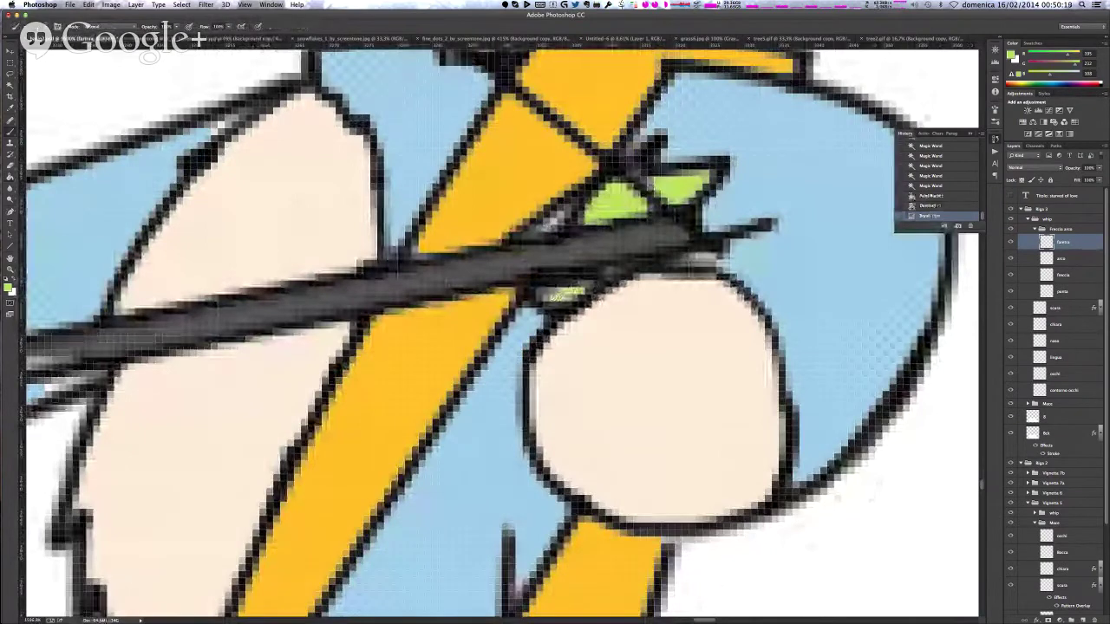
mouse_move(548, 223)
left_mouse_down()
mouse_move(560, 215)
mouse_move(538, 230)
left_mouse_up()
left_click_drag(544, 227, 554, 221)
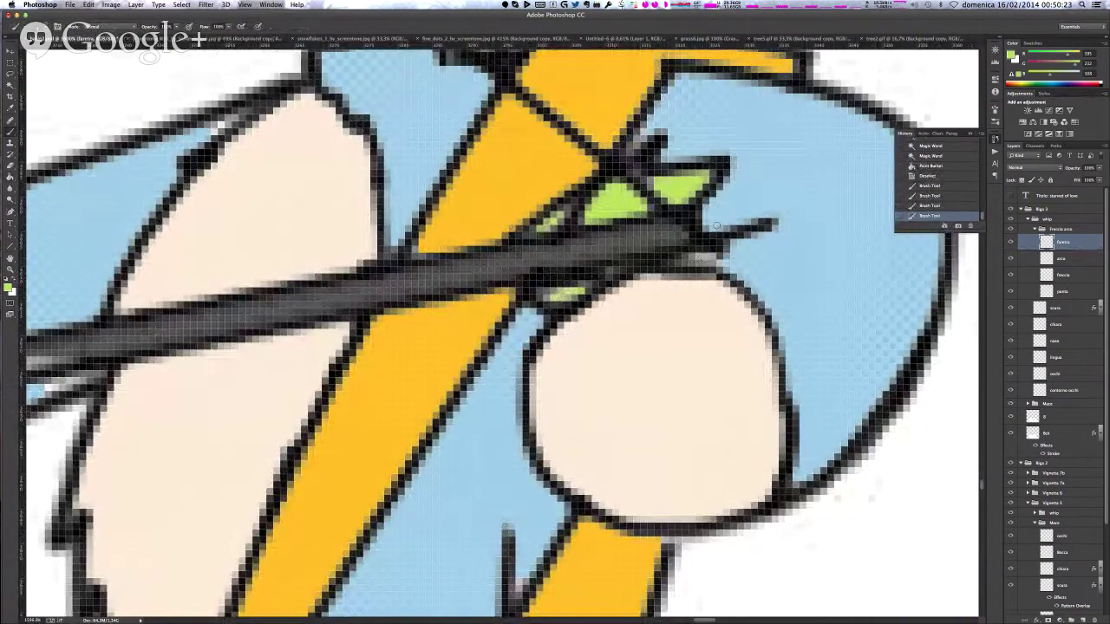
- Touch up the feathers of the quiver arrows with light green brush strokes in the unfilled gaps
scroll(716, 225, "up", 6)
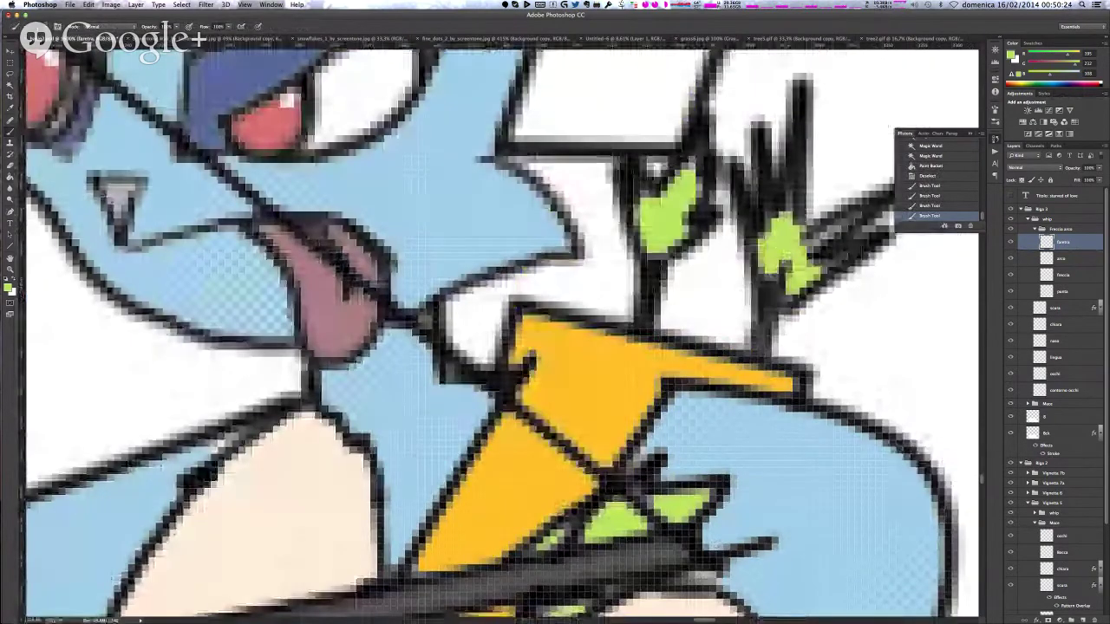
left_click_drag(688, 176, 693, 165)
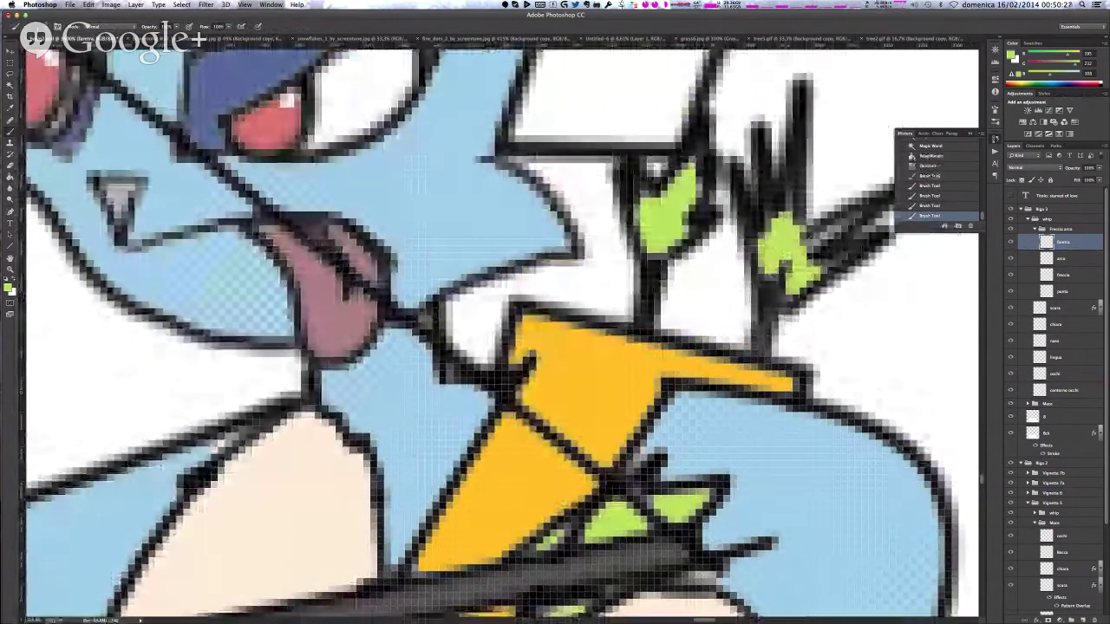
left_click(824, 236)
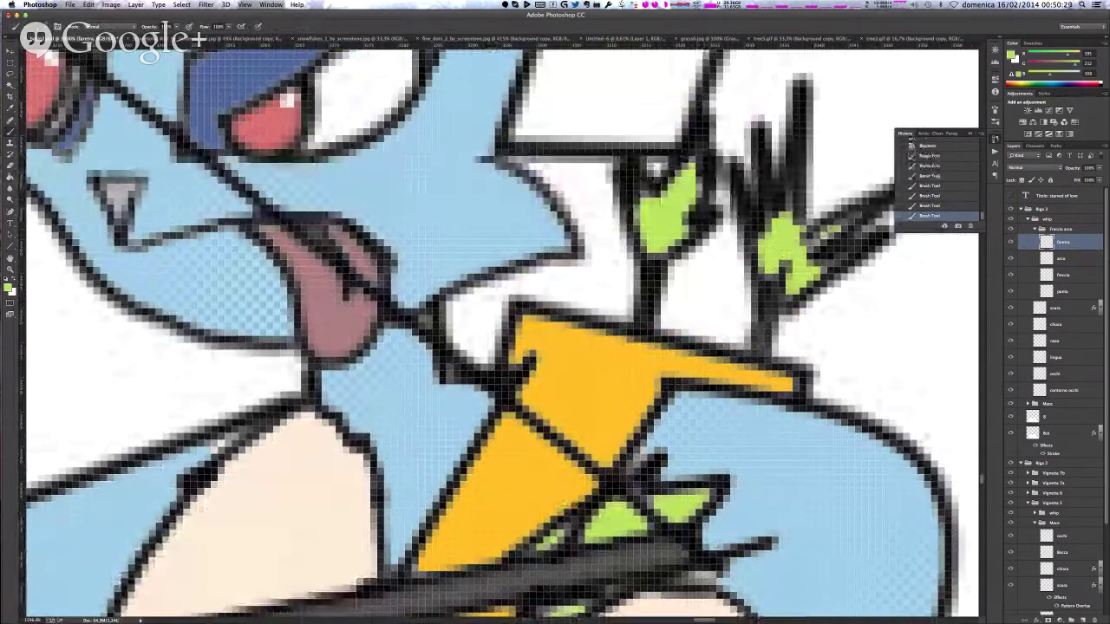
left_click_drag(787, 216, 788, 202)
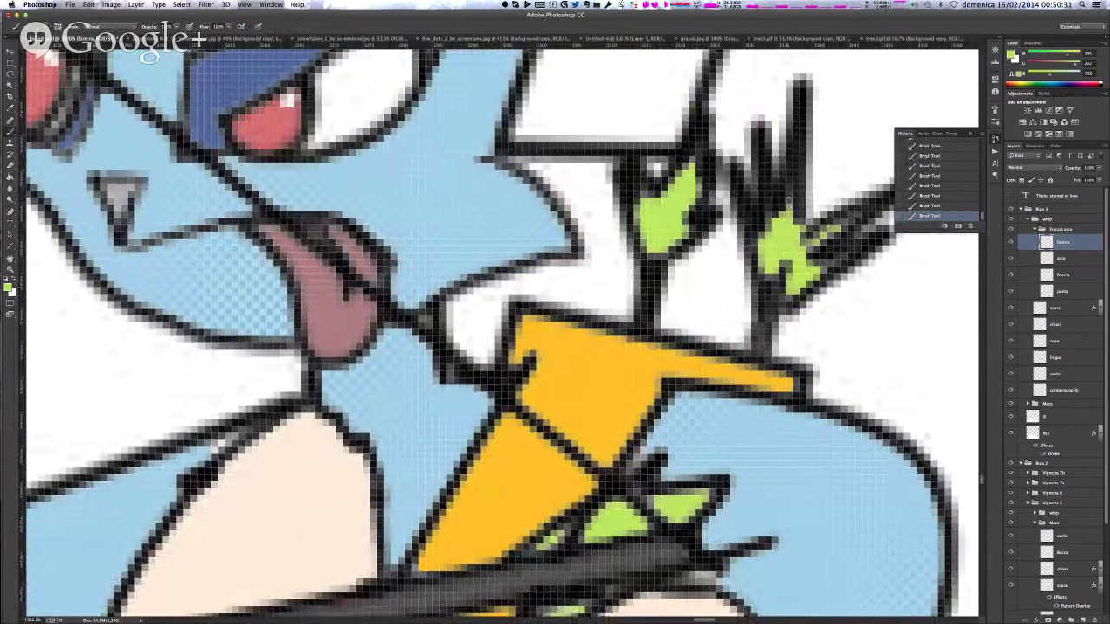
scroll(687, 169, "down", 5)
scroll(718, 280, "down", 3)
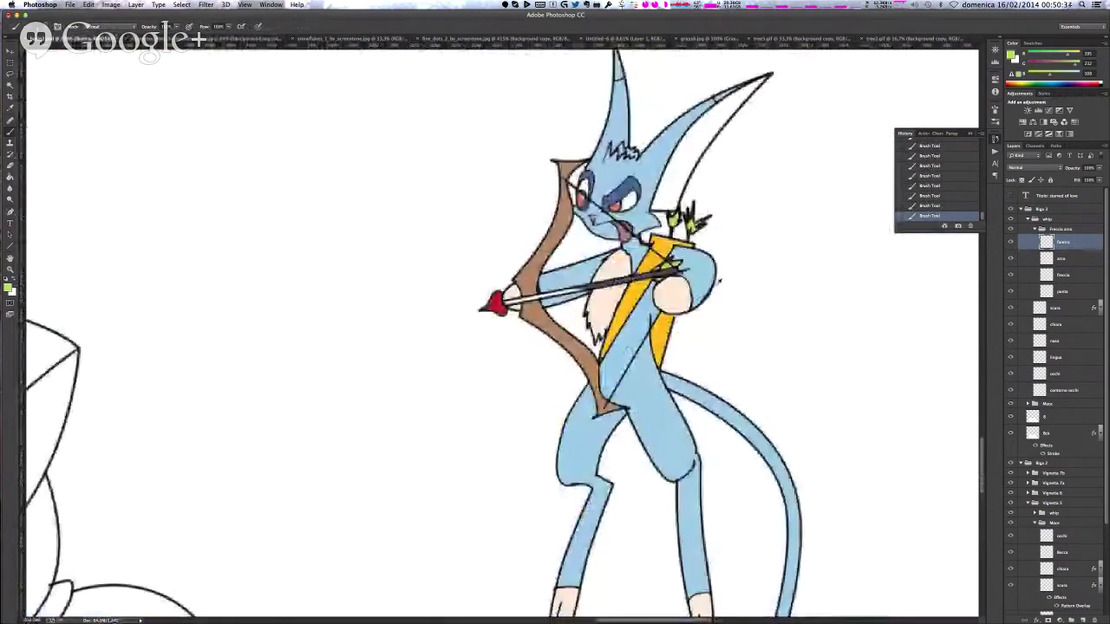
scroll(636, 211, "up", 6)
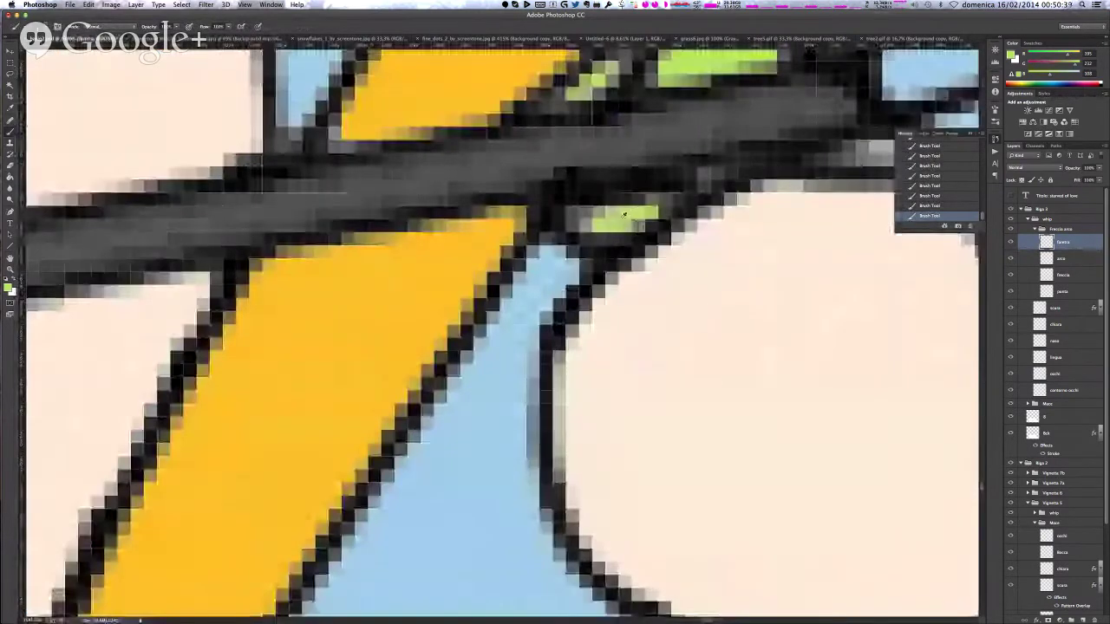
scroll(622, 214, "down", 6)
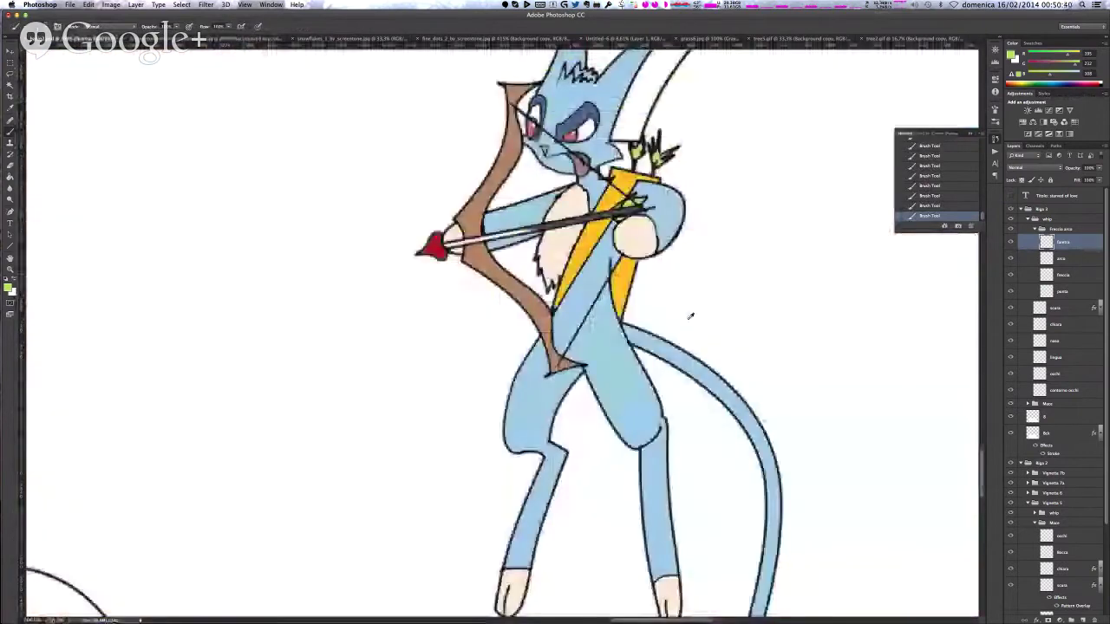
scroll(752, 347, "down", 2)
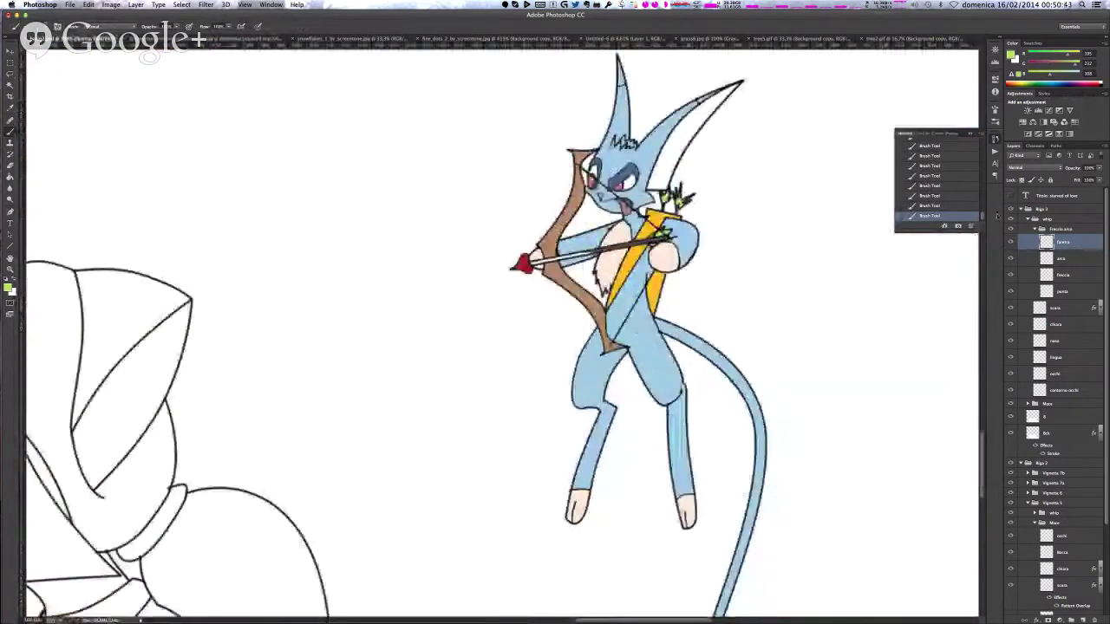
left_click(1051, 230)
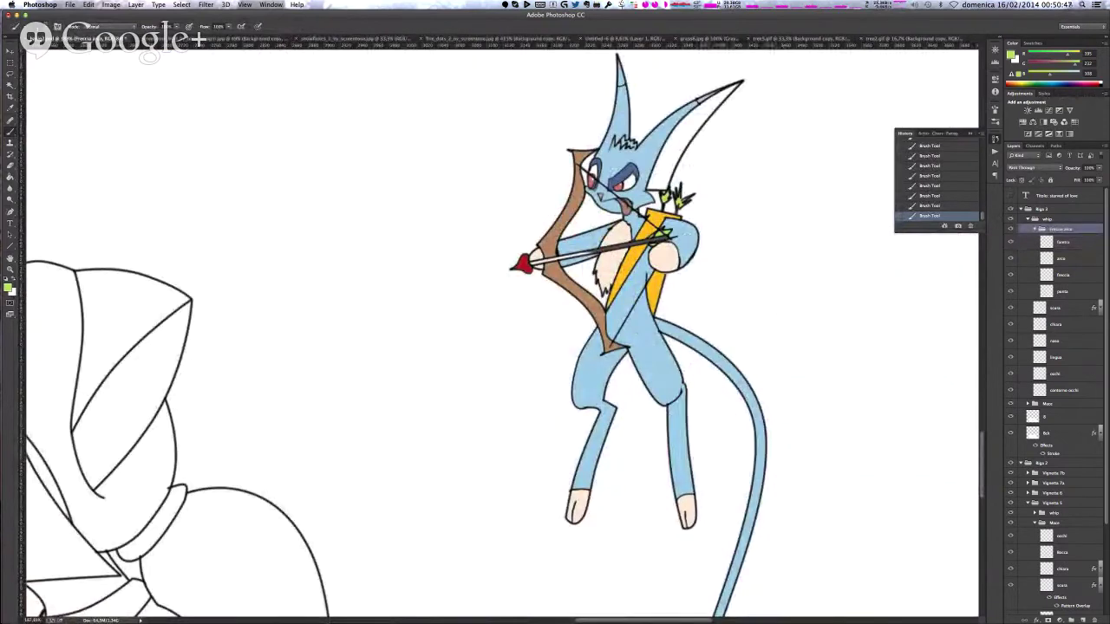
key("super+Tab")
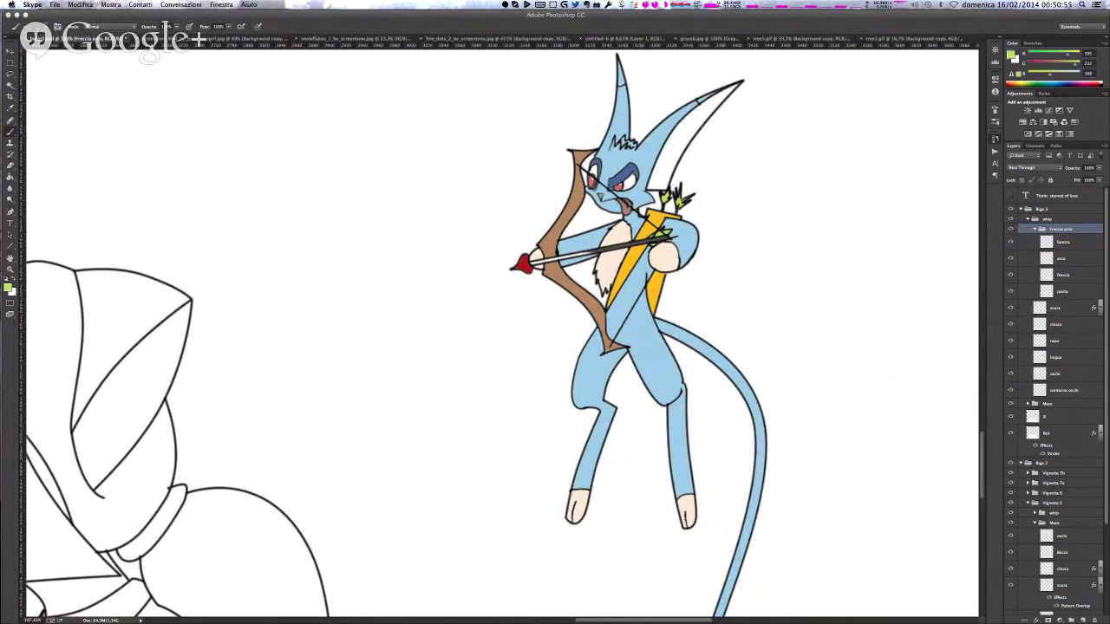
- Paint white over the stray outline bump beside the ankle, on the layer directly below the character's closed lower group
scroll(573, 495, "up", 10)
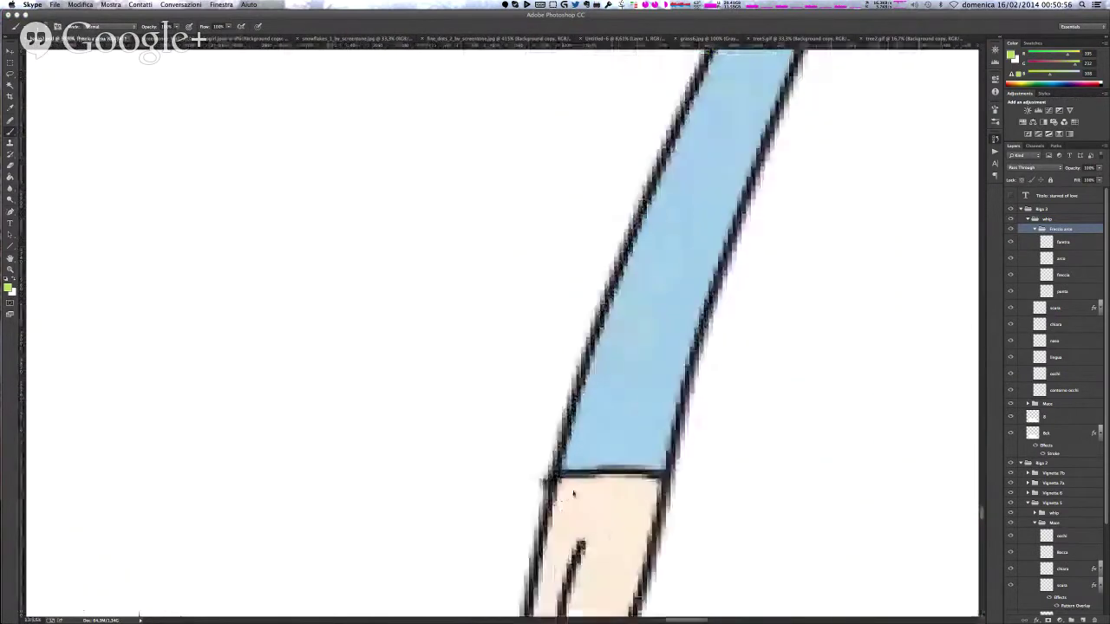
left_click(257, 334)
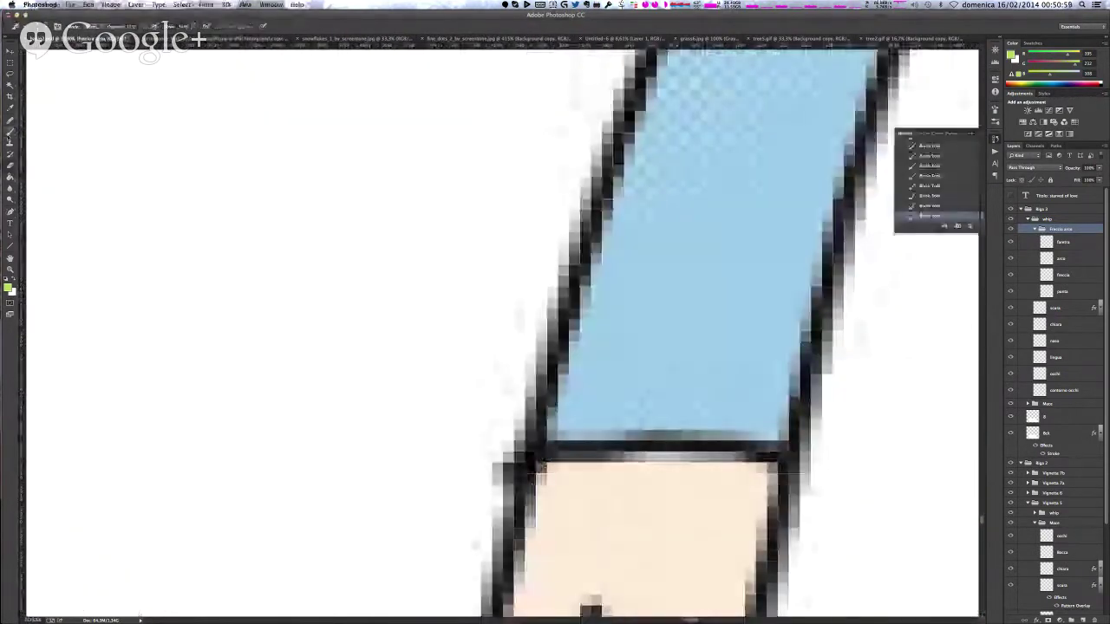
left_click(12, 284)
key("Return")
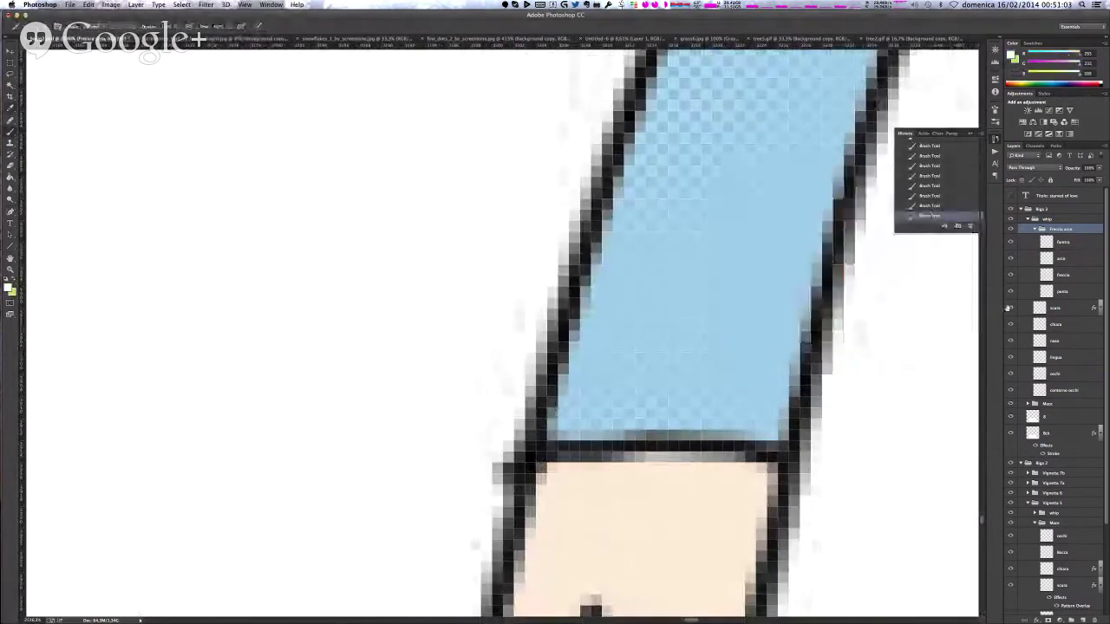
left_click(1062, 417)
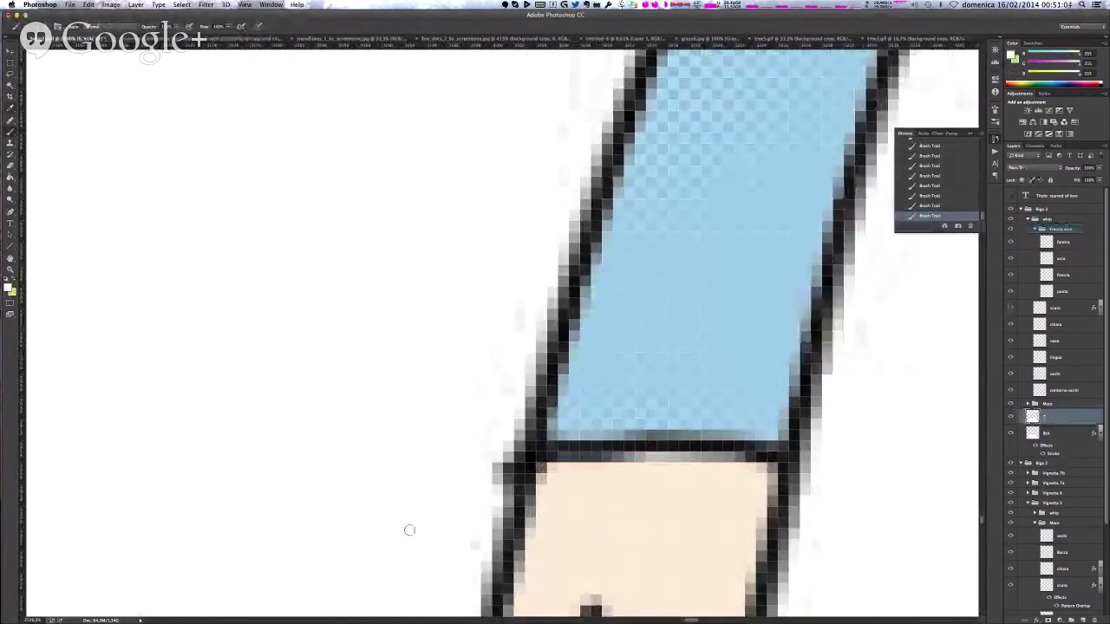
left_click(500, 470)
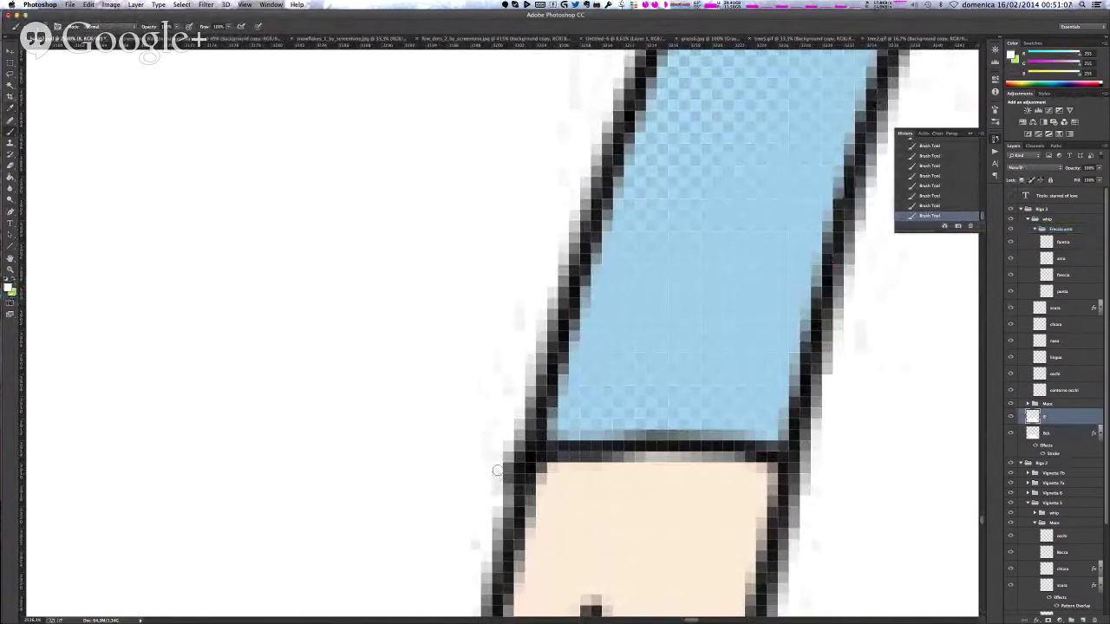
scroll(506, 466, "down", 8)
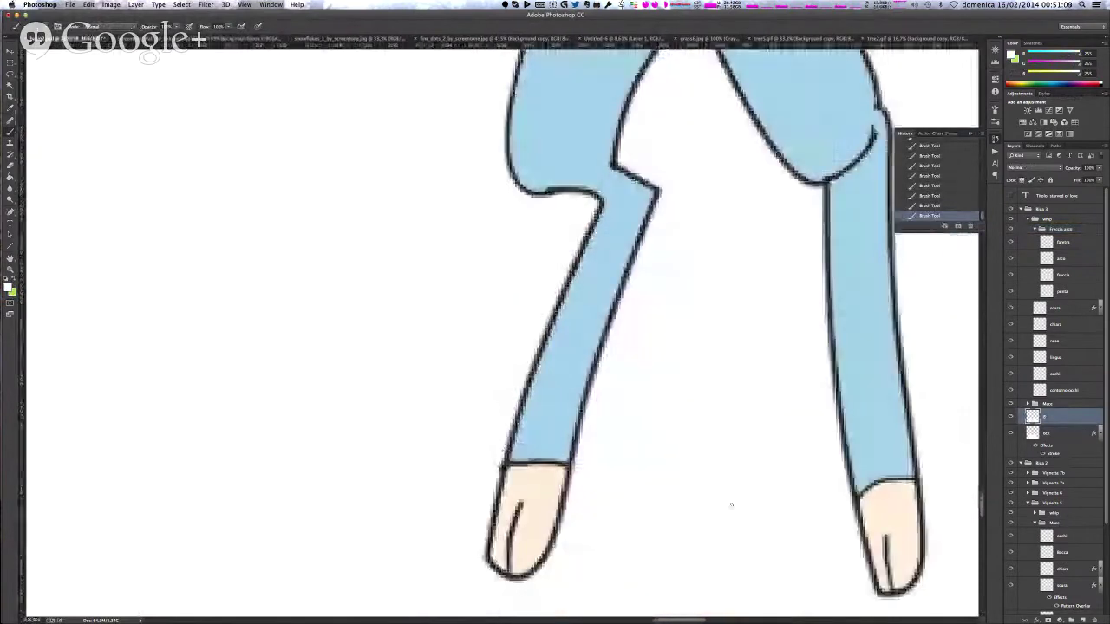
scroll(475, 466, "up", 5)
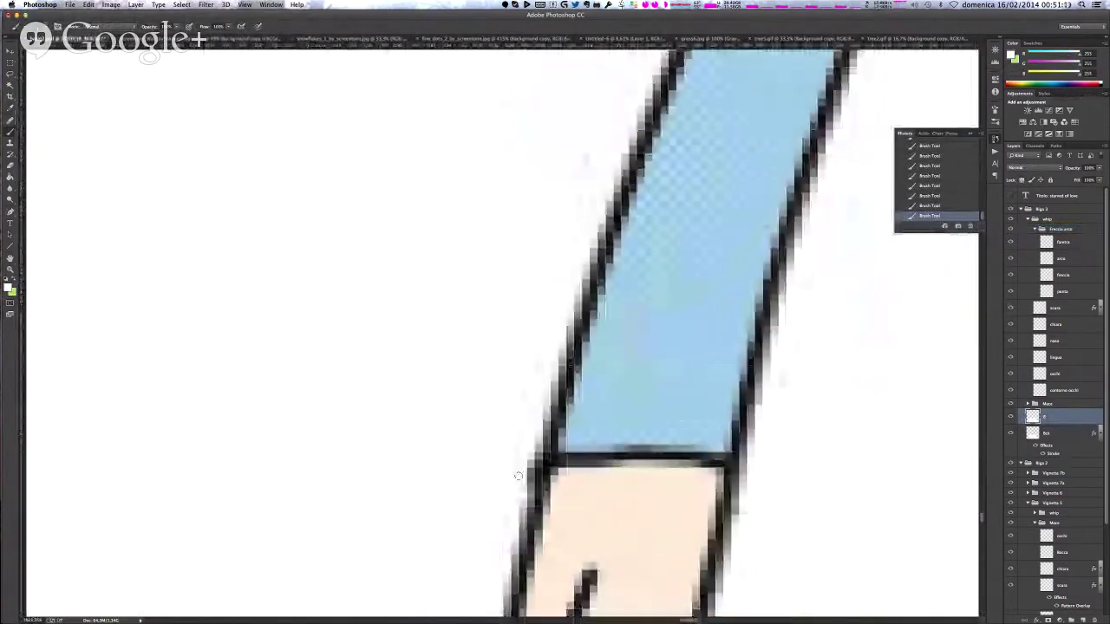
scroll(518, 476, "down", 10)
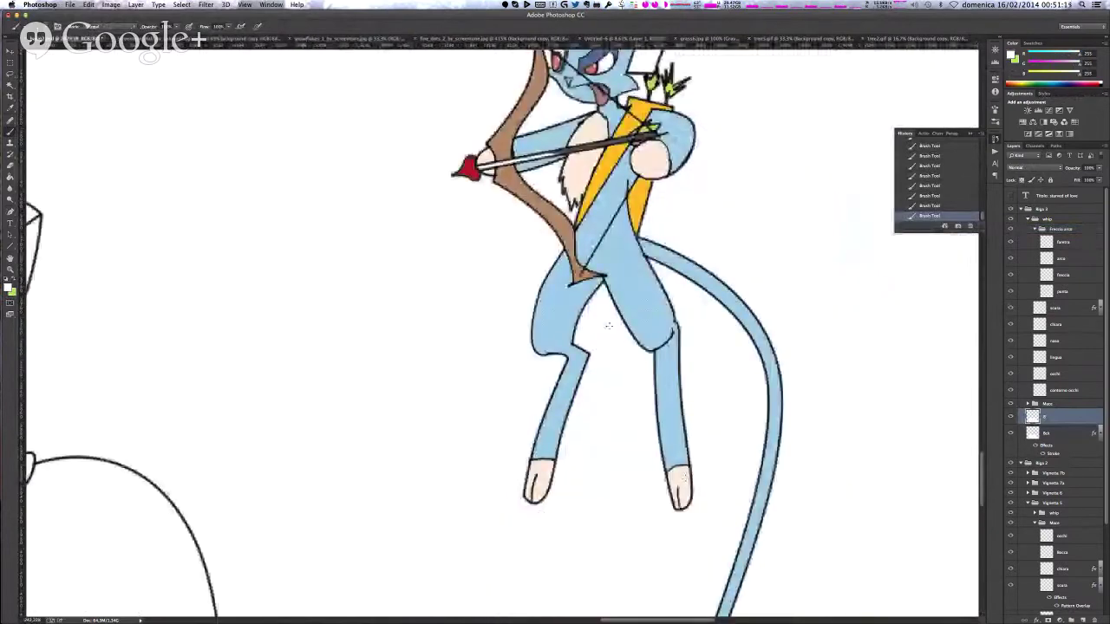
- Collapse the bow-and-arrow layer group and select the character's occhi layer
scroll(685, 515, "up", 2)
scroll(685, 516, "up", 2)
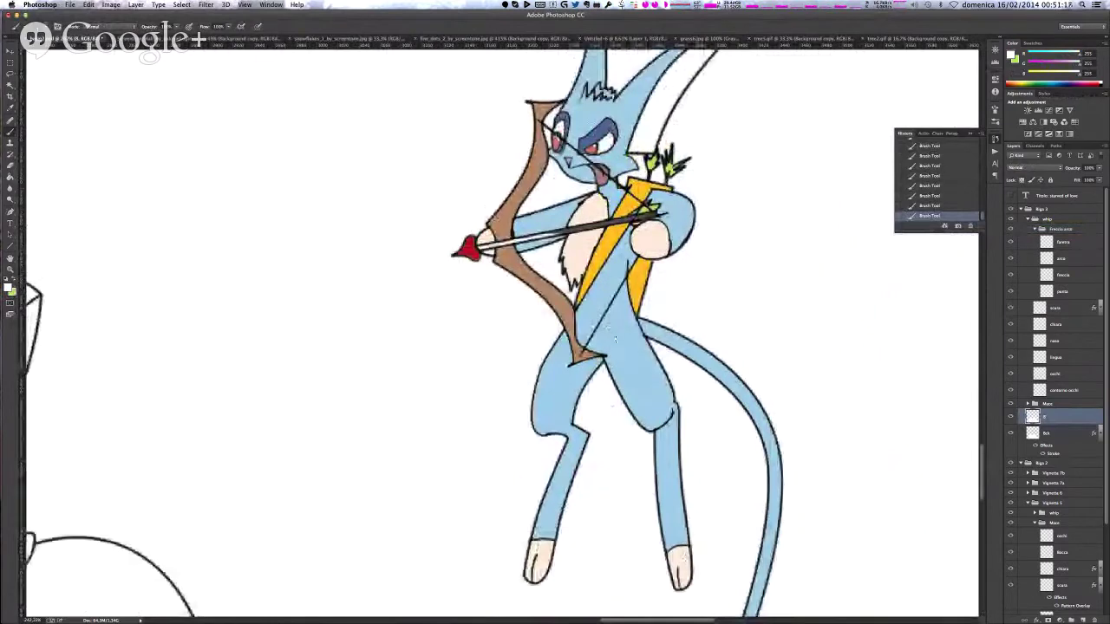
scroll(400, 332, "up", 5)
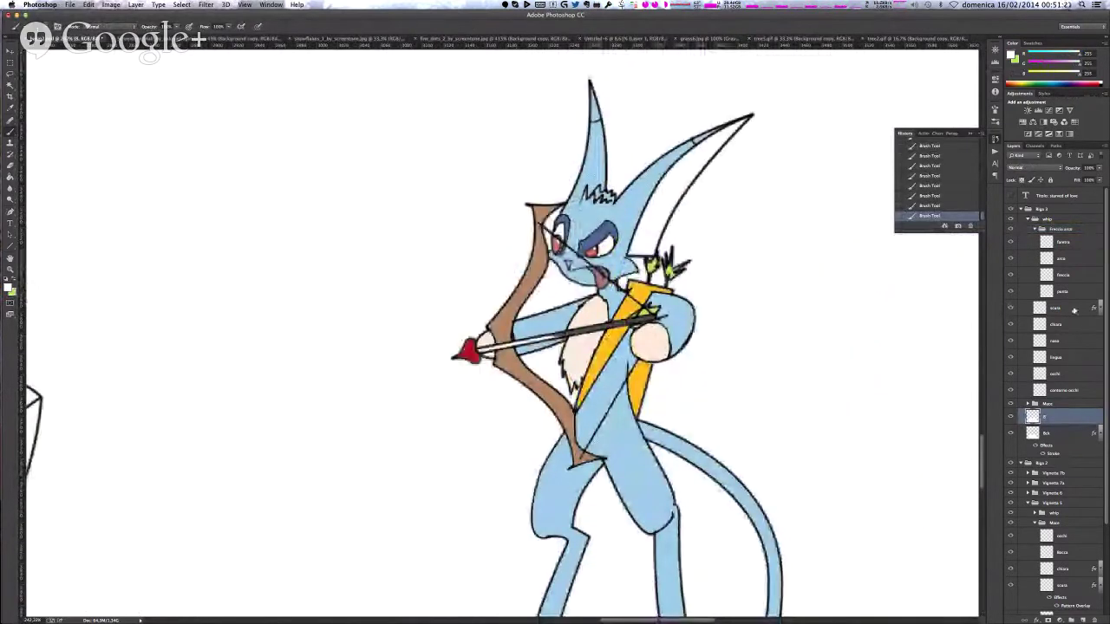
left_click(1034, 229)
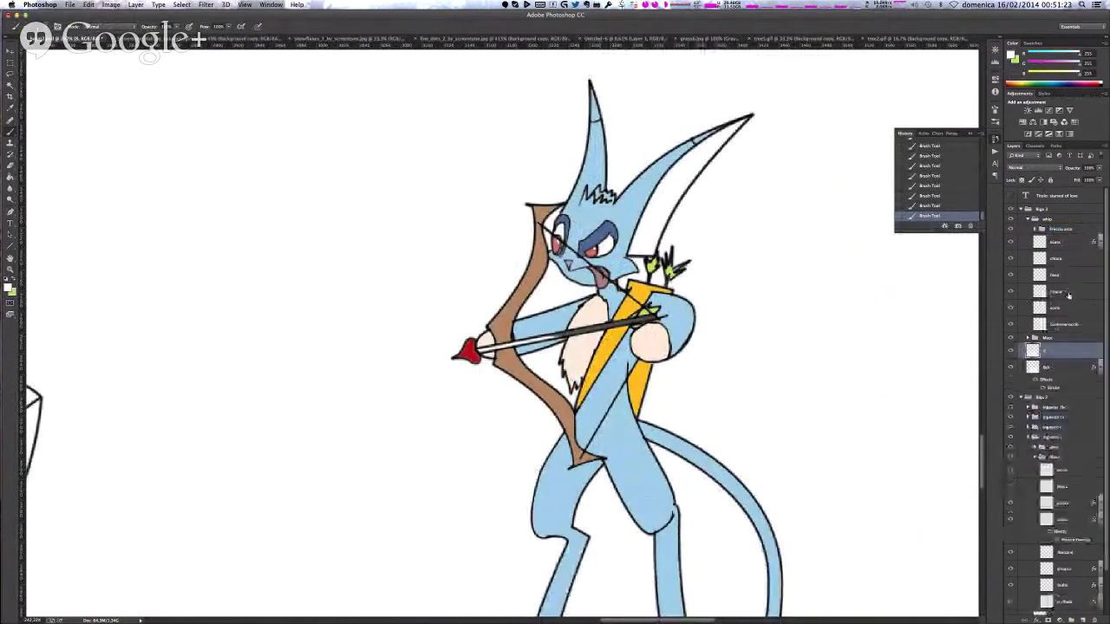
left_click(1057, 292)
left_click(1066, 308)
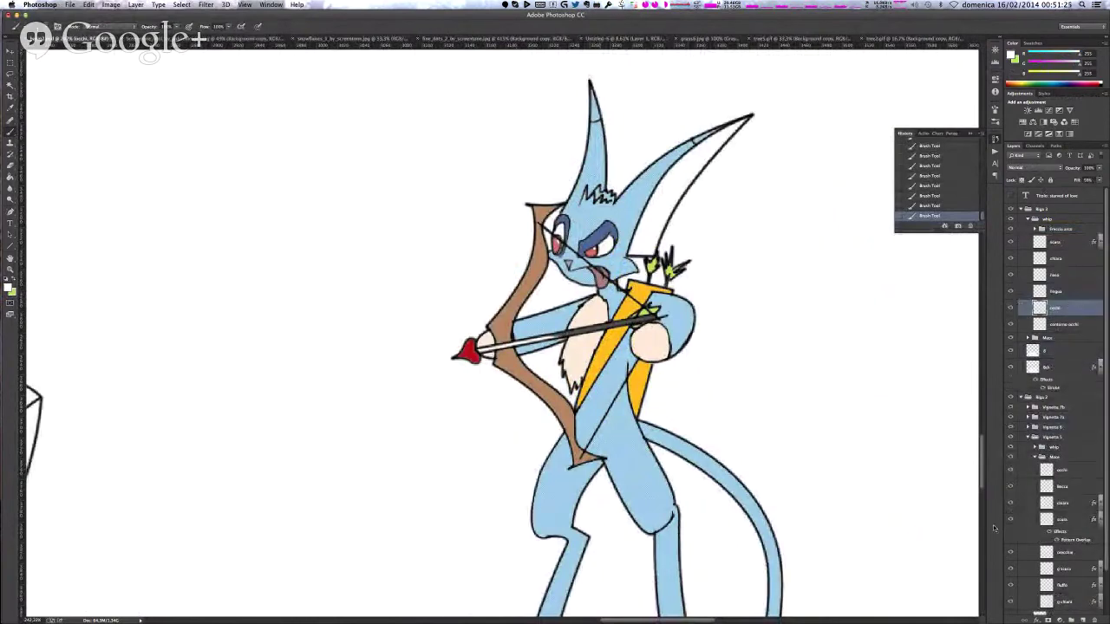
- Add a new layer named orecchie directly above the archer's occhi layer
left_click(1084, 620)
double_click(1054, 310)
type("orecchie")
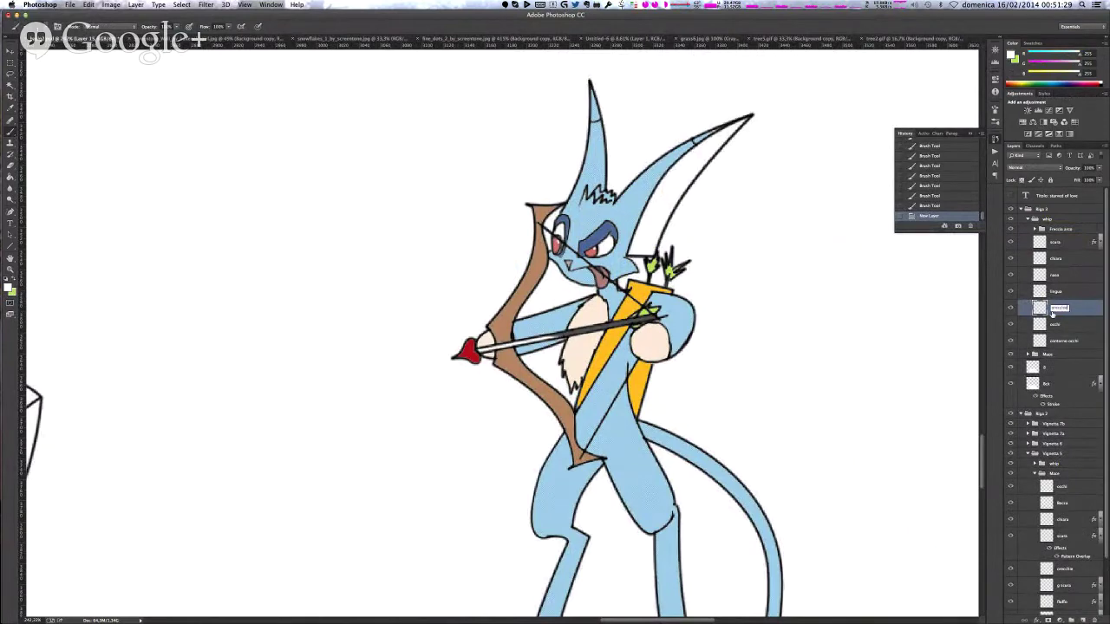
key("Return")
- Select the white inner area of the archer's large ear, fill it with light pink on the orecchie layer, and deselect
key("w")
left_click(674, 196)
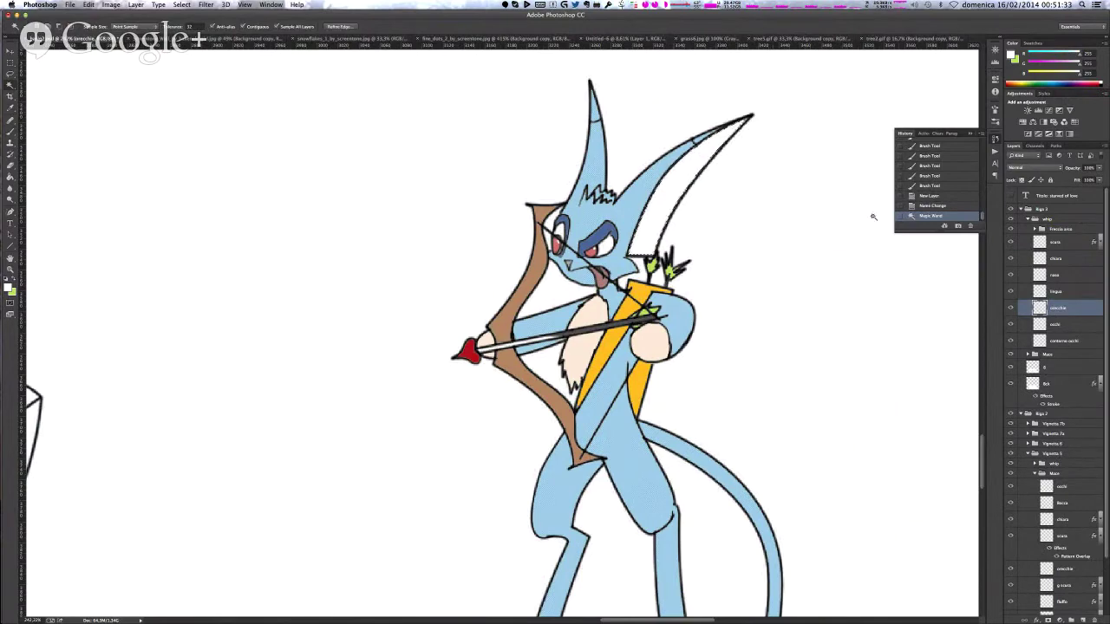
key("g")
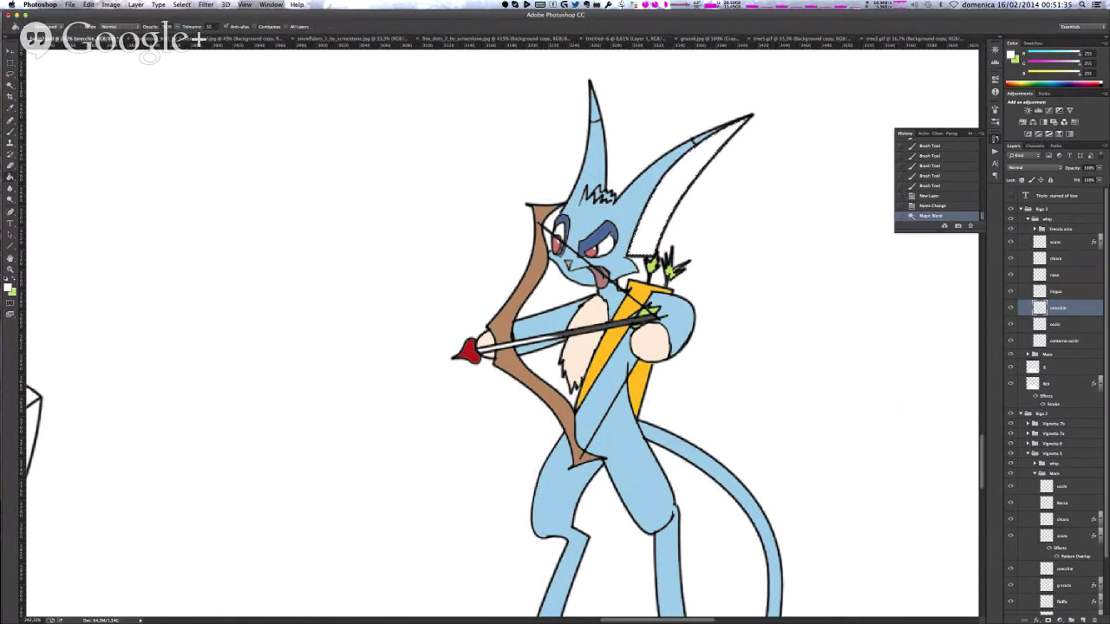
left_click(2, 217, "alt")
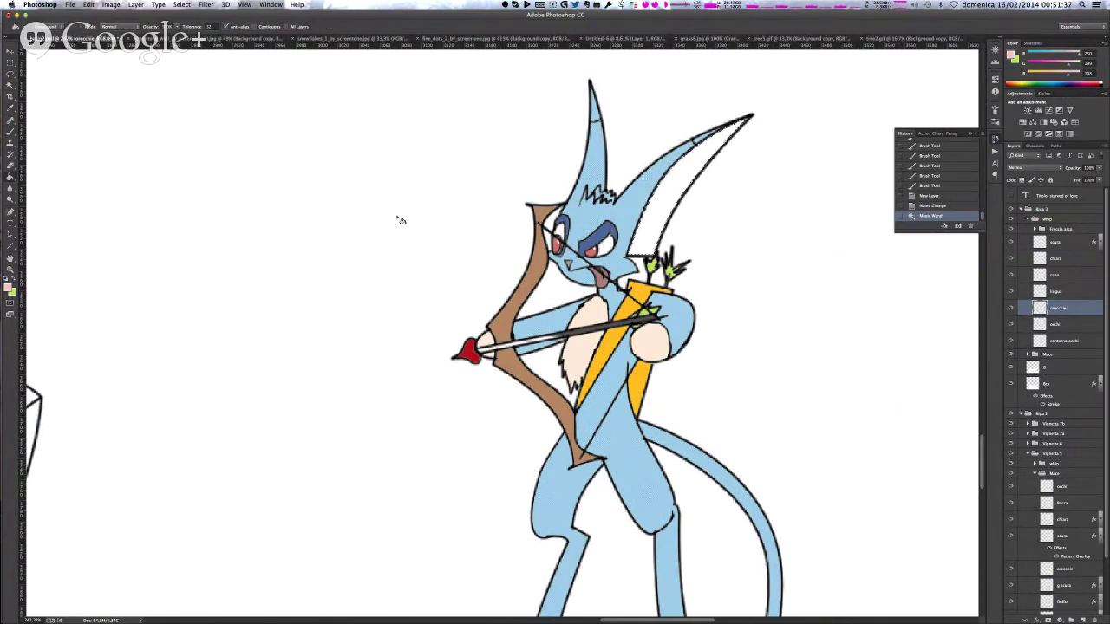
left_click(667, 203)
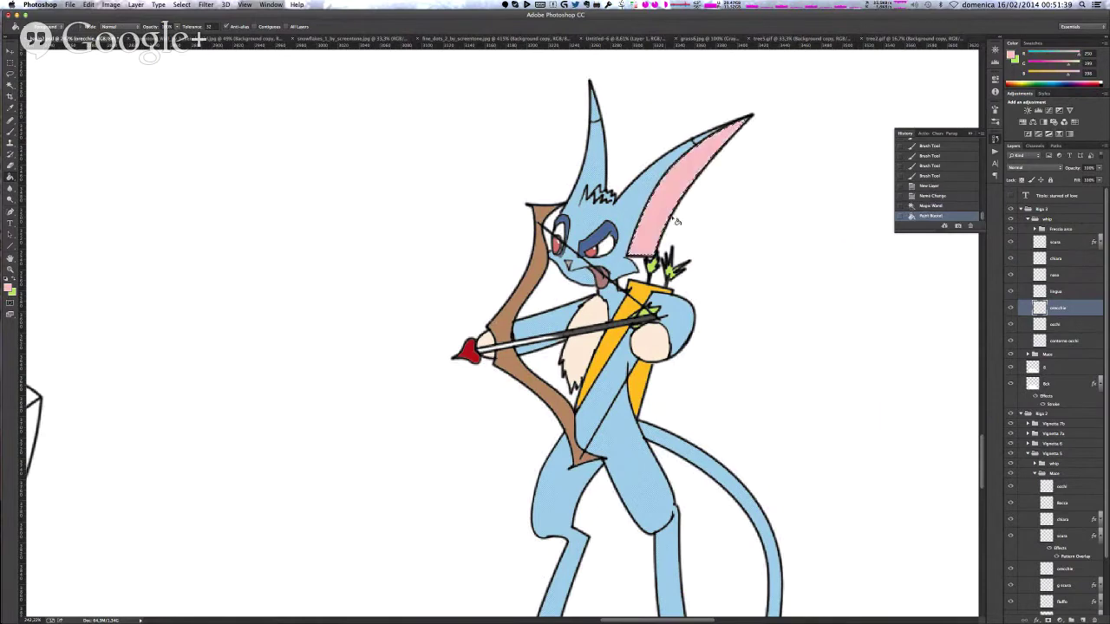
key("super+d")
- Paint white over the stray outline bump on the pink ear's upper edge, on the layer directly below the closed Mace group
scroll(703, 251, "down", 3)
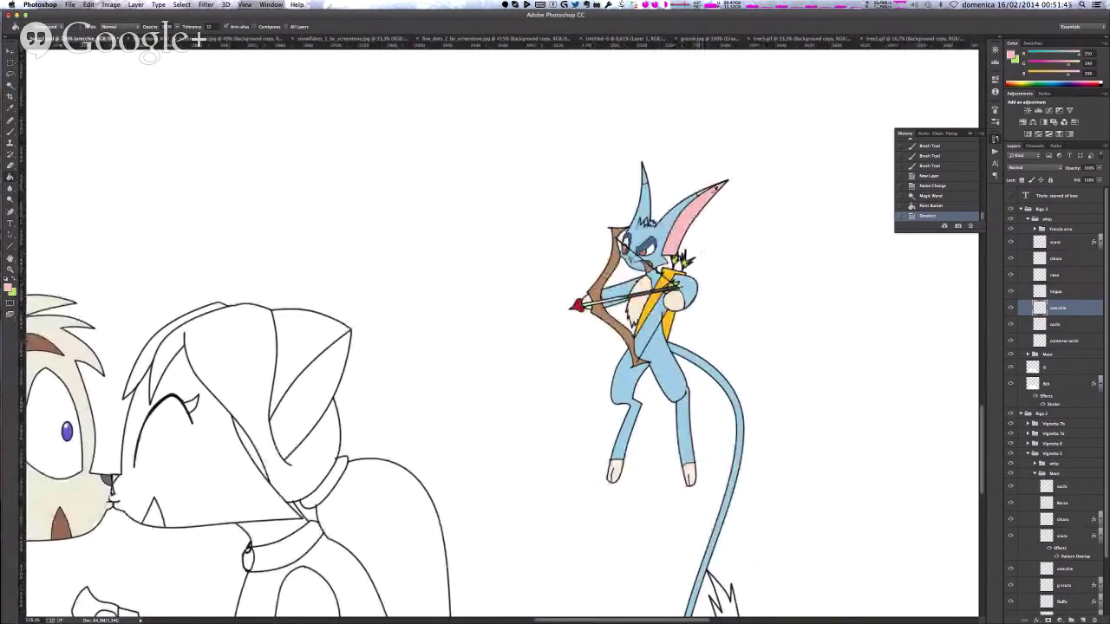
scroll(717, 184, "up", 6)
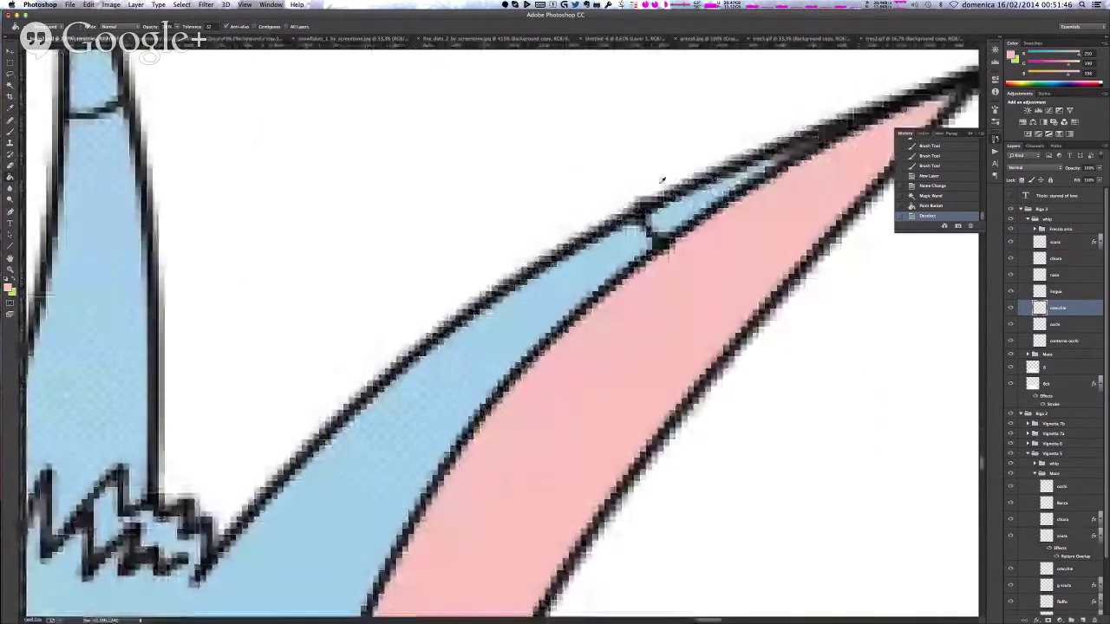
scroll(662, 179, "up", 2)
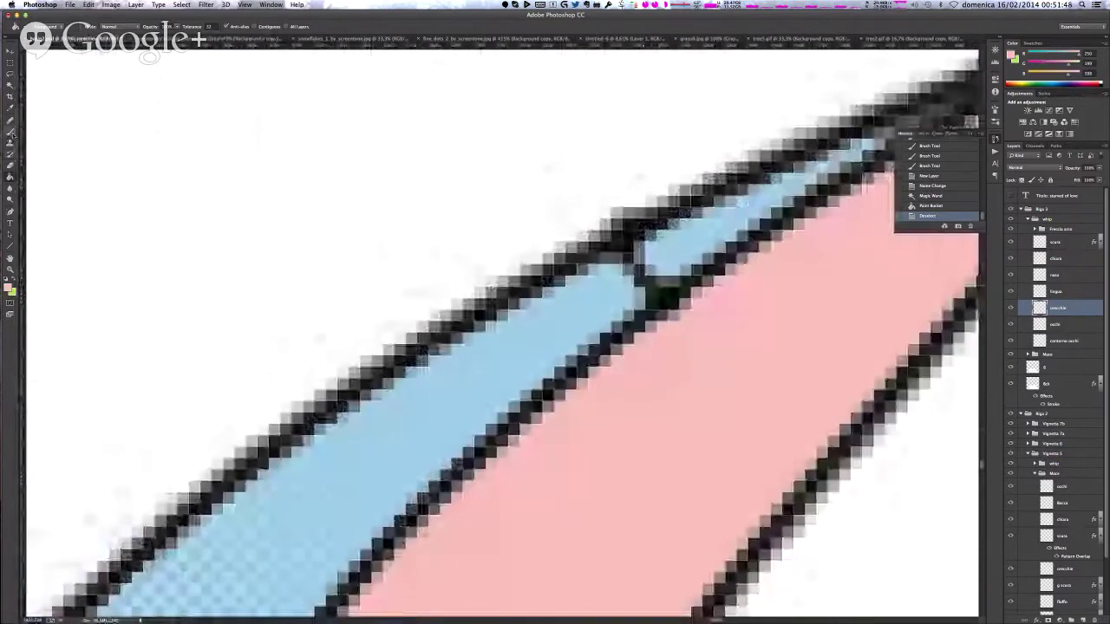
left_click(9, 288)
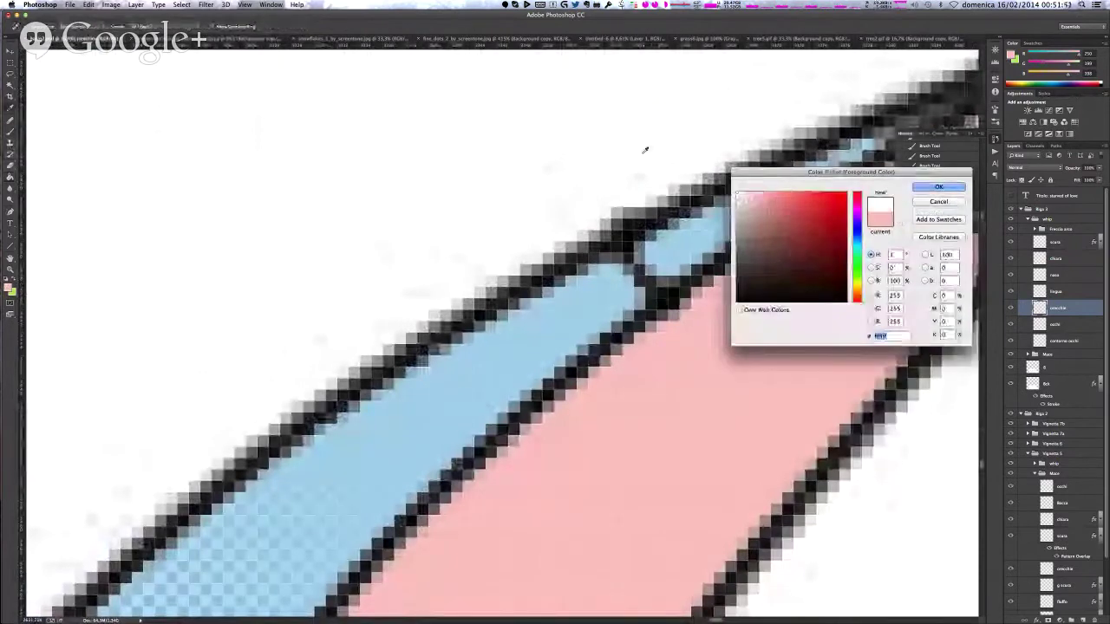
left_click(936, 186)
left_click(1056, 366)
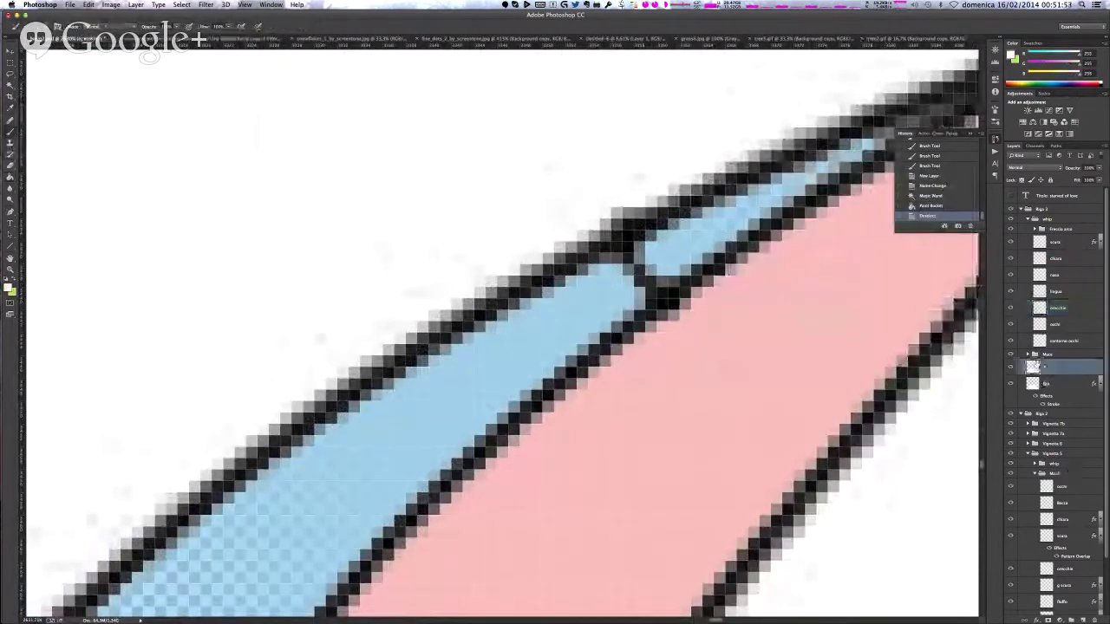
left_click(598, 208)
left_click(607, 212)
left_click_drag(624, 211, 608, 218)
left_click(610, 225)
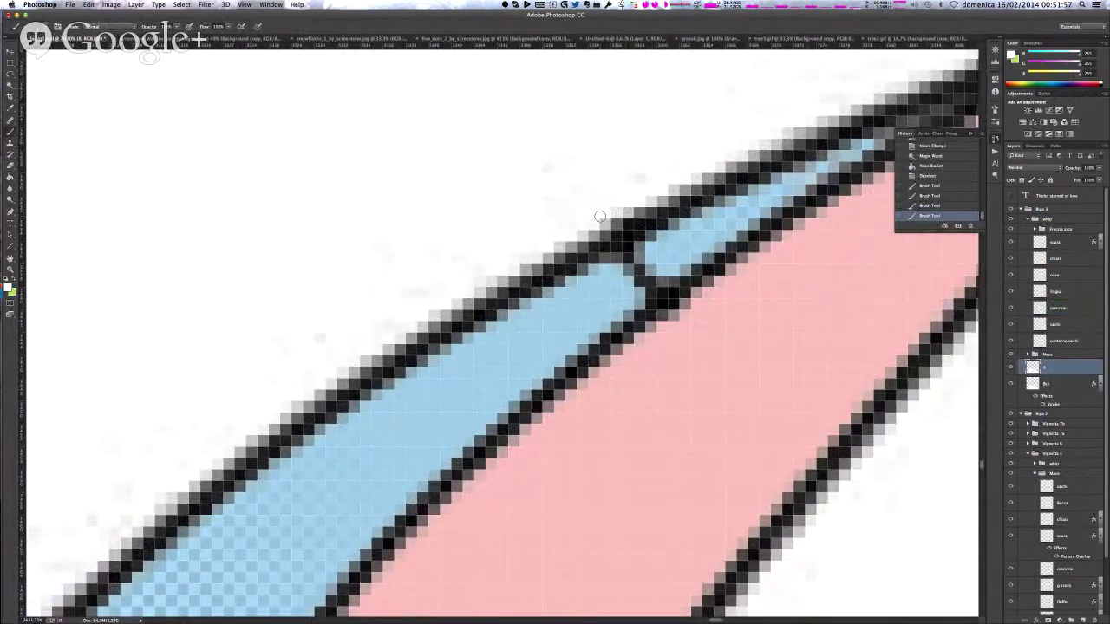
scroll(598, 215, "down", 5)
scroll(597, 213, "down", 5)
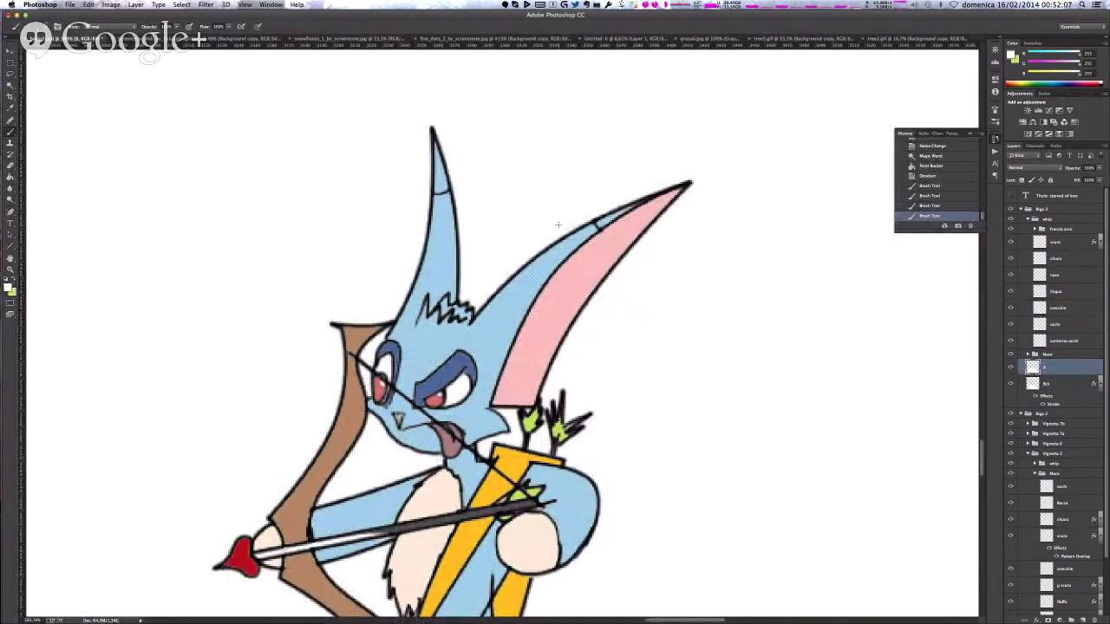
- Switch to Chrome and examine the enlarged character picture on the Dreamkeepers wiki page for Whip
key("super+Tab")
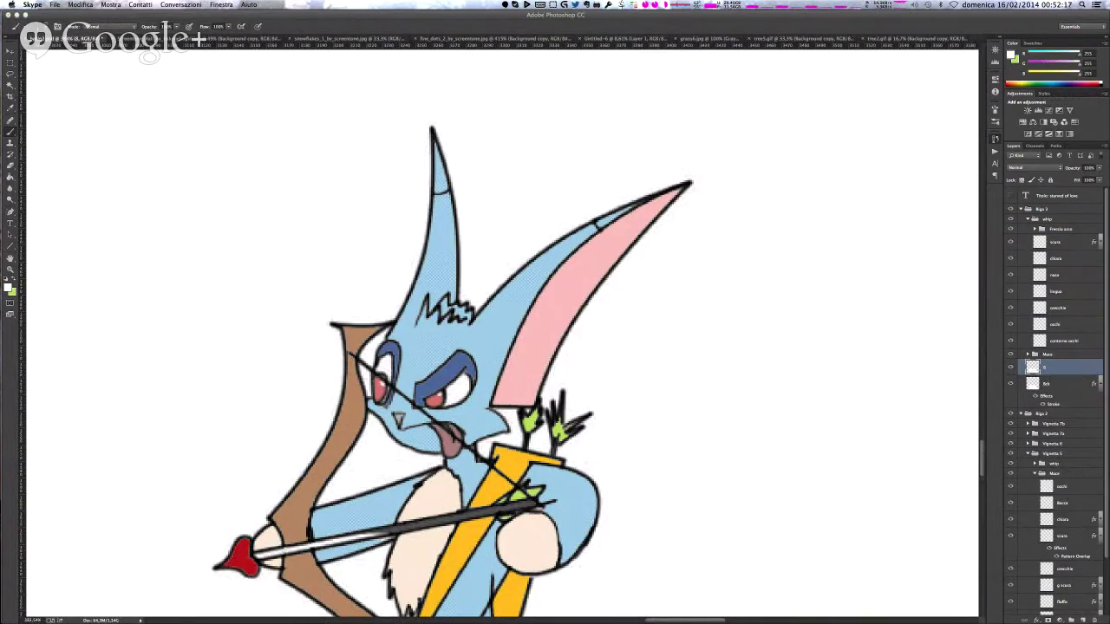
key("super+Tab")
key("super+Tab")
key("super+Tab")
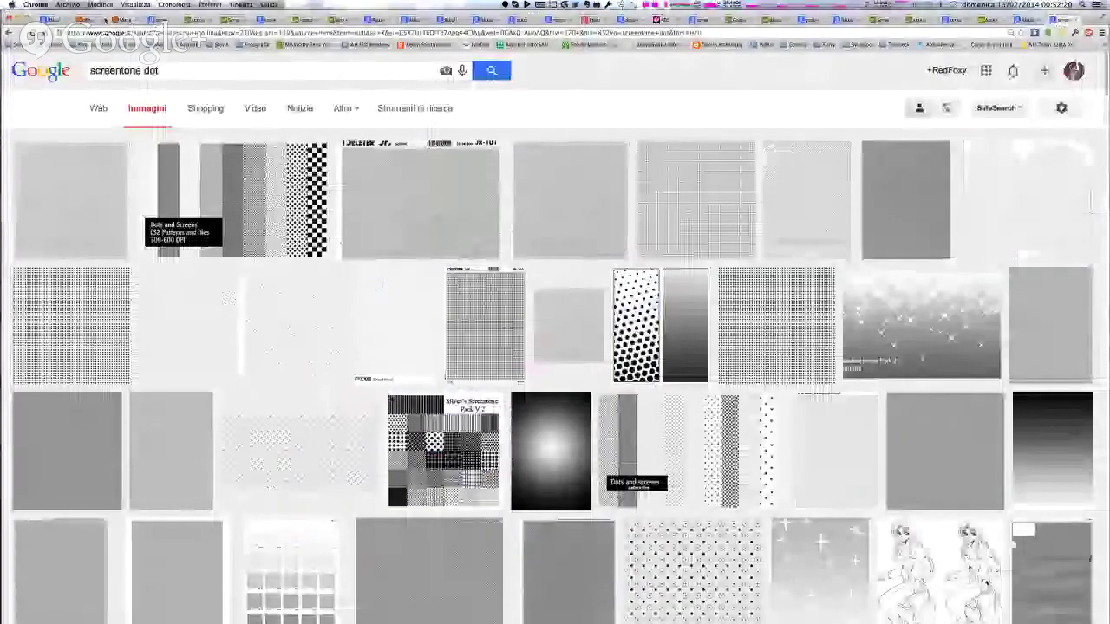
left_click(104, 19)
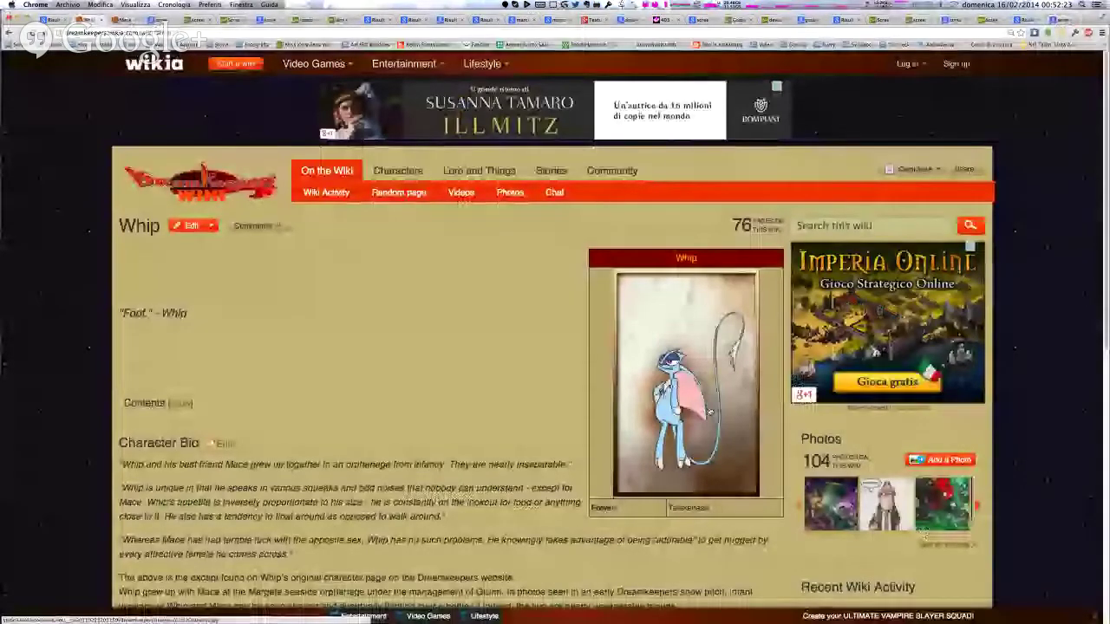
key("super+plus")
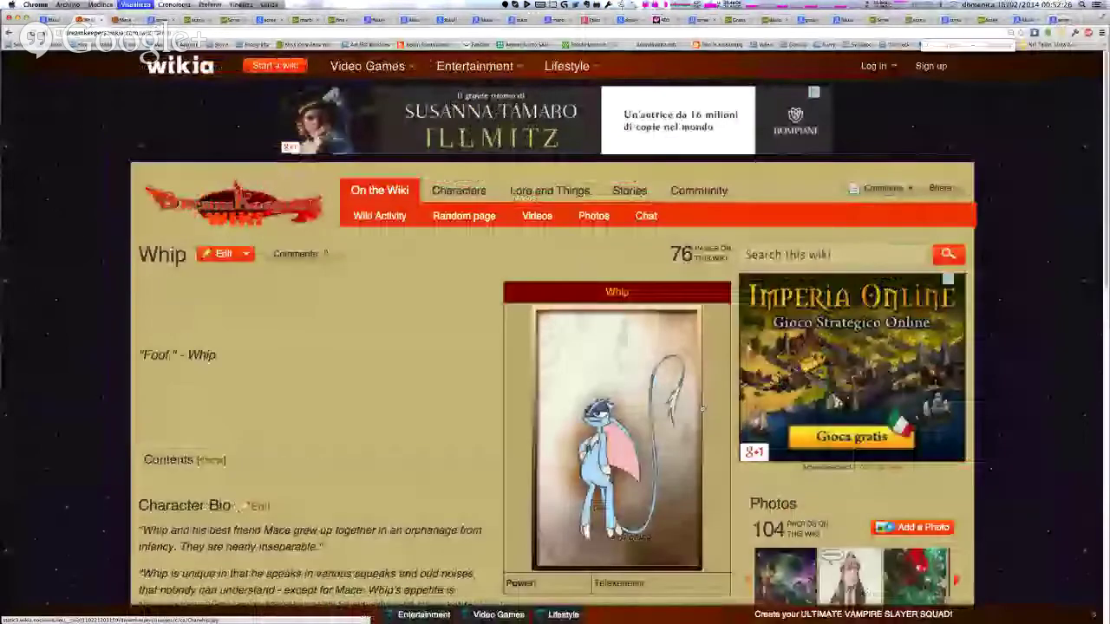
key("super+plus")
scroll(694, 413, "down", 20)
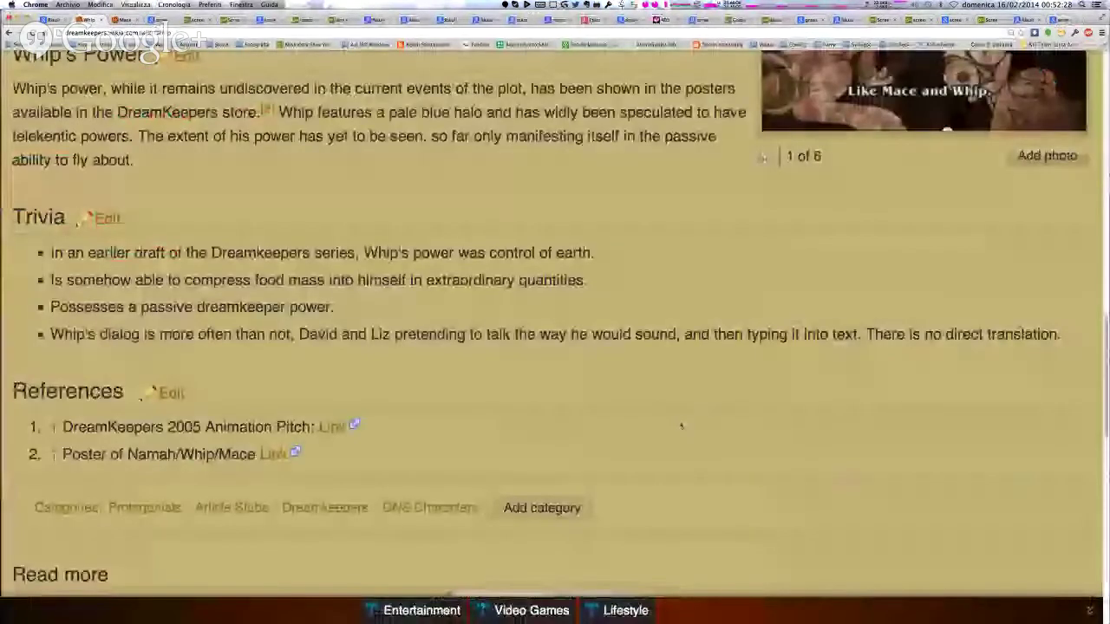
scroll(681, 426, "up", 15)
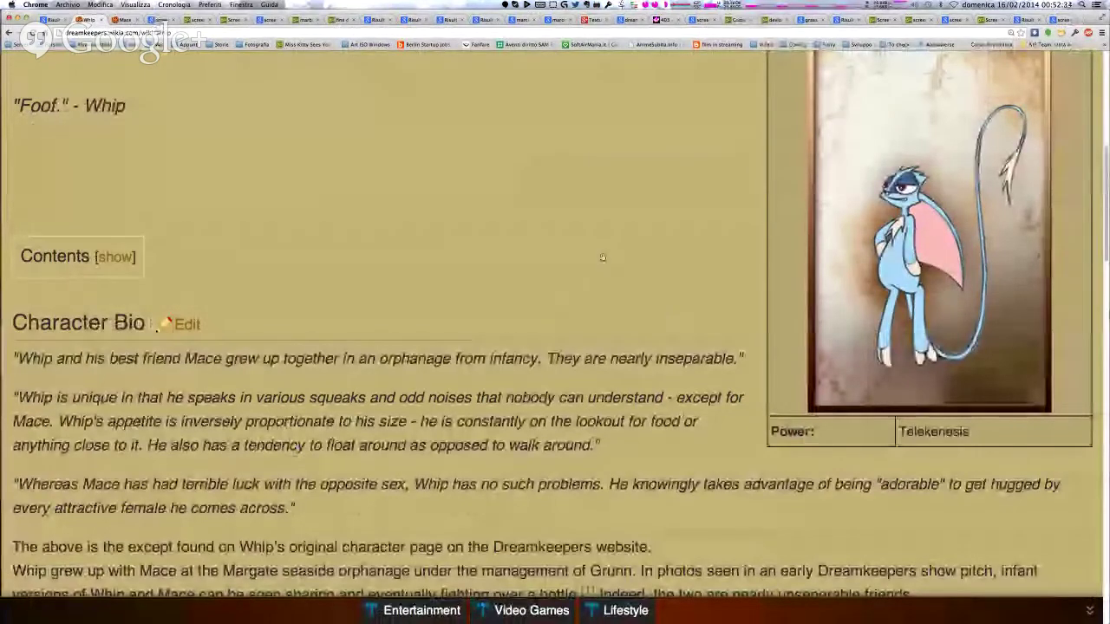
- Compare the archer drawing in Photoshop with the Whip reference picture on the wiki page in Chrome
key("super+Tab")
key("super+Tab")
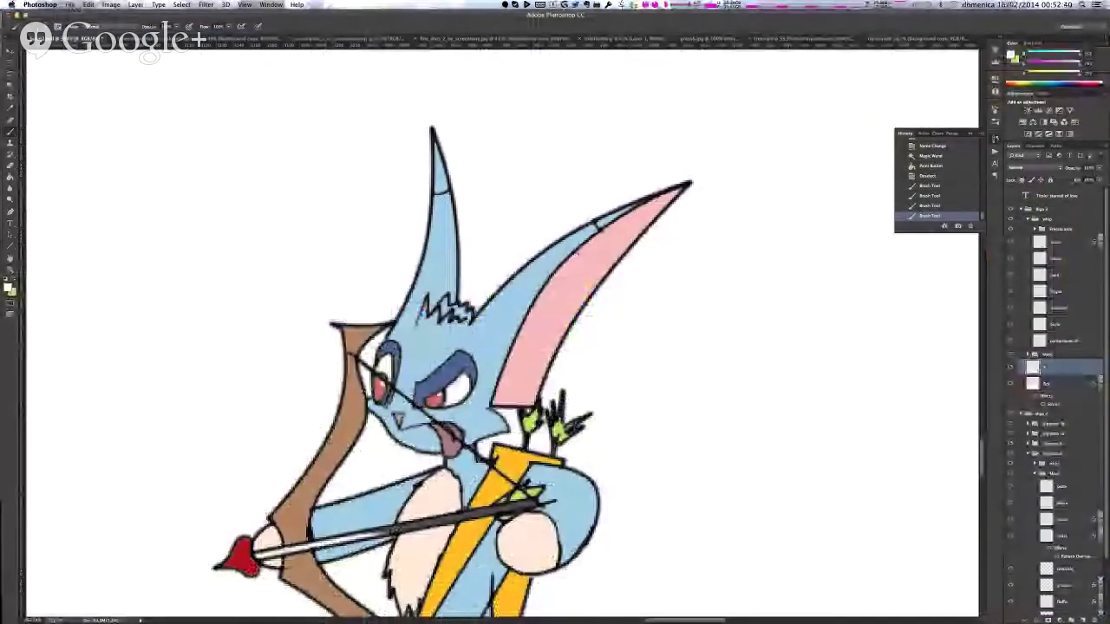
key("super+Tab")
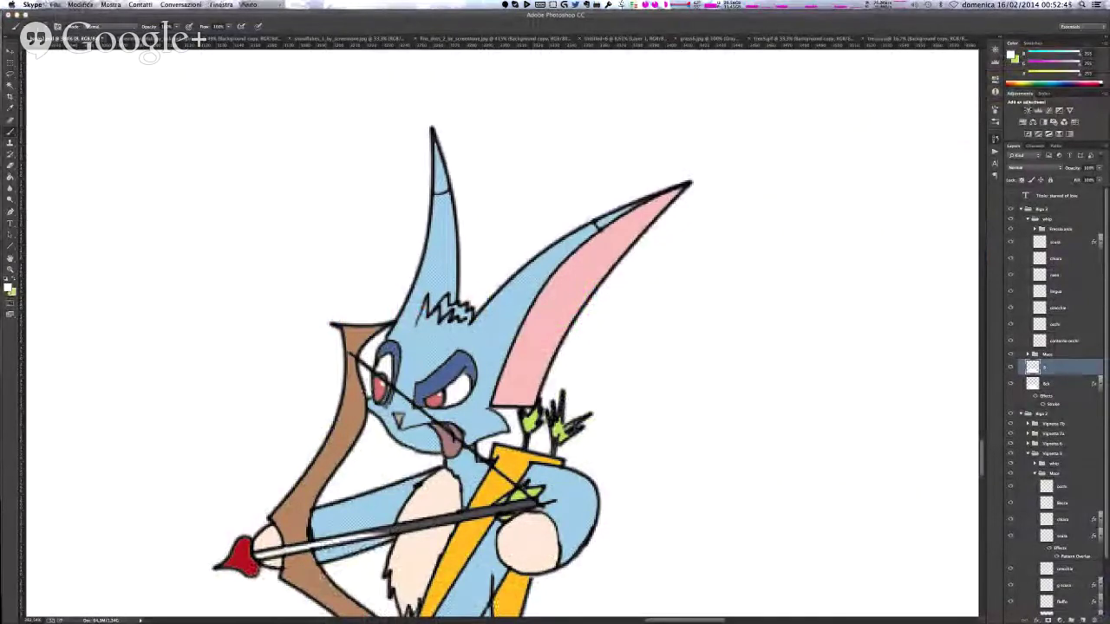
key("super+Tab")
key("super+Tab")
key("super+Tab")
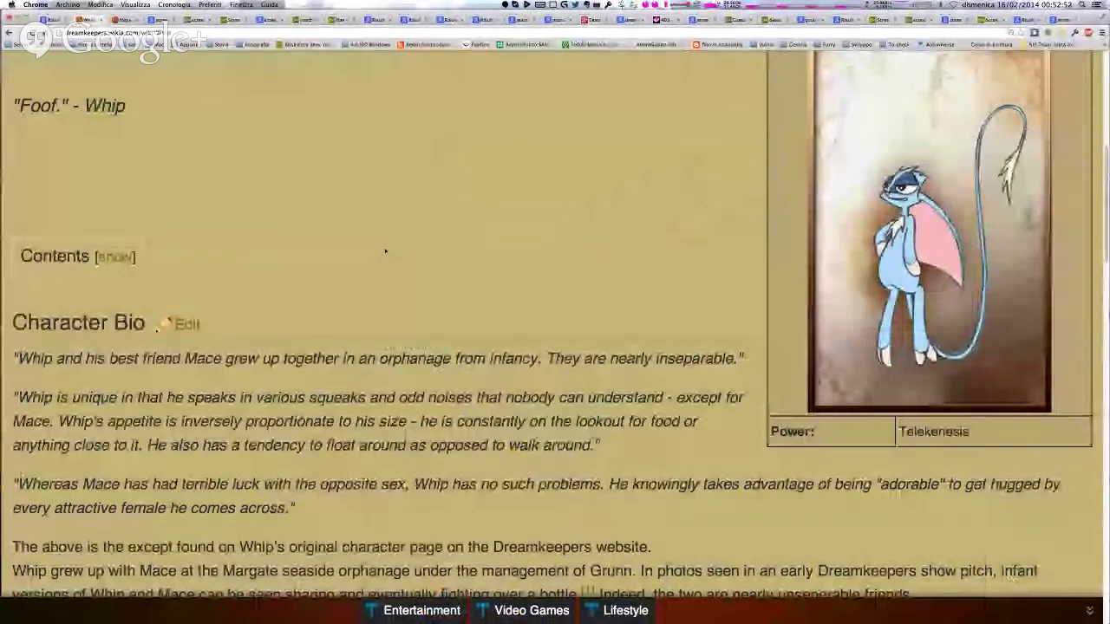
key("super+minus")
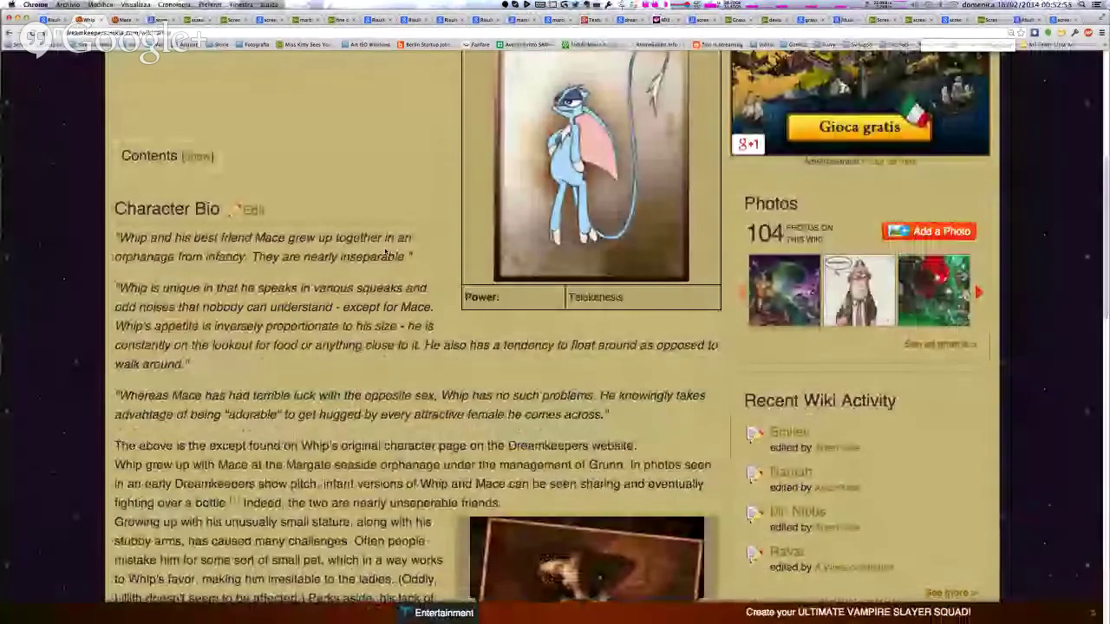
- Search Google Images for "whip dreamkeepers" in a new browser tab
key("super+t")
type("whip dreamkeepers")
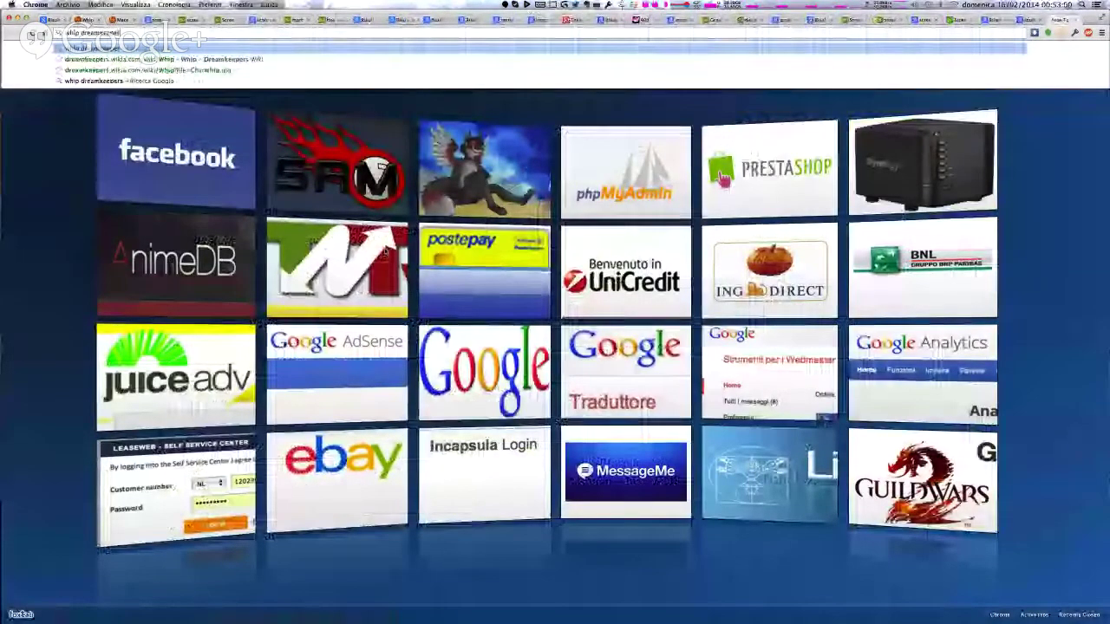
key("Return")
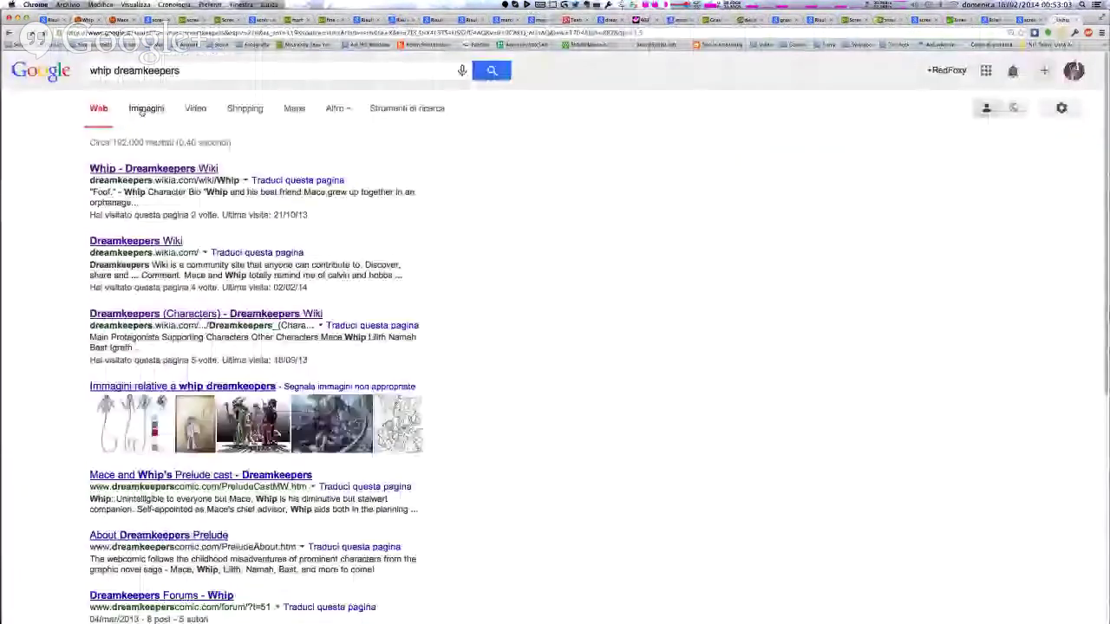
left_click(137, 110)
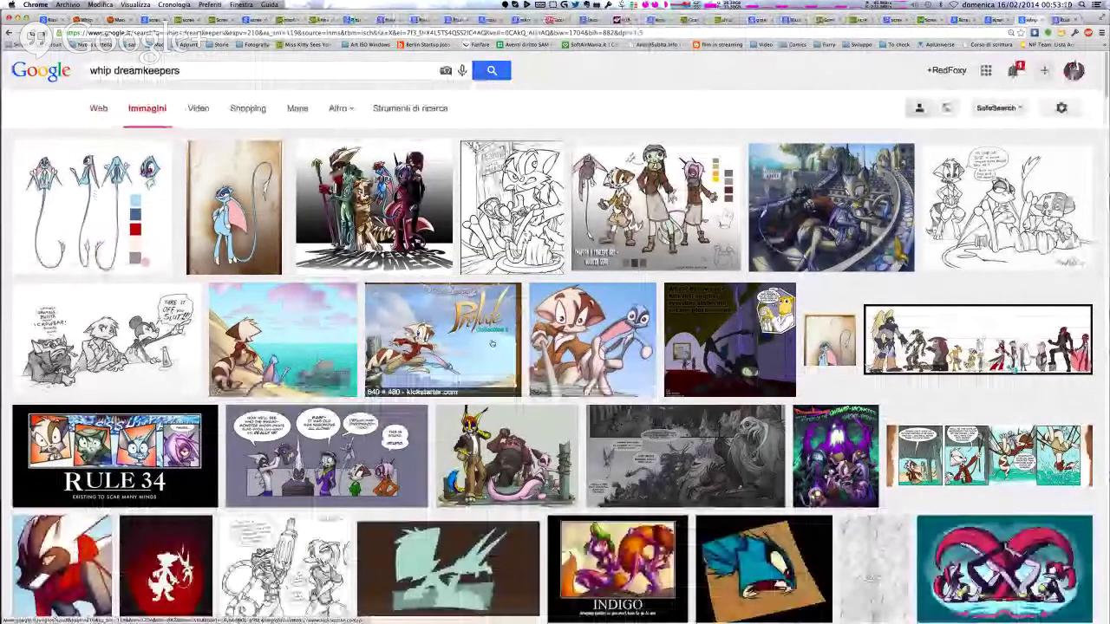
- Browse the image results and view the Whip-a-round colour reference sheet, returning to the results
scroll(460, 338, "down", 3)
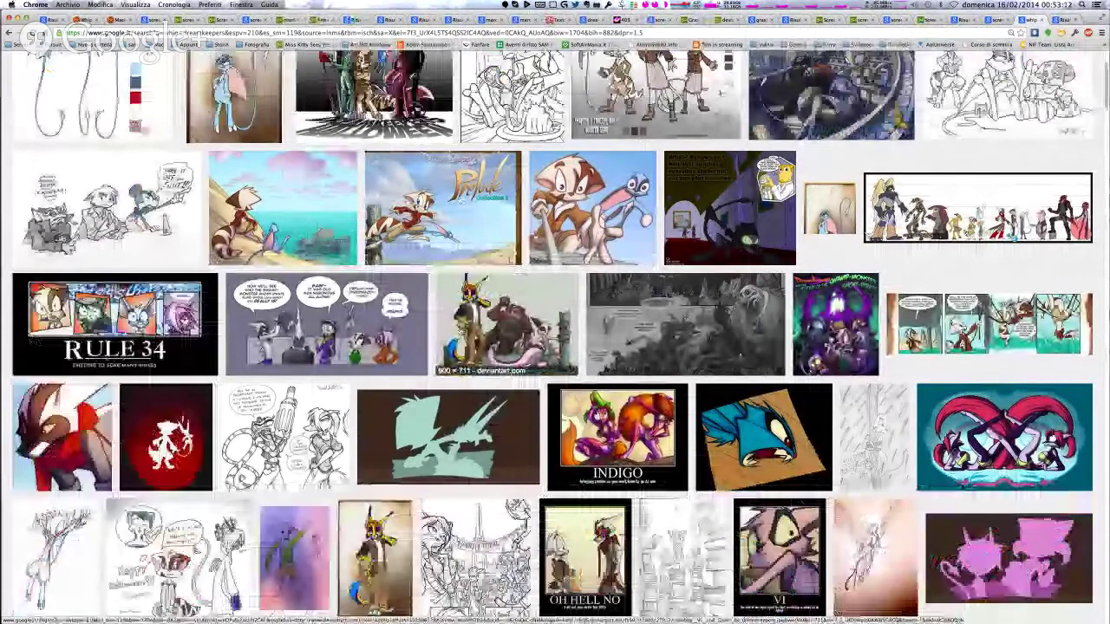
scroll(815, 347, "down", 4)
left_click(1061, 20)
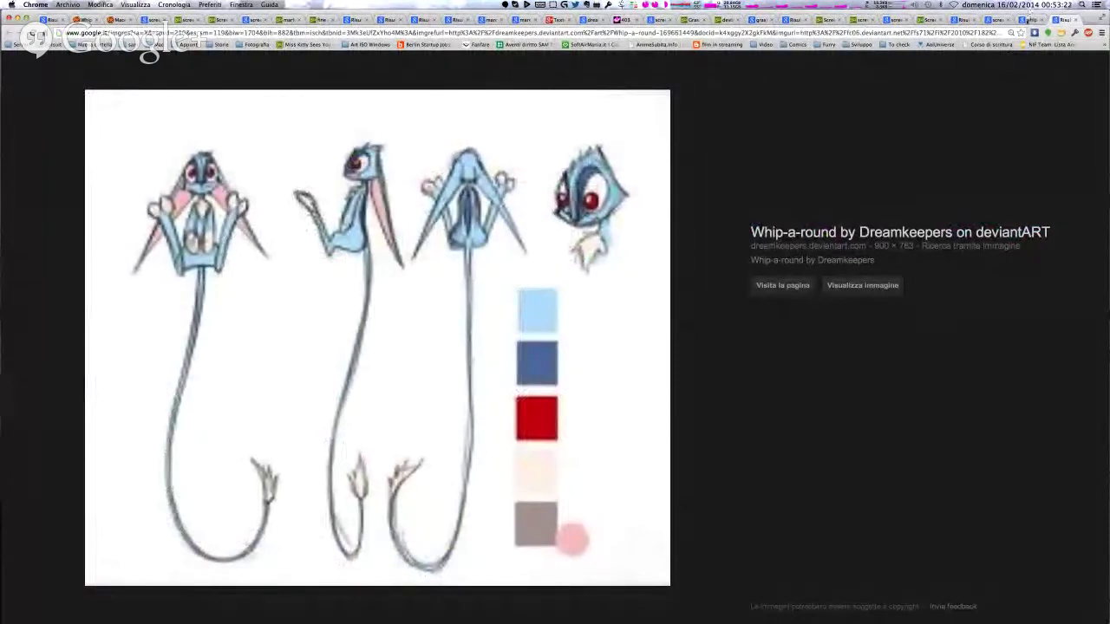
left_click(1028, 21)
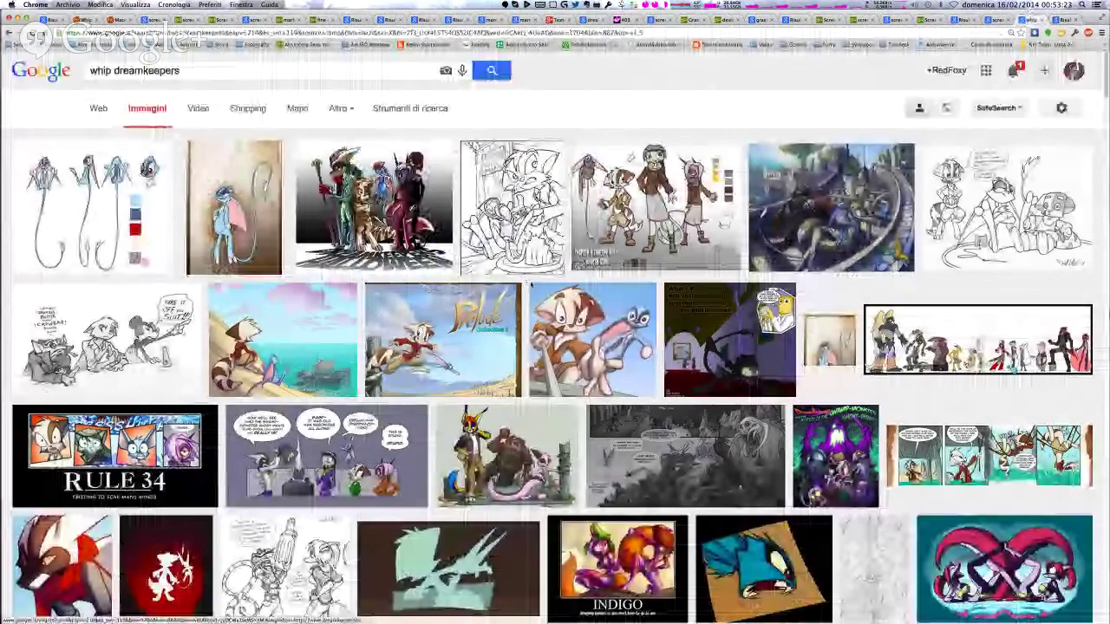
- Look further through the image results, open the source page of the Mace and Whip's Prelude cast image, and view its character art
scroll(661, 333, "down", 2)
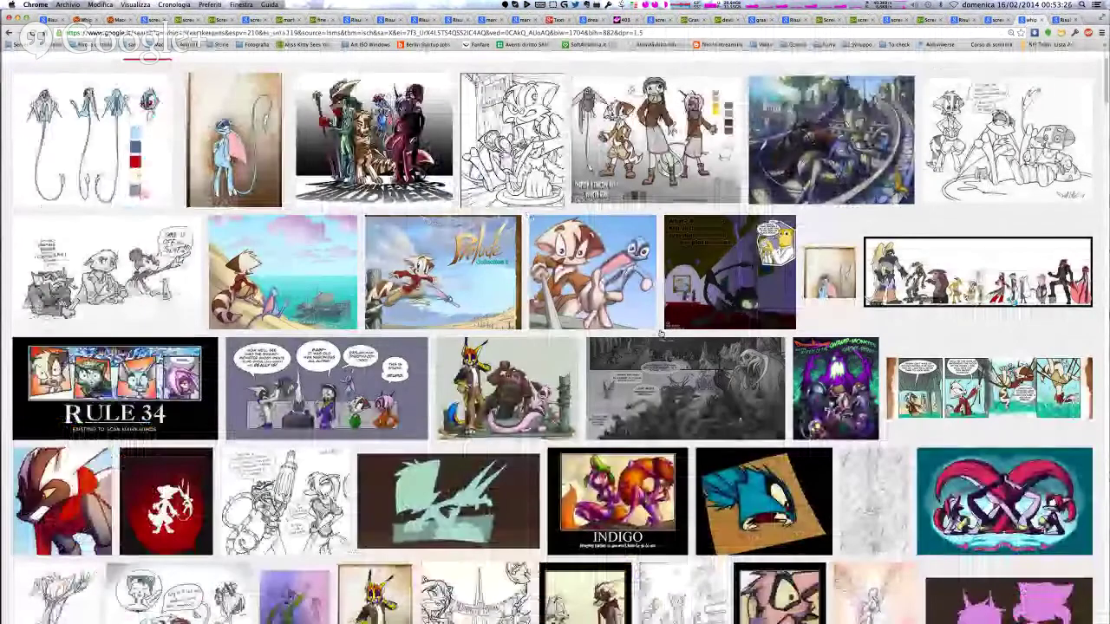
scroll(661, 333, "down", 15)
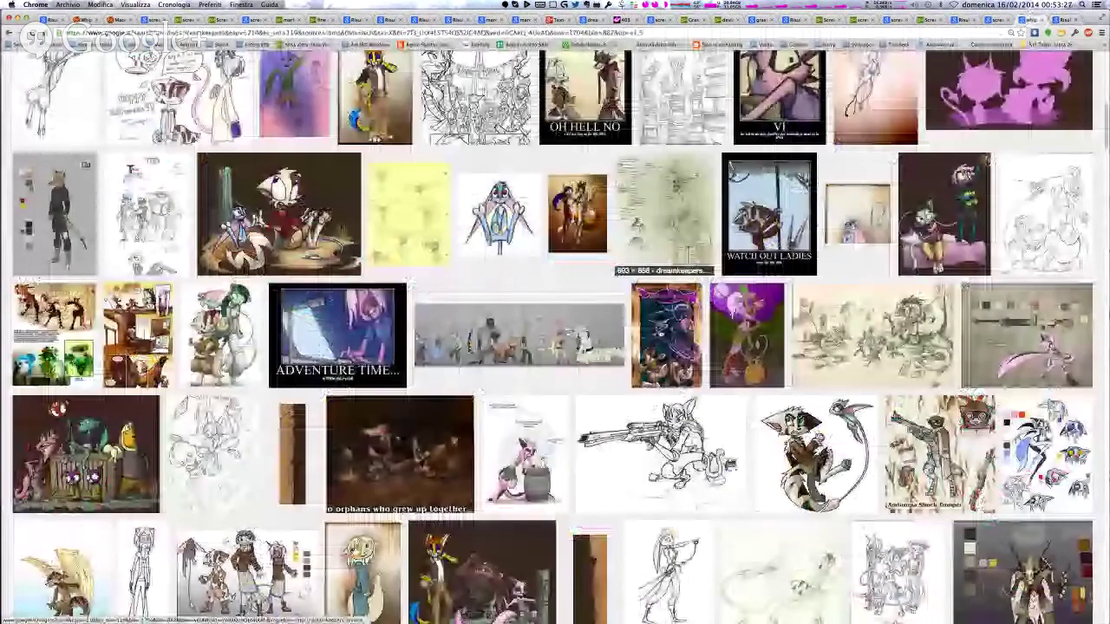
scroll(660, 333, "down", 15)
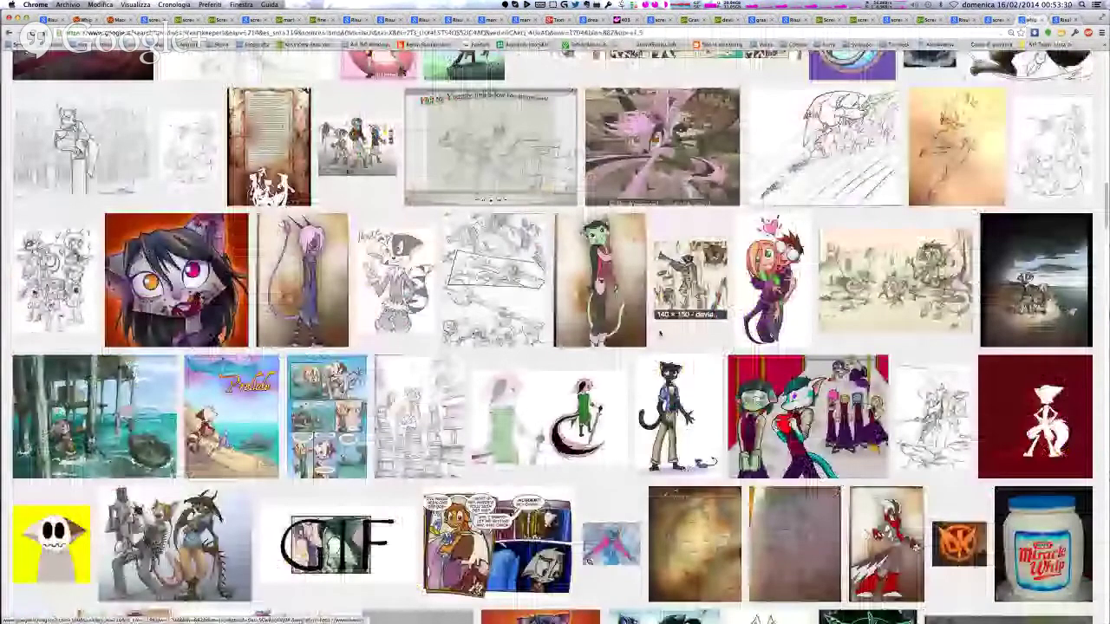
scroll(660, 333, "down", 7)
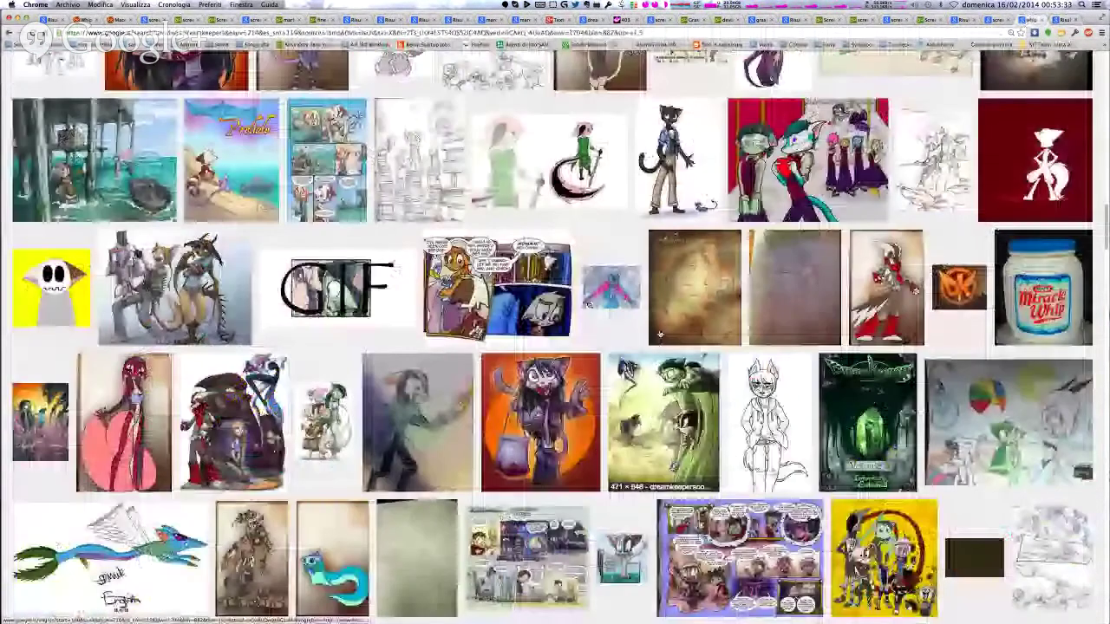
scroll(659, 334, "down", 15)
left_click(503, 126)
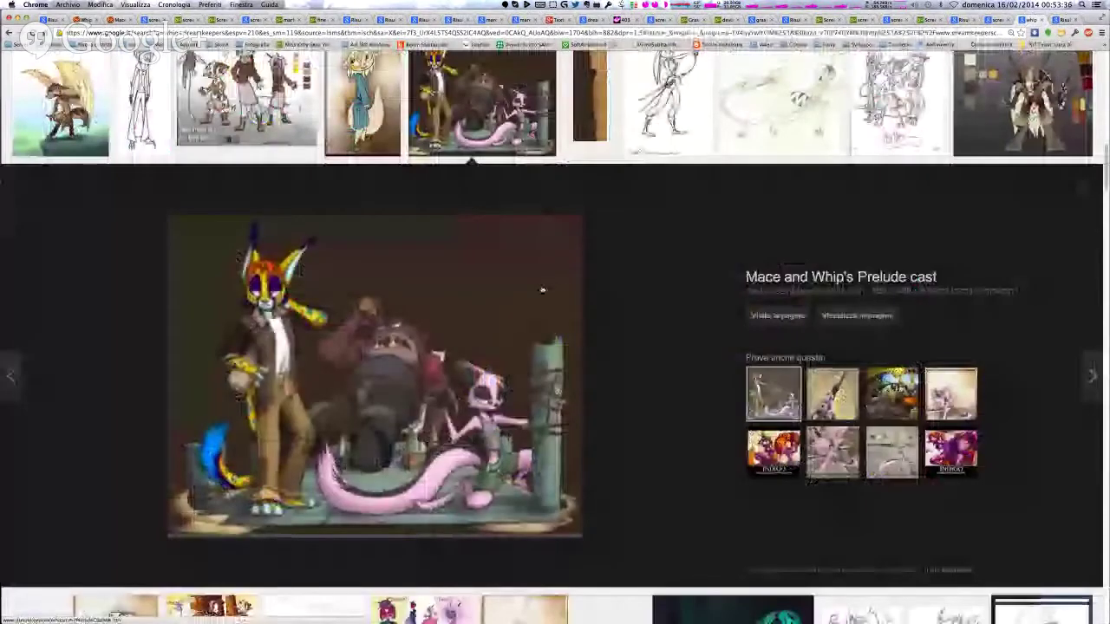
left_click(542, 290)
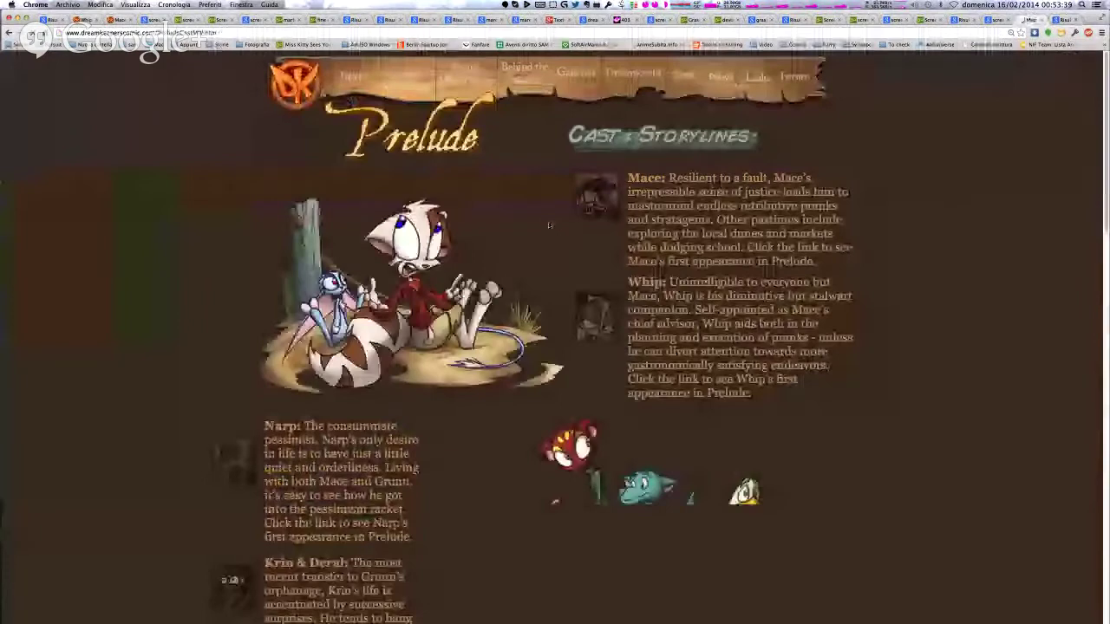
scroll(549, 225, "down", 5)
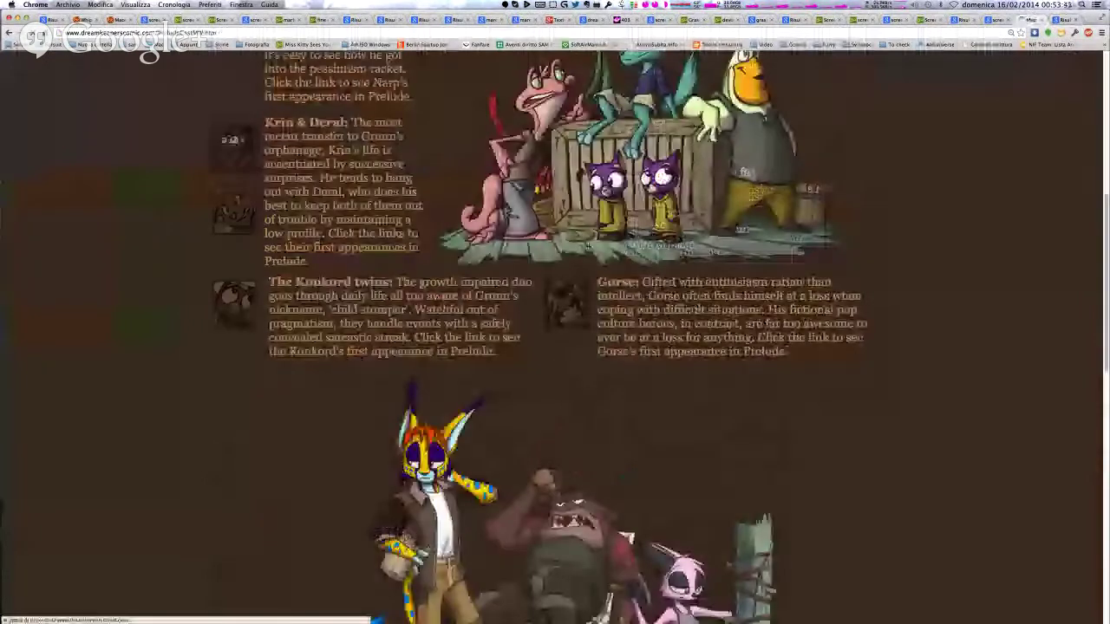
- Look through the Prelude cast page down to its end and return to the Mace and Whip artwork
scroll(588, 246, "down", 10)
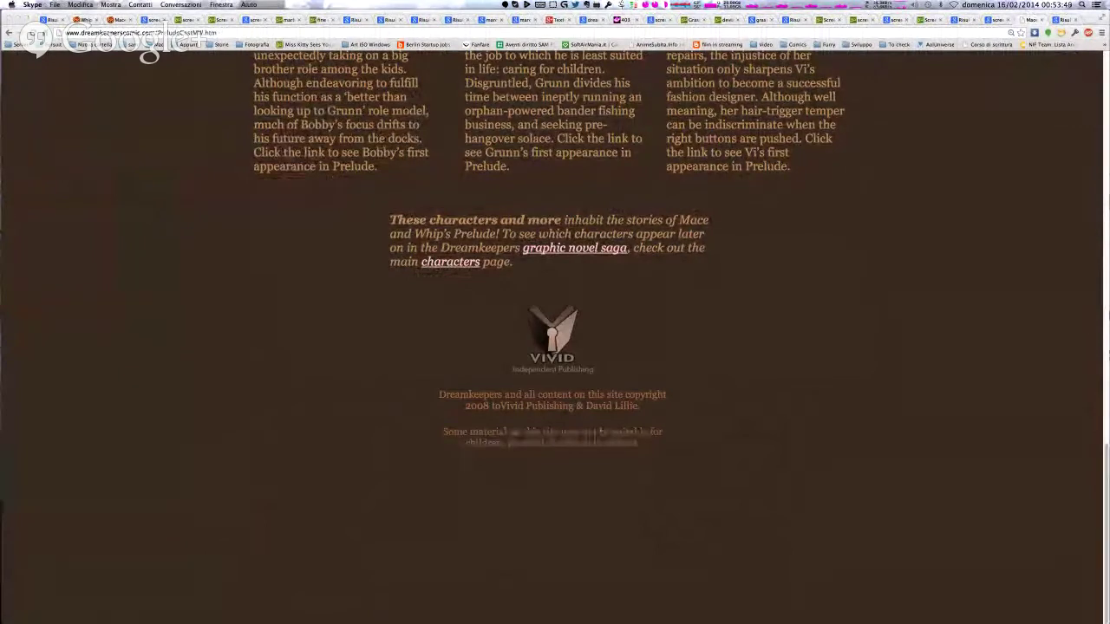
scroll(230, 281, "up", 10)
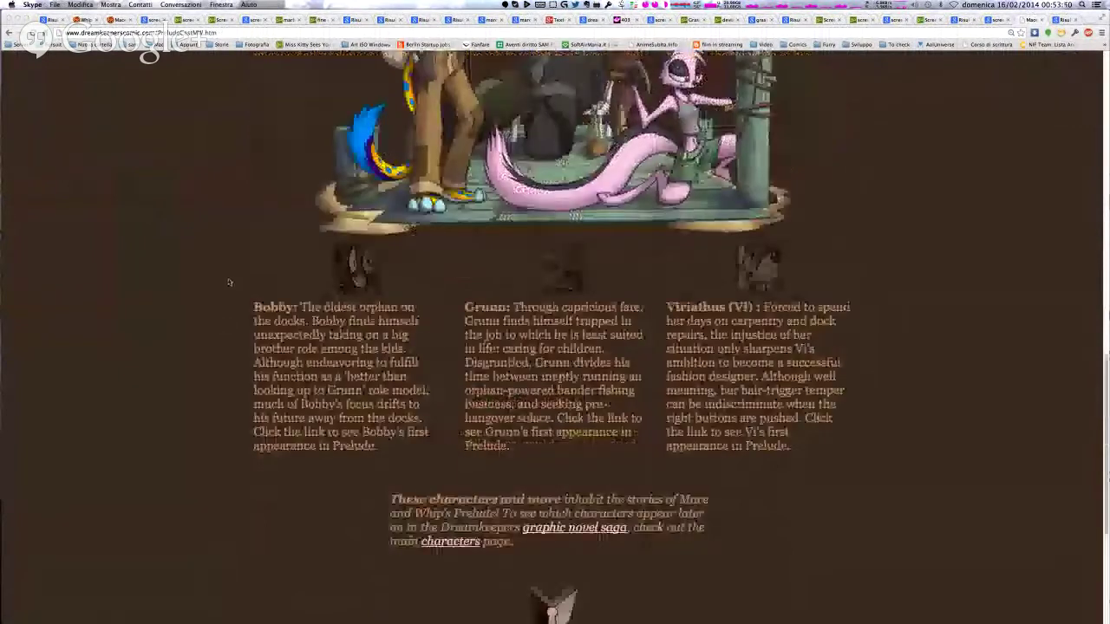
scroll(238, 277, "up", 5)
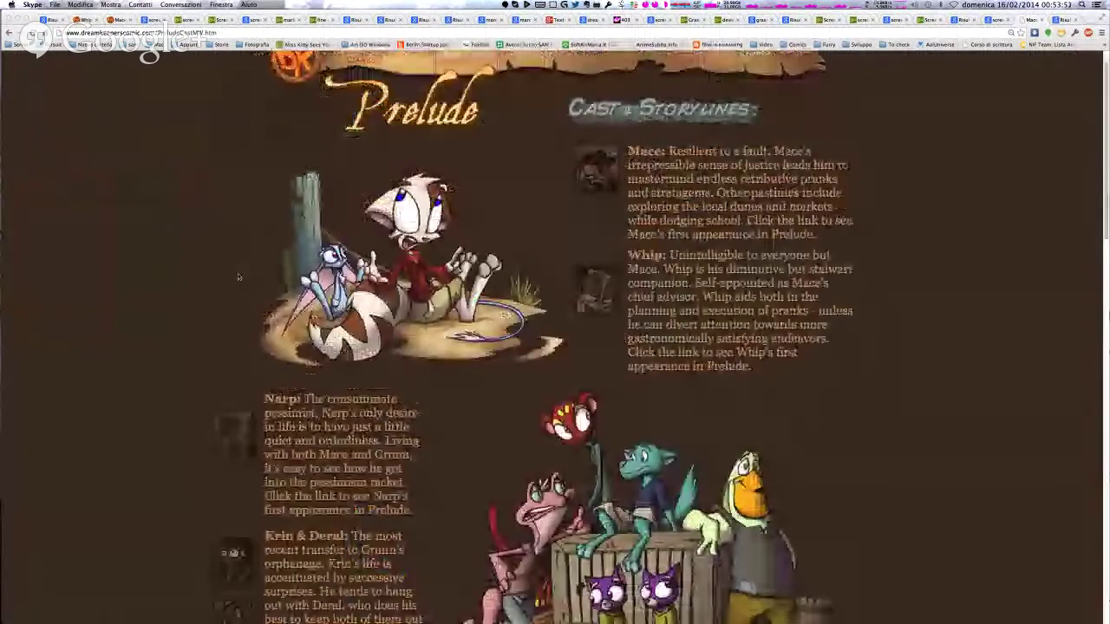
scroll(238, 277, "up", 1)
- Search the computer for "dreamkeepers" and open the "Dreamkeepers - Volume 1 - Awakenings" folder in Finder
key("super+space")
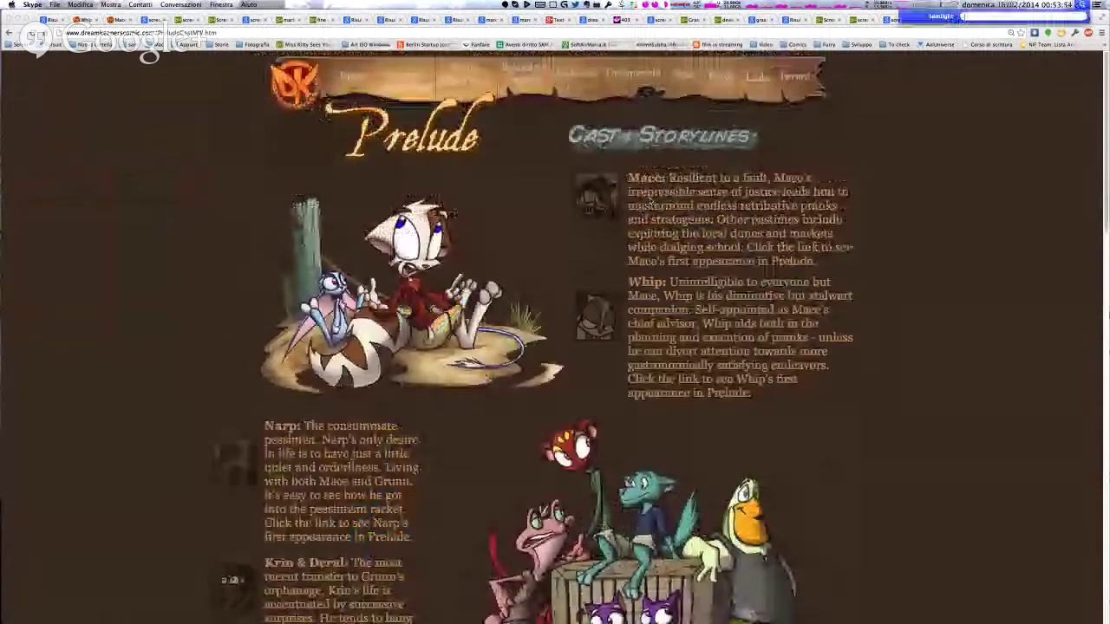
type("dreamwe")
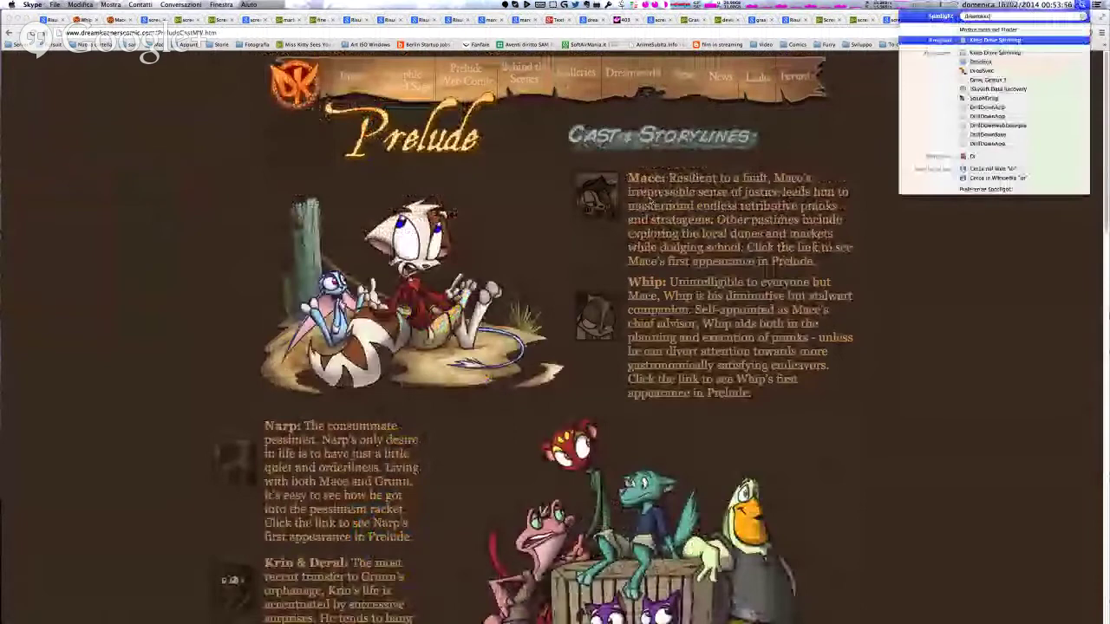
type("a")
type("p")
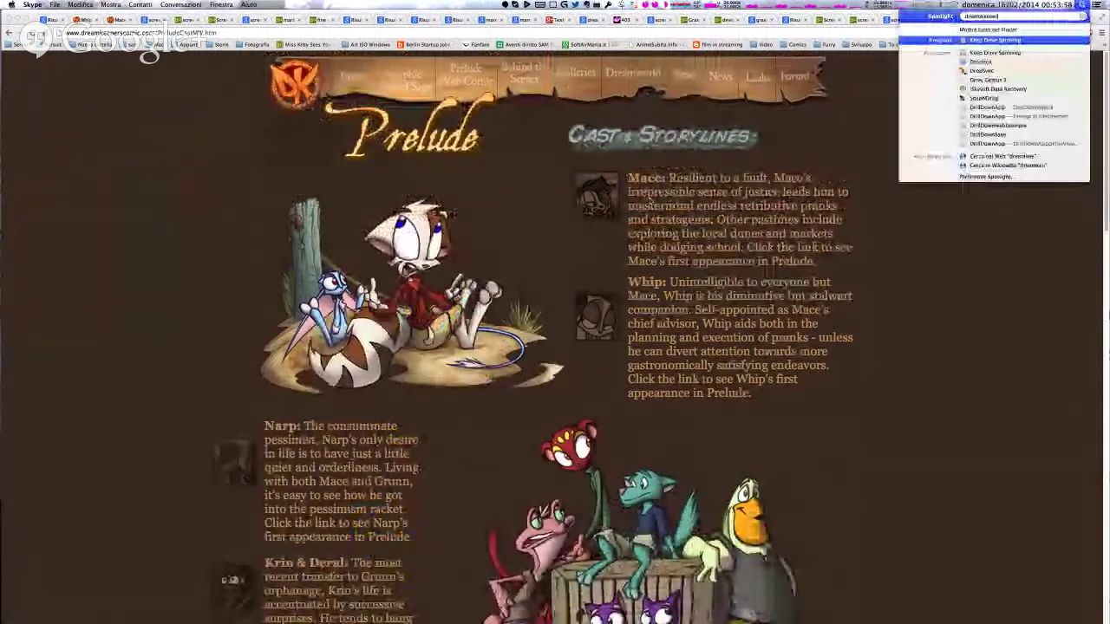
type("ers")
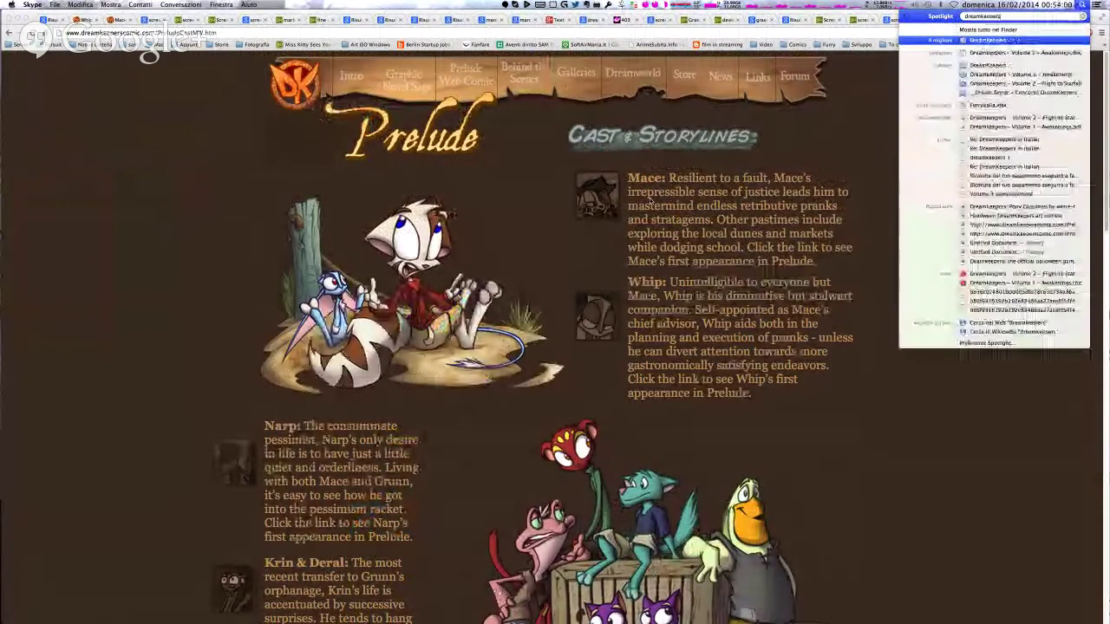
key("Return")
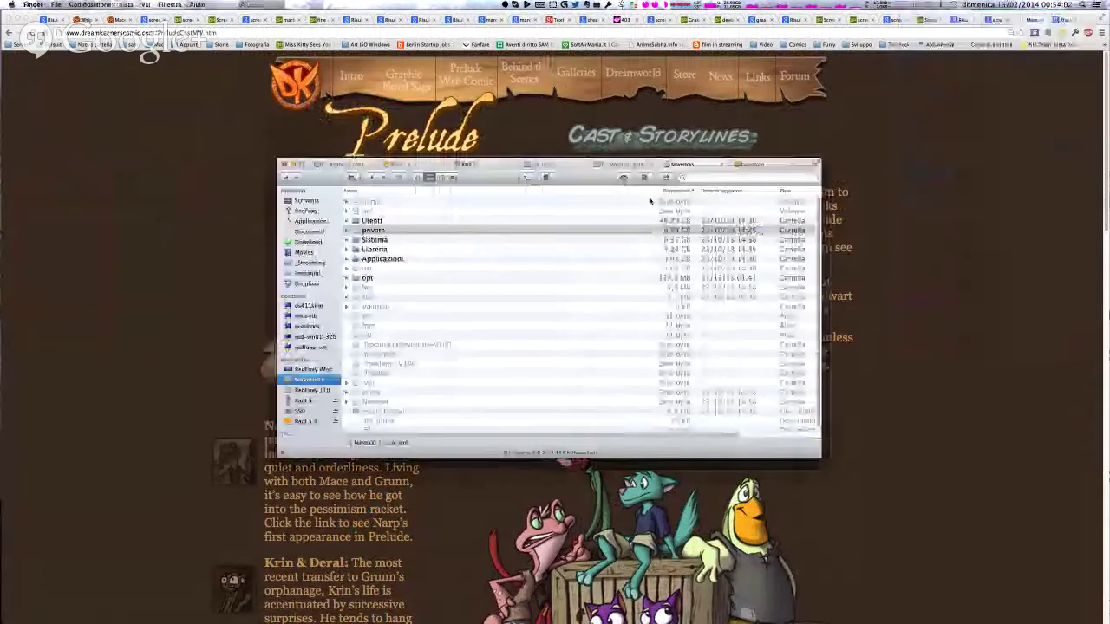
left_click(487, 203)
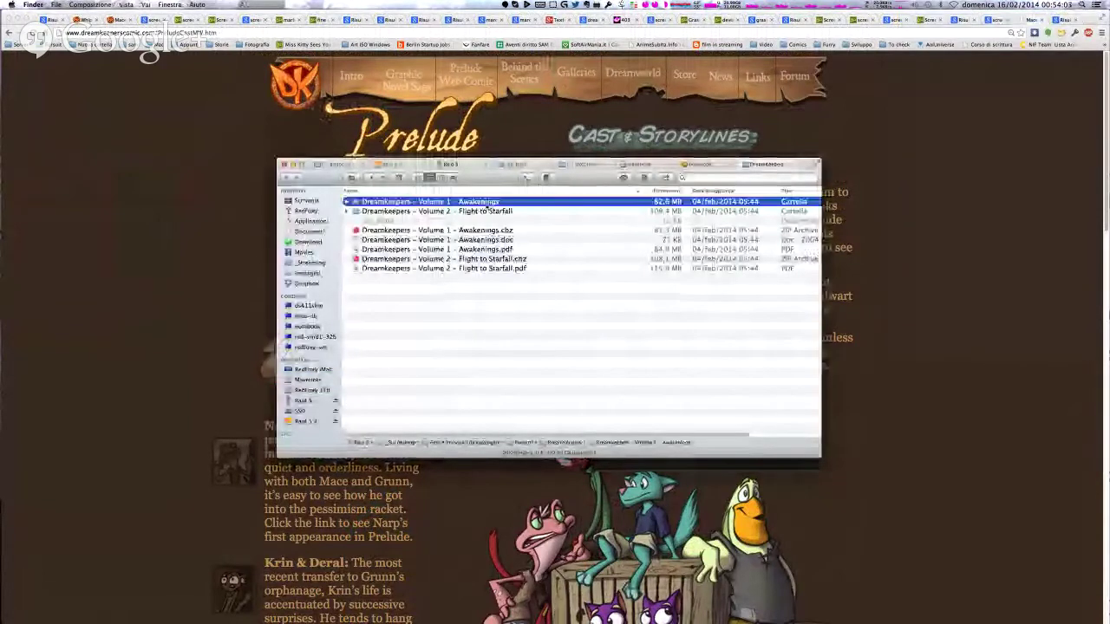
double_click(487, 204)
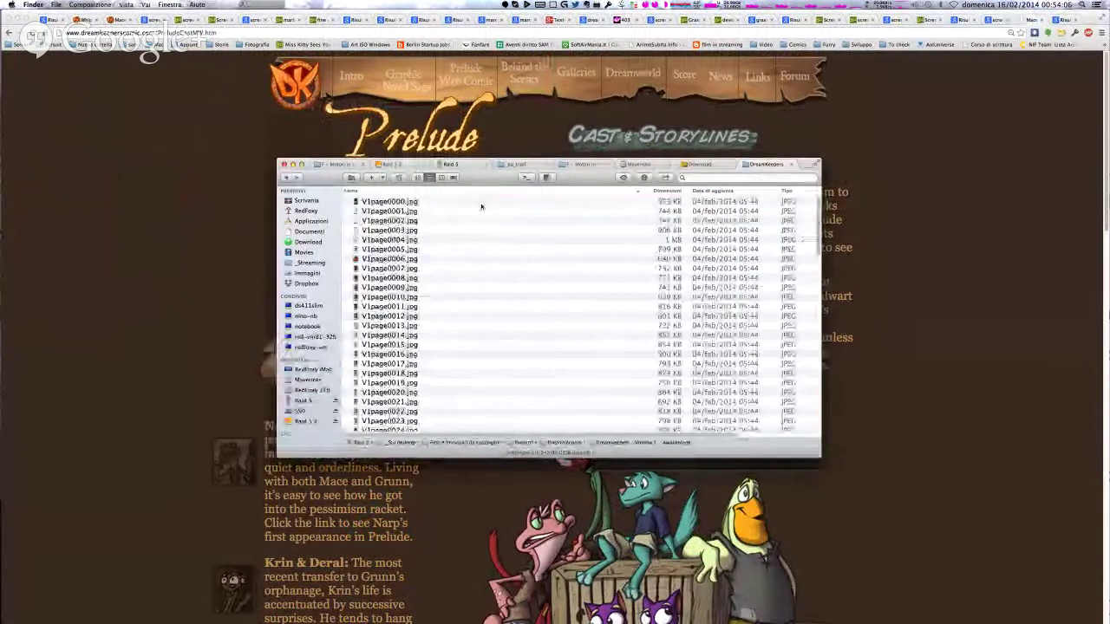
- Show the comic pages as large thumbnails, find V1page0042.jpg, and preview it to check Whip's colours
left_click(441, 178)
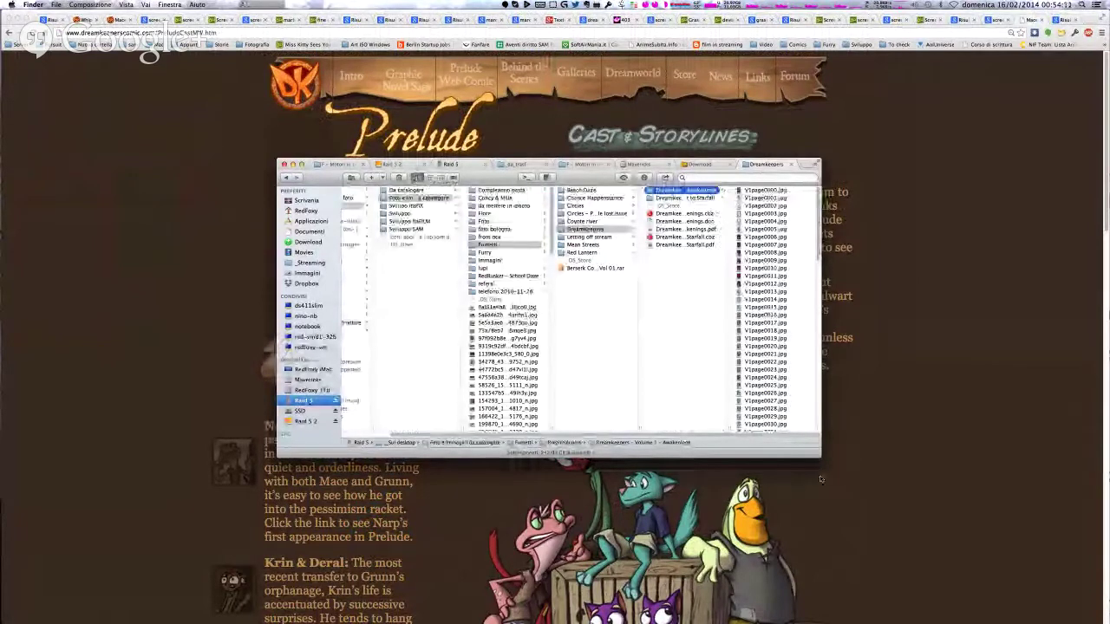
key("super+1")
scroll(708, 377, "down", 10)
scroll(708, 377, "down", 10)
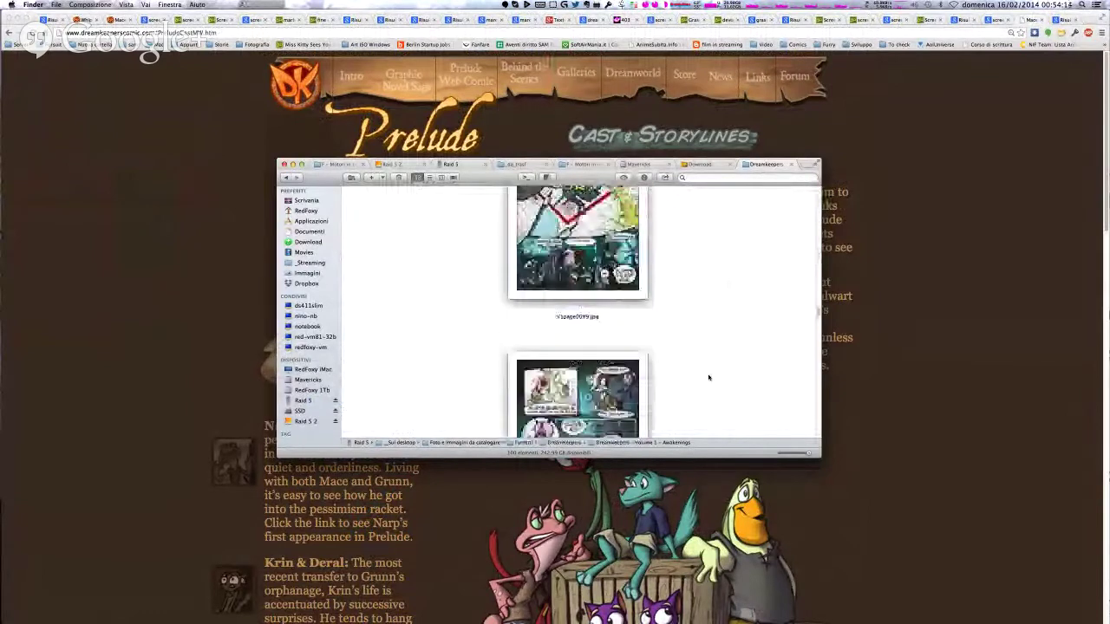
scroll(709, 377, "down", 3)
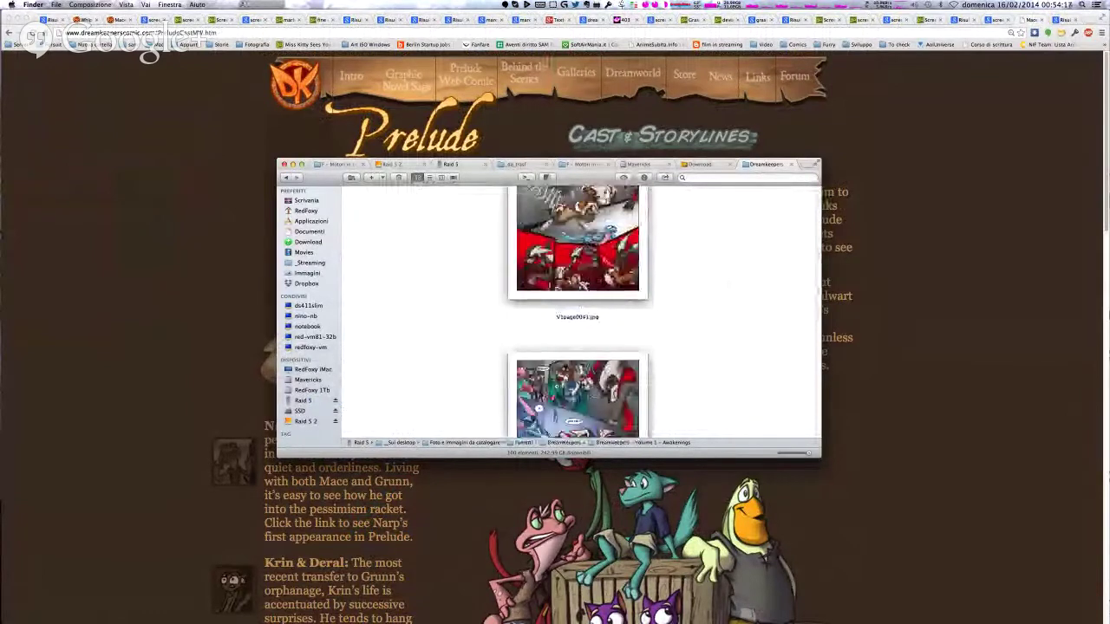
left_click(586, 394)
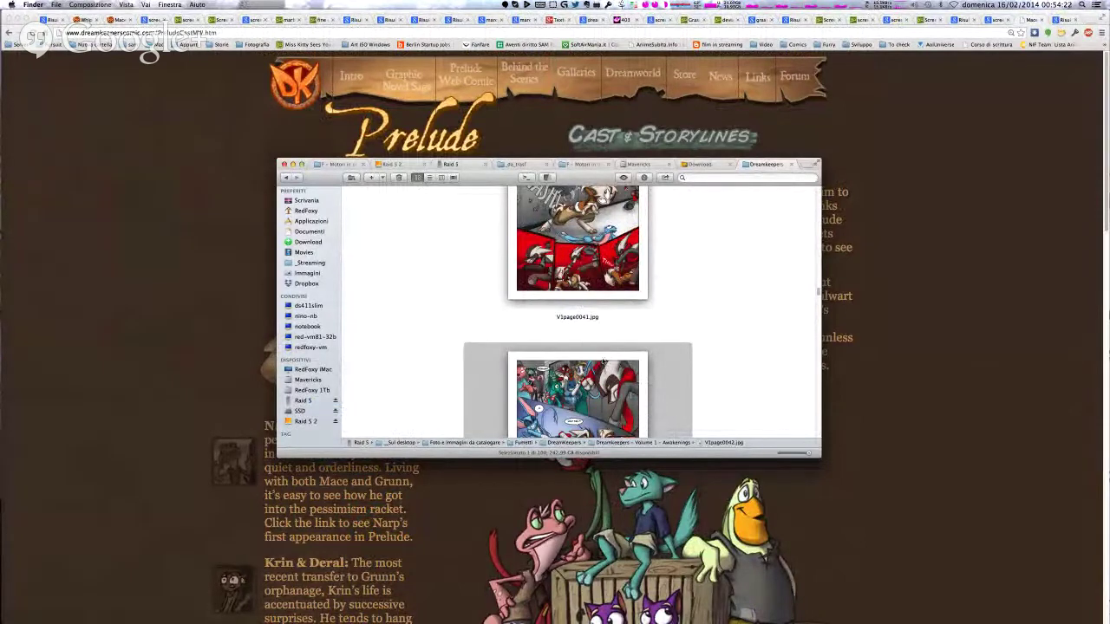
key("space")
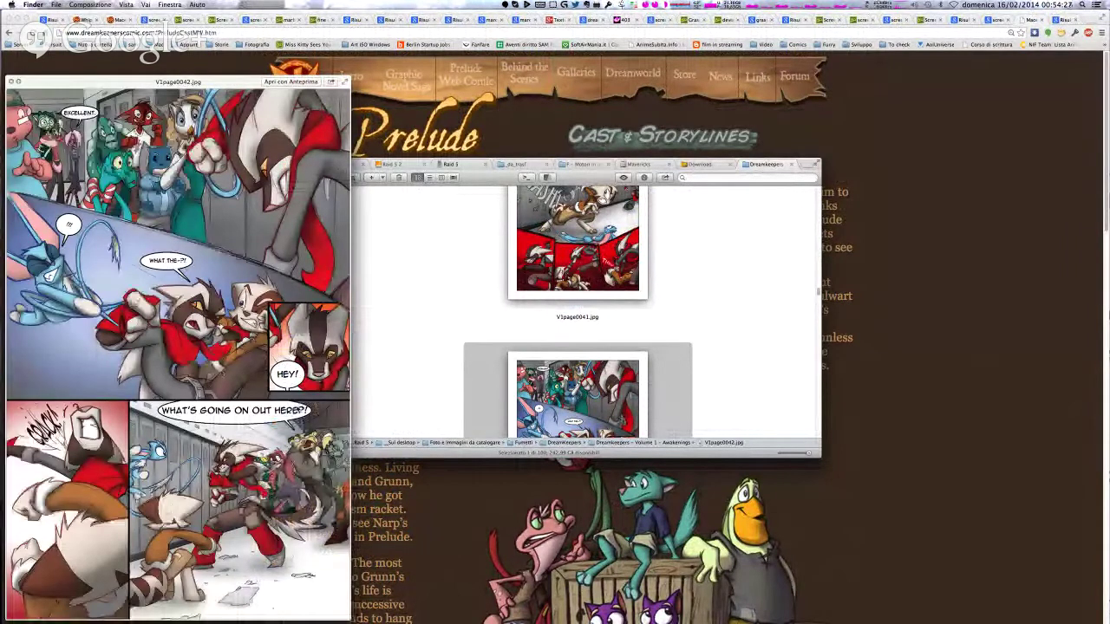
key("space")
- Find V1page0038.jpg among the earlier comic pages and preview it to examine Whip
scroll(630, 285, "up", 10)
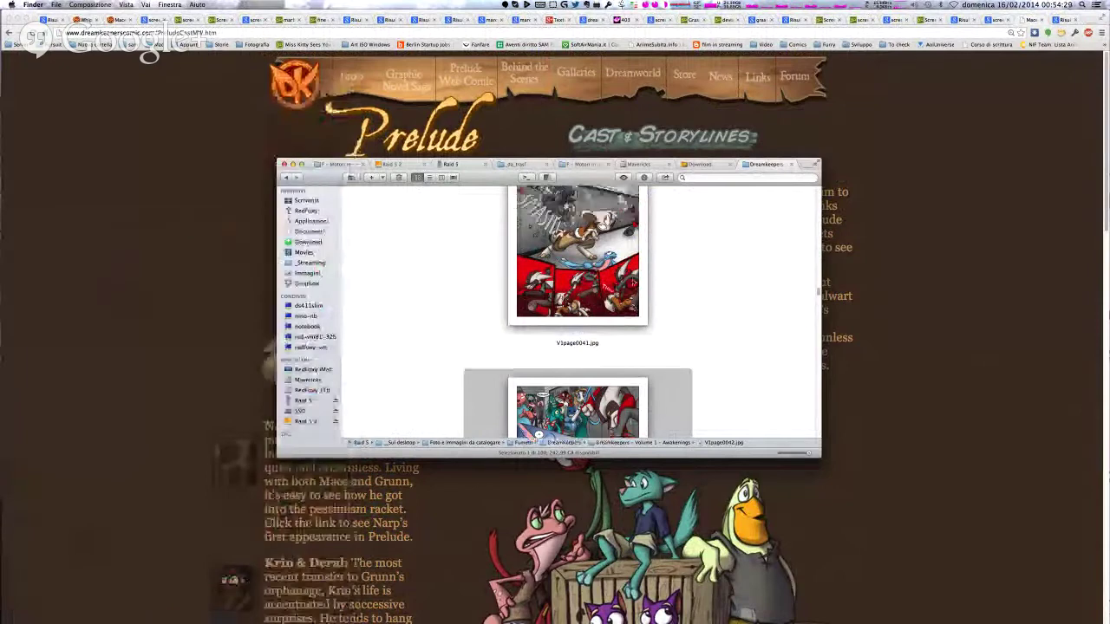
scroll(630, 285, "down", 2)
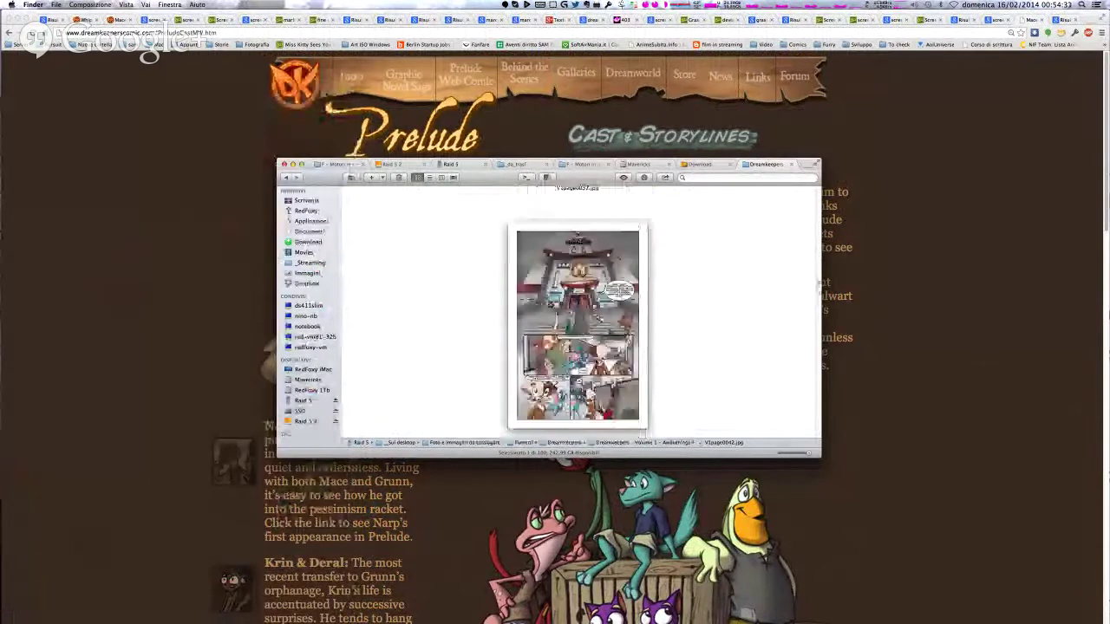
left_click(598, 362)
key("space")
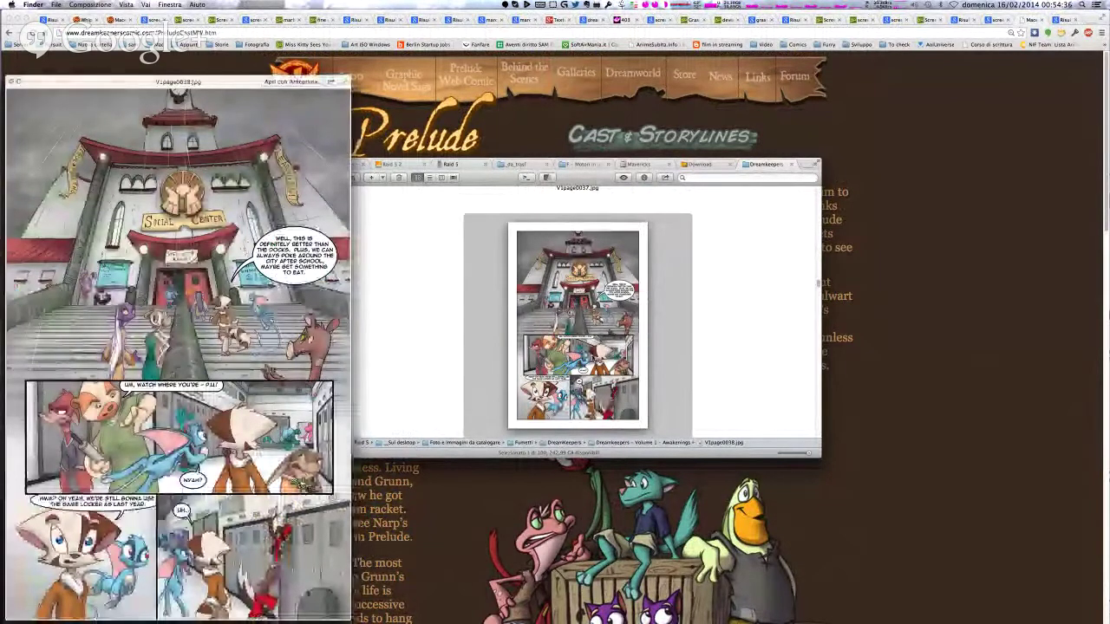
key("space")
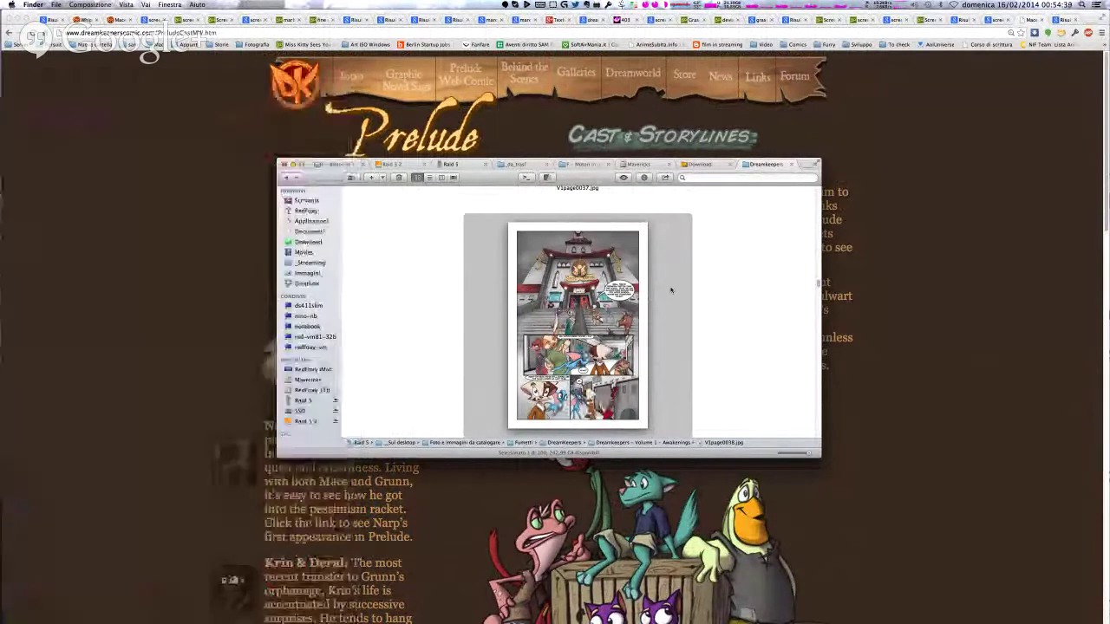
- Switch to Photoshop and review the whole panel with the kissing couple and both archers
left_click(876, 414)
key("super+Tab")
key("super+Tab")
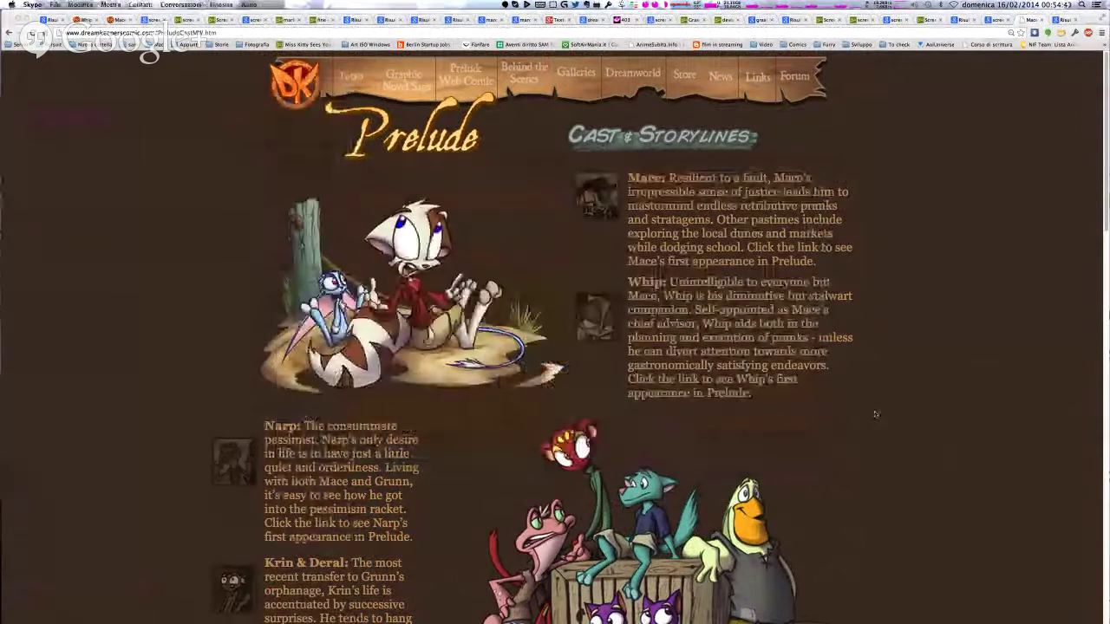
key("super+Tab")
key("super+Tab")
key("super+Tab")
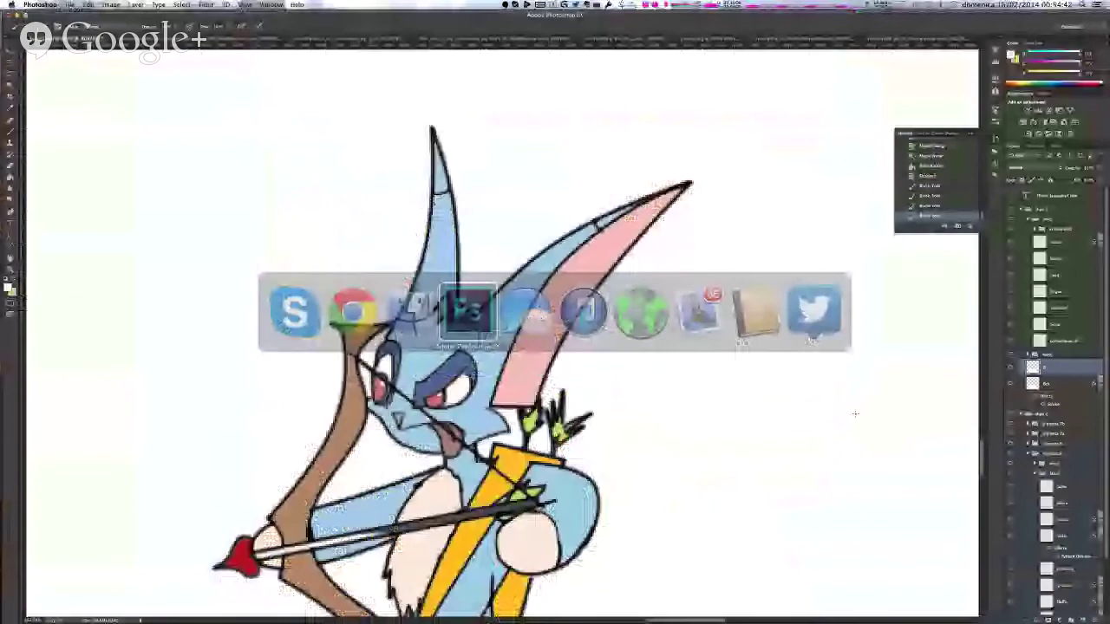
scroll(522, 365, "down", 3)
scroll(524, 364, "down", 1)
left_click_drag(642, 620, 532, 621)
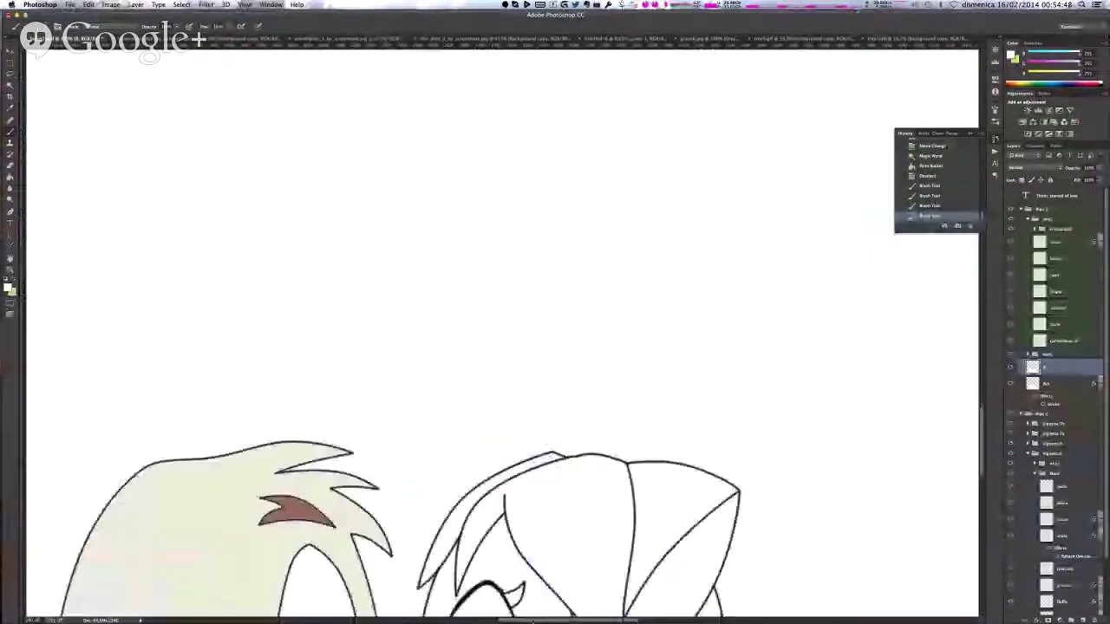
scroll(565, 473, "down", 3)
scroll(564, 472, "down", 3)
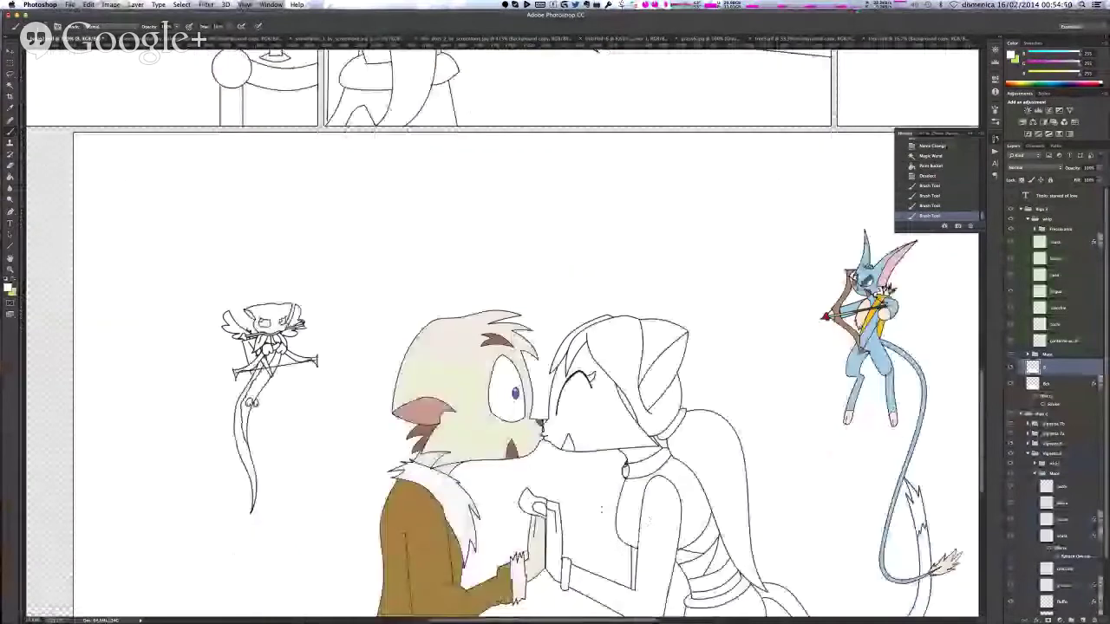
scroll(756, 475, "down", 2)
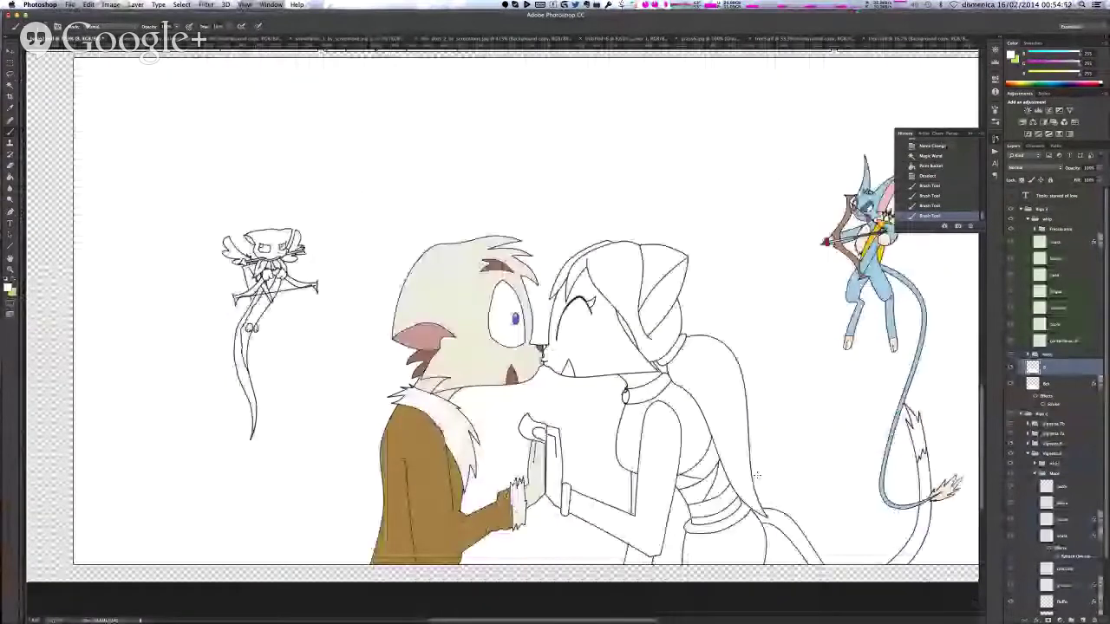
scroll(756, 475, "up", 1)
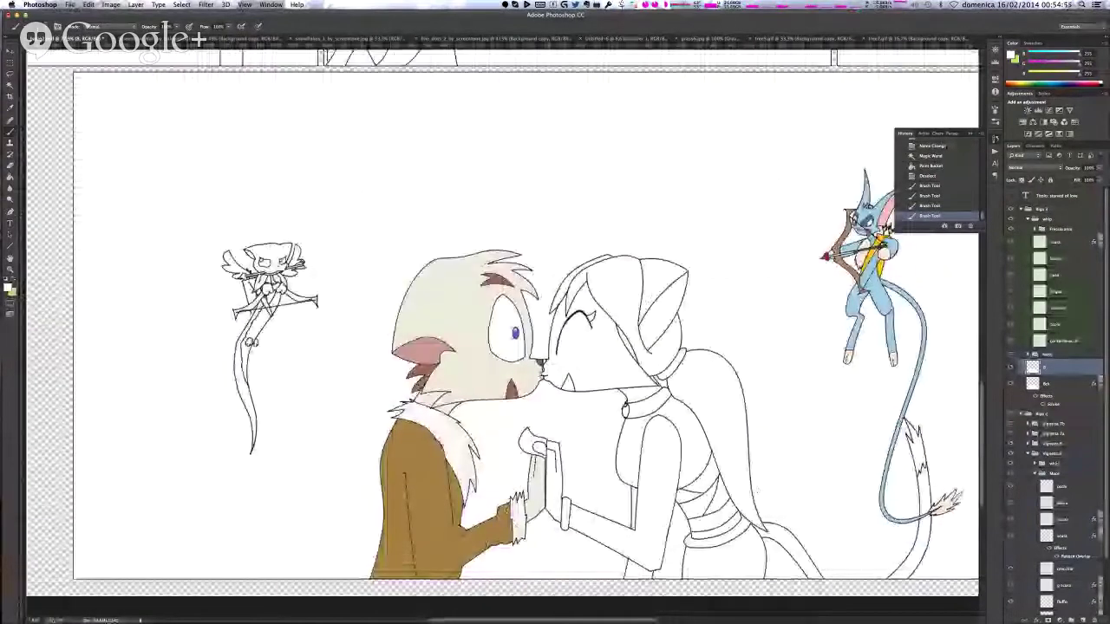
key("super+Tab")
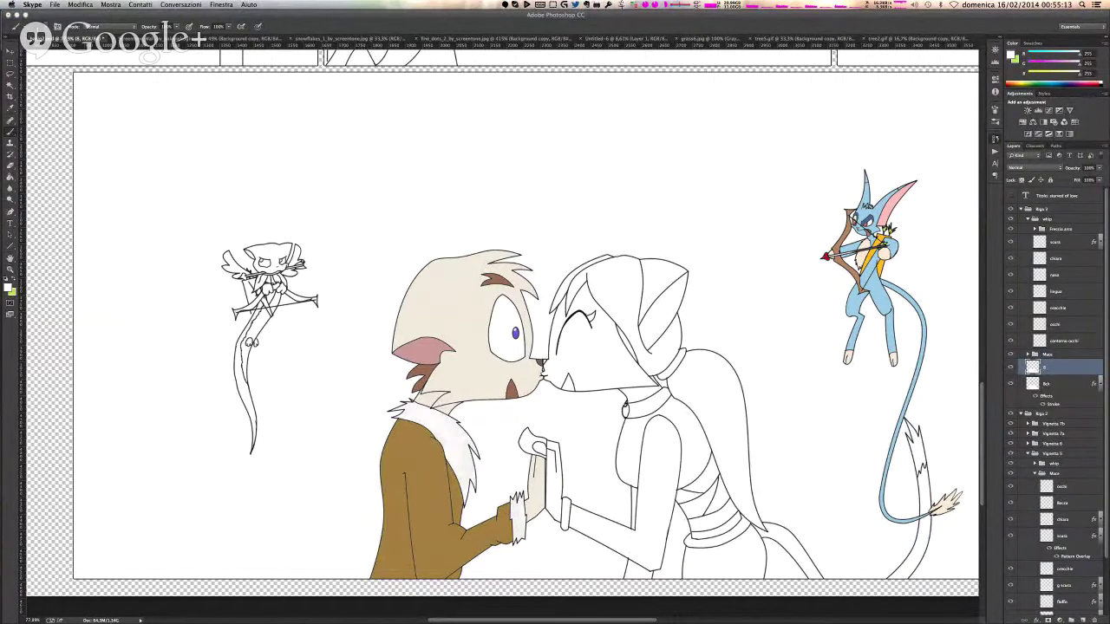
left_click(572, 21)
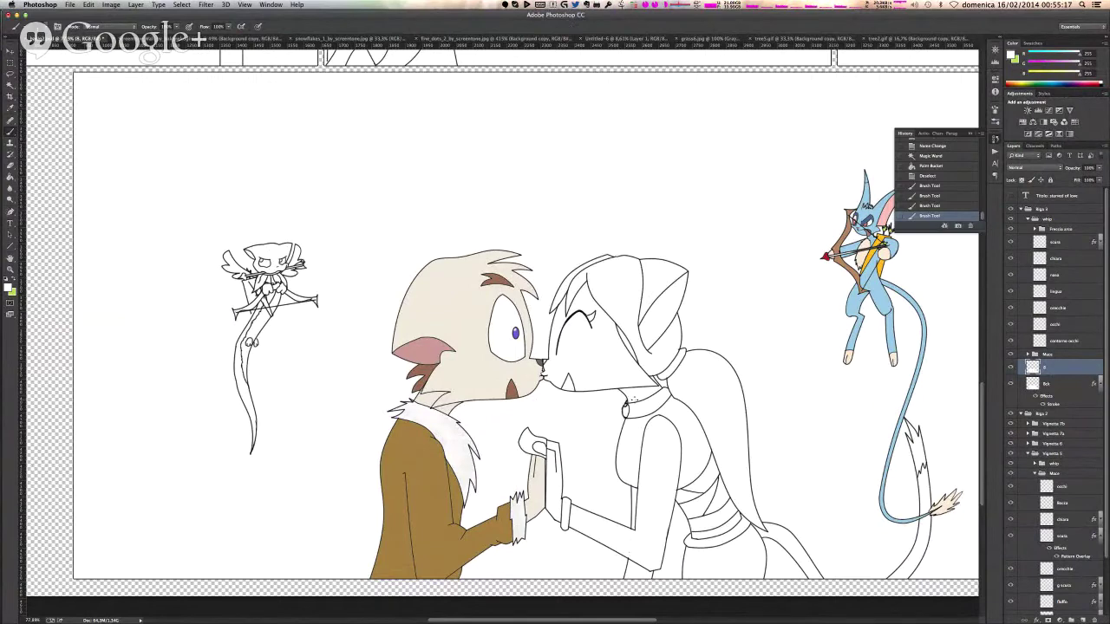
- Switch to Chrome and search Google Images for "lilith dreamkeepers"
key("super+Tab")
key("super+Tab")
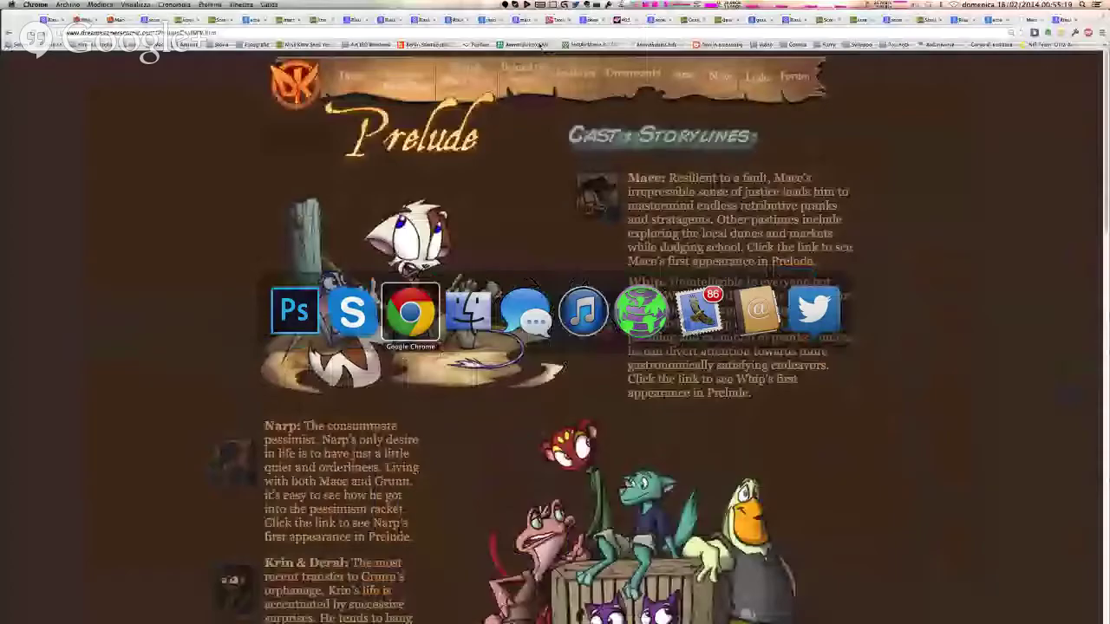
left_click(275, 29)
type("lilith dreamkeepe")
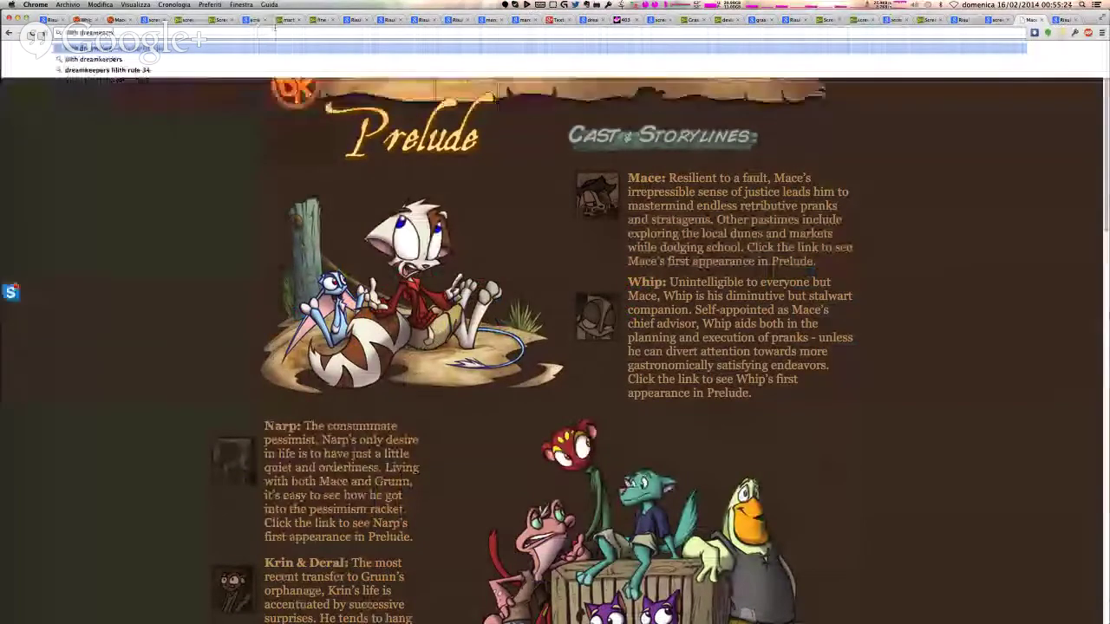
key("Return")
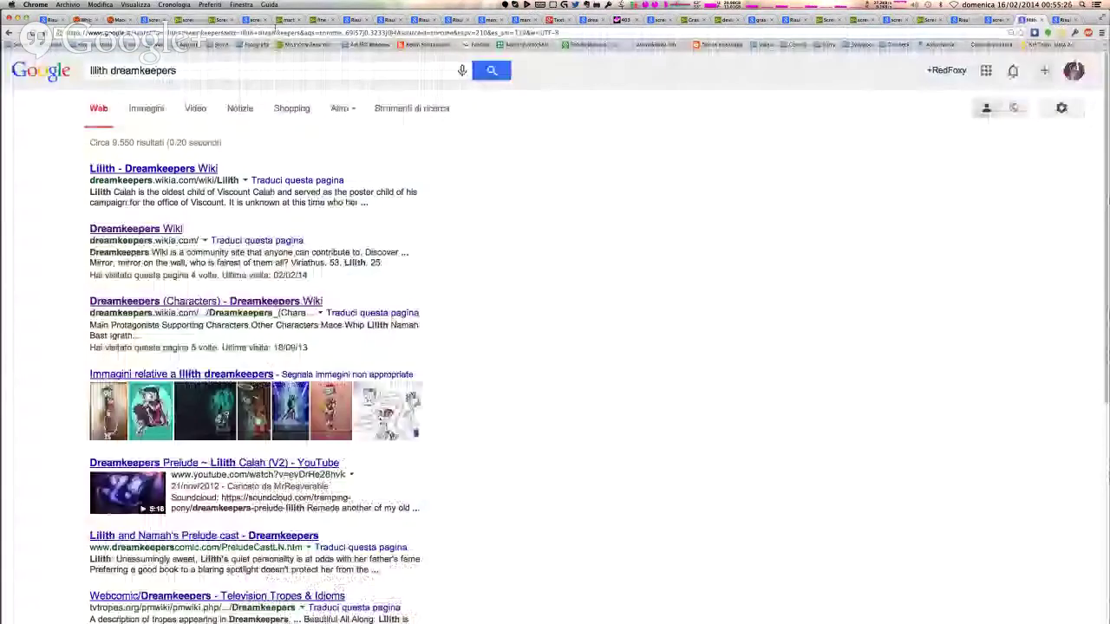
left_click(146, 109)
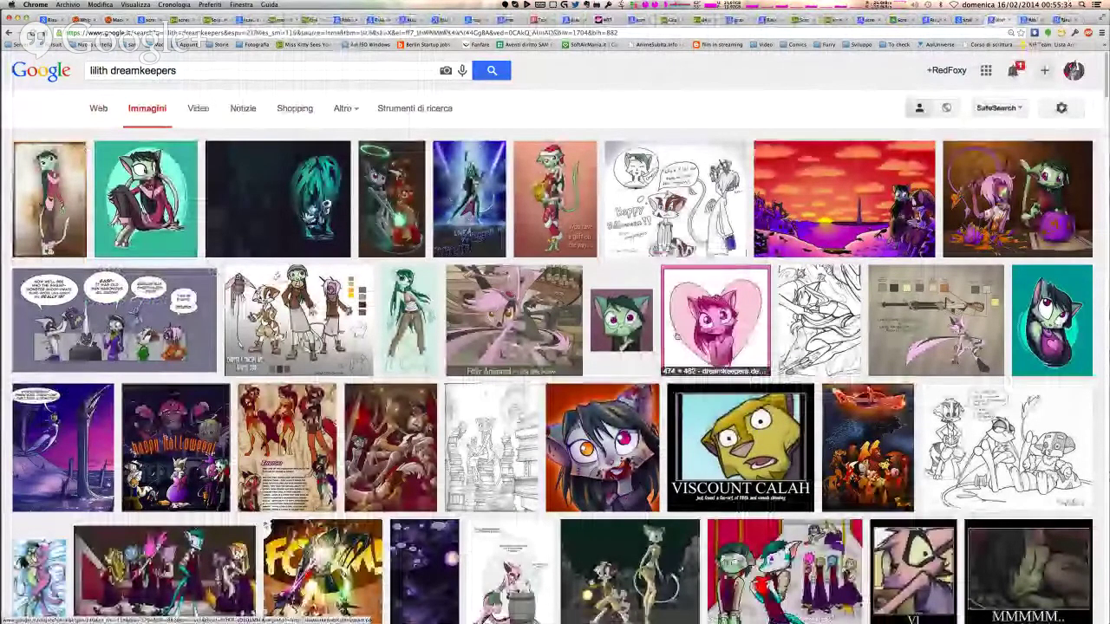
- Copy the Lilith picture from the Dreamkeepers Wiki image result and create a new Photoshop document with the preset settings
scroll(678, 317, "down", 3)
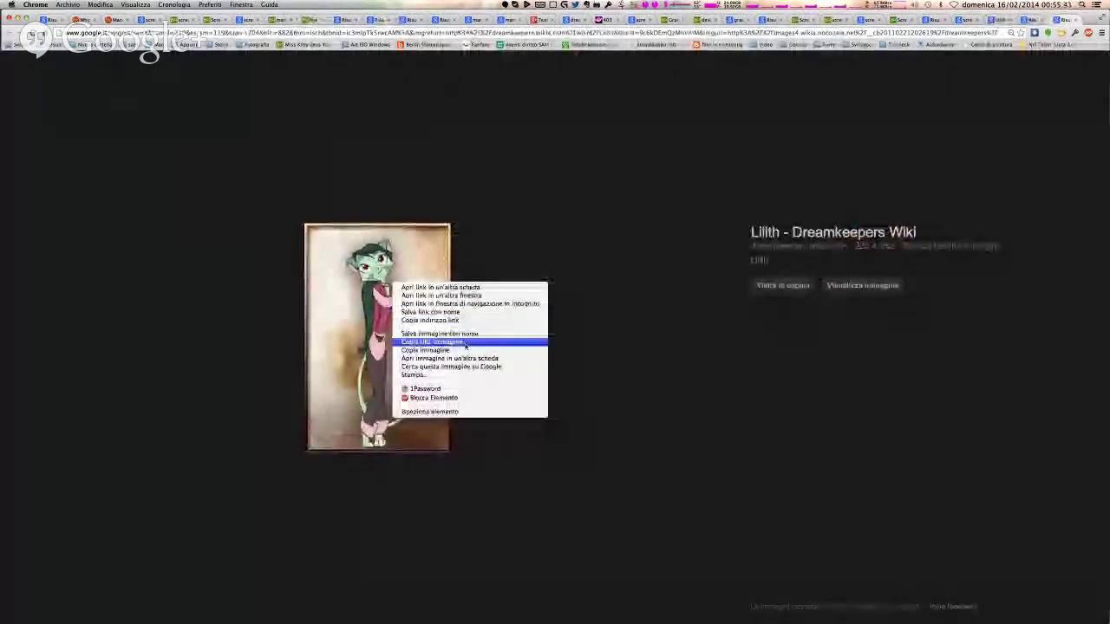
left_click(471, 357)
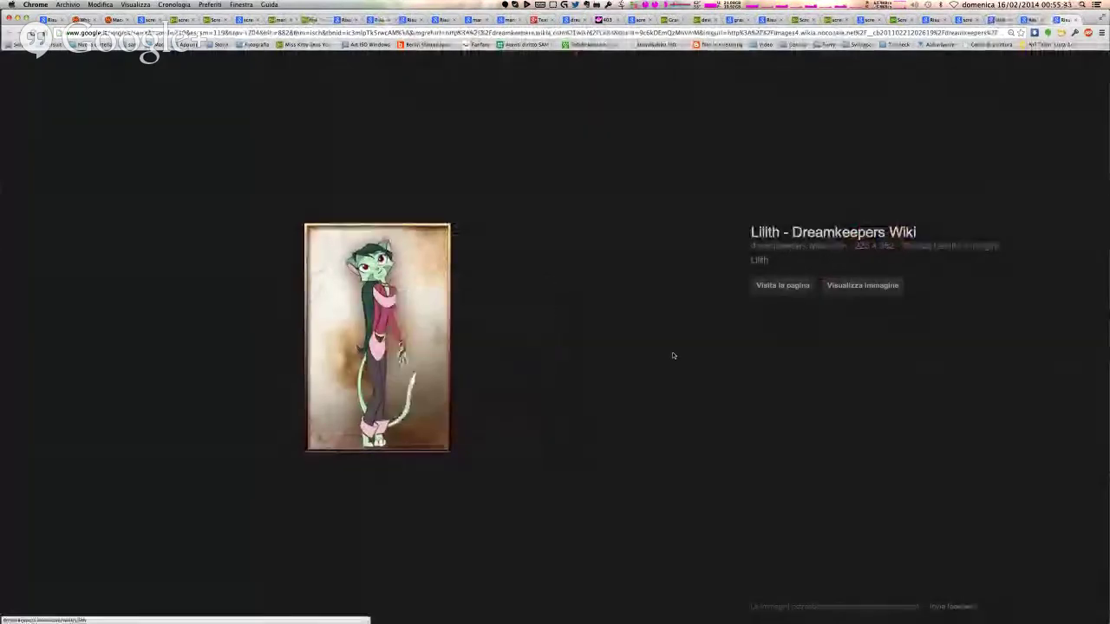
key("super+Tab")
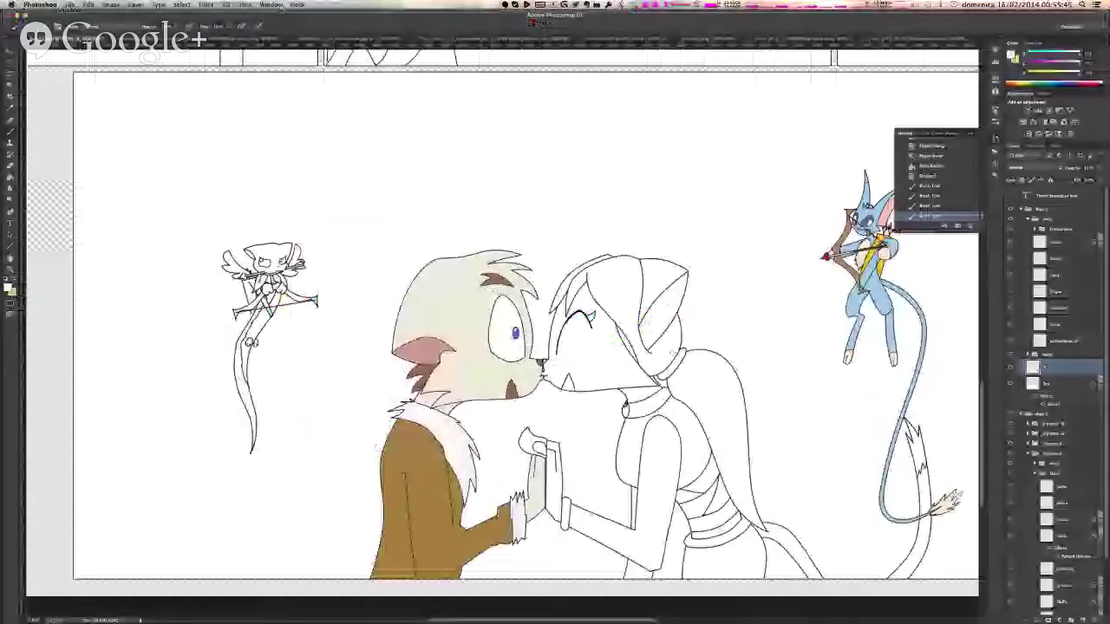
key("super+n")
key("Return")
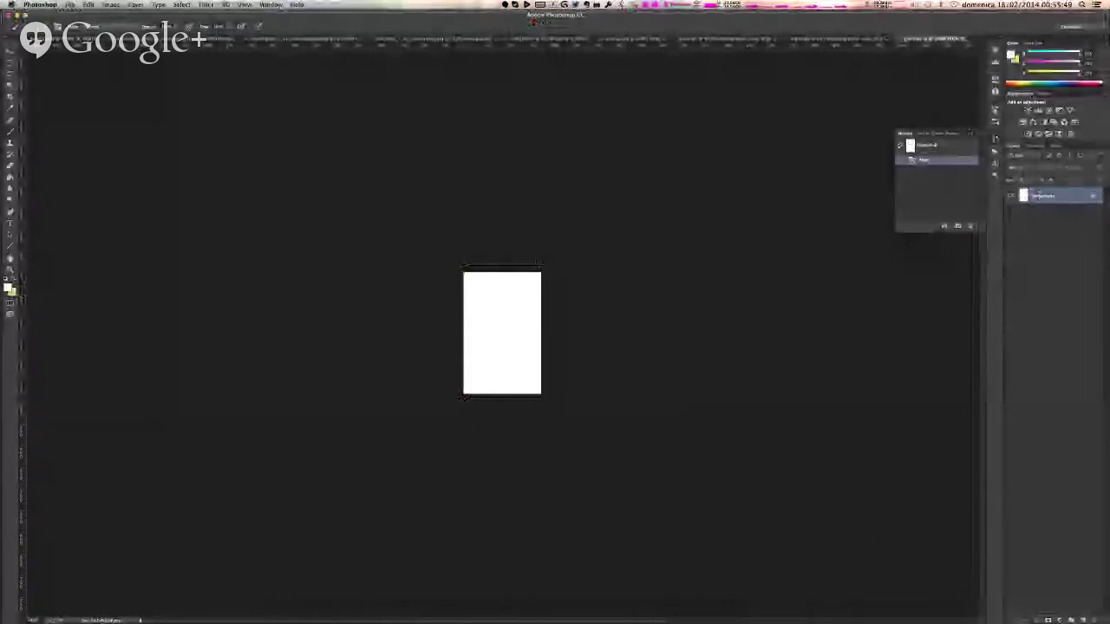
- Paste the Lilith picture into the new document, detach it as a separate reference window, and sample her light green skin colour
key("super+v")
mouse_move(916, 39)
left_mouse_down()
mouse_move(789, 143)
mouse_move(195, 110)
mouse_move(211, 108)
mouse_move(0, 113)
left_mouse_up()
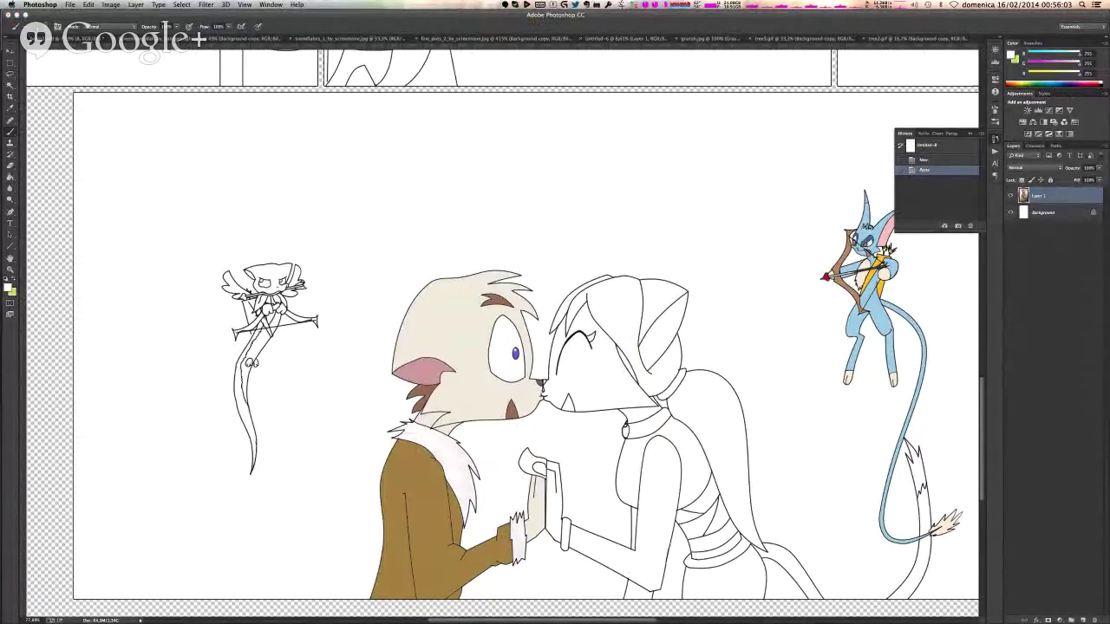
left_click(1032, 82)
left_click(588, 383)
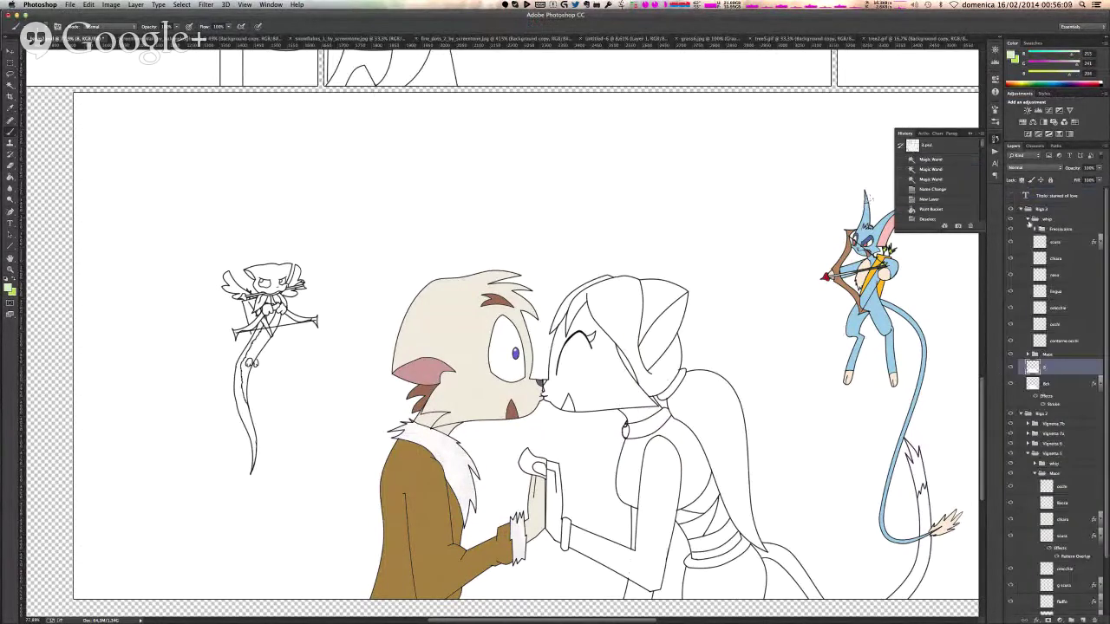
- Collapse the whip layer group and create a new group above it named Lilith
left_click(1031, 221)
left_click(1028, 219)
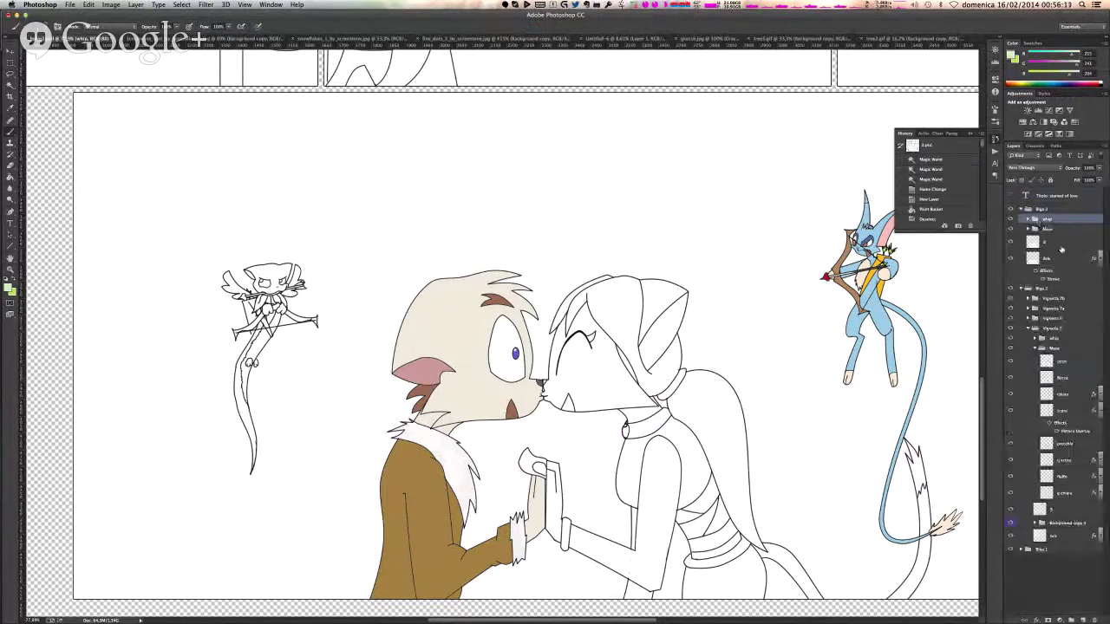
left_click(1073, 620)
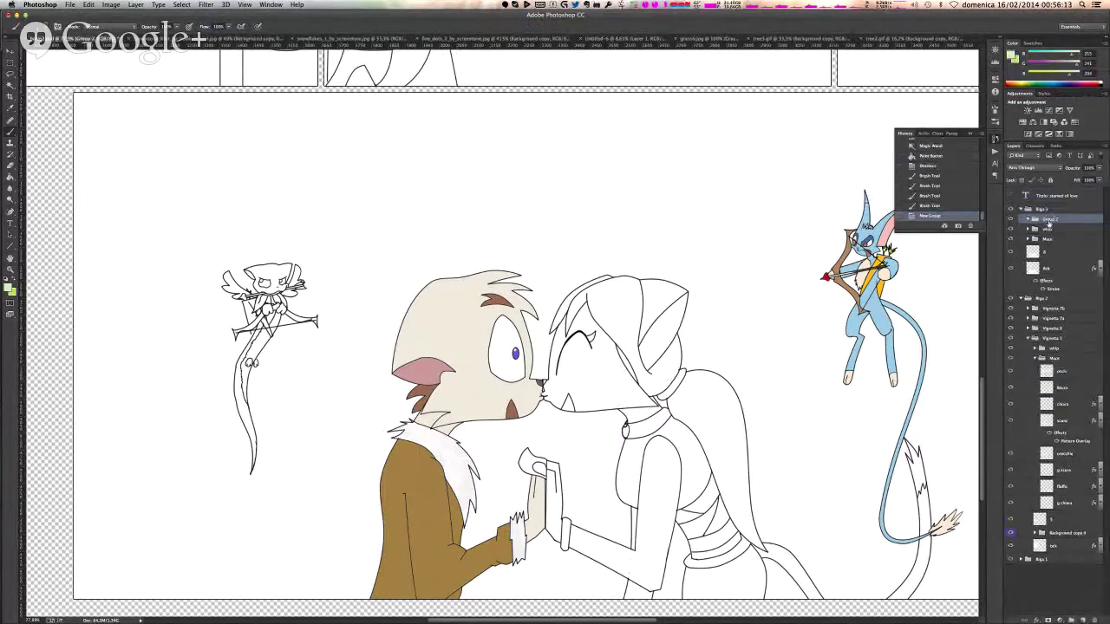
type("linea")
key("Return")
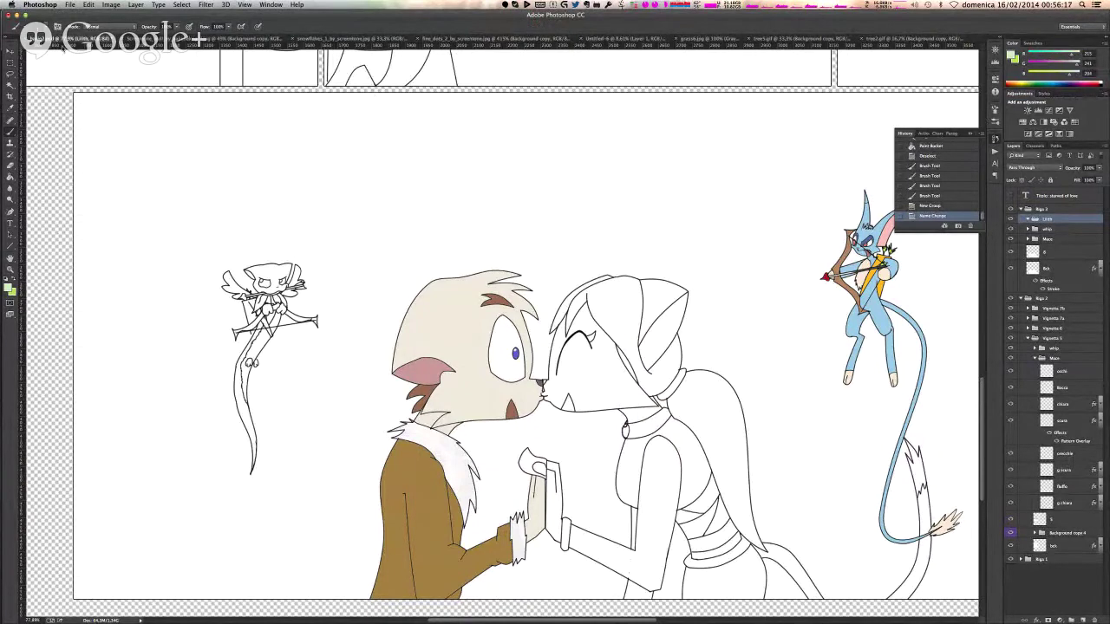
- Select Lilith's skin areas on the face, arms, hand and tail with the Magic Wand as one combined selection
left_click(9, 85)
left_click(600, 388)
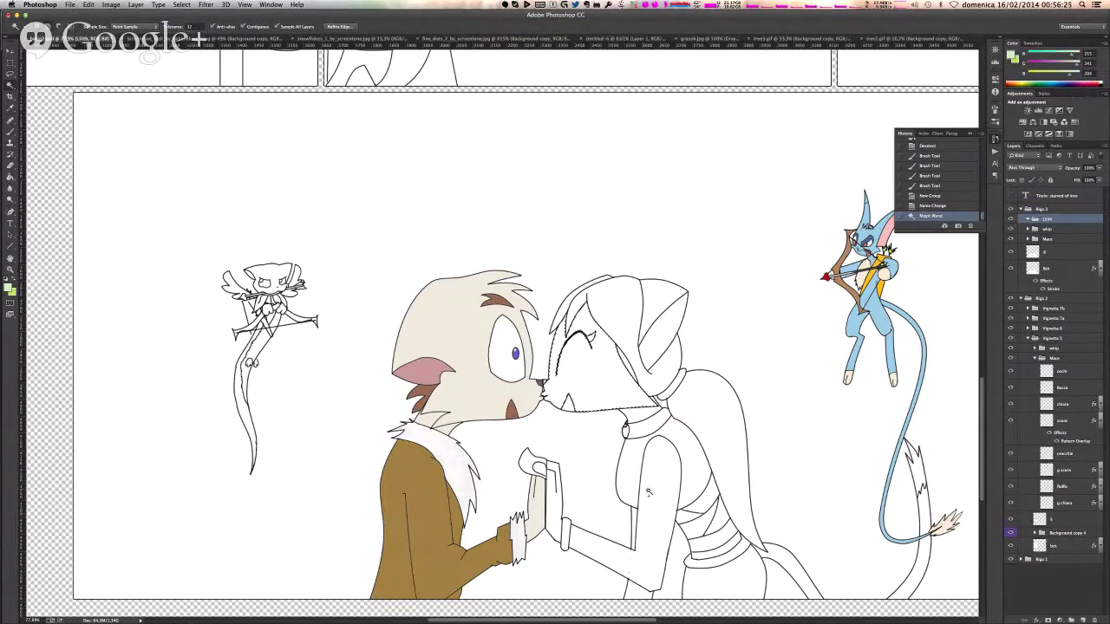
left_click(659, 496, "shift")
left_click(552, 518, "shift")
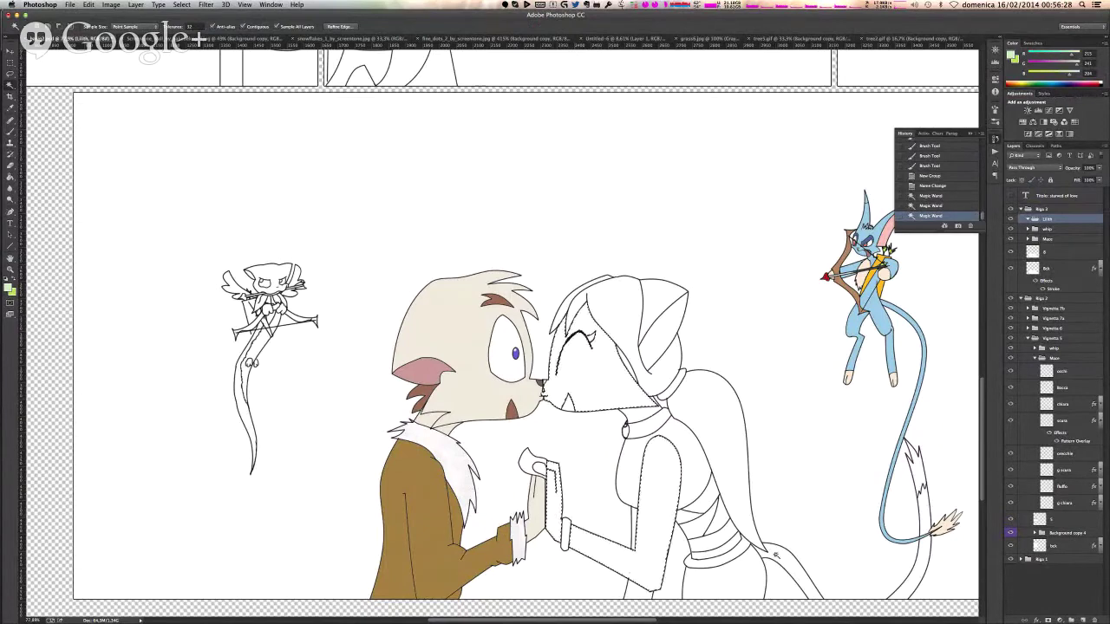
scroll(774, 555, "down", 4)
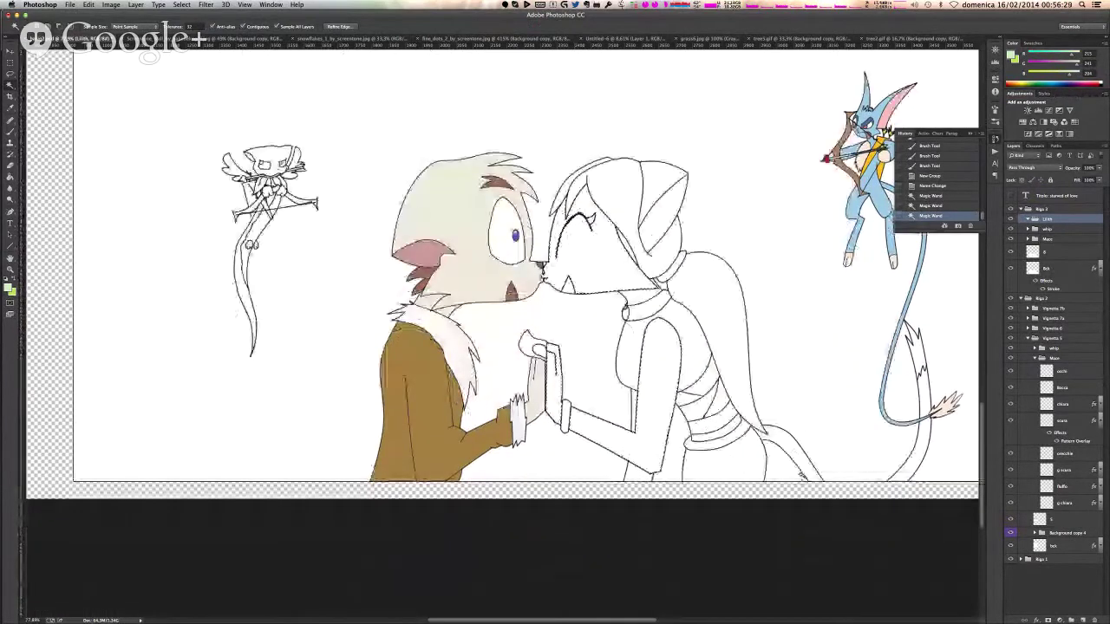
left_click(802, 475, "shift")
left_click(911, 463, "shift")
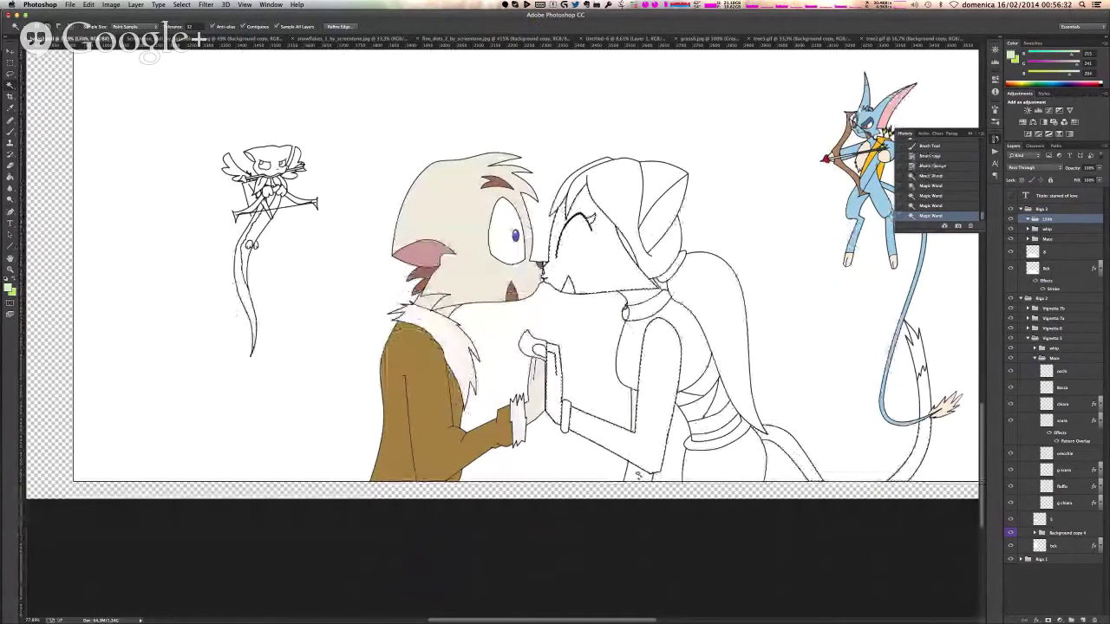
left_click(634, 476, "shift")
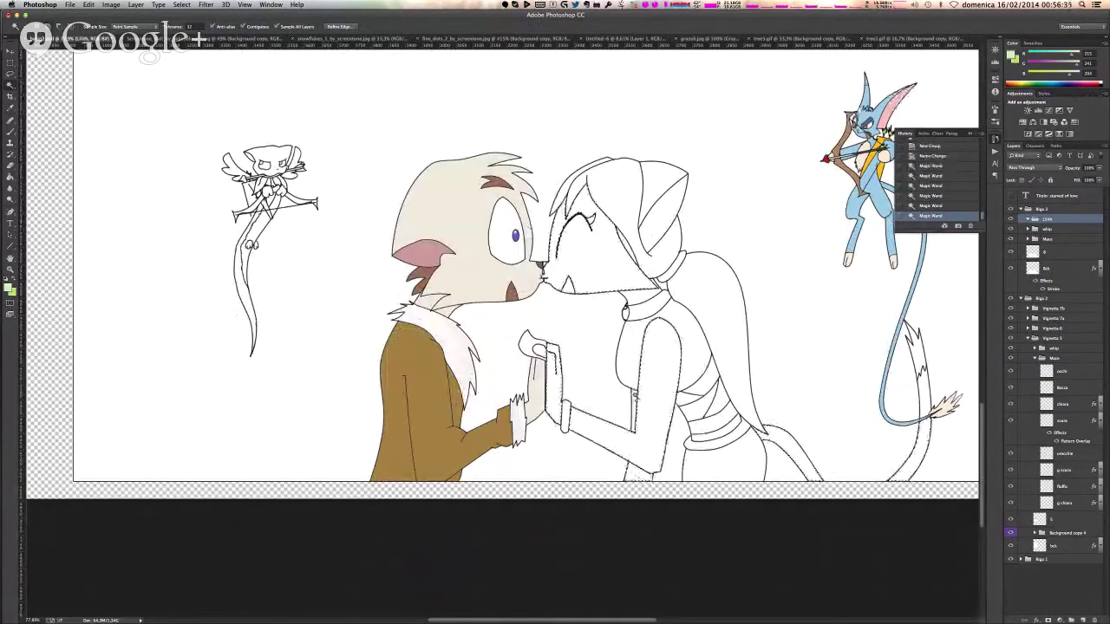
left_click(634, 398, "shift")
left_click(634, 399, "shift")
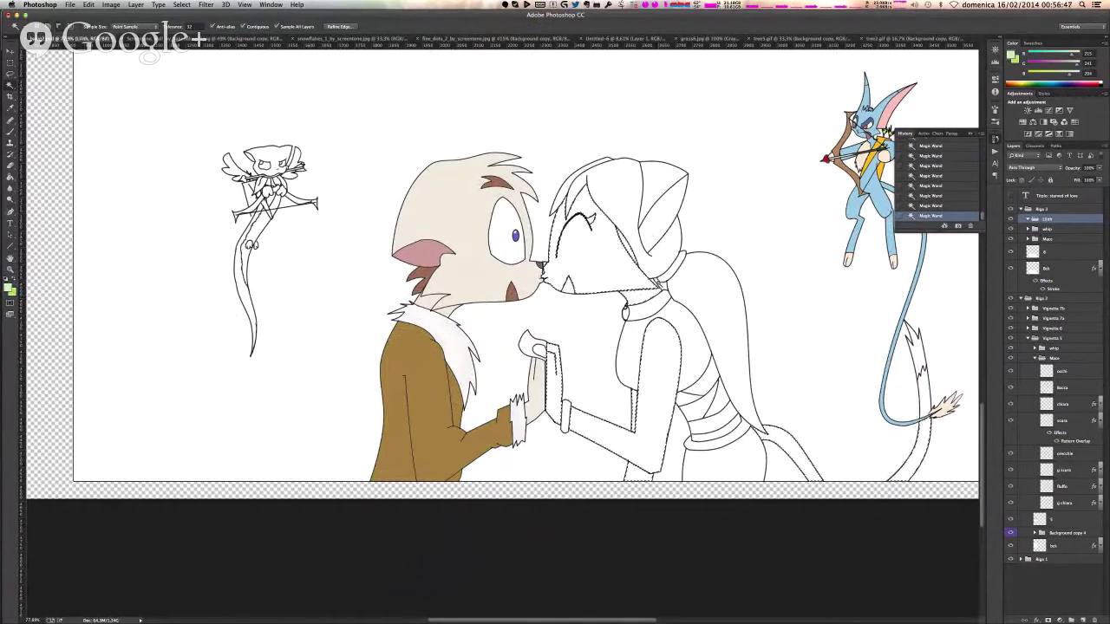
- Add four new layers inside the Lilith group and fill the skin selection with light green on the uppermost one
scroll(660, 282, "up", 10)
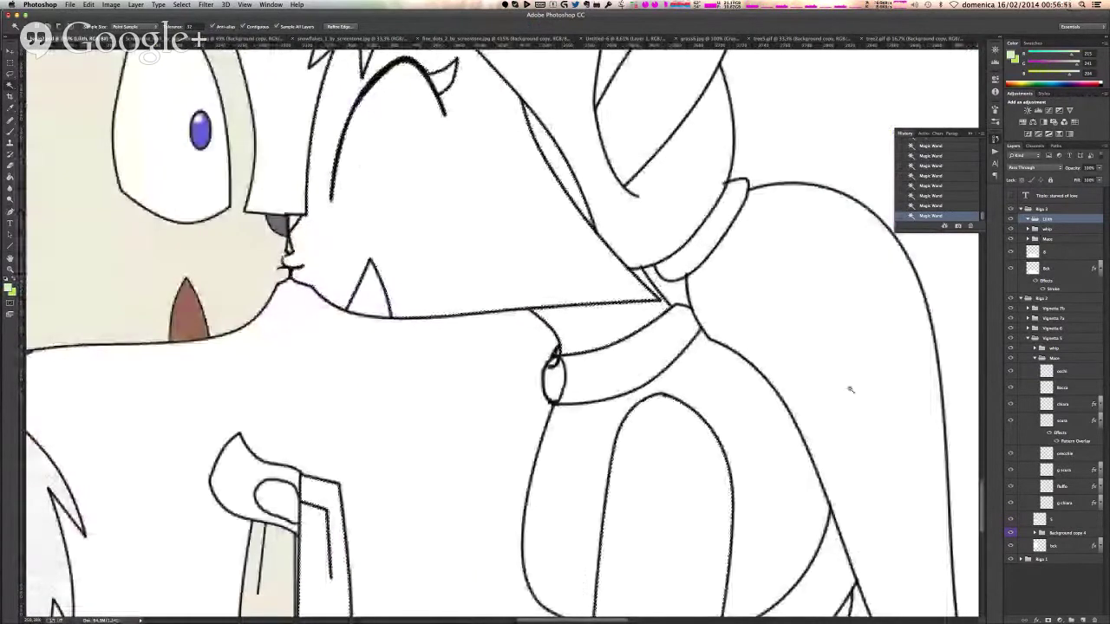
left_click(1083, 620)
left_click(1083, 621)
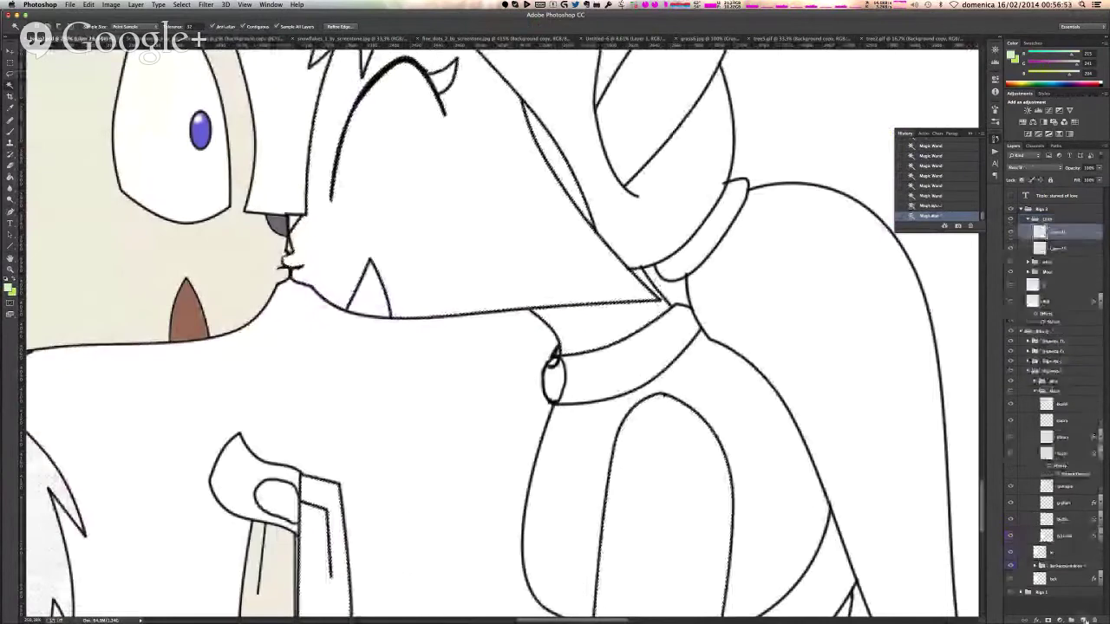
left_click(1083, 621)
left_click(1083, 621)
left_click(10, 181)
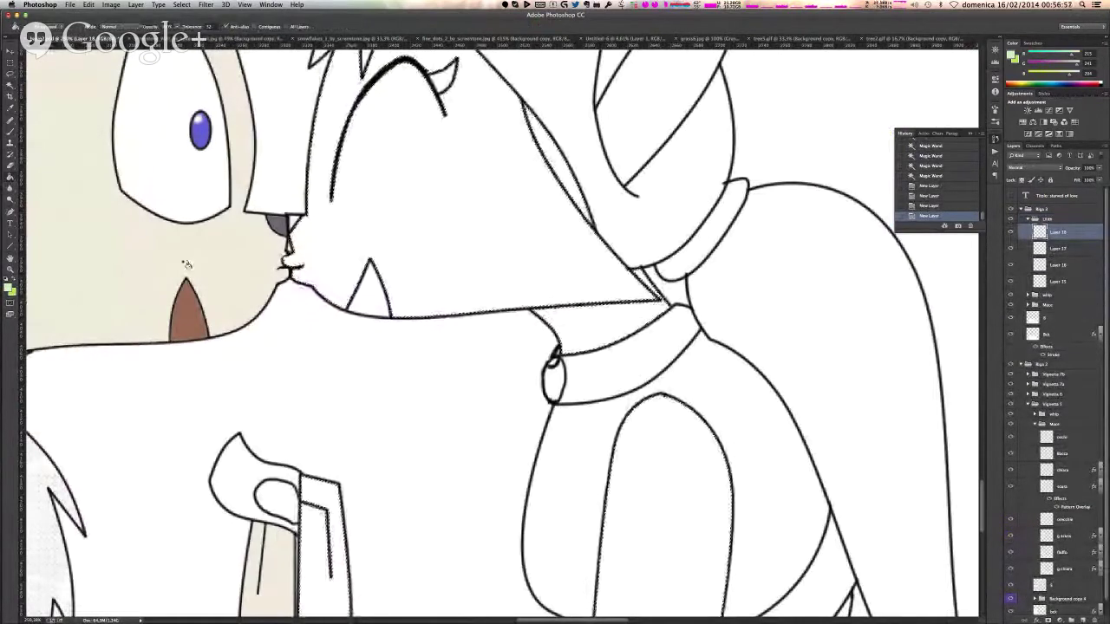
left_click(463, 190)
scroll(779, 304, "down", 3)
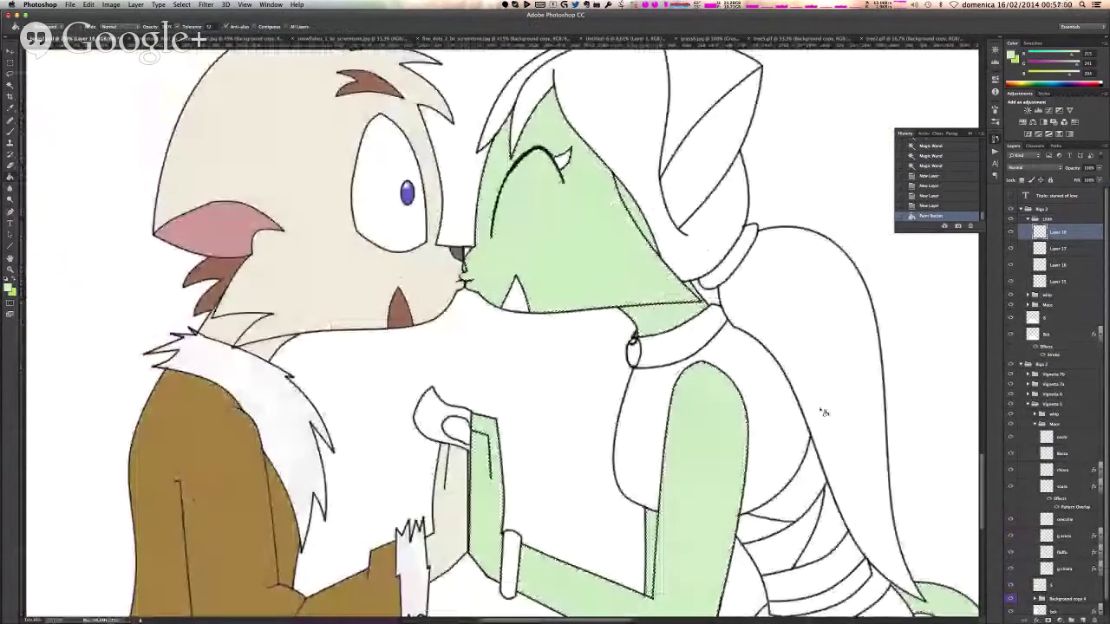
- Rename the light green skin layer as chiara and clear the selection
double_click(1058, 233)
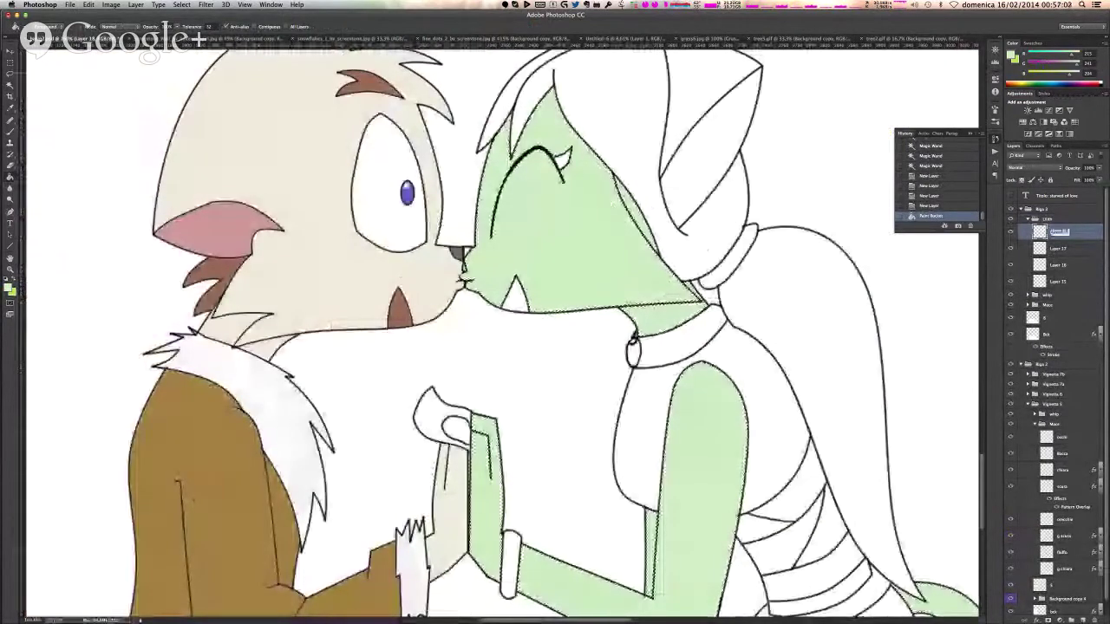
type("pelle")
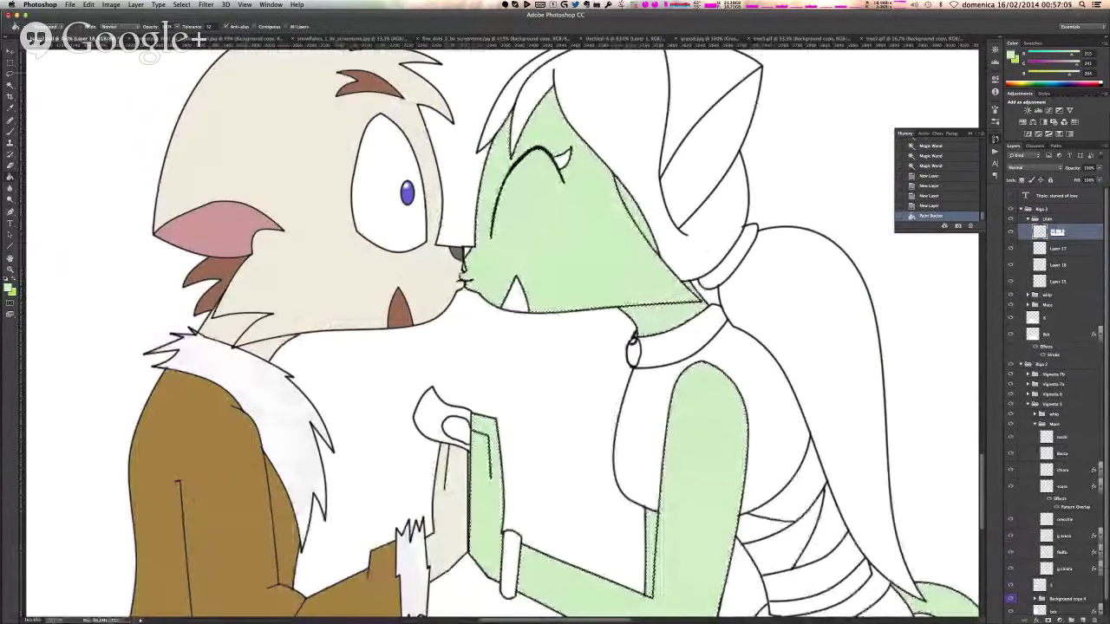
key("Return")
key("Return")
scroll(802, 280, "down", 4)
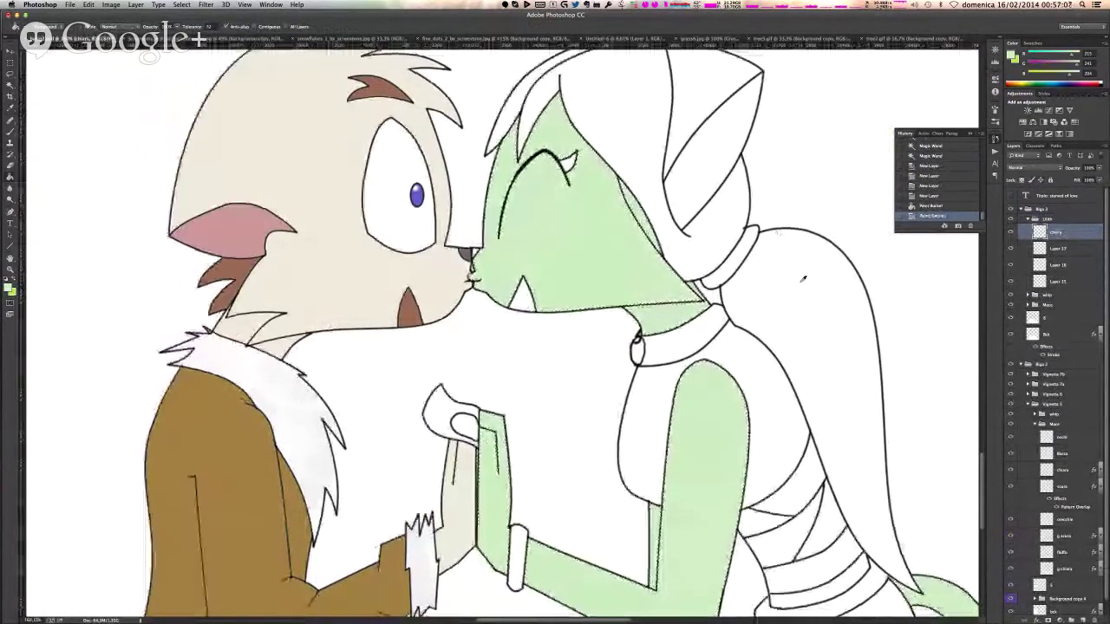
scroll(802, 281, "up", 1)
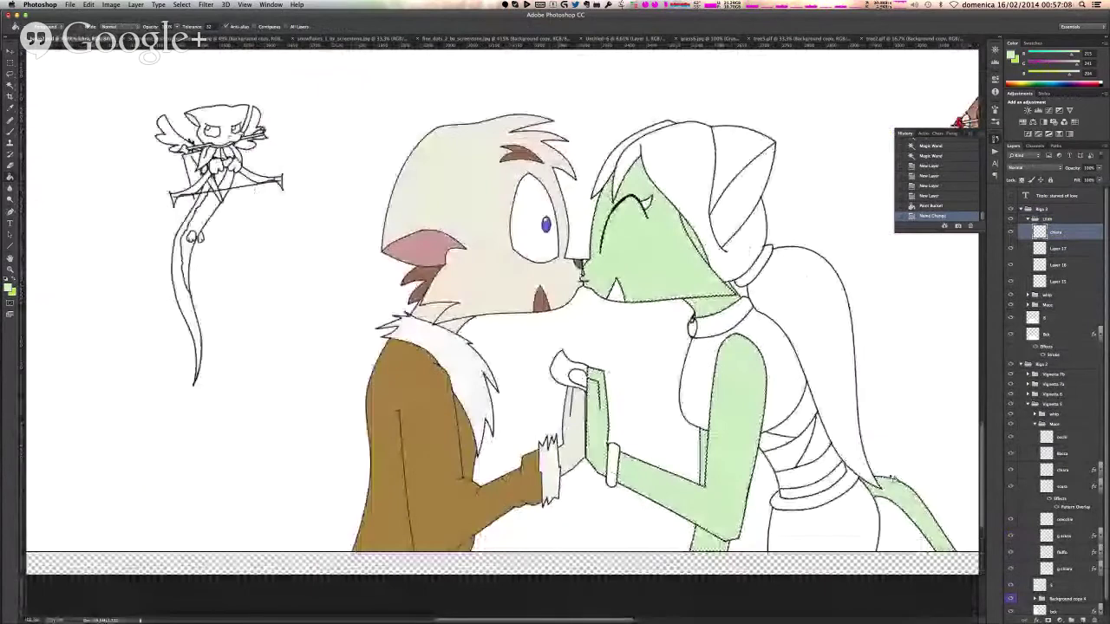
key("super+d")
- Select Lilith's cheek mark, eye marking and outer ear with the Magic Wand, and sample the darker green from the reference picture
key("w")
left_click(617, 298)
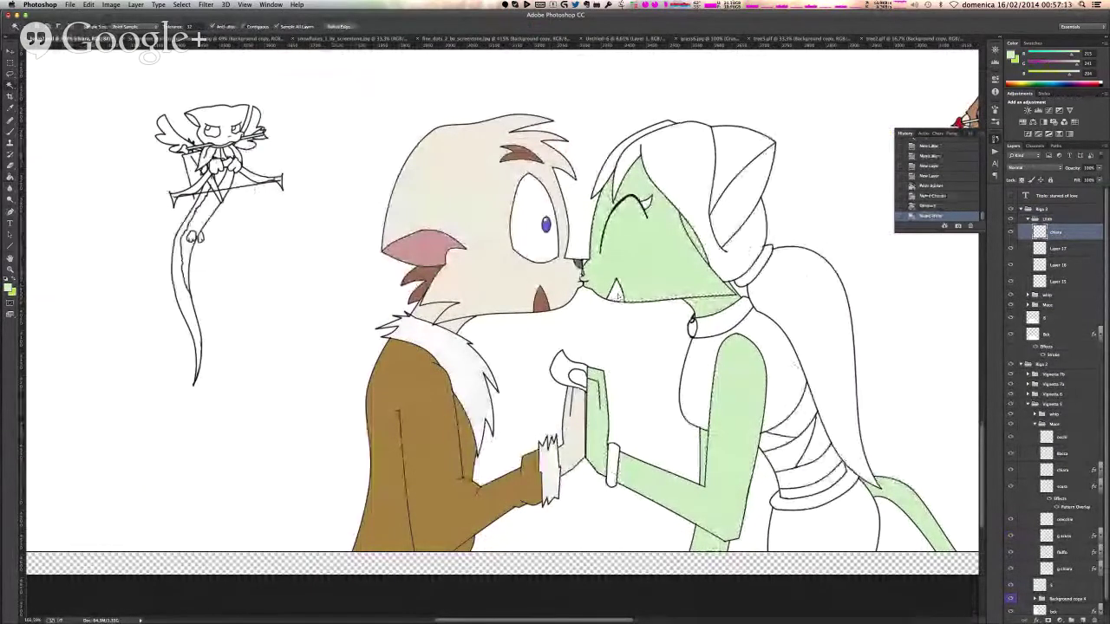
left_click(645, 202)
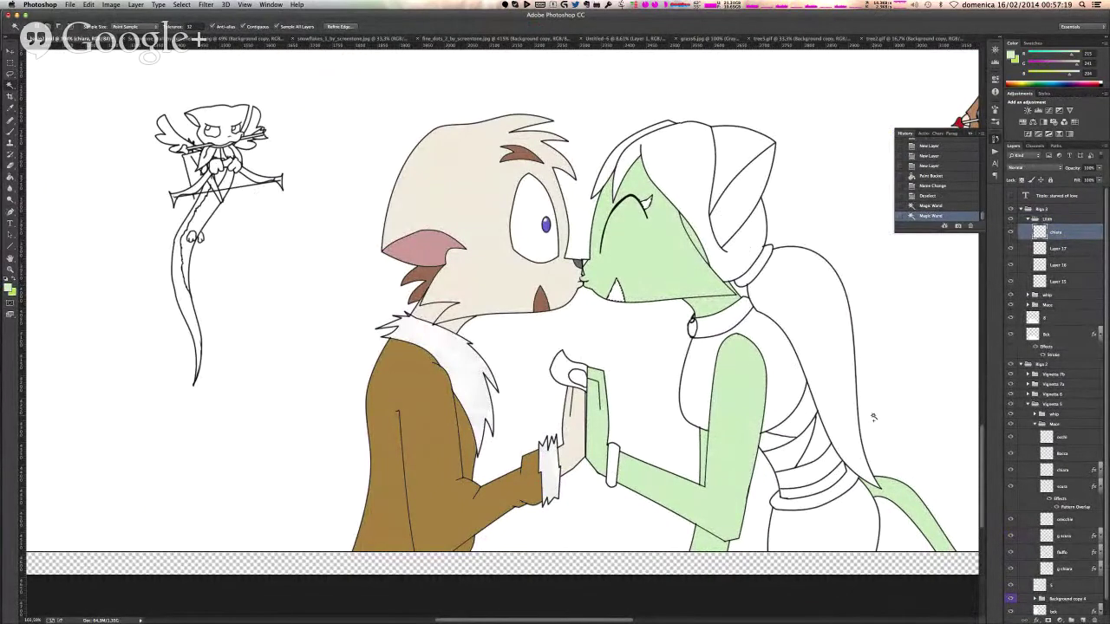
left_click(744, 137)
key("ctrl+Tab")
key("g")
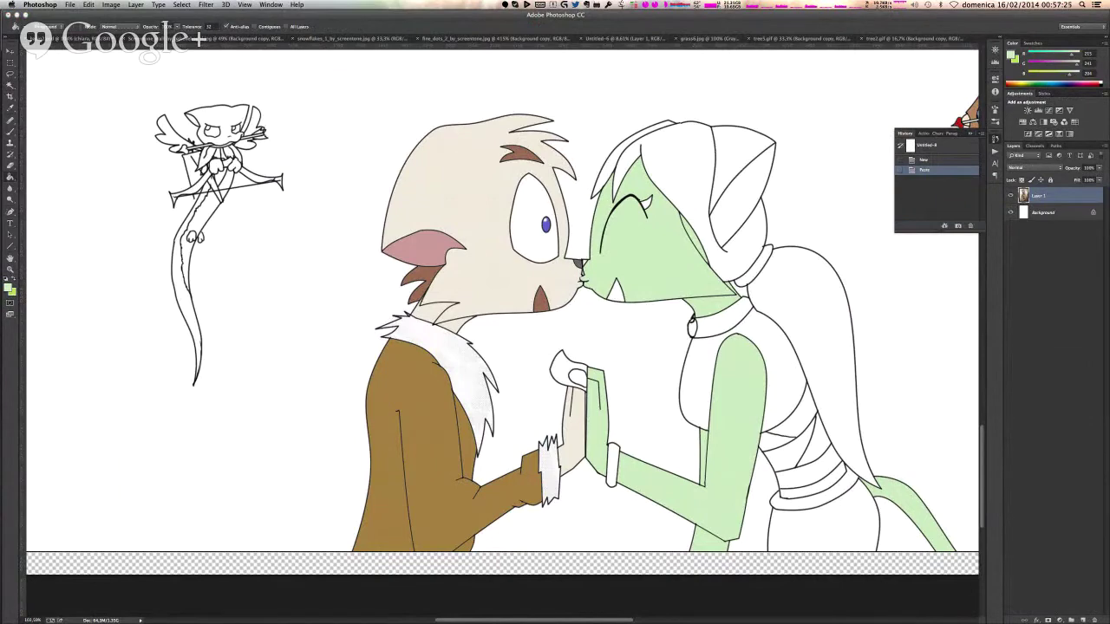
left_click(642, 261, "alt")
left_click(555, 295, "alt")
left_click(555, 295, "alt")
left_click(731, 149)
key("super+d")
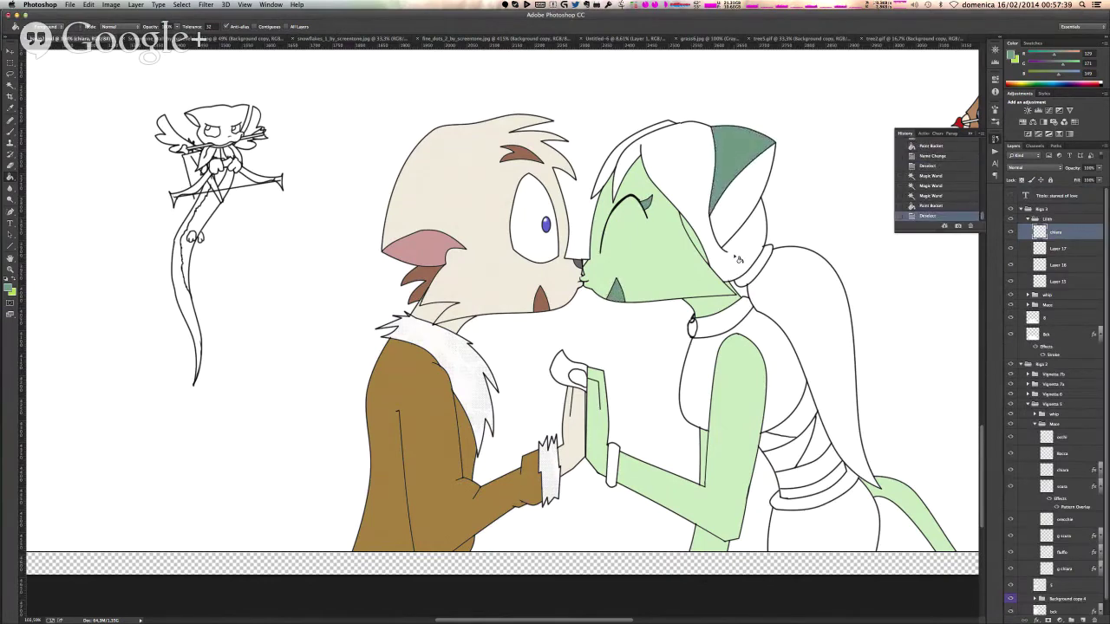
key("super+z")
- Undo the darker green fill, apply it on the empty layer below chiara, deselect, and rename that layer as scura
left_click(1058, 250)
key("super+alt+z")
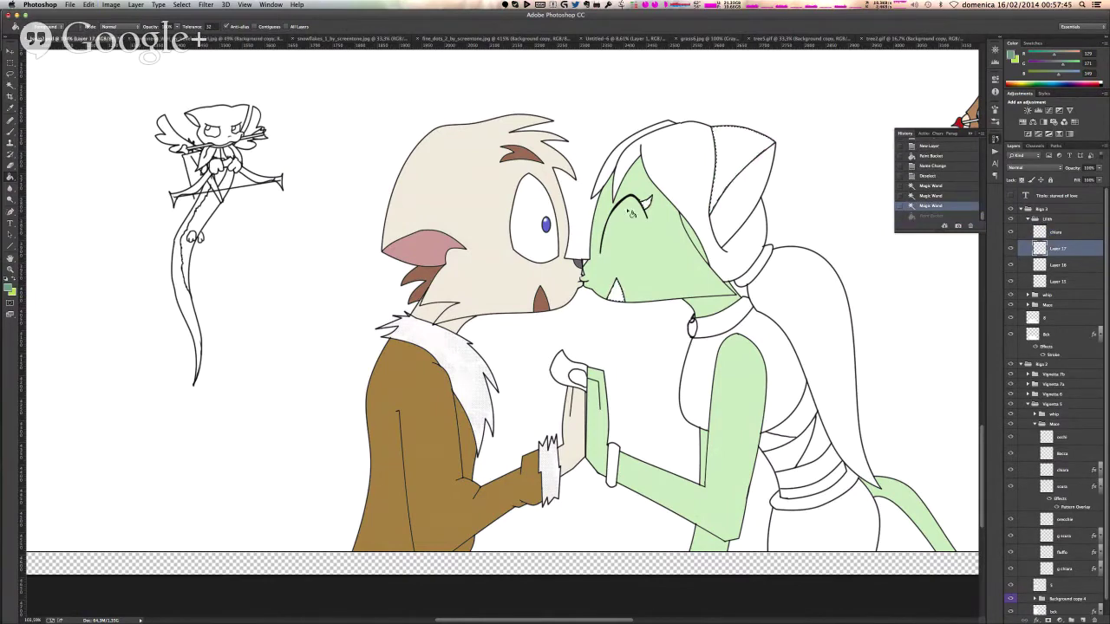
left_click(739, 157)
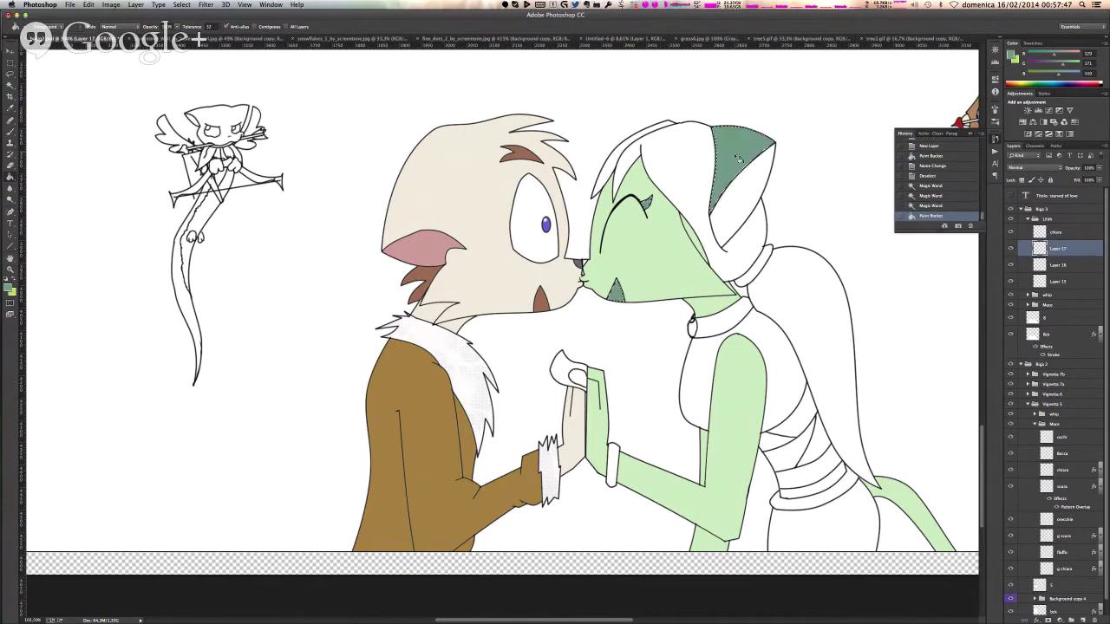
key("super+d")
double_click(1058, 250)
type("scura")
key("Return")
- Rename the layer below scura as Capelli and sample Lilith's dark green hair colour from the reference picture
key("w")
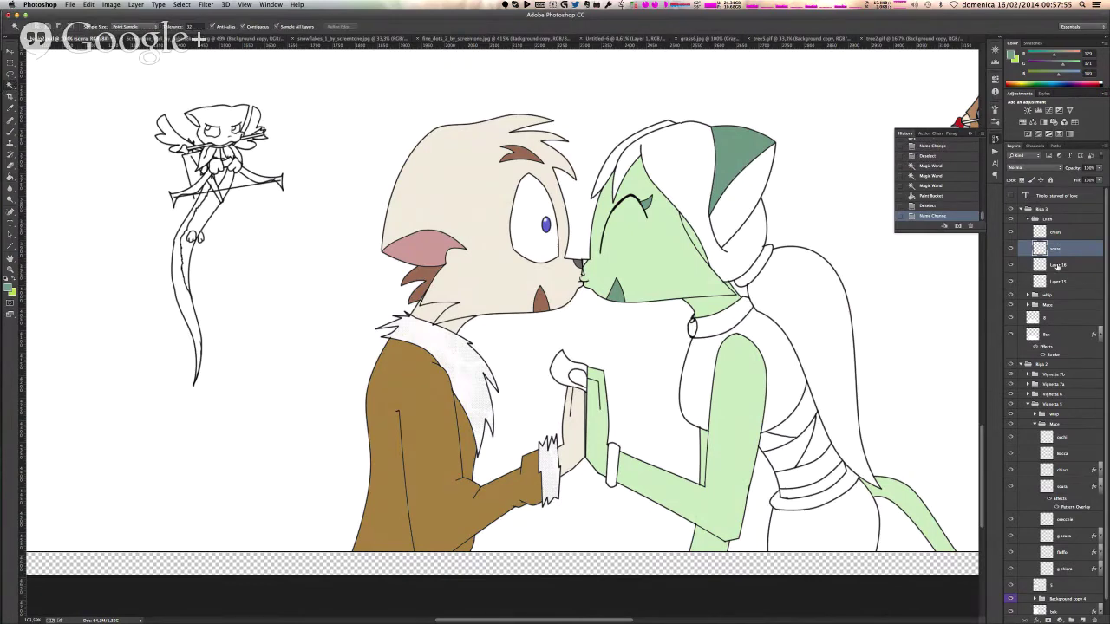
double_click(1057, 264)
type("Capelli")
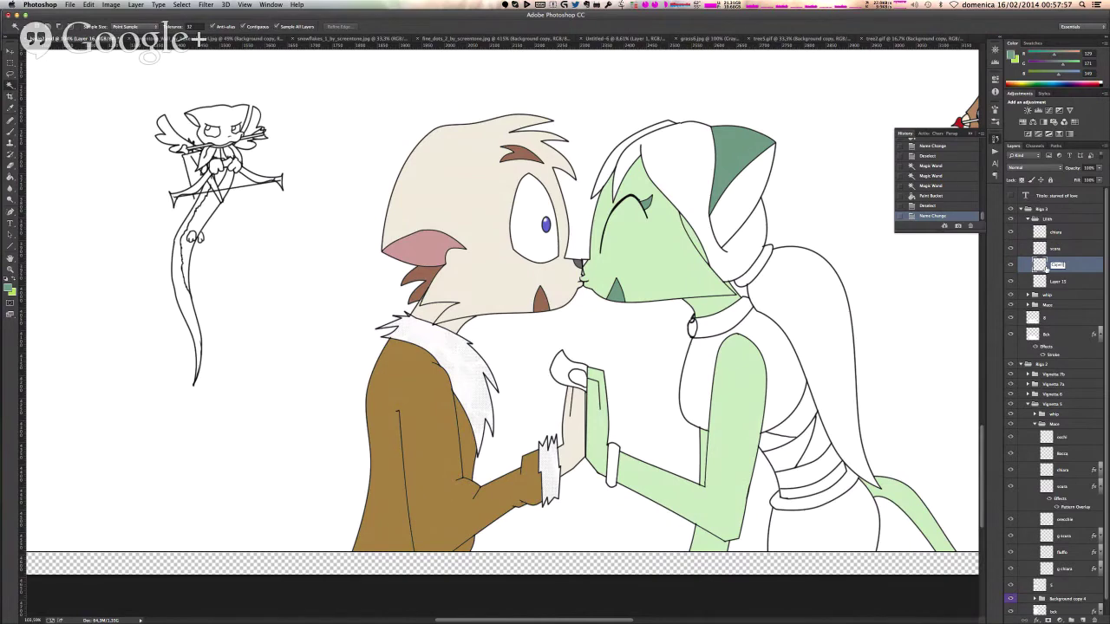
key("Return")
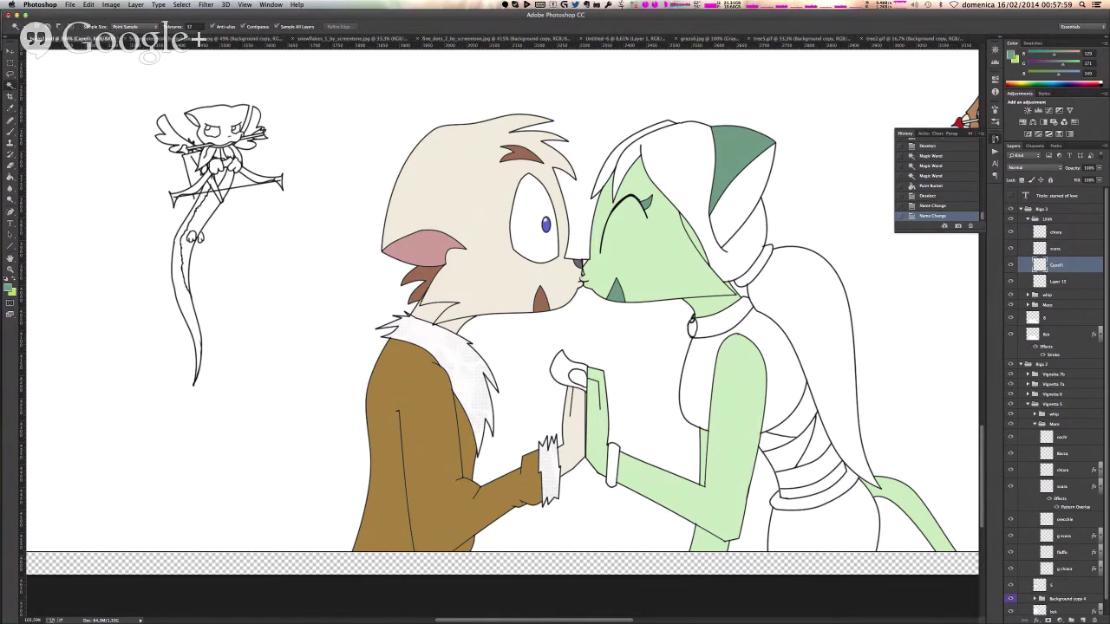
left_click(624, 38)
key("g")
left_click(647, 203, "alt")
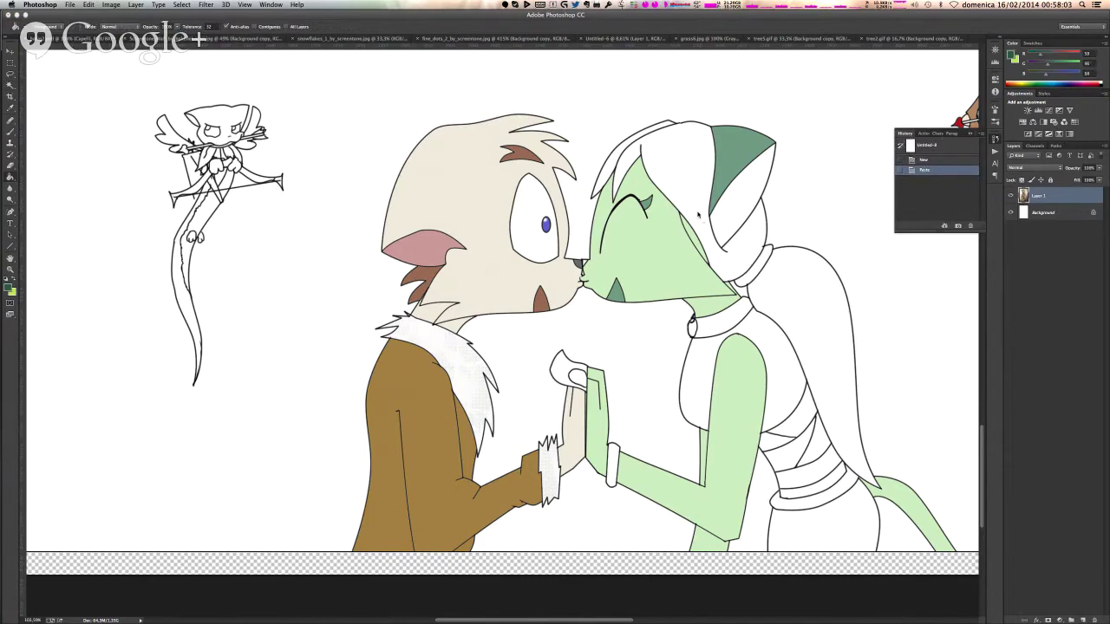
key("ctrl+Tab")
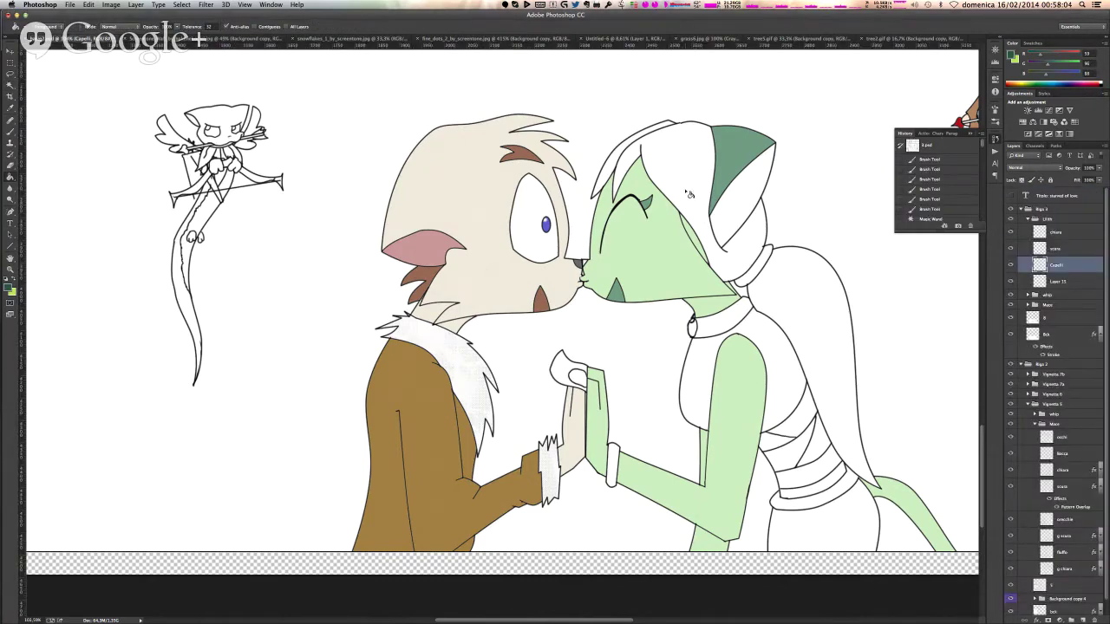
- Select Lilith's hair, fringe and ponytail with the Magic Wand, fill them with the dark green on the Capelli layer, and deselect
key("w")
left_click(689, 194)
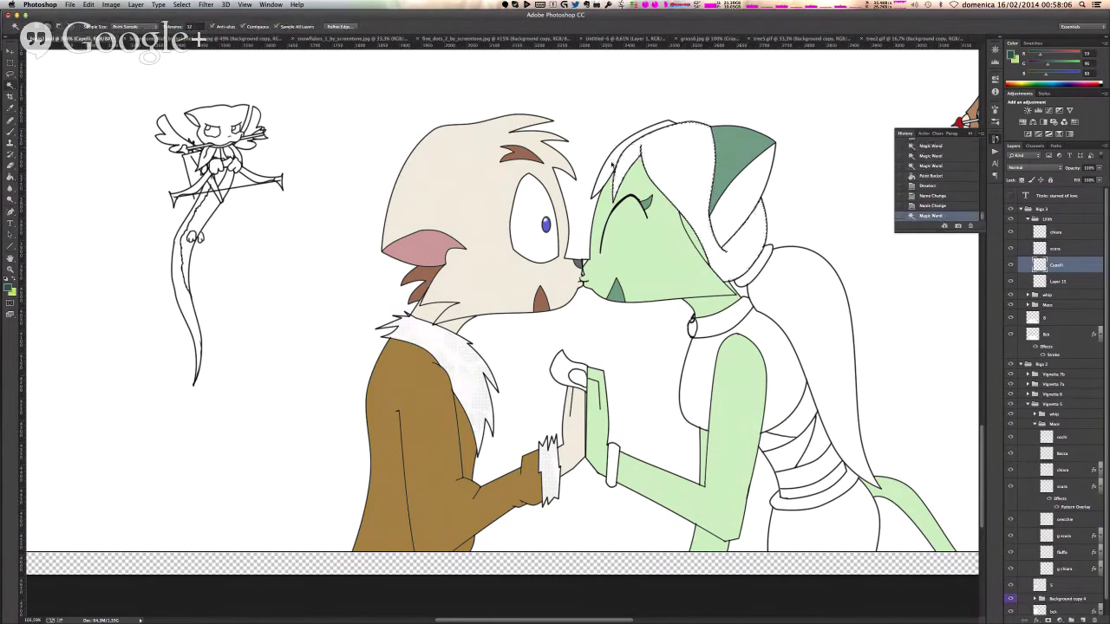
left_click(826, 327, "shift")
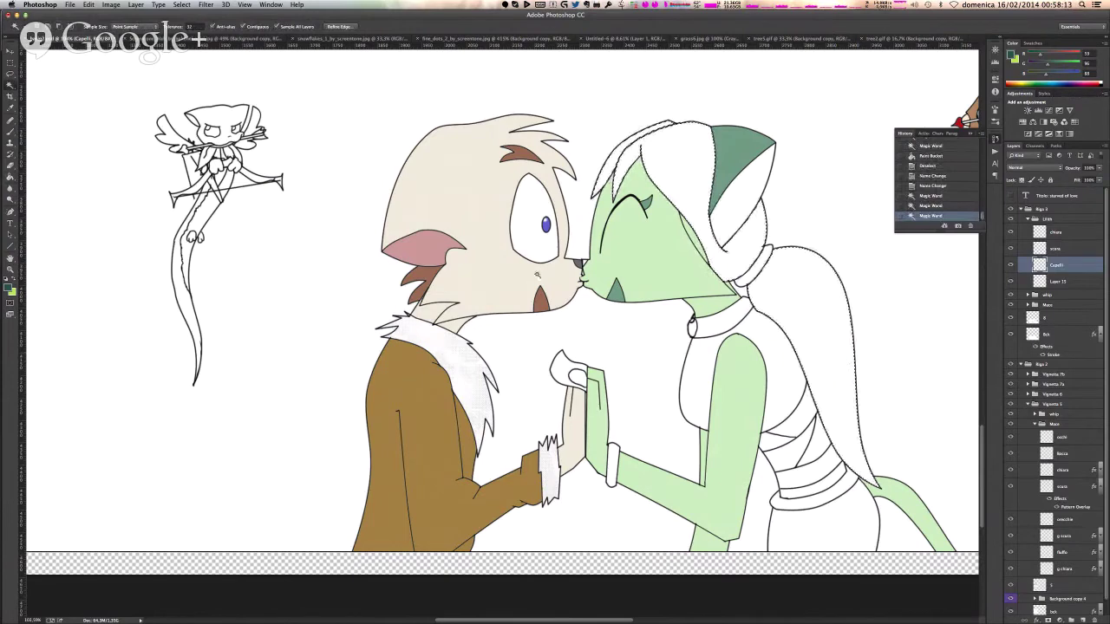
key("g")
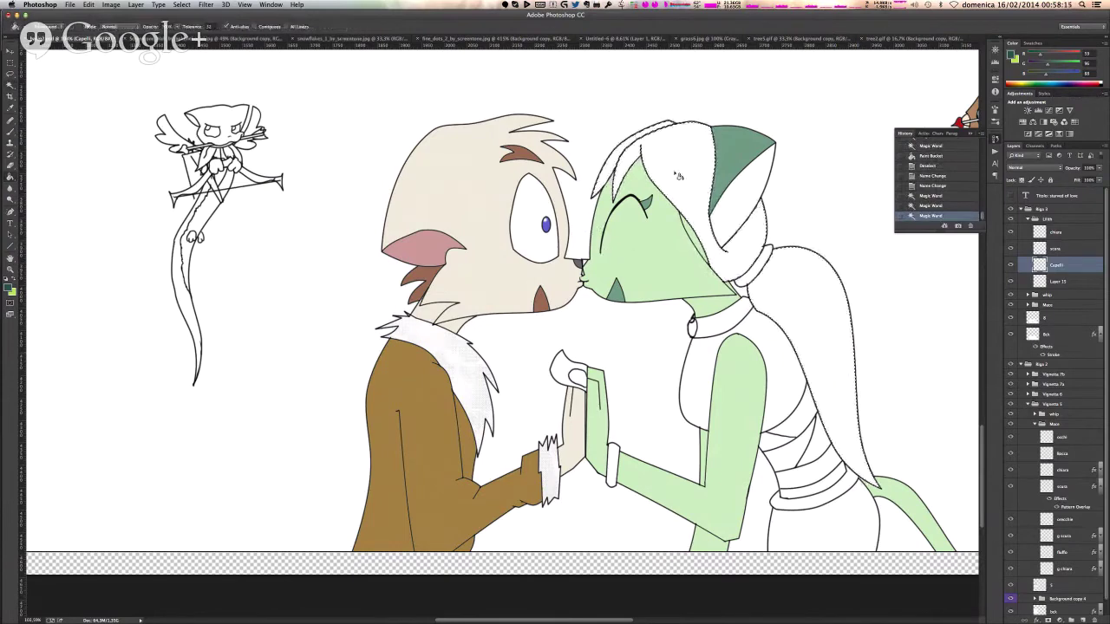
left_click(606, 187)
key("super+d")
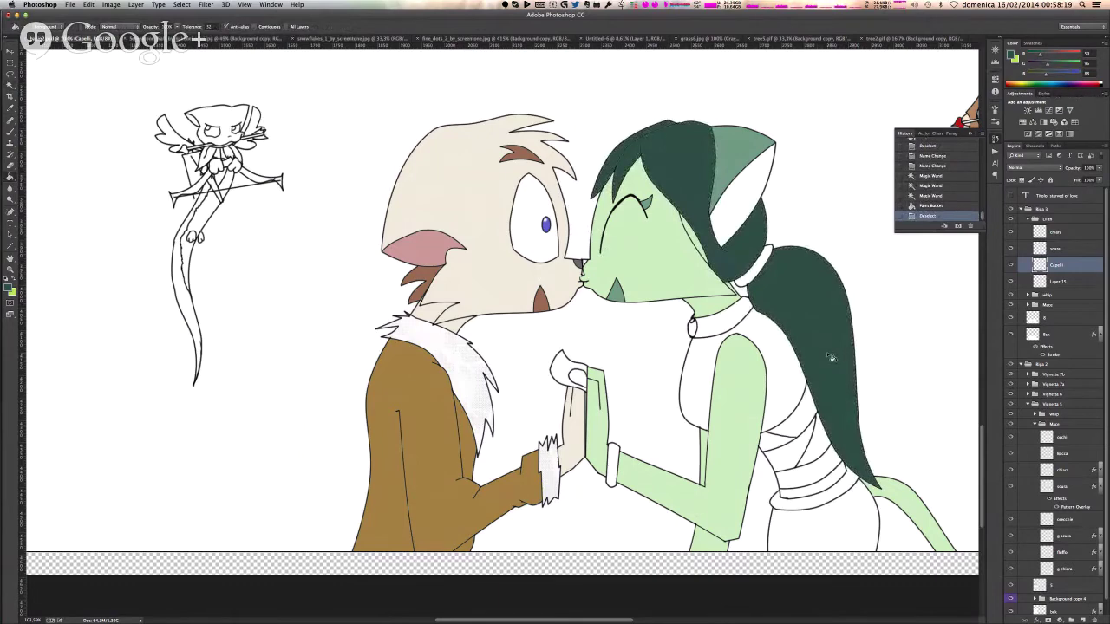
- Select Lilith's collar, hair band and bracelet with the Magic Wand, and rename the layer below Capelli as gioielli
key("w")
left_click(733, 314)
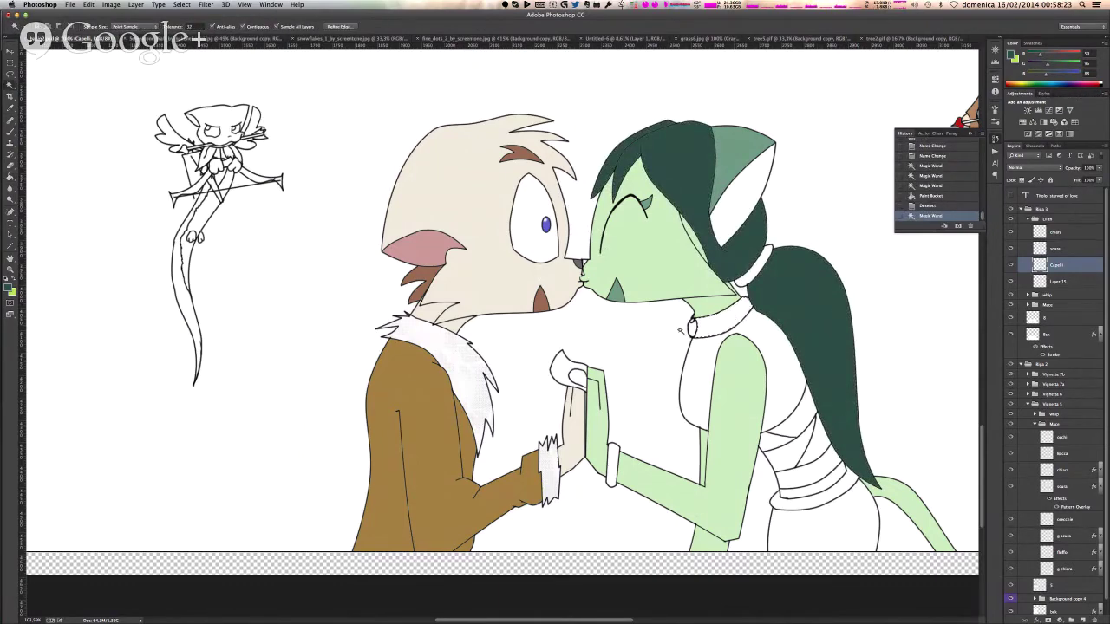
left_click(759, 268, "shift")
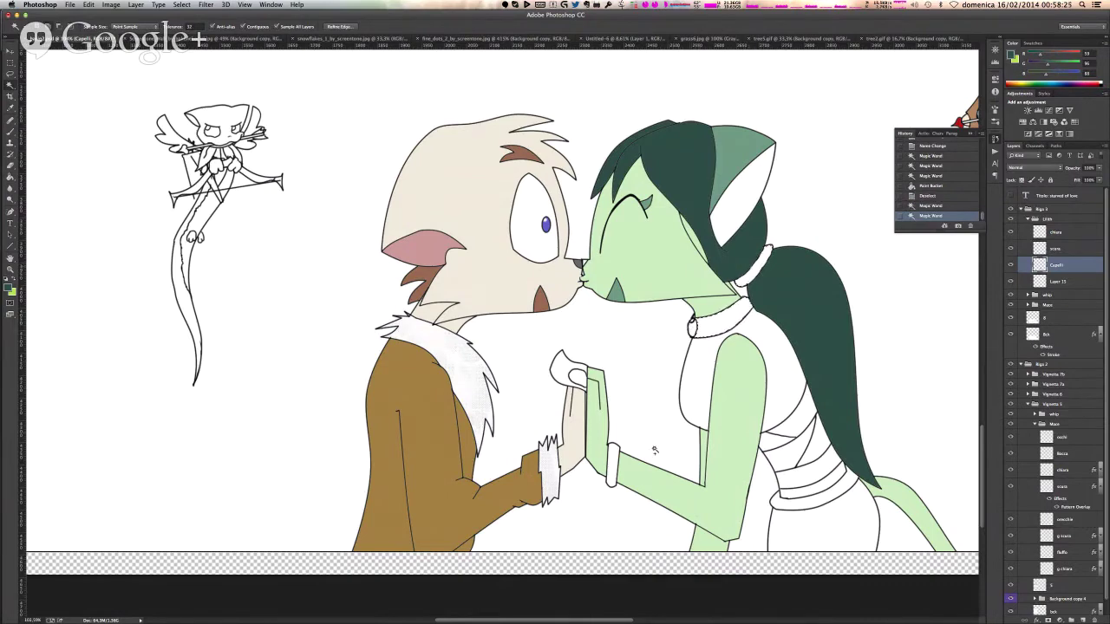
left_click(614, 467, "shift")
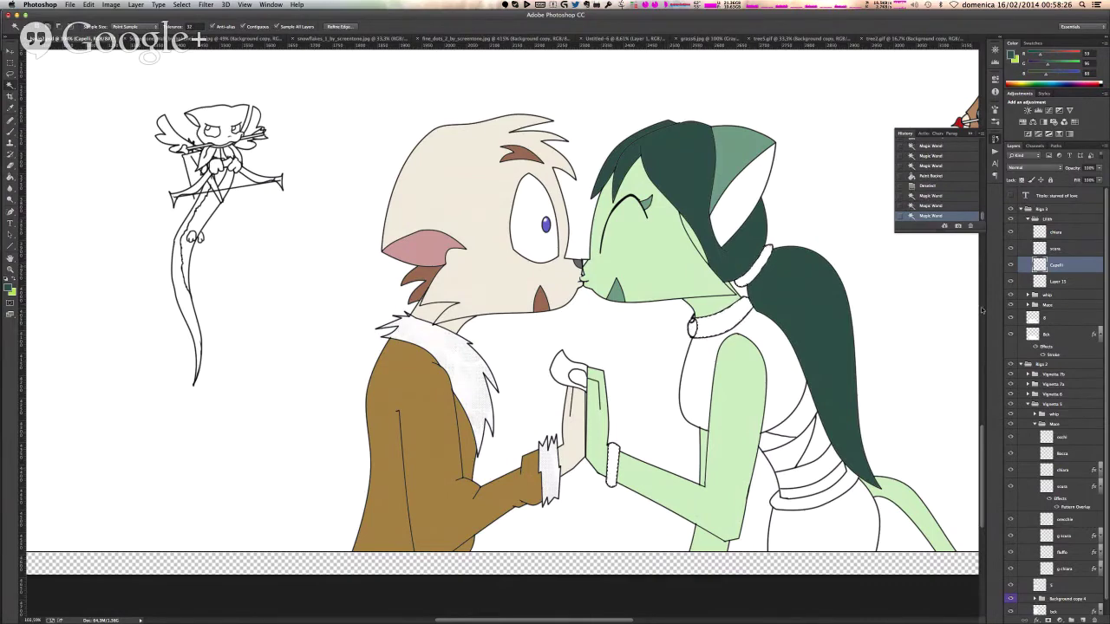
double_click(1058, 281)
type("fluf")
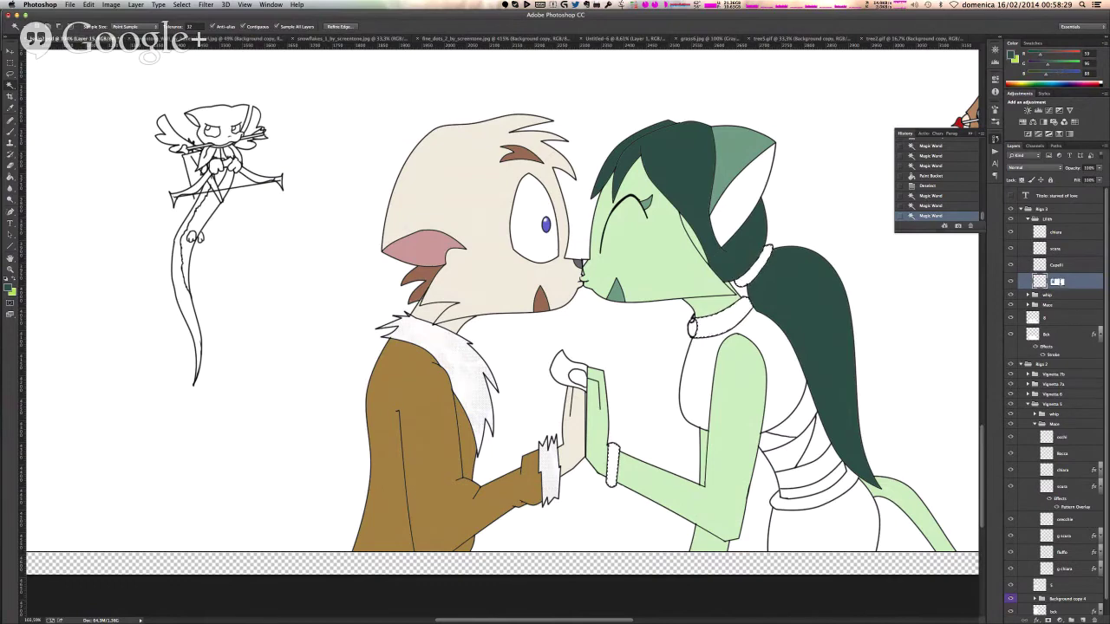
key("Return")
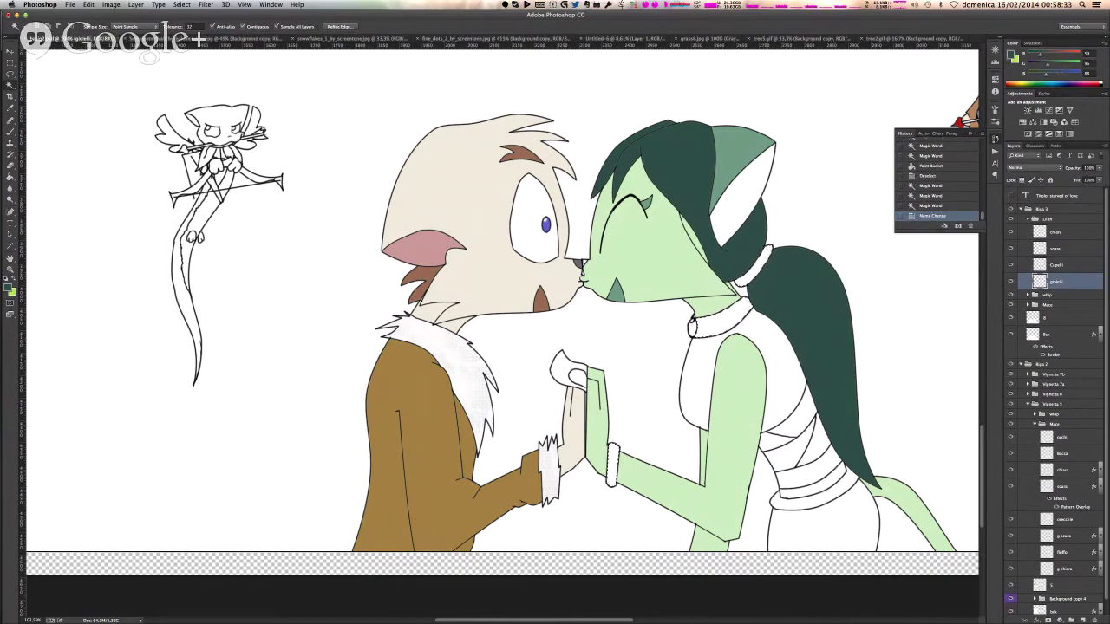
- Fill the selected collar, hair band and bracelet with the light brown sampled from the reference picture
key("g")
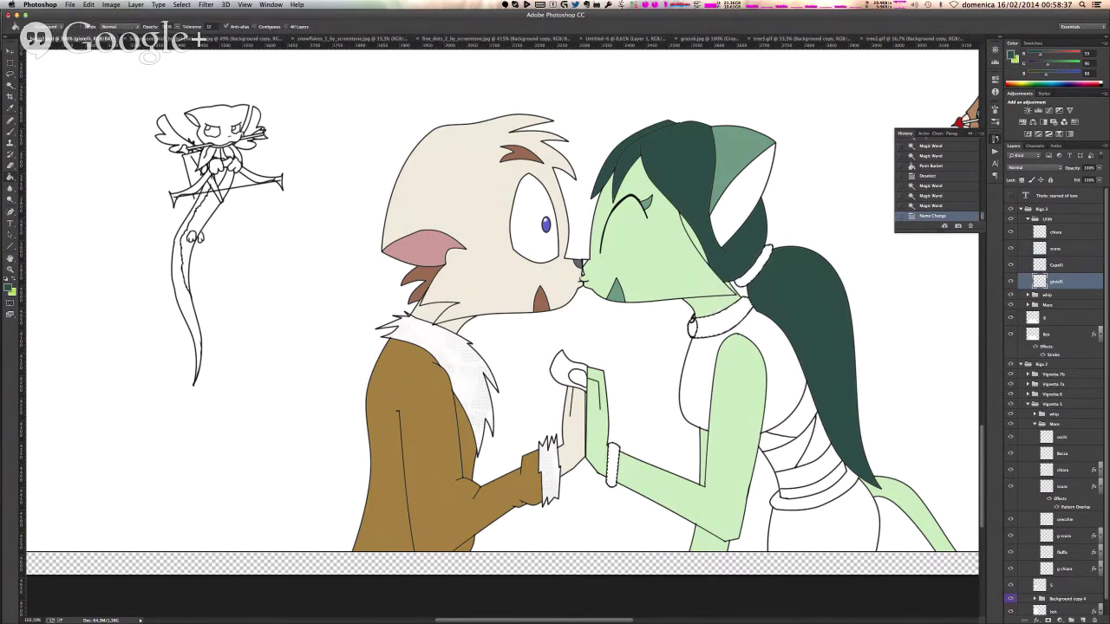
left_click(974, 109, "alt")
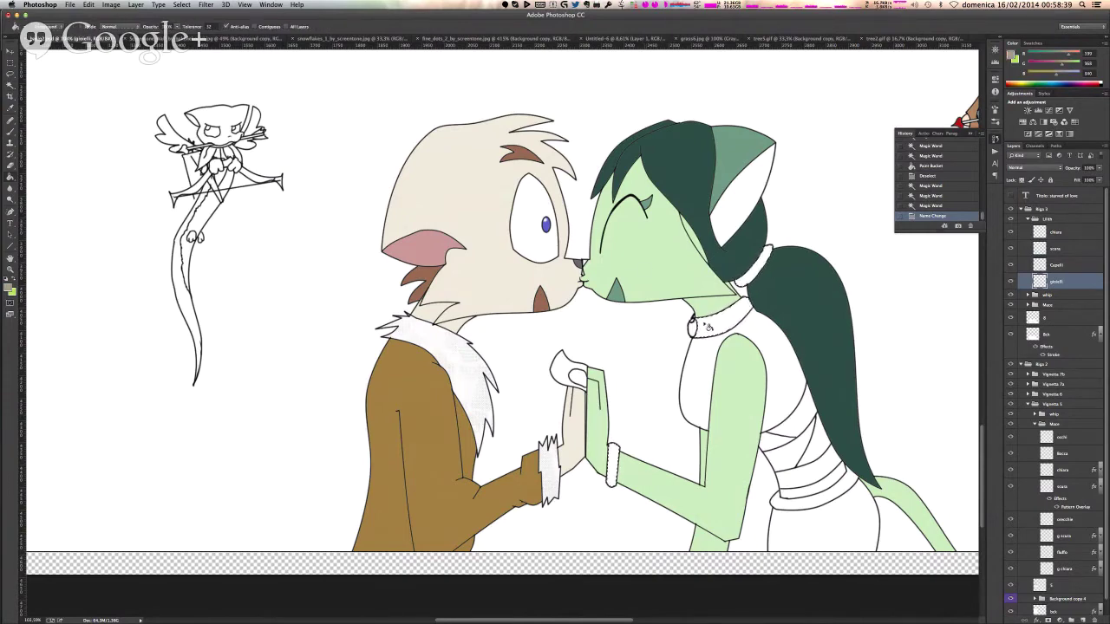
left_click(712, 326)
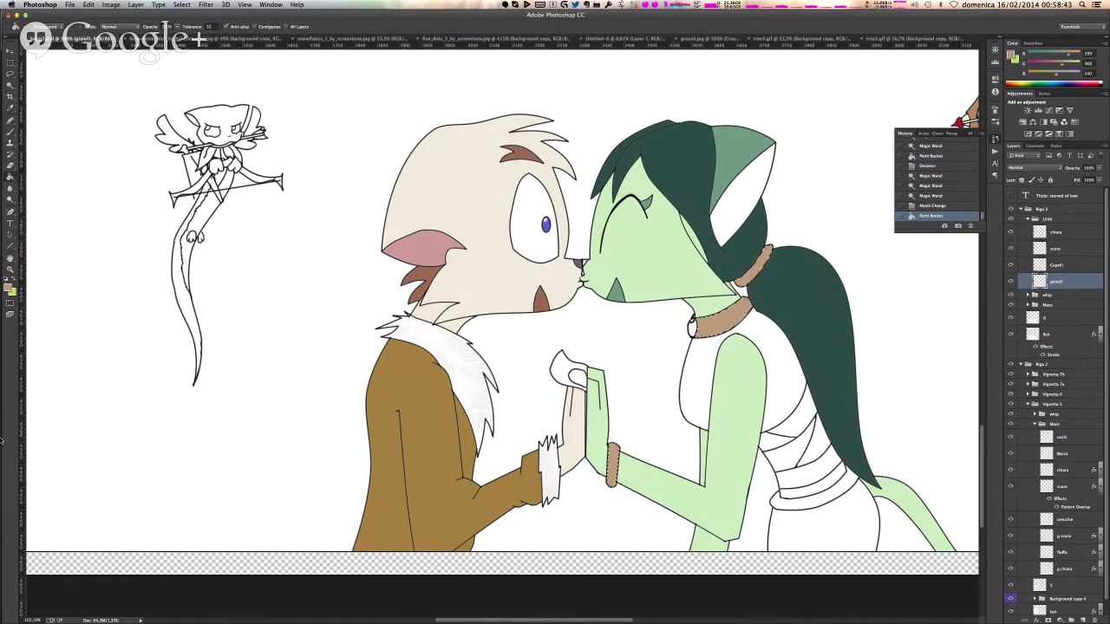
- Set the foreground to PANTONE 107 C yellow, fill the selected collar, hair band and bracelet with it, and deselect
left_click(9, 287)
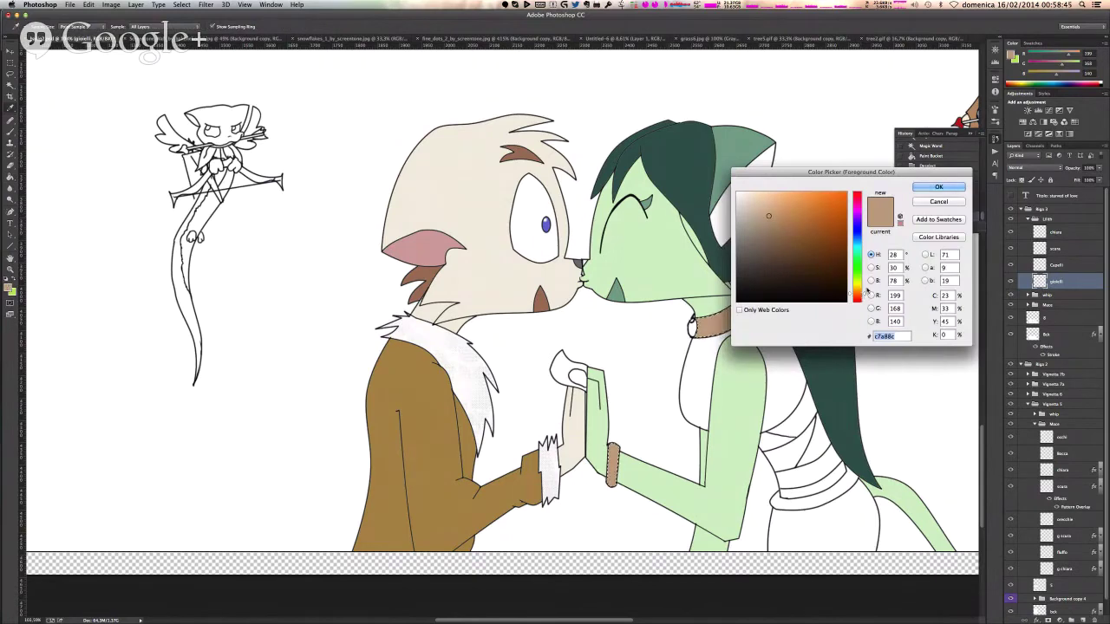
left_click(936, 239)
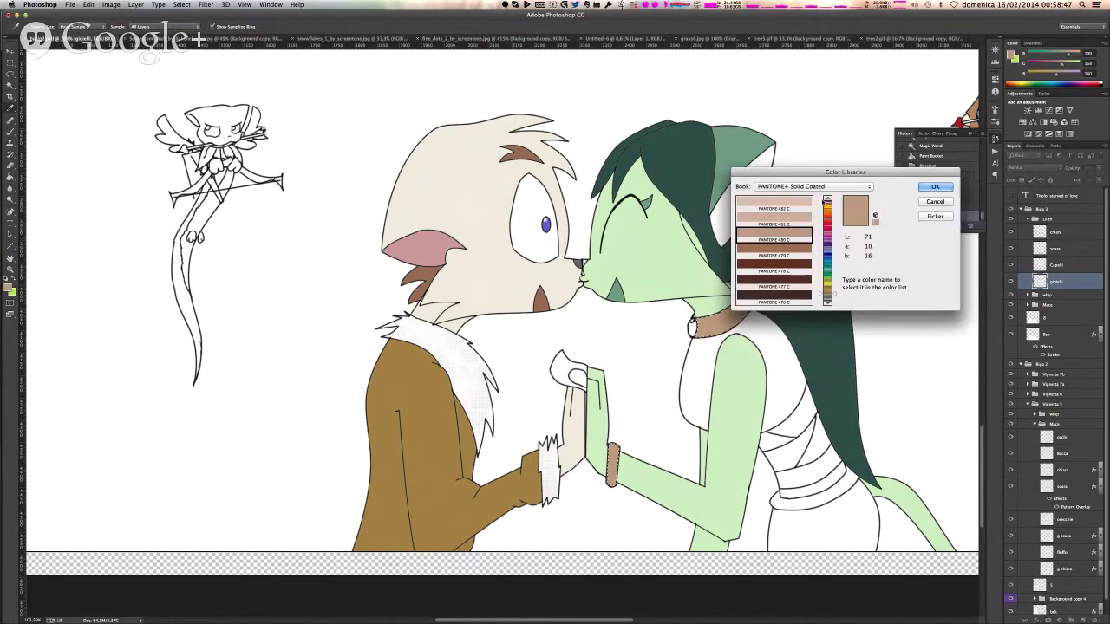
left_click(829, 200)
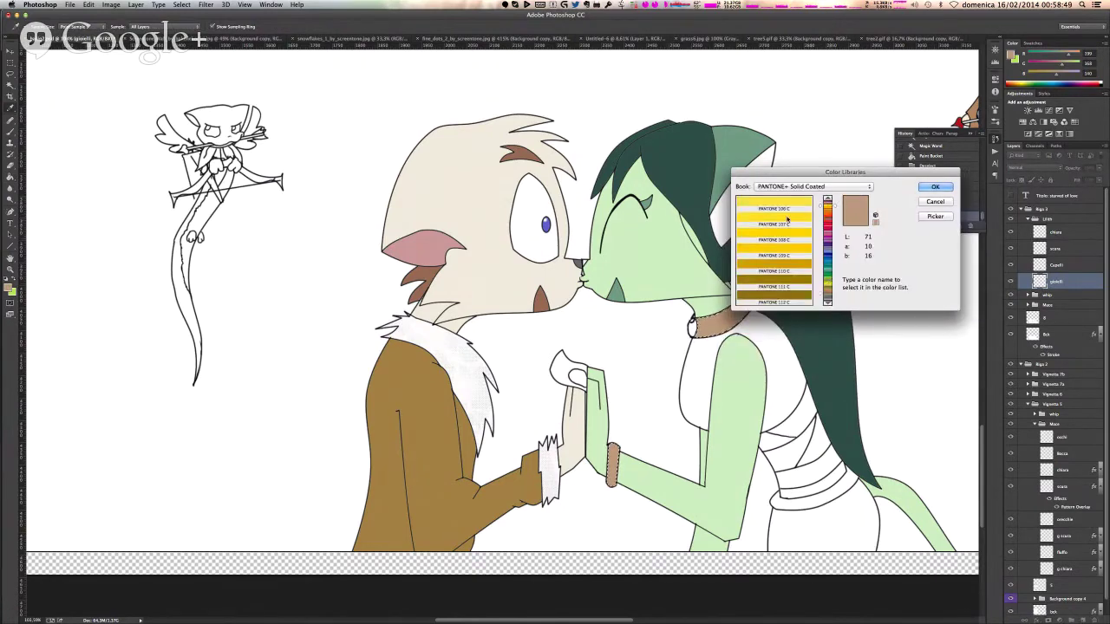
left_click(934, 187)
left_click(728, 325)
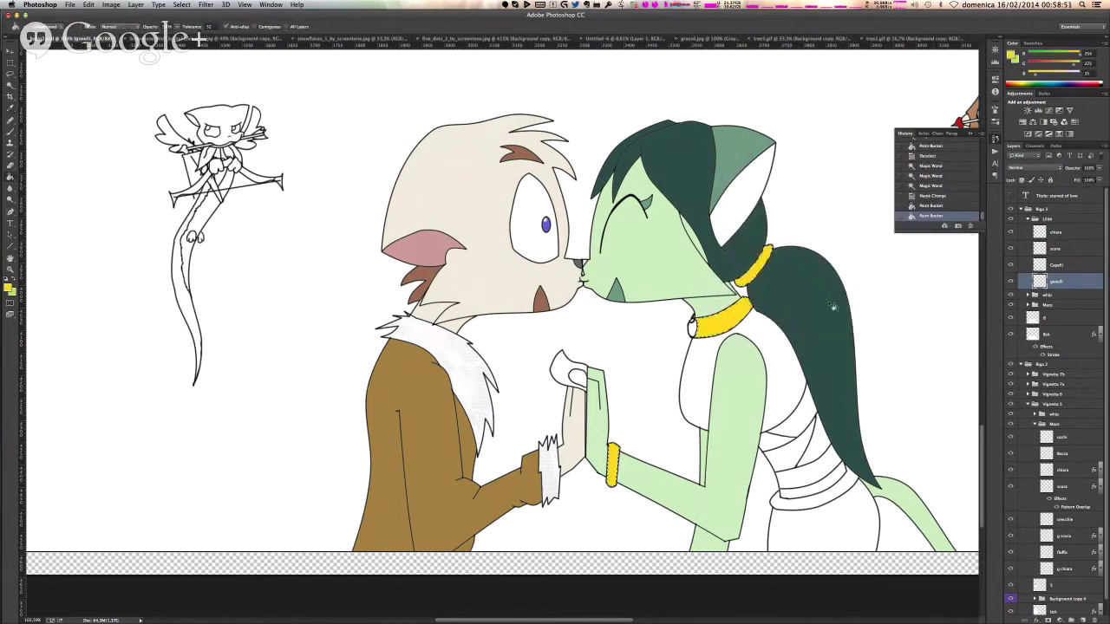
key("super+d")
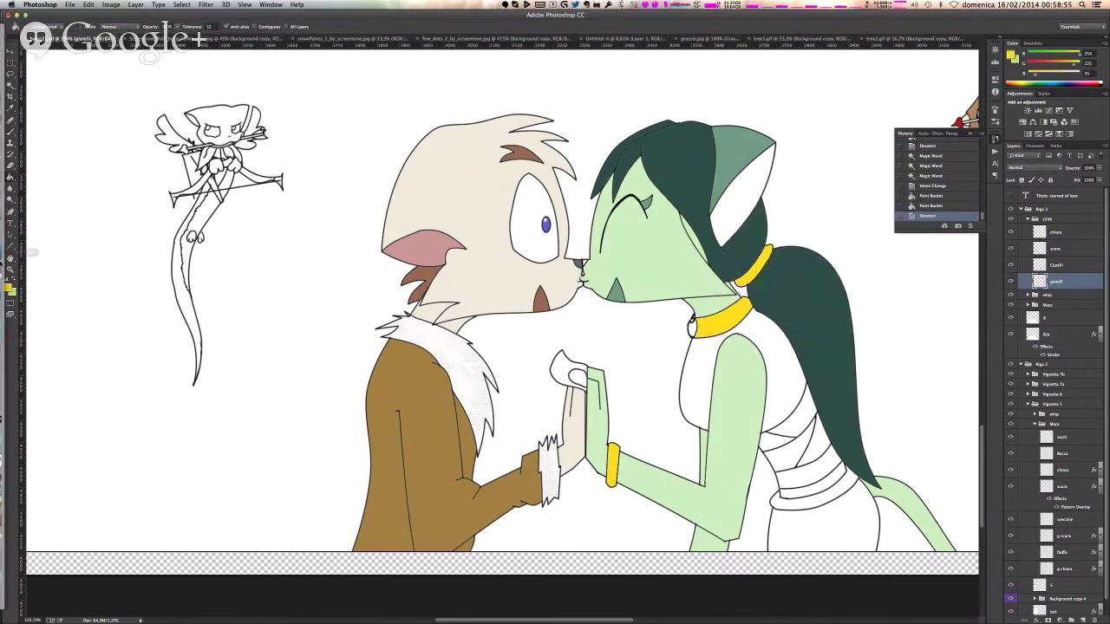
- Set the foreground colour to the red PANTONE 702 C from the PANTONE+ Solid Coated library
left_click(8, 287)
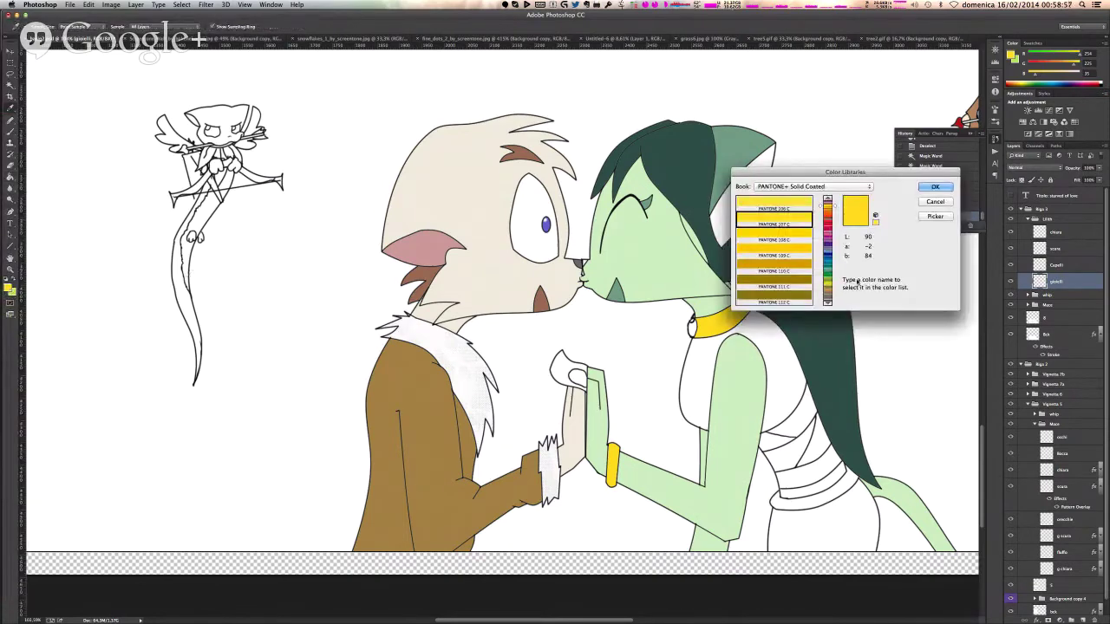
left_click(833, 217)
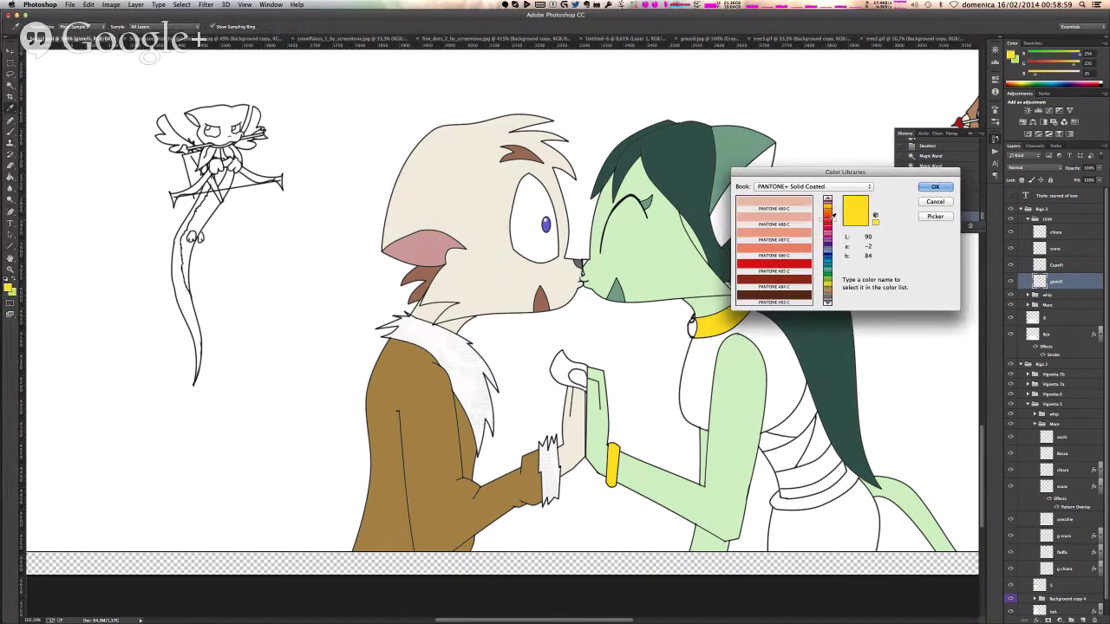
left_click(783, 248)
left_click(785, 261)
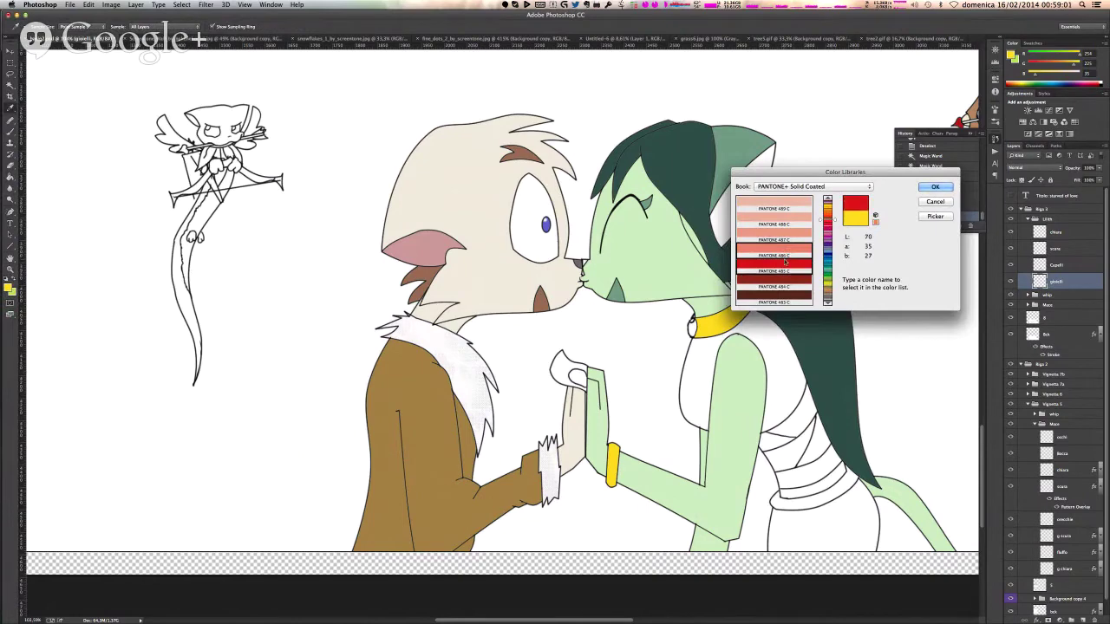
left_click(831, 224)
left_click(784, 265)
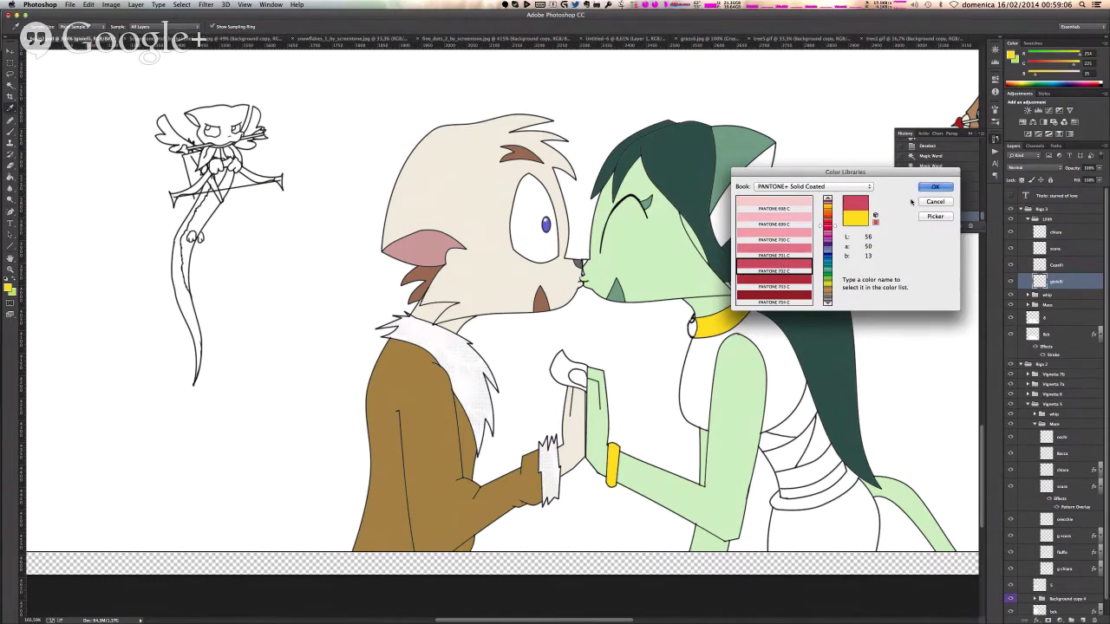
key("Return")
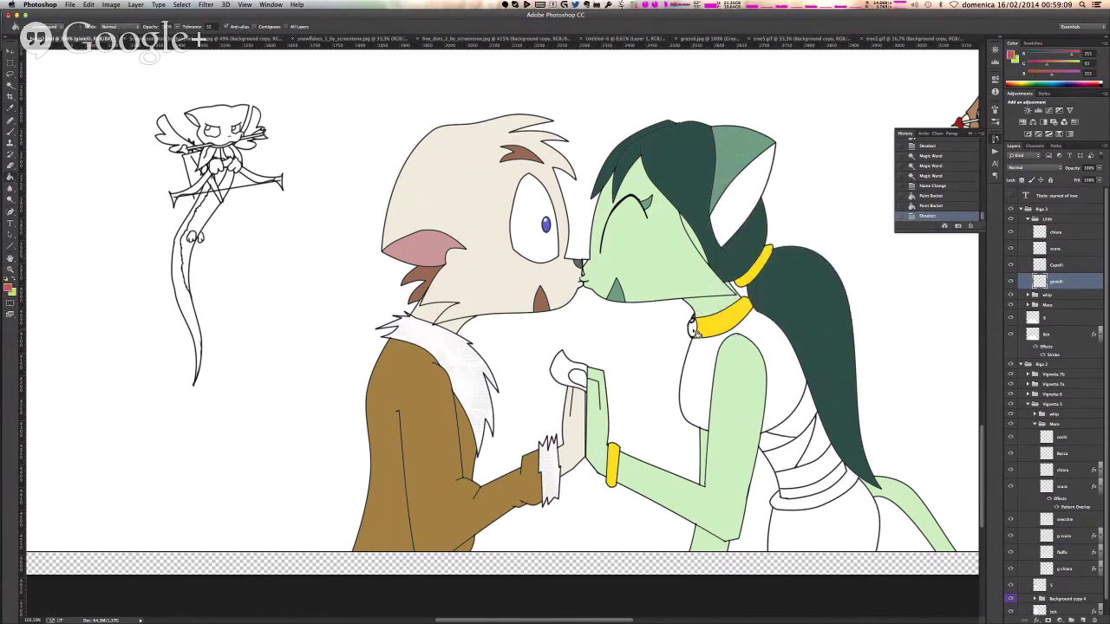
- Select the pendant on Lilith's collar with the Magic Wand, fill it with the red on the gioielli layer, and deselect
key("w")
left_click(692, 328)
scroll(691, 328, "up", 1)
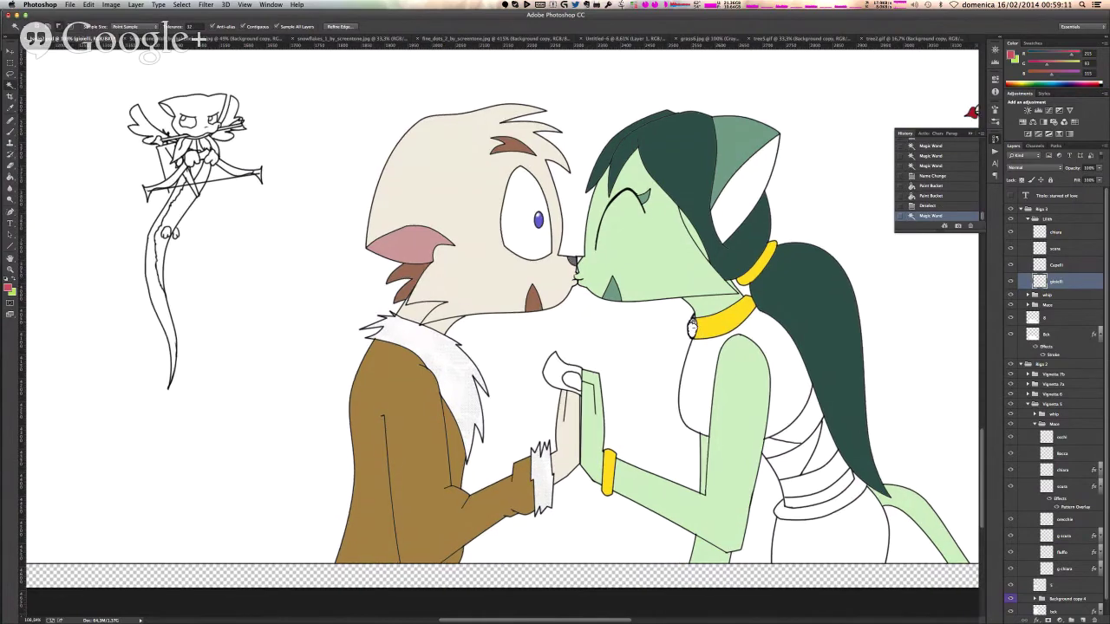
scroll(692, 328, "up", 3)
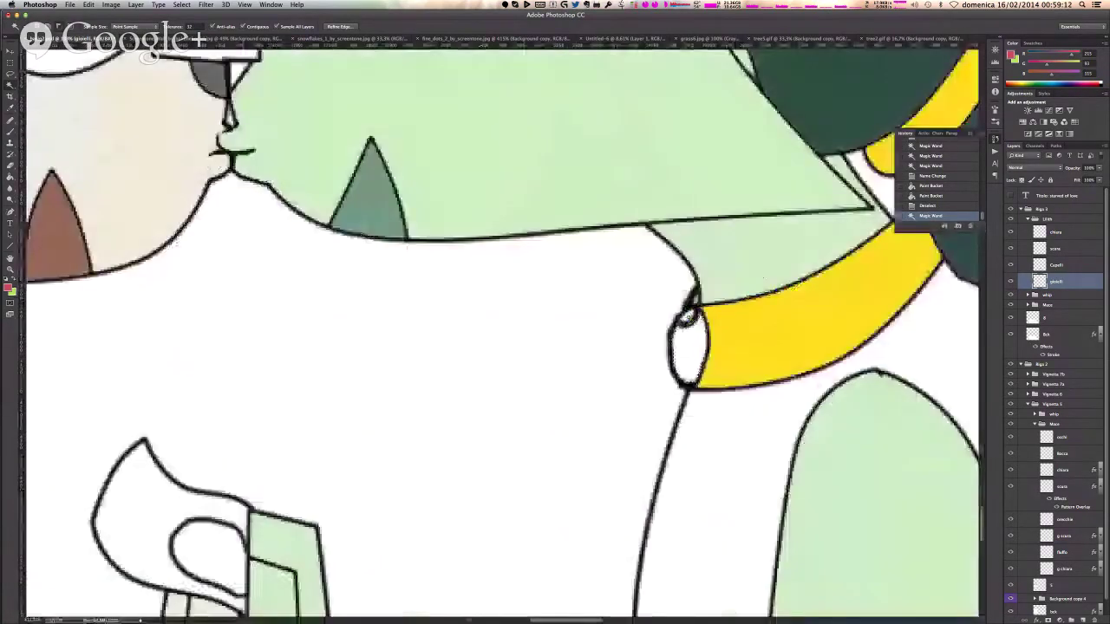
scroll(690, 319, "down", 5)
scroll(691, 349, "down", 3)
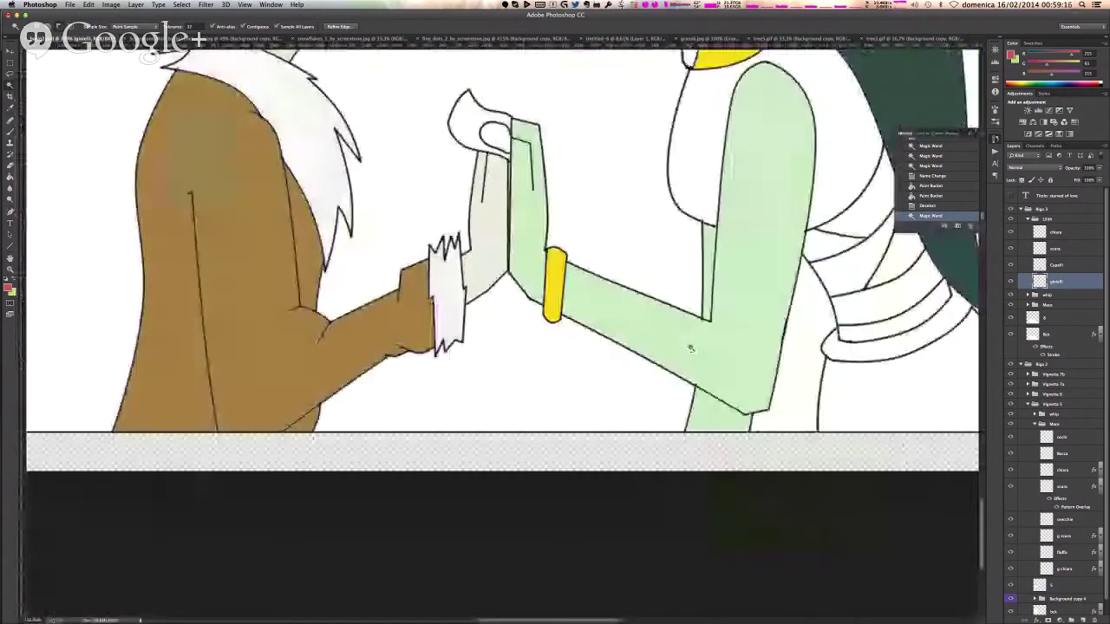
scroll(690, 348, "up", 3)
scroll(680, 223, "up", 3)
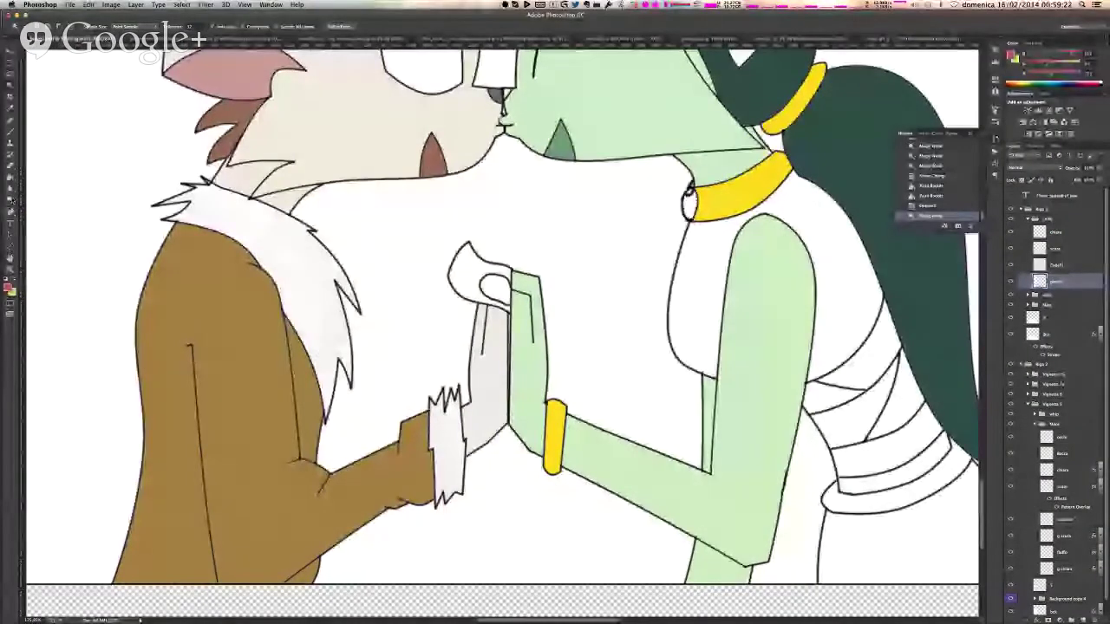
key("g")
left_click(691, 206)
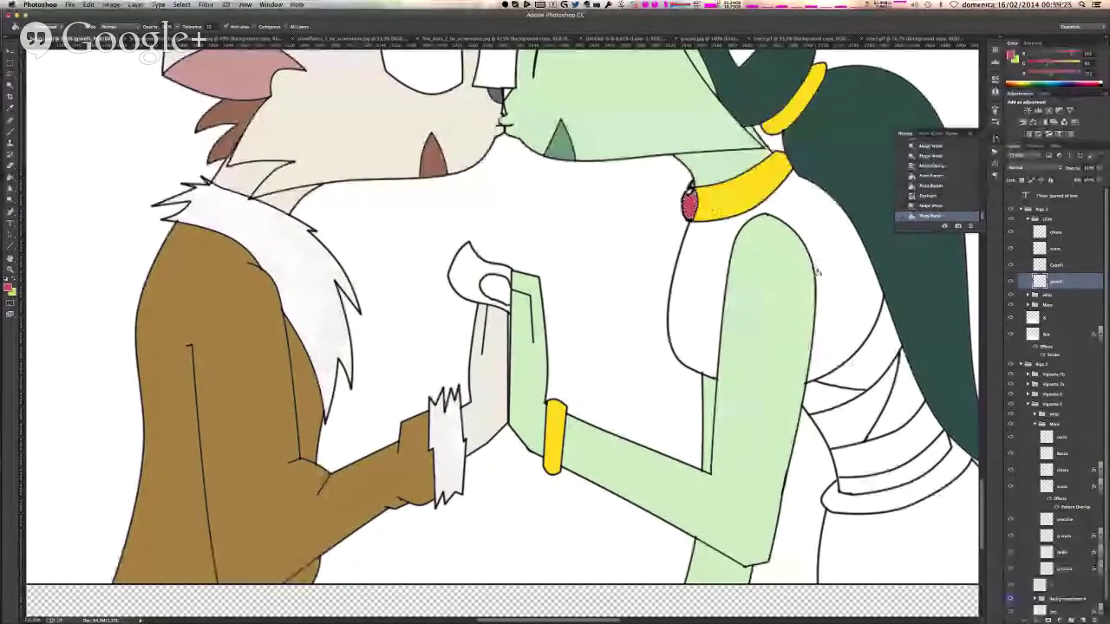
scroll(835, 249, "down", 2)
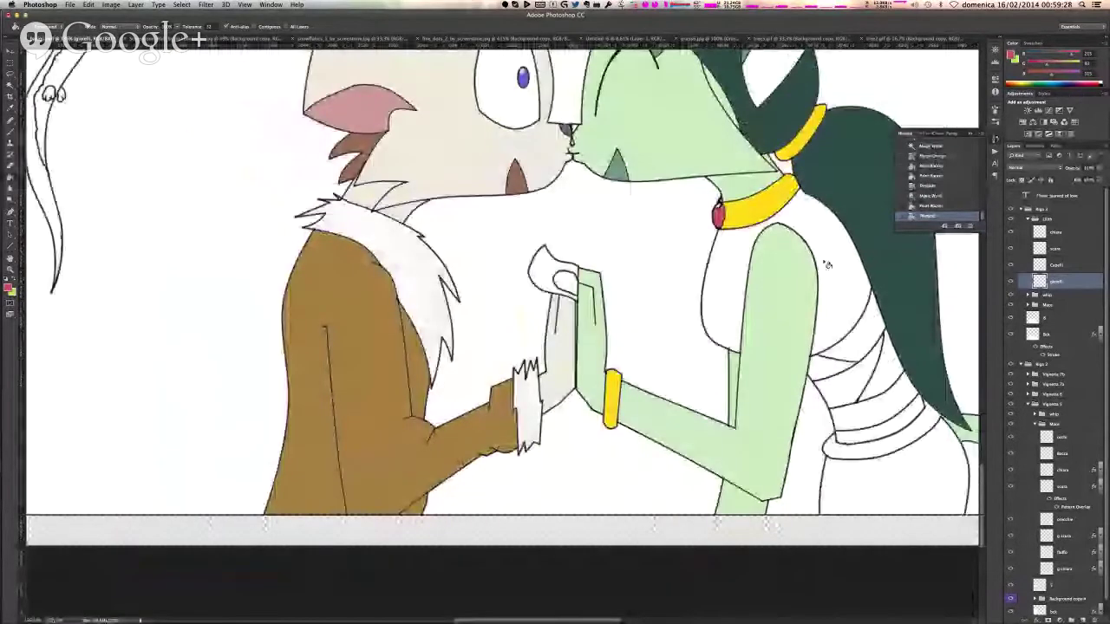
scroll(827, 264, "up", 2)
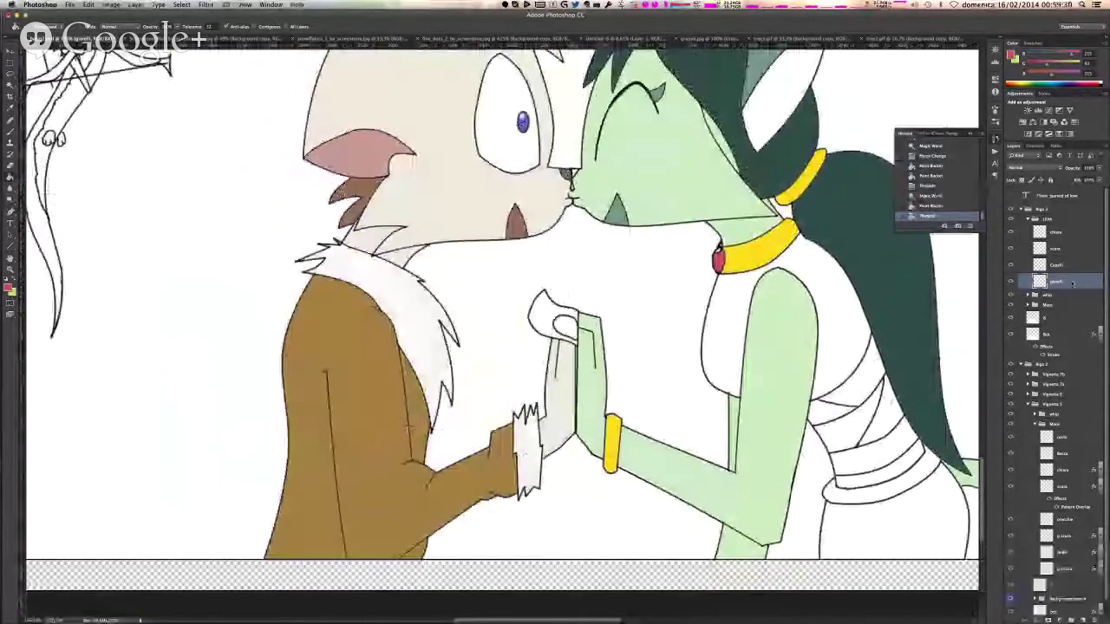
double_click(1073, 283)
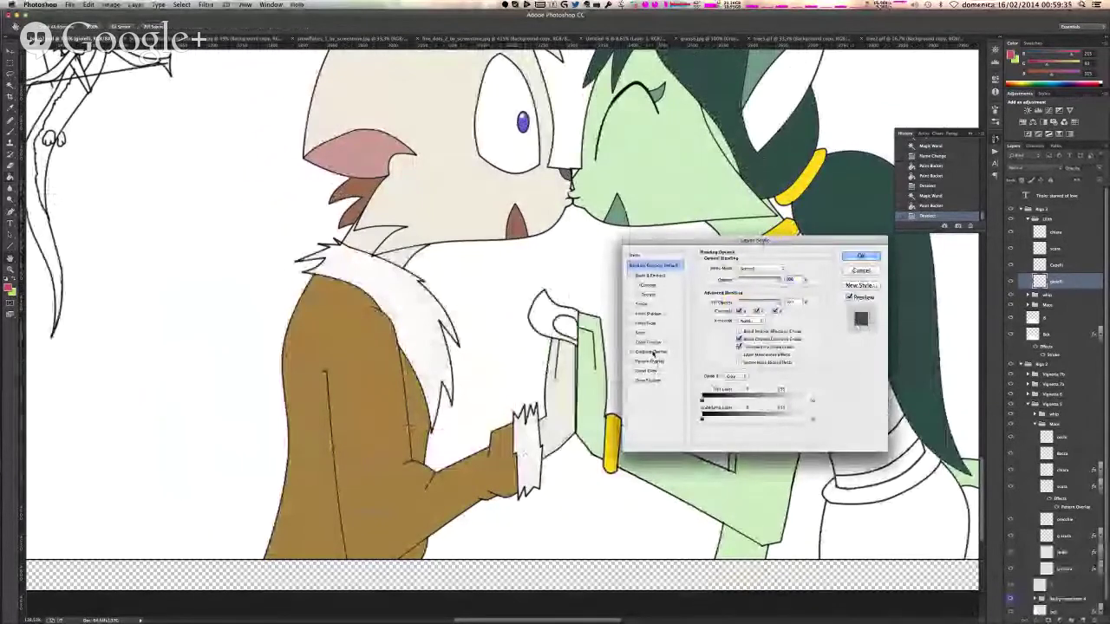
left_click(653, 352)
left_click_drag(750, 242, 268, 178)
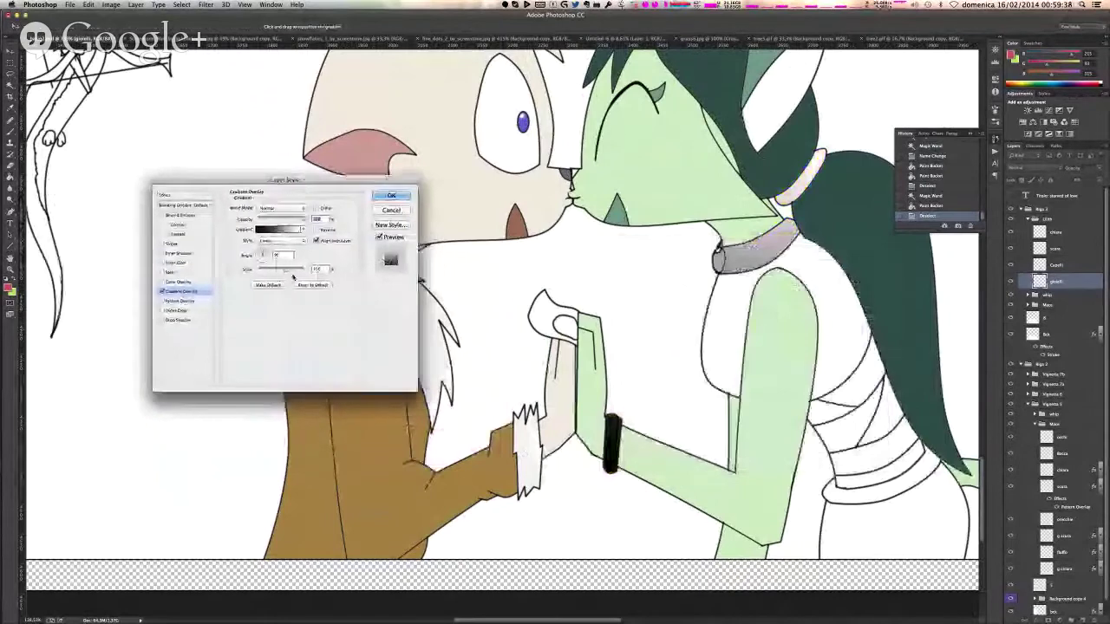
left_click(280, 229)
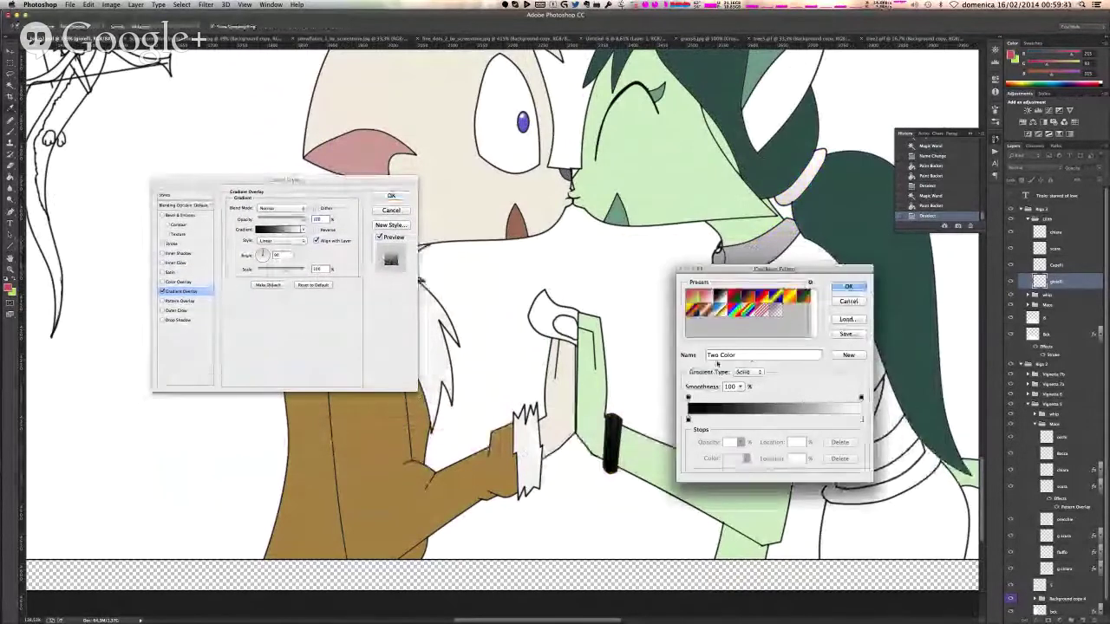
left_click(847, 287)
left_click(290, 240)
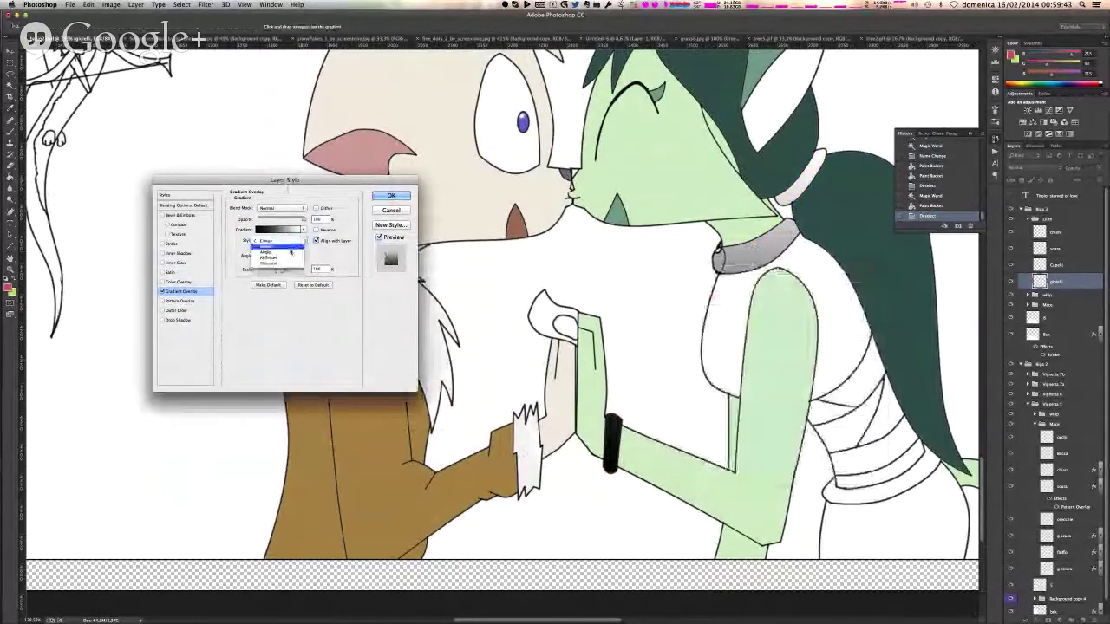
left_click(289, 263)
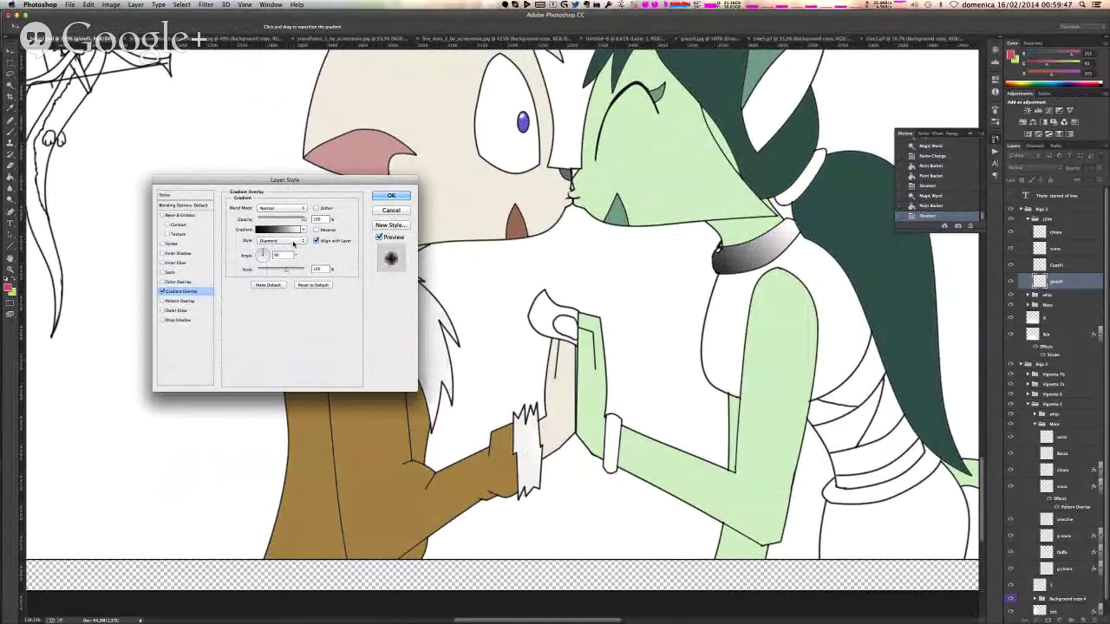
left_click(390, 211)
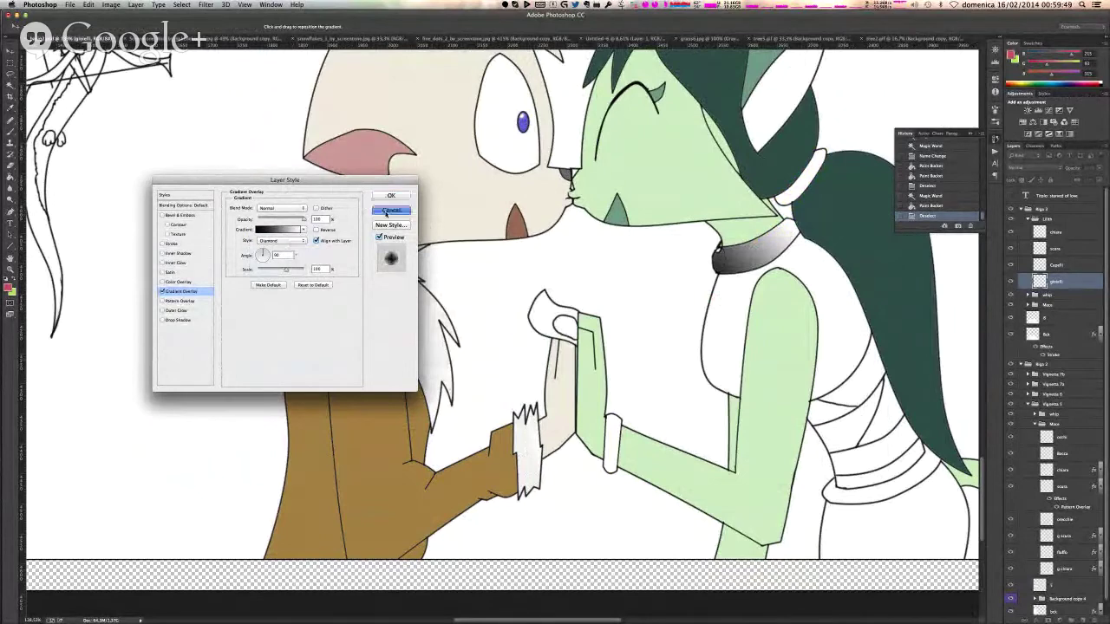
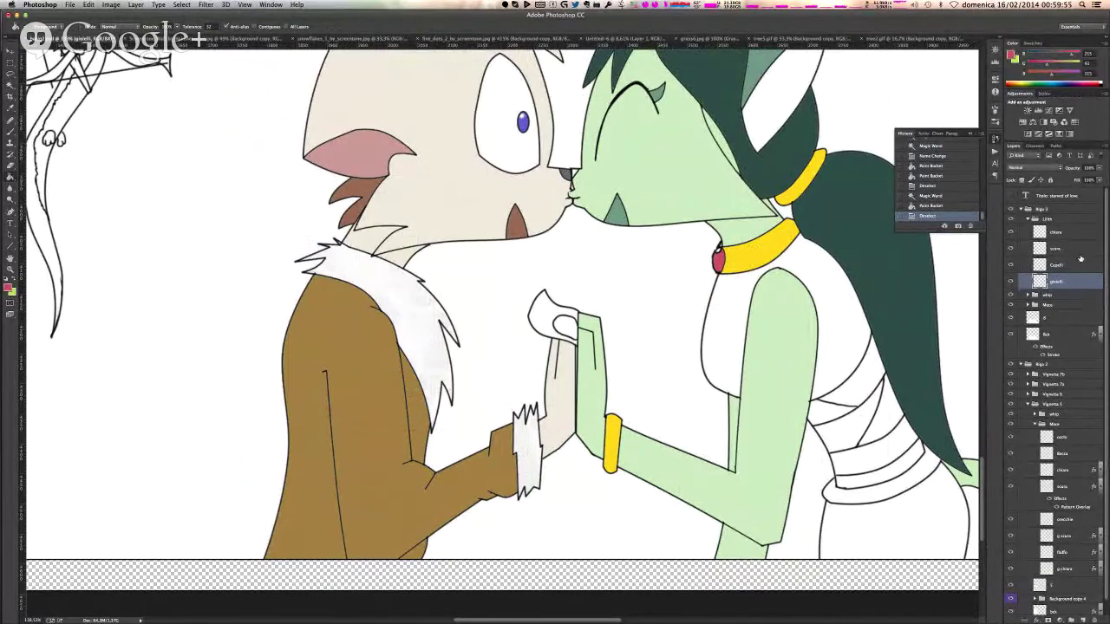
- Open the blending options of Lilith's chiara layer and enable Pattern Overlay, leaving Gradient Overlay off
left_click(1069, 247)
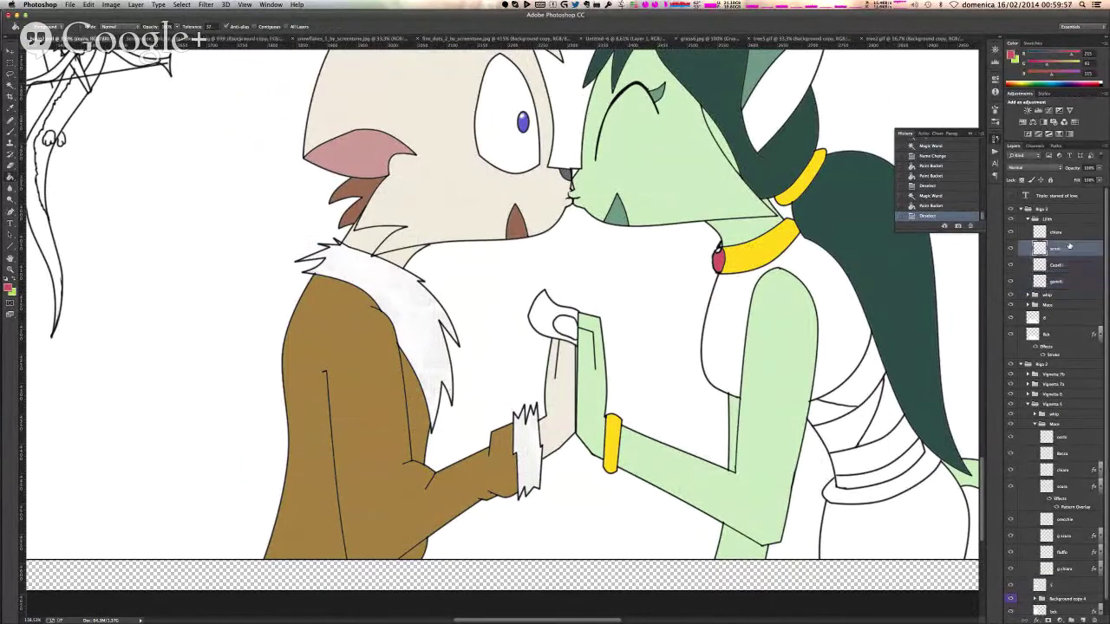
left_click(1071, 233)
right_click(1070, 233)
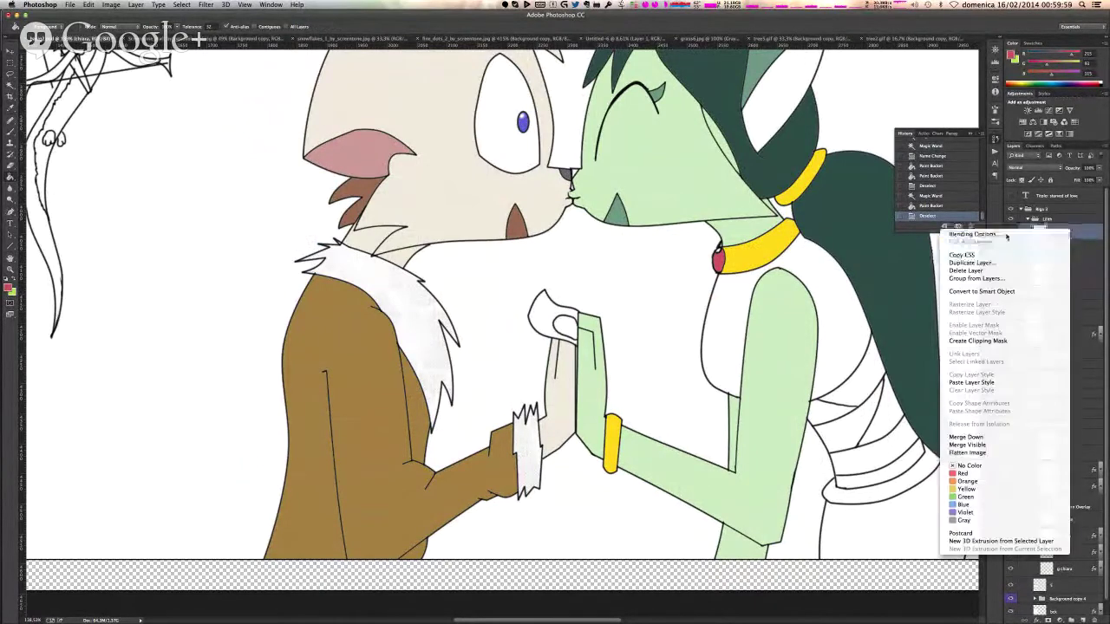
left_click(1008, 234)
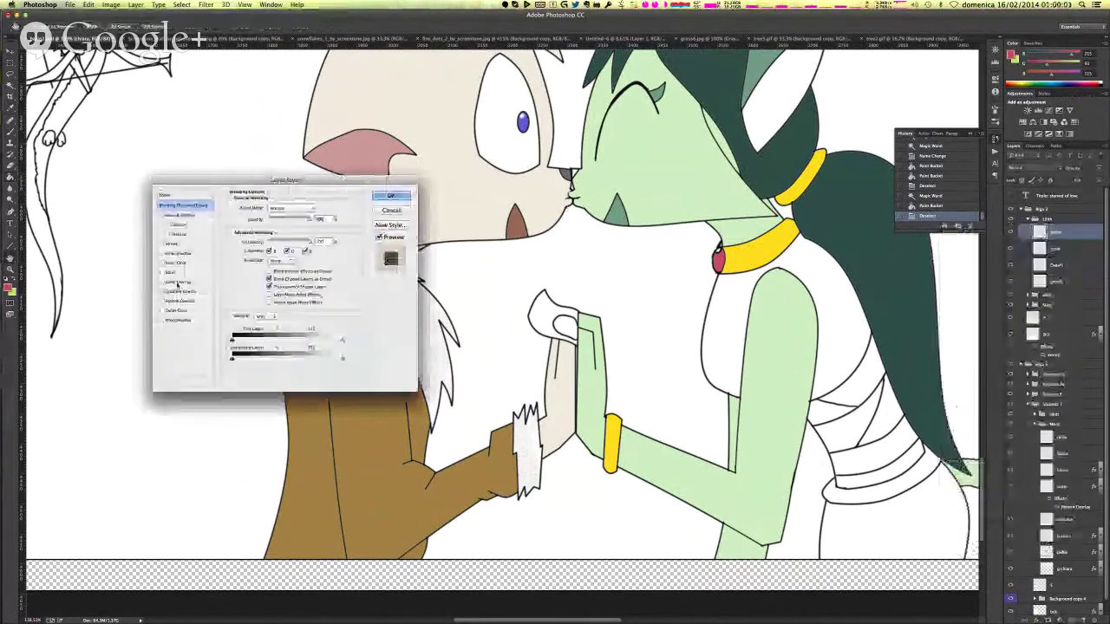
left_click(180, 292)
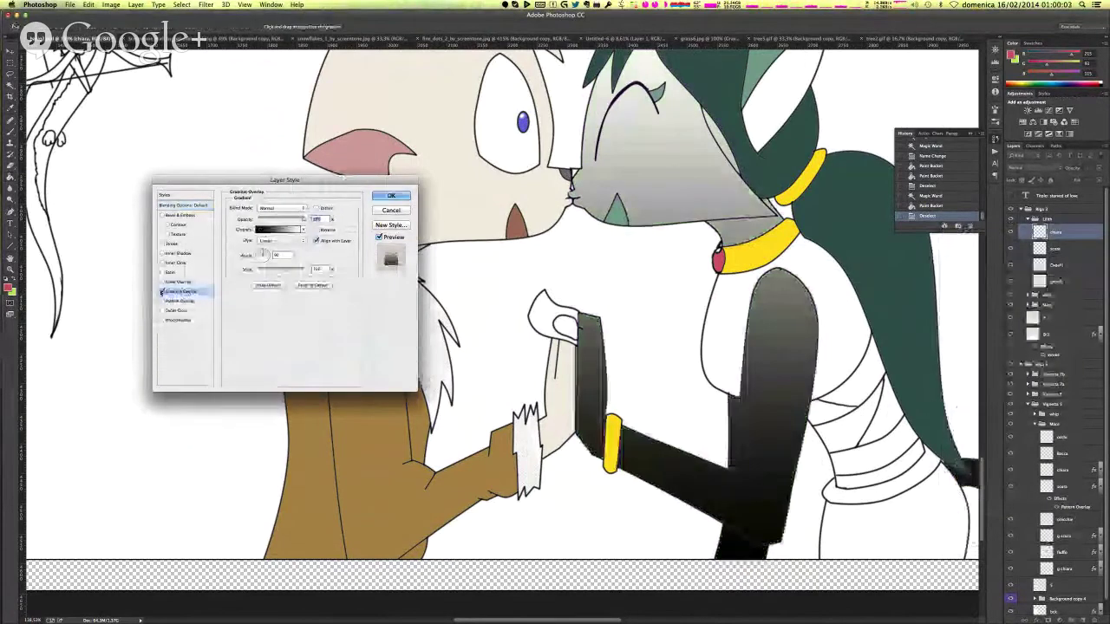
left_click(162, 291)
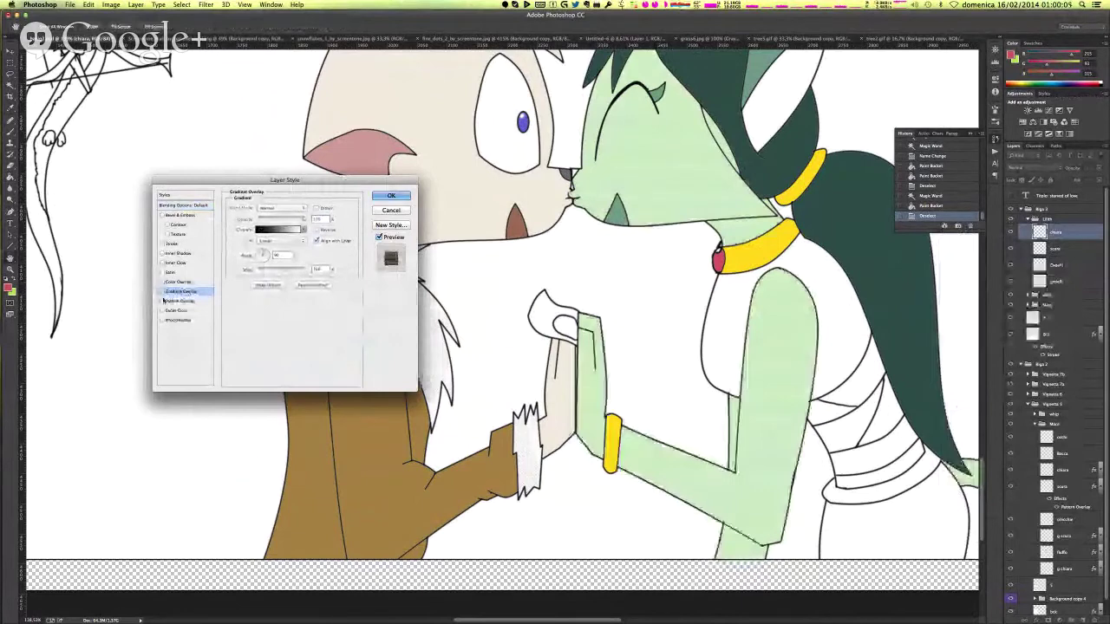
left_click(162, 300)
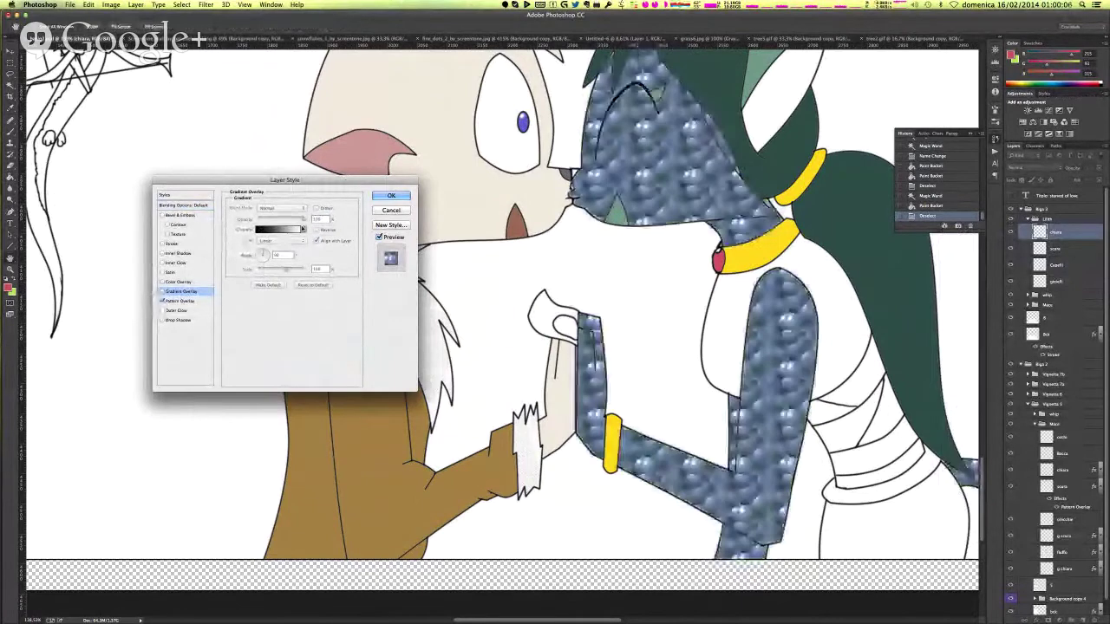
- Choose the pale grey paper-like pattern for the chiara layer's overlay, reduce its opacity to about half, and apply the style
left_click(181, 301)
left_click(294, 239)
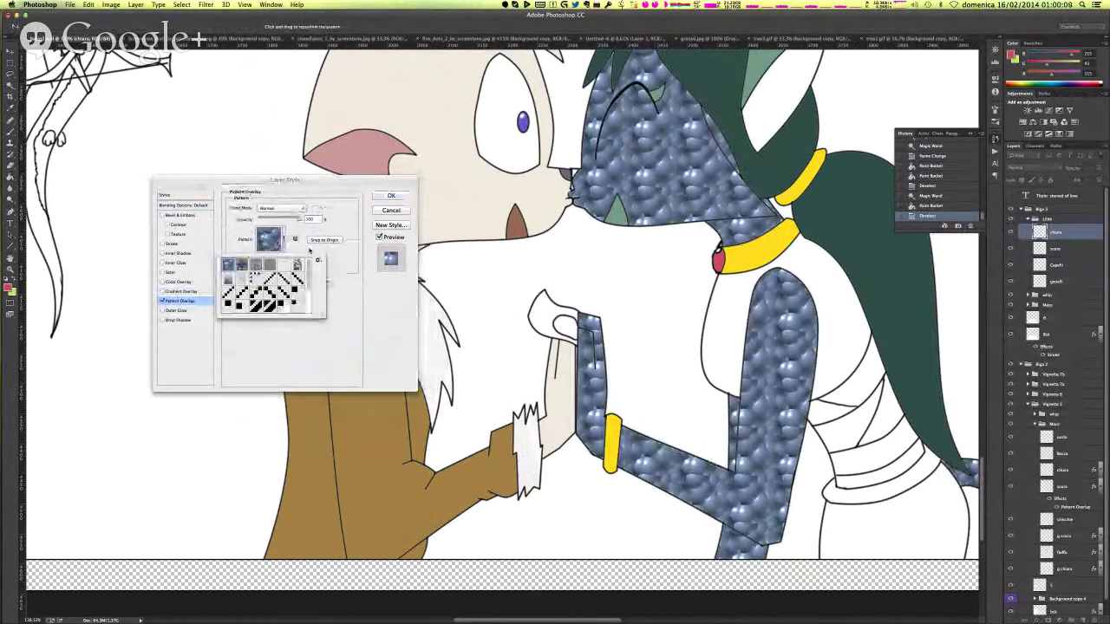
left_click(283, 265)
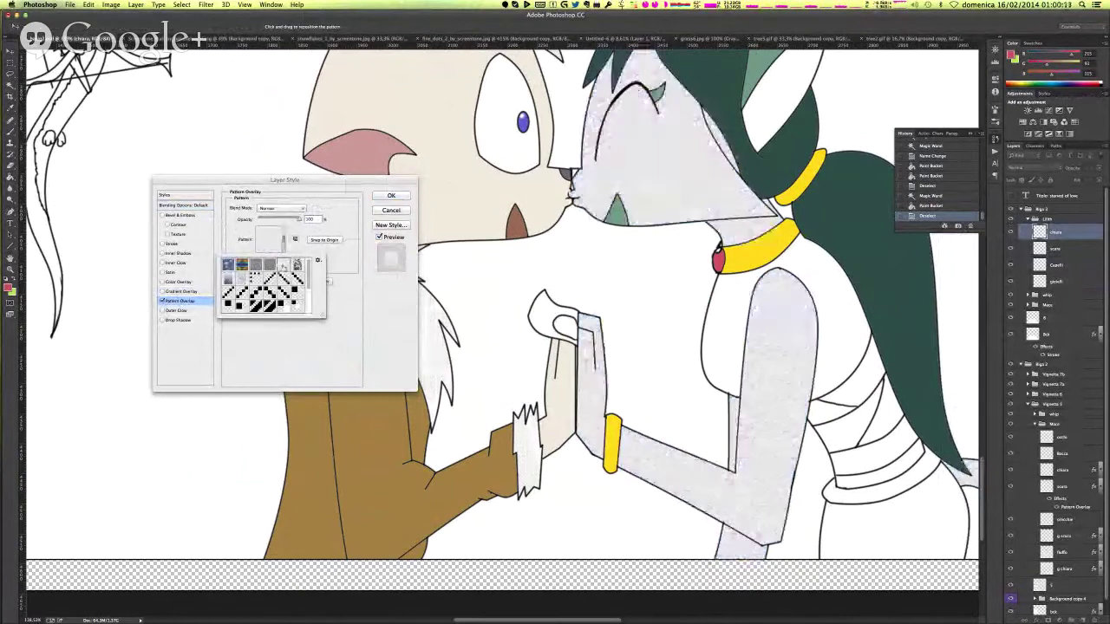
left_click_drag(290, 219, 279, 219)
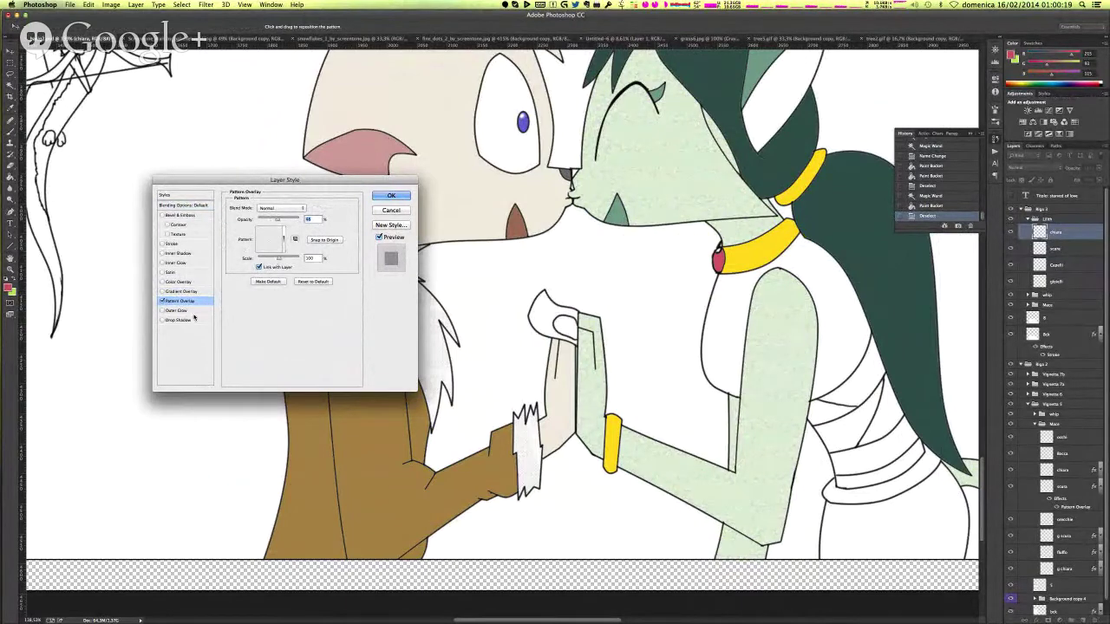
left_click(391, 196)
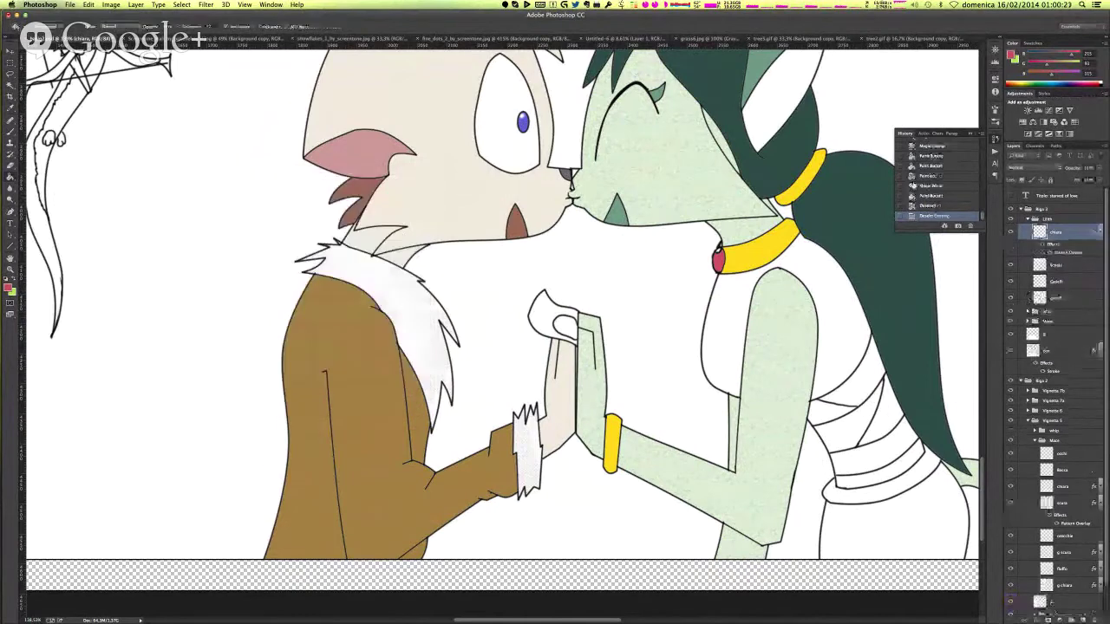
- Add a Pattern Overlay to Lilith's scura layer using the same pale grey pattern at reduced opacity
left_click(1056, 265)
right_click(1068, 265)
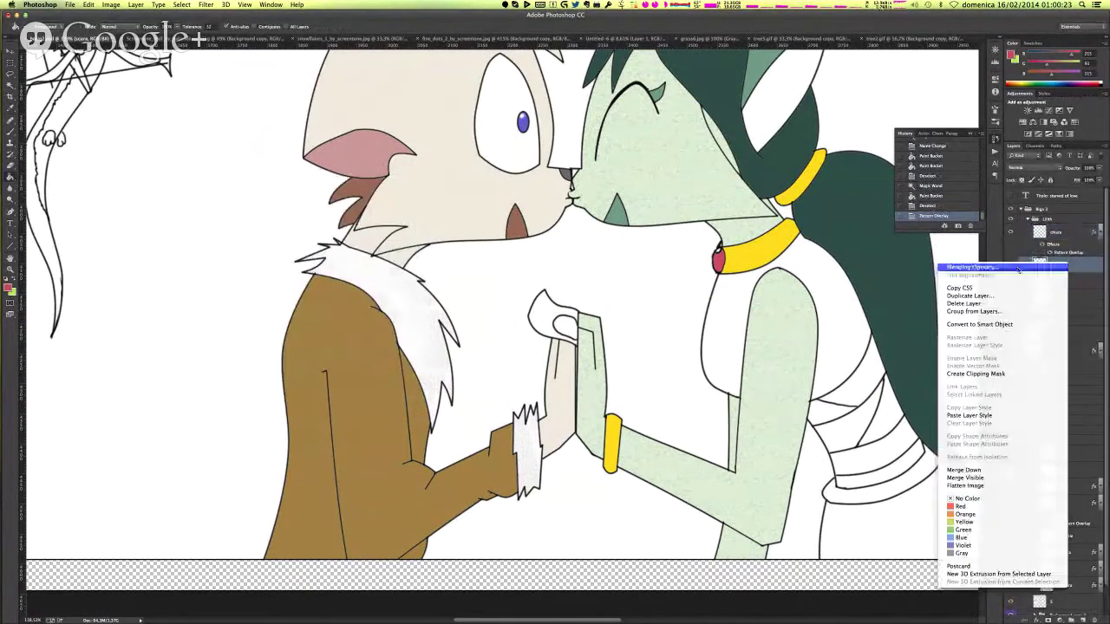
left_click(1064, 270)
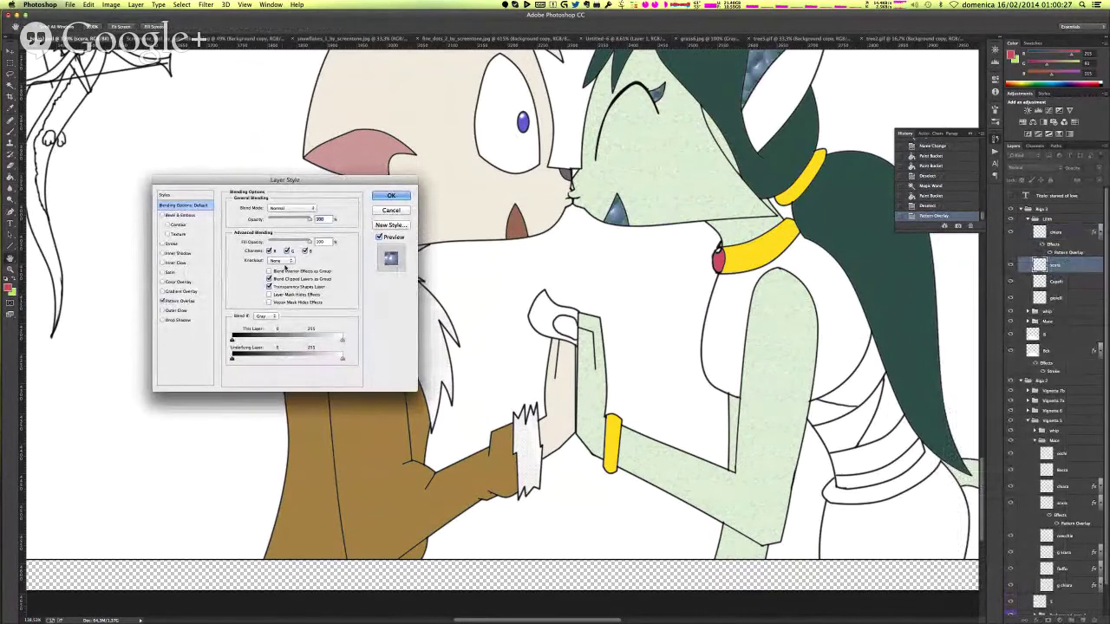
left_click(191, 301)
left_click(272, 232)
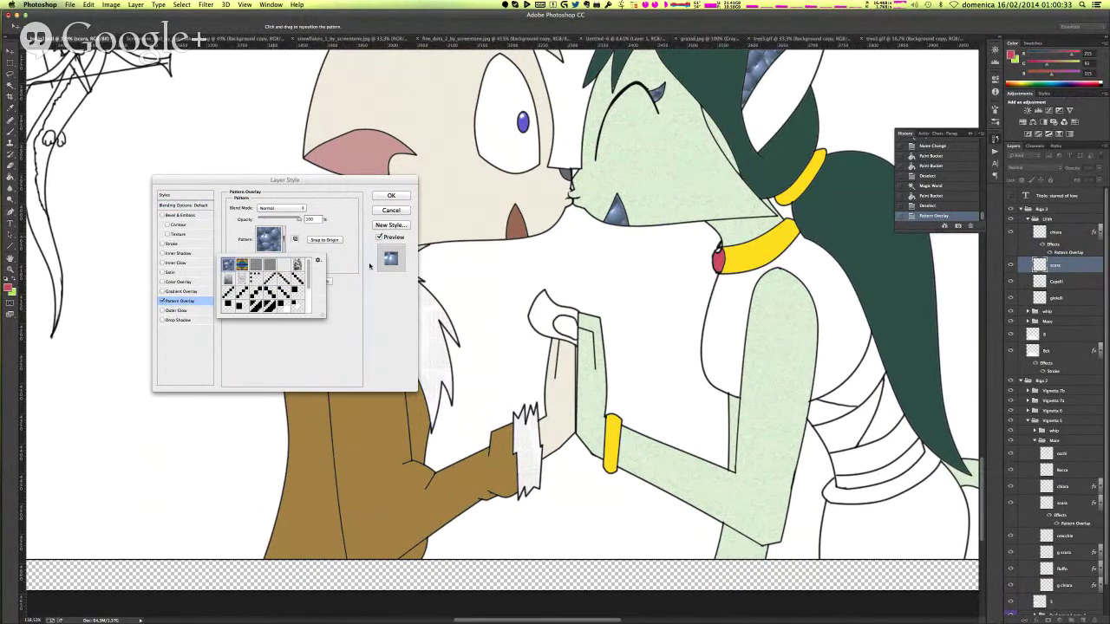
left_click(283, 265)
left_click_drag(278, 219, 274, 219)
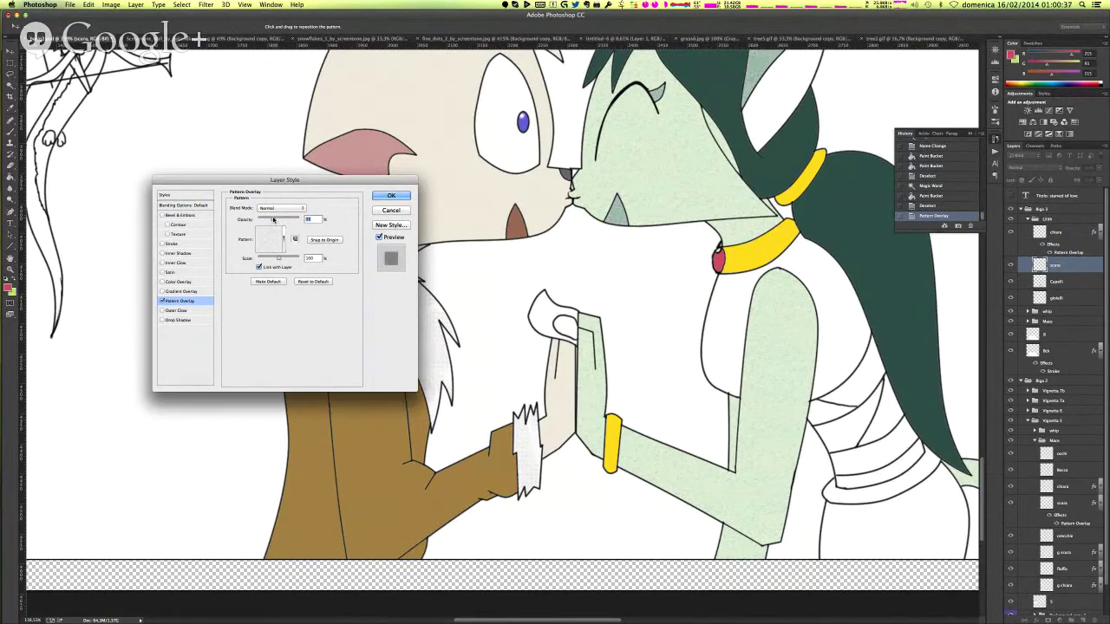
left_click(395, 196)
- Add a Pattern Overlay to the Capelli layer using the grey starry dotted pattern, with reduced scale and very low opacity
right_click(1071, 303)
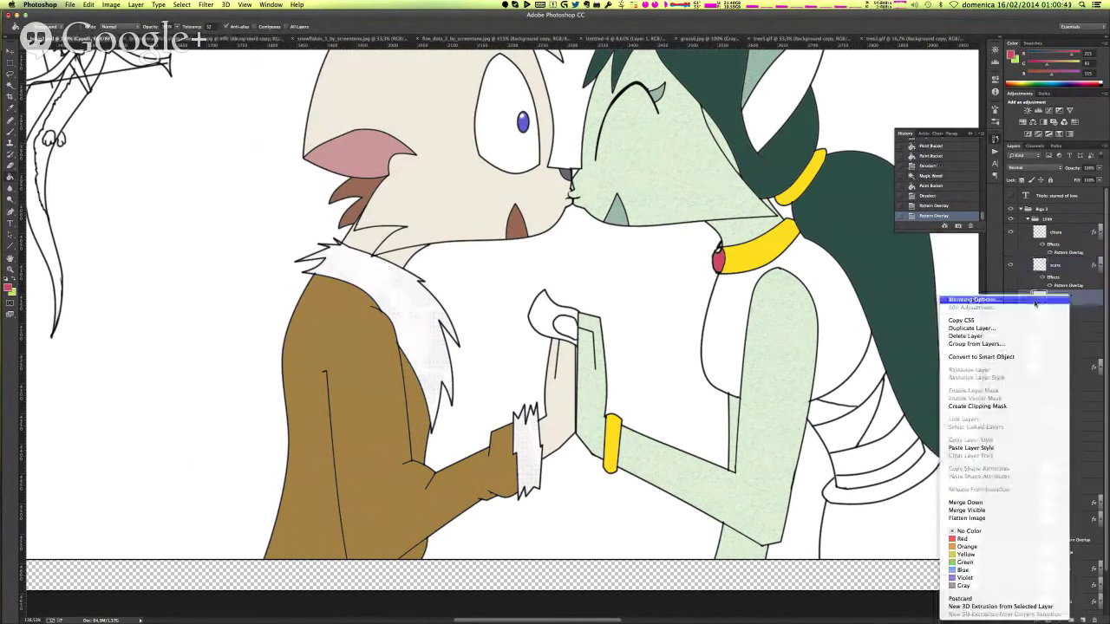
left_click(1068, 302)
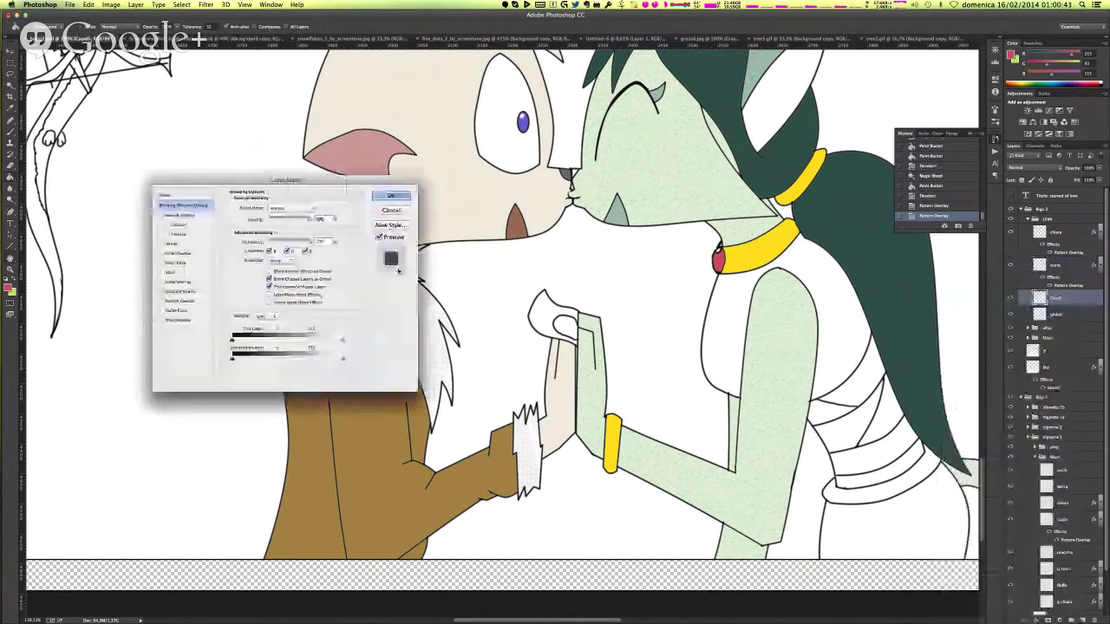
left_click(178, 301)
left_click(295, 240)
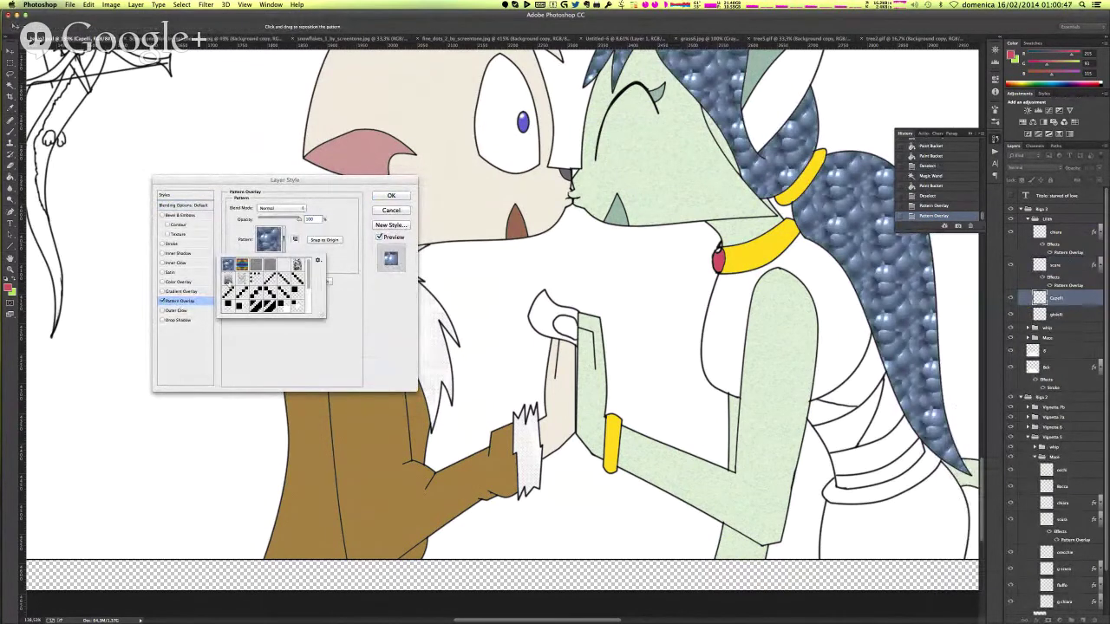
left_click(230, 279)
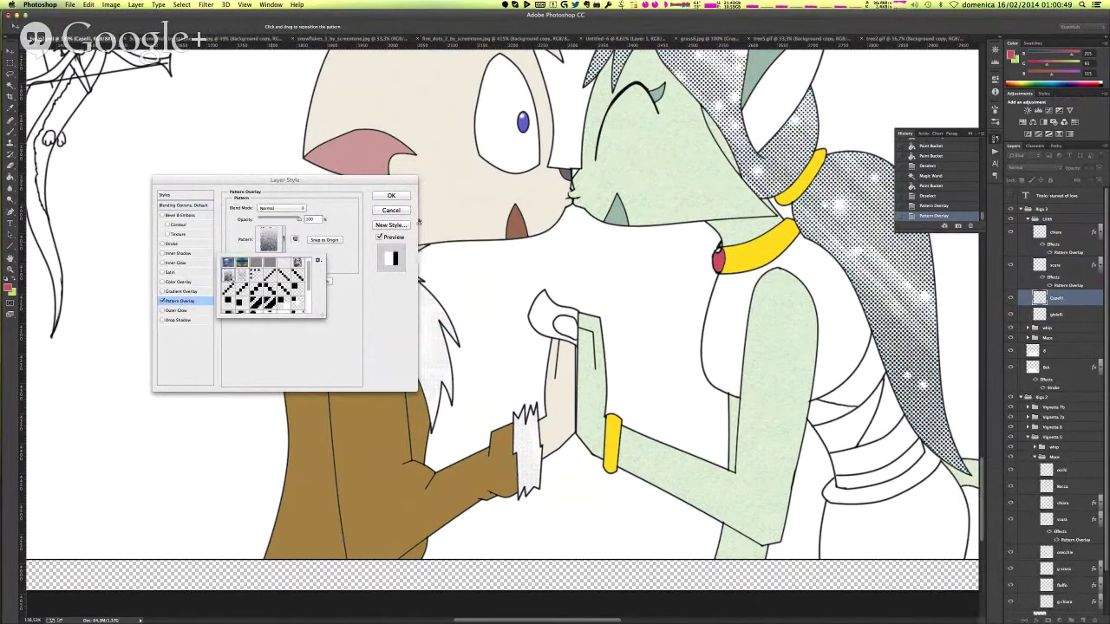
left_click_drag(300, 221, 271, 259)
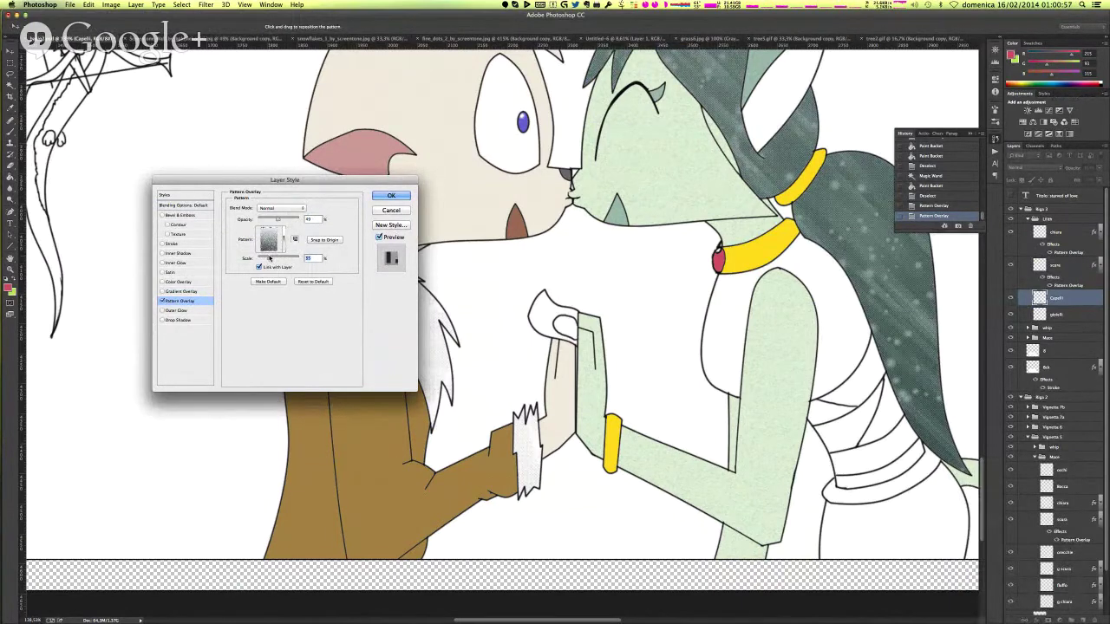
left_click(264, 219)
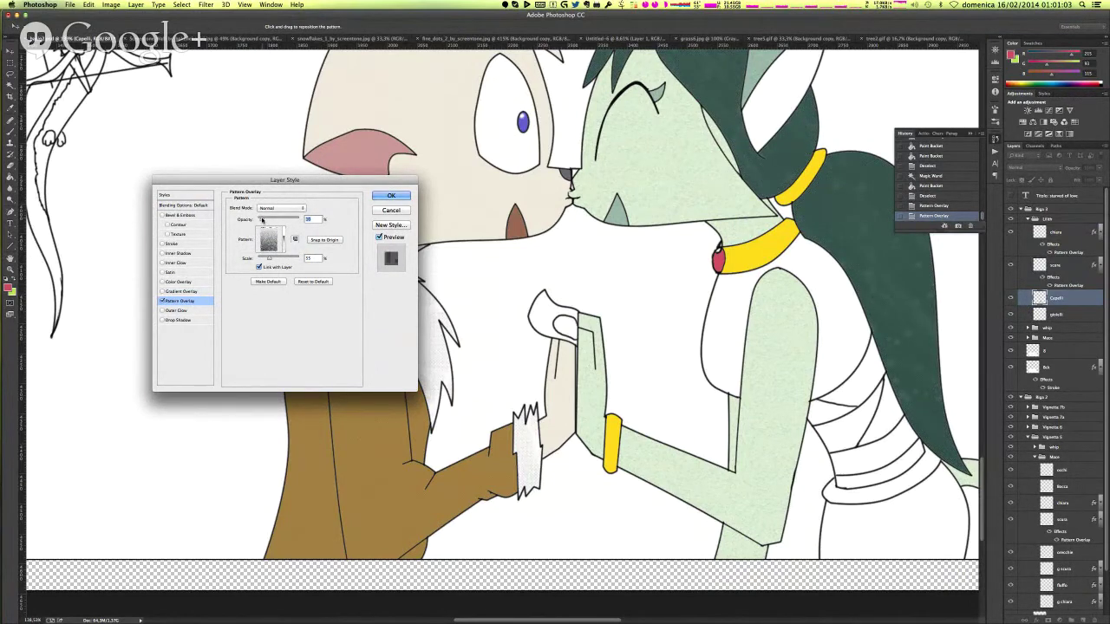
left_click(391, 196)
- Clear all the jewellery colour from the gioielli layer and rename the layer orecchie
scroll(939, 323, "up", 3)
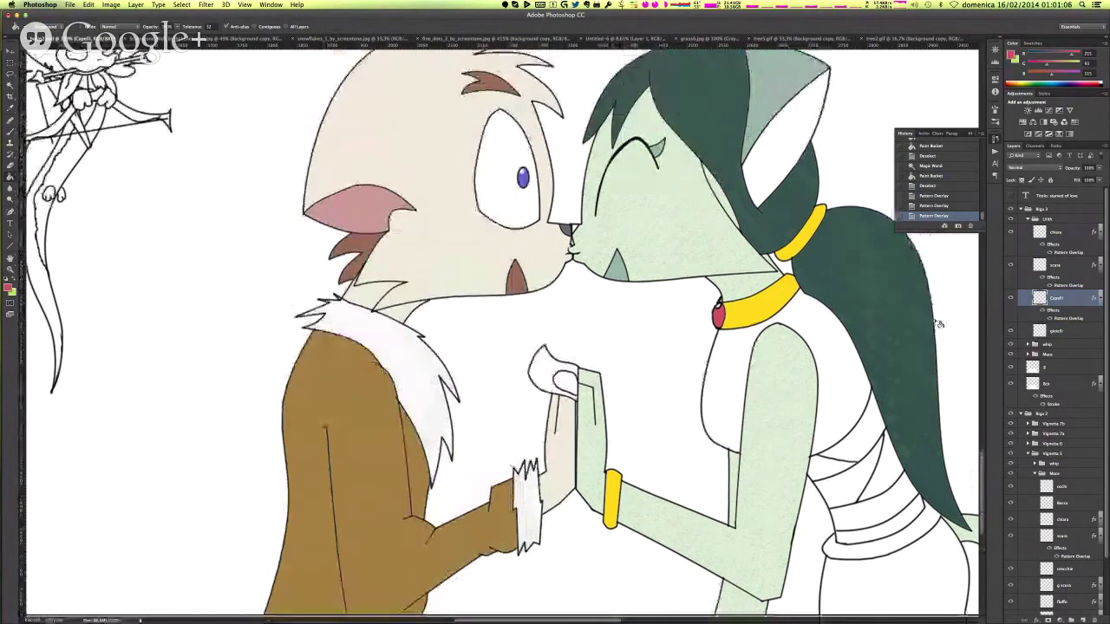
scroll(939, 323, "down", 2)
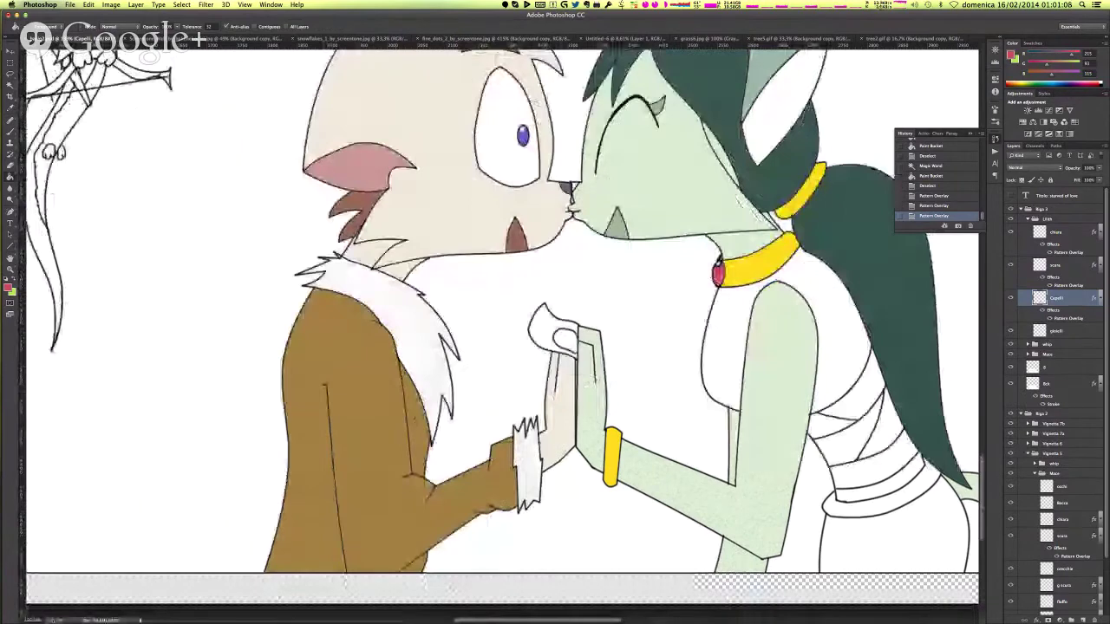
scroll(503, 312, "right", 5)
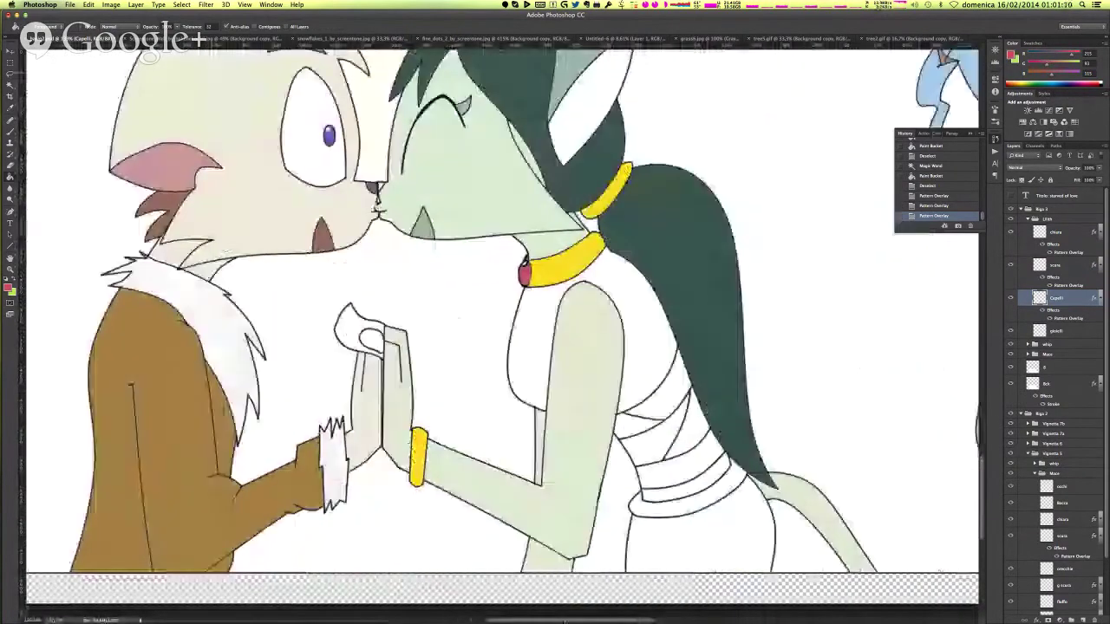
scroll(656, 482, "right", 1)
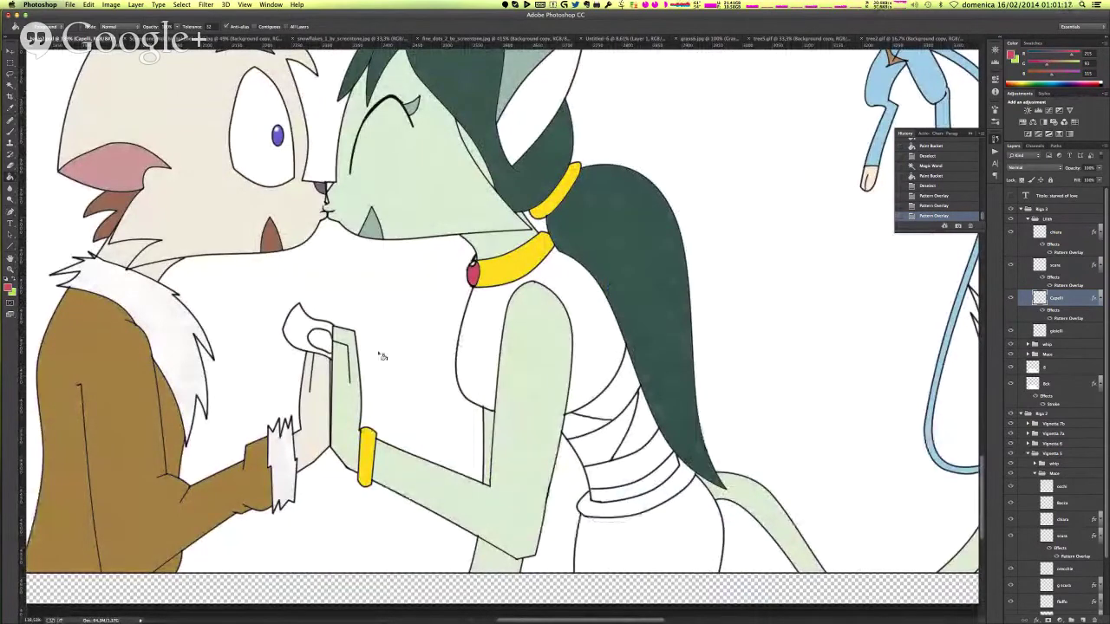
left_click(1059, 332)
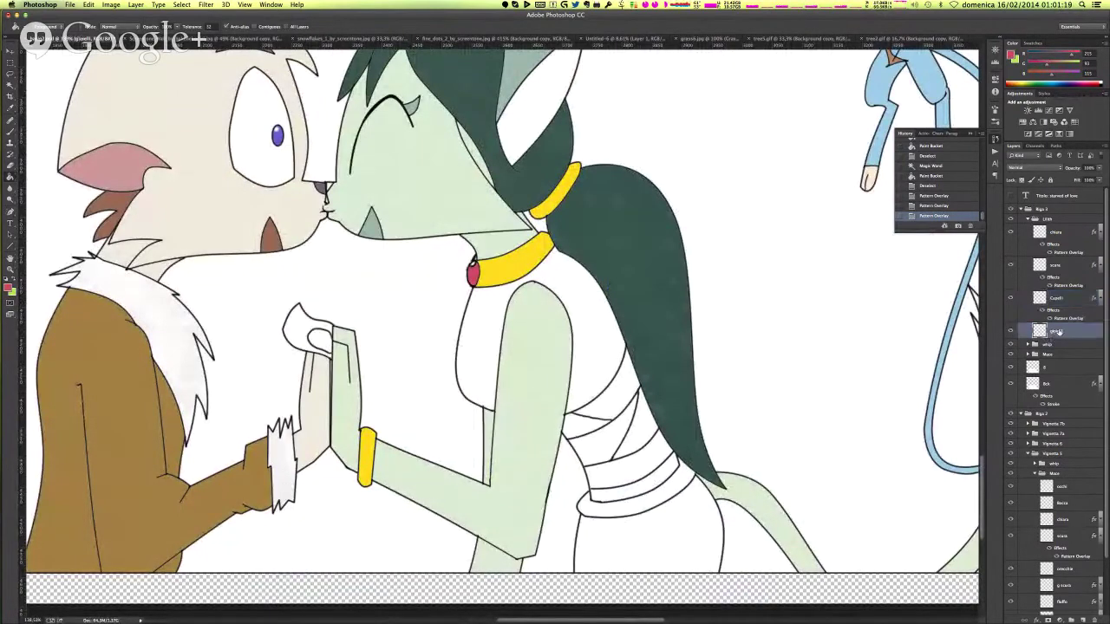
key("super+a")
key("Delete")
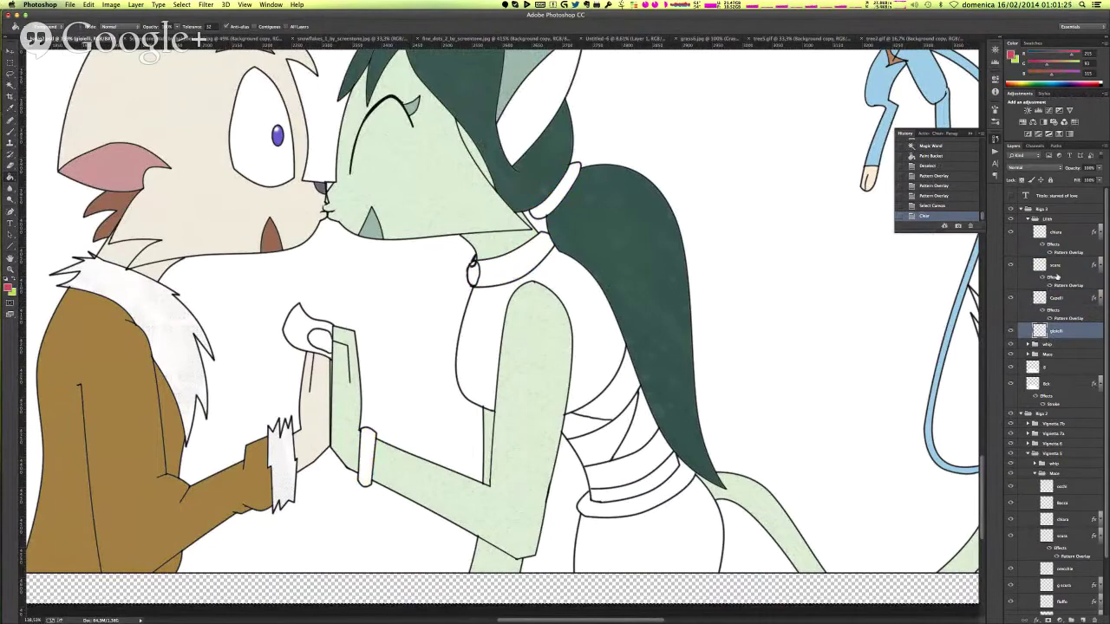
double_click(1056, 331)
type("orecchie")
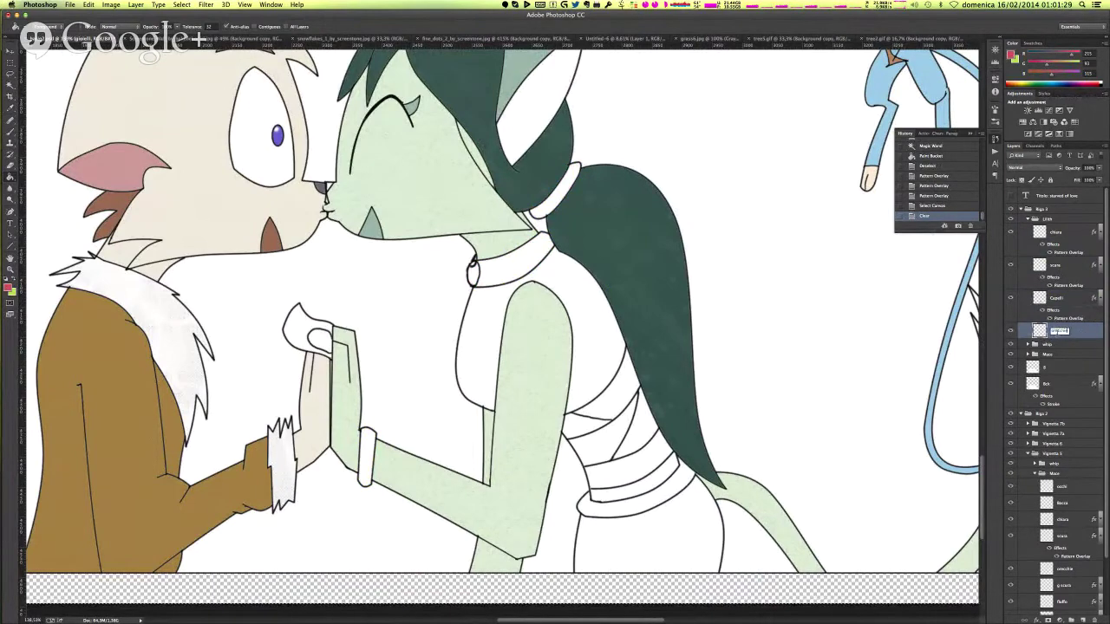
key("Return")
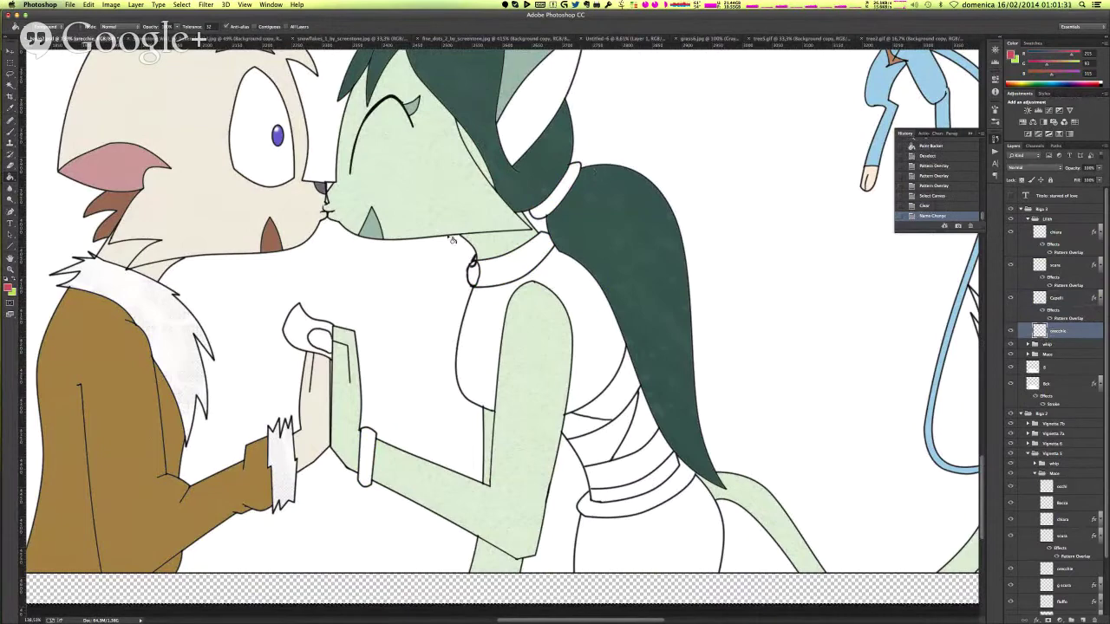
- Select Lilith's white inner ear with the Magic Wand, fill it with the other character's ear pink on the orecchie layer, and deselect
key("w")
key("super+d")
left_click(530, 114)
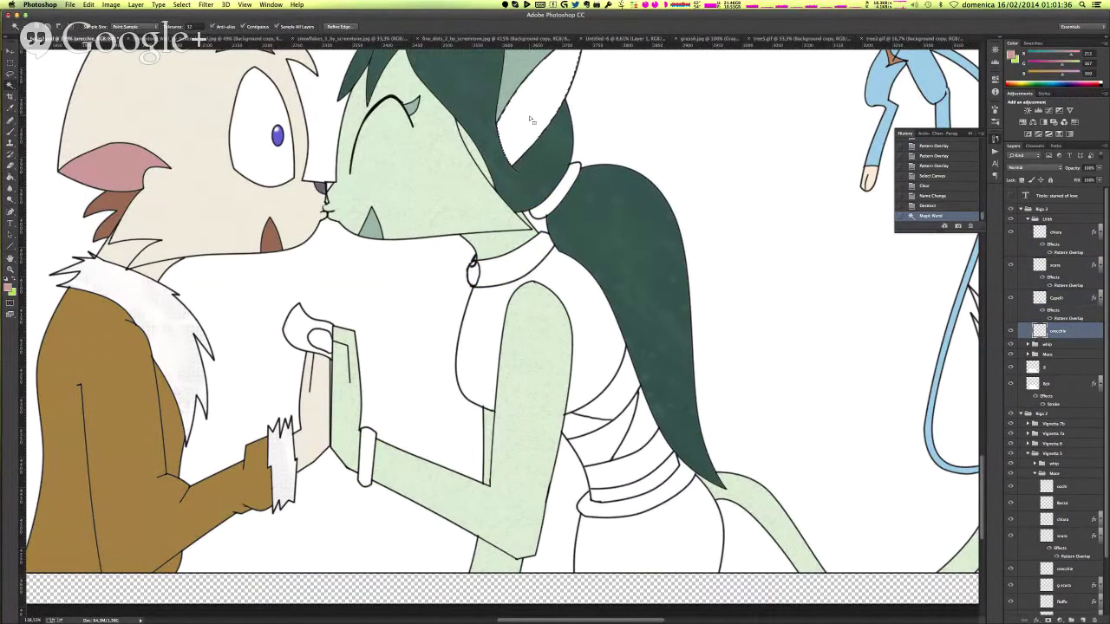
scroll(531, 121, "up", 5)
key("g")
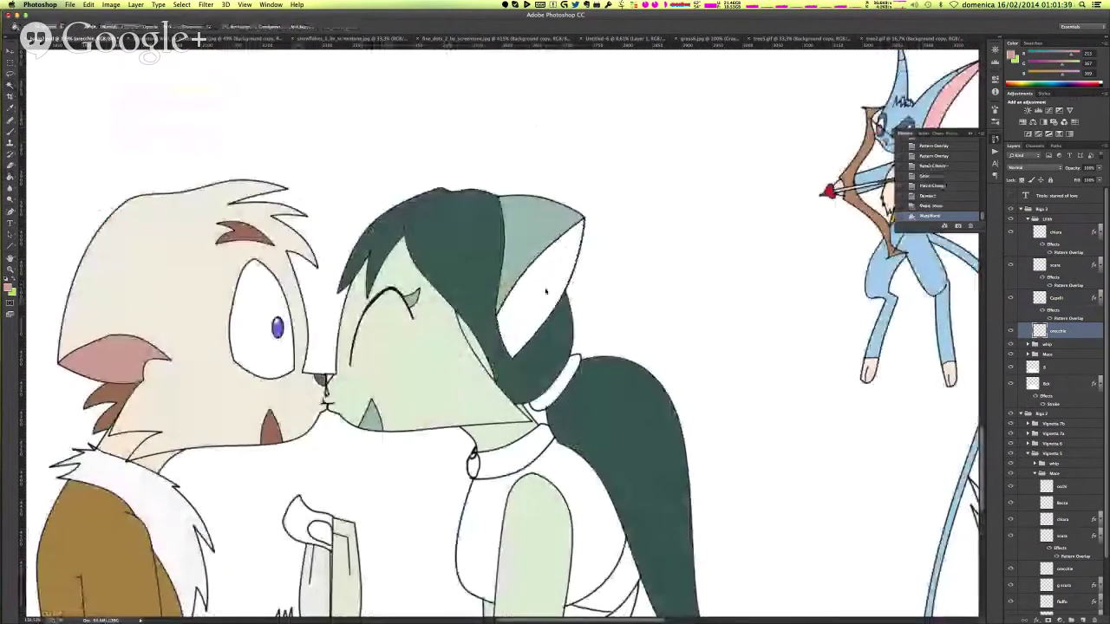
left_click(546, 288)
key("super+d")
- Create a new layer, place it below orecchie, and name it Fermacapelli
scroll(669, 367, "down", 4)
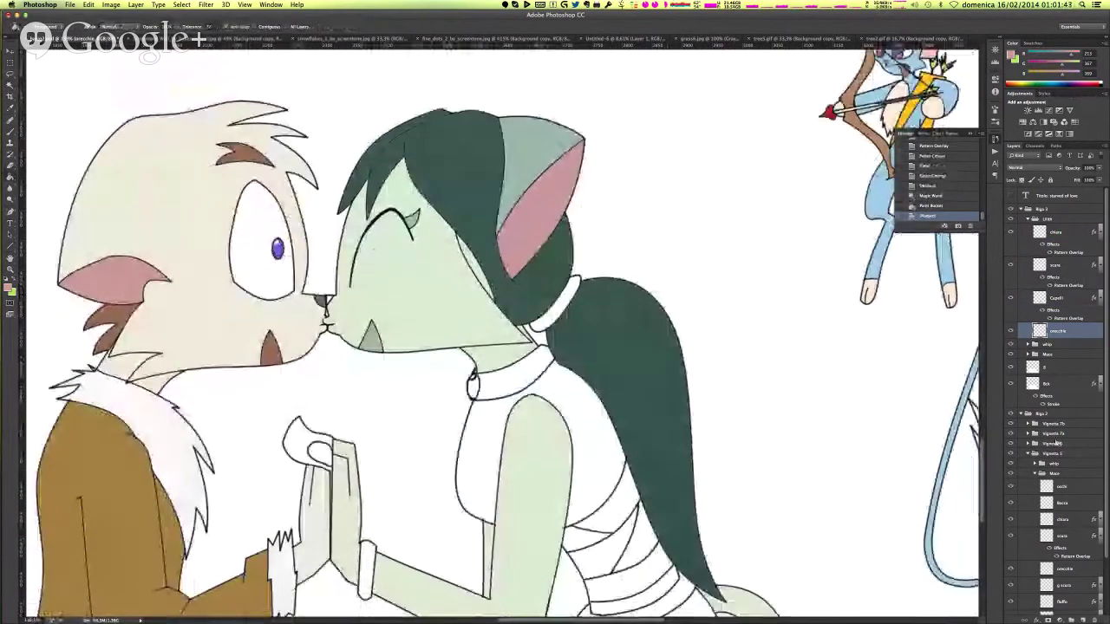
left_click(1084, 620)
left_click_drag(1058, 333, 1056, 346)
scroll(533, 375, "down", 3)
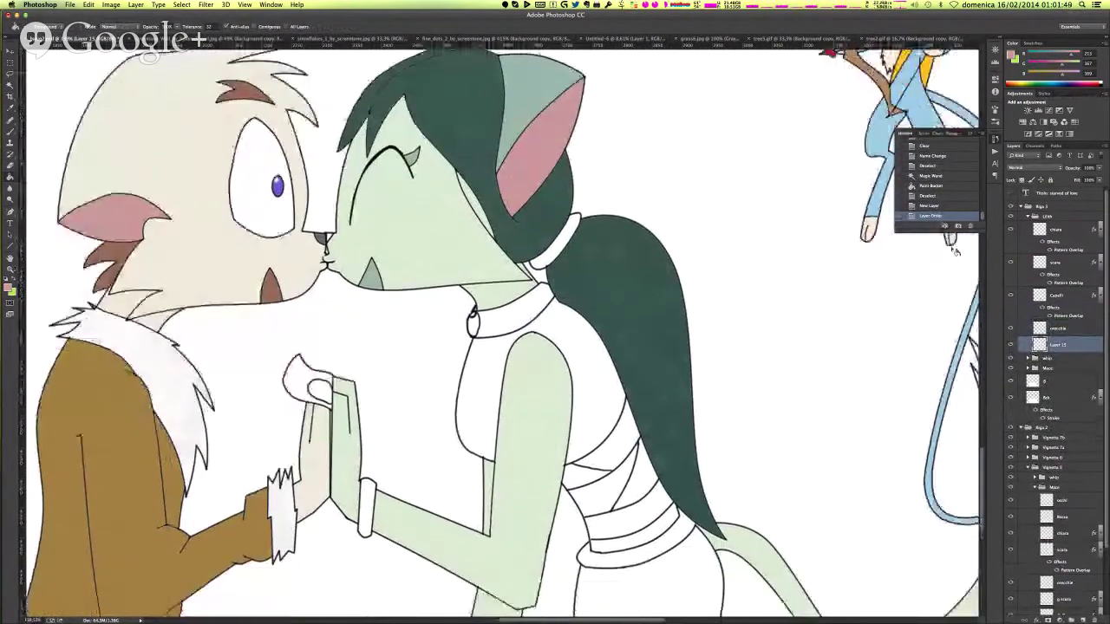
double_click(1045, 347)
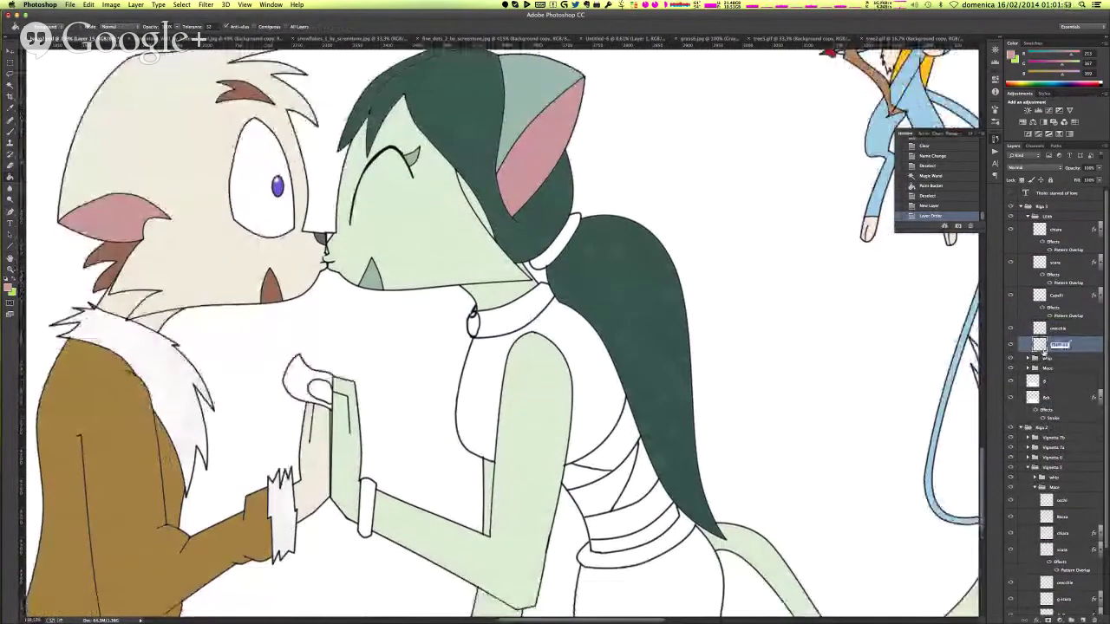
type("Mascella")
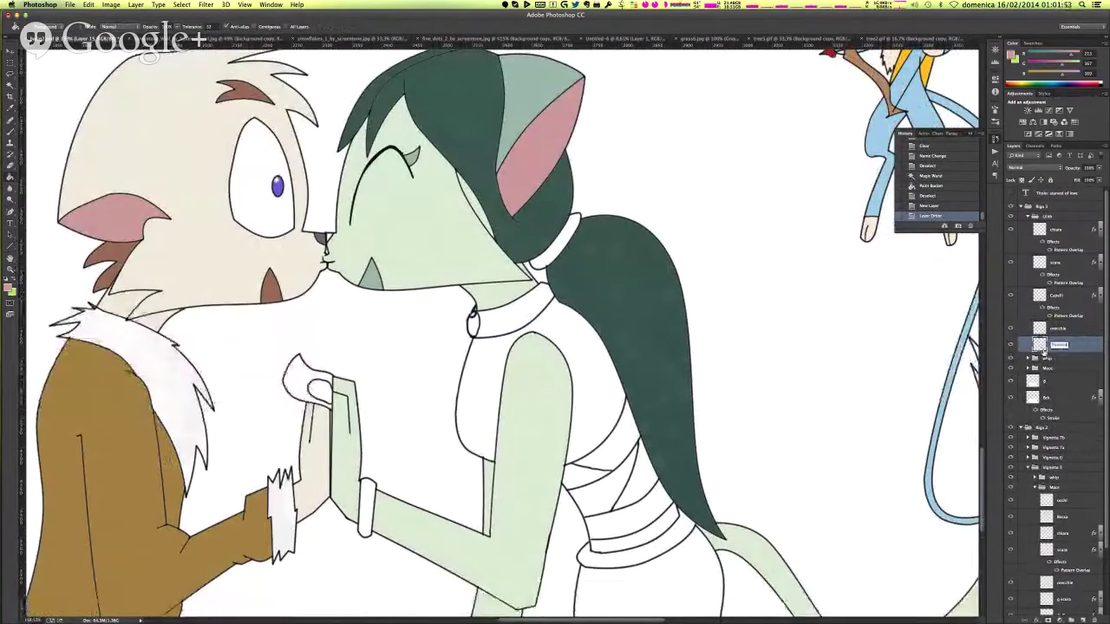
key("Return")
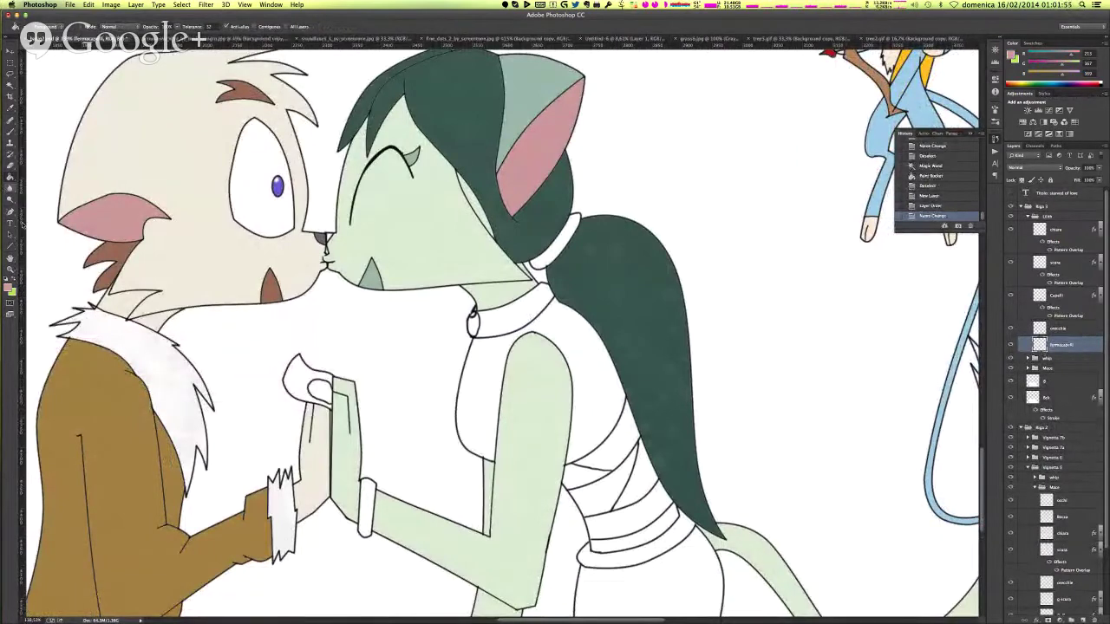
- Set the foreground colour to the yellow PANTONE 115 C from the PANTONE+ Solid Coated library
left_click(9, 293)
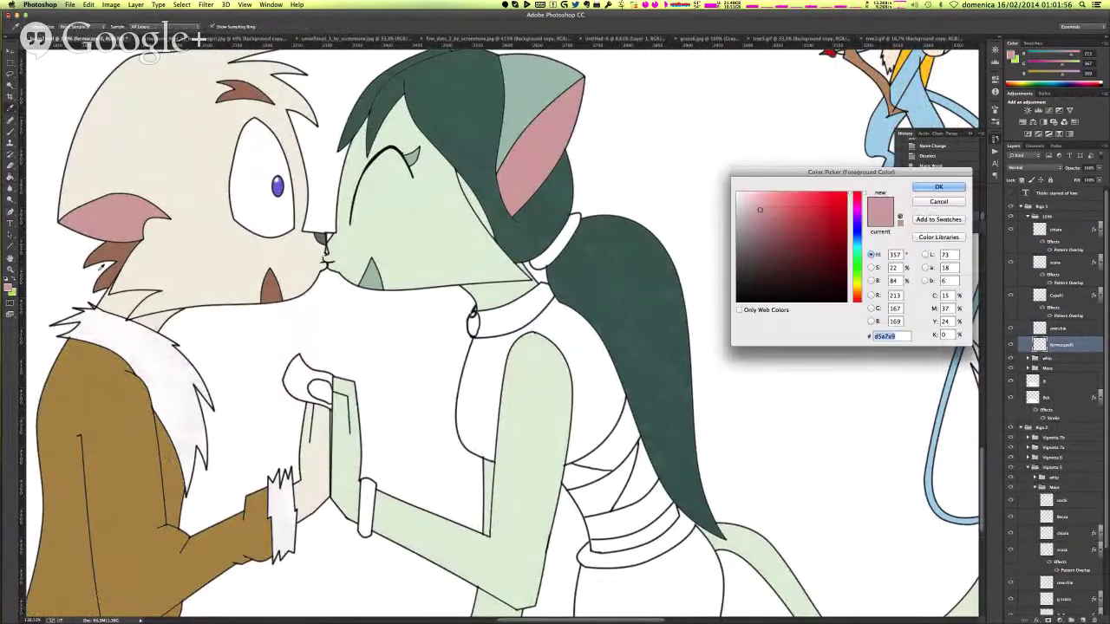
left_click(957, 240)
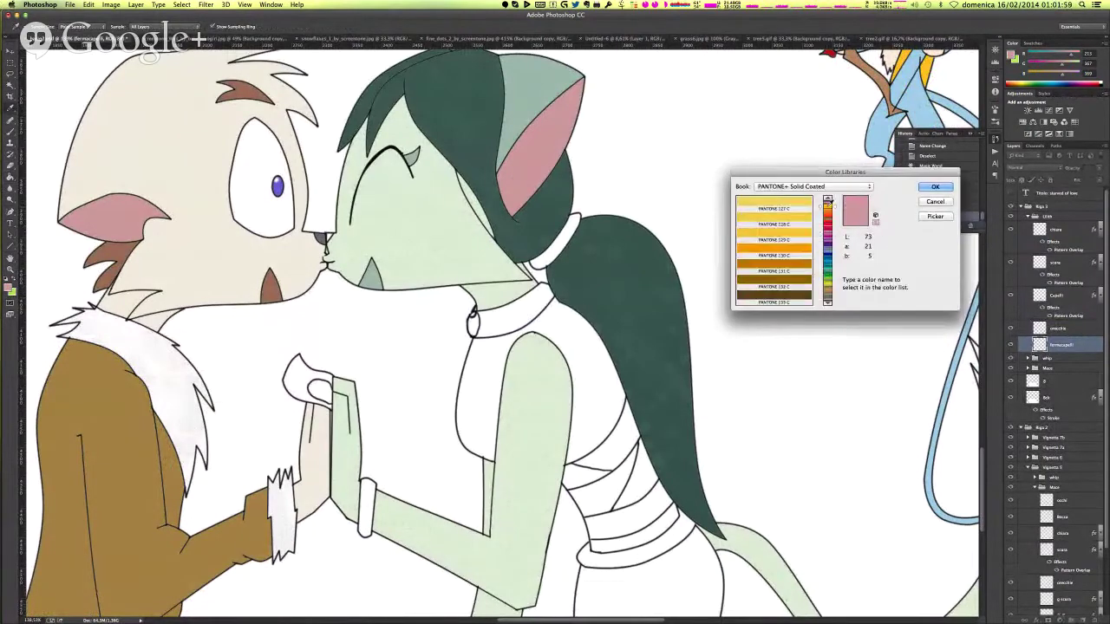
left_click_drag(829, 201, 829, 199)
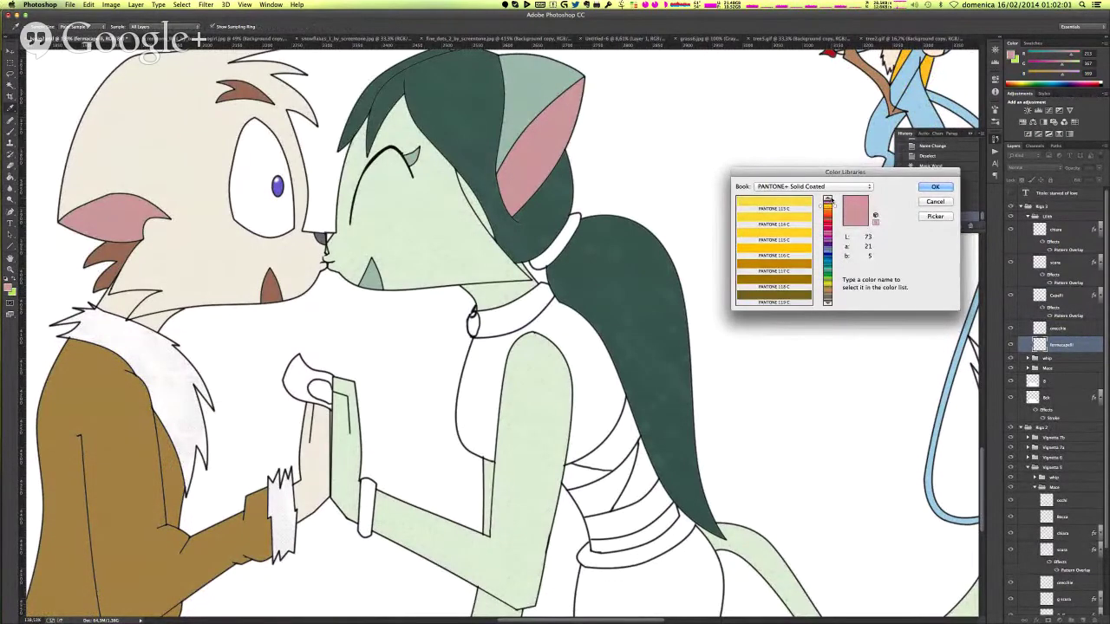
left_click(783, 234)
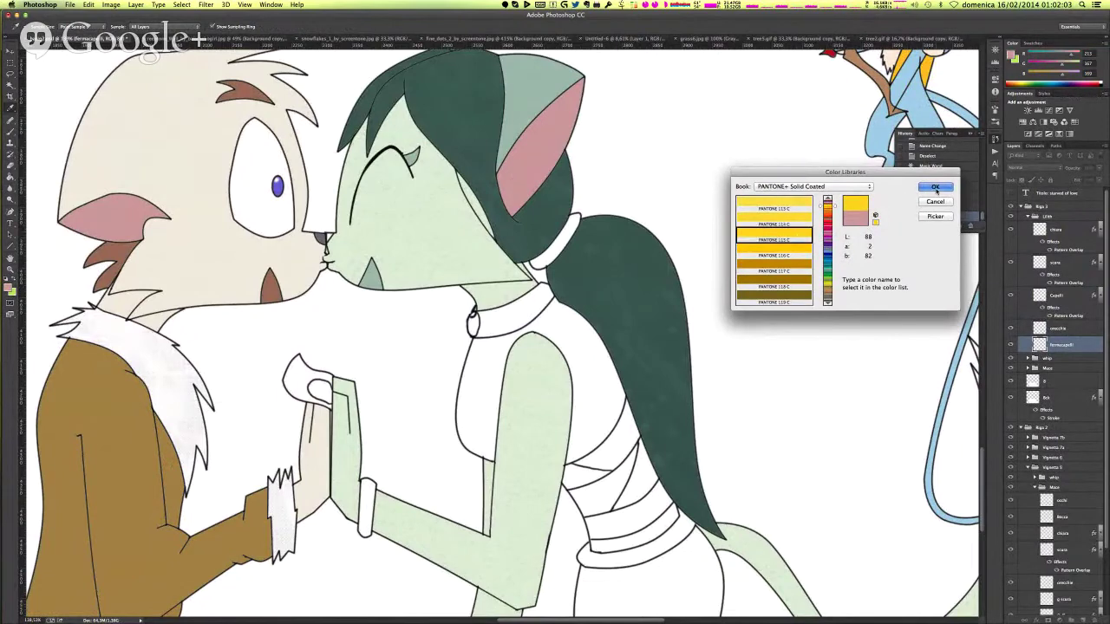
left_click(935, 186)
- Fill the ponytail's hair tie with the yellow foreground colour on the Fermacapelli layer, and clear the selection
left_click(561, 249)
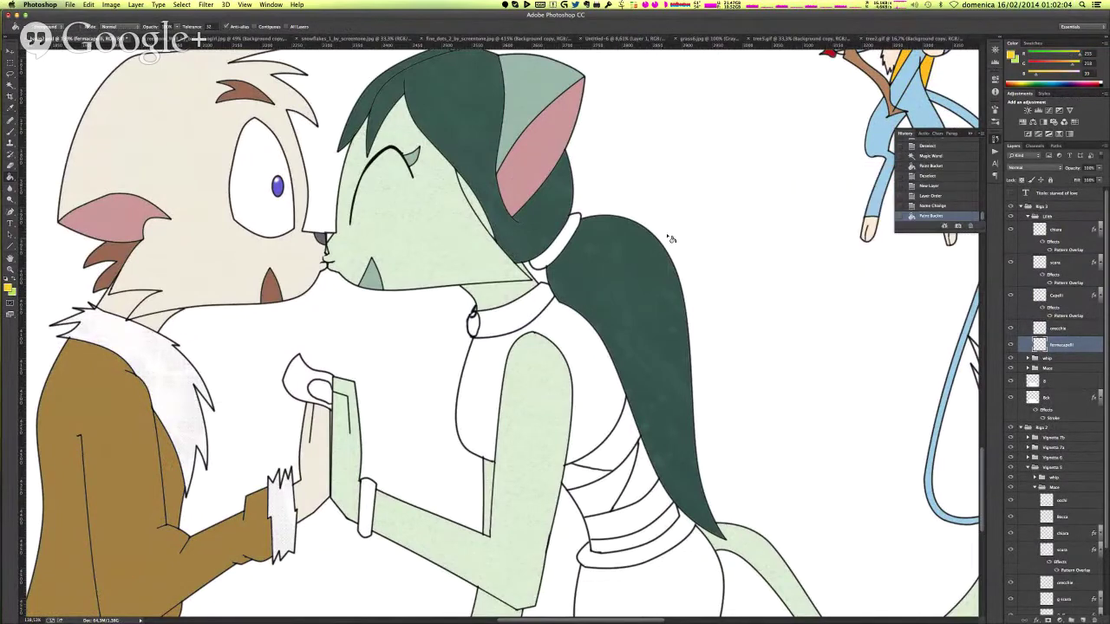
key("super+z")
key("super+z")
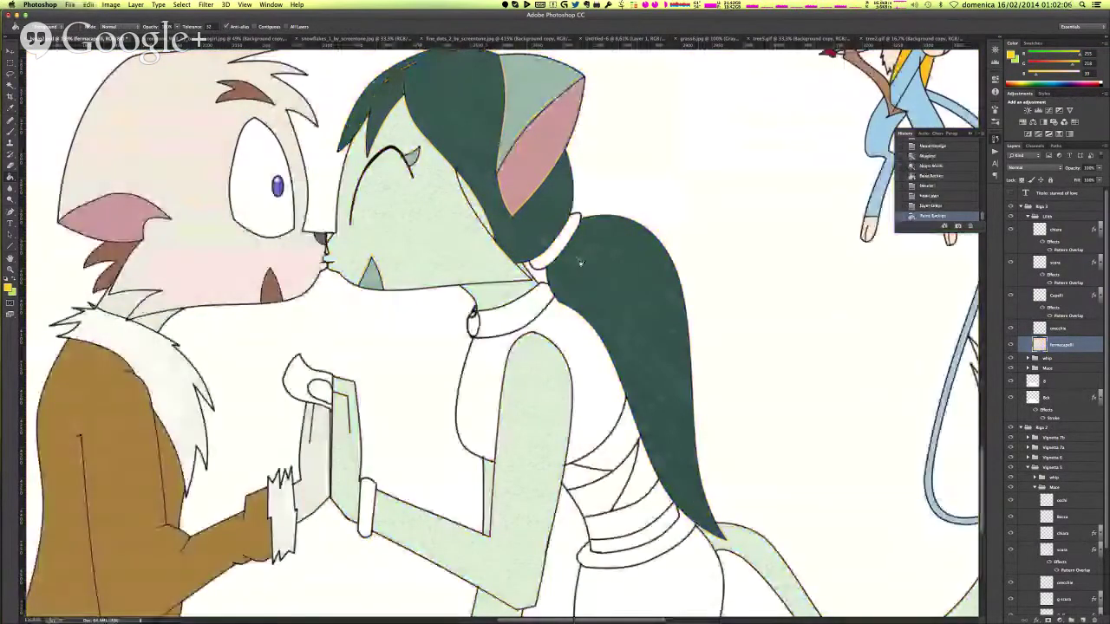
left_click(559, 241)
key("super+d")
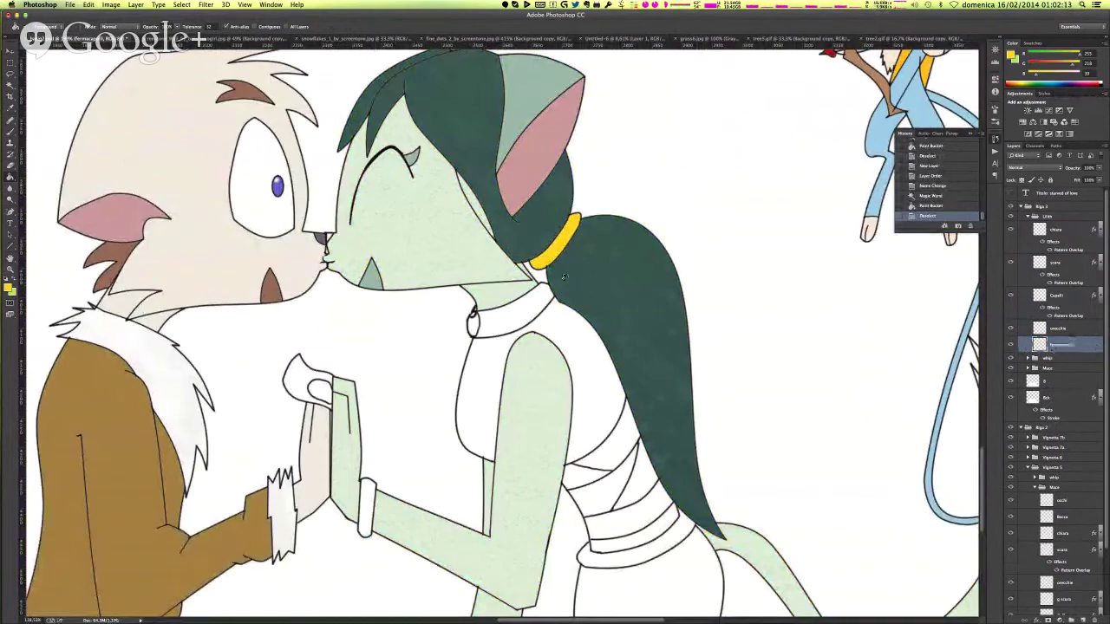
- On the line art layer, paint white over the stray line end at the hair tie's lower edge
scroll(564, 276, "up", 5)
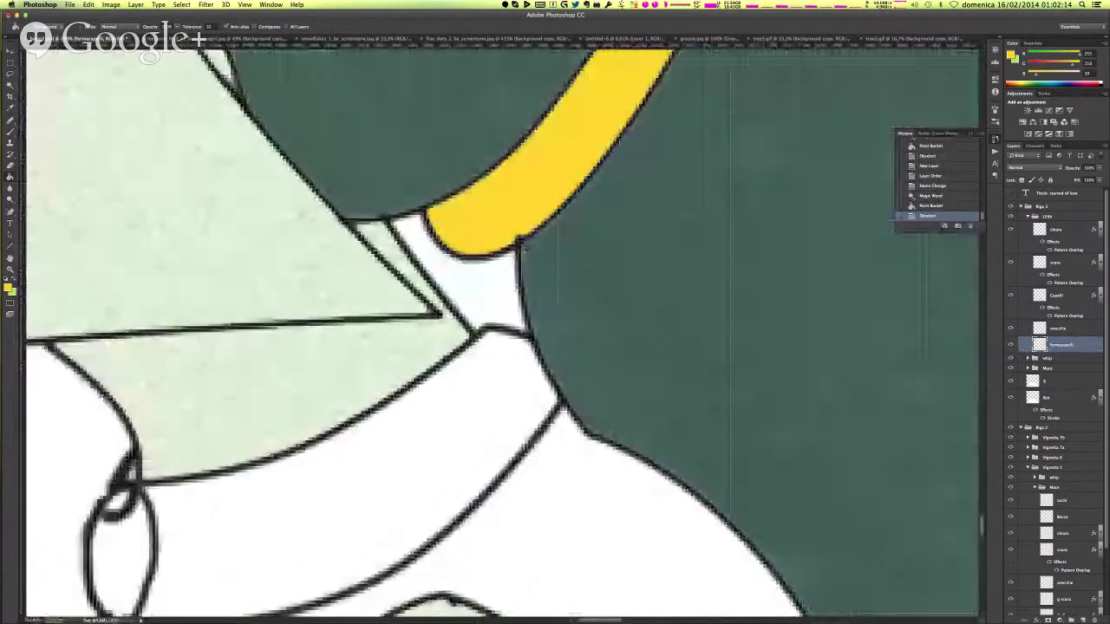
left_click(1045, 381)
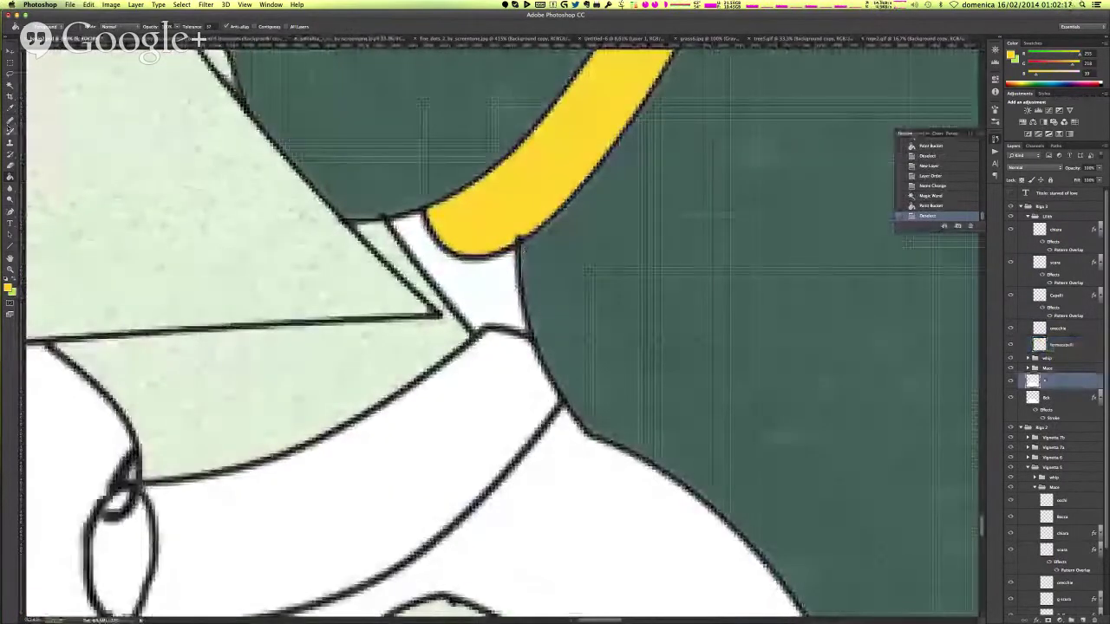
left_click(10, 130)
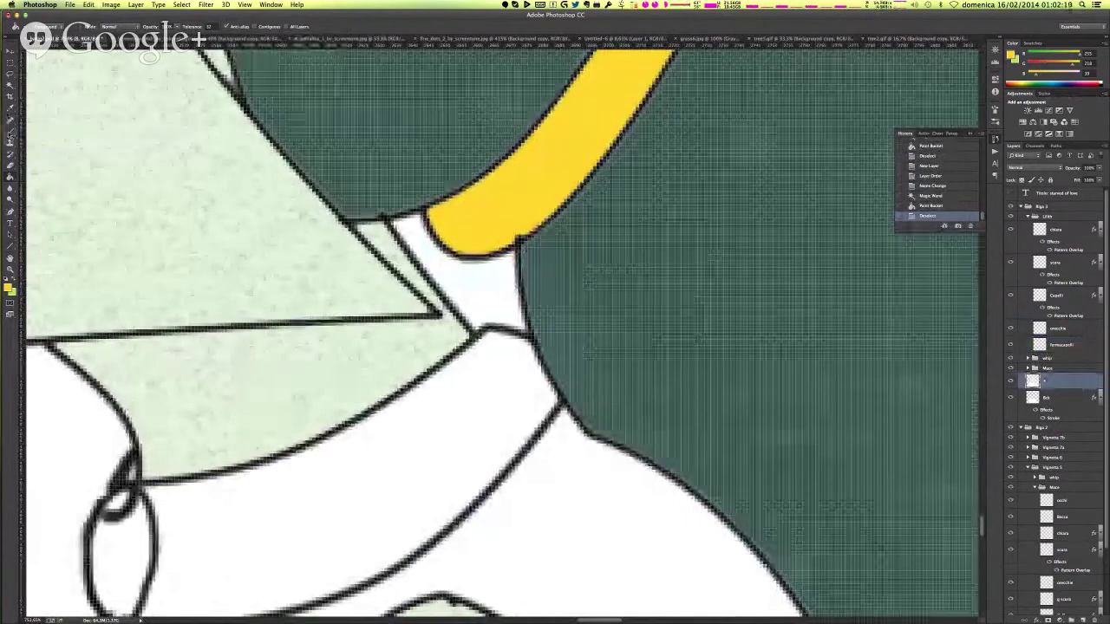
left_click(10, 286)
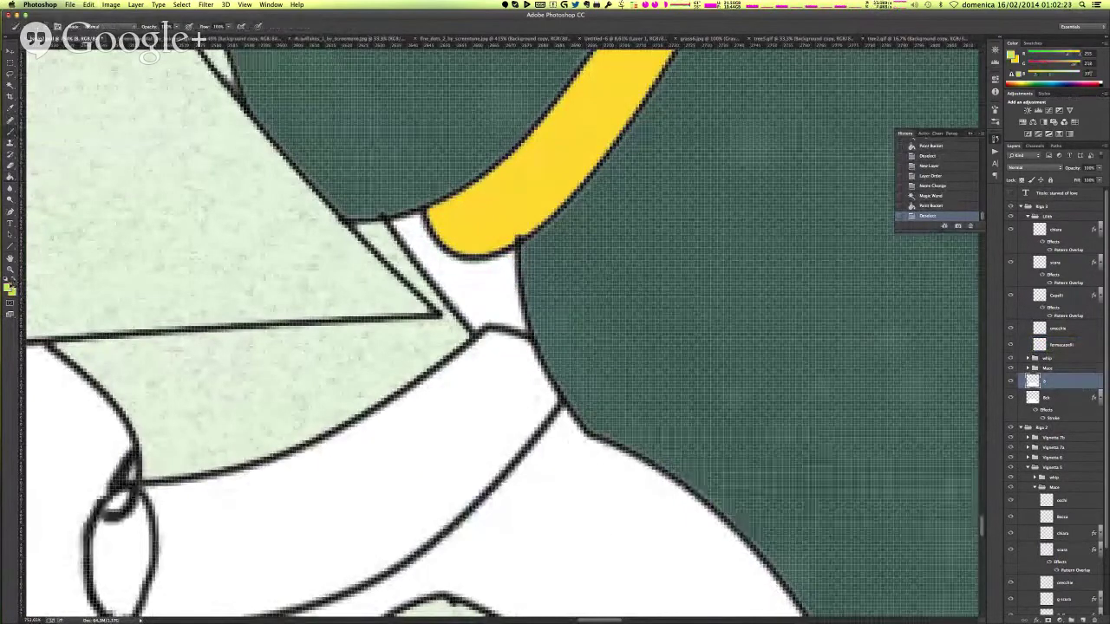
left_click(935, 216)
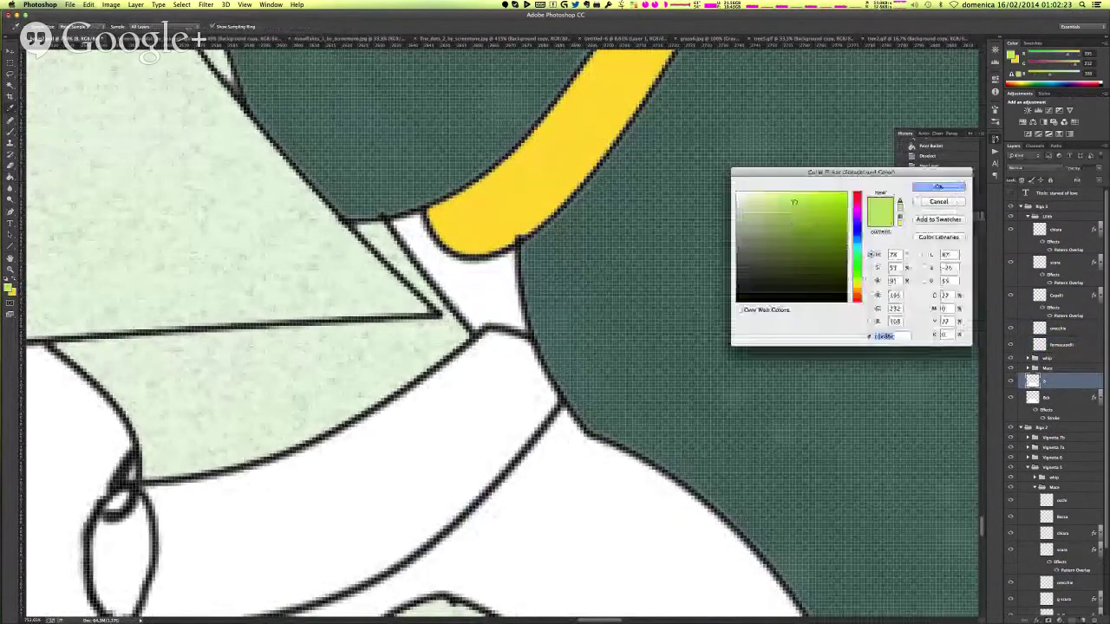
left_click(939, 186)
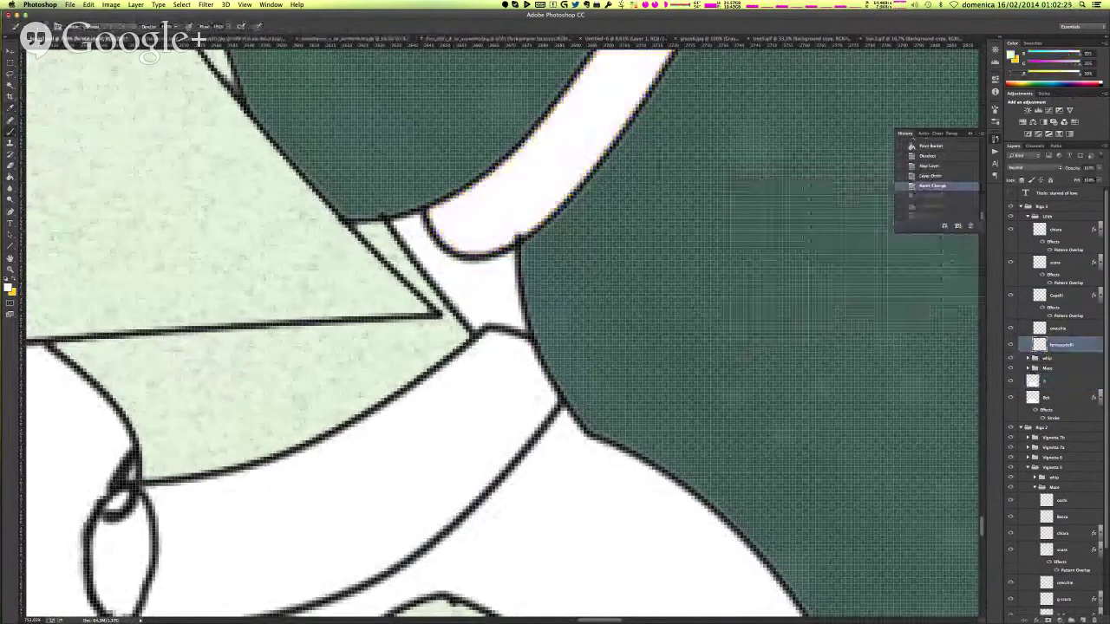
key("super+z")
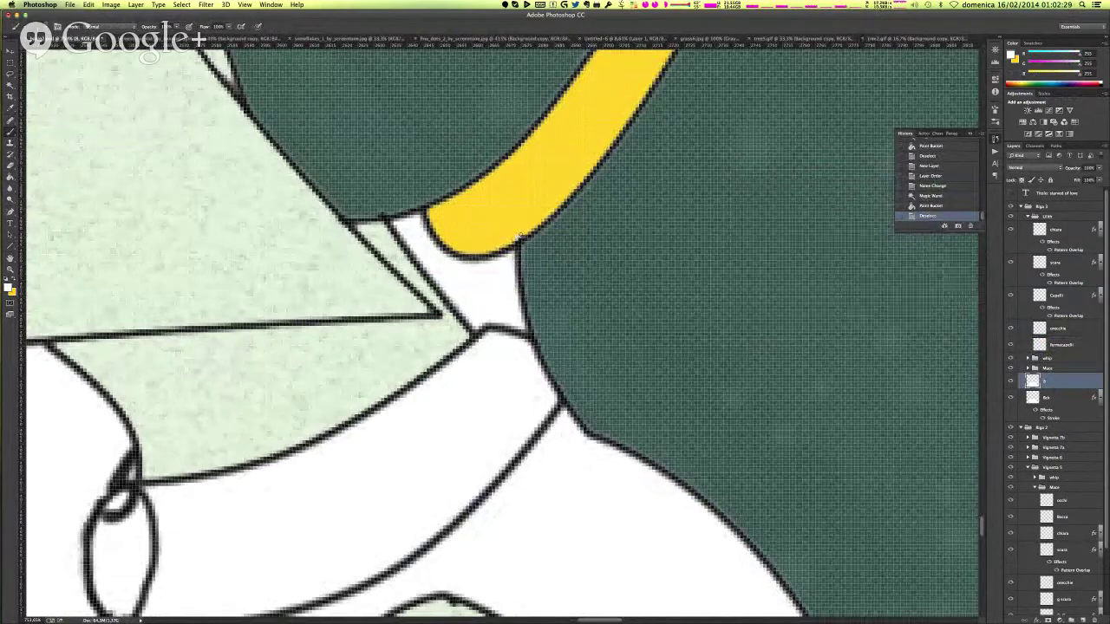
left_click(517, 236)
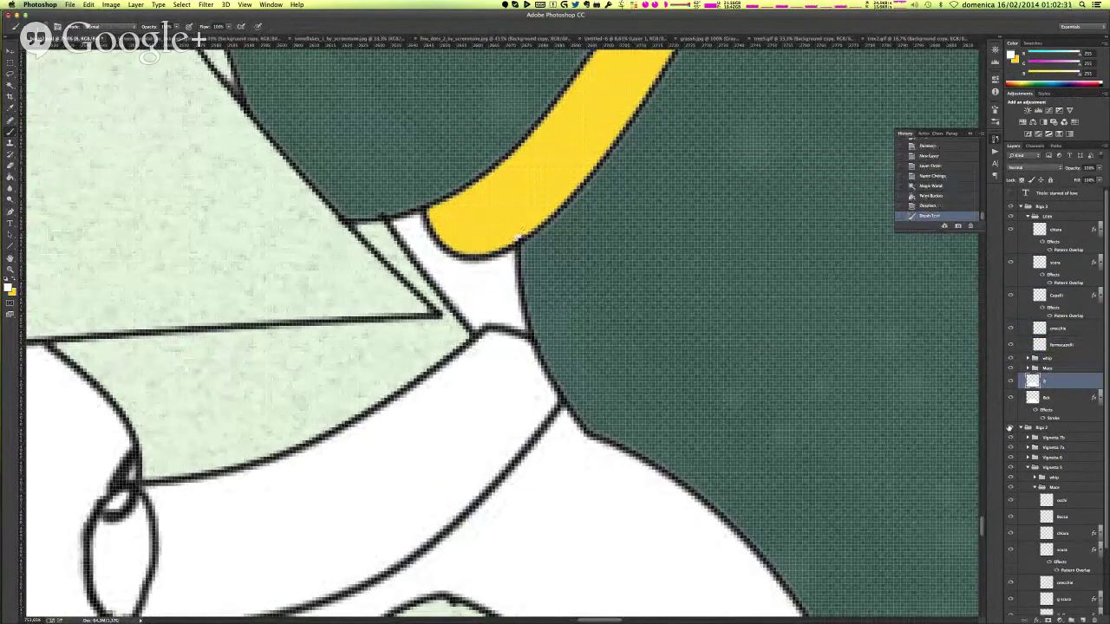
- On the Fermacapelli layer, paint yellow over the white spot at the hair tie's lower edge
left_click(1071, 347)
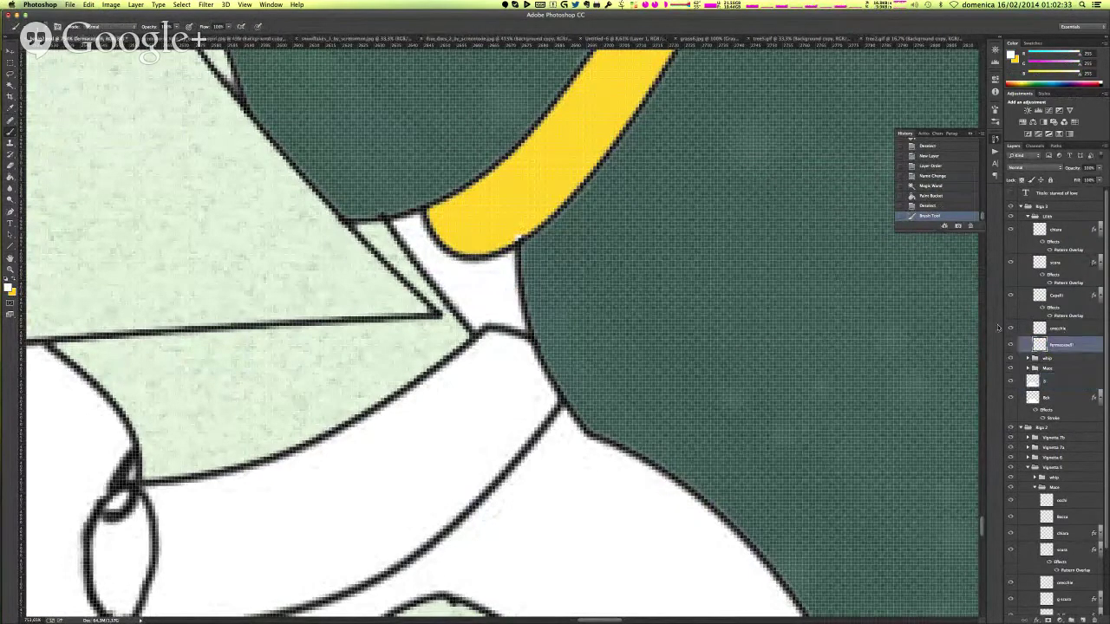
left_click(15, 278)
left_click(517, 238)
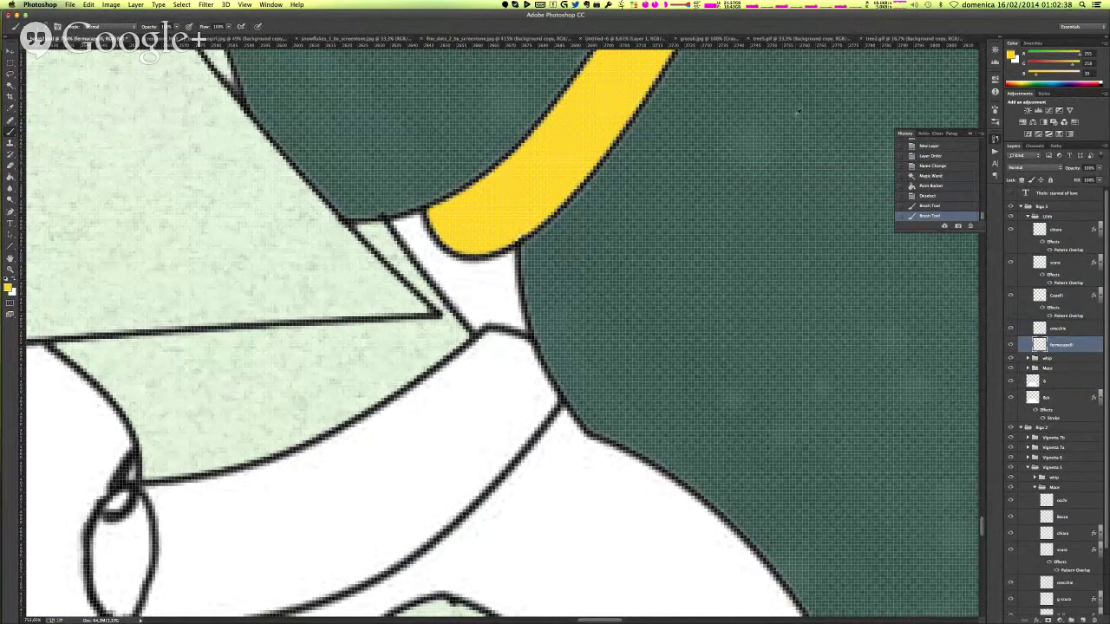
- Add a black-to-white linear Gradient Overlay with reduced opacity to the Fermacapelli layer, and collapse its effects list
scroll(797, 111, "down", 6)
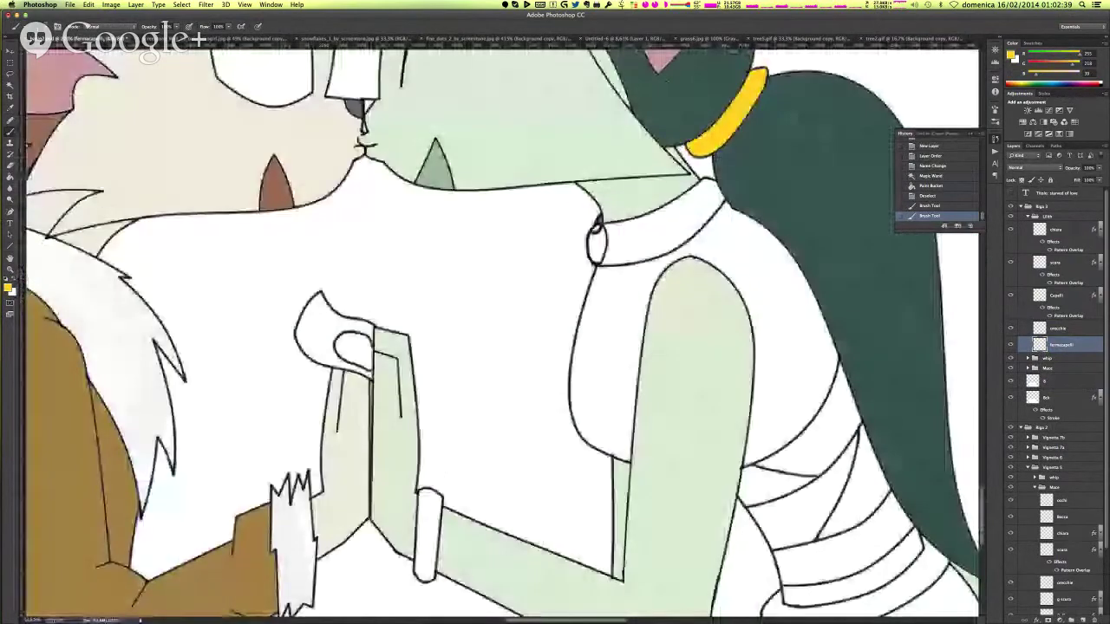
scroll(867, 306, "up", 3)
right_click(1067, 345)
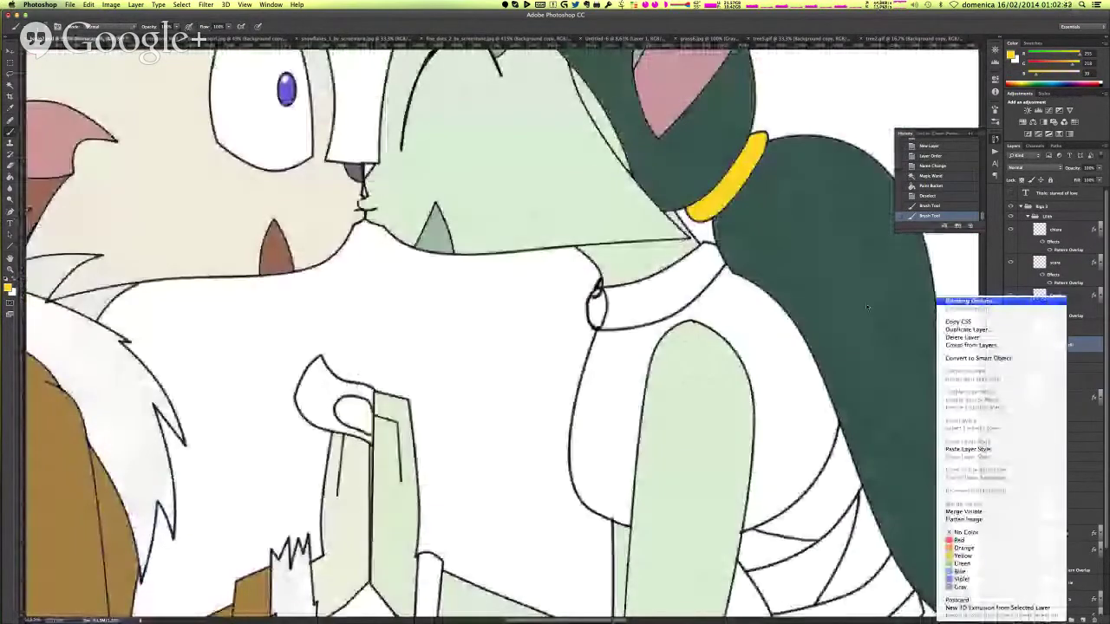
left_click(968, 301)
left_click(185, 293)
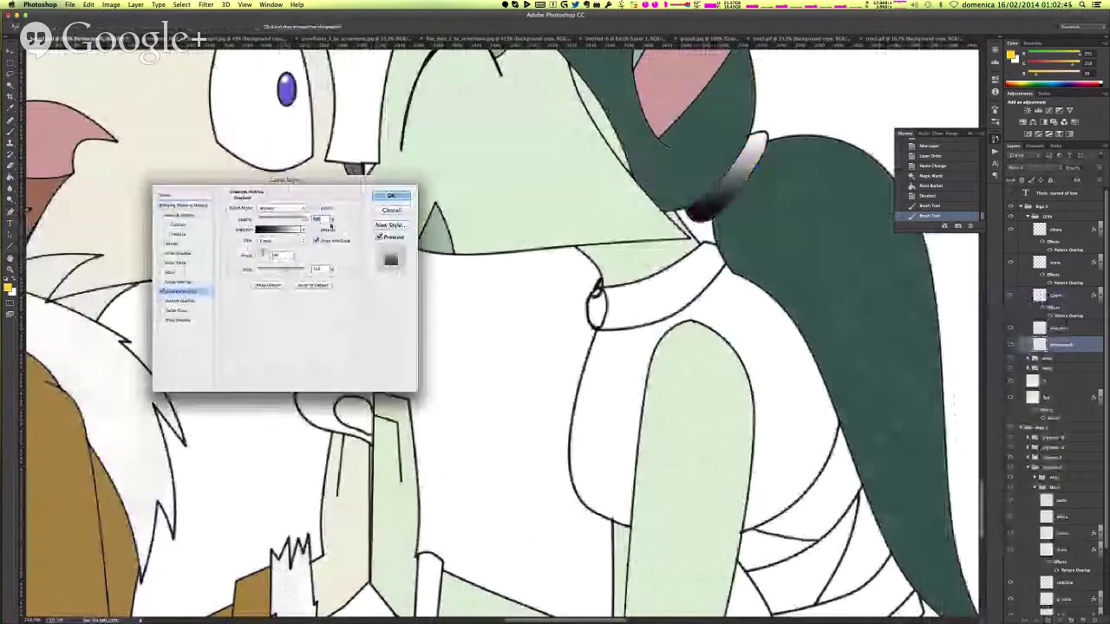
left_click(280, 220)
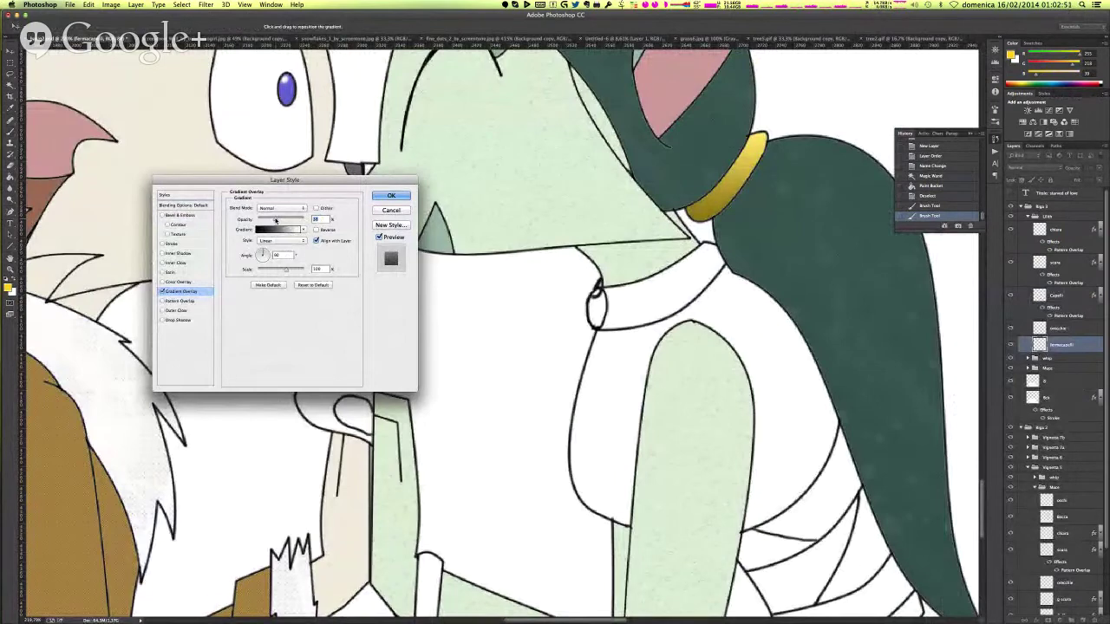
left_click(389, 196)
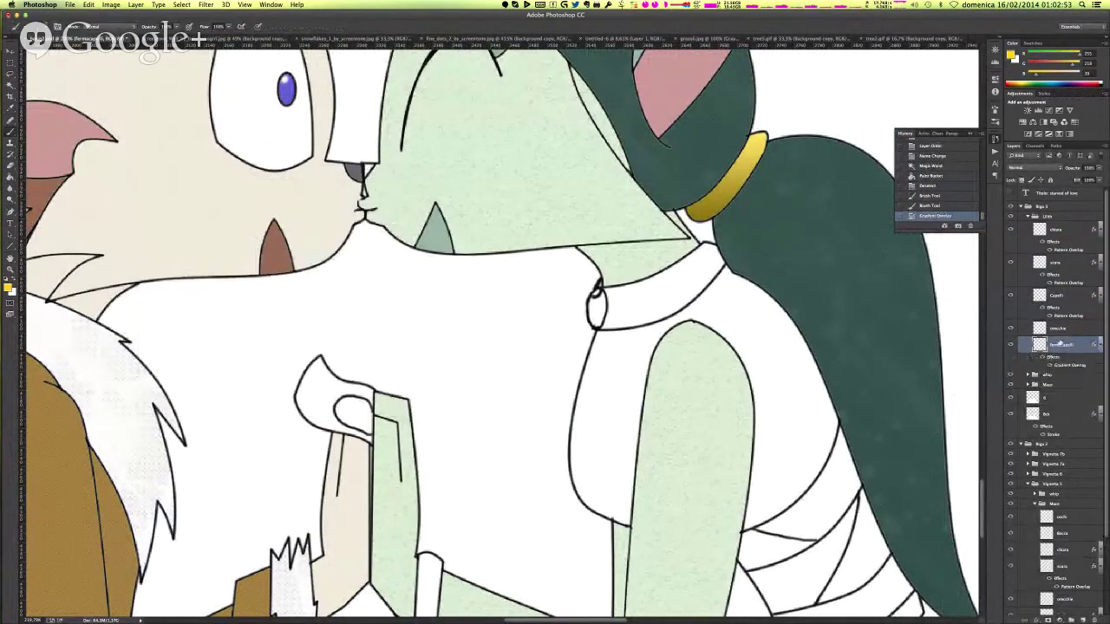
left_click(1101, 344)
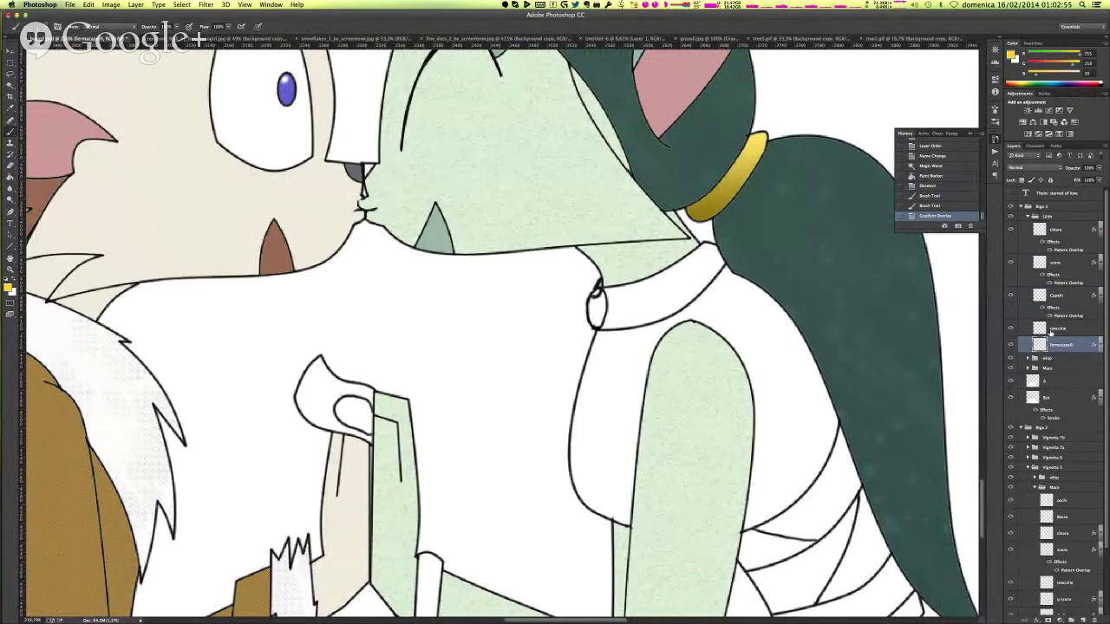
- Create a new layer above Fermacapelli and rename it for the collar
right_click(1074, 344)
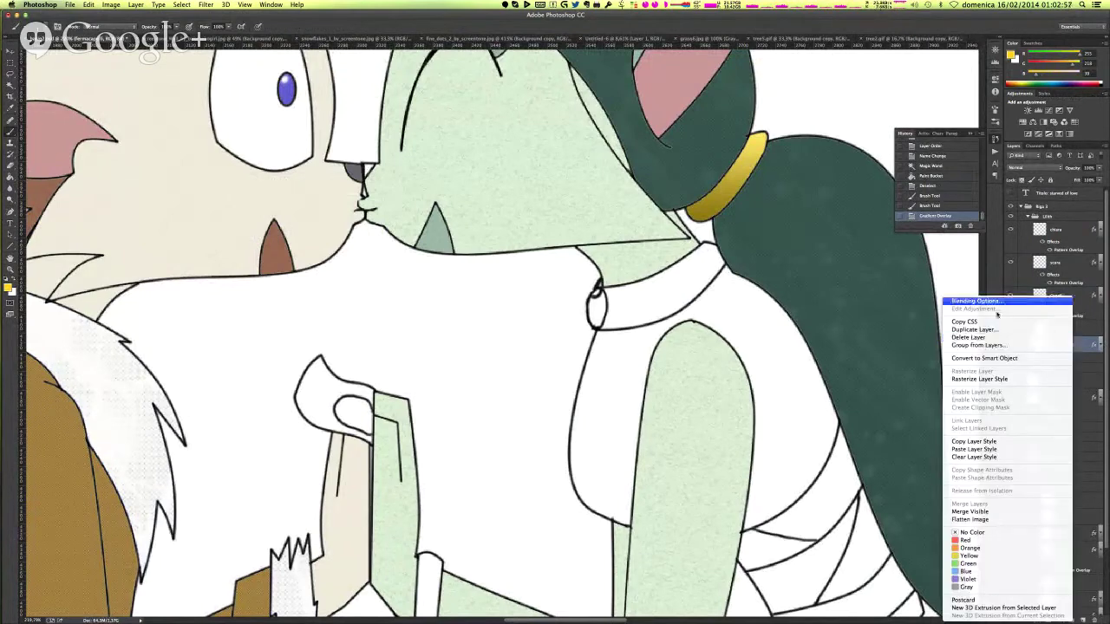
left_click(1089, 605)
left_click(1084, 619)
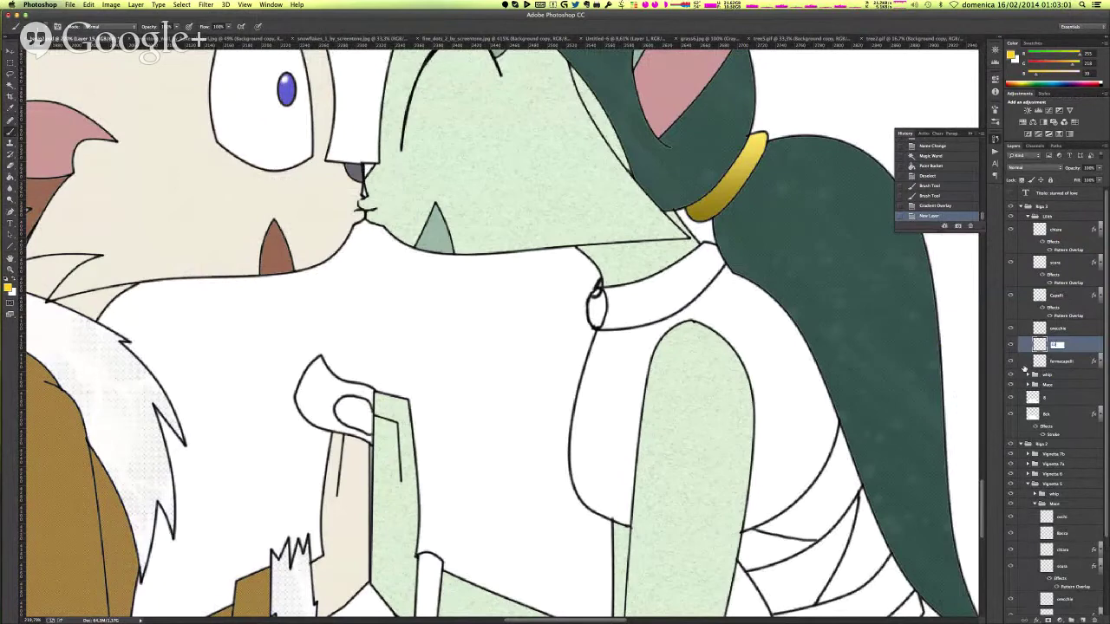
key("Return")
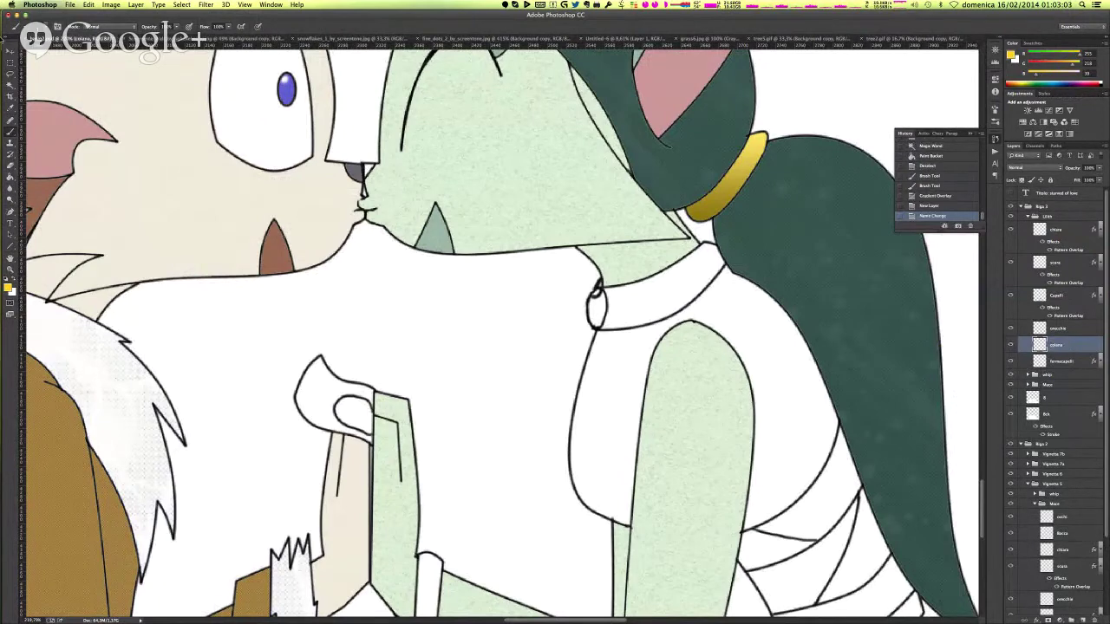
key("w")
left_click(658, 294)
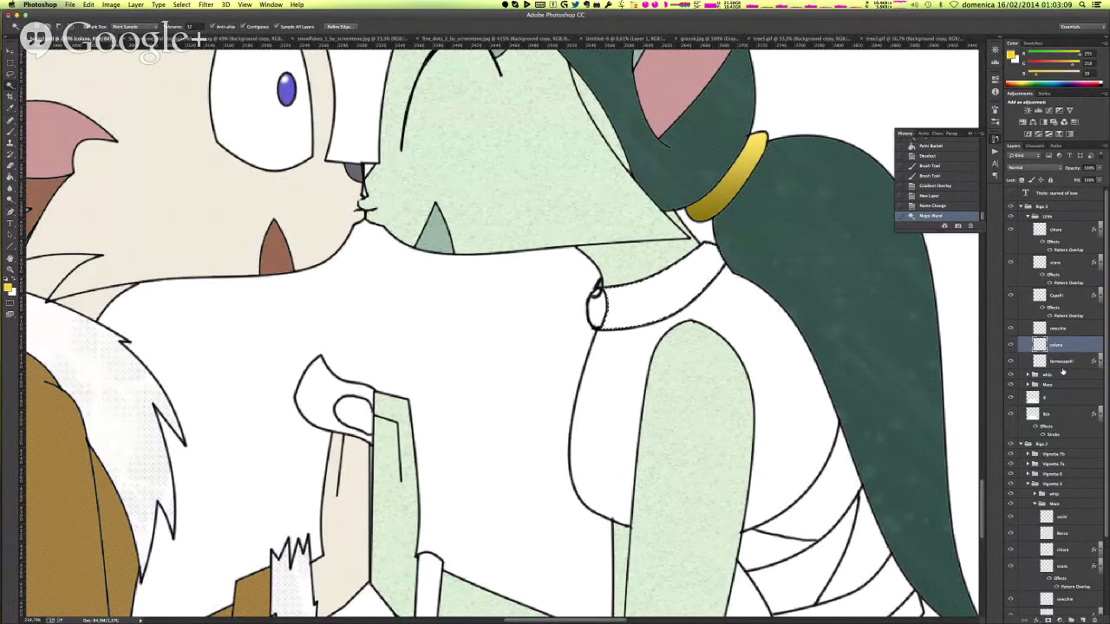
key("super+d")
- On the line art layer, paint out the oval ornament's inner lines at the collar's front with a larger white brush
left_click(1054, 398)
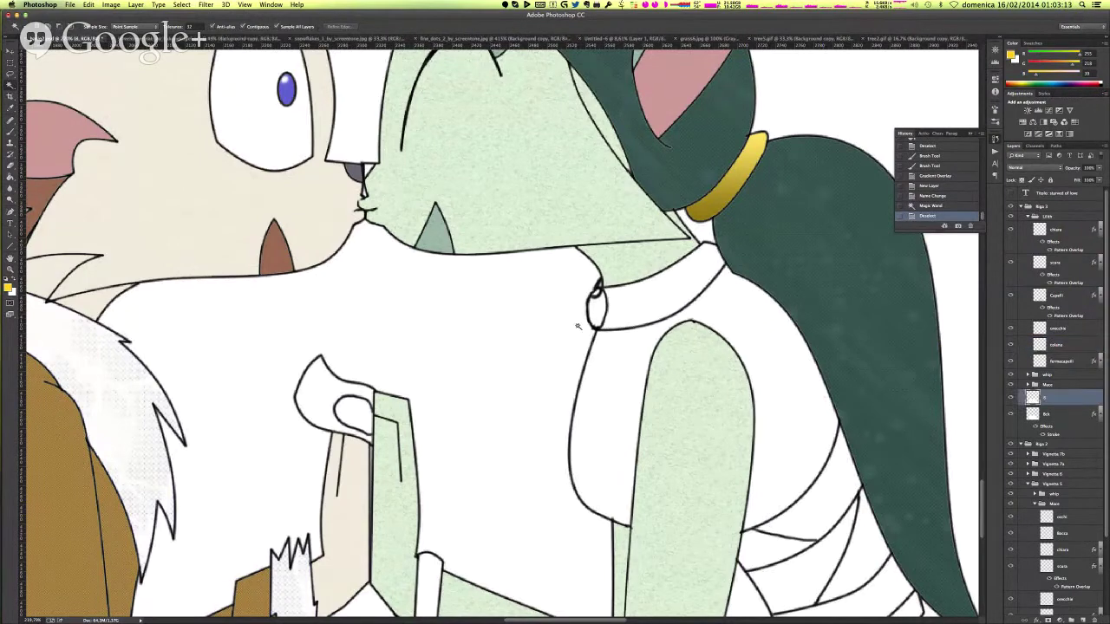
scroll(634, 310, "up", 10)
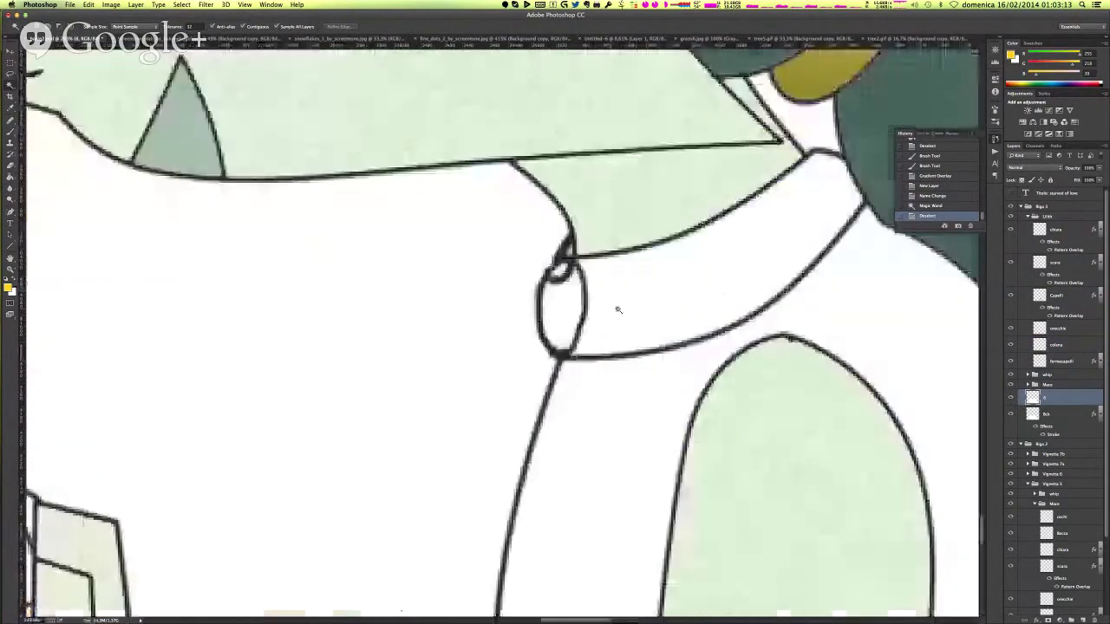
key("b")
key("x")
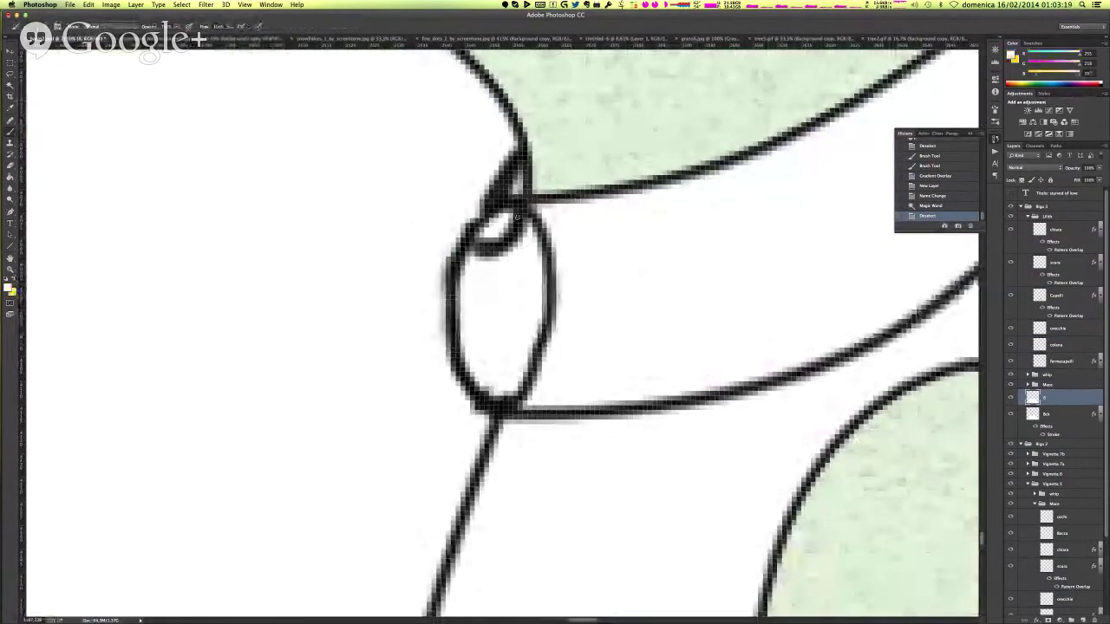
right_click(559, 230)
left_click_drag(601, 253, 605, 253)
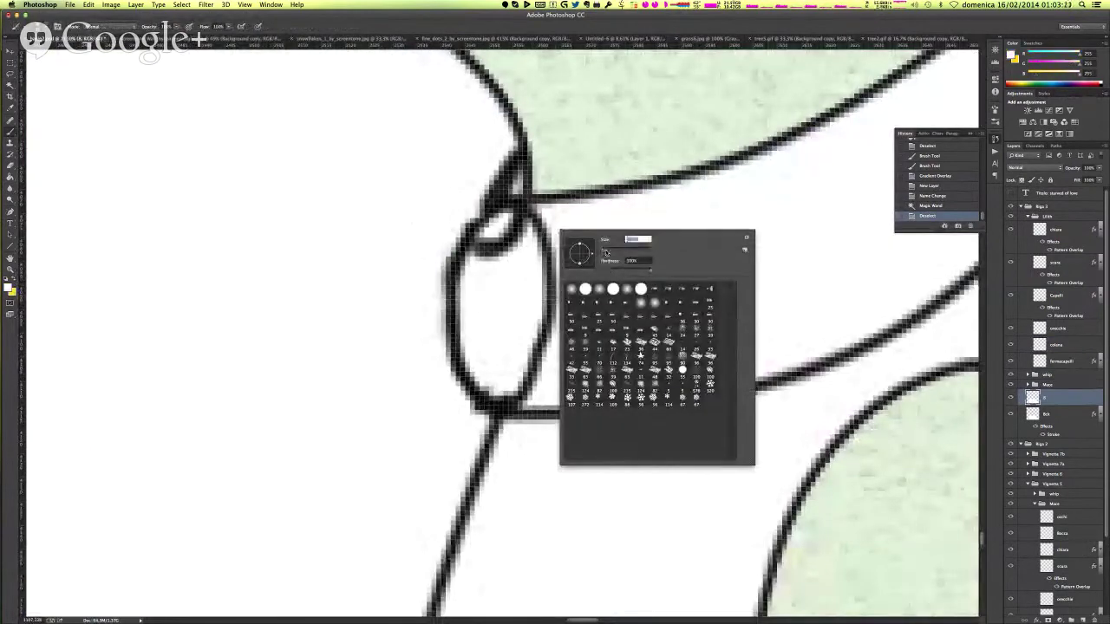
left_click(535, 249)
mouse_move(535, 251)
left_mouse_down()
mouse_move(527, 285)
mouse_move(538, 285)
mouse_move(540, 354)
mouse_move(542, 362)
left_mouse_up()
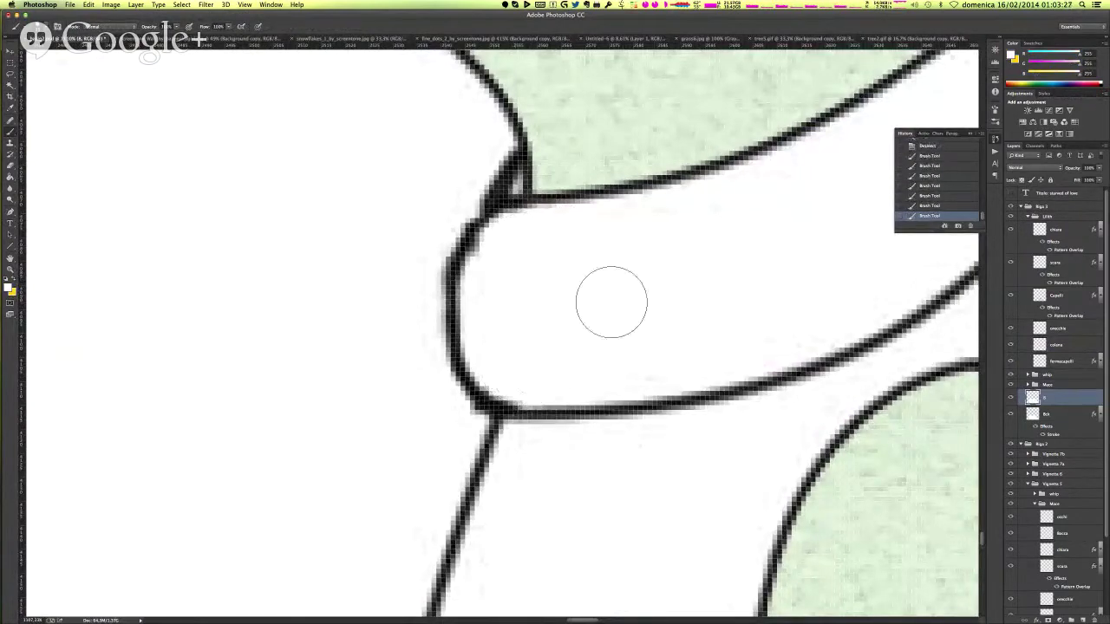
left_click_drag(522, 244, 525, 247)
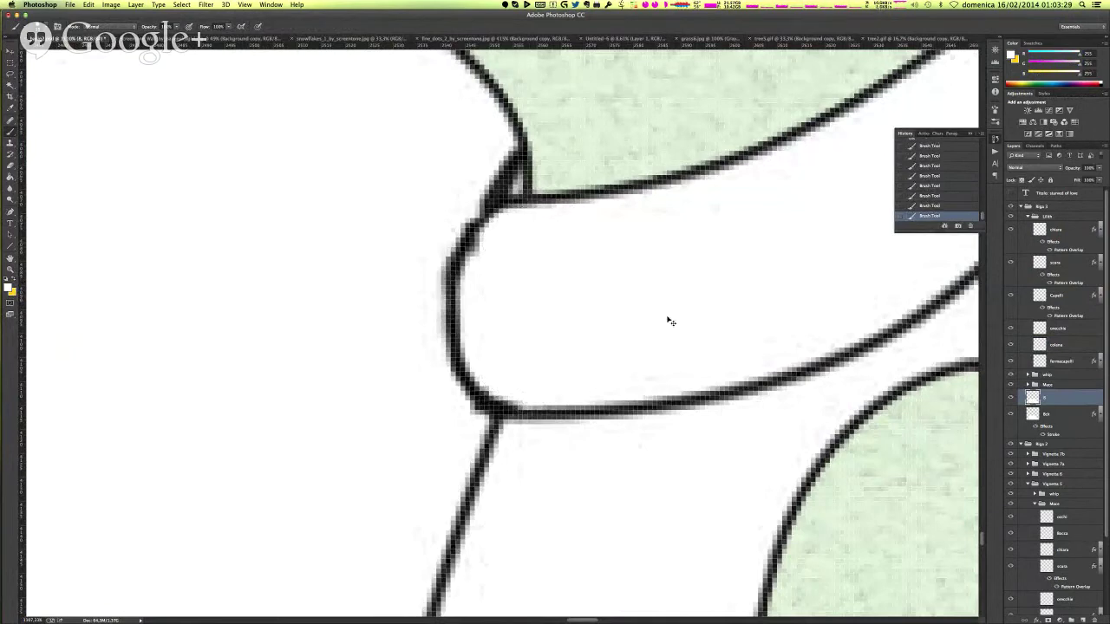
key("ctrl+z")
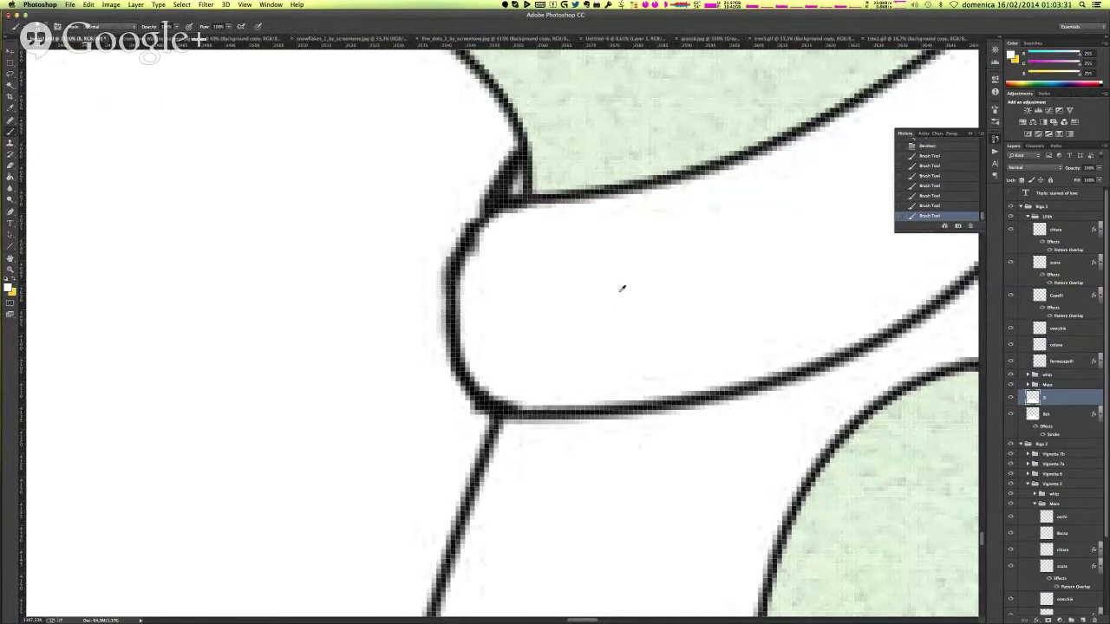
scroll(622, 288, "down", 5)
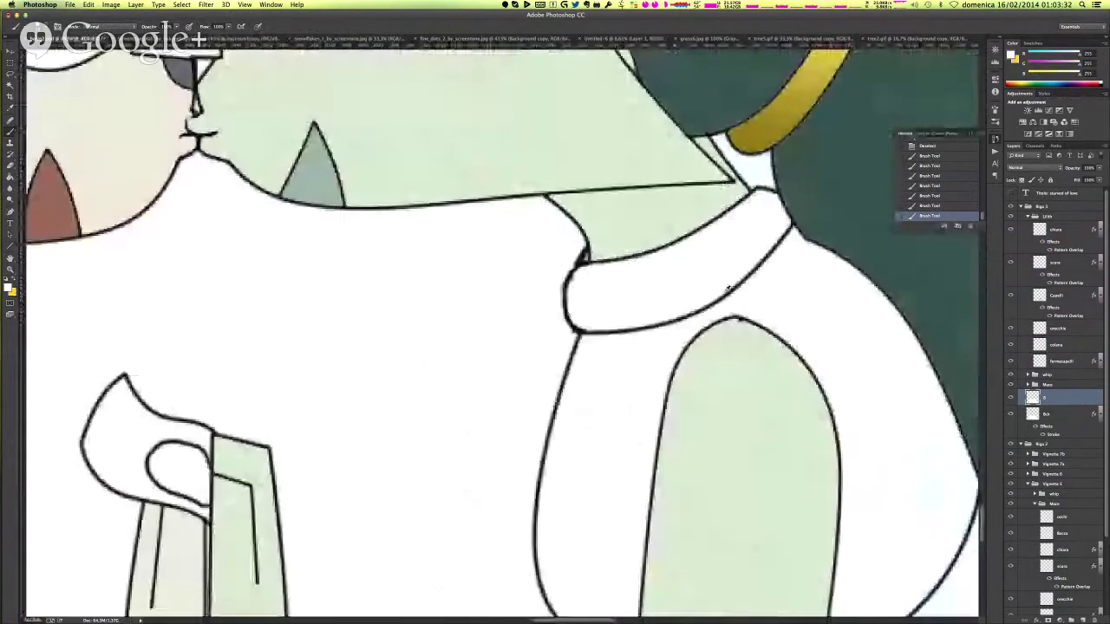
- Make the collar layer active and swap the colours so yellow is the foreground colour
scroll(728, 288, "down", 1)
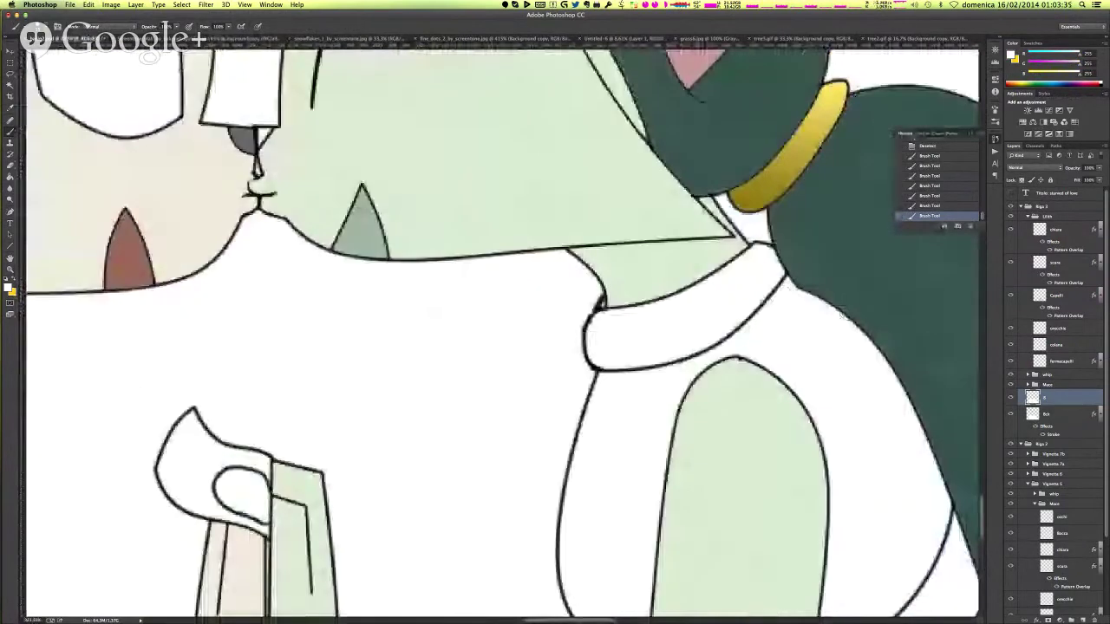
left_click(1056, 345)
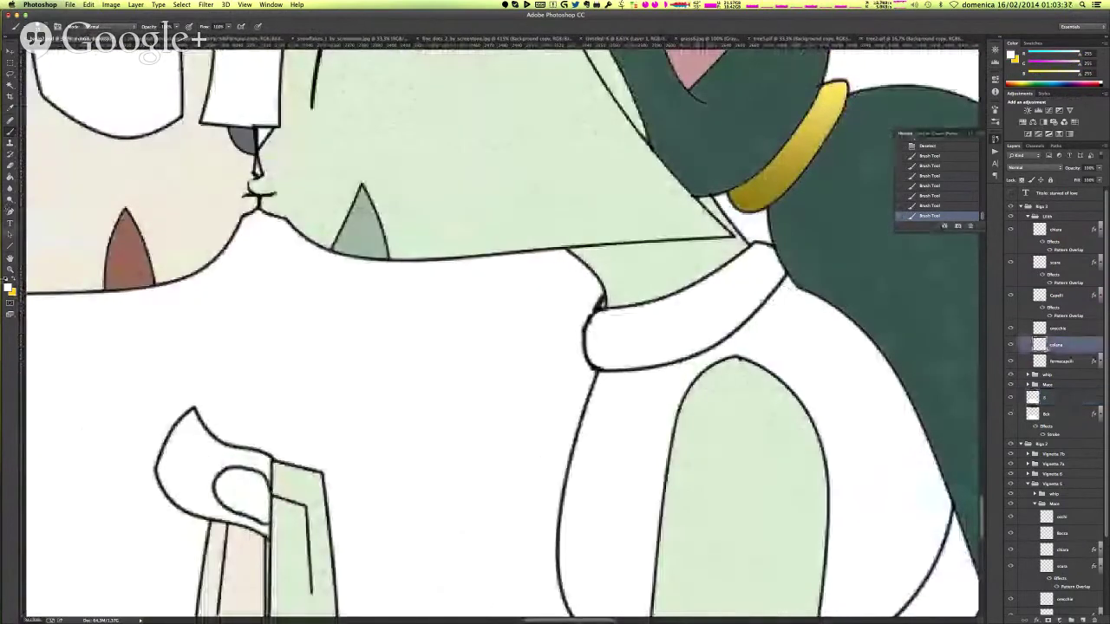
left_click(13, 279)
key("g")
left_click(823, 320)
key("super+z")
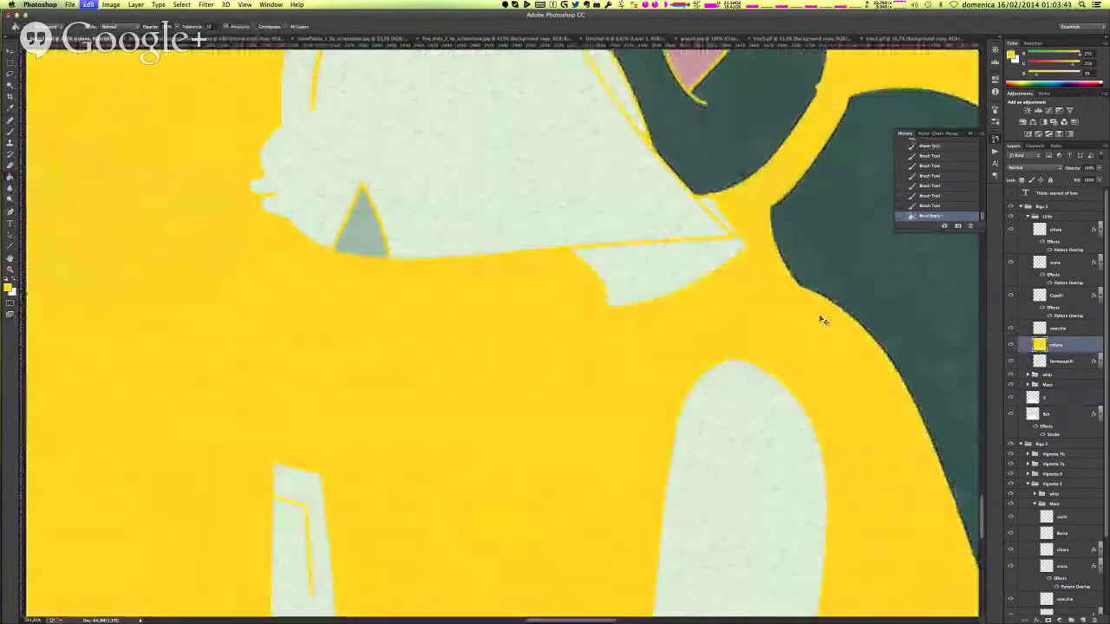
key("super+z")
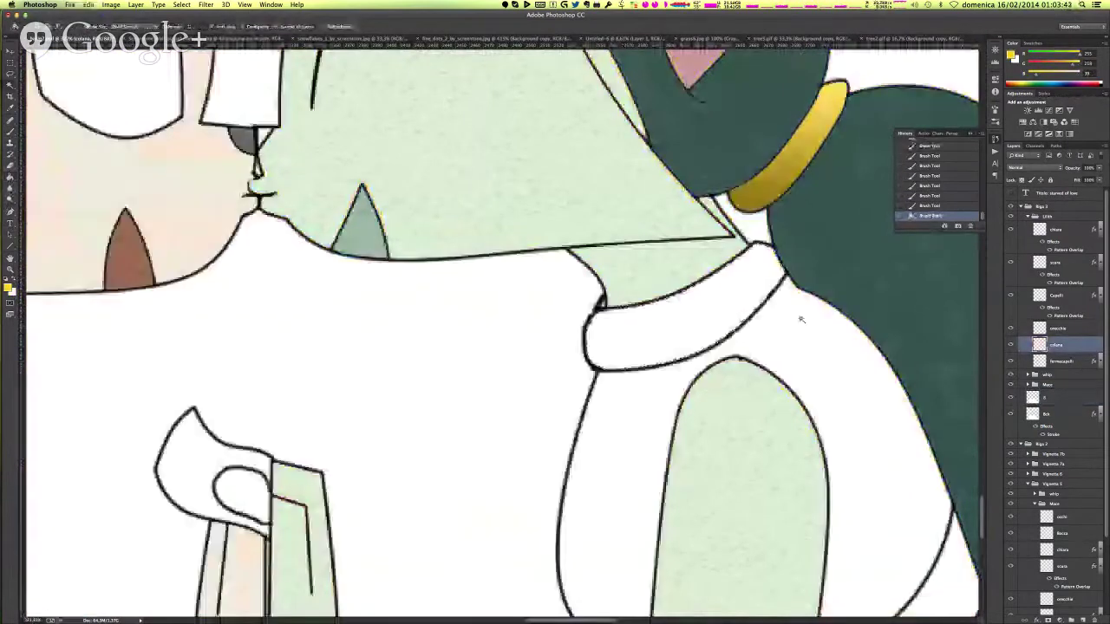
- Select the collar's enclosed area and fill it with yellow on the collar layer
key("g")
left_click(688, 330)
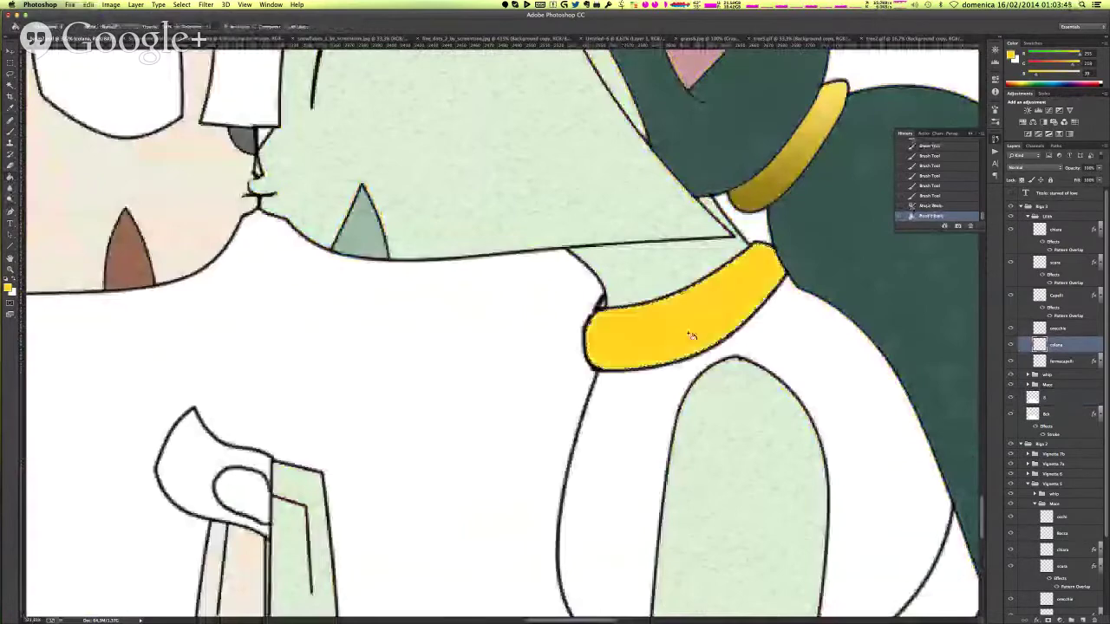
- Add a Pattern Overlay to the collar layer and choose the light paper texture pattern
right_click(1072, 296)
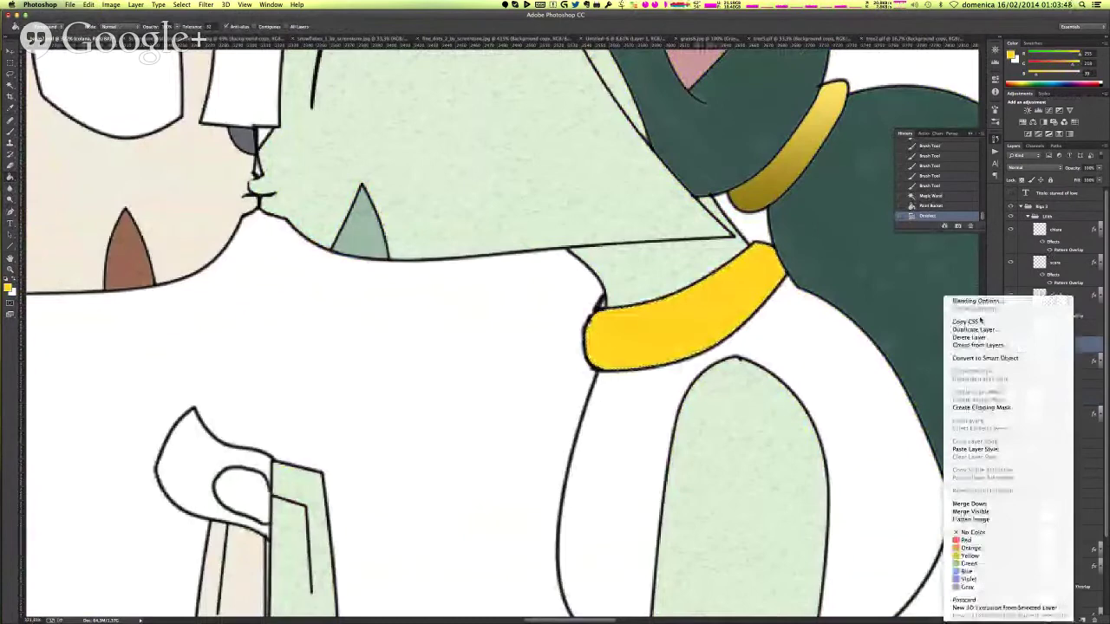
left_click(976, 301)
left_click(173, 301)
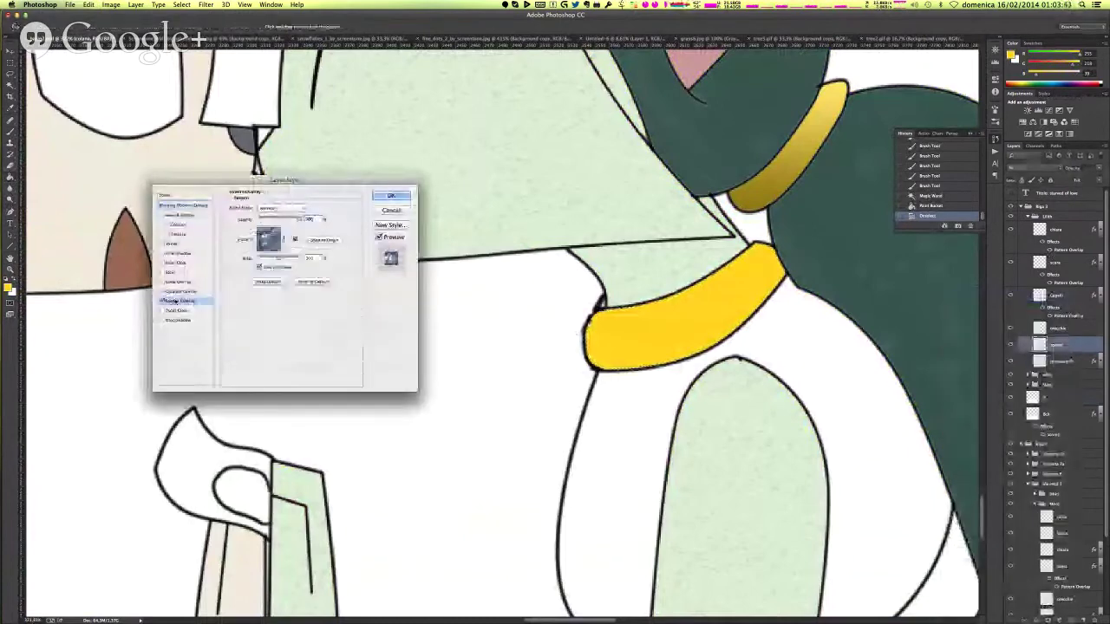
left_click(284, 240)
left_click(287, 261)
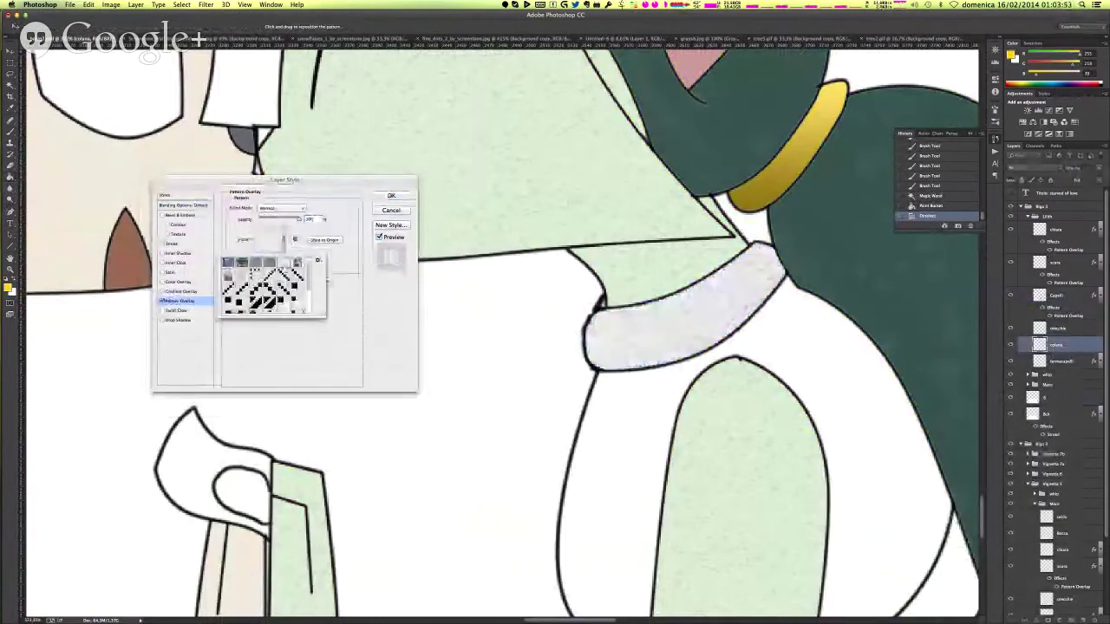
- Look through the pattern presets and try several different ones on the collar at full opacity
scroll(296, 303, "down", 4)
scroll(298, 301, "down", 3)
scroll(297, 286, "up", 6)
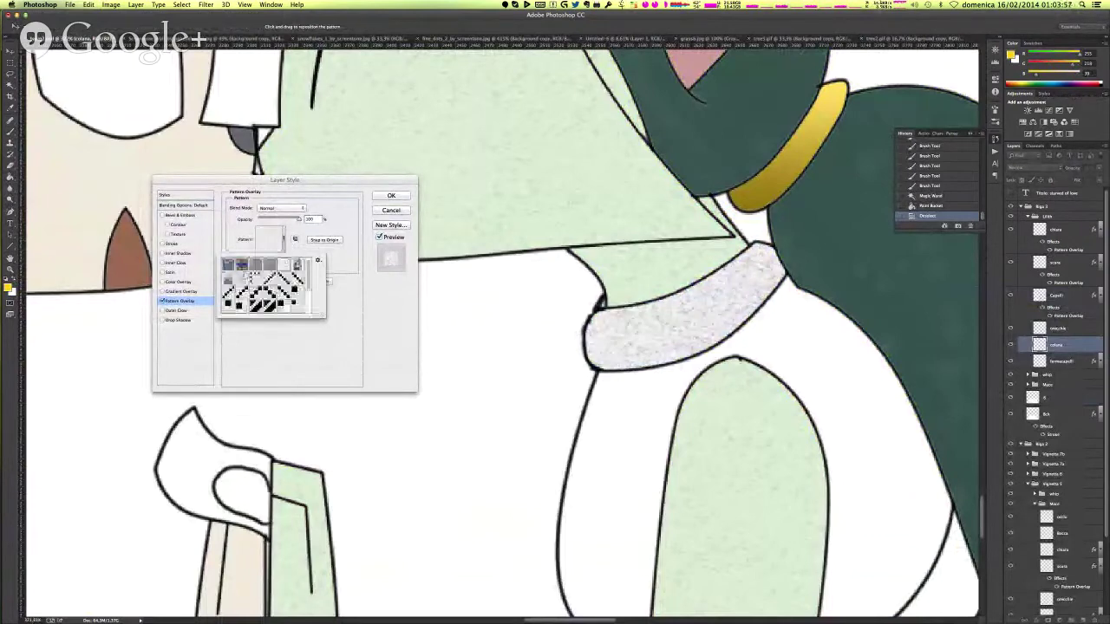
left_click(227, 281)
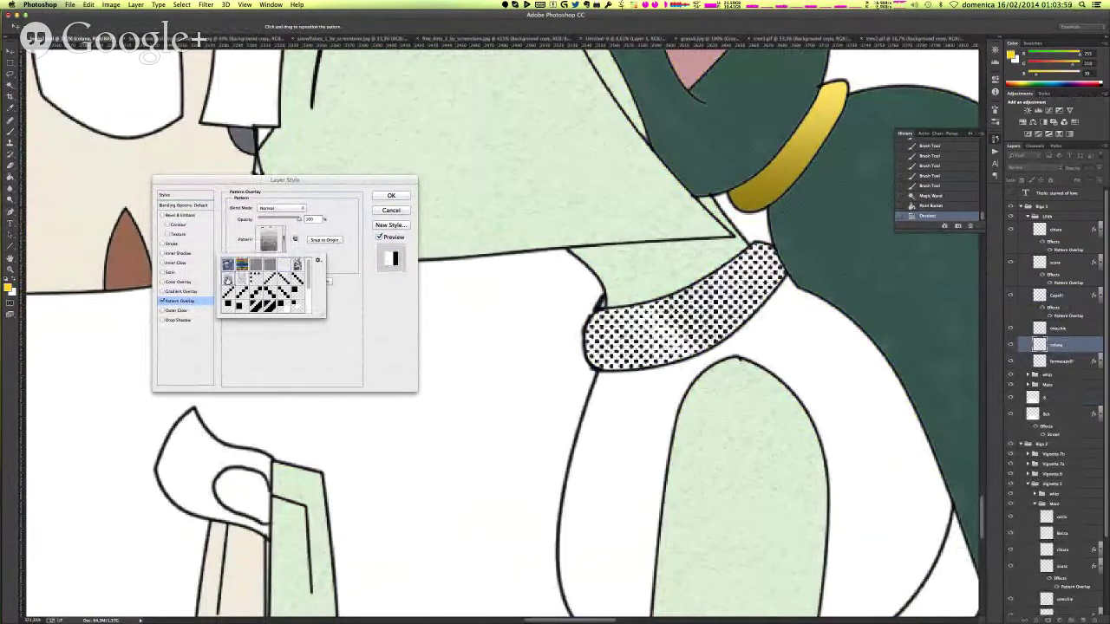
left_click(242, 264)
left_click(227, 281)
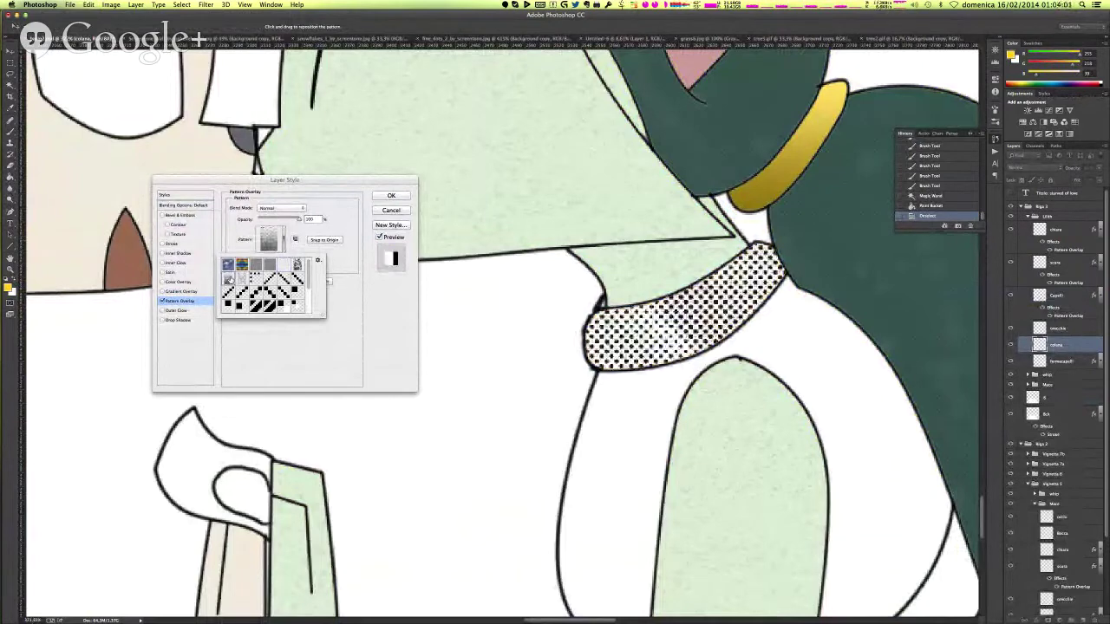
left_click(242, 264)
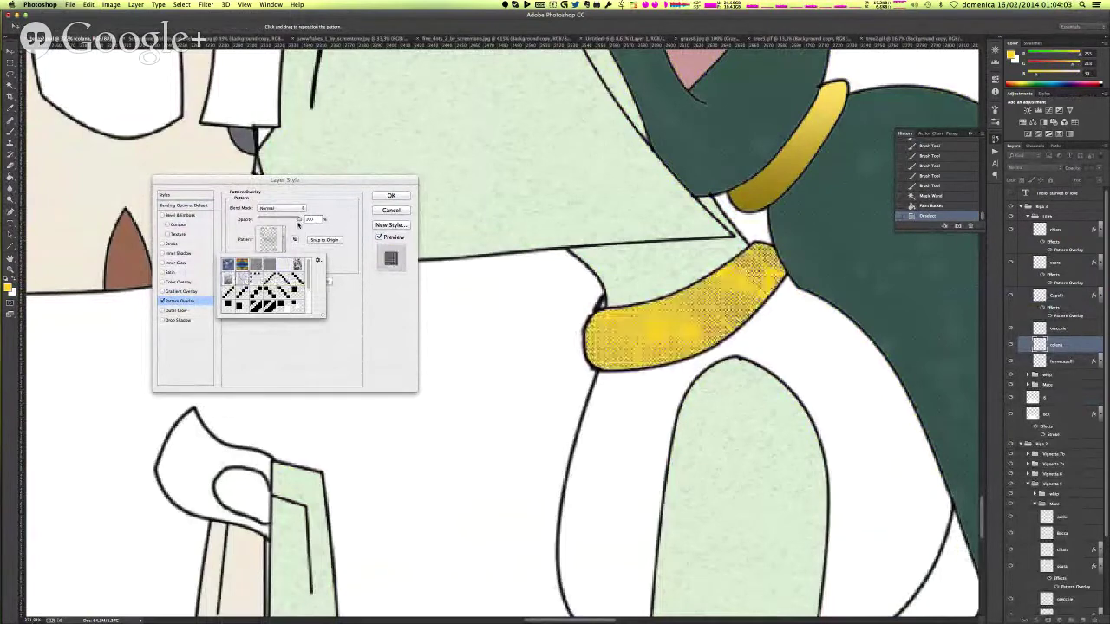
- Try the black-and-white illustration pattern on the collar with reduced opacity and a smaller scale
left_click(332, 292)
left_click_drag(285, 258, 278, 260)
left_click(259, 241)
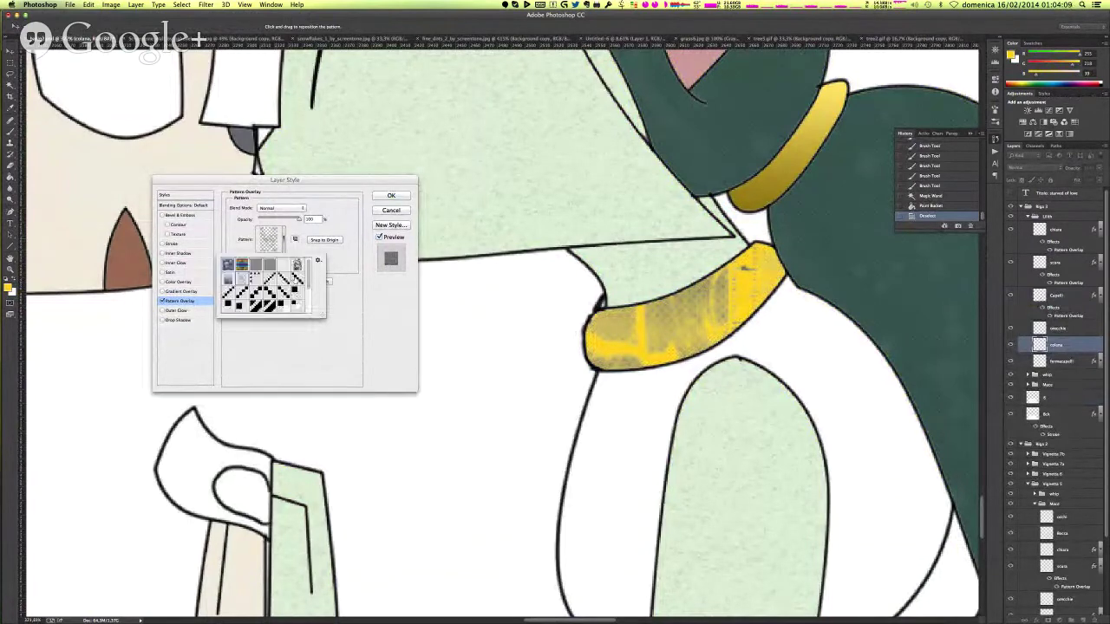
left_click(297, 264)
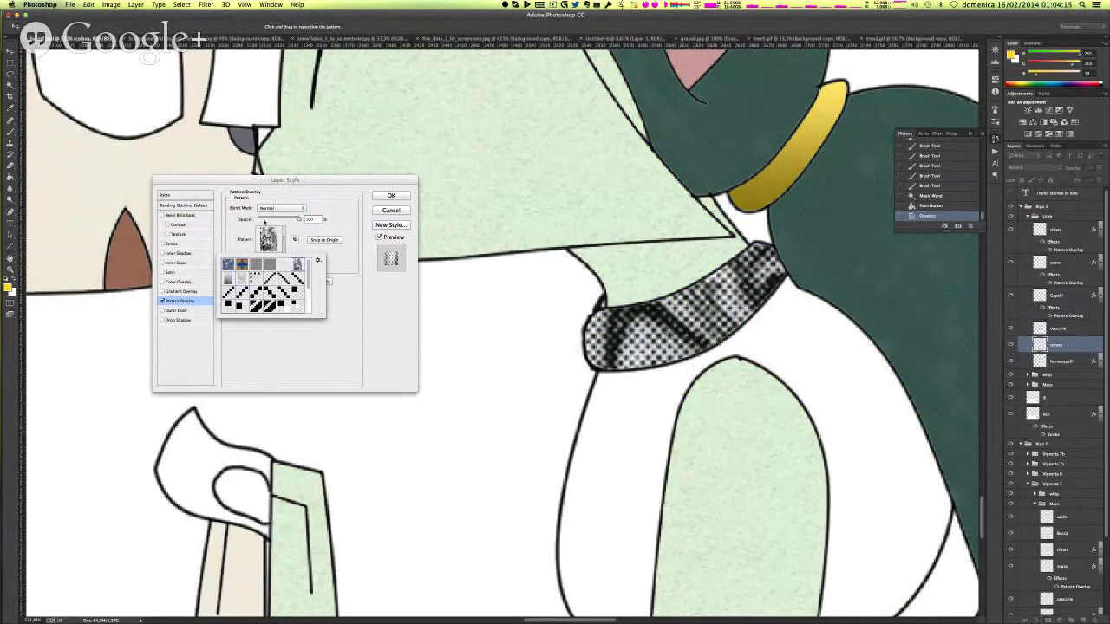
left_click(265, 222)
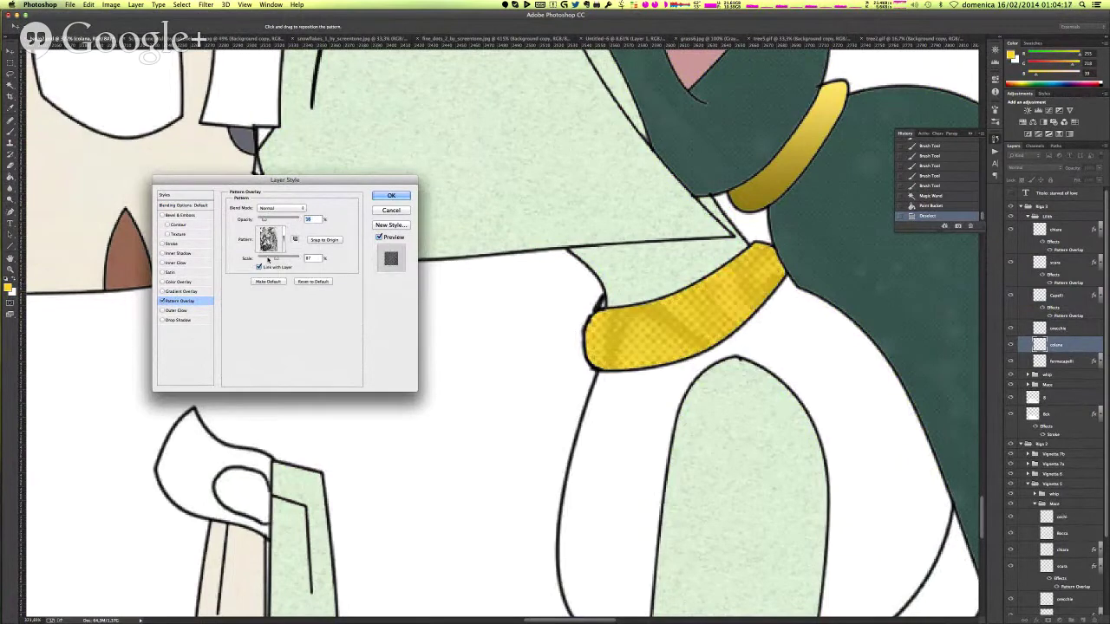
left_click_drag(268, 259, 263, 252)
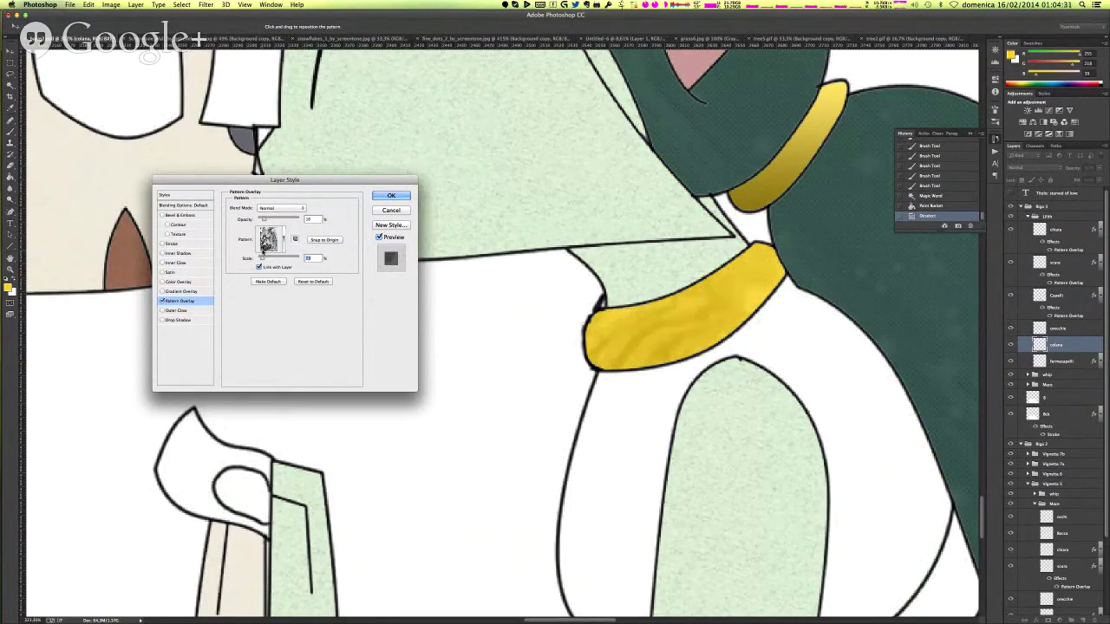
- Try two other patterns on the collar, raise the second one's opacity to 50% and shift its position
left_click(269, 240)
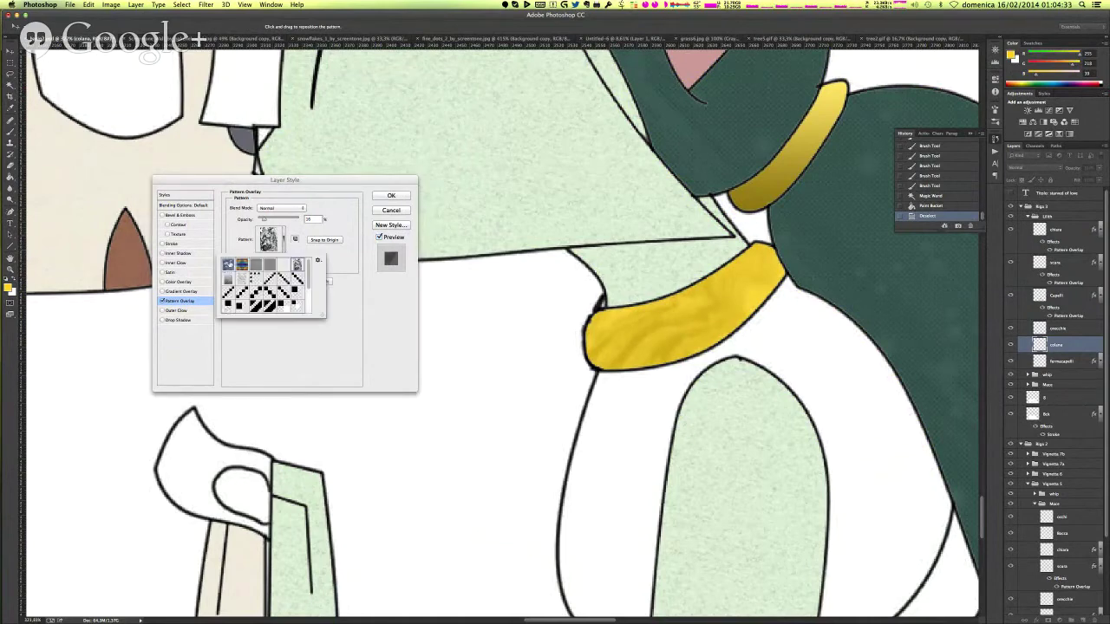
left_click(228, 281)
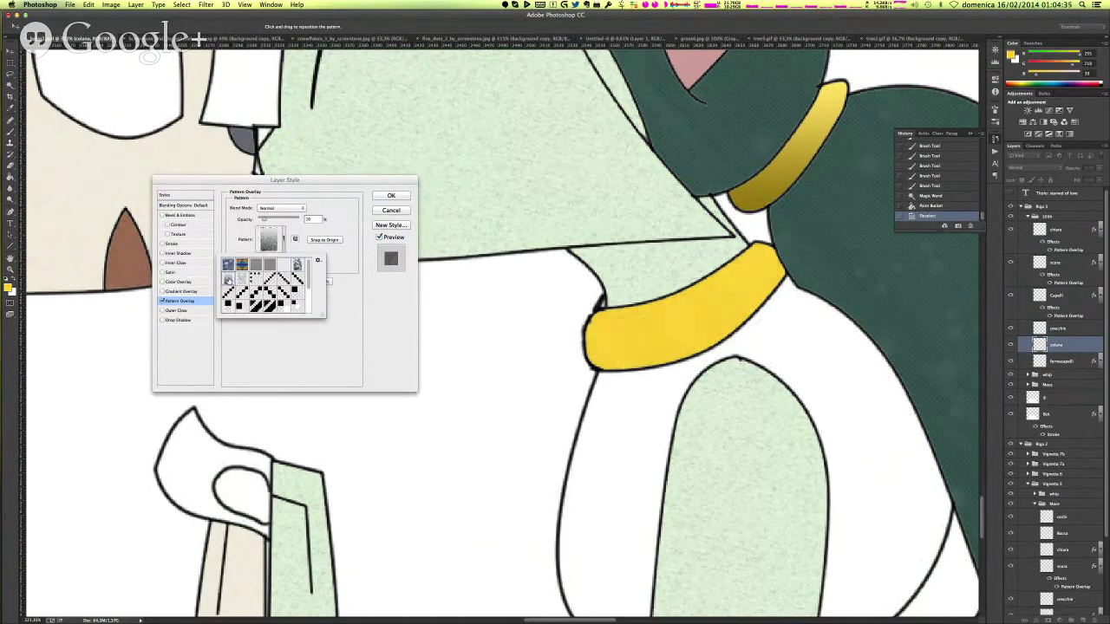
left_click(241, 279)
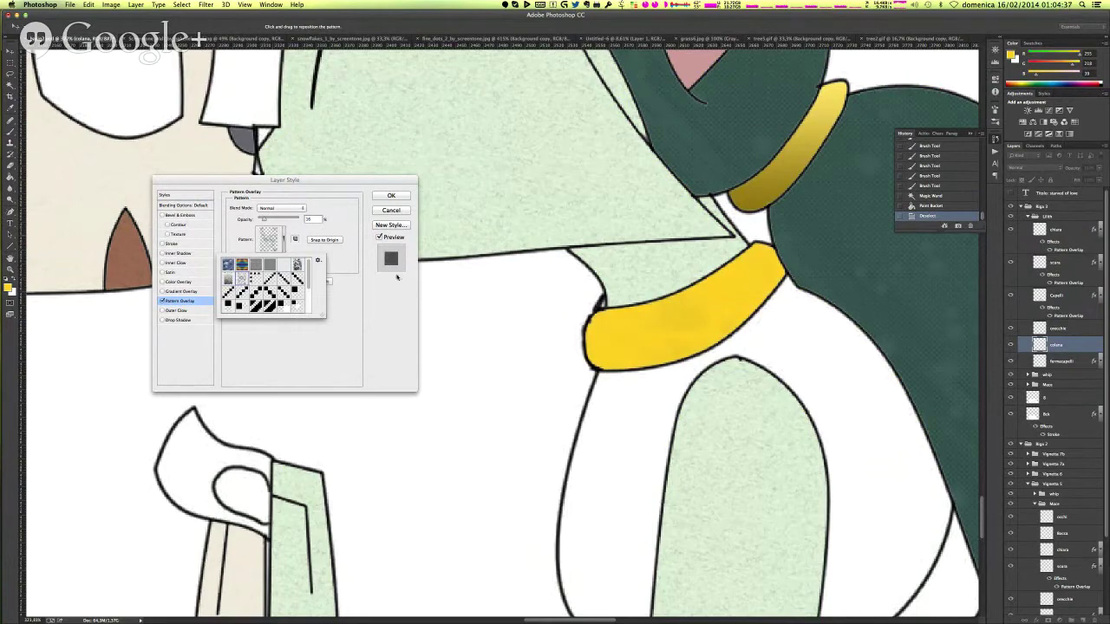
left_click(378, 329)
left_click(278, 220)
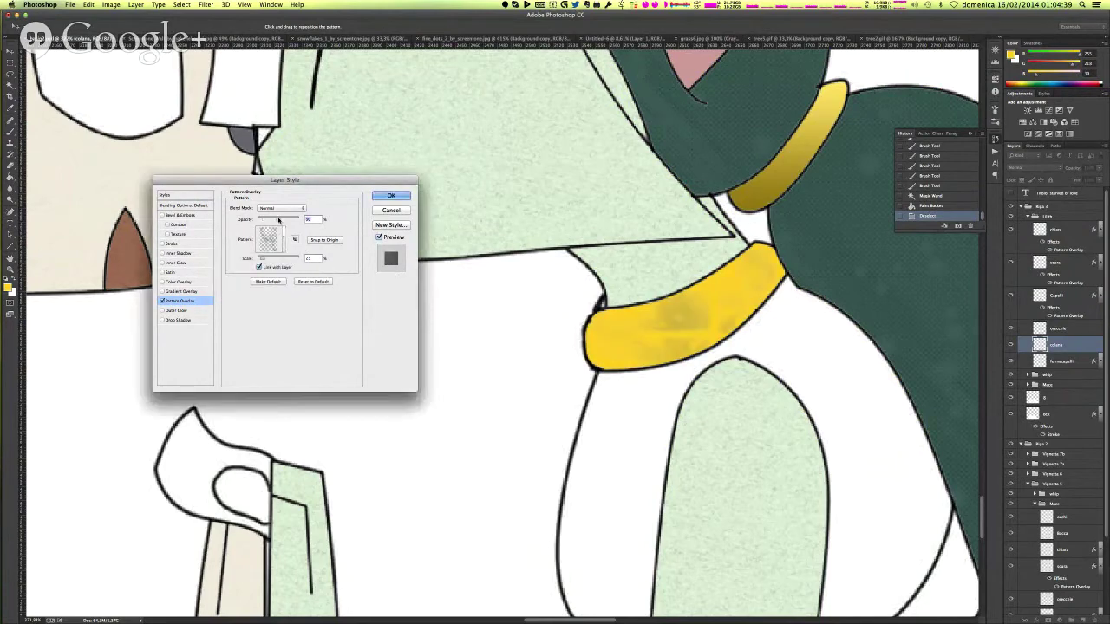
left_click_drag(707, 305, 807, 372)
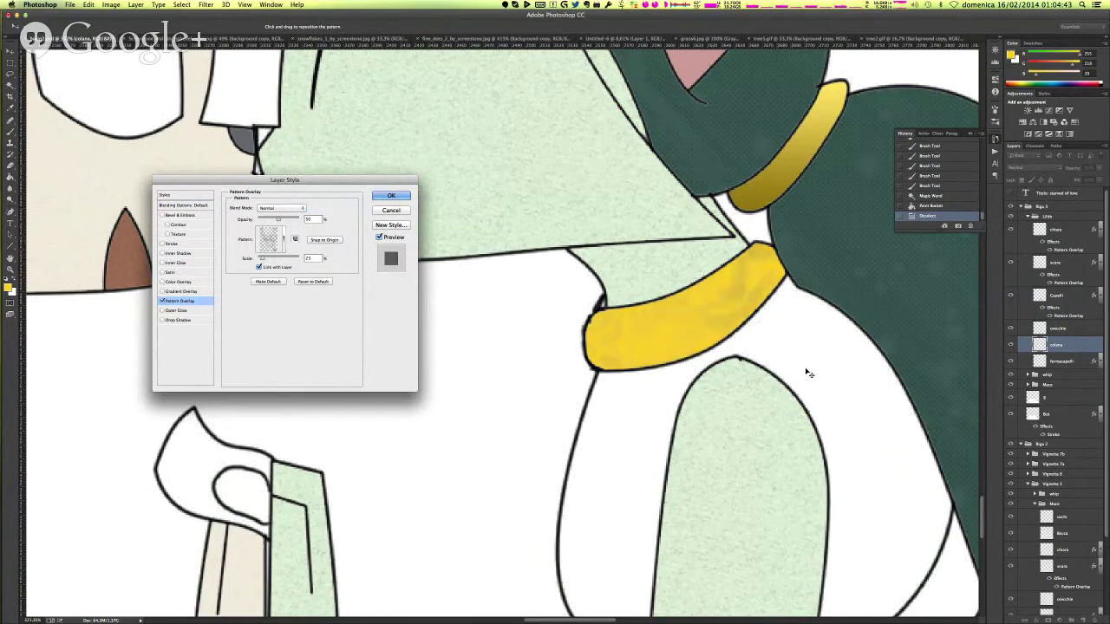
- Apply the grey gradient pattern to the collar and reposition it so its dark markings fall outside the shape
left_click(284, 240)
left_click(230, 280)
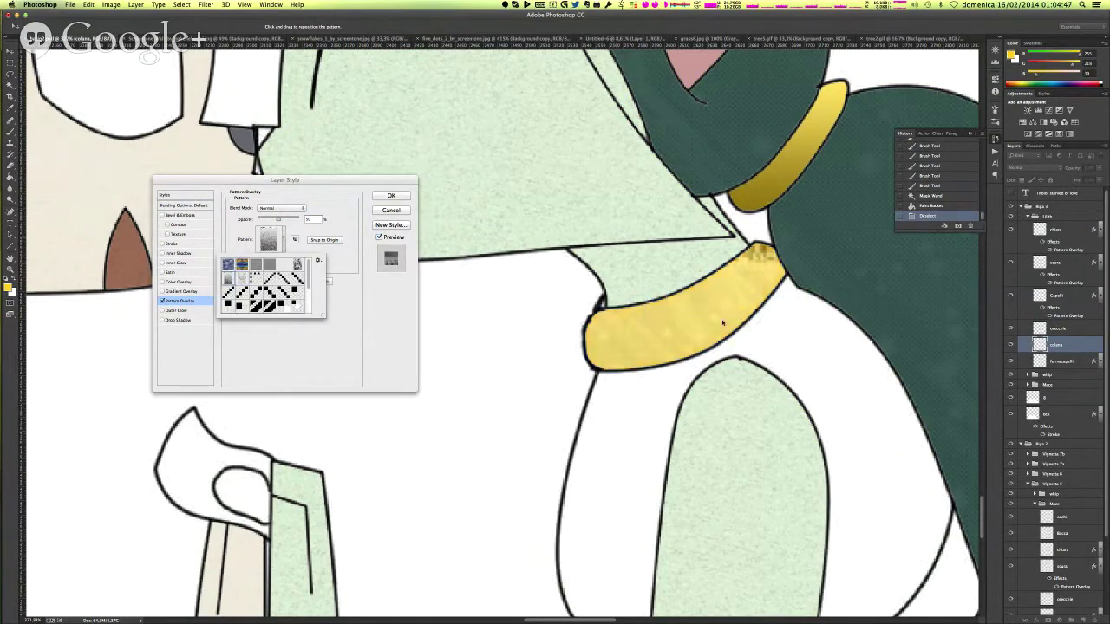
left_click(733, 290)
left_click_drag(734, 289, 756, 274)
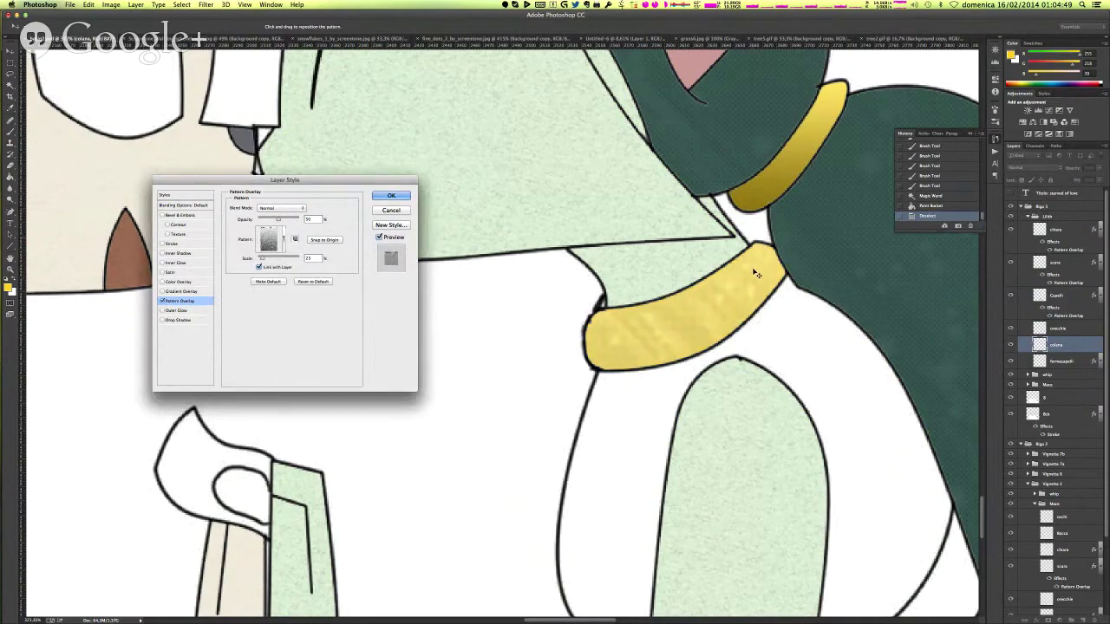
- Set the pattern's opacity to 32%, enlarge its scale slightly and shift it so the barcode lies outside the collar
left_click_drag(278, 219, 269, 222)
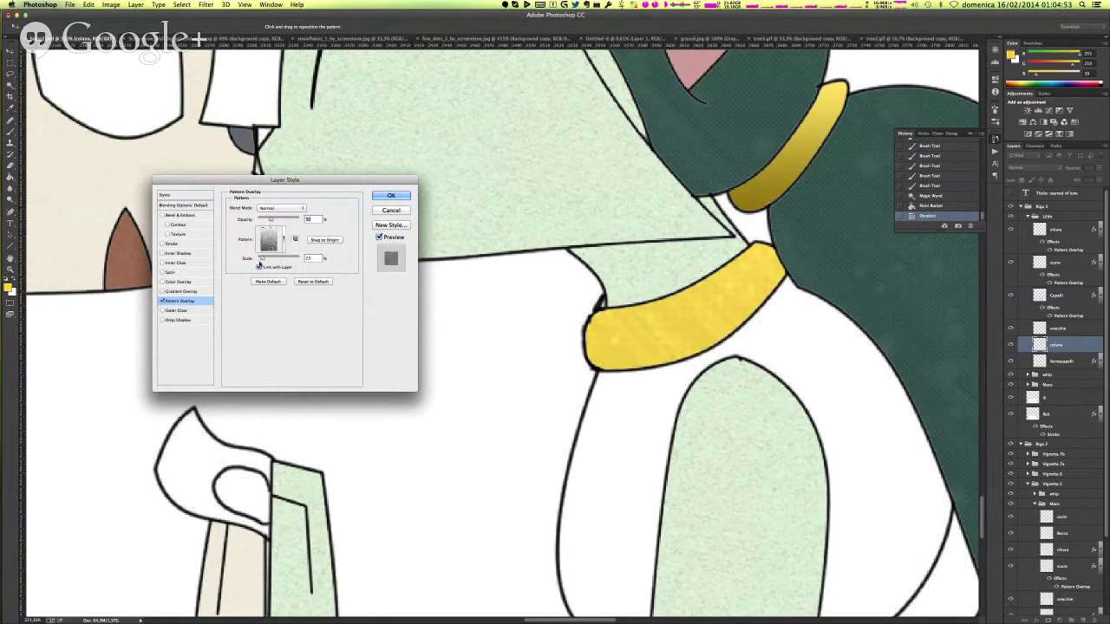
left_click_drag(263, 262, 265, 261)
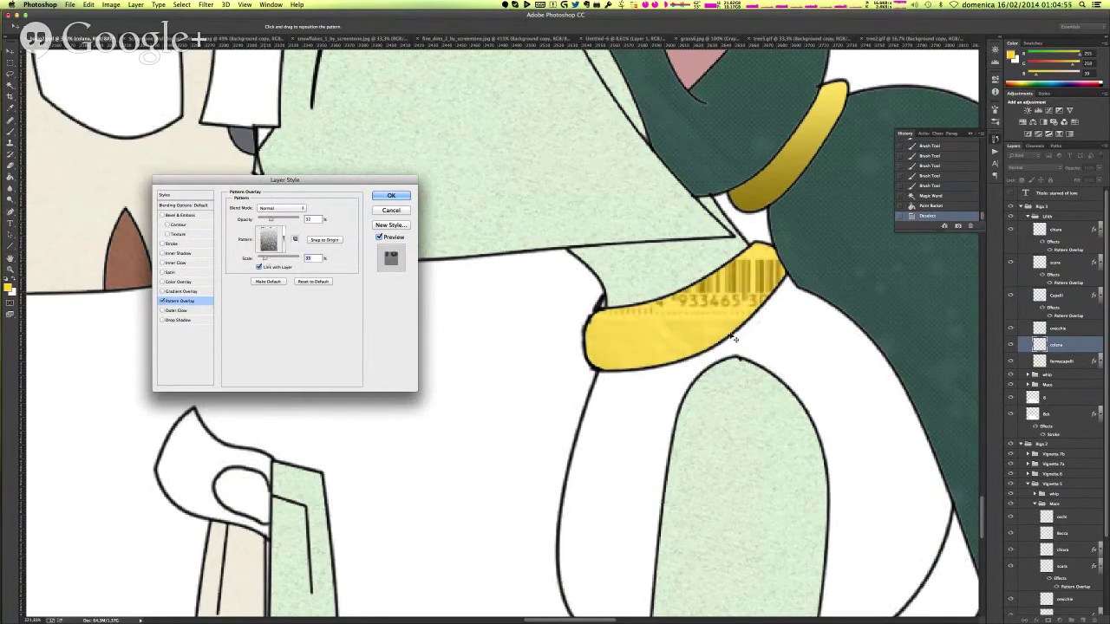
left_click_drag(699, 305, 680, 234)
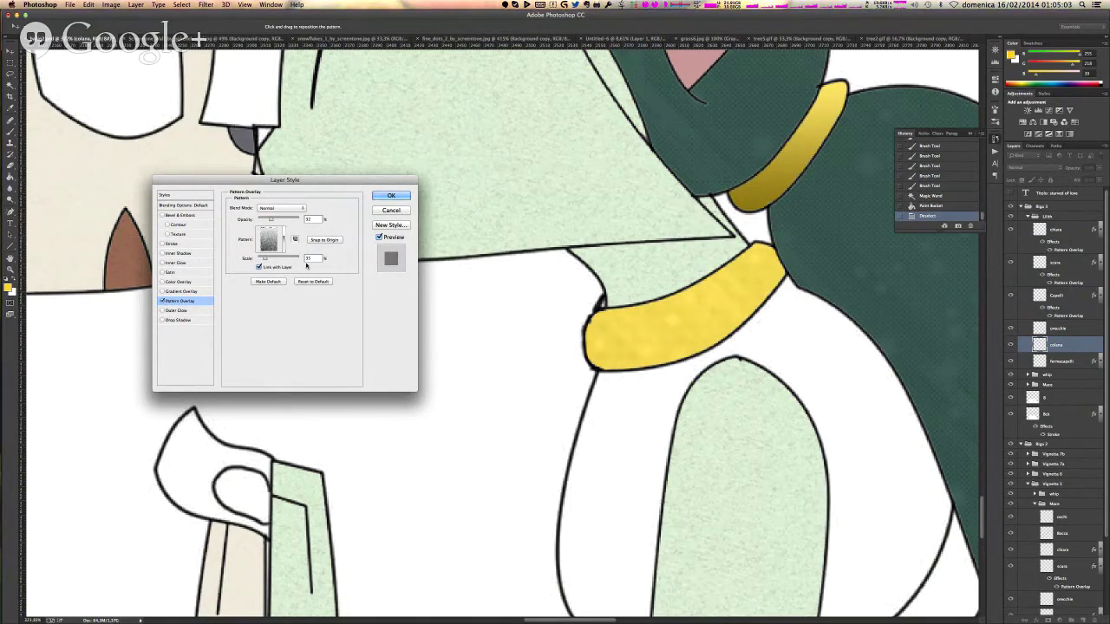
left_click(326, 240)
left_click_drag(726, 326, 669, 169)
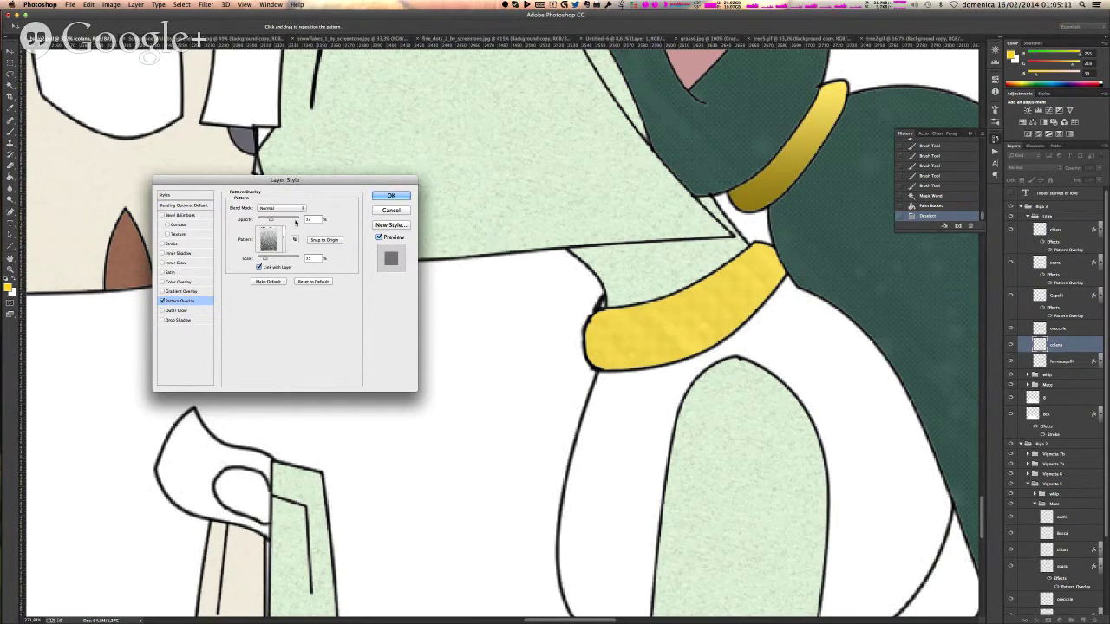
- Try the Dissolve, Darken and Lighten blend modes on the collar's Pattern Overlay and return it to Normal
left_click(279, 209)
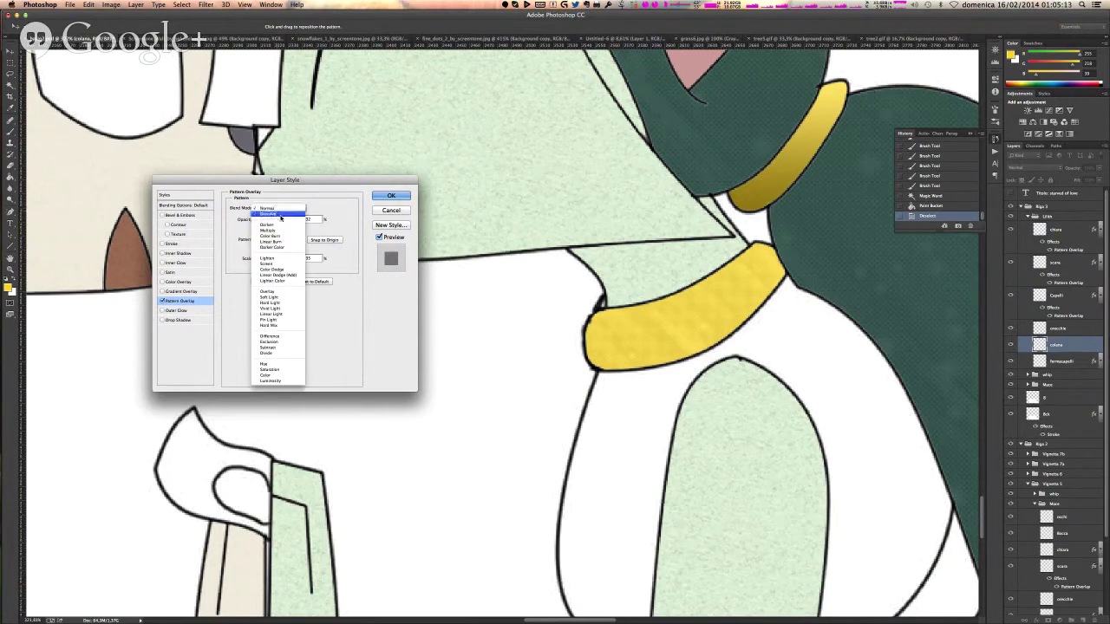
left_click(280, 214)
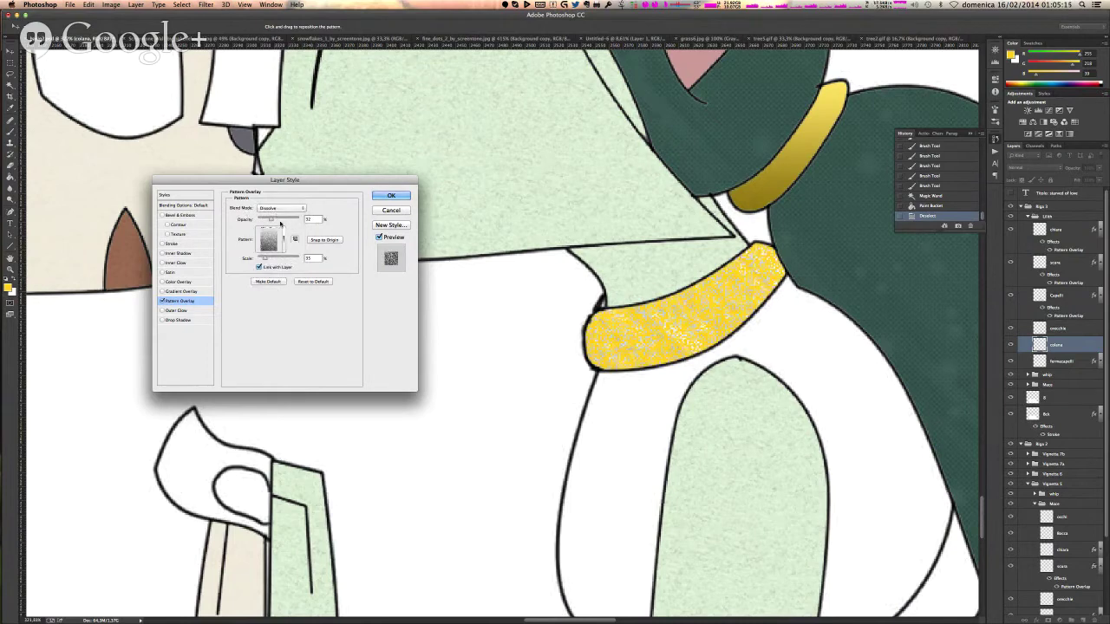
left_click(282, 209)
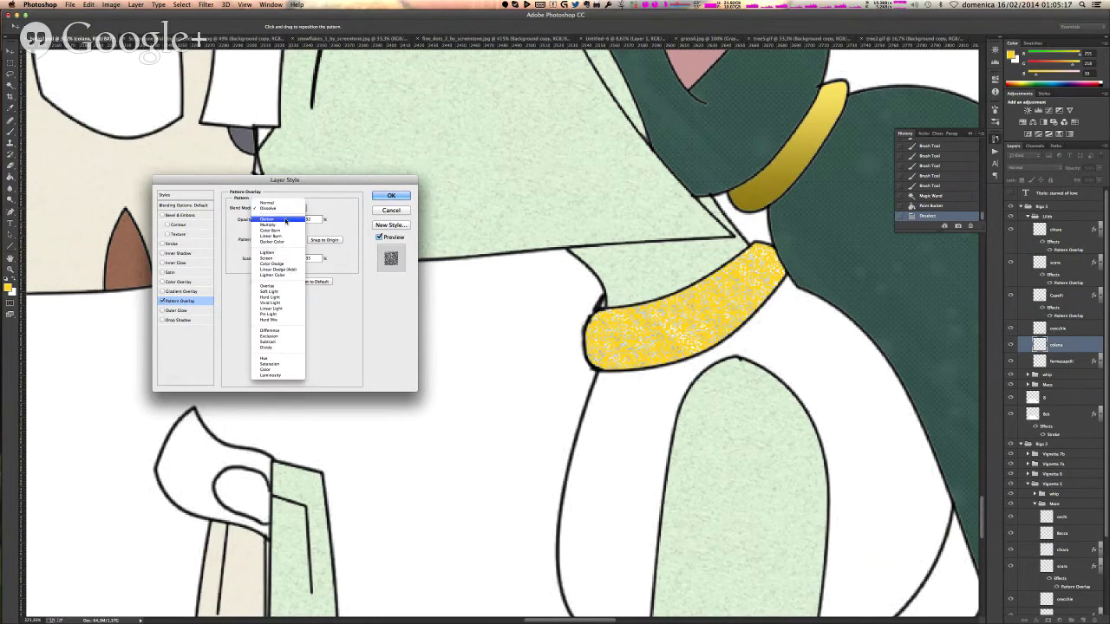
left_click(285, 221)
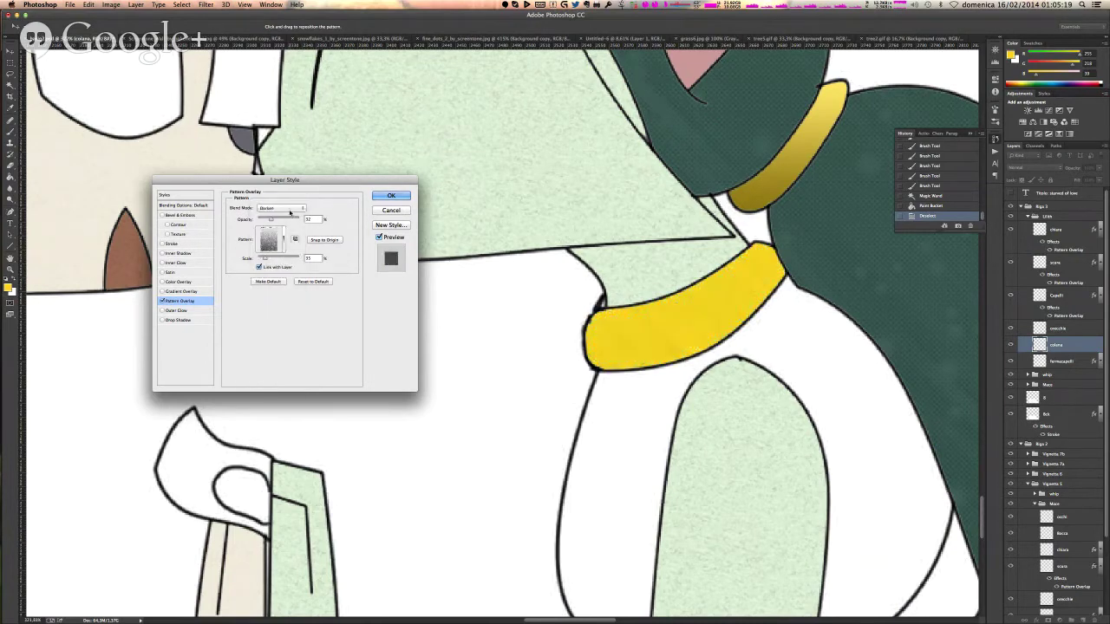
left_click(291, 209)
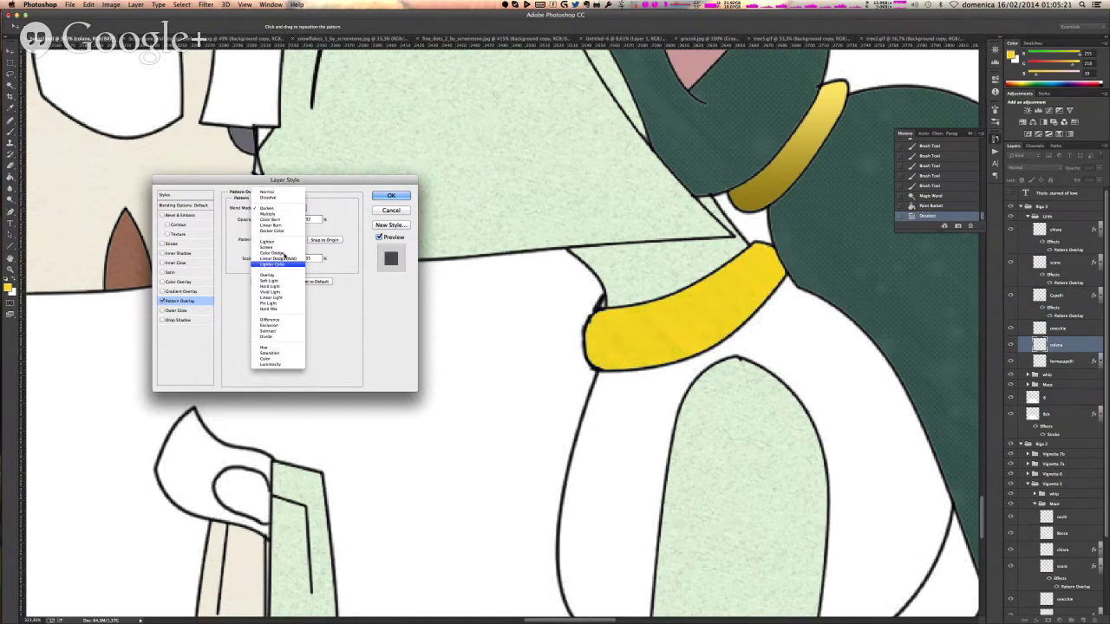
left_click(288, 243)
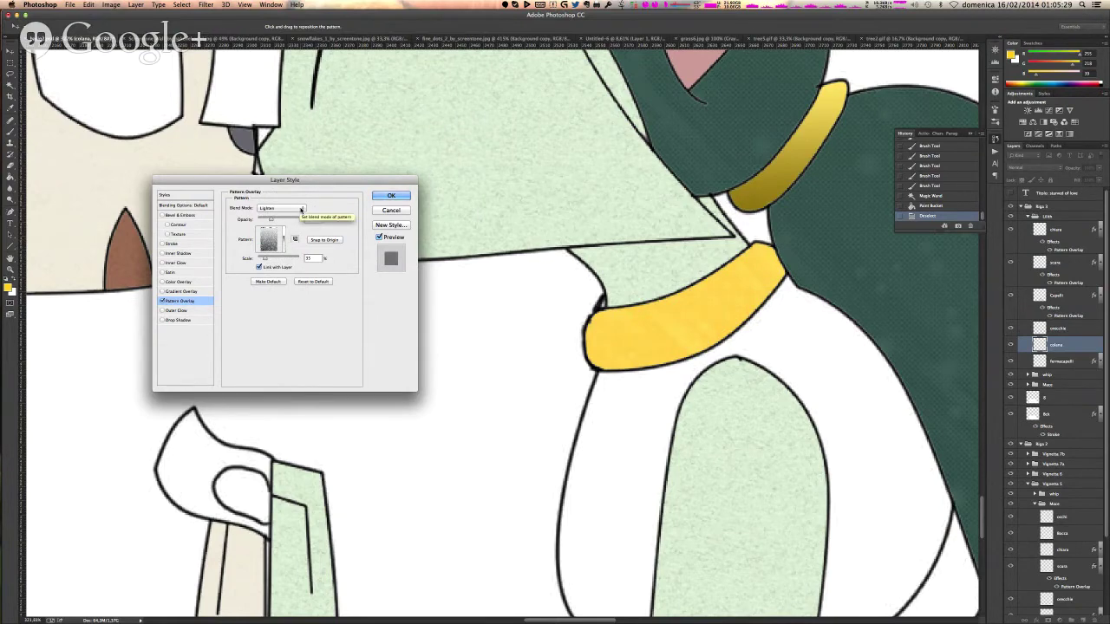
left_click(301, 210)
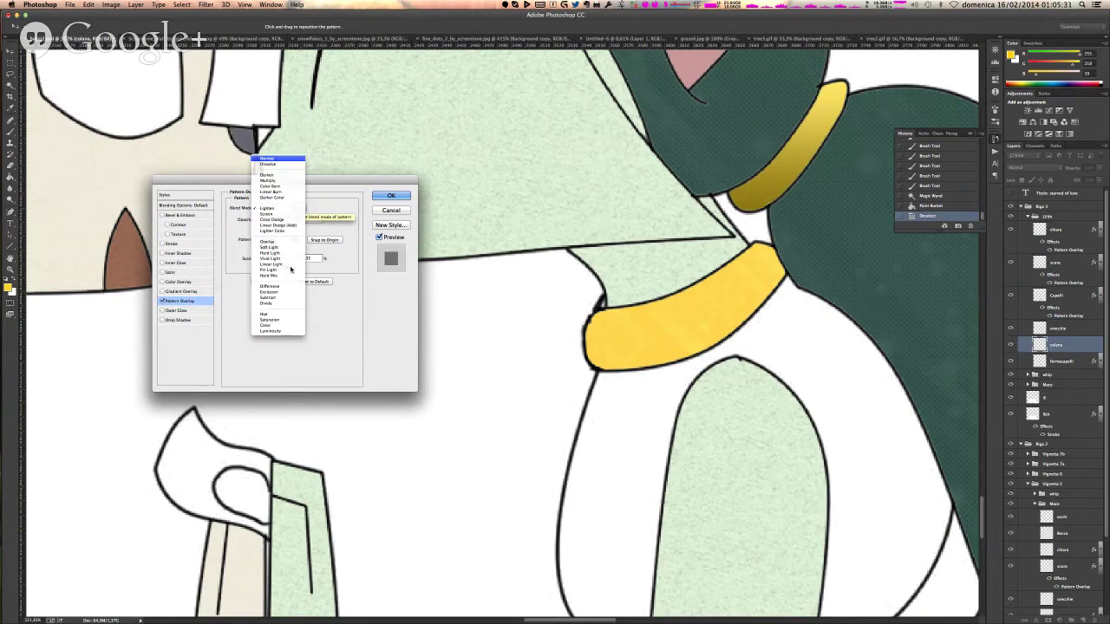
left_click(278, 157)
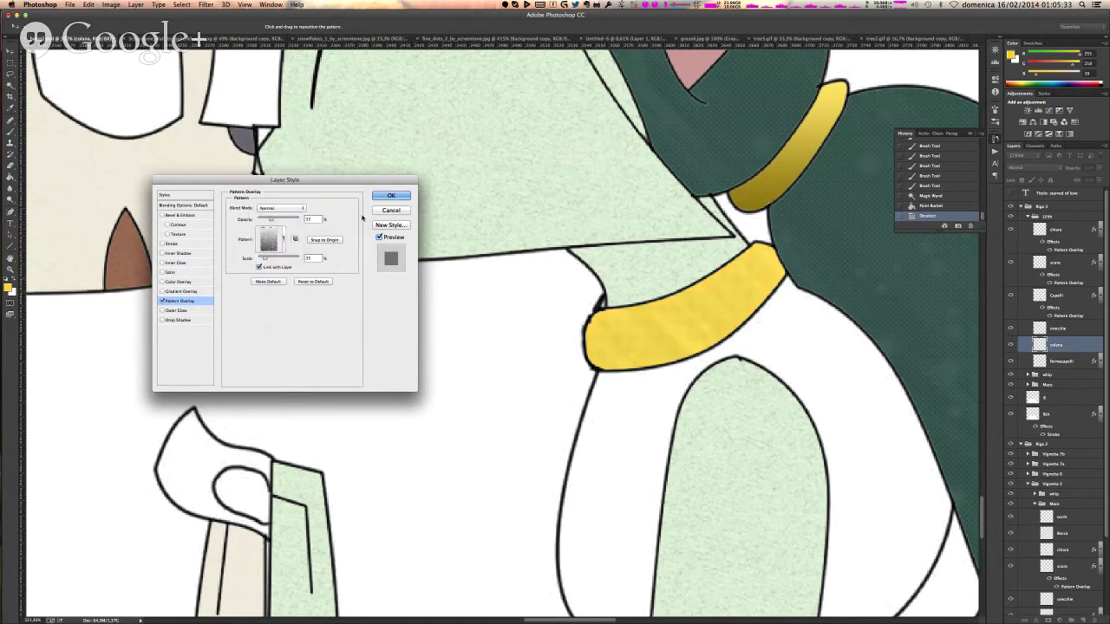
- Try the Screen blend mode on the collar's Pattern Overlay, set it to Lighten instead and apply the layer style
left_click(290, 210)
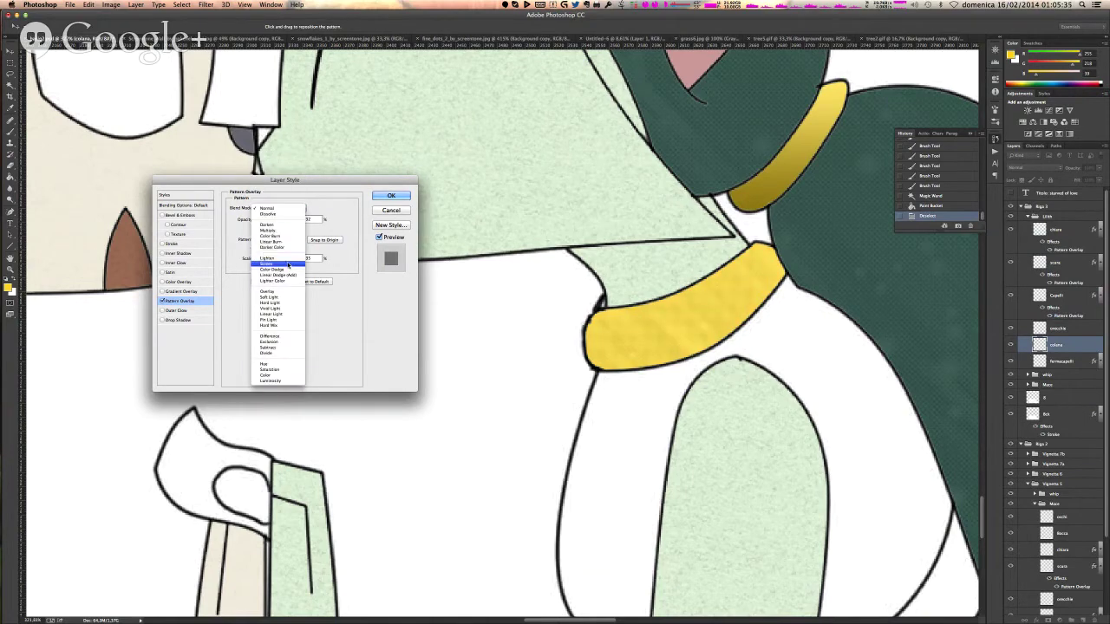
left_click(288, 263)
left_click(280, 208)
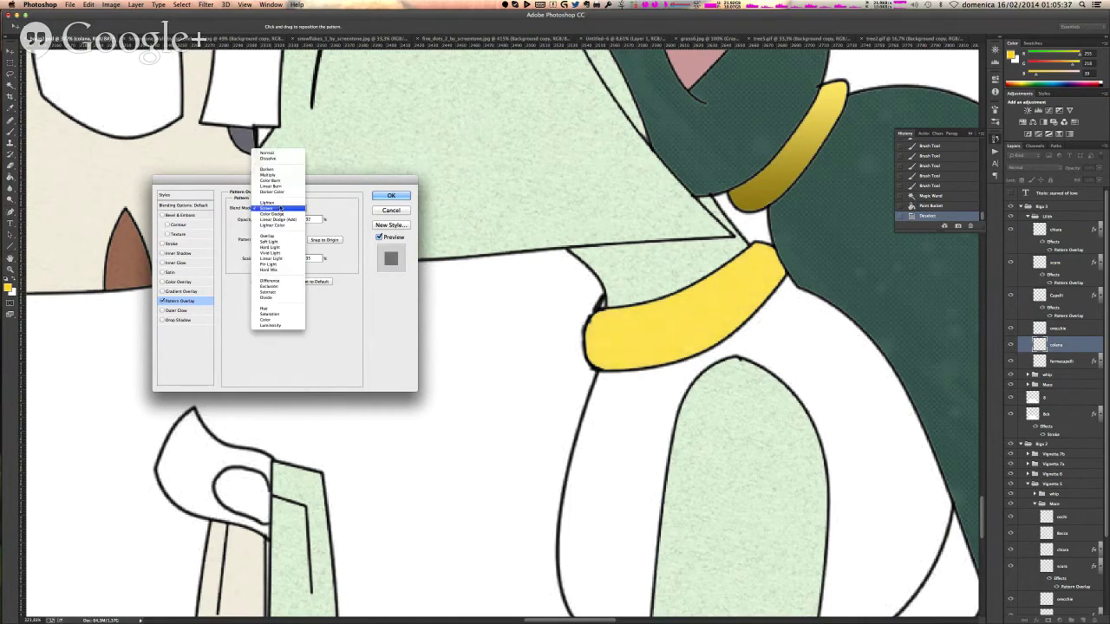
left_click(278, 202)
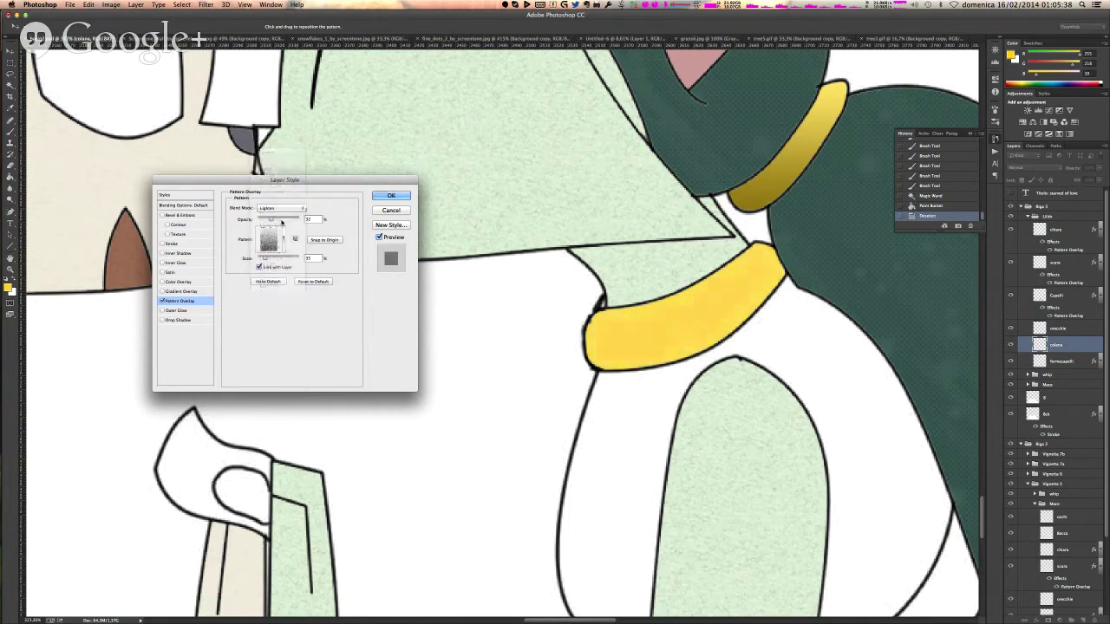
left_click(391, 196)
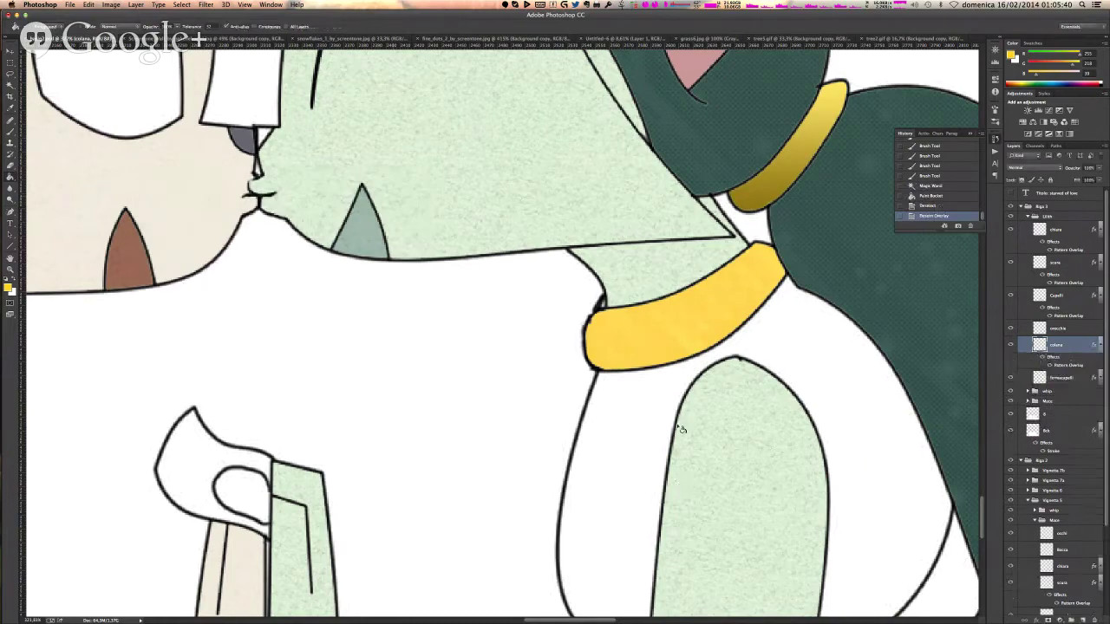
- Create a new layer above the collar layer for the bracelet and name it Bracciale
scroll(681, 429, "down", 10)
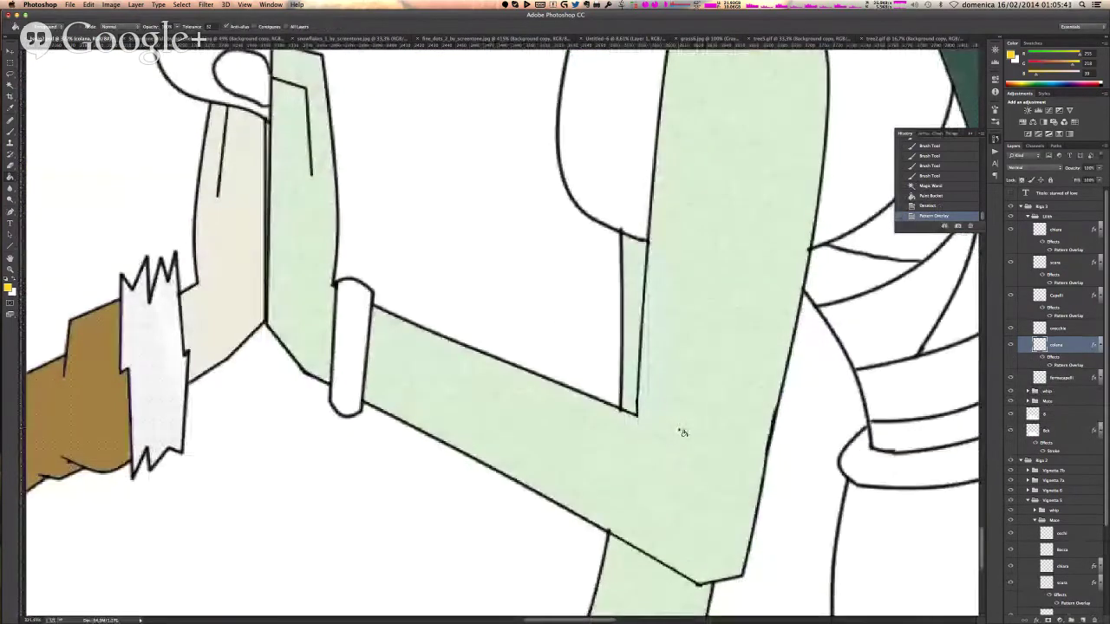
scroll(683, 432, "down", 2)
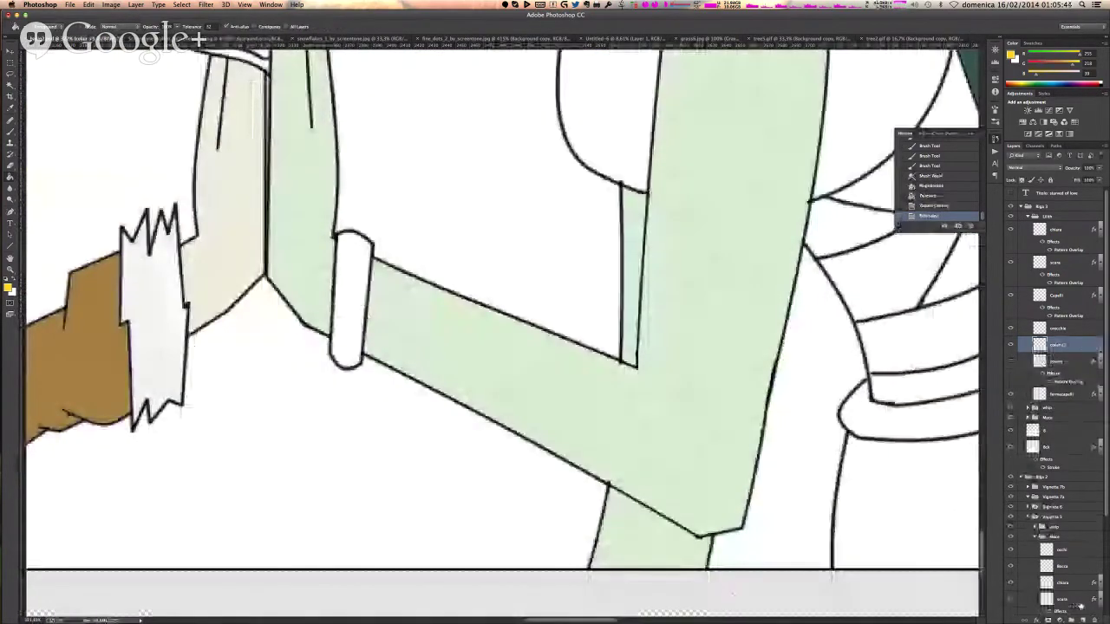
double_click(1053, 347)
type("bracciali")
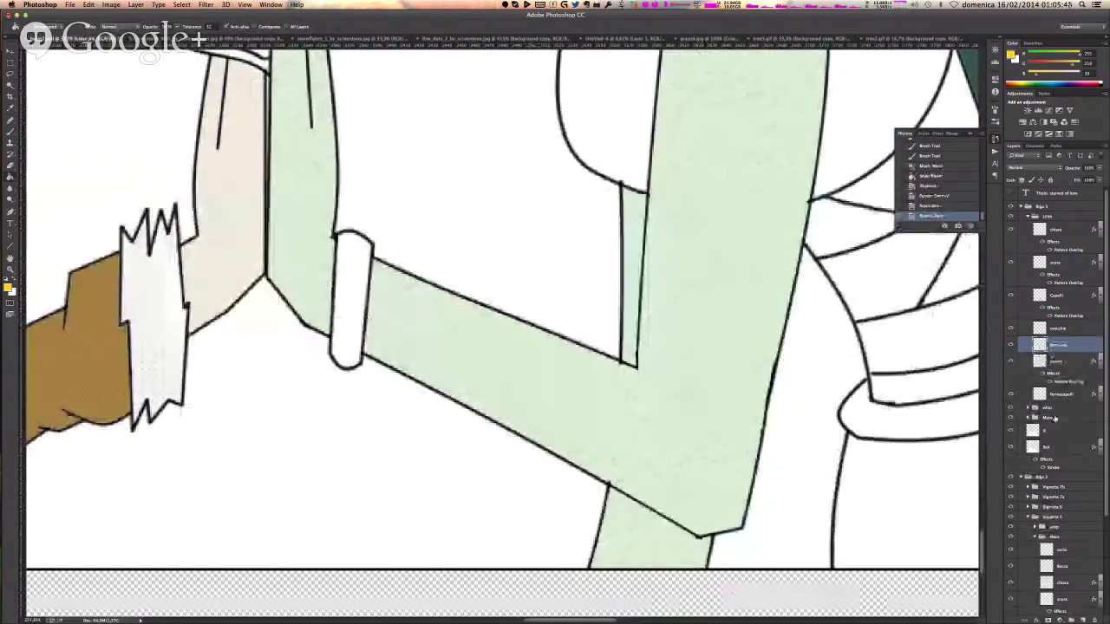
key("Return")
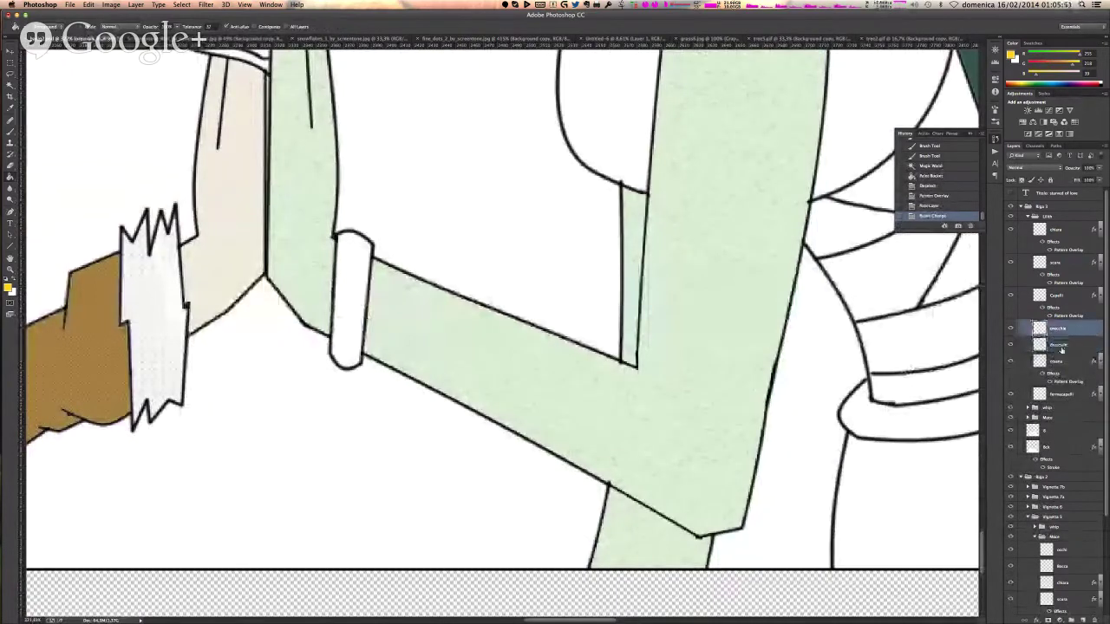
- Group the bracelet, collar and hair clip layers into a new group named gioielli
left_click(1063, 348)
left_click(1064, 365)
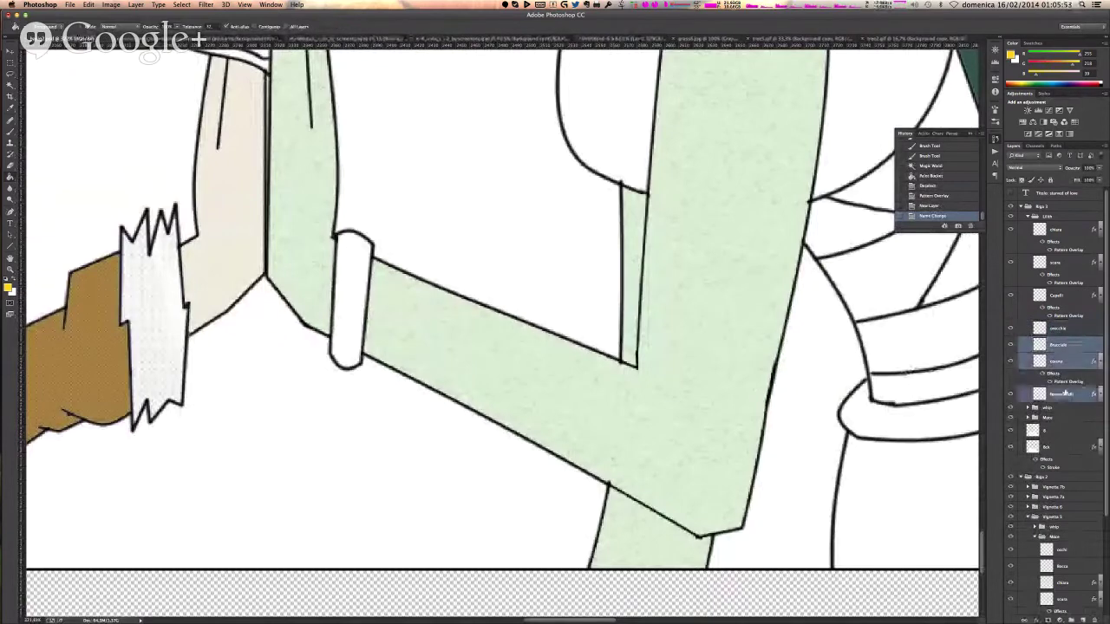
right_click(1064, 398)
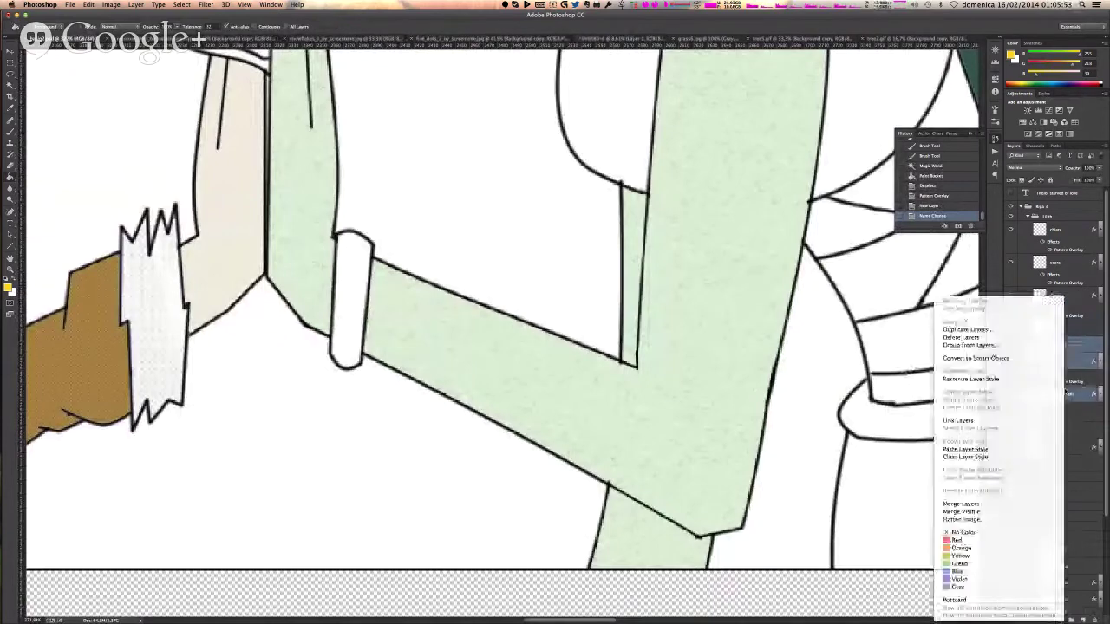
left_click(1015, 346)
type("gioielli")
key("Return")
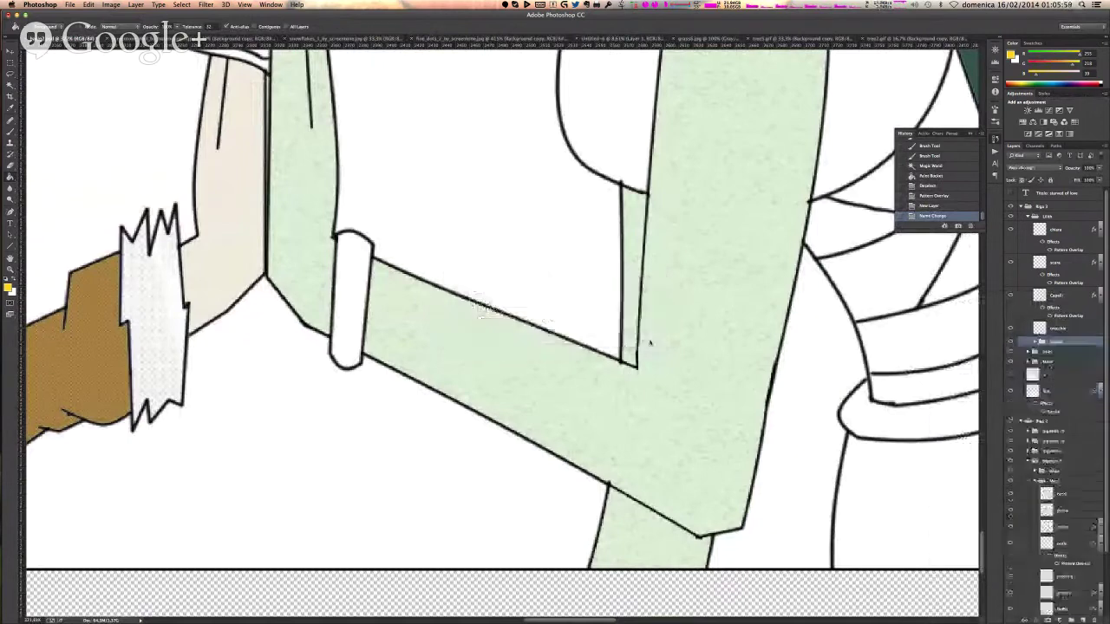
- Select the bracelet on the green wrist with the Magic Wand and fill it with yellow on the Bracciale layer
key("w")
left_click(356, 285)
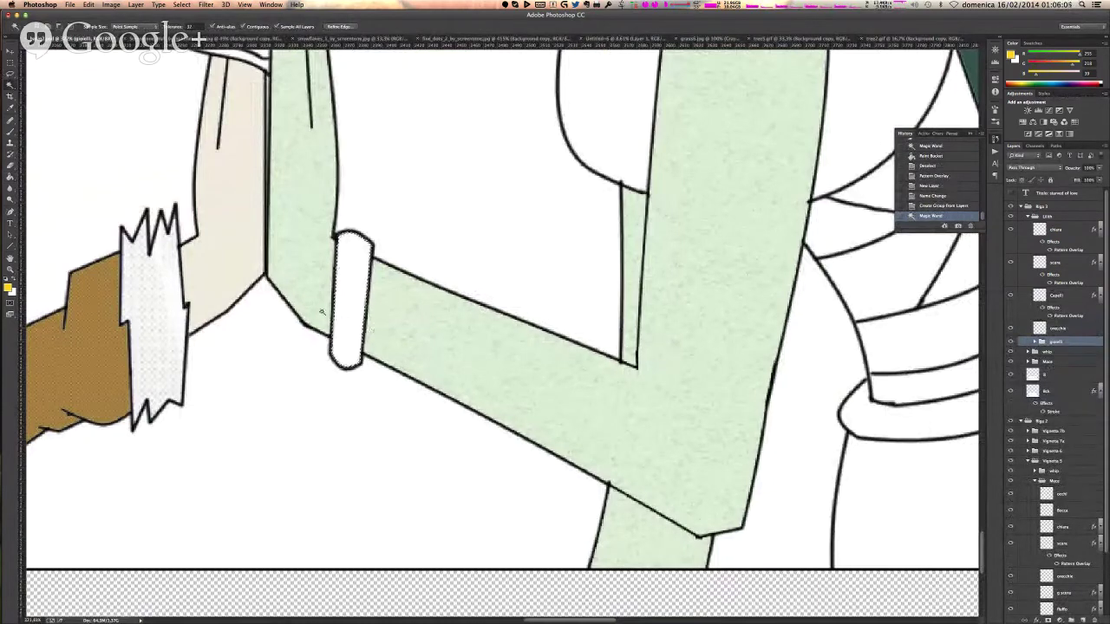
left_click(1035, 341)
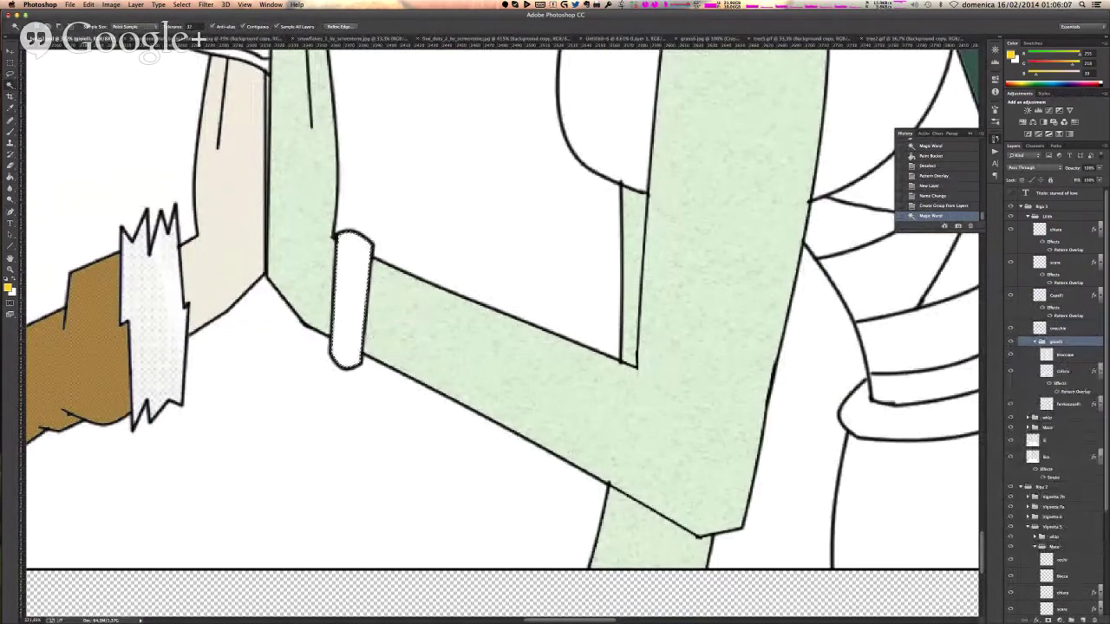
left_click(1072, 356)
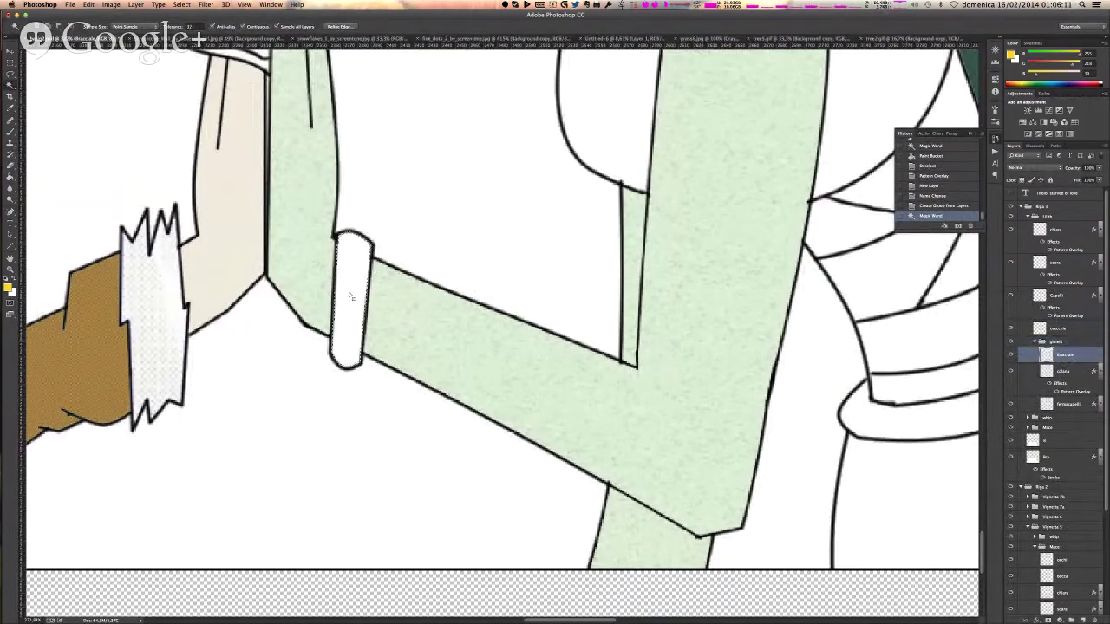
key("g")
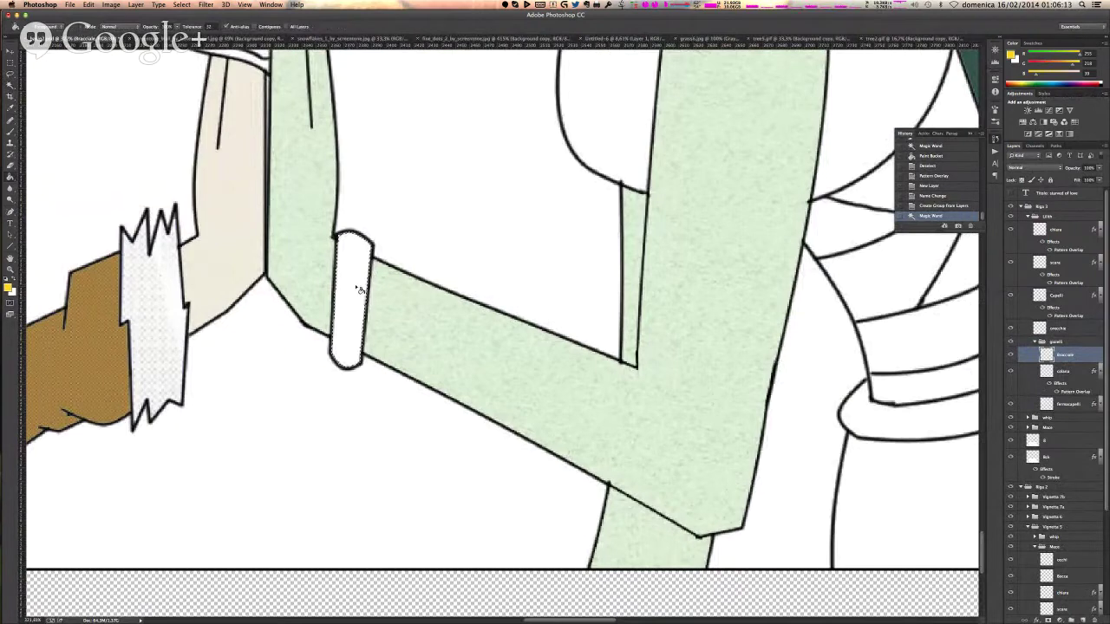
left_click(357, 289)
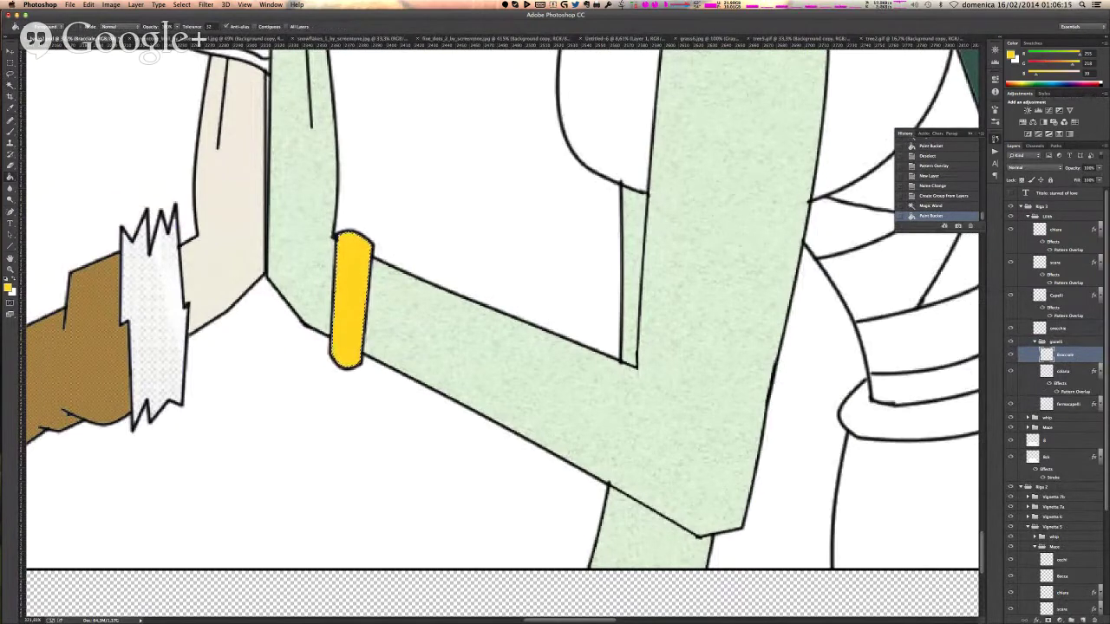
- Add a linear black-to-white Gradient Overlay at low opacity to the bracelet layer, without a Color Overlay, and clear the selection
key("super+Tab")
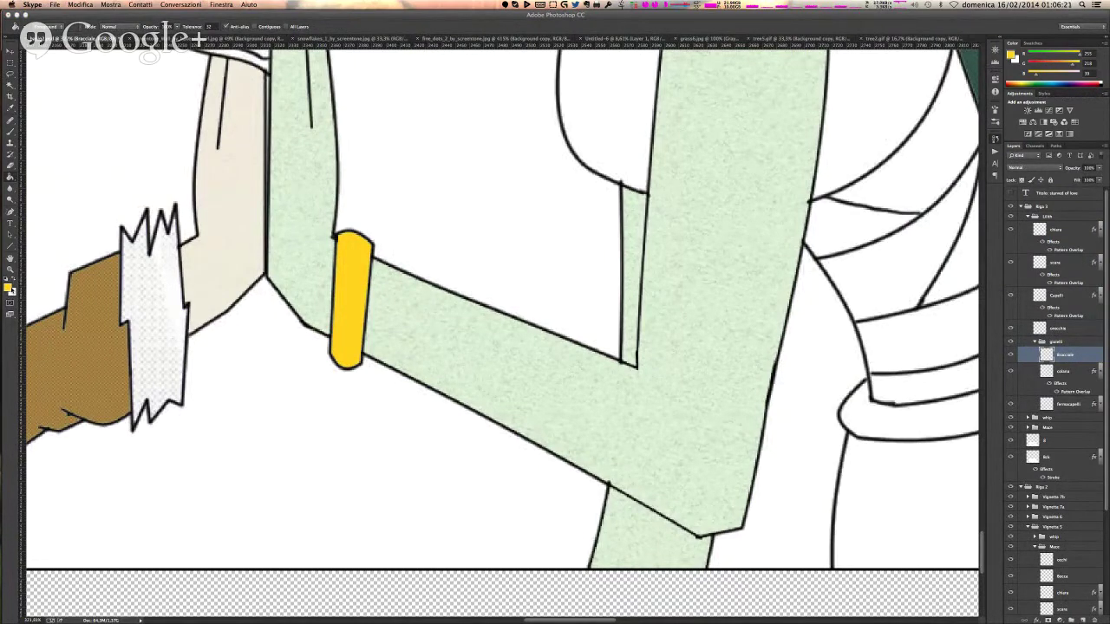
right_click(1067, 355)
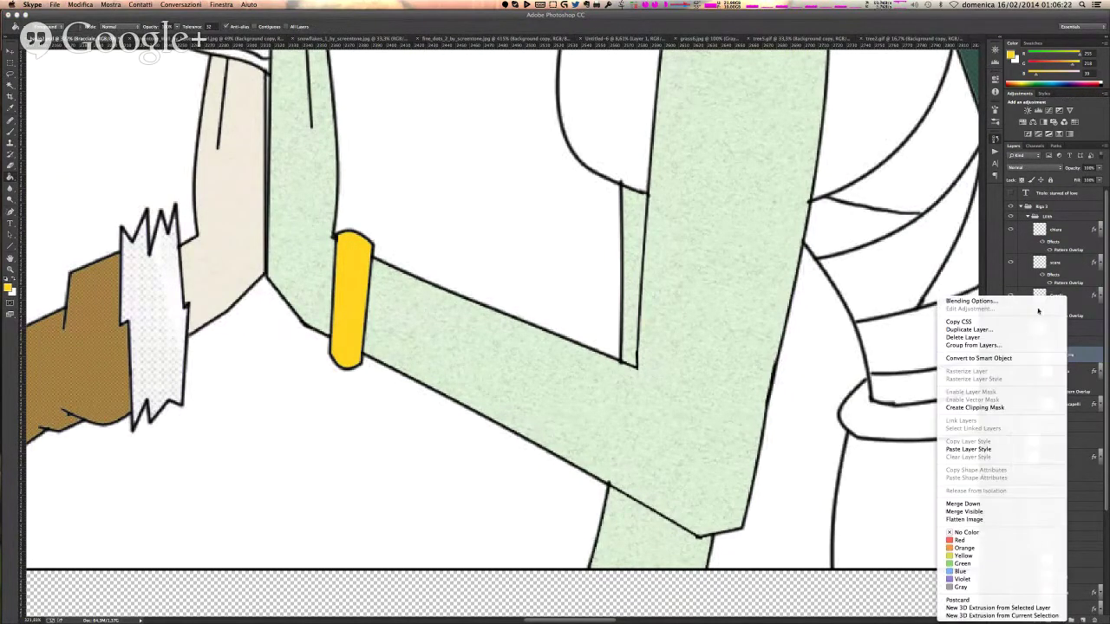
left_click(997, 299)
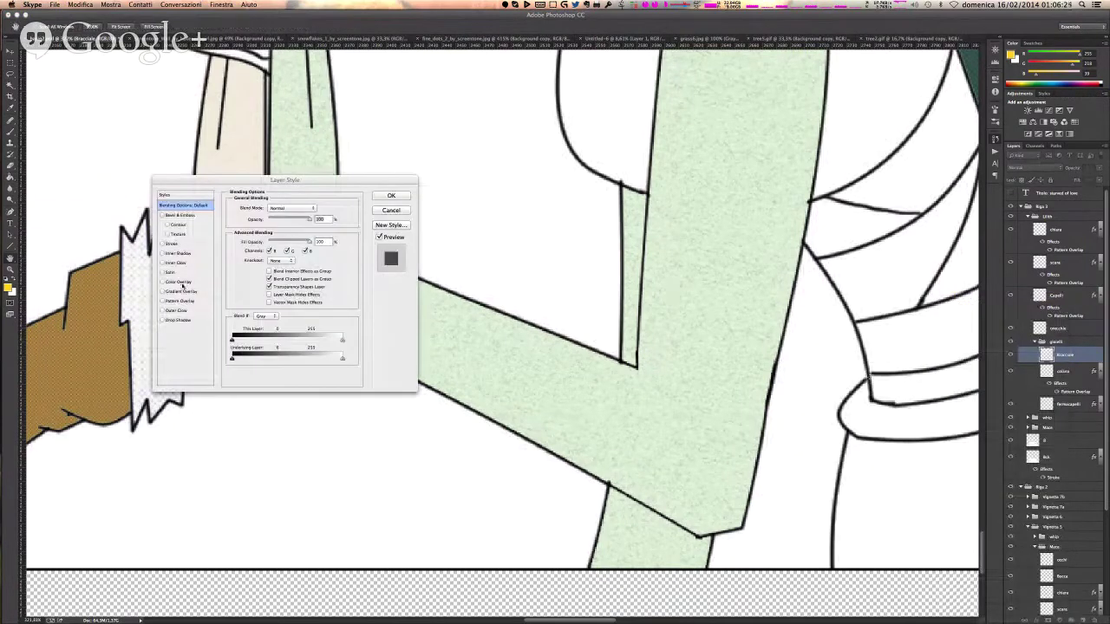
left_click(179, 283)
left_click_drag(277, 182, 646, 228)
left_click(546, 337)
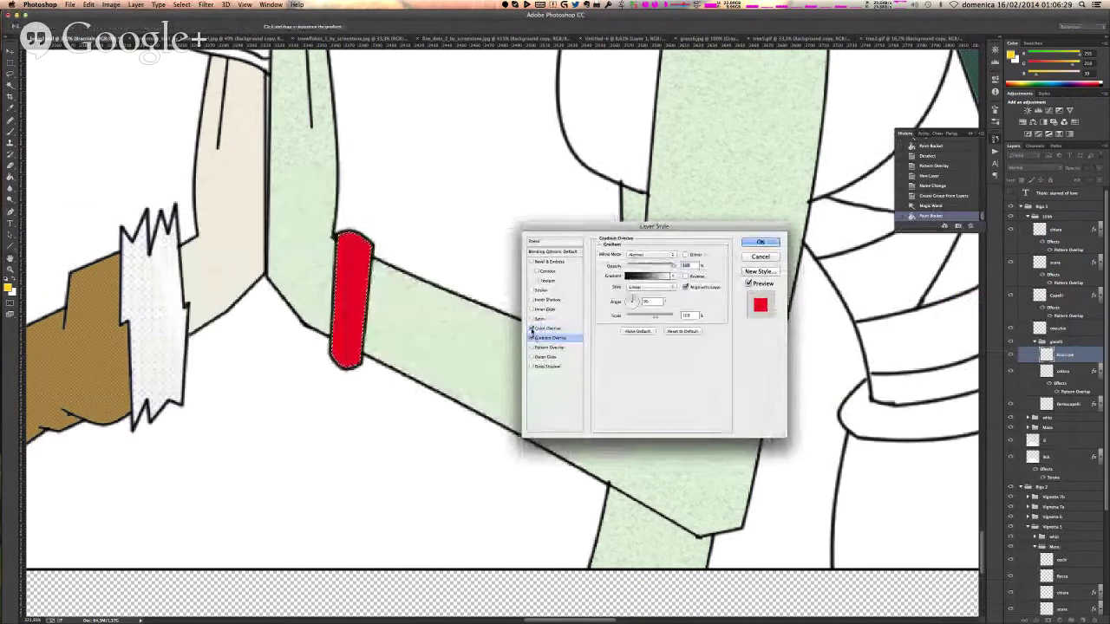
left_click(531, 327)
left_click_drag(659, 266, 635, 266)
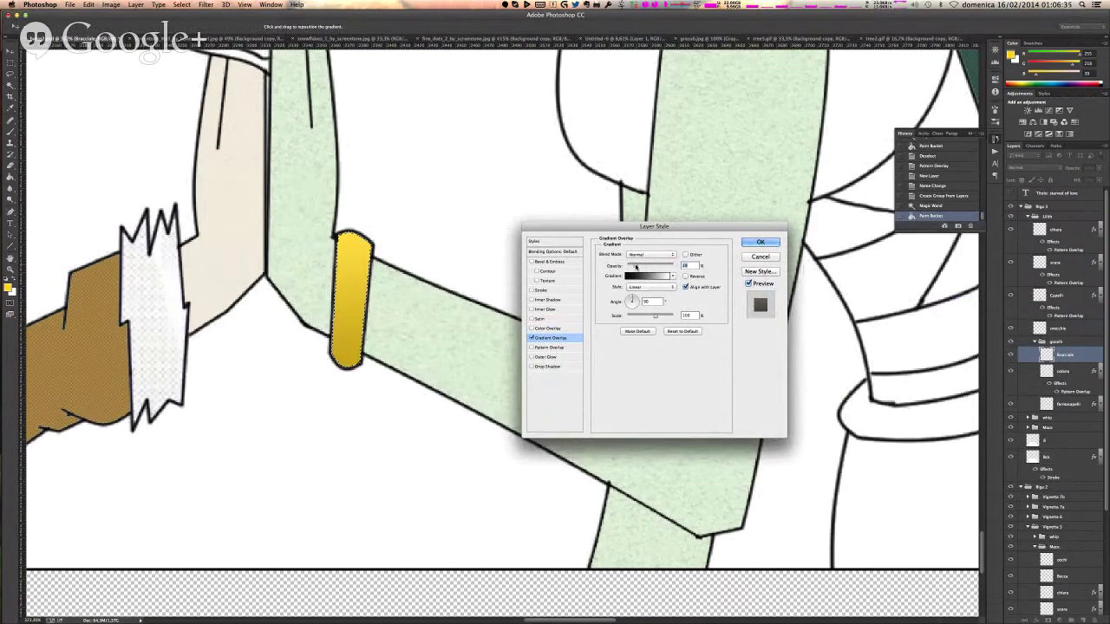
key("Return")
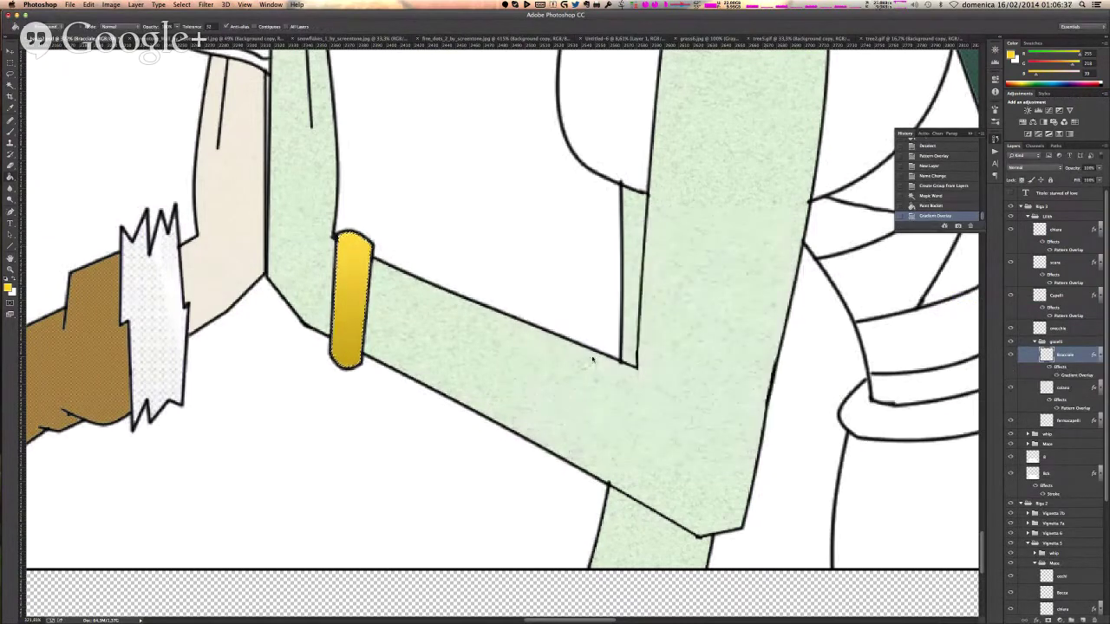
key("ctrl+d")
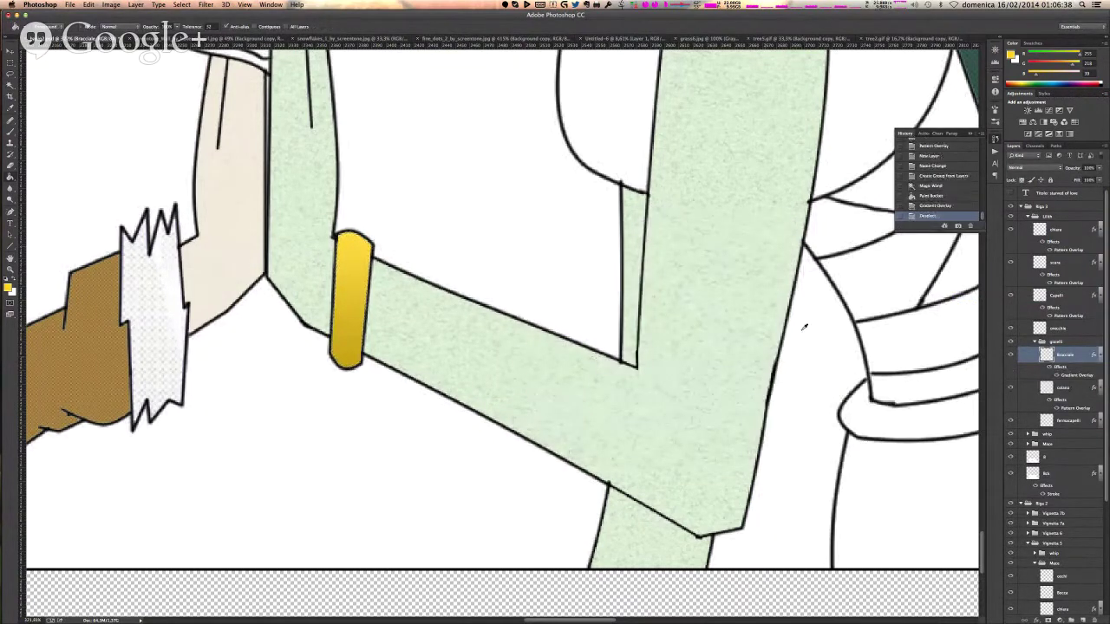
- Create a new layer in the gioielli group for the waist ornament and name it pancia
scroll(805, 327, "down", 1)
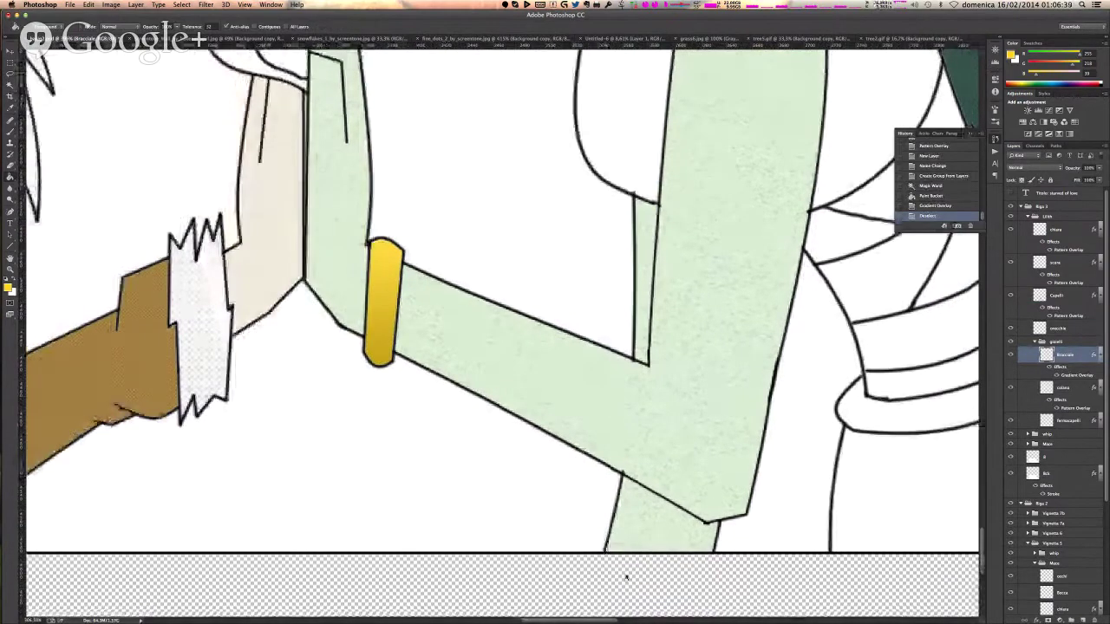
scroll(626, 577, "right", 5)
scroll(586, 617, "right", 1)
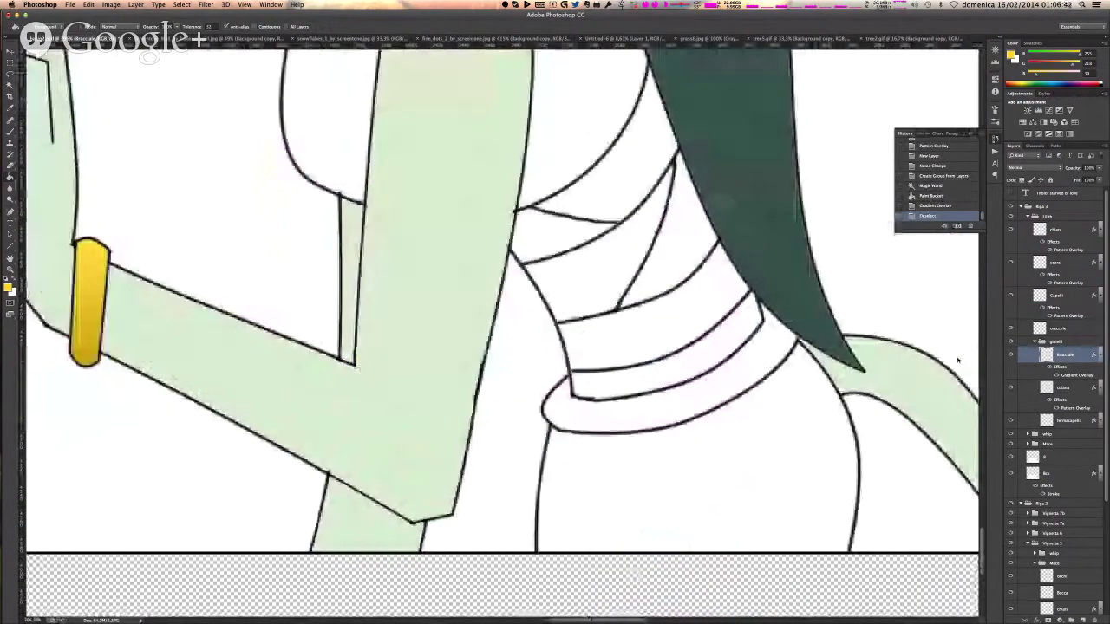
left_click(1083, 620)
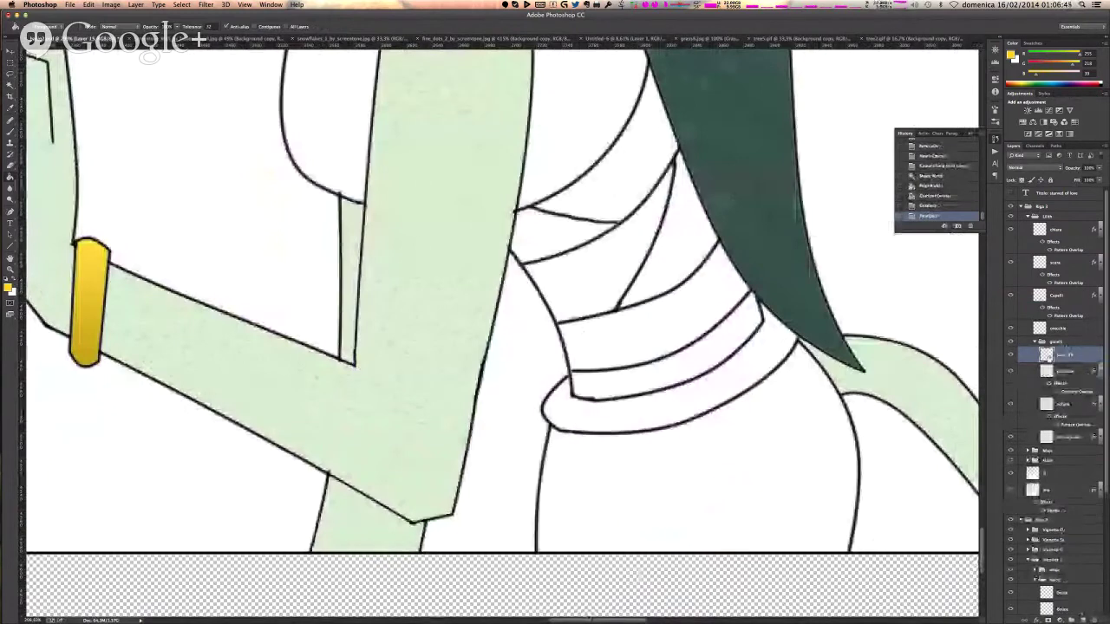
double_click(1058, 356)
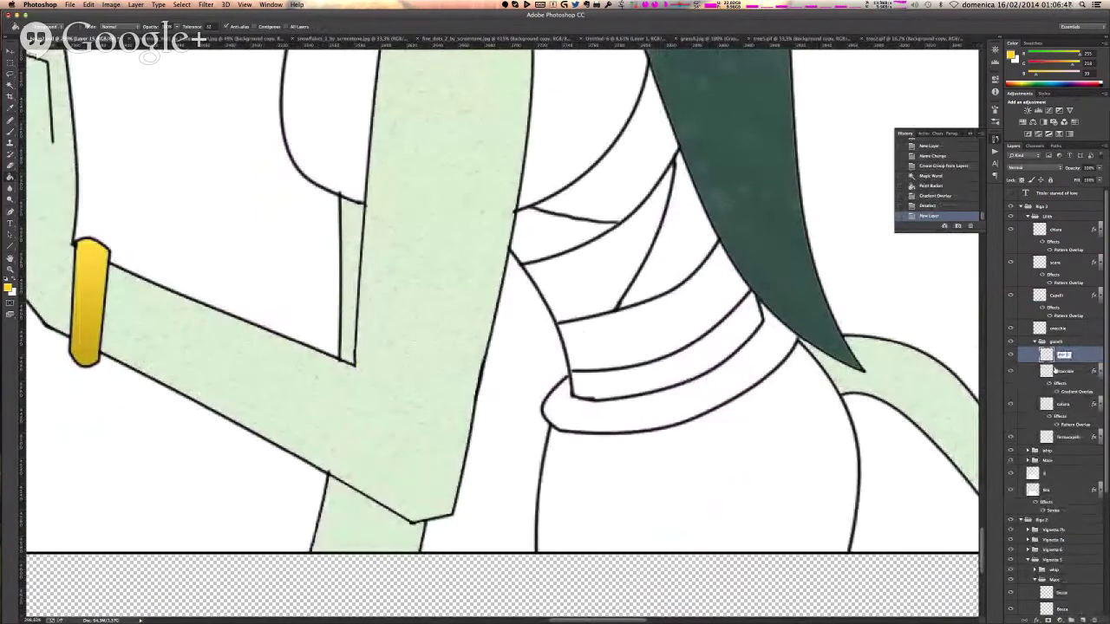
type("pancia")
key("Return")
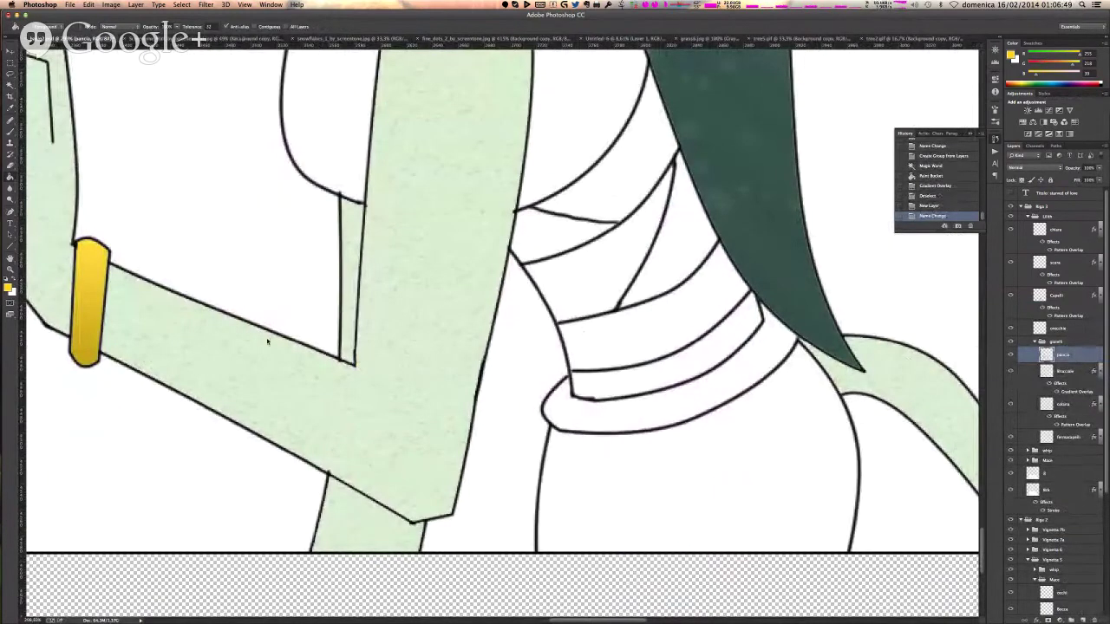
- Select the waist band with the Magic Wand, fill it with yellow on the pancia layer and clear the selection
key("w")
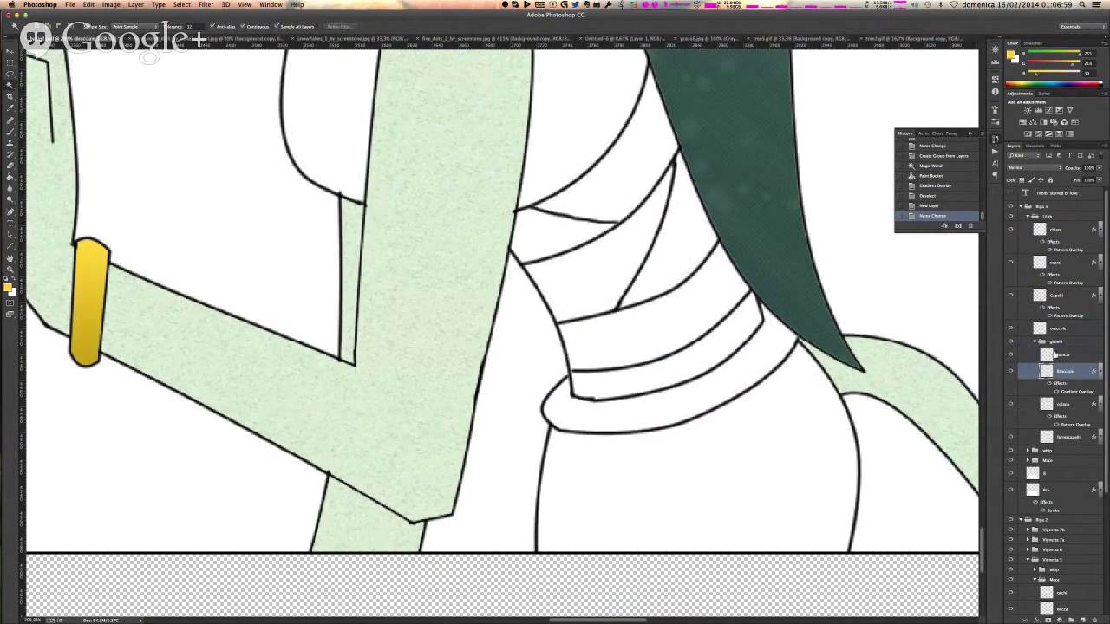
key("g")
left_click(10, 87)
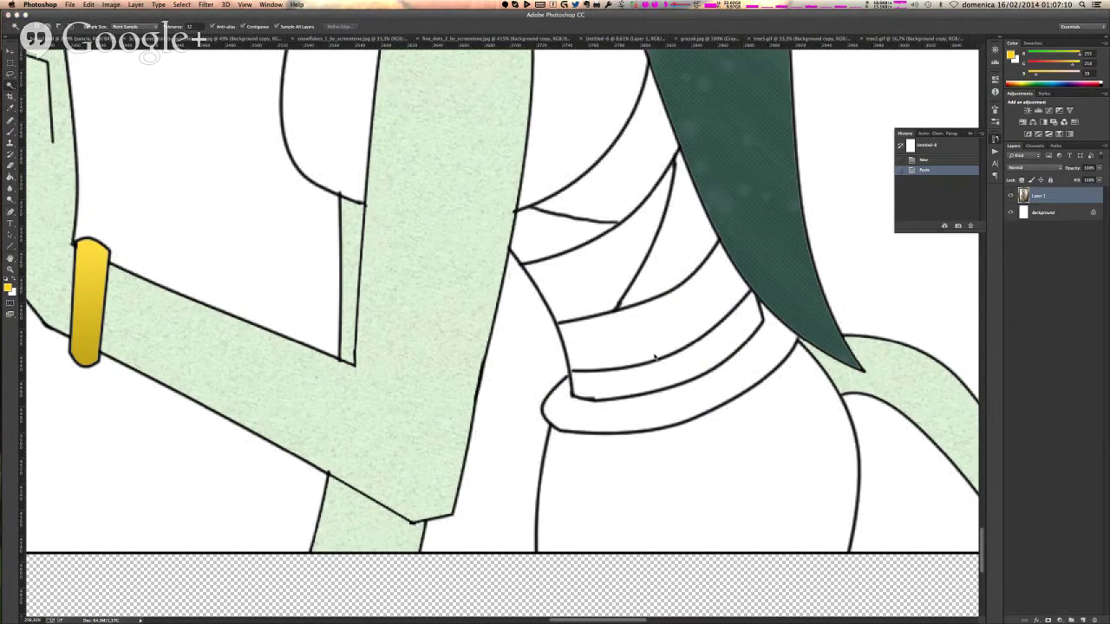
left_click(678, 403)
left_click(680, 404, "shift")
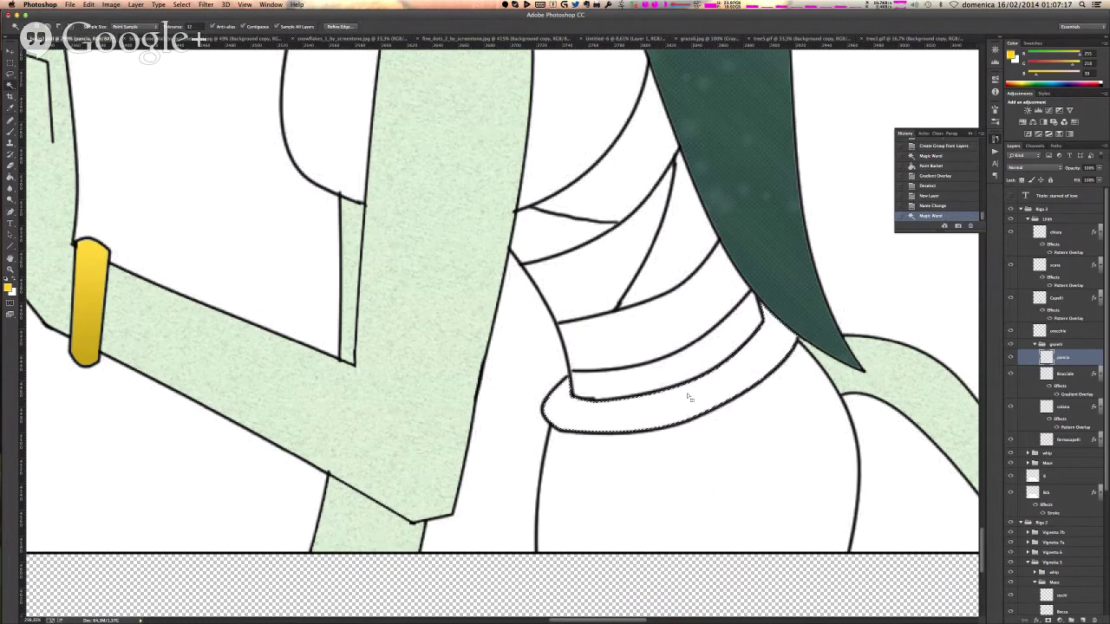
key("g")
left_click(718, 392)
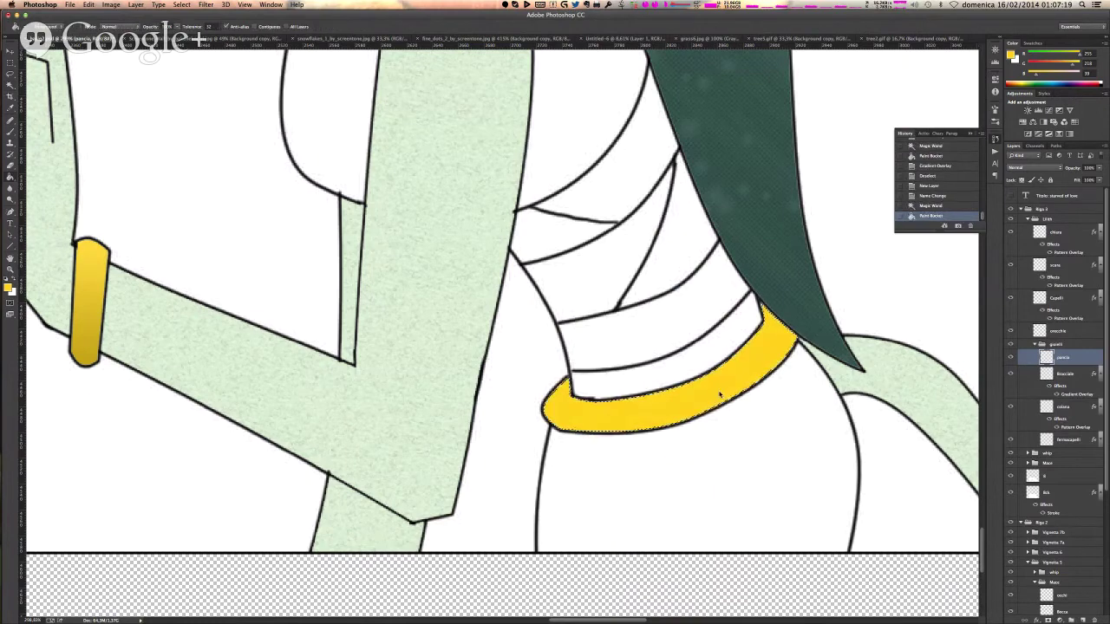
key("super+d")
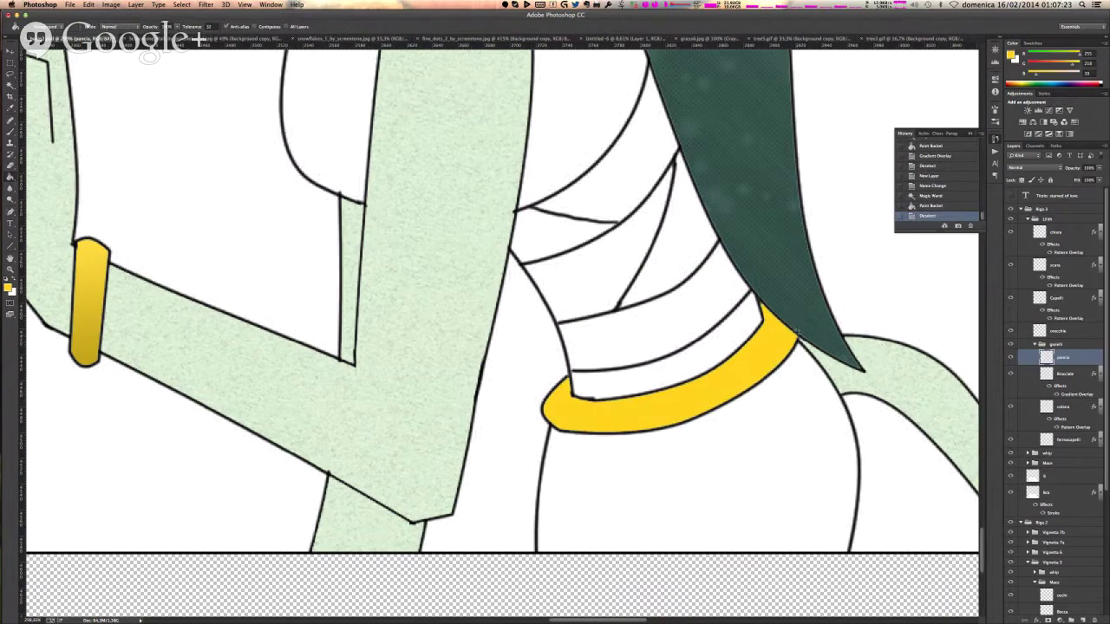
scroll(796, 332, "down", 4)
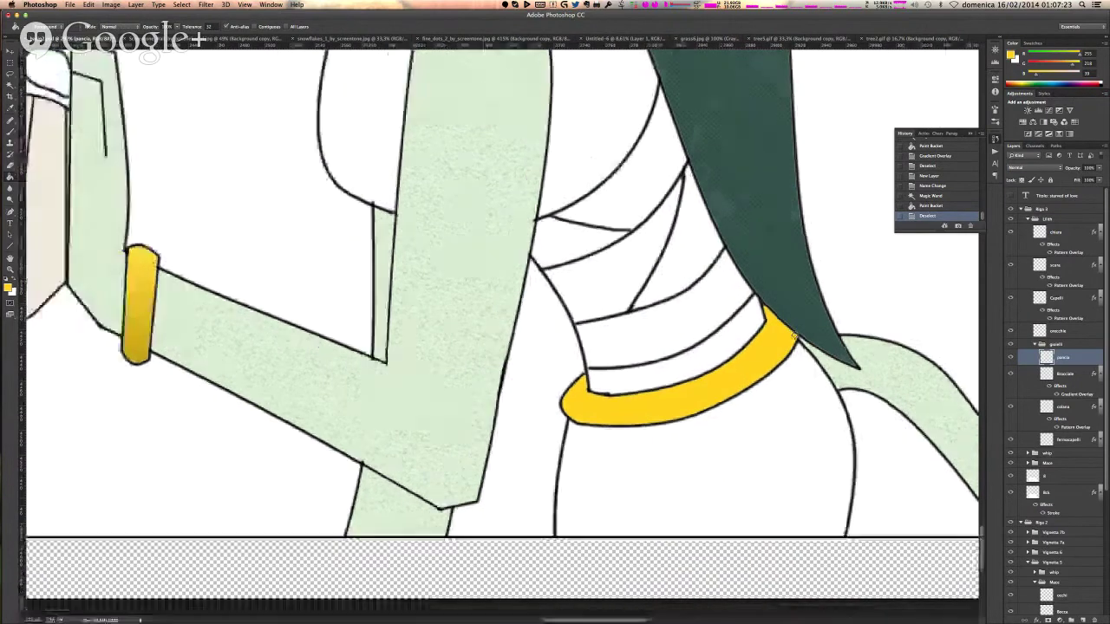
scroll(799, 321, "up", 3)
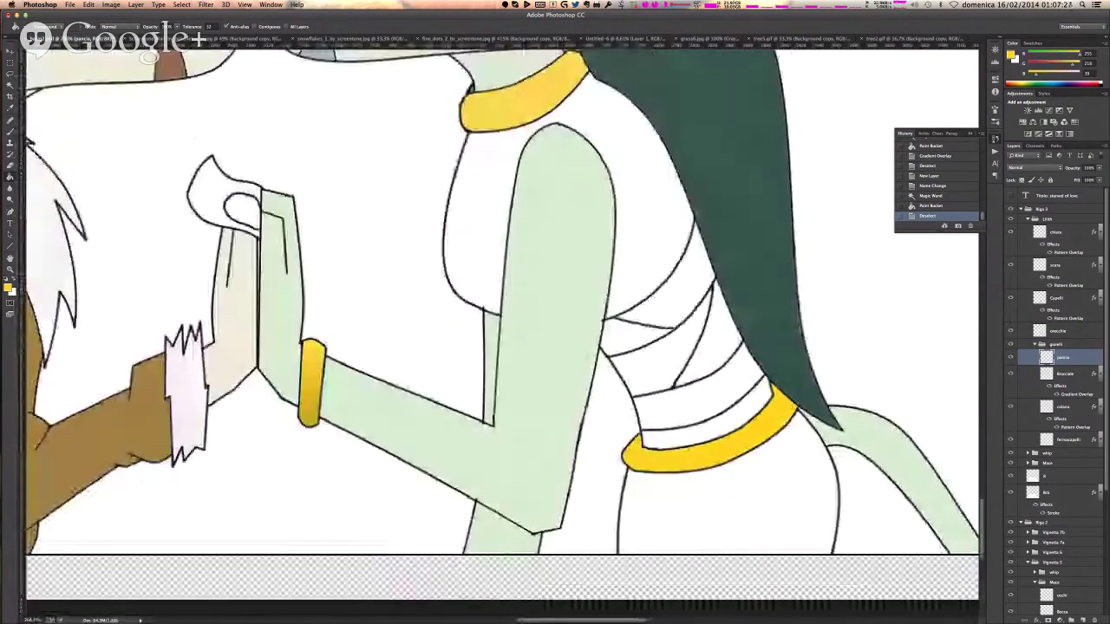
- Open the layer style of the pancia layer and enable a Gradient Overlay on the waist band
right_click(1010, 315)
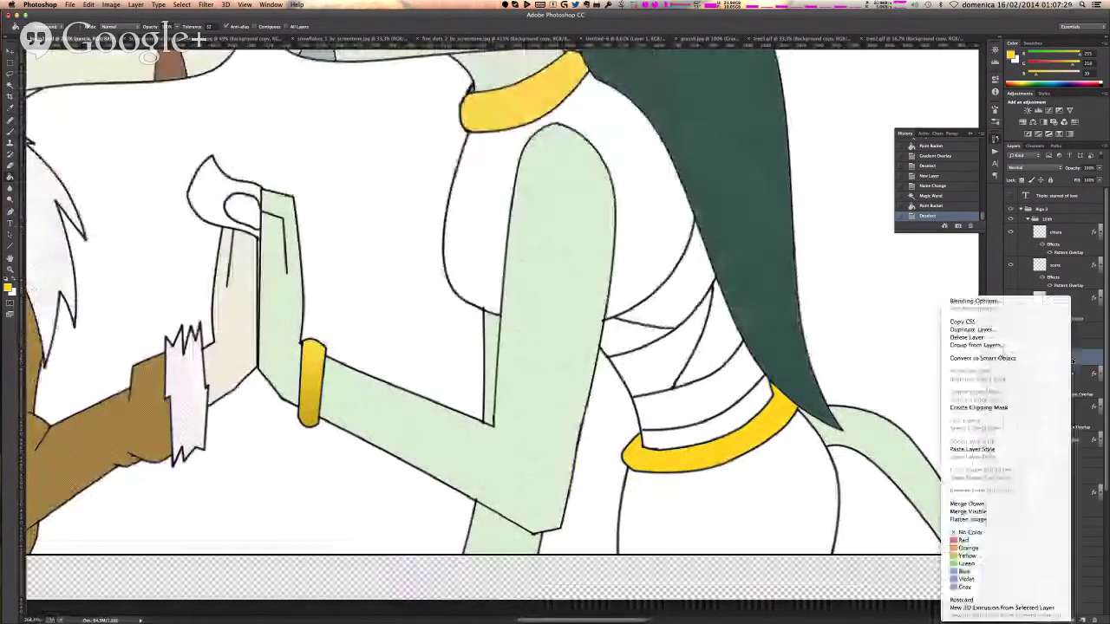
left_click(1010, 302)
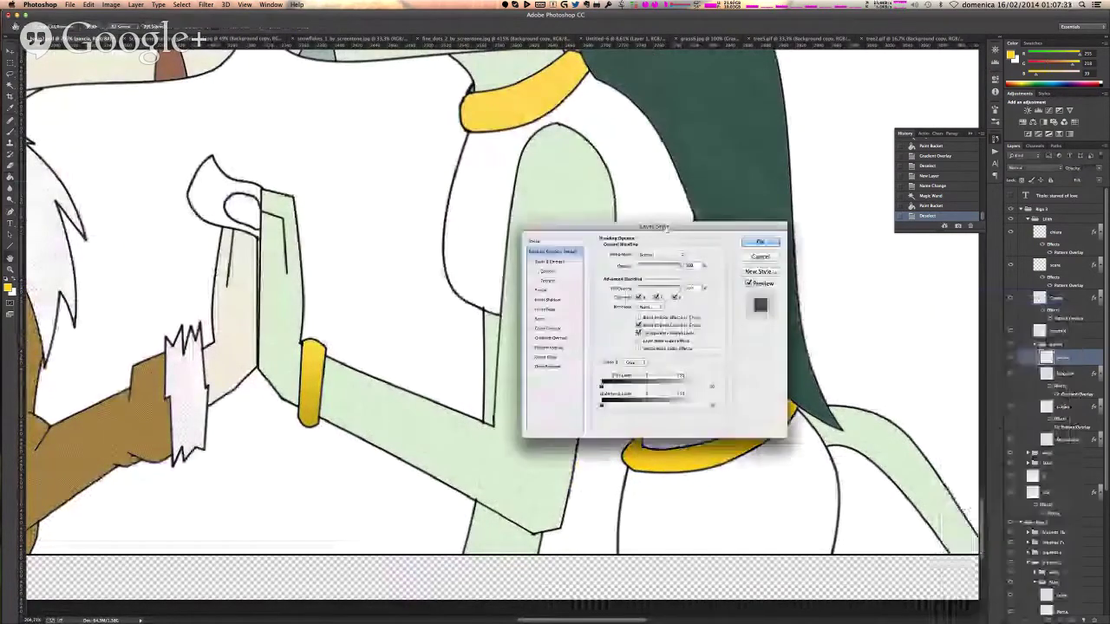
left_click_drag(666, 228, 307, 241)
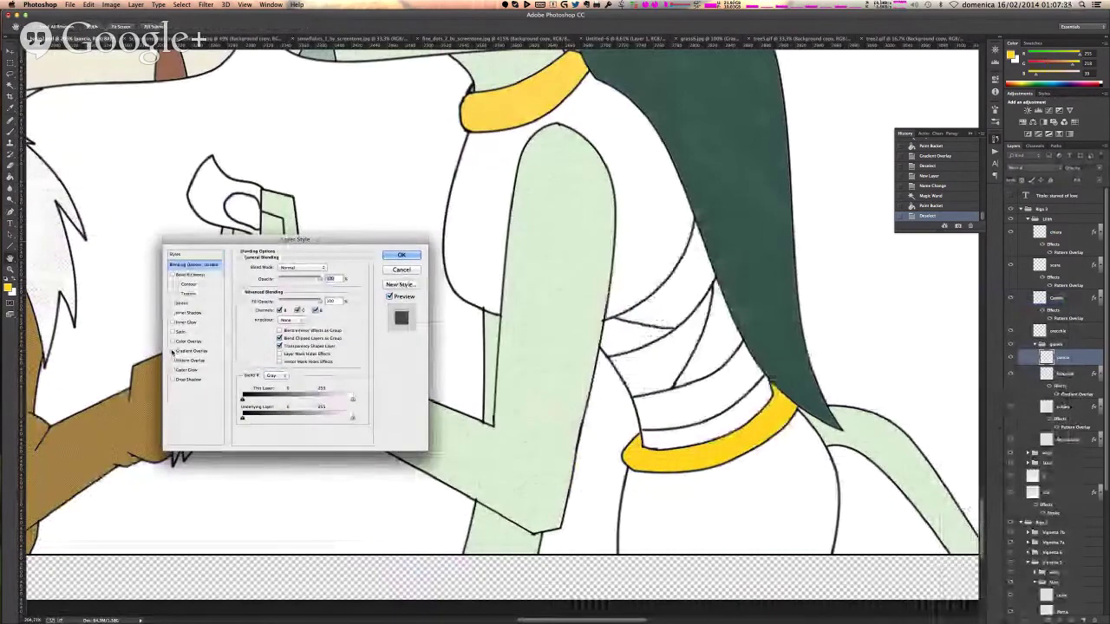
left_click(173, 350)
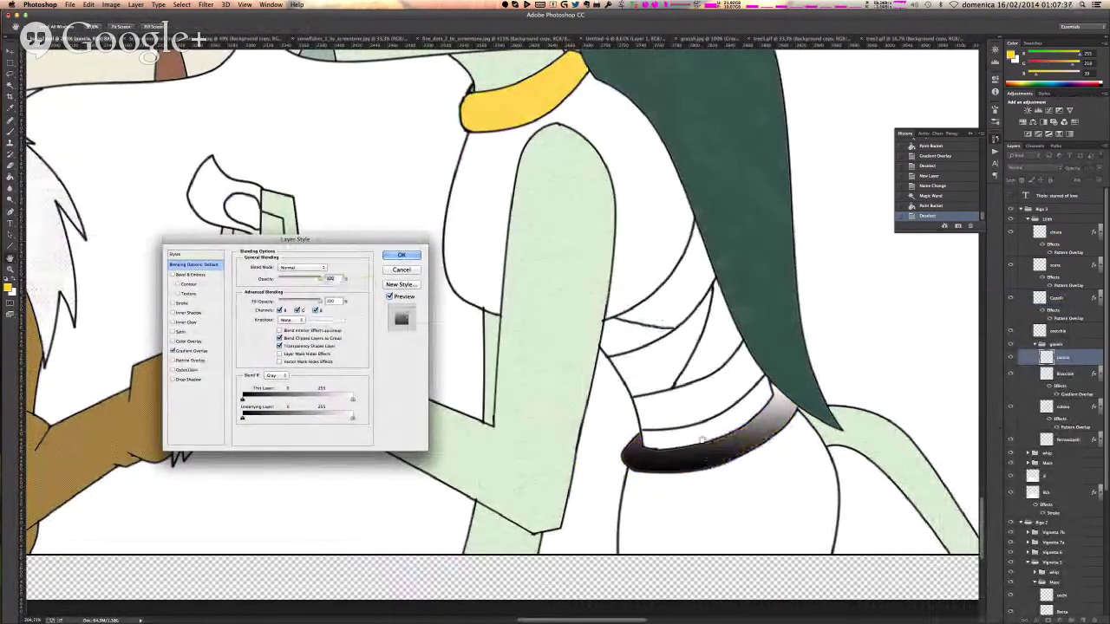
left_click_drag(724, 446, 729, 421)
scroll(729, 423, "up", 2)
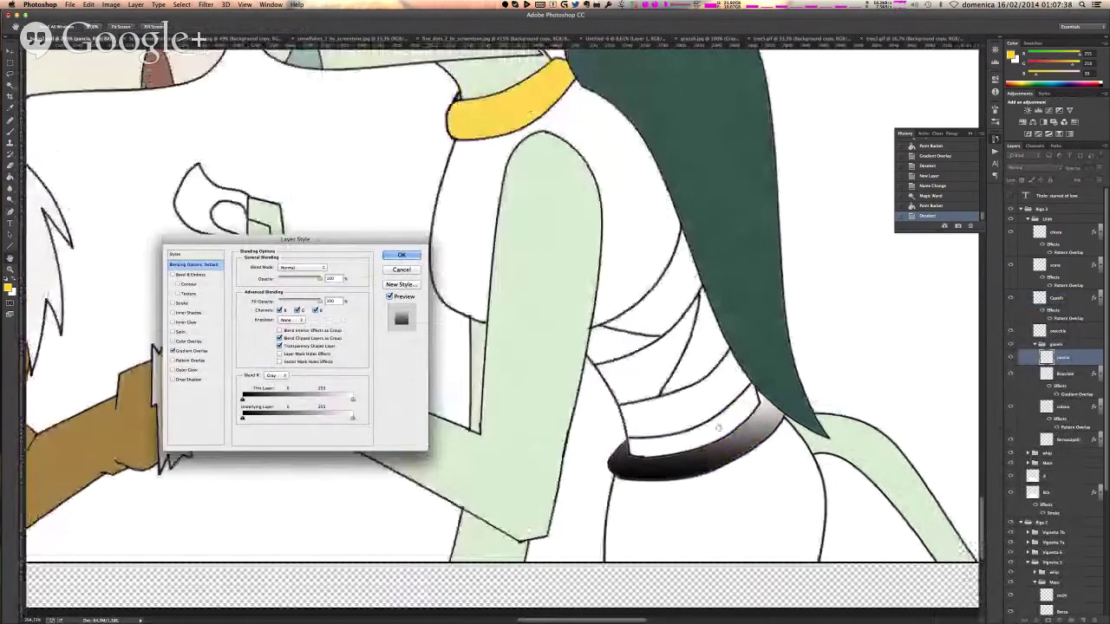
- Set the waist band's gradient angle to about -90°, reposition the gradient, lower its opacity so the yellow shows through, and apply the style
left_click(187, 351)
left_click_drag(728, 420, 685, 463)
left_click_drag(270, 321, 272, 328)
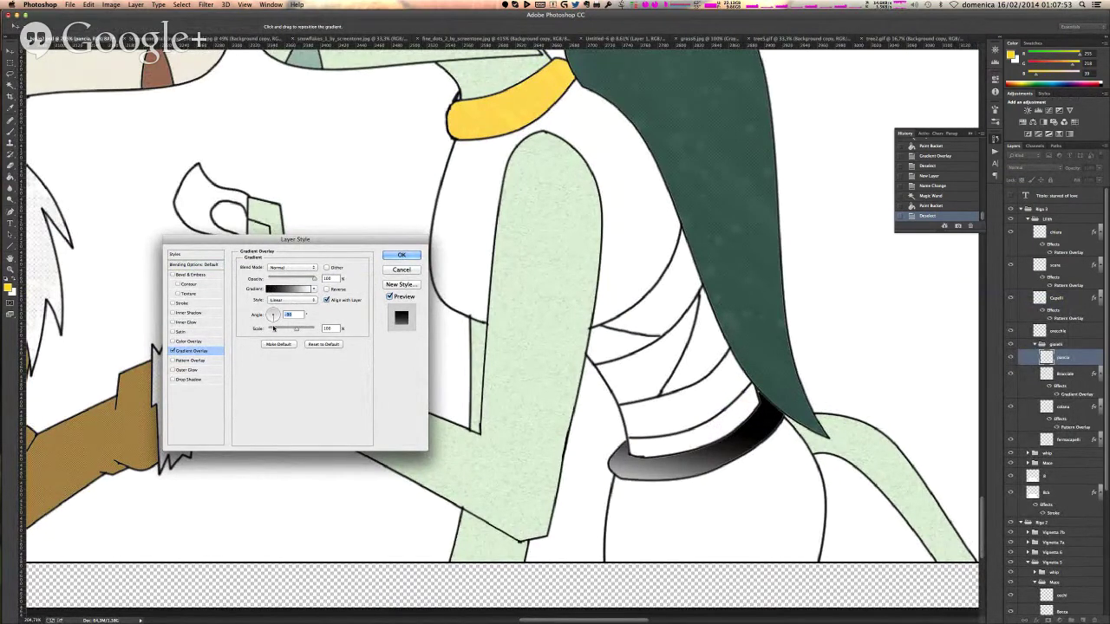
left_click_drag(751, 422, 763, 388)
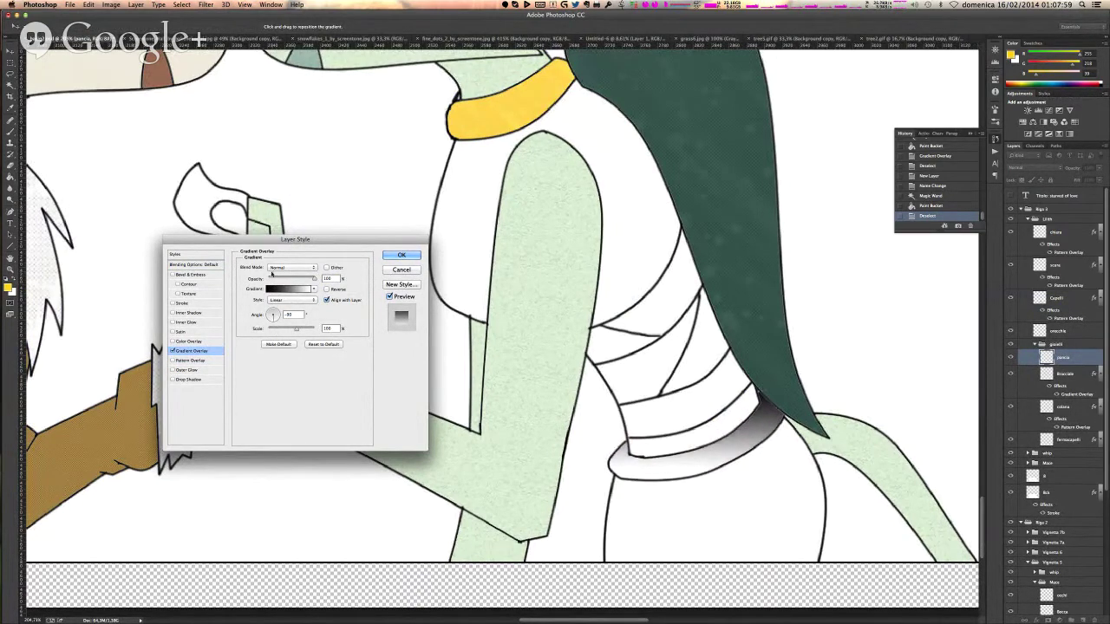
left_click(277, 278)
left_click_drag(277, 278, 285, 279)
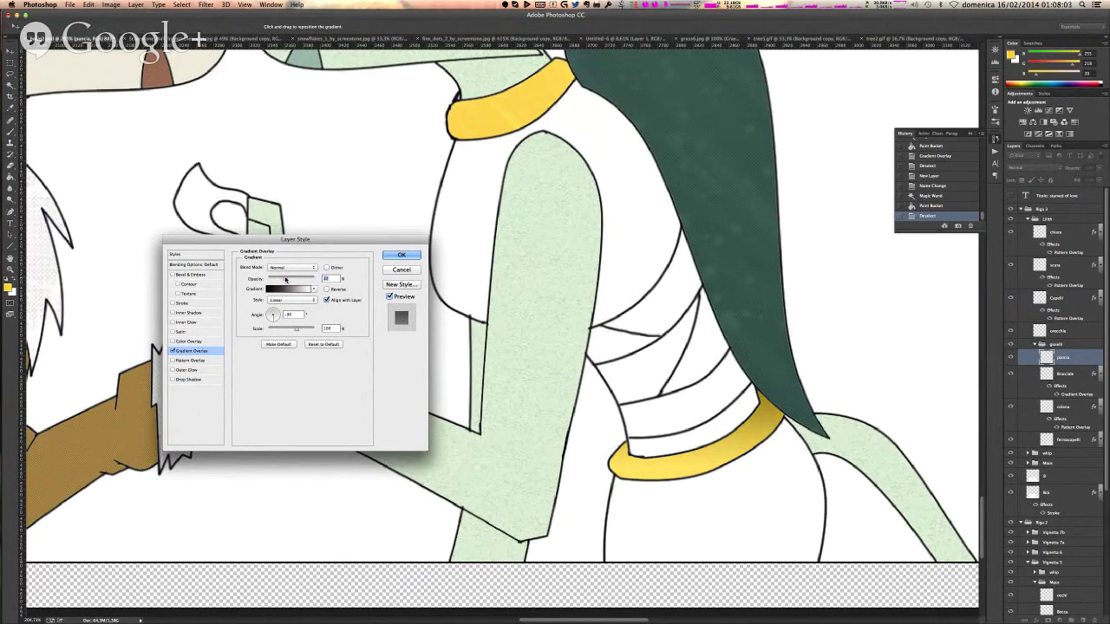
left_click(403, 256)
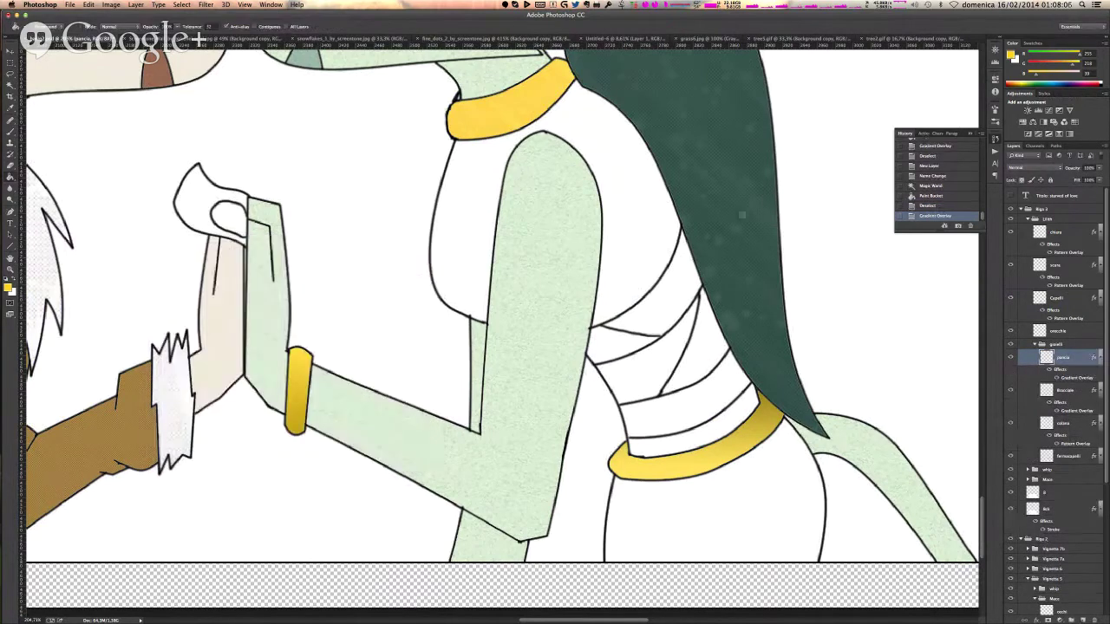
- Collapse the gioielli group and add a new layer directly above it for the woman's clothing
scroll(738, 212, "up", 4)
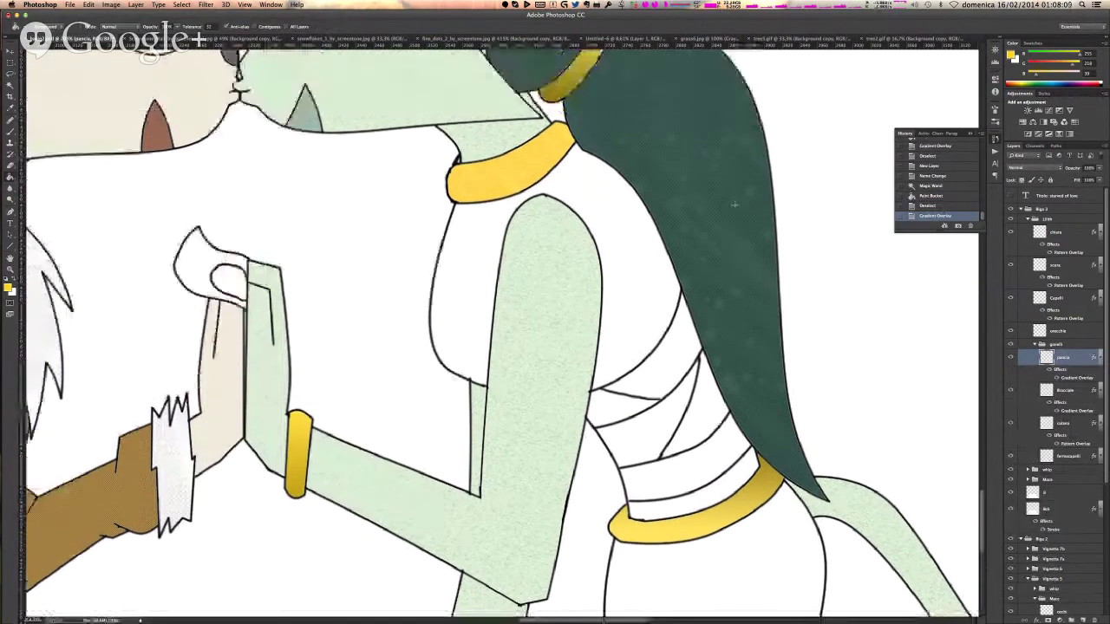
scroll(734, 204, "down", 2)
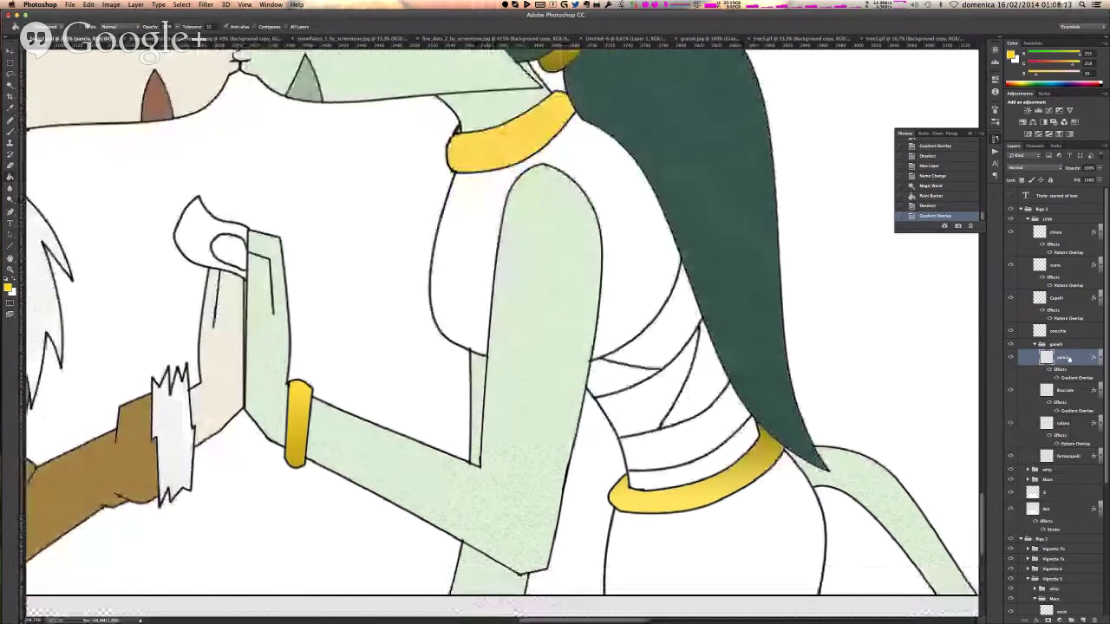
left_click(1036, 344)
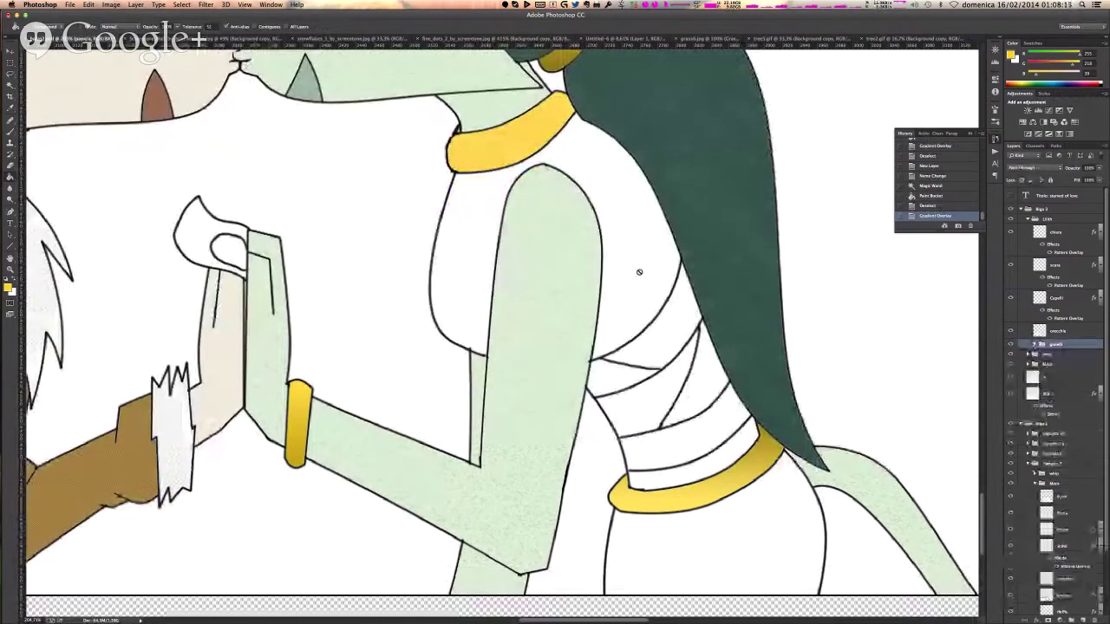
left_click(10, 91)
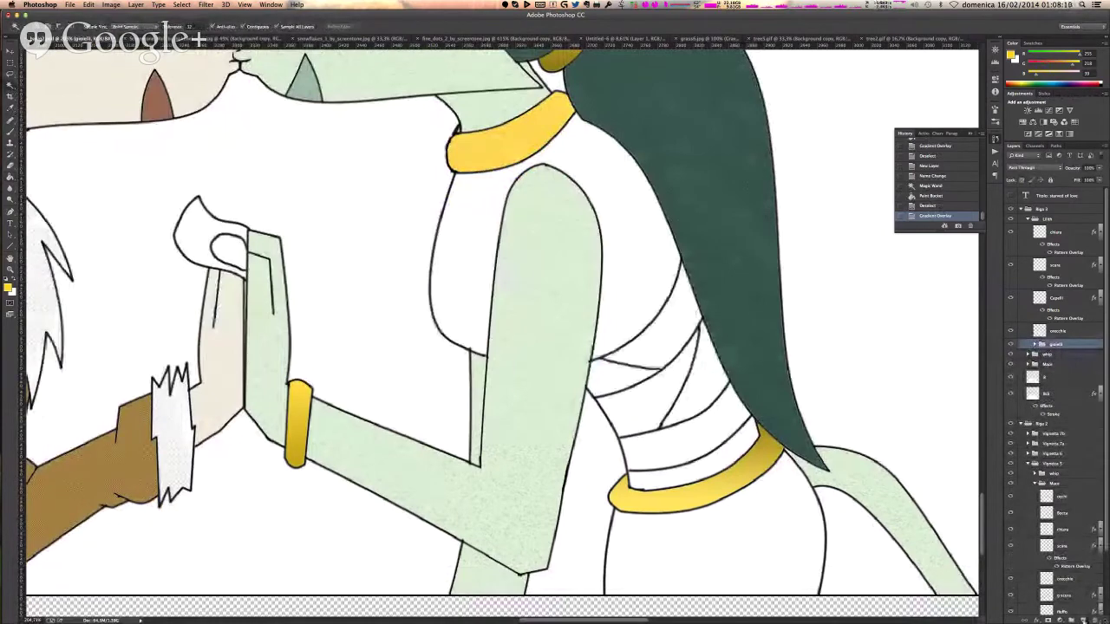
left_click(1084, 619)
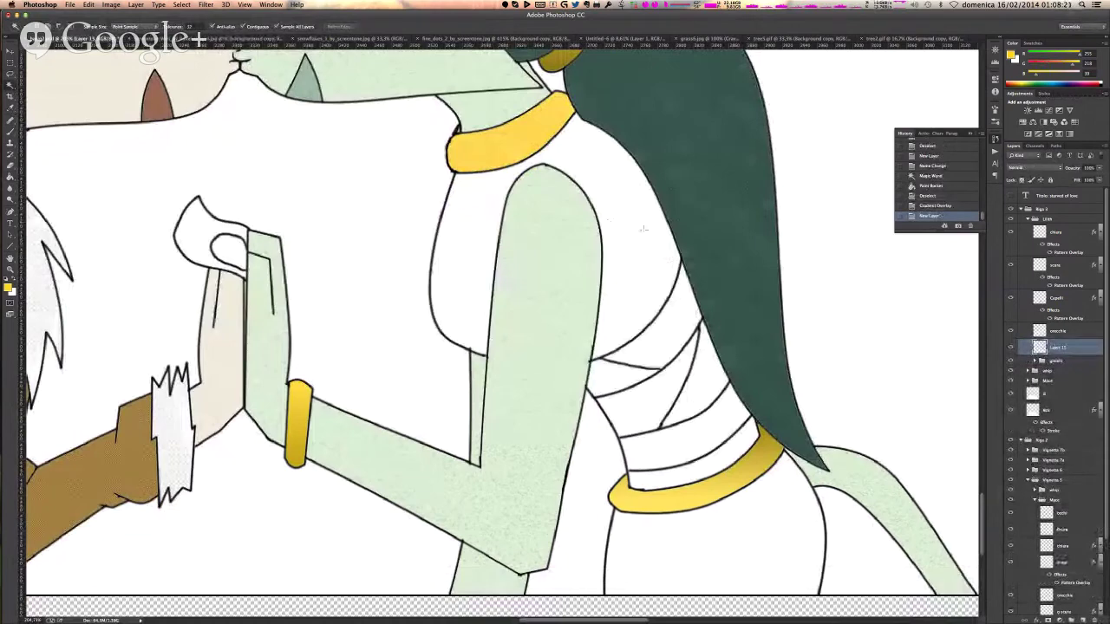
- Select the woman's bodice and hip area with the Magic Wand and choose a dark pink foreground colour
left_click(642, 230)
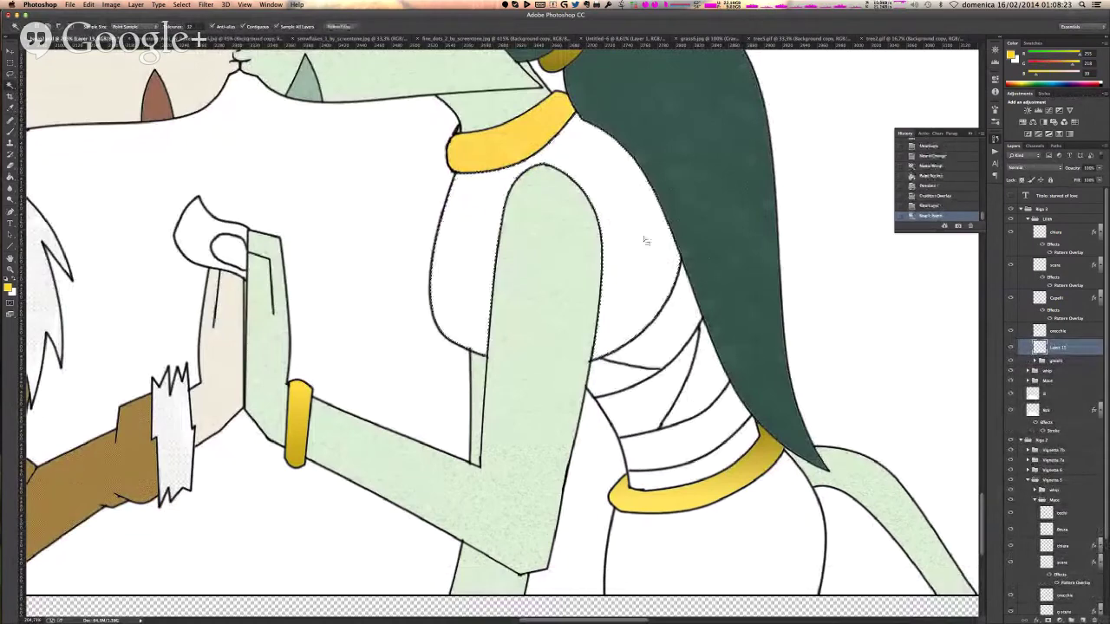
left_click(763, 549, "shift")
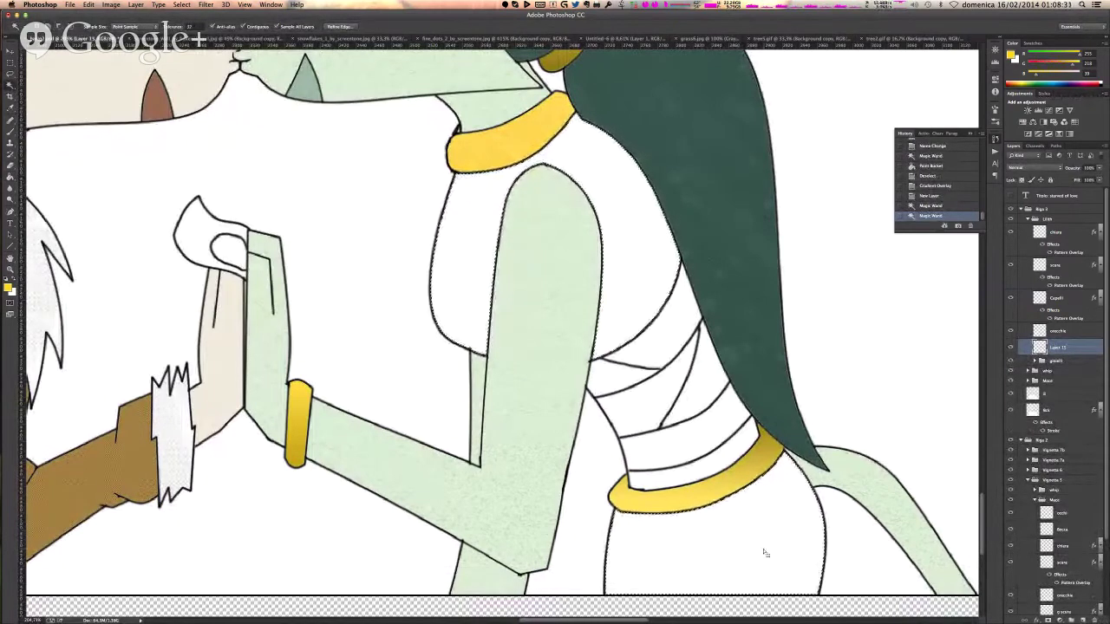
key("g")
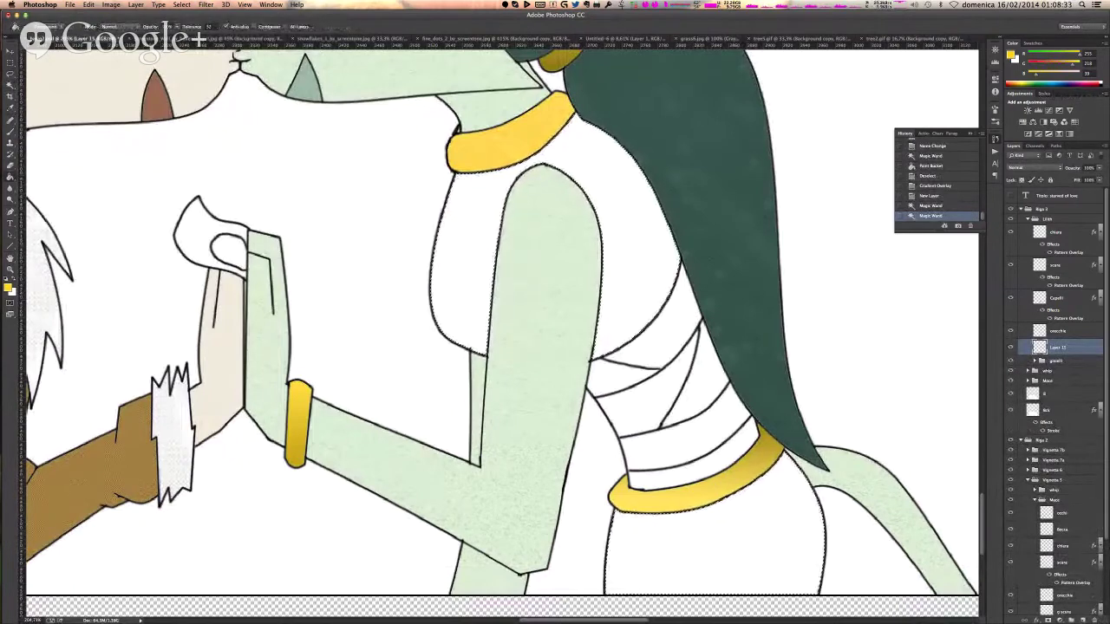
left_click(1084, 84)
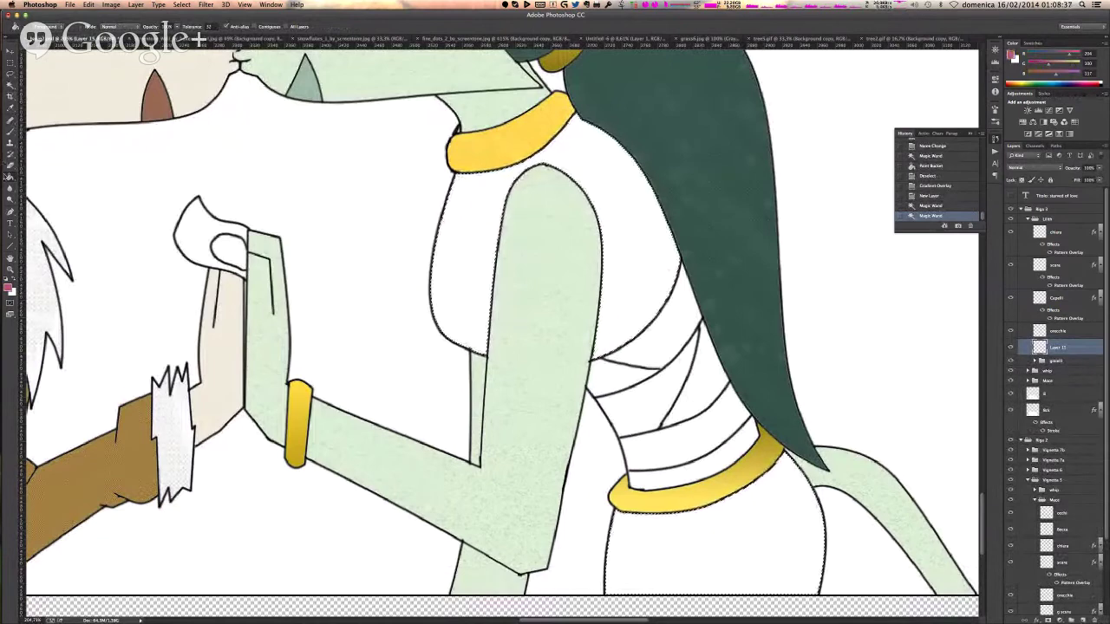
- Try filling the selected bodice and hip area with dark pink and clearing the selection, and undo the fill
left_click(630, 222)
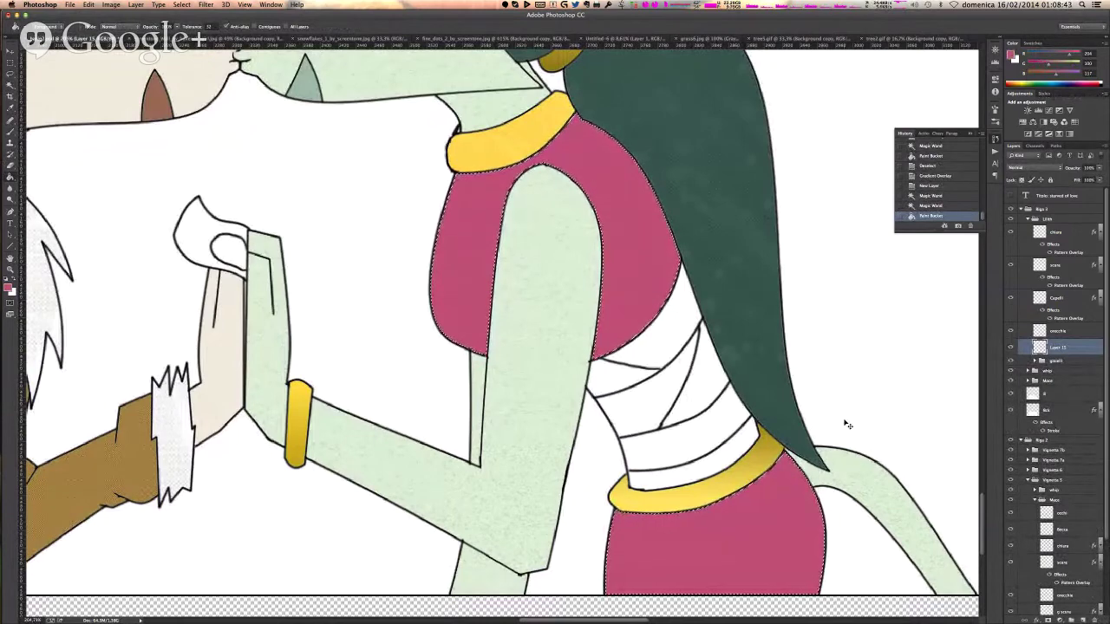
key("super+d")
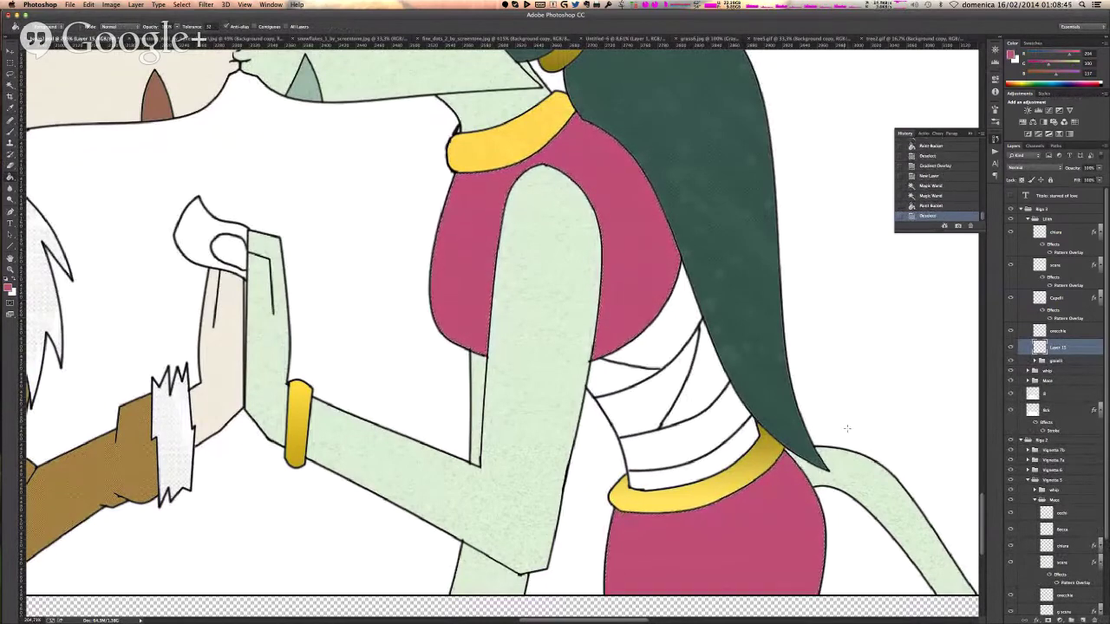
key("super+z")
key("super+alt+z")
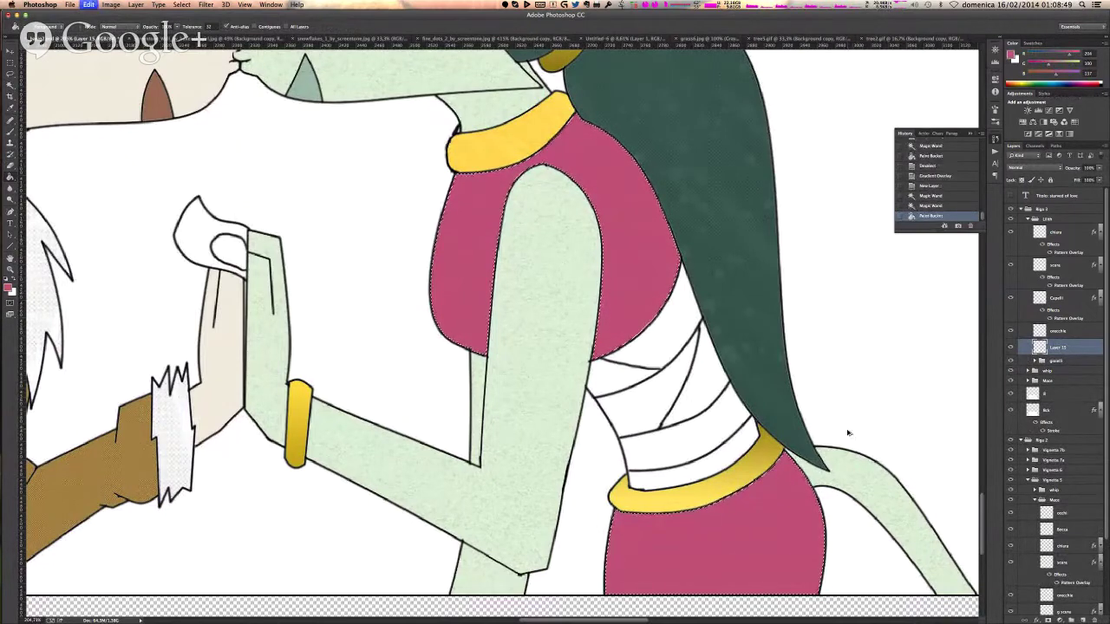
- Select the bodice and all the waist wrap sections with the Magic Wand, leaving out the hips, fill them with dark pink and clear the selection
key("w")
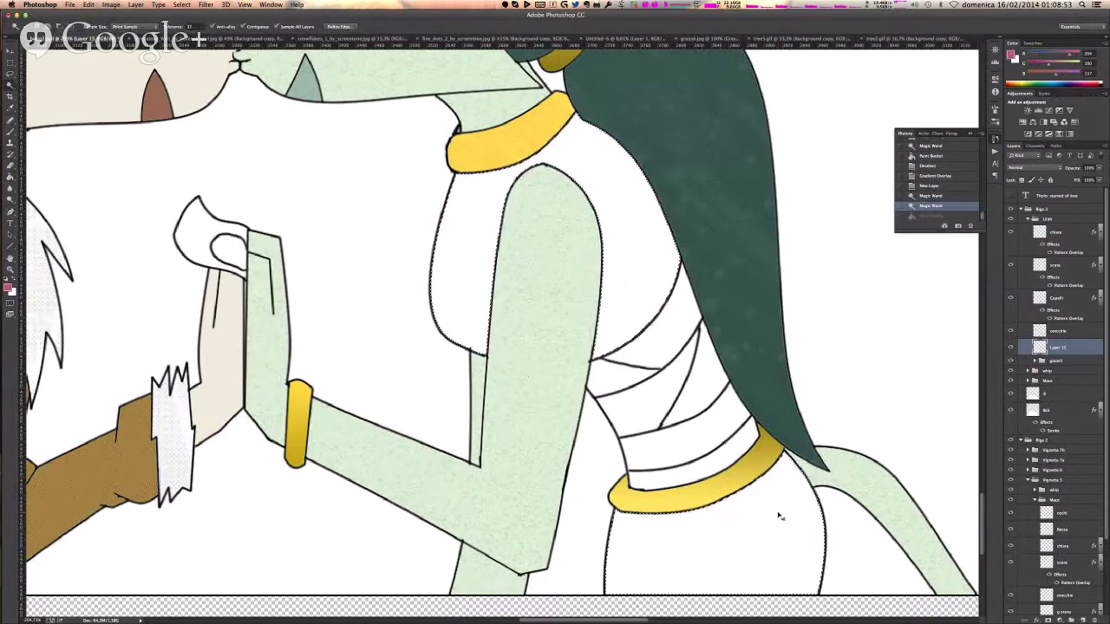
left_click(779, 515)
left_click(631, 220)
left_click(635, 377, "shift")
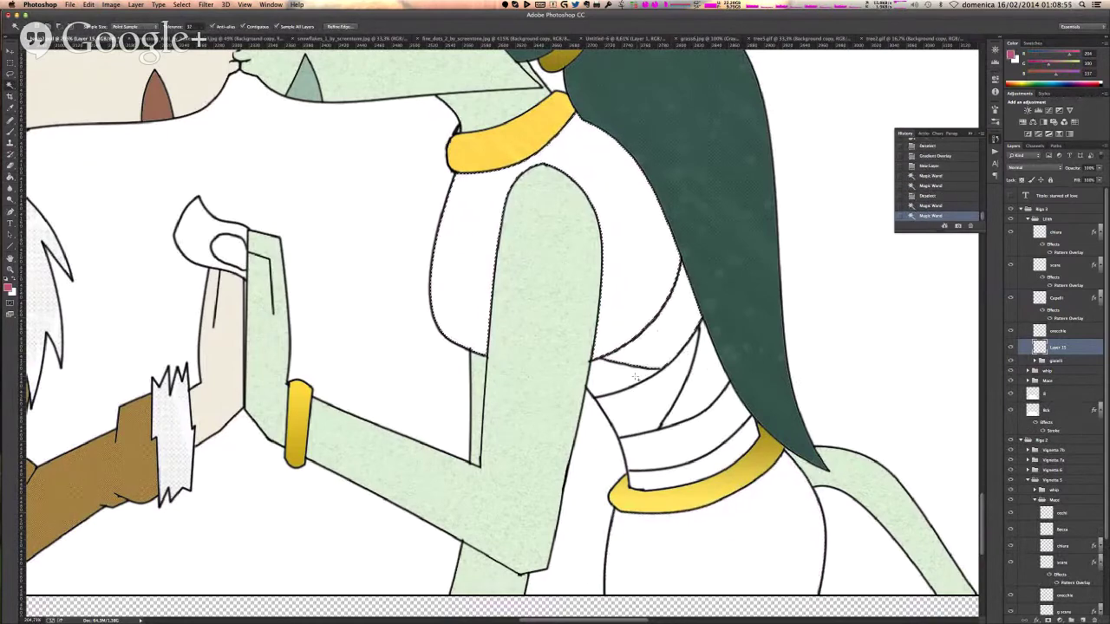
left_click(649, 391, "shift")
left_click(711, 384, "shift")
left_click(714, 423, "shift")
left_click(719, 464, "shift")
left_click(624, 419, "shift")
key("g")
left_click(624, 420)
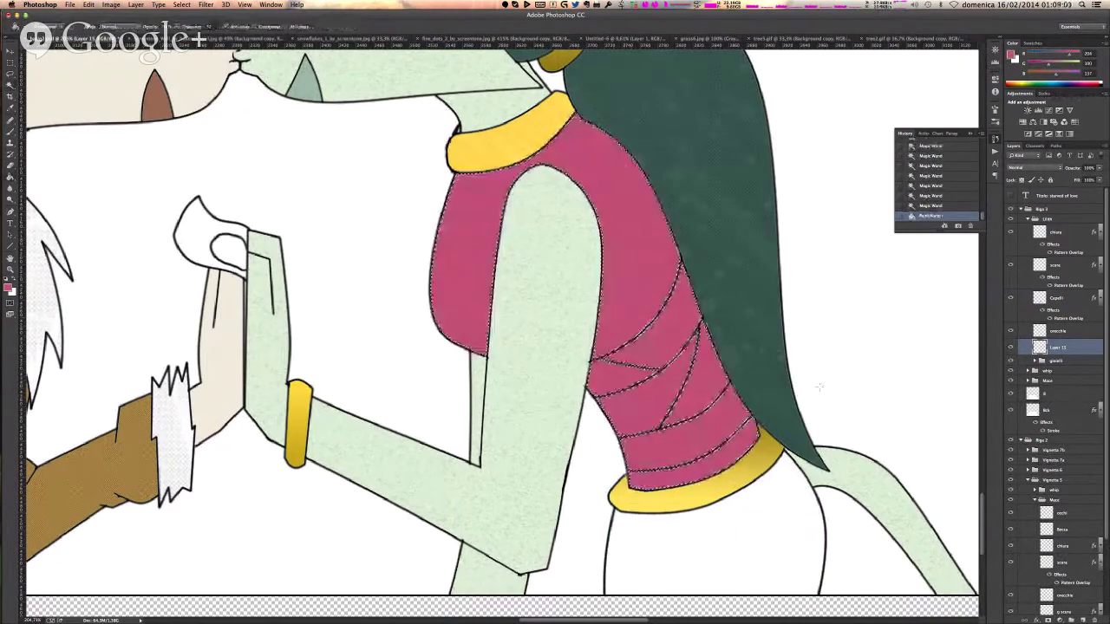
key("super+d")
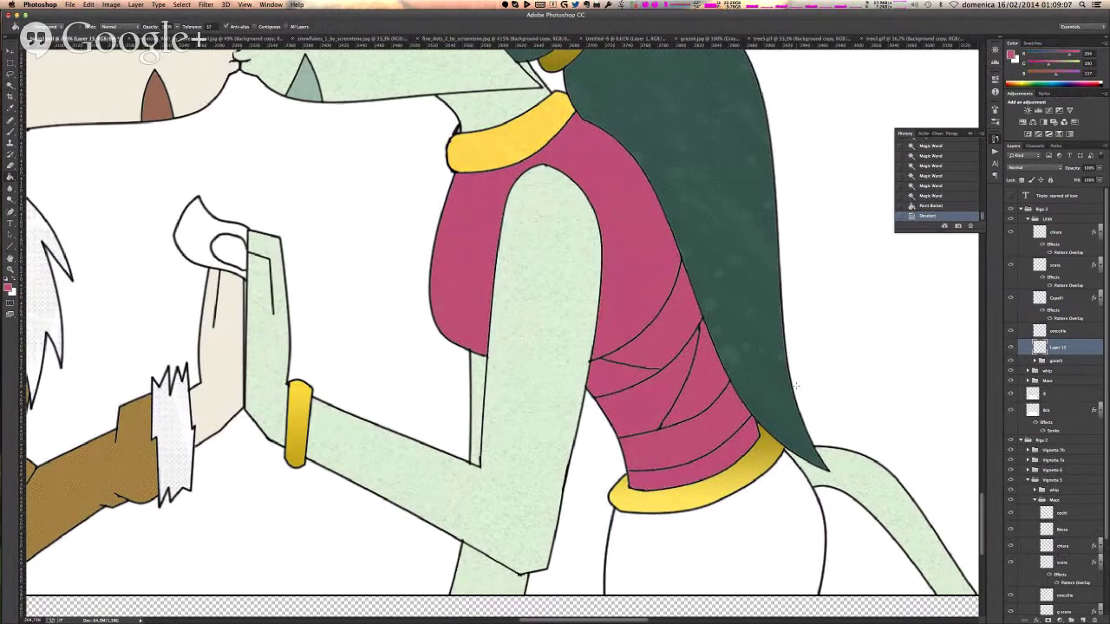
- Rename the bodice layer GIACCA and add a new layer directly beneath it
double_click(1052, 348)
type("vestiti")
key("Return")
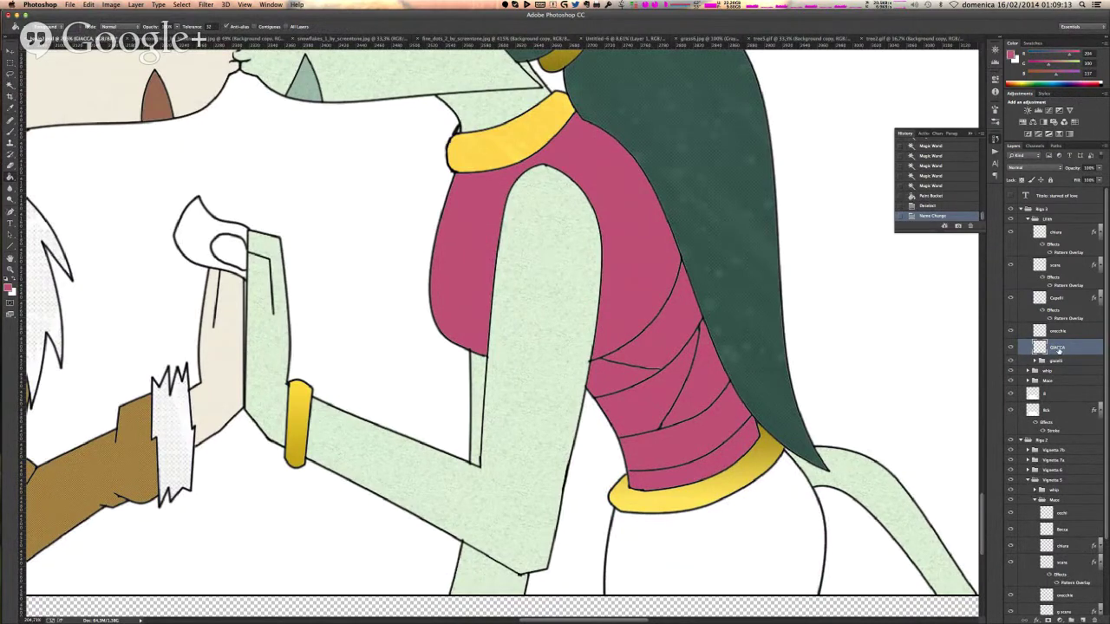
left_click(1084, 619)
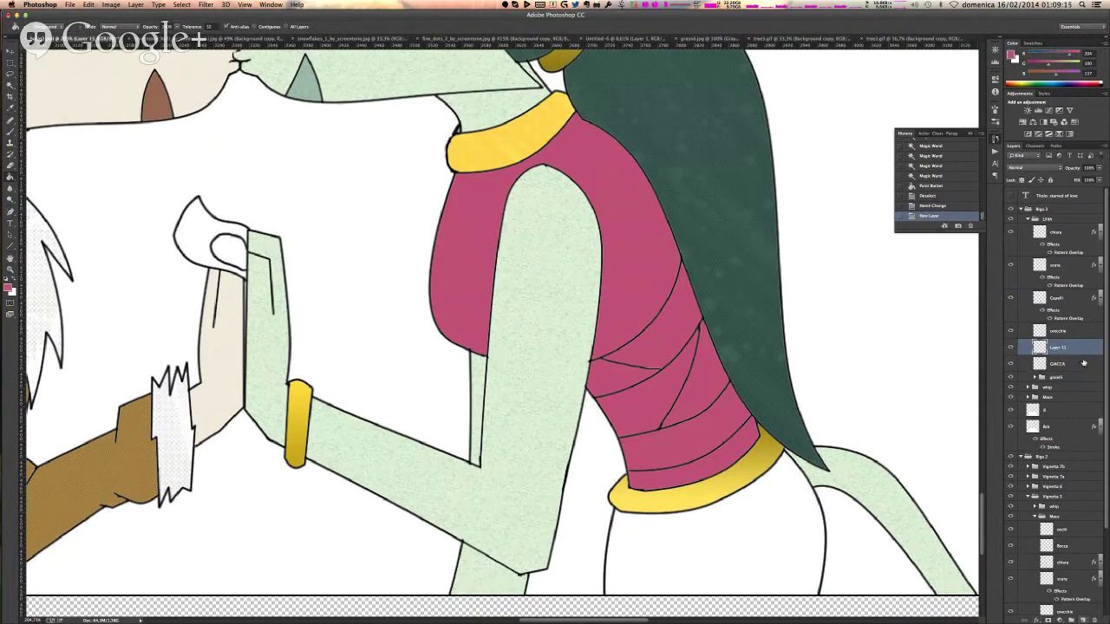
left_click_drag(1069, 364, 1071, 364)
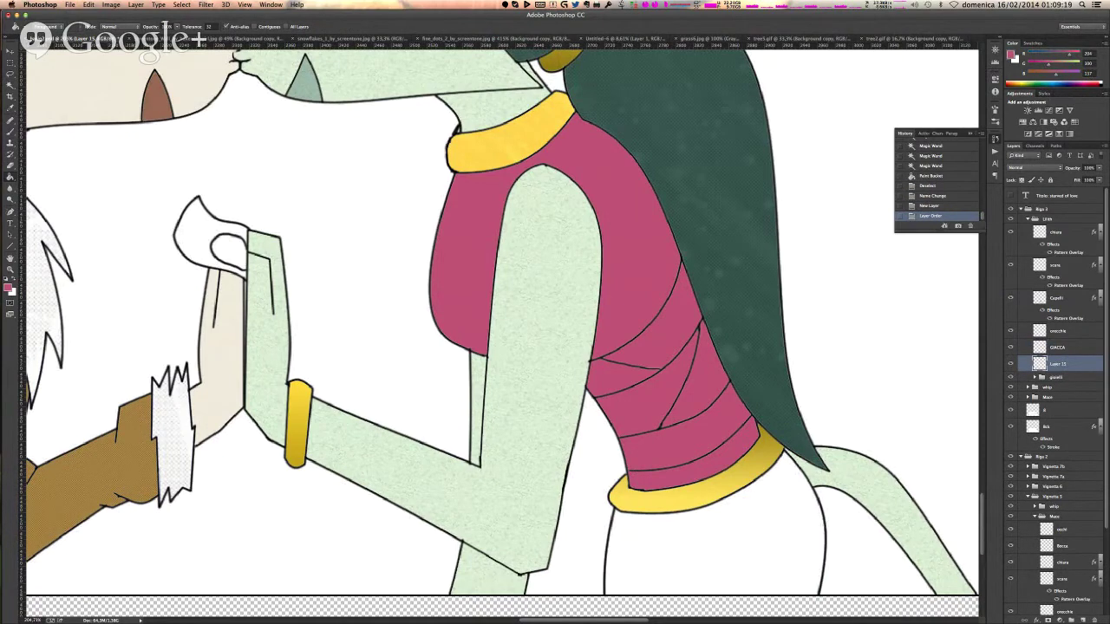
- Select the hip area below the waist band, fill it with light pink on the new layer and clear the selection
key("Return")
left_click(735, 563)
left_click(736, 556)
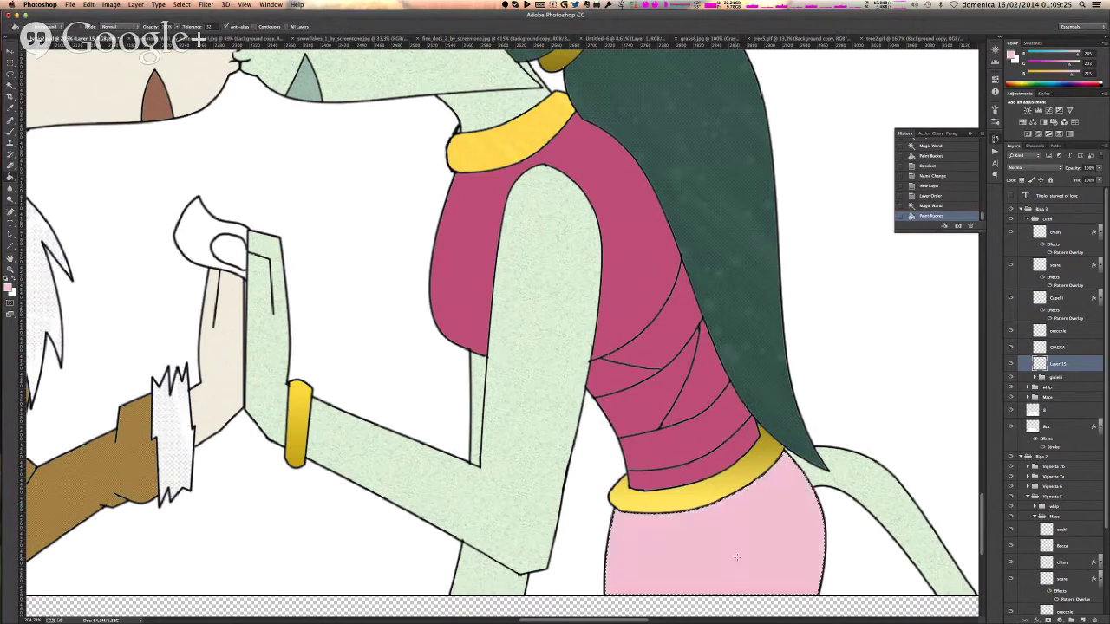
key("ctrl+d")
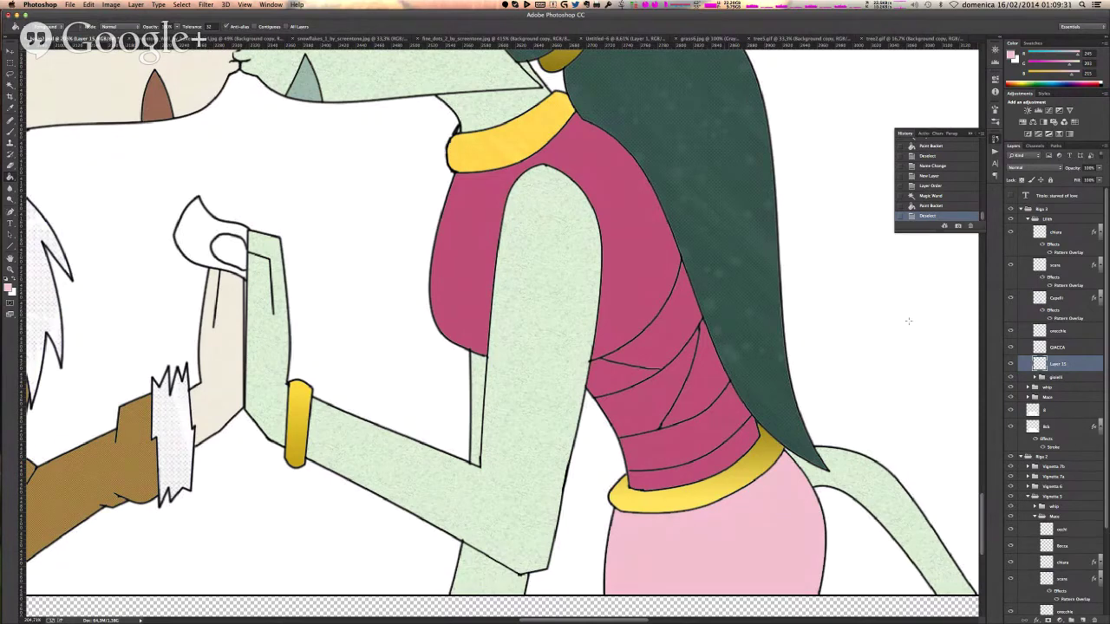
- Add a linear black-to-white Gradient Overlay to the GIACCA layer and reduce its opacity to a low value
right_click(1059, 347)
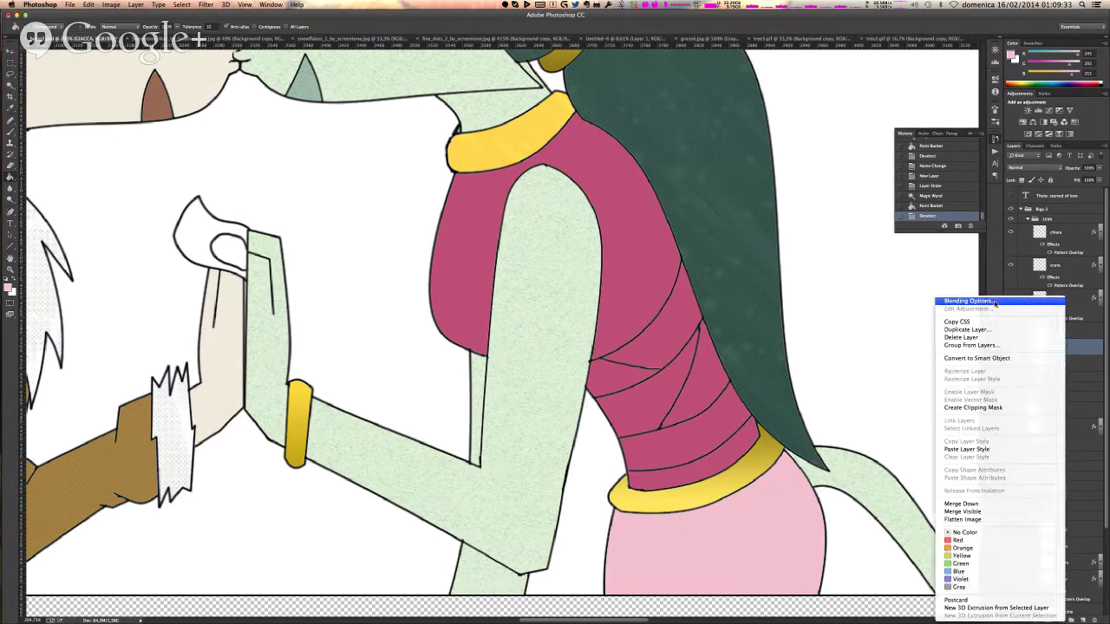
left_click(995, 303)
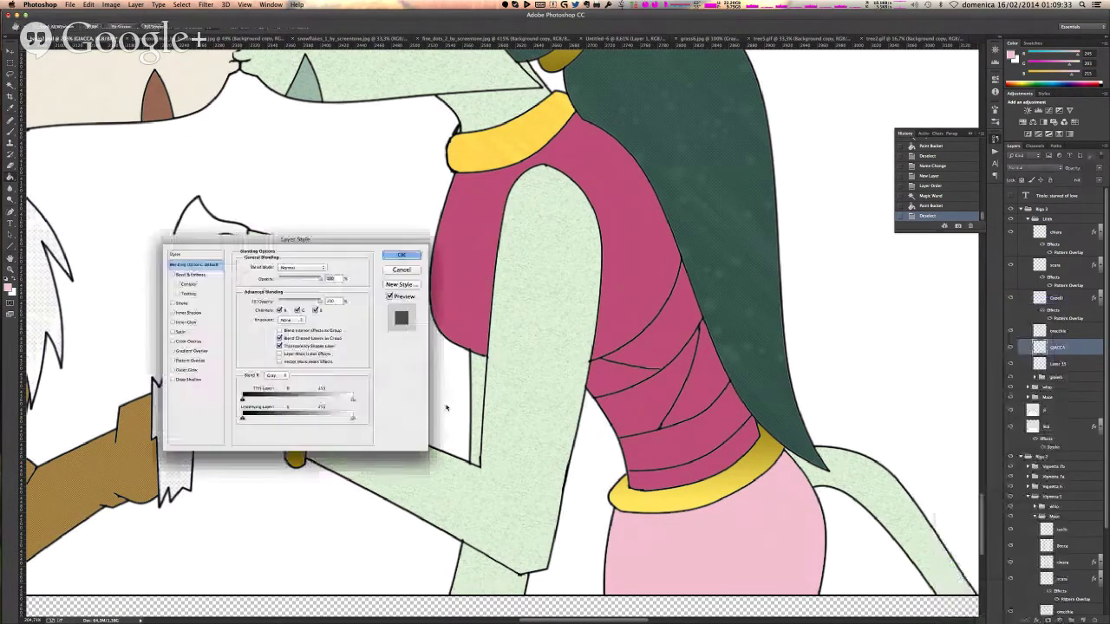
left_click(189, 352)
left_click_drag(268, 242, 161, 259)
left_click(155, 258)
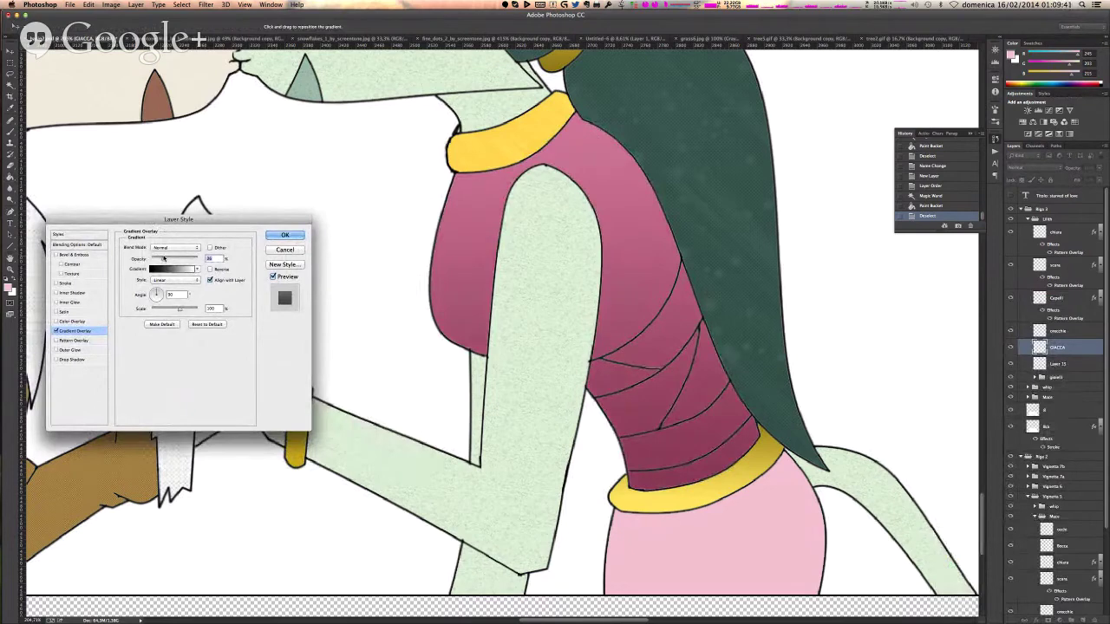
- Rotate the Gradient Overlay's angle so the shading runs almost horizontally across the bodice
left_click(178, 295)
type("-90")
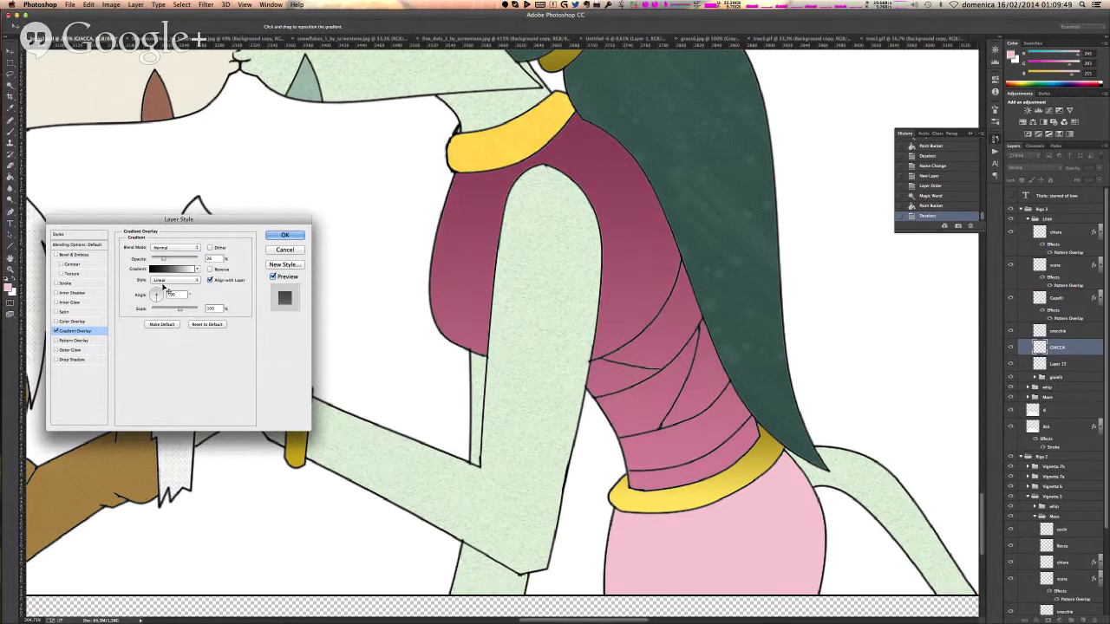
left_click_drag(153, 299, 147, 299)
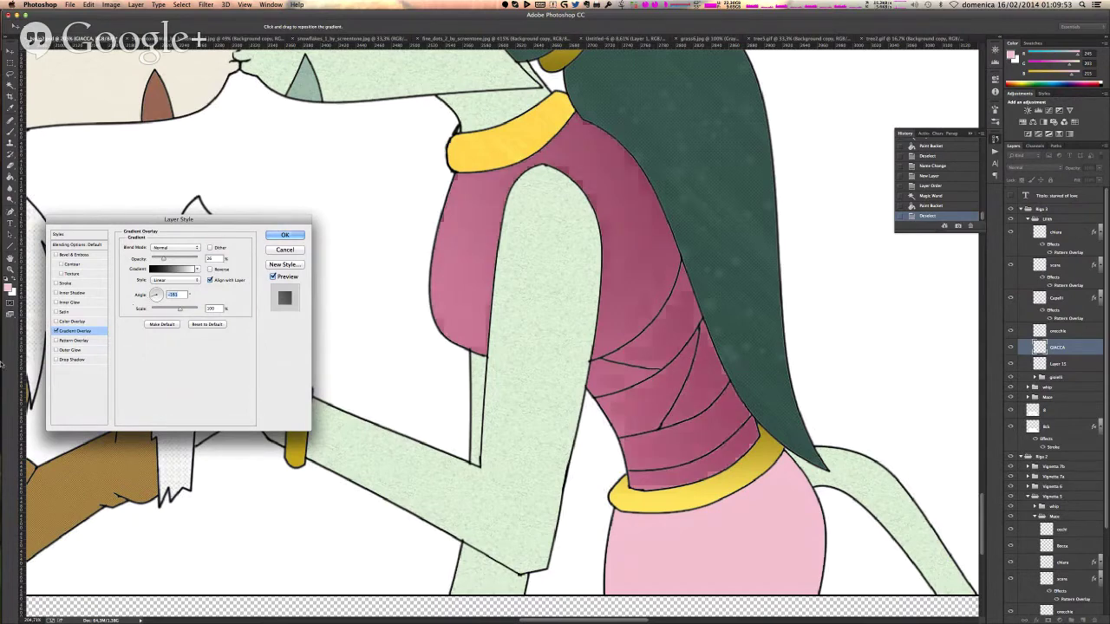
- Add a Pattern Overlay to the GIACCA layer, trying several patterns and settling on the fine dot pattern near the end of the list
left_click(55, 340)
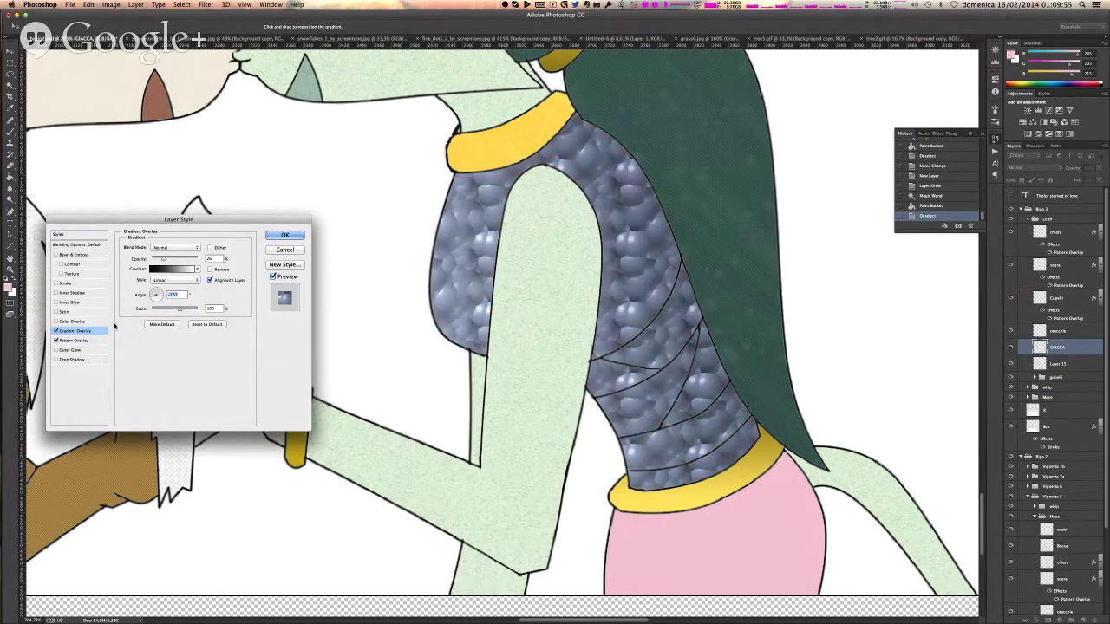
left_click(73, 341)
left_click(164, 278)
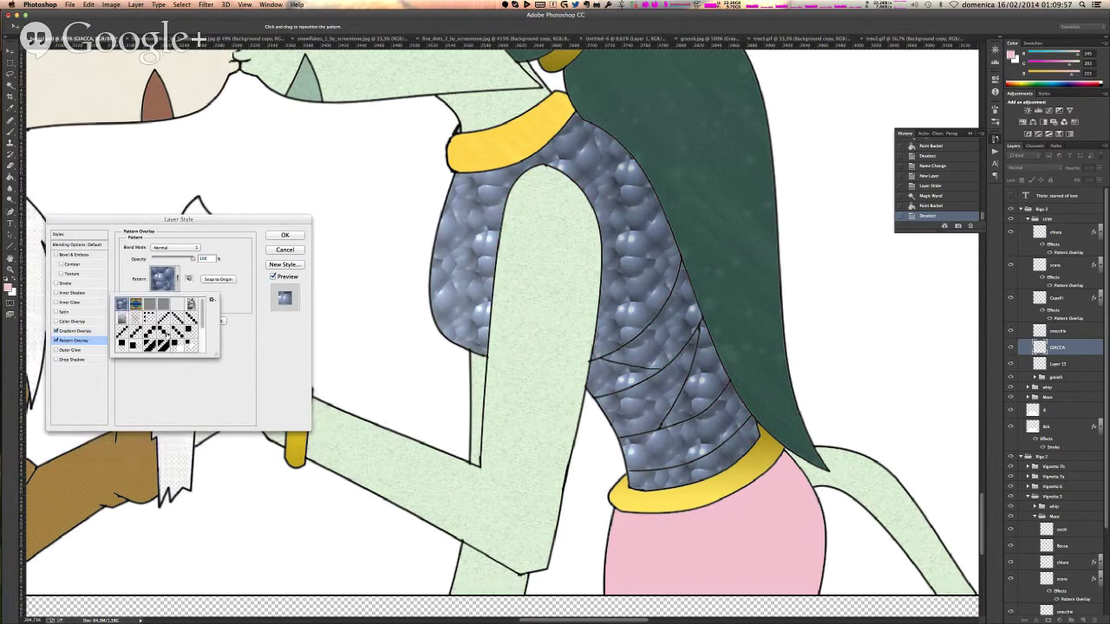
left_click(136, 319)
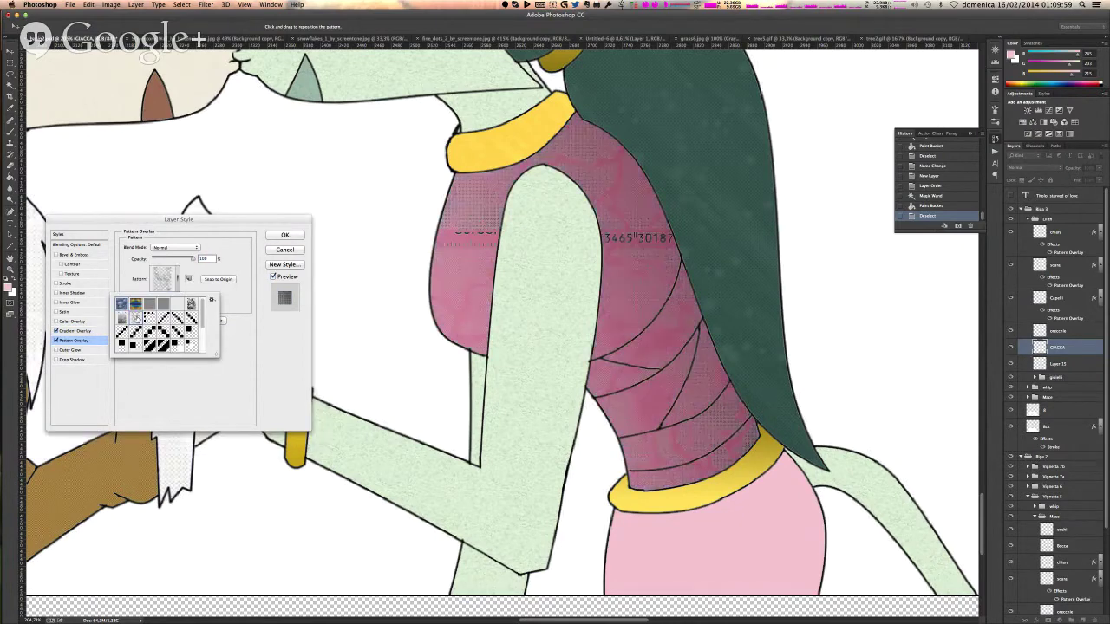
scroll(137, 334, "down", 3)
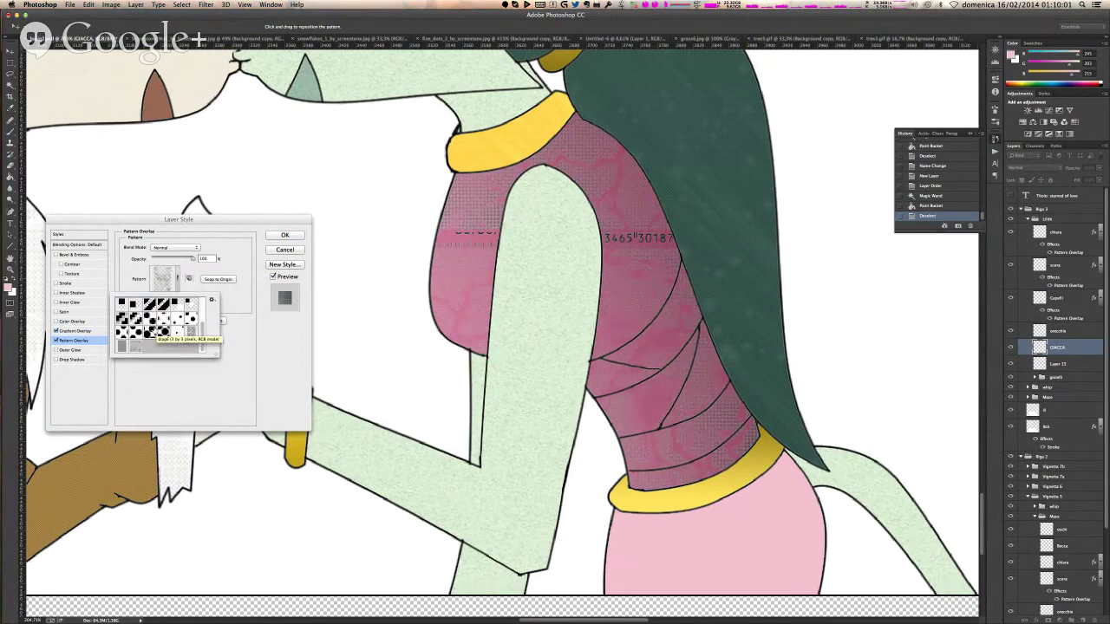
left_click(137, 346)
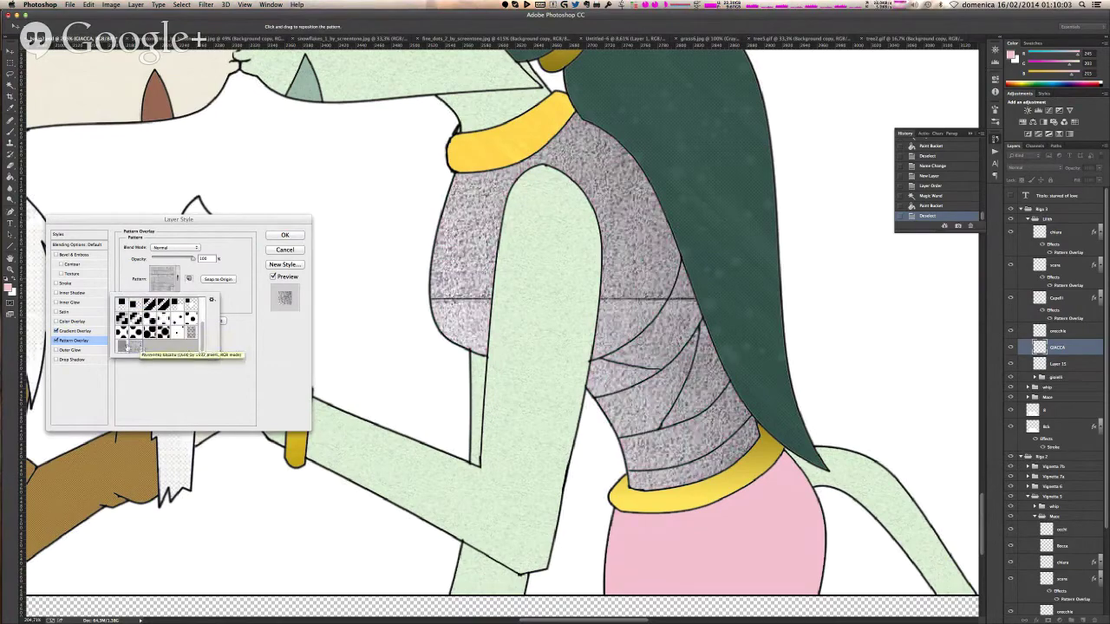
left_click(123, 346)
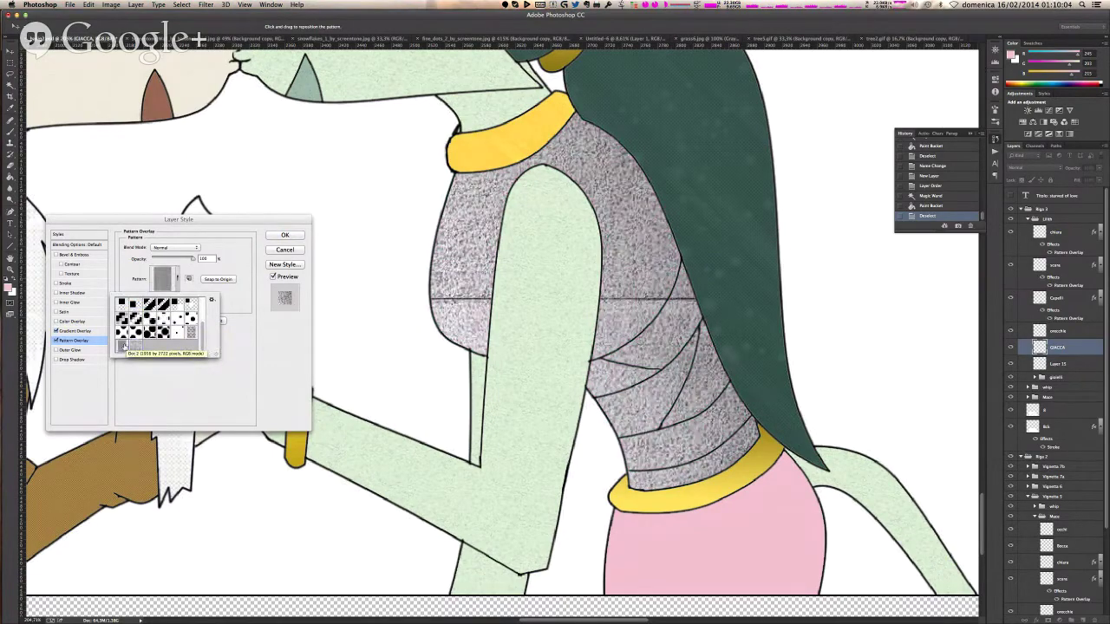
left_click(124, 347)
- Lower the Pattern Overlay's opacity and scale until the dots are small and faint, and apply the layer style
left_click_drag(192, 259, 164, 260)
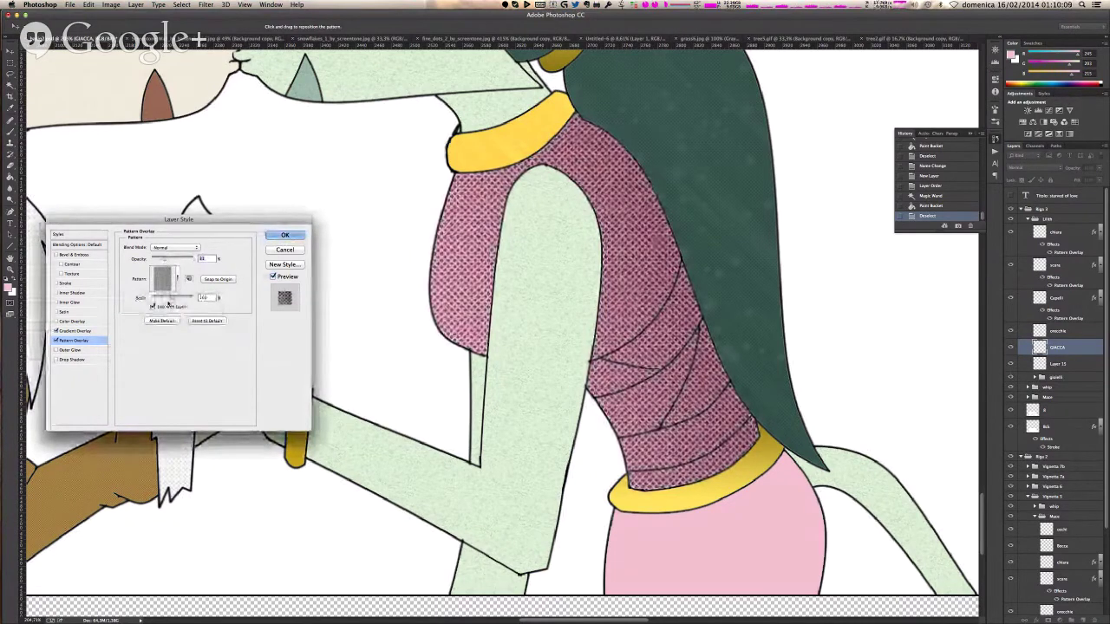
left_click_drag(172, 299, 167, 299)
left_click_drag(628, 262, 616, 226)
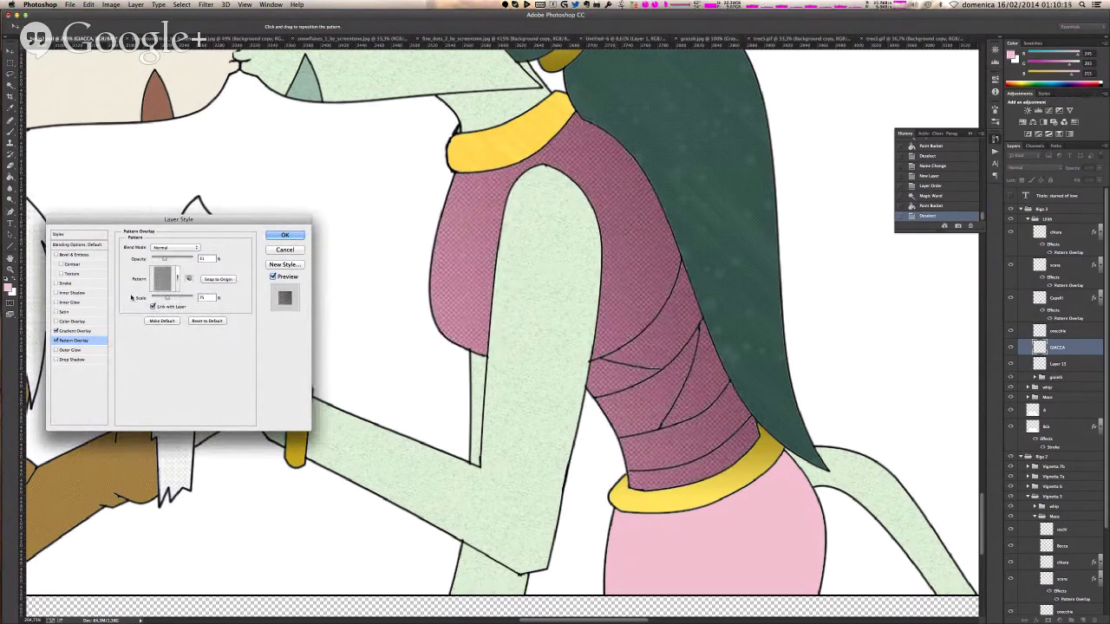
left_click_drag(162, 258, 156, 260)
left_click_drag(167, 299, 165, 300)
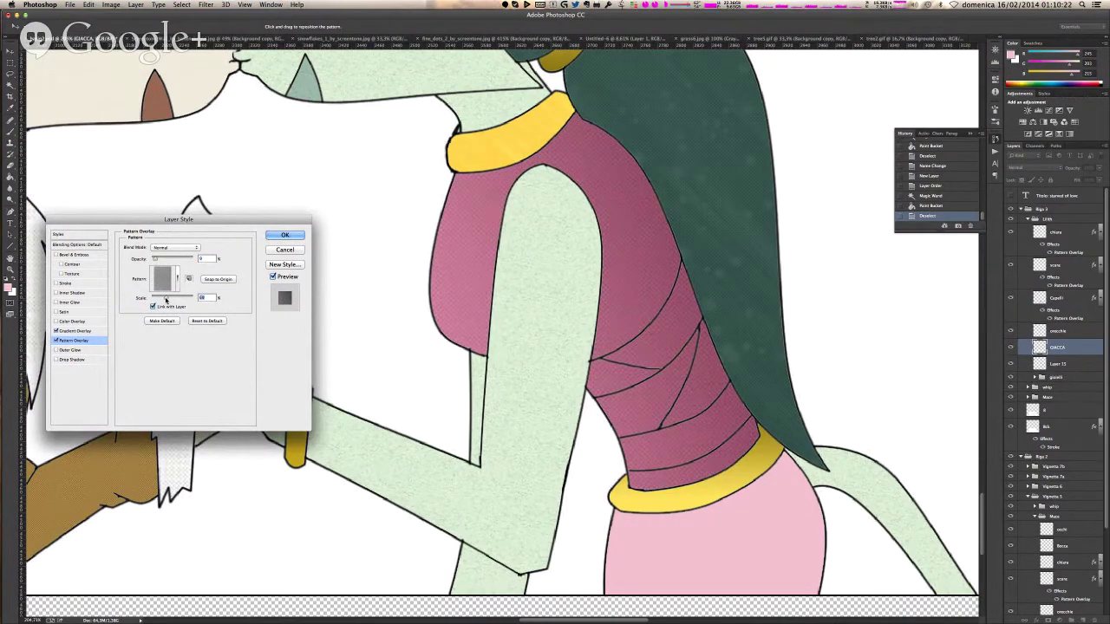
left_click(284, 234)
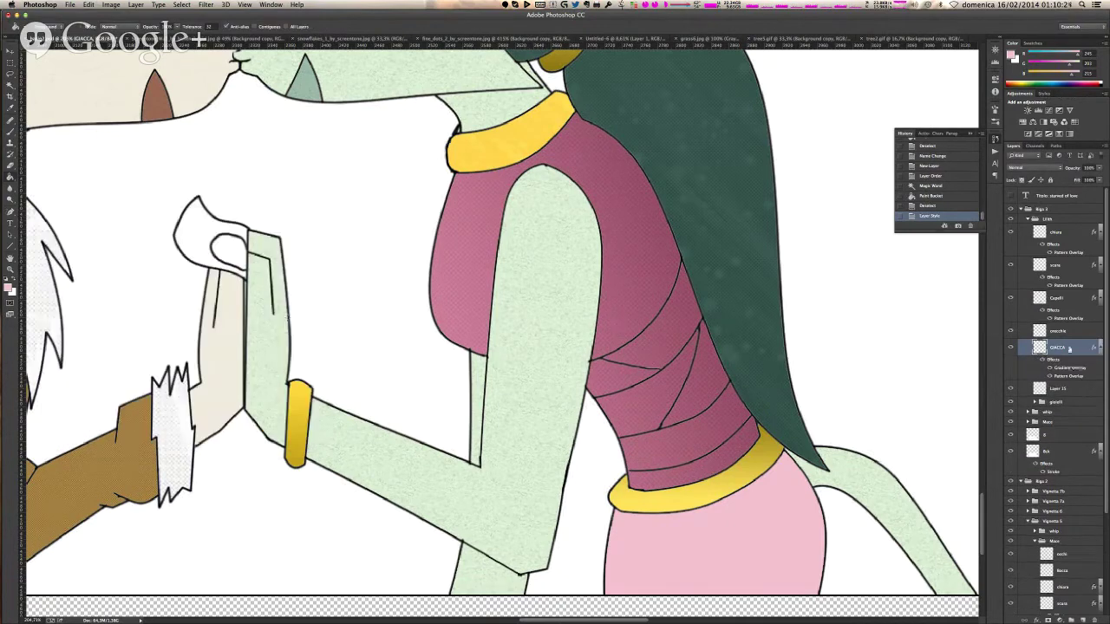
- Copy the GIACCA layer's style onto the hip layer beneath it and rename that layer GONNA
right_click(1070, 349)
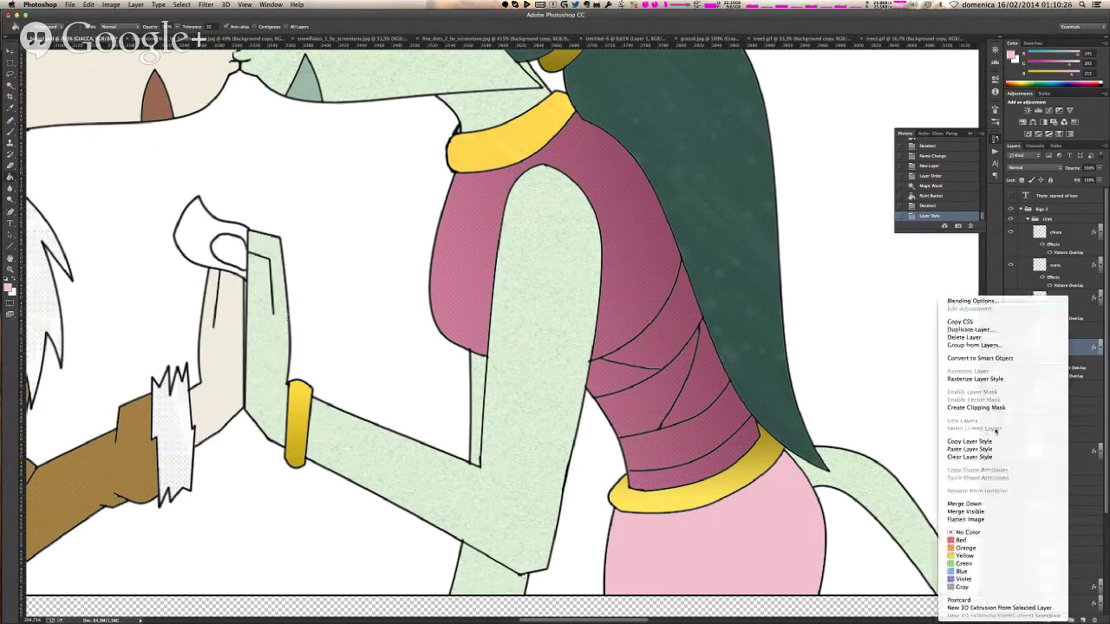
left_click(969, 442)
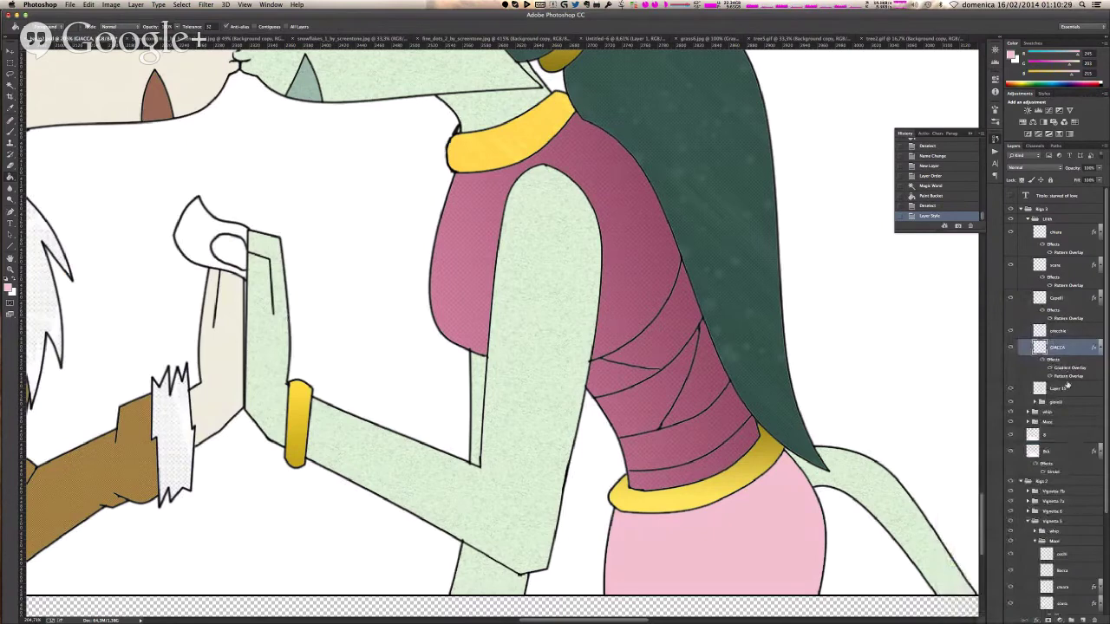
right_click(1066, 391)
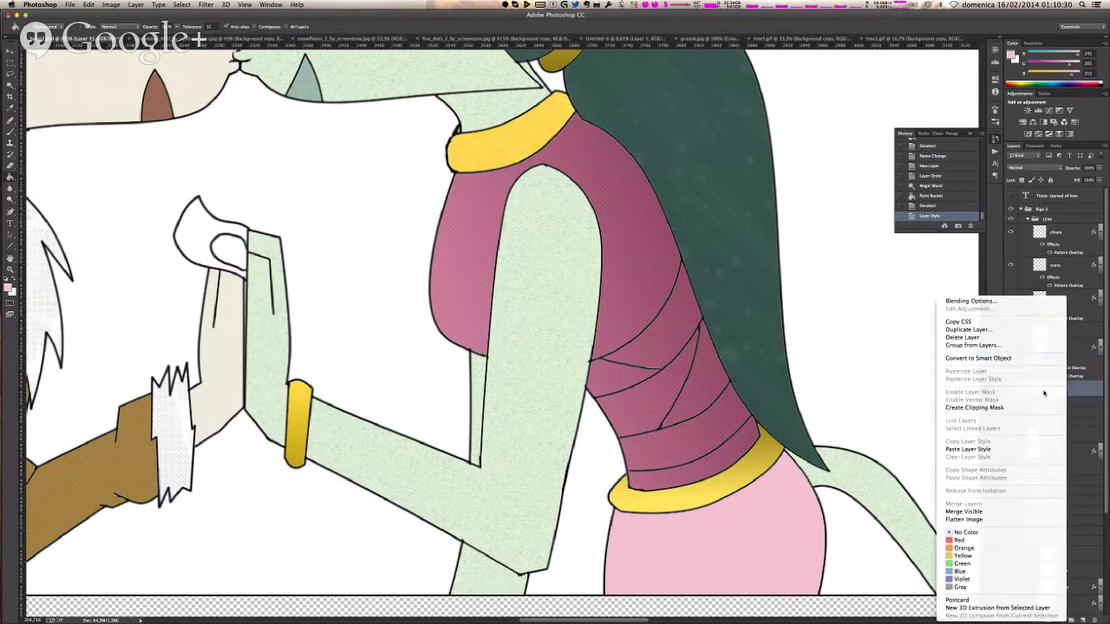
left_click(1009, 450)
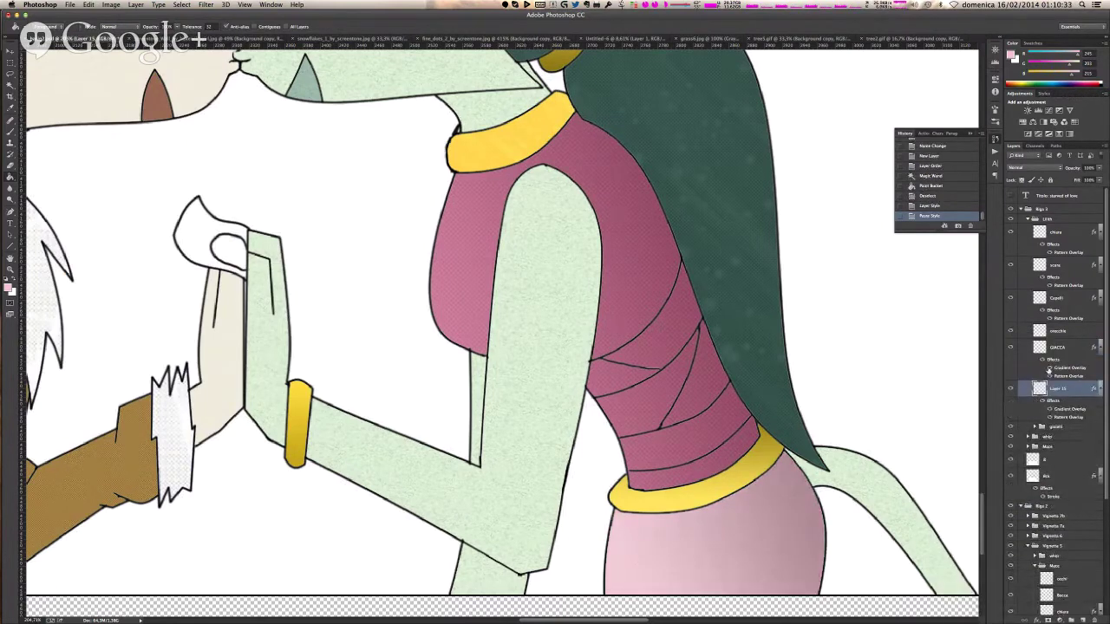
double_click(1060, 388)
type("GONNA")
key("Return")
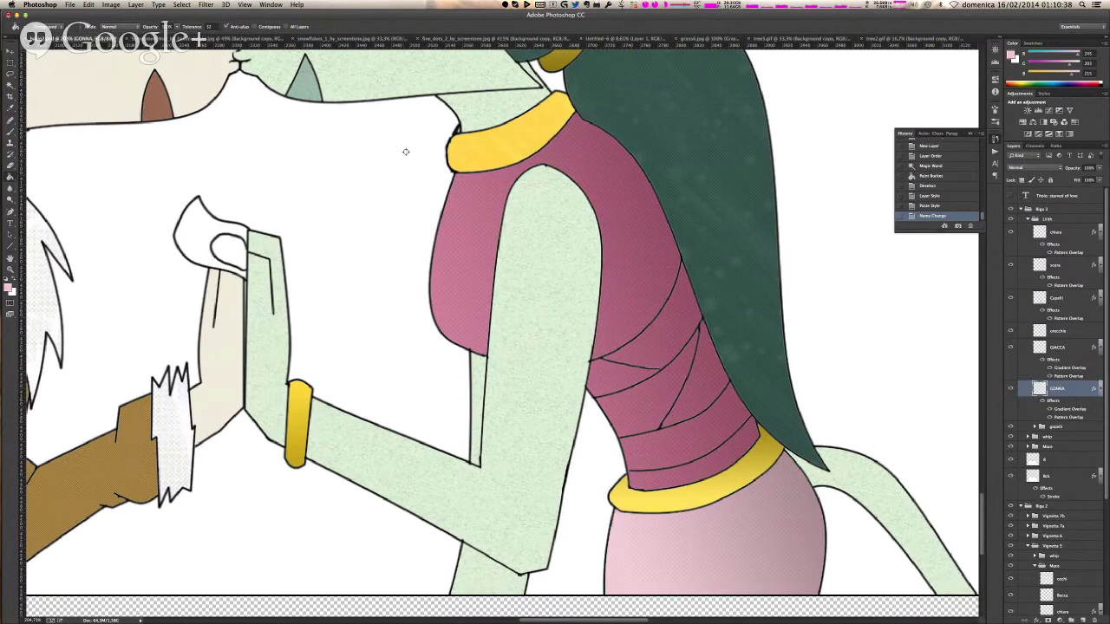
- Disable the chiara layer's effects, sample the tail's flat light green and select the unfilled tail section above the blue tail with the Magic Wand
scroll(487, 191, "down", 3)
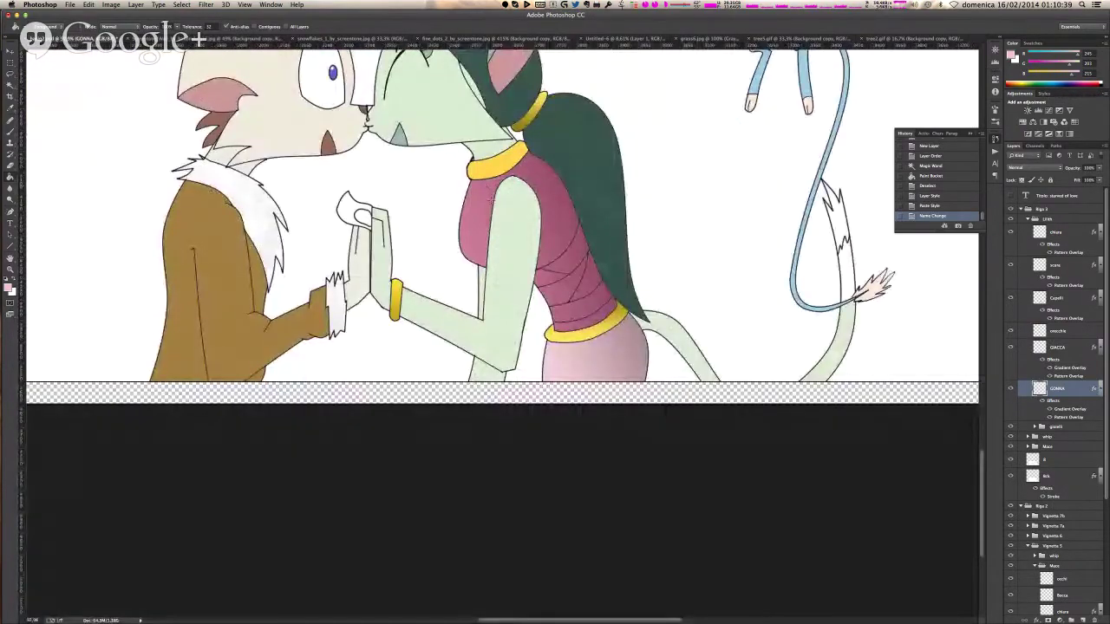
scroll(636, 217, "up", 2)
scroll(637, 217, "up", 2)
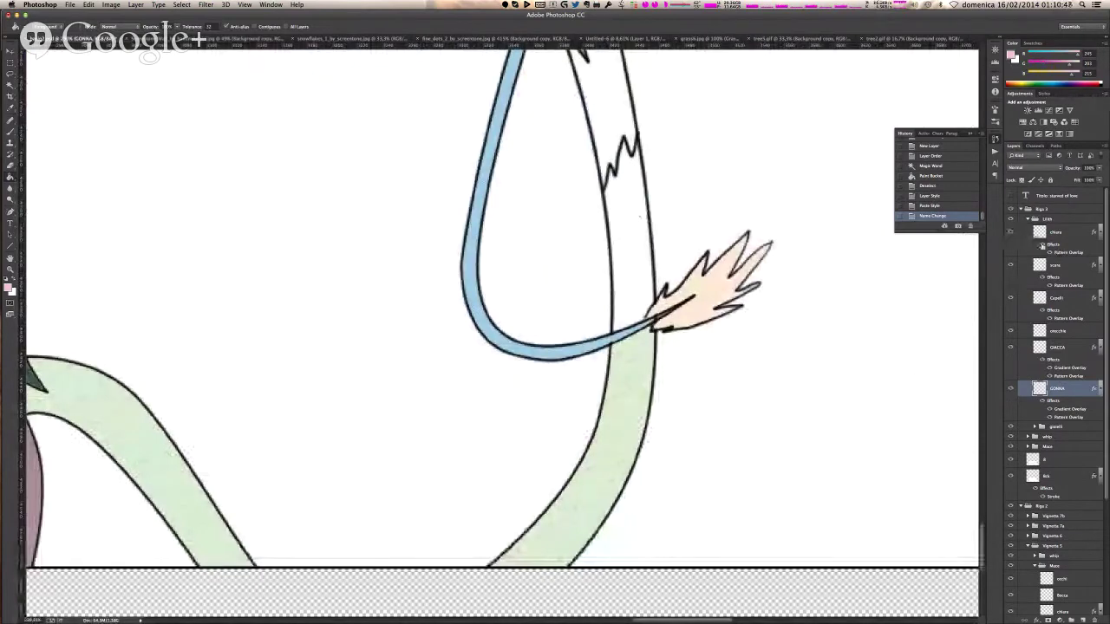
left_click(636, 369, "alt")
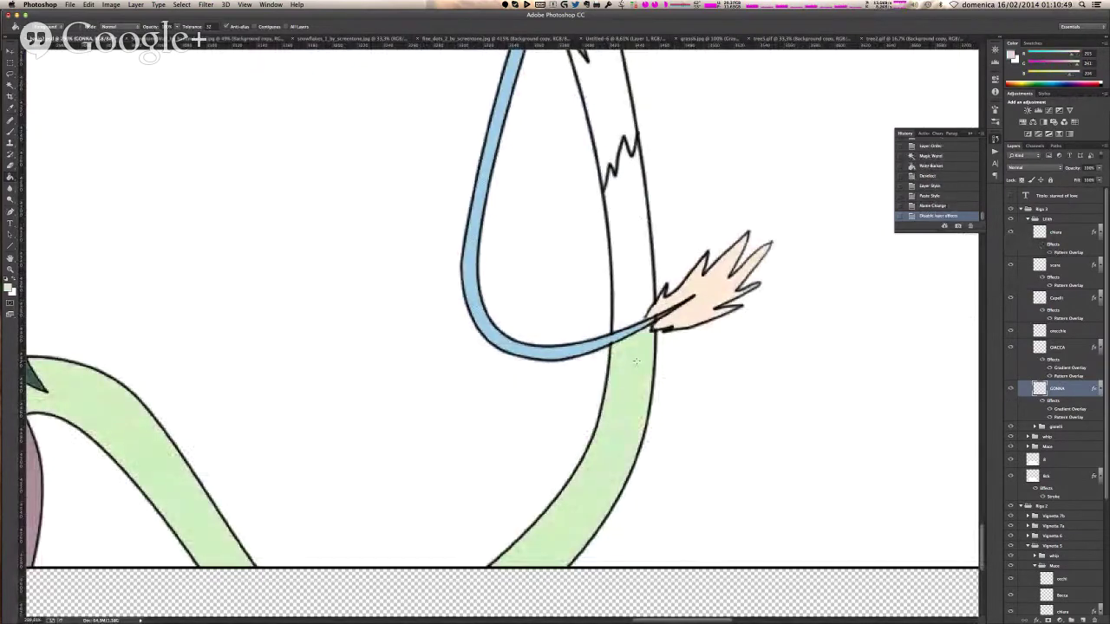
key("w")
left_click(637, 245)
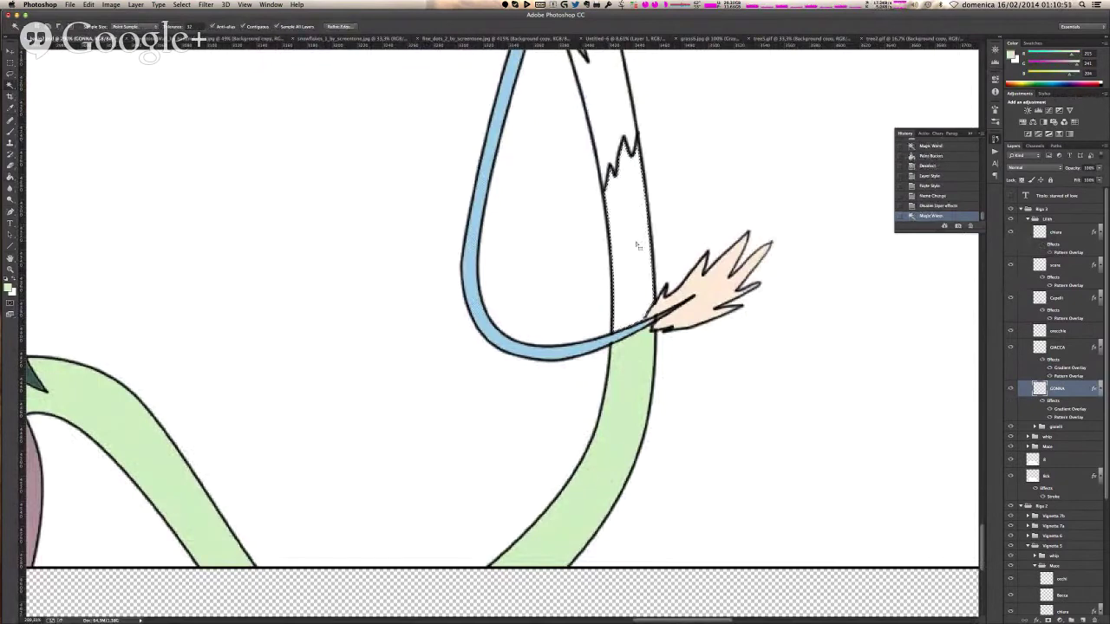
key("g")
- Try filling the selected tail section with light green on the GONNA and scura layers, undoing each fill
left_click(633, 244)
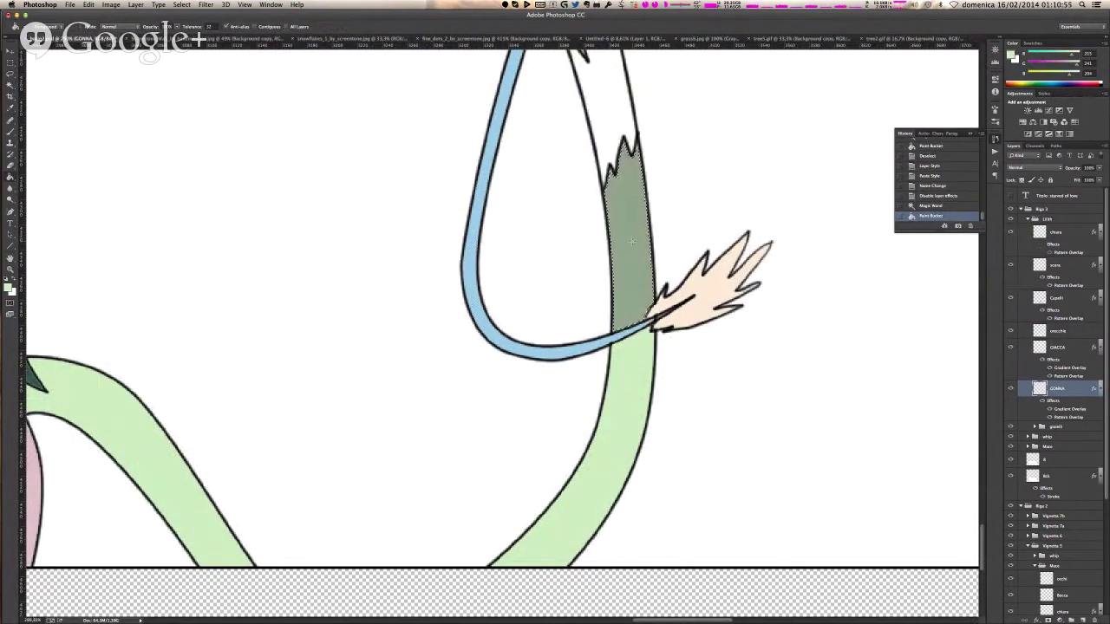
key("super+z")
left_click(1055, 264)
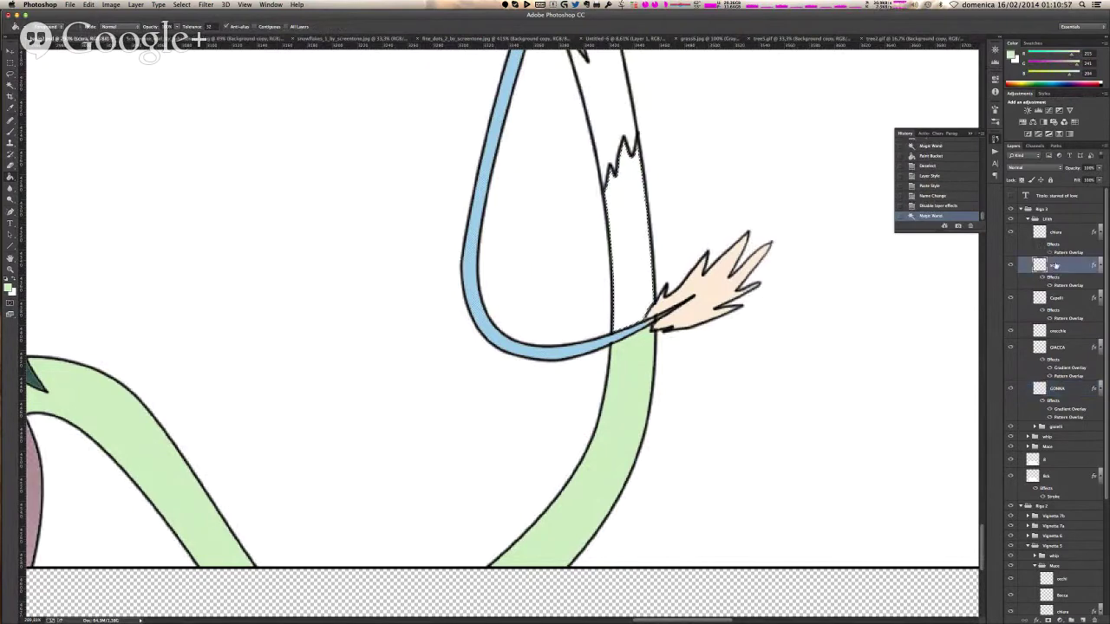
left_click(618, 217)
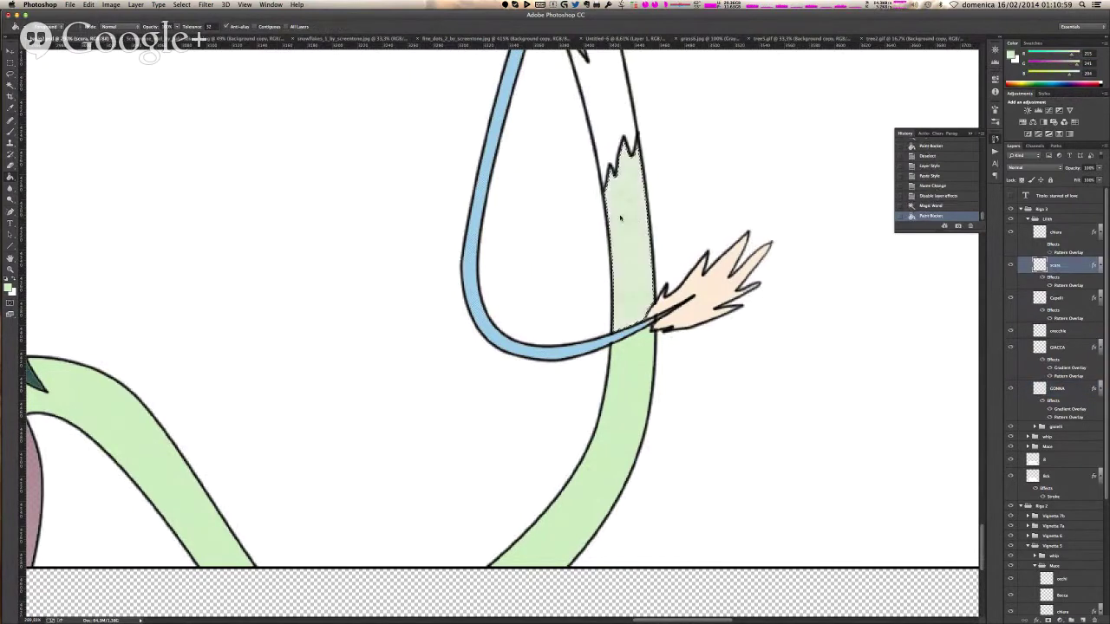
key("super+z")
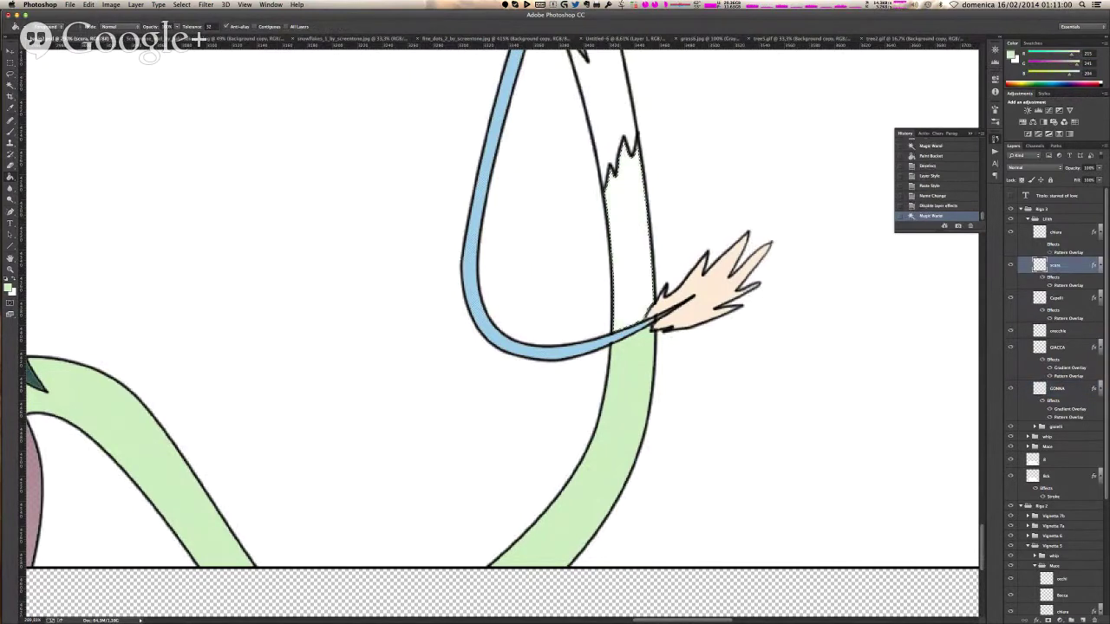
- Fill the selected tail section with light green on the chiara layer and clear the selection
left_click(1078, 234)
left_click(632, 233)
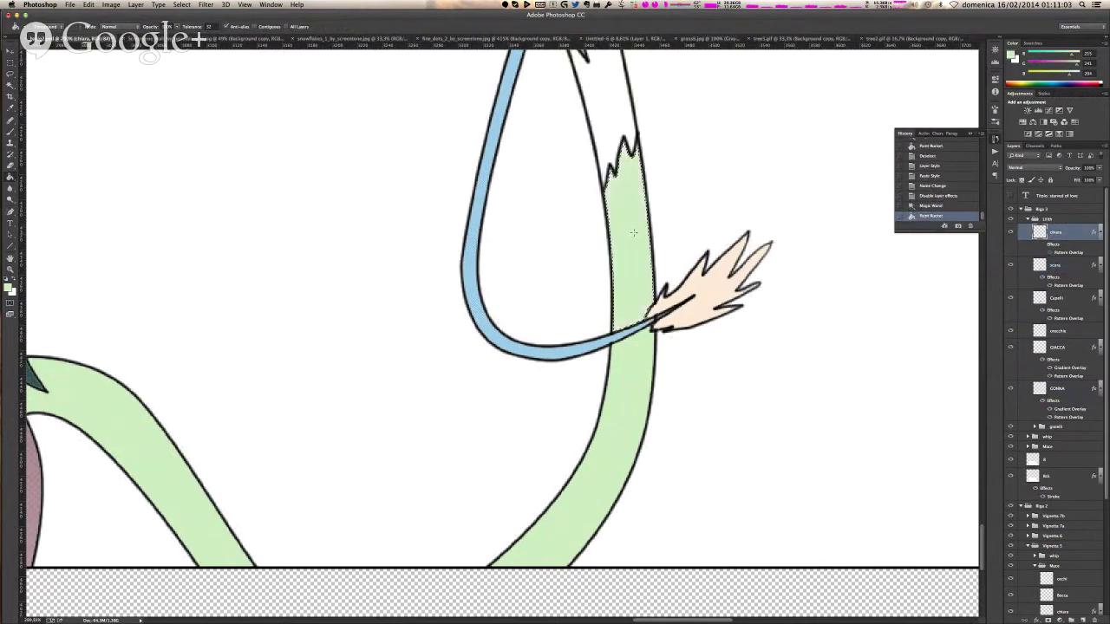
key("super+d")
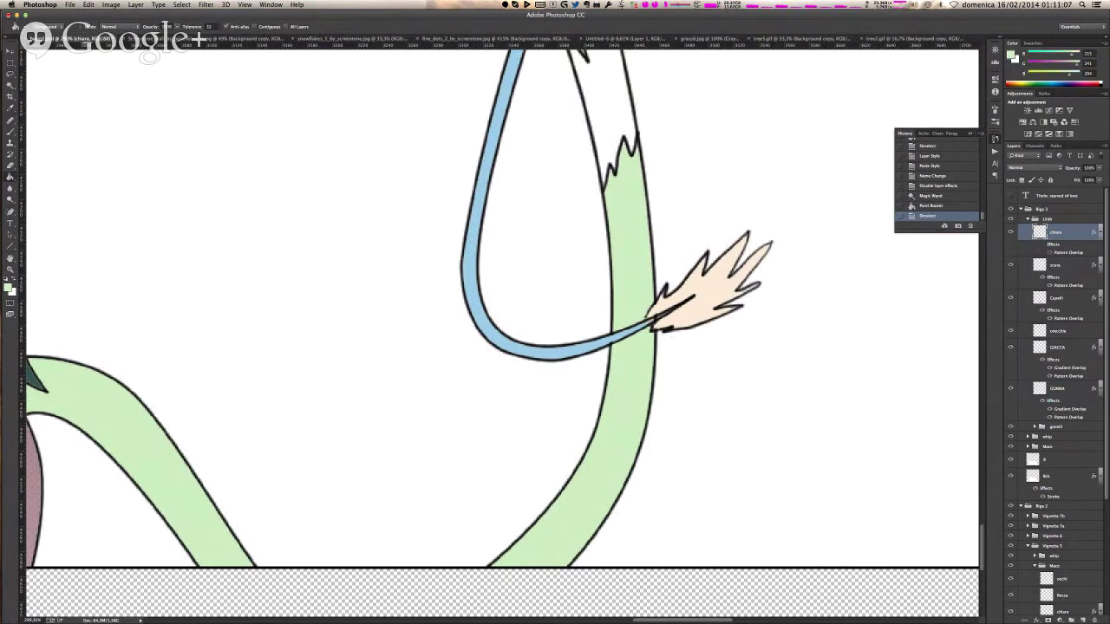
- Add a new layer named PUNTA CODA above the chiara layer and re-enable the chiara layer's effects
key("super+Tab")
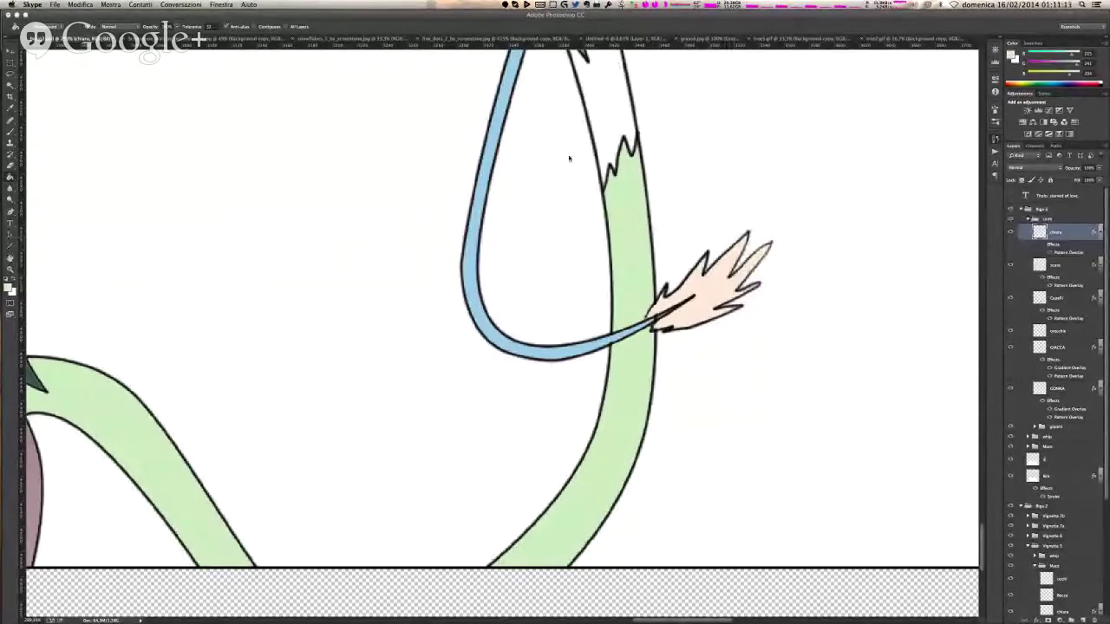
scroll(636, 173, "up", 5)
scroll(636, 173, "up", 4)
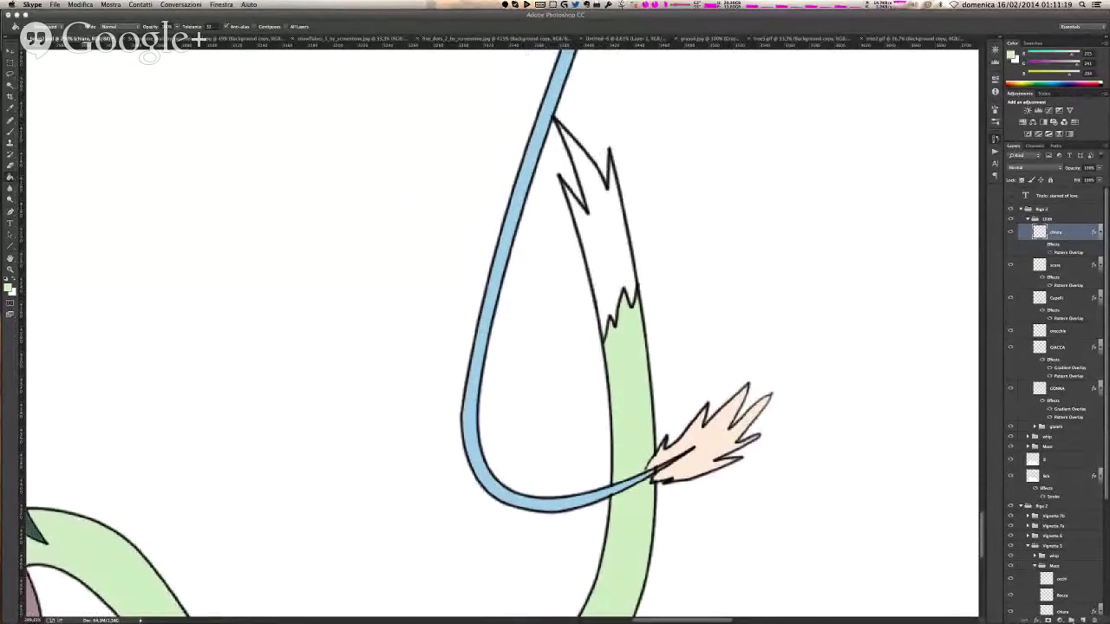
left_click(1083, 620)
double_click(1056, 234)
type("PUNTA CODA")
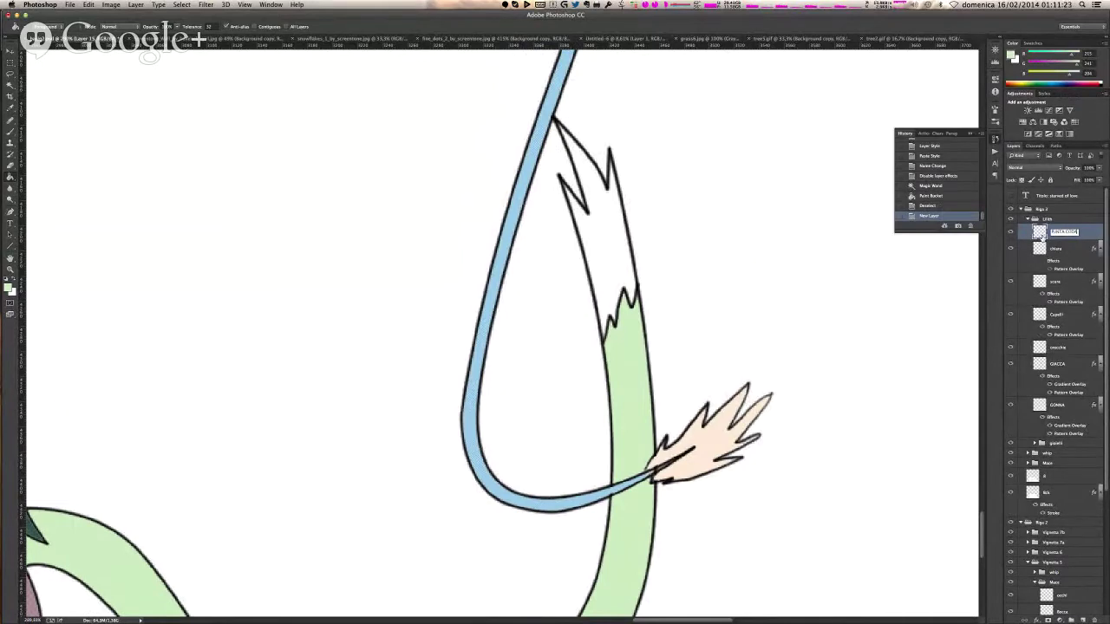
key("Return")
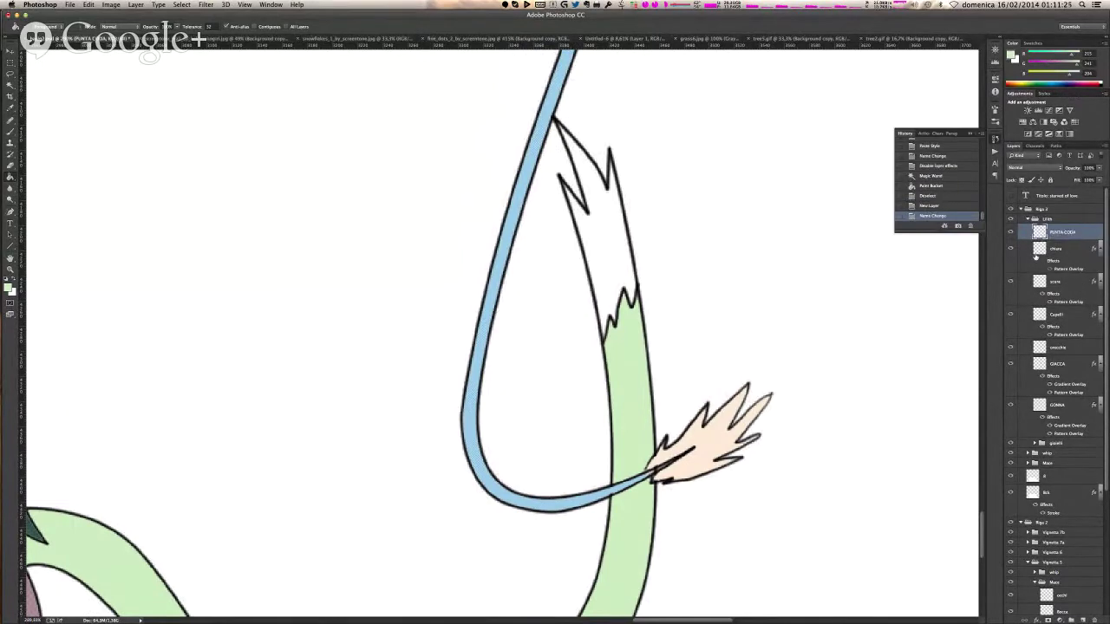
left_click(1043, 260)
- Select the white tip of the green tail with the Magic Wand and fill it with pale cream on the PUNTA CODA layer
key("w")
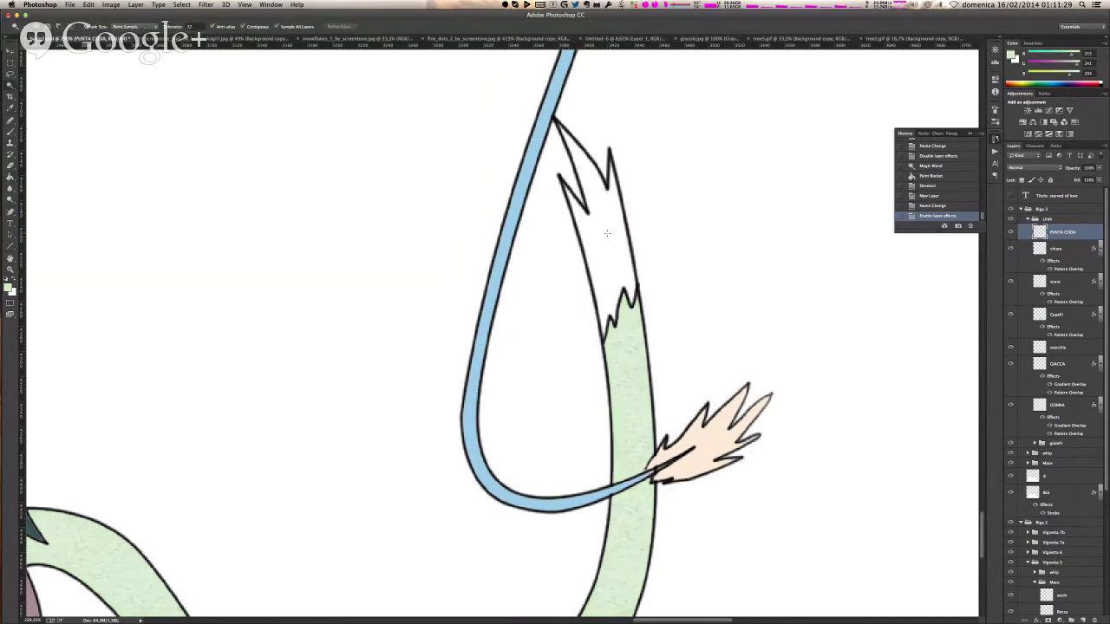
left_click(607, 234)
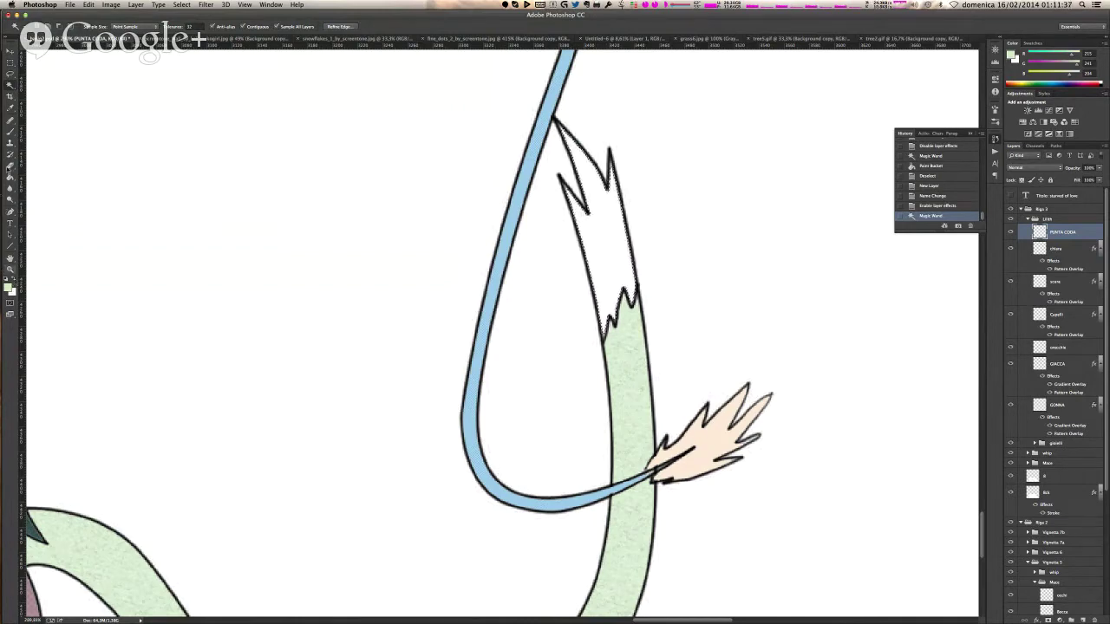
key("g")
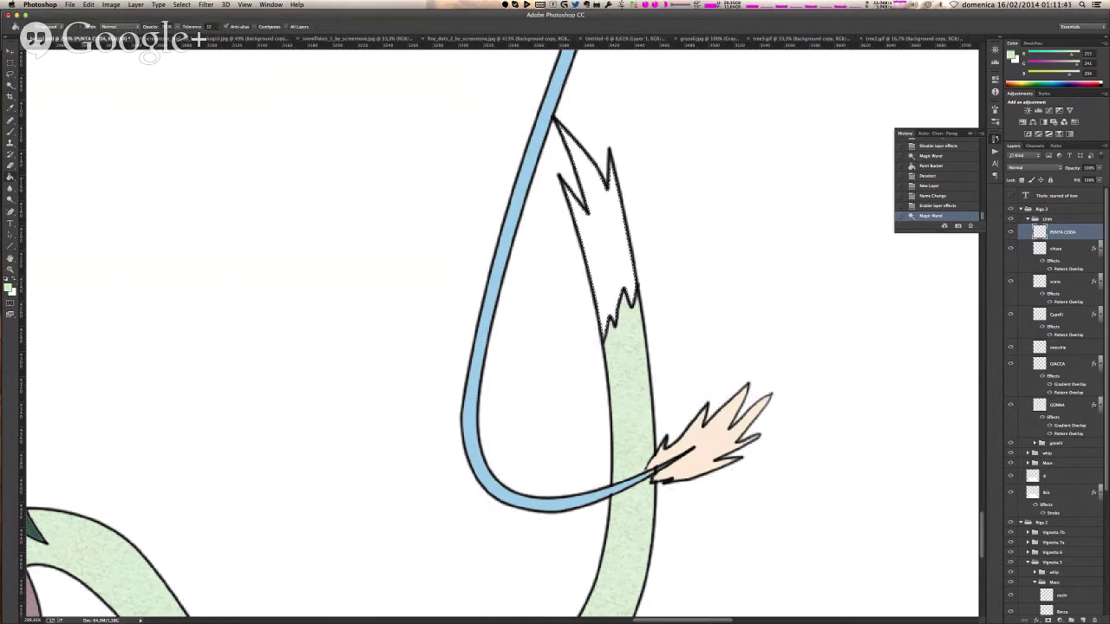
left_click(602, 232)
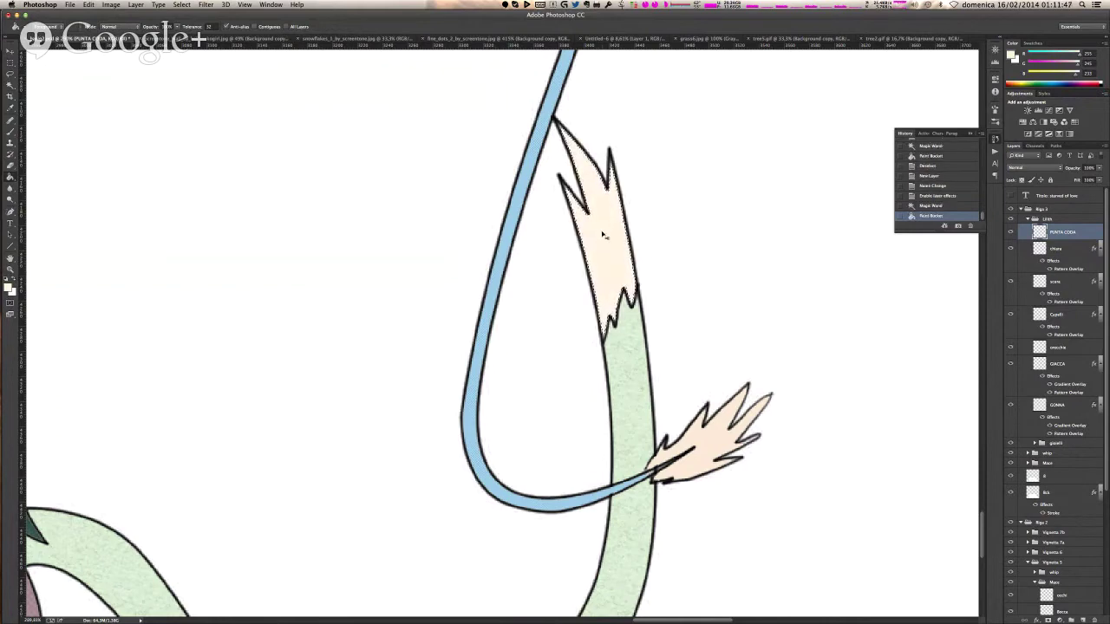
- Clear the selection around the tail tip, check Lilith's full-body reference picture in Chrome, and return to Photoshop
key("super+d")
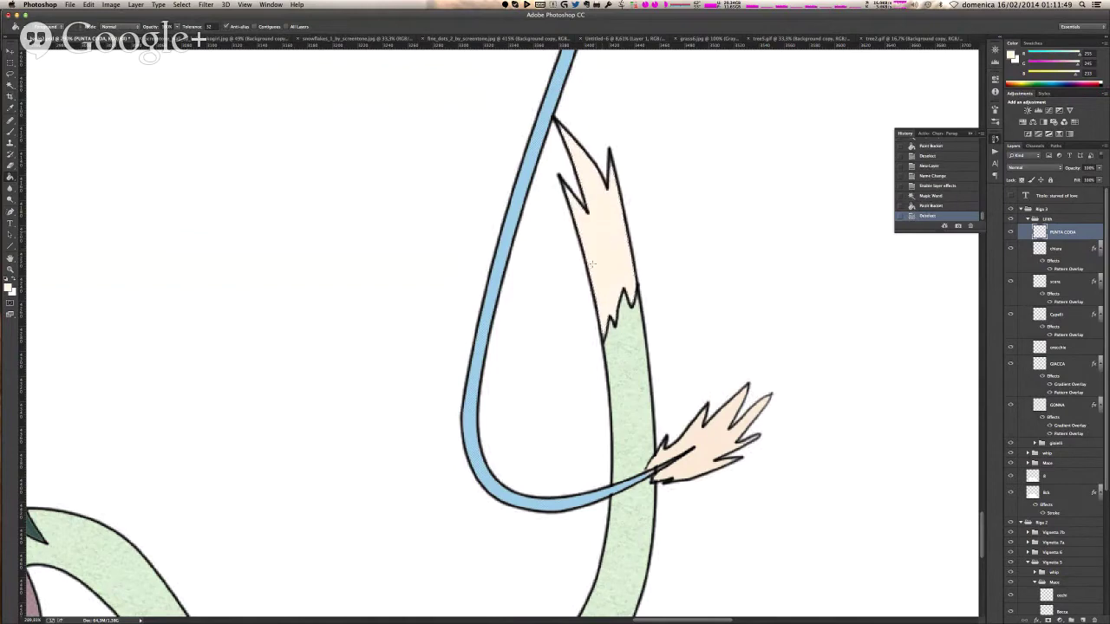
key("super+Tab")
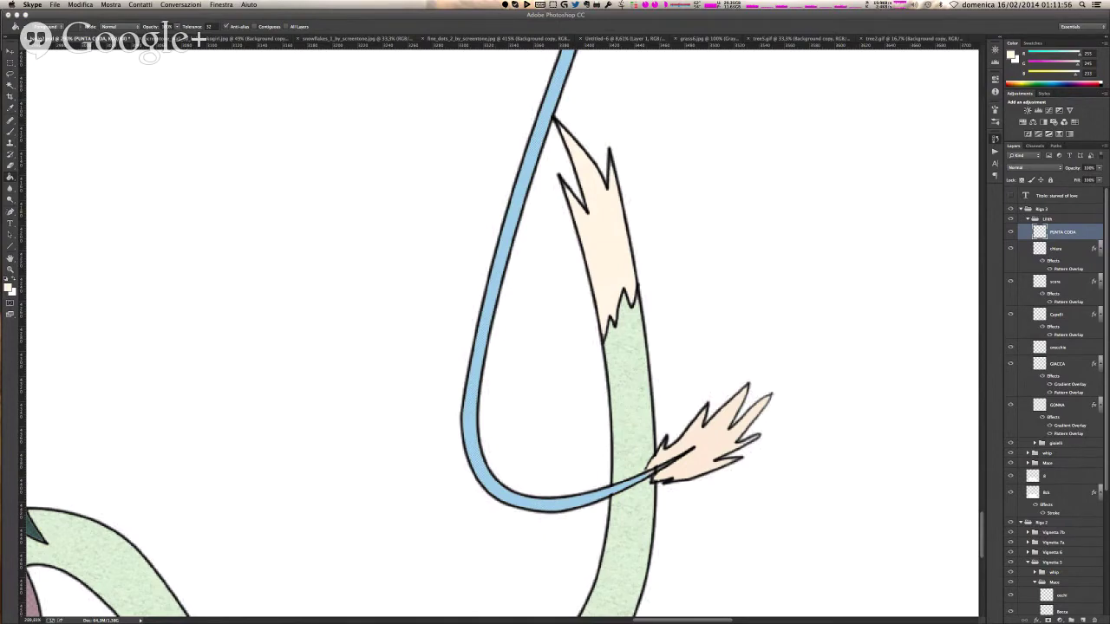
key("super+Tab")
key("super+Tab")
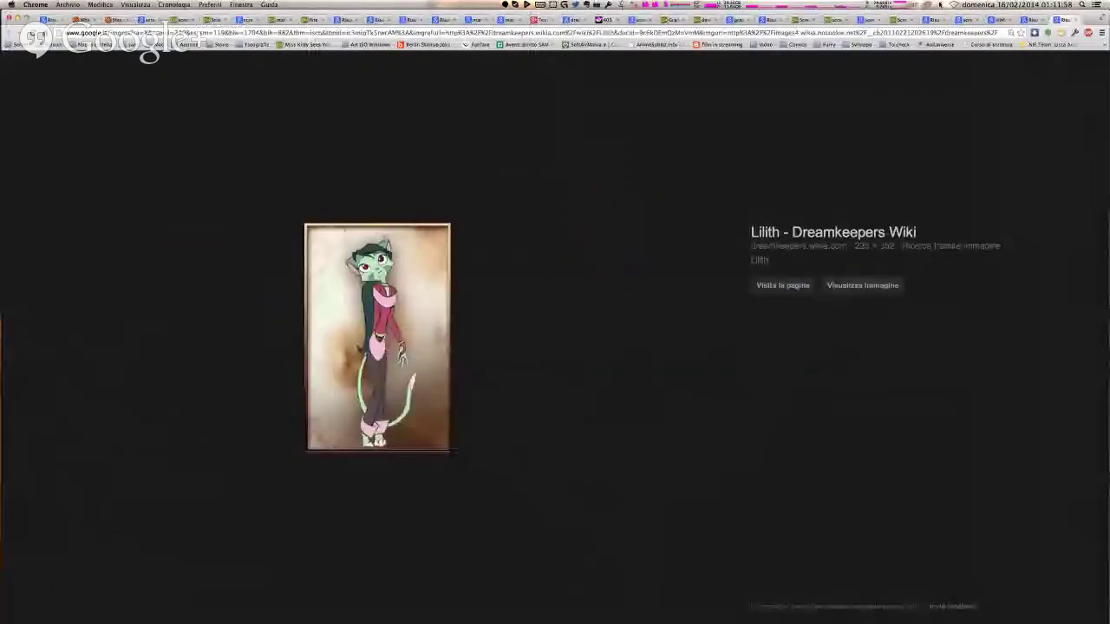
key("super+Tab")
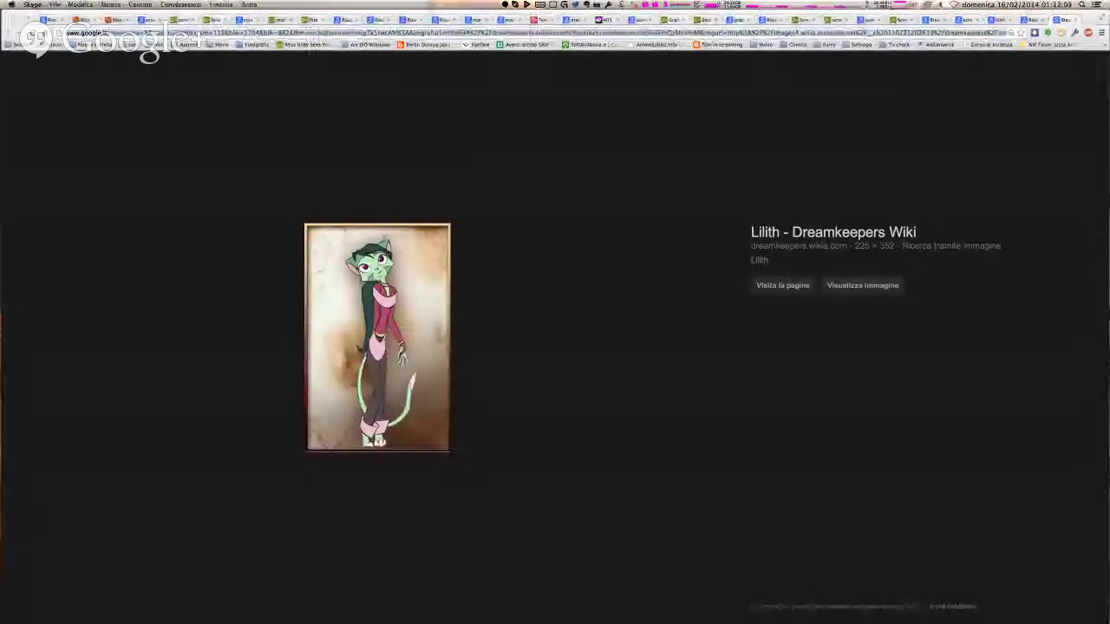
key("super+Tab")
key("super+Tab")
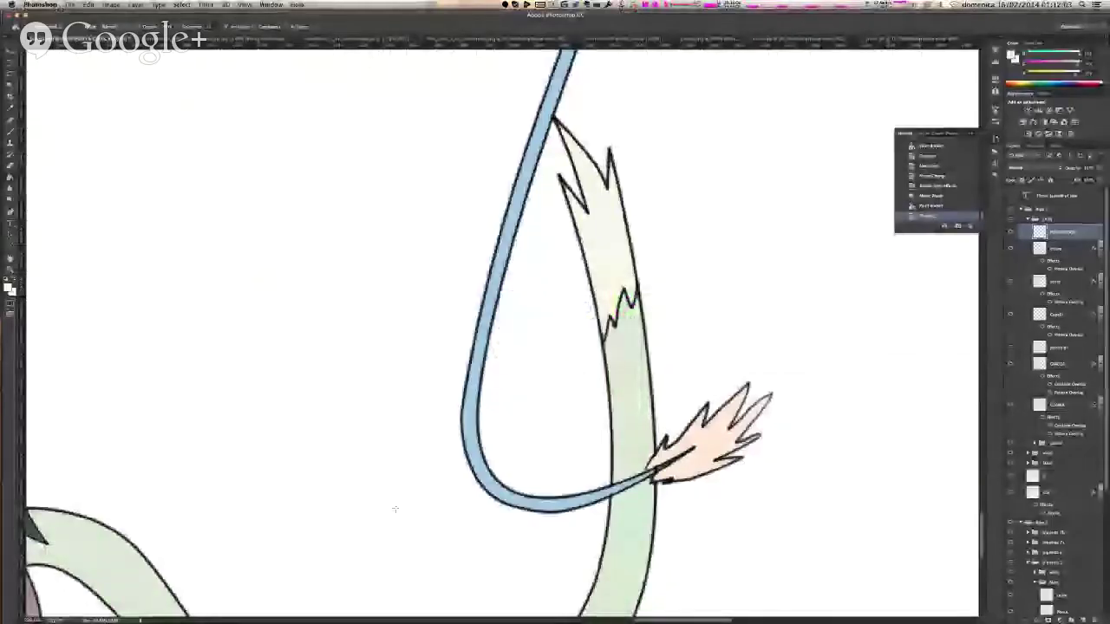
scroll(395, 508, "down", 3)
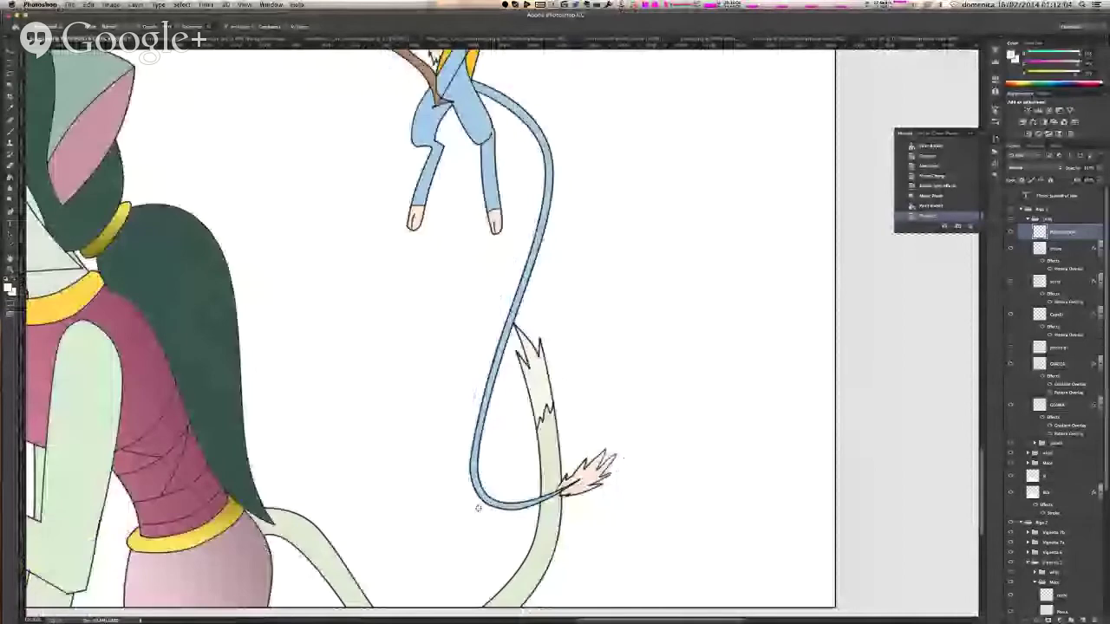
scroll(477, 508, "down", 2)
scroll(477, 506, "left", 5)
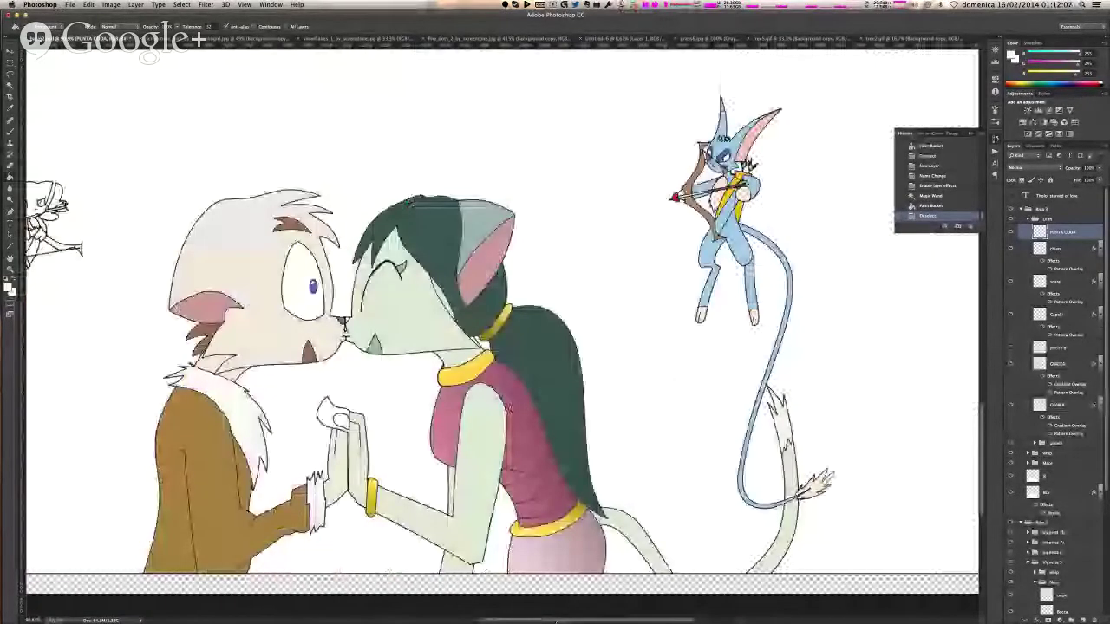
left_click_drag(555, 621, 503, 620)
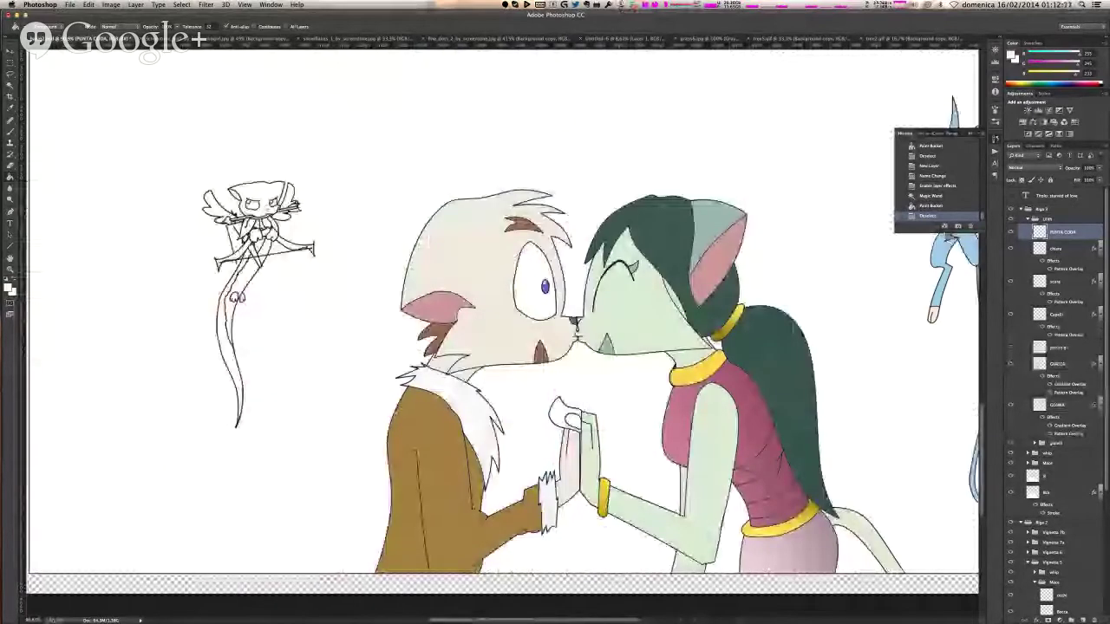
key("super+Tab")
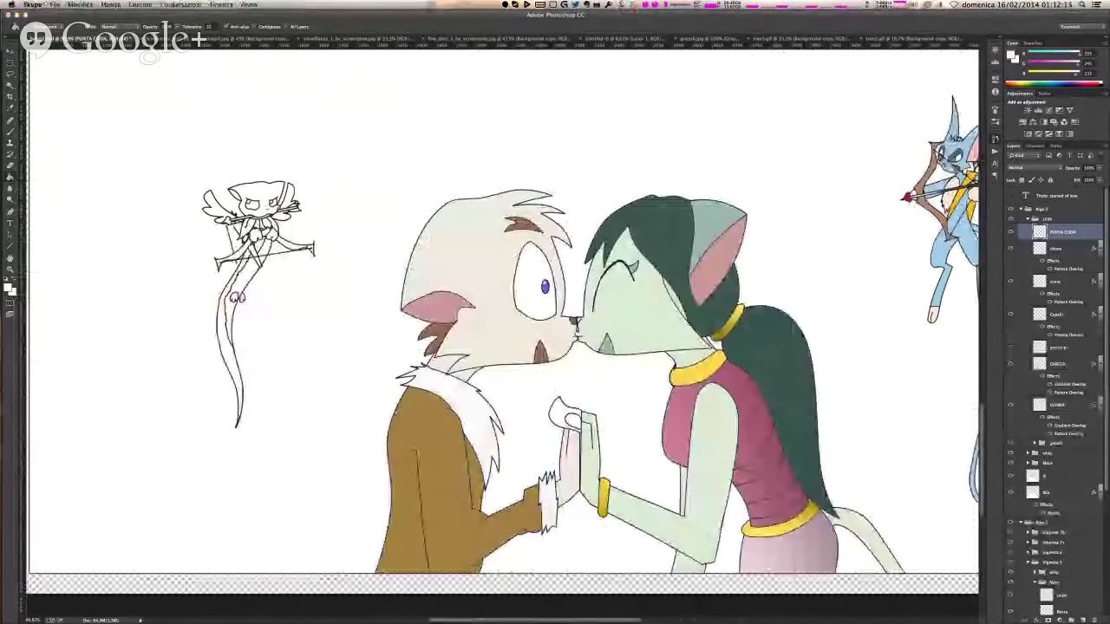
key("ctrl+z")
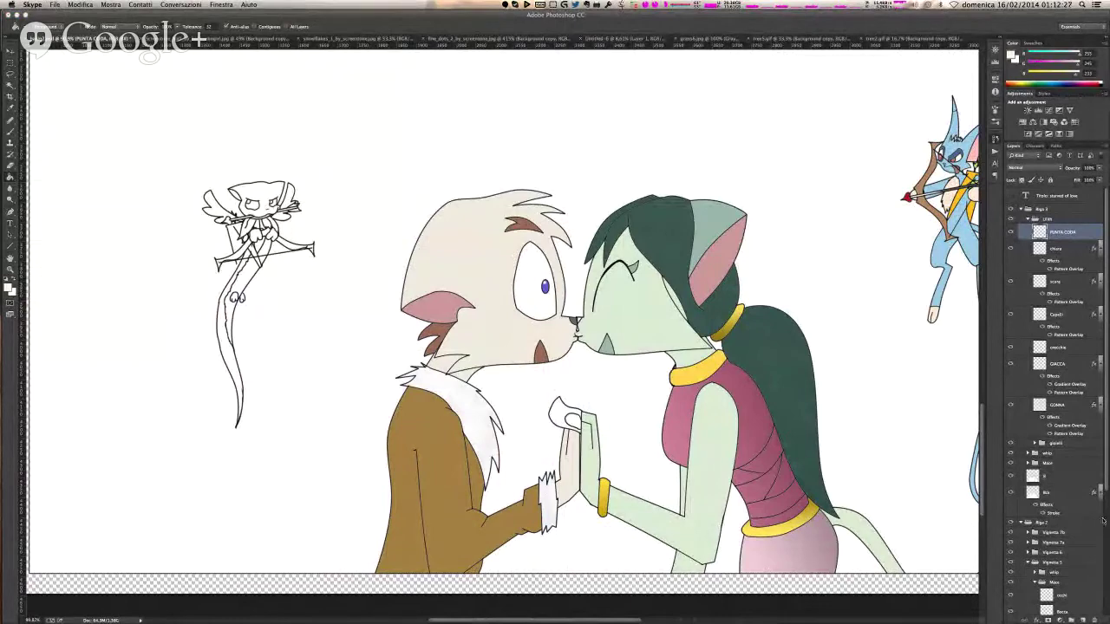
- Close the edit history and collapse the green character's layer group in the Riga 3 group
left_click_drag(614, 621, 643, 620)
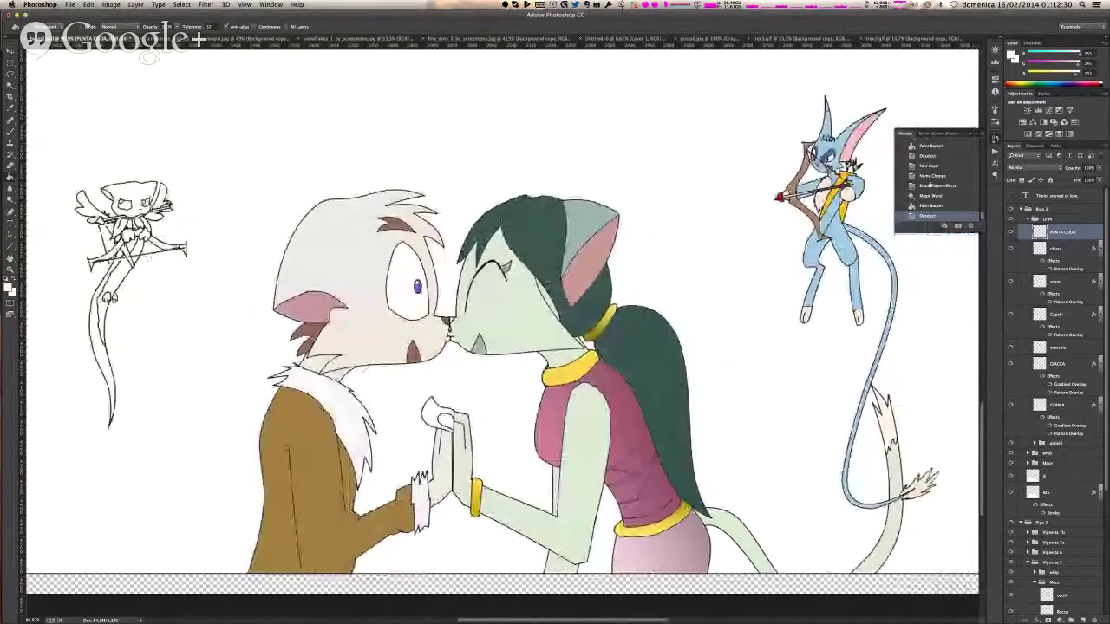
left_click(995, 140)
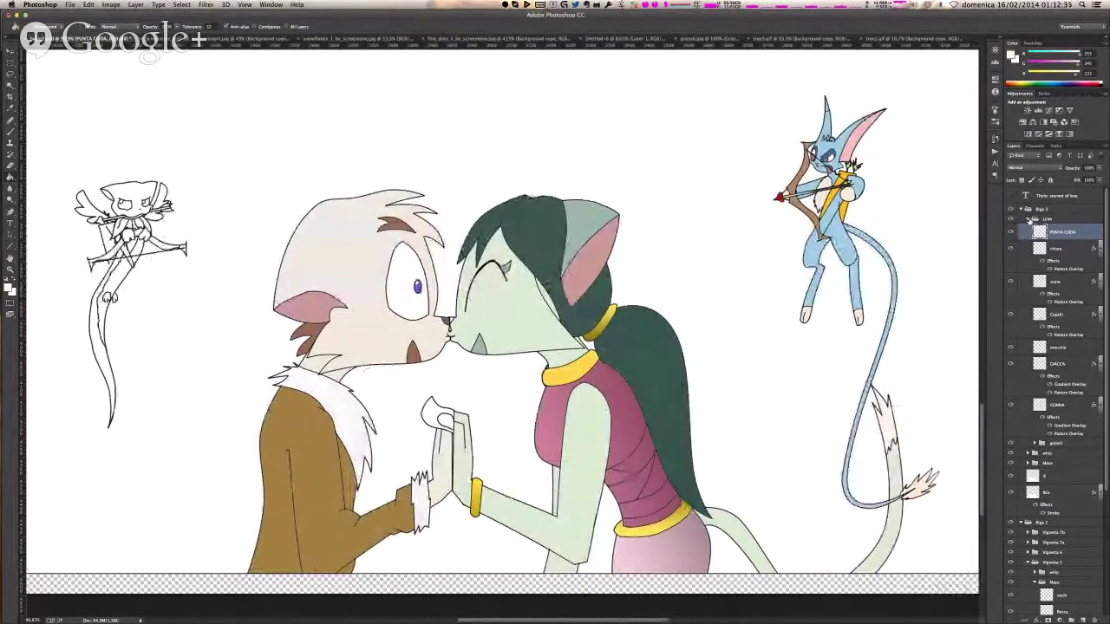
key("super+r")
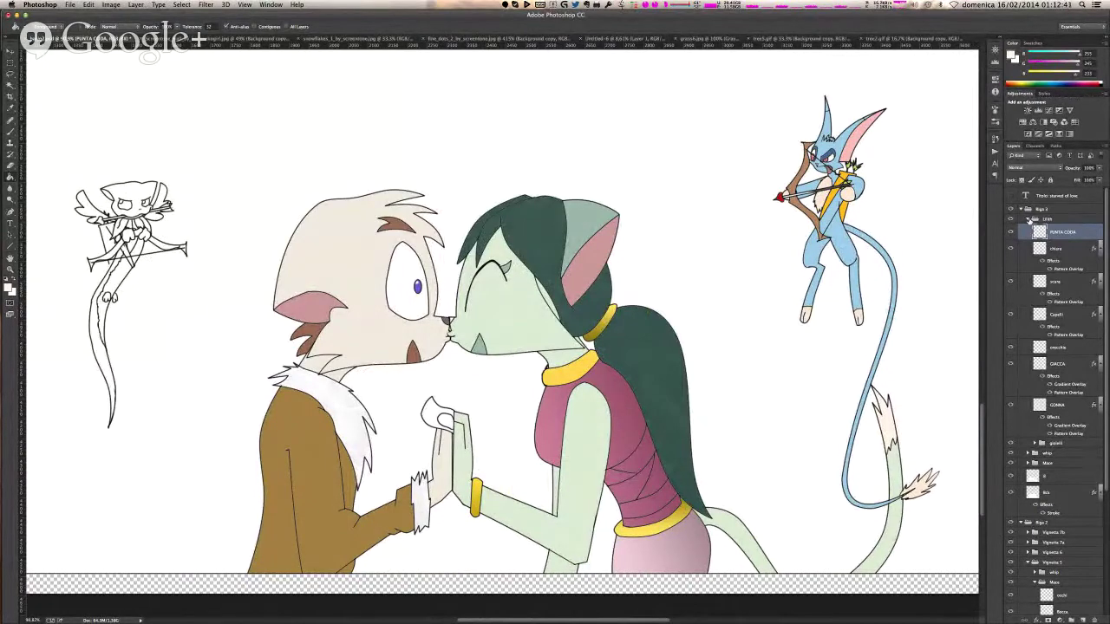
left_click(1028, 219)
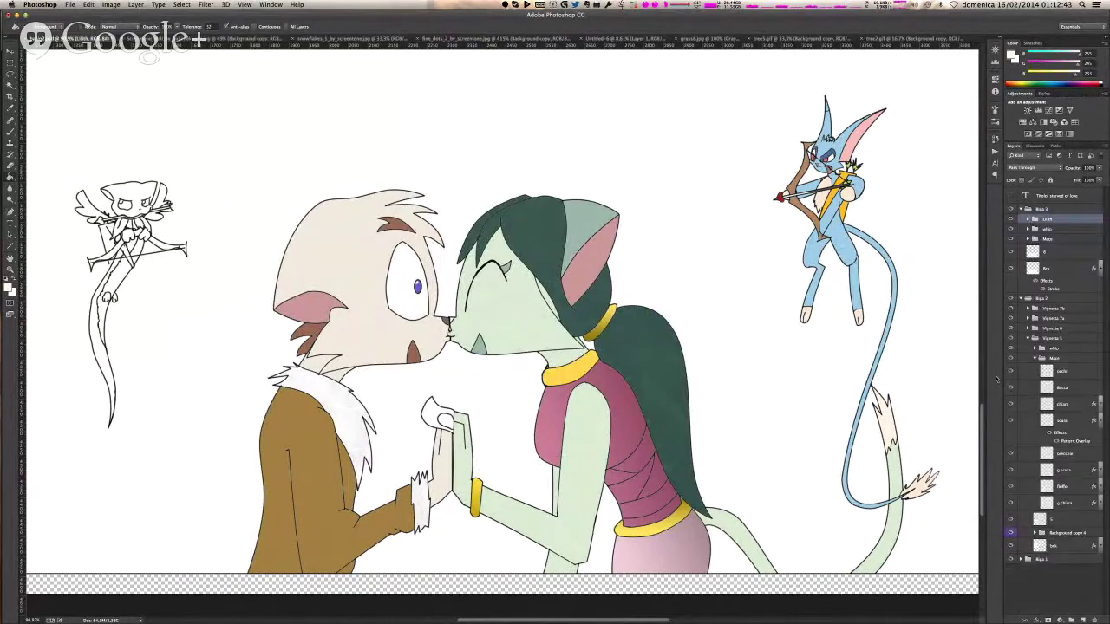
scroll(836, 376, "up", 3)
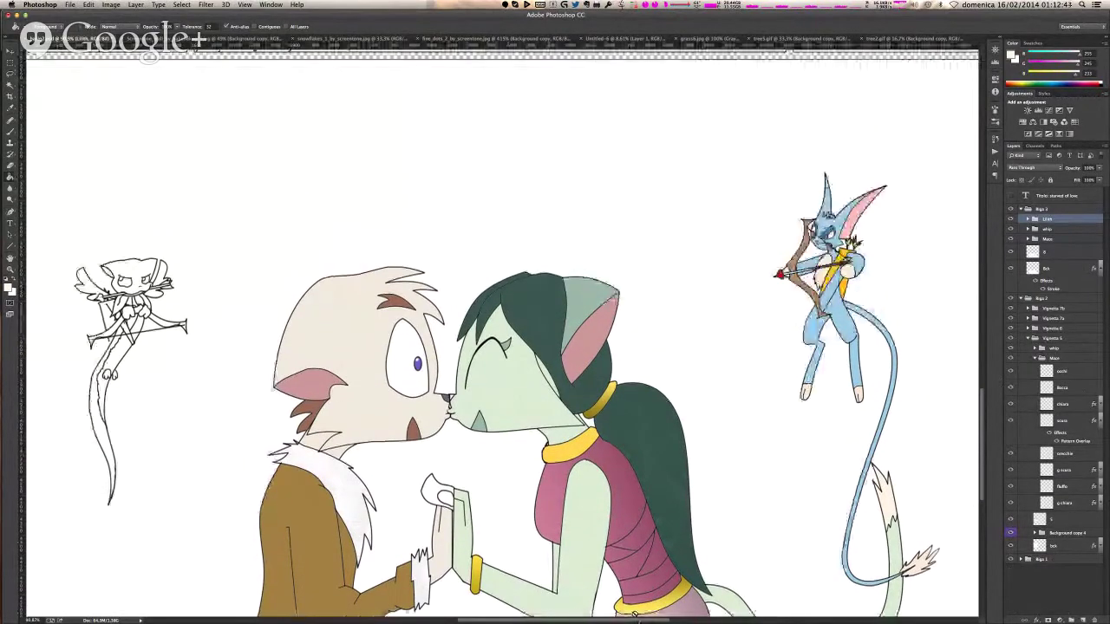
scroll(683, 467, "down", 5)
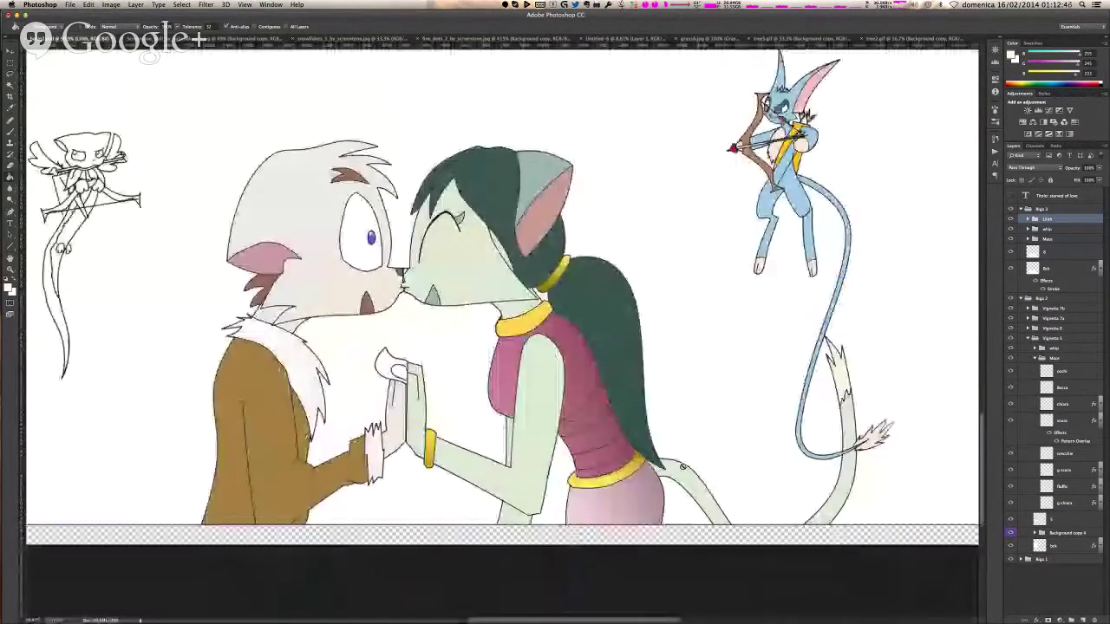
key("super+Tab")
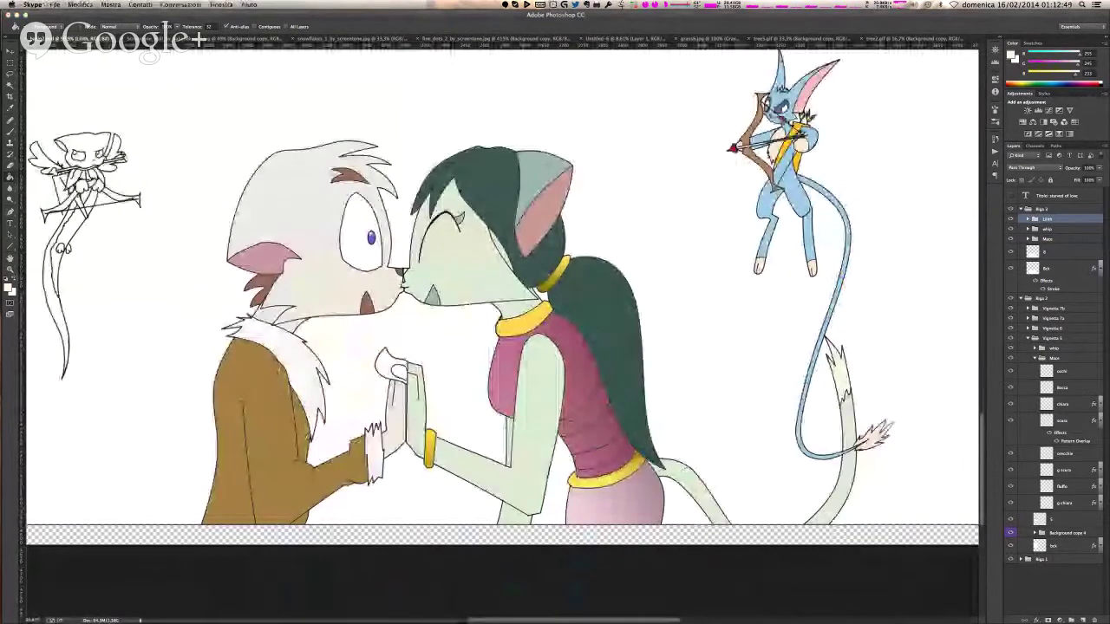
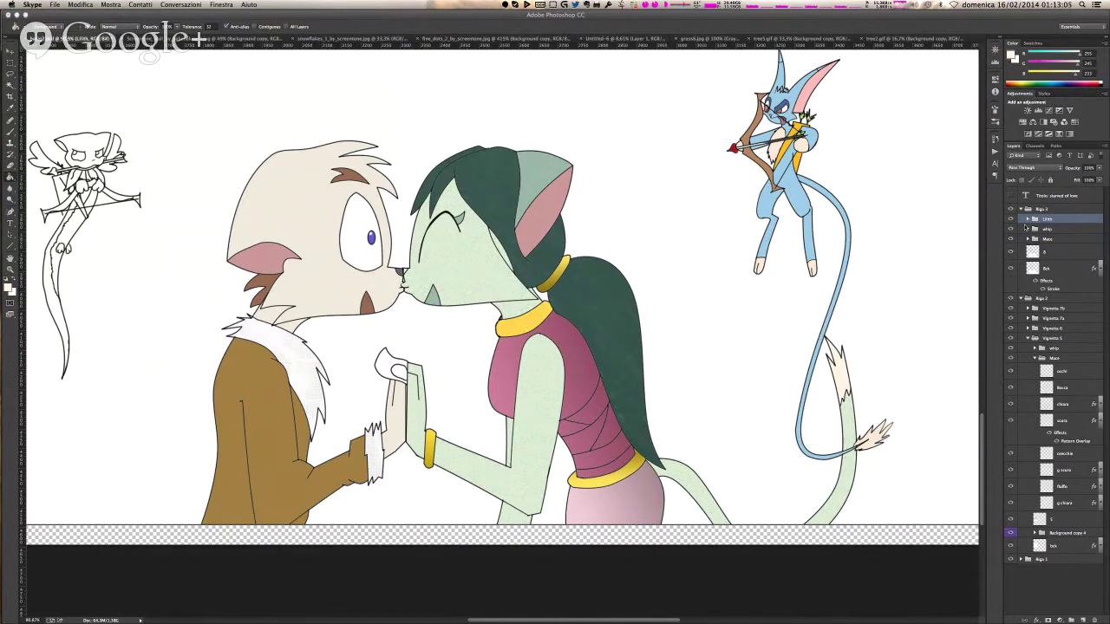
- Edit the Pattern Overlay style of the green character's chiara layer, apply it and collapse the character's layer group again
left_click(1028, 219)
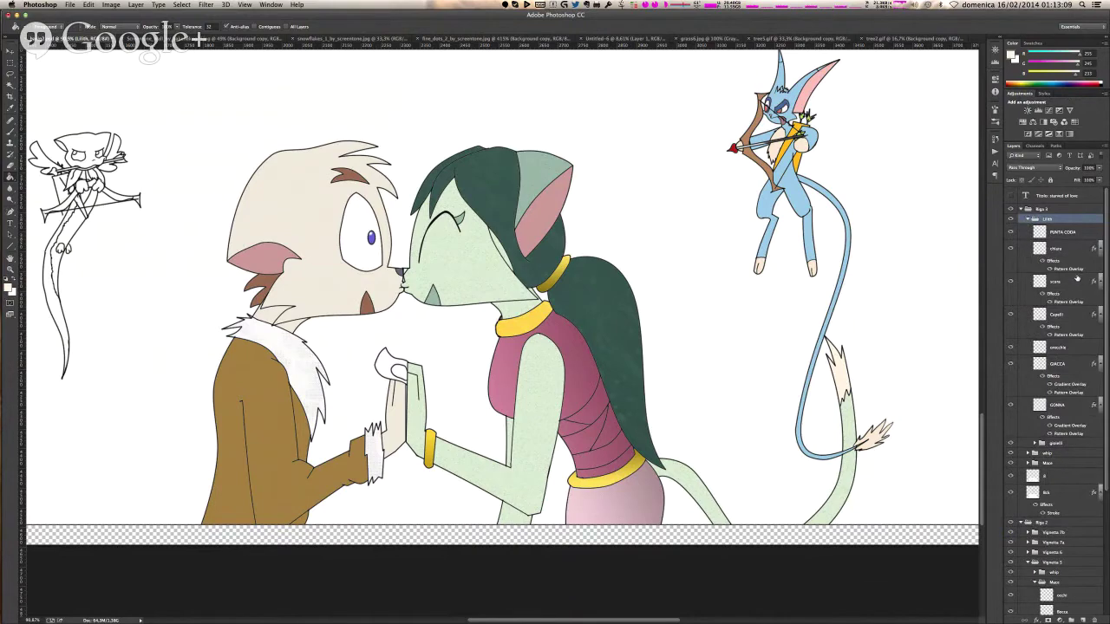
double_click(1073, 250)
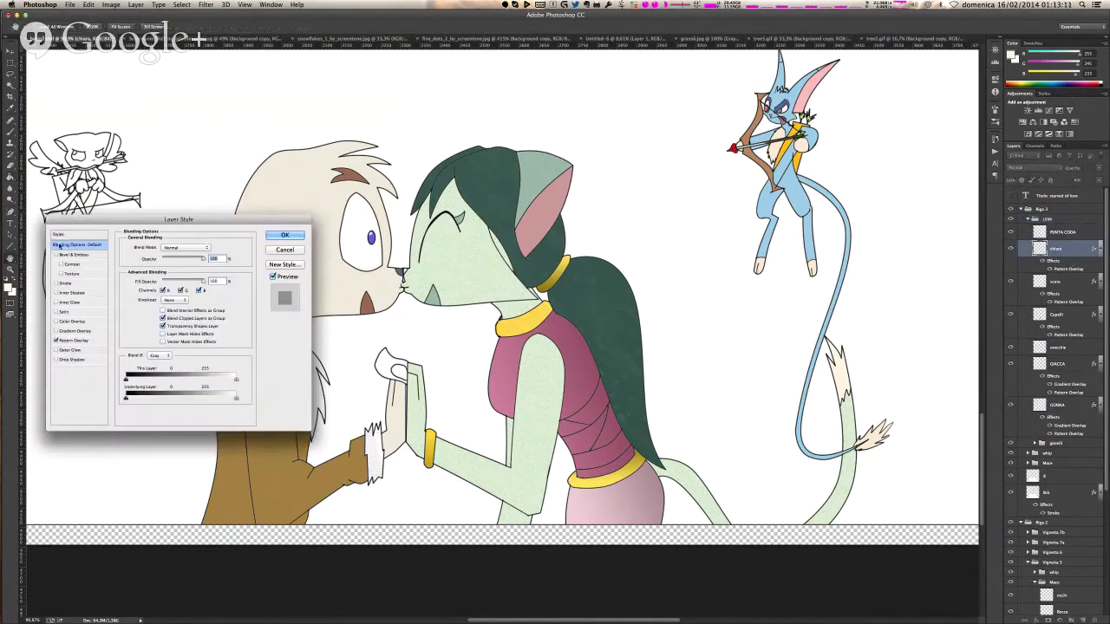
left_click(72, 340)
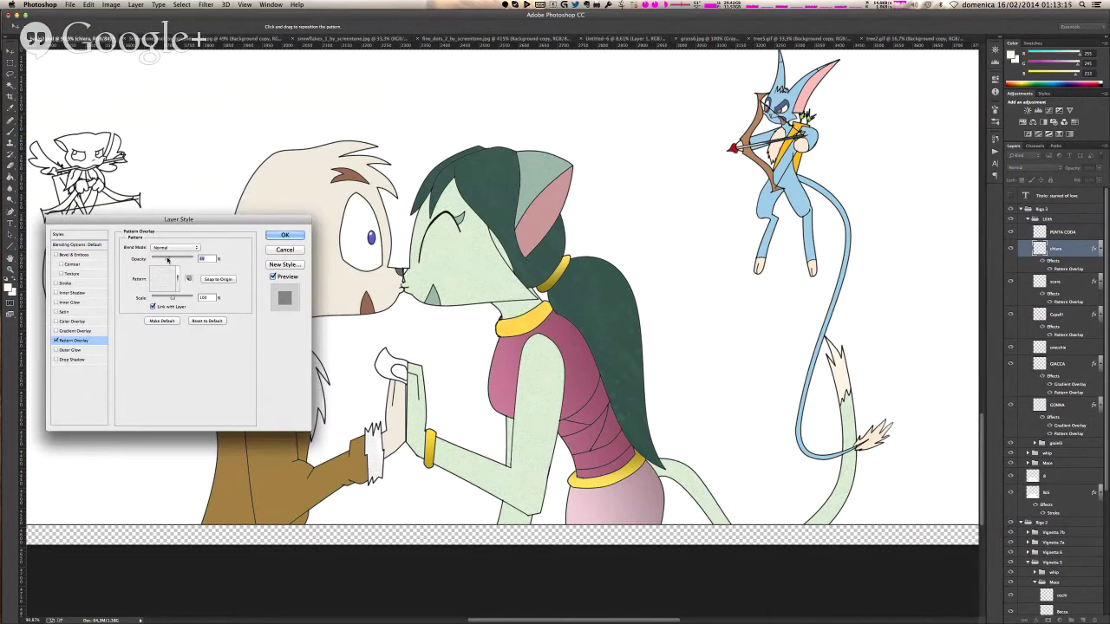
left_click(285, 236)
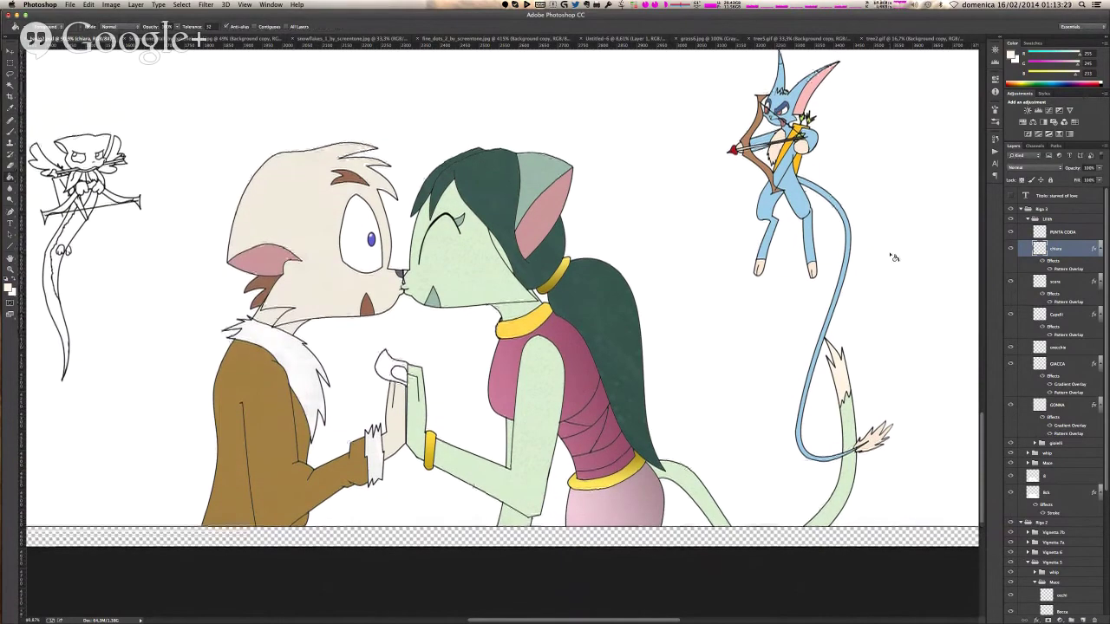
left_click(1028, 219)
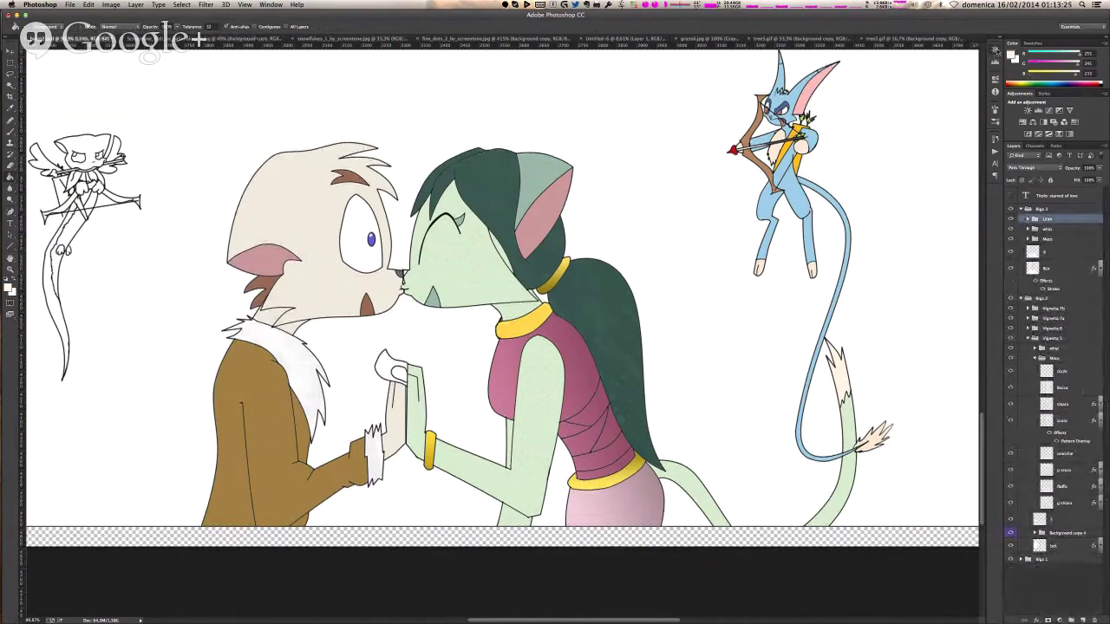
- Go to the second-row panel showing a hand resting on brown and cream hair and select the Vignetta 5 layer group
left_click(997, 51)
left_click_drag(942, 82, 939, 70)
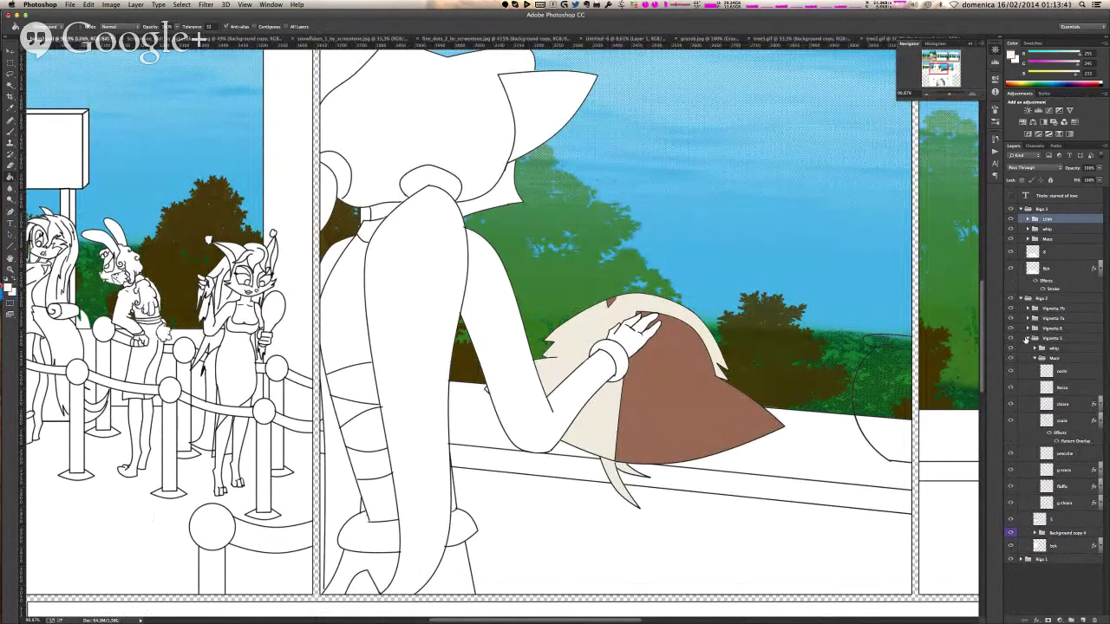
left_click(1026, 339)
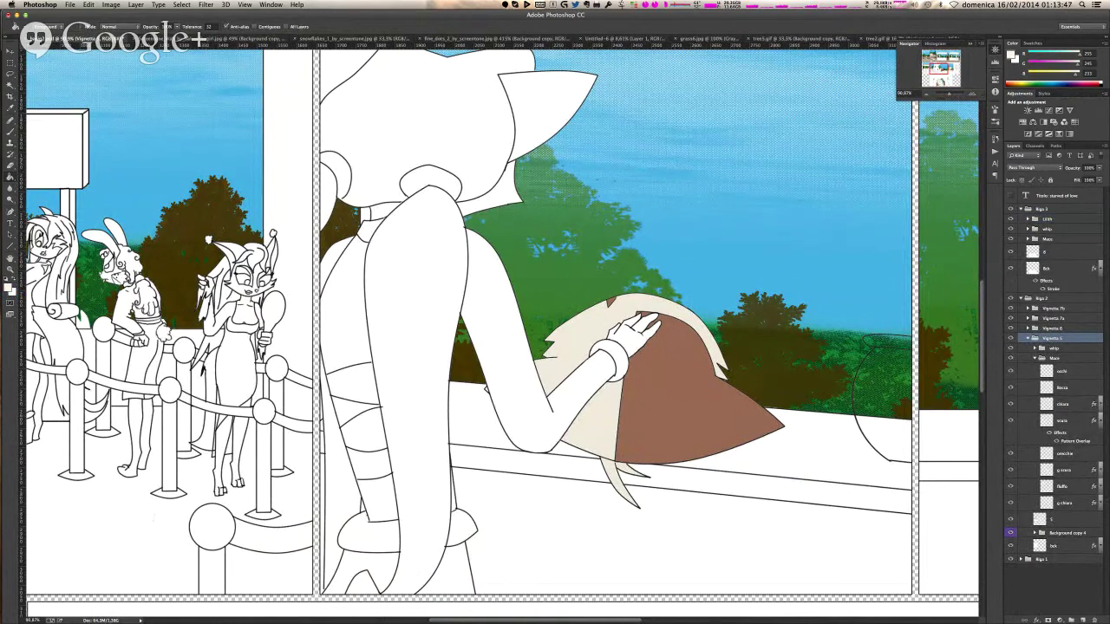
- Switch to Chrome and open the attached comic image Page 031.jpg in the thread "pagine 29, 30, 31, 32, 33, 34"
key("super+Tab")
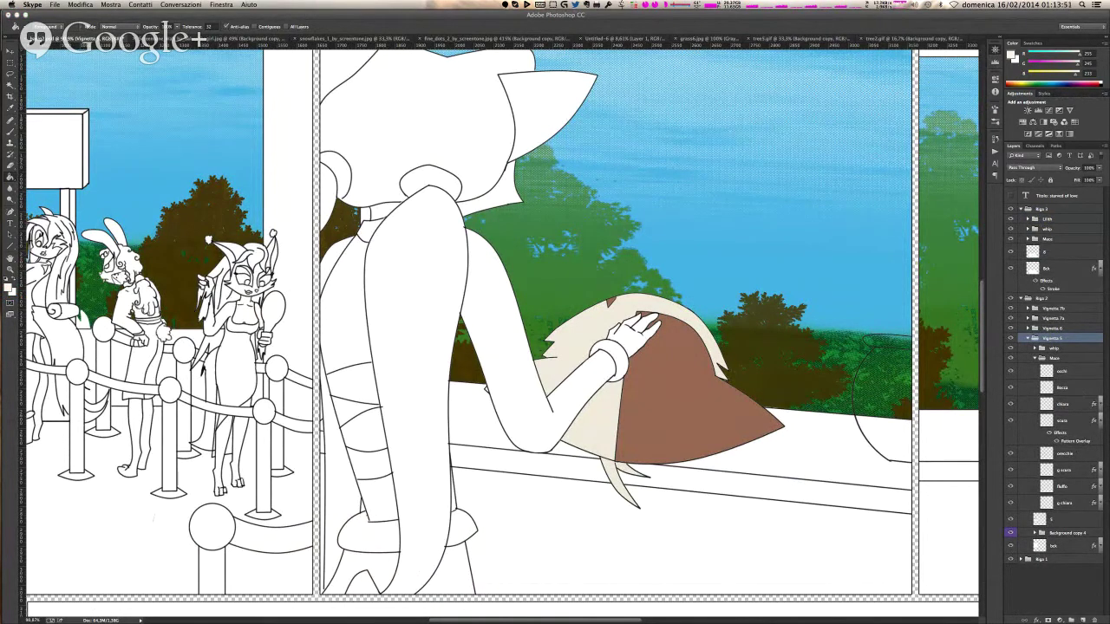
key("super+Tab")
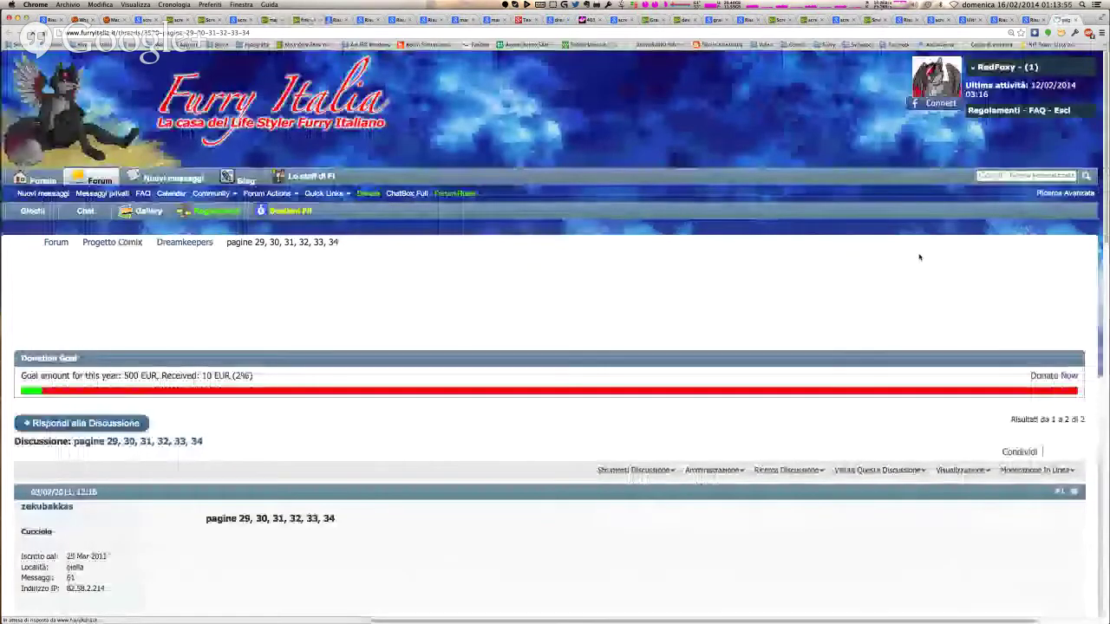
scroll(919, 256, "down", 10)
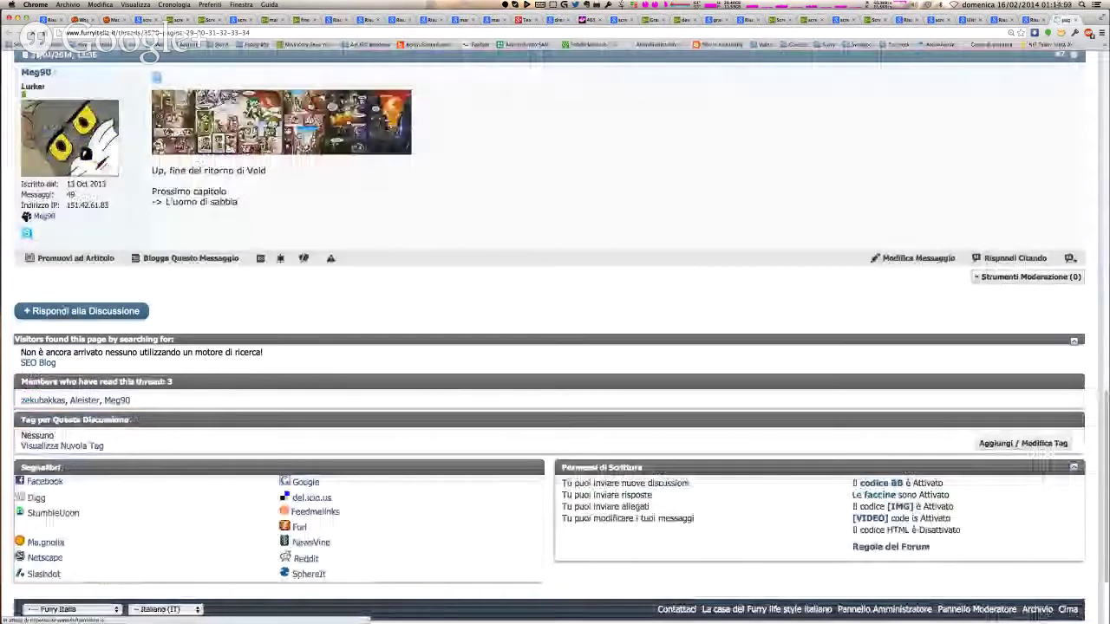
left_click(265, 131)
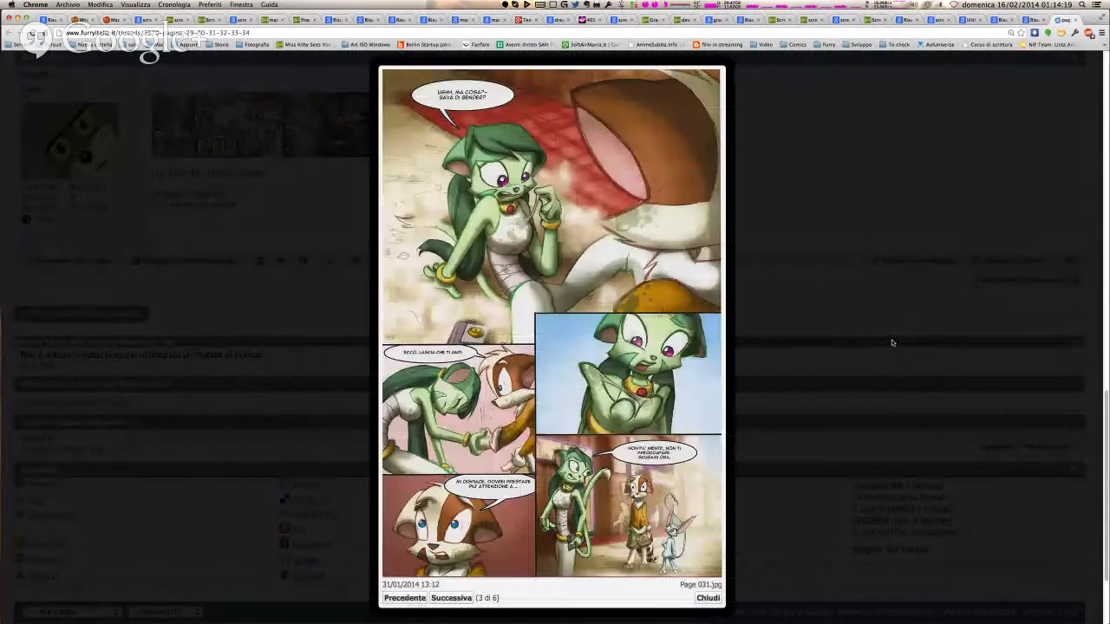
right_click(891, 343)
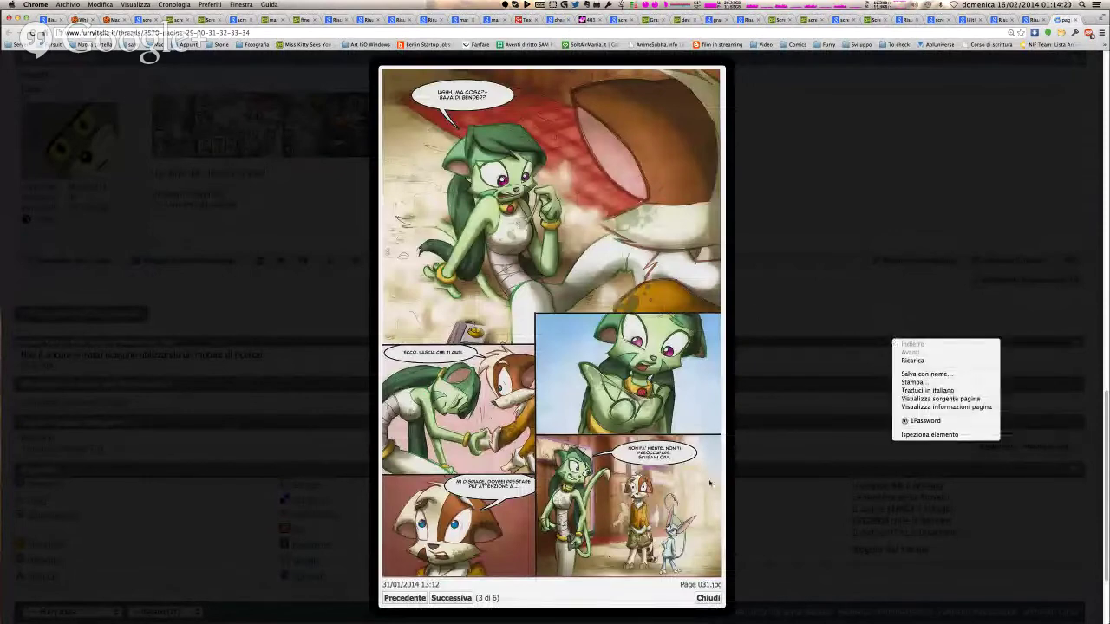
left_click(592, 600)
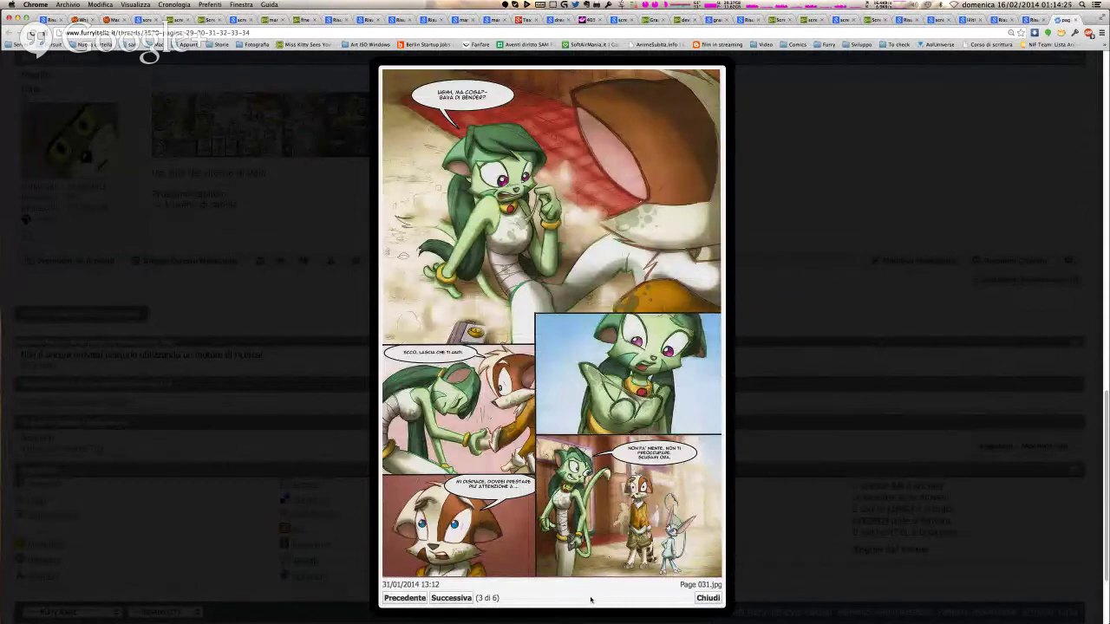
key("super+Tab")
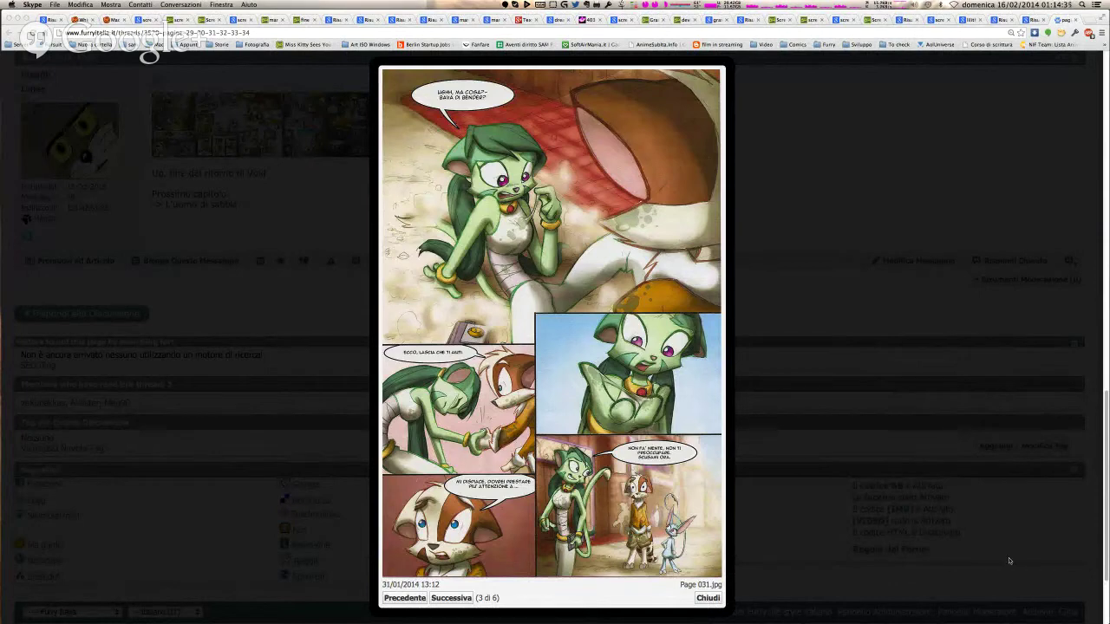
- Browse the attached comic pages 029 to 032 to examine the coloured views of the green character
left_click(408, 599)
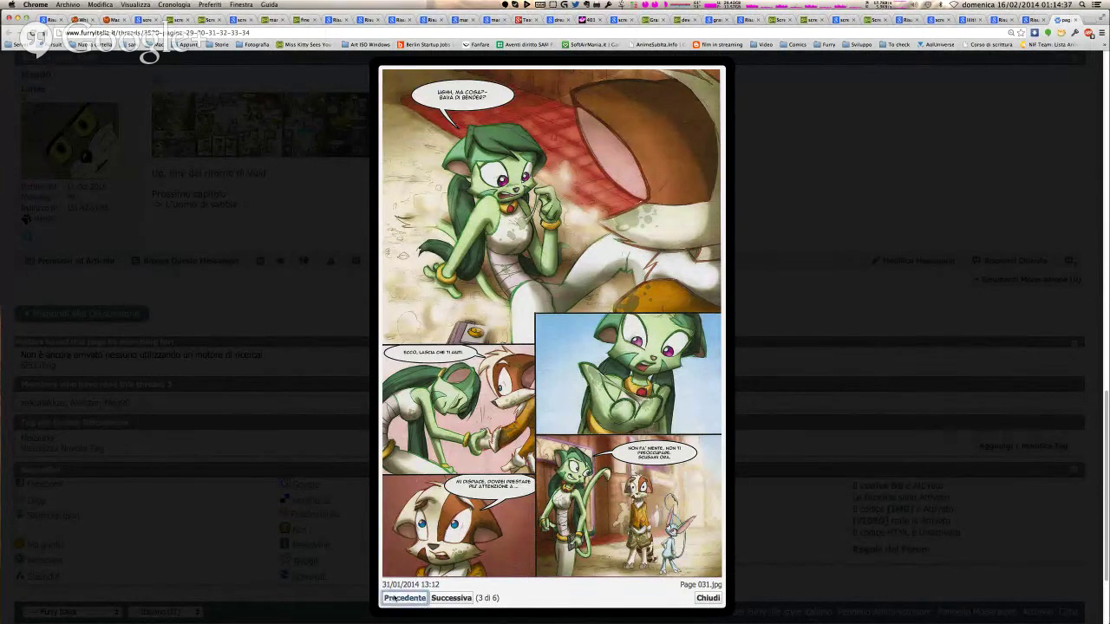
left_click(404, 598)
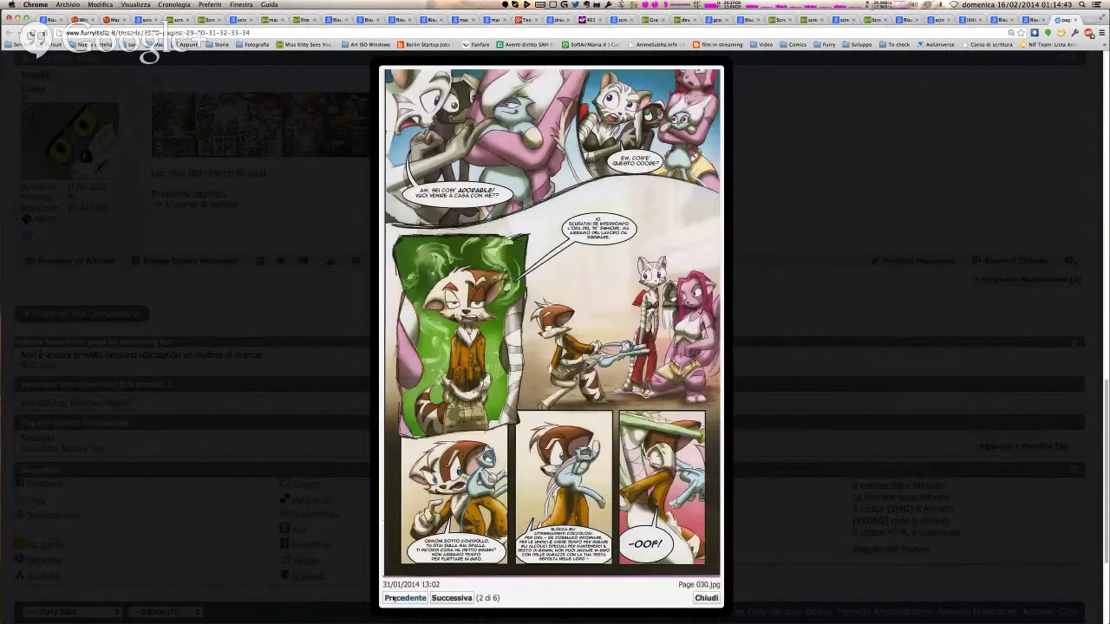
left_click(406, 598)
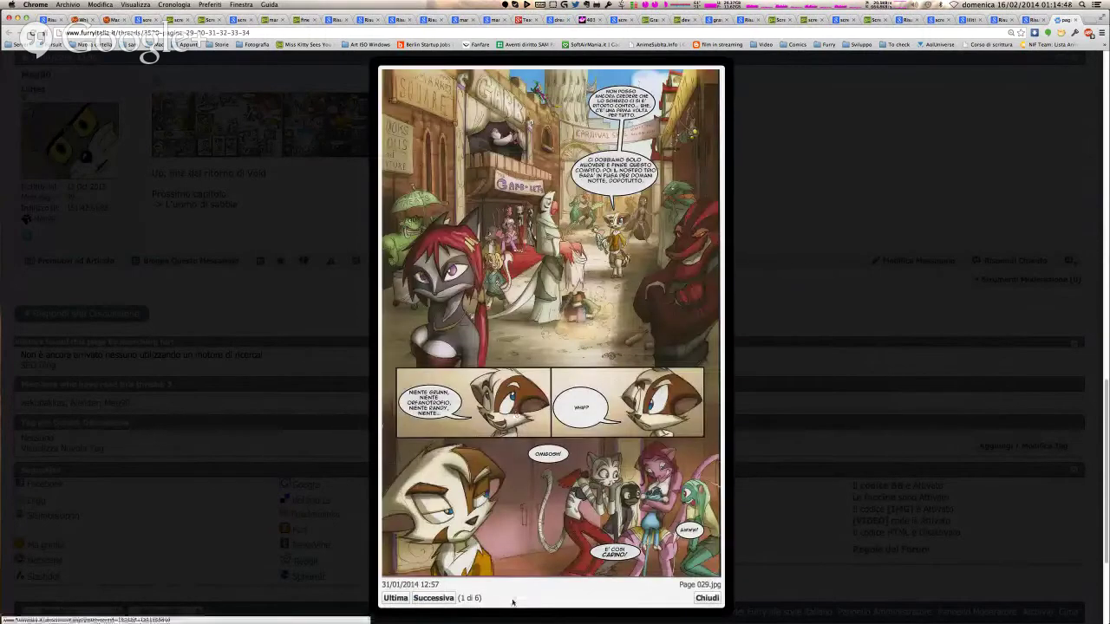
left_click(443, 598)
left_click(447, 600)
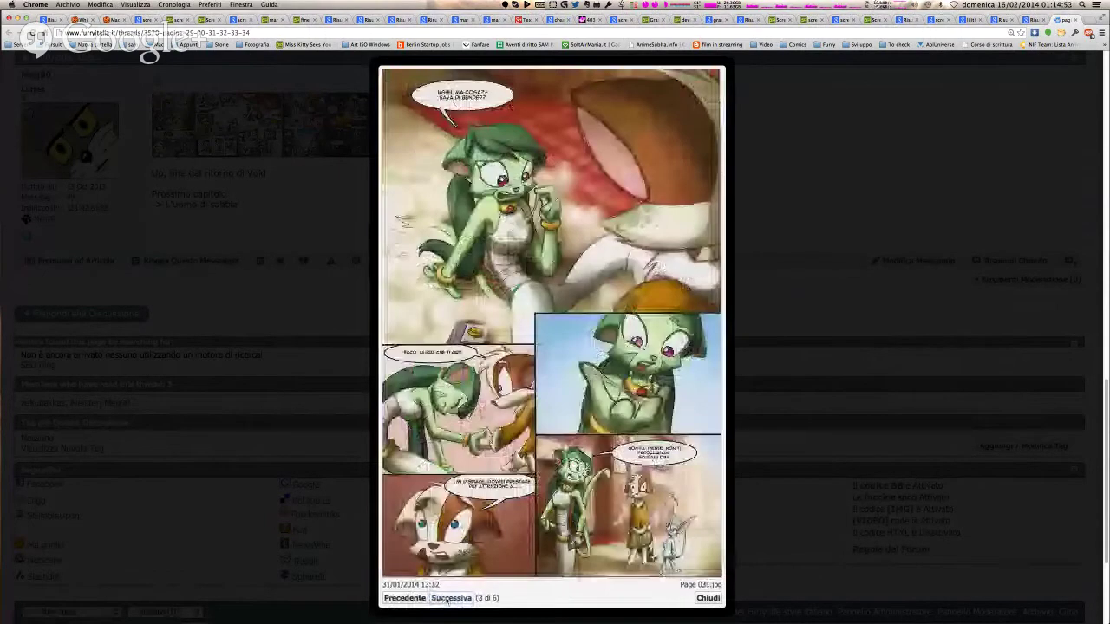
left_click(447, 600)
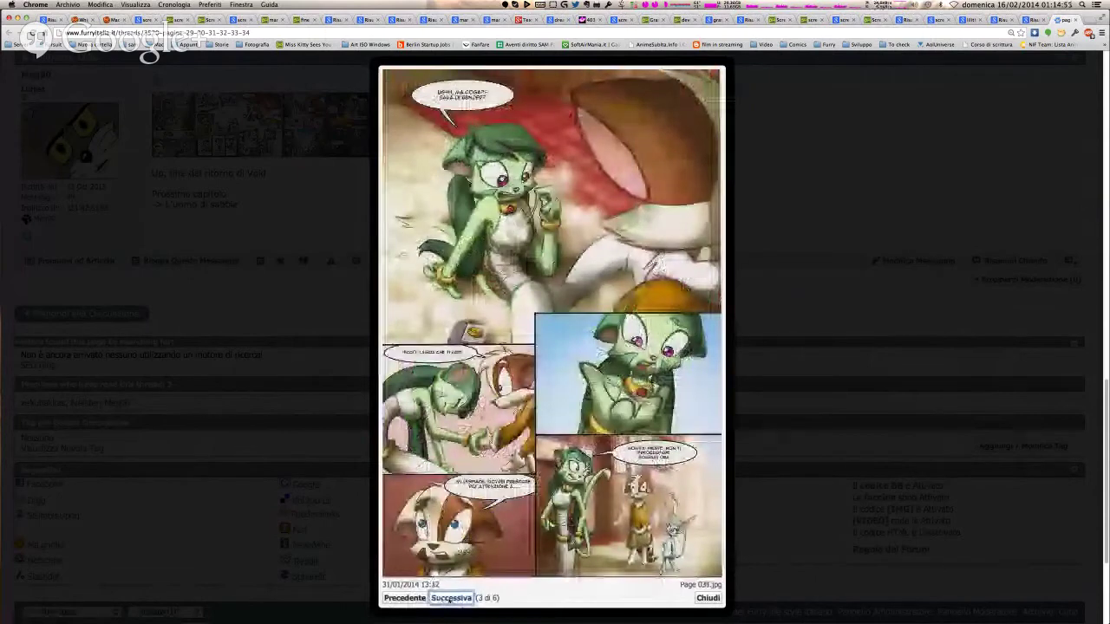
left_click(450, 600)
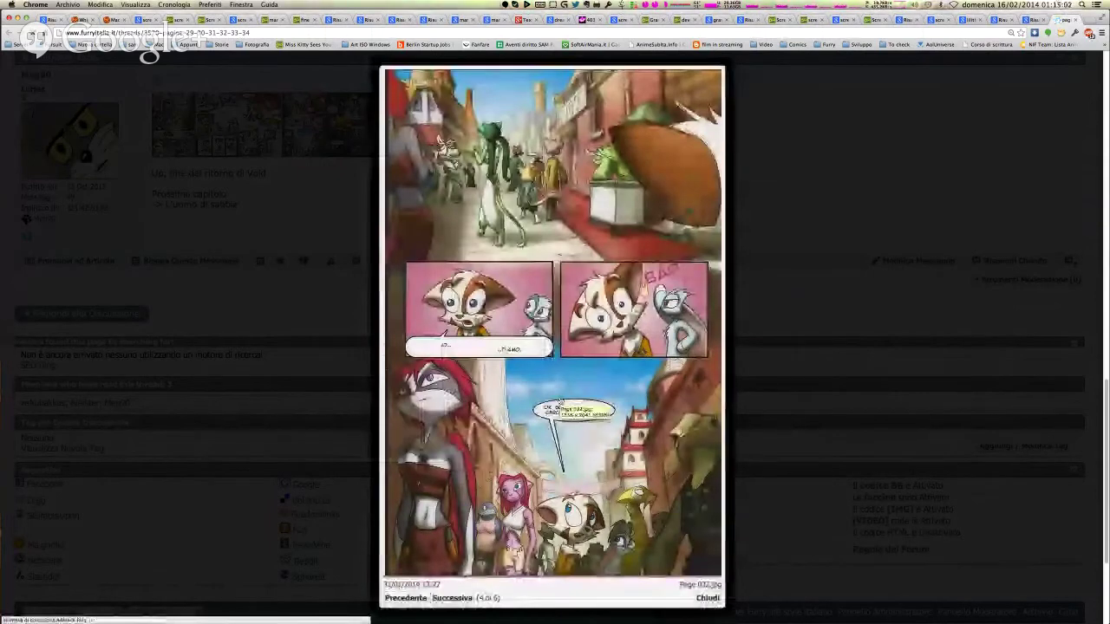
left_click(414, 599)
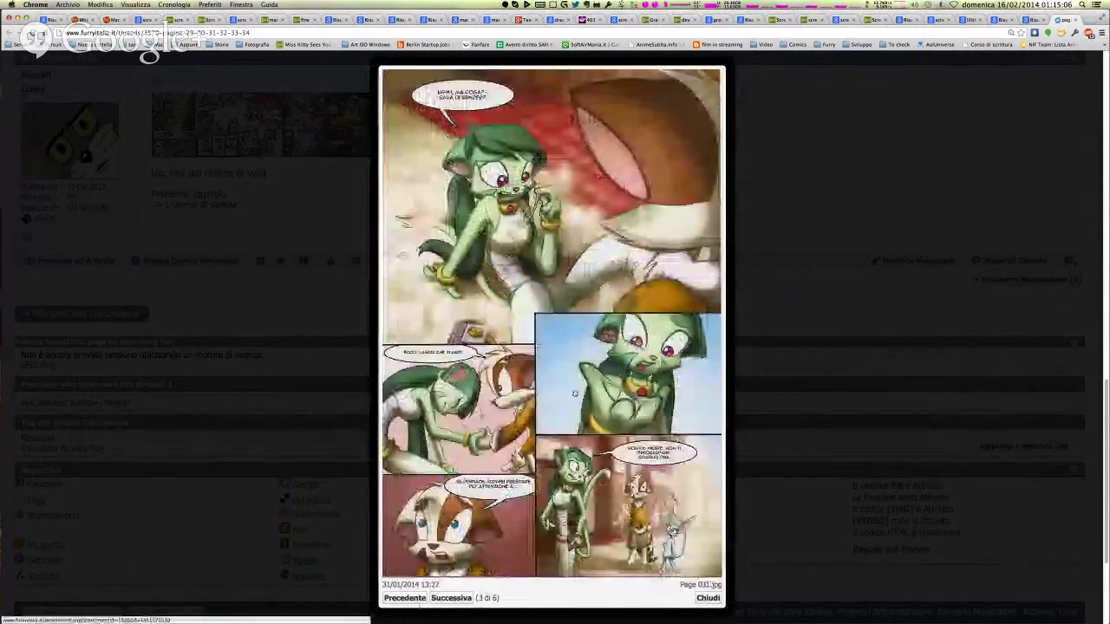
- Copy the Page 031 image, paste it into a new Photoshop document and close the navigator
right_click(506, 235)
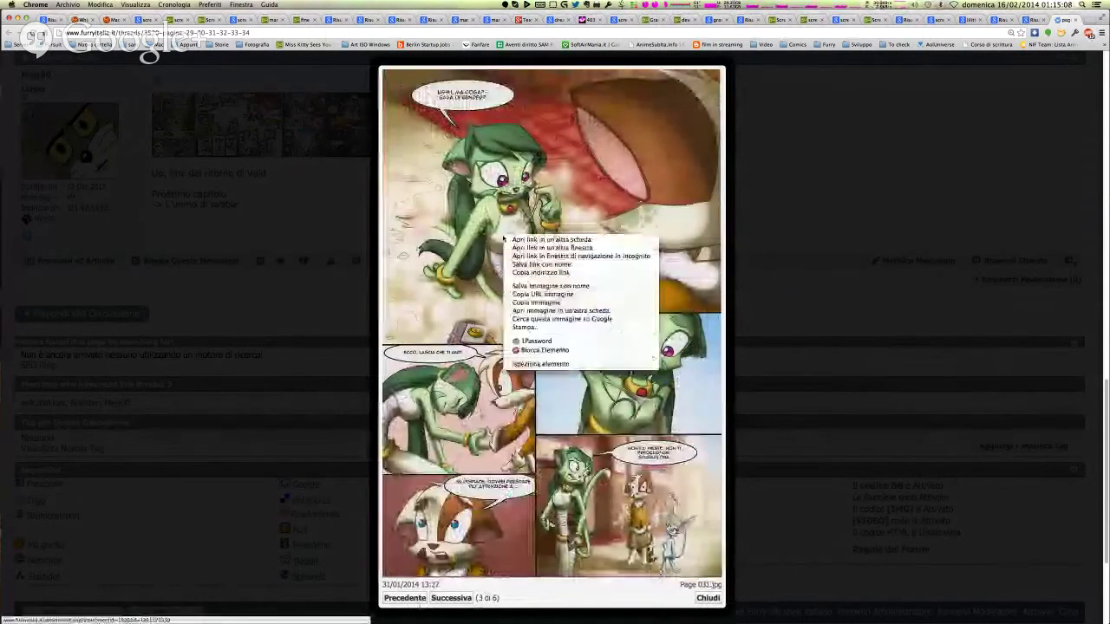
left_click(568, 302)
key("super+Tab")
key("super+Tab")
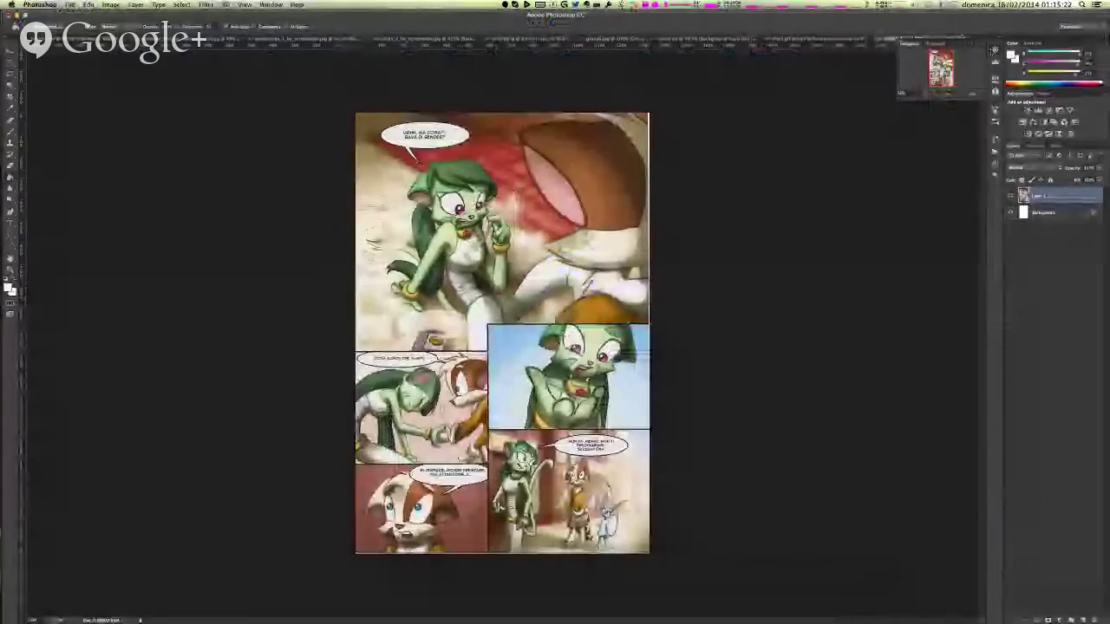
left_click(994, 50)
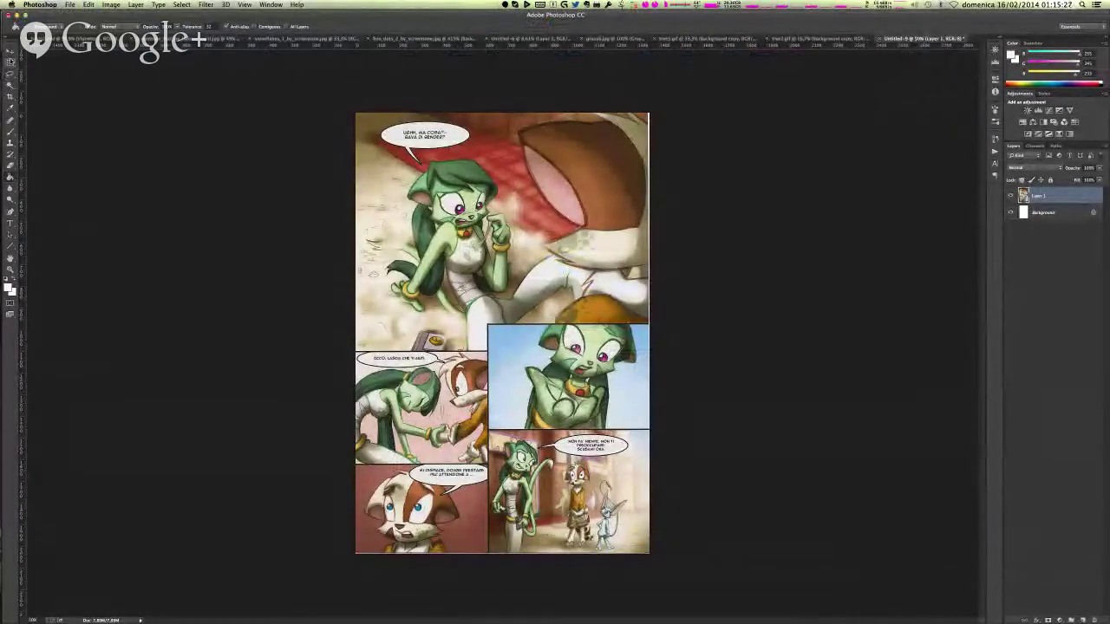
- Cut out the full-length green character from the last comic panel with a rectangular selection and move it onto the large first panel
left_click(10, 95)
left_click_drag(380, 132, 574, 359)
left_click(10, 62)
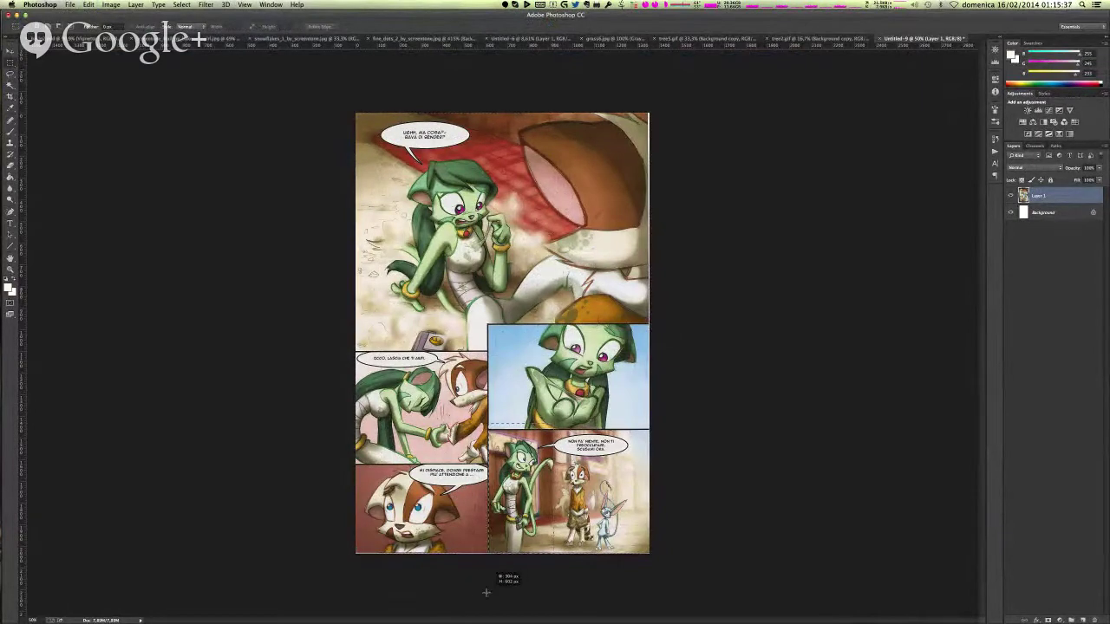
left_click_drag(488, 426, 554, 554)
left_click_drag(520, 468, 548, 166)
- Crop the reference image to the first panel with both views of the green character and move it into a separate floating window
left_click(11, 97)
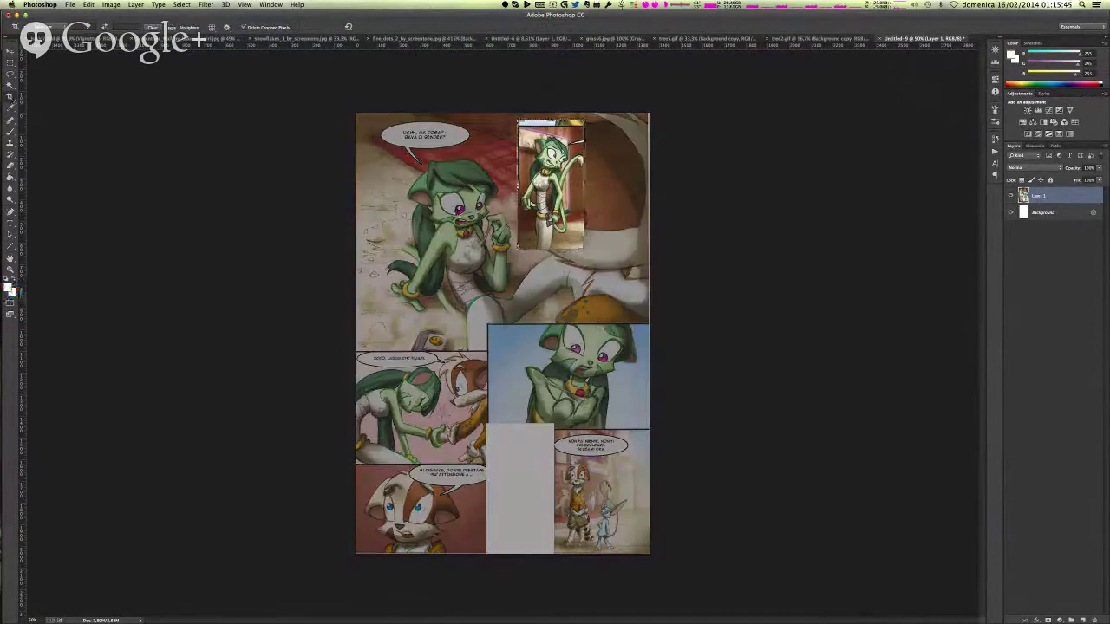
left_click_drag(518, 250, 448, 308)
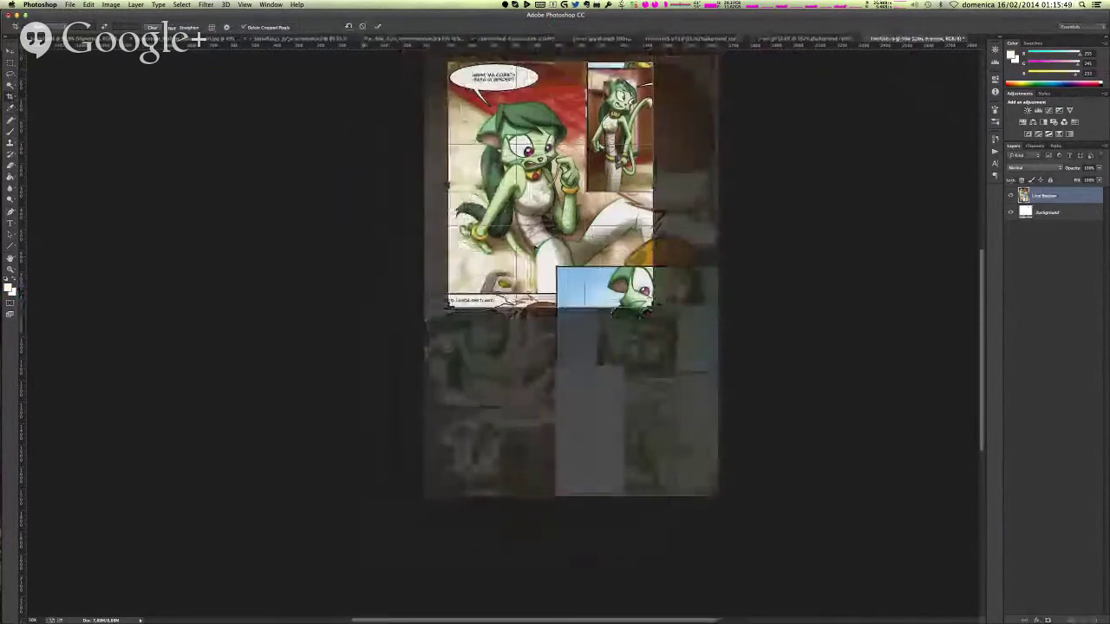
double_click(614, 261)
left_click_drag(909, 39, 852, 146)
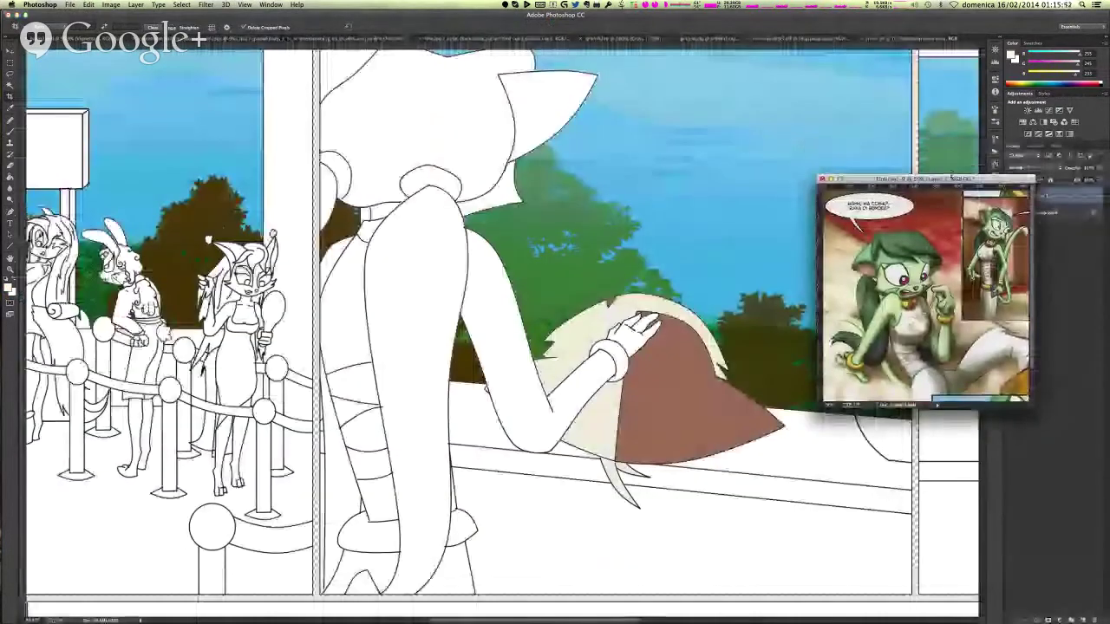
left_click_drag(946, 145, 1109, 156)
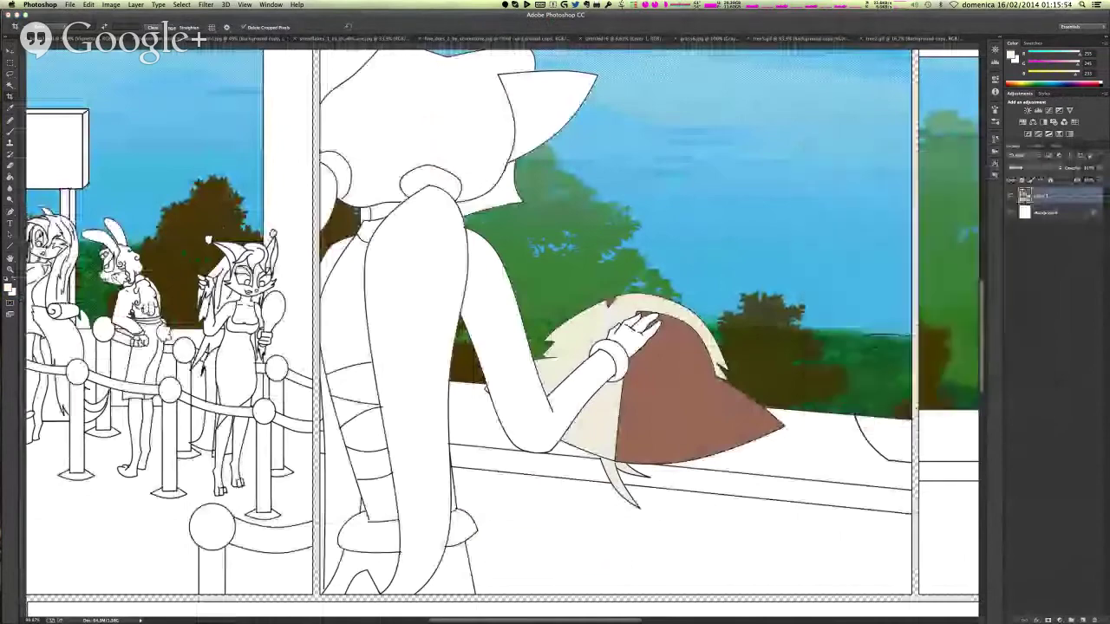
- Locate the kissing couple panel on the comic page and expand the green character's layer group inside Riga 3
scroll(476, 345, "down", 15)
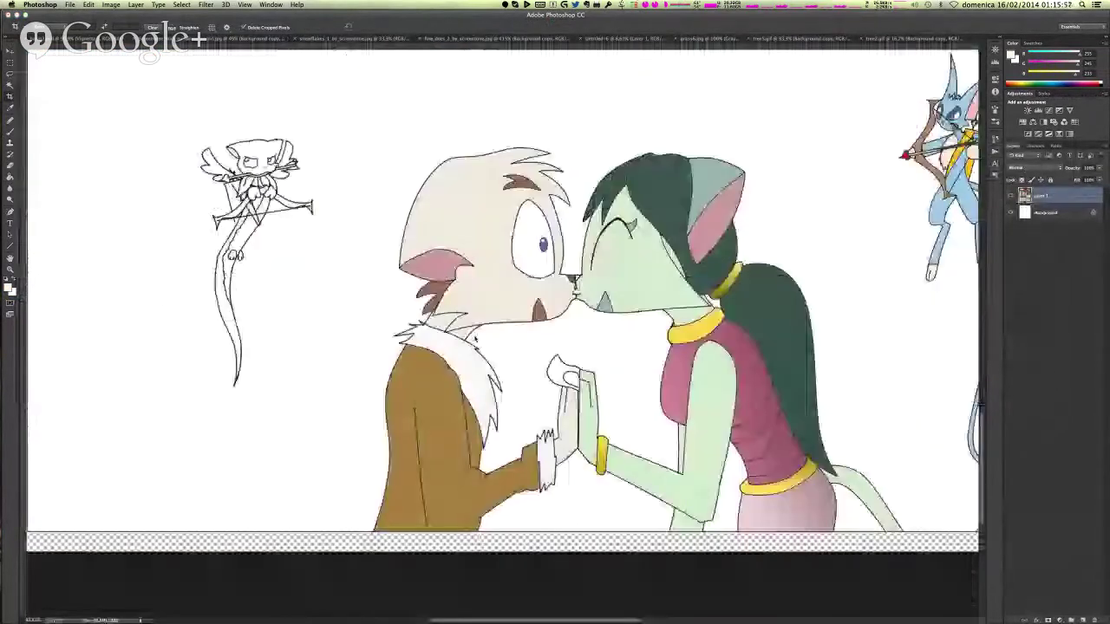
scroll(475, 340, "down", 2)
left_click_drag(595, 621, 636, 620)
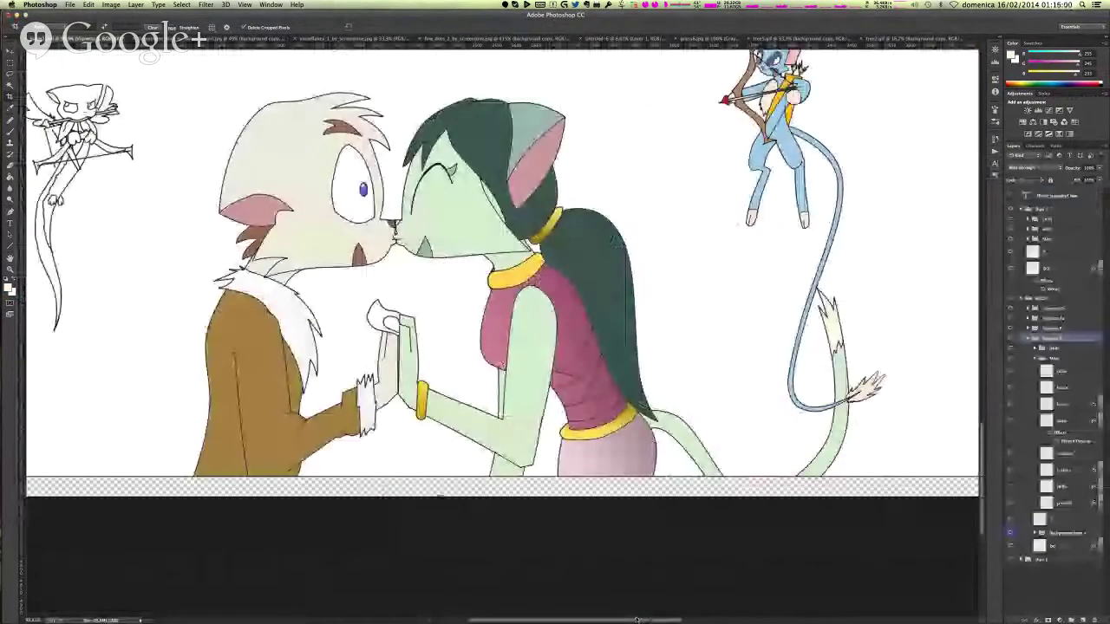
scroll(893, 205, "up", 3)
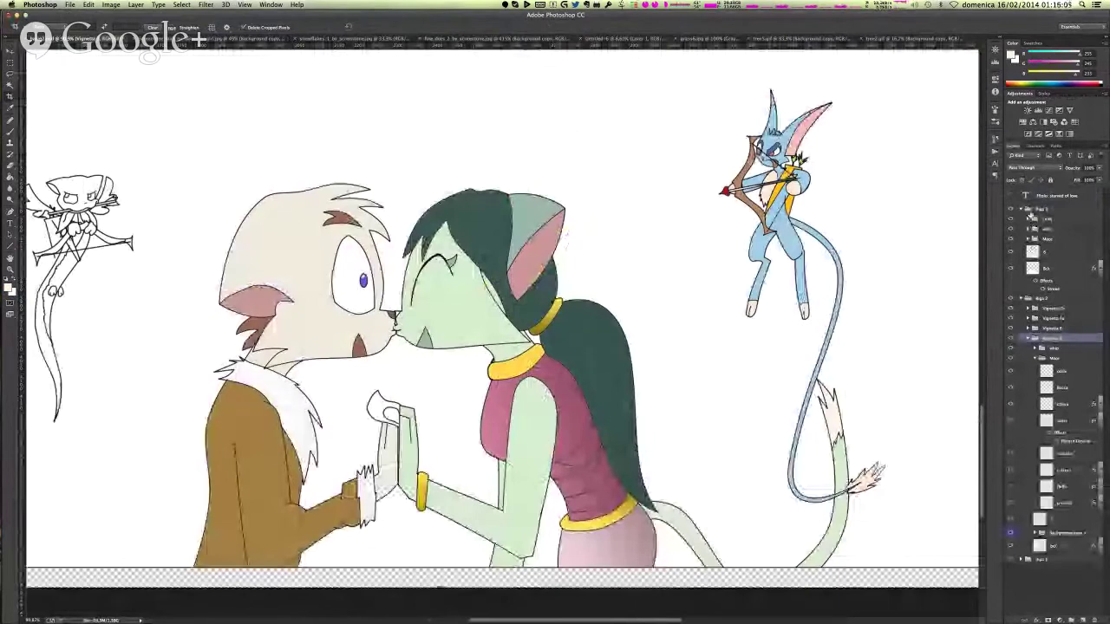
left_click(1029, 220)
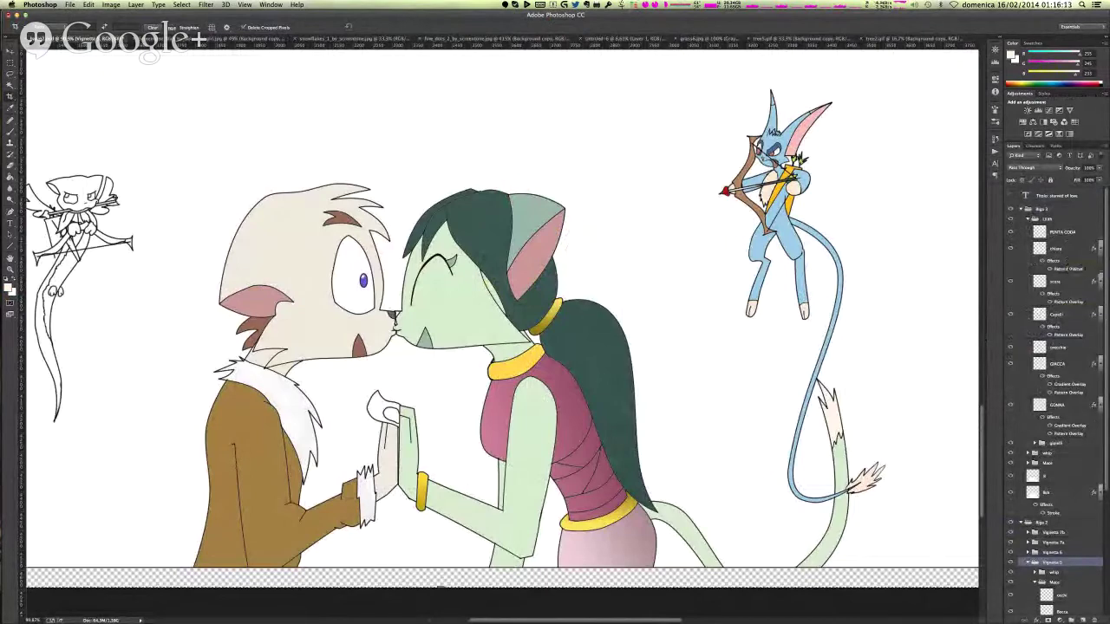
- Sample a pale pinkish grey from the green character's clothing in the reference image as the foreground colour
left_click(621, 38)
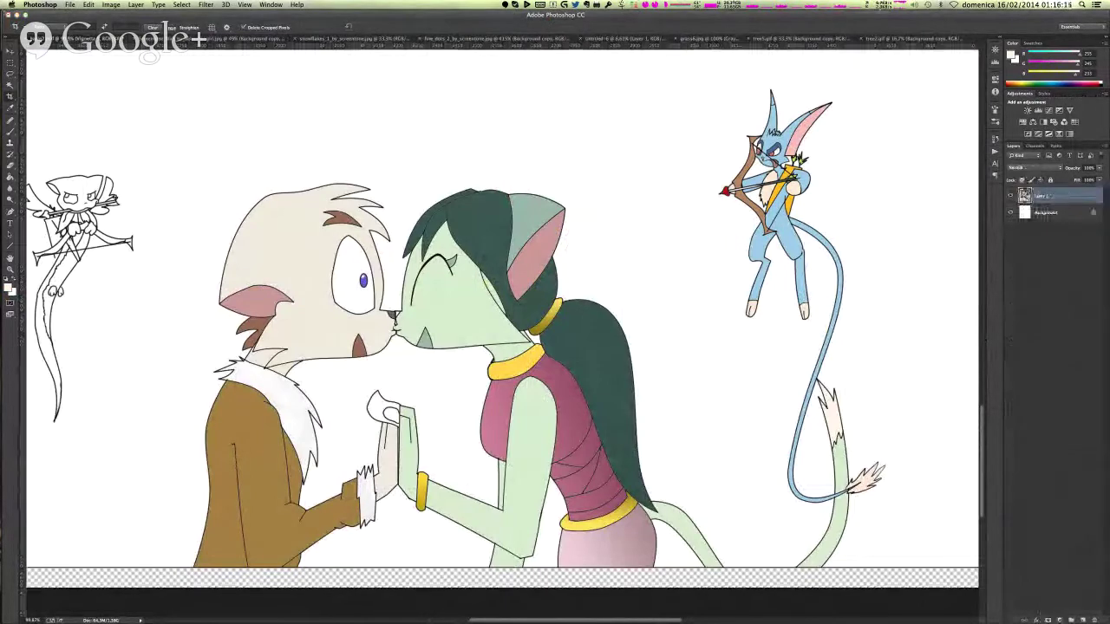
key("g")
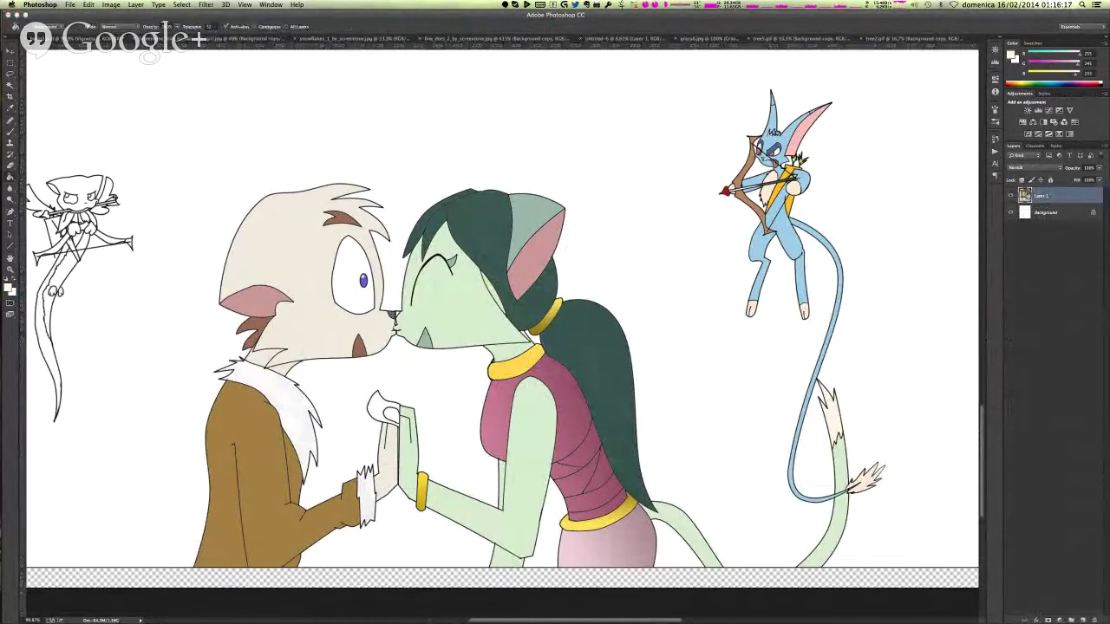
left_click(387, 455, "alt")
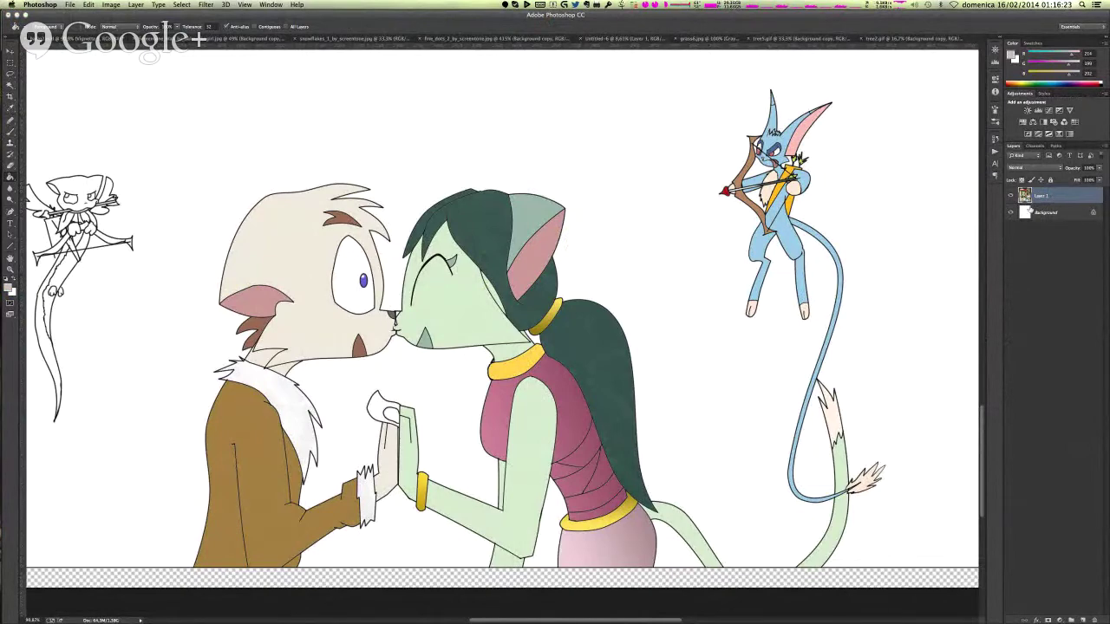
key("super+z")
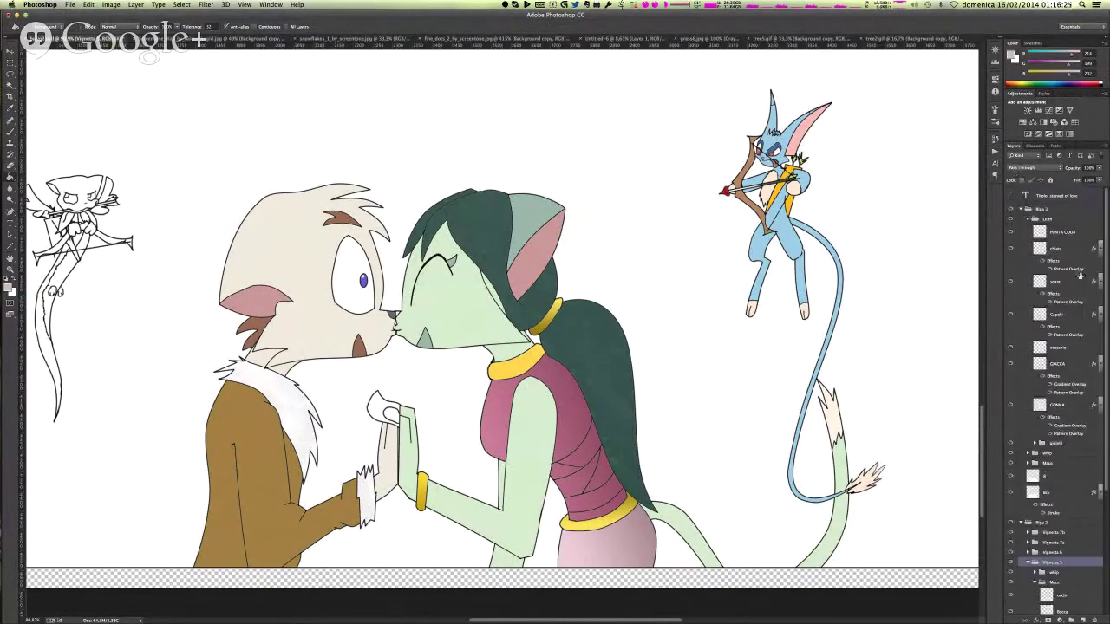
- Select the green character's magenta top with the Magic Wand and clear its colour on the GIACCA layer
left_click(1060, 368)
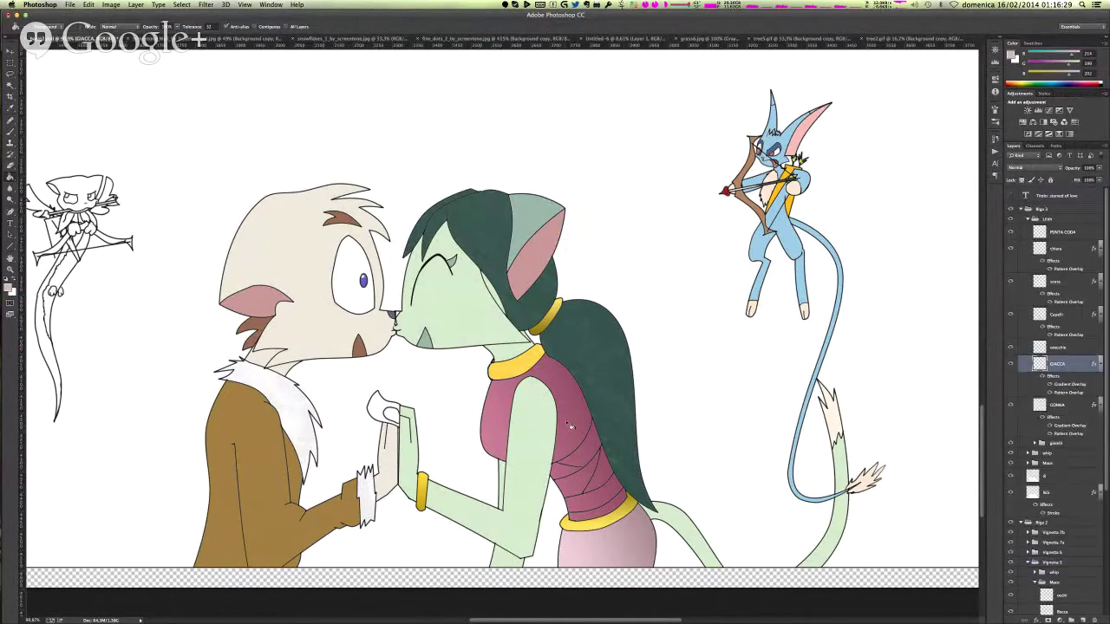
key("w")
left_click(585, 454)
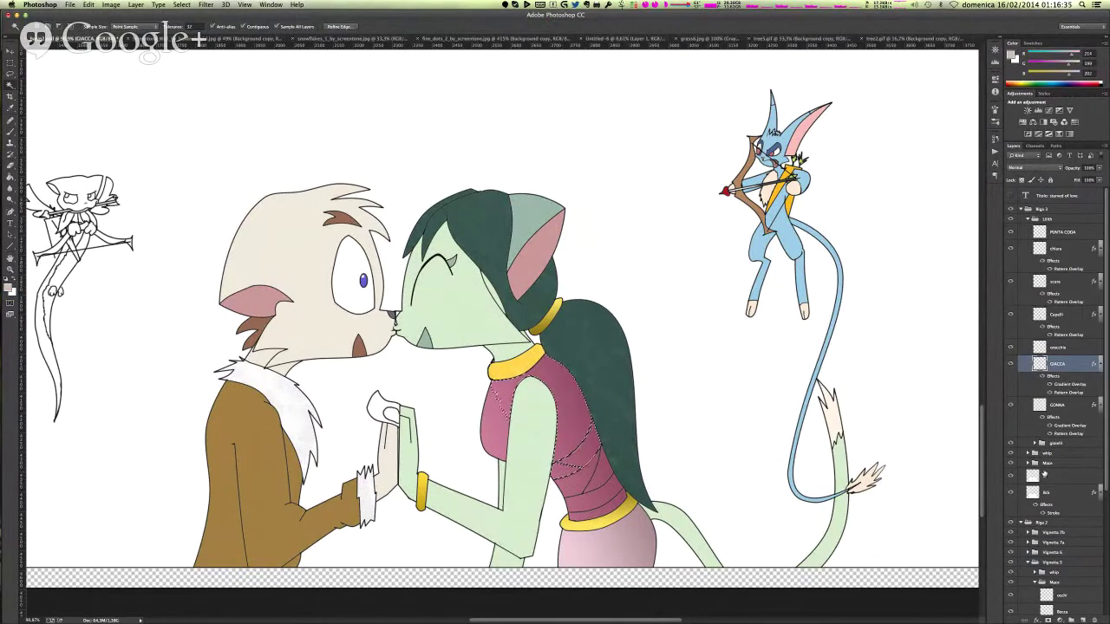
key("Delete")
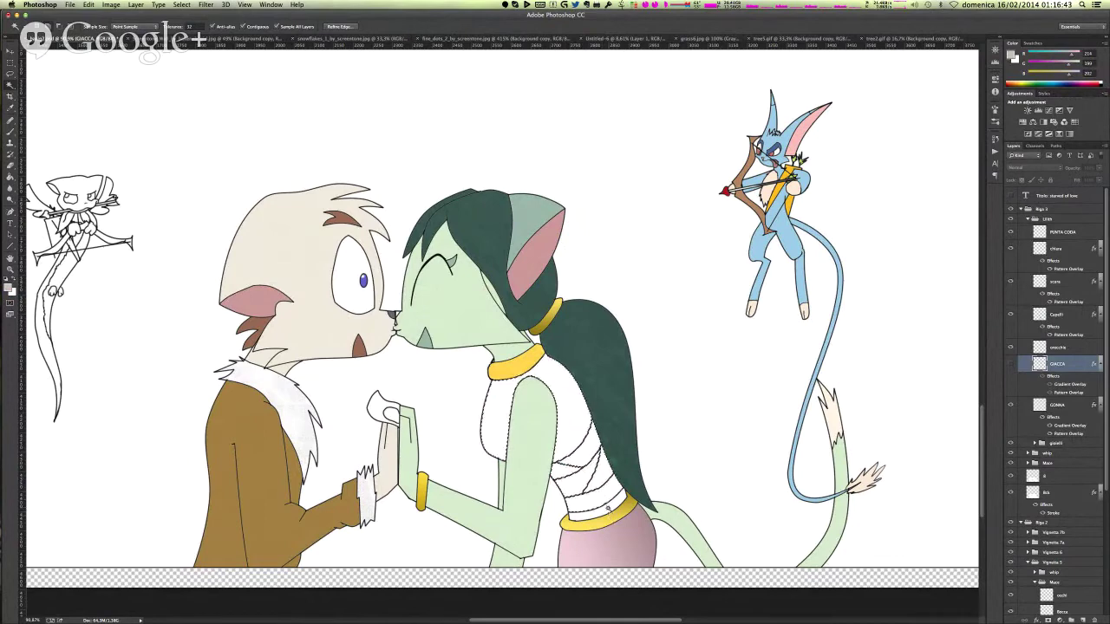
left_click(1009, 364)
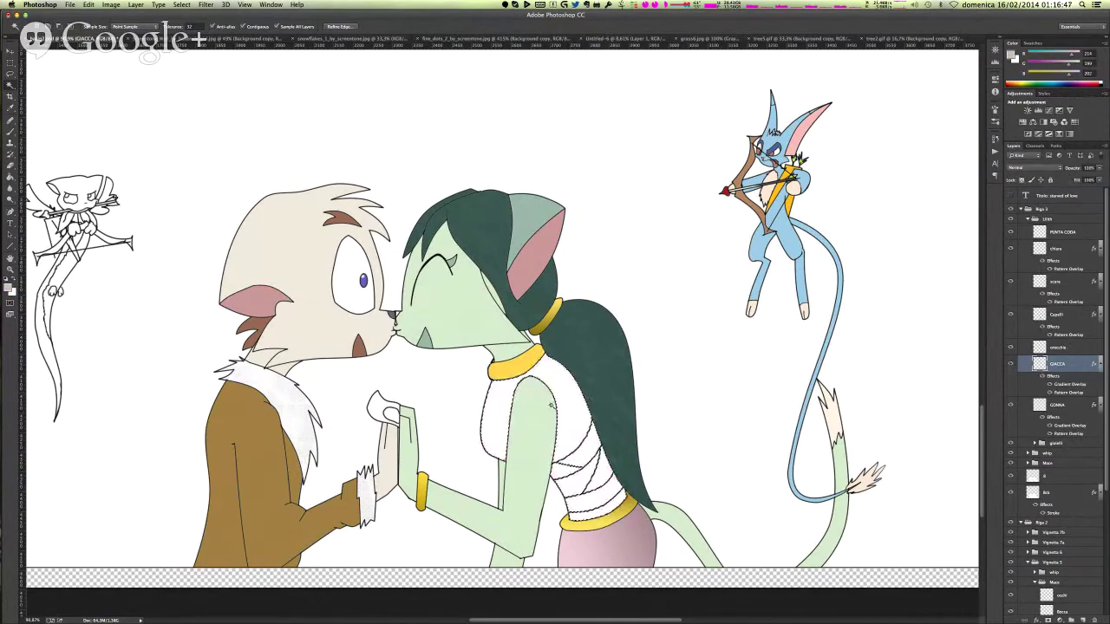
- Fill the green character's top on the GIACCA layer with the pale pinkish grey using the Paint Bucket
key("g")
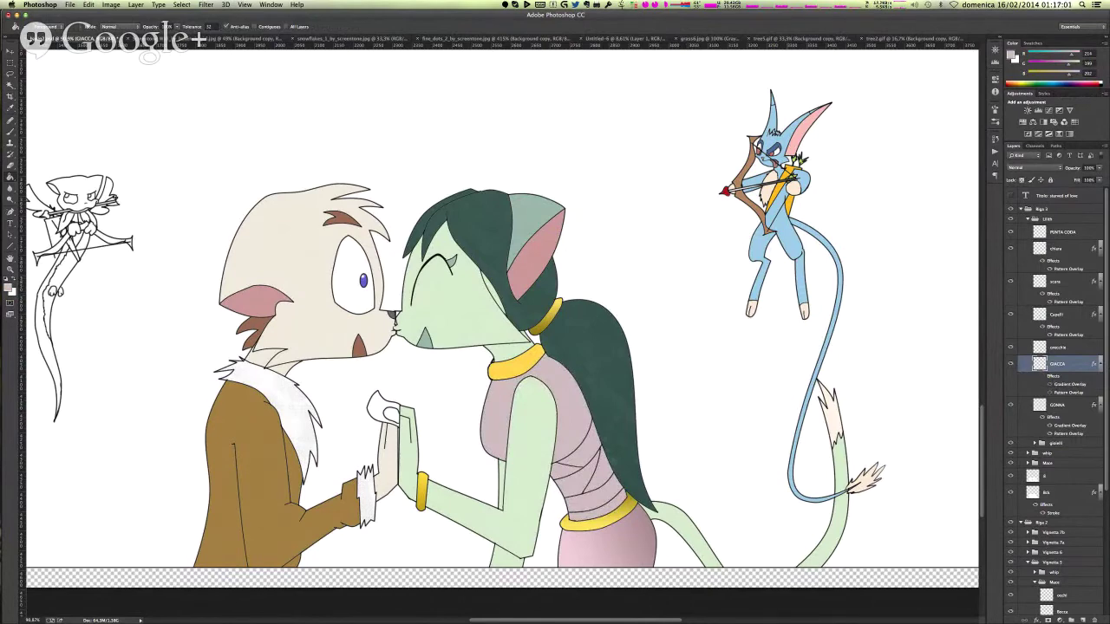
left_click(545, 546, "alt")
left_click(594, 542, "alt")
left_click(568, 412)
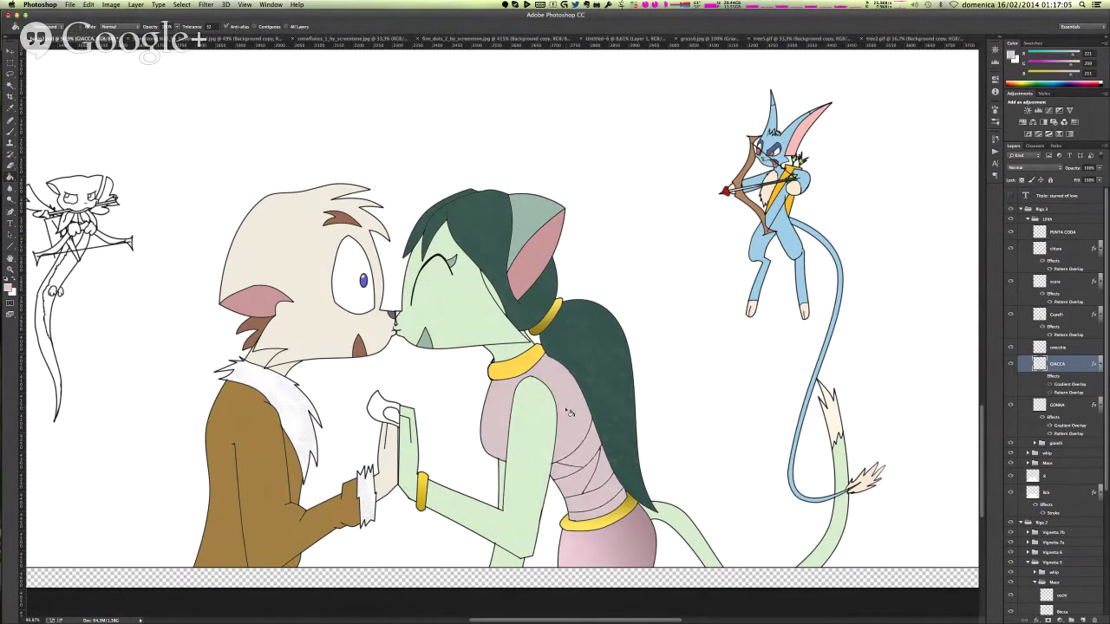
left_click(570, 411)
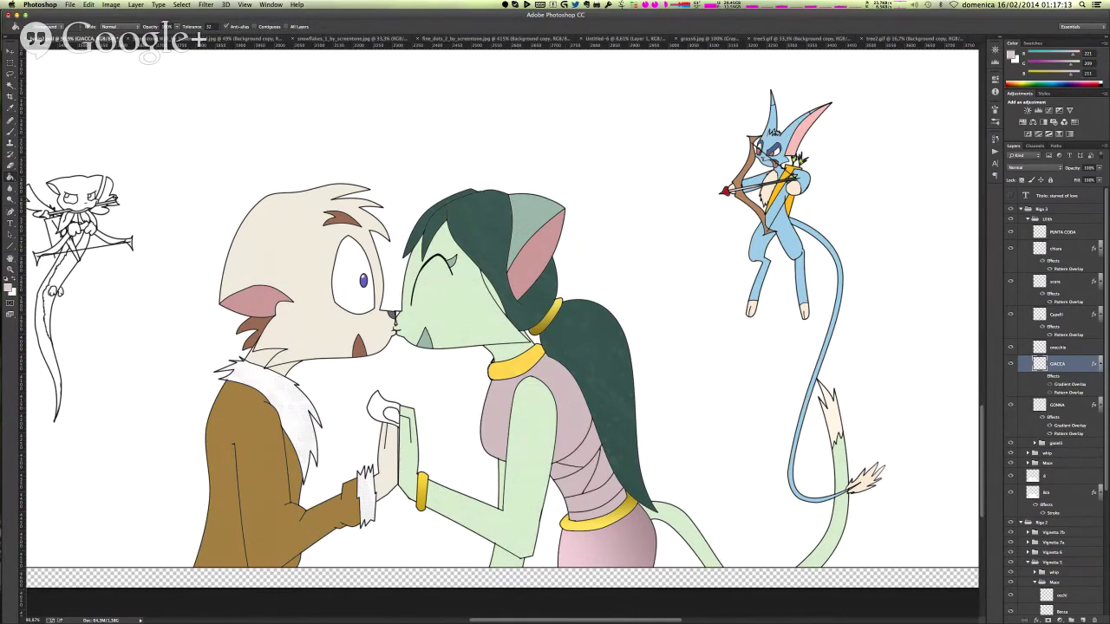
- Set the foreground colour to the light pink ffcccc
left_click(624, 38)
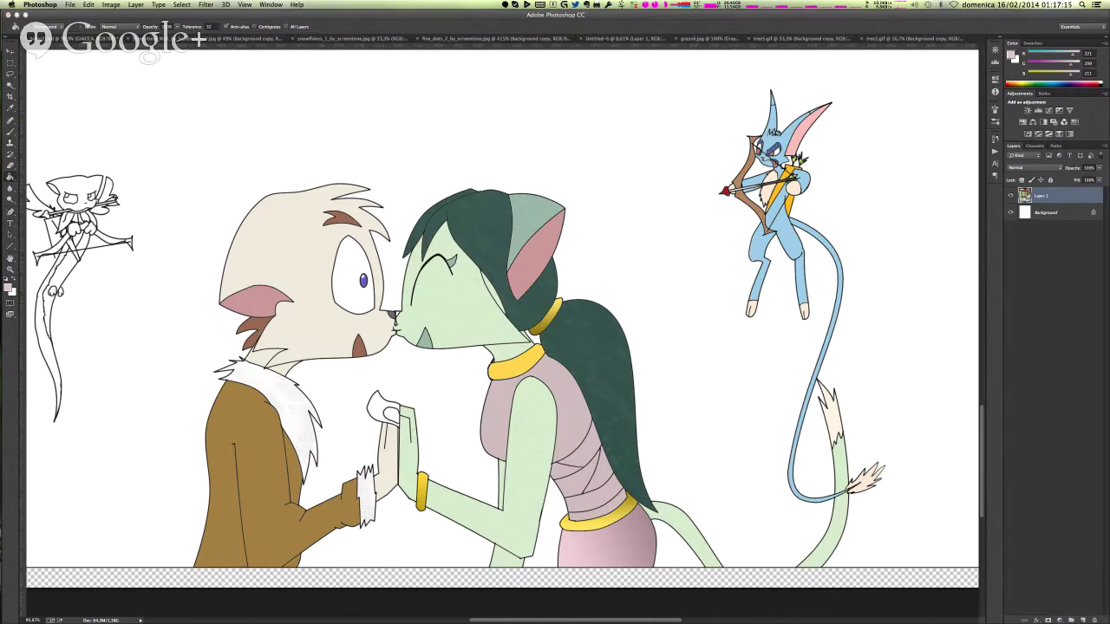
left_click(10, 288)
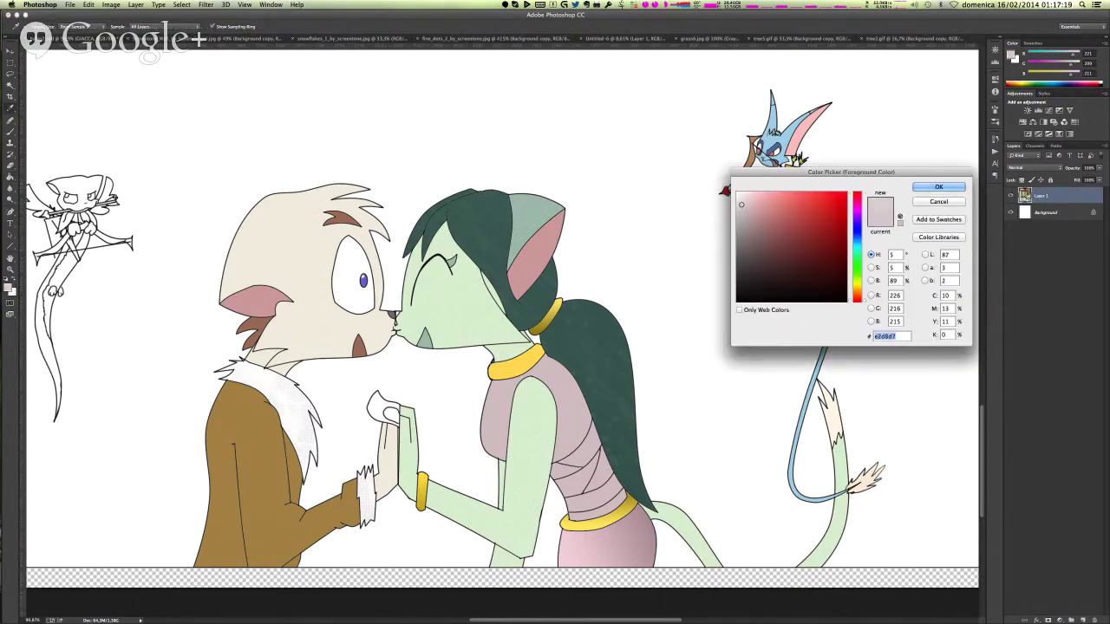
left_click(856, 198)
left_click(742, 202)
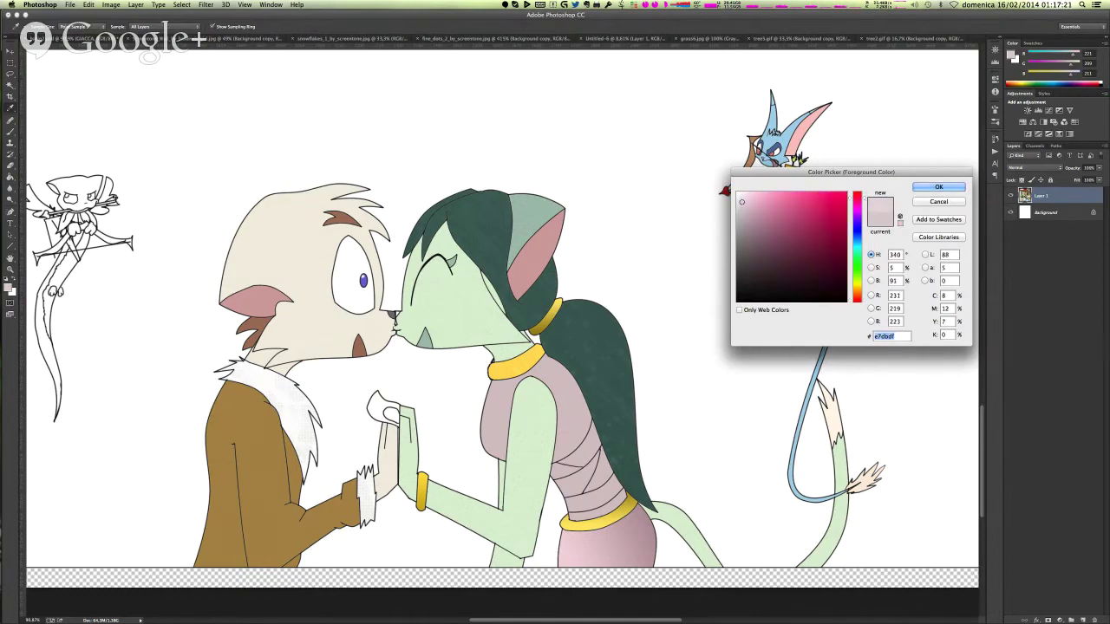
type("ffcccc")
key("Return")
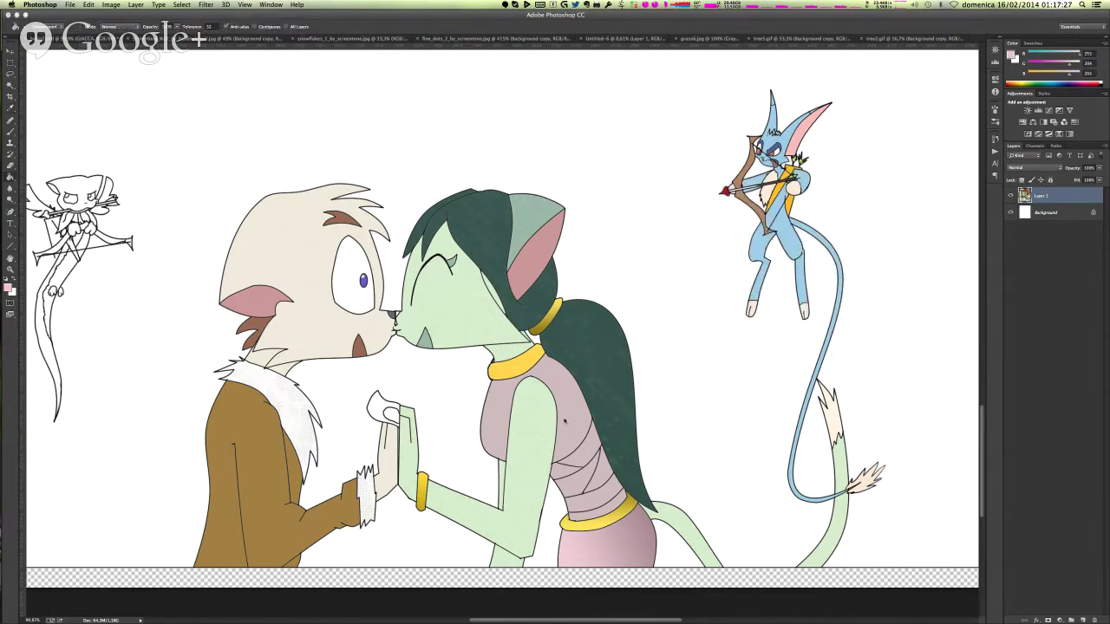
- Load the GIACCA layer's shape as a selection, fill the green character's top with the ffcccc pink and deselect
key("ctrl+Tab")
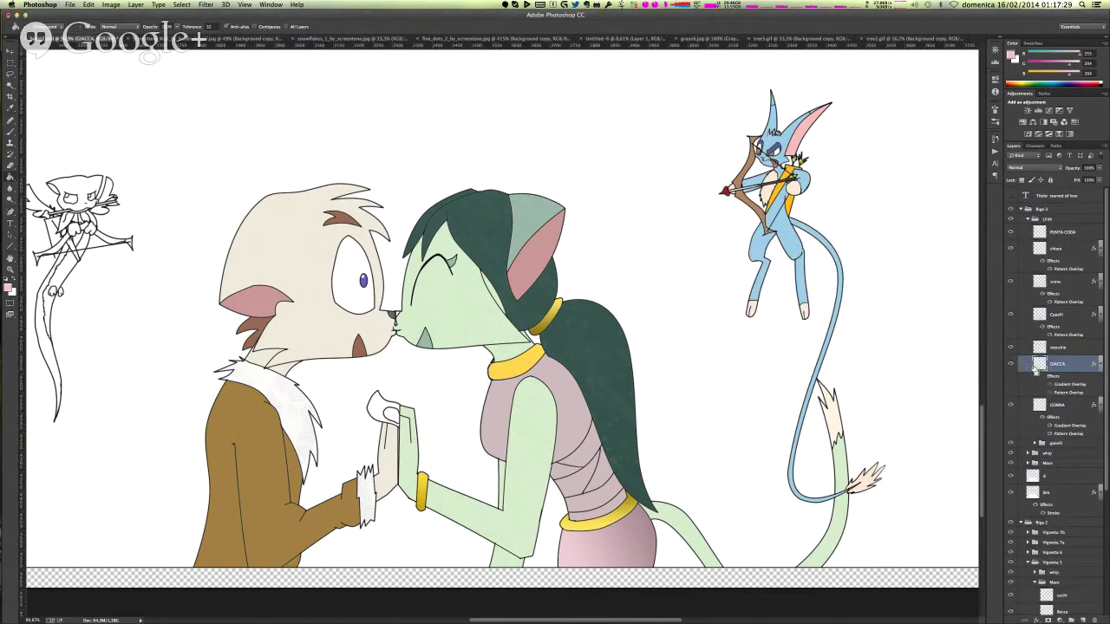
left_click(1035, 371, "super")
key("super+x")
key("alt+BackSpace")
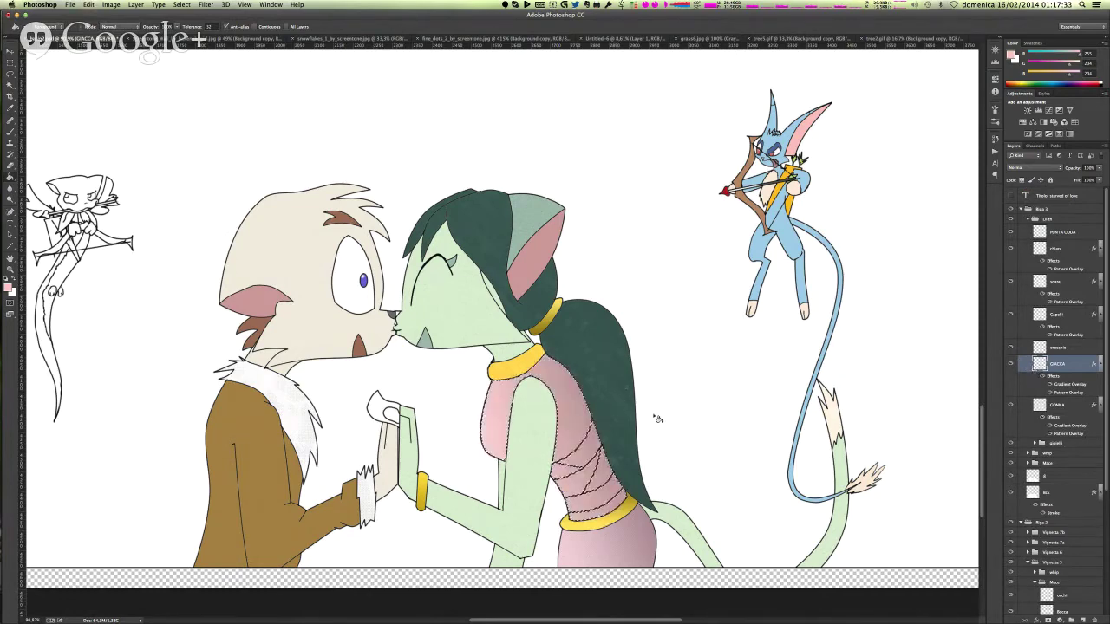
key("ctrl+d")
- Clear the GONNA layer, select the green character's skirt area with the Magic Wand and fill it with the ffcccc pink
left_click(1066, 407)
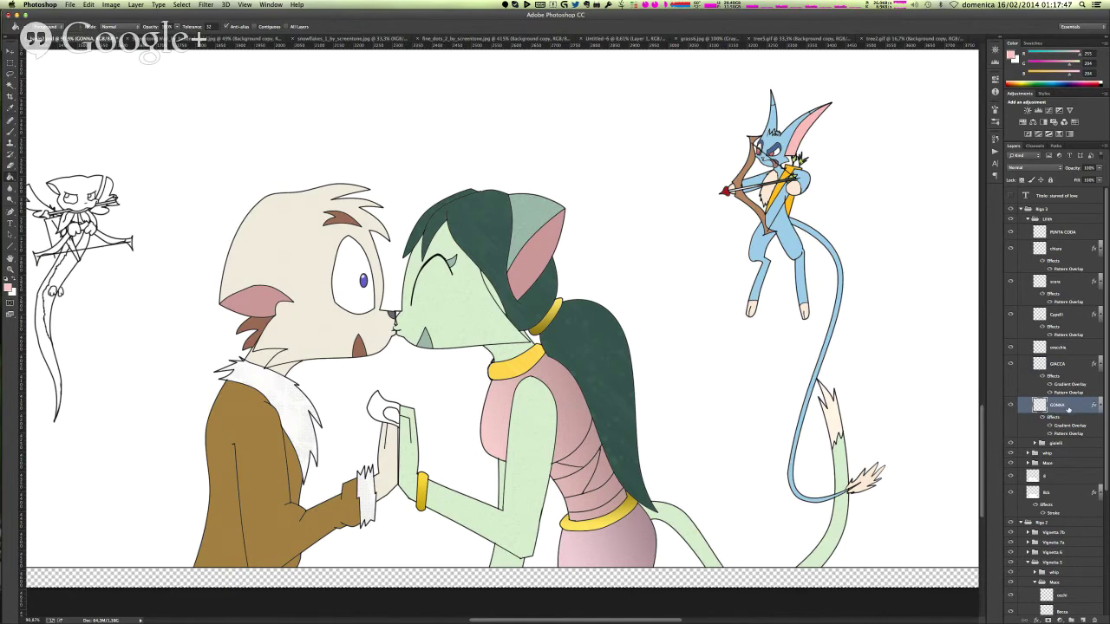
key("super+a")
key("Delete")
key("super+d")
key("w")
left_click(630, 554)
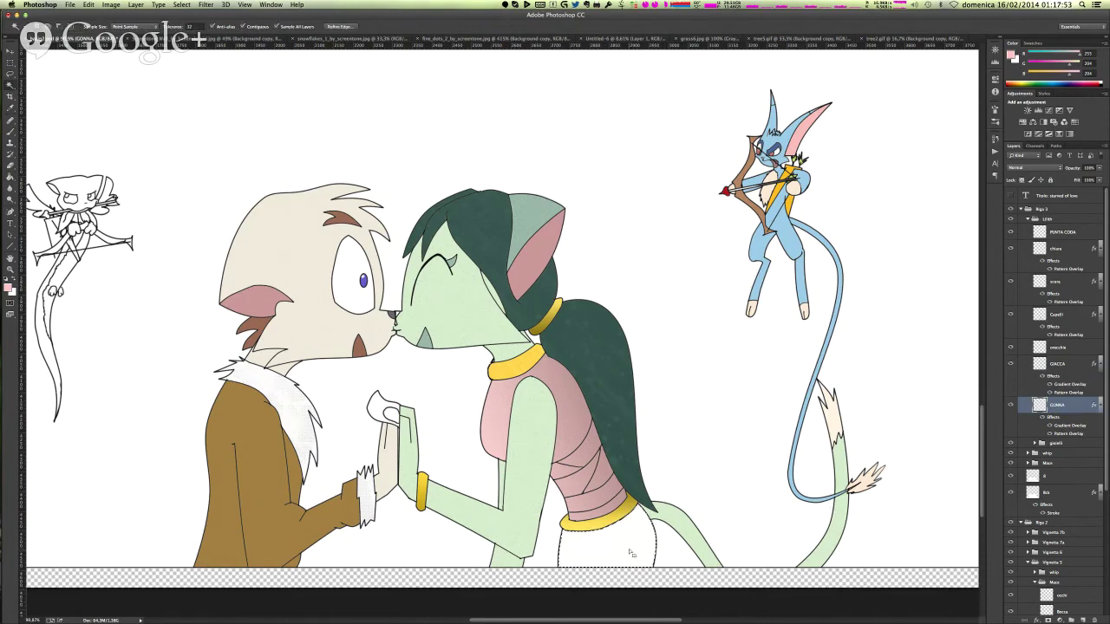
key("g")
left_click(634, 553)
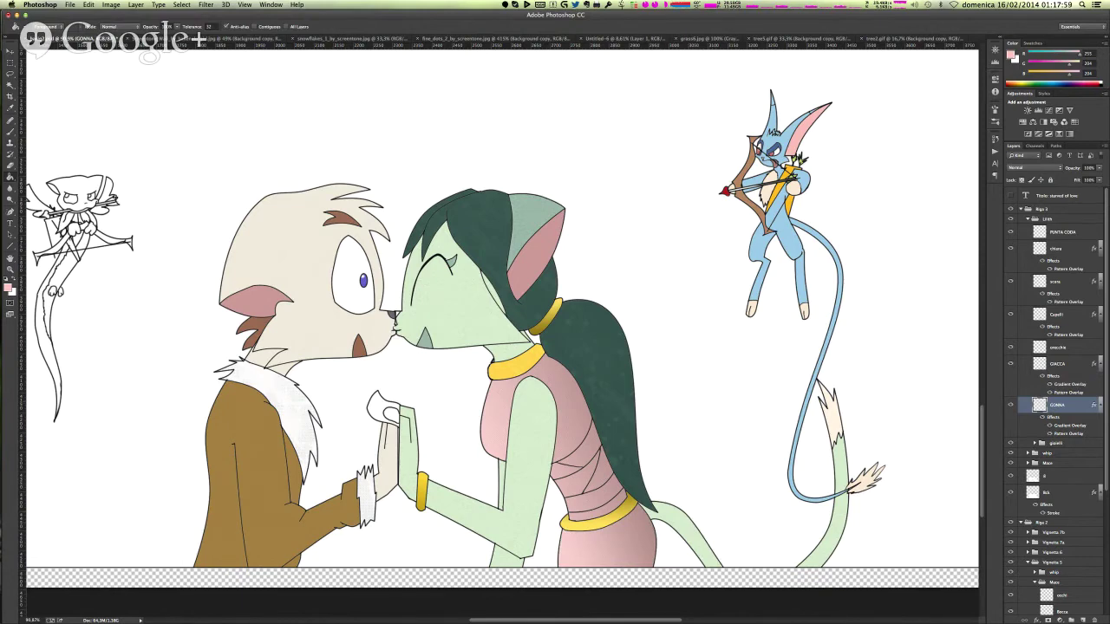
- Sample a near-white grey from the reference image and replace the skirt's pink fill on the GONNA layer with it
key("super+Tab")
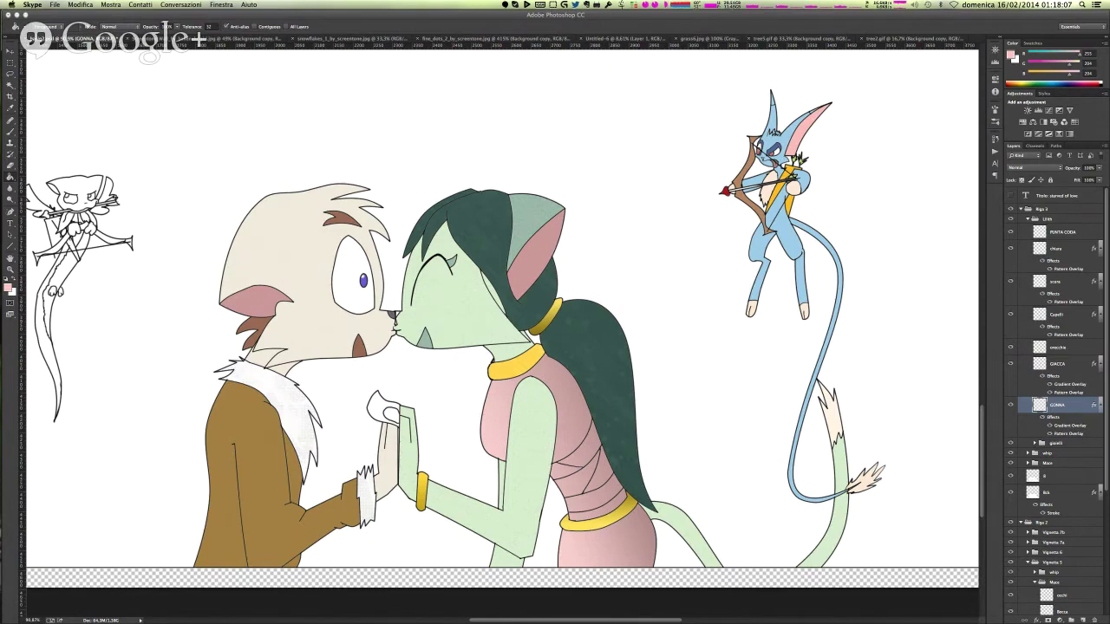
key("super+Tab")
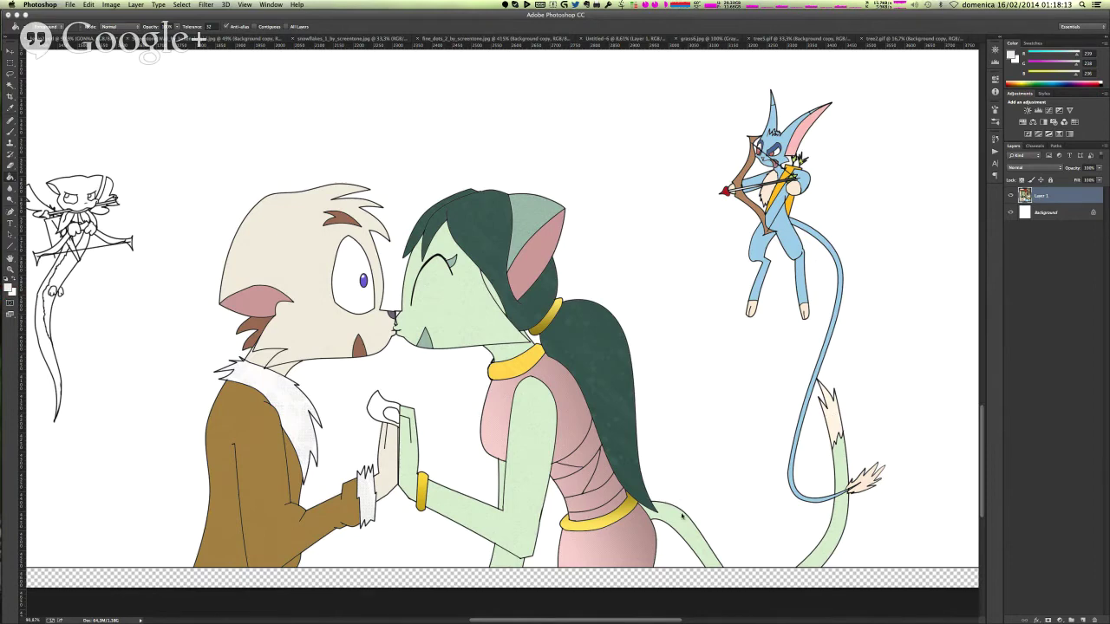
key("ctrl+z")
key("super+z")
left_click(625, 547)
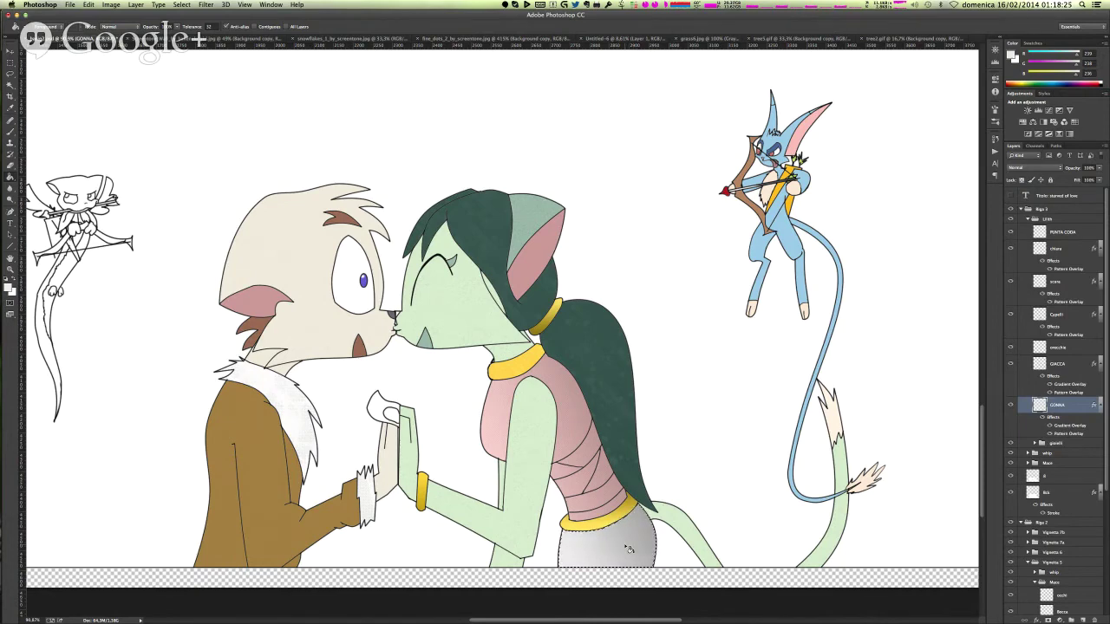
left_click(624, 546)
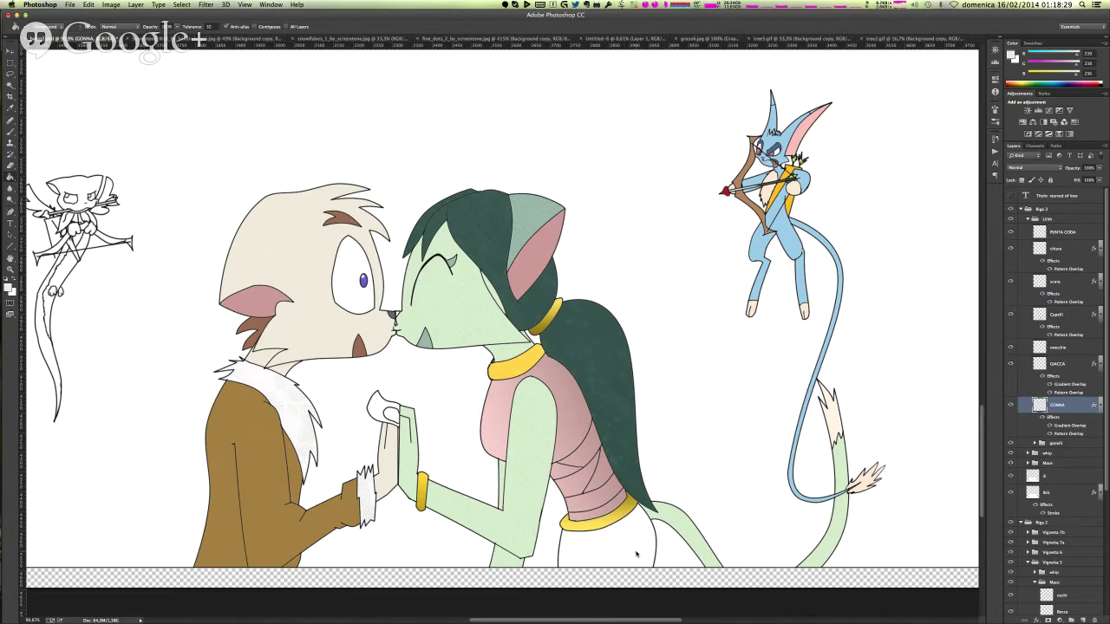
key("super+z")
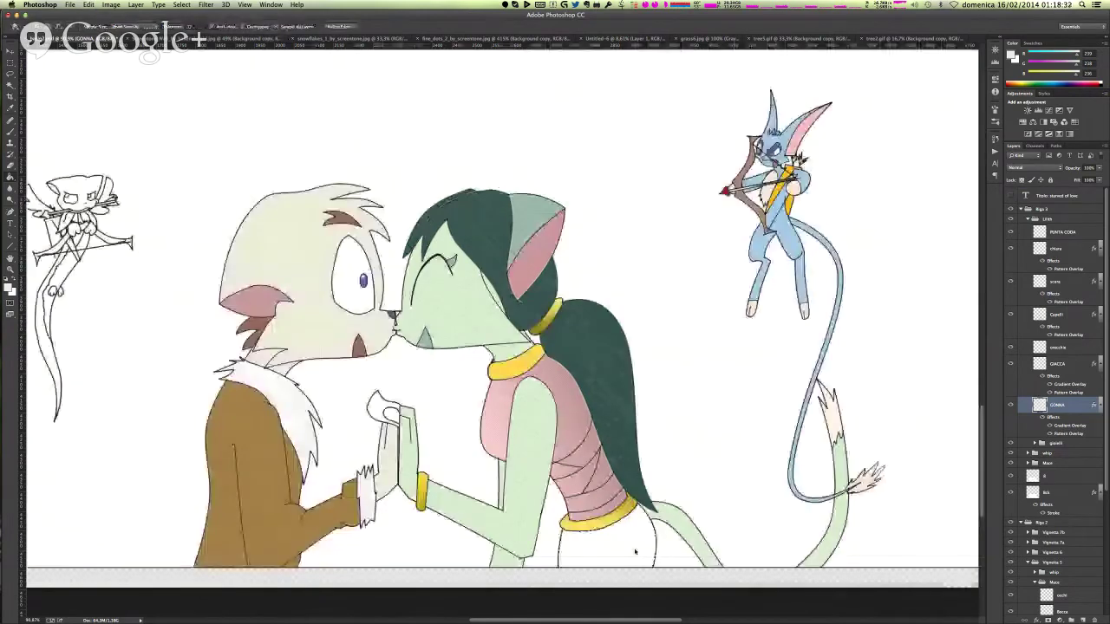
left_click(634, 552)
key("g")
left_click(637, 553)
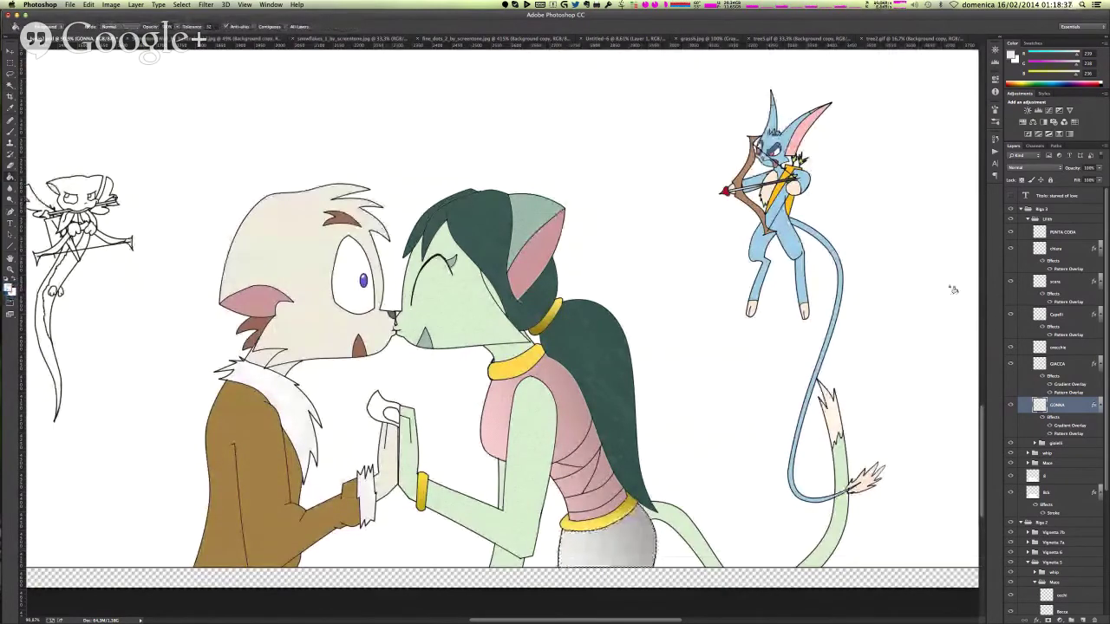
- On the GIACCA layer, select the chest section of the green character's top with the Magic Wand and replace its pink fill with the near-white grey
left_click(1057, 363)
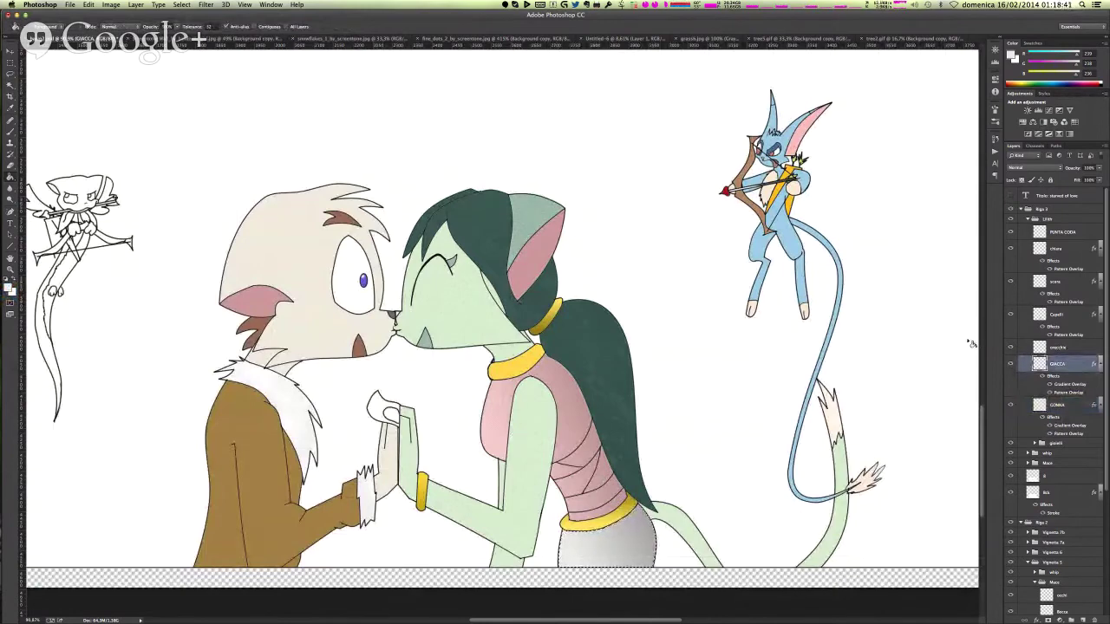
left_click(1010, 364)
key("w")
left_click(565, 397)
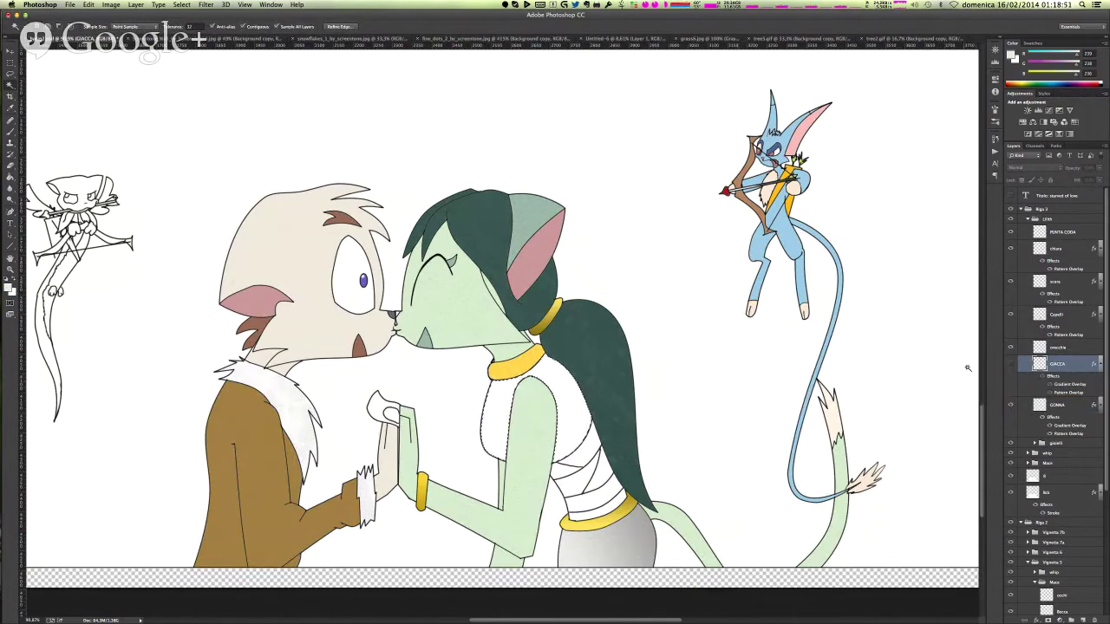
left_click(1009, 365)
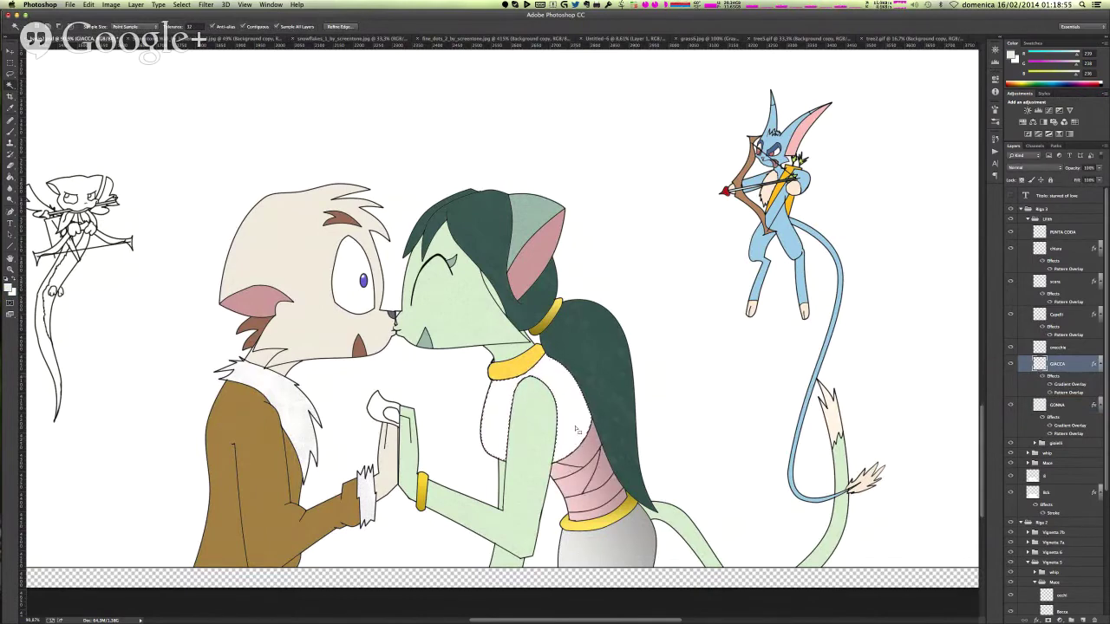
key("g")
left_click(575, 398)
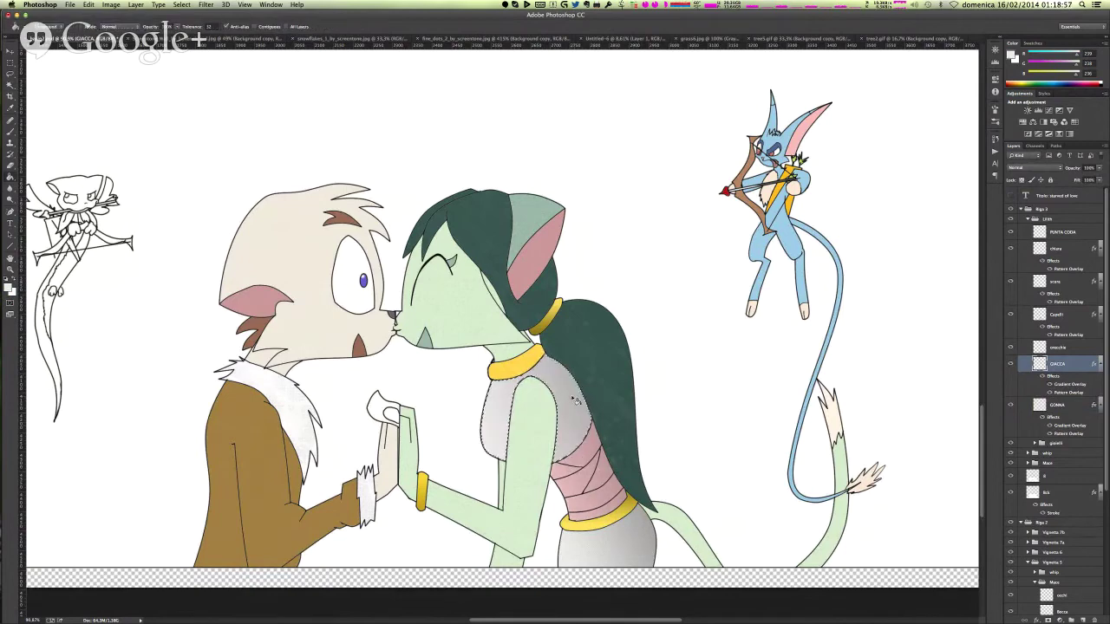
key("super+d")
double_click(1075, 385)
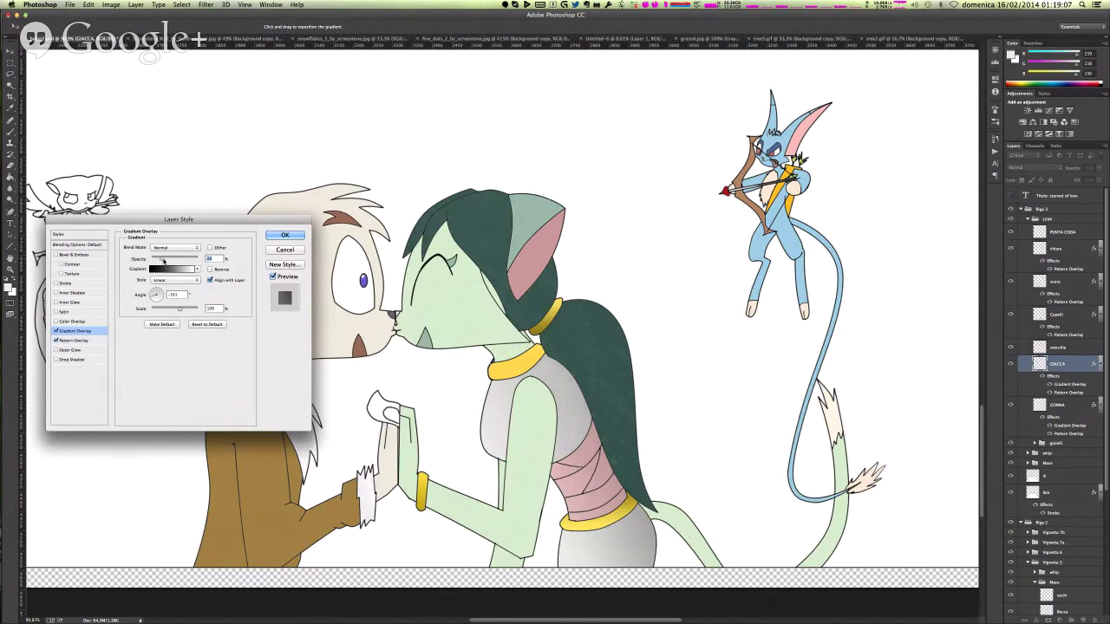
left_click_drag(161, 260, 157, 260)
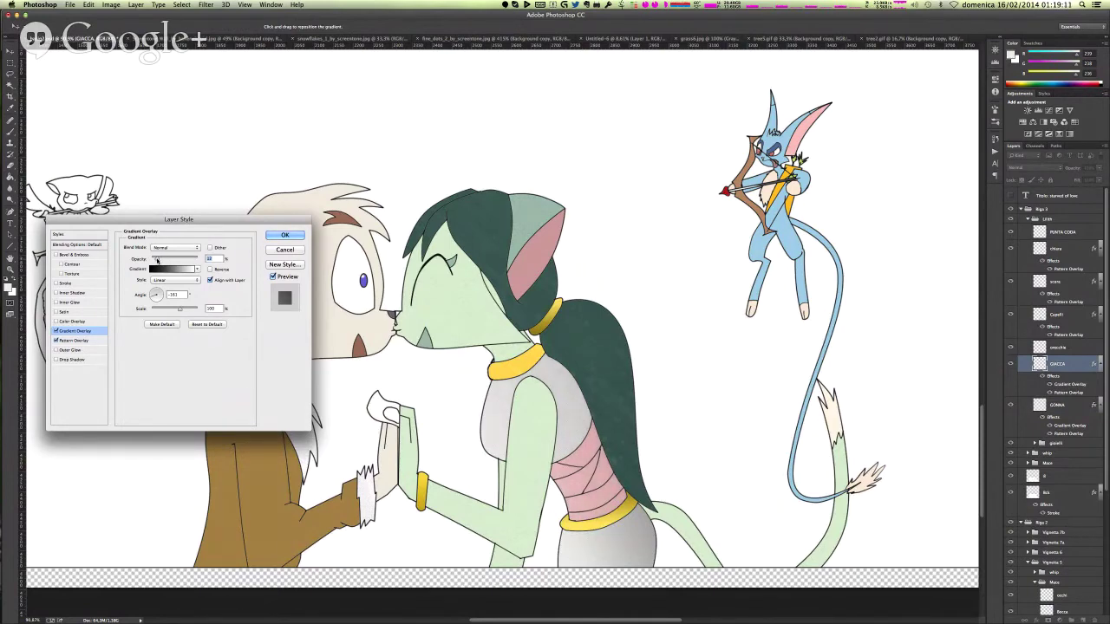
left_click_drag(157, 261, 155, 260)
left_click(159, 291)
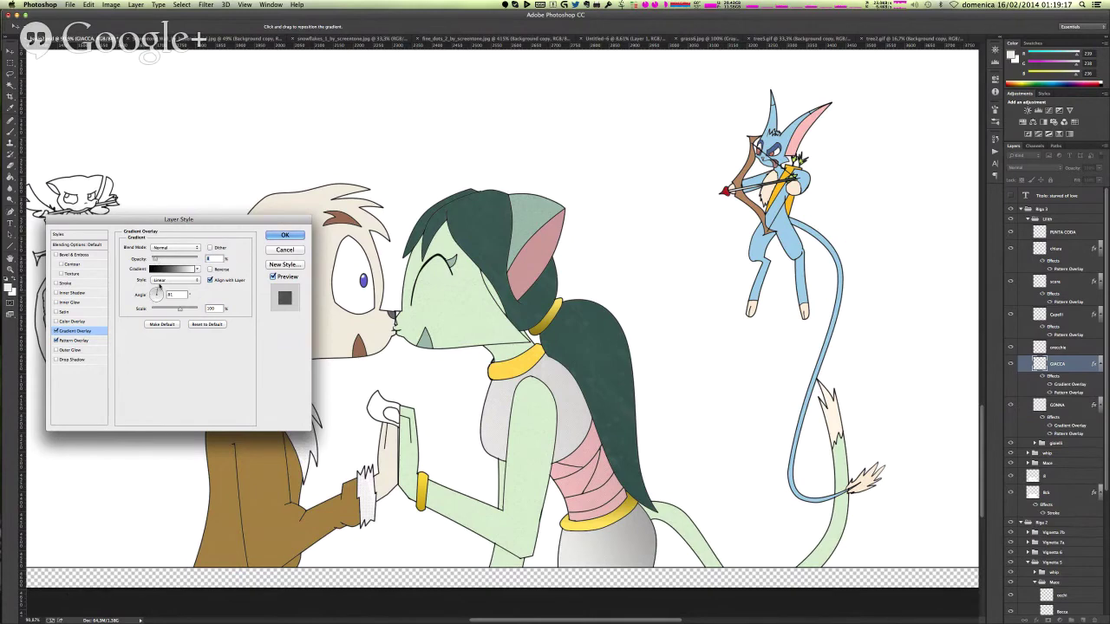
left_click(173, 248)
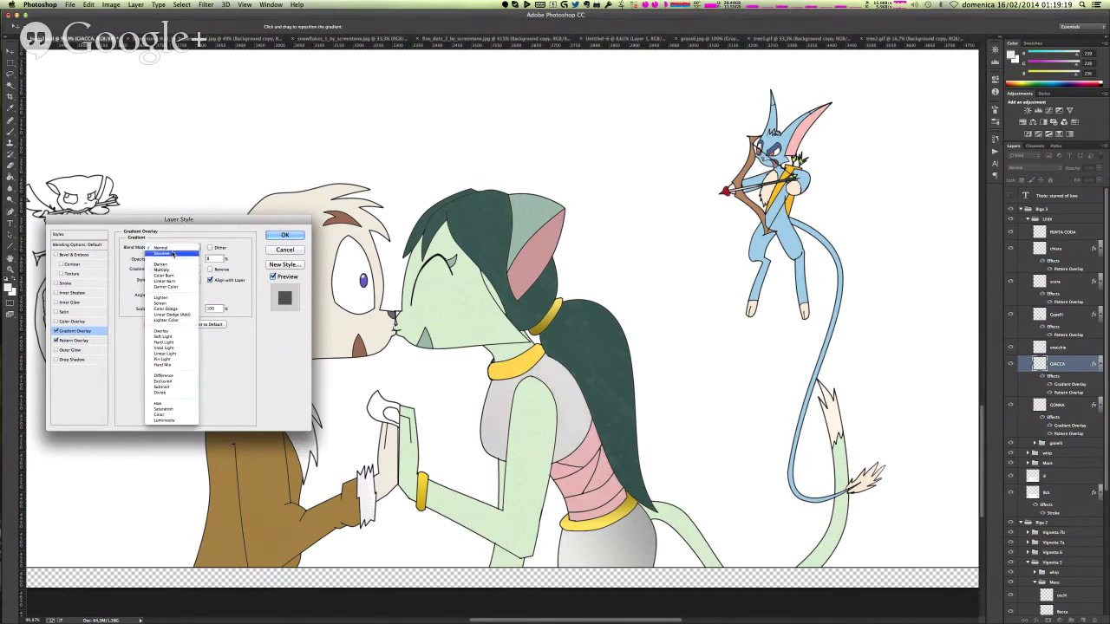
left_click(175, 298)
mouse_move(159, 293)
left_mouse_down()
mouse_move(141, 298)
mouse_move(151, 302)
left_mouse_up()
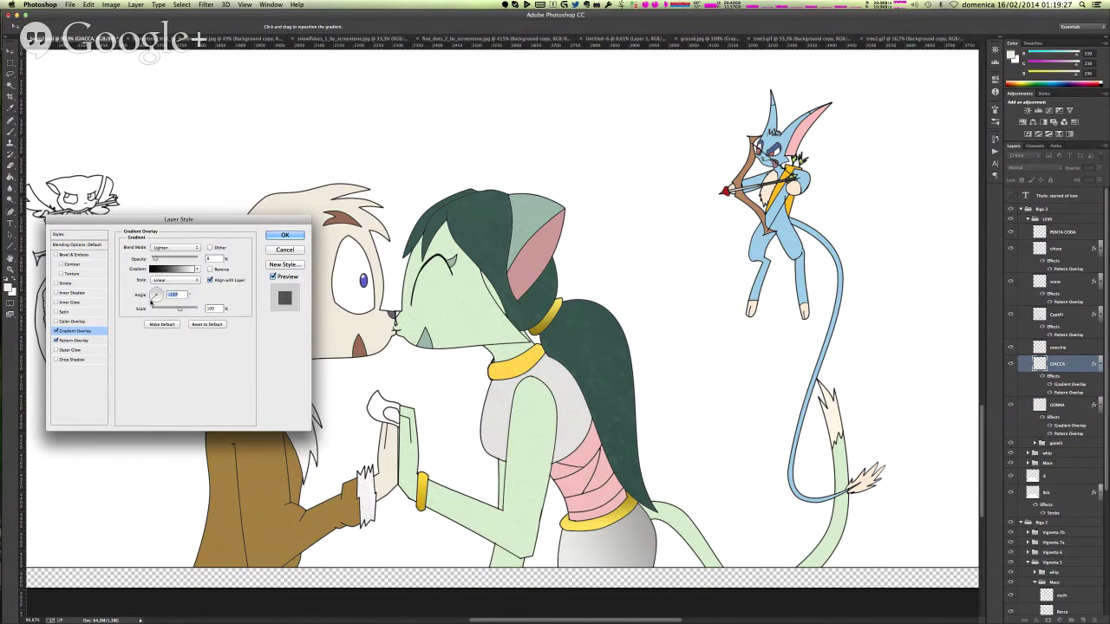
left_click_drag(160, 263, 158, 260)
left_click_drag(181, 309, 182, 308)
mouse_move(552, 409)
left_mouse_down()
mouse_move(524, 418)
mouse_move(565, 396)
left_mouse_up()
left_click(288, 250)
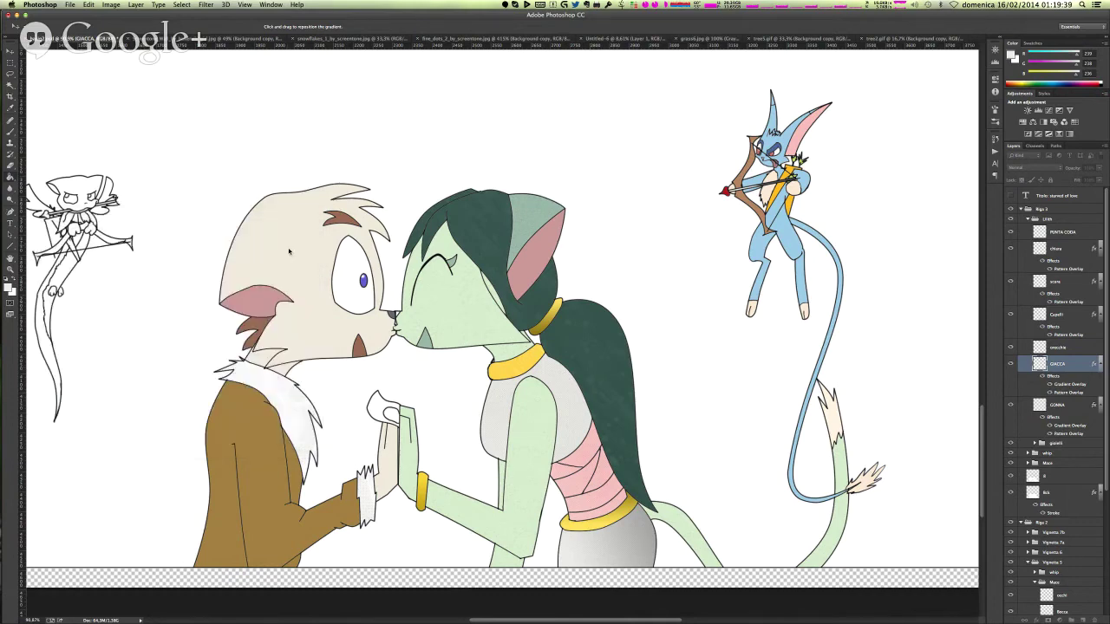
- Select the top's chest section and the skirt with the Magic Wand, clear them from the GIACCA and GONNA layers and deselect
left_click(1010, 364)
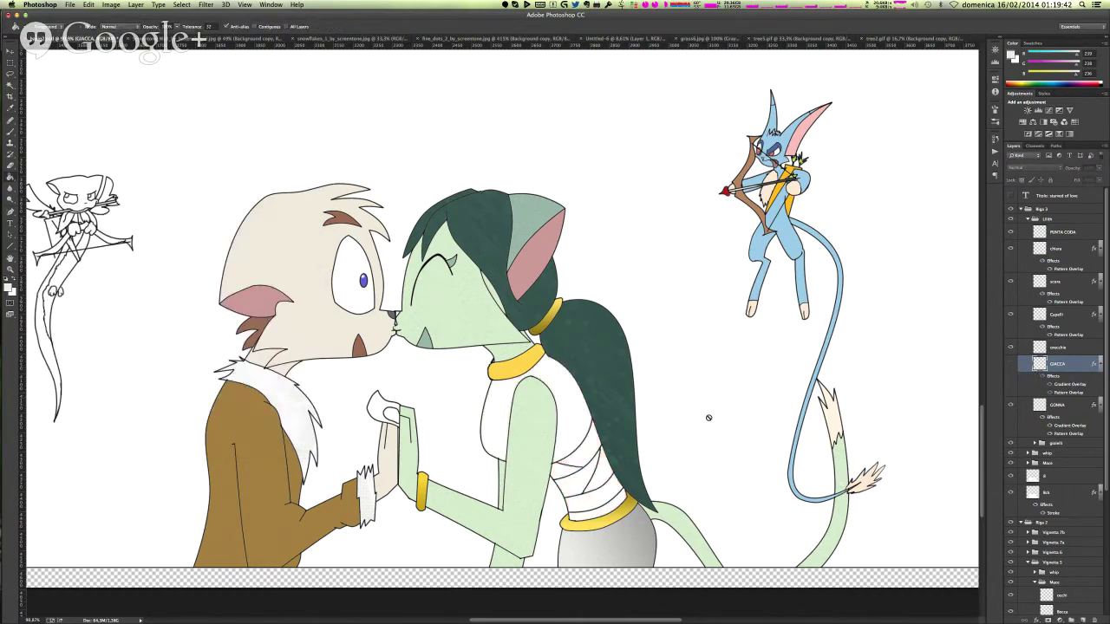
key("w")
left_click(567, 408)
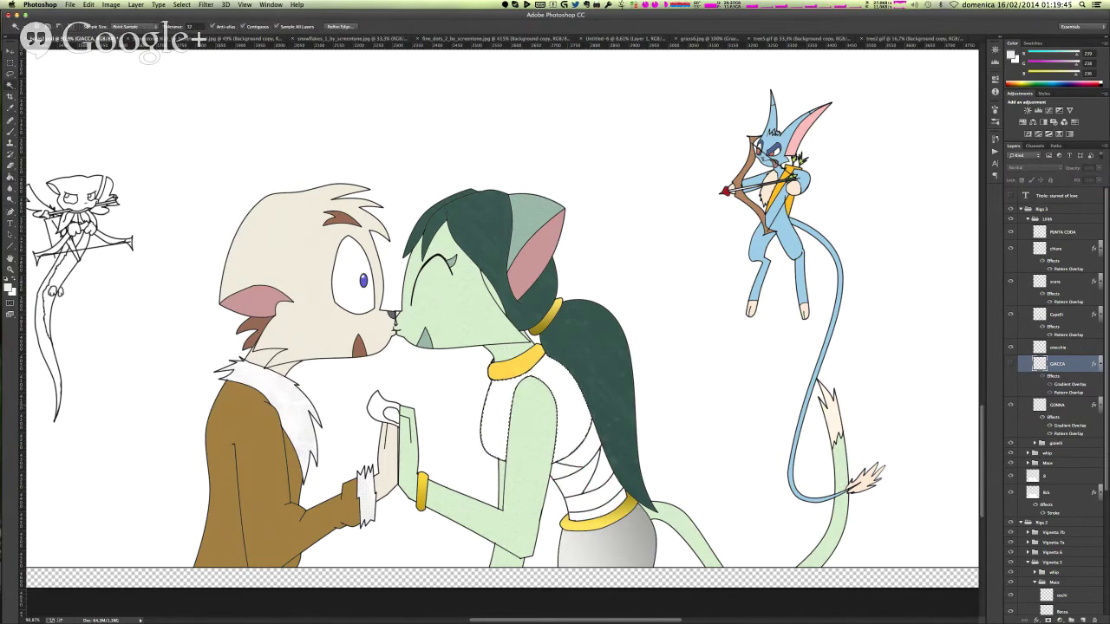
left_click(1010, 405)
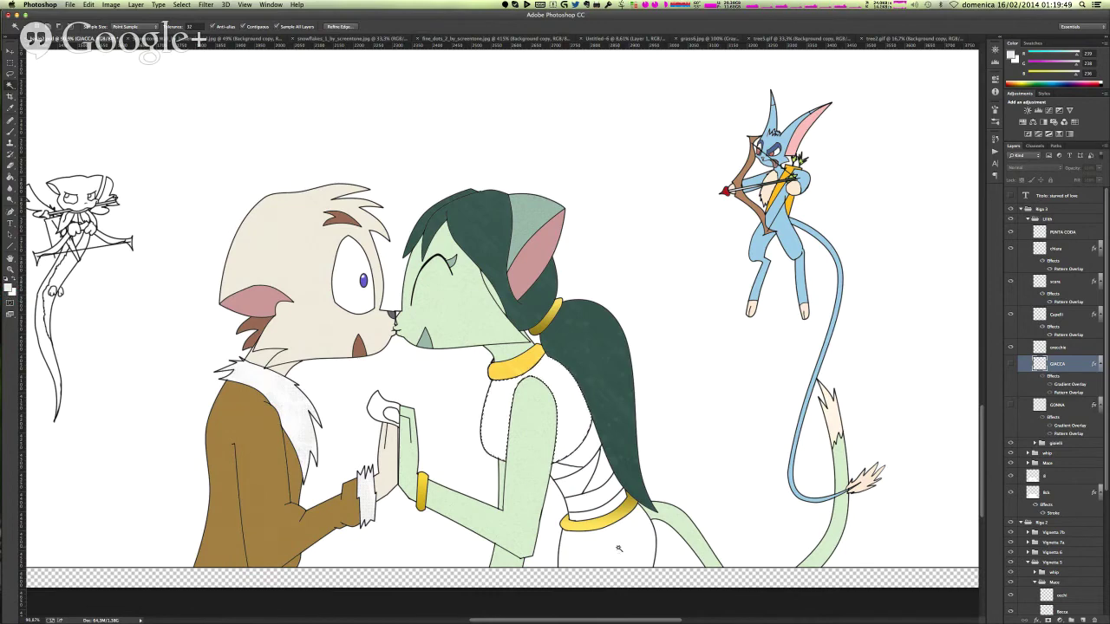
left_click(619, 548, "shift")
left_click(1010, 364)
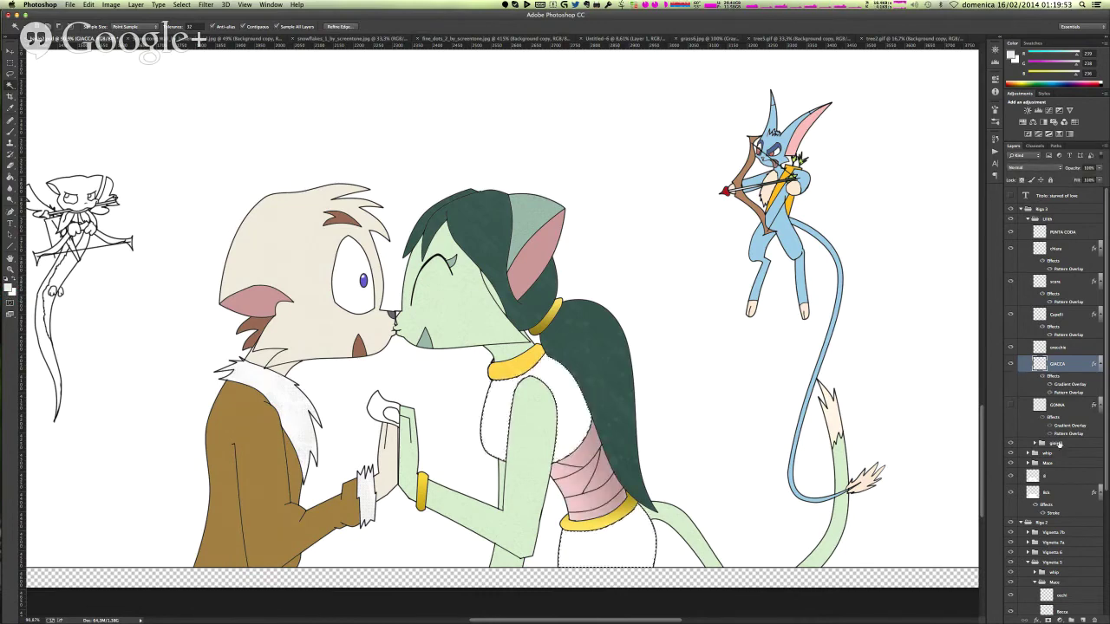
left_click(1010, 405)
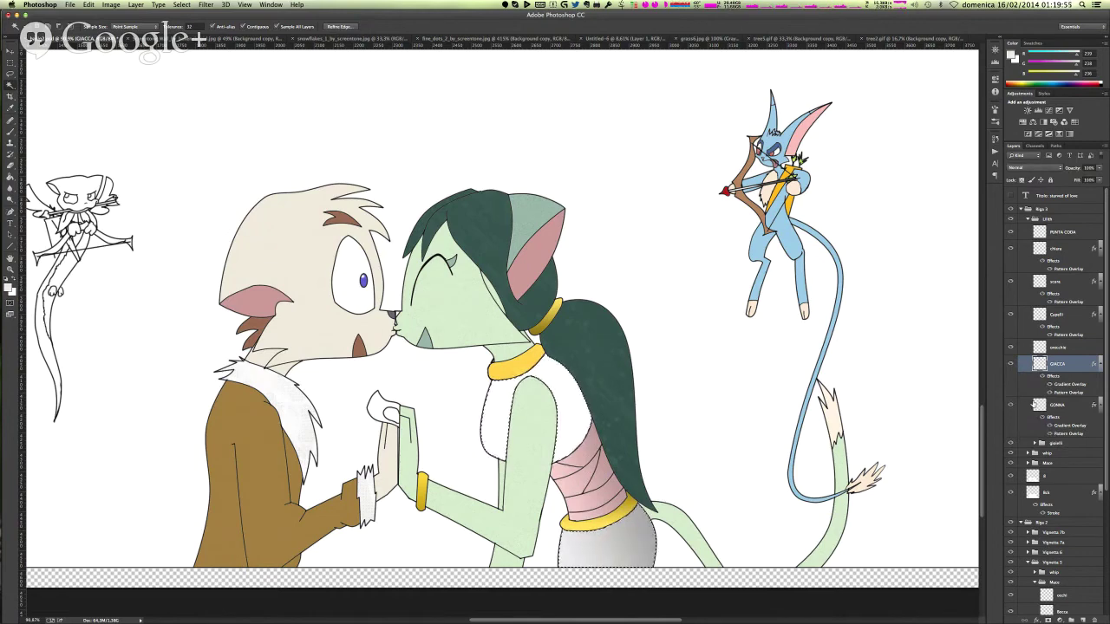
left_click(1043, 405)
key("Delete")
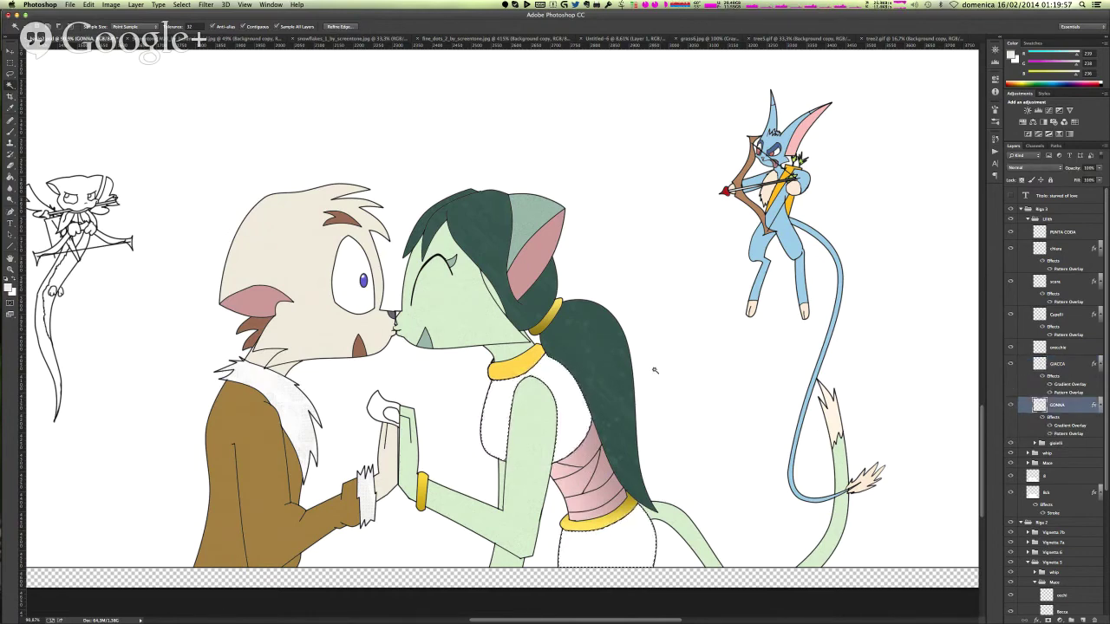
key("super+d")
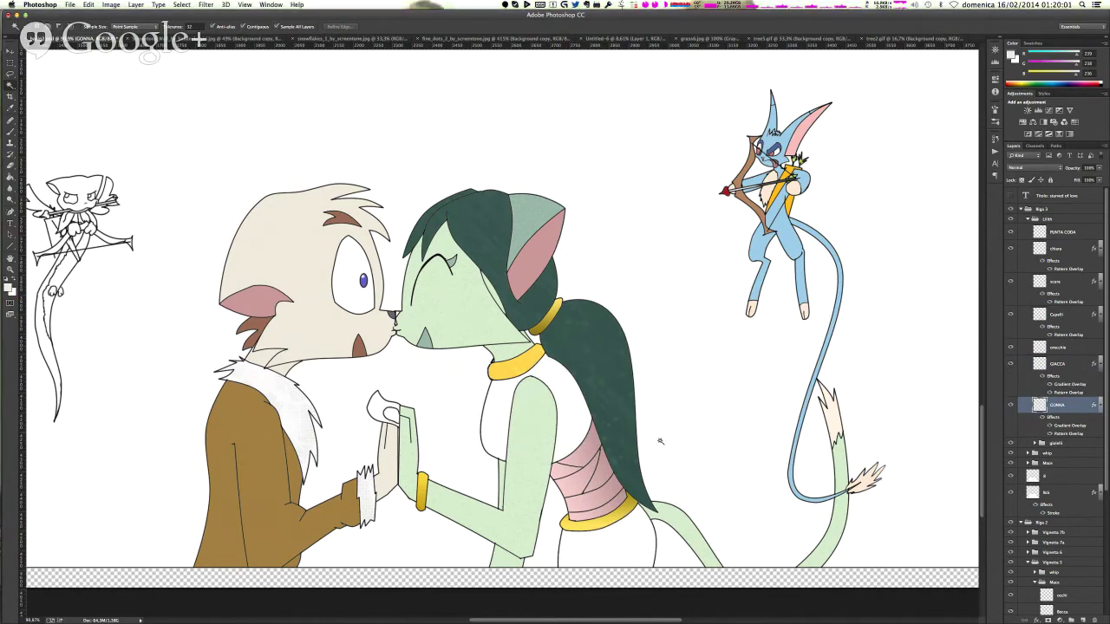
- Fill the Magic Wand selection of the chest section and skirt with the near-white grey on the GONNA layer and deselect
key("g")
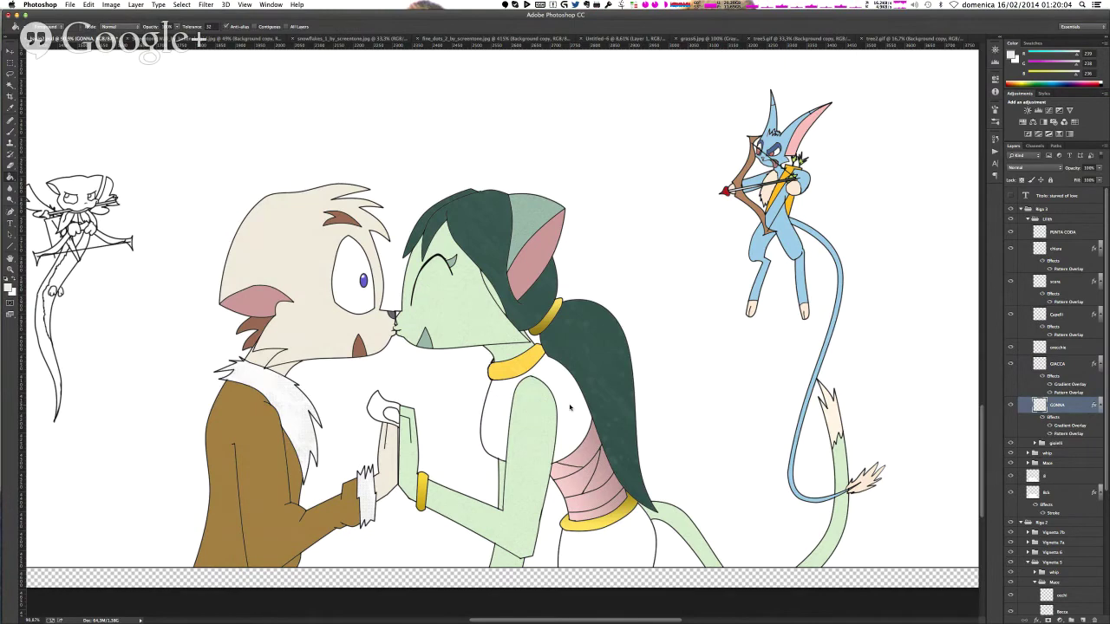
left_click(570, 407)
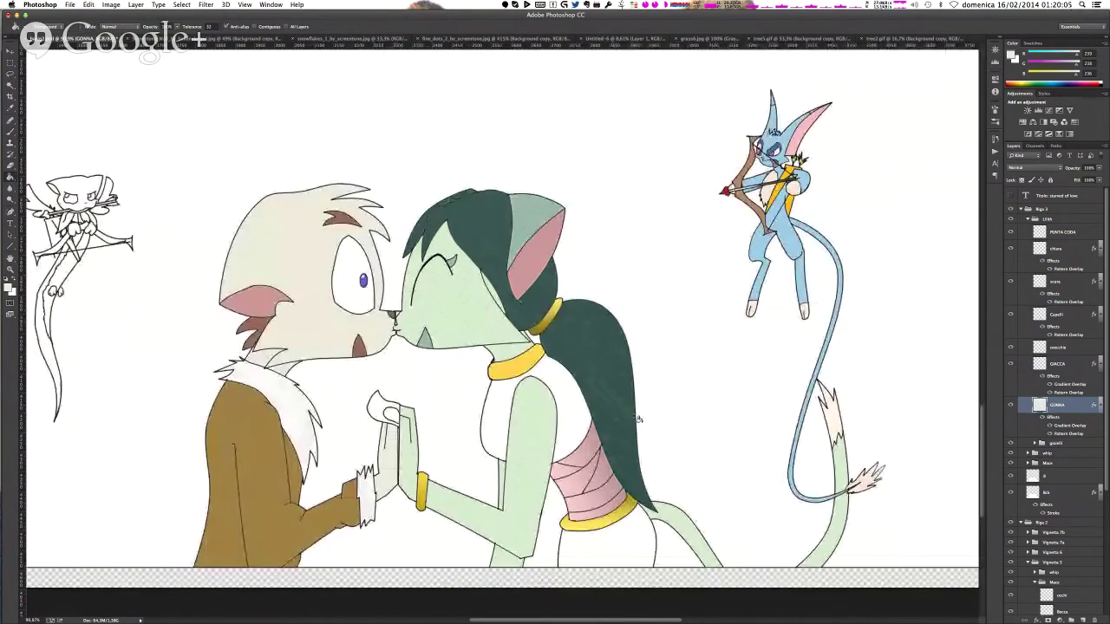
key("w")
left_click(627, 550, "shift")
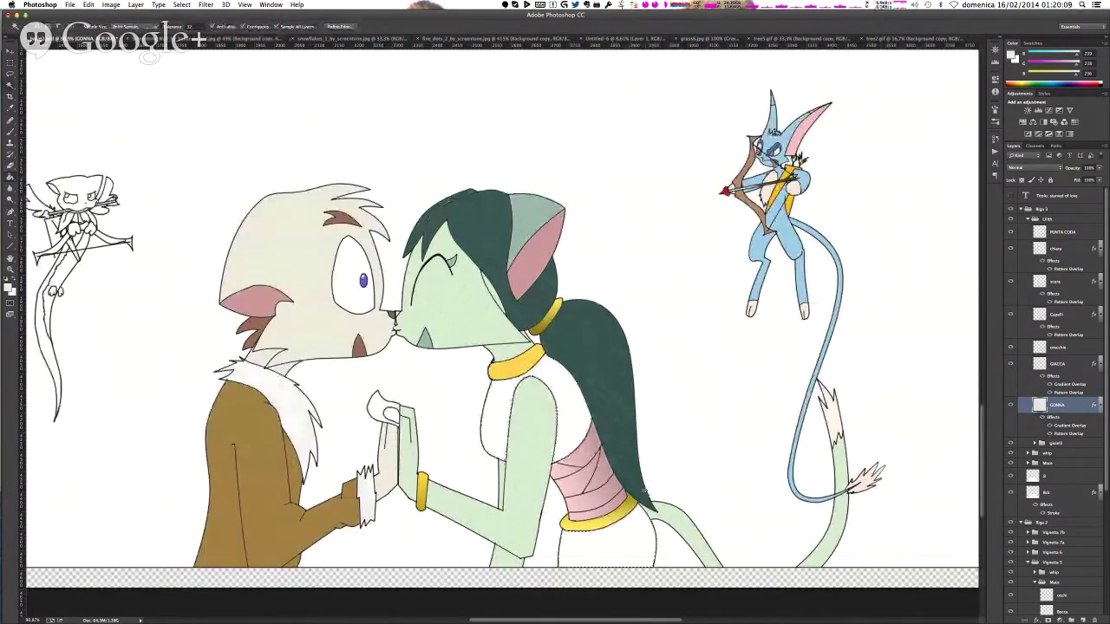
key("g")
left_click(631, 537)
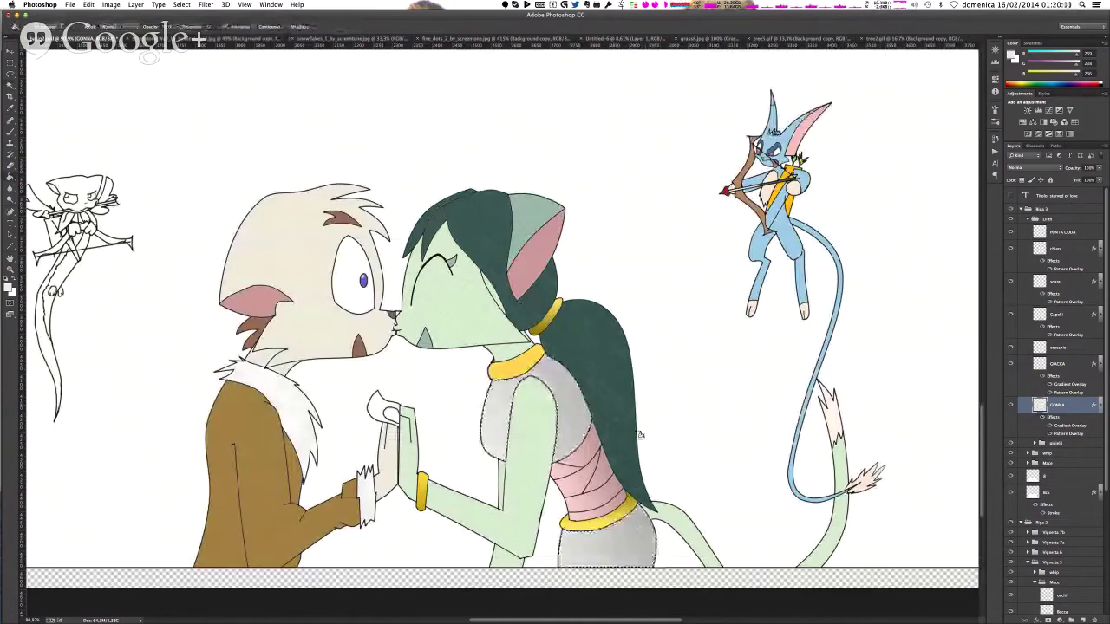
key("super+d")
- Set the GONNA layer's gradient overlay to Lighten blend mode with 100% opacity, a 25° angle and 92% scale
double_click(1071, 426)
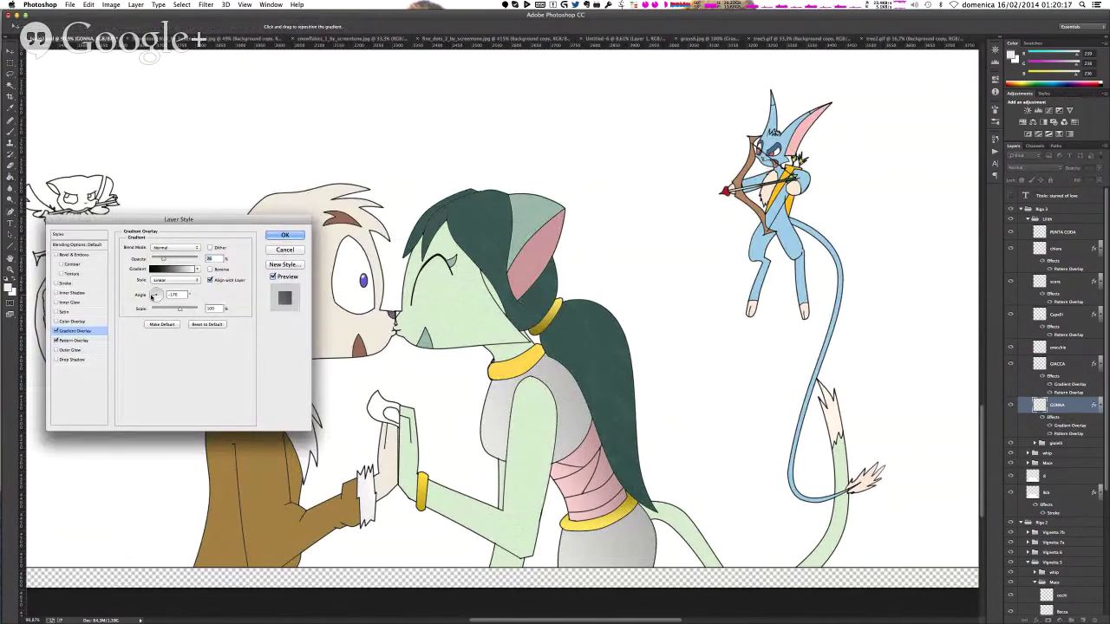
left_click(152, 297)
left_click_drag(163, 260, 159, 260)
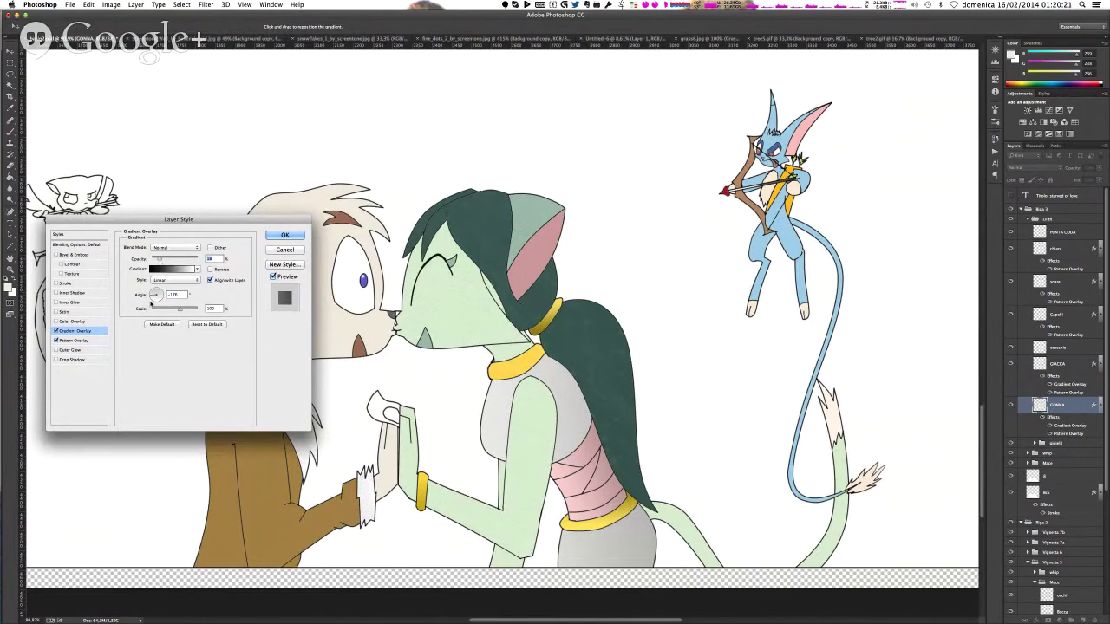
left_click(173, 249)
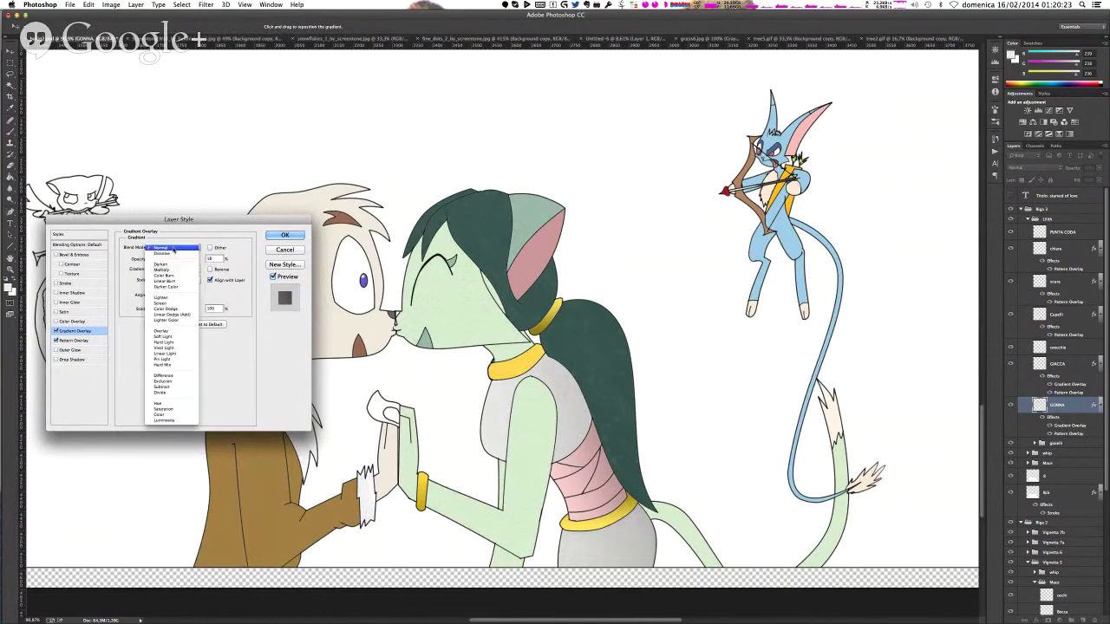
left_click(161, 297)
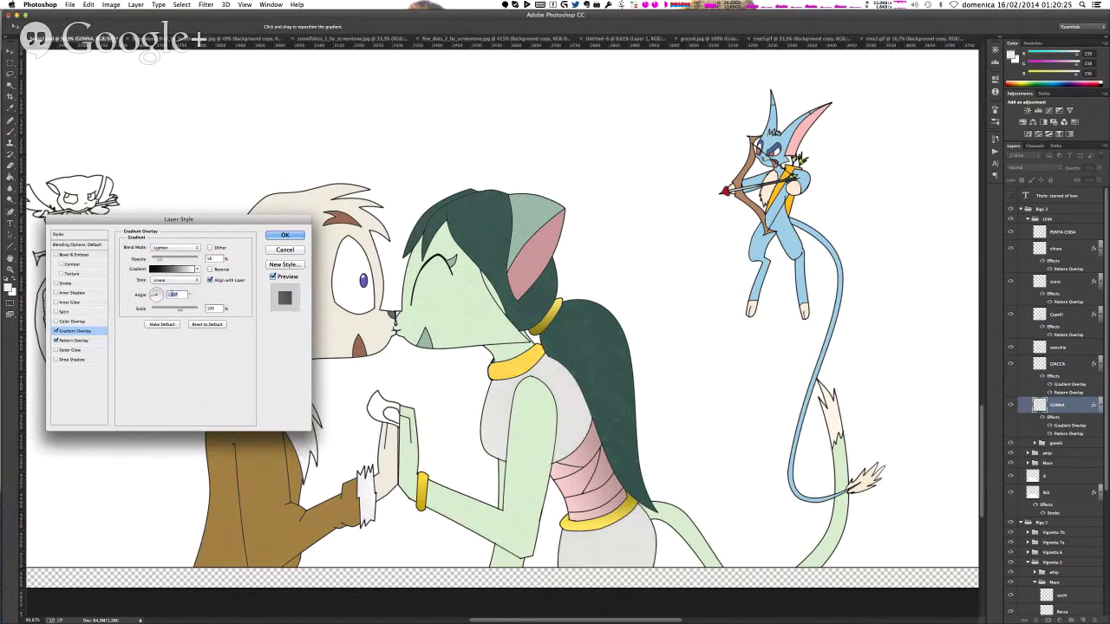
left_click(160, 292)
left_click(164, 291)
left_click(177, 308)
left_click_drag(178, 309, 175, 309)
left_click_drag(162, 260, 209, 260)
- Switch the GONNA gradient overlay to Normal blend mode at a -152° angle, reposition the gradient over the clothes and lower its opacity to 77%
left_click(181, 247)
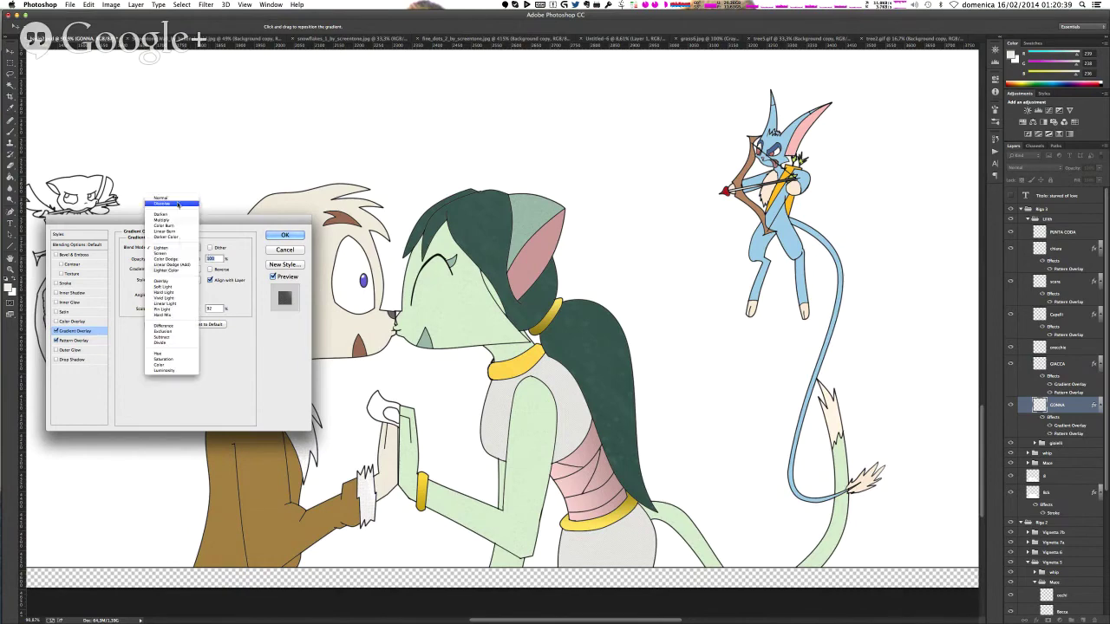
left_click(169, 199)
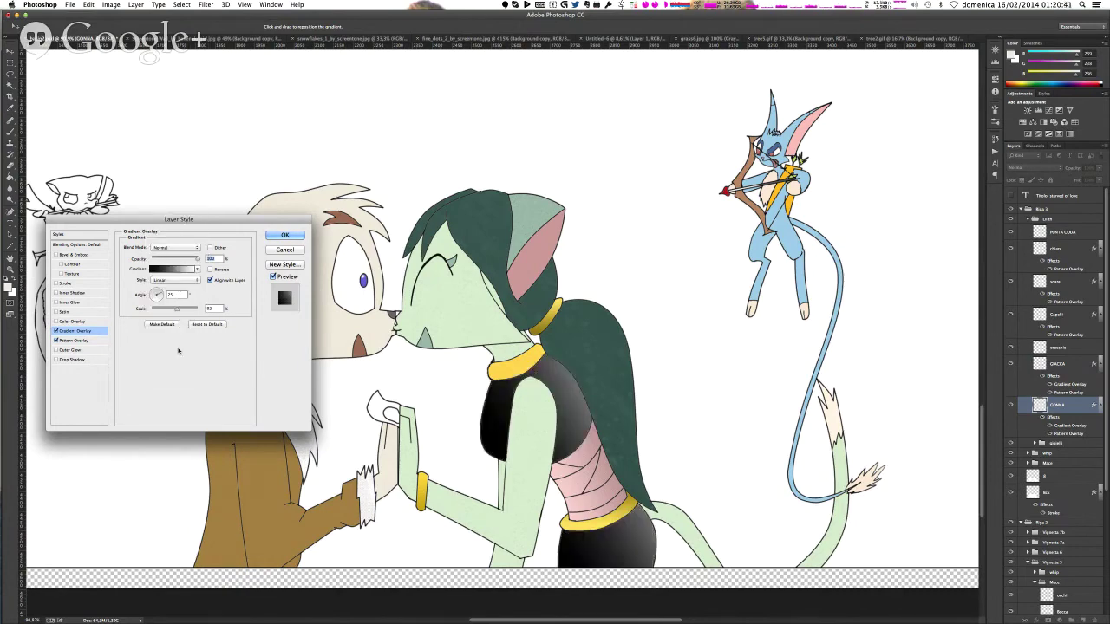
left_click_drag(152, 295, 151, 300)
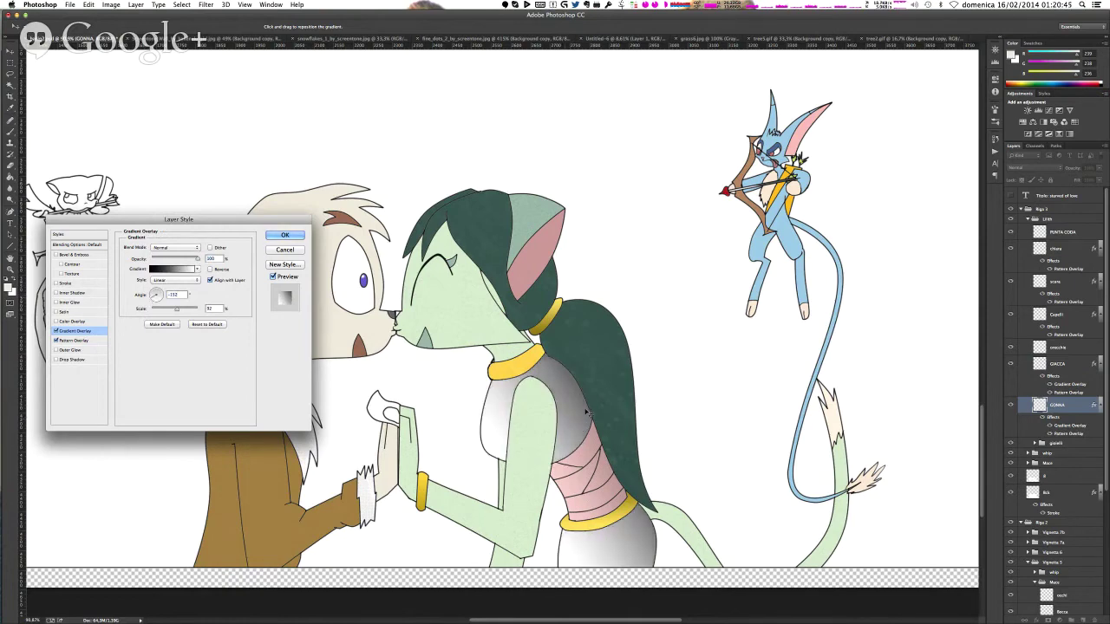
left_click_drag(586, 410, 587, 408)
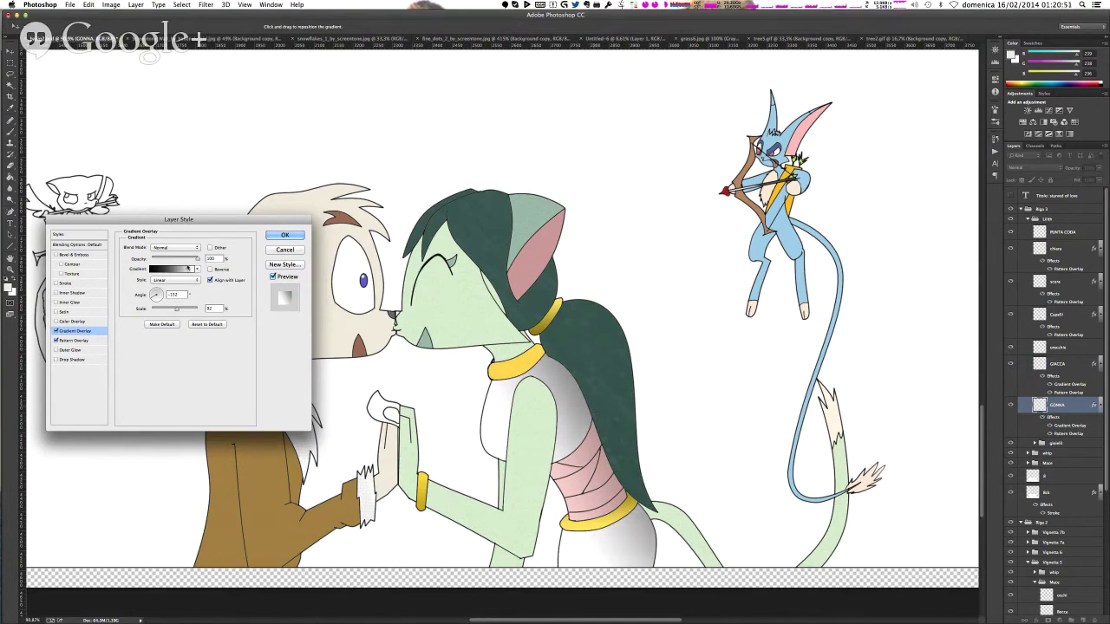
left_click_drag(199, 260, 185, 262)
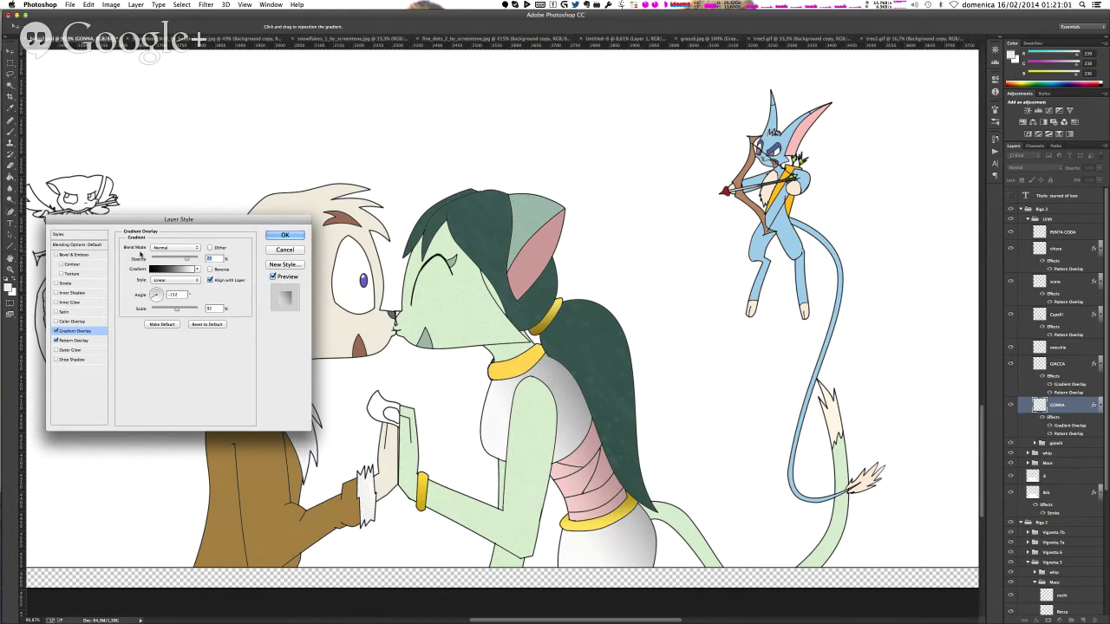
key("super+Tab")
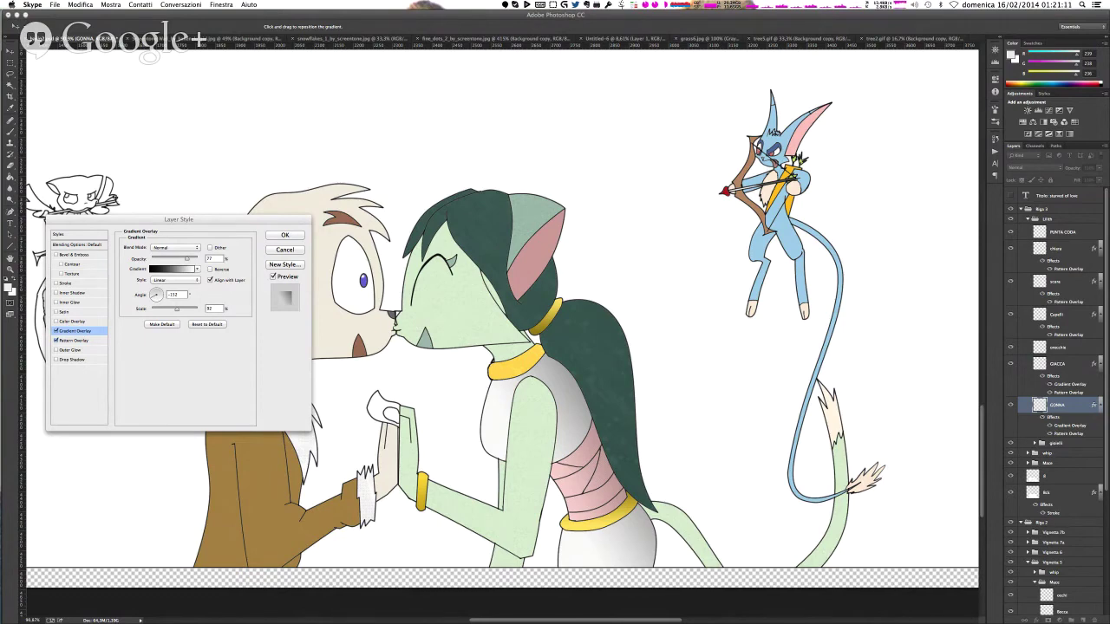
left_click(288, 228)
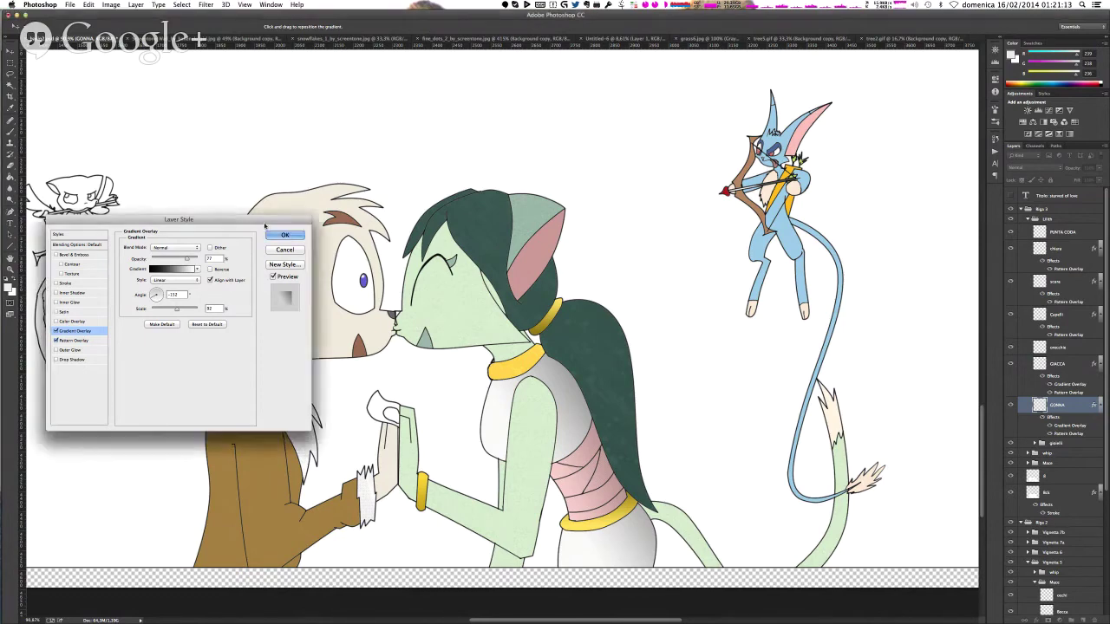
left_click(277, 234)
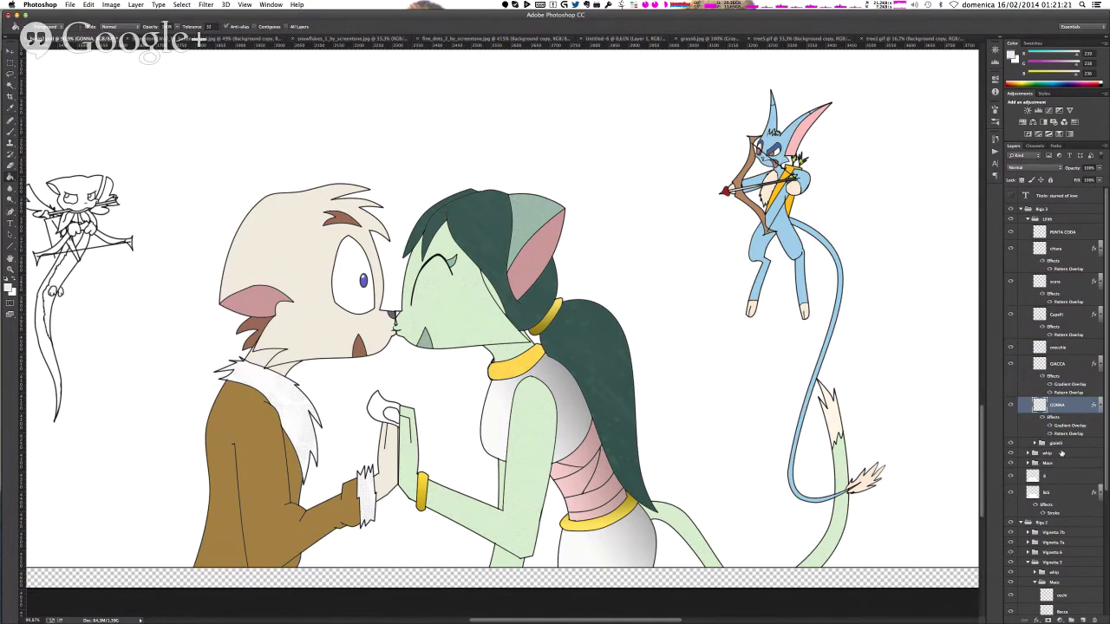
- Select the collana layer in the gioielli group and prepare the Brush with a red foreground colour
left_click(1034, 443)
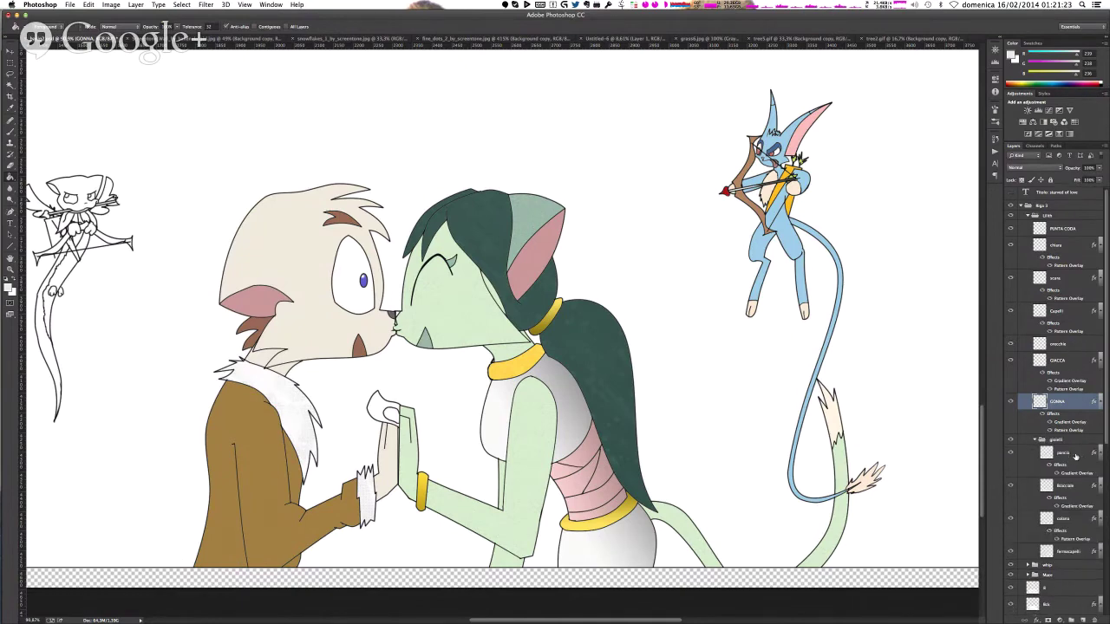
scroll(1075, 468, "down", 2)
left_click(1078, 492)
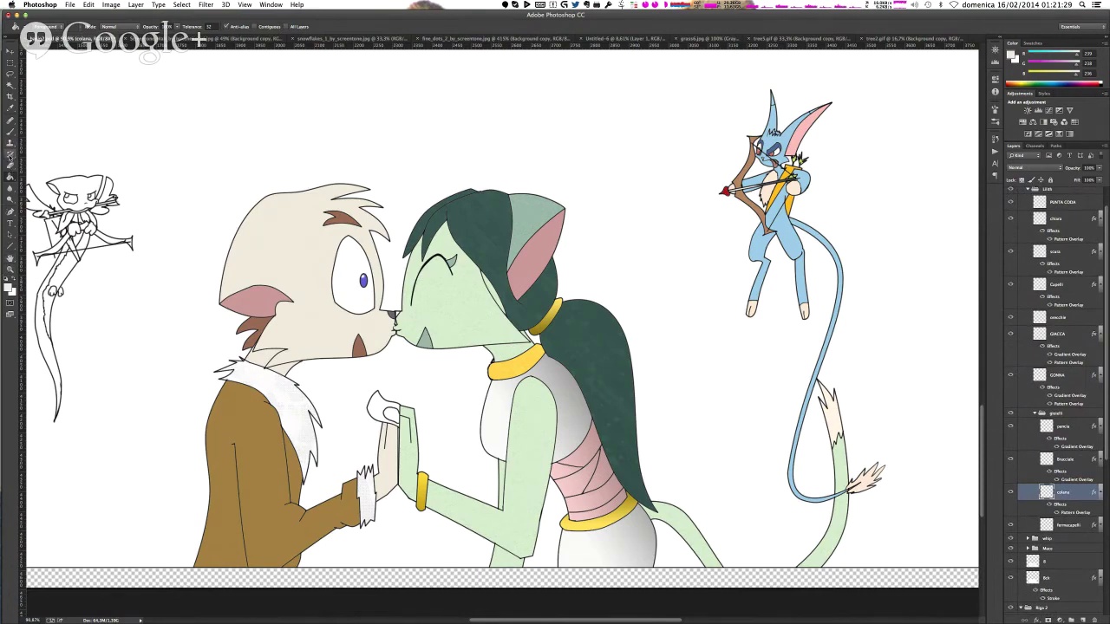
left_click(9, 134)
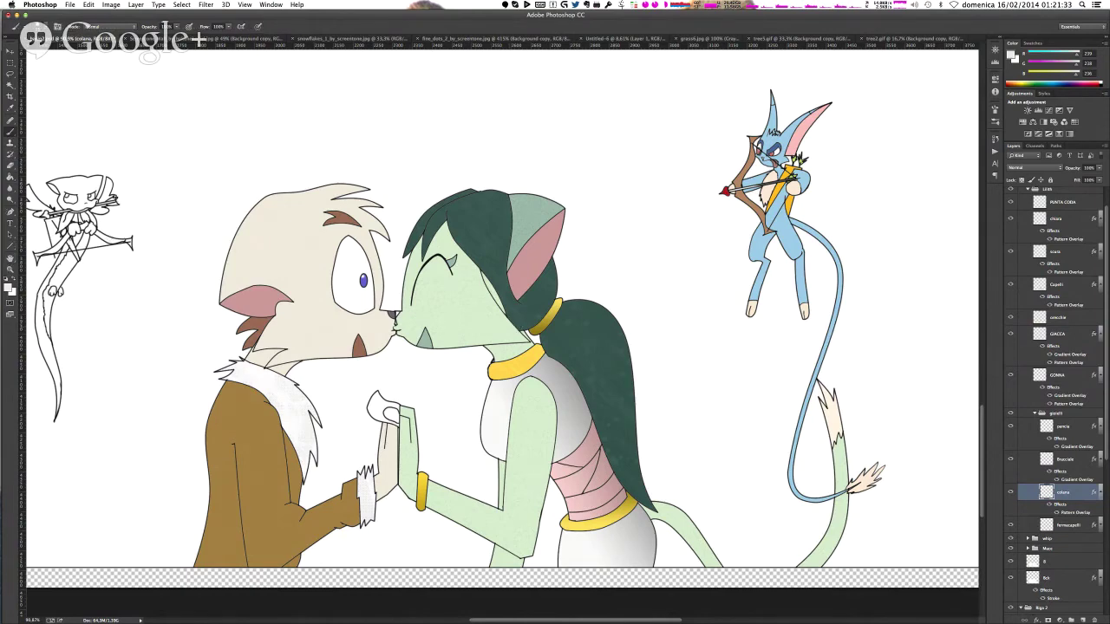
left_click(8, 288)
key("super+Tab")
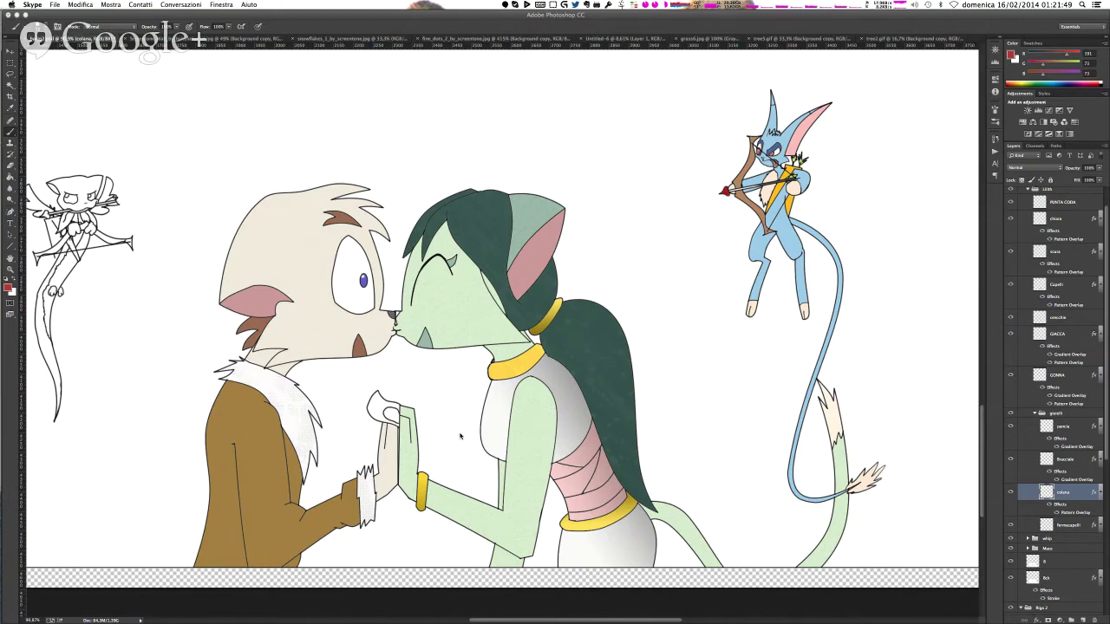
- Try to paint a red gem on the front end of the green character's yellow collar
left_click(492, 372)
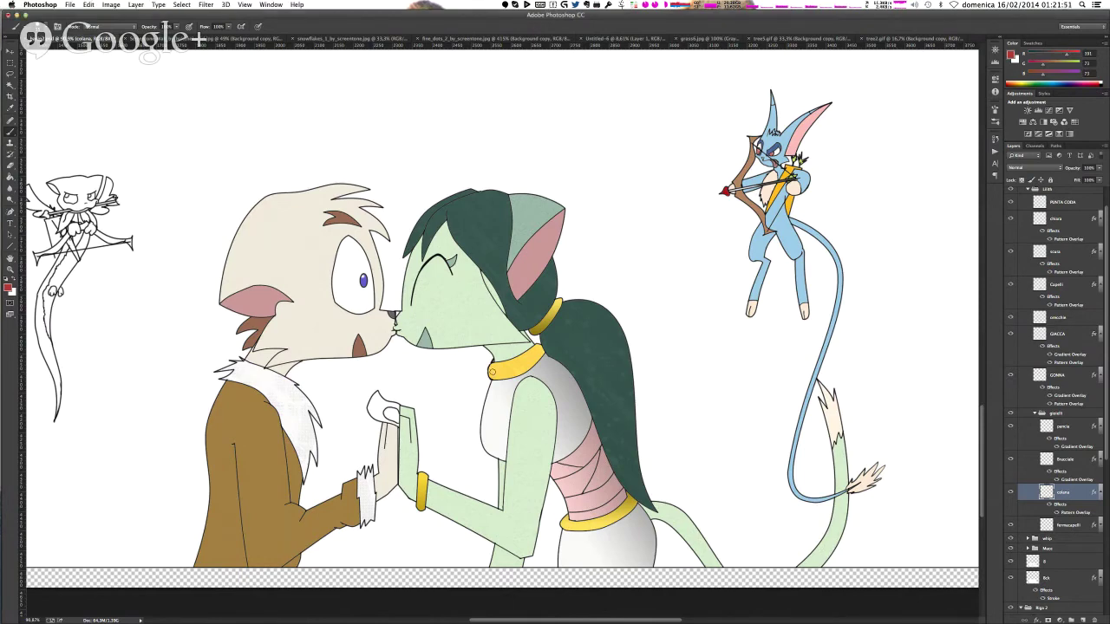
right_click(496, 373)
key("Escape")
left_click(493, 367)
left_click_drag(491, 368, 491, 373)
left_click_drag(491, 372, 495, 369)
scroll(492, 369, "up", 5)
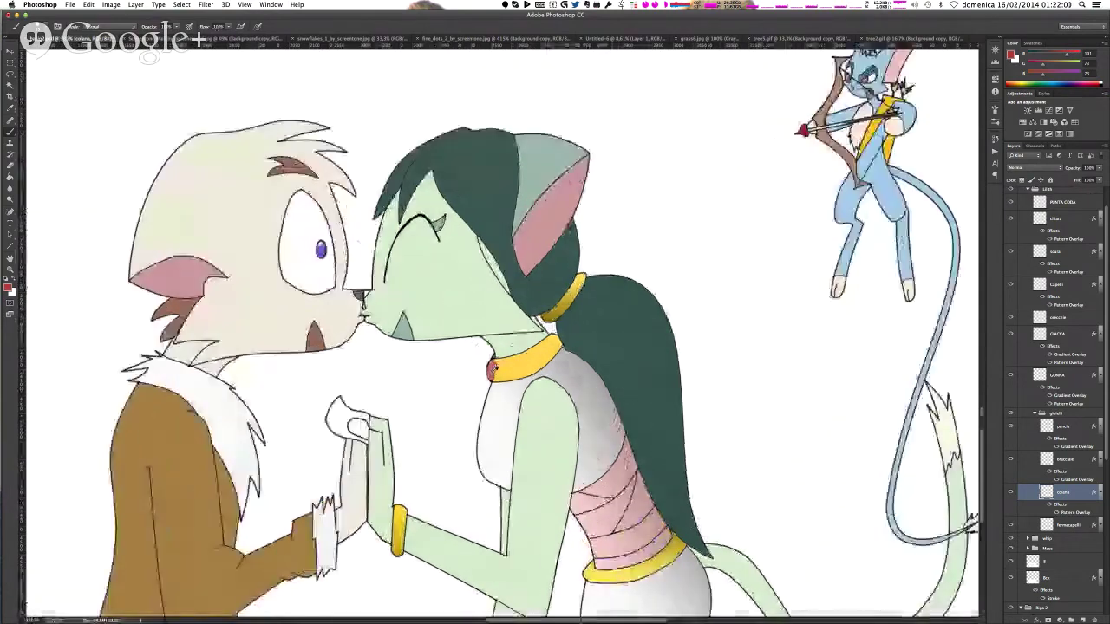
scroll(491, 371, "up", 3)
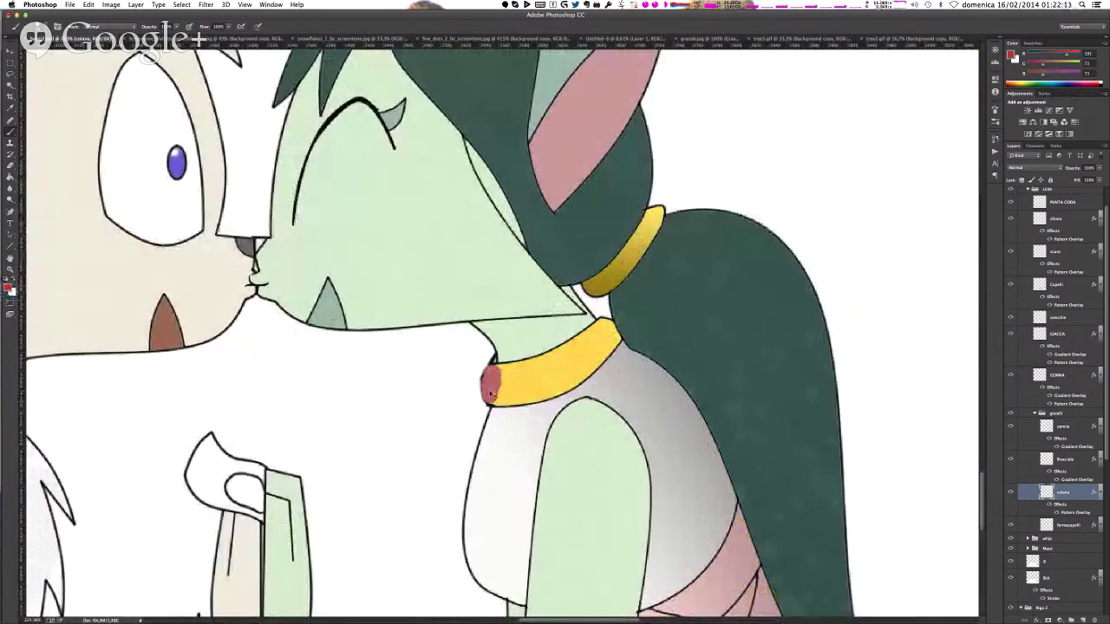
- Undo the red and leftover pink brush strokes on the collar
key("alt+super+z")
key("alt+super+z")
key("alt+super+z")
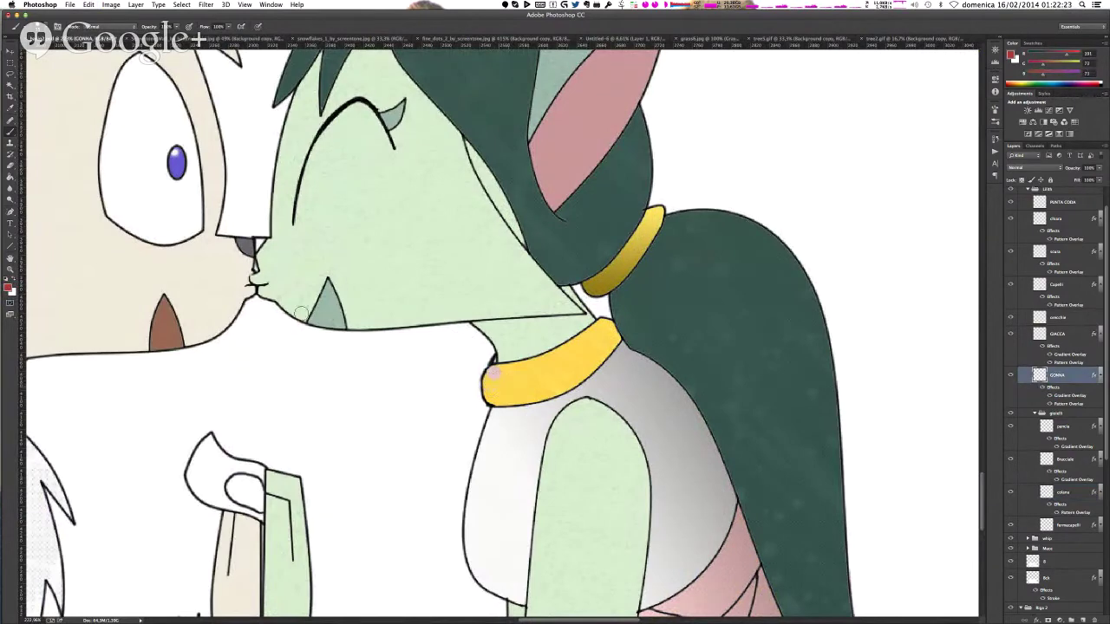
key("q")
key("q")
key("alt+super+z")
key("alt+super+z")
key("alt+super+z")
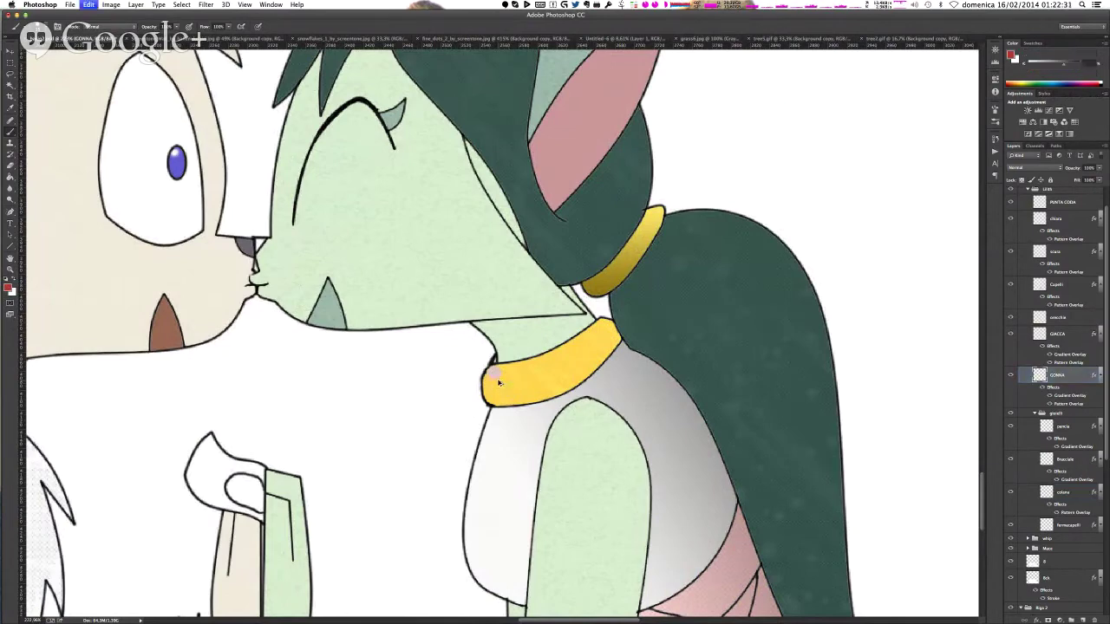
key("alt+super+z")
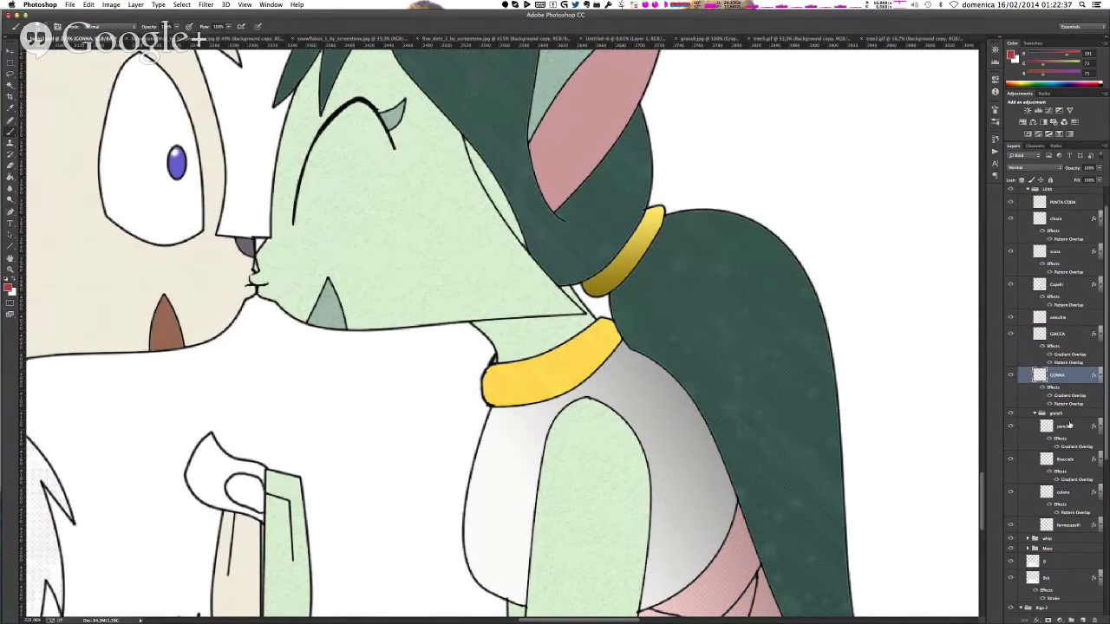
- Paint a red oval gem on the front end of the yellow collar on the collana layer
left_click(1068, 492)
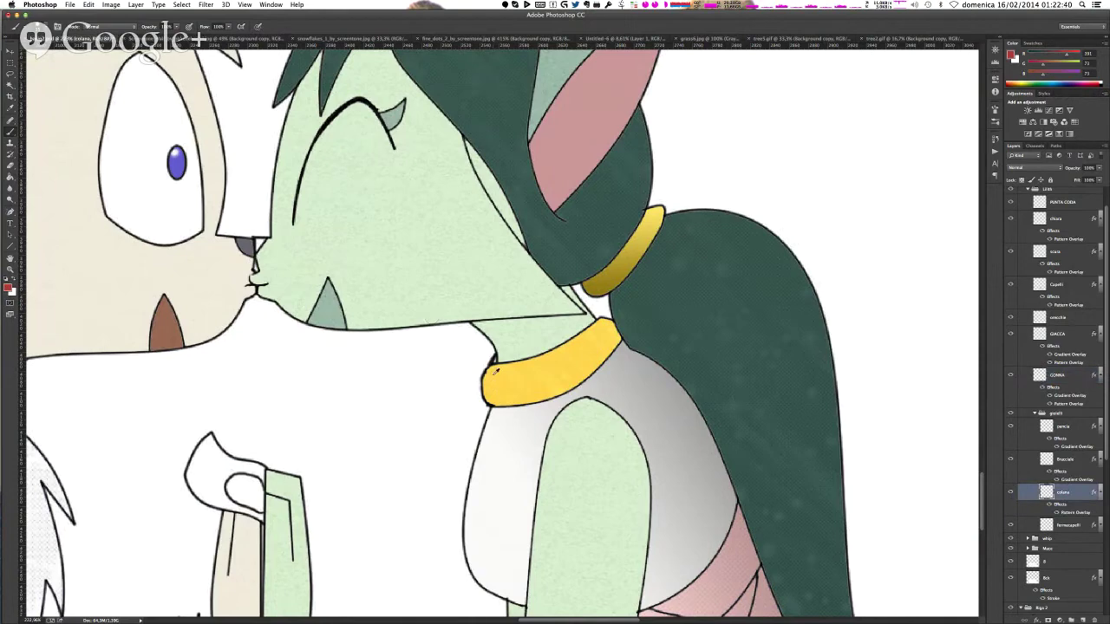
scroll(496, 372, "up", 10)
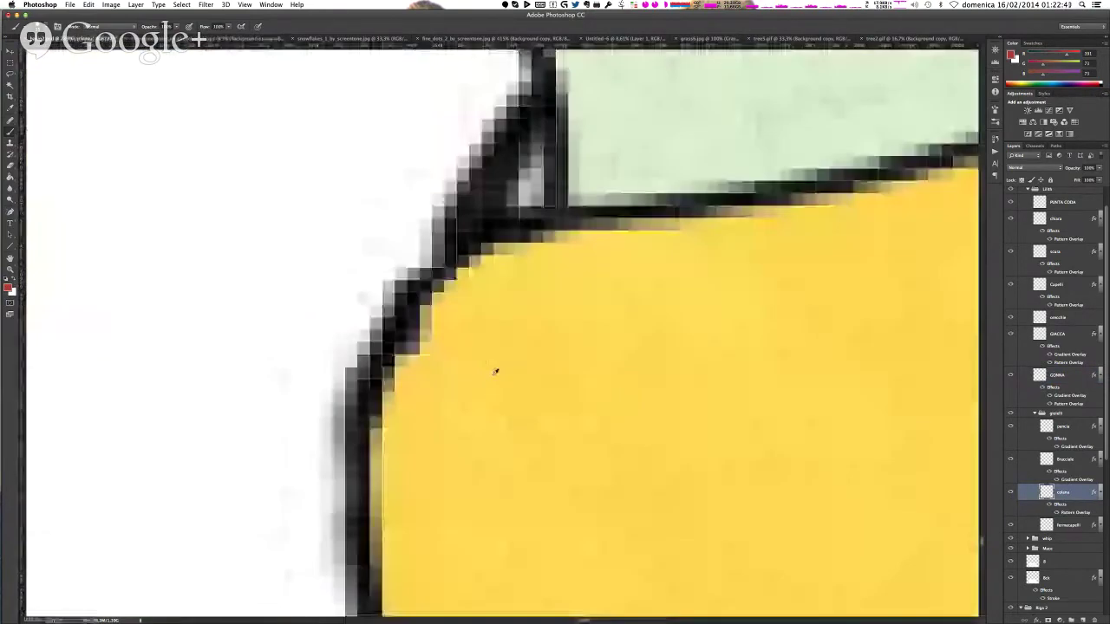
scroll(496, 371, "down", 5)
mouse_move(503, 362)
left_mouse_down()
mouse_move(486, 455)
mouse_move(518, 485)
mouse_move(513, 496)
mouse_move(517, 473)
mouse_move(496, 447)
mouse_move(513, 416)
mouse_move(507, 340)
mouse_move(501, 362)
mouse_move(530, 382)
mouse_move(535, 425)
mouse_move(501, 399)
mouse_move(500, 447)
left_mouse_up()
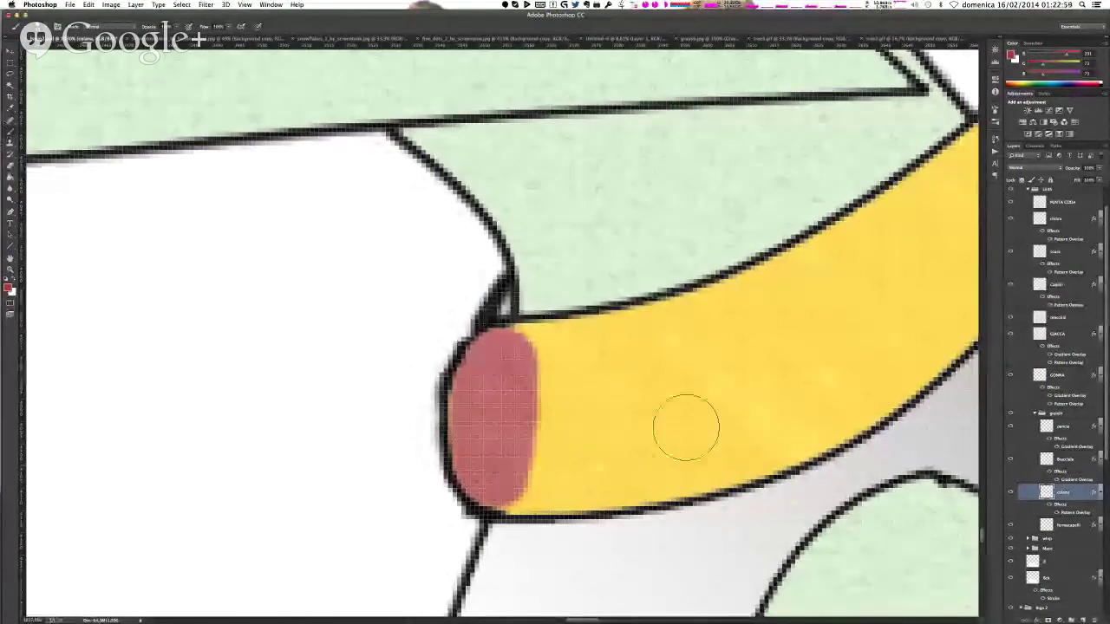
- Set the foreground colour to black (#000000) and outline the gem's edge where it meets the yellow collar
right_click(530, 304)
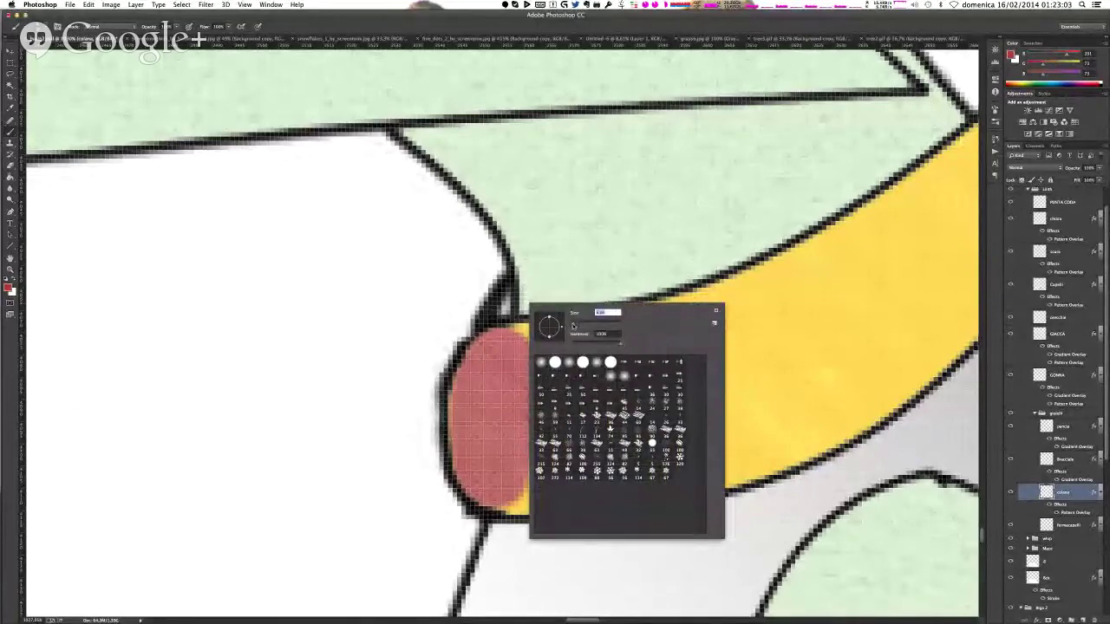
left_click(9, 288)
left_click(806, 300)
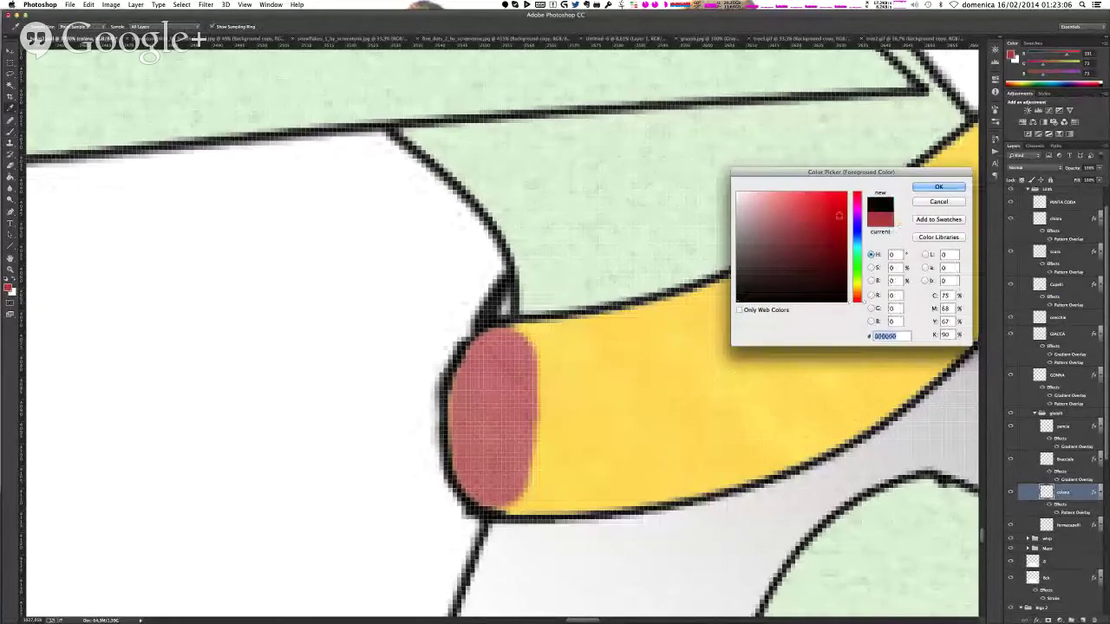
left_click(938, 187)
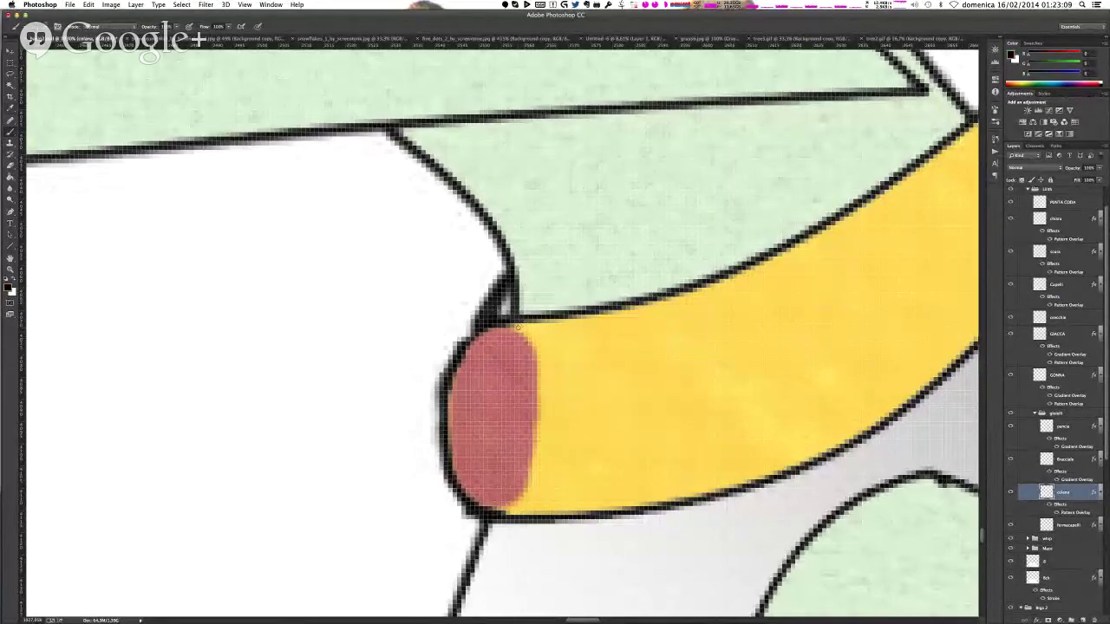
right_click(517, 328)
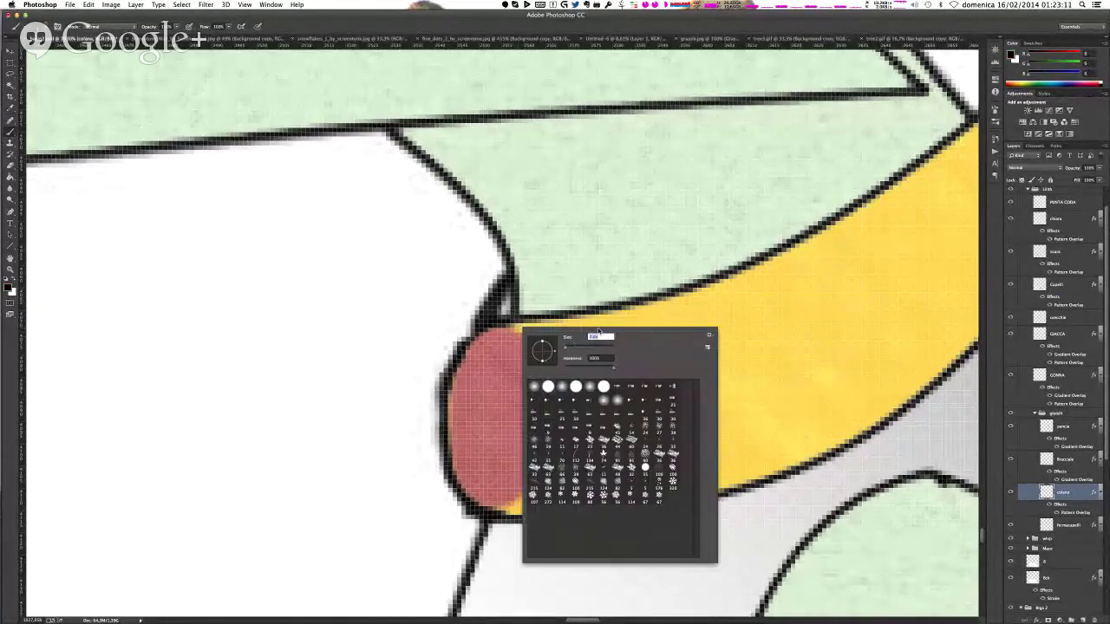
key("Escape")
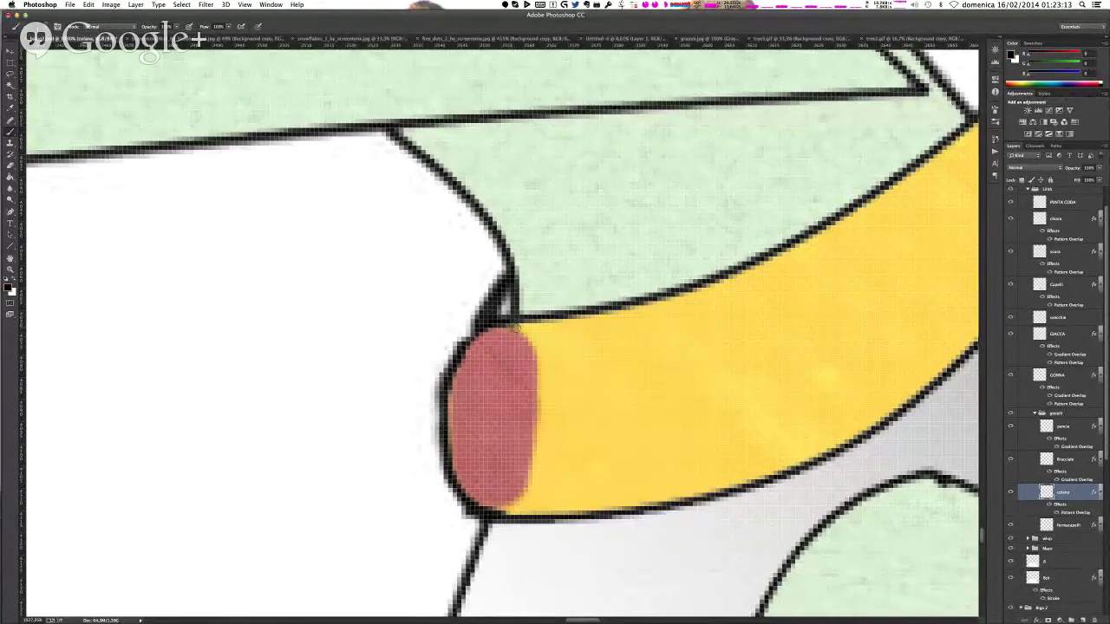
mouse_move(519, 330)
left_mouse_down()
mouse_move(538, 347)
mouse_move(537, 434)
mouse_move(518, 495)
mouse_move(497, 508)
left_mouse_up()
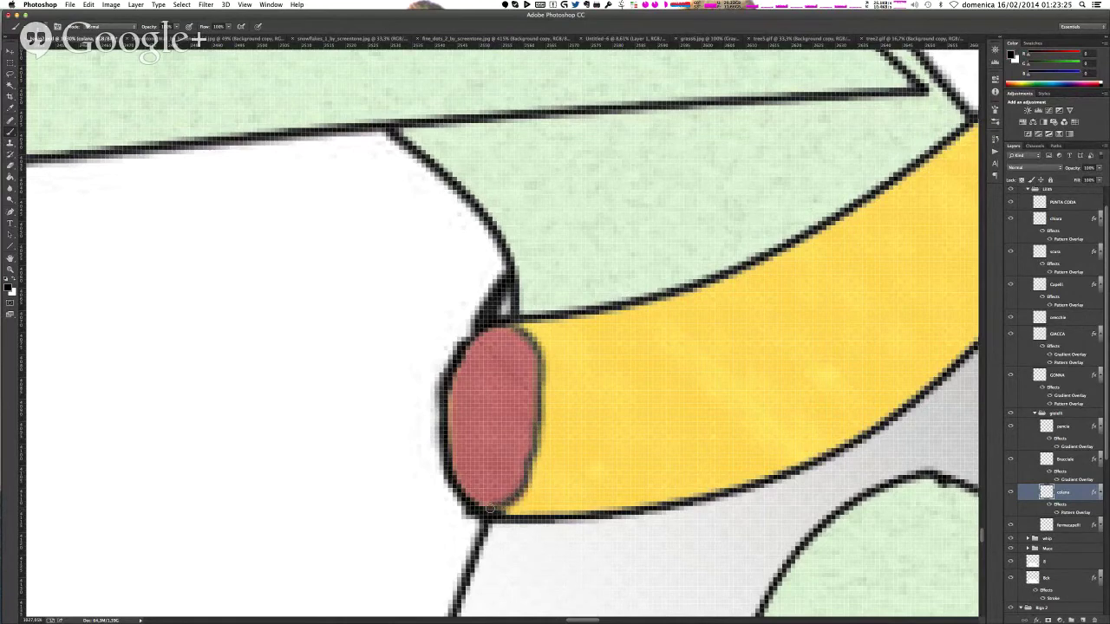
mouse_move(493, 511)
left_mouse_down()
mouse_move(528, 486)
mouse_move(545, 404)
mouse_move(536, 353)
mouse_move(505, 321)
mouse_move(546, 379)
mouse_move(537, 443)
left_mouse_up()
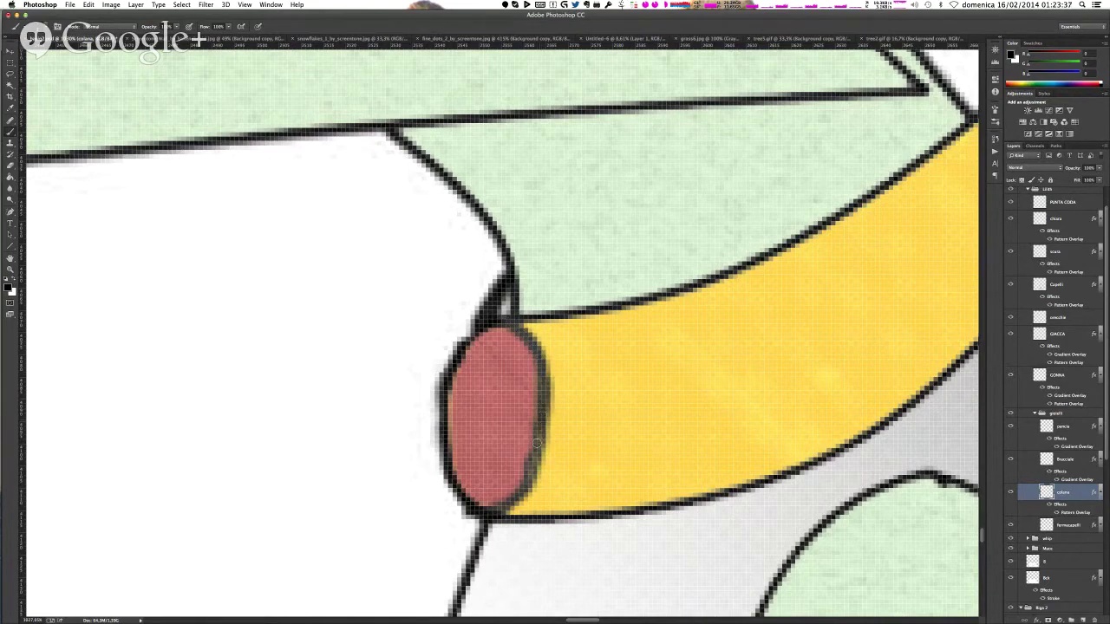
- Thicken and even out the black outline between the gem and the collar with a 2 px brush
right_click(529, 461)
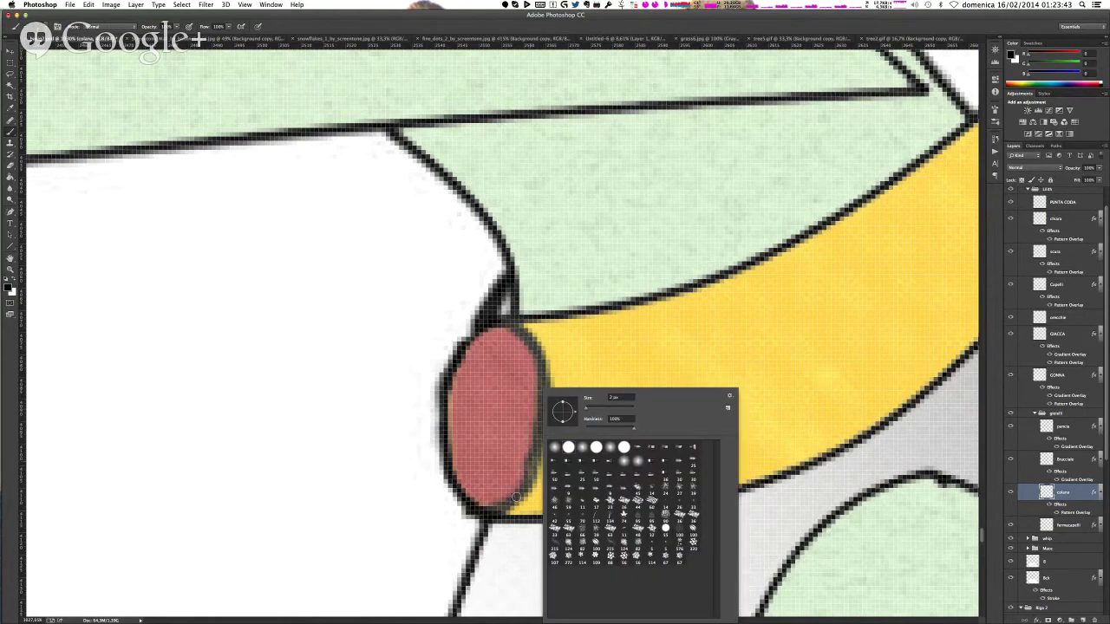
mouse_move(516, 497)
left_mouse_down()
mouse_move(544, 428)
mouse_move(546, 368)
mouse_move(516, 328)
left_mouse_up()
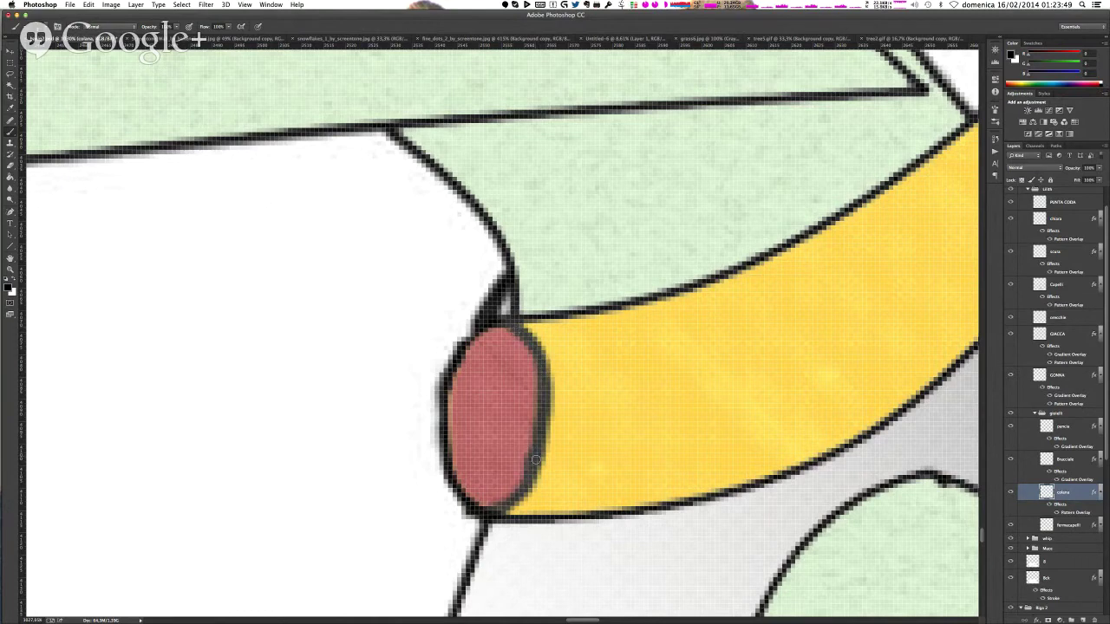
left_click_drag(532, 465, 499, 507)
key("q")
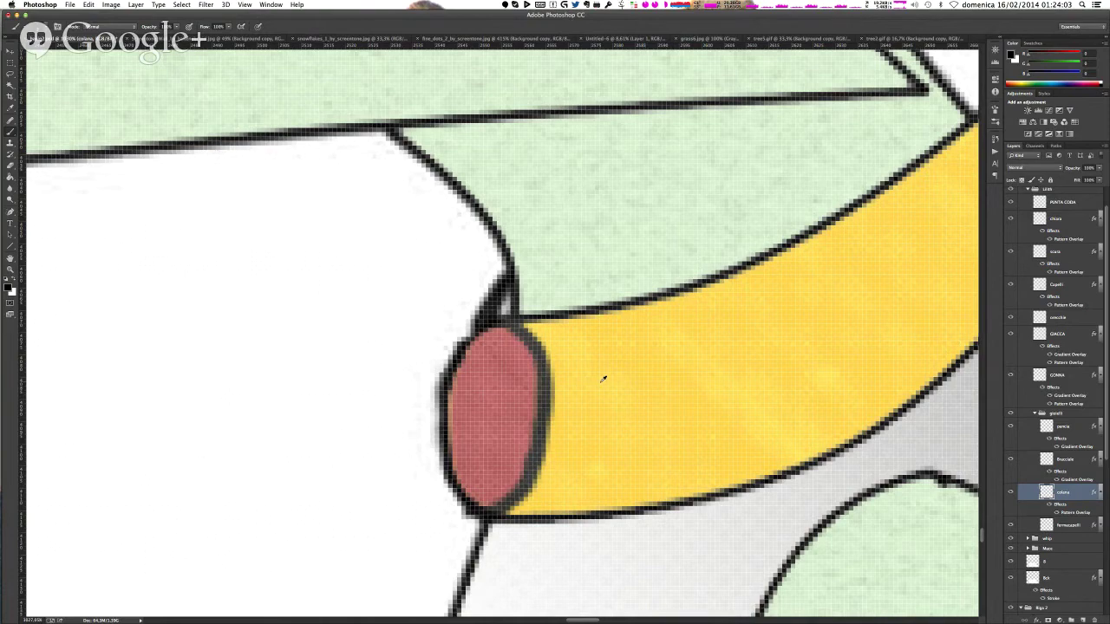
scroll(602, 380, "down", 6)
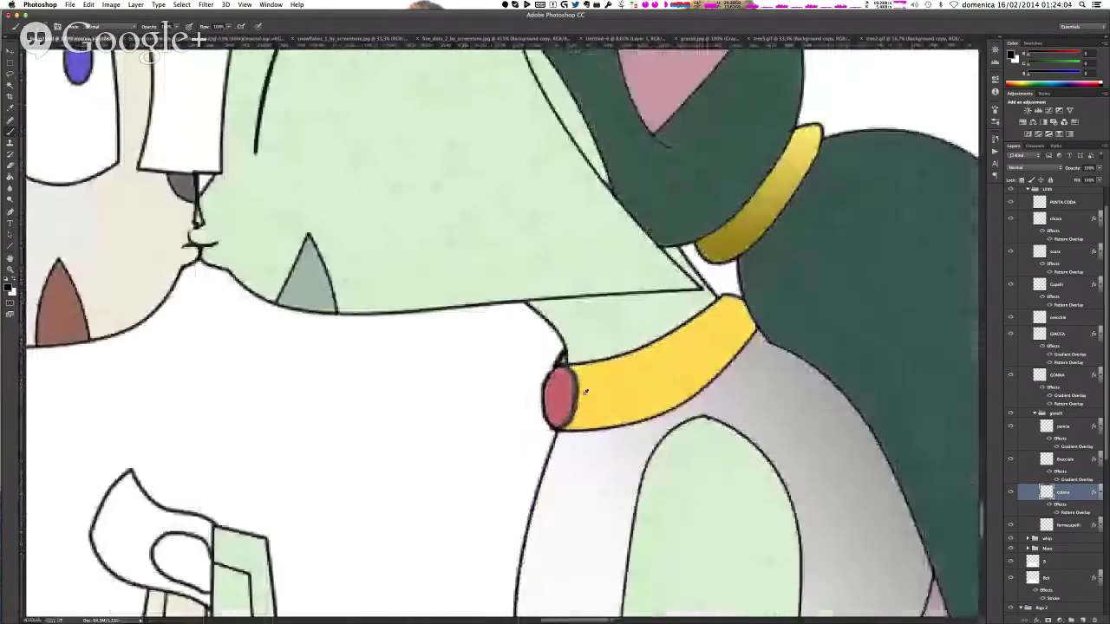
scroll(574, 422, "up", 8)
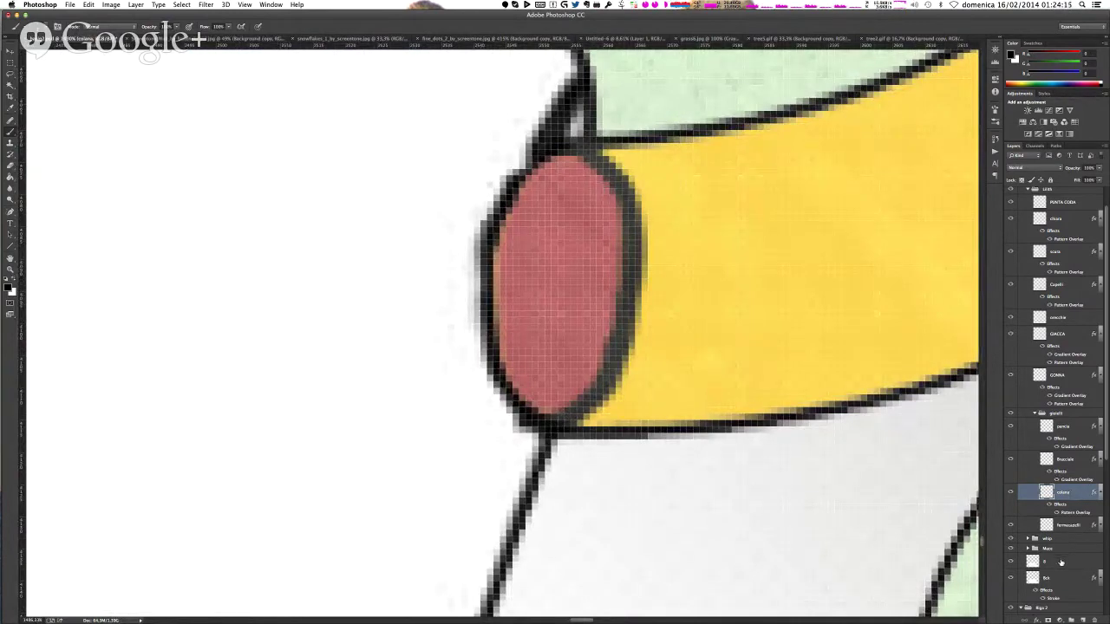
- Try the Pencil tool over the gem on the layer below the character groups and on the collana layer, undoing each mark
left_click(1061, 562)
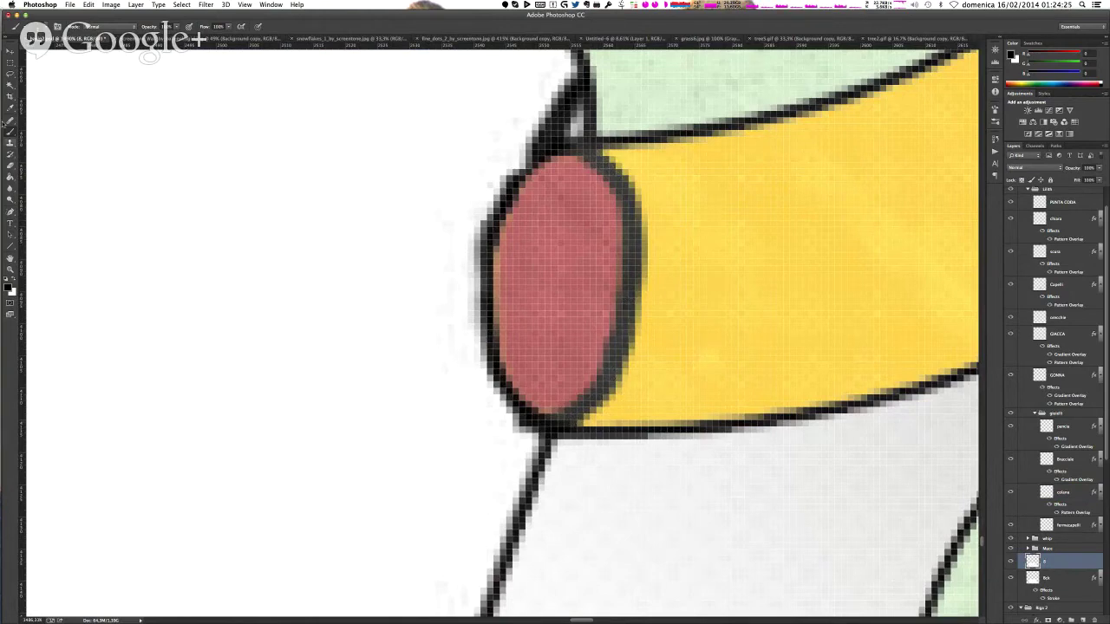
left_click_drag(10, 132, 45, 139)
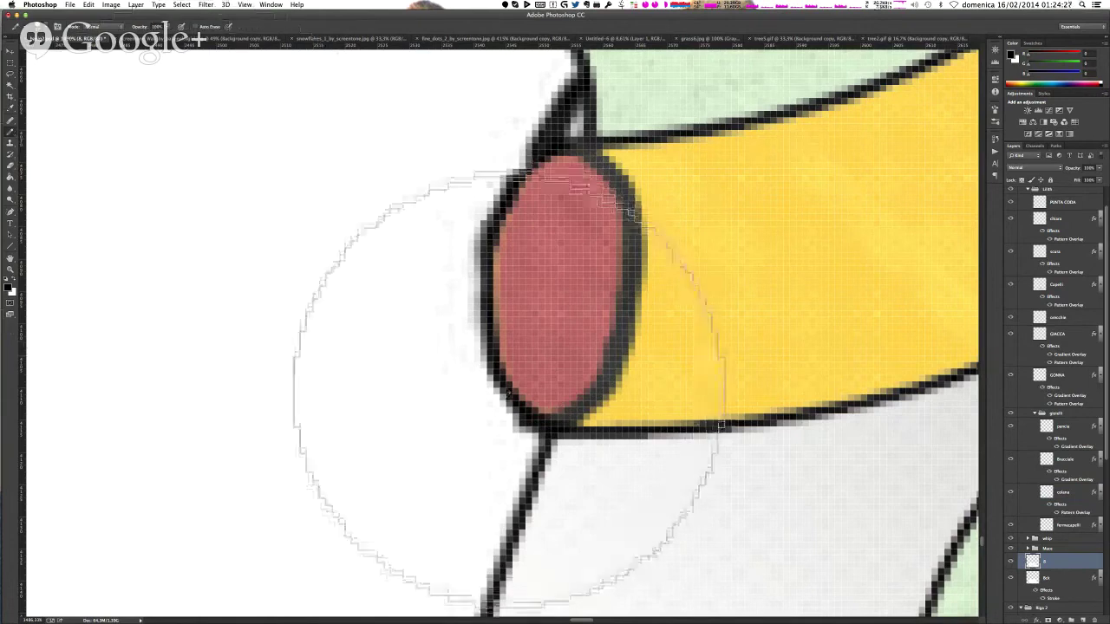
left_click(577, 336)
key("super+z")
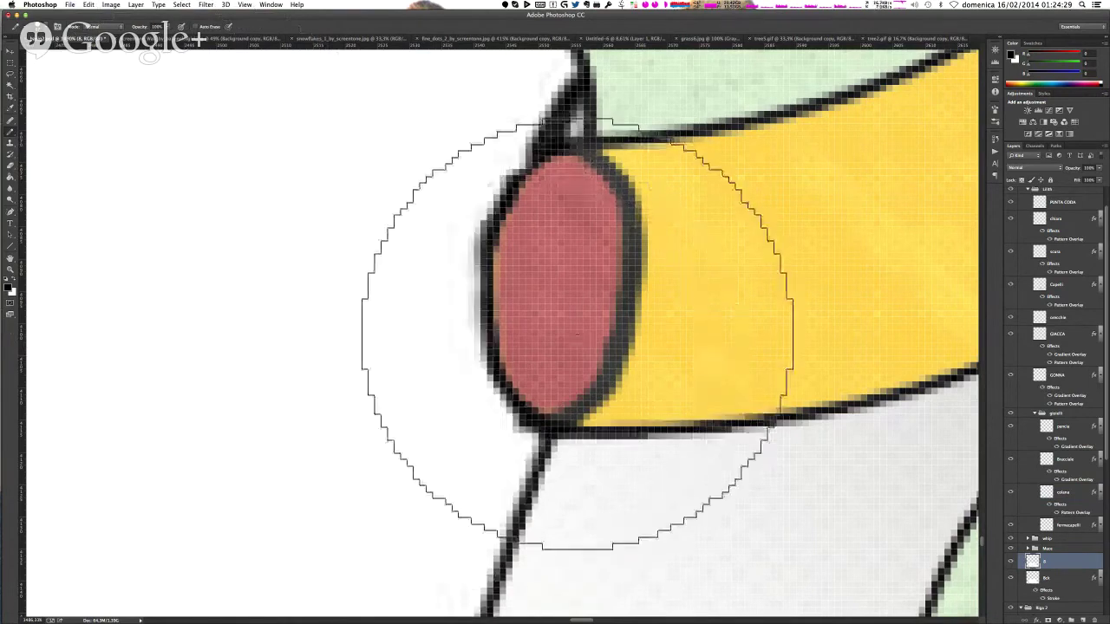
left_click(1063, 526)
left_click(1070, 493)
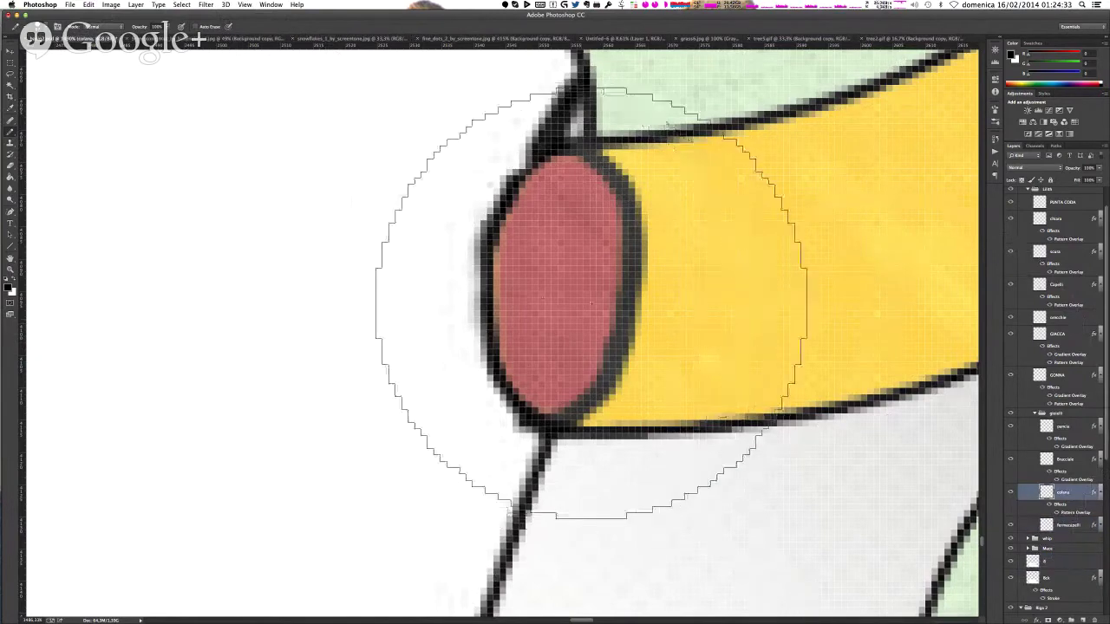
left_click(591, 303)
key("super+z")
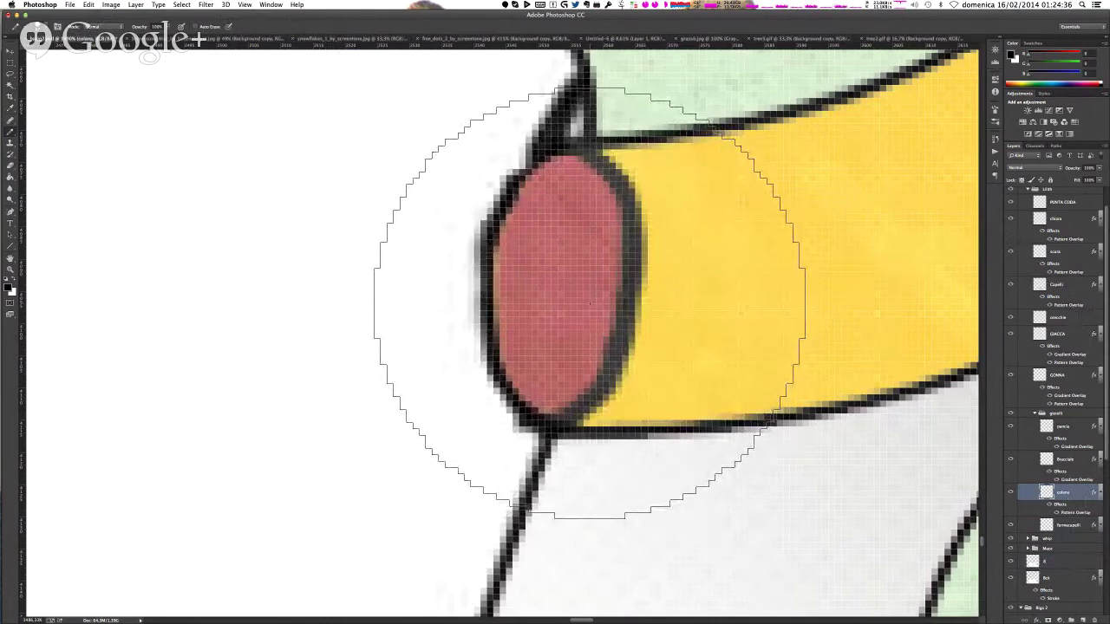
- Add a new layer above collana and redraw the gem's black outline along the collar with the Brush tool
left_click(1083, 619)
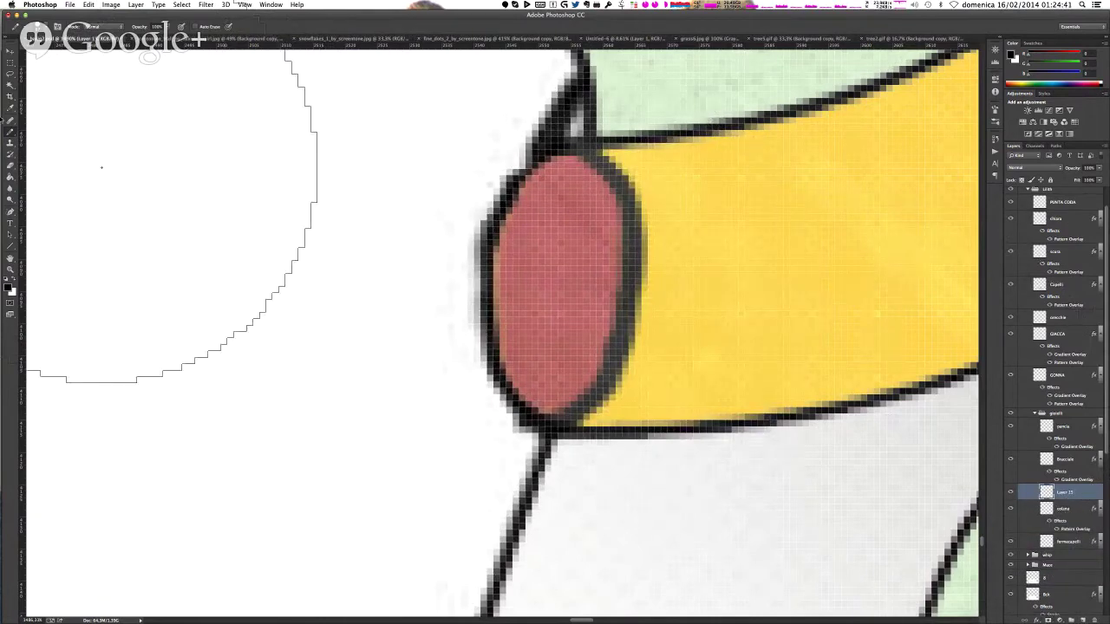
right_click(13, 134)
left_click(34, 135)
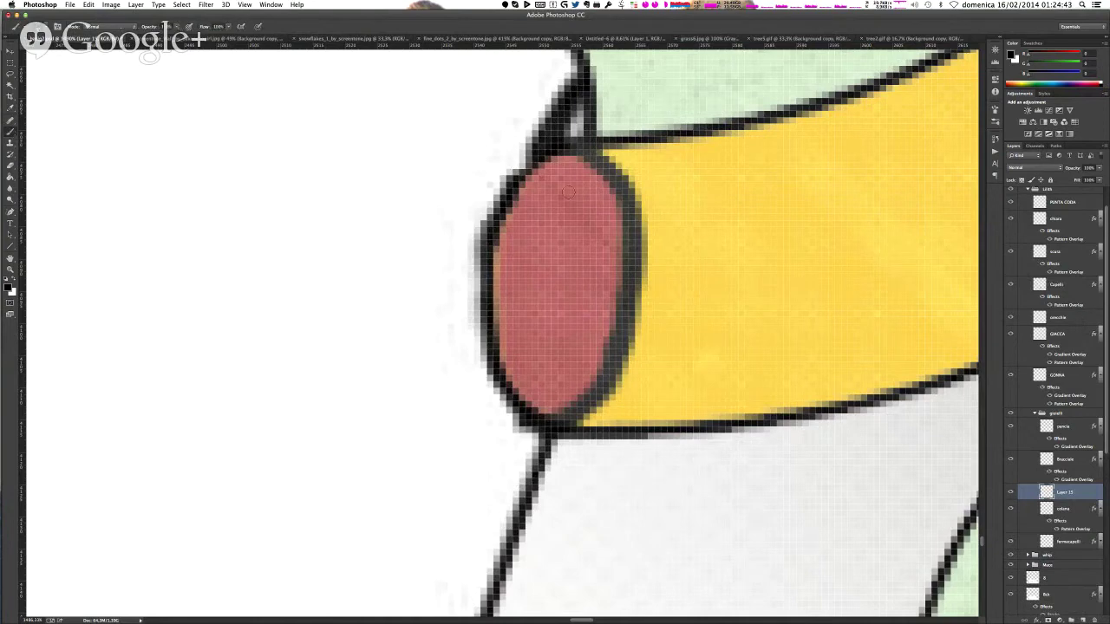
mouse_move(587, 151)
left_mouse_down()
mouse_move(622, 187)
mouse_move(634, 236)
mouse_move(628, 316)
mouse_move(599, 387)
mouse_move(559, 414)
left_mouse_up()
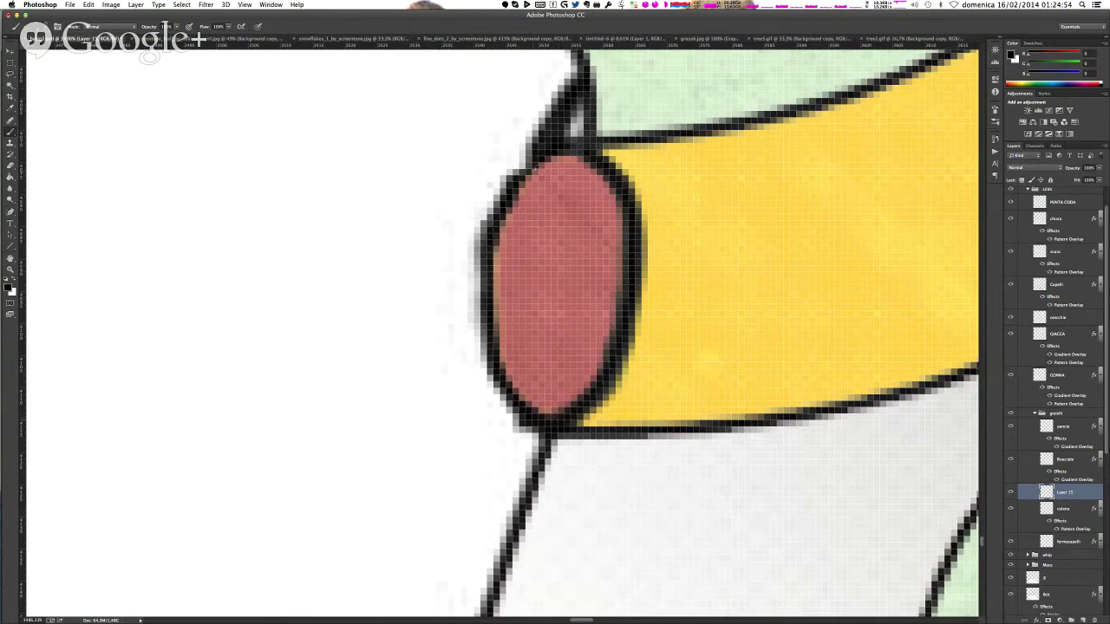
scroll(535, 162, "down", 1)
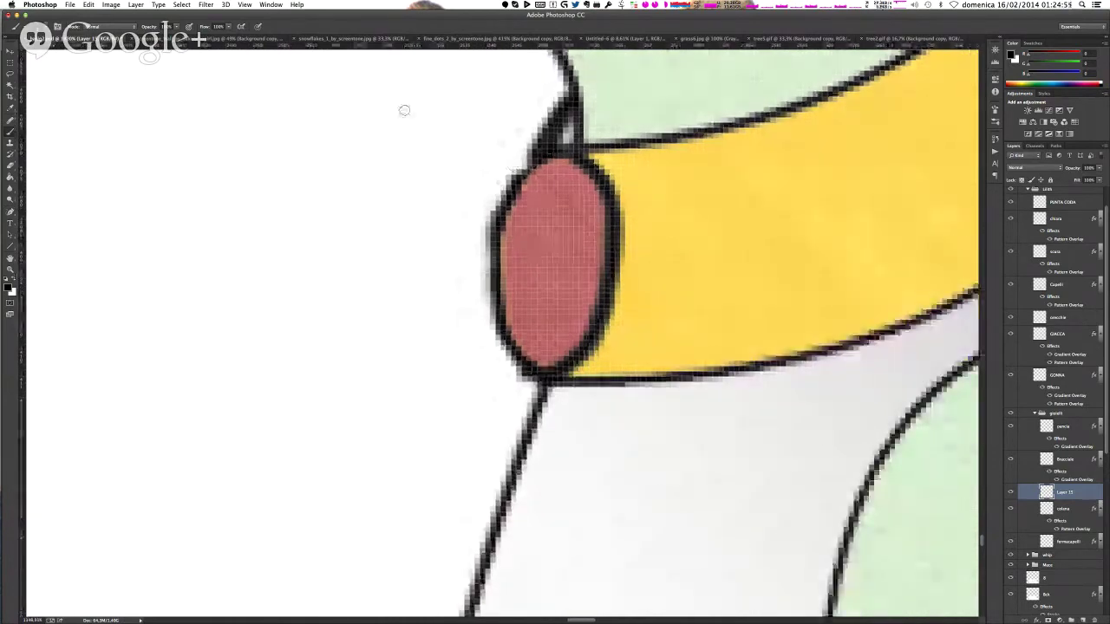
scroll(404, 110, "down", 6)
scroll(404, 139, "down", 3)
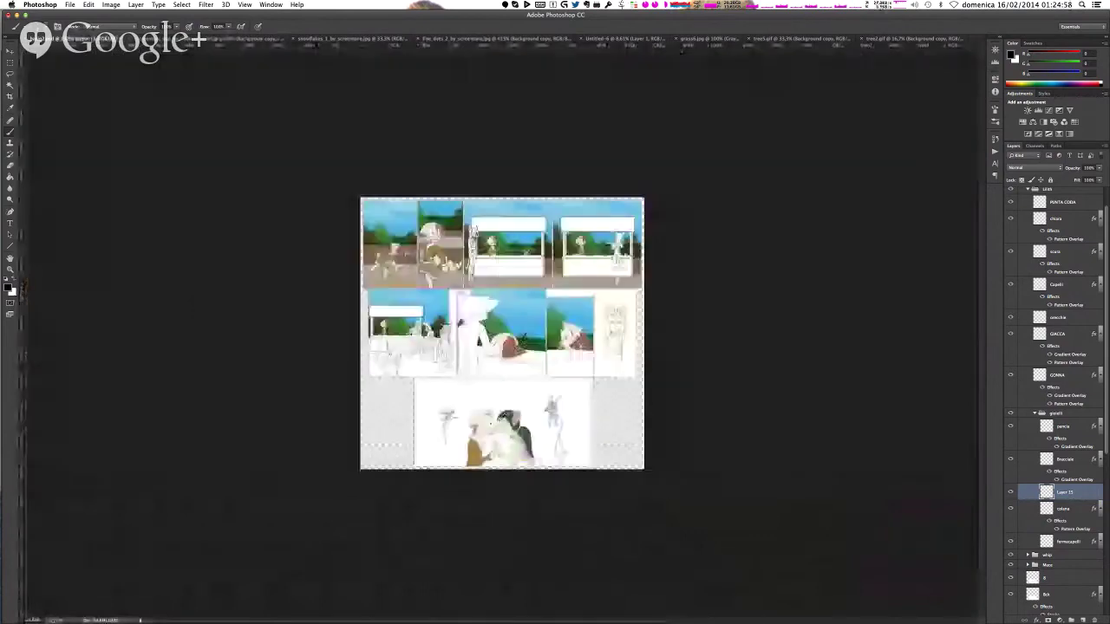
- Rename the new gem outline layer above collana and collapse the jewellery group
scroll(498, 407, "up", 3)
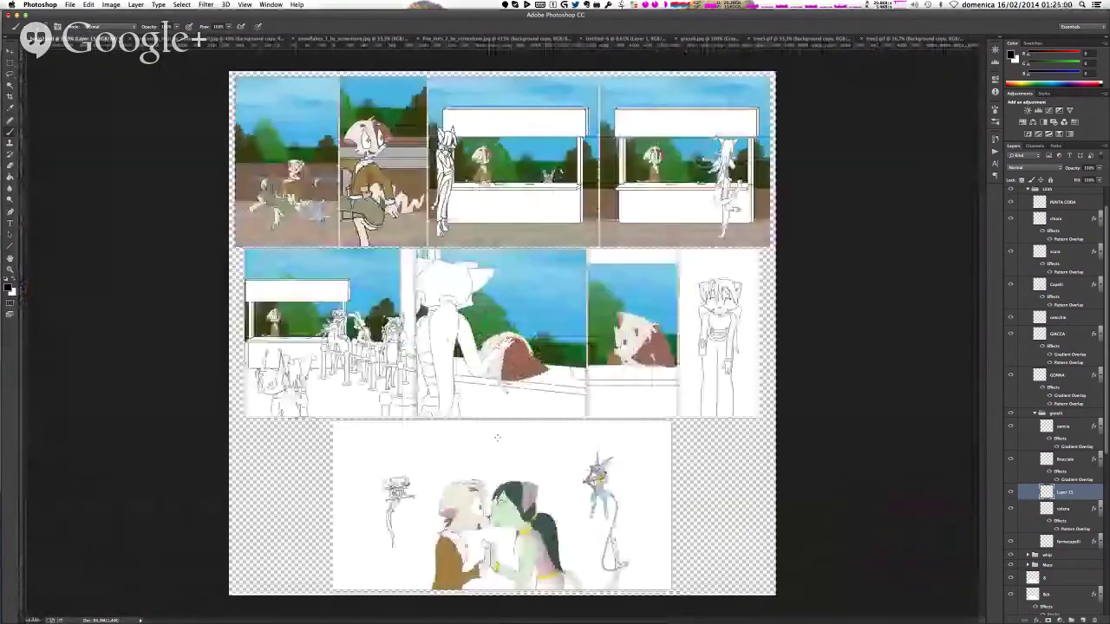
scroll(498, 516, "up", 8)
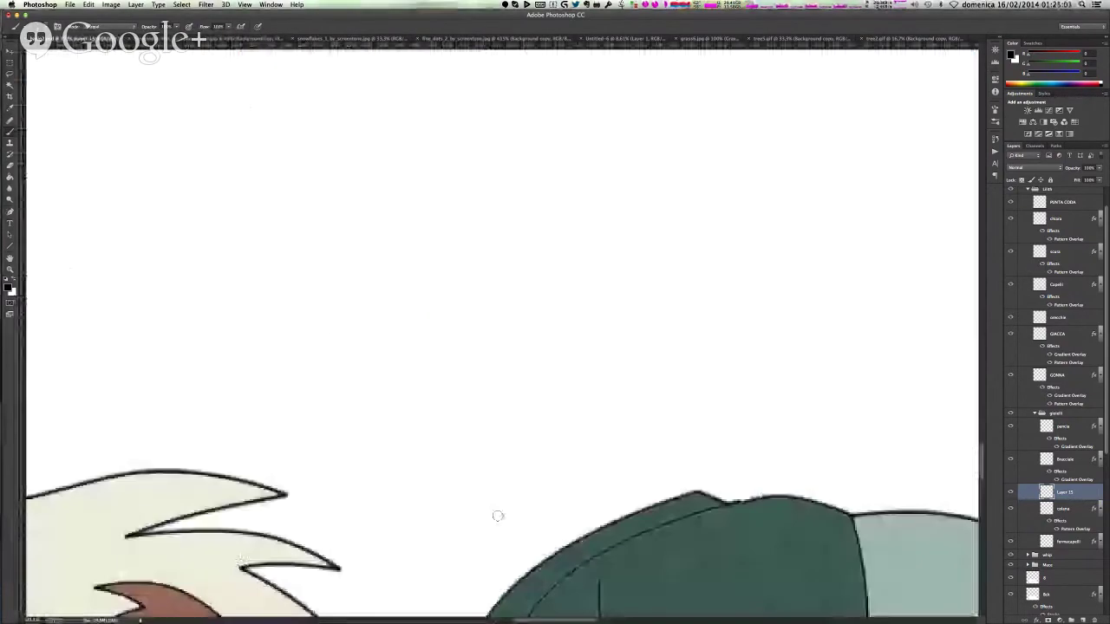
scroll(498, 516, "up", 4)
scroll(414, 464, "down", 2)
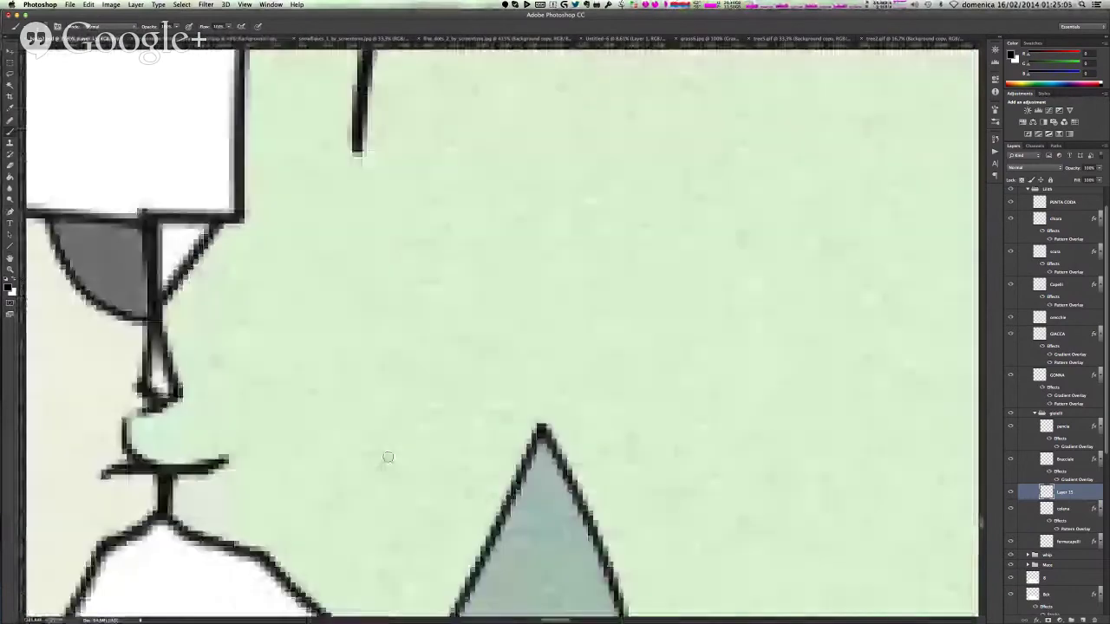
scroll(497, 333, "left", 5)
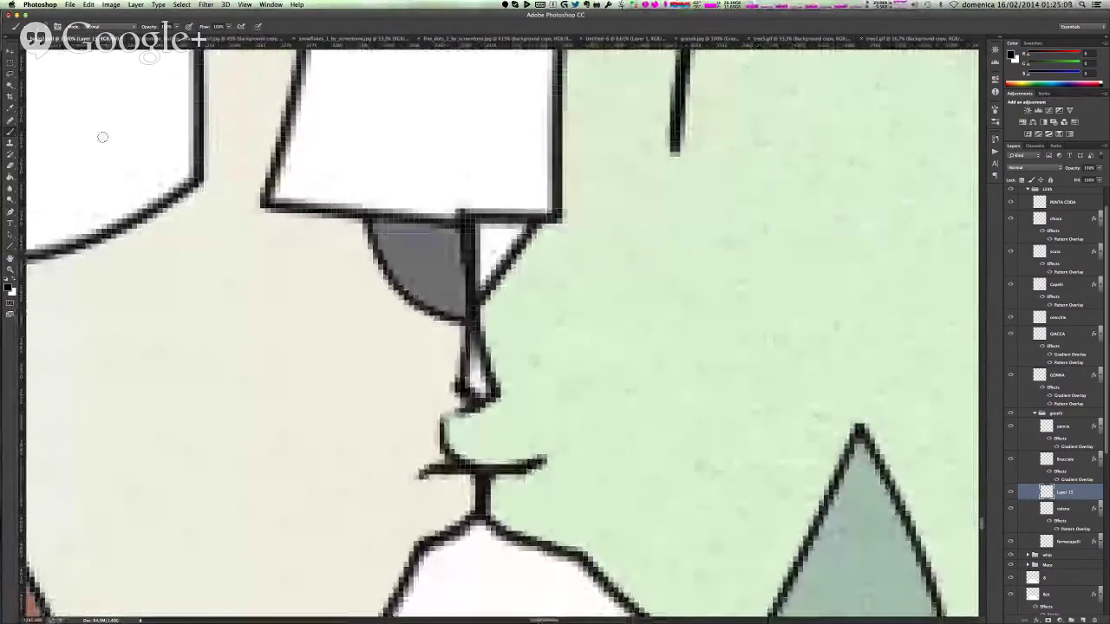
double_click(1066, 494)
type("occ")
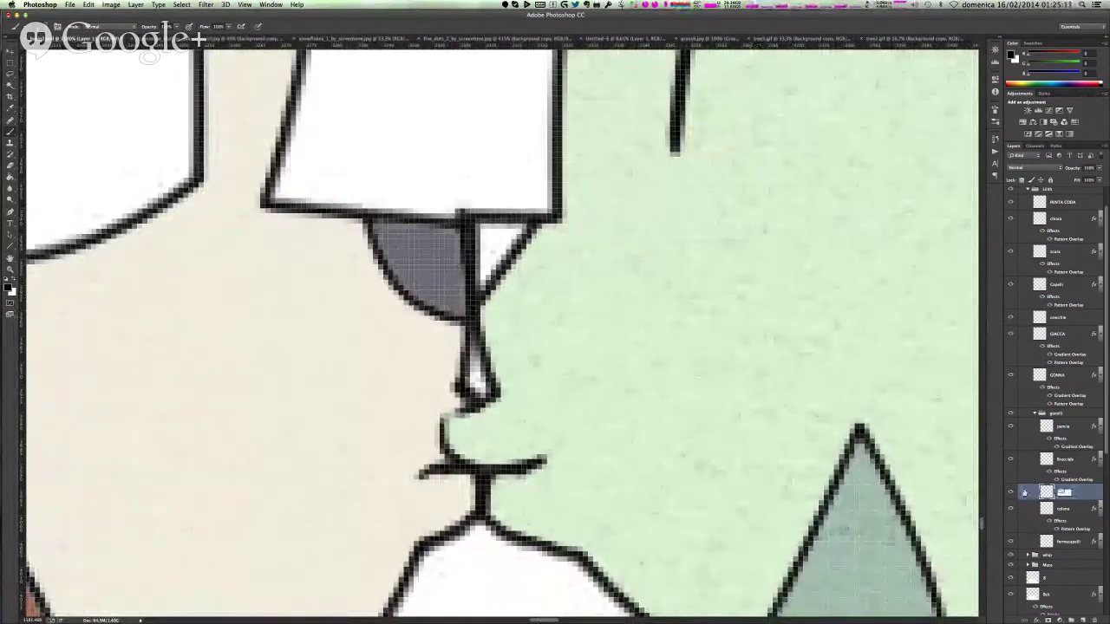
type("hiali")
key("Return")
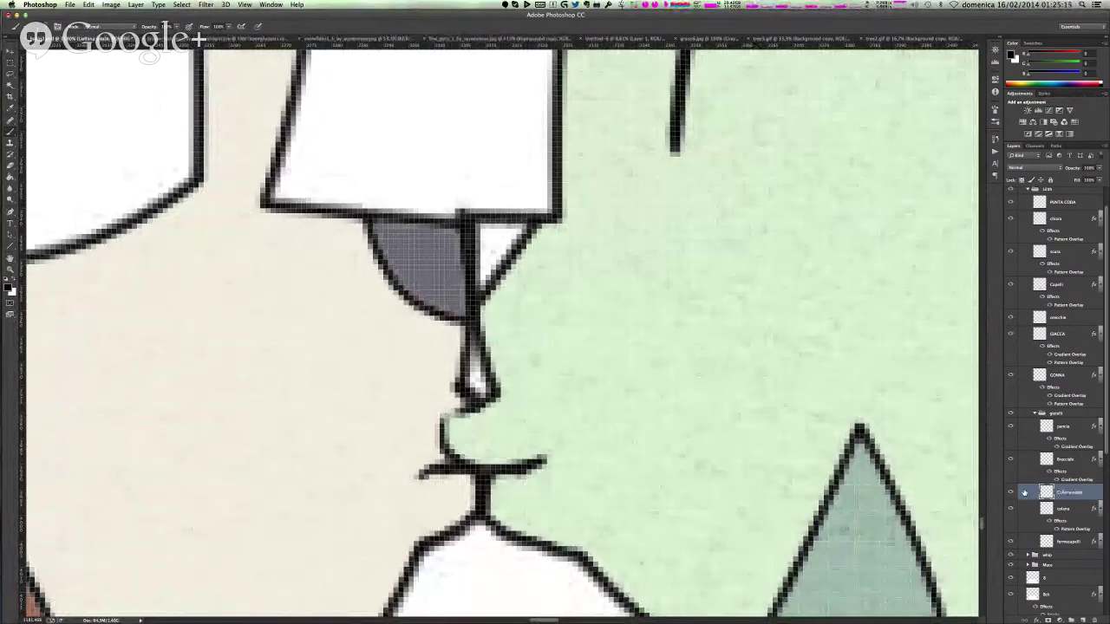
left_click(1037, 412)
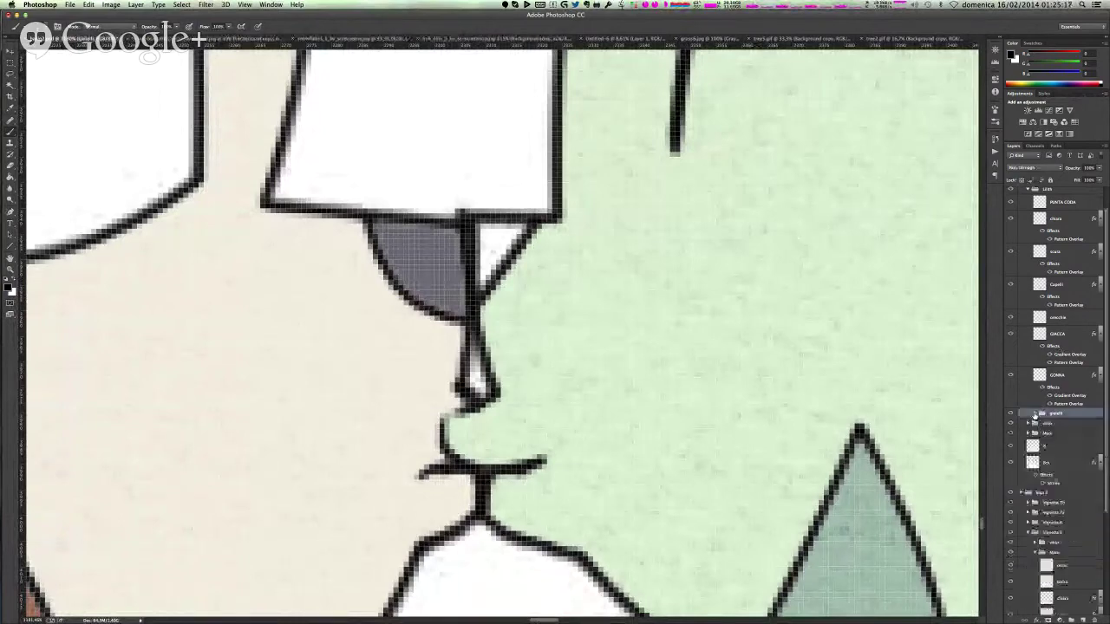
- Add a new layer above chiara and set the foreground colour to pale pink #ffb0c0 from the PANTONE+ Solid Coated library
scroll(1037, 296, "up", 2)
left_click(1057, 248)
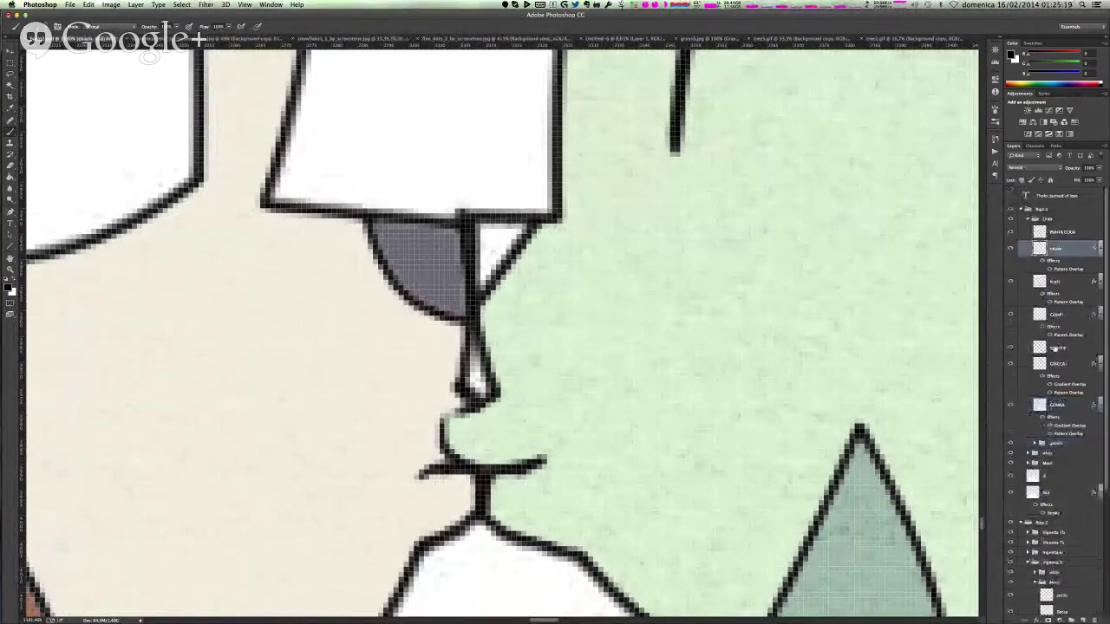
key("super+alt+shift+n")
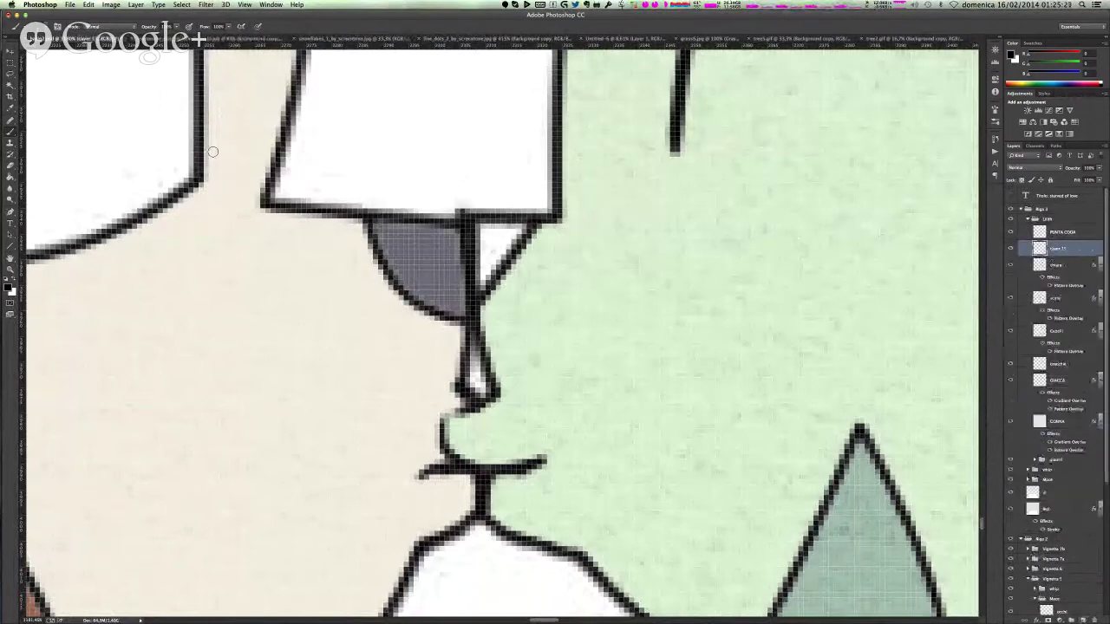
left_click(9, 289)
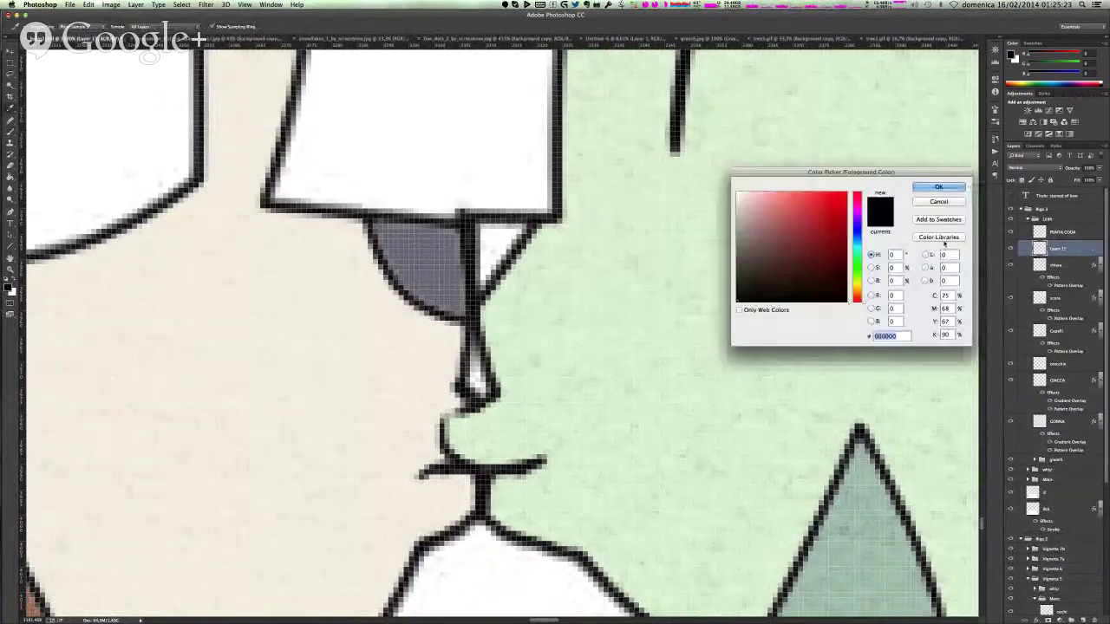
left_click(940, 242)
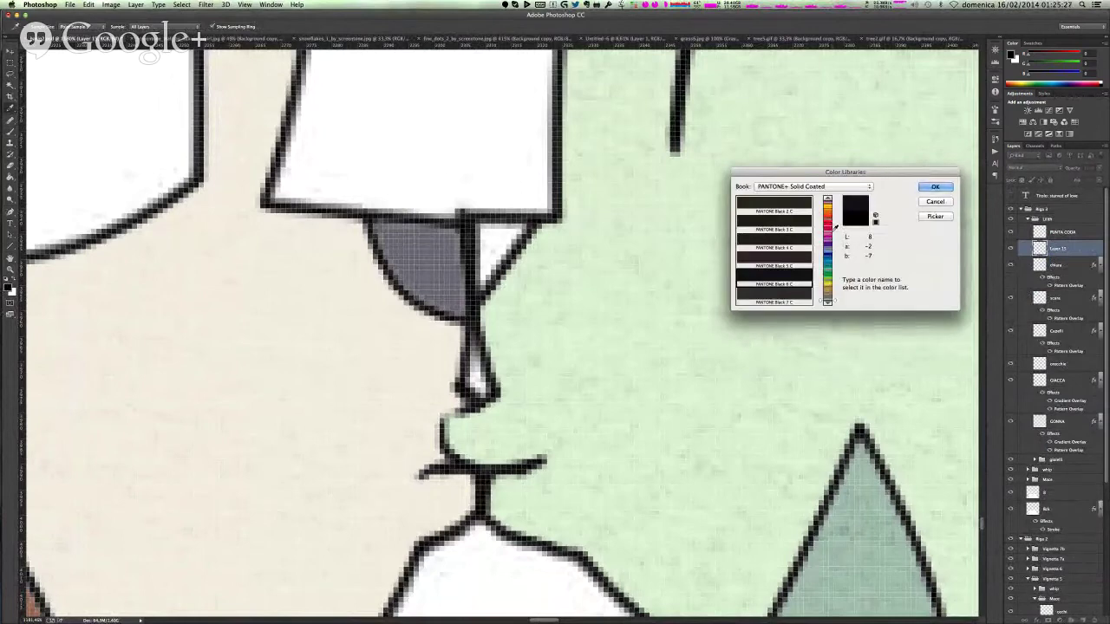
left_click(834, 217)
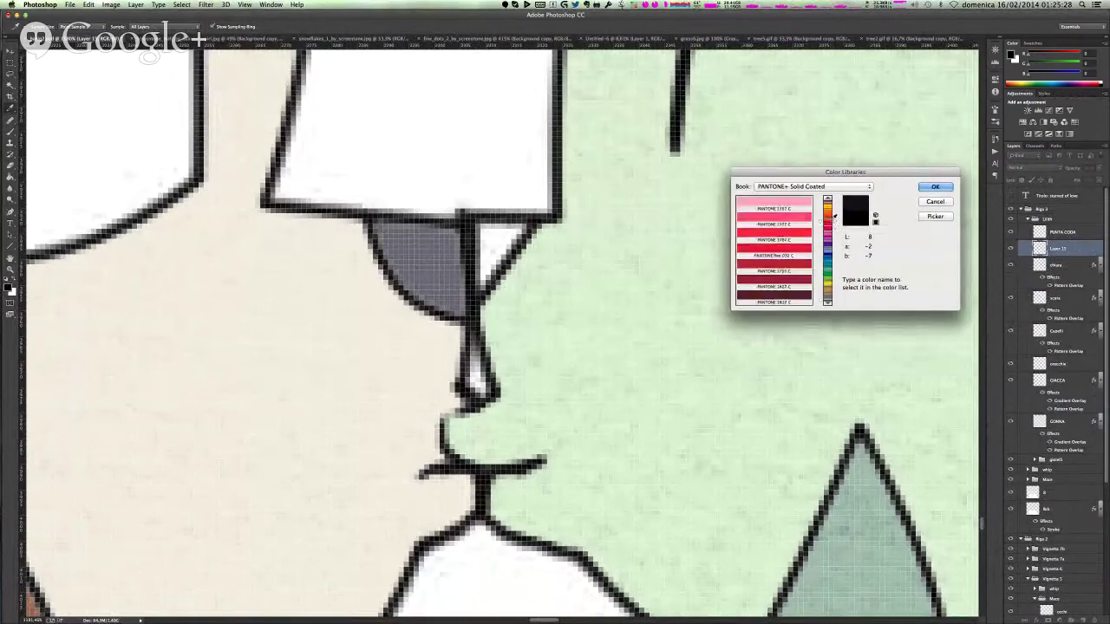
left_click(770, 205)
left_click(937, 187)
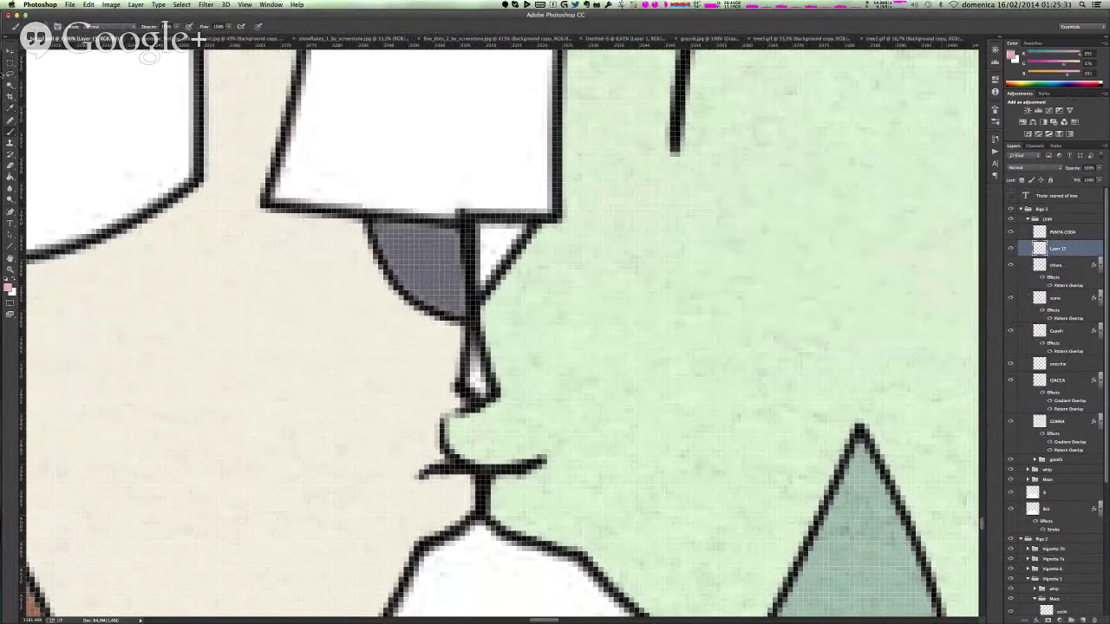
- Select the green character's white nose with the Magic Wand, fill it with the pale pink and deselect
left_click(11, 85)
left_click(492, 242)
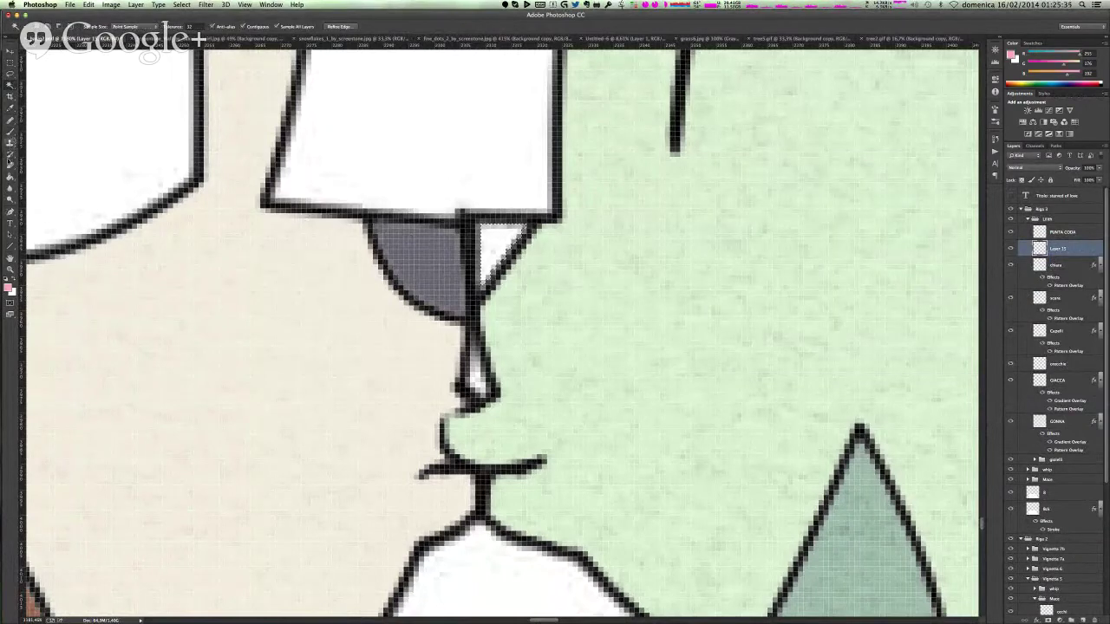
left_click(11, 177)
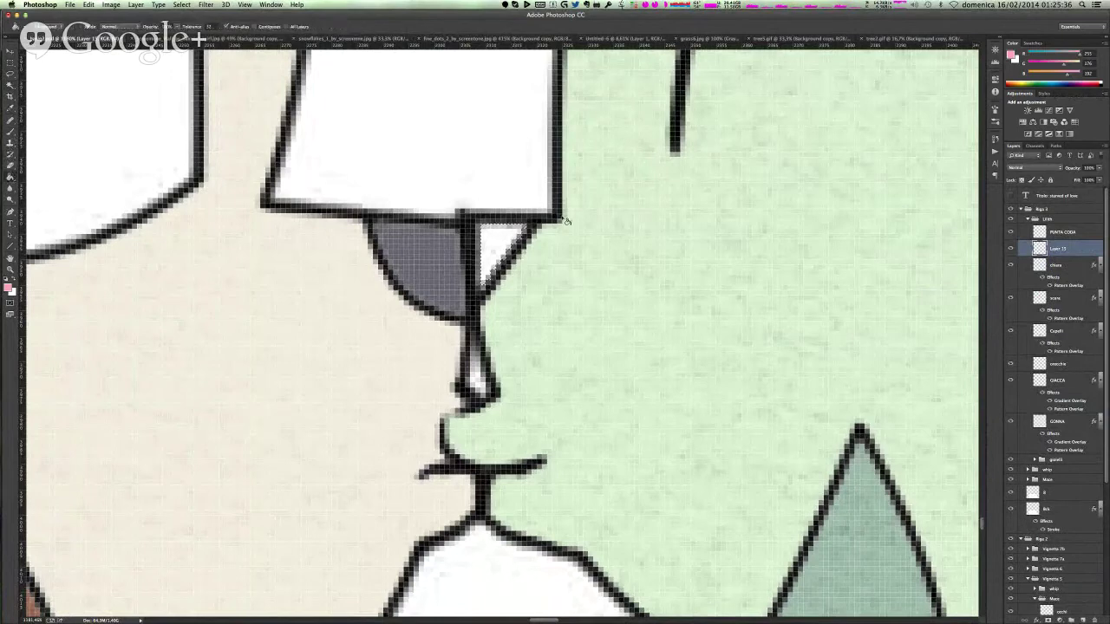
left_click(491, 241)
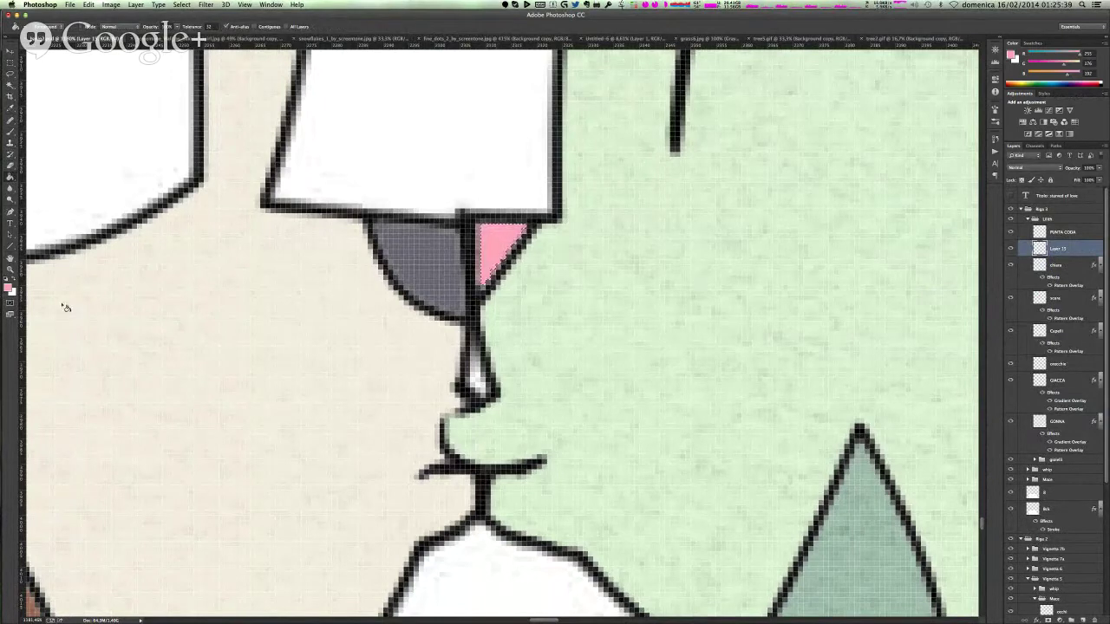
key("super+d")
scroll(535, 335, "down", 5)
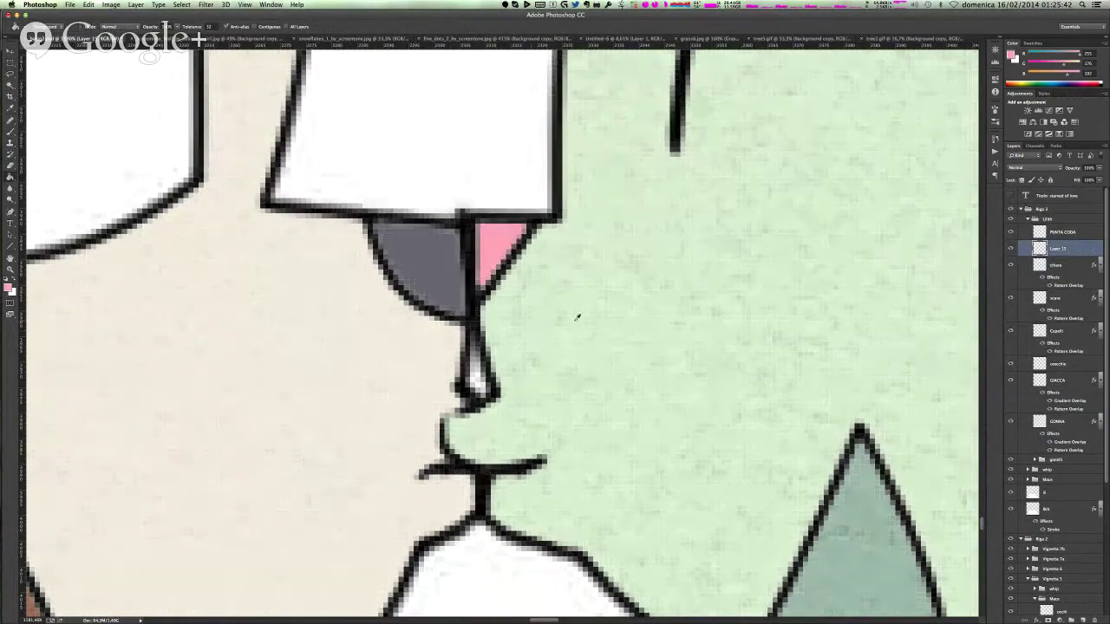
scroll(619, 330, "down", 3)
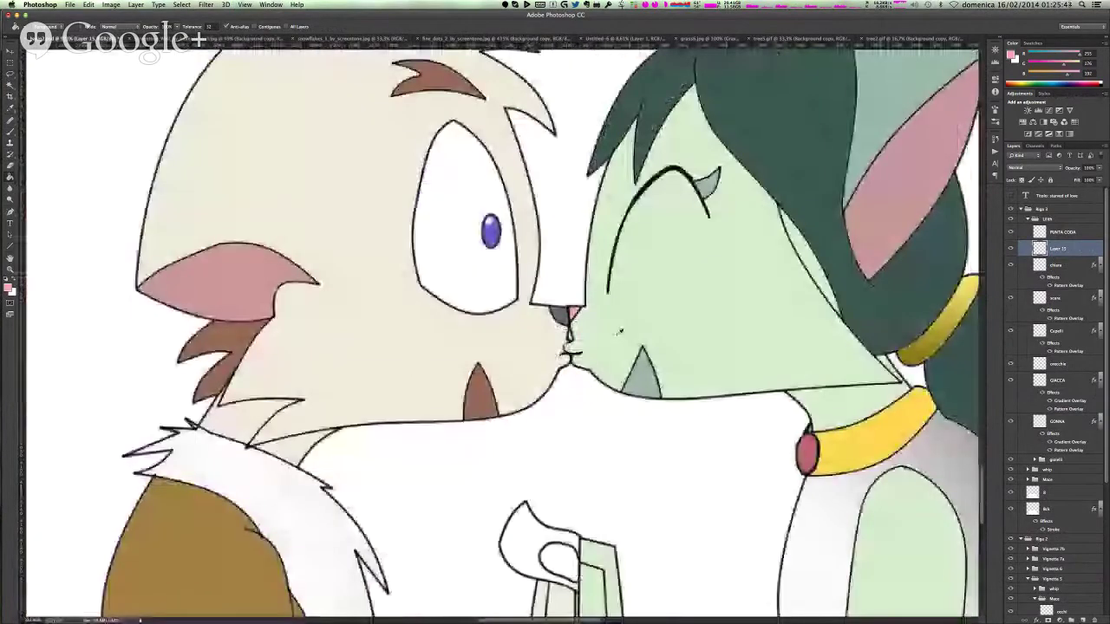
- Lighten the foreground pink to 22% saturation (#ffc7d2), undo the earlier nose fill and refill the green character's nose
left_click(8, 287)
left_click(935, 216)
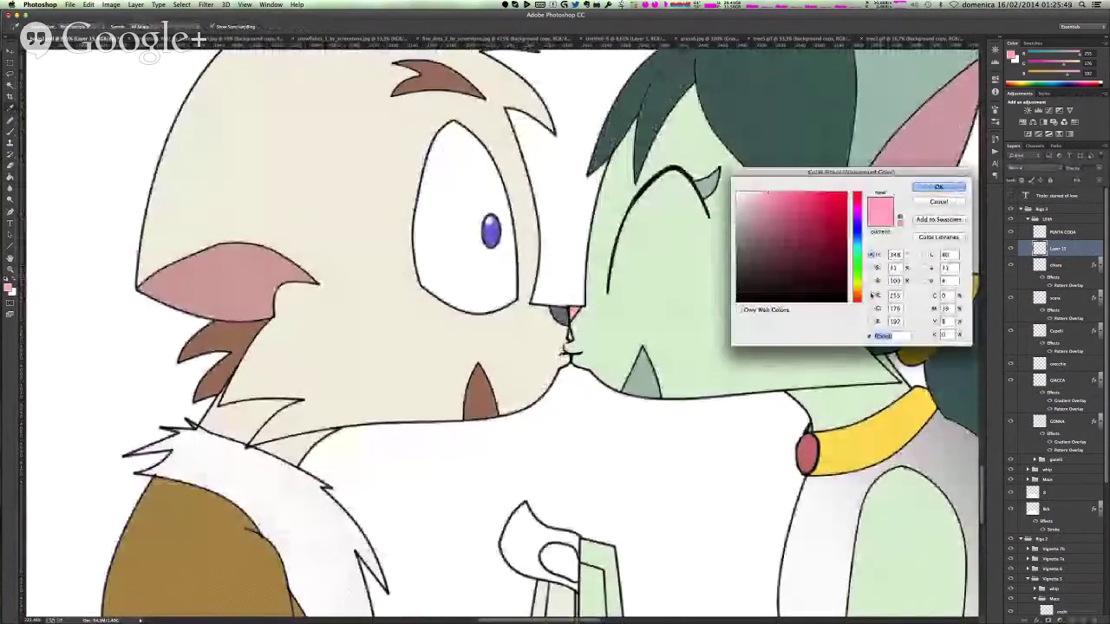
left_click(872, 280)
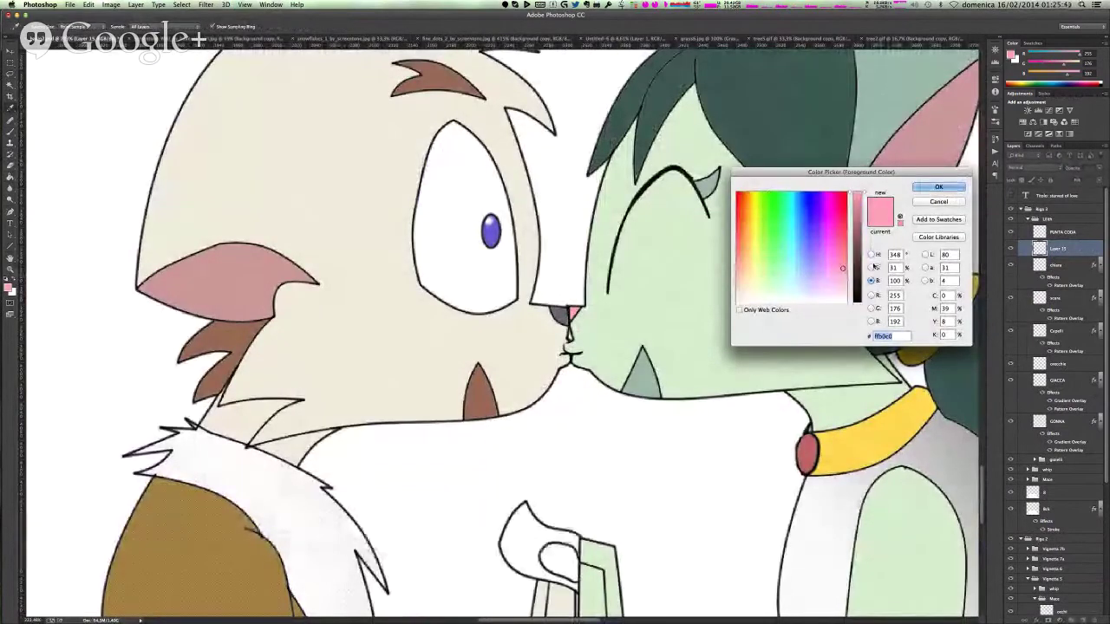
left_click(871, 254)
left_click(871, 267)
left_click_drag(863, 268, 864, 279)
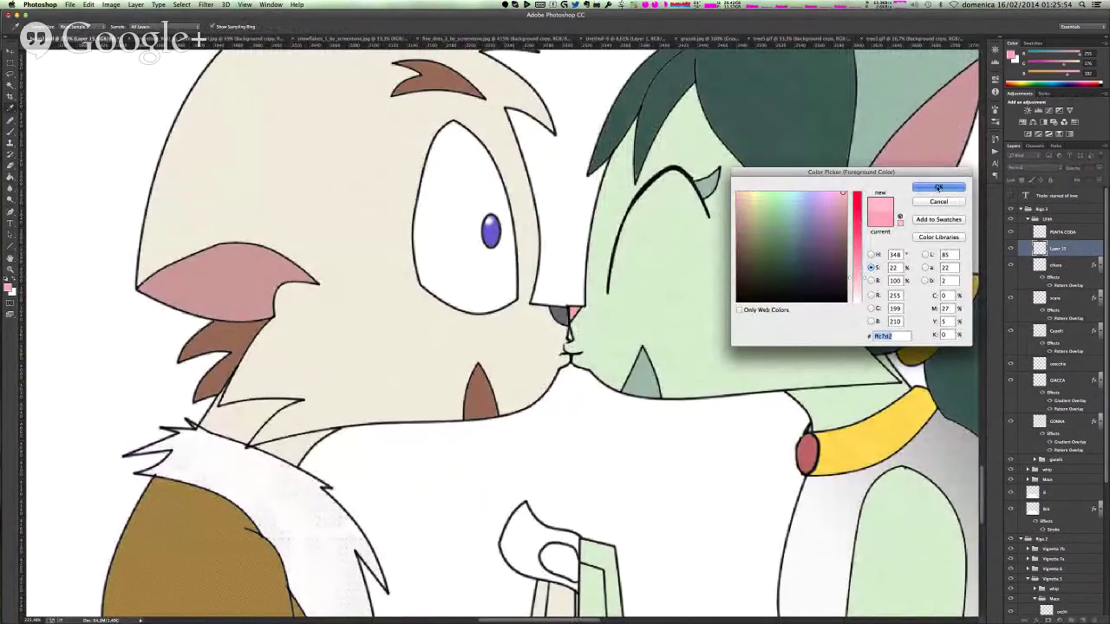
key("Return")
key("super+z")
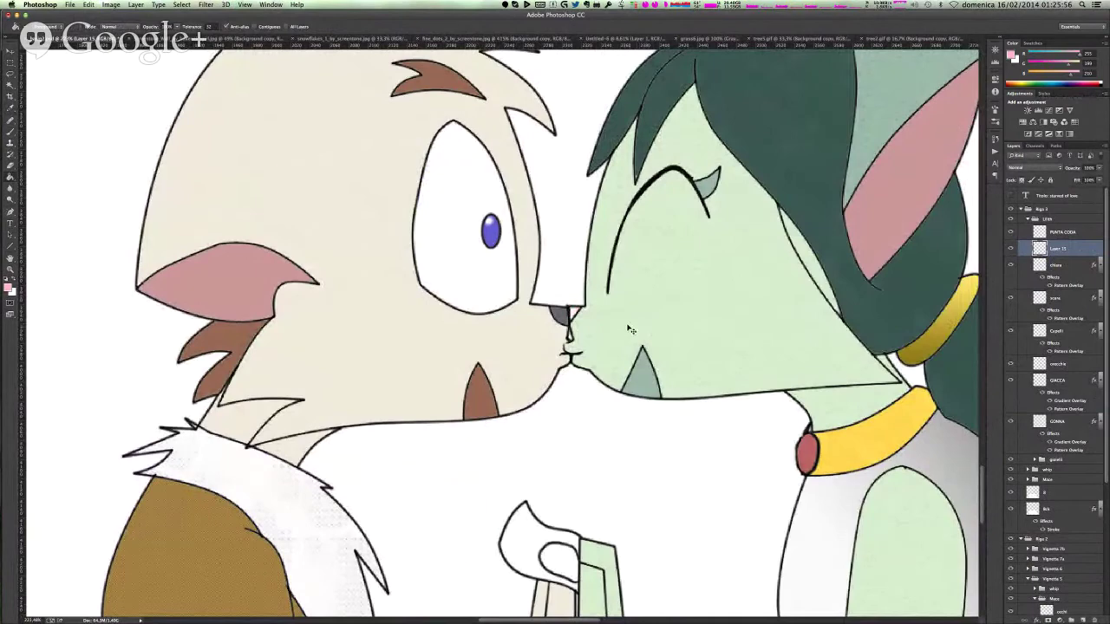
left_click(574, 313)
- Rename the nose colour layer as Naso and save the document
double_click(1058, 249)
type("n")
key("Return")
key("super+s")
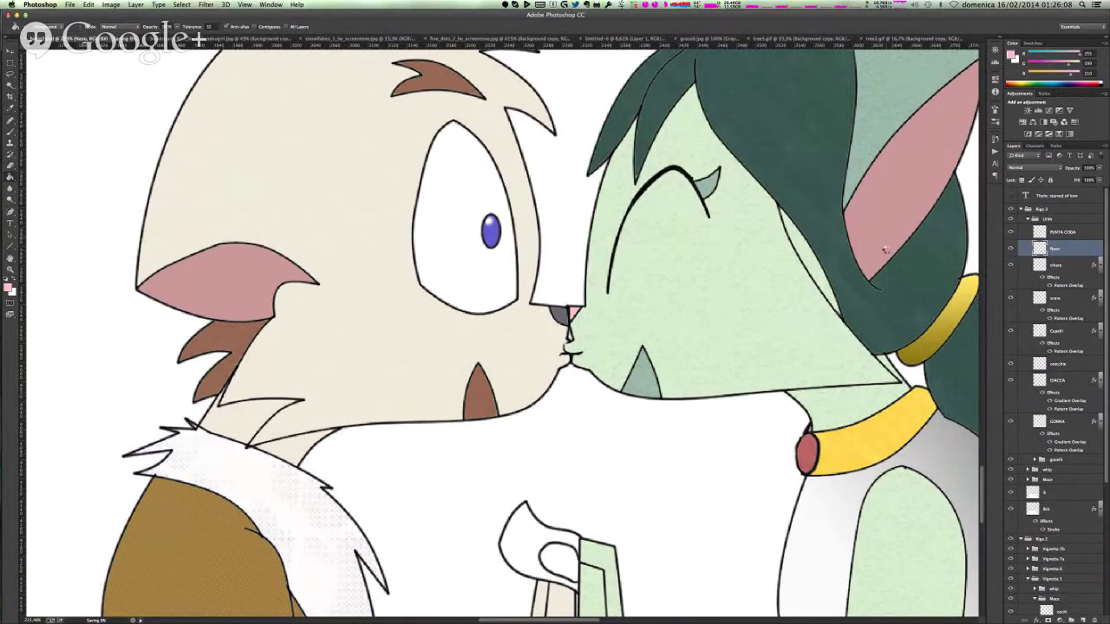
- Collapse the kissing-panel character and Vignetta 5 groups, expand Vignetta 7a and select its line-art layer 7a
key("super+0")
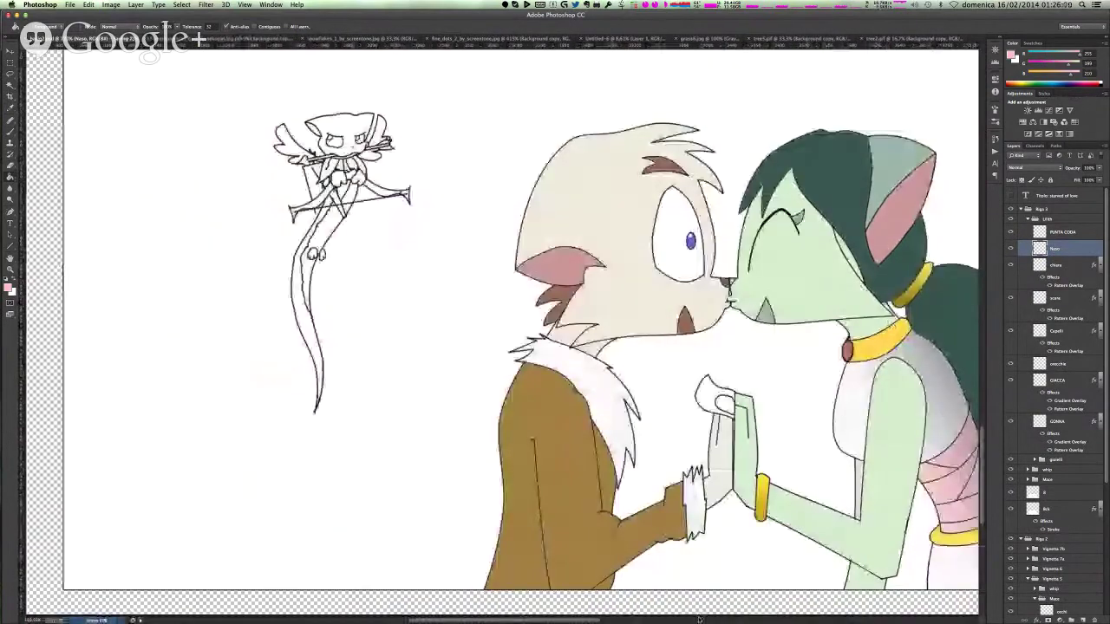
scroll(835, 300, "right", 5)
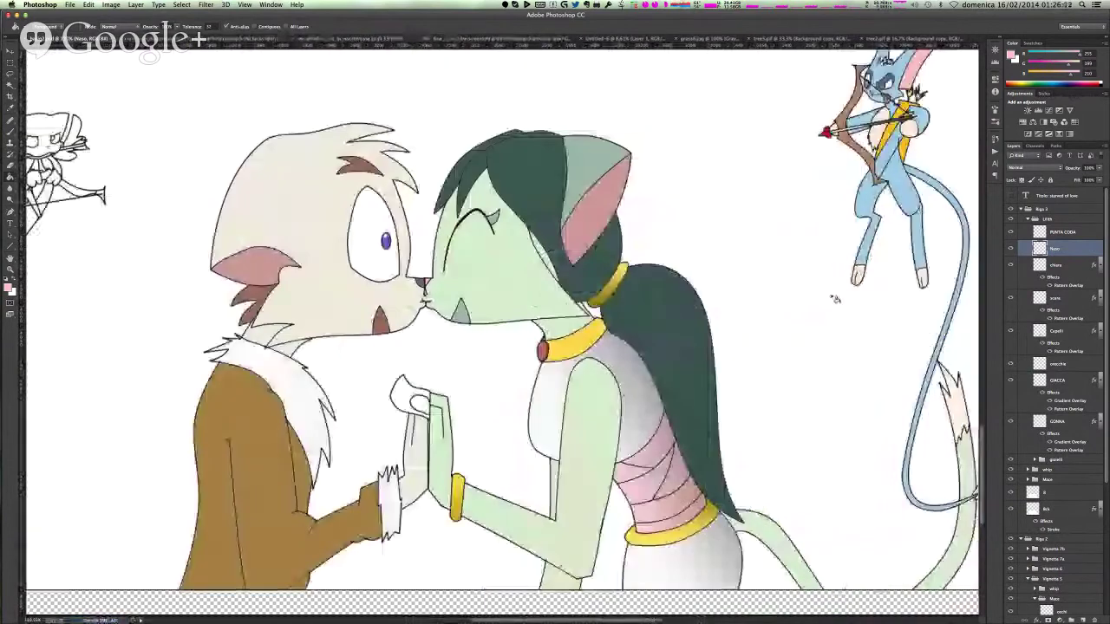
scroll(834, 299, "up", 10)
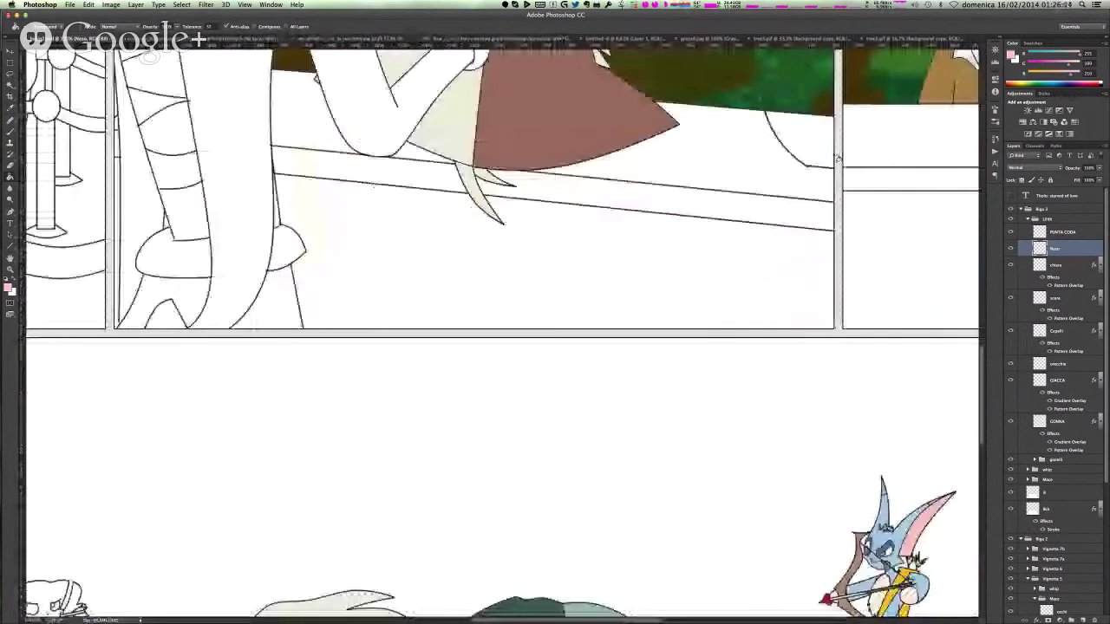
scroll(835, 159, "up", 5)
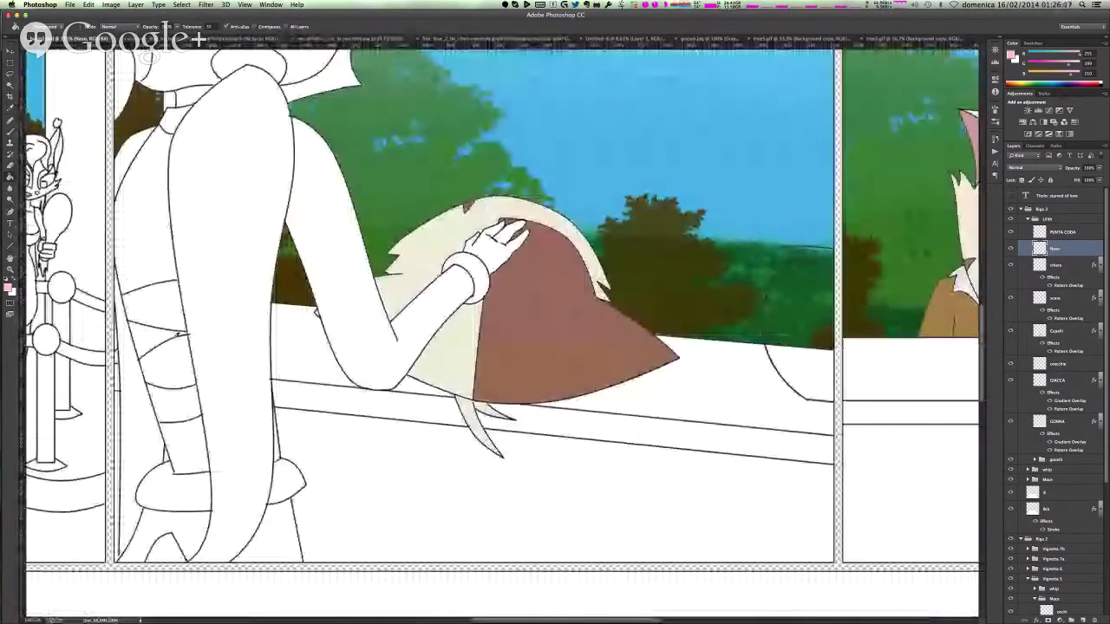
scroll(196, 330, "up", 3)
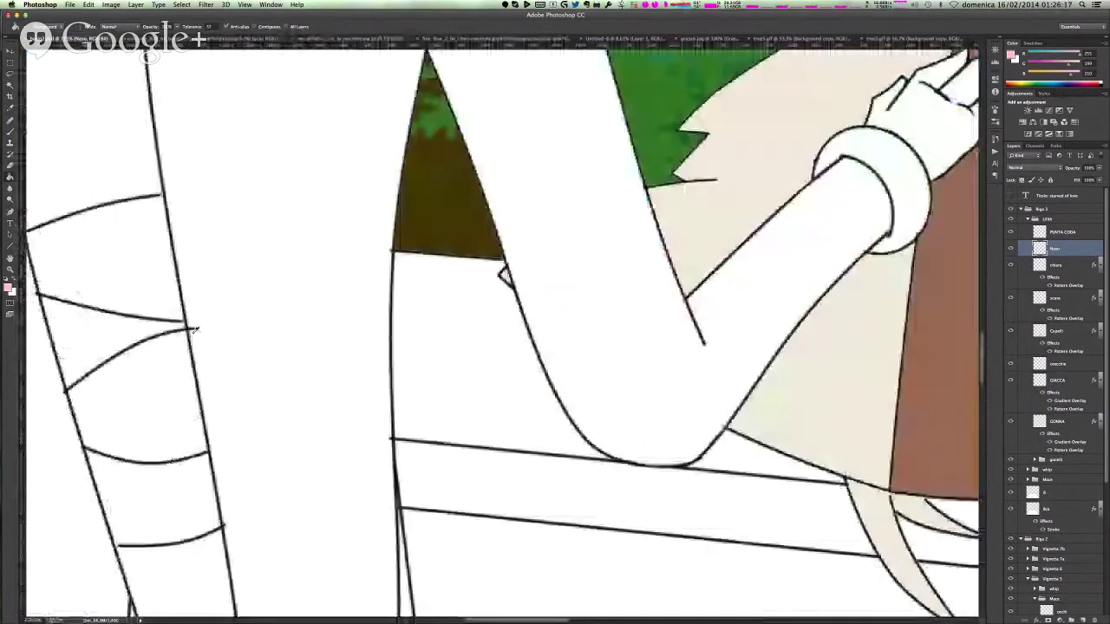
scroll(195, 331, "up", 2)
left_click(1027, 219)
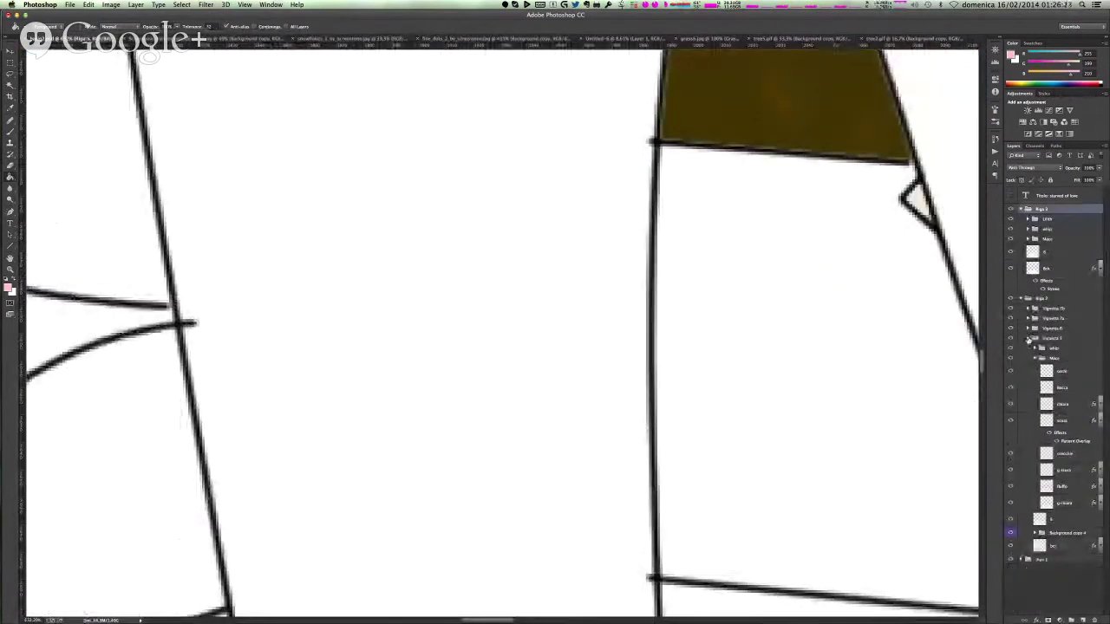
left_click(1028, 339)
left_click(1029, 319)
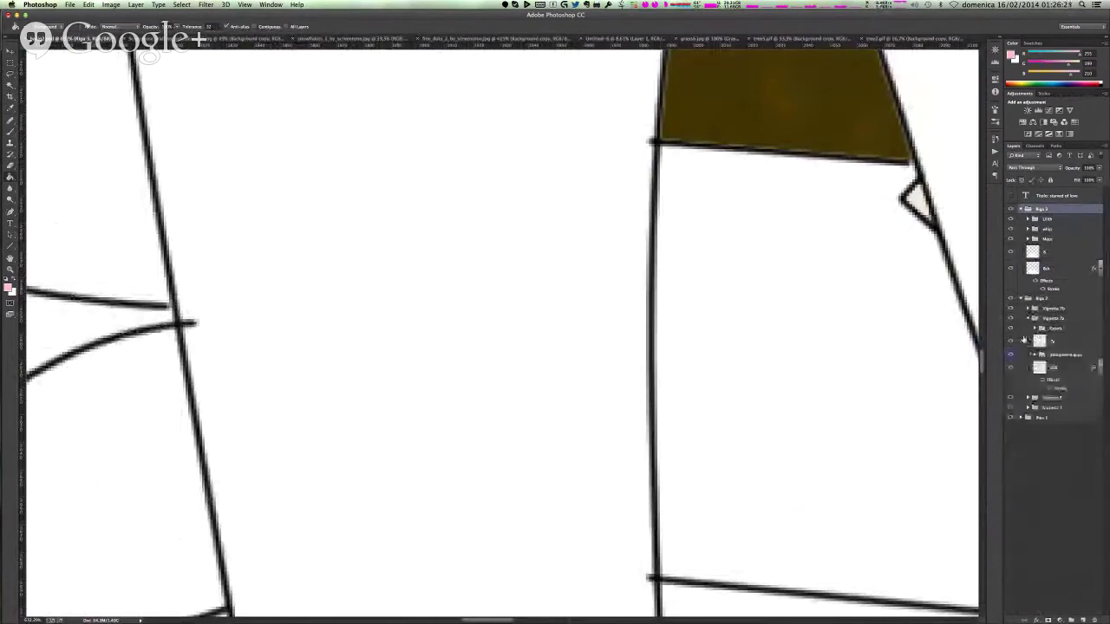
left_click(1058, 344)
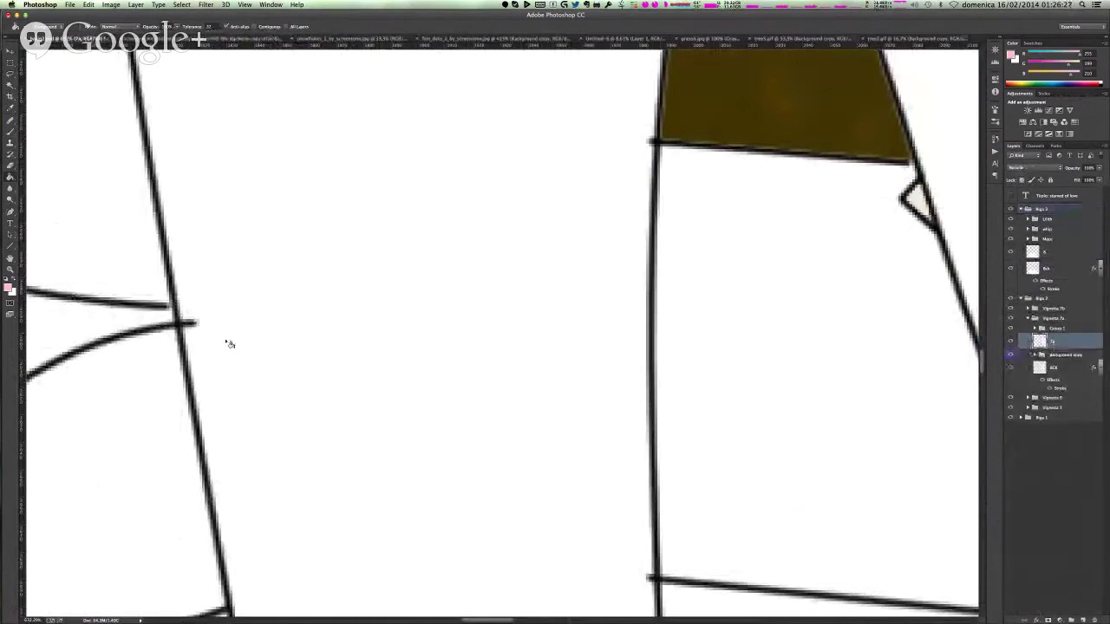
- Set the foreground to white and brush out the bandage line overshooting the outline of the character seen from behind
left_click(10, 131)
left_click(14, 280)
left_click(10, 287)
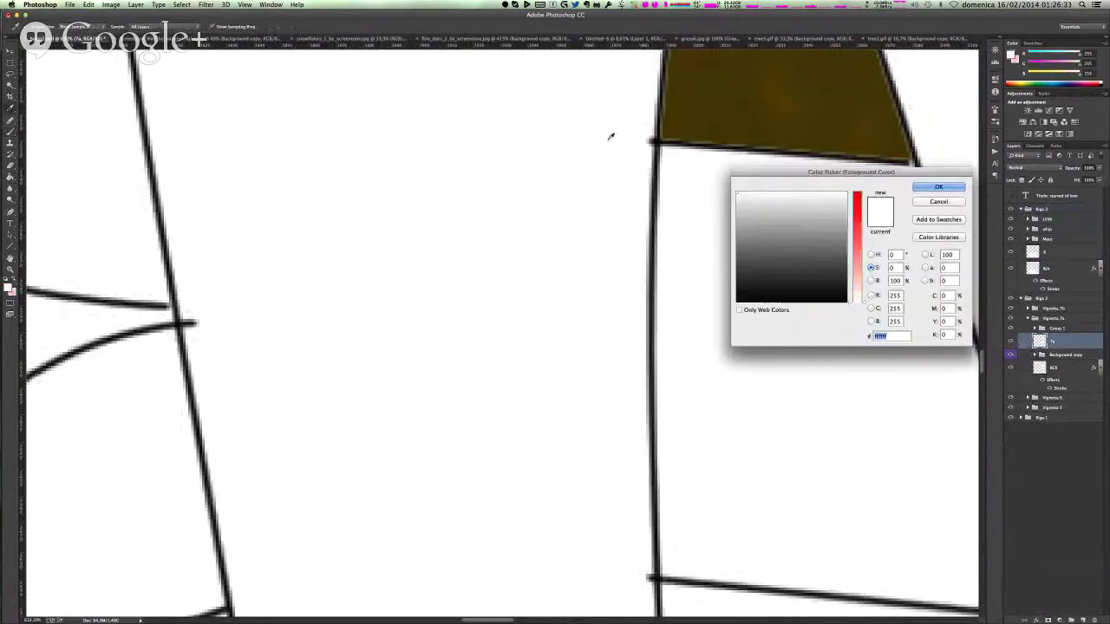
key("Return")
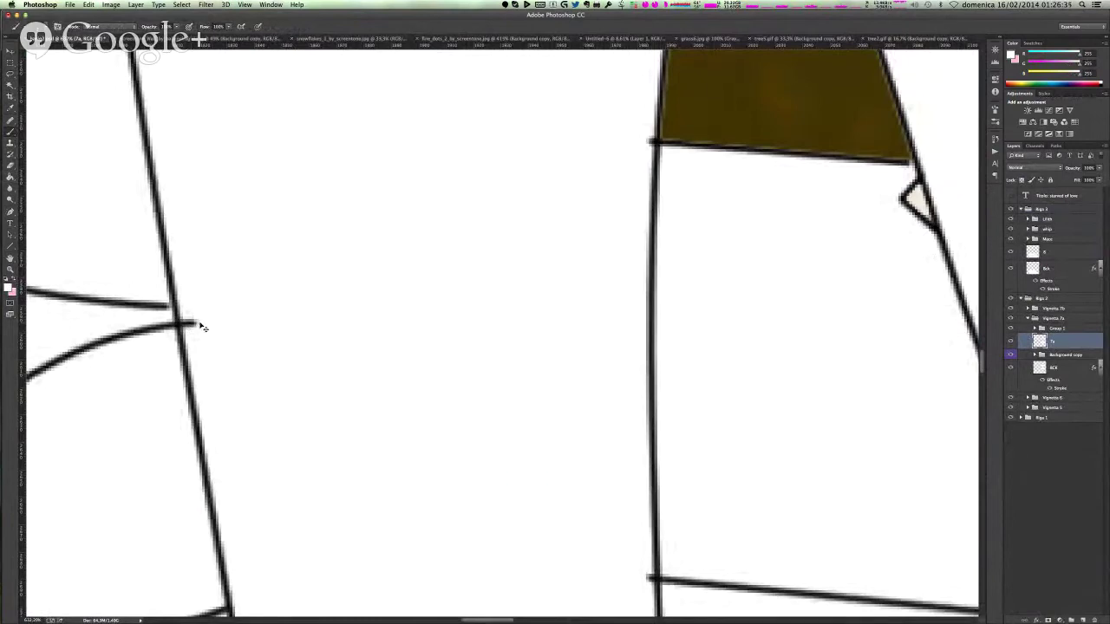
mouse_move(192, 325)
left_mouse_down()
mouse_move(199, 335)
mouse_move(184, 313)
mouse_move(185, 327)
mouse_move(191, 319)
left_mouse_up()
scroll(242, 261, "up", 1)
scroll(242, 262, "down", 5)
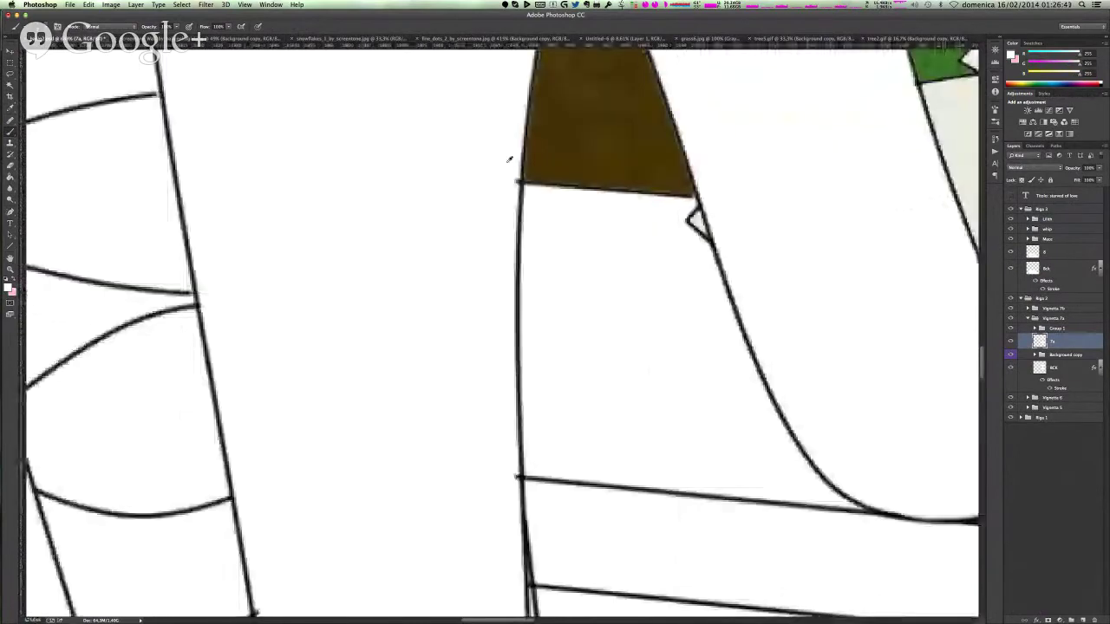
scroll(518, 182, "up", 2)
scroll(518, 181, "up", 1)
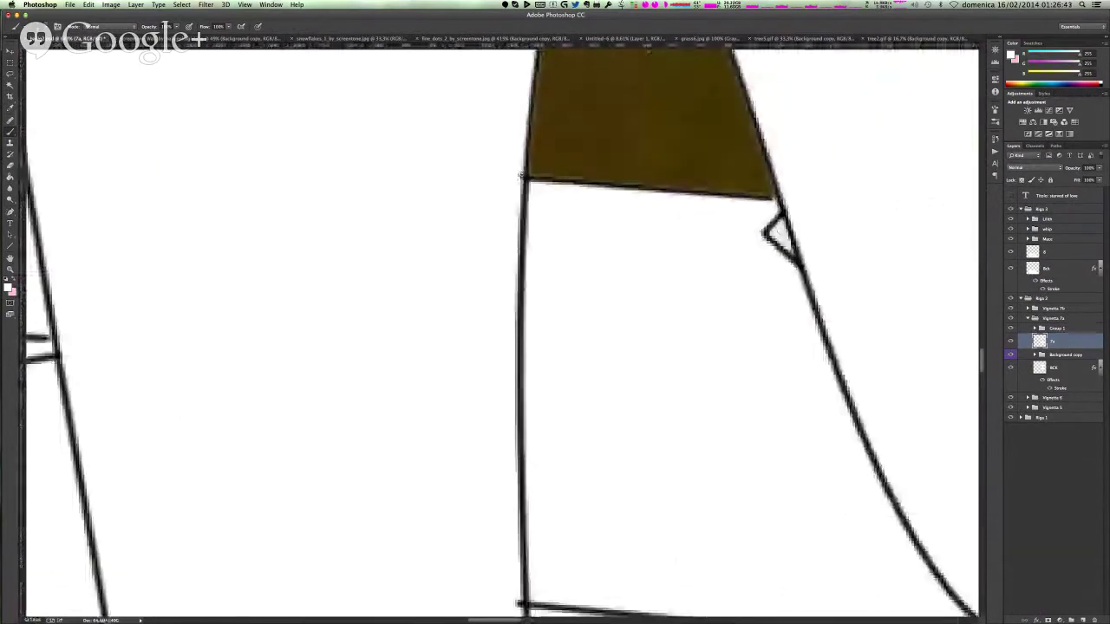
- Set the foreground to black and brush the two upper bandage lines closed against the ponytail outline of the character seen from behind
scroll(446, 179, "down", 4)
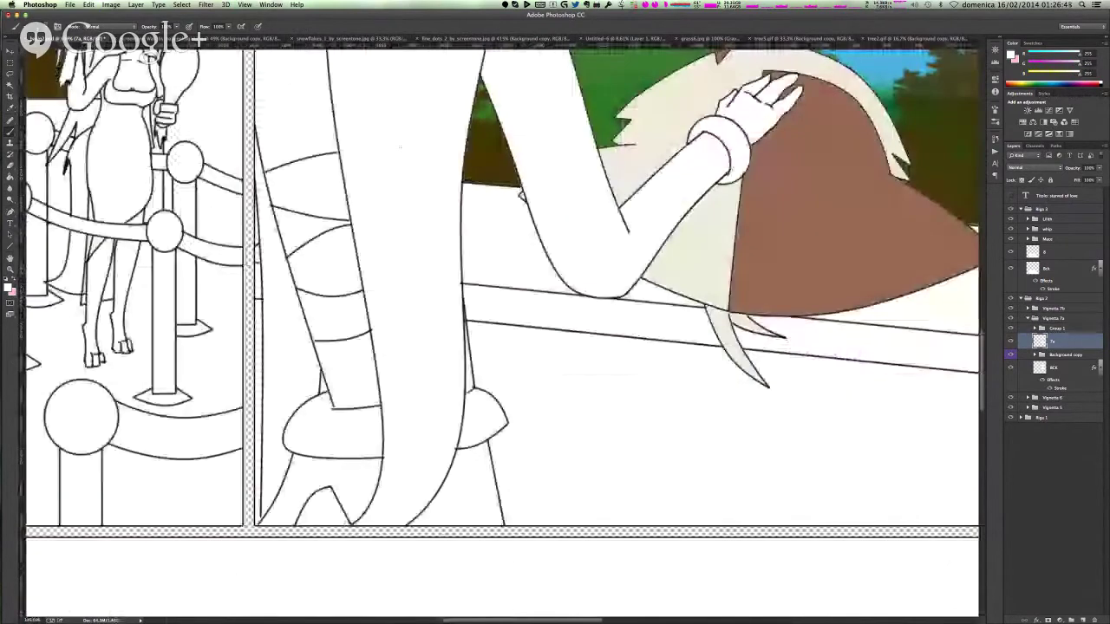
scroll(326, 141, "up", 5)
scroll(337, 227, "up", 1)
left_click(8, 288)
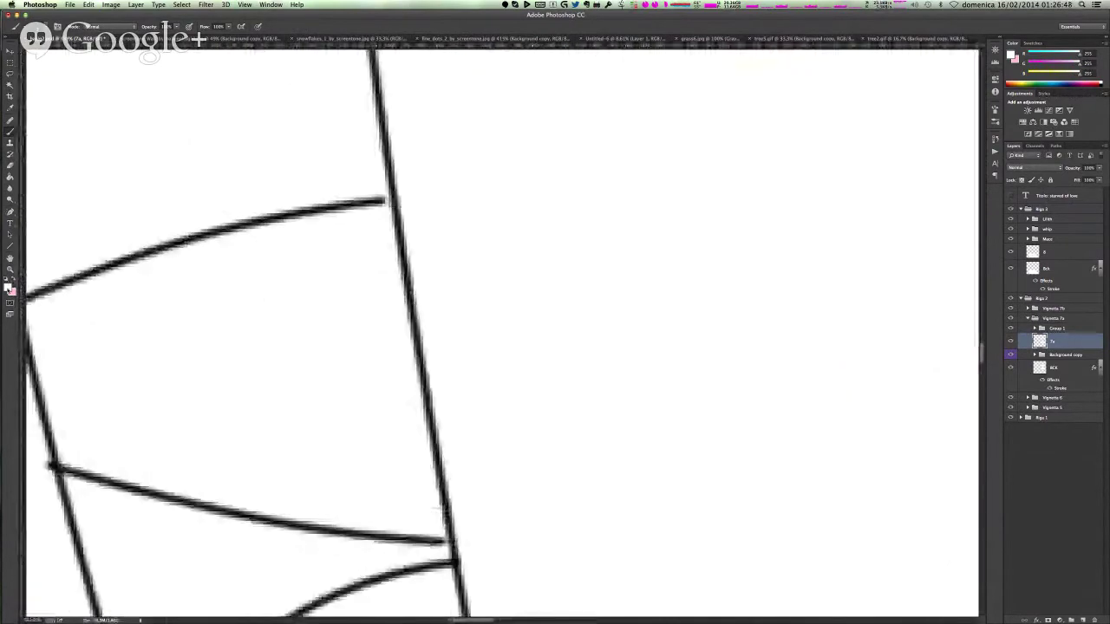
left_click_drag(805, 259, 693, 321)
key("Return")
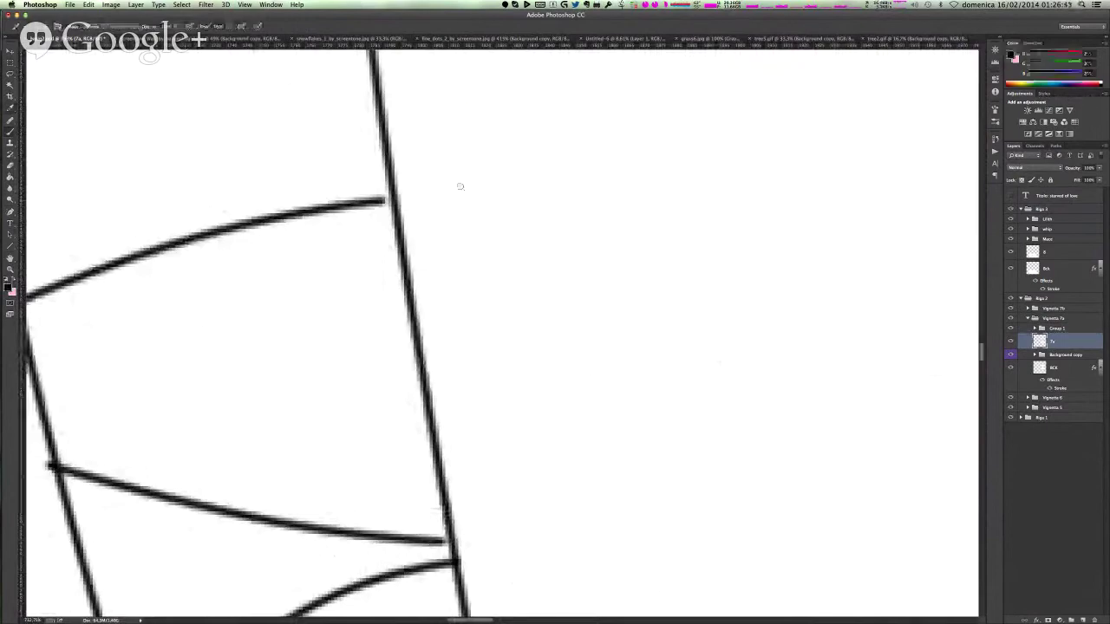
key("b")
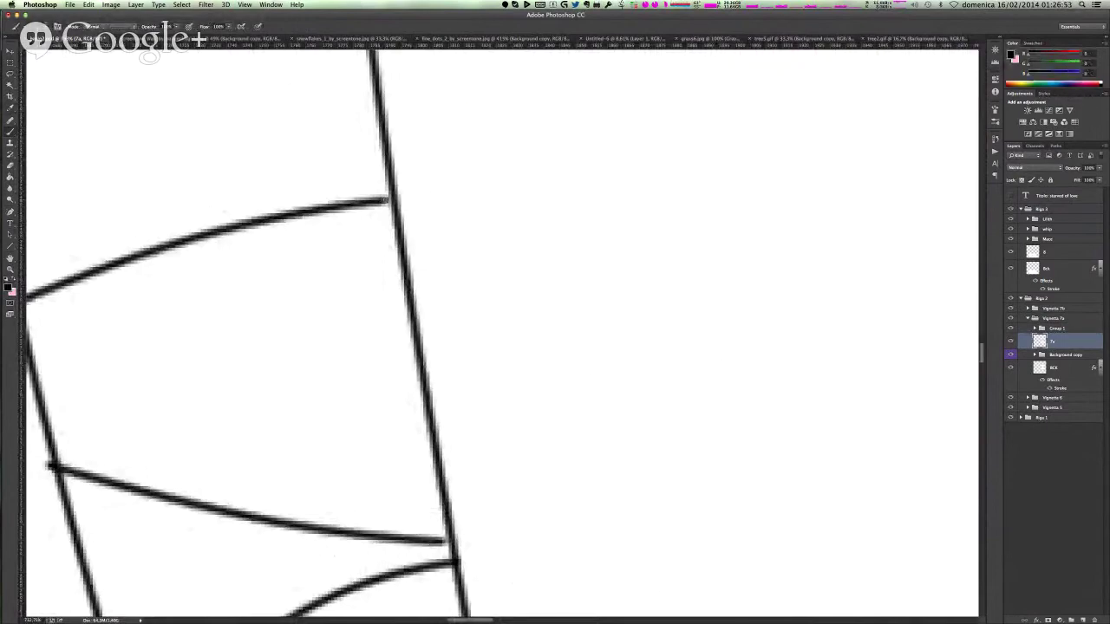
left_click(389, 200)
left_click(446, 541)
- Set the foreground to white and brush out the bandage line ends overshooting the body's outer outline
scroll(495, 531, "down", 5)
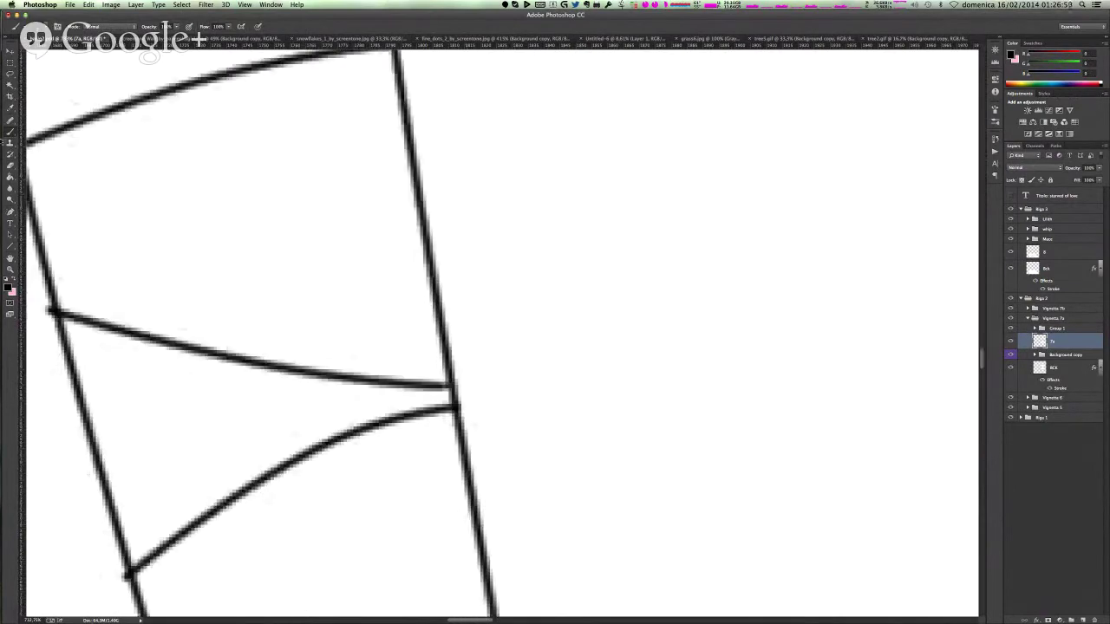
left_click(9, 290)
left_click_drag(763, 212, 767, 180)
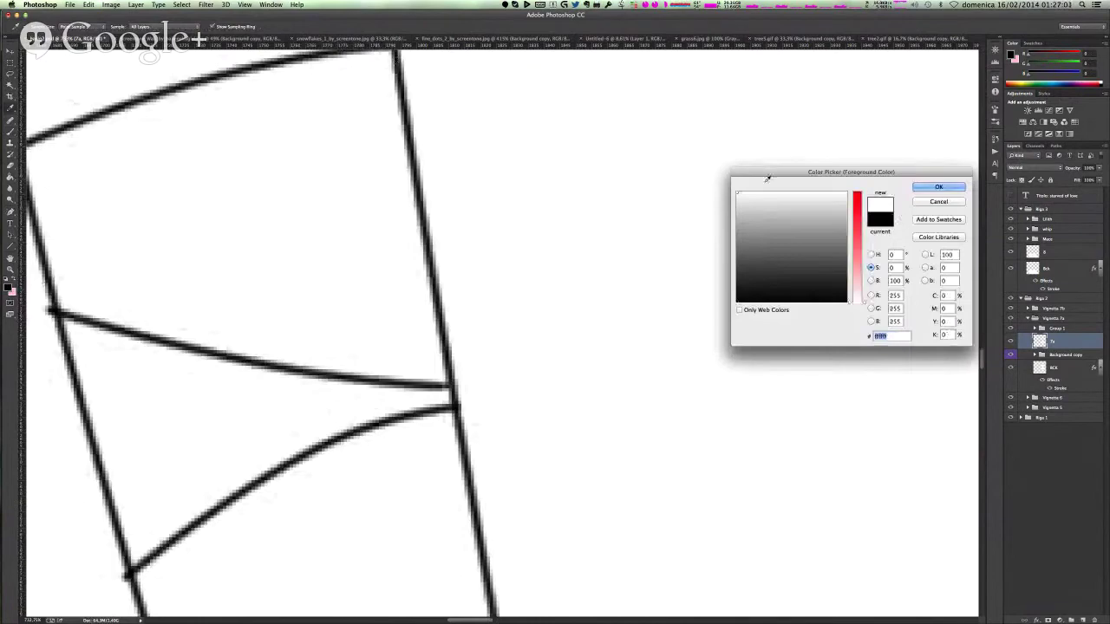
left_click(919, 188)
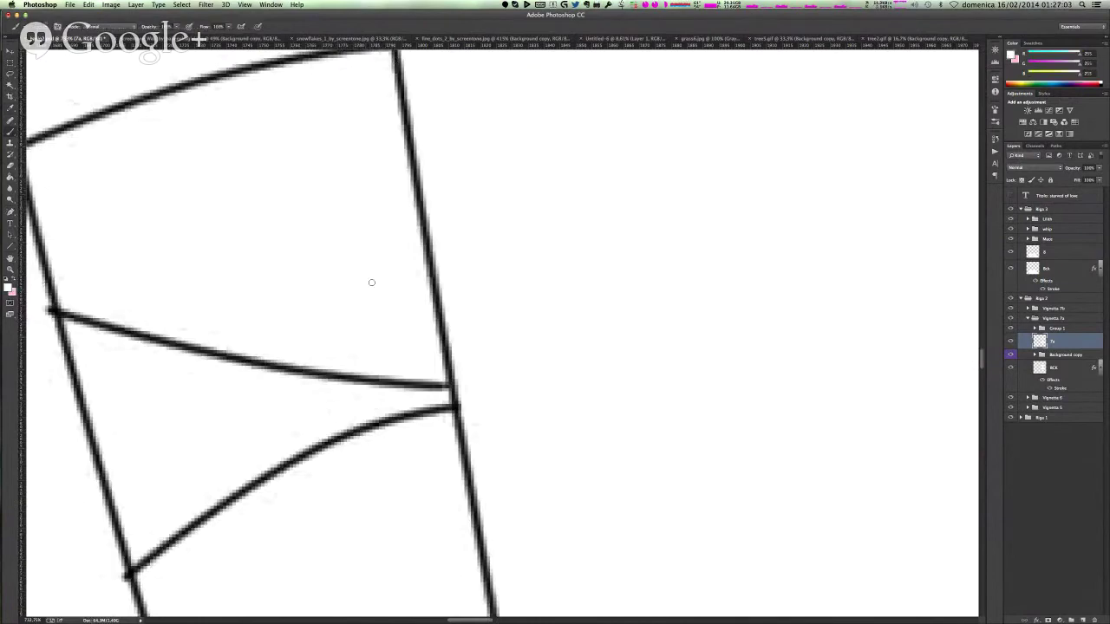
left_click_drag(48, 309, 48, 309)
left_click(126, 584)
left_click(121, 575)
left_click(126, 581)
- Set the foreground to black and join the upper bandage line's outer end to the body outline
scroll(378, 468, "left", 5)
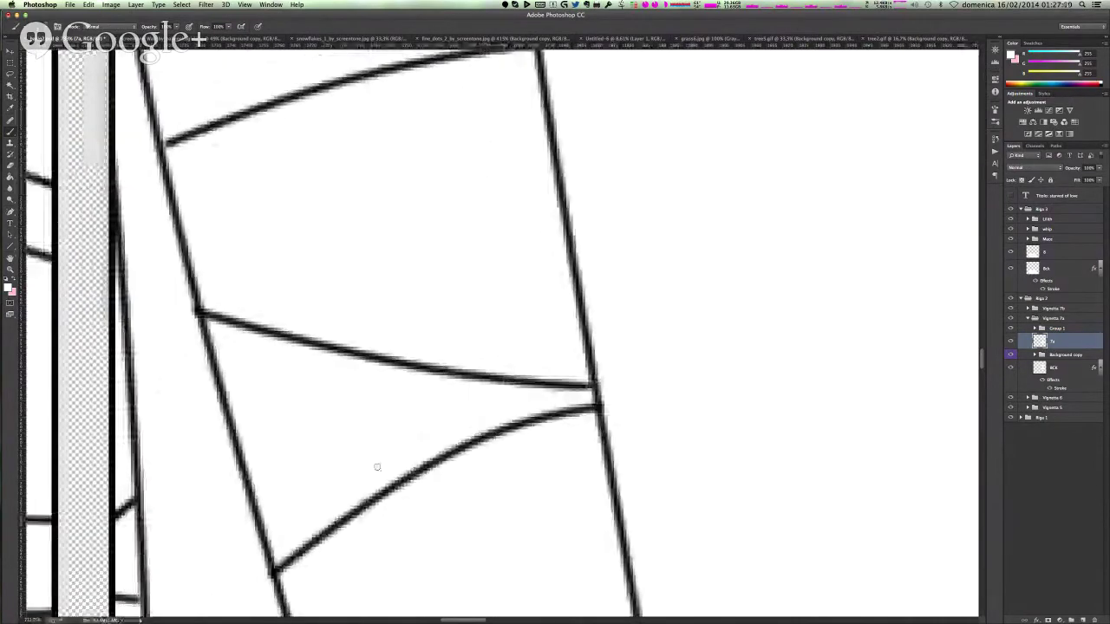
left_click(8, 287)
left_click(739, 300)
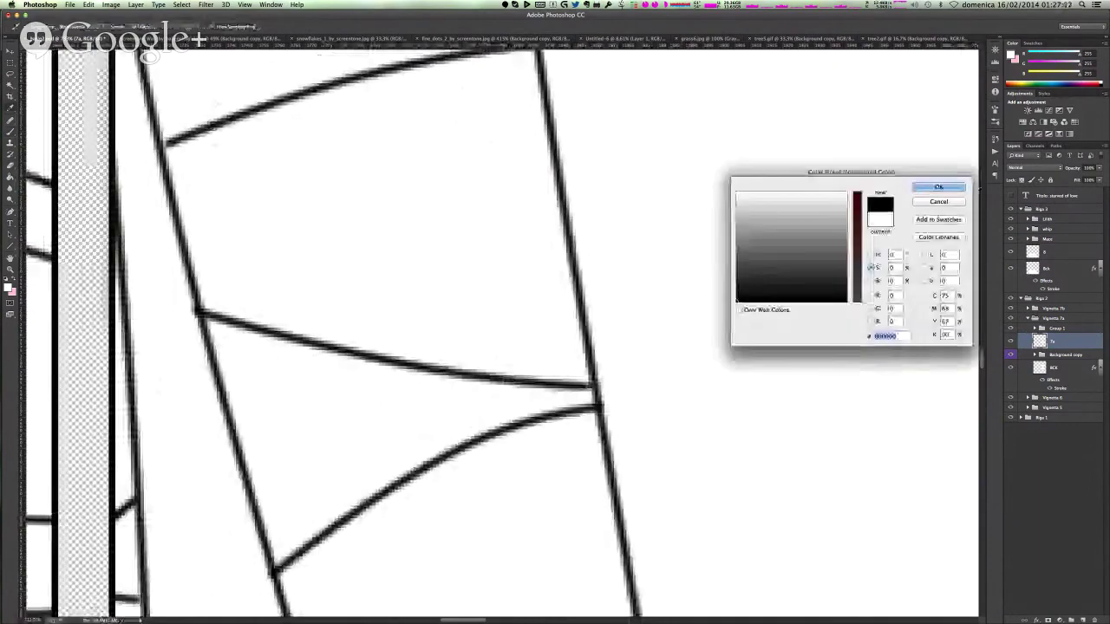
left_click(938, 188)
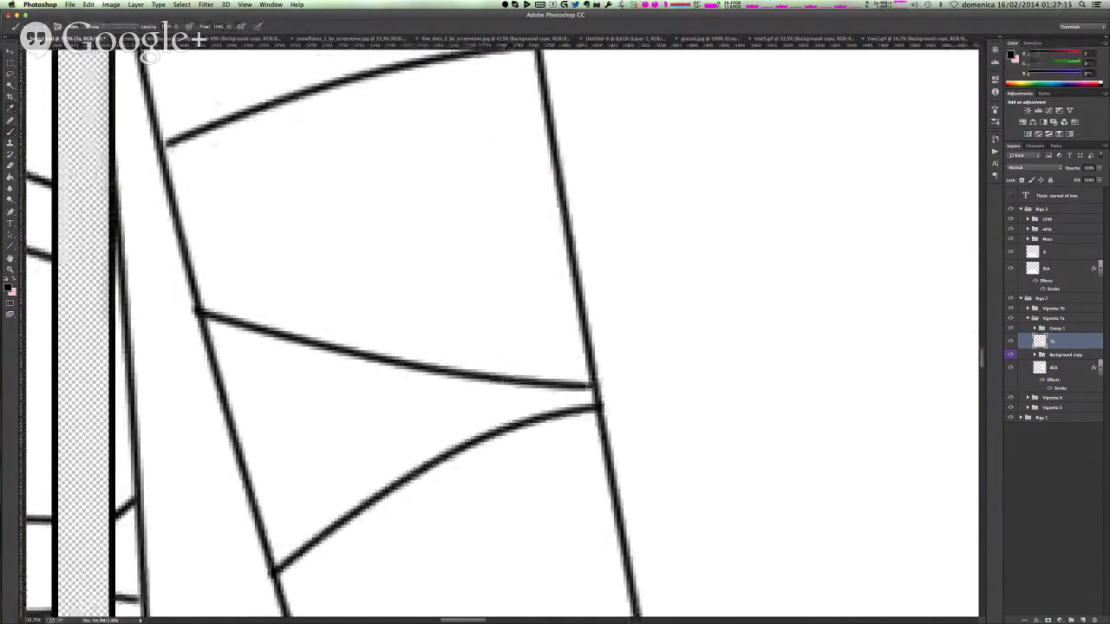
scroll(188, 161, "up", 1)
scroll(190, 162, "up", 5)
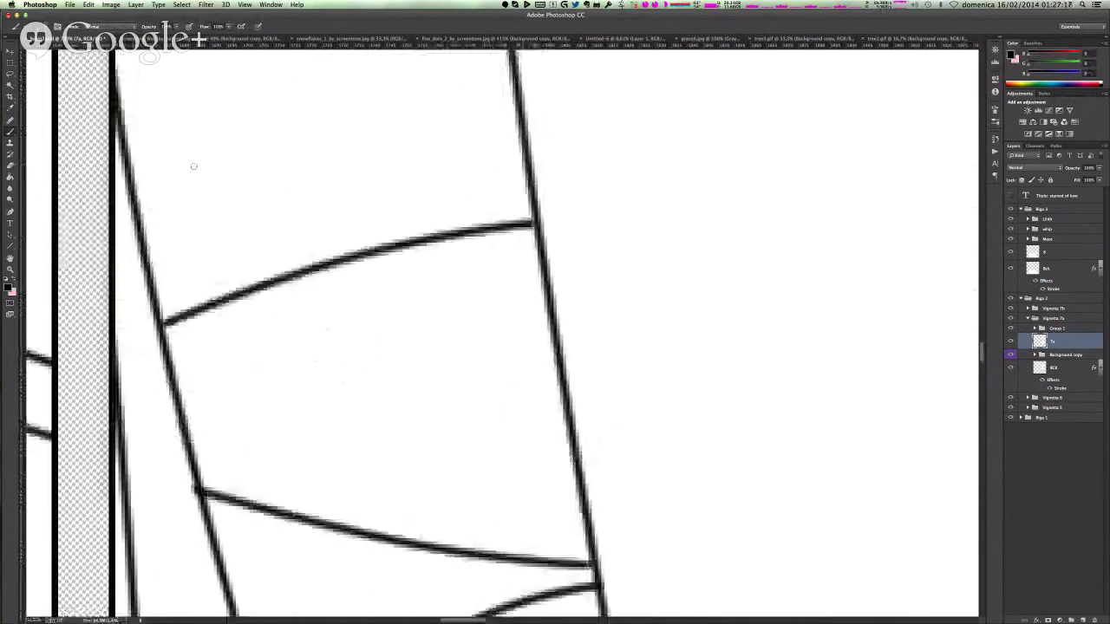
scroll(580, 255, "down", 2)
scroll(580, 255, "down", 5)
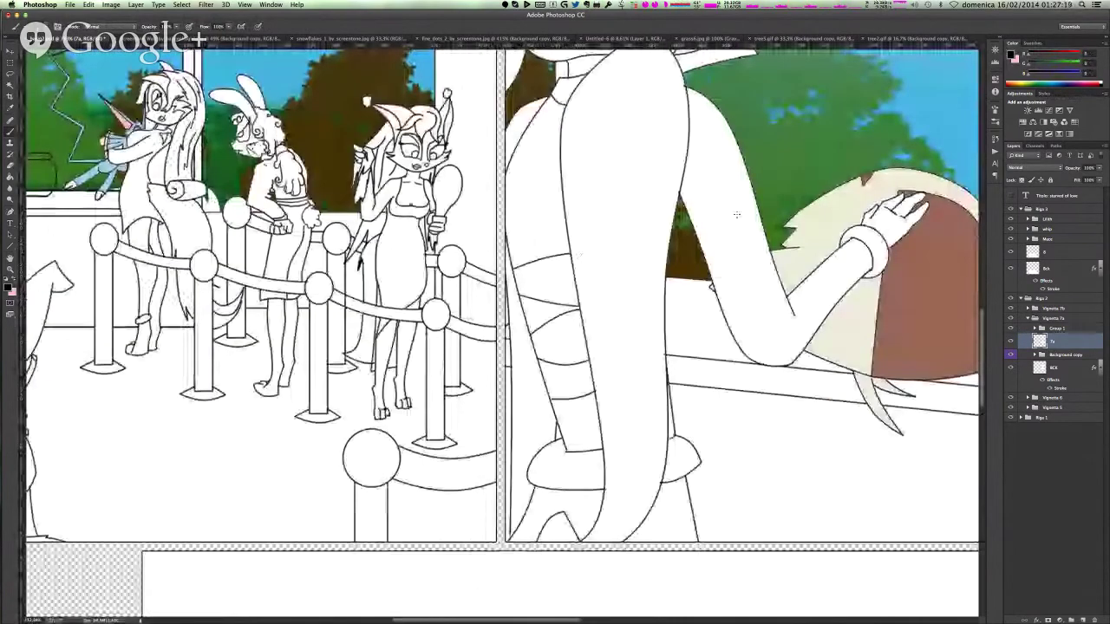
scroll(736, 214, "down", 2)
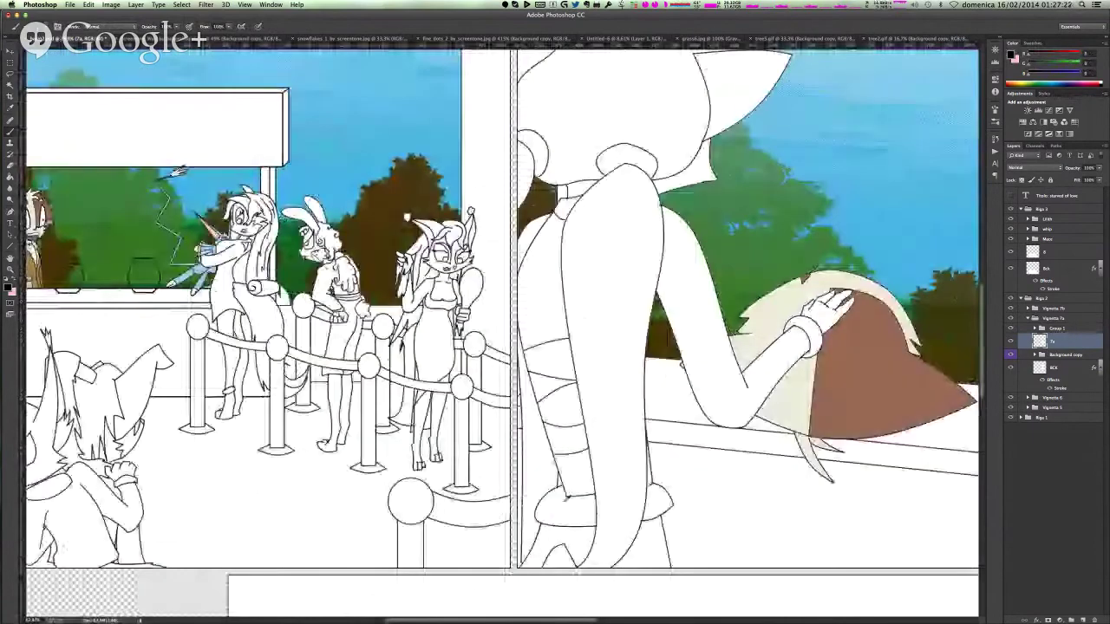
- Set the foreground to white and clean the lower bandage line overshooting the ponytail outline
scroll(568, 493, "up", 5)
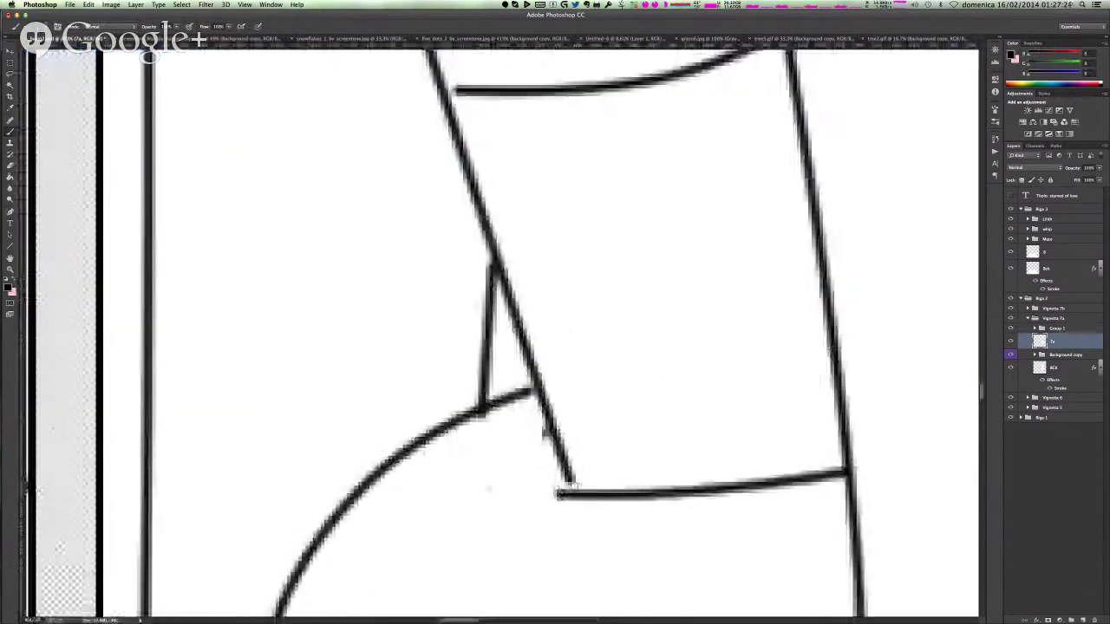
scroll(876, 454, "down", 3)
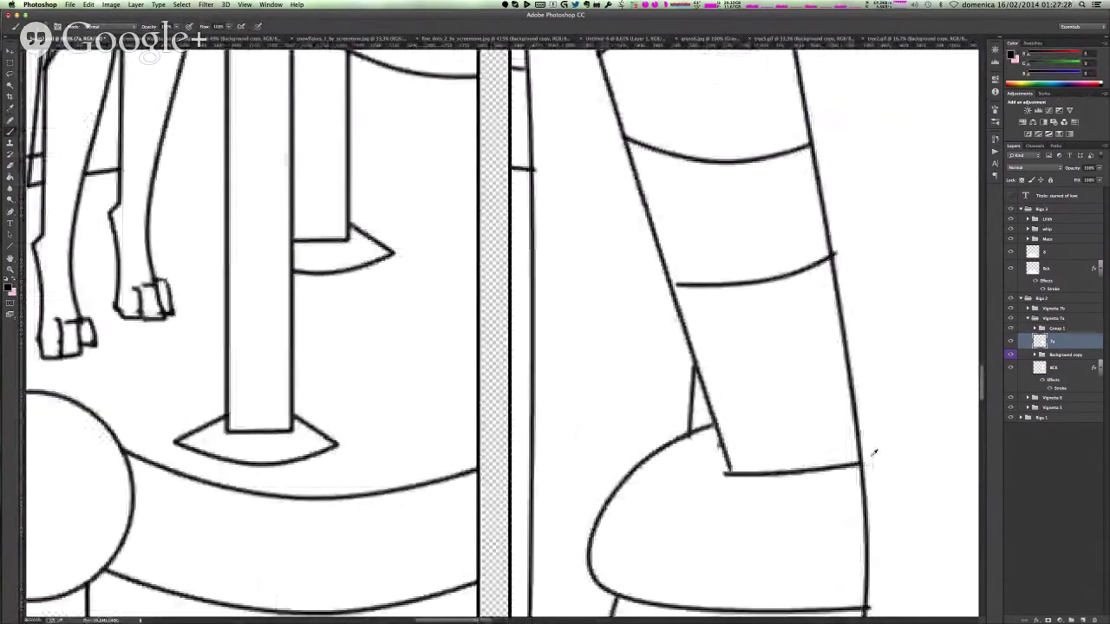
scroll(874, 452, "up", 2)
left_click(7, 287)
left_click(651, 110)
left_click(939, 189)
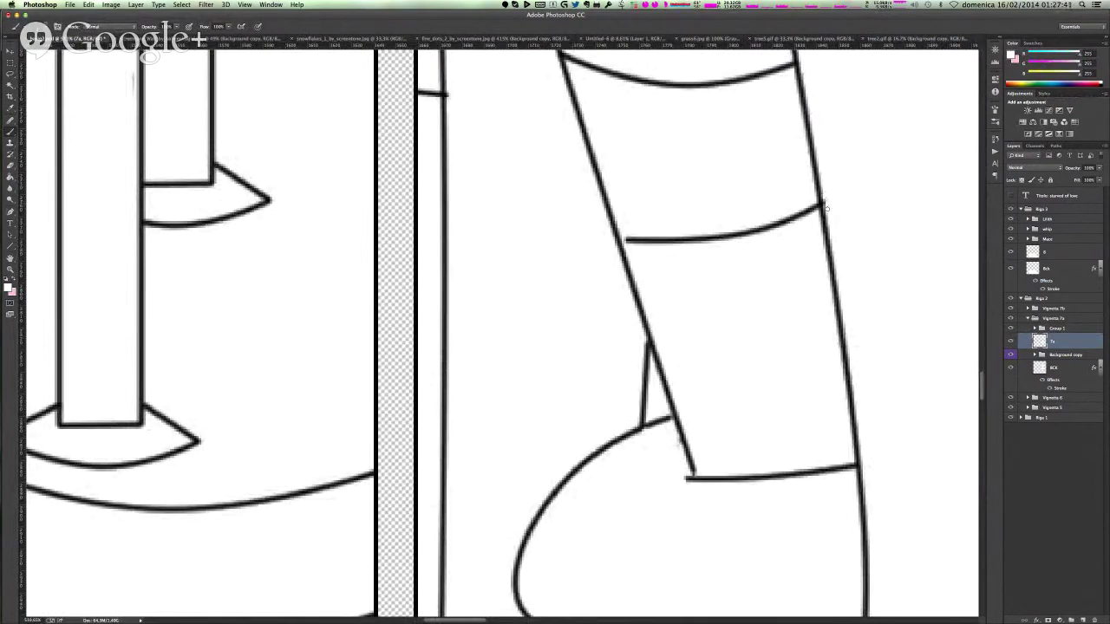
- Set the foreground to black (000000) and close the gap between the lower bandage line and the body outline
left_click(9, 289)
type("000000")
key("Return")
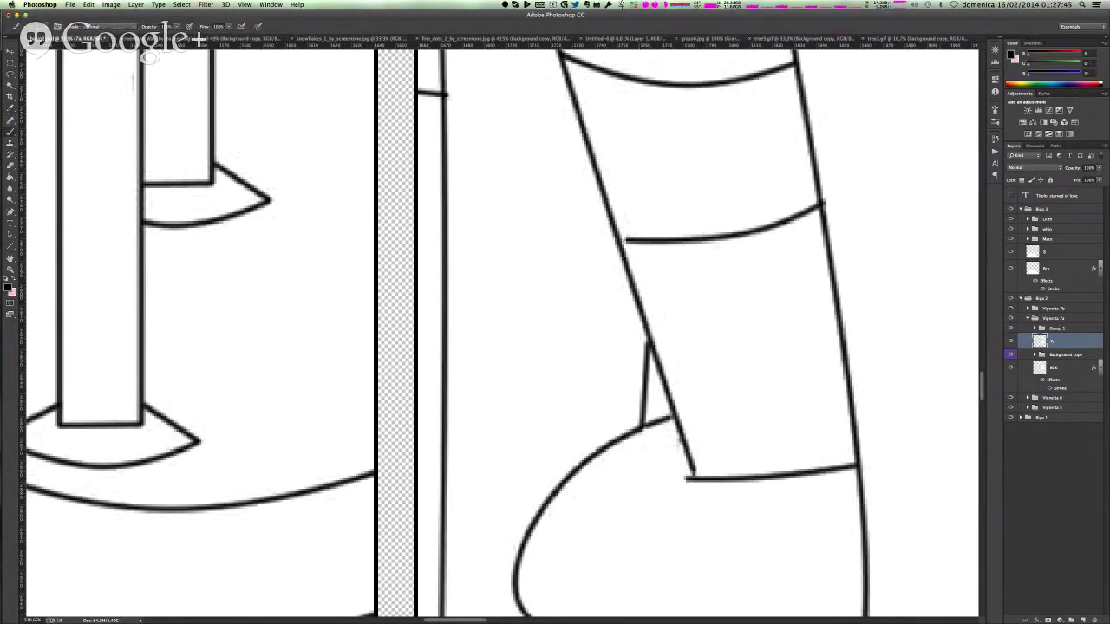
left_click(623, 240)
- Set the foreground to white and brush out the overshooting line ends at the waist garment and counter edge beside the ponytail
left_click_drag(440, 620, 483, 619)
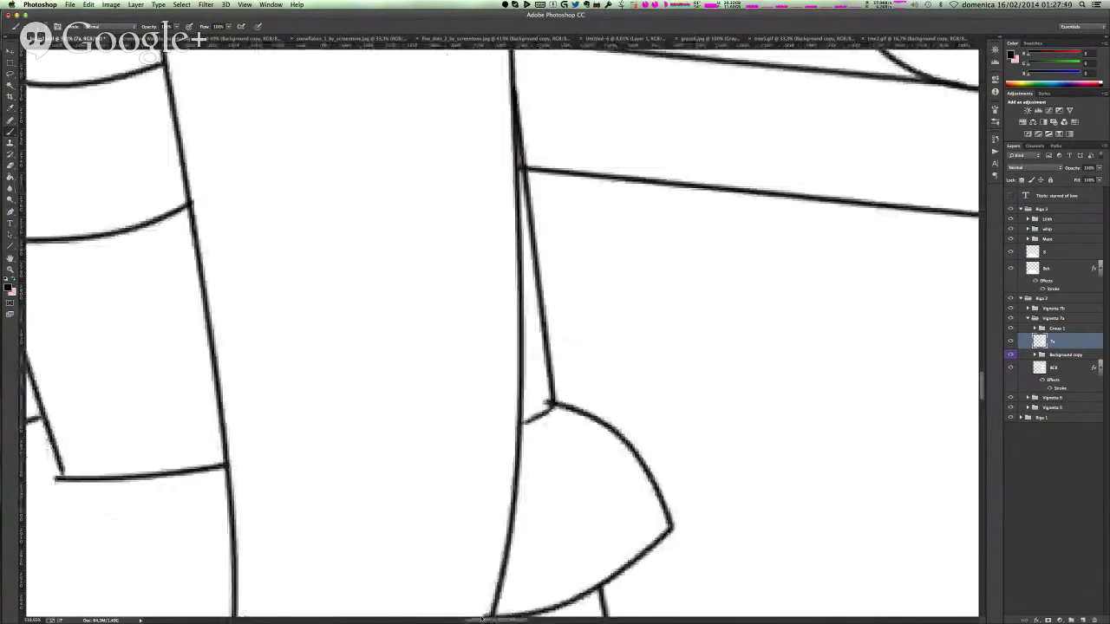
left_click(8, 287)
left_click(740, 195)
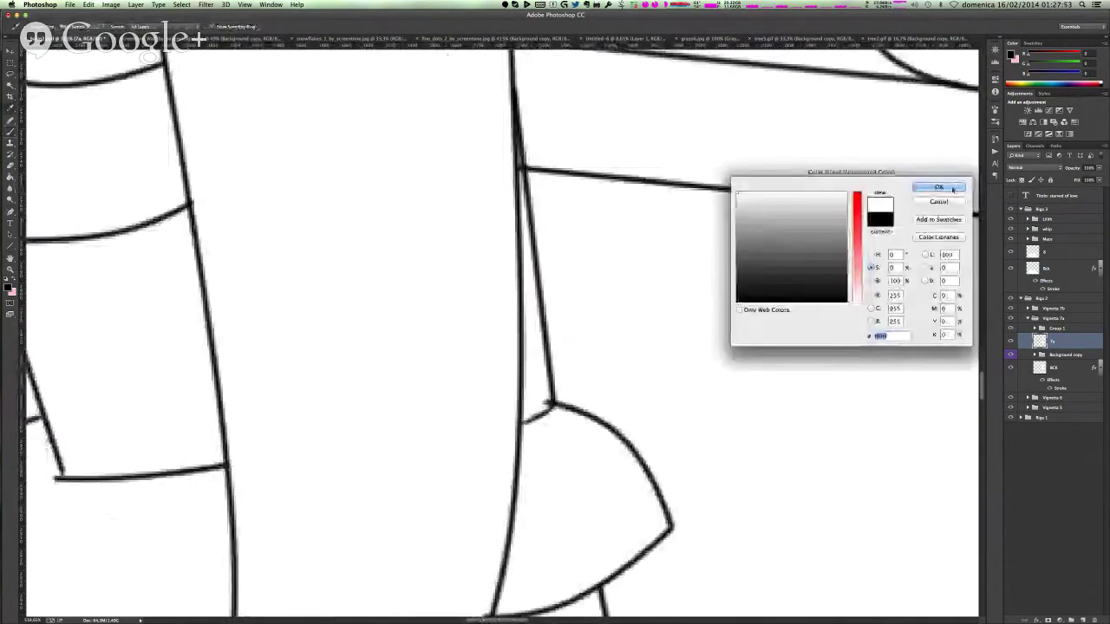
left_click(950, 189)
left_click(547, 402)
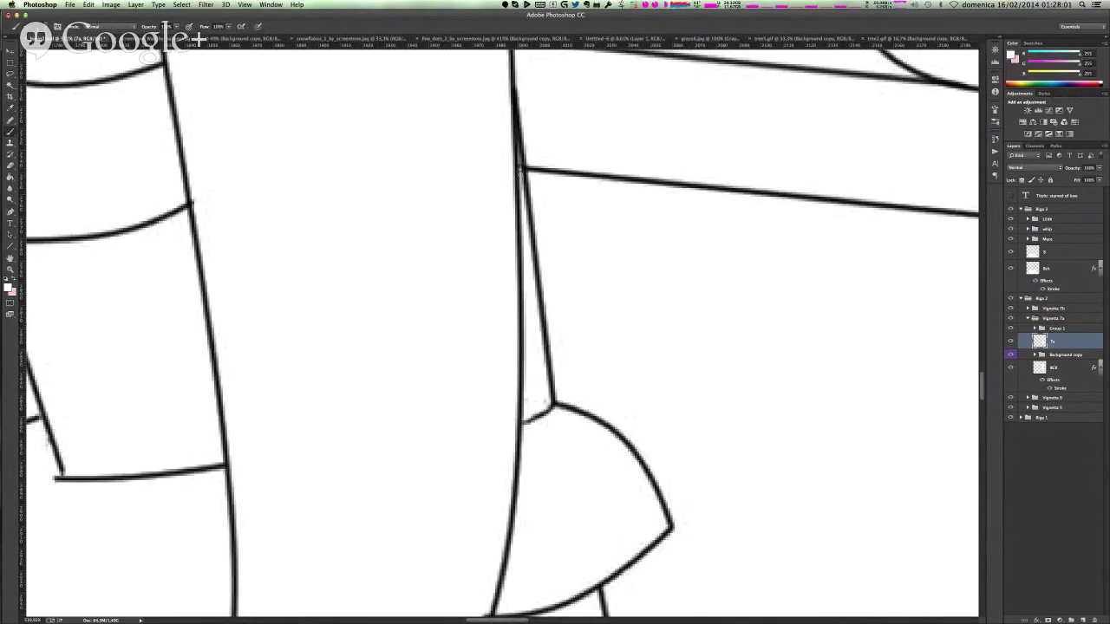
- Brush out the overshooting line ends where the arm's lower and shoulder outlines meet the ponytail
scroll(501, 151, "up", 3)
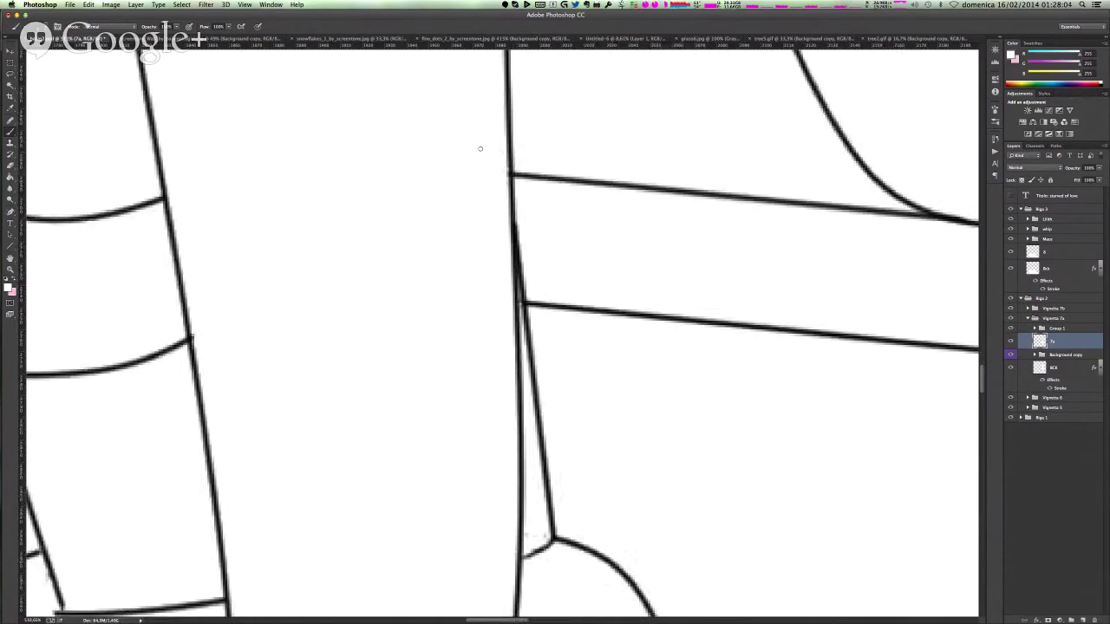
scroll(479, 148, "up", 10)
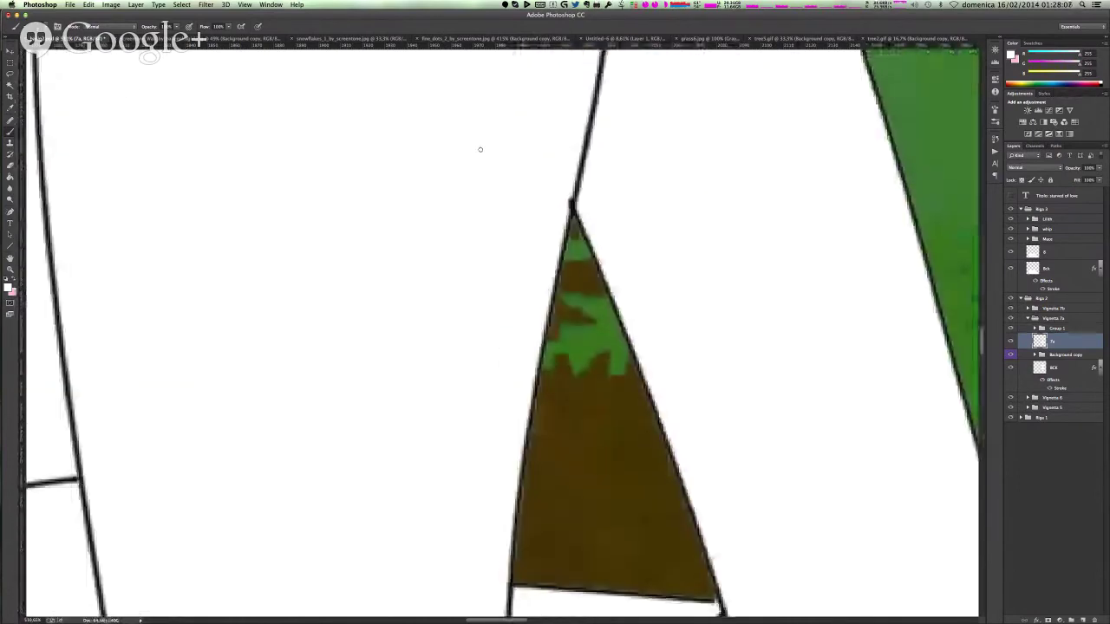
scroll(479, 150, "up", 2)
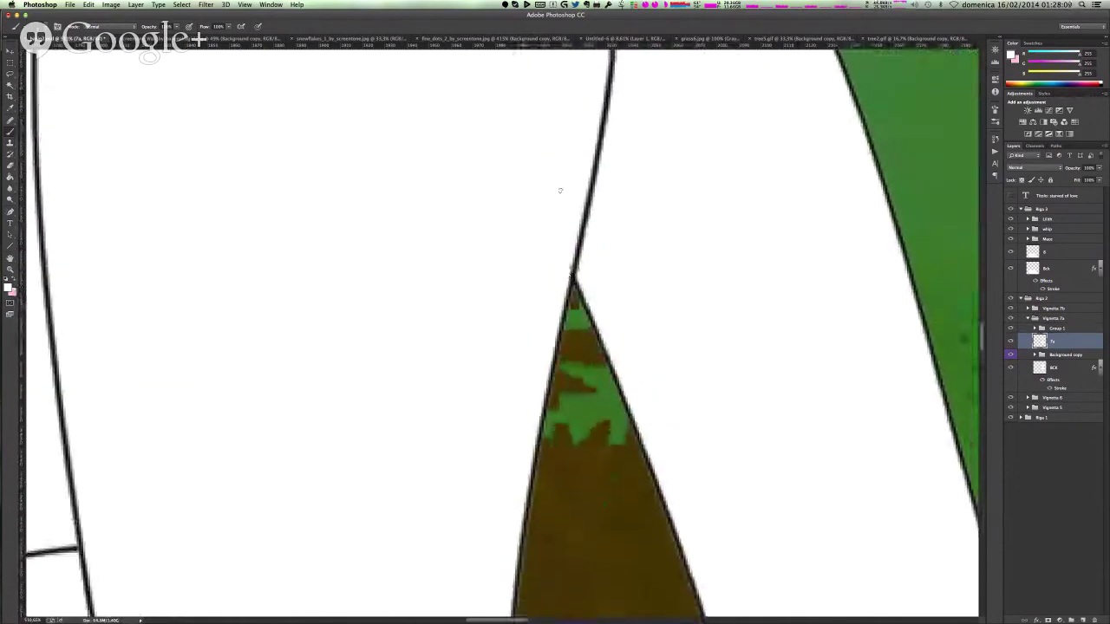
scroll(560, 190, "up", 10)
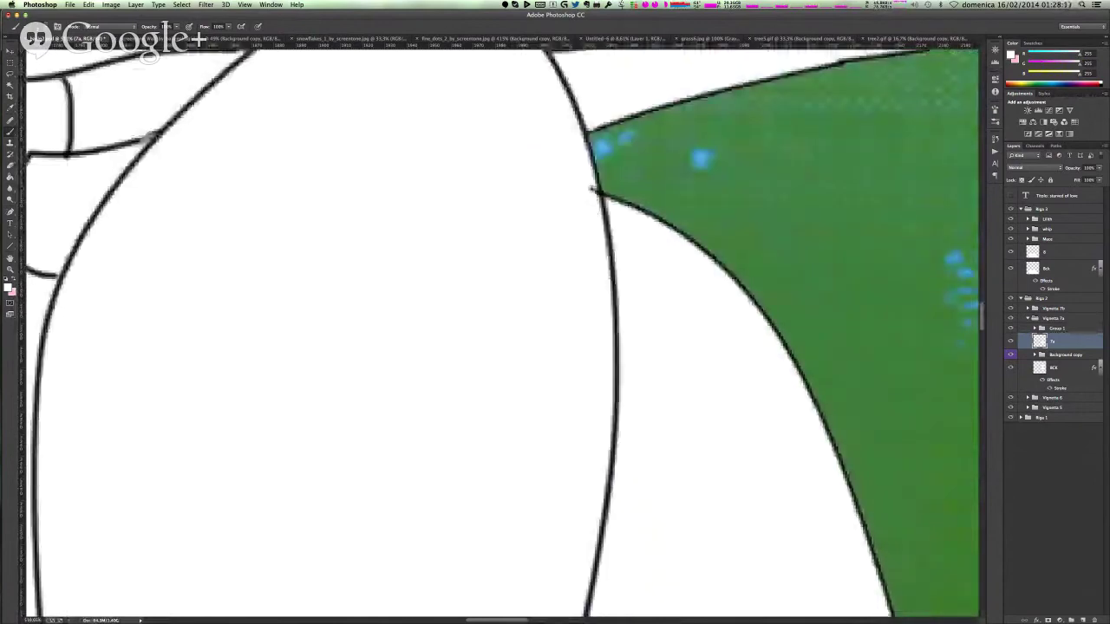
scroll(246, 226, "up", 3)
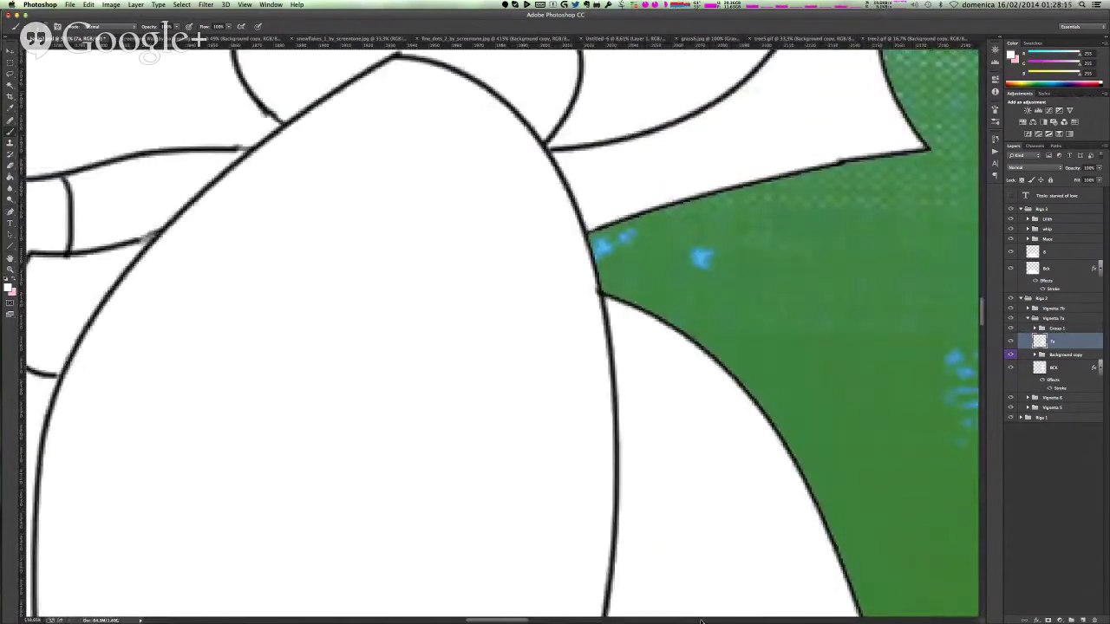
- Set the foreground to black and close the gaps in the neck lines beside the ponytail and in the curved line next to the neck
scroll(499, 621, "left", 5)
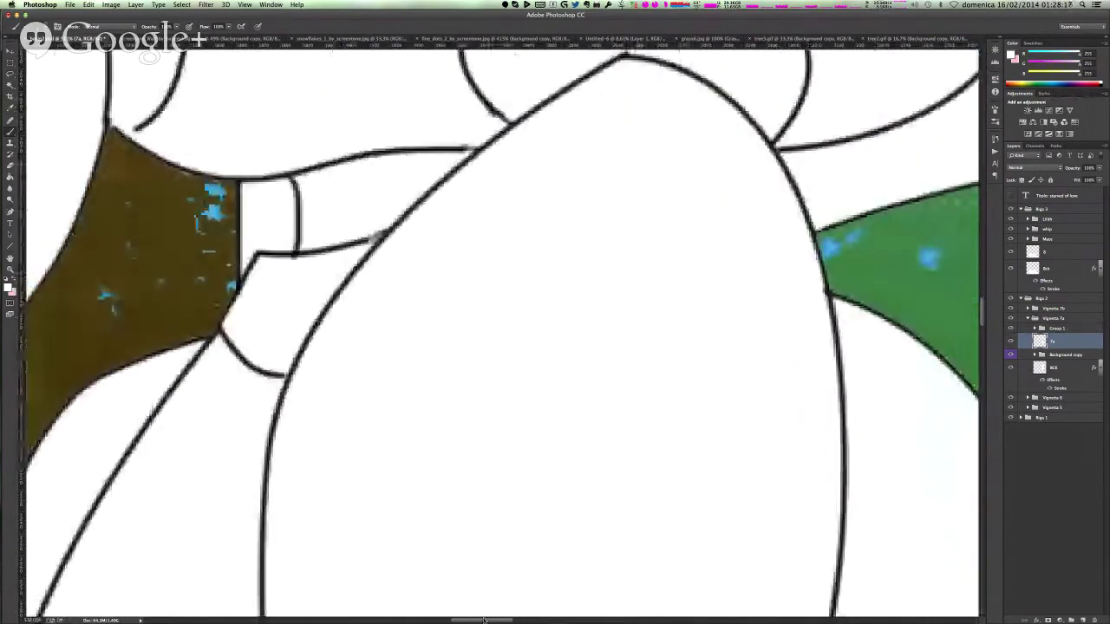
scroll(512, 173, "up", 3)
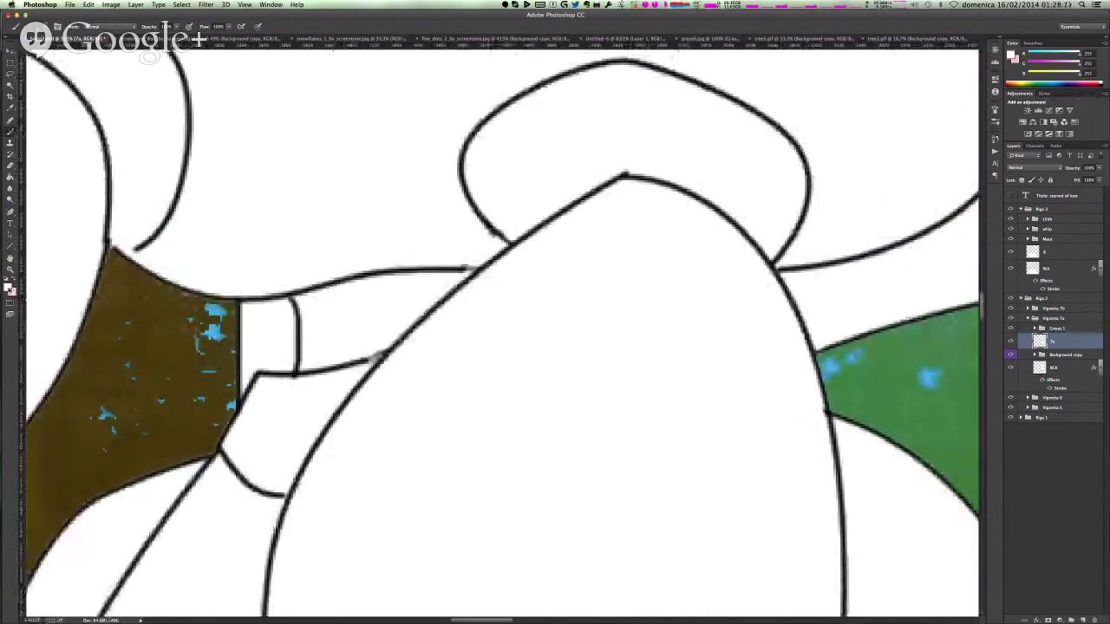
left_click(9, 288)
key("Return")
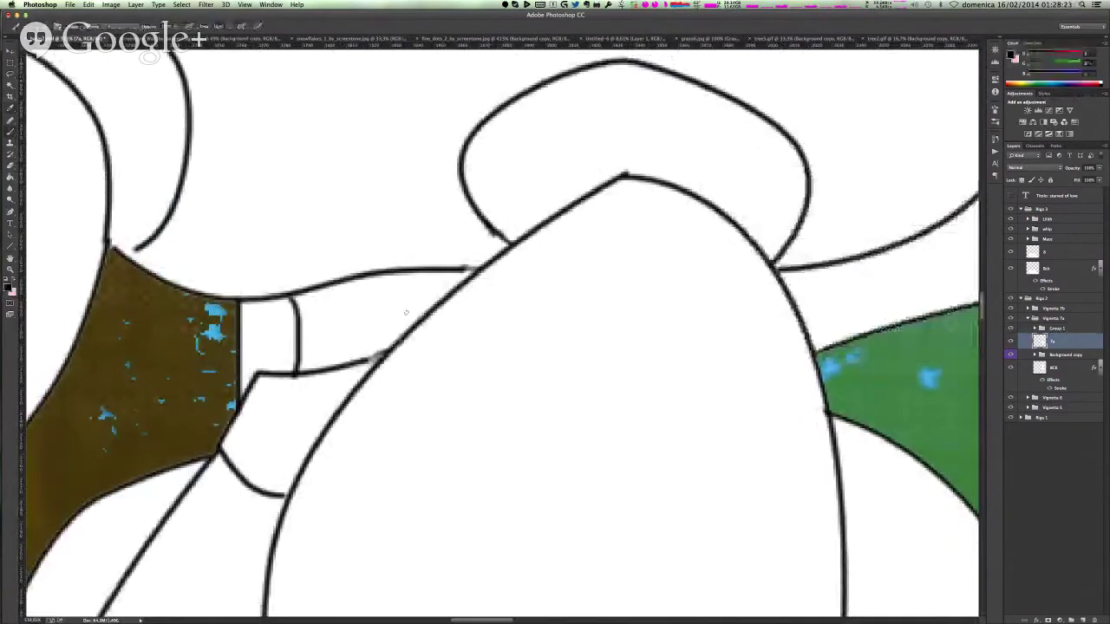
left_click_drag(465, 269, 476, 270)
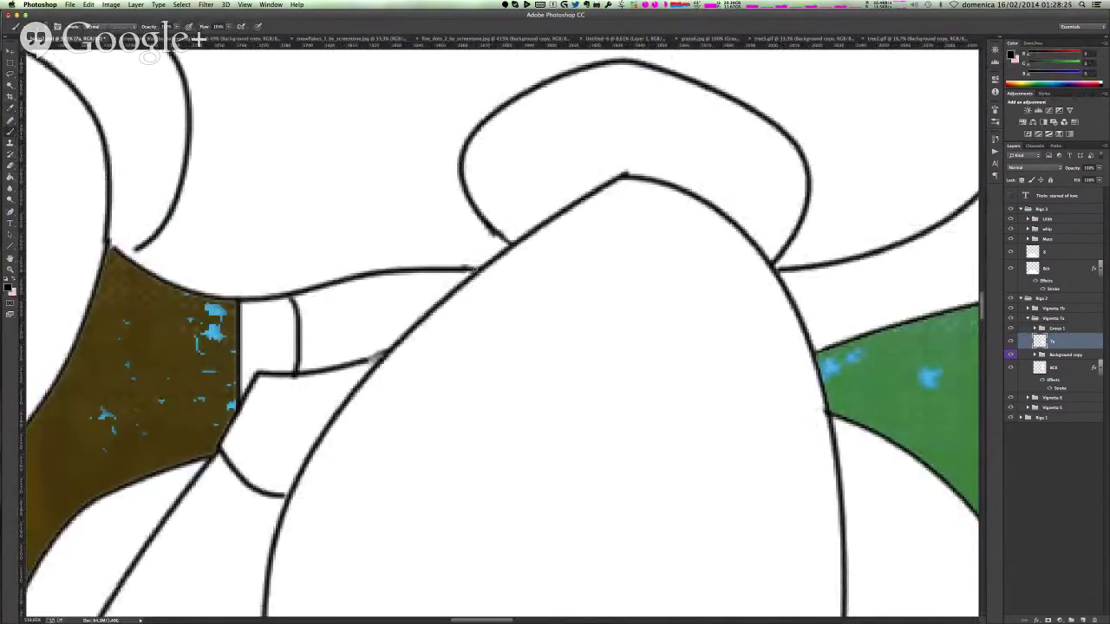
left_click_drag(371, 356, 385, 354)
scroll(662, 170, "up", 5)
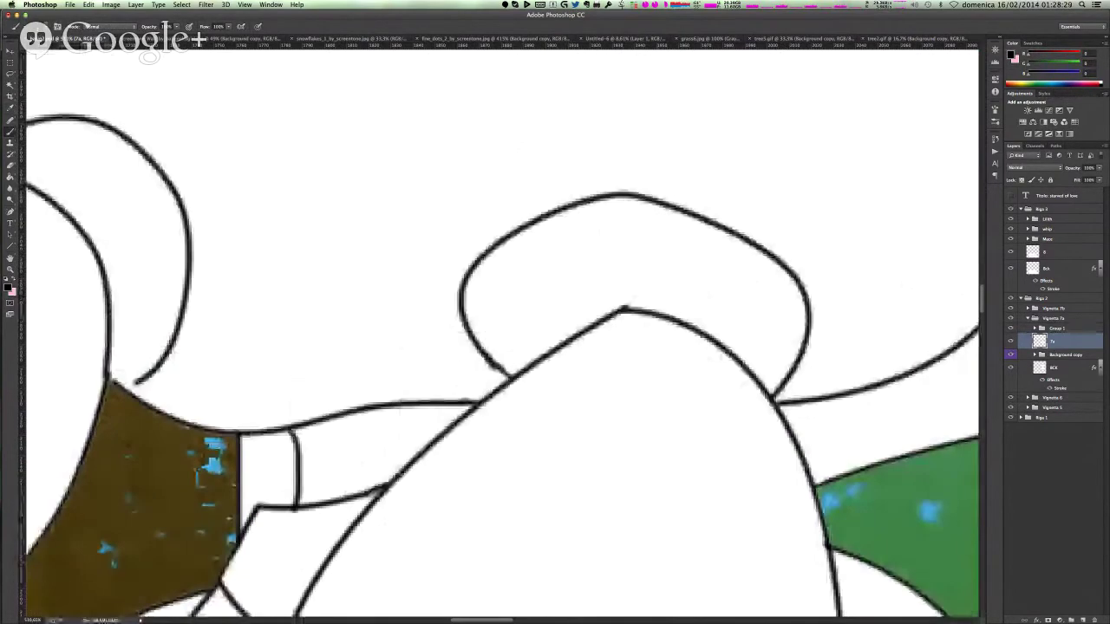
left_click_drag(138, 381, 128, 387)
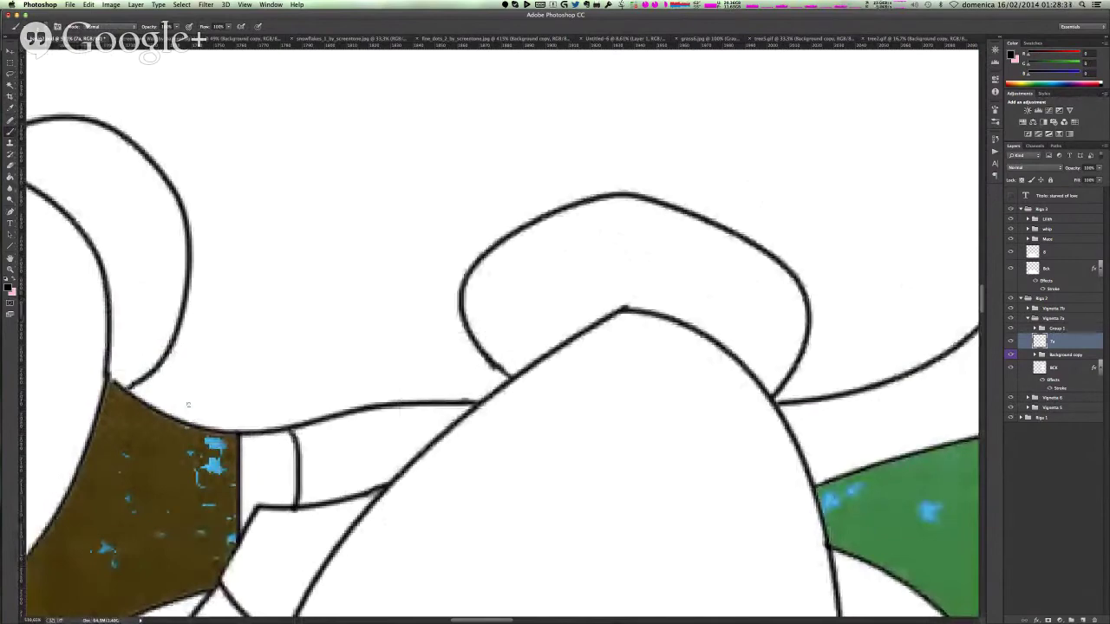
- Set the foreground to white and brush out the overshooting line ends where the pillar lines meet the head outline in panel 7a
mouse_move(473, 621)
left_mouse_down()
mouse_move(430, 621)
mouse_move(447, 621)
left_mouse_up()
scroll(813, 292, "up", 10)
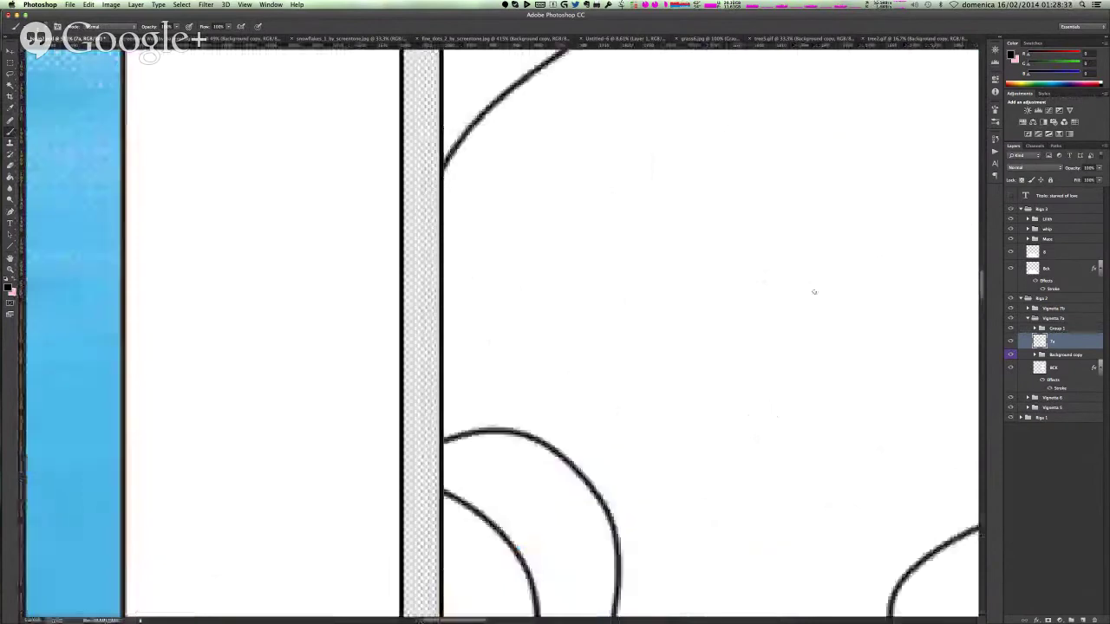
scroll(877, 274, "up", 5)
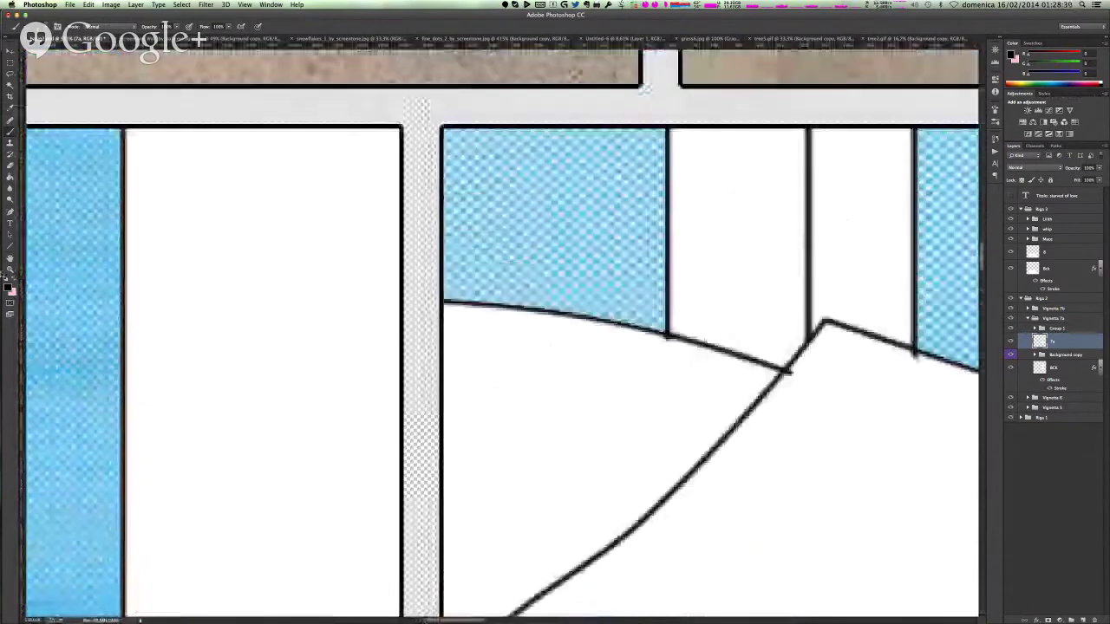
left_click(8, 287)
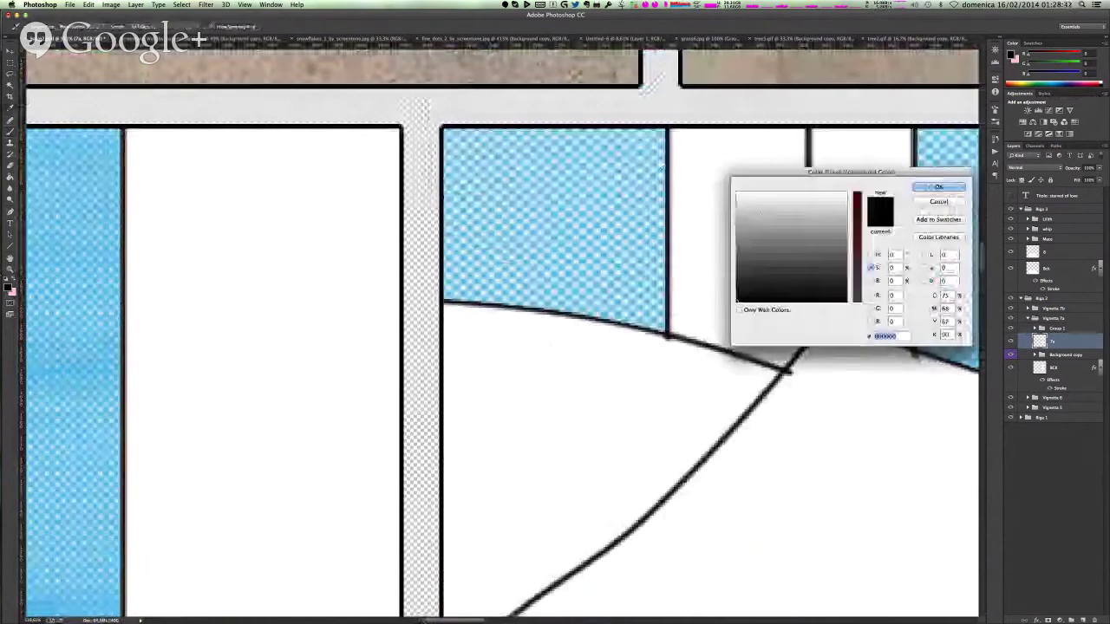
left_click(744, 193)
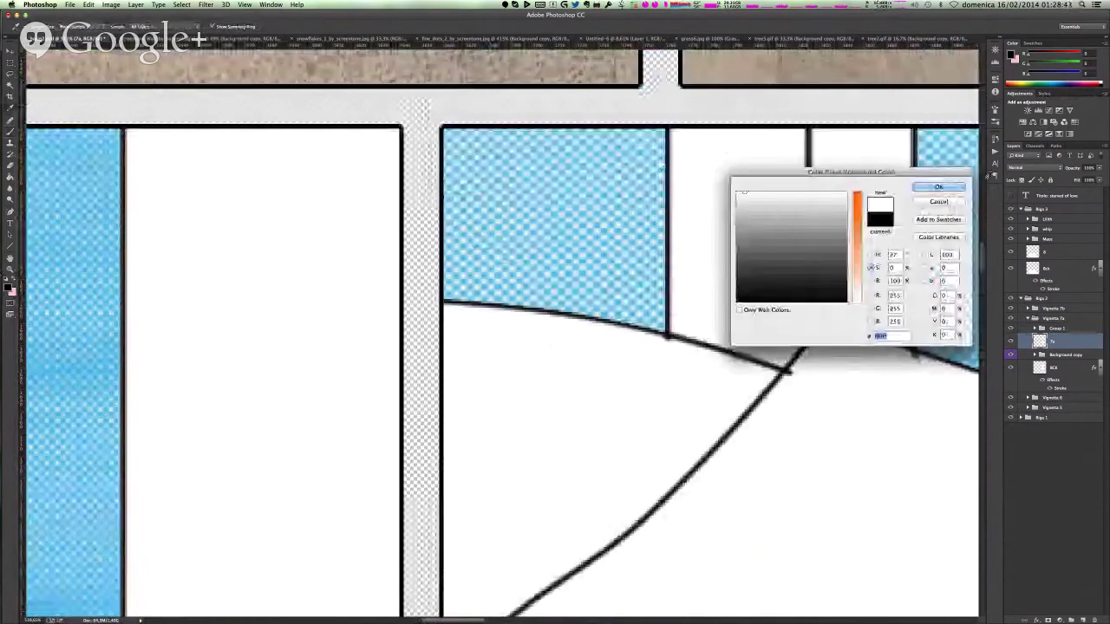
left_click(939, 188)
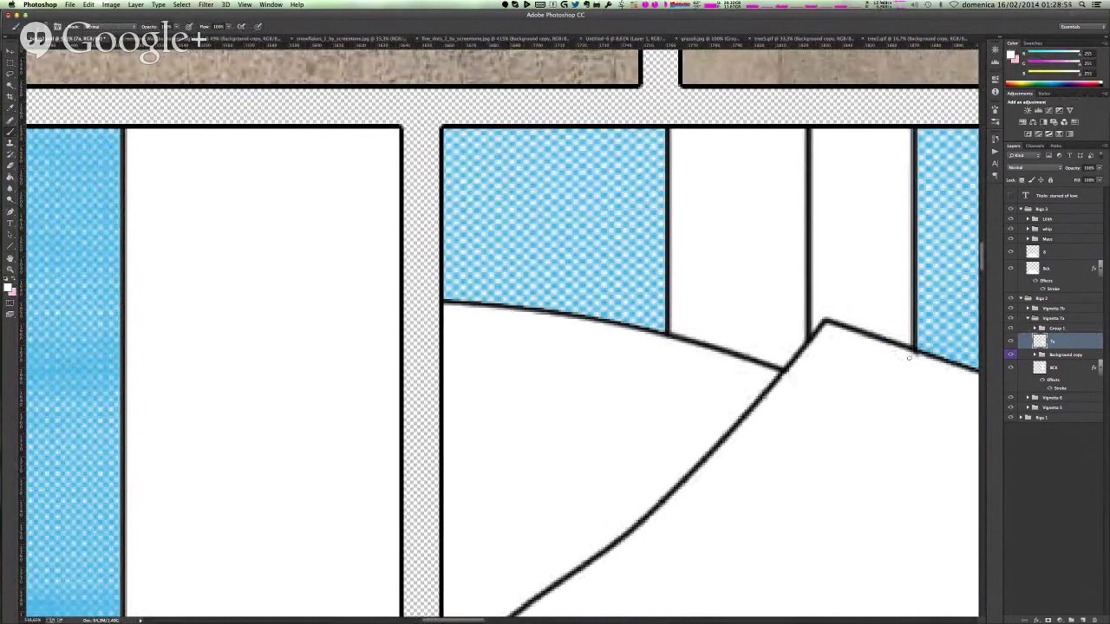
- Inspect the ear, collar, body, arm and hand outlines across panel 7a for remaining overshoots and gaps
left_click_drag(457, 620, 521, 619)
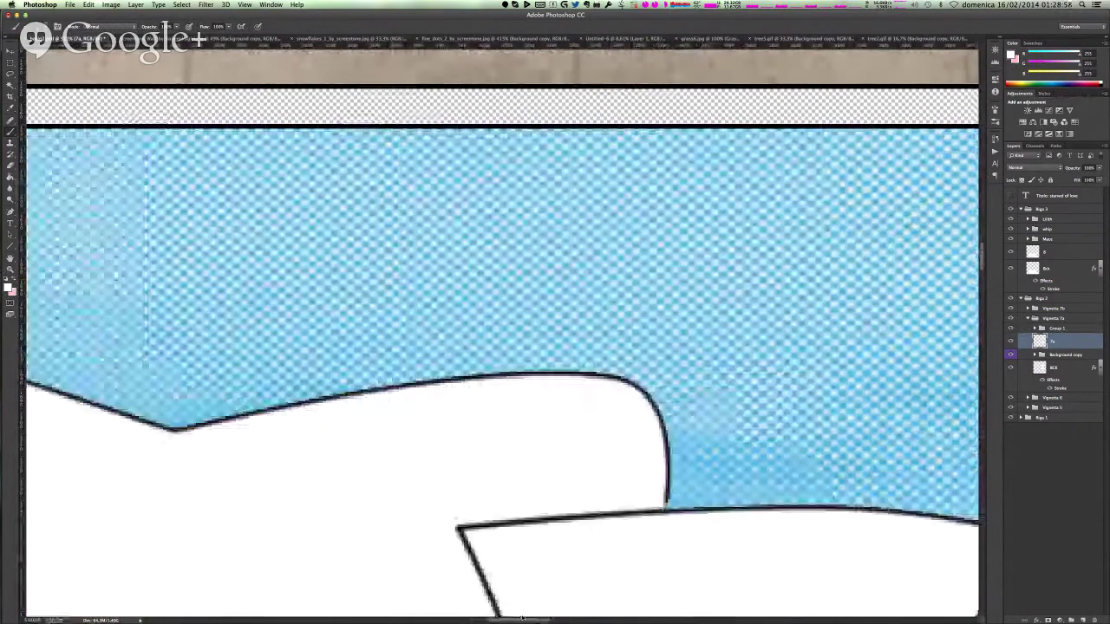
scroll(536, 506, "down", 3)
scroll(536, 506, "right", 3)
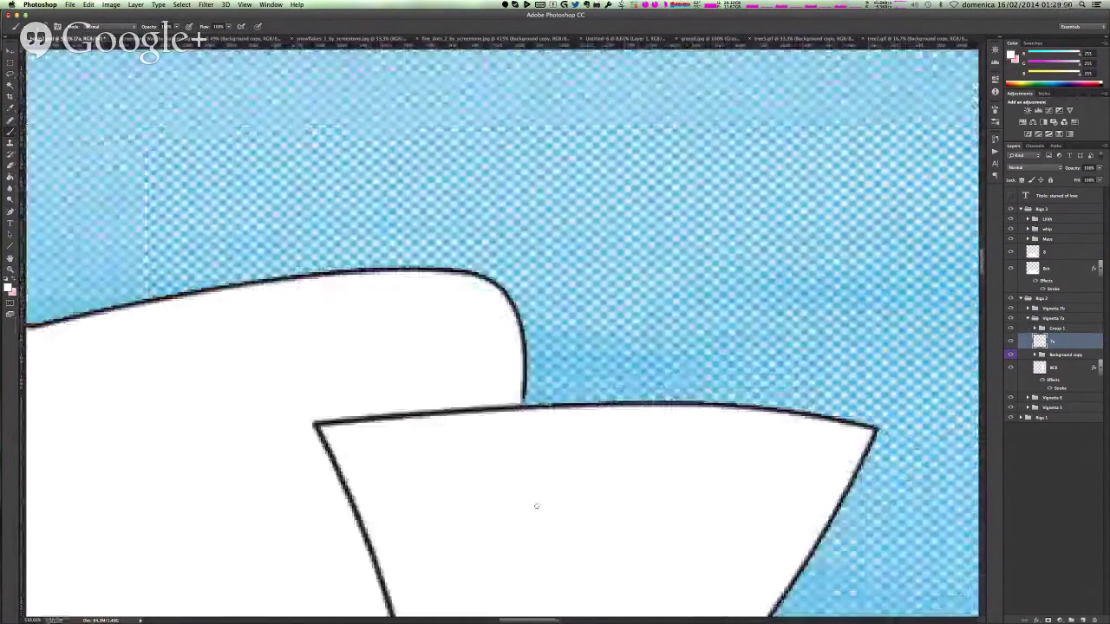
scroll(537, 506, "down", 10)
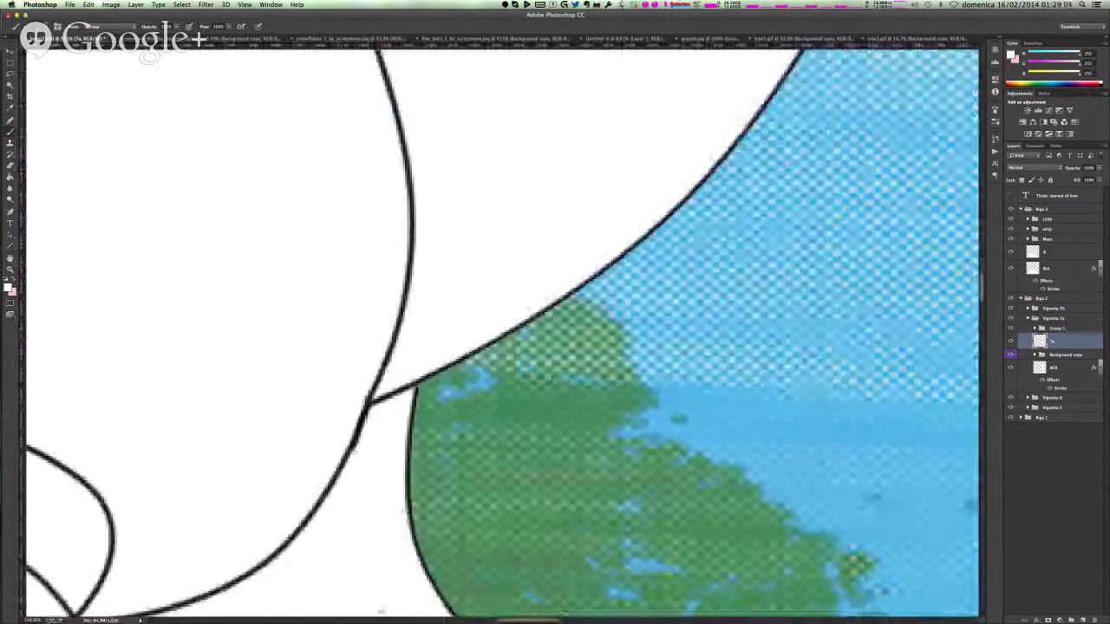
scroll(394, 549, "down", 1)
scroll(394, 550, "down", 5)
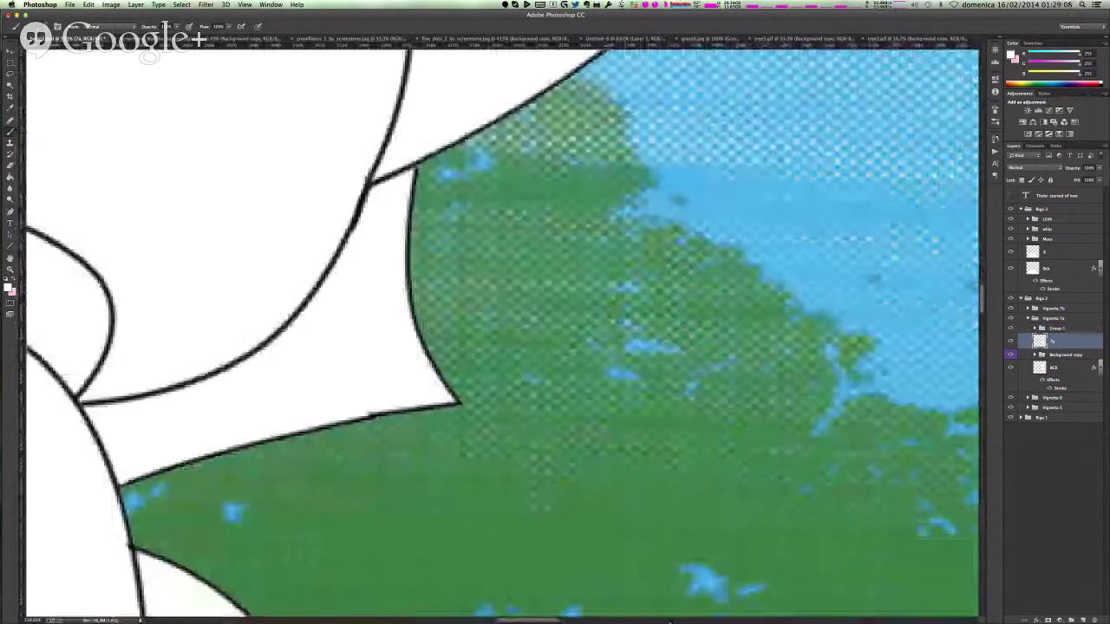
left_click_drag(546, 620, 514, 620)
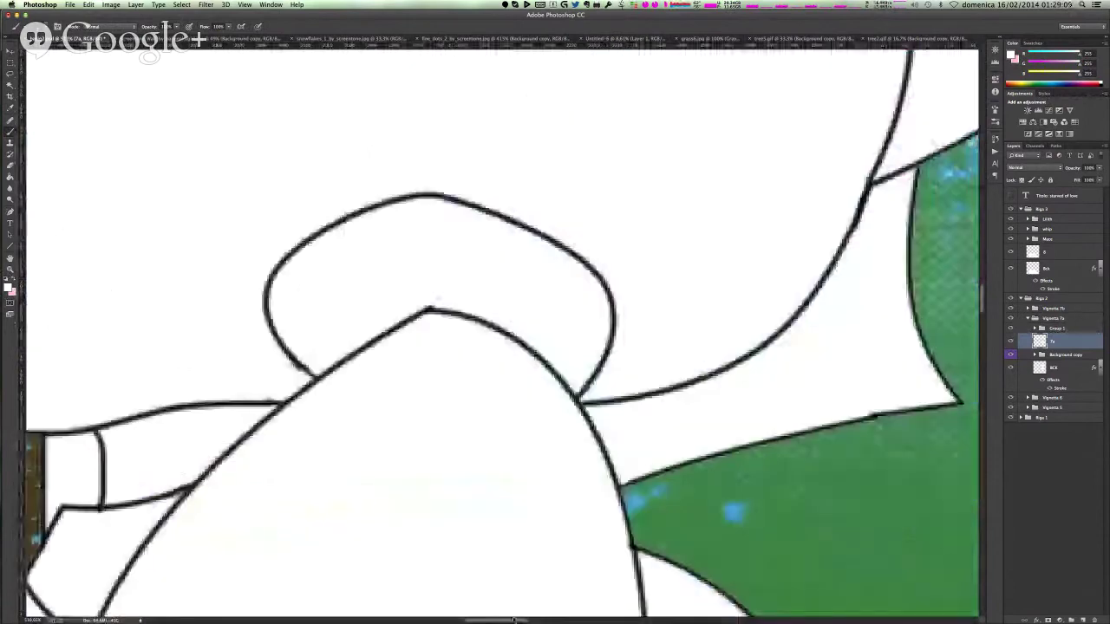
scroll(514, 621, "left", 5)
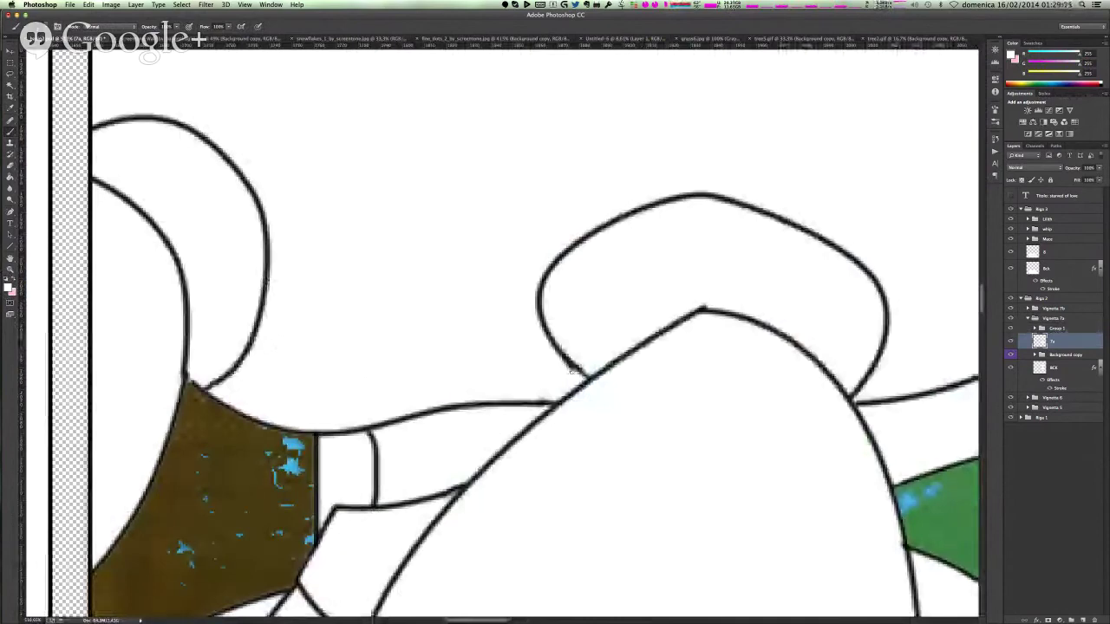
scroll(607, 408, "down", 5)
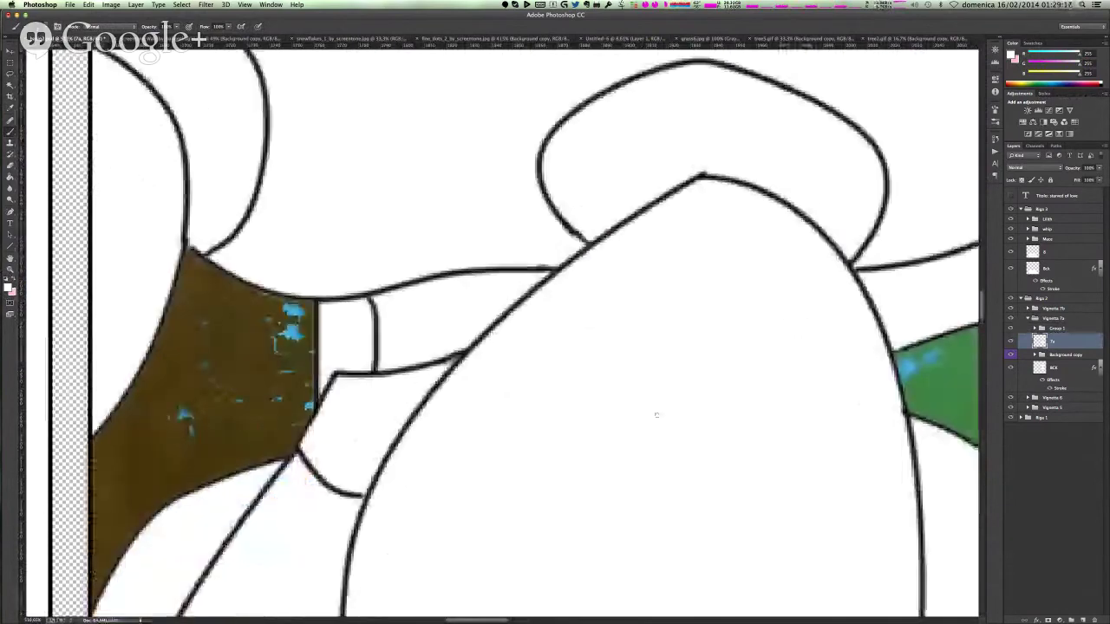
scroll(658, 415, "down", 10)
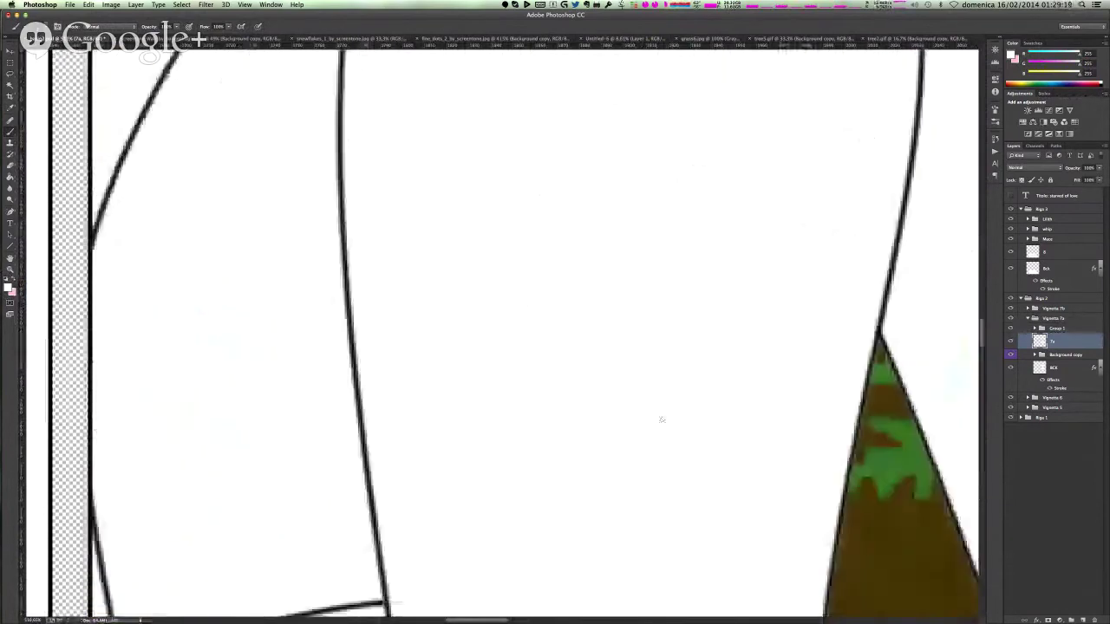
left_click_drag(472, 621, 504, 620)
scroll(690, 470, "down", 3)
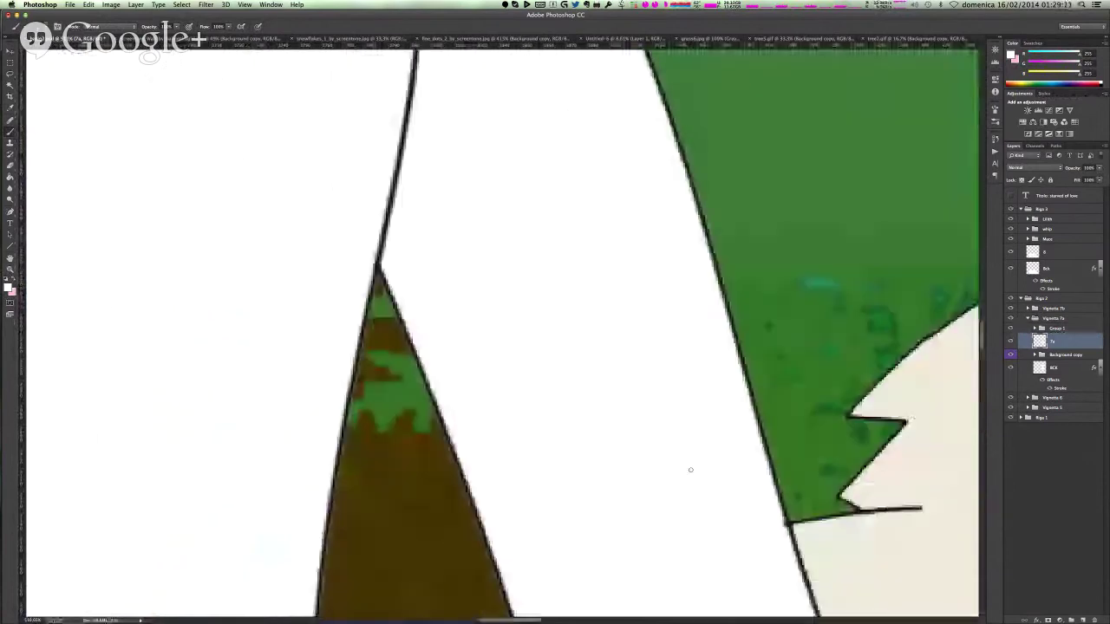
scroll(690, 470, "down", 5)
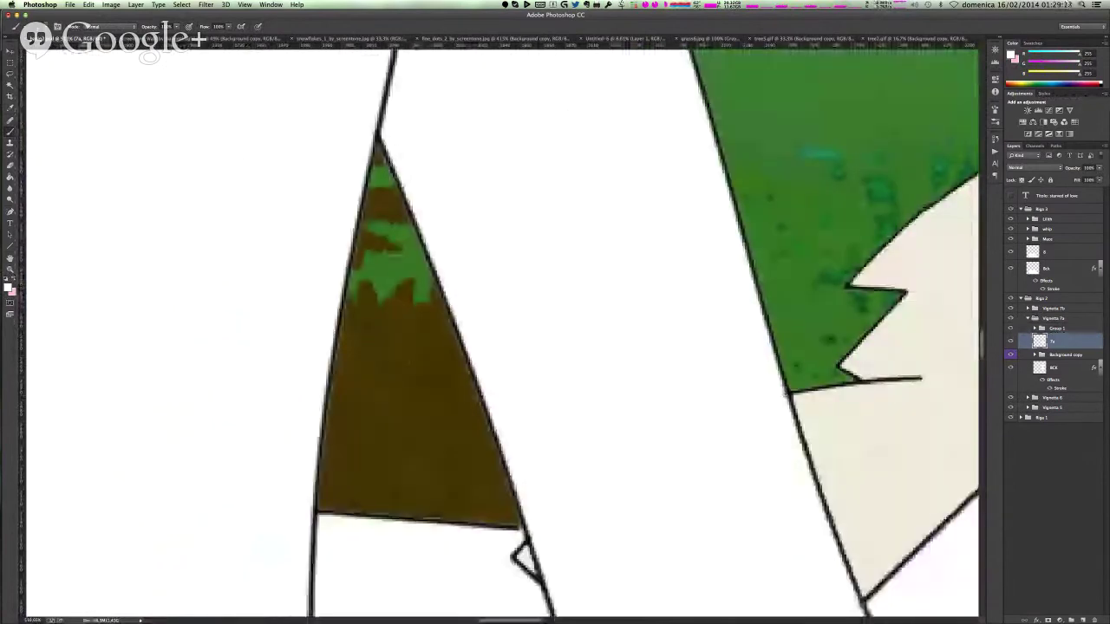
scroll(805, 475, "down", 7)
scroll(805, 474, "down", 4)
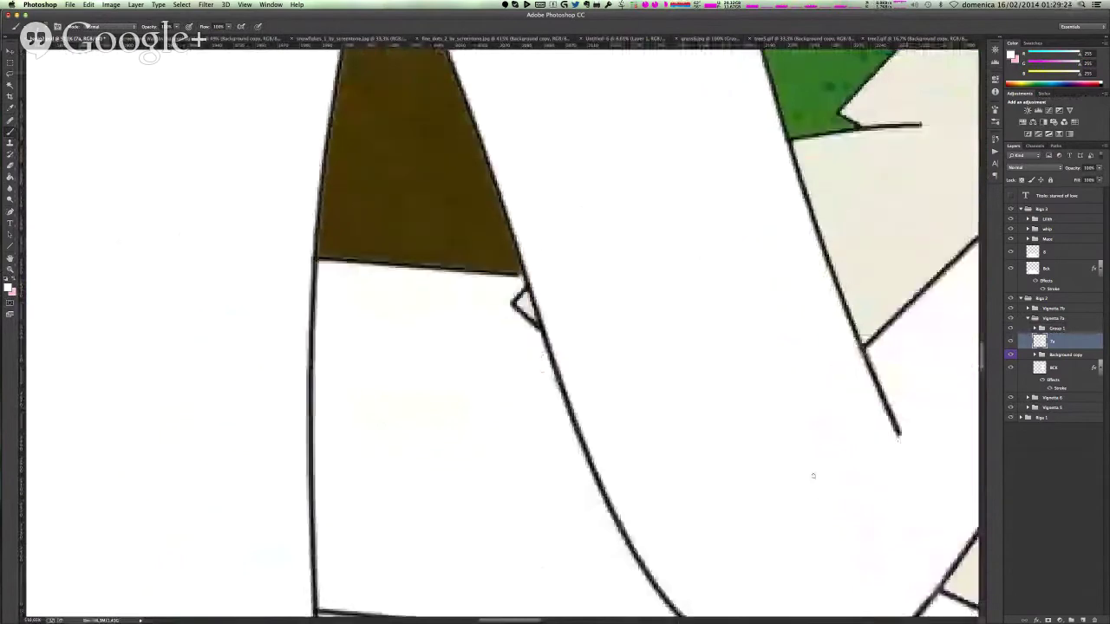
scroll(517, 621, "right", 15)
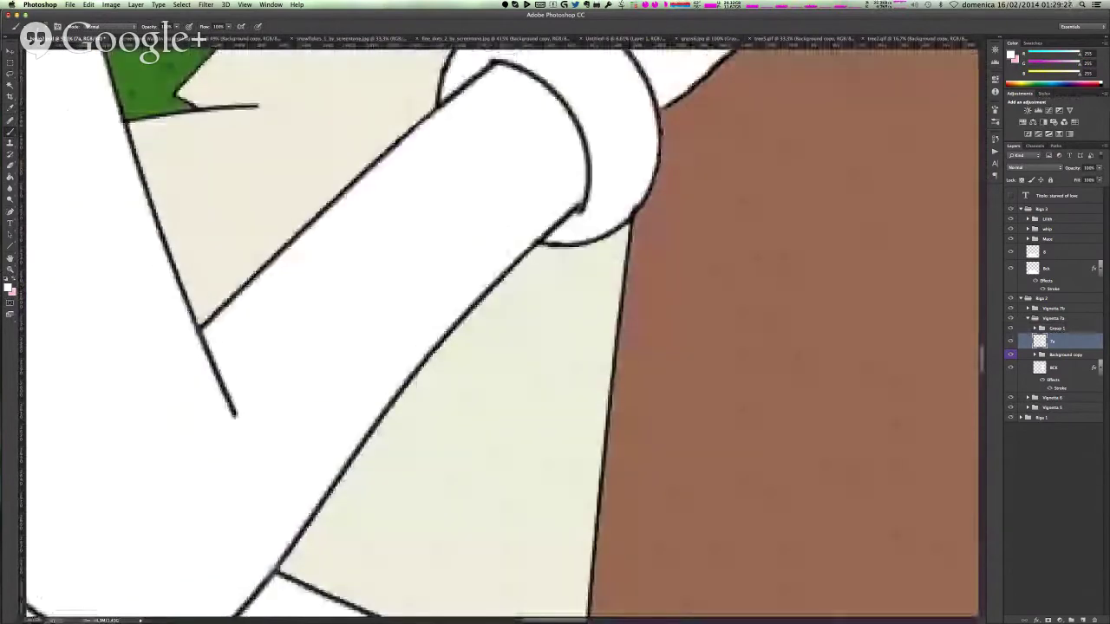
scroll(503, 330, "up", 10)
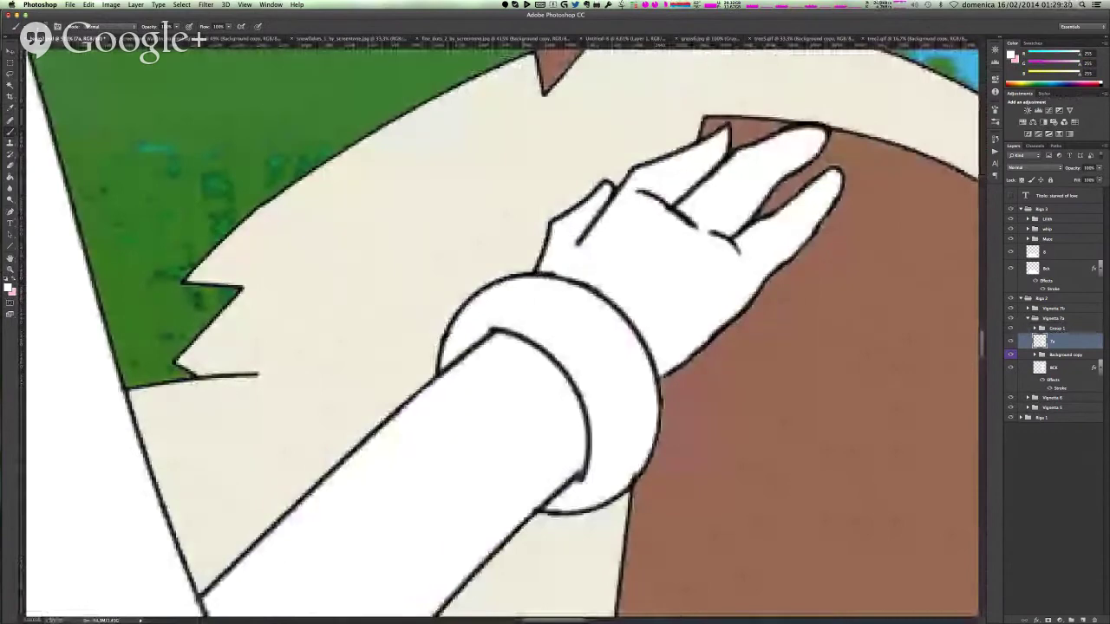
scroll(512, 347, "down", 5)
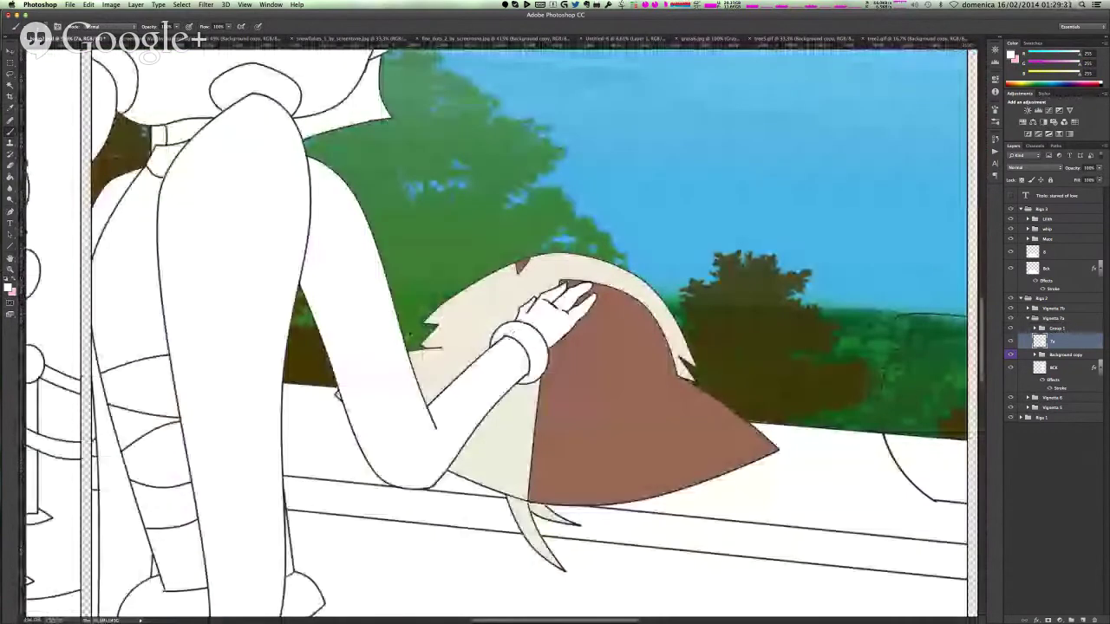
scroll(412, 338, "down", 3)
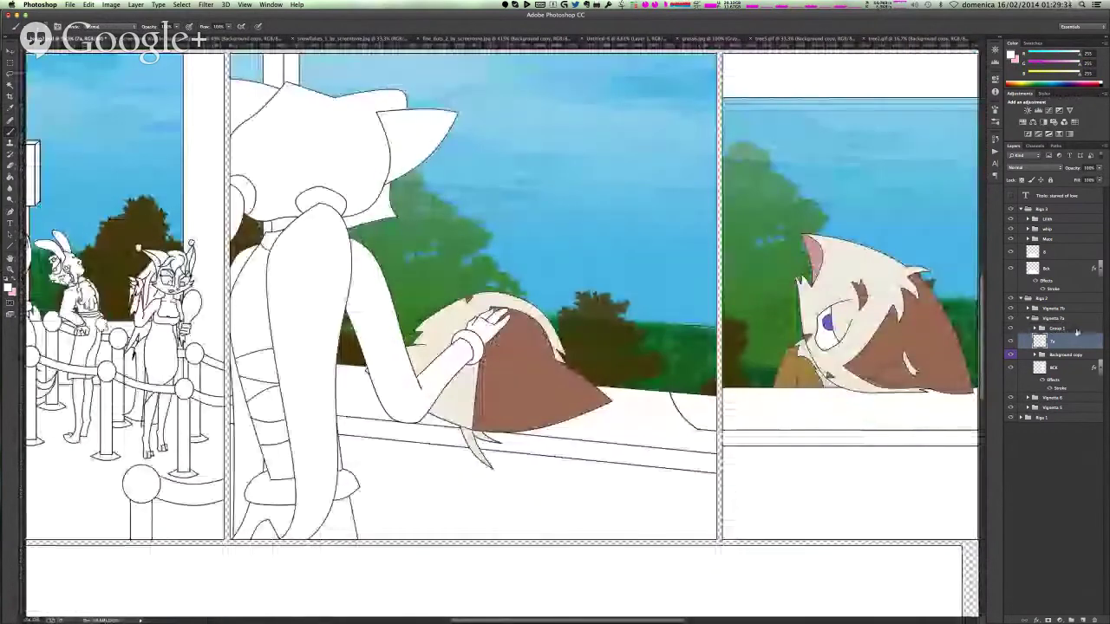
- Rename the group holding the reclining character's colour layers in Vignetta 7a to Mace and collapse it
left_click(1035, 329)
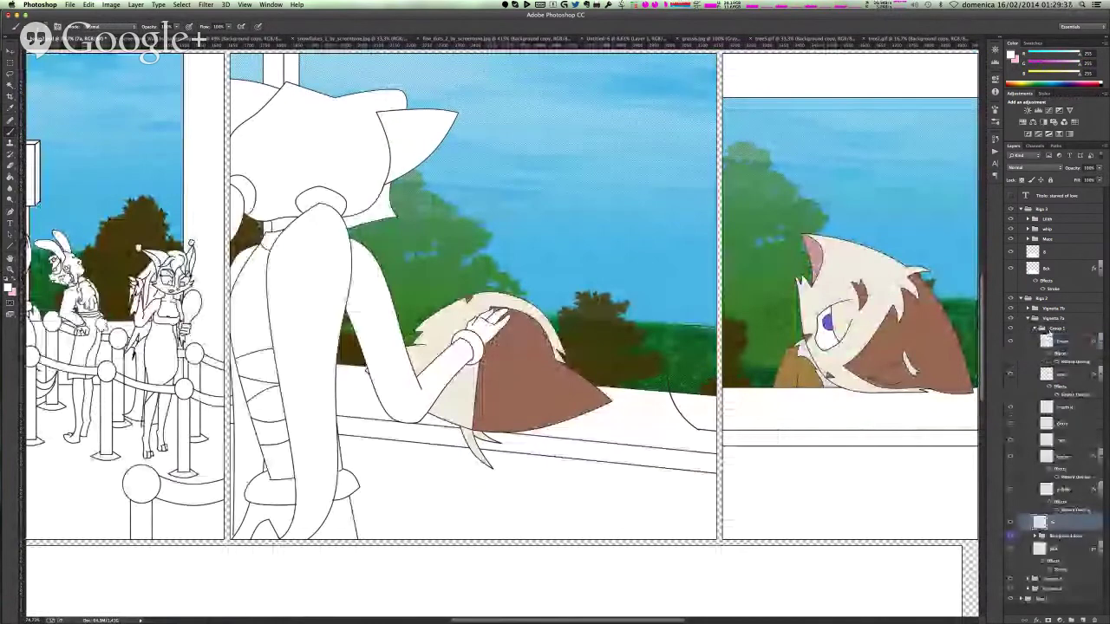
double_click(1053, 329)
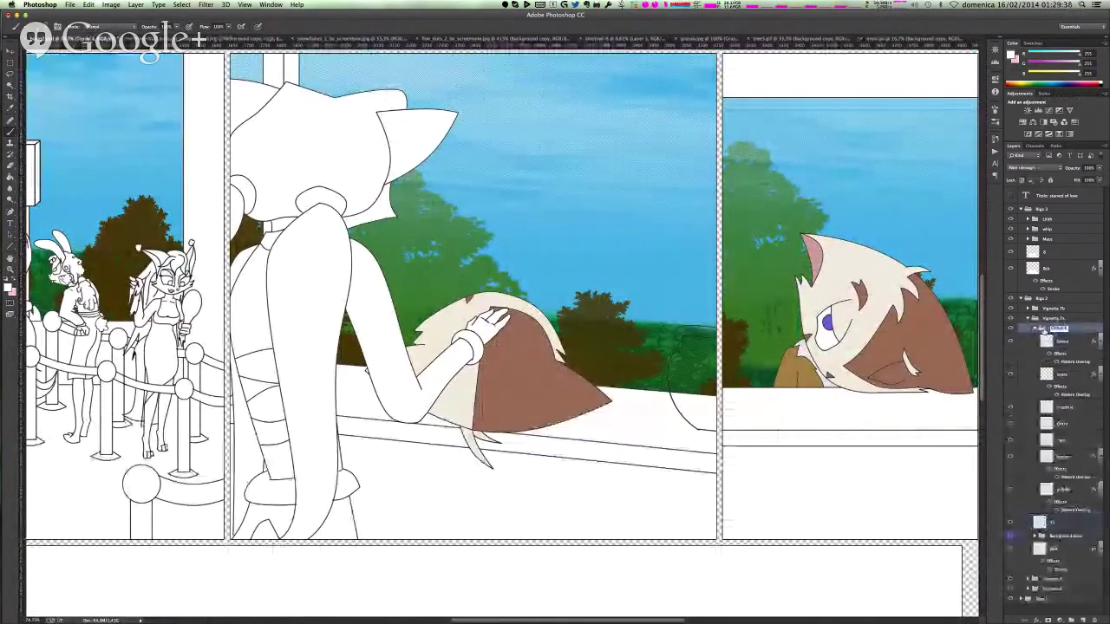
type("Mace")
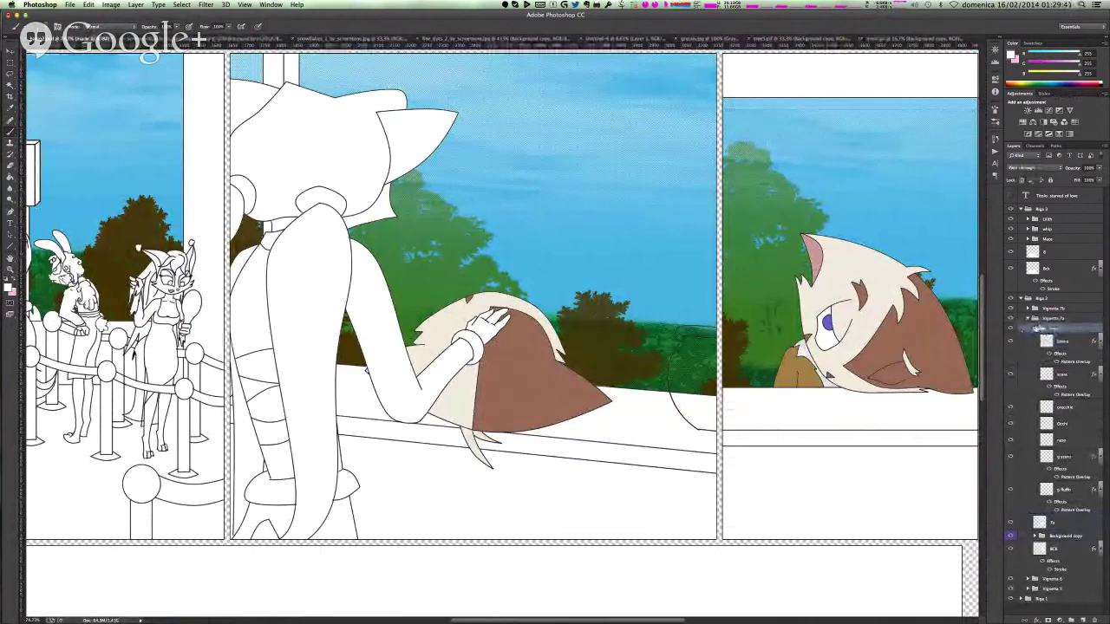
left_click(1035, 329)
- Create a group named Lilith above the Mace group in Vignetta 7a and add five empty layers inside it
left_click(1071, 620)
double_click(1057, 328)
type("L")
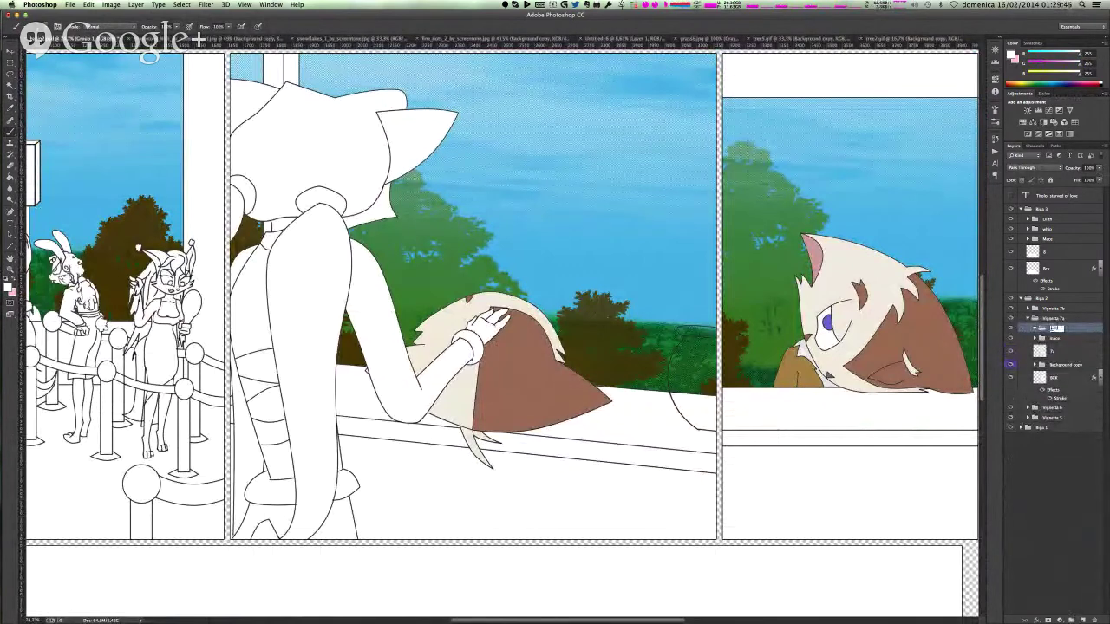
key("Return")
left_click(1082, 621)
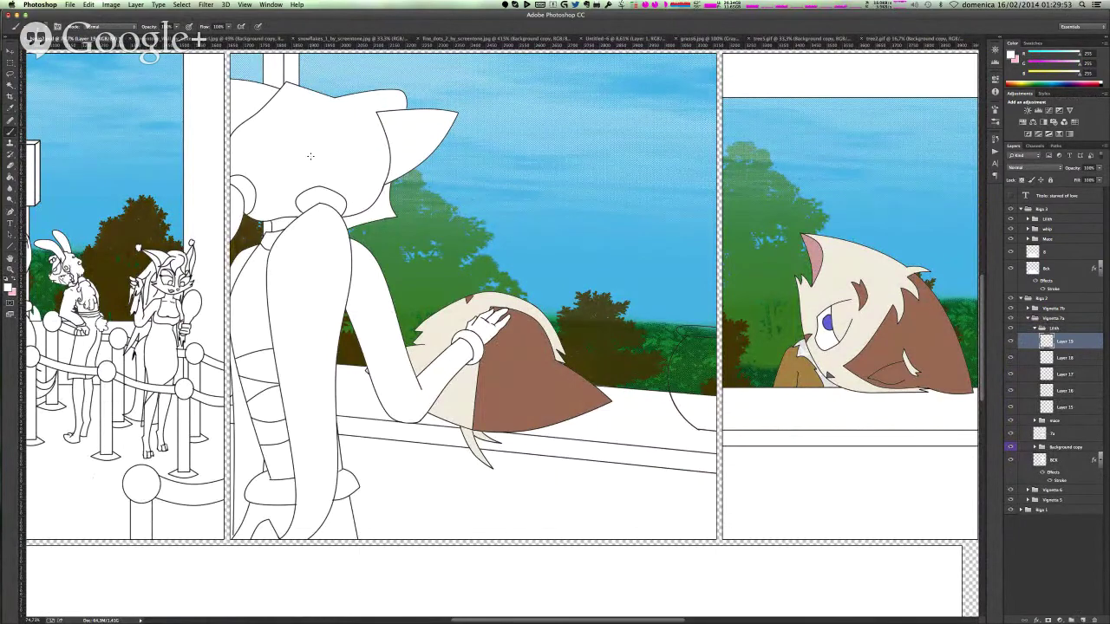
- Hide the layer effects on the skin, hair, GIACCA and GONNA layers of the Lilith group in Riga 3
scroll(313, 152, "down", 5)
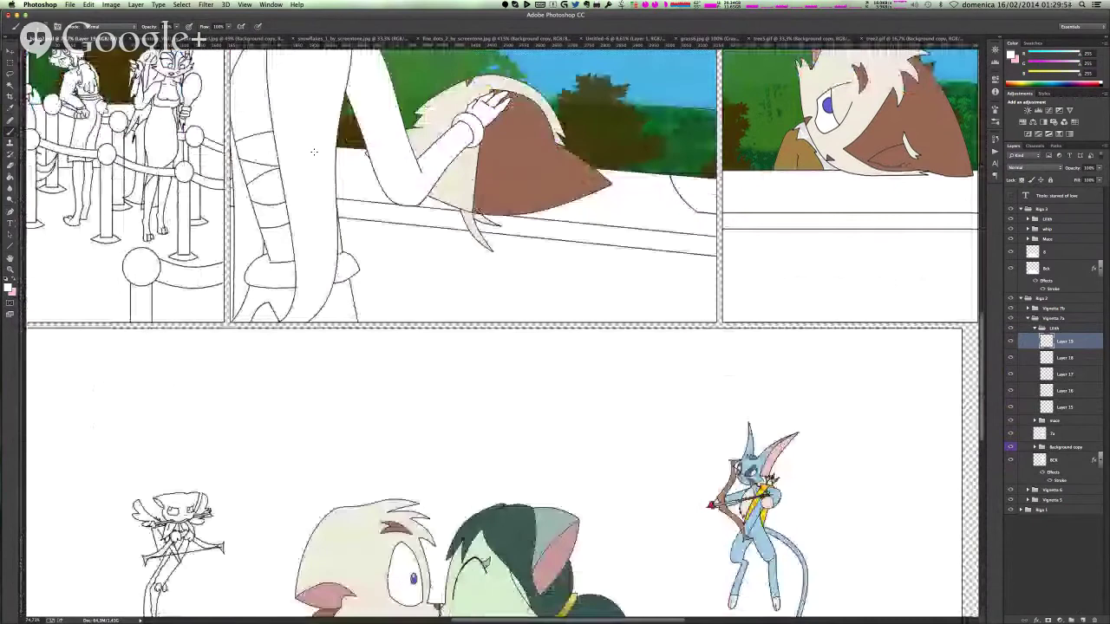
scroll(314, 151, "down", 7)
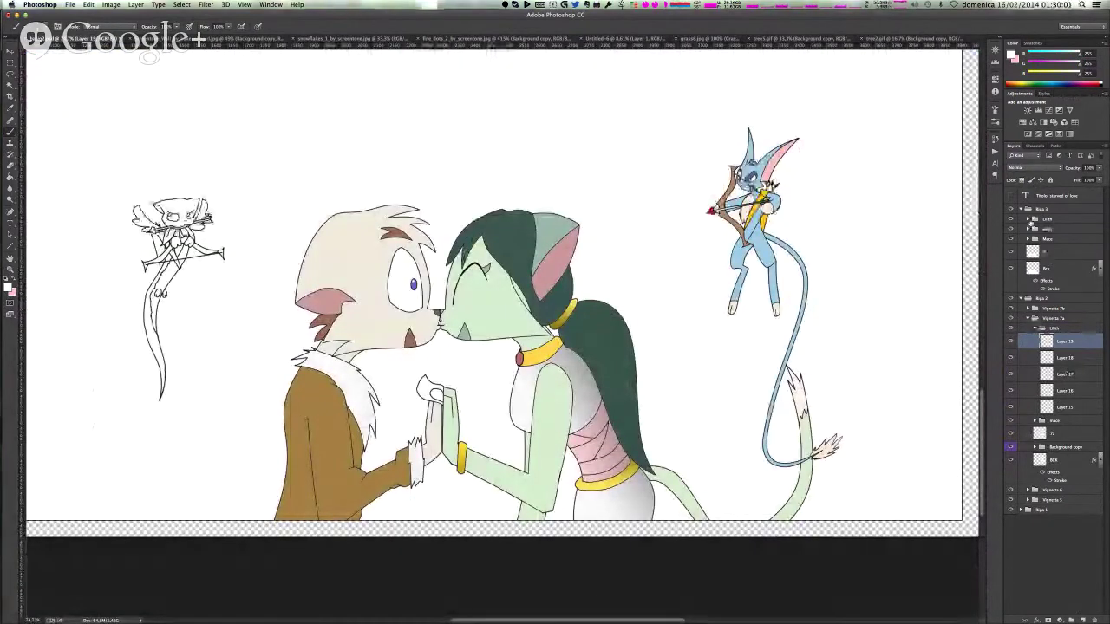
left_click(1029, 219)
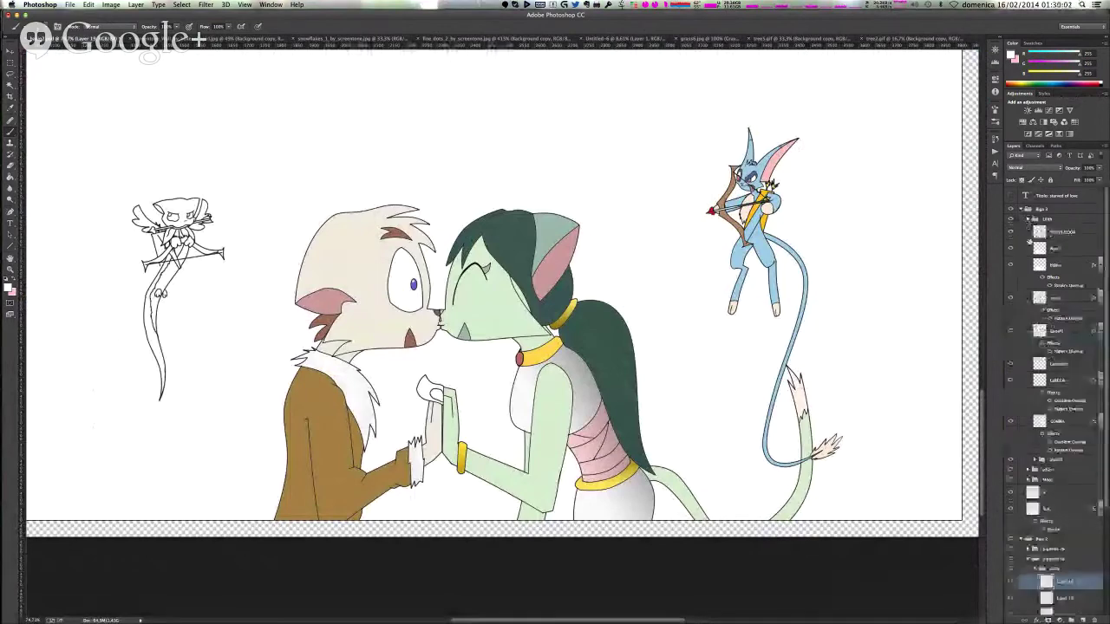
left_click(1043, 309)
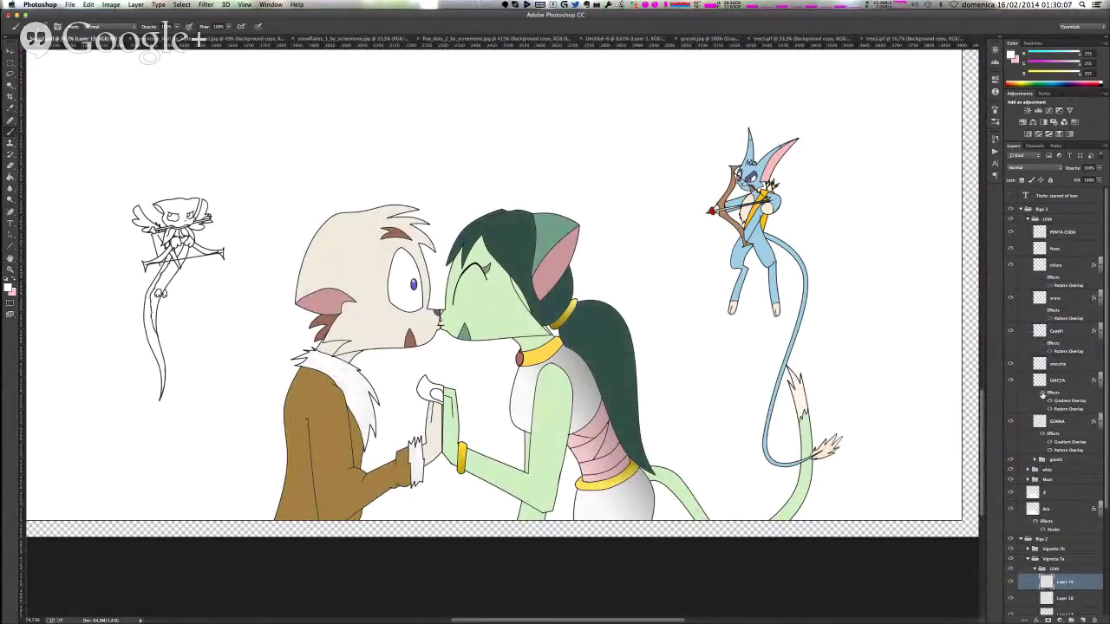
left_click(1043, 394)
left_click(1043, 433)
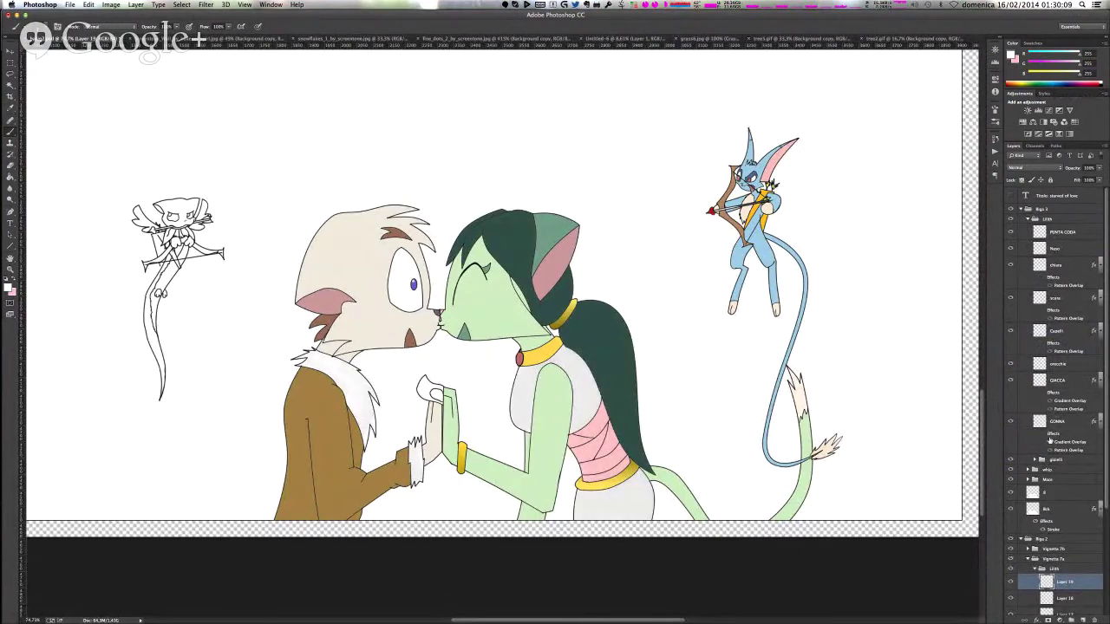
- Expand the gioielli group inside Riga 3's Lilith group and hide the effects on its jewellery layers
scroll(1059, 442, "down", 3)
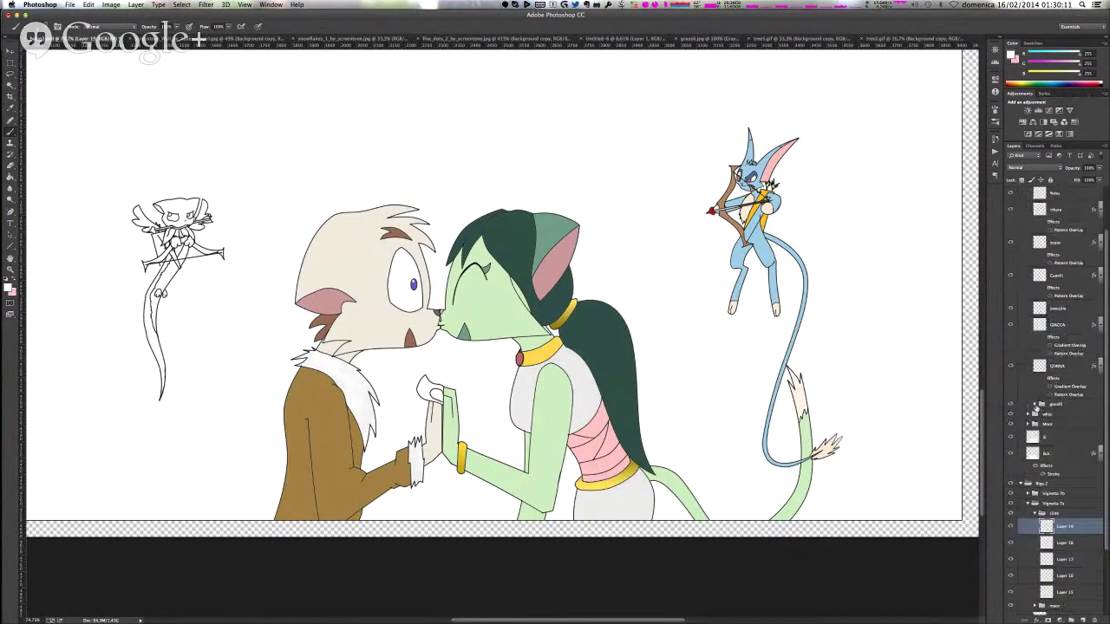
left_click(1033, 405)
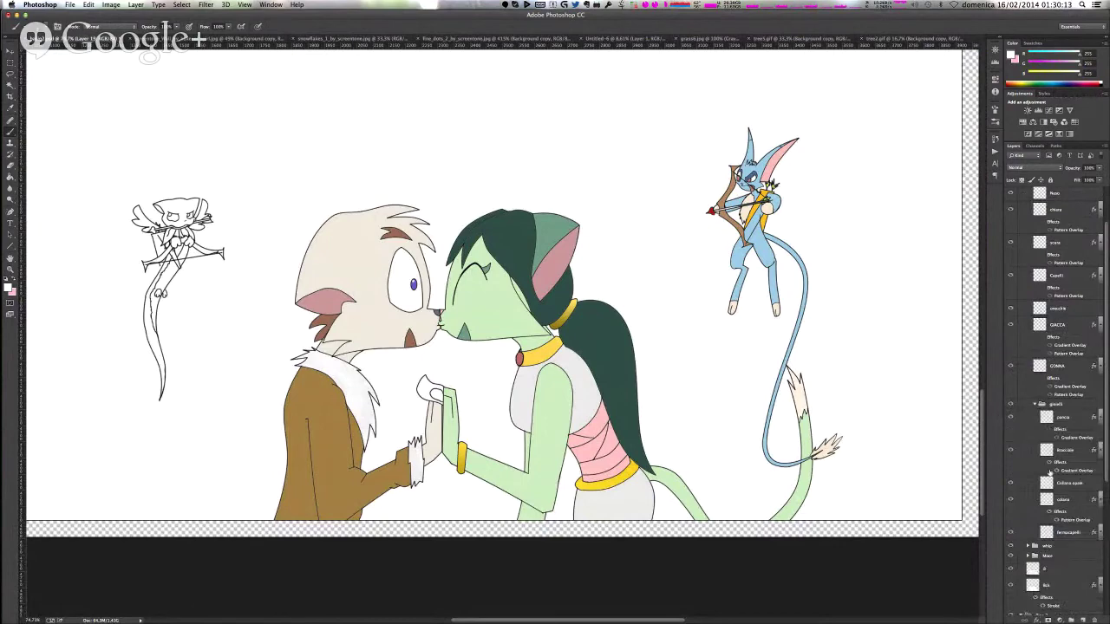
left_click(1049, 455)
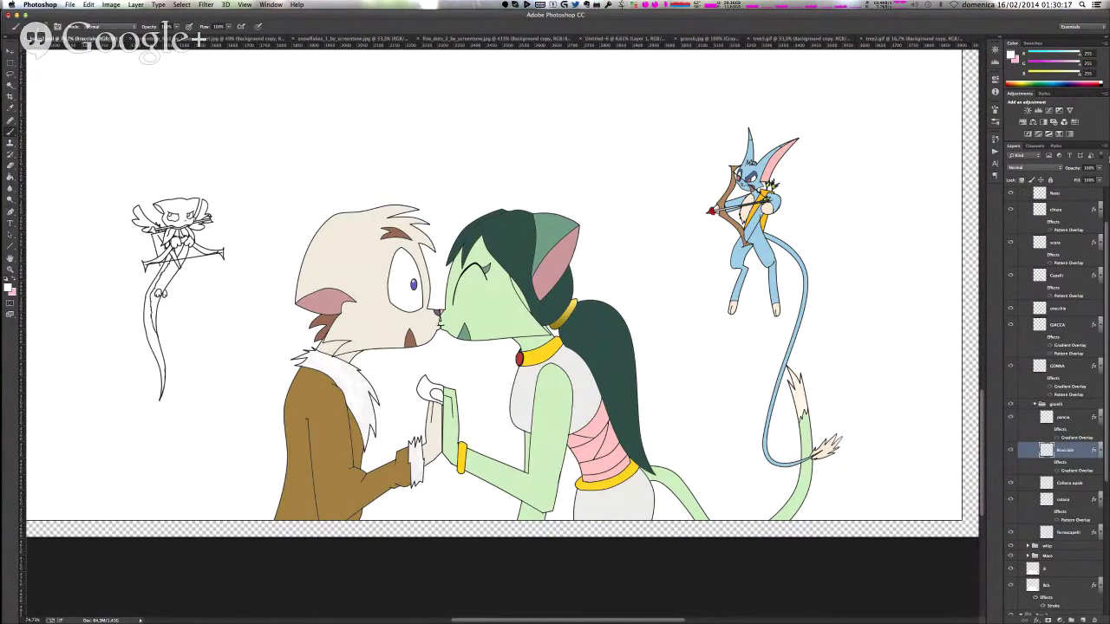
- Flatten the whole comic page into a single background layer
left_click(1105, 149)
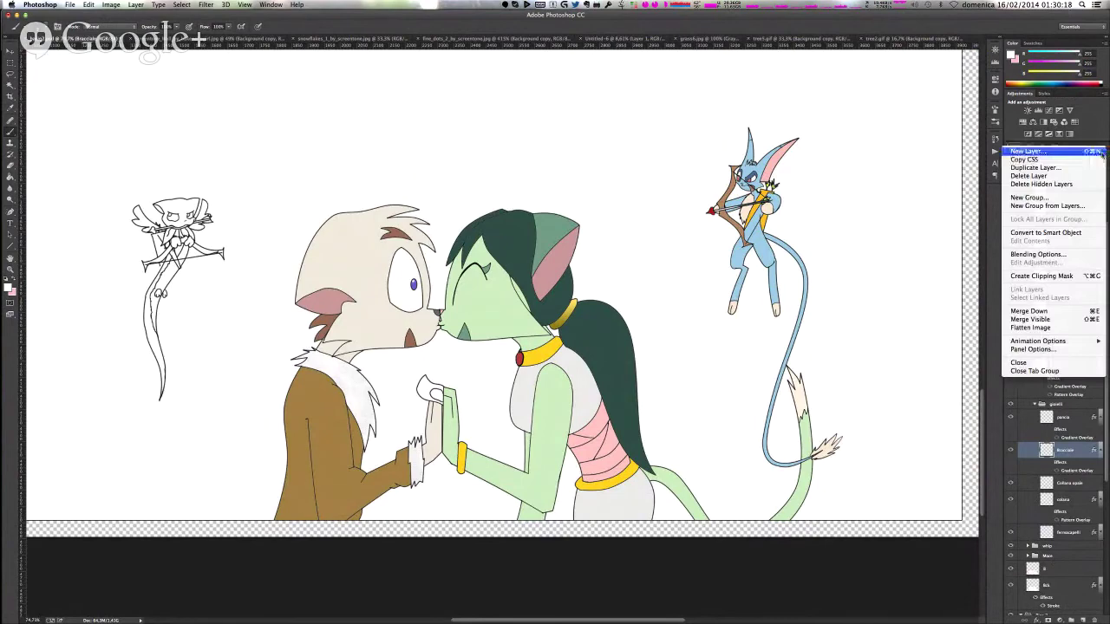
left_click(1065, 330)
left_click(628, 194)
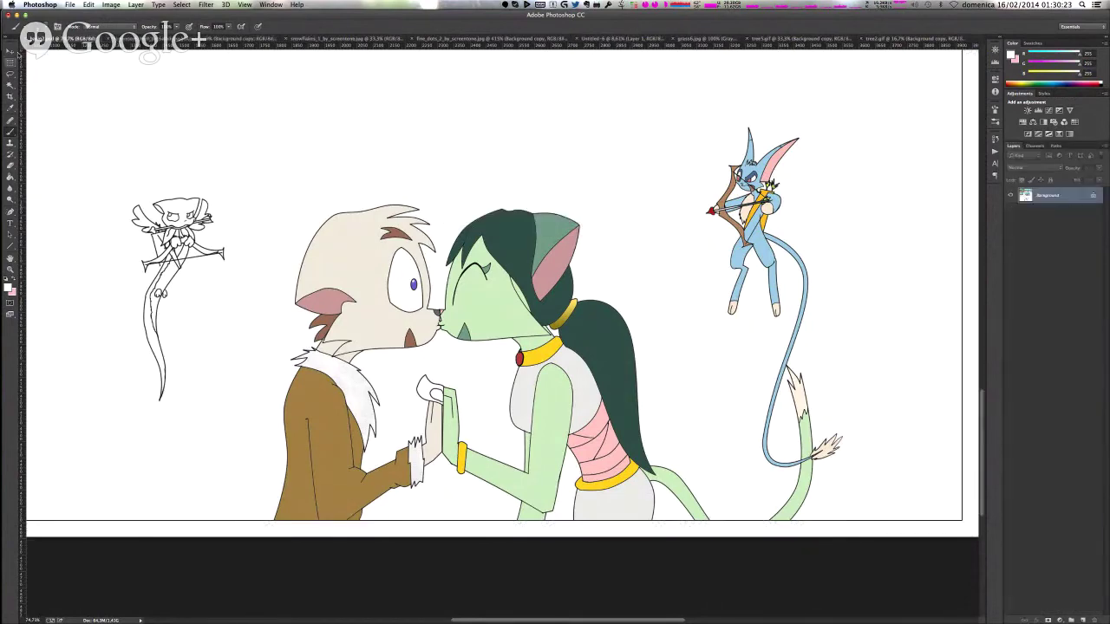
- Marquee-select the green cat girl in the kissing panel, trimming the selection's edges to just beside her face and above her hair
left_click(10, 64)
left_click_drag(358, 152, 854, 535)
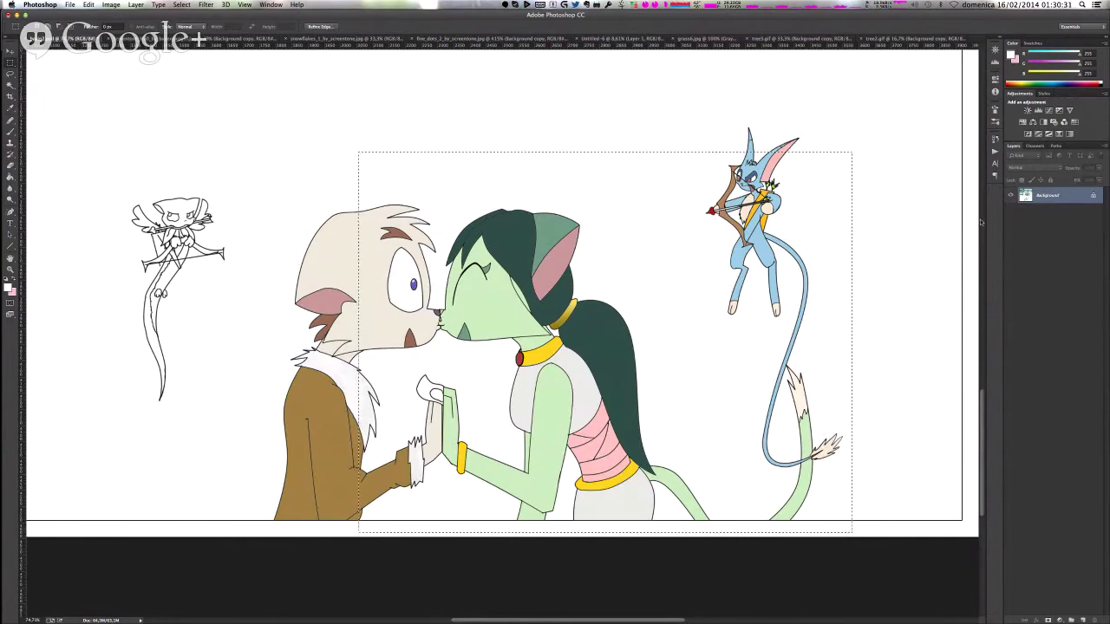
left_click_drag(289, 98, 435, 594)
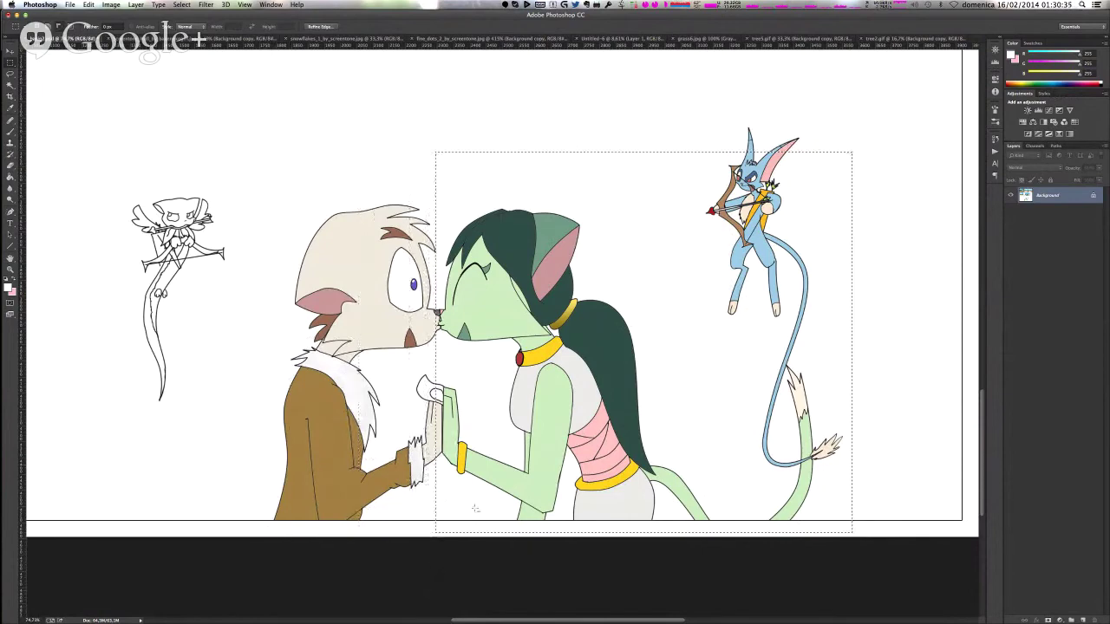
left_click(271, 4)
left_click(822, 101)
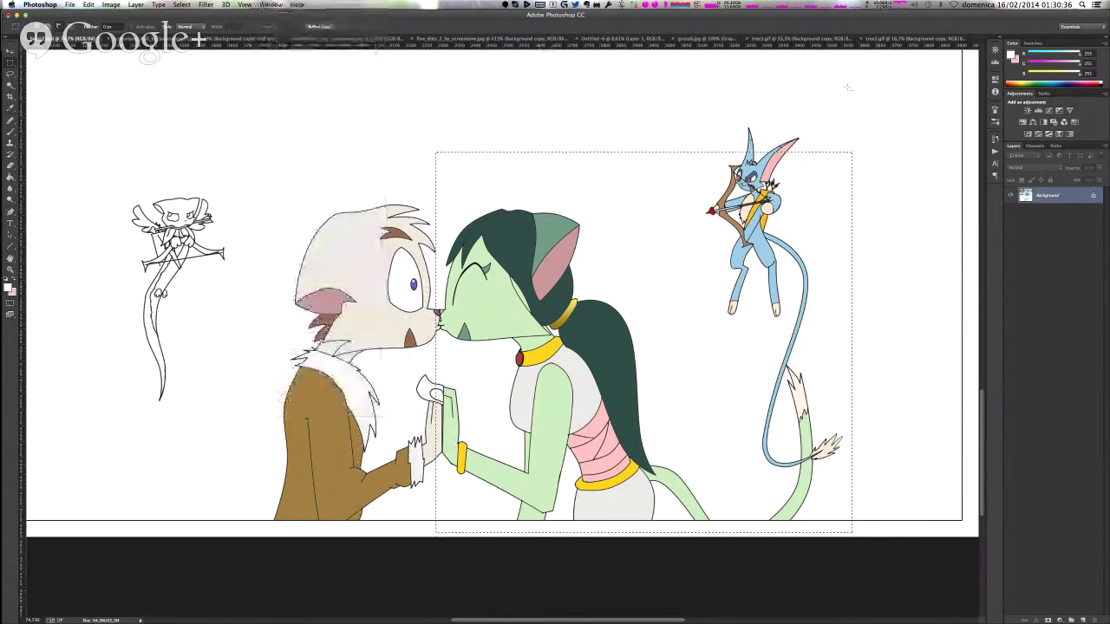
left_click_drag(919, 103, 371, 199)
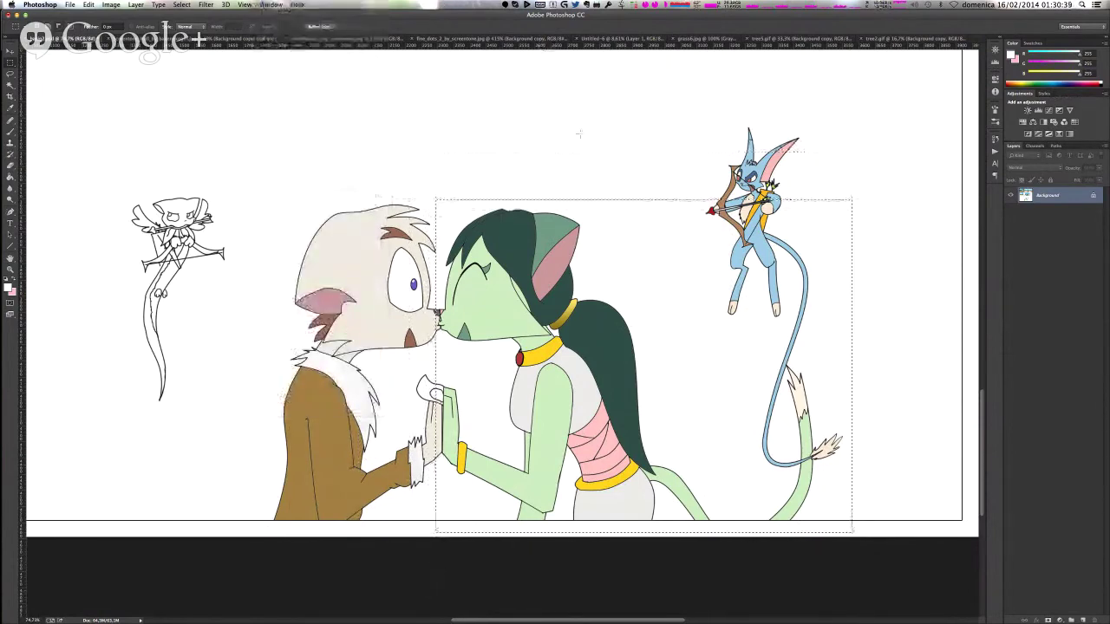
- Paste the copied selection into a new document with the Clipboard preset and float it in its own window away from the page
key("super+n")
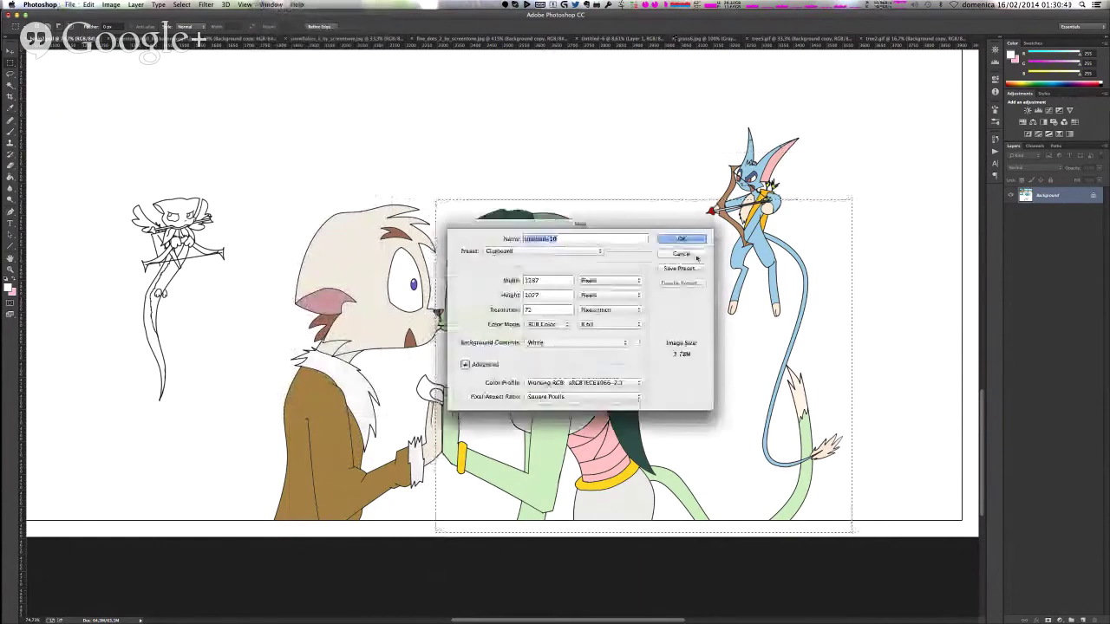
left_click(667, 240)
key("super+v")
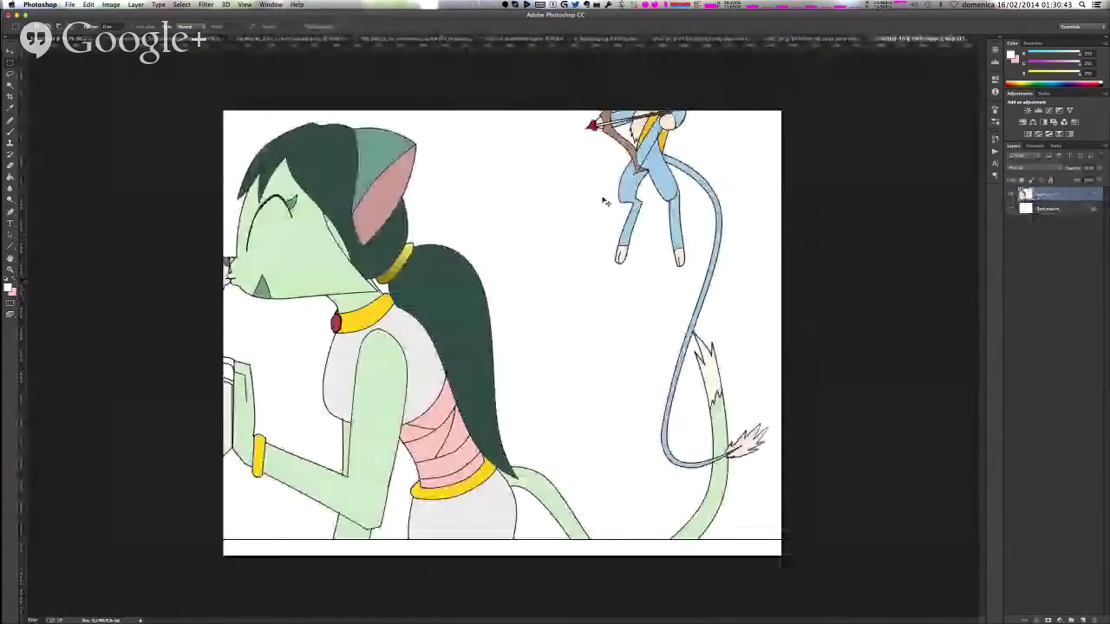
left_click_drag(939, 34, 836, 174)
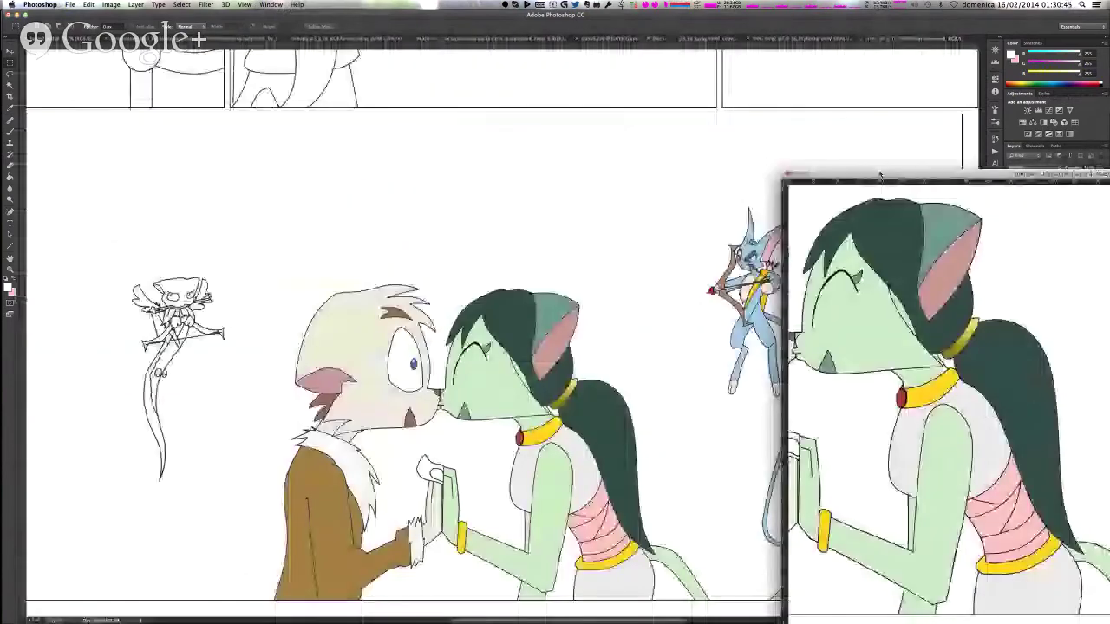
left_click(707, 218)
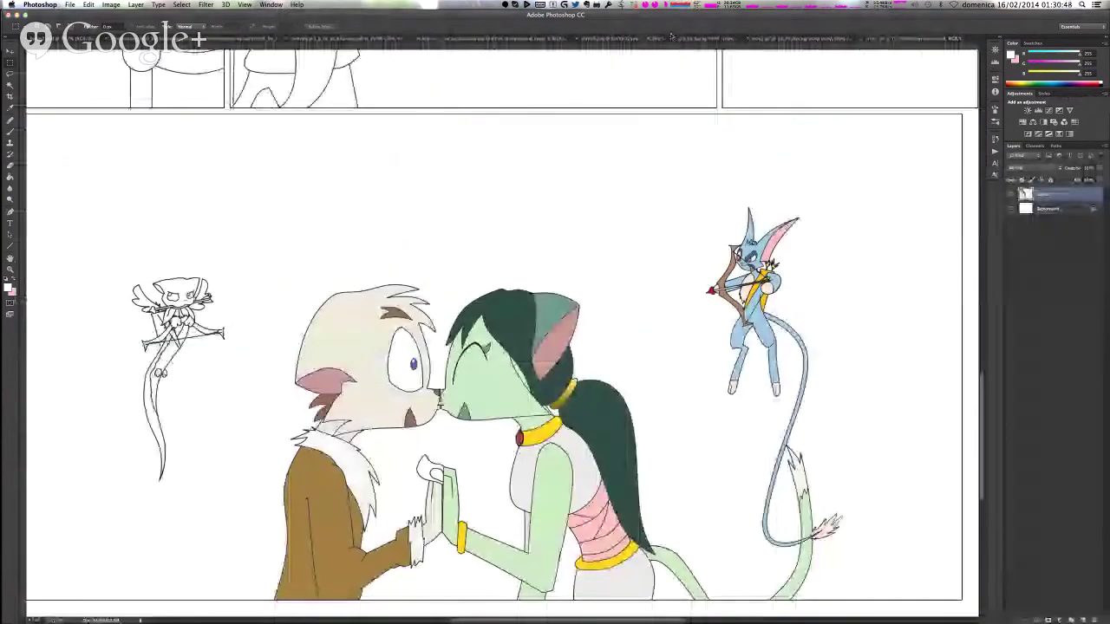
- Revert the comic page's history to the last New Layer state, before the layer effects were hidden and the page was flattened
key("super+z")
left_click(995, 139)
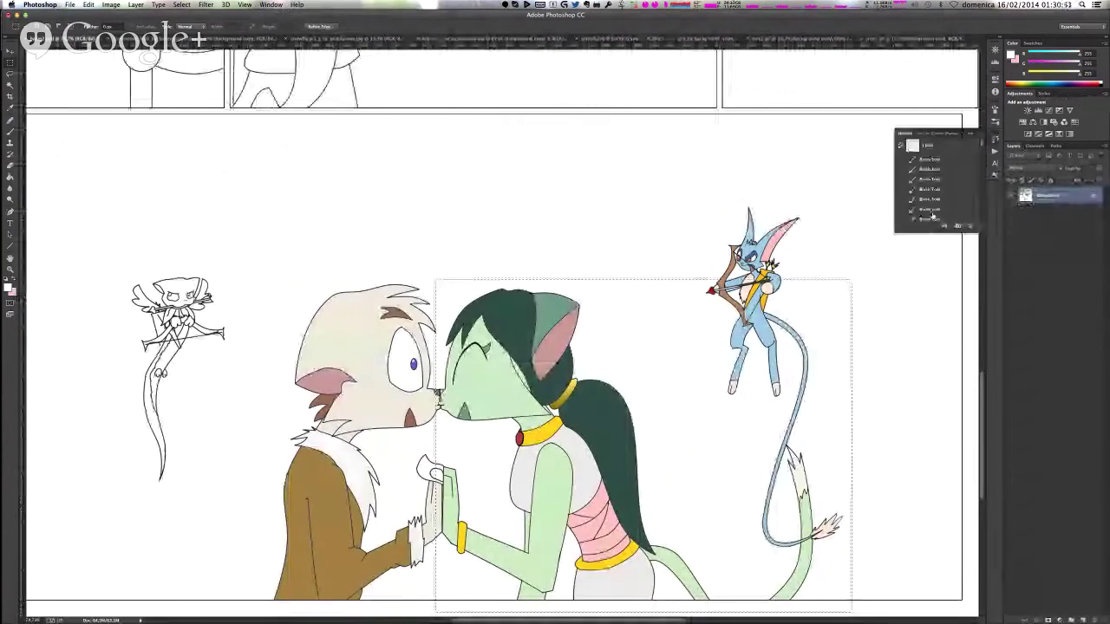
scroll(945, 189, "down", 15)
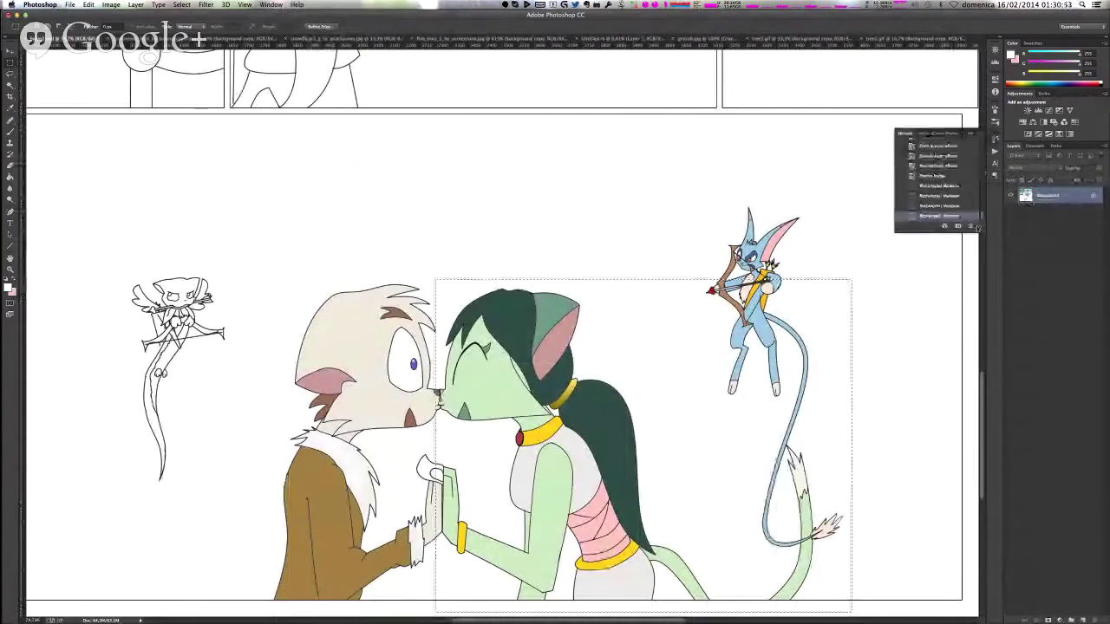
left_click(945, 176)
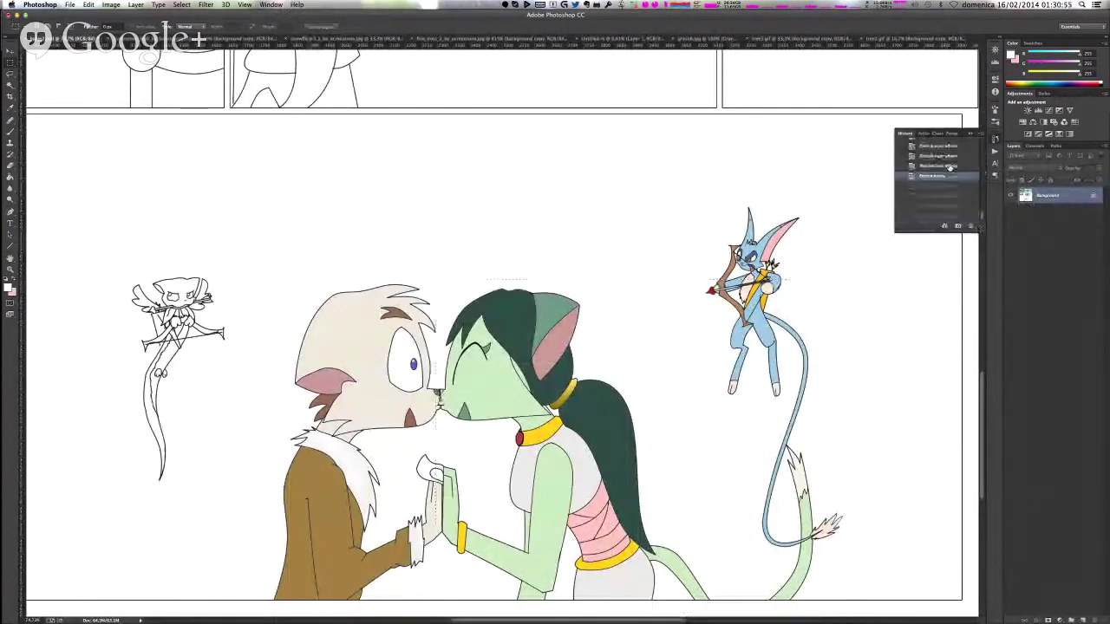
scroll(936, 186, "up", 3)
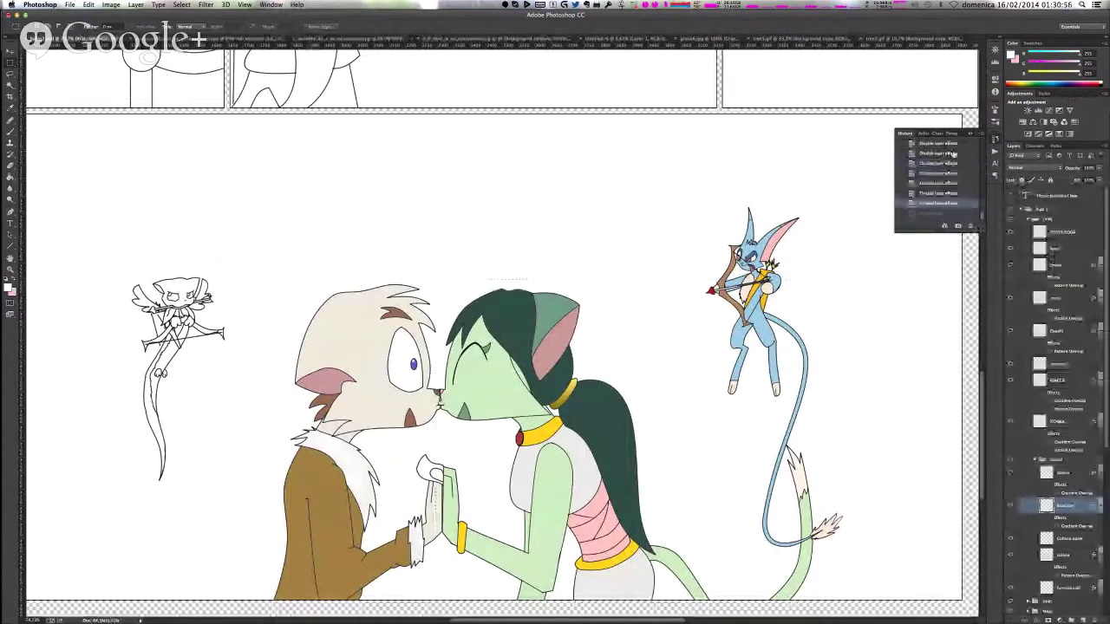
left_click(936, 183)
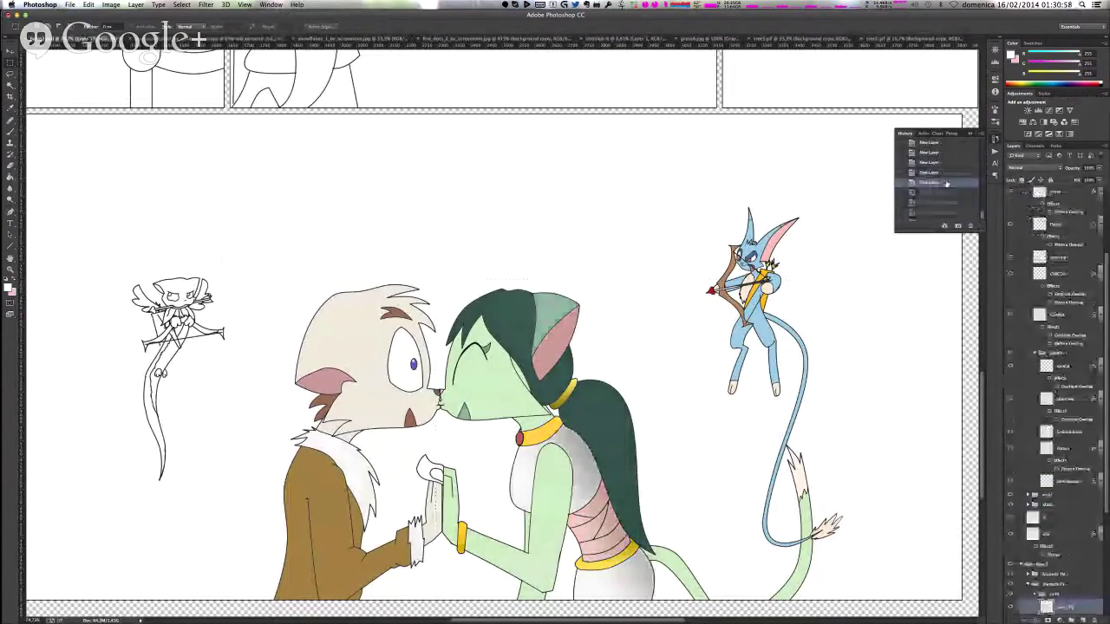
- Collapse the new Lilith group and move it out of Vignetta 7a into Vignetta 6, and collapse Vignetta 7a
scroll(526, 196, "up", 5)
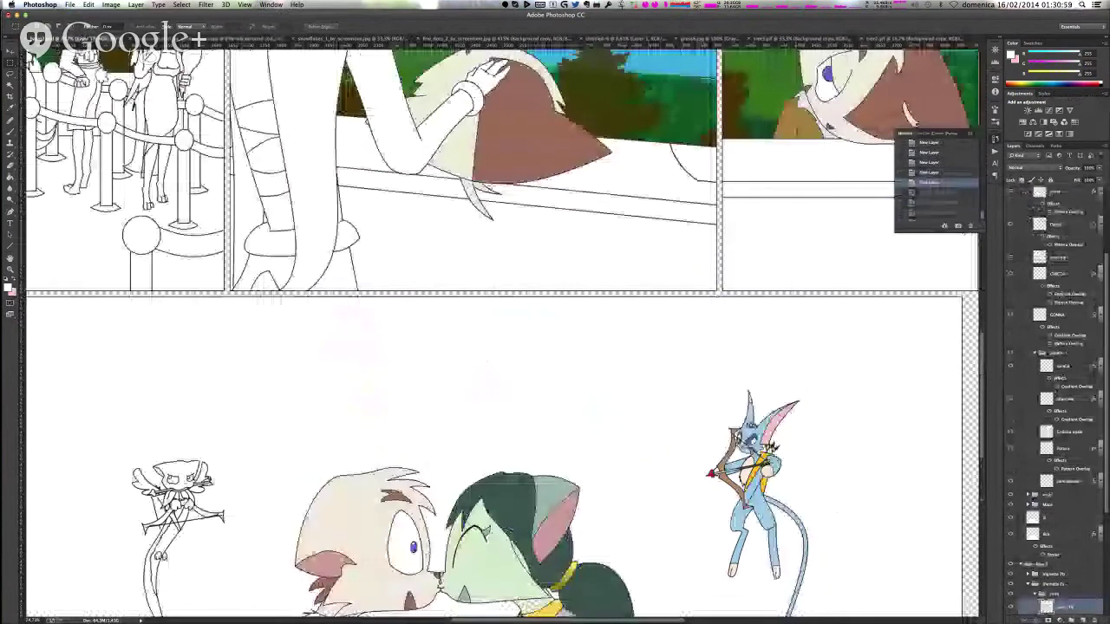
scroll(502, 329, "up", 8)
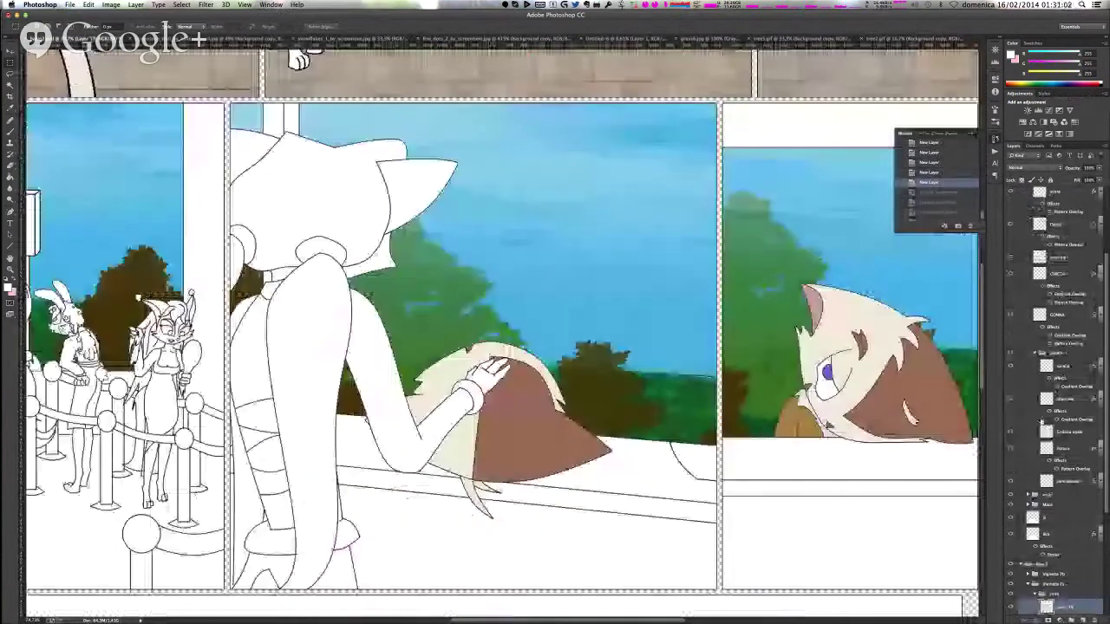
scroll(1043, 419, "down", 3)
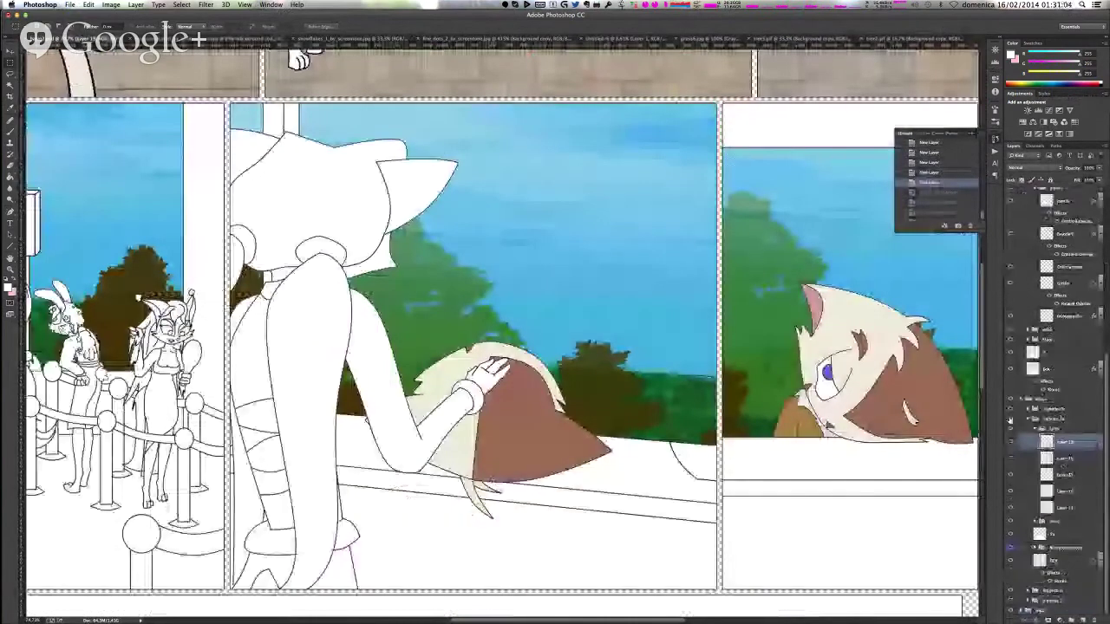
left_click(1010, 420)
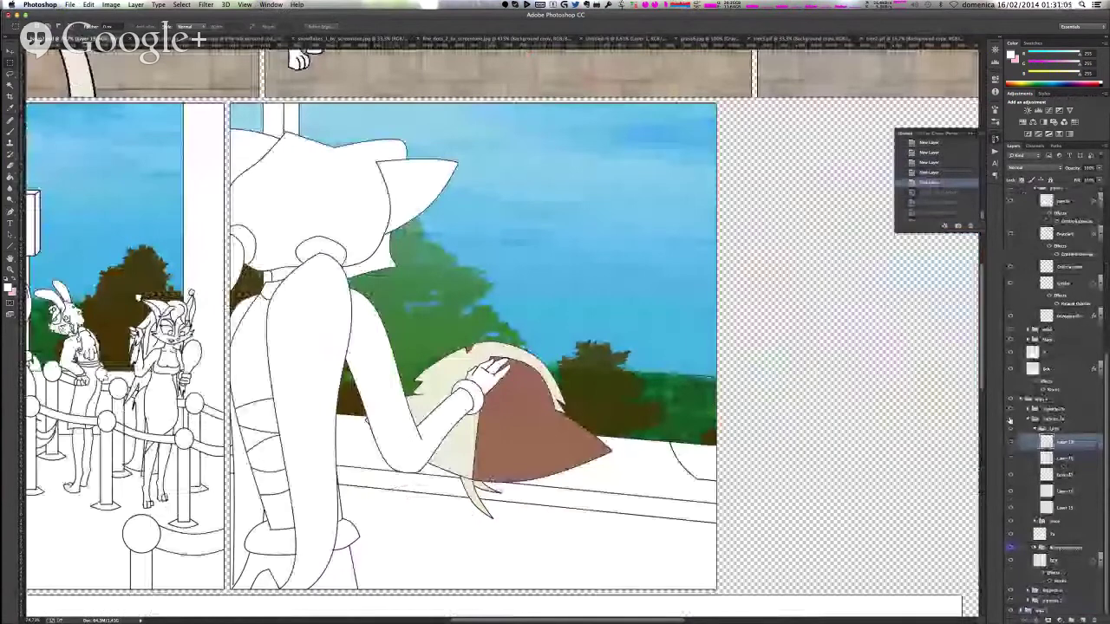
left_click(1009, 420)
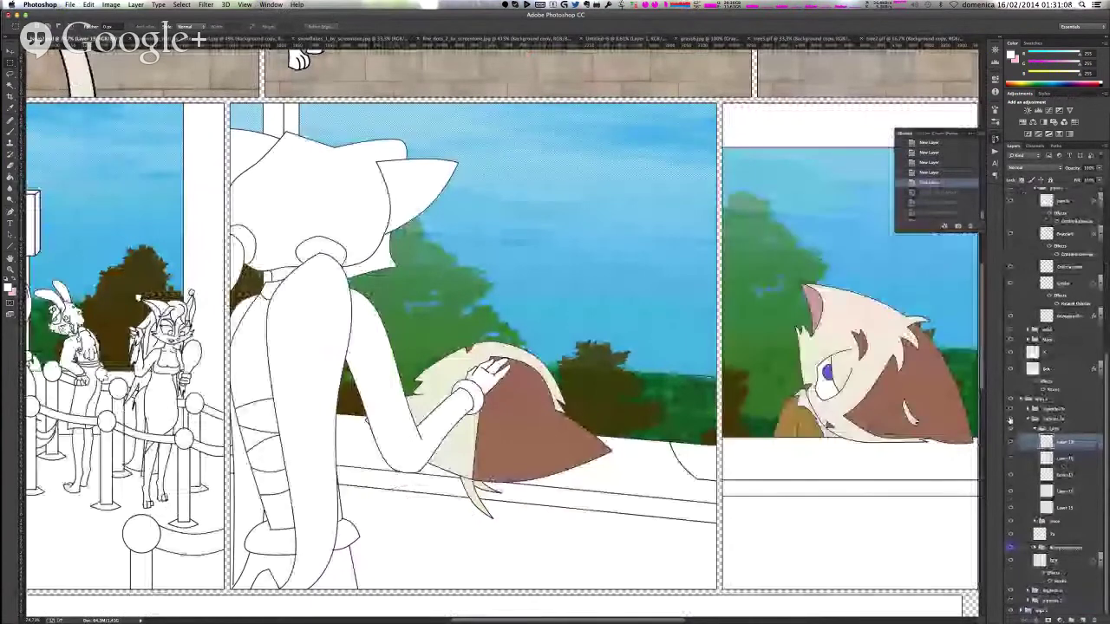
left_click(1034, 429)
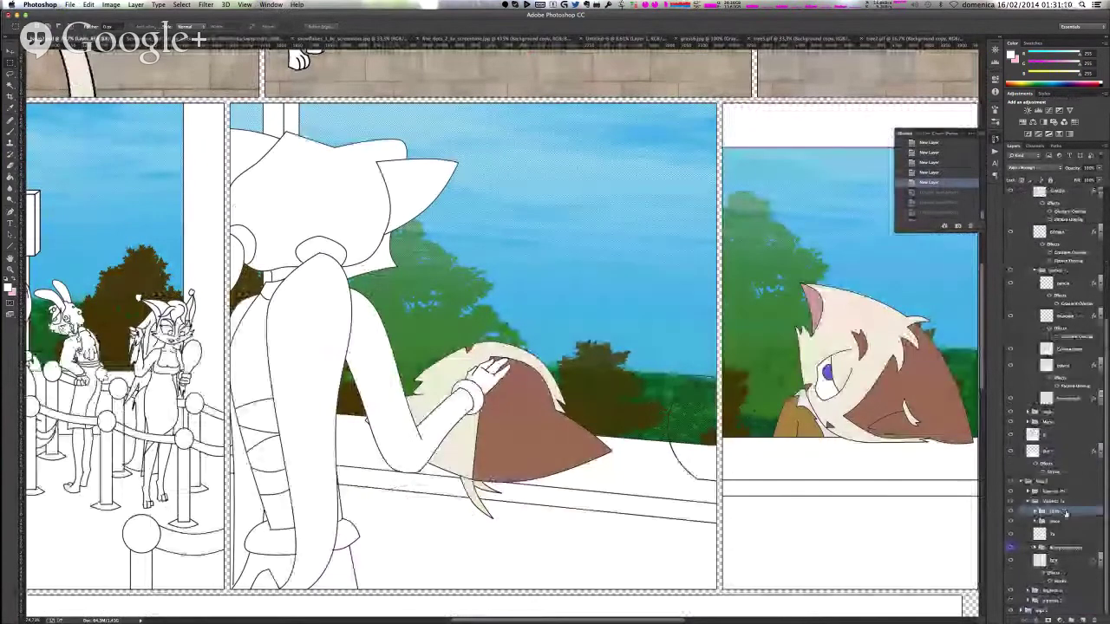
left_click_drag(1054, 511, 1052, 591)
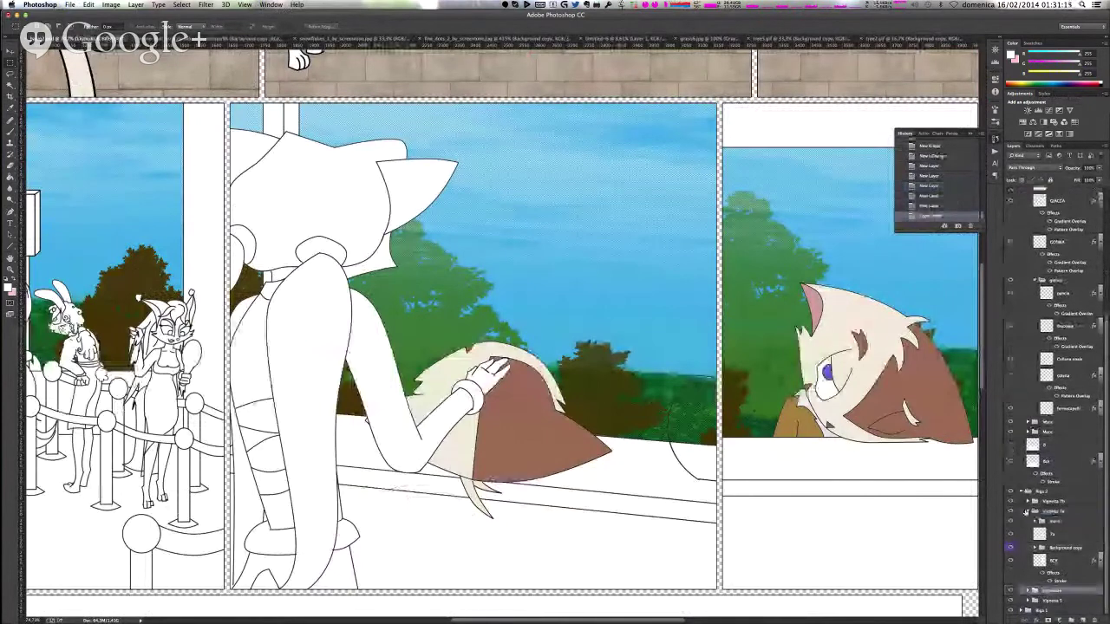
left_click(1028, 511)
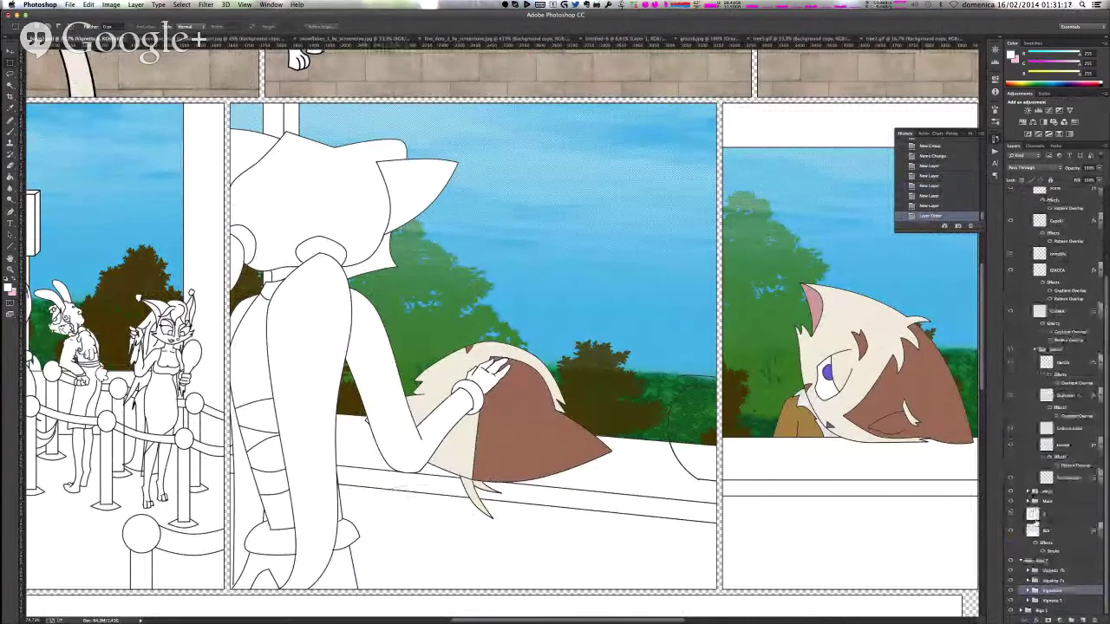
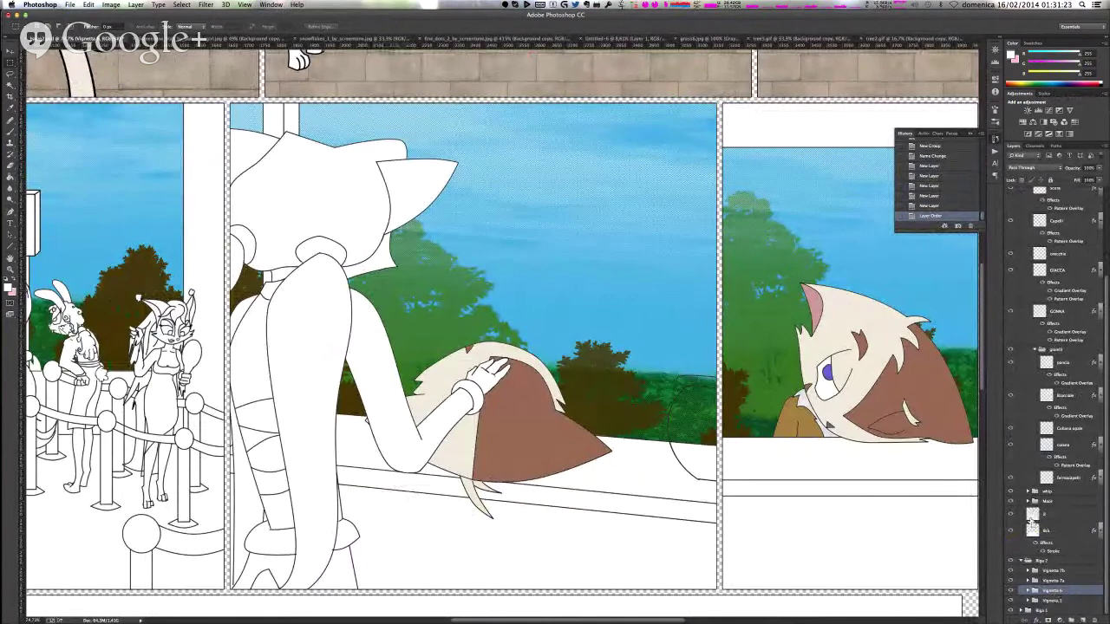
- Try loading the line-art layer below Riga 3's Mace group as a selection, and deselect
left_click(1032, 515, "super")
left_click(1032, 516, "super")
left_click(1032, 516, "super")
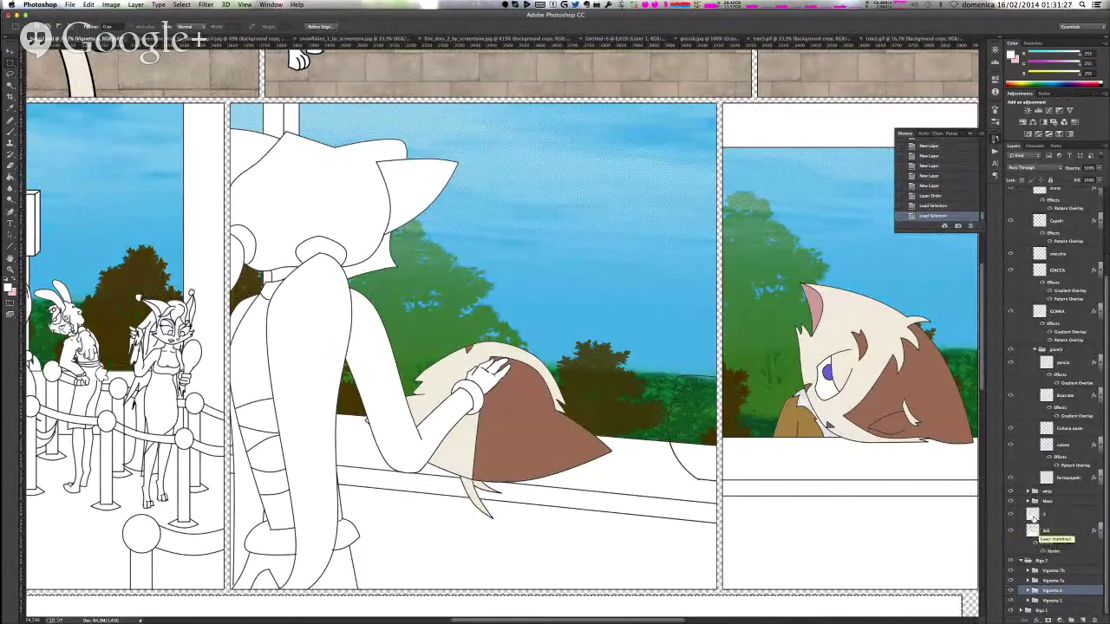
left_click(1032, 516)
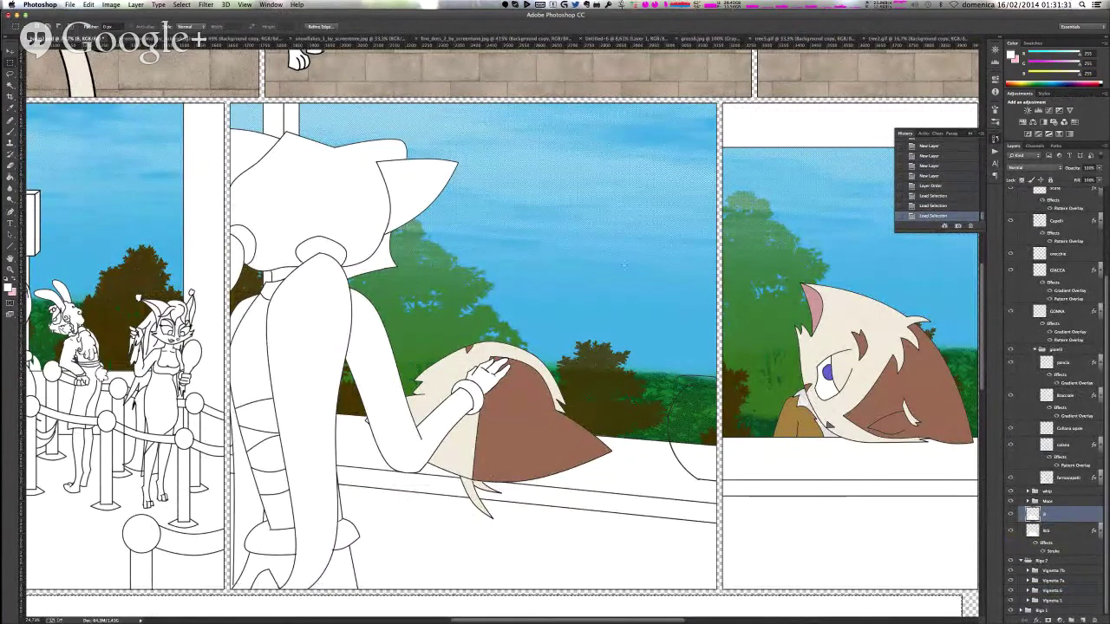
key("super+d")
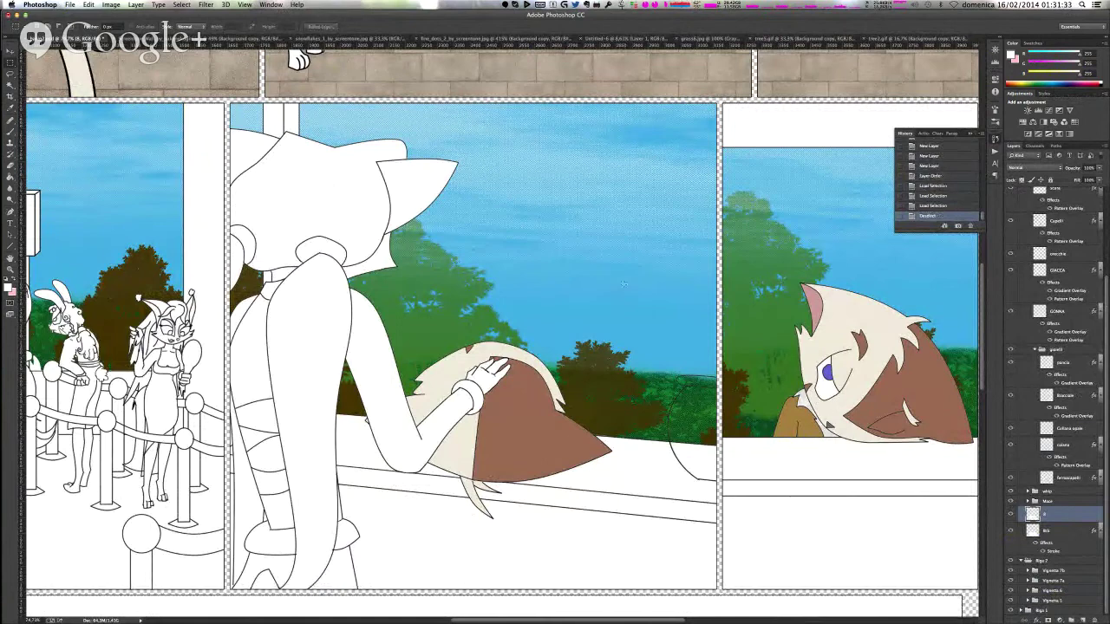
- Try copying a marquee area around the petting panel from Riga 3's line-art layer to a new layer, and undo the paste
left_click_drag(642, 64, 162, 581)
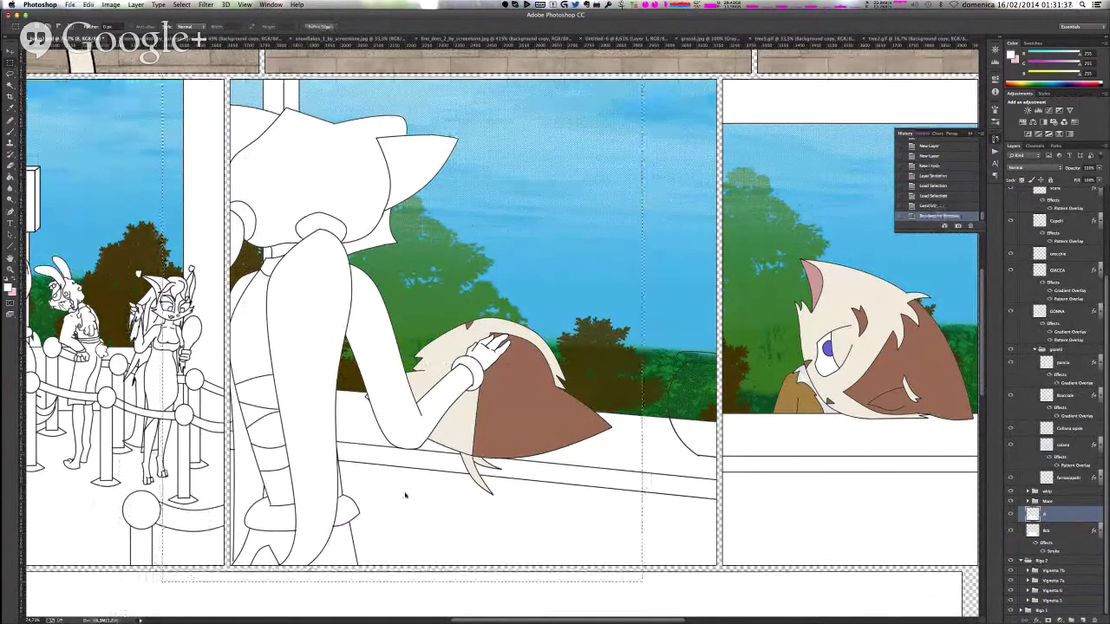
key("super+v")
left_click_drag(407, 493, 583, 458)
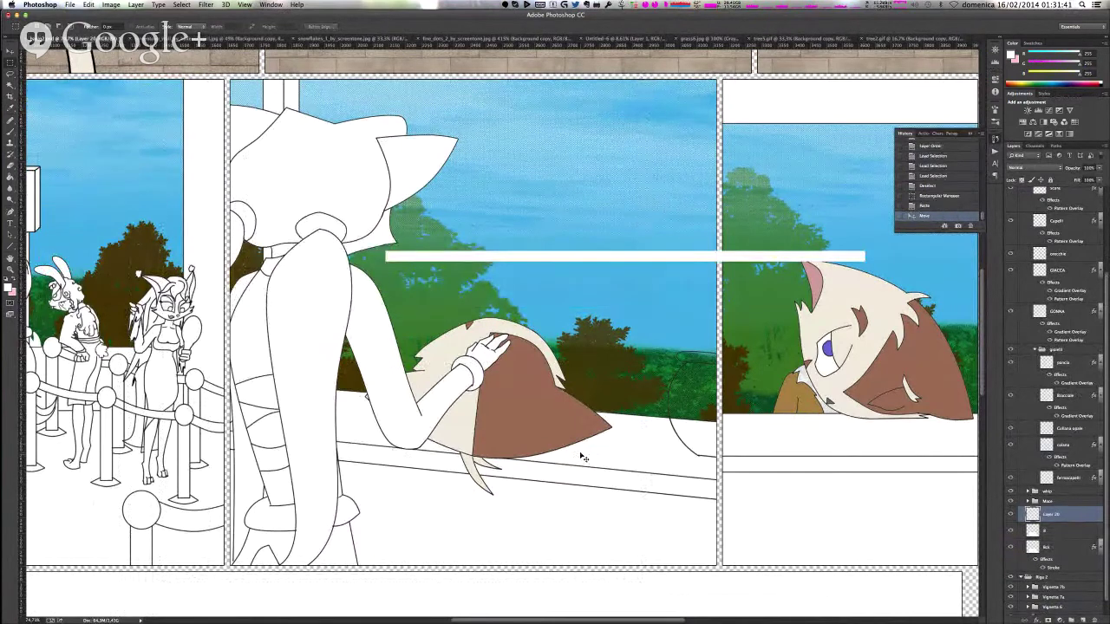
key("super+z")
key("super+z")
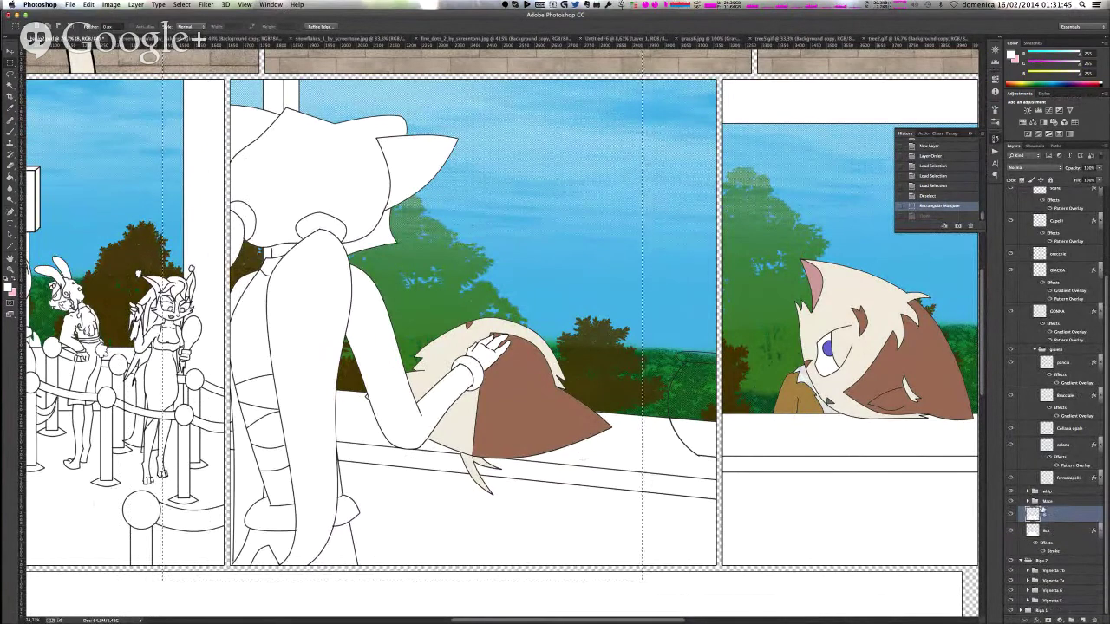
- Collapse the Riga 3 group, expand Vignetta 7a in Riga 2, select its 7a layer and clear the marquee selection
scroll(1042, 508, "up", 4)
scroll(1054, 501, "down", 4)
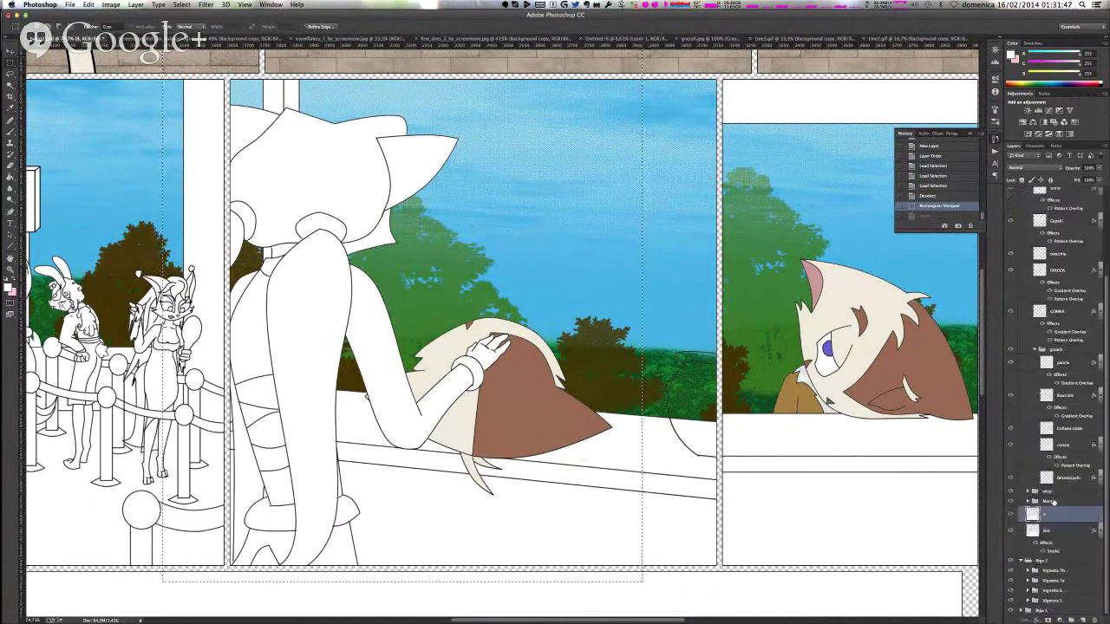
scroll(1053, 501, "up", 1)
scroll(1052, 503, "up", 4)
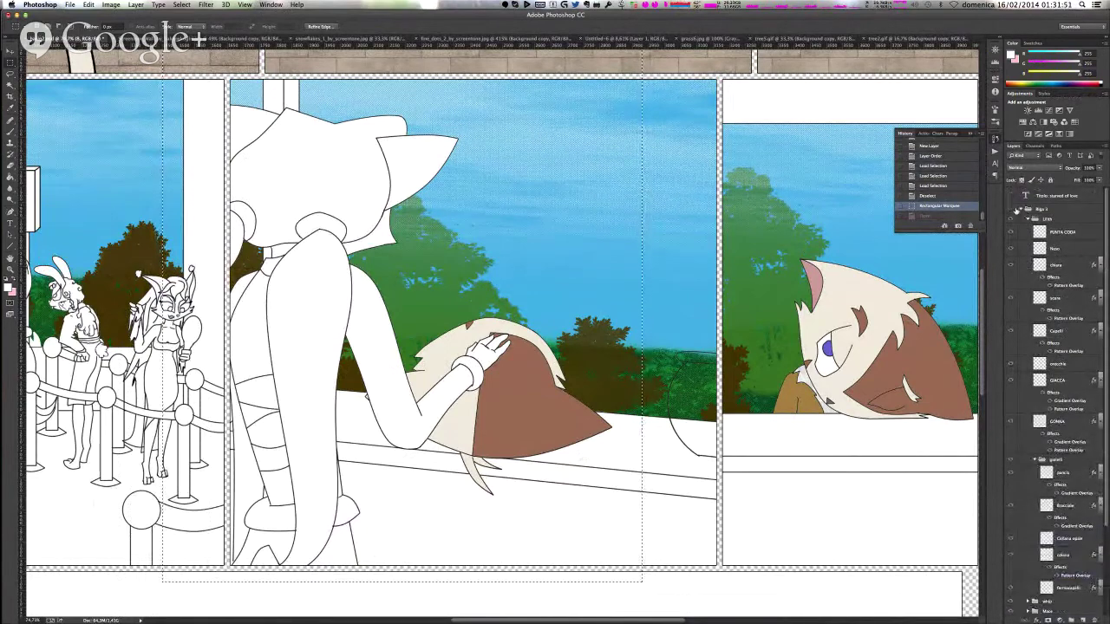
left_click(1020, 209)
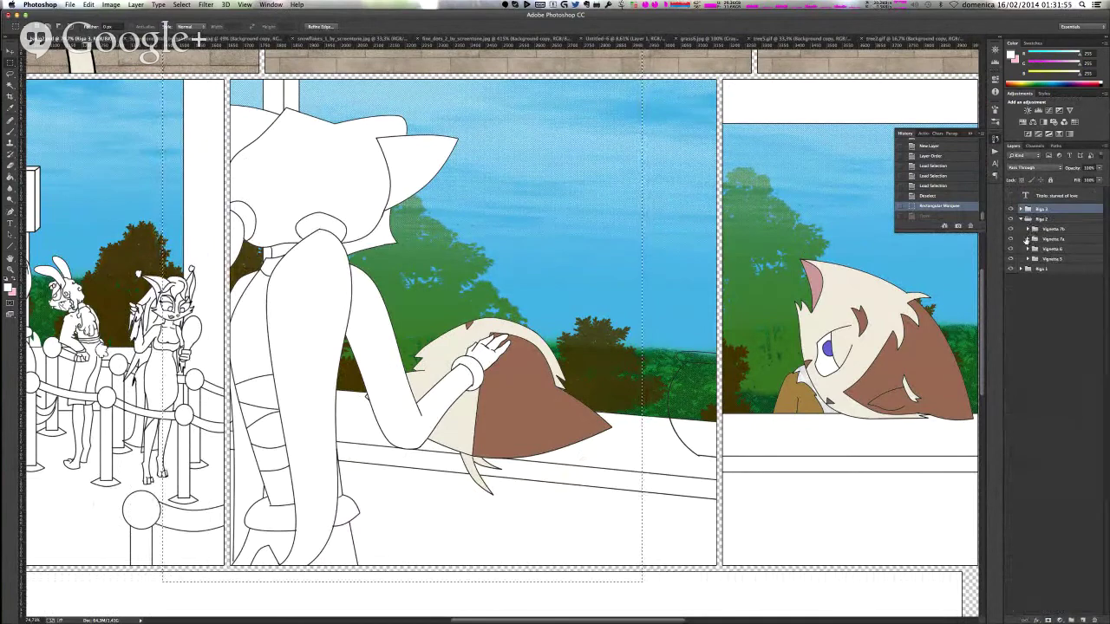
left_click(1026, 239)
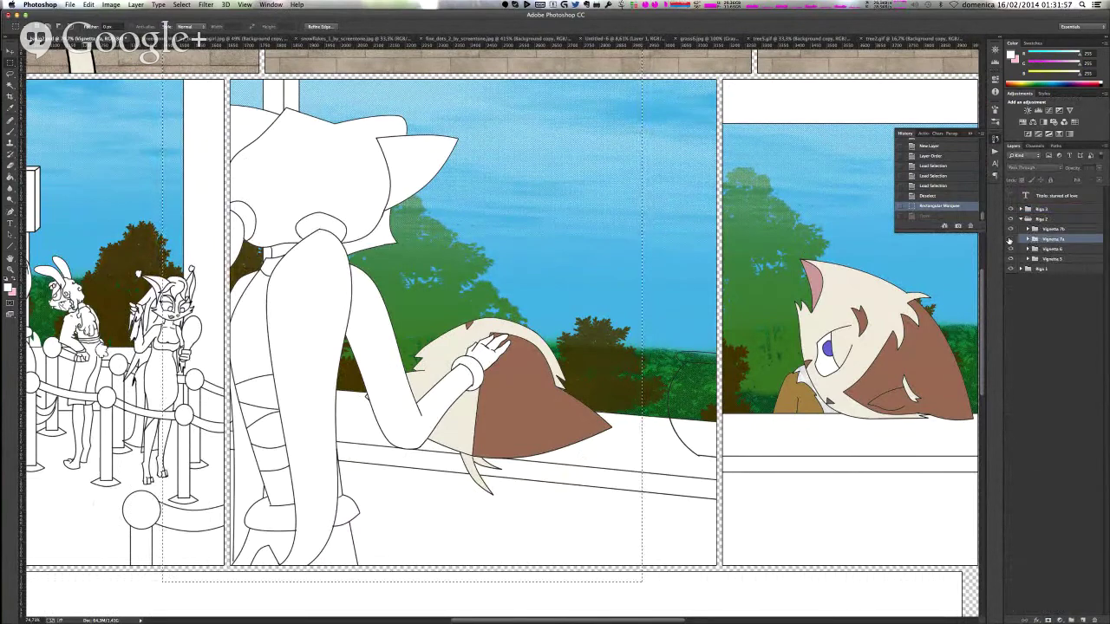
left_click(1027, 240)
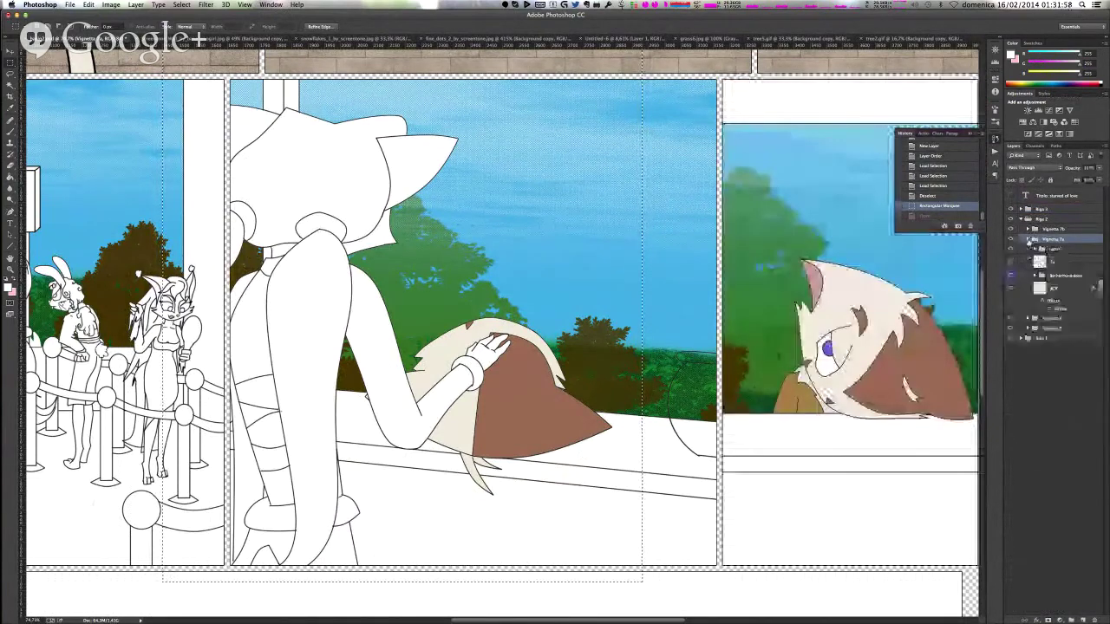
left_click(1039, 262)
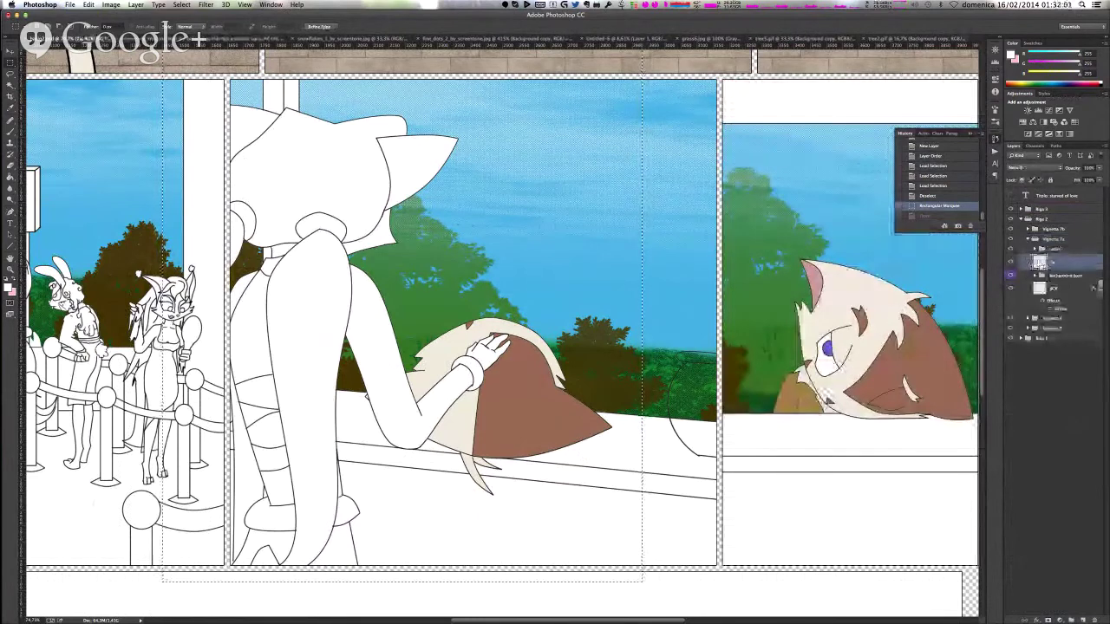
key("super+d")
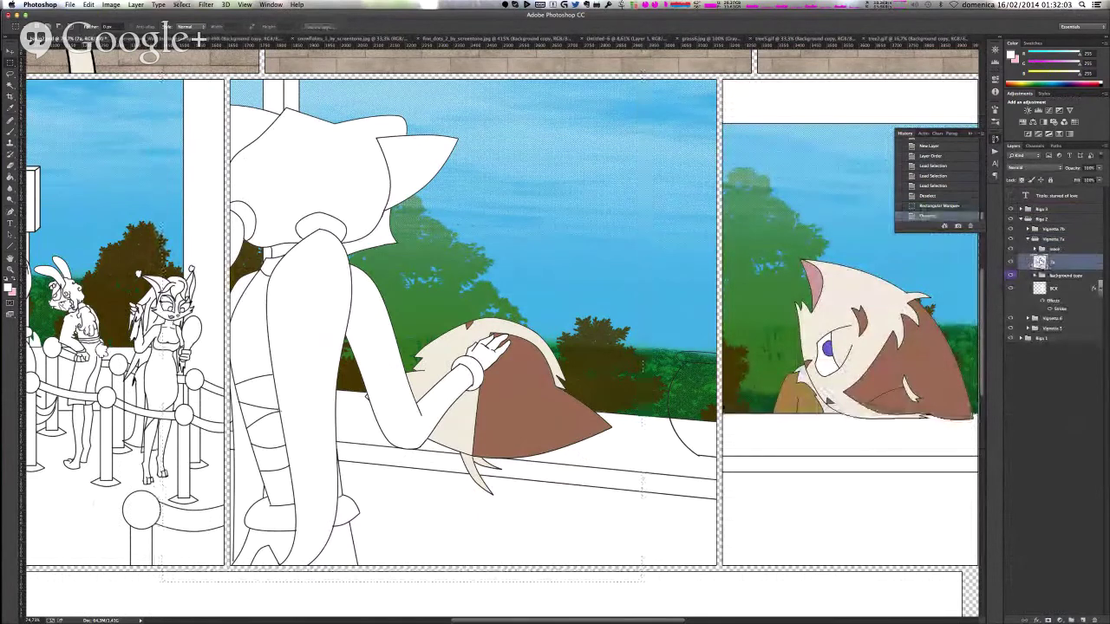
- Try cutting a marquee area around Lilith from the 7a layer and pasting it onto a new layer, and undo the cut
left_click(1039, 262, "super")
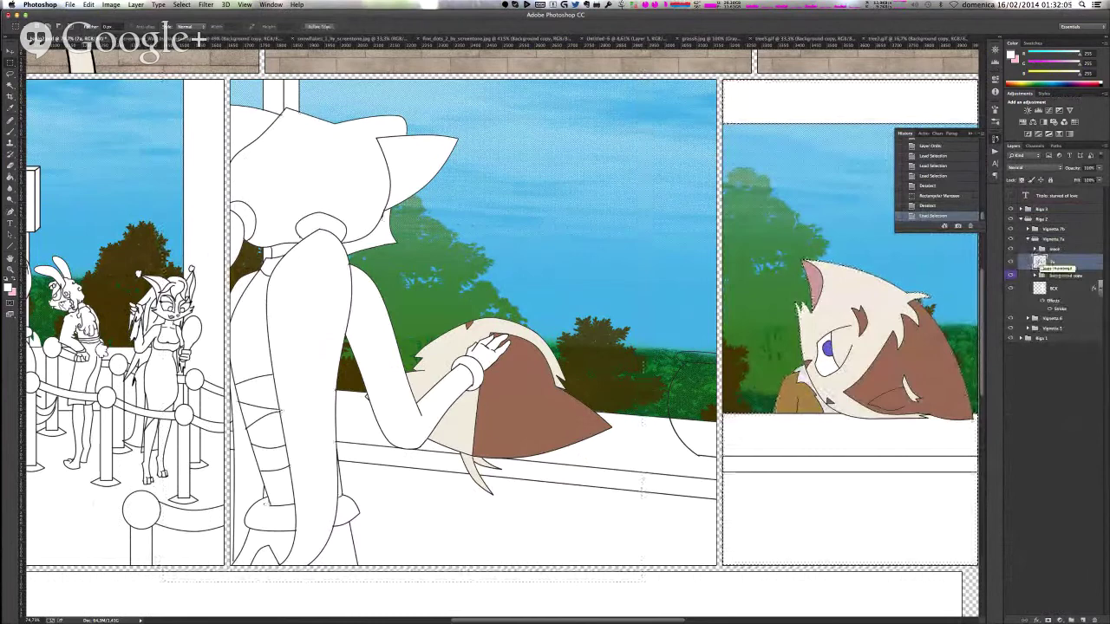
key("super+d")
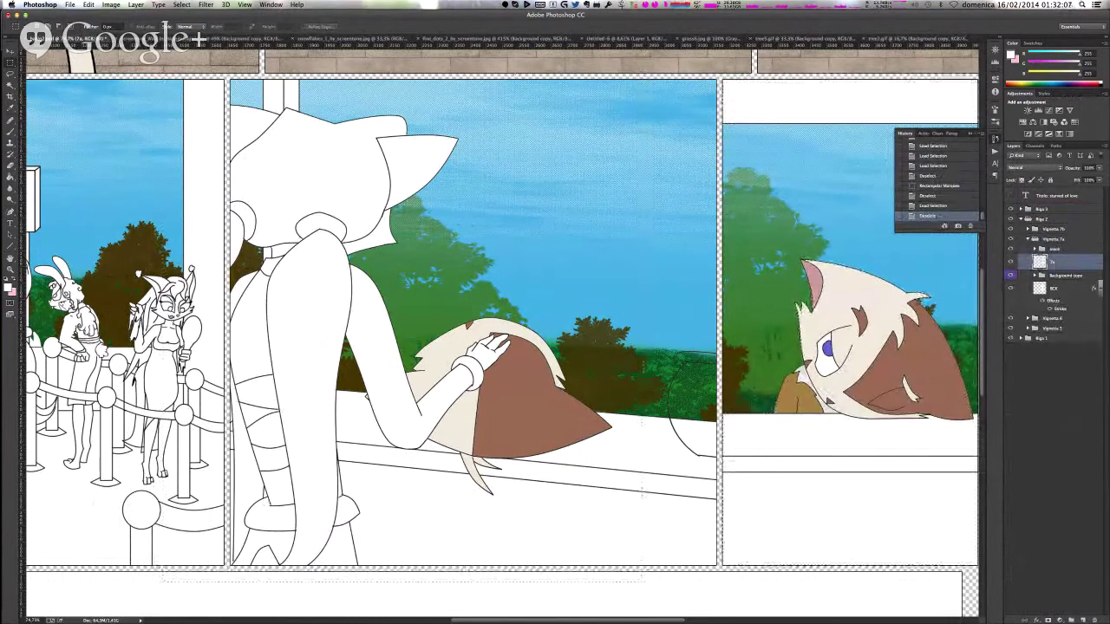
left_click_drag(469, 90, 179, 612)
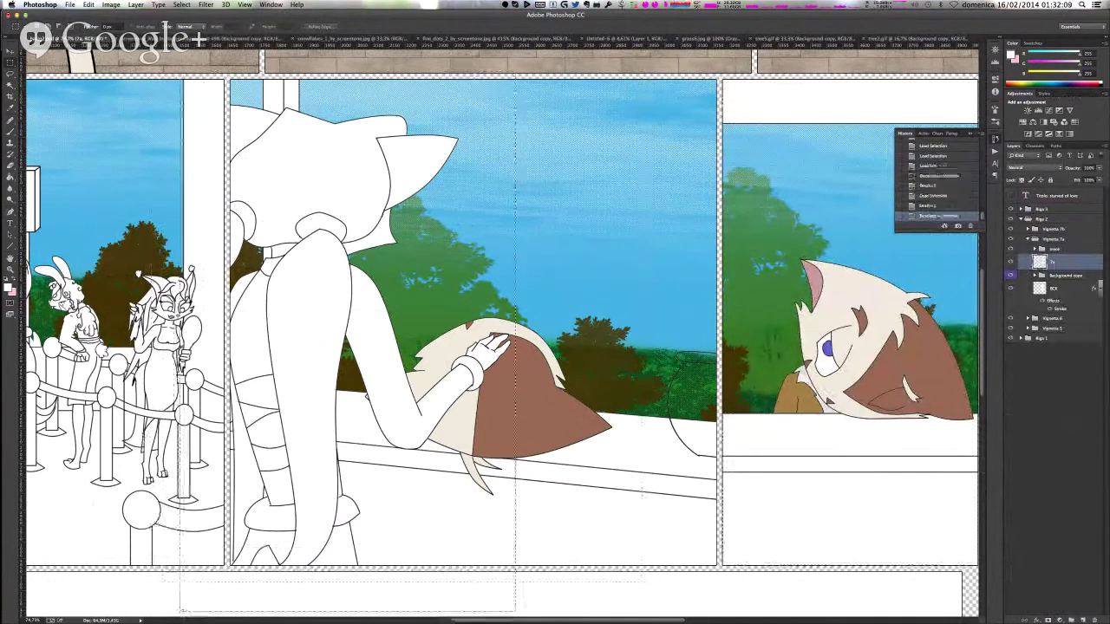
key("super+c")
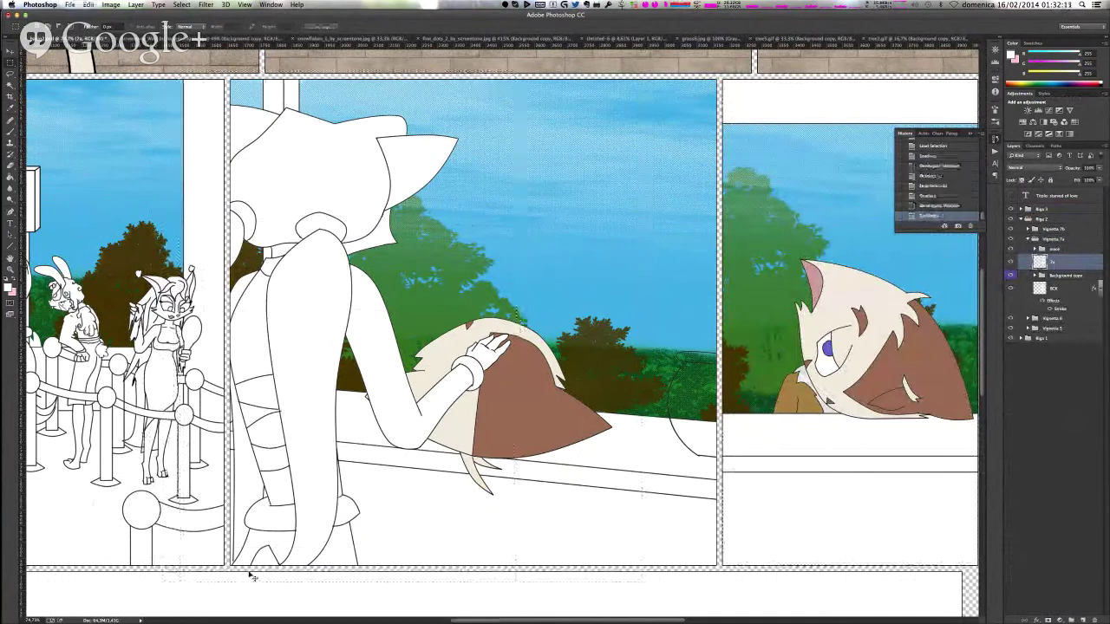
key("super+v")
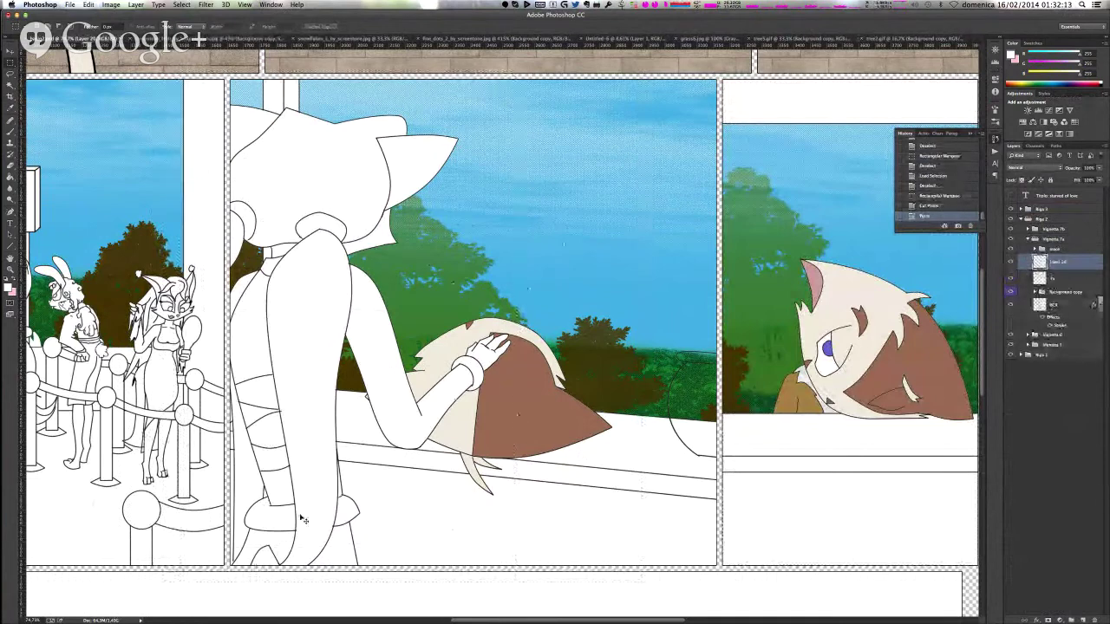
key("super+e")
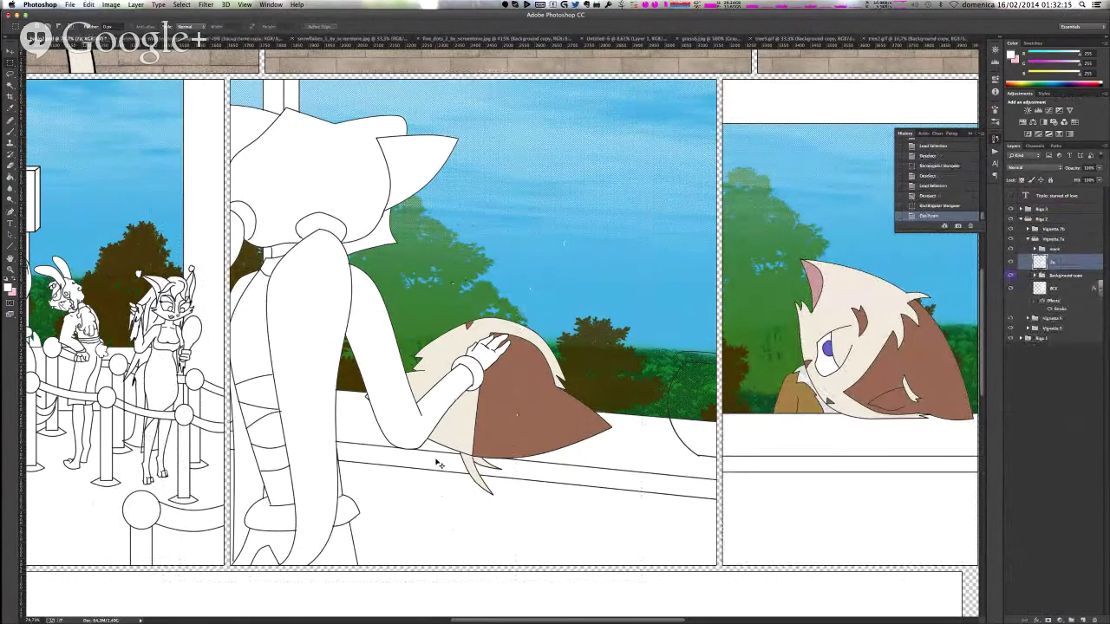
key("super+v")
key("super+z")
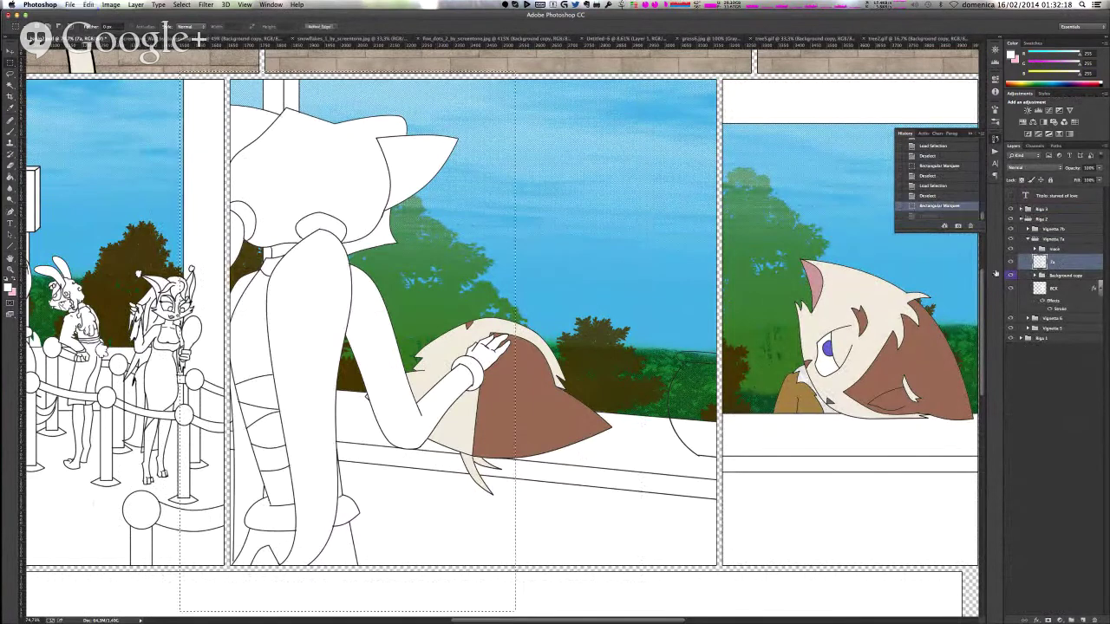
- Roll the document history back to the last layer-order change, discarding the selection attempts
right_click(1042, 262)
left_click(1043, 250)
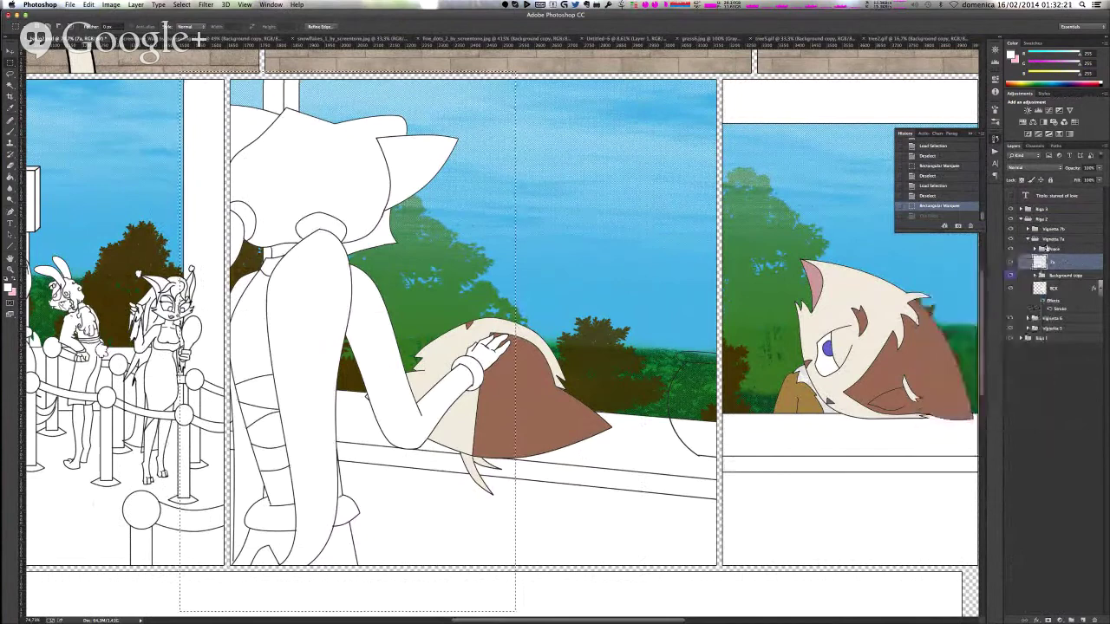
left_click(936, 196)
left_click(934, 197)
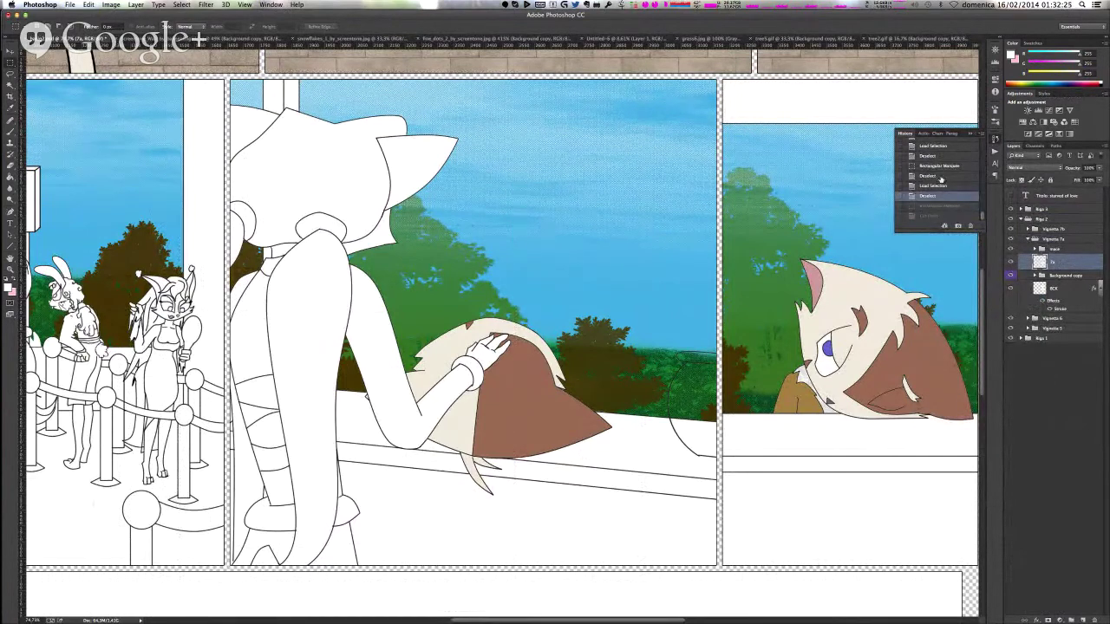
key("super+alt+z")
key("super+alt+z")
left_click(938, 147)
scroll(938, 149, "up", 3)
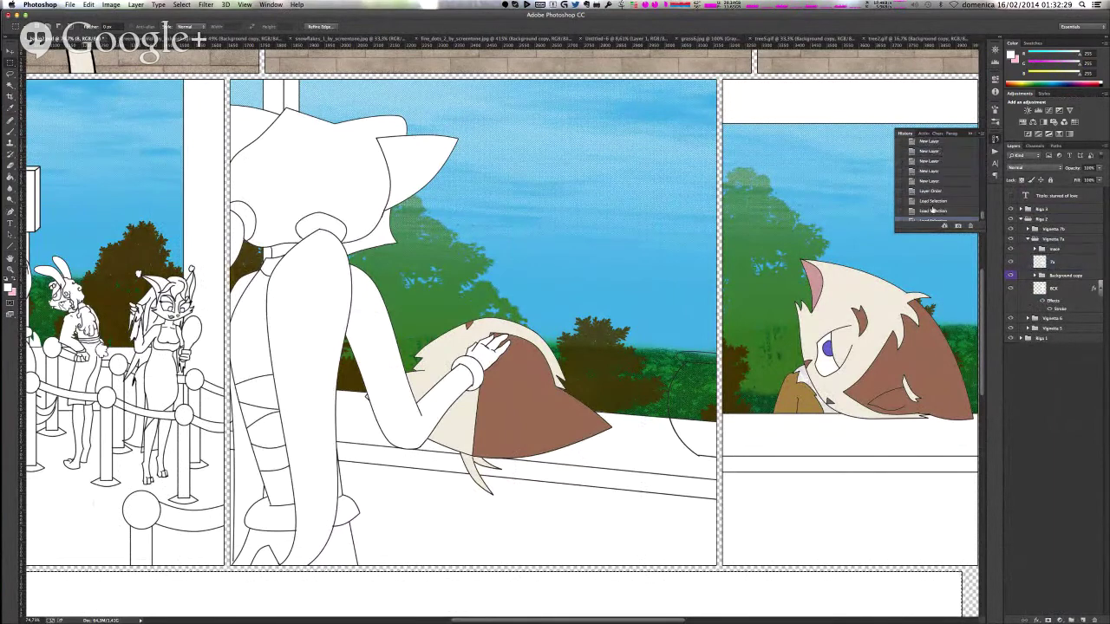
scroll(938, 180, "down", 1)
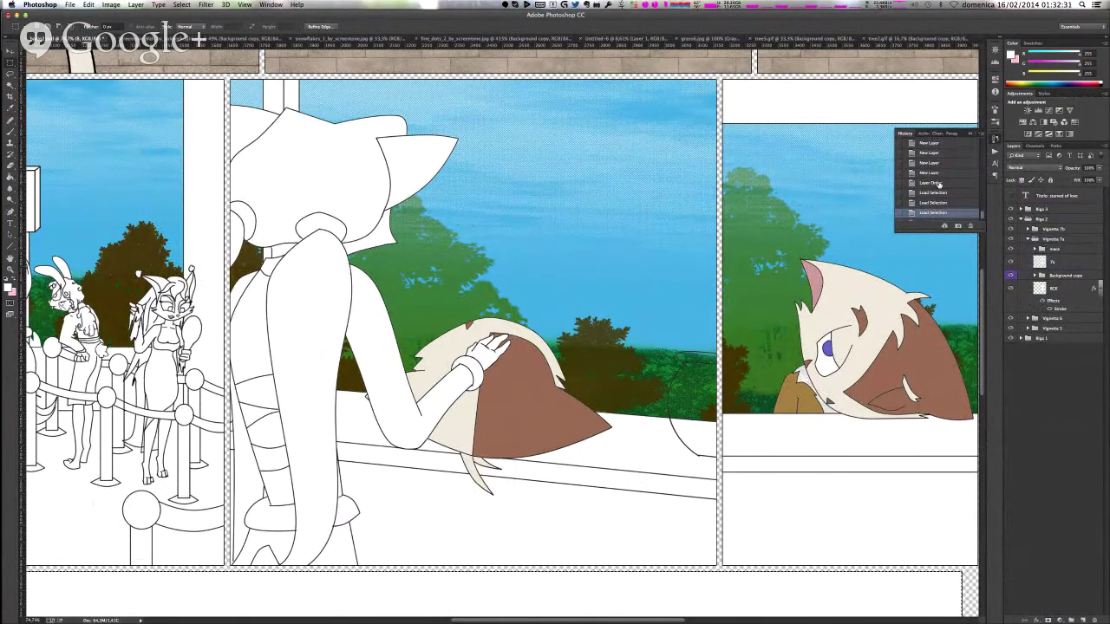
left_click(937, 184)
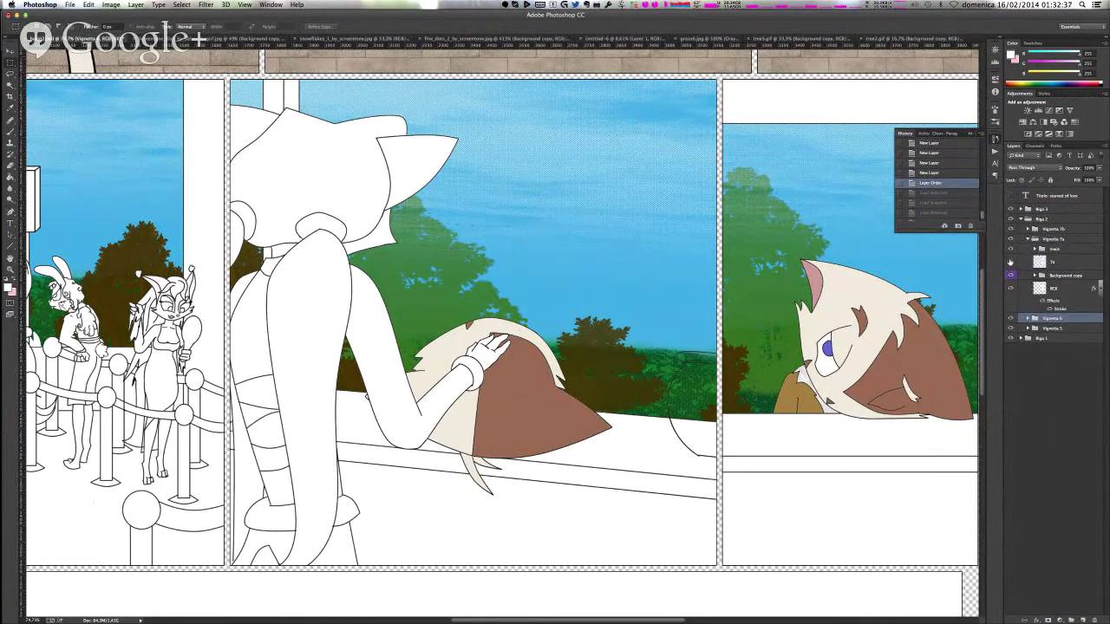
- Check what the 7a layer holds by hiding and showing it, and duplicate it as 7a copy
left_click(1009, 262)
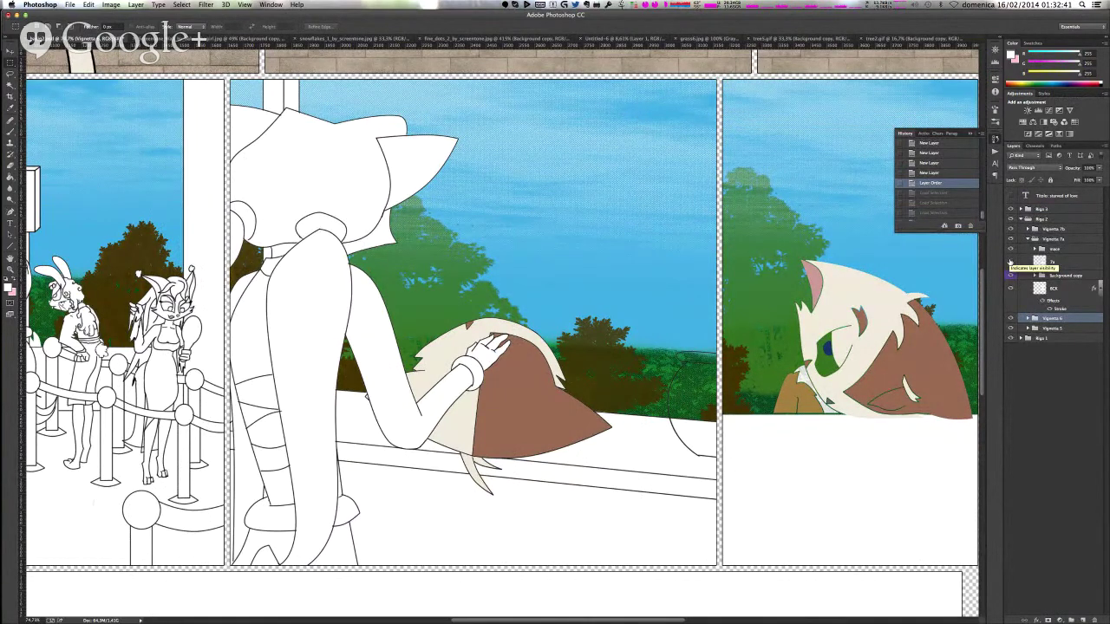
left_click(1009, 262)
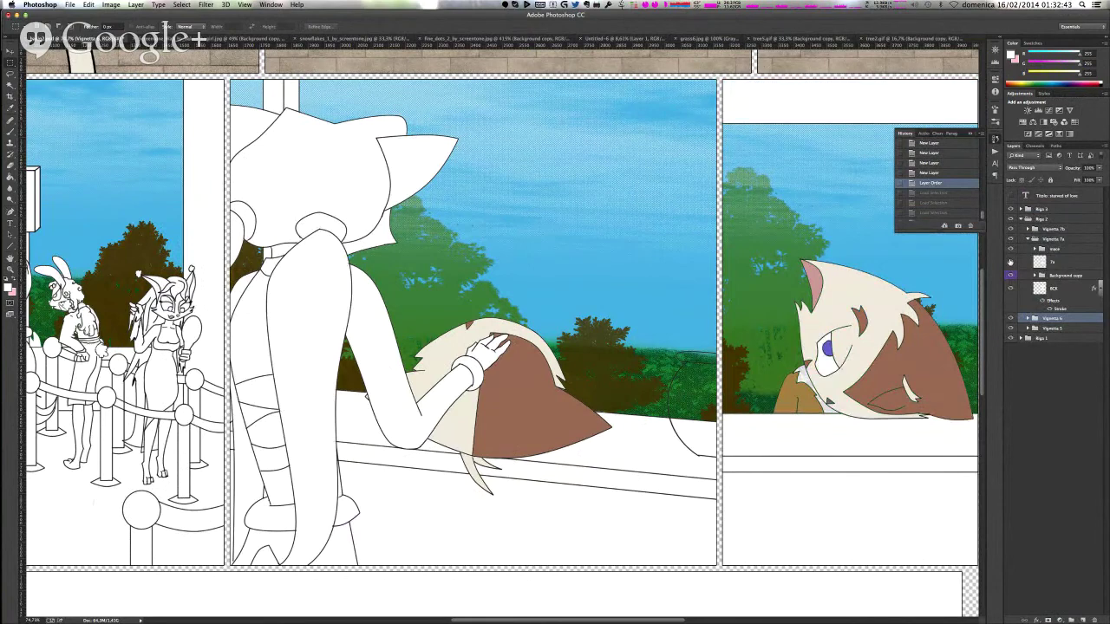
left_click(1039, 262)
right_click(1040, 261)
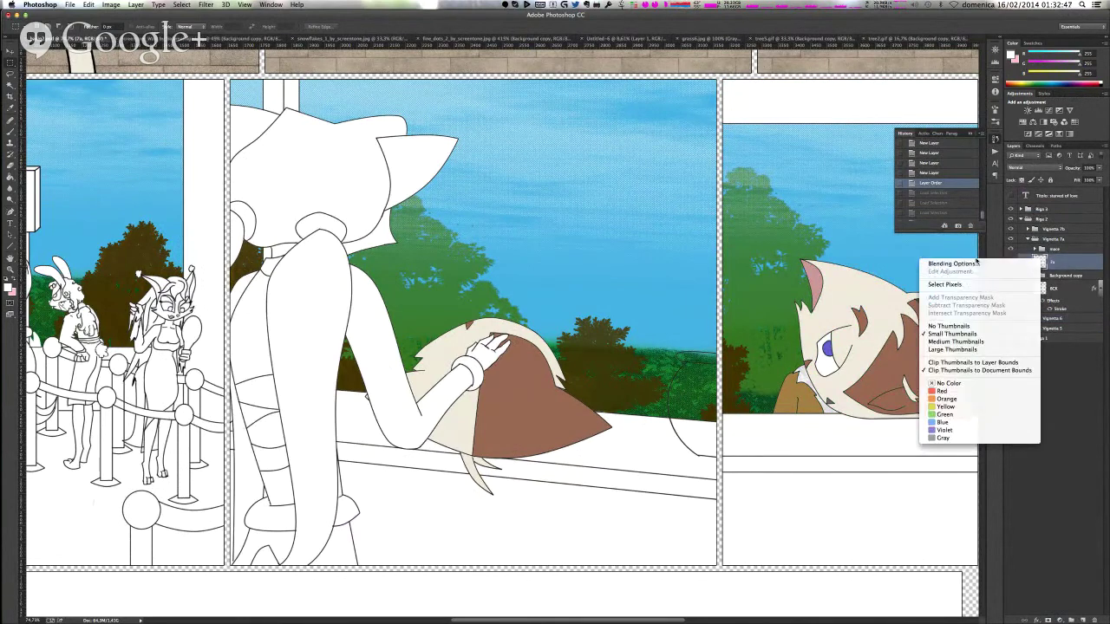
left_click(1079, 262)
right_click(1079, 261)
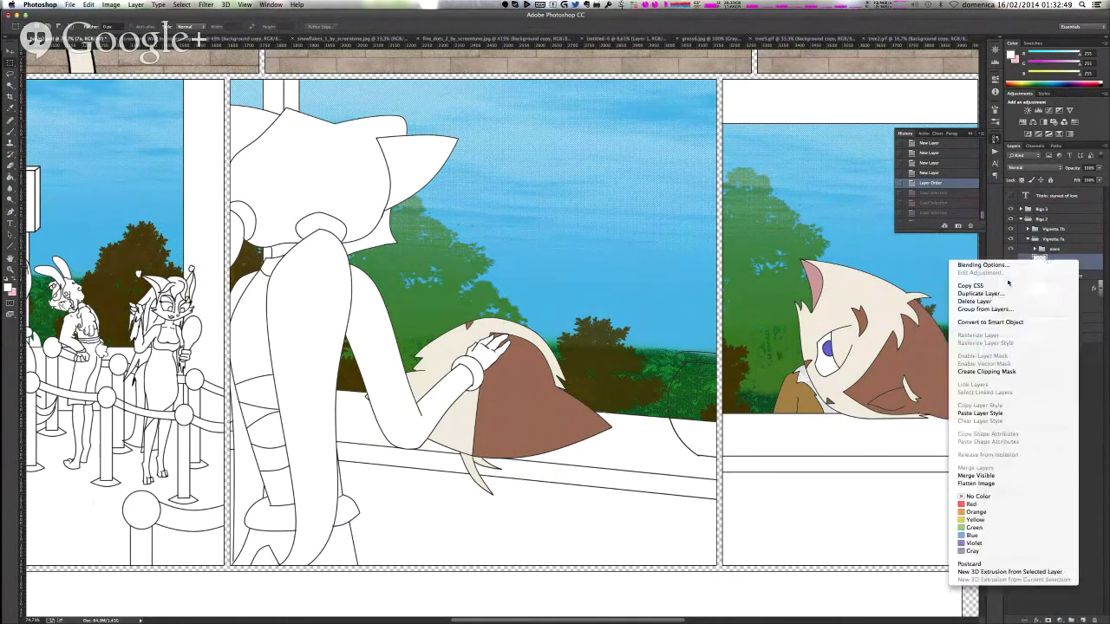
left_click(970, 295)
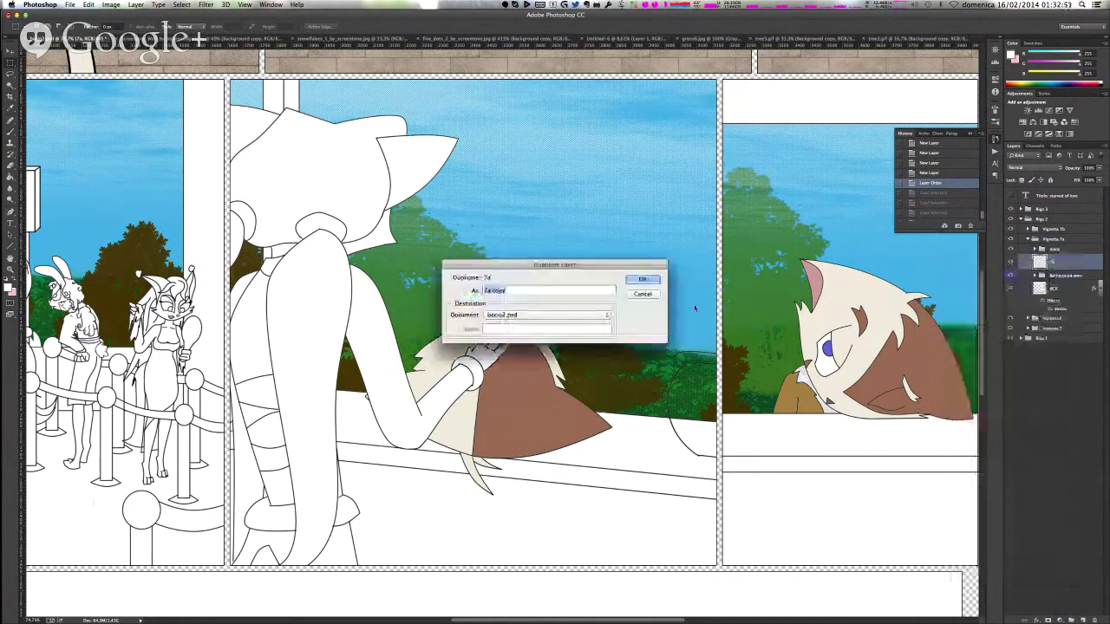
key("Return")
- Clear everything on the 7a copy layer outside a rectangle enclosing Lilith in the petting panel
key("super+a")
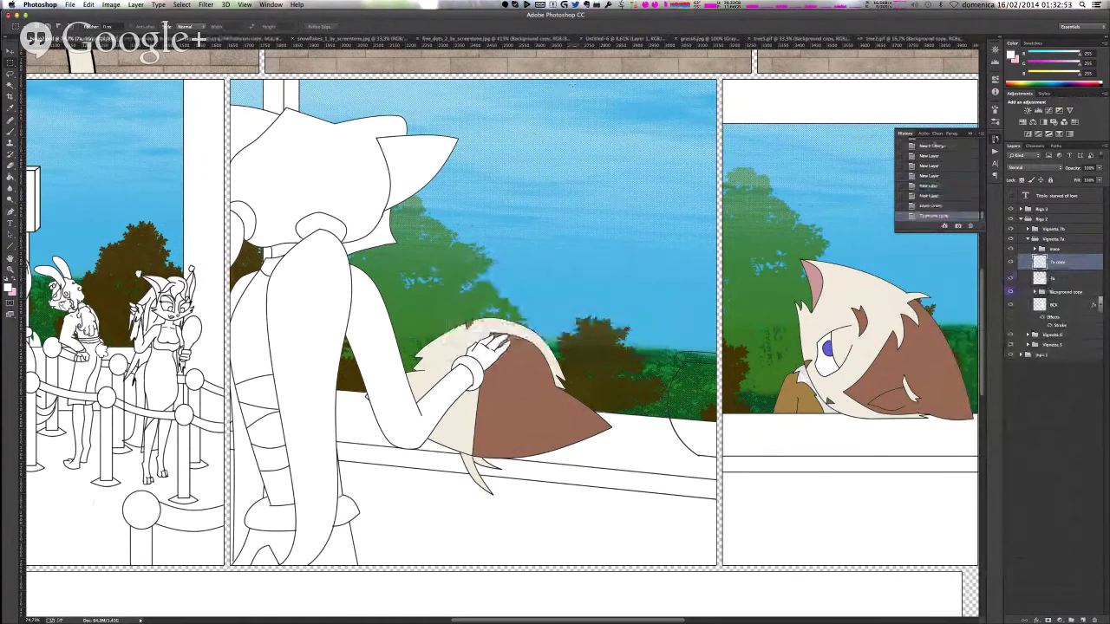
left_click_drag(584, 53, 206, 595)
key("shift+super+i")
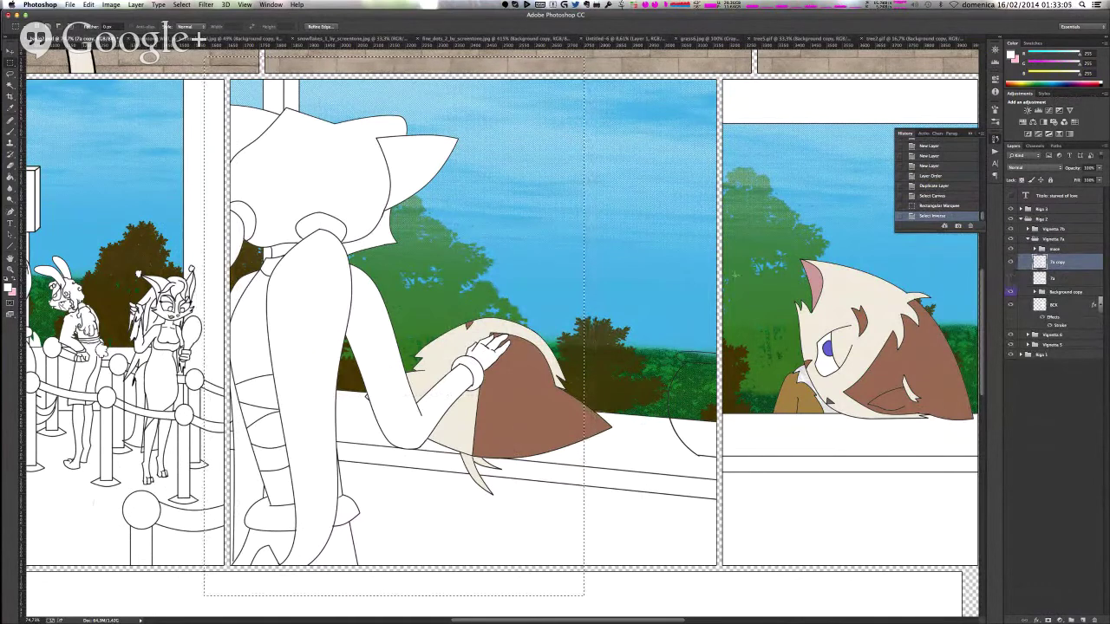
key("Delete")
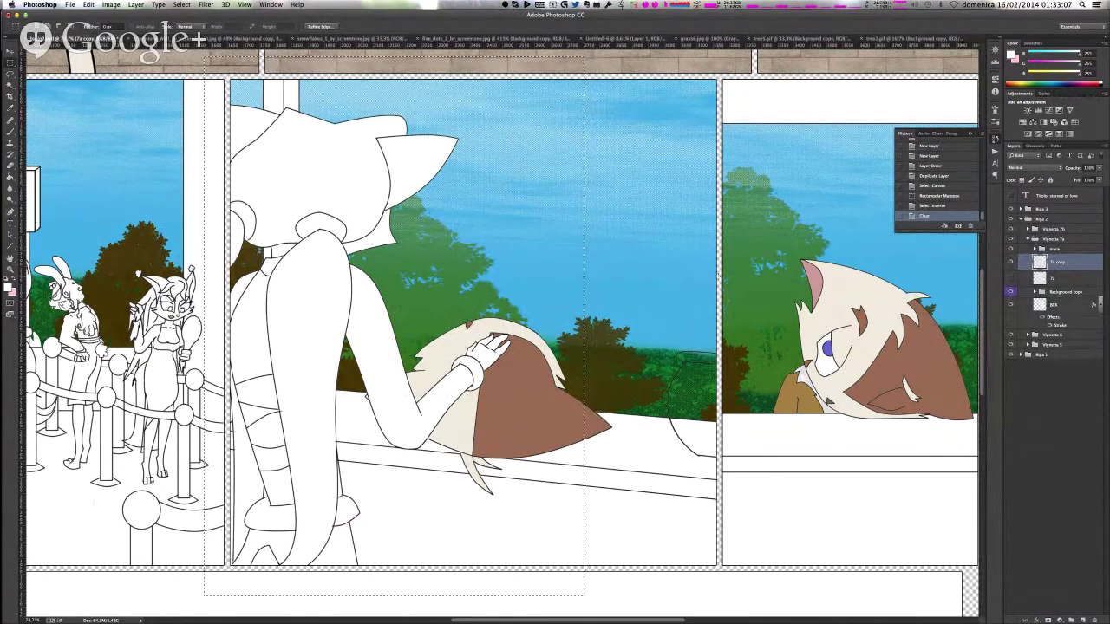
key("super+z")
key("shift+super+i")
key("Delete")
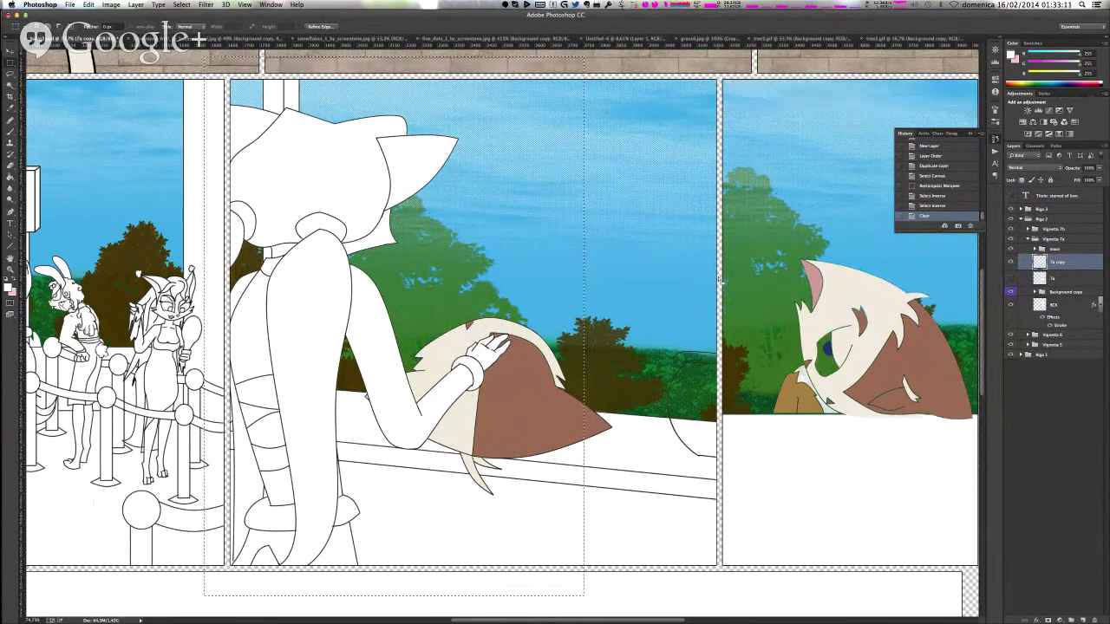
- Show layer 7a again, move 7a copy into Vignetta 6 just above layer 6, merge it down and deselect
left_click(1010, 277)
left_click_drag(1041, 262, 1037, 312)
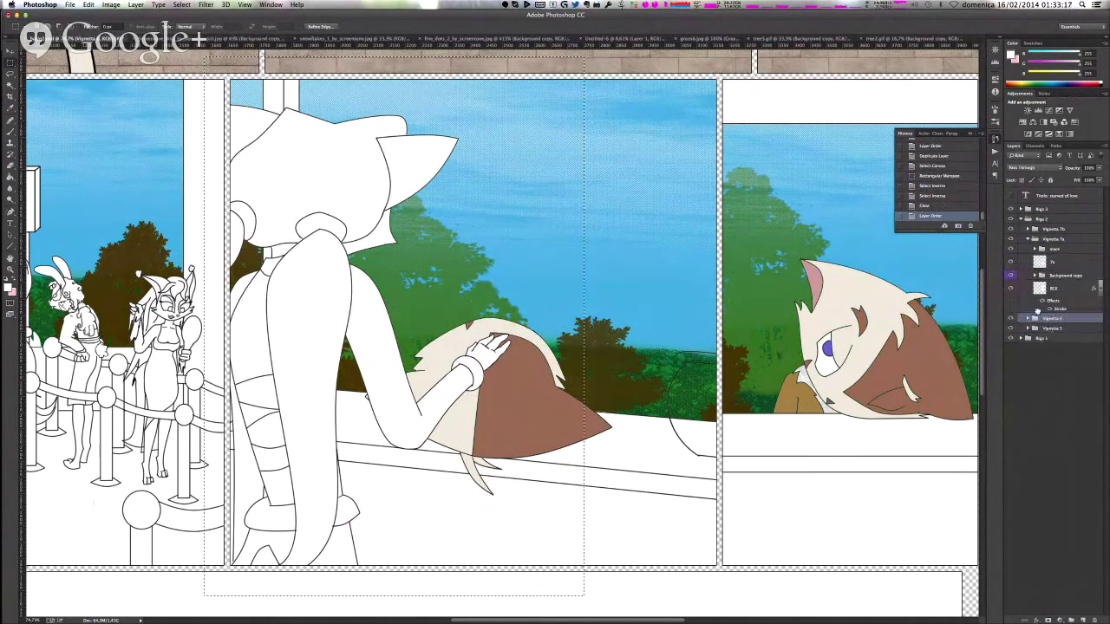
left_click(1028, 239)
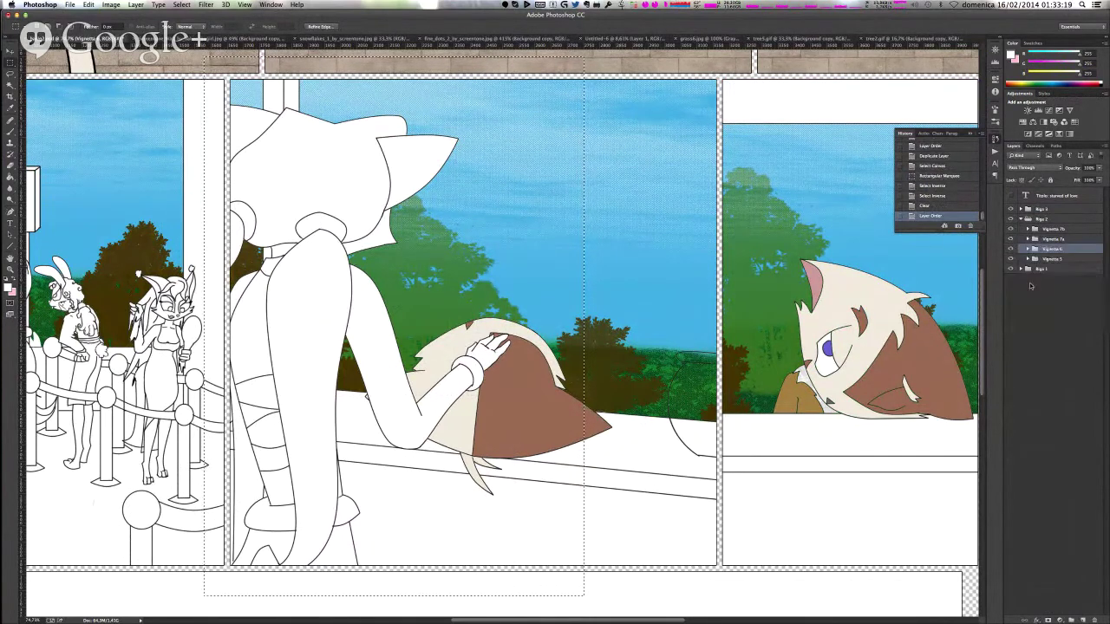
left_click(1029, 248)
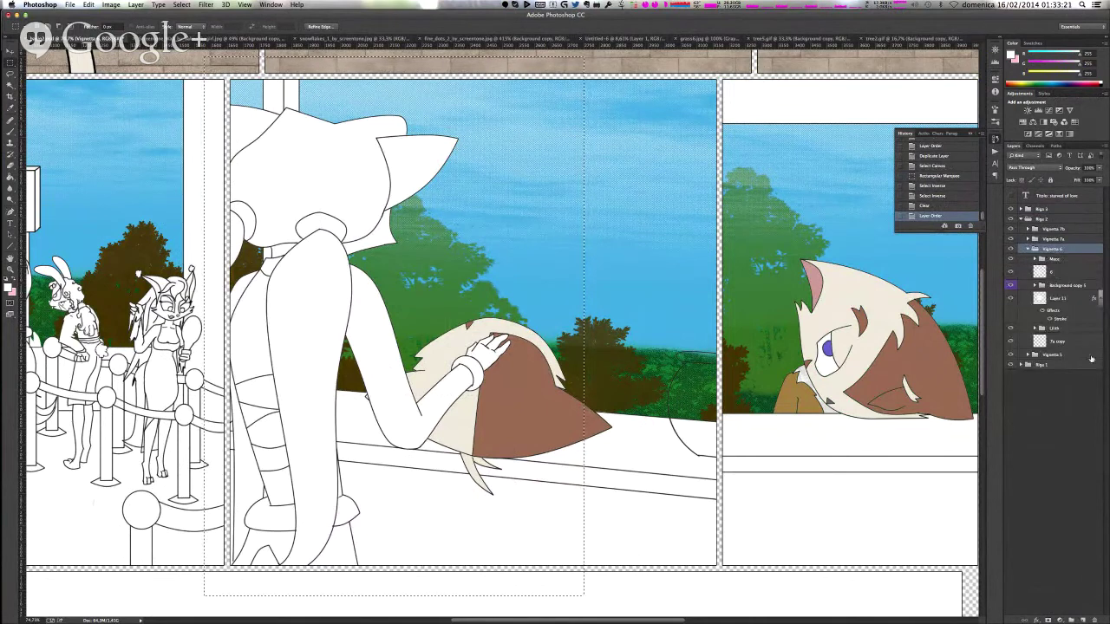
left_click_drag(1062, 342, 1072, 273)
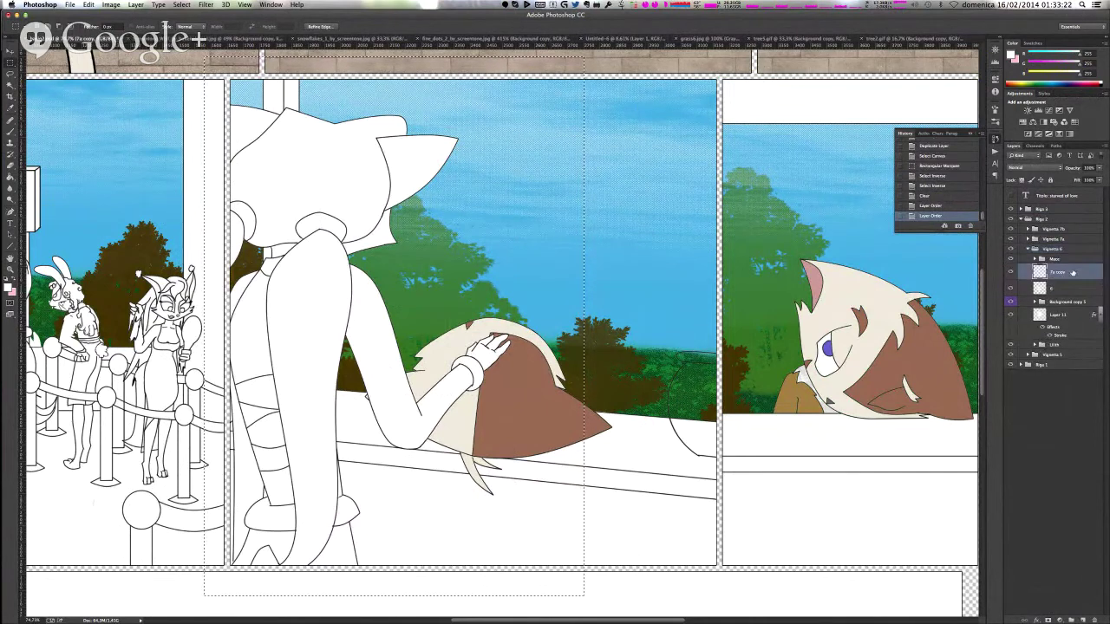
key("ctrl+e")
key("ctrl+d")
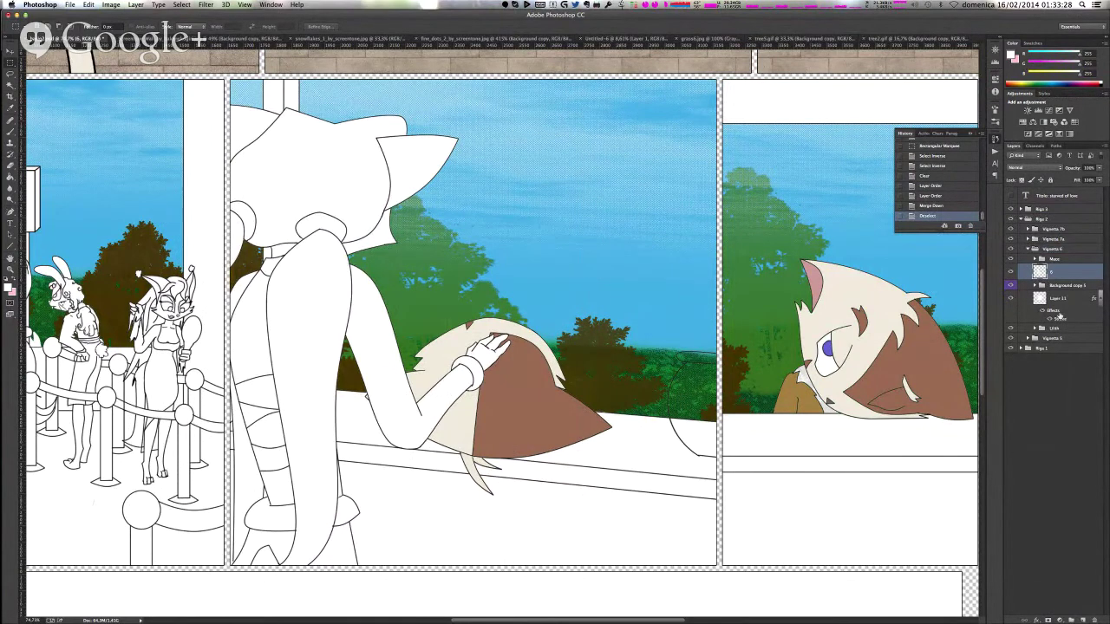
- Move the Lilith group above the Mace group in Vignetta 6, expand it and select Layer 19
left_click_drag(1051, 330, 1054, 253)
left_click(1035, 259)
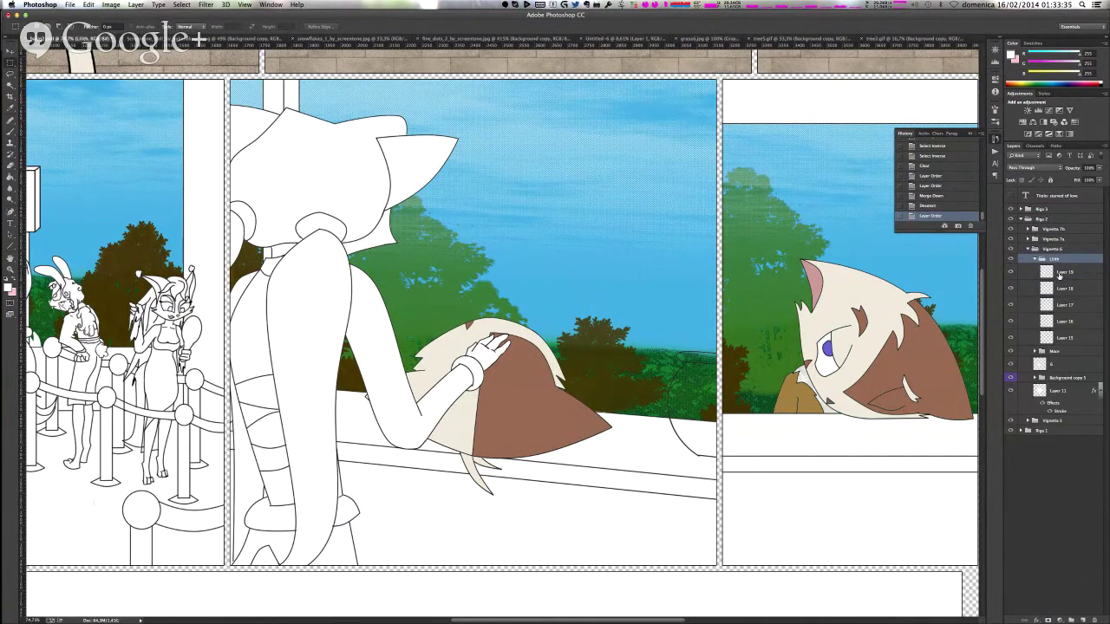
left_click(1058, 274)
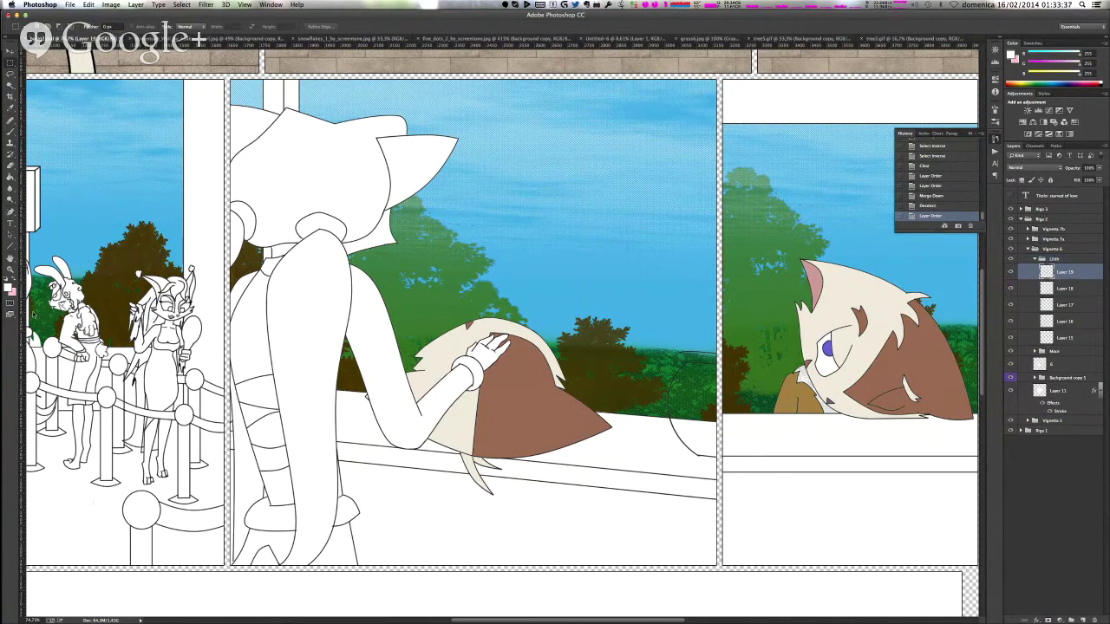
- Select Lilith's head hair, long ponytail and the small hair pieces near the panel's edge with the Magic Wand
left_click(9, 84)
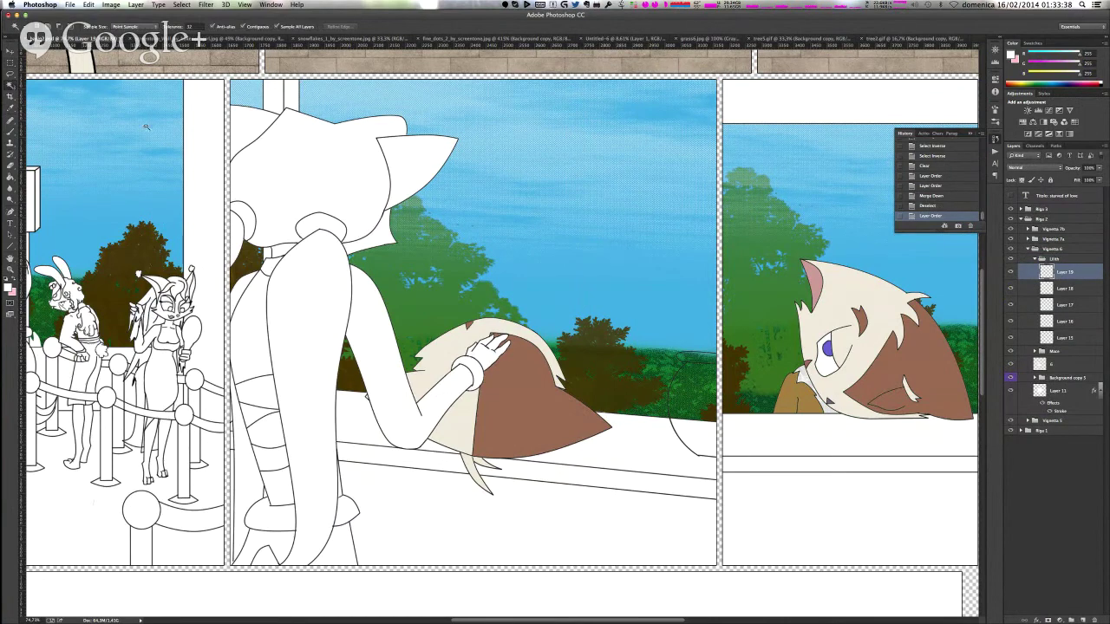
left_click(314, 163)
left_click(314, 295, "shift")
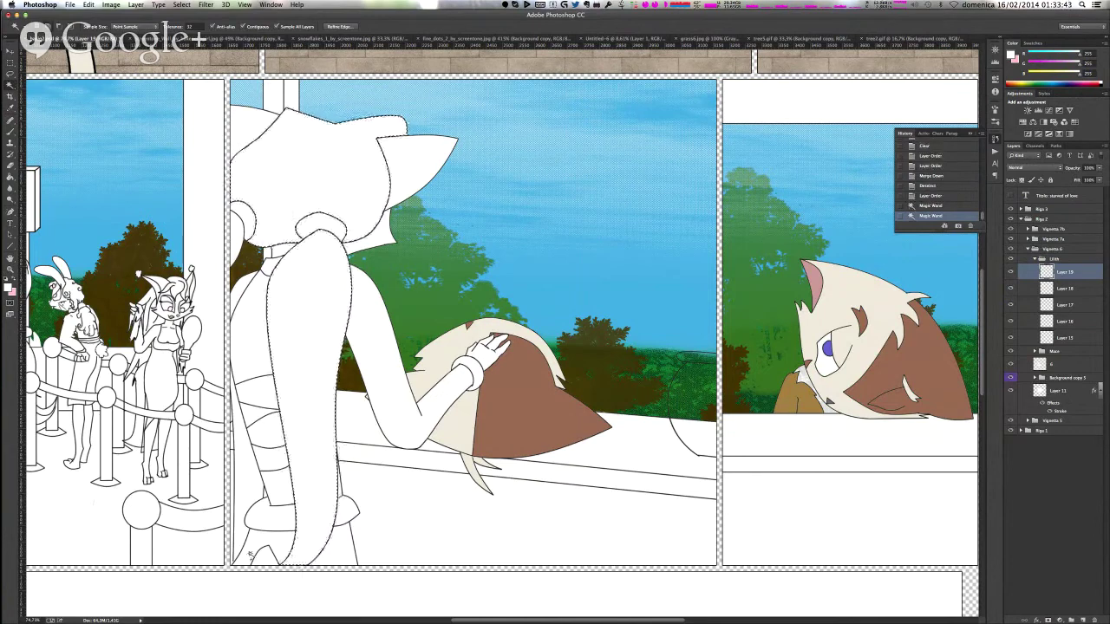
left_click(261, 435, "shift")
left_click(236, 237, "shift")
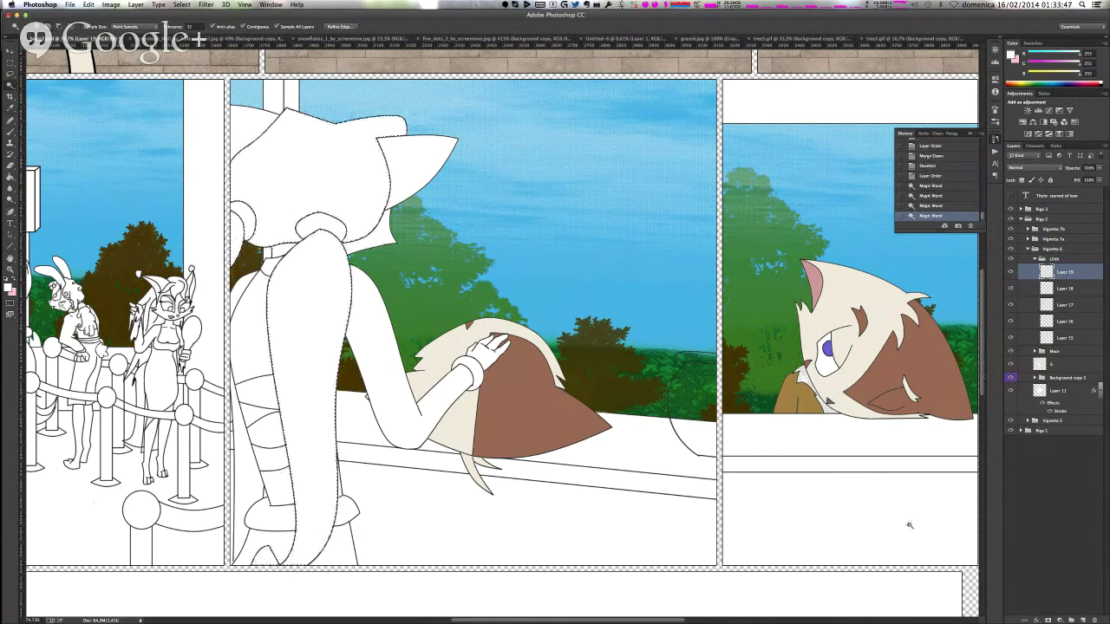
- Fill the selected hair on Layer 19 with the dark green sampled from the character's nose in the neighbouring panel
key("g")
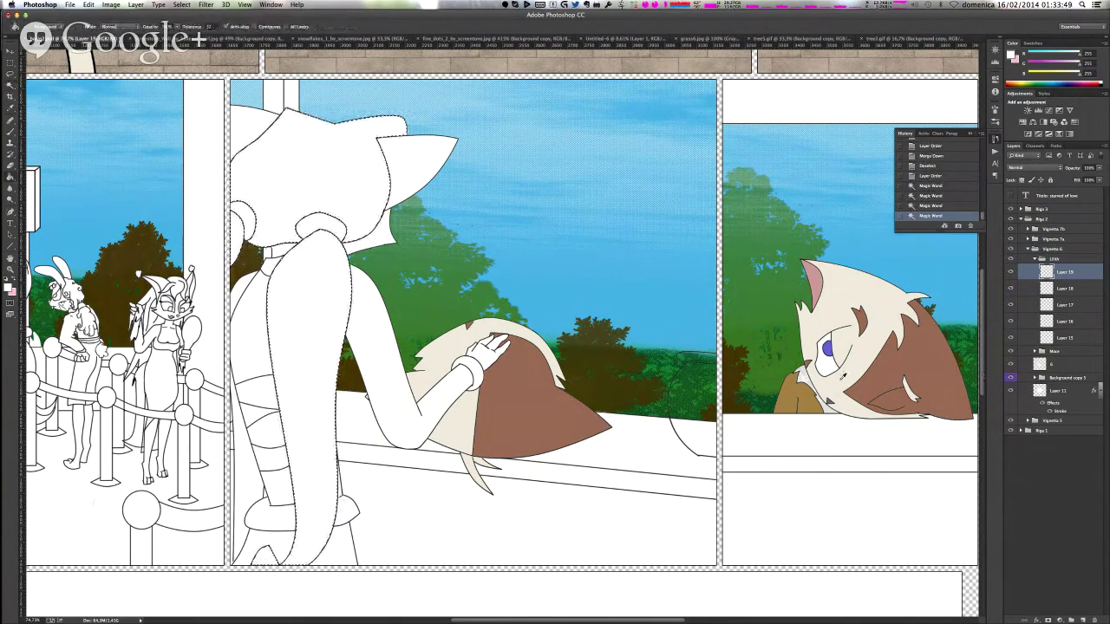
left_click(830, 402, "alt")
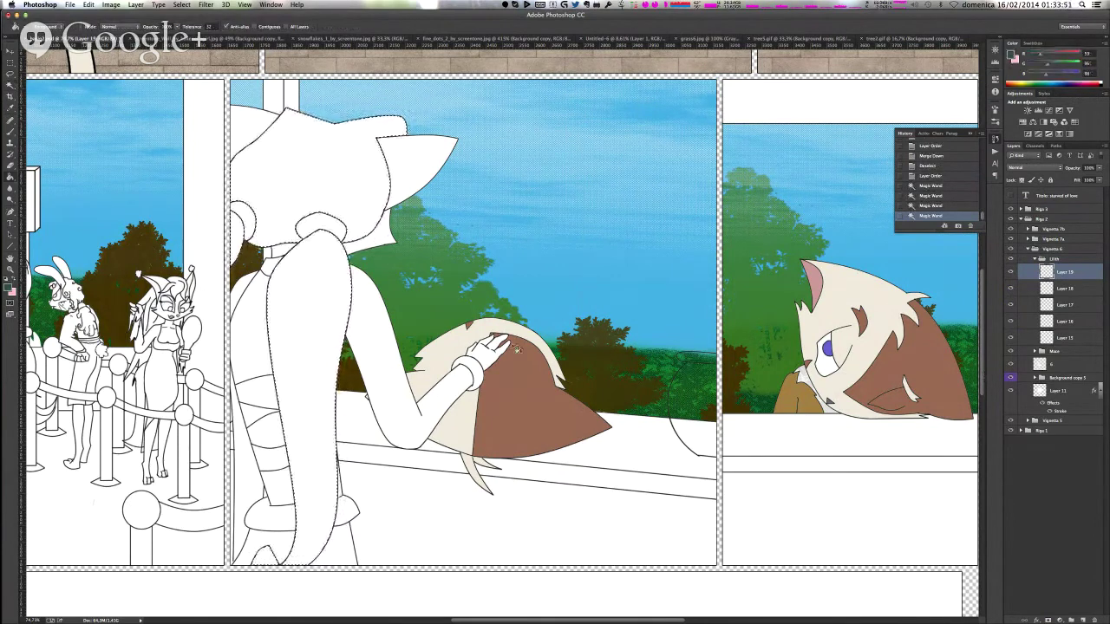
left_click(301, 186)
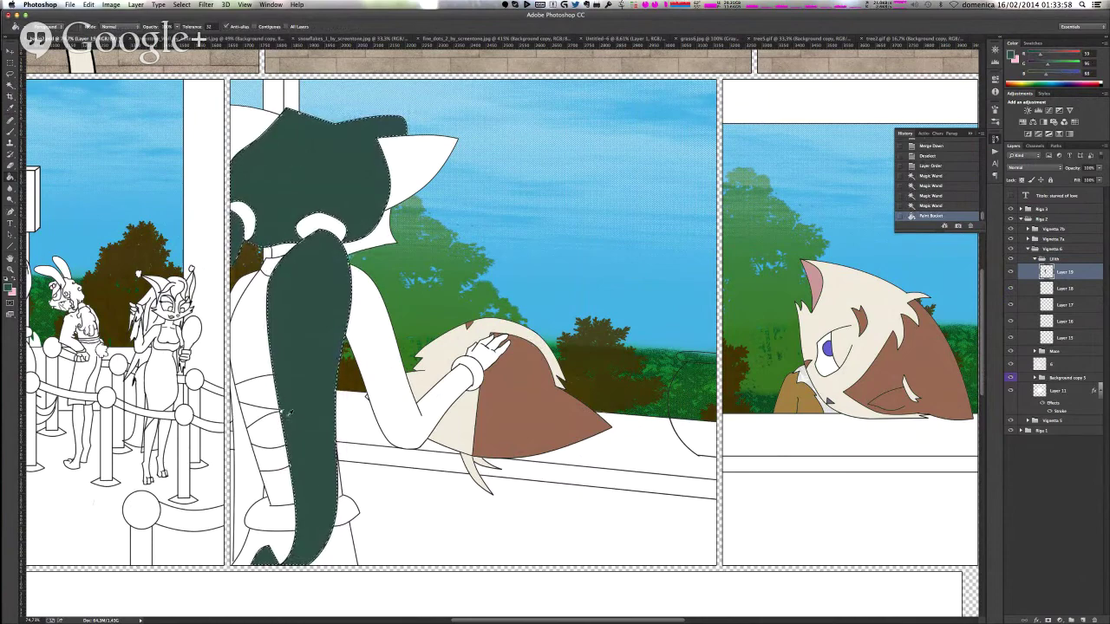
scroll(289, 413, "up", 10)
scroll(290, 413, "down", 5)
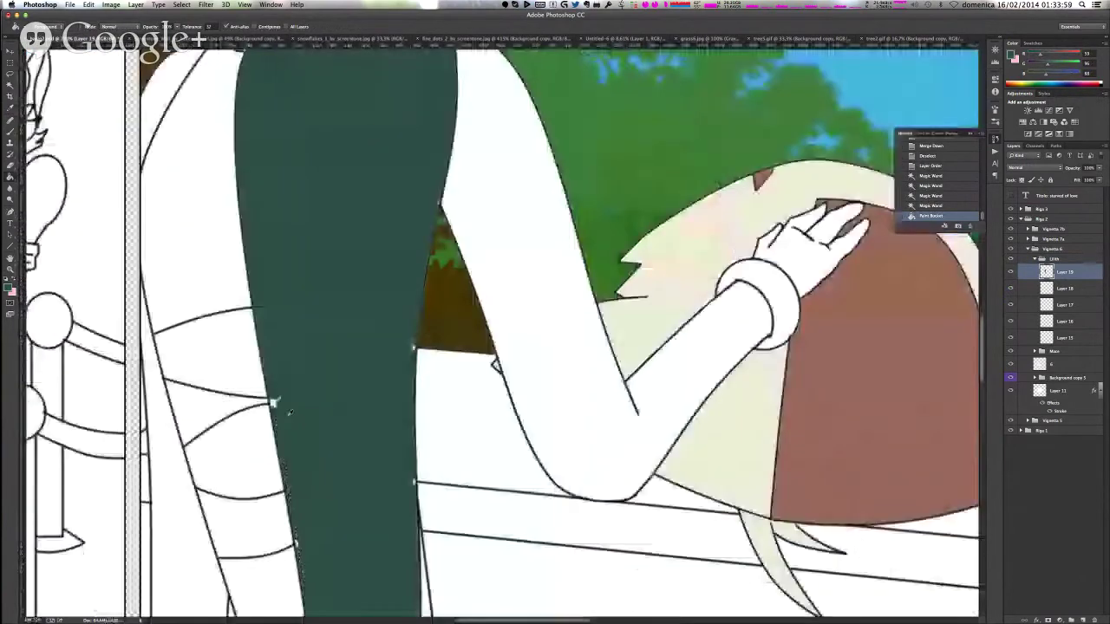
- Clear a rectangular area over Lilith's panel and the neighbouring queue scene on layer 7a of Vignetta 7a, and deselect
scroll(289, 414, "down", 2)
scroll(288, 413, "down", 1)
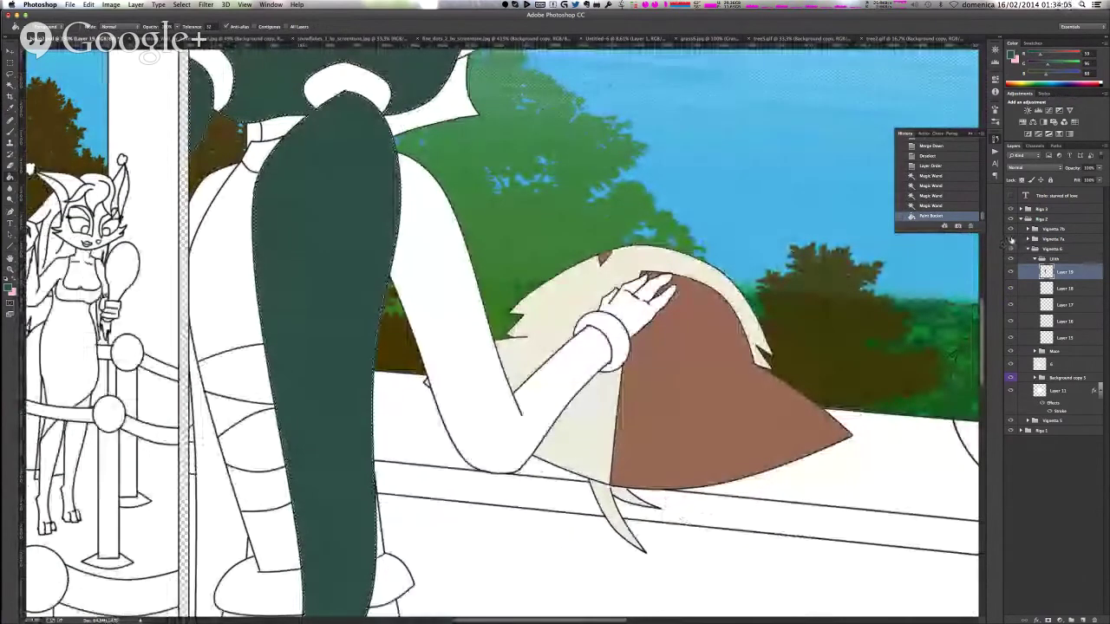
left_click(1027, 239)
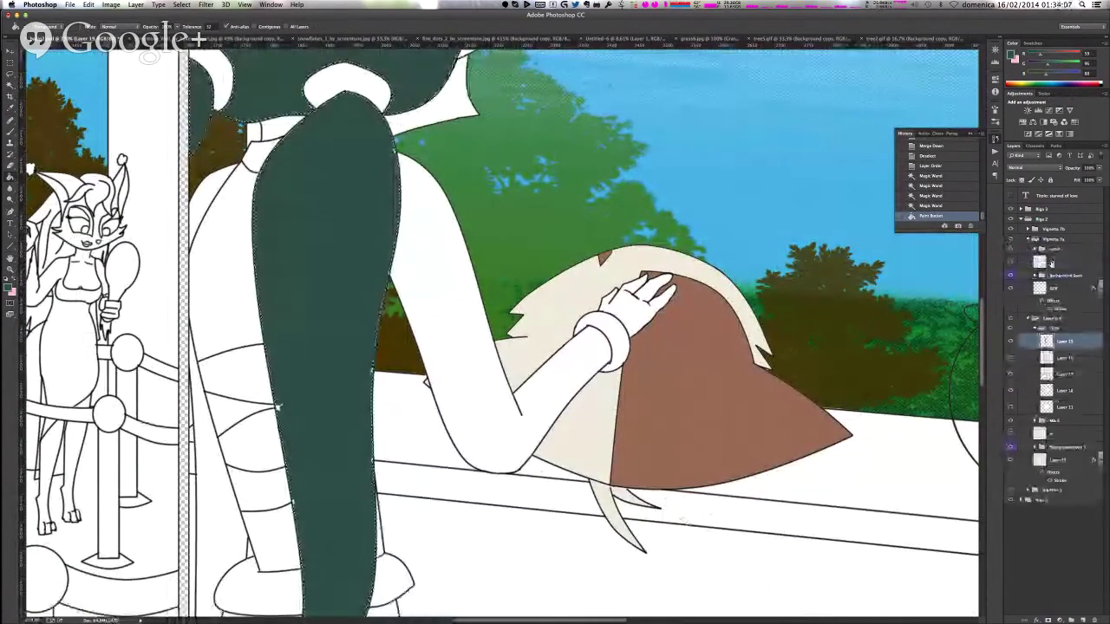
left_click(1066, 262)
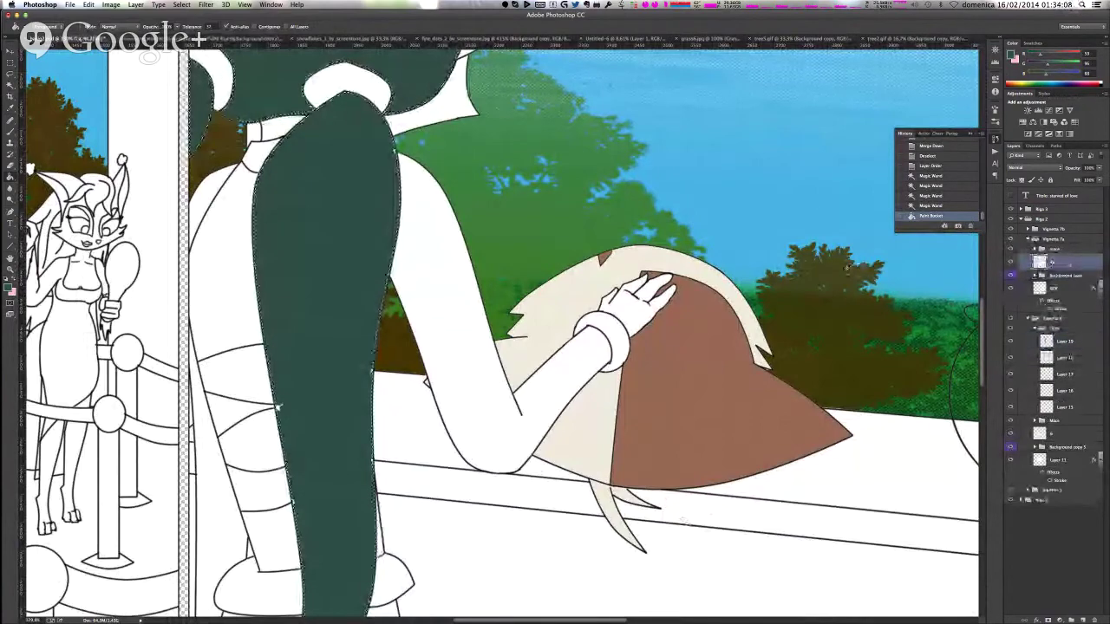
scroll(846, 269, "down", 1)
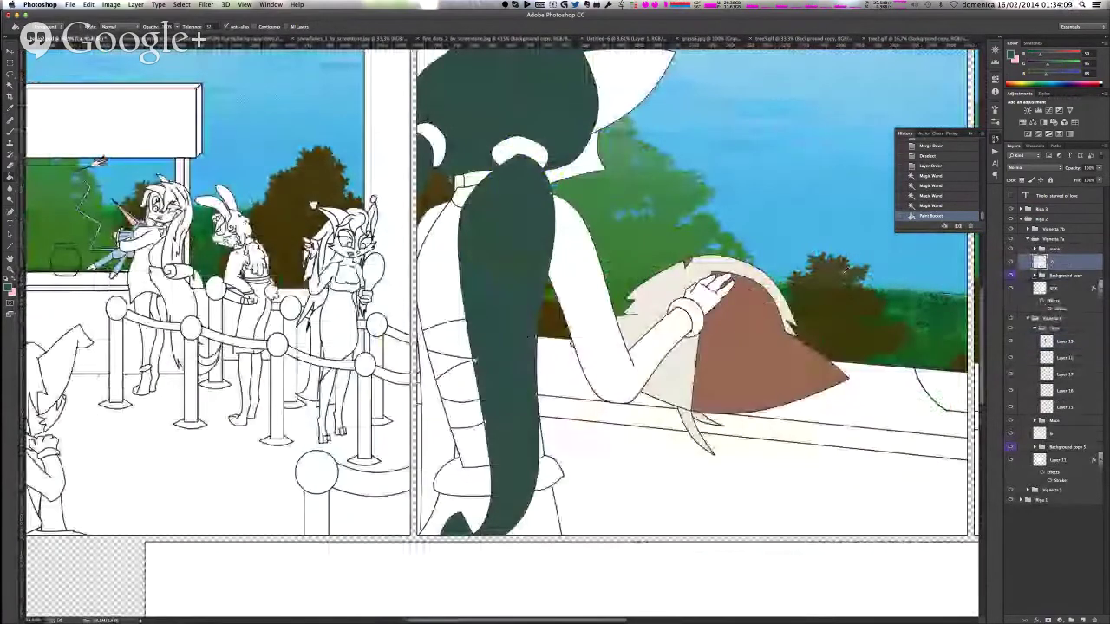
scroll(821, 183, "down", 2)
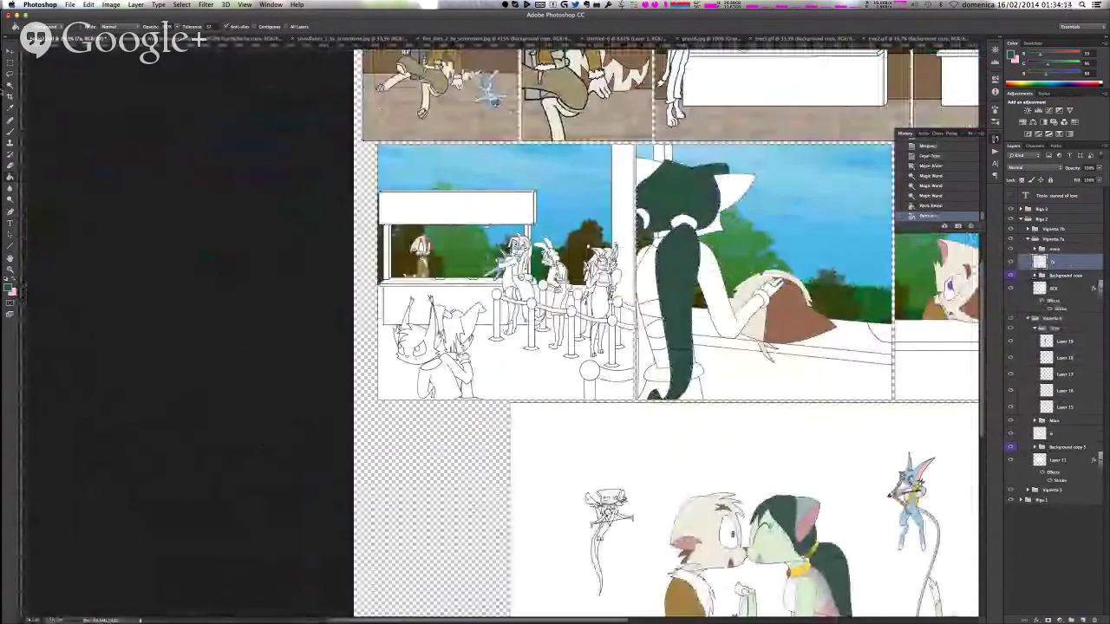
mouse_move(813, 117)
left_mouse_down()
mouse_move(523, 448)
mouse_move(522, 467)
left_mouse_up()
key("super+v")
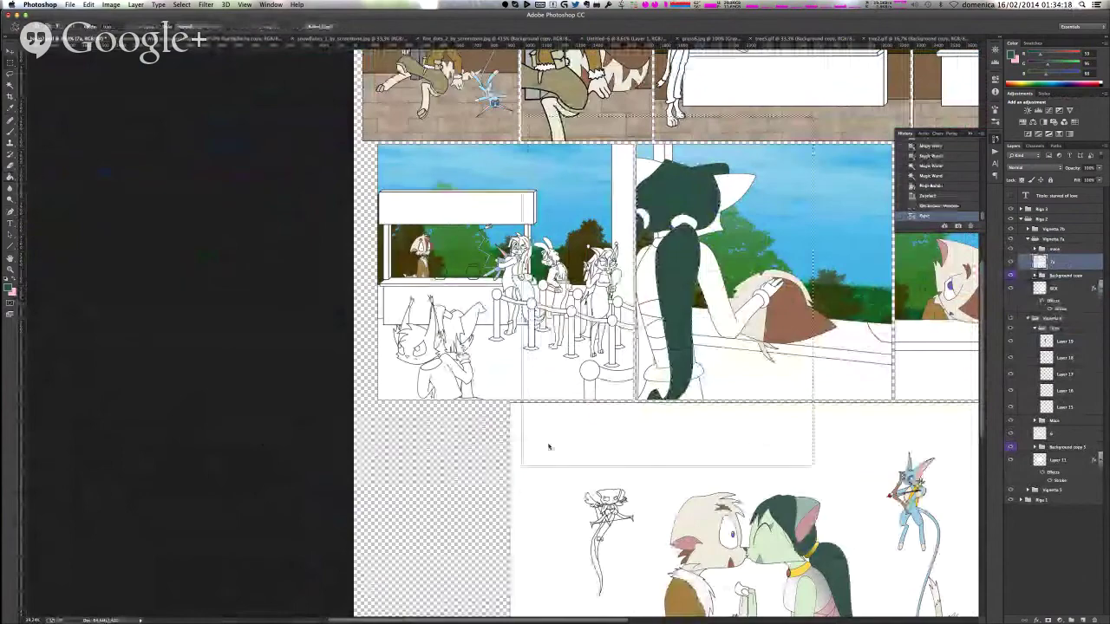
key("super+d")
- Collapse the Vignetta 7a group and rename Lilith's hair layer, Layer 19, as Capelli
scroll(675, 293, "up", 2)
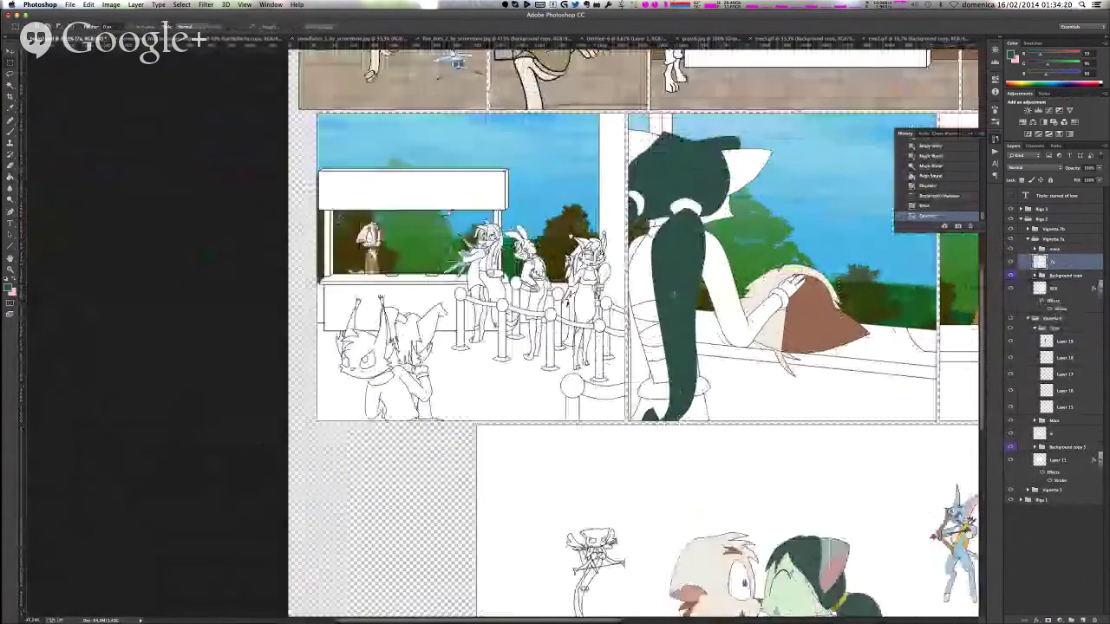
key("super+plus")
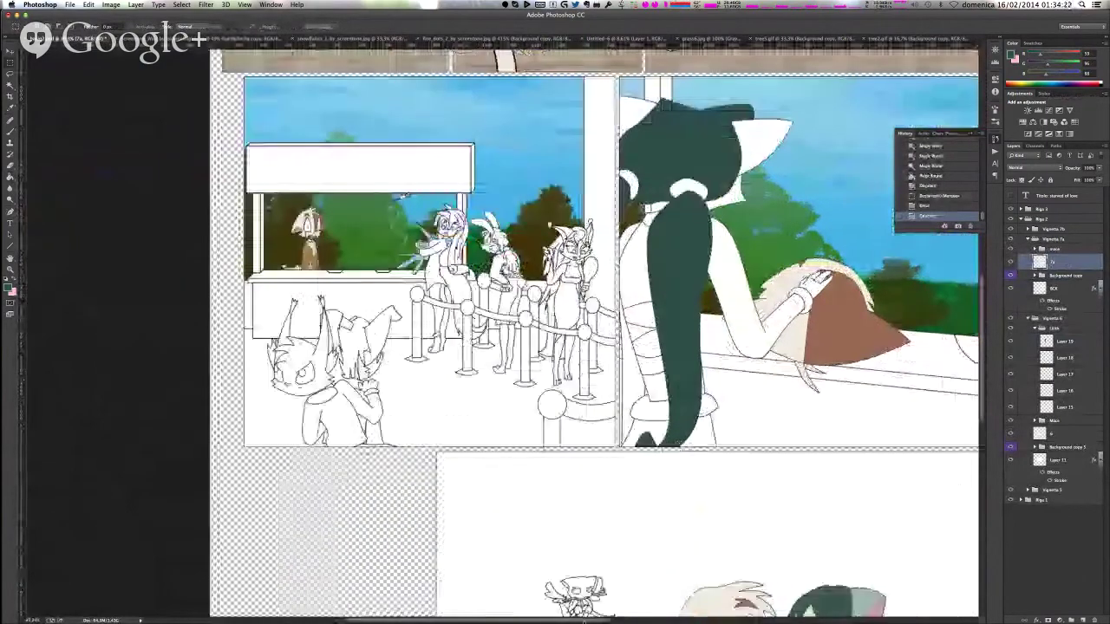
scroll(595, 330, "right", 3)
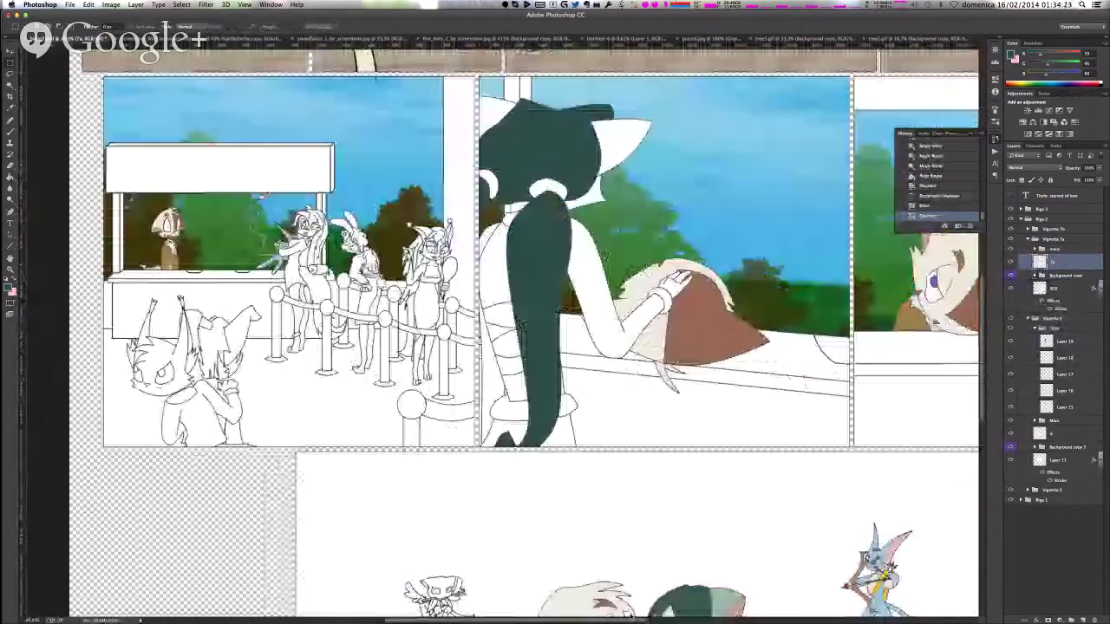
key("super+plus")
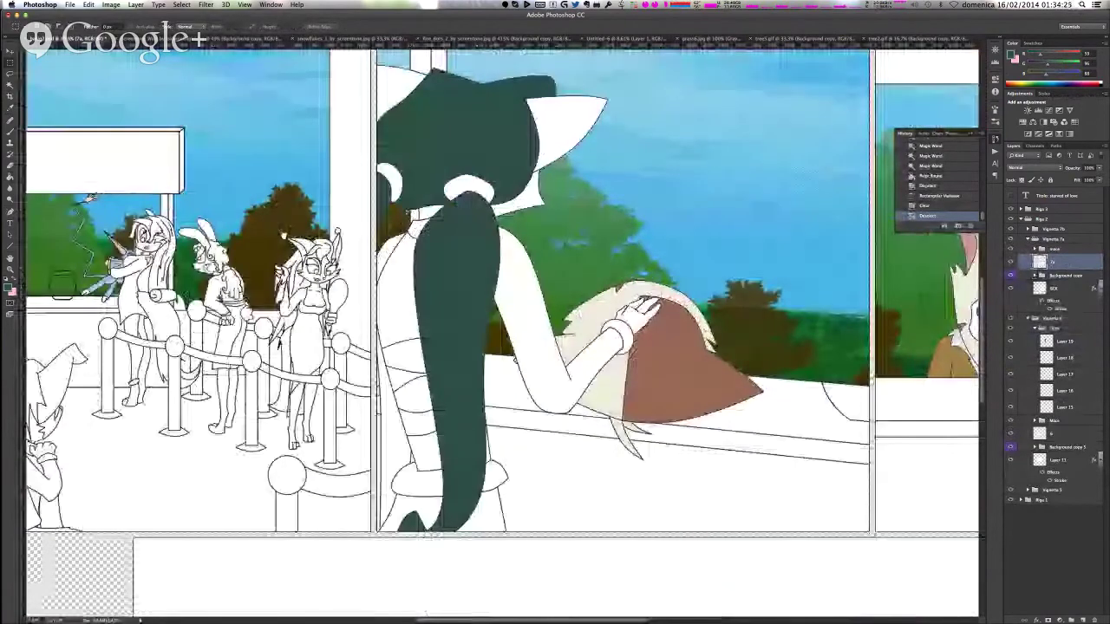
left_click(1029, 239)
double_click(1066, 272)
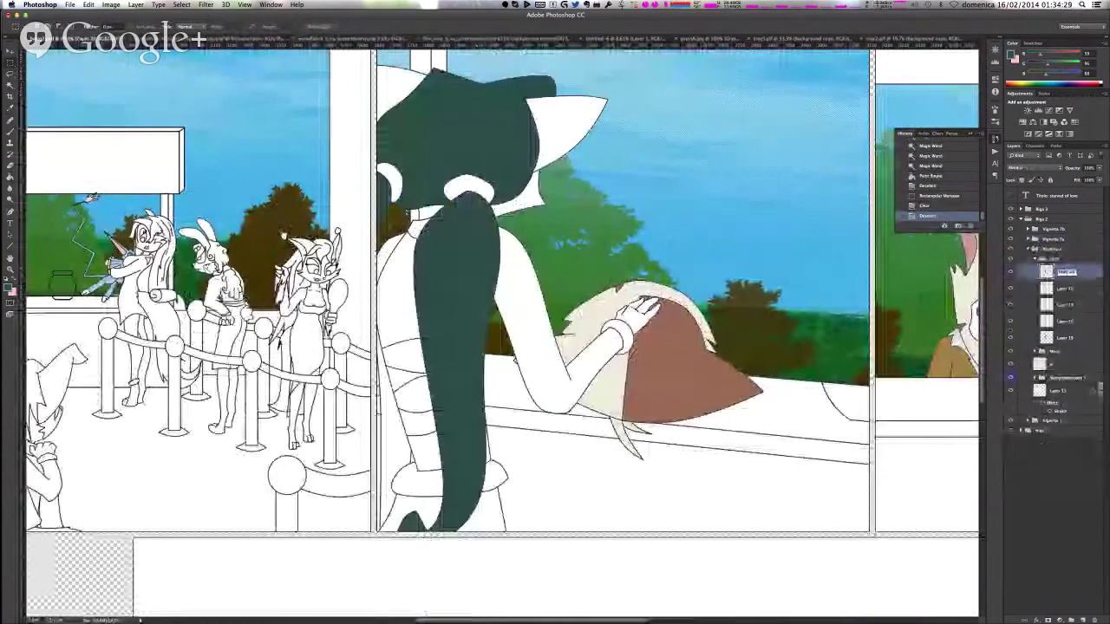
type("Capelli")
key("Return")
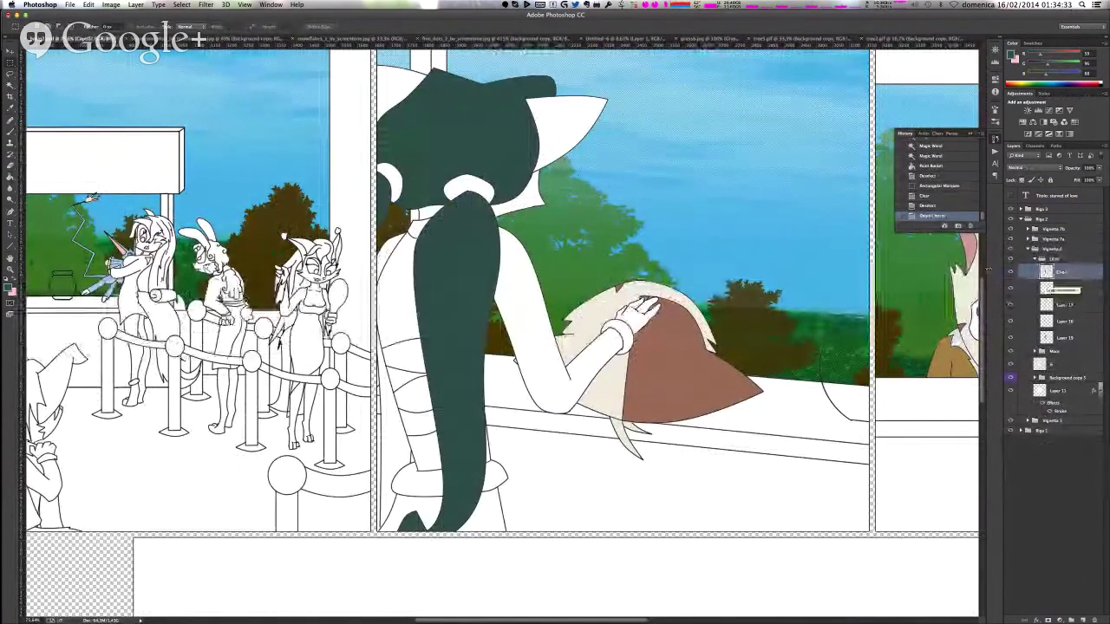
- Select Lilith's cheek, neck, arm and hand with the Magic Wand
left_click(11, 85)
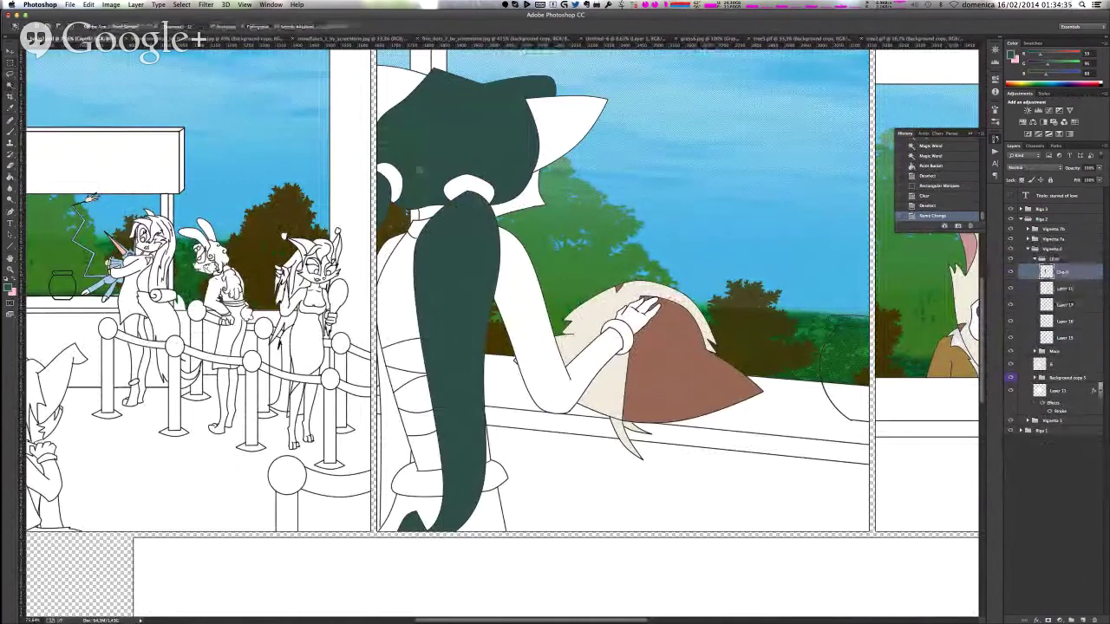
left_click(536, 203)
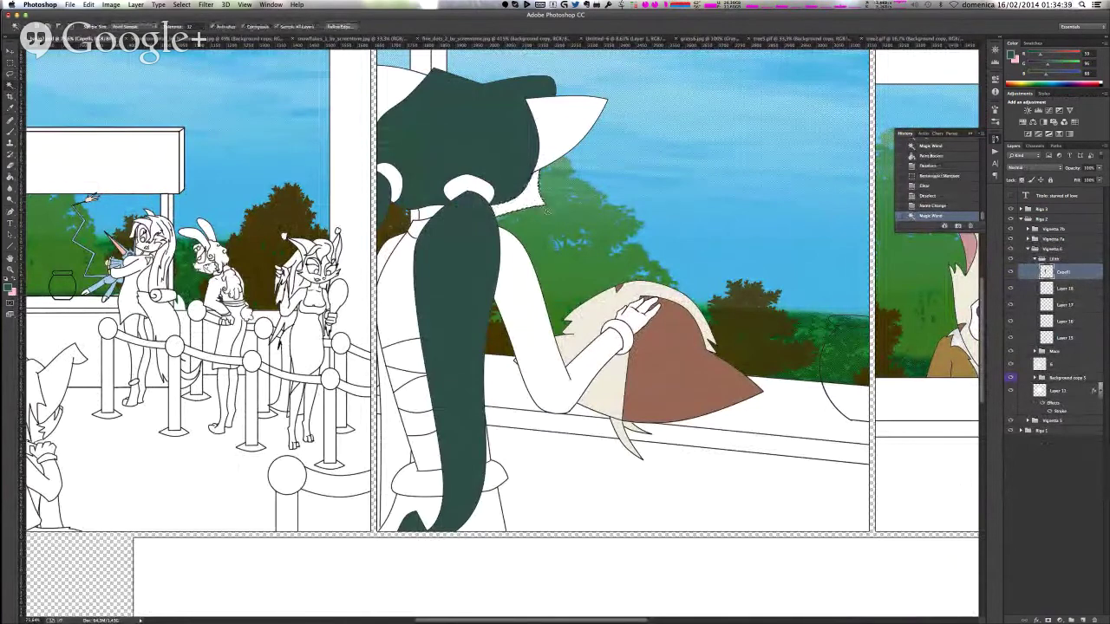
left_click(545, 330)
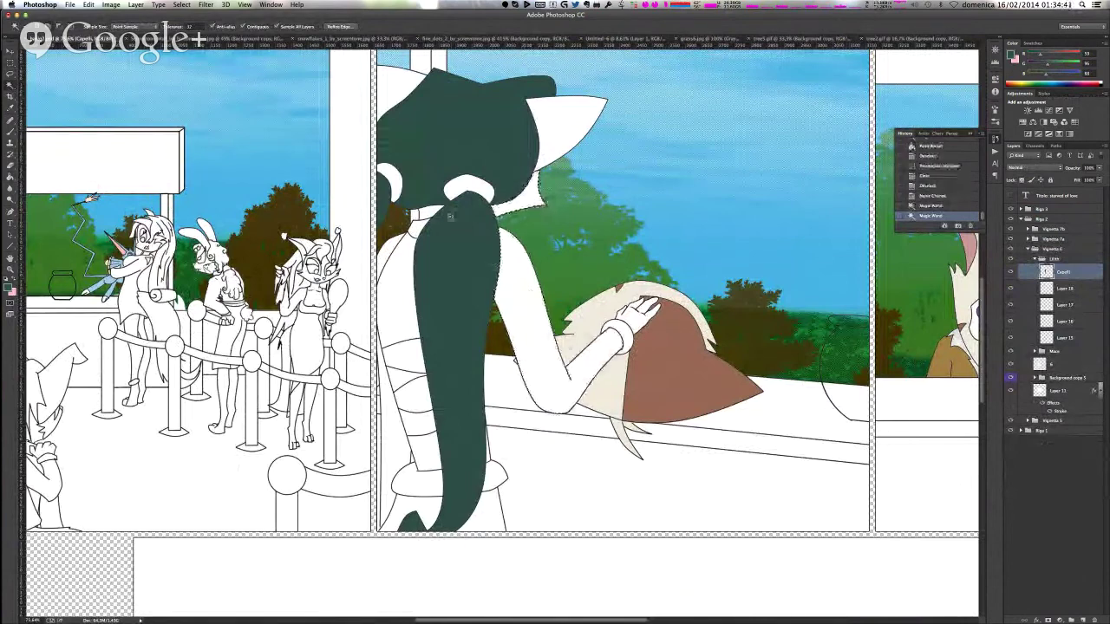
left_click(424, 214)
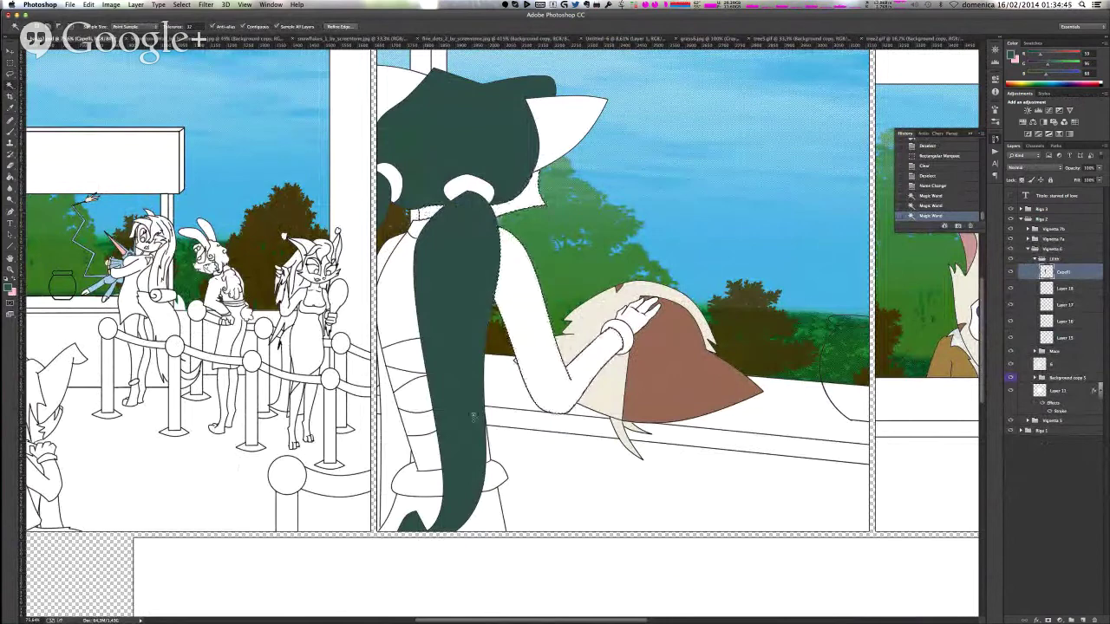
left_click(643, 321)
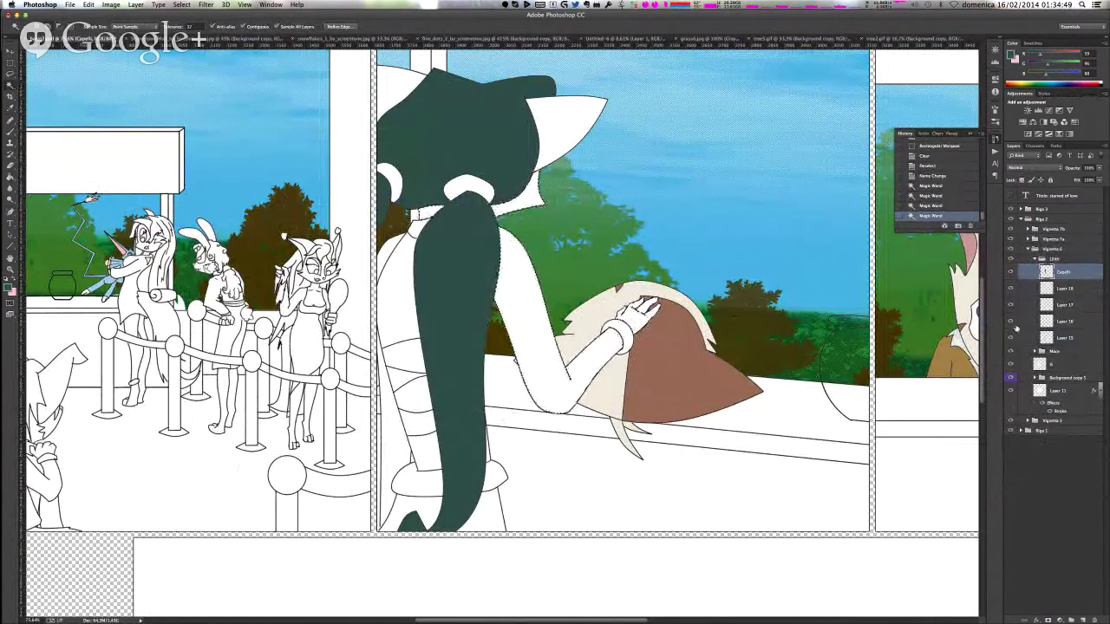
- Rename Layer 18 as chiaro, fill the selected skin areas on it with light green and deselect
double_click(1065, 288)
type("Pelle")
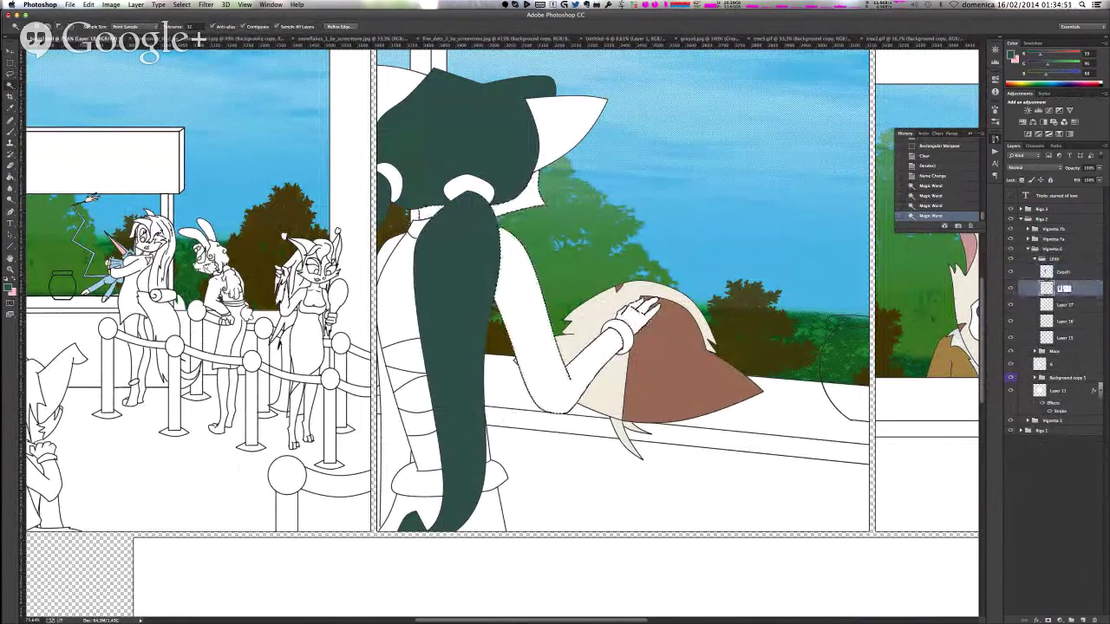
key("Return")
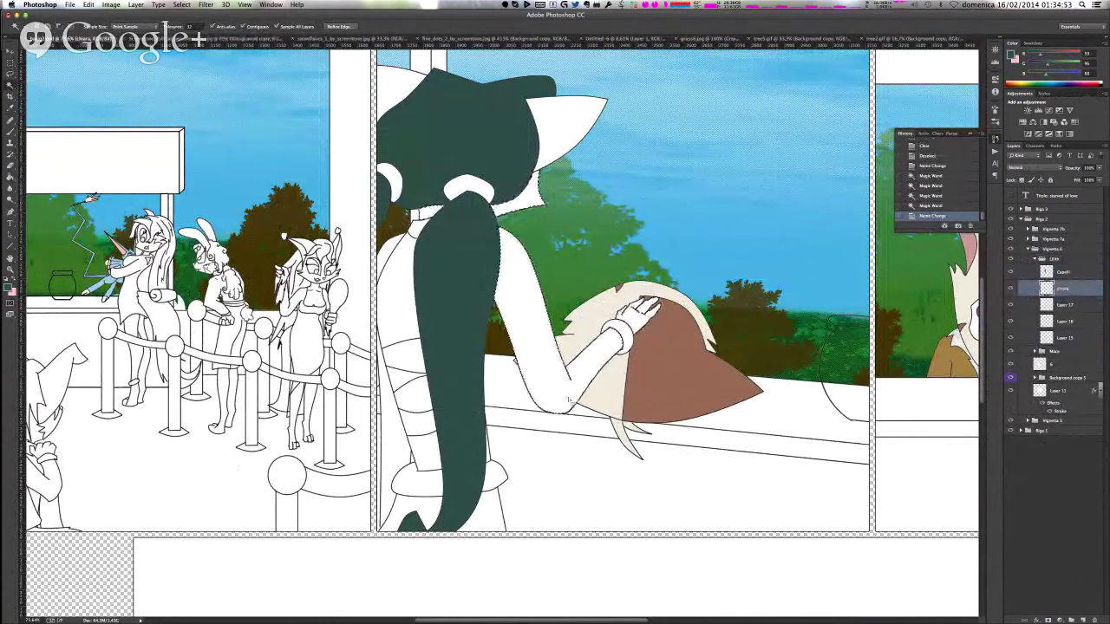
key("g")
key("x")
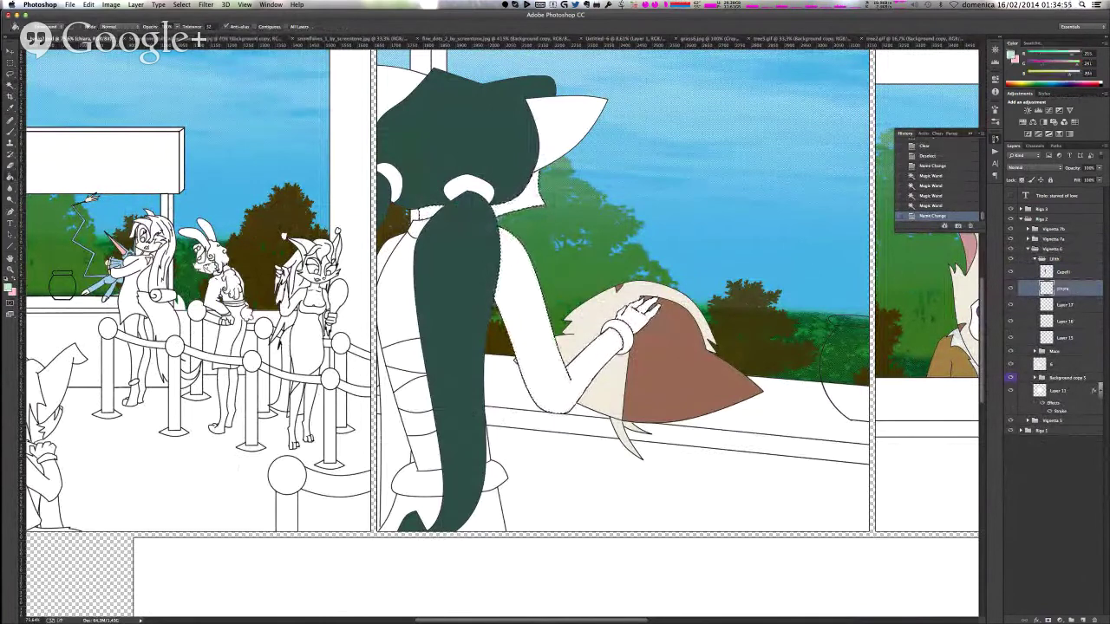
left_click(538, 364)
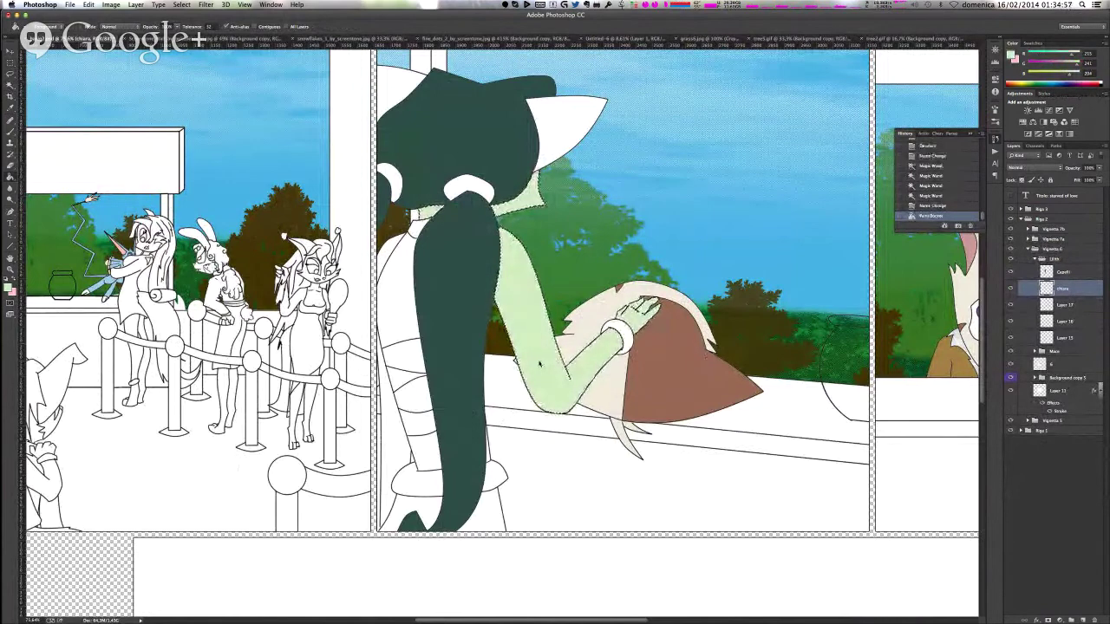
key("super+d")
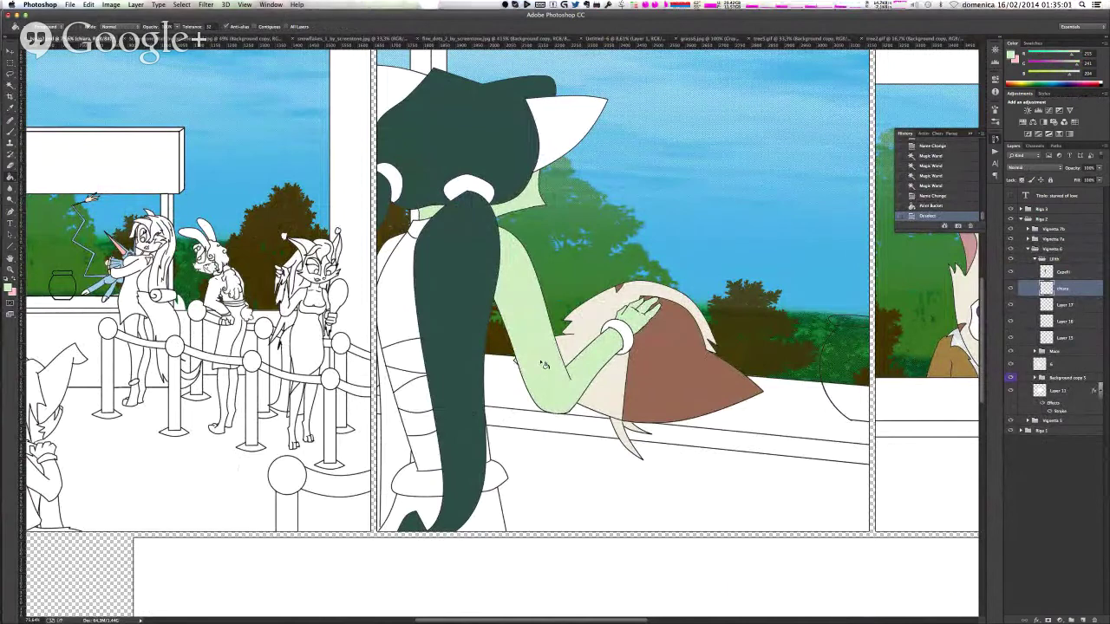
- Select both of Lilith's ears with the Magic Wand and rename Layer 17 as scuro
left_click(8, 85)
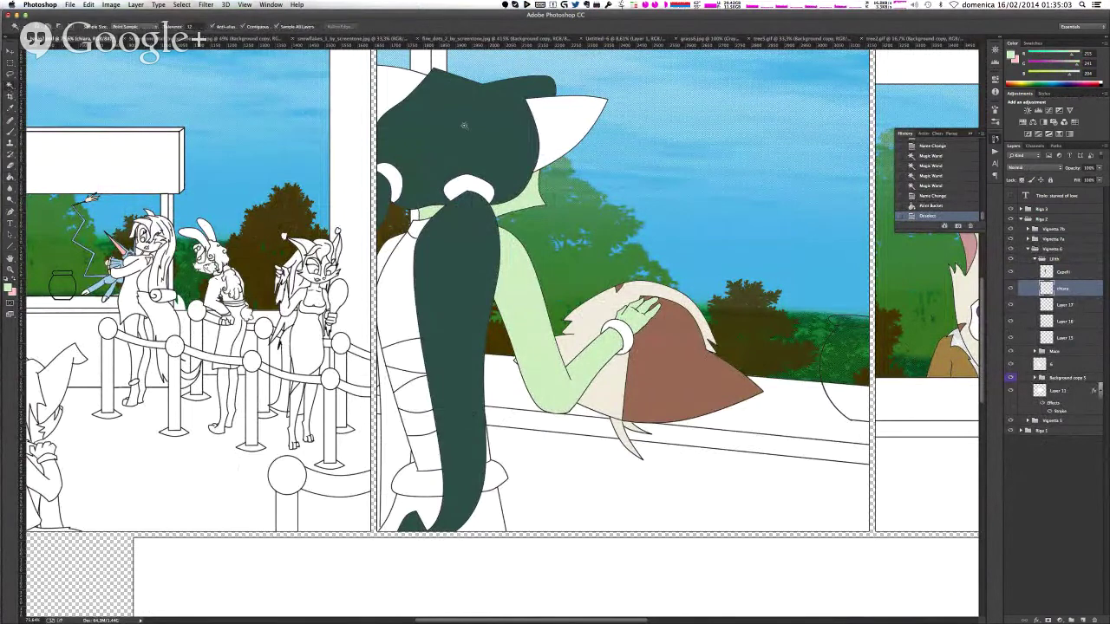
left_click(598, 123)
left_click(404, 87, "shift")
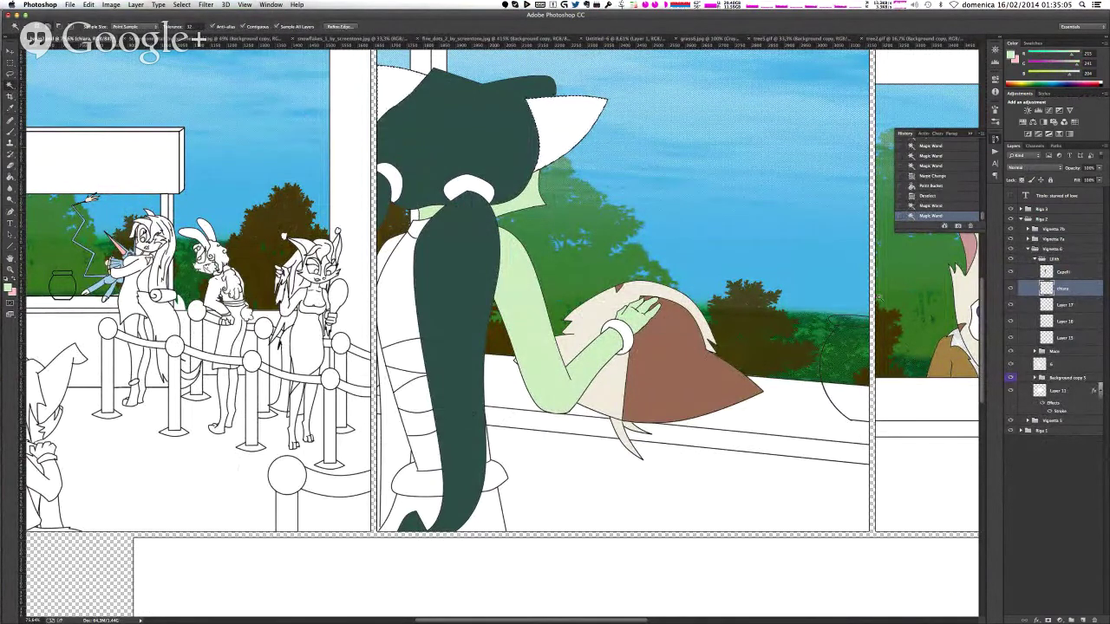
double_click(1065, 305)
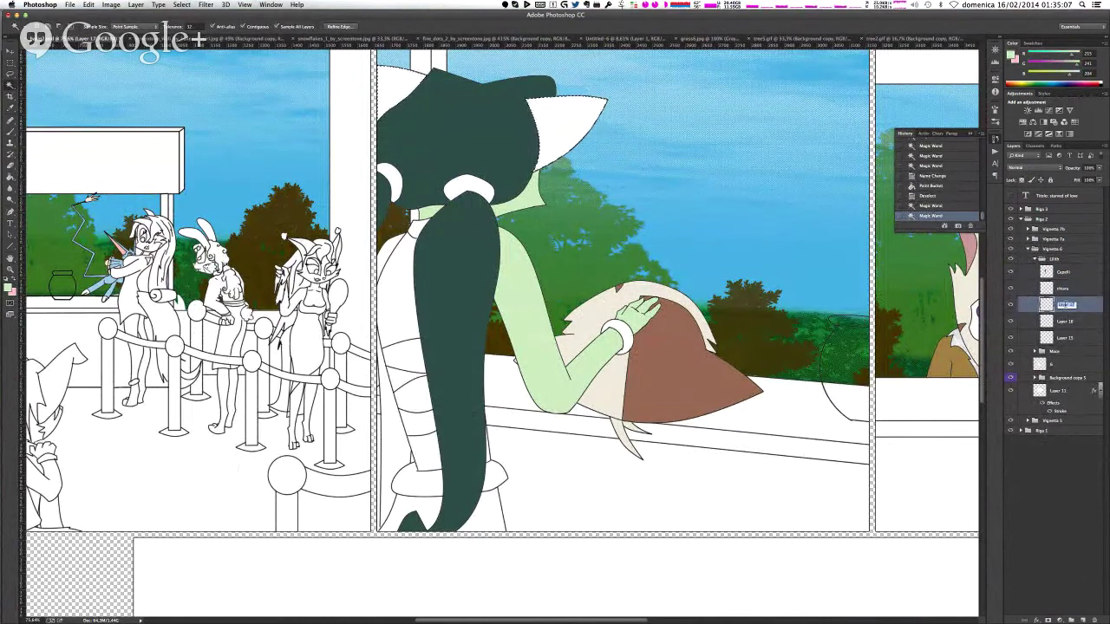
type("scur")
key("Return")
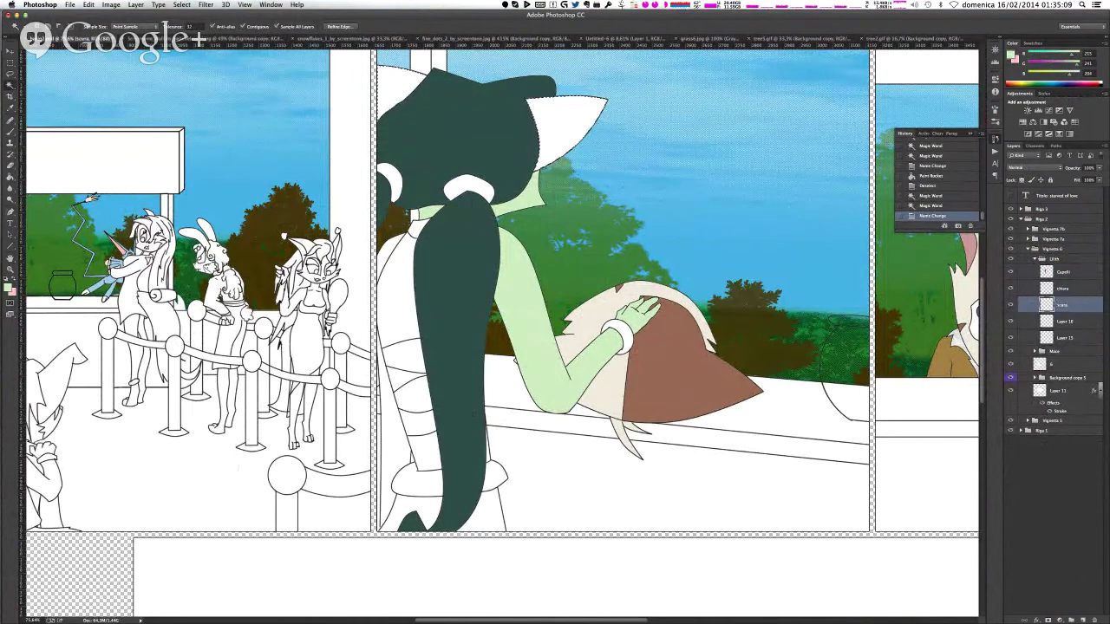
- Fill the selected ears with the medium grey-green on the scuro layer and deselect
key("g")
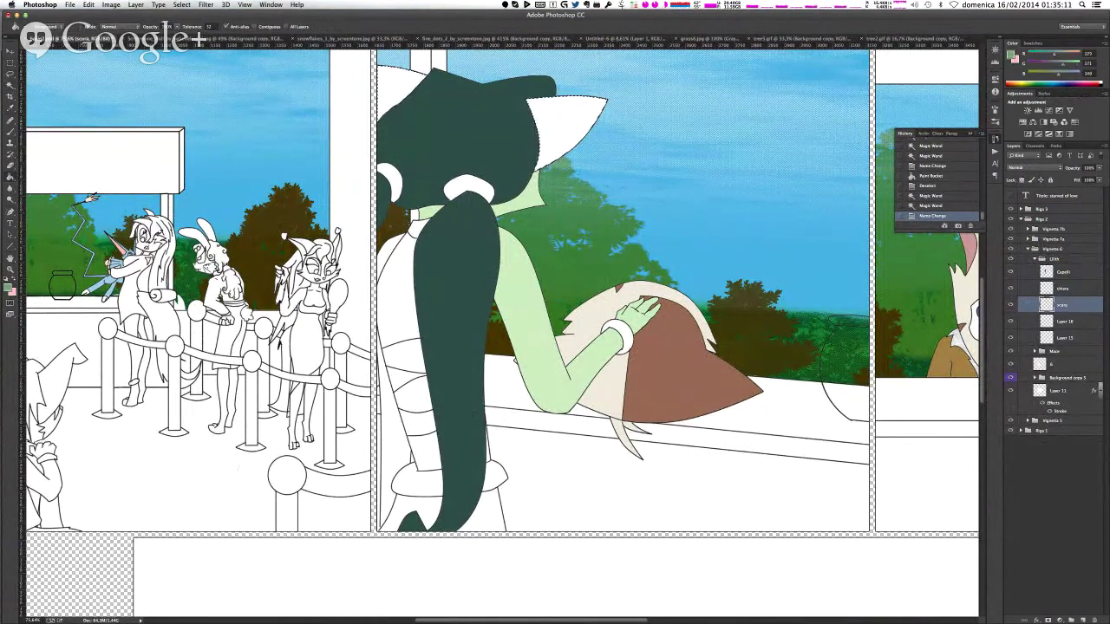
left_click(560, 124)
key("super+d")
scroll(589, 227, "down", 1)
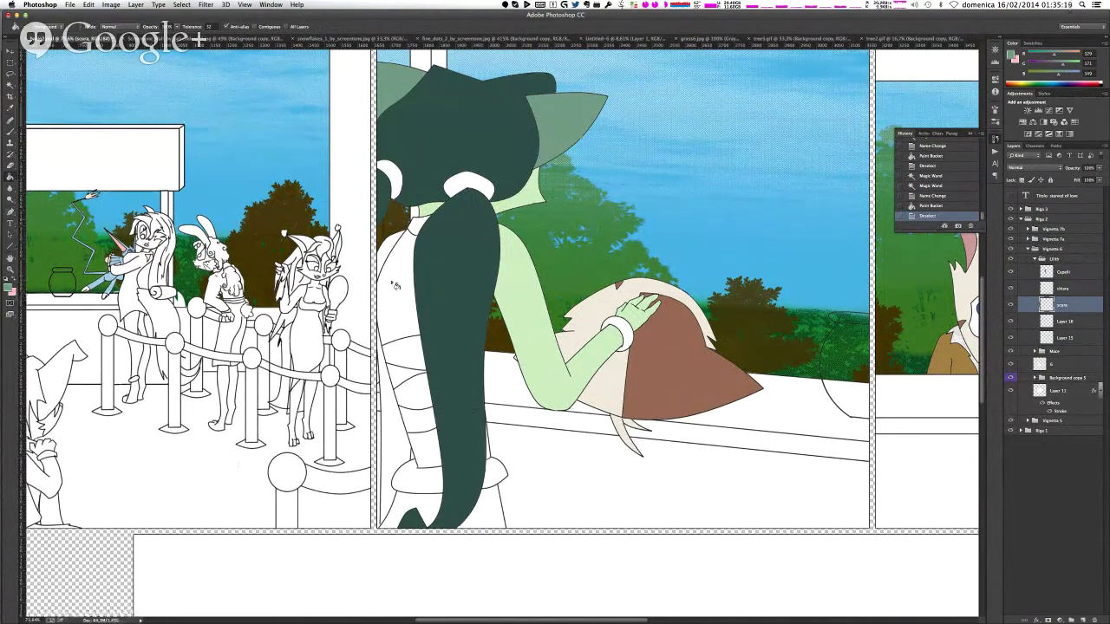
- Select Lilith's bare shoulder beside the ponytail, fill it on the chiaro layer with the light green sampled from her arm, and deselect
key("w")
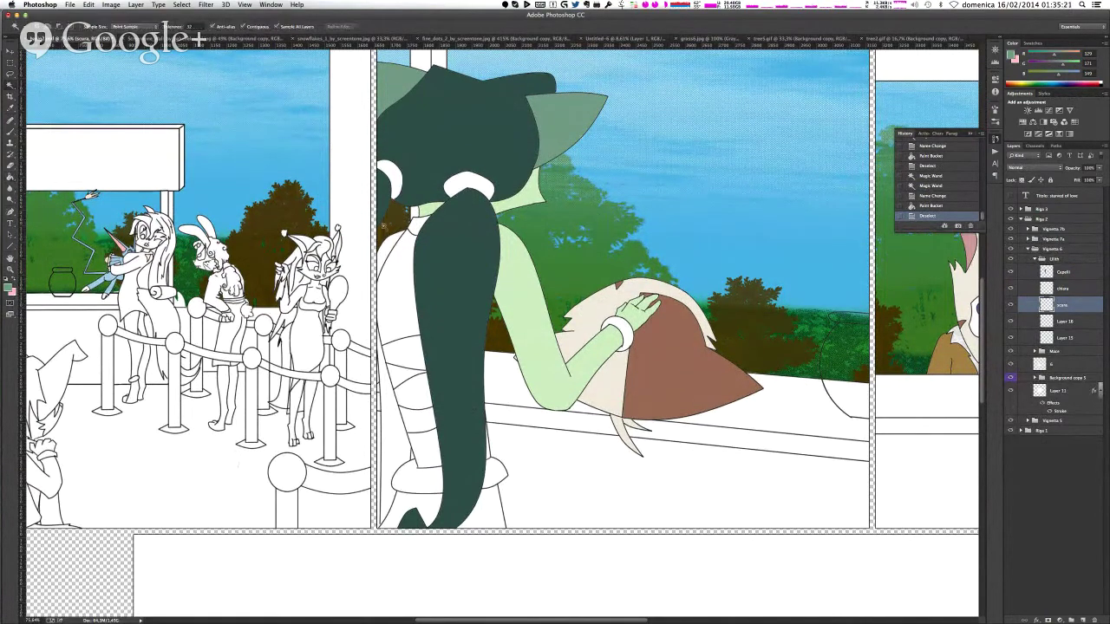
left_click(388, 246)
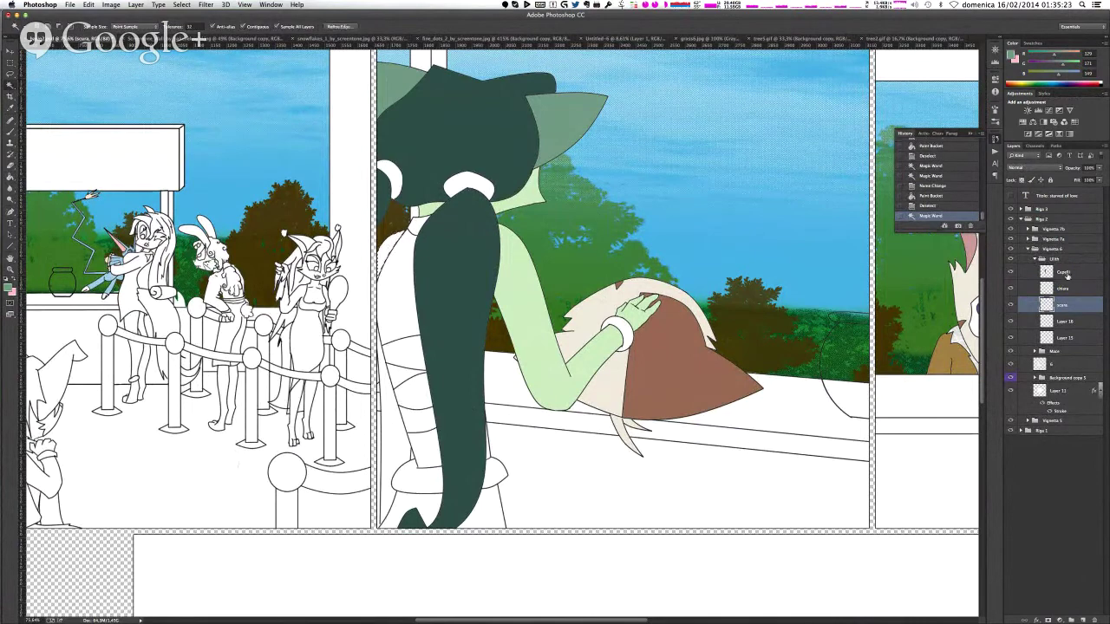
left_click(1064, 287)
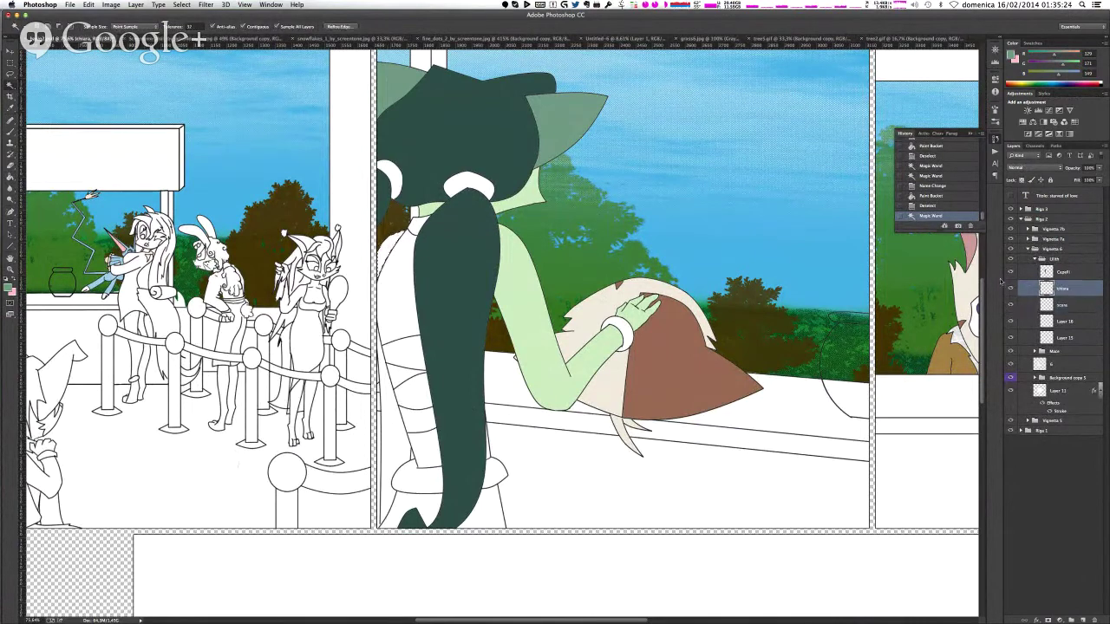
key("g")
left_click(500, 276, "alt")
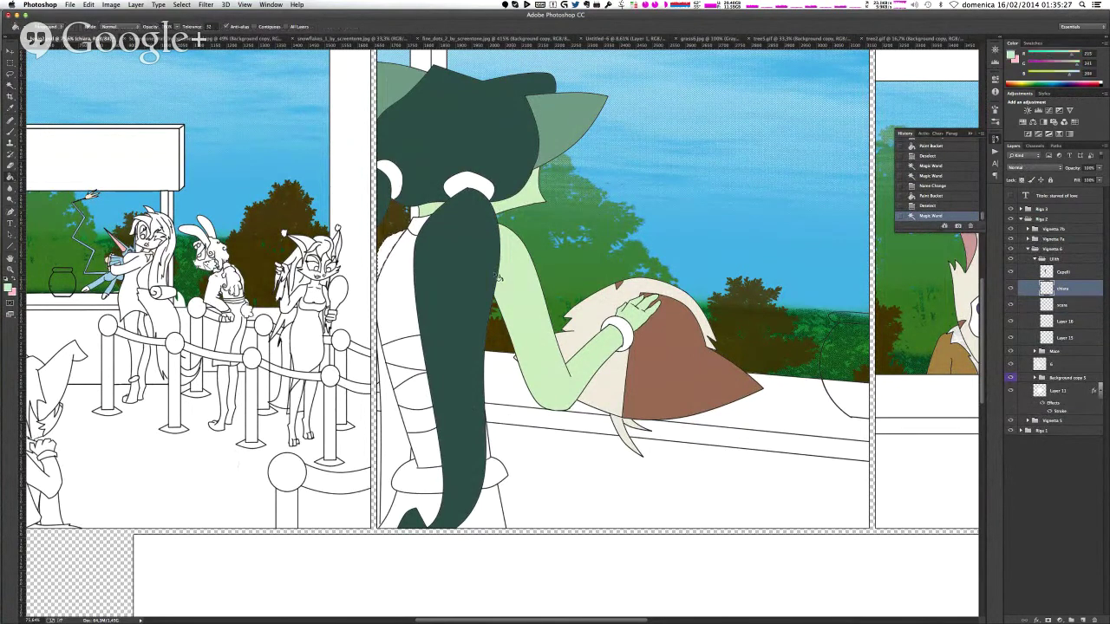
left_click(392, 244)
key("super+d")
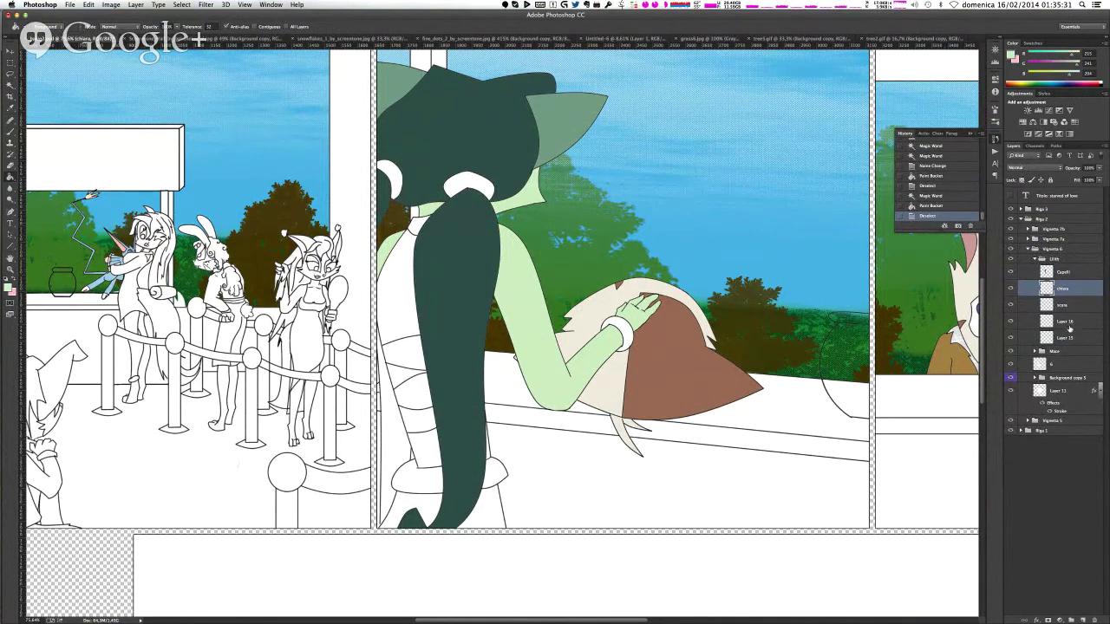
- On Layer 16, select the back of Lilith's dress and the lower skirt on both sides of the ponytail with the Magic Wand
left_click(1068, 323)
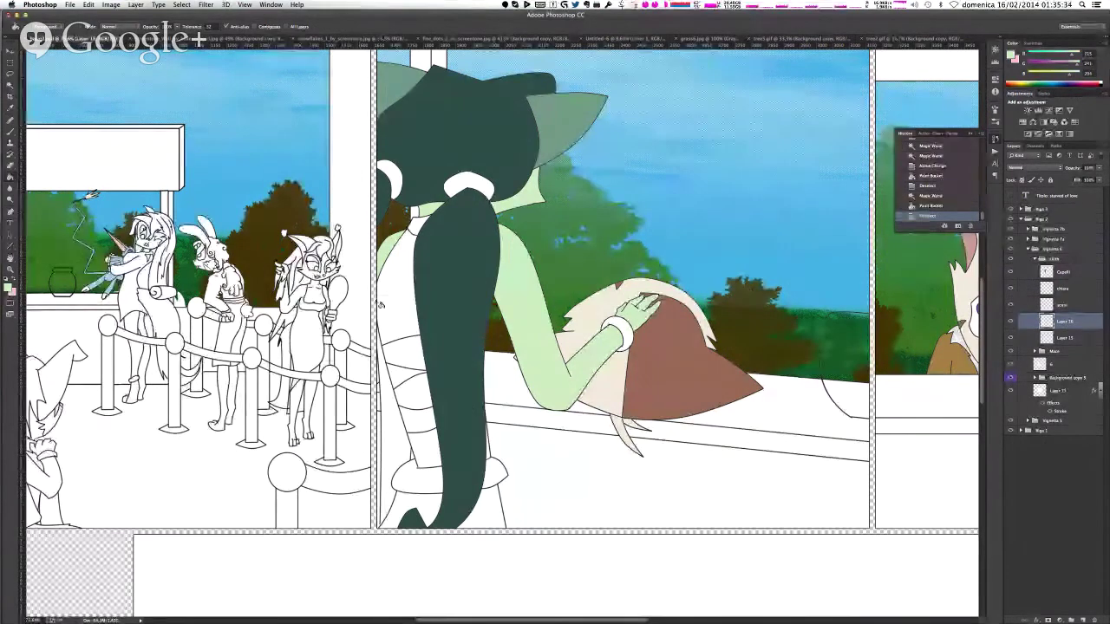
key("w")
left_click(390, 306)
left_click(414, 501, "shift")
left_click(490, 508, "shift")
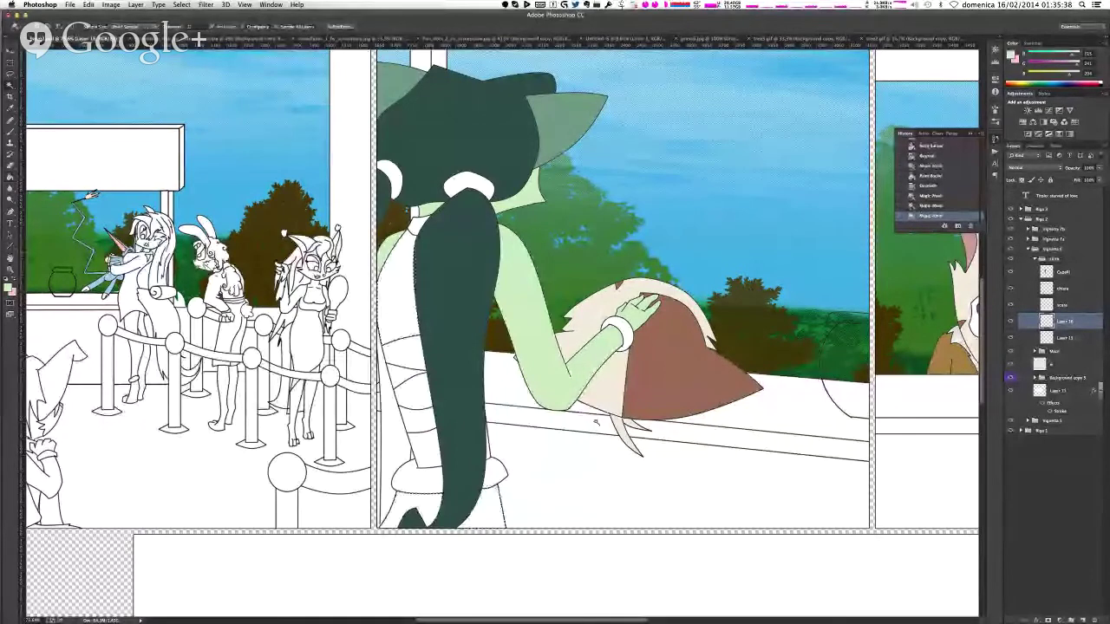
- Fill the selected dress areas with light grey on Layer 16, deselect, and rename the layer as vestito chiaro
key("g")
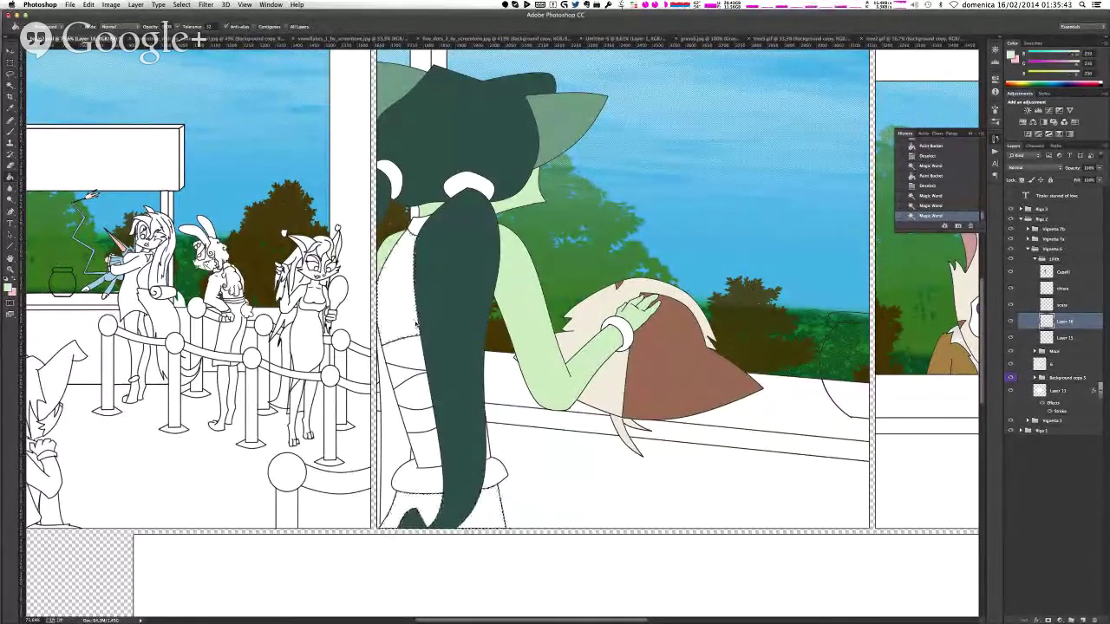
left_click(405, 300)
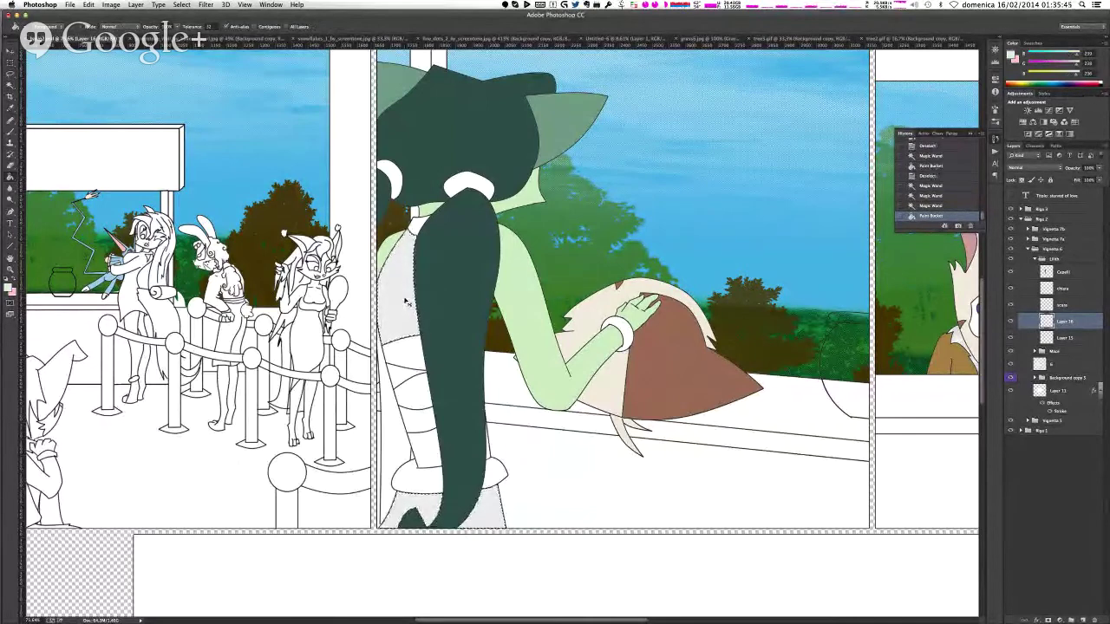
key("super+d")
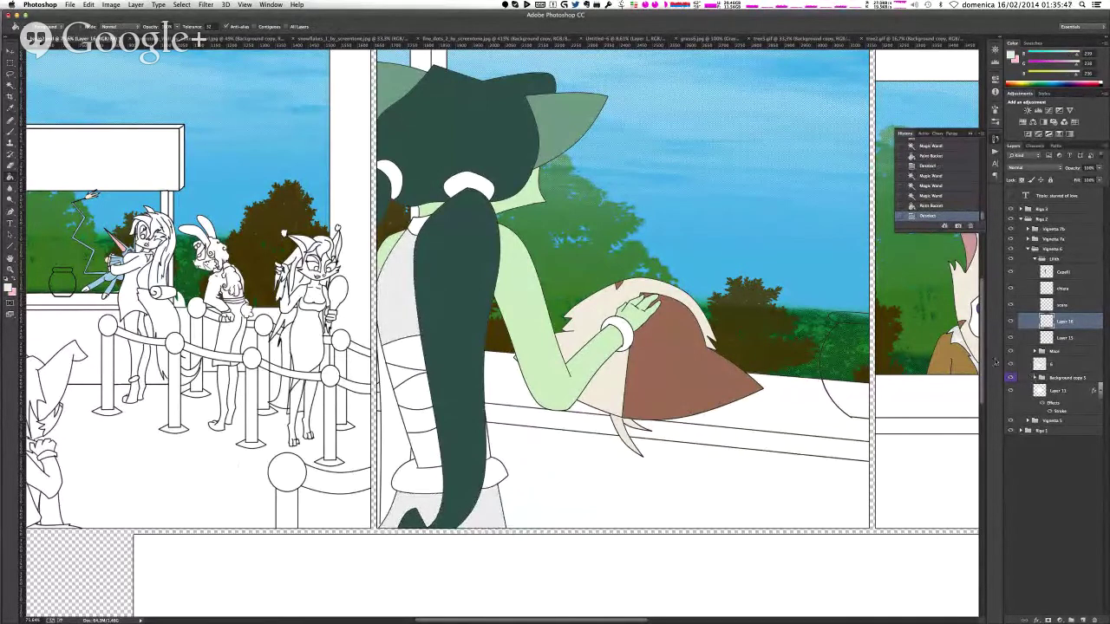
double_click(1063, 321)
type("vestito chiaro")
key("Return")
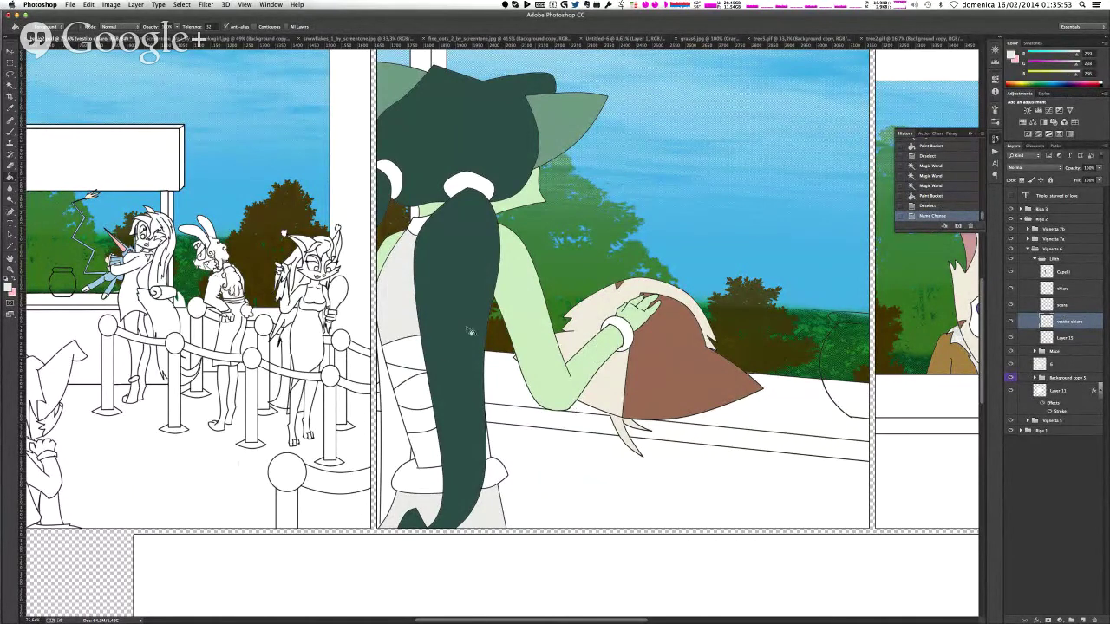
- Select the wrapped waist bands beside Lilith's ponytail, fill them with light pink on the layer below vestito chiaro, and deselect
key("w")
left_click(409, 349)
left_click(410, 391, "shift")
left_click(425, 425, "shift")
left_click(425, 448, "shift")
left_click(425, 449, "shift")
left_click(1071, 339)
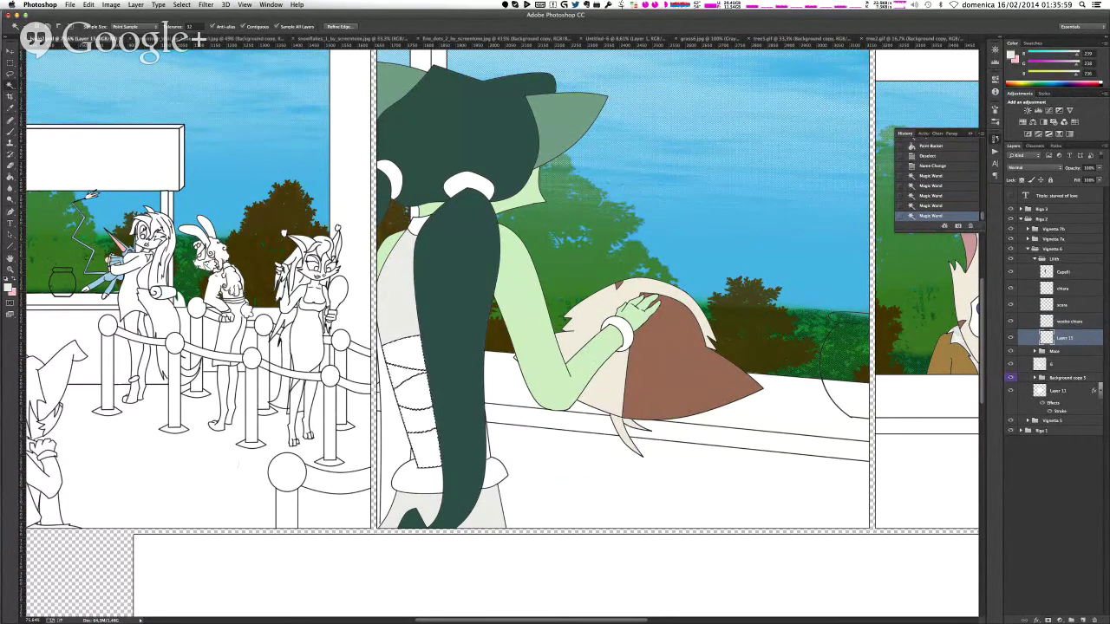
key("g")
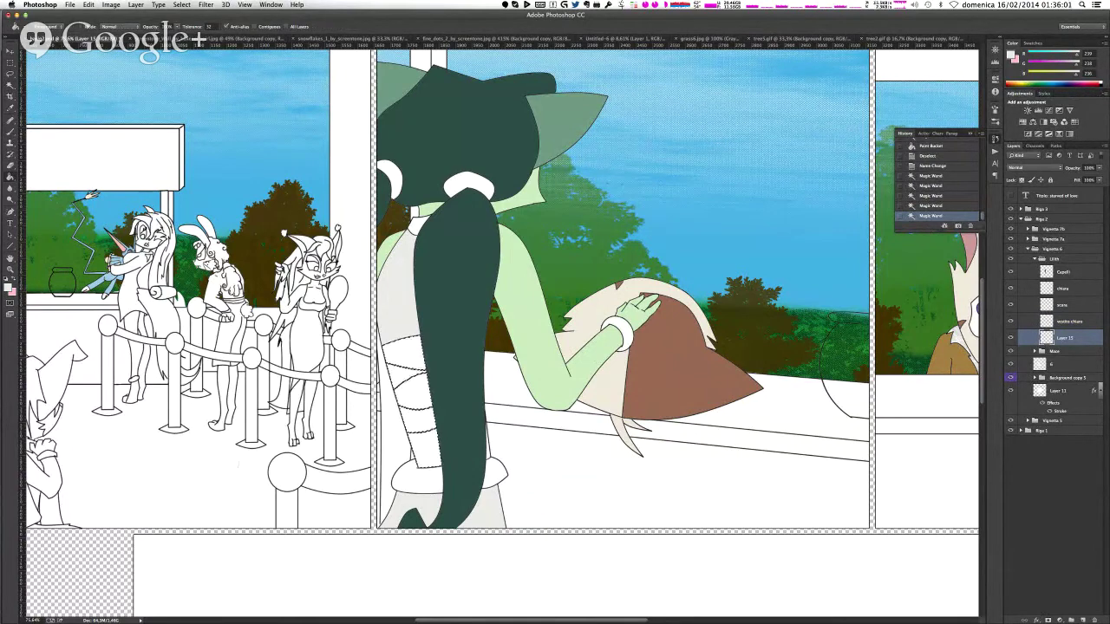
left_click(441, 377)
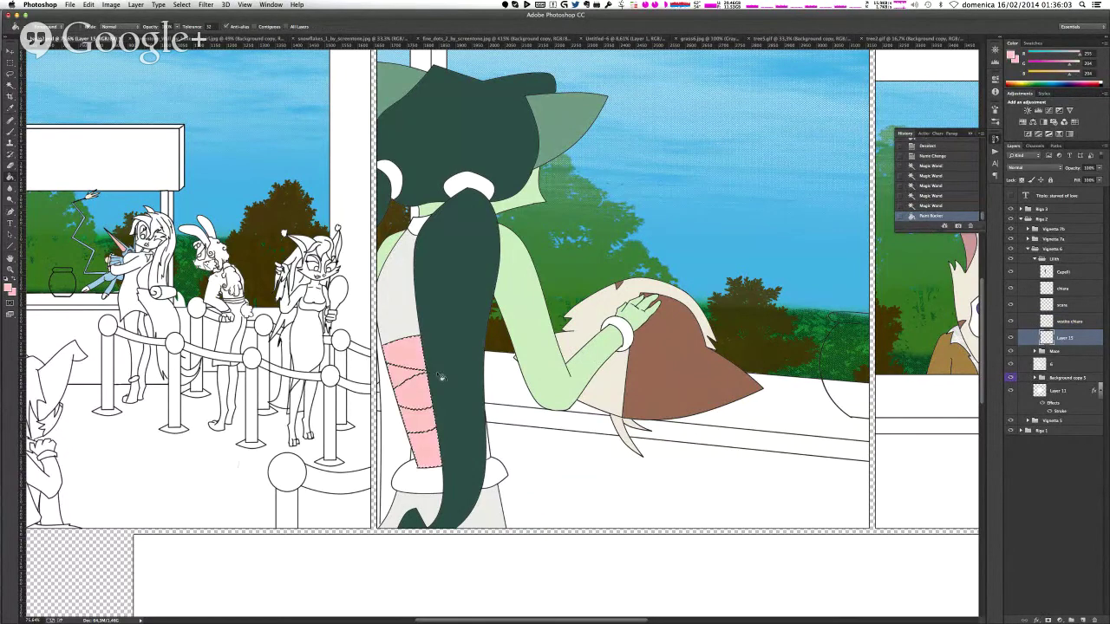
key("ctrl+d")
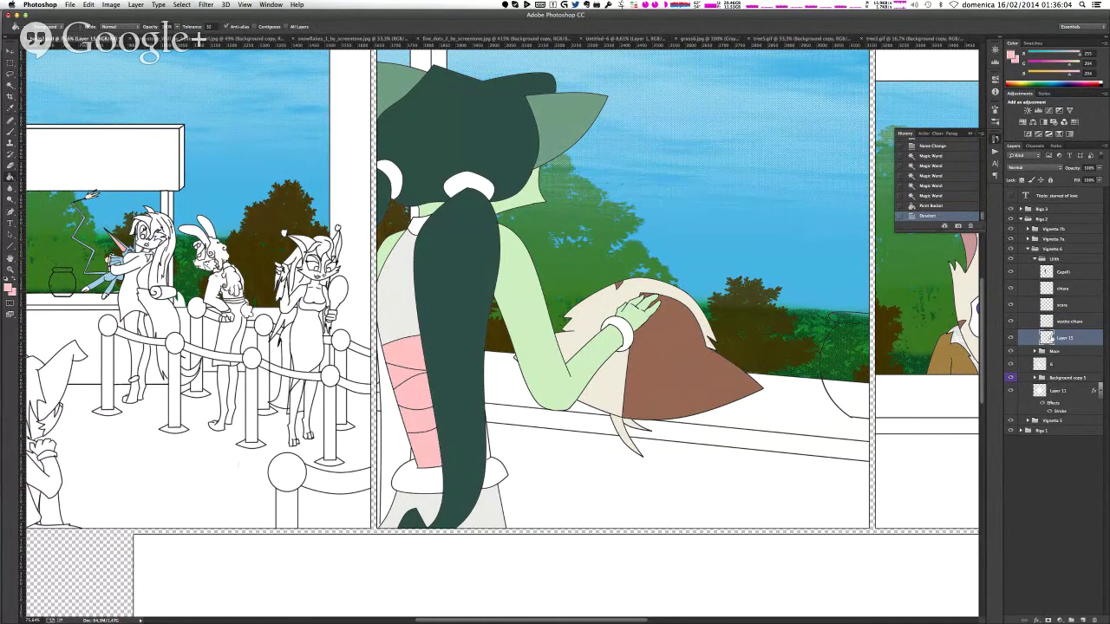
- Rename the layer holding the pink waist bands as vestito scuro
double_click(1067, 338)
type("ristito scuro")
key("Return")
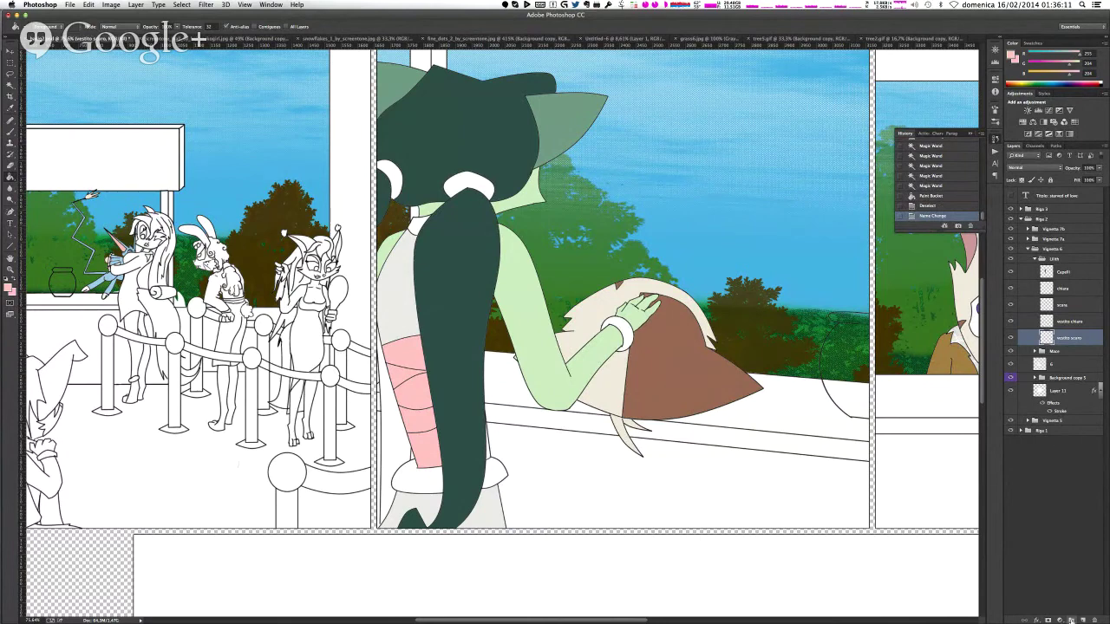
- Create a layer group named gioielli below the vestito scuro layer
key("super+g")
left_click_drag(1070, 336, 1069, 354)
double_click(1065, 351)
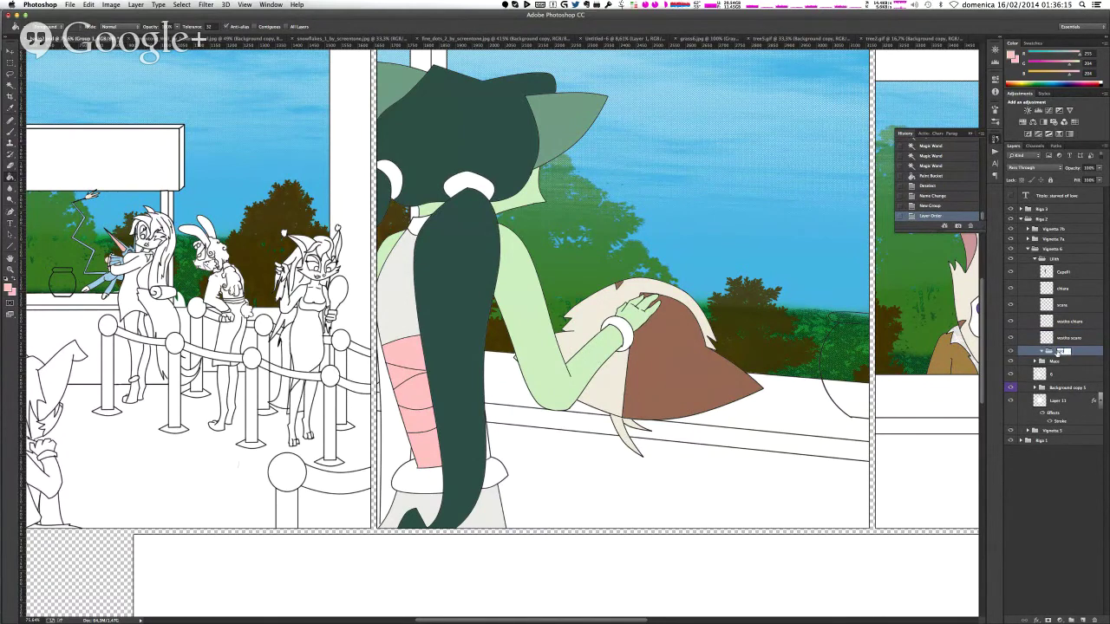
type("capelli")
key("Return")
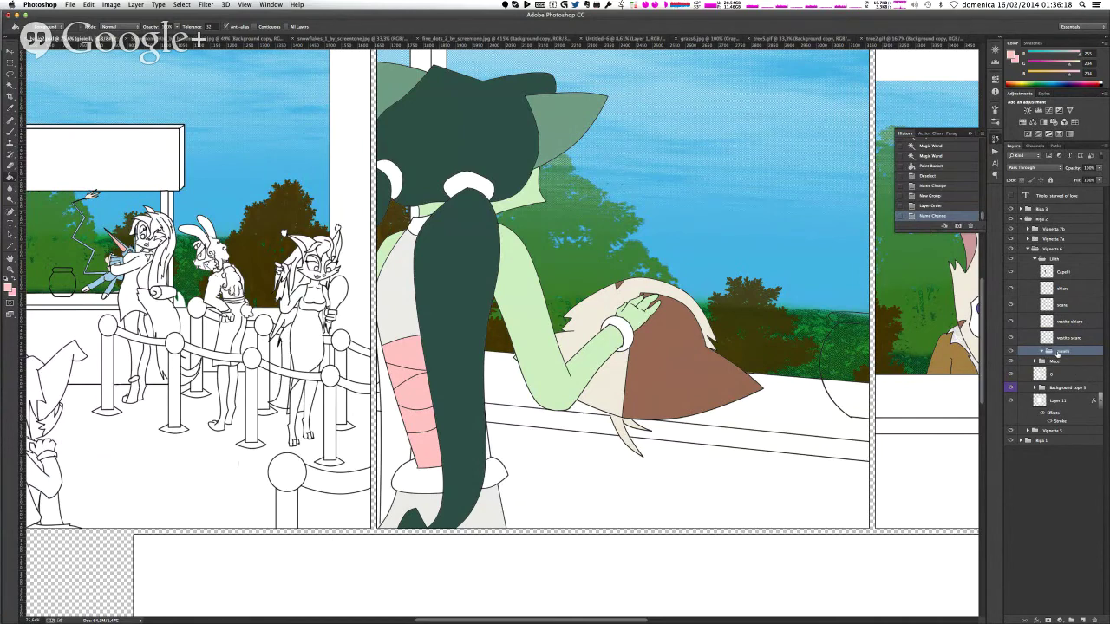
- Add four new empty layers inside the gioielli group
left_click(1082, 621)
left_click(1082, 621)
left_click(1082, 621)
left_click(1082, 621)
- Select Lilith's bracelet, fill it with golden yellow on the uppermost gioielli layer, and rename that layer as bracciale
key("w")
left_click(628, 338)
key("g")
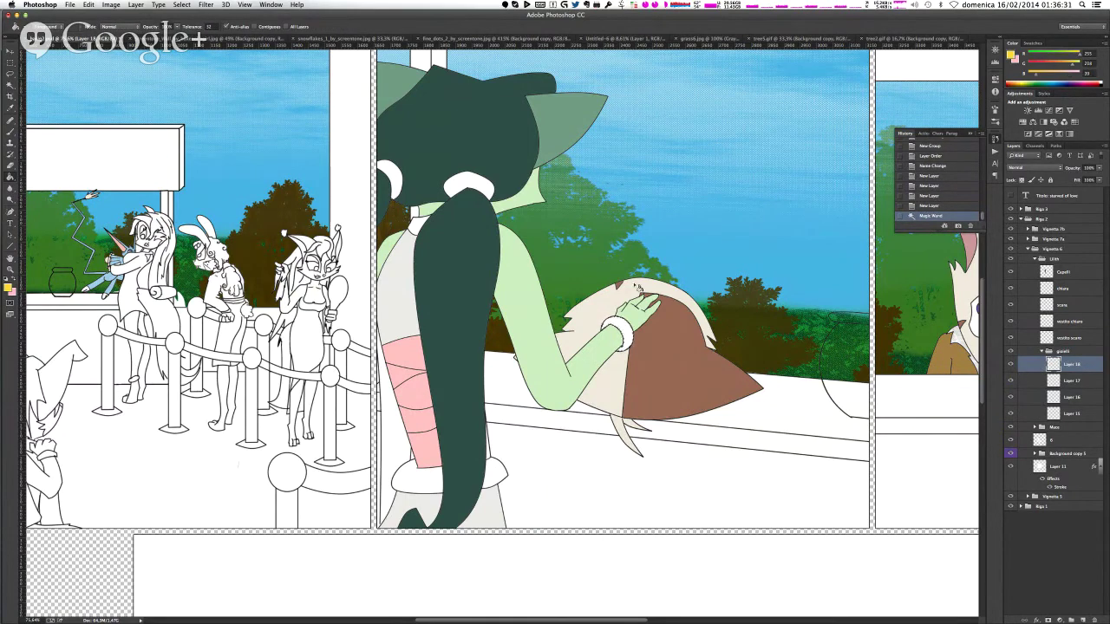
left_click(623, 337)
double_click(1069, 368)
type("bracciale")
key("Return")
- Select the visible piece of Lilith's necklace, fill it with golden yellow on Layer 17, and rename that layer as collana
key("w")
left_click(420, 228)
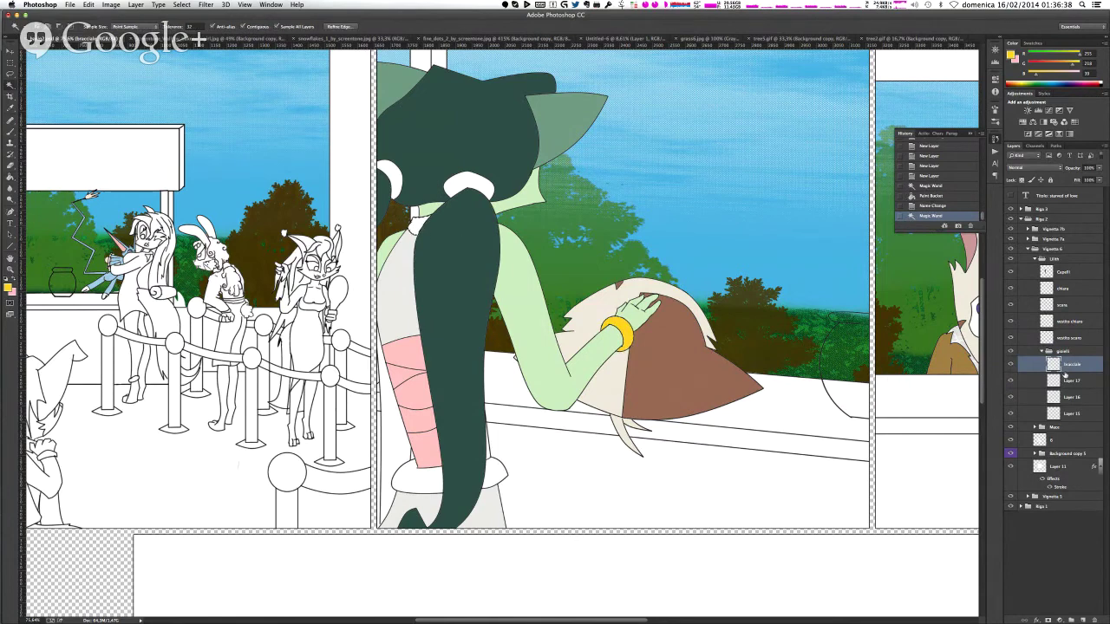
left_click(1067, 381)
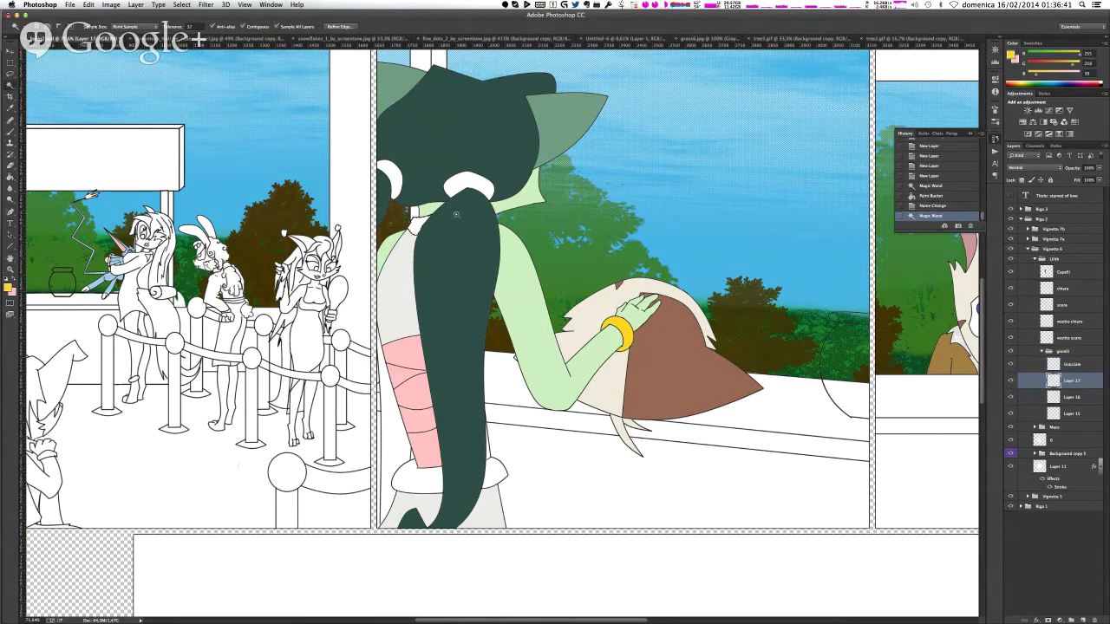
key("super+d")
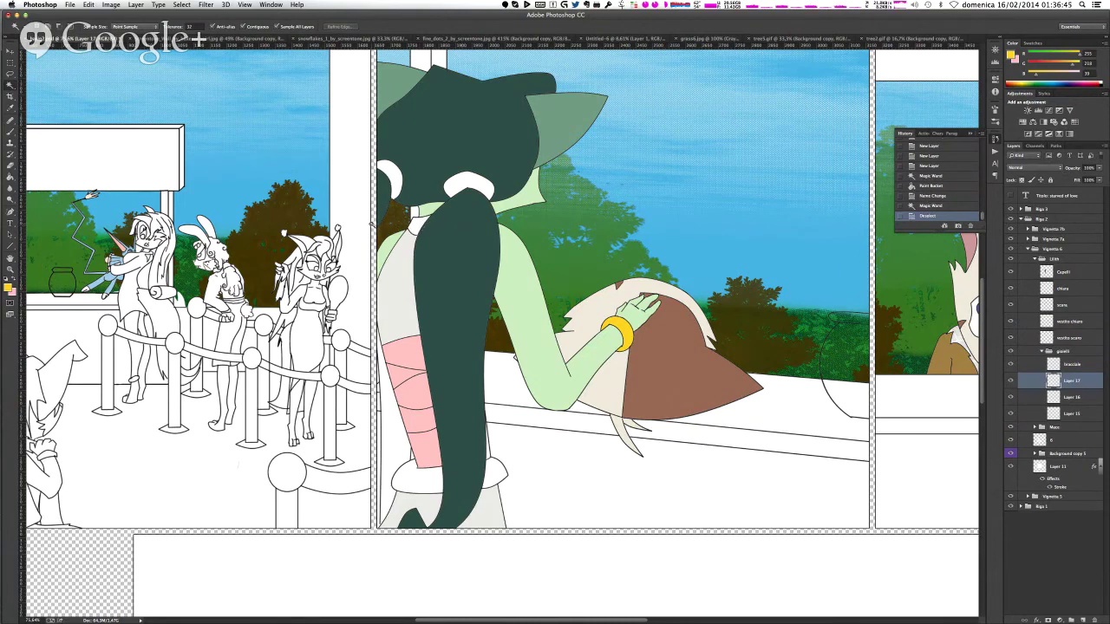
left_click(422, 227)
key("g")
left_click(420, 227)
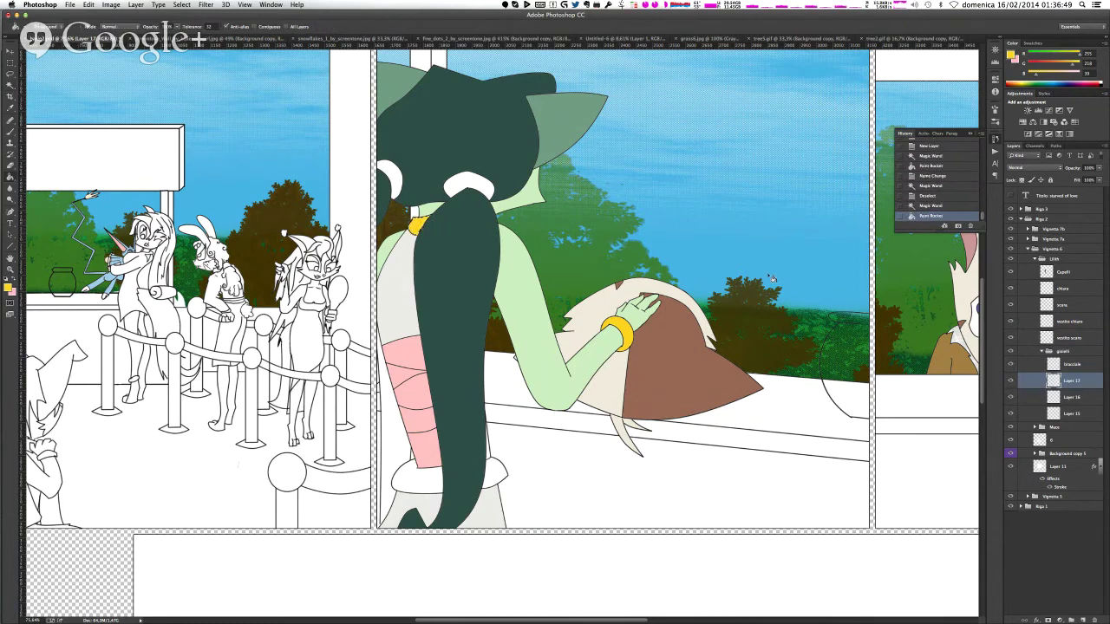
double_click(1070, 381)
type("ccollana")
key("Return")
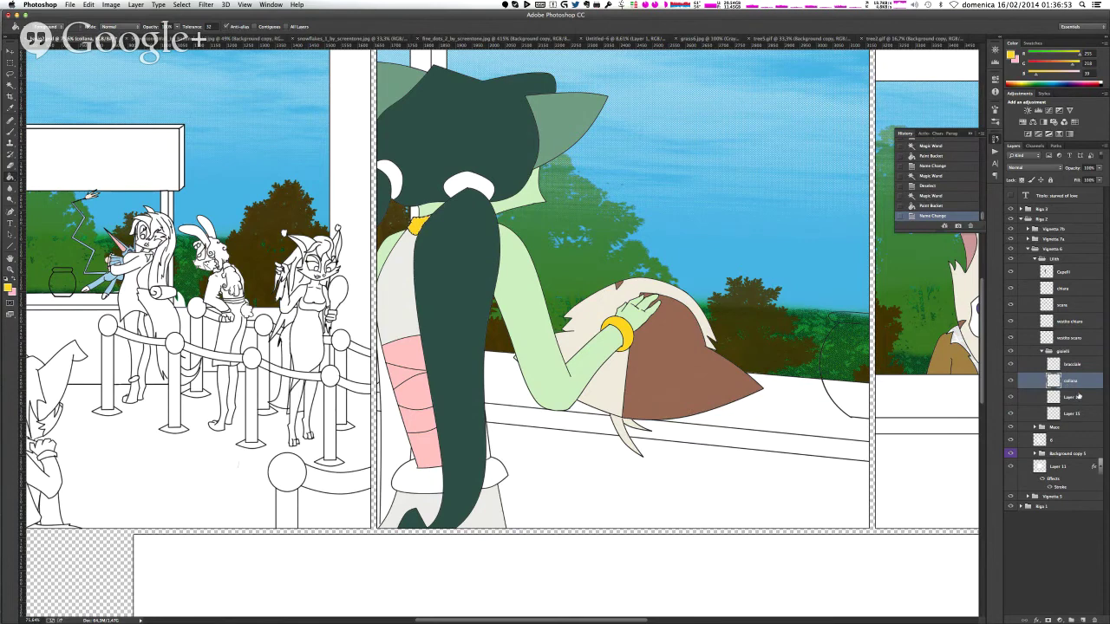
- Select both of Lilith's hair ties, fill them with golden yellow on Layer 16, and rename that layer as fermacapelli
left_click(1077, 396)
key("w")
left_click(466, 181)
left_click(391, 178, "shift")
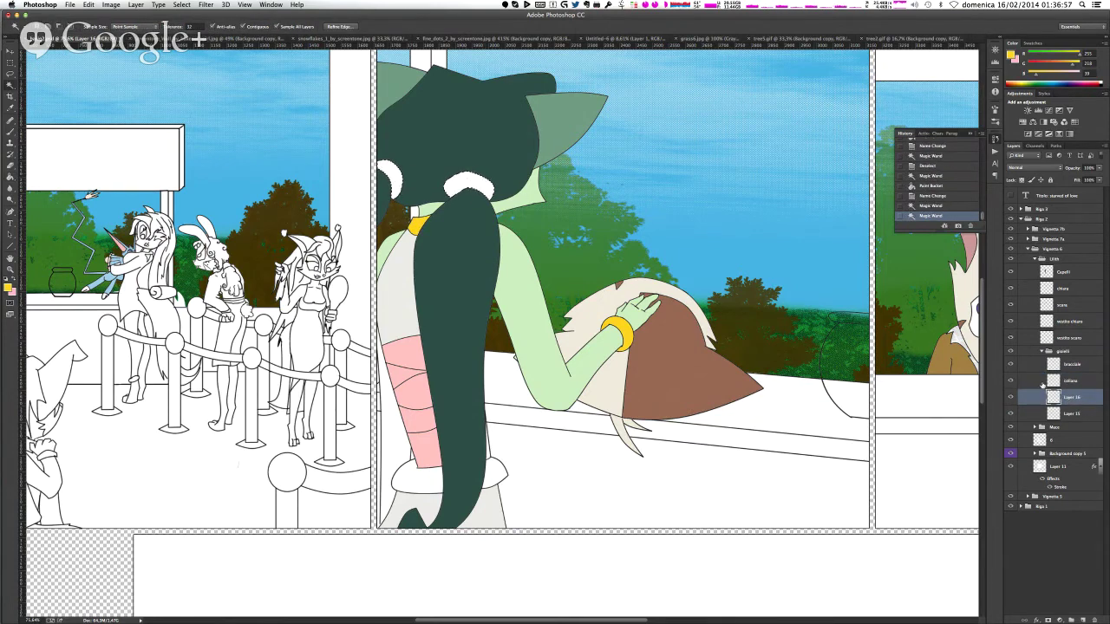
key("g")
left_click(482, 189)
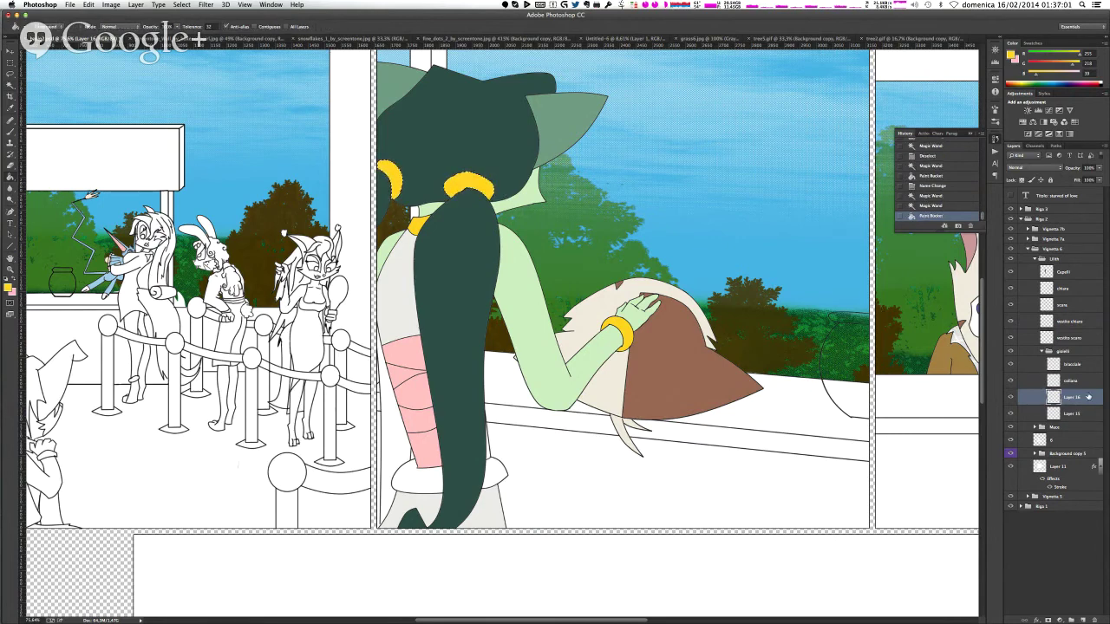
double_click(1073, 397)
type("fiocco capelli")
key("Return")
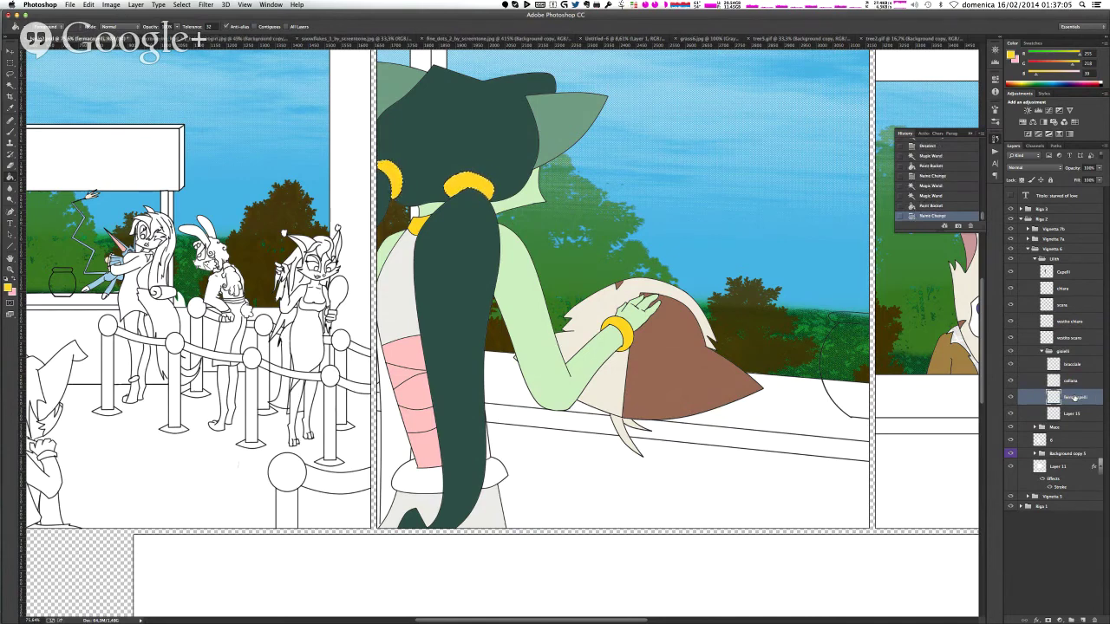
- Select Lilith's belt on both sides of the ponytail, fill it with golden yellow on the lowest gioielli layer, and deselect
left_click(1071, 413)
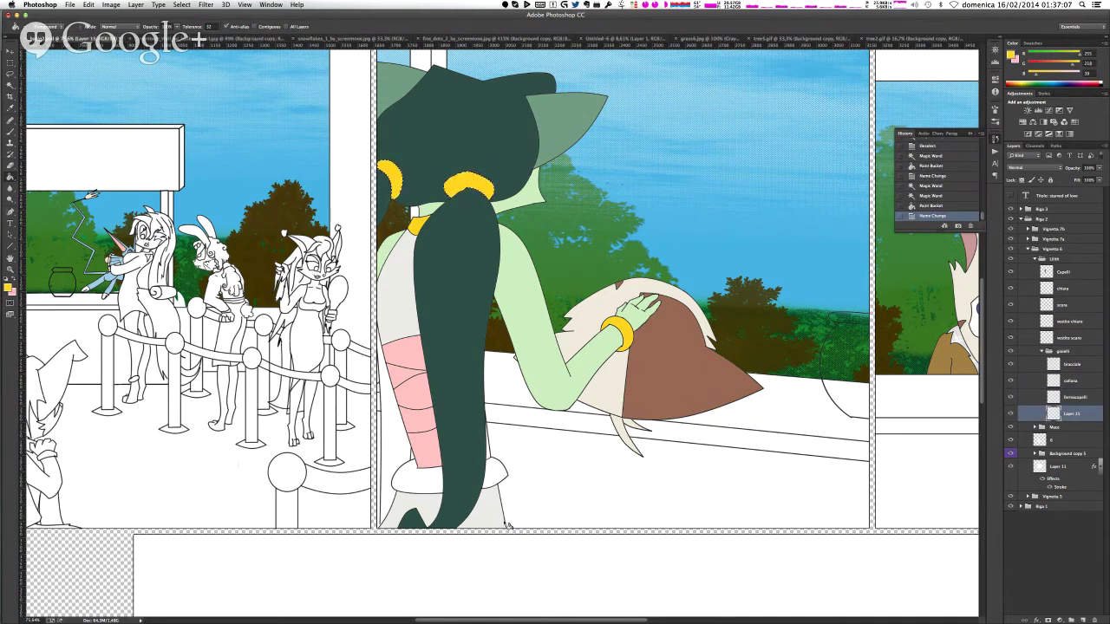
key("super+d")
key("w")
left_click(424, 479)
left_click(488, 472, "shift")
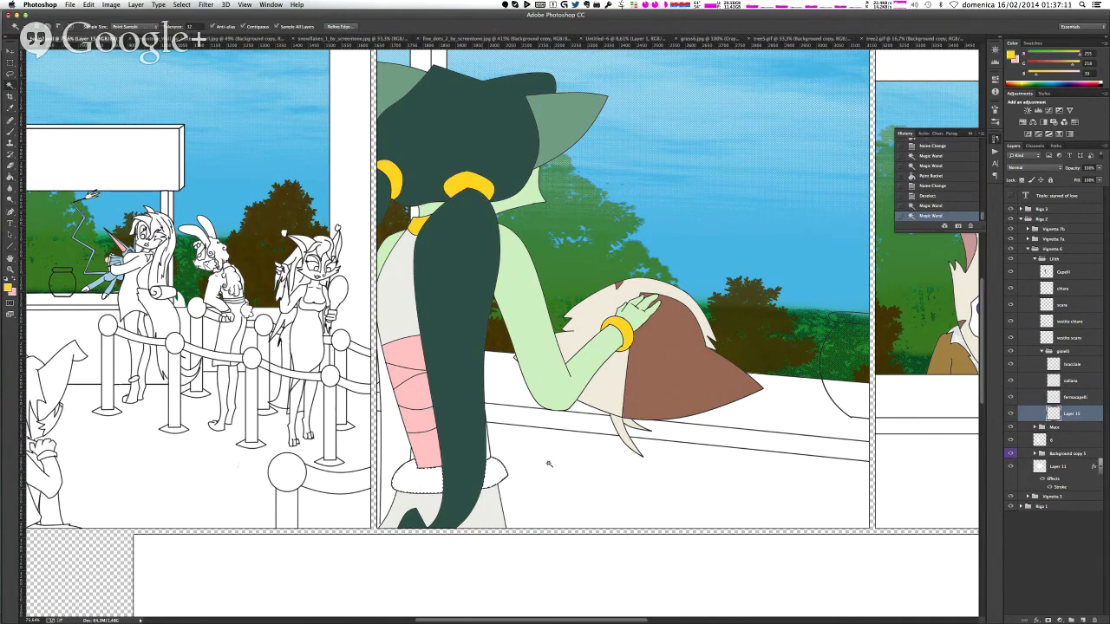
key("g")
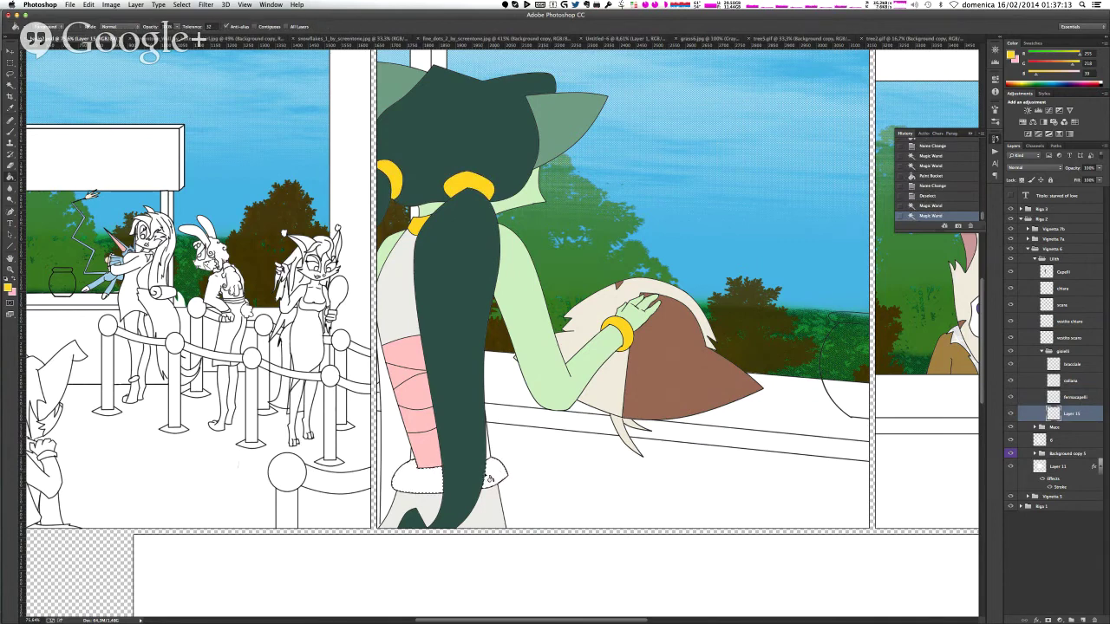
left_click(535, 500)
key("super+d")
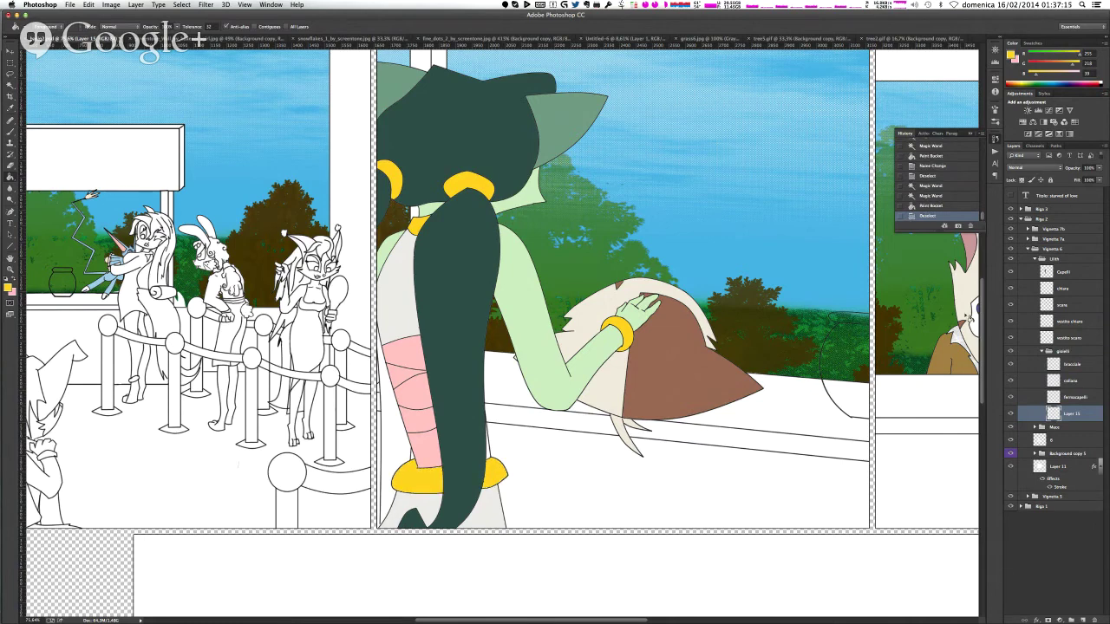
- Fill the leftover waist sliver on the far side of the ponytail with the sampled light pink on vestito scuro, and deselect
left_click(1073, 342)
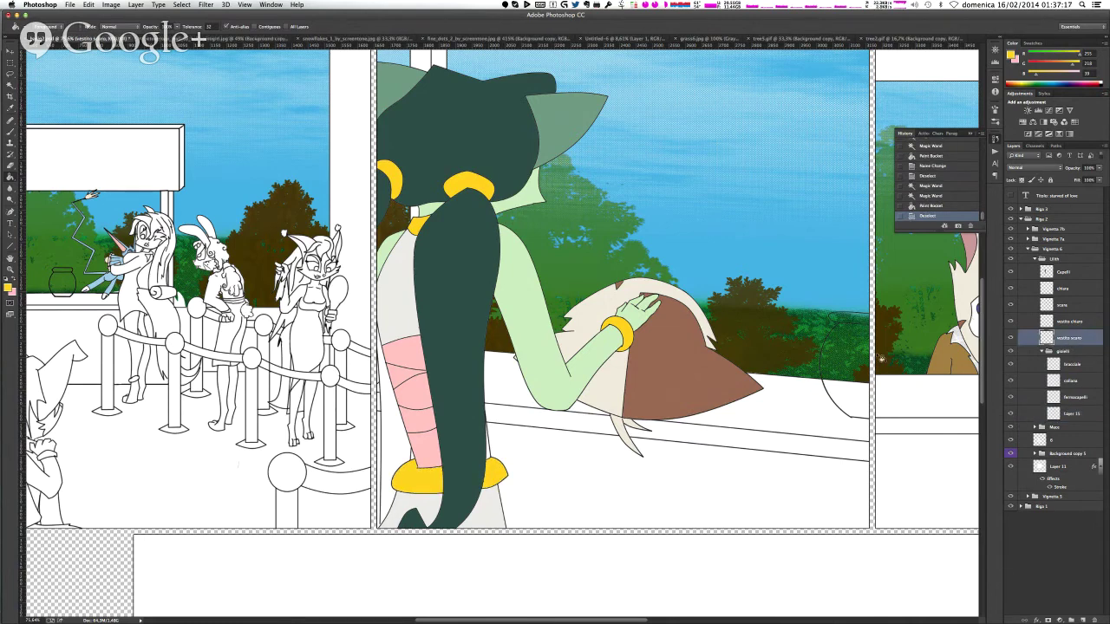
left_click(431, 445, "alt")
key("w")
left_click(492, 456)
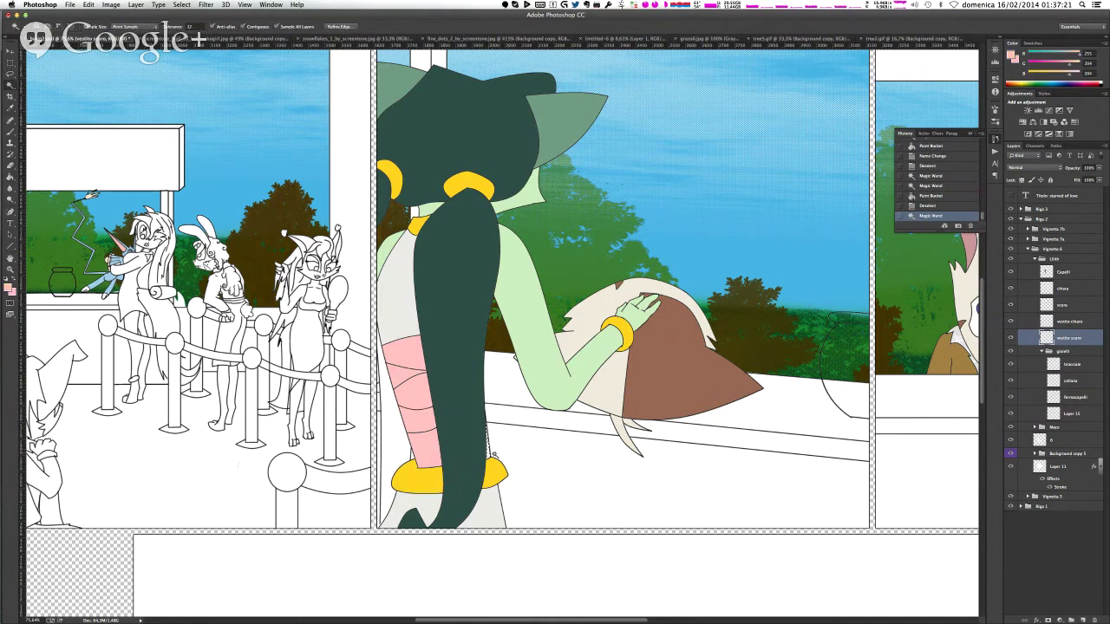
key("g")
left_click(492, 456)
key("ctrl+d")
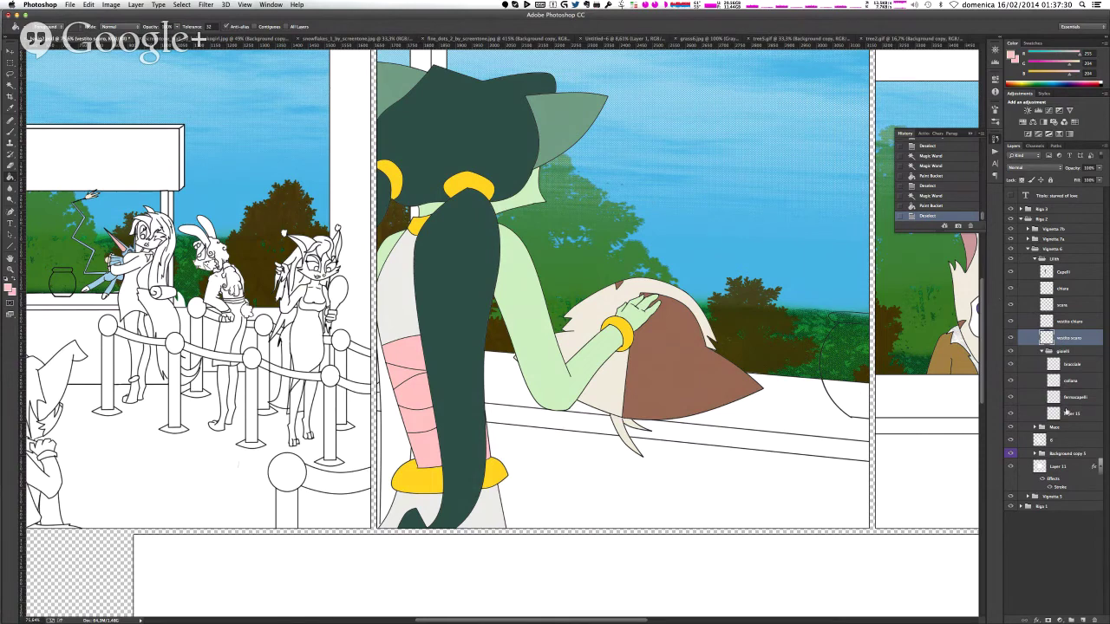
- Copy the layer style from the chiaro layer in Riga 3 and paste it onto Lilith's chiaro layer in Vignetta 6
left_click(1021, 210)
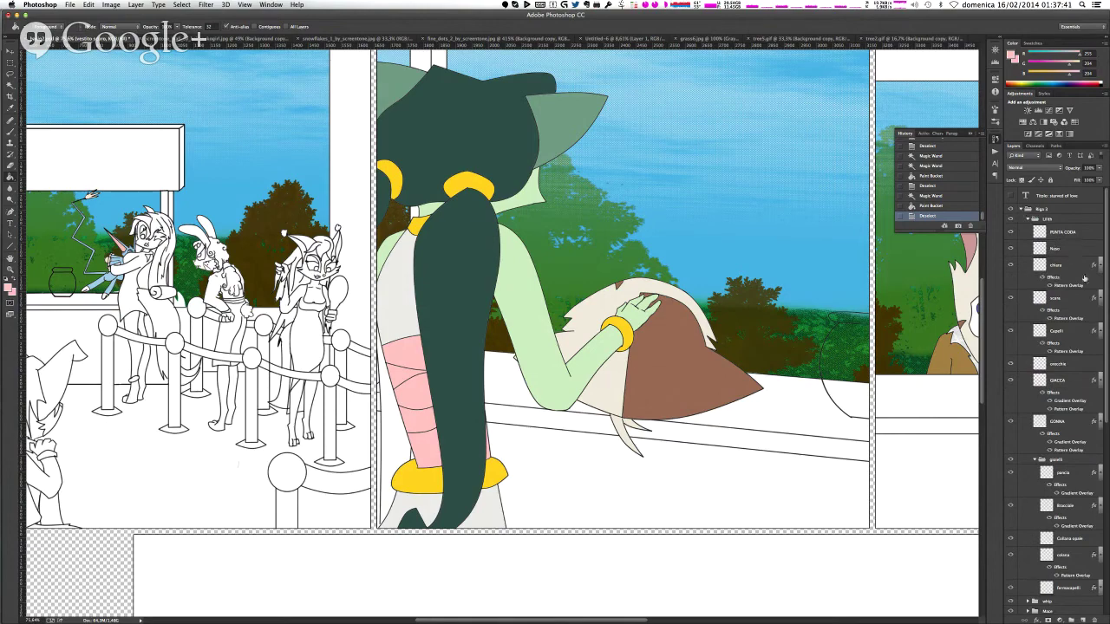
left_click(1070, 265)
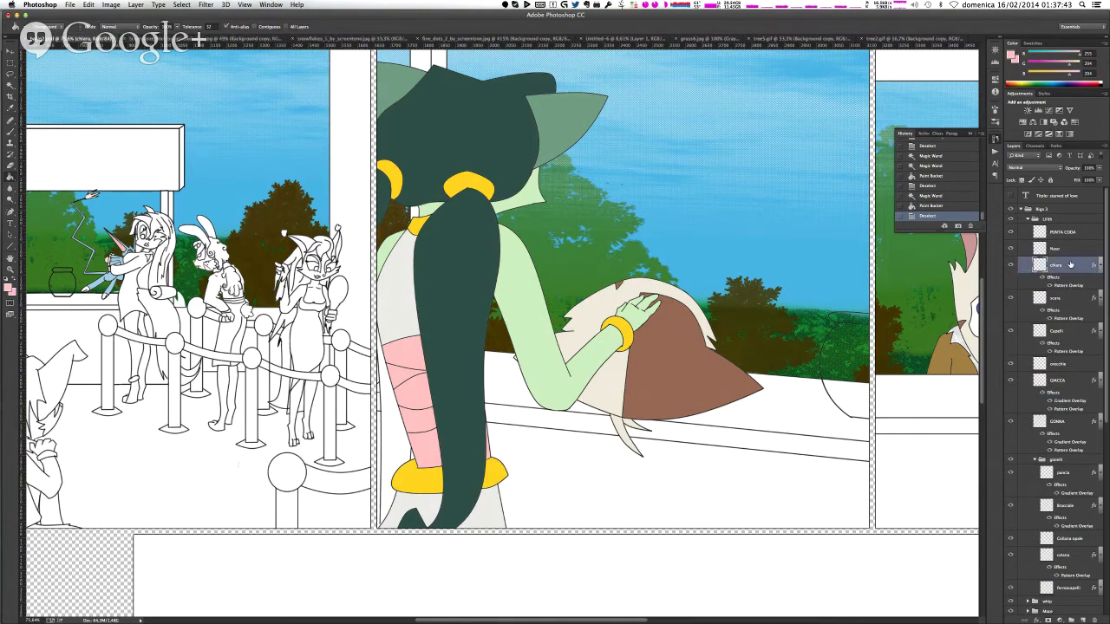
right_click(1070, 265)
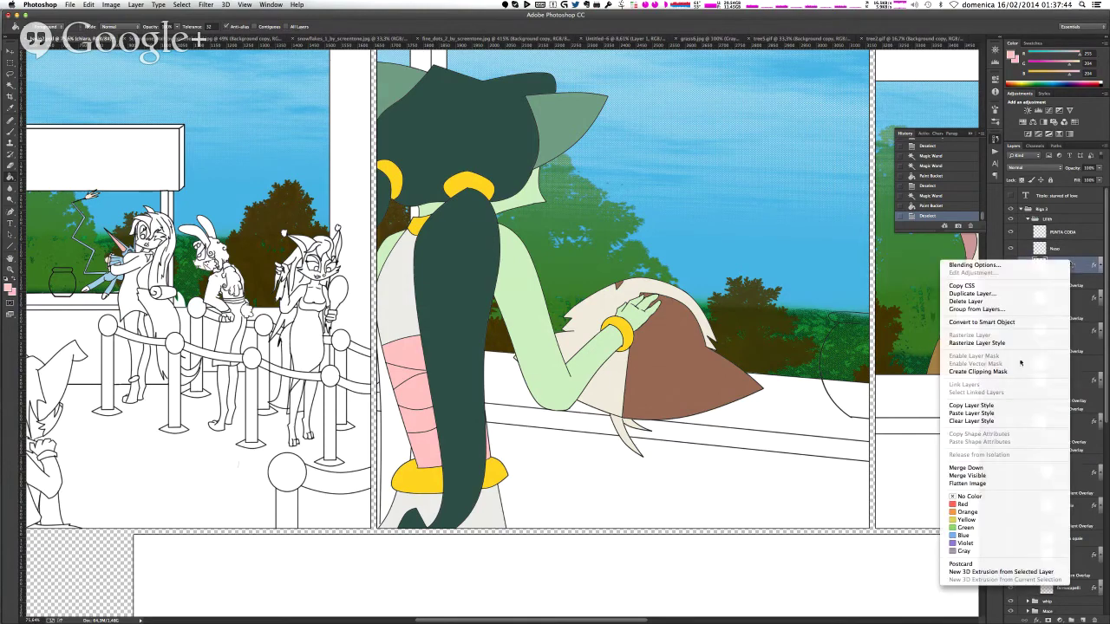
left_click(1004, 406)
scroll(1066, 353, "down", 10)
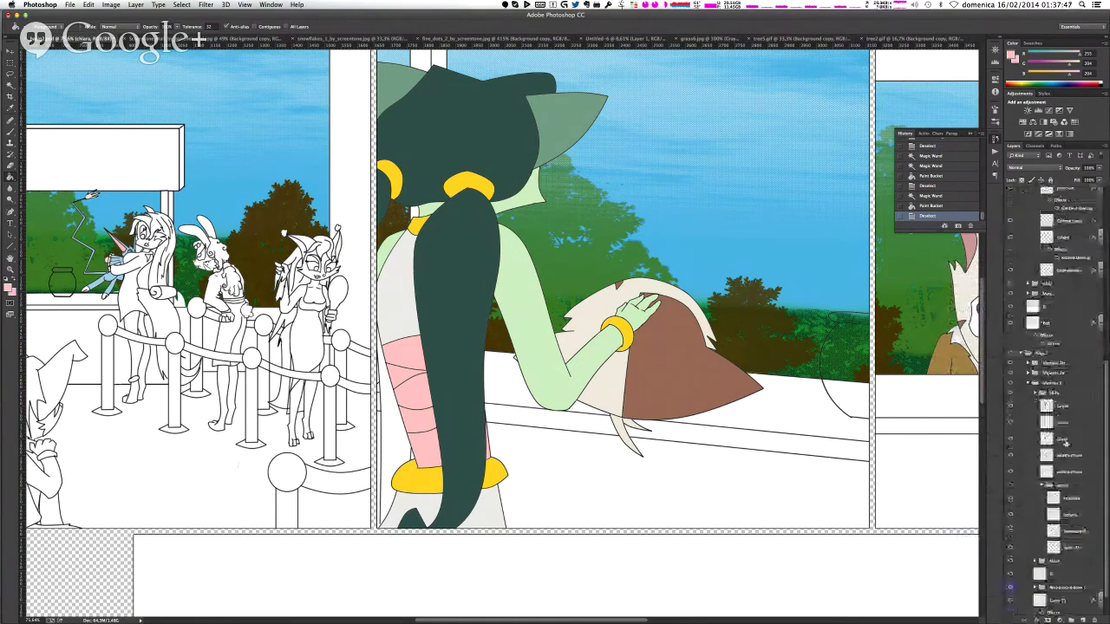
right_click(1074, 424)
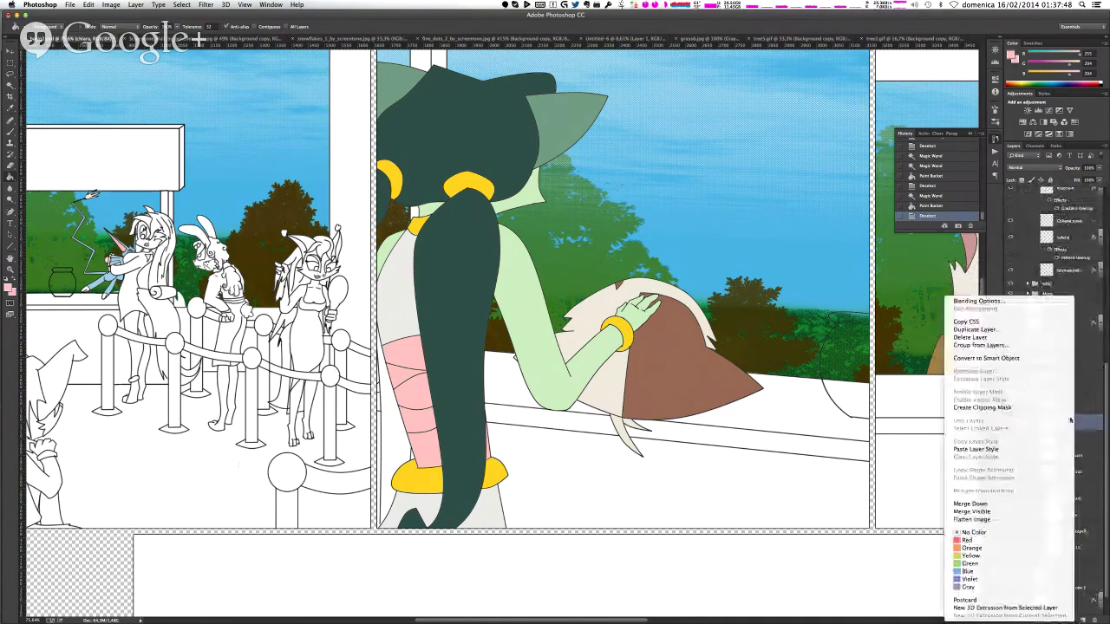
left_click(1012, 449)
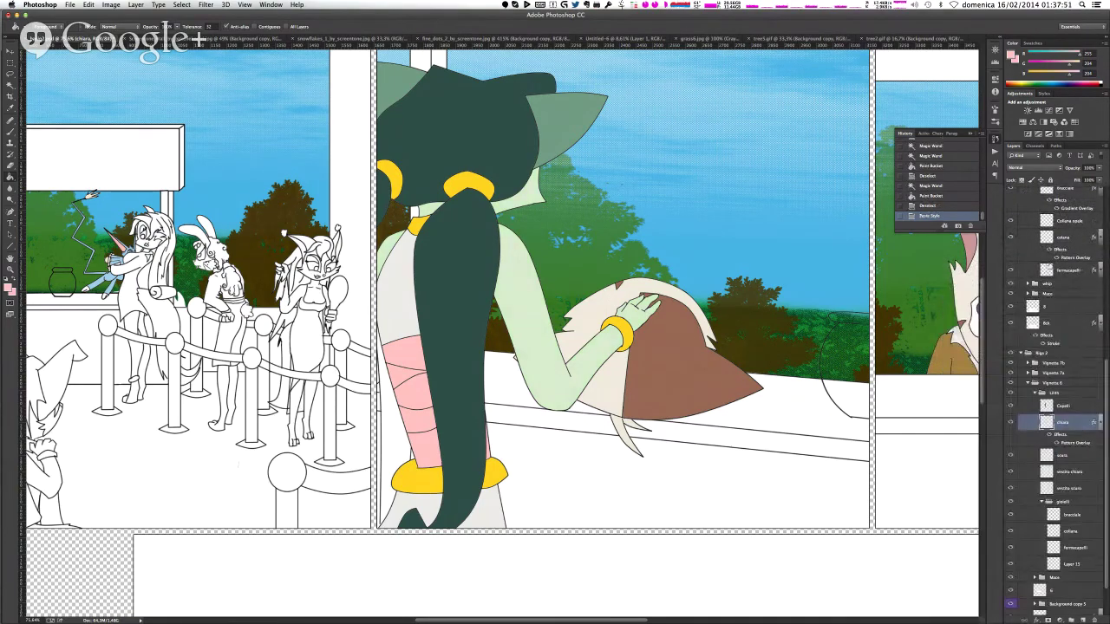
- Copy the layer style from the scuro layer in Riga 3 and paste it onto Lilith's scuro layer in Vignetta 6
scroll(1067, 364, "up", 8)
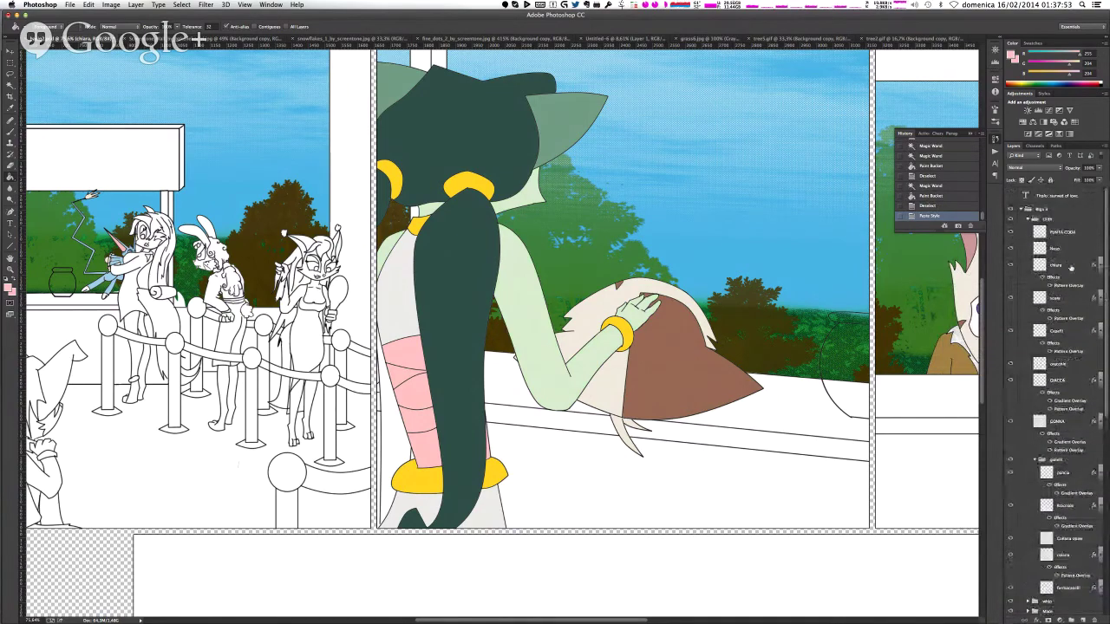
left_click(1069, 264)
right_click(1072, 297)
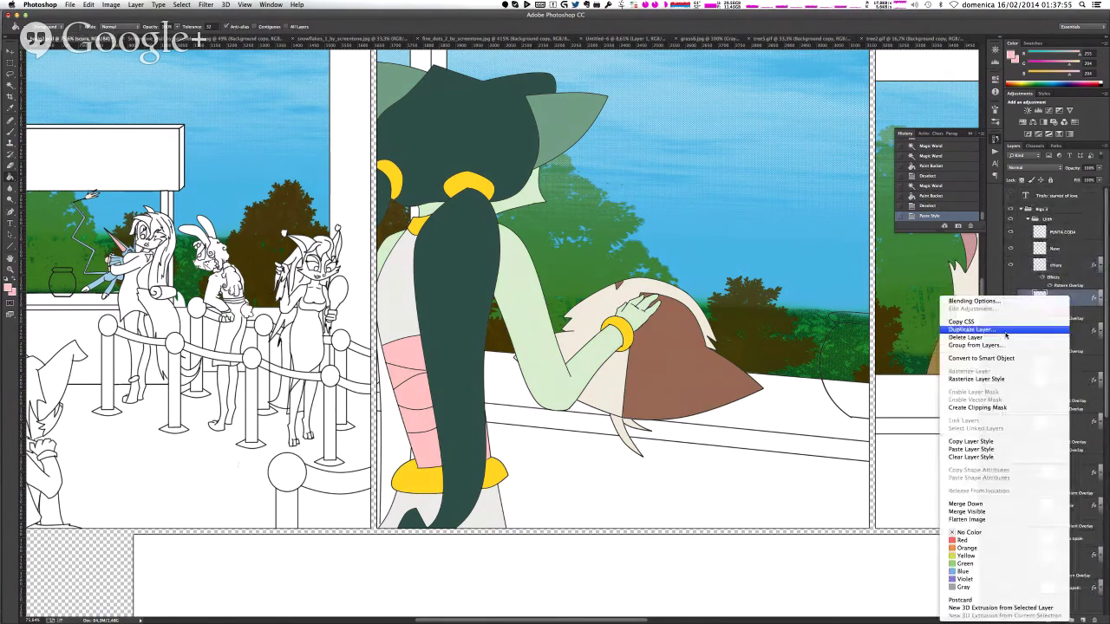
left_click(975, 449)
scroll(1045, 406, "down", 3)
scroll(1045, 406, "down", 2)
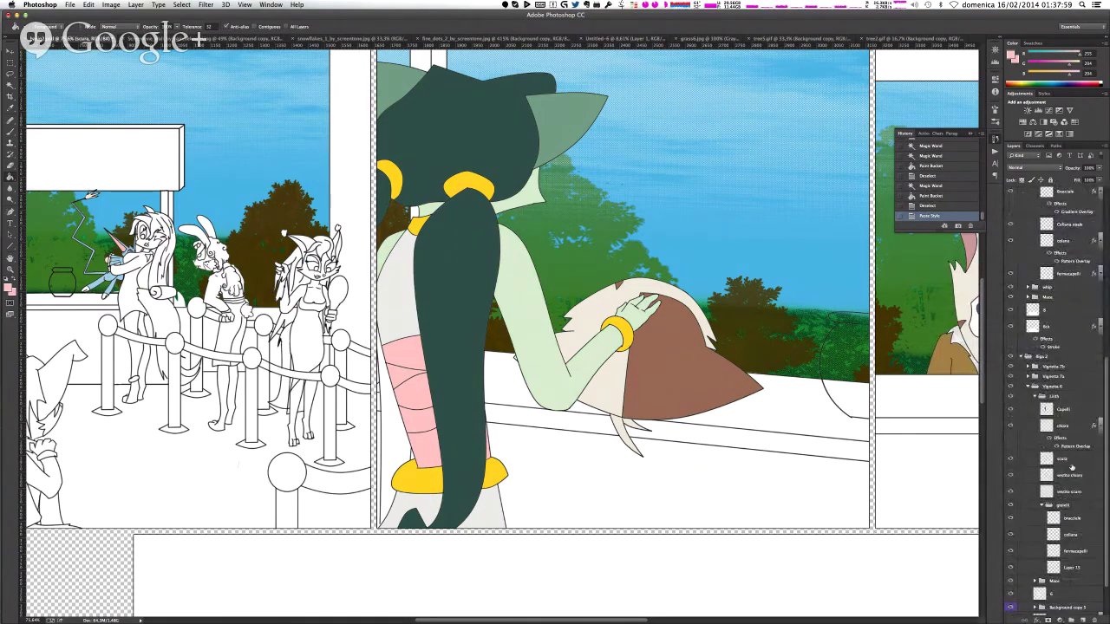
right_click(1073, 459)
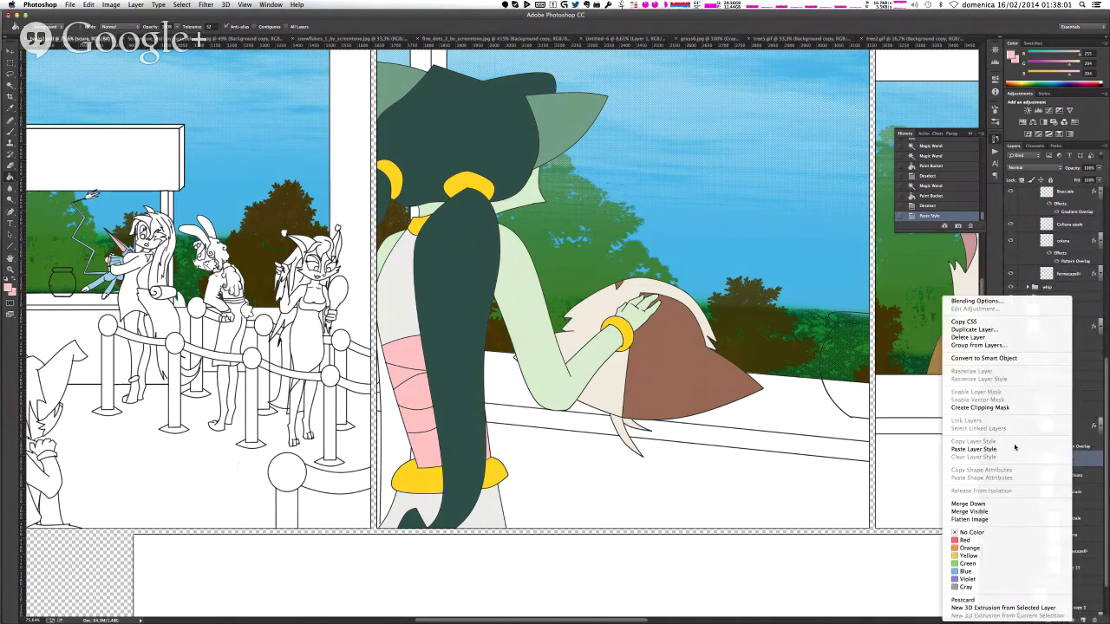
left_click(1008, 449)
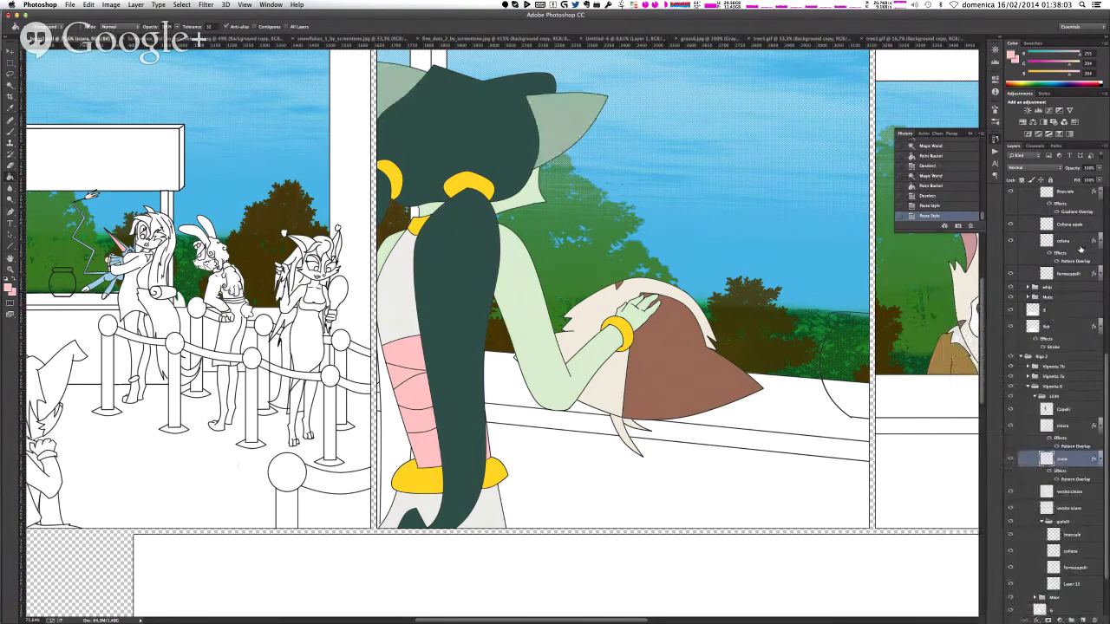
- Copy the layer style from Lilith's Capelli layer in Riga 3 and return to her layers in Vignetta 6
scroll(1079, 252, "up", 5)
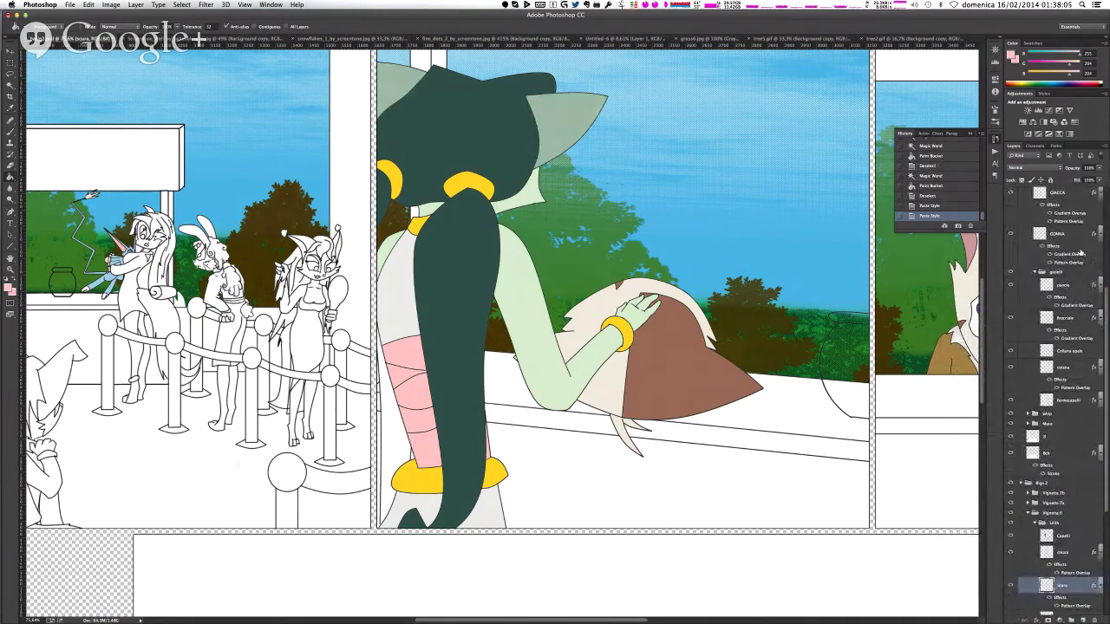
scroll(1066, 303, "up", 5)
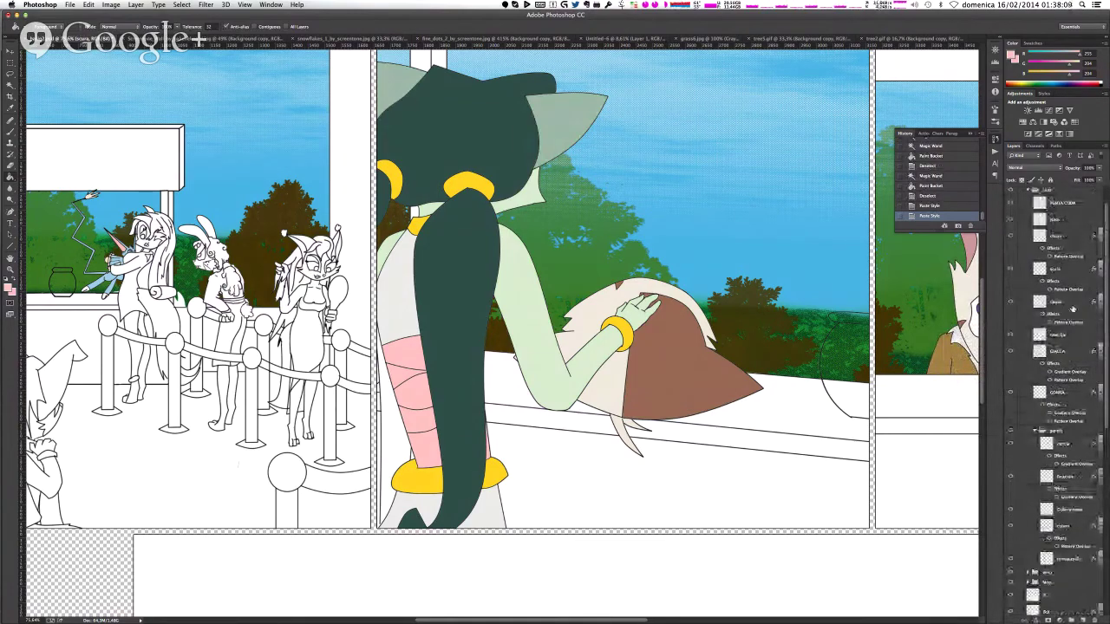
right_click(1072, 297)
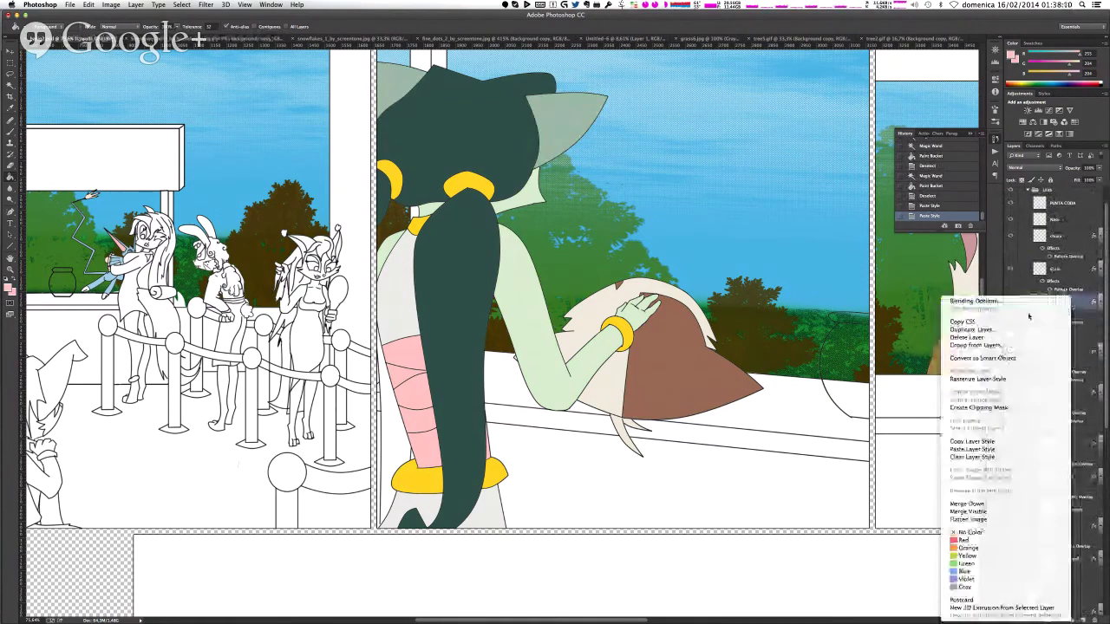
left_click(1011, 442)
scroll(1051, 438, "down", 9)
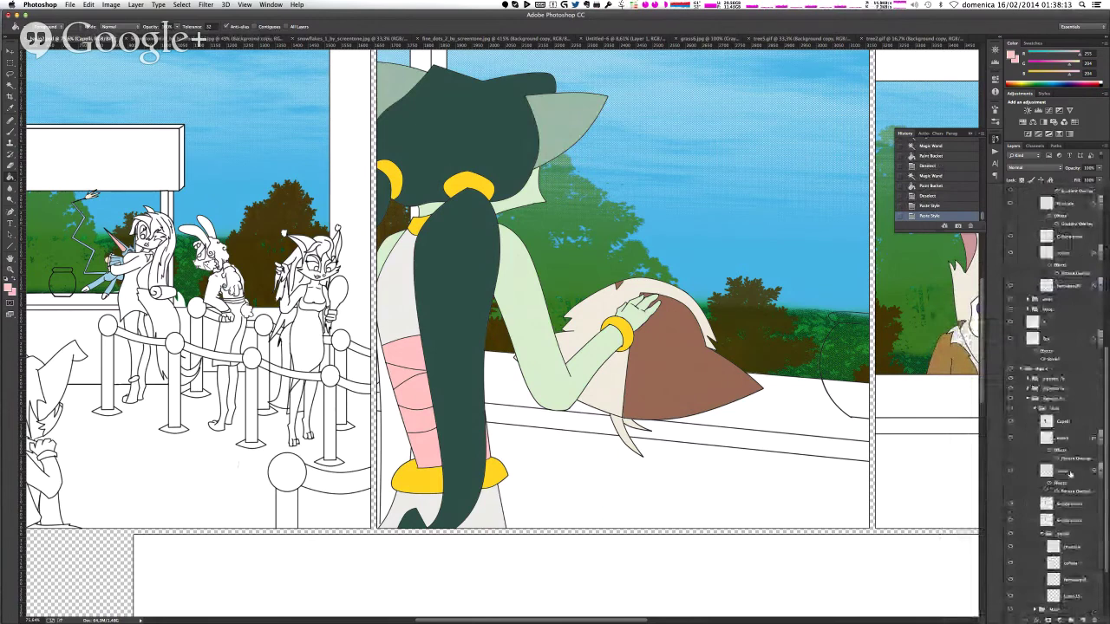
scroll(1053, 391, "up", 3)
right_click(1071, 296)
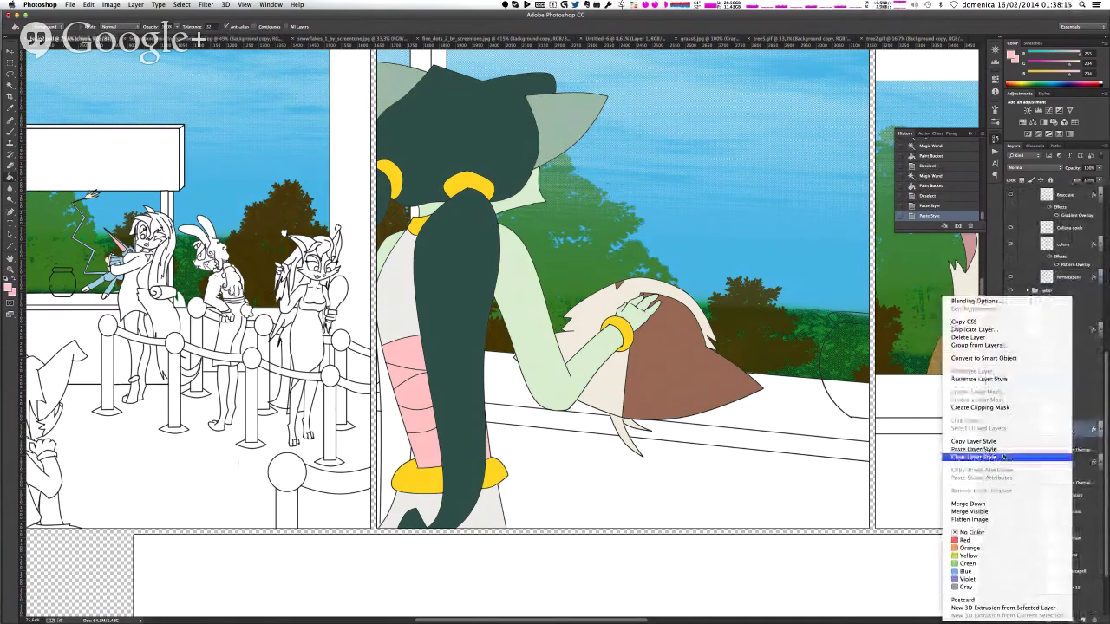
left_click(1040, 449)
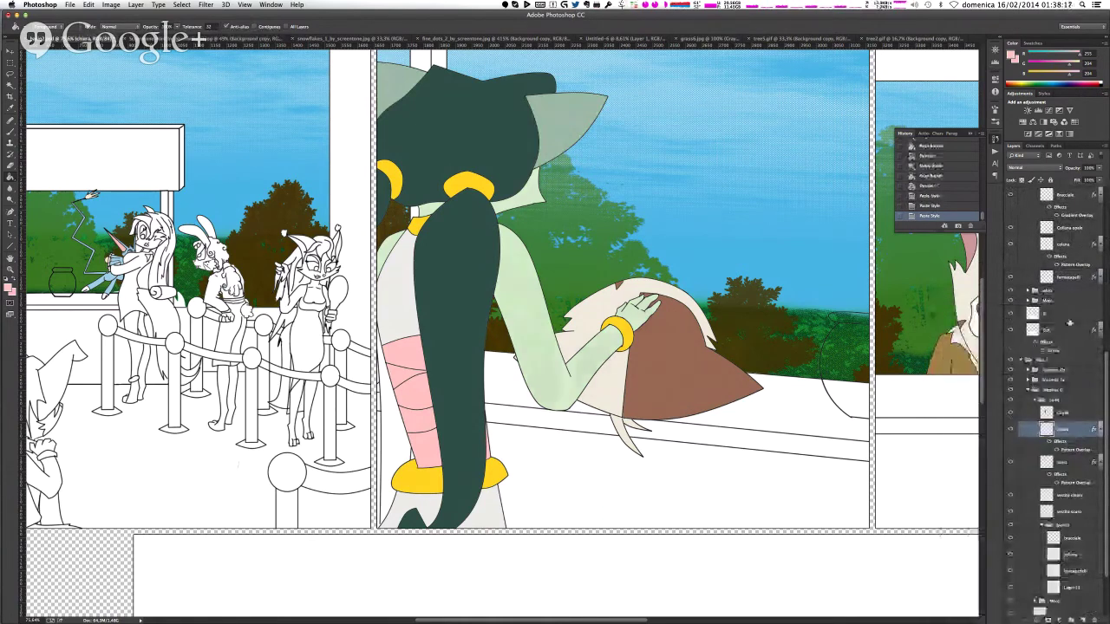
key("super+z")
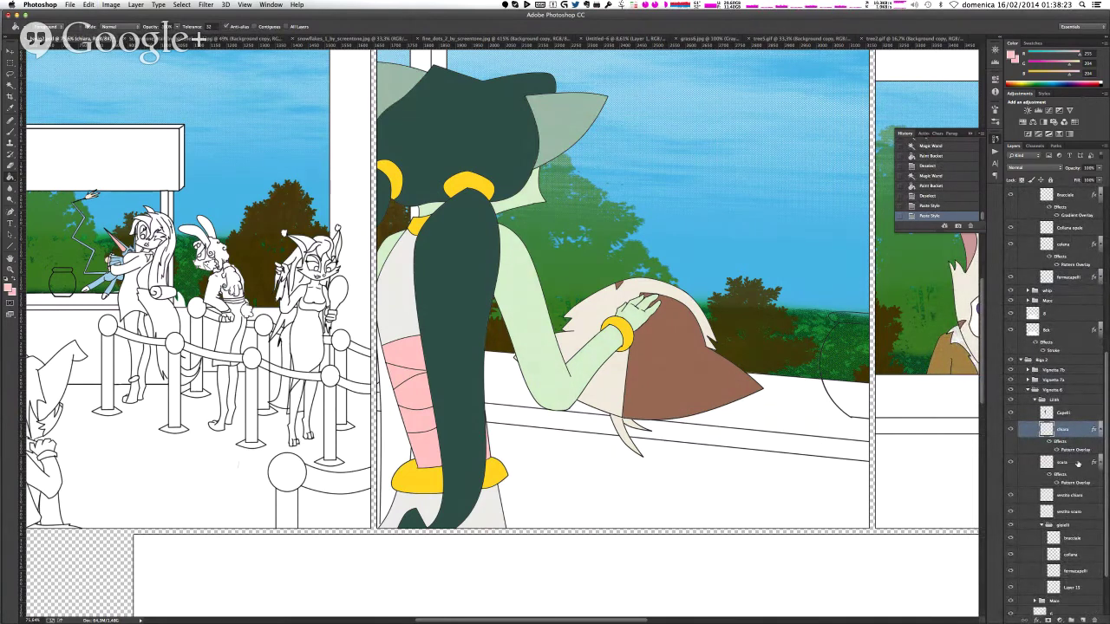
- Paste the copied hair layer style onto Lilith's Capelli layer in Vignetta 6
right_click(1073, 412)
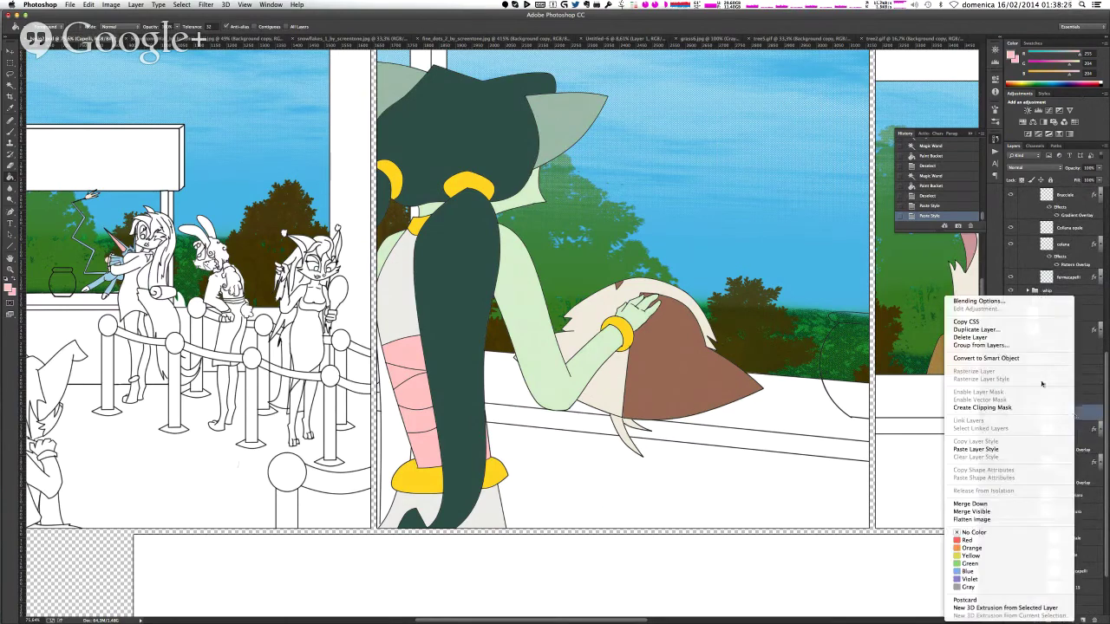
left_click(997, 449)
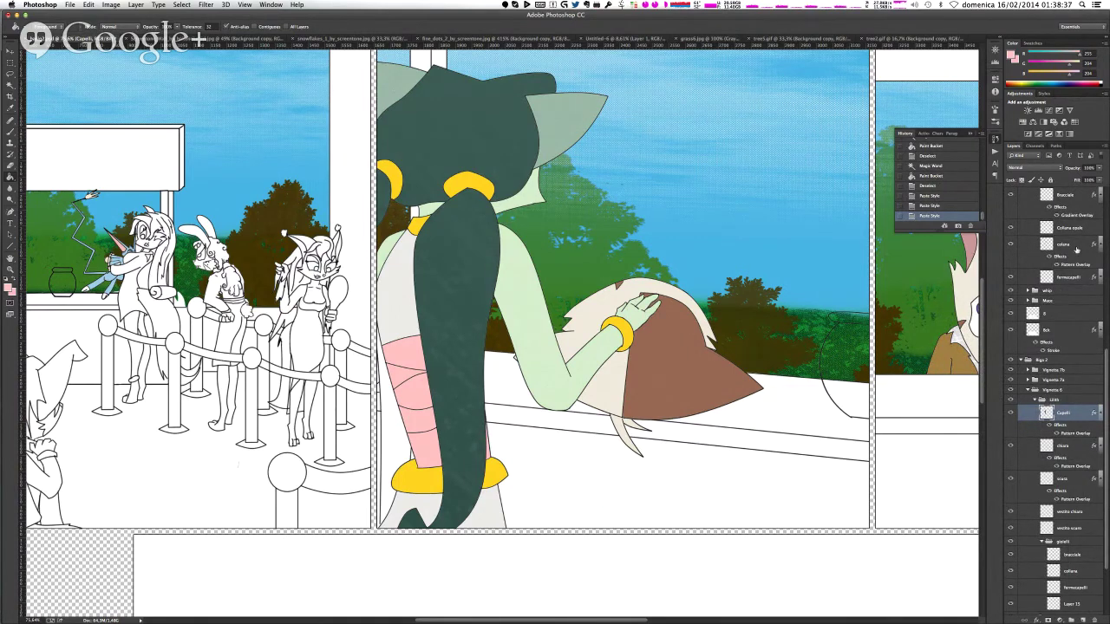
- Copy the layer style of the pancia layer in the gioielli group above Riga 2
scroll(1069, 249, "down", 5)
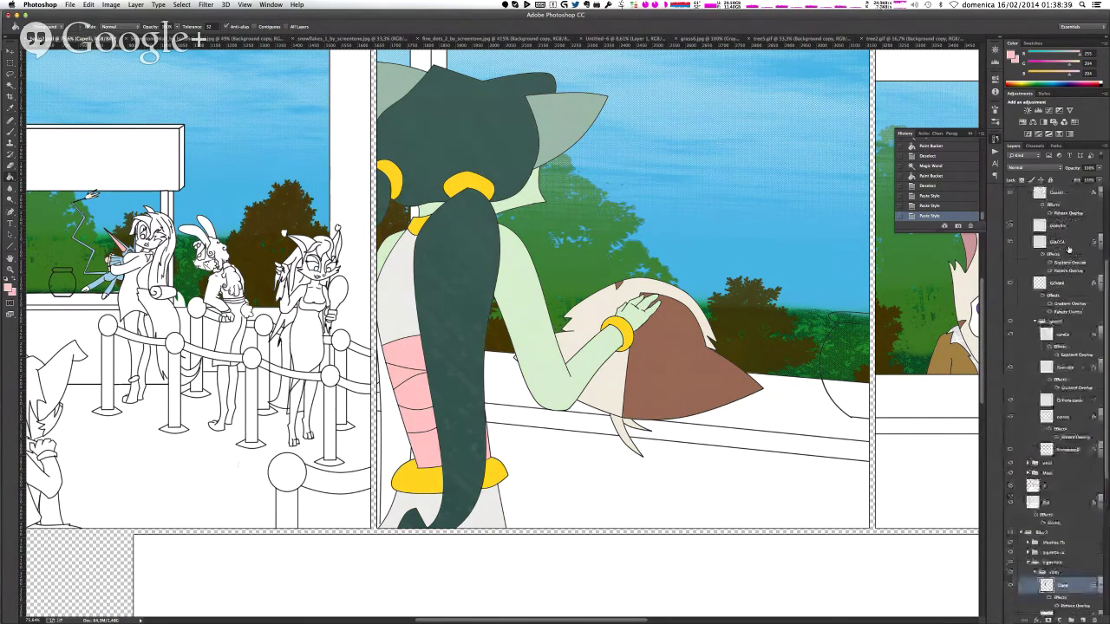
left_click(1041, 364)
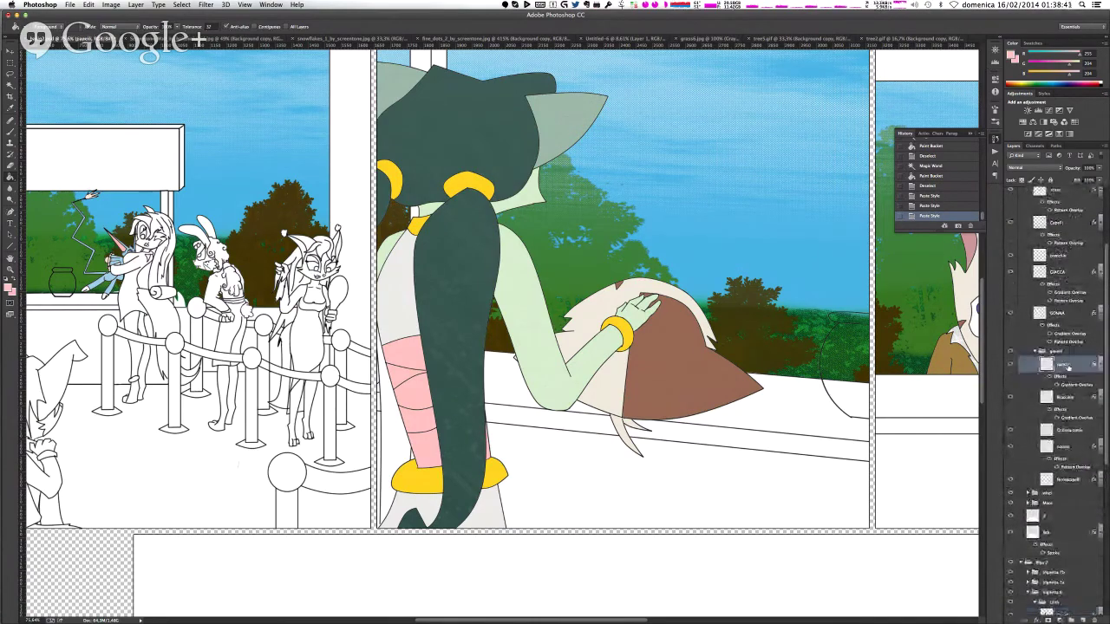
right_click(1040, 364)
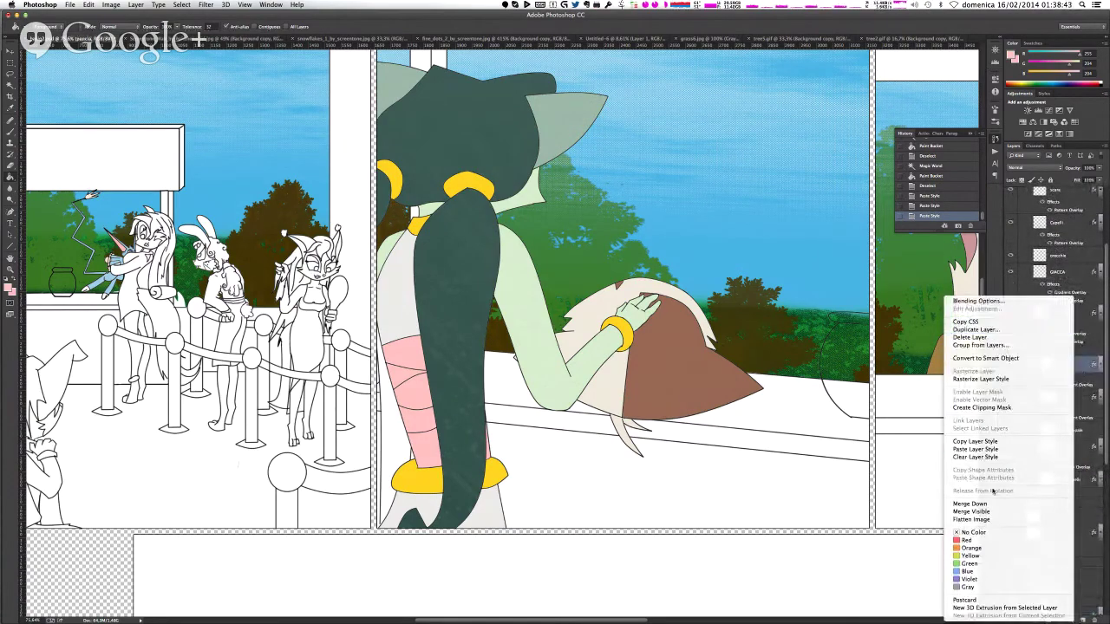
left_click(1002, 442)
scroll(1078, 501, "down", 3)
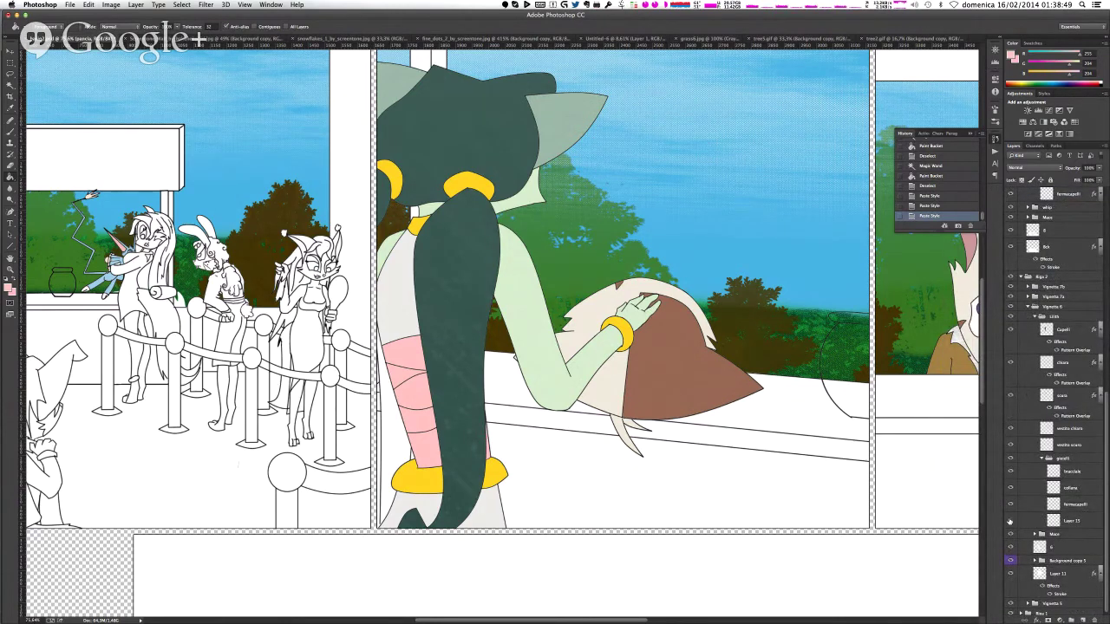
- Rename the unnamed layer in Vignetta 6's gioielli group as pancia and paste the copied layer style onto it
left_click(1009, 520)
double_click(1073, 520)
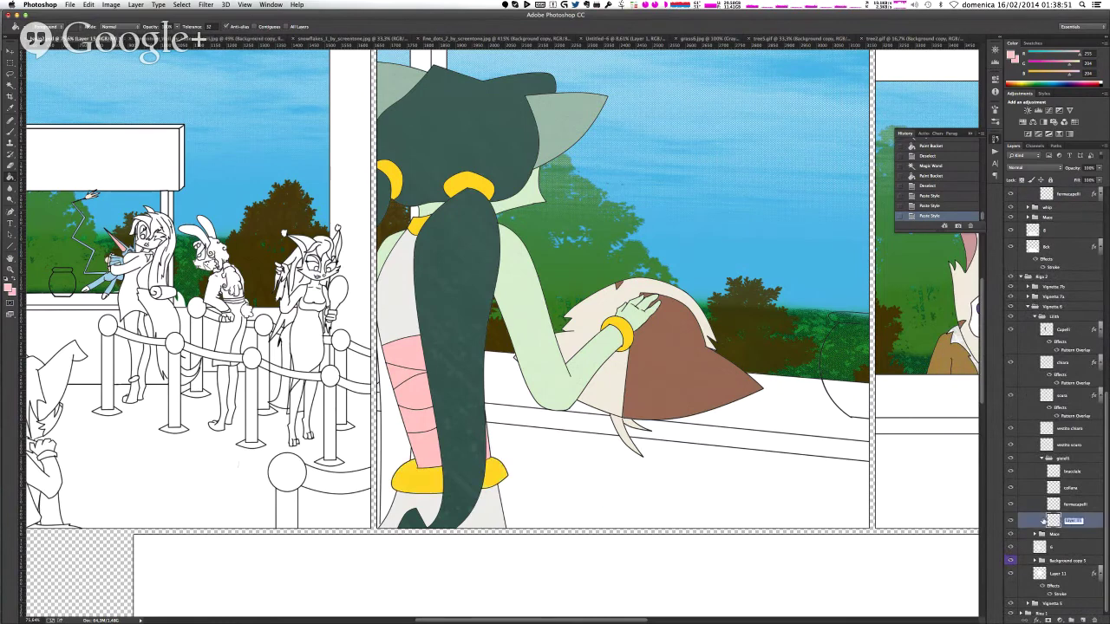
type("fascia")
key("Return")
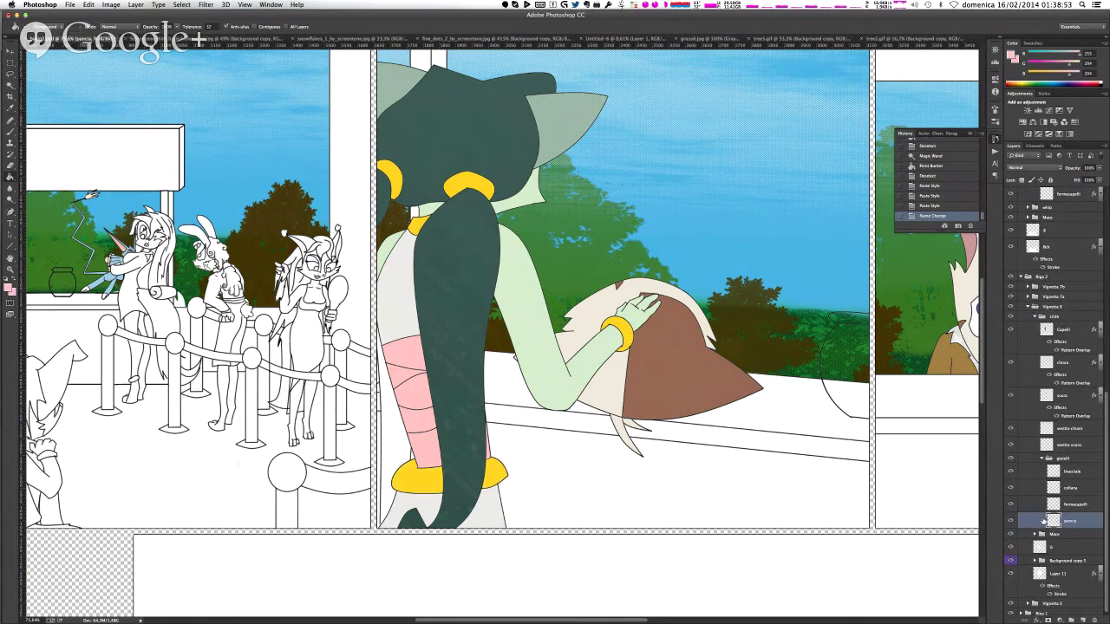
right_click(1078, 520)
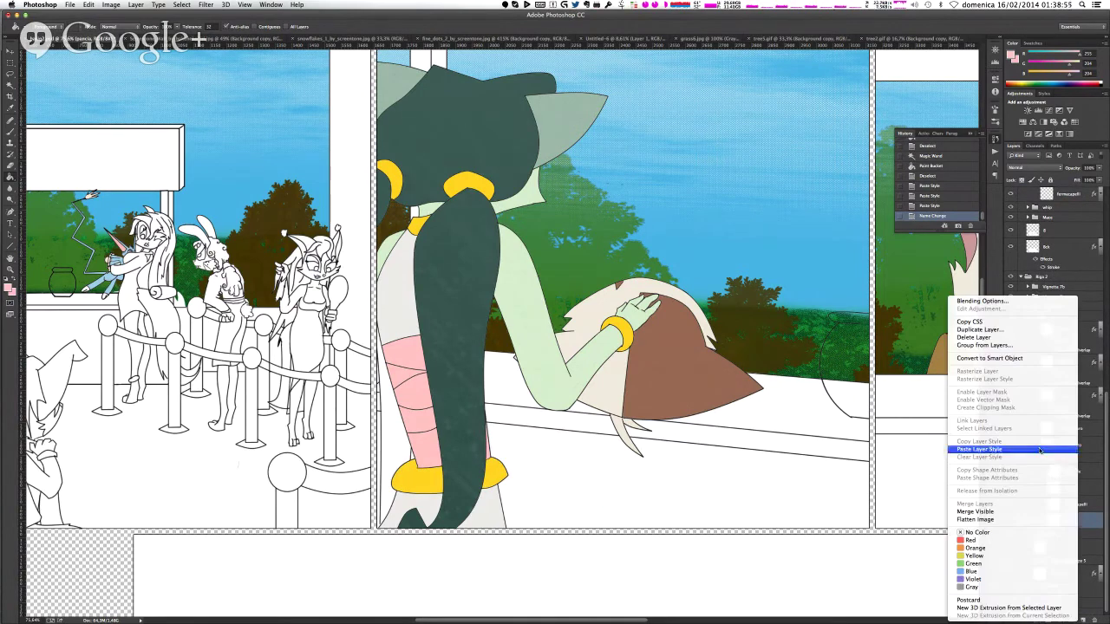
left_click(1040, 449)
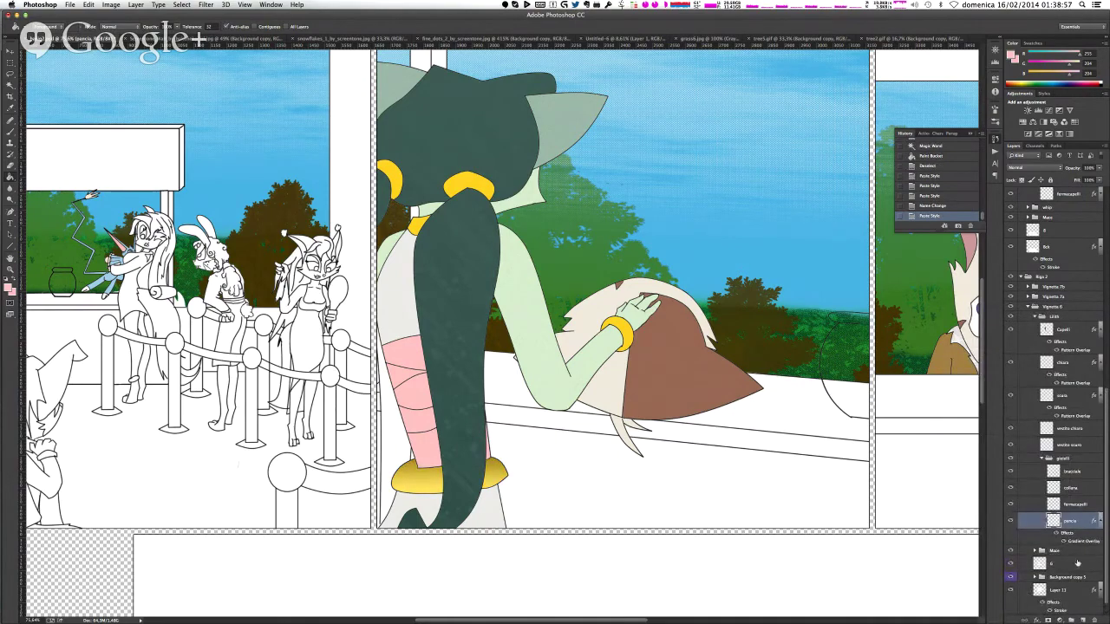
- Adjust the Gradient Overlay angle of the pancia layer in Vignetta 6 and apply the layer style
double_click(1076, 541)
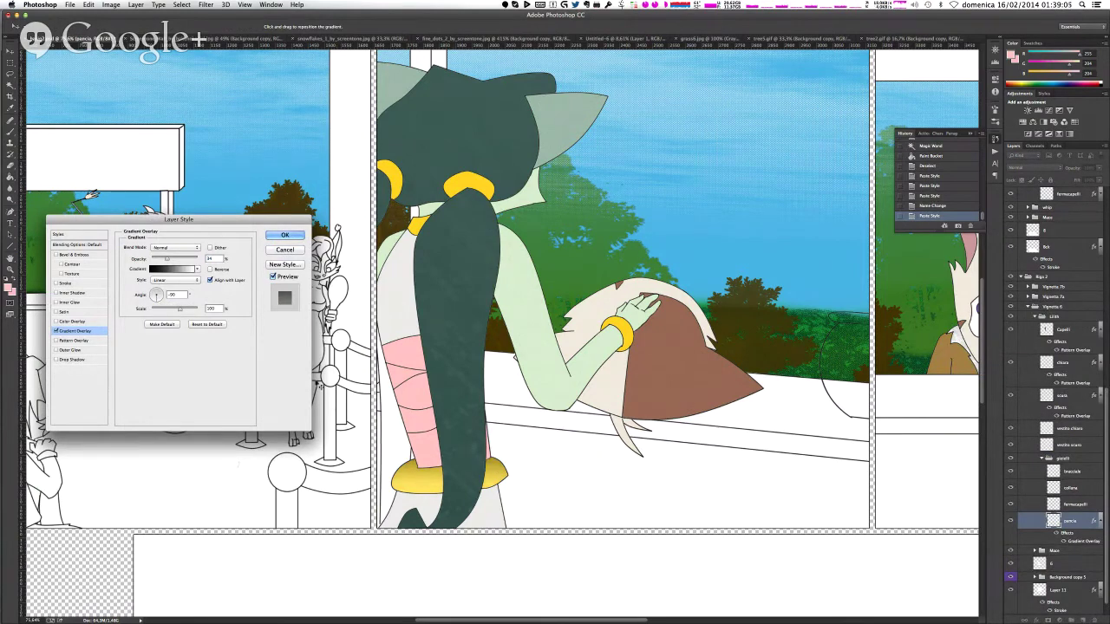
left_click(158, 297)
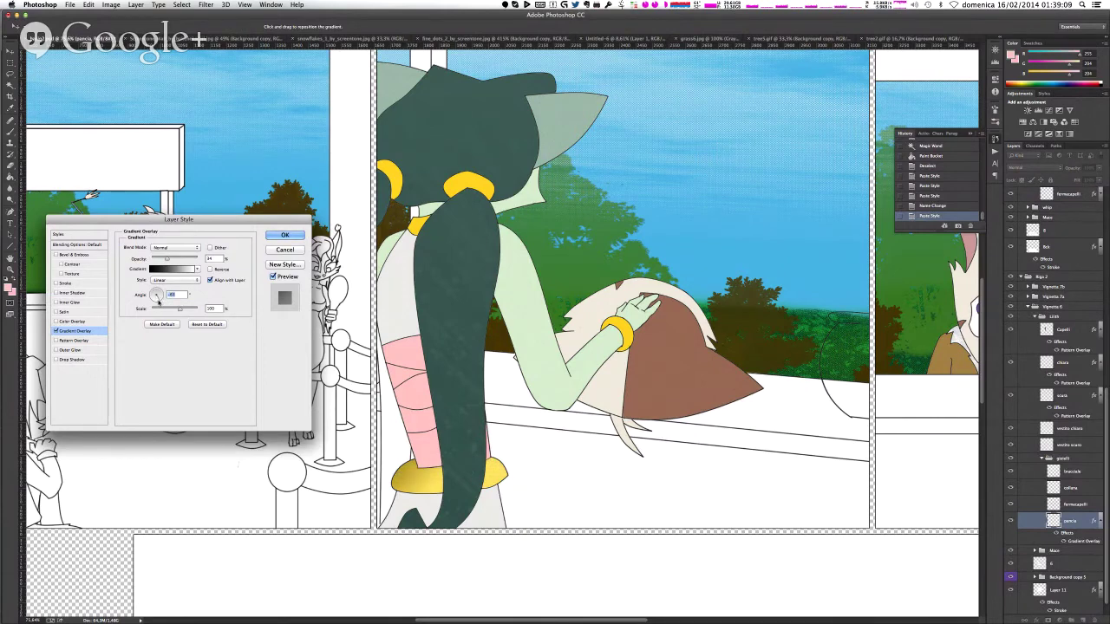
left_click_drag(159, 302, 157, 302)
left_click_drag(157, 301, 160, 302)
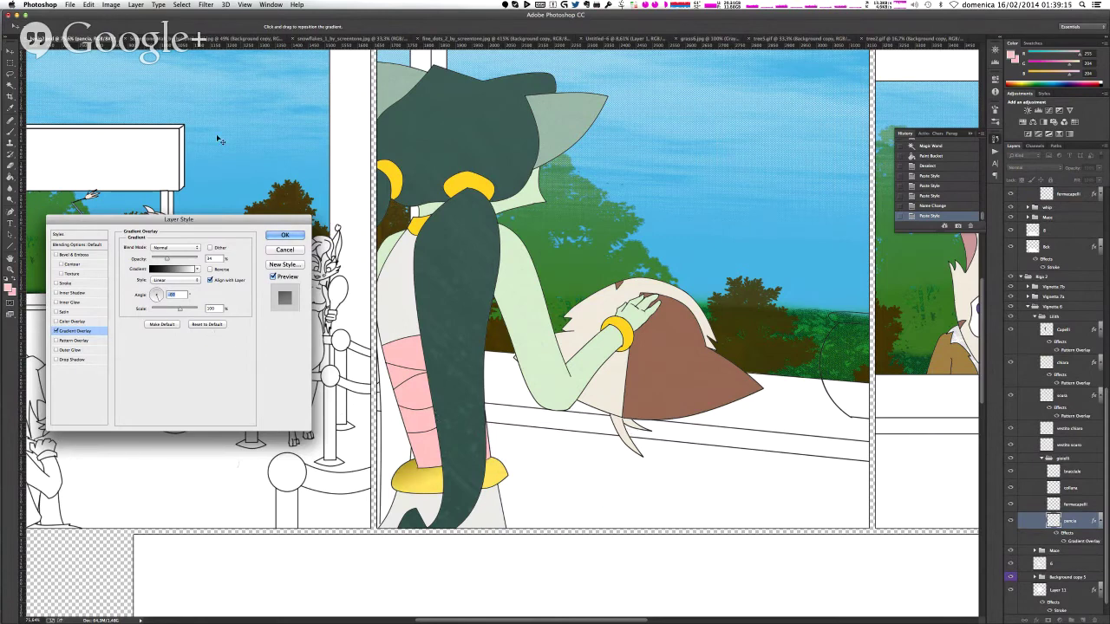
left_click(418, 473)
left_click(285, 236)
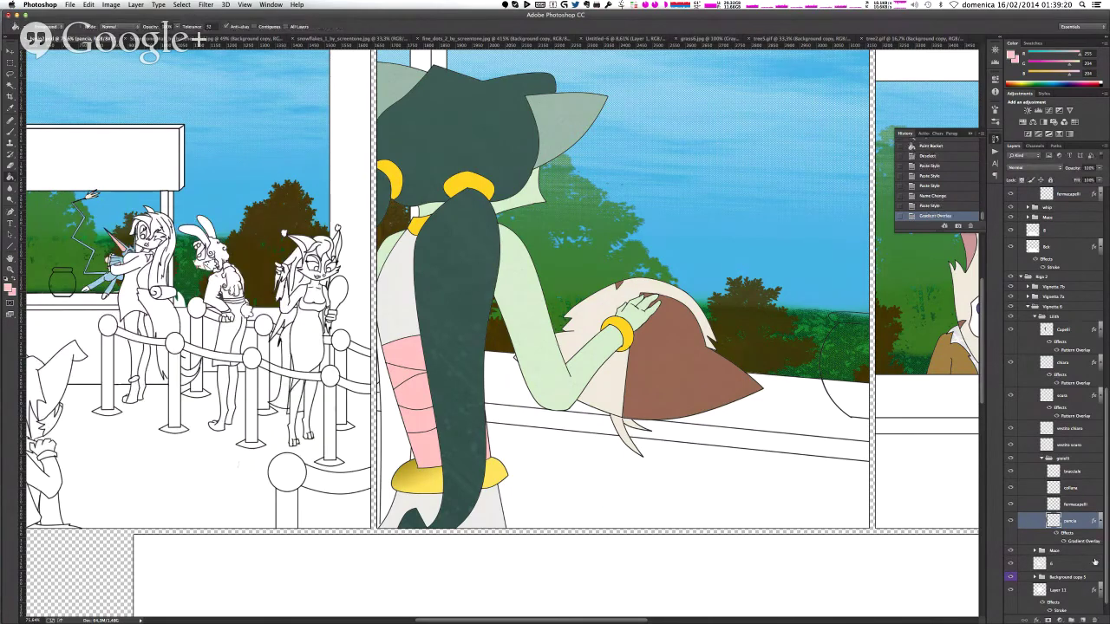
- Copy the layer style of the collana layer above Riga 2 and paste it onto the collana layer in Vignetta 6
scroll(1075, 390, "up", 3)
left_click(1069, 283)
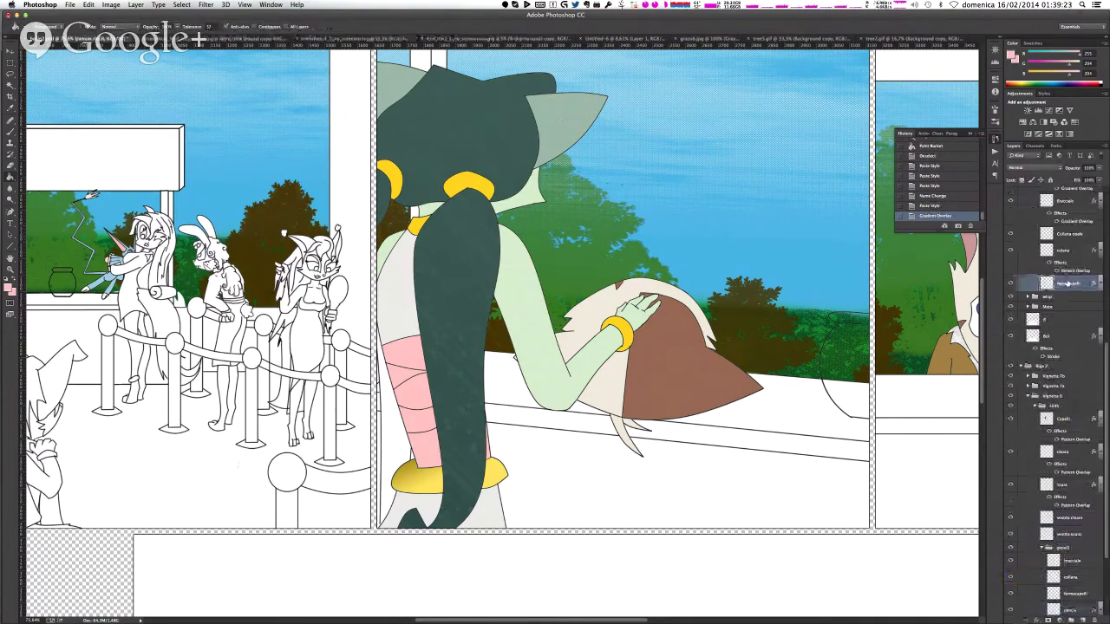
double_click(1069, 283)
right_click(1073, 250)
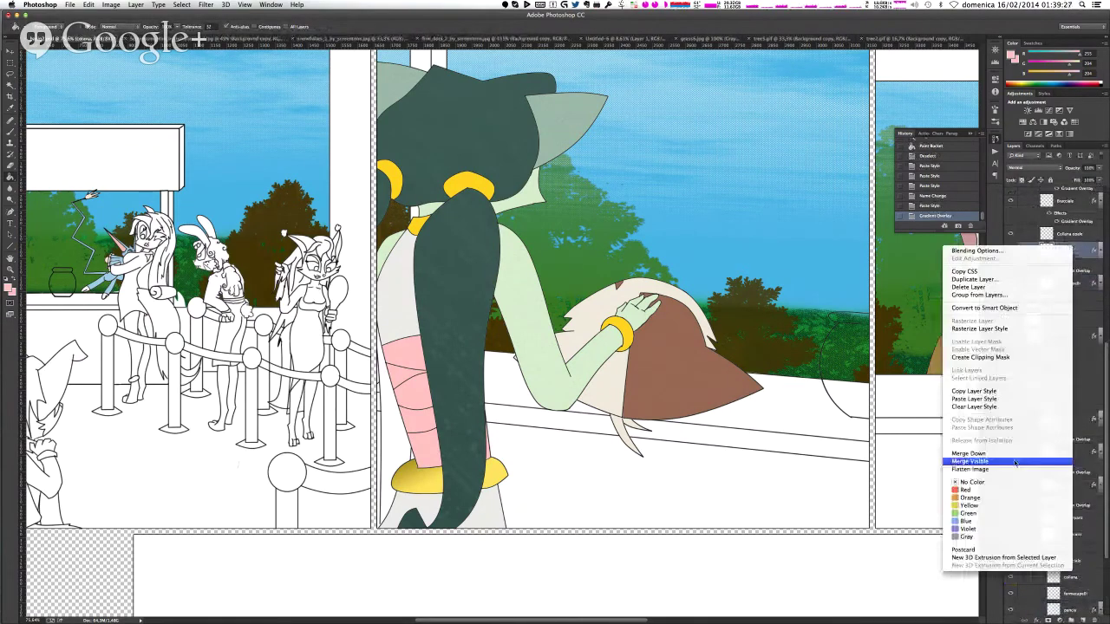
left_click(1017, 391)
scroll(1070, 460, "down", 3)
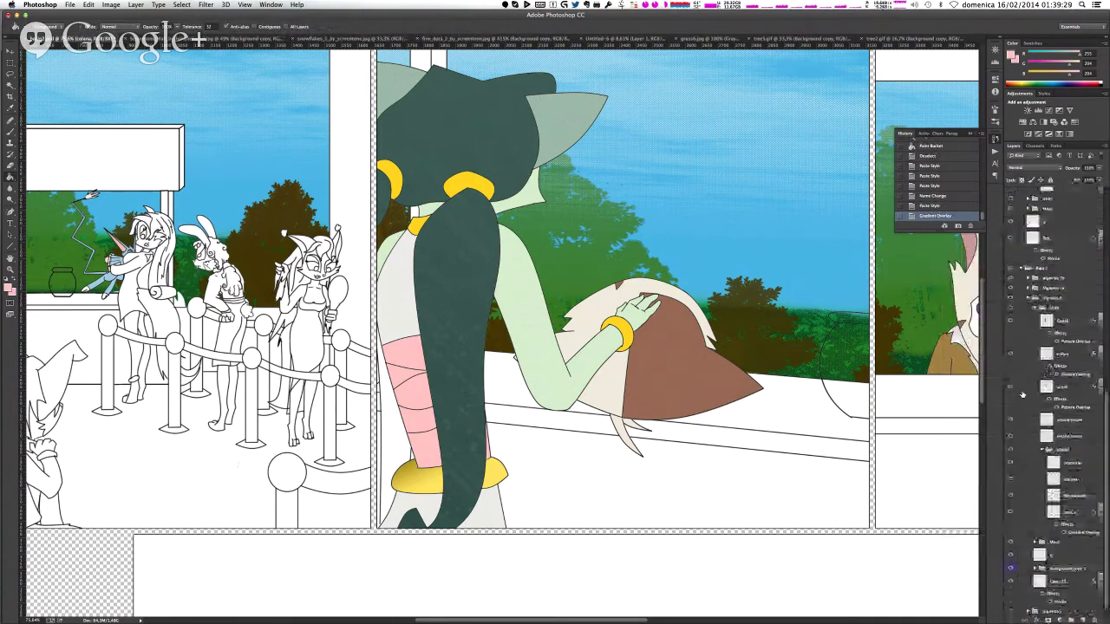
right_click(1069, 466)
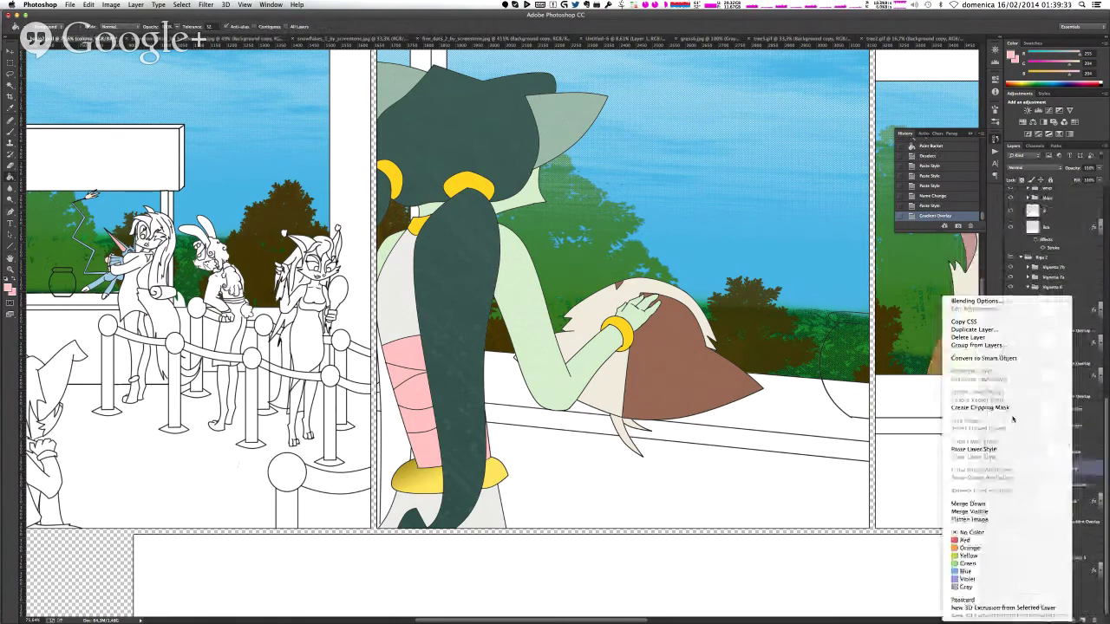
left_click(974, 449)
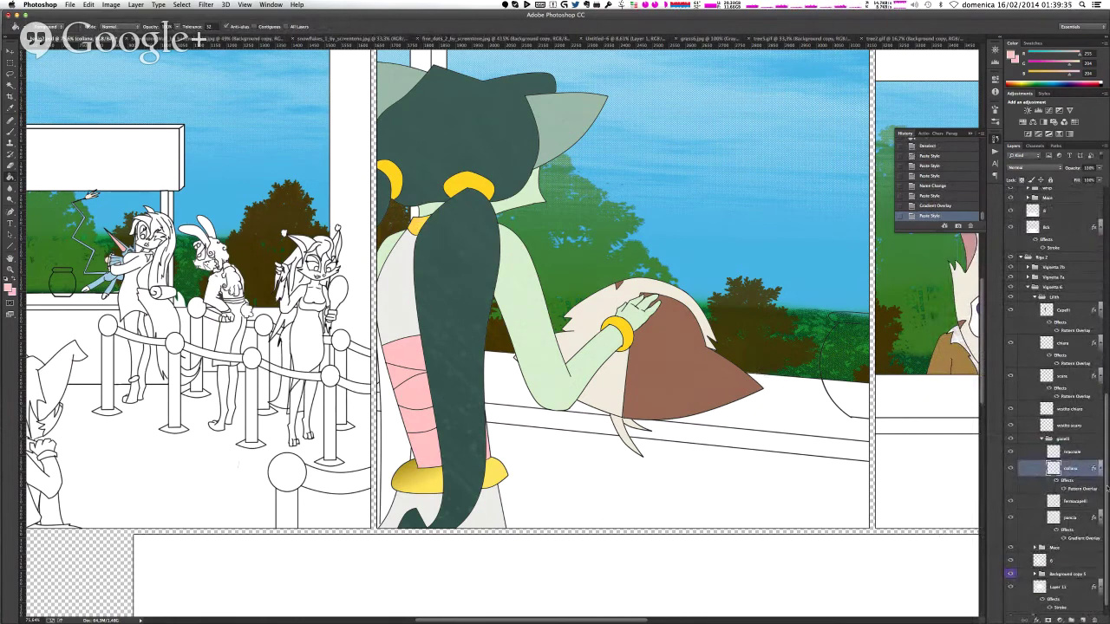
- Copy the Gradient Overlay style of the bracciale layer above Riga 2 and paste it onto Vignetta 6's bracciale layer
scroll(1094, 425, "up", 8)
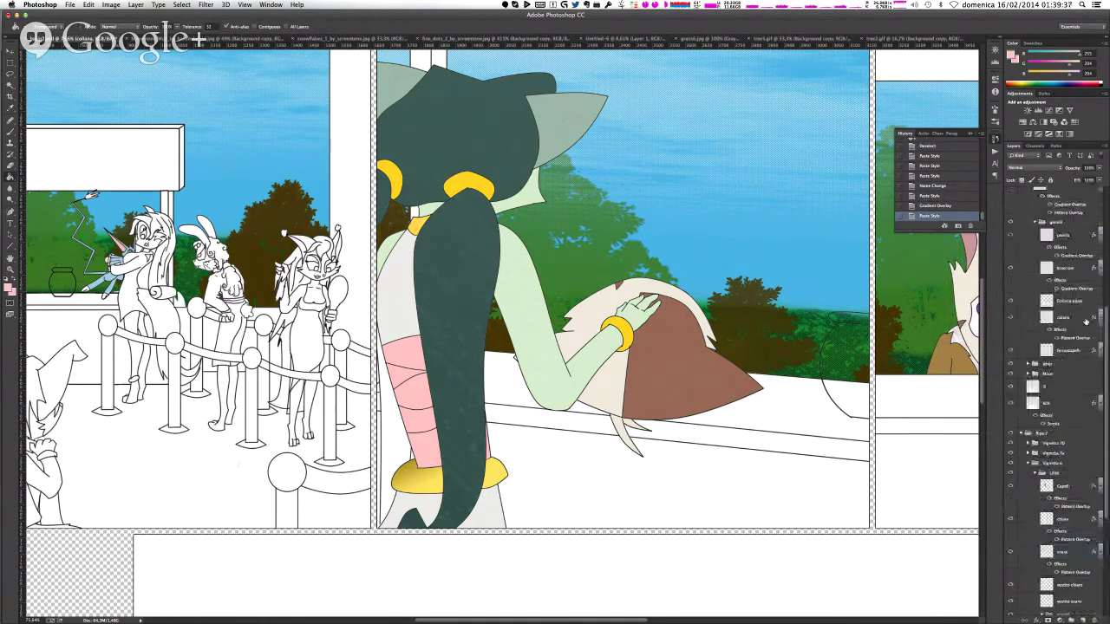
scroll(1086, 320, "up", 2)
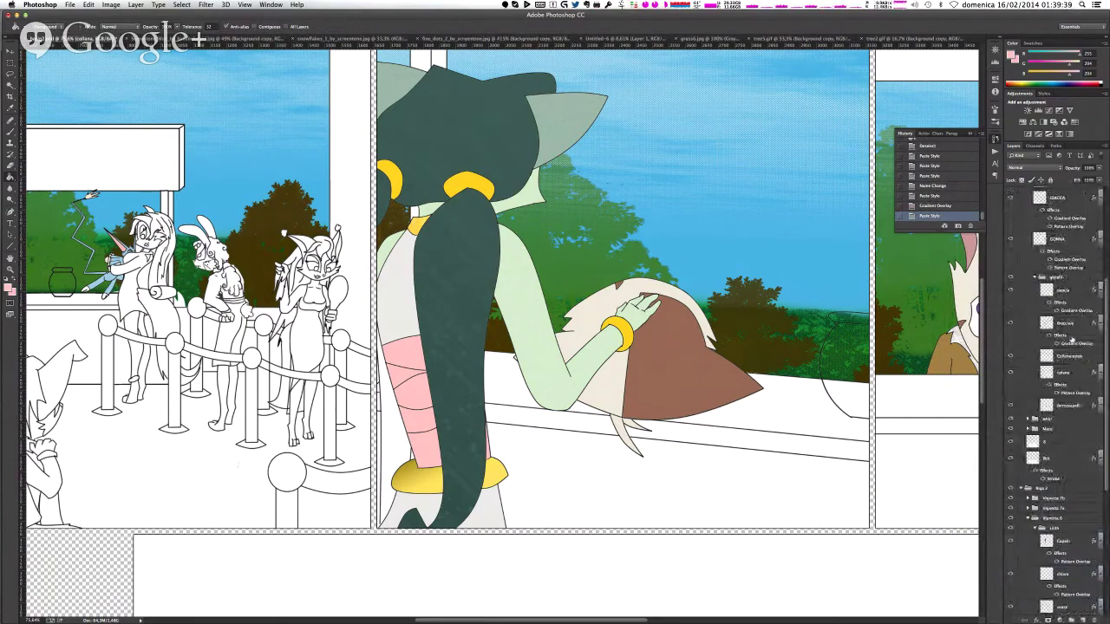
left_click(1071, 326)
right_click(1072, 326)
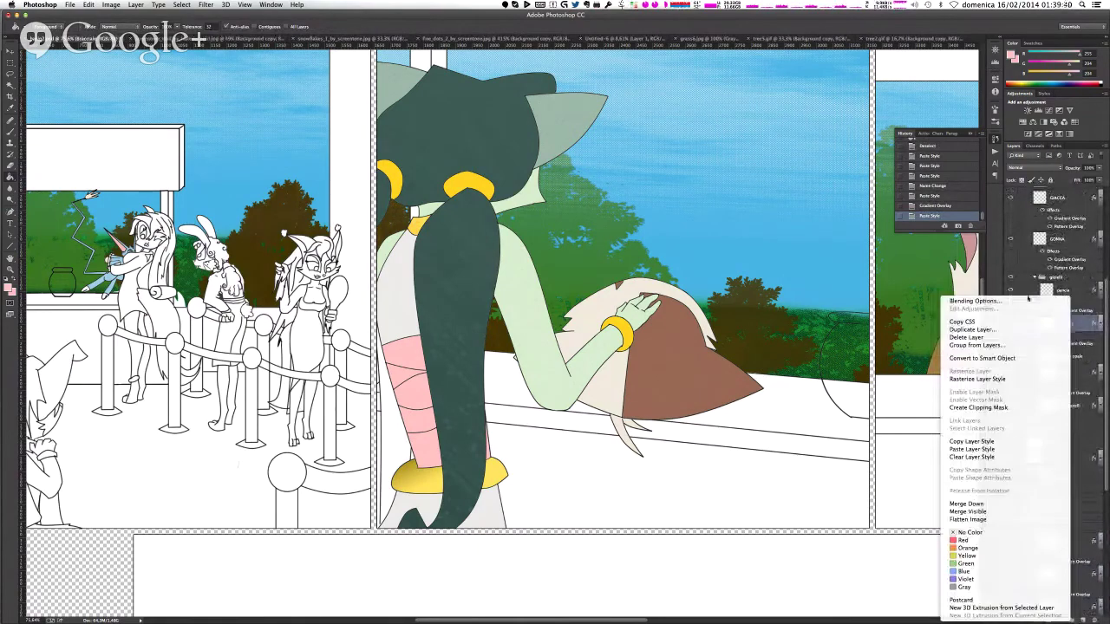
left_click(980, 449)
scroll(1095, 431, "down", 3)
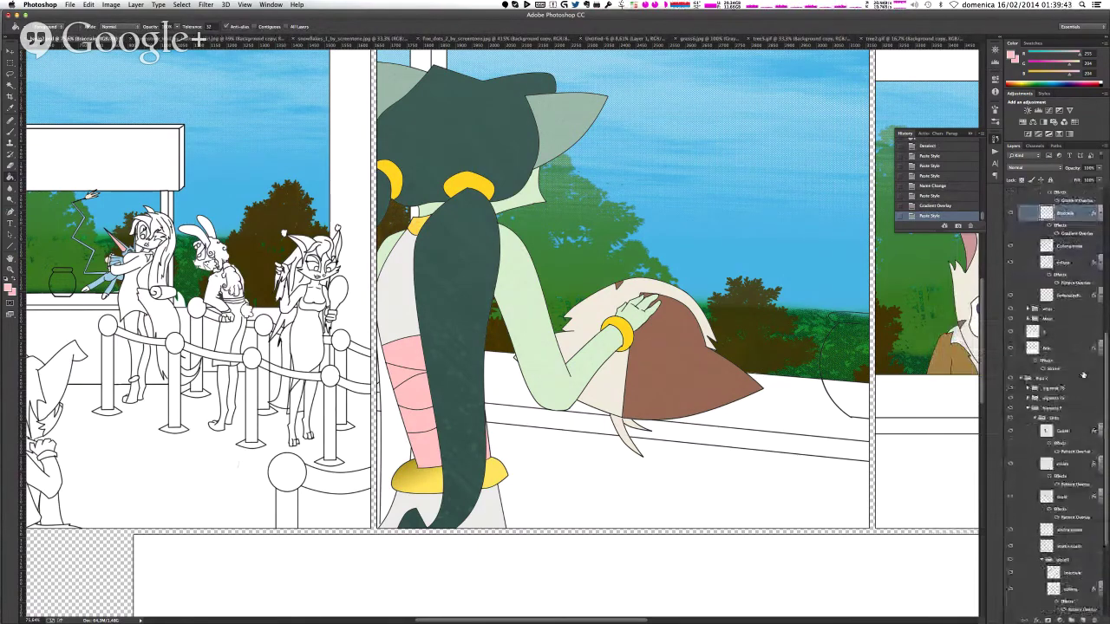
scroll(1073, 483, "down", 2)
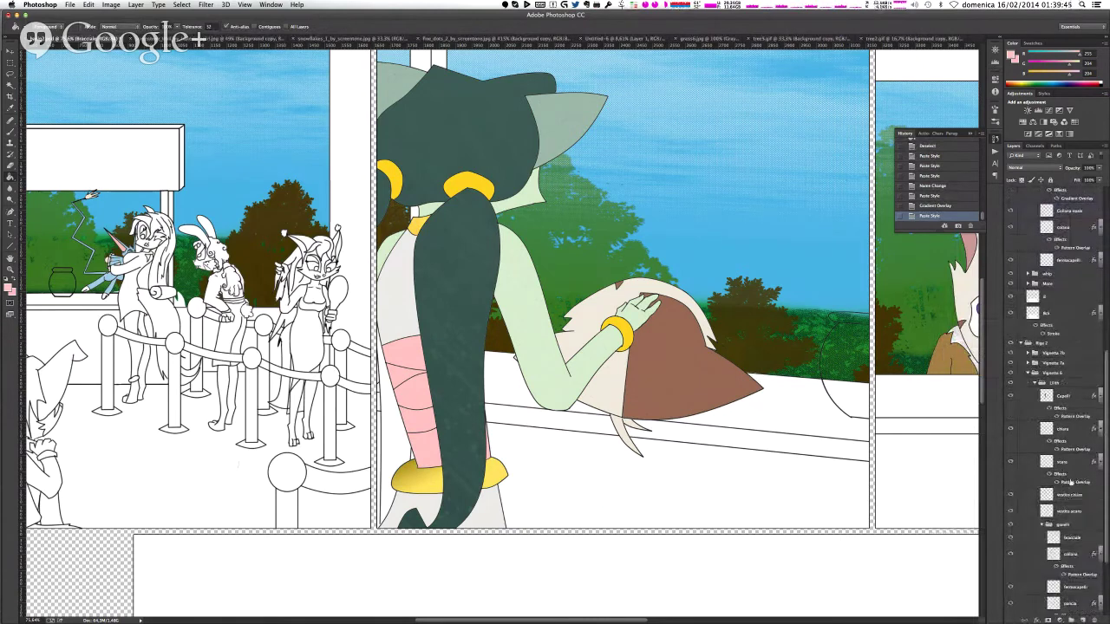
scroll(1069, 464, "down", 2)
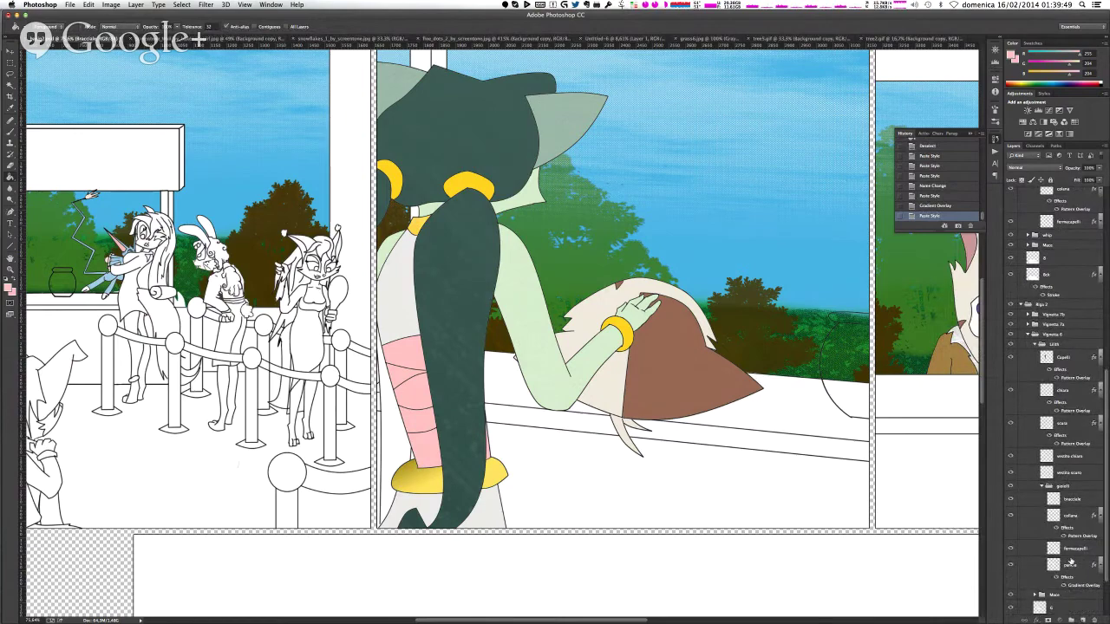
left_click(1067, 500)
right_click(1068, 500)
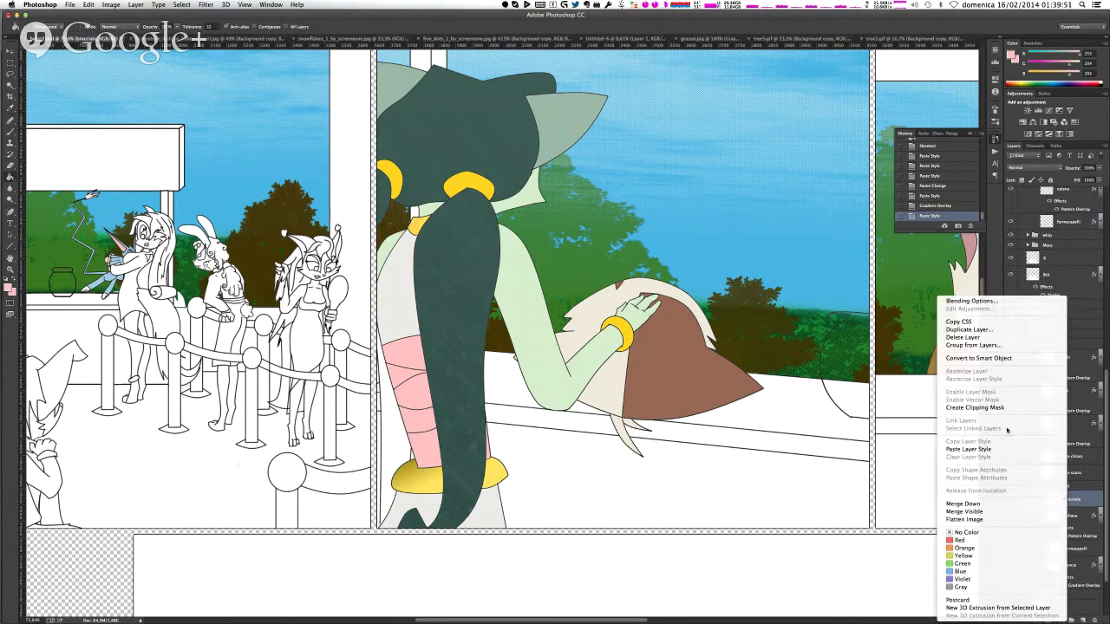
left_click(977, 452)
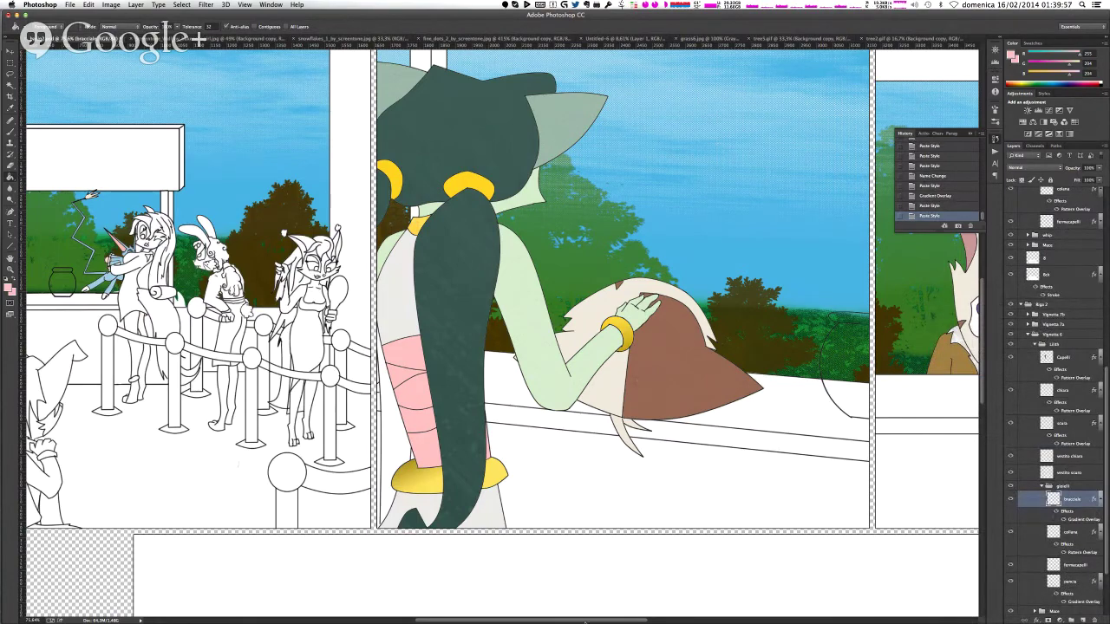
- Collapse the Vignetta 6 group, expand Vignetta 7b and select its 7b line art layer for the standing cat girl panel
left_click_drag(587, 621, 785, 621)
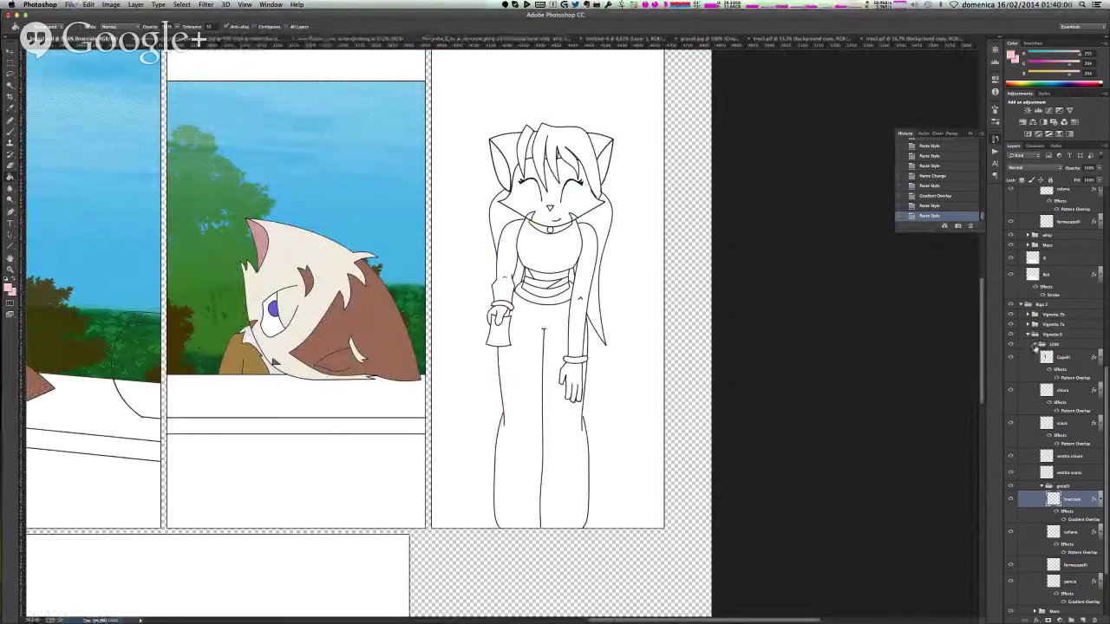
left_click(1035, 346)
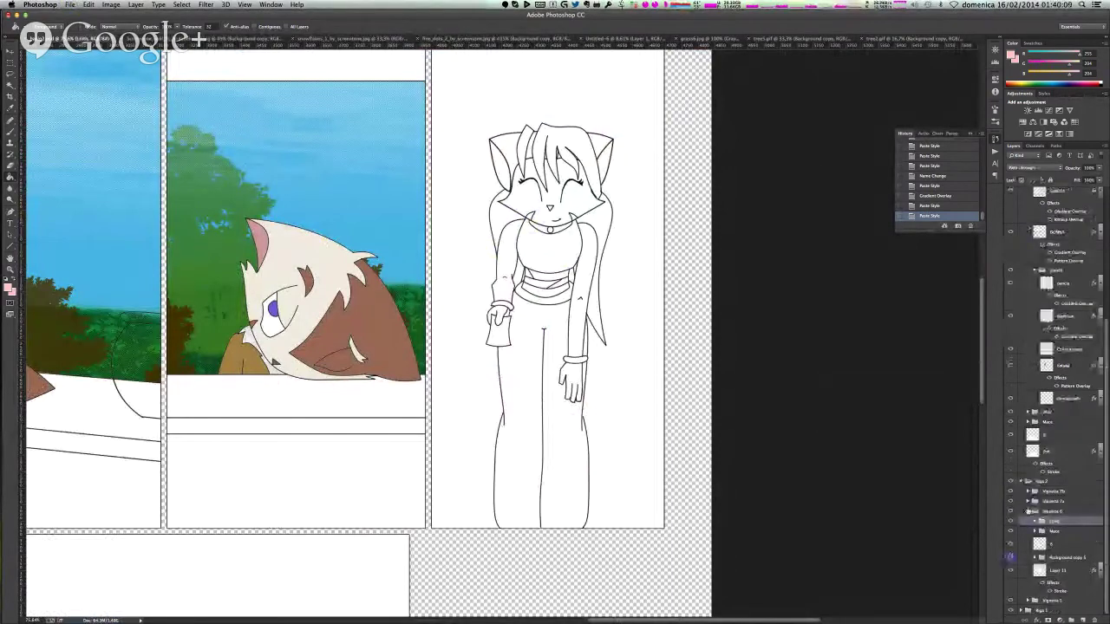
left_click(1027, 511)
left_click(1029, 571)
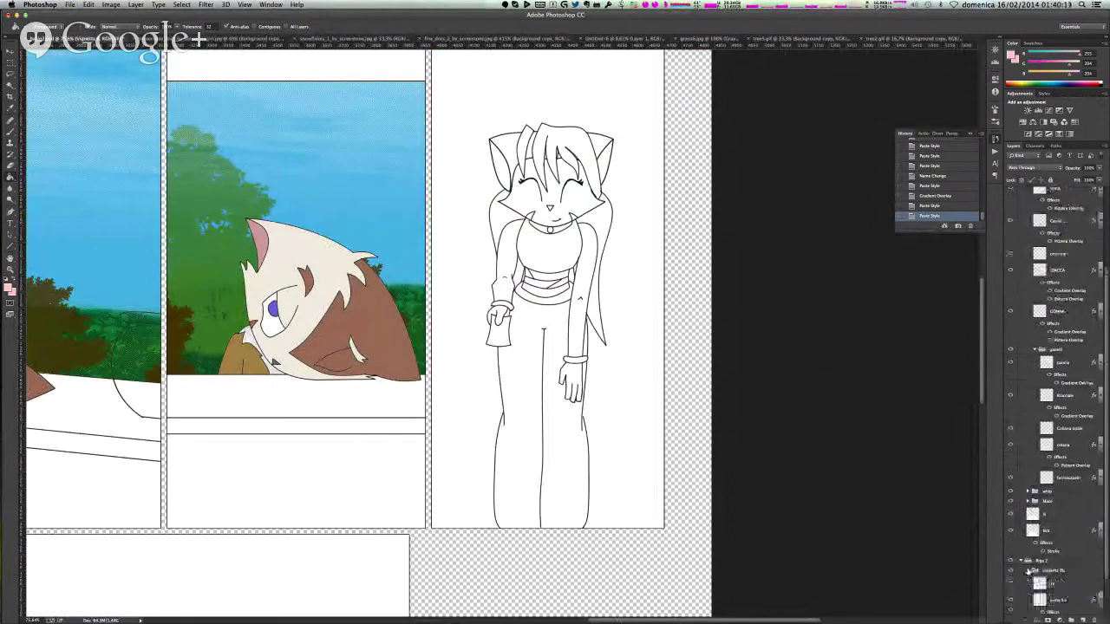
left_click(1058, 583)
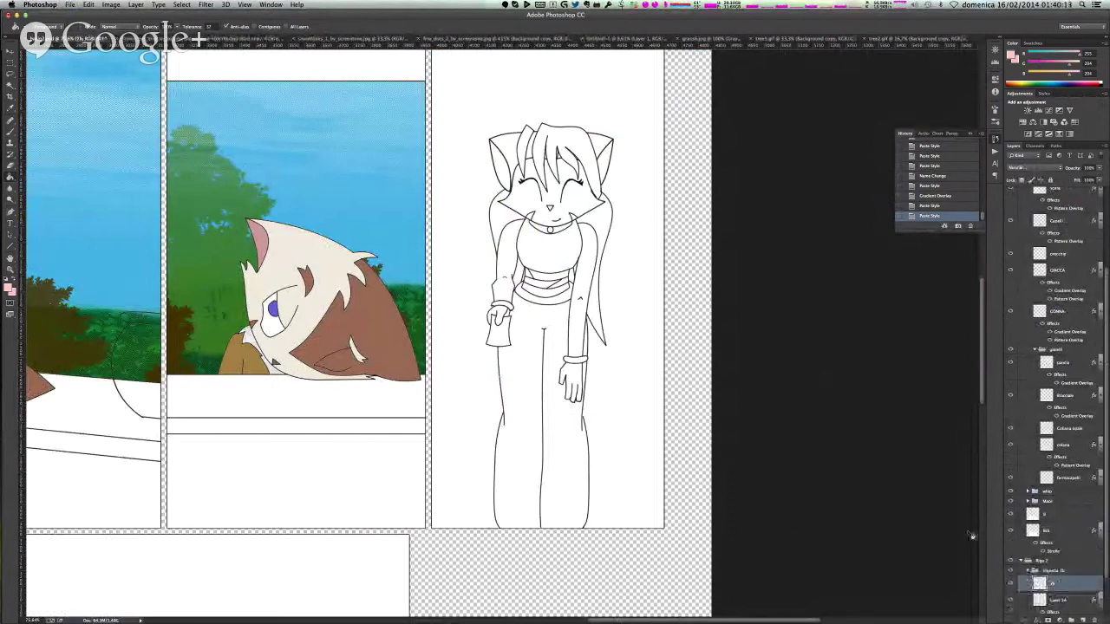
scroll(1092, 555, "down", 3)
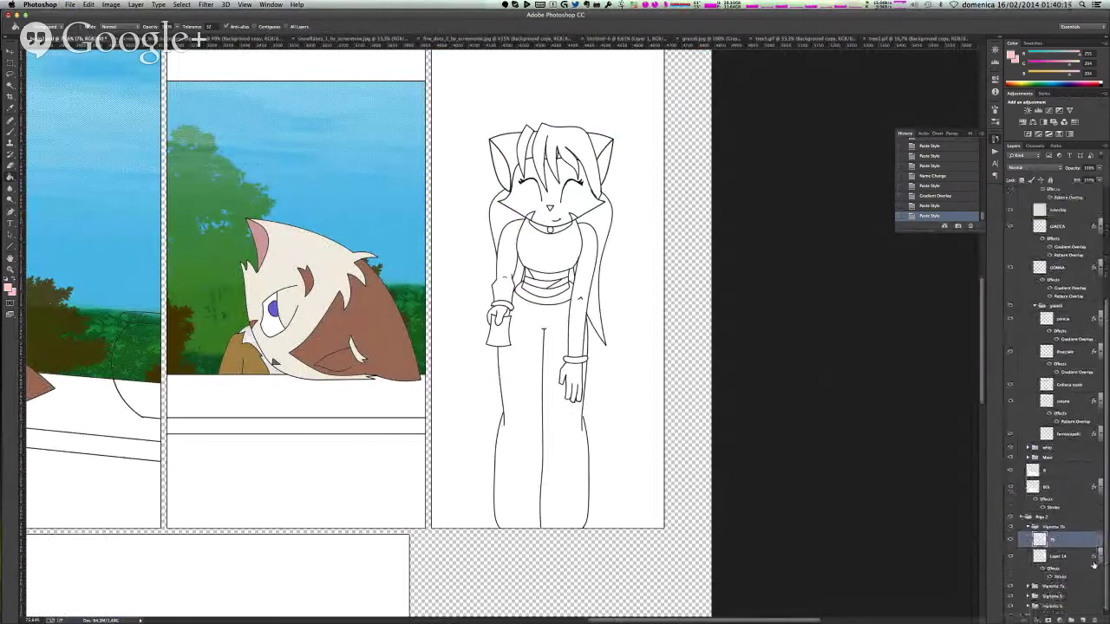
- Try a Magic Wand selection inside the standing cat girl's trousers and deselect it
scroll(587, 406, "up", 3)
scroll(584, 416, "up", 3)
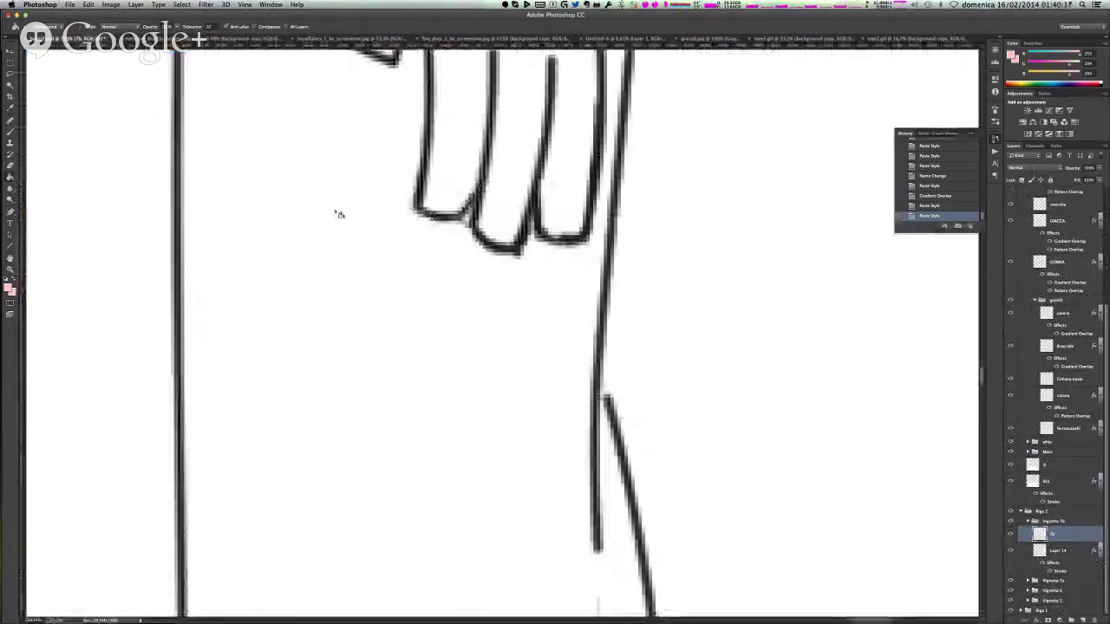
scroll(597, 444, "down", 5)
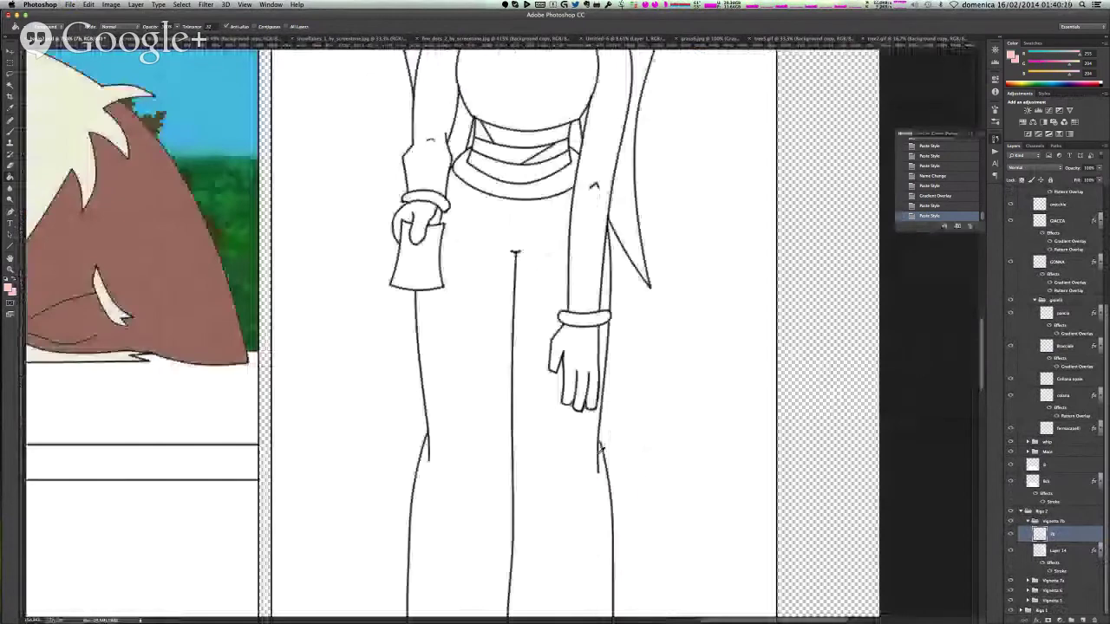
scroll(600, 447, "down", 3)
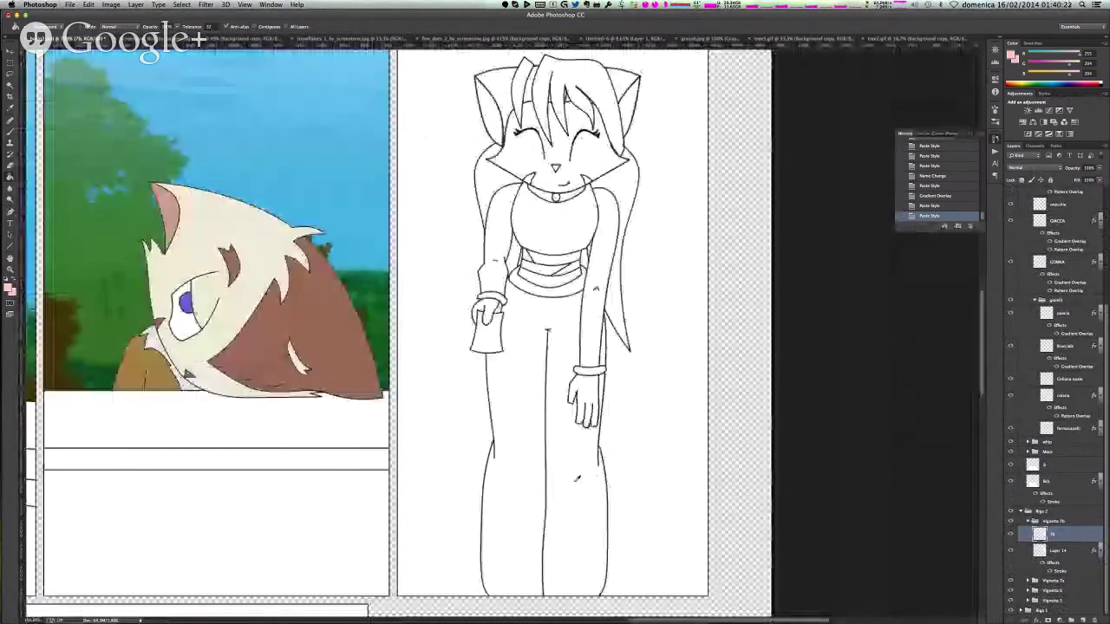
scroll(576, 478, "down", 3)
key("w")
left_click(574, 477)
key("super+d")
- Create a new group named Lilit inside Vignetta 7b, above the 7b line art layer
left_click(1071, 621)
double_click(1056, 531)
type("Lilit")
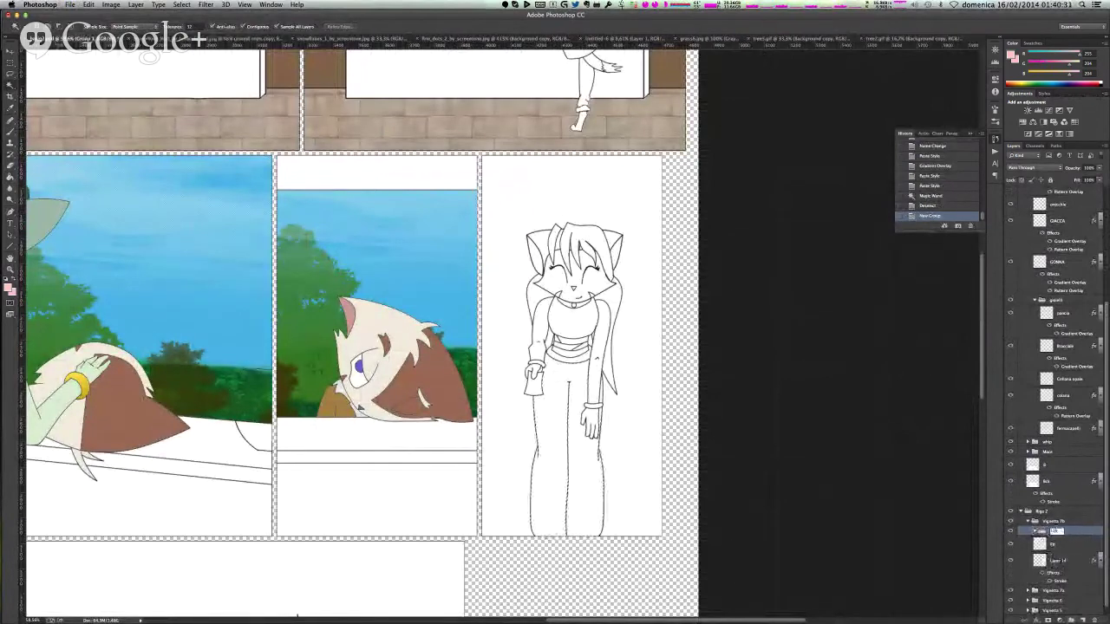
key("Return")
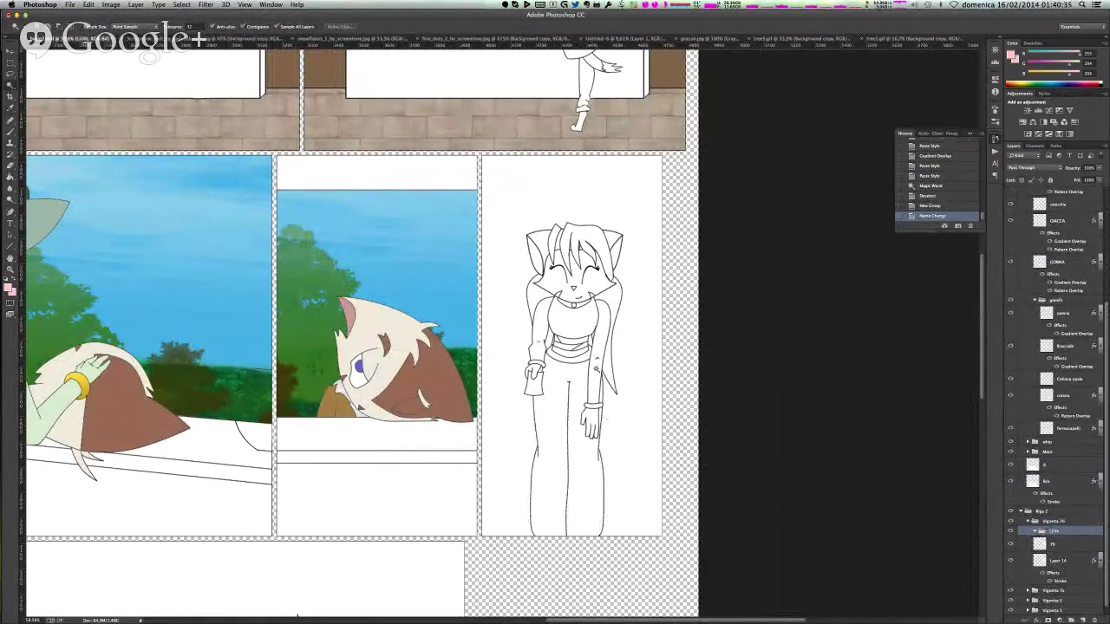
- Add six empty layers inside the Lilit group for the standing cat girl's colors
left_click(1082, 621)
left_click(1082, 620)
left_click(1082, 620)
left_click(1082, 621)
left_click(1082, 621)
left_click(1082, 621)
scroll(1072, 520, "down", 3)
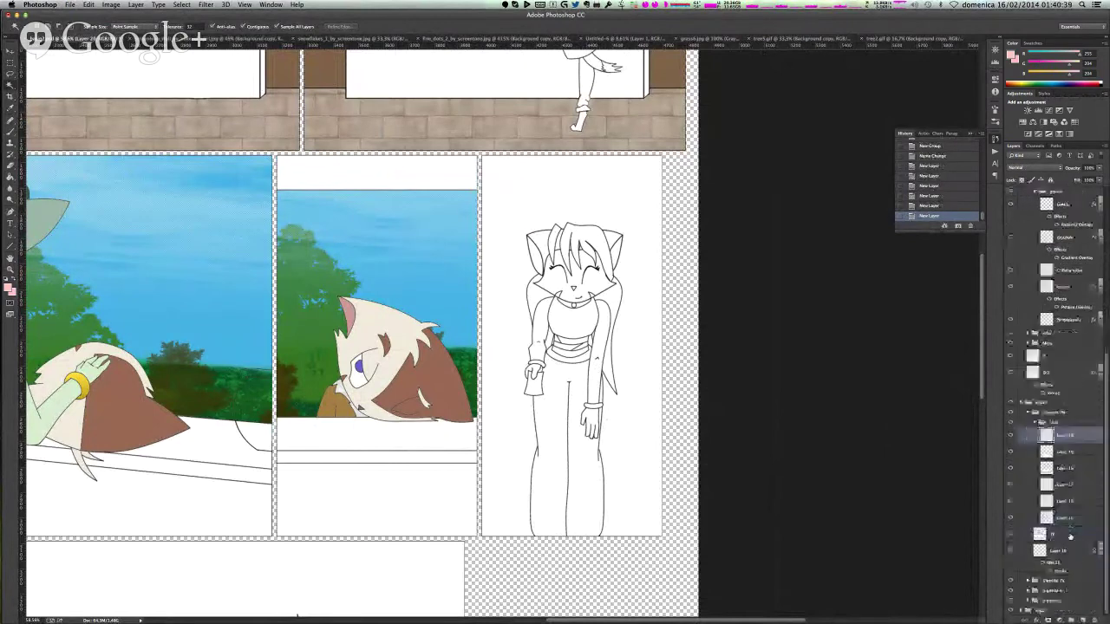
- Magic-wand the standing cat girl's arms, hands and face, fill them with light green skin color on the uppermost new layer, and deselect
left_click(604, 329)
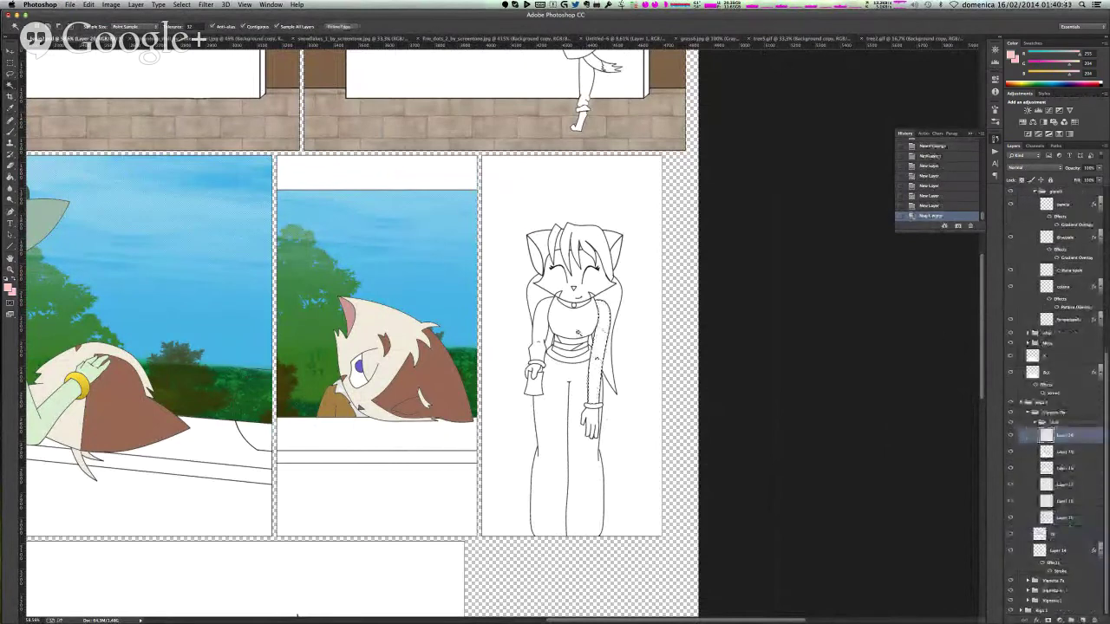
left_click(538, 339, "shift")
left_click(534, 373, "shift")
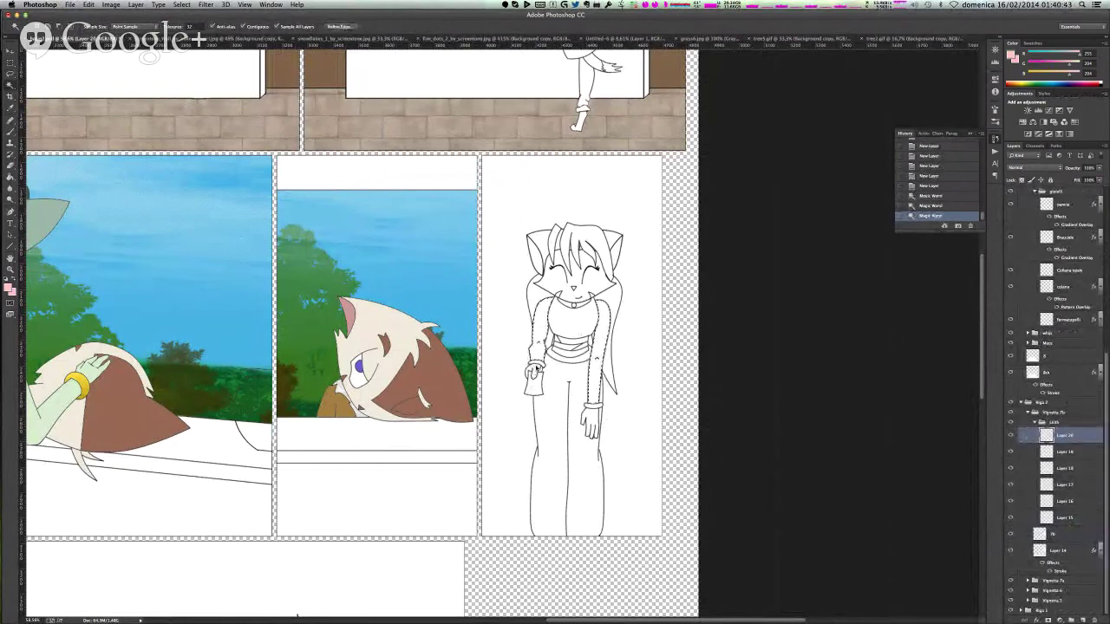
left_click(591, 425, "shift")
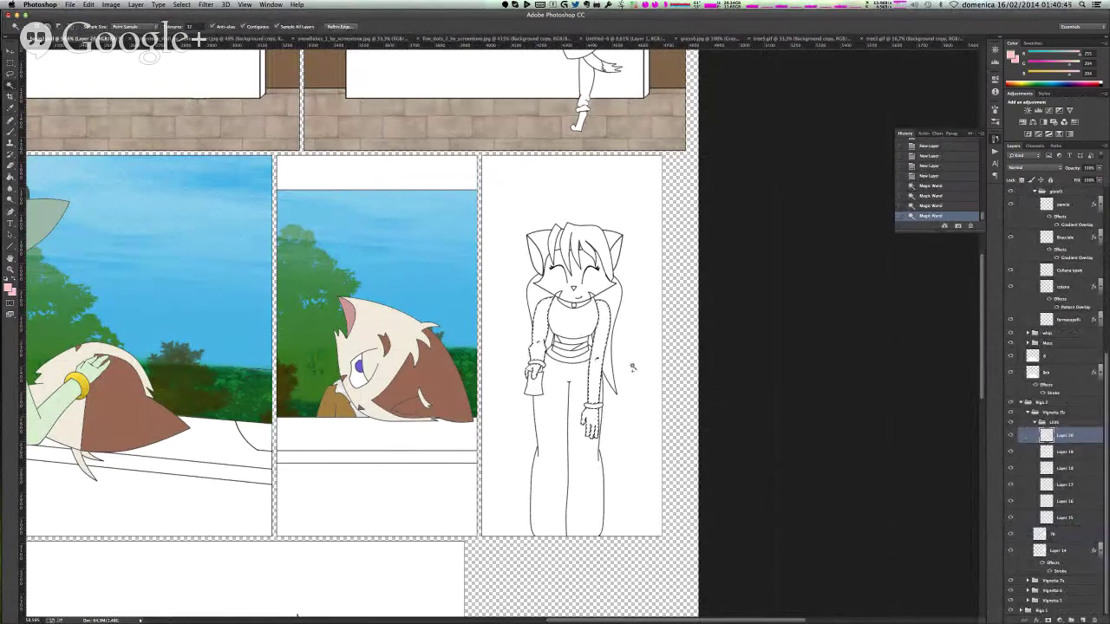
left_click(550, 261, "shift")
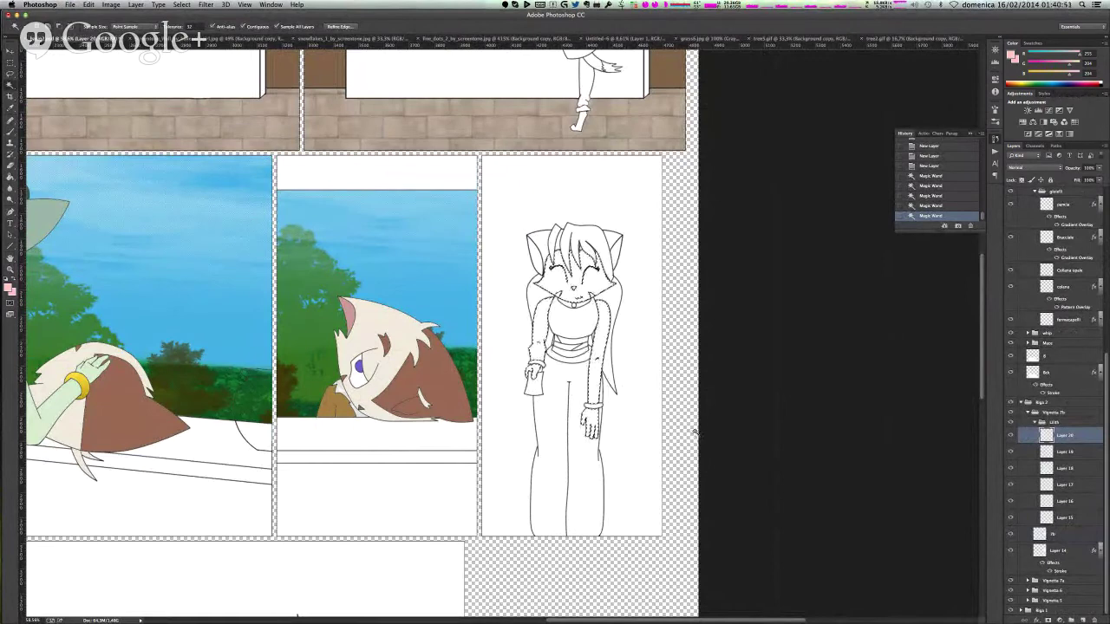
key("g")
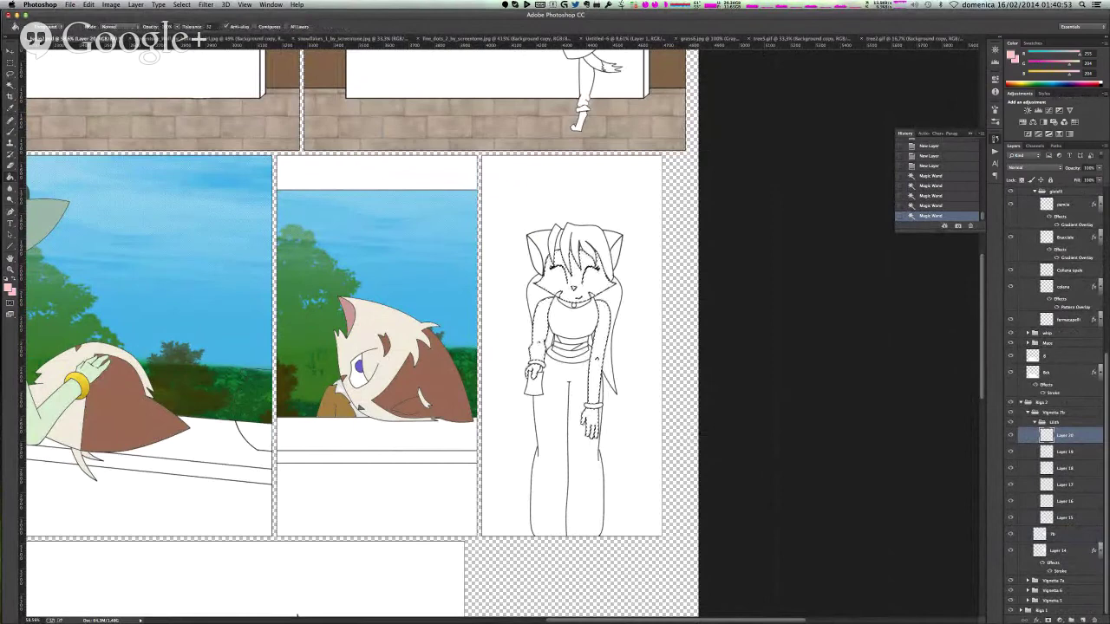
left_click(610, 330)
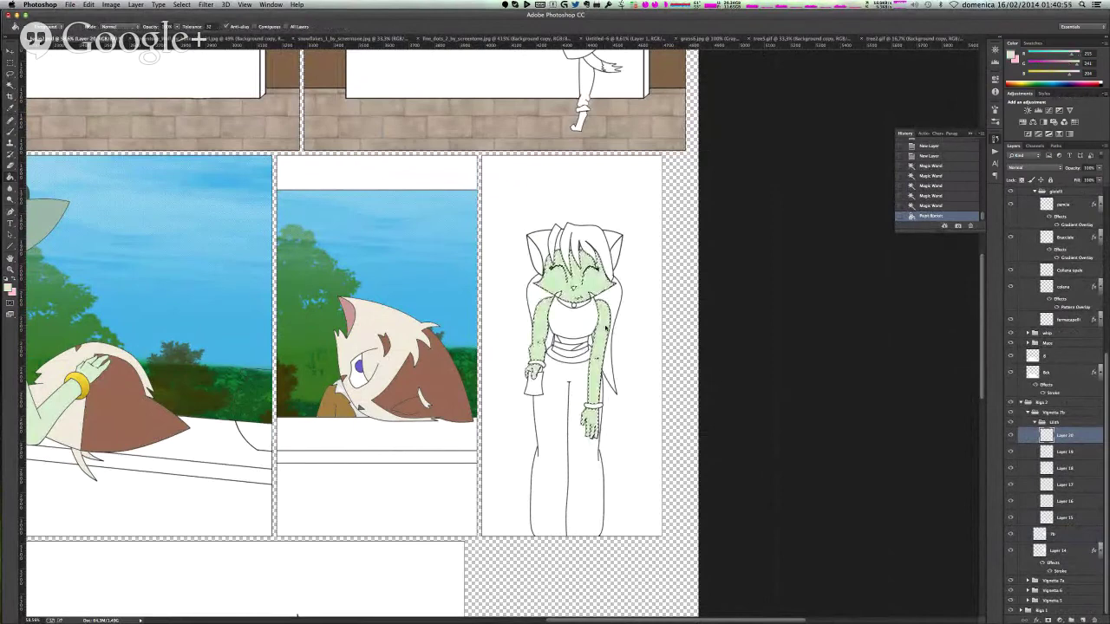
key("super+d")
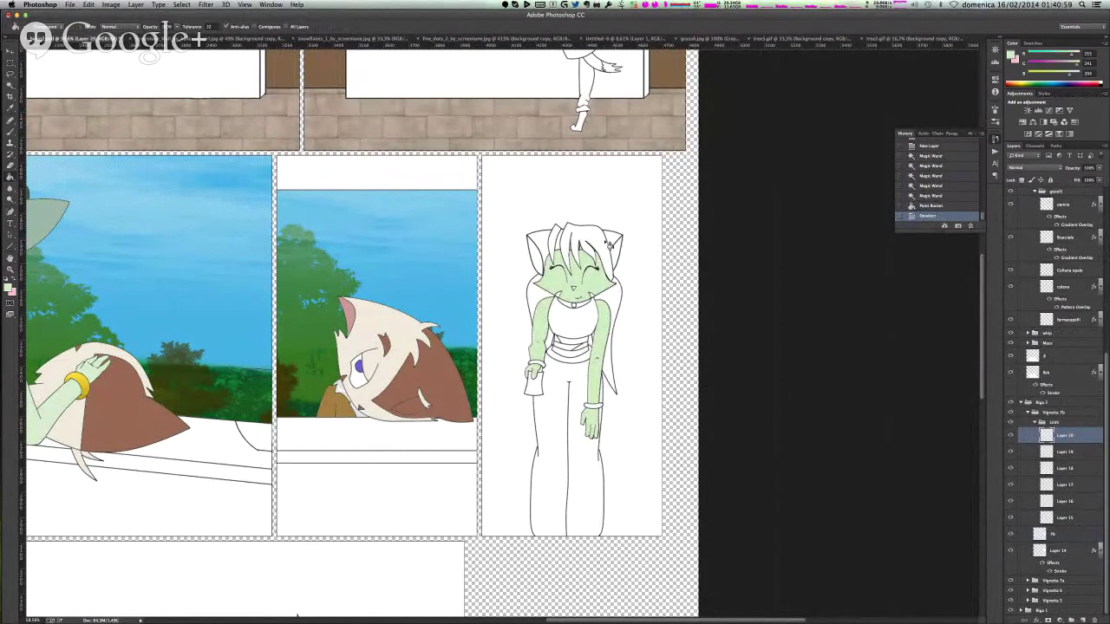
- Rename the light green skin layer as chiara
double_click(1079, 434)
type("chiara")
key("Return")
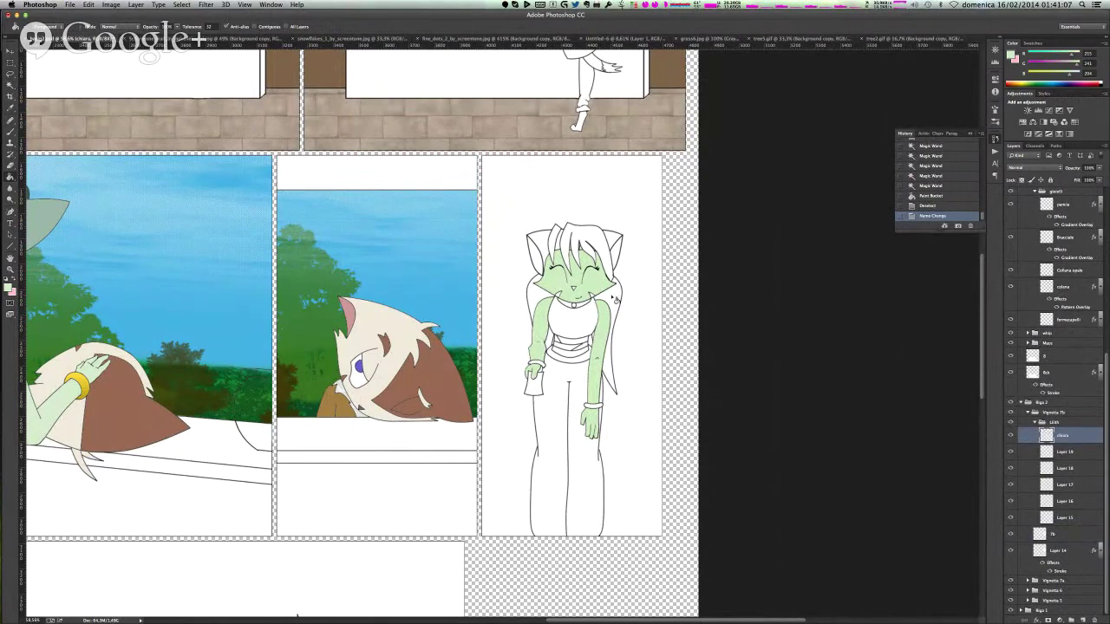
- Magic-wand the cat girl's two cheek markings and the outer parts of both ears into one selection
key("w")
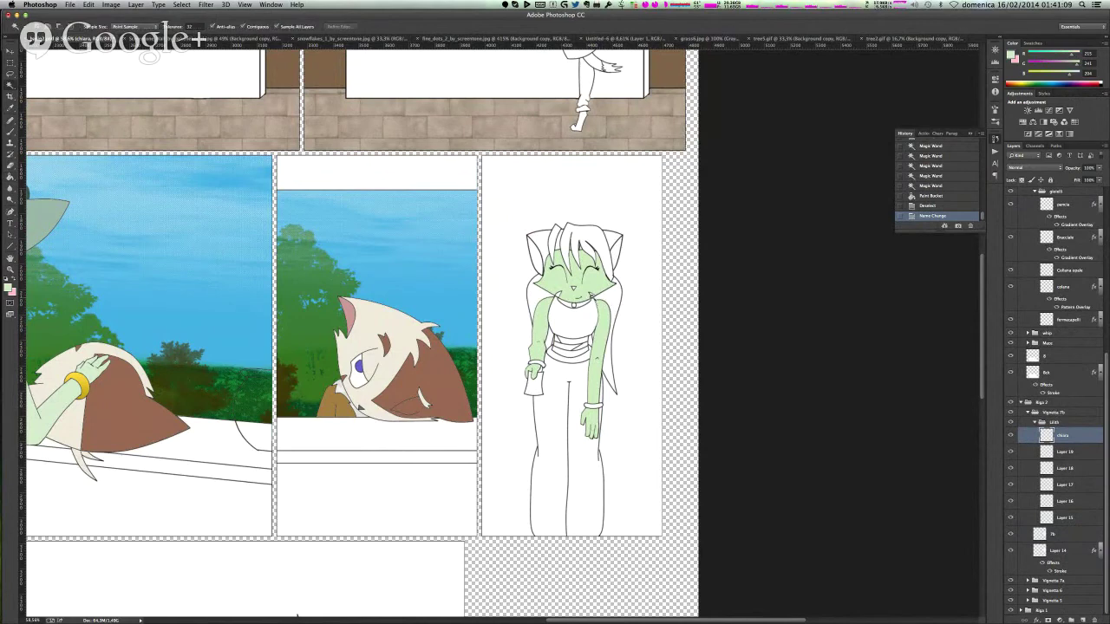
left_click(597, 291)
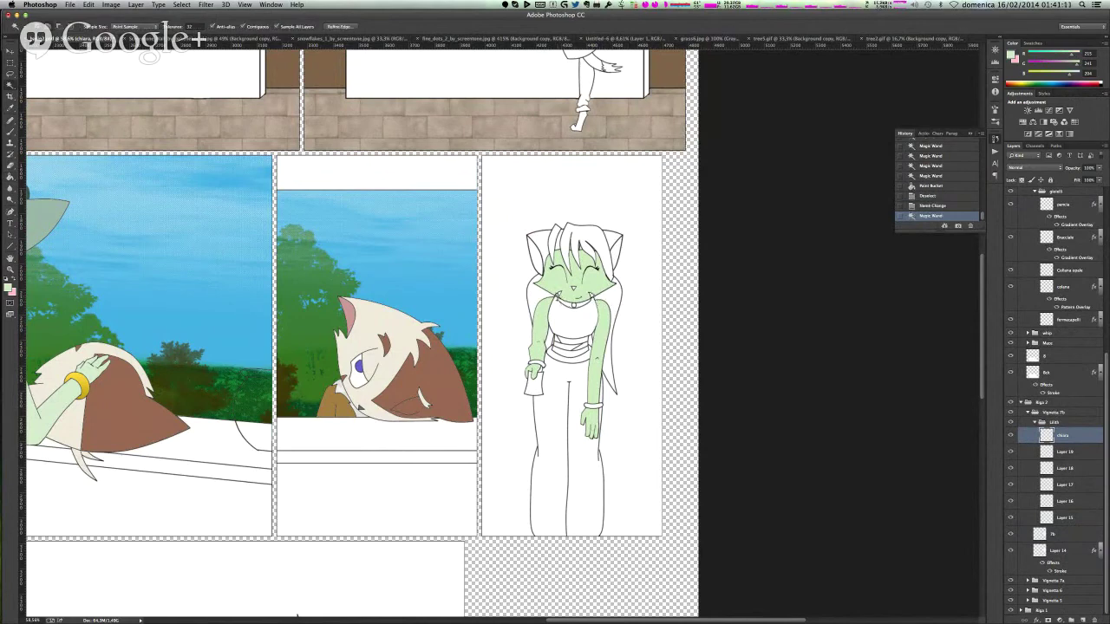
left_click(559, 296, "shift")
left_click(542, 238, "shift")
left_click(617, 240, "shift")
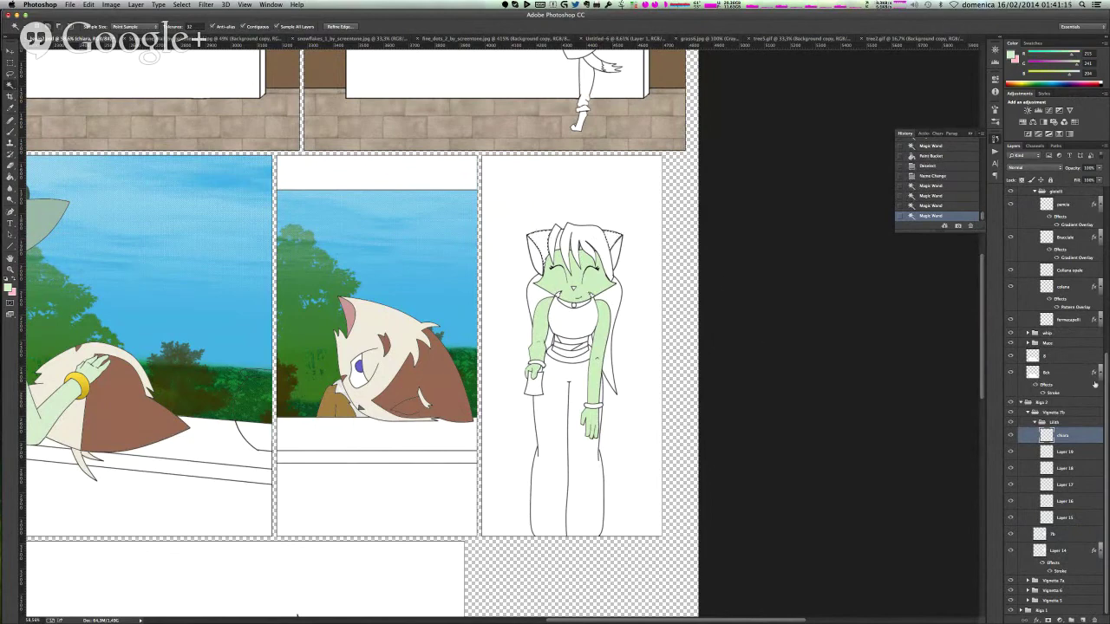
- Rename the layer below chiara as scura and fill the selected markings with darker green sampled from the ear two panels away, then deselect
left_click(1066, 451)
type("scura")
key("Return")
key("g")
left_click(48, 219, "alt")
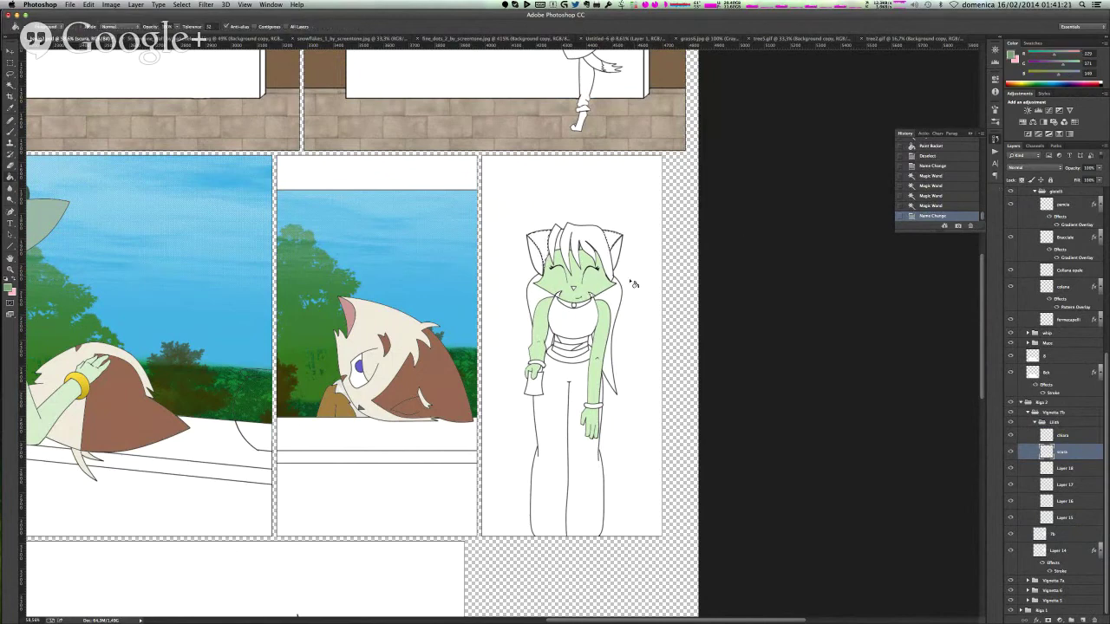
left_click(541, 251)
key("ctrl+d")
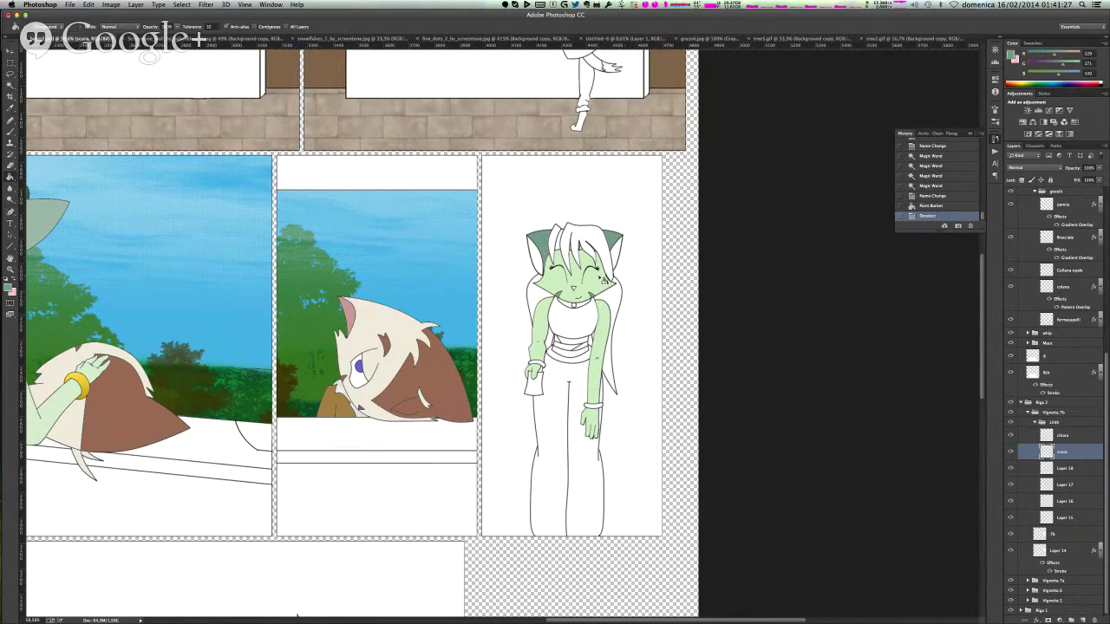
key("w")
left_click(559, 247)
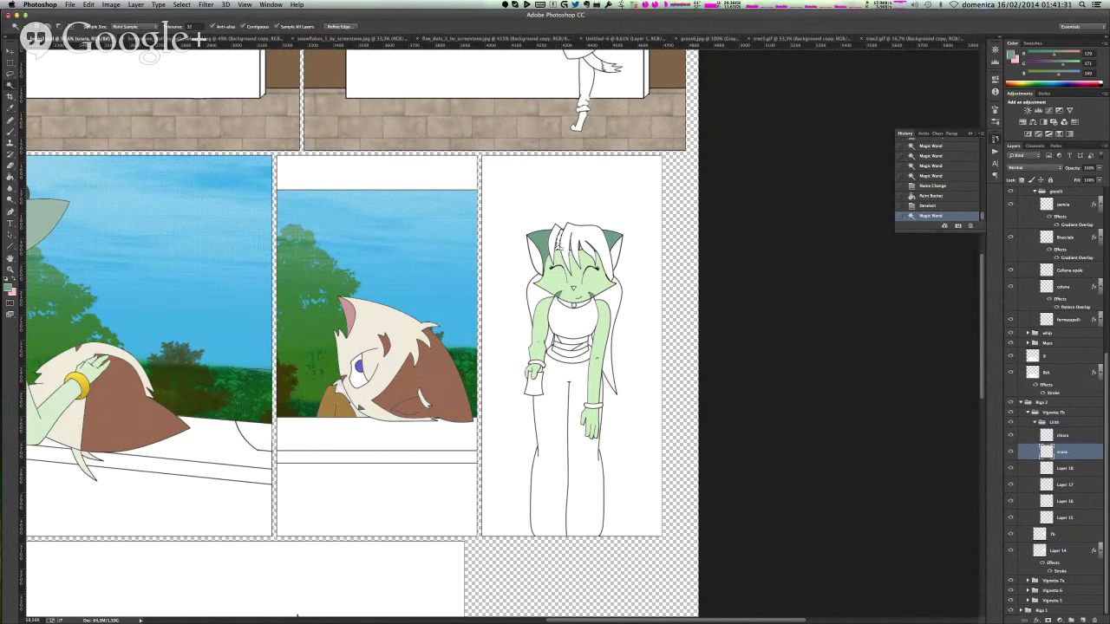
key("g")
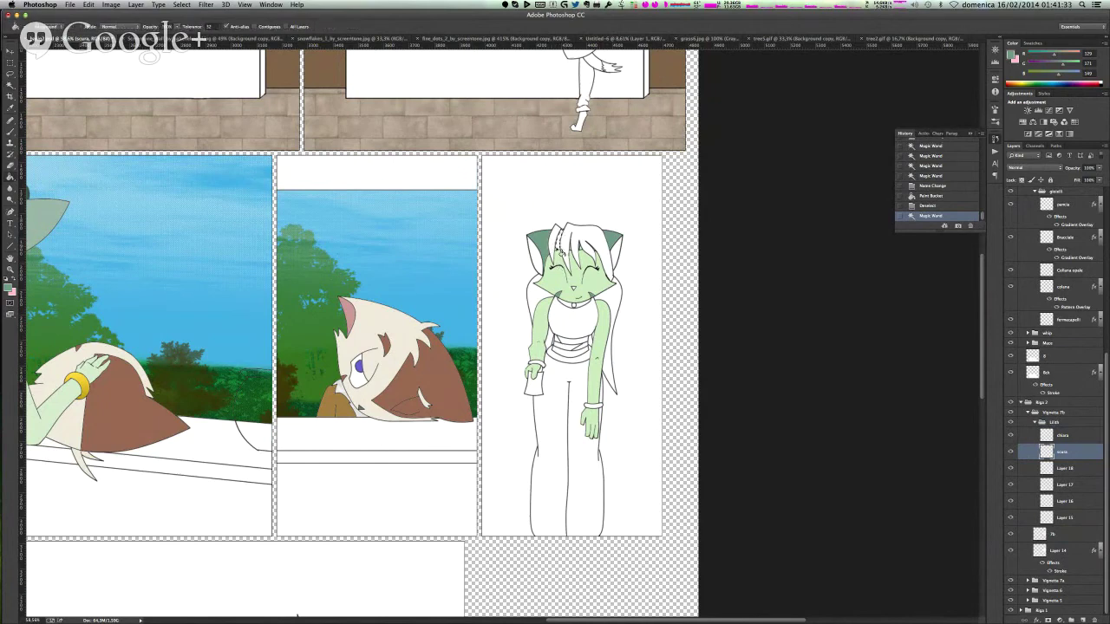
left_click(559, 246)
key("super+d")
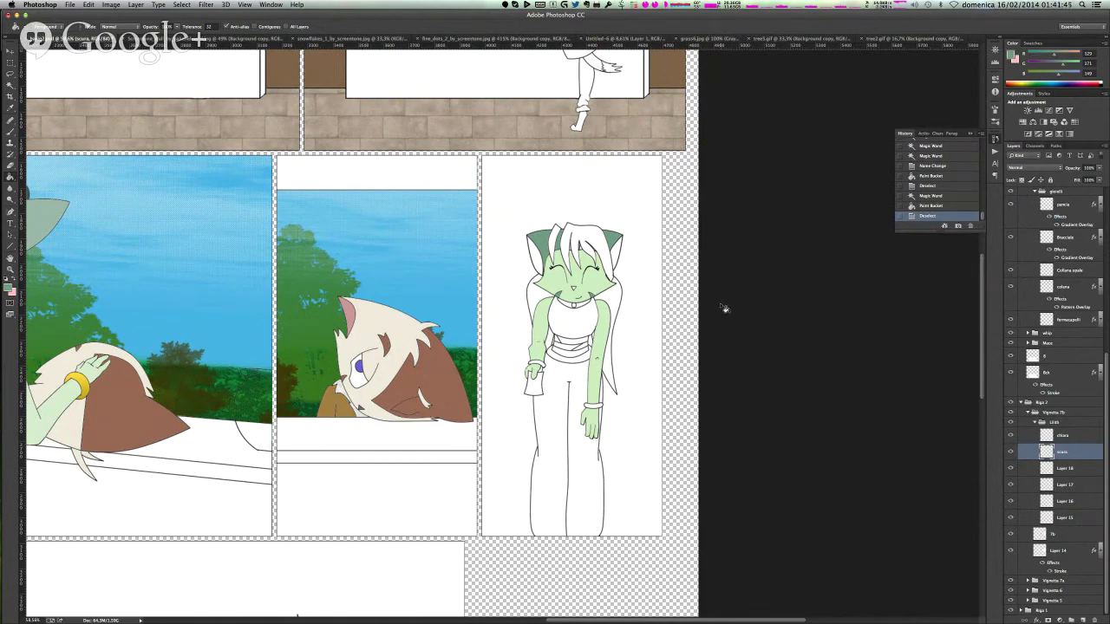
key("super+z")
key("super+z")
key("alt+super+z")
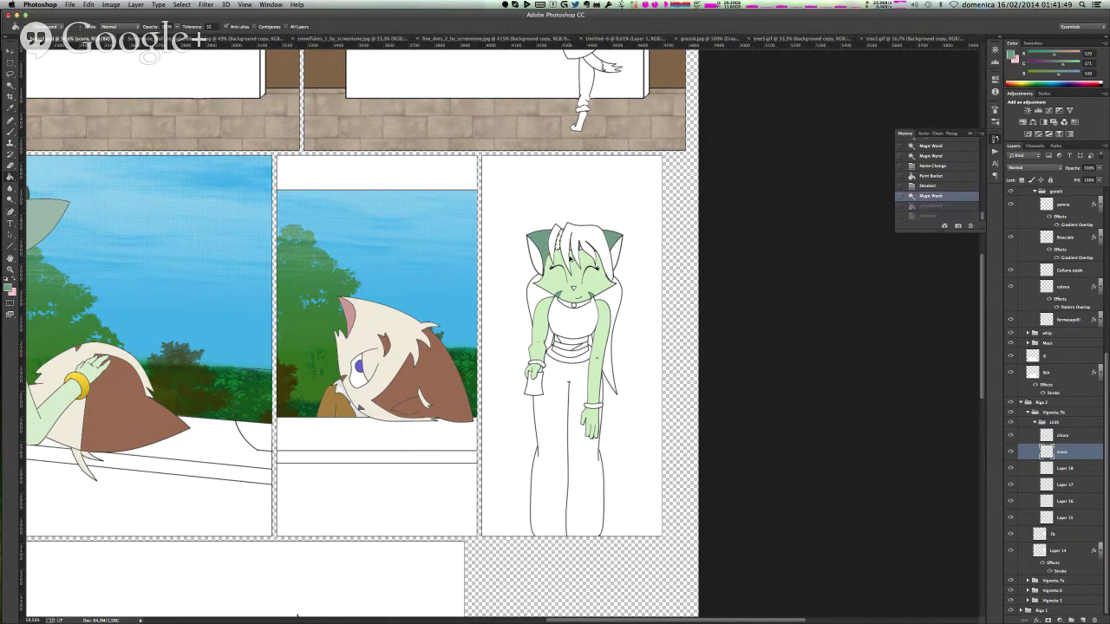
key("alt+super+z")
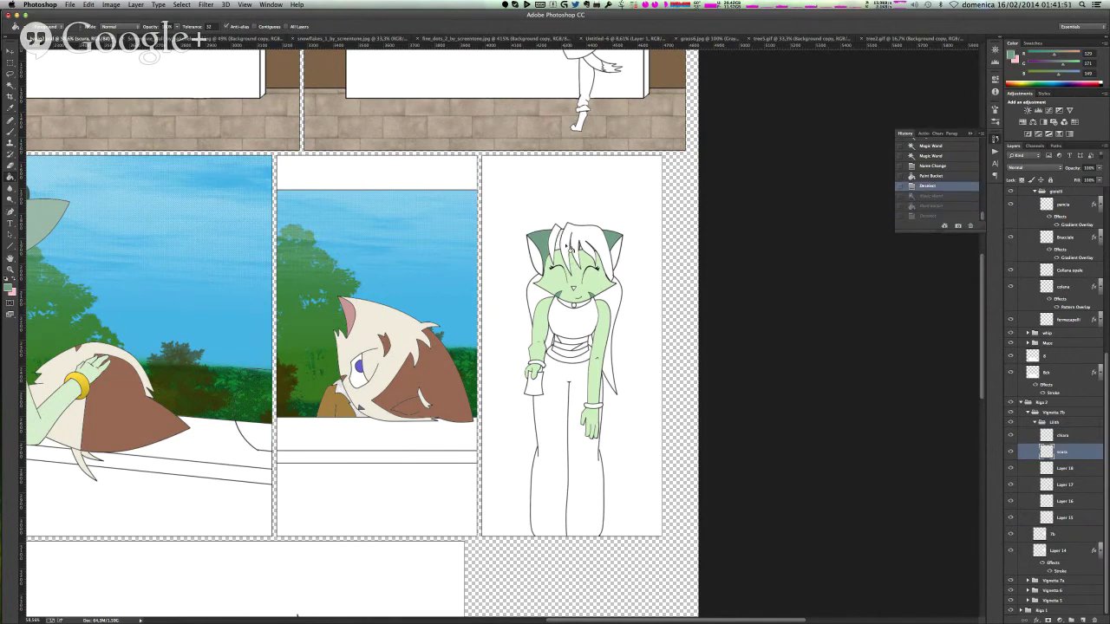
key("q")
key("q")
- Magic-wand all of the cat girl's hair, including the bangs, crown strands and long locks on both sides, into one selection
key("w")
left_click(297, 615)
left_click(556, 239, "shift")
left_click(583, 243, "shift")
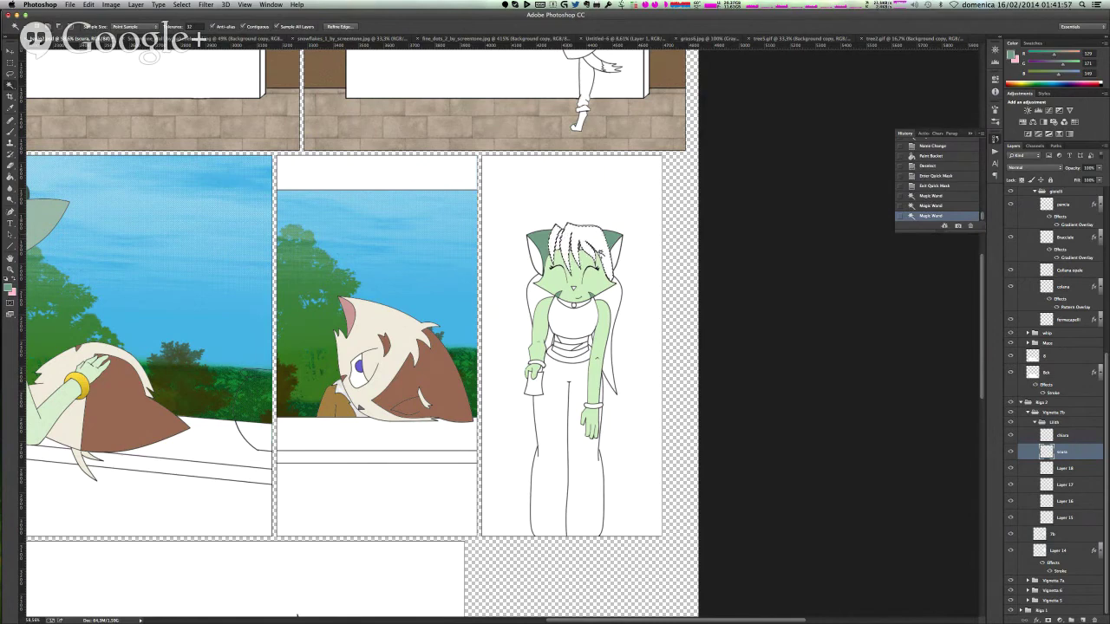
left_click(585, 240, "shift")
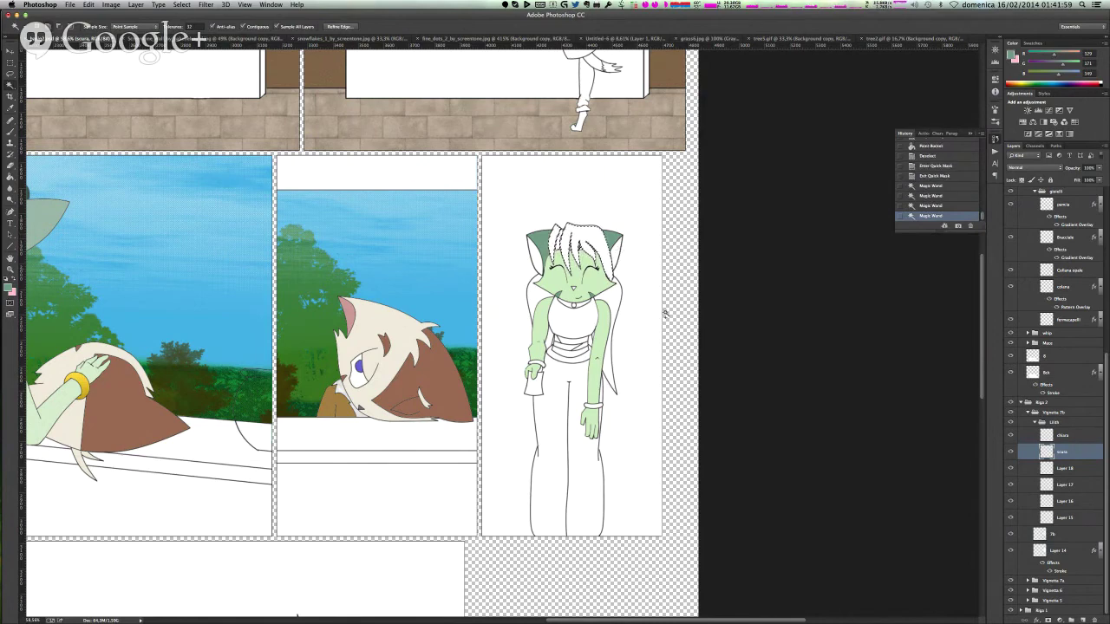
left_click(609, 299, "shift")
left_click(534, 297, "shift")
left_click(549, 341, "shift")
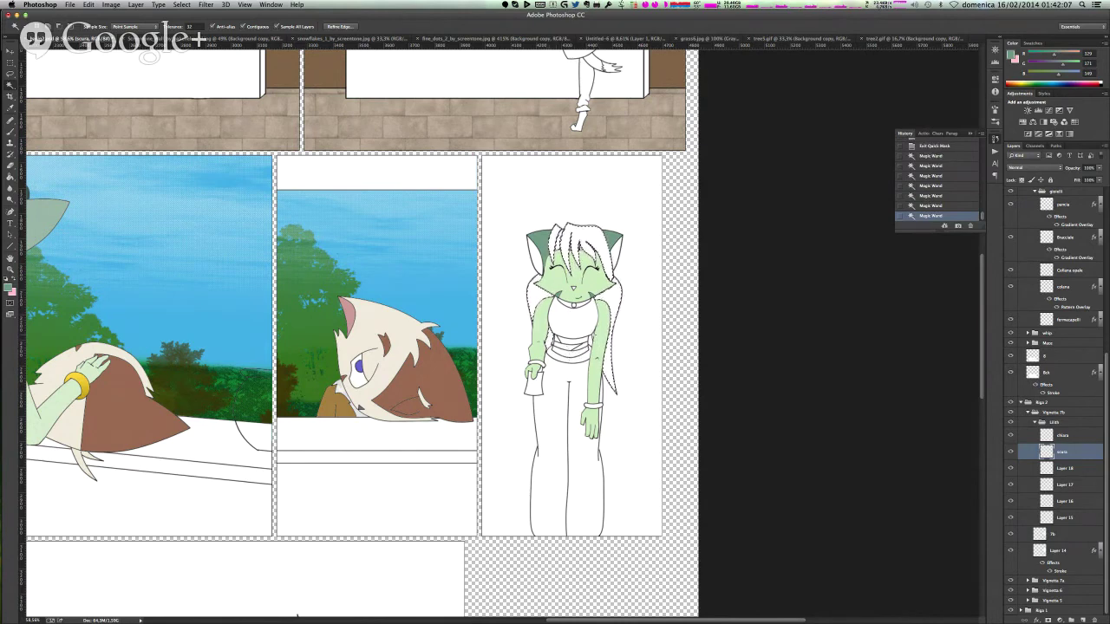
left_click(635, 346)
left_click(617, 346)
left_click(559, 244)
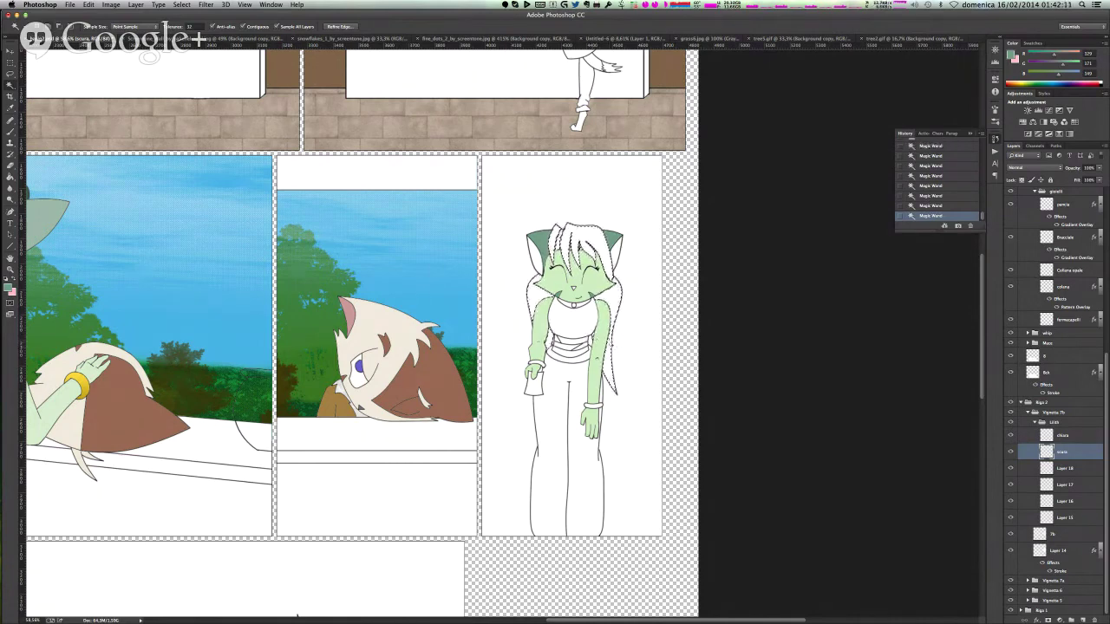
- Rename the layer below scura as CAPELLI, fill the selected hair on it with dark green, and deselect
double_click(1064, 468)
type("CAPELLI")
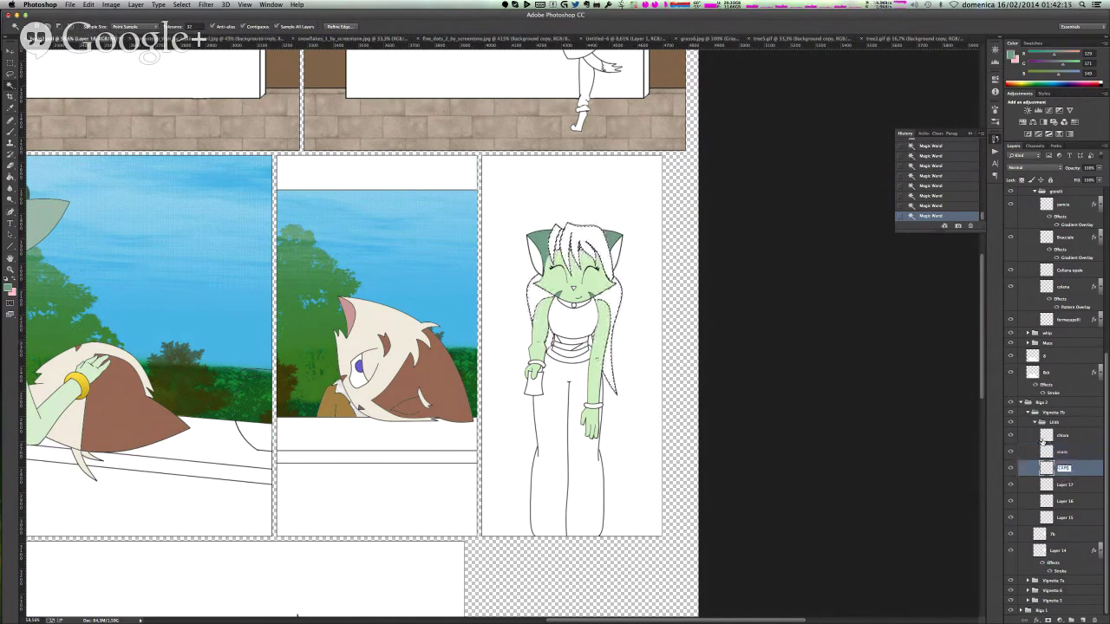
key("Return")
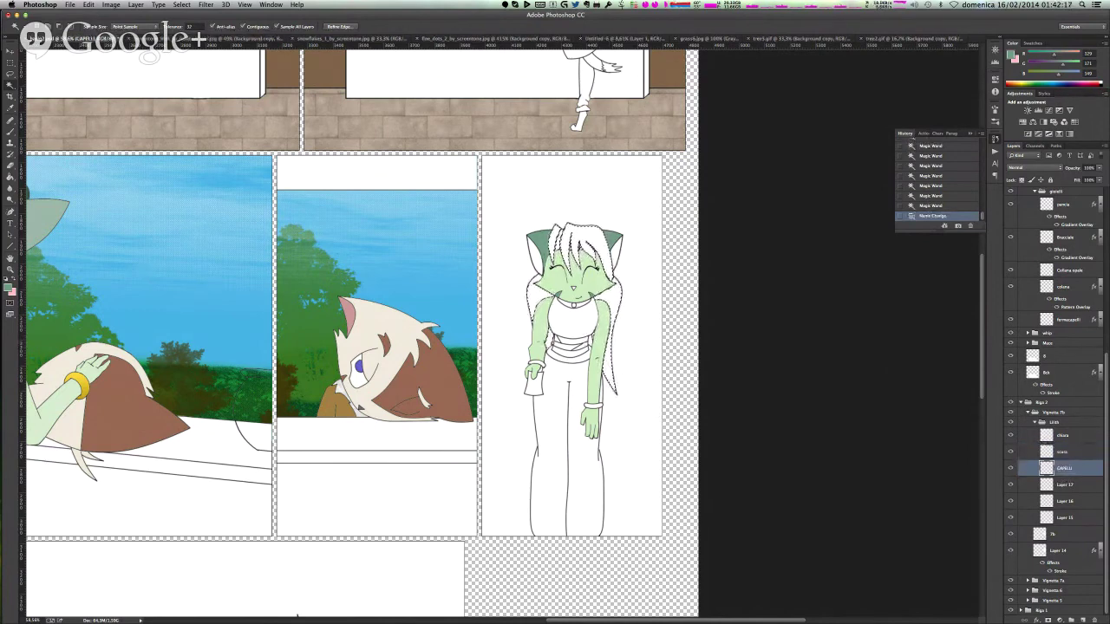
key("g")
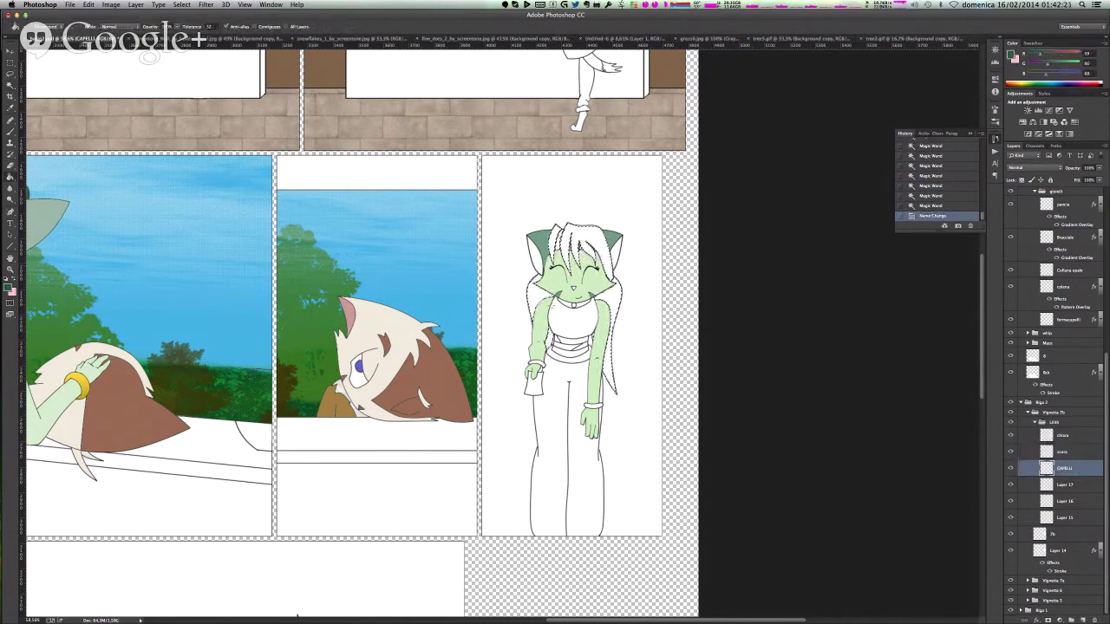
left_click(535, 294)
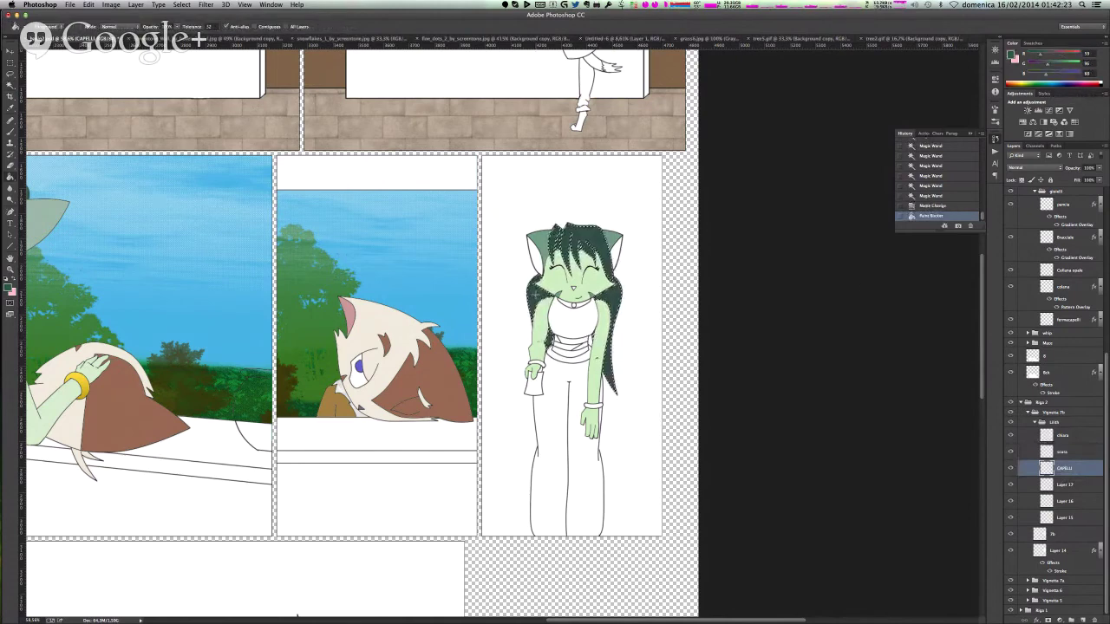
key("super+d")
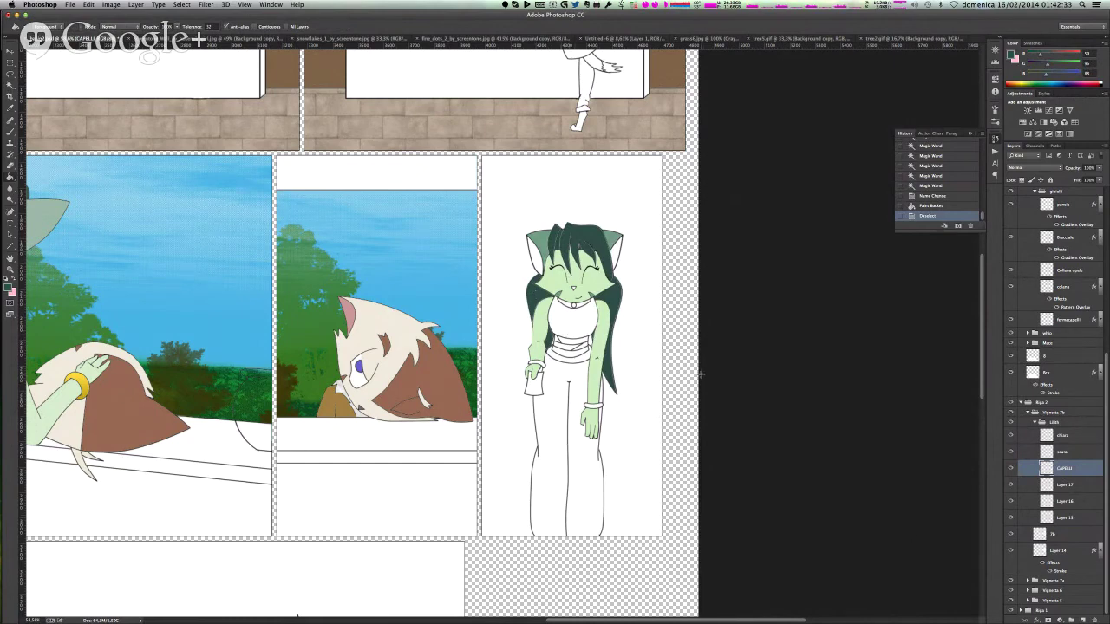
- Magic-wand the cat girl's sleeveless top and trousers into one selection
scroll(580, 302, "down", 1)
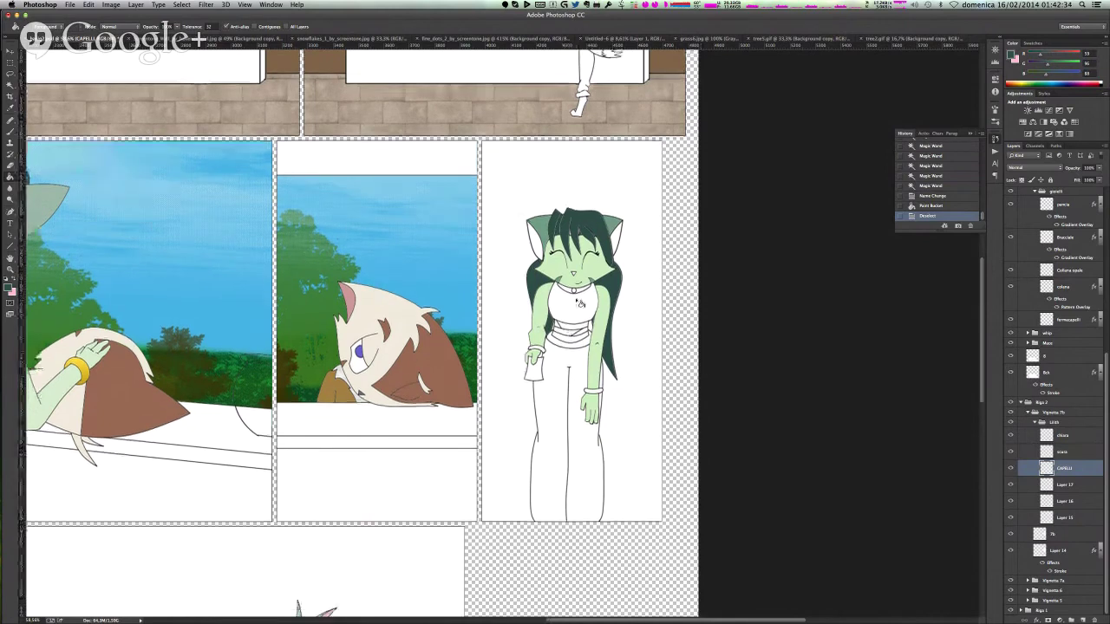
key("w")
left_click(562, 384)
left_click(563, 414)
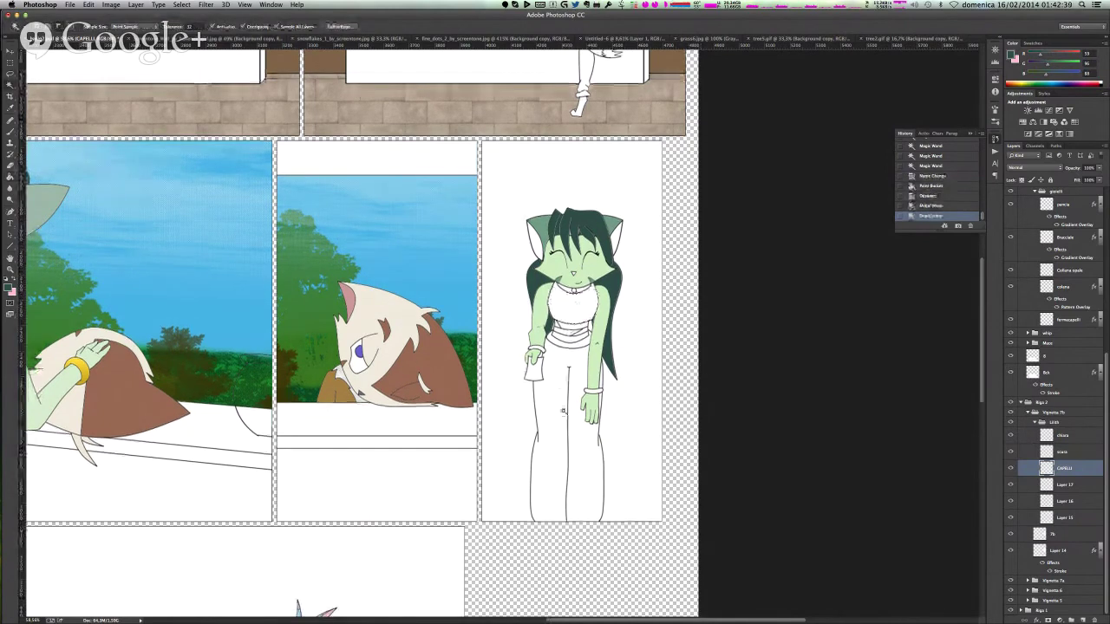
left_click(557, 406)
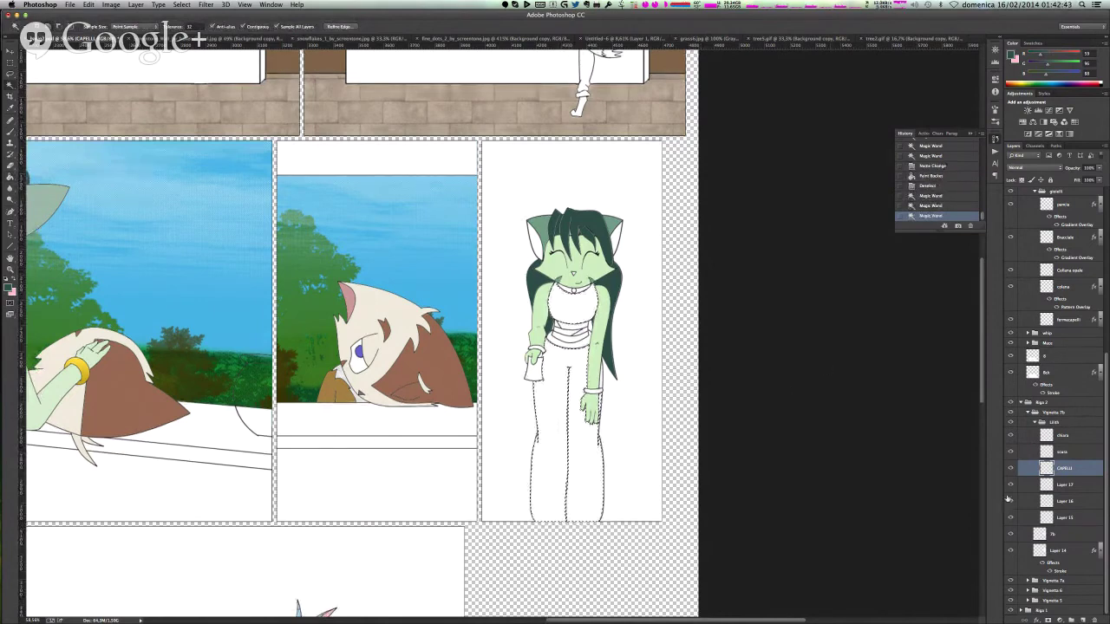
- On the layer below CAPELLI, fill the selected top and trousers with off-white sampled from the other open reference document
left_click(1065, 485)
key("g")
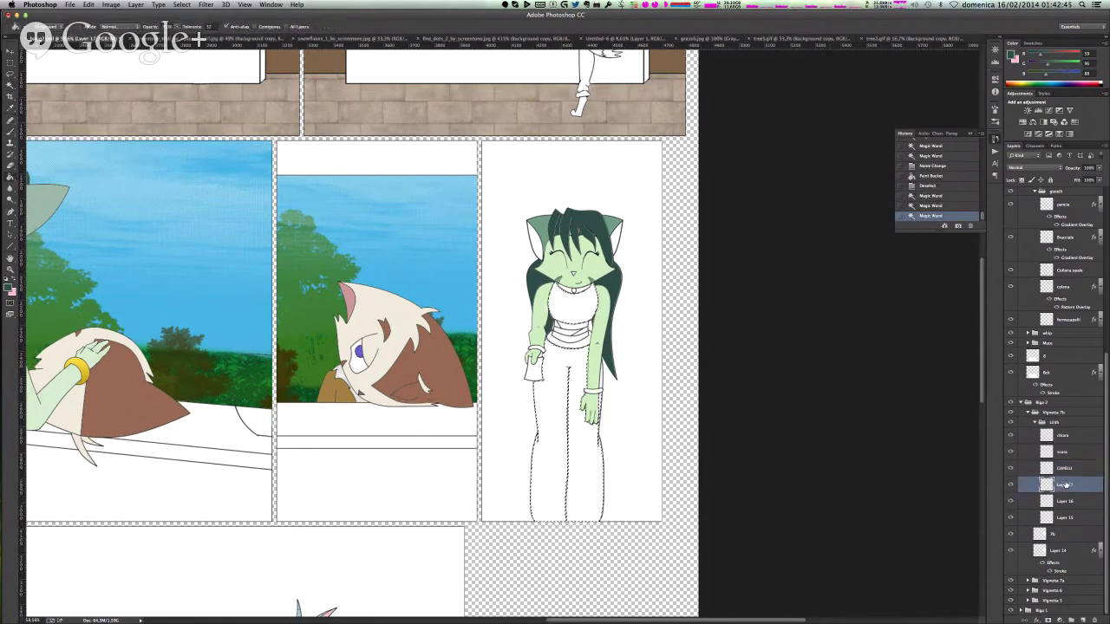
key("ctrl+shift+Tab")
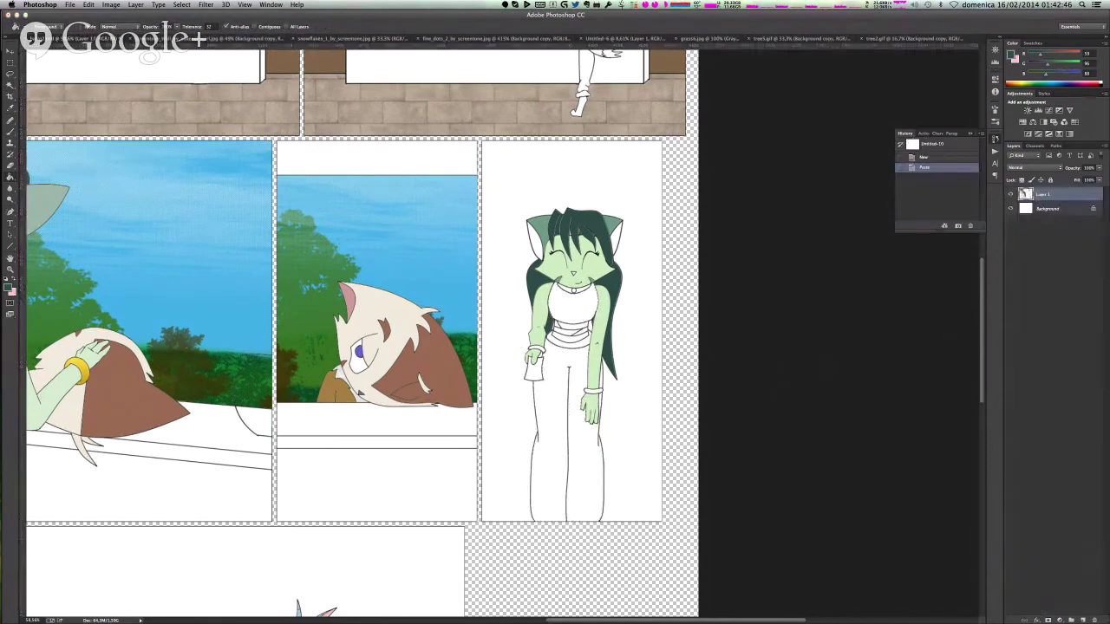
left_click(568, 347, "alt")
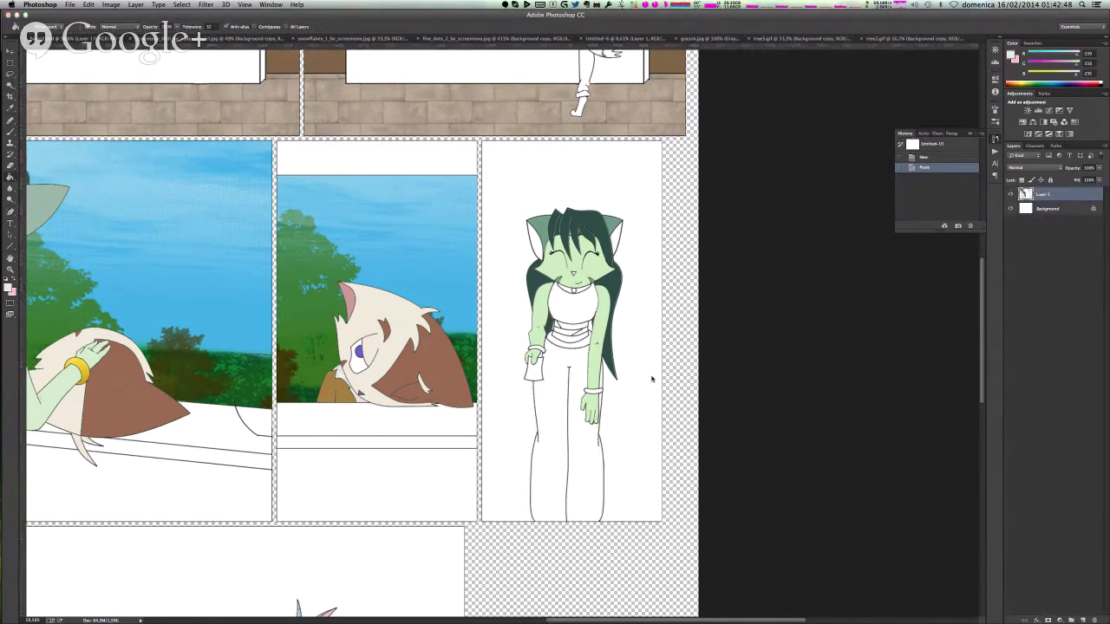
key("ctrl+shift+Tab")
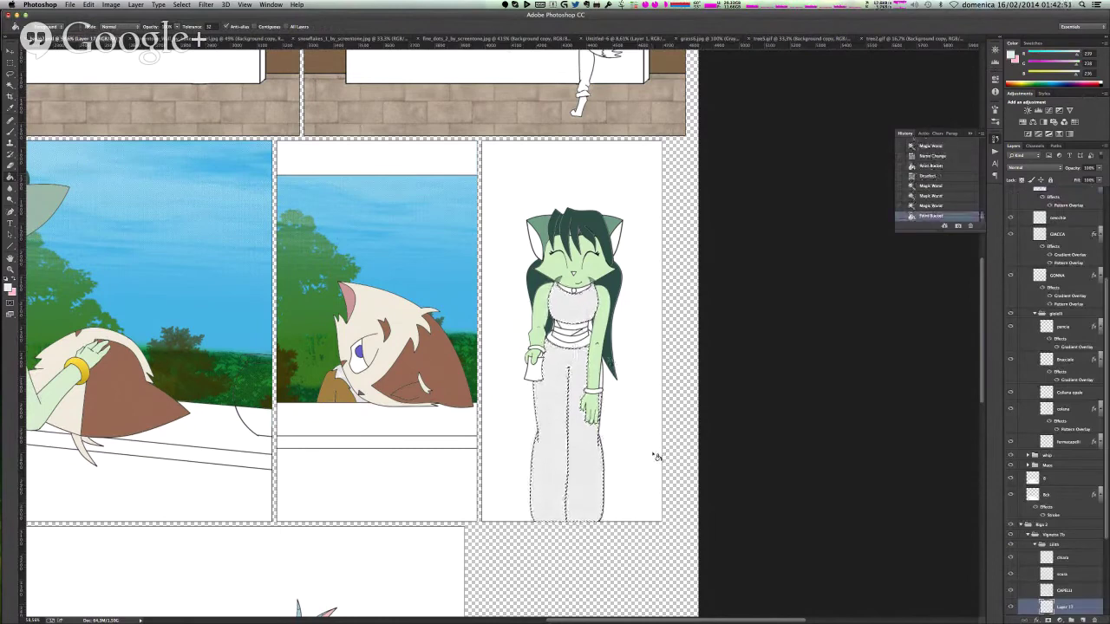
- Rename the layer holding the off-white top and trousers as v chiaro and deselect
scroll(1064, 537, "down", 3)
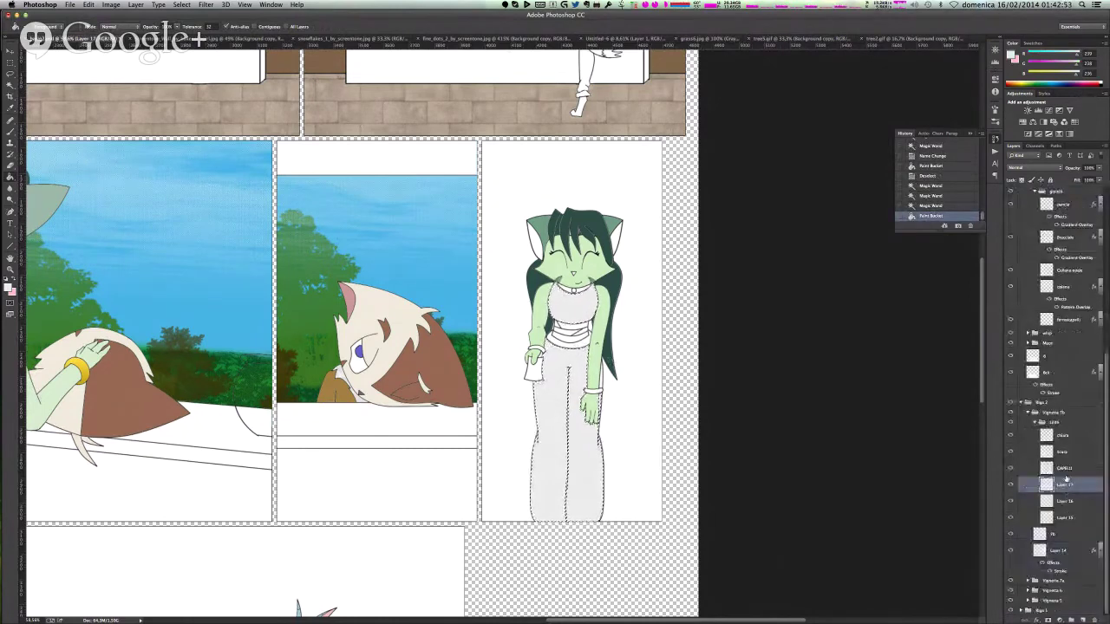
double_click(1065, 485)
type("ve")
key("Return")
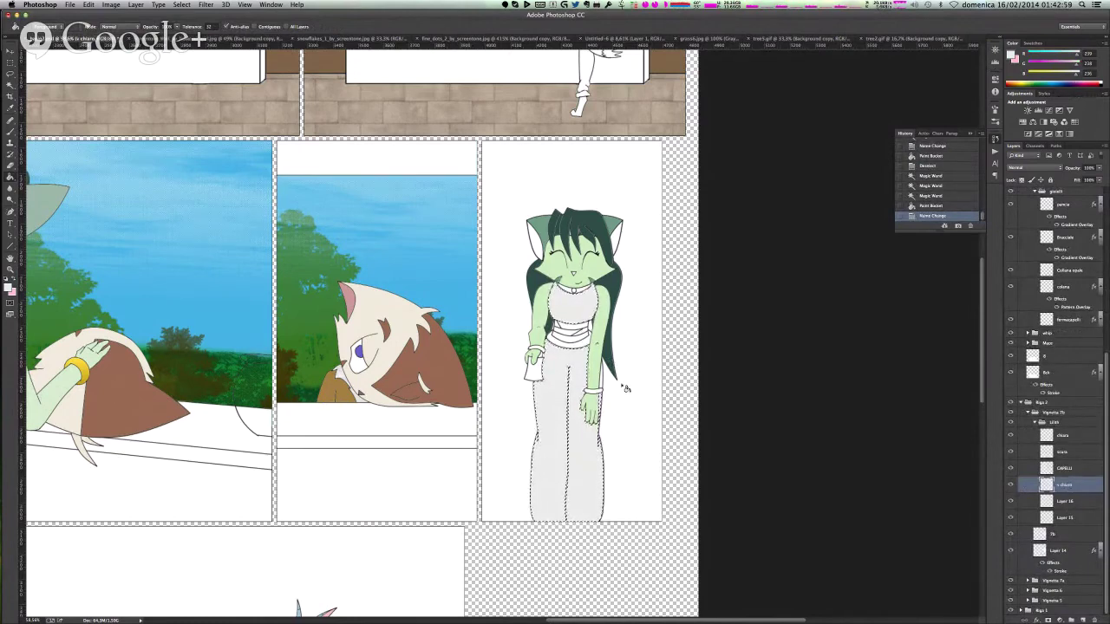
key("super+d")
- Magic-wand the folds of the cat girl's waist sash into one selection and make light pink the fill color
key("w")
left_click(575, 339)
left_click(583, 333, "shift")
left_click(577, 333, "shift")
left_click(570, 329, "shift")
left_click(574, 331, "shift")
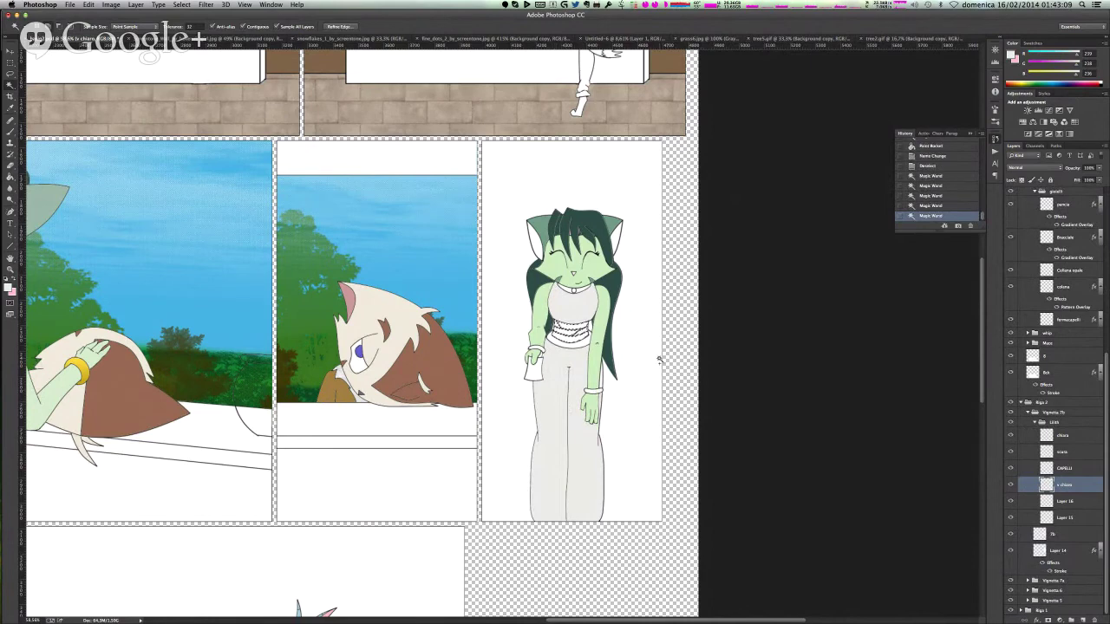
key("g")
key("x")
- Try to fill the selected waist sash with light pink on the v chiaro layer
left_click(567, 333)
key("super+d")
key("super+z")
key("super+z")
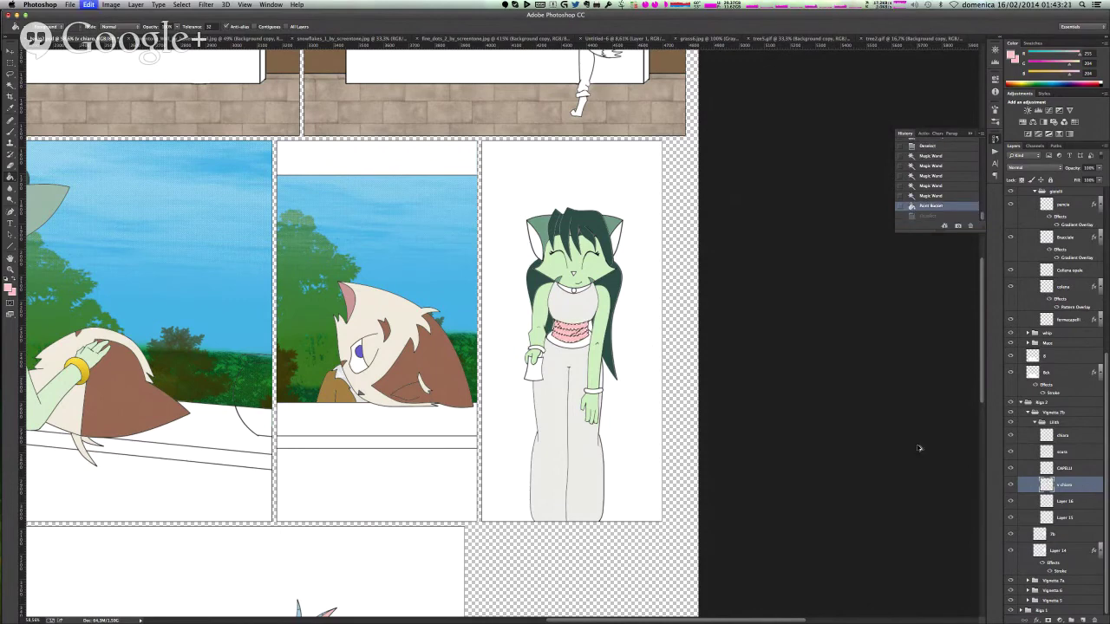
key("super+z")
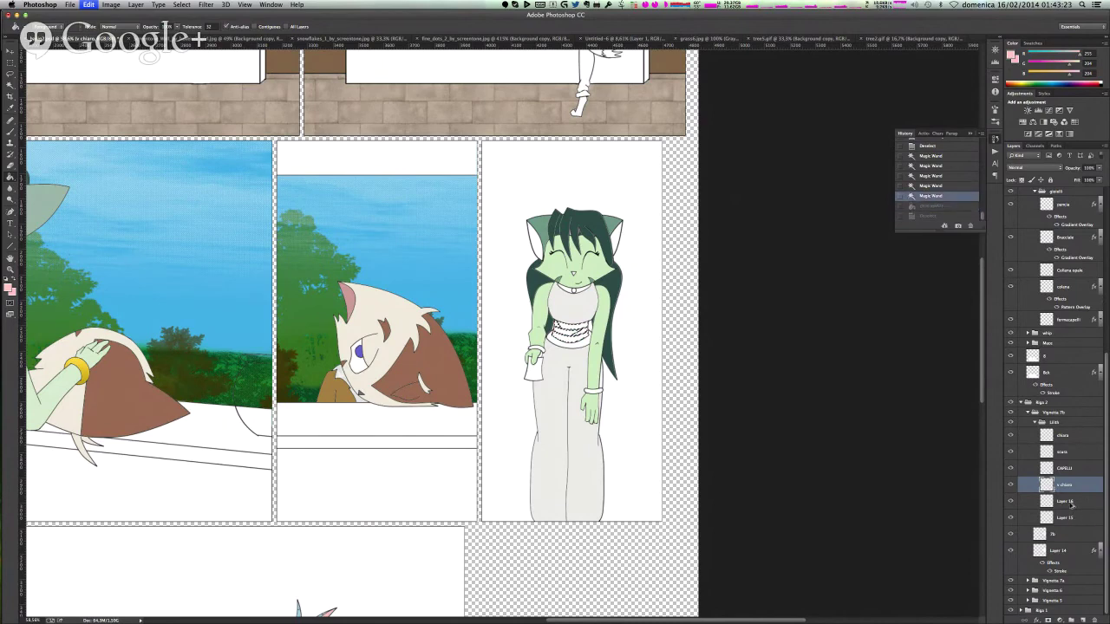
- On the layer below v chiaro, fill the selected waist sash and its remaining upper fold with light pink, and deselect
left_click(1070, 502)
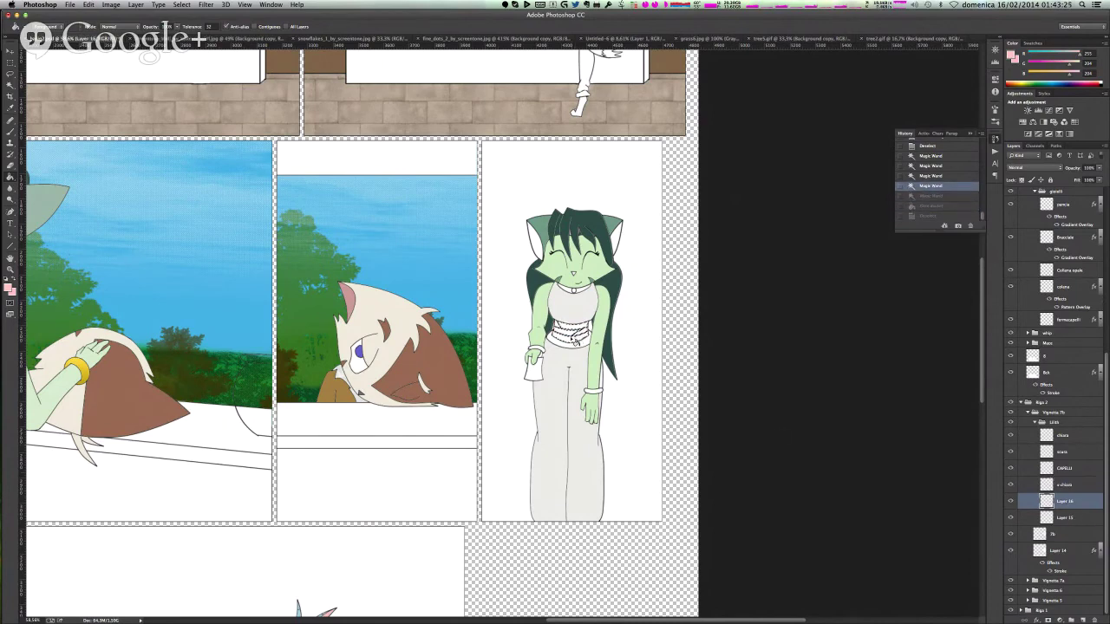
left_click(570, 331)
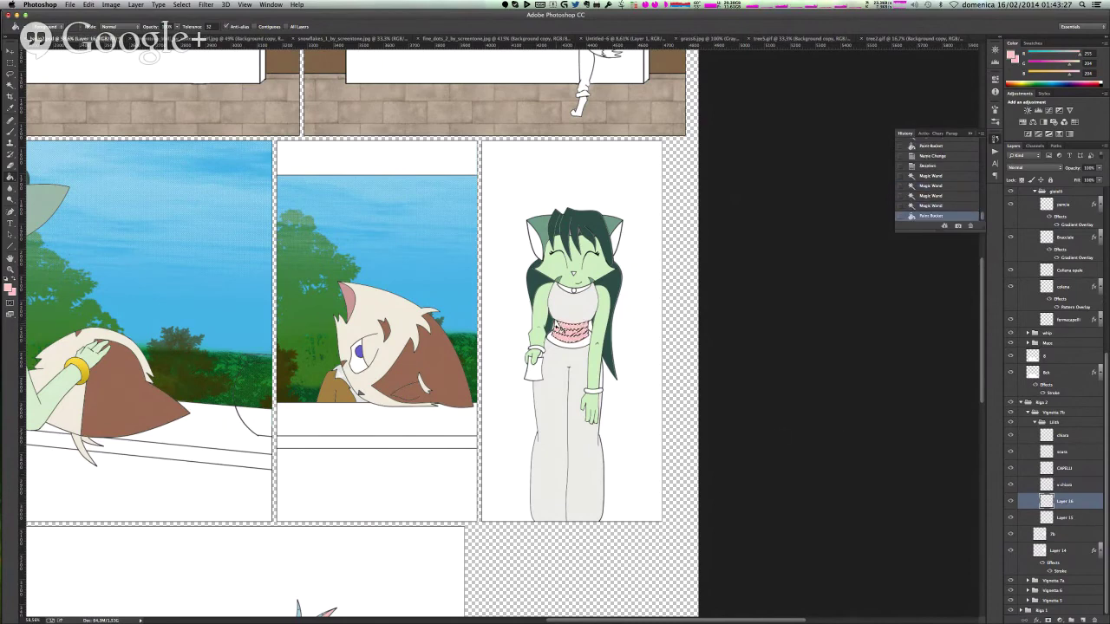
key("super+d")
key("w")
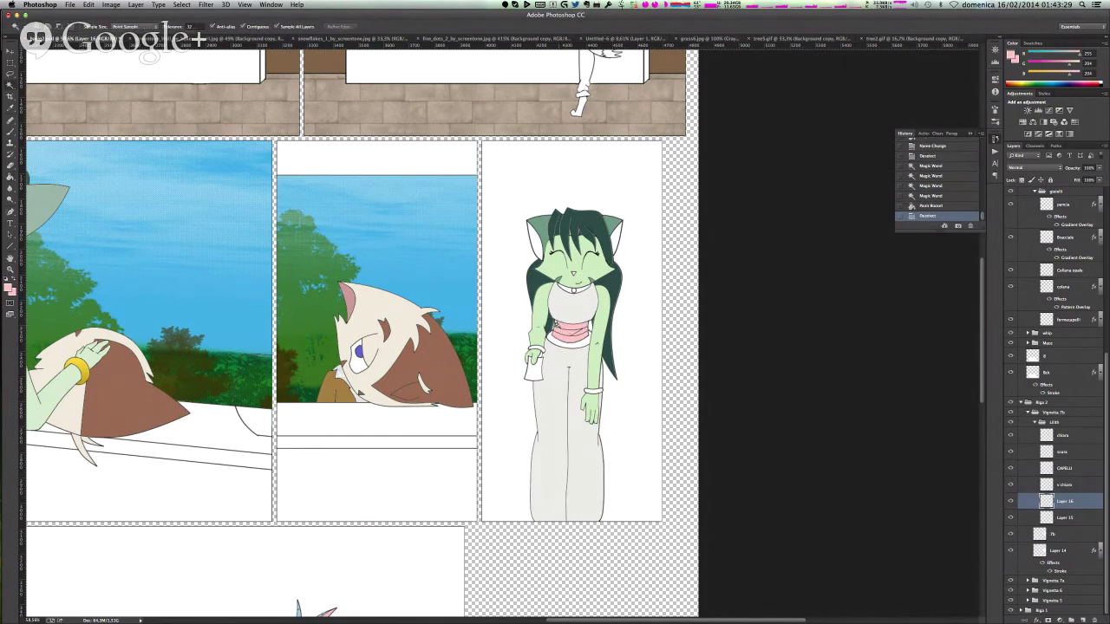
left_click(560, 327)
key("g")
left_click(559, 328)
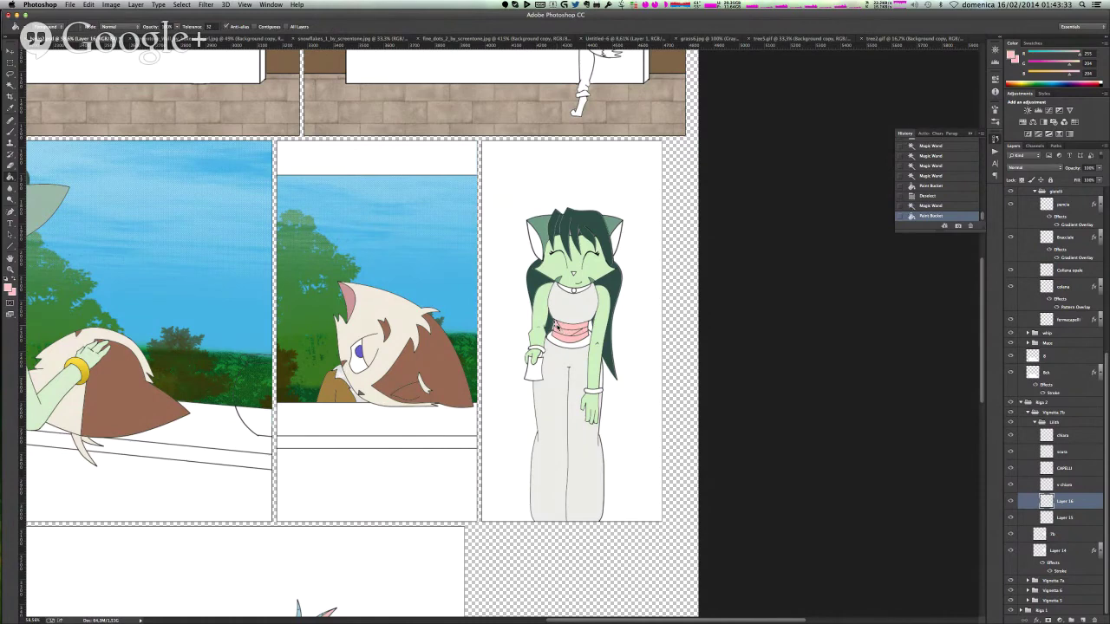
key("super+d")
- Rename the pink sash layer as v scuro and the empty layer below it as orecchie
double_click(1065, 502)
type("pe")
key("Return")
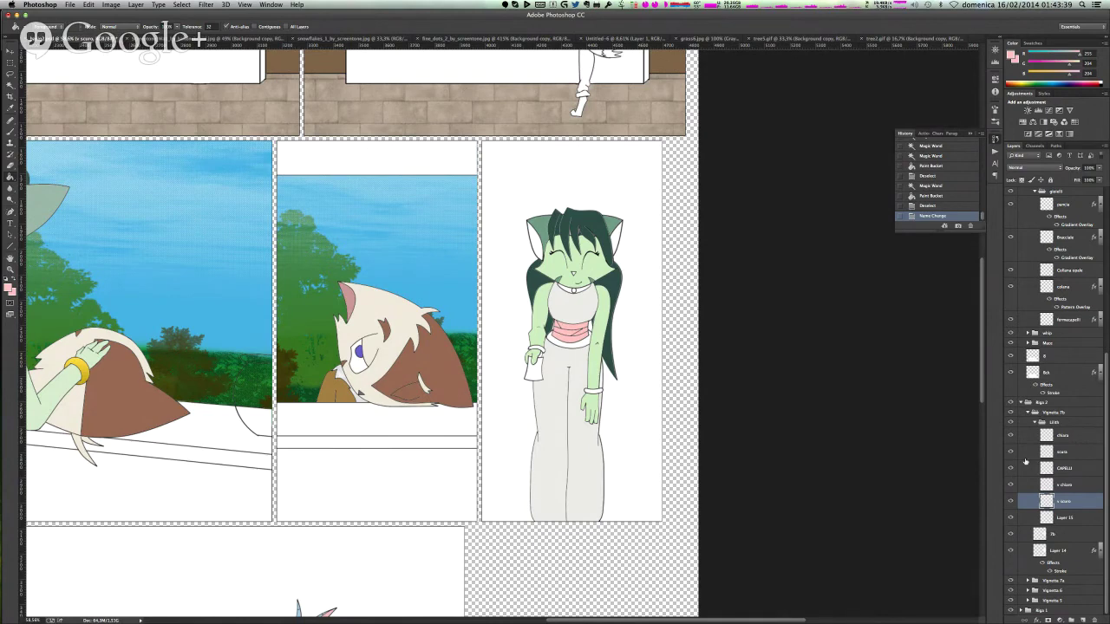
double_click(1062, 517)
type("ondo")
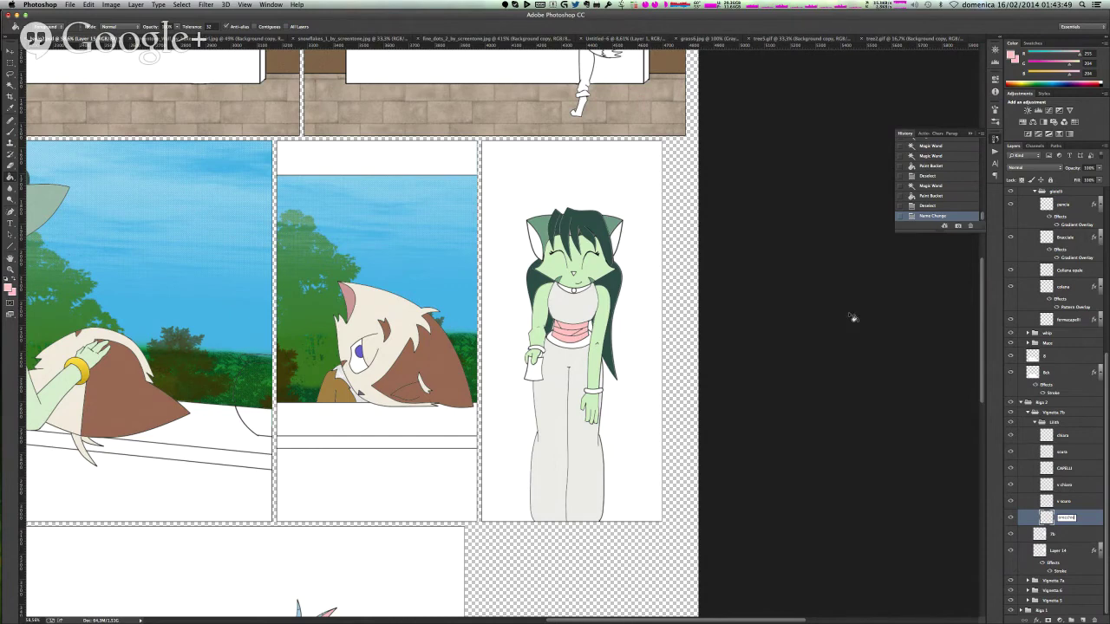
key("Return")
- Magic-wand both of the cat girl's inner ears, fill them on orecchie with pink sampled from the other character's inner ear, and deselect
key("w")
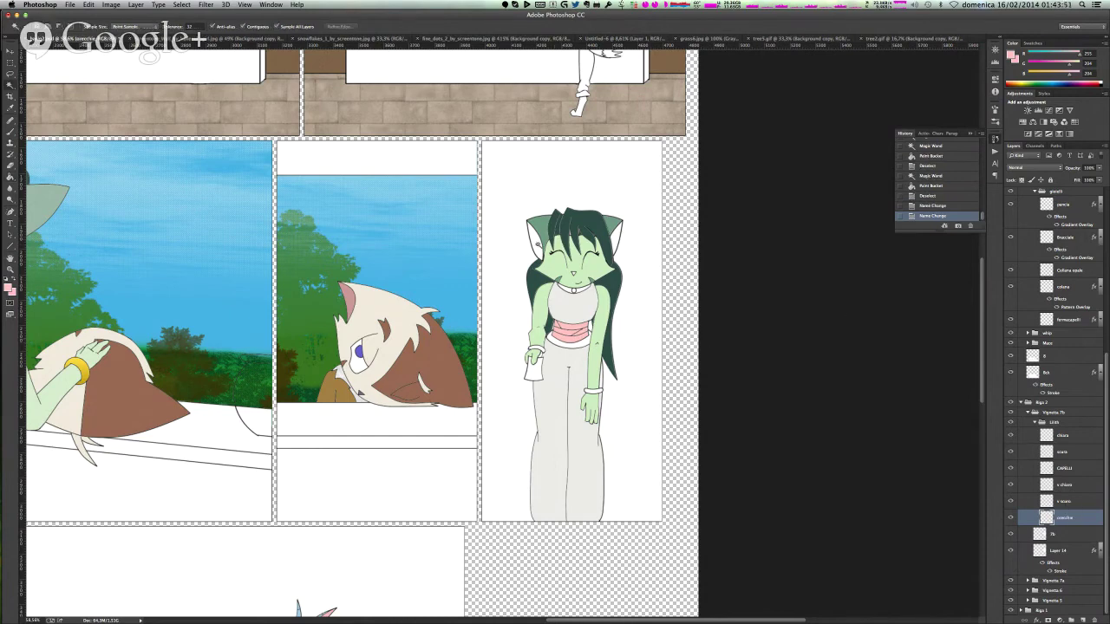
left_click(535, 246)
left_click(616, 240, "shift")
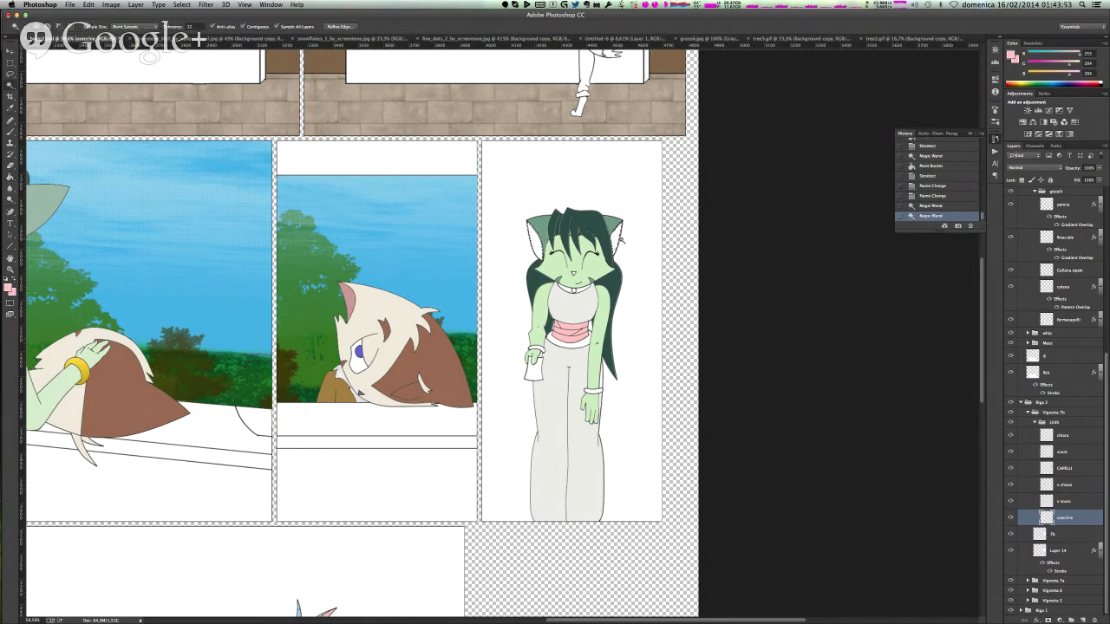
key("g")
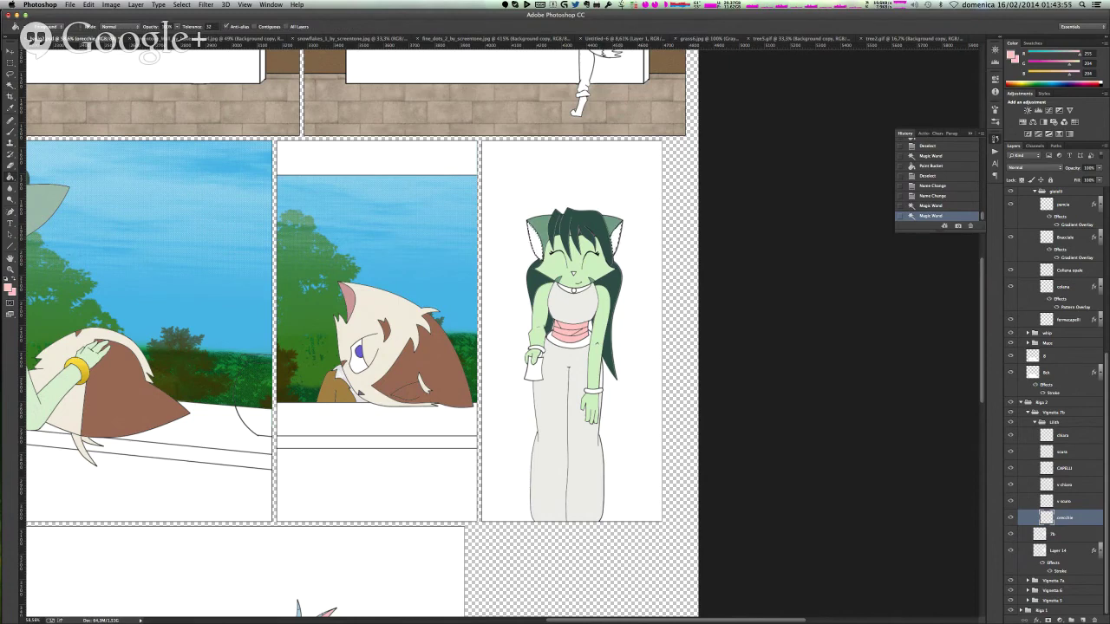
left_click(349, 301, "alt")
left_click(617, 242)
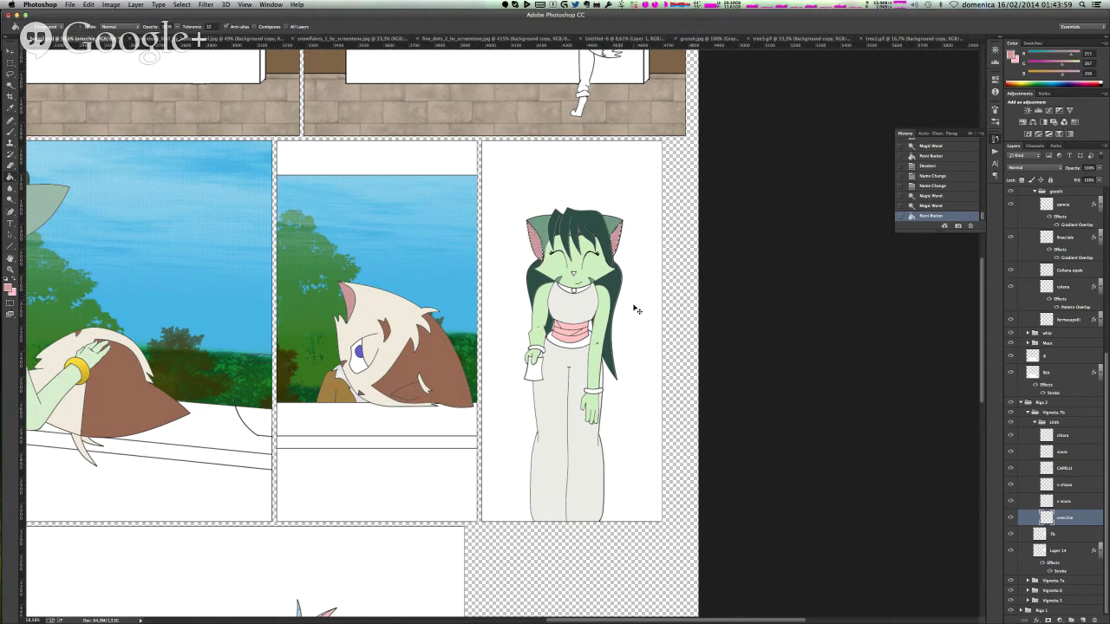
key("super+d")
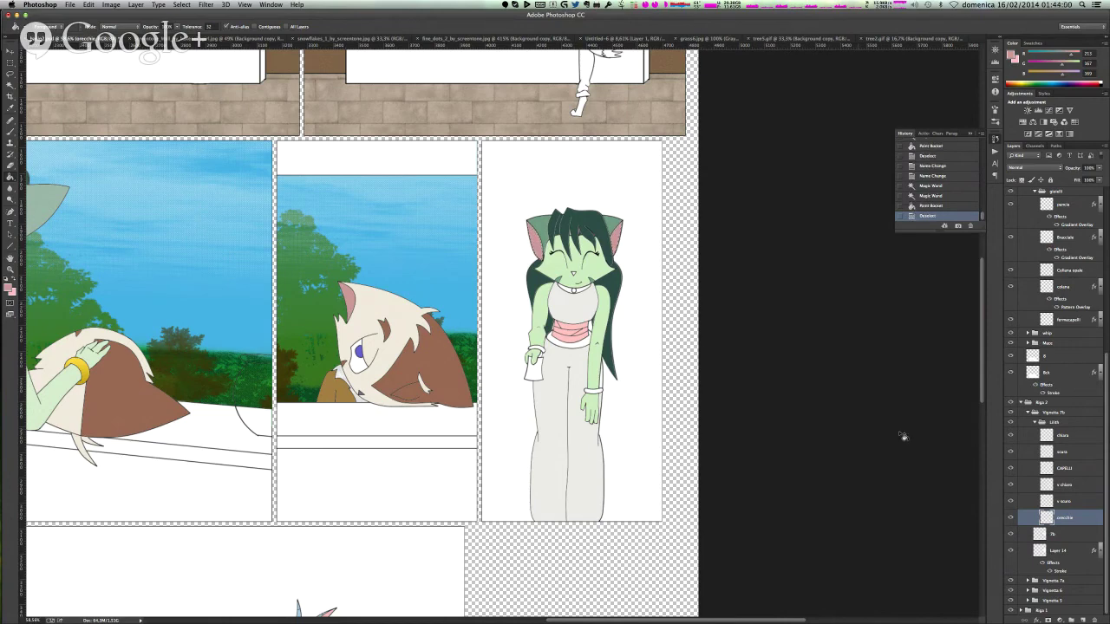
- Add a layer named naso above orecchie, fill the cat girl's nose on it with light pink, and deselect
left_click(1083, 621)
double_click(1065, 517)
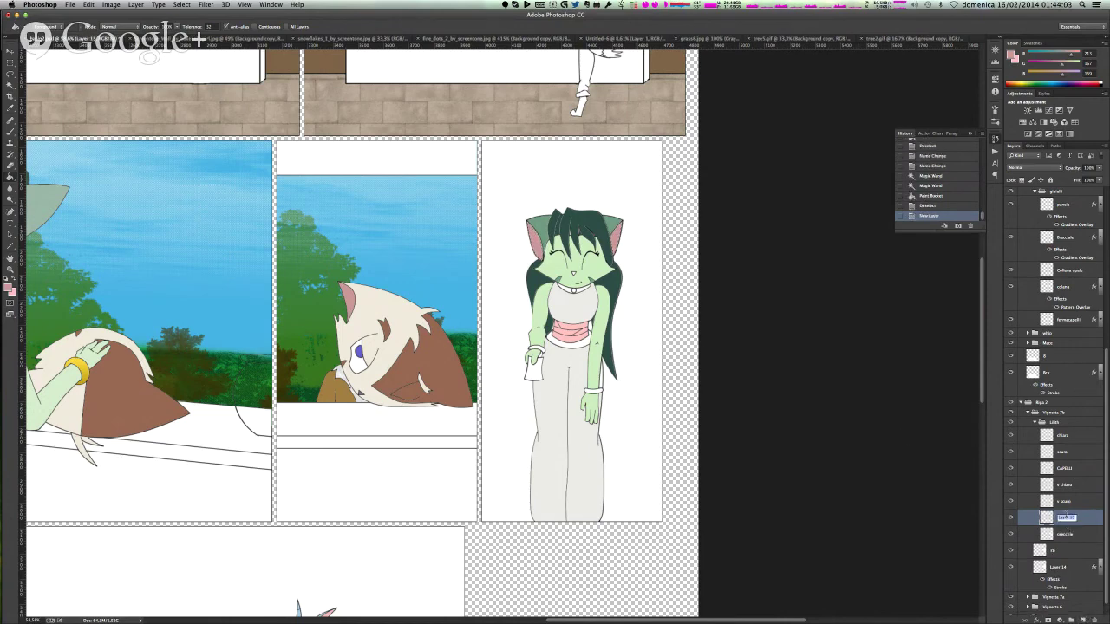
key("Return")
key("w")
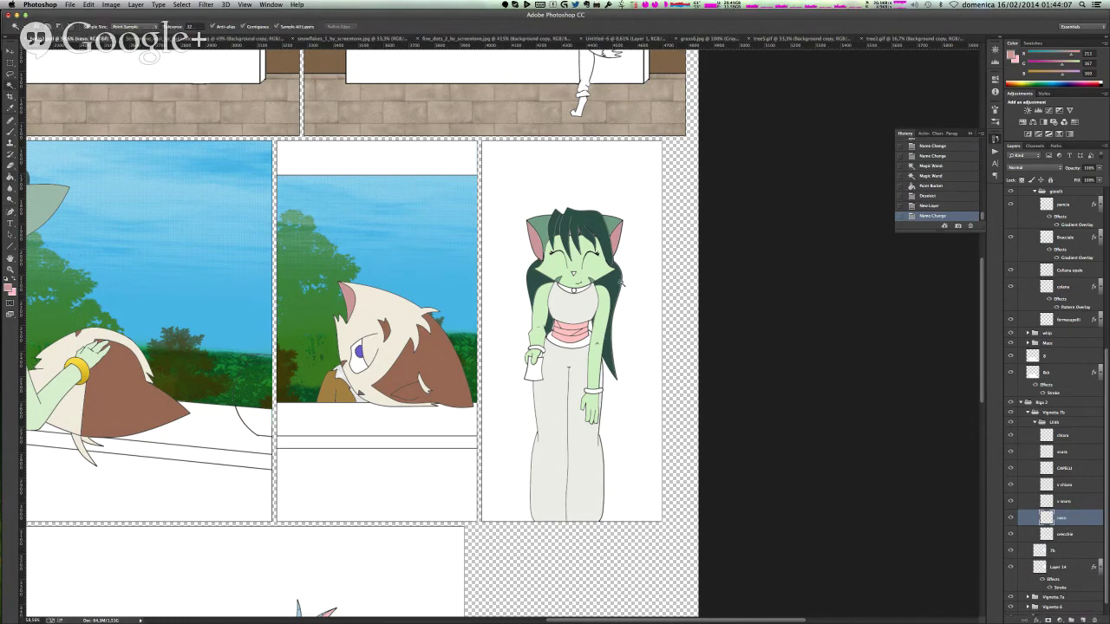
left_click(573, 273)
key("g")
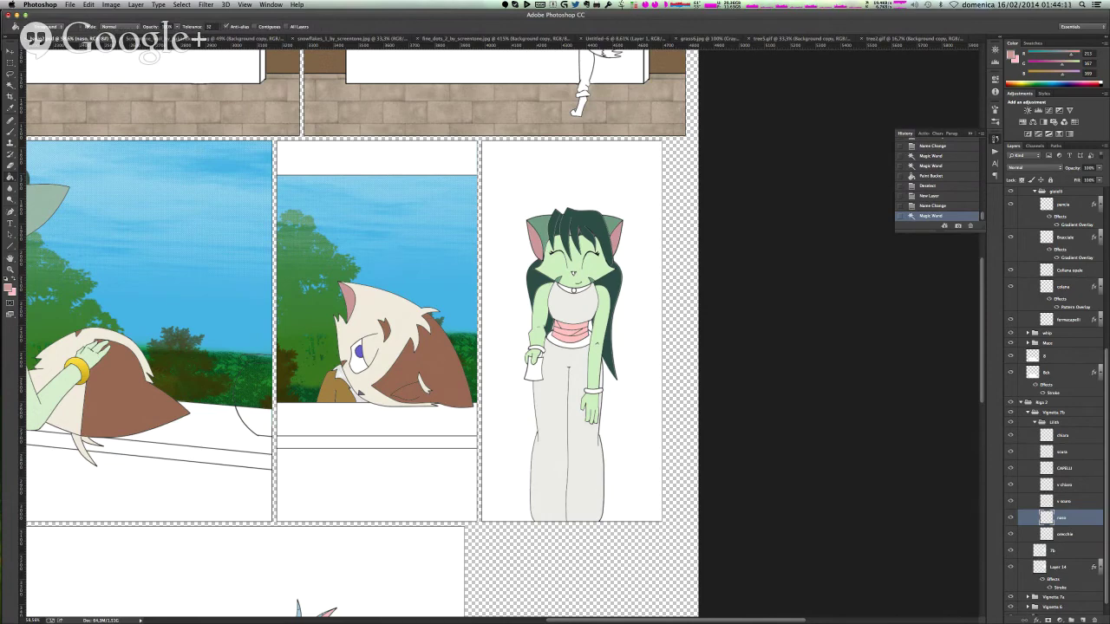
key("x")
left_click(577, 276)
key("super+d")
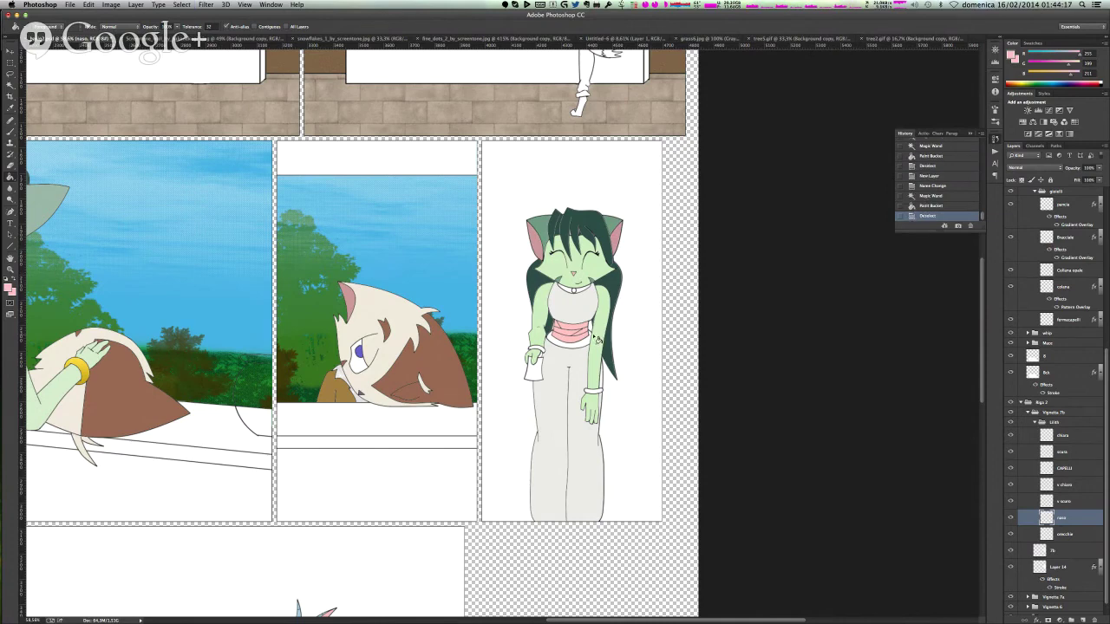
- Create a layer group named gioielli and place it below the orecchie layer
left_click(1072, 619)
left_click_drag(1061, 518, 1077, 550)
double_click(1065, 549)
type("gioielli")
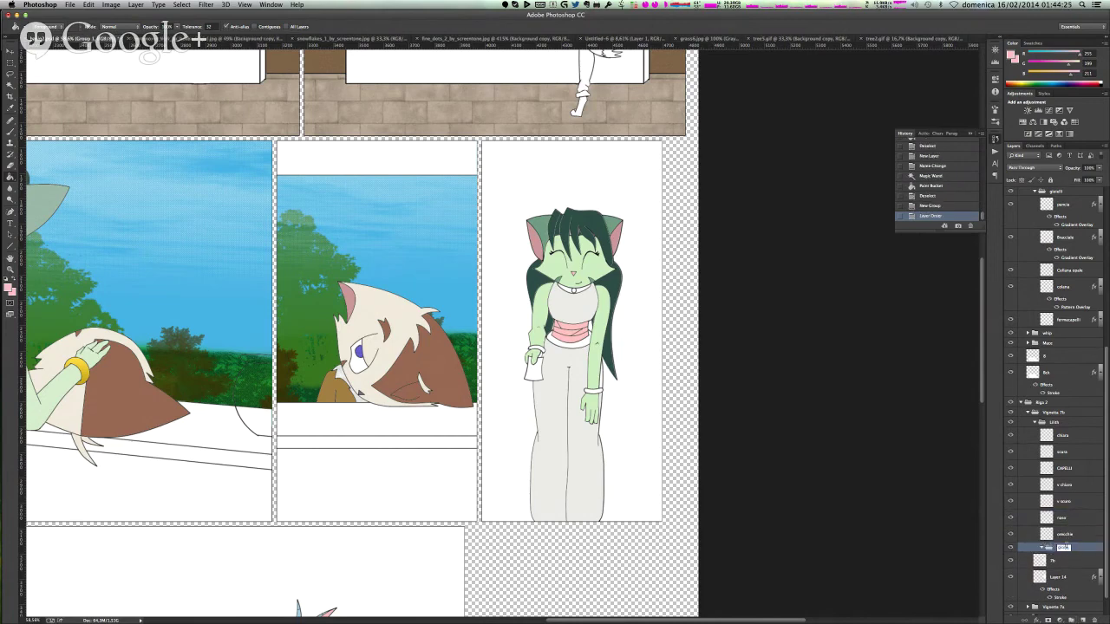
key("Return")
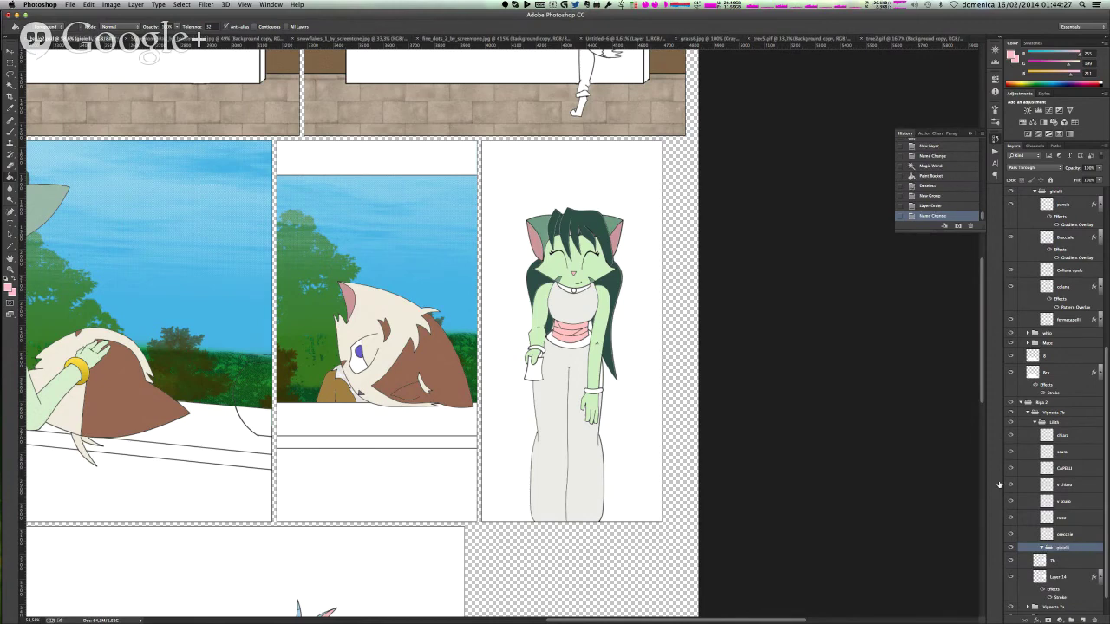
- Add four empty layers inside the new gioielli group and name the topmost one collana
scroll(625, 369, "down", 2)
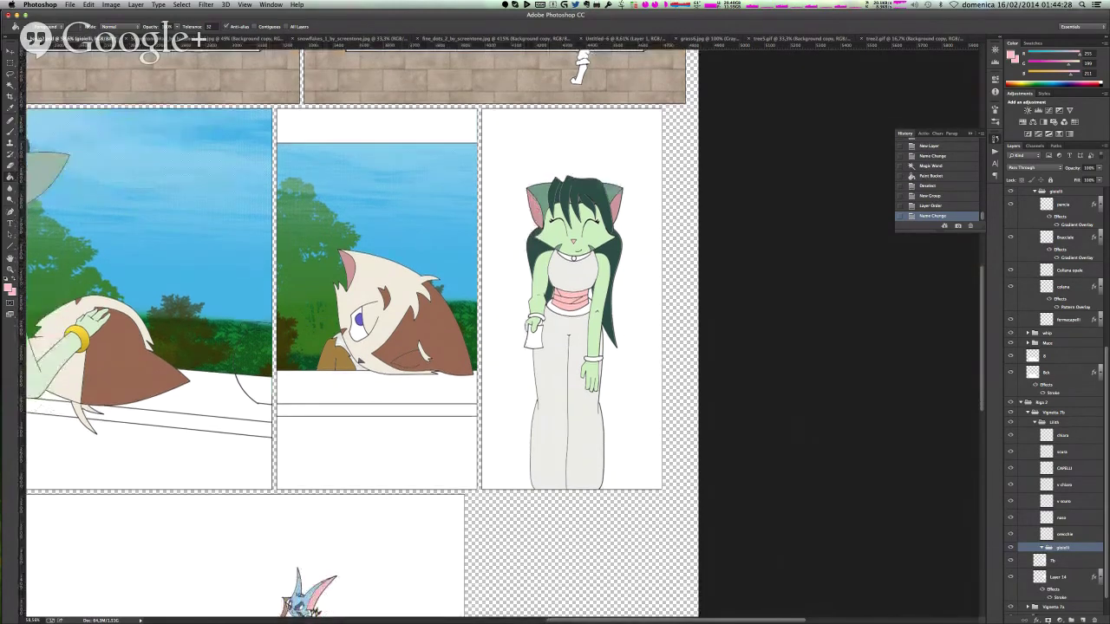
left_click(1082, 620)
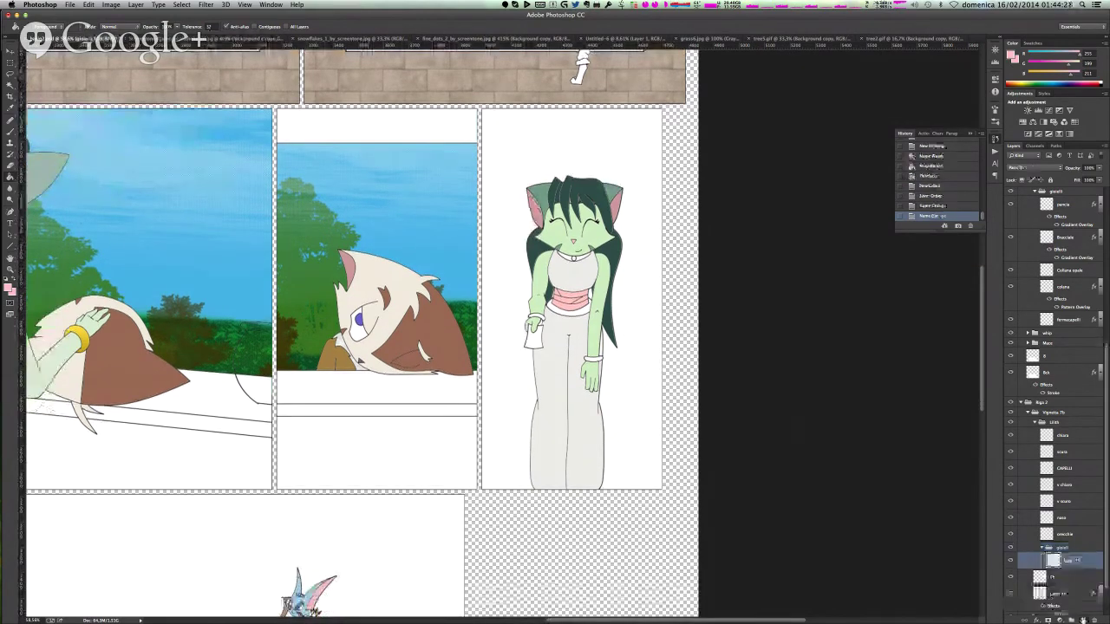
left_click(1083, 620)
left_click(1082, 621)
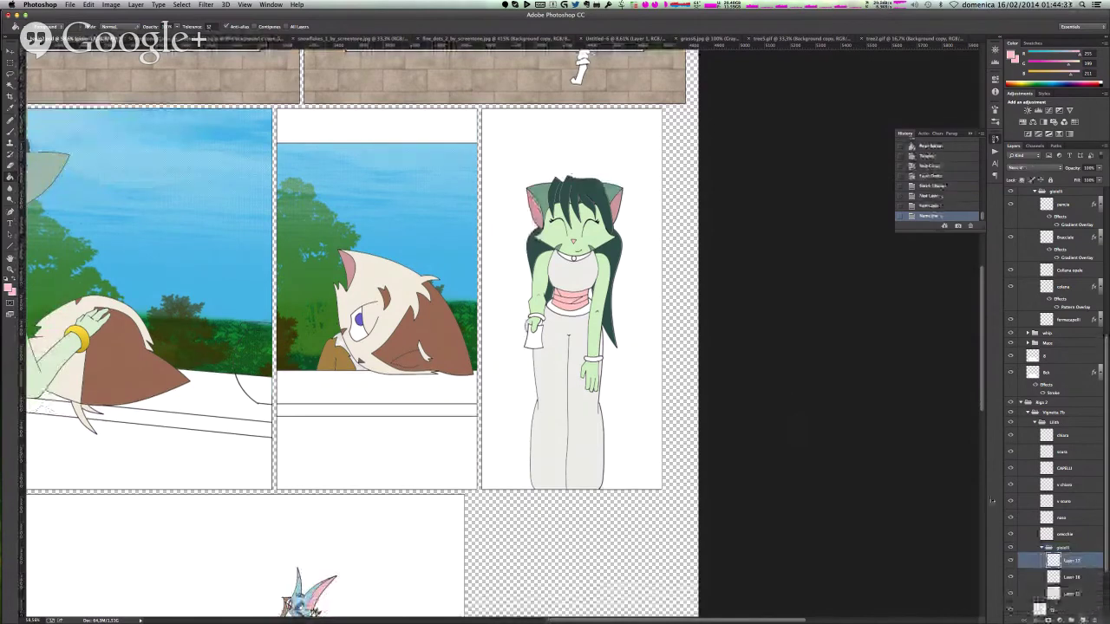
left_click(1082, 621)
double_click(1075, 562)
type("coll")
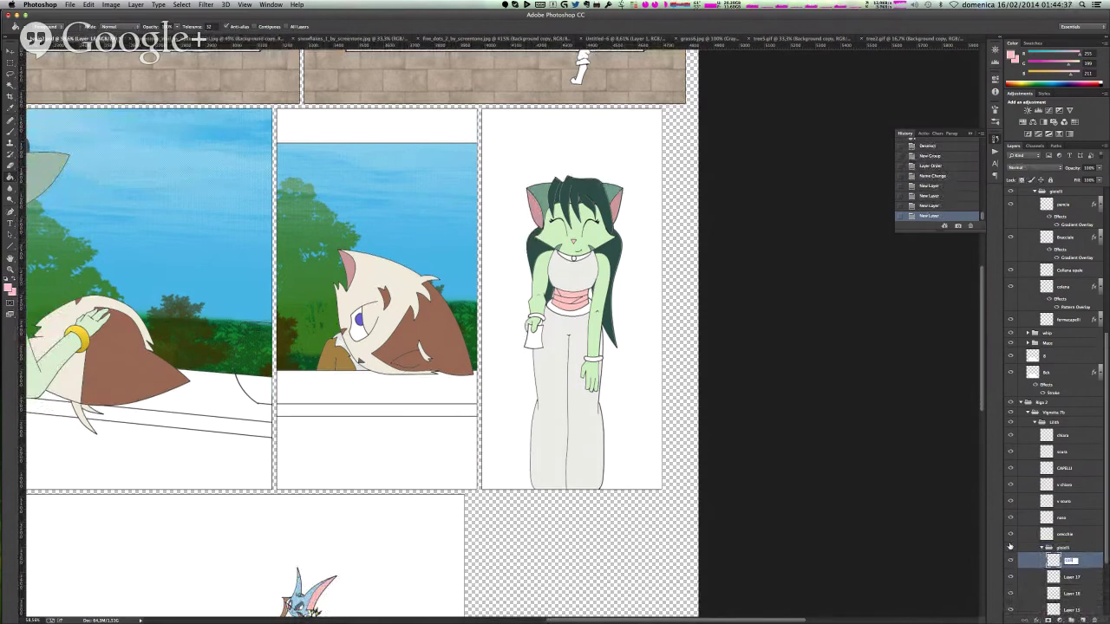
type("ana")
key("Return")
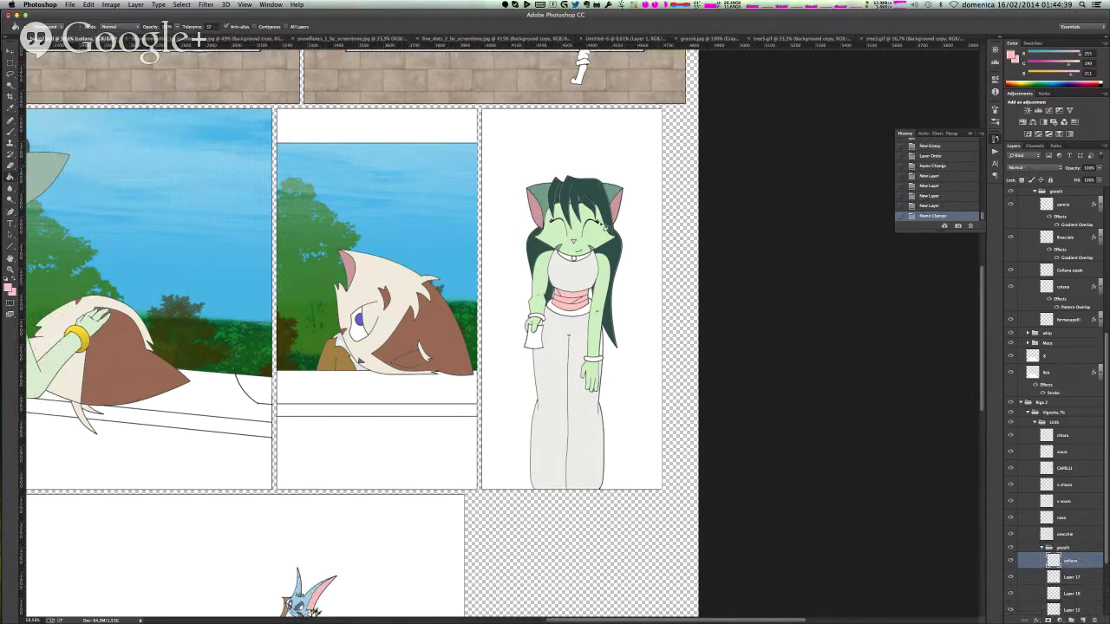
- Magic-wand the cat girl's necklace band around the pendant, fill it with golden yellow on the collana layer, and deselect
key("w")
left_click(572, 258)
left_click(582, 258)
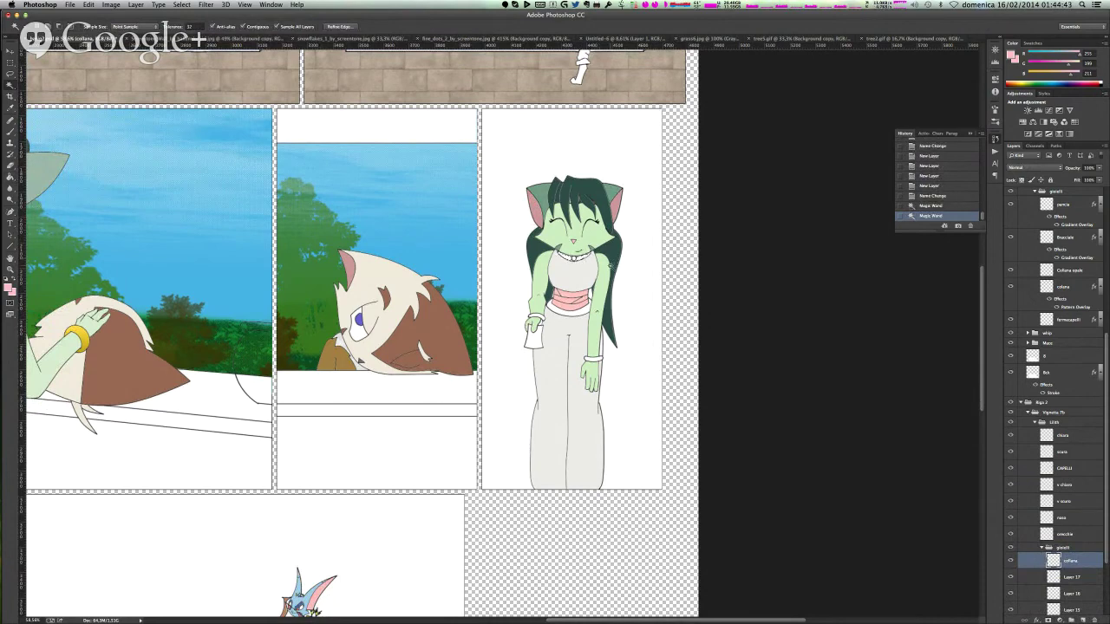
key("g")
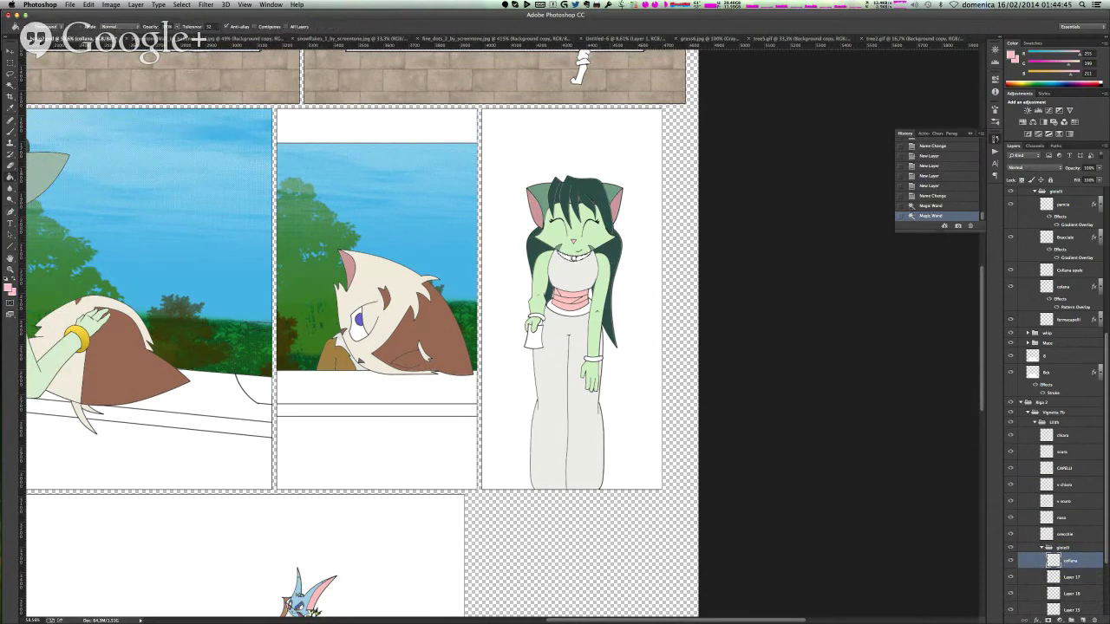
left_click(576, 257)
key("super+d")
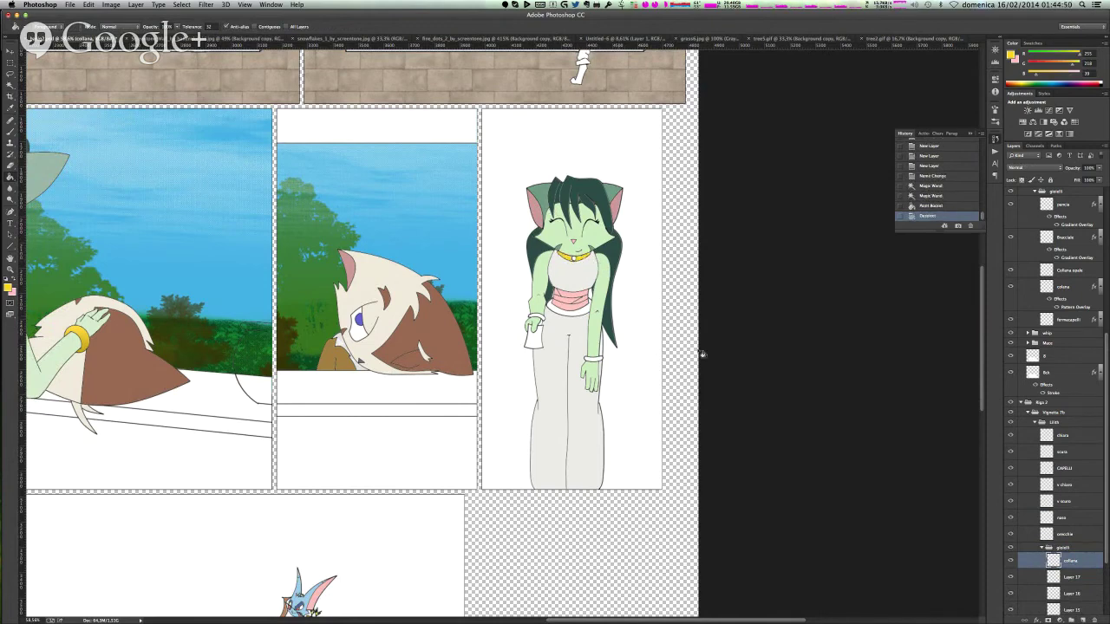
- Rename the layer below collana as bracciale 1 and fill the bracelet above the paper-holding hand with golden yellow
double_click(1079, 577)
type("ci")
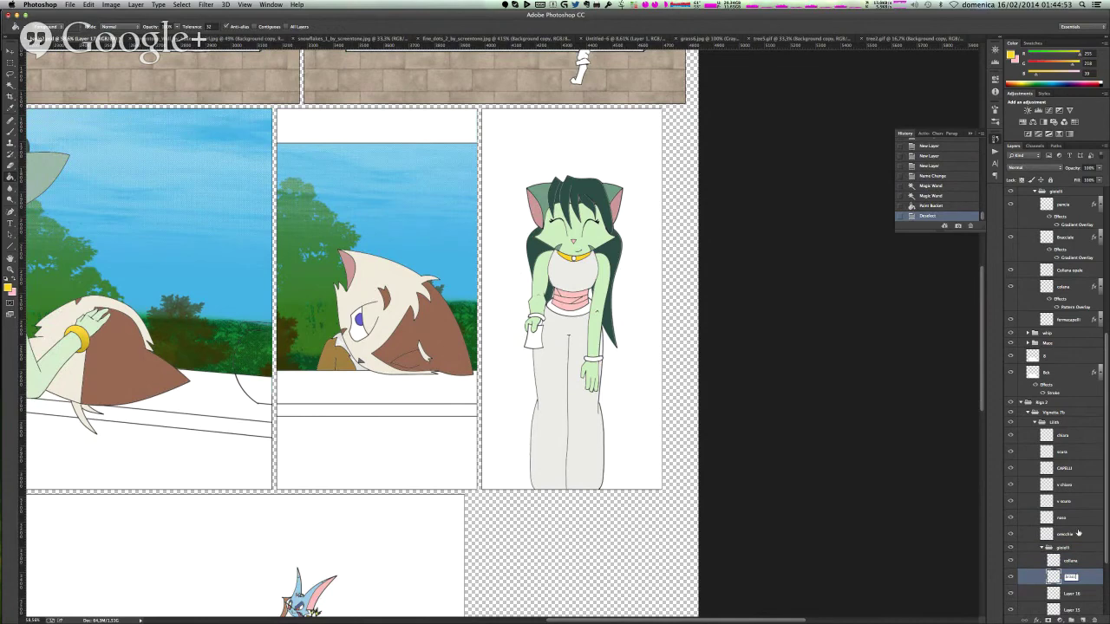
key("Return")
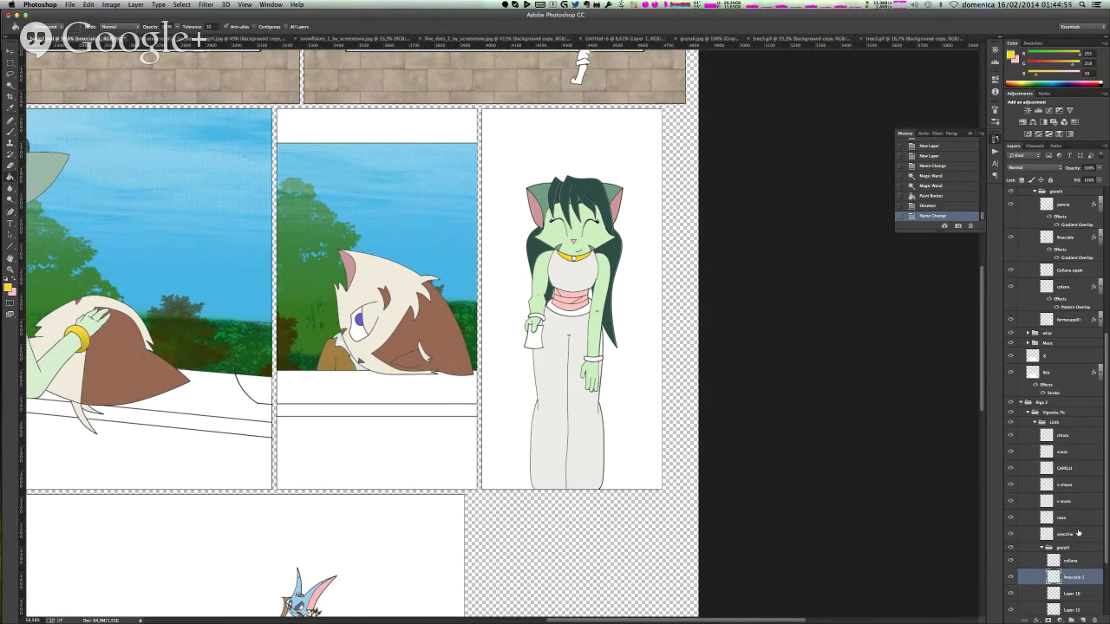
key("w")
left_click(541, 319)
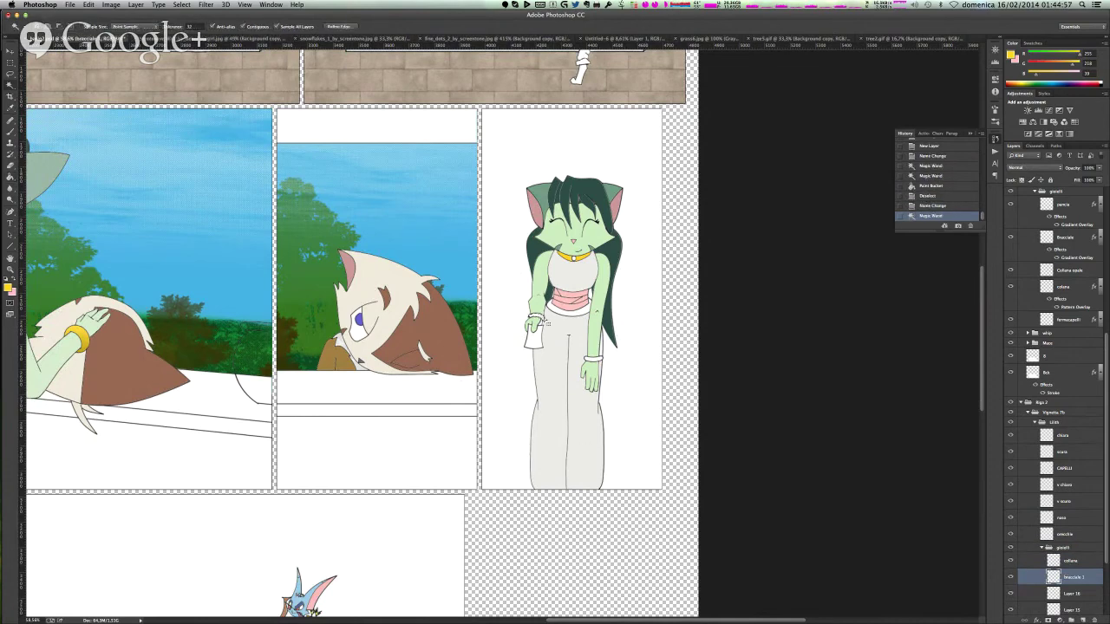
key("g")
left_click(542, 319)
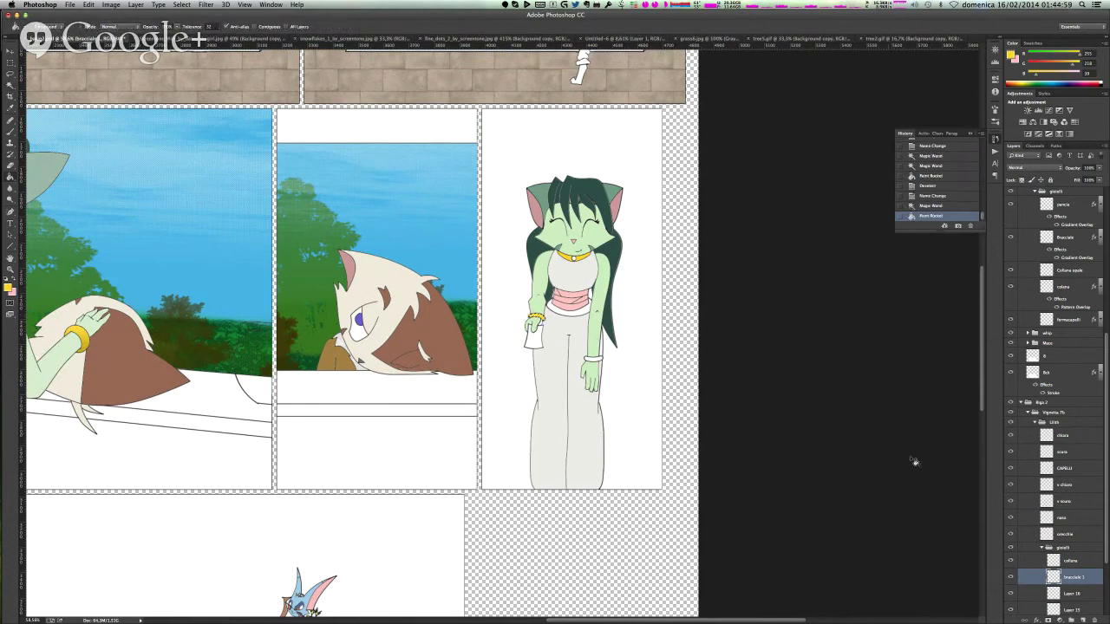
- Rename the layer below bracciale 1 as bracciale 2 and fill the bracelet on the cat girl's hanging arm with golden yellow
double_click(1073, 593)
type("bracciale 2")
key("Return")
key("w")
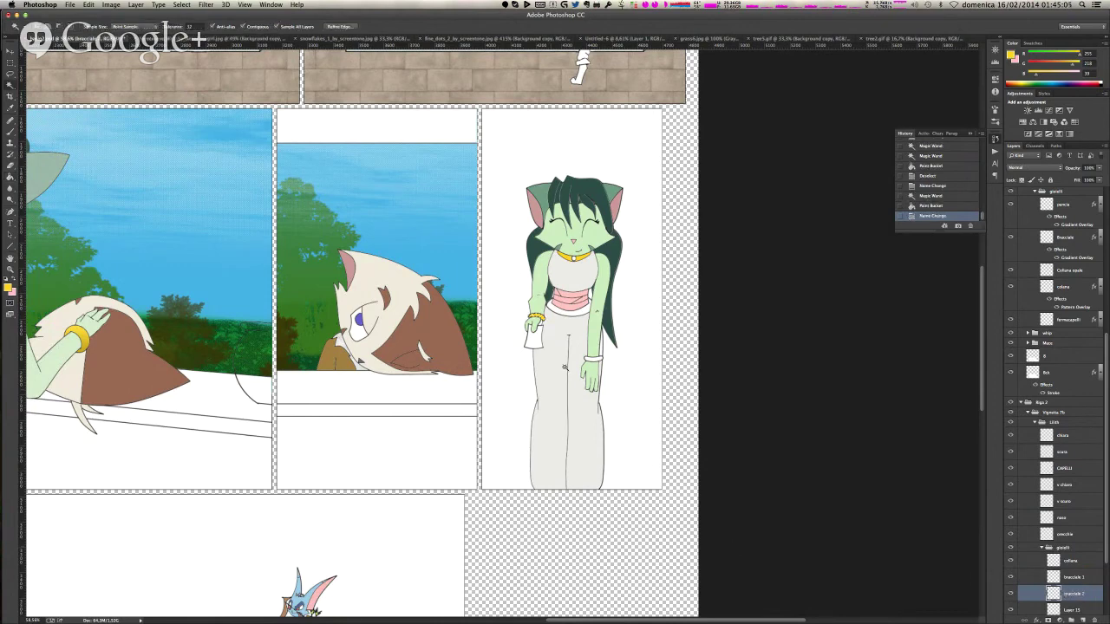
left_click(596, 360)
key("g")
left_click(595, 361)
- Rename the last layer of the gioielli group as pancia, fill the waist belt with golden yellow, and deselect
scroll(1082, 589, "down", 3)
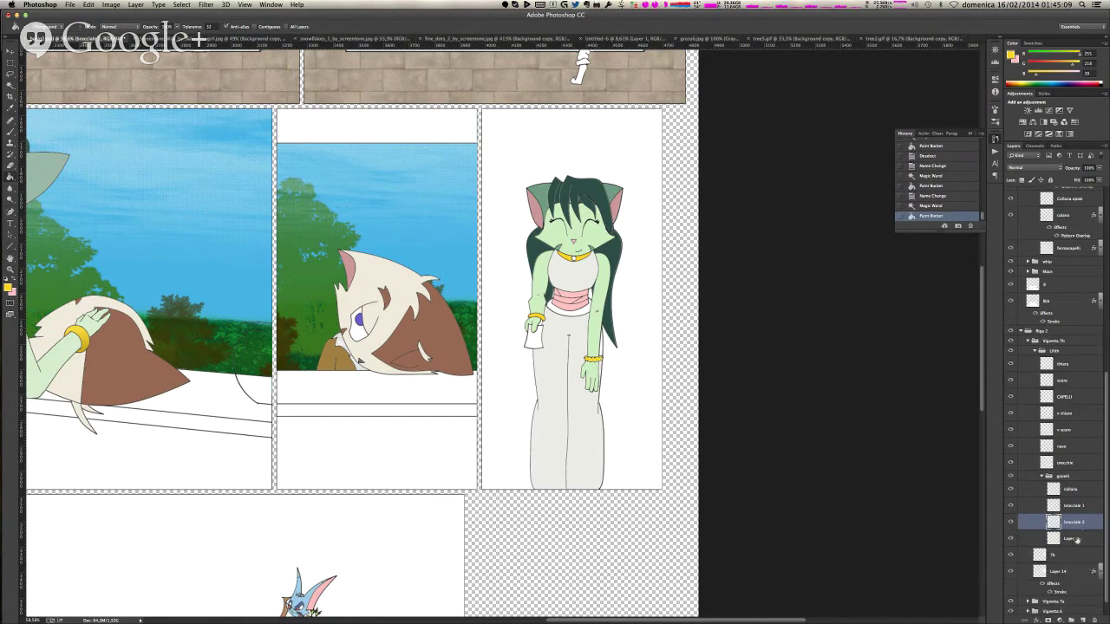
double_click(1073, 539)
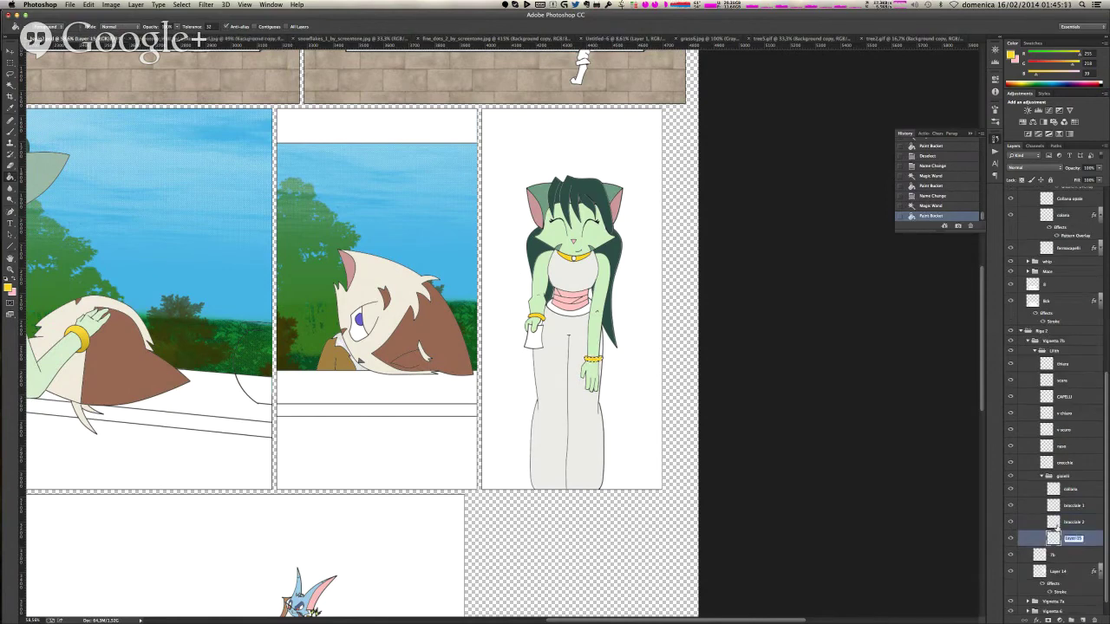
key("Return")
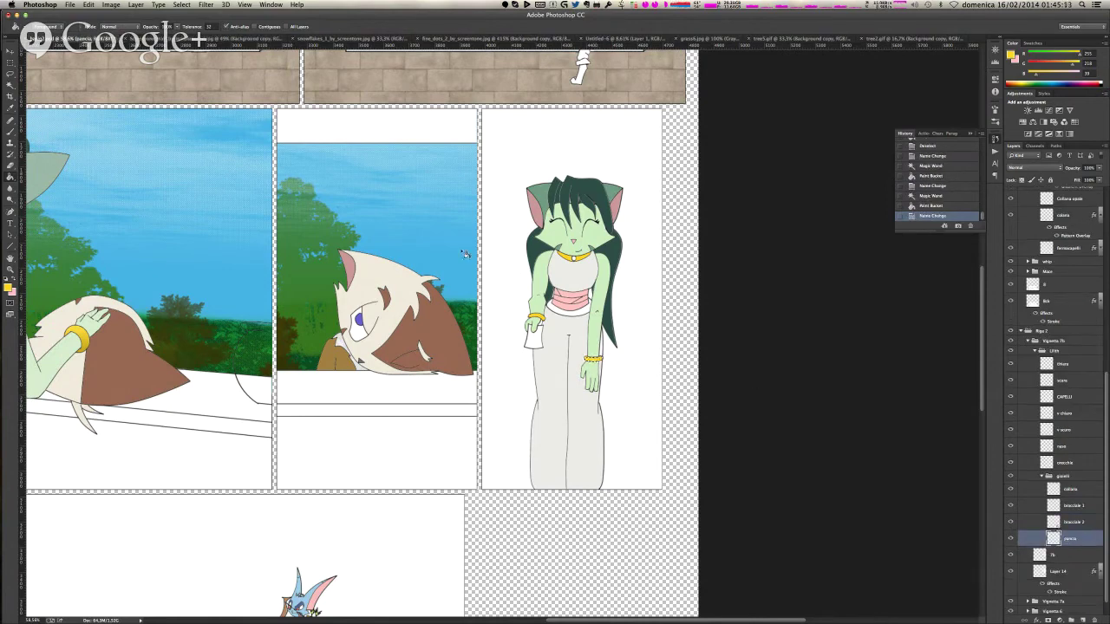
key("w")
left_click(570, 314)
key("g")
left_click(583, 312)
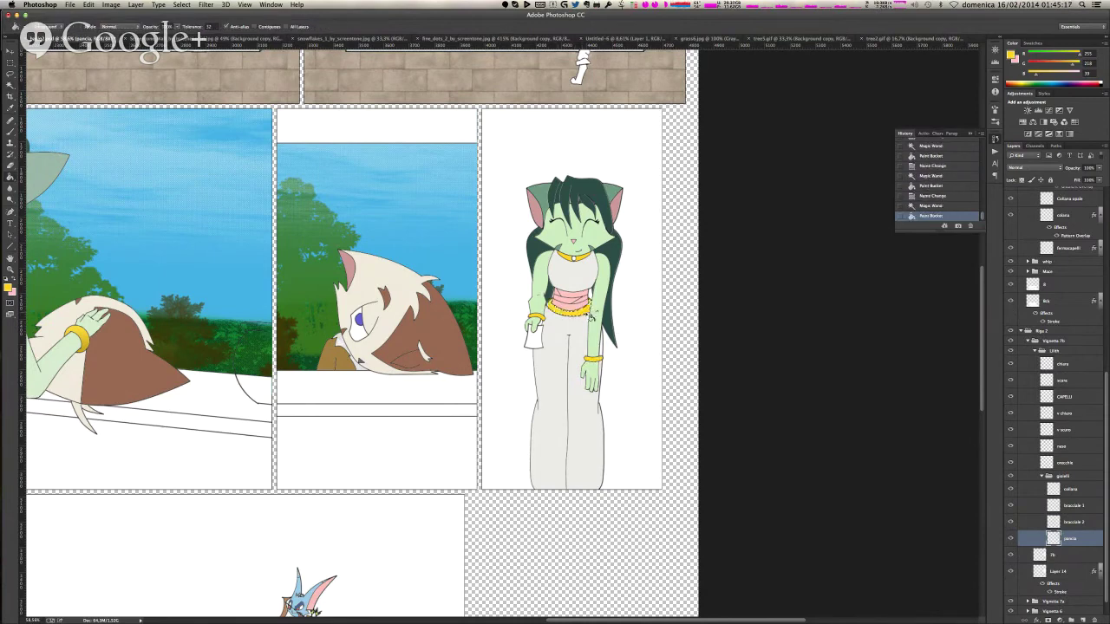
key("super+d")
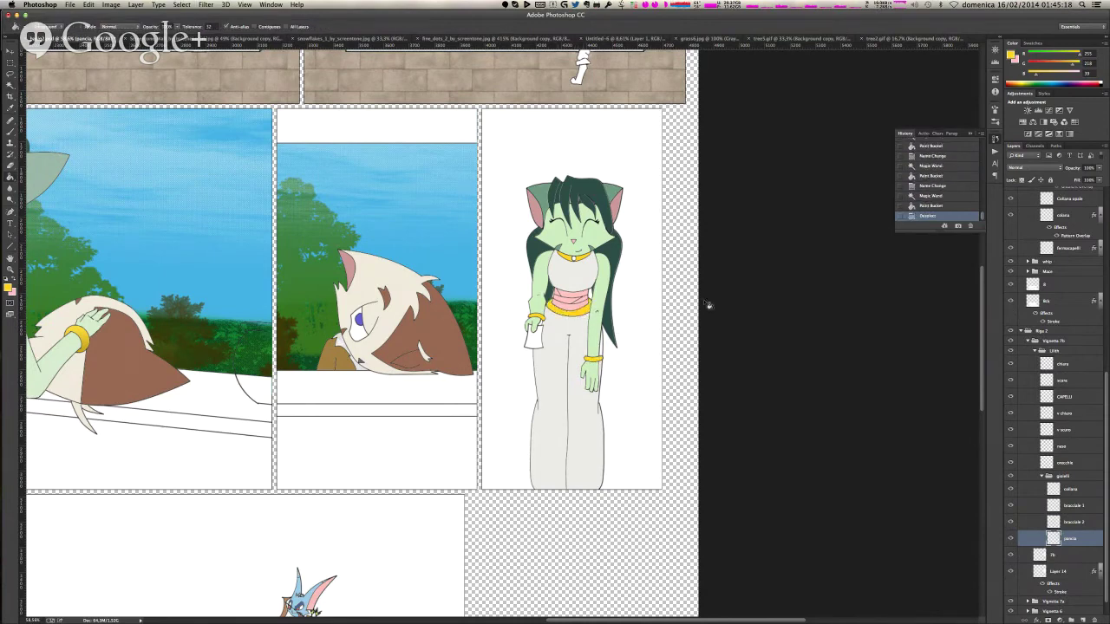
- Magic-wand the small pendant on the necklace, fill it with red on the collana layer, and deselect
left_click(1073, 489)
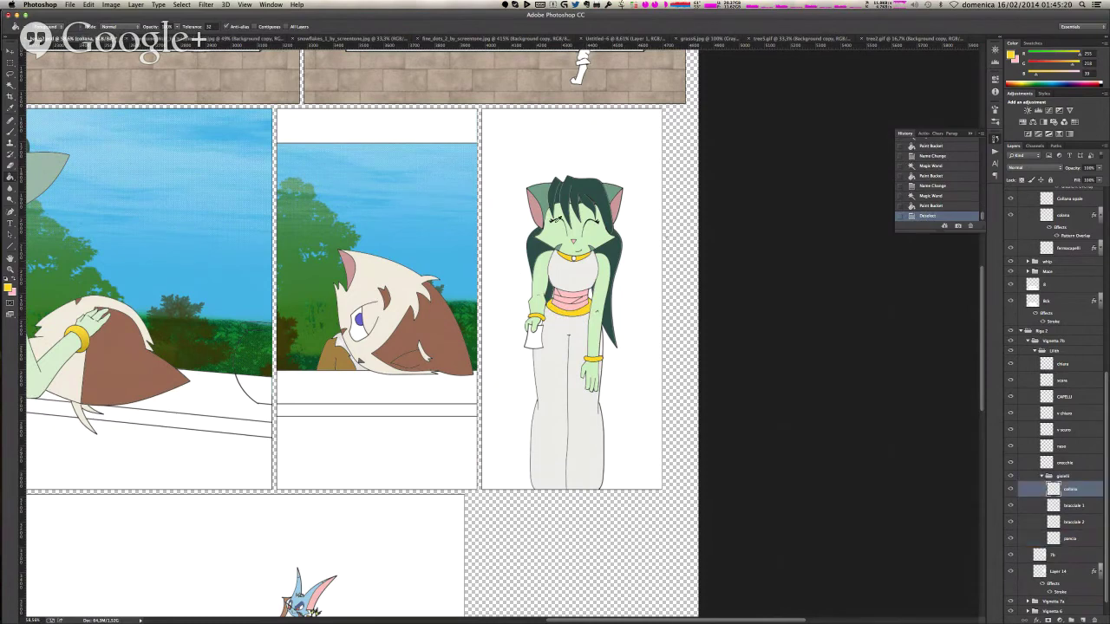
scroll(576, 264, "up", 2)
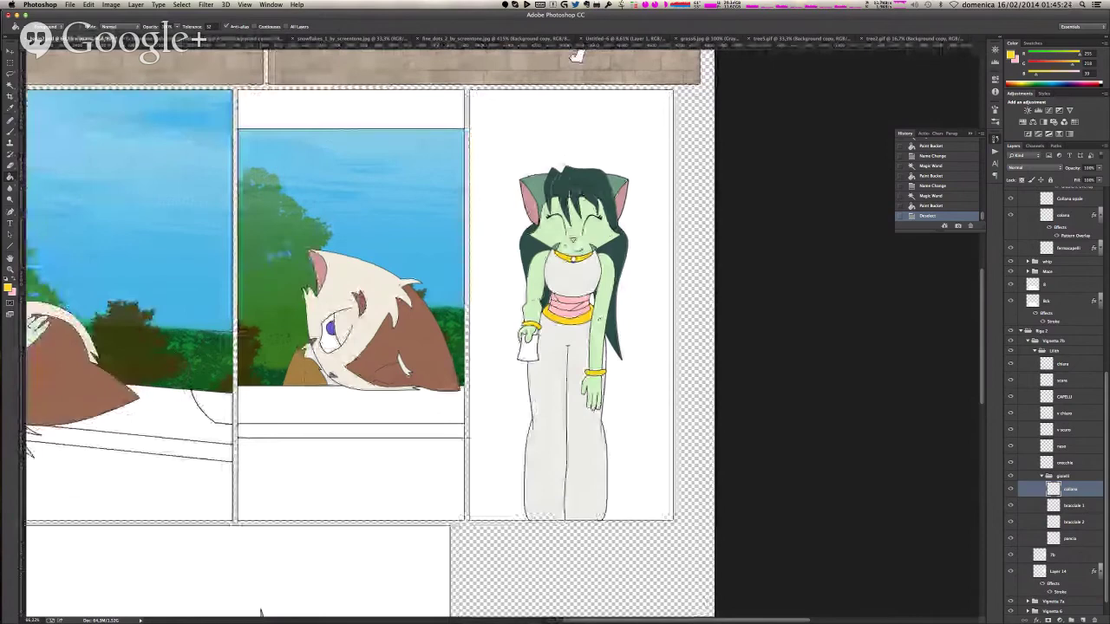
left_click(1010, 84)
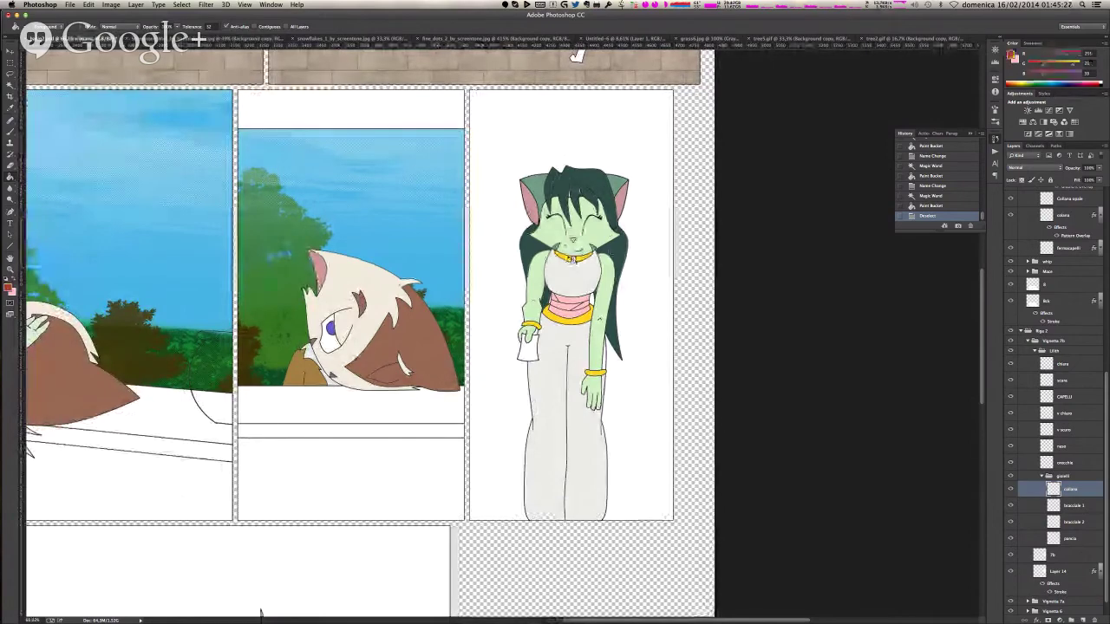
left_click(574, 261)
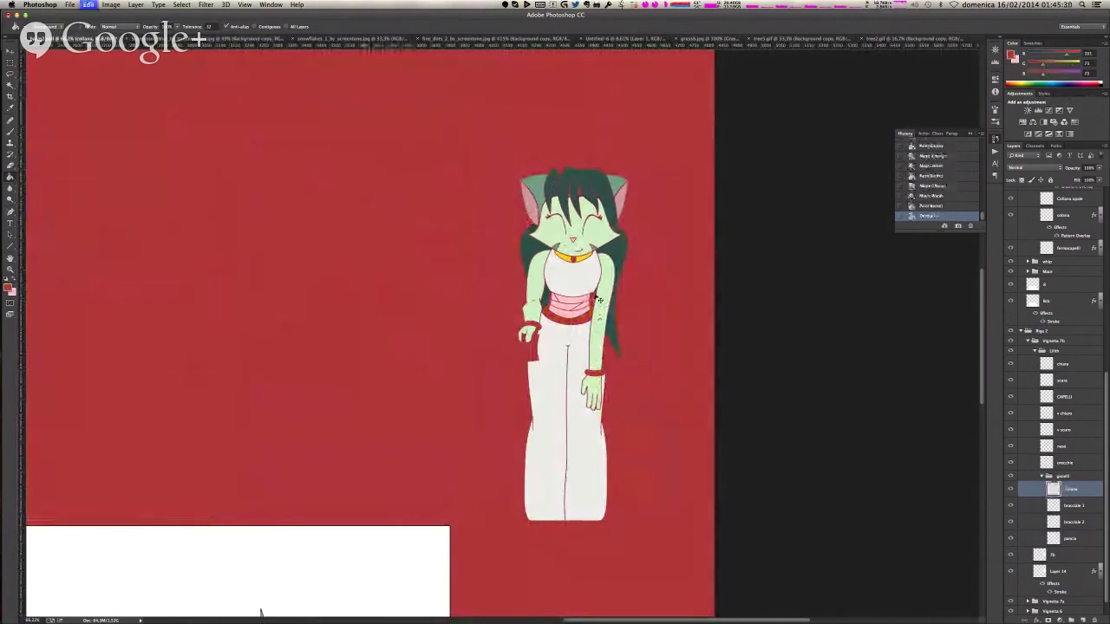
key("super+z")
left_click(573, 259)
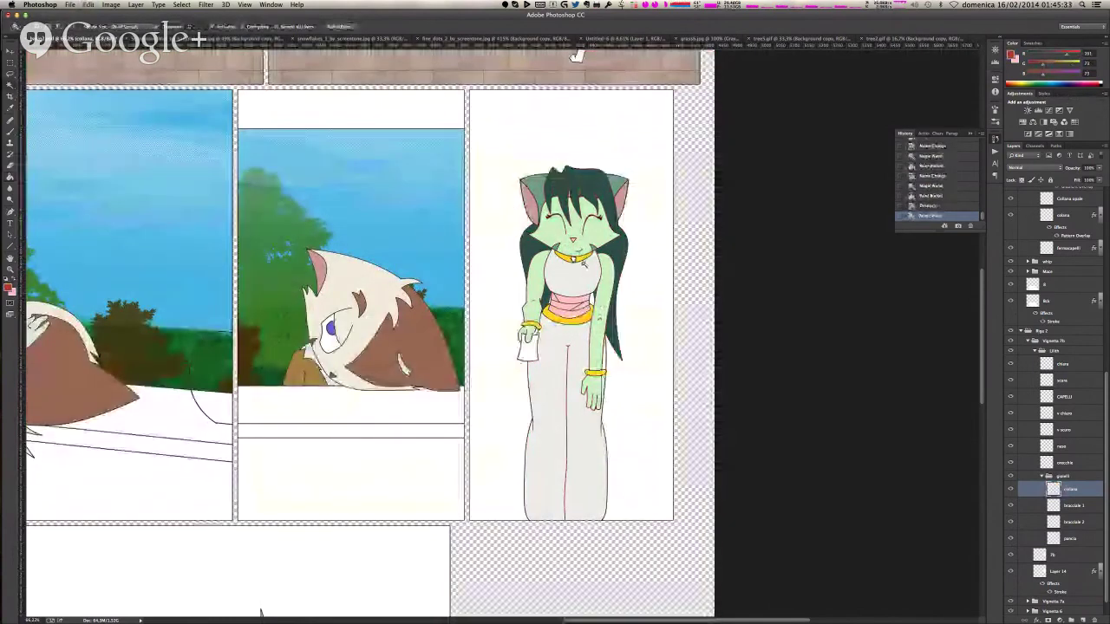
key("g")
left_click(576, 261)
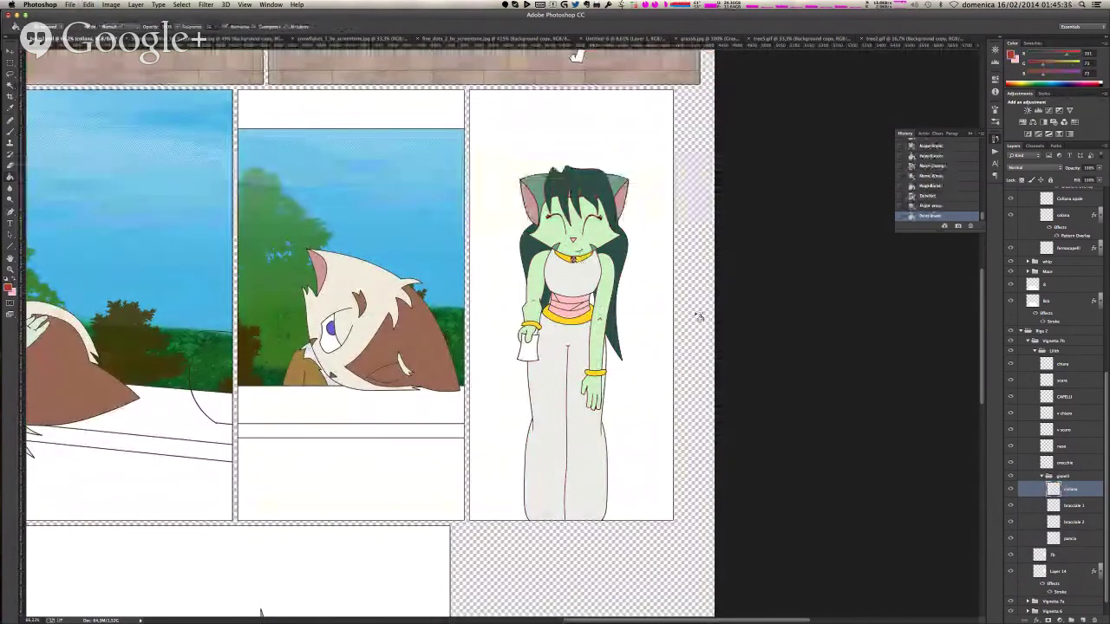
key("super+d")
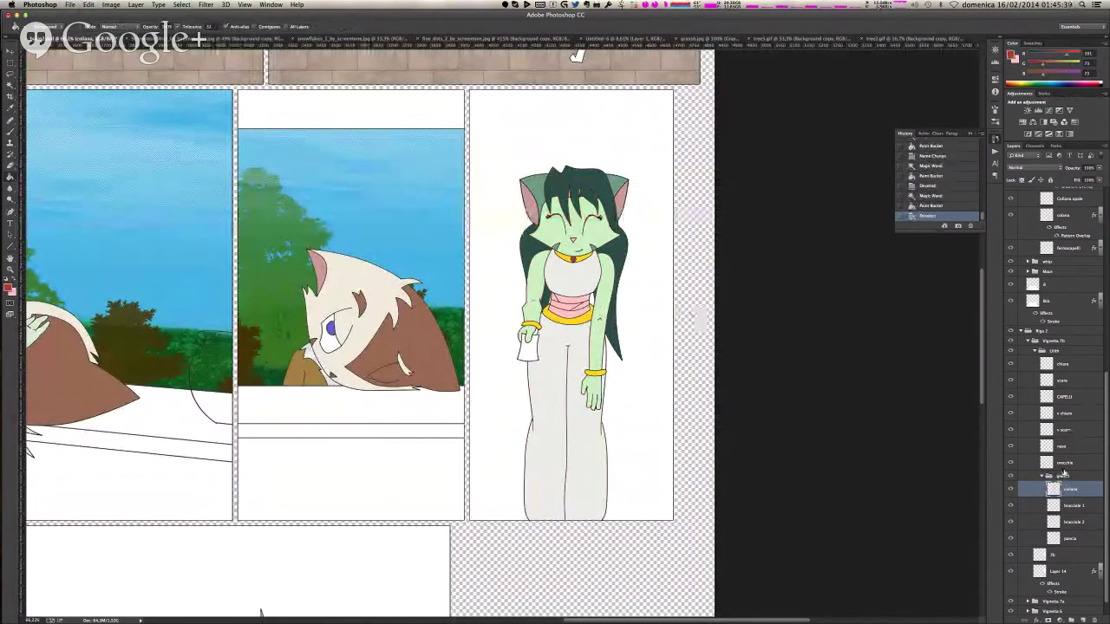
- Copy the layer style of the earlier character's collana layer onto the Vignetta 7b collana layer
scroll(1064, 330, "up", 3)
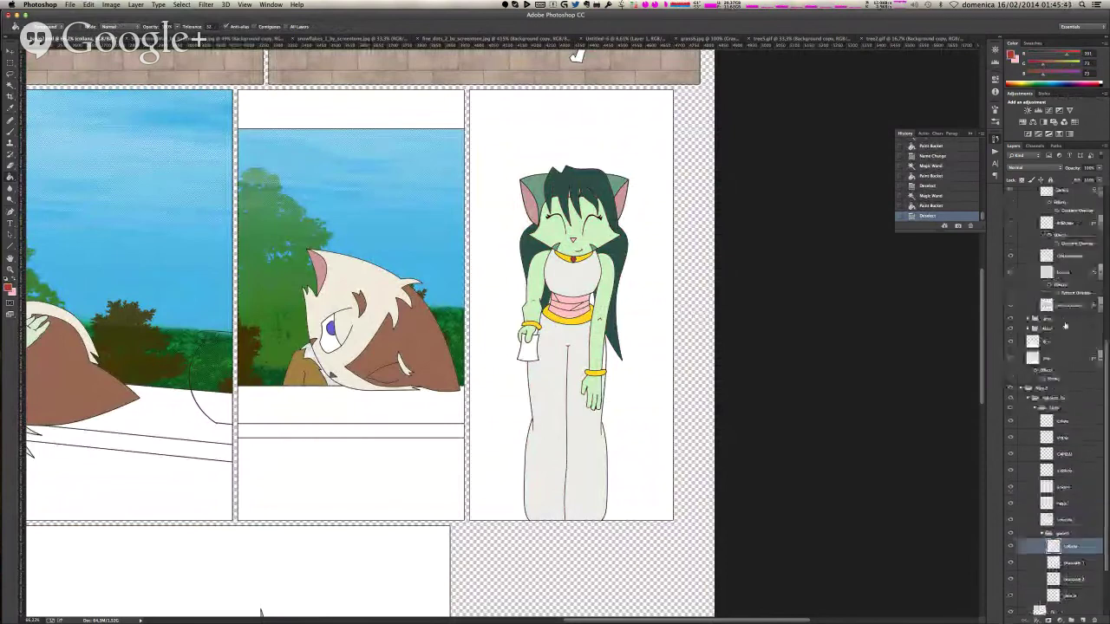
right_click(1070, 273)
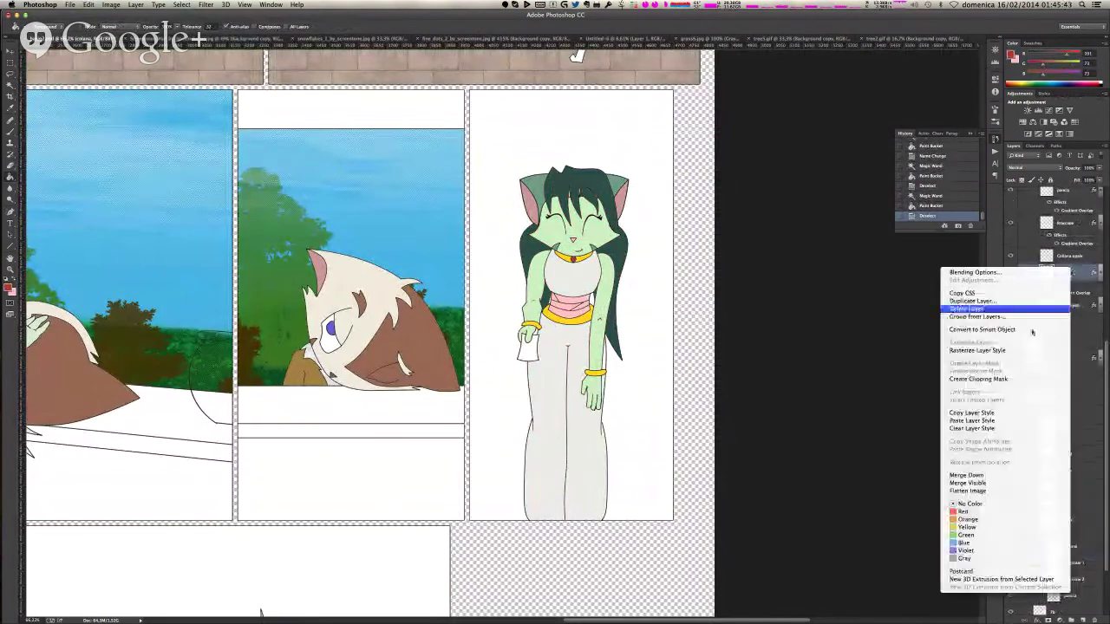
left_click(999, 414)
scroll(1053, 474, "down", 1)
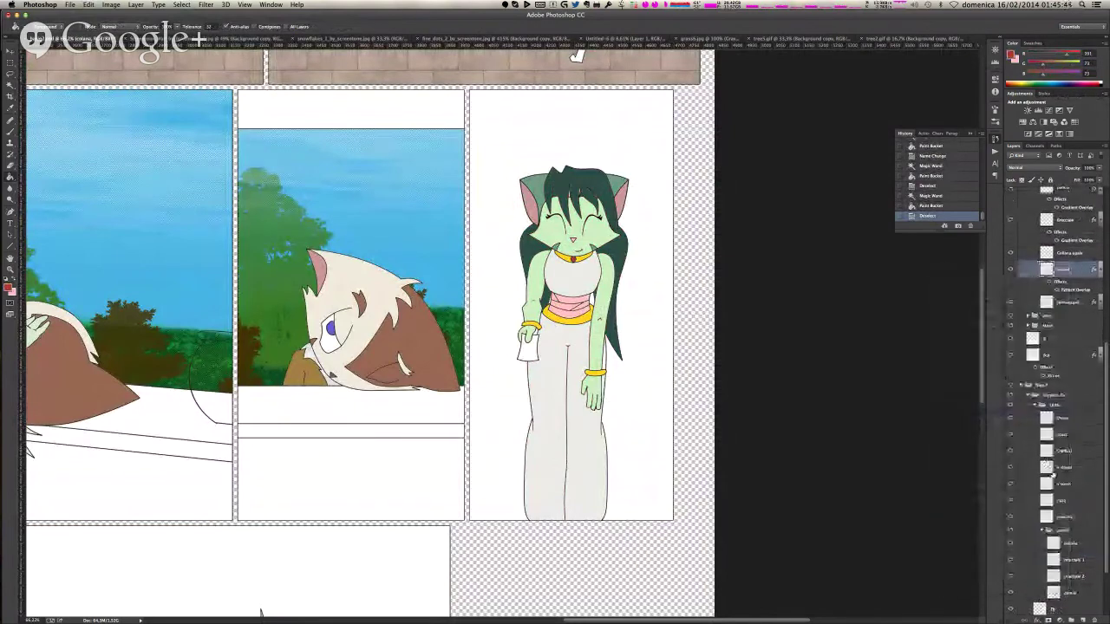
left_click(1078, 540)
right_click(1079, 539)
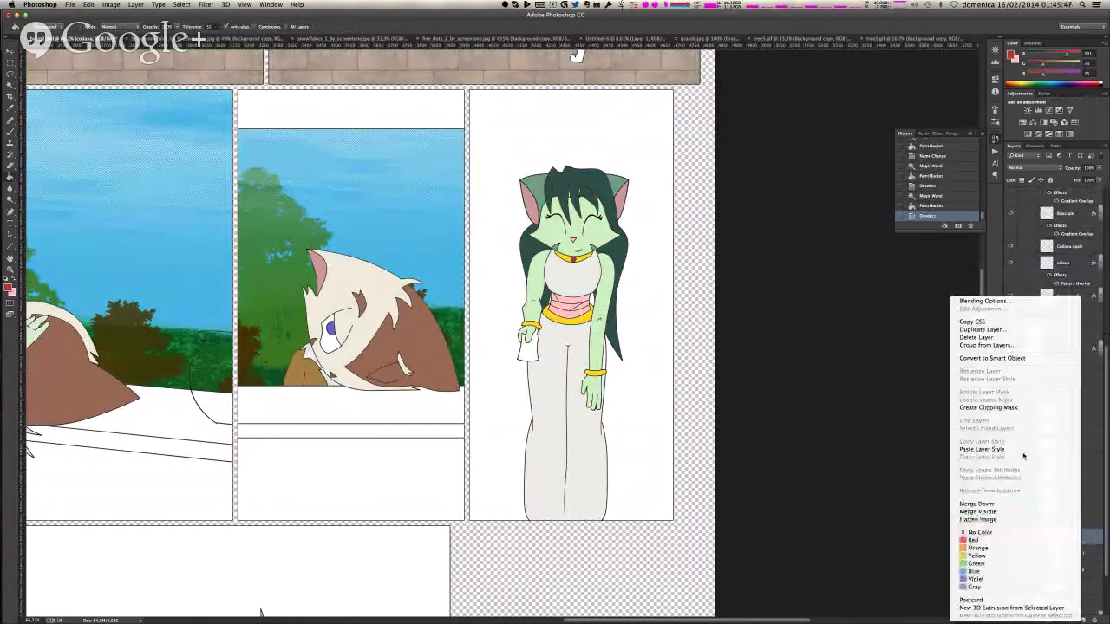
left_click(1023, 450)
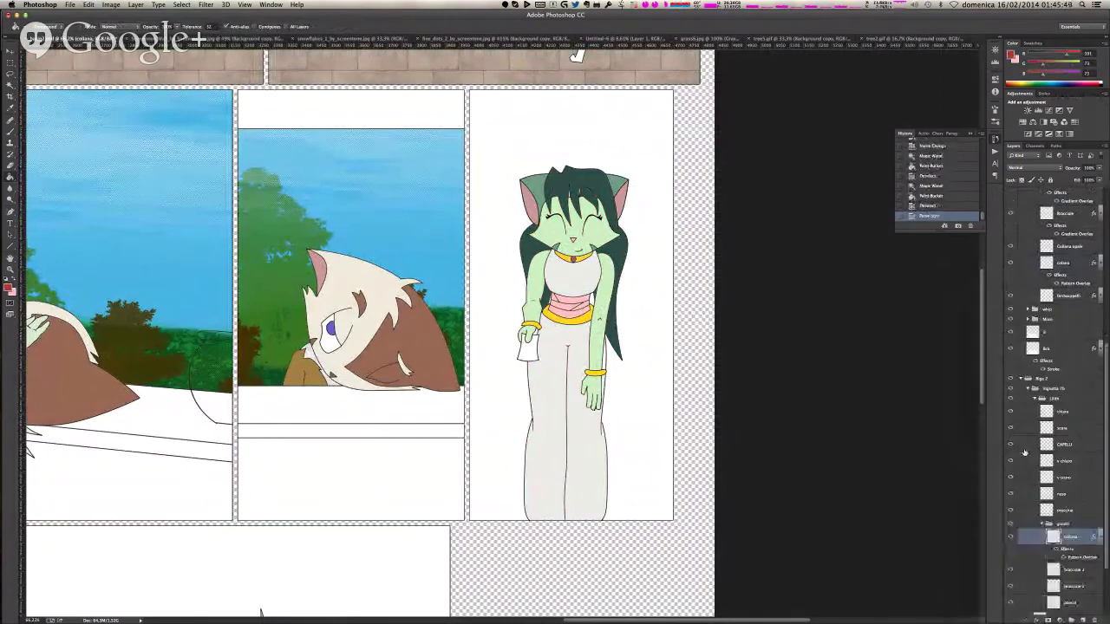
left_click(1100, 262)
- Copy the layer style of the earlier Bracciale layer onto both the bracciale 1 and bracciale 2 layers
right_click(1081, 214)
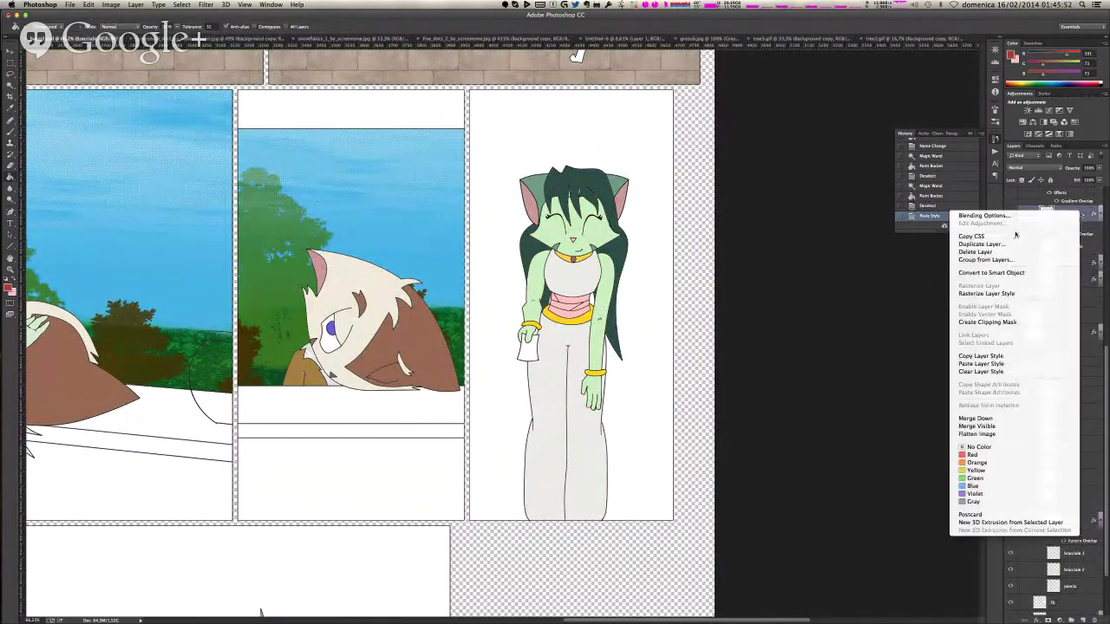
left_click(999, 356)
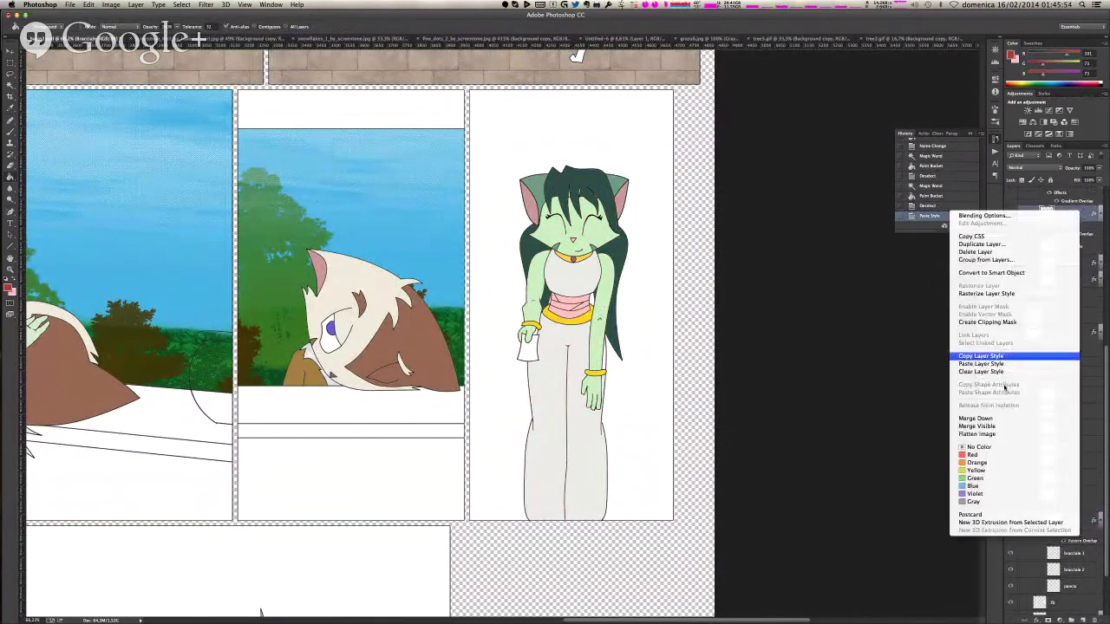
left_click(1080, 553)
left_click(1080, 570, "shift")
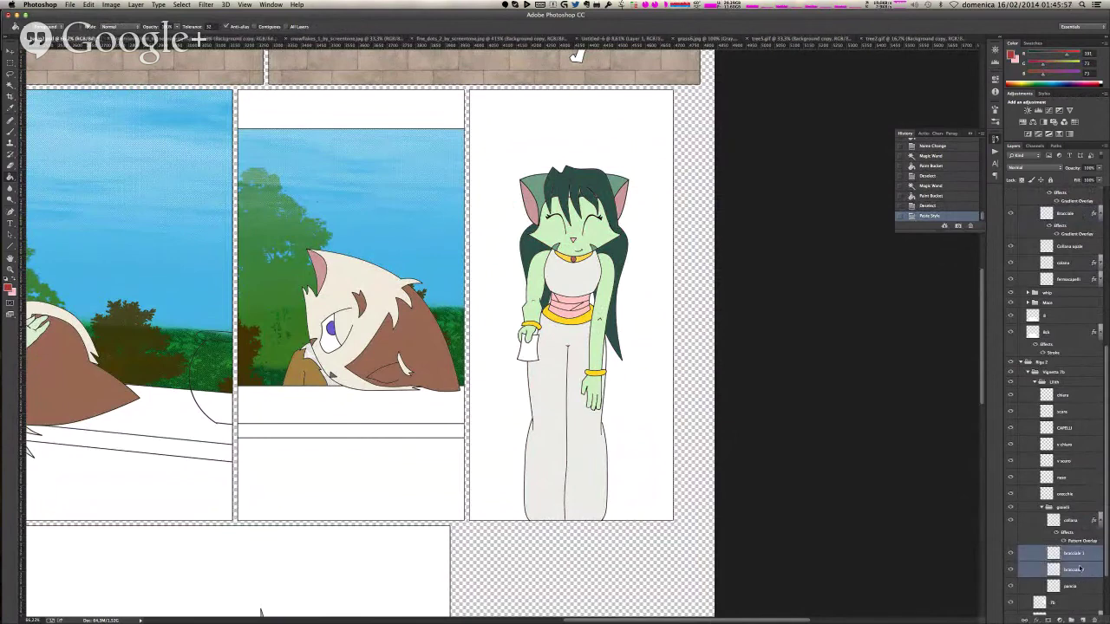
right_click(1080, 570)
left_click(977, 450)
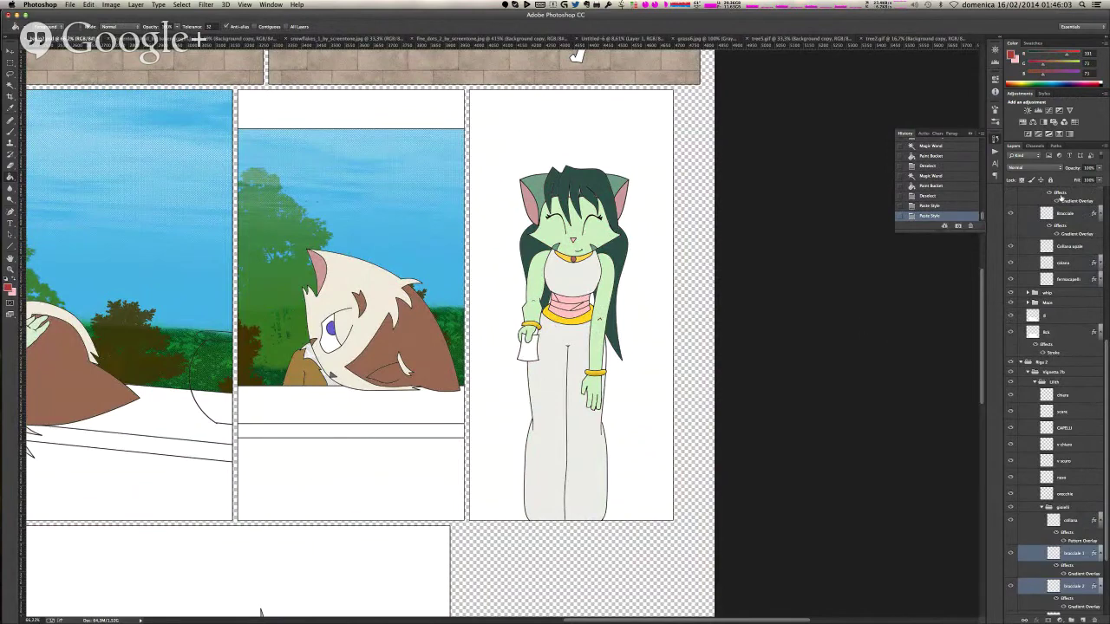
- Copy the layer style of the earlier pancia layer onto the pancia layer in the Vignetta 7b gioielli group
scroll(1070, 214, "up", 2)
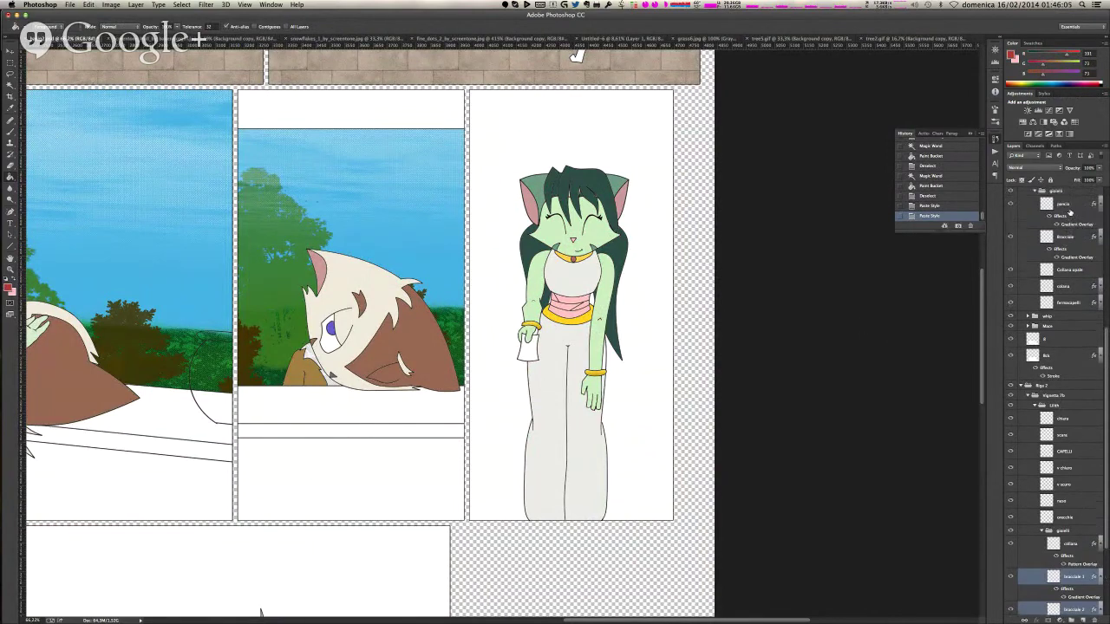
right_click(1075, 204)
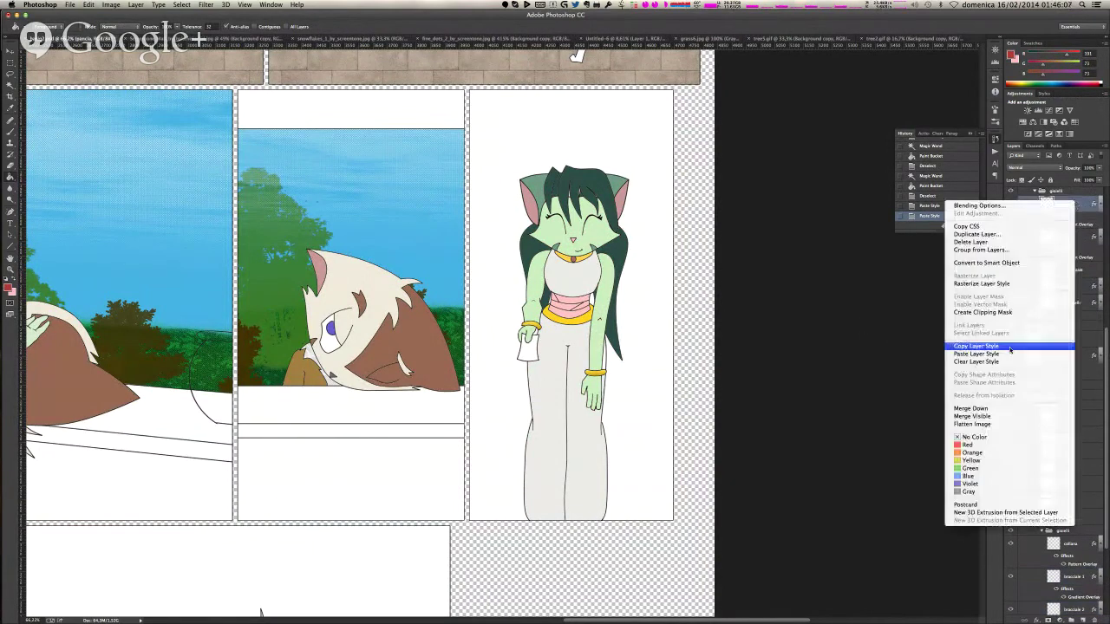
left_click(1031, 345)
scroll(1064, 563, "down", 4)
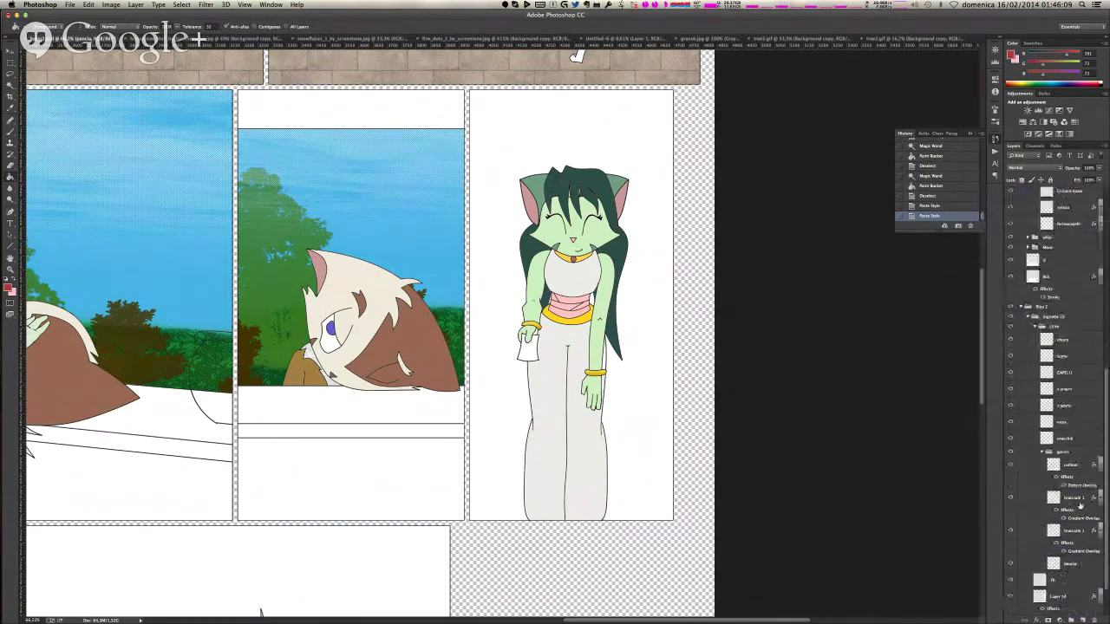
right_click(1066, 566)
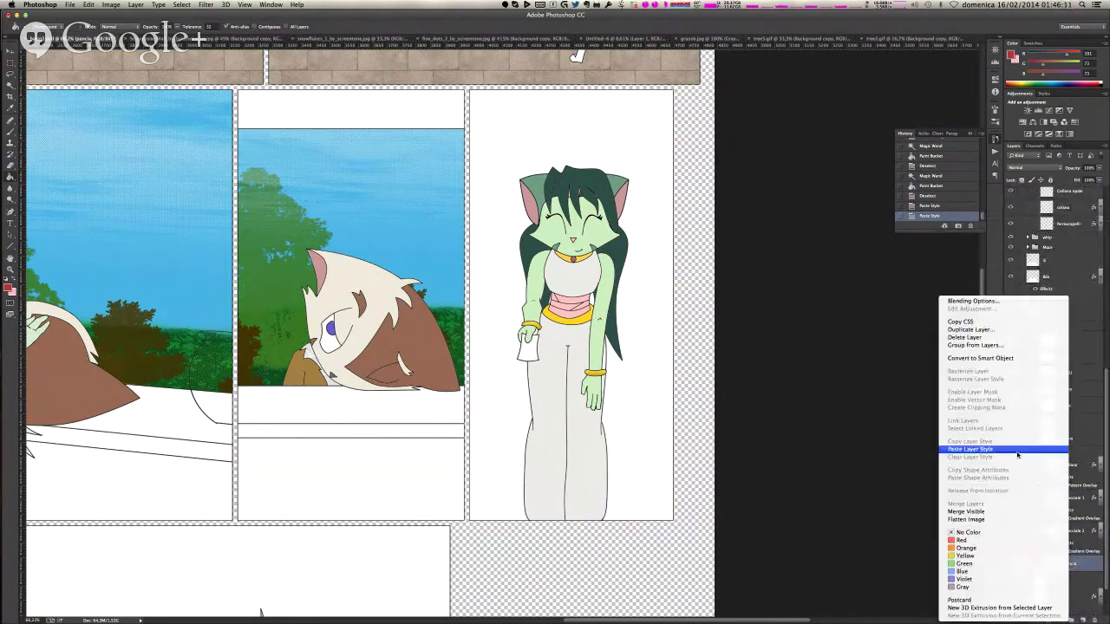
left_click(943, 449)
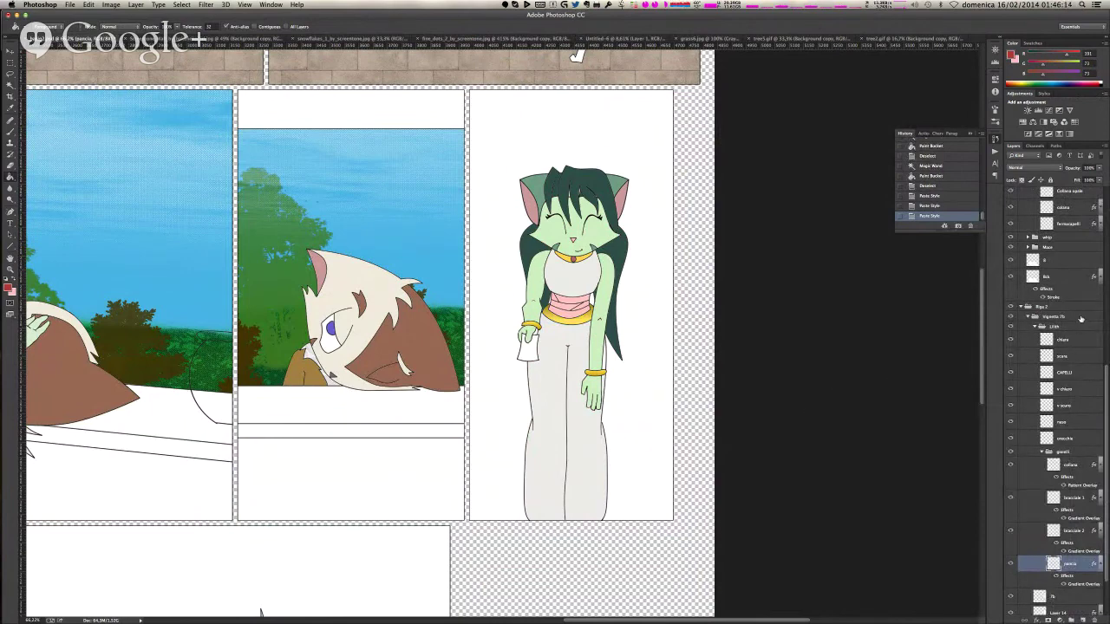
- Collapse the earlier gioielli group and copy the GONNA layer's style onto the cat girl's v chiaro clothing layer
scroll(1080, 319, "up", 3)
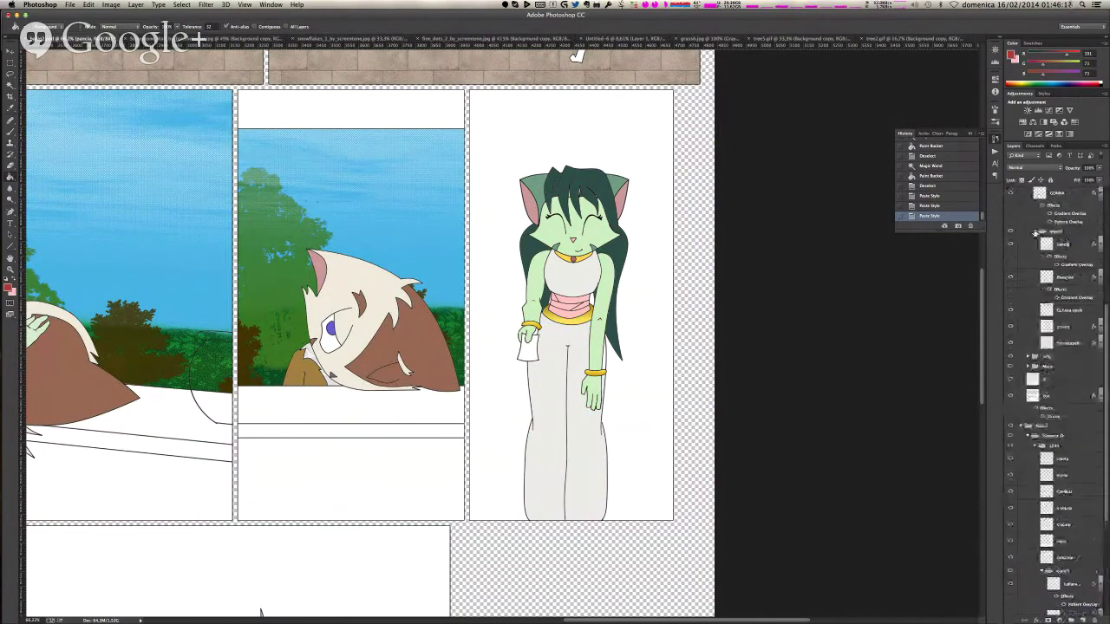
left_click(1035, 232)
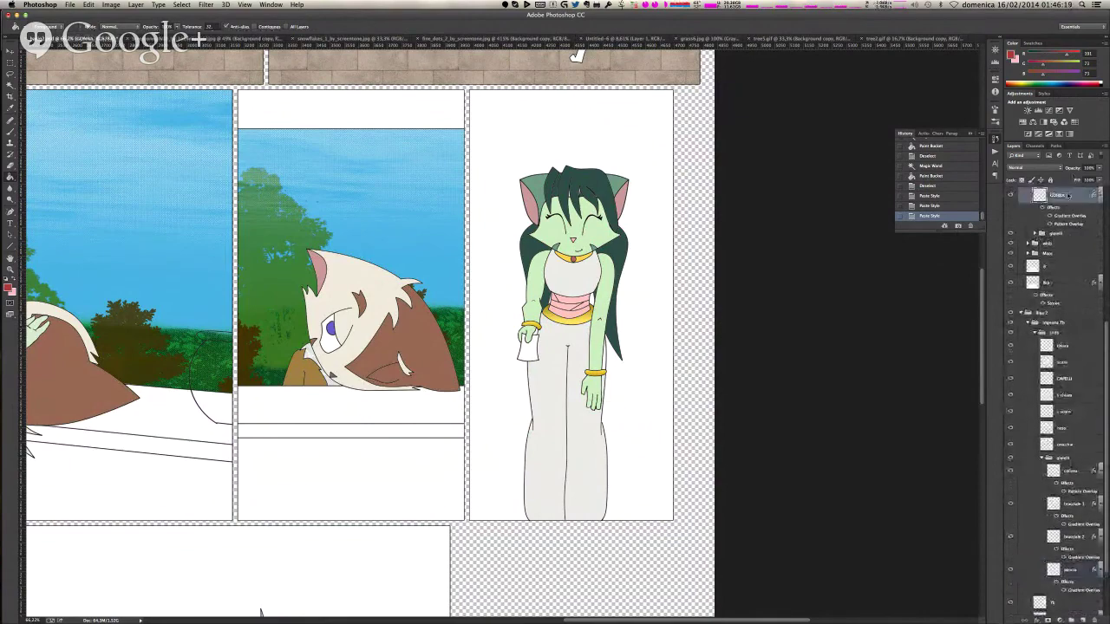
right_click(1068, 195)
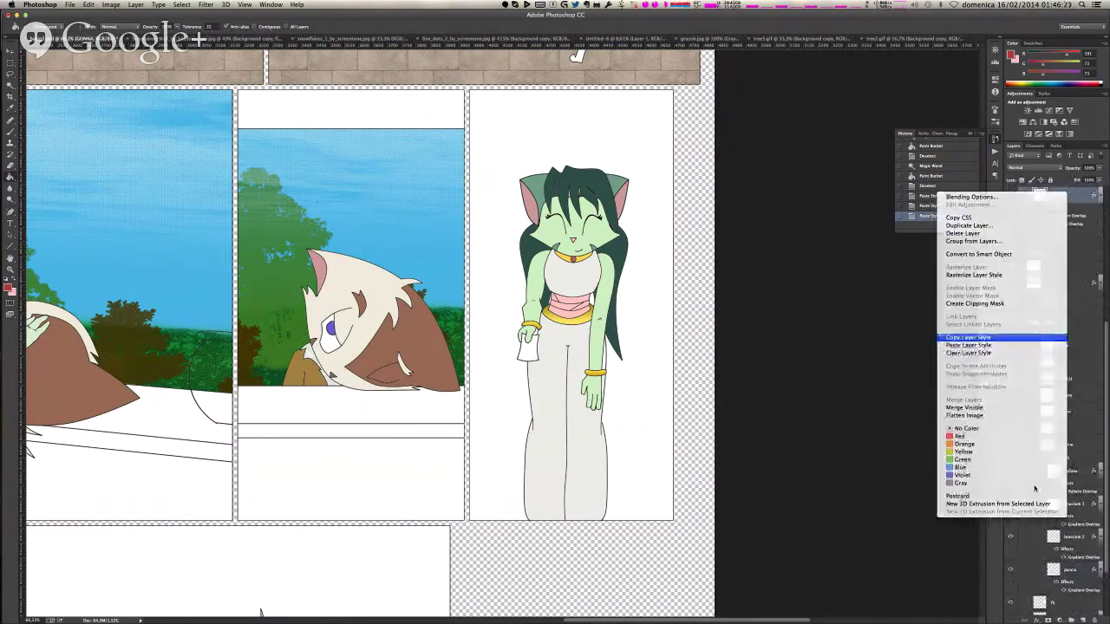
left_click(999, 337)
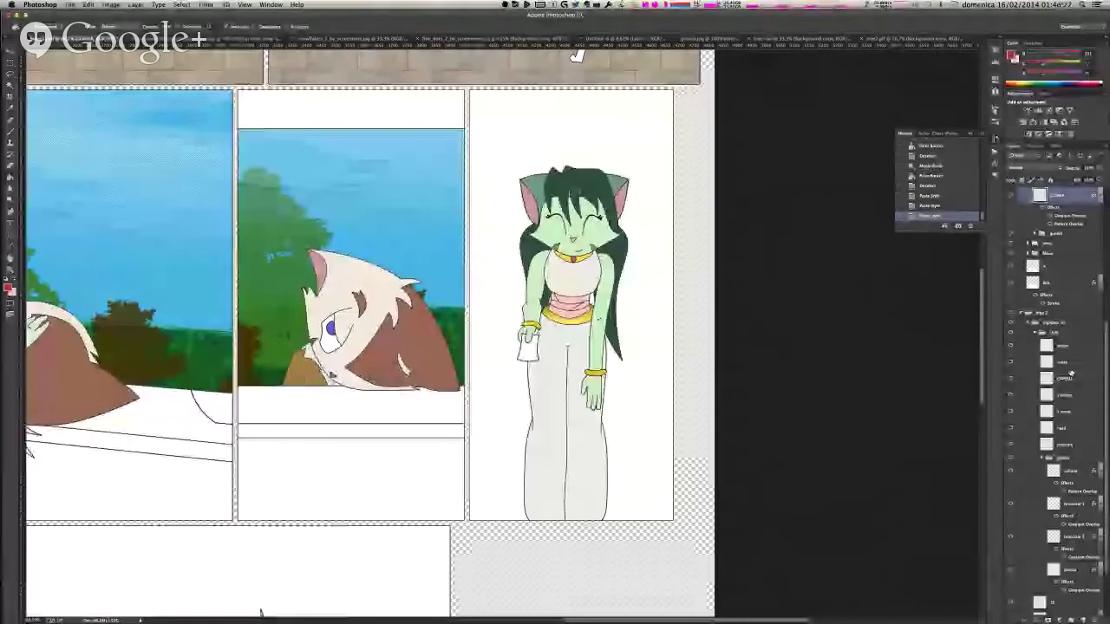
right_click(1067, 394)
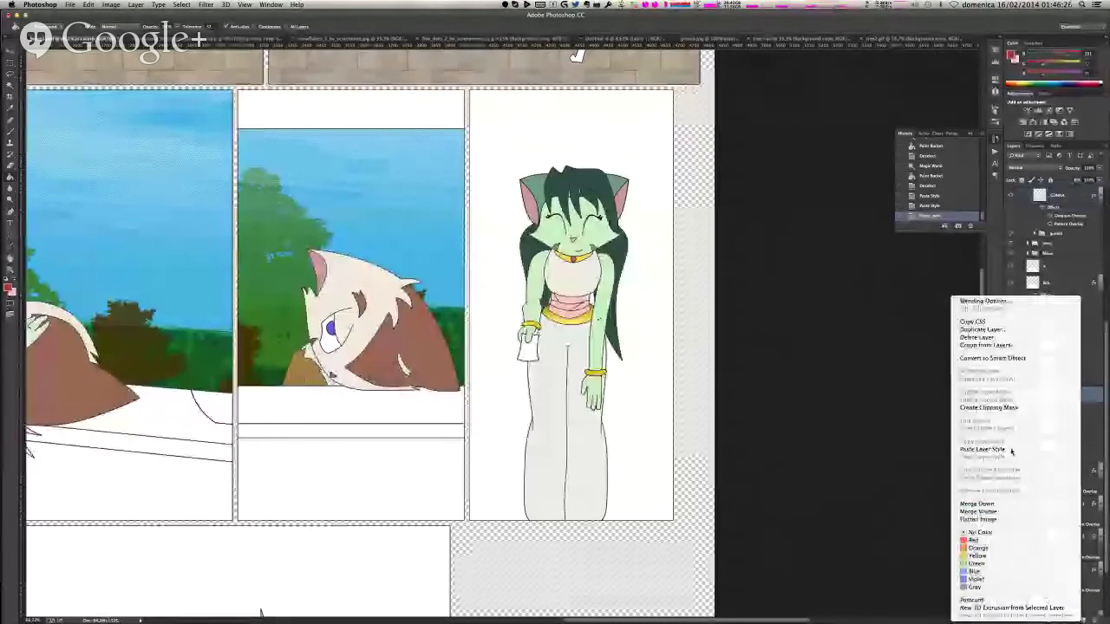
left_click(984, 449)
scroll(1072, 286, "up", 2)
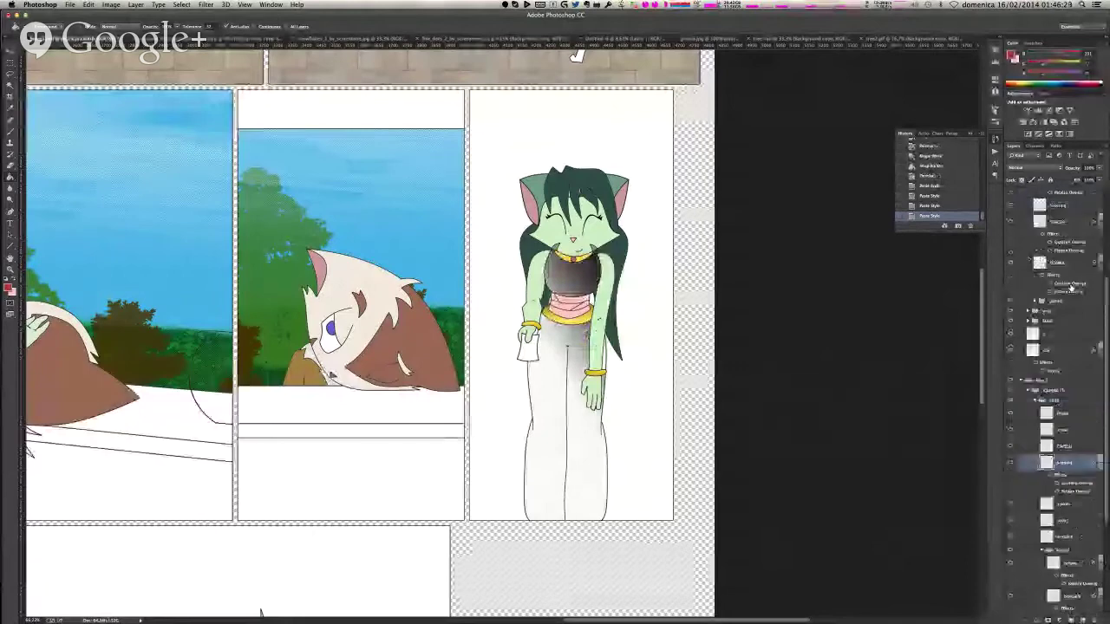
scroll(1095, 289, "up", 1)
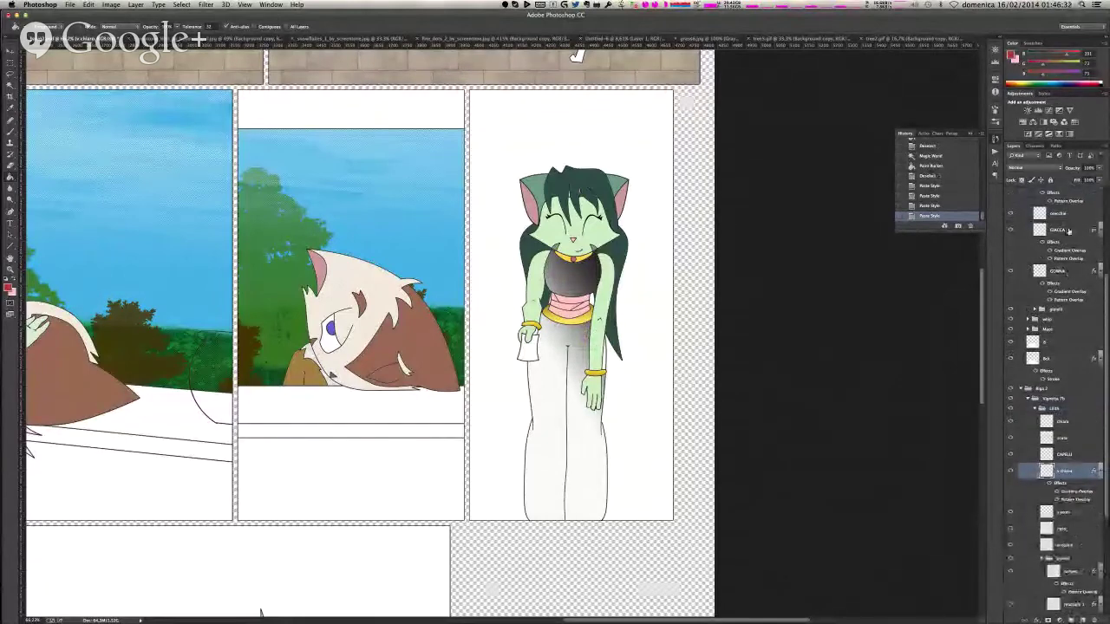
scroll(1062, 230, "up", 1)
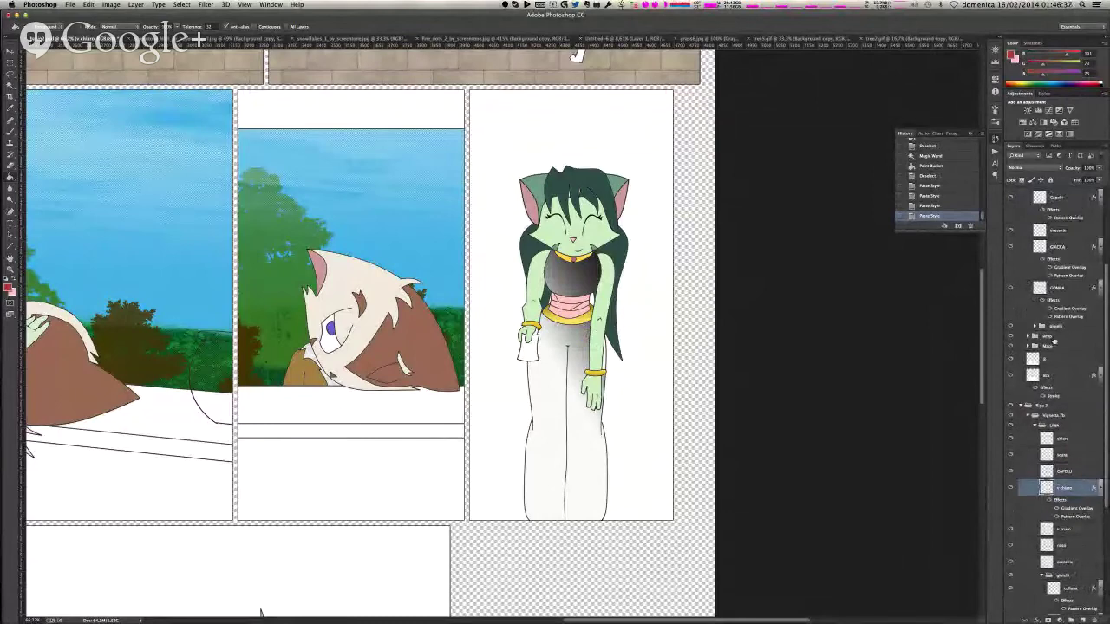
- Rename the earlier character's GONNA layer as v chiaro
double_click(1058, 287)
type("PA")
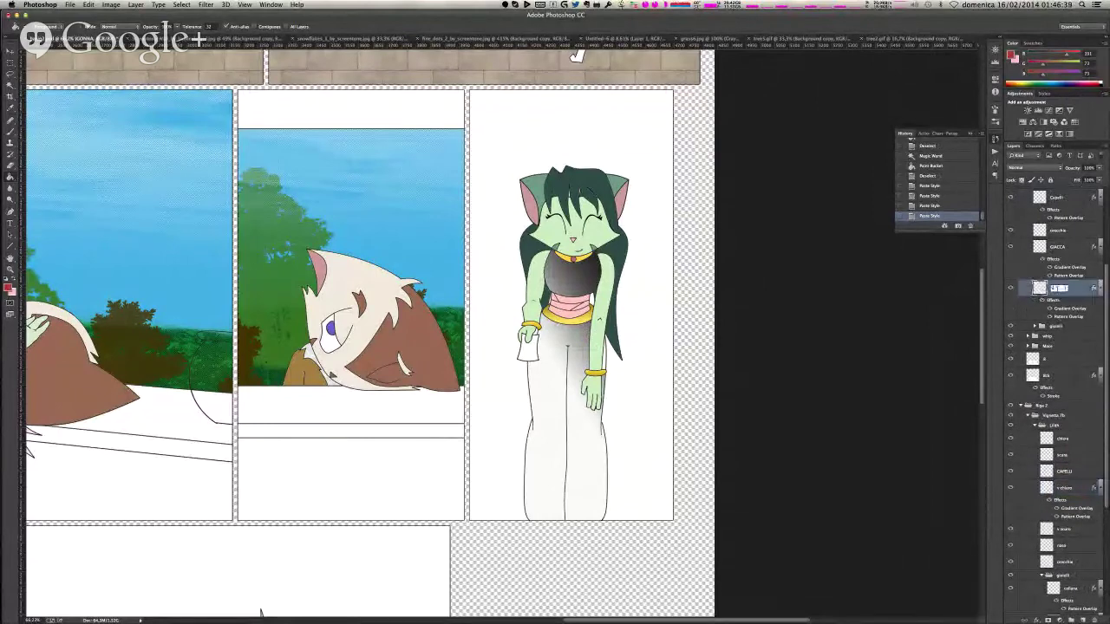
type("aro")
key("Return")
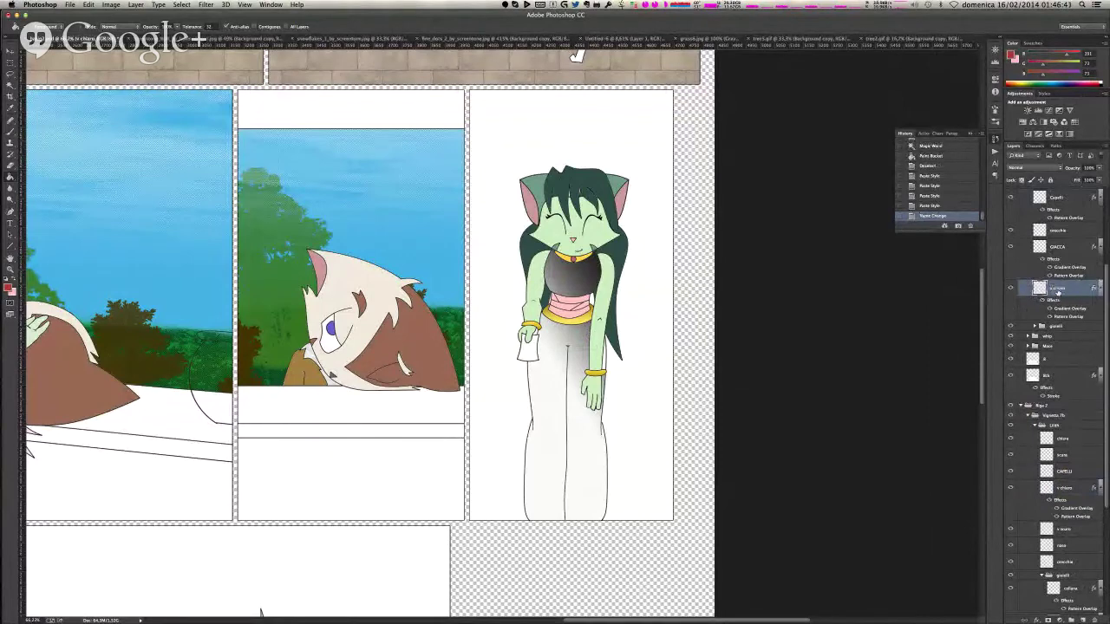
- Set the gradient overlay of the Vignetta 7b v chiaro layer to an angle of about -179° and an opacity of about 62%
scroll(1075, 579, "down", 3)
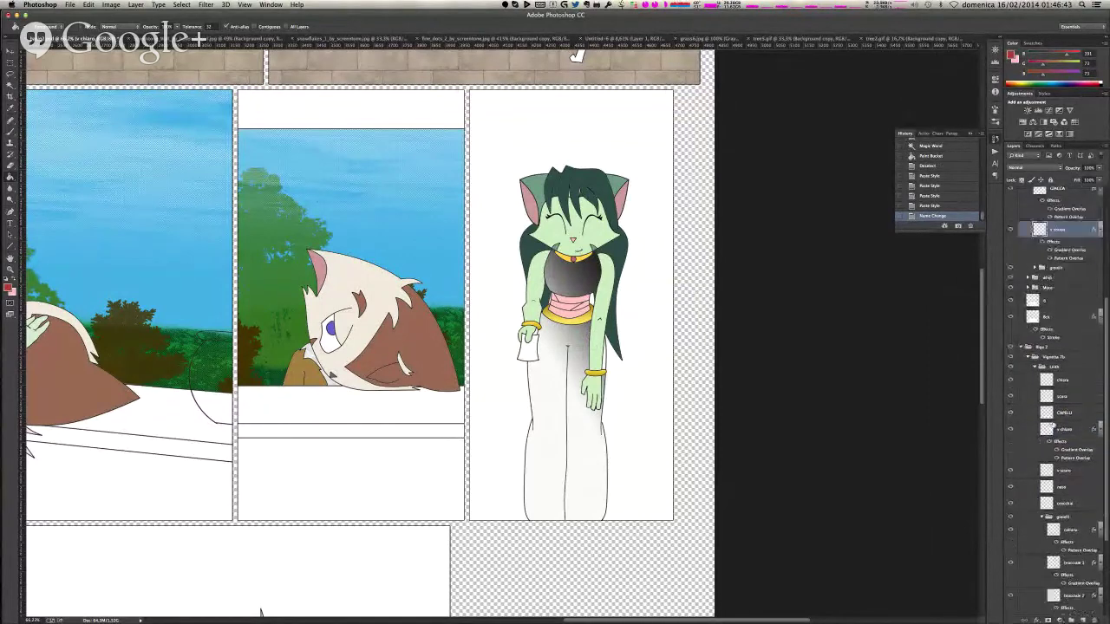
double_click(1075, 450)
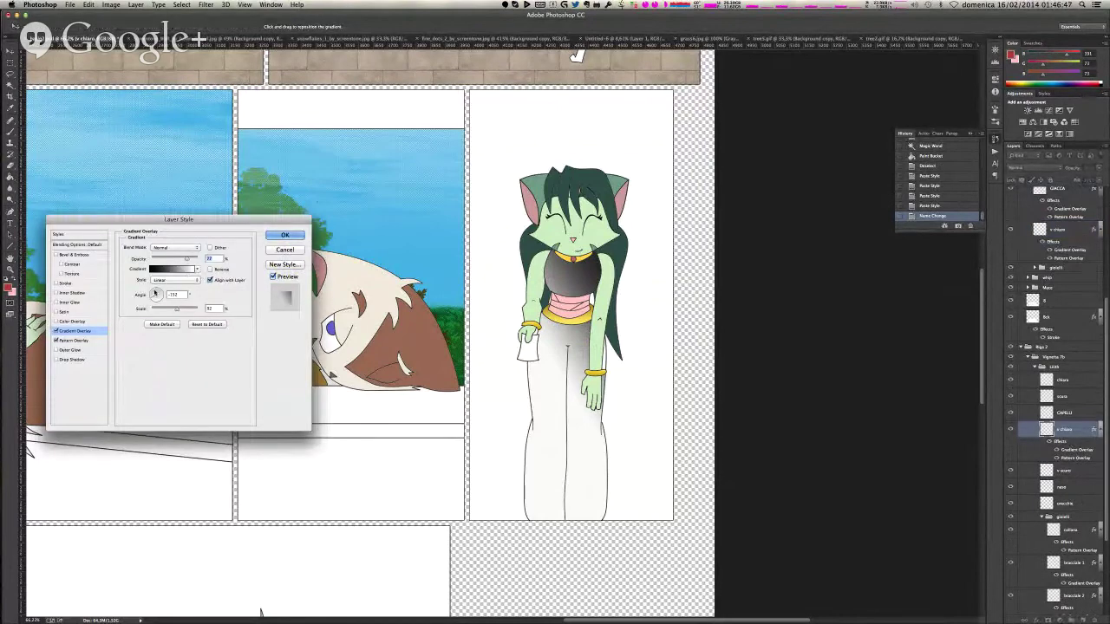
left_click_drag(154, 300, 155, 293)
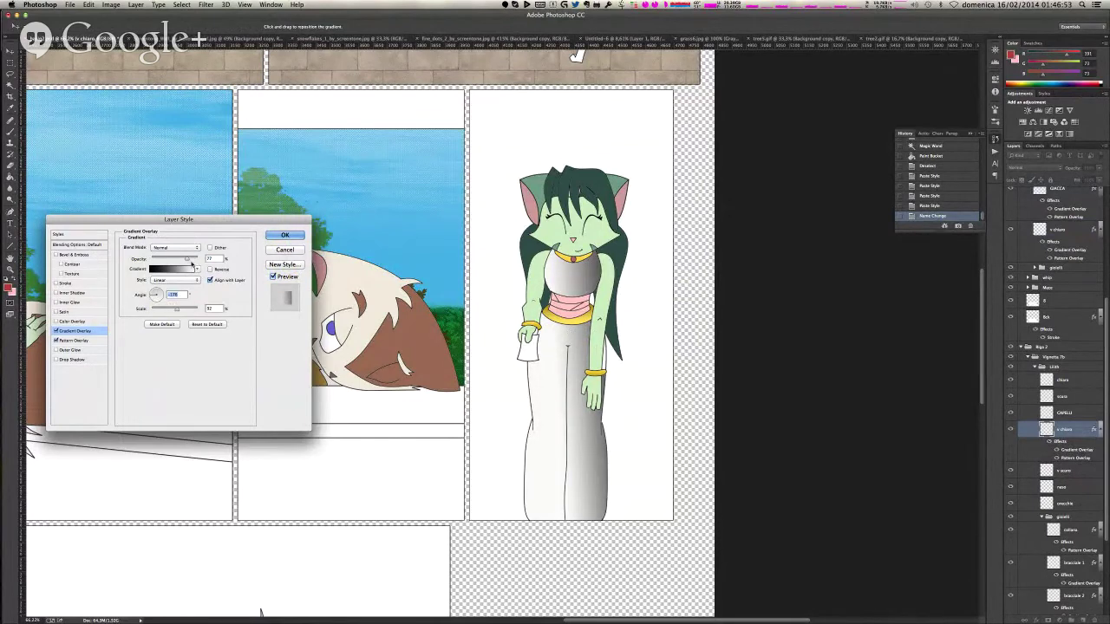
left_click_drag(186, 260, 181, 261)
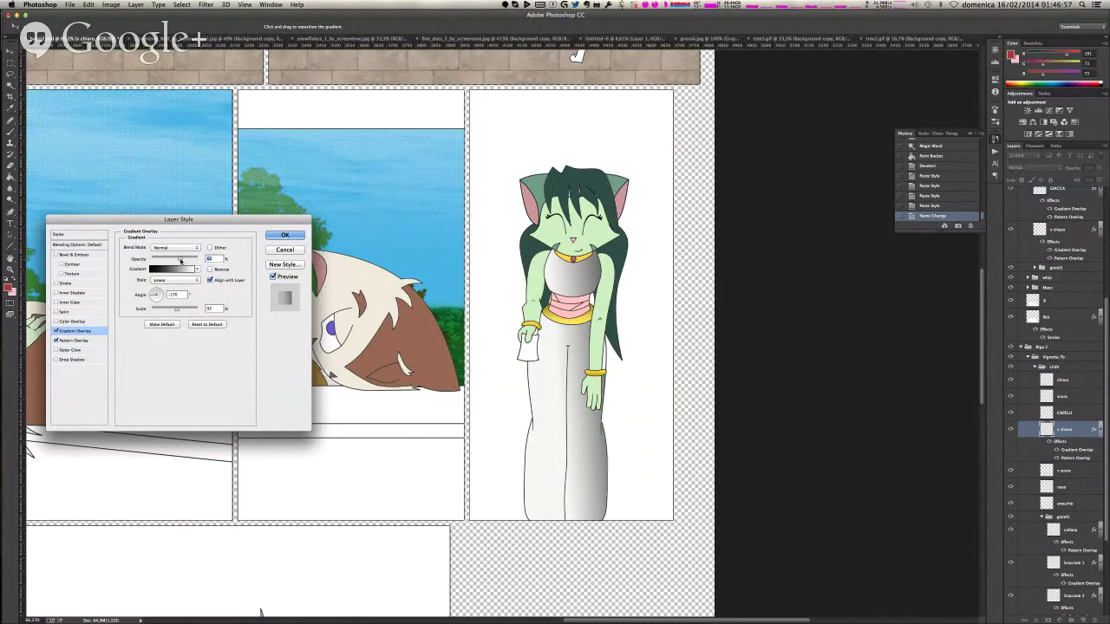
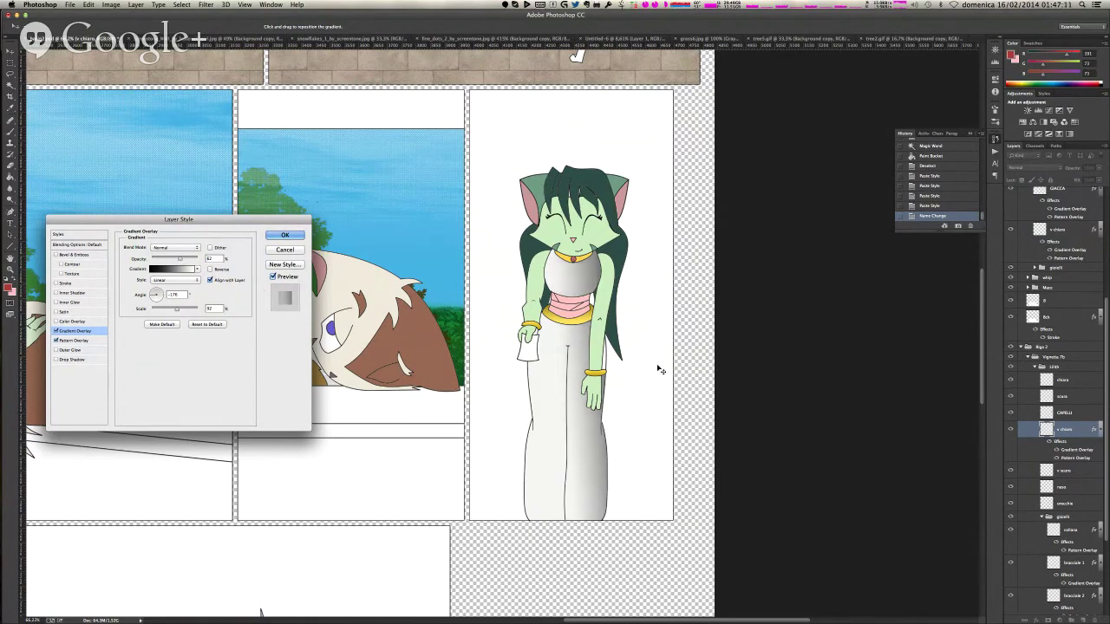
left_click(283, 236)
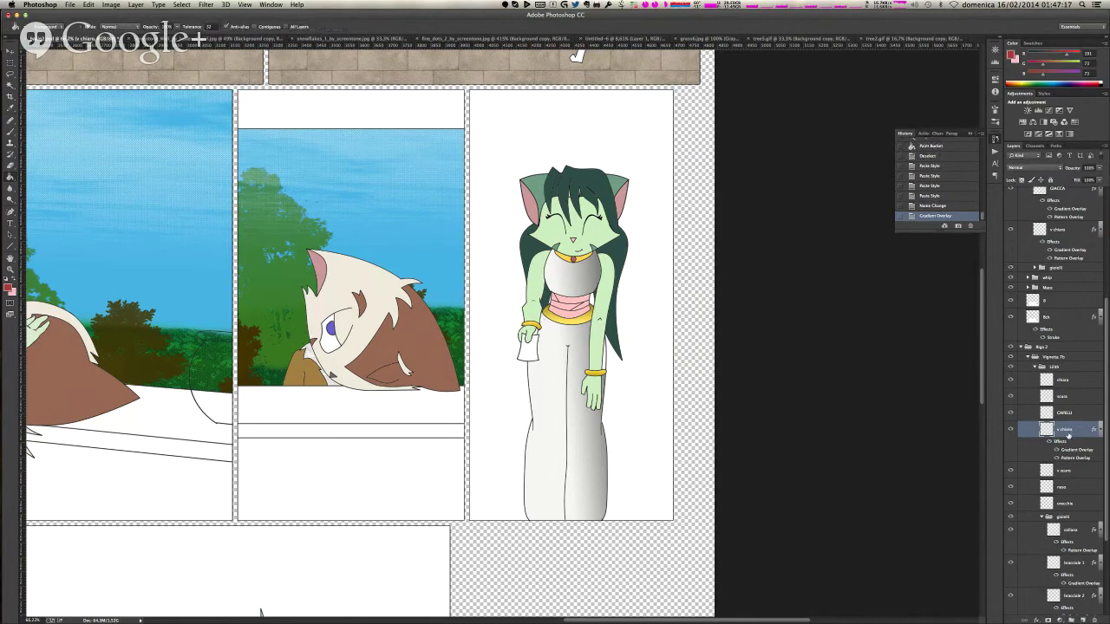
- Select the unfilled gap beside the cat girl's forearm with the Magic Wand and fill it near-white on v chiaro, then deselect
key("w")
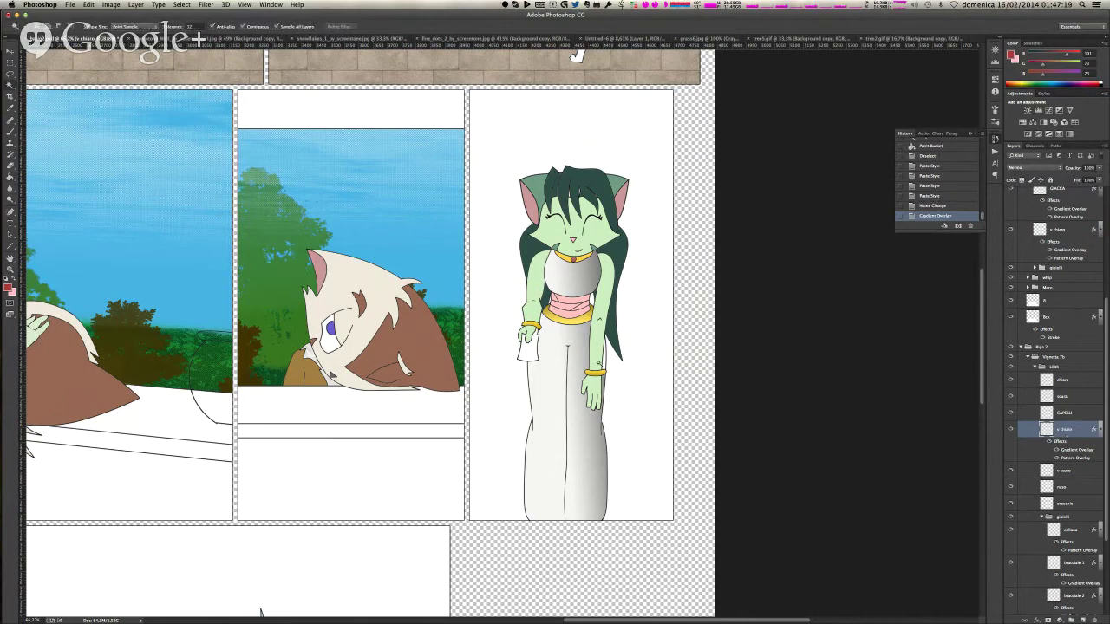
left_click(606, 362)
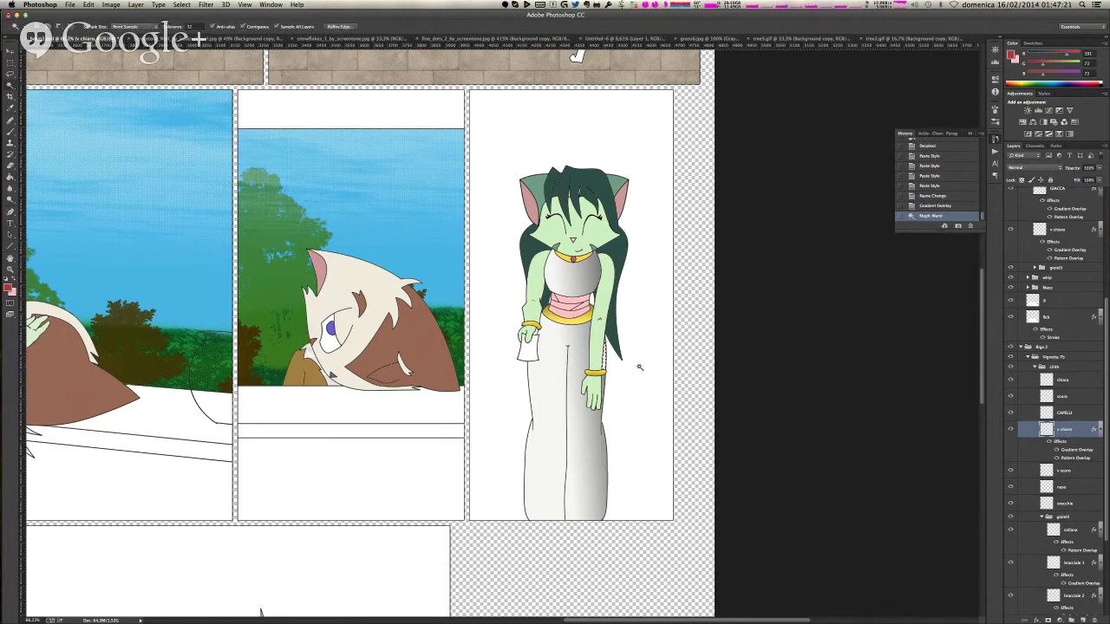
key("g")
left_click(1100, 84)
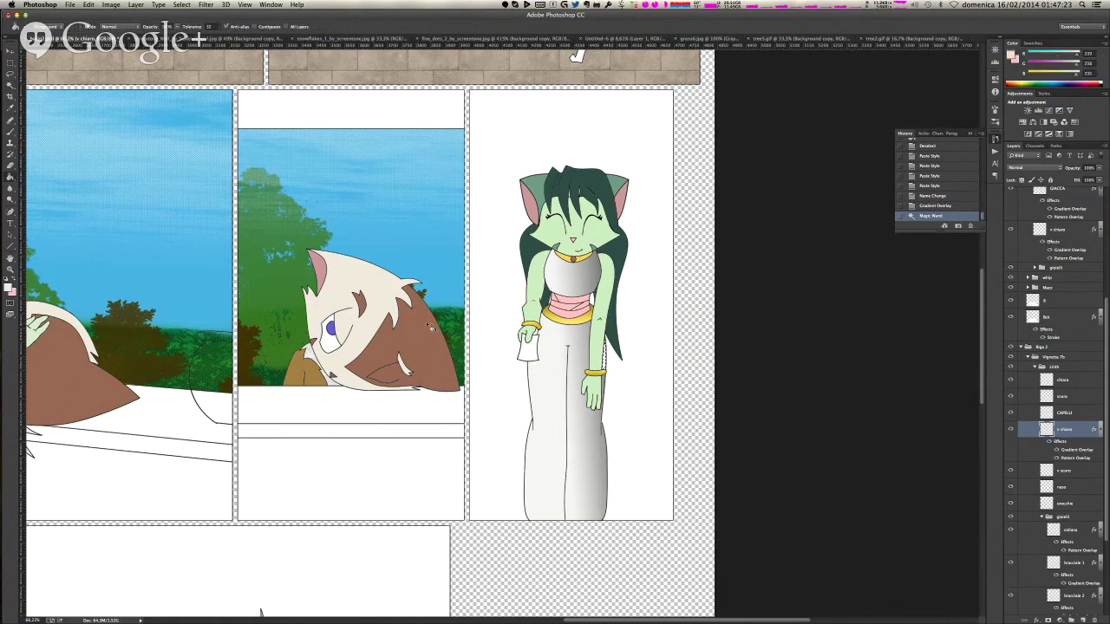
left_click(605, 366)
key("ctrl+d")
- Copy the layer style of the earlier character's GIACCA layer and rename that layer as v scuro
scroll(1069, 408, "up", 2)
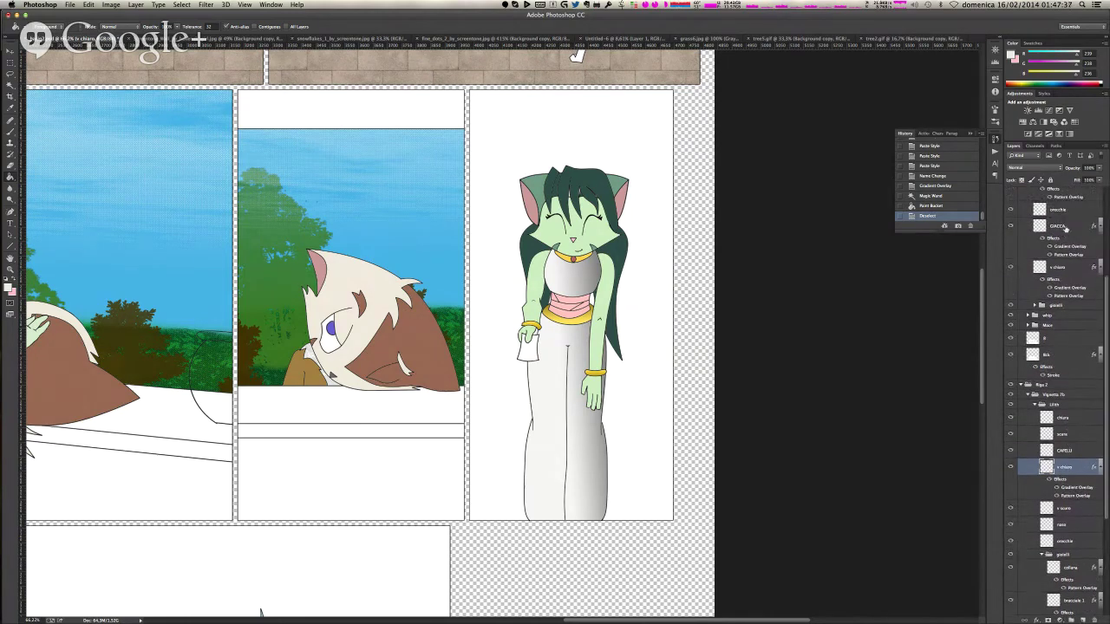
right_click(1064, 232)
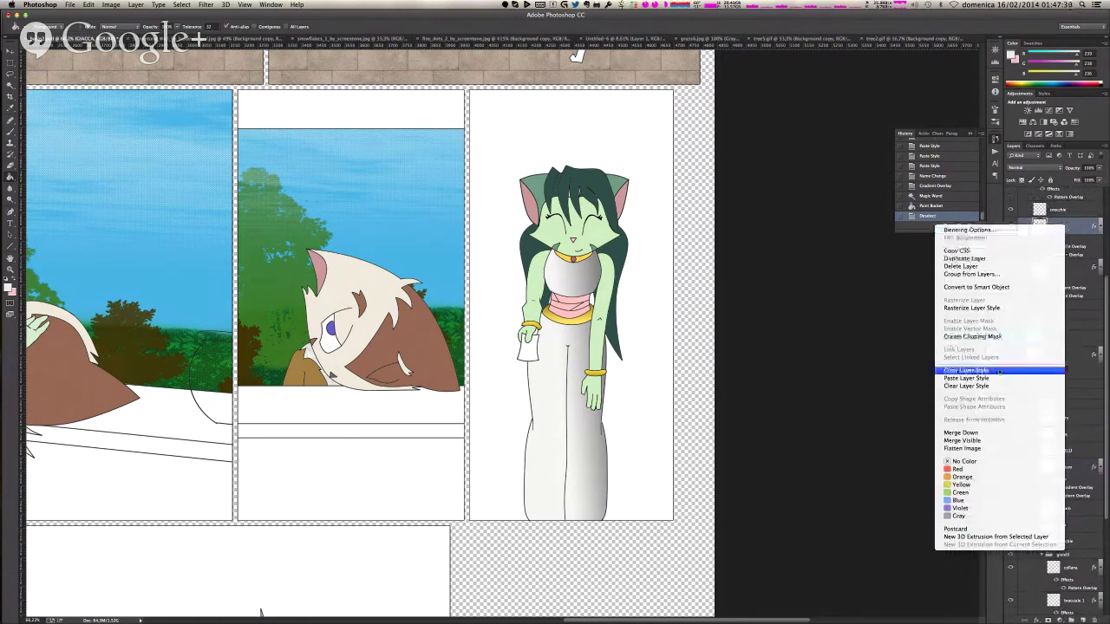
left_click(999, 372)
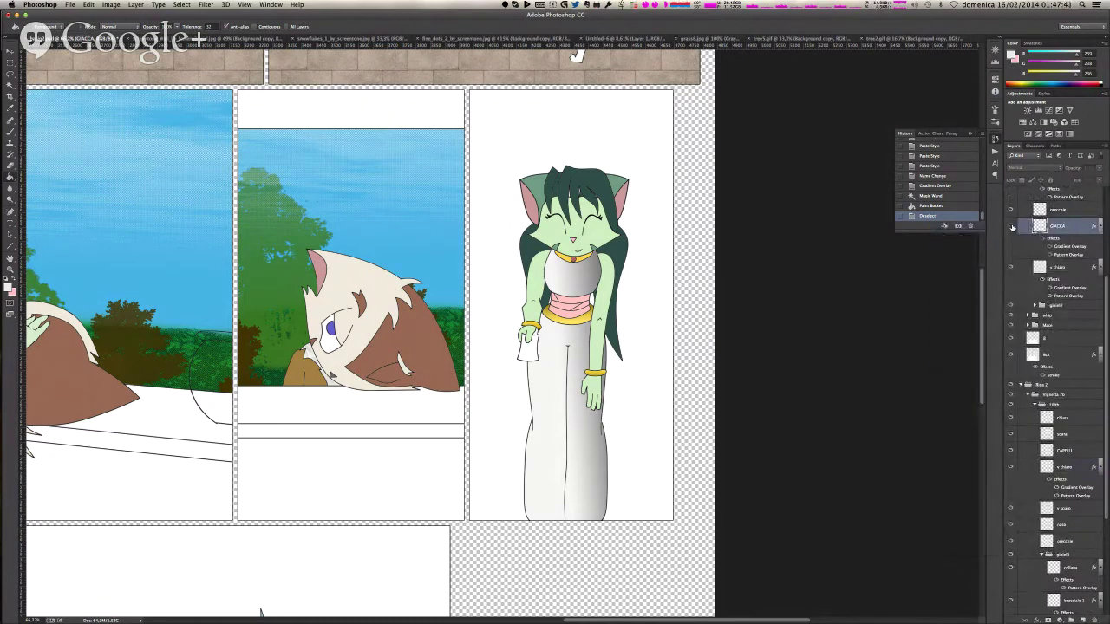
double_click(1058, 226)
type("v scuro")
key("Return")
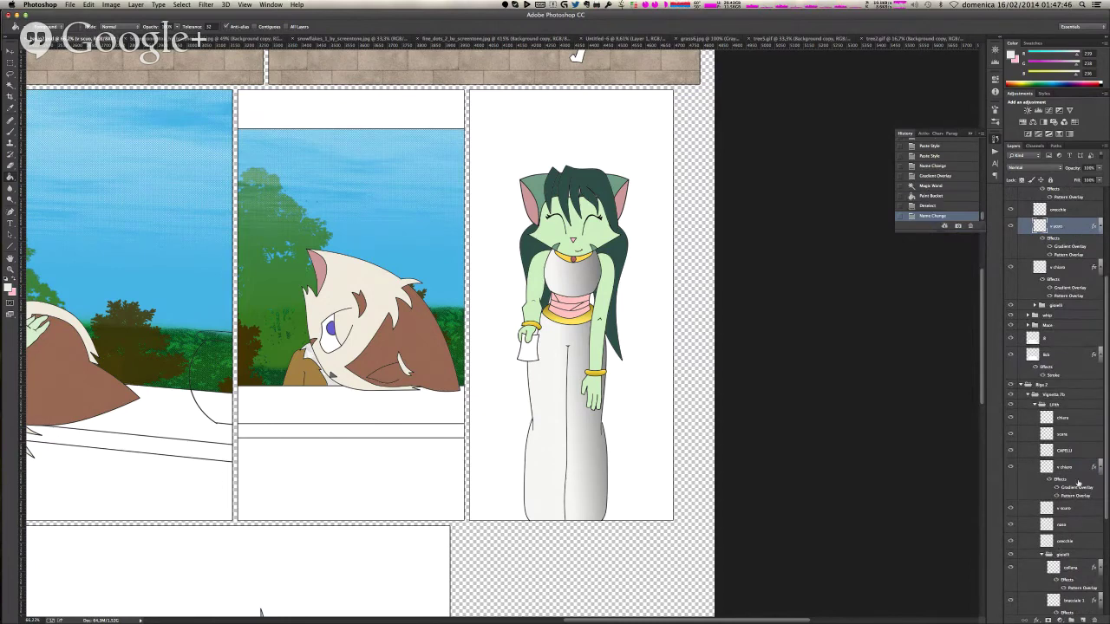
- Paste the copied style onto the Vignetta 7b v scuro layer and slightly lower its gradient overlay opacity
right_click(1072, 509)
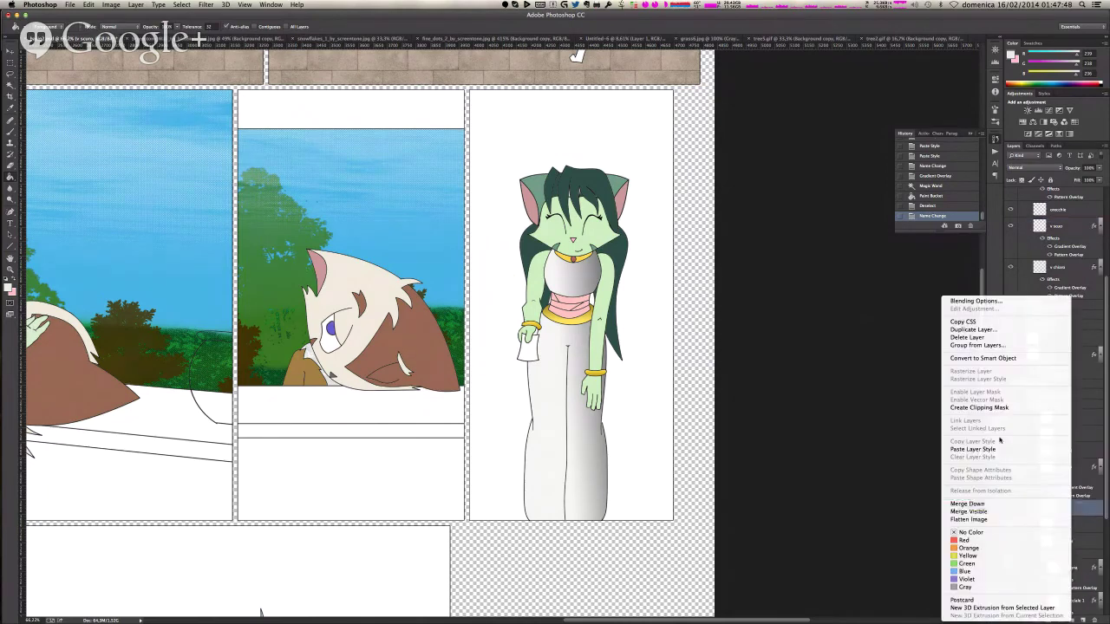
left_click(998, 450)
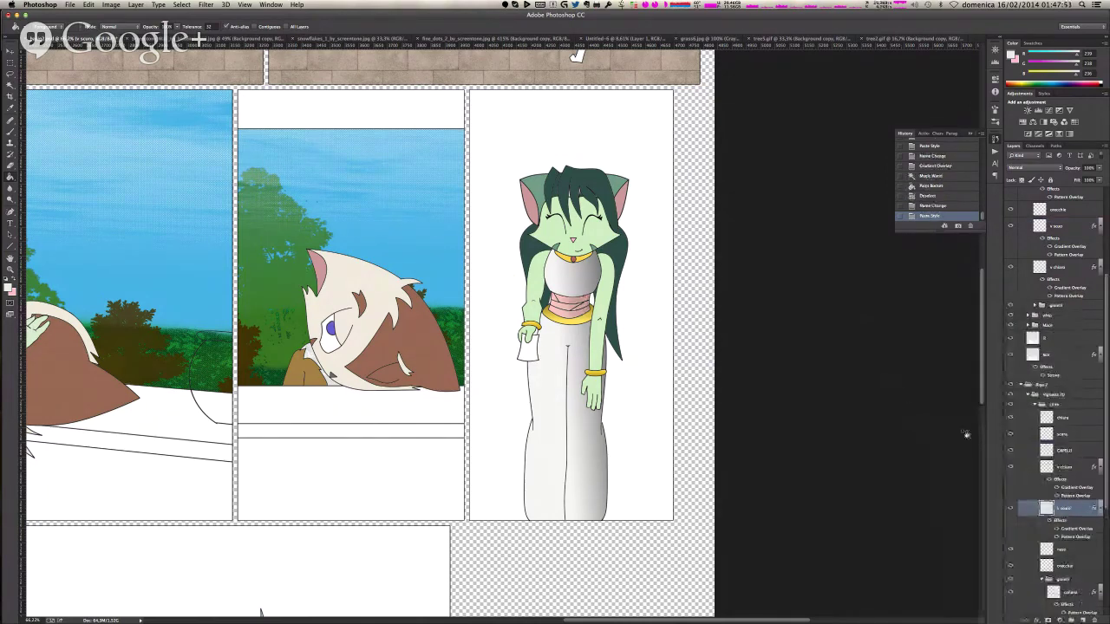
double_click(1077, 529)
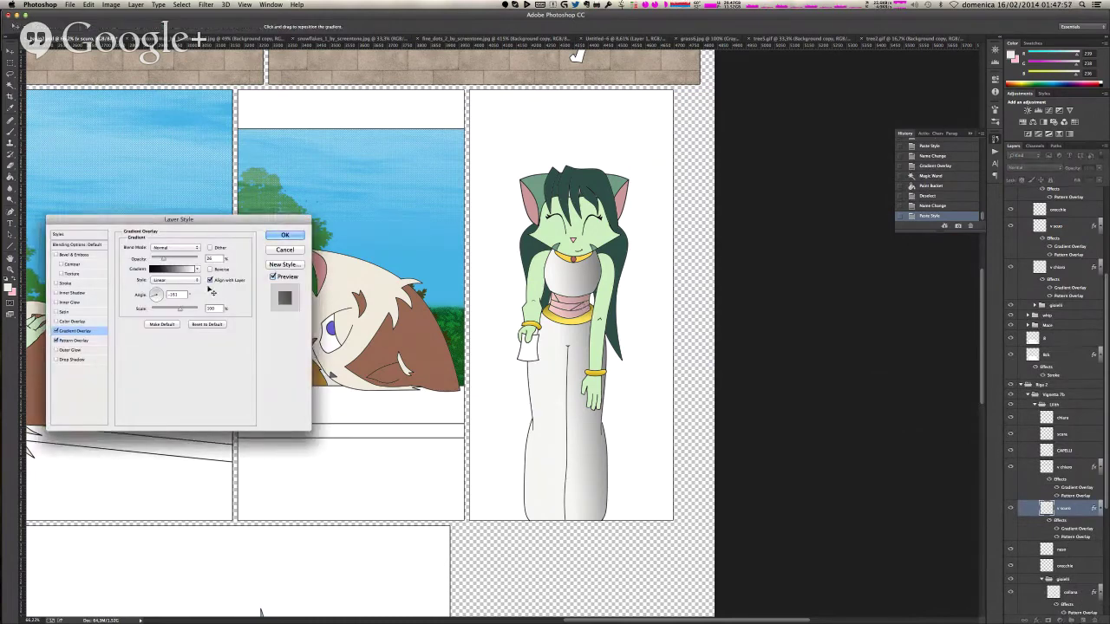
left_click_drag(164, 260, 163, 260)
left_click(284, 235)
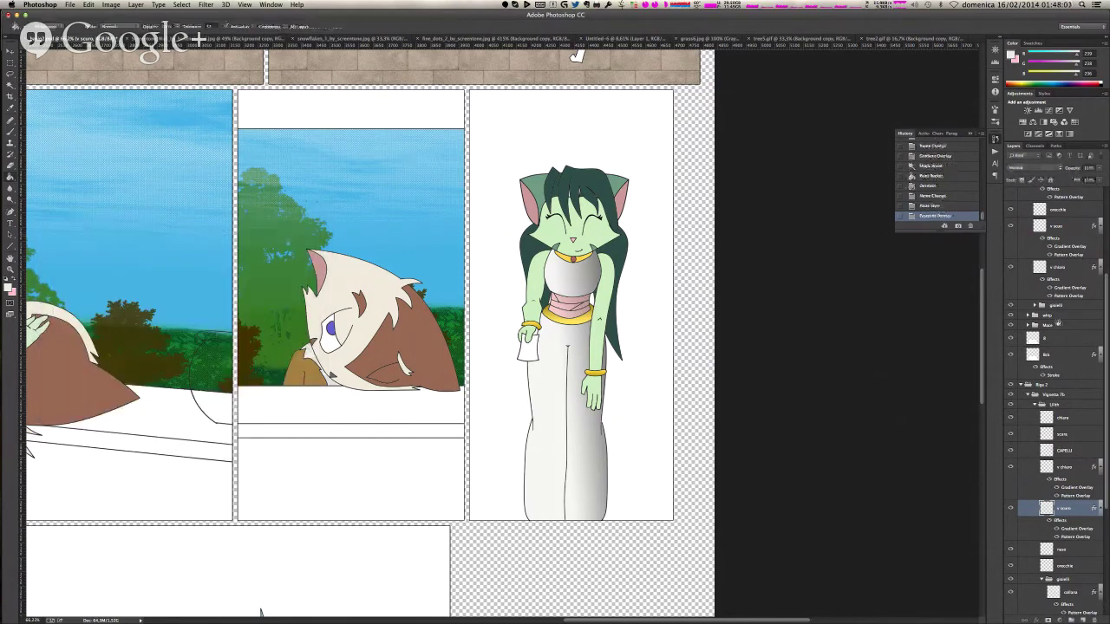
- Copy the layer style of the earlier Capelli layer onto the CAPELLI layer in Vignetta 7b
scroll(1082, 284, "up", 2)
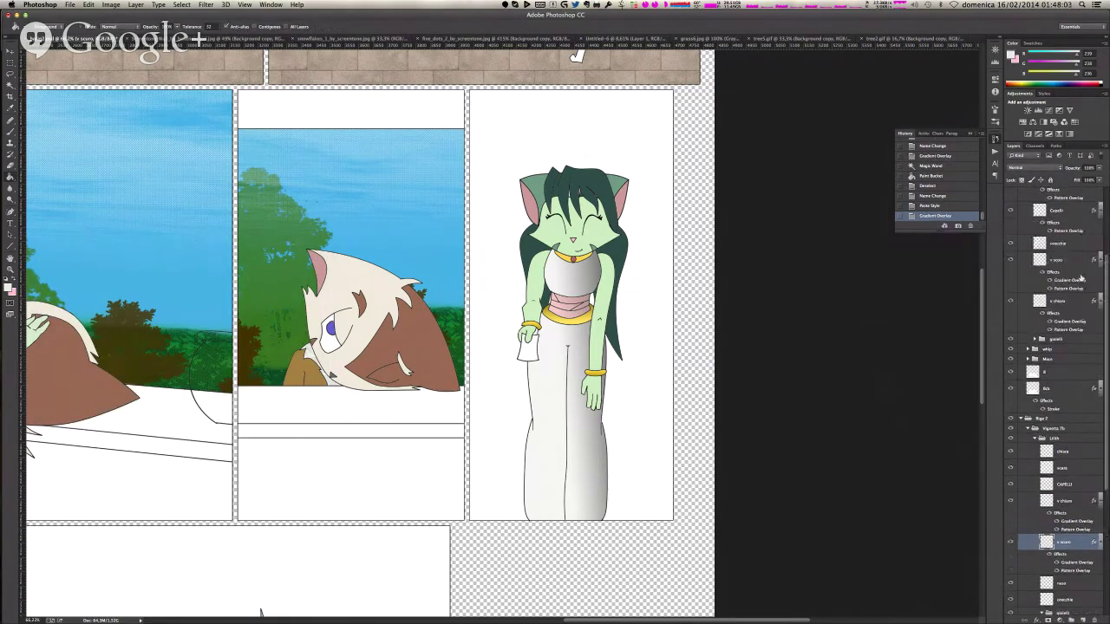
scroll(1075, 257, "up", 1)
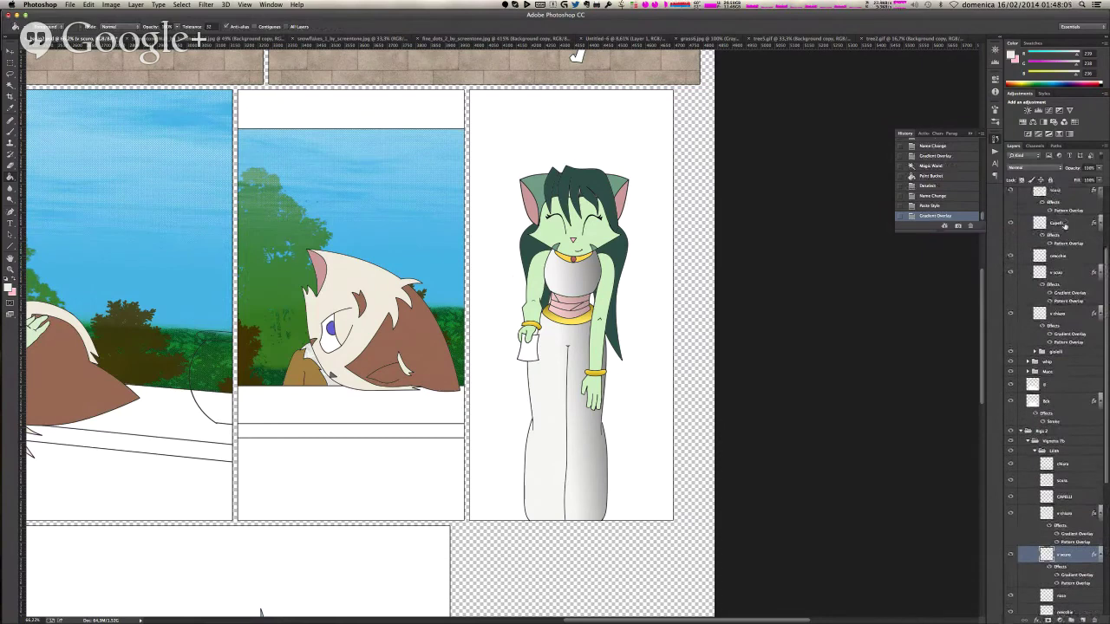
right_click(1066, 222)
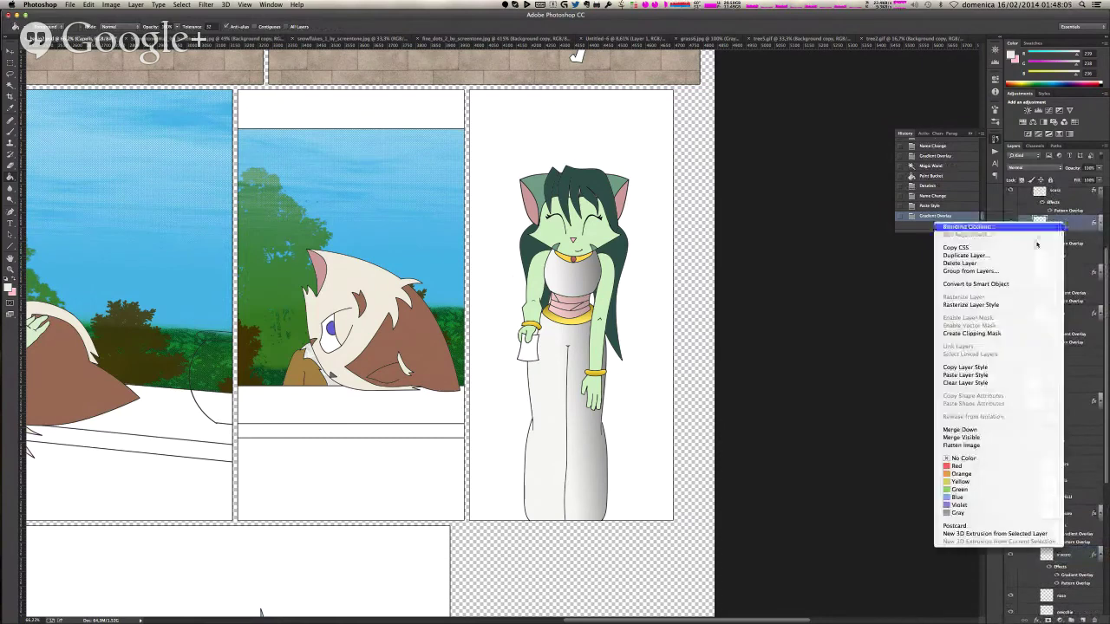
left_click(971, 368)
right_click(1075, 496)
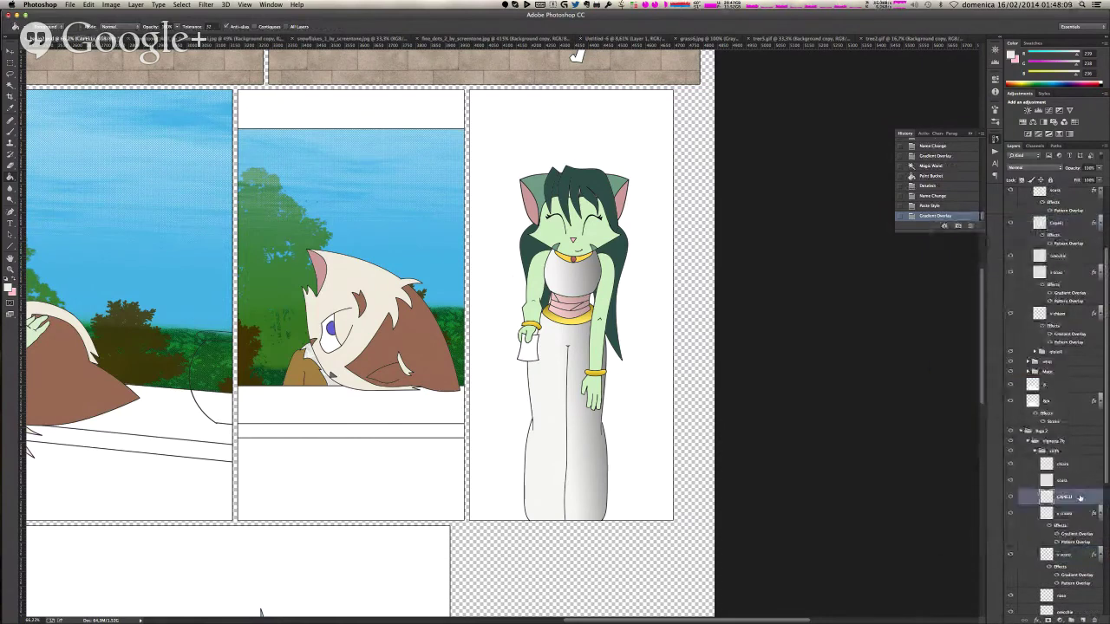
left_click(980, 449)
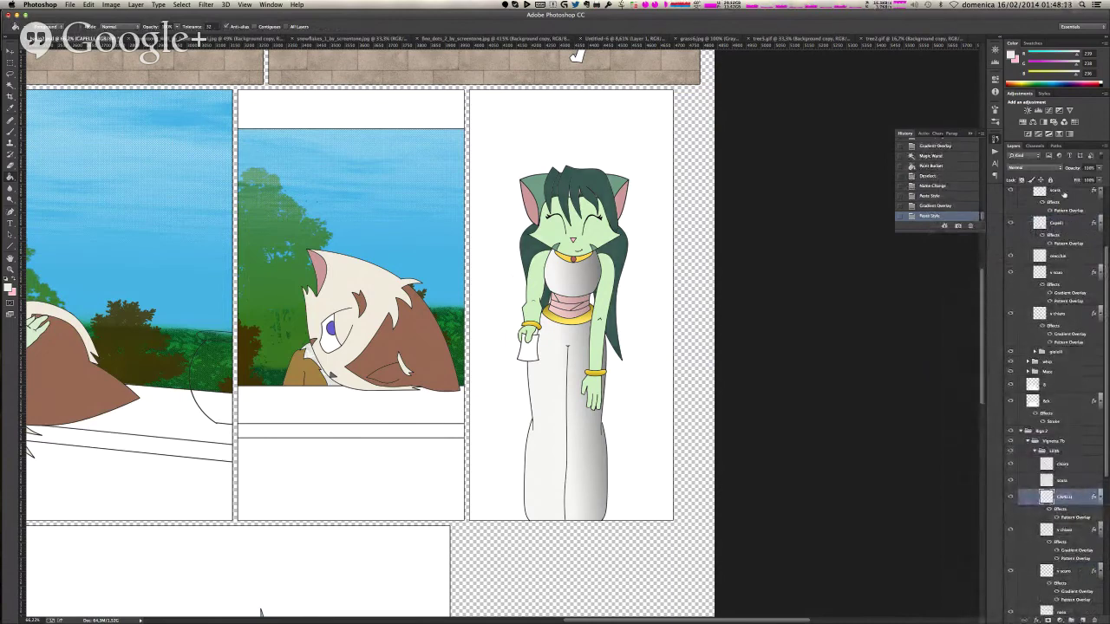
- Copy the layer style of the earlier scuro skin layer onto the scuro layer in Vignetta 7b
right_click(1061, 193)
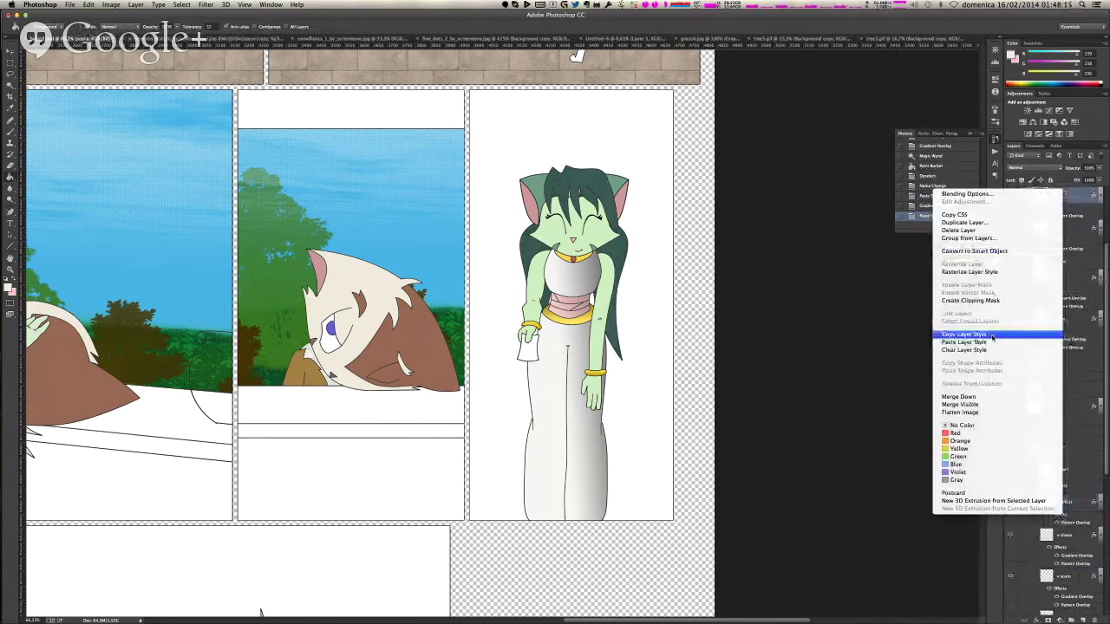
left_click(965, 341)
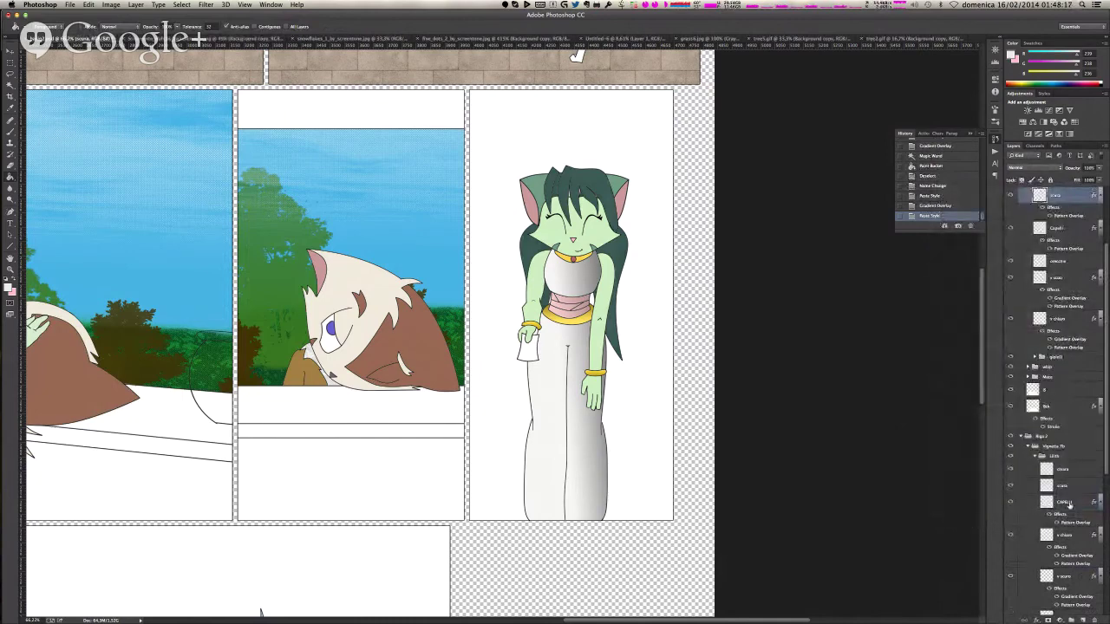
right_click(1074, 488)
left_click(1029, 452)
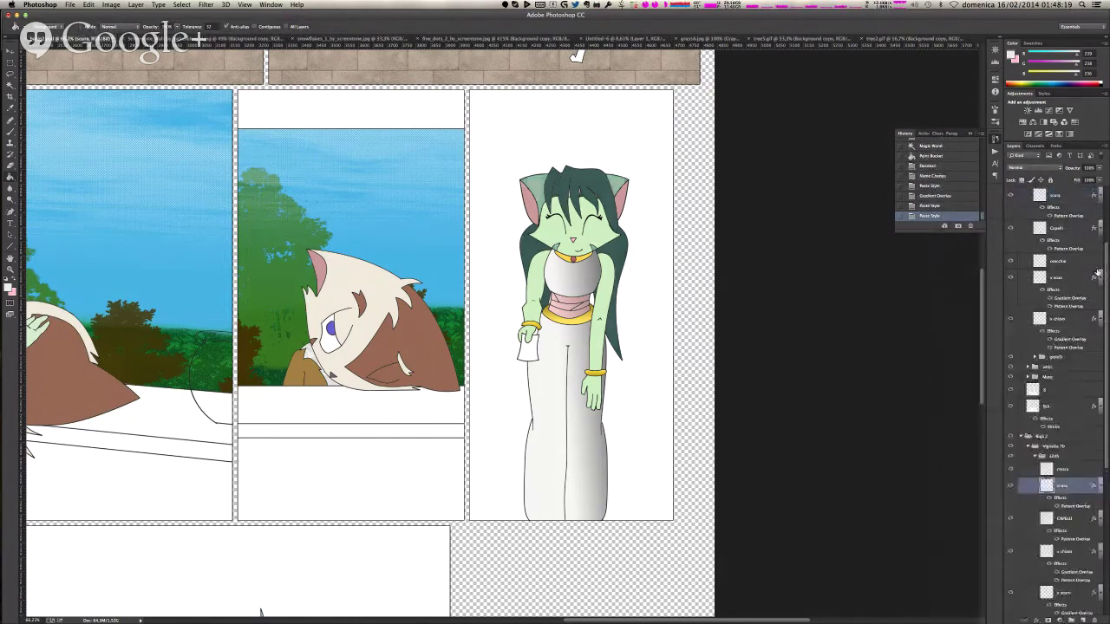
- Copy the layer style of the earlier chiaro skin layer onto the chiaro layer in Vignetta 7b
scroll(1071, 198, "up", 3)
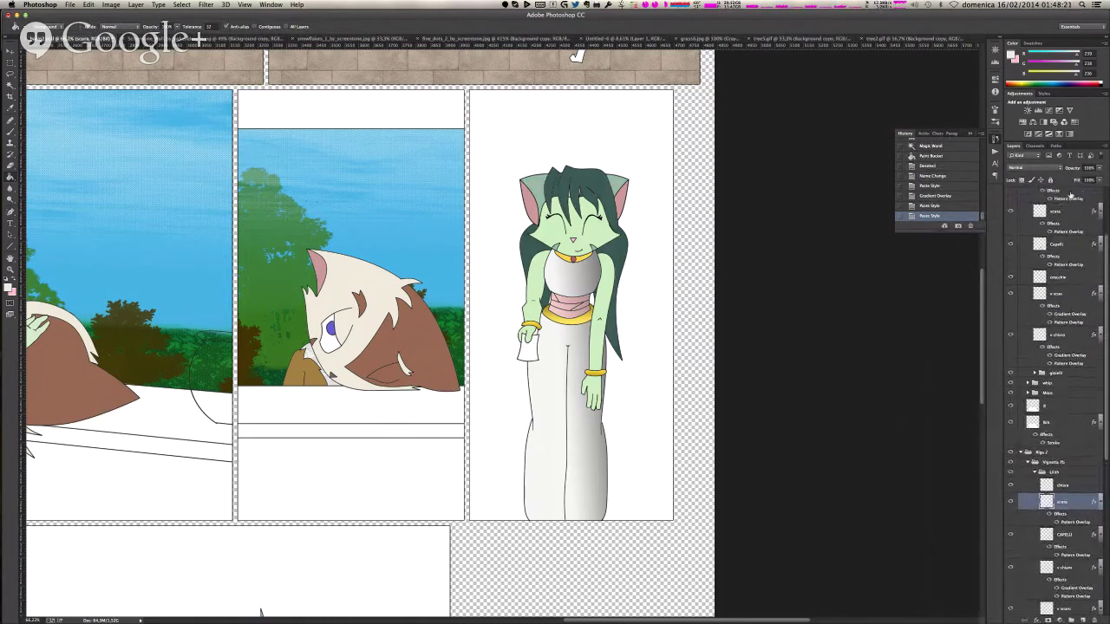
scroll(1063, 200, "up", 2)
right_click(1064, 199)
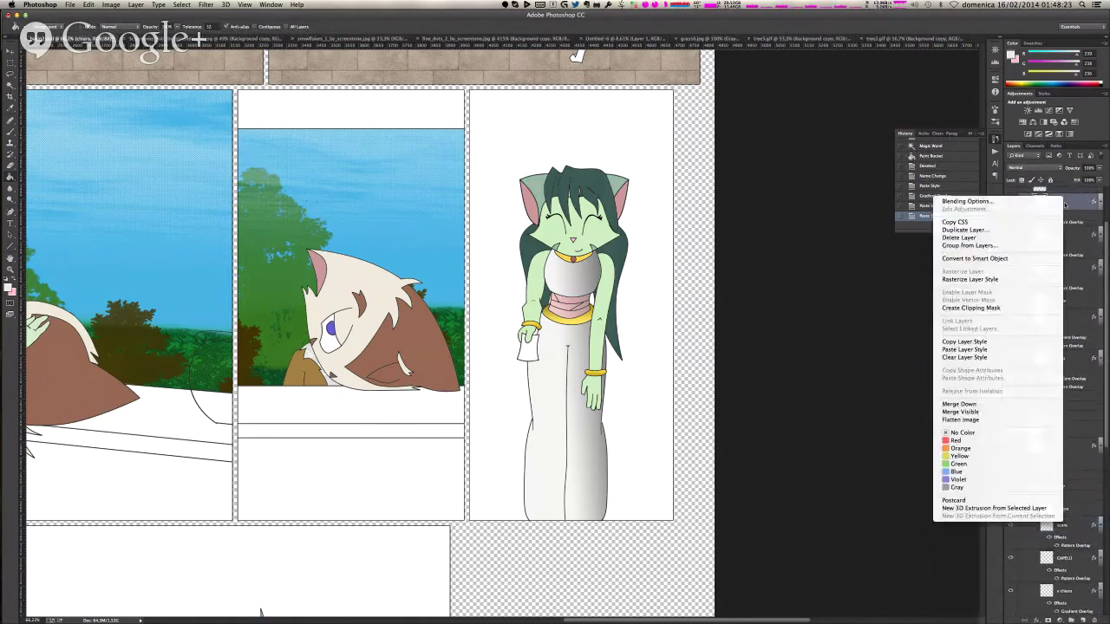
left_click(964, 342)
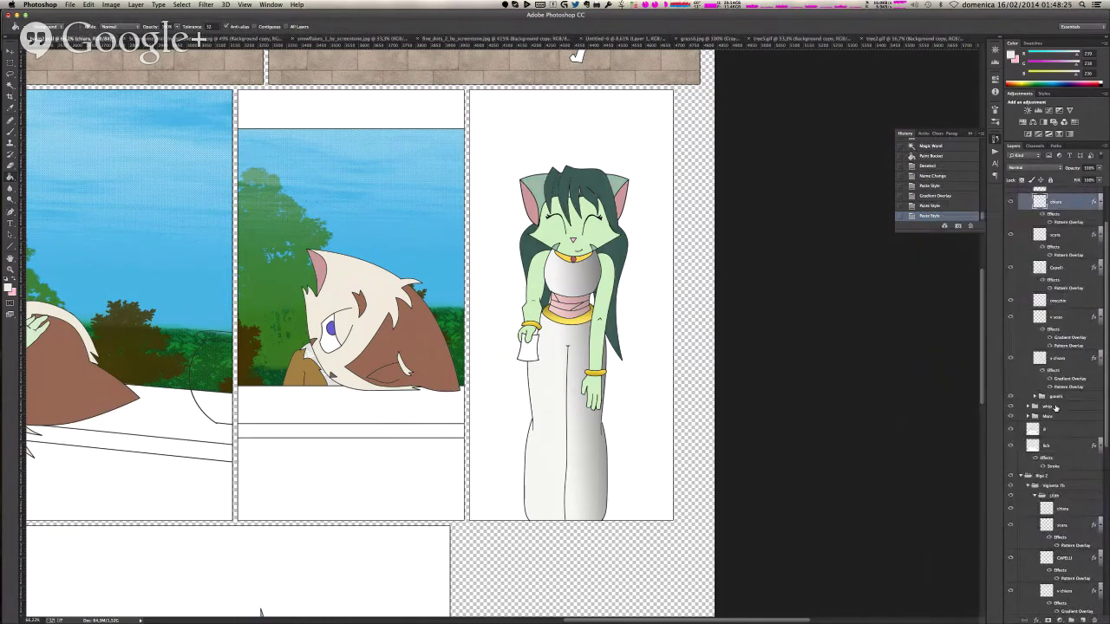
scroll(1066, 390, "down", 2)
right_click(1077, 456)
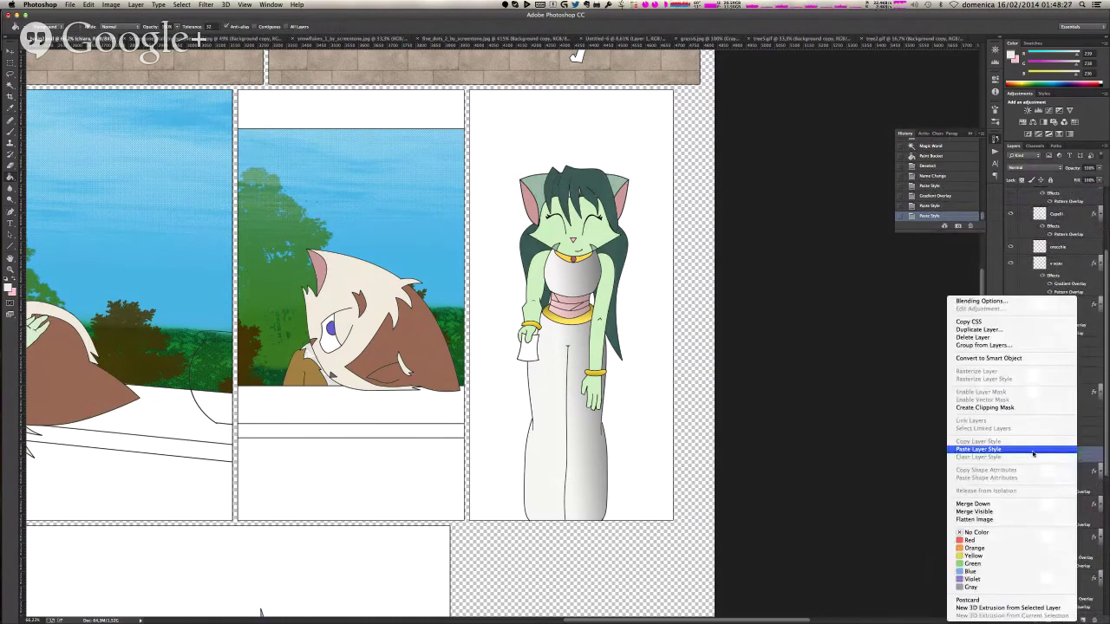
left_click(980, 447)
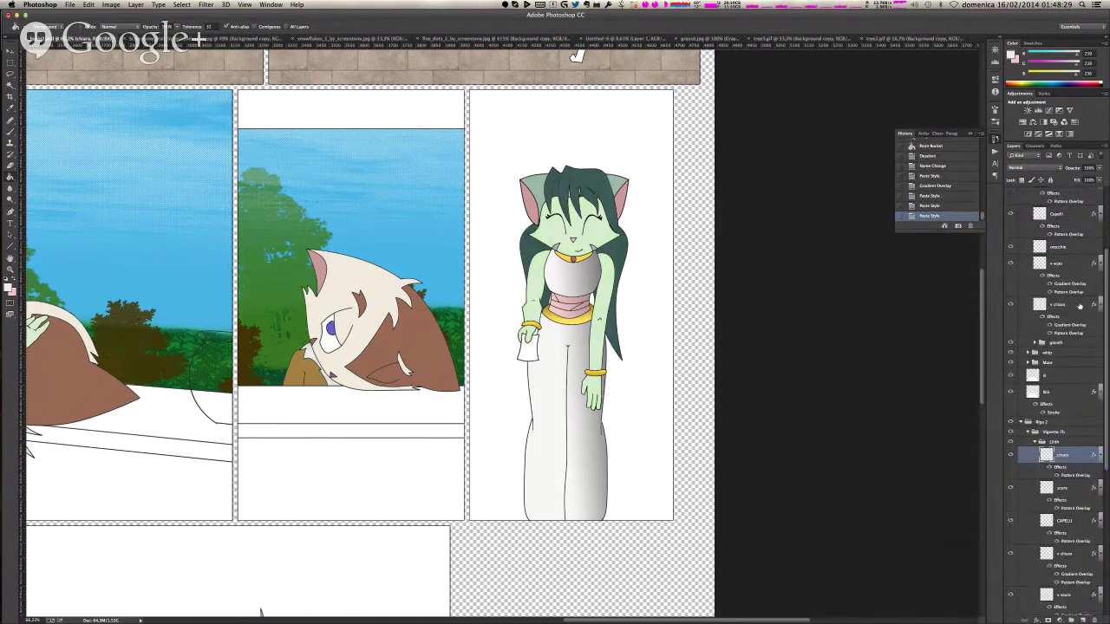
- Save the document, collapse the cat girl's layer group and select its parent group Vignetta 7b
scroll(1080, 312, "up", 5)
scroll(1080, 306, "up", 1)
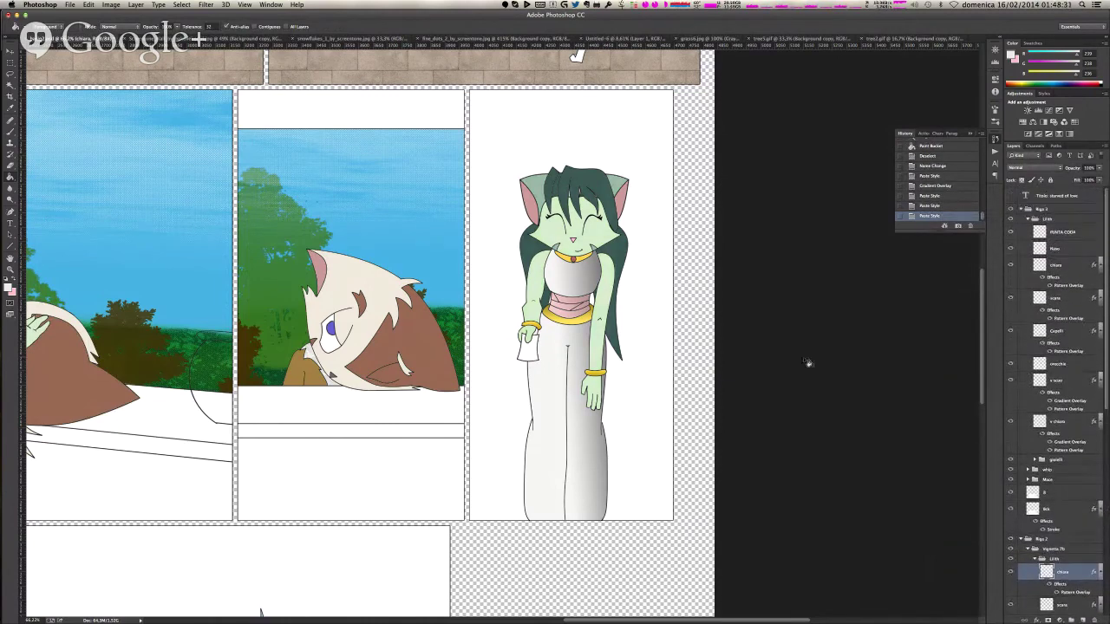
key("super+s")
left_click(1035, 560)
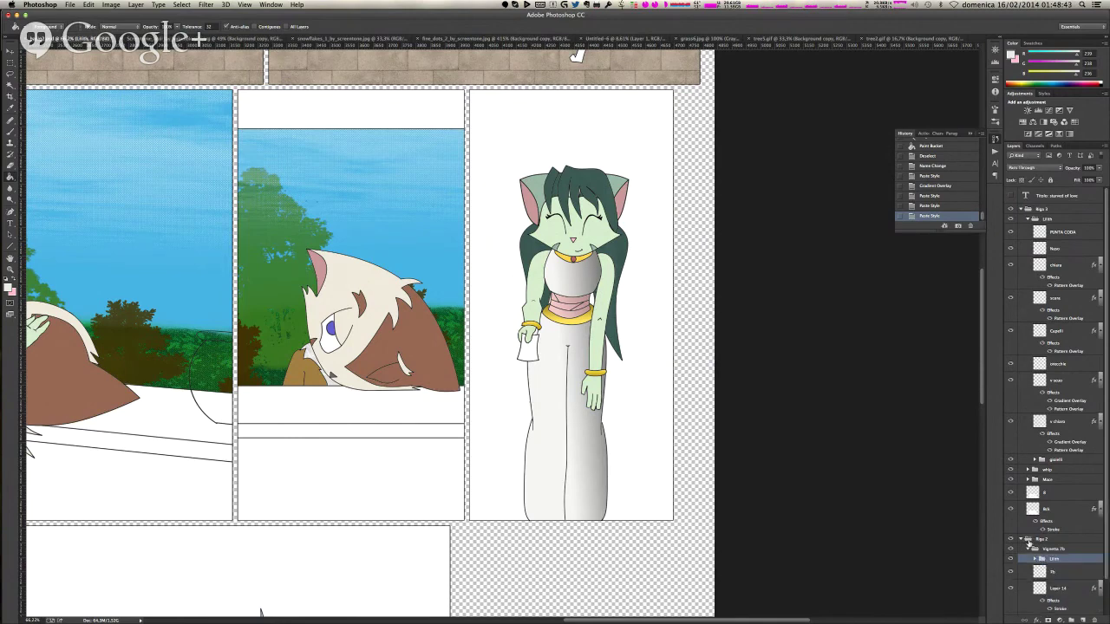
left_click(1041, 550)
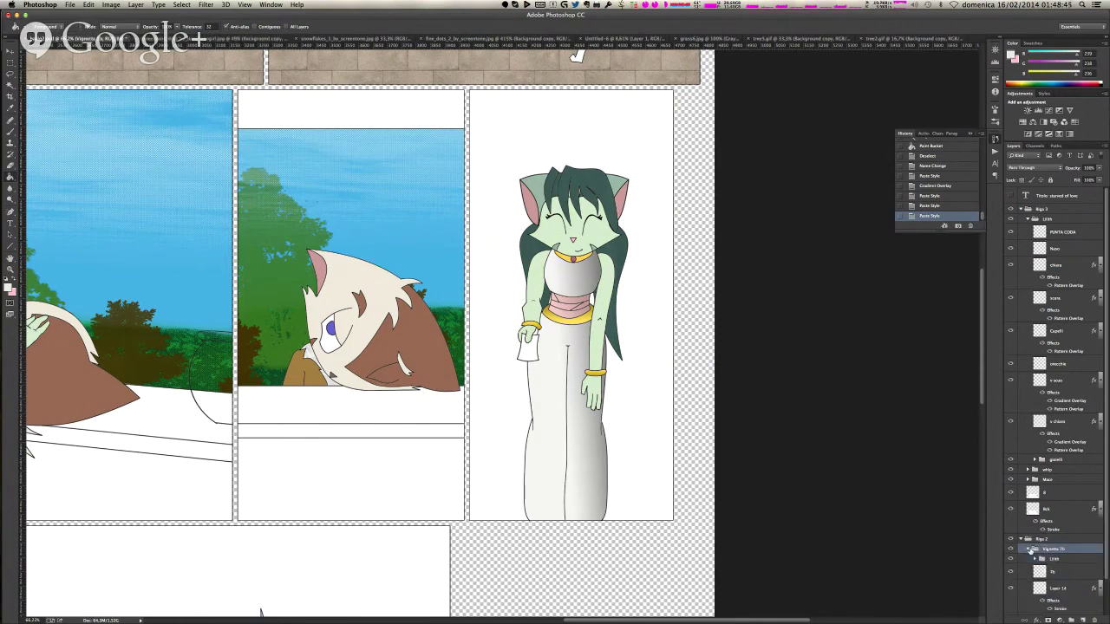
- Collapse the Vignetta 7b group and the first character group in Riga 3, and look over the comic page's panels
left_click(1028, 550)
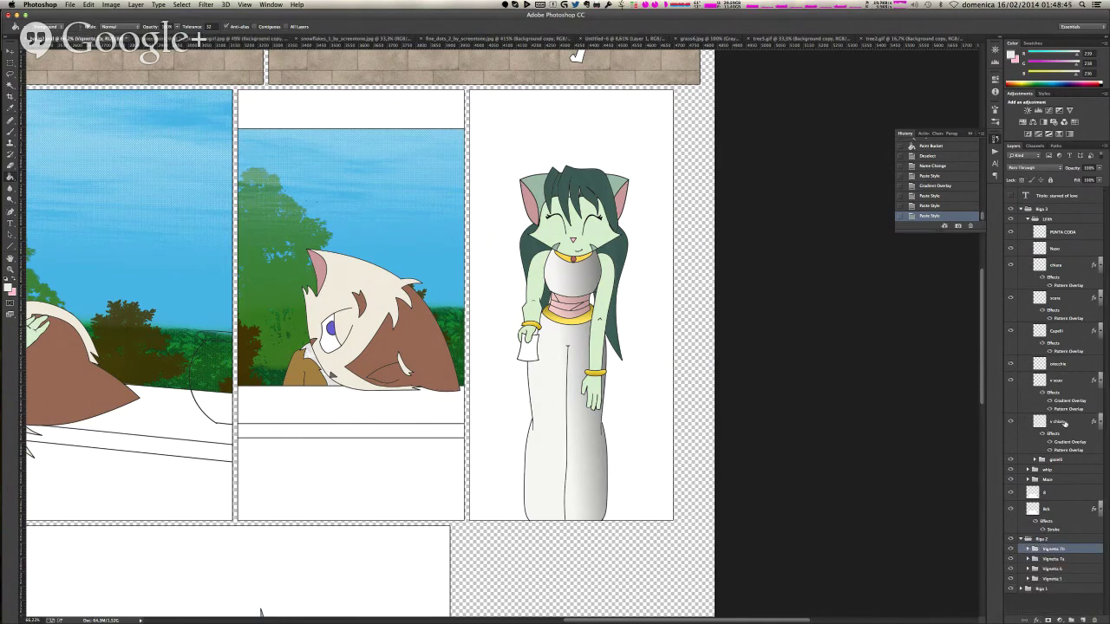
left_click(1029, 220)
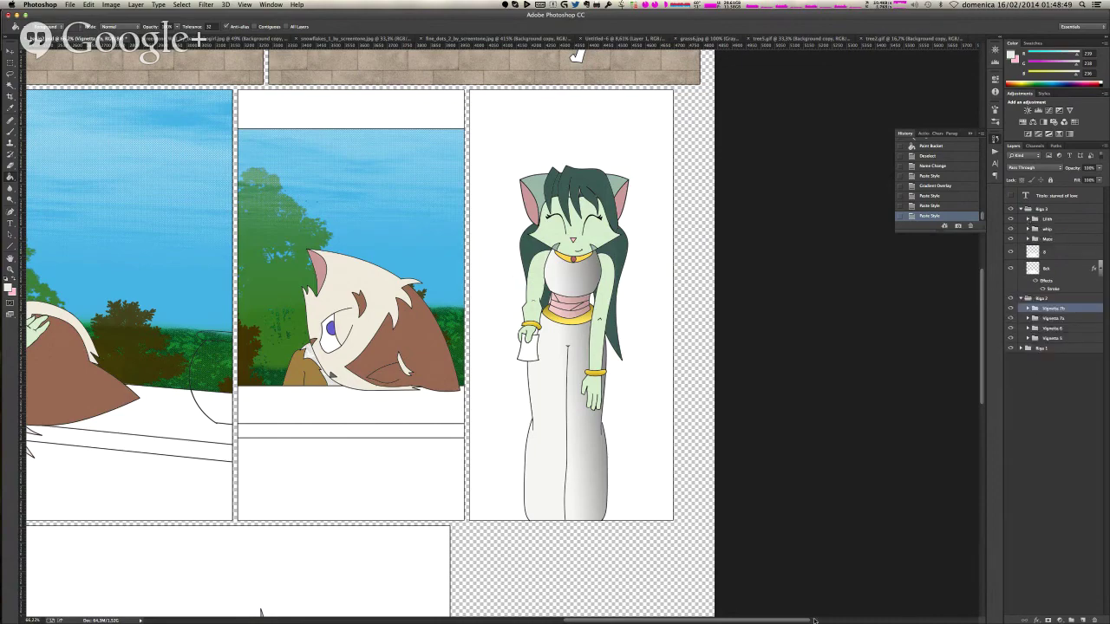
left_click_drag(789, 622, 751, 621)
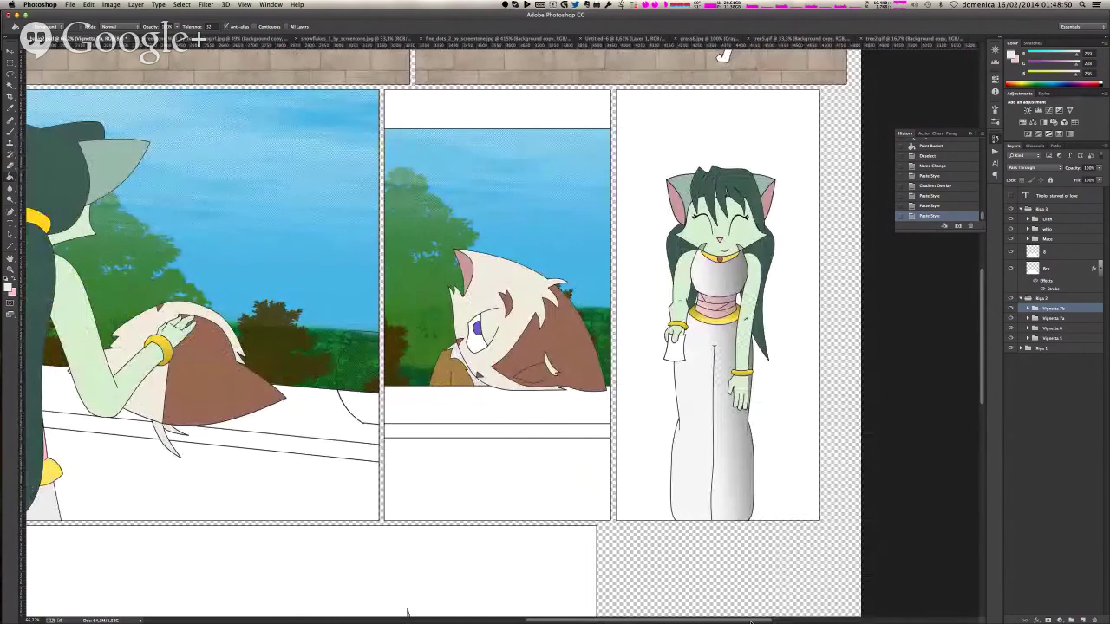
scroll(416, 554, "up", 5)
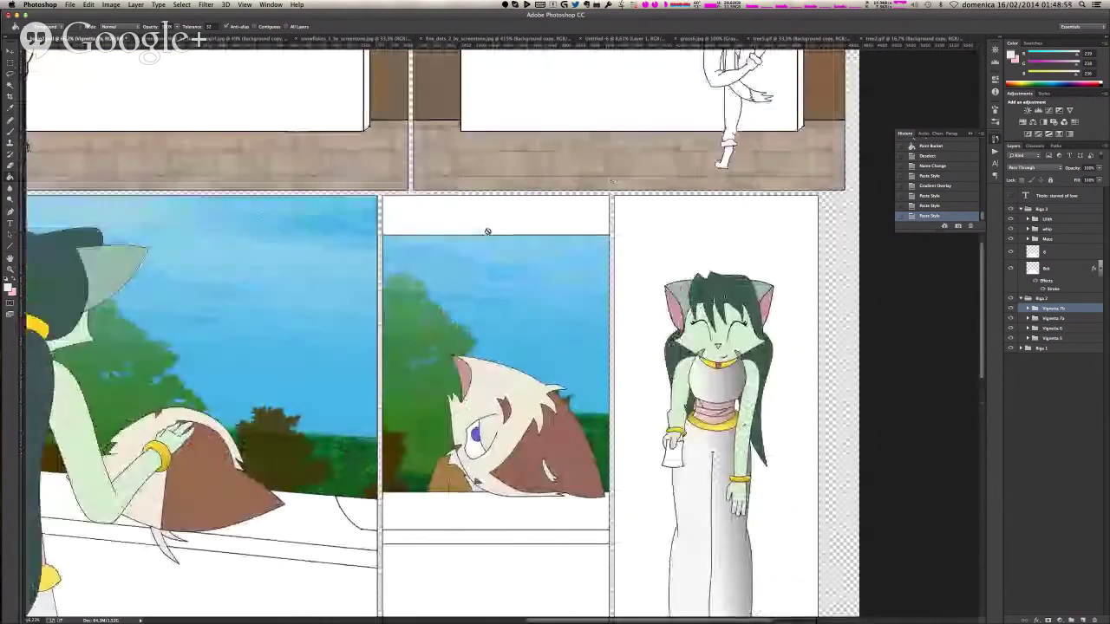
key("super+Tab")
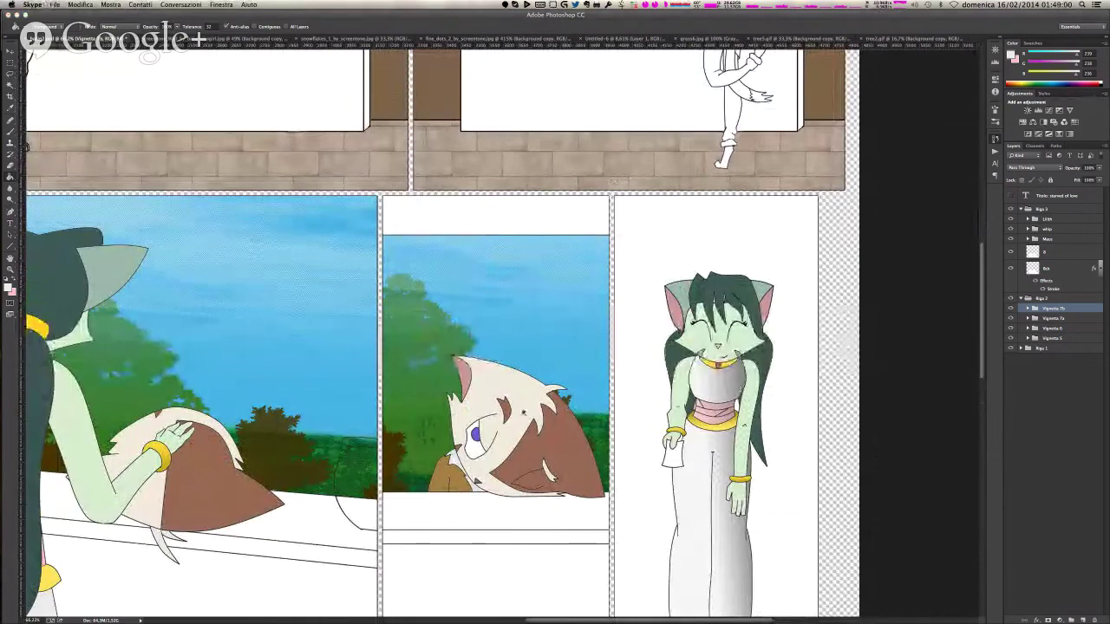
scroll(522, 413, "down", 2)
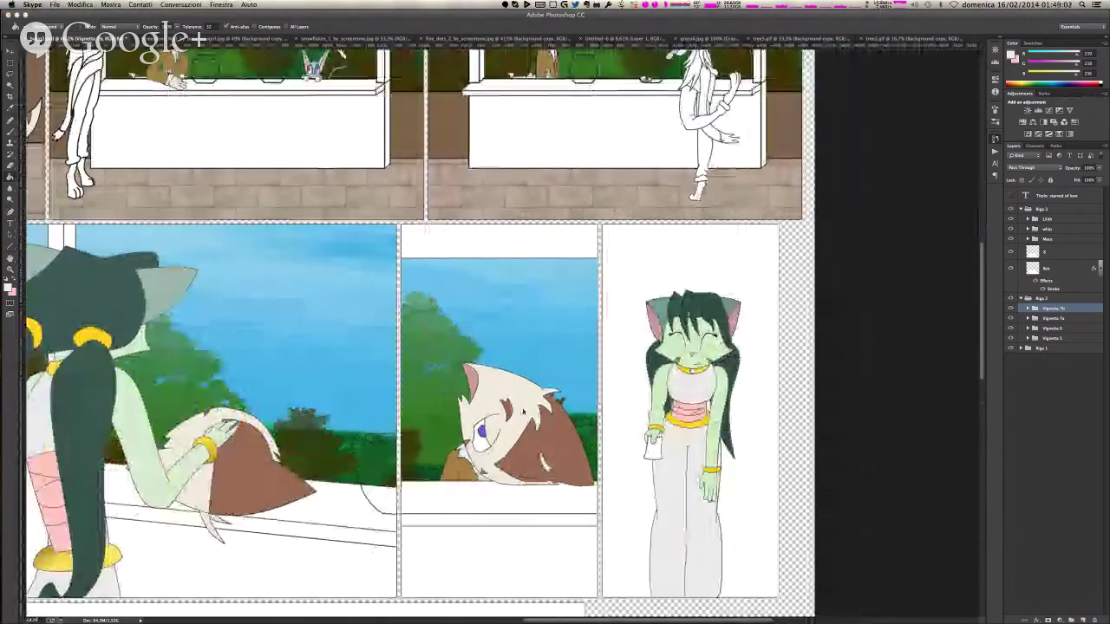
scroll(522, 412, "down", 3)
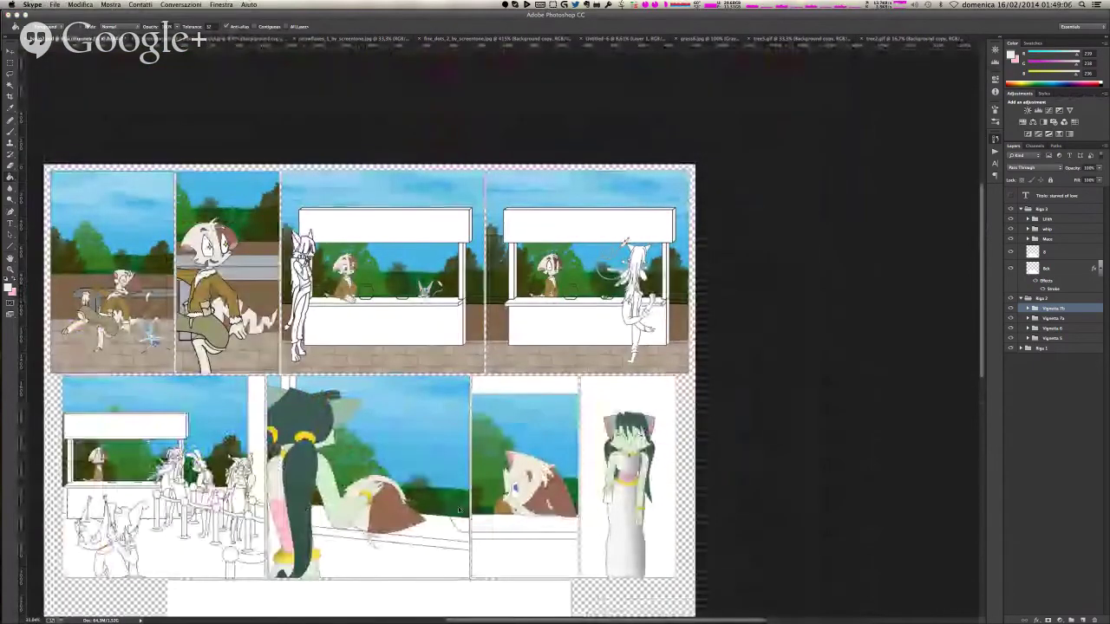
scroll(362, 335, "up", 1)
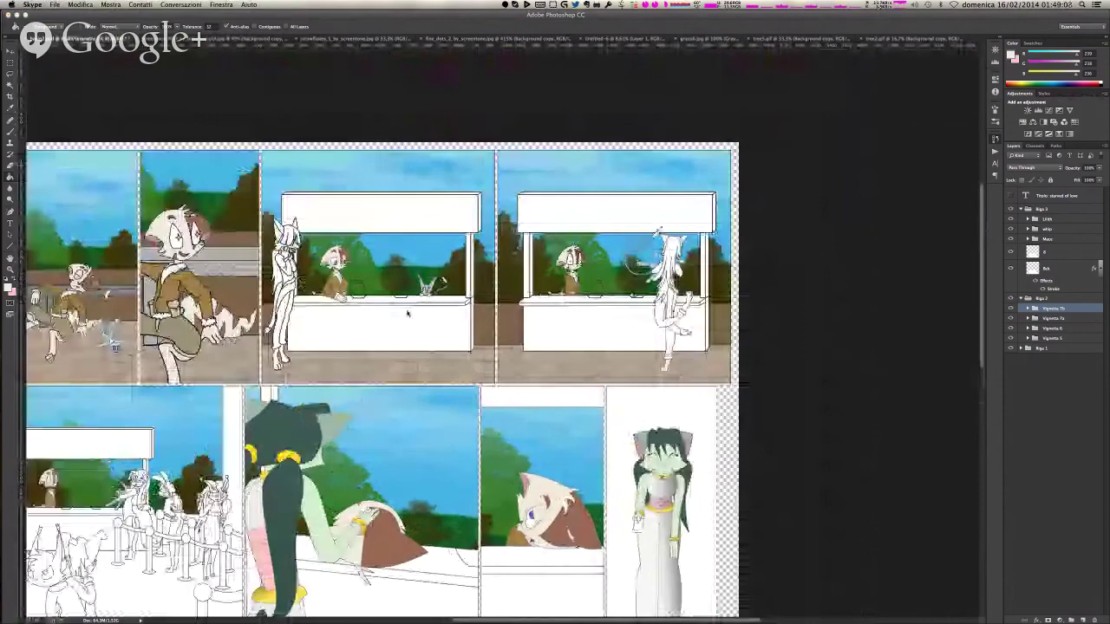
scroll(407, 313, "up", 2)
- Switch to Chrome and close the open reference image tabs, including the comic page and the Whip-a-round character sheet
key("super+Tab")
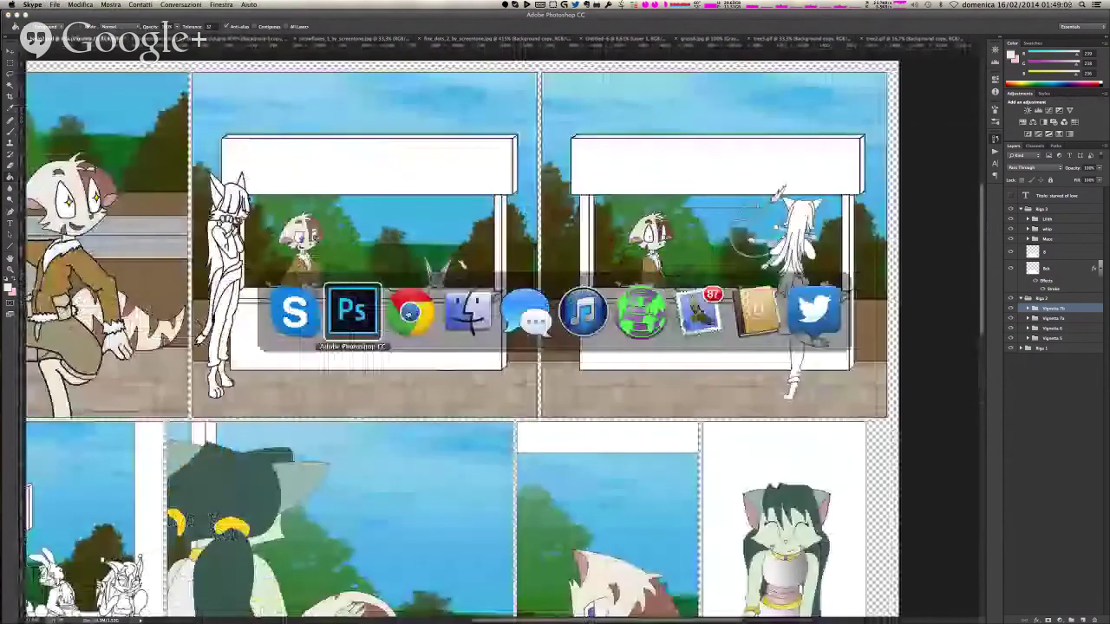
key("super+Tab")
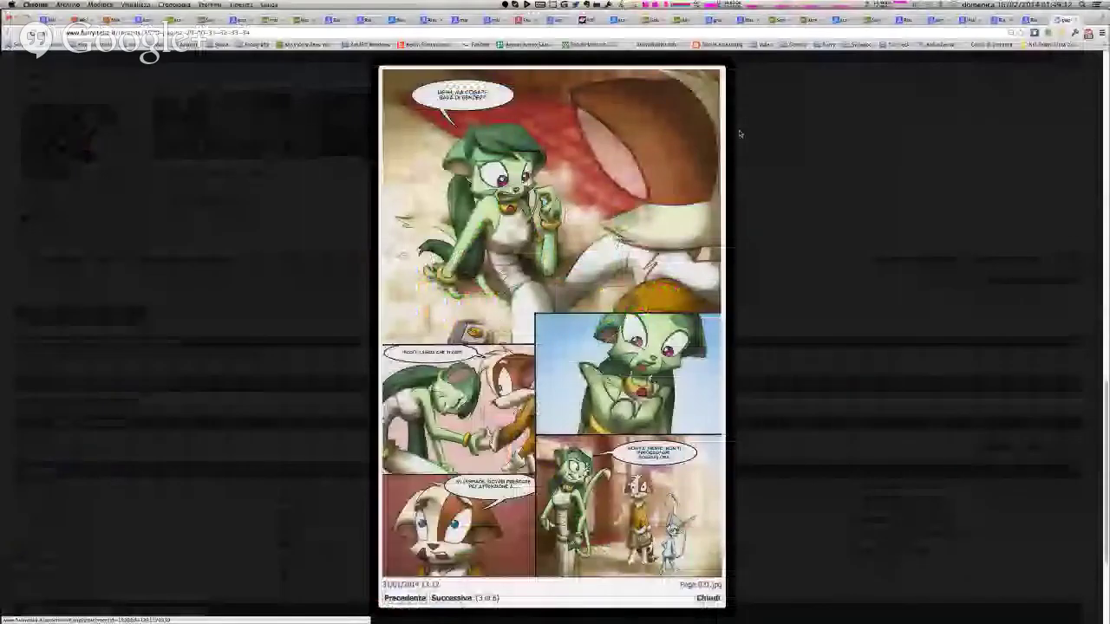
key("super+w")
key("super+w")
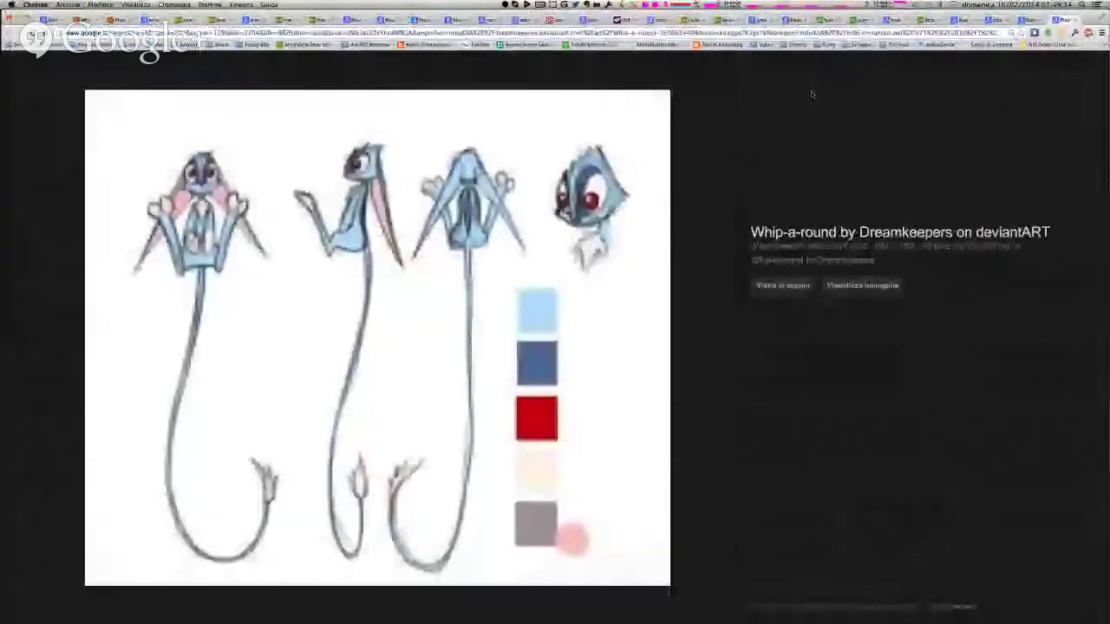
key("super+w")
key("super+w")
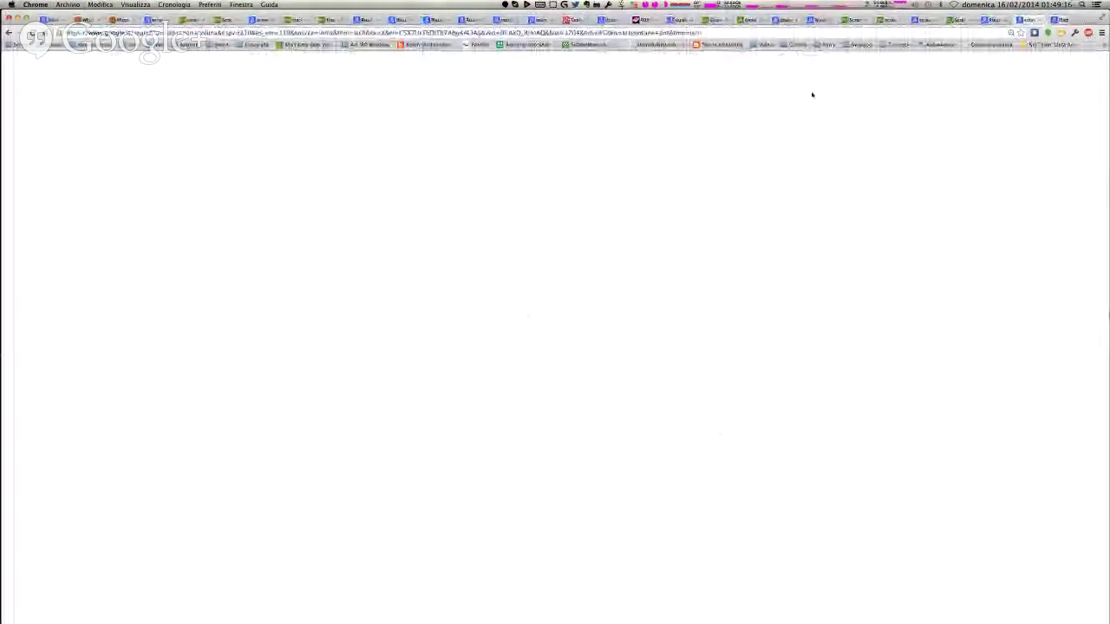
- Search Google Images for "screentone wood" in a new browser tab
key("super+t")
type("s")
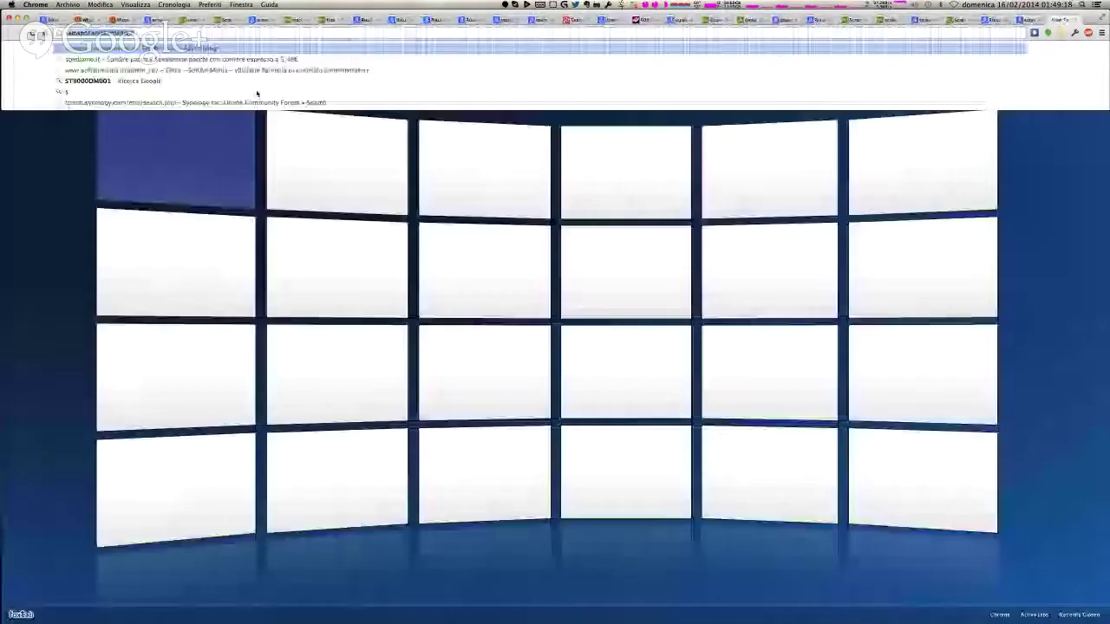
type("screenton")
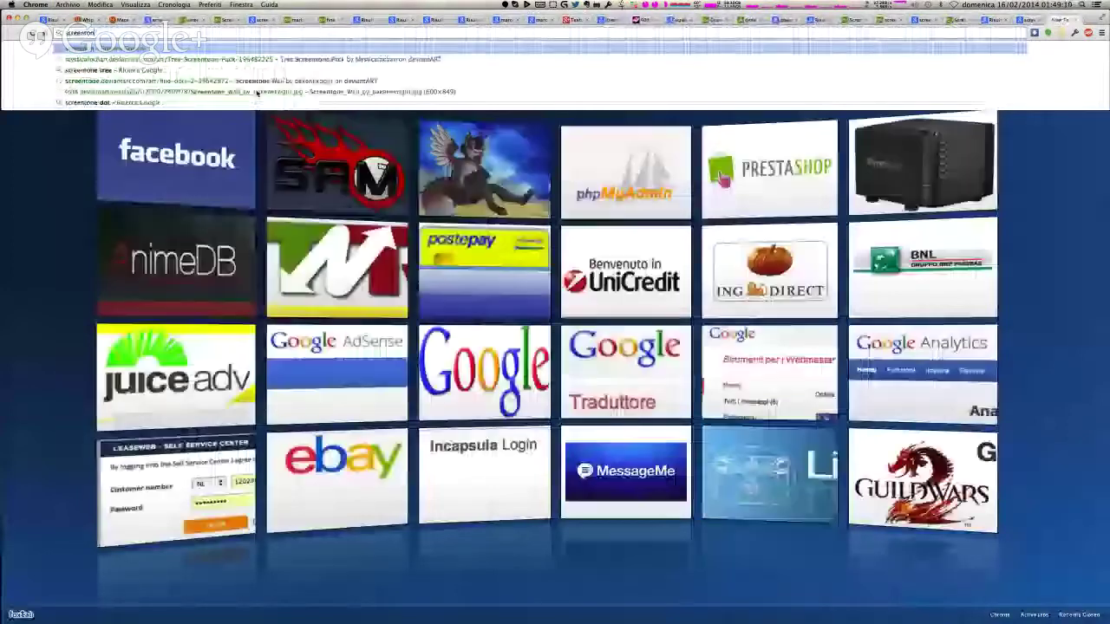
type("e wi")
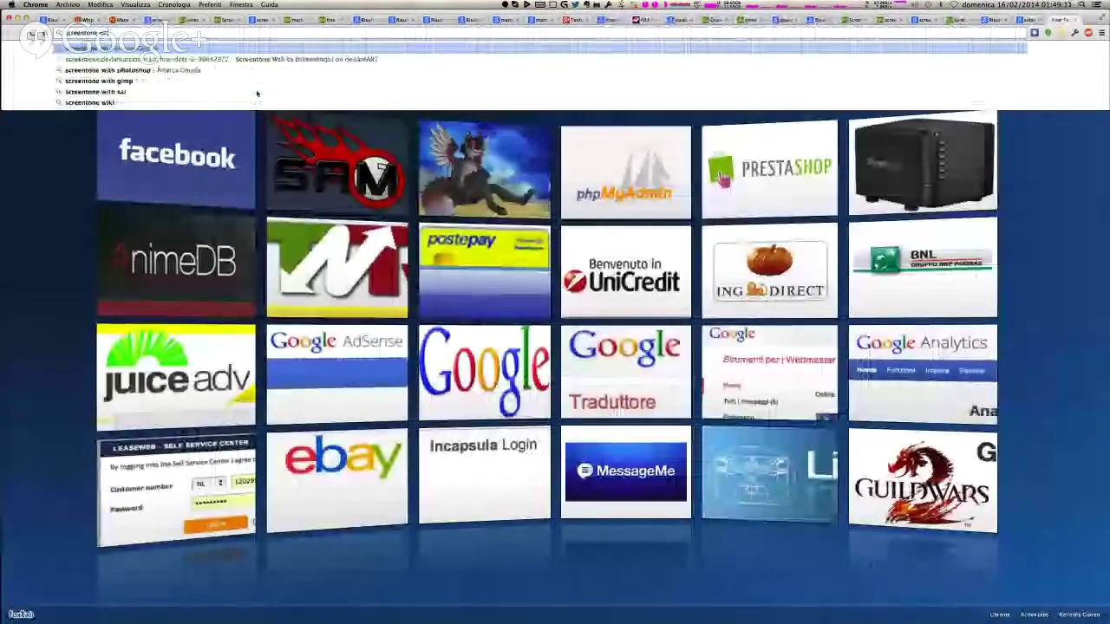
type("rld")
key("Return")
key("Return")
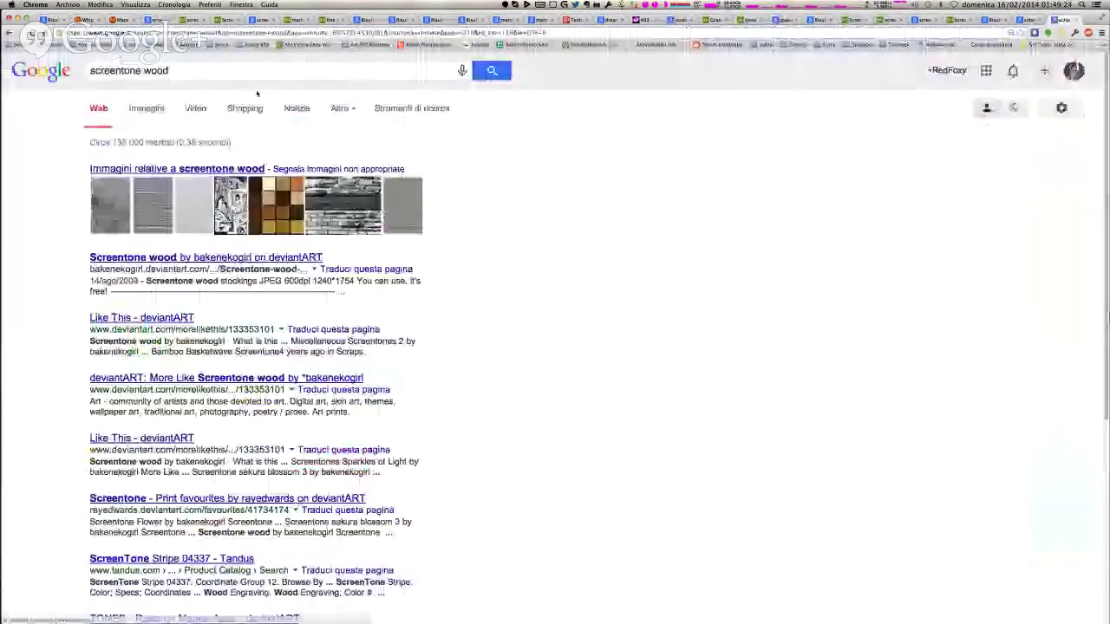
left_click(151, 111)
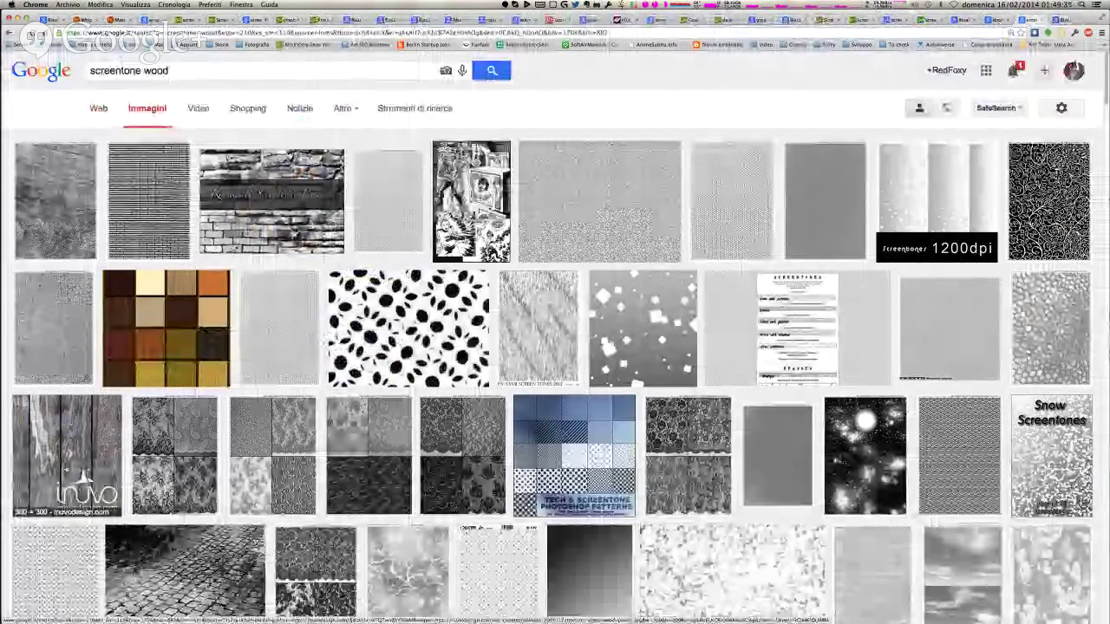
- Visit the inuvodesign.com site from the grey wood plank image result and download its Aged Wood Grain Panel Textures
left_click(65, 469)
left_click(778, 294)
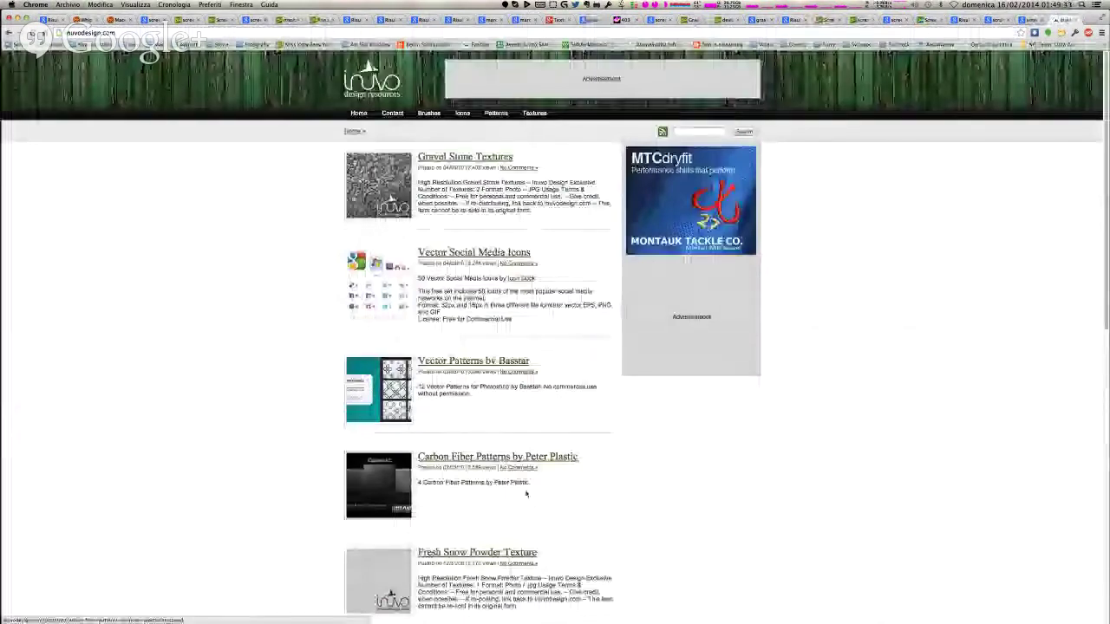
scroll(629, 476, "down", 3)
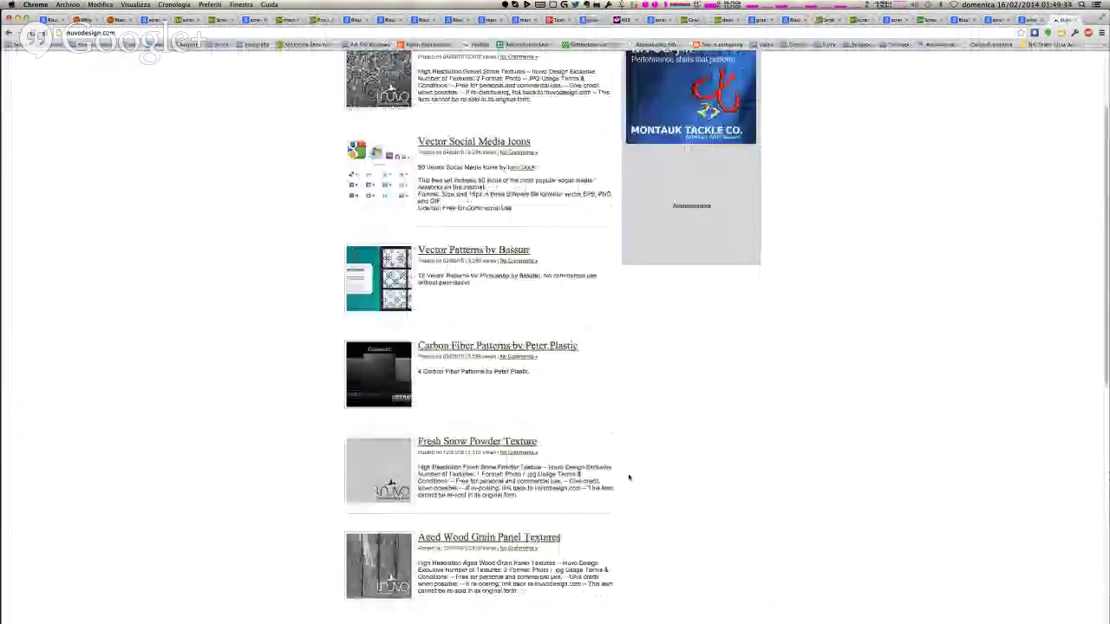
scroll(629, 477, "down", 6)
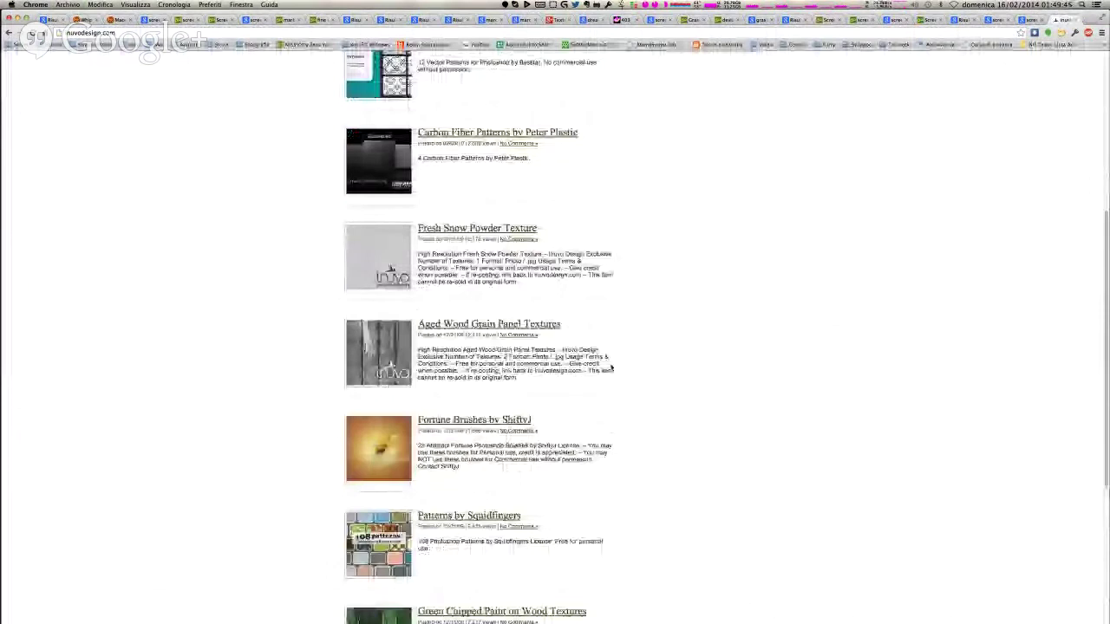
left_click(478, 324)
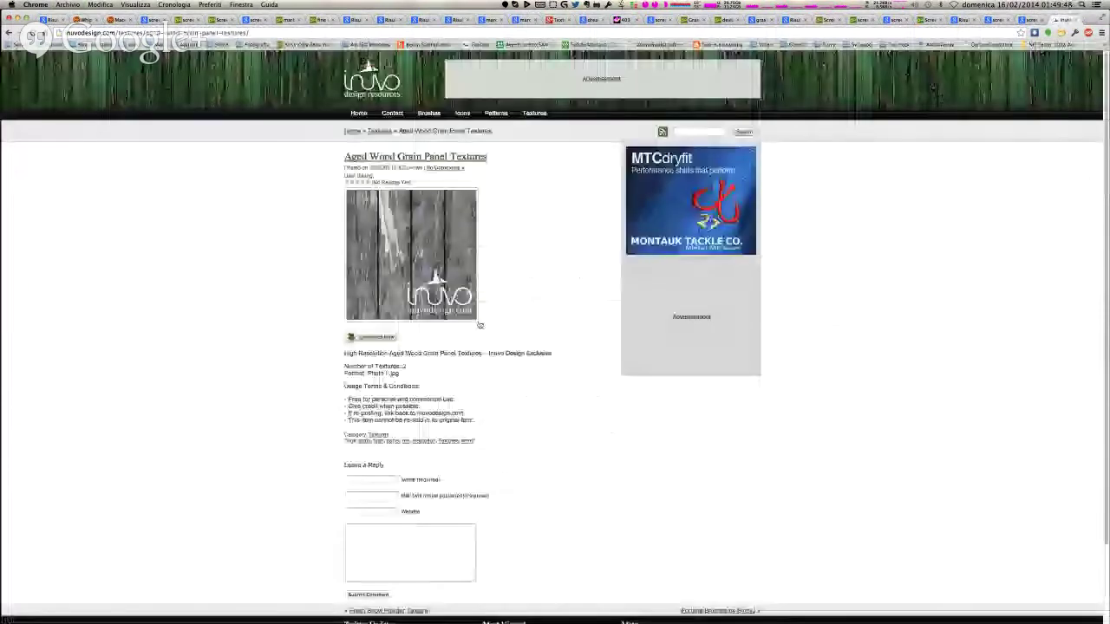
left_click(378, 338)
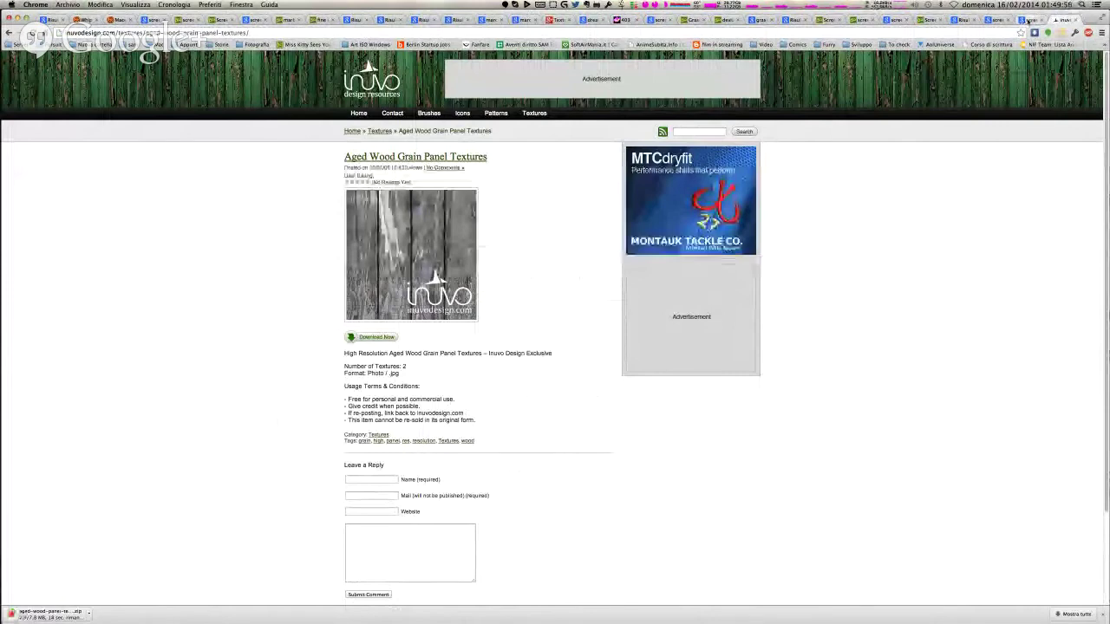
- Look through the remaining "screentone wood" image results for other usable textures
left_click(1028, 20)
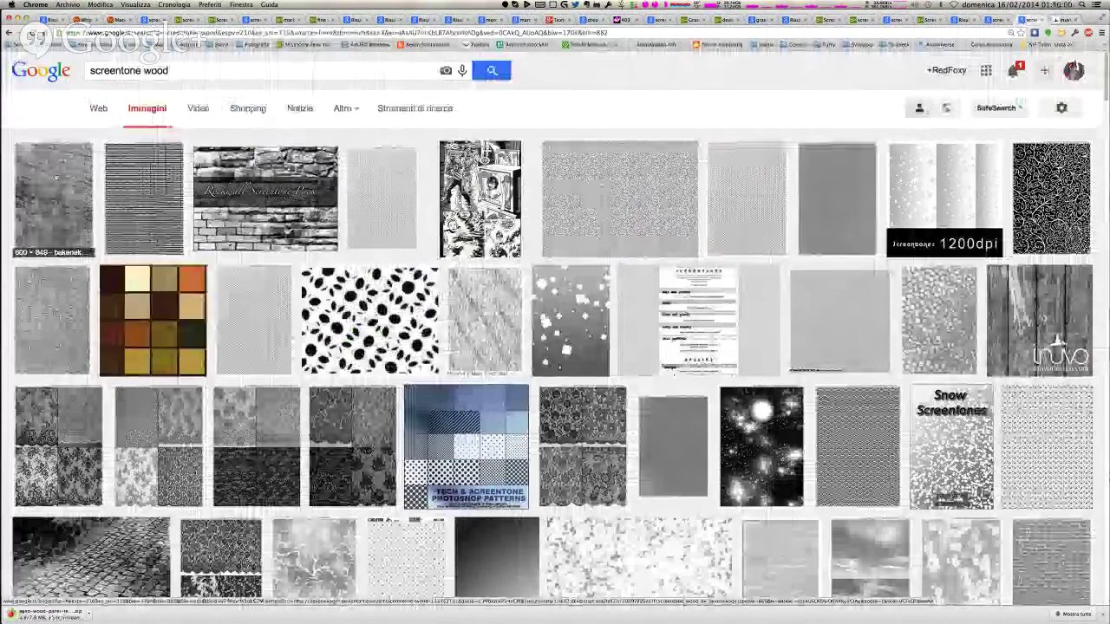
scroll(55, 178, "down", 5)
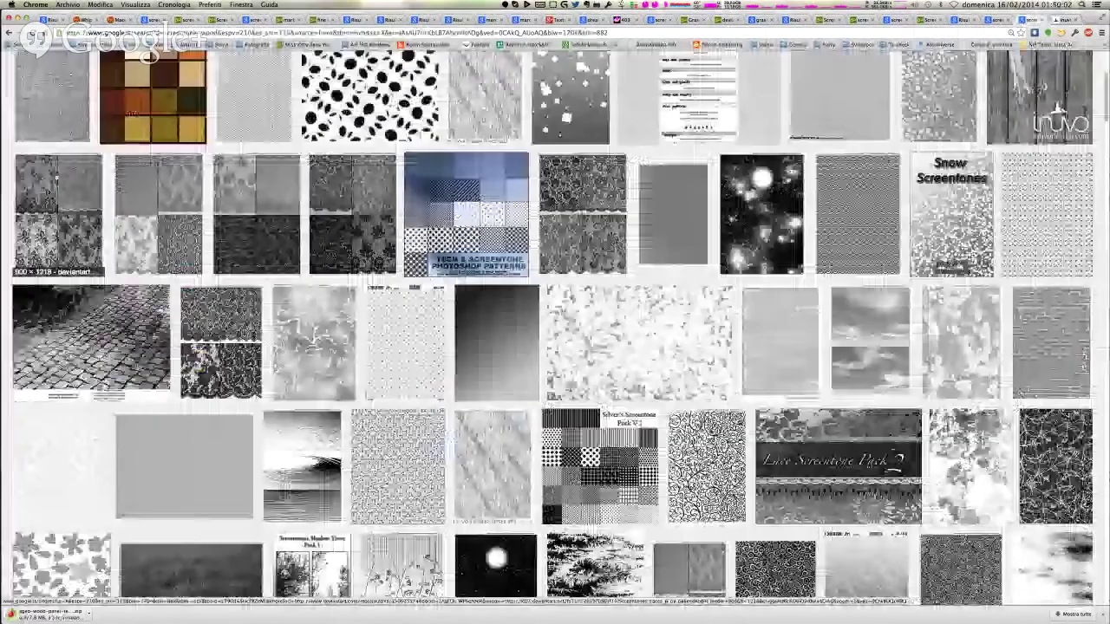
scroll(56, 208, "down", 8)
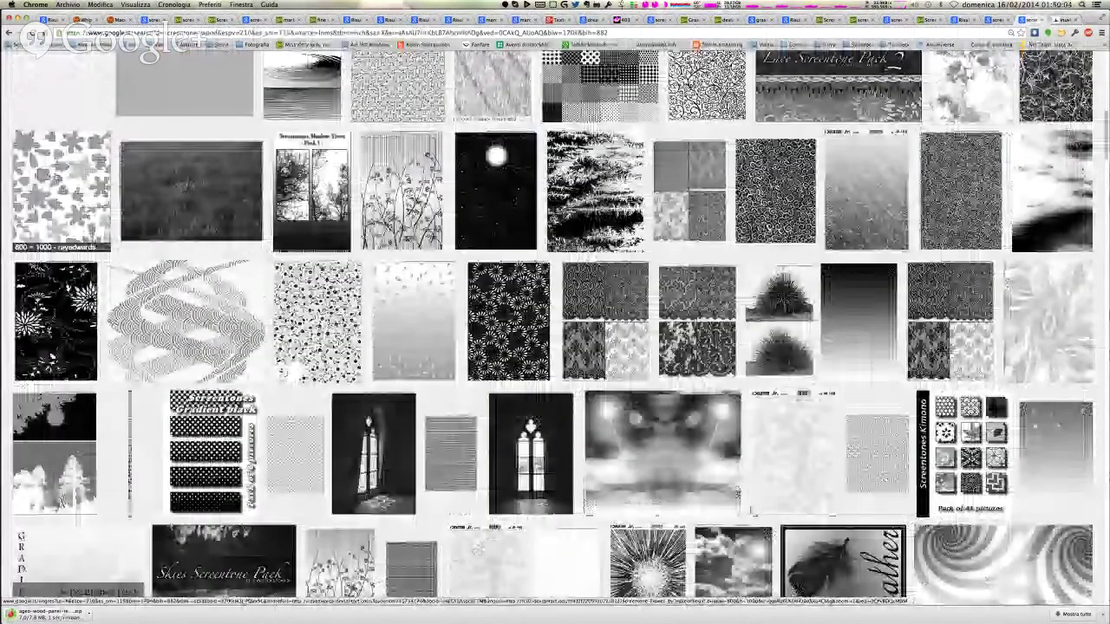
left_click(56, 178, "super")
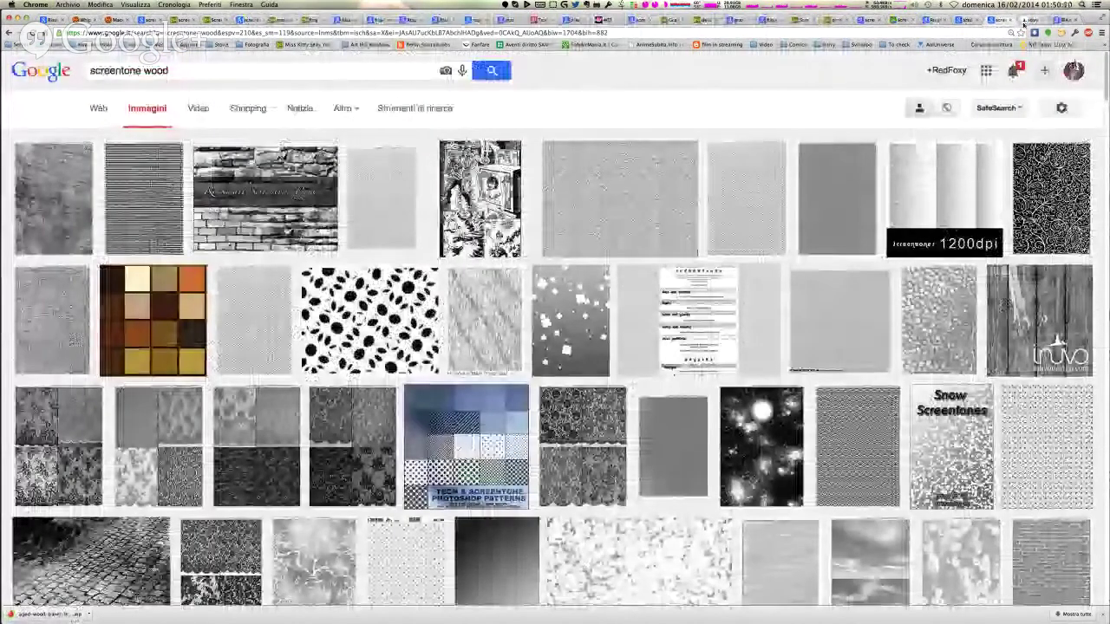
- Open the downloaded aged-wood-panel folder in Finder and preview the wood-grain and wood-panel texture images
left_click(1025, 20)
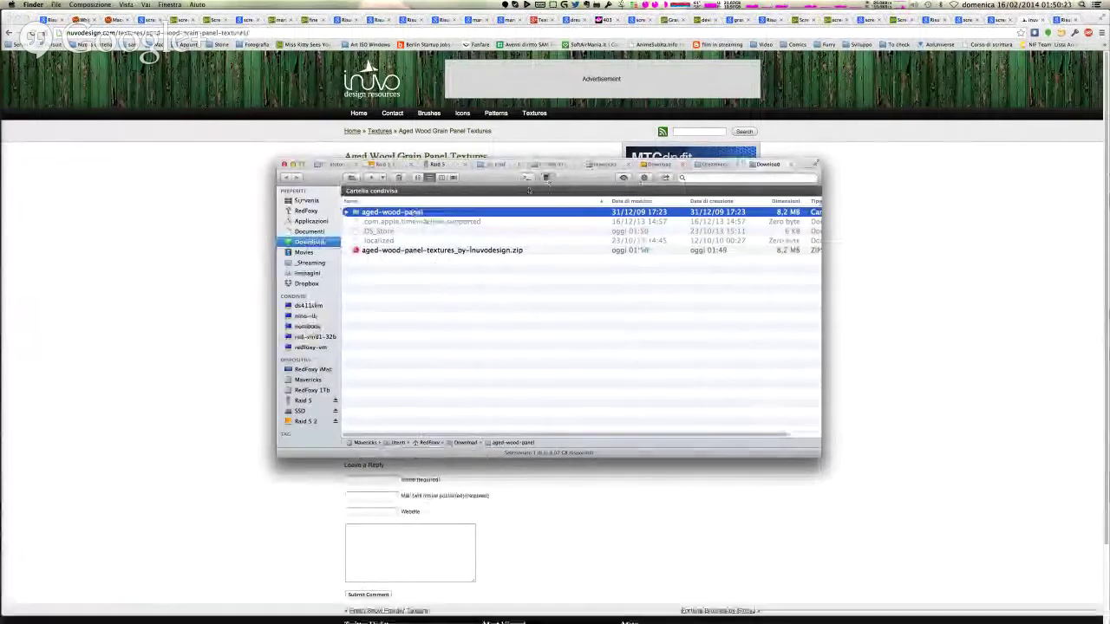
double_click(408, 213)
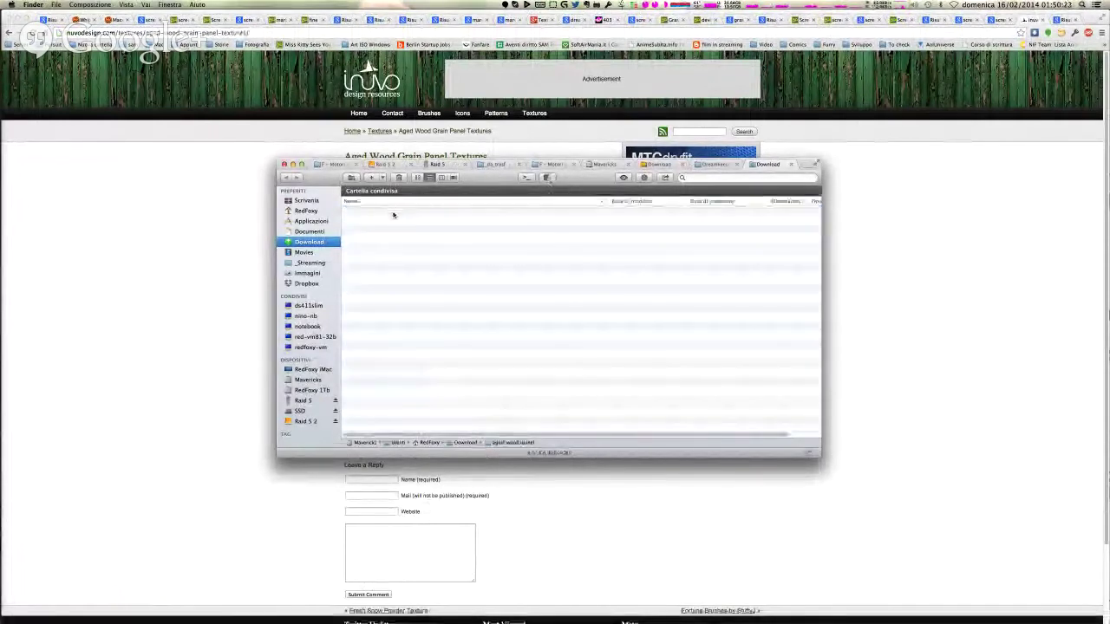
double_click(395, 212)
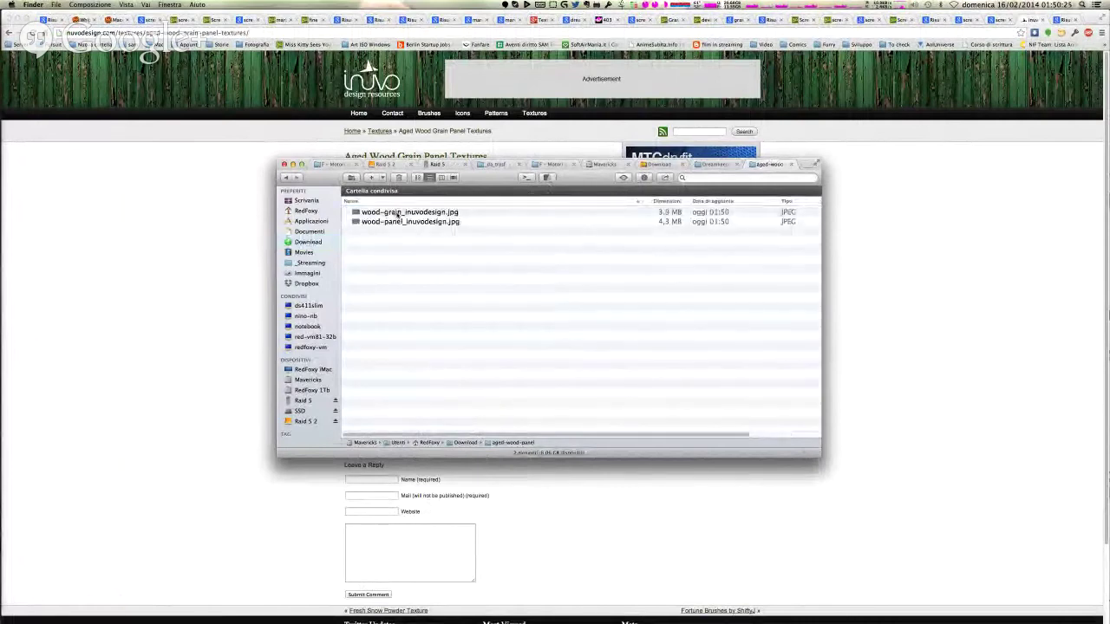
left_click(397, 213)
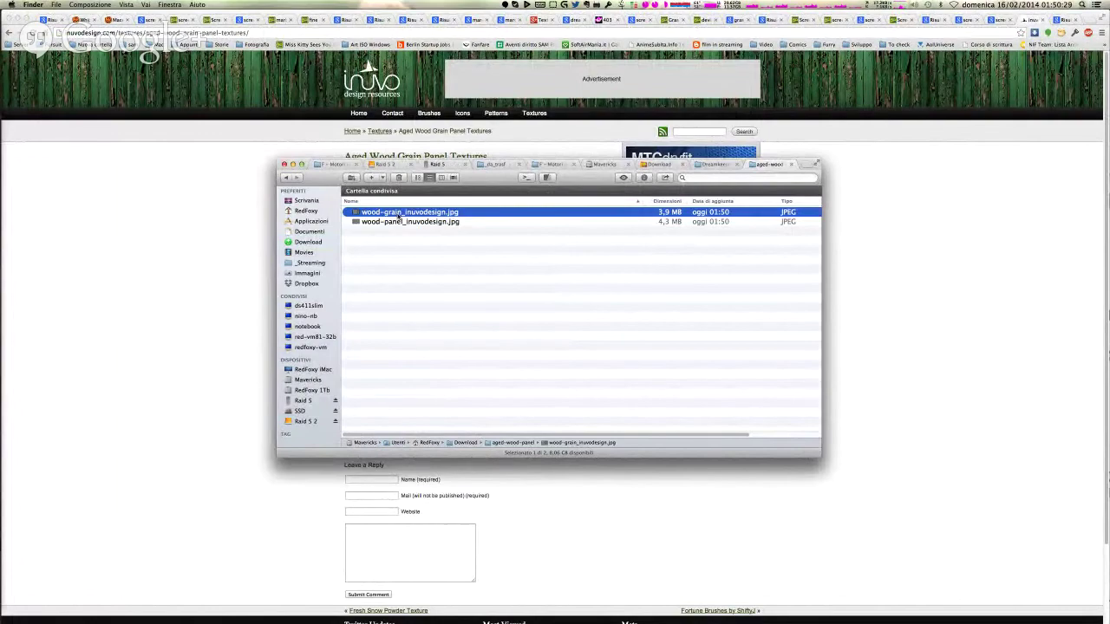
key("space")
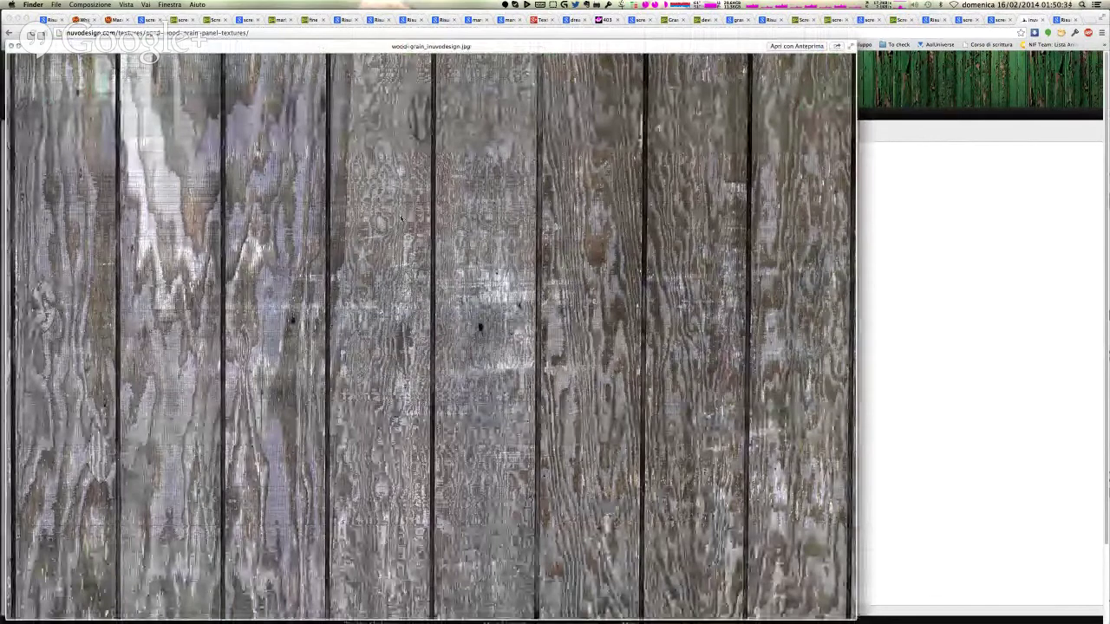
key("space")
key("Down")
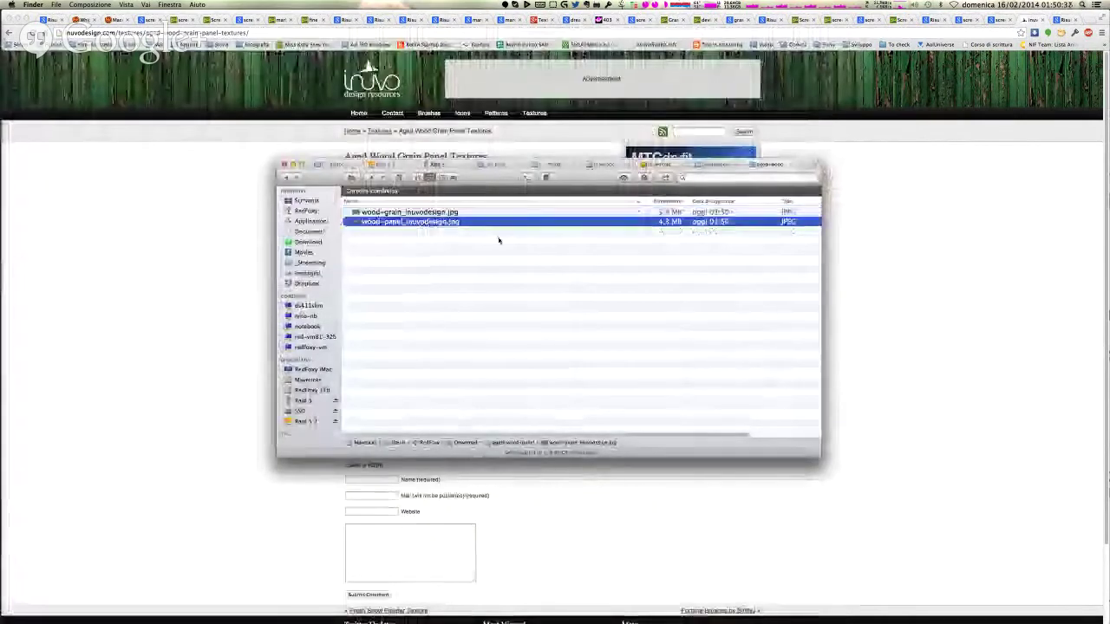
left_click(498, 240)
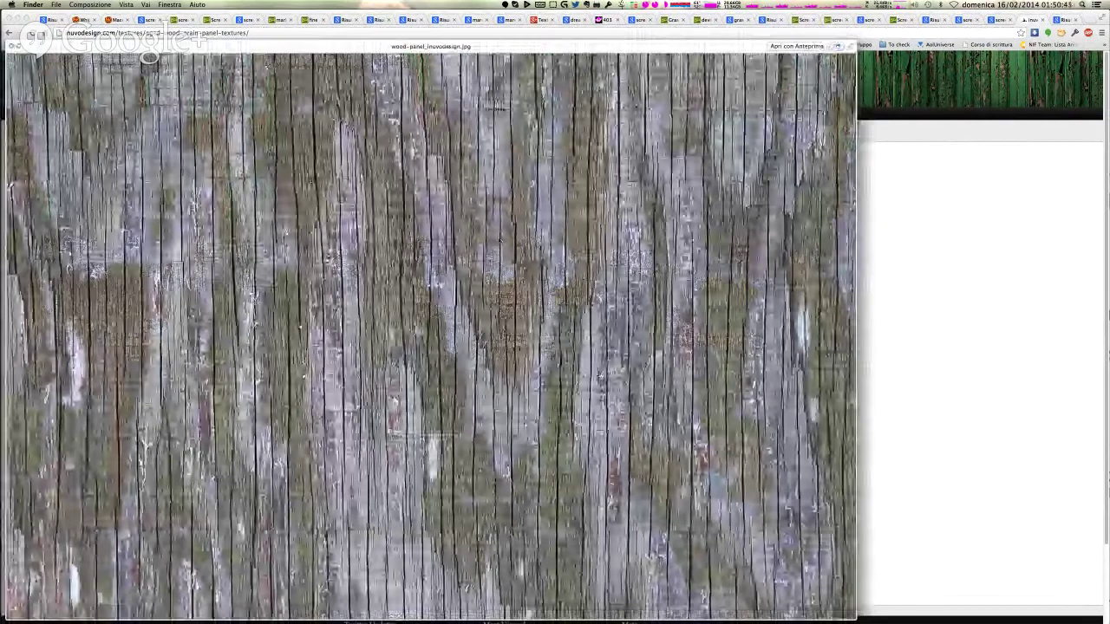
key("space")
- Open wood-panel_inuvodesign.jpg from the Finder folder in Photoshop as its own document
left_click_drag(466, 271, 477, 319)
key("super+Tab")
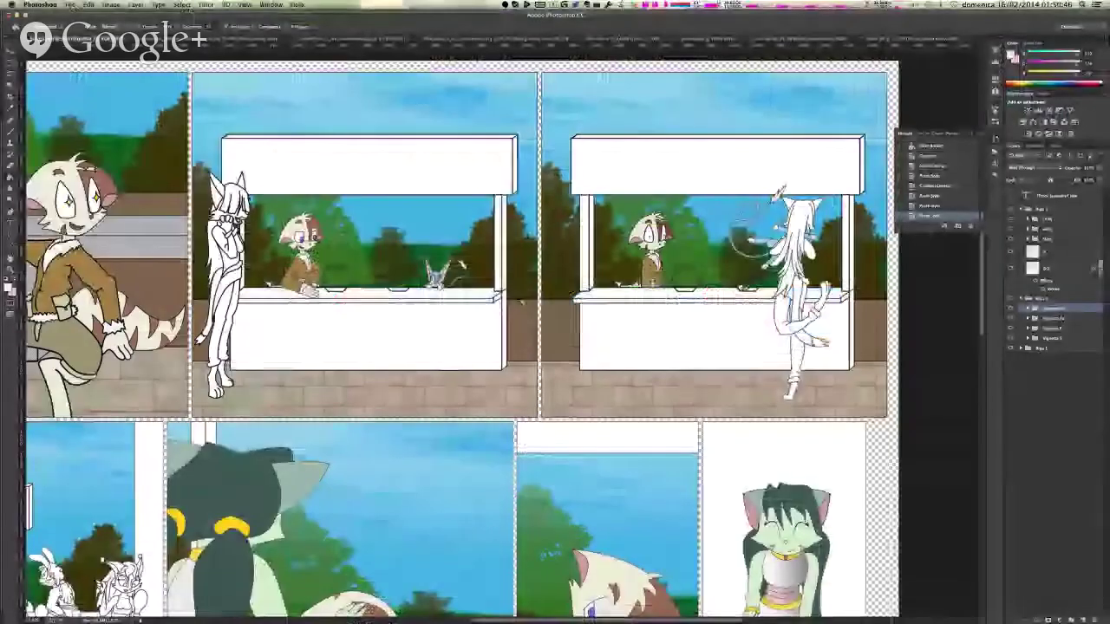
left_click_drag(749, 230, 661, 277)
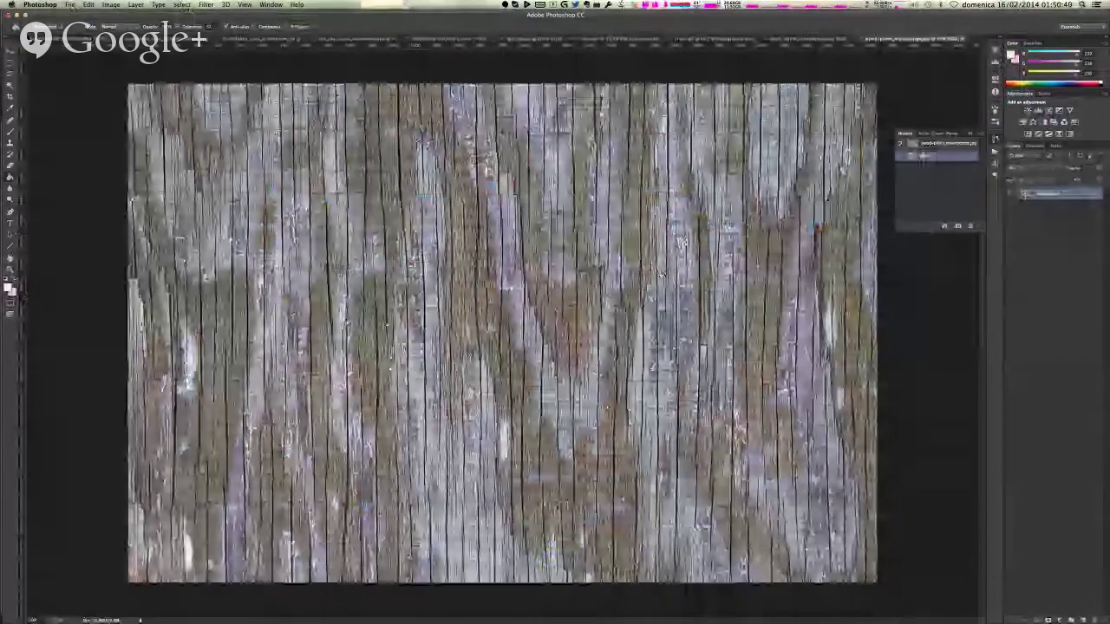
- Rotate the wood-panel image canvas 90° clockwise so that its boards run horizontally
left_click(111, 5)
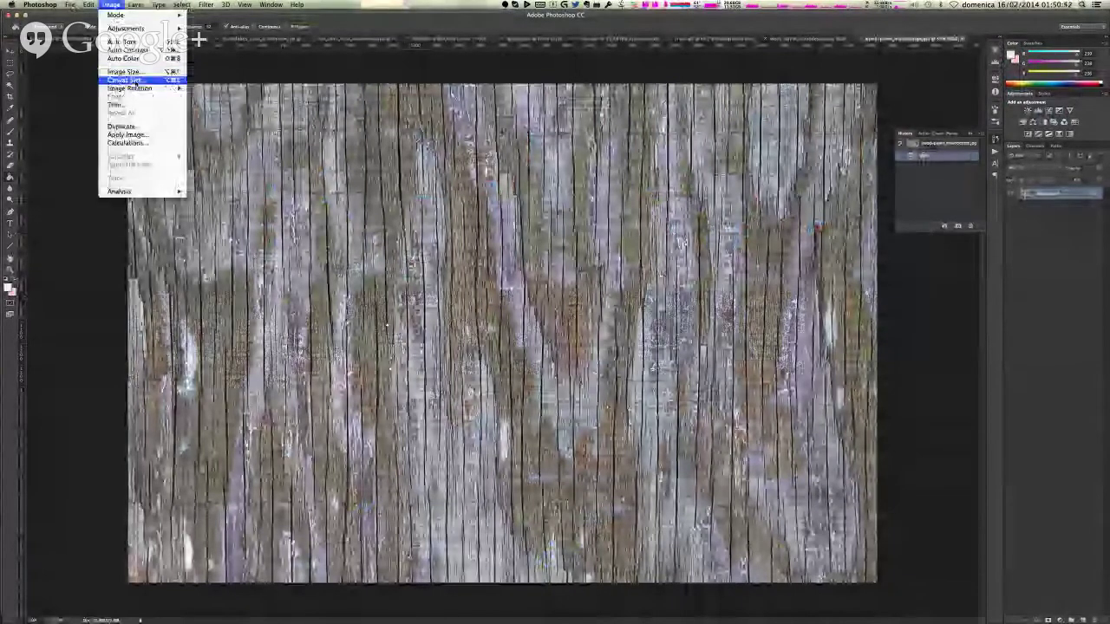
mouse_move(139, 87)
left_click(231, 100)
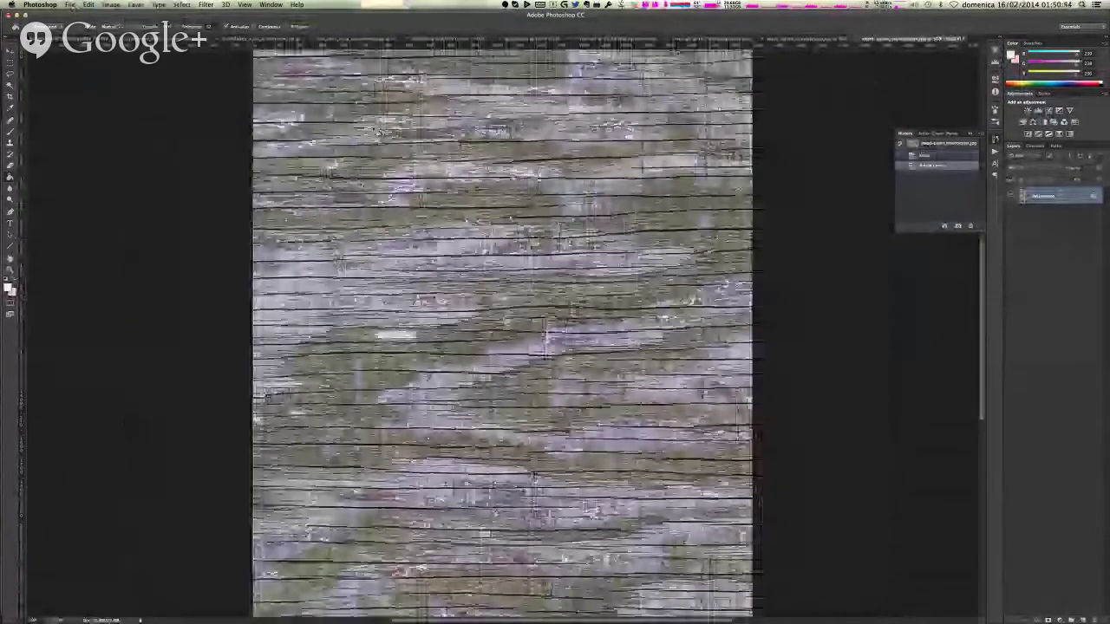
- Select the whole wood-panel canvas and define it as a pattern named "wood panel"
left_click(110, 4)
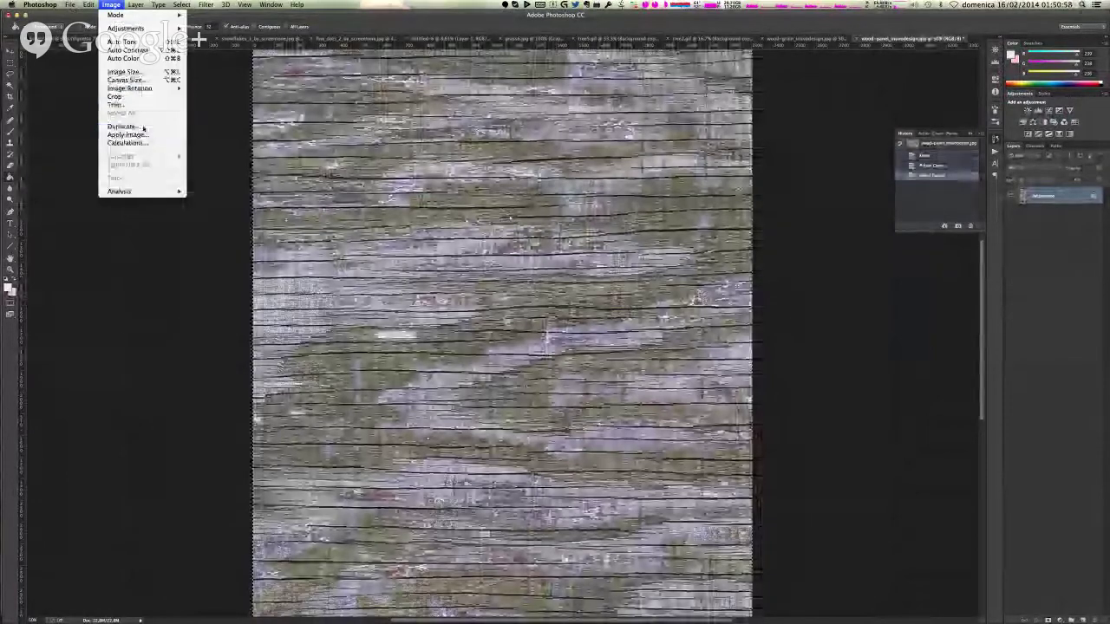
mouse_move(136, 6)
mouse_move(88, 4)
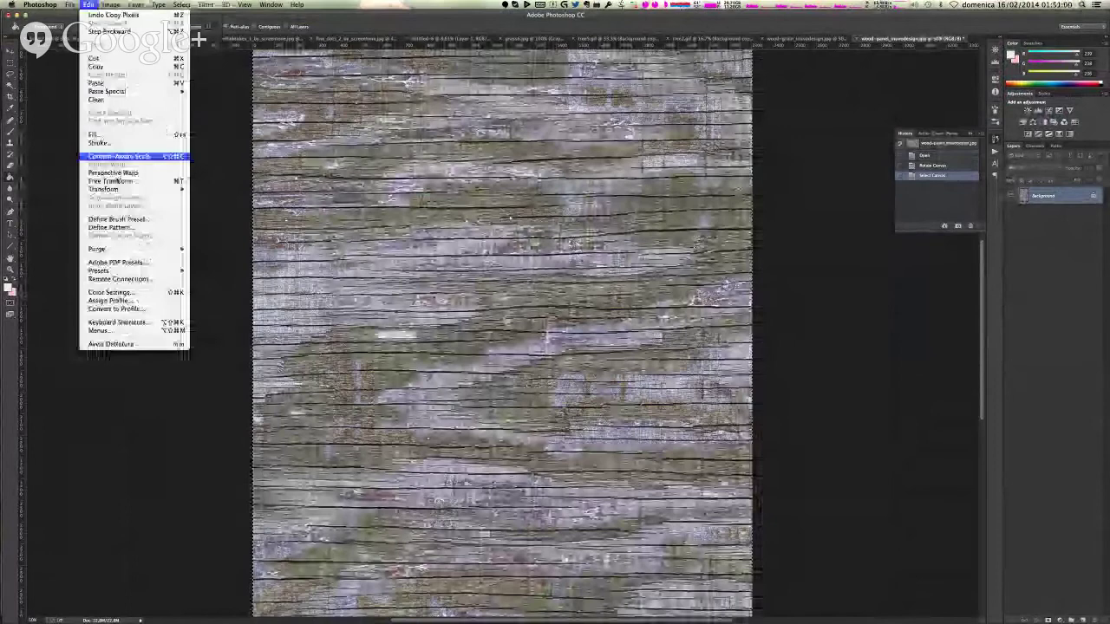
left_click(144, 228)
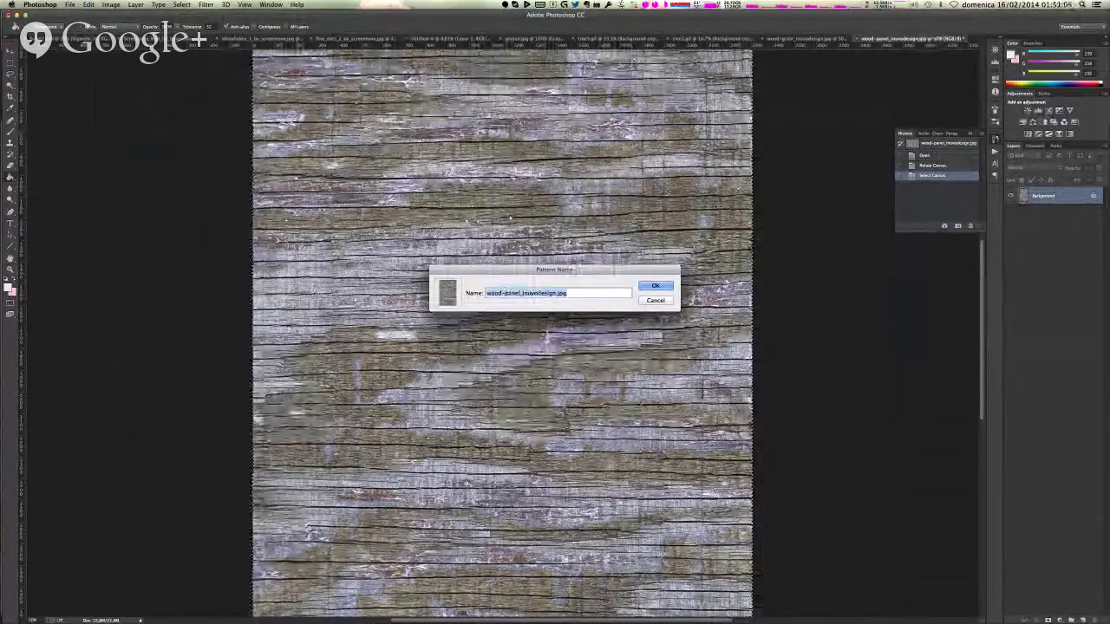
left_click(518, 293)
left_click_drag(518, 293, 618, 290)
key("BackSpace")
type("l")
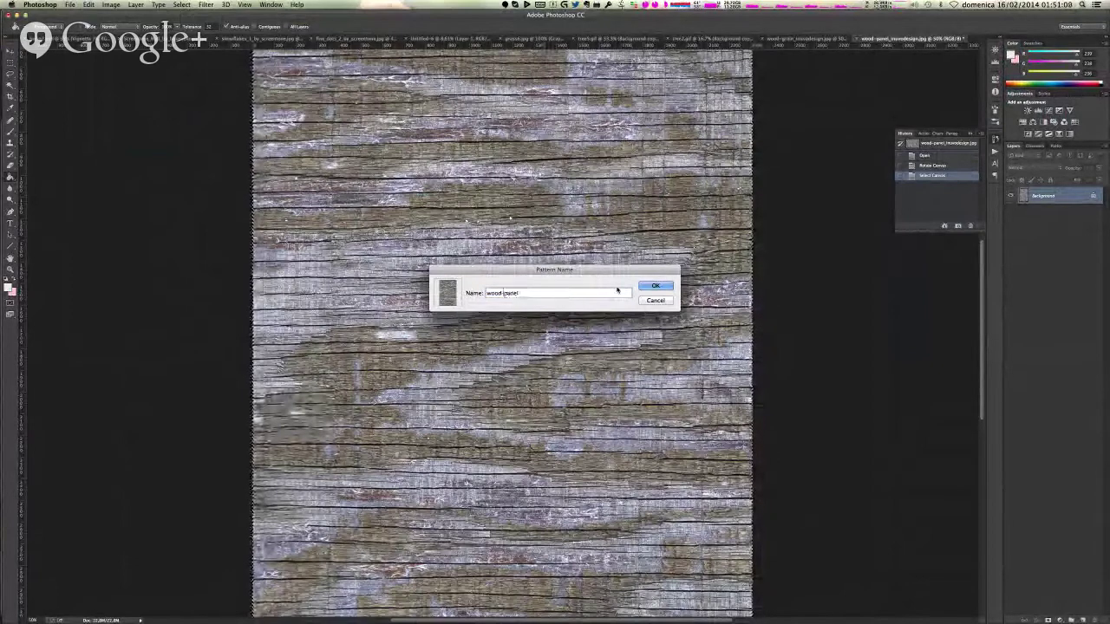
key("Return")
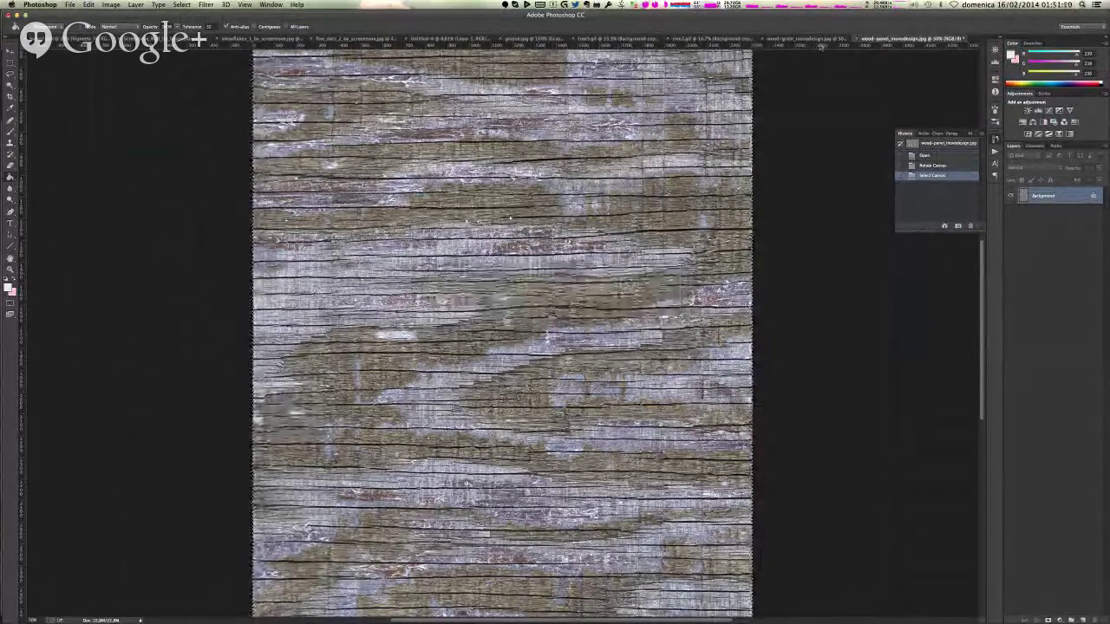
- Switch to the wood-grain_inuvodesign.jpg document and rotate its canvas 90° clockwise
left_click(815, 41)
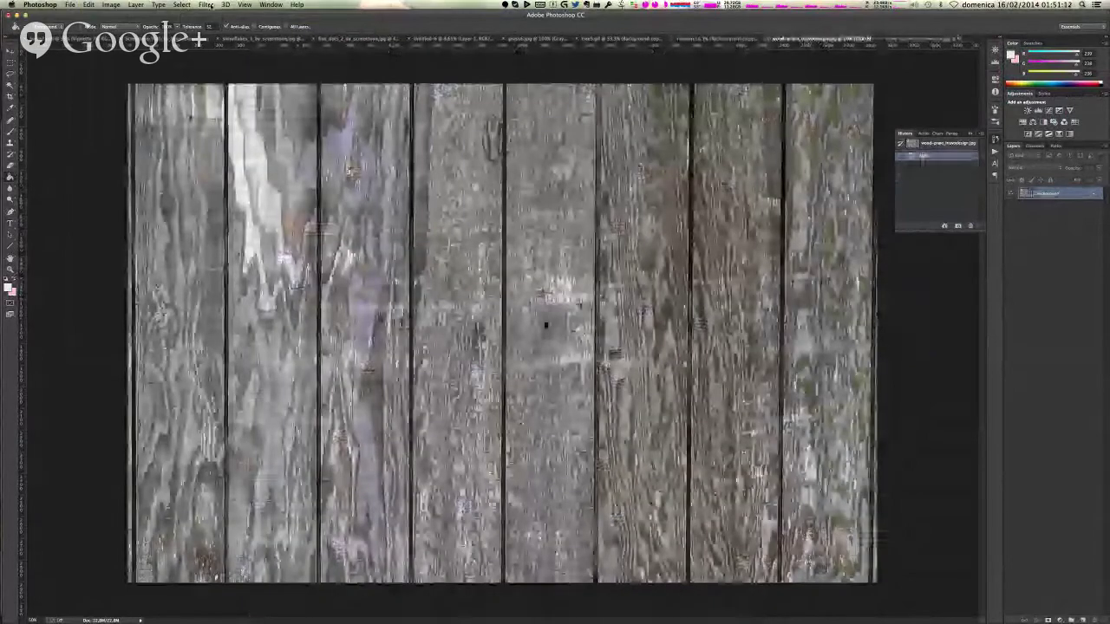
left_click(111, 4)
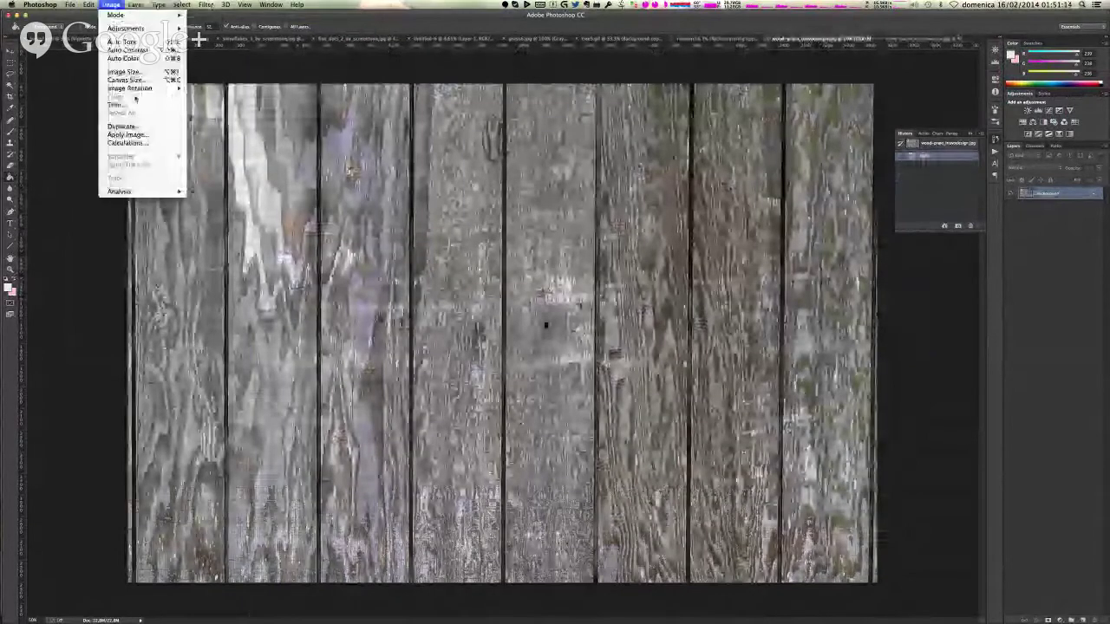
mouse_move(139, 90)
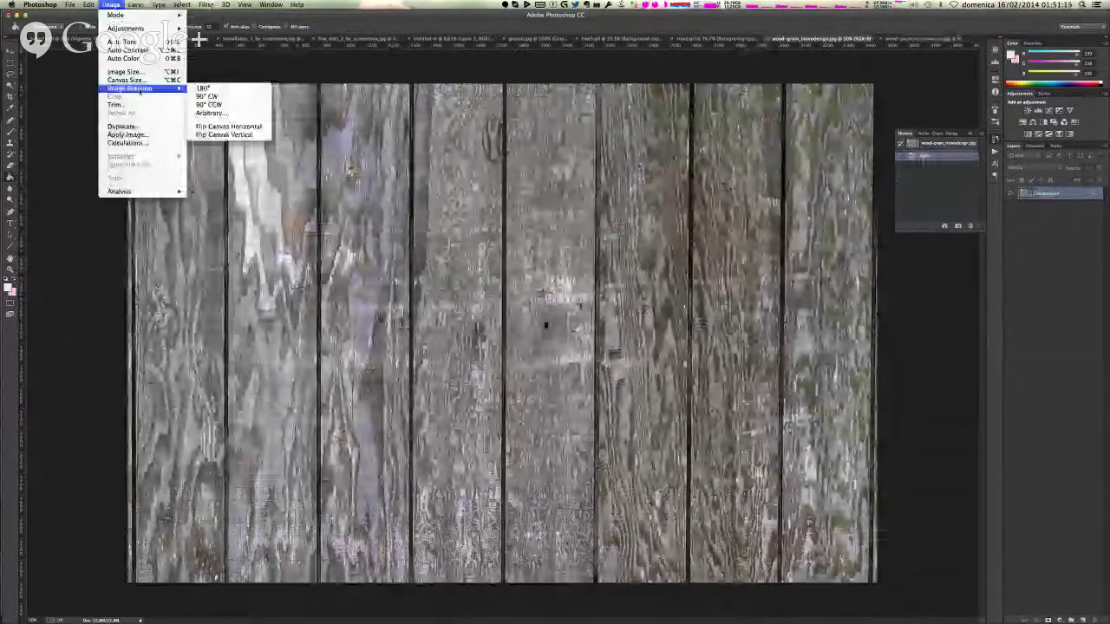
left_click(210, 96)
- Select the whole wood-grain canvas and define it as a pattern named "wood grain"
key("super+a")
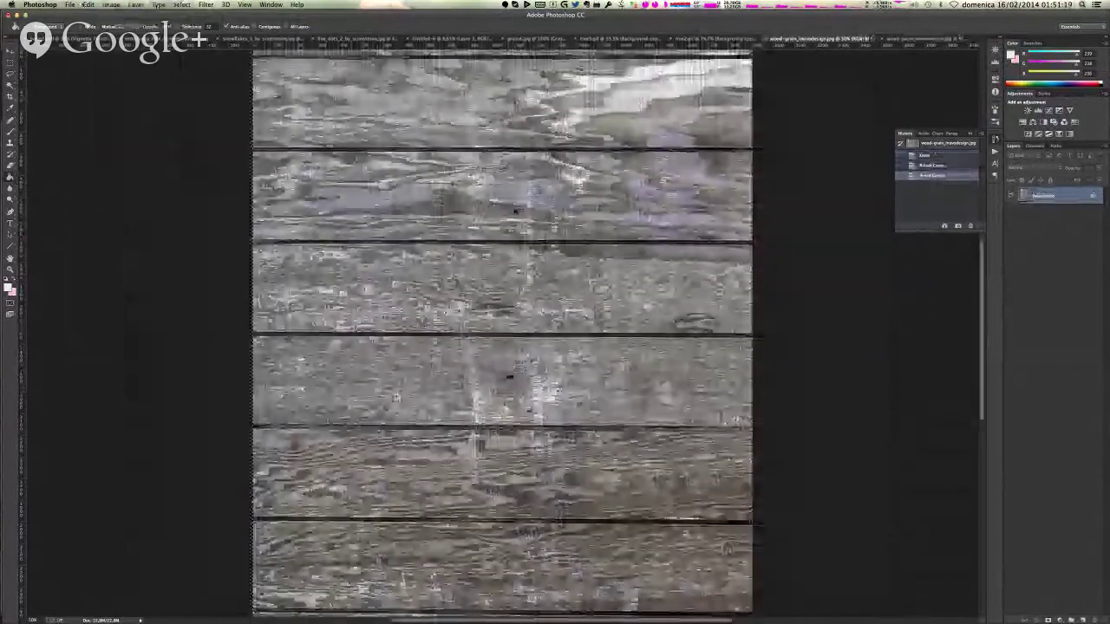
left_click(88, 4)
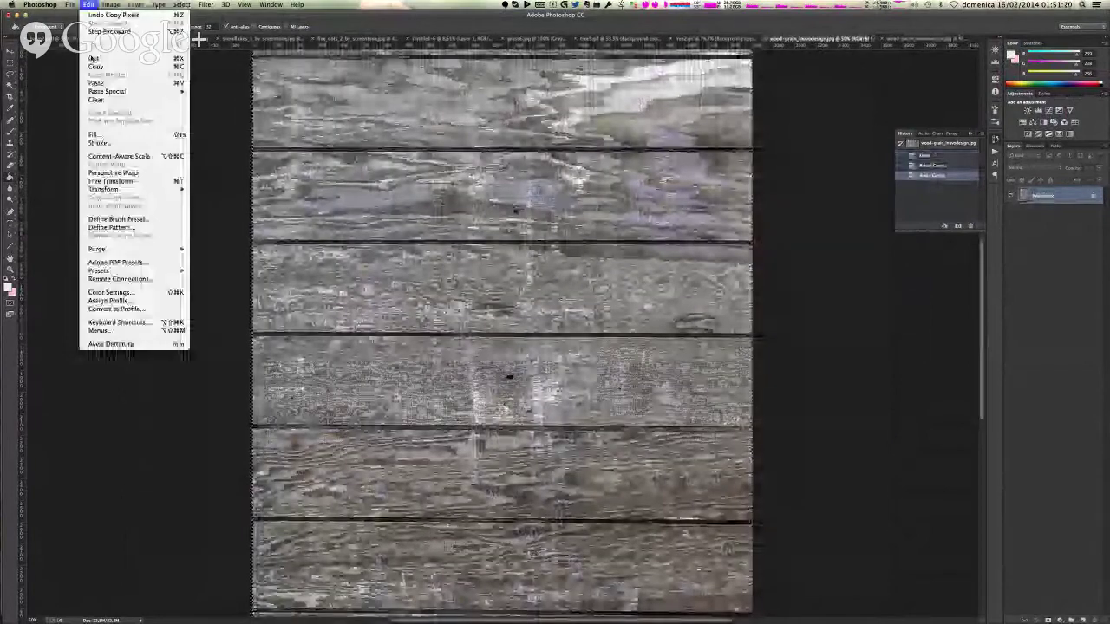
left_click(113, 229)
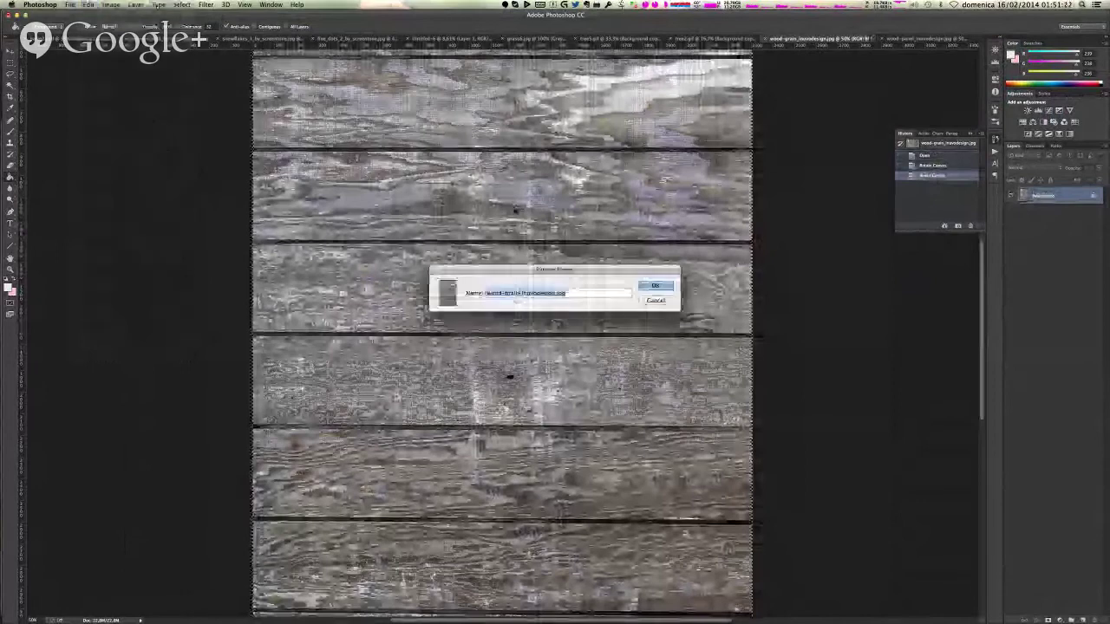
left_click(604, 292)
key("BackSpace")
key("BackSpace")
key("BackSpace")
key("BackSpace")
key("BackSpace")
key("BackSpace")
key("BackSpace")
key("BackSpace")
key("BackSpace")
key("BackSpace")
key("BackSpace")
key("BackSpace")
key("BackSpace")
key("BackSpace")
key("BackSpace")
key("BackSpace")
key("Left")
key("Left")
key("Left")
key("Left")
key("Left")
key("BackSpace")
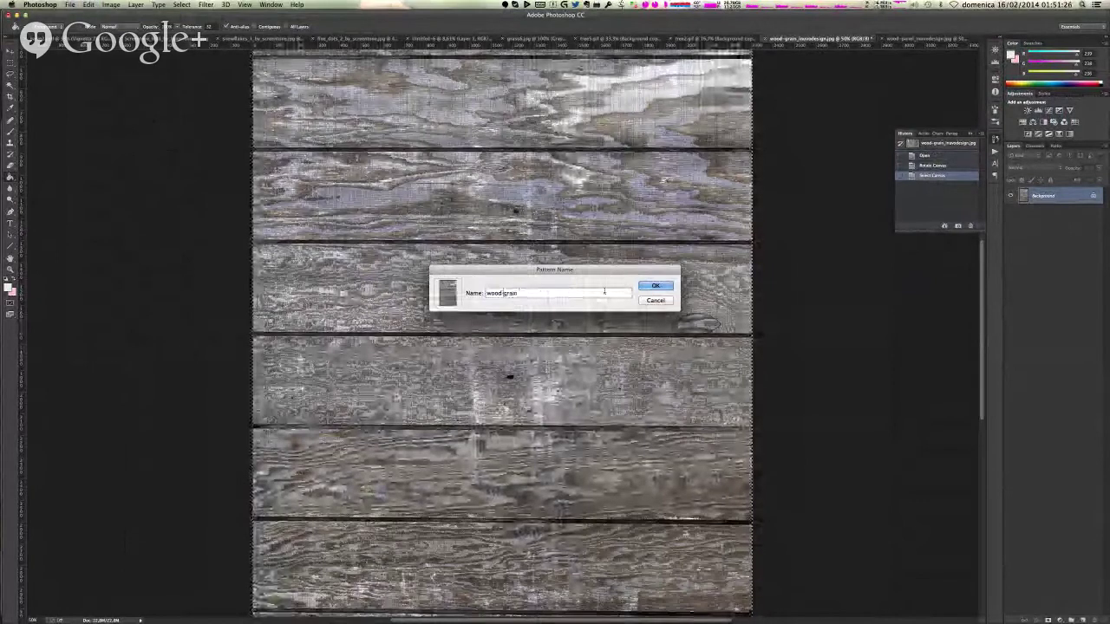
key("Return")
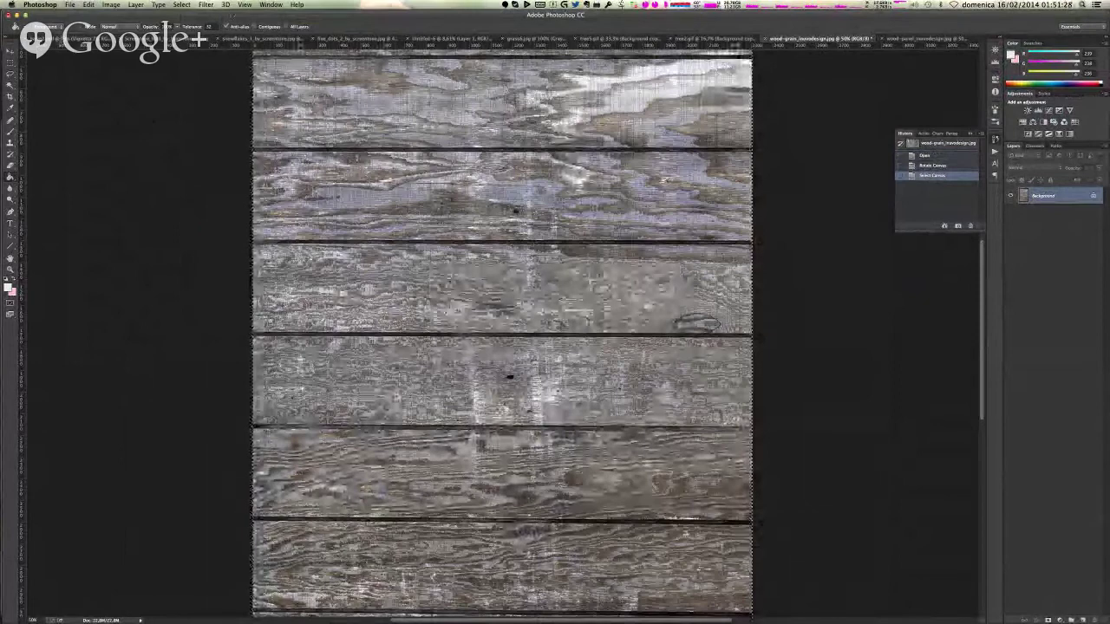
- Return to the comic page and expand Vignetta 3 in the Riga 1 group, toggling its visibility to identify the panel
left_click(91, 38)
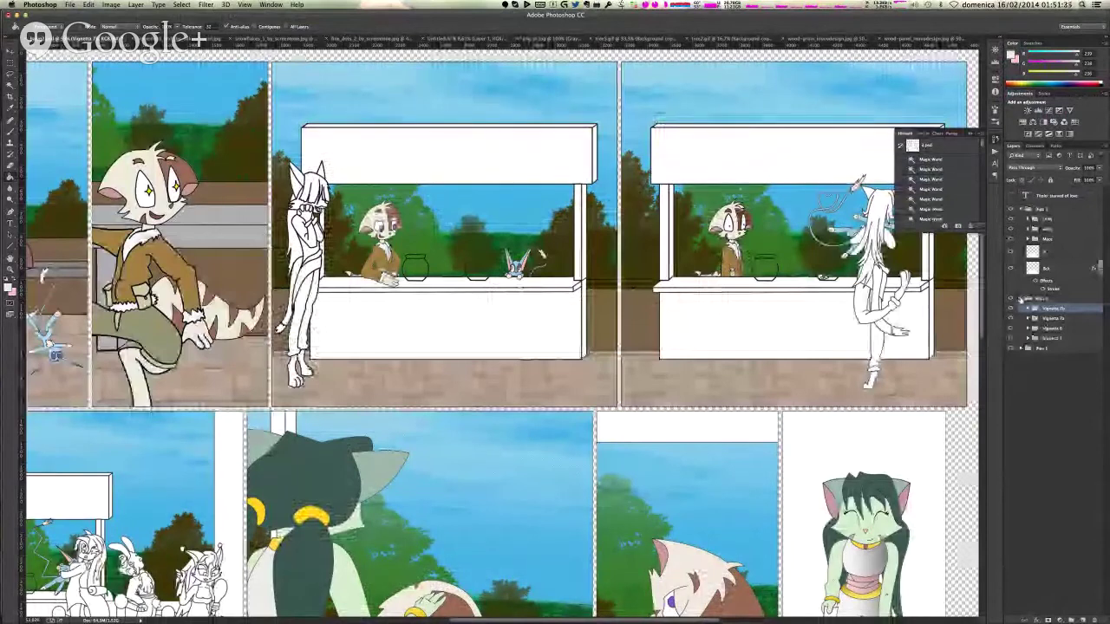
left_click(1020, 298)
left_click(1020, 309)
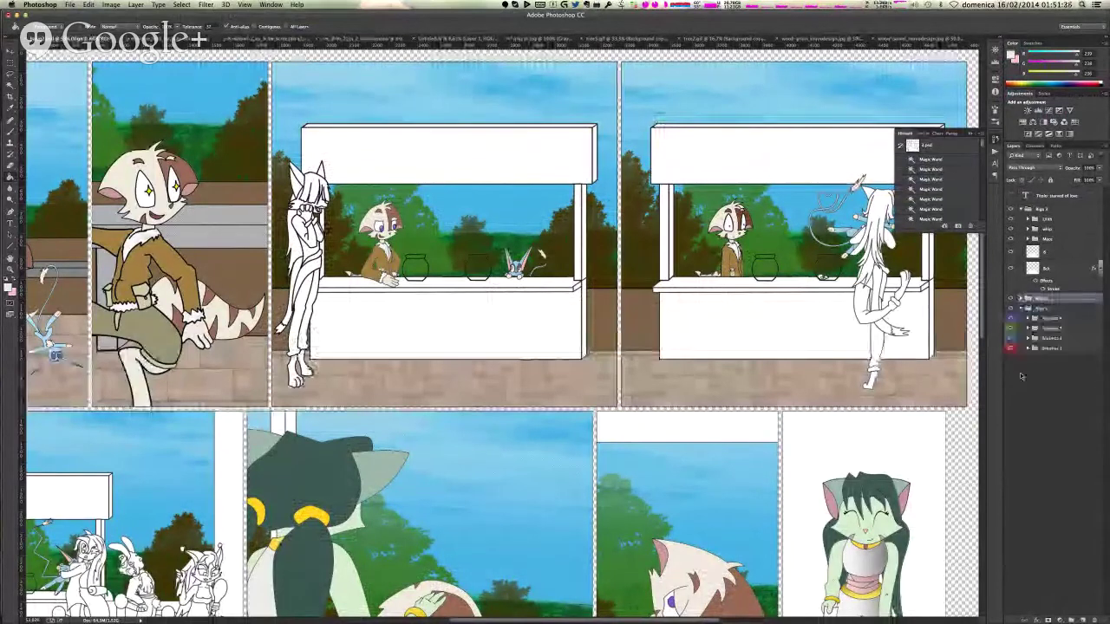
left_click(1033, 327)
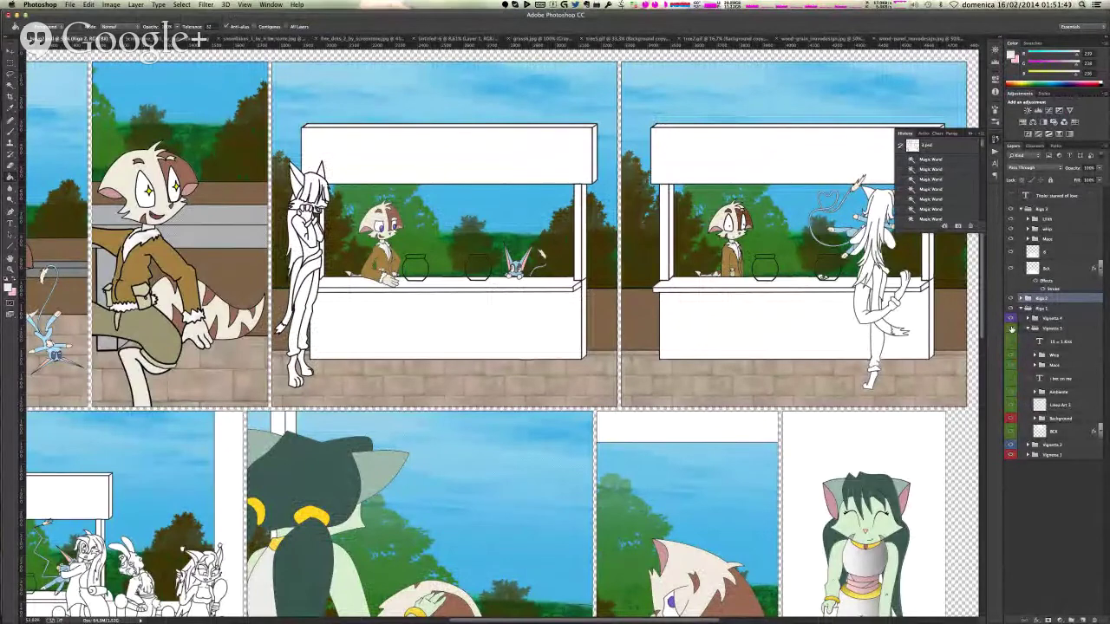
left_click(1011, 329)
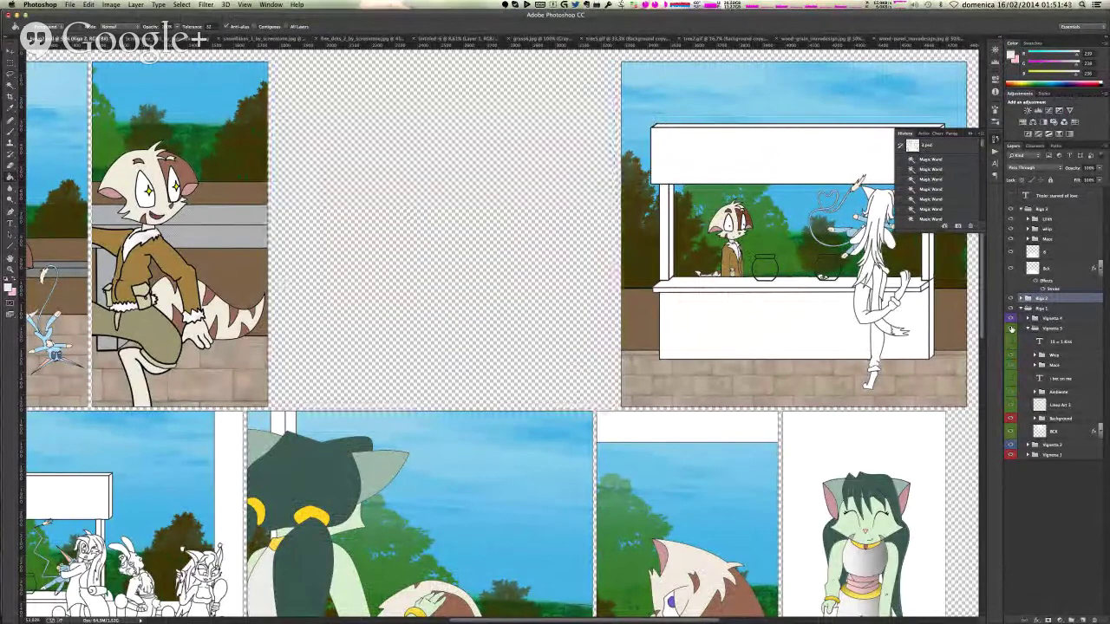
left_click(1011, 329)
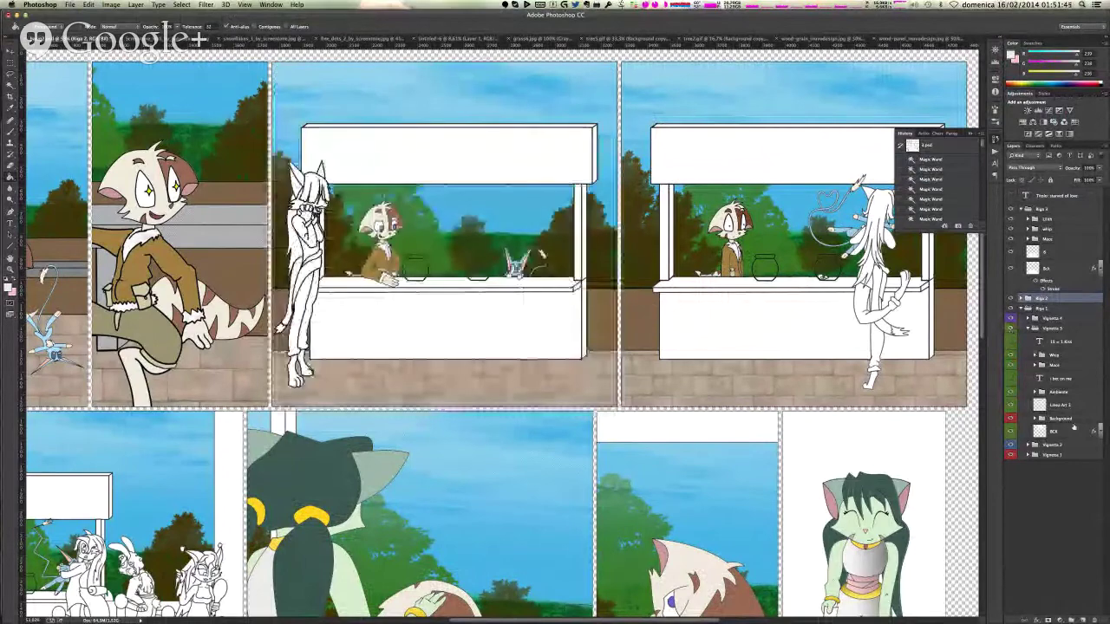
- Add a new layer above the Pavimento layer in Vignetta 3's Ambiente group and select the stall counter's front with the Magic Wand
left_click(1058, 392)
left_click(1035, 393)
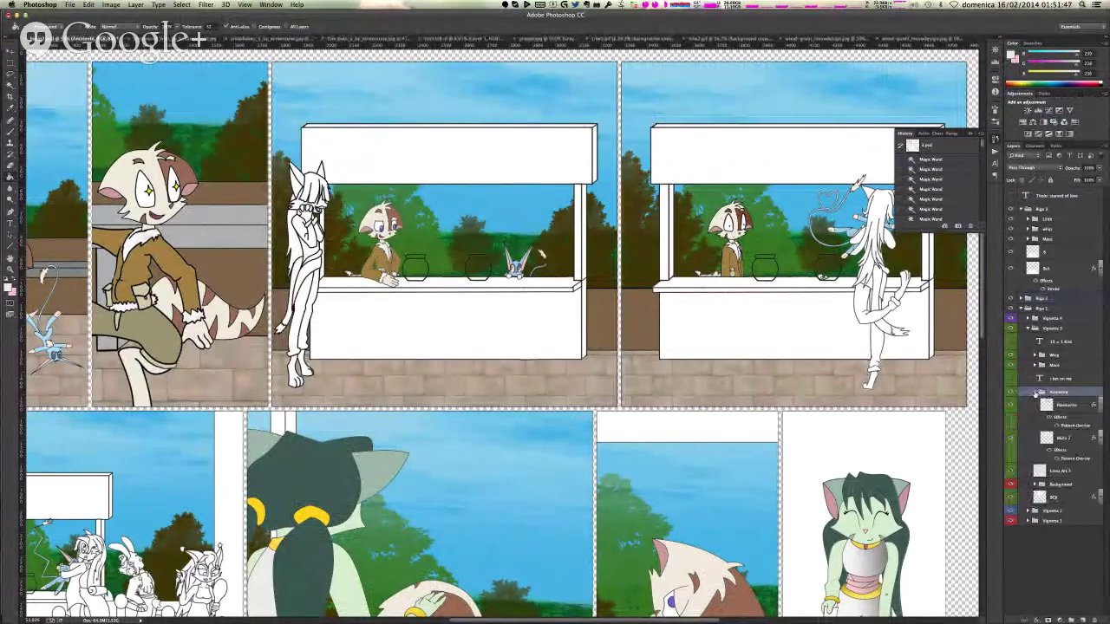
left_click(1066, 405)
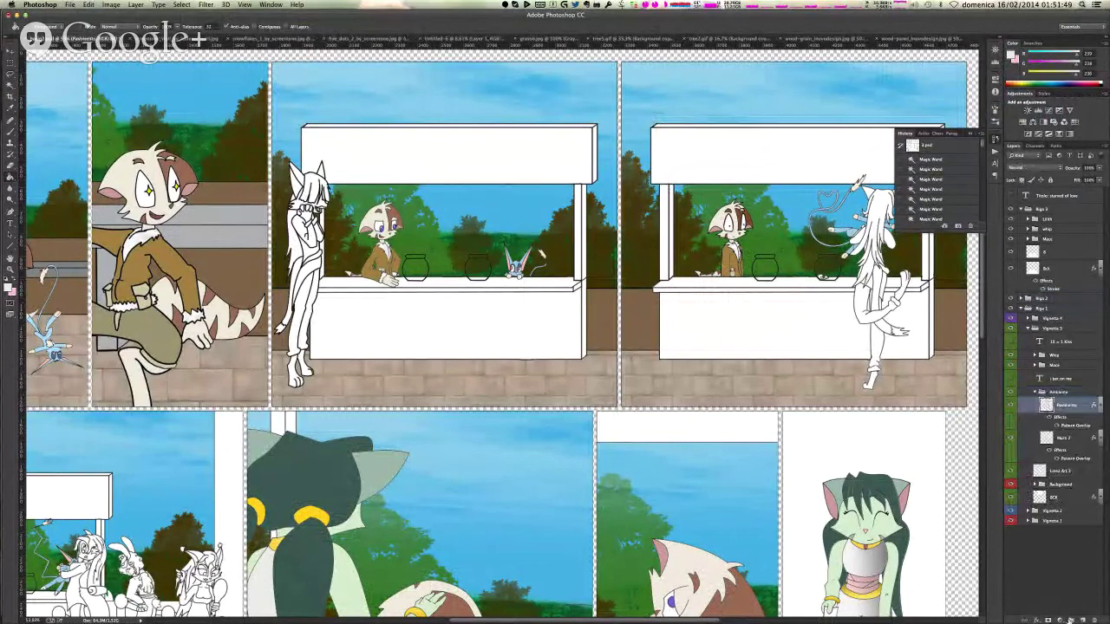
left_click(1074, 620)
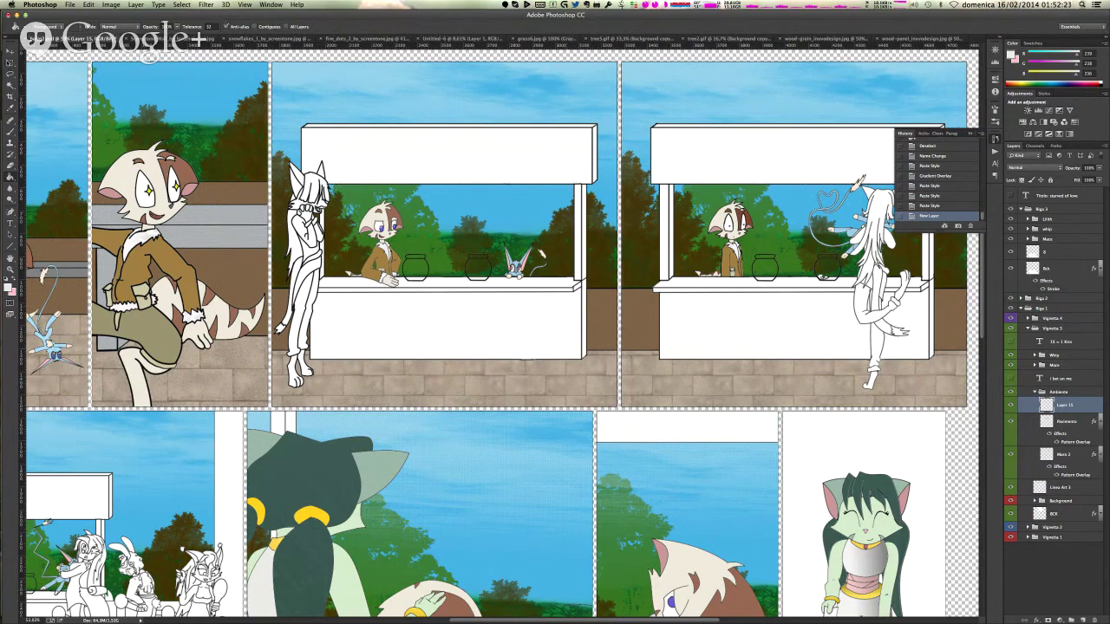
key("w")
left_click(532, 342)
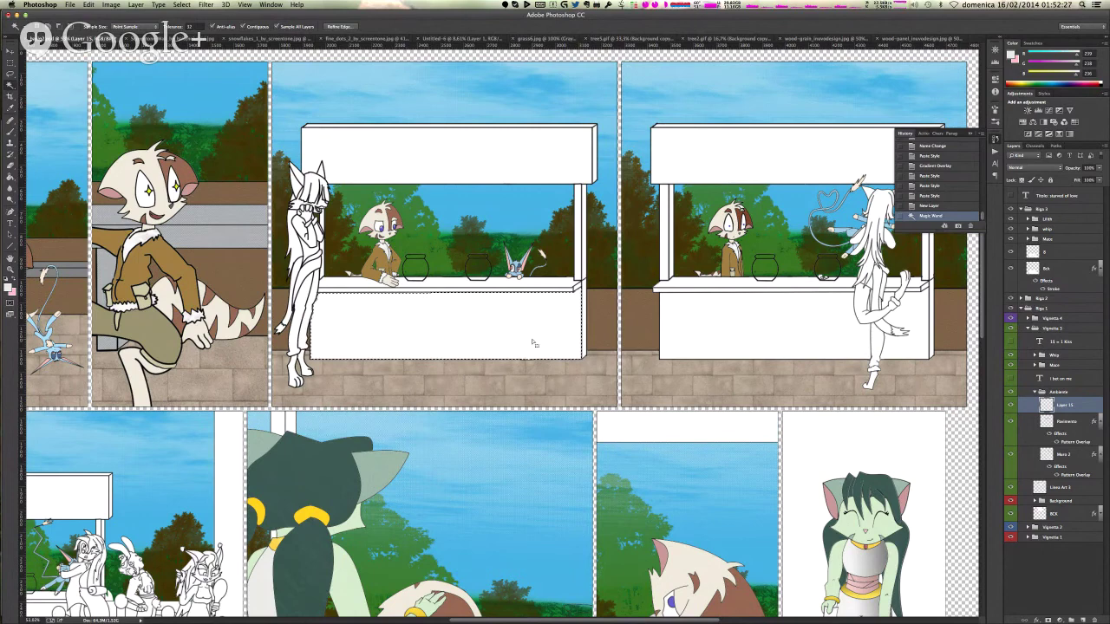
- Copy the entire wood-grain image and paste it into the comic page
left_click(819, 41)
key("super+a")
key("super+c")
left_click(74, 38)
key("super+v")
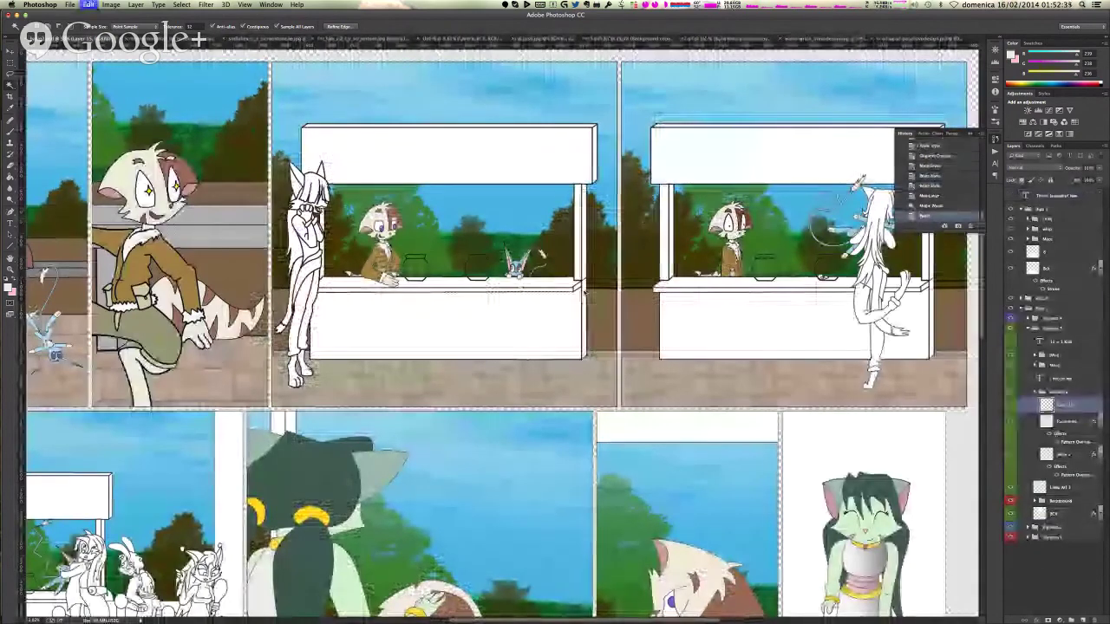
key("ctrl+v")
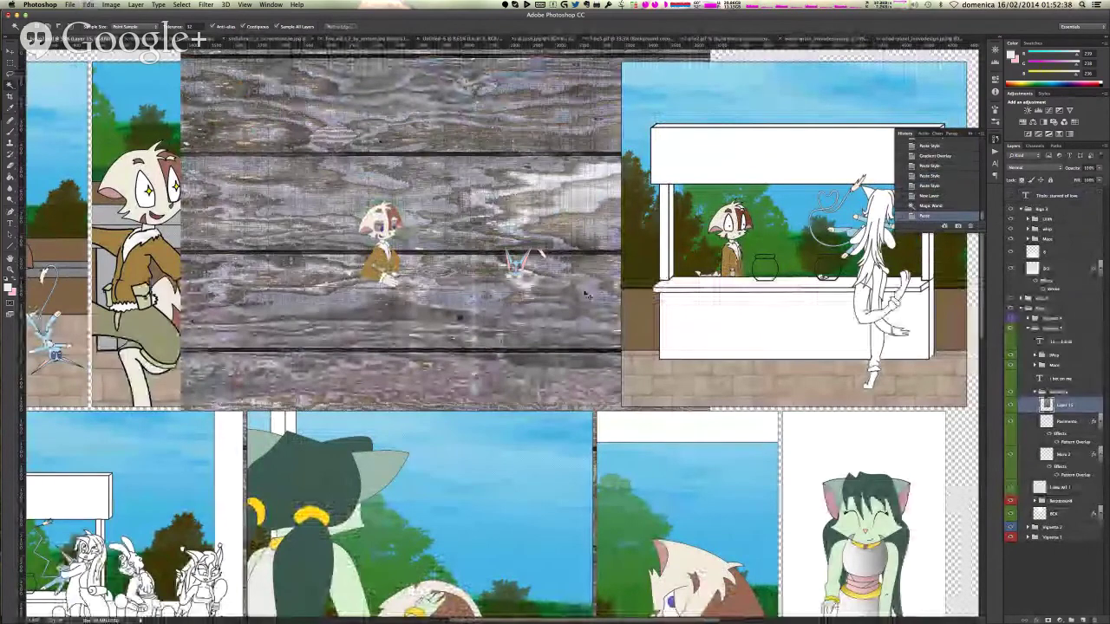
- Try scaling the pasted wood texture to about 43% over the stall counter, and revert the history to the Magic Wand selection
scroll(586, 294, "up", 3)
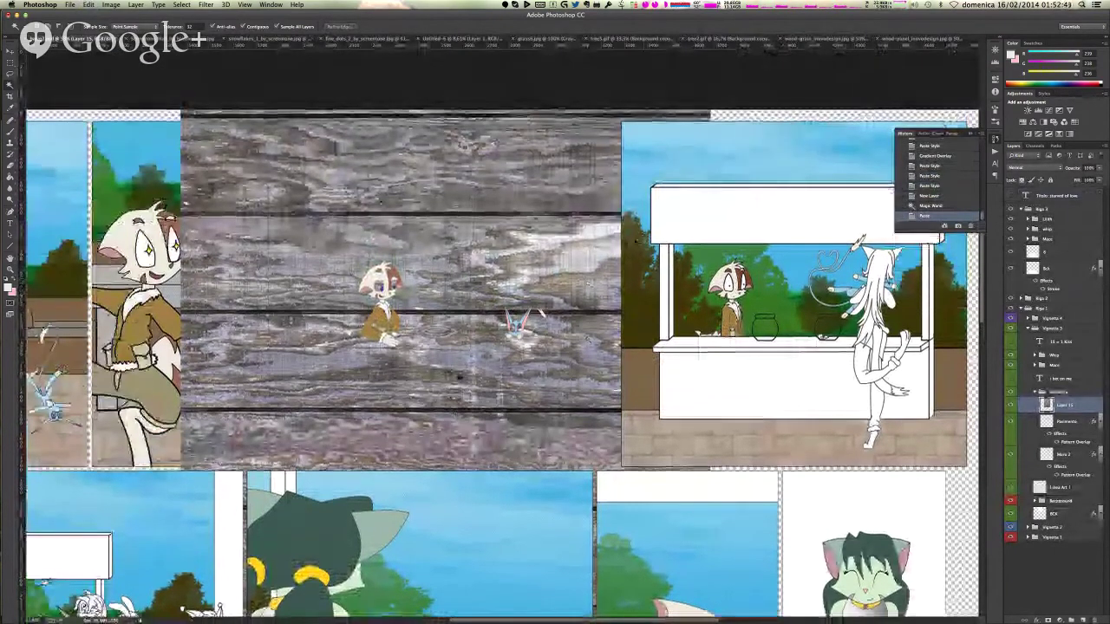
key("ctrl+t")
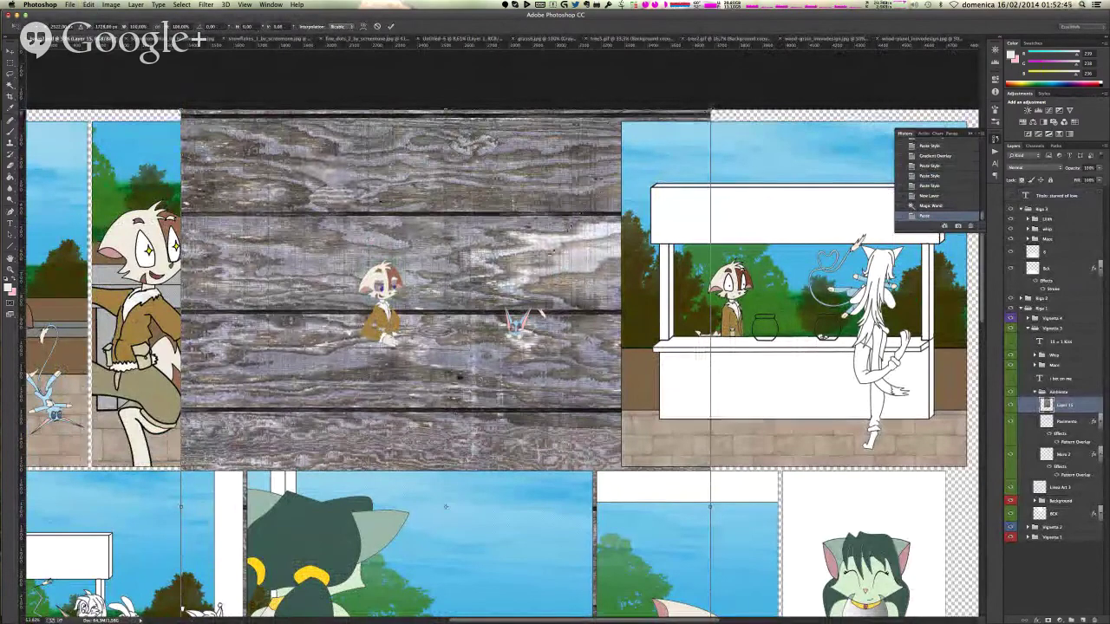
left_click_drag(711, 110, 576, 347)
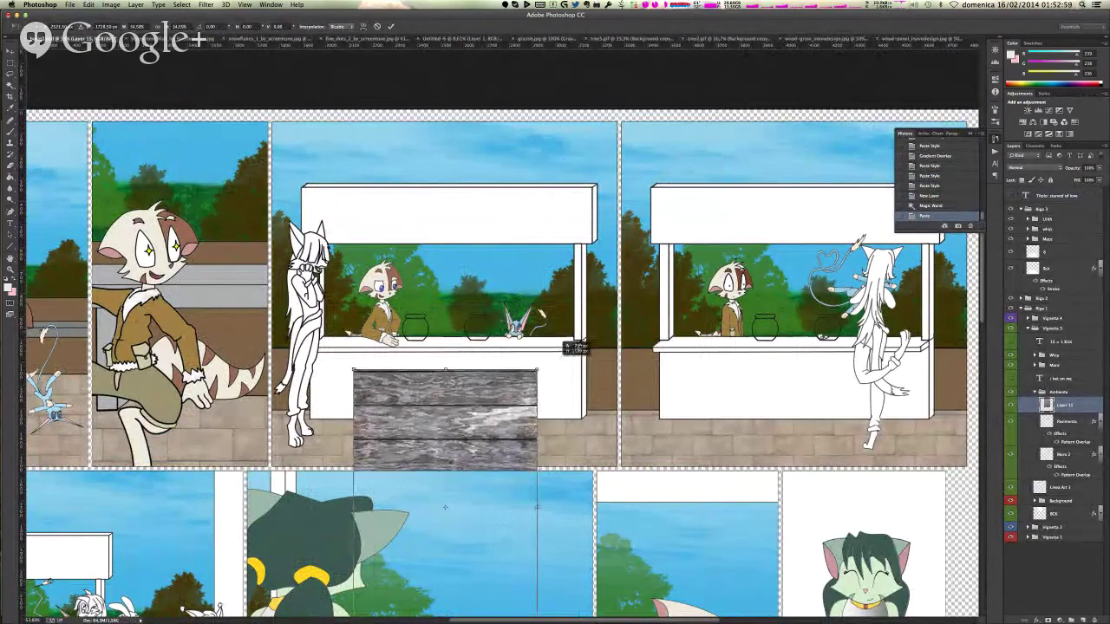
left_click_drag(576, 348, 579, 354)
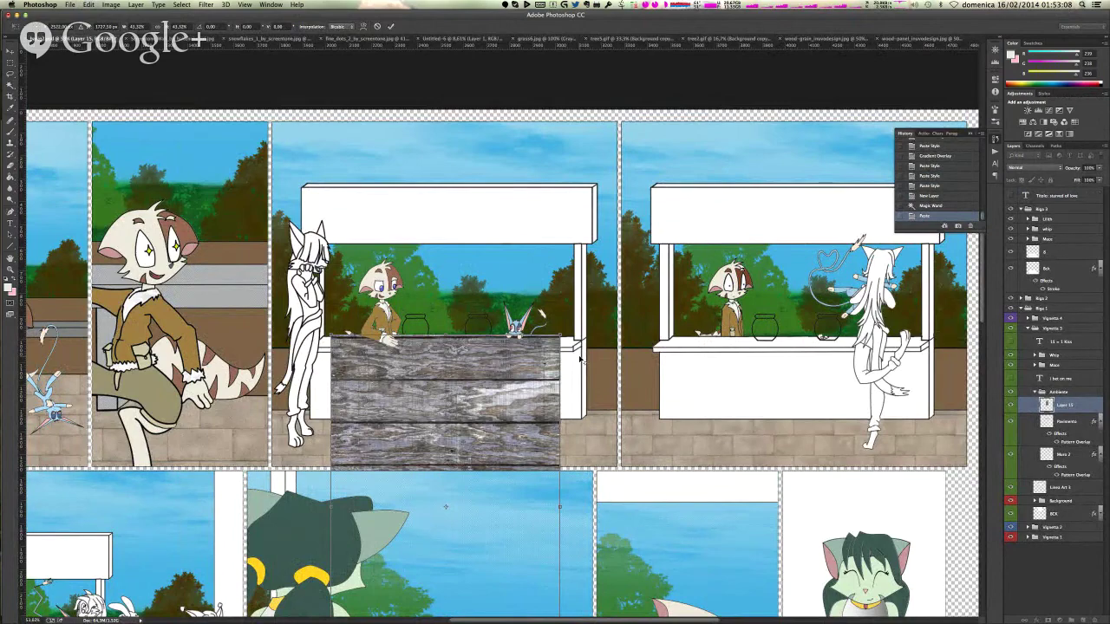
key("Return")
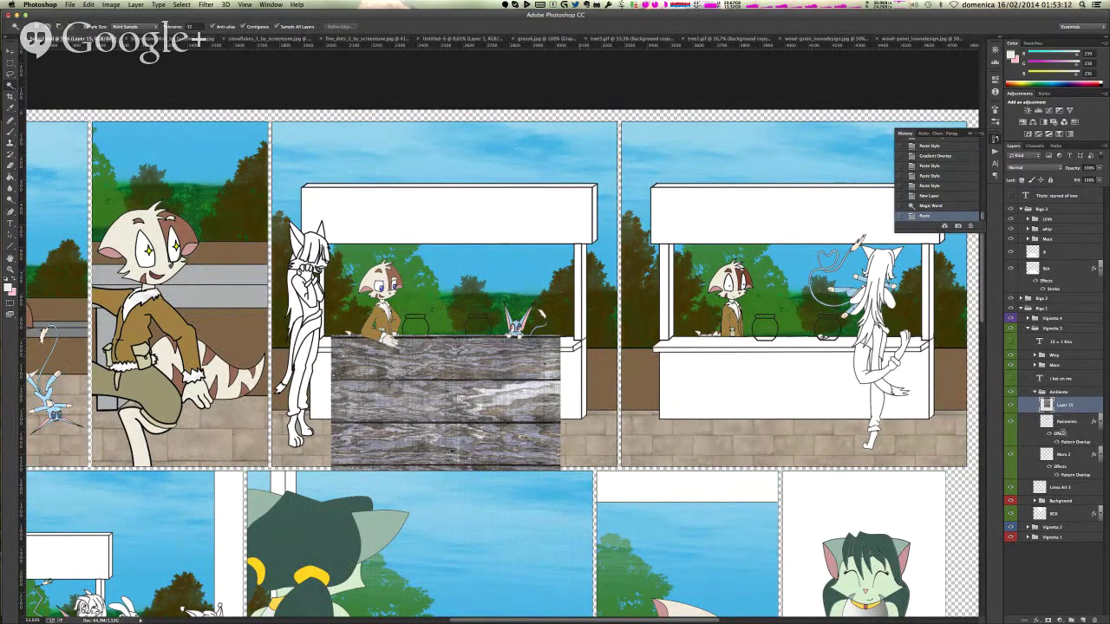
key("super+z")
left_click(955, 208)
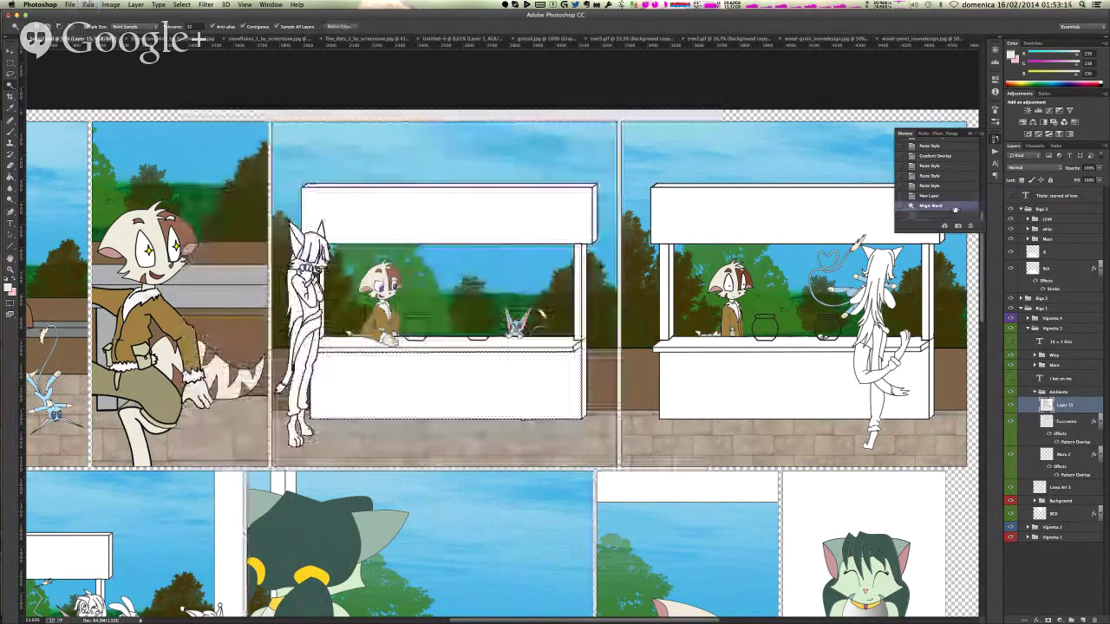
key("super+Tab")
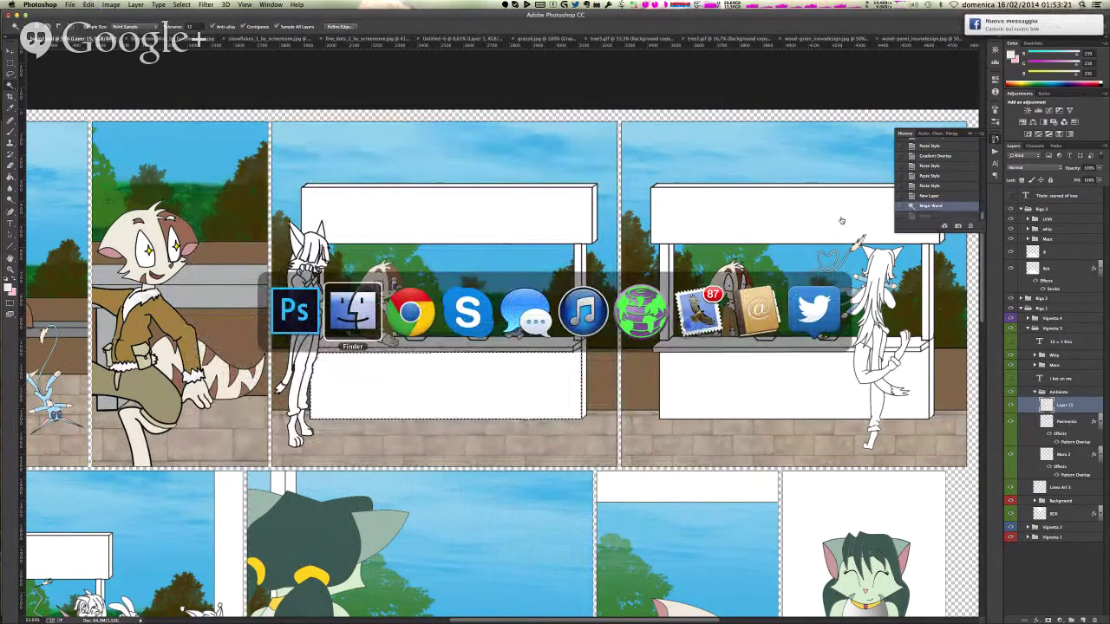
key("super+Tab")
key("super+Tab")
key("super+Tab")
key("super+Tab")
key("super+Tab")
key("super+Tab")
key("super+shift+Tab")
key("super+shift+Tab")
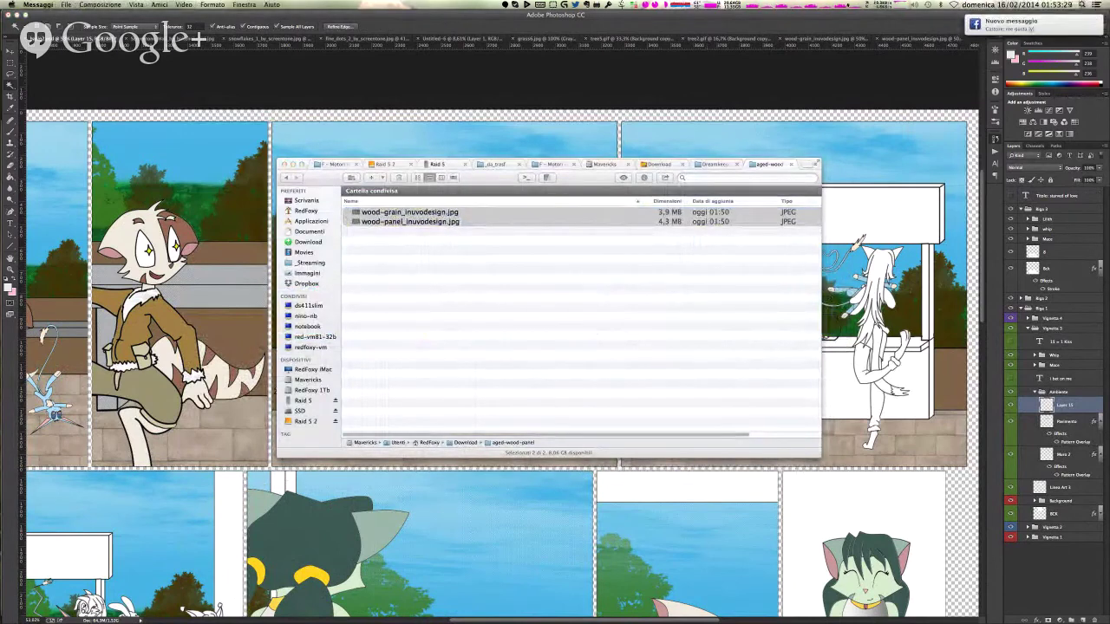
key("super+Tab")
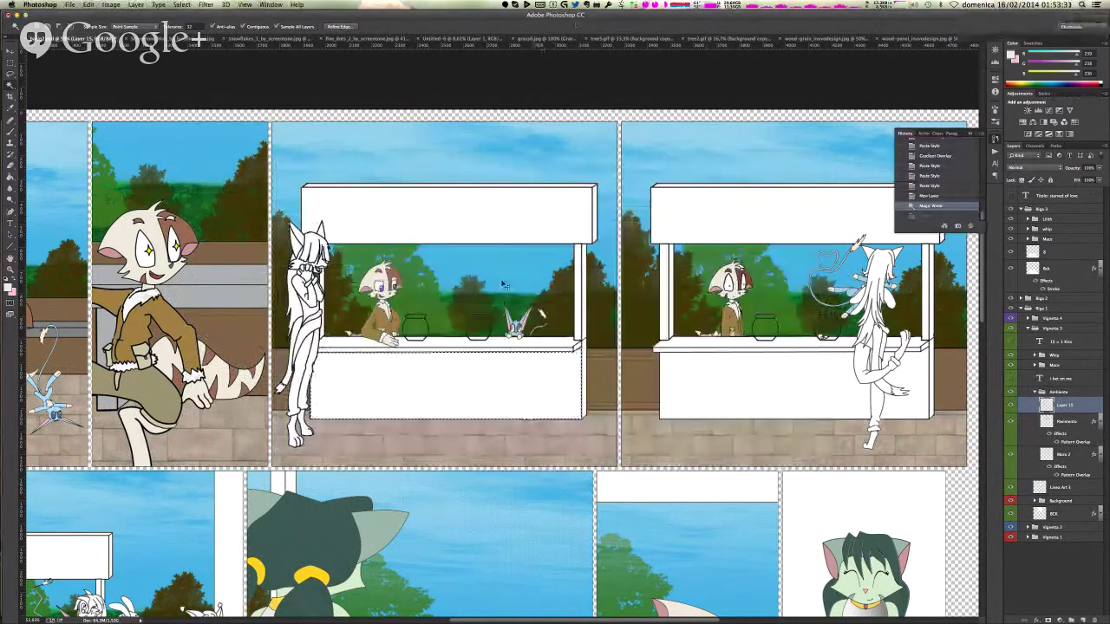
- Switch to Chrome, open the full-size Screentone wood image from its deviantART page, and copy it
key("super+Tab")
key("super+Tab")
key("super+Tab")
key("super+Tab")
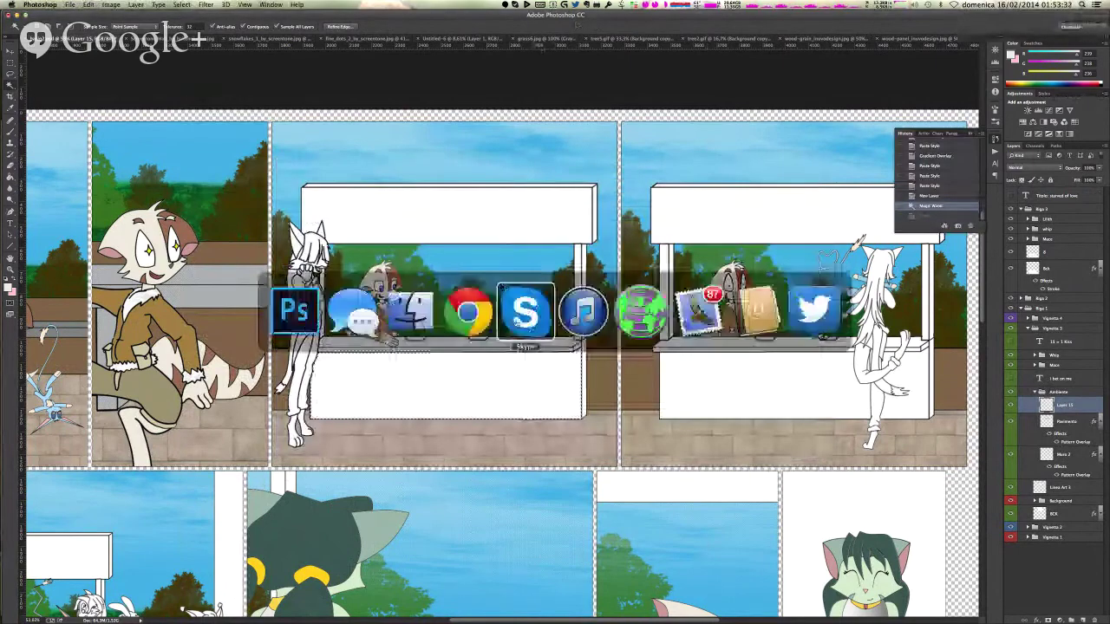
key("super+shift+Tab")
key("ctrl+Tab")
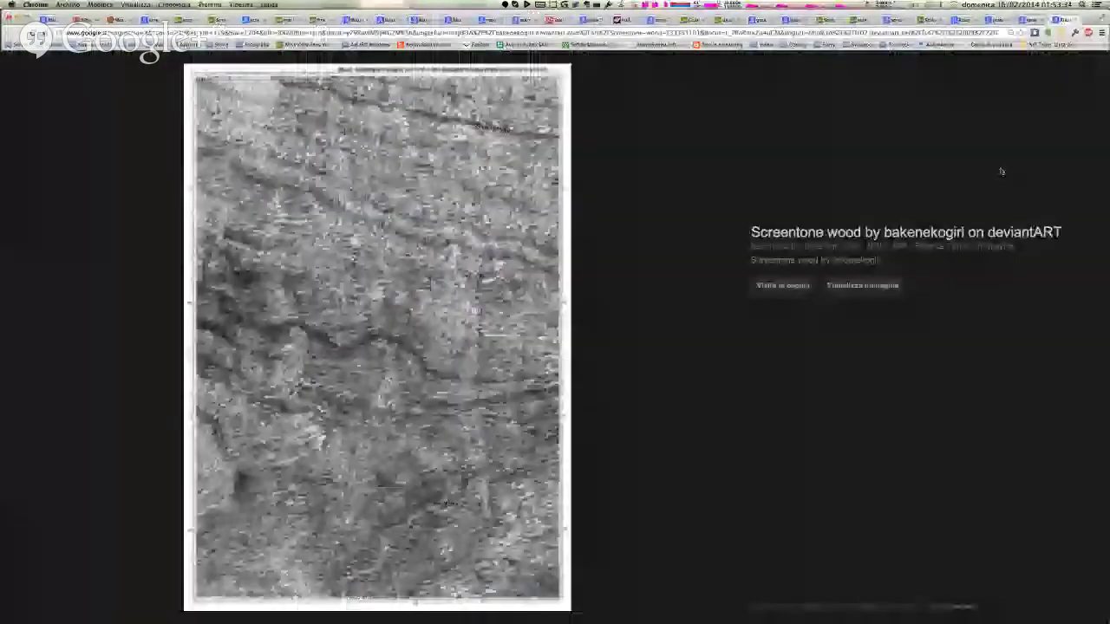
left_click(780, 284)
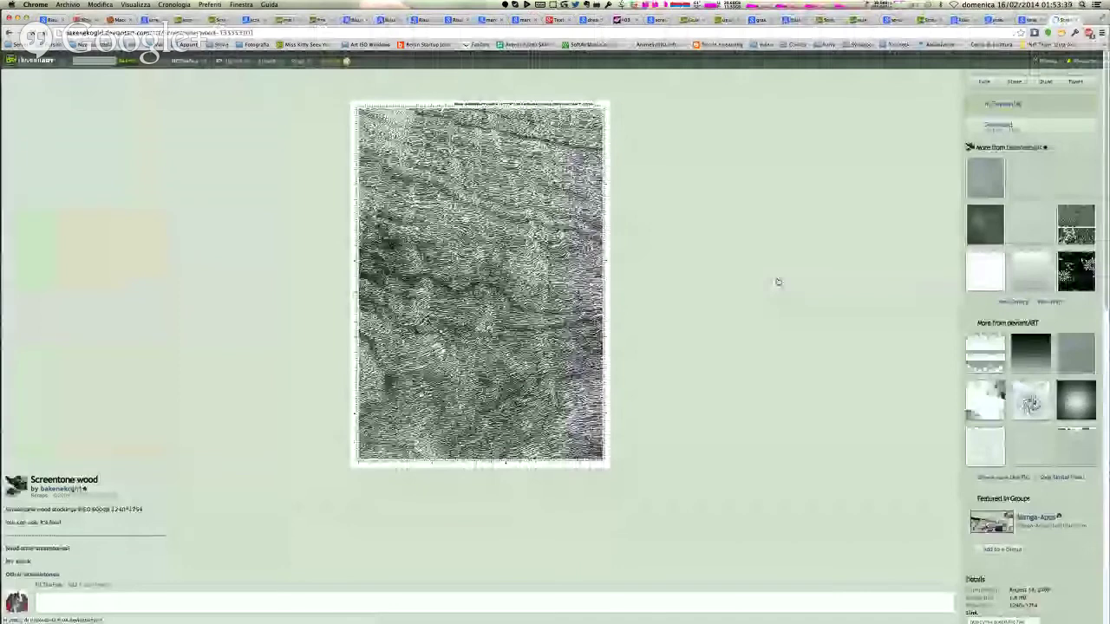
left_click(988, 128)
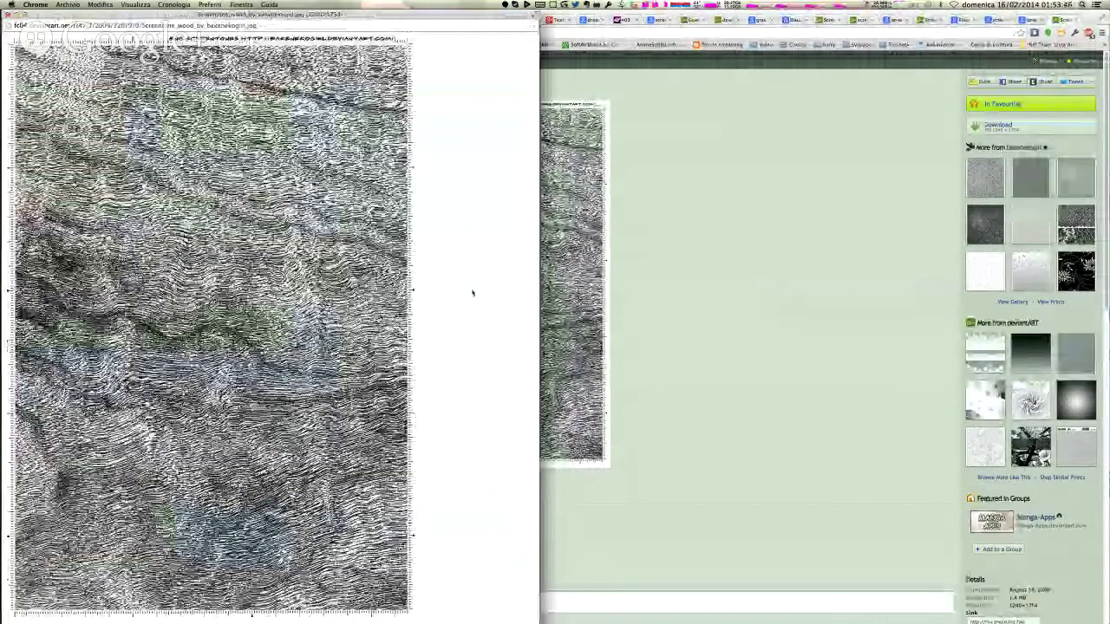
right_click(232, 172)
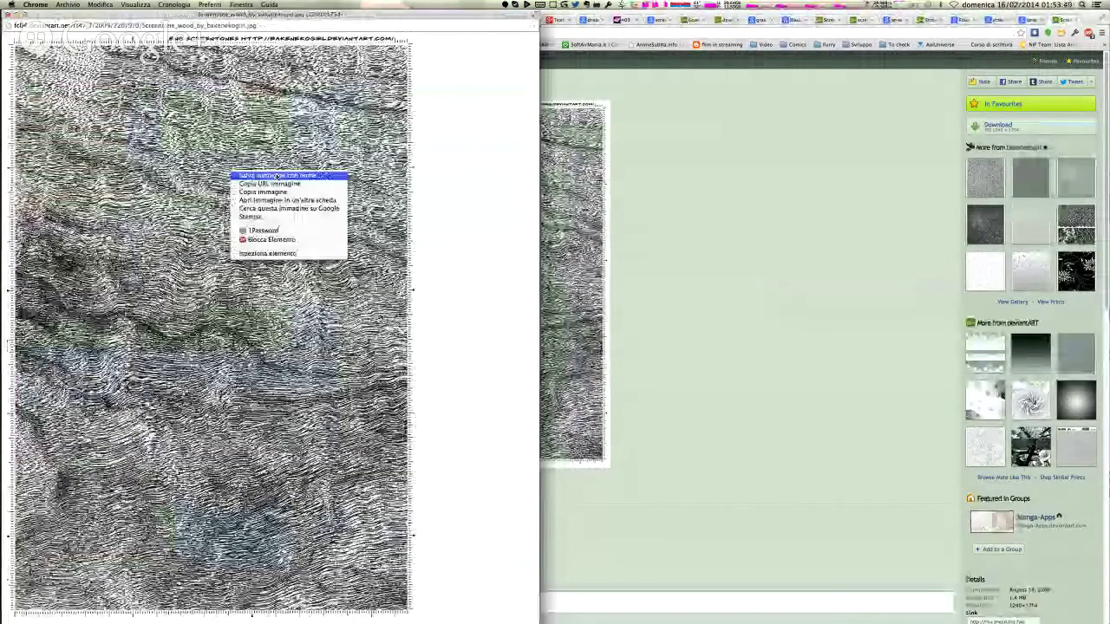
- Return to Photoshop and paste the copied screentone into a new 1240 × 1754 pixel document
key("super+Tab")
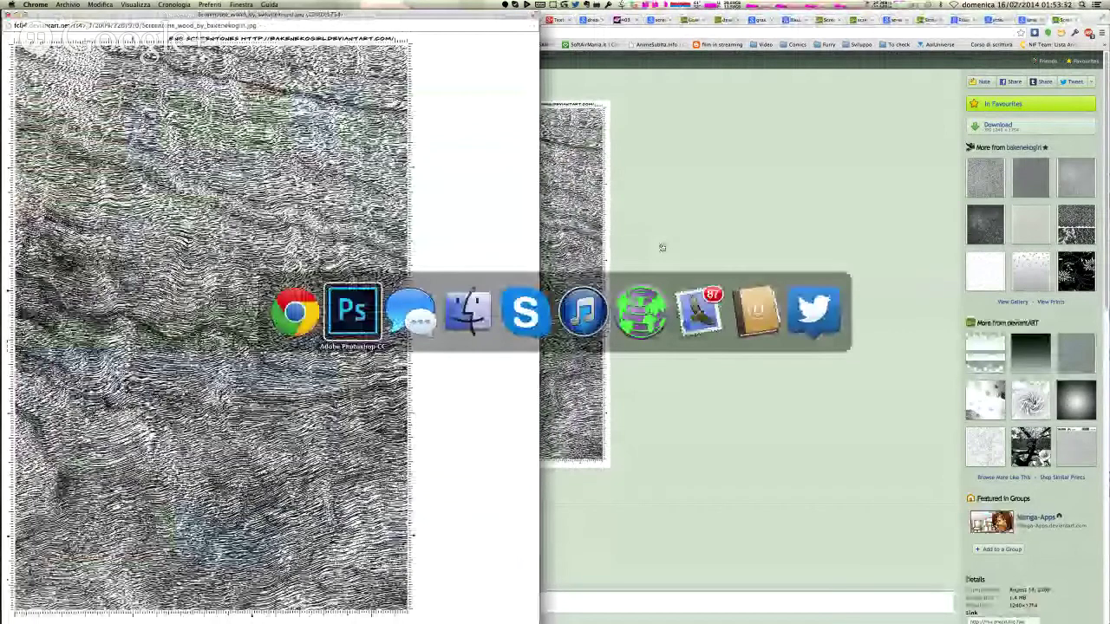
key("super+n")
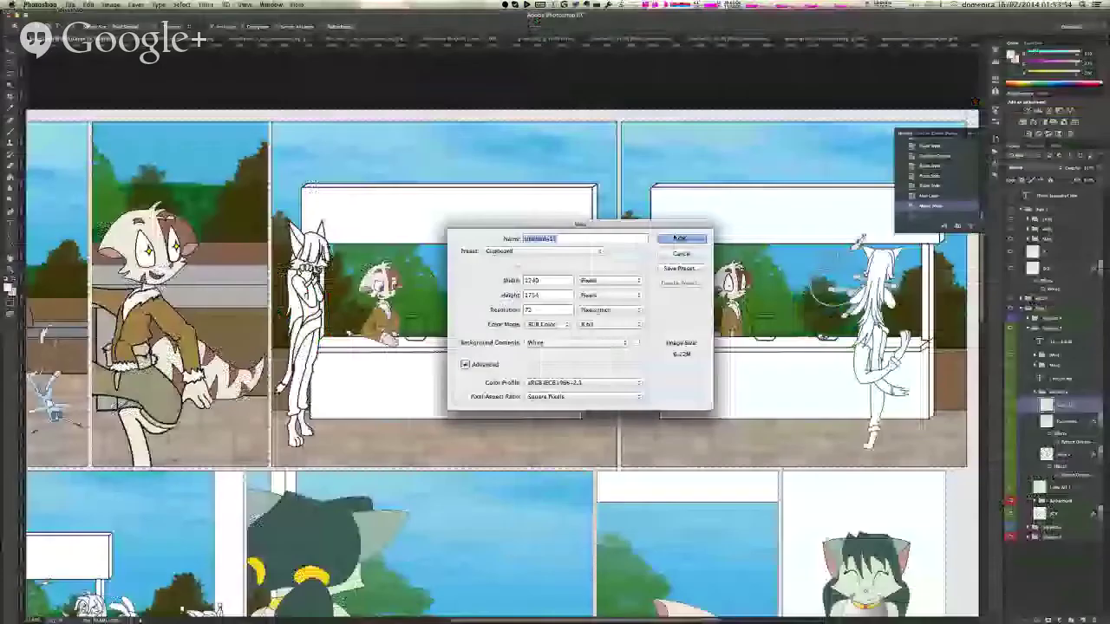
key("Return")
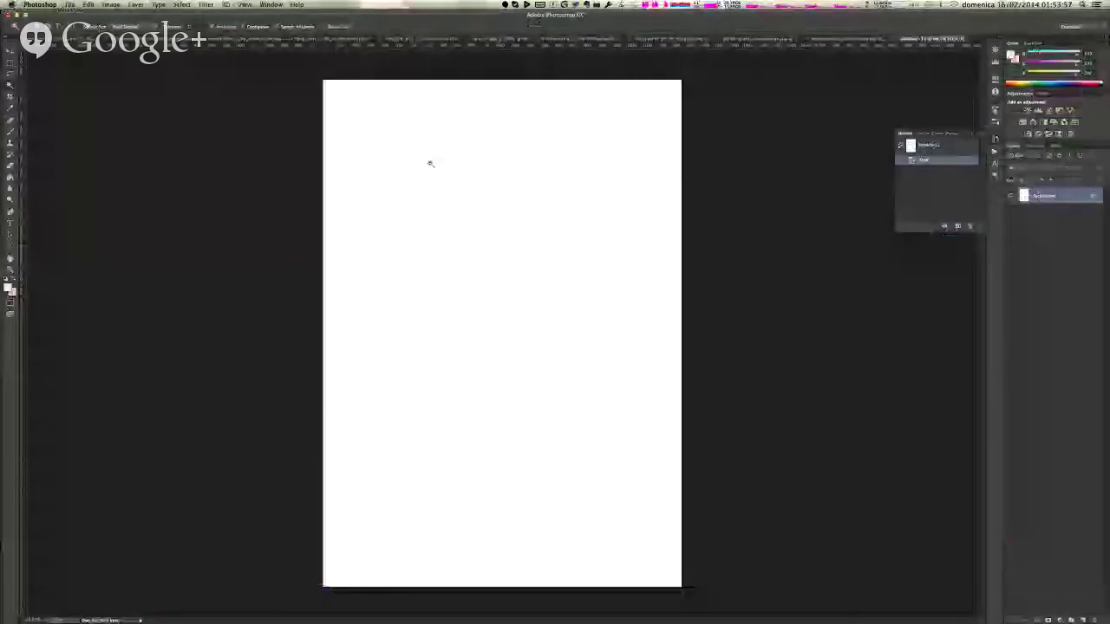
key("super+v")
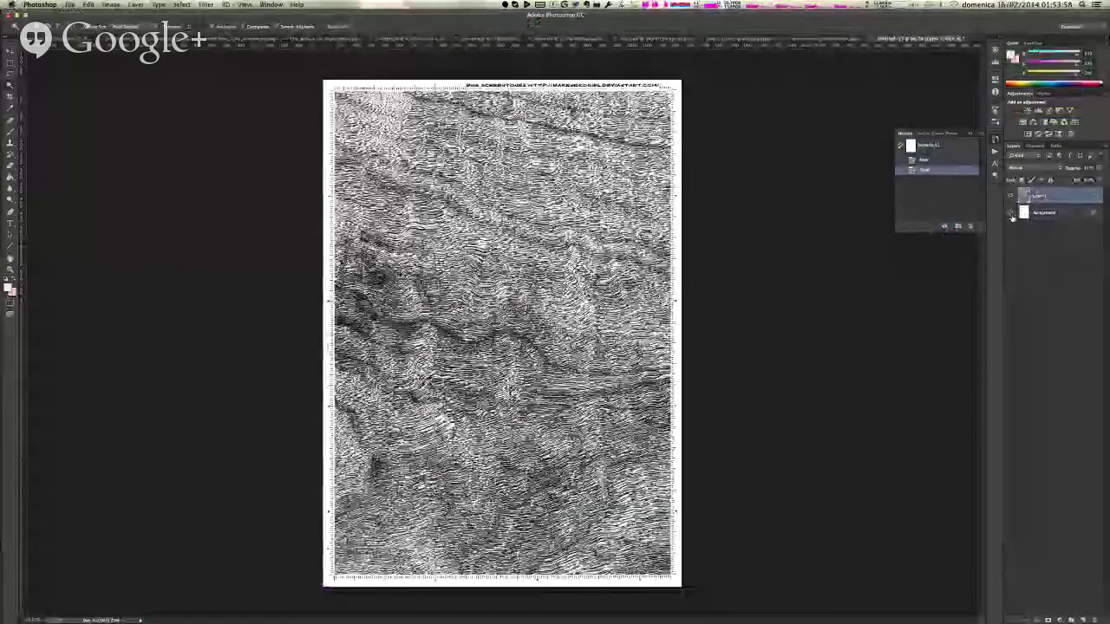
- Draw a crop frame on the screentone starting at the wood texture's upper-left corner, inside the ruler border
scroll(331, 97, "up", 5)
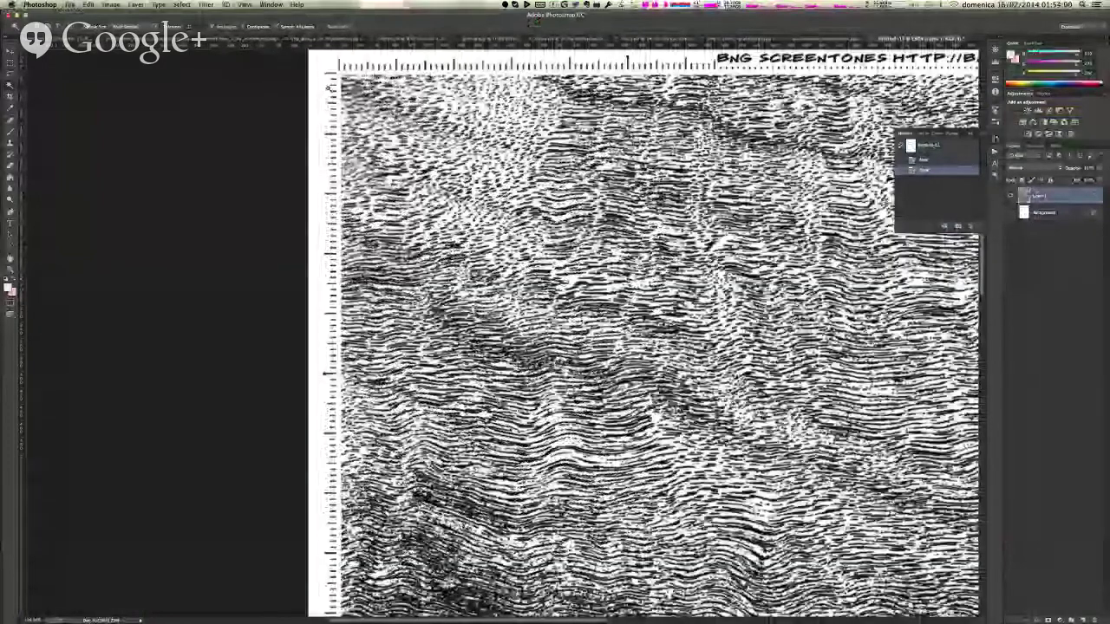
key("super+plus")
key("super+plus")
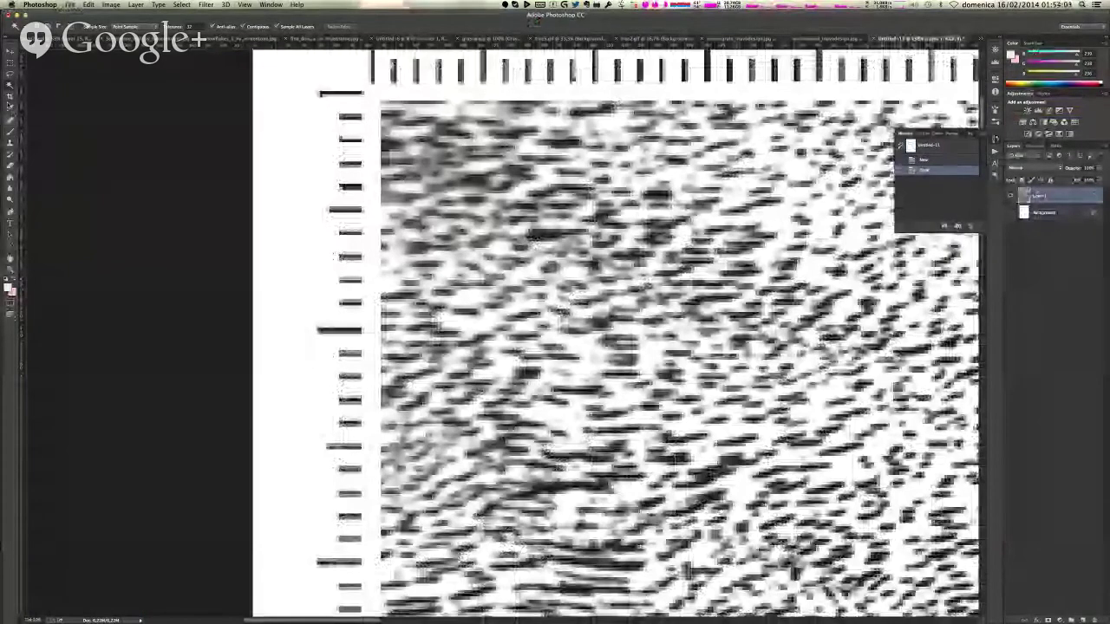
left_click(9, 97)
mouse_move(382, 102)
left_mouse_down()
mouse_move(913, 526)
mouse_move(1094, 621)
left_mouse_up()
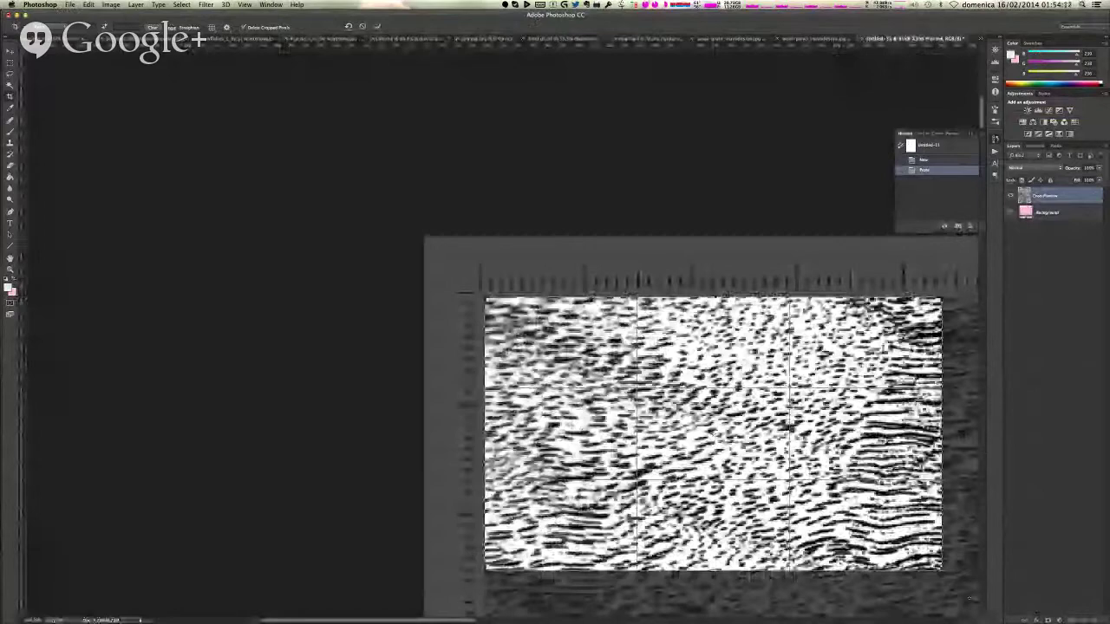
left_click_drag(942, 571, 1009, 621)
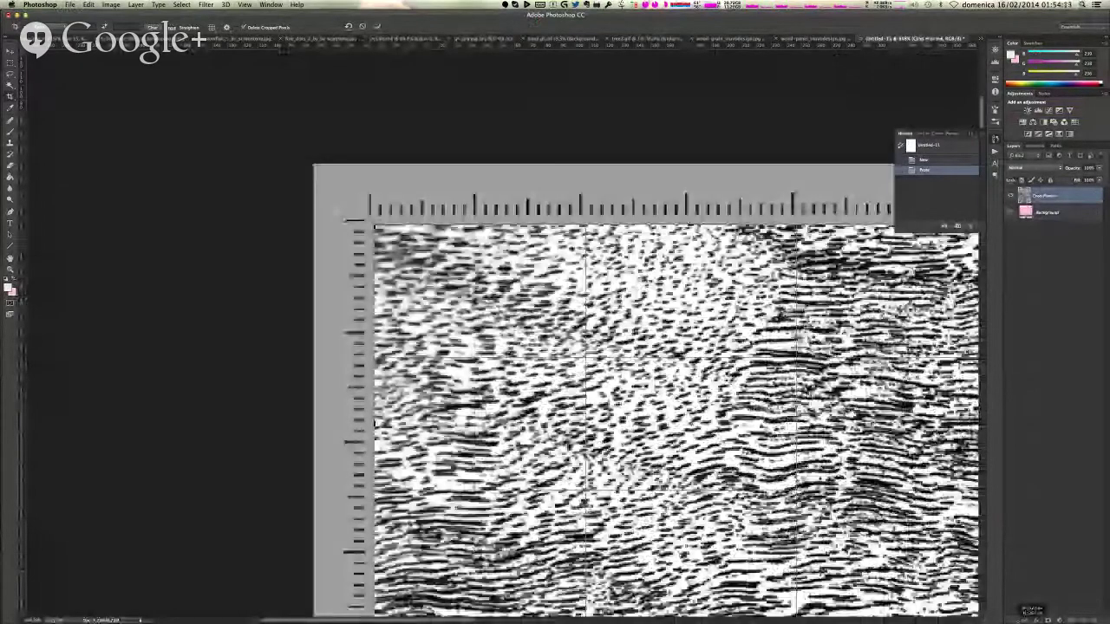
- Extend the crop frame to the texture's lower-right corner, excluding the ruler marks, and apply the crop
key("super+plus")
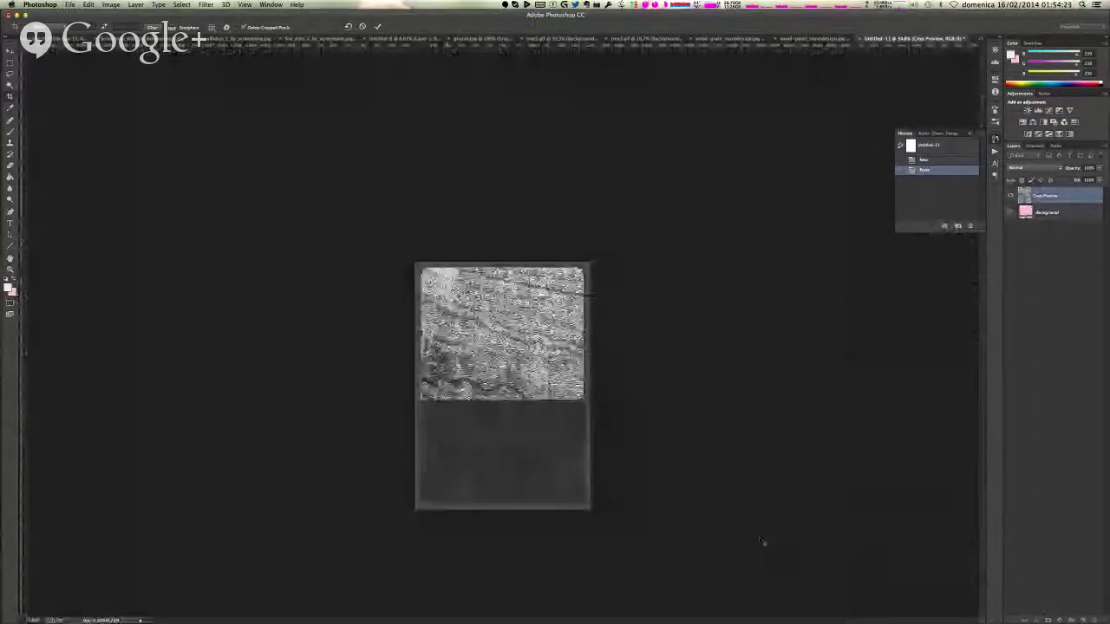
key("super+plus")
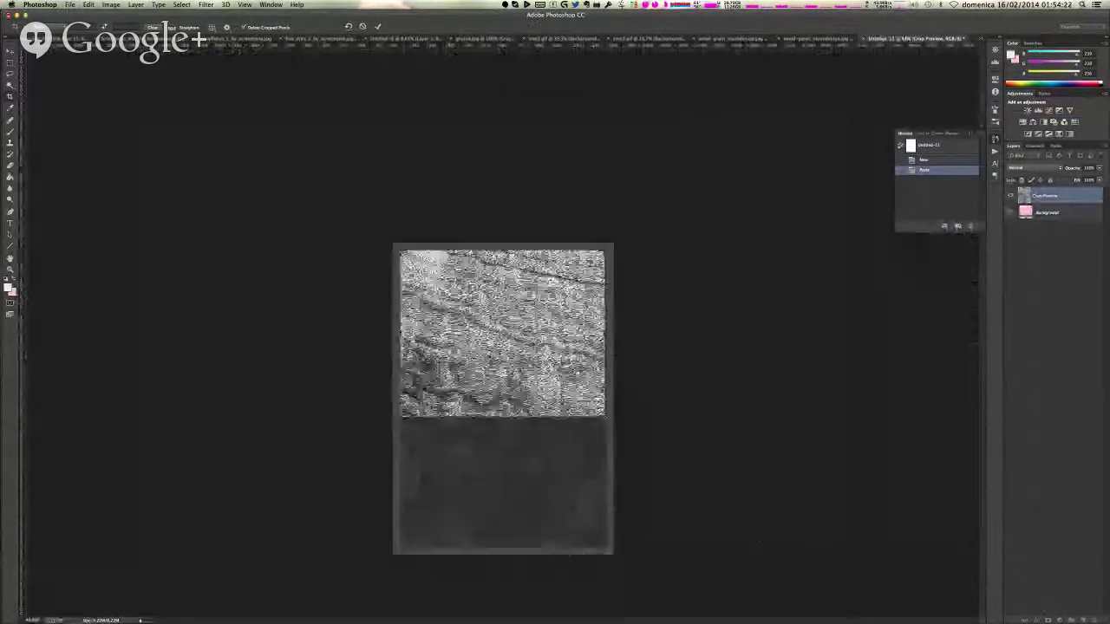
key("super+plus")
left_click_drag(623, 429, 610, 483)
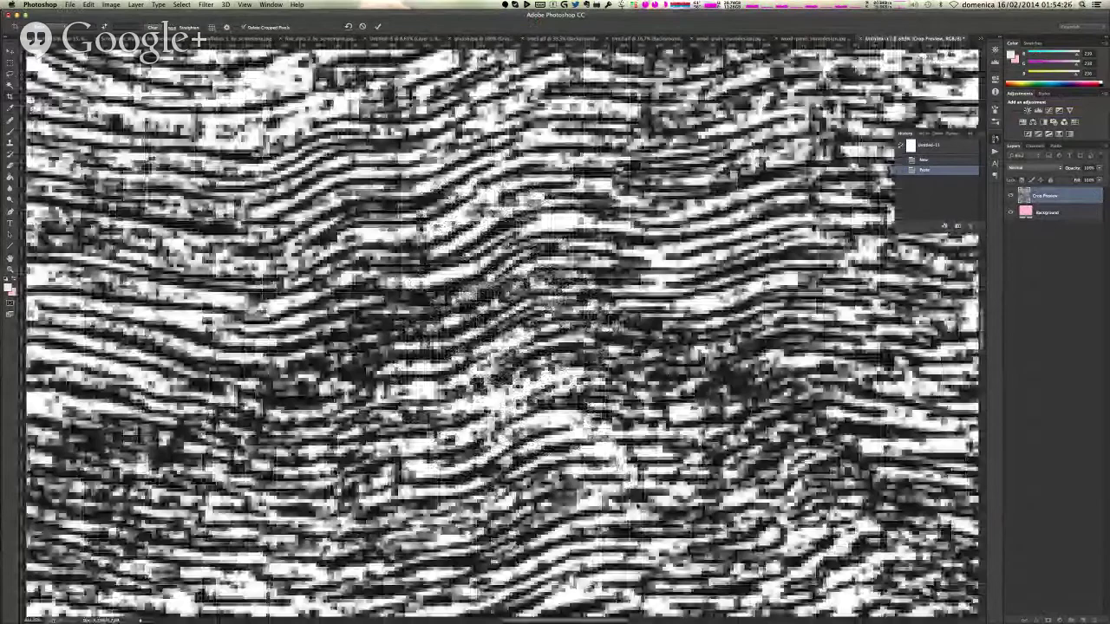
scroll(694, 485, "down", 4)
scroll(503, 334, "down", 10)
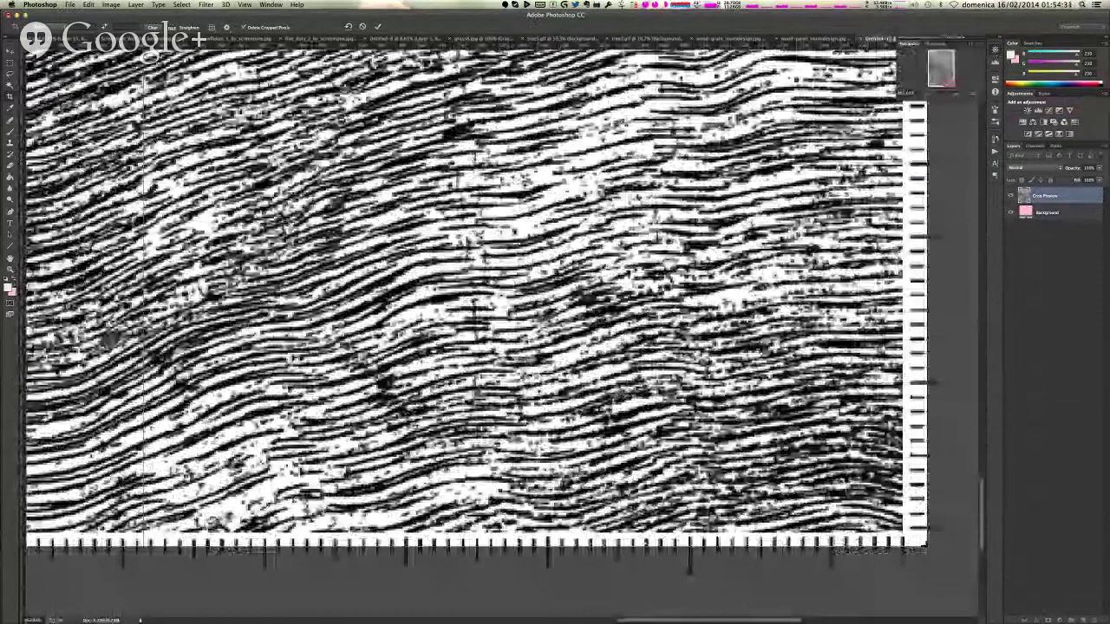
left_click_drag(927, 546, 916, 539)
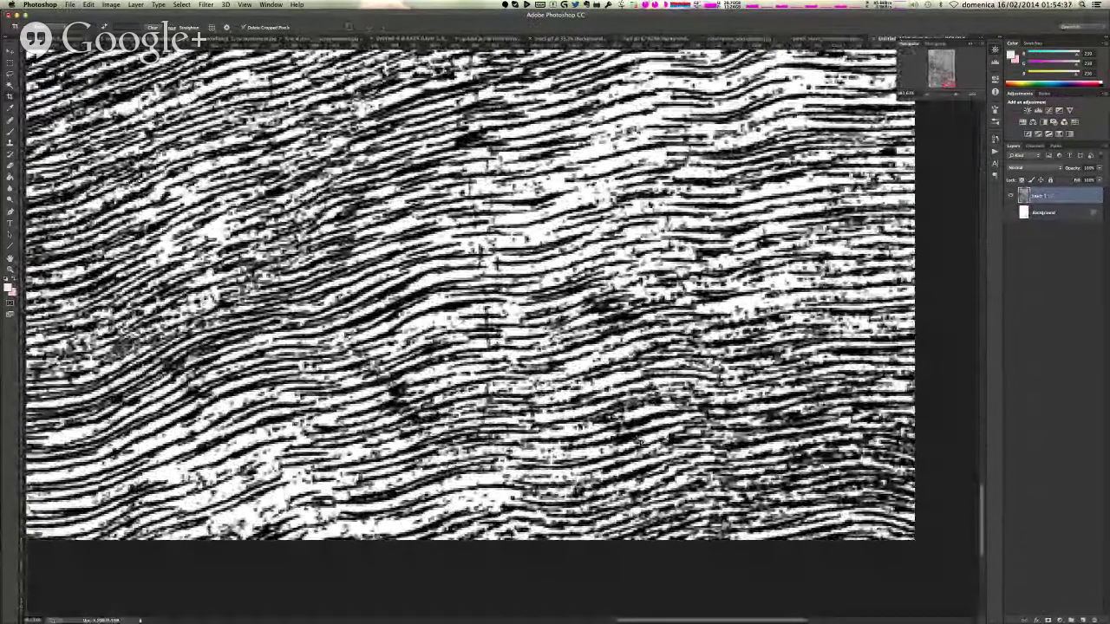
- Select the screentone's white areas with Color Range using Sampled Colors, and remove them to leave transparency
left_click(115, 5)
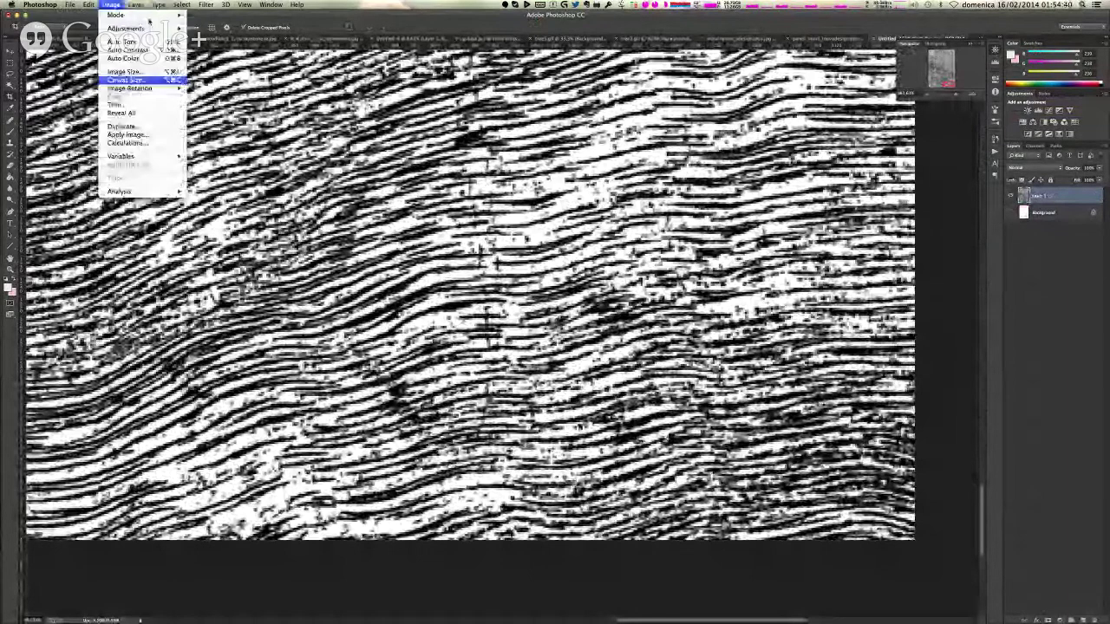
mouse_move(181, 5)
left_click(204, 86)
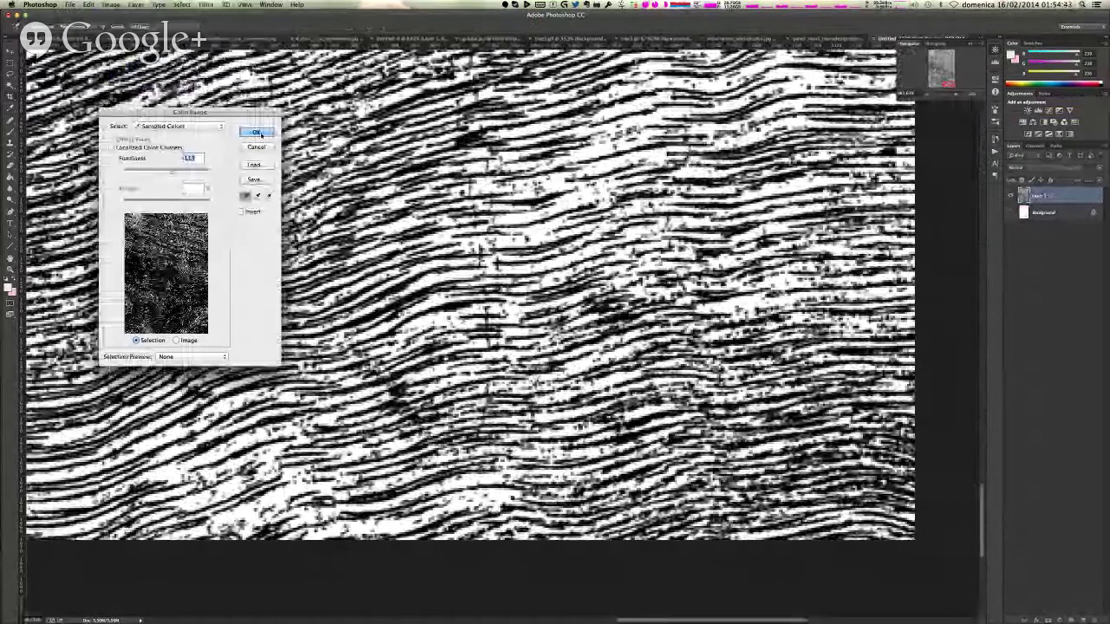
left_click(257, 133)
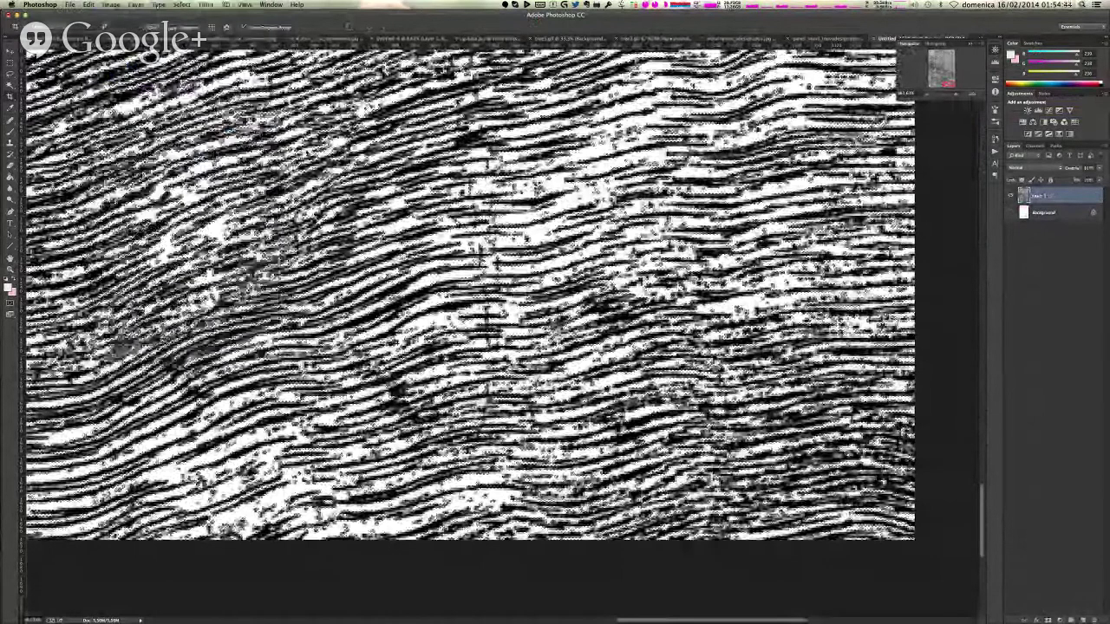
key("Delete")
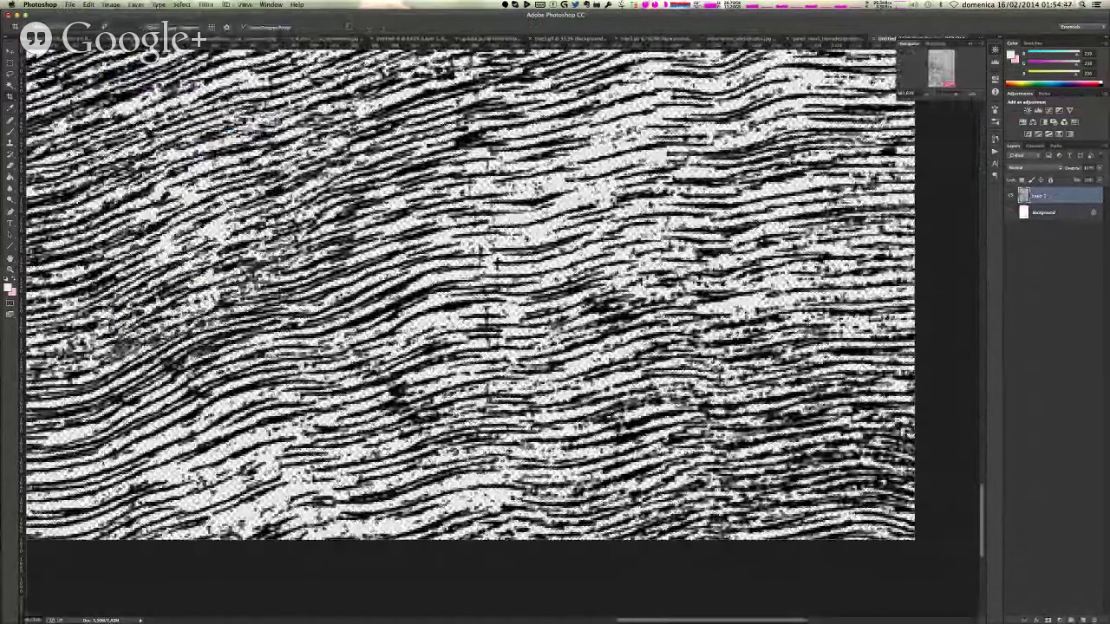
- Define the transparent wood screentone as a pattern named Wood
left_click(89, 4)
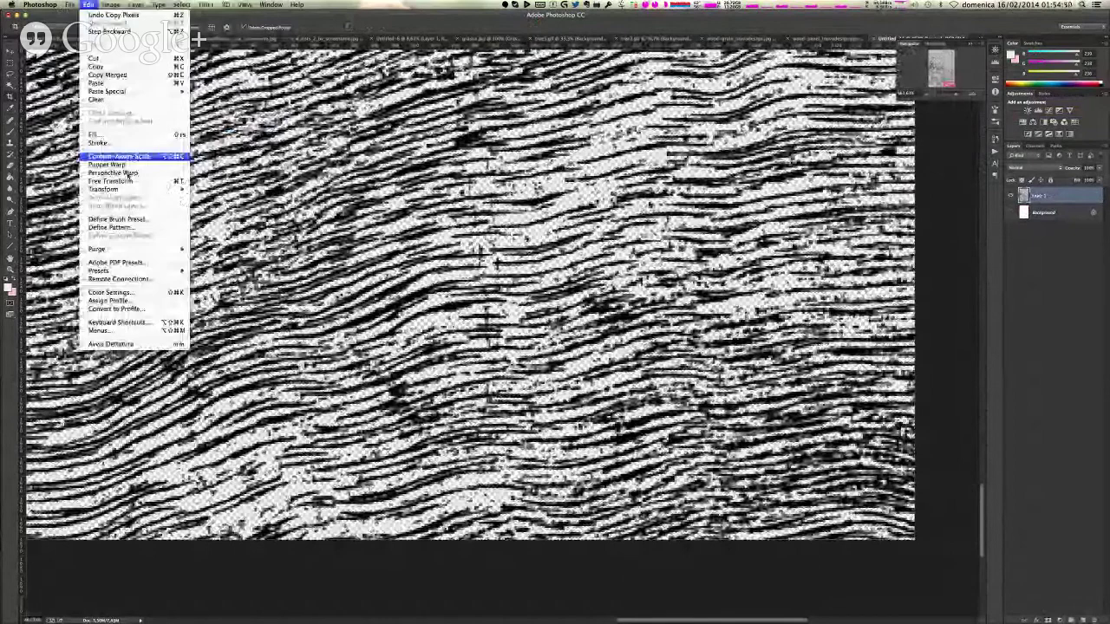
left_click(111, 227)
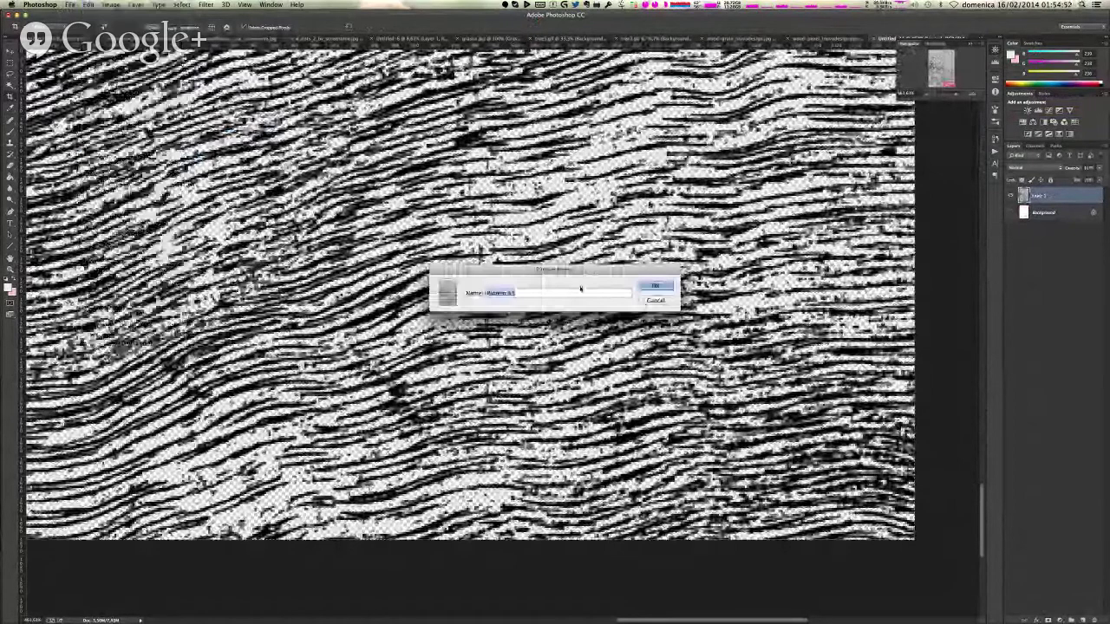
type("Wood")
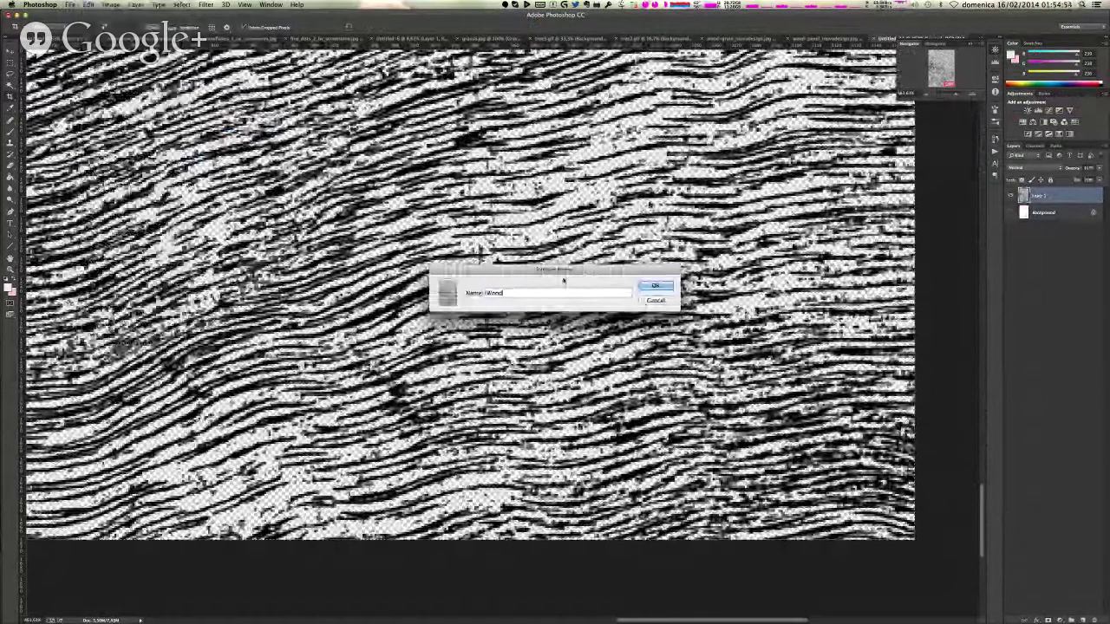
key("Return")
- Return to the comic page and add the stall's countertop, post and roof sign faces in Vignetta 3 to the Magic Wand selection
key("ctrl+Tab")
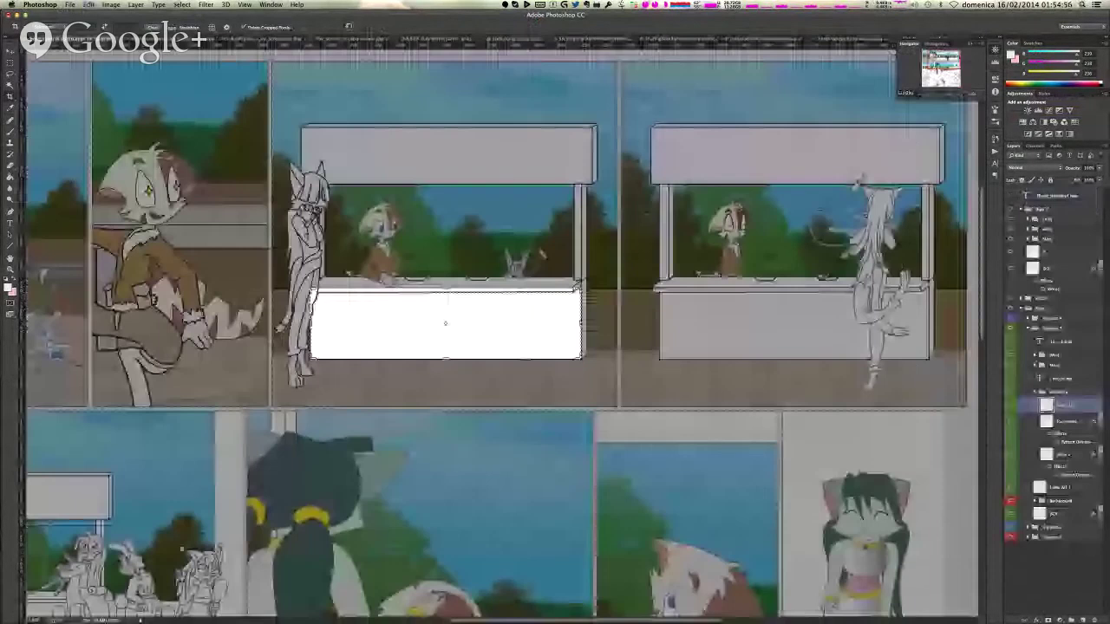
key("Escape")
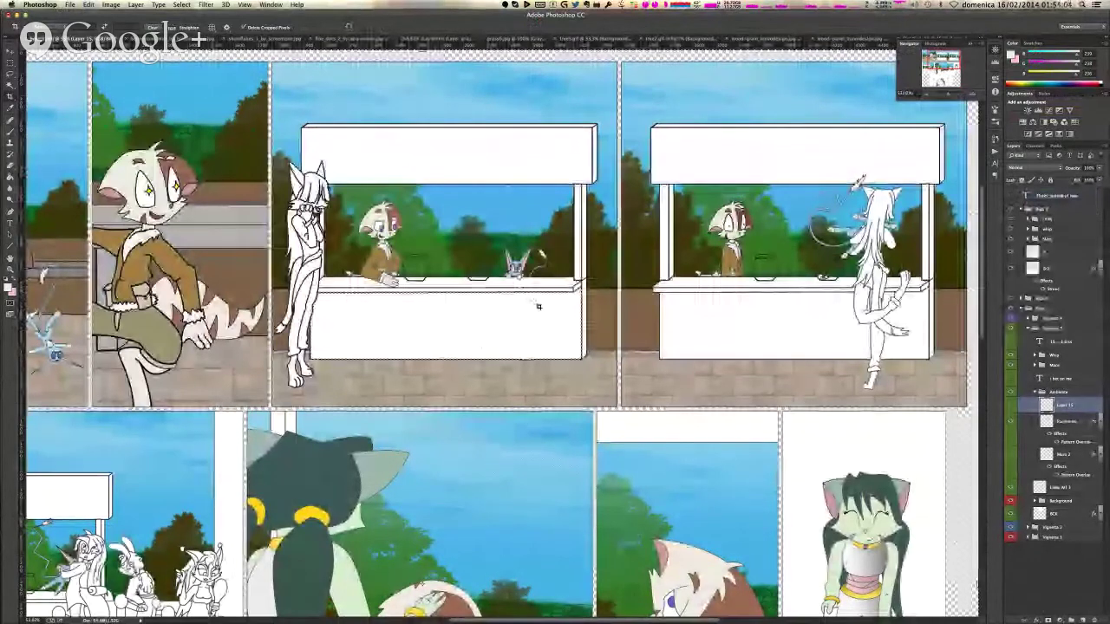
key("w")
left_click(553, 305)
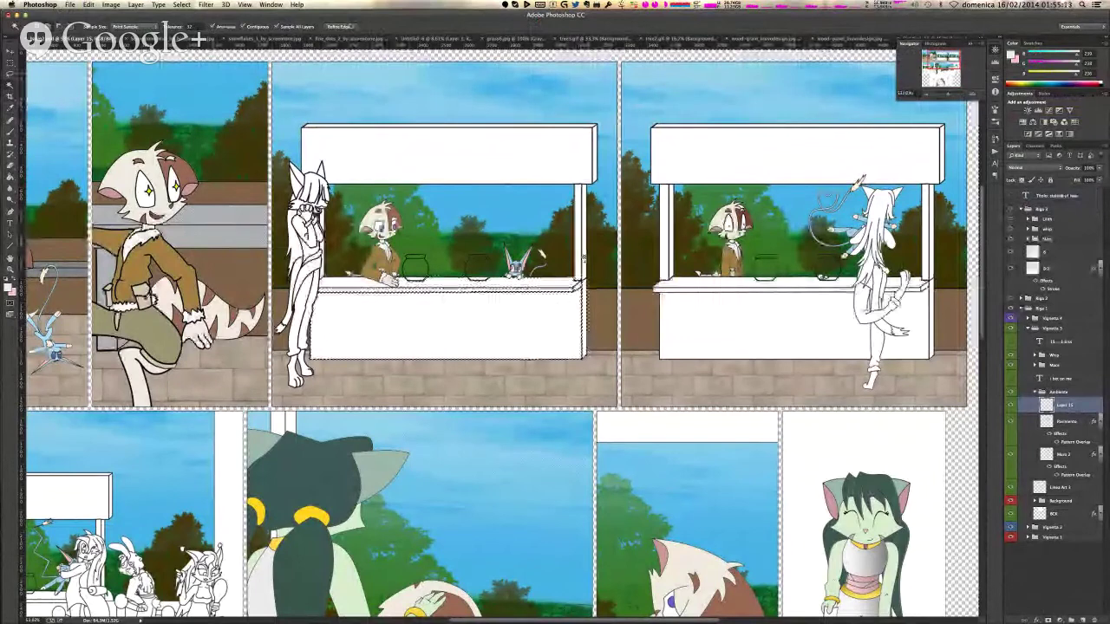
left_click(584, 255, "shift")
left_click(583, 161, "shift")
left_click(595, 149, "shift")
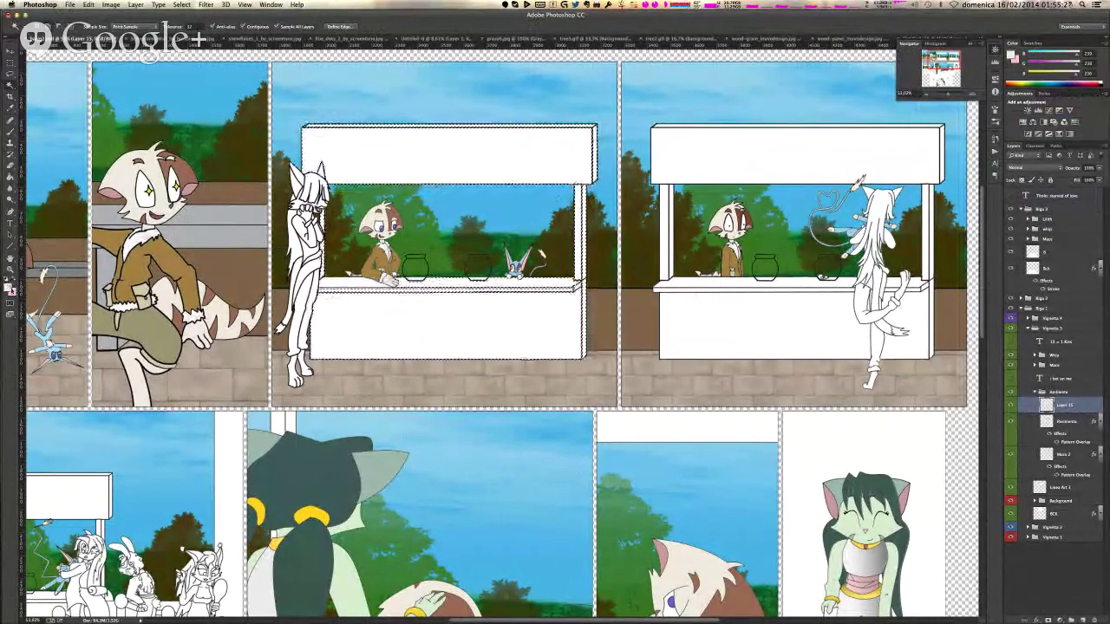
- Set the foreground color to the brown PANTONE 729 C from the PANTONE+ Solid Coated color library
left_click(9, 288)
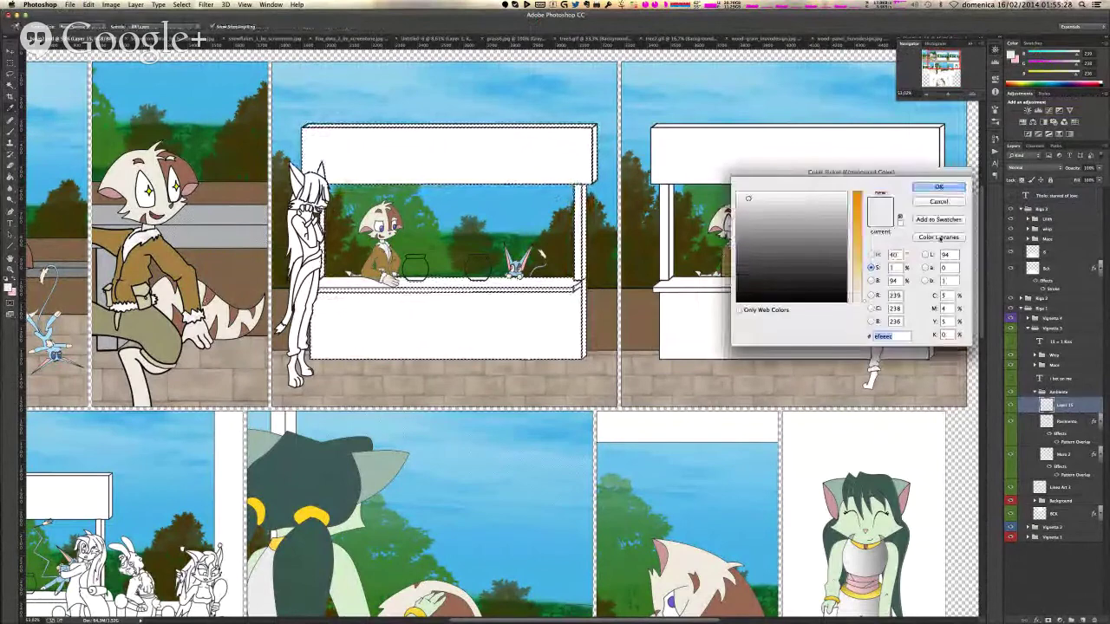
left_click(936, 247)
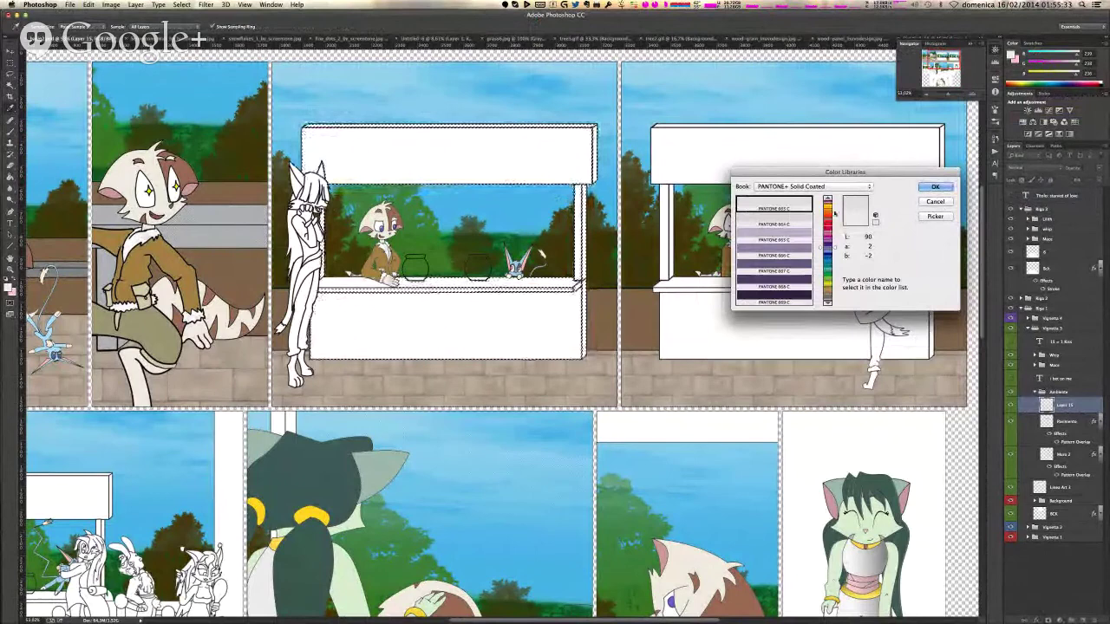
left_click(829, 199)
left_click(830, 200)
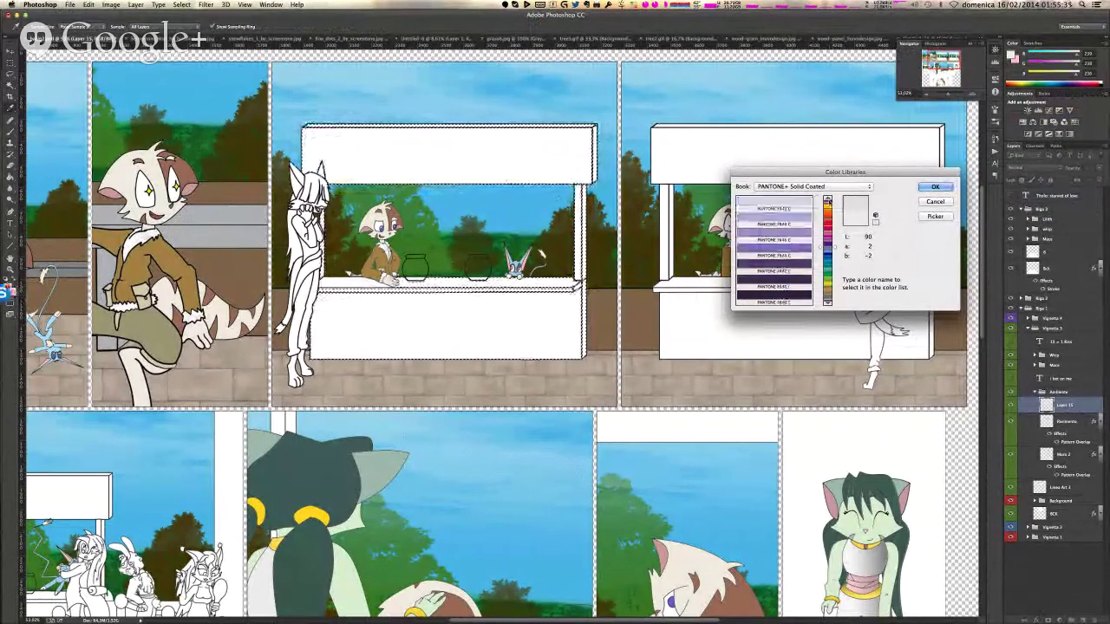
left_click_drag(828, 246, 829, 201)
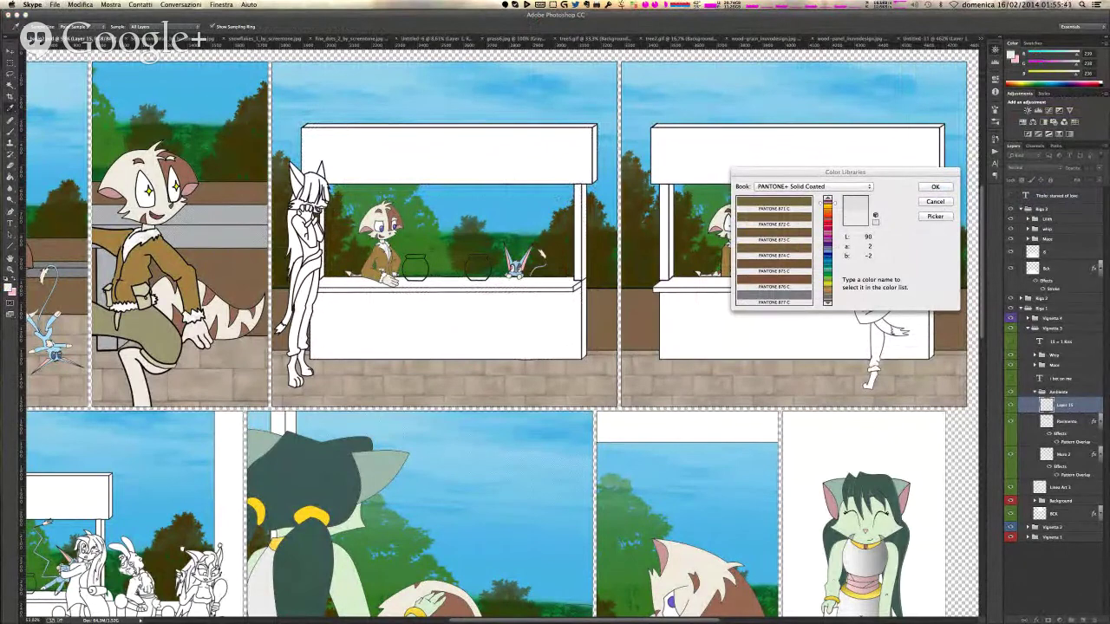
left_click(829, 200)
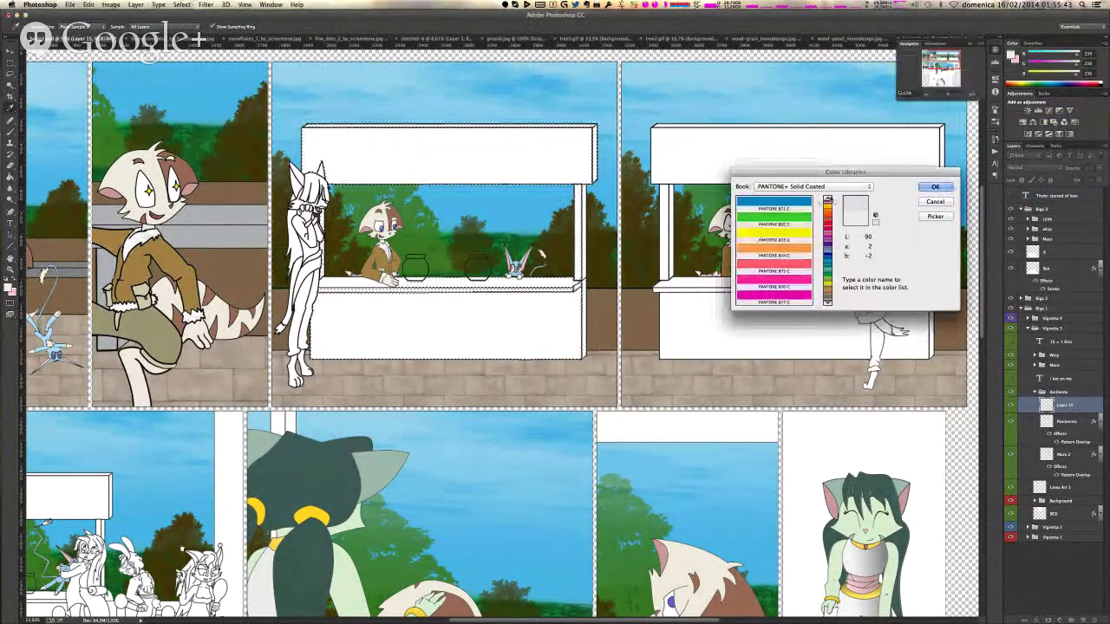
left_click(828, 303)
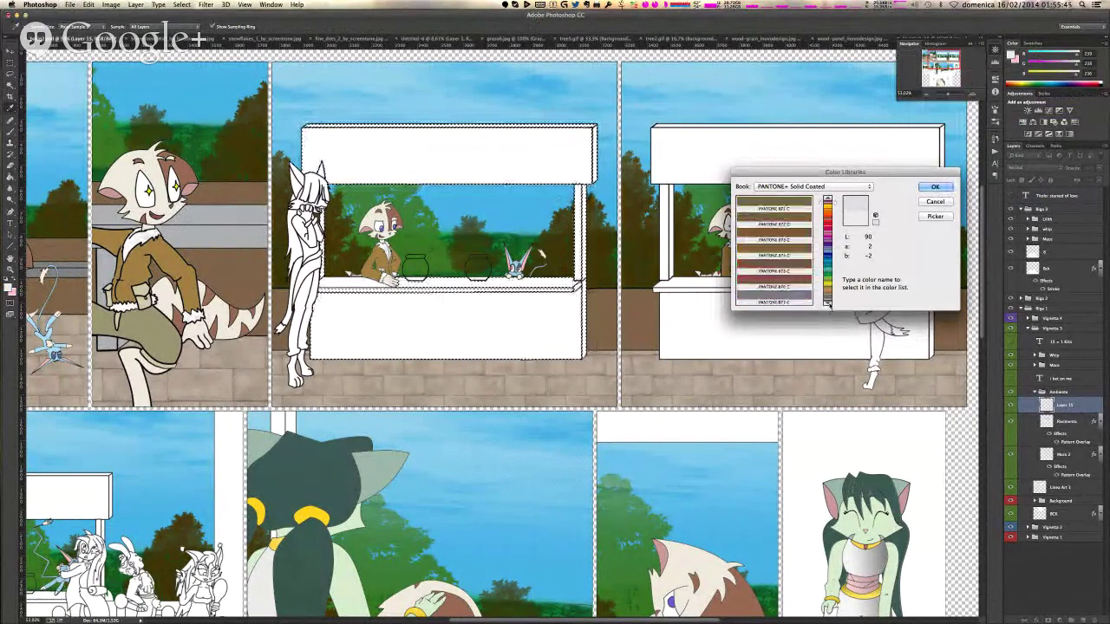
left_click(828, 303)
left_click(829, 303)
left_click(828, 303)
left_click(828, 288)
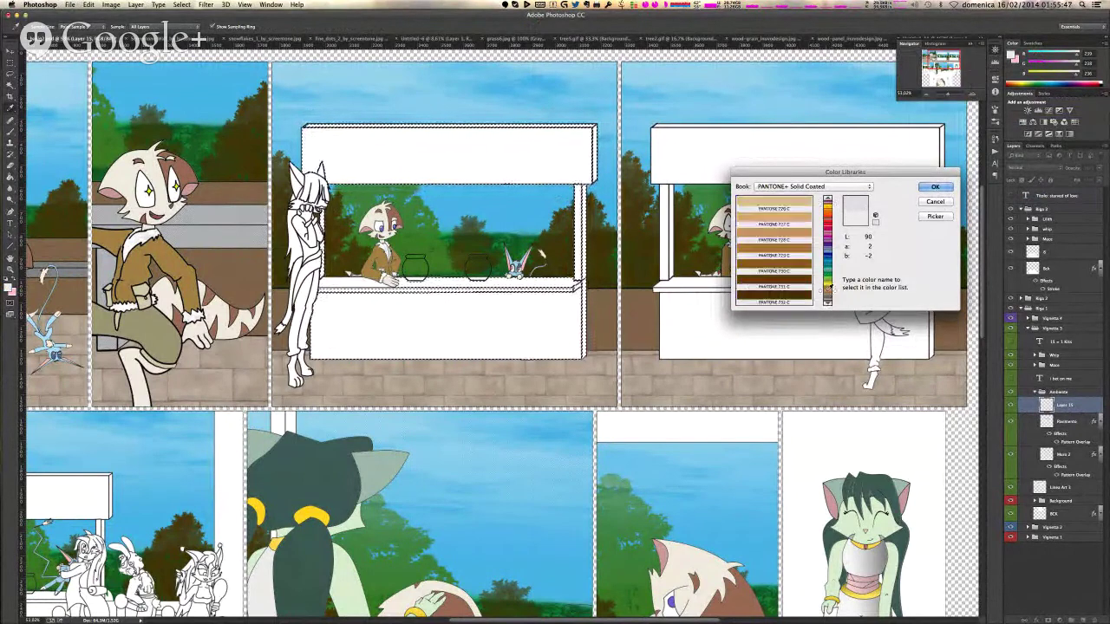
left_click(790, 248)
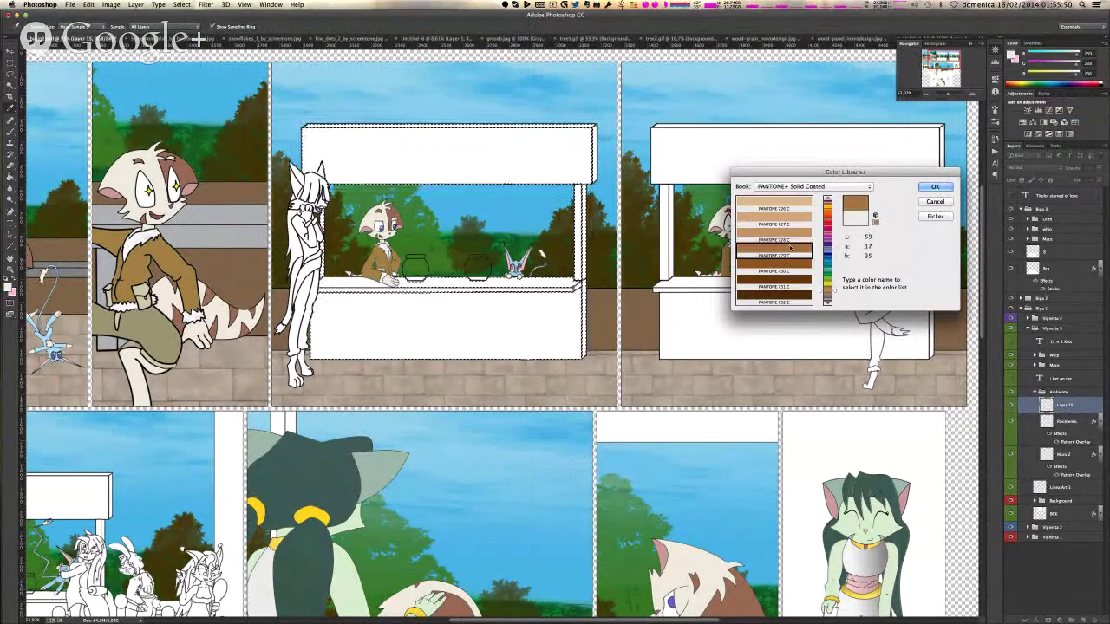
left_click(934, 187)
key("g")
left_click(461, 330)
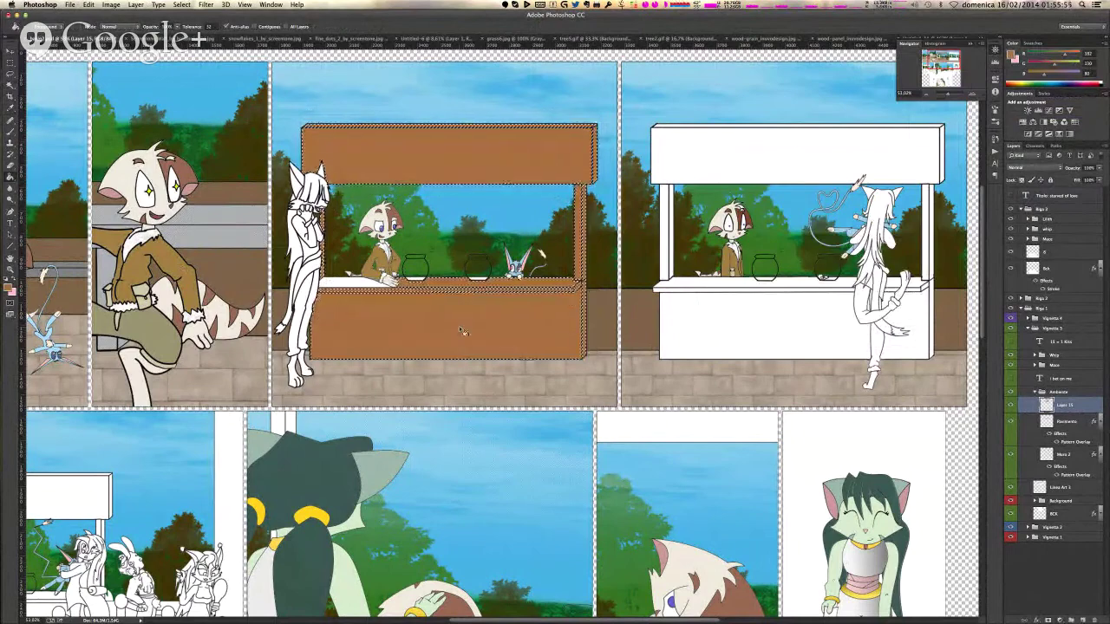
key("super+z")
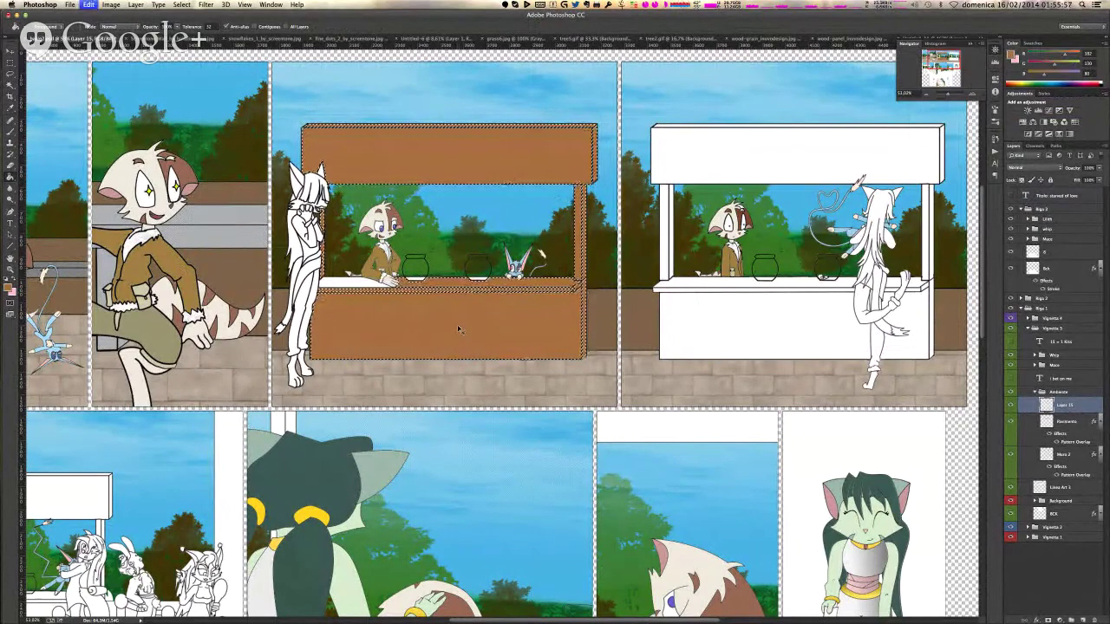
key("super+z")
- Fill the stall selection in Vignetta 3, including the countertop section beside the vendor, with the brown and deselect
key("w")
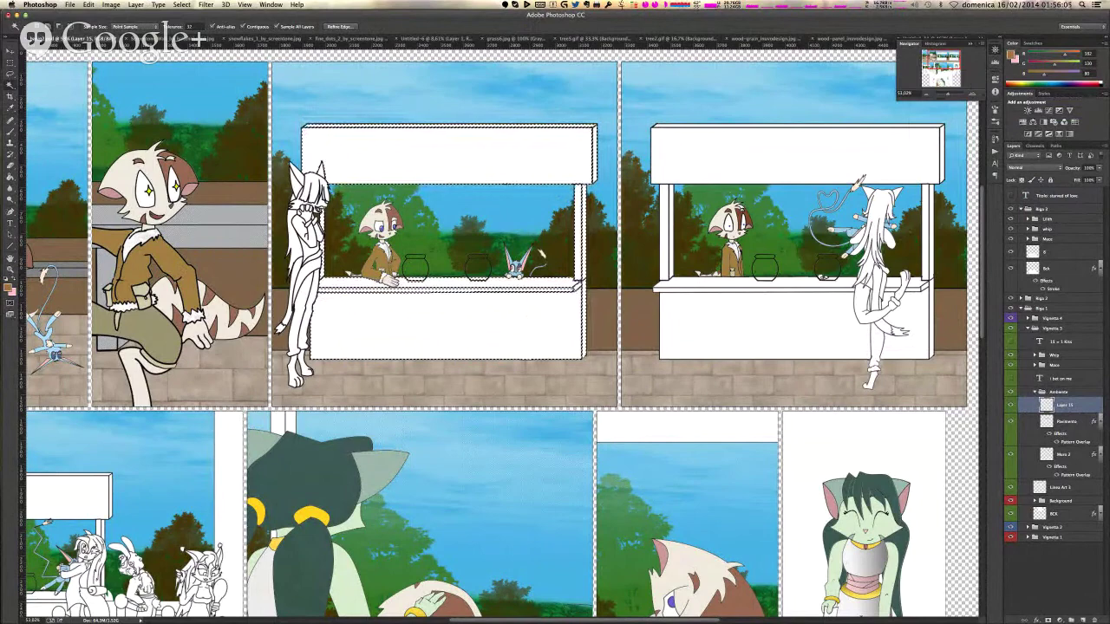
key("super+Tab")
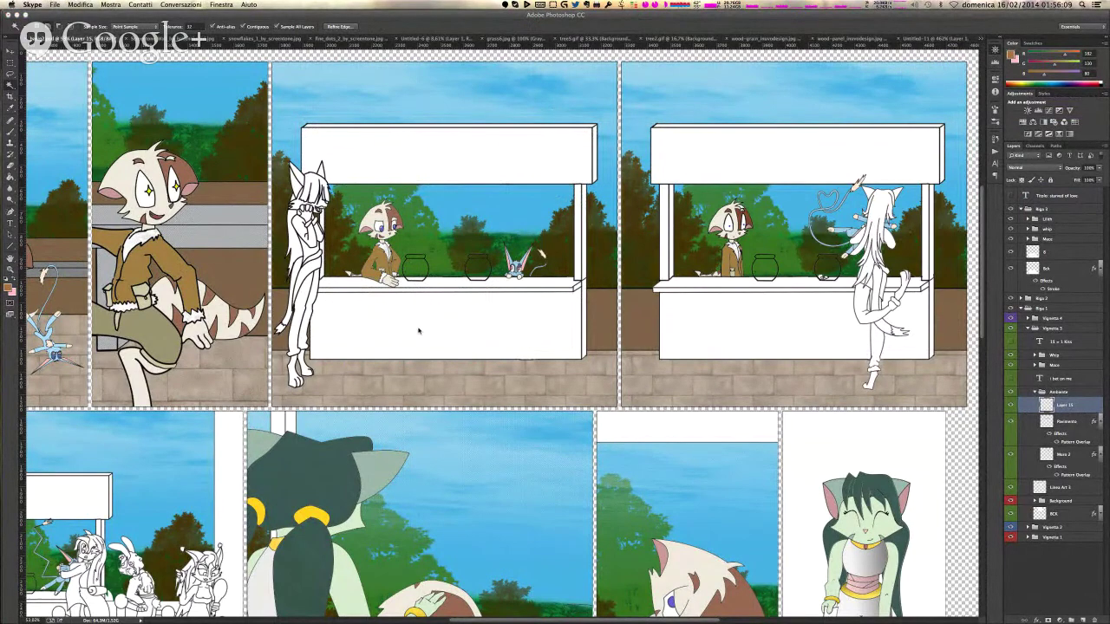
key("super+Tab")
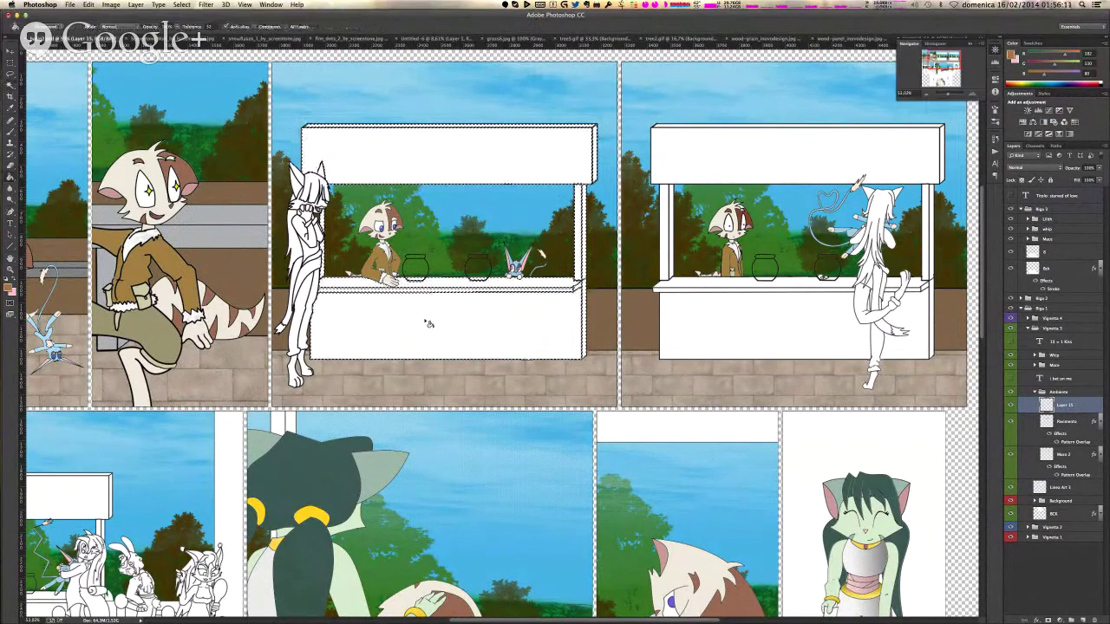
left_click(425, 322)
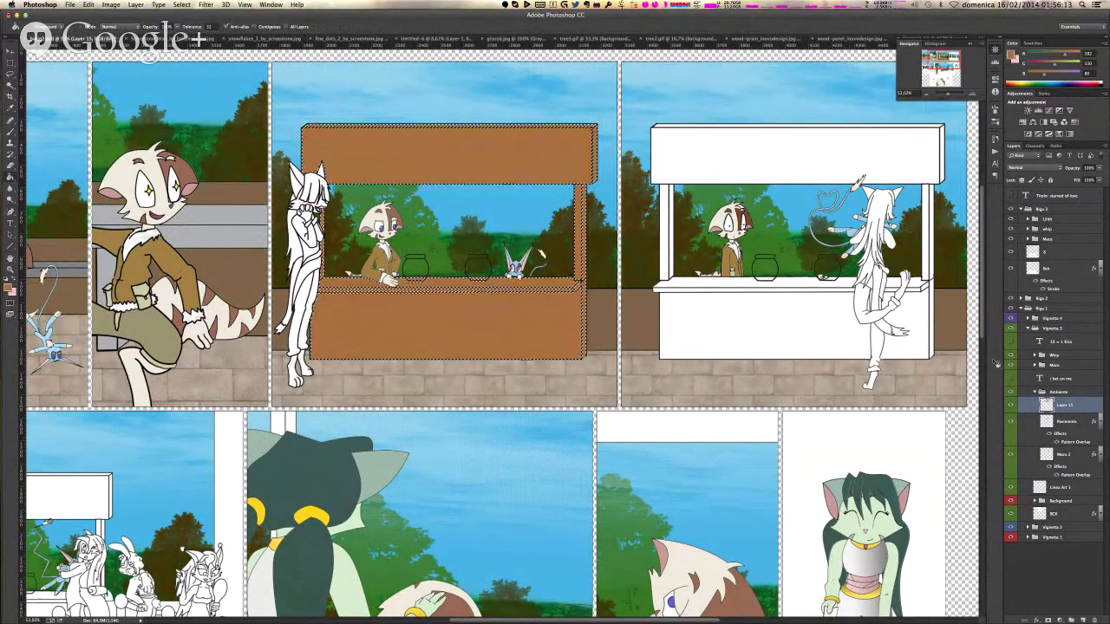
right_click(1085, 416)
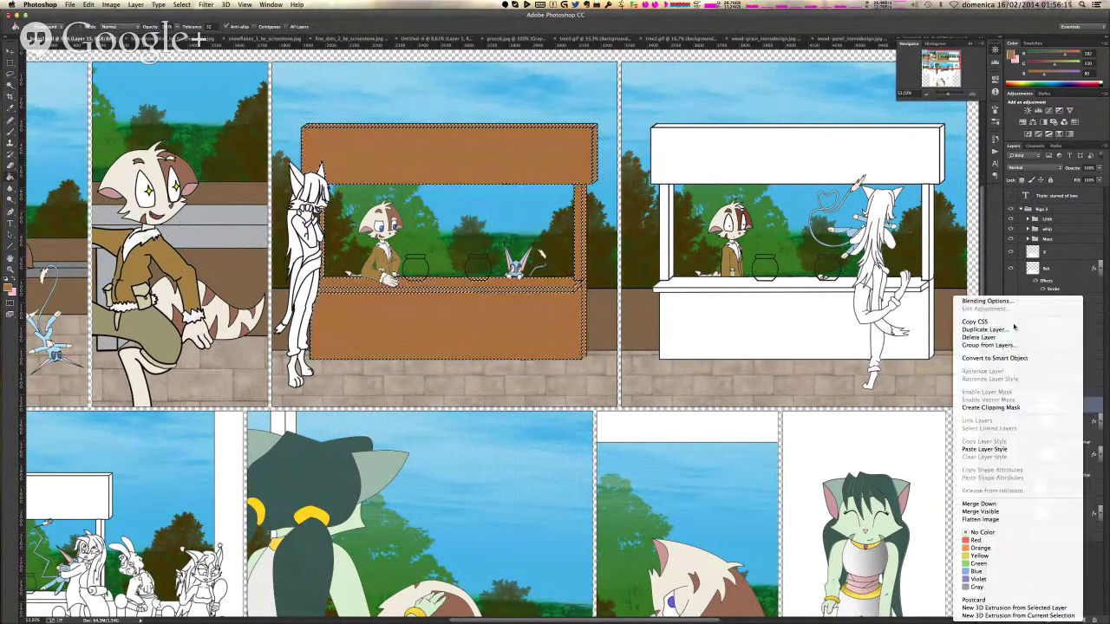
key("Escape")
key("super+d")
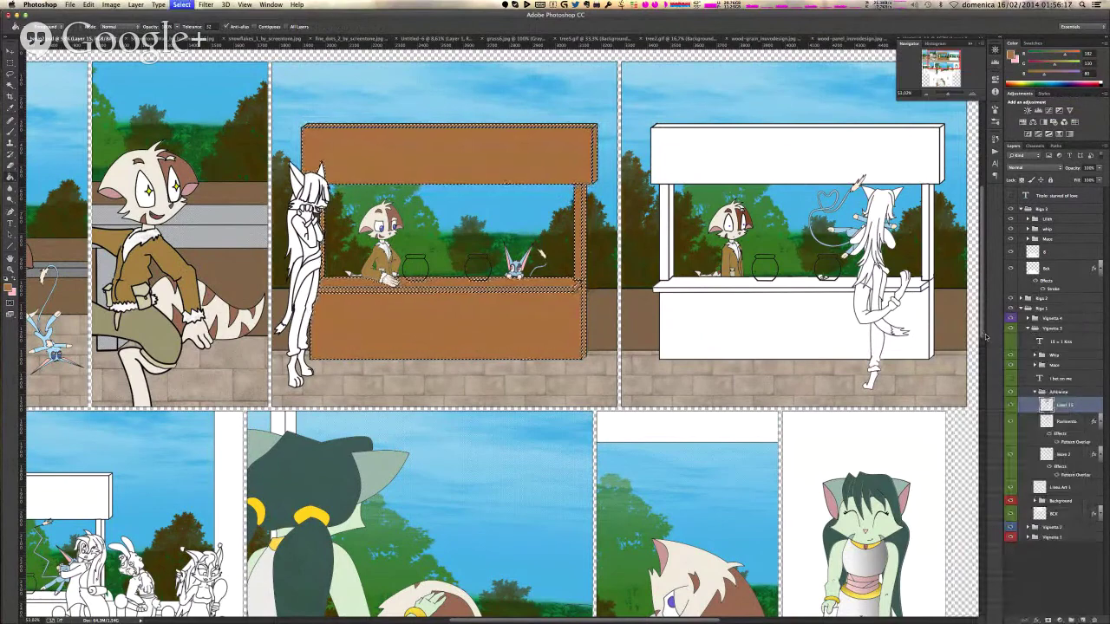
- Add a Pattern Overlay with the wood screentone pattern to the stall's brown layer
right_click(1070, 407)
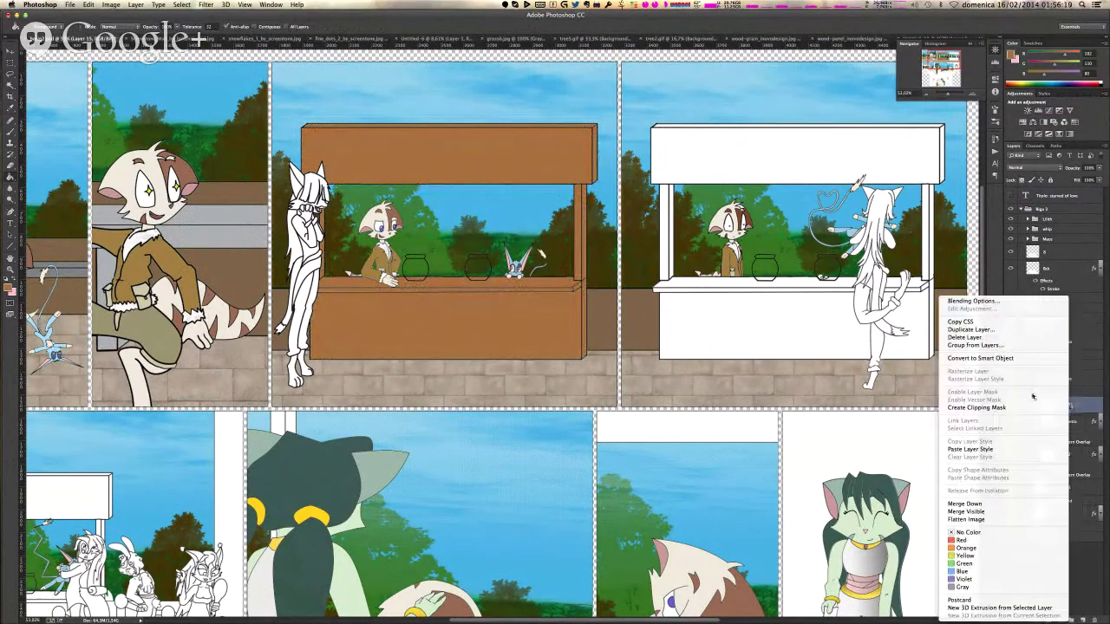
left_click(1001, 302)
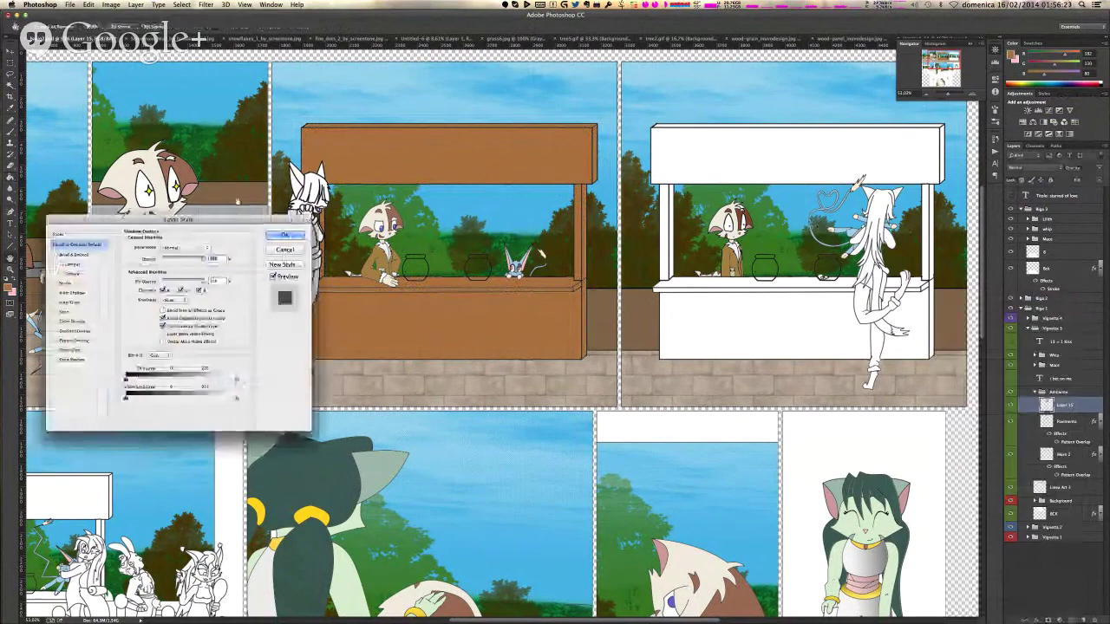
left_click_drag(178, 219, 778, 218)
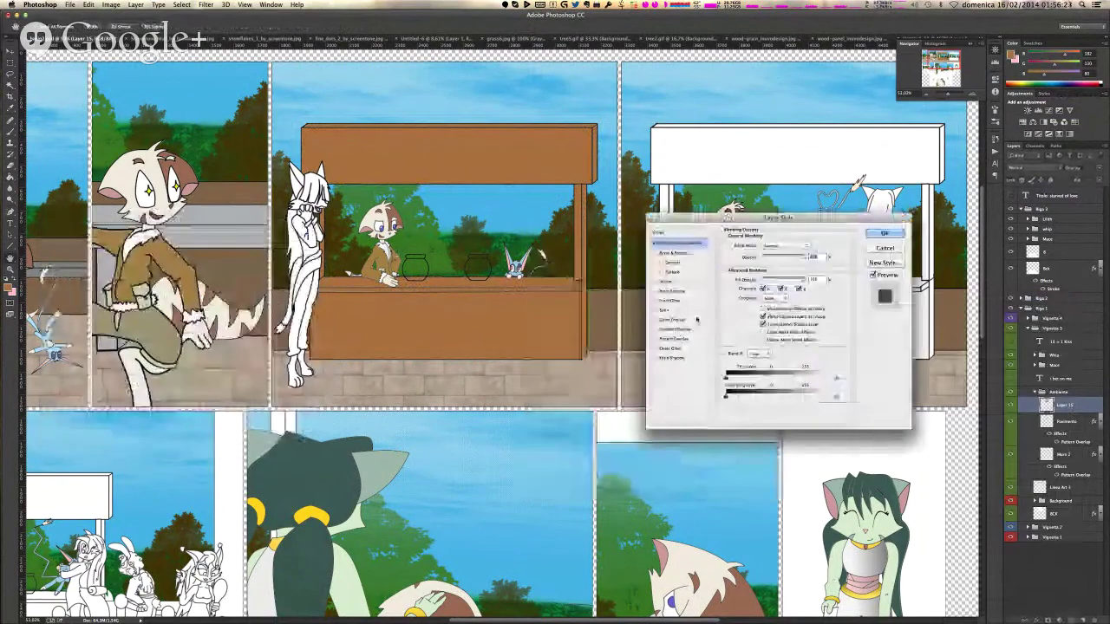
left_click(672, 329)
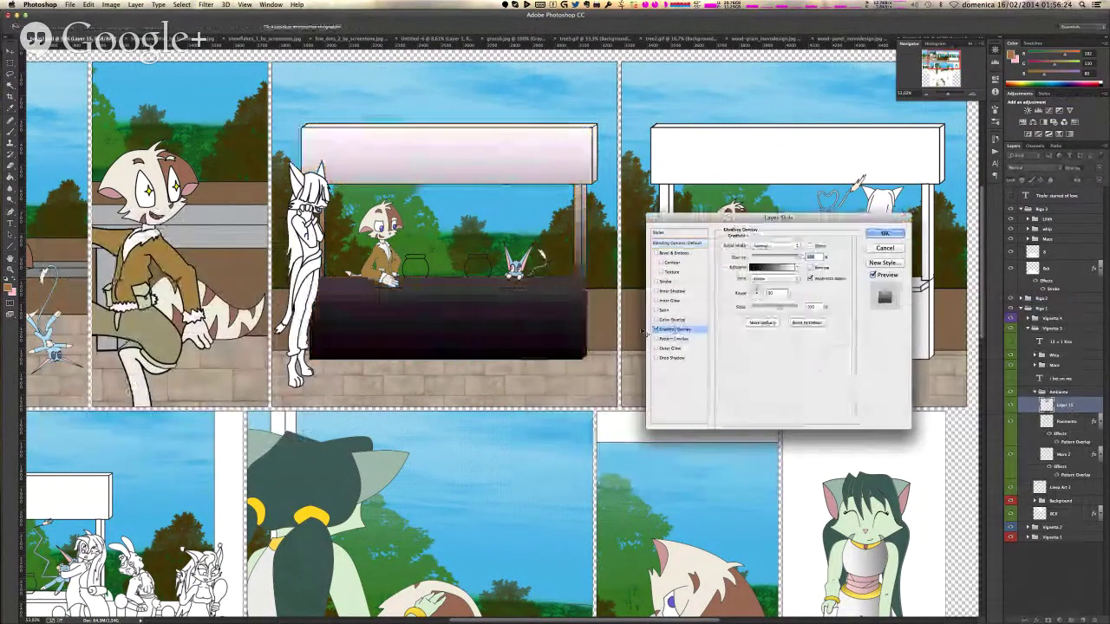
left_click(672, 339)
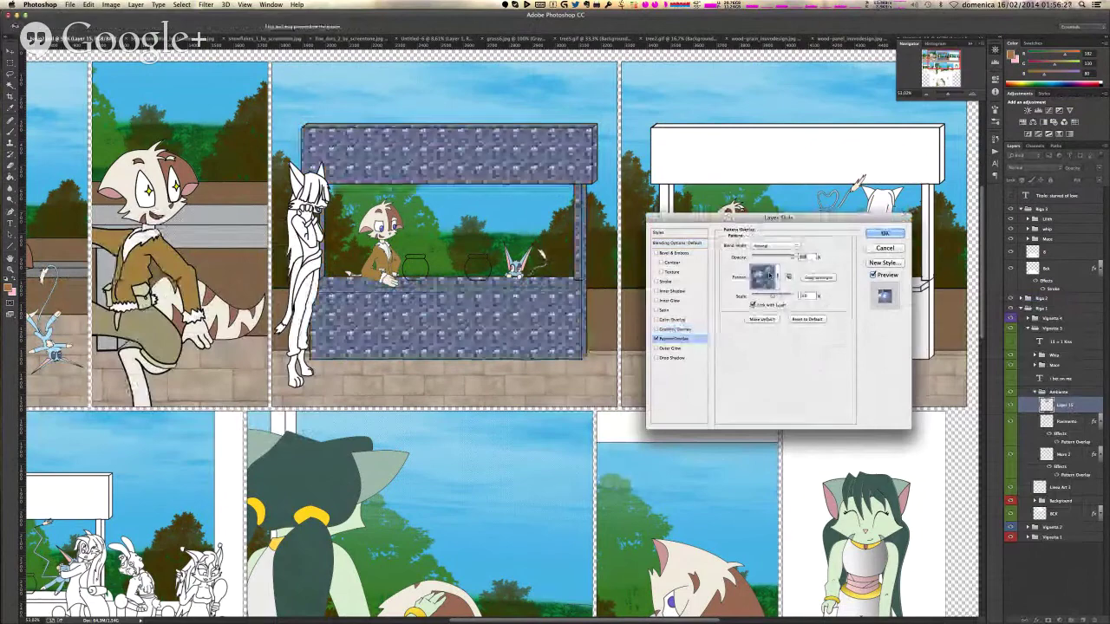
left_click(765, 277)
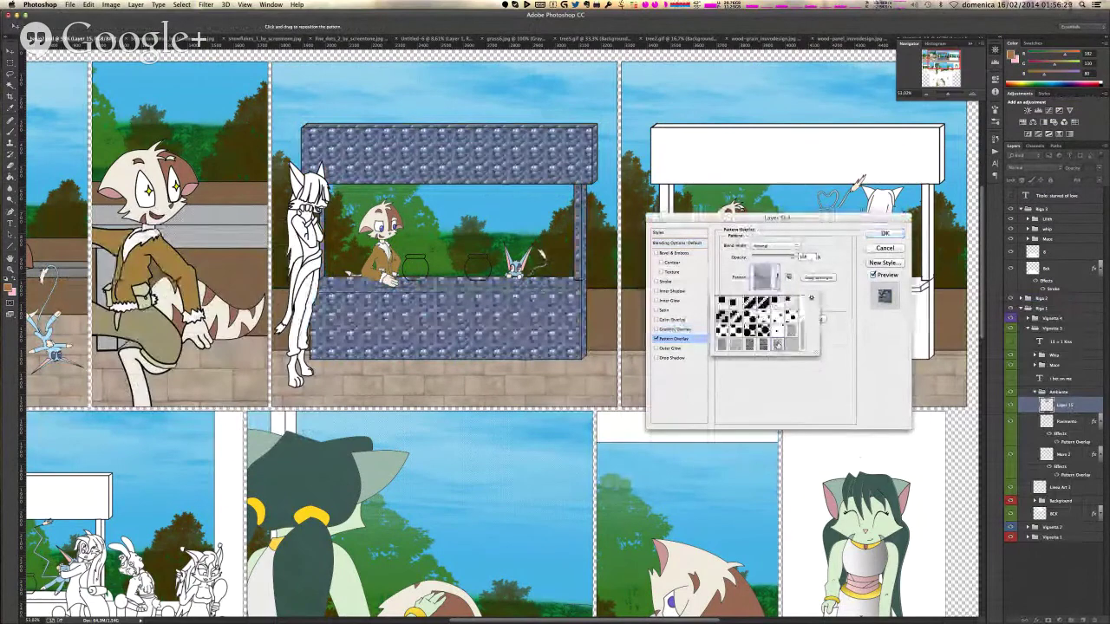
left_click(776, 344)
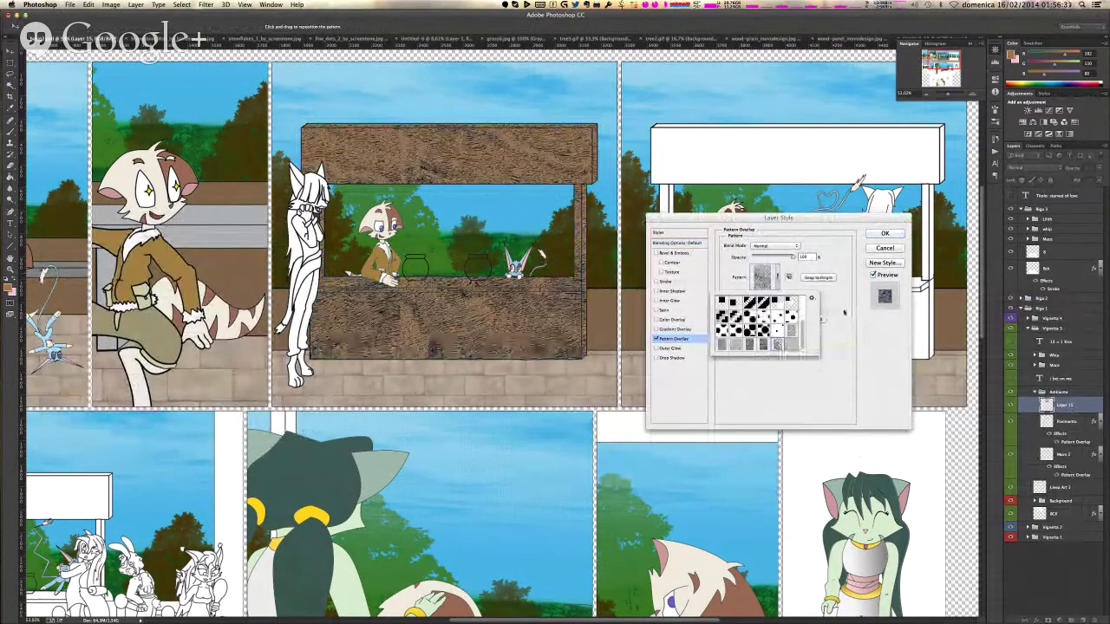
left_click(767, 333)
- Set the wood overlay's opacity to 57% and its scale to 85%, and apply the layer style
left_click(791, 257)
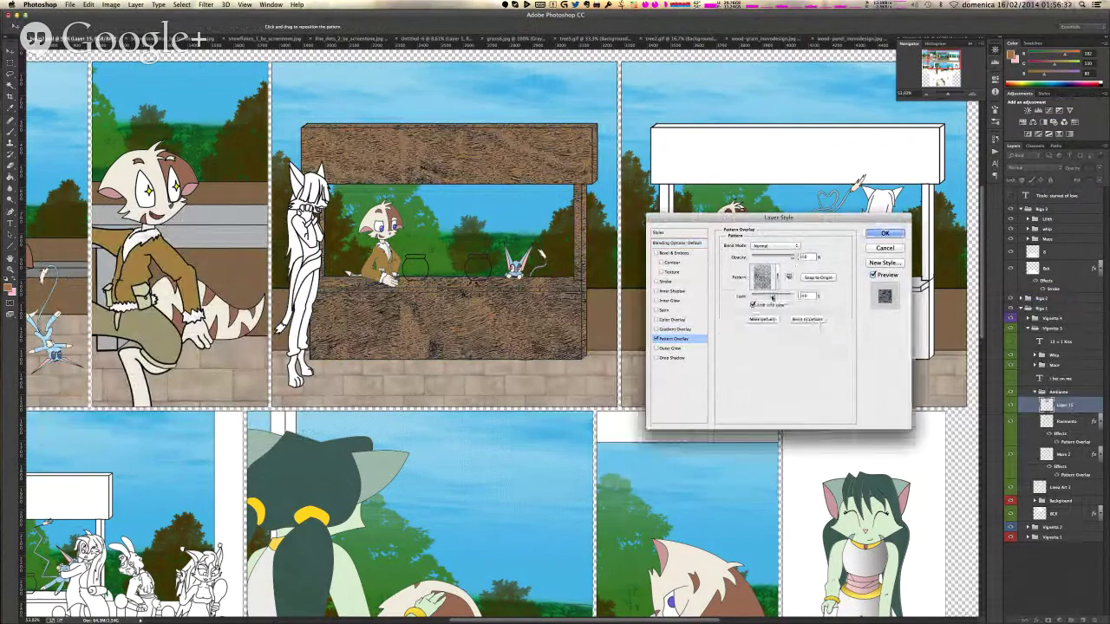
left_click_drag(769, 298, 765, 297)
left_click_drag(766, 254, 776, 258)
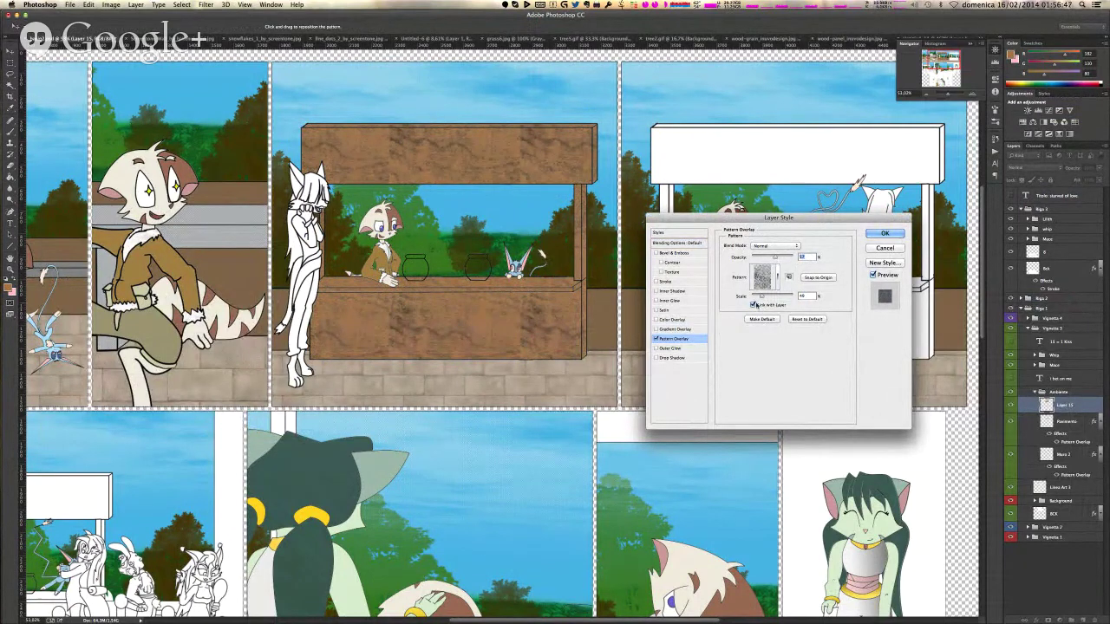
left_click_drag(763, 297, 770, 299)
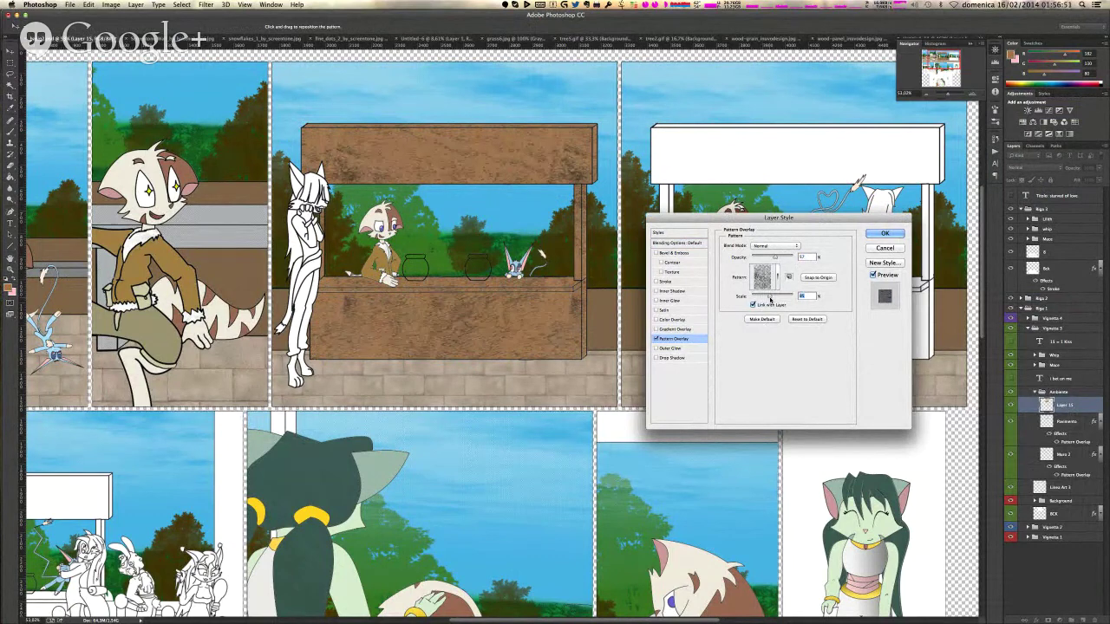
key("super+Tab")
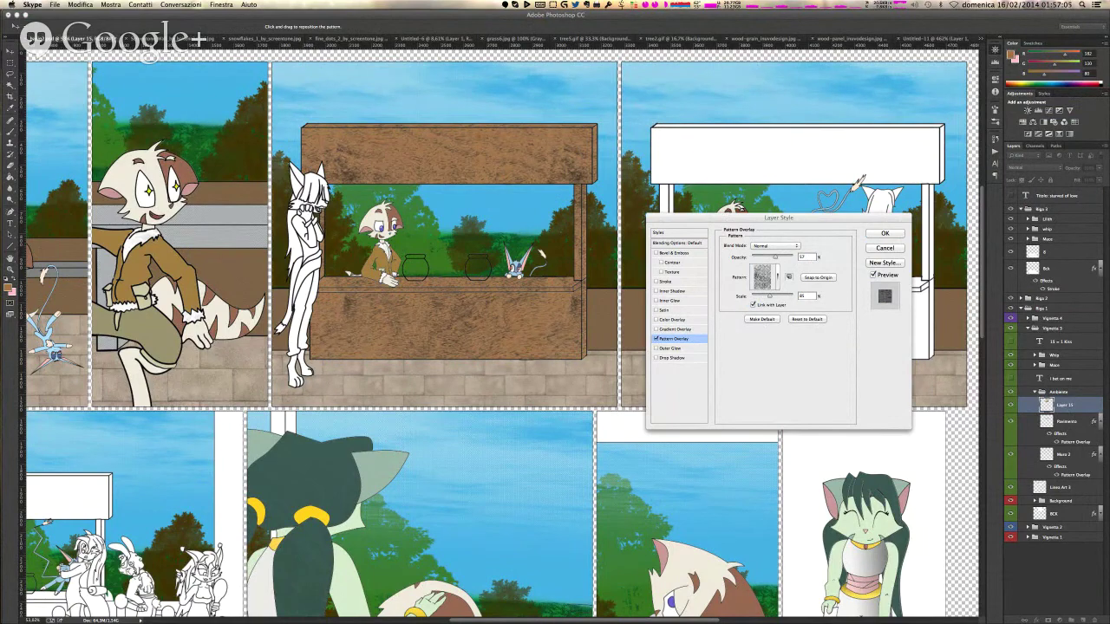
left_click(884, 235)
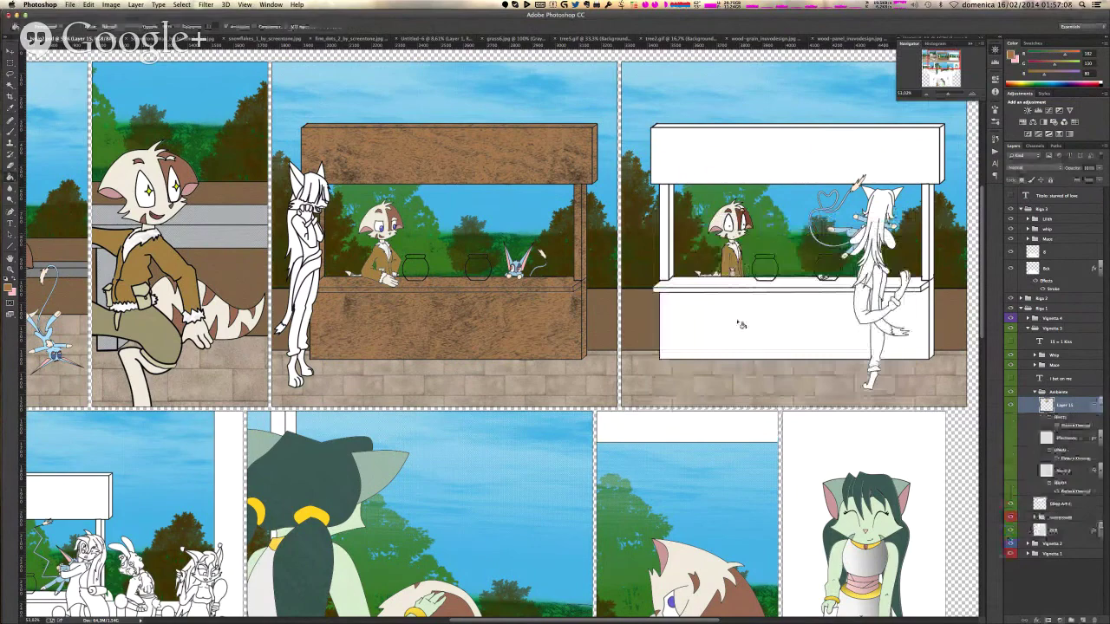
- Hide the stall's wood-textured layer and select the countertop in Vignetta 3 with the Magic Wand
key("w")
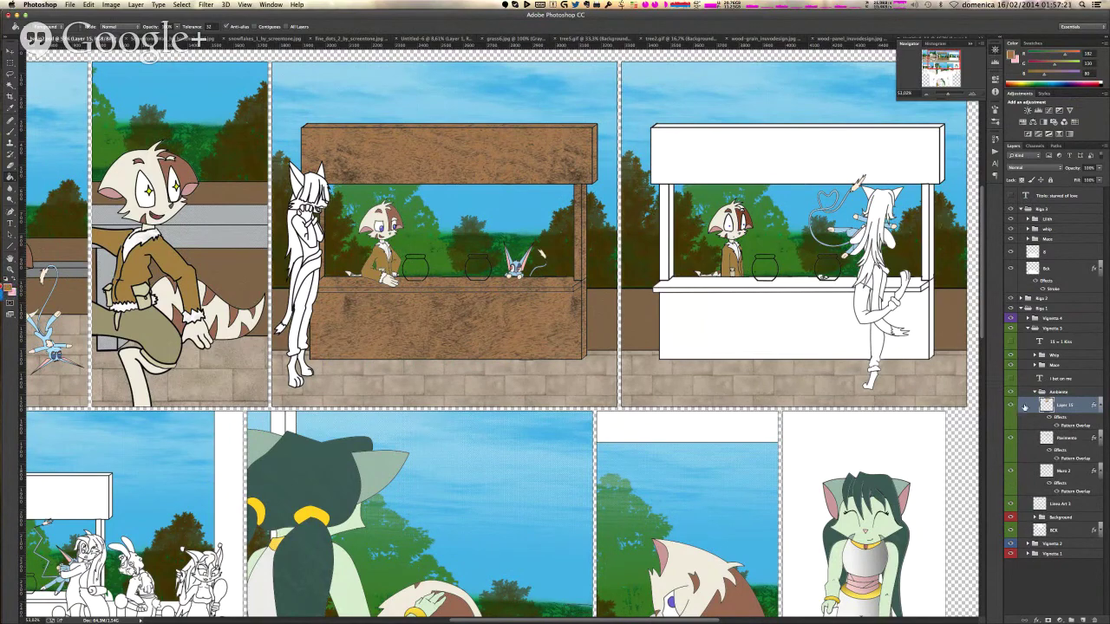
key("super+Tab")
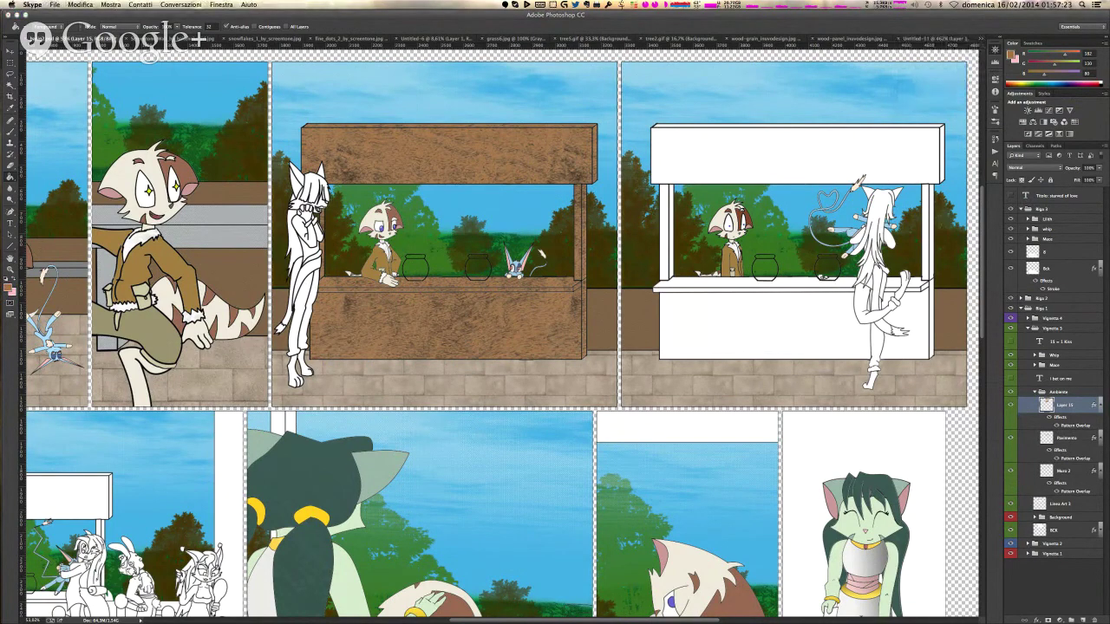
left_click(808, 270)
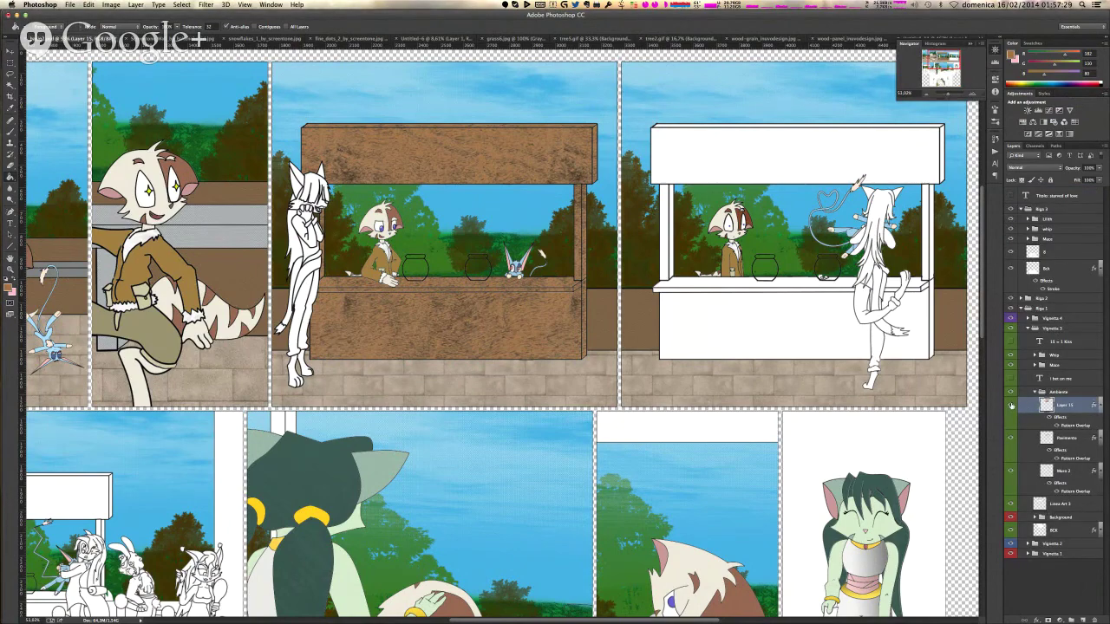
left_click(1011, 405)
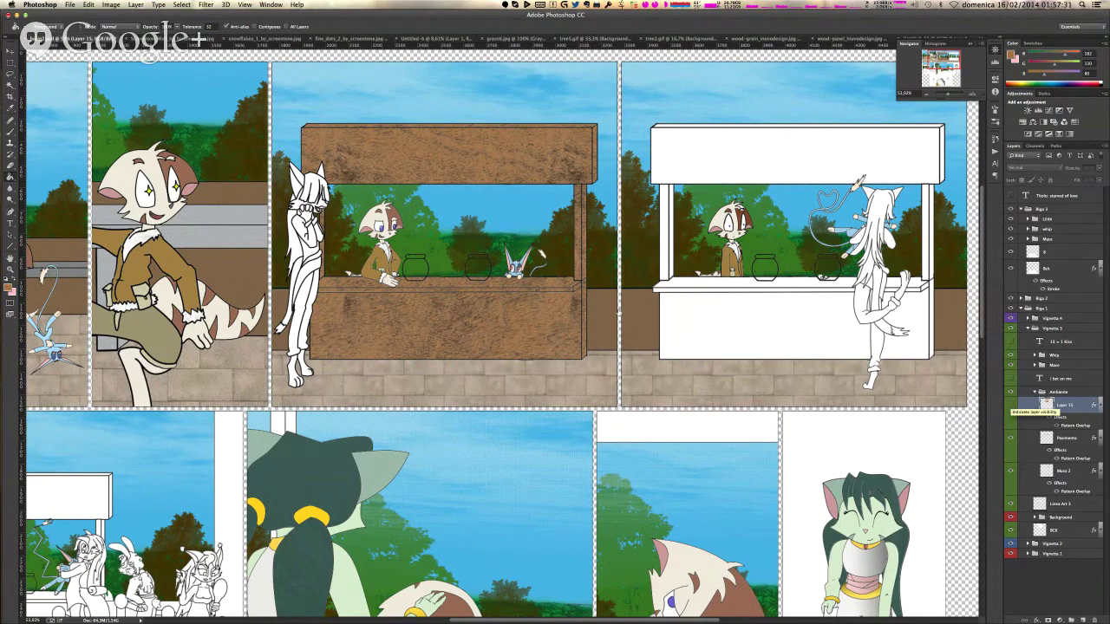
left_click(1011, 405)
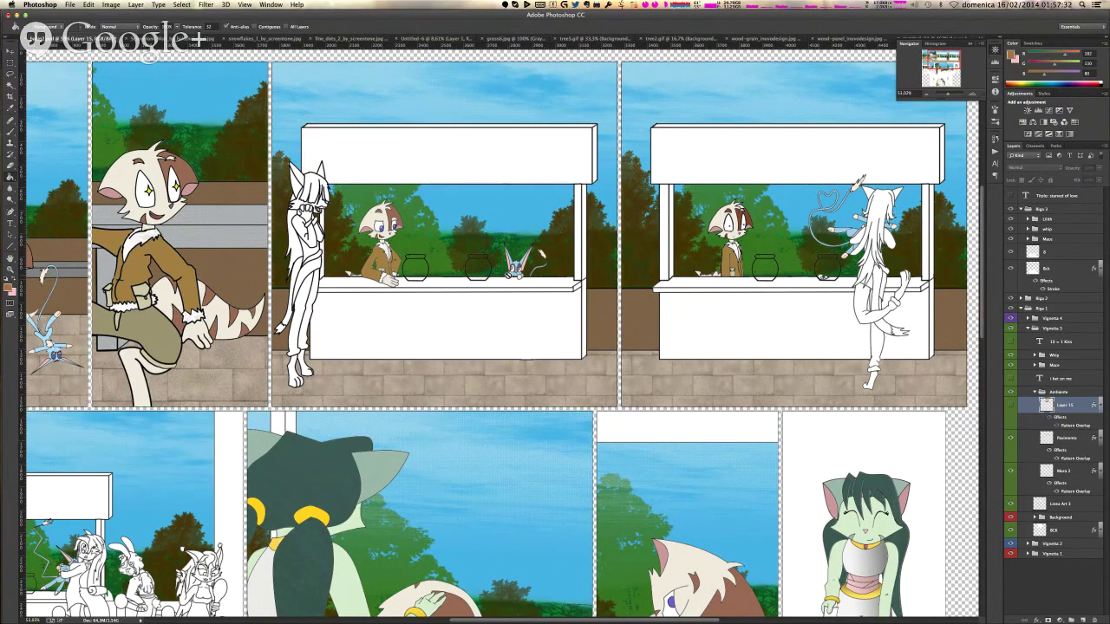
left_click(521, 305)
left_click(635, 198)
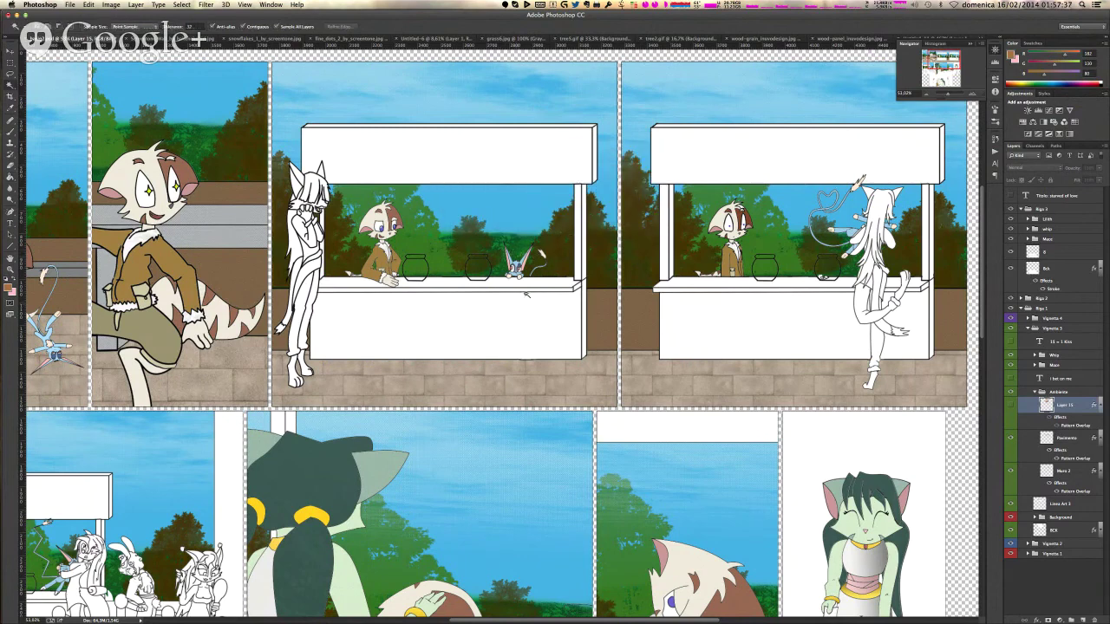
left_click(555, 286)
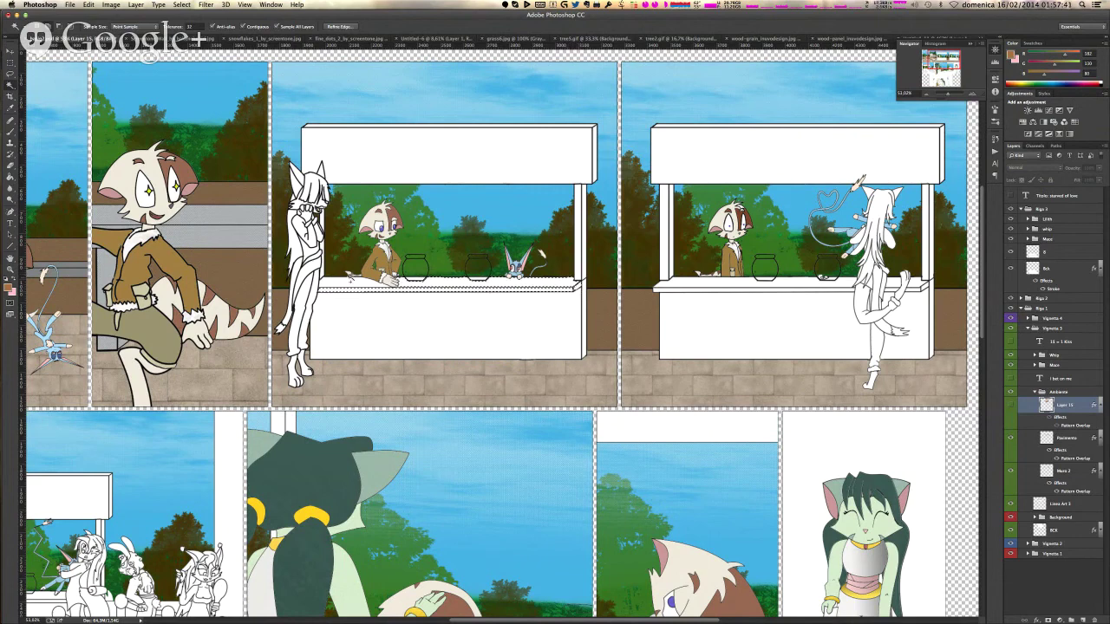
- Show the stall's wood-textured layer in Vignetta 3 again and clear the selection of the countertop and awning front
left_click(453, 157, "shift")
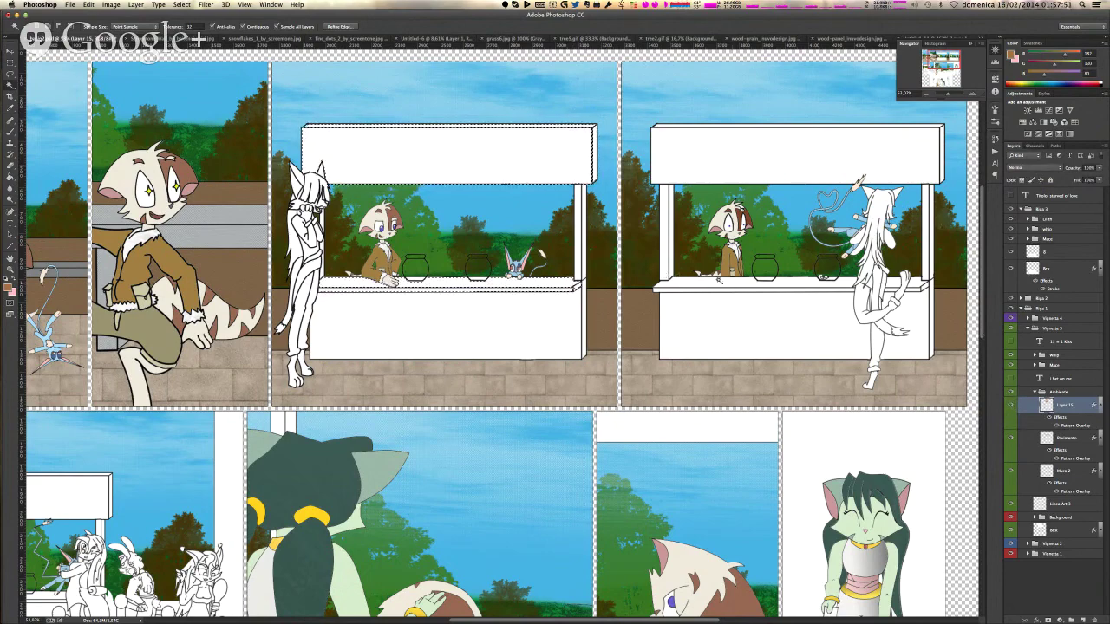
key("alt+BackSpace")
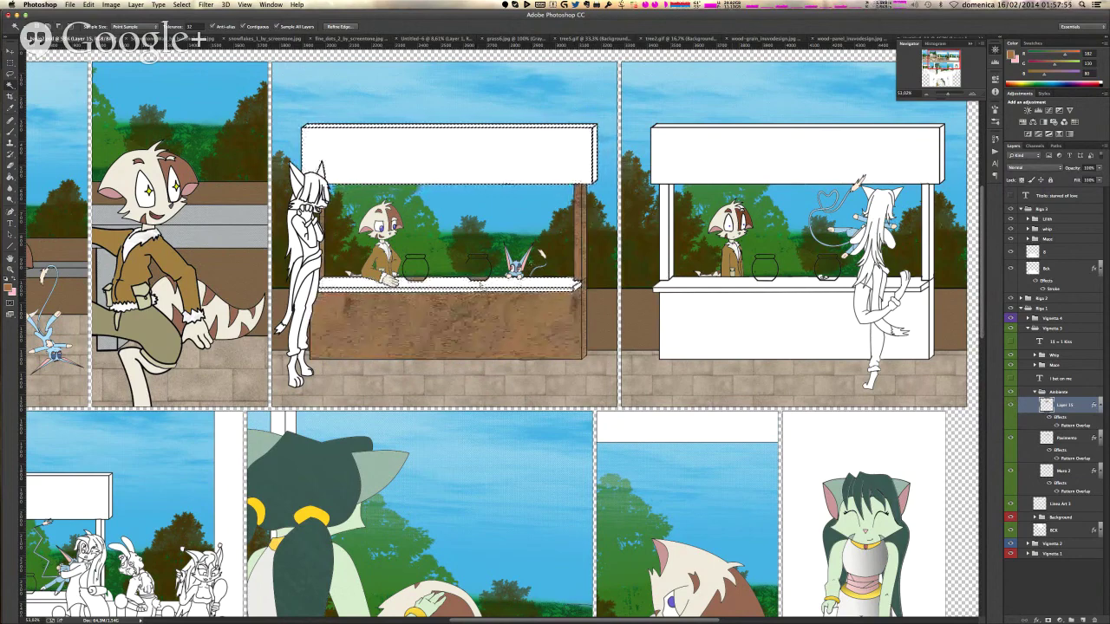
left_click(1011, 405)
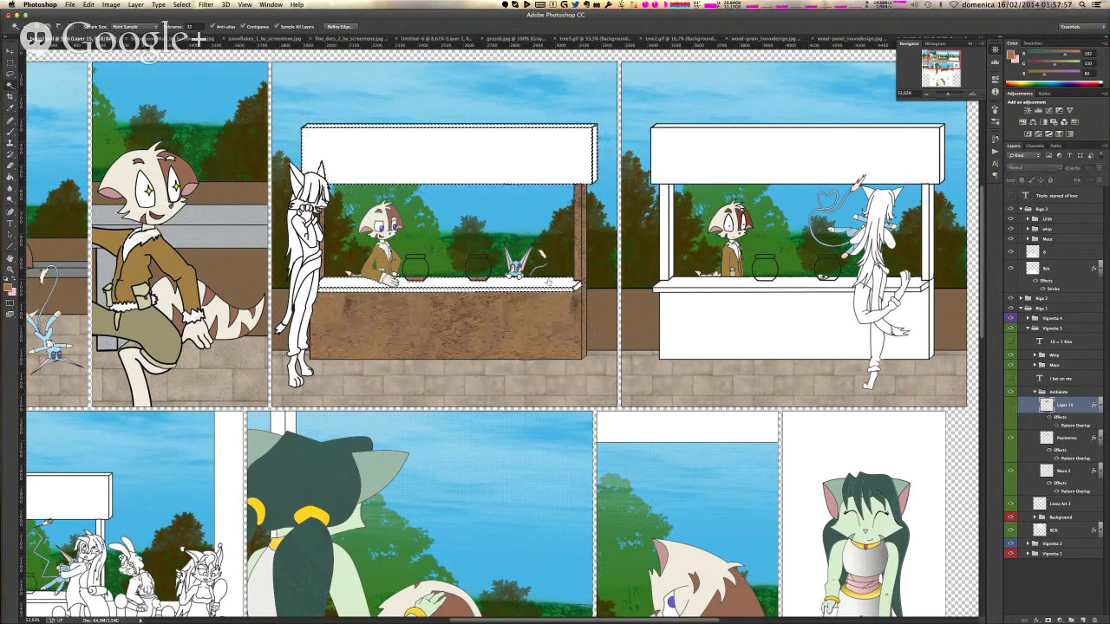
key("ctrl+z")
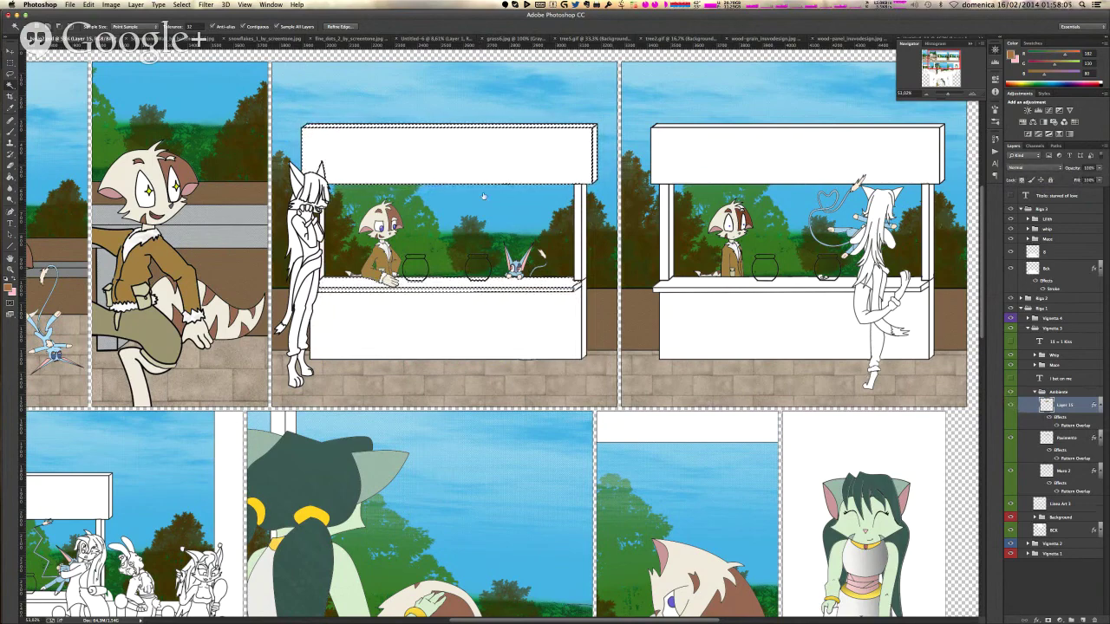
key("alt+BackSpace")
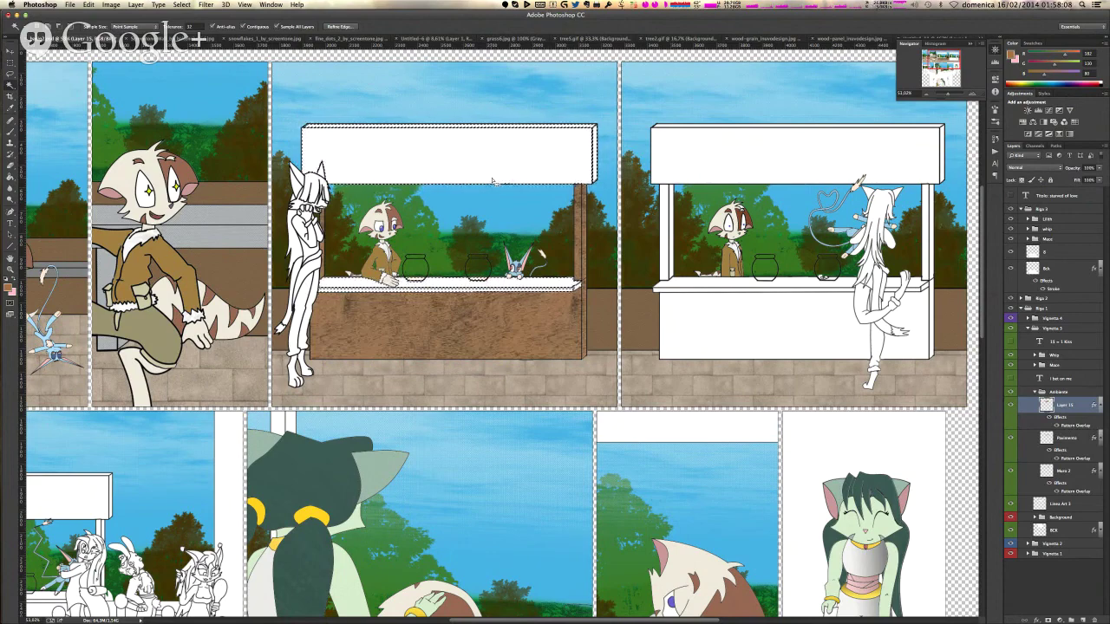
key("super+d")
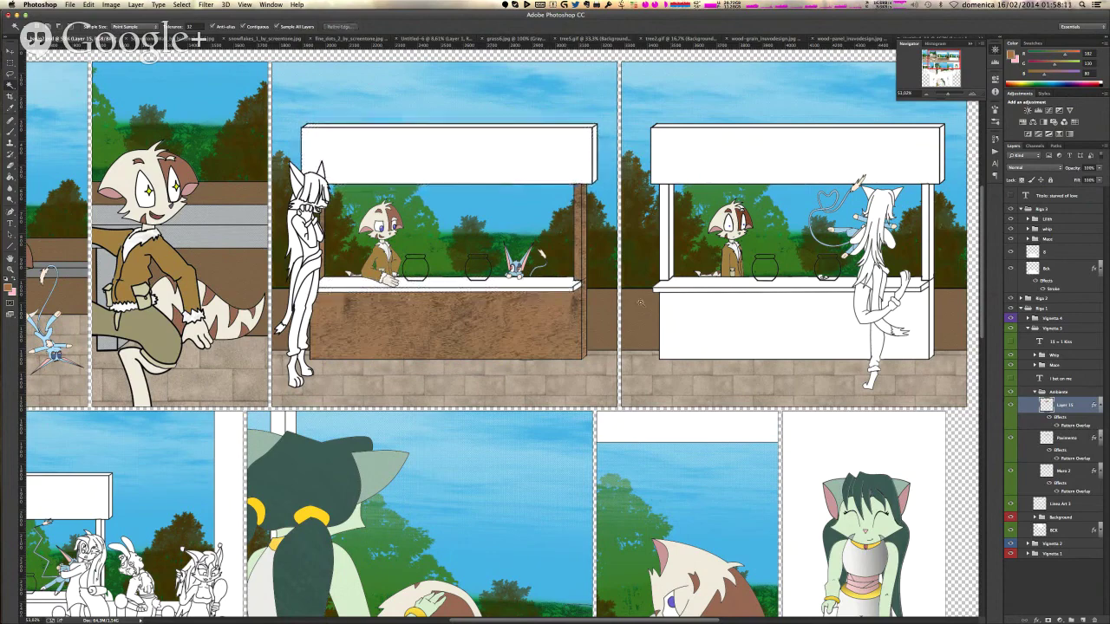
- Add a red Color Overlay in Normal mode at low opacity to the stall's wood layer, giving the wood a reddish tint
scroll(572, 251, "up", 1)
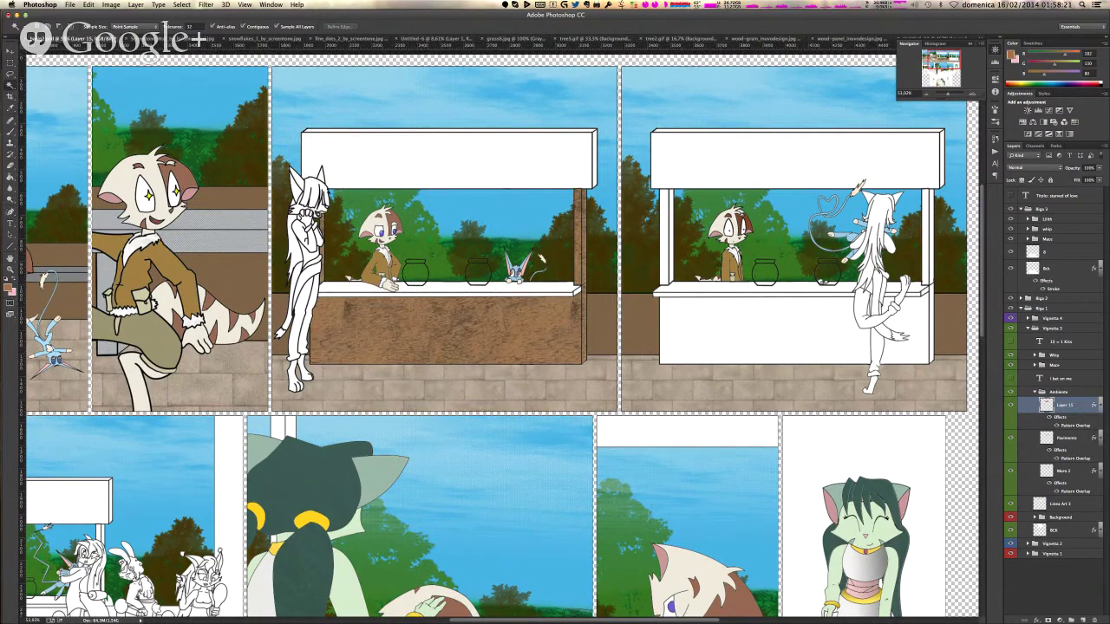
right_click(1082, 404)
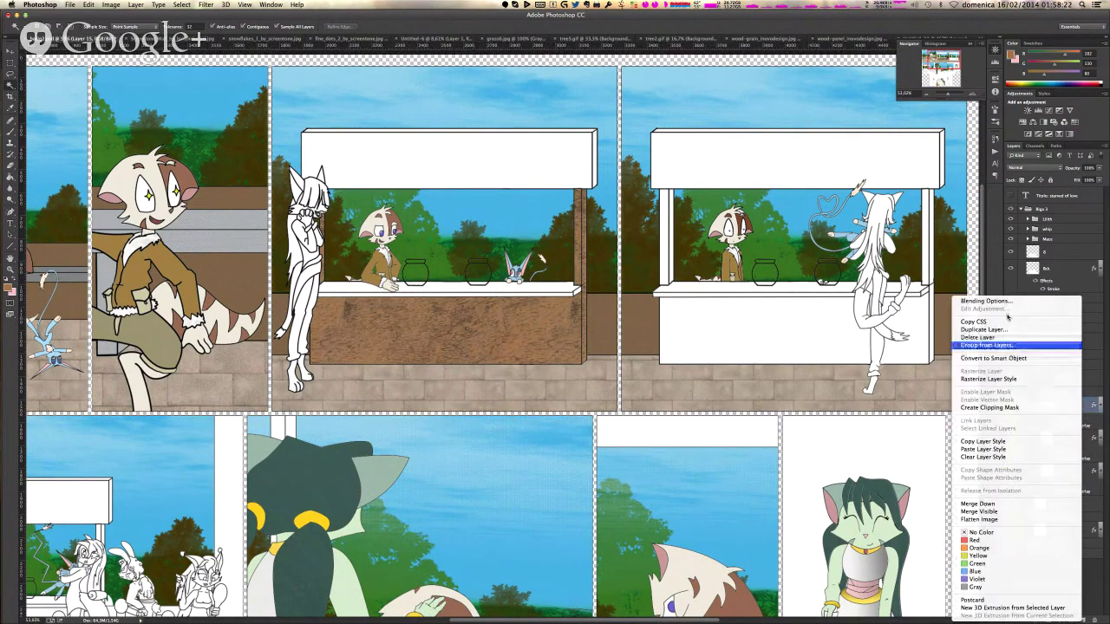
left_click(979, 300)
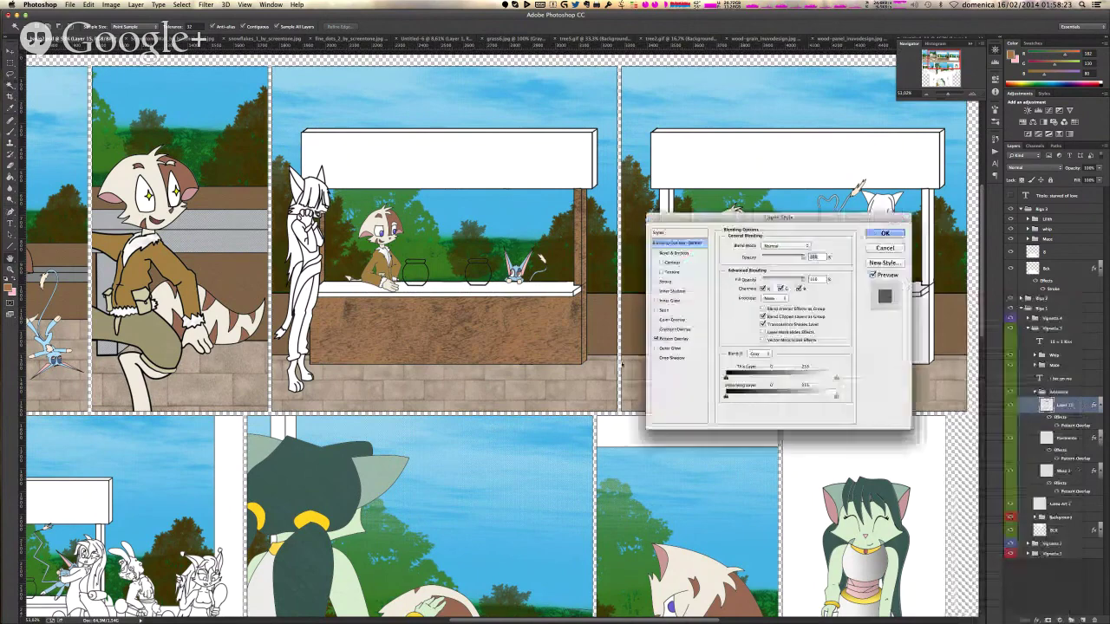
left_click(672, 319)
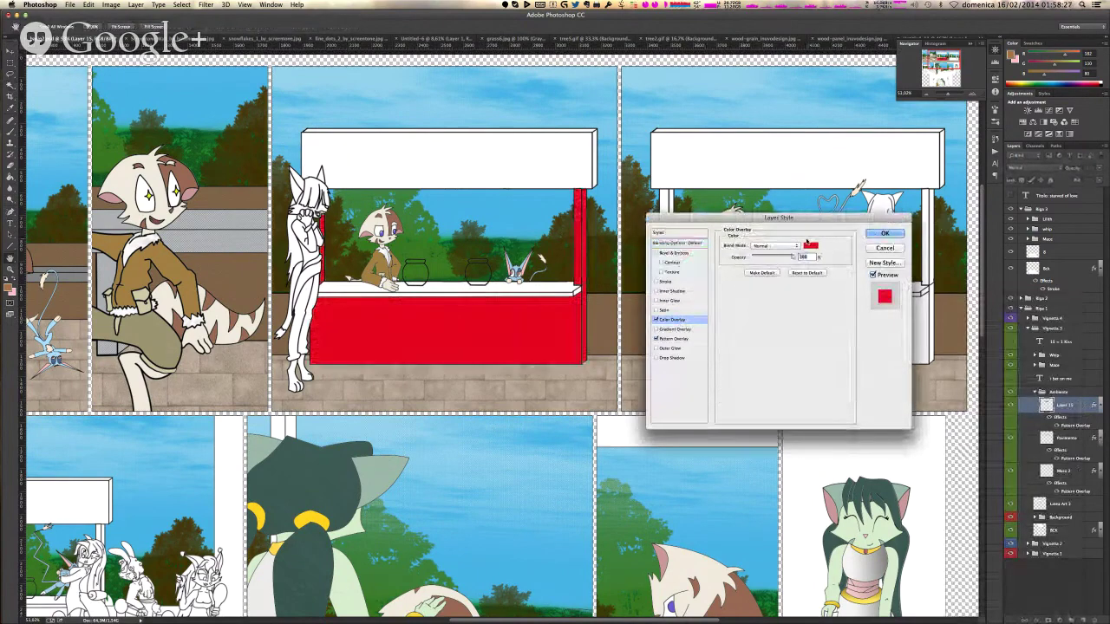
left_click_drag(790, 257, 761, 261)
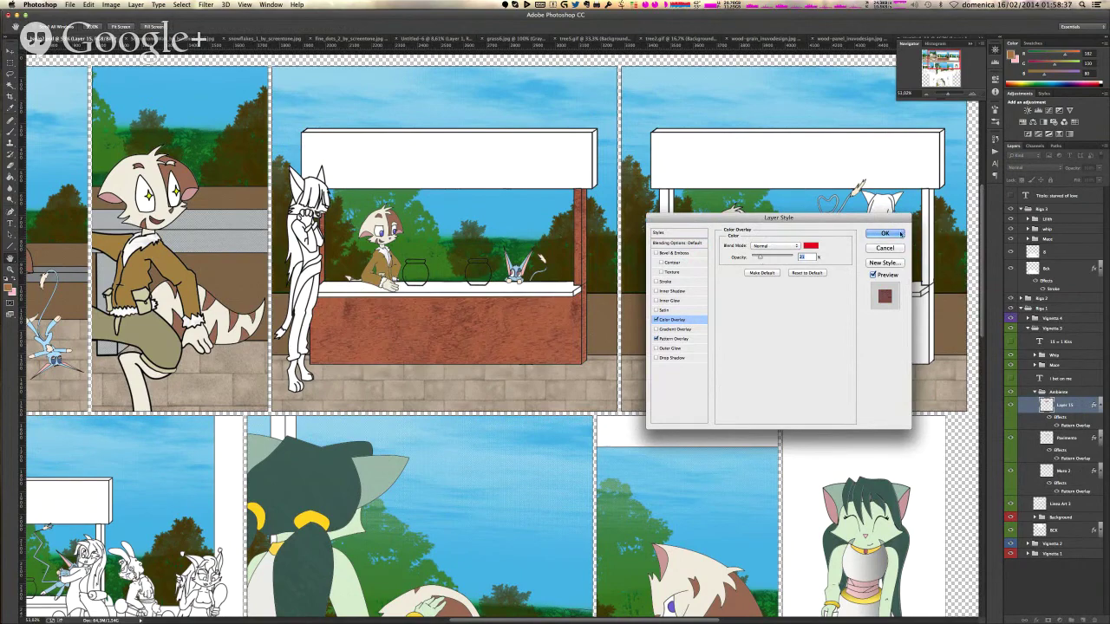
key("Return")
- Select the stall's countertop with the Magic Wand, fill it with PANTONE 727 C on a new layer, and deselect
key("w")
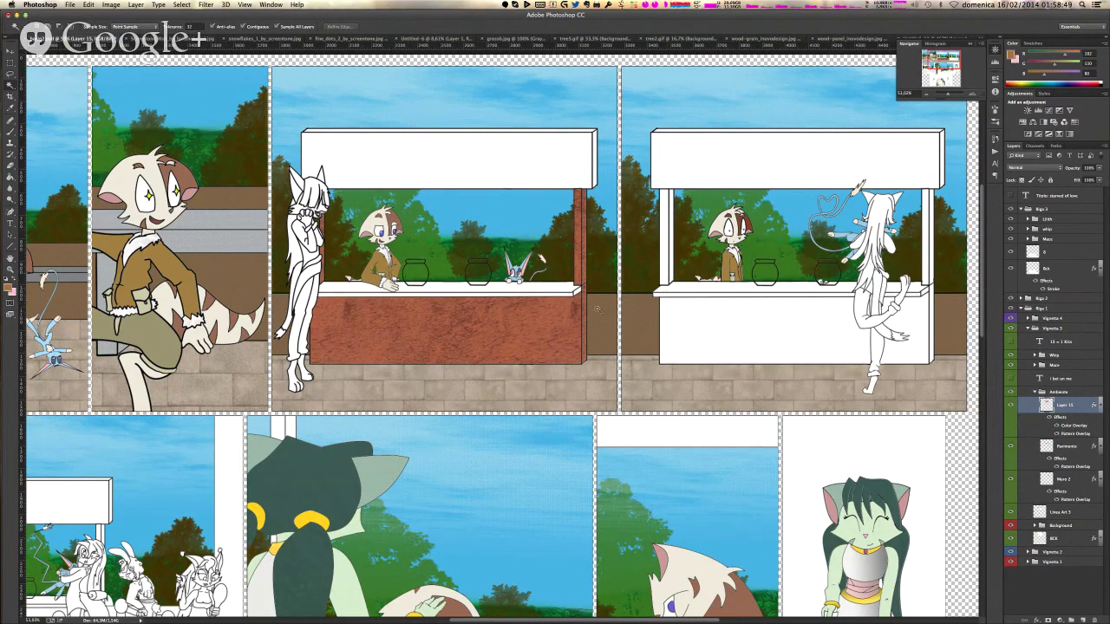
left_click(538, 286)
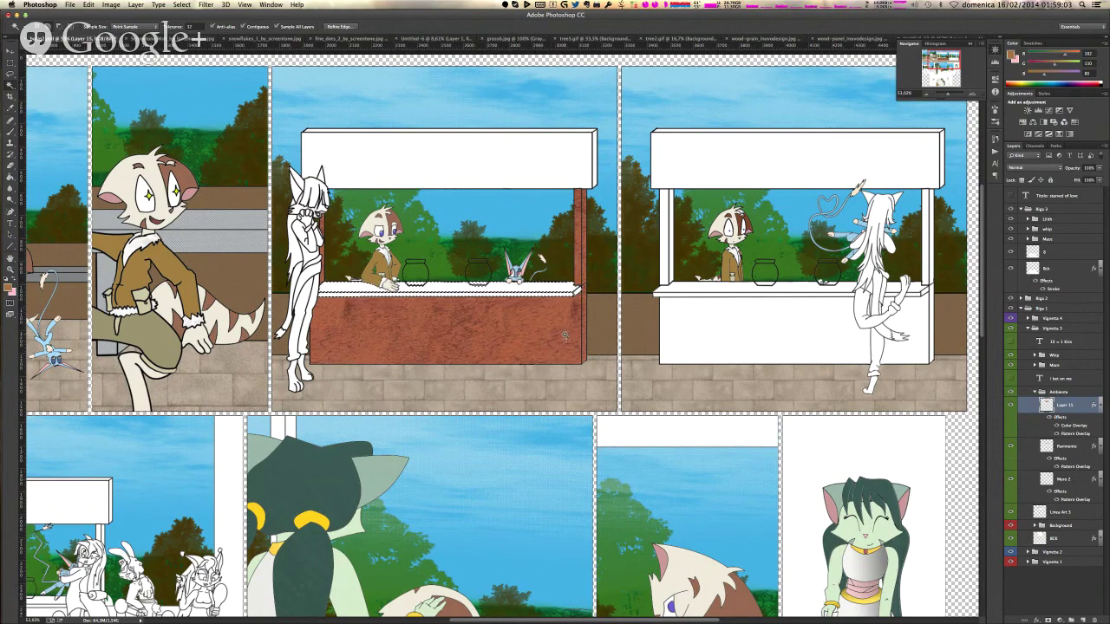
left_click(1082, 621)
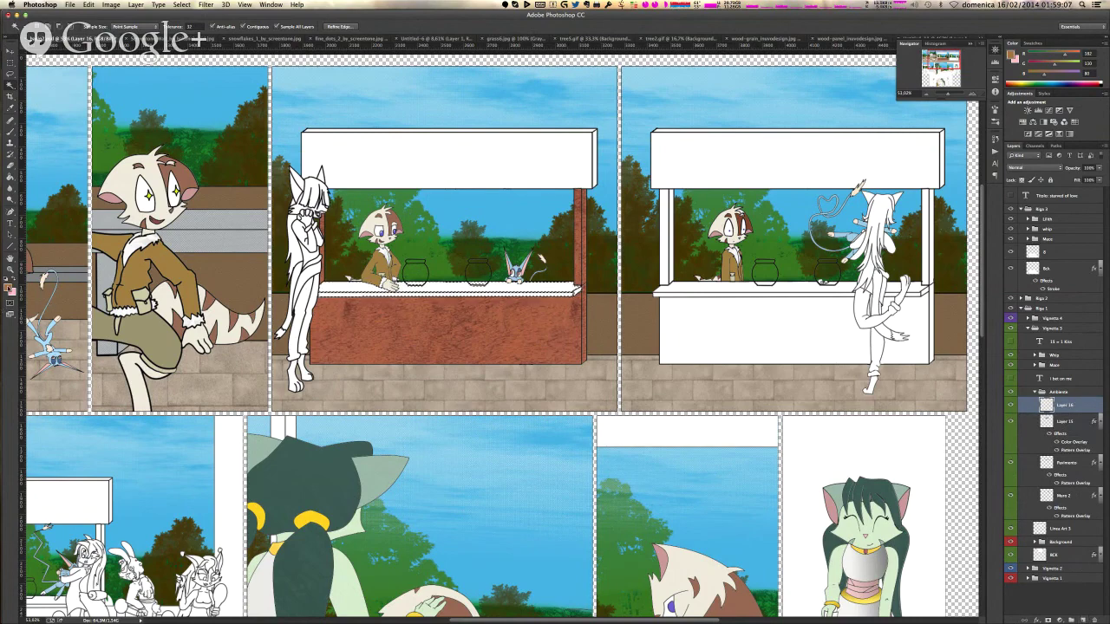
left_click(10, 288)
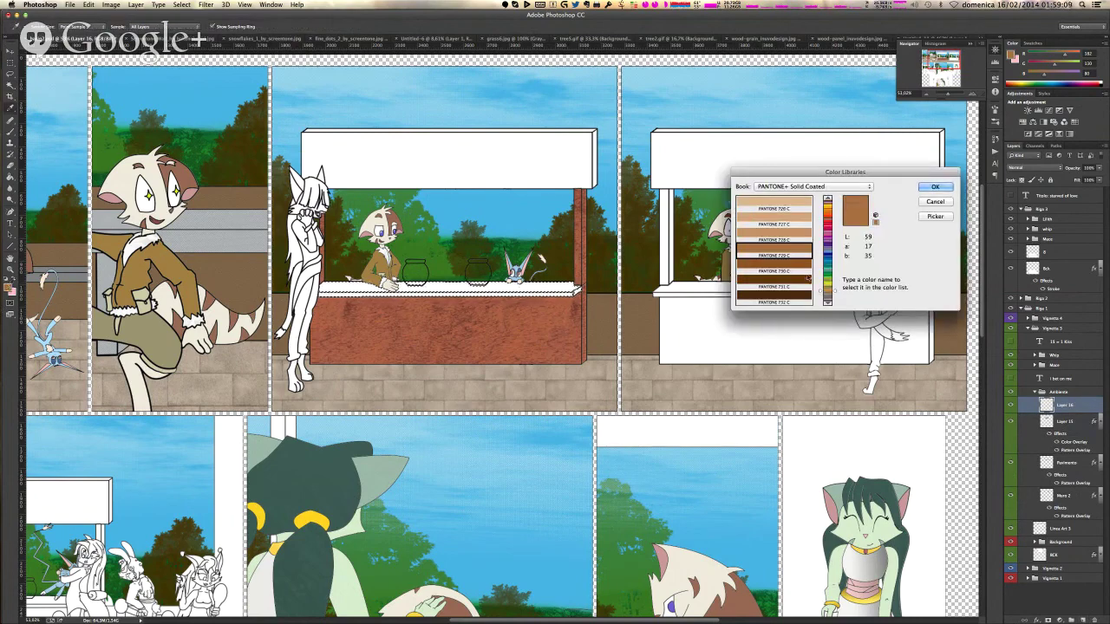
left_click(791, 218)
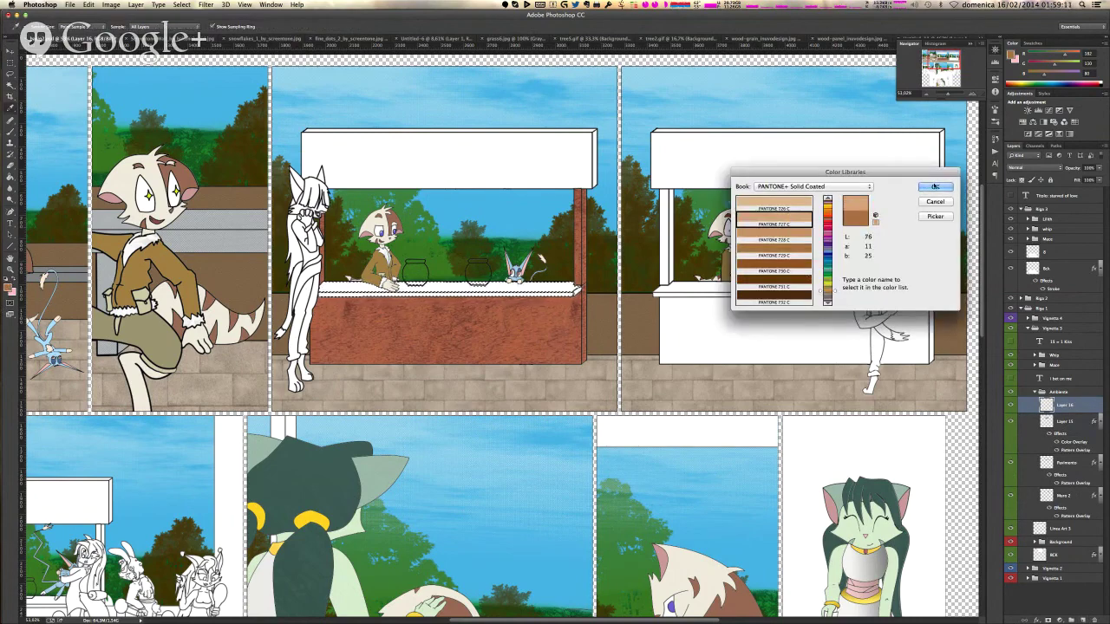
key("Return")
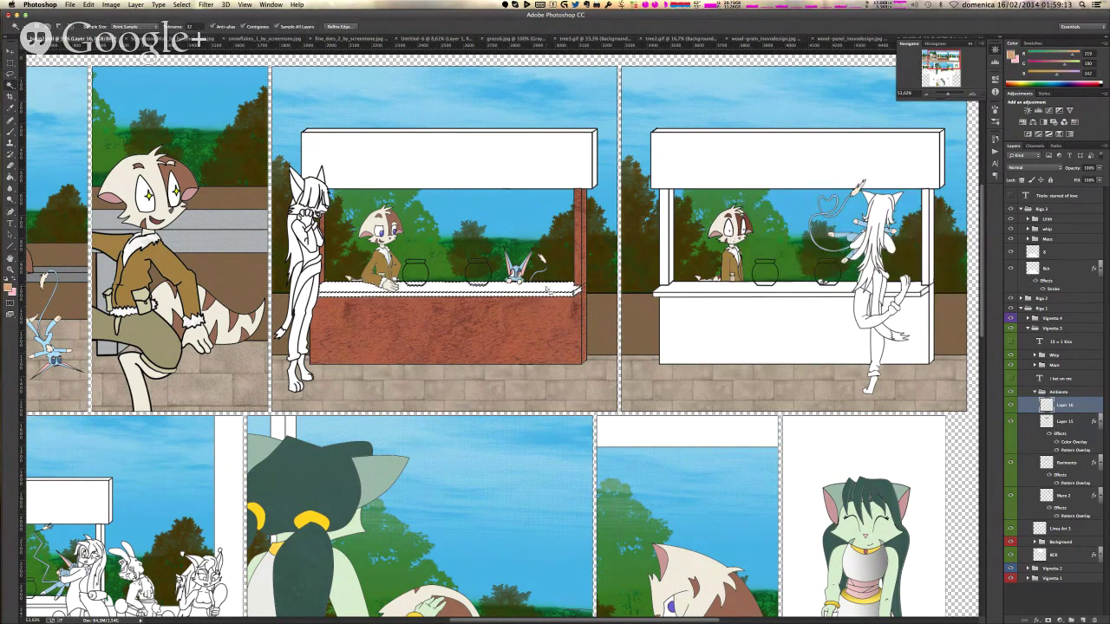
key("g")
key("ctrl+d")
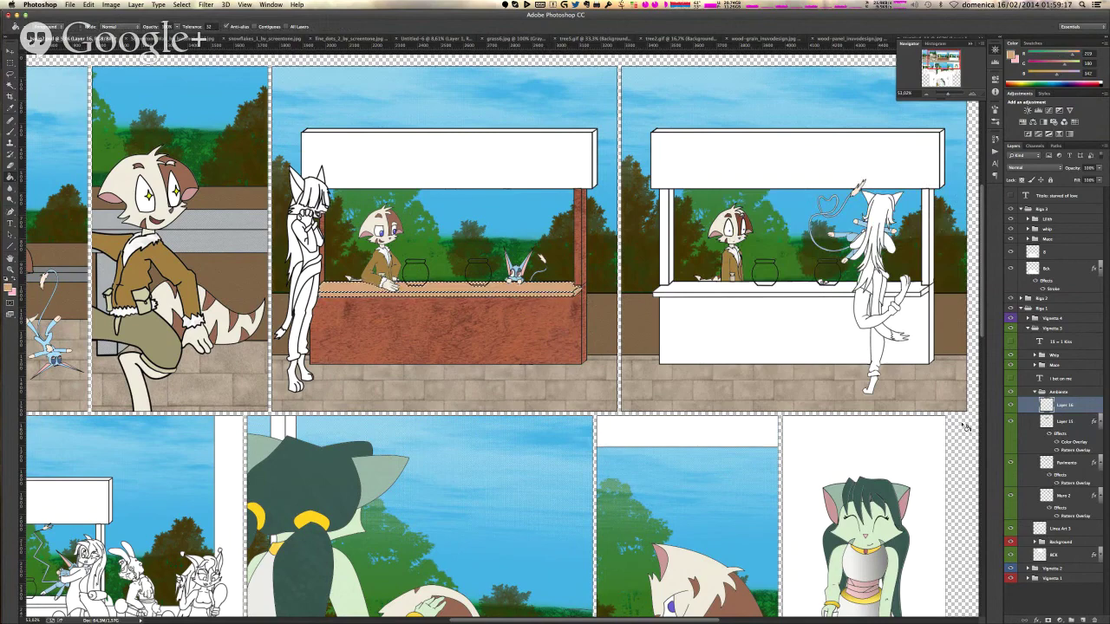
- Add a Pattern Overlay to the countertop's light brown layer
right_click(1084, 405)
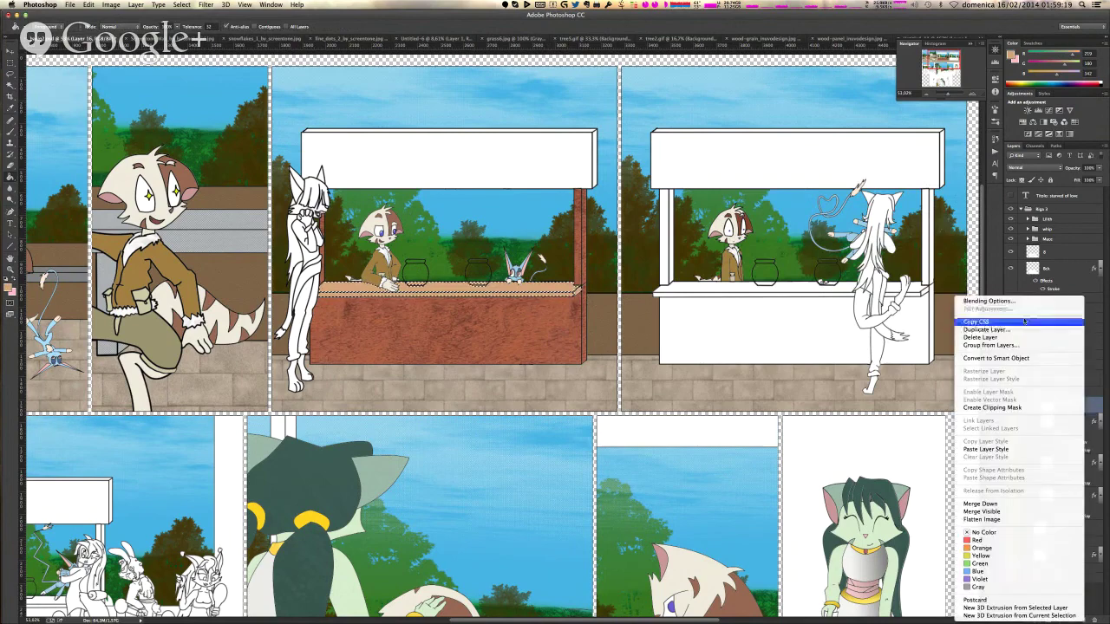
left_click(1026, 304)
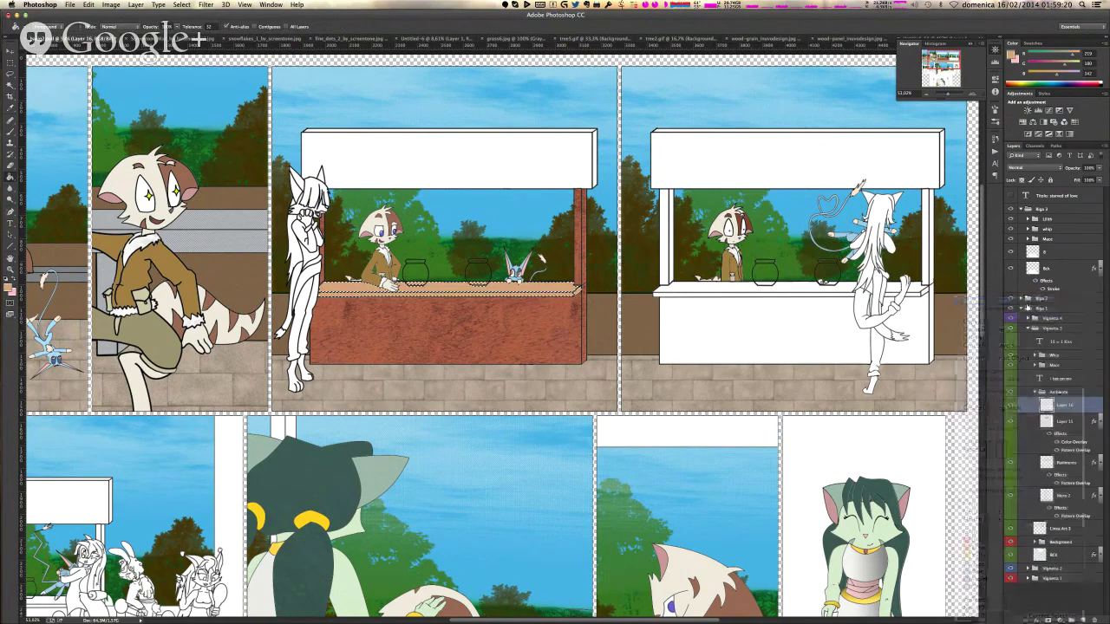
right_click(1080, 405)
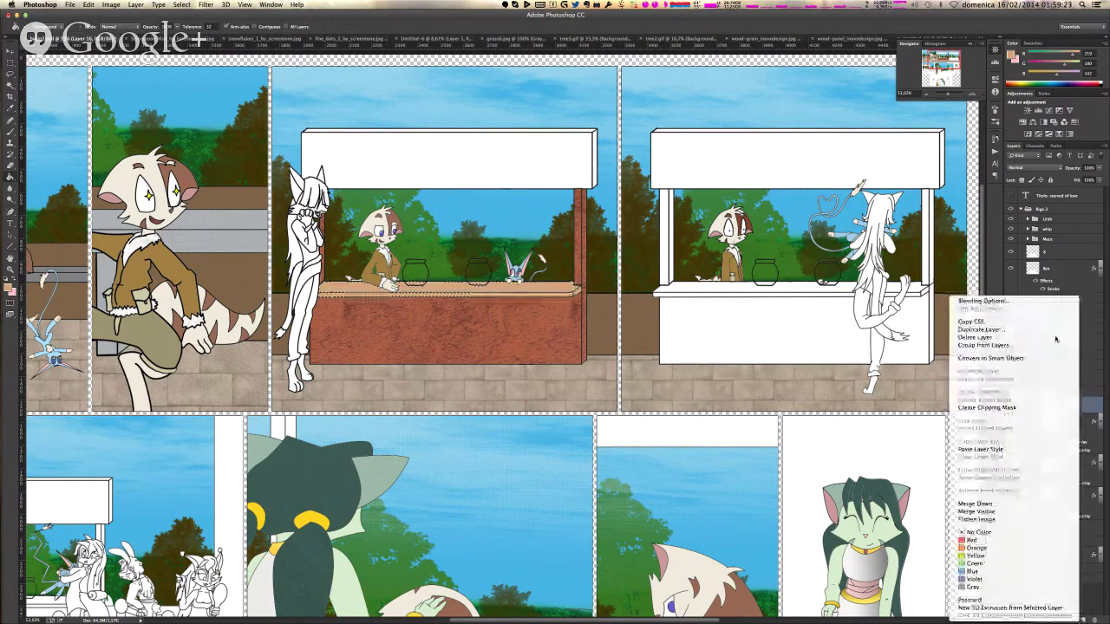
left_click(1008, 302)
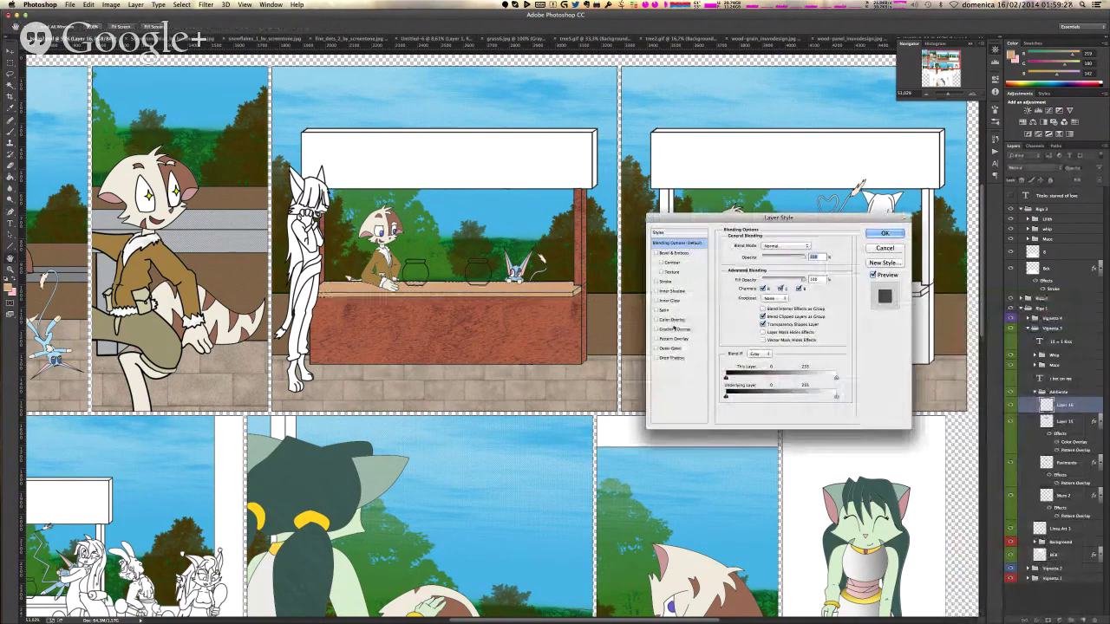
left_click(676, 338)
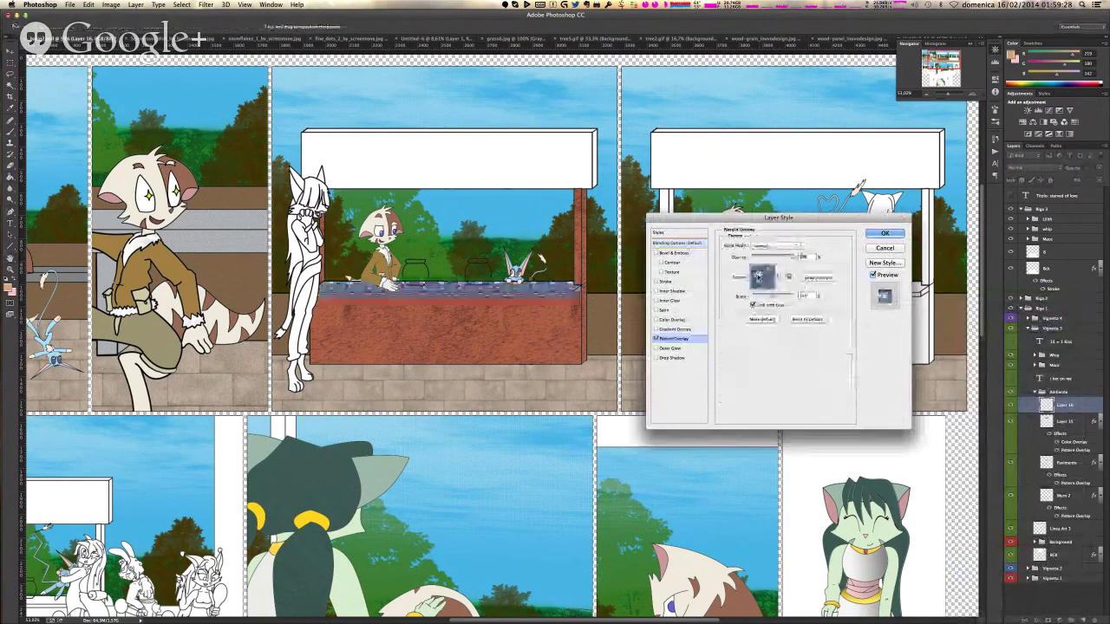
- Choose the wood grain pattern for the countertop overlay, reduce its opacity to less than half, and apply the layer style
left_click(776, 278)
left_click(779, 345)
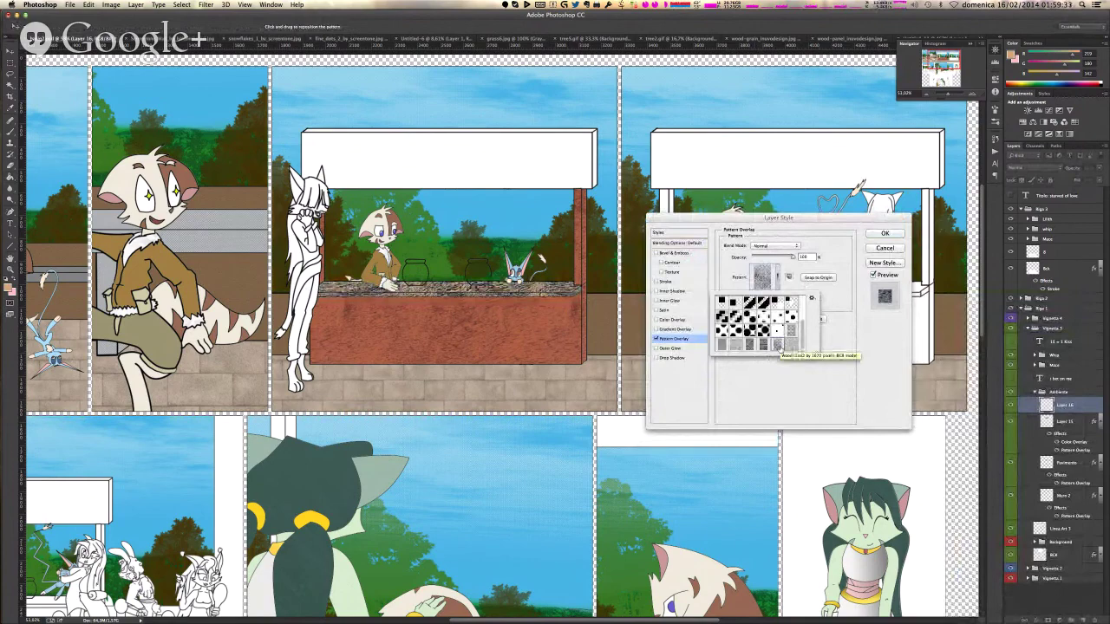
left_click(733, 345)
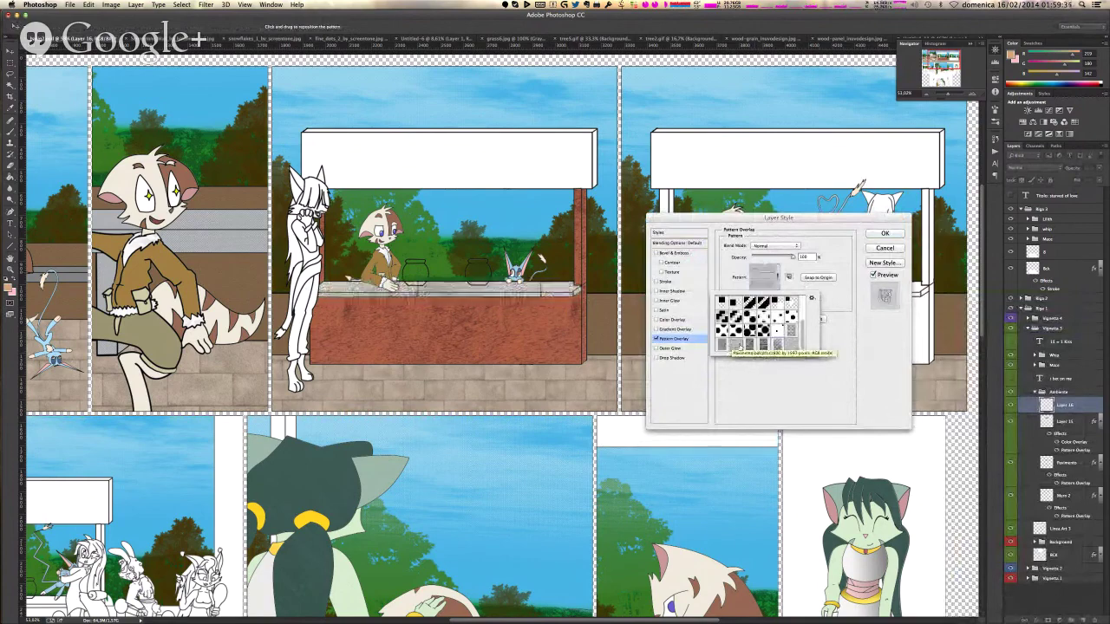
left_click(751, 345)
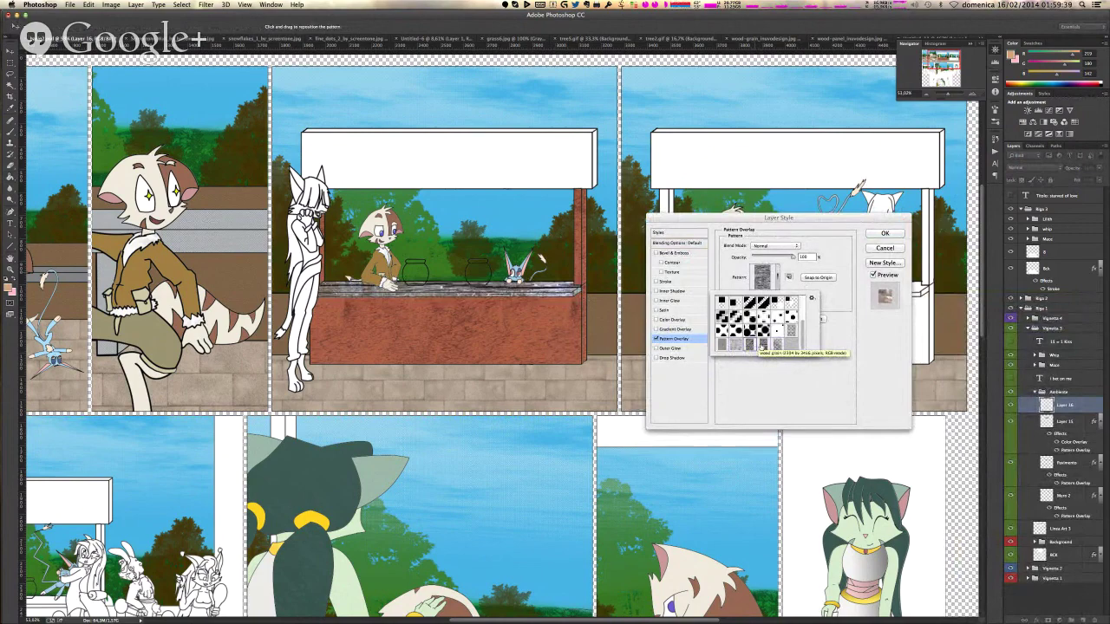
left_click(761, 346)
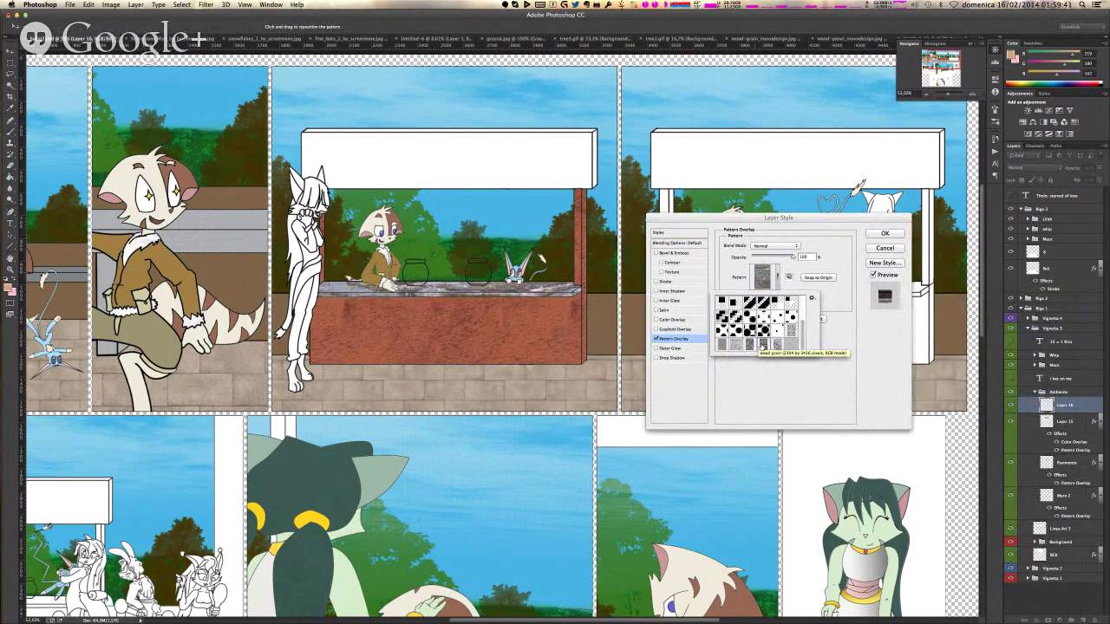
double_click(762, 345)
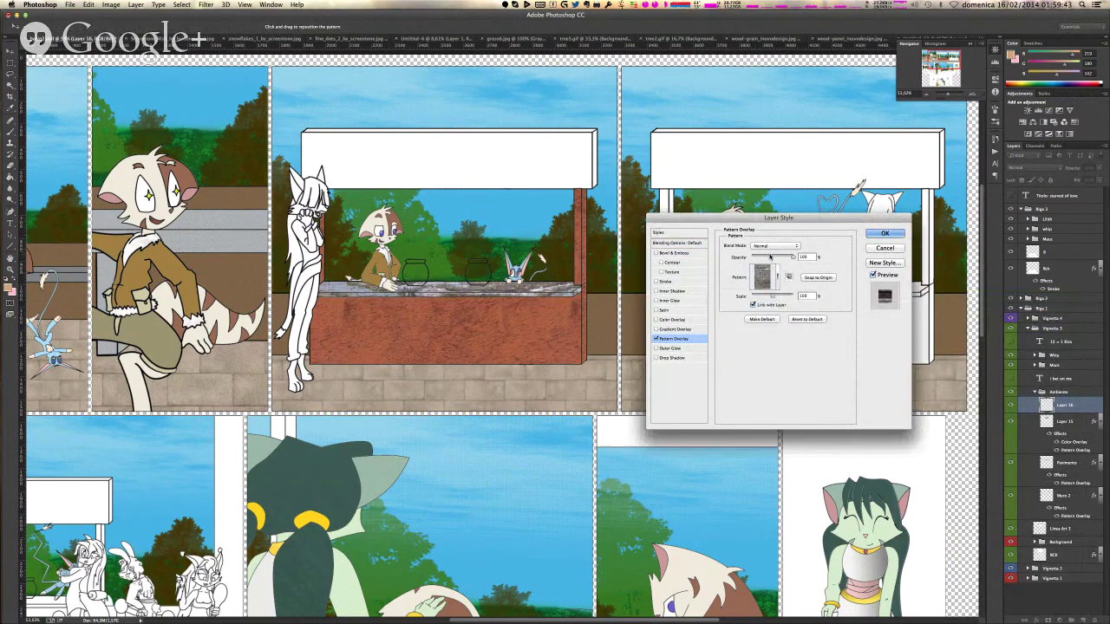
left_click(768, 256)
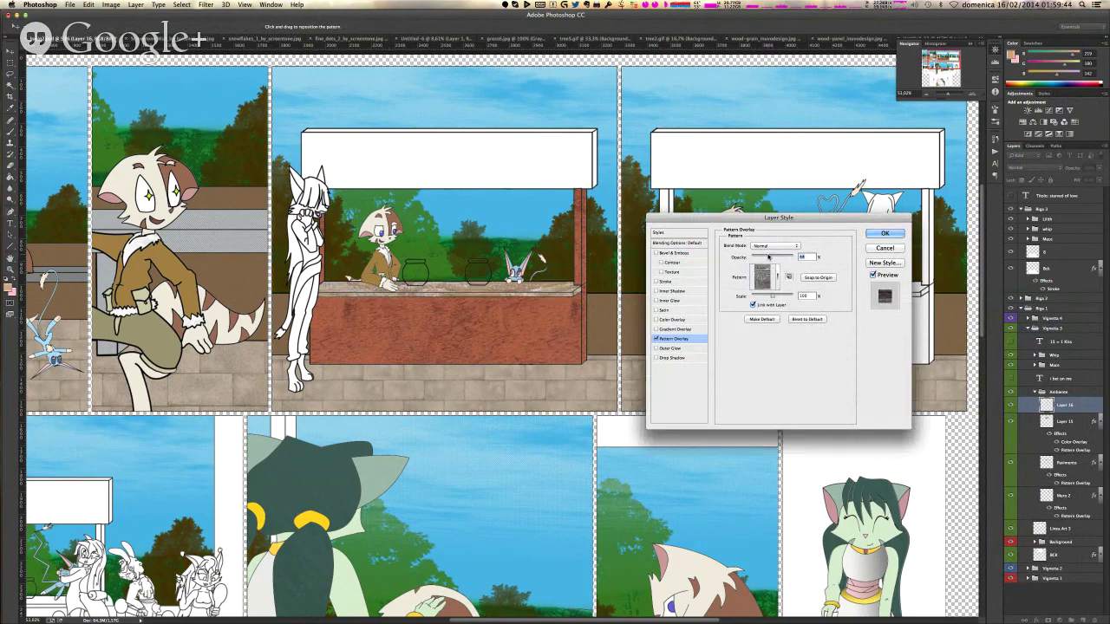
left_click(885, 234)
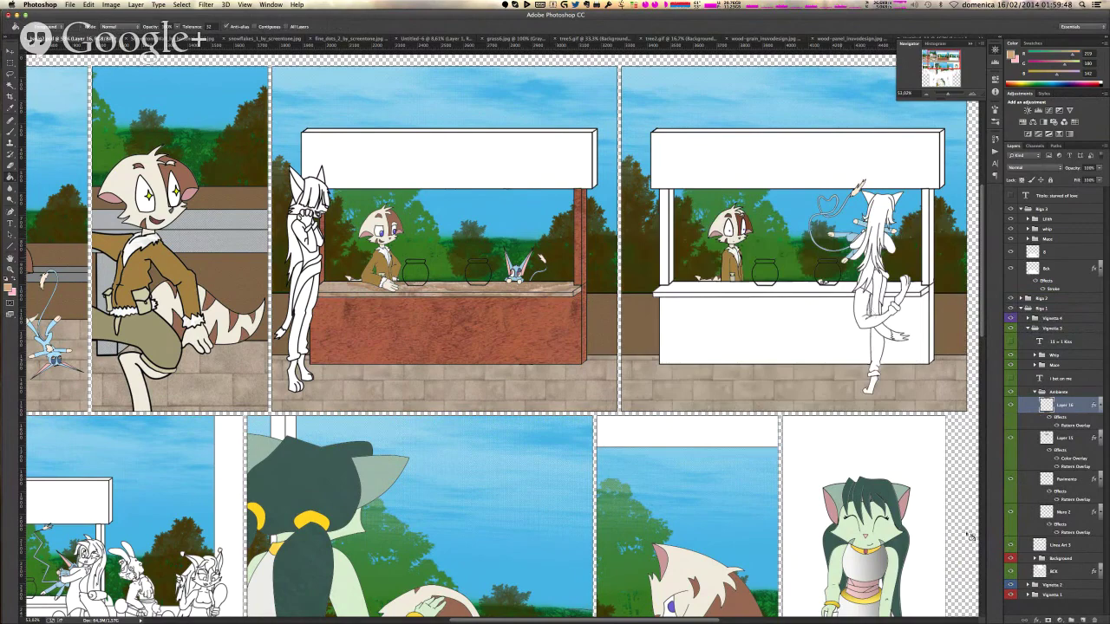
- Group the countertop layer and the stall's wood layer in a green-labelled Pass Through group named Bancone
left_click(1072, 440, "shift")
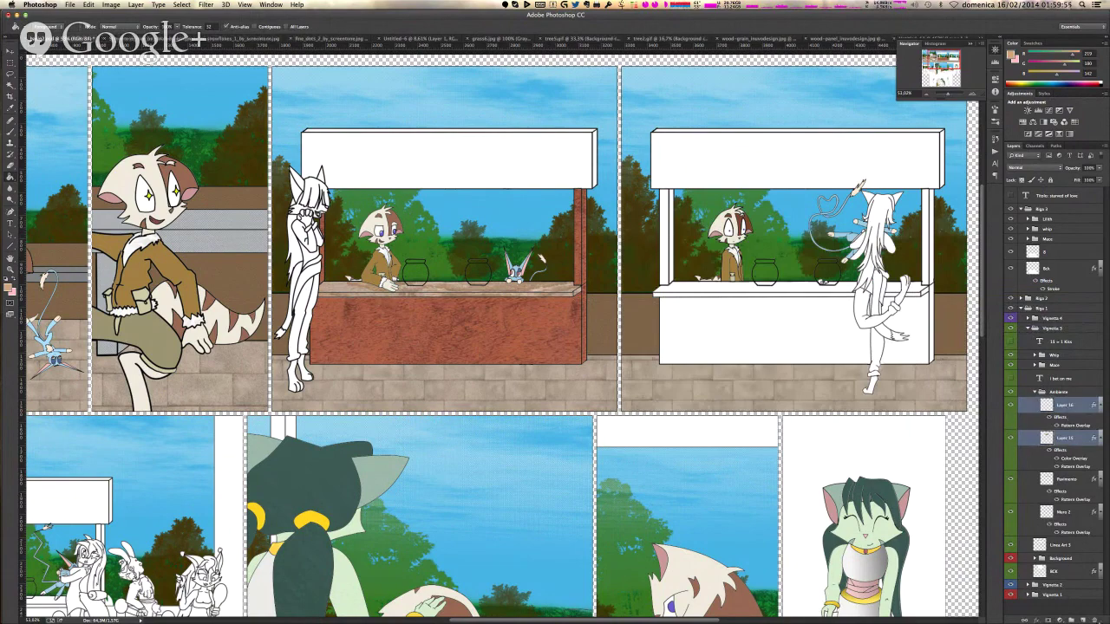
right_click(1067, 399)
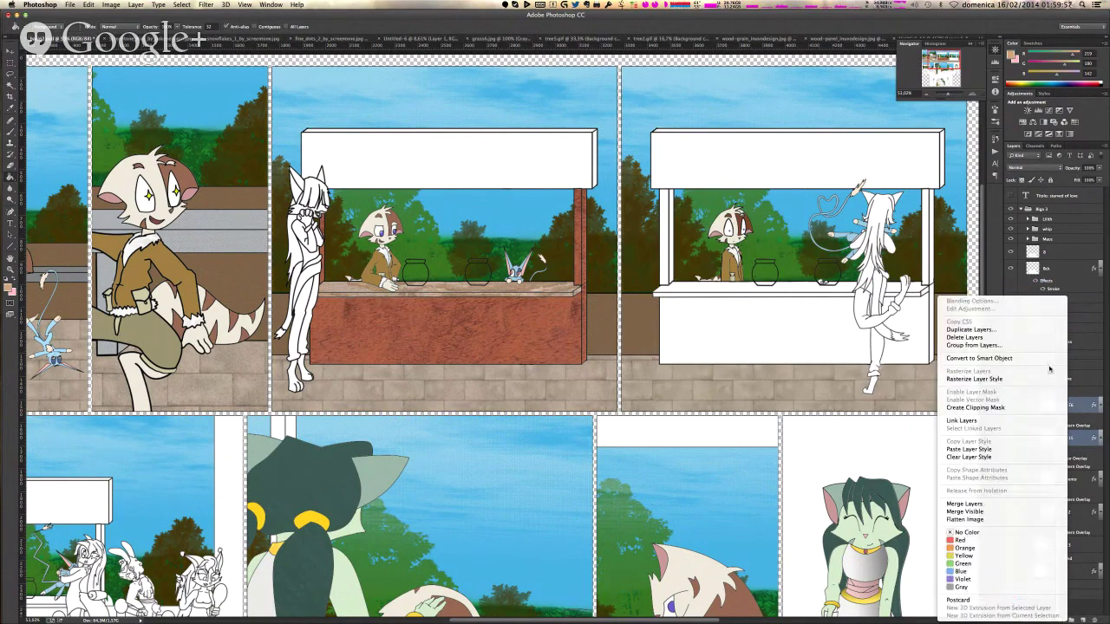
left_click(1002, 346)
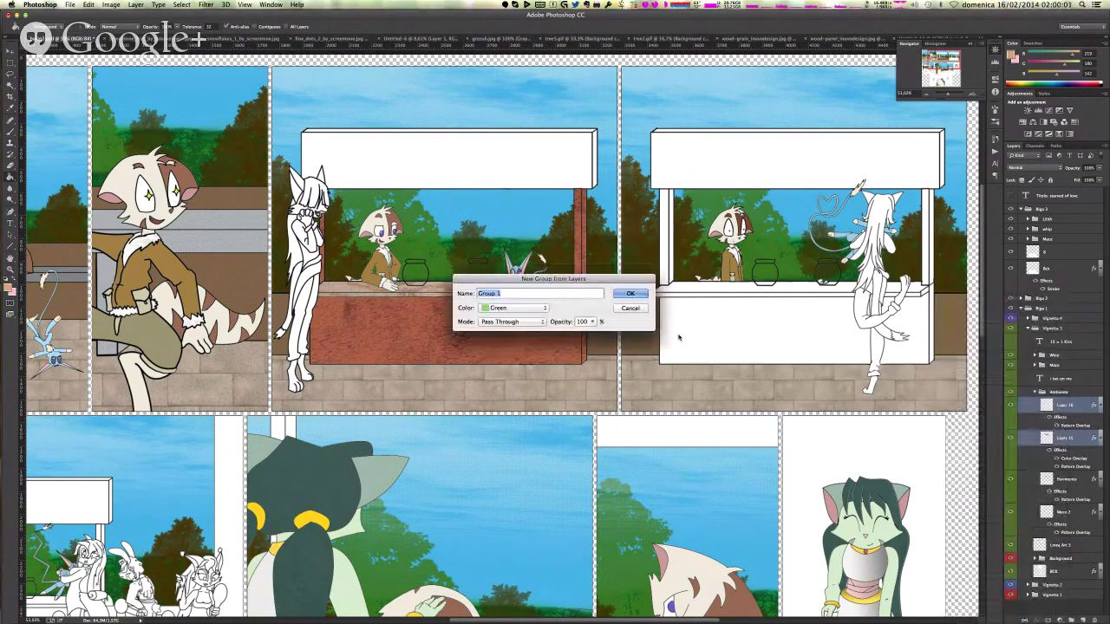
type("Bancone")
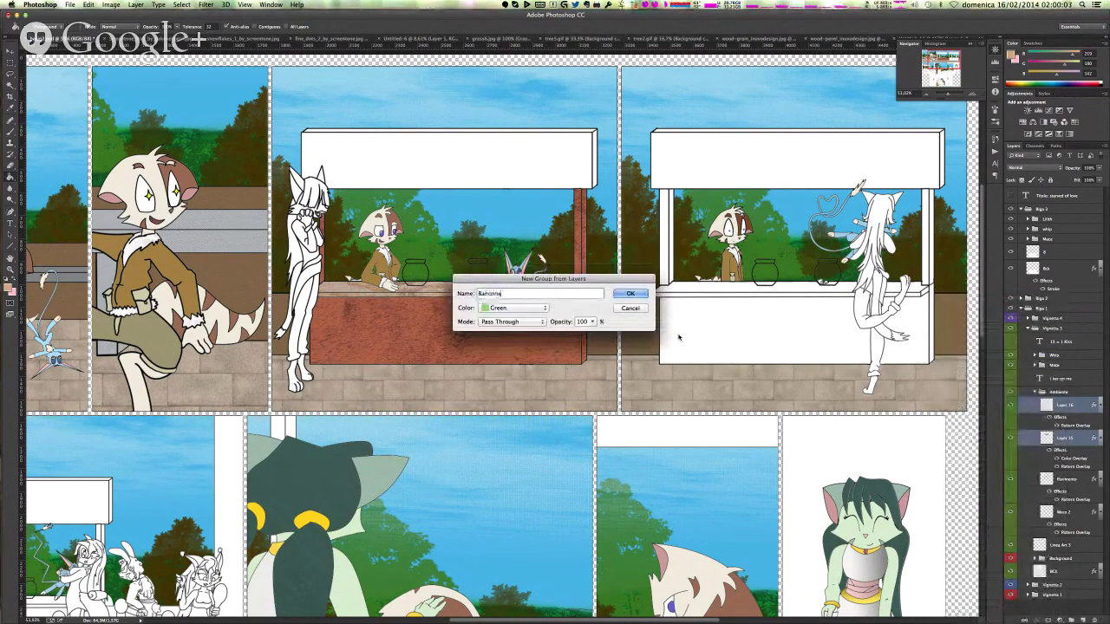
key("Return")
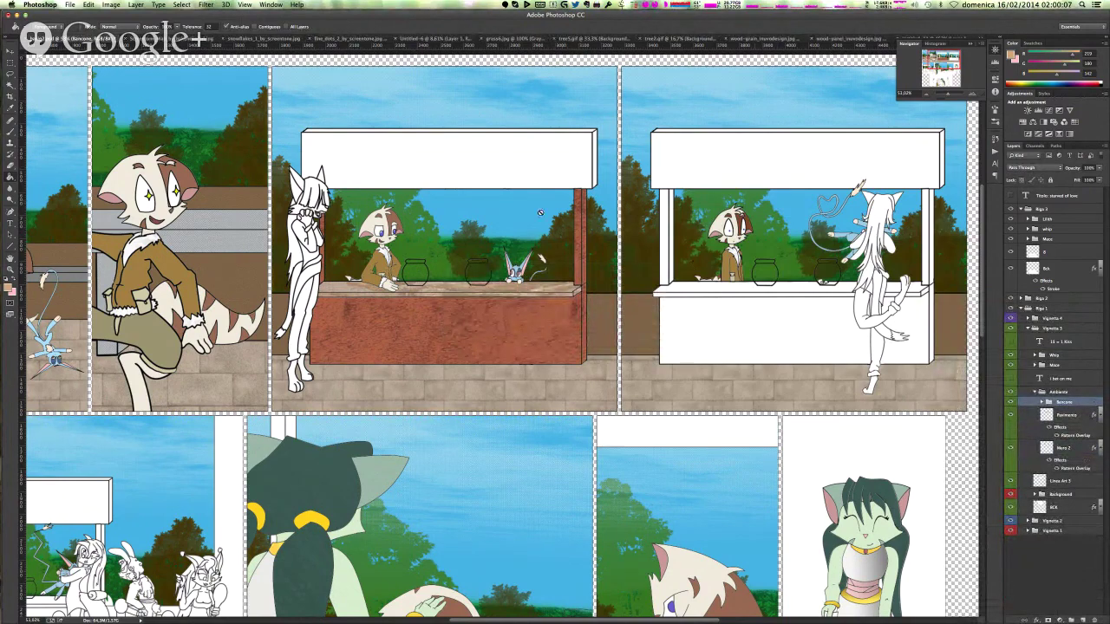
- Select the stall's blank sign board with the Magic Wand and fill it with light tan on a new layer in the Bancone group
left_click(1043, 402)
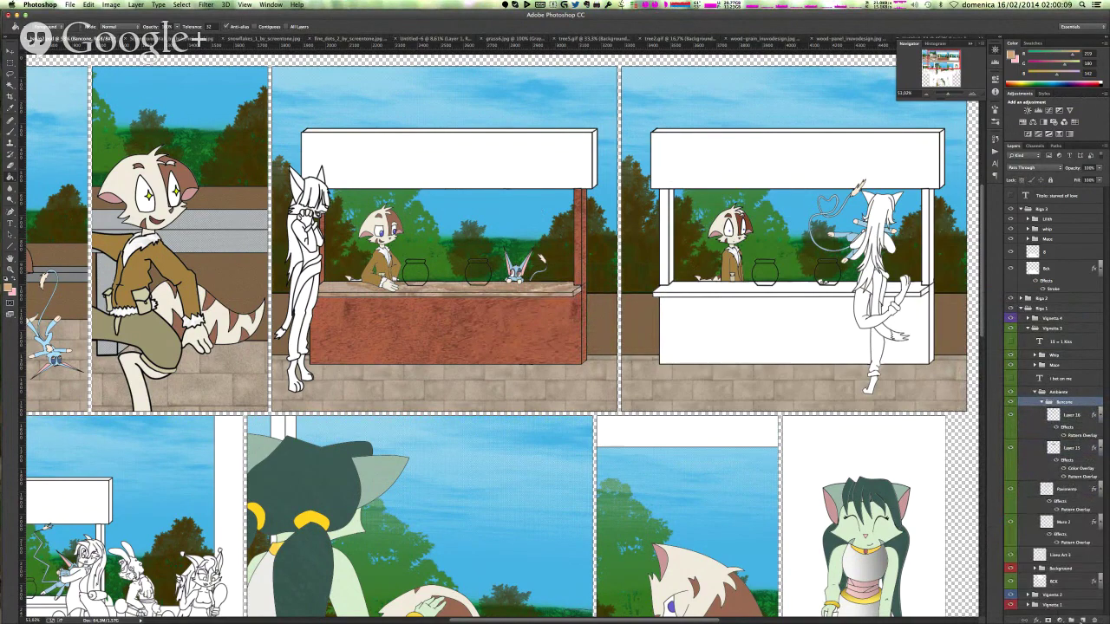
left_click(1082, 620)
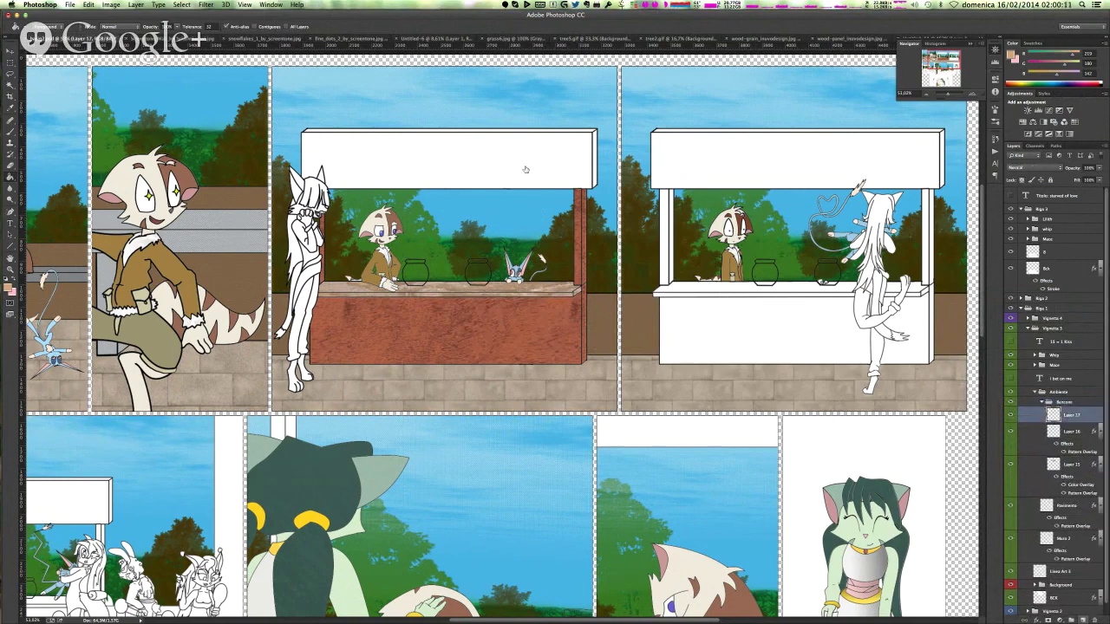
key("w")
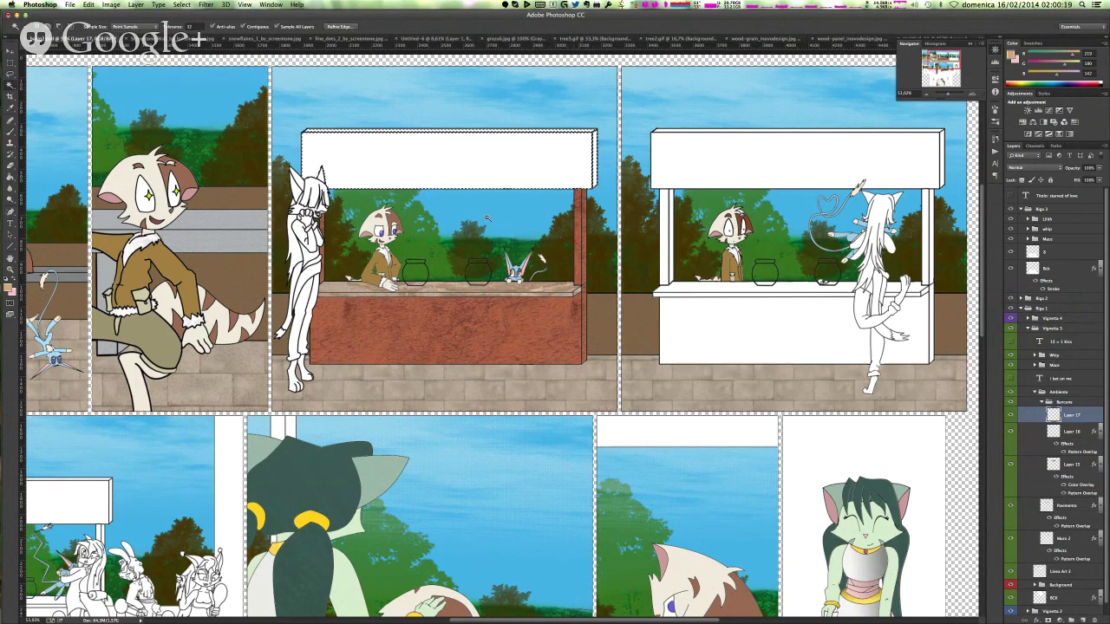
key("g")
left_click(412, 176)
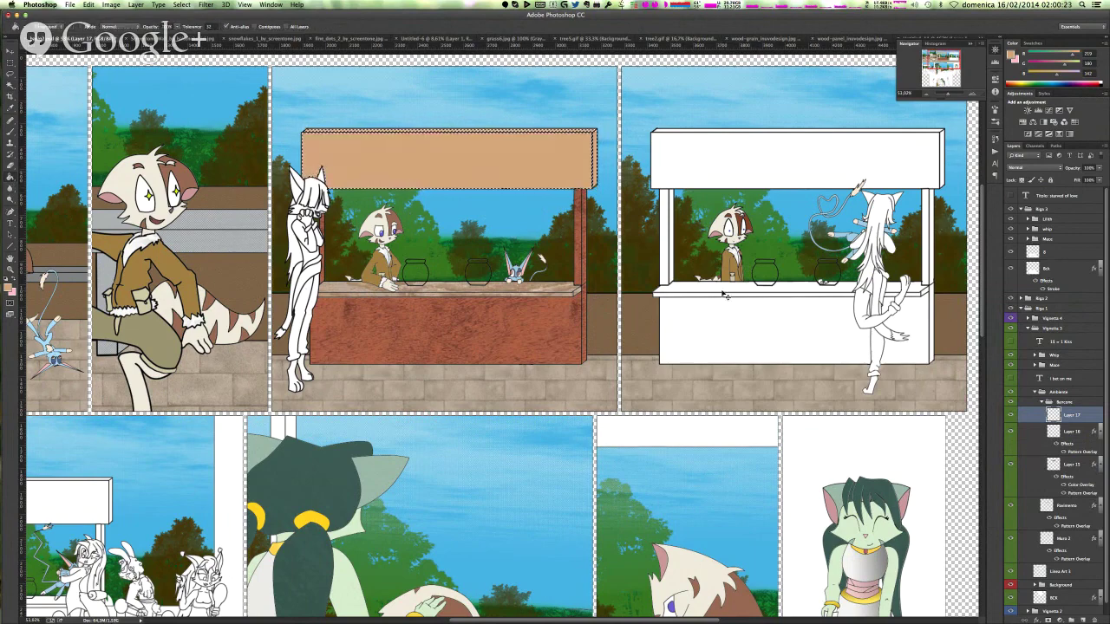
- Add a Pattern Overlay with the grey wood plank pattern to the sign board's layer
right_click(1076, 405)
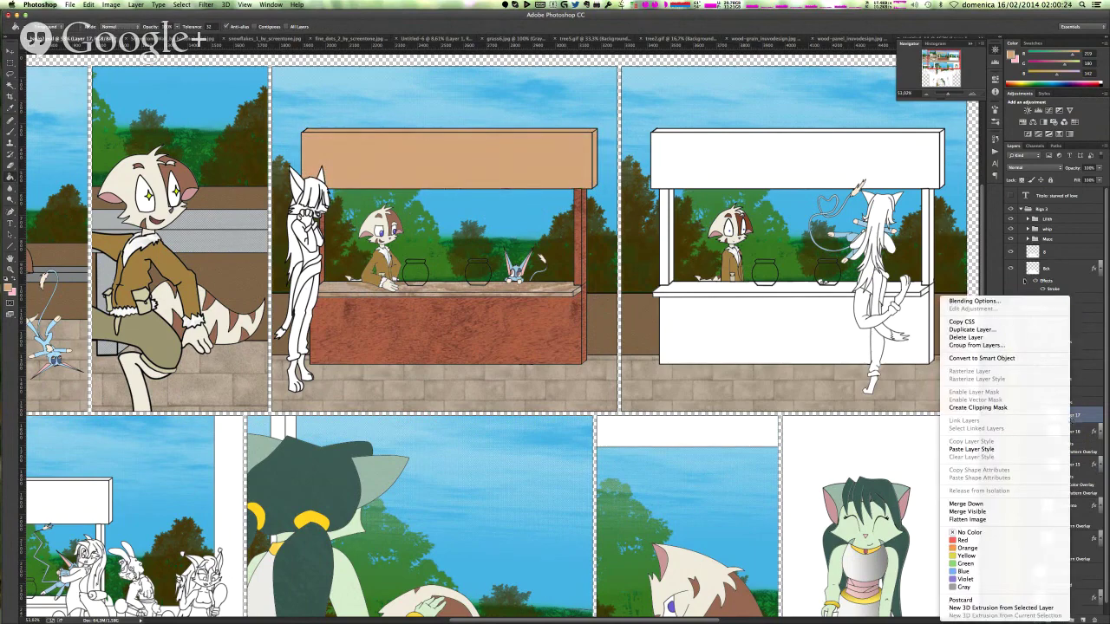
left_click(1011, 325)
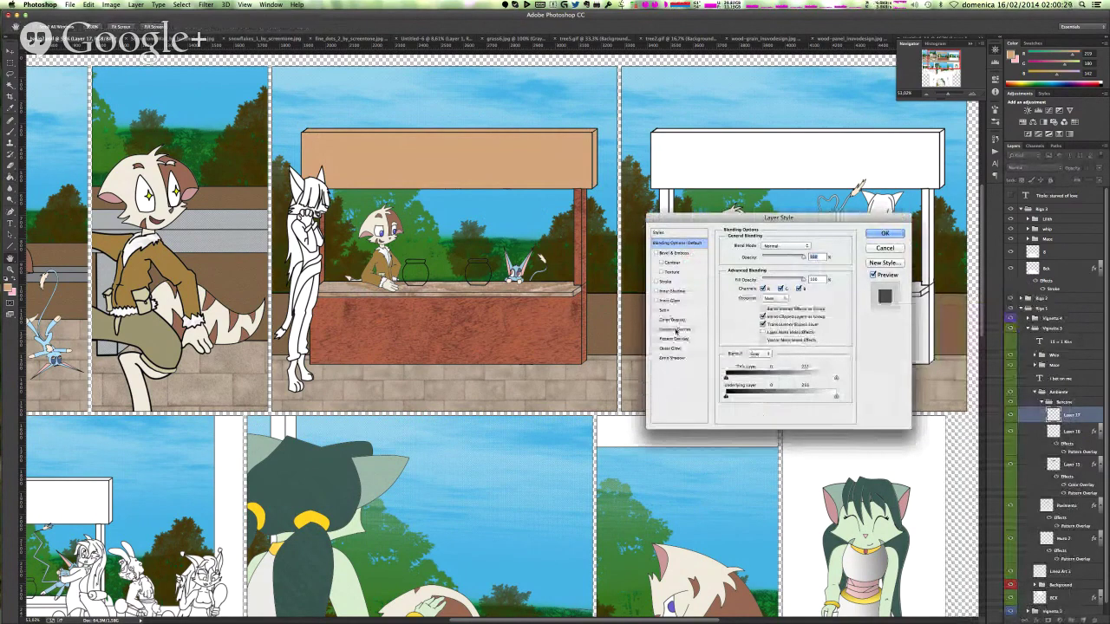
left_click(701, 337)
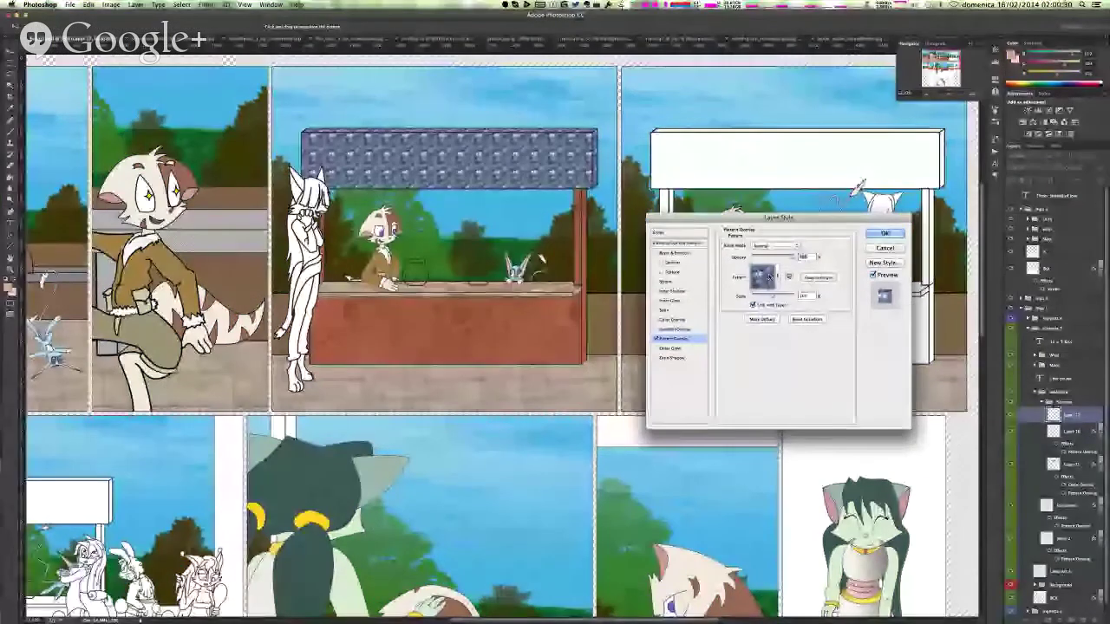
left_click(777, 277)
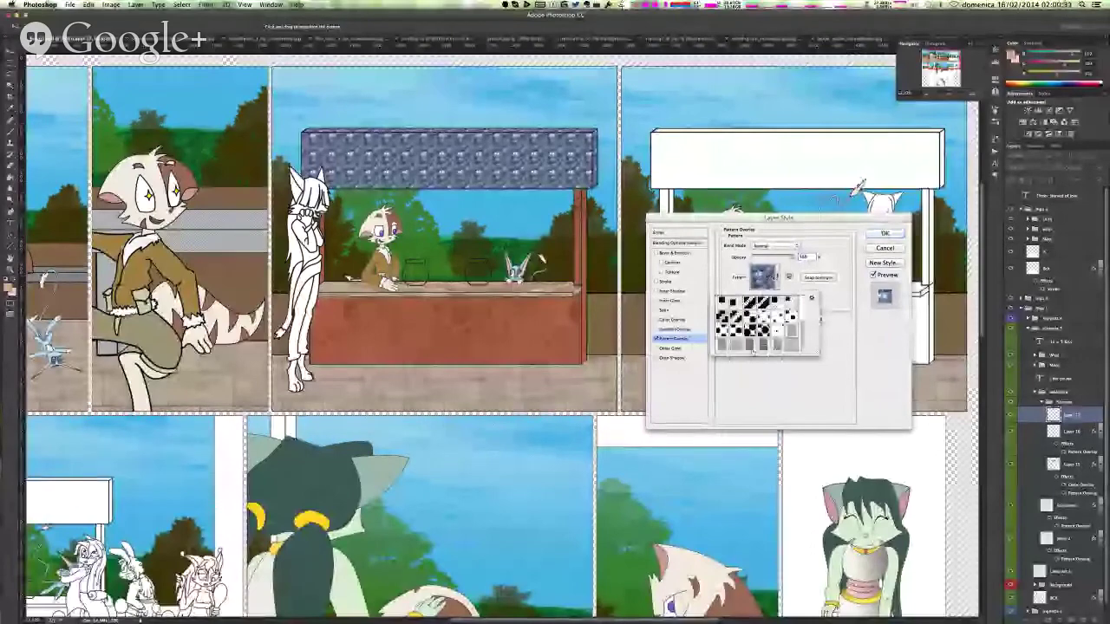
left_click(751, 346)
left_click(762, 346)
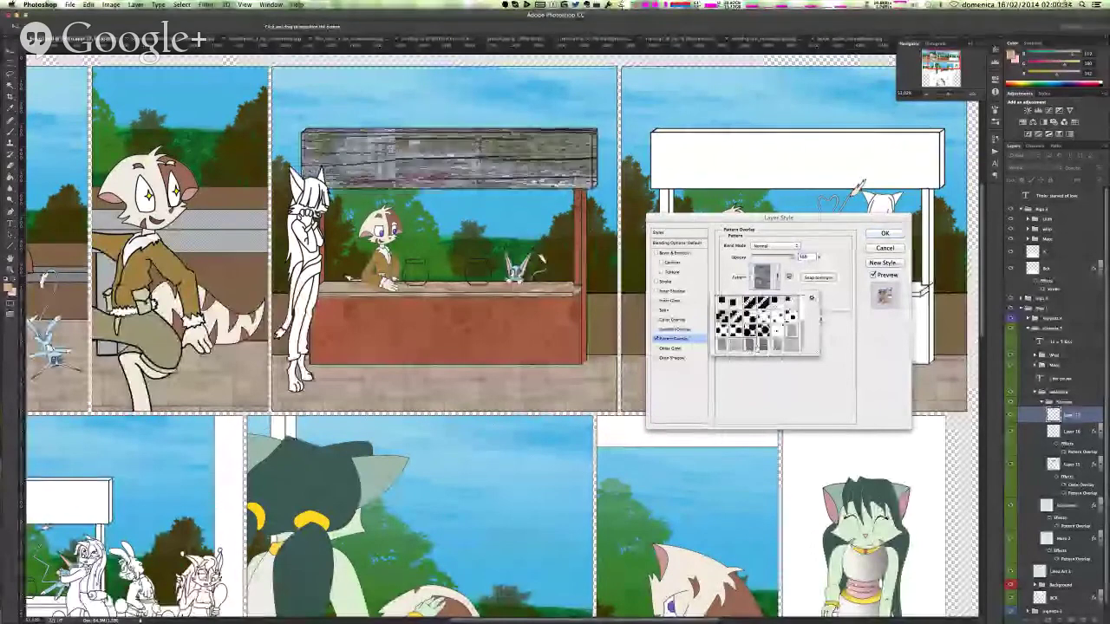
left_click(763, 346)
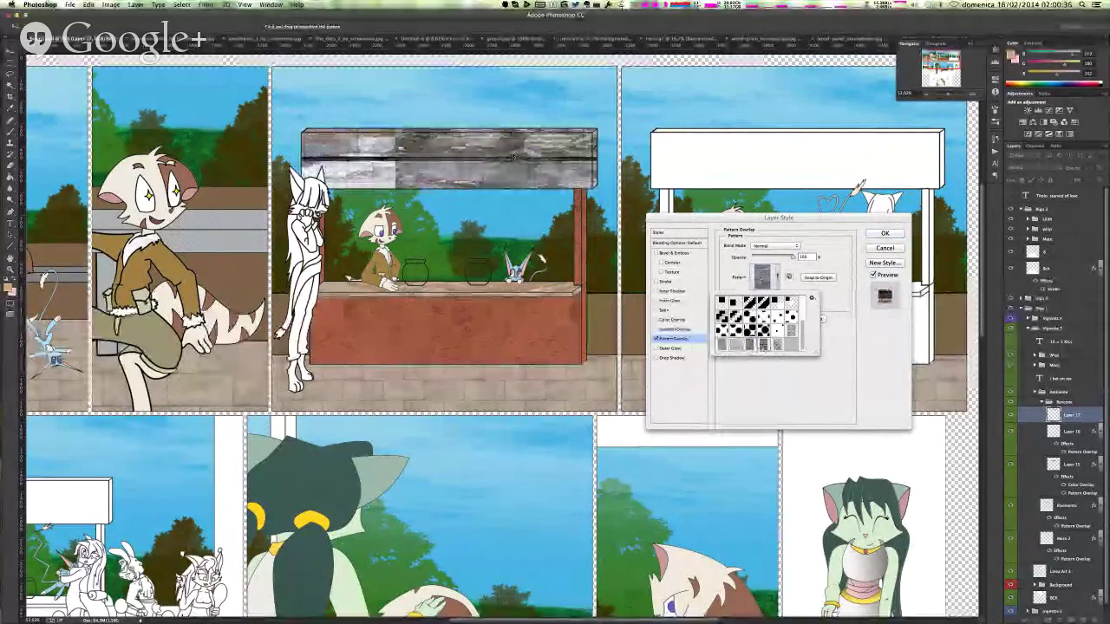
- Scale down and reposition the sign's wood pattern, lower its opacity to about 35%, and apply the layer style
left_click(482, 167)
left_click_drag(482, 168, 438, 176)
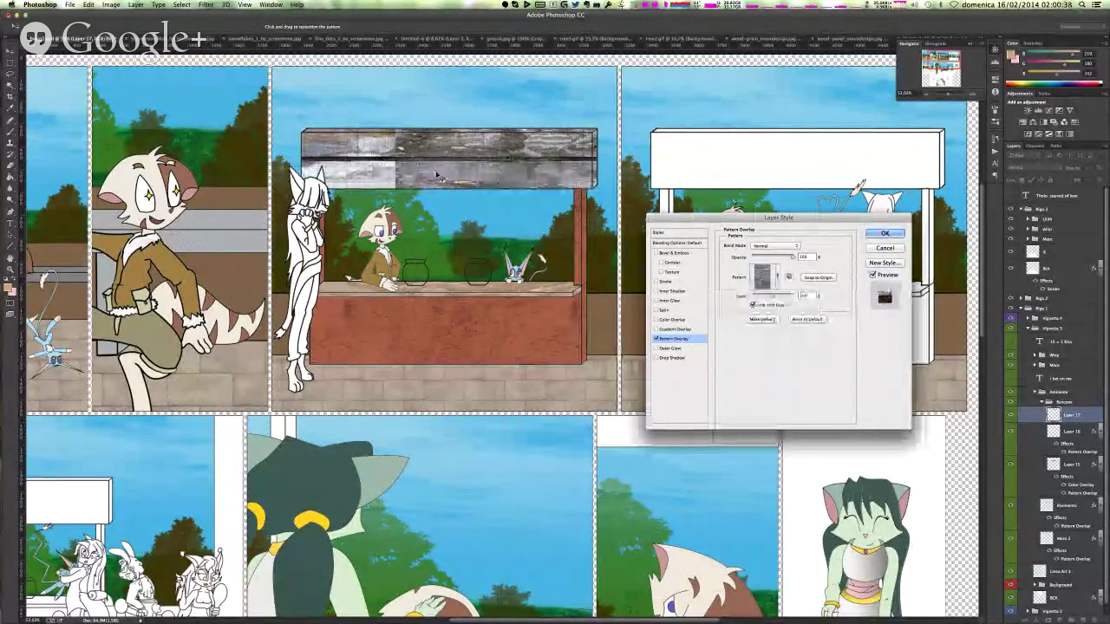
left_click_drag(777, 296, 770, 297)
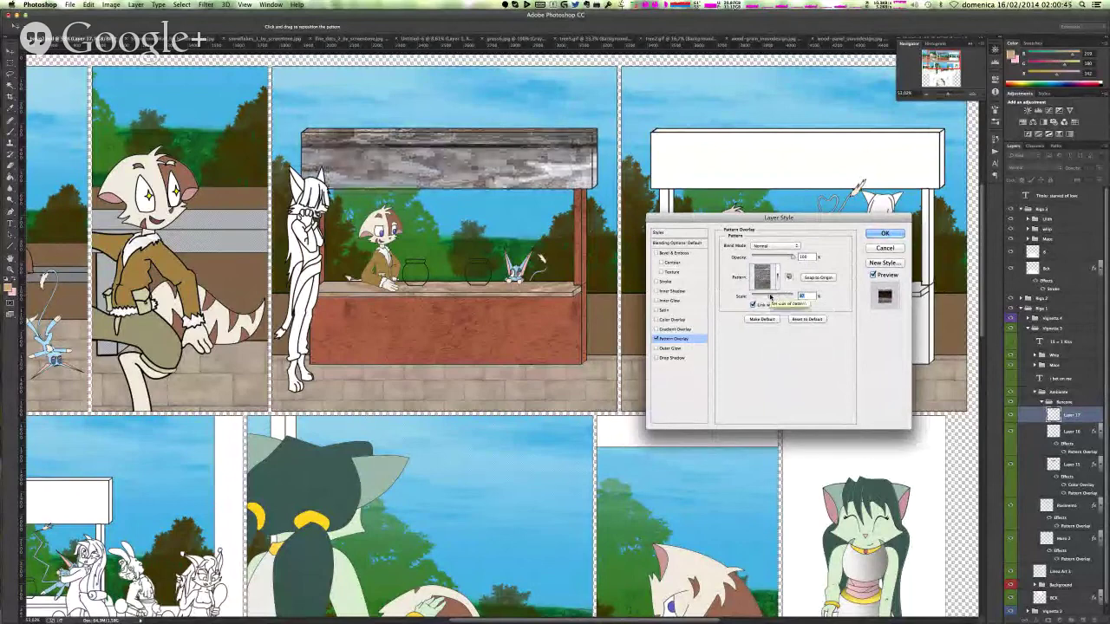
left_click_drag(762, 258, 765, 259)
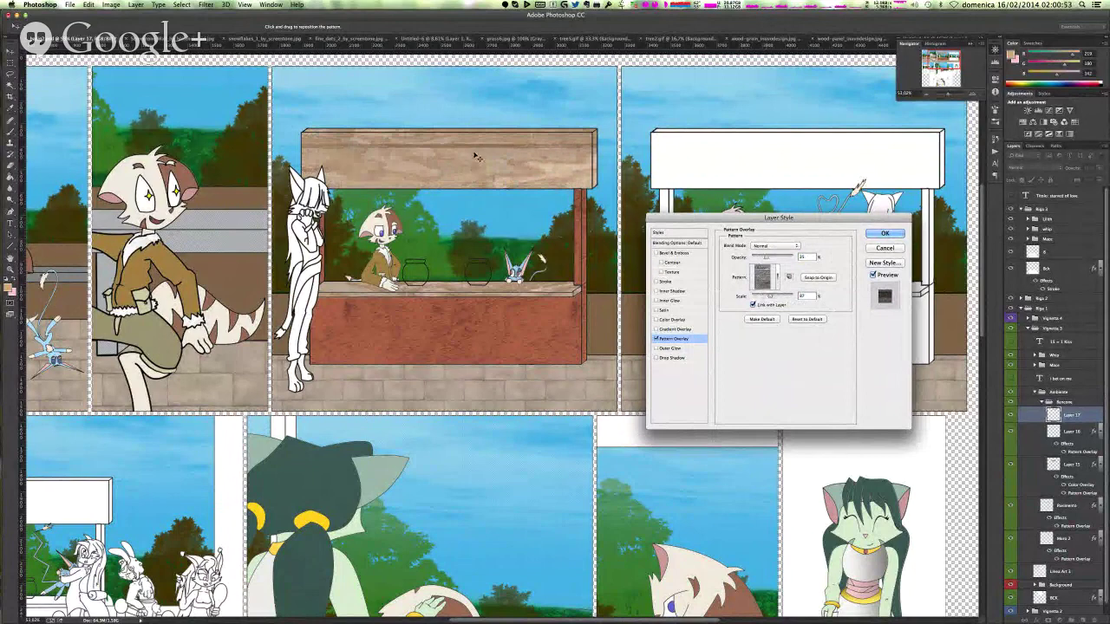
left_click_drag(477, 144, 478, 143)
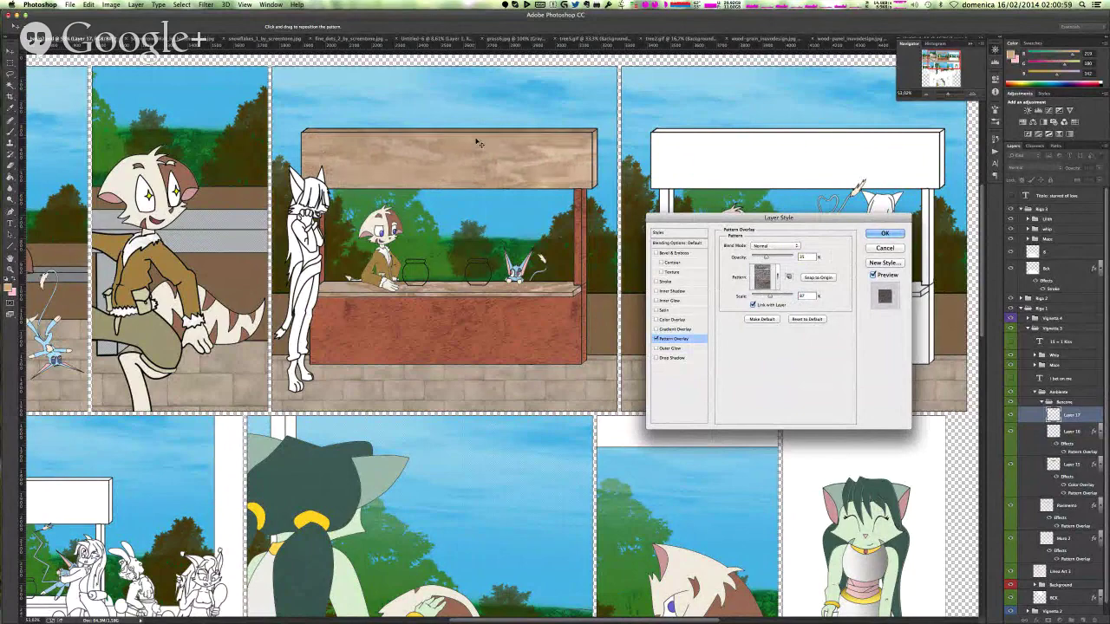
left_click(885, 234)
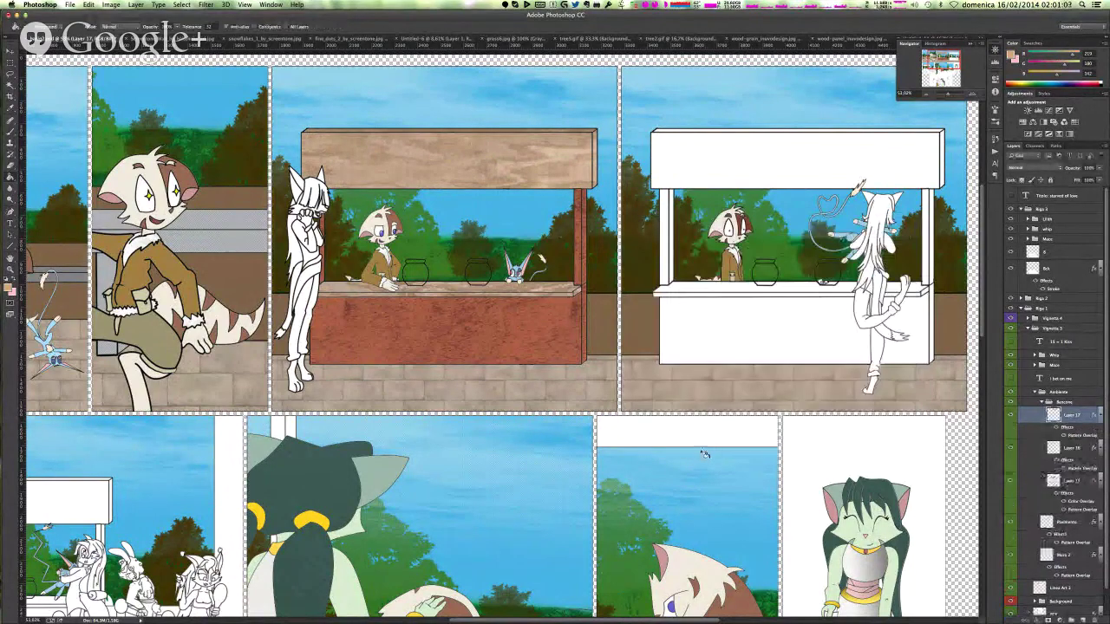
- Rename the stall's sign, countertop and structure layers as Cartello, Bancone and Struttura
double_click(1072, 415)
type("L")
type("artello")
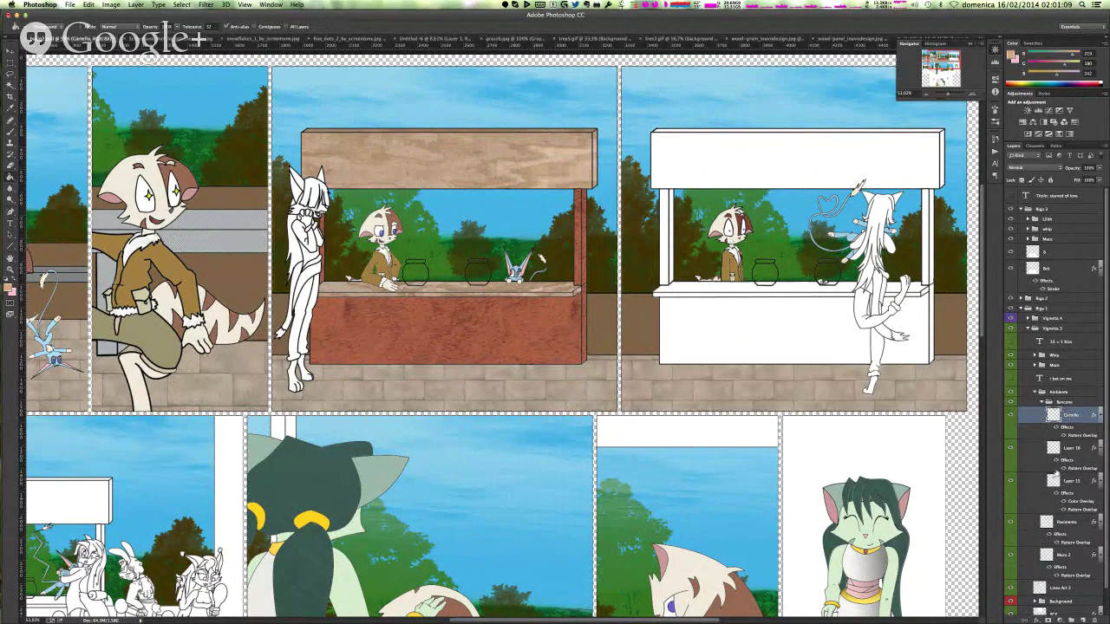
double_click(1075, 449)
type("R")
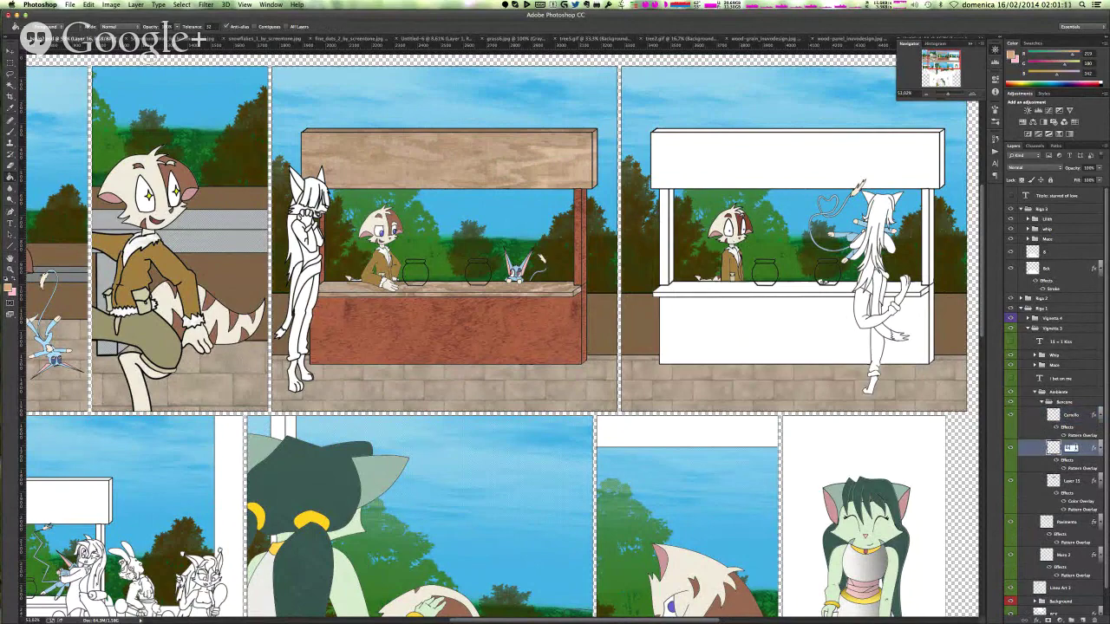
type("ancone")
key("Return")
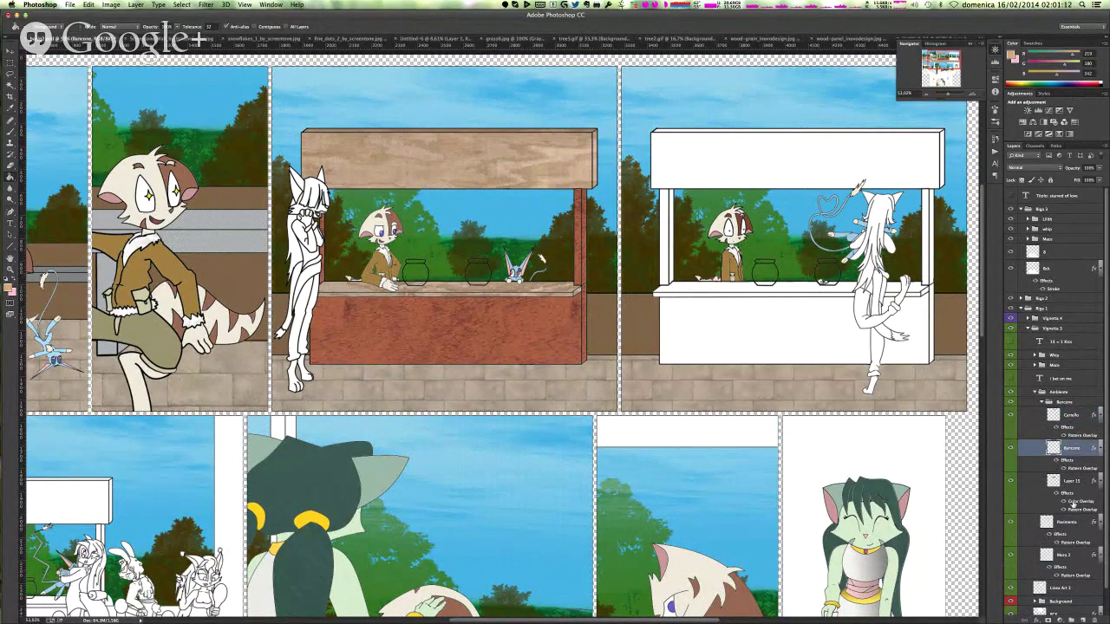
double_click(1073, 481)
type("Pal")
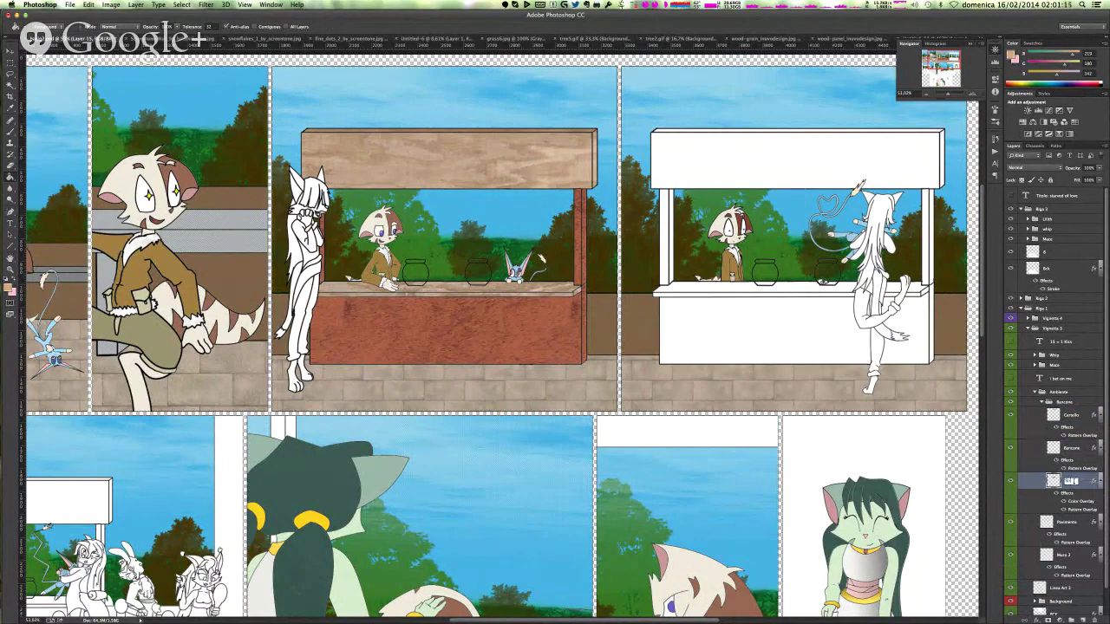
type("ttoia")
key("Return")
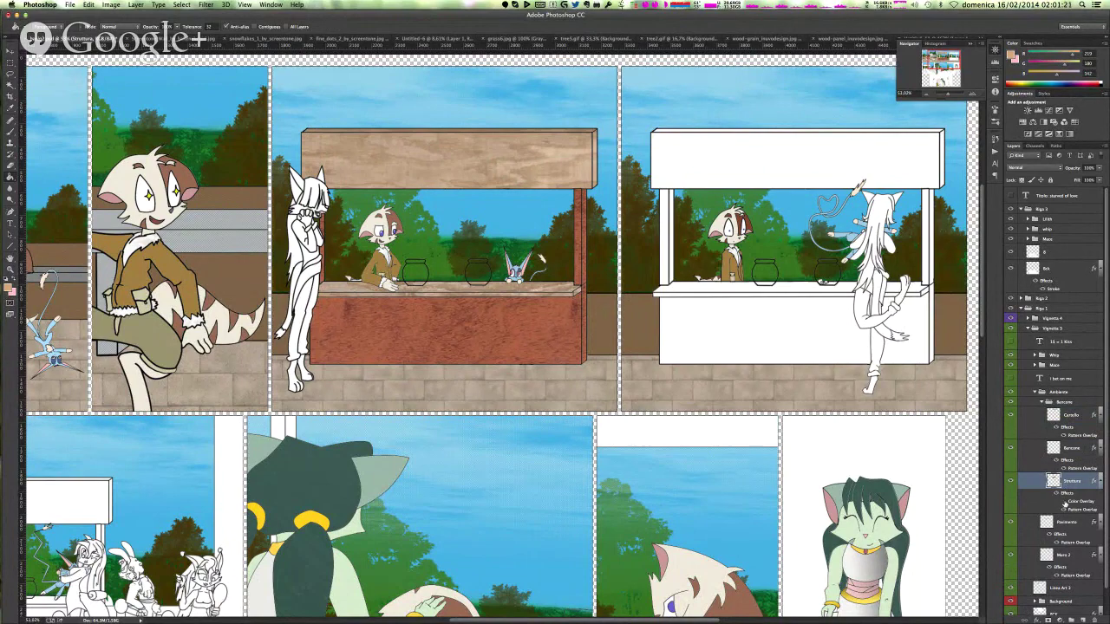
- Turn off the Struttura layer's Color Overlay, try filling the stall front with light tan, and undo that fill
left_click(495, 308)
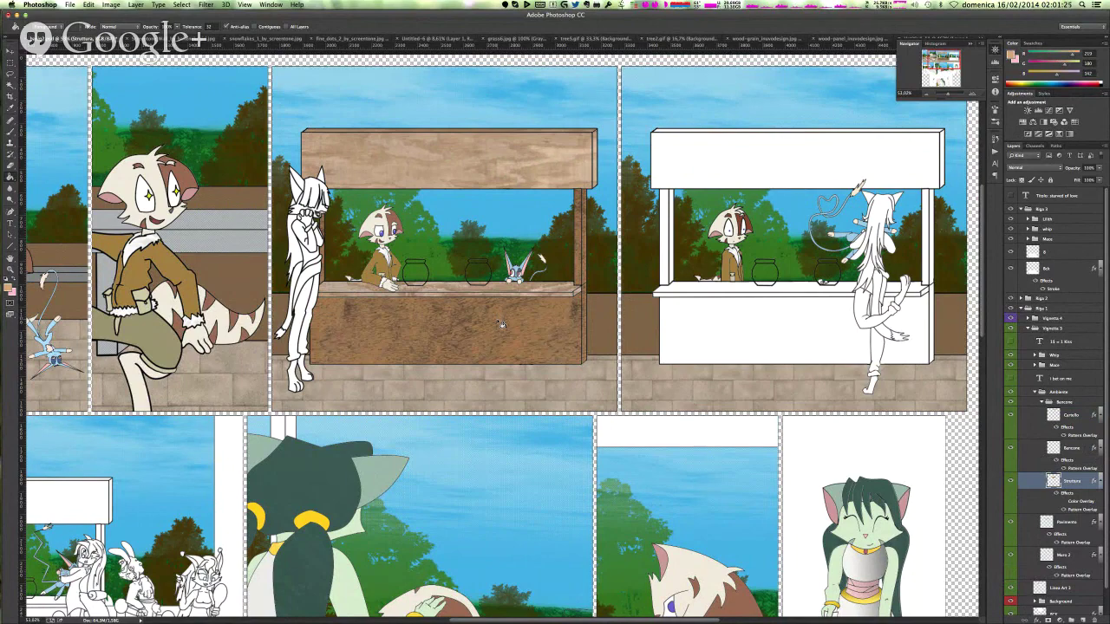
left_click(500, 324)
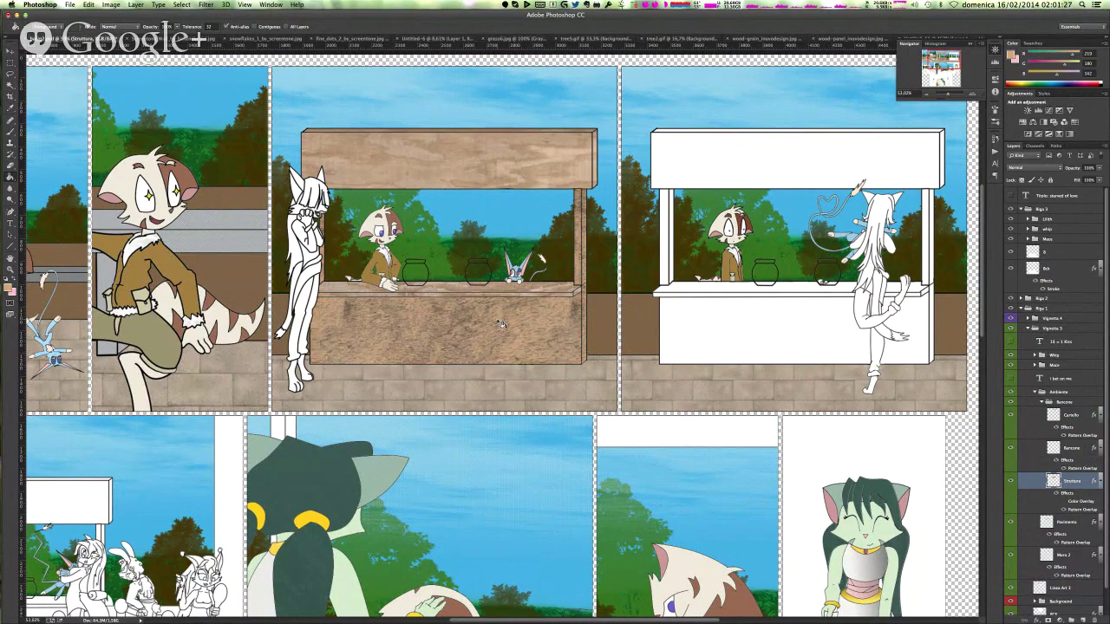
key("super+z")
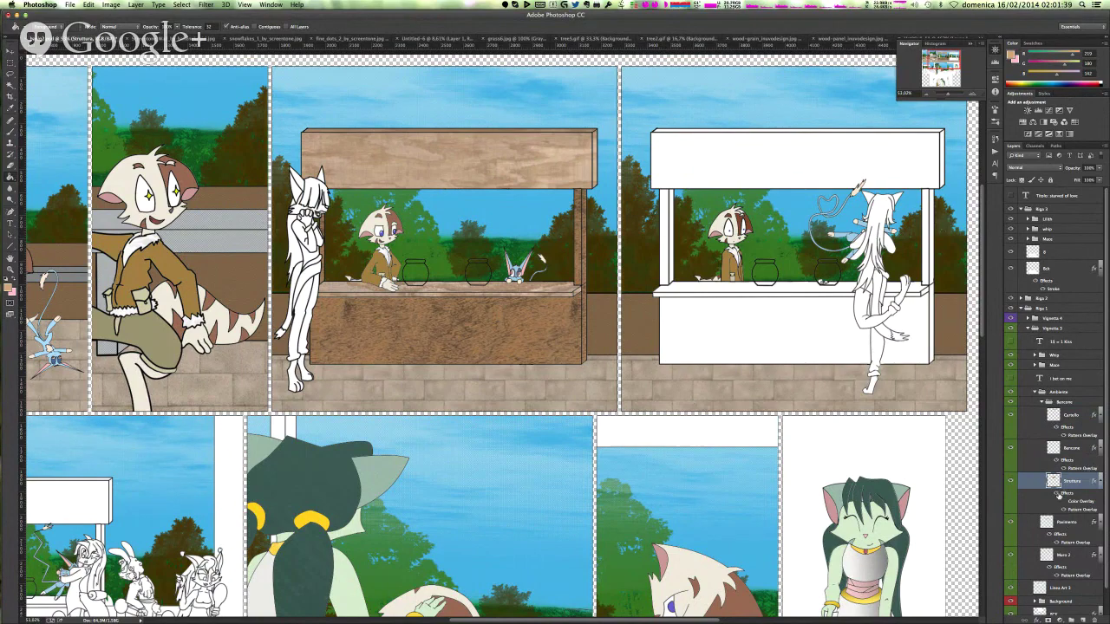
- Switch the Struttura layer's Pattern Overlay to the wood plank pattern and lower the overlay's opacity
double_click(1080, 510)
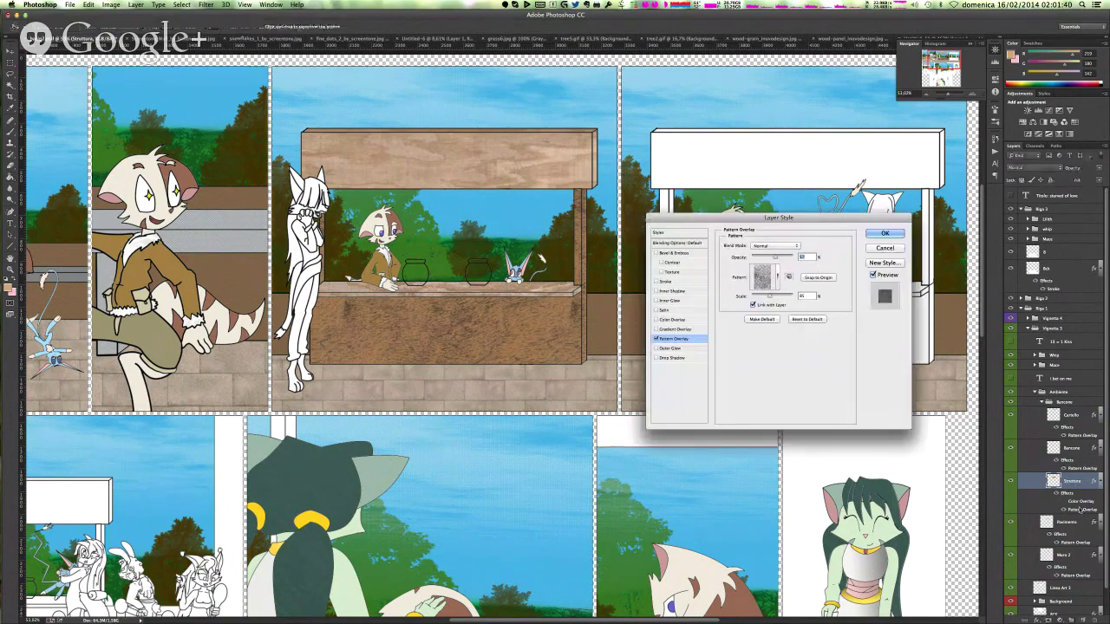
left_click(763, 277)
left_click(769, 346)
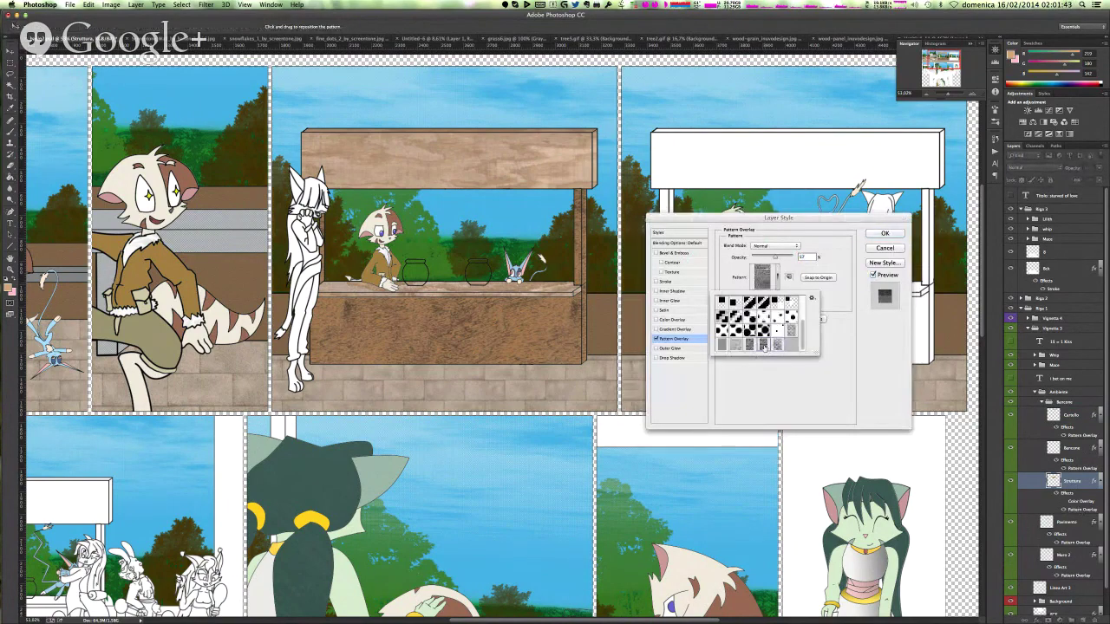
left_click(886, 232)
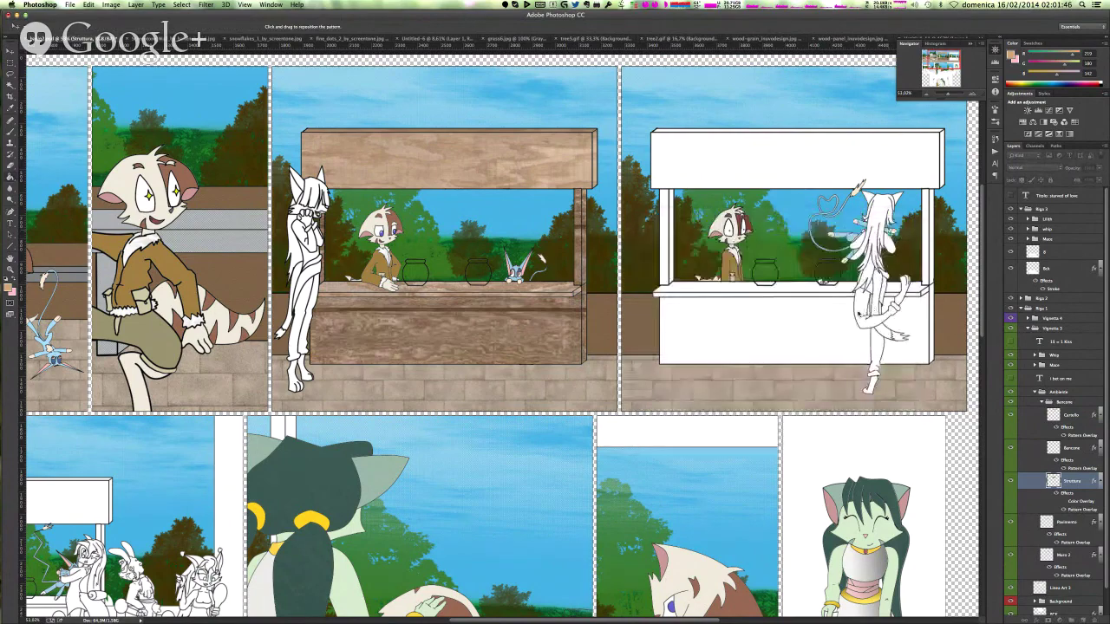
double_click(1075, 510)
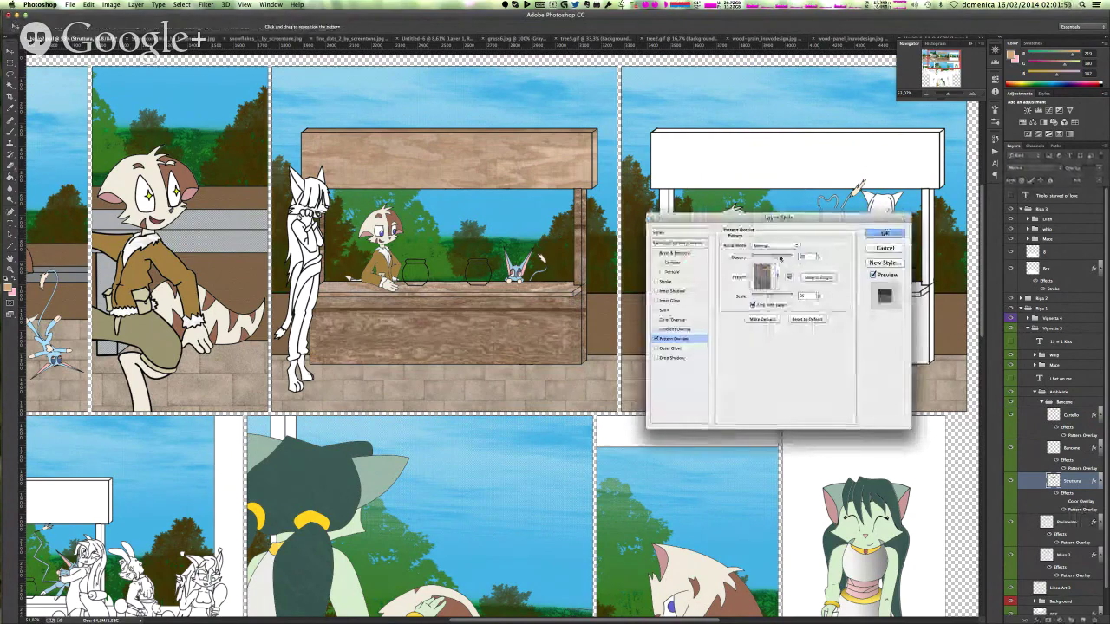
left_click_drag(777, 258, 770, 257)
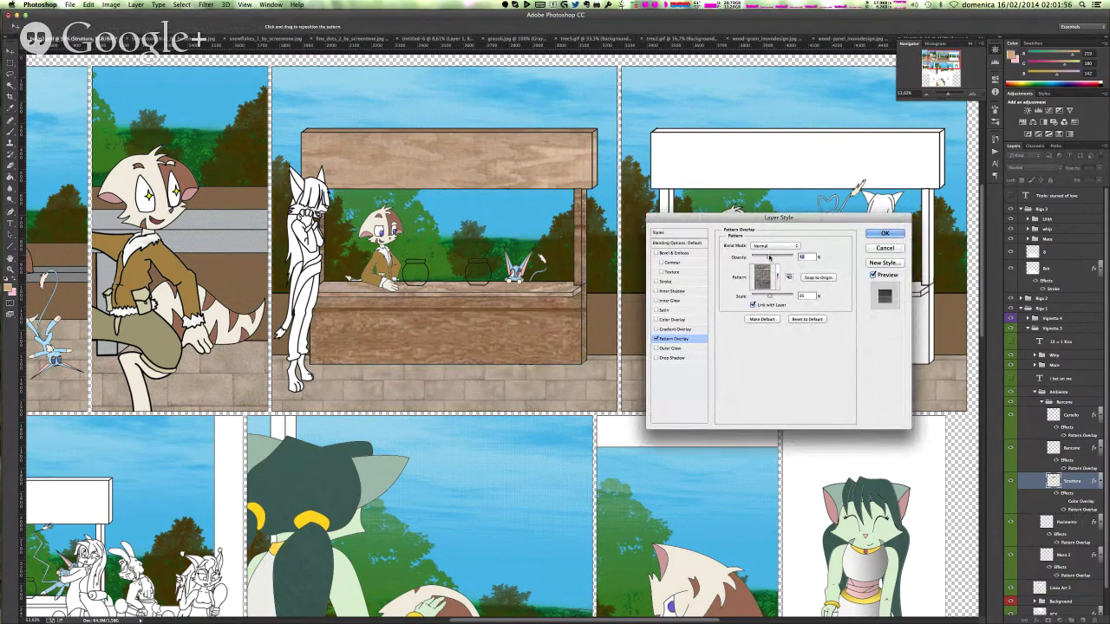
left_click(885, 234)
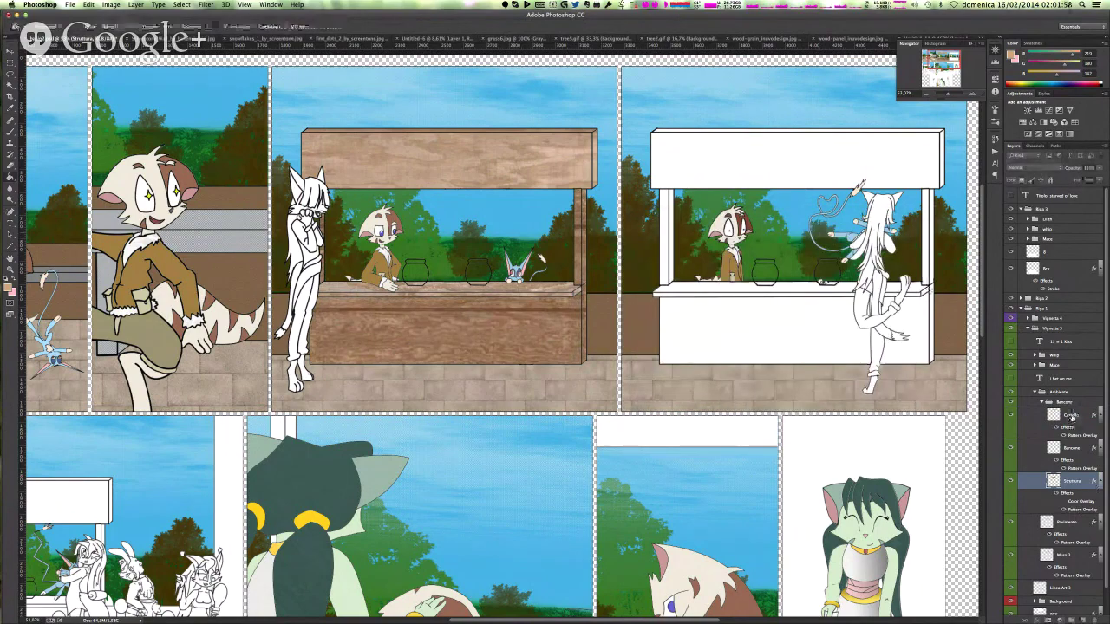
- Copy the layer style of the Cartello layer and paste it onto the Struttura layer
right_click(1073, 417)
left_click(989, 441)
right_click(1070, 478)
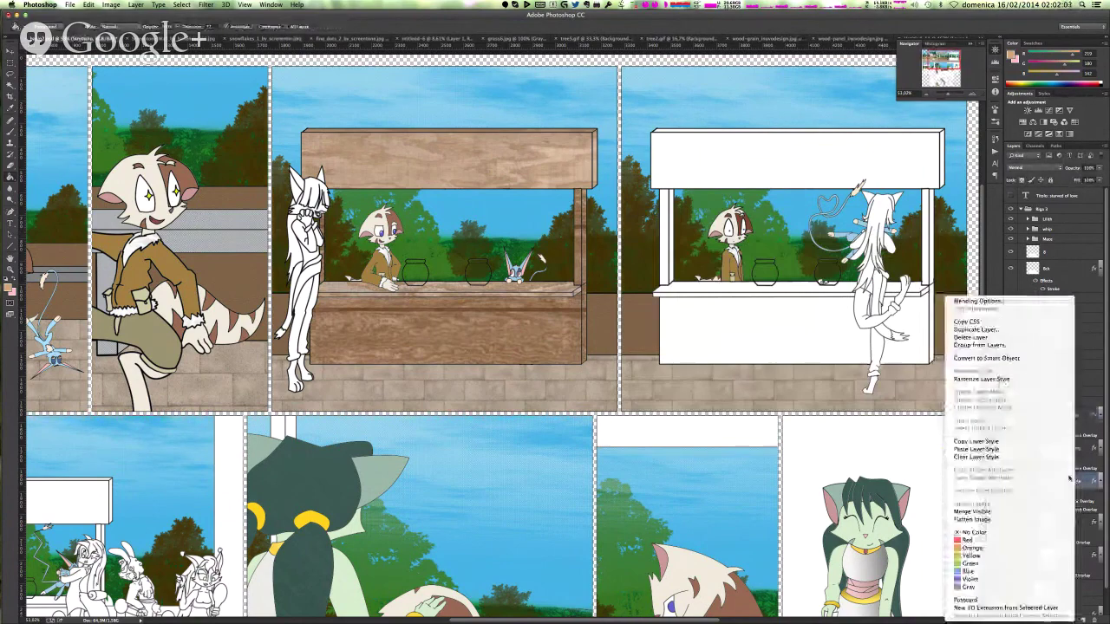
left_click(1034, 449)
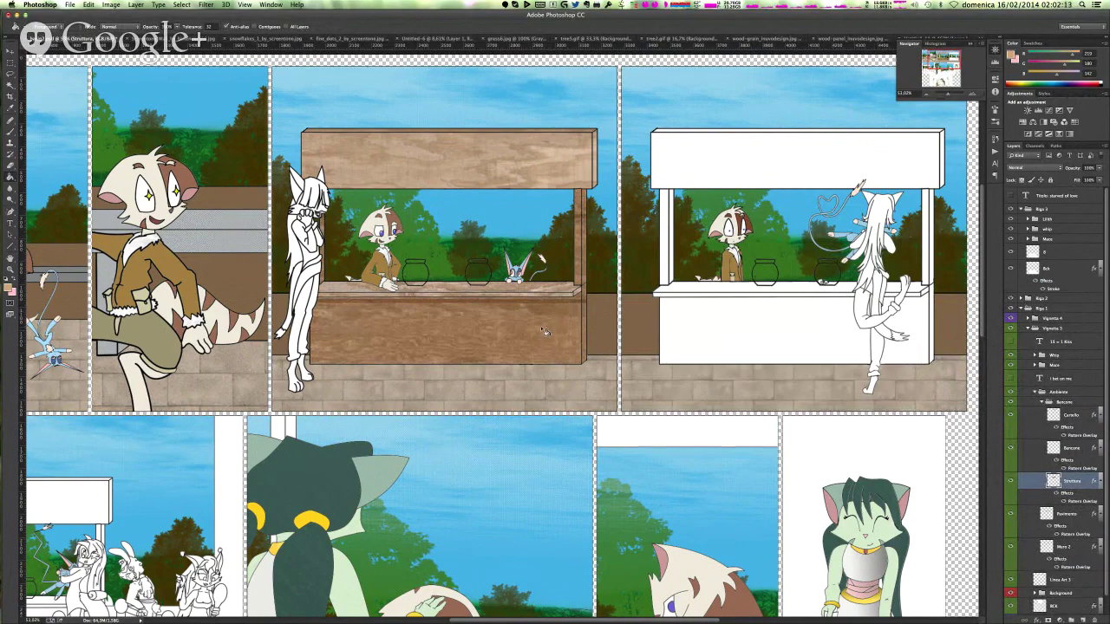
- Toggle the visibility of the Struttura and Bancone layers to compare them, and turn off the Bancone layer's effects
left_click(1010, 481)
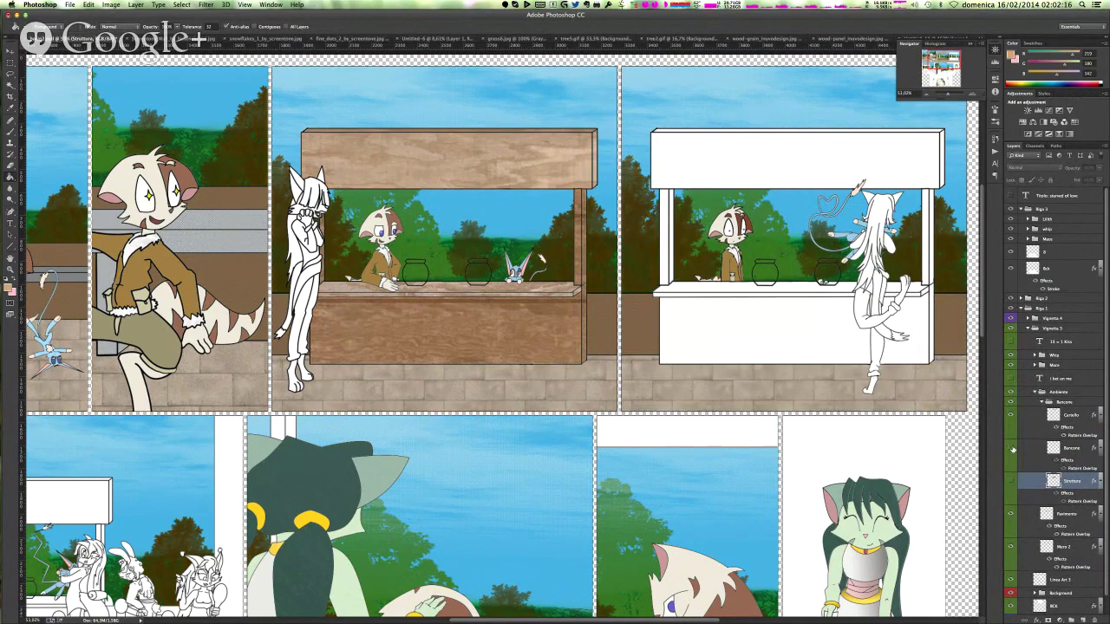
left_click(1011, 448)
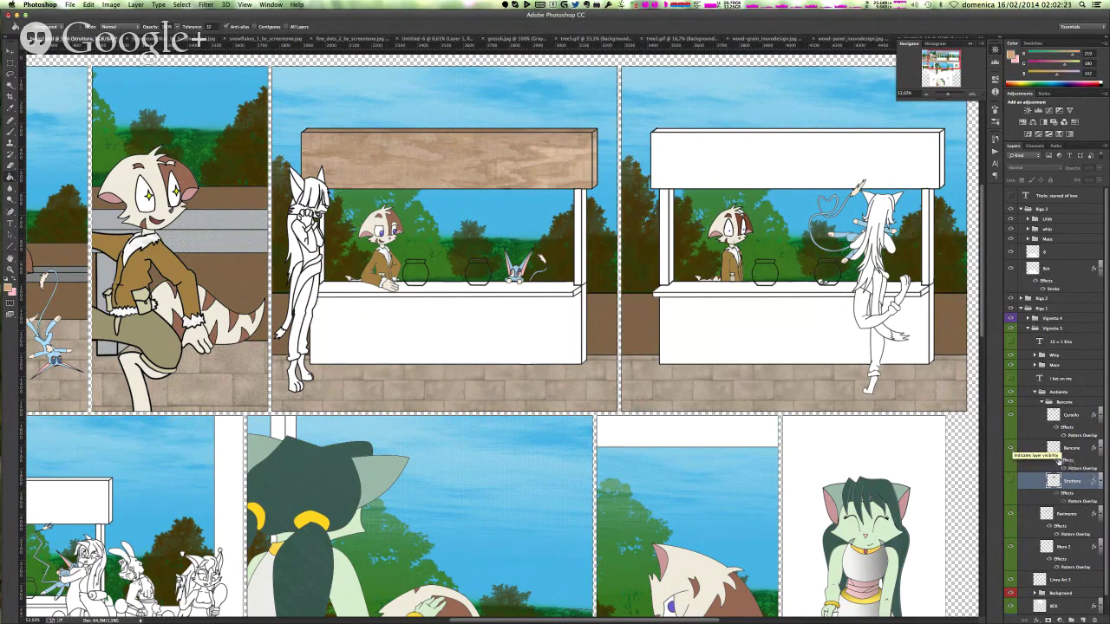
left_click(475, 367)
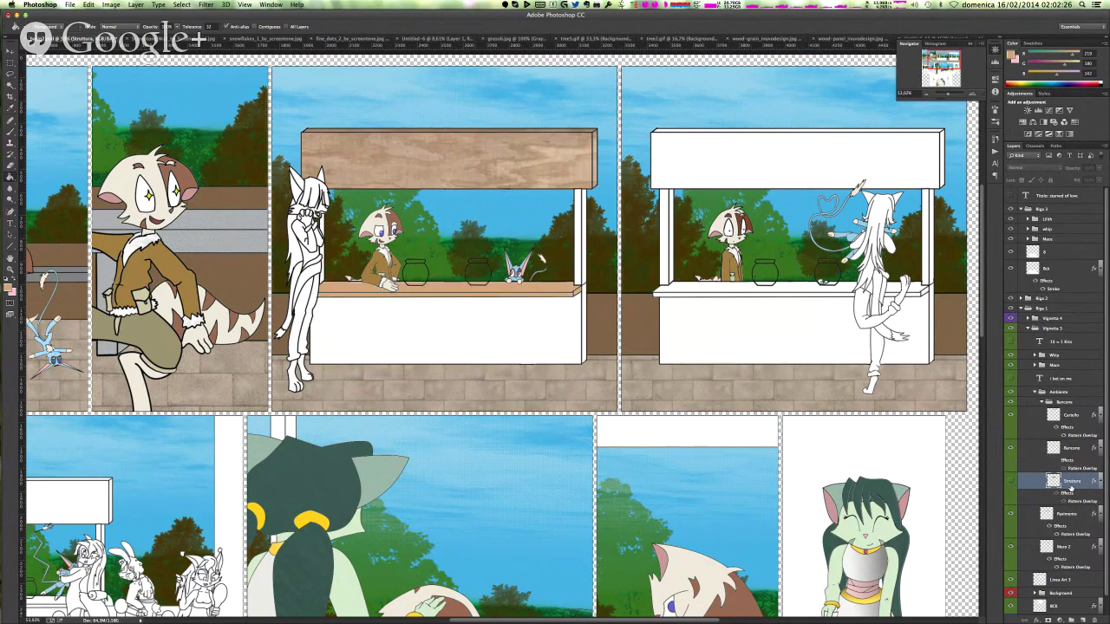
left_click(1010, 481)
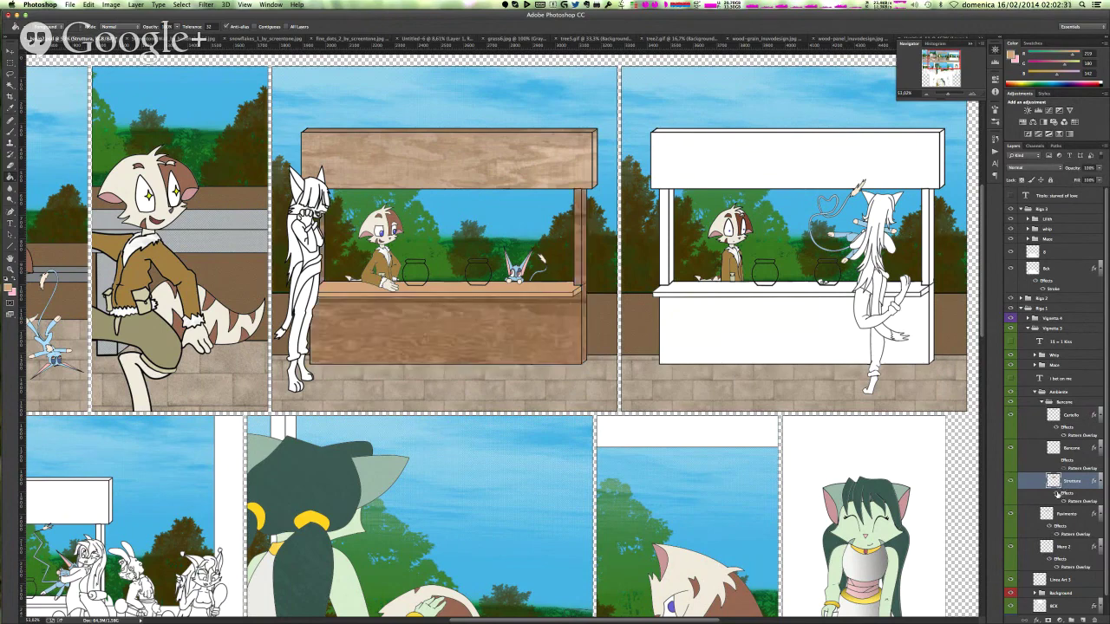
- Fill the stall structure on the Struttura layer with light tan while its effects are hidden, and restore the stall layers' effects
left_click(1057, 495)
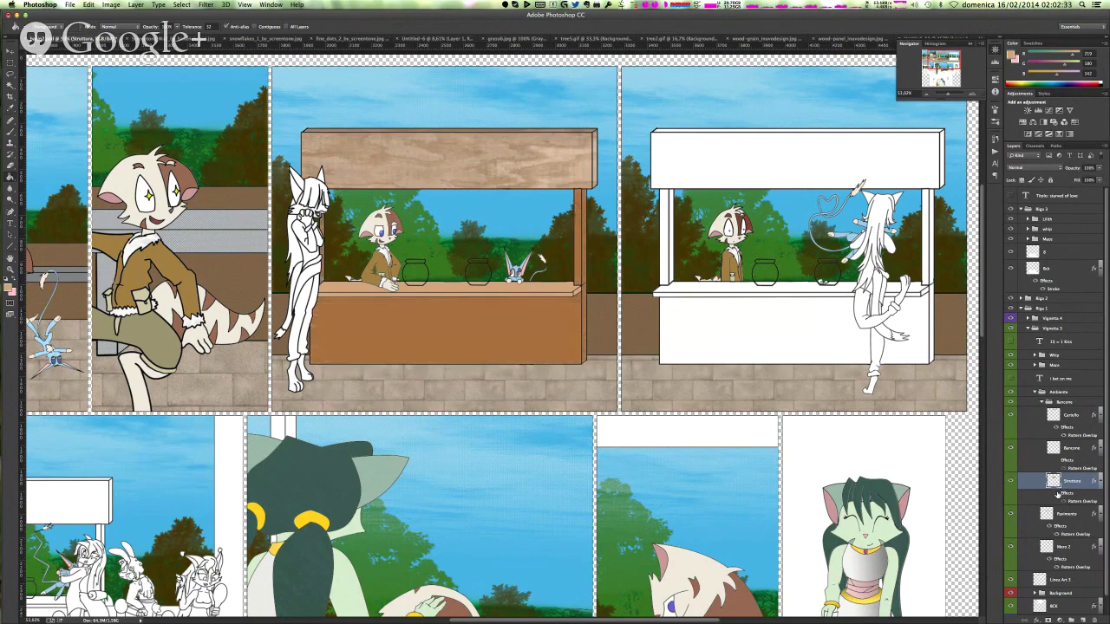
left_click(471, 330)
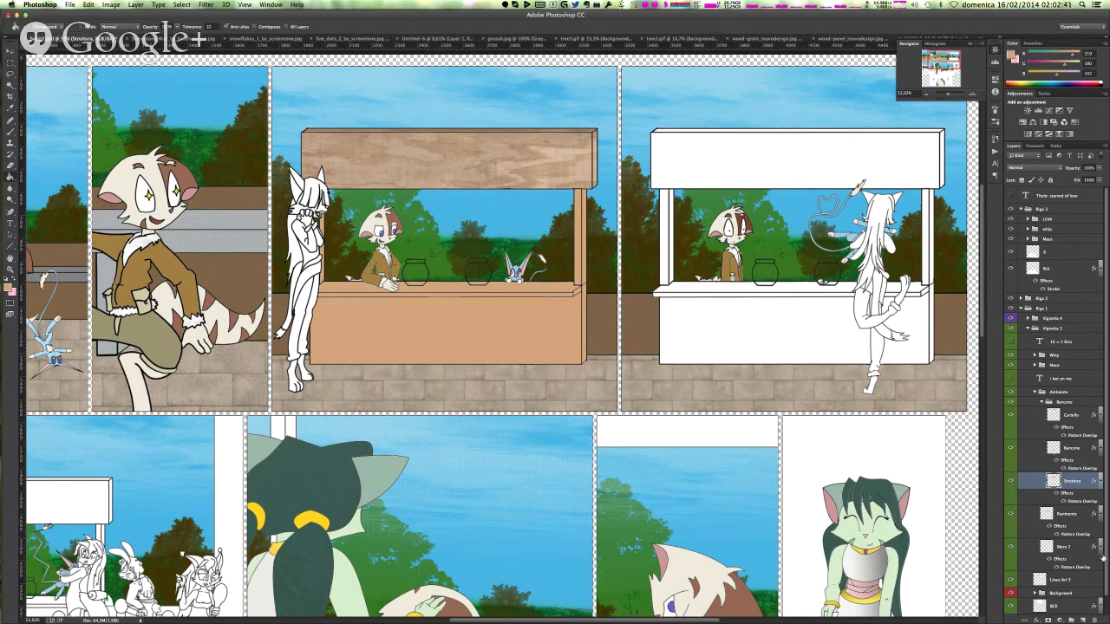
left_click(1055, 429)
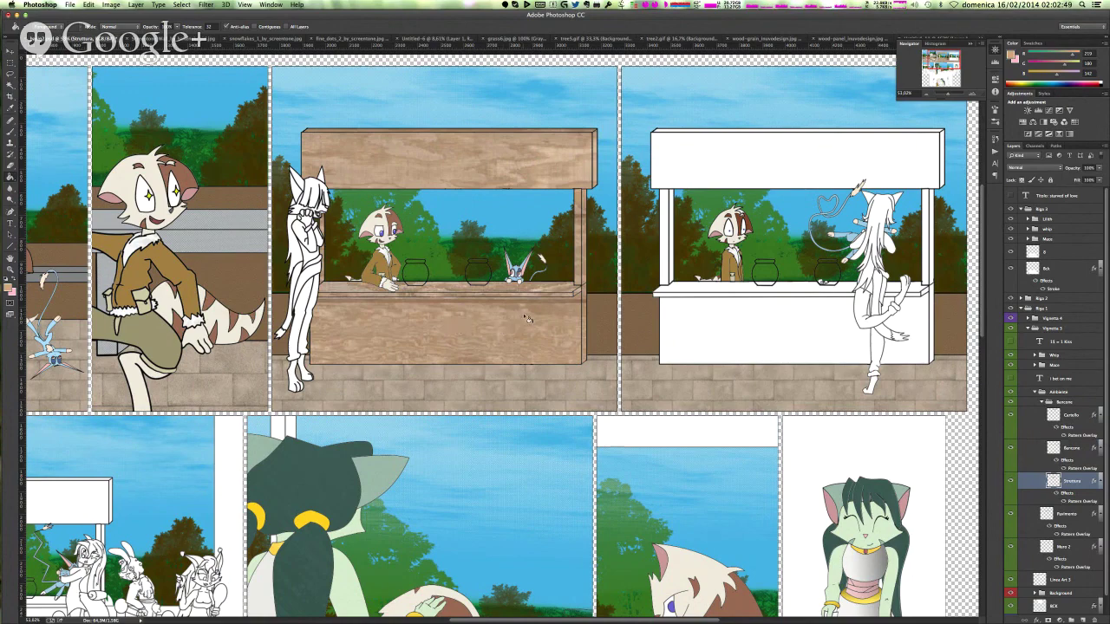
- Reposition the wood texture of the Struttura layer's Pattern Overlay on the stall front in Vignetta 3
double_click(1081, 501)
left_click(474, 328)
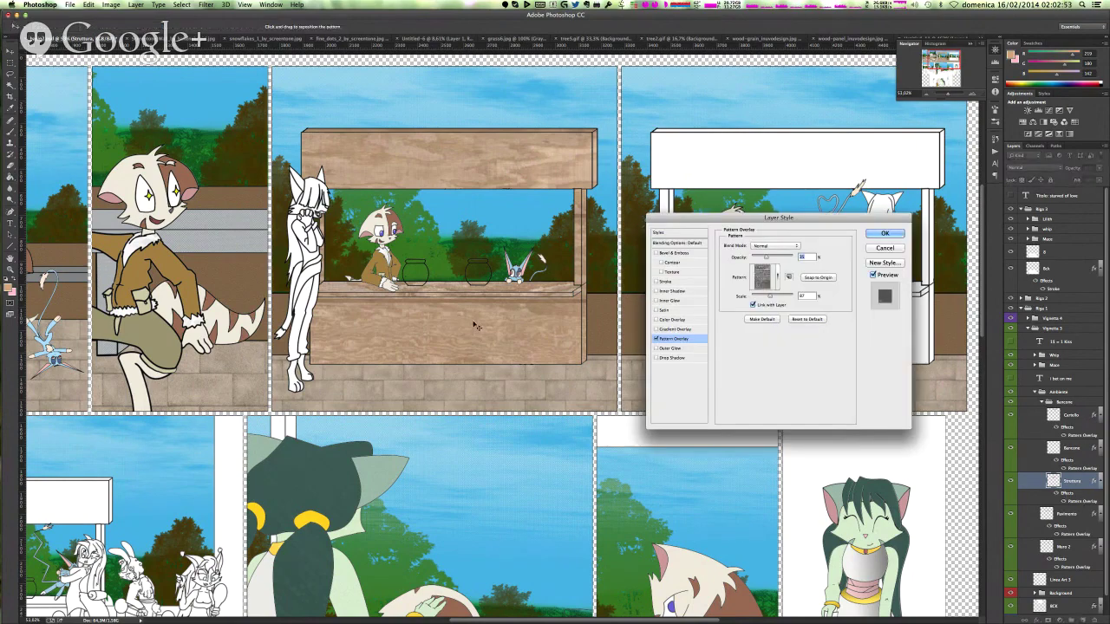
left_click_drag(473, 319, 475, 322)
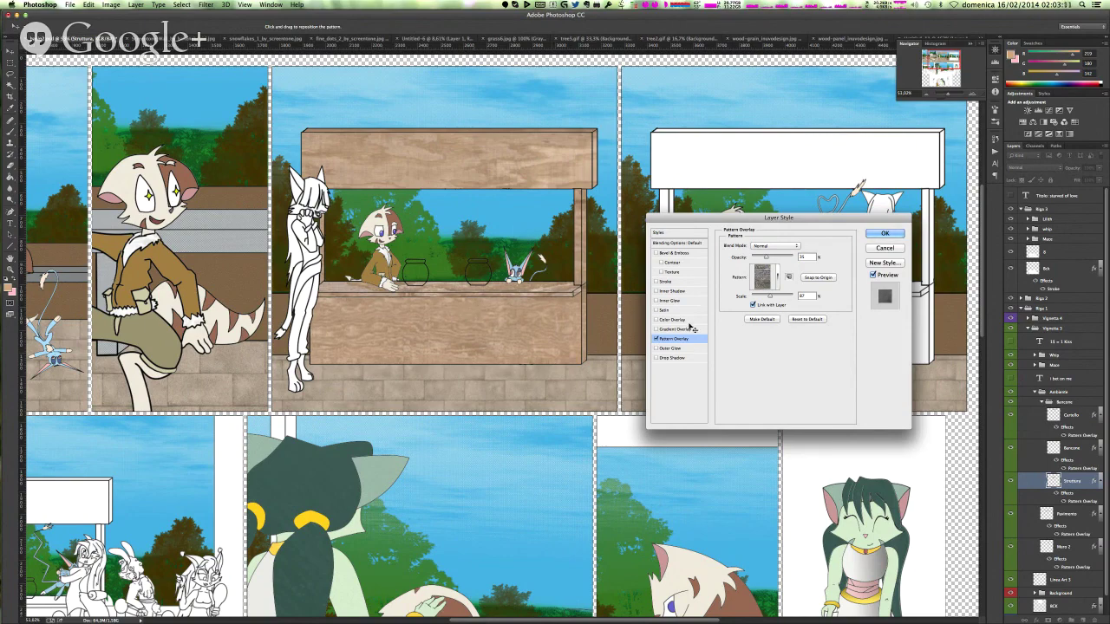
- Add a black (#000000) Color Overlay to the Struttura layer
left_click(671, 319)
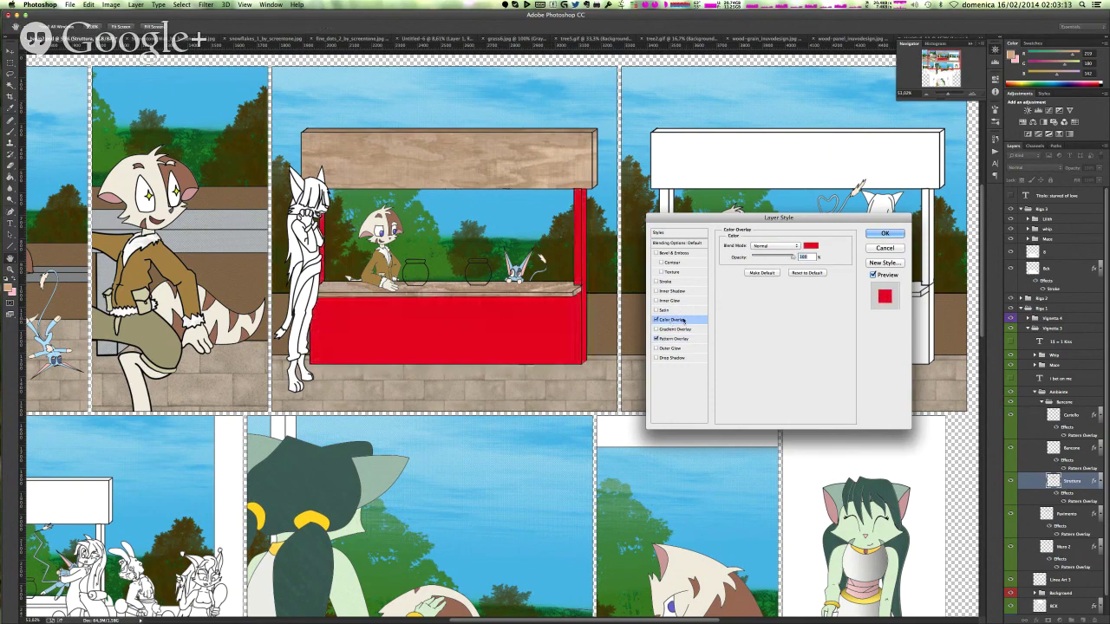
left_click(809, 247)
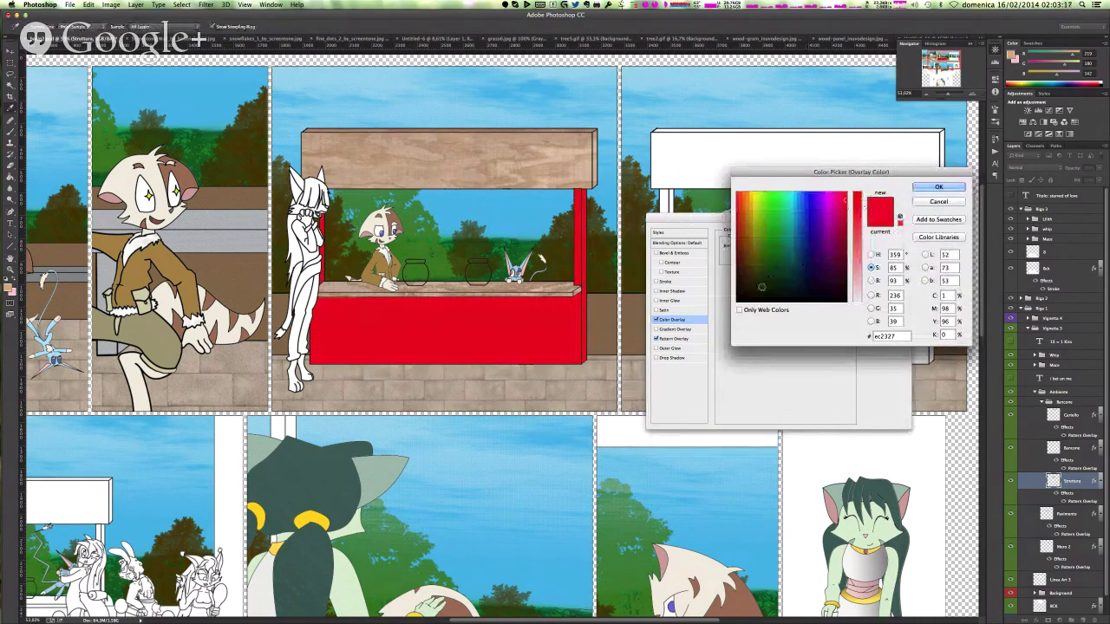
left_click(872, 256)
mouse_move(780, 228)
left_mouse_down()
mouse_move(694, 228)
mouse_move(696, 308)
left_mouse_up()
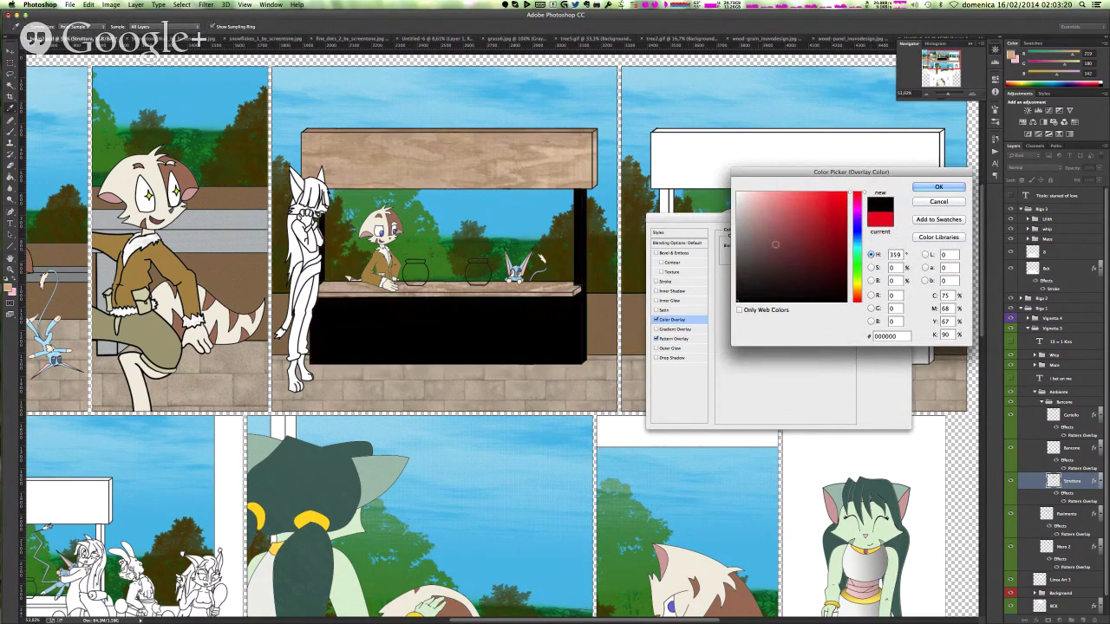
left_click(940, 188)
- Lower the black Color Overlay's opacity to a faint darkening of the wood and apply the layer style
left_click_drag(792, 258, 757, 258)
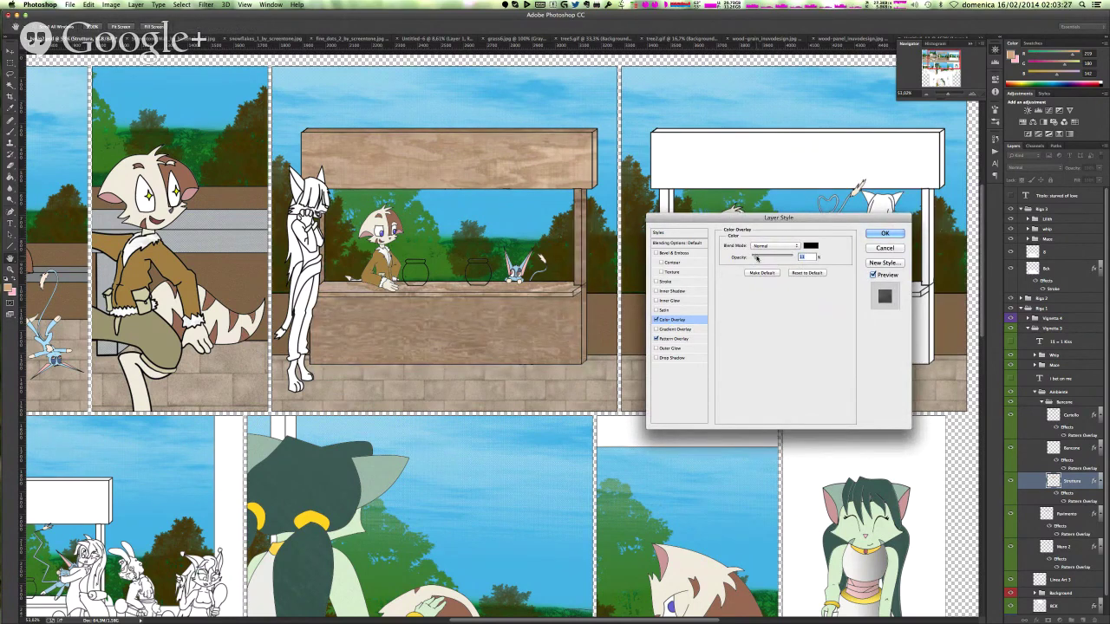
left_click_drag(757, 258, 760, 258)
key("Down")
key("Down")
left_click(886, 235)
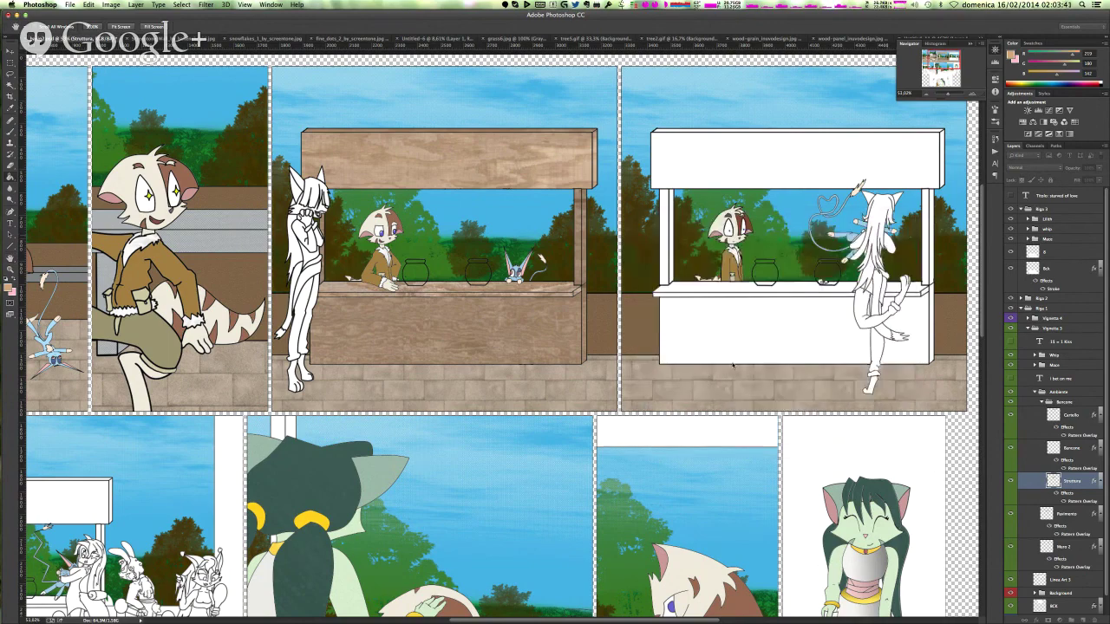
- Save the comic page document and switch to Chrome
key("super+s")
key("super+Tab")
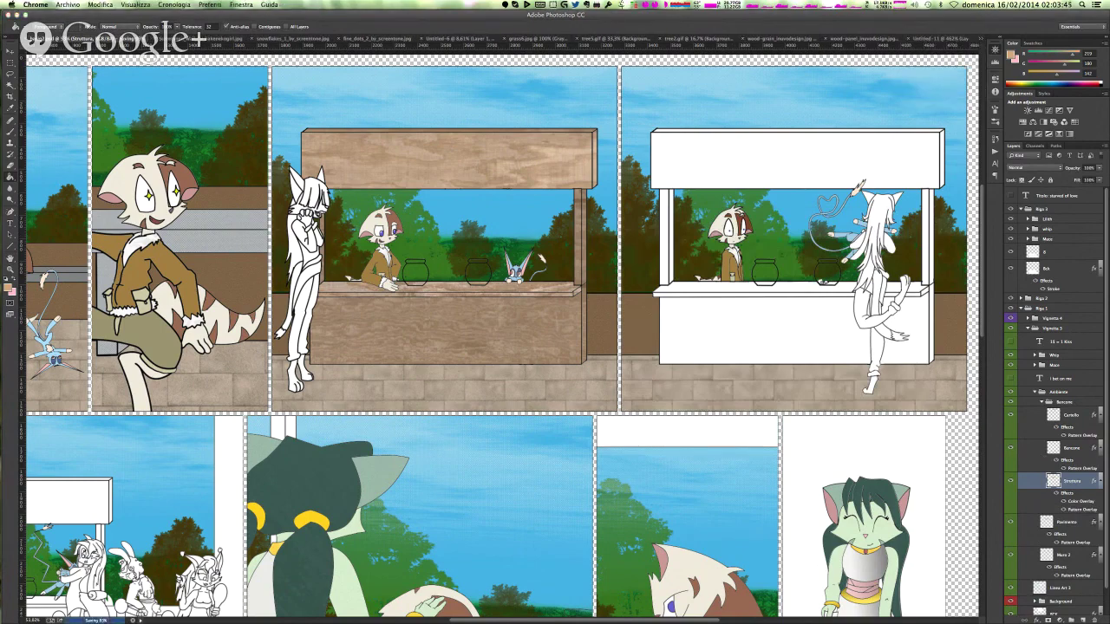